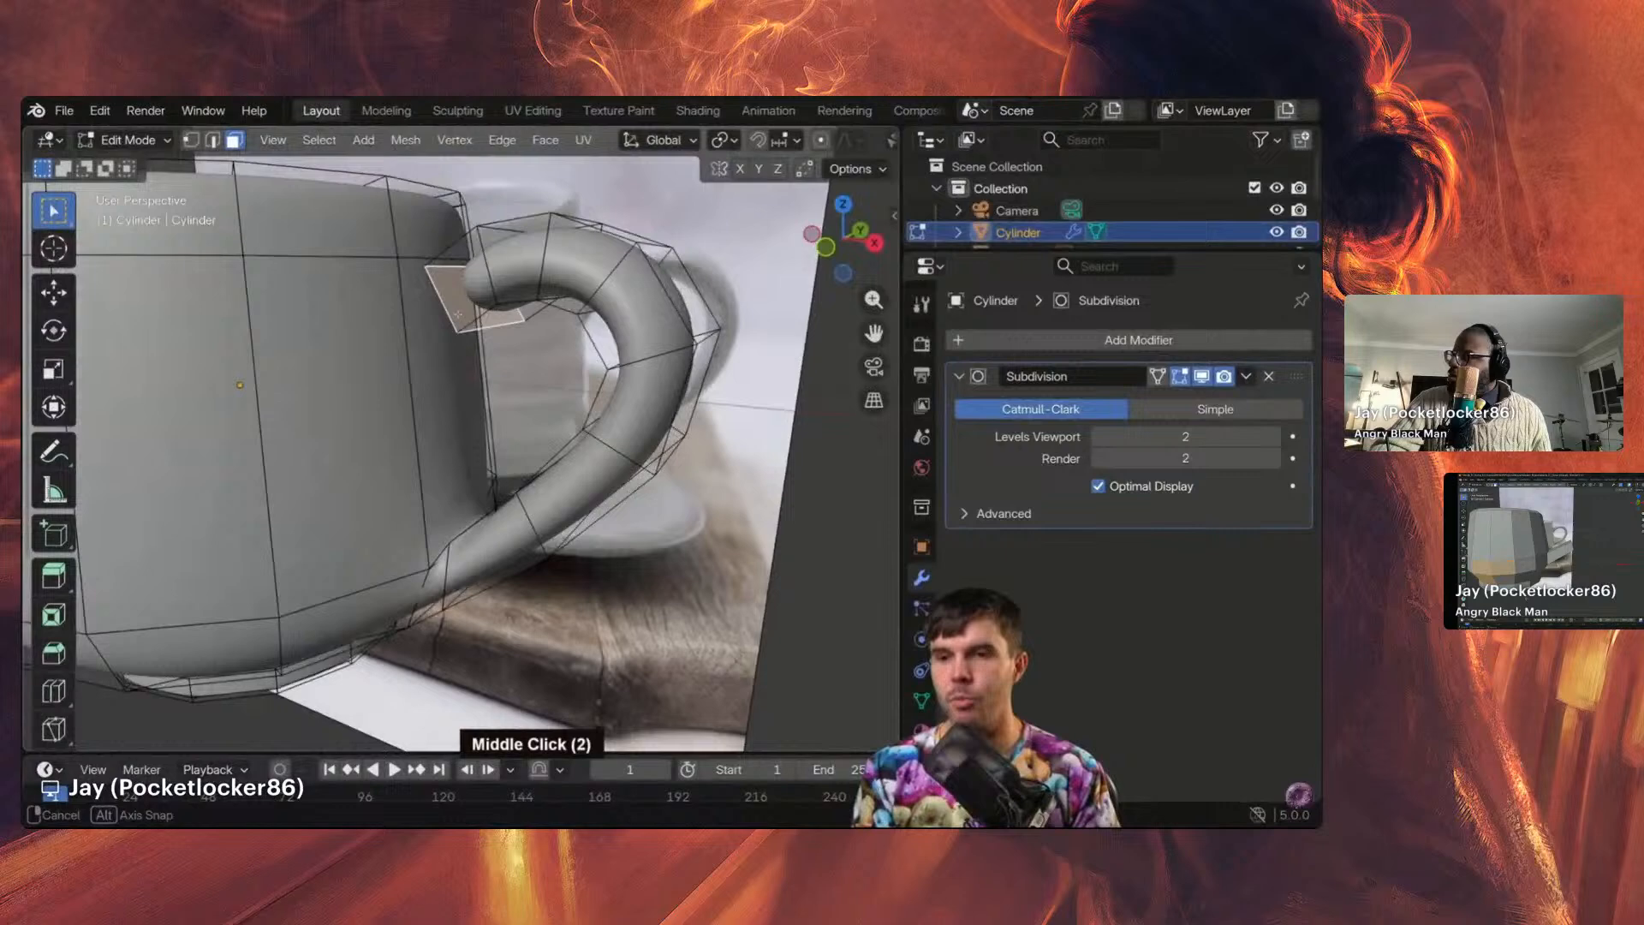
Step: In front view, move the handle's open end up against the mug's outer wall
{"action": "middle_click_drag", "start_coordinate": [458, 314], "coordinate": [527, 285]}
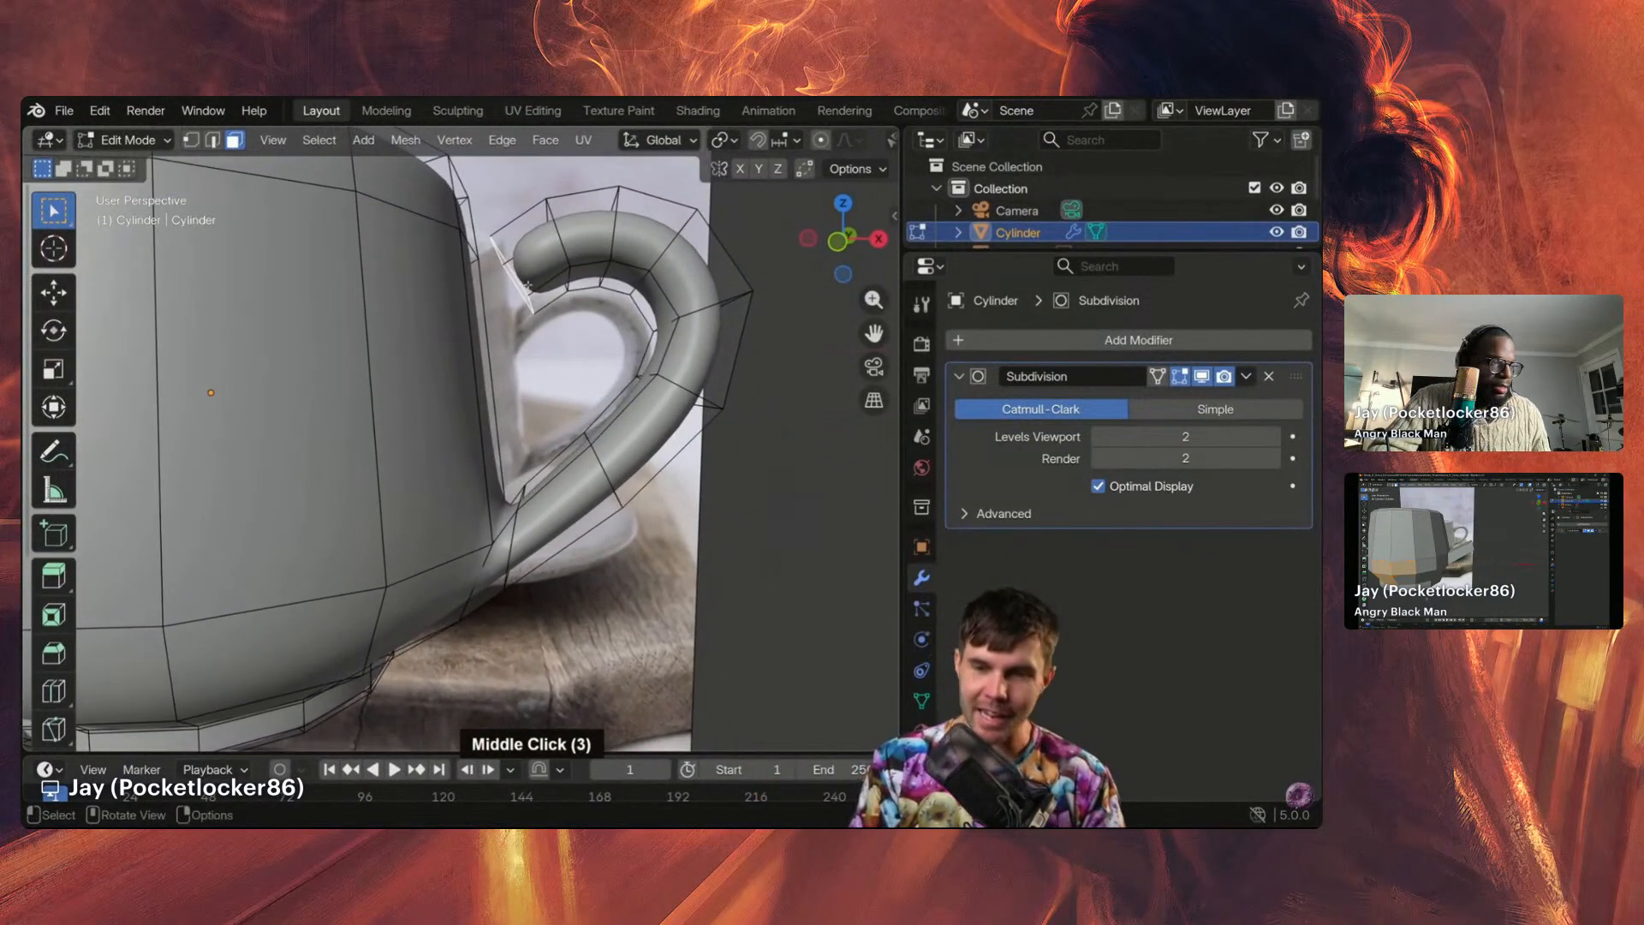
{"action": "key", "text": "KP_1"}
{"action": "key", "text": "g"}
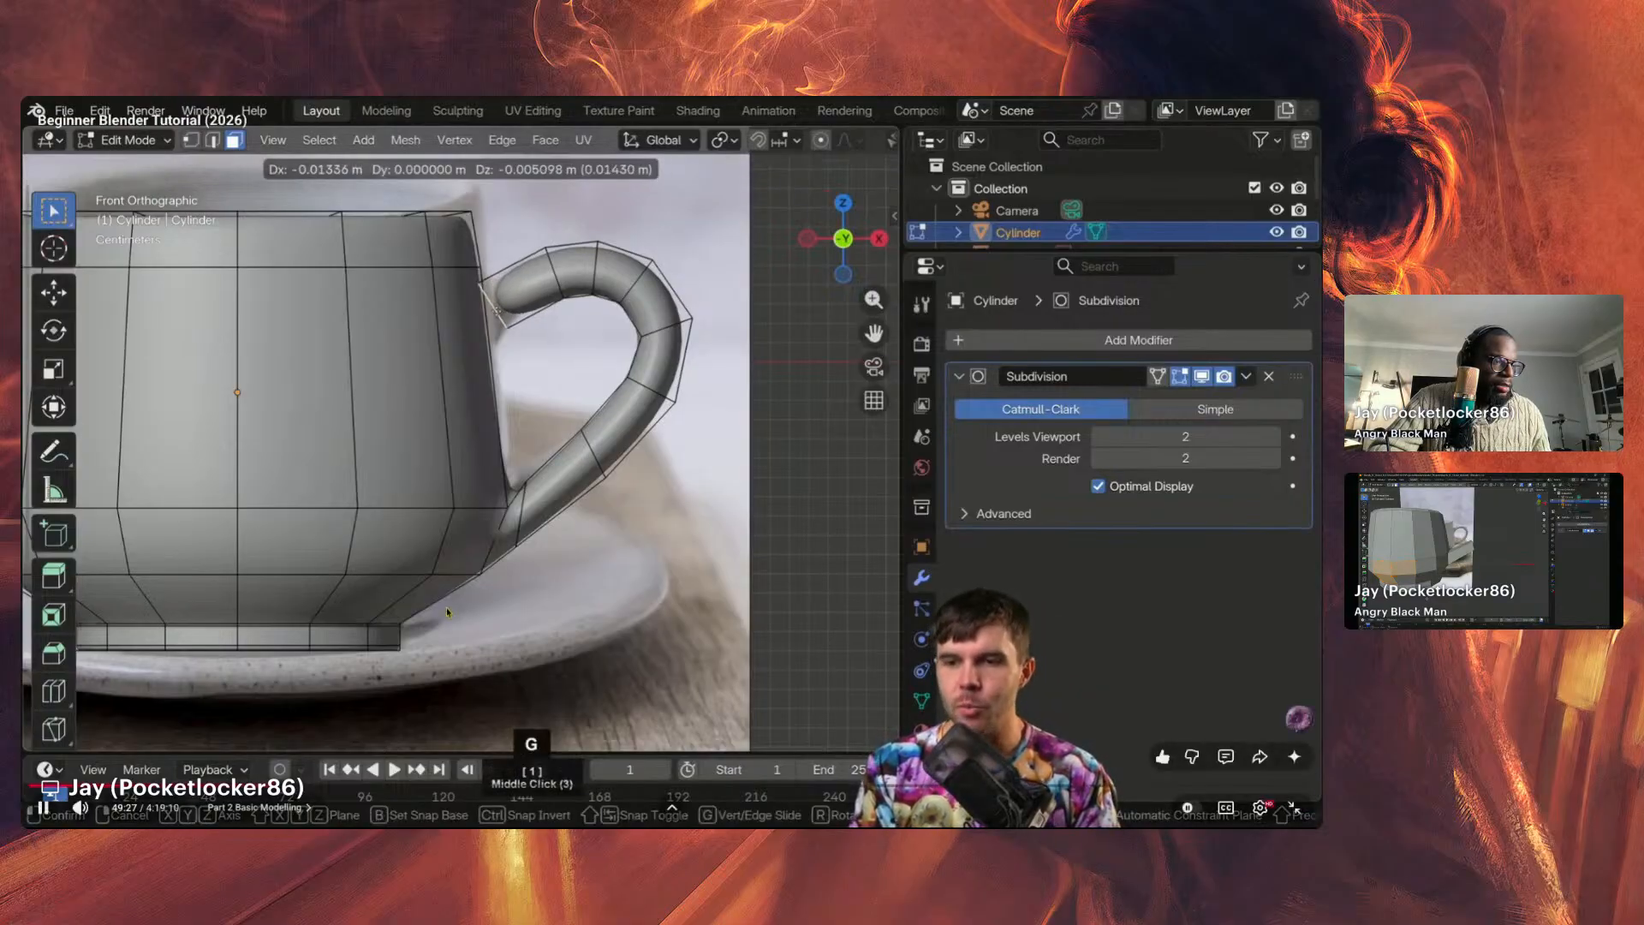
{"action": "left_click", "coordinate": [446, 609]}
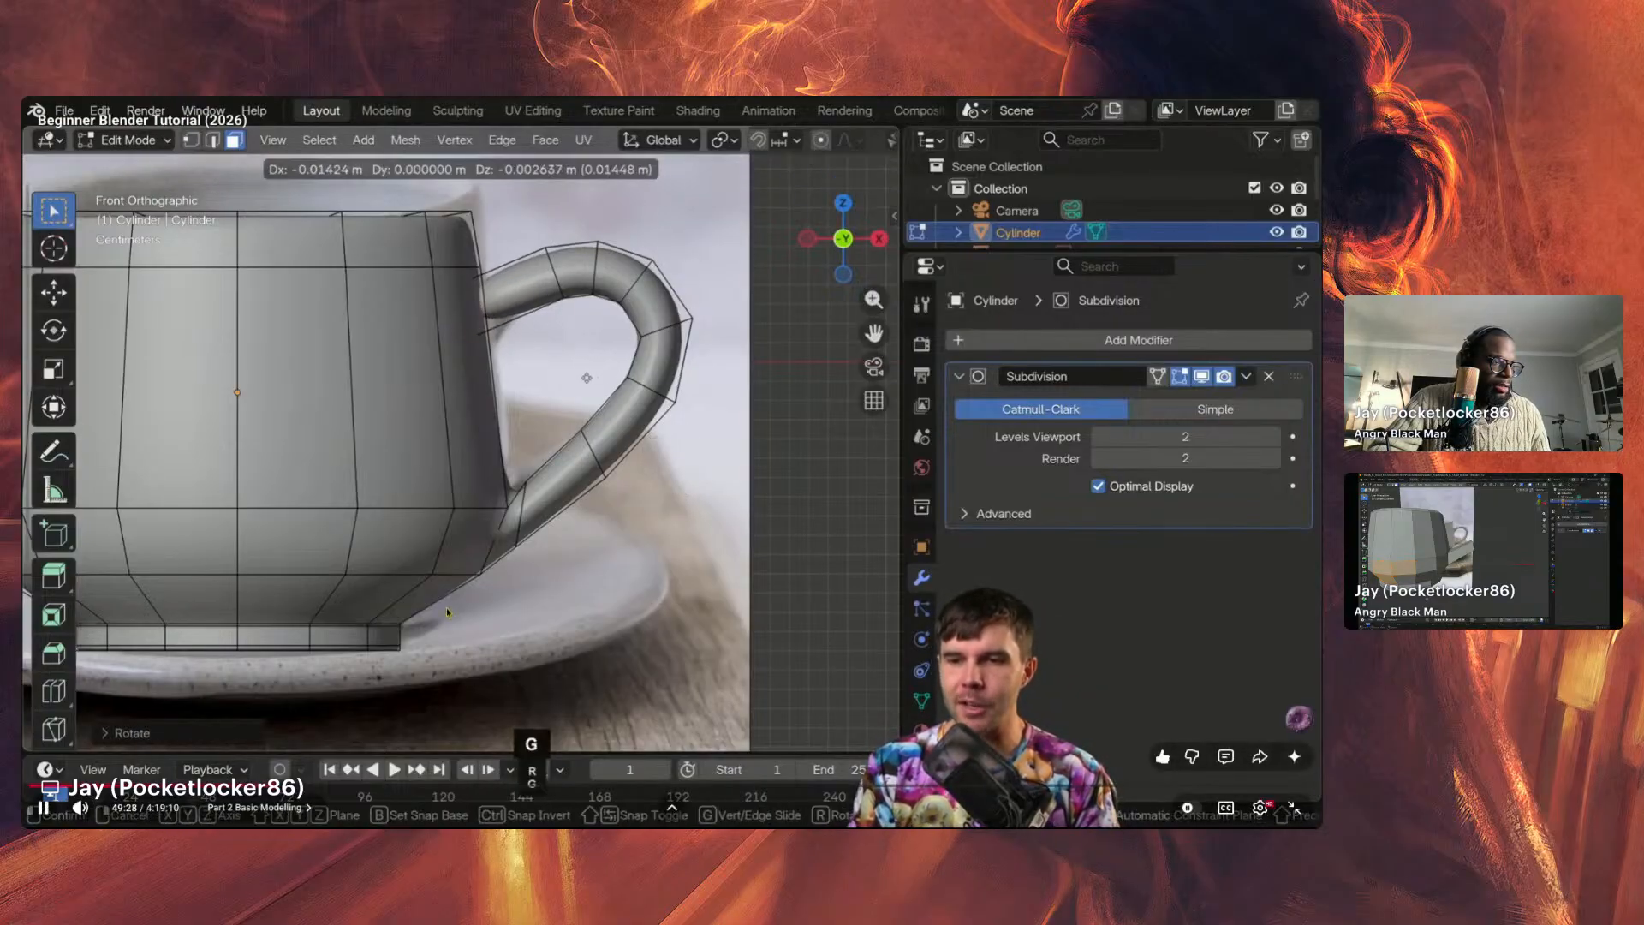
Step: Rewind the tutorial video to the part where the handle's first segments are being extruded
{"action": "key", "text": "Left"}
{"action": "key", "text": "Left"}
{"action": "key", "text": "Left"}
{"action": "key", "text": "Left"}
{"action": "key", "text": "Left"}
{"action": "key", "text": "Left"}
{"action": "key", "text": "Left"}
{"action": "key", "text": "Left"}
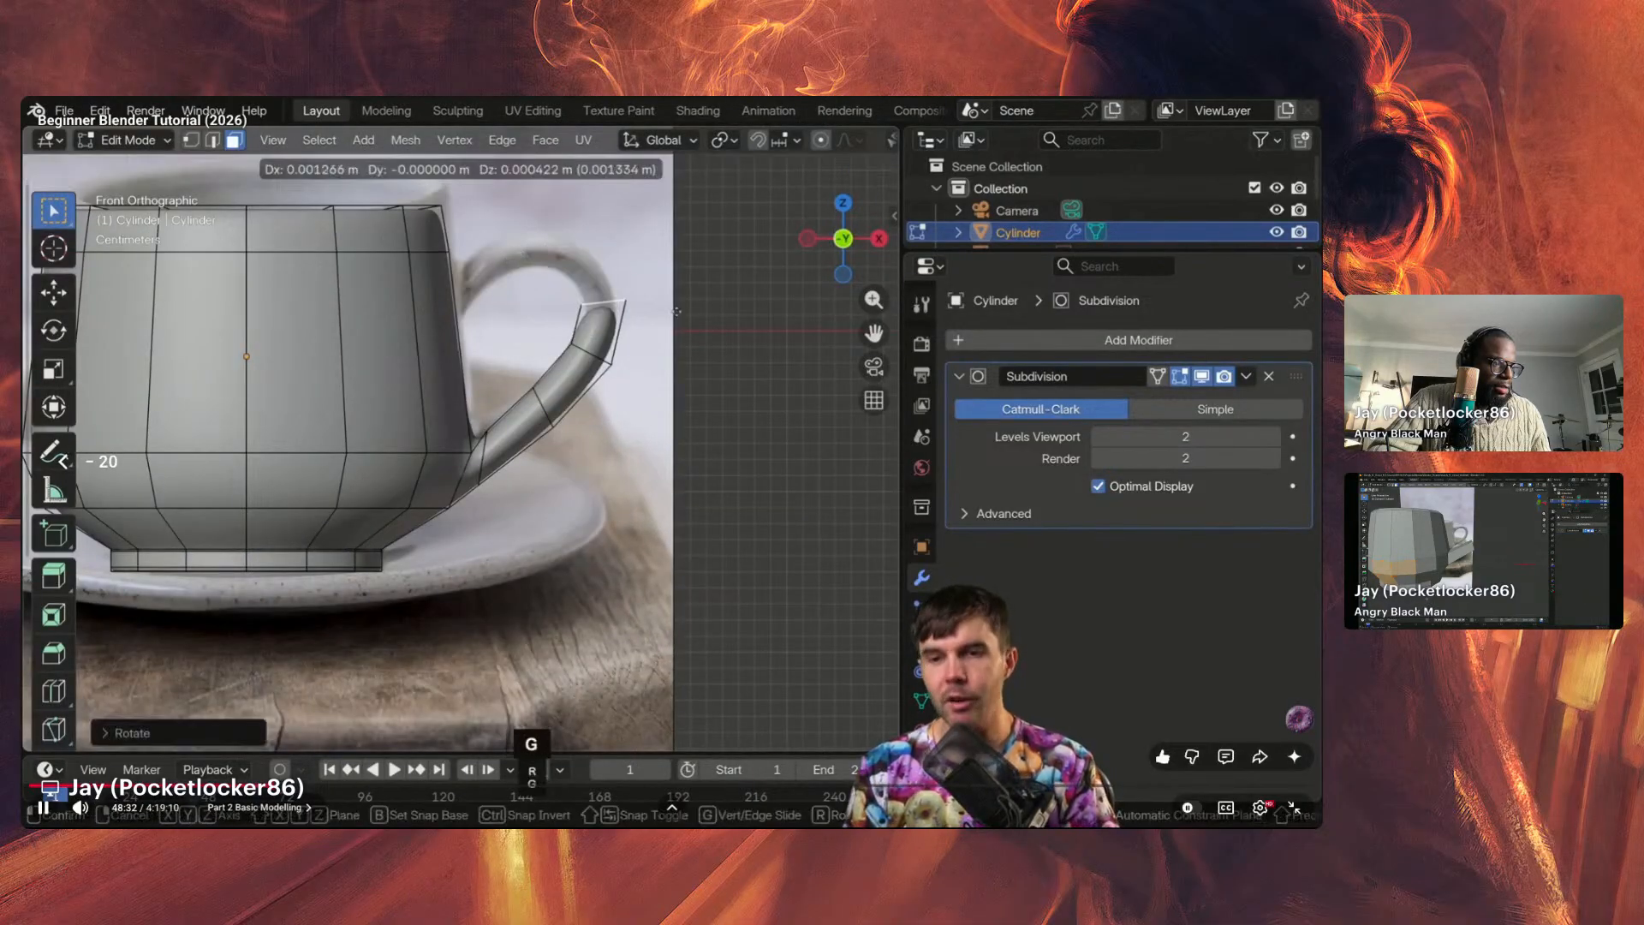
{"action": "key", "text": "Left"}
{"action": "key", "text": "Left"}
{"action": "key", "text": "Left"}
{"action": "key", "text": "Left"}
{"action": "key", "text": "Left"}
{"action": "key", "text": "Left"}
{"action": "key", "text": "Left"}
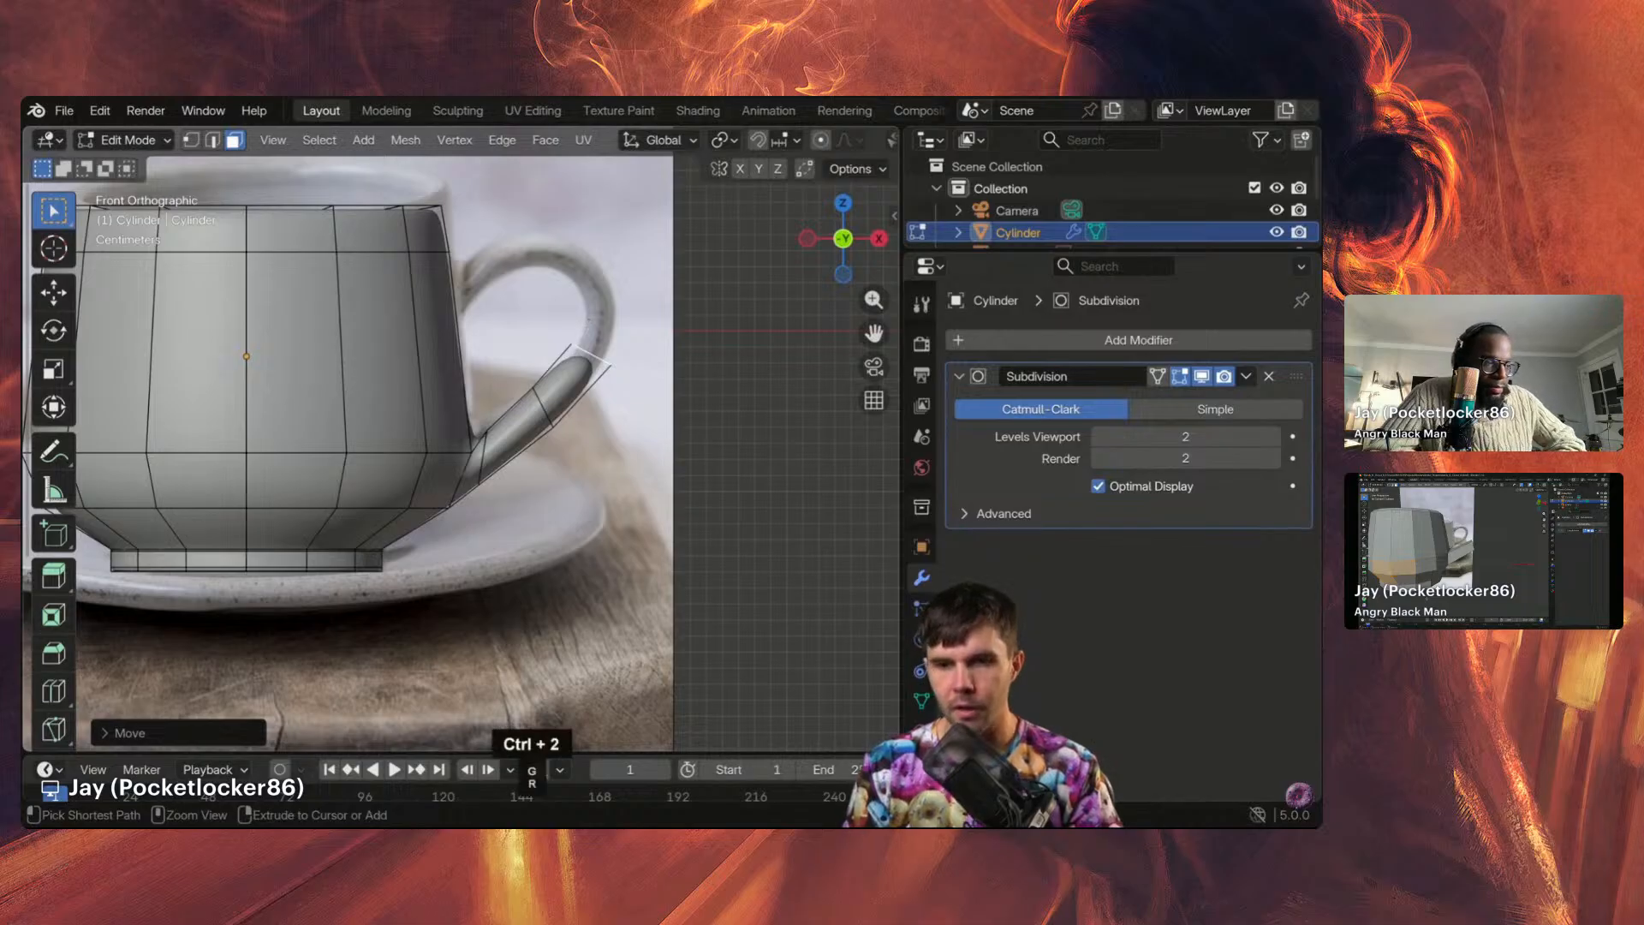
{"action": "key", "text": "space"}
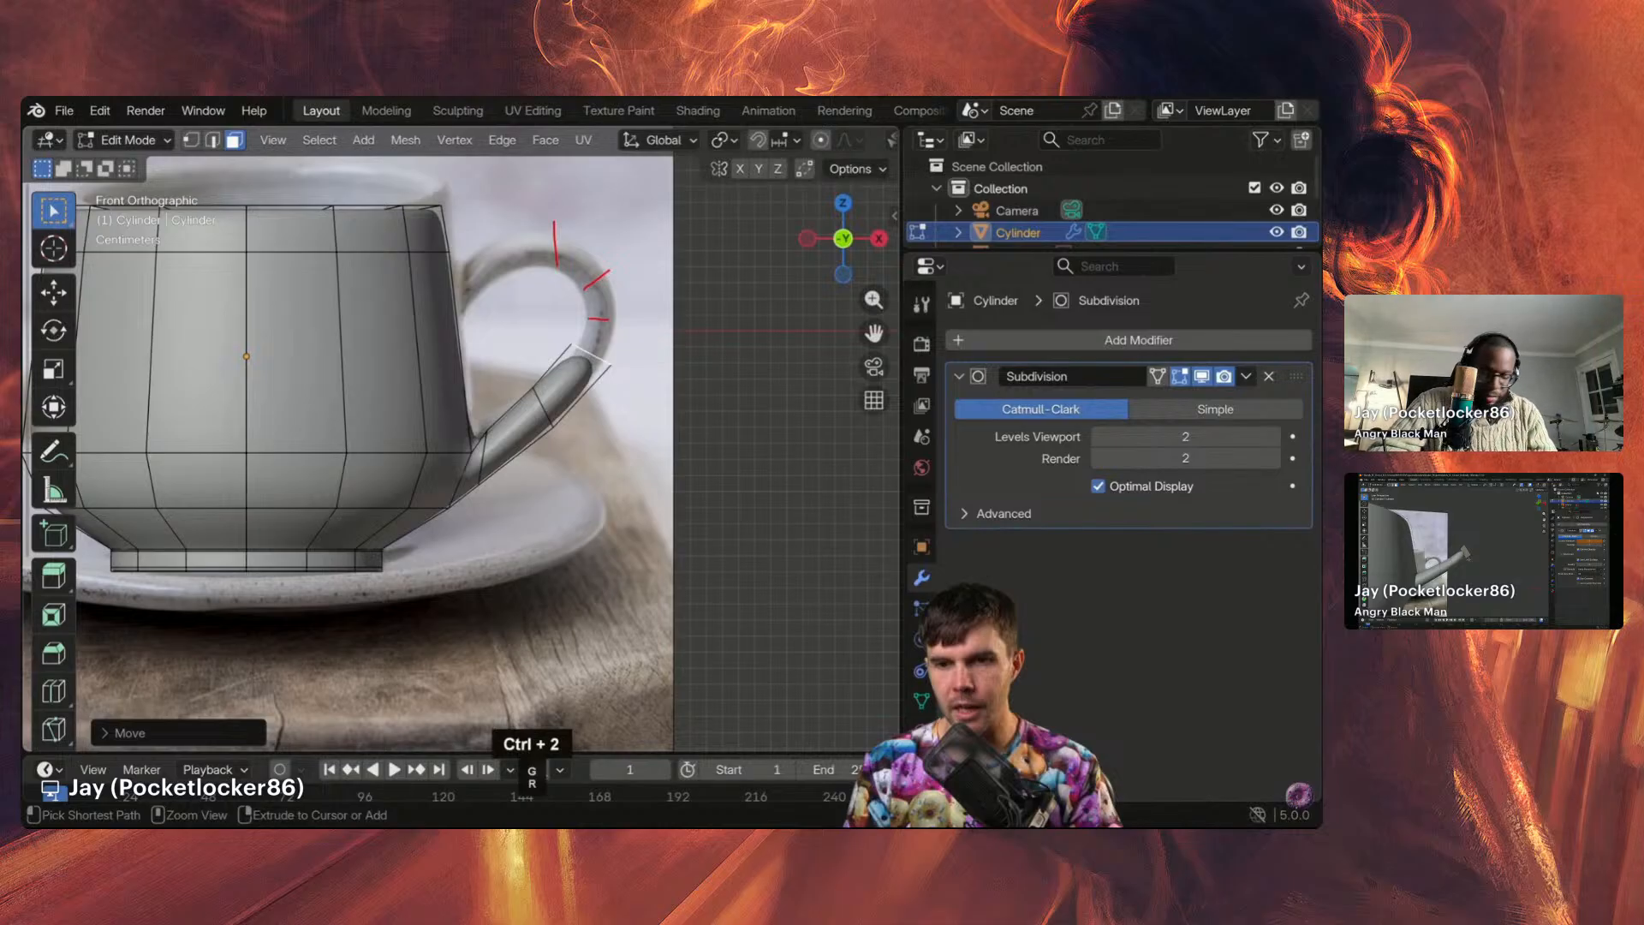
{"action": "key", "text": "space"}
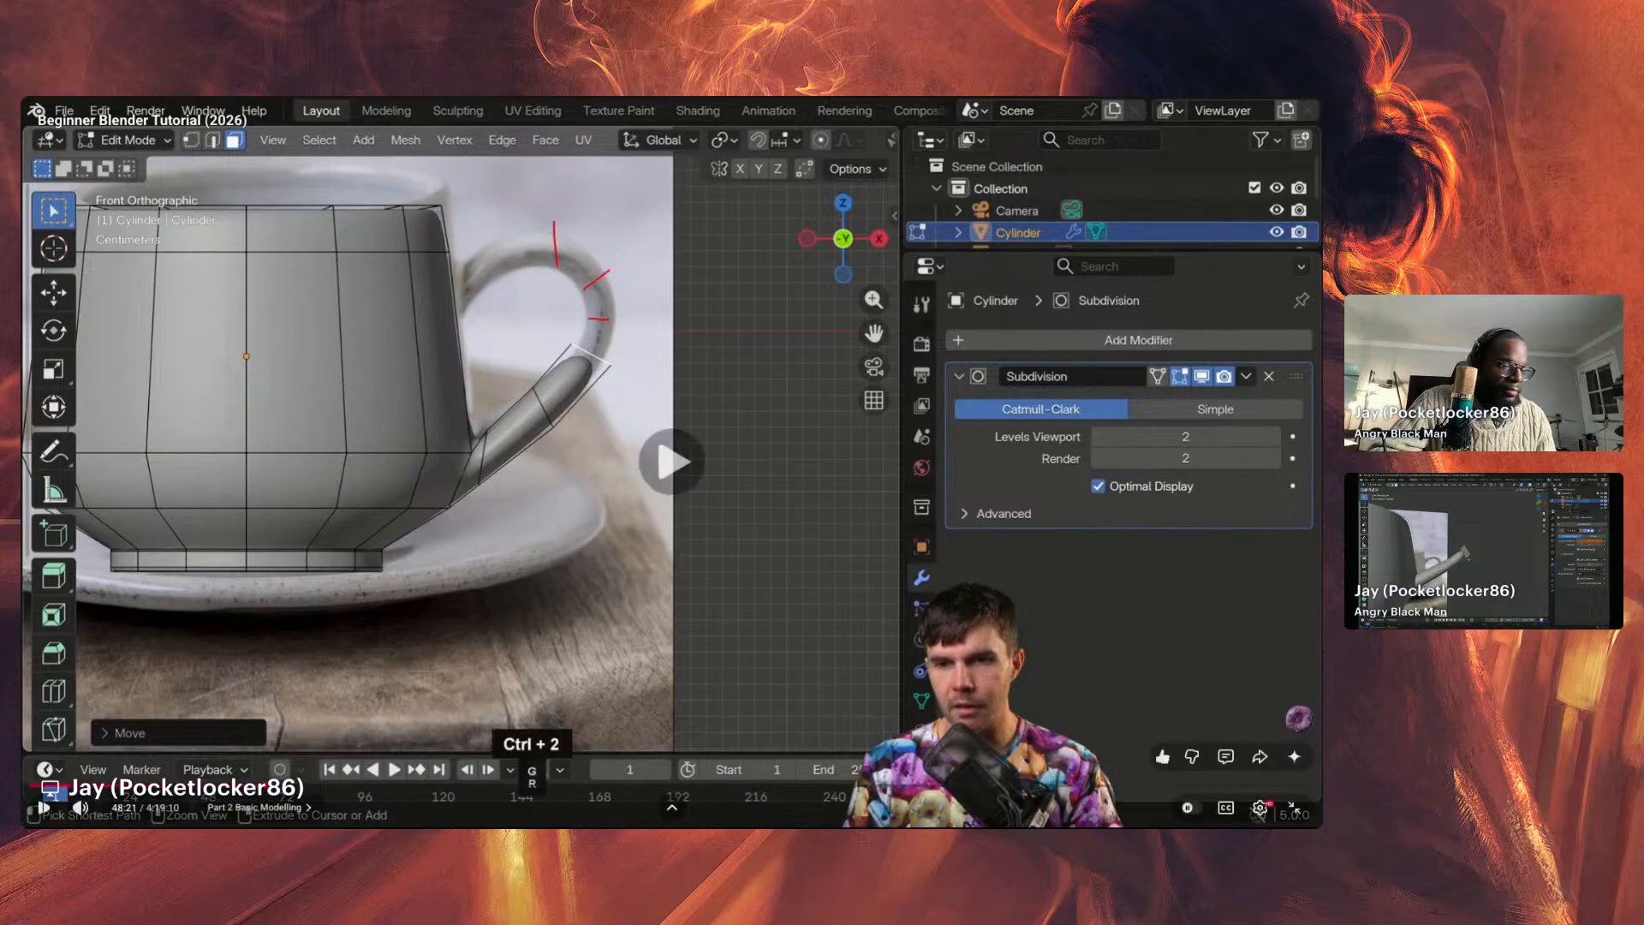
{"action": "key", "text": "space"}
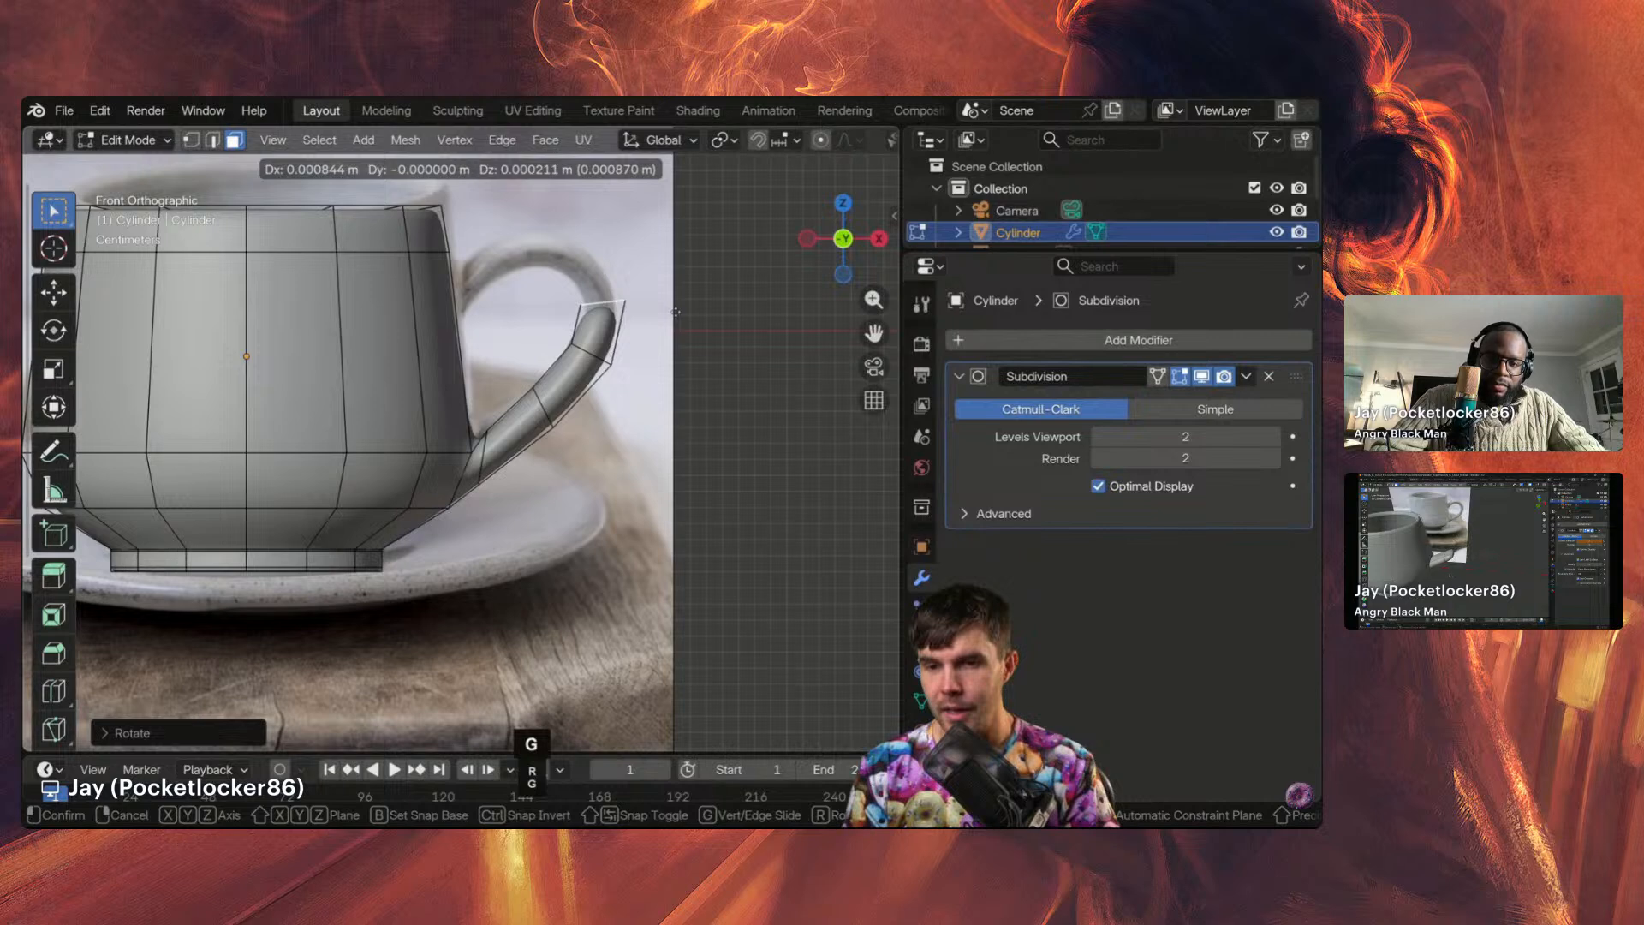
{"action": "mouse_move", "coordinate": [628, 670]}
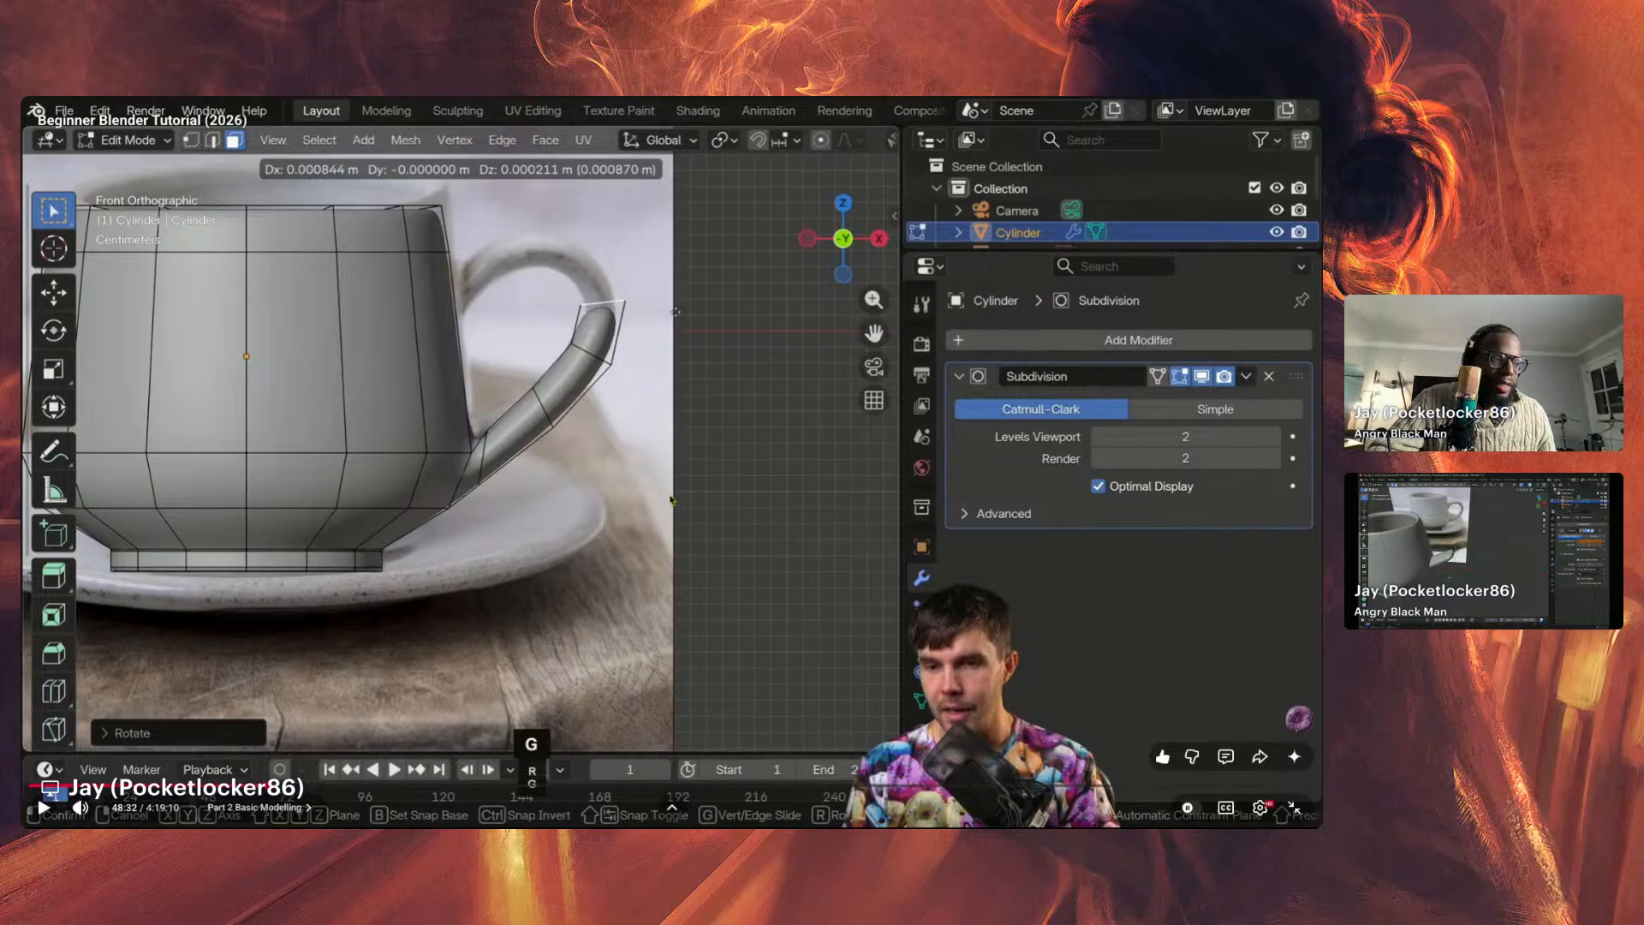
{"action": "left_click", "coordinate": [632, 521]}
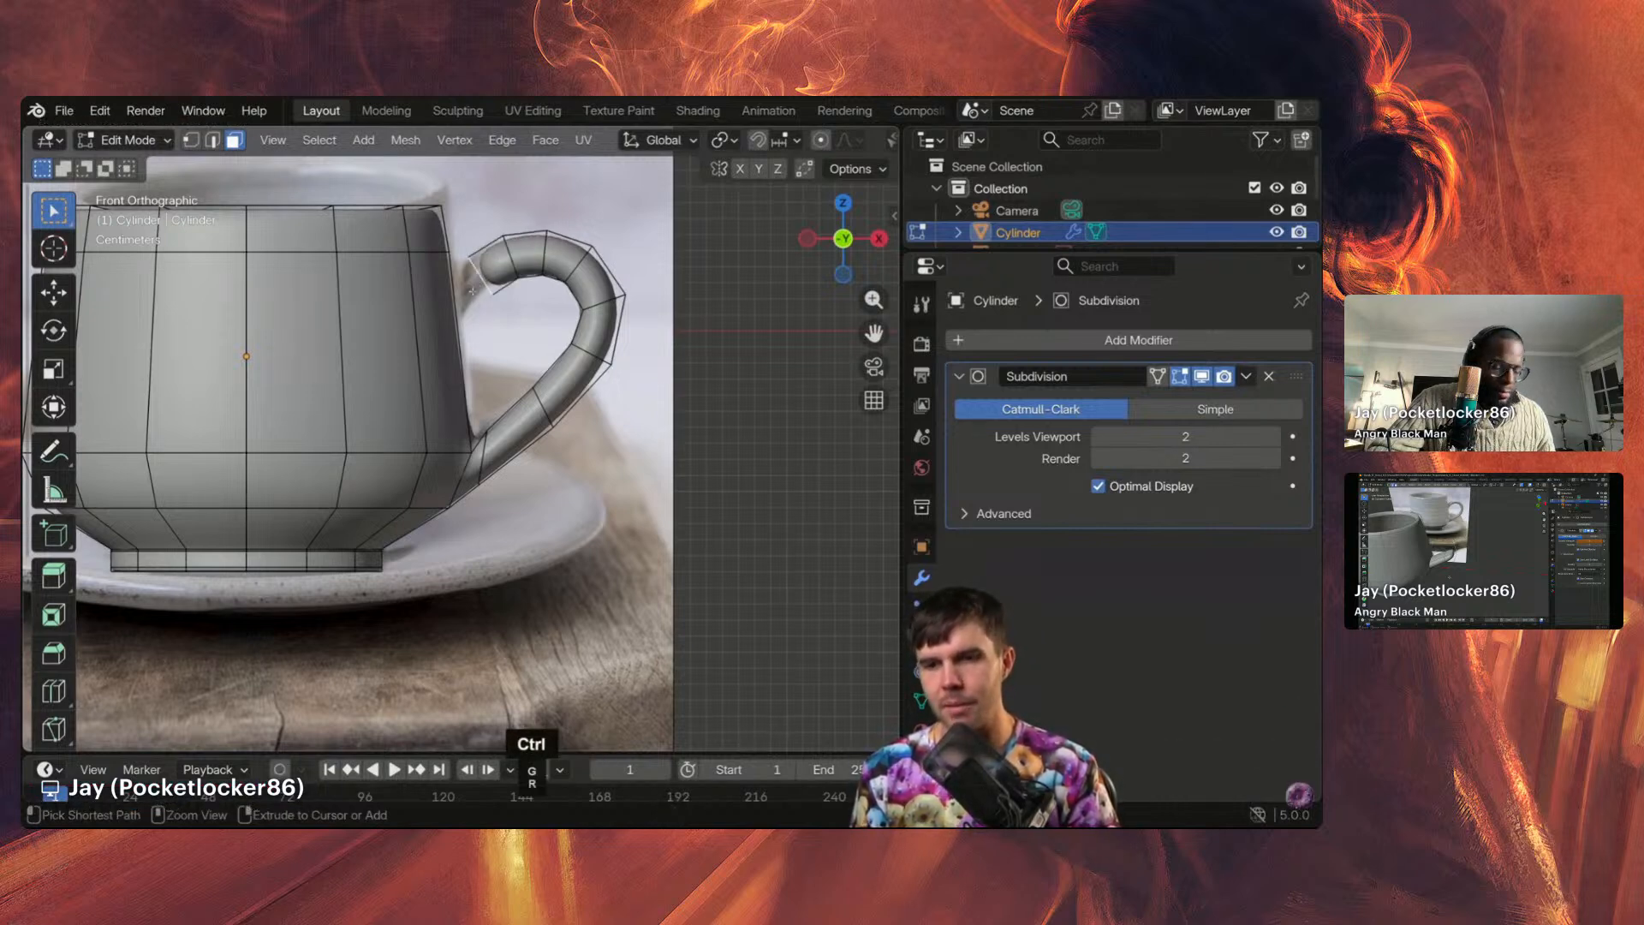
{"action": "left_click", "coordinate": [408, 512]}
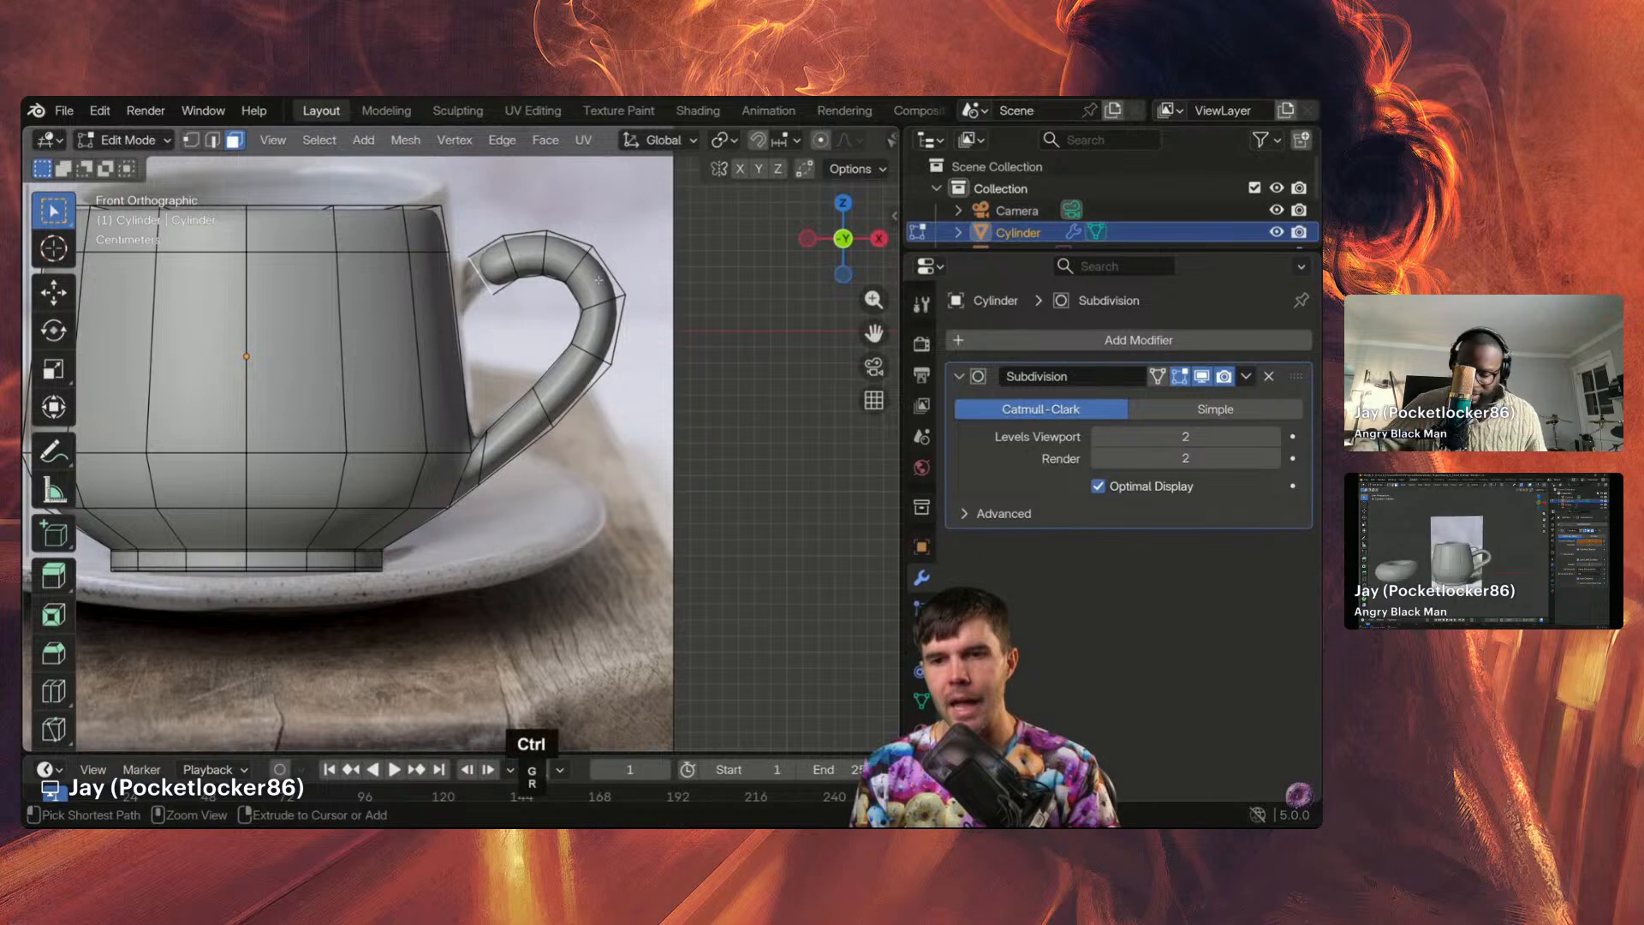
{"action": "left_click", "coordinate": [683, 445]}
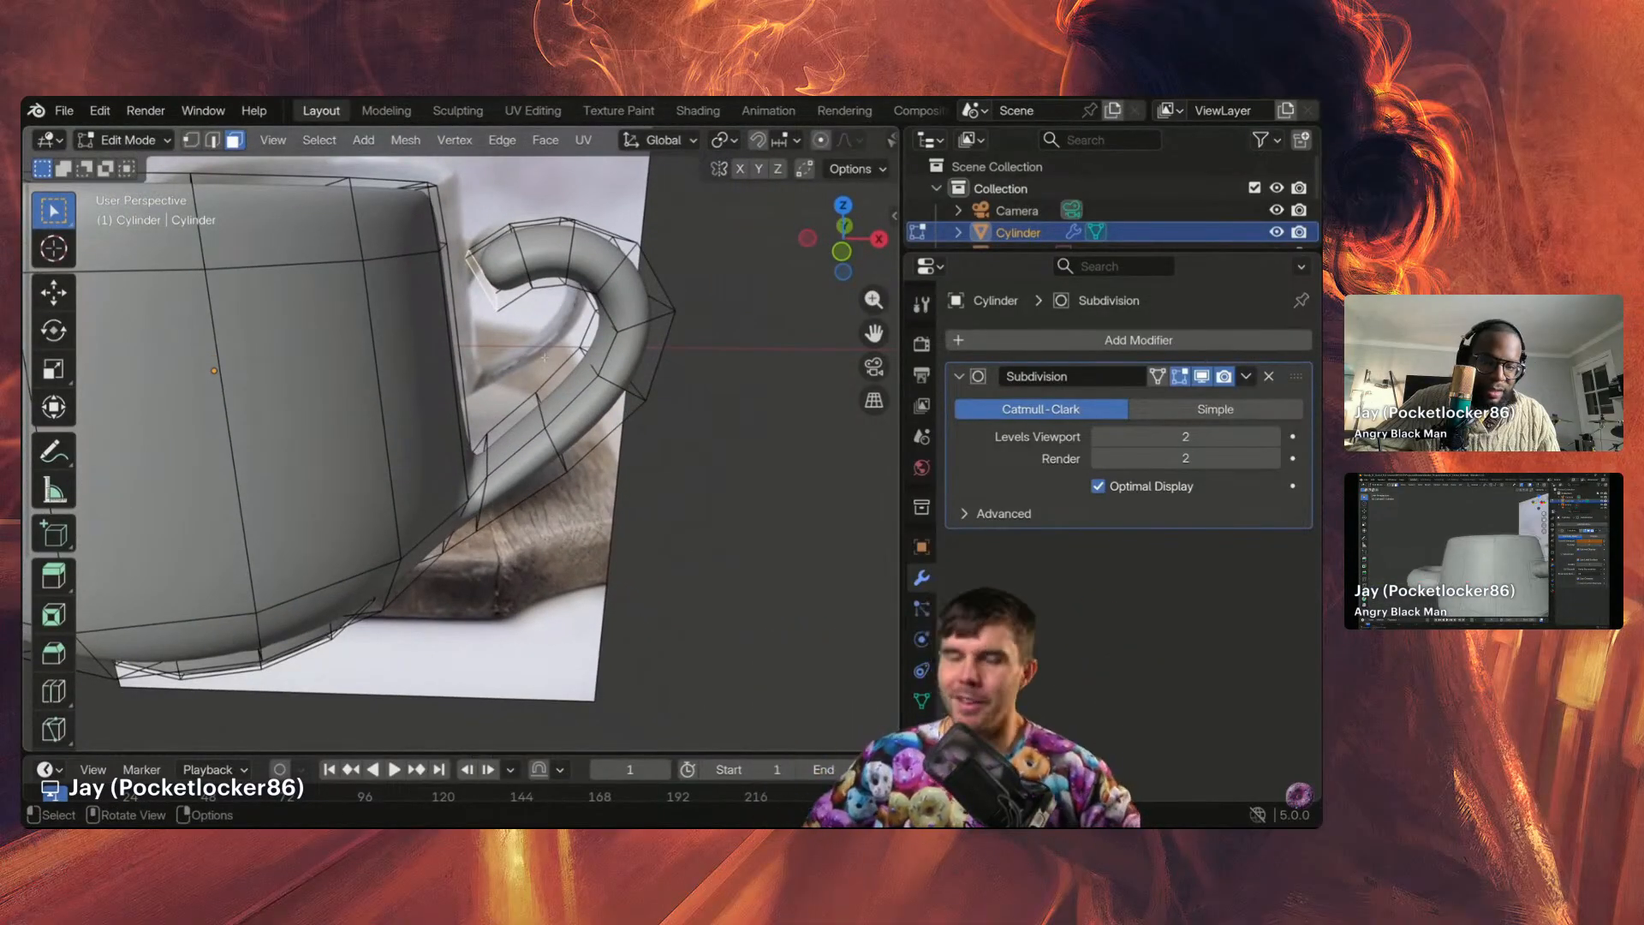
Step: In front view, move and rotate the handle's open end so that it meets the mug's wall
{"action": "middle_click_drag", "start_coordinate": [512, 366], "coordinate": [518, 286]}
{"action": "scroll", "coordinate": [490, 360], "scroll_direction": "up", "scroll_amount": 1, "text": "shift"}
{"action": "scroll", "coordinate": [527, 282], "scroll_direction": "up", "scroll_amount": 1, "text": "shift"}
{"action": "key", "text": "KP_1"}
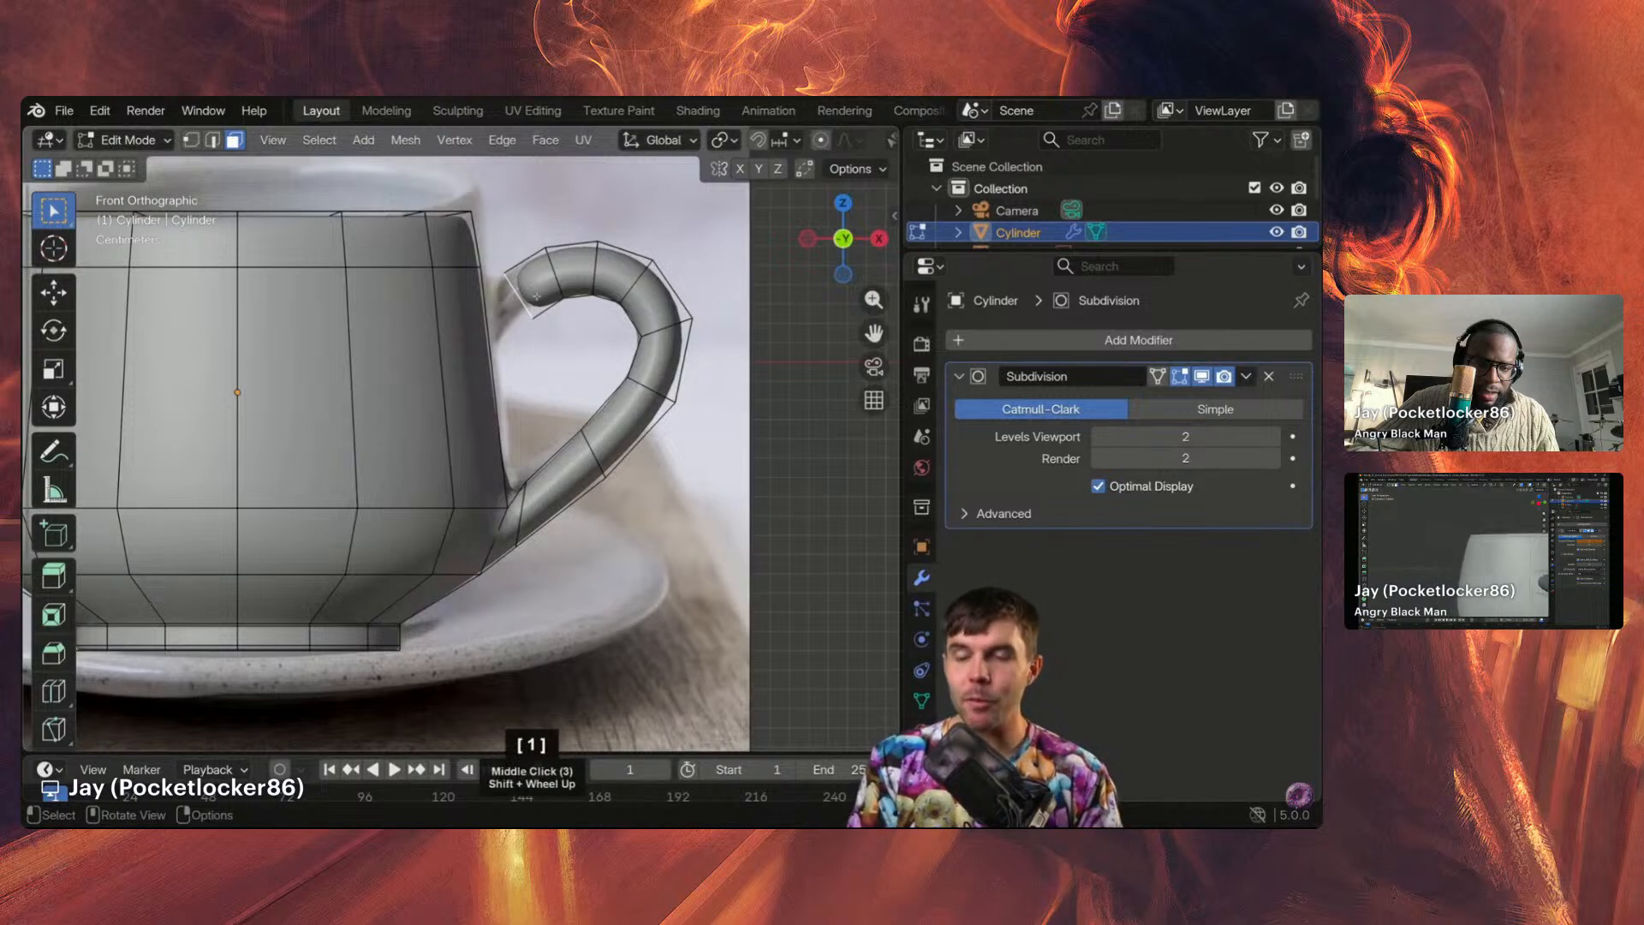
{"action": "key", "text": "g"}
{"action": "left_click", "coordinate": [497, 312]}
{"action": "key", "text": "r"}
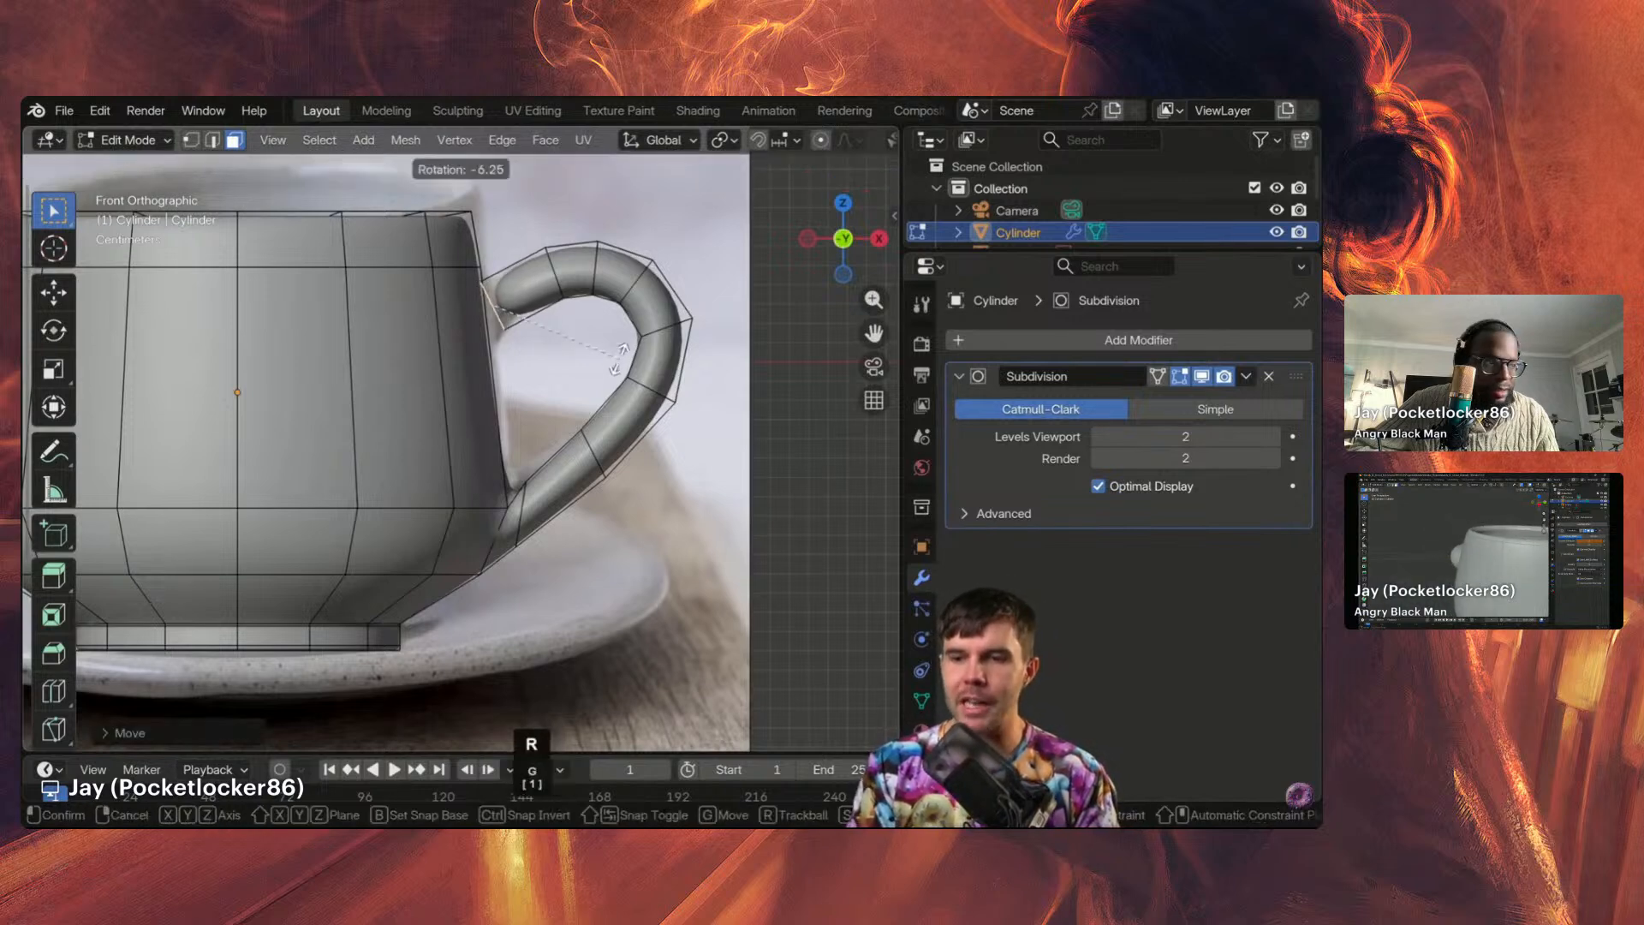
{"action": "left_click", "coordinate": [607, 373]}
{"action": "key", "text": "g"}
{"action": "left_click", "coordinate": [587, 378]}
Step: Return to Object Mode and examine where the handle's upper end meets the mug's wall
{"action": "middle_click_drag", "start_coordinate": [587, 377], "coordinate": [461, 461]}
{"action": "key", "text": "Tab"}
{"action": "scroll", "coordinate": [513, 423], "scroll_direction": "down", "scroll_amount": 1}
{"action": "scroll", "coordinate": [461, 462], "scroll_direction": "down", "scroll_amount": 2}
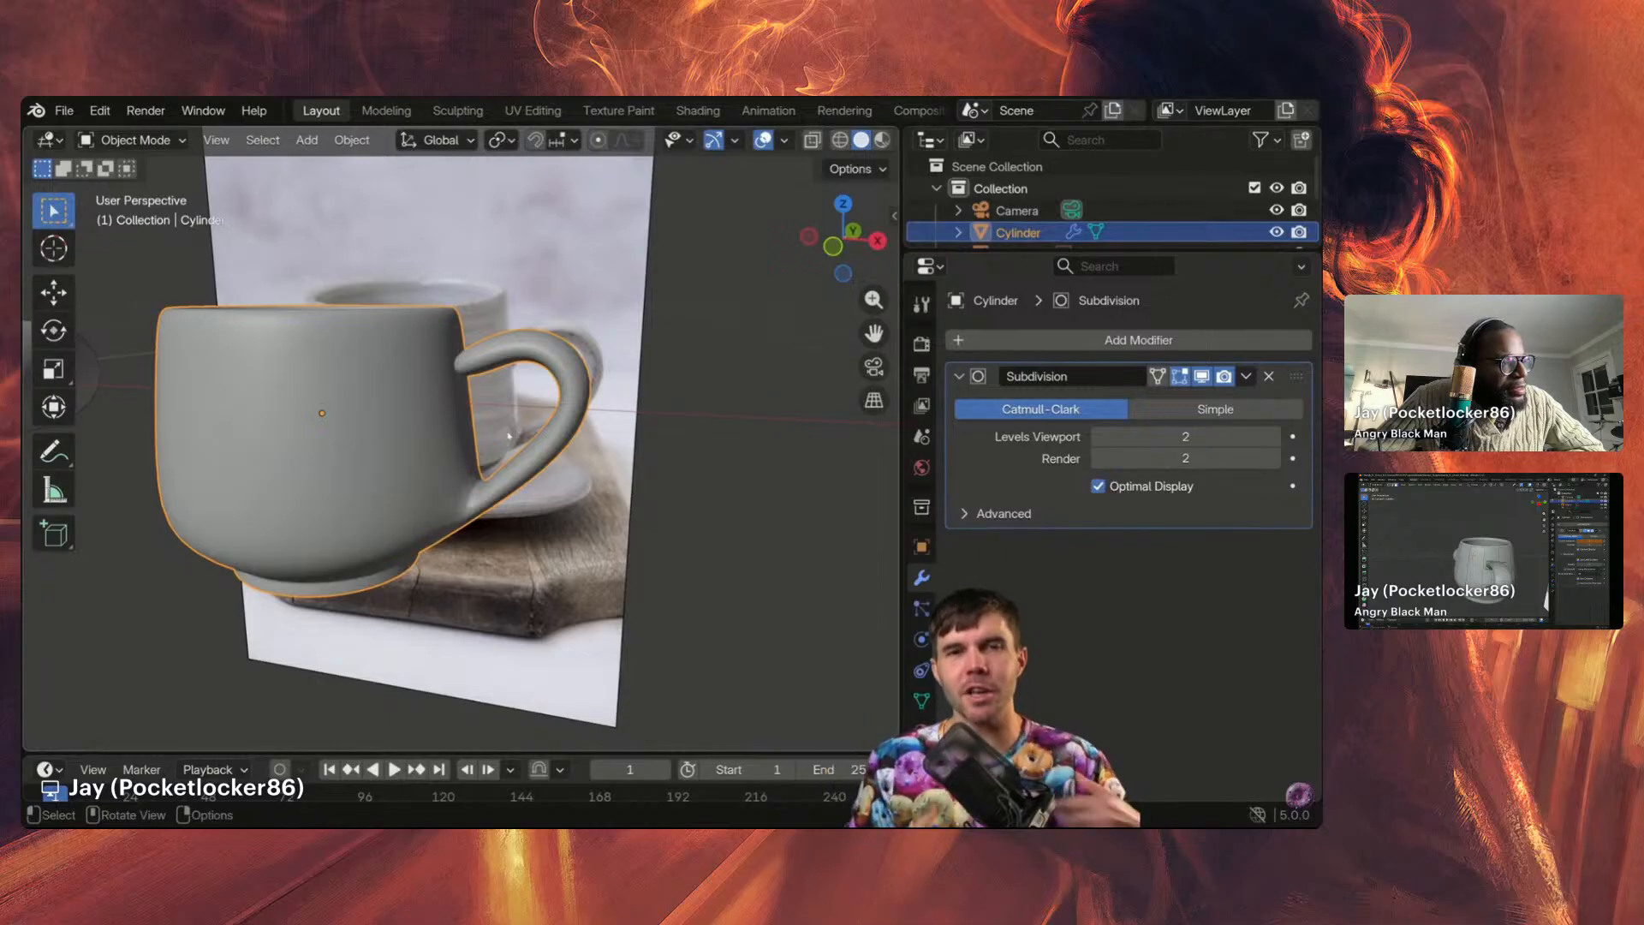
{"action": "scroll", "coordinate": [509, 436], "scroll_direction": "up", "scroll_amount": 4}
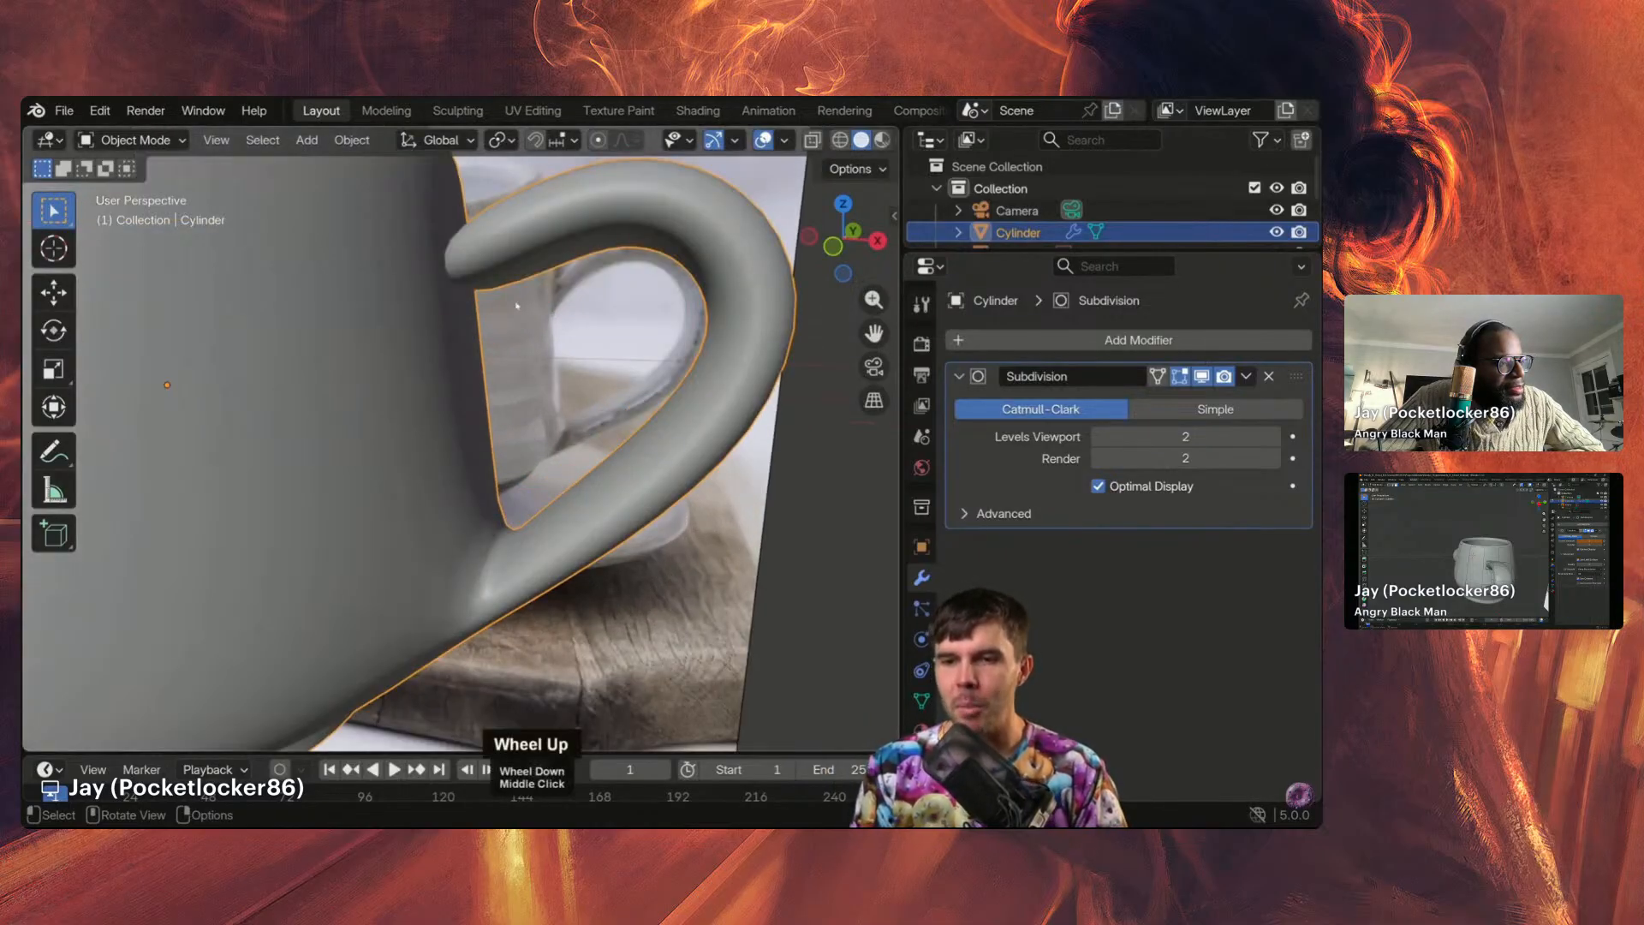
{"action": "middle_click_drag", "start_coordinate": [516, 305], "coordinate": [511, 357], "text": "shift"}
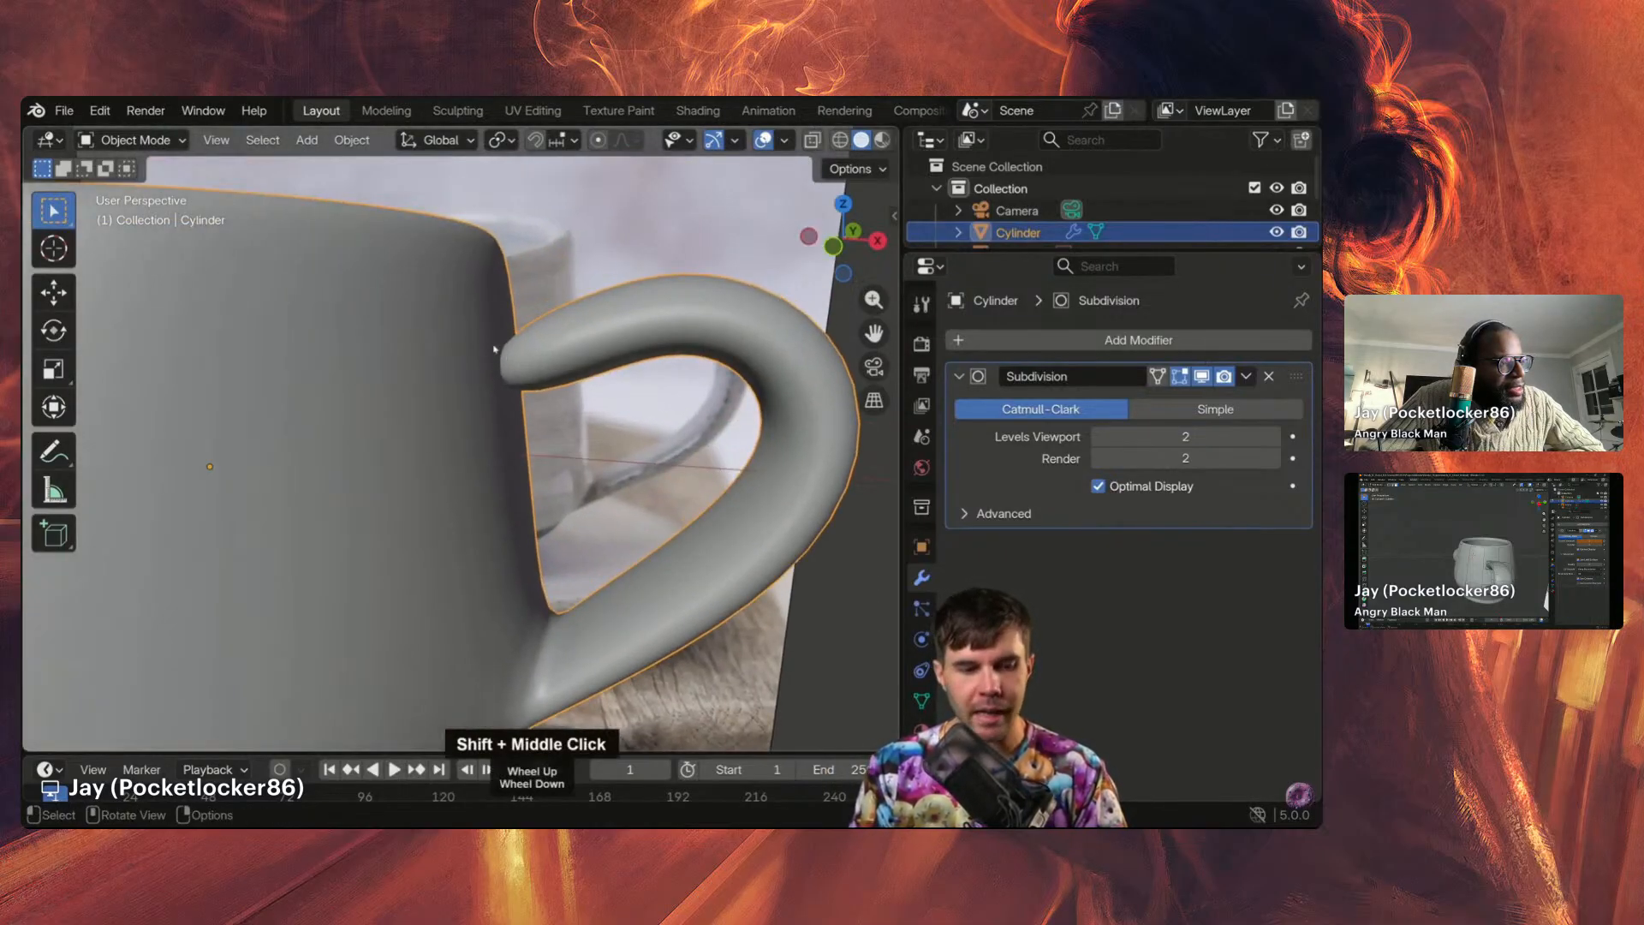
{"action": "middle_click_drag", "start_coordinate": [554, 377], "coordinate": [557, 328]}
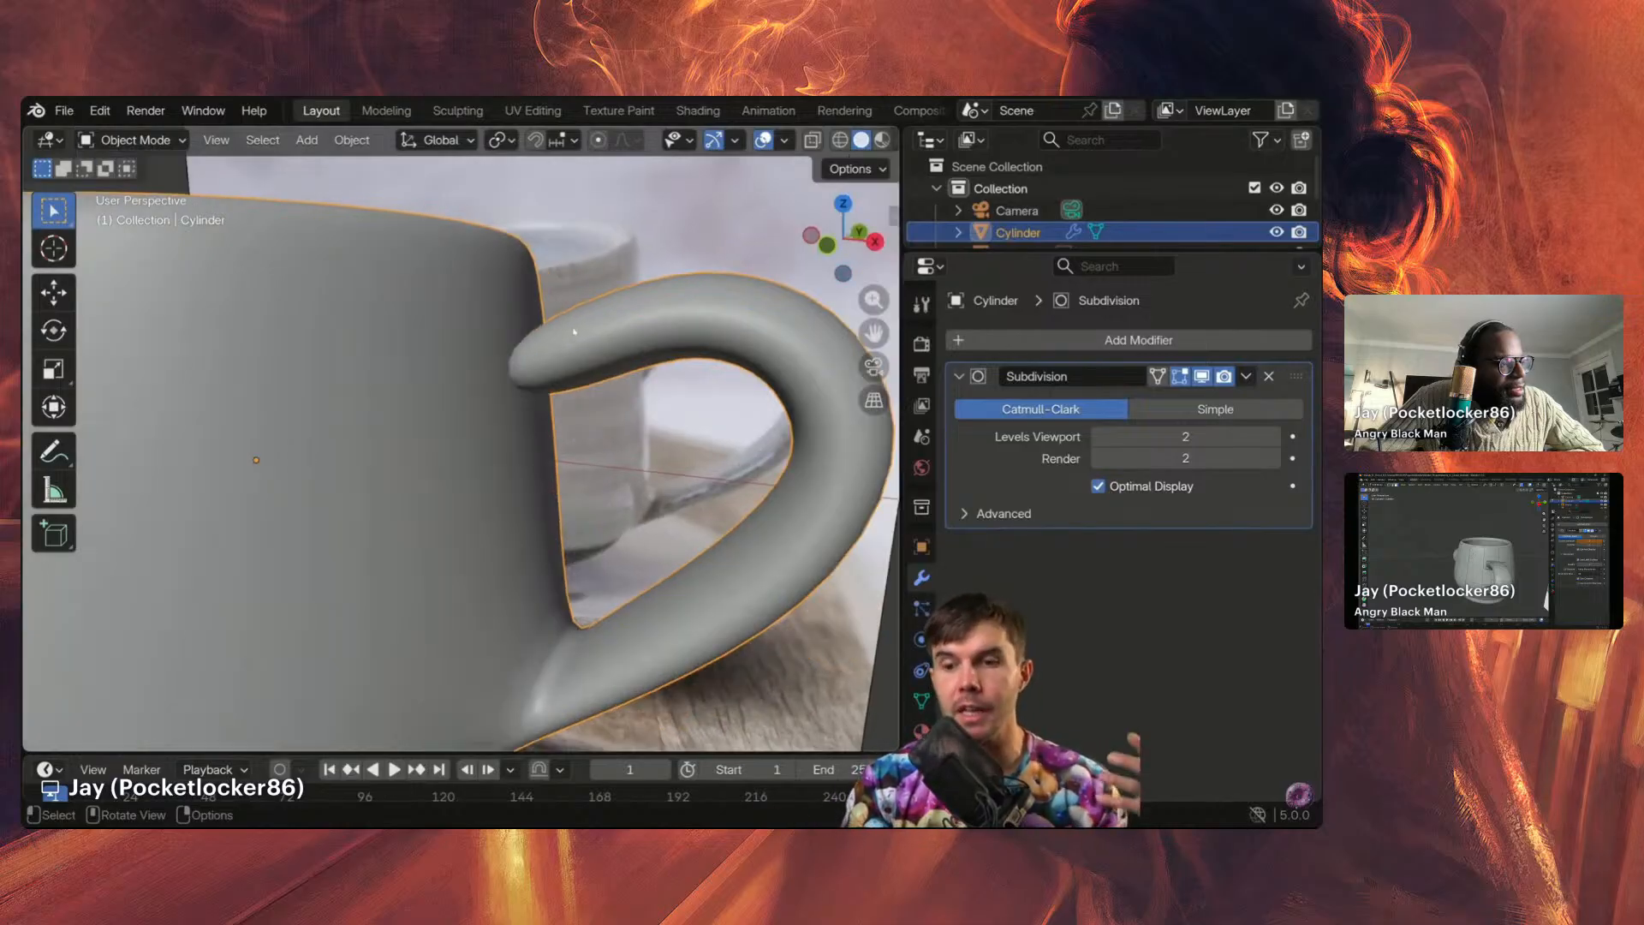
Step: Enter Edit Mode and select the face on the underside of the handle's upper end
{"action": "key", "text": "Tab"}
{"action": "middle_click_drag", "start_coordinate": [530, 361], "coordinate": [497, 394]}
{"action": "left_click", "coordinate": [516, 366]}
{"action": "left_click", "coordinate": [438, 385]}
{"action": "scroll", "coordinate": [502, 388], "scroll_direction": "down", "scroll_amount": 1}
{"action": "scroll", "coordinate": [502, 388], "scroll_direction": "up", "scroll_amount": 1}
{"action": "left_click", "coordinate": [538, 340]}
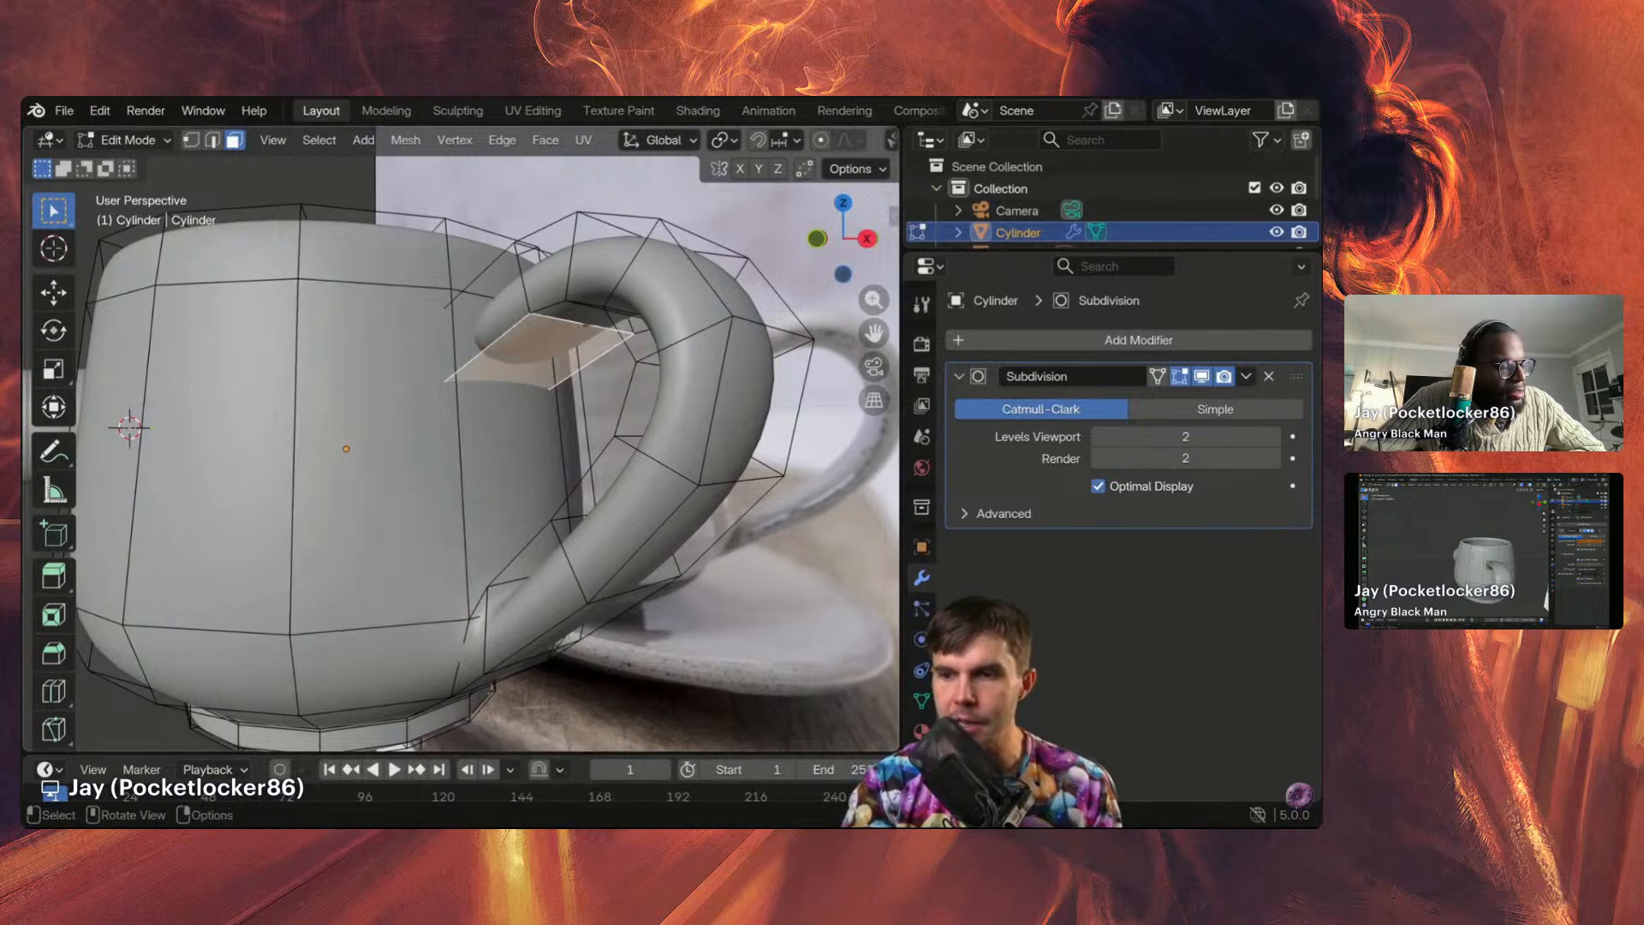
{"action": "key", "text": "ctrl+2"}
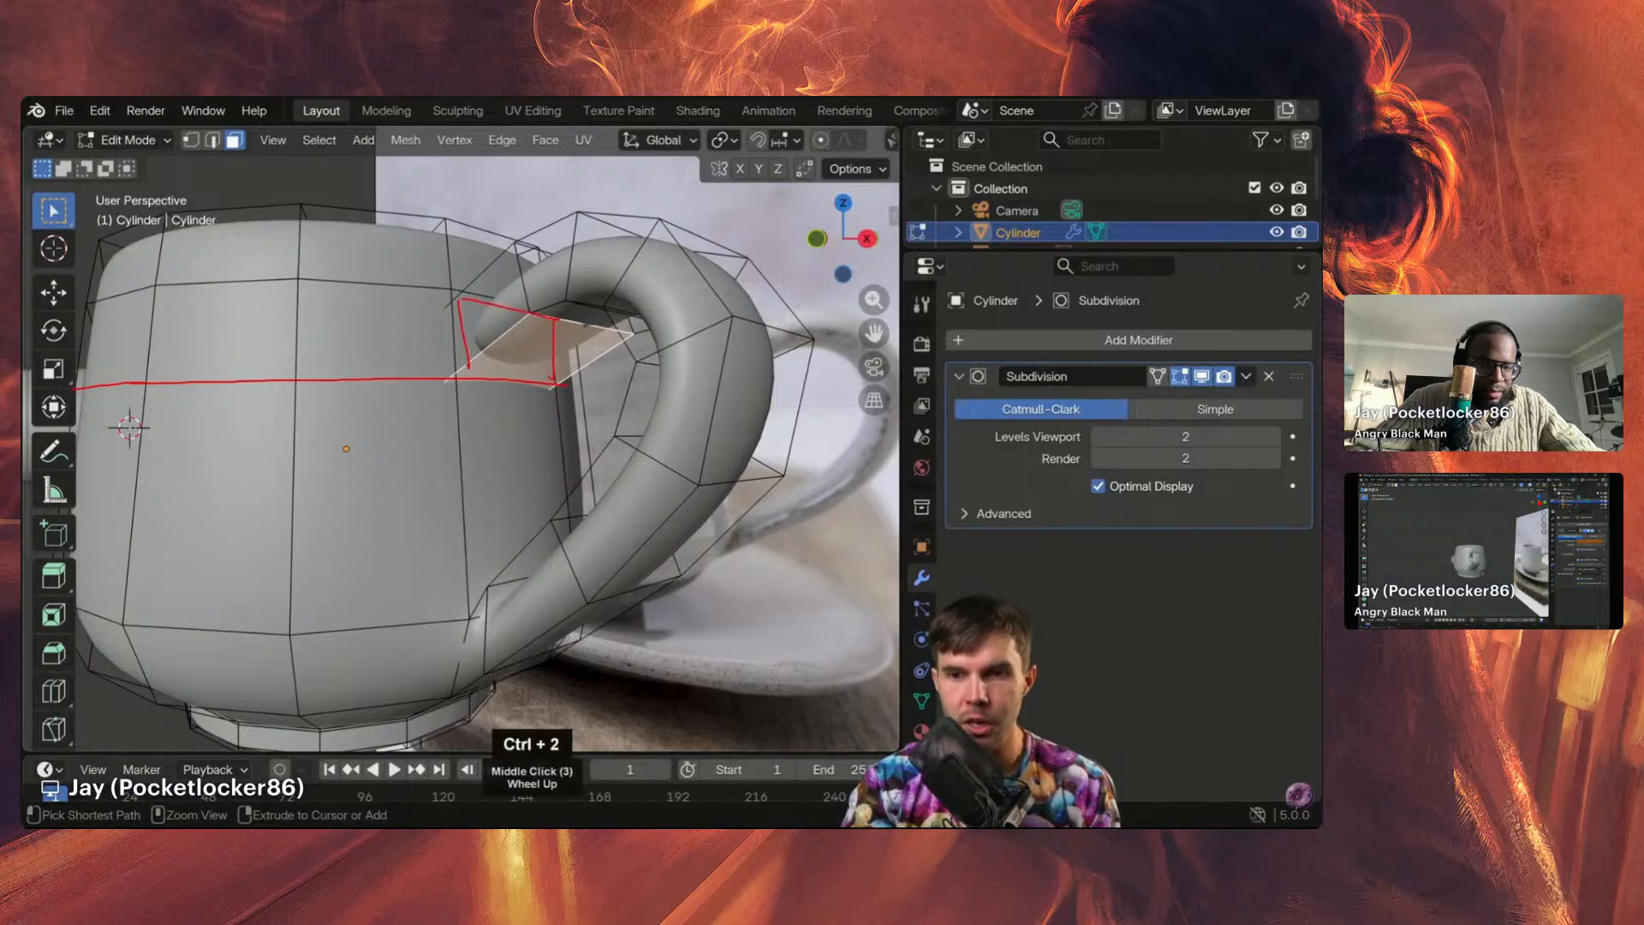
{"action": "key", "text": "Escape"}
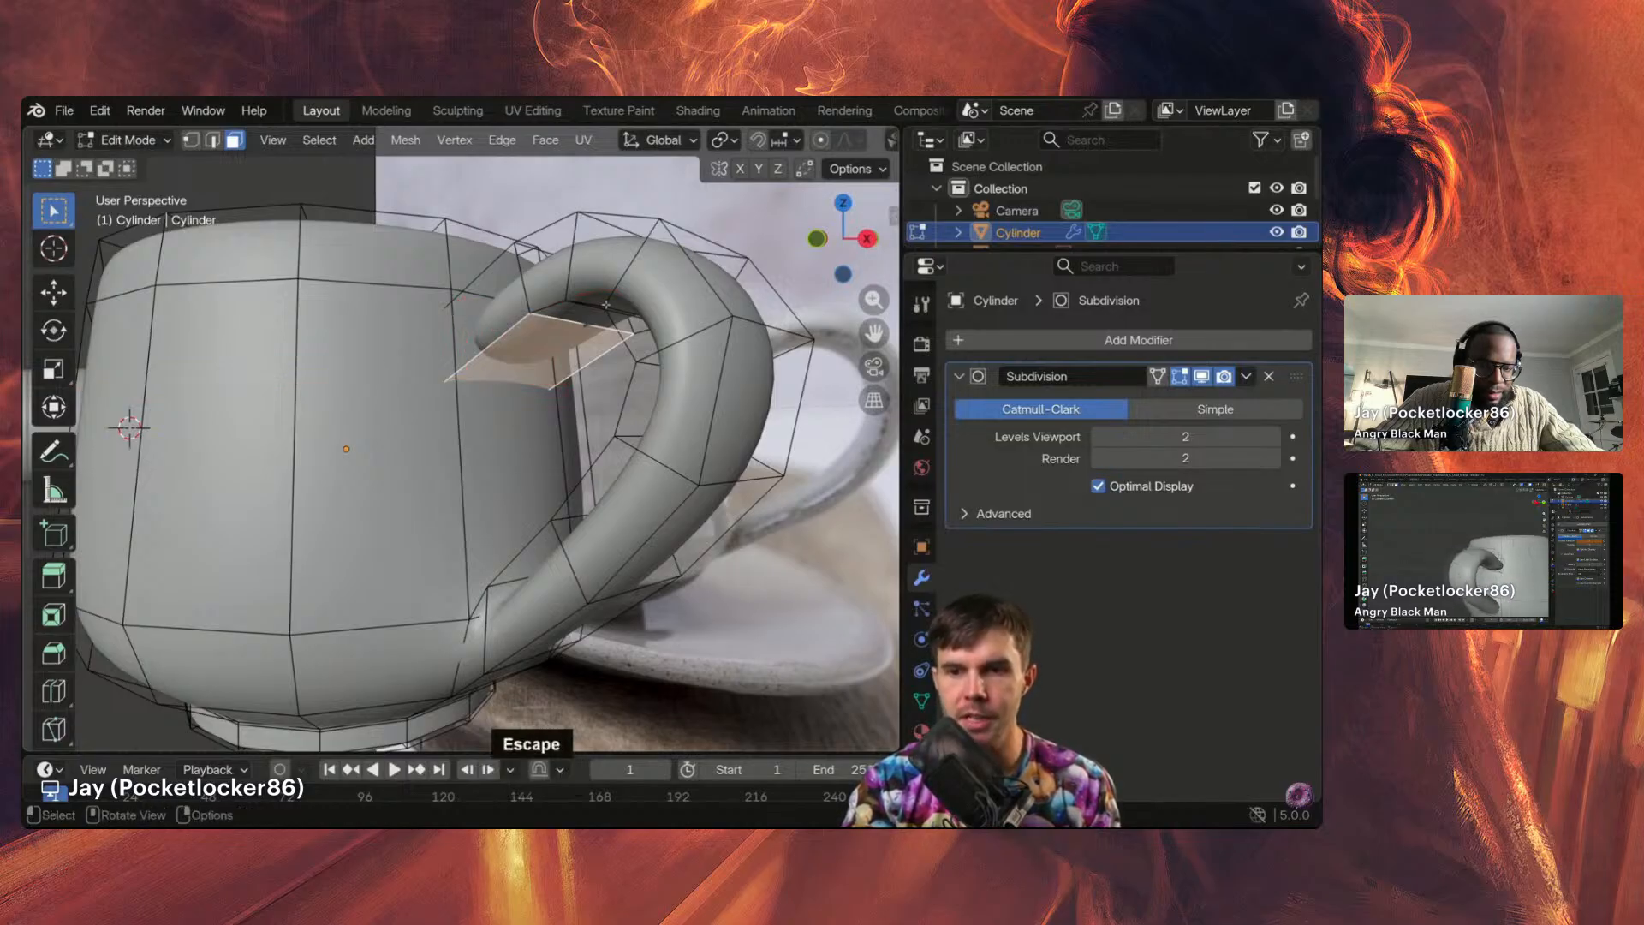
Step: Add one horizontal loop cut around the mug body and slide it up level with the underside of the handle's upper end
{"action": "middle_click_drag", "start_coordinate": [532, 343], "coordinate": [531, 388]}
{"action": "key", "text": "ctrl+r"}
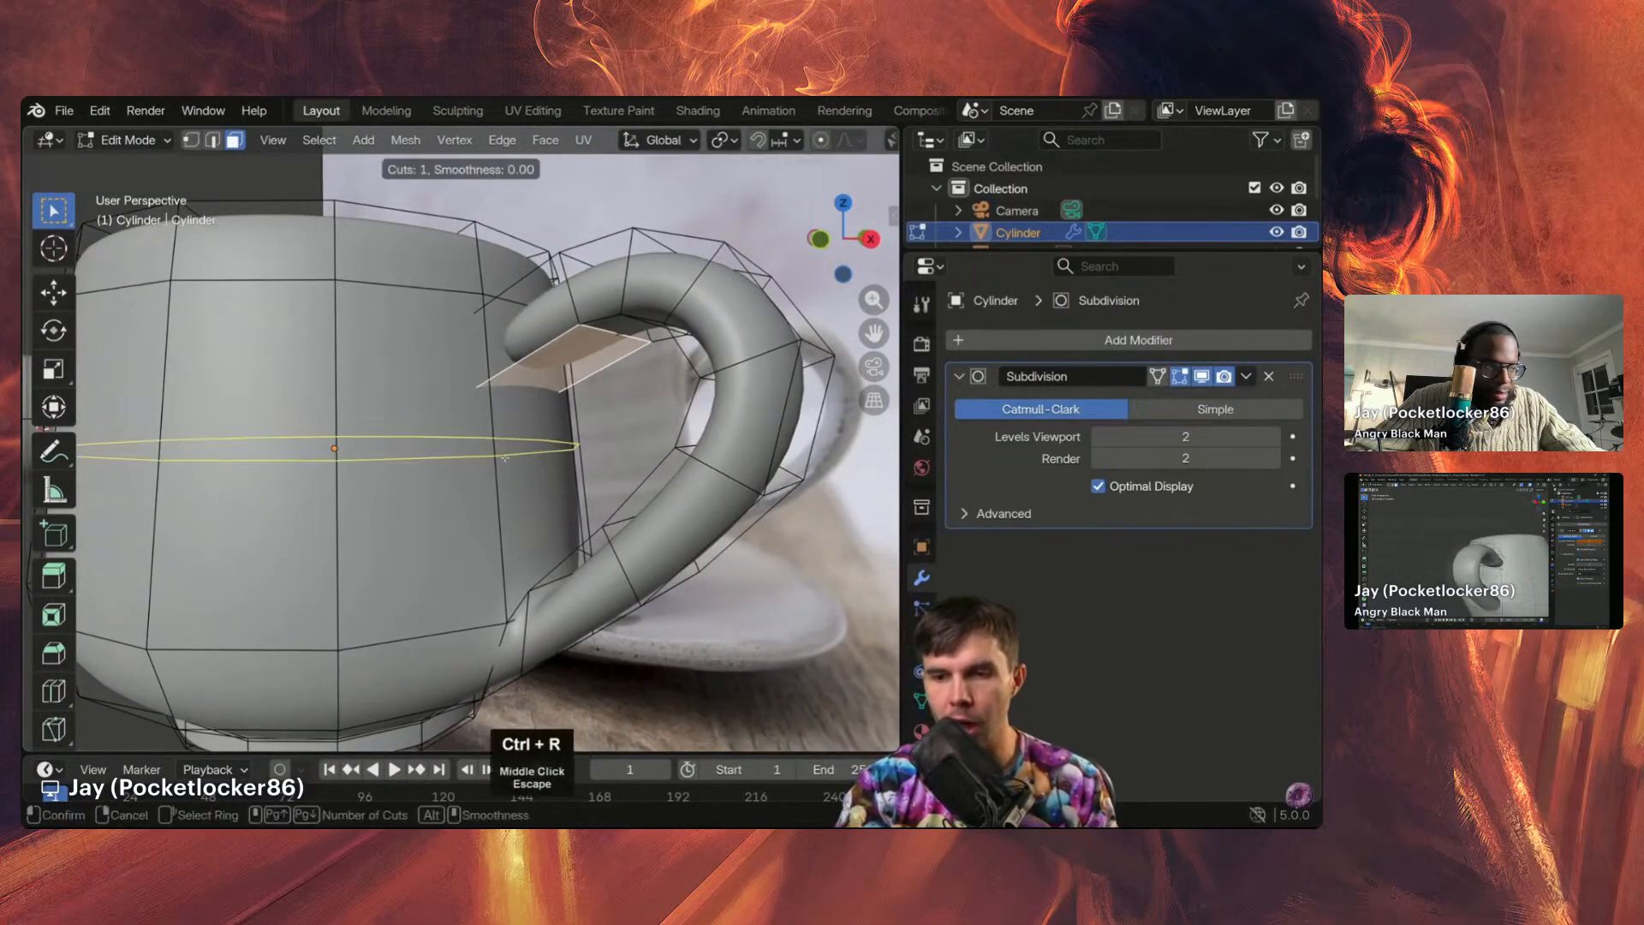
{"action": "left_click", "coordinate": [503, 454]}
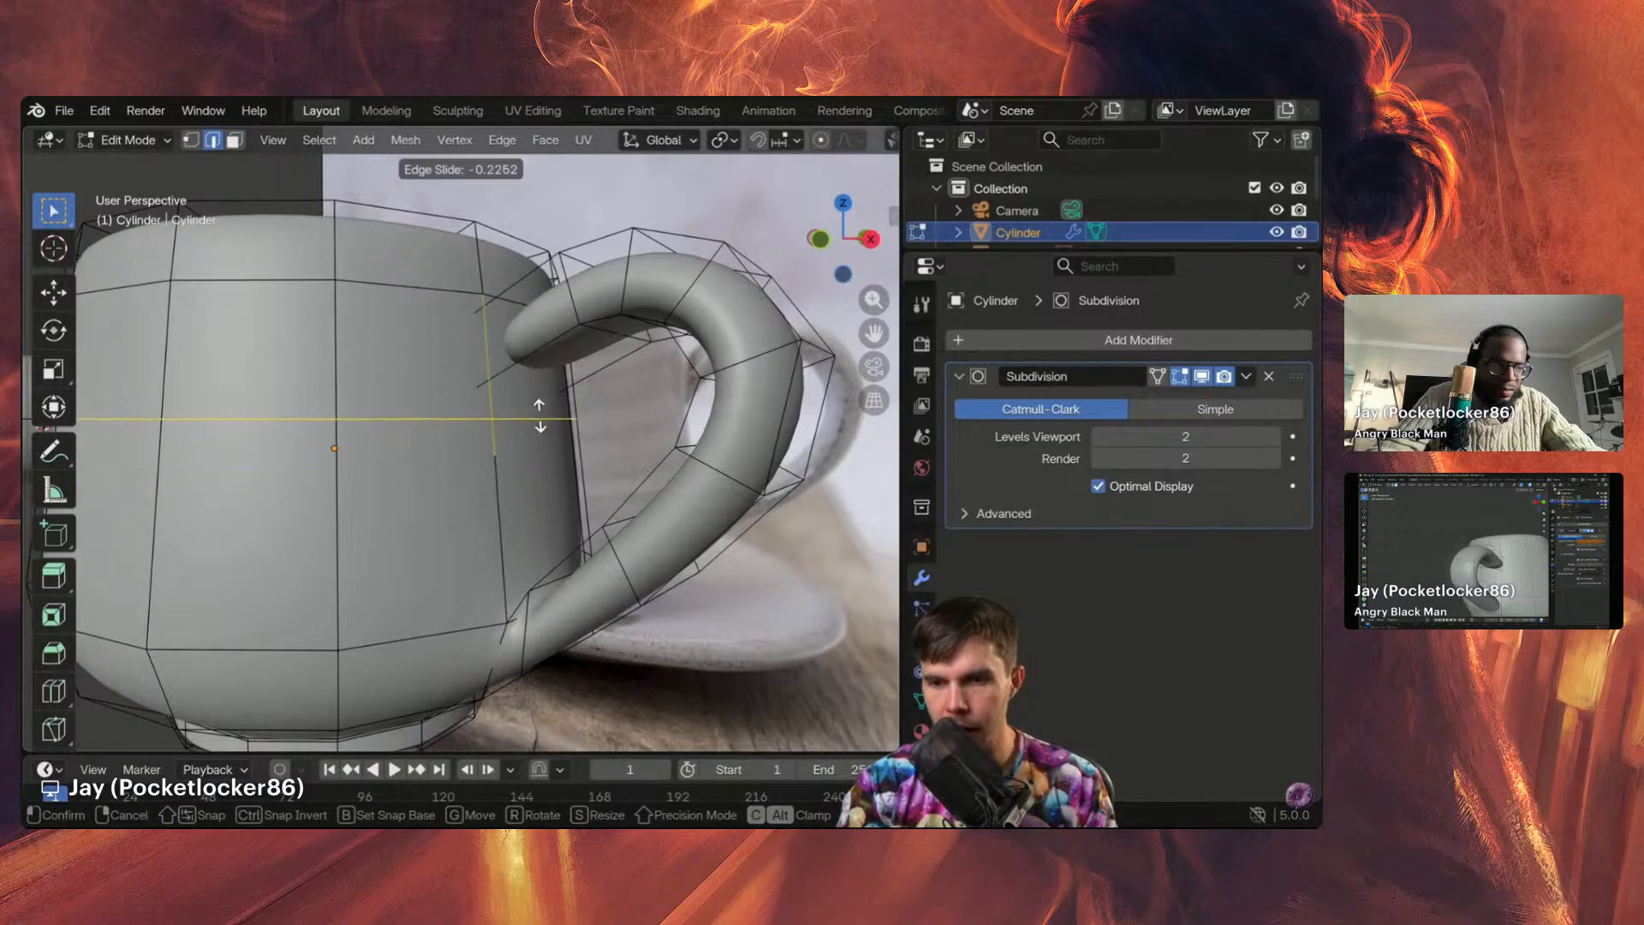
{"action": "left_click", "coordinate": [557, 374]}
{"action": "mouse_move", "coordinate": [557, 373]}
{"action": "middle_mouse_down"}
{"action": "mouse_move", "coordinate": [501, 376]}
{"action": "mouse_move", "coordinate": [600, 370]}
{"action": "mouse_move", "coordinate": [514, 423]}
{"action": "mouse_move", "coordinate": [524, 408]}
{"action": "mouse_move", "coordinate": [498, 443]}
{"action": "mouse_move", "coordinate": [479, 438]}
{"action": "middle_mouse_up"}
{"action": "scroll", "coordinate": [514, 423], "scroll_direction": "up", "scroll_amount": 1, "text": "shift"}
{"action": "middle_click_drag", "start_coordinate": [479, 438], "coordinate": [443, 430]}
Step: Deselect the whole mesh and switch the viewport shading to Wireframe
{"action": "key", "text": "z"}
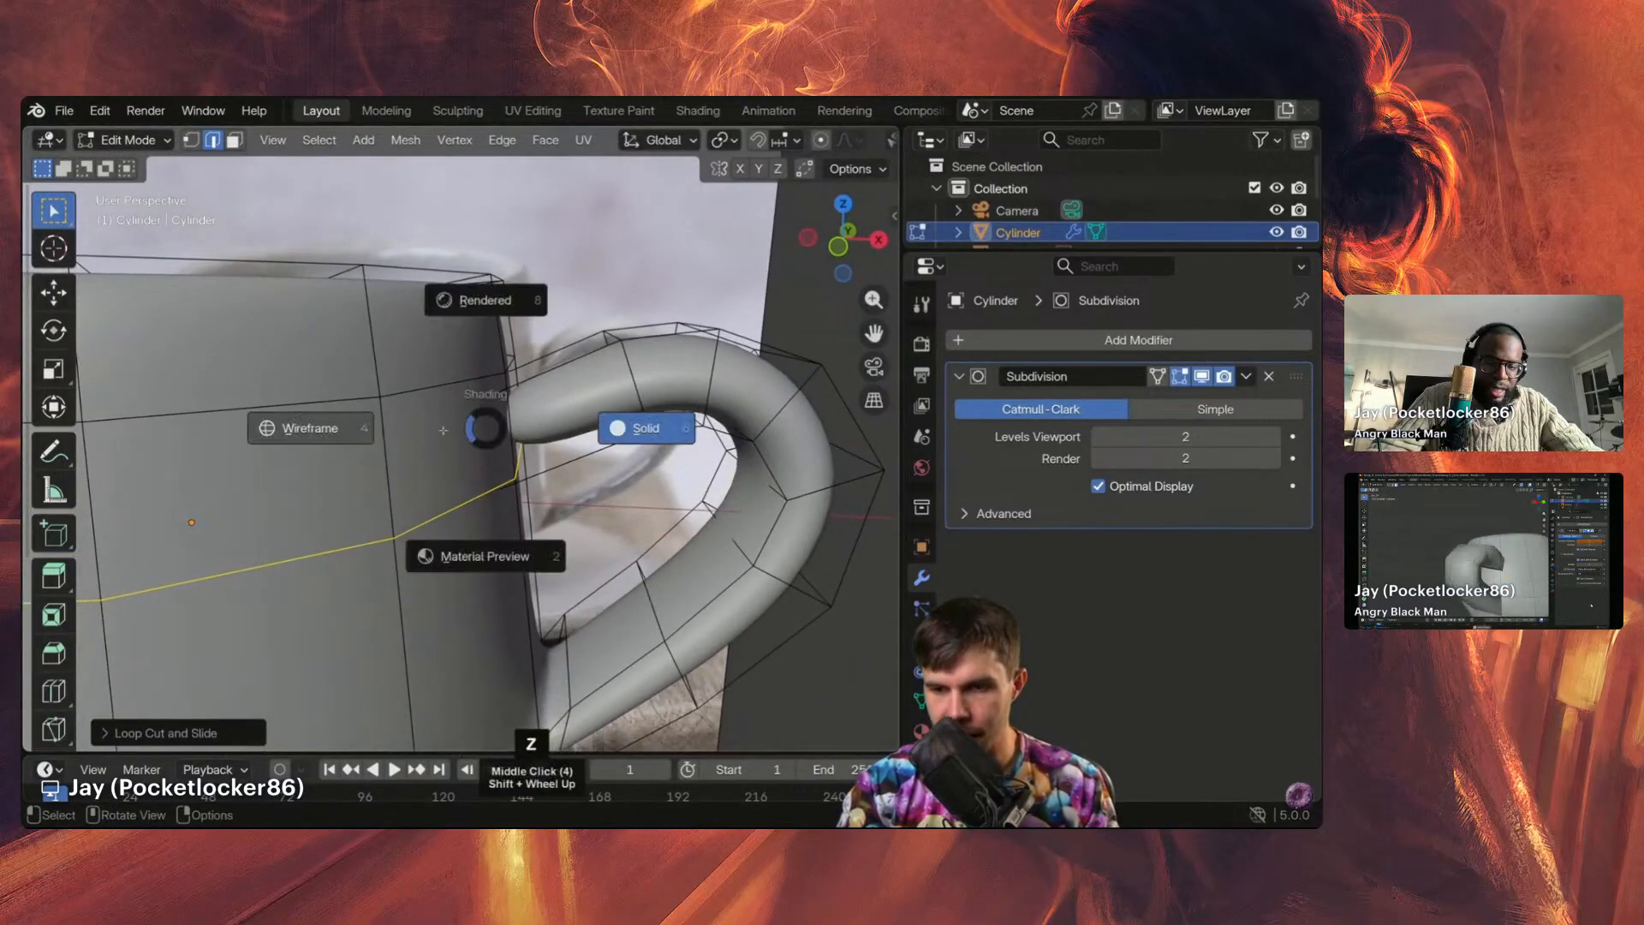
{"action": "left_click", "coordinate": [443, 430]}
{"action": "key", "text": "alt+a"}
{"action": "middle_click_drag", "start_coordinate": [582, 441], "coordinate": [565, 447]}
{"action": "key", "text": "z"}
{"action": "left_click", "coordinate": [633, 448]}
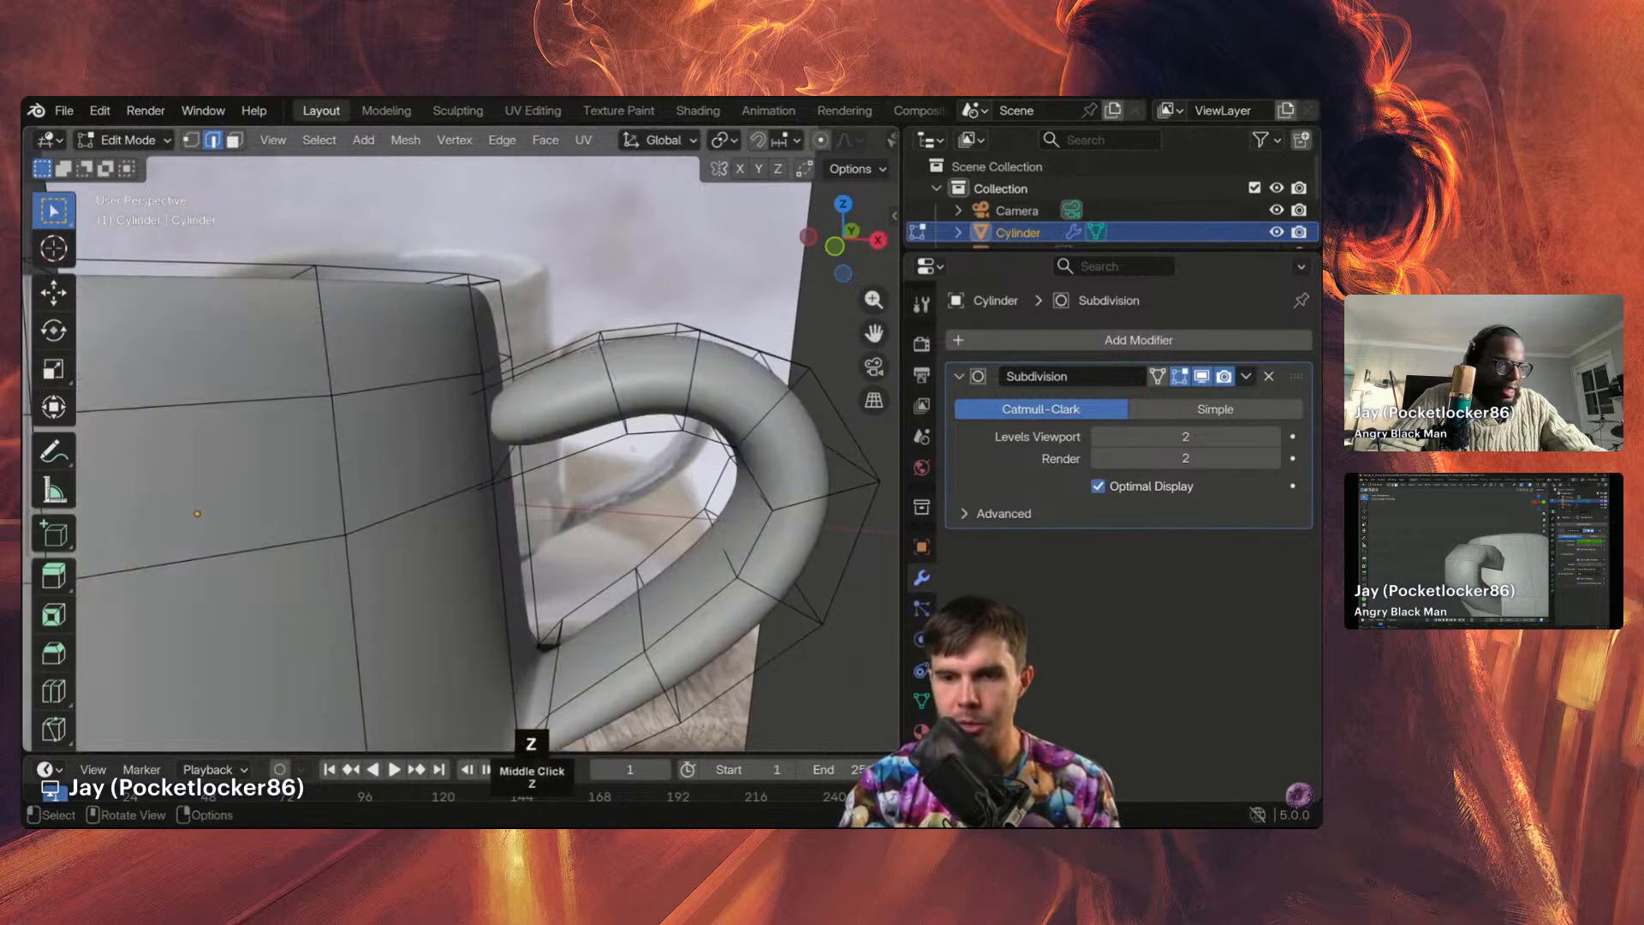
{"action": "key", "text": "z"}
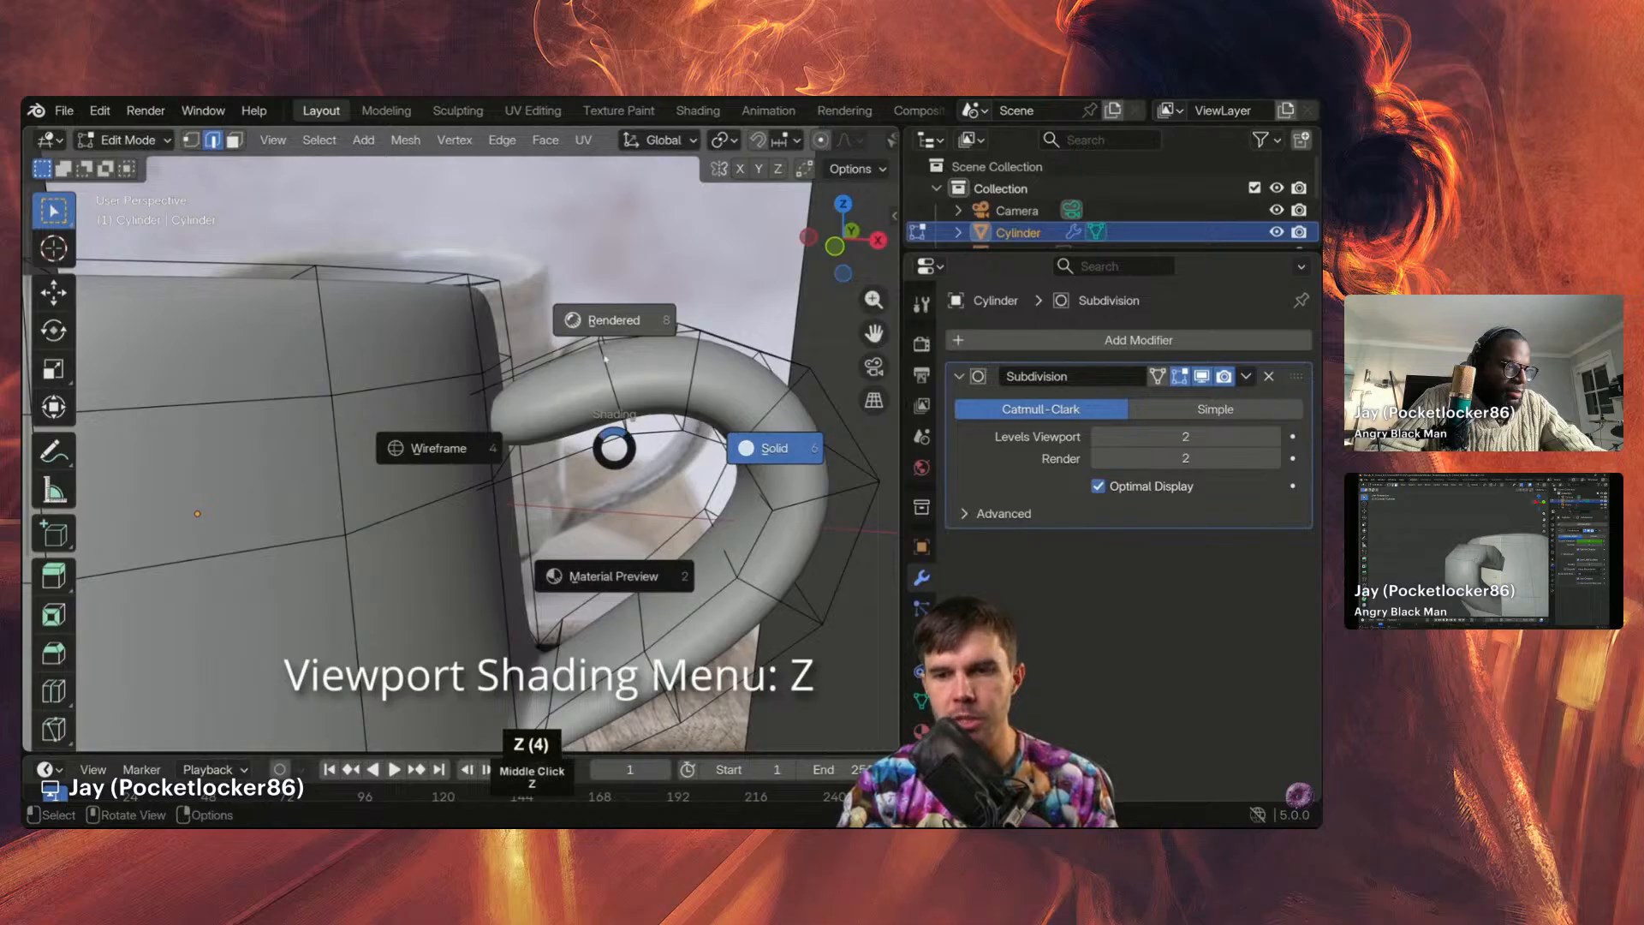
{"action": "left_click", "coordinate": [469, 448]}
{"action": "middle_click_drag", "start_coordinate": [548, 433], "coordinate": [507, 434]}
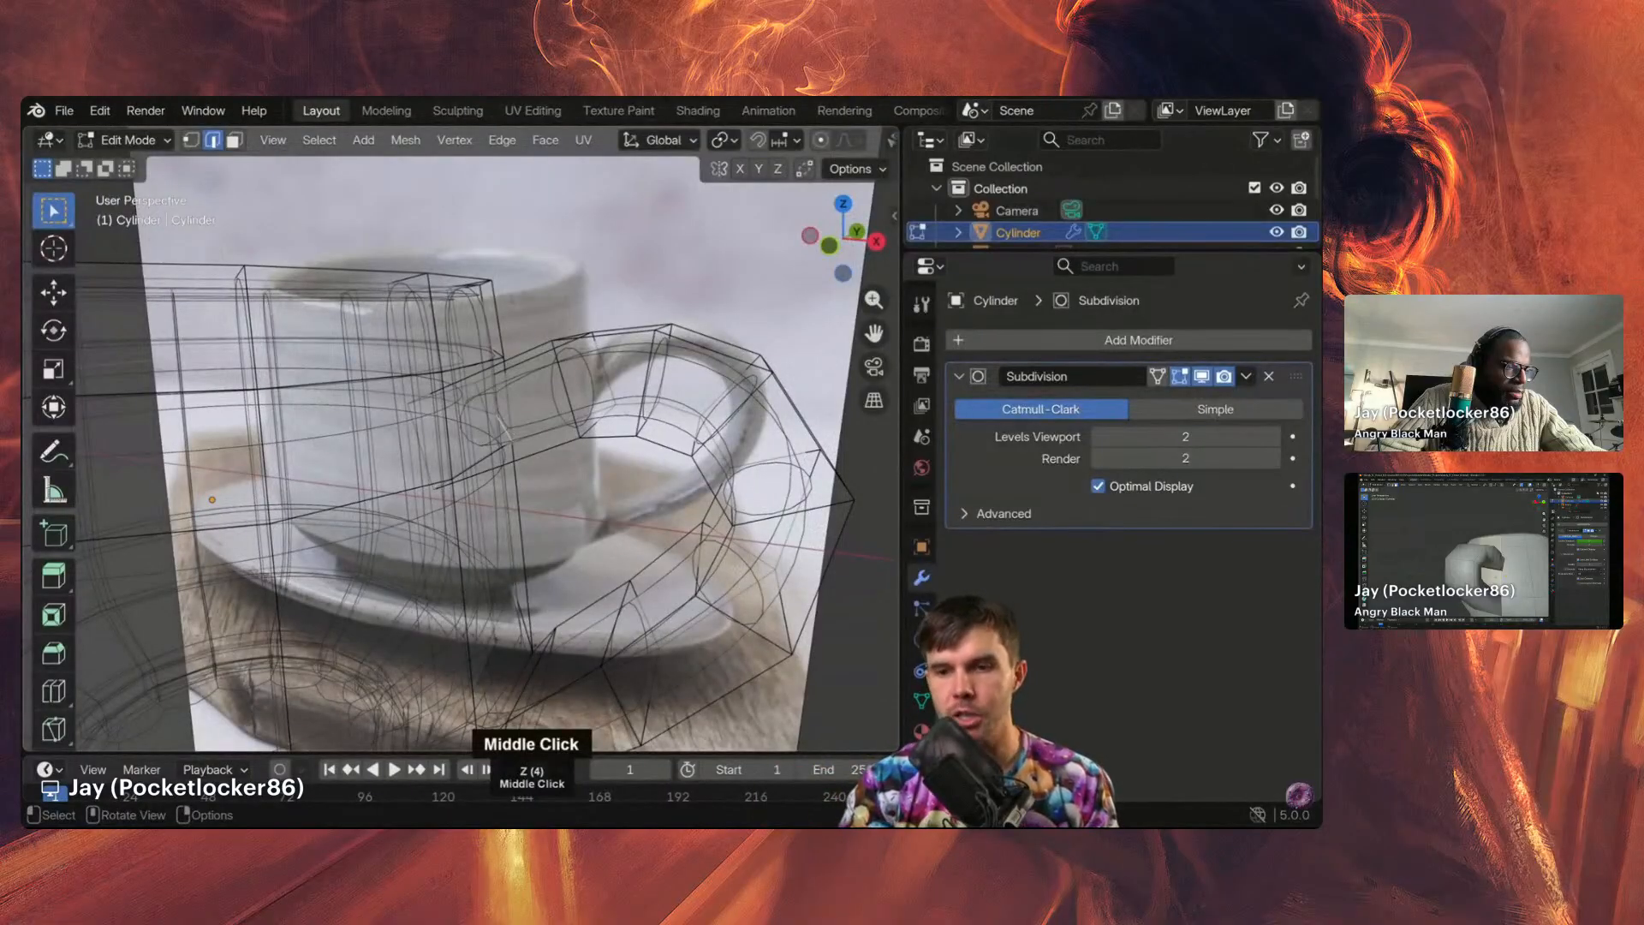
Step: Switch back to Solid shading and toggle X-ray on and off to compare the mesh displays
{"action": "key", "text": "z"}
{"action": "middle_click_drag", "start_coordinate": [766, 142], "coordinate": [463, 141]}
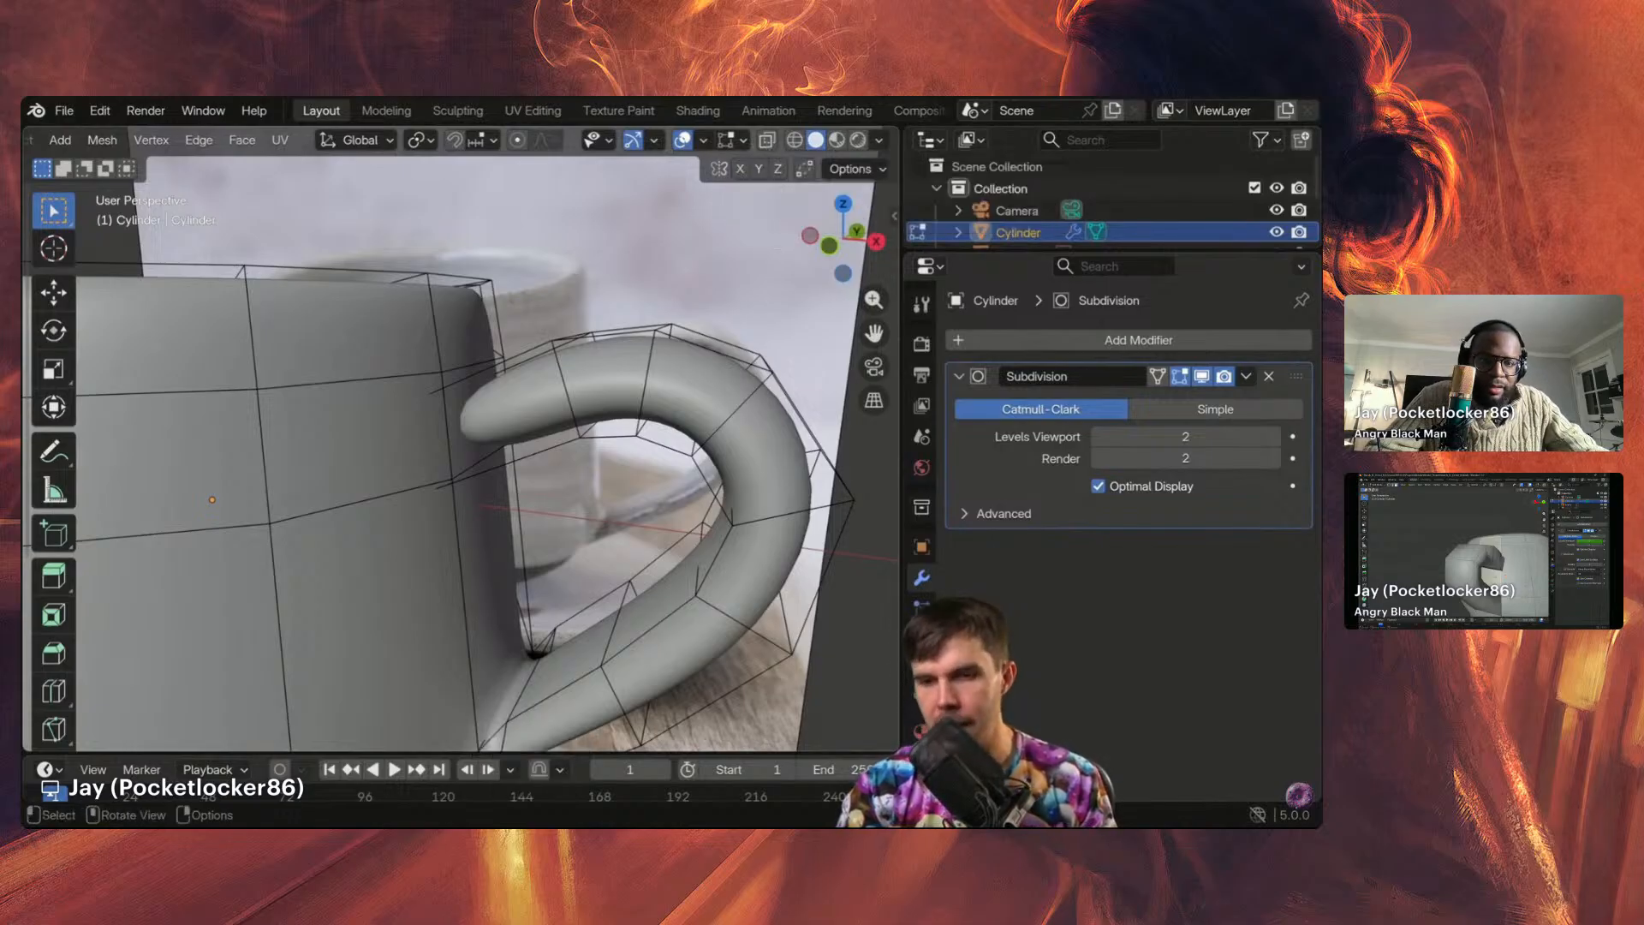
{"action": "key", "text": "alt"}
{"action": "key", "text": "alt+z"}
{"action": "key", "text": "alt+z"}
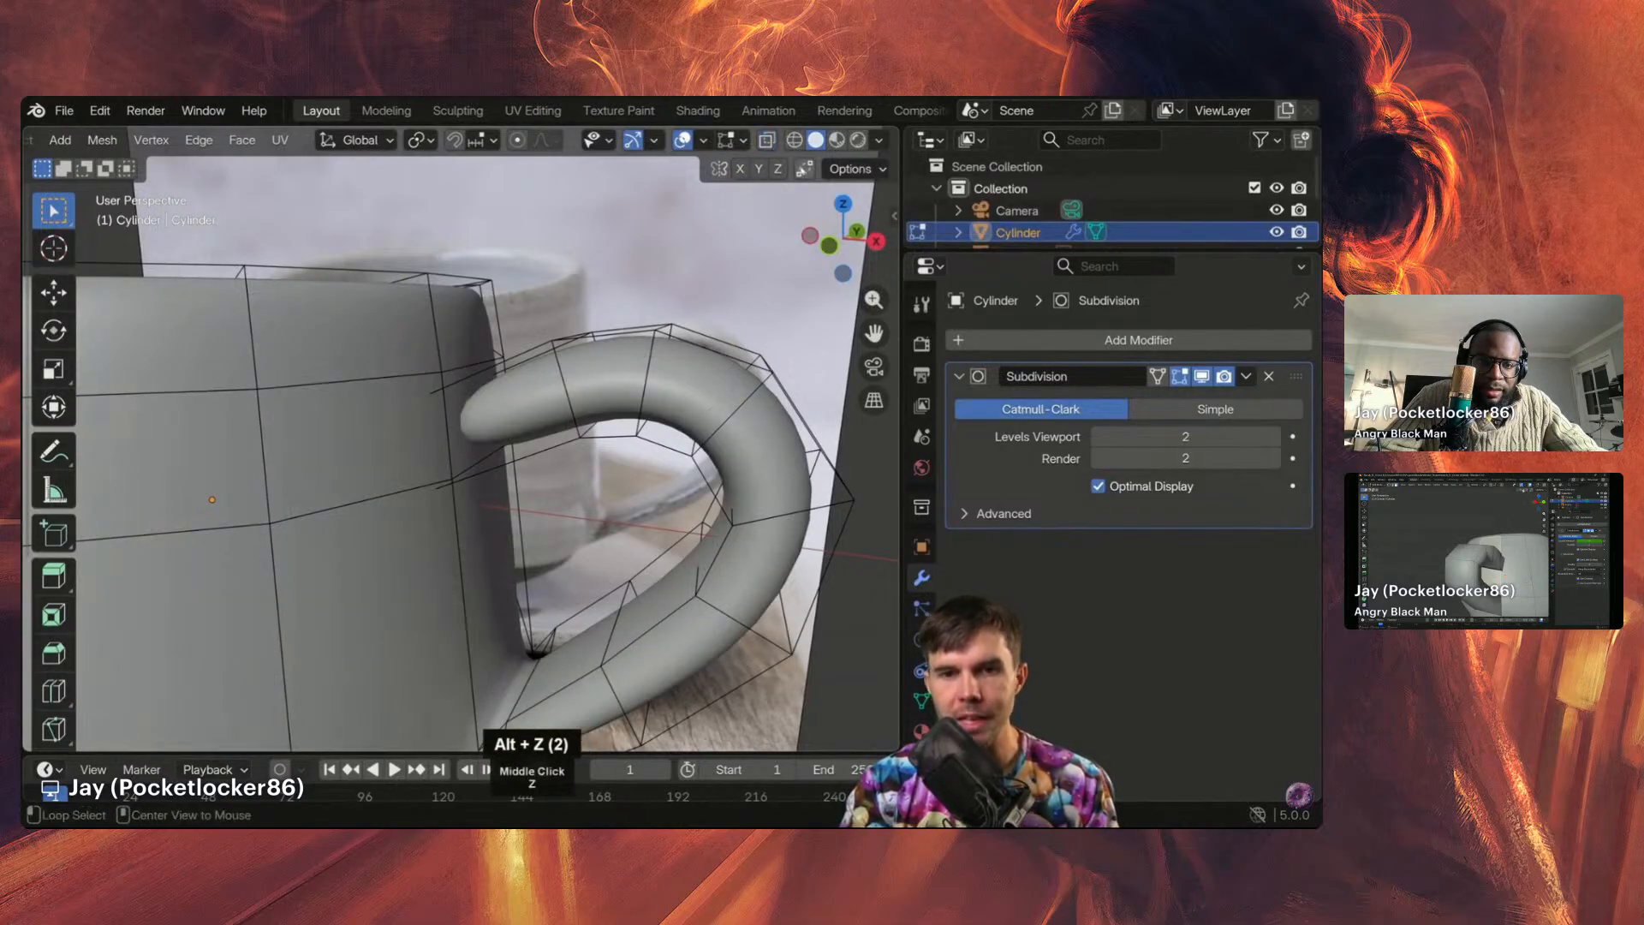
{"action": "left_click", "coordinate": [772, 141]}
{"action": "left_click", "coordinate": [770, 141]}
{"action": "left_click", "coordinate": [769, 142]}
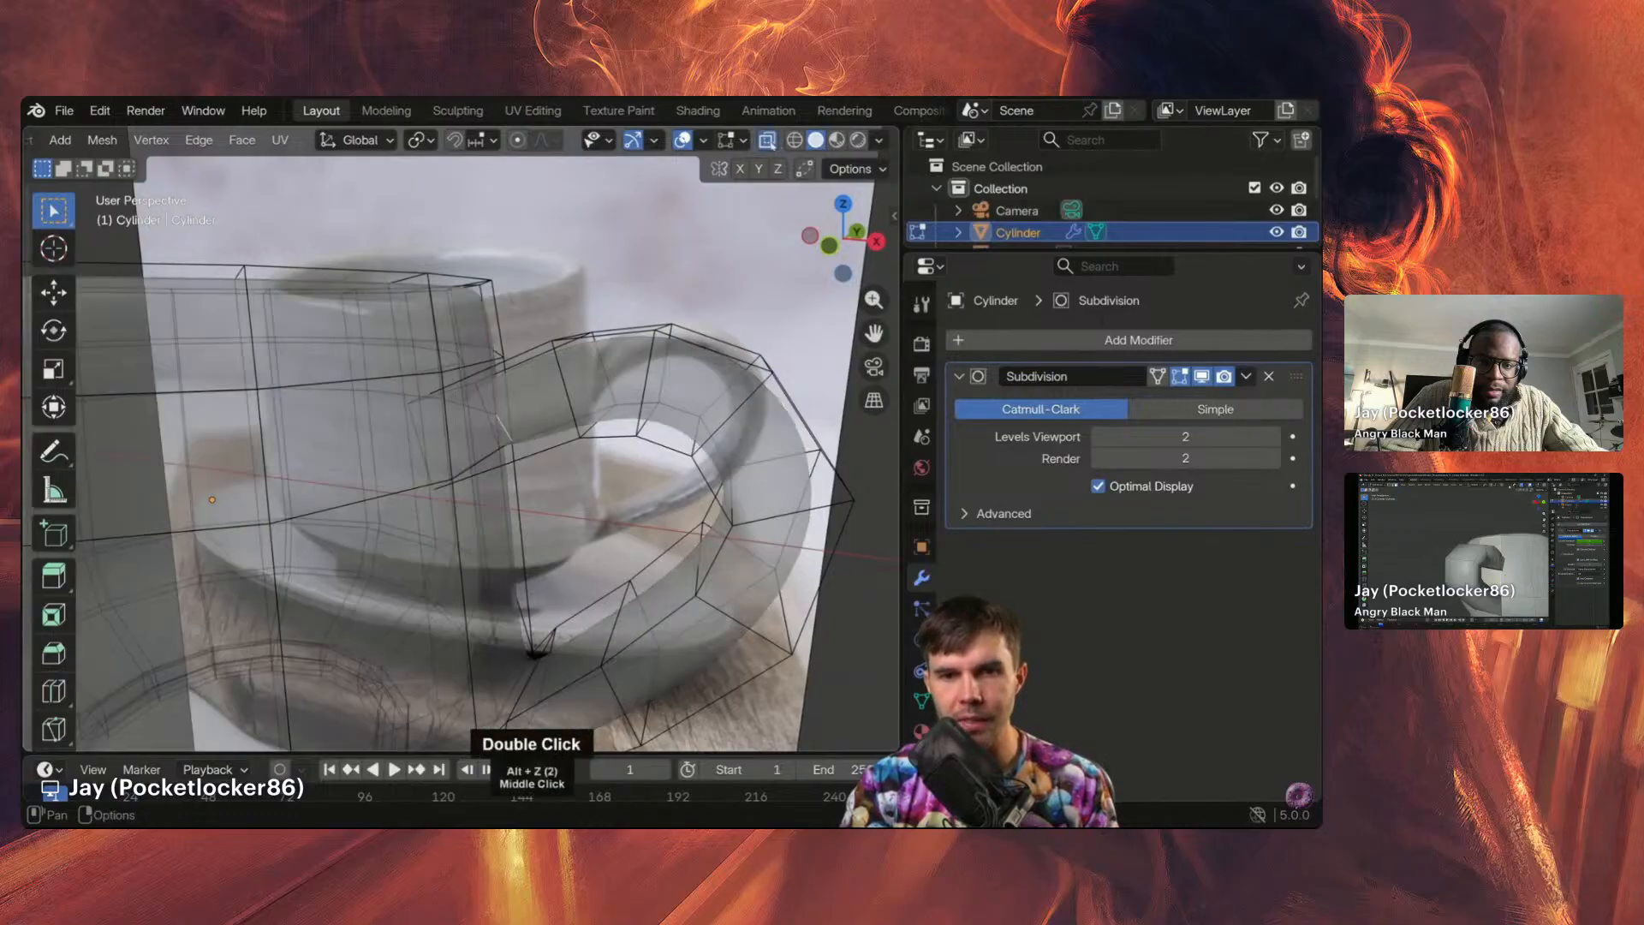
{"action": "left_click", "coordinate": [770, 142]}
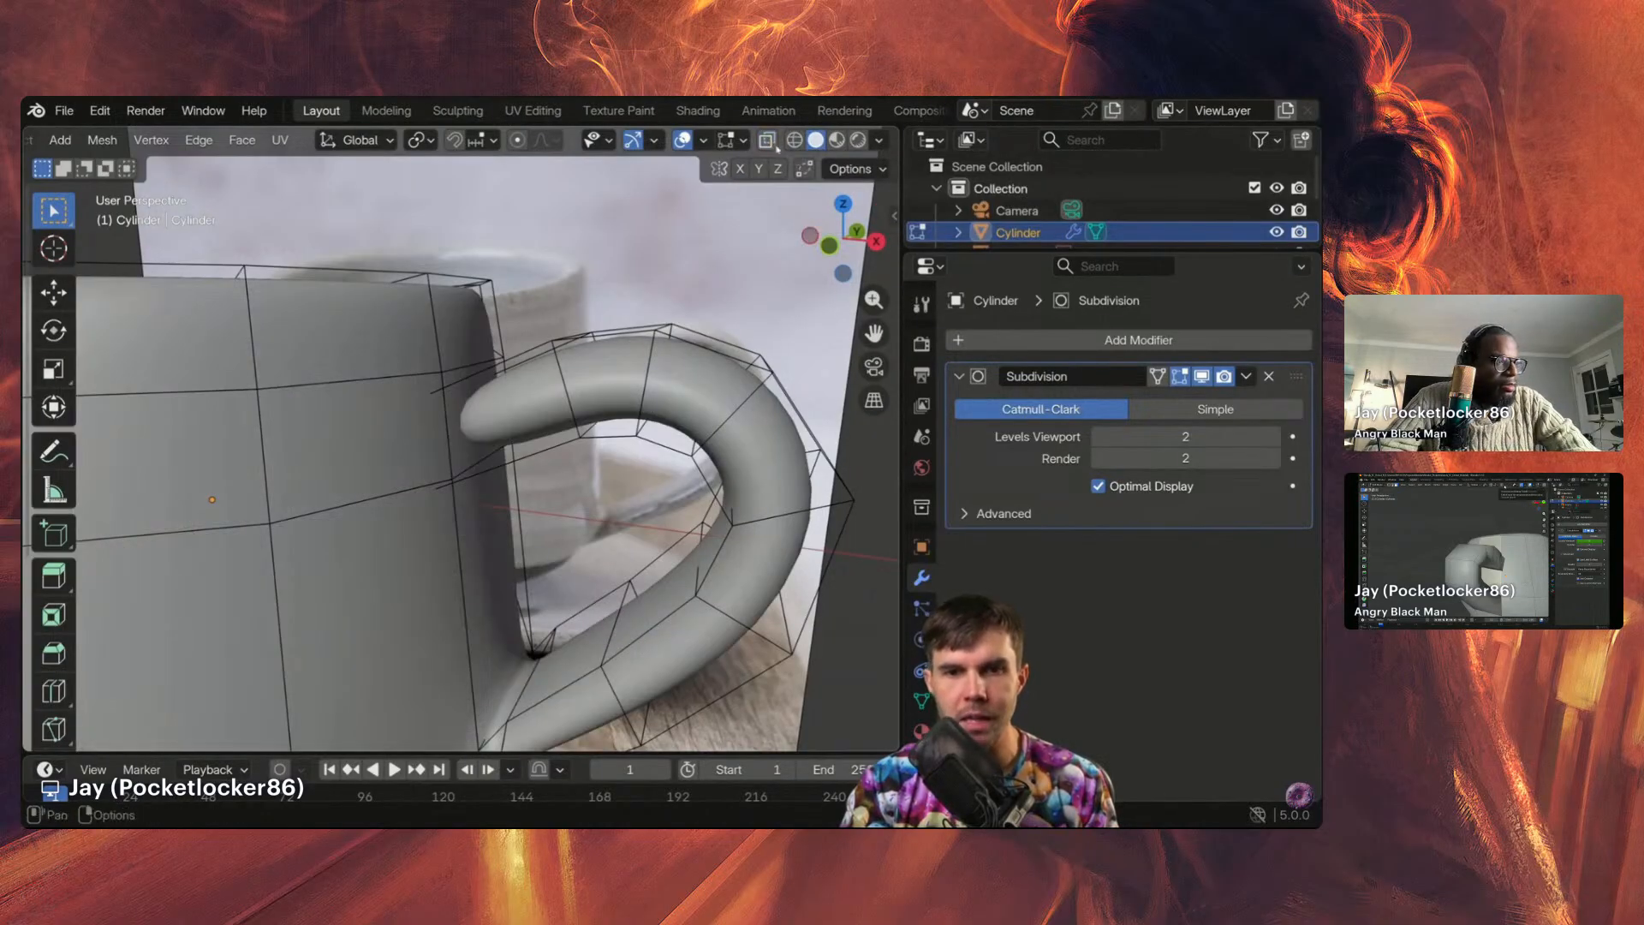
{"action": "left_click", "coordinate": [770, 142]}
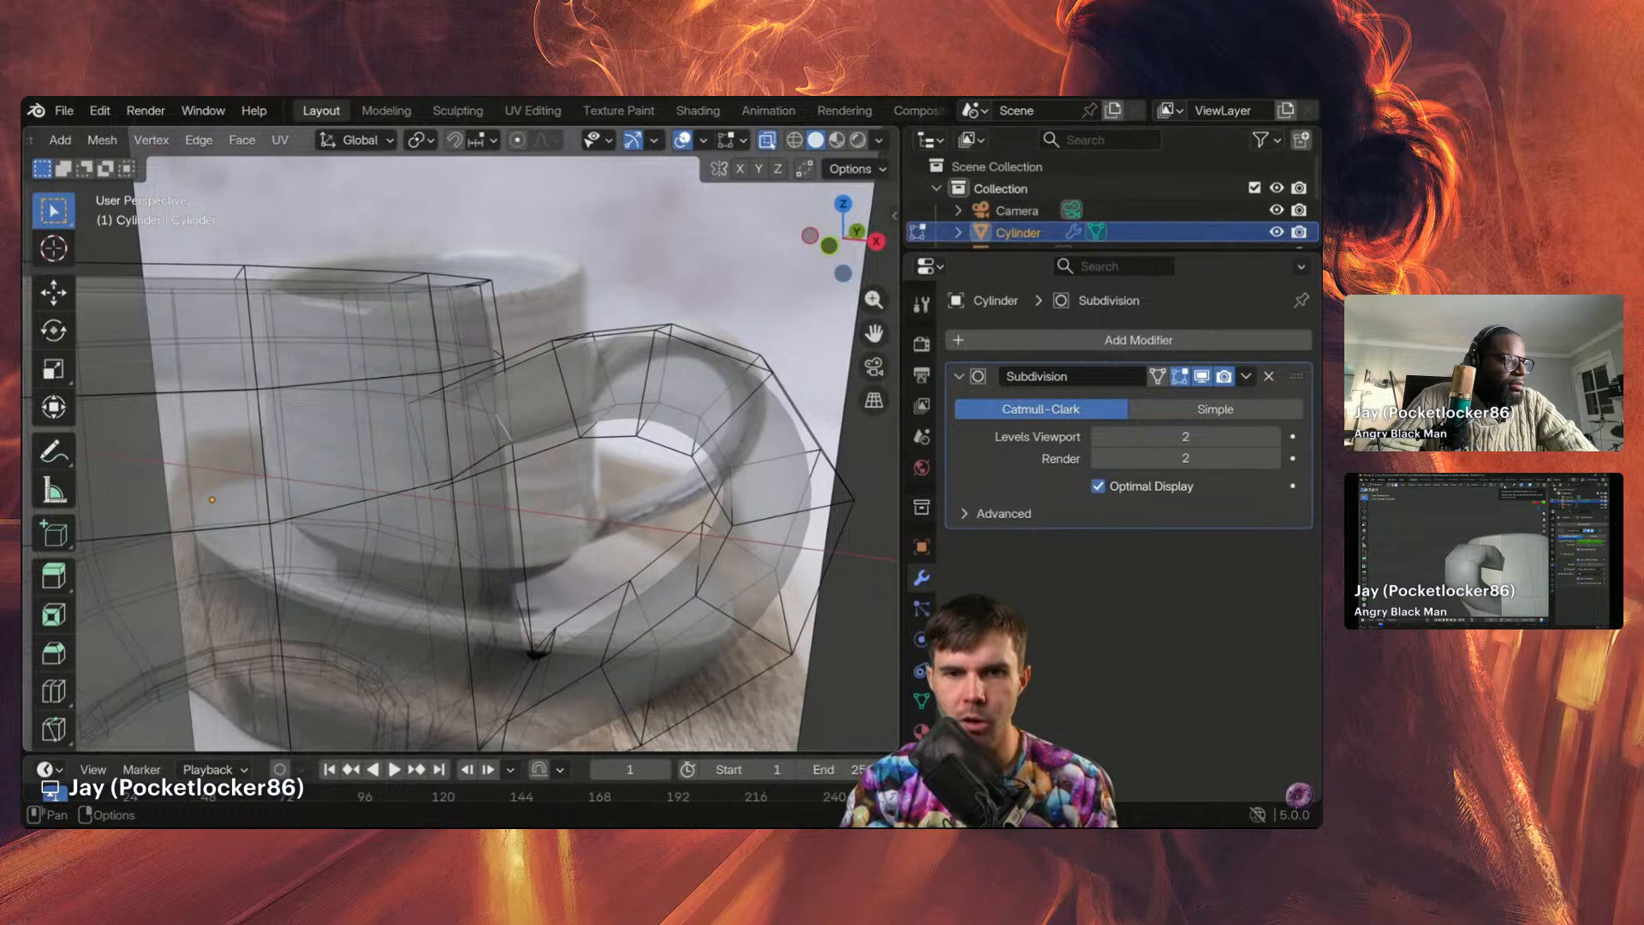
{"action": "left_click", "coordinate": [770, 141]}
Step: Set the viewport shading to Wireframe and switch to face selection near the handle's upper end
{"action": "left_click", "coordinate": [791, 142]}
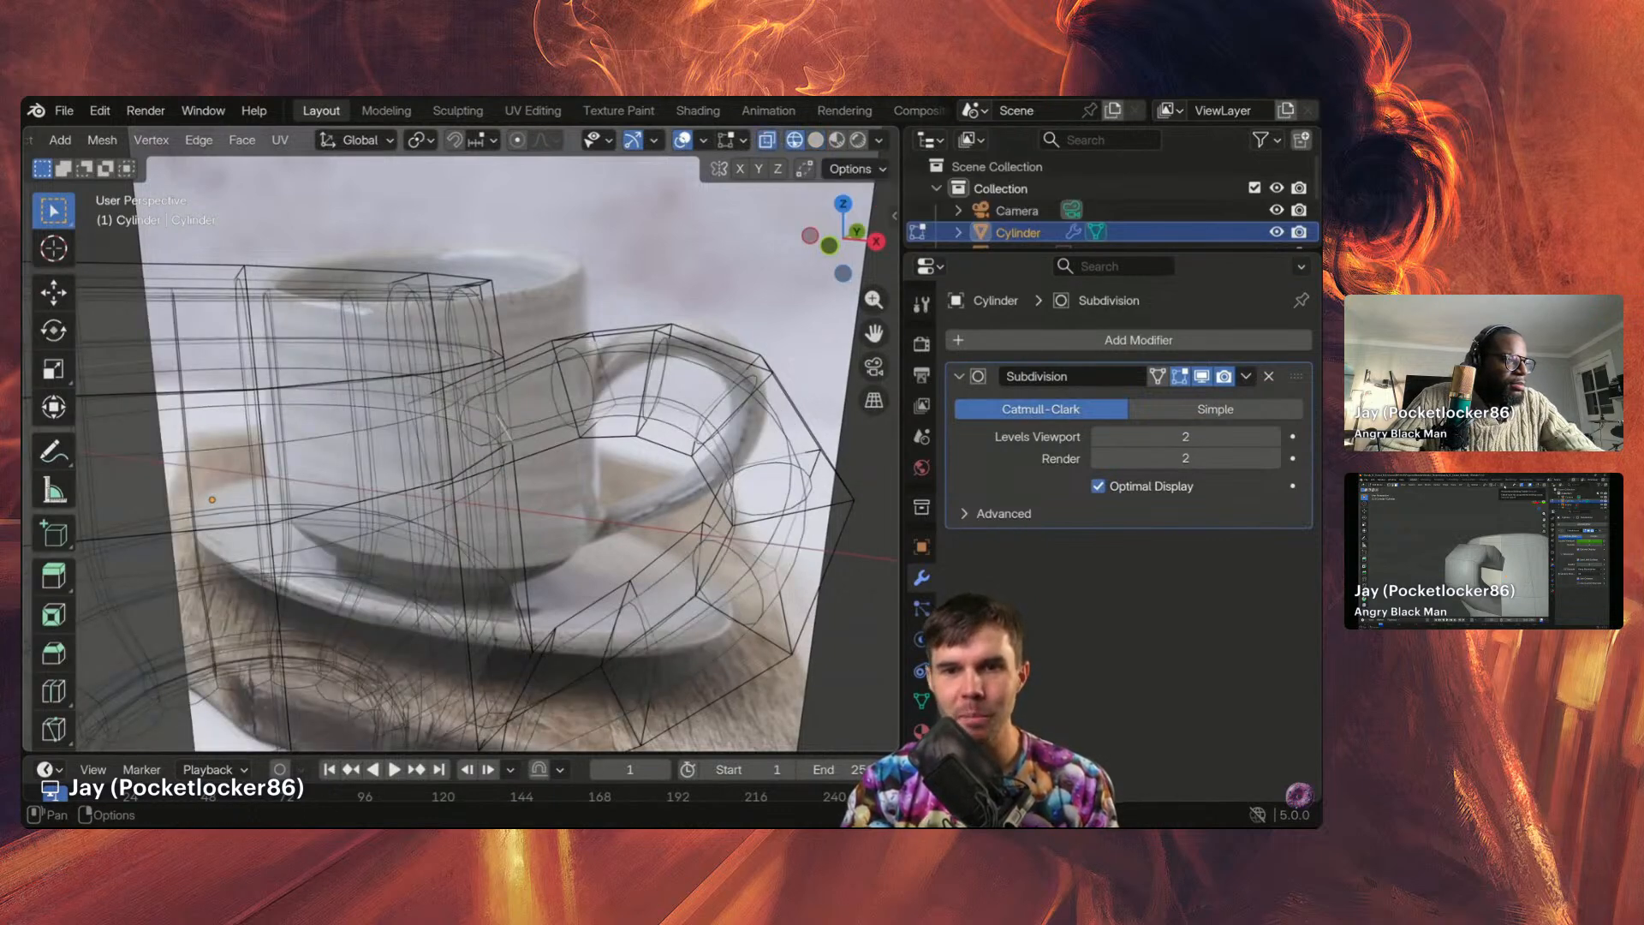
{"action": "left_click", "coordinate": [774, 143]}
{"action": "left_click", "coordinate": [770, 142]}
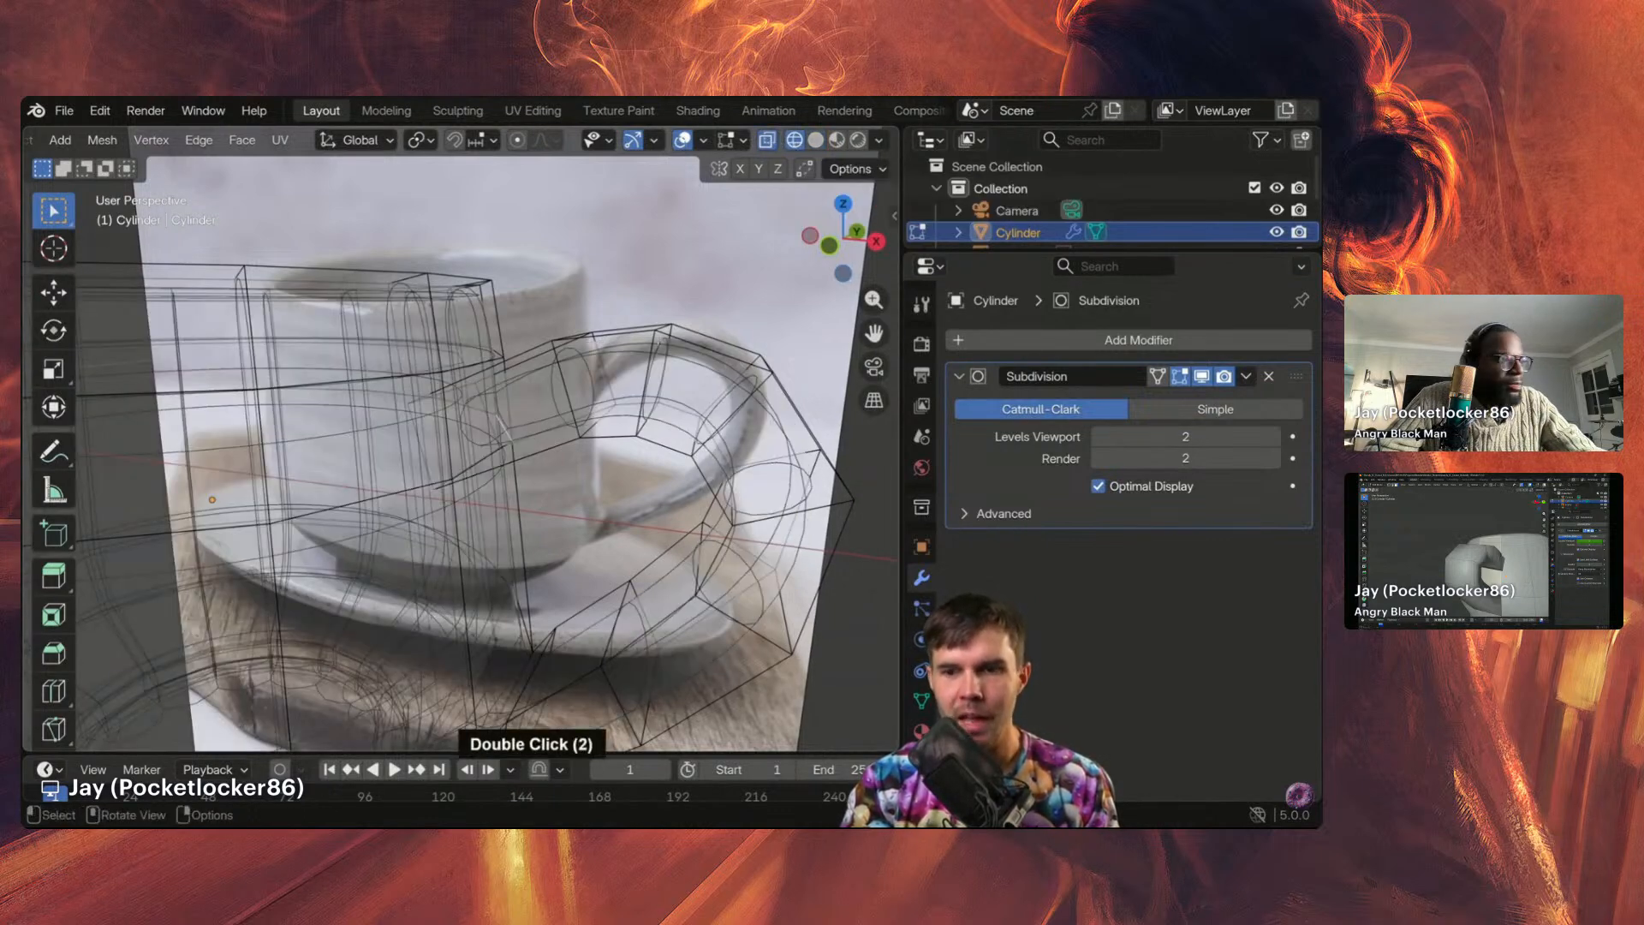
{"action": "middle_click_drag", "start_coordinate": [471, 421], "coordinate": [433, 428]}
{"action": "scroll", "coordinate": [432, 428], "scroll_direction": "up", "scroll_amount": 1}
{"action": "key", "text": "3"}
{"action": "key", "text": "space"}
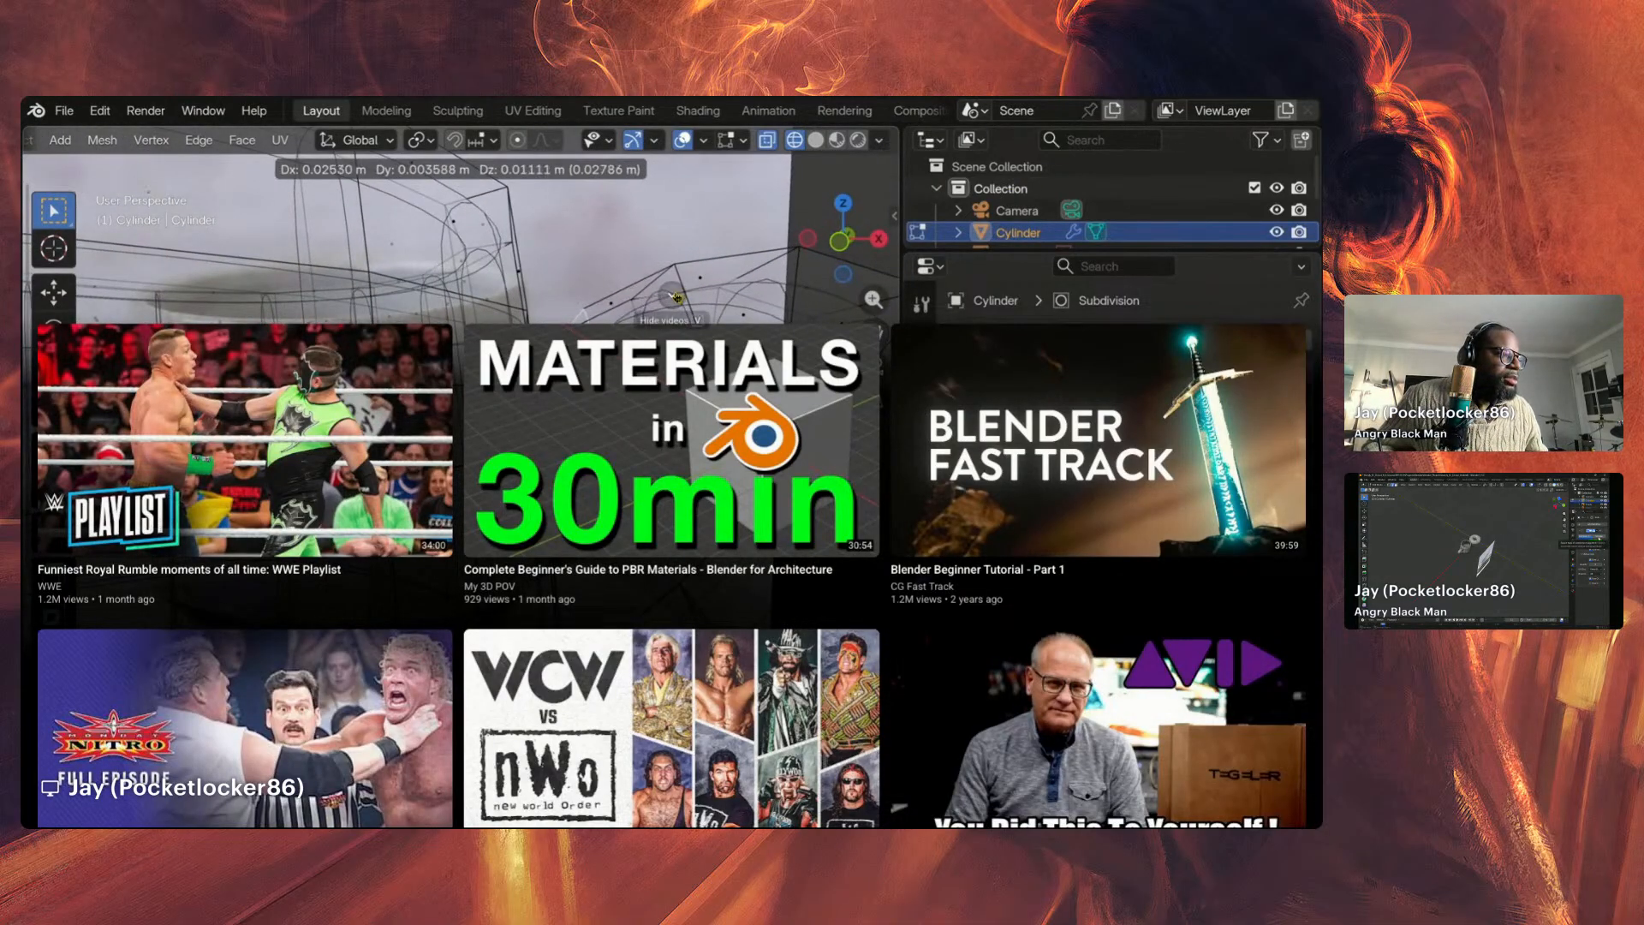
{"action": "left_click", "coordinate": [673, 296]}
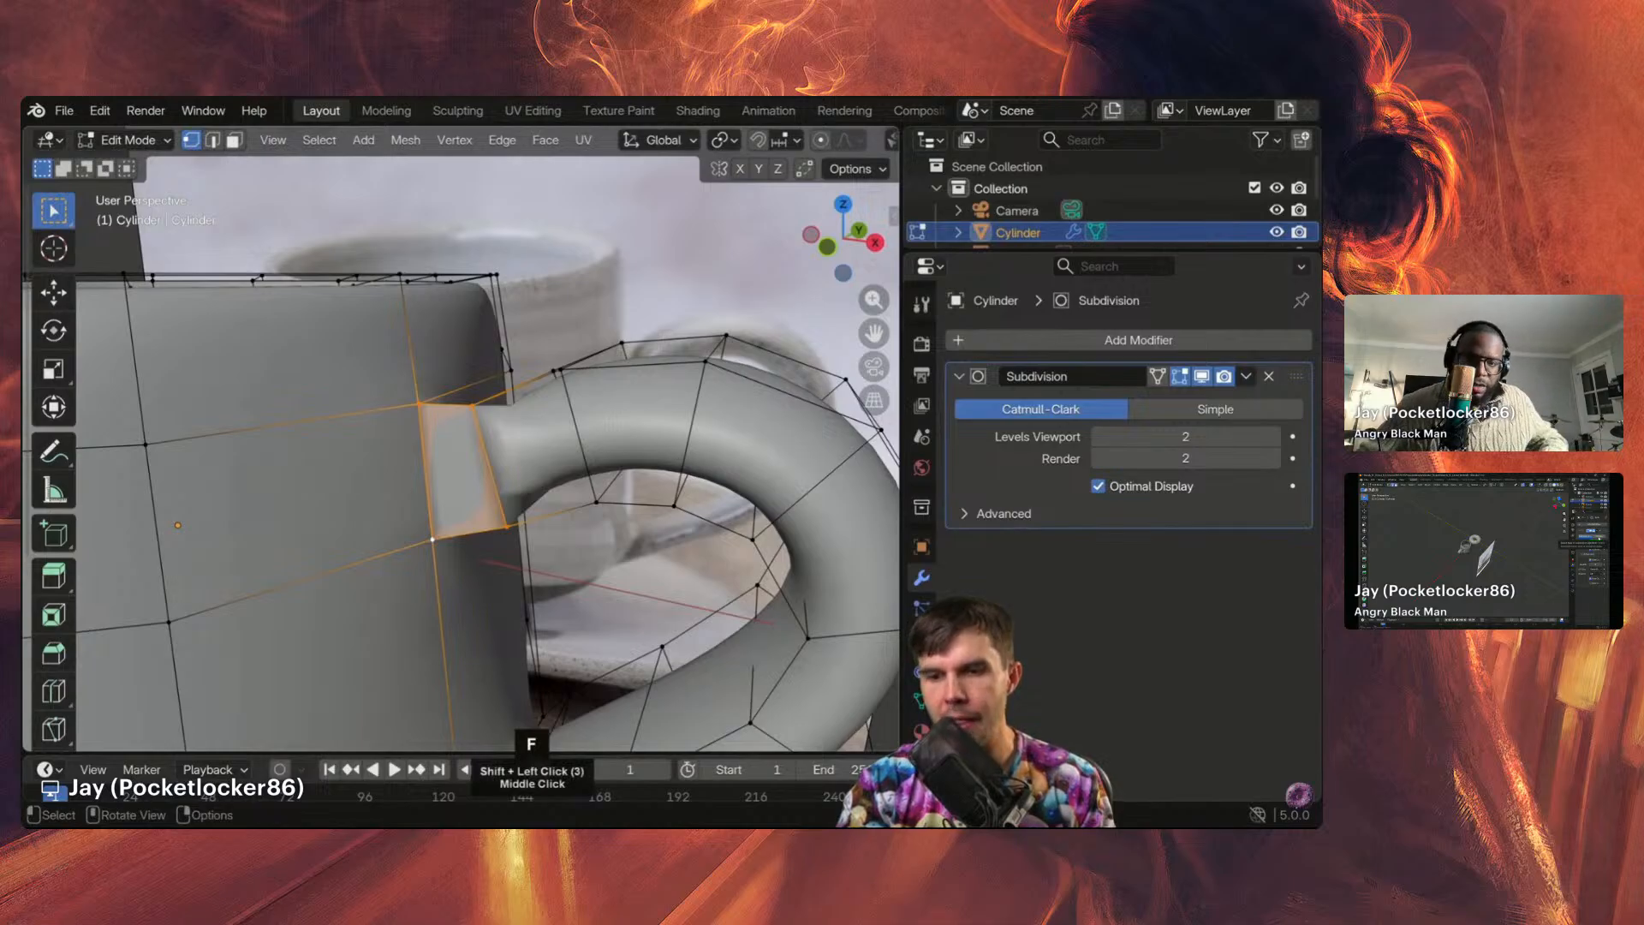
{"action": "key", "text": "space"}
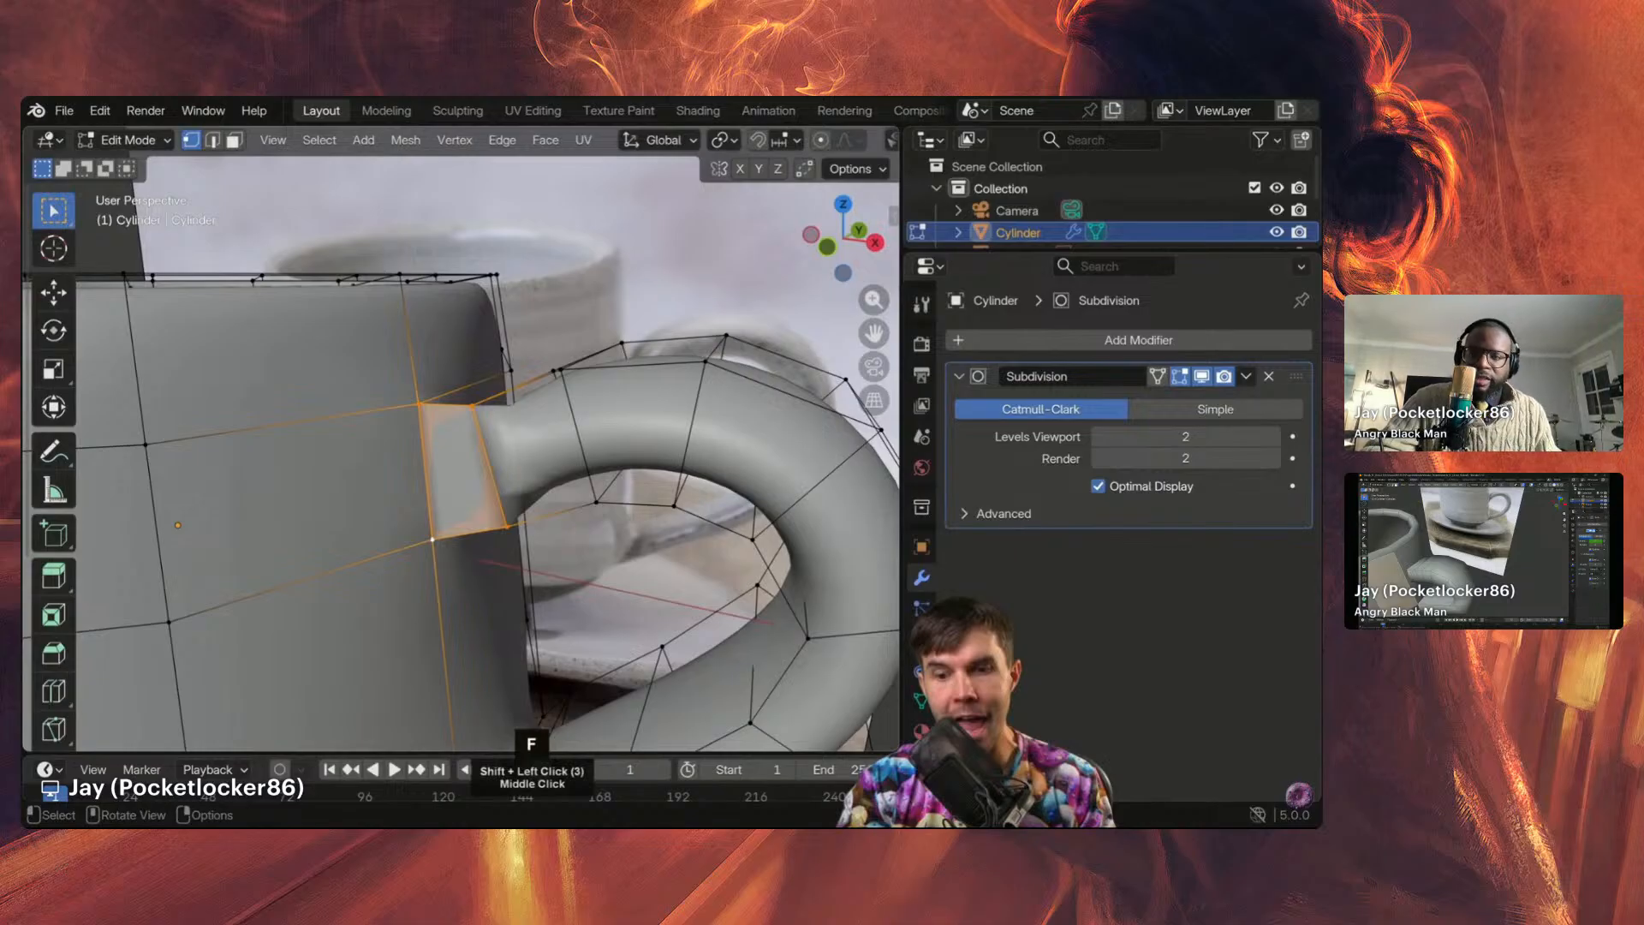
{"action": "key", "text": "space"}
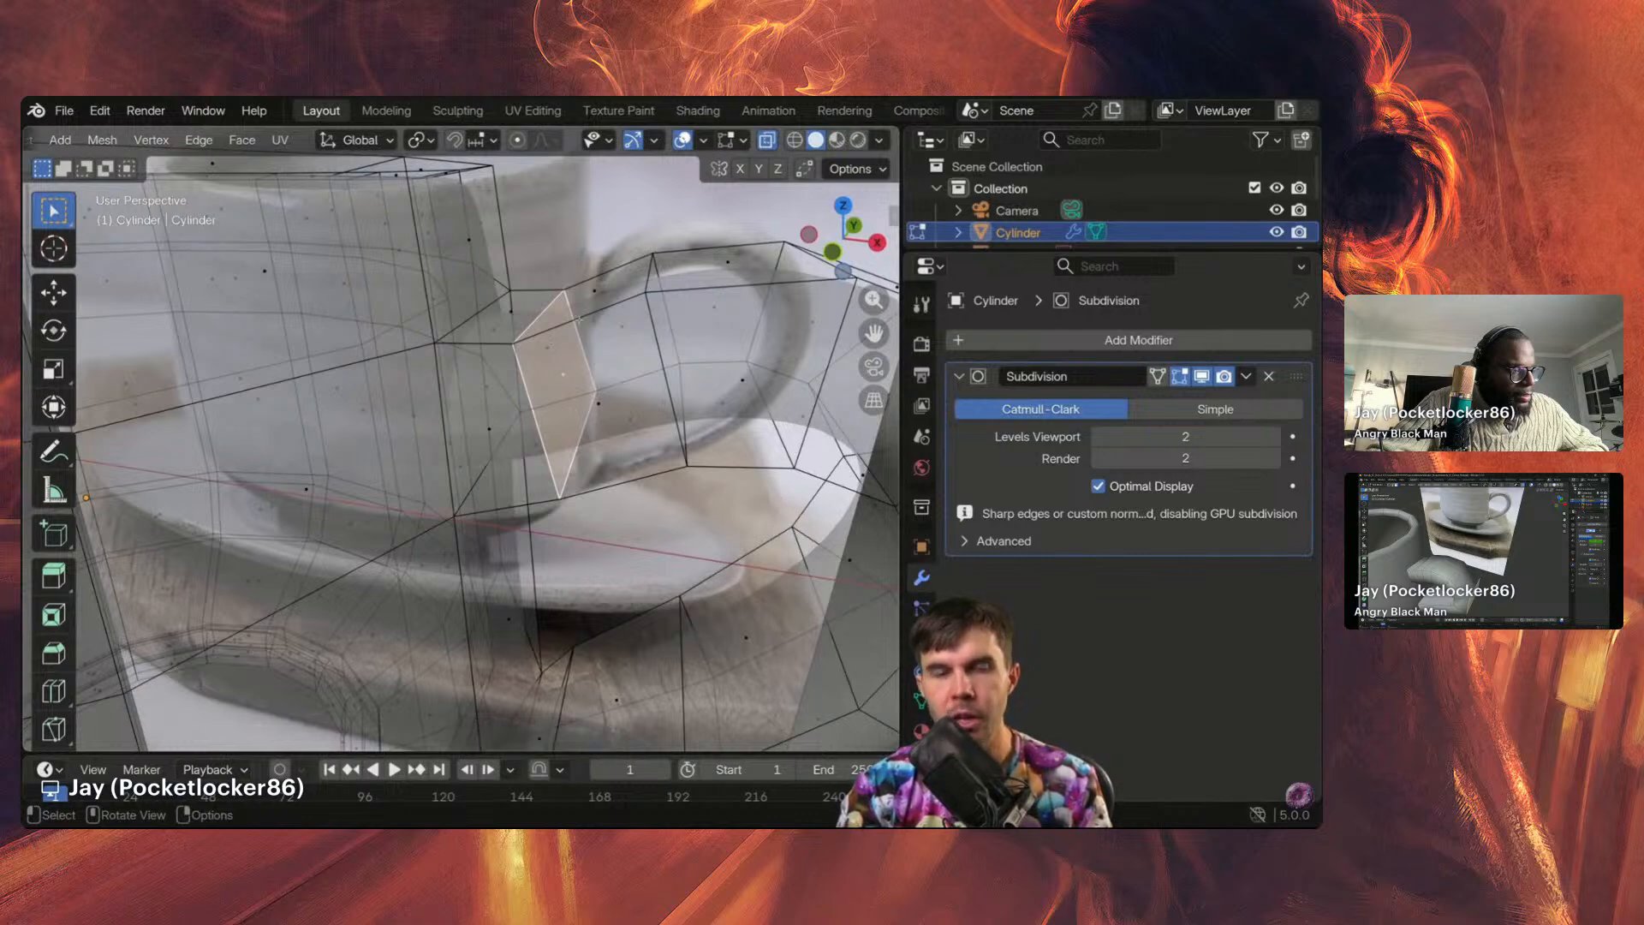
{"action": "key", "text": "ctrl+2"}
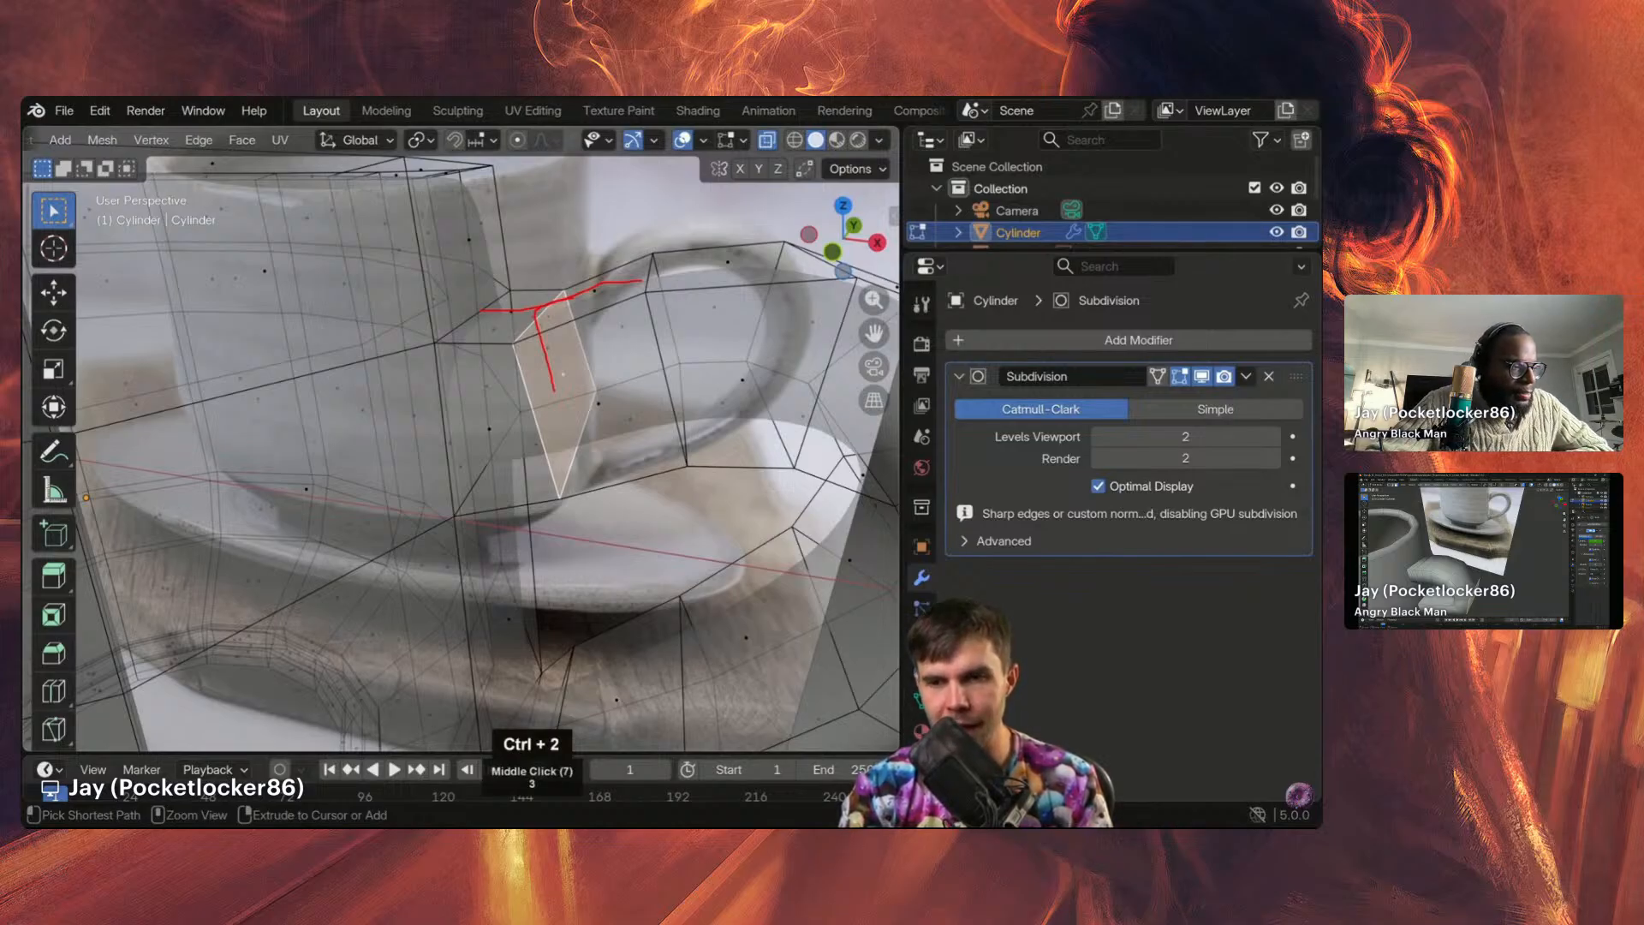
{"action": "key", "text": "Escape"}
{"action": "key", "text": "z"}
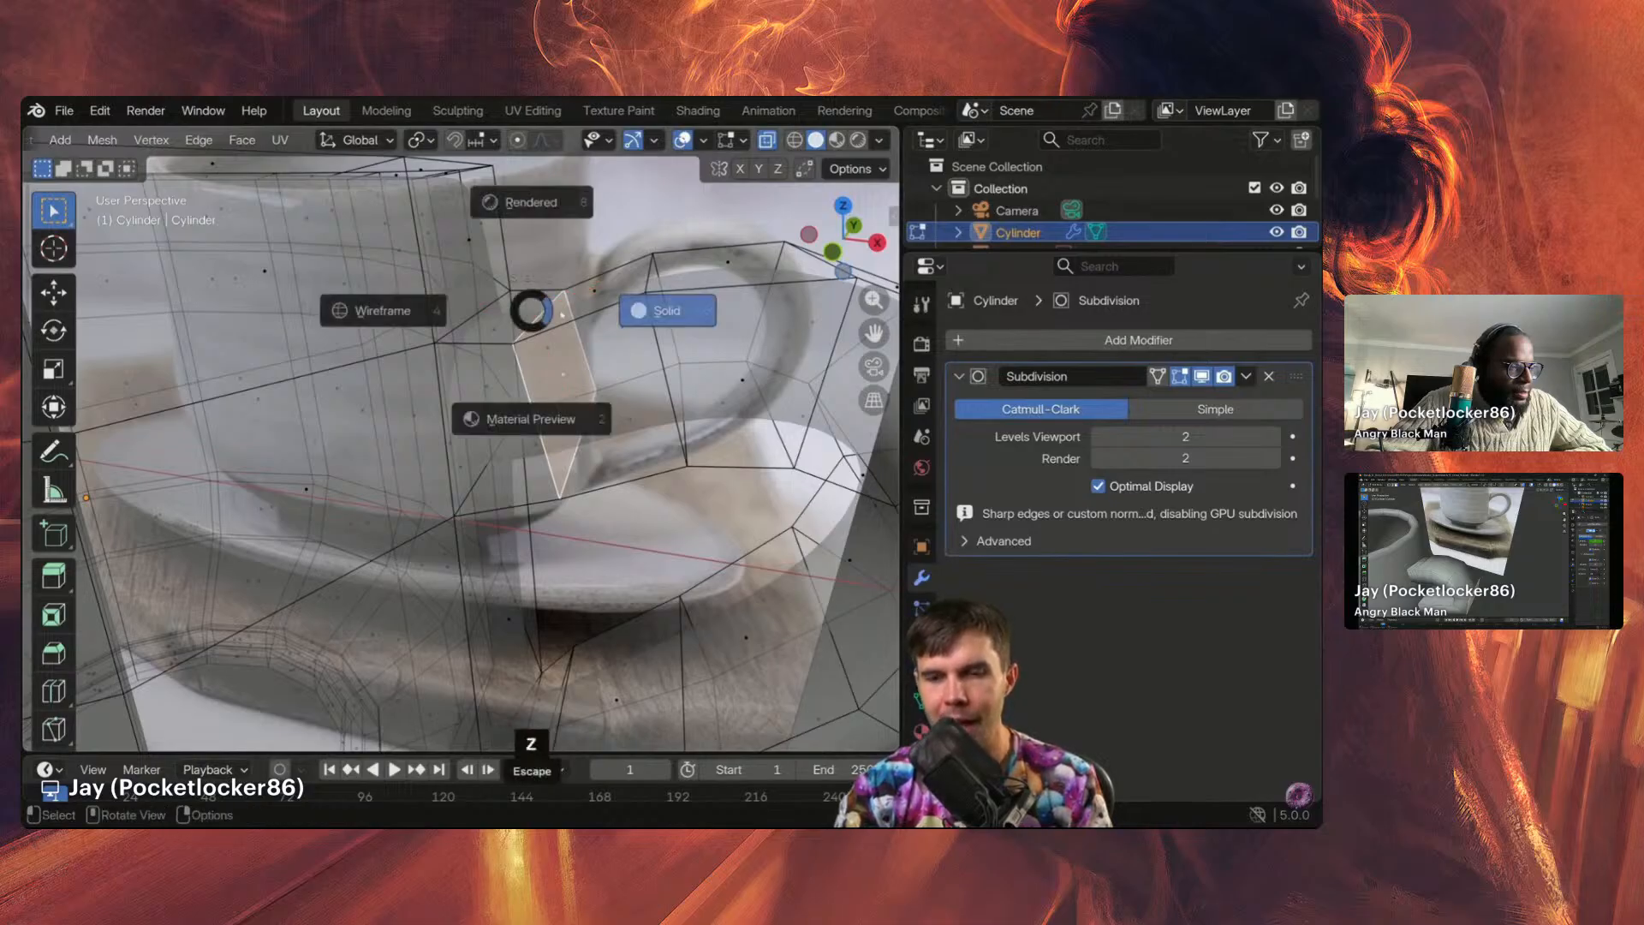
{"action": "key", "text": "ctrl+Tab"}
{"action": "right_click", "coordinate": [820, 169]}
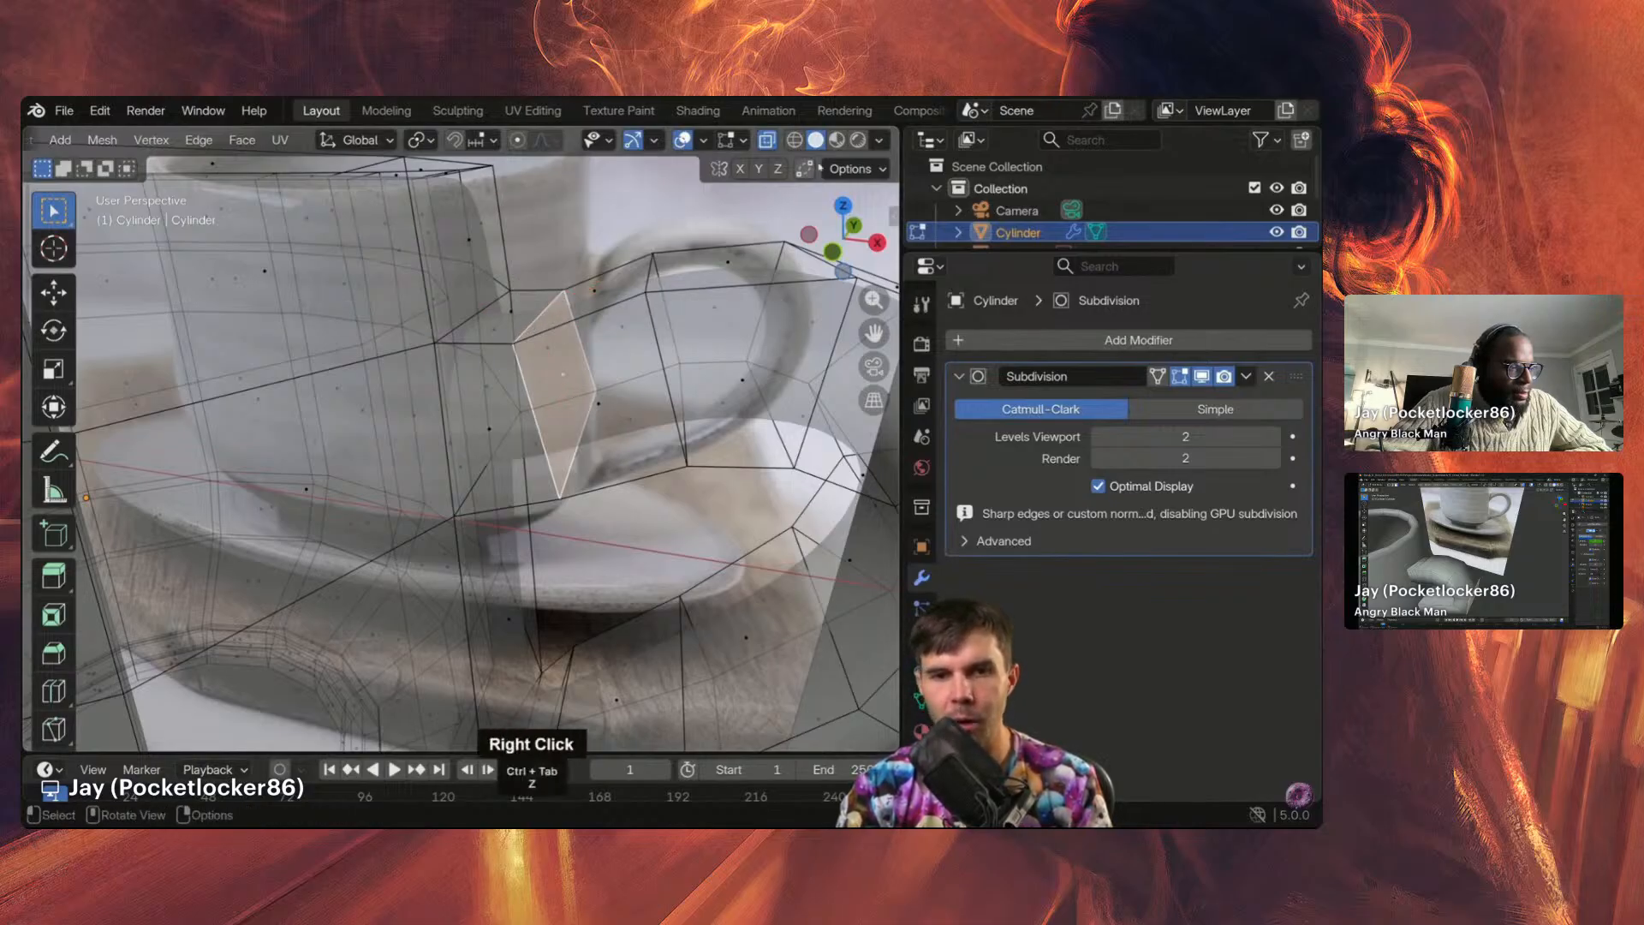
Step: Turn off X-ray and inspect the crease at the handle's upper joint in Object Mode before returning to Edit Mode
{"action": "left_click", "coordinate": [768, 142]}
{"action": "key", "text": "Tab"}
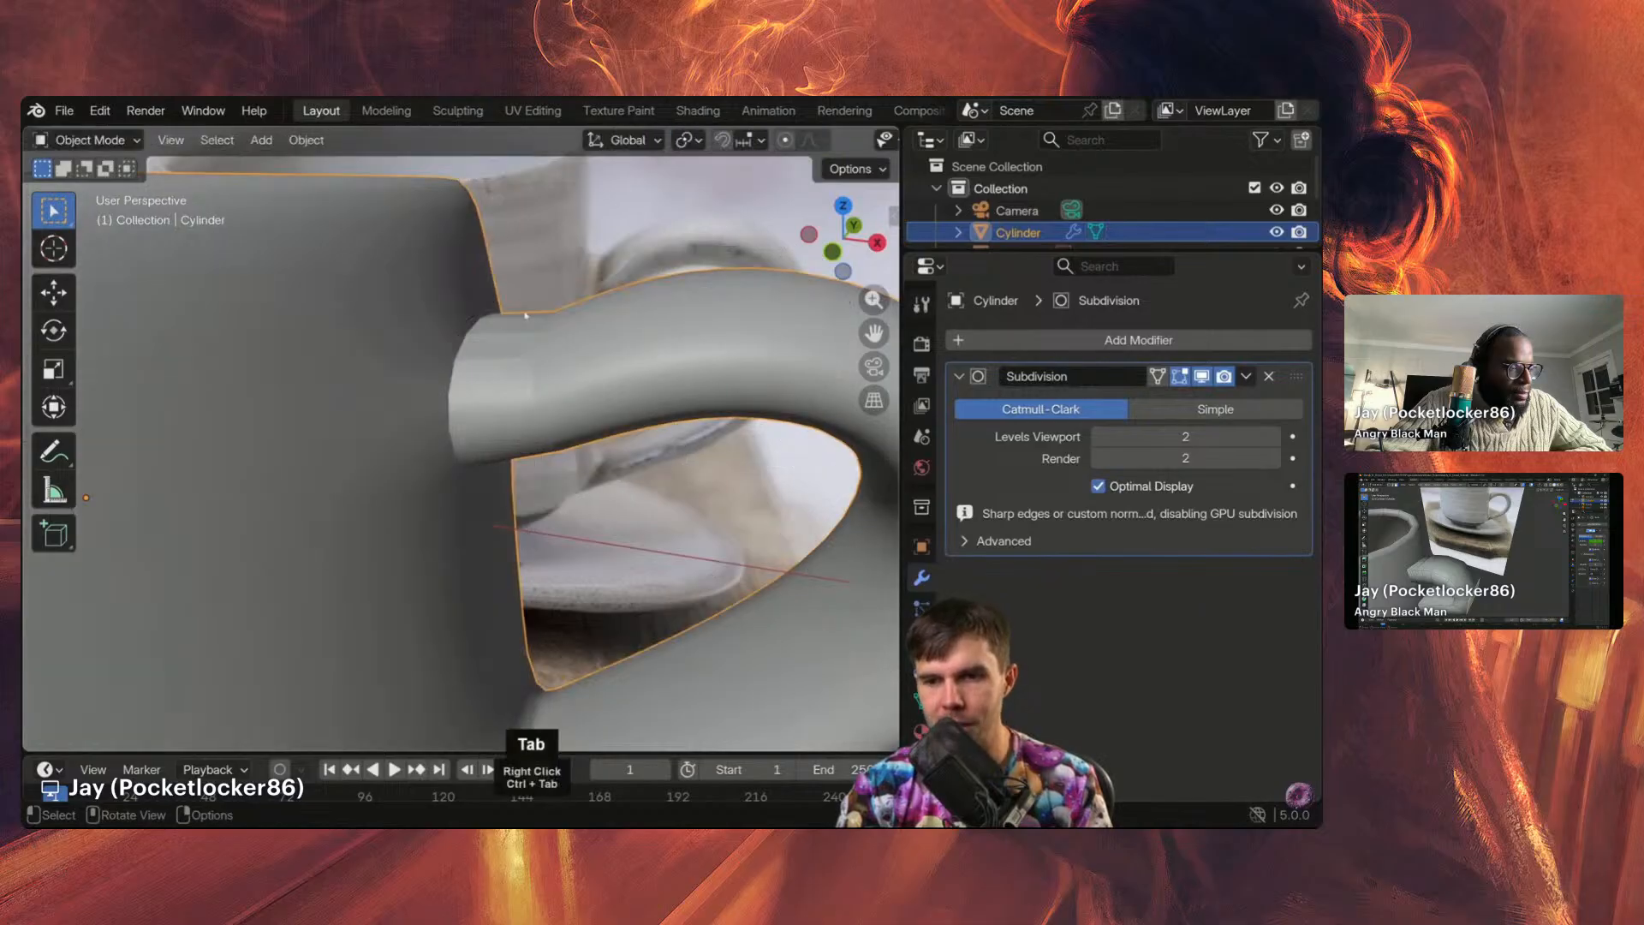
{"action": "middle_click_drag", "start_coordinate": [520, 320], "coordinate": [570, 373]}
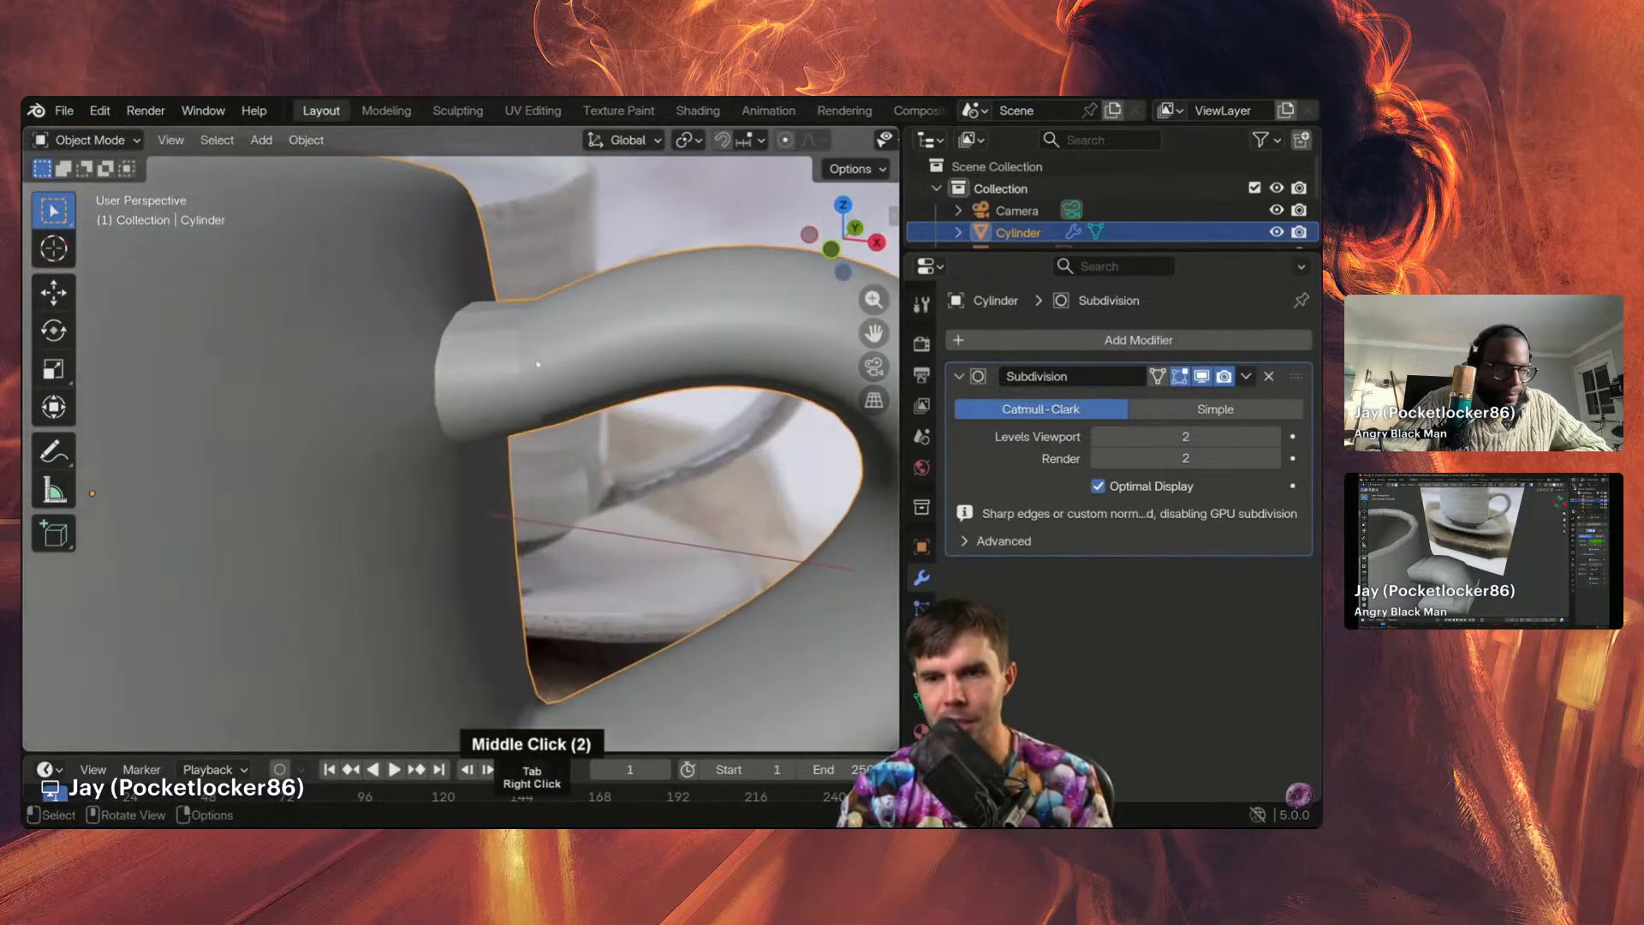
{"action": "key", "text": "Tab"}
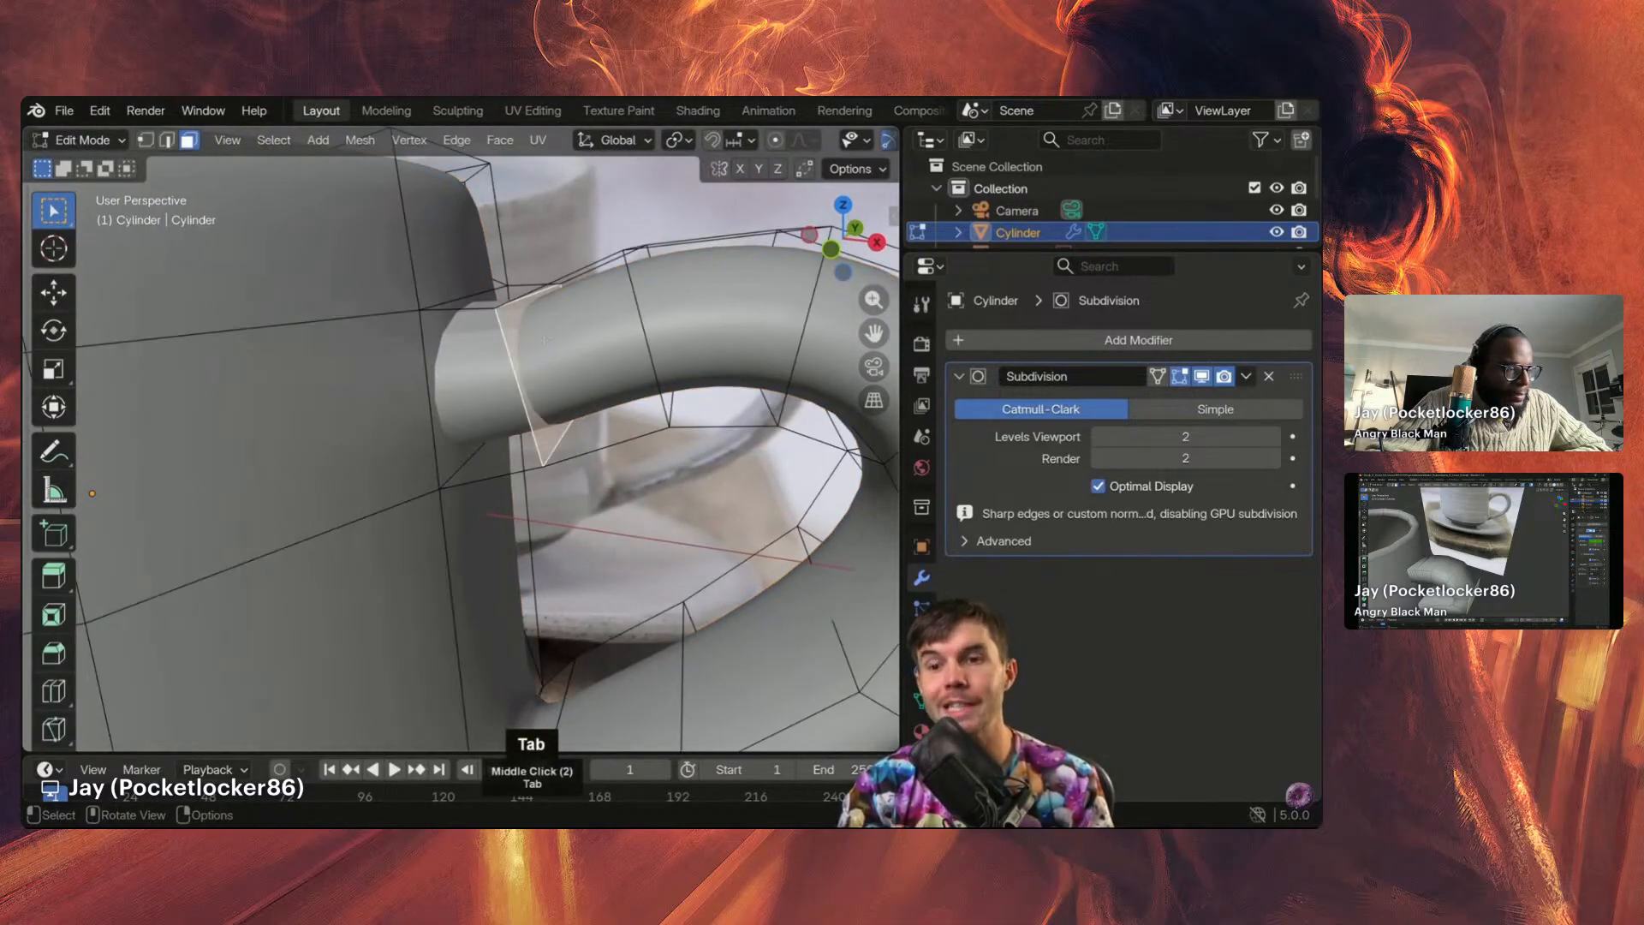
Step: In face selection with wireframe shading, delete the hidden internal face across the handle's upper end and check the smooth surface in Object Mode
{"action": "key", "text": "3"}
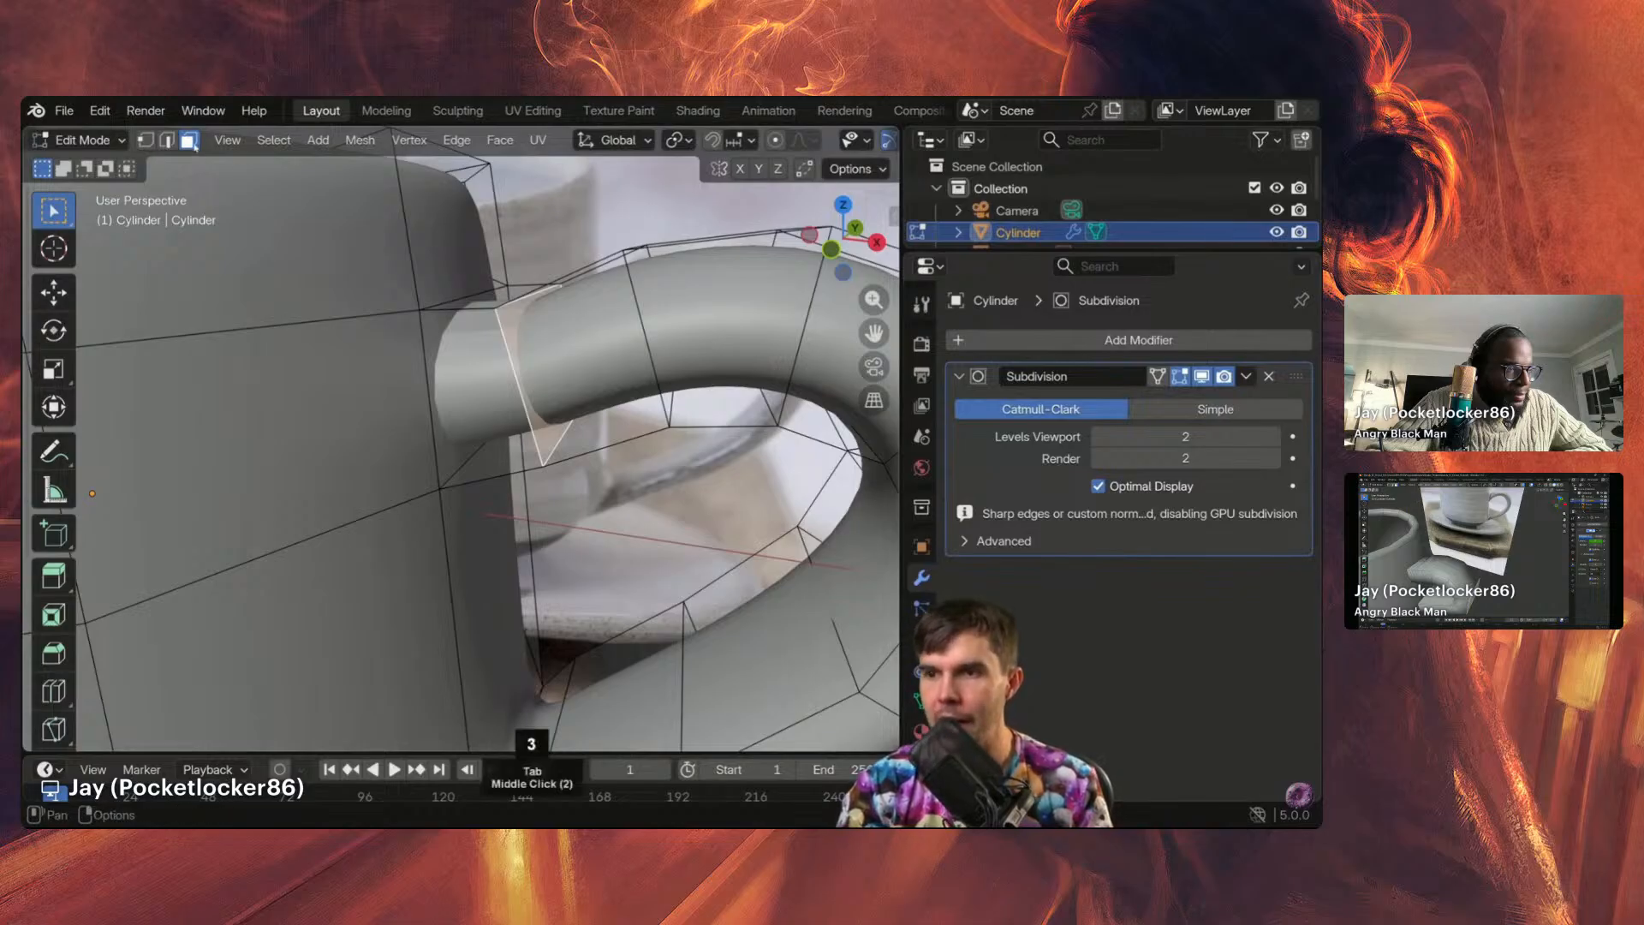
{"action": "key", "text": "z"}
{"action": "mouse_move", "coordinate": [557, 374]}
{"action": "middle_mouse_down"}
{"action": "mouse_move", "coordinate": [533, 378]}
{"action": "mouse_move", "coordinate": [536, 349]}
{"action": "middle_mouse_up"}
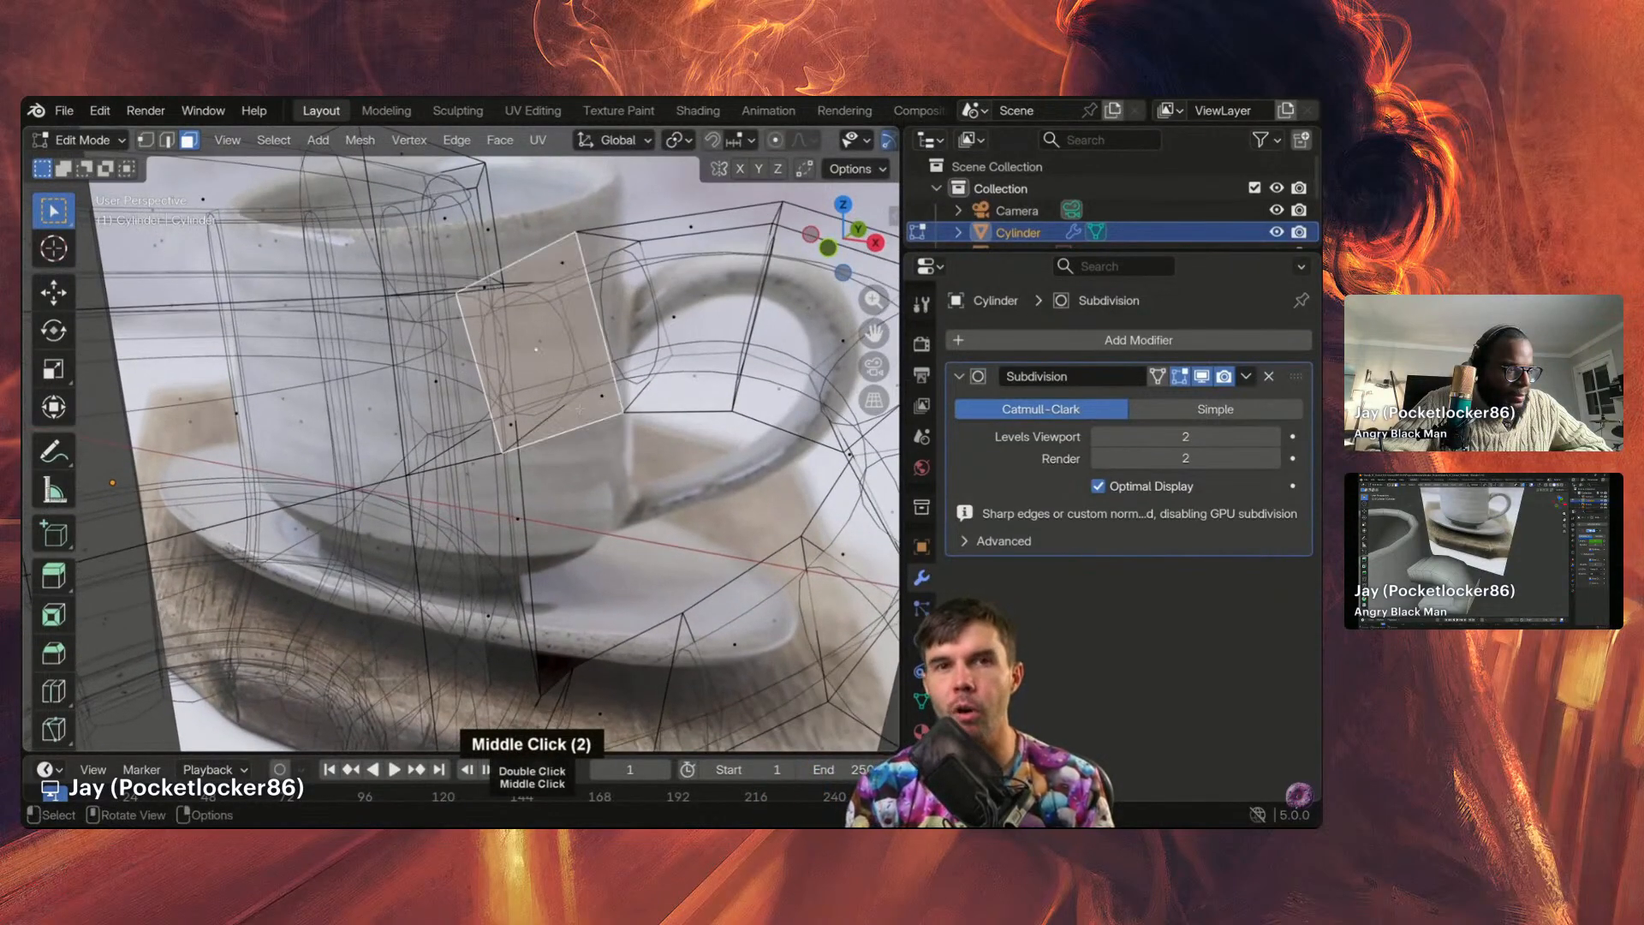
{"action": "left_click", "coordinate": [536, 351]}
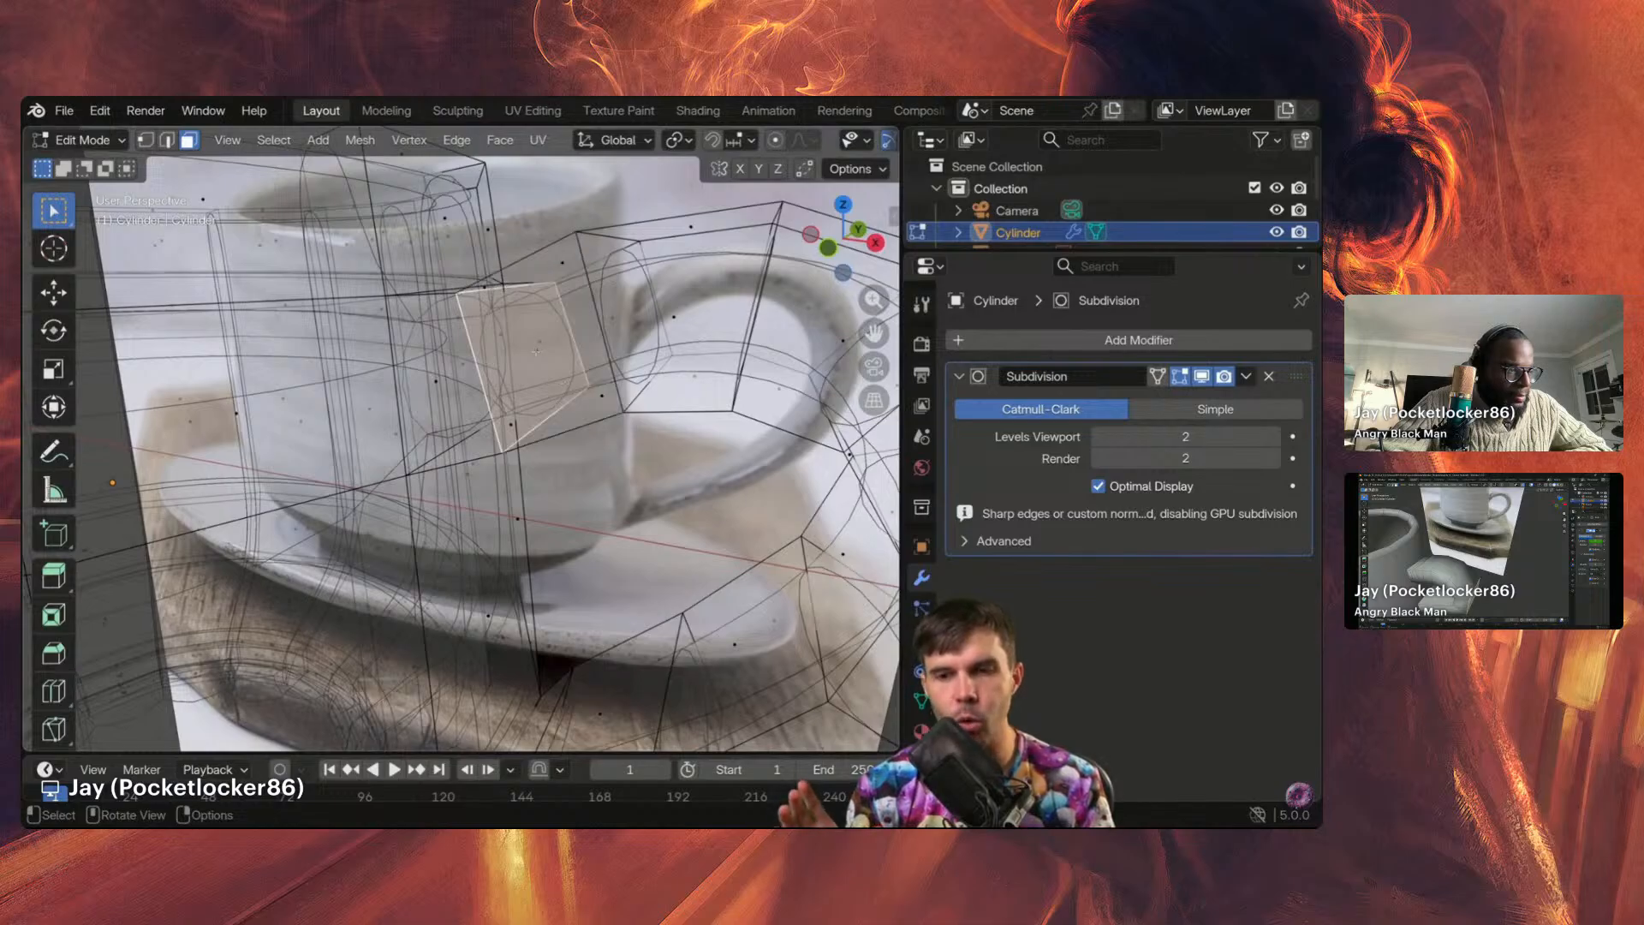
{"action": "left_click", "coordinate": [536, 355]}
{"action": "left_click", "coordinate": [536, 360]}
{"action": "double_click", "coordinate": [537, 359]}
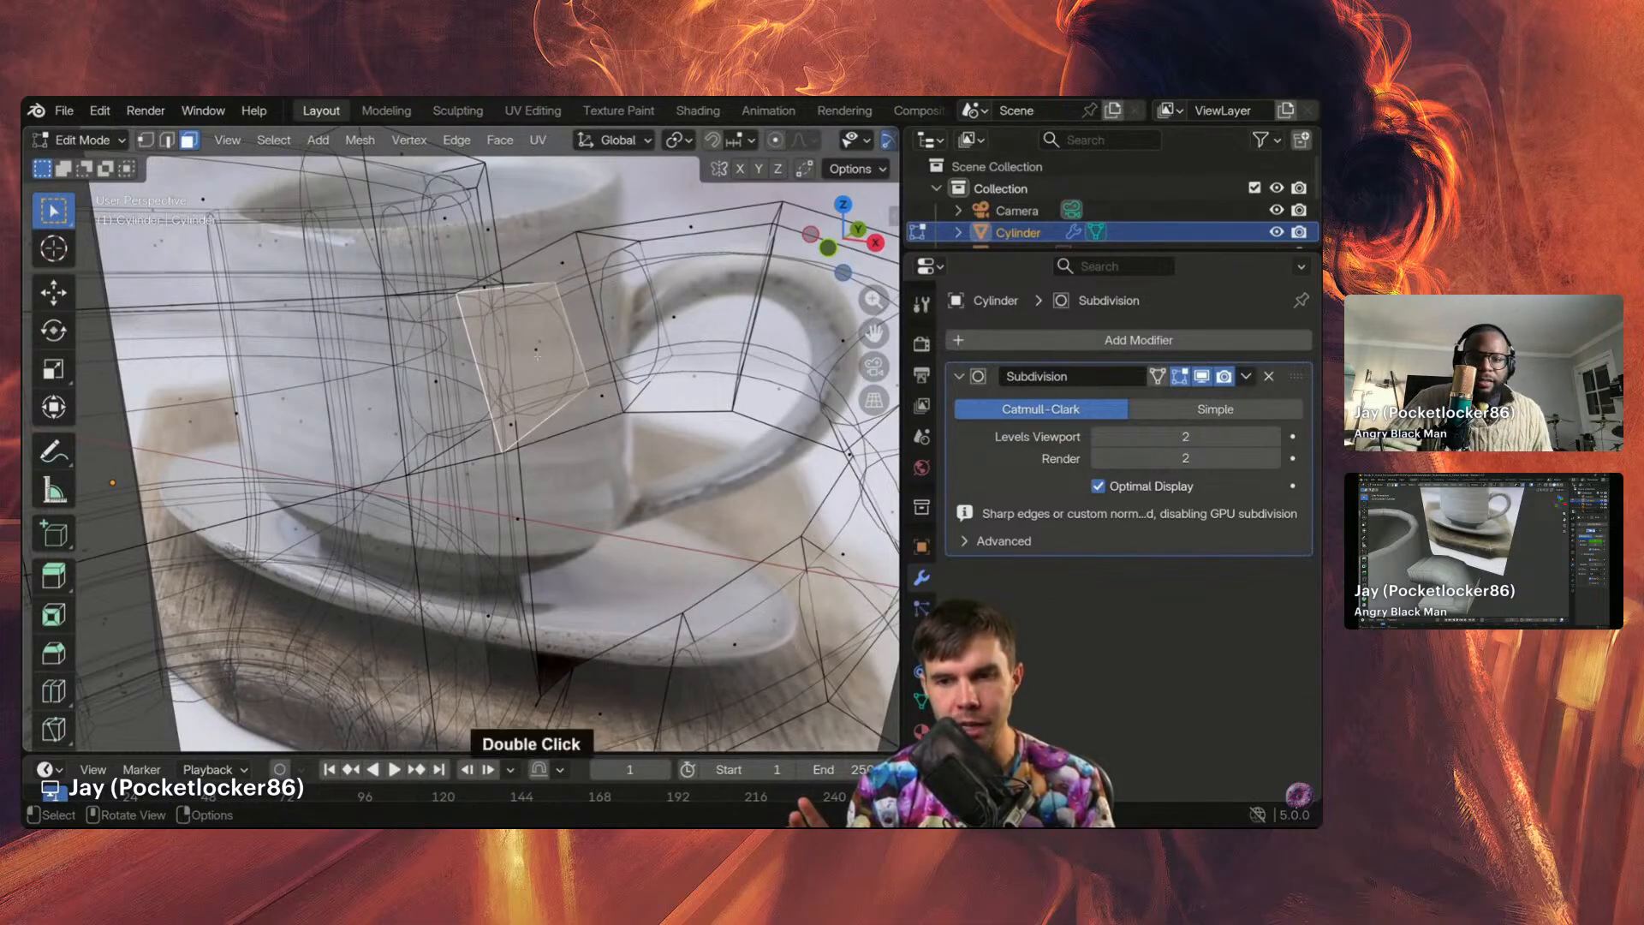
{"action": "double_click", "coordinate": [537, 359]}
{"action": "double_click", "coordinate": [537, 358]}
{"action": "double_click", "coordinate": [537, 357]}
{"action": "double_click", "coordinate": [537, 356]}
{"action": "double_click", "coordinate": [537, 354]}
{"action": "double_click", "coordinate": [537, 355]}
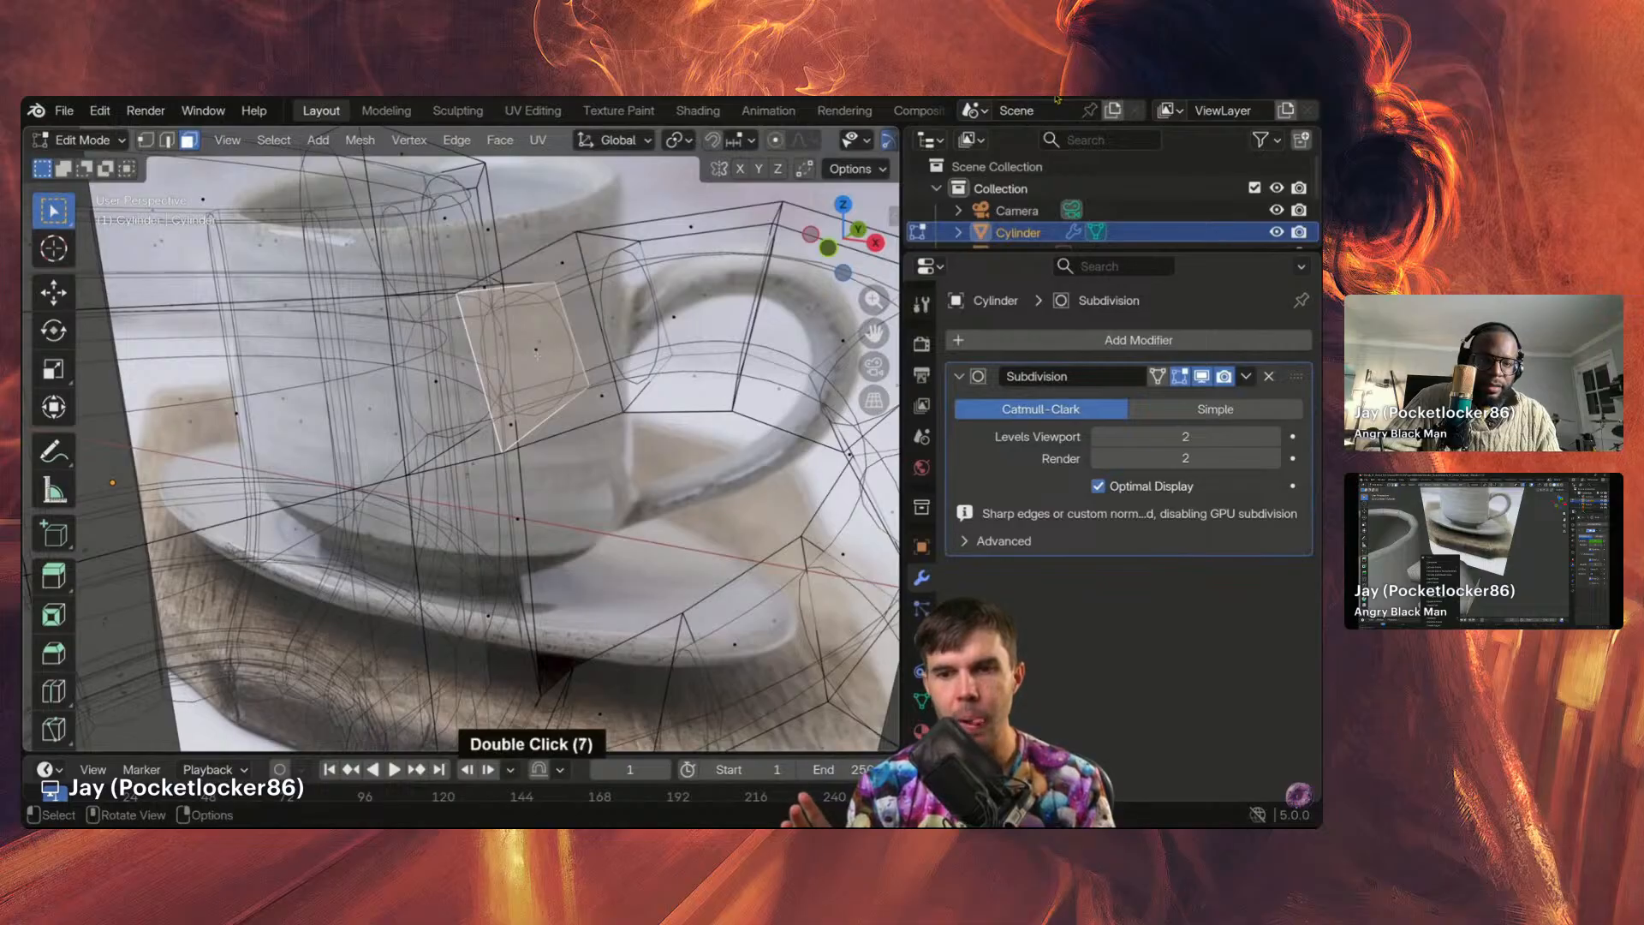
{"action": "double_click", "coordinate": [537, 355]}
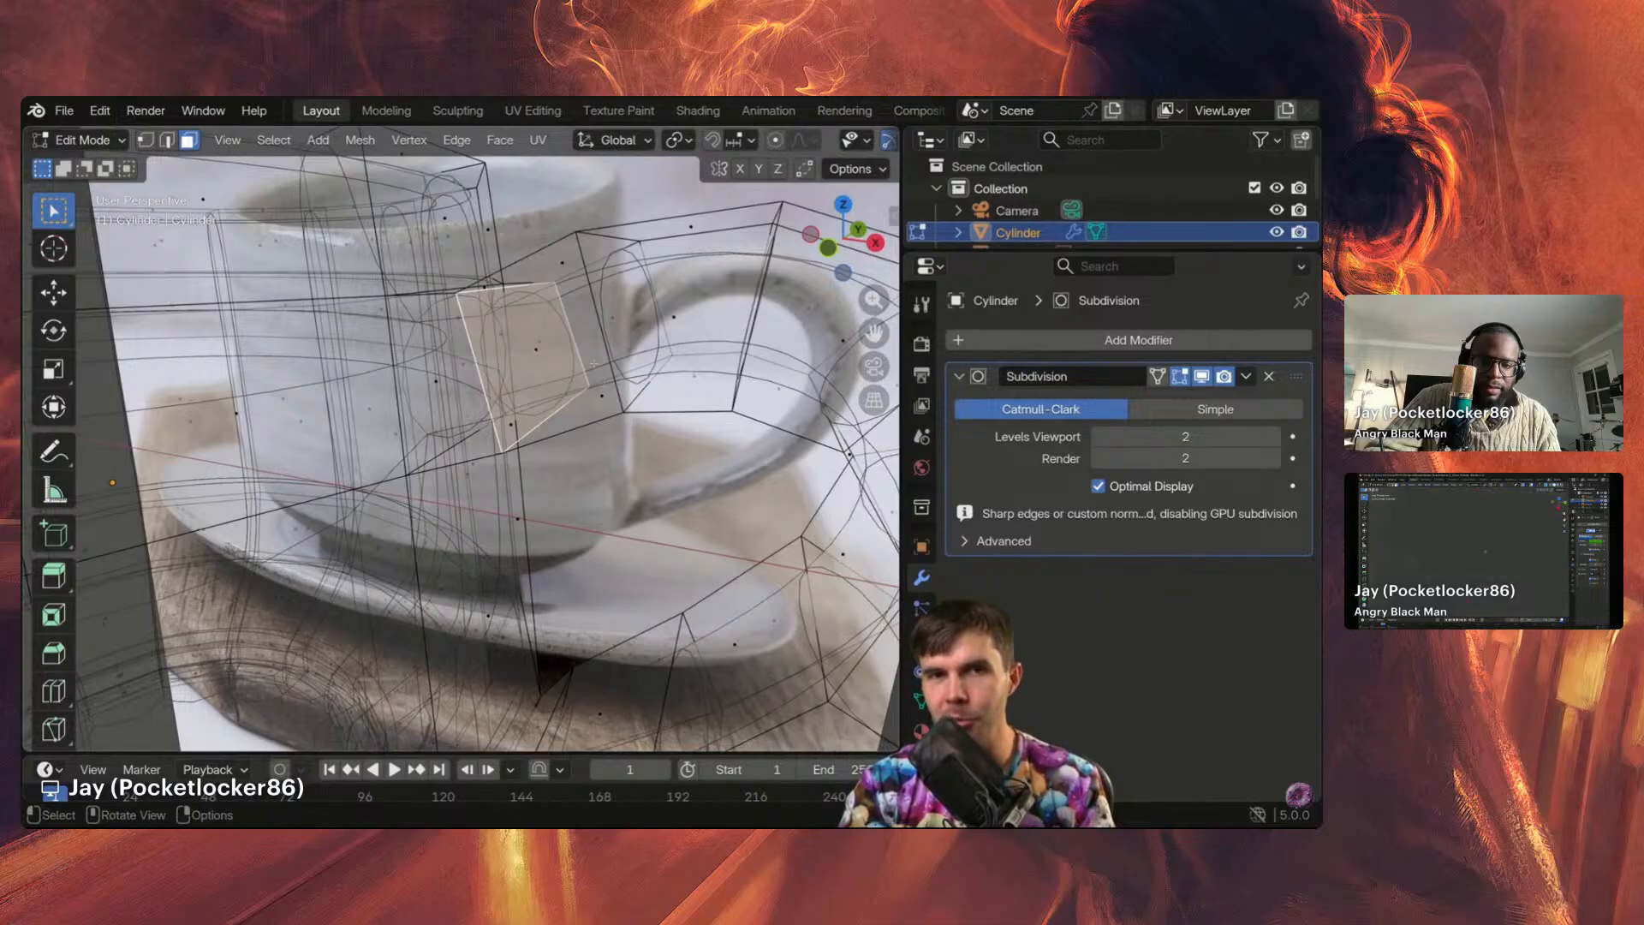
{"action": "middle_click_drag", "start_coordinate": [594, 363], "coordinate": [658, 383]}
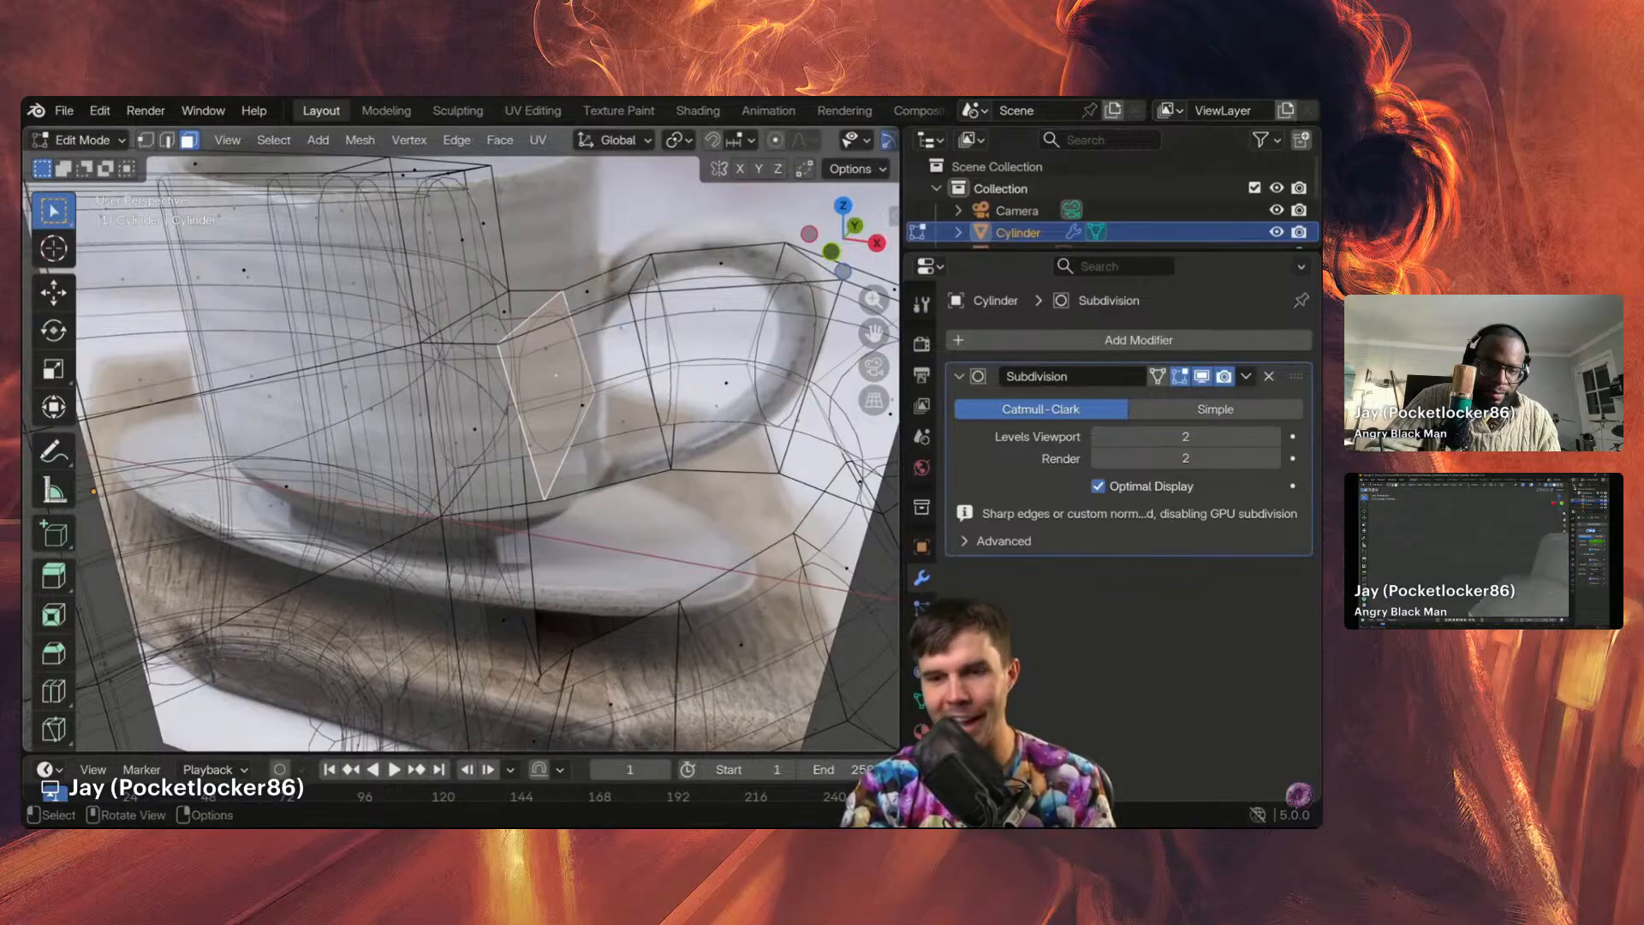
{"action": "key", "text": "x"}
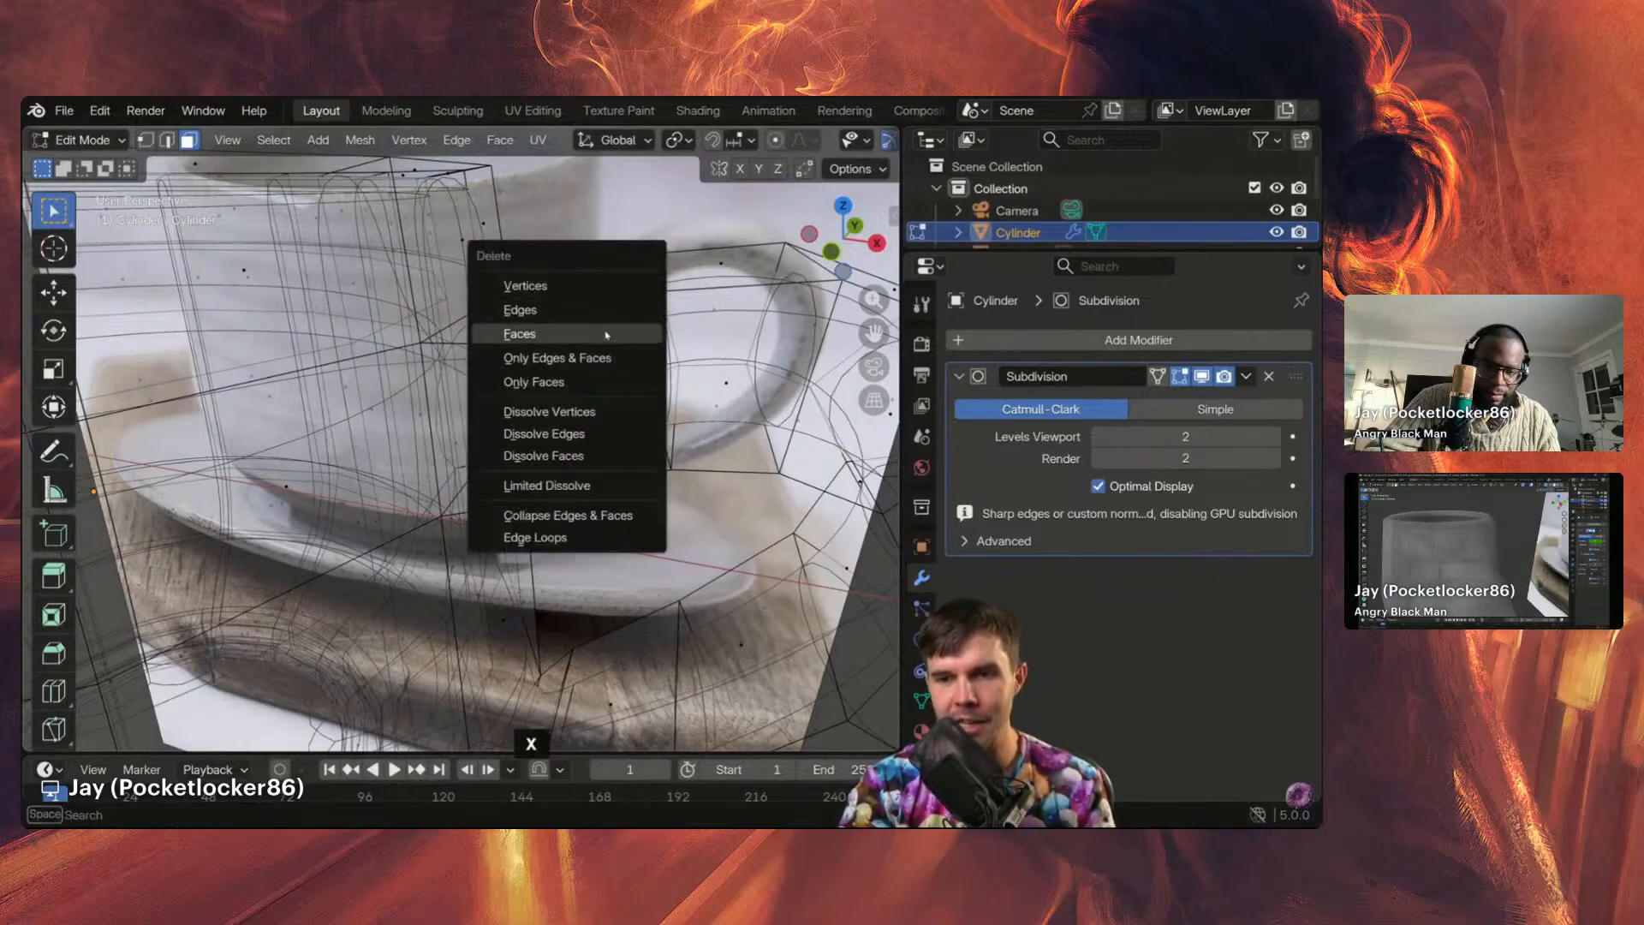
{"action": "left_click", "coordinate": [557, 332]}
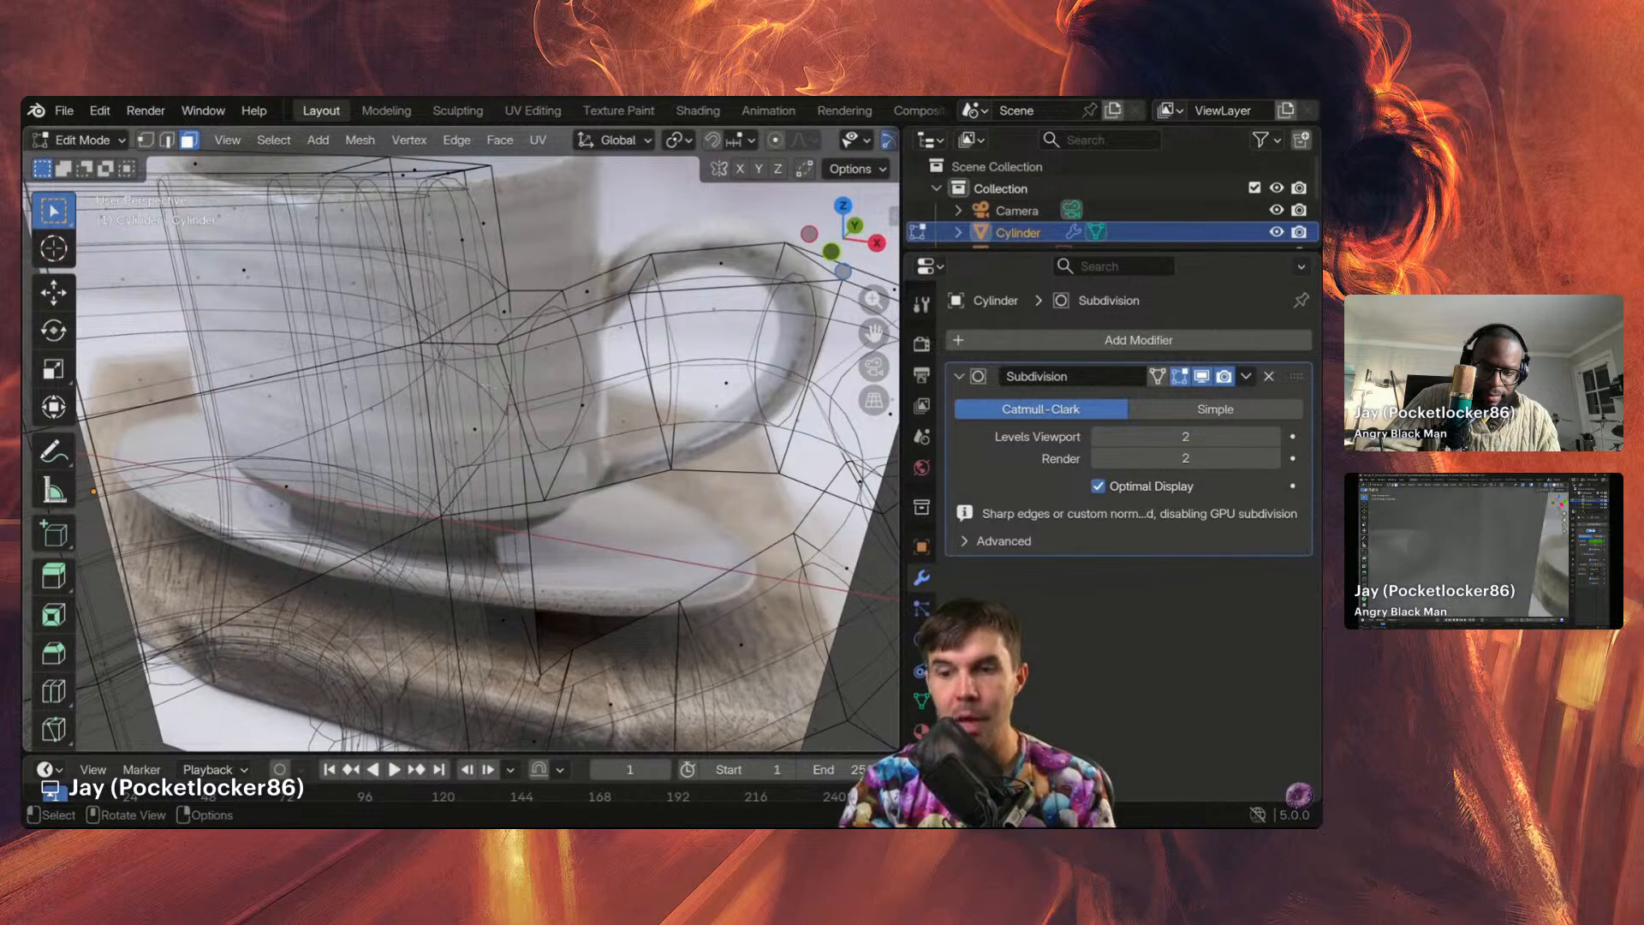
{"action": "key", "text": "alt+z"}
{"action": "key", "text": "Tab"}
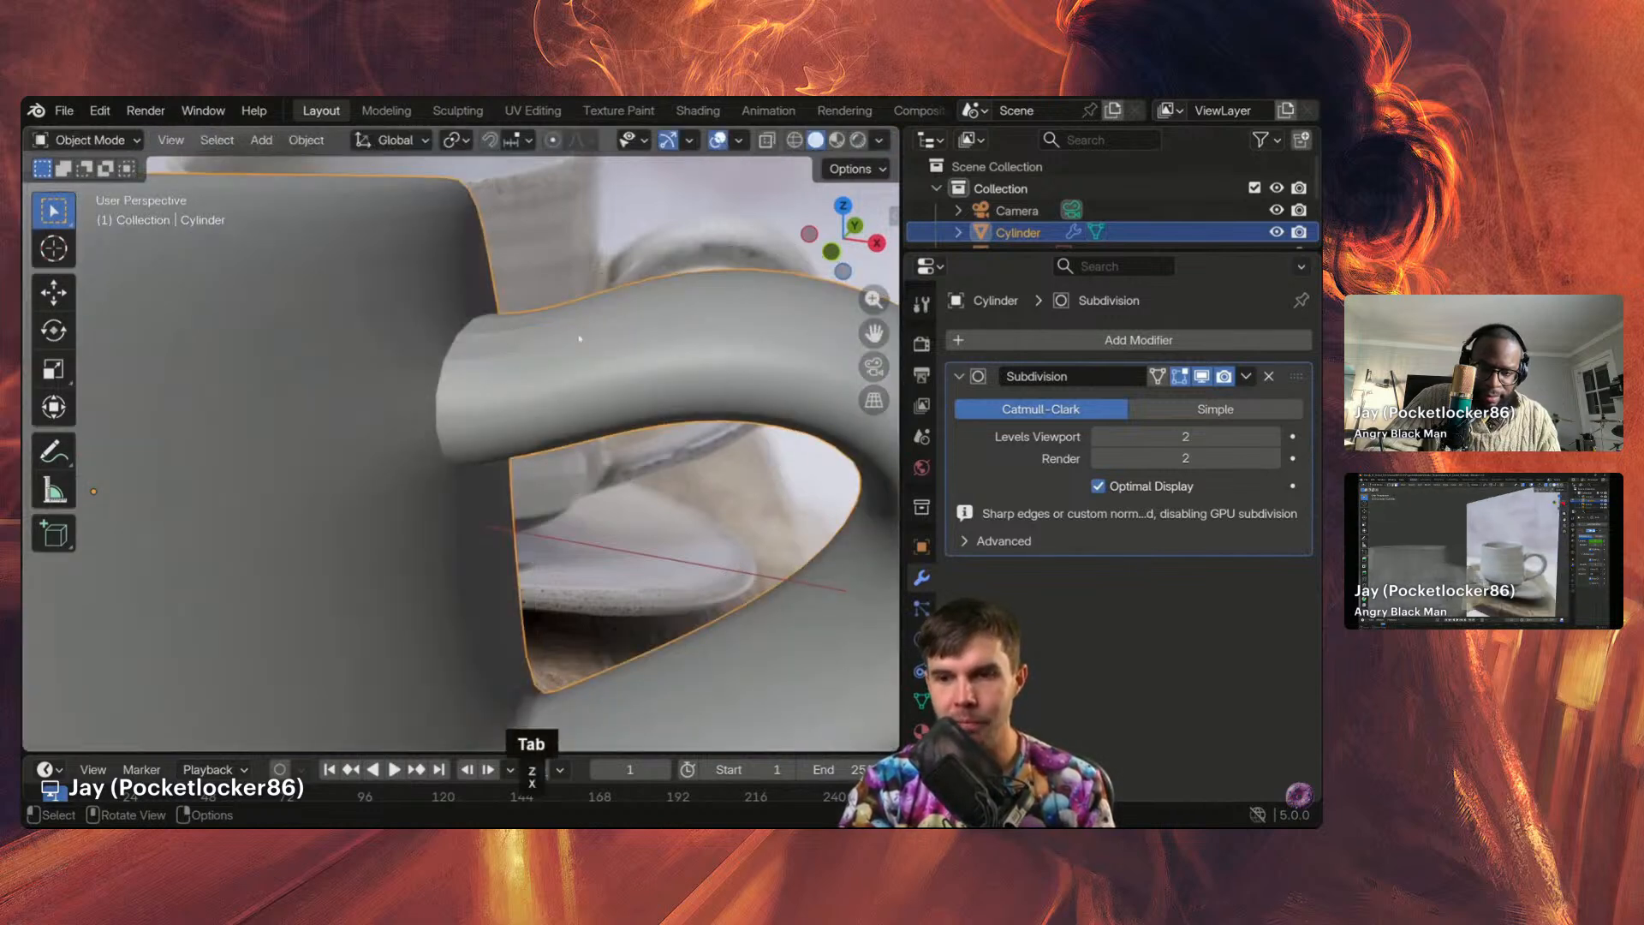
{"action": "key", "text": "Tab"}
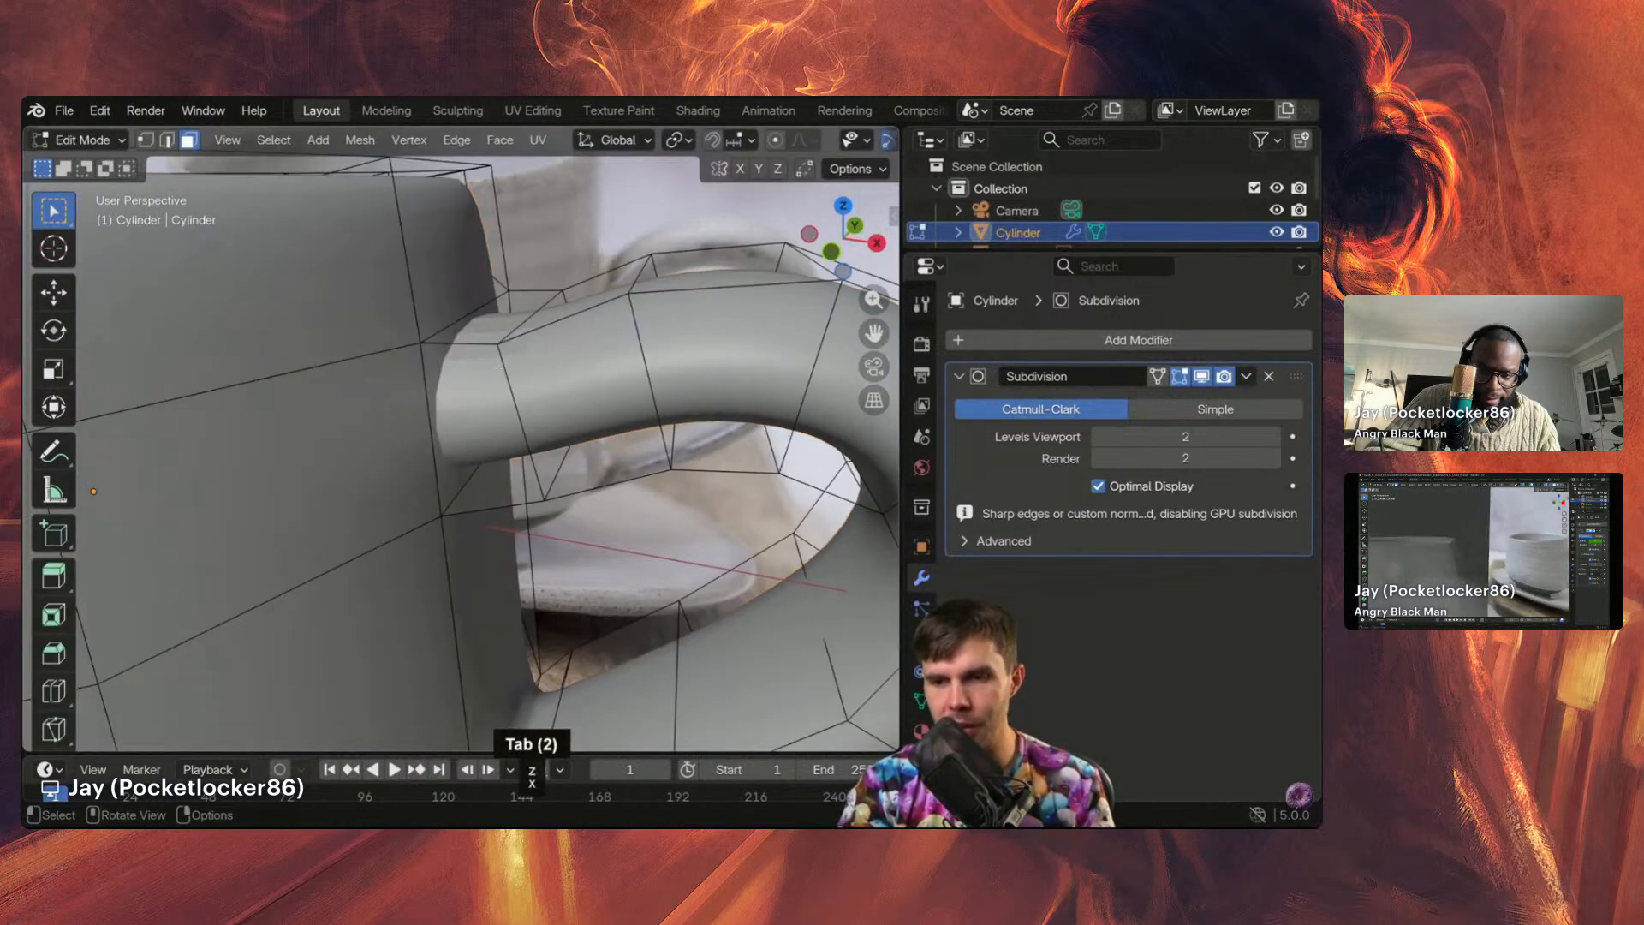
Step: In wireframe shading, delete the mug body's face hidden behind the handle's upper joint, and return to Solid shading
{"action": "key", "text": "alt+z"}
{"action": "left_click", "coordinate": [480, 386]}
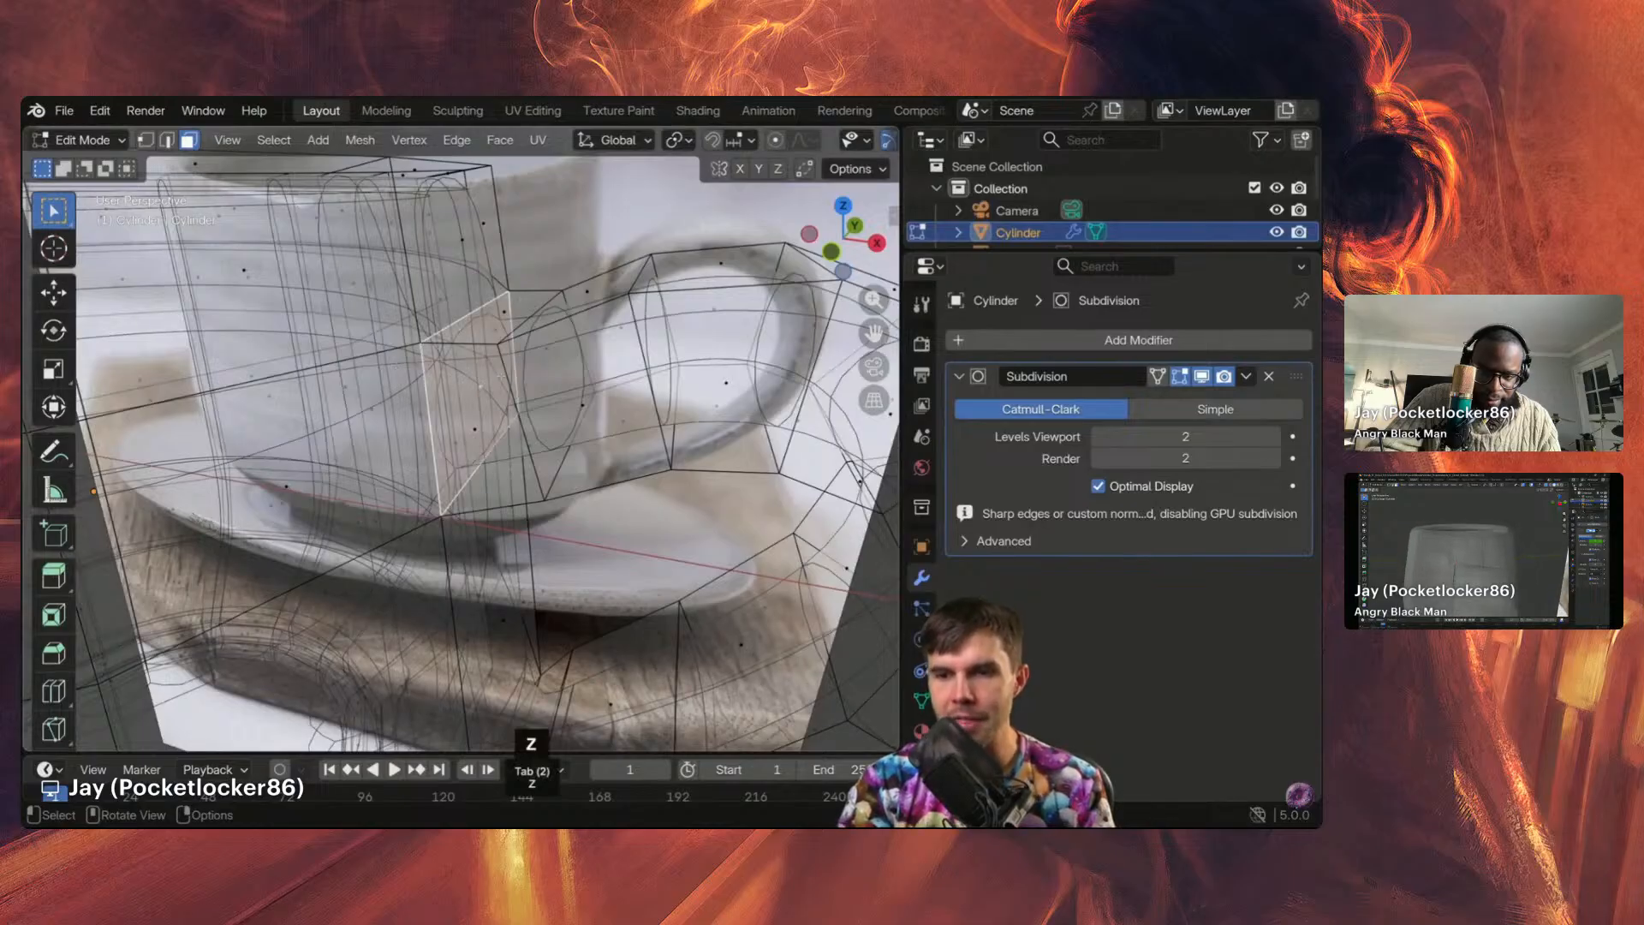
{"action": "middle_click_drag", "start_coordinate": [500, 377], "coordinate": [503, 317]}
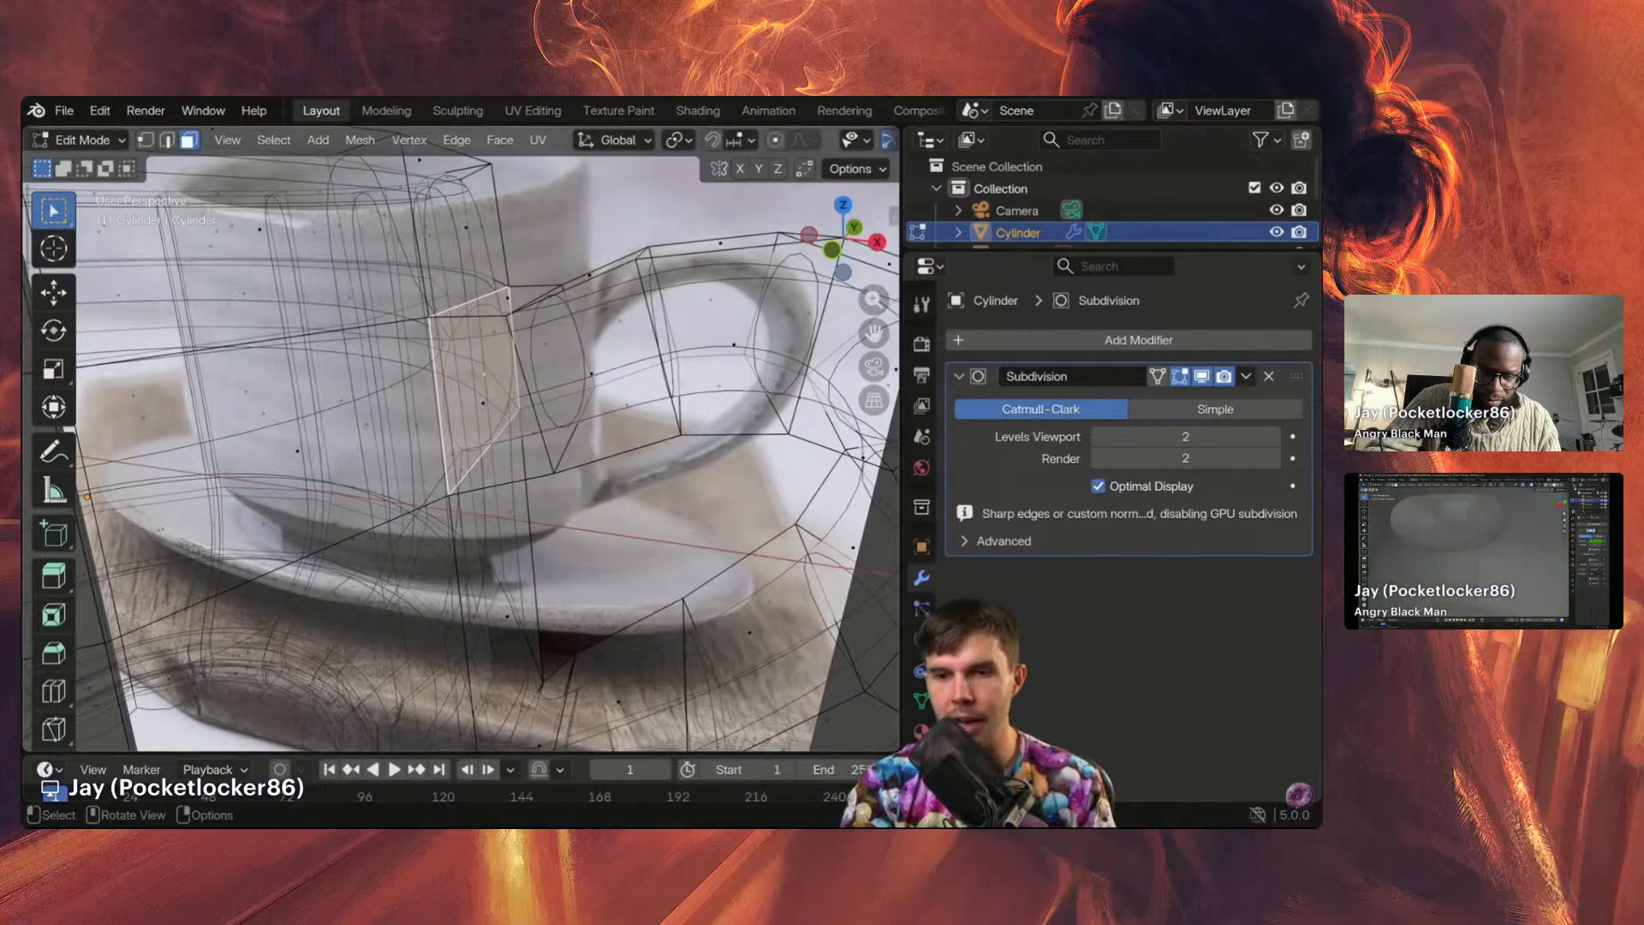
{"action": "middle_click_drag", "start_coordinate": [517, 315], "coordinate": [446, 387]}
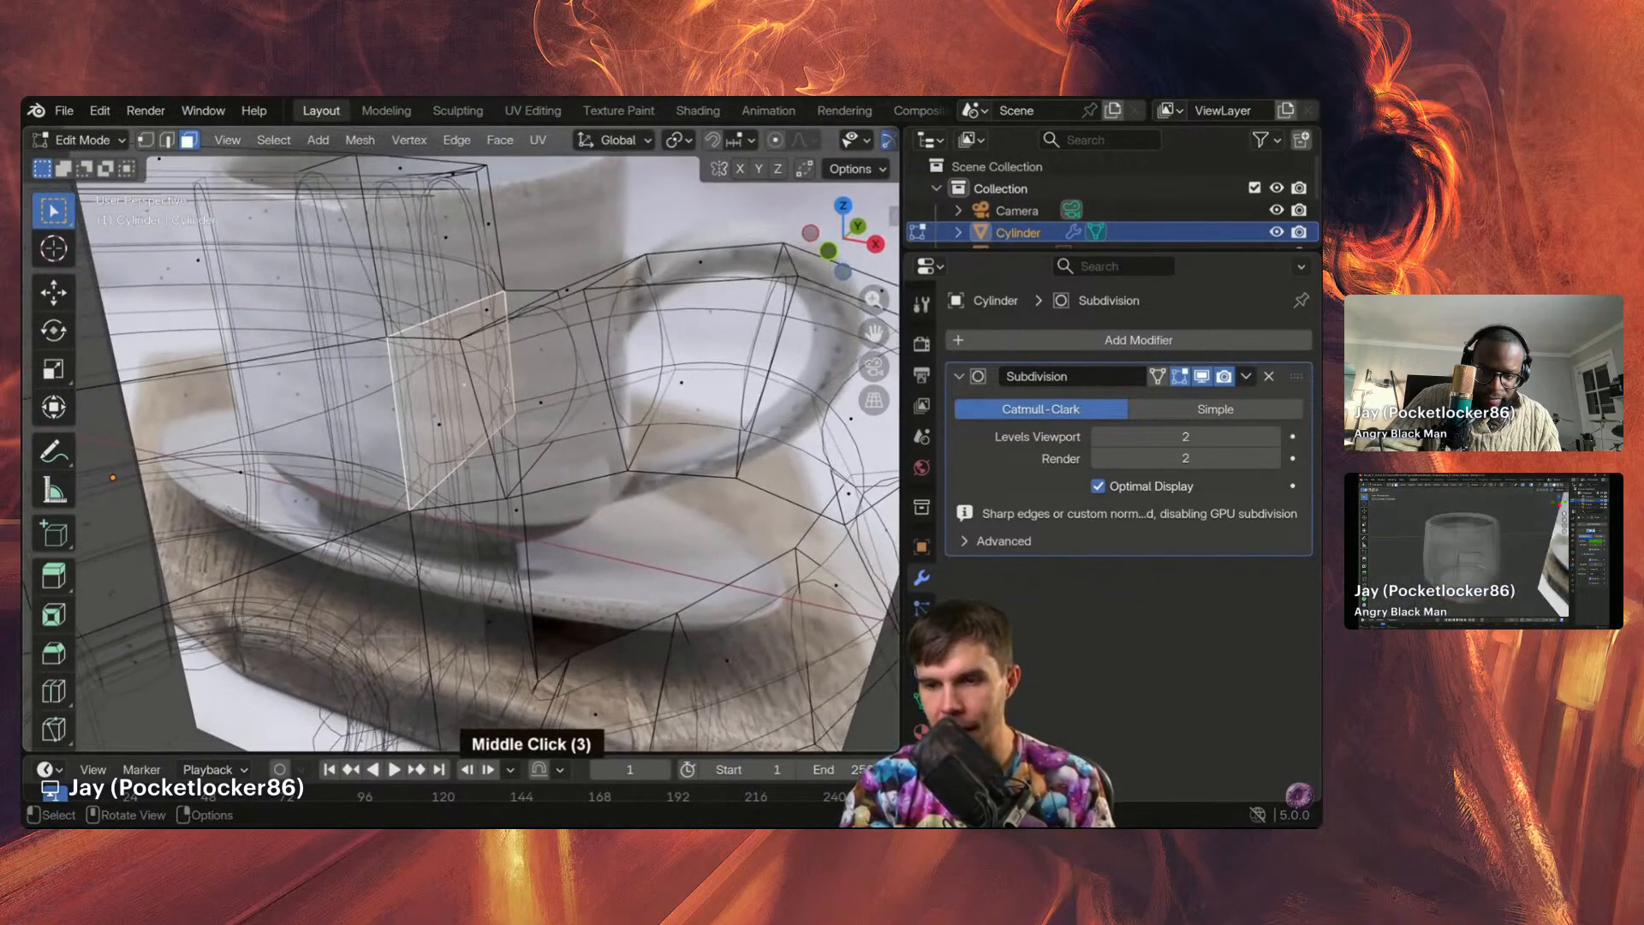
{"action": "key", "text": "x"}
{"action": "left_click", "coordinate": [507, 387]}
{"action": "mouse_move", "coordinate": [507, 387]}
{"action": "middle_mouse_down"}
{"action": "mouse_move", "coordinate": [432, 395]}
{"action": "mouse_move", "coordinate": [492, 388]}
{"action": "middle_mouse_up"}
{"action": "key", "text": "z"}
{"action": "left_click", "coordinate": [698, 373]}
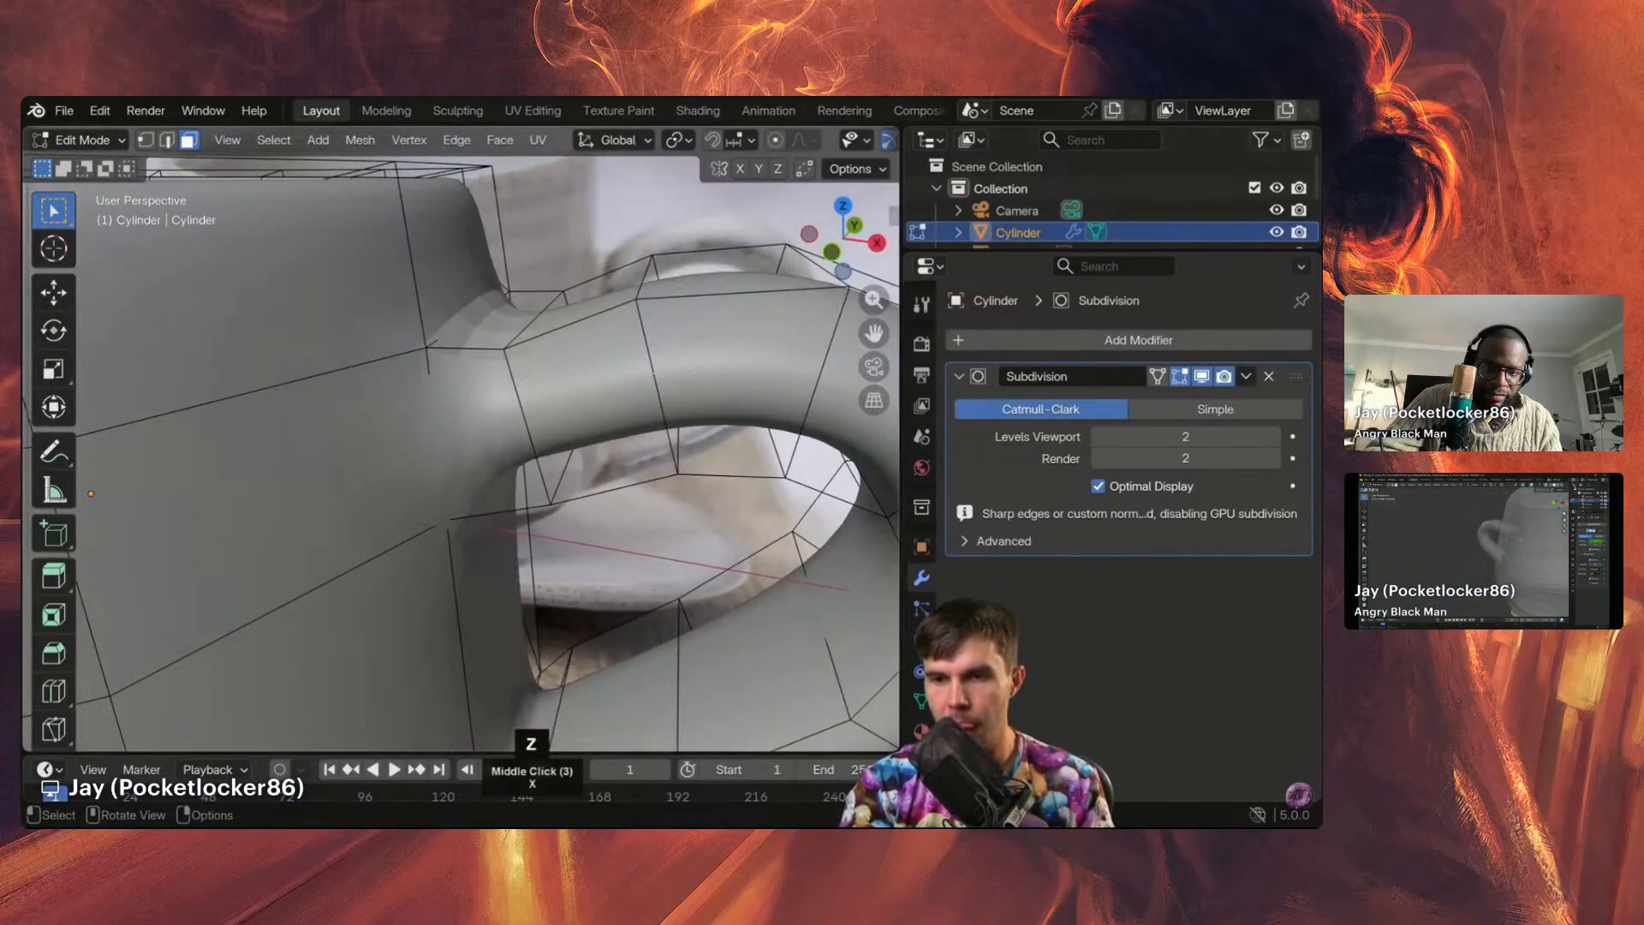
Step: Switch to Object Mode and apply Shade Smooth to the mug
{"action": "scroll", "coordinate": [624, 404], "scroll_direction": "down", "scroll_amount": 1}
{"action": "key", "text": "Tab"}
{"action": "mouse_move", "coordinate": [624, 403]}
{"action": "middle_mouse_down"}
{"action": "mouse_move", "coordinate": [557, 395]}
{"action": "mouse_move", "coordinate": [603, 390]}
{"action": "mouse_move", "coordinate": [551, 378]}
{"action": "mouse_move", "coordinate": [532, 348]}
{"action": "middle_mouse_up"}
{"action": "scroll", "coordinate": [603, 377], "scroll_direction": "down", "scroll_amount": 1}
{"action": "scroll", "coordinate": [612, 353], "scroll_direction": "up", "scroll_amount": 2}
{"action": "right_click", "coordinate": [544, 337]}
{"action": "left_click", "coordinate": [544, 337]}
{"action": "scroll", "coordinate": [572, 415], "scroll_direction": "down", "scroll_amount": 2}
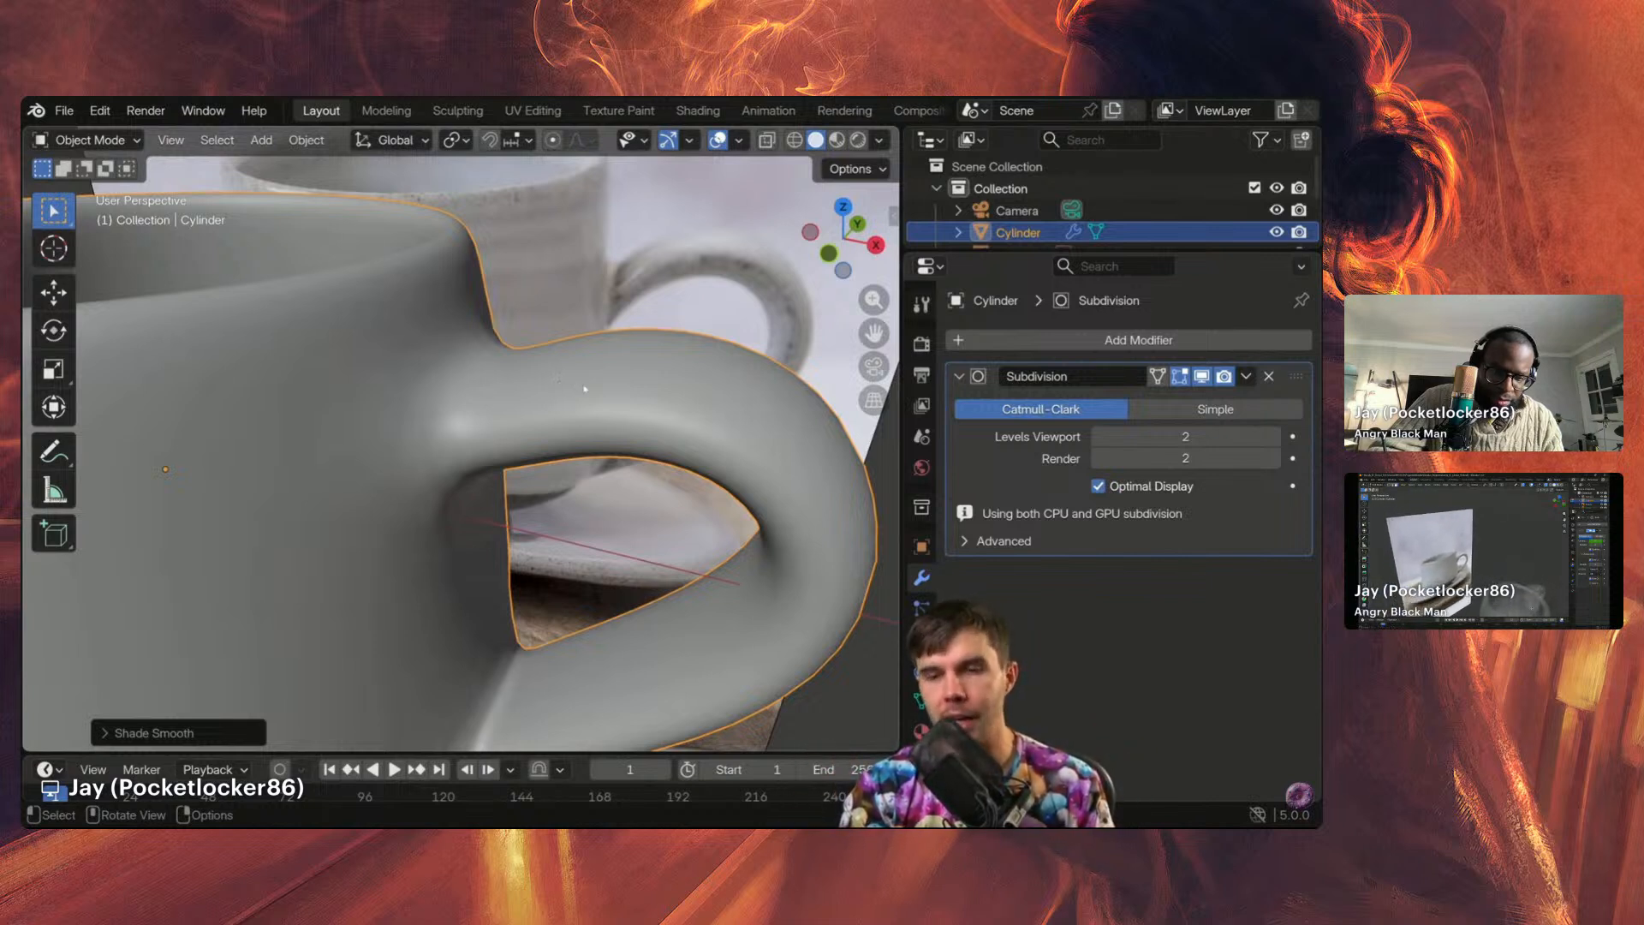
{"action": "key", "text": "ctrl+2"}
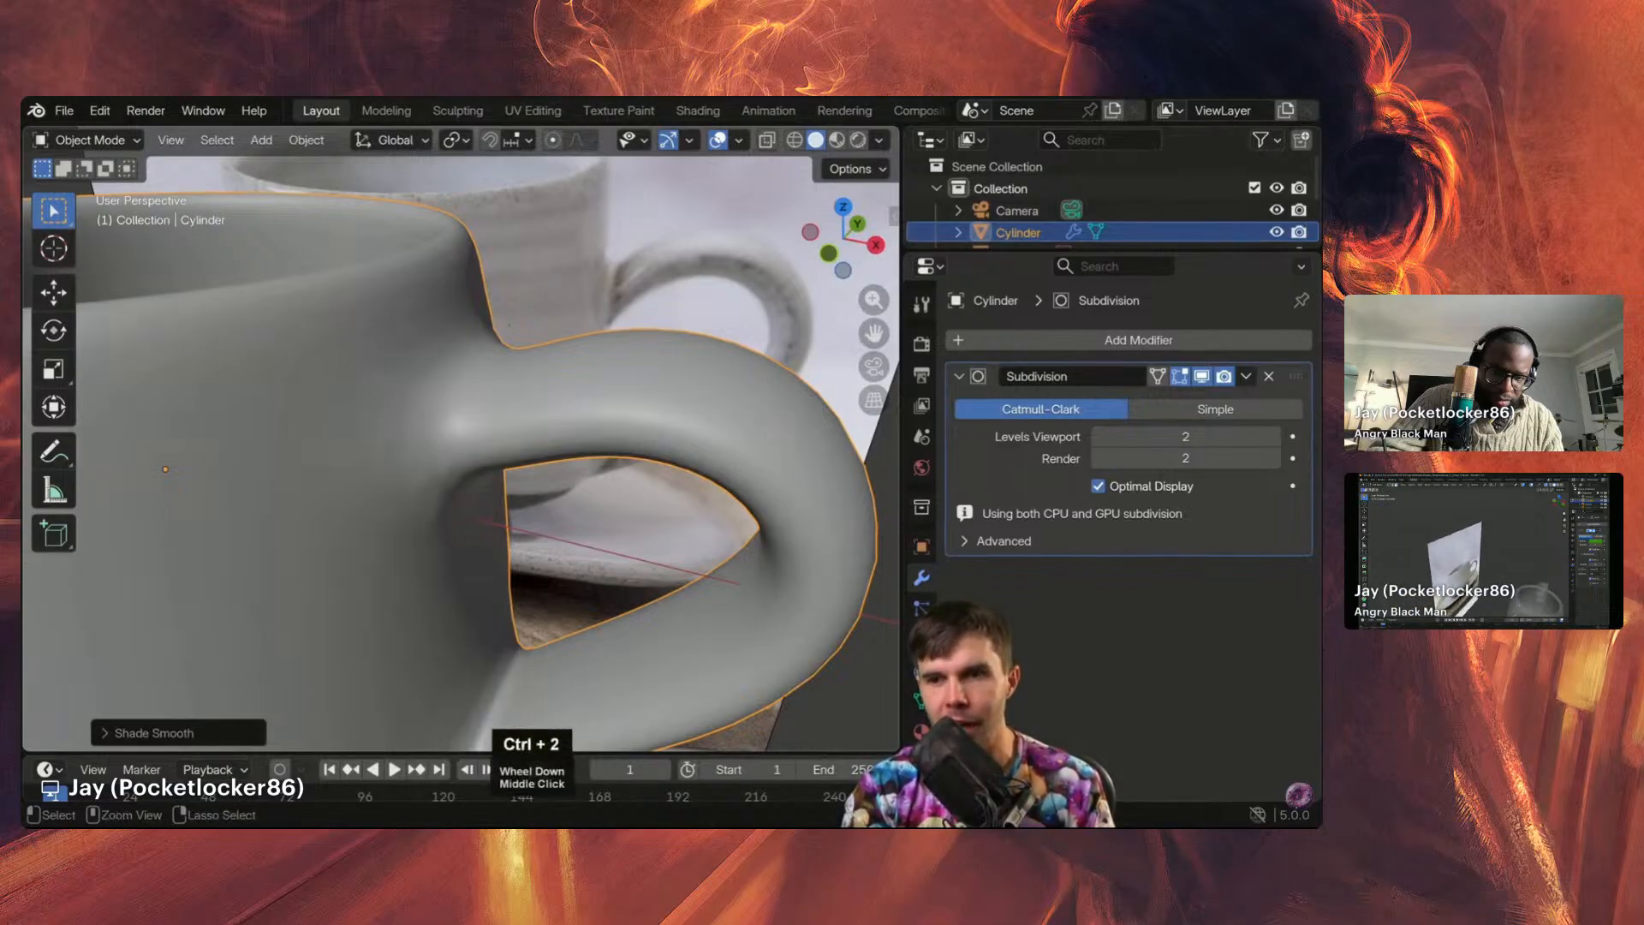
{"action": "left_click_drag", "start_coordinate": [761, 404], "coordinate": [818, 361]}
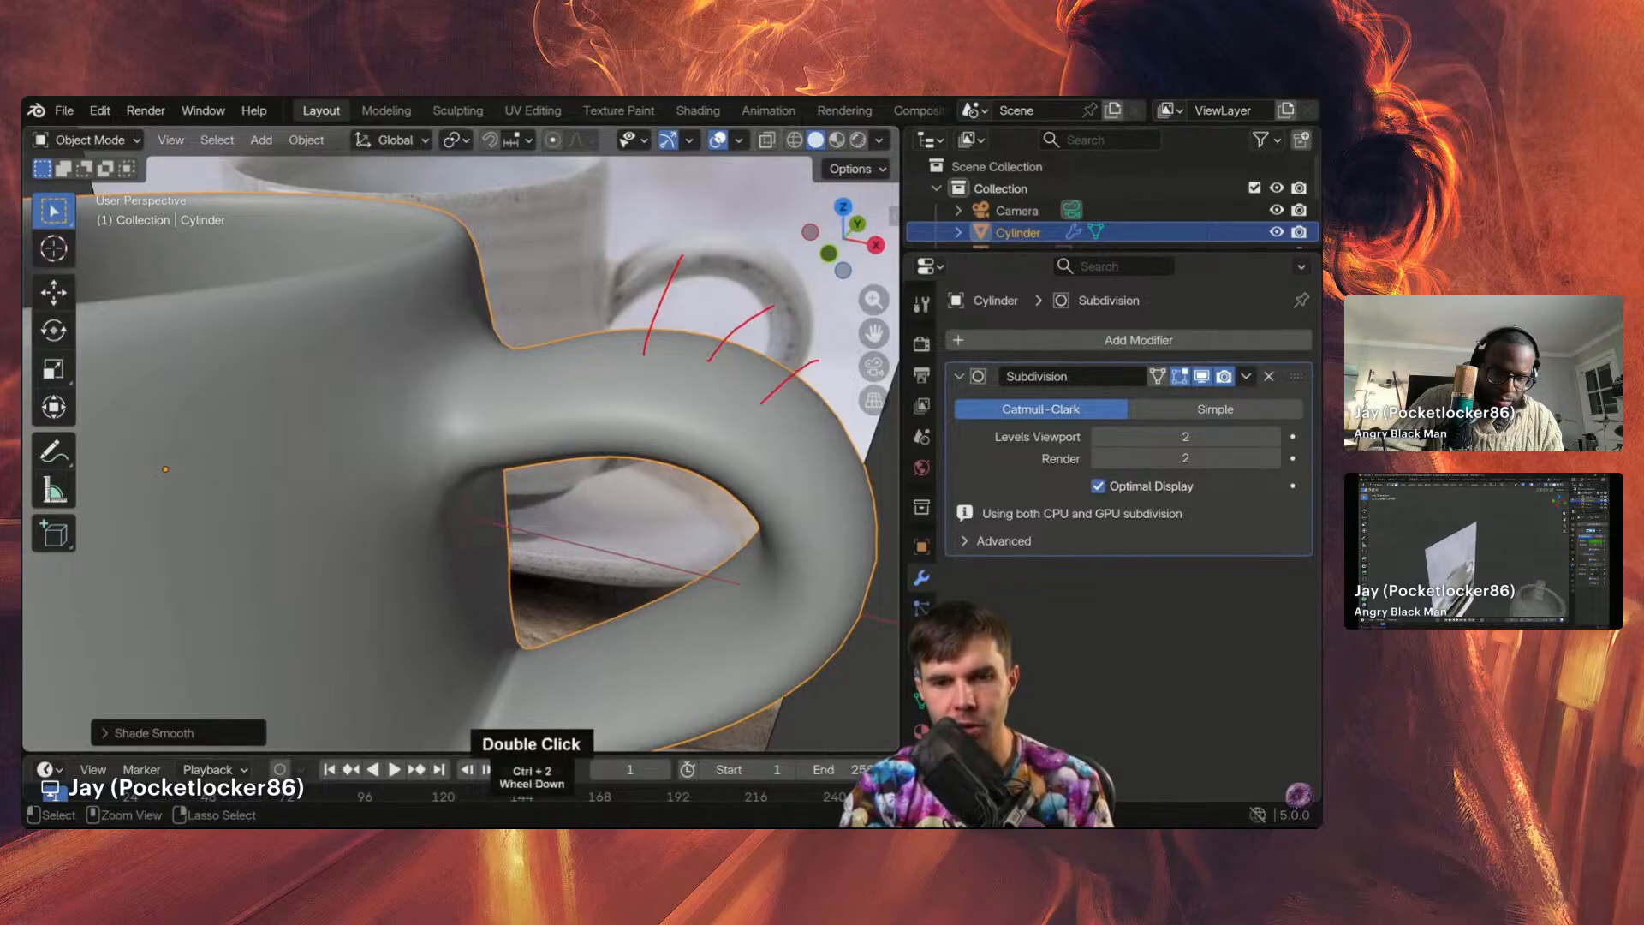
{"action": "left_click_drag", "start_coordinate": [448, 329], "coordinate": [531, 322]}
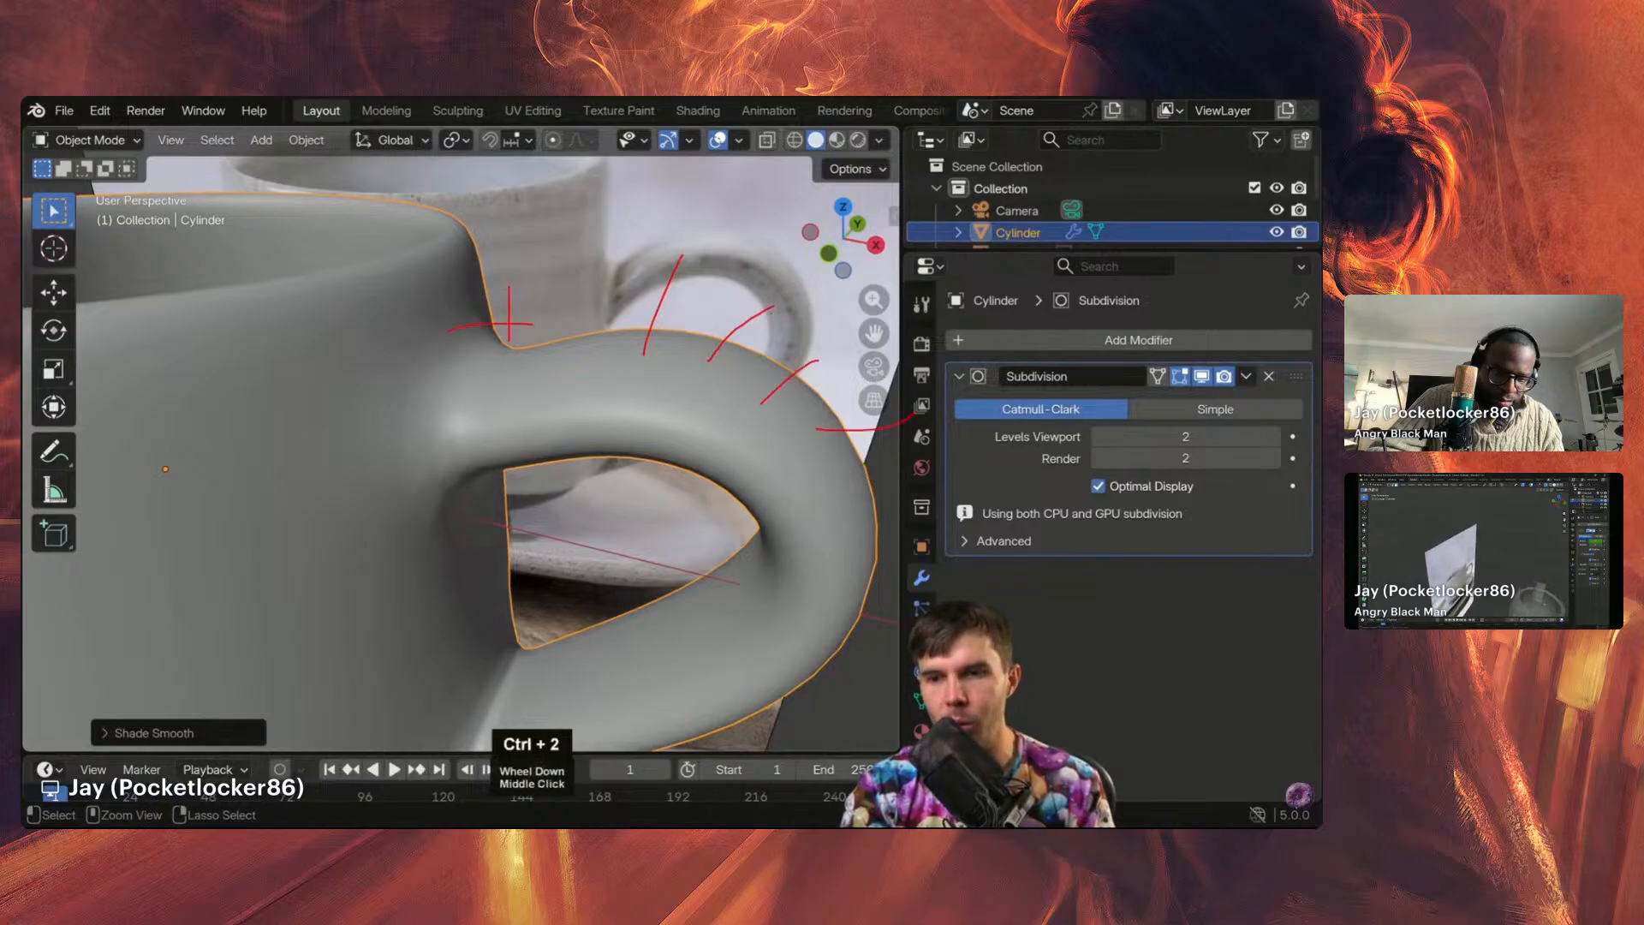
{"action": "left_click_drag", "start_coordinate": [478, 253], "coordinate": [523, 227]}
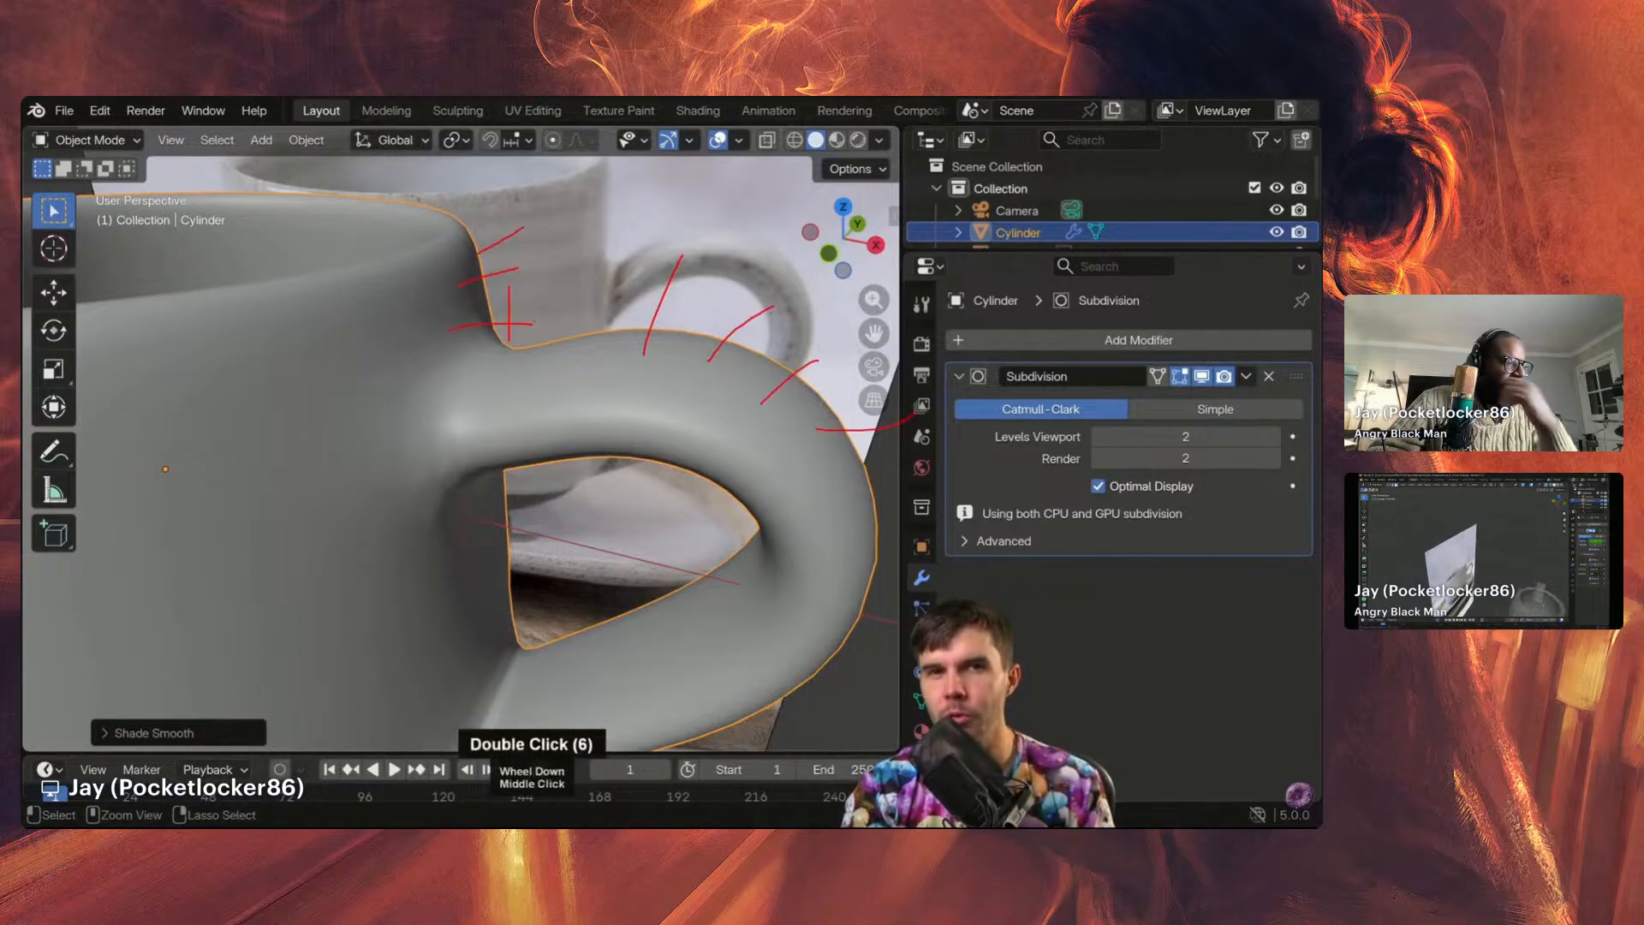
{"action": "key", "text": "ctrl+2"}
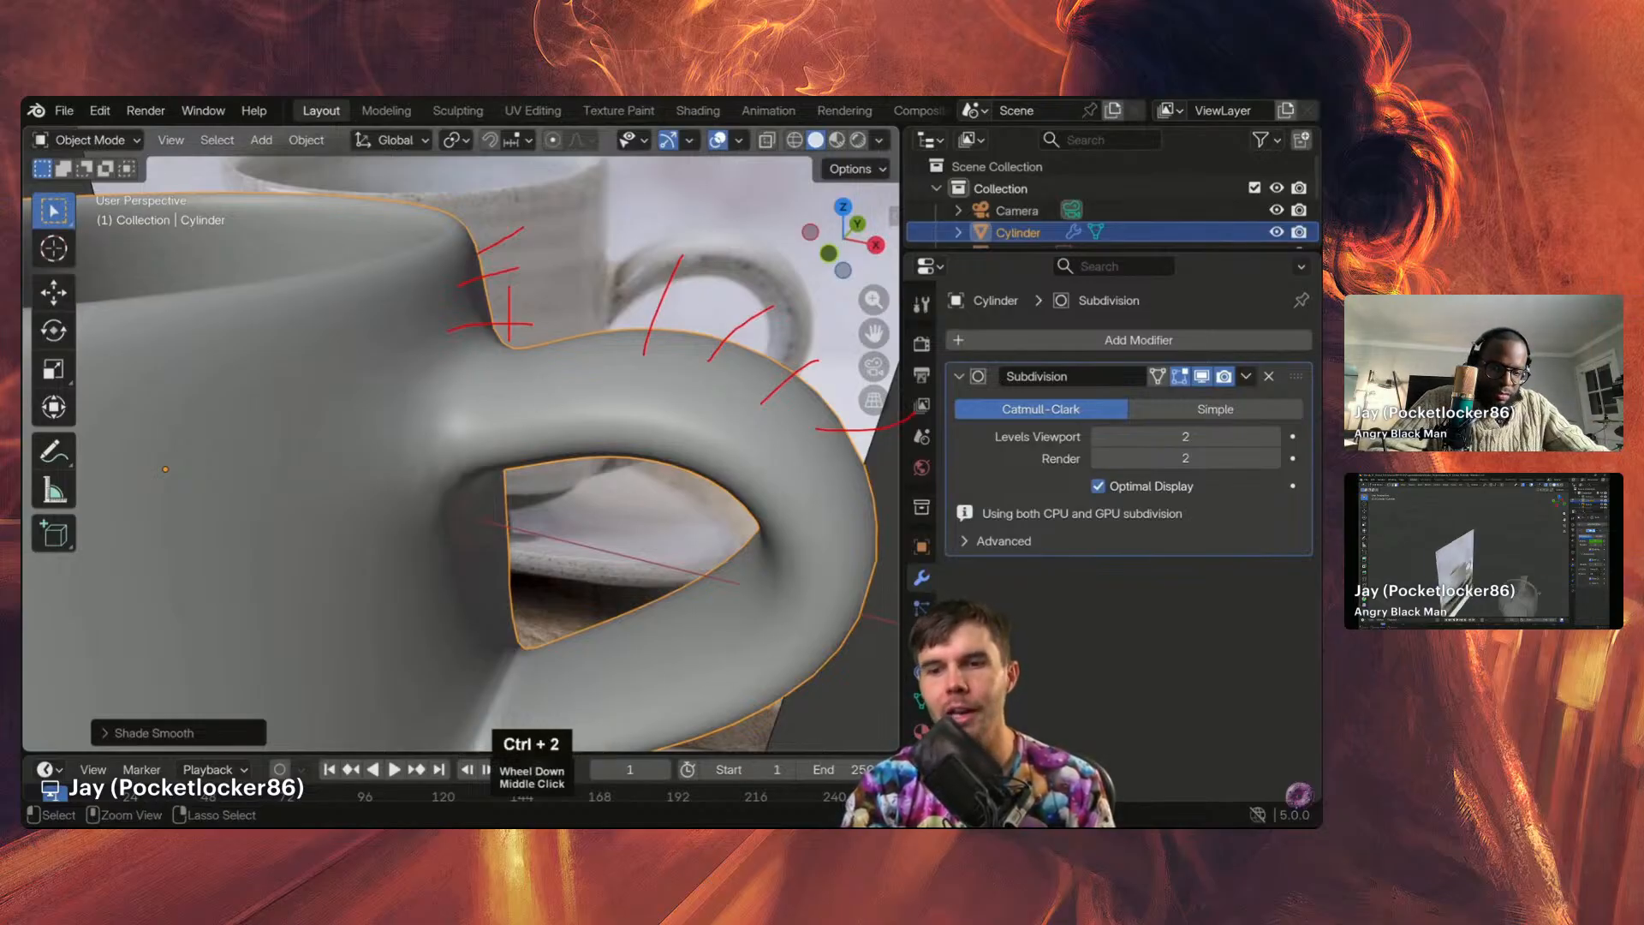
{"action": "left_click_drag", "start_coordinate": [514, 358], "coordinate": [513, 419]}
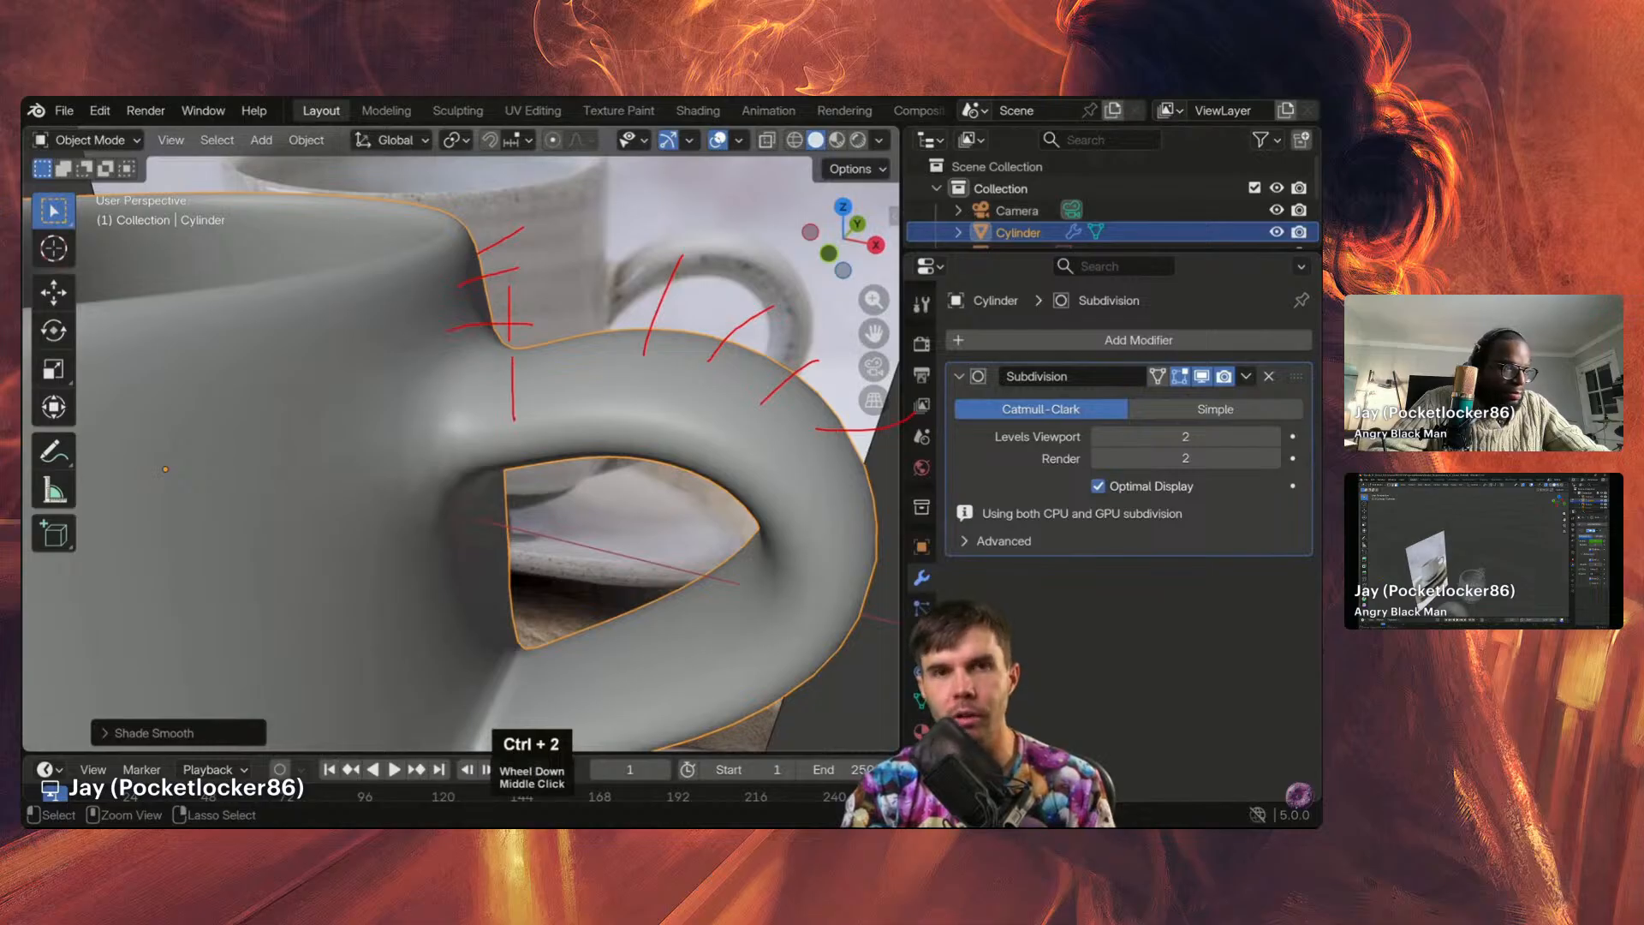
{"action": "key", "text": "Escape"}
Step: Recalculate the normals to the inside for the face on top of the handle's upper joint and inspect its shading in Object Mode
{"action": "key", "text": "Tab"}
{"action": "left_click", "coordinate": [538, 349]}
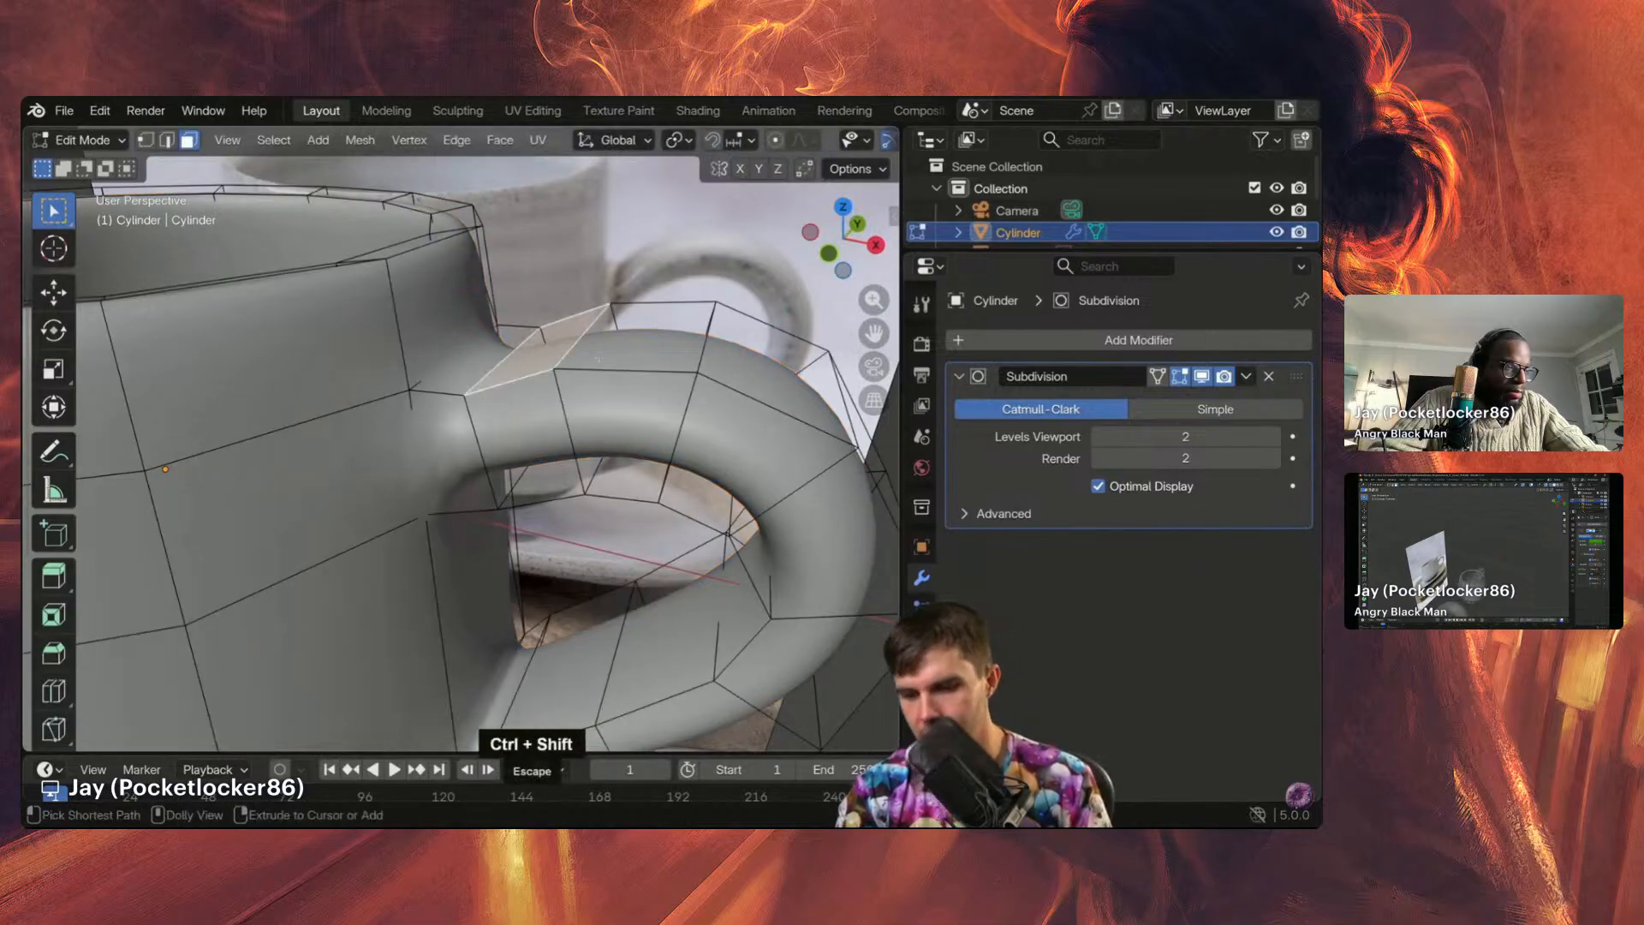
{"action": "key", "text": "ctrl+shift+n"}
{"action": "key", "text": "Tab"}
{"action": "middle_click_drag", "start_coordinate": [600, 360], "coordinate": [506, 421]}
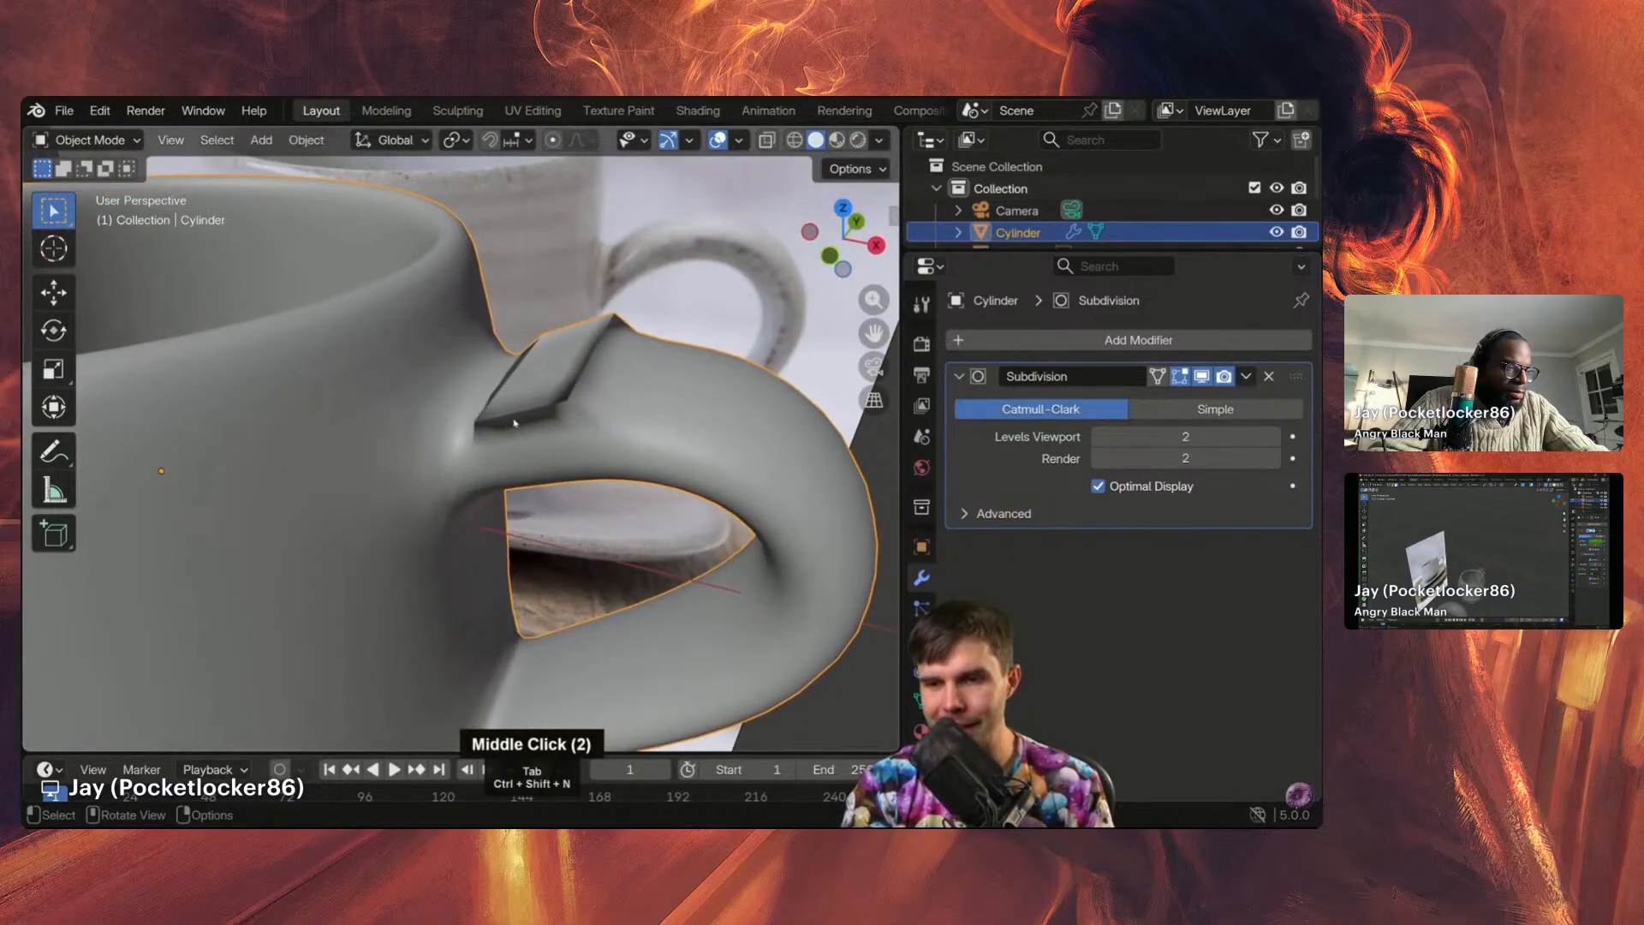
{"action": "middle_click_drag", "start_coordinate": [602, 386], "coordinate": [652, 382]}
Step: Select the whole mug mesh, recalculate its normals to the outside, and inspect the handle's upper joint in Object Mode
{"action": "key", "text": "Tab"}
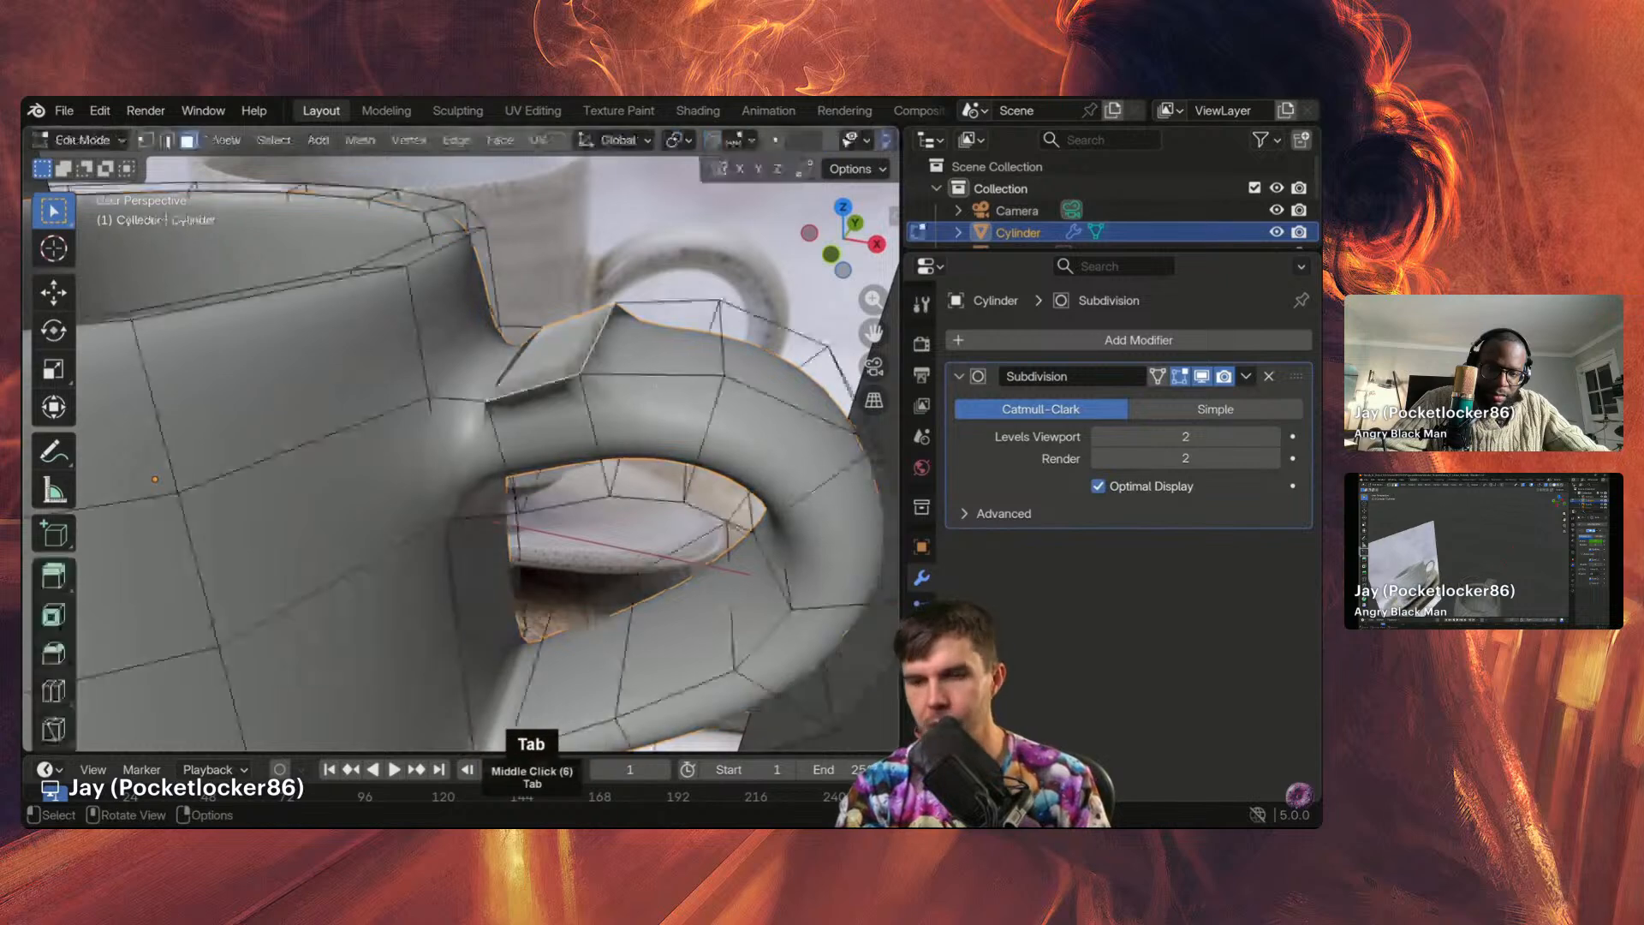
{"action": "key", "text": "a"}
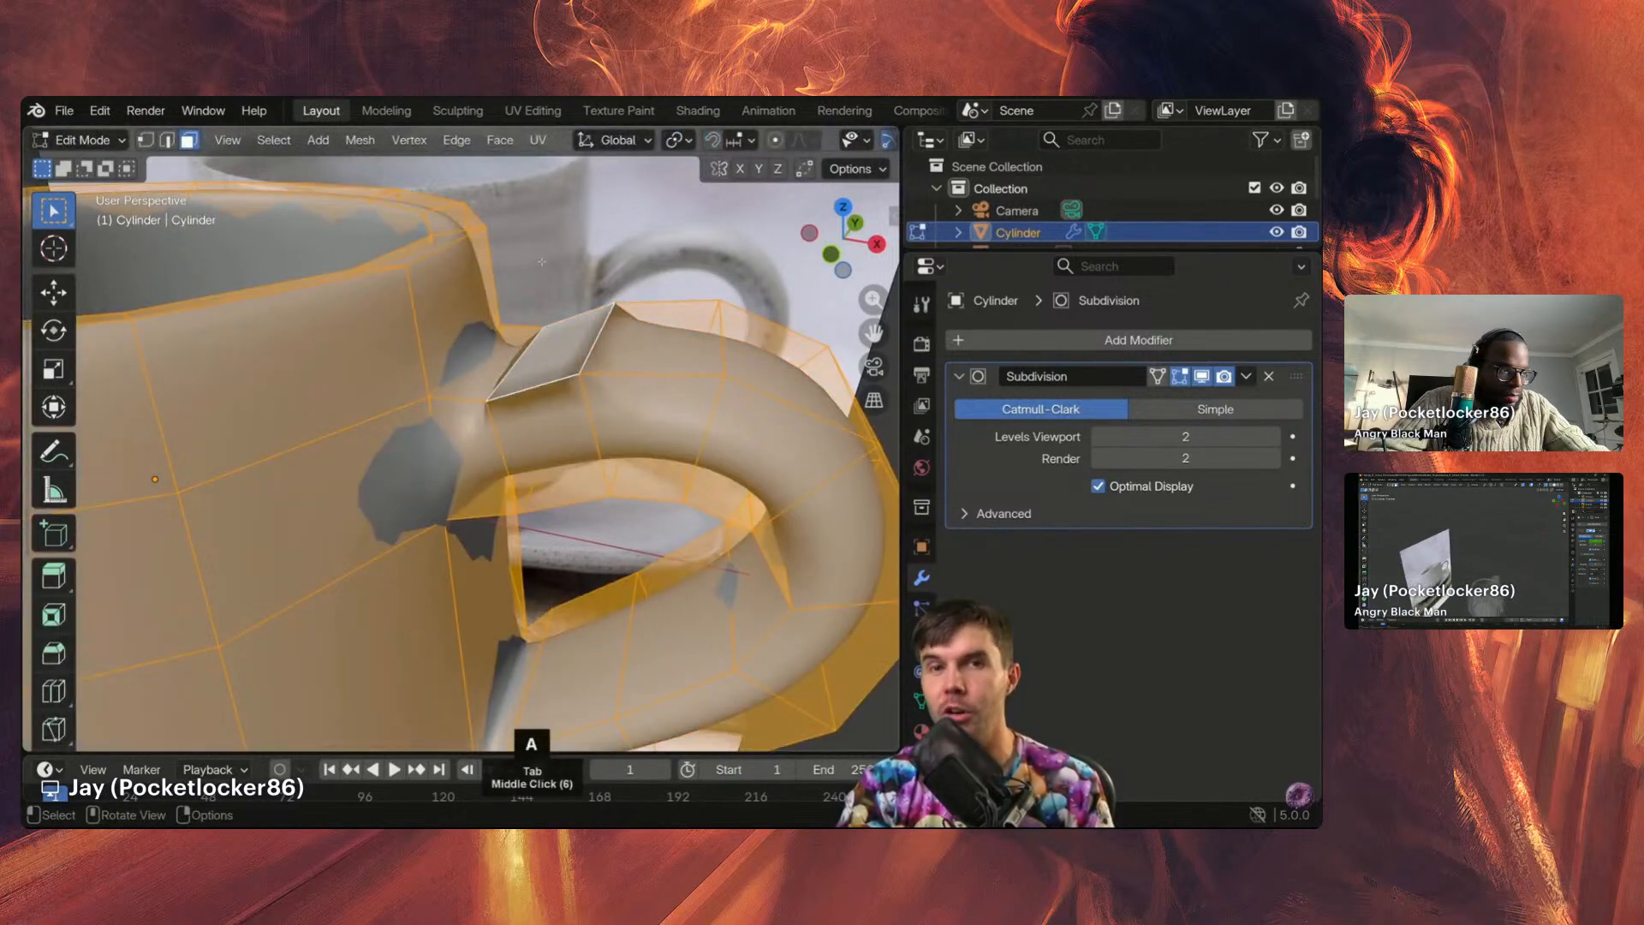
{"action": "key", "text": "shift"}
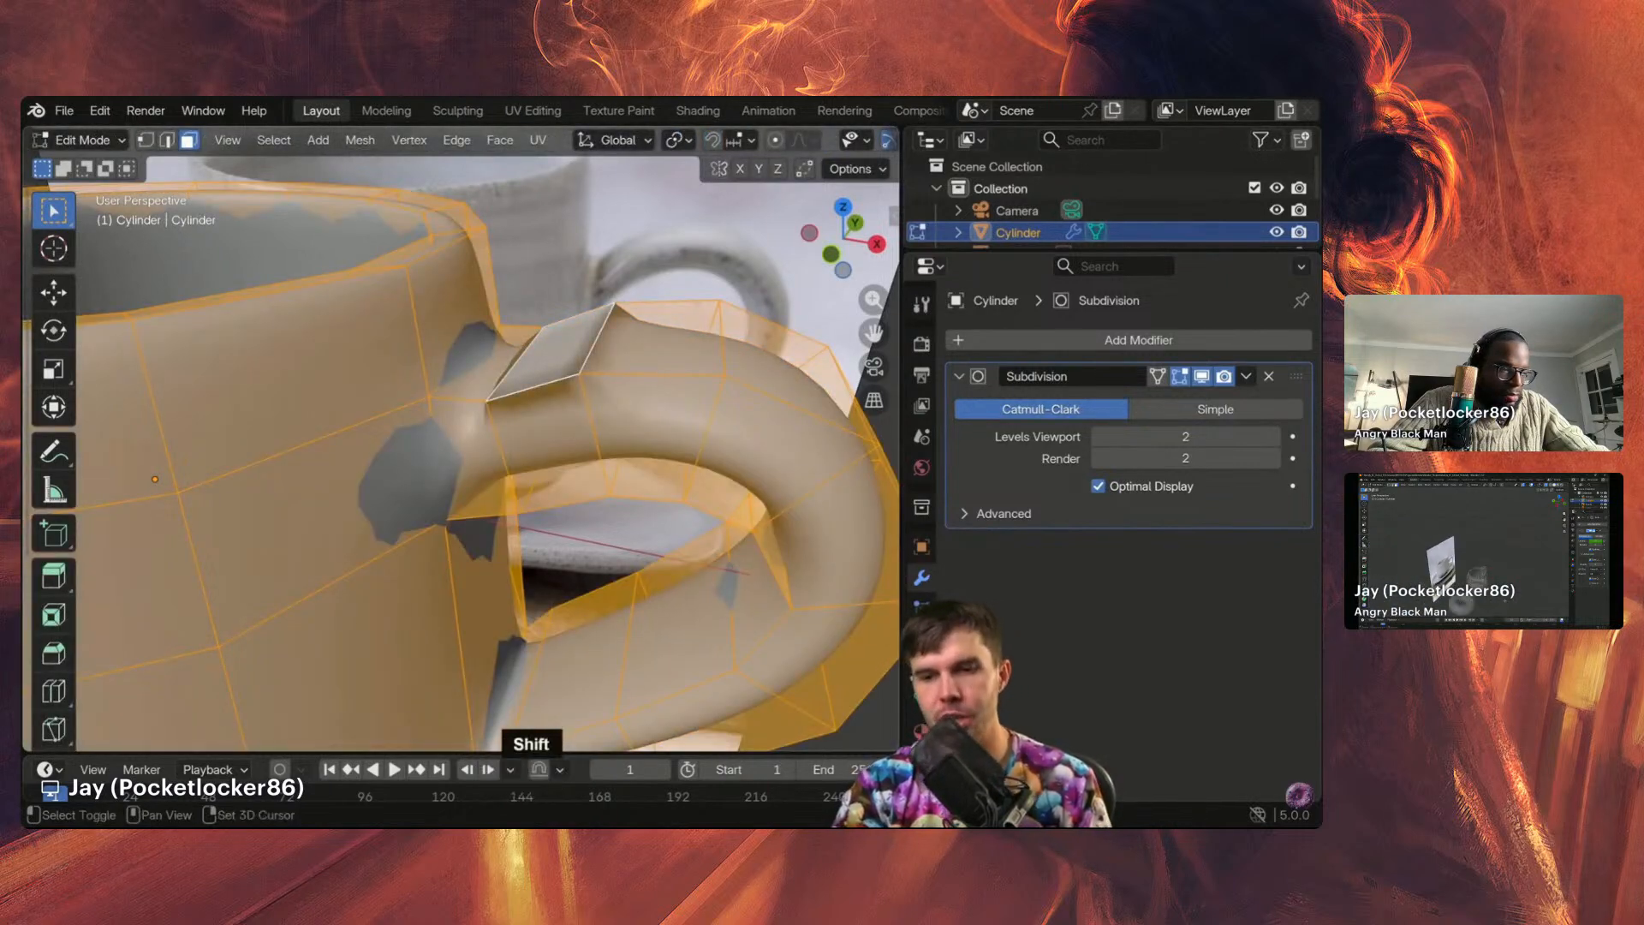
{"action": "key", "text": "shift+n"}
{"action": "key", "text": "Tab"}
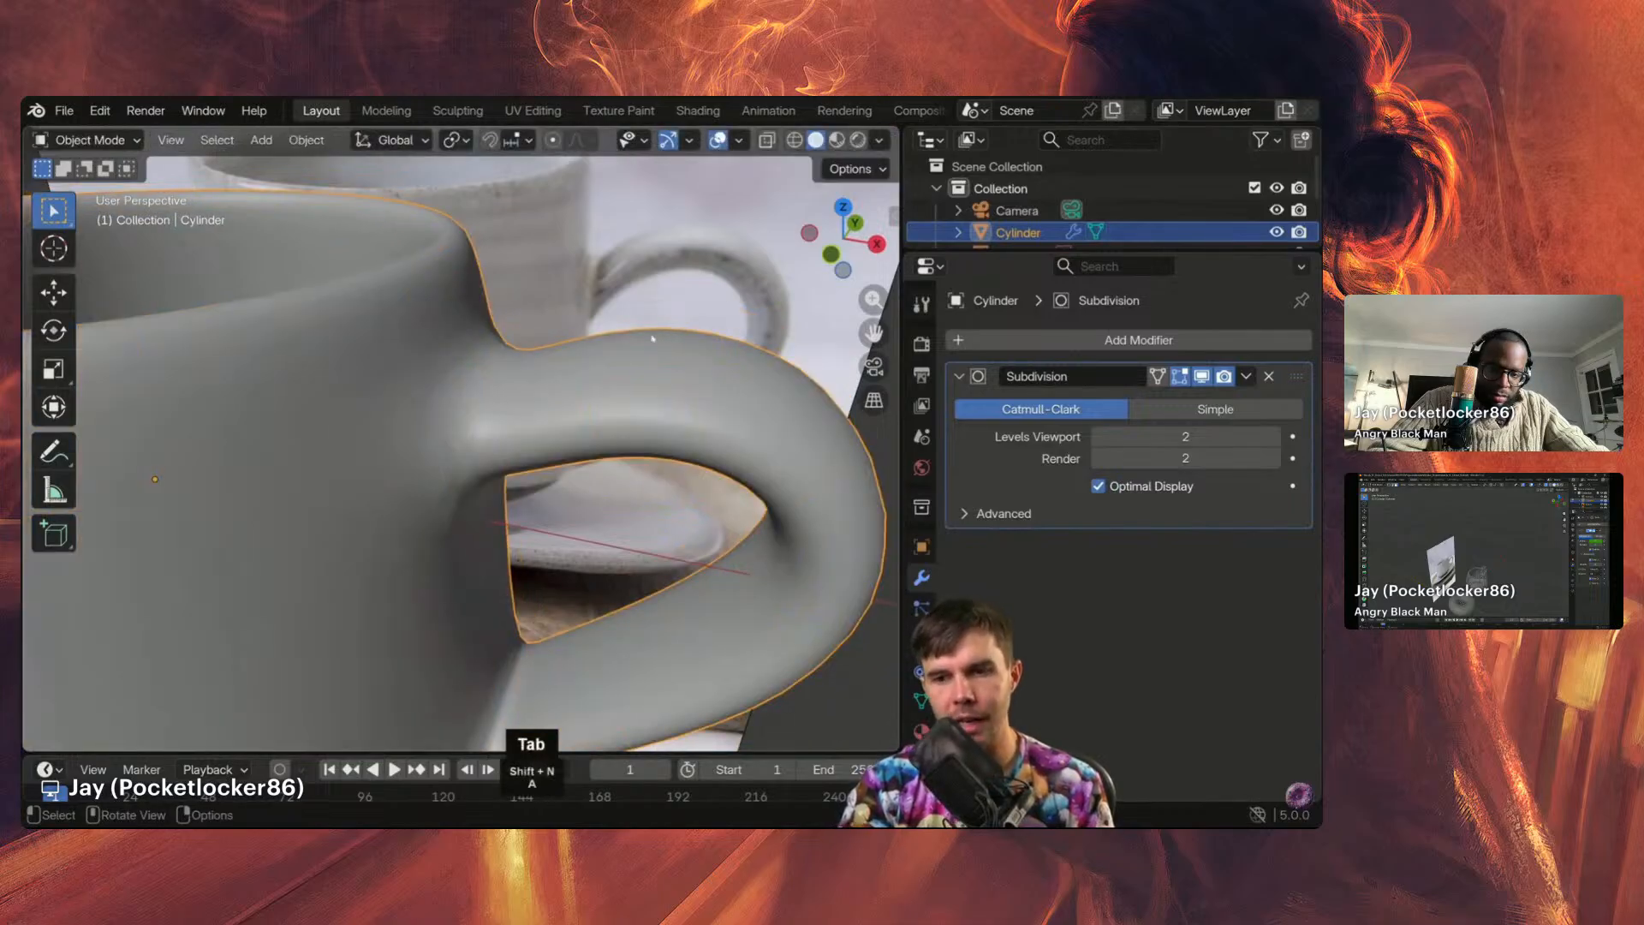
{"action": "middle_click_drag", "start_coordinate": [652, 338], "coordinate": [505, 390]}
{"action": "scroll", "coordinate": [625, 368], "scroll_direction": "down", "scroll_amount": 3}
{"action": "scroll", "coordinate": [625, 368], "scroll_direction": "up", "scroll_amount": 3}
Step: In face selection, select the ring of faces joining the handle's upper end to the mug body and delete it
{"action": "key", "text": "Tab"}
{"action": "key", "text": "3"}
{"action": "left_click", "coordinate": [529, 389], "text": "alt"}
{"action": "scroll", "coordinate": [529, 390], "scroll_direction": "up", "scroll_amount": 3}
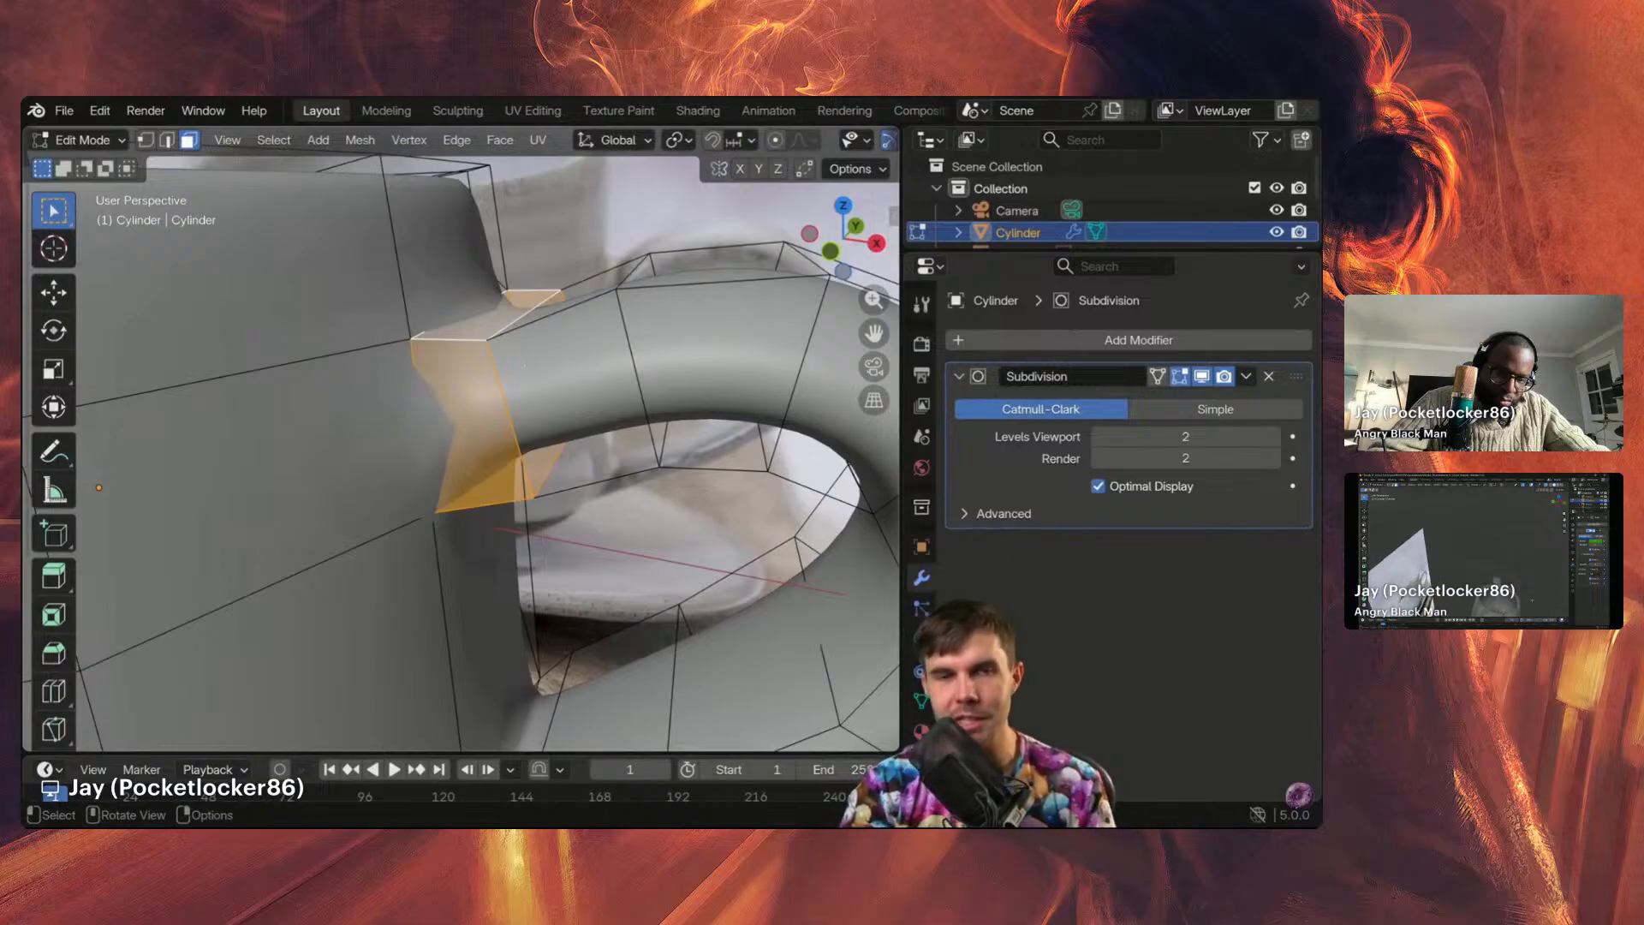
{"action": "key", "text": "x"}
{"action": "left_click", "coordinate": [512, 330]}
Step: Fill the open edge loop at the handle's upper joint with a face and delete that face again
{"action": "middle_click_drag", "start_coordinate": [511, 329], "coordinate": [480, 359]}
{"action": "key", "text": "2"}
{"action": "left_click", "coordinate": [511, 339], "text": "alt"}
{"action": "key", "text": "f"}
{"action": "left_click", "coordinate": [484, 366], "text": "shift"}
{"action": "key", "text": "3"}
{"action": "left_click", "coordinate": [502, 363]}
{"action": "key", "text": "x"}
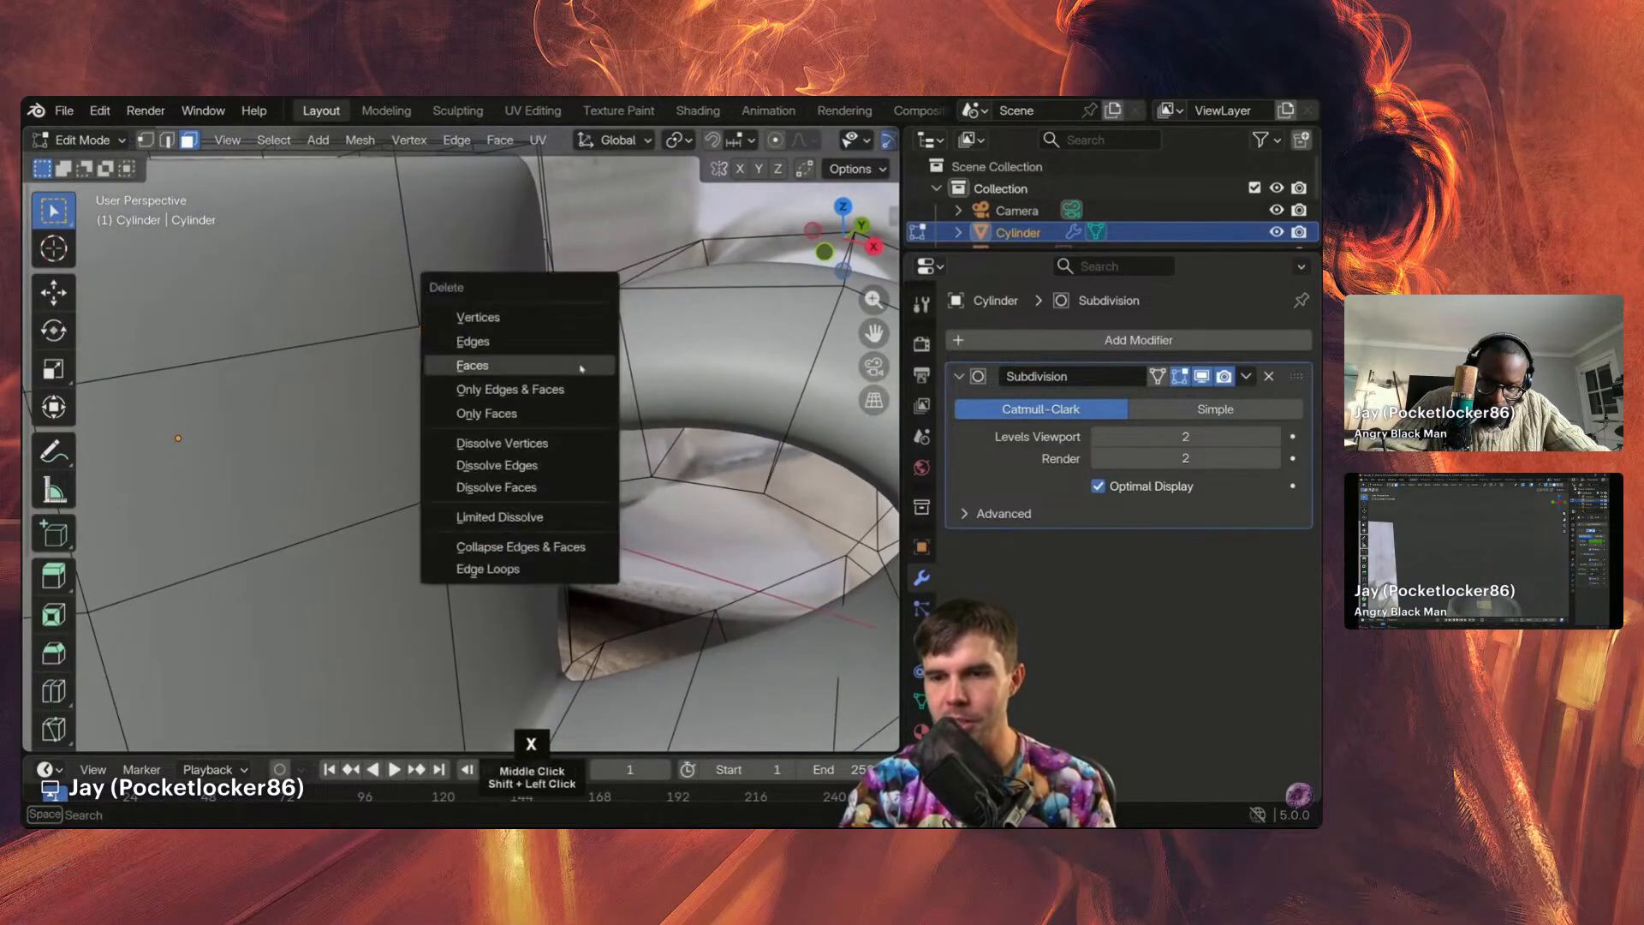
{"action": "left_click", "coordinate": [472, 363]}
Step: Connect the body's open edge loop to the handle's upper end loop with Bridge Edge Loops and check the result in Object Mode
{"action": "key", "text": "2"}
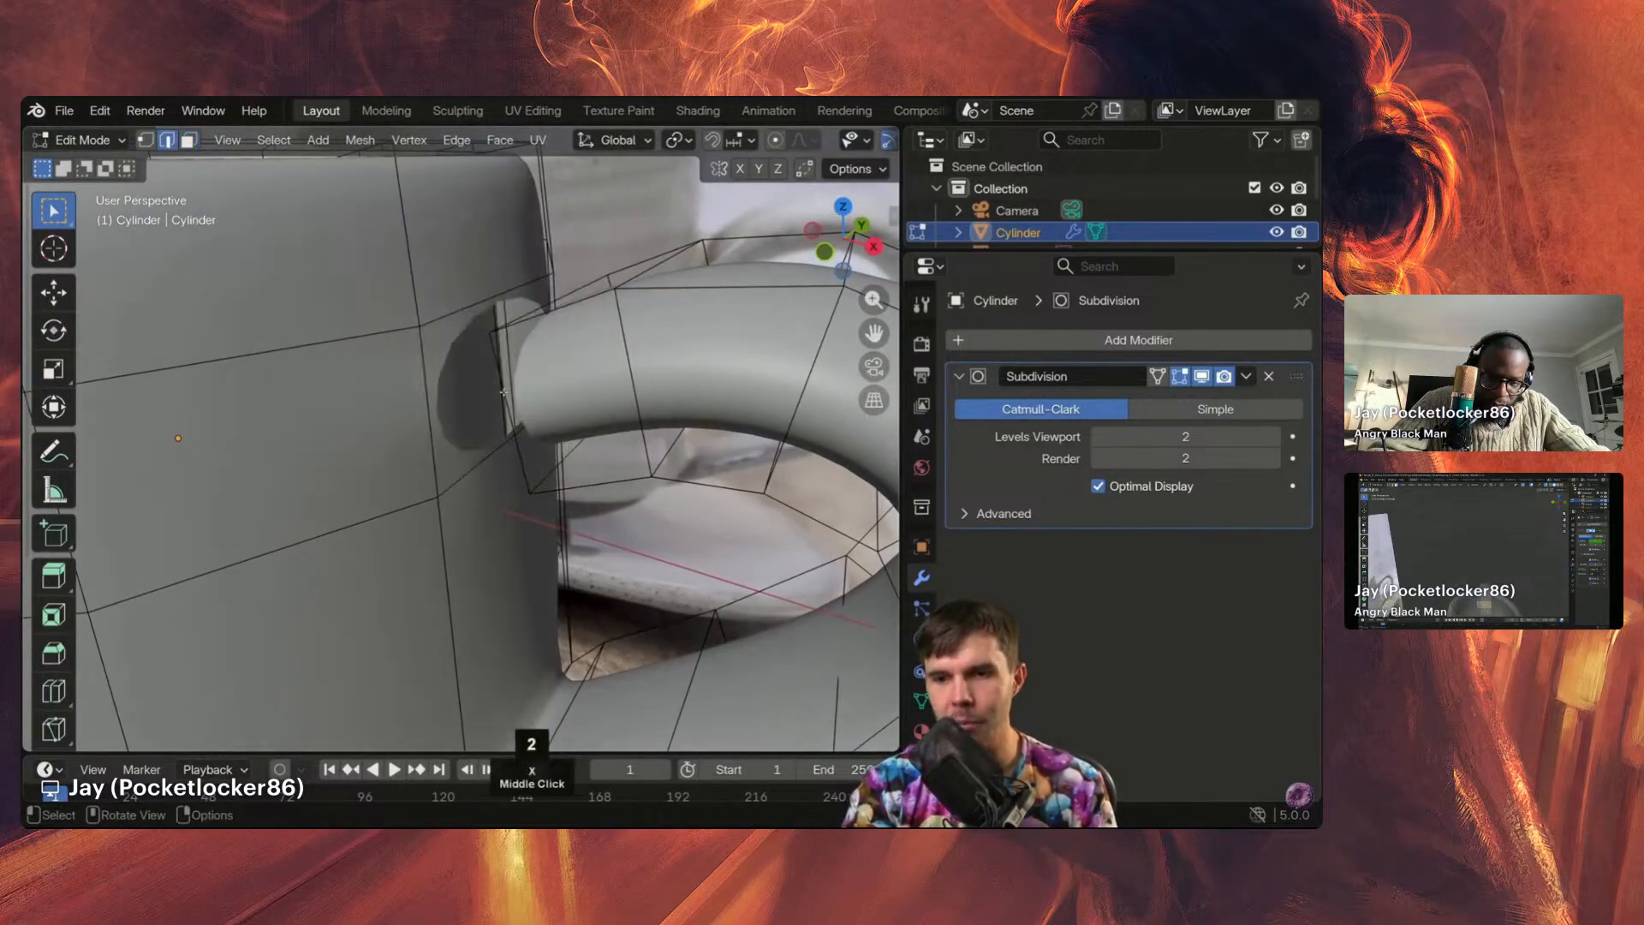
{"action": "middle_click_drag", "start_coordinate": [502, 394], "coordinate": [494, 389]}
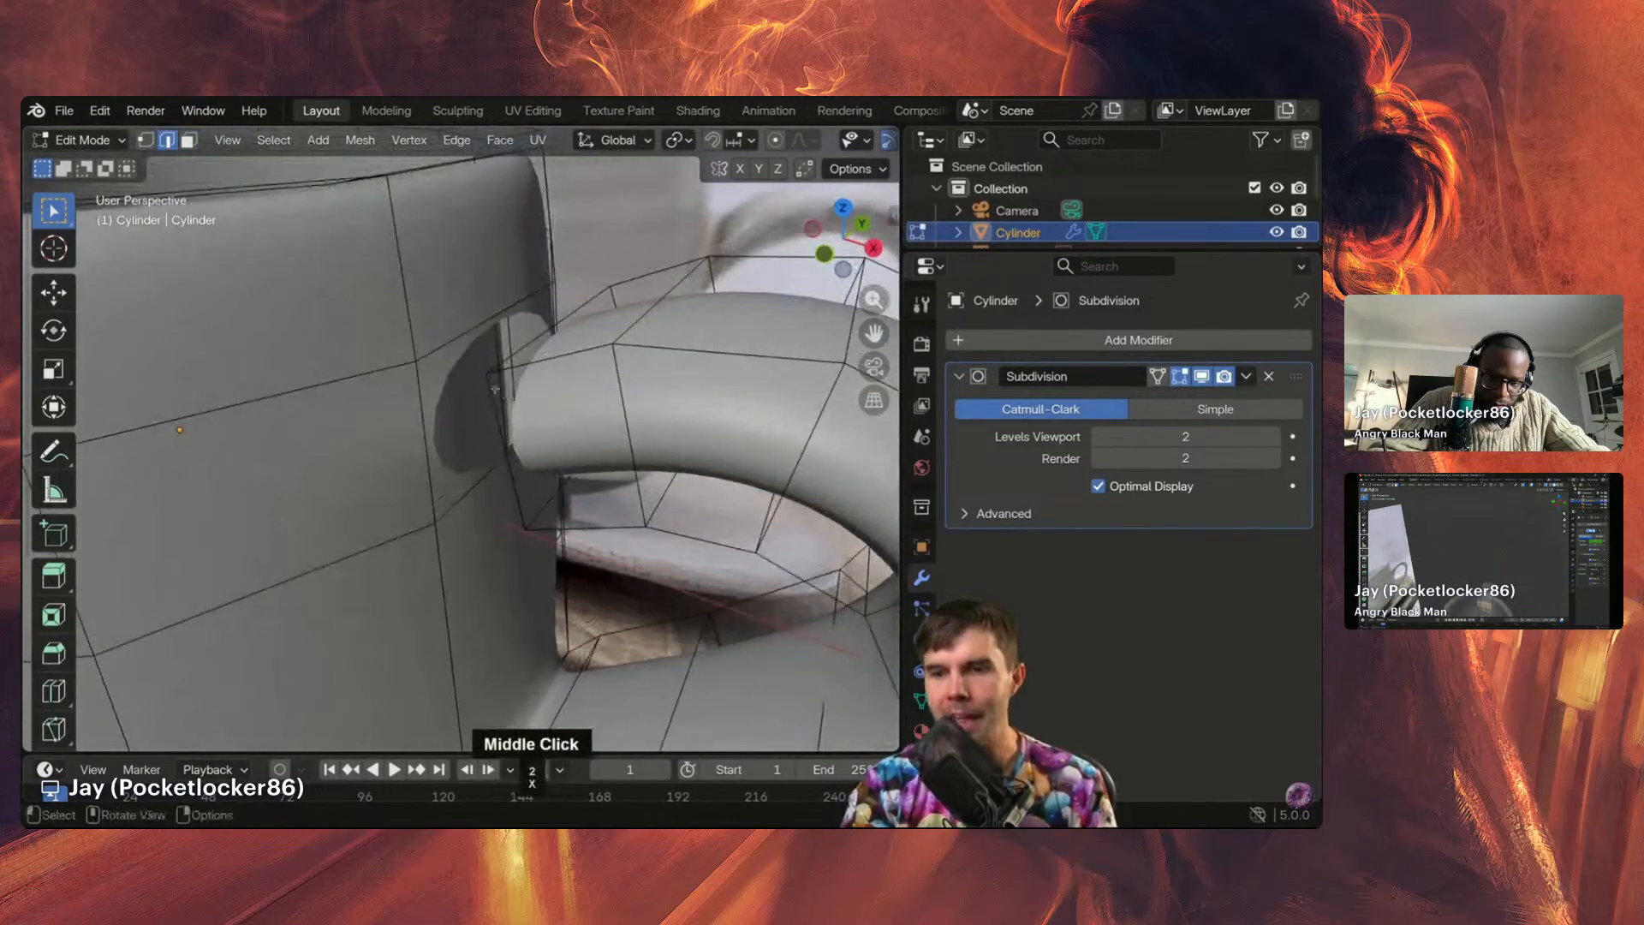
{"action": "left_click", "coordinate": [418, 384]}
{"action": "left_click", "coordinate": [495, 414], "text": "shift"}
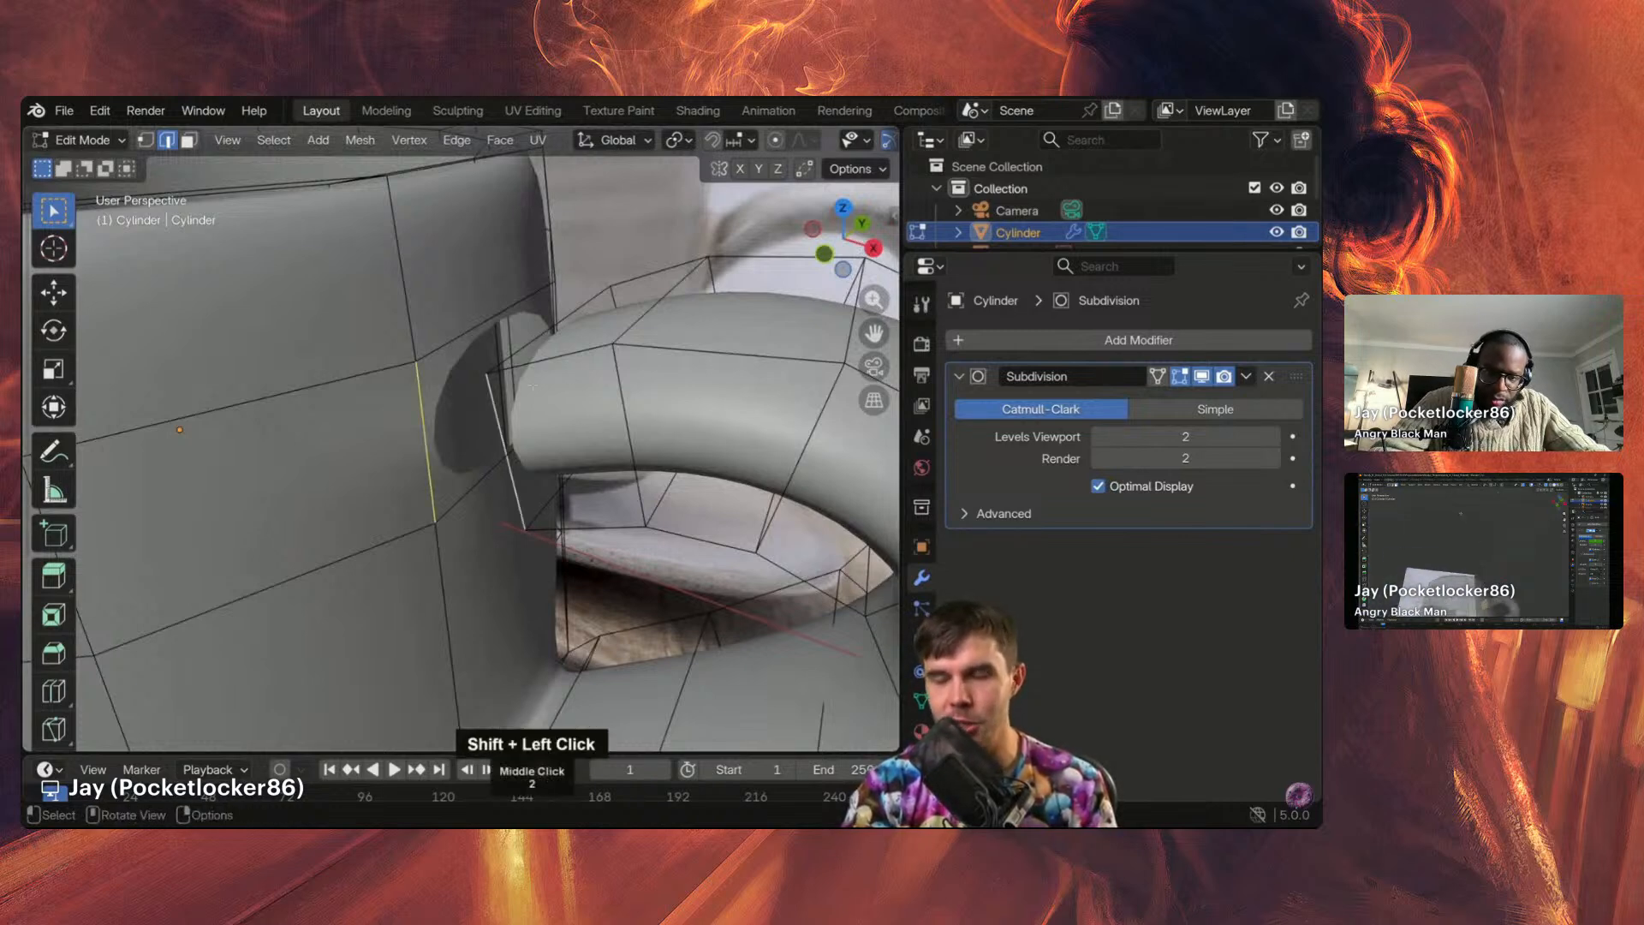
{"action": "left_click", "coordinate": [477, 340], "text": "alt"}
{"action": "middle_click_drag", "start_coordinate": [478, 340], "coordinate": [632, 295]}
{"action": "left_click", "coordinate": [655, 311], "text": "alt+shift"}
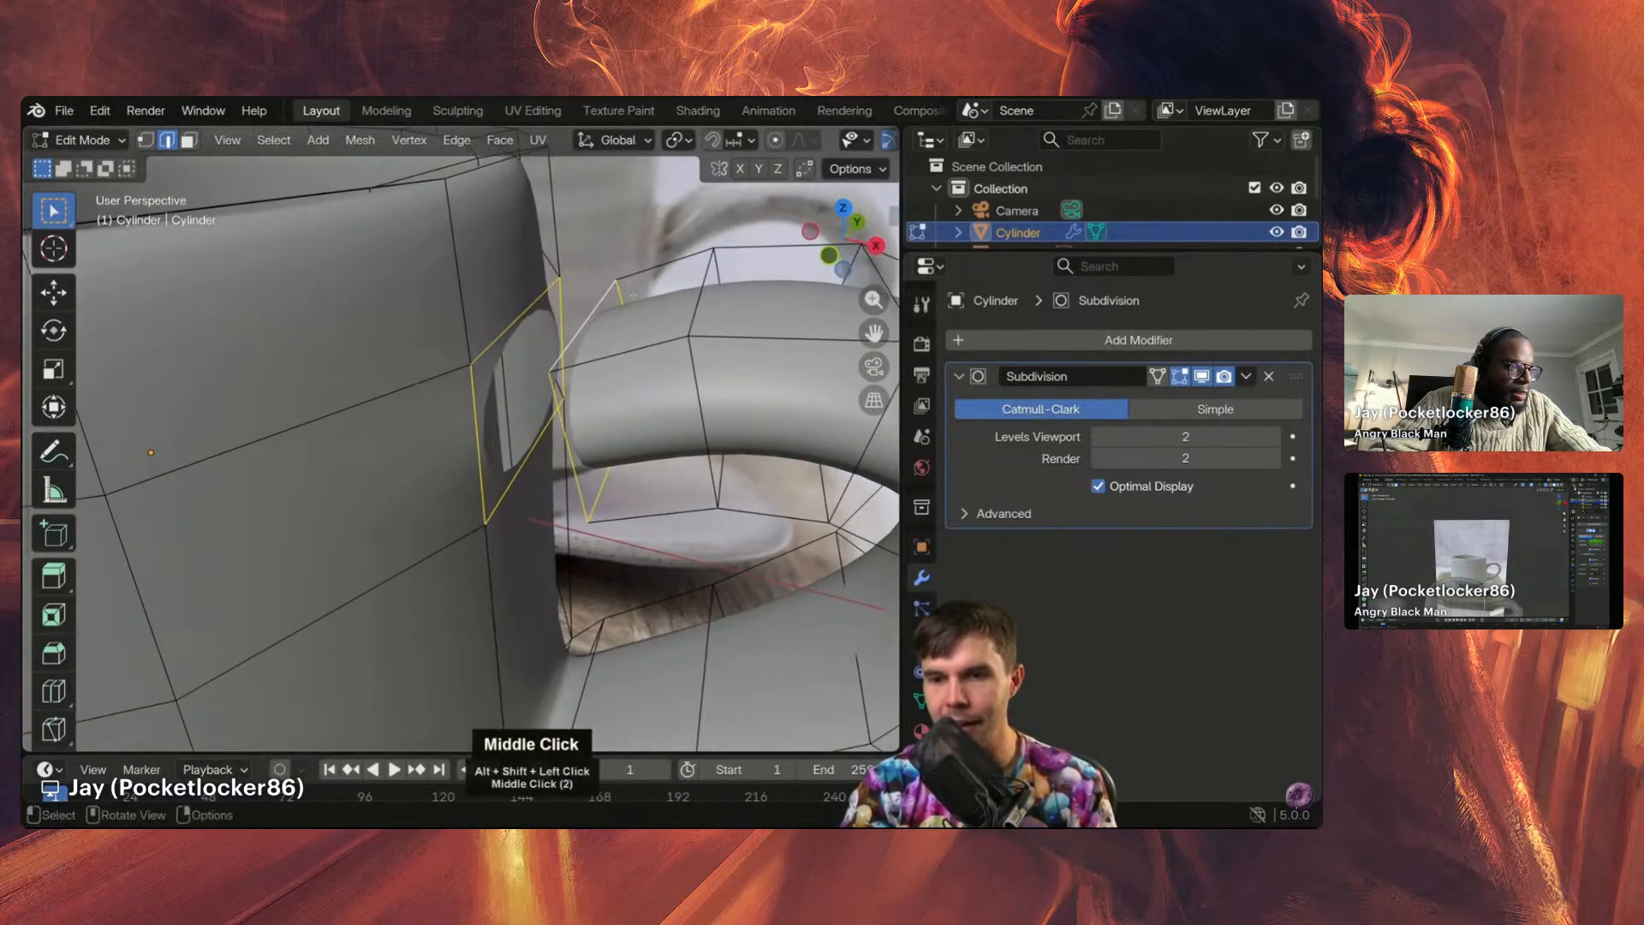
{"action": "right_click", "coordinate": [632, 295]}
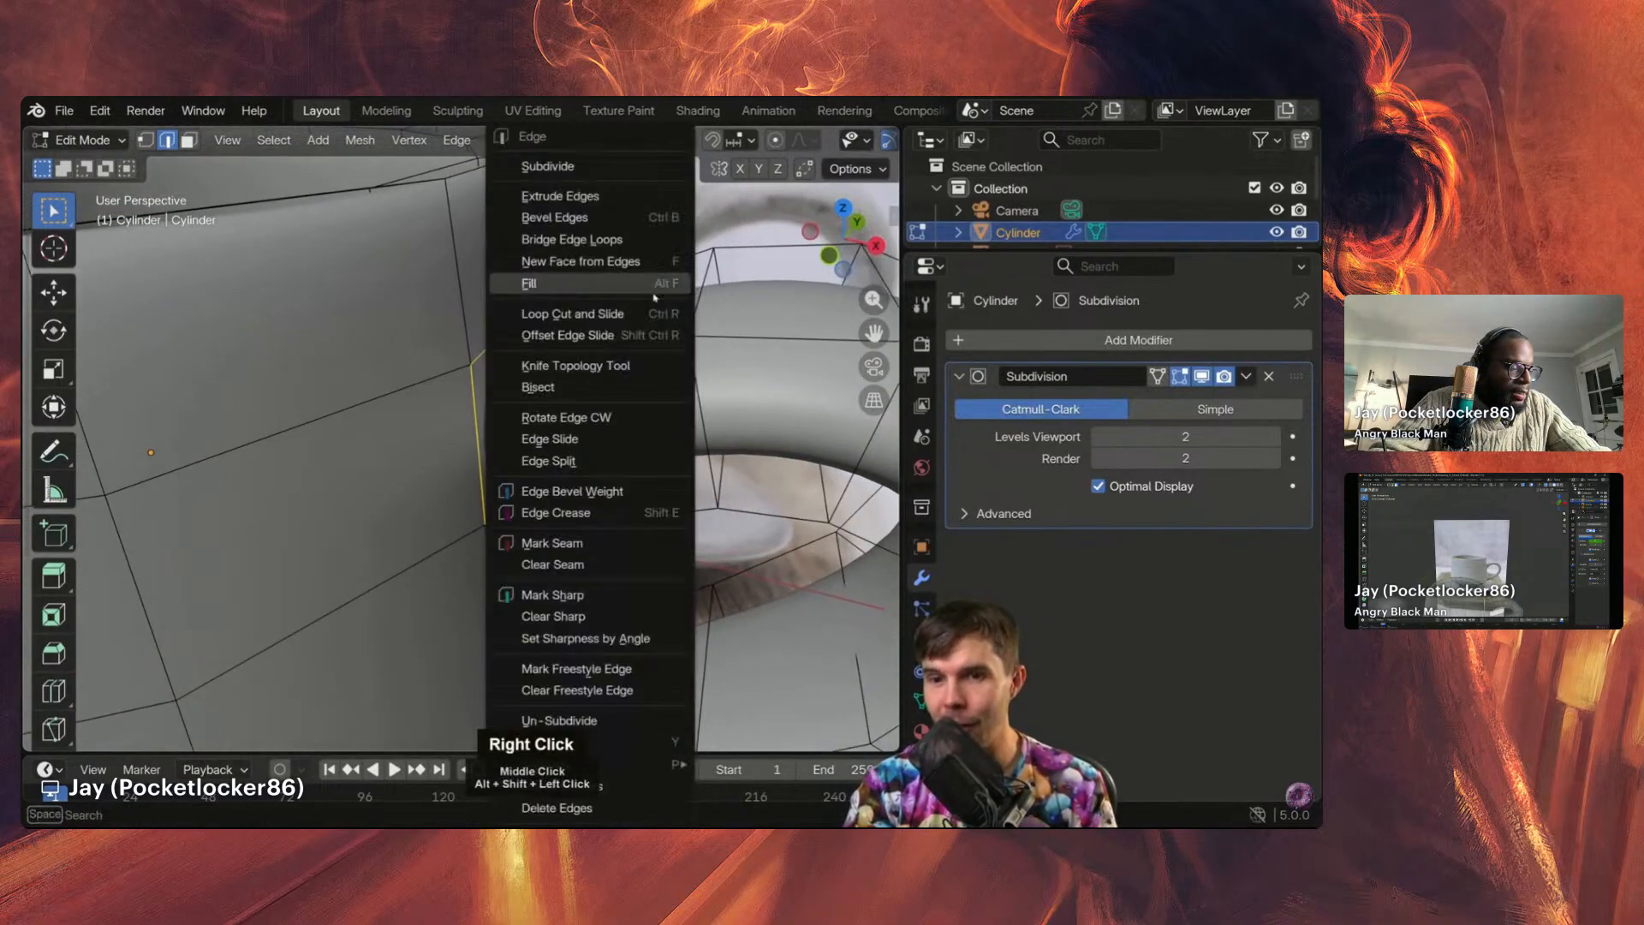
{"action": "left_click", "coordinate": [644, 241]}
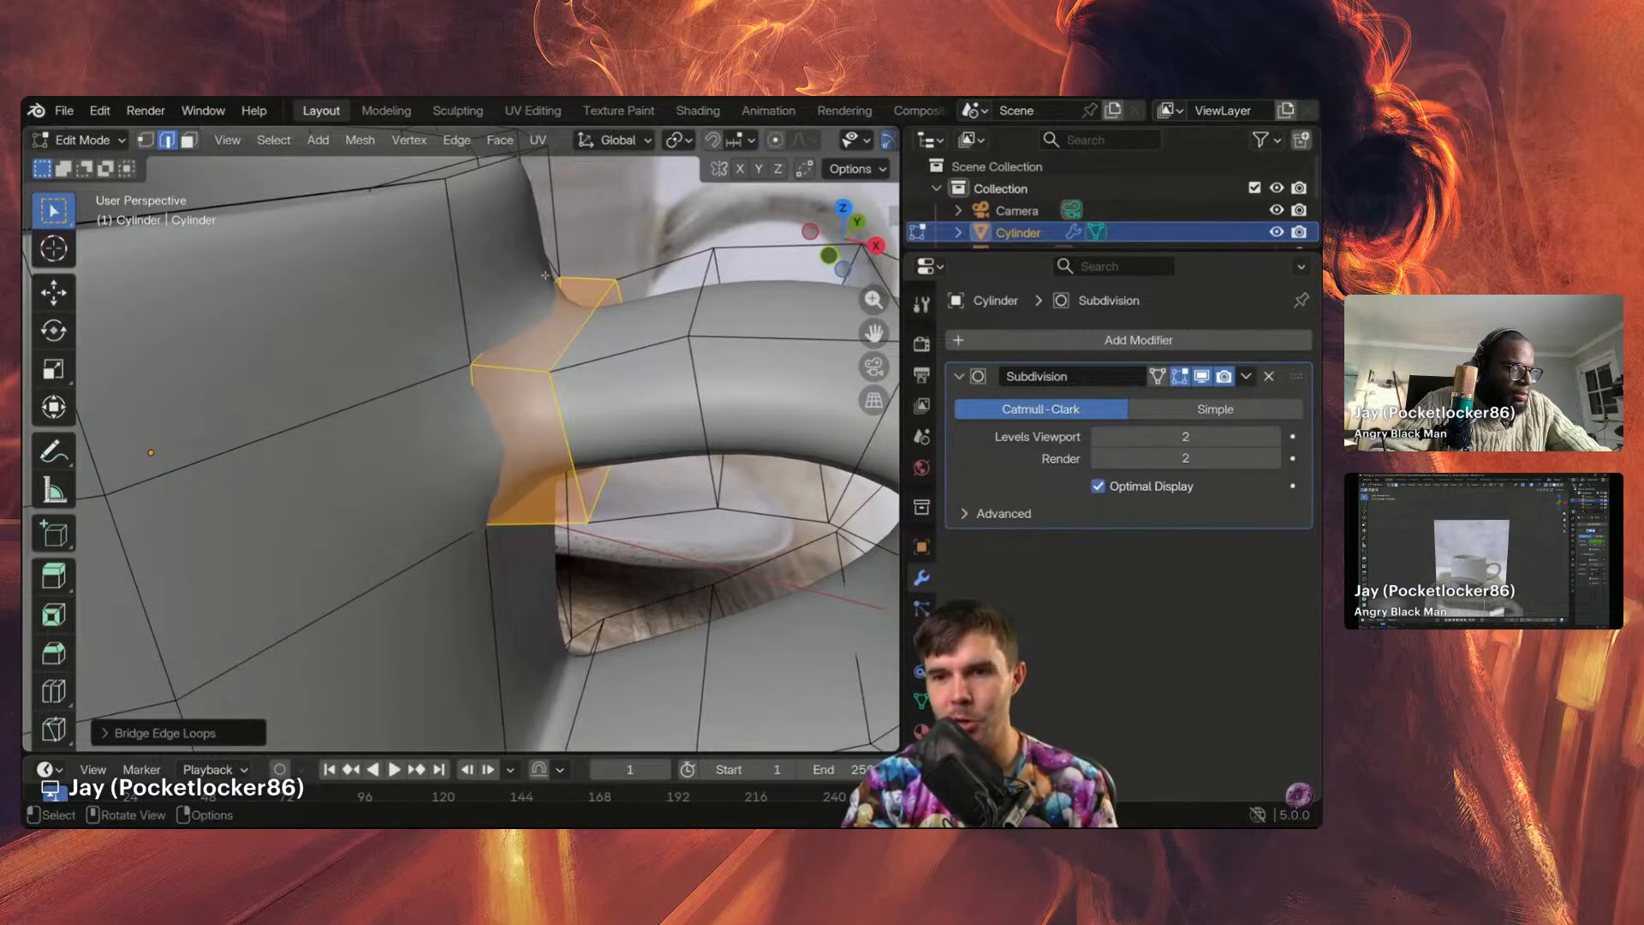
{"action": "middle_click_drag", "start_coordinate": [579, 351], "coordinate": [566, 354]}
{"action": "key", "text": "Tab"}
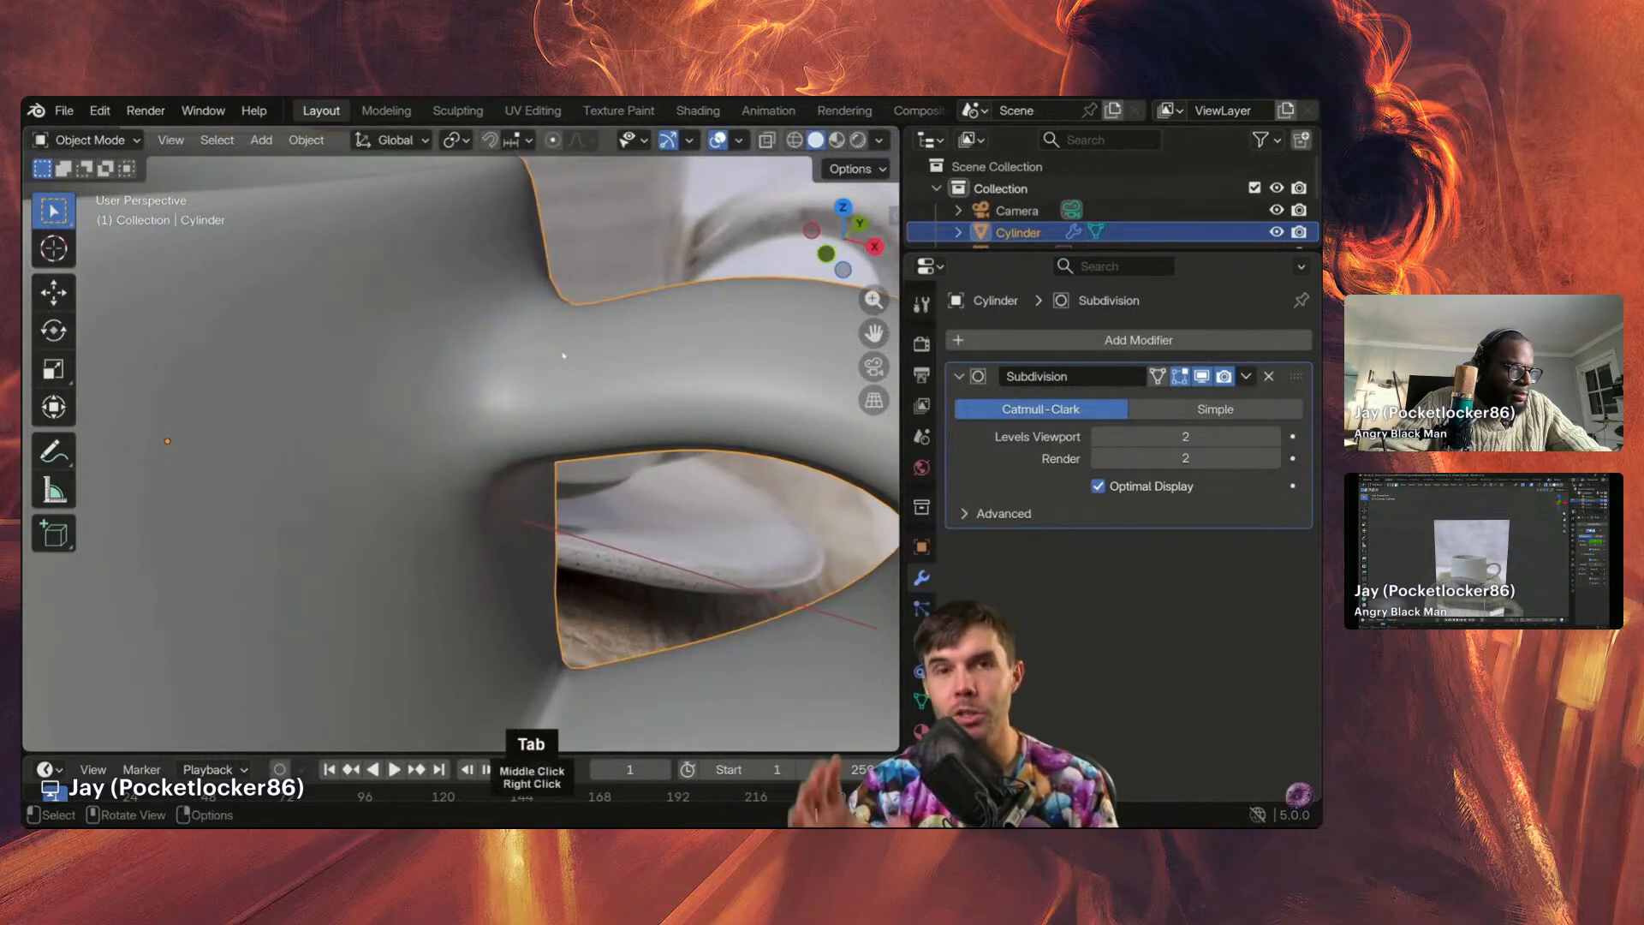
Step: In vertex selection, highlight the corner vertices of the bridged side face at the handle's upper joint to examine its topology
{"action": "key", "text": "Tab"}
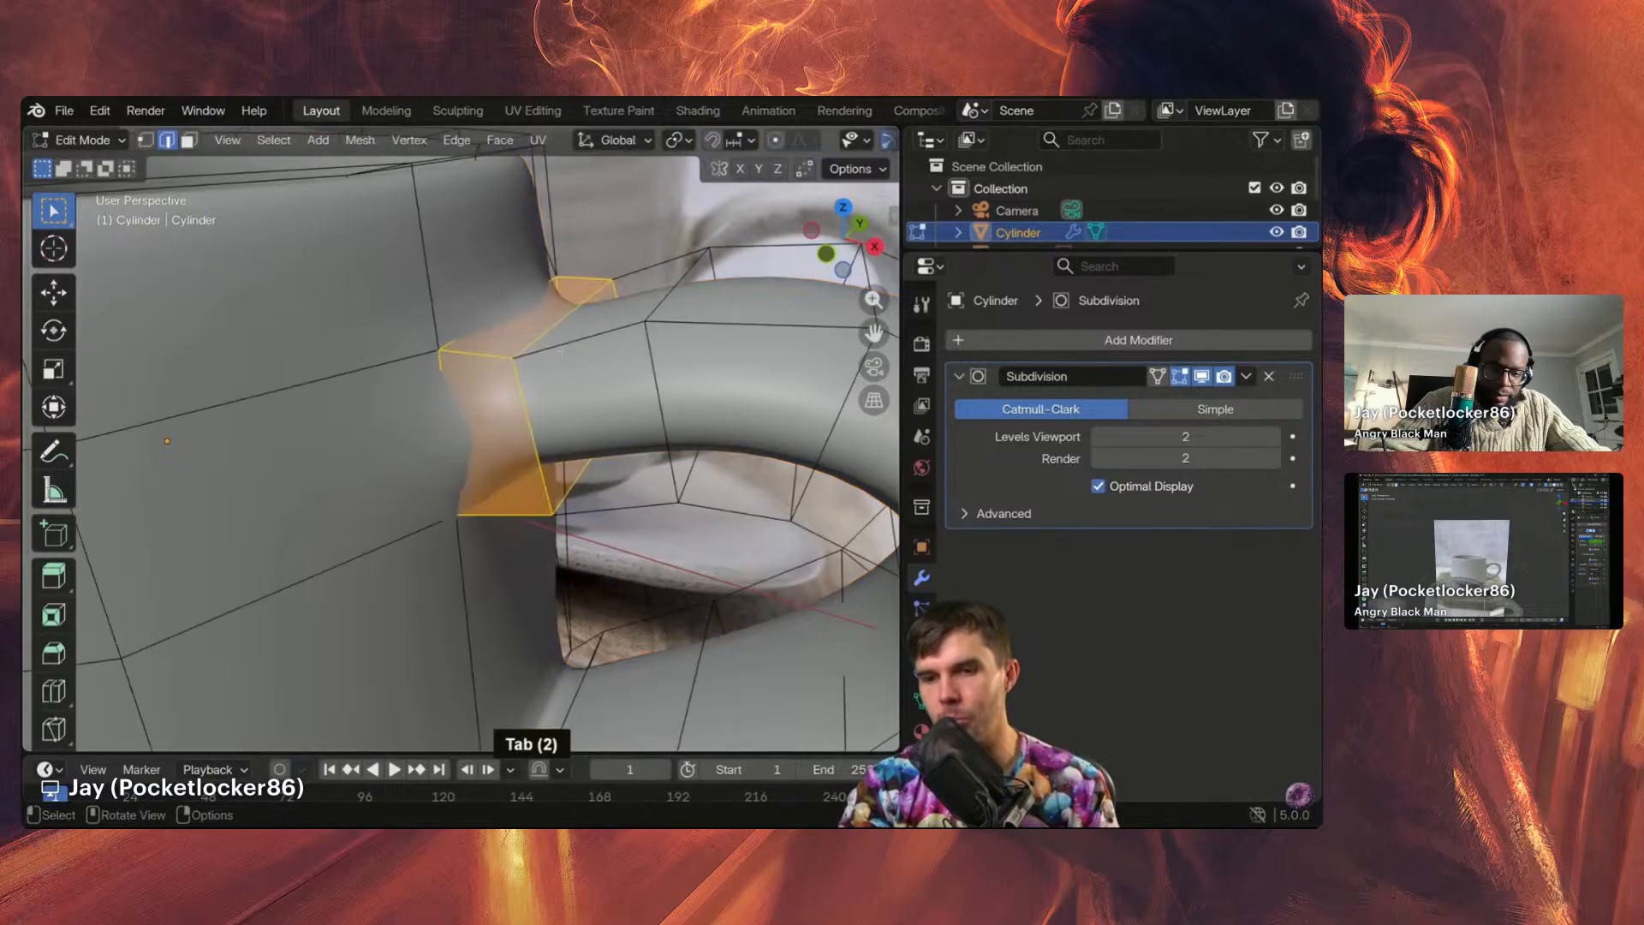
{"action": "key", "text": "1"}
{"action": "left_click", "coordinate": [555, 477], "text": "shift"}
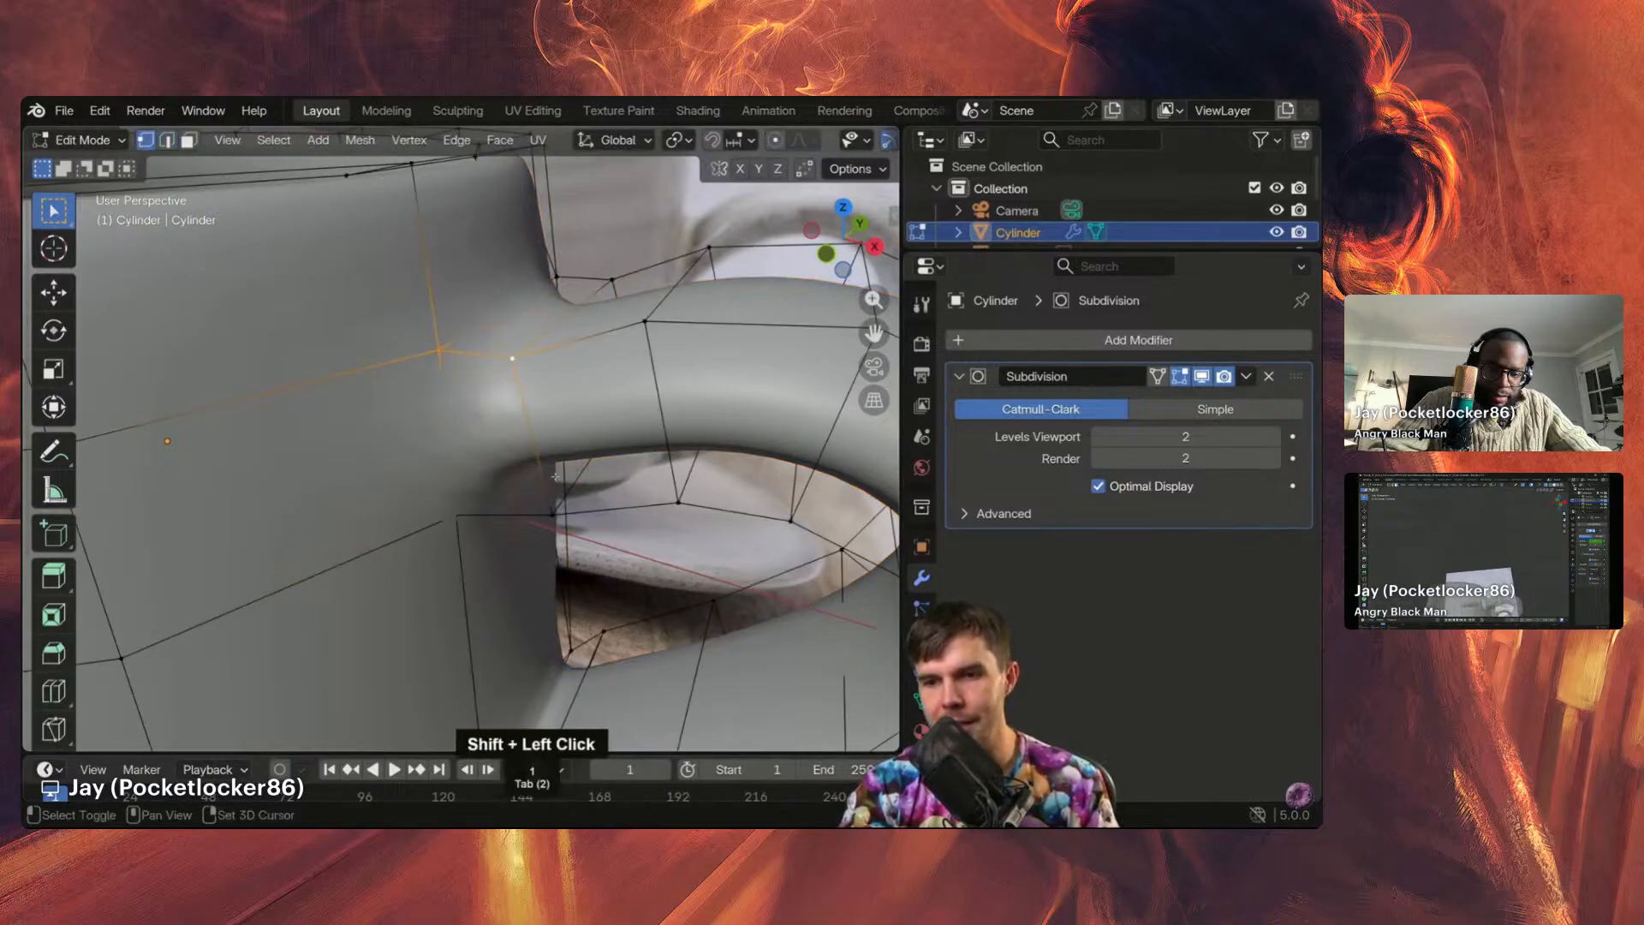
{"action": "left_click", "coordinate": [456, 517], "text": "shift"}
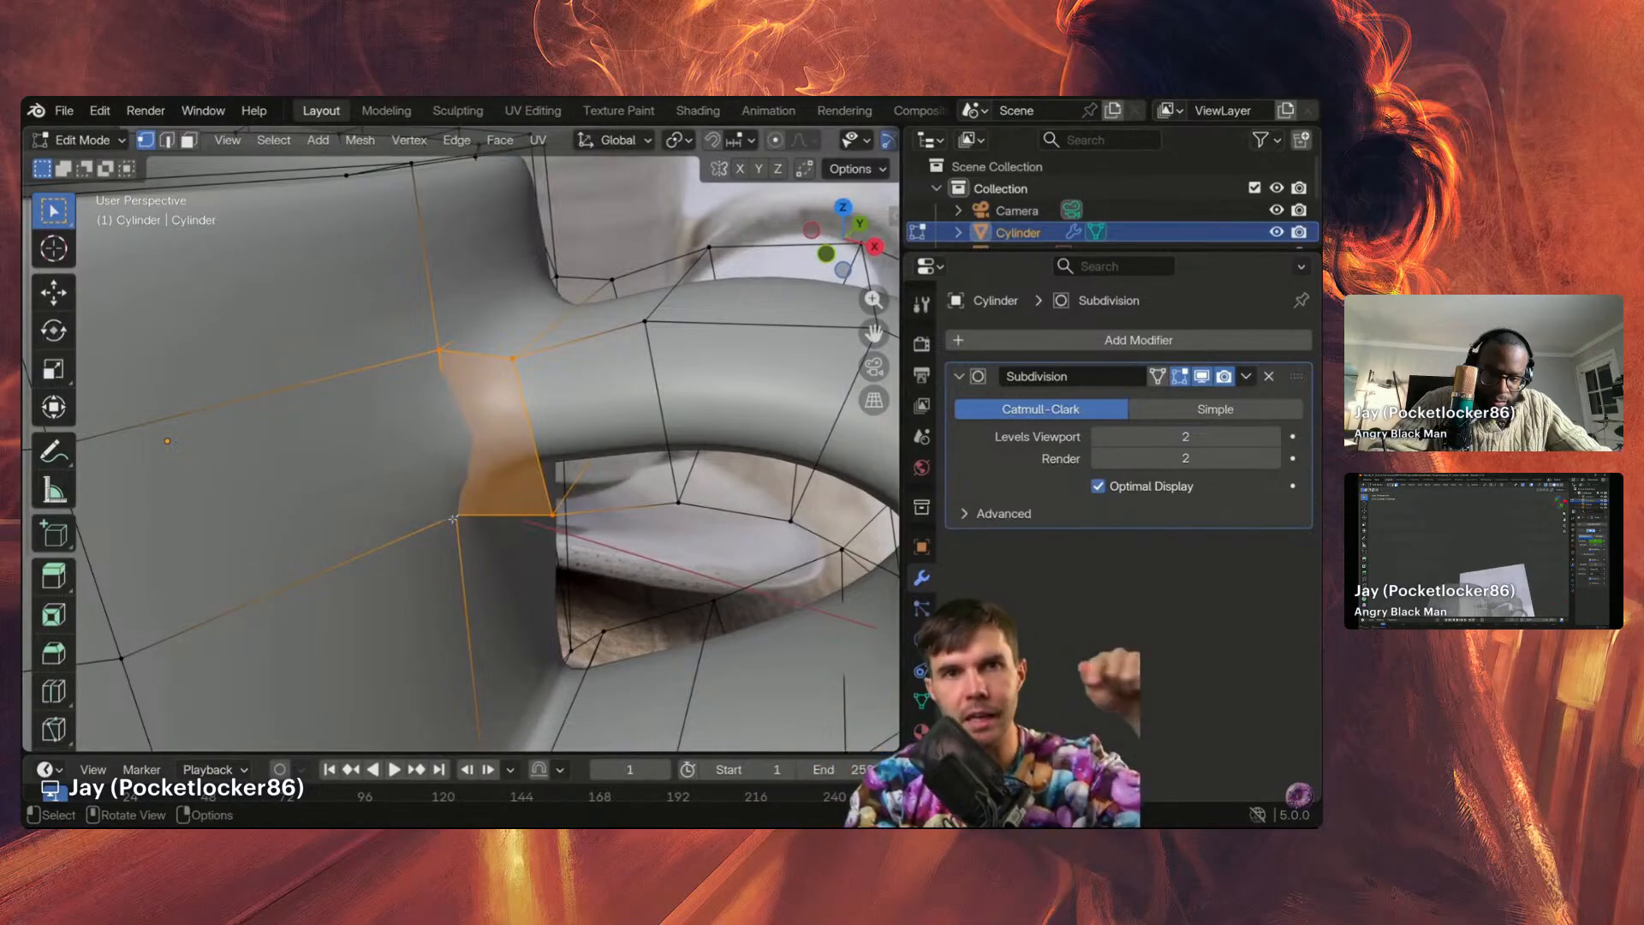
Step: Compare the smoothed mug's upper handle joint in Object Mode with the same joint in the reference photo
{"action": "key", "text": "Tab"}
{"action": "scroll", "coordinate": [452, 517], "scroll_direction": "down", "scroll_amount": 2}
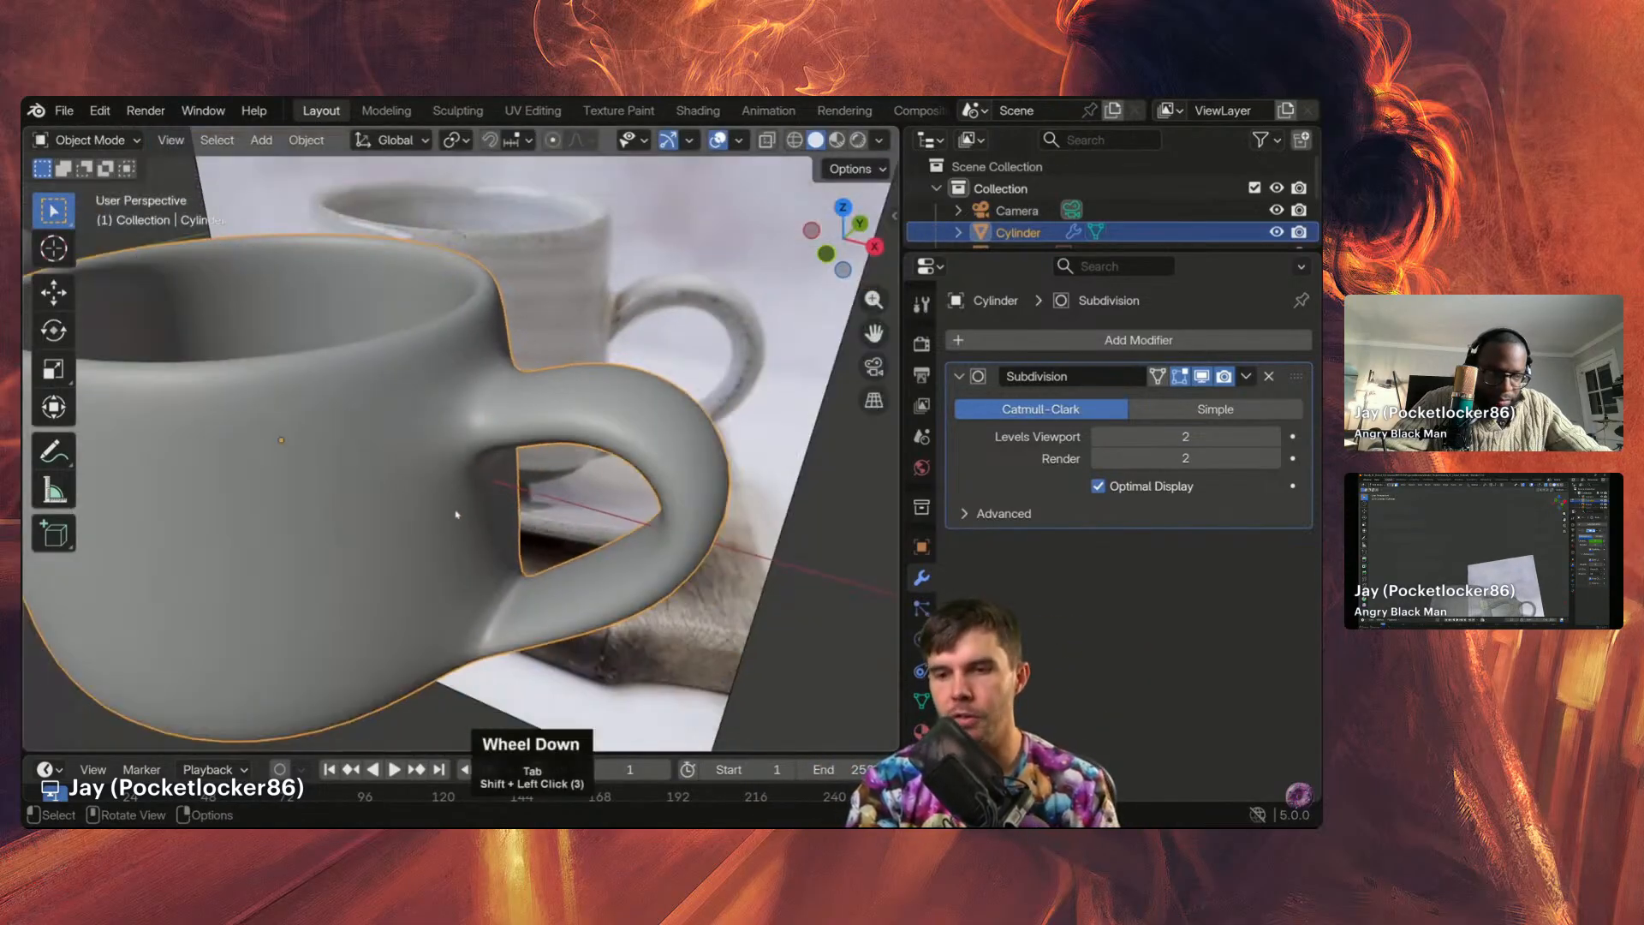
{"action": "middle_click_drag", "start_coordinate": [452, 516], "coordinate": [569, 417]}
{"action": "scroll", "coordinate": [463, 474], "scroll_direction": "down", "scroll_amount": 2}
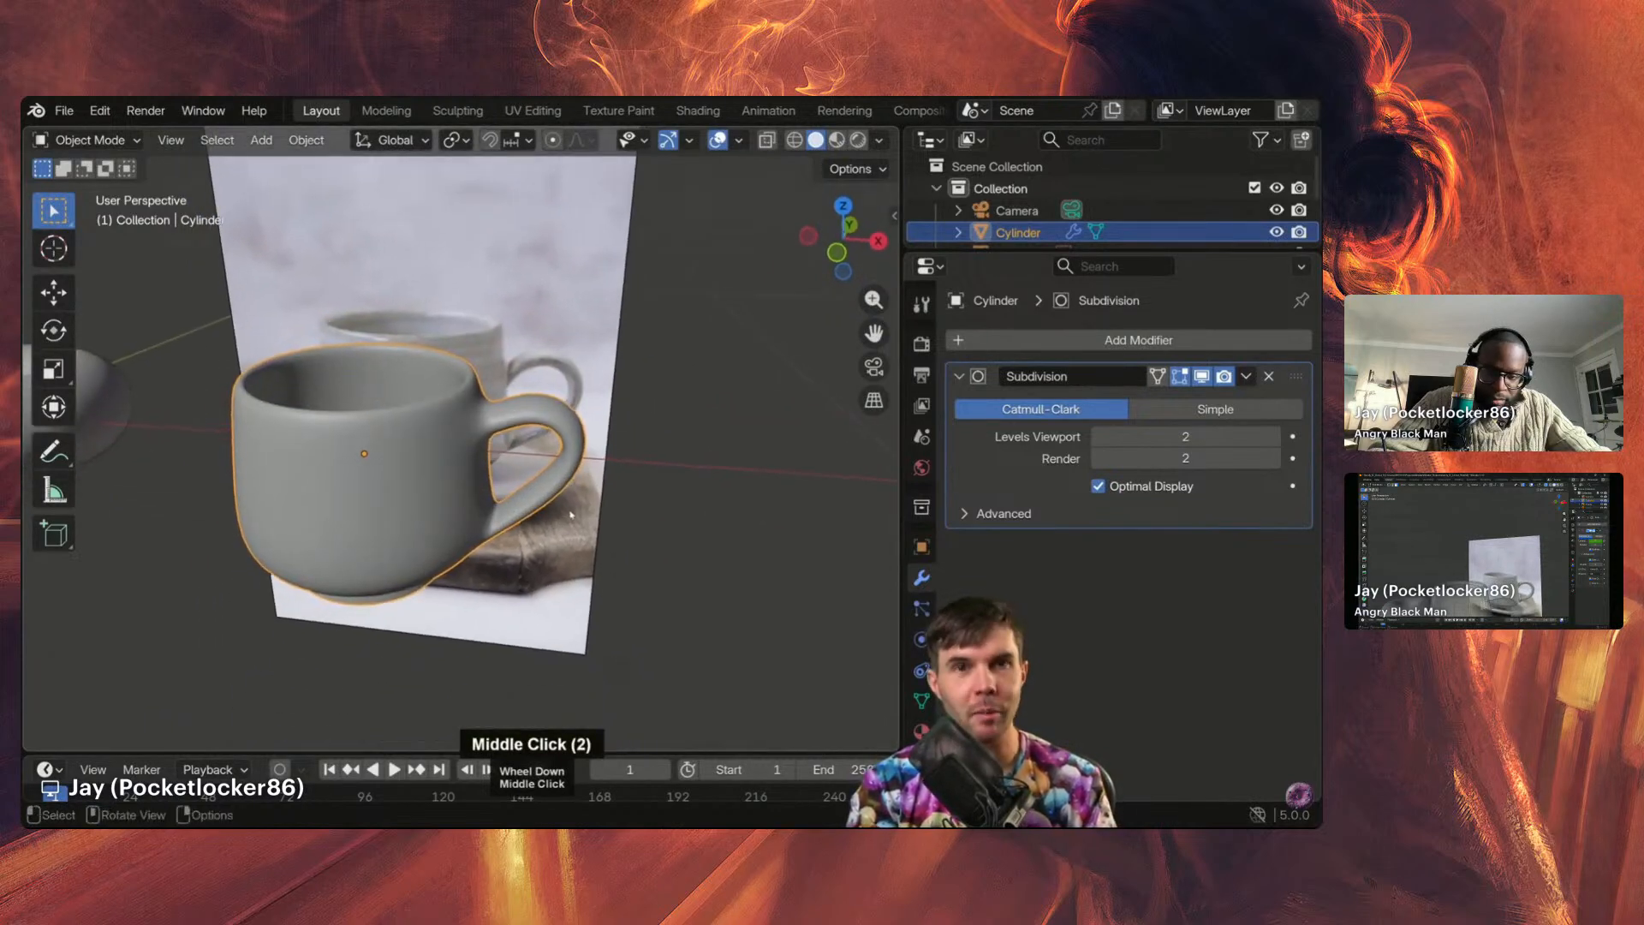
{"action": "scroll", "coordinate": [575, 414], "scroll_direction": "up", "scroll_amount": 3}
{"action": "scroll", "coordinate": [574, 415], "scroll_direction": "up", "scroll_amount": 5}
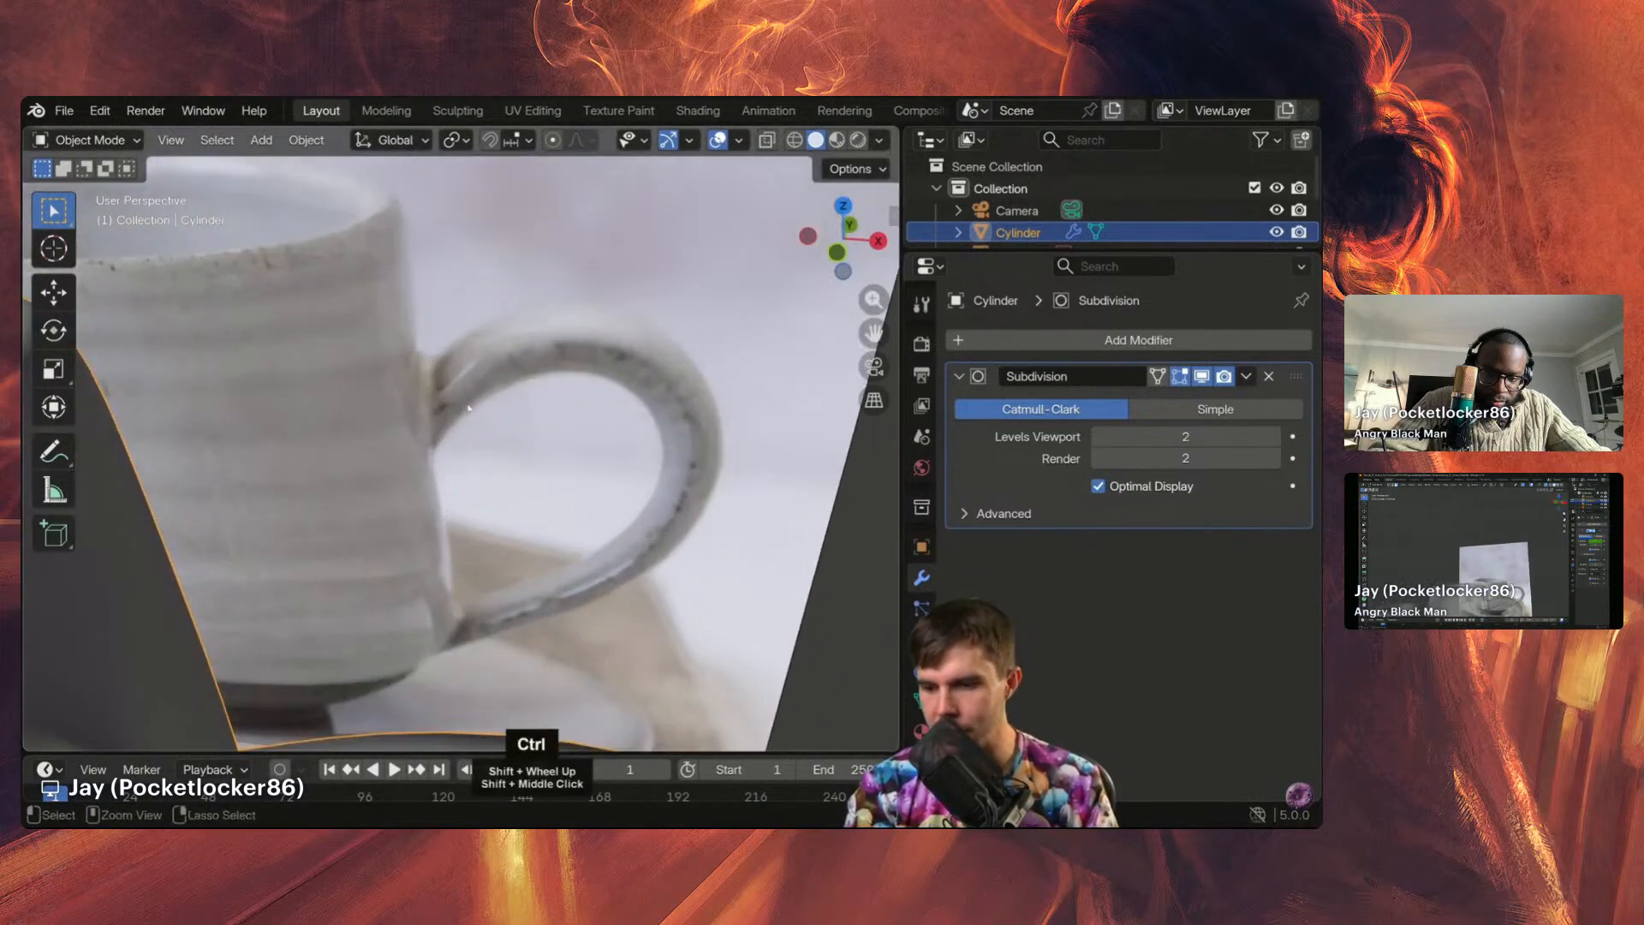
{"action": "key", "text": "ctrl+2"}
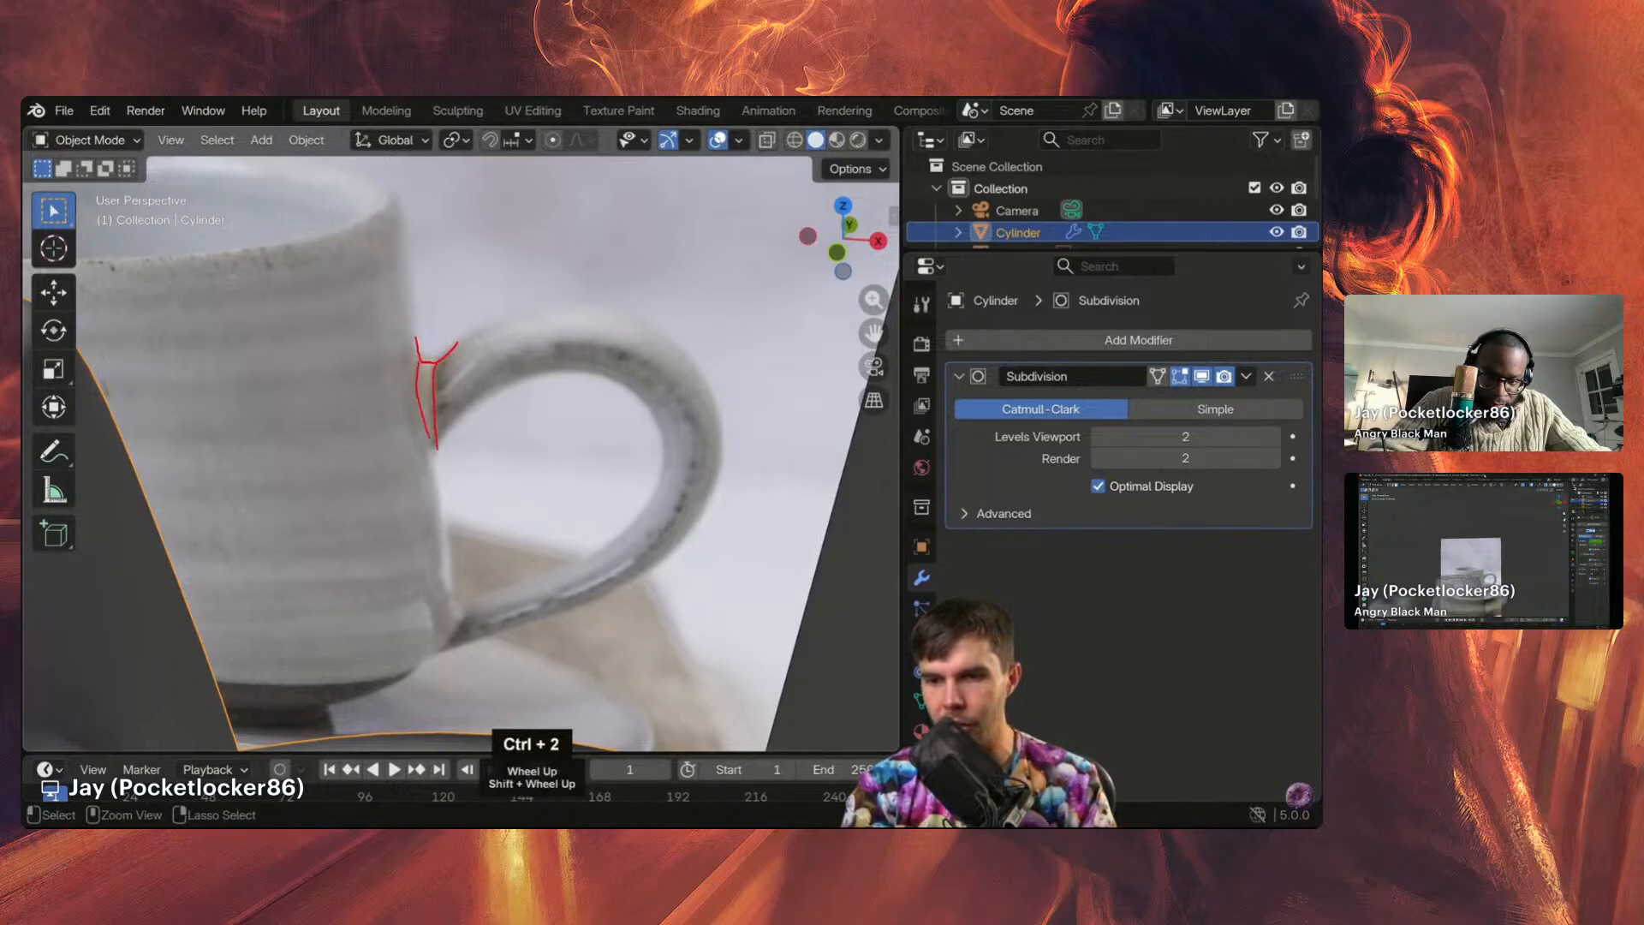
{"action": "key", "text": "Escape"}
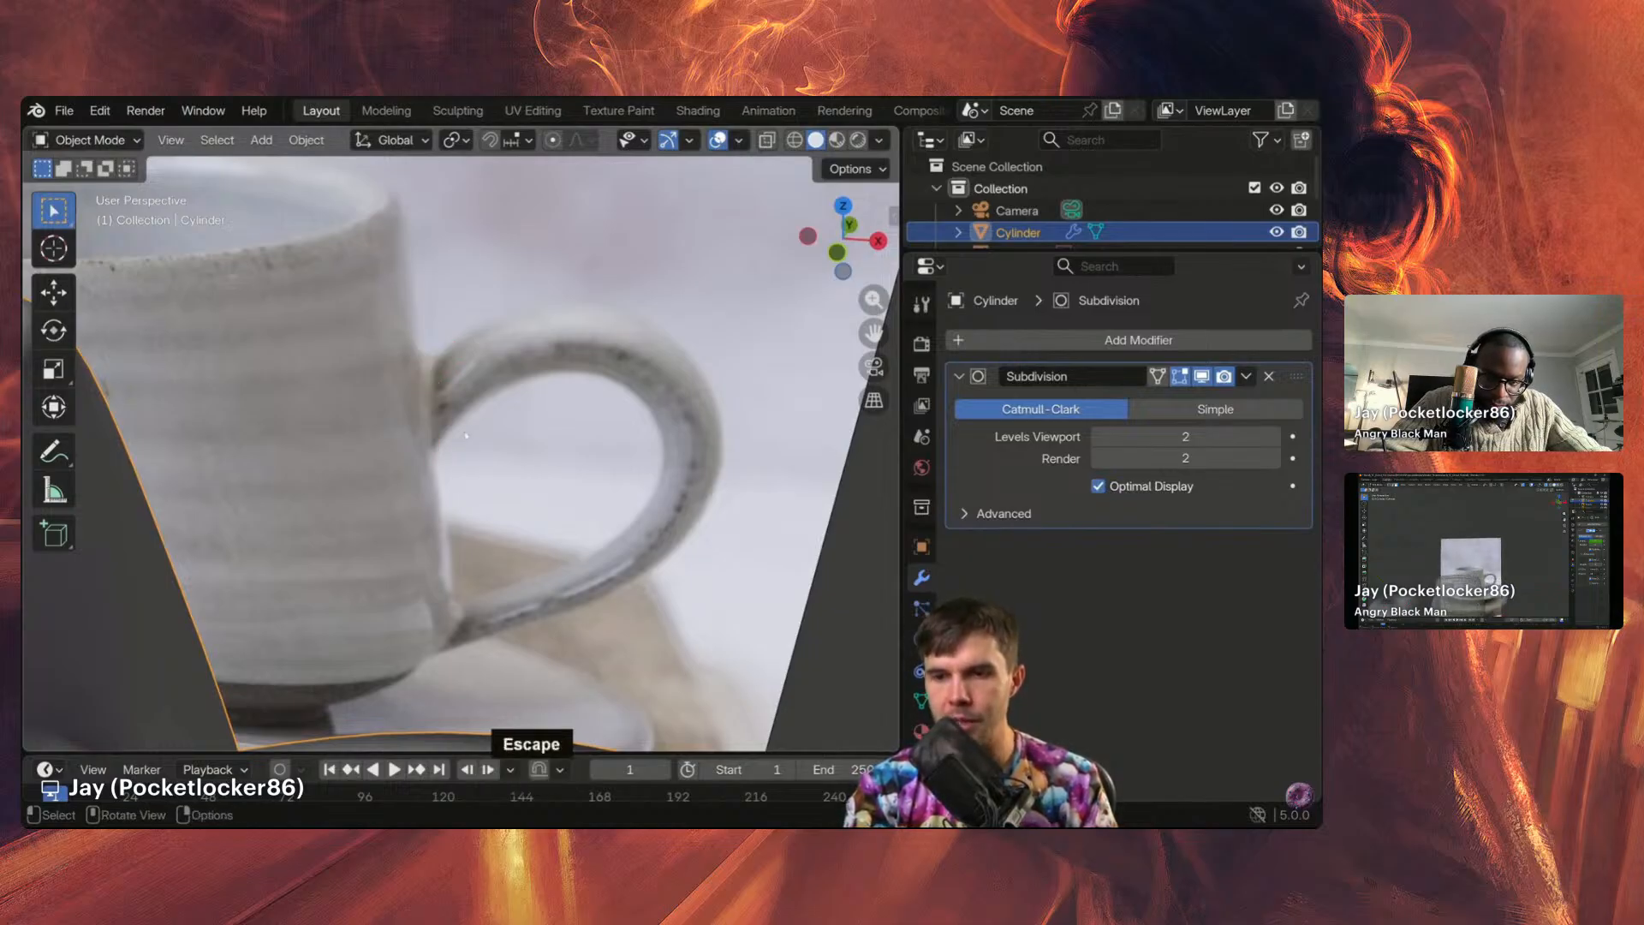
{"action": "scroll", "coordinate": [504, 389], "scroll_direction": "down", "scroll_amount": 6}
{"action": "mouse_move", "coordinate": [479, 377]}
{"action": "middle_mouse_down", "text": "shift"}
{"action": "mouse_move", "coordinate": [504, 389]}
{"action": "mouse_move", "coordinate": [524, 347]}
{"action": "middle_mouse_up", "text": "shift"}
{"action": "middle_click_drag", "start_coordinate": [524, 347], "coordinate": [488, 343]}
{"action": "scroll", "coordinate": [505, 359], "scroll_direction": "up", "scroll_amount": 1}
{"action": "middle_click_drag", "start_coordinate": [488, 343], "coordinate": [471, 325]}
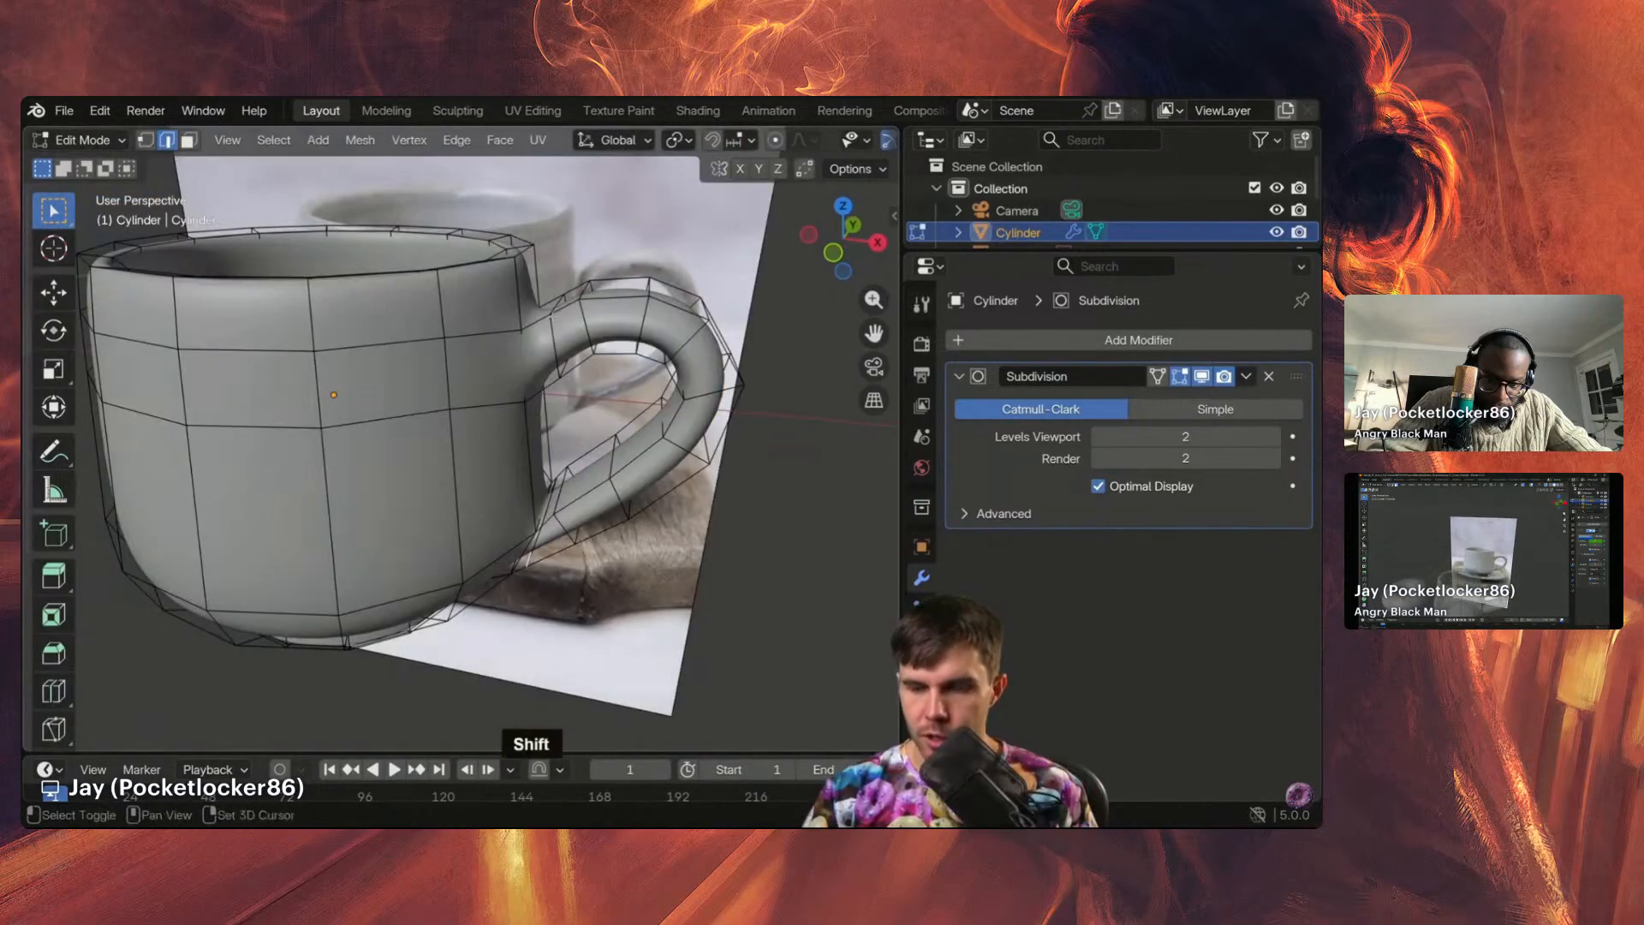
Step: Edge-slide the handle's first upper edge loop close to the mug body to sharpen the joint, and inspect it
{"action": "scroll", "coordinate": [460, 437], "scroll_direction": "up", "scroll_amount": 4}
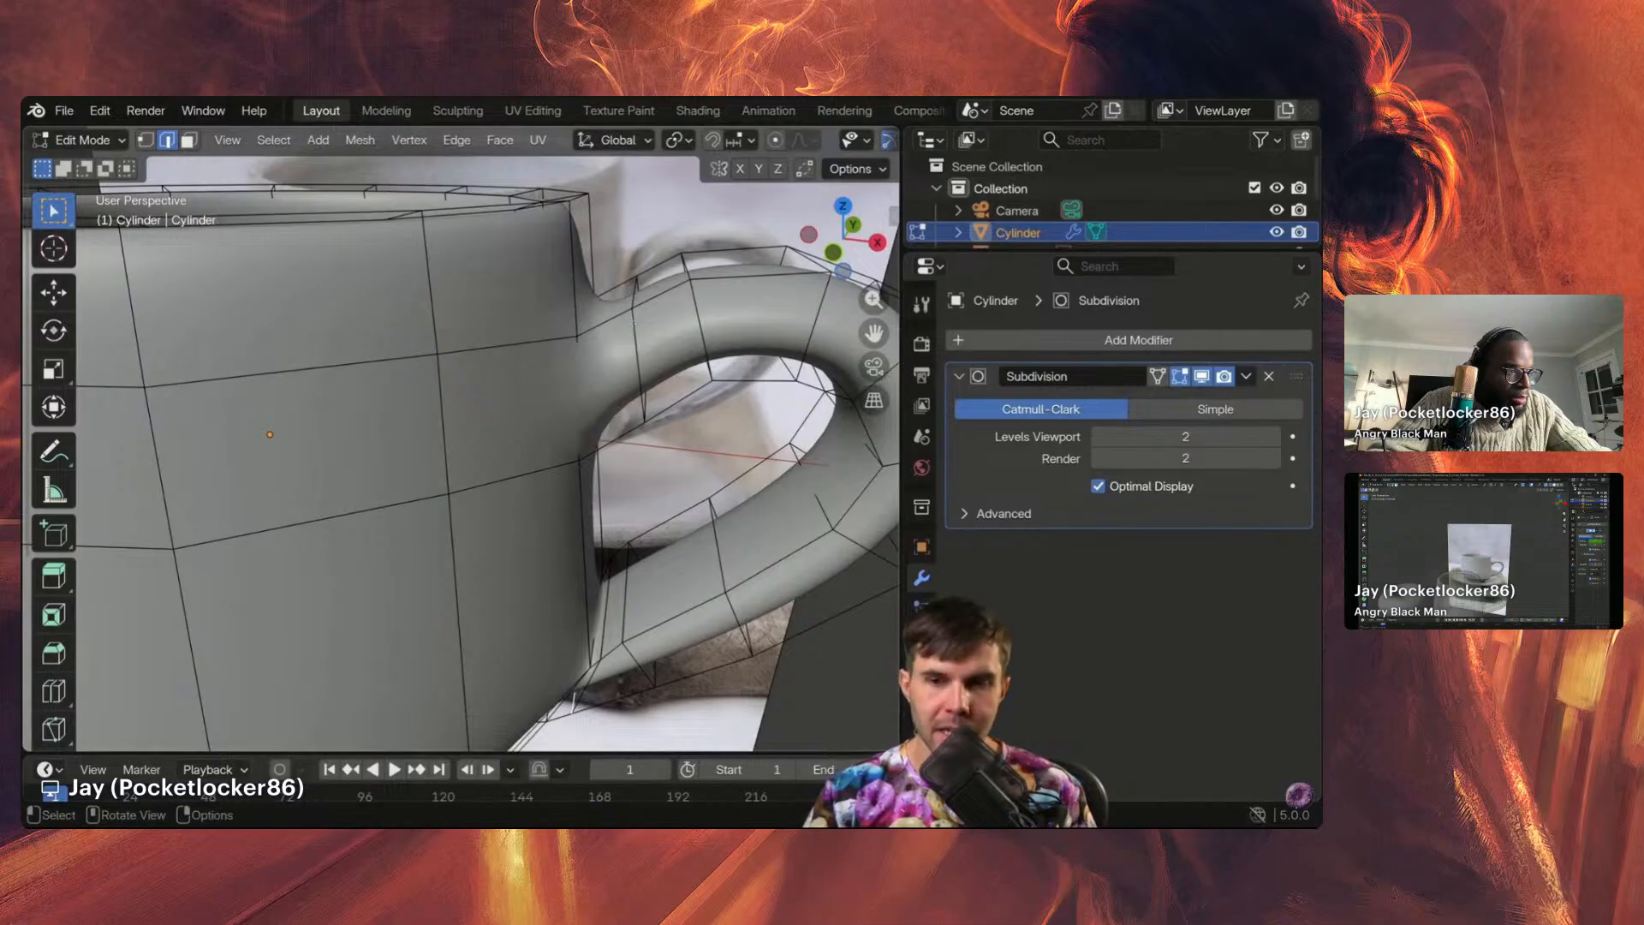
{"action": "key", "text": "2"}
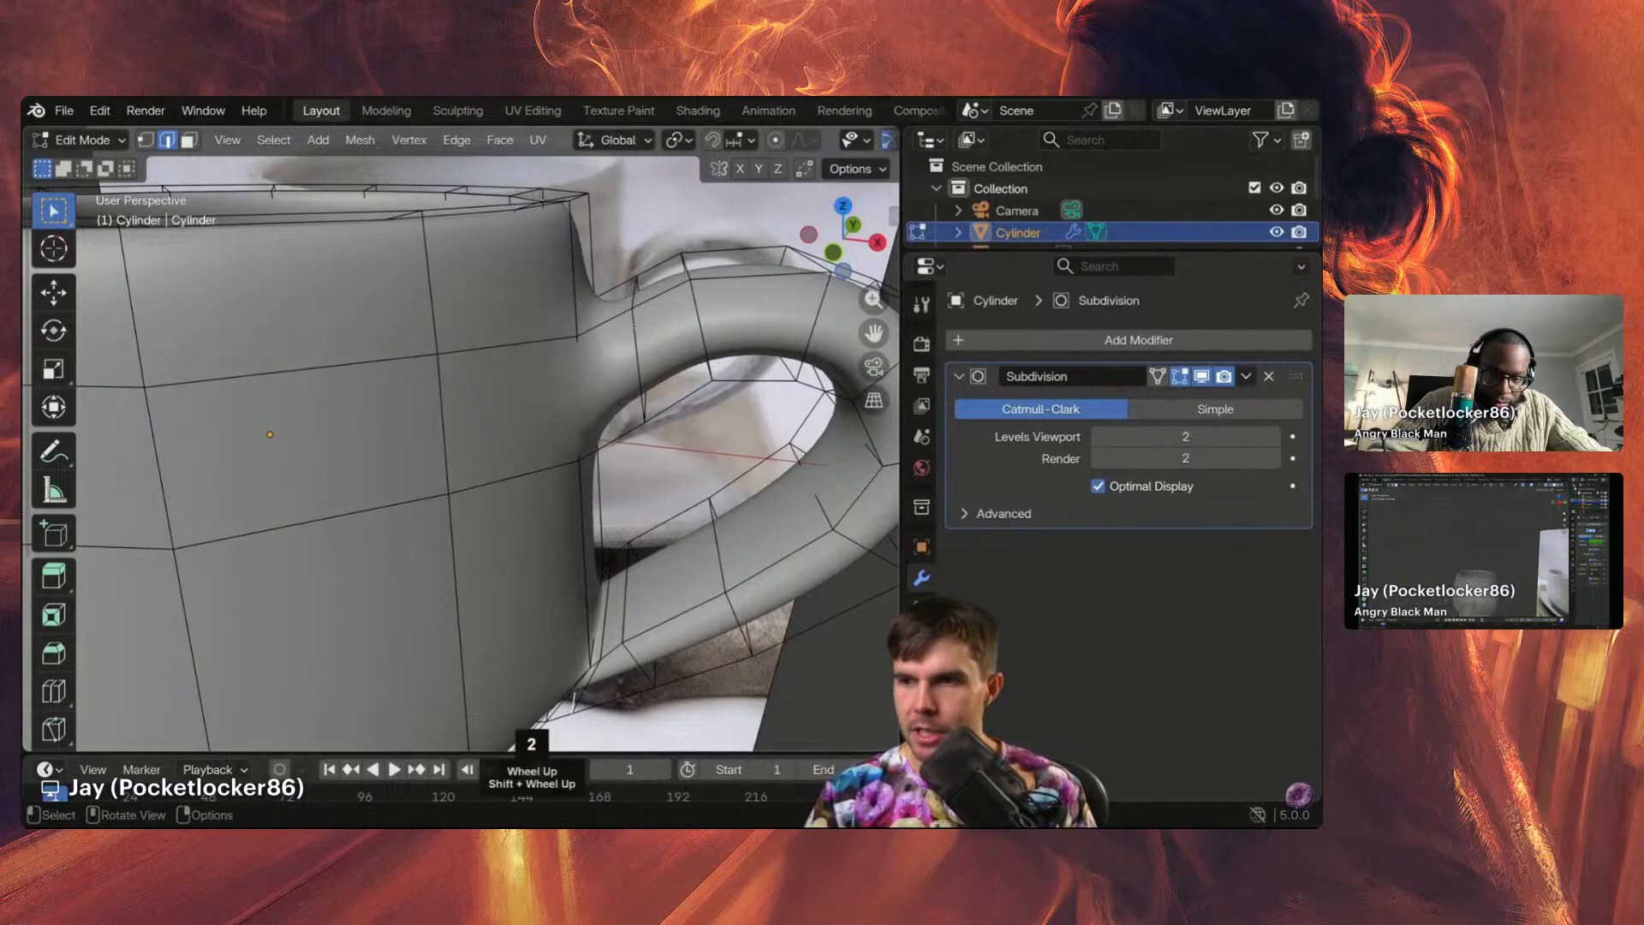
{"action": "left_click", "coordinate": [638, 351], "text": "alt"}
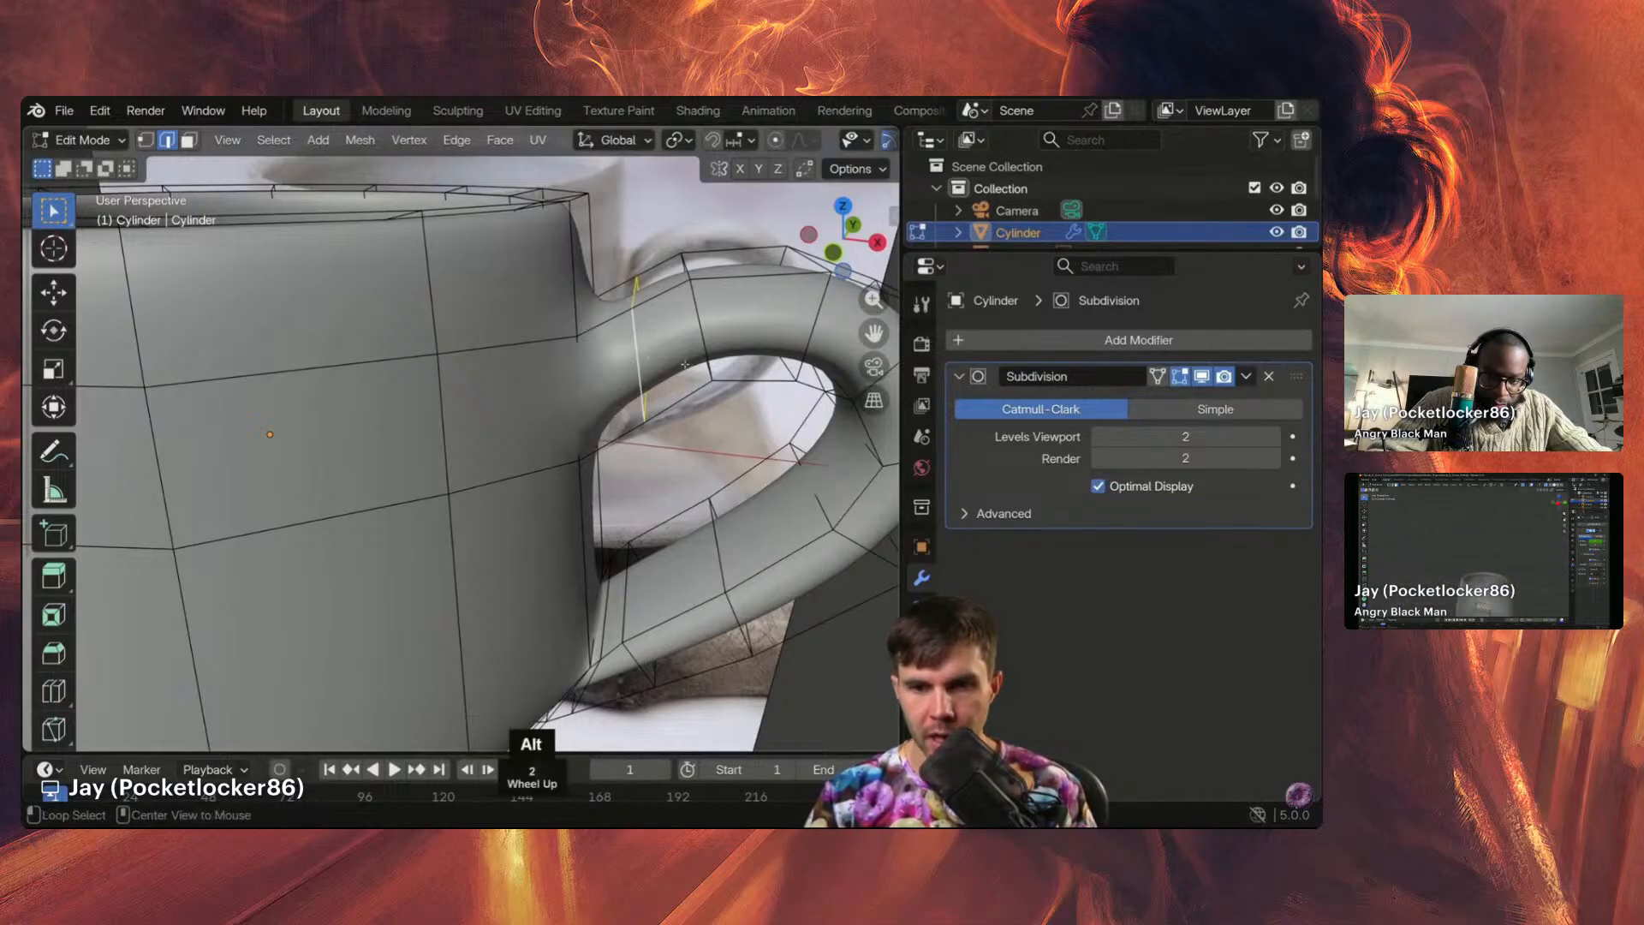
{"action": "middle_click_drag", "start_coordinate": [617, 360], "coordinate": [658, 352]}
{"action": "key", "text": "g"}
{"action": "key", "text": "g"}
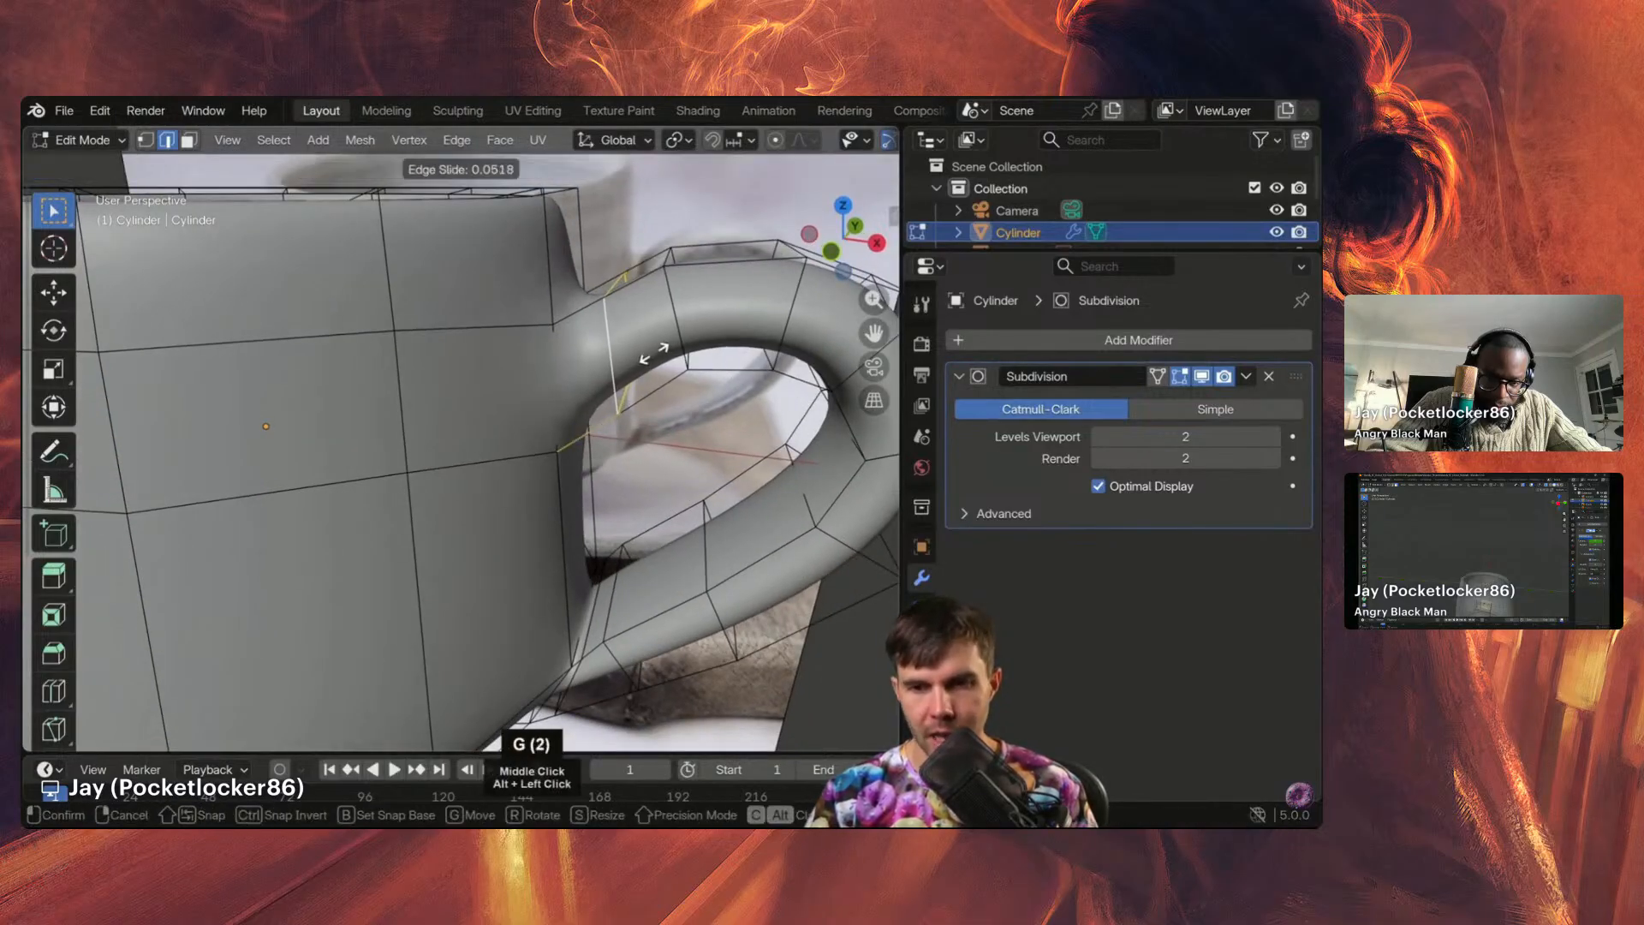
{"action": "left_click", "coordinate": [598, 370]}
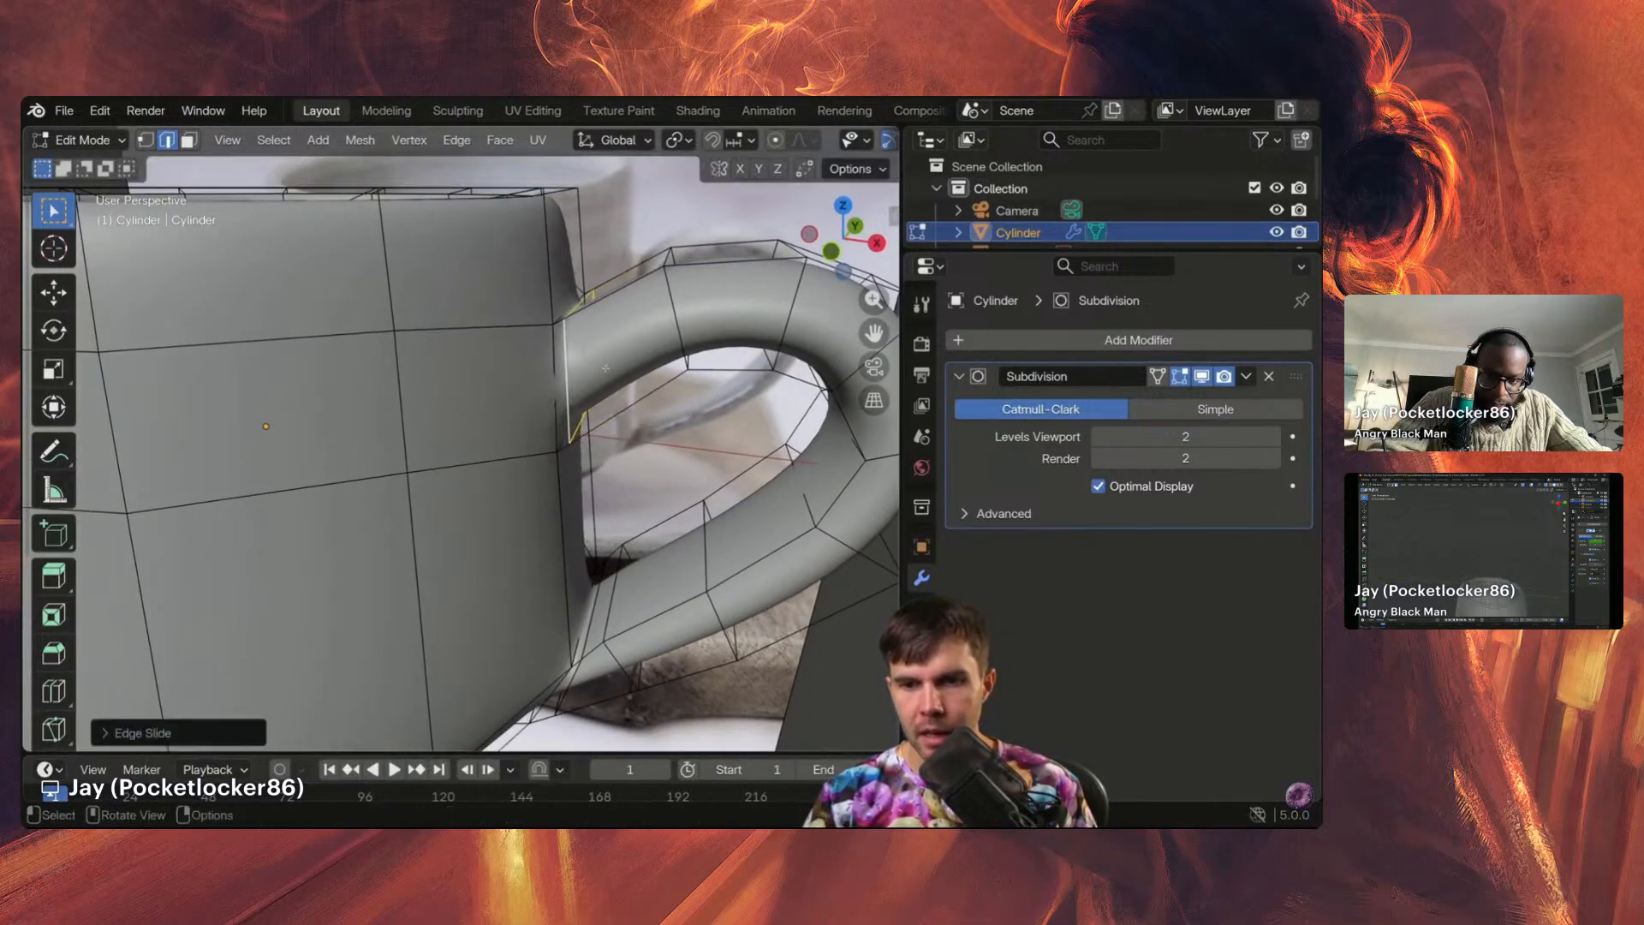
{"action": "middle_click_drag", "start_coordinate": [598, 370], "coordinate": [550, 308]}
{"action": "key", "text": "ctrl+2"}
{"action": "key", "text": "Escape"}
Step: In front view, move the next two upper handle edge loops slightly to round the handle's arch, and check it in Object Mode
{"action": "scroll", "coordinate": [630, 316], "scroll_direction": "down", "scroll_amount": 3}
{"action": "key", "text": "KP_1"}
{"action": "scroll", "coordinate": [609, 332], "scroll_direction": "up", "scroll_amount": 1}
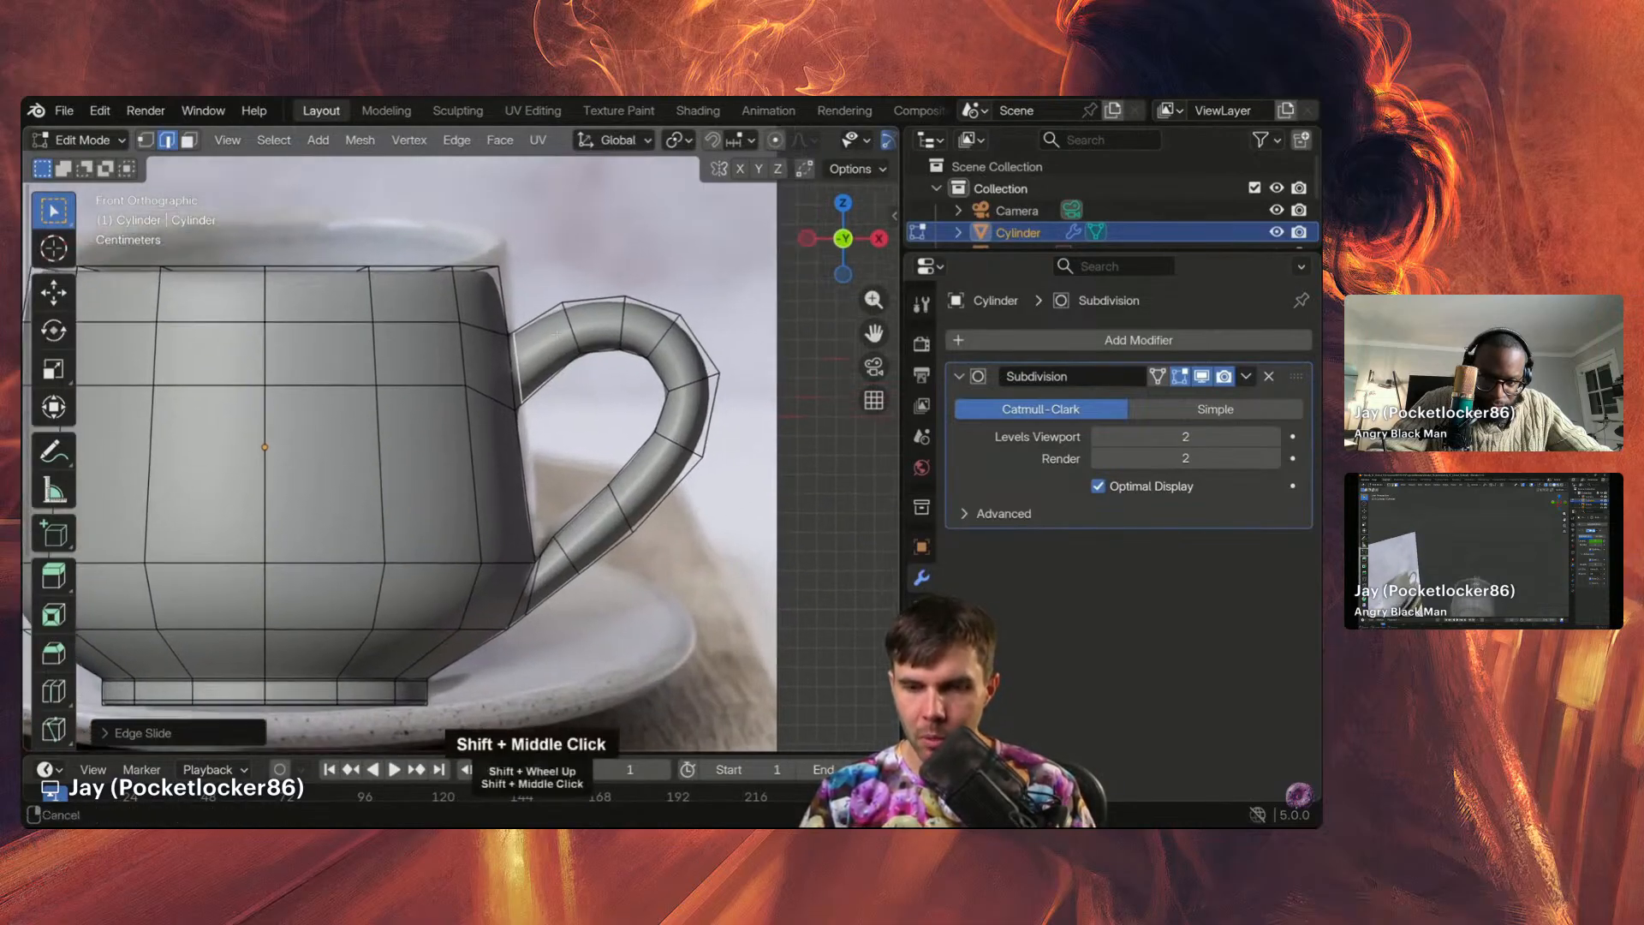
{"action": "scroll", "coordinate": [550, 308], "scroll_direction": "up", "scroll_amount": 1}
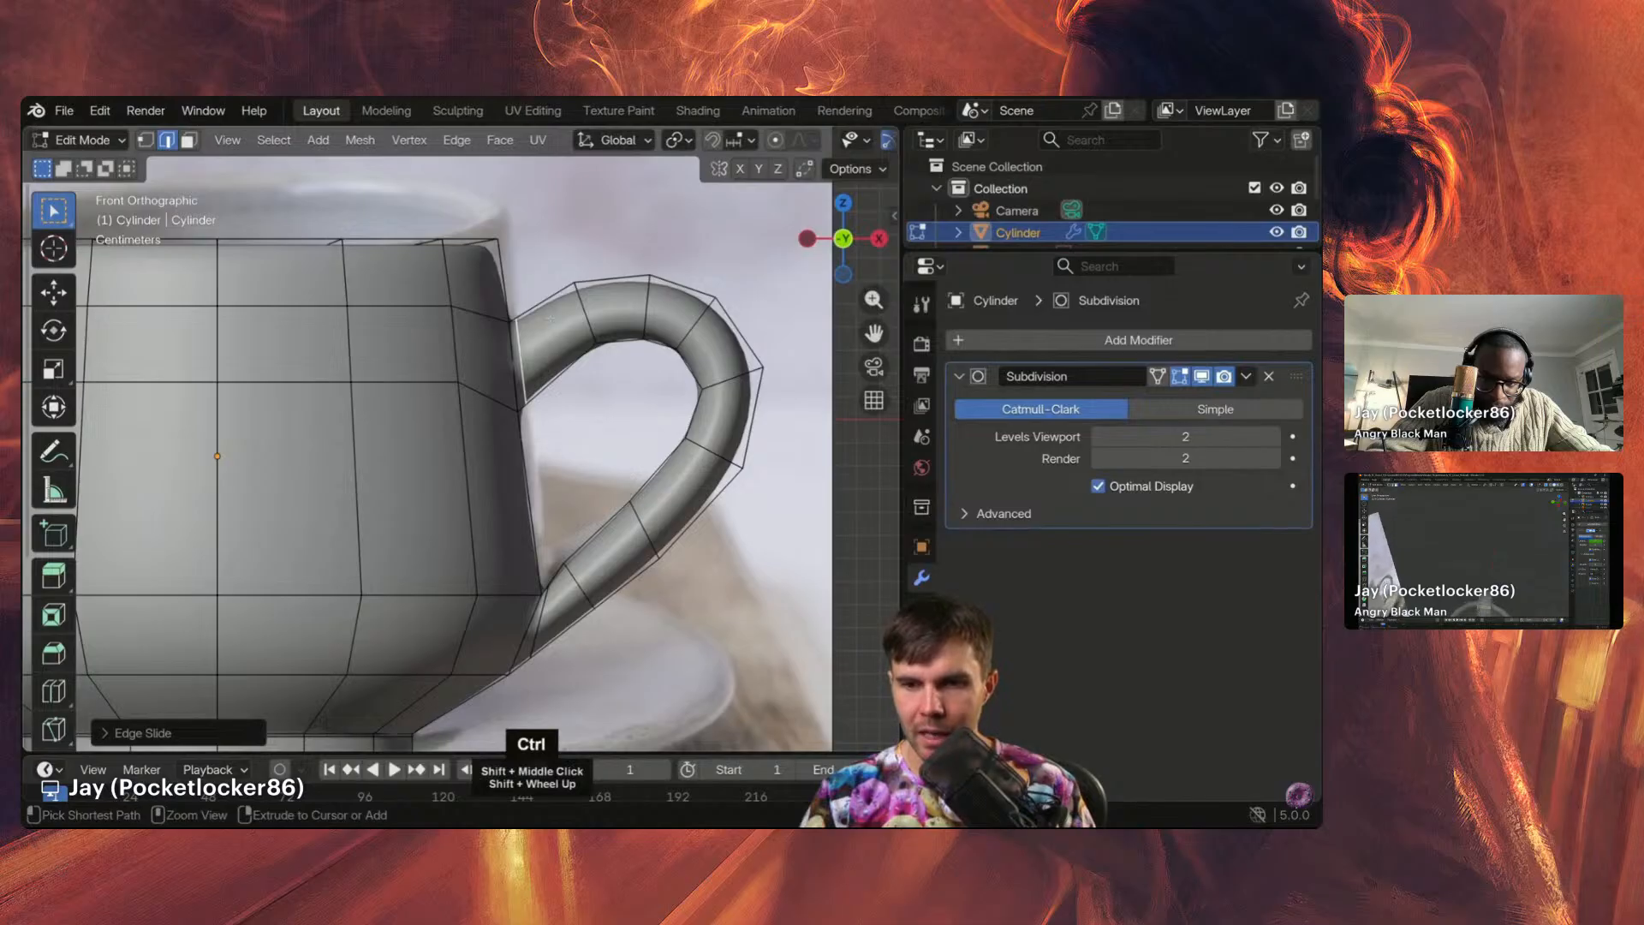
{"action": "left_click", "coordinate": [586, 319], "text": "alt"}
{"action": "key", "text": "g"}
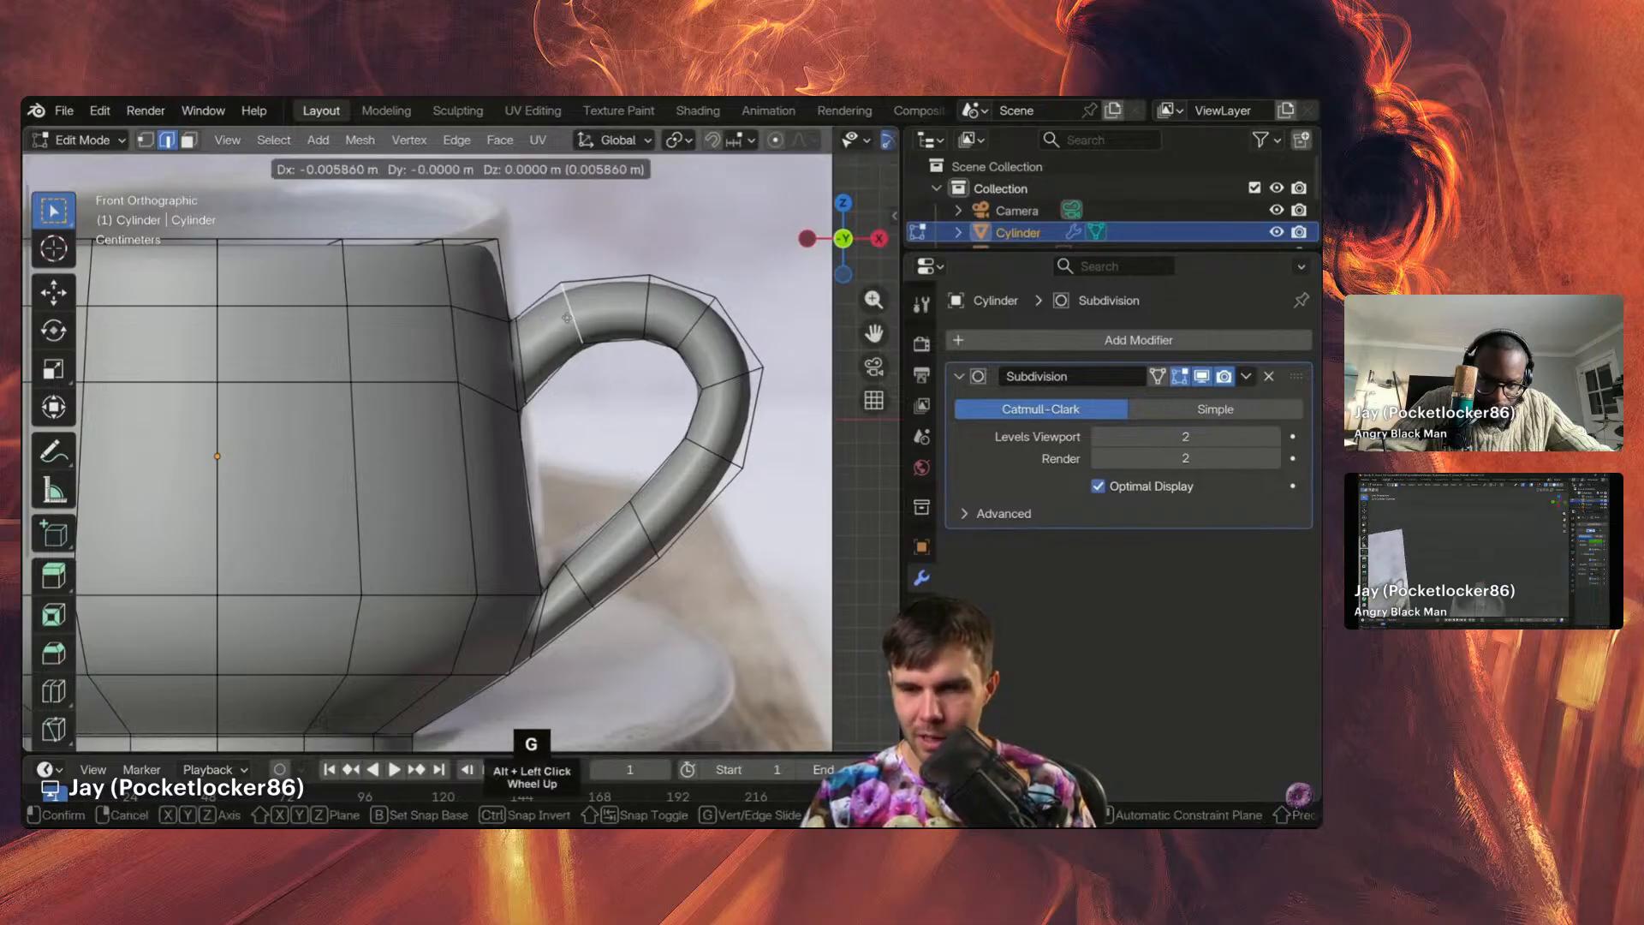
{"action": "left_click", "coordinate": [564, 314]}
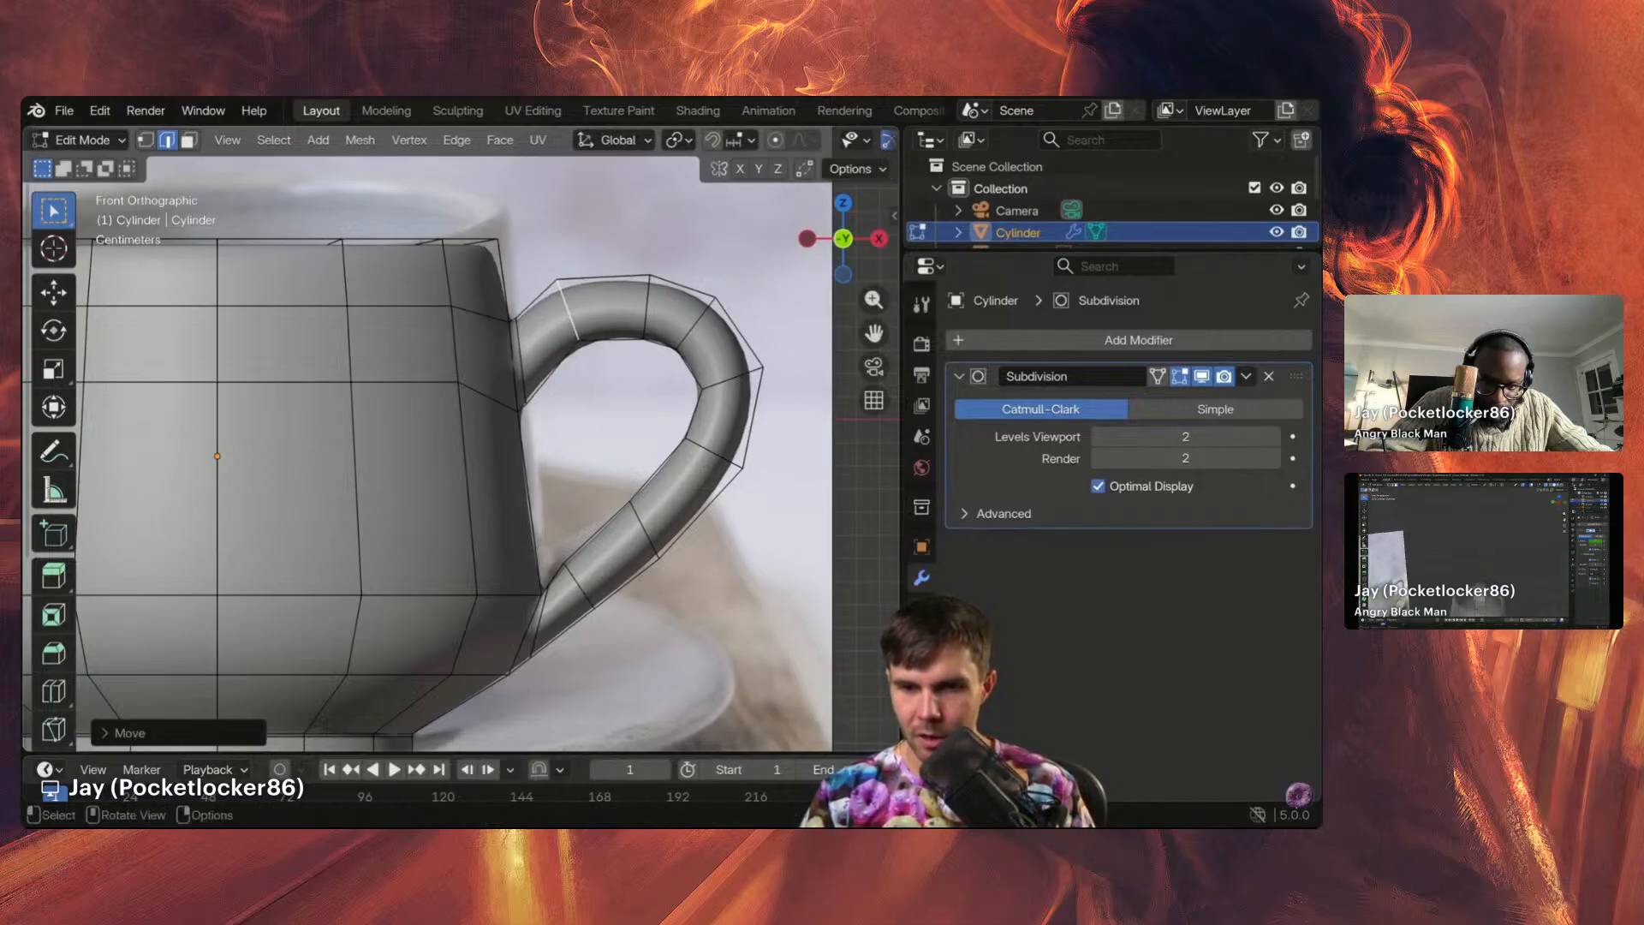
{"action": "left_click", "coordinate": [644, 300], "text": "alt"}
{"action": "key", "text": "g"}
{"action": "left_click", "coordinate": [636, 292]}
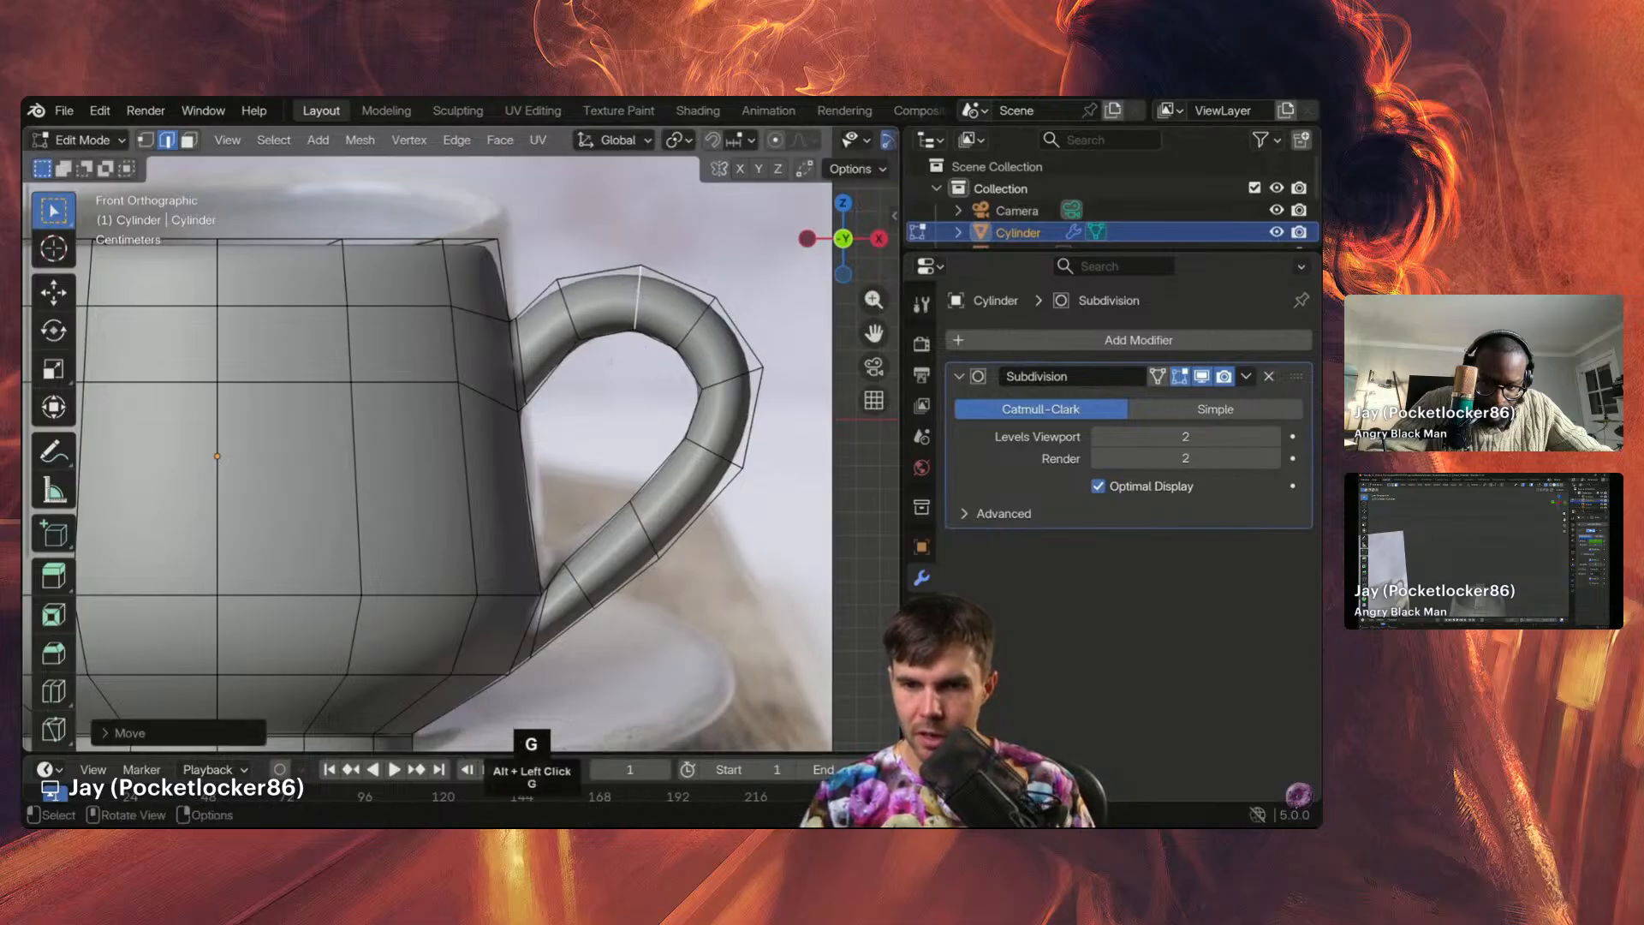
{"action": "key", "text": "Tab"}
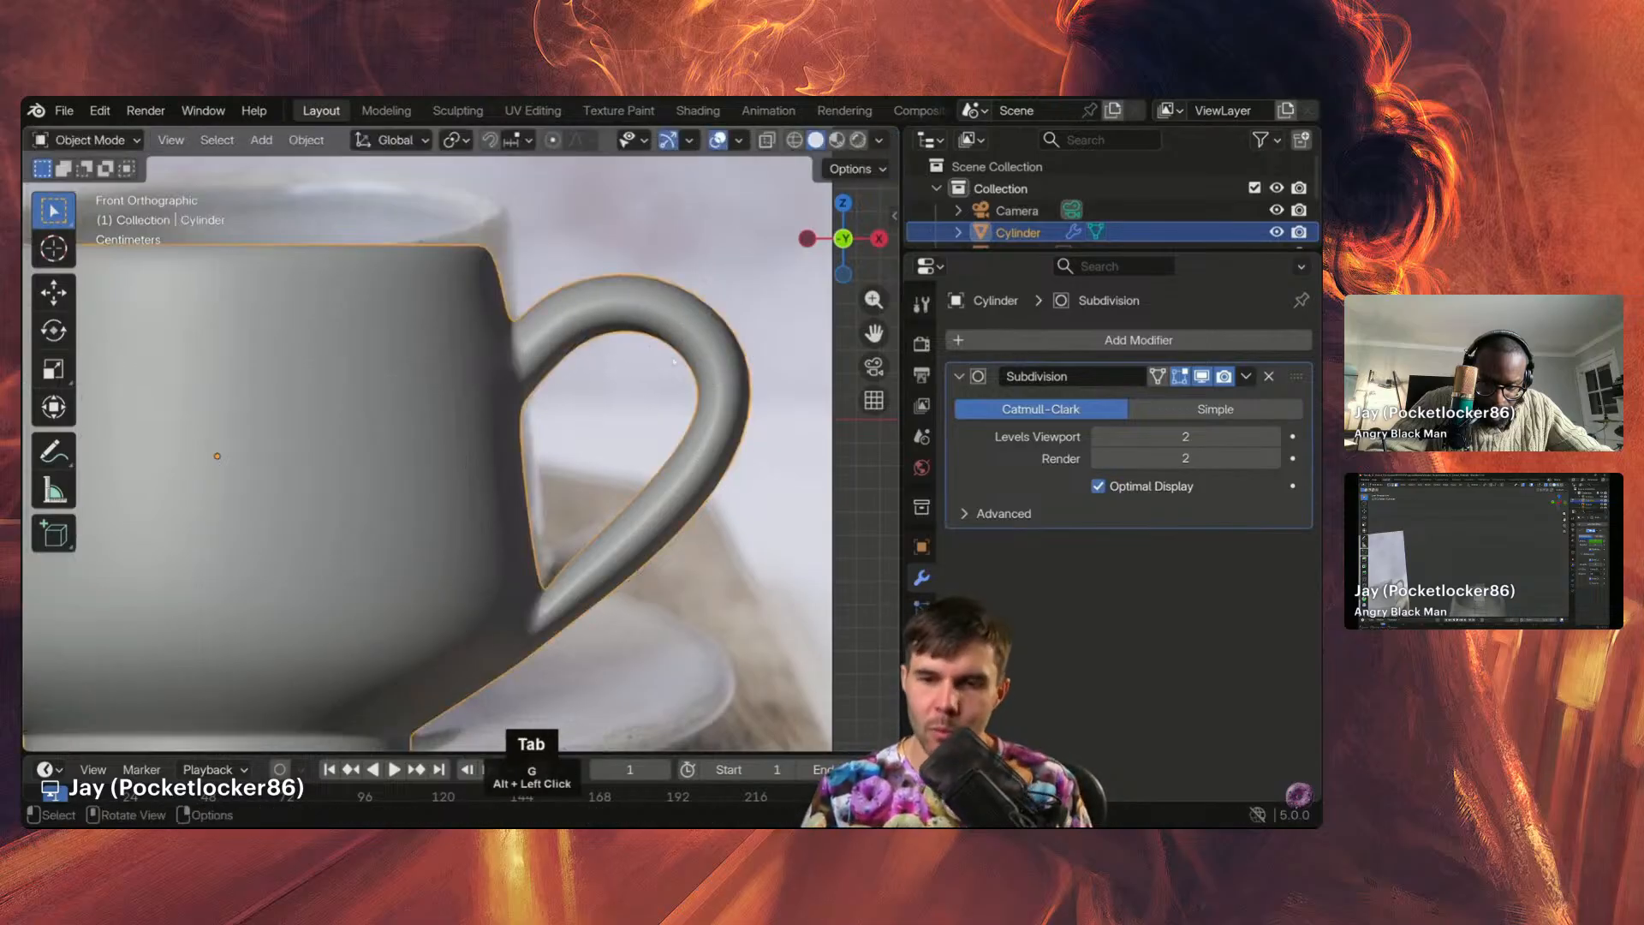
Step: In front view, move the two edge loops on the handle's outer bend slightly to smooth its curve
{"action": "key", "text": "Tab"}
{"action": "left_click", "coordinate": [684, 329], "text": "alt"}
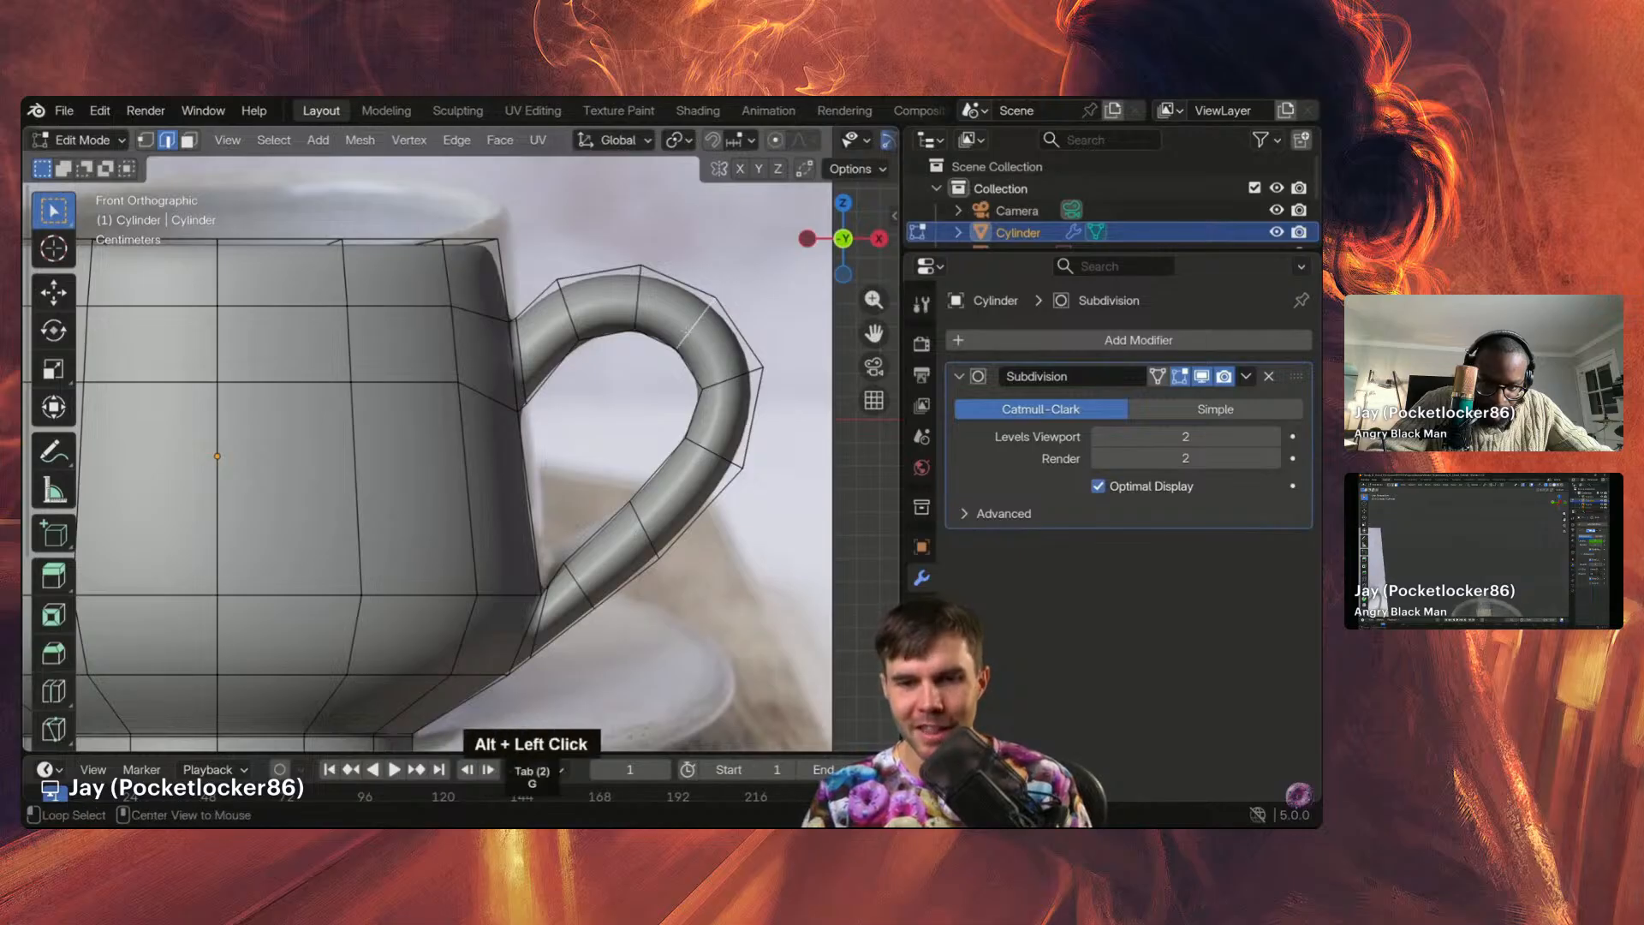
{"action": "key", "text": "g"}
{"action": "left_click", "coordinate": [698, 361]}
{"action": "left_click", "coordinate": [713, 450], "text": "alt"}
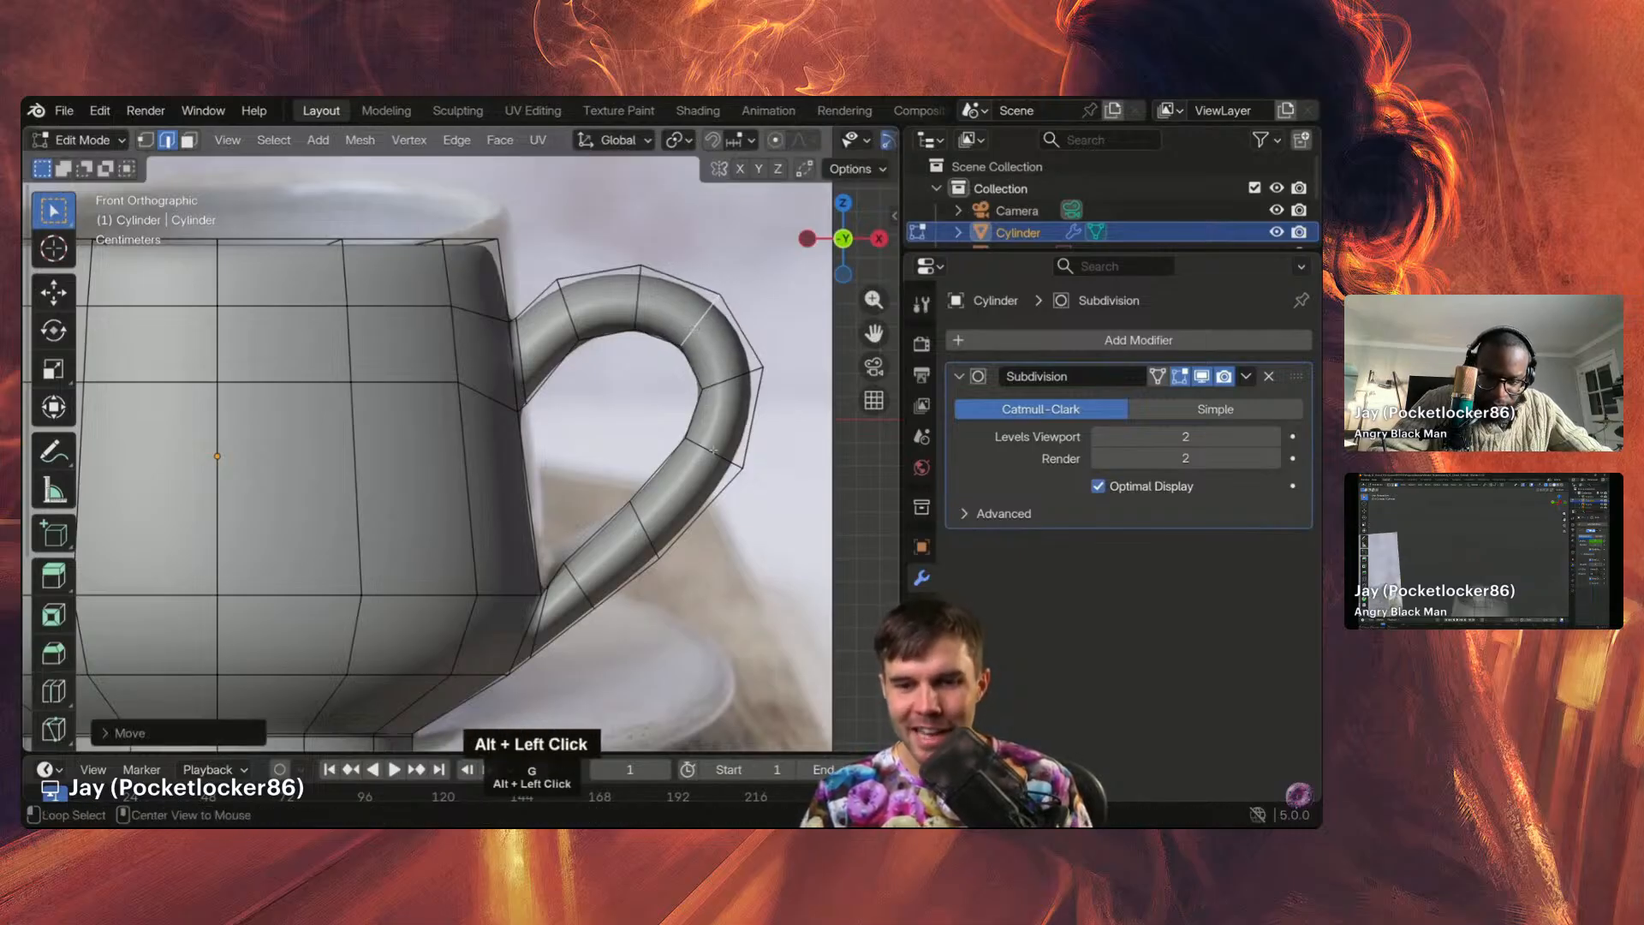
{"action": "key", "text": "g"}
{"action": "left_click", "coordinate": [713, 456]}
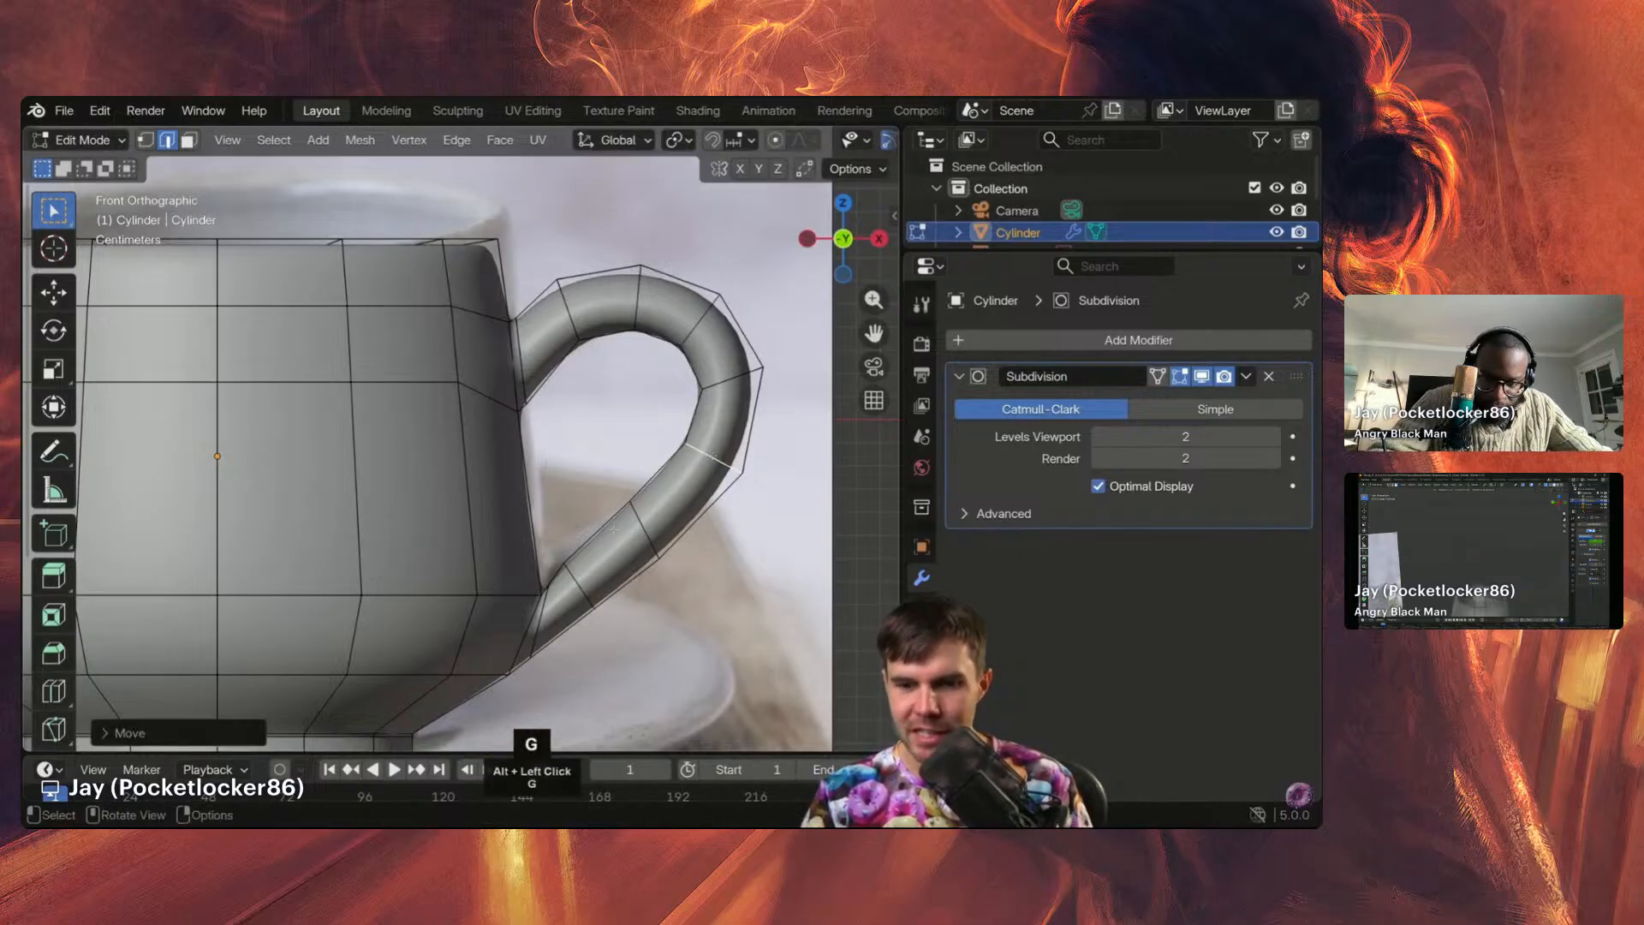
Step: Inspect the handle's lower joint from several angles and compare the handle's shape with the reference photo
{"action": "mouse_move", "coordinate": [624, 420]}
{"action": "middle_mouse_down", "text": "shift"}
{"action": "mouse_move", "coordinate": [632, 381]}
{"action": "mouse_move", "coordinate": [565, 407]}
{"action": "mouse_move", "coordinate": [599, 410]}
{"action": "mouse_move", "coordinate": [604, 445]}
{"action": "middle_mouse_up", "text": "shift"}
{"action": "scroll", "coordinate": [603, 445], "scroll_direction": "down", "scroll_amount": 2}
{"action": "middle_click_drag", "start_coordinate": [604, 506], "coordinate": [598, 364], "text": "shift"}
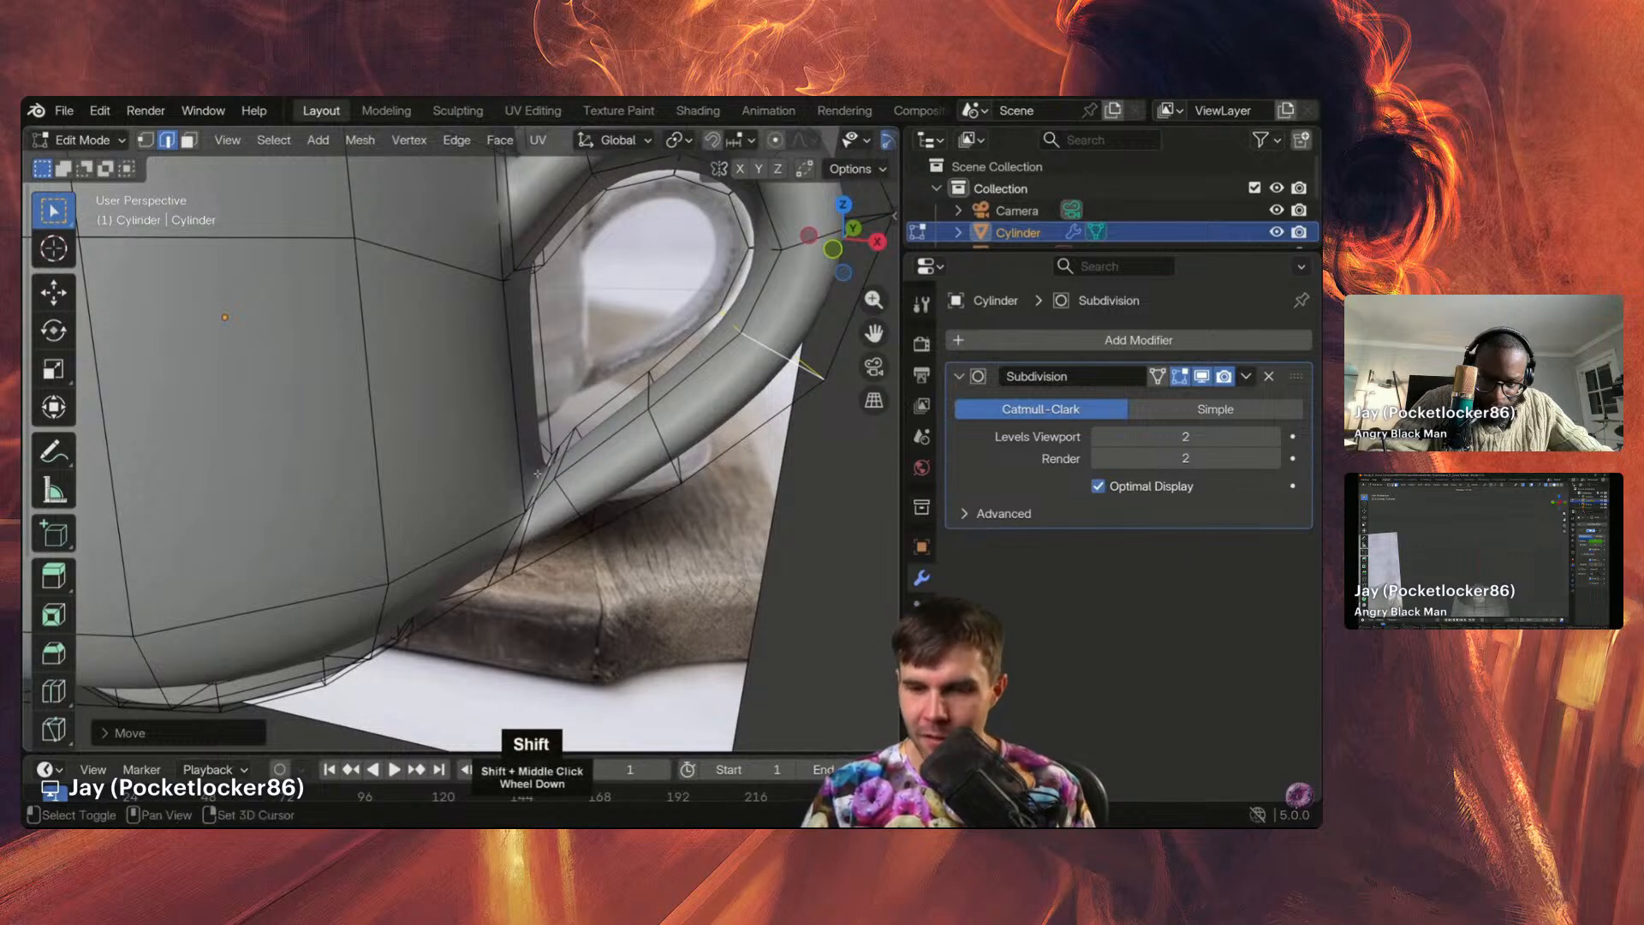
{"action": "middle_click_drag", "start_coordinate": [568, 418], "coordinate": [546, 432], "text": "shift"}
{"action": "key", "text": "2"}
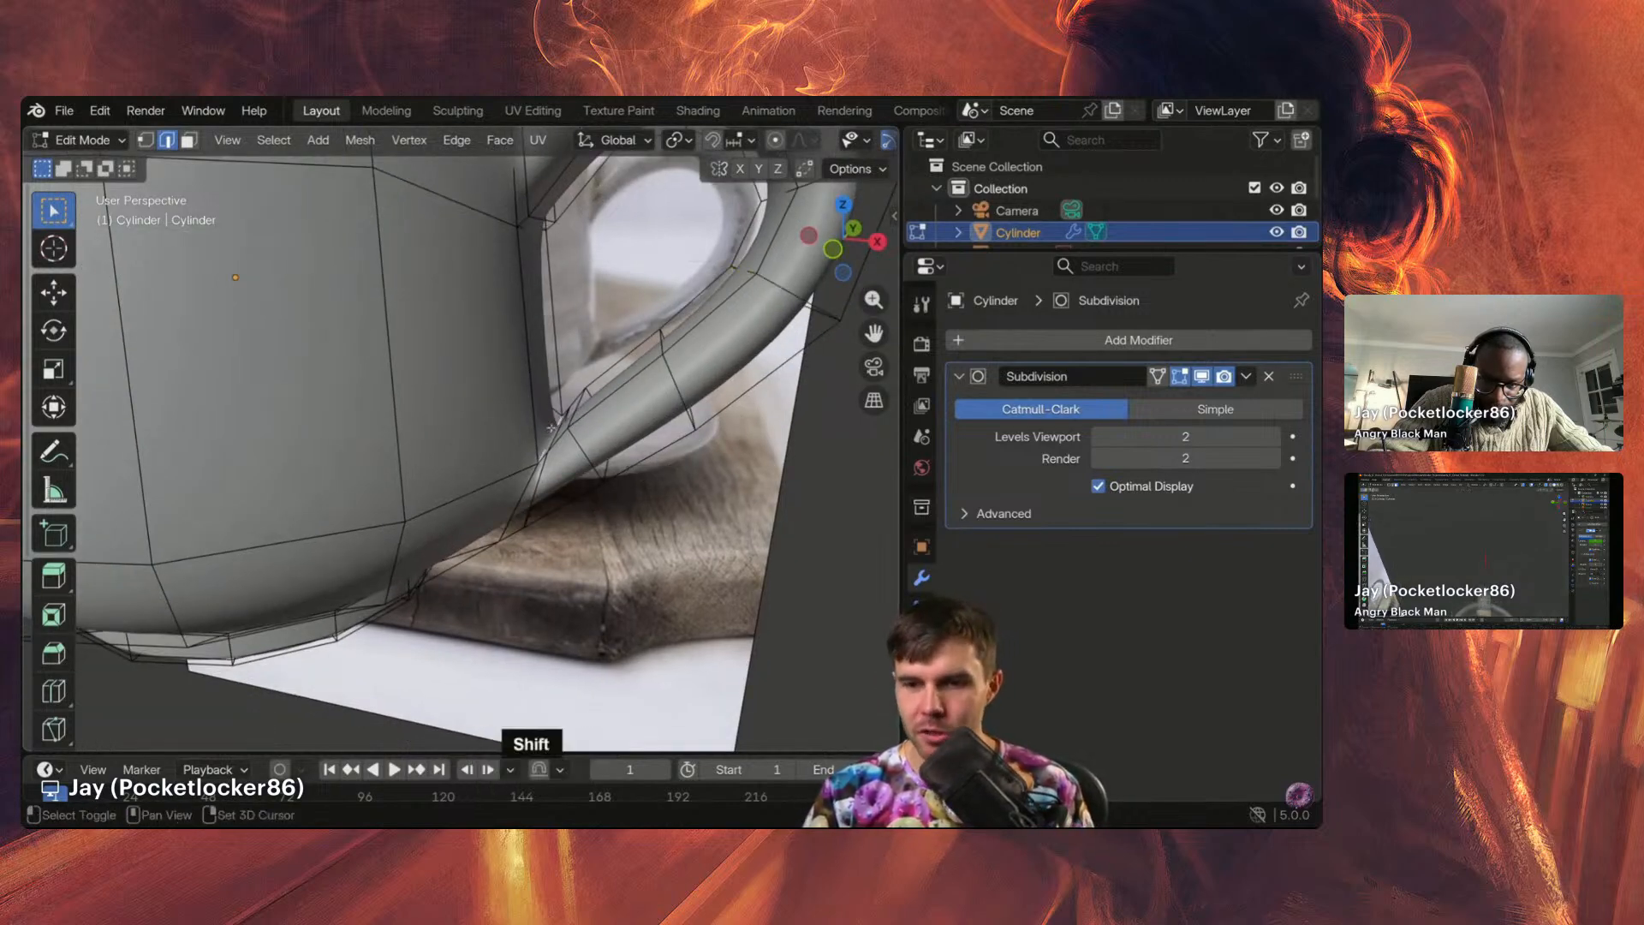
{"action": "middle_click_drag", "start_coordinate": [551, 428], "coordinate": [560, 437], "text": "shift"}
{"action": "middle_click_drag", "start_coordinate": [560, 436], "coordinate": [599, 429], "text": "shift"}
{"action": "scroll", "coordinate": [599, 429], "scroll_direction": "down", "scroll_amount": 5}
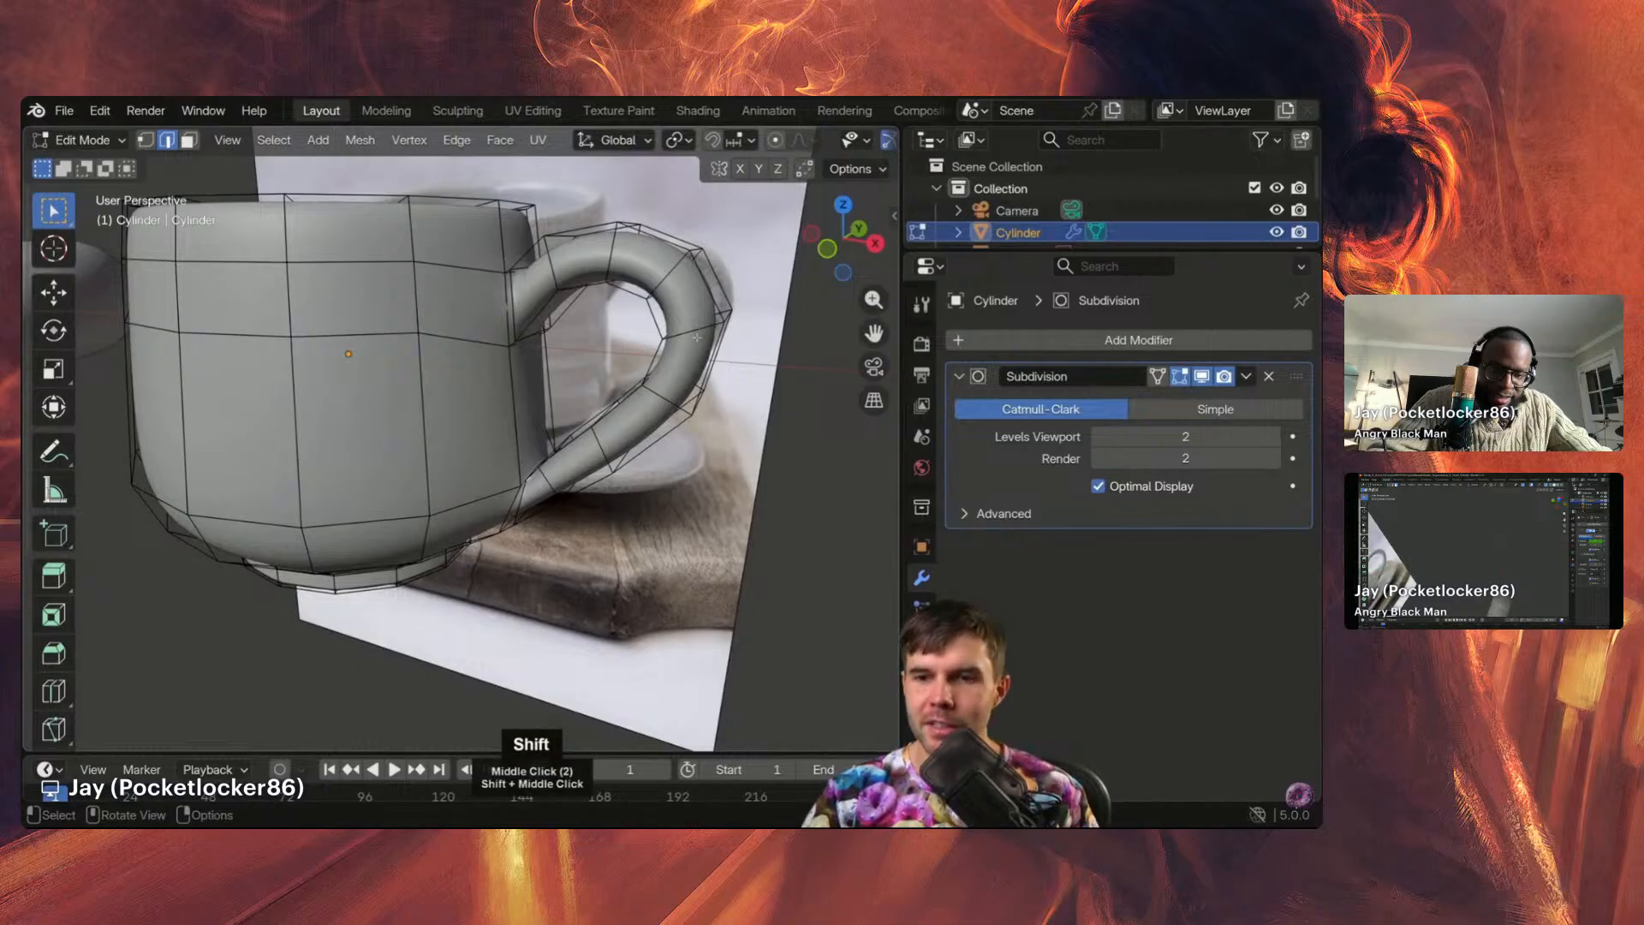
{"action": "middle_click_drag", "start_coordinate": [697, 338], "coordinate": [642, 334]}
{"action": "middle_click_drag", "start_coordinate": [780, 395], "coordinate": [663, 399], "text": "shift"}
{"action": "key", "text": "ctrl"}
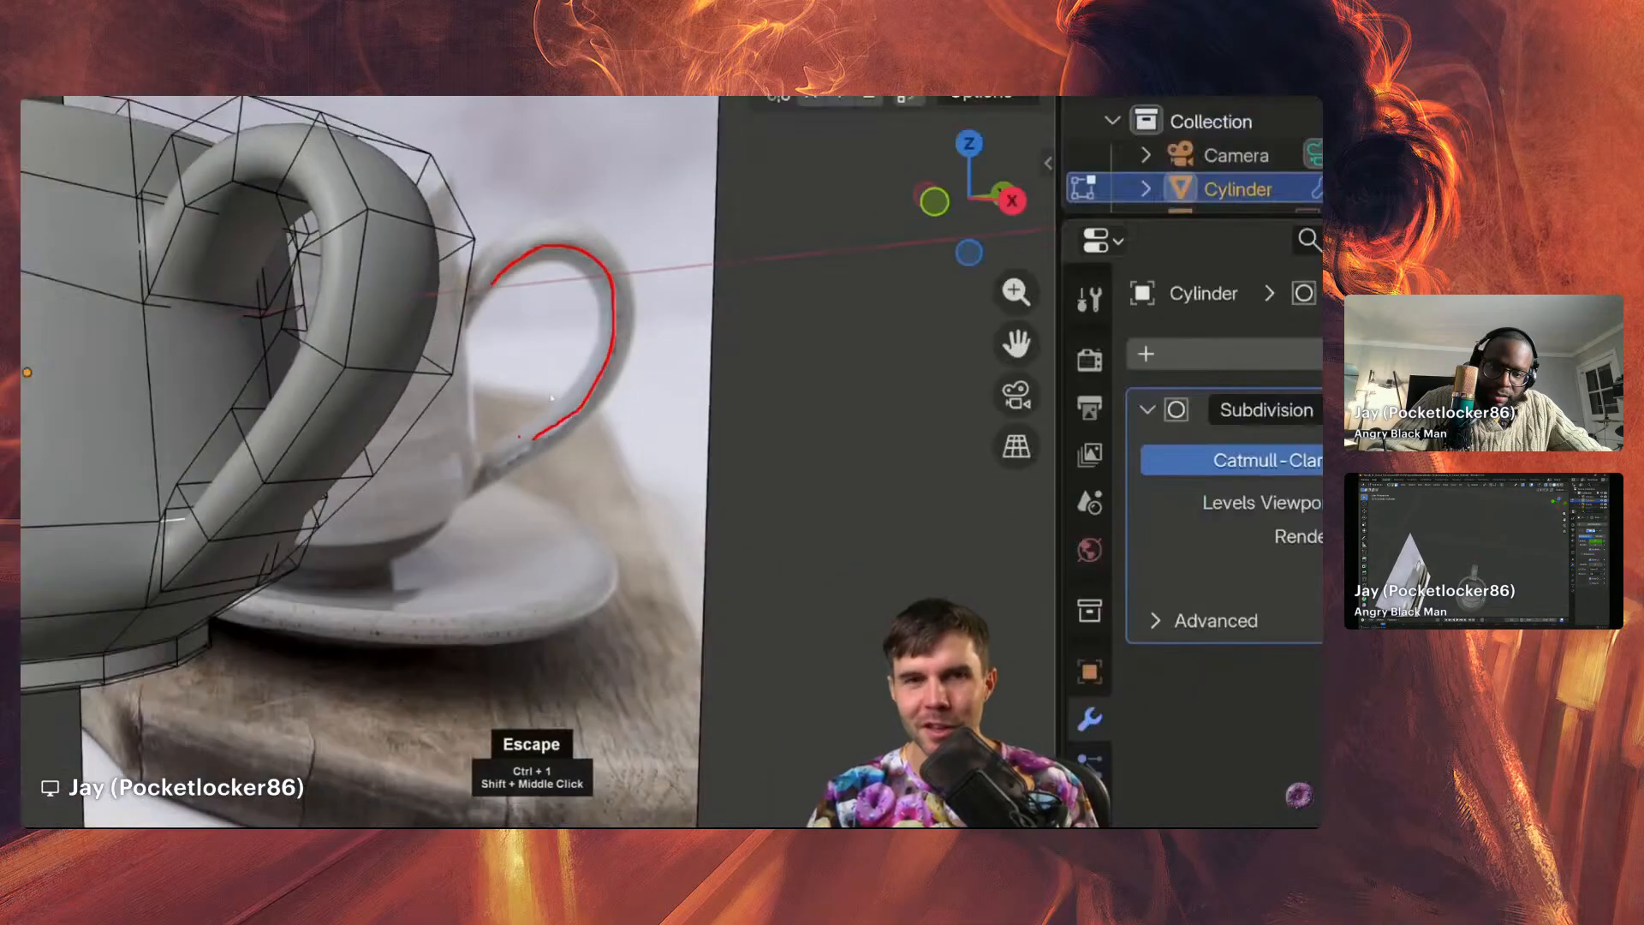
Step: Edge-slide the inner edge of the handle's lower joint slightly along the mug body to reshape the connection
{"action": "scroll", "coordinate": [462, 429], "scroll_direction": "down", "scroll_amount": 2}
{"action": "scroll", "coordinate": [462, 428], "scroll_direction": "up", "scroll_amount": 1}
{"action": "middle_click_drag", "start_coordinate": [462, 428], "coordinate": [514, 428]}
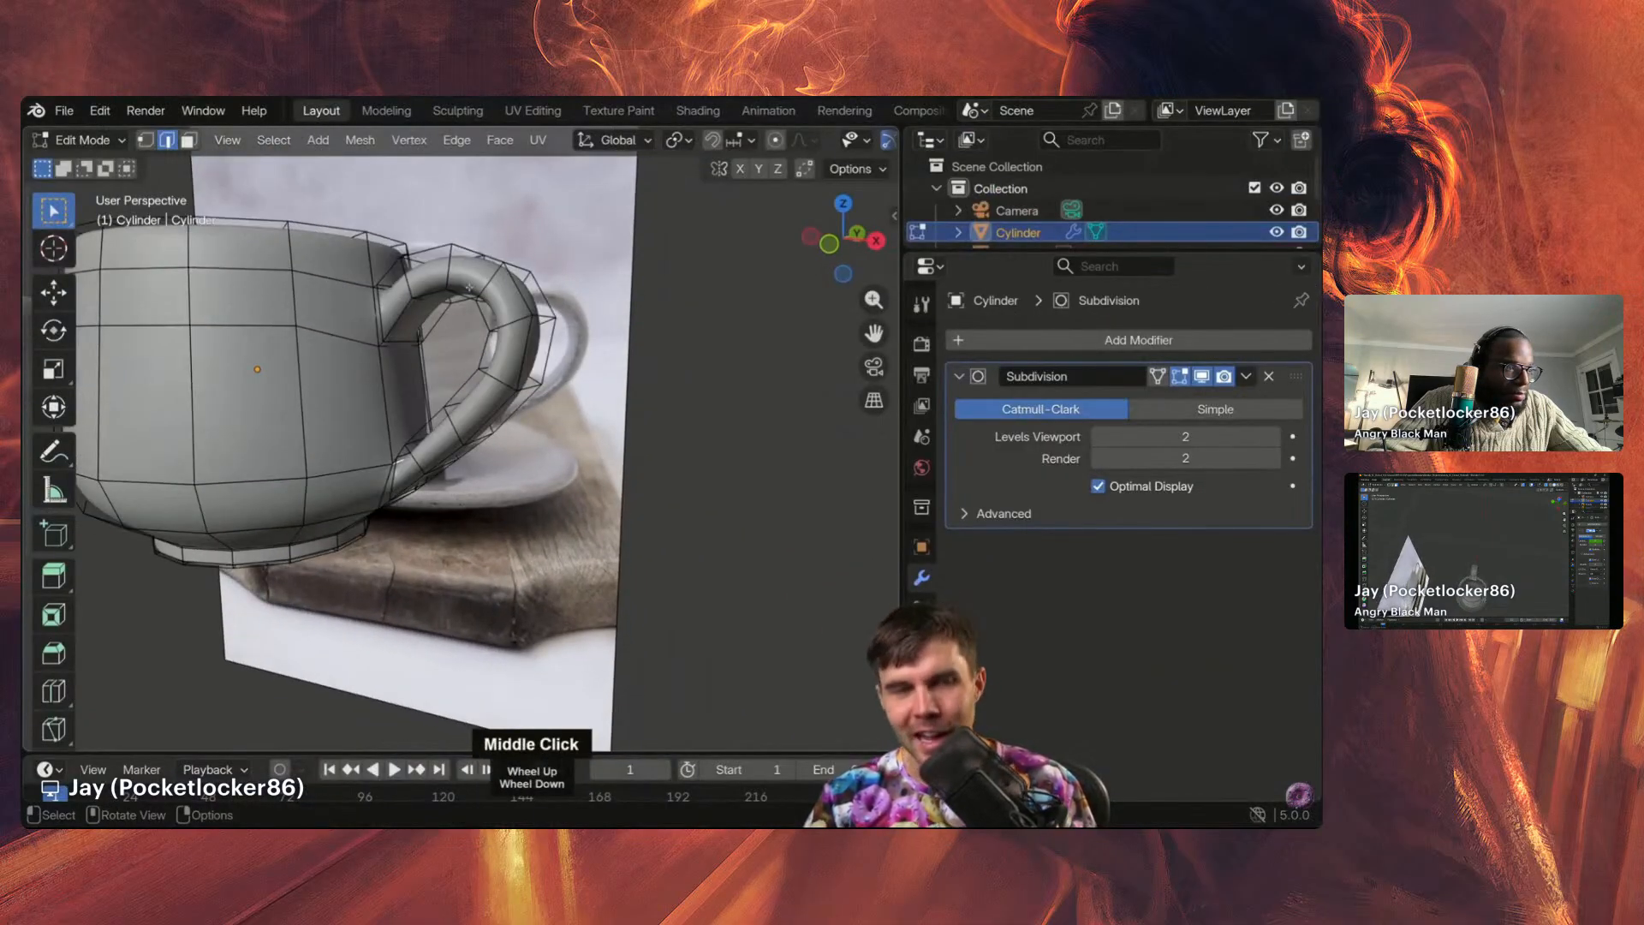
{"action": "middle_click_drag", "start_coordinate": [469, 287], "coordinate": [488, 420]}
{"action": "scroll", "coordinate": [480, 308], "scroll_direction": "up", "scroll_amount": 2}
{"action": "middle_click_drag", "start_coordinate": [340, 221], "coordinate": [340, 238]}
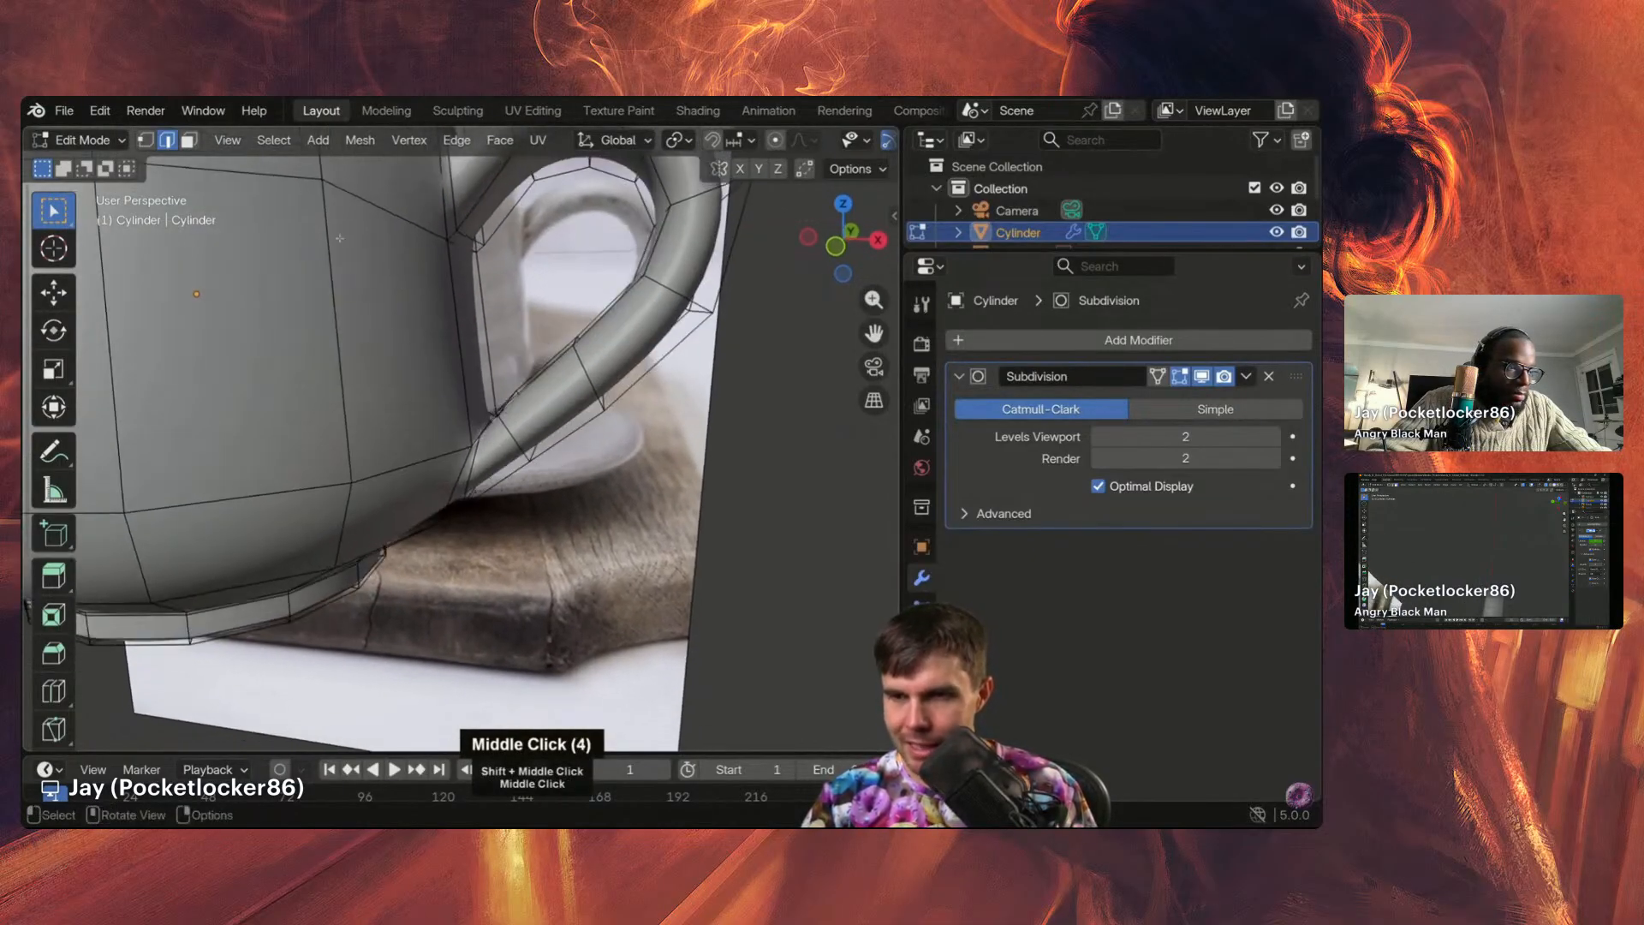
{"action": "middle_click_drag", "start_coordinate": [369, 329], "coordinate": [485, 439]}
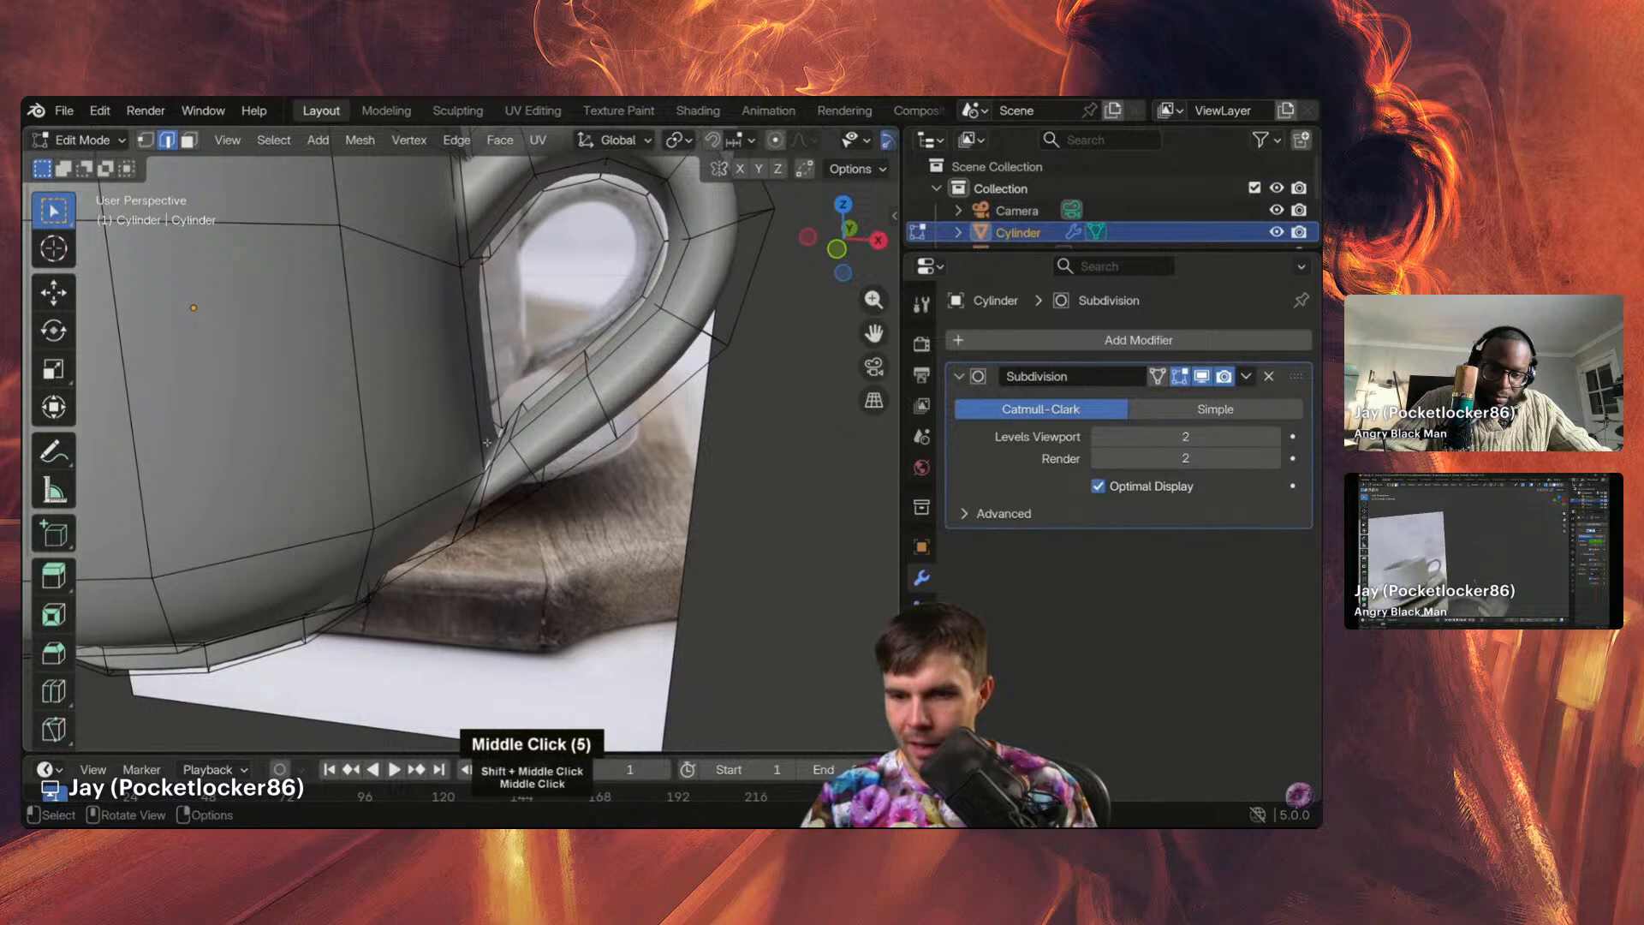
{"action": "key", "text": "g"}
{"action": "key", "text": "g"}
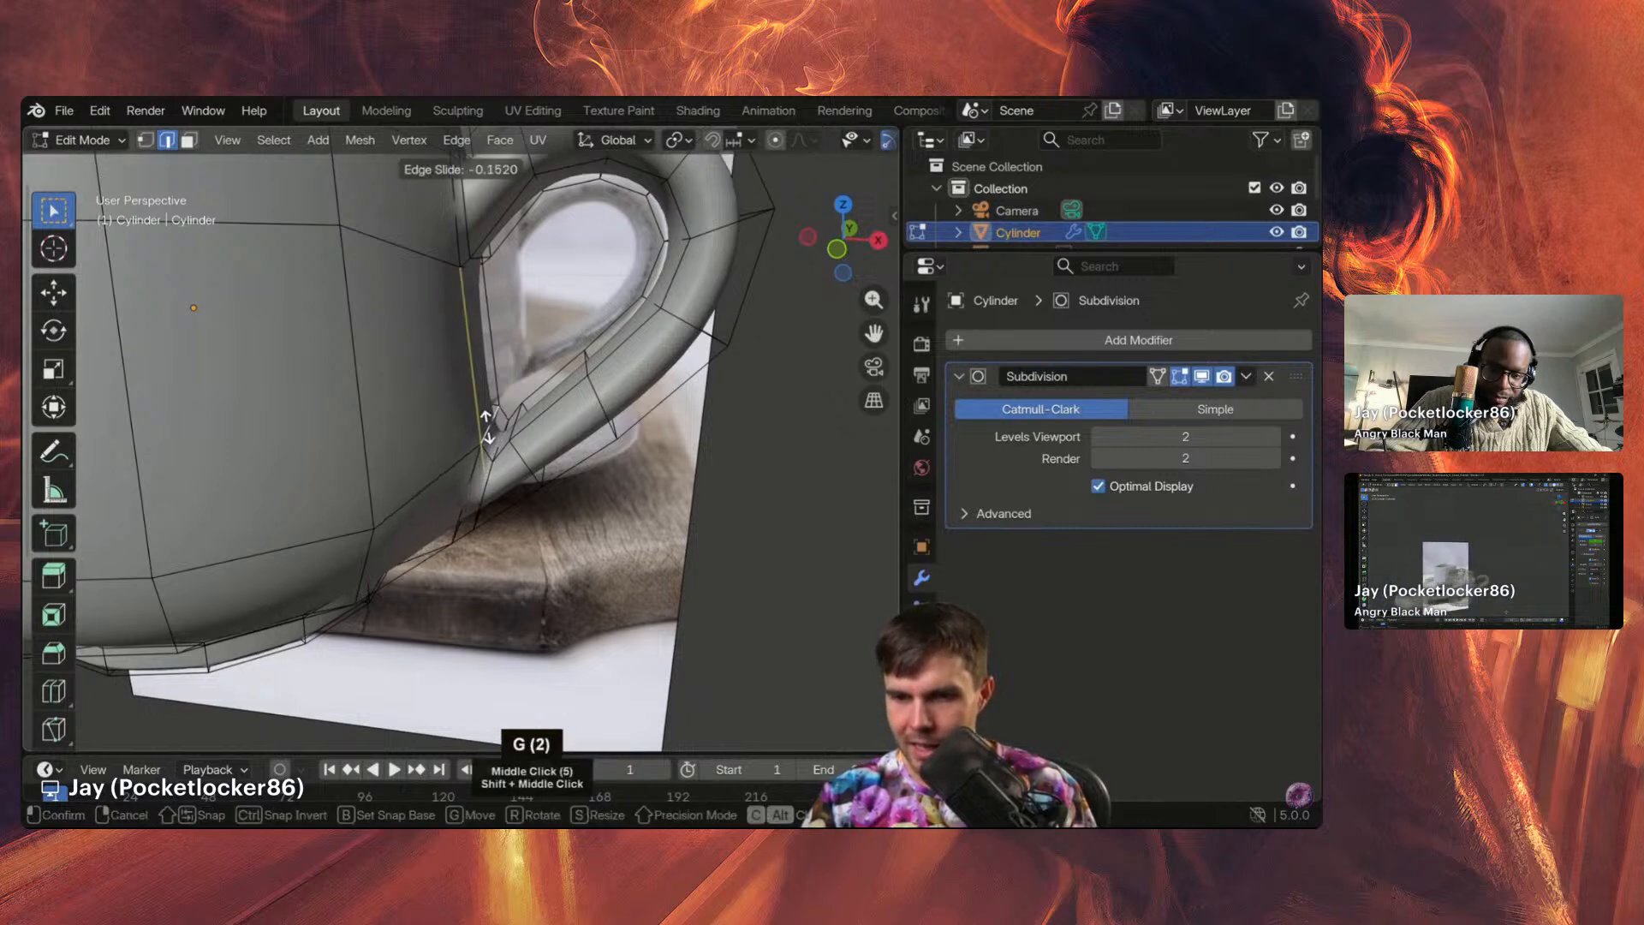
{"action": "left_click", "coordinate": [488, 427]}
Step: Mark the face at the handle's lower joint, then edge-slide the joint's bottom edge up toward the handle
{"action": "middle_click_drag", "start_coordinate": [488, 427], "coordinate": [440, 321]}
{"action": "key", "text": "ctrl+2"}
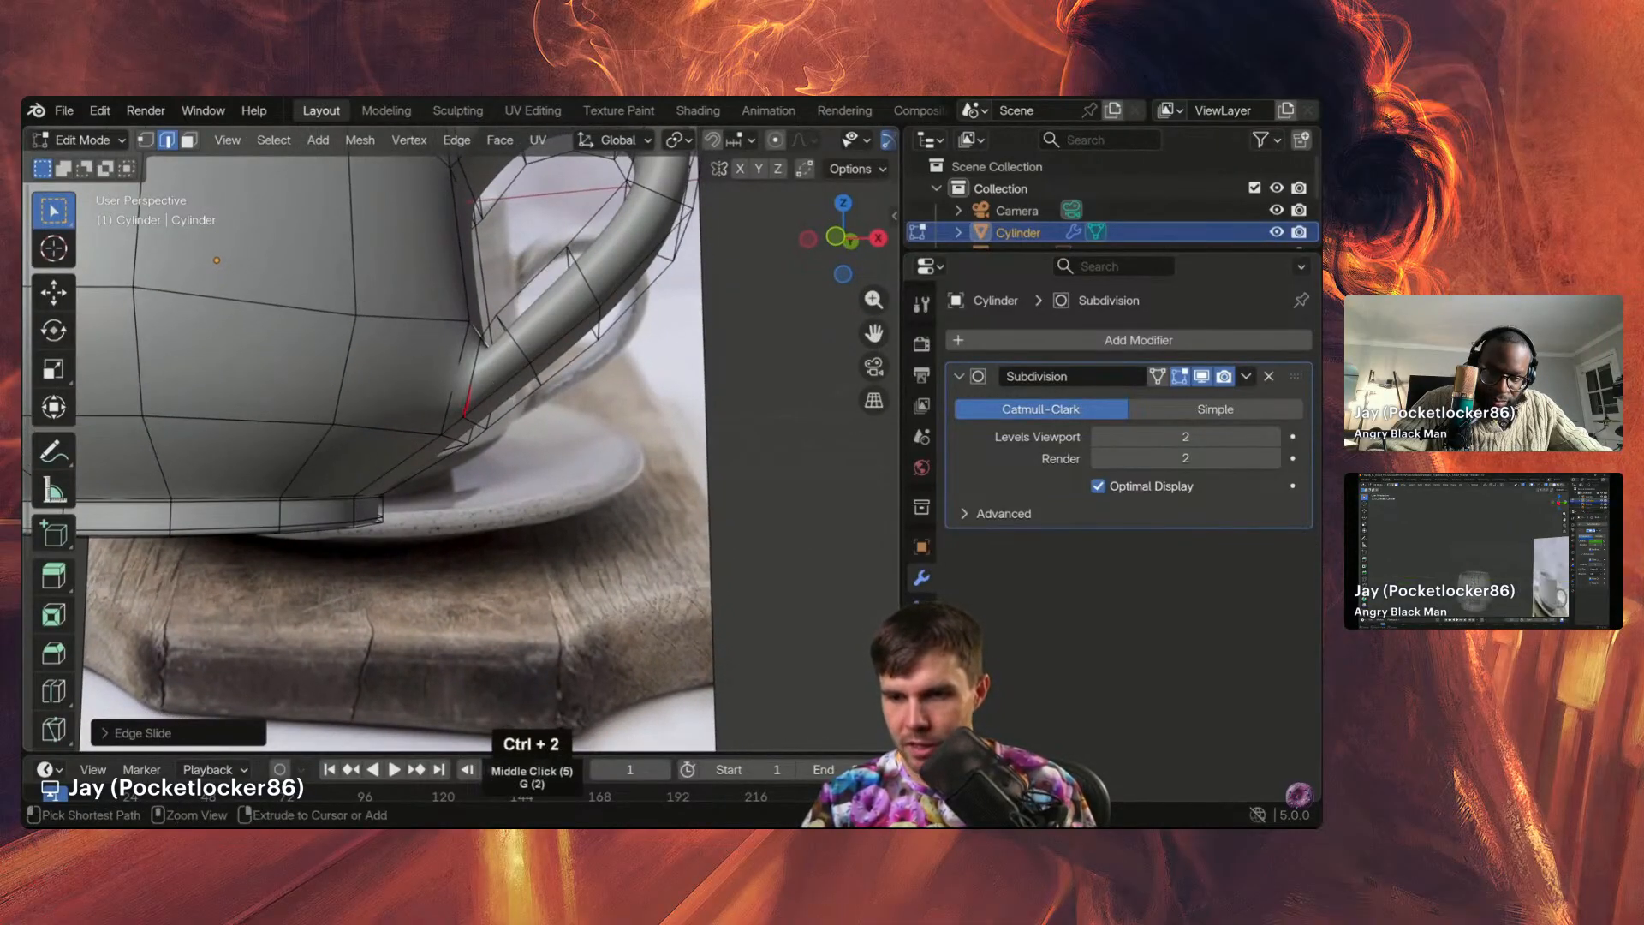
{"action": "mouse_move", "coordinate": [470, 387]}
{"action": "left_mouse_down"}
{"action": "mouse_move", "coordinate": [495, 316]}
{"action": "mouse_move", "coordinate": [470, 396]}
{"action": "left_mouse_up"}
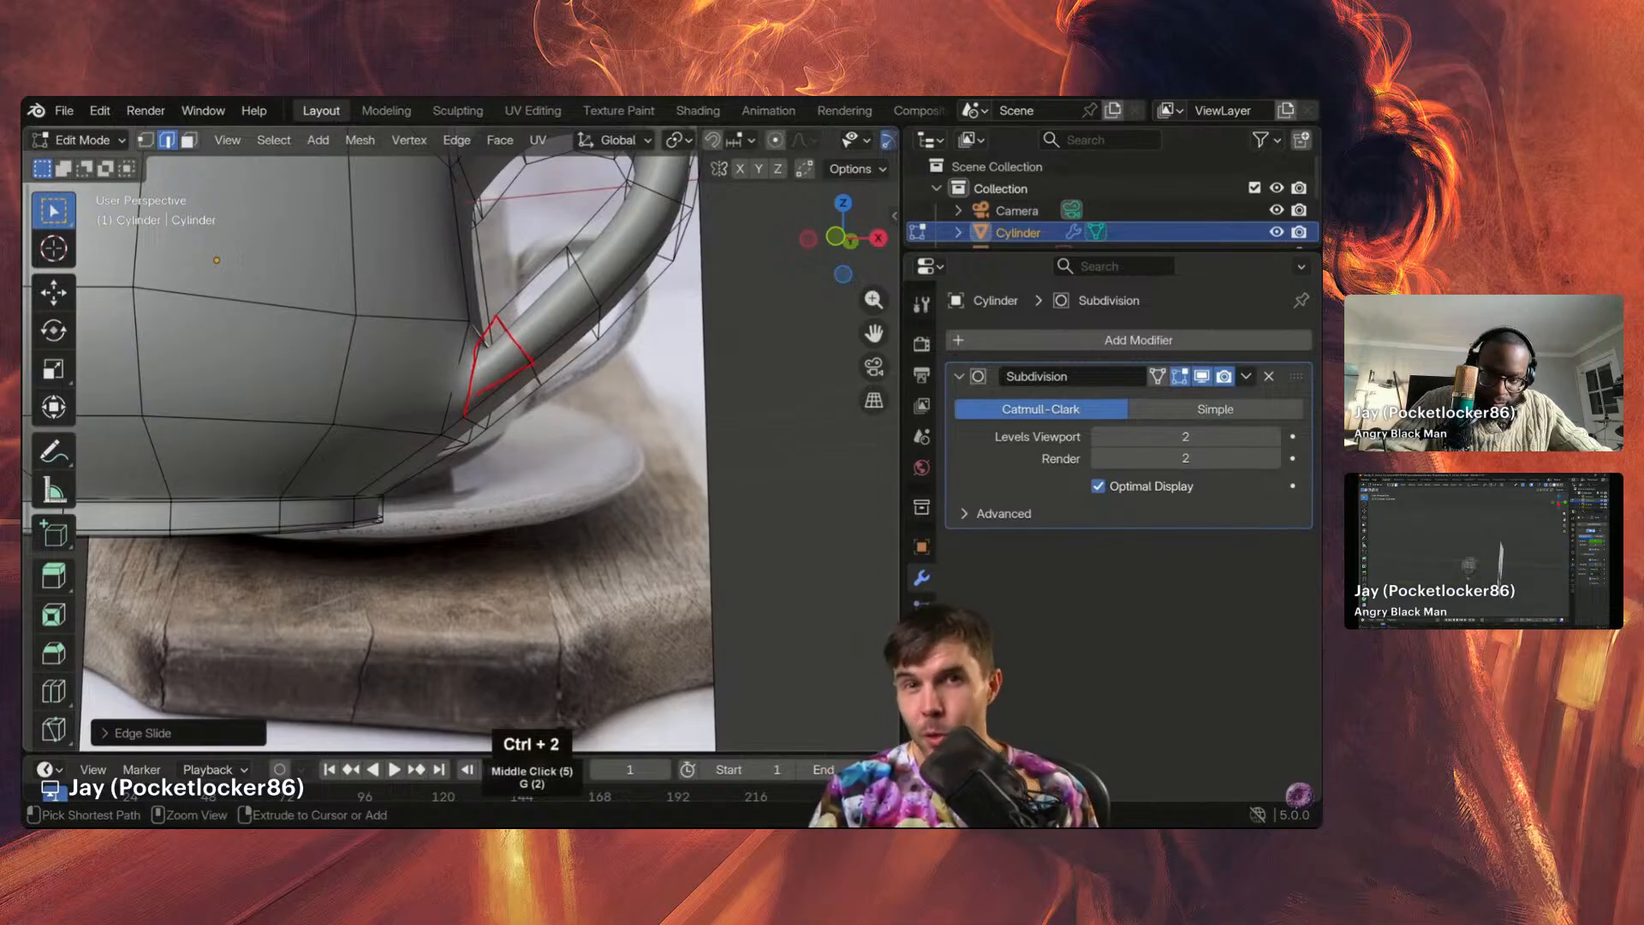
{"action": "key", "text": "Escape"}
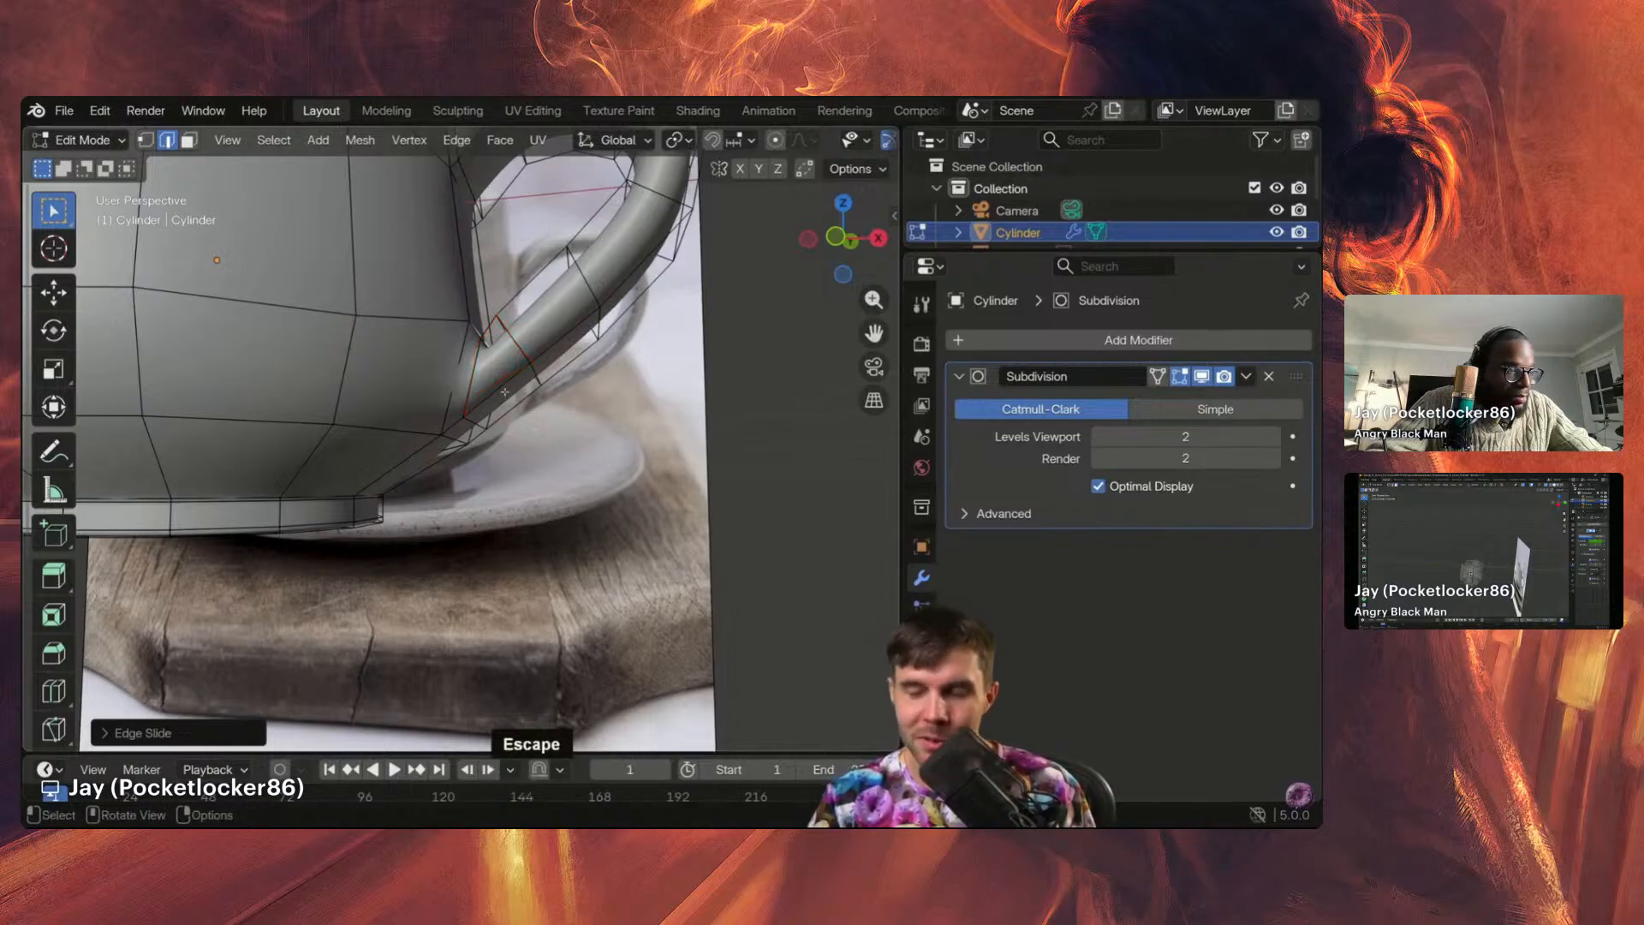
{"action": "middle_click_drag", "start_coordinate": [511, 392], "coordinate": [457, 394]}
{"action": "left_click", "coordinate": [456, 402]}
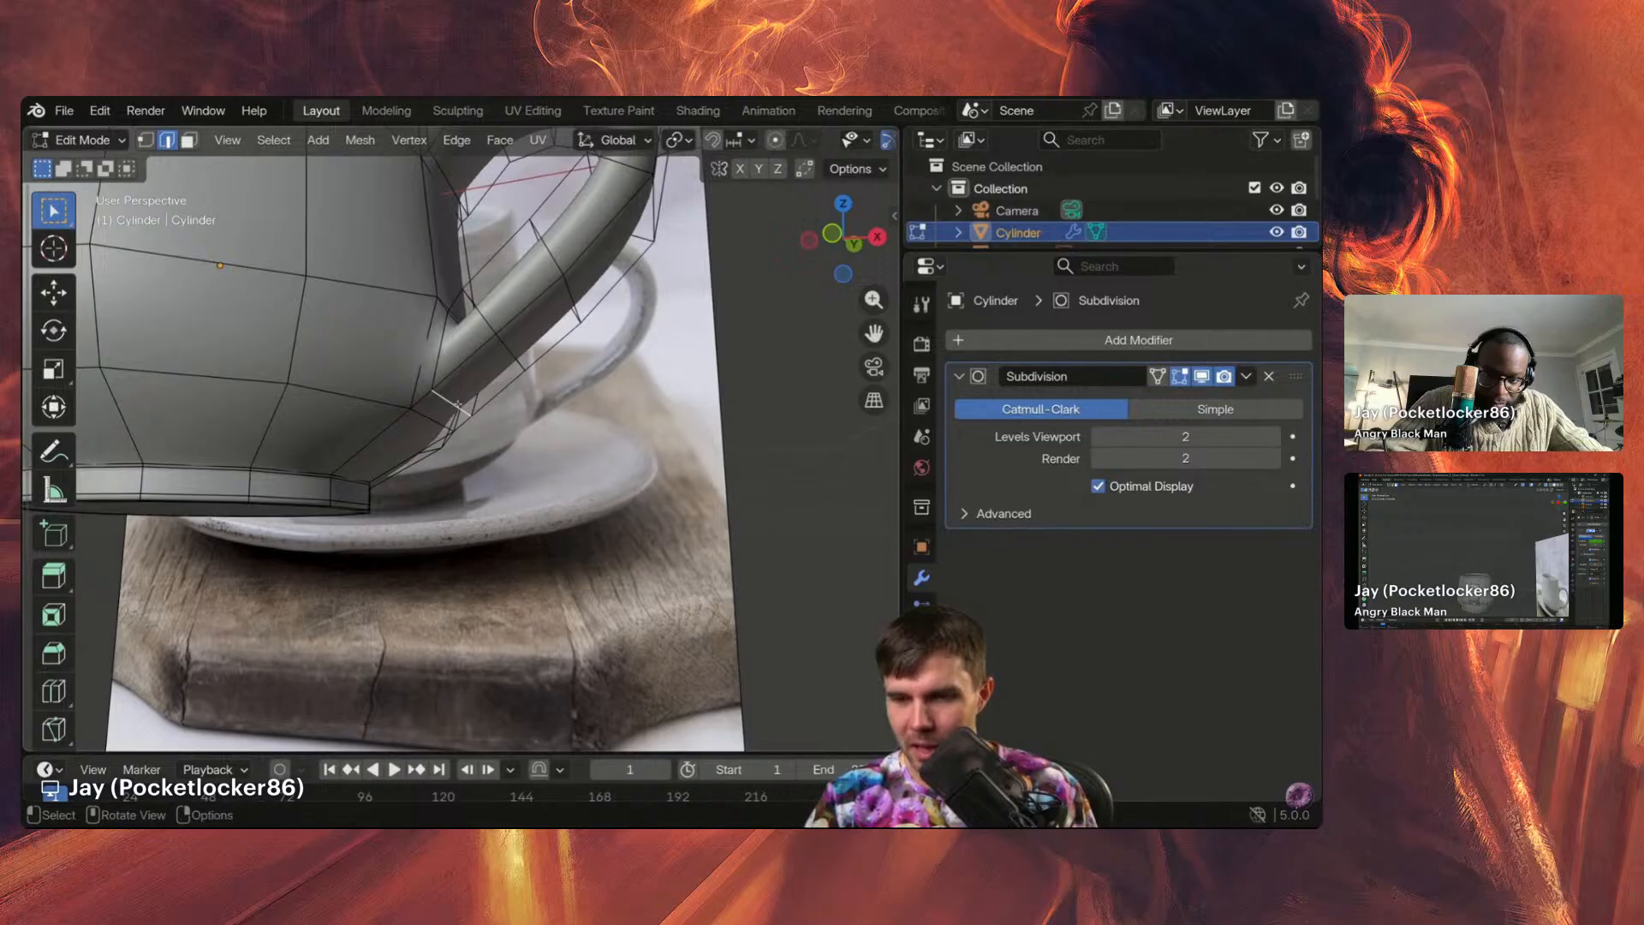
{"action": "key", "text": "g"}
{"action": "key", "text": "g"}
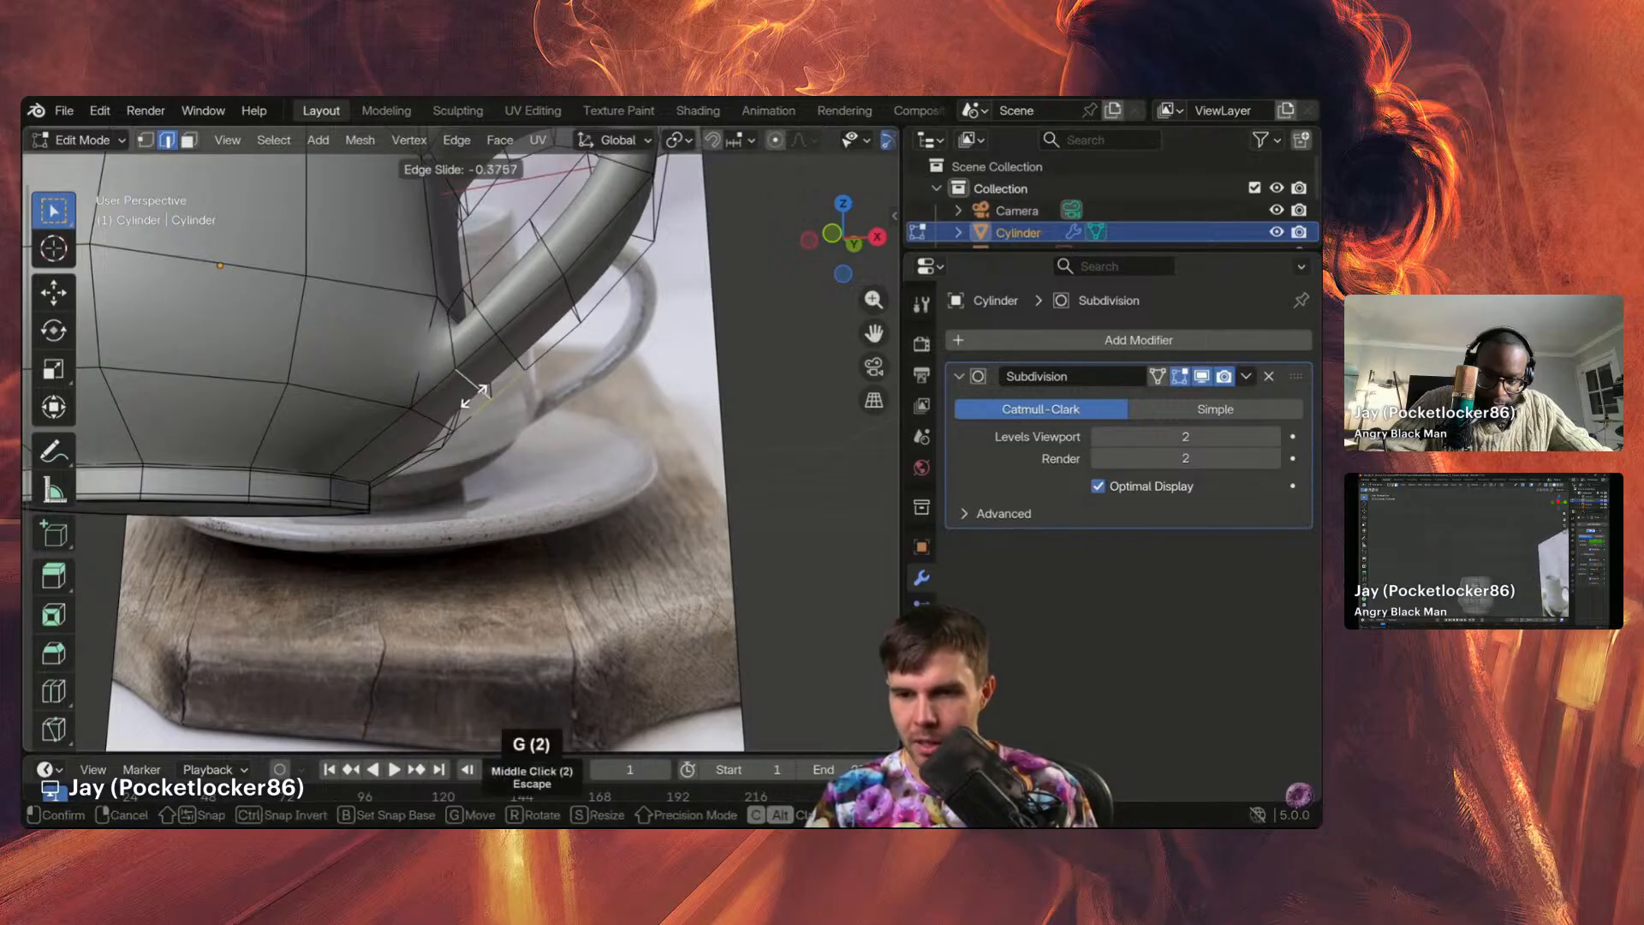
{"action": "left_click", "coordinate": [472, 395]}
Step: In Object Mode with everything deselected, review the smoothed mug beside the donut and the reference photo
{"action": "middle_click_drag", "start_coordinate": [472, 394], "coordinate": [596, 449]}
{"action": "key", "text": "ctrl+2"}
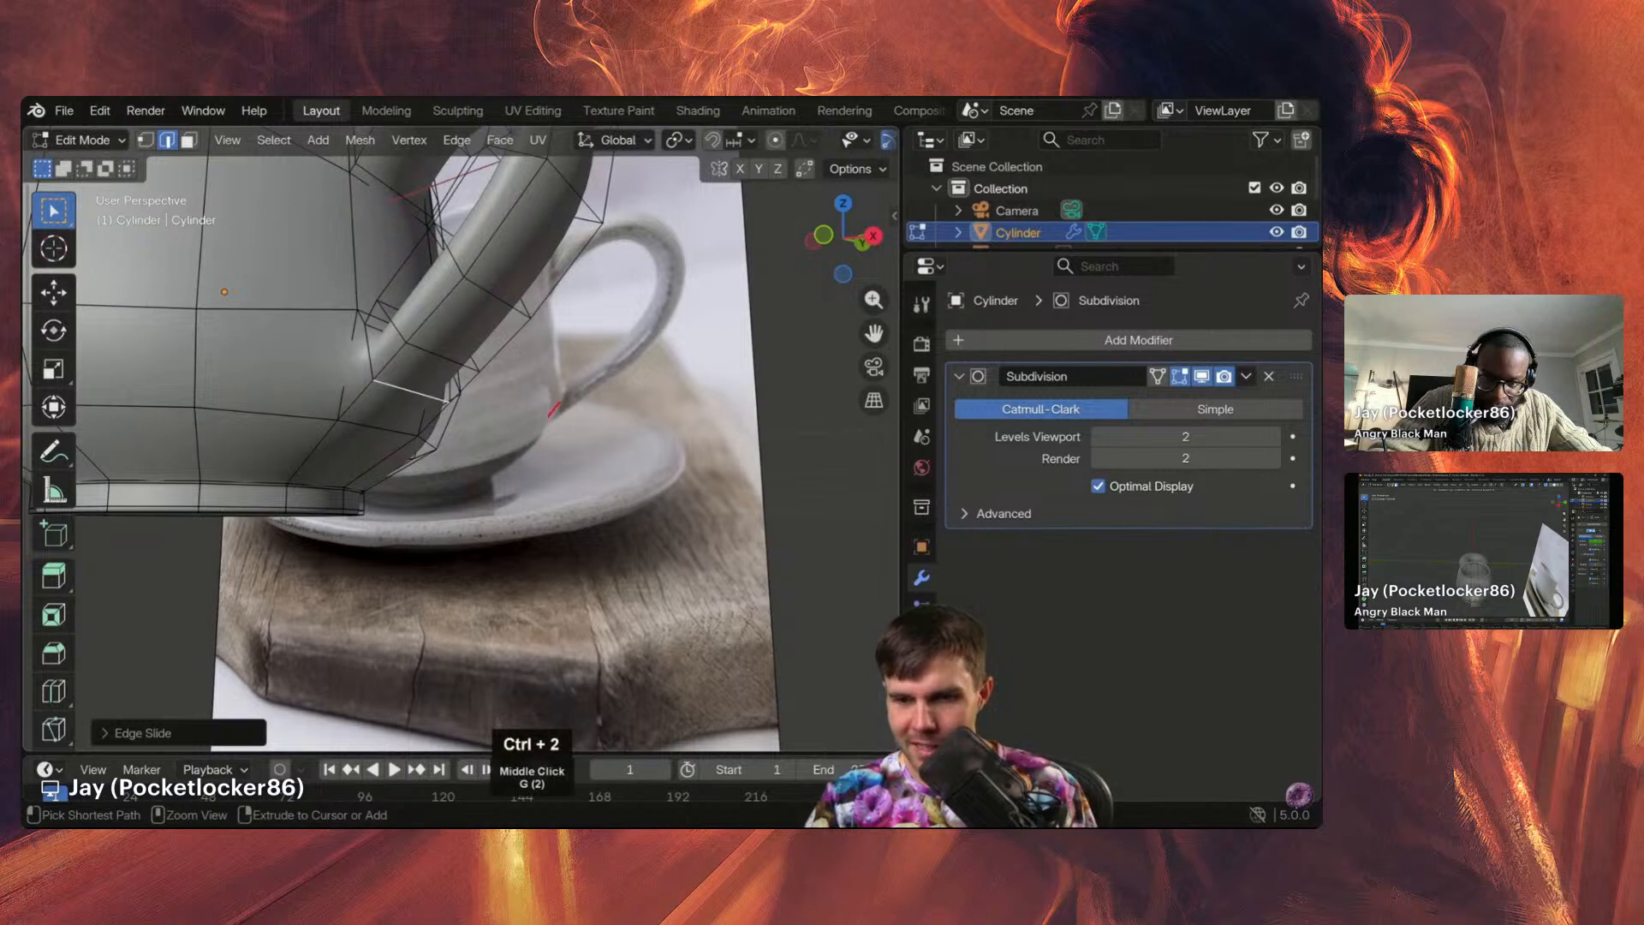
{"action": "key", "text": "Escape"}
{"action": "key", "text": "Tab"}
{"action": "scroll", "coordinate": [514, 428], "scroll_direction": "down", "scroll_amount": 3}
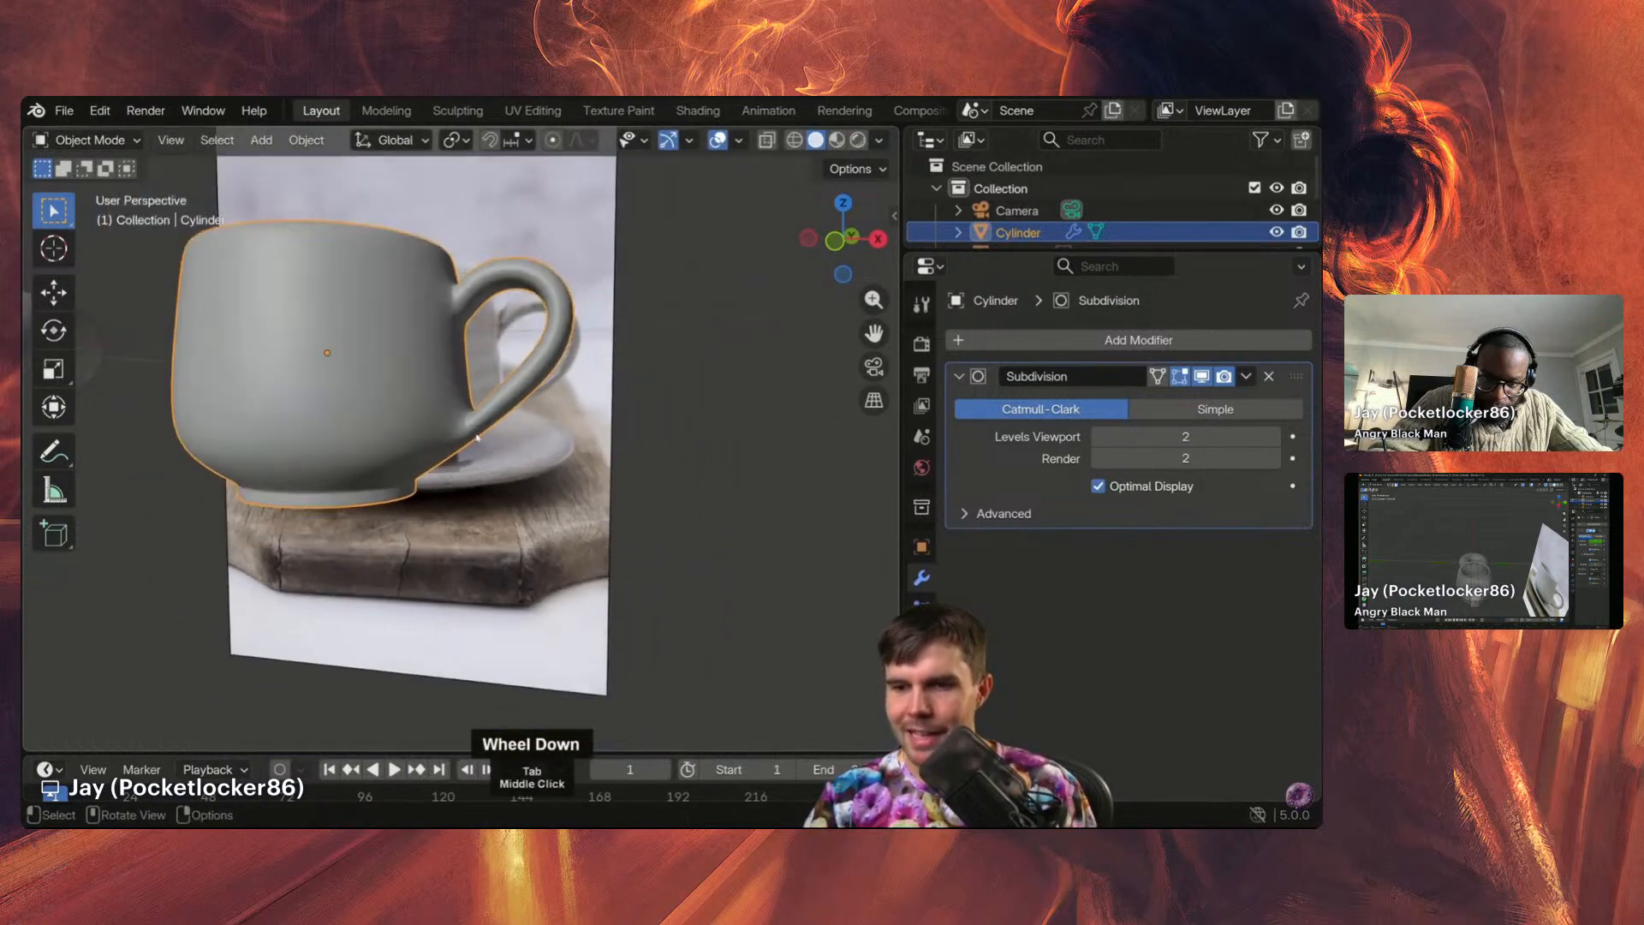
{"action": "middle_click_drag", "start_coordinate": [506, 441], "coordinate": [588, 453]}
{"action": "scroll", "coordinate": [518, 448], "scroll_direction": "down", "scroll_amount": 2}
{"action": "key", "text": "alt+a"}
{"action": "scroll", "coordinate": [505, 437], "scroll_direction": "down", "scroll_amount": 1}
{"action": "scroll", "coordinate": [487, 424], "scroll_direction": "down", "scroll_amount": 1}
{"action": "scroll", "coordinate": [505, 442], "scroll_direction": "up", "scroll_amount": 1}
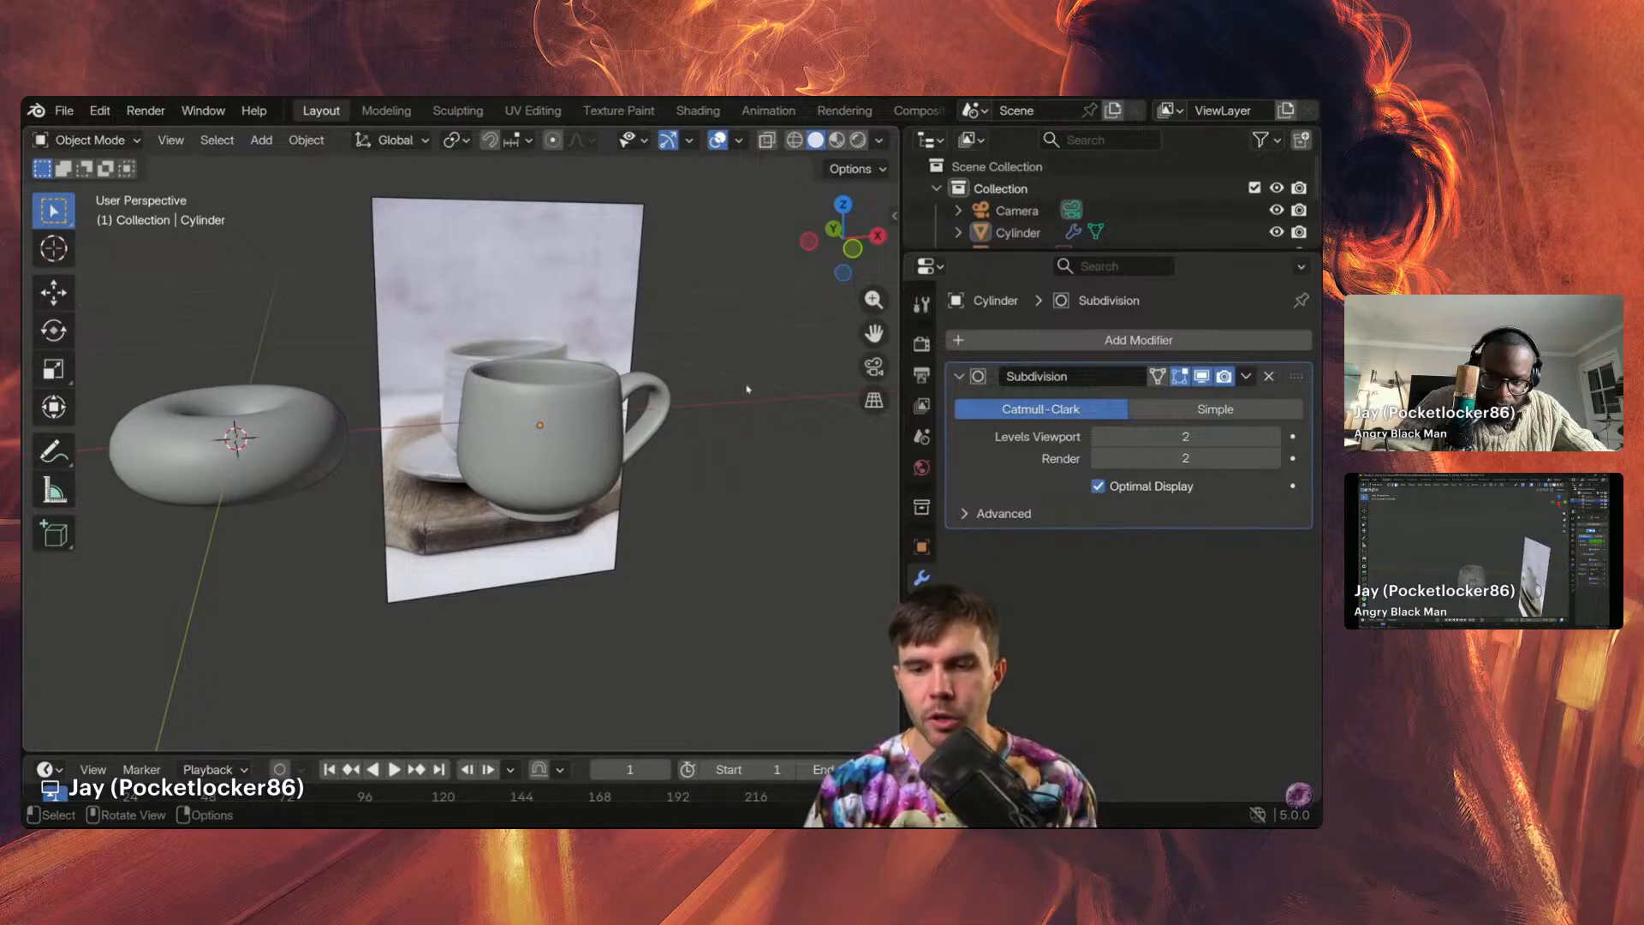
{"action": "middle_click_drag", "start_coordinate": [748, 389], "coordinate": [677, 396]}
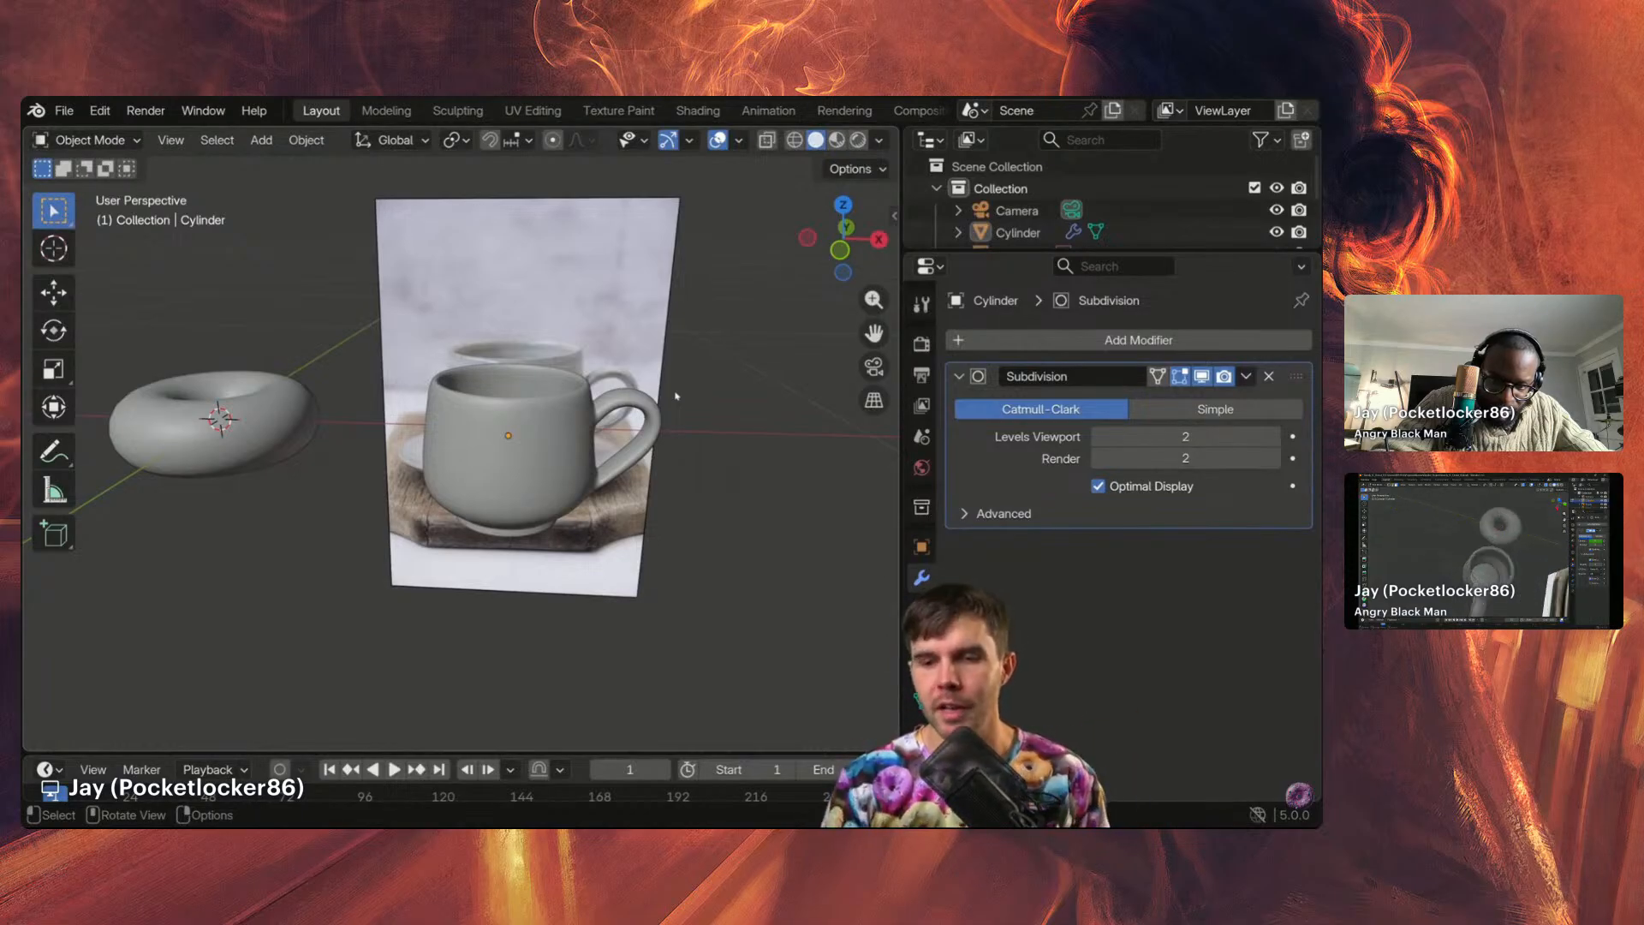
Step: Move the reference image back along the Y axis, away from the mug, to Y 0.42628 m
{"action": "middle_click_drag", "start_coordinate": [734, 360], "coordinate": [517, 368]}
{"action": "scroll", "coordinate": [517, 368], "scroll_direction": "up", "scroll_amount": 2, "text": "shift"}
{"action": "left_click", "coordinate": [517, 368]}
{"action": "key", "text": "g"}
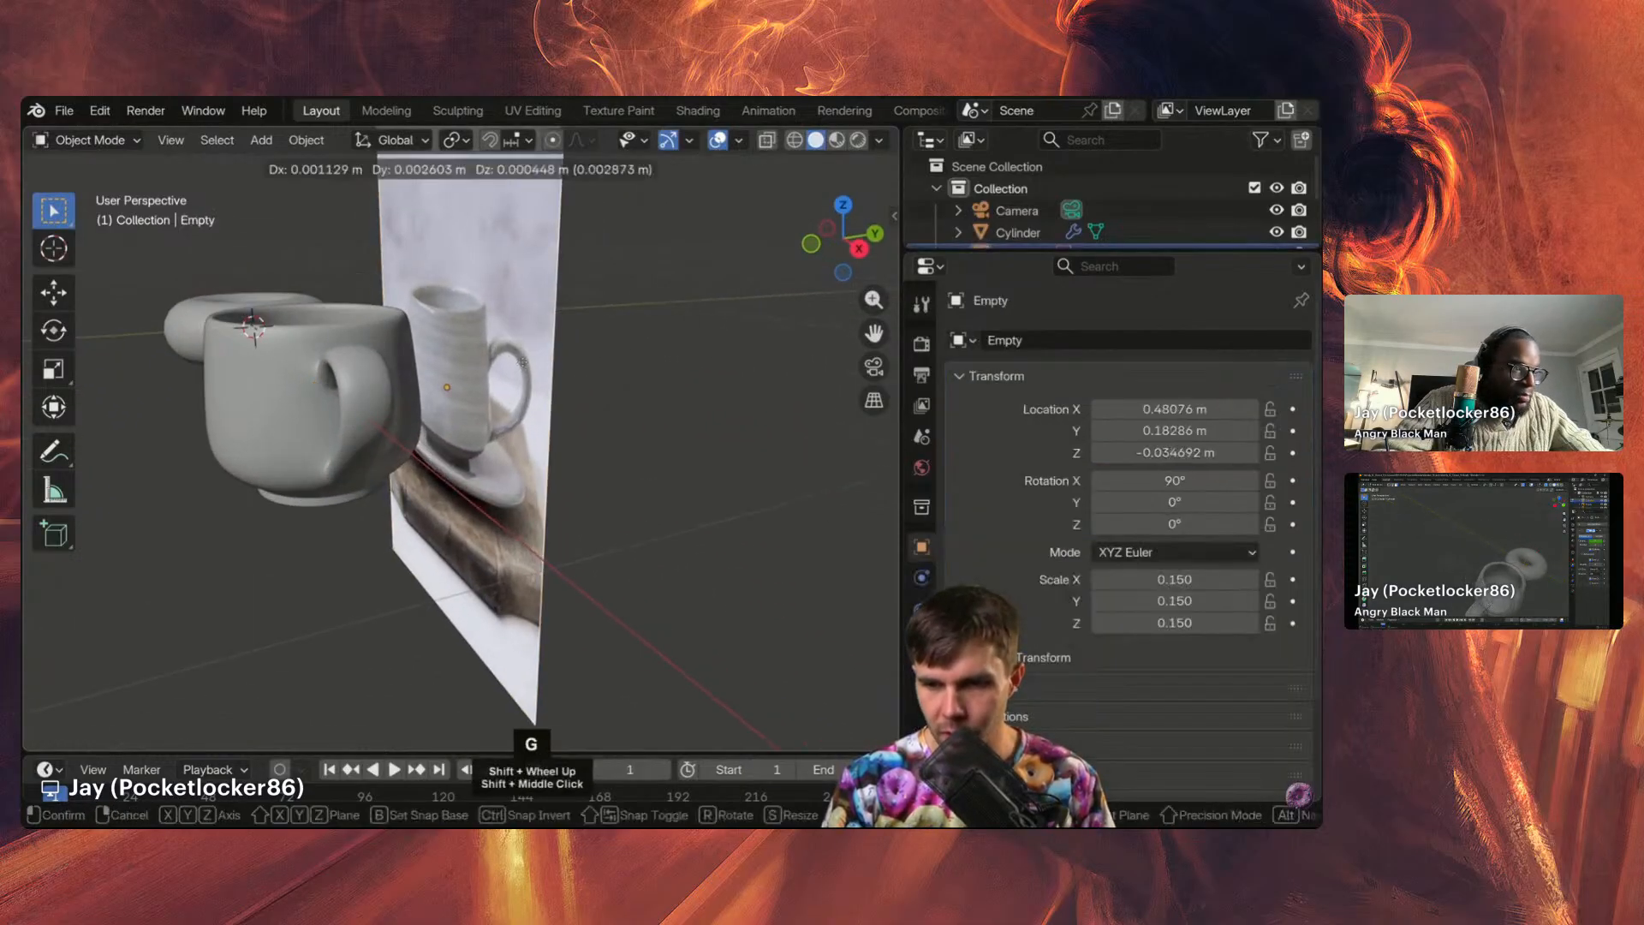
{"action": "left_click", "coordinate": [629, 359]}
Step: Select the mug and examine the saucer and cup base in the reference photo against the model
{"action": "middle_click_drag", "start_coordinate": [629, 360], "coordinate": [711, 347]}
{"action": "scroll", "coordinate": [683, 356], "scroll_direction": "up", "scroll_amount": 3}
{"action": "middle_click_drag", "start_coordinate": [711, 347], "coordinate": [498, 376], "text": "shift"}
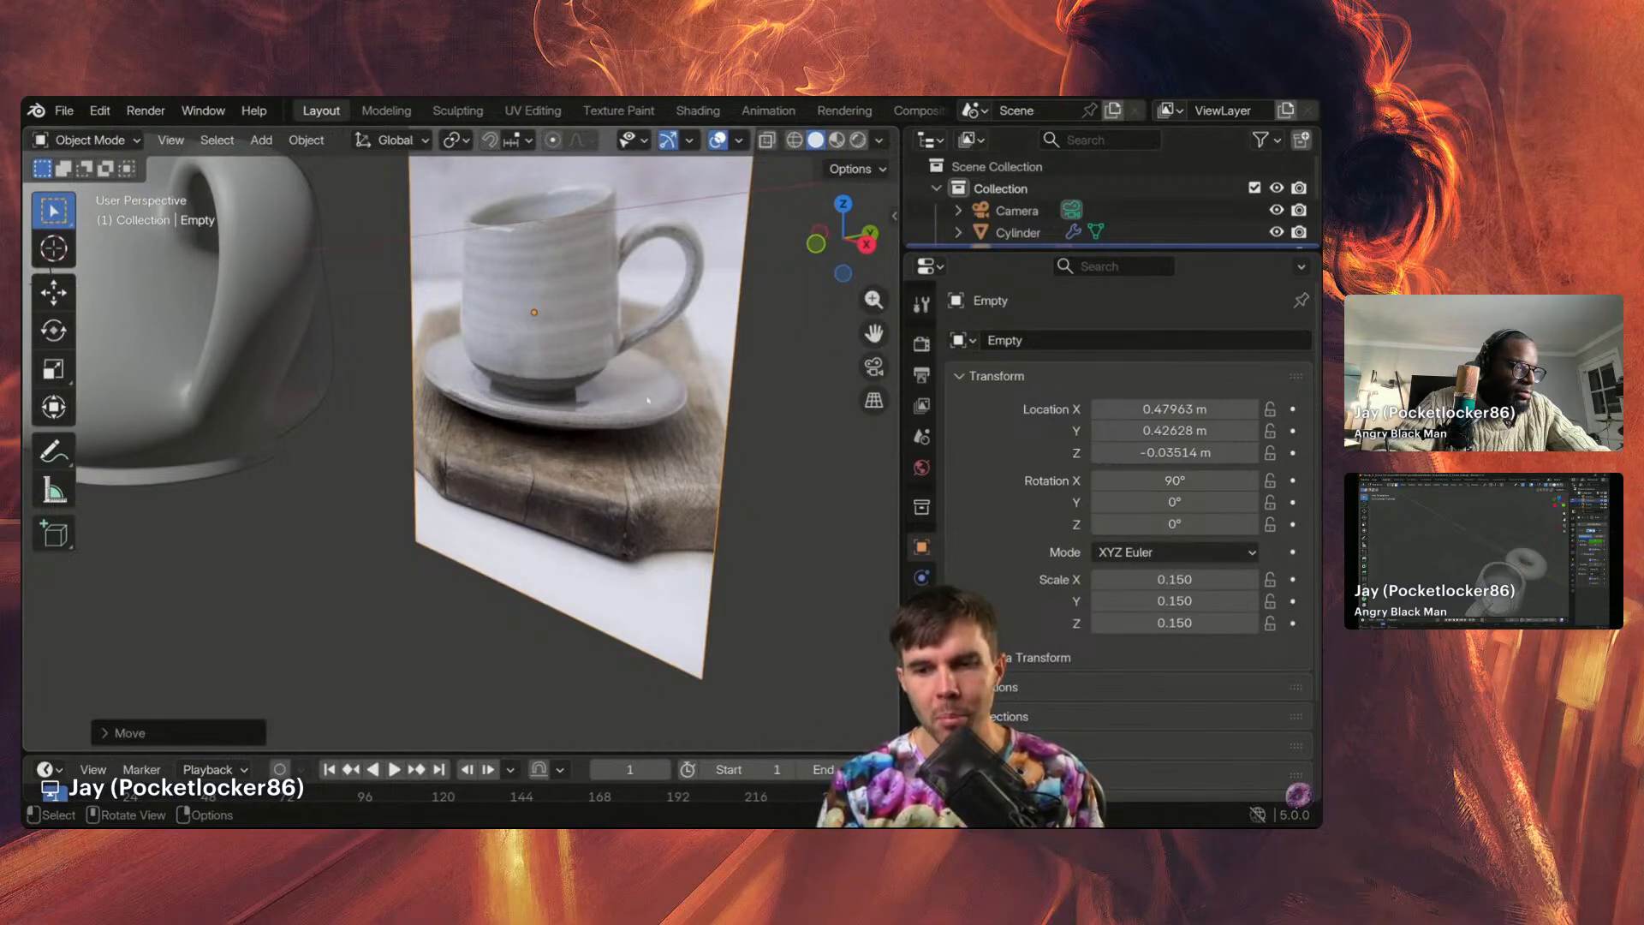
{"action": "middle_click_drag", "start_coordinate": [648, 400], "coordinate": [617, 424]}
{"action": "scroll", "coordinate": [591, 456], "scroll_direction": "up", "scroll_amount": 4}
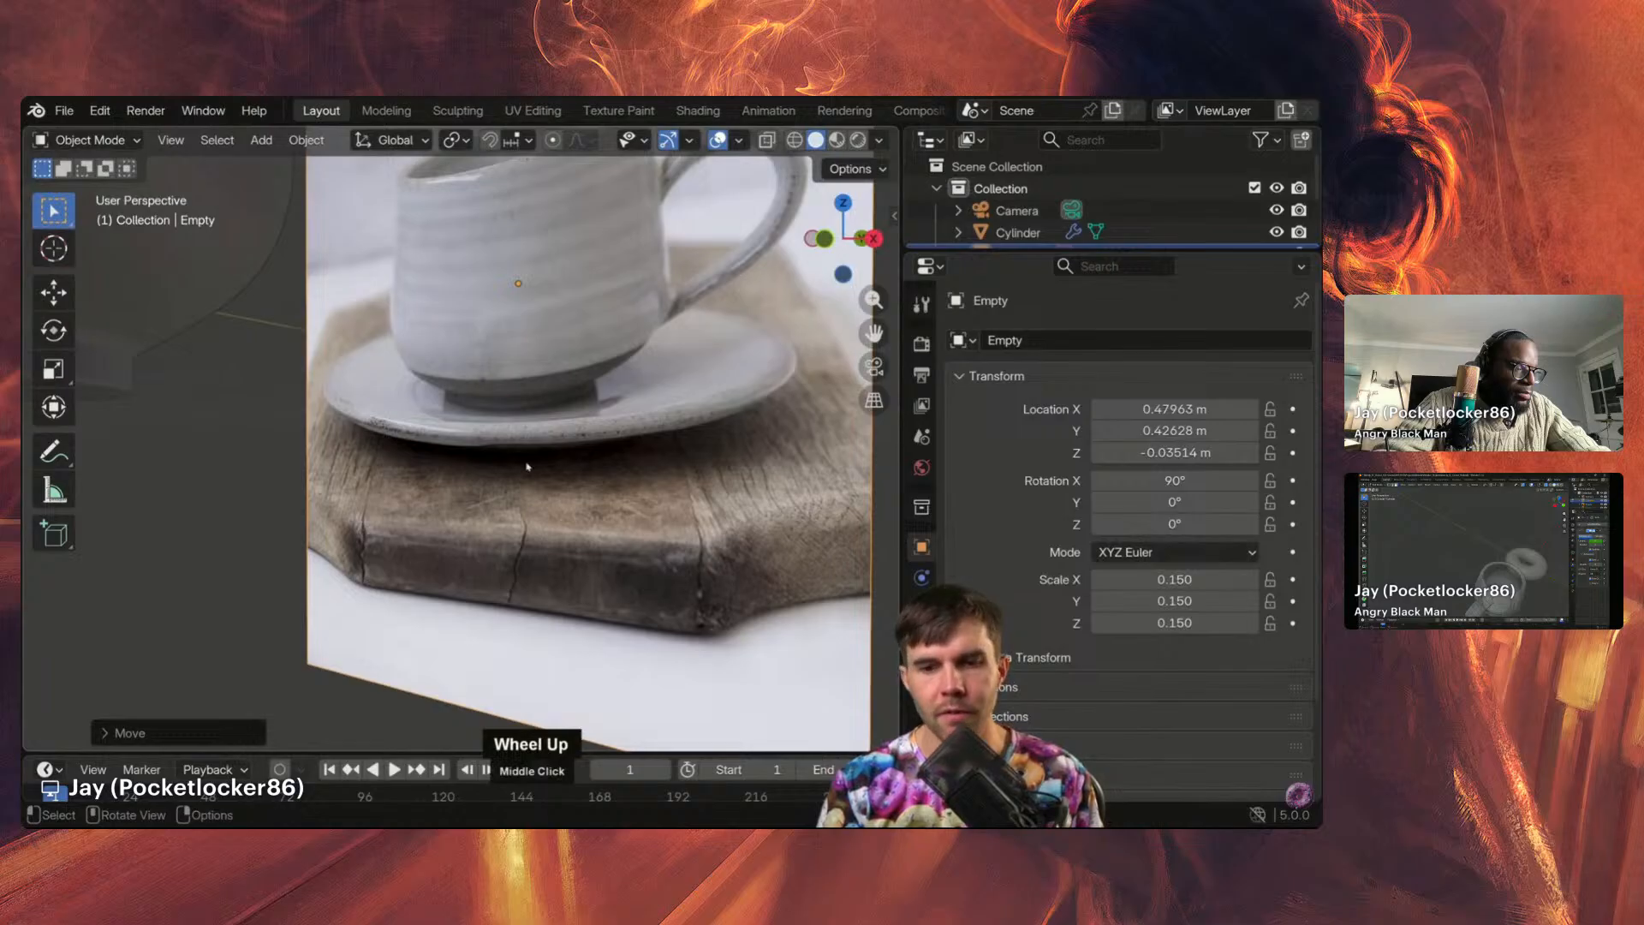
{"action": "scroll", "coordinate": [484, 398], "scroll_direction": "down", "scroll_amount": 4}
{"action": "left_click", "coordinate": [492, 397]}
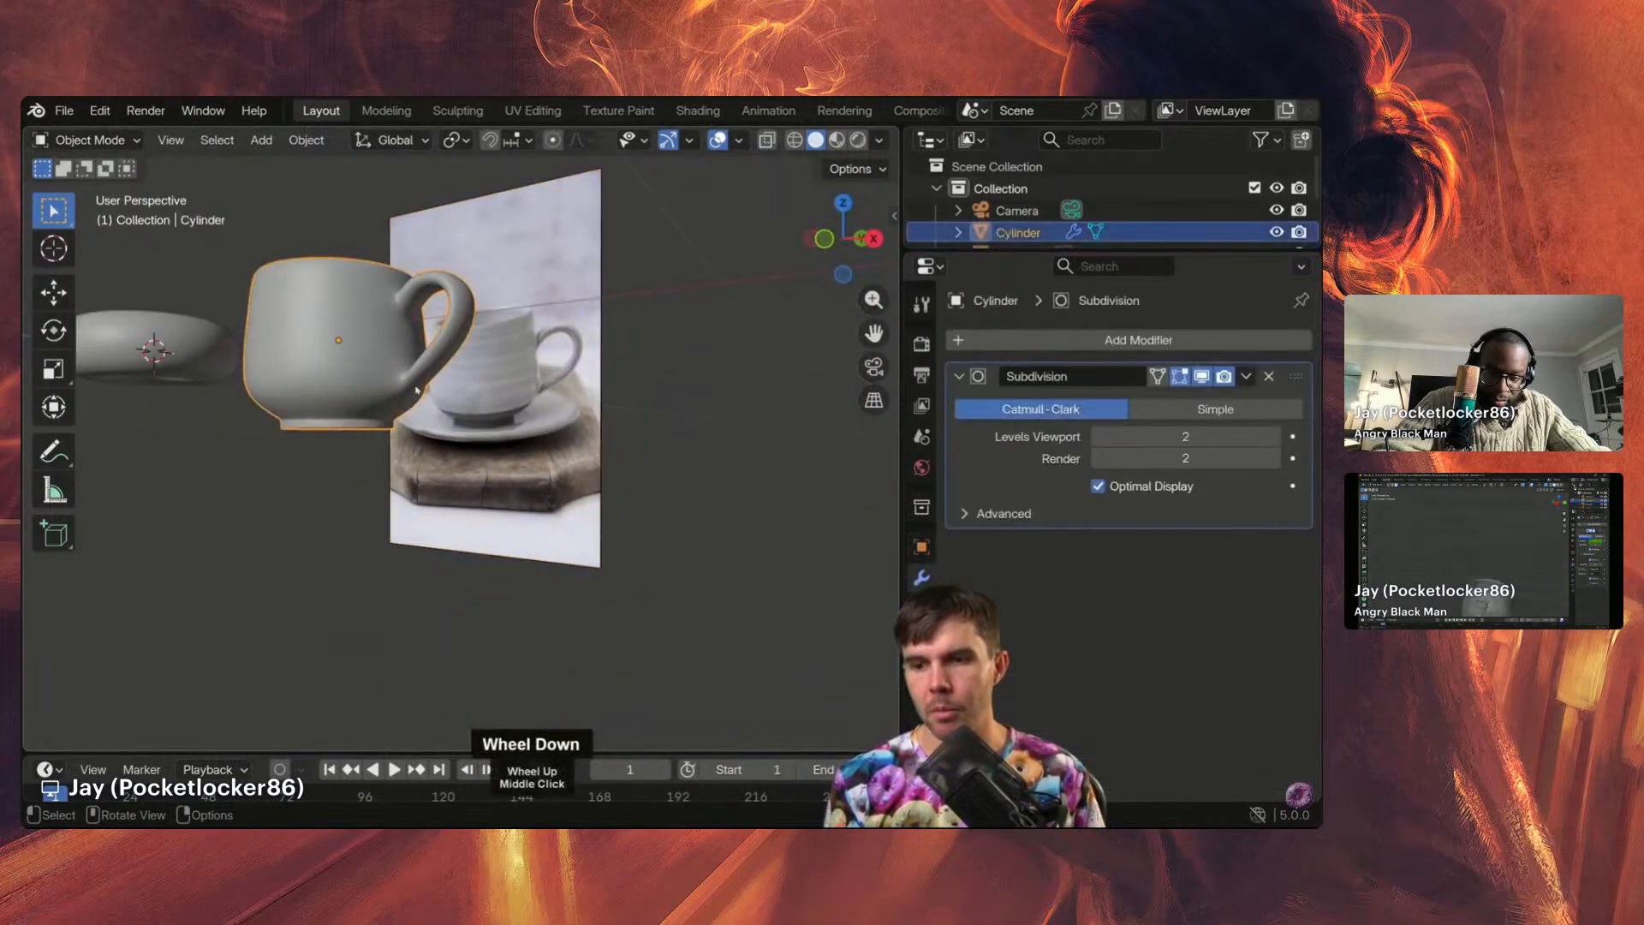
{"action": "scroll", "coordinate": [497, 395], "scroll_direction": "up", "scroll_amount": 3}
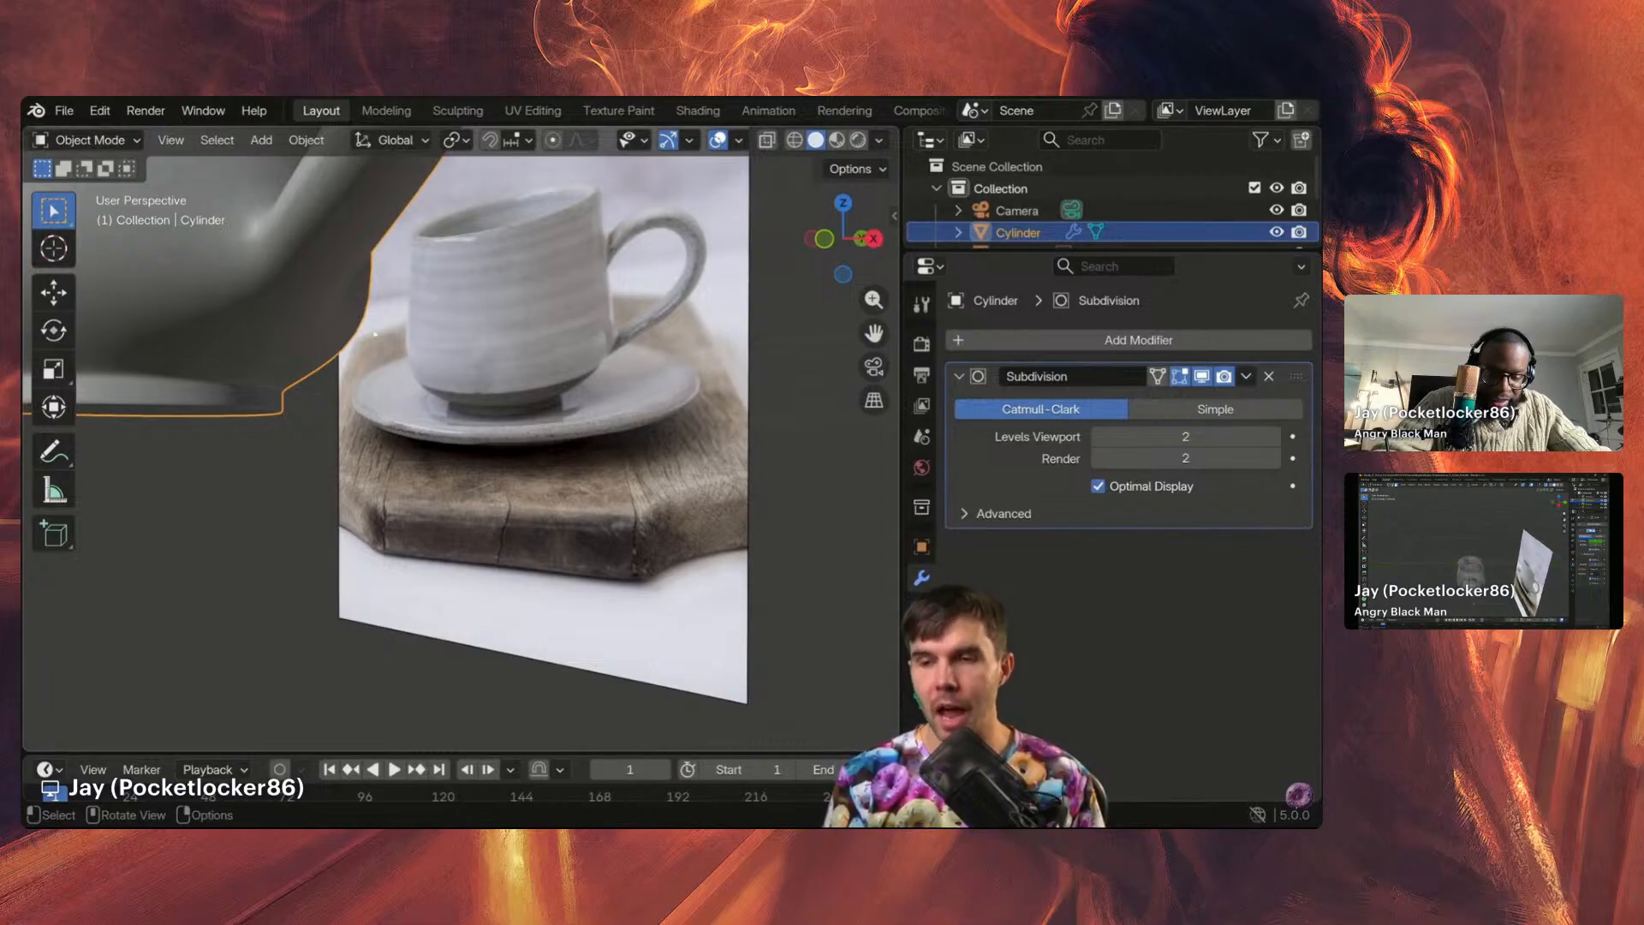
{"action": "scroll", "coordinate": [374, 333], "scroll_direction": "down", "scroll_amount": 5}
{"action": "mouse_move", "coordinate": [454, 419]}
{"action": "middle_mouse_down"}
{"action": "mouse_move", "coordinate": [481, 431]}
{"action": "mouse_move", "coordinate": [454, 399]}
{"action": "mouse_move", "coordinate": [439, 405]}
{"action": "middle_mouse_up"}
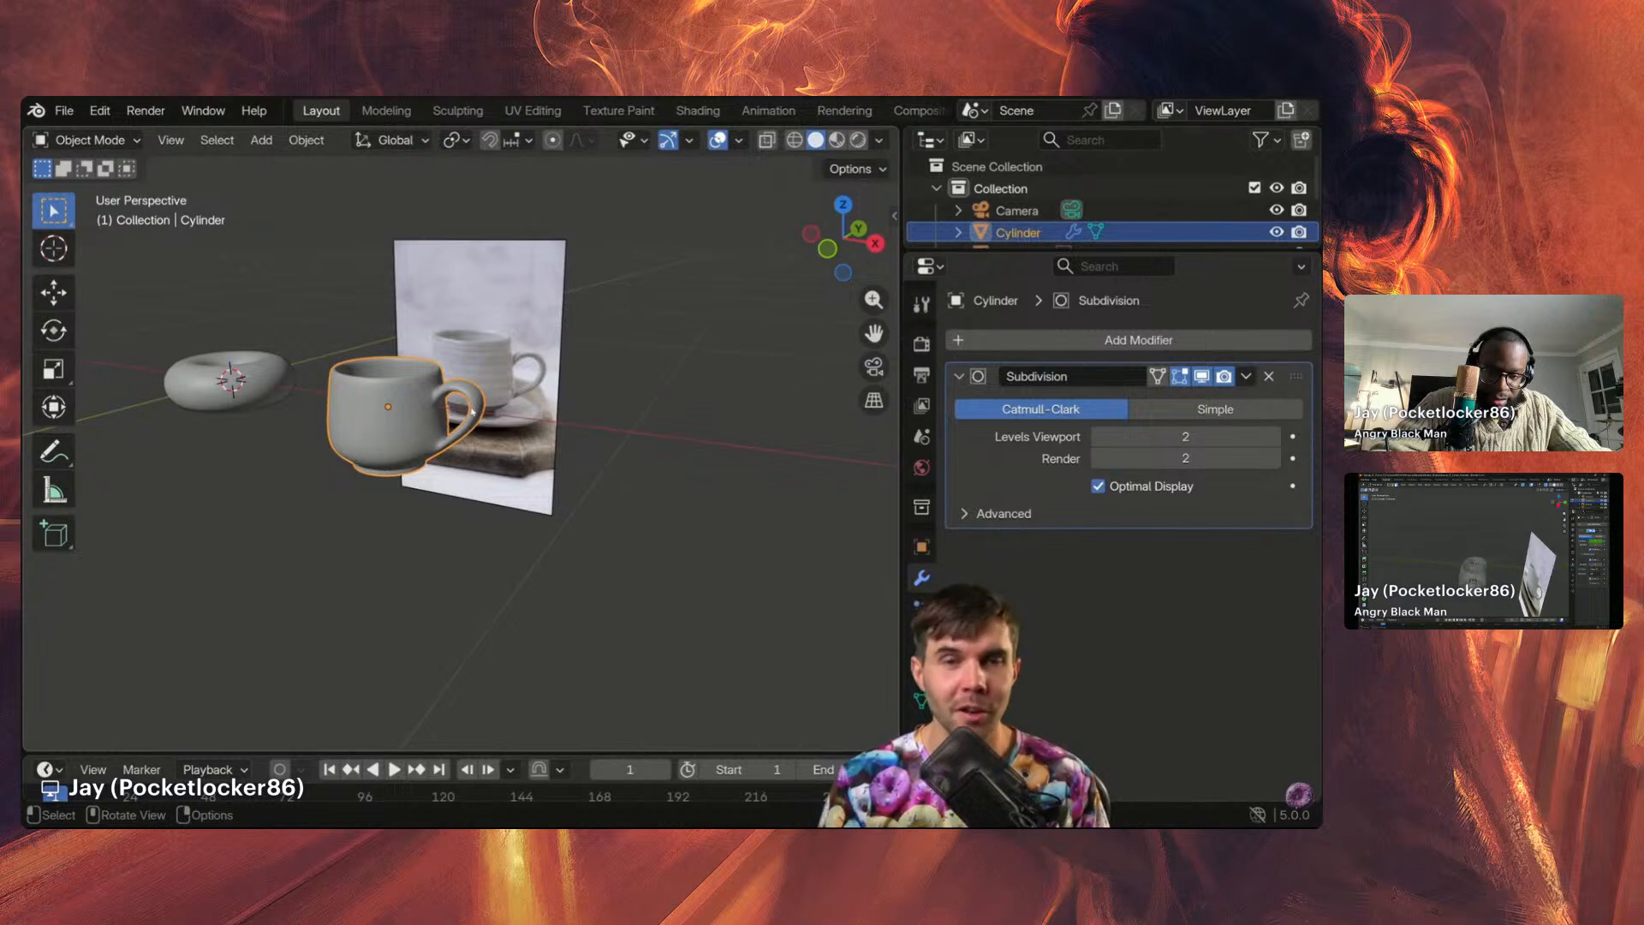
{"action": "scroll", "coordinate": [477, 412], "scroll_direction": "up", "scroll_amount": 4}
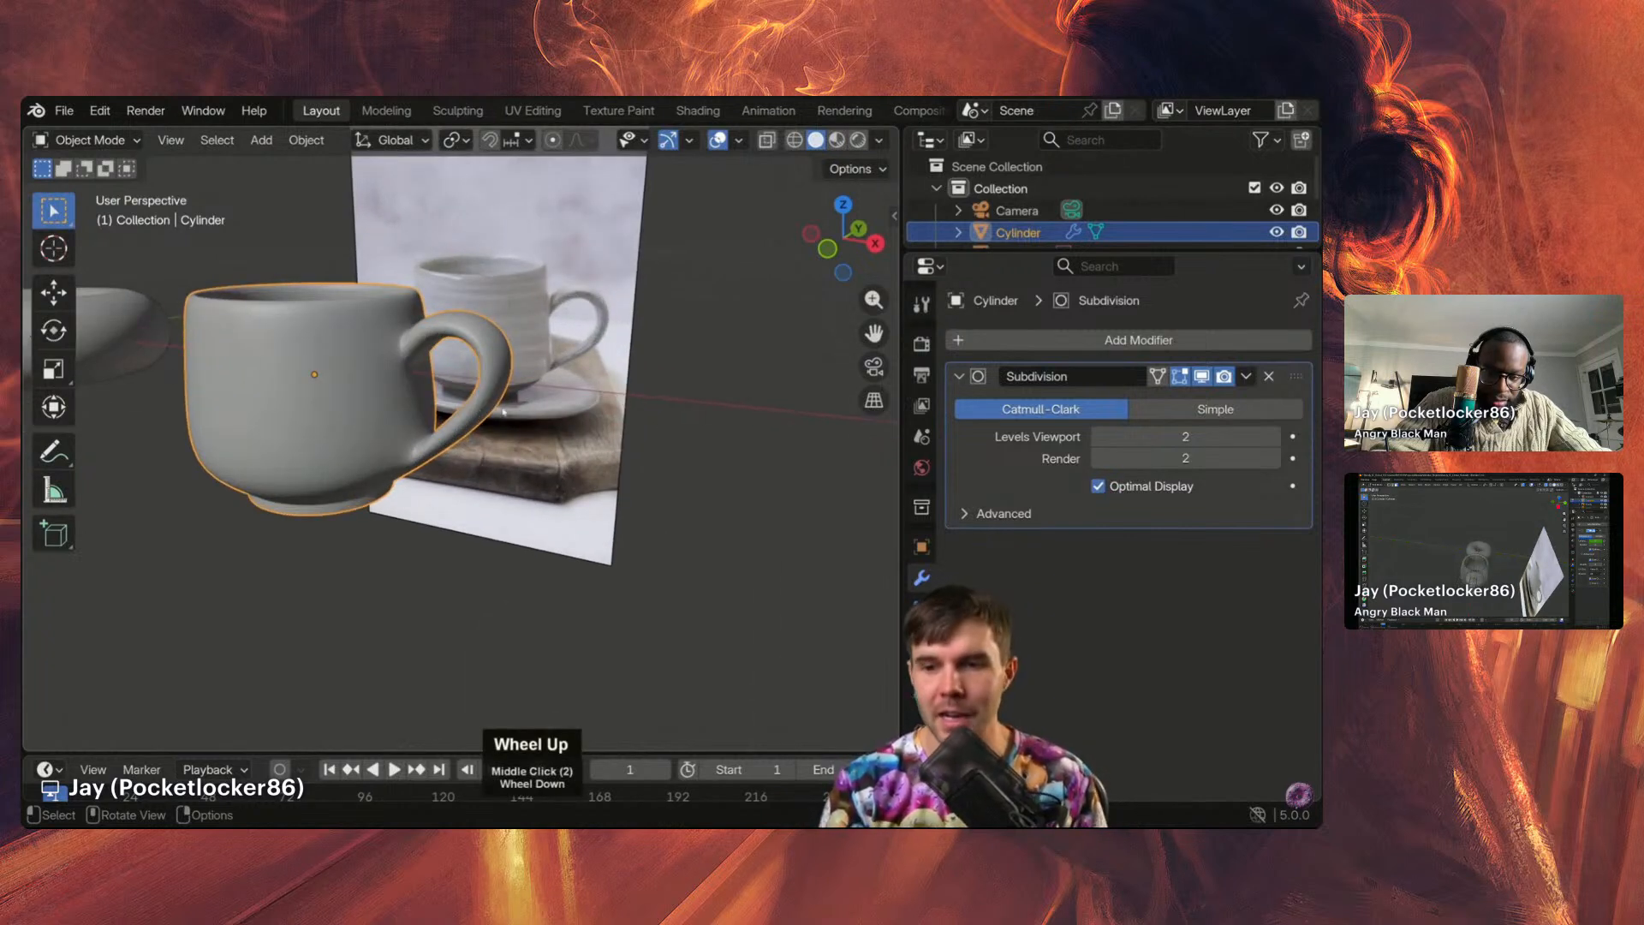
{"action": "middle_click_drag", "start_coordinate": [477, 412], "coordinate": [452, 374]}
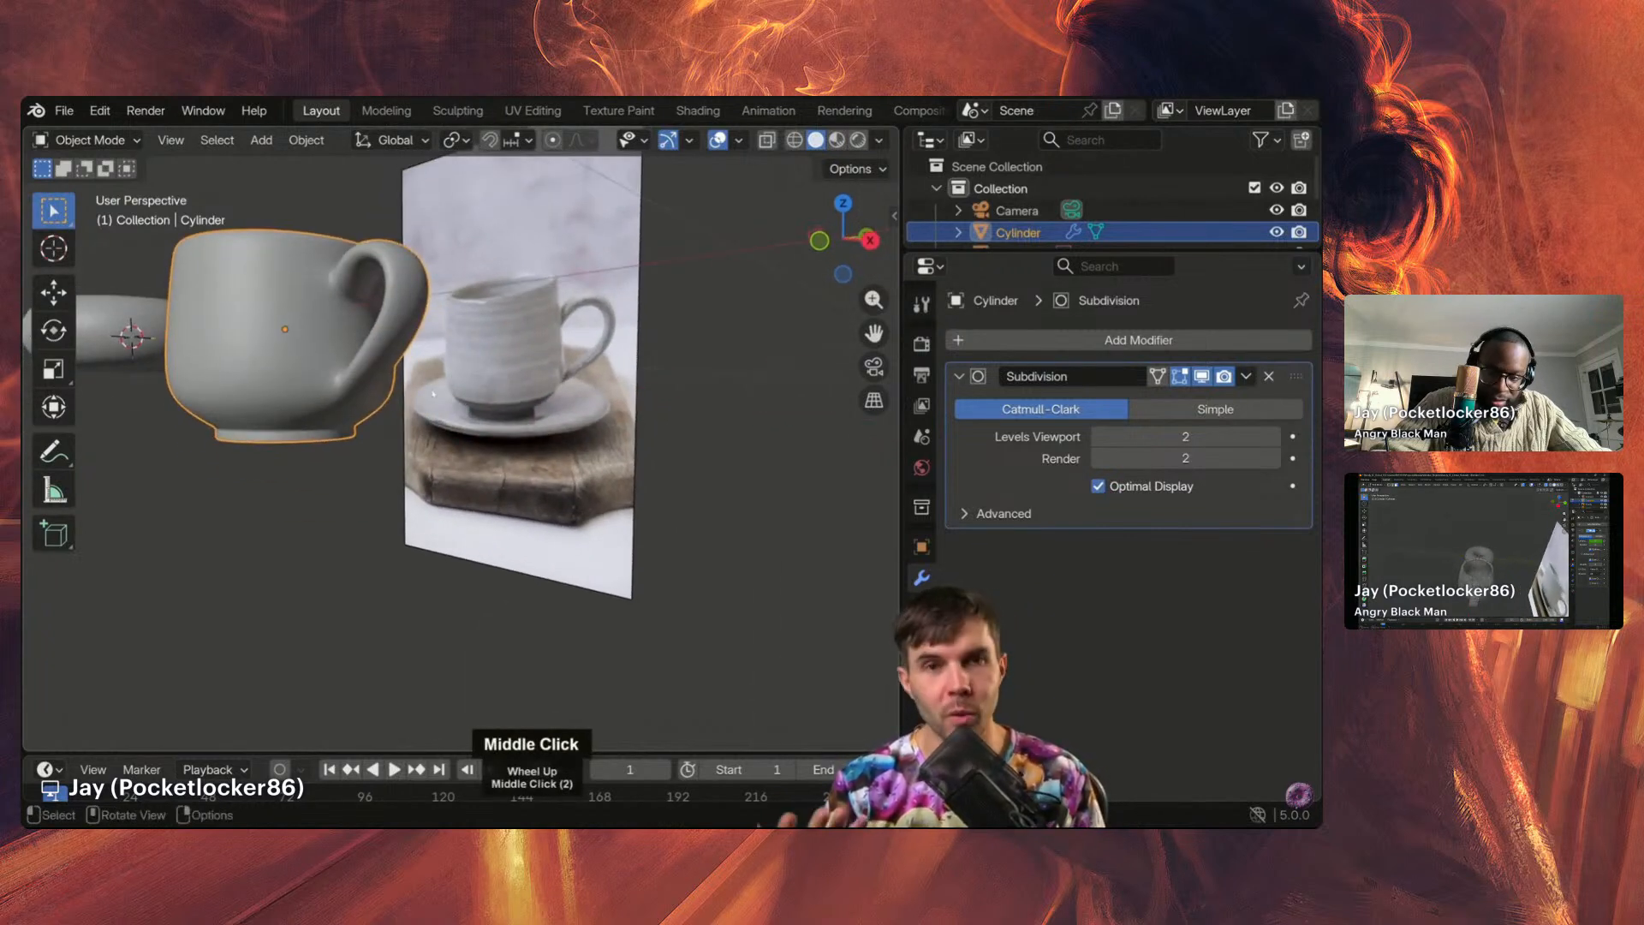
{"action": "scroll", "coordinate": [472, 418], "scroll_direction": "up", "scroll_amount": 3}
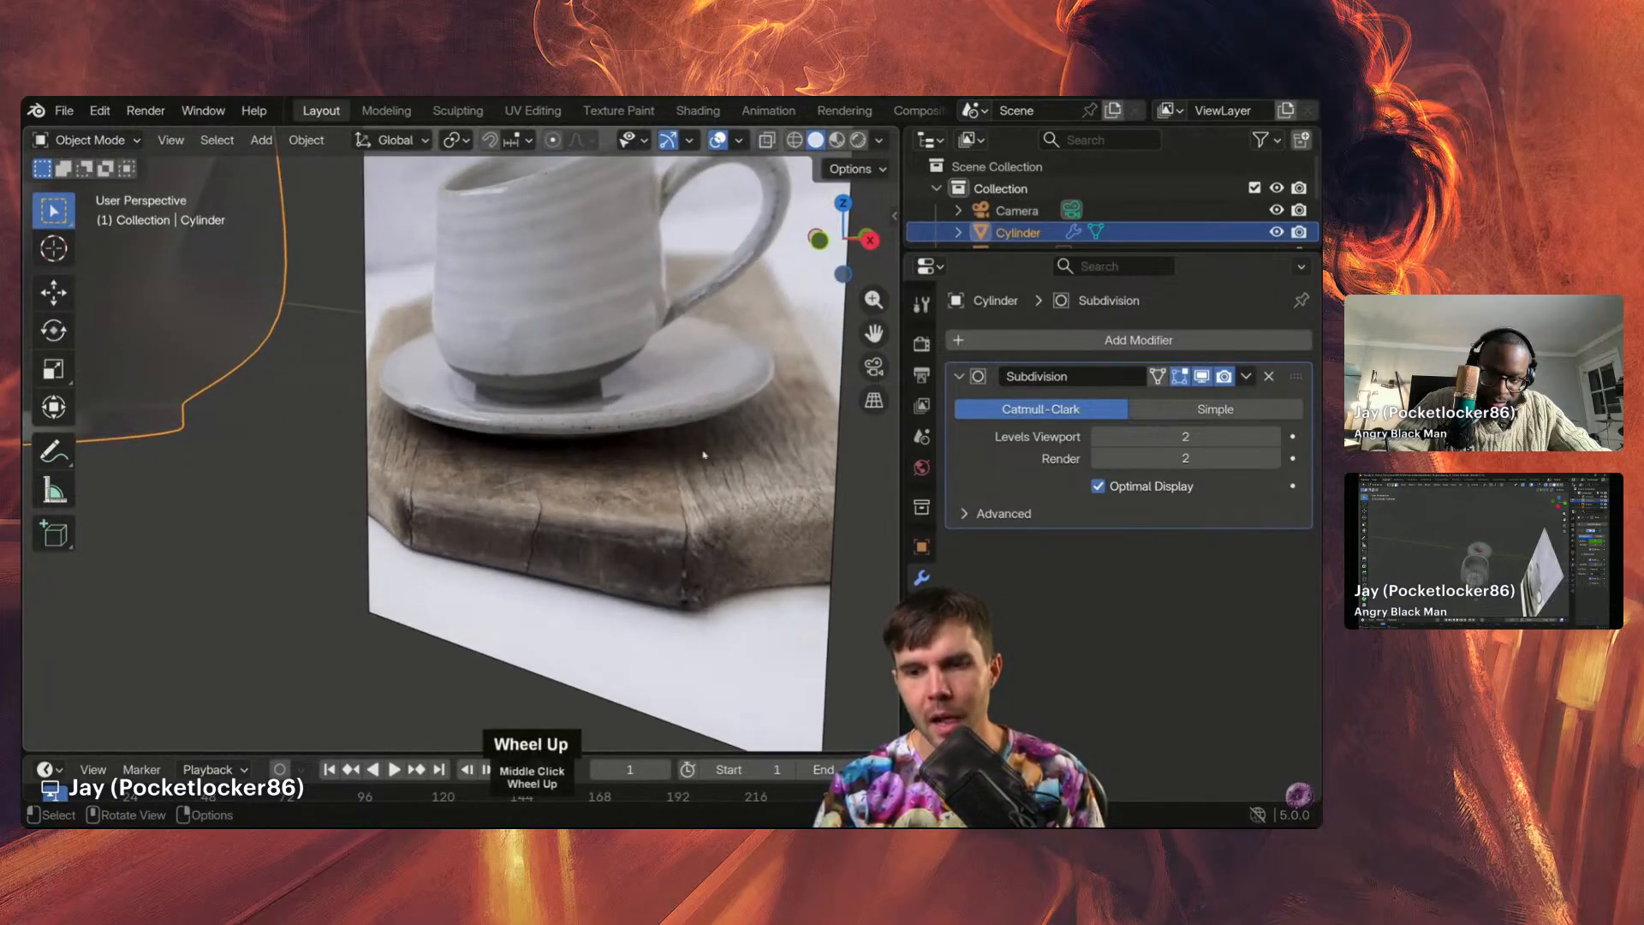
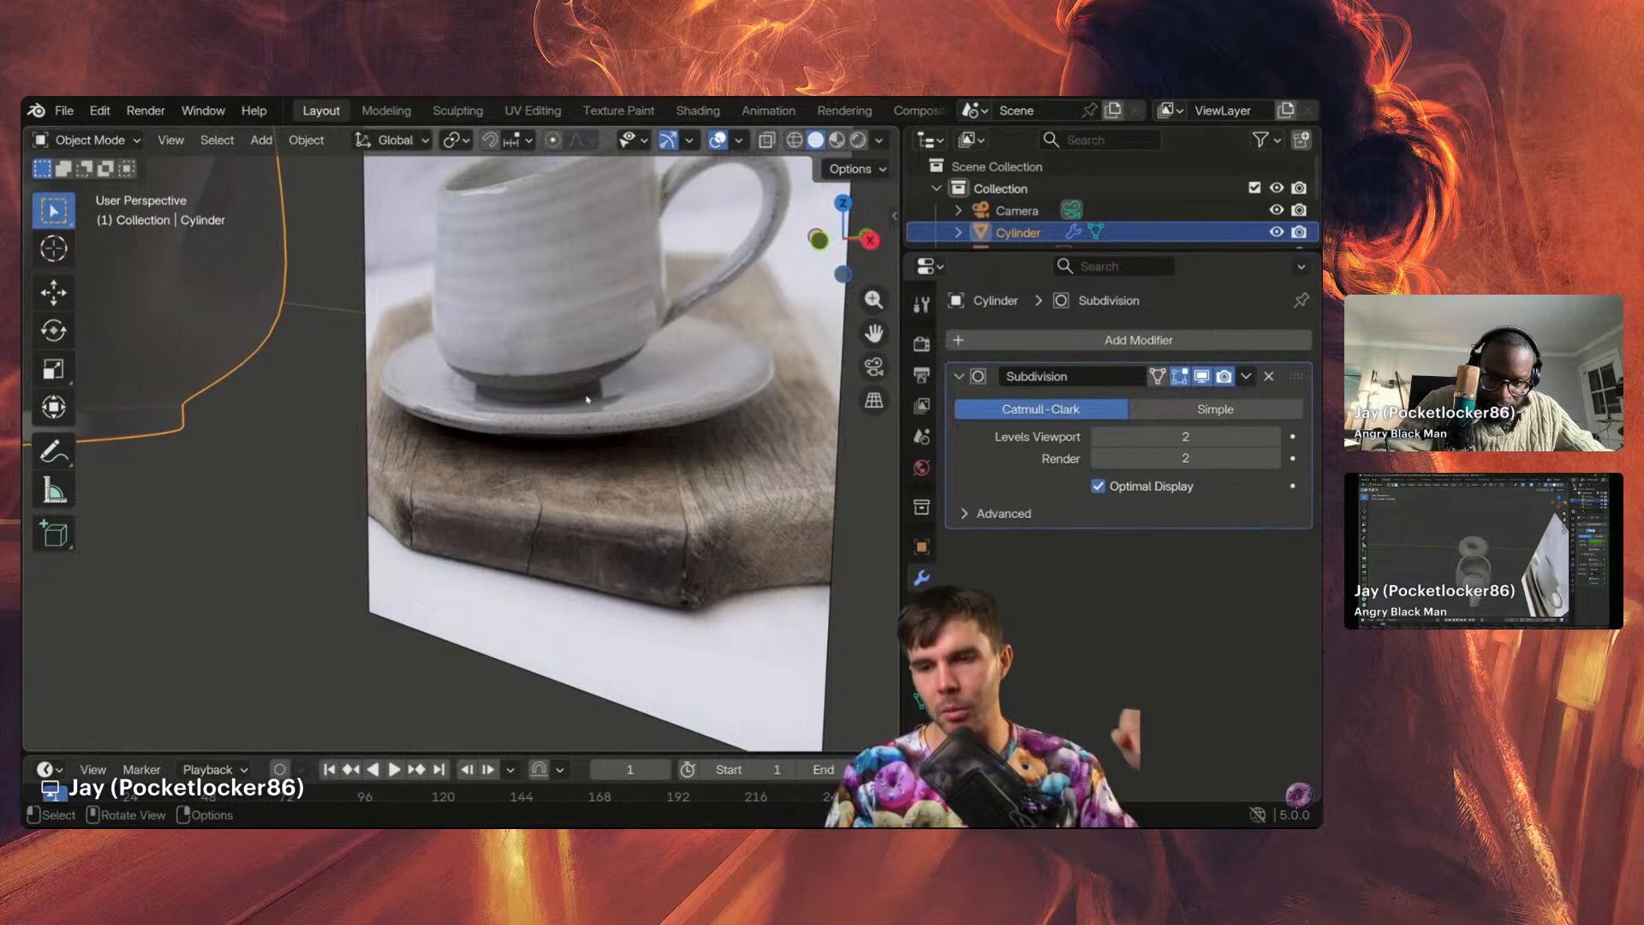
{"action": "scroll", "coordinate": [586, 390], "scroll_direction": "down", "scroll_amount": 5}
{"action": "middle_click", "coordinate": [521, 400]}
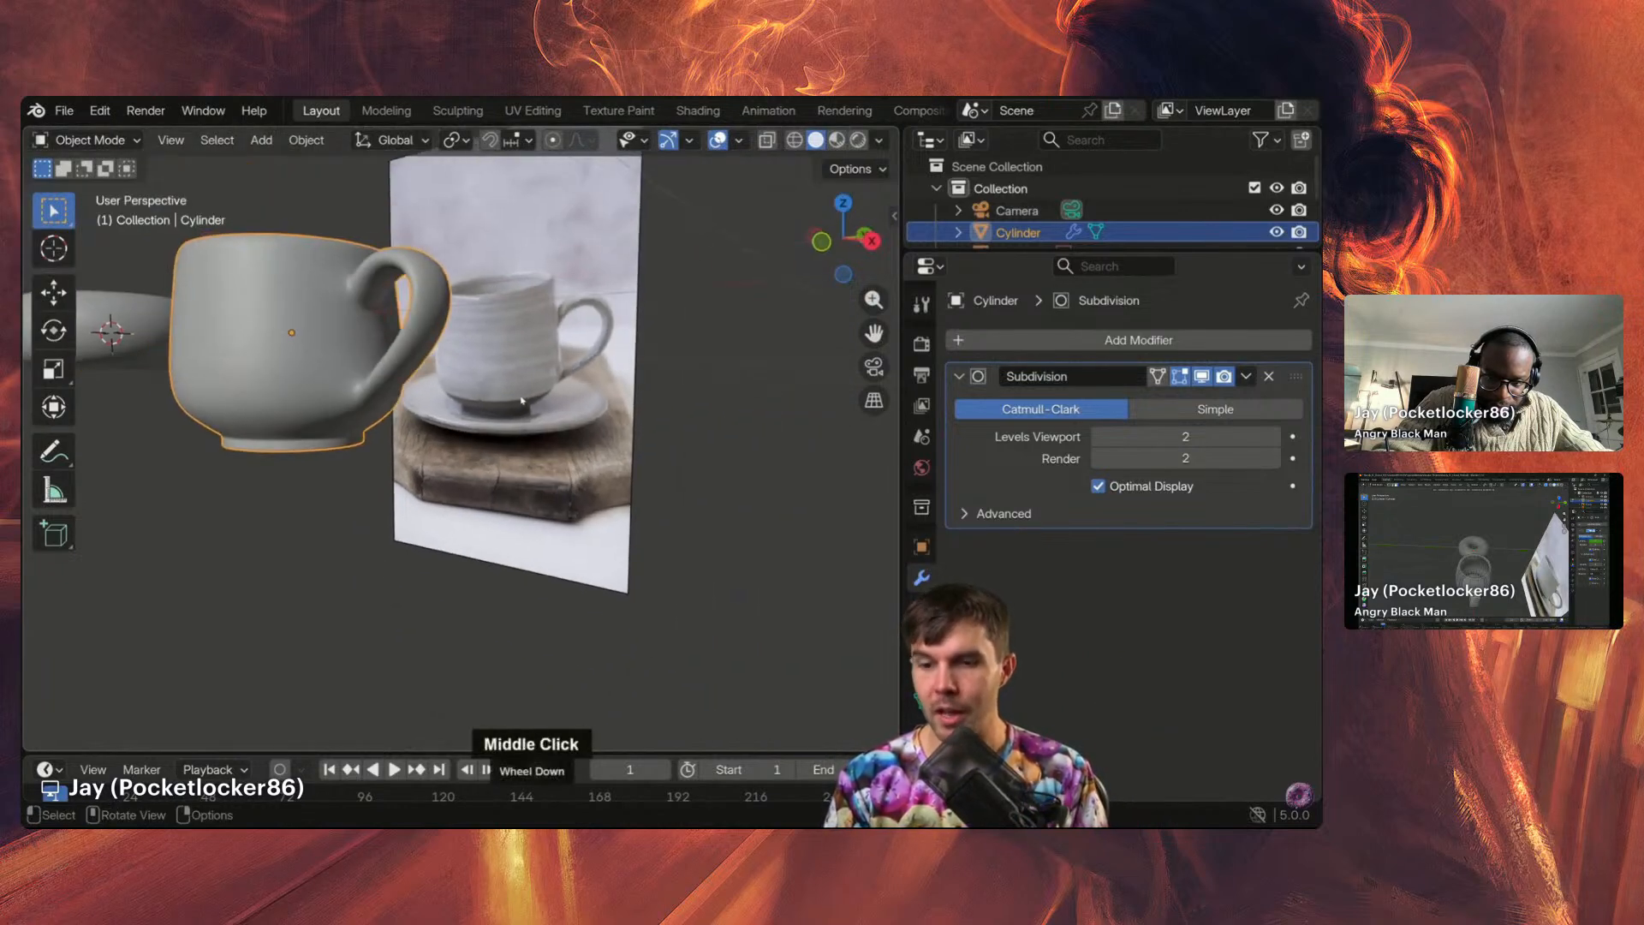
{"action": "middle_click_drag", "start_coordinate": [463, 397], "coordinate": [647, 467]}
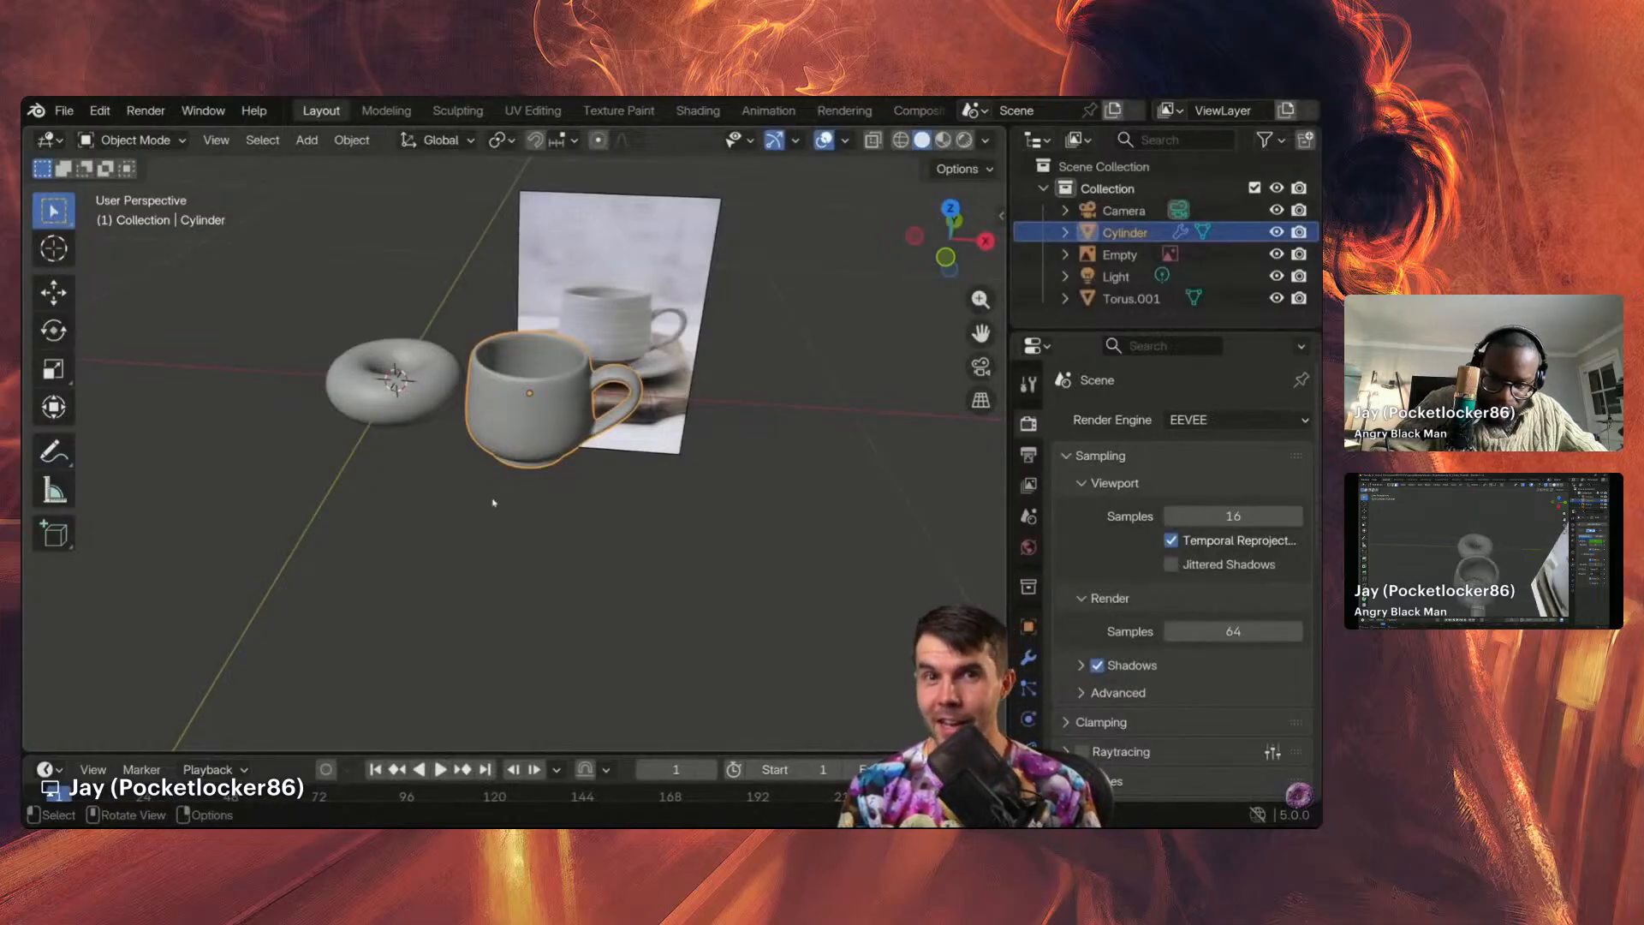
Step: Select the donut and view it beside the mug, checking how they sit relative to the camera and light
{"action": "scroll", "coordinate": [364, 373], "scroll_direction": "up", "scroll_amount": 2}
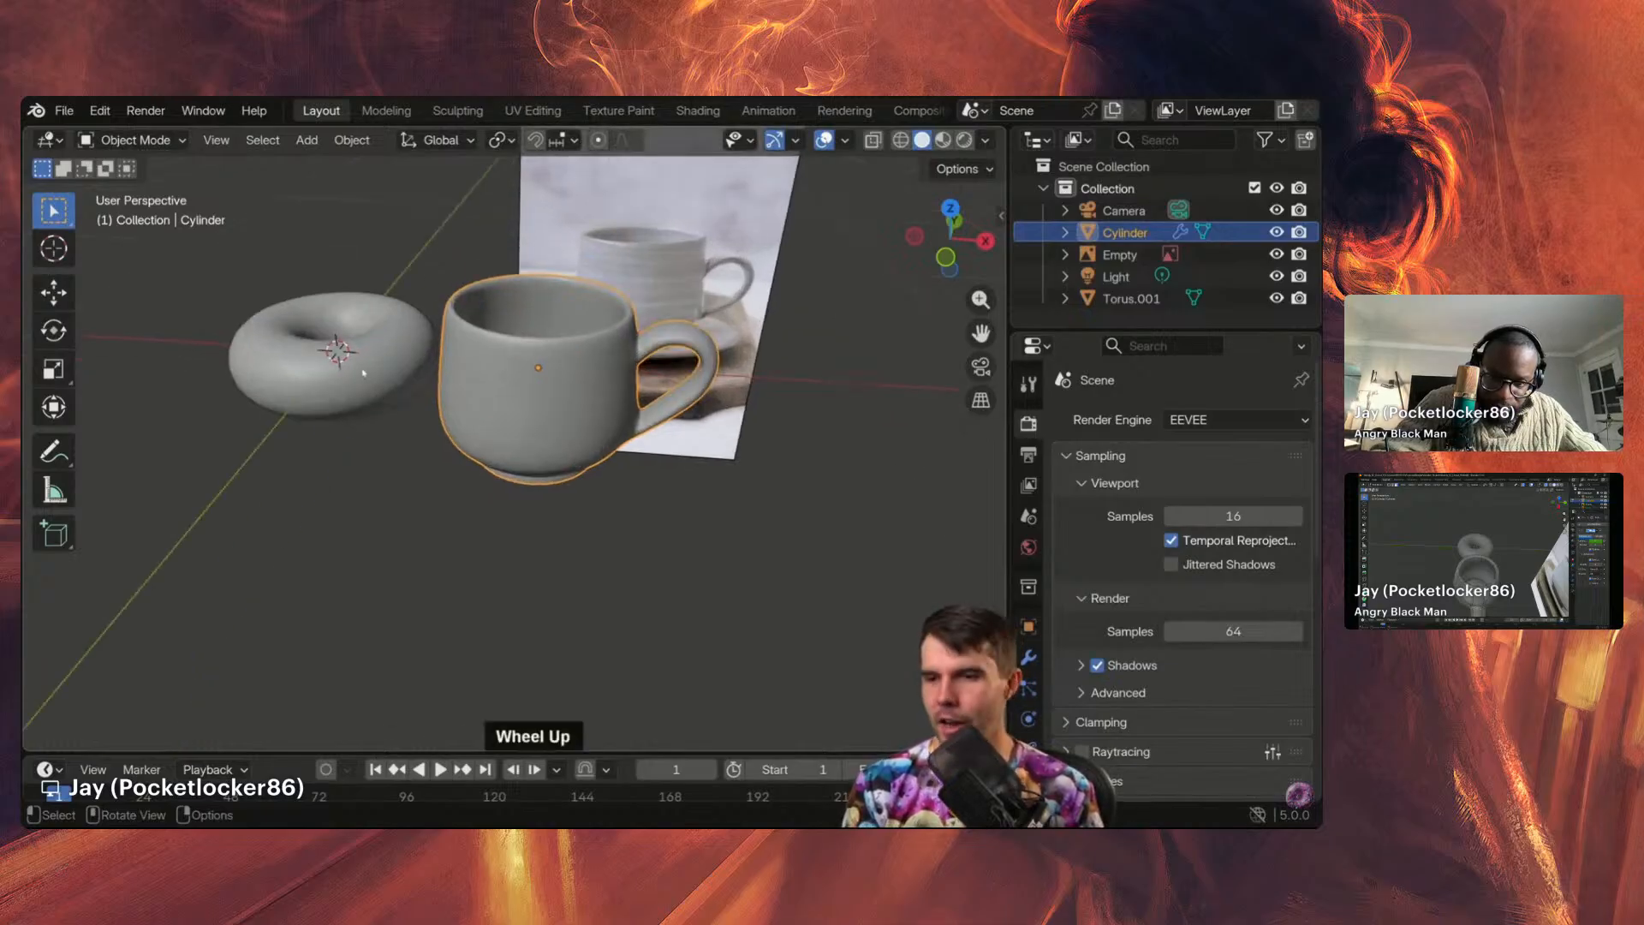
{"action": "scroll", "coordinate": [362, 372], "scroll_direction": "down", "scroll_amount": 1}
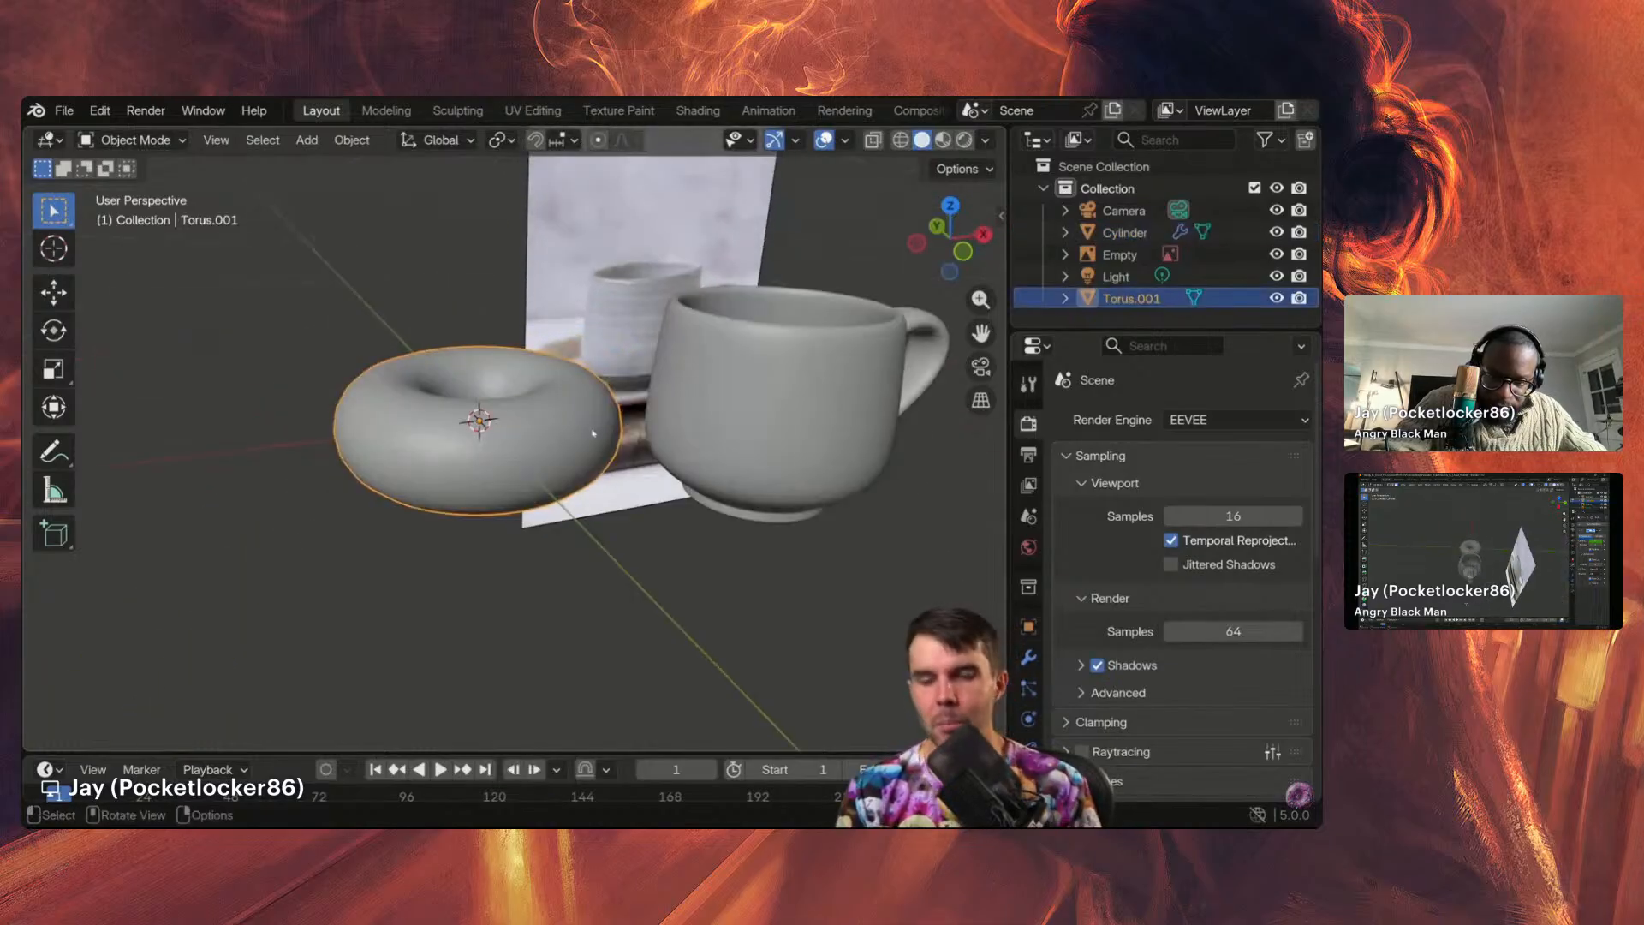
{"action": "scroll", "coordinate": [591, 433], "scroll_direction": "down", "scroll_amount": 7}
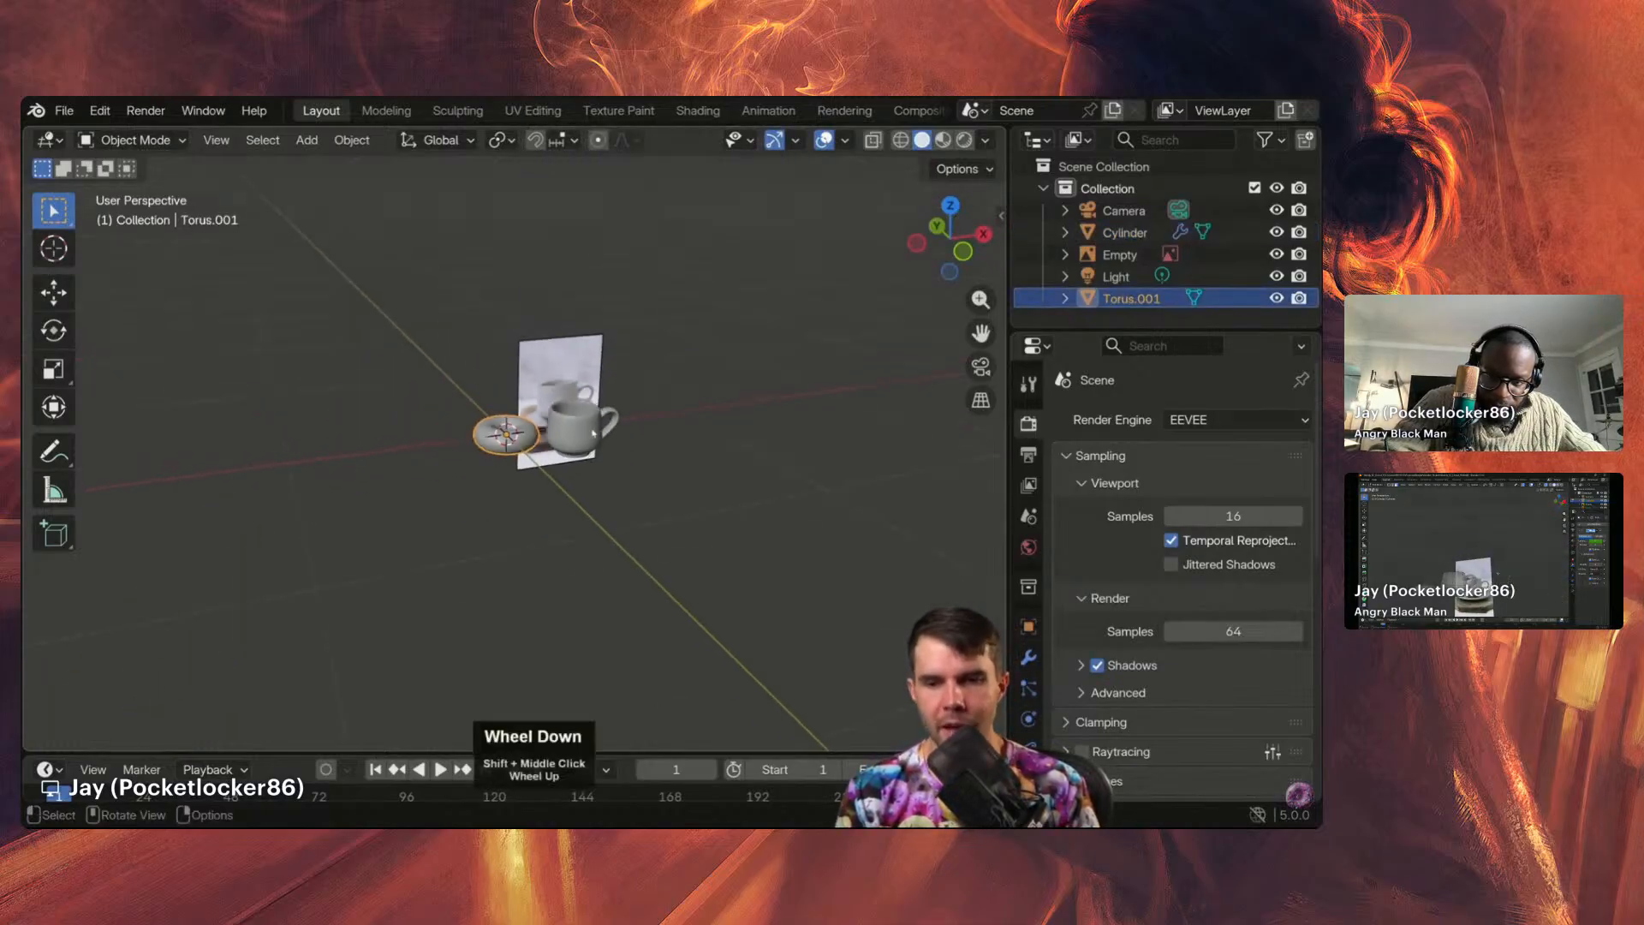
{"action": "scroll", "coordinate": [594, 433], "scroll_direction": "down", "scroll_amount": 5}
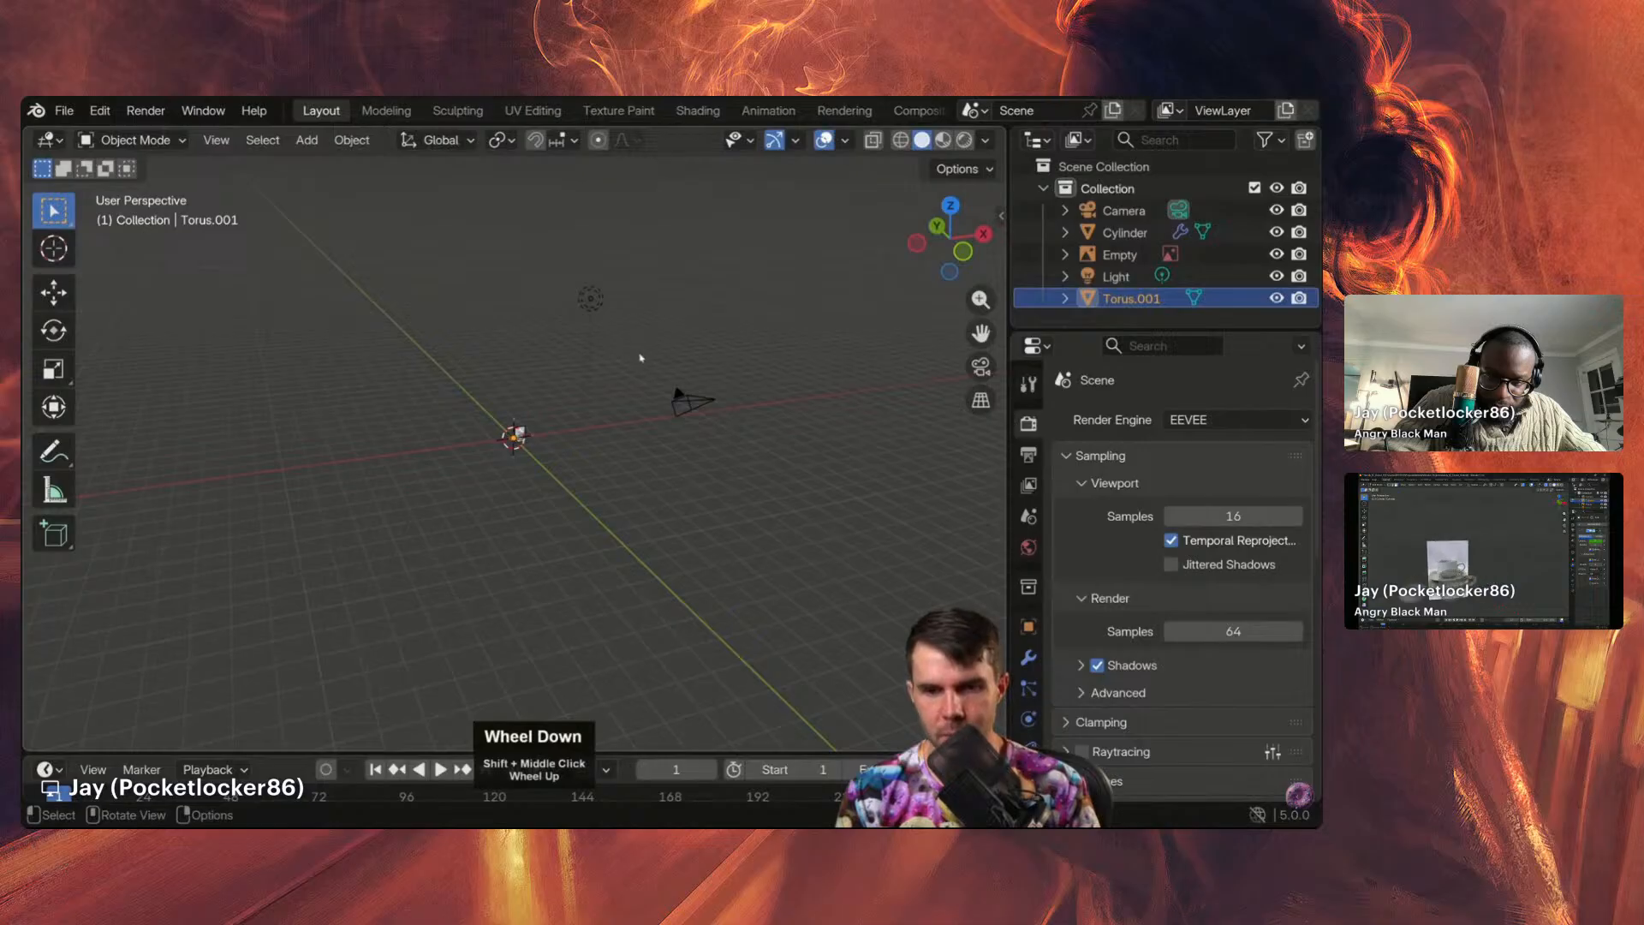
{"action": "scroll", "coordinate": [640, 357], "scroll_direction": "up", "scroll_amount": 12}
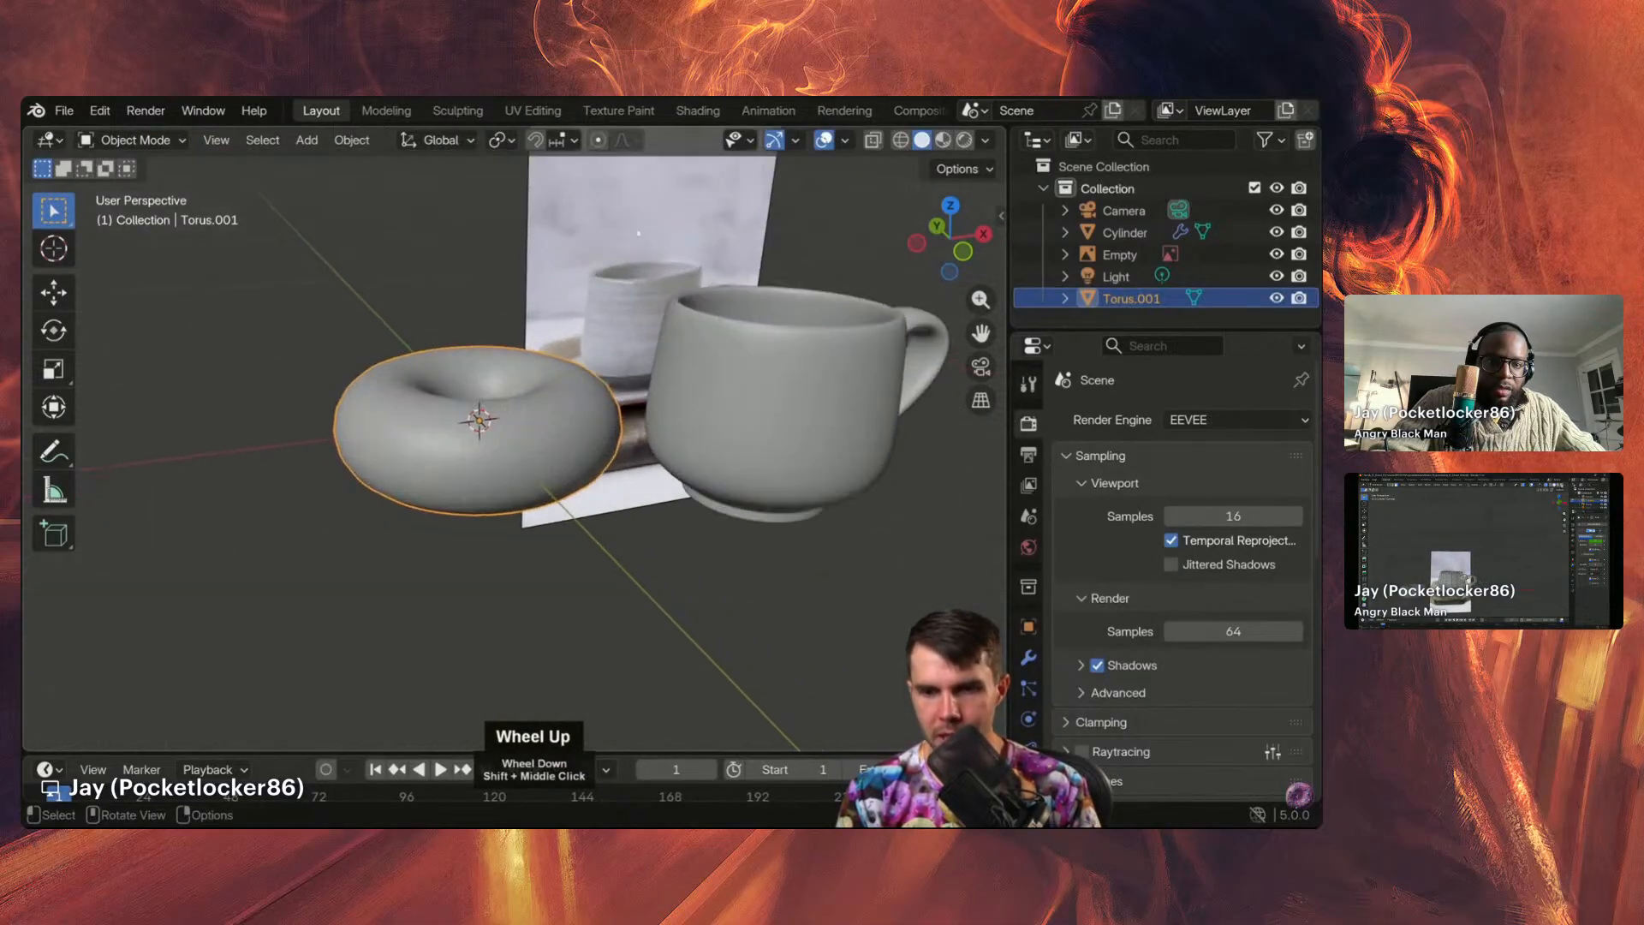
{"action": "scroll", "coordinate": [638, 232], "scroll_direction": "down", "scroll_amount": 4}
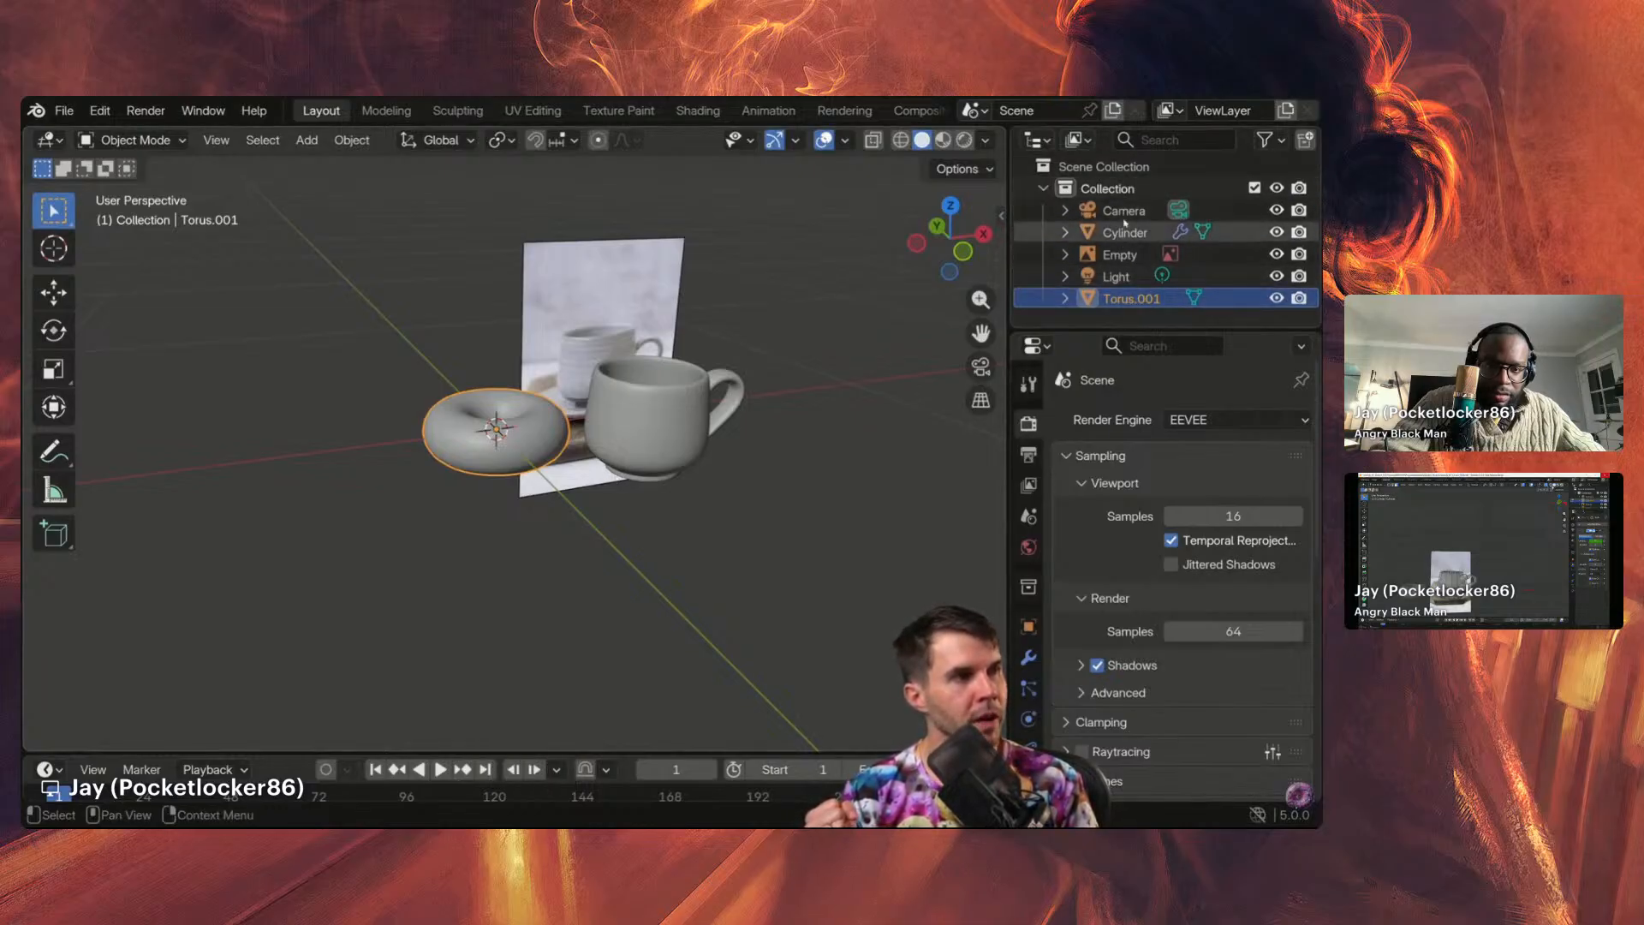
Step: Go through the camera, mug, reference image, light and donut entries in the scene hierarchy to identify each object, ending on the mug
{"action": "left_click", "coordinate": [1125, 211]}
{"action": "left_click", "coordinate": [1125, 232]}
{"action": "left_click", "coordinate": [1121, 254]}
{"action": "left_click", "coordinate": [1117, 277]}
{"action": "left_click", "coordinate": [1129, 298]}
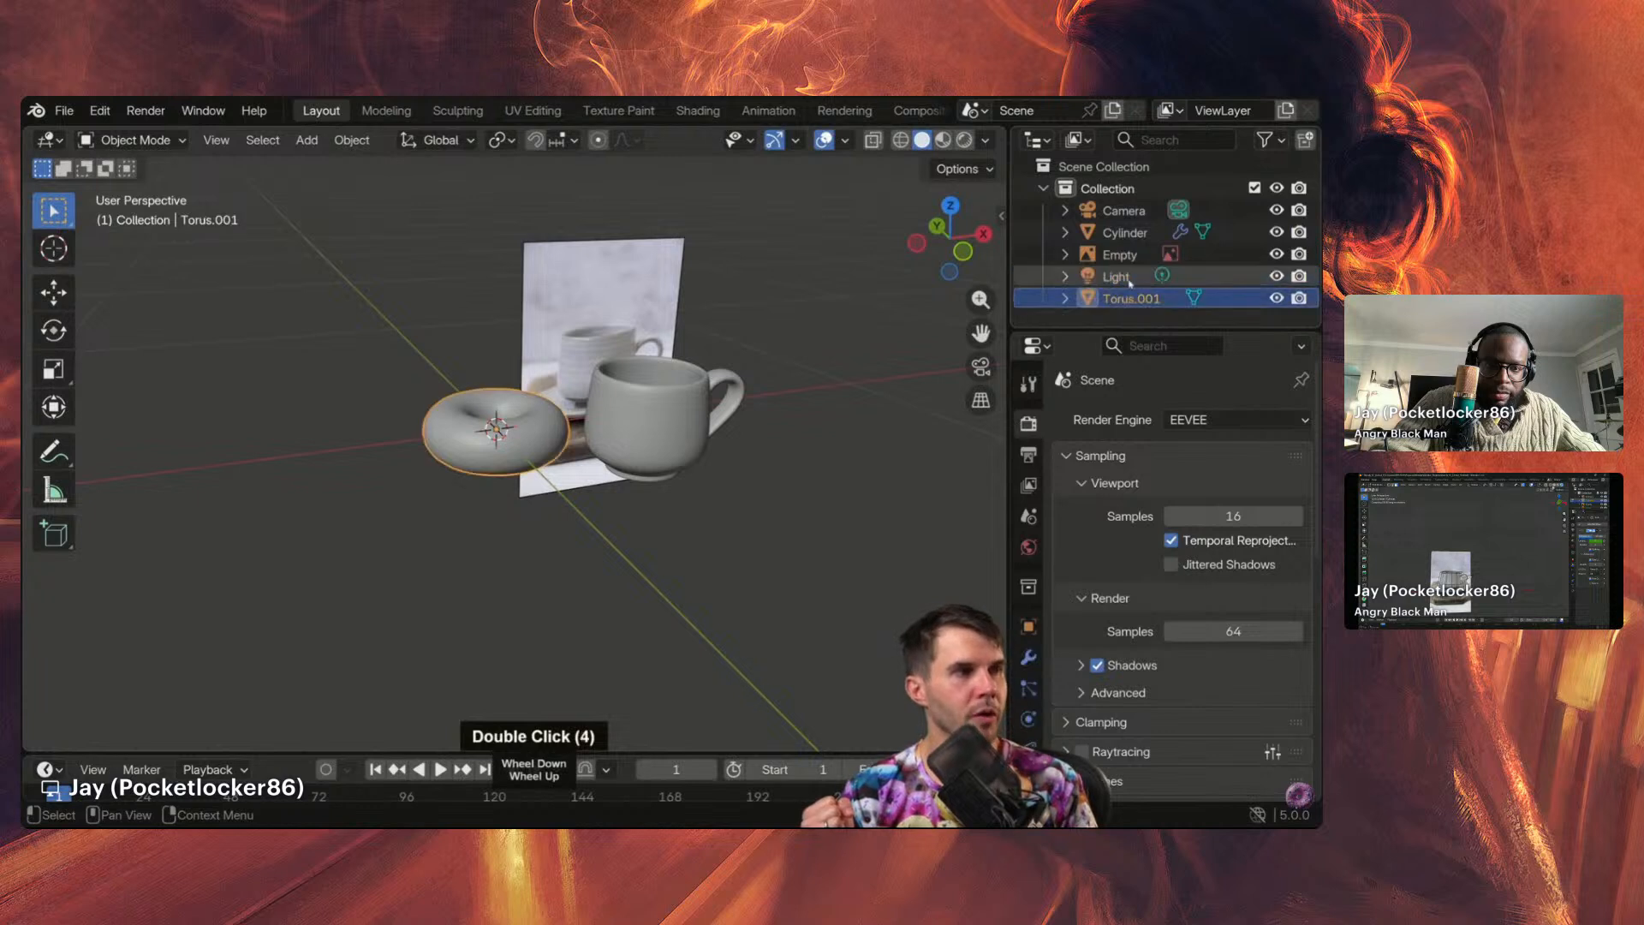
{"action": "left_click", "coordinate": [1117, 276]}
{"action": "left_click", "coordinate": [1120, 254]}
{"action": "left_click", "coordinate": [1125, 232]}
{"action": "left_click", "coordinate": [1125, 210]}
{"action": "left_click", "coordinate": [1129, 232]}
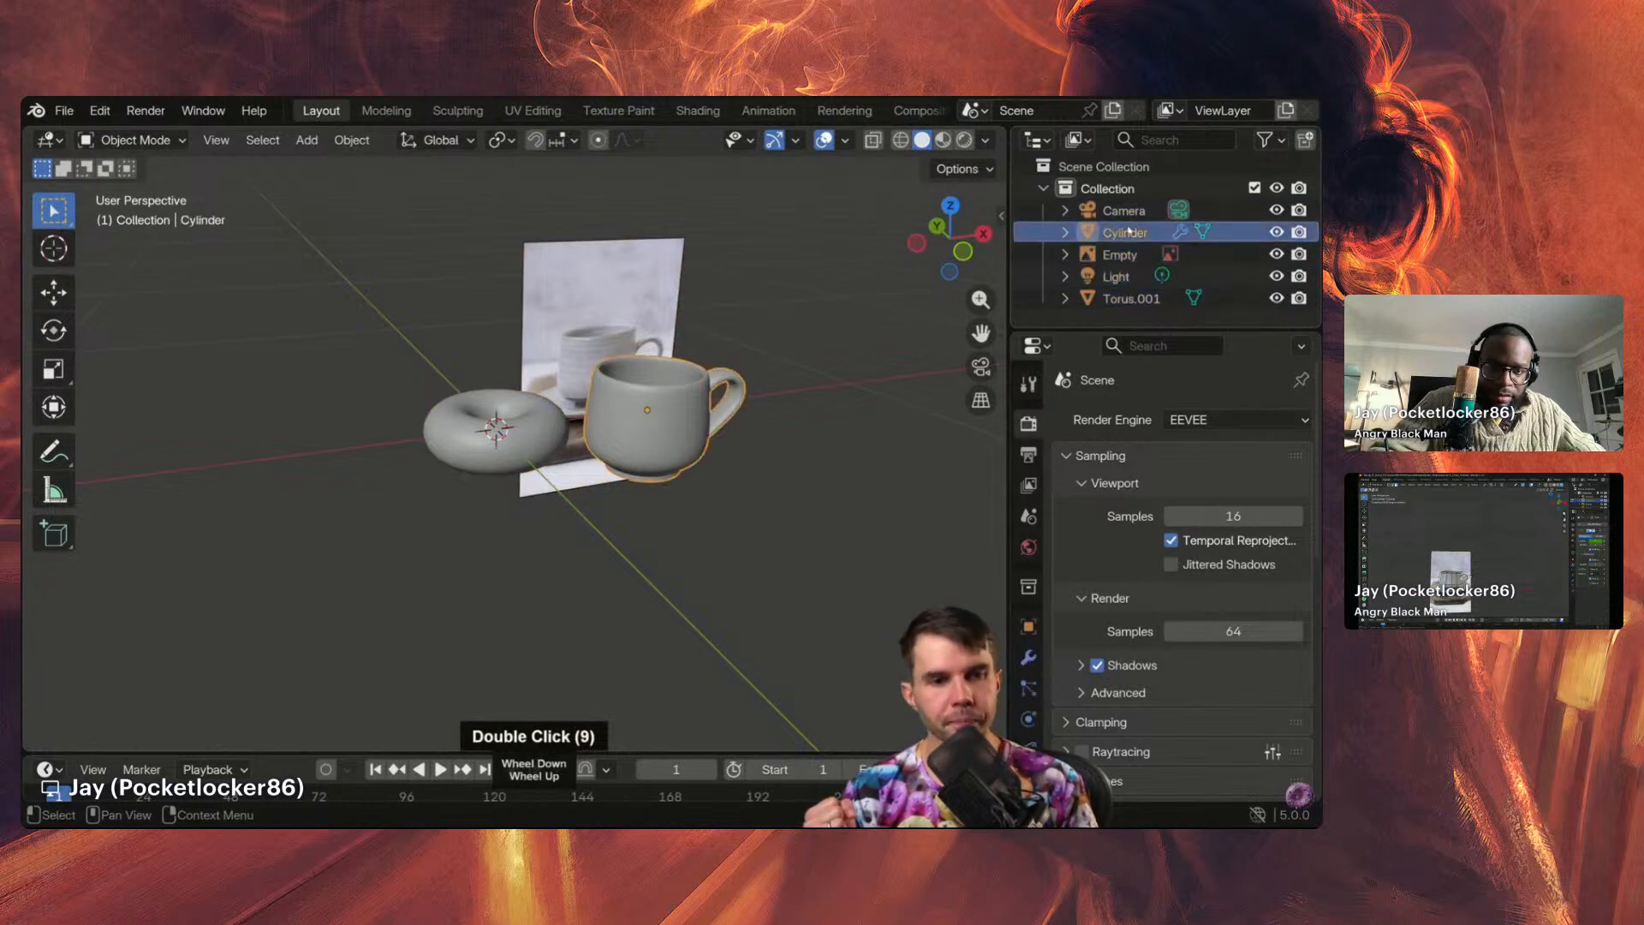
{"action": "left_click", "coordinate": [1152, 317]}
{"action": "left_click_drag", "start_coordinate": [1153, 329], "coordinate": [1152, 446]}
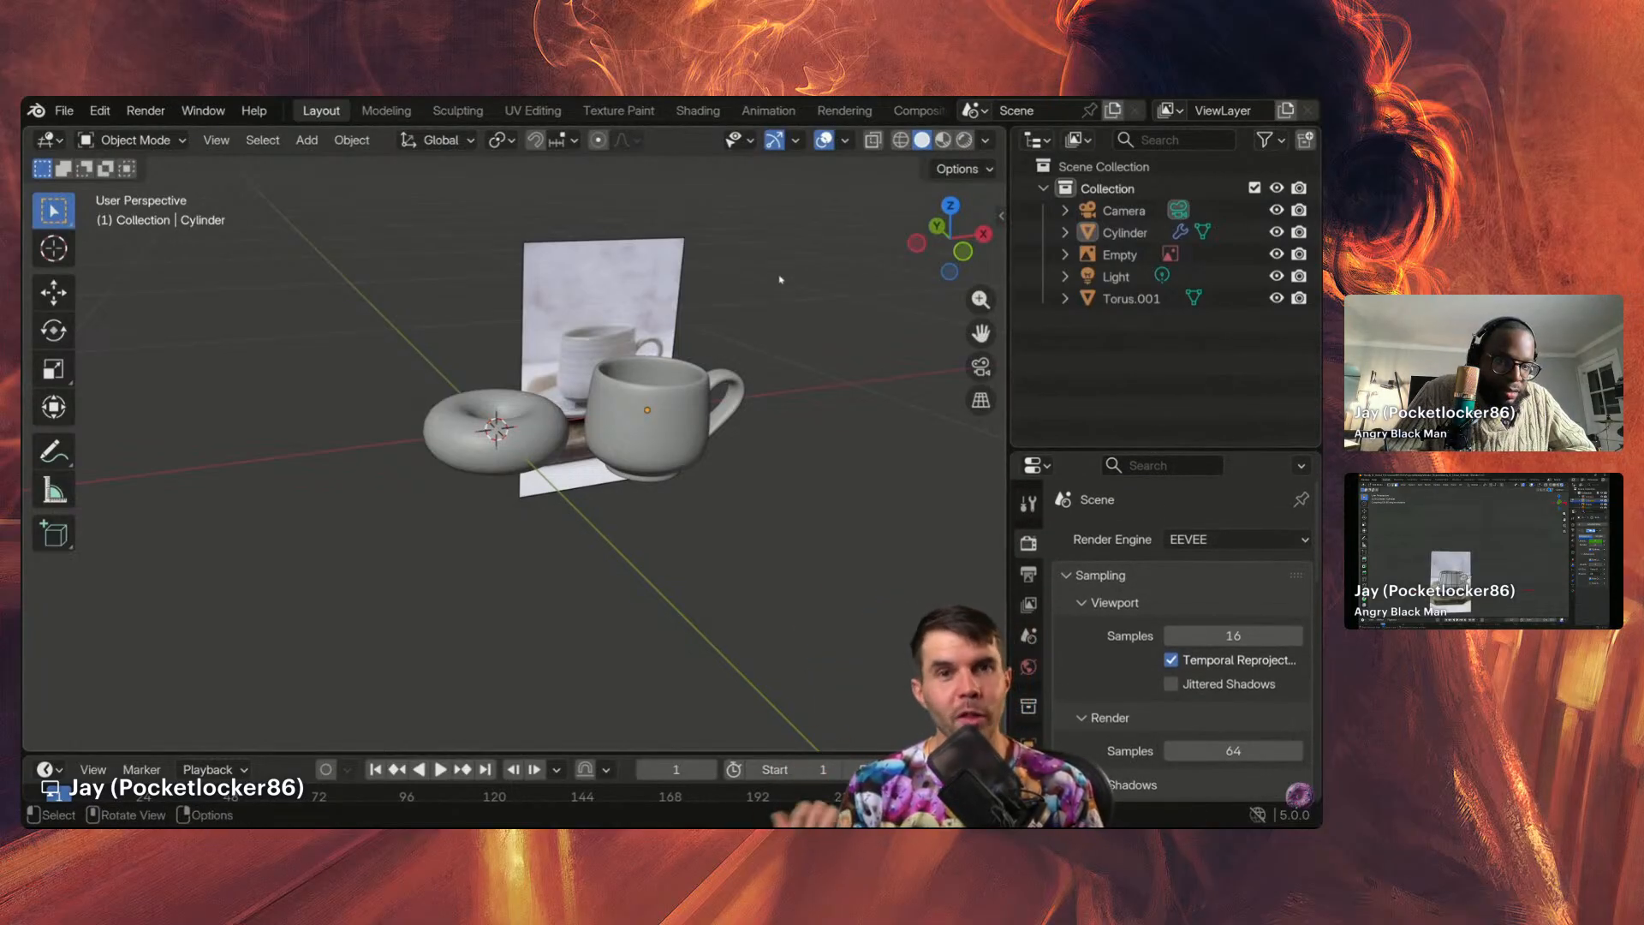
{"action": "left_click_drag", "start_coordinate": [1203, 448], "coordinate": [1208, 317]}
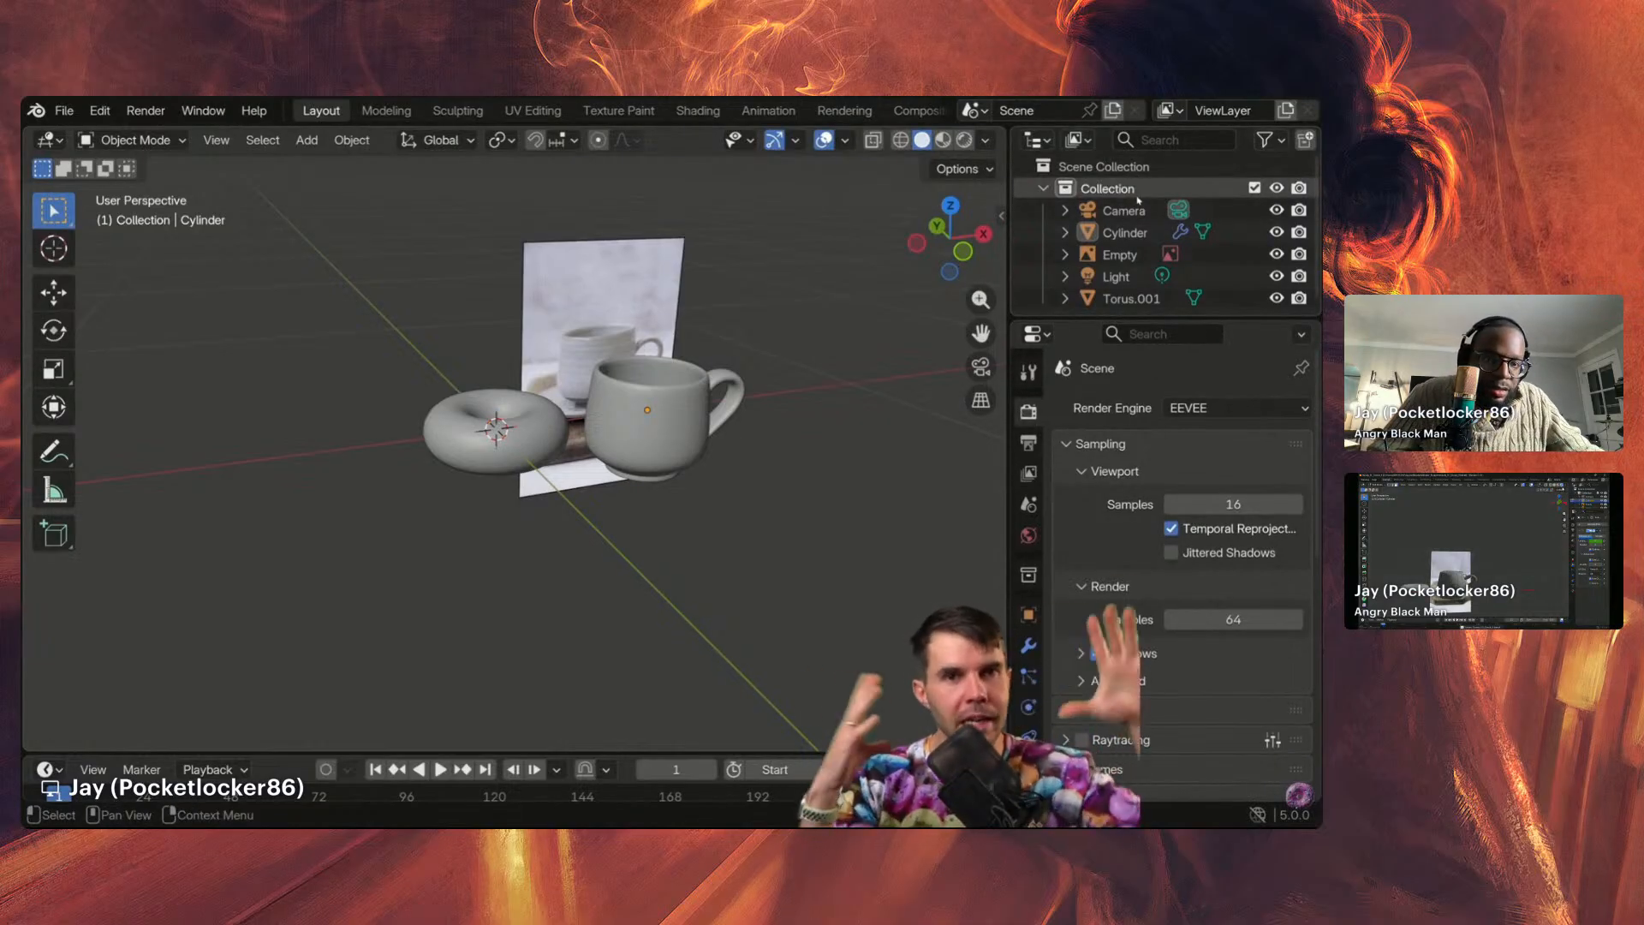
Step: Rename the Cylinder object as Mug
{"action": "left_click", "coordinate": [1125, 234]}
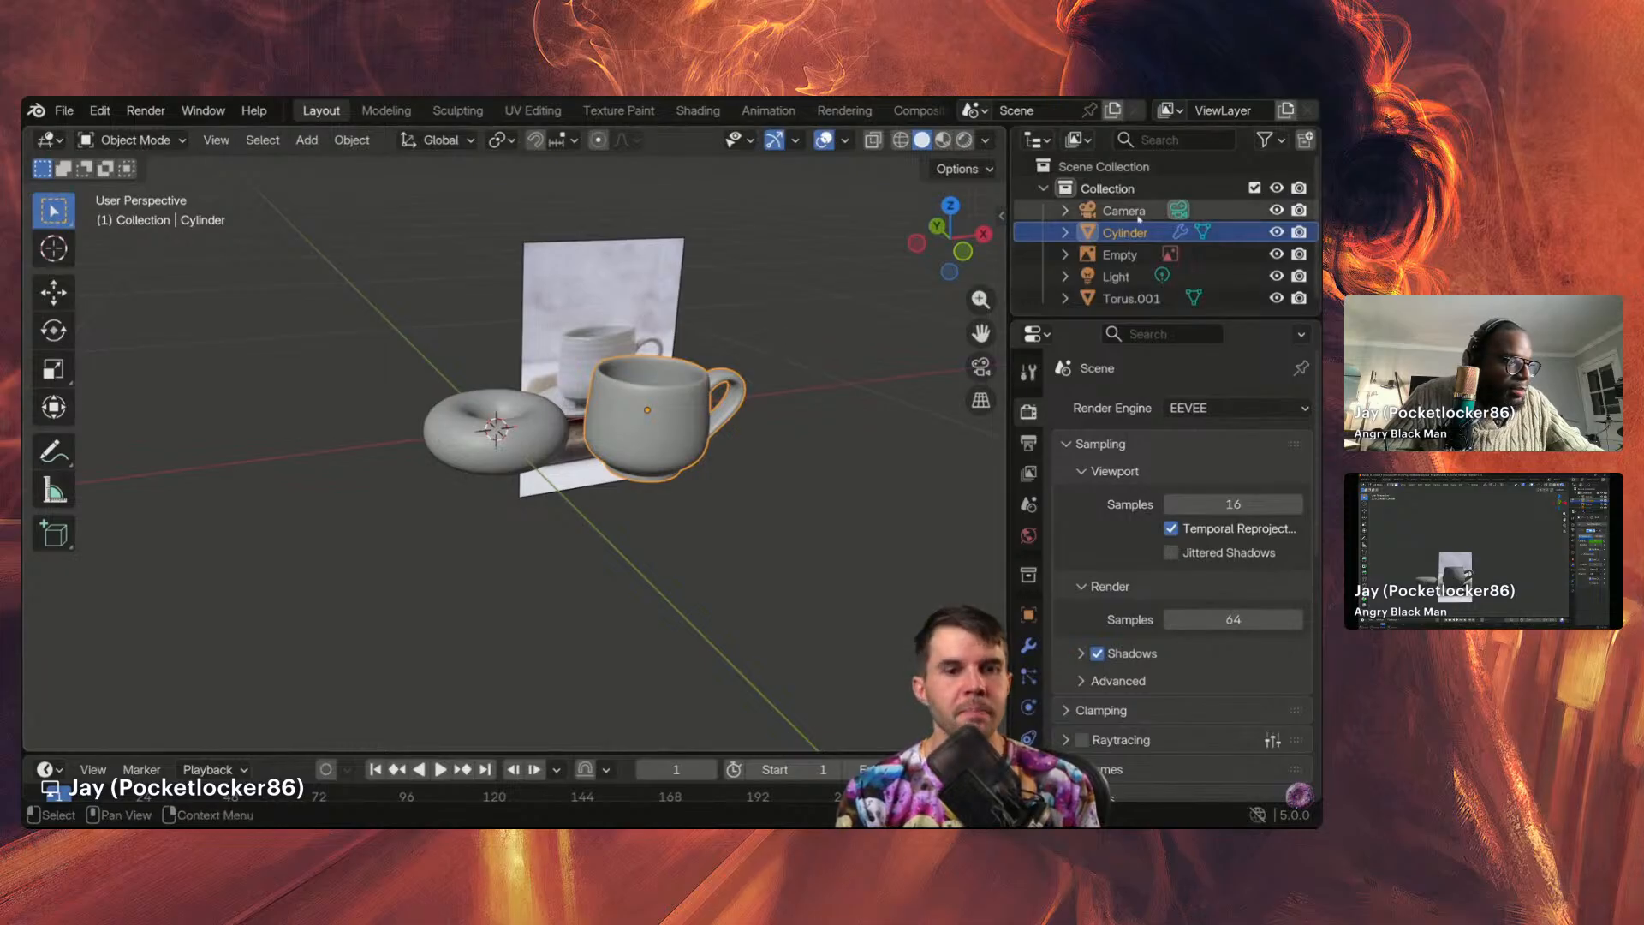
{"action": "scroll", "coordinate": [734, 379], "scroll_direction": "up", "scroll_amount": 1}
{"action": "scroll", "coordinate": [734, 380], "scroll_direction": "up", "scroll_amount": 1}
{"action": "middle_click_drag", "start_coordinate": [734, 379], "coordinate": [622, 385], "text": "shift"}
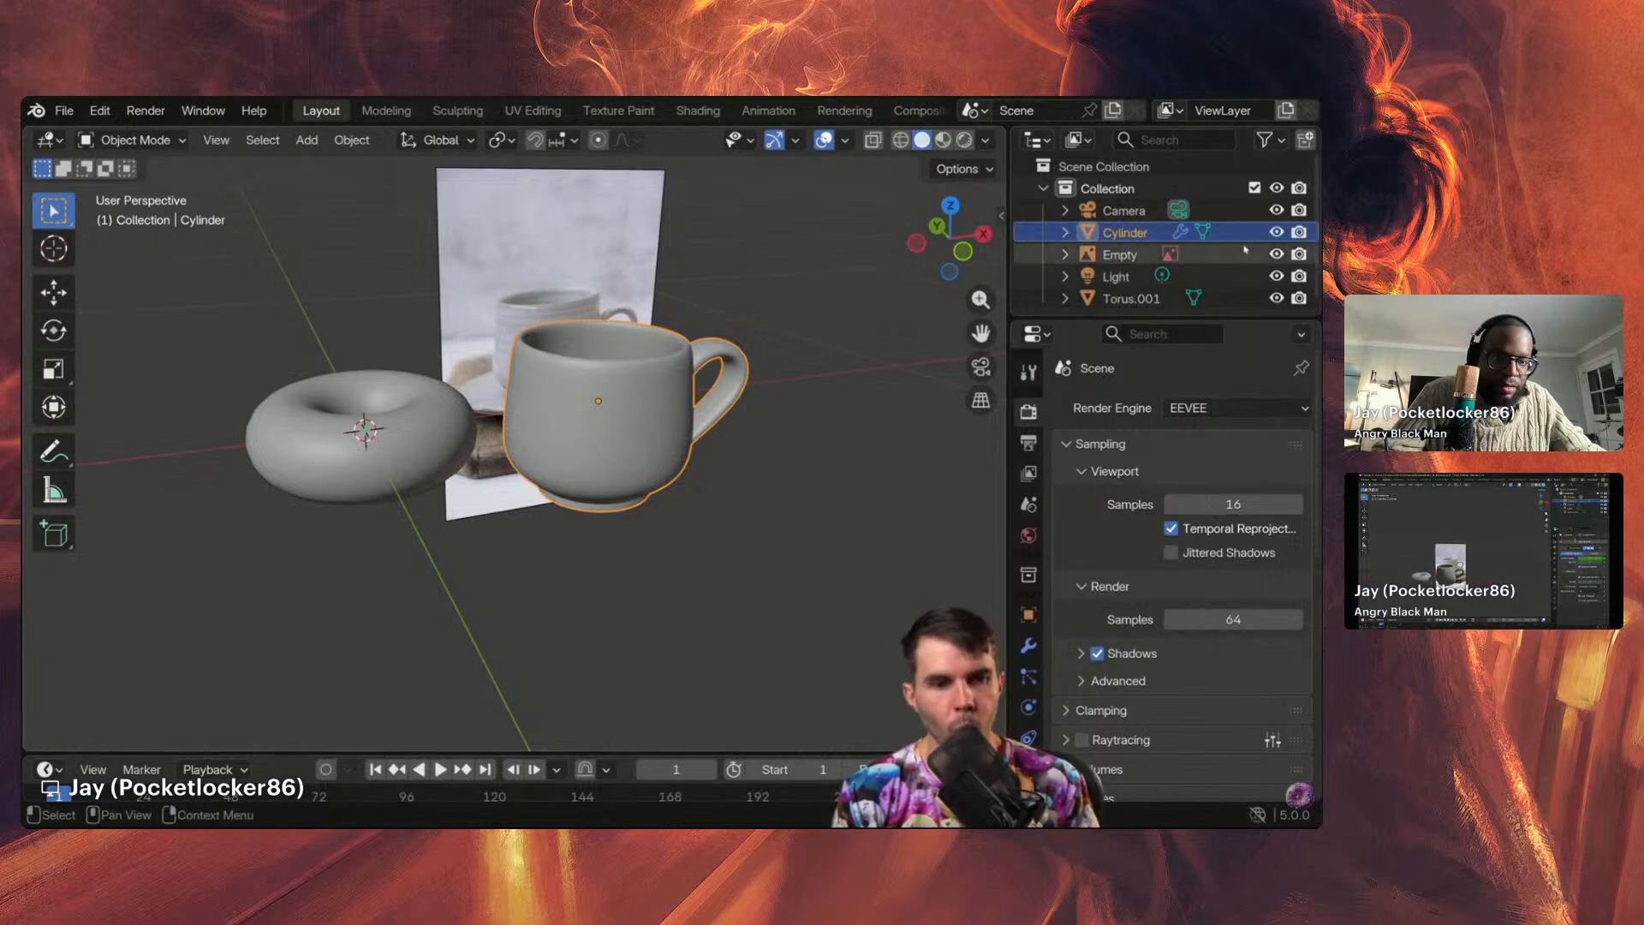
{"action": "double_click", "coordinate": [1129, 233]}
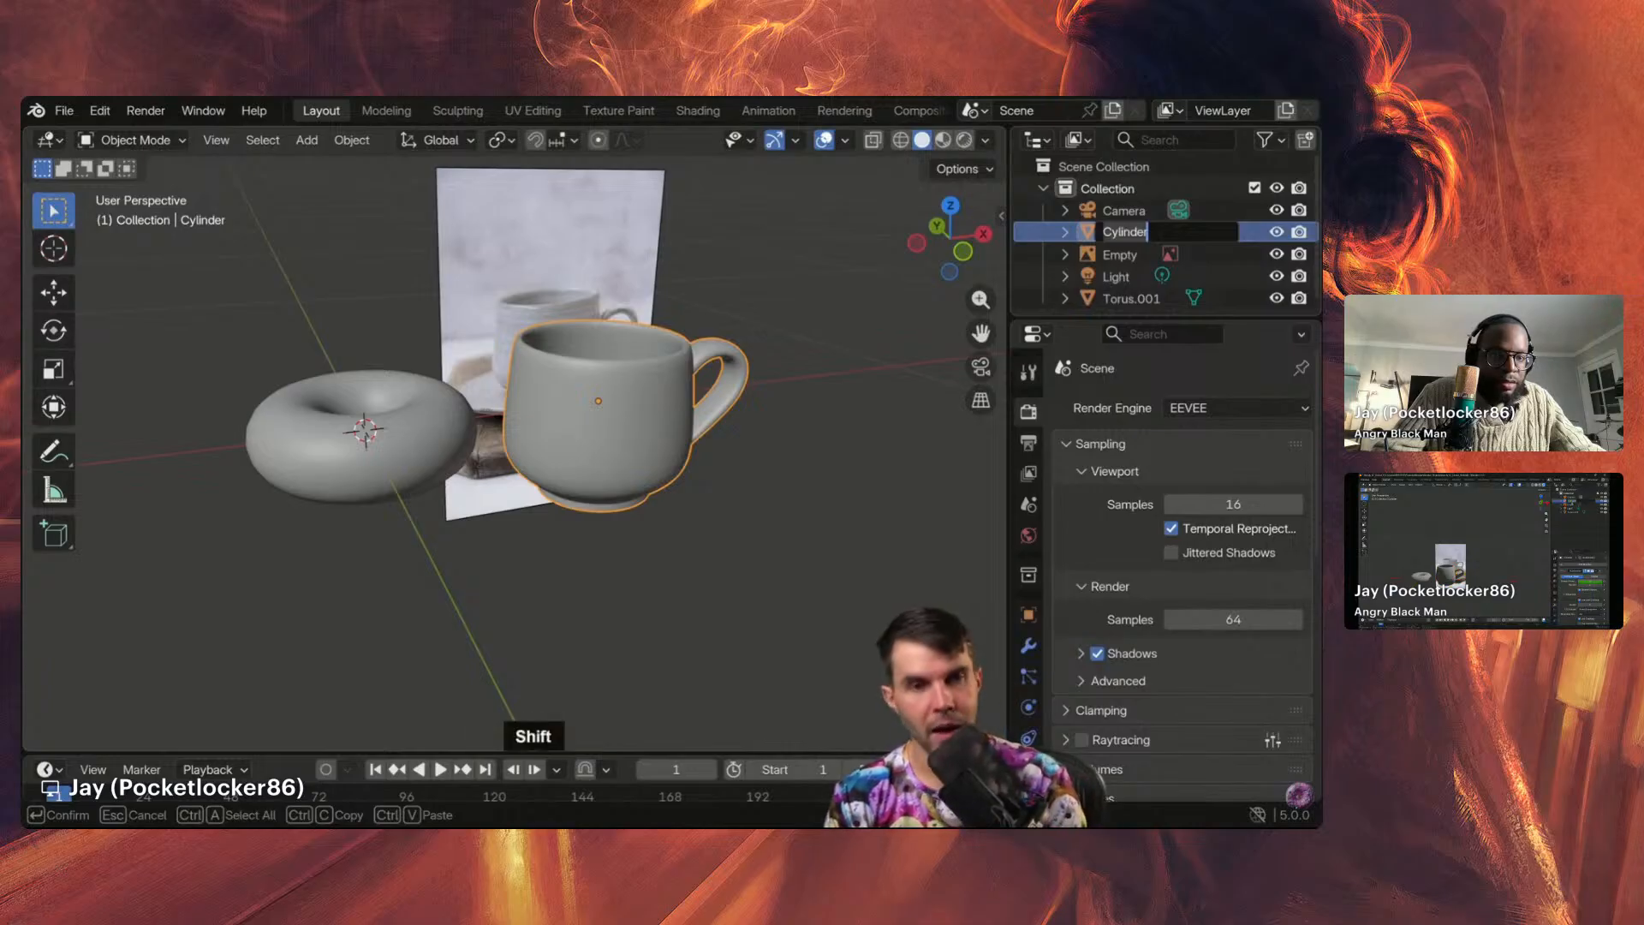
{"action": "type", "text": "Mug"}
{"action": "key", "text": "Return"}
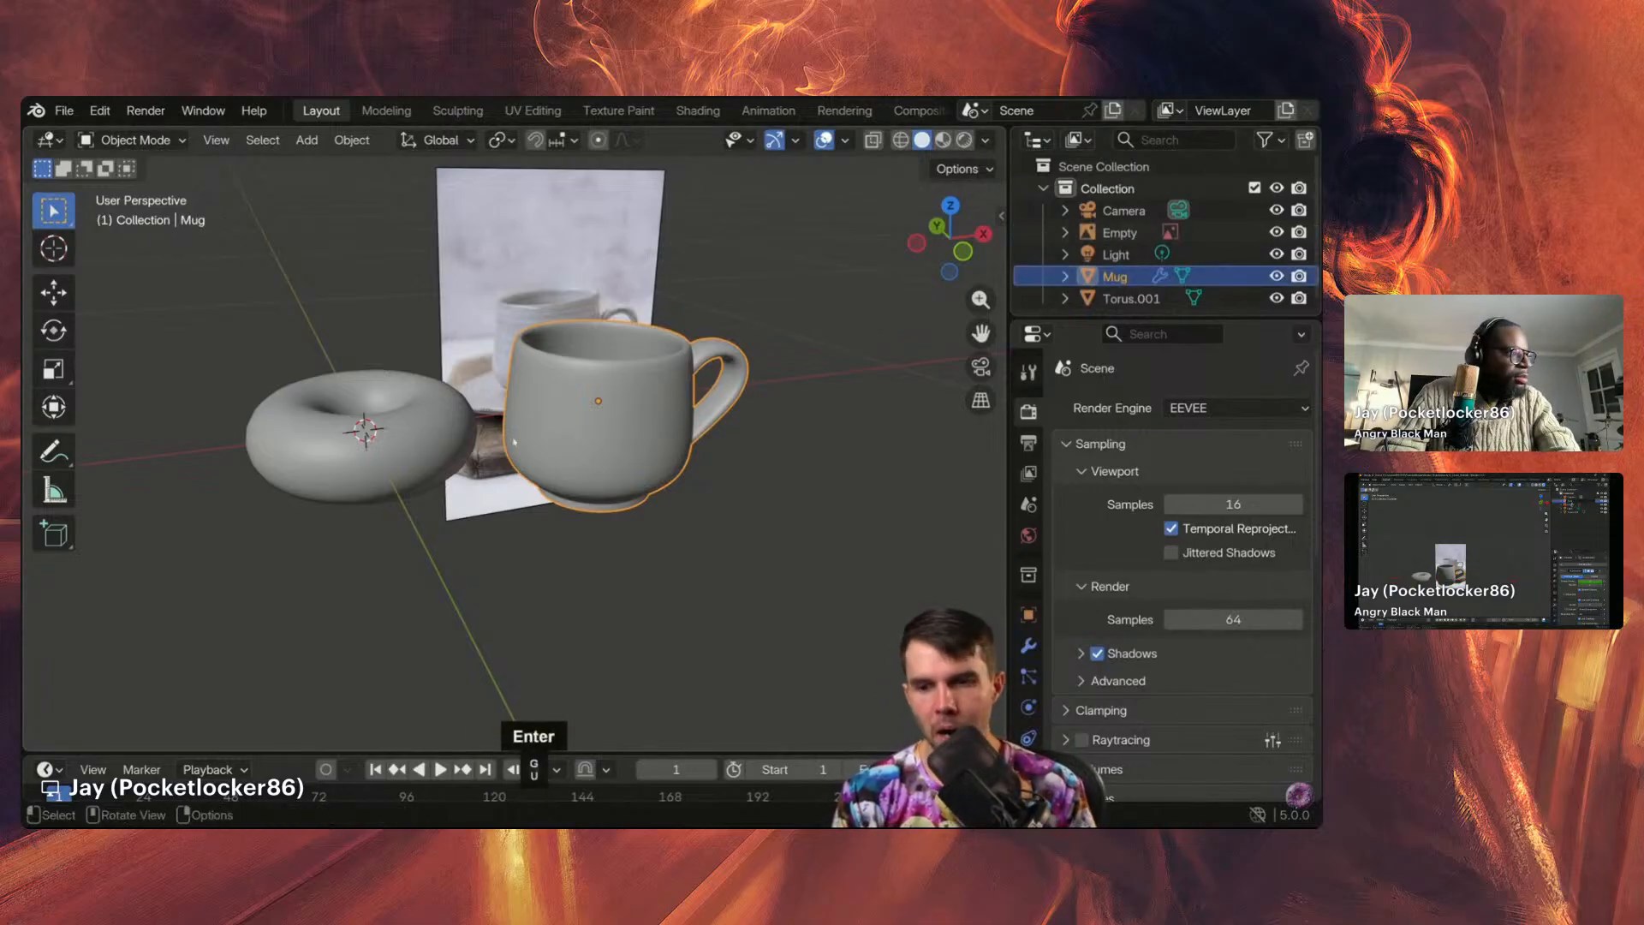
Step: Select the donut and rename its object as Donut
{"action": "left_click", "coordinate": [451, 446]}
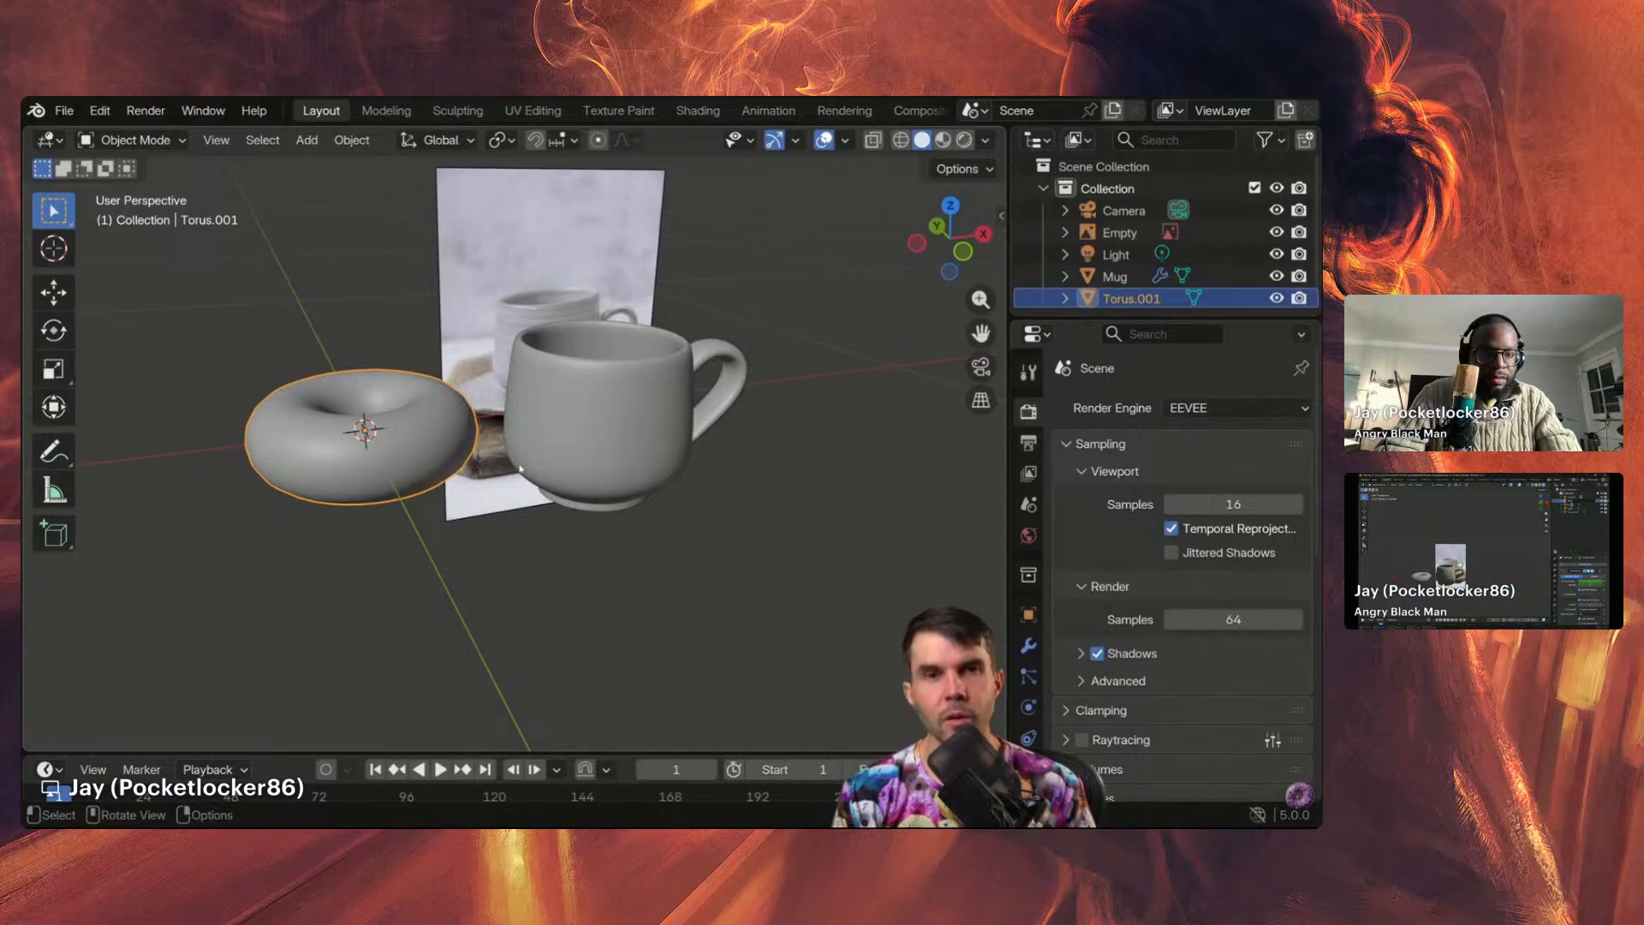
{"action": "middle_click_drag", "start_coordinate": [520, 470], "coordinate": [753, 438], "text": "shift"}
{"action": "key", "text": "F2"}
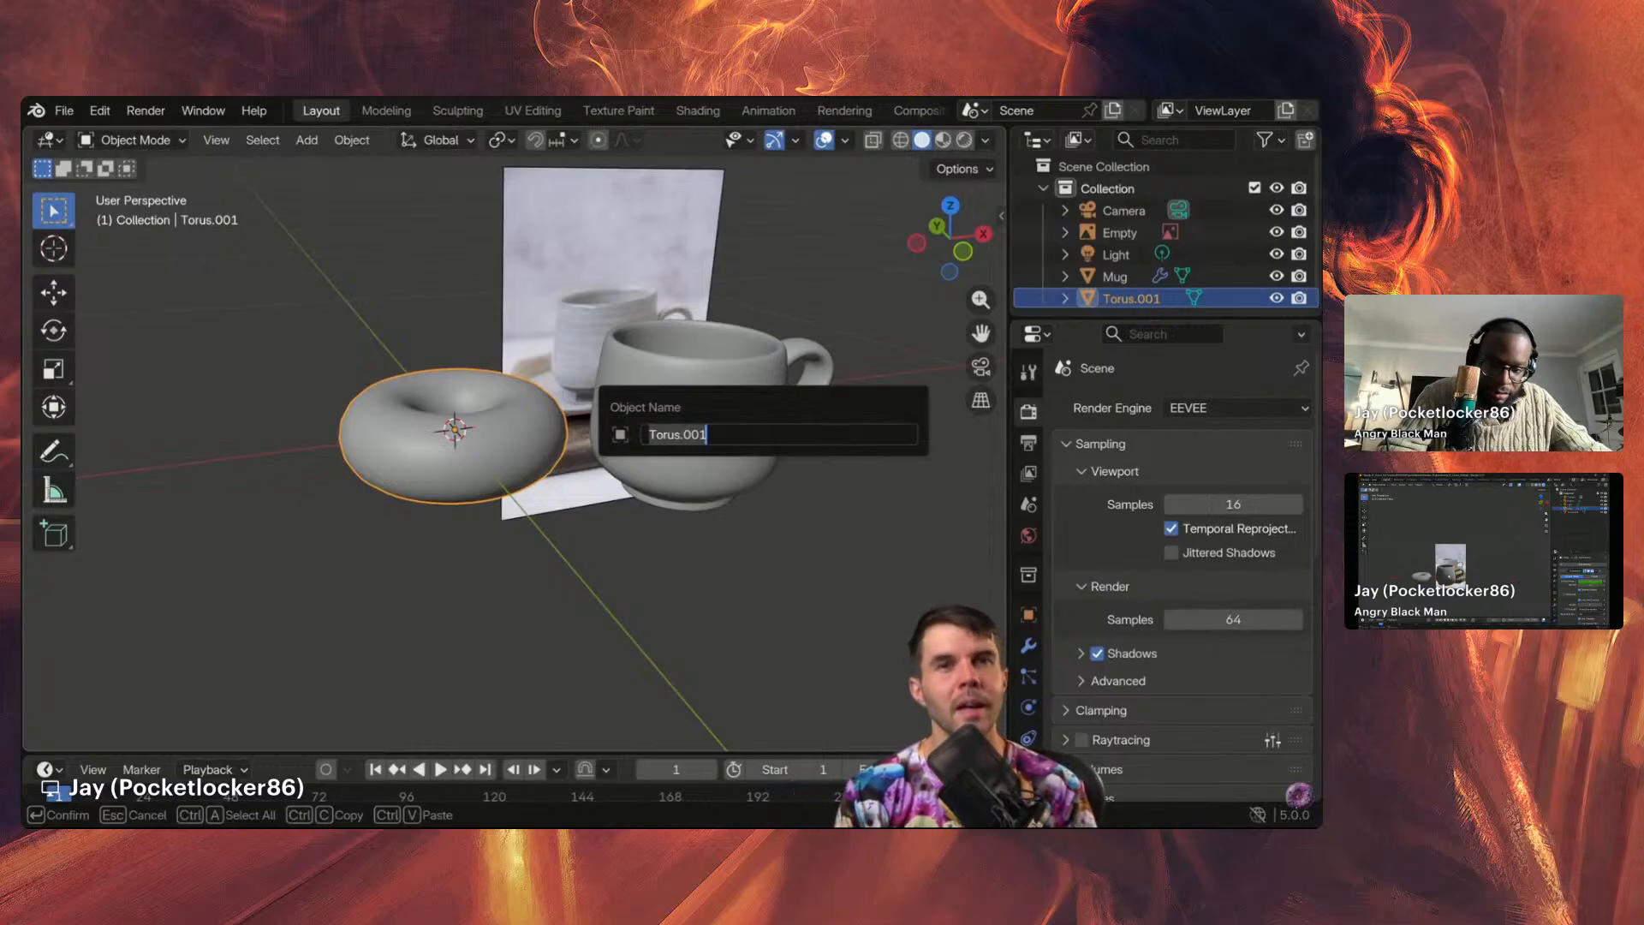
{"action": "type", "text": "Donut"}
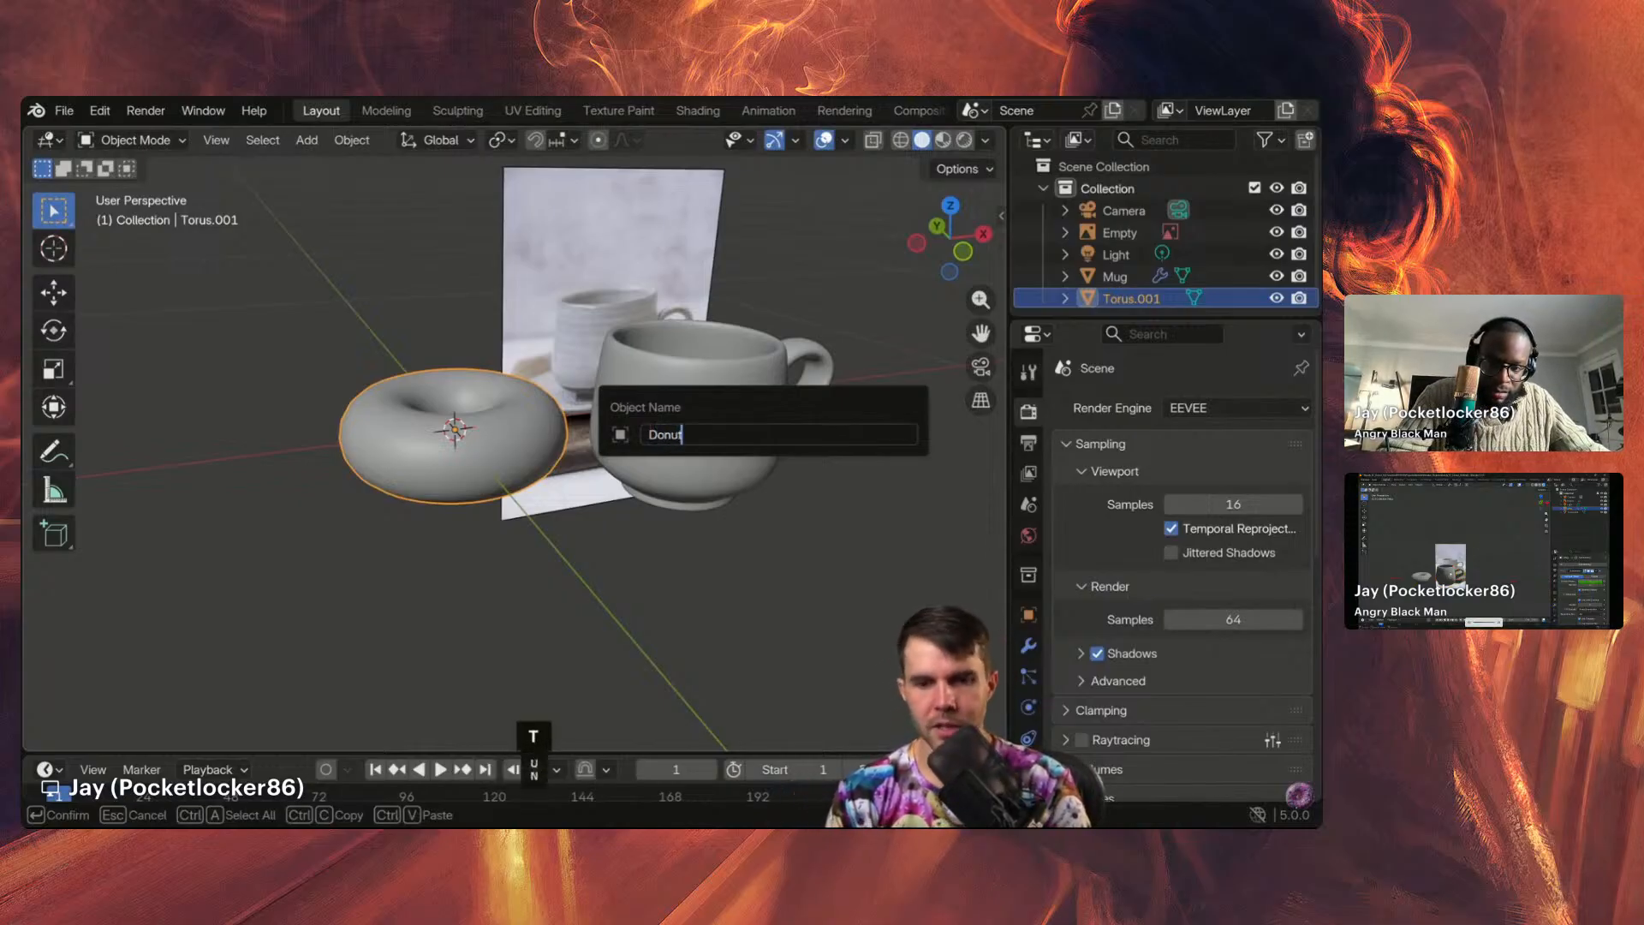
{"action": "key", "text": "Return"}
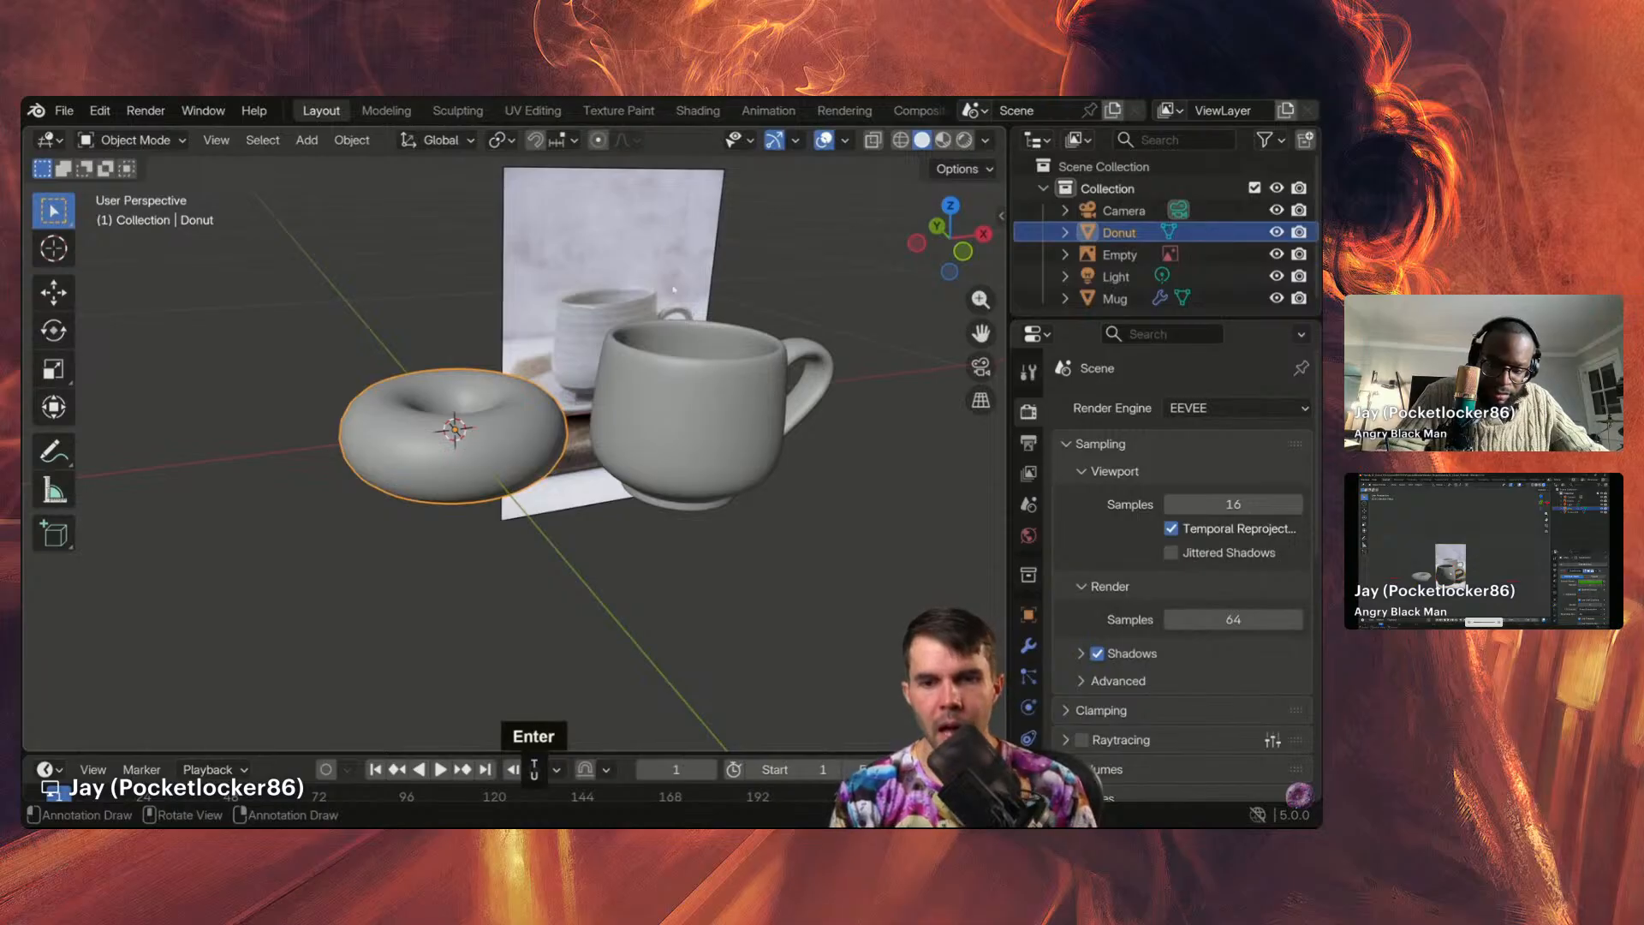
Step: Rename the reference picture's Empty object as Image
{"action": "left_click", "coordinate": [1122, 254]}
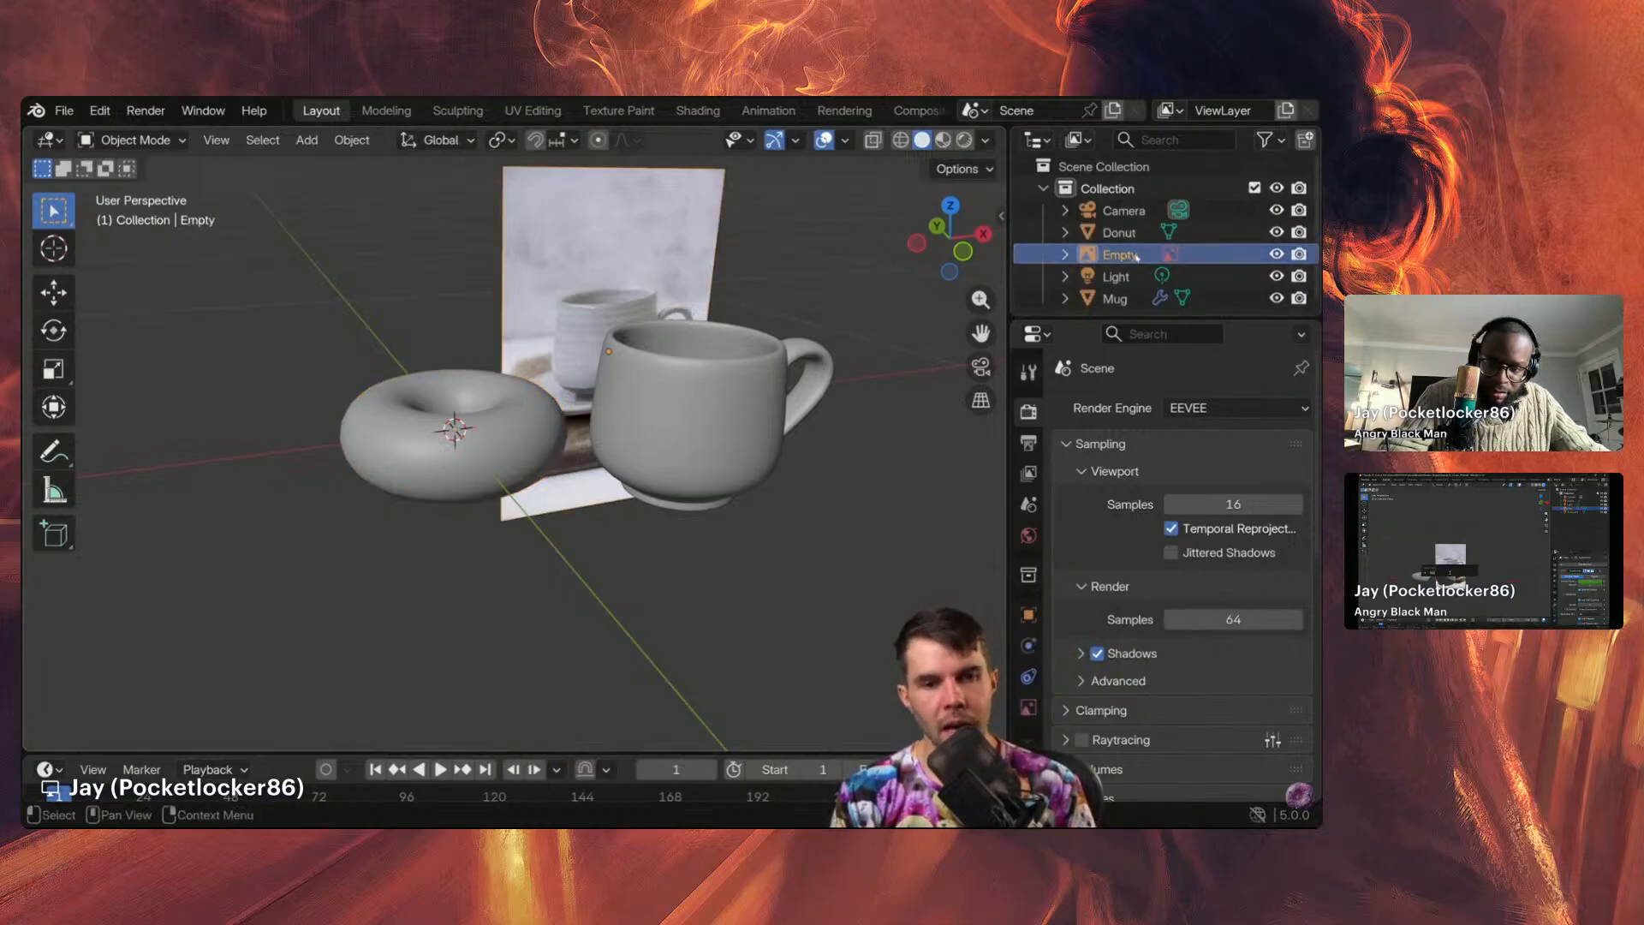
{"action": "key", "text": "F2"}
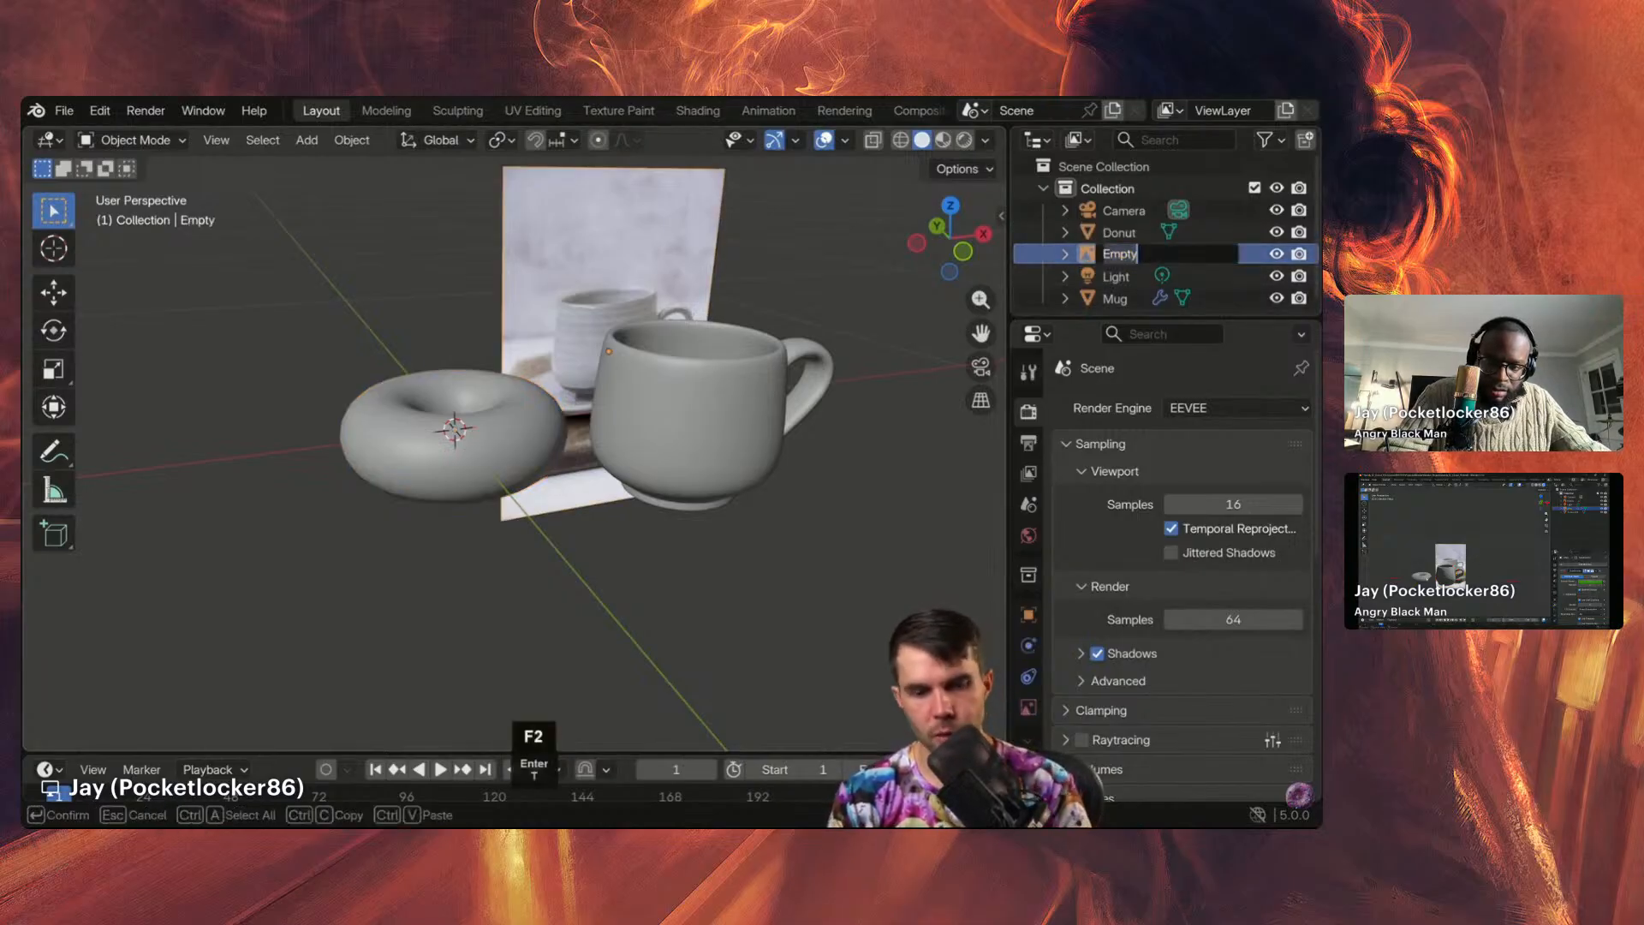
{"action": "type", "text": "Image"}
{"action": "key", "text": "Return"}
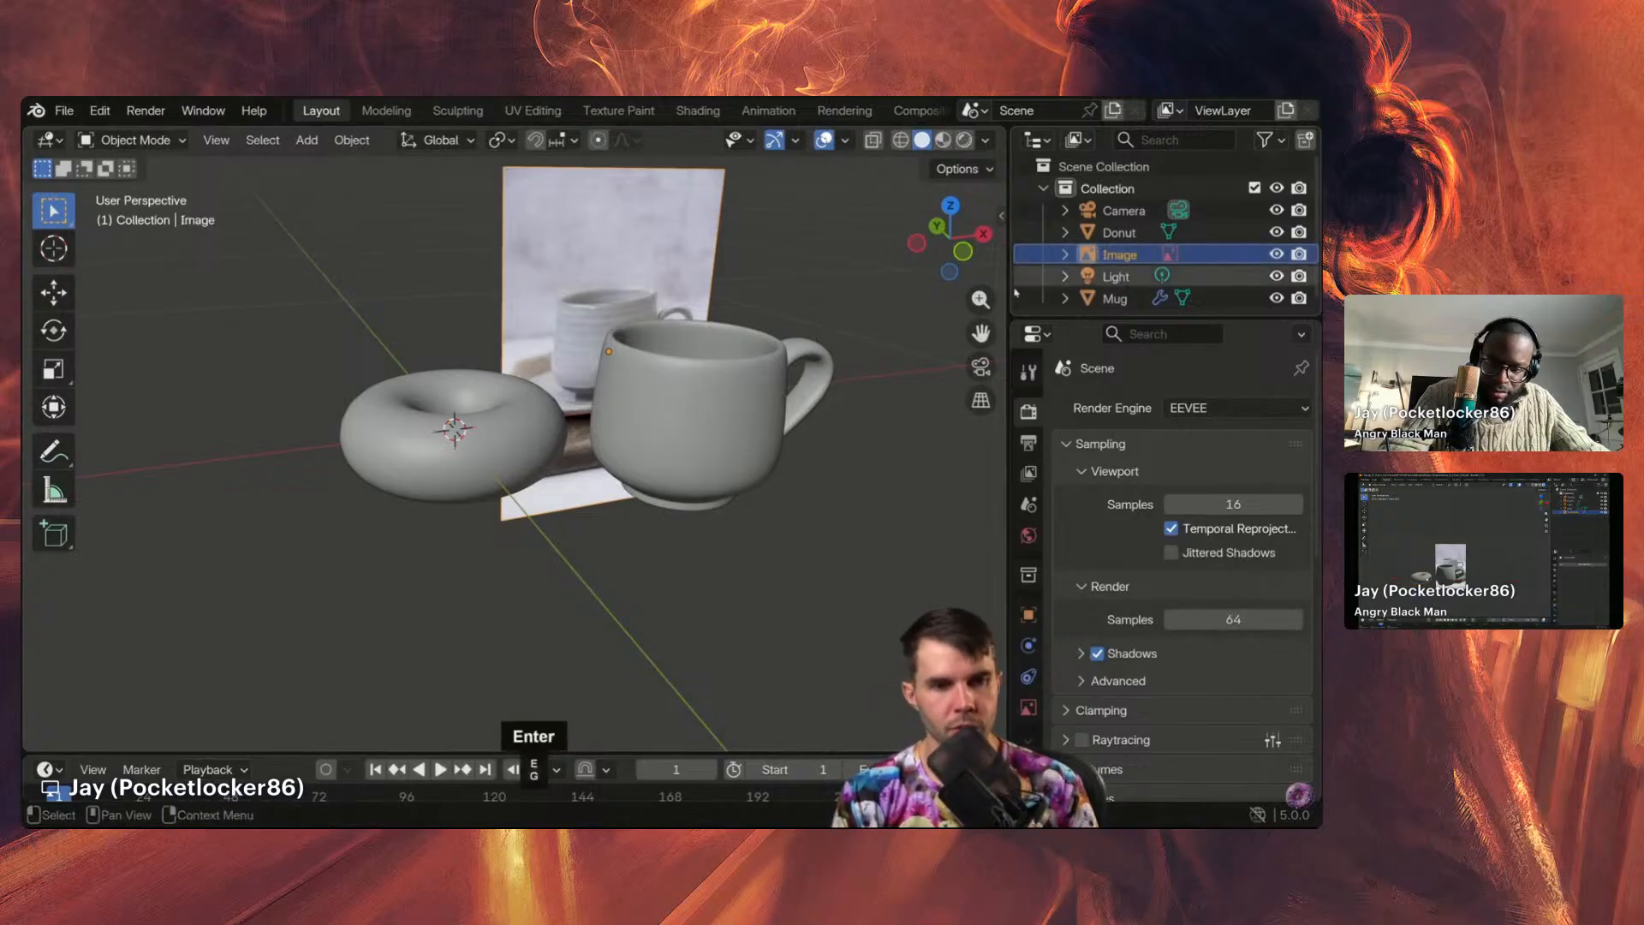
Step: Delete the reference image behind the mug from the scene
{"action": "left_click", "coordinate": [675, 419]}
{"action": "left_click", "coordinate": [522, 432]}
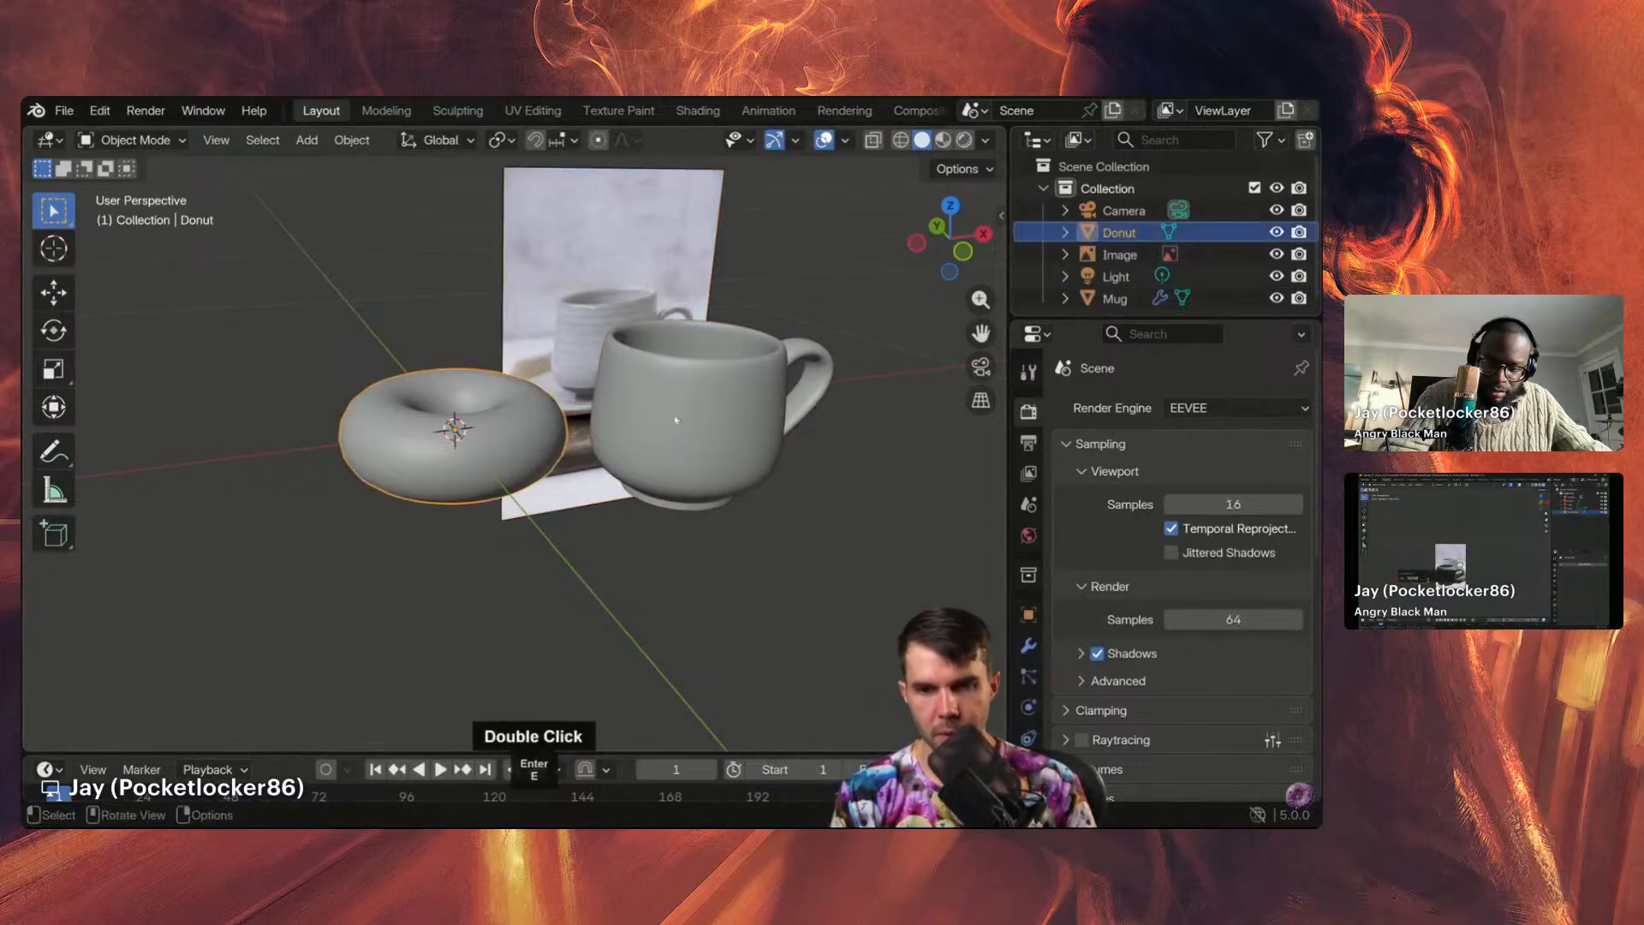
{"action": "left_click", "coordinate": [769, 417]}
{"action": "left_click", "coordinate": [769, 417]}
{"action": "middle_click_drag", "start_coordinate": [769, 417], "coordinate": [804, 360]}
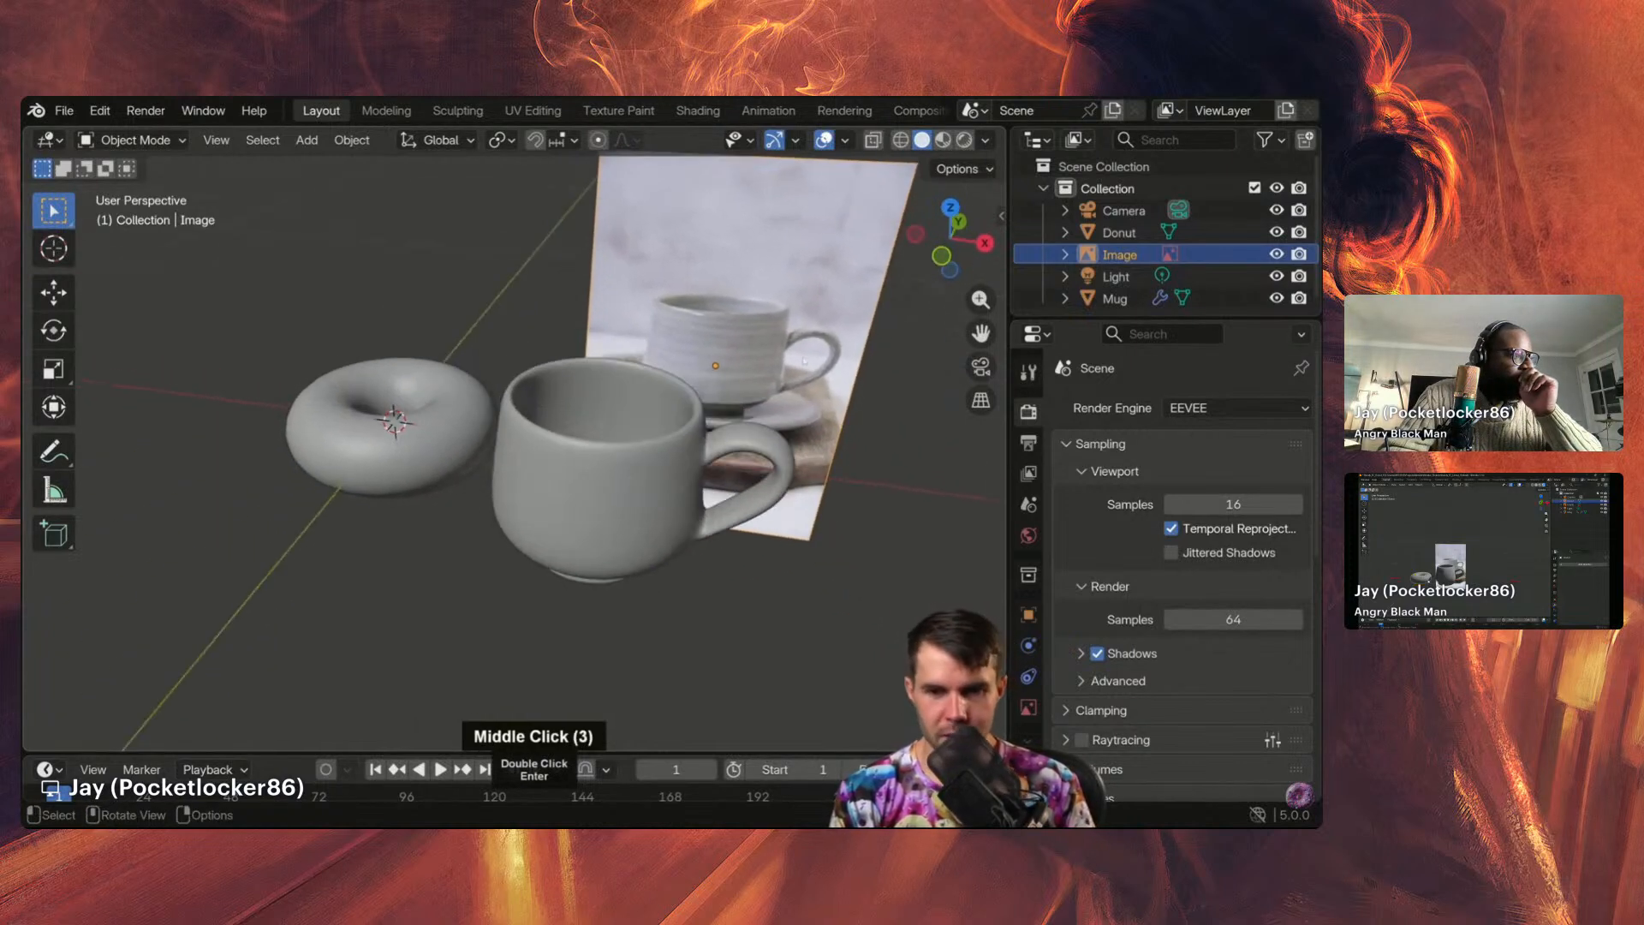
{"action": "key", "text": "x"}
{"action": "left_click", "coordinate": [779, 331]}
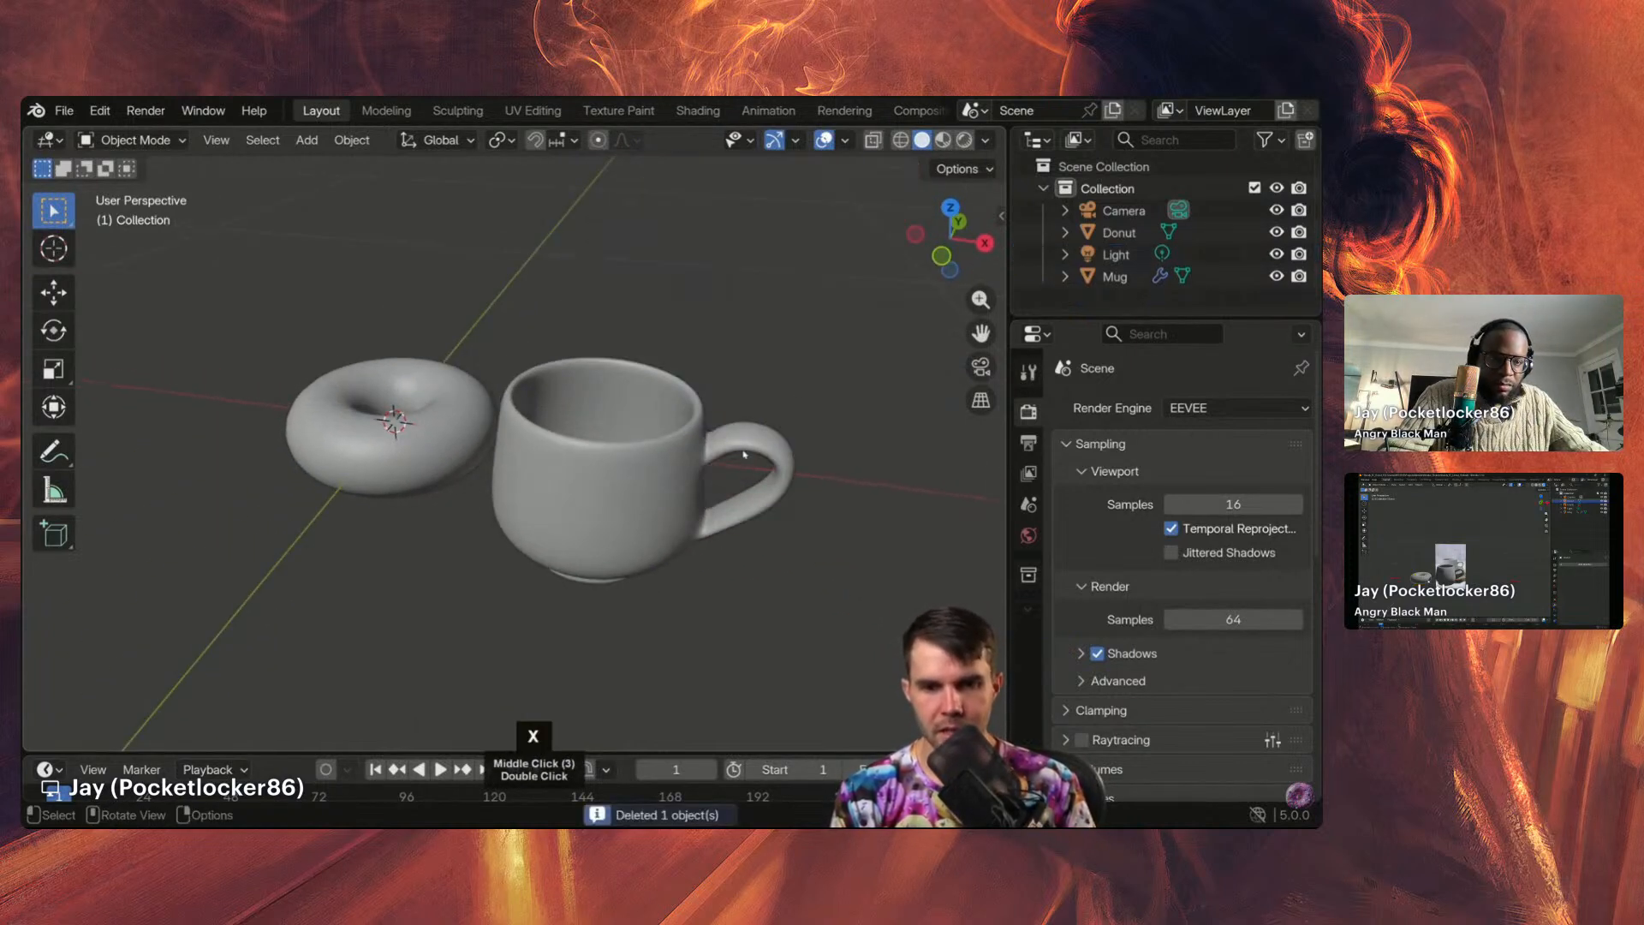
Step: Check the remaining scene objects, then move the mug roughly 0.8 m along the X axis, well clear of the donut
{"action": "left_click", "coordinate": [1128, 211]}
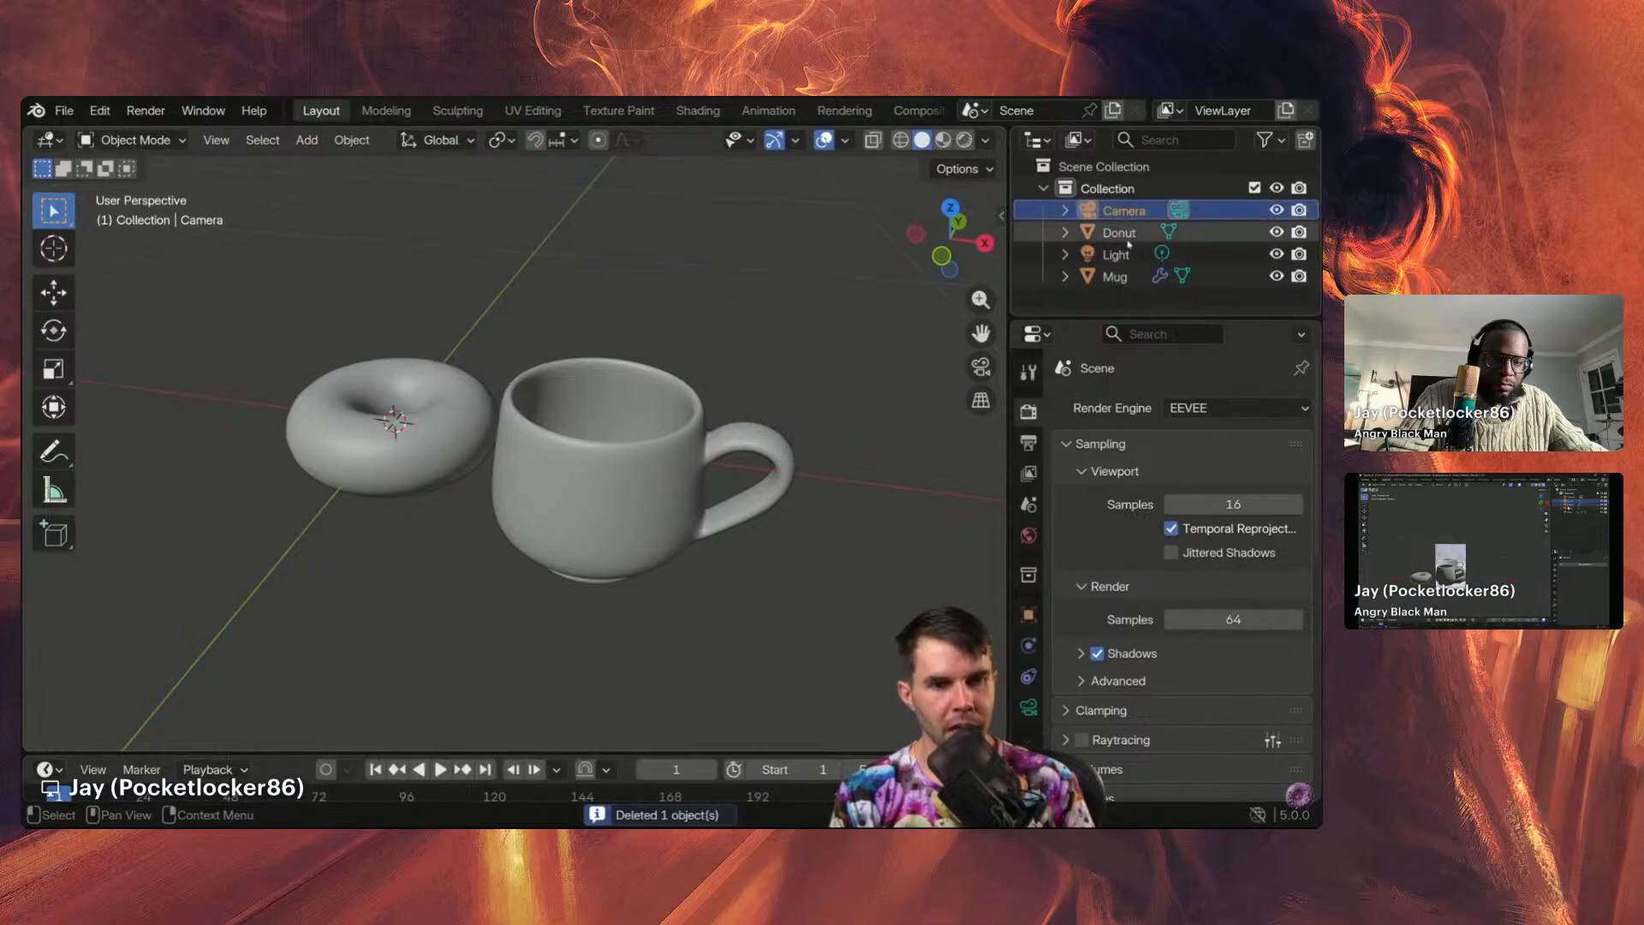
{"action": "left_click", "coordinate": [1123, 233]}
{"action": "left_click", "coordinate": [1120, 255]}
{"action": "left_click", "coordinate": [1116, 276]}
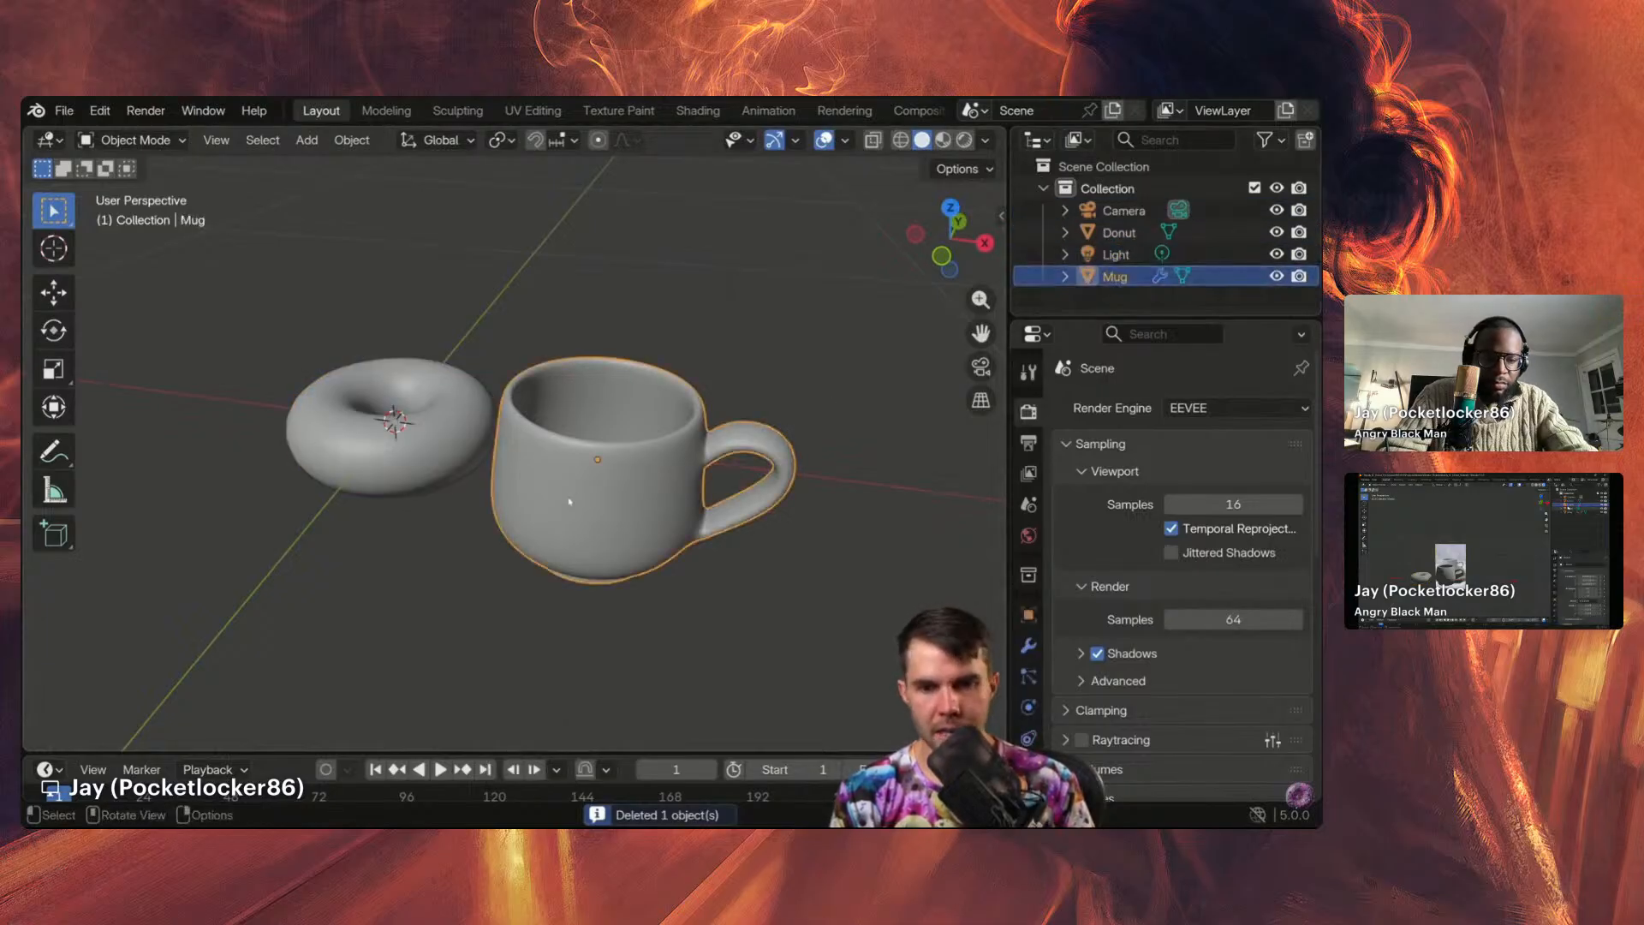
{"action": "middle_click_drag", "start_coordinate": [548, 489], "coordinate": [543, 501]}
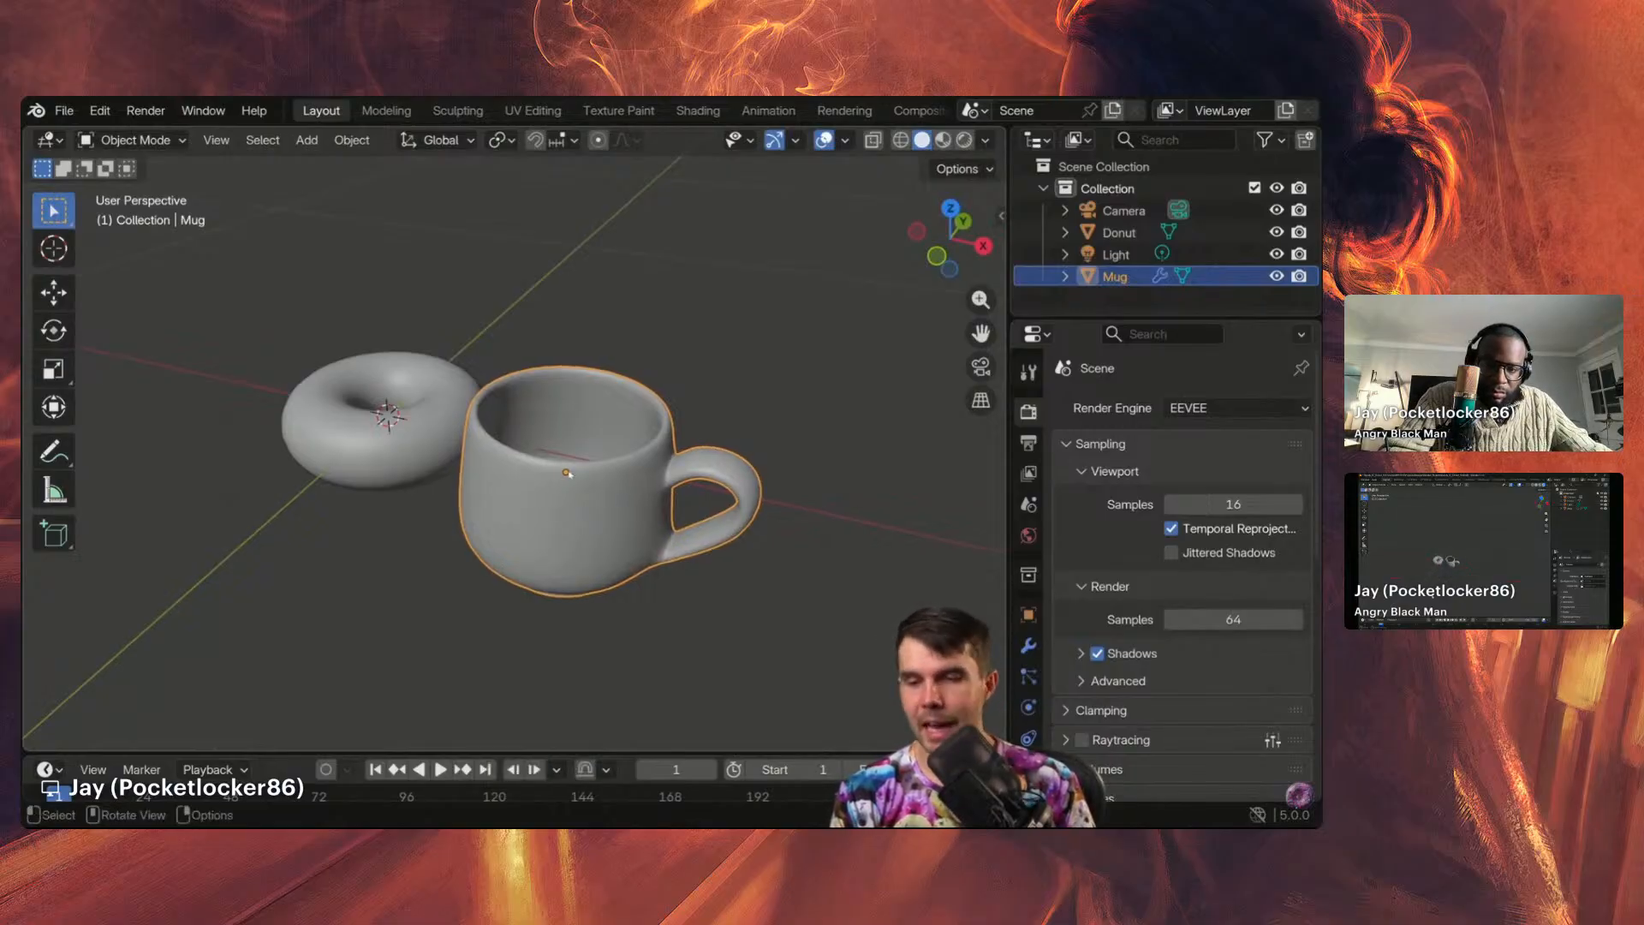
{"action": "middle_click_drag", "start_coordinate": [610, 452], "coordinate": [671, 411]}
{"action": "key", "text": "g"}
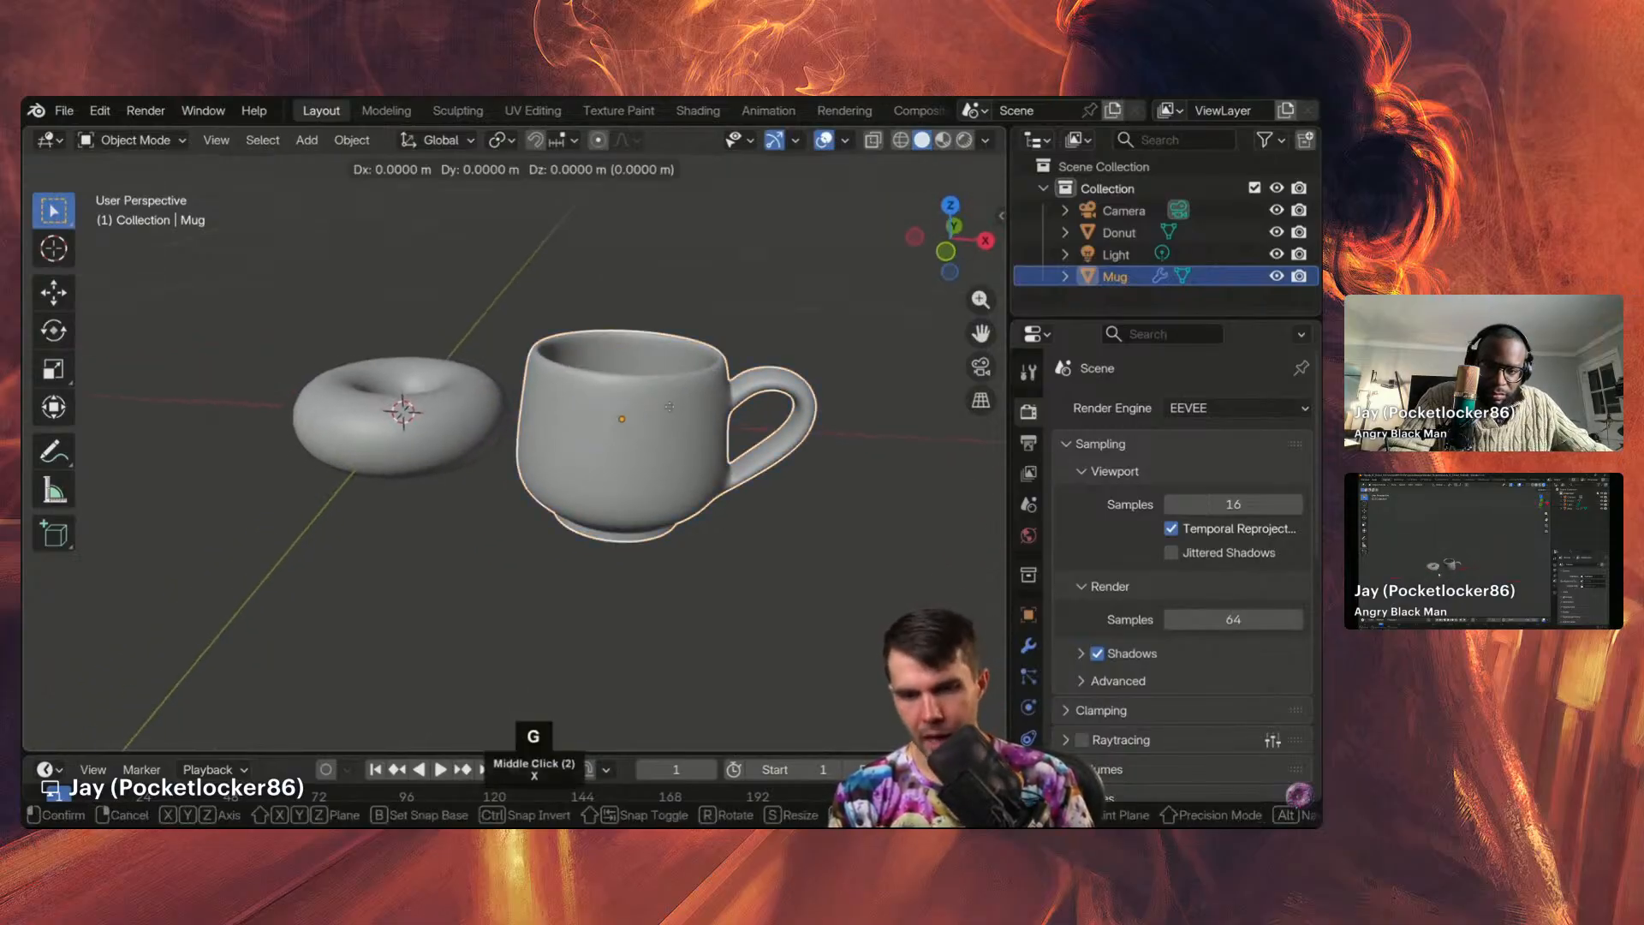
{"action": "key", "text": "x"}
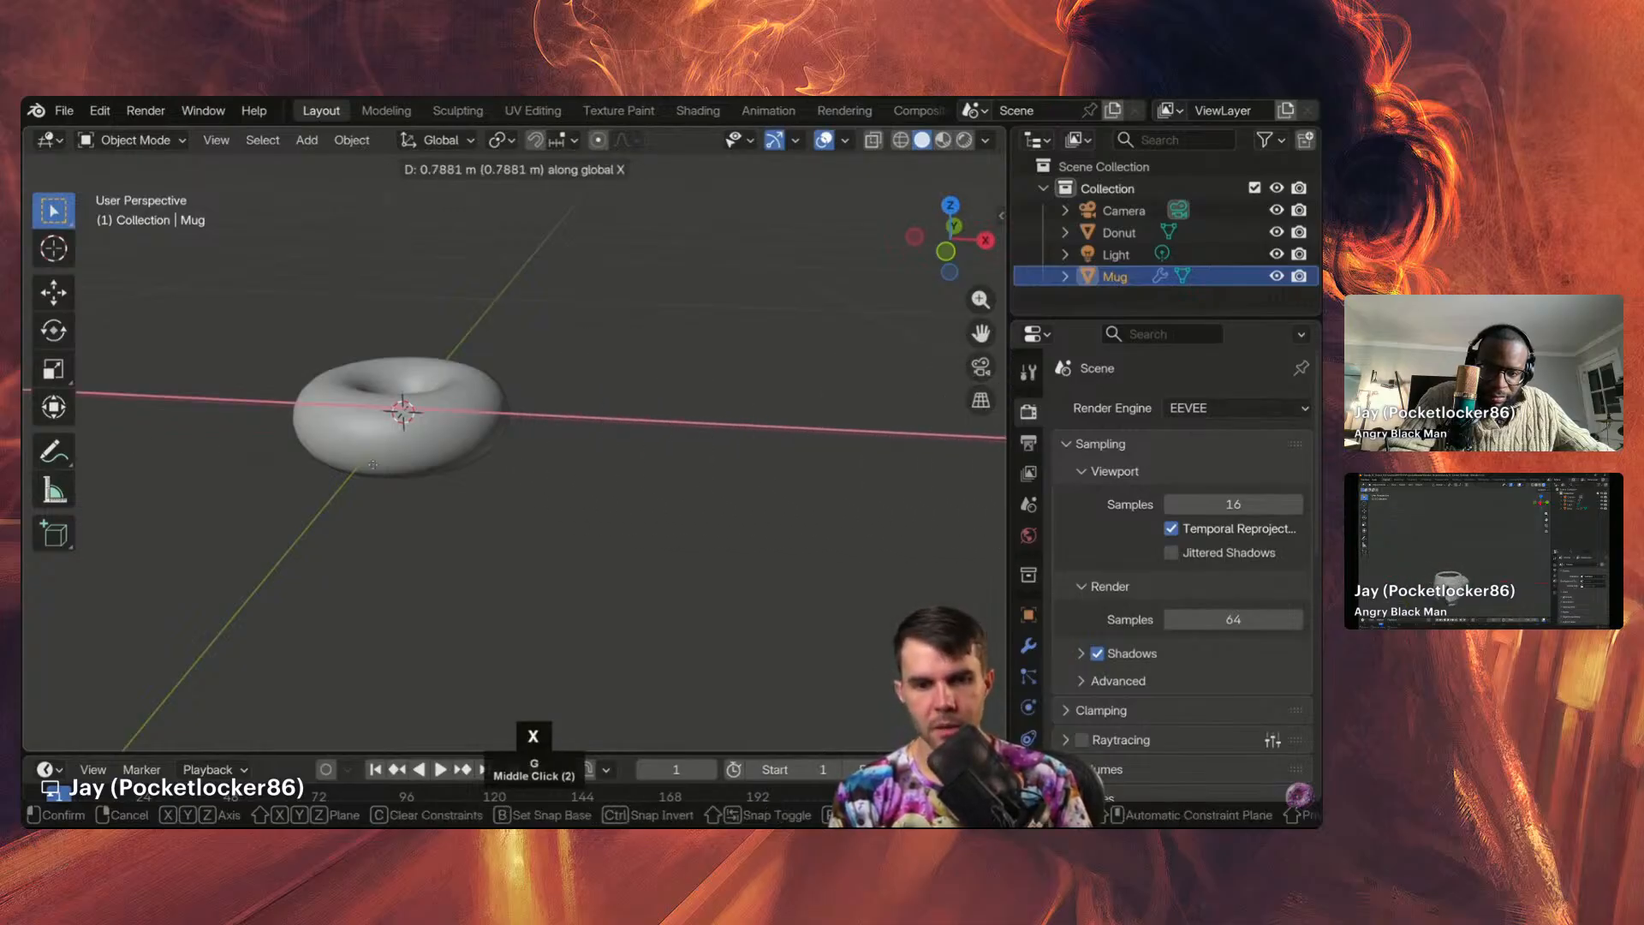
{"action": "left_click", "coordinate": [428, 469]}
Step: Select the donut and frame it close up in a slightly raised perspective view
{"action": "middle_click_drag", "start_coordinate": [429, 469], "coordinate": [556, 471], "text": "shift"}
{"action": "left_click", "coordinate": [557, 470]}
{"action": "key", "text": "KP_Decimal"}
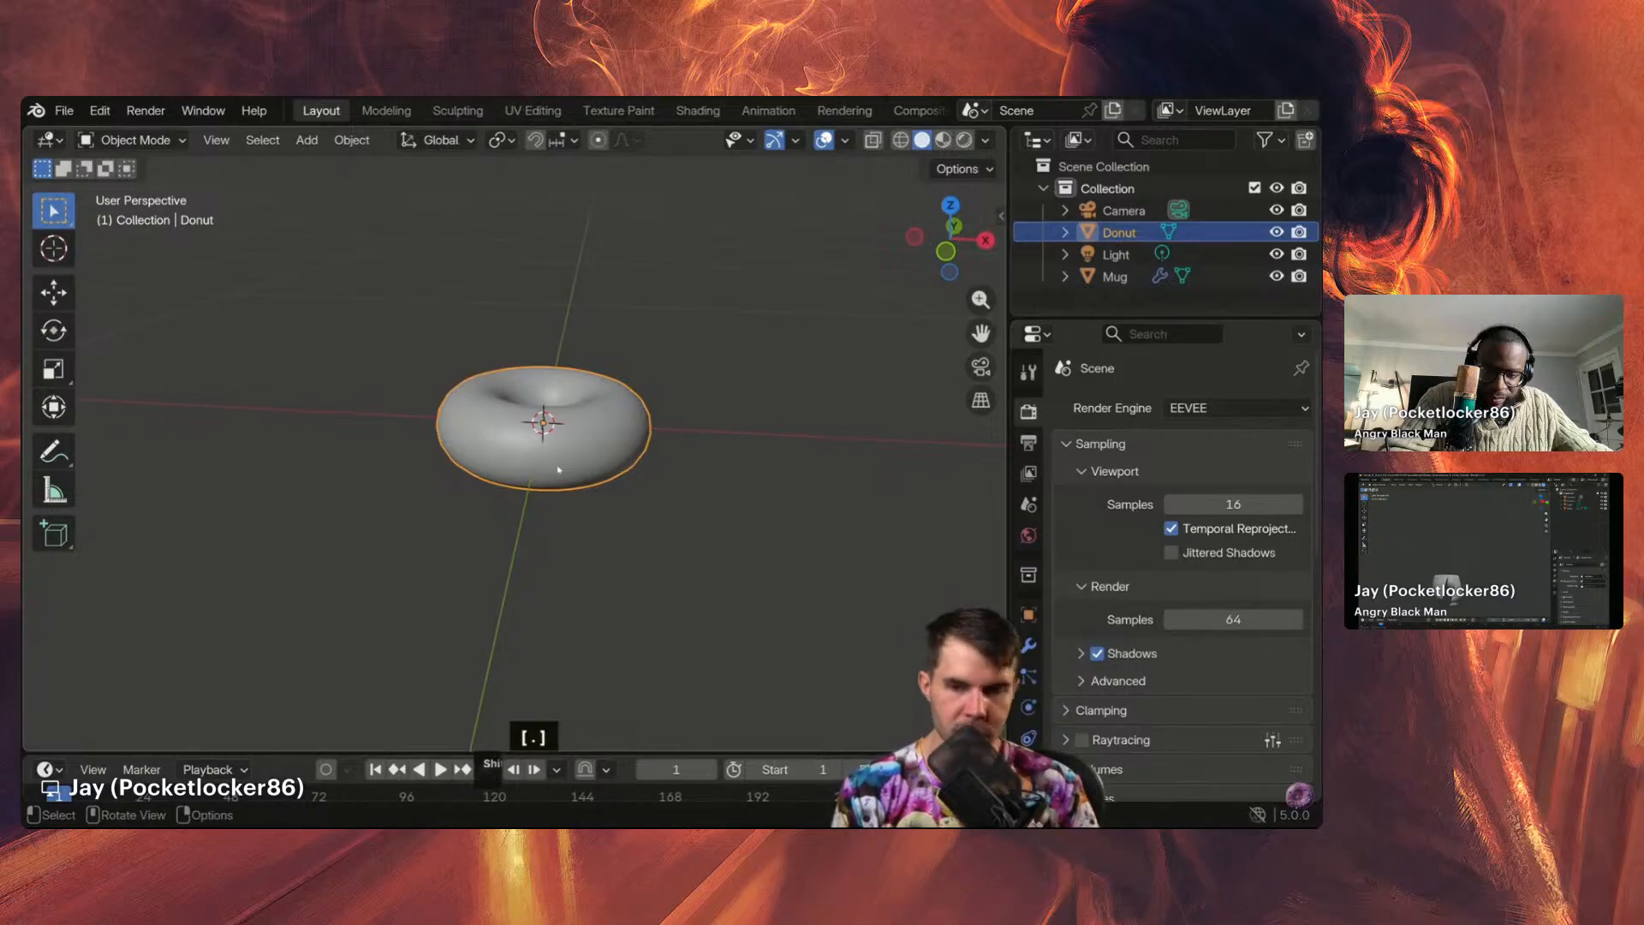
{"action": "middle_click_drag", "start_coordinate": [557, 469], "coordinate": [613, 482]}
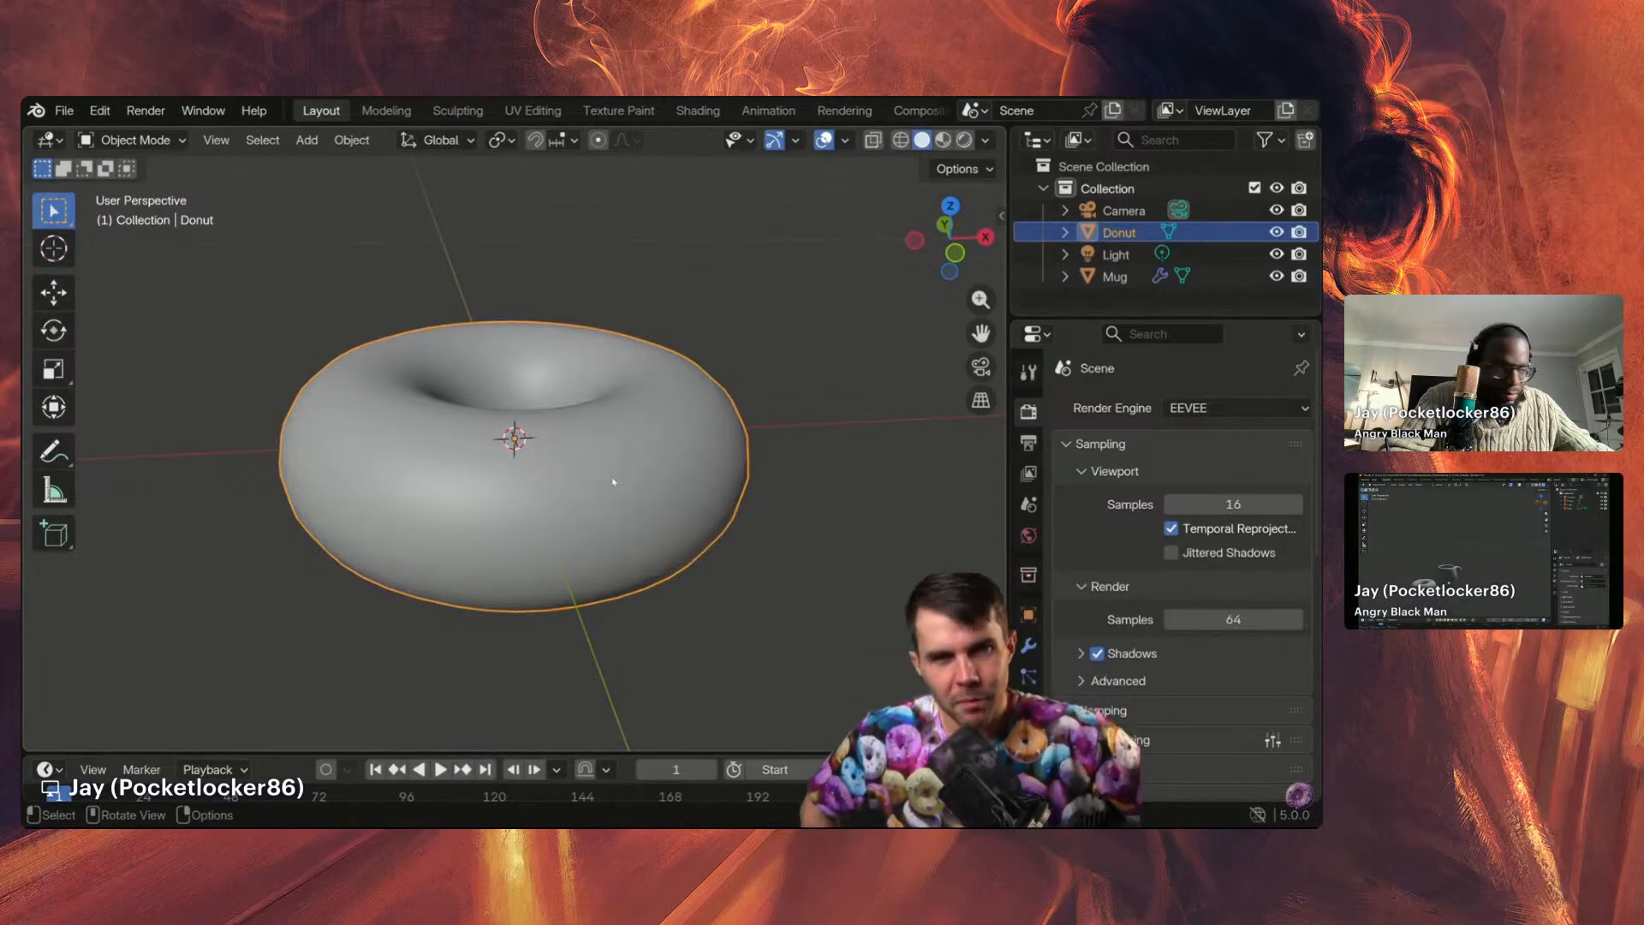
Step: Pause the tutorial video and scrub it back to about 24:19, where the mug gets a loop cut
{"action": "key", "text": "space"}
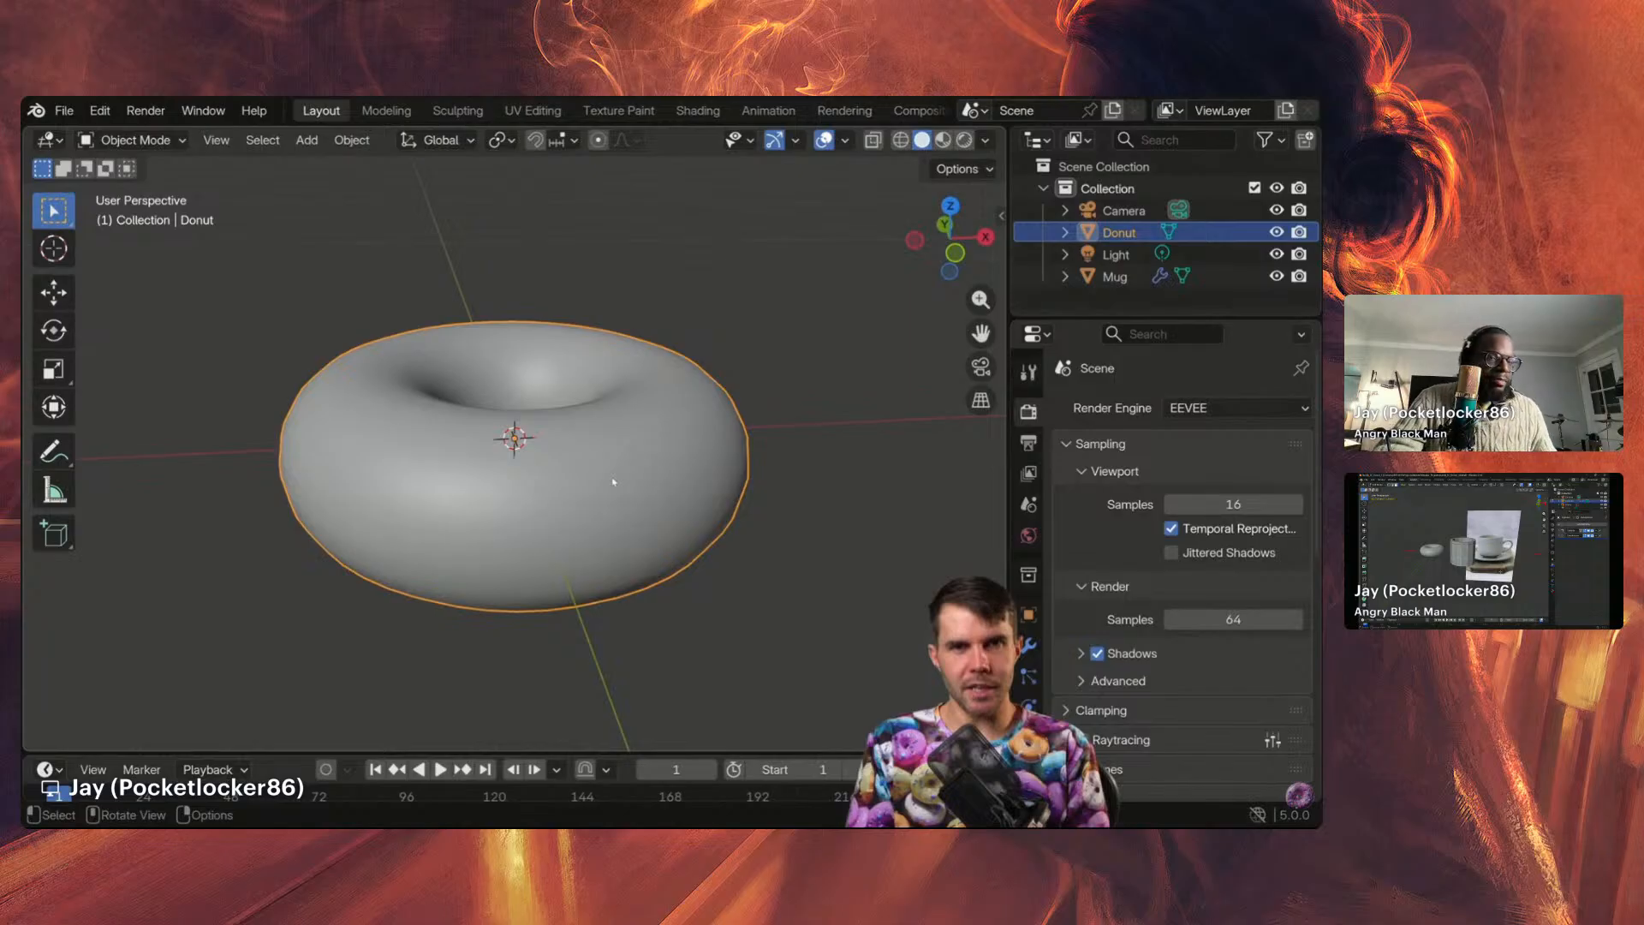
{"action": "mouse_move", "coordinate": [643, 537]}
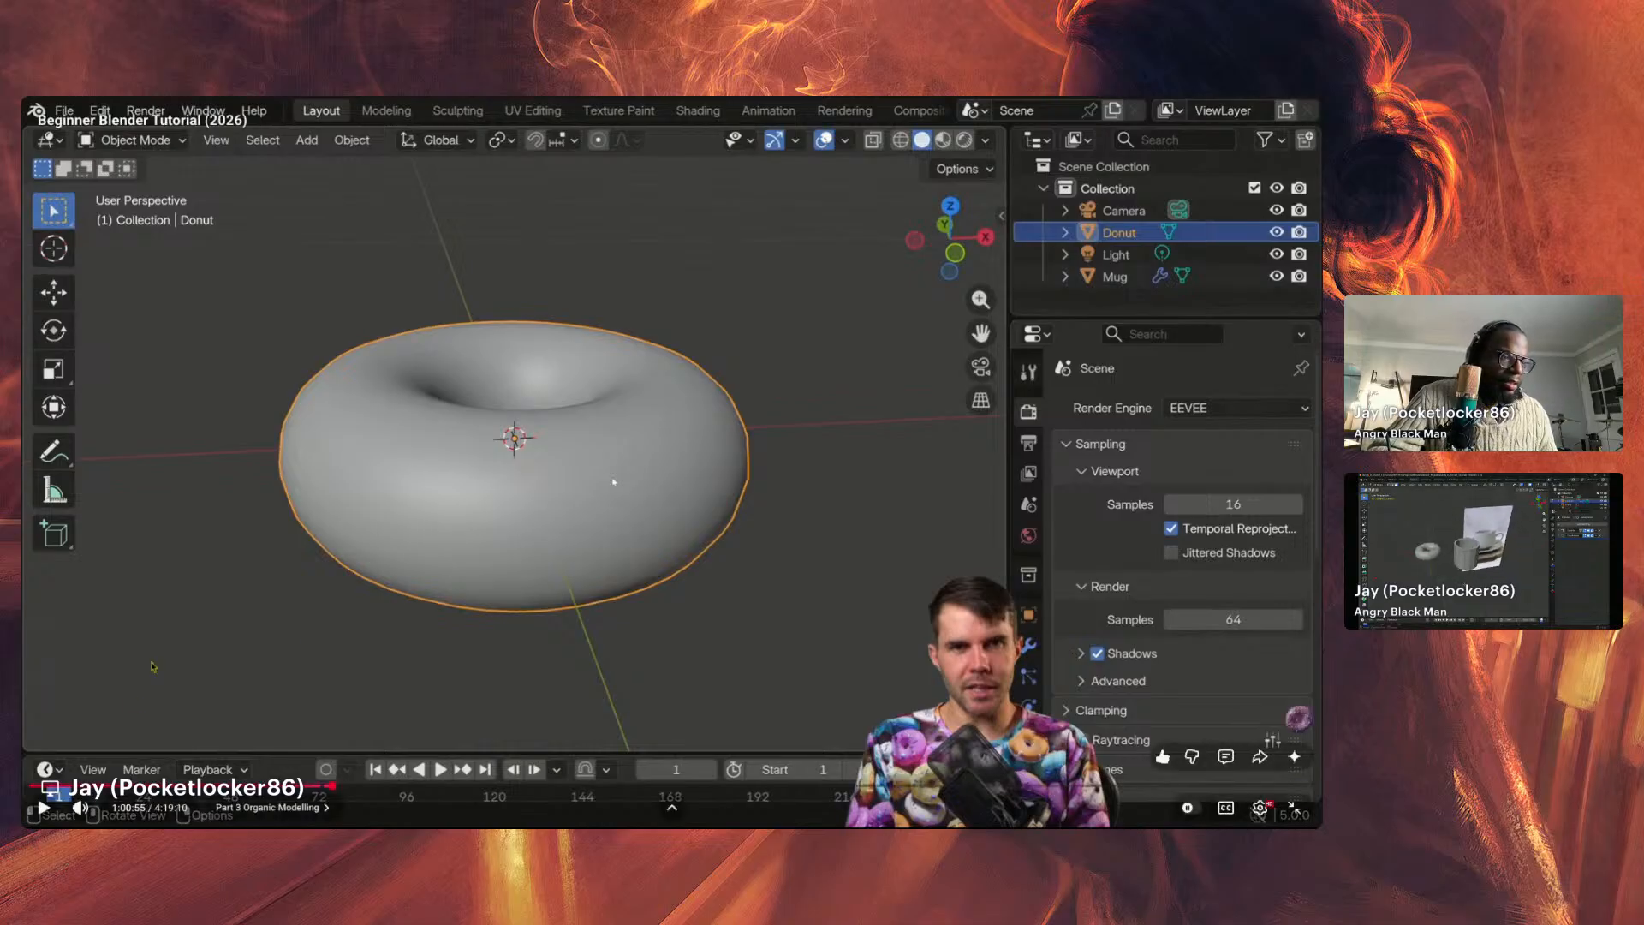
{"action": "left_click", "coordinate": [205, 786]}
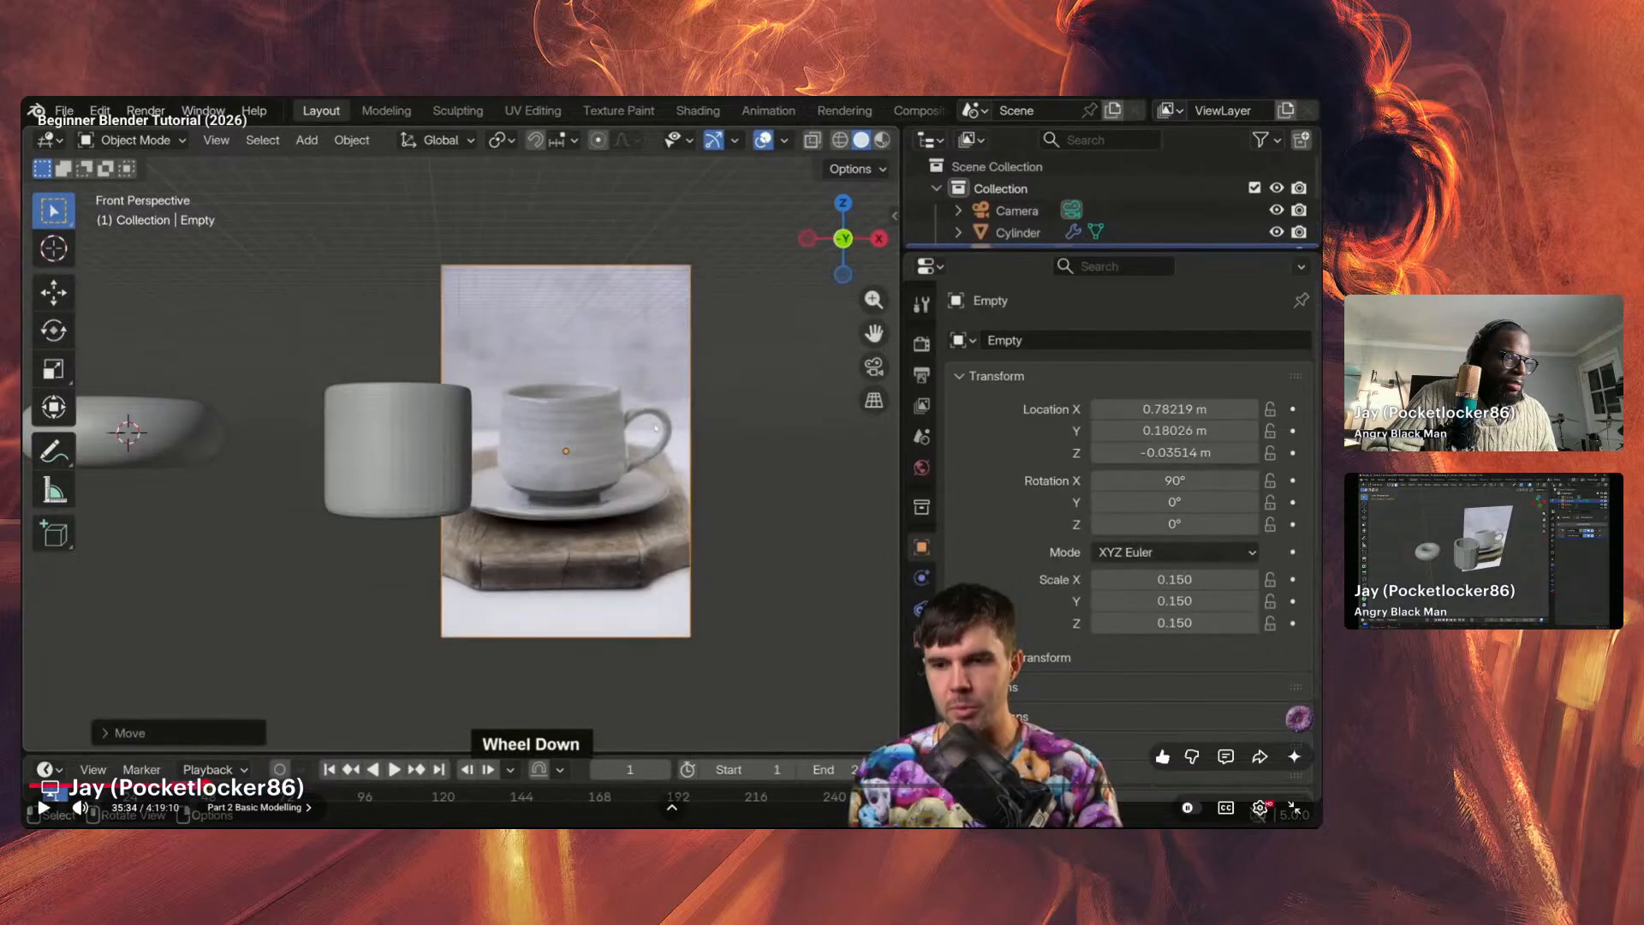
{"action": "left_click_drag", "start_coordinate": [206, 786], "coordinate": [151, 788]}
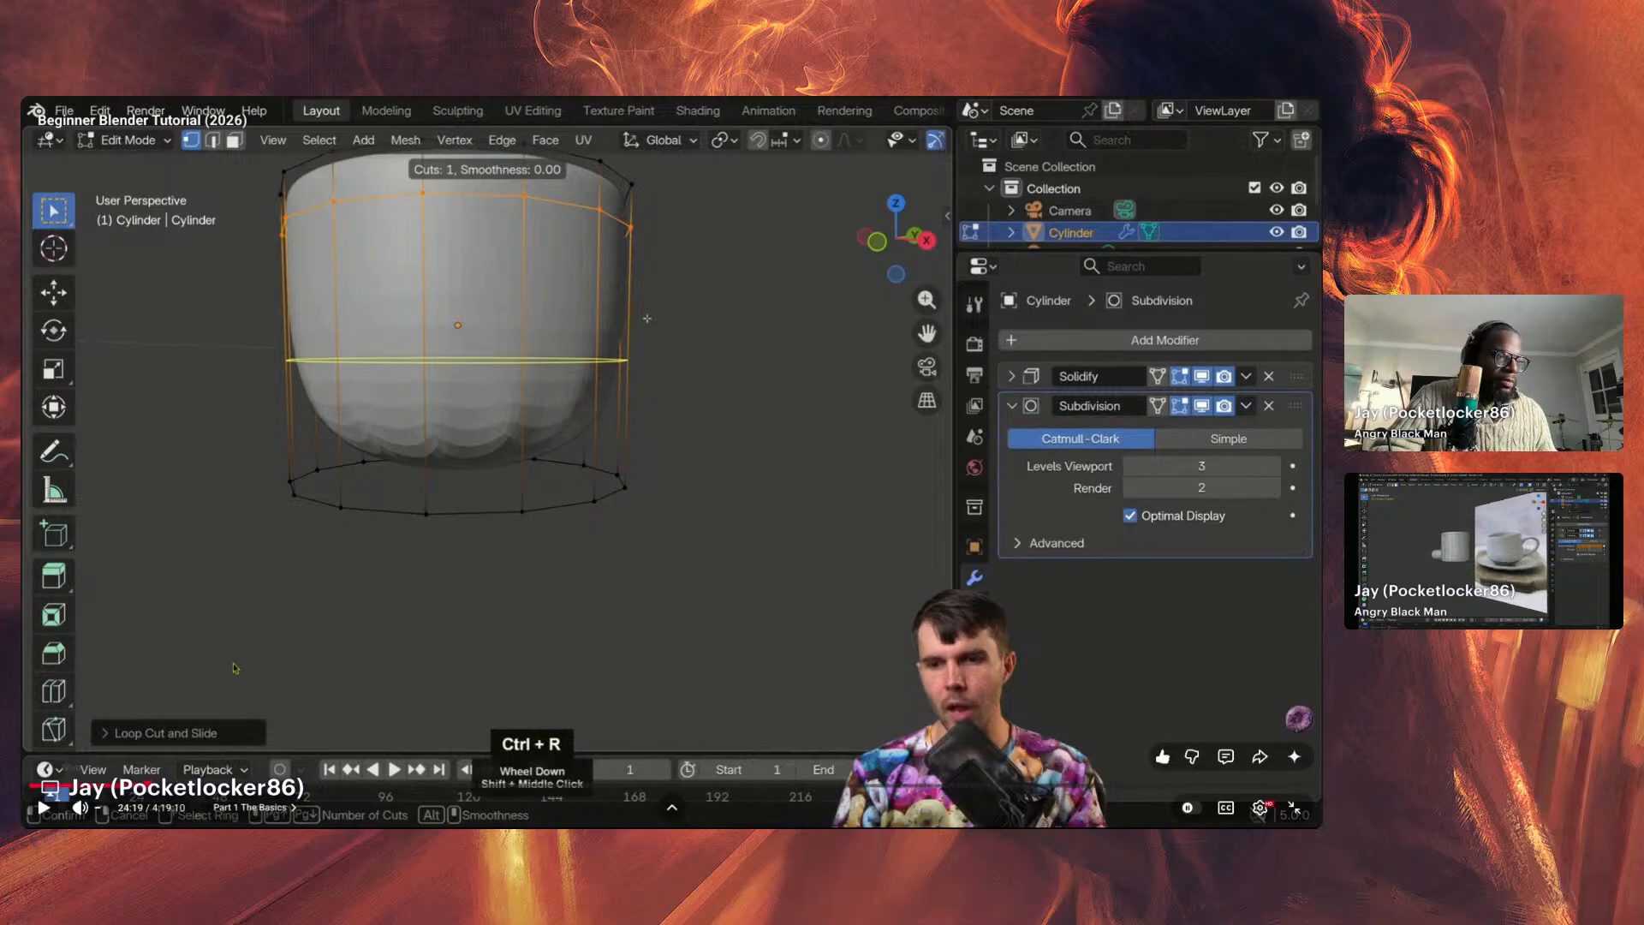
Step: Resume the tutorial video from 24:19 and skip forward past 25:41 to the mug's nearly finished mesh
{"action": "key", "text": "space"}
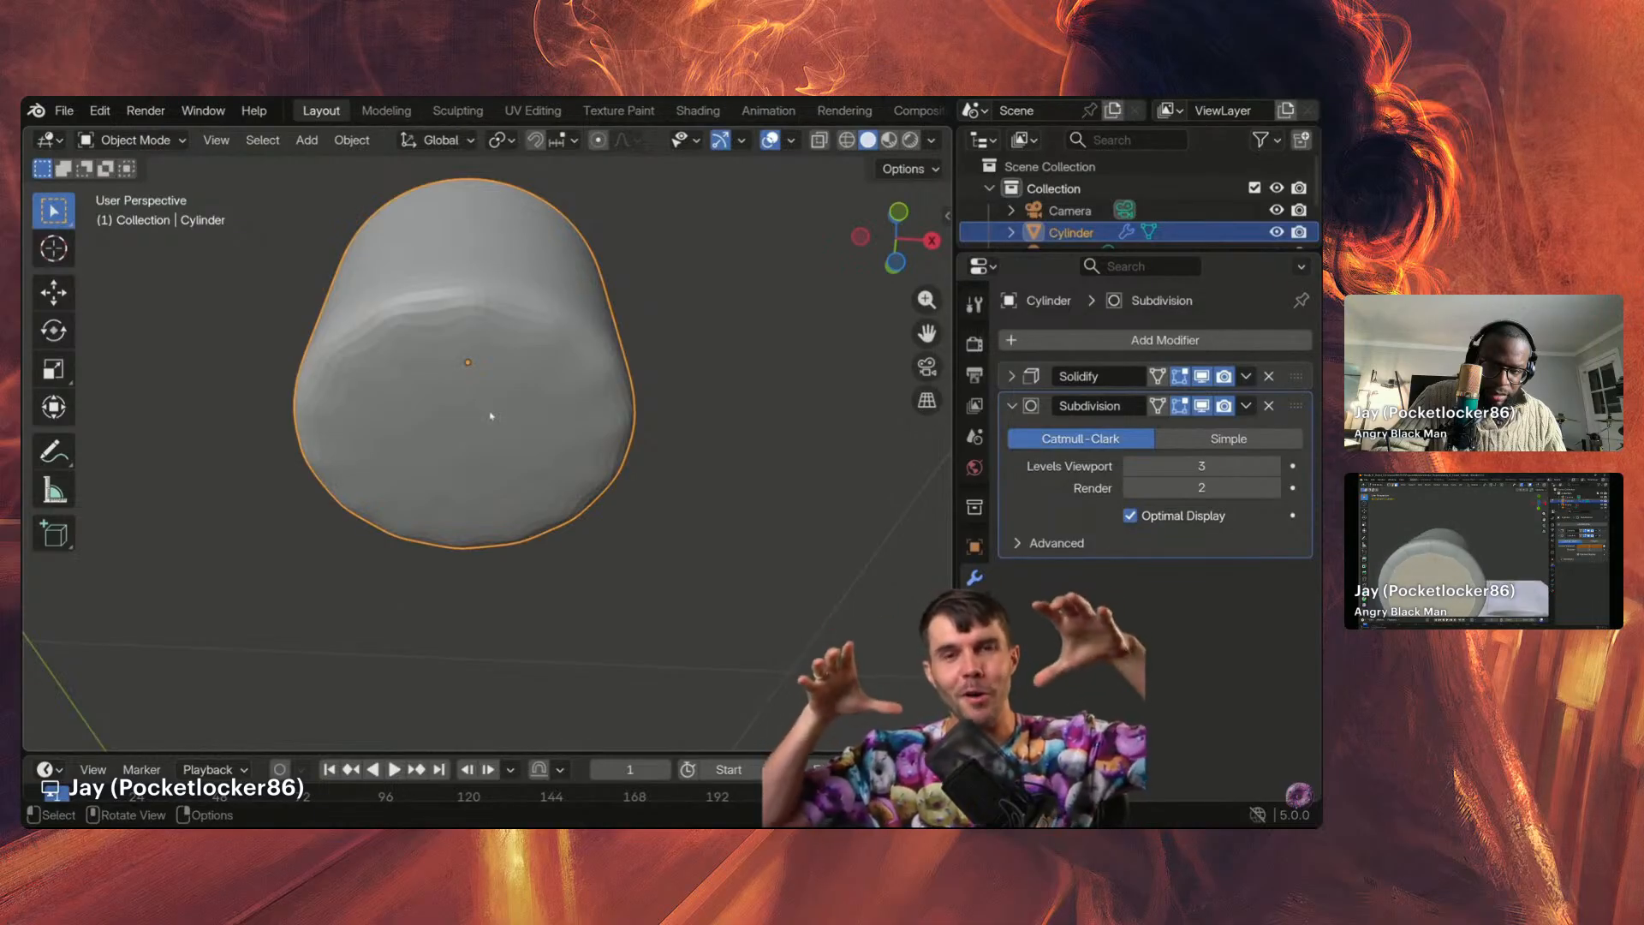
{"action": "key", "text": "Right"}
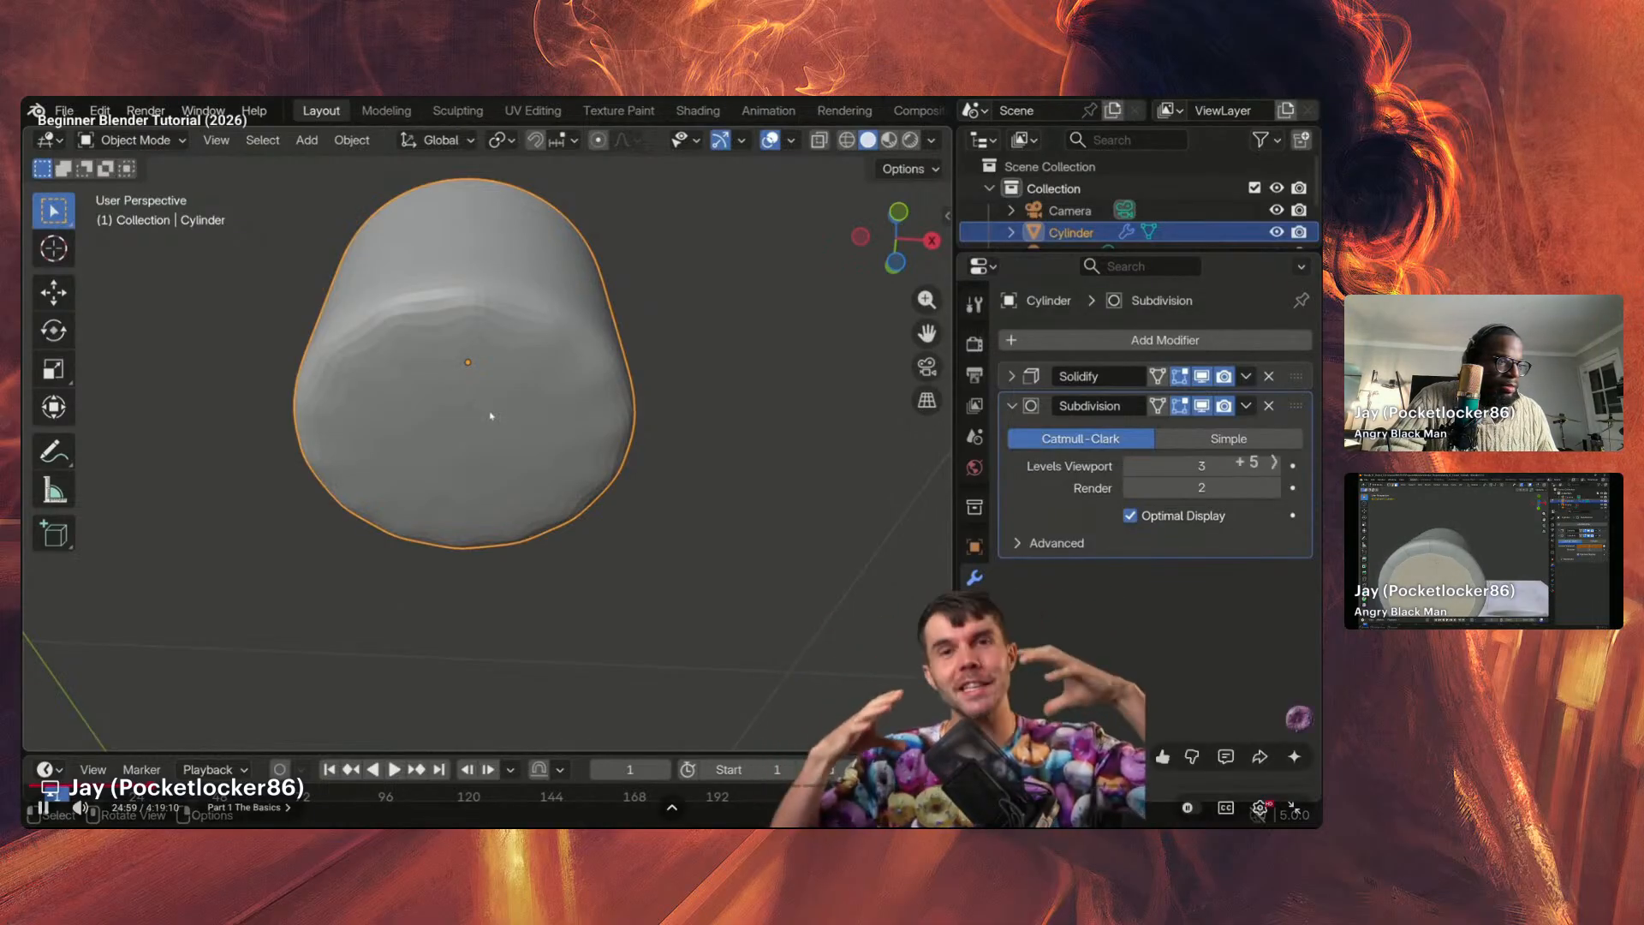
{"action": "key", "text": "Right"}
{"action": "key", "text": "Right"}
{"action": "key", "text": "Right"}
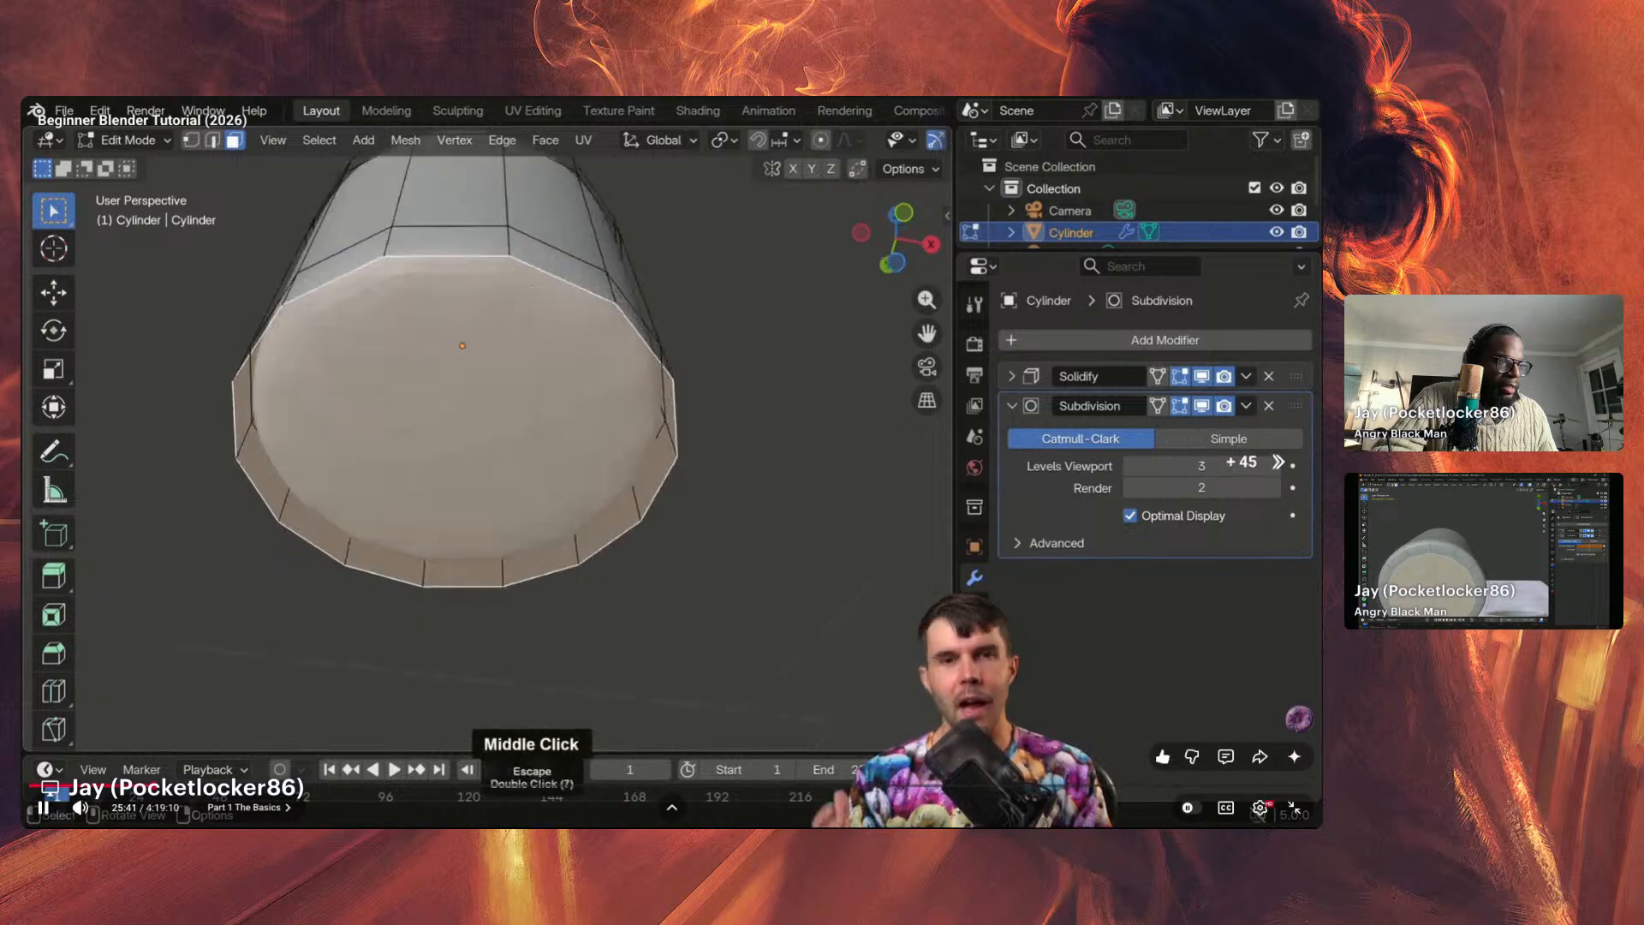
{"action": "key", "text": "Right"}
{"action": "key", "text": "Right"}
{"action": "key", "text": "Right"}
{"action": "key", "text": "Right"}
{"action": "key", "text": "Right"}
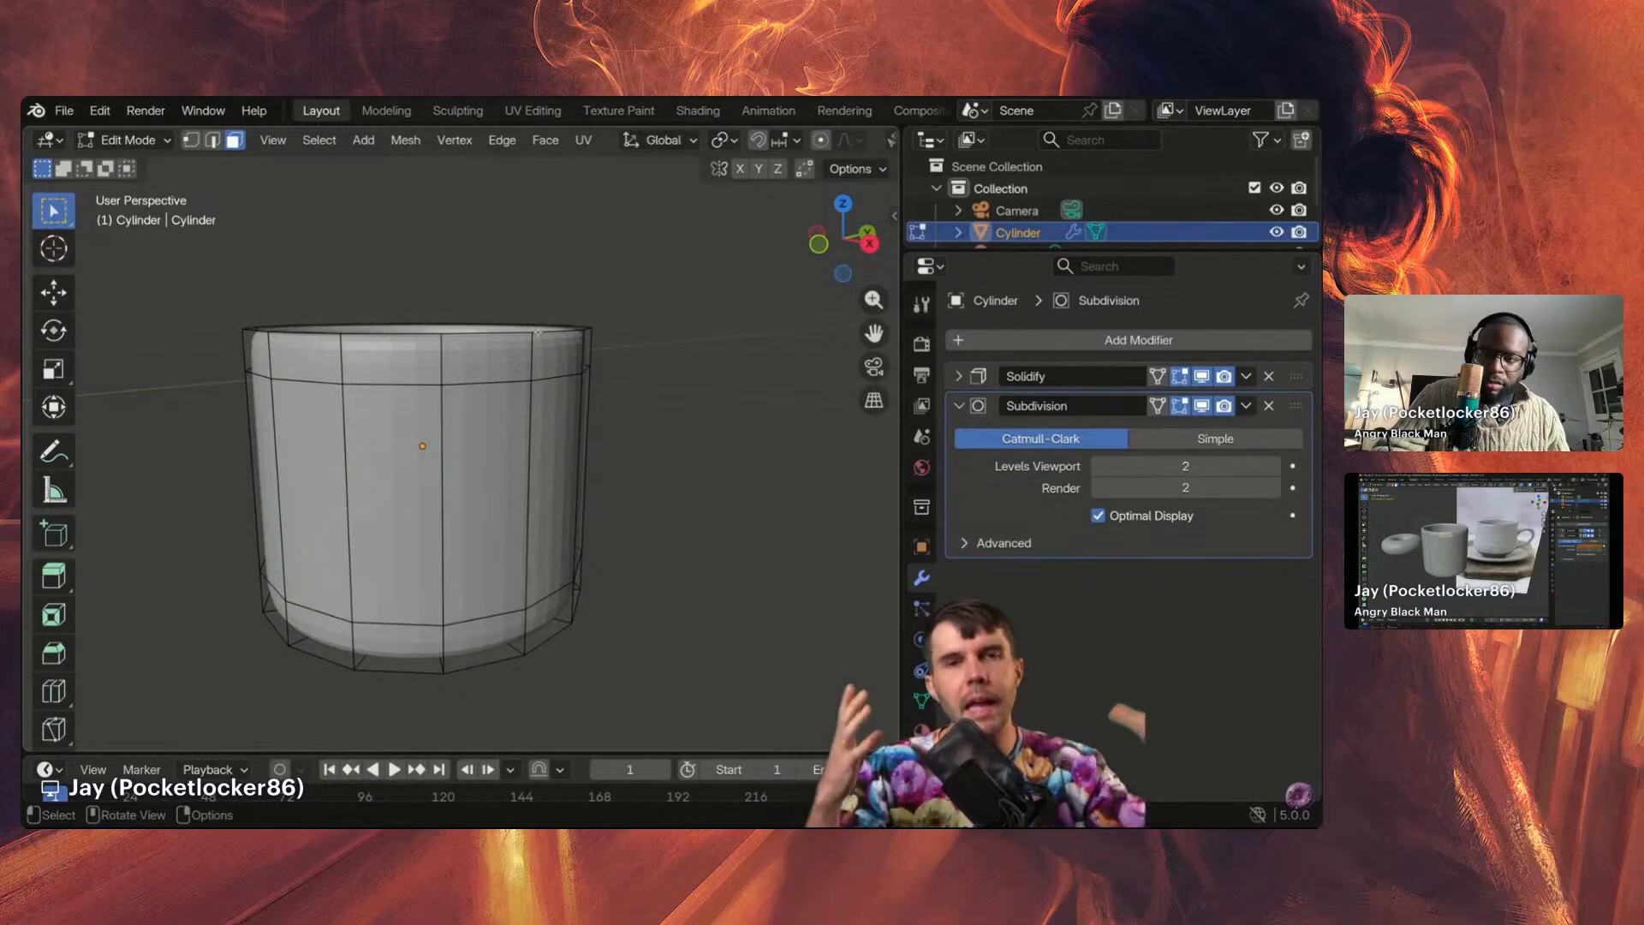
Step: Leave mesh editing on the mug, bring the mug and donut into view together, and select the donut
{"action": "middle_click_drag", "start_coordinate": [536, 333], "coordinate": [635, 378]}
{"action": "key", "text": "Tab"}
{"action": "scroll", "coordinate": [685, 482], "scroll_direction": "down", "scroll_amount": 5}
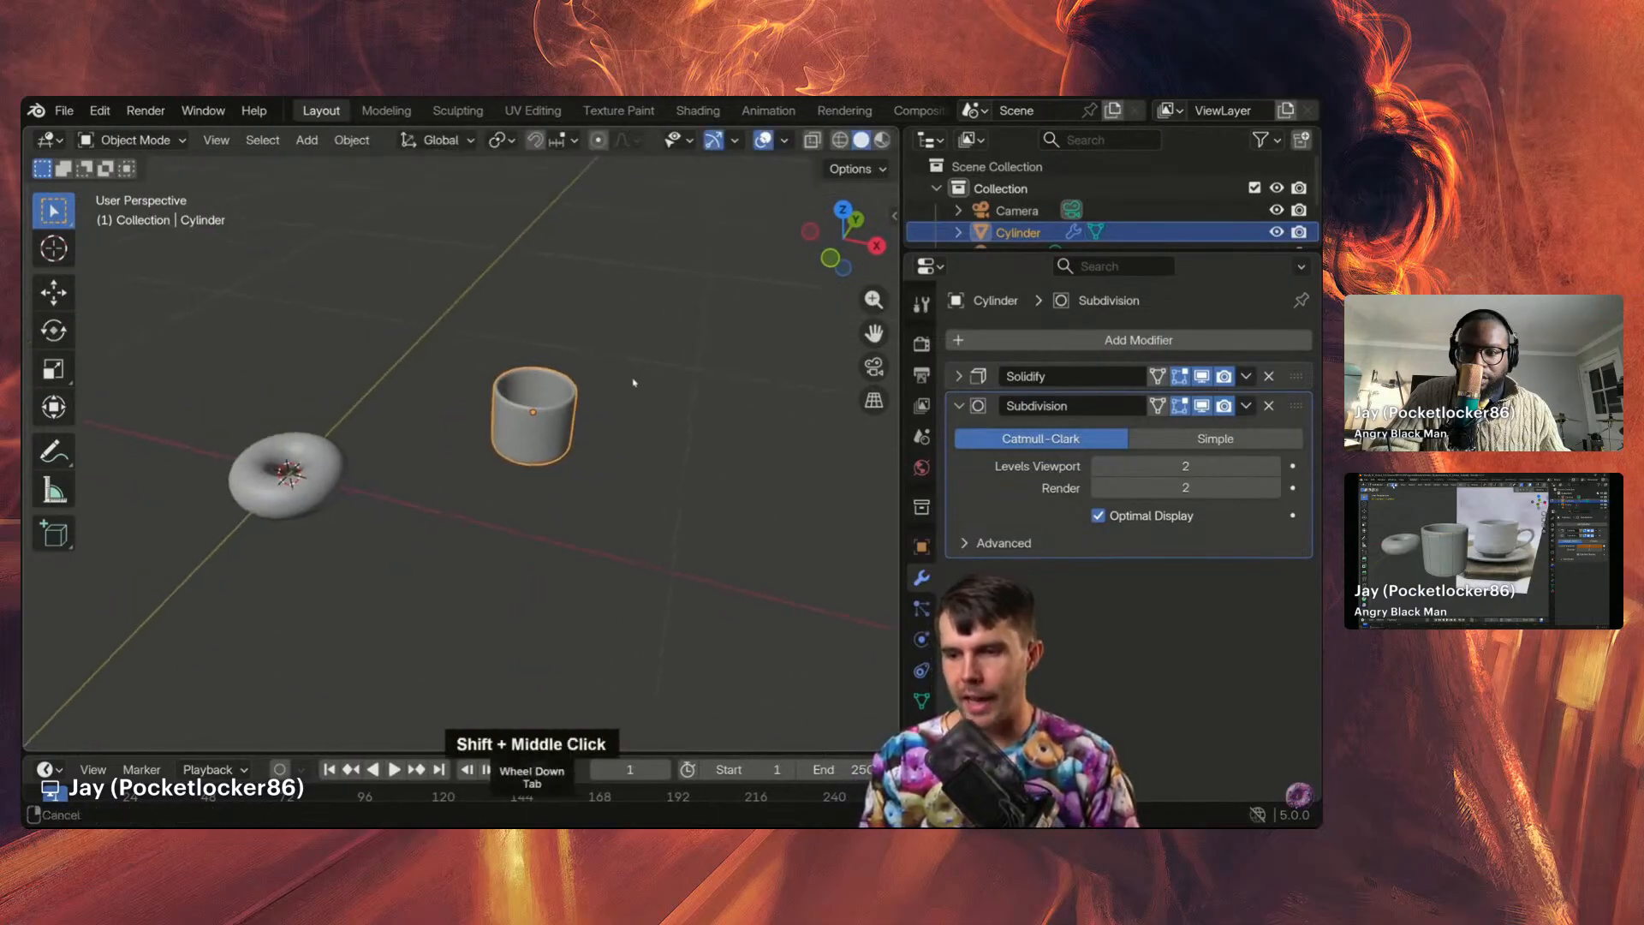
{"action": "scroll", "coordinate": [635, 378], "scroll_direction": "up", "scroll_amount": 4}
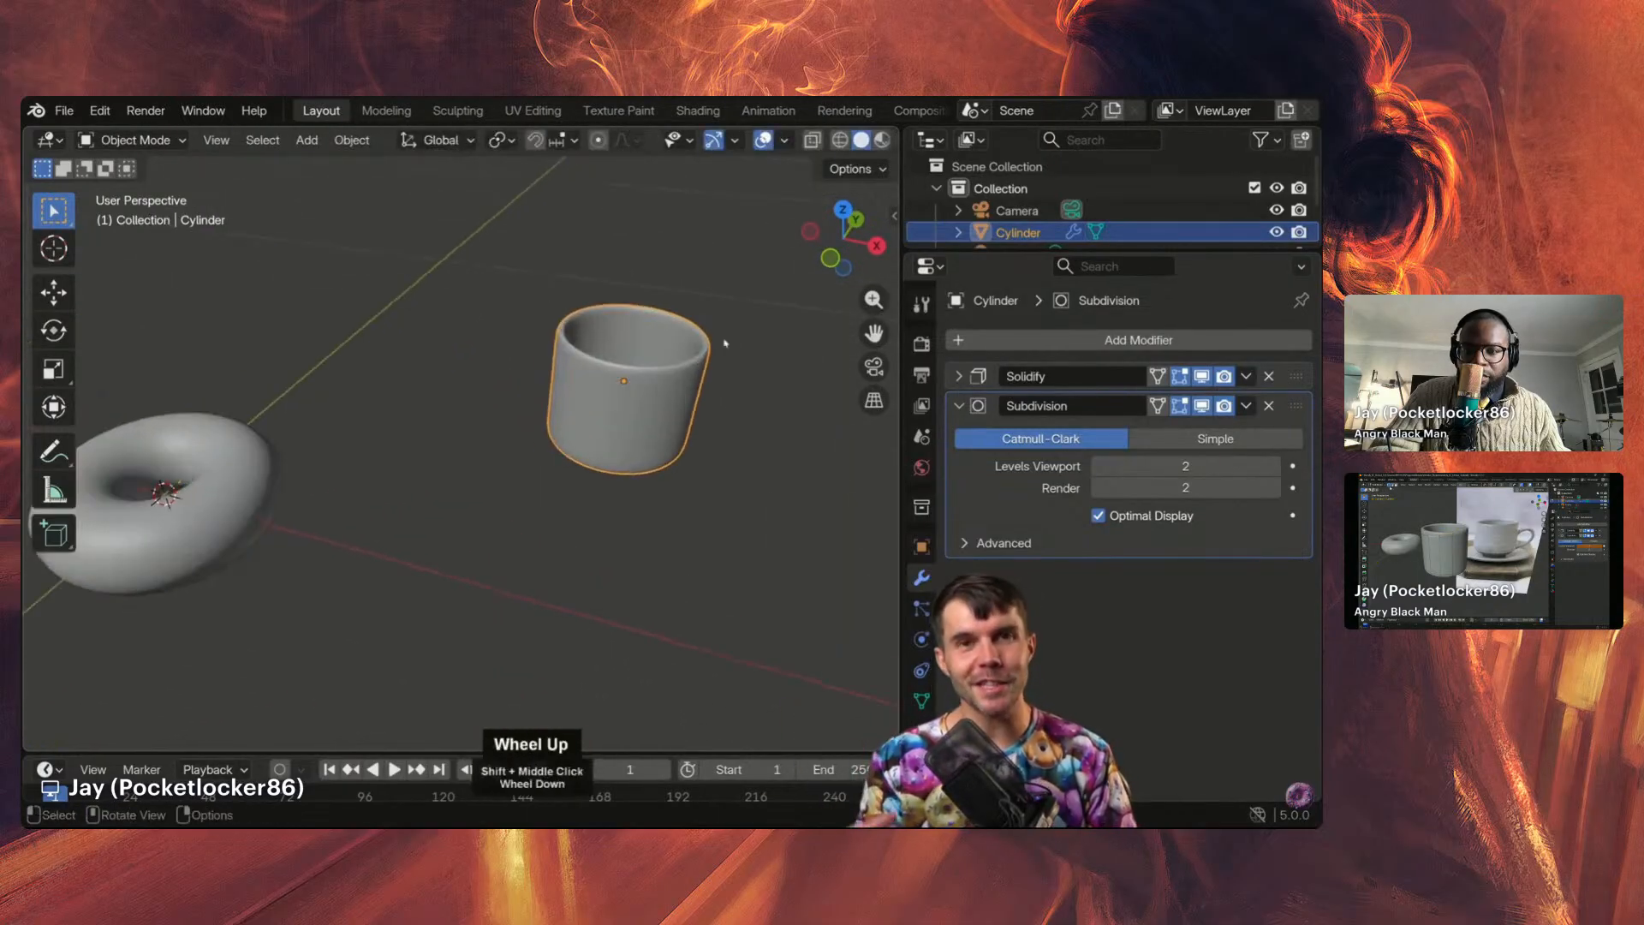
{"action": "mouse_move", "coordinate": [377, 420]}
{"action": "middle_mouse_down", "text": "shift"}
{"action": "mouse_move", "coordinate": [437, 393]}
{"action": "mouse_move", "coordinate": [357, 424]}
{"action": "middle_mouse_up", "text": "shift"}
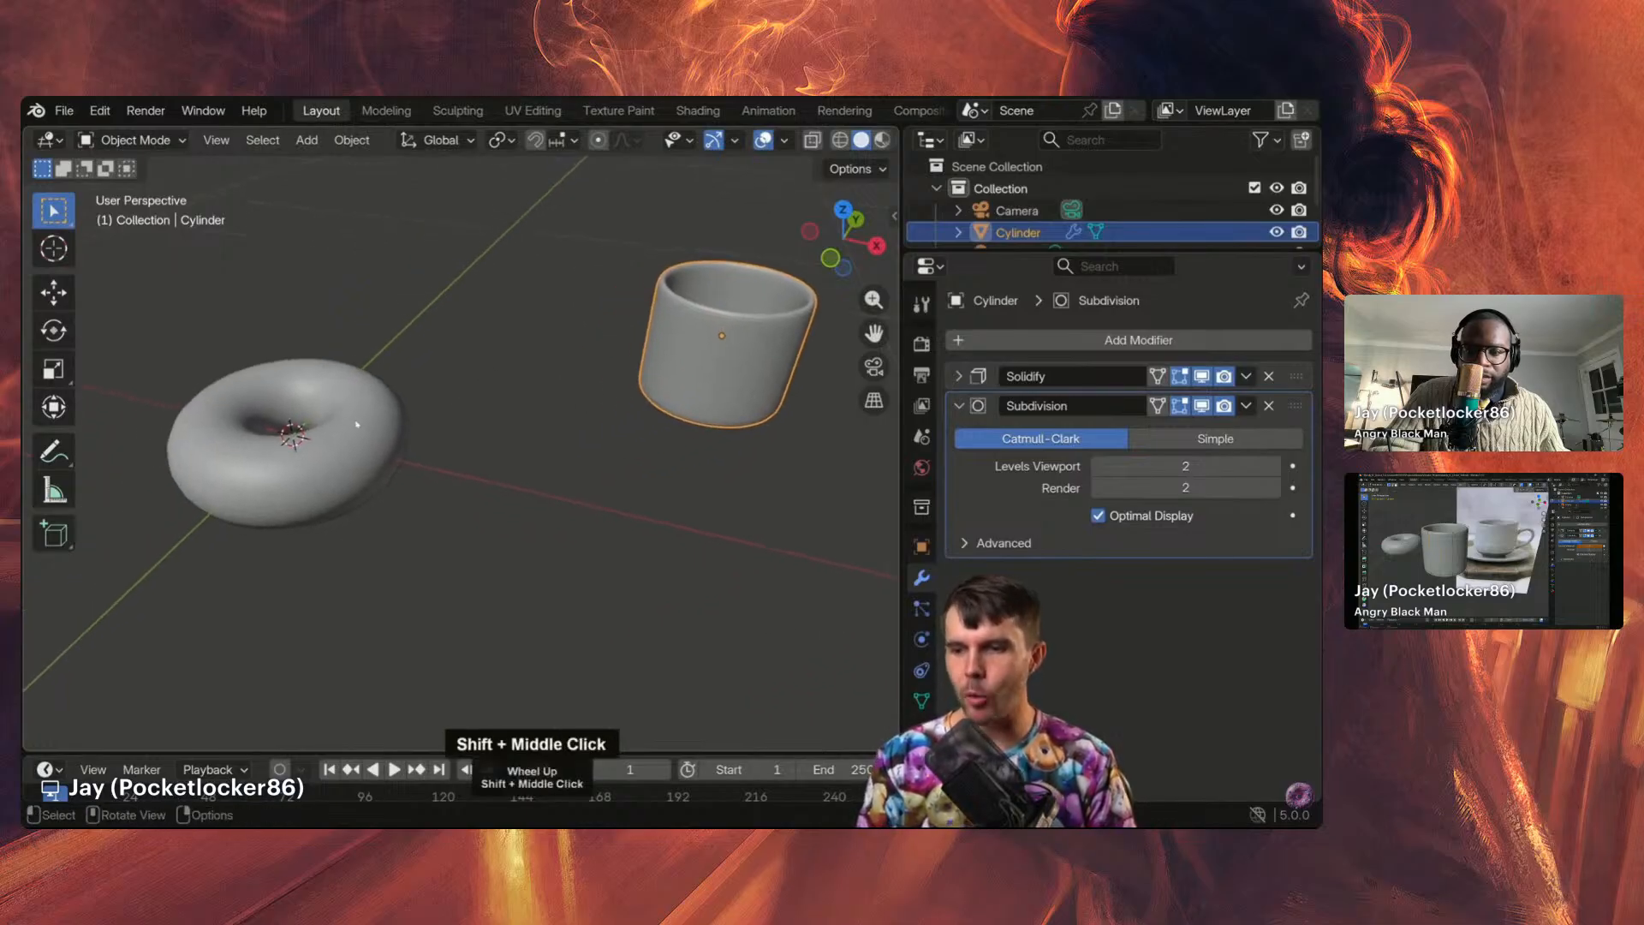
{"action": "left_click", "coordinate": [305, 416]}
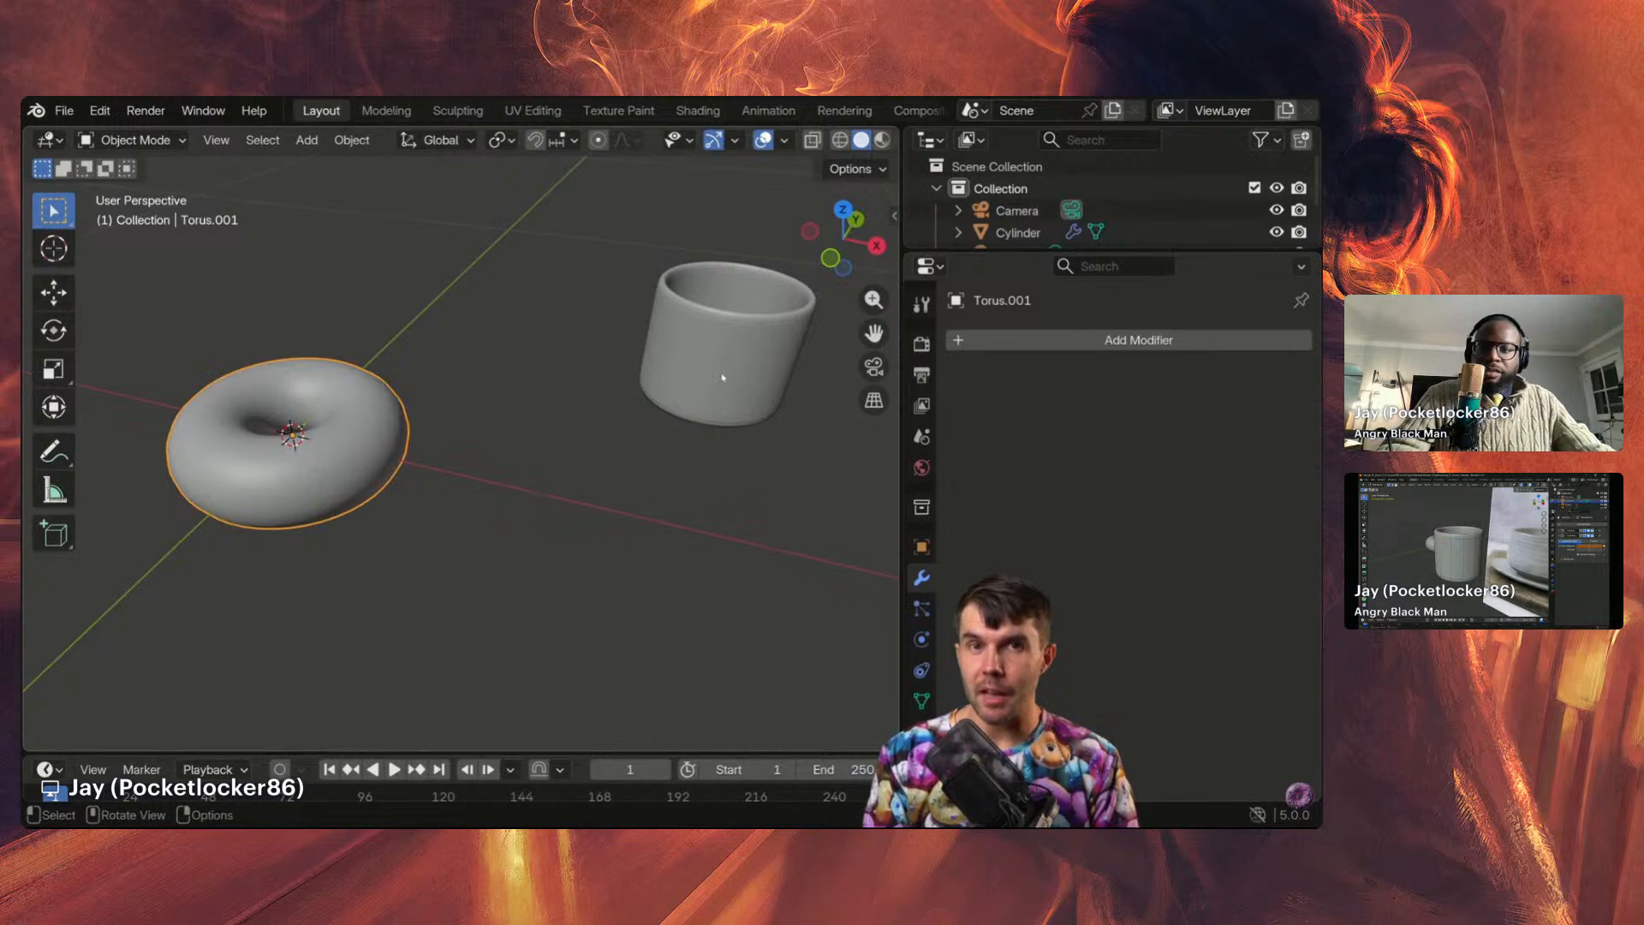
Step: Open the Save As dialog in the Tutorial folder and choose tutorial_donut1.blend as the file name
{"action": "left_click", "coordinate": [65, 111]}
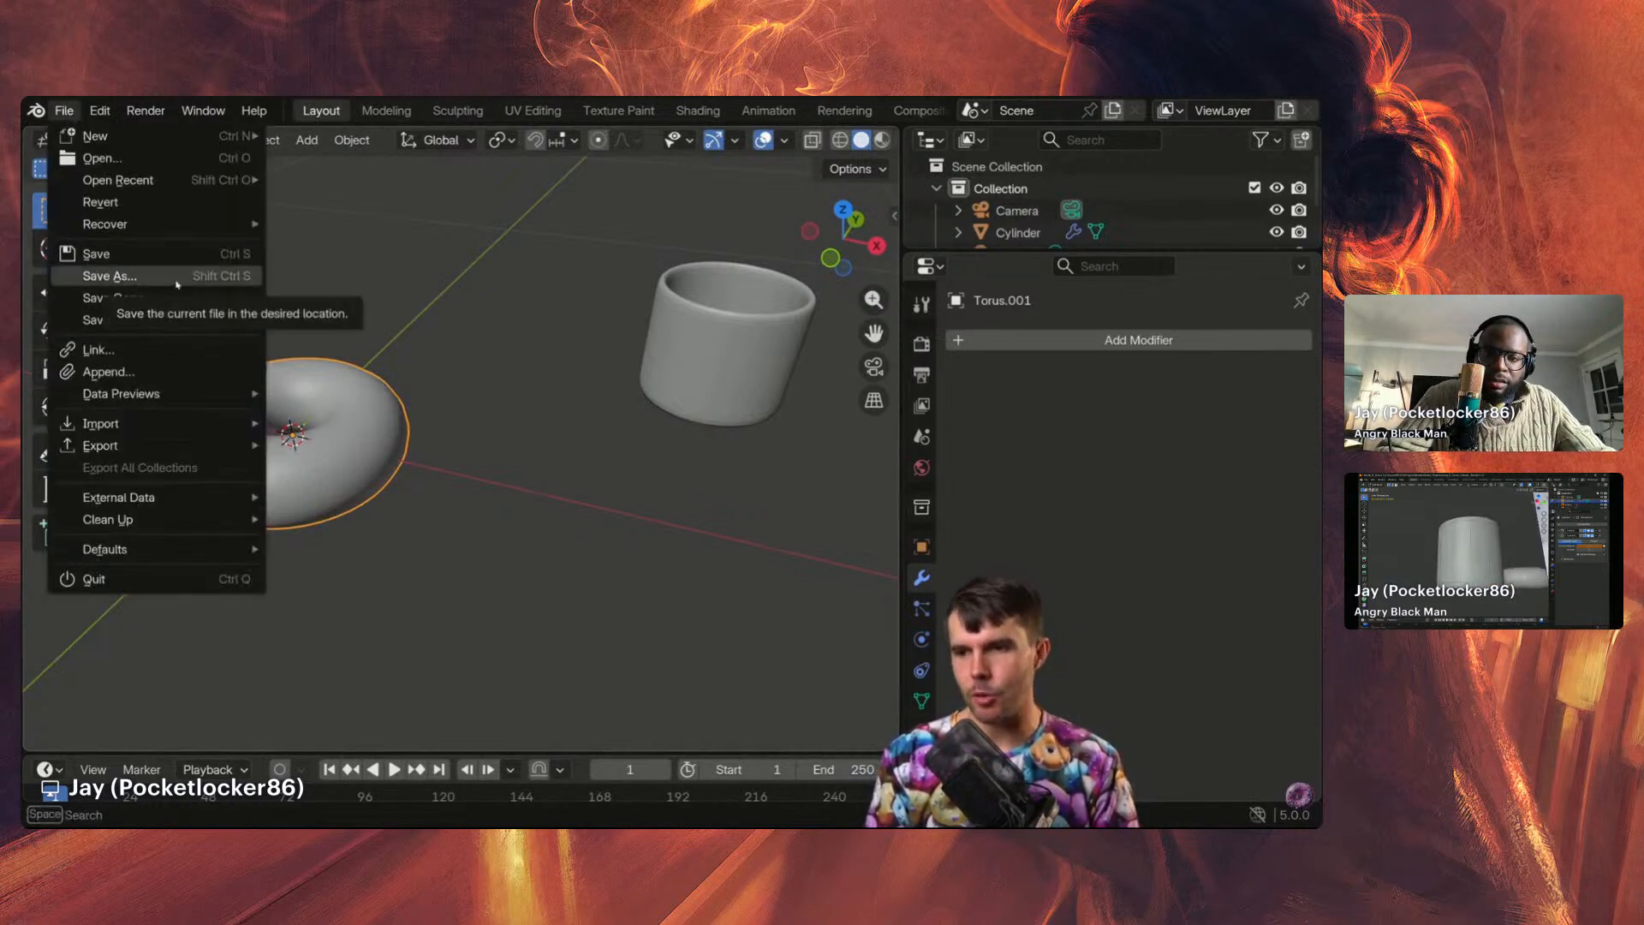
{"action": "left_click", "coordinate": [209, 274]}
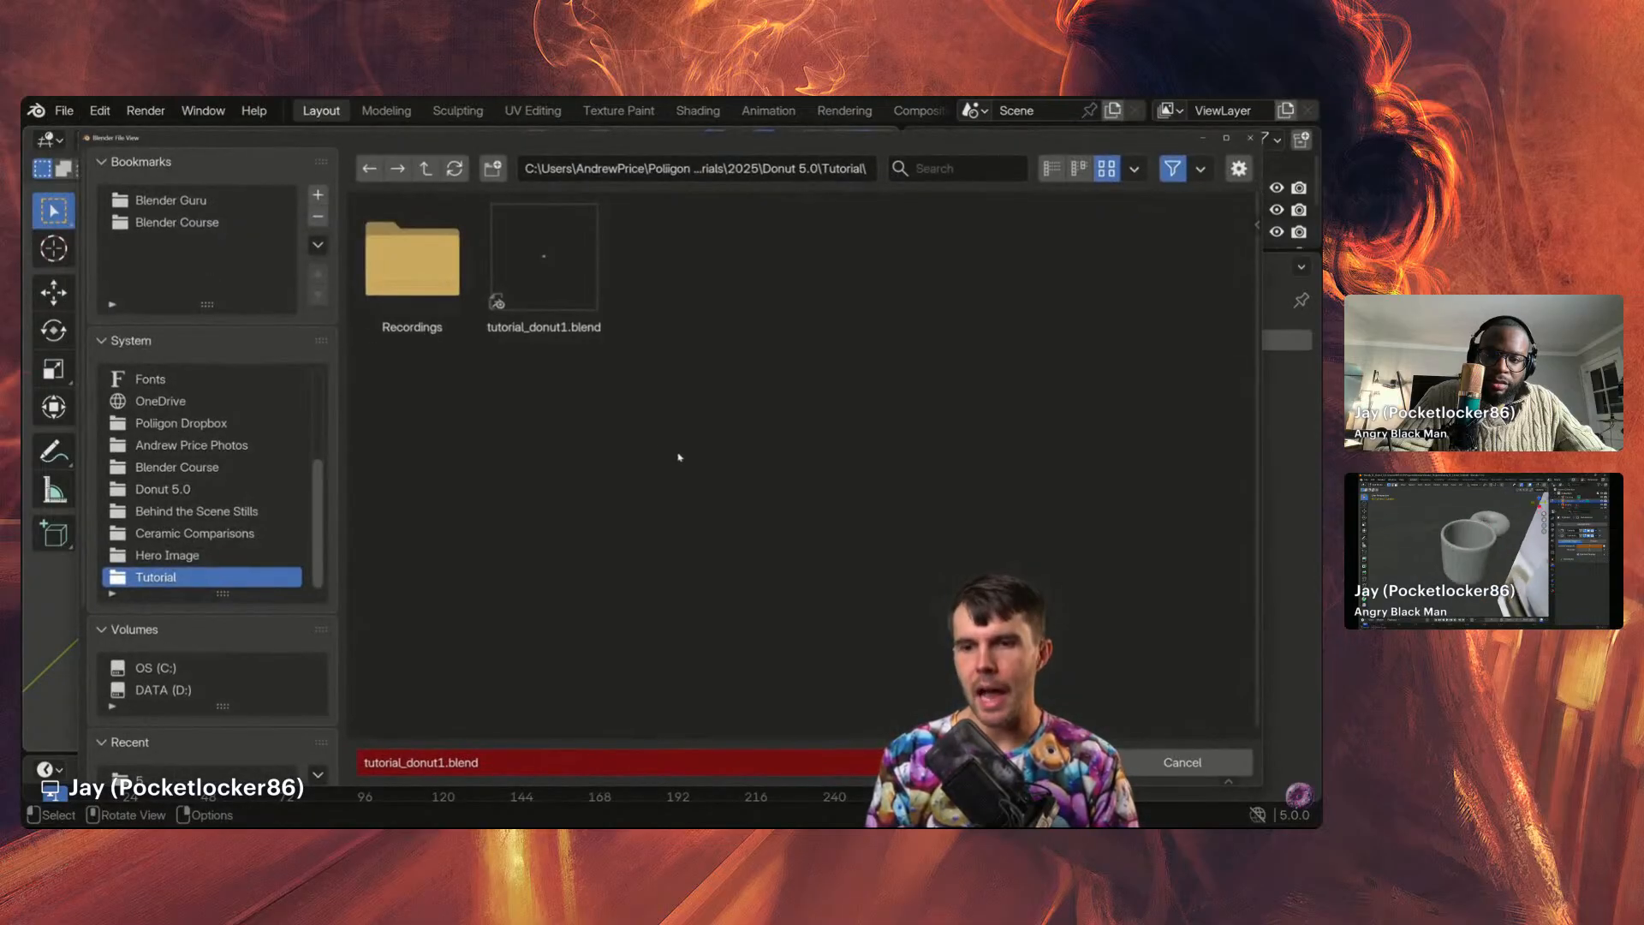
{"action": "left_click", "coordinate": [571, 275]}
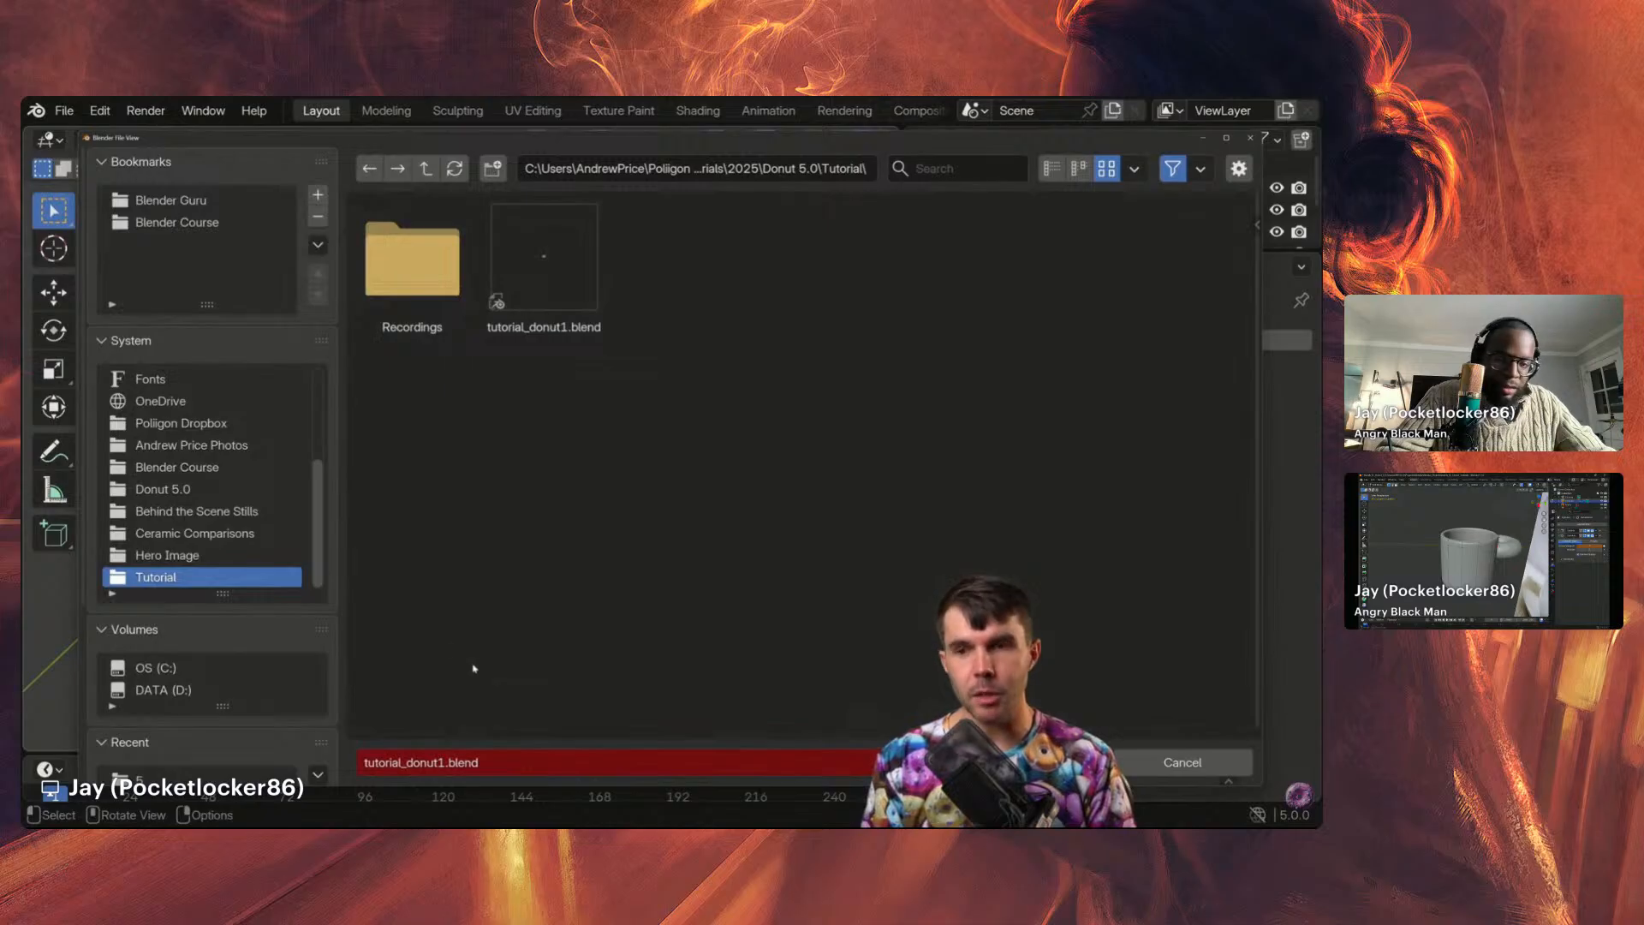
{"action": "double_click", "coordinate": [406, 762]}
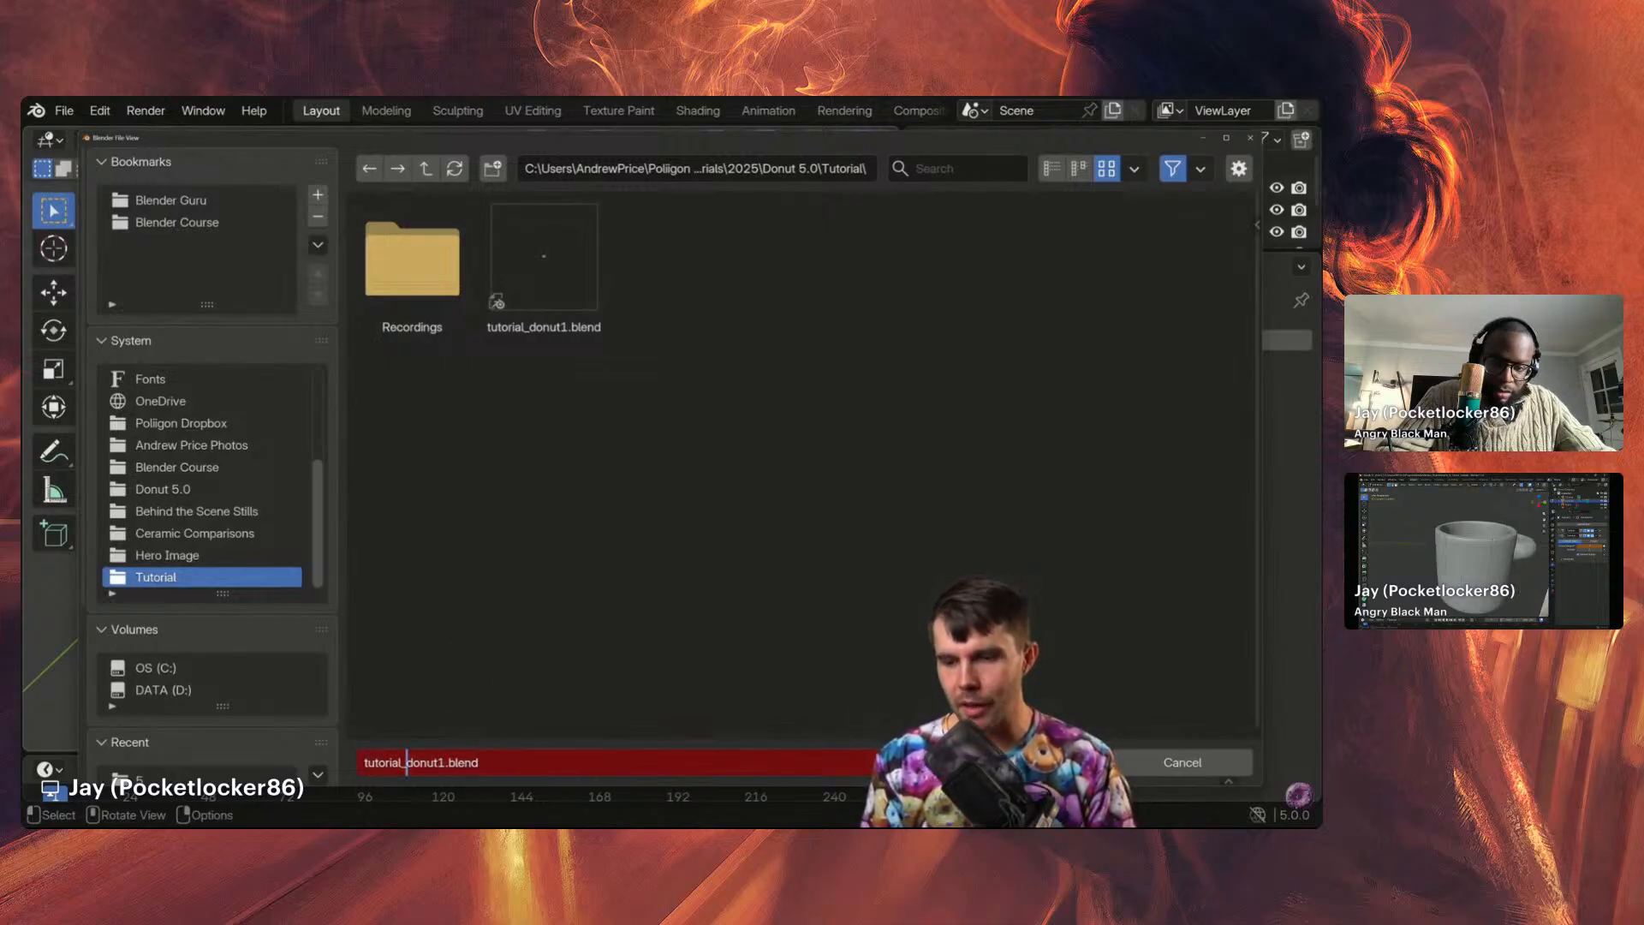
{"action": "double_click", "coordinate": [445, 762]}
{"action": "left_click", "coordinate": [635, 620]}
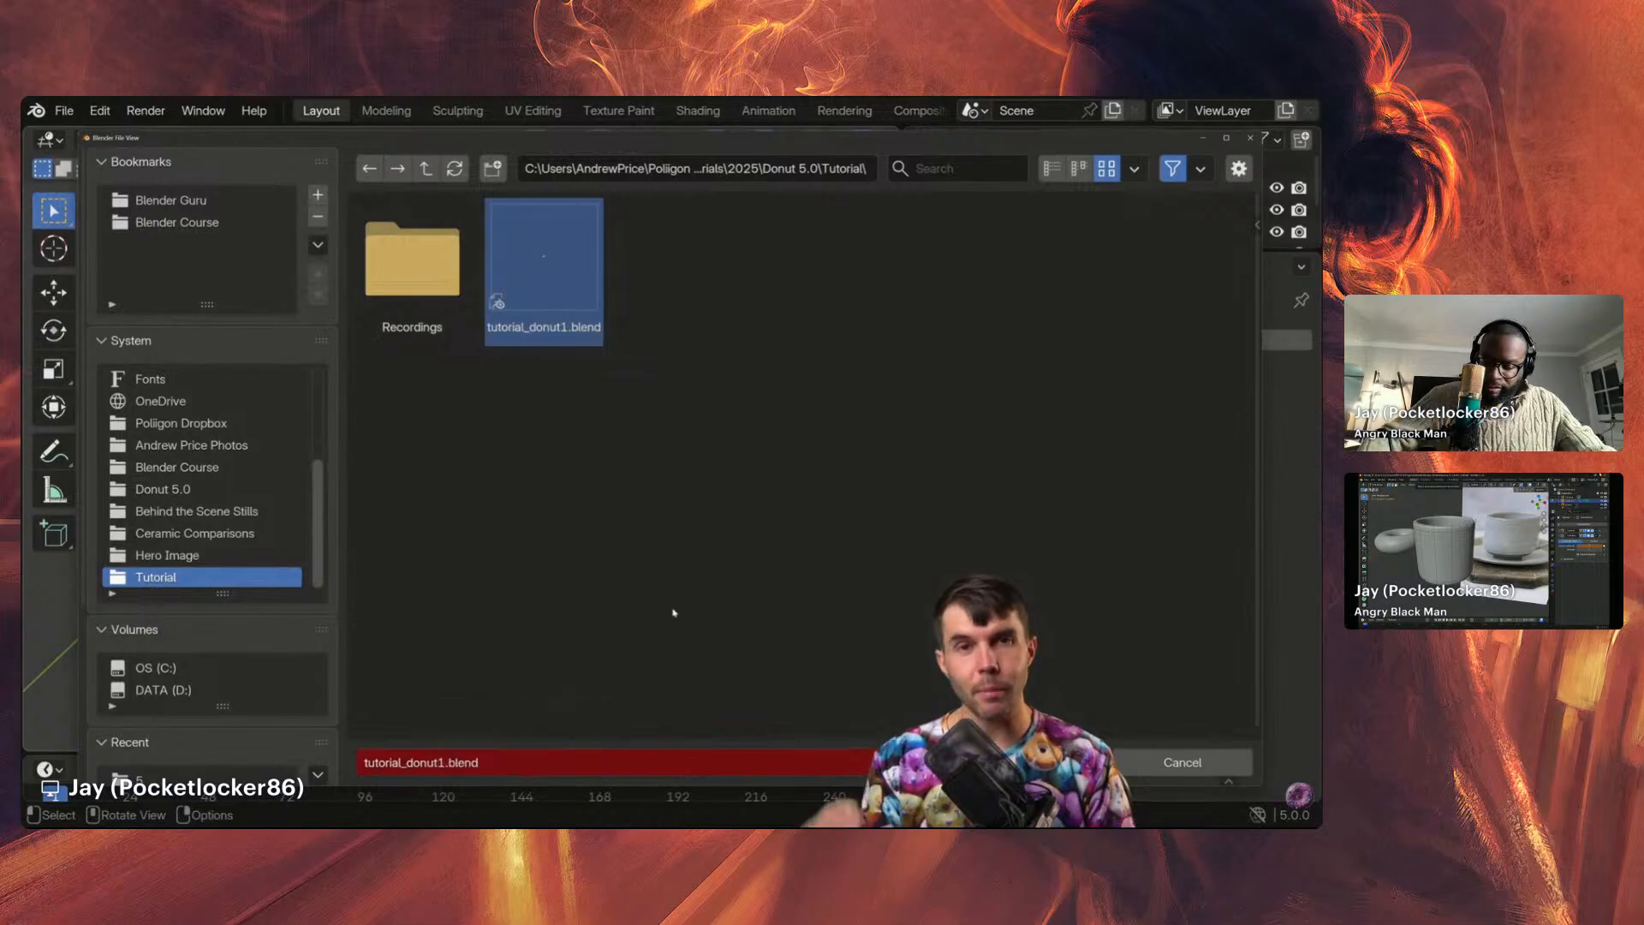
{"action": "left_click", "coordinate": [710, 581]}
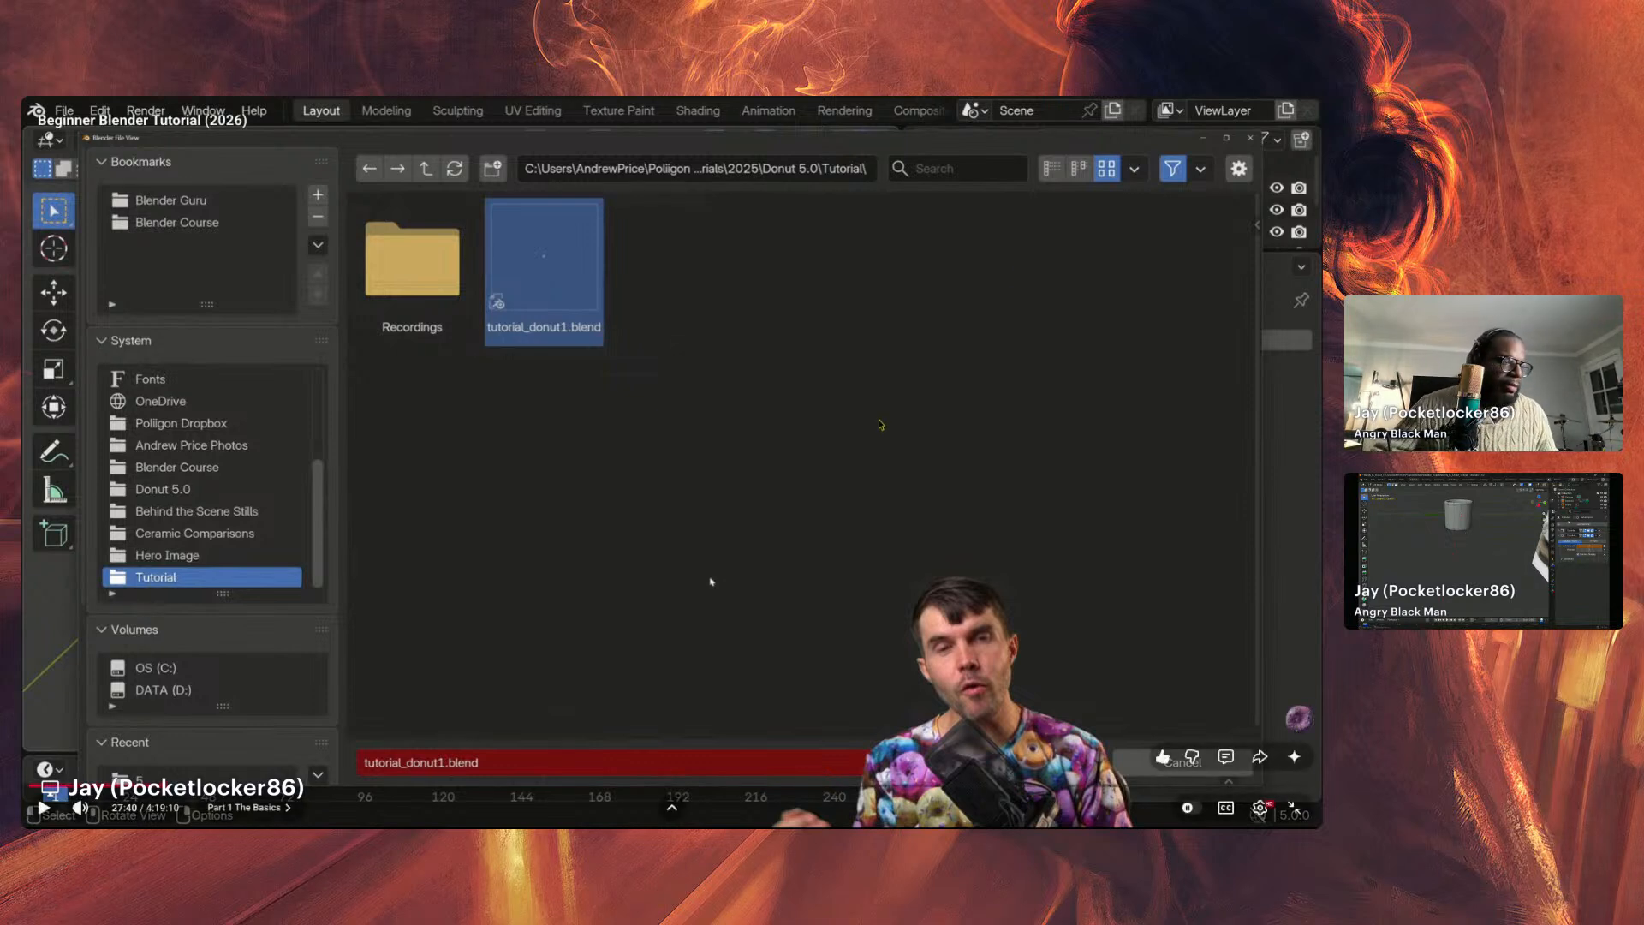
Step: Resume the tutorial at about 27:40 and skip forward into Part 2 Basic Modelling, to the handmade mug reference page
{"action": "left_click", "coordinate": [521, 653]}
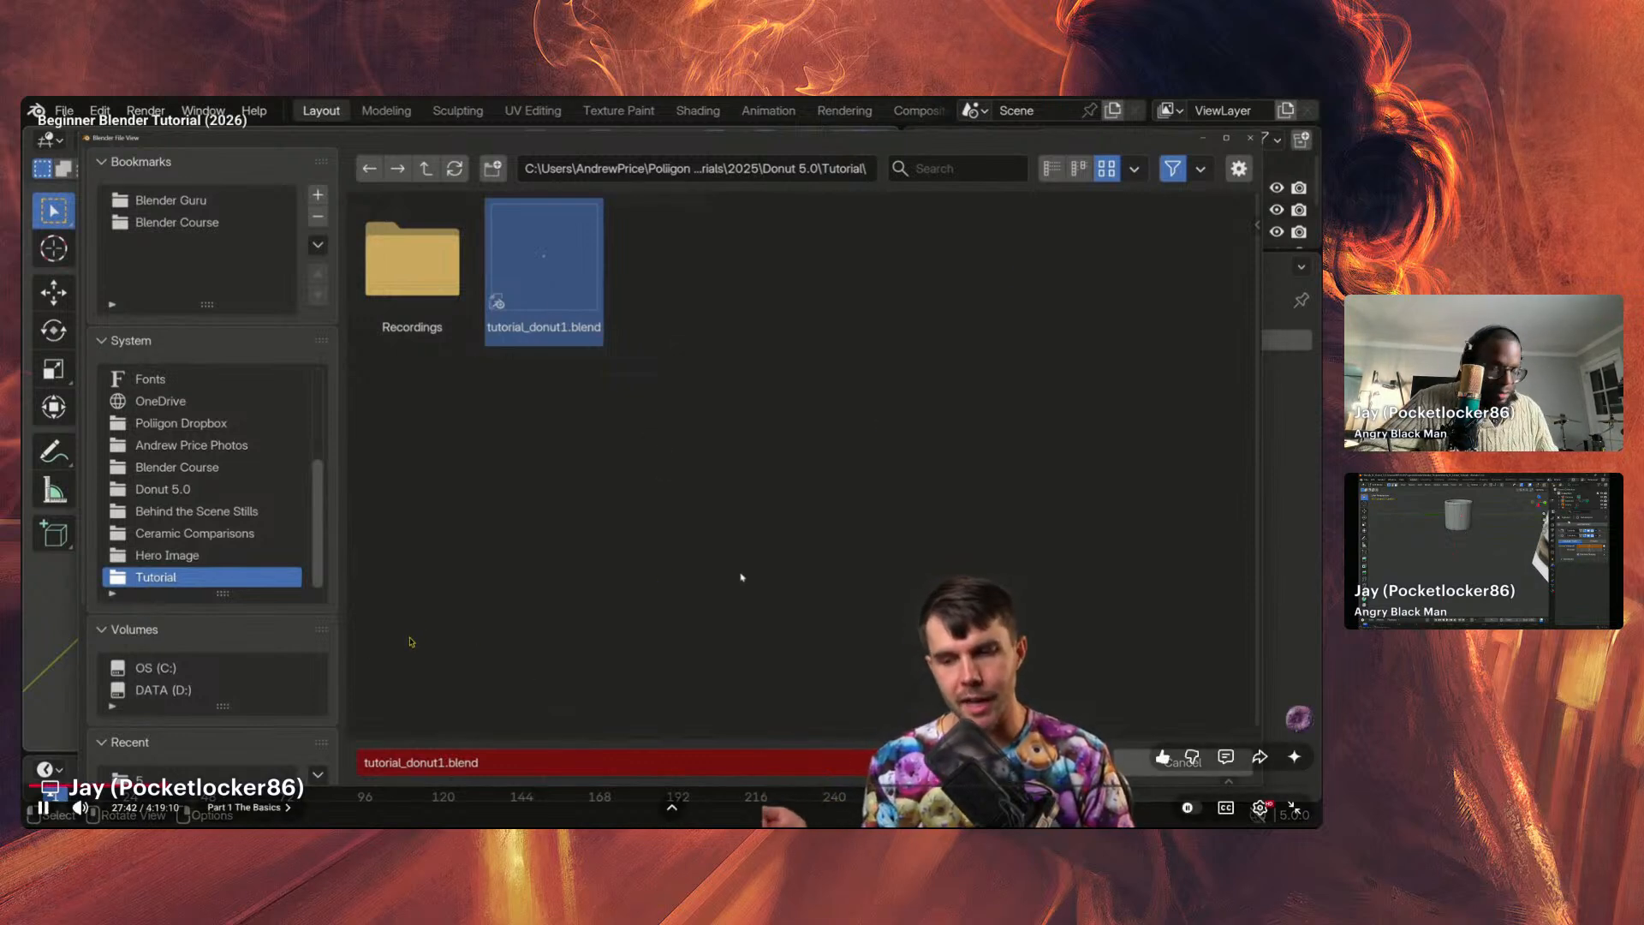
{"action": "key", "text": "l"}
{"action": "key", "text": "Right"}
{"action": "key", "text": "Right"}
{"action": "key", "text": "Right"}
{"action": "key", "text": "Right"}
{"action": "key", "text": "Right"}
{"action": "key", "text": "Right"}
{"action": "key", "text": "Right"}
{"action": "key", "text": "Right"}
{"action": "key", "text": "Right"}
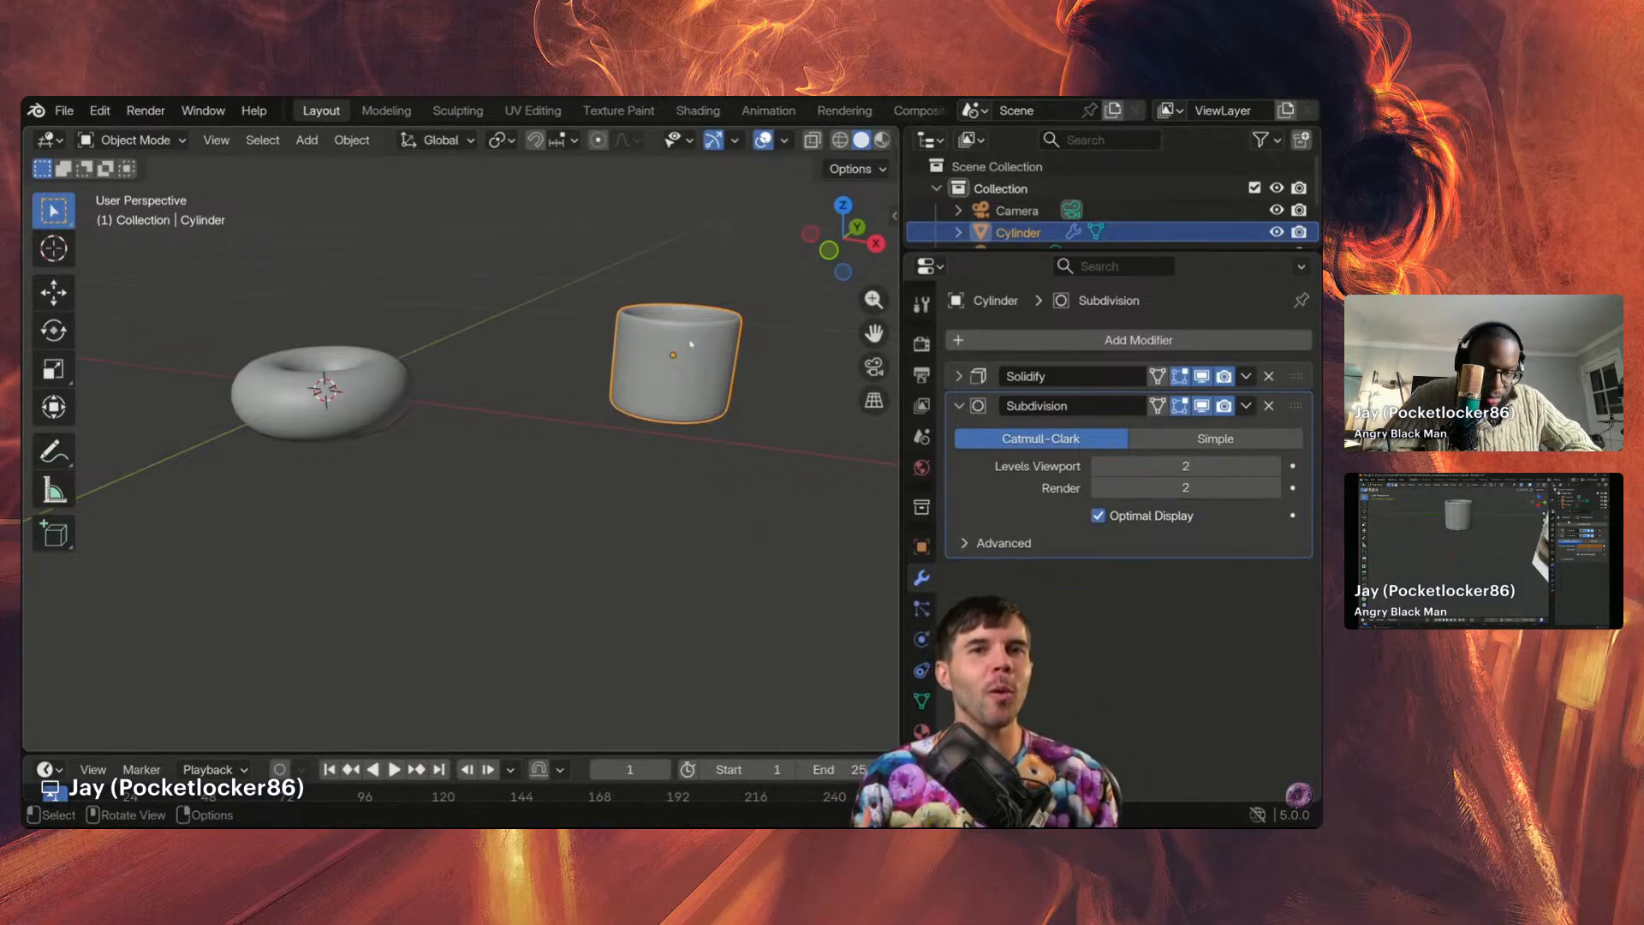
{"action": "key", "text": "Right"}
{"action": "key", "text": "Right"}
{"action": "key", "text": "Right"}
{"action": "key", "text": "Right"}
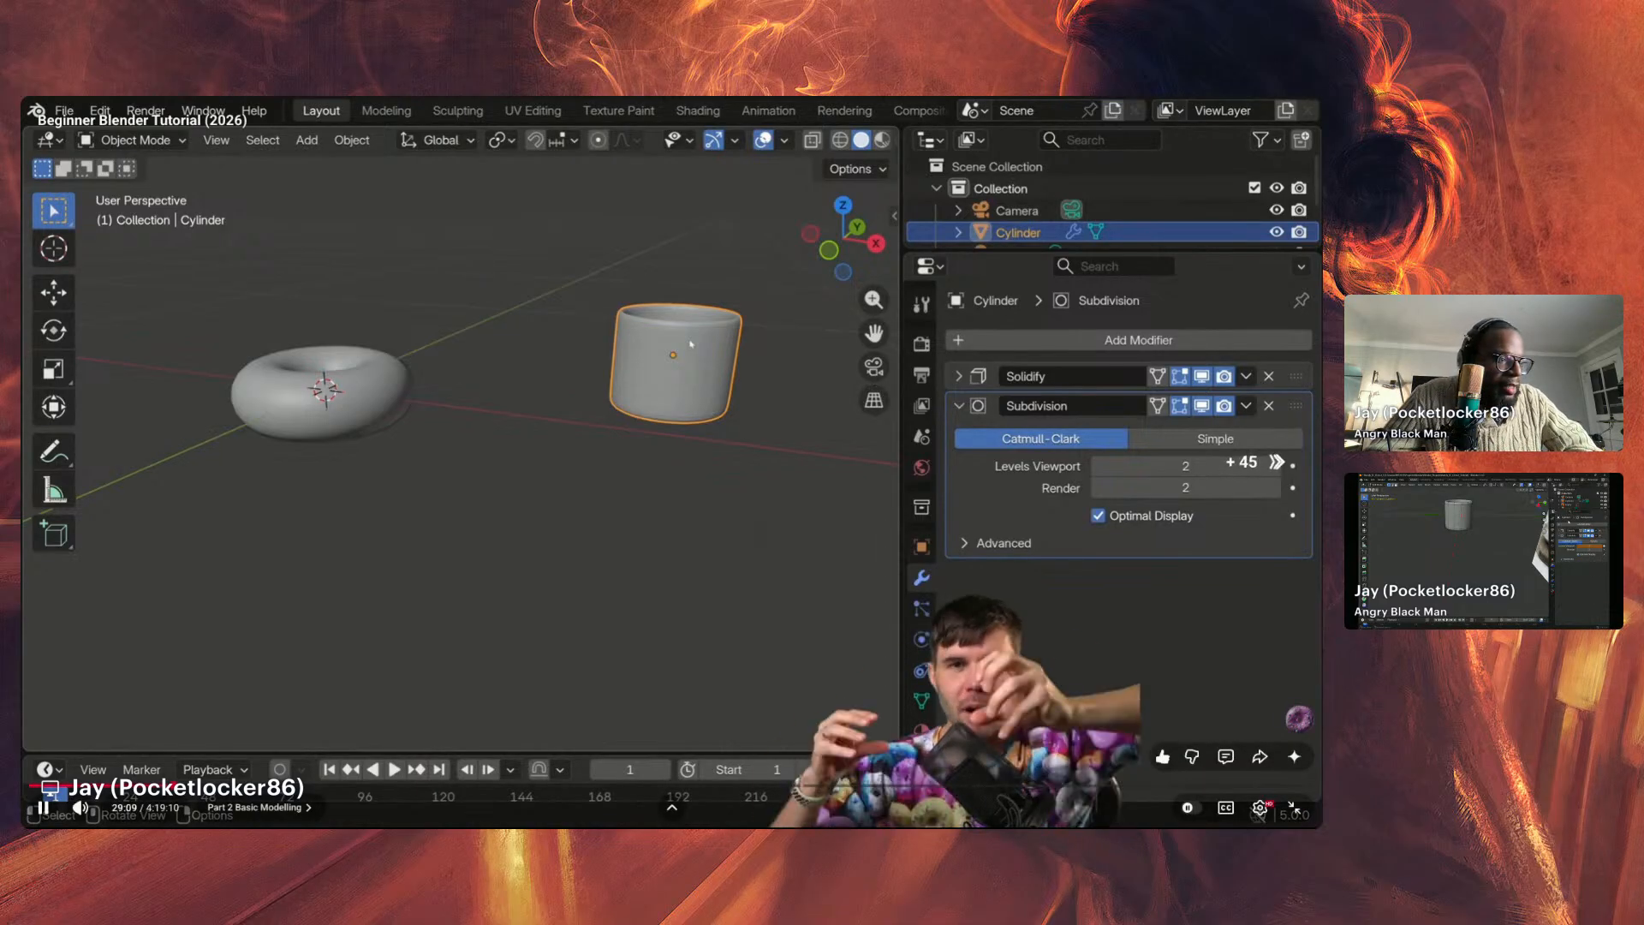
{"action": "key", "text": "Right"}
{"action": "key", "text": "Right"}
{"action": "key", "text": "Right"}
{"action": "key", "text": "Right"}
{"action": "key", "text": "Right"}
{"action": "key", "text": "Right"}
{"action": "key", "text": "Right"}
{"action": "key", "text": "Right"}
{"action": "key", "text": "Right"}
{"action": "key", "text": "Right"}
{"action": "key", "text": "Right"}
{"action": "key", "text": "Right"}
{"action": "key", "text": "Right"}
{"action": "key", "text": "Right"}
{"action": "key", "text": "Right"}
{"action": "key", "text": "Right"}
{"action": "key", "text": "Right"}
{"action": "key", "text": "Right"}
{"action": "key", "text": "Right"}
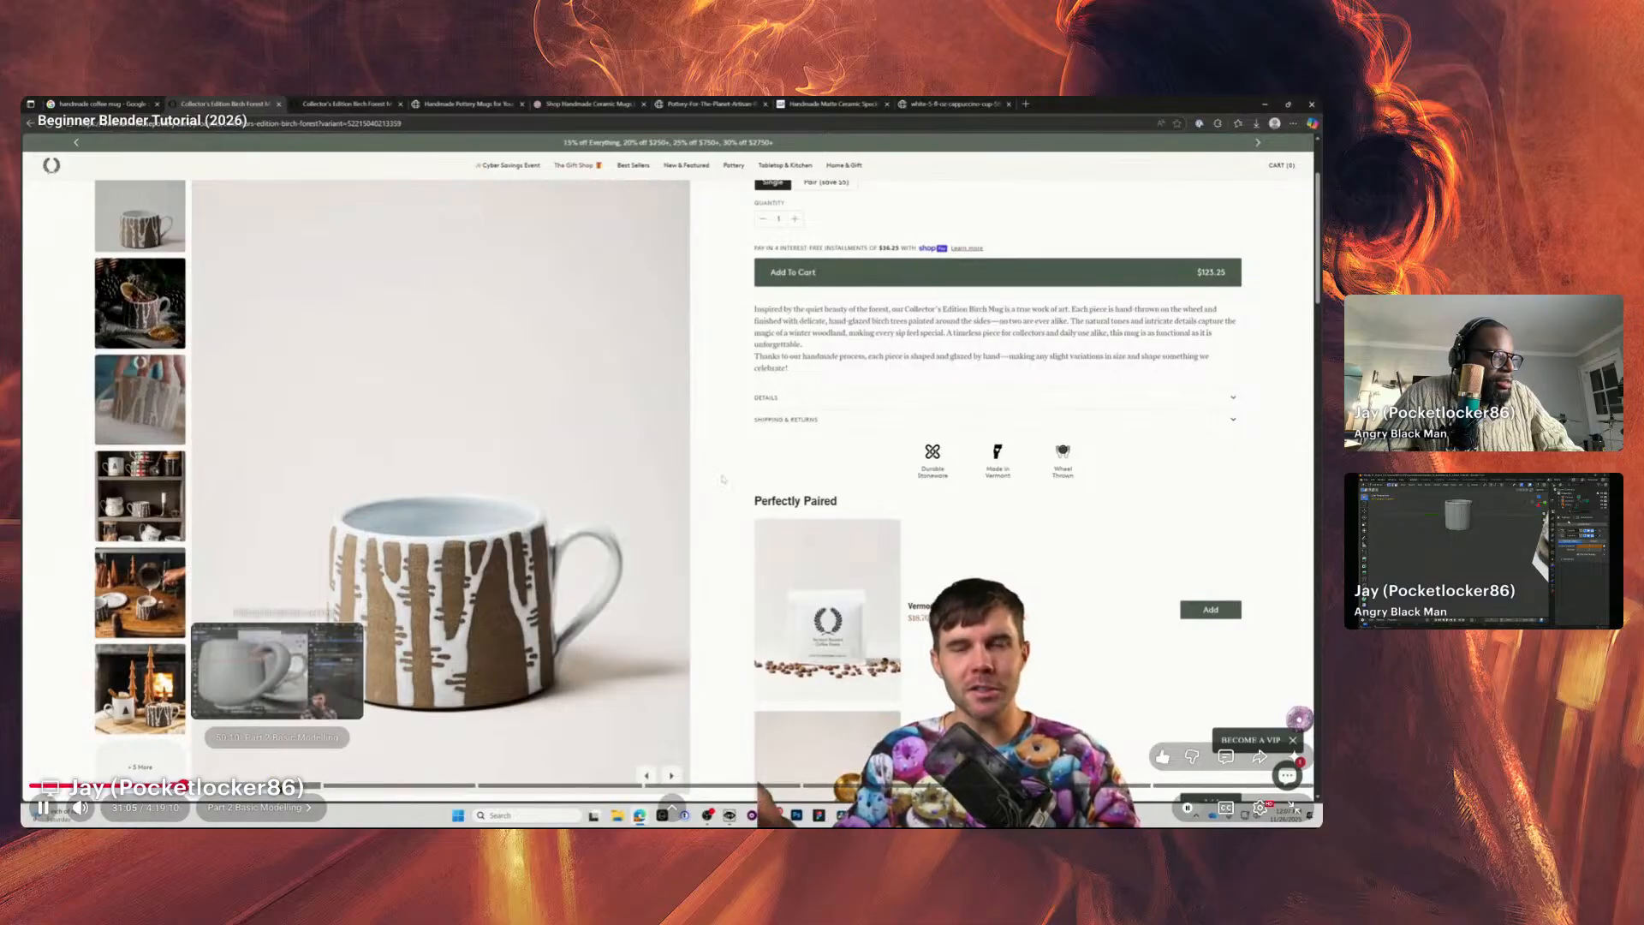
Step: Seek through the tutorial's mug-modelling section to about 34:50, where the reference image is scaled, and pause playback there
{"action": "left_click", "coordinate": [291, 784]}
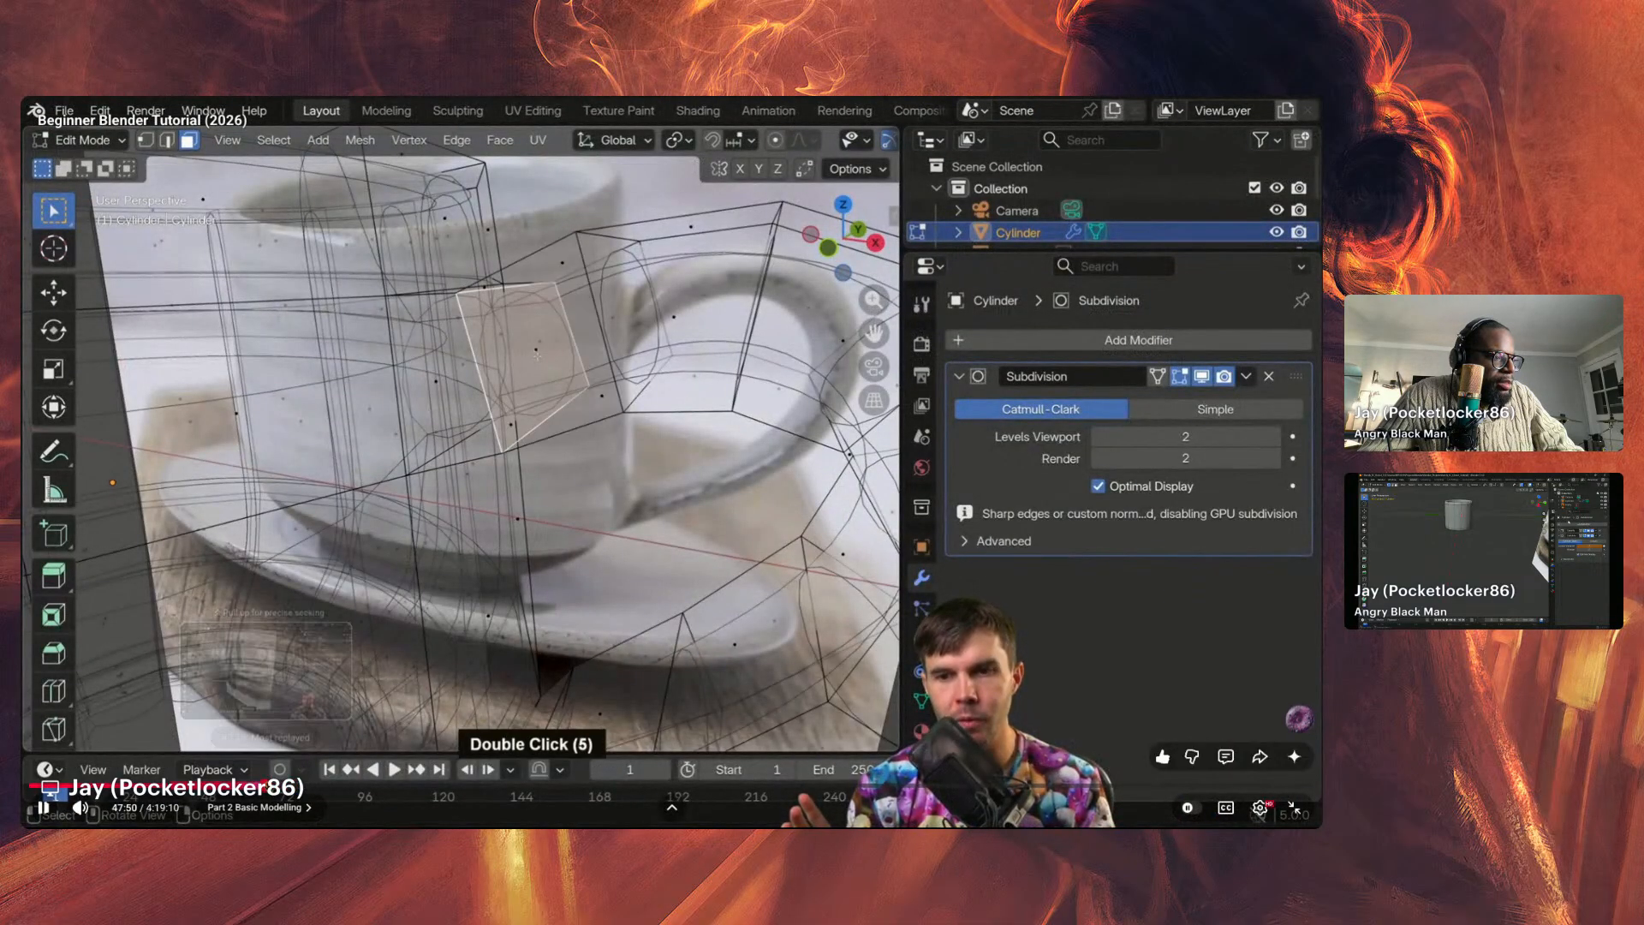
{"action": "left_click", "coordinate": [266, 784]}
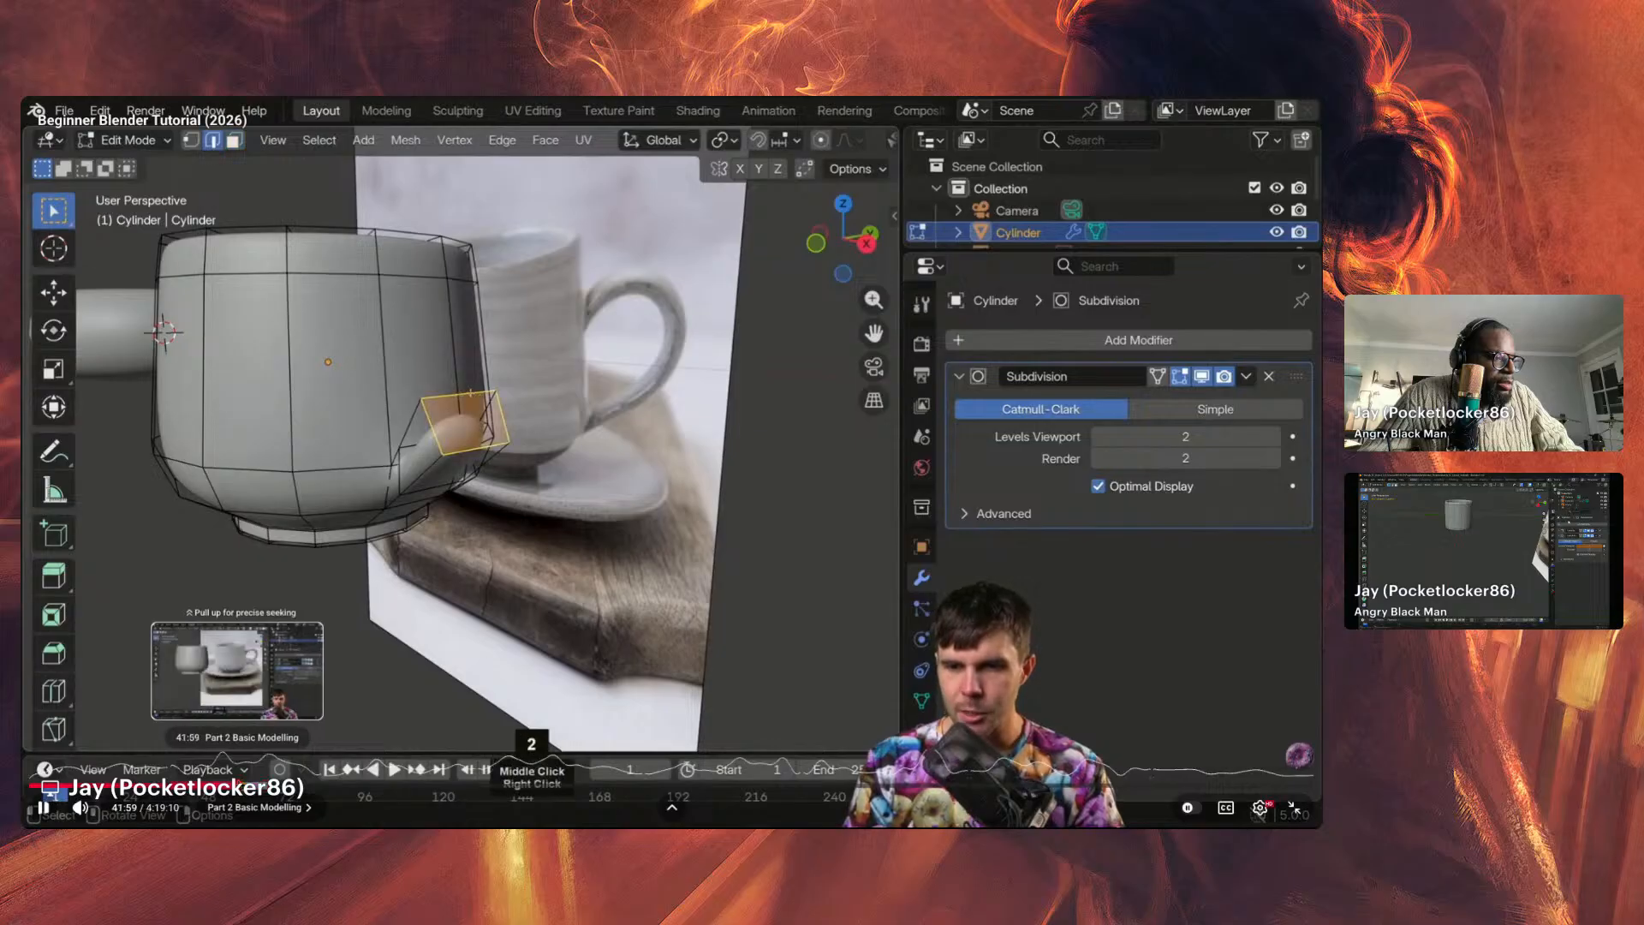
{"action": "left_click", "coordinate": [238, 784]}
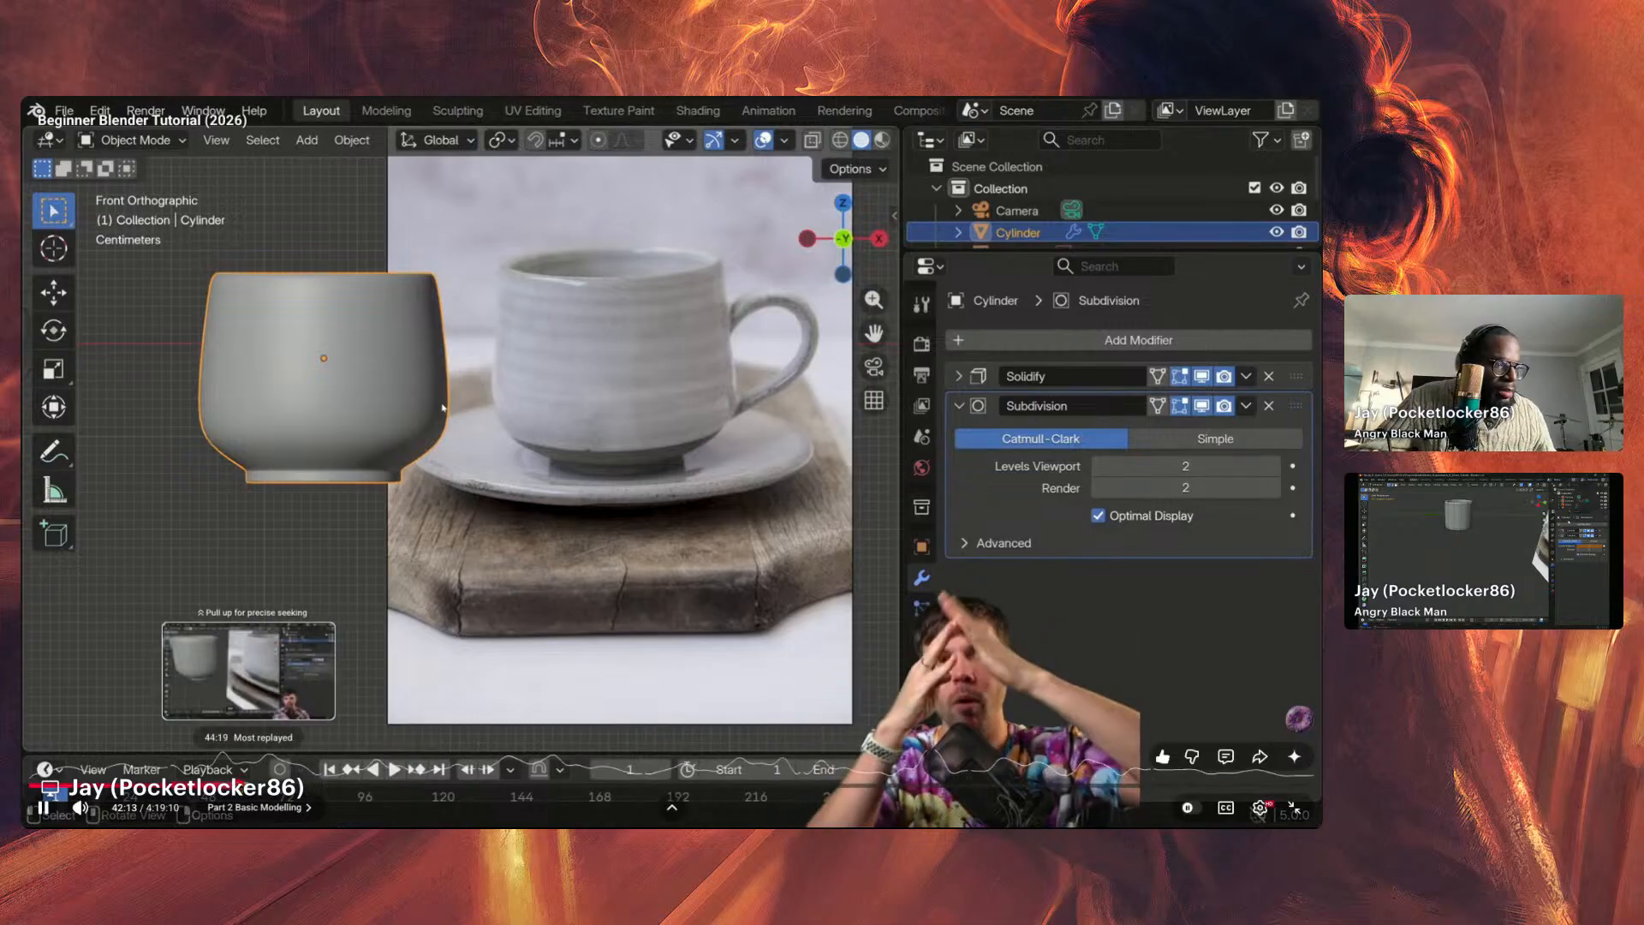
{"action": "left_click", "coordinate": [219, 785]}
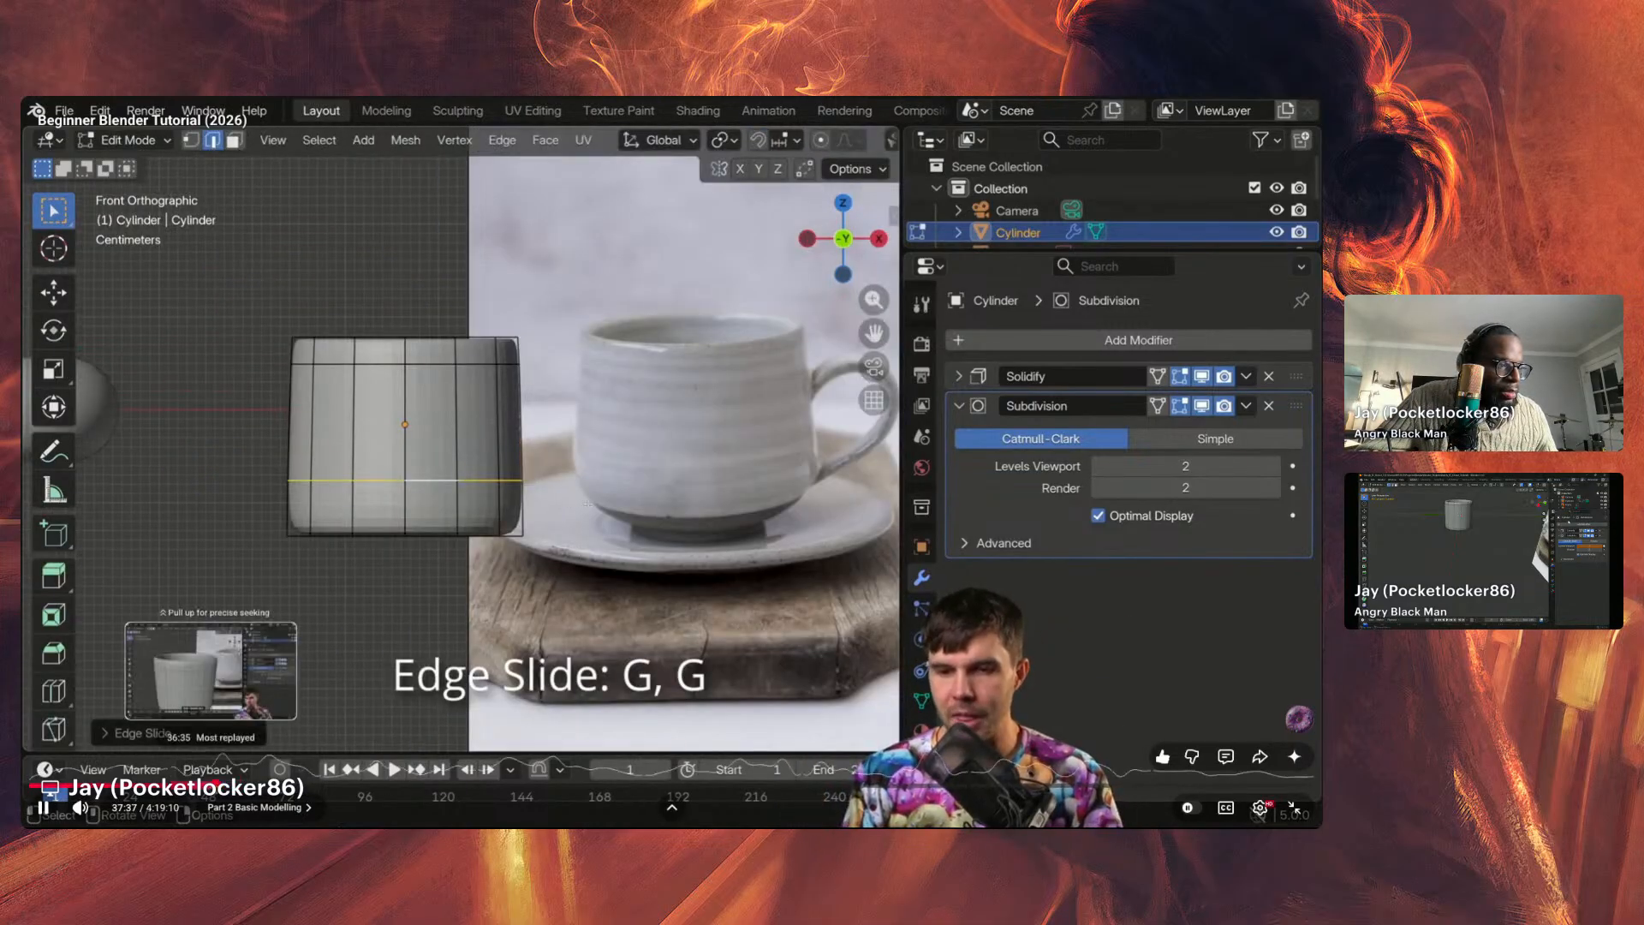
{"action": "left_click", "coordinate": [202, 785]}
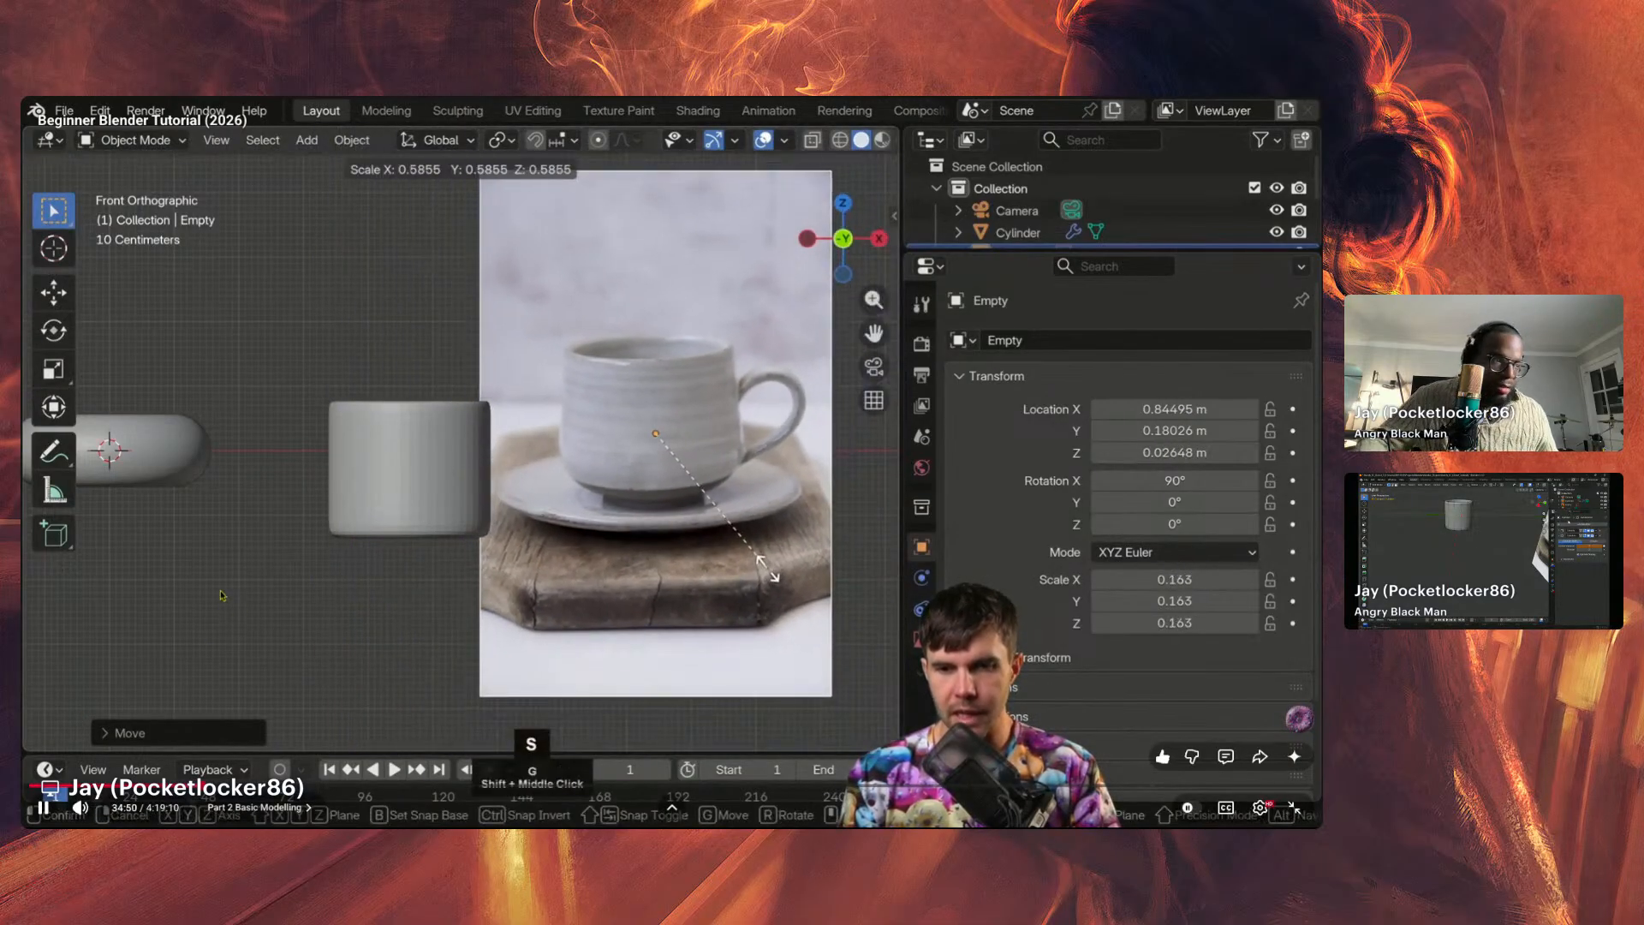
{"action": "left_click", "coordinate": [233, 558]}
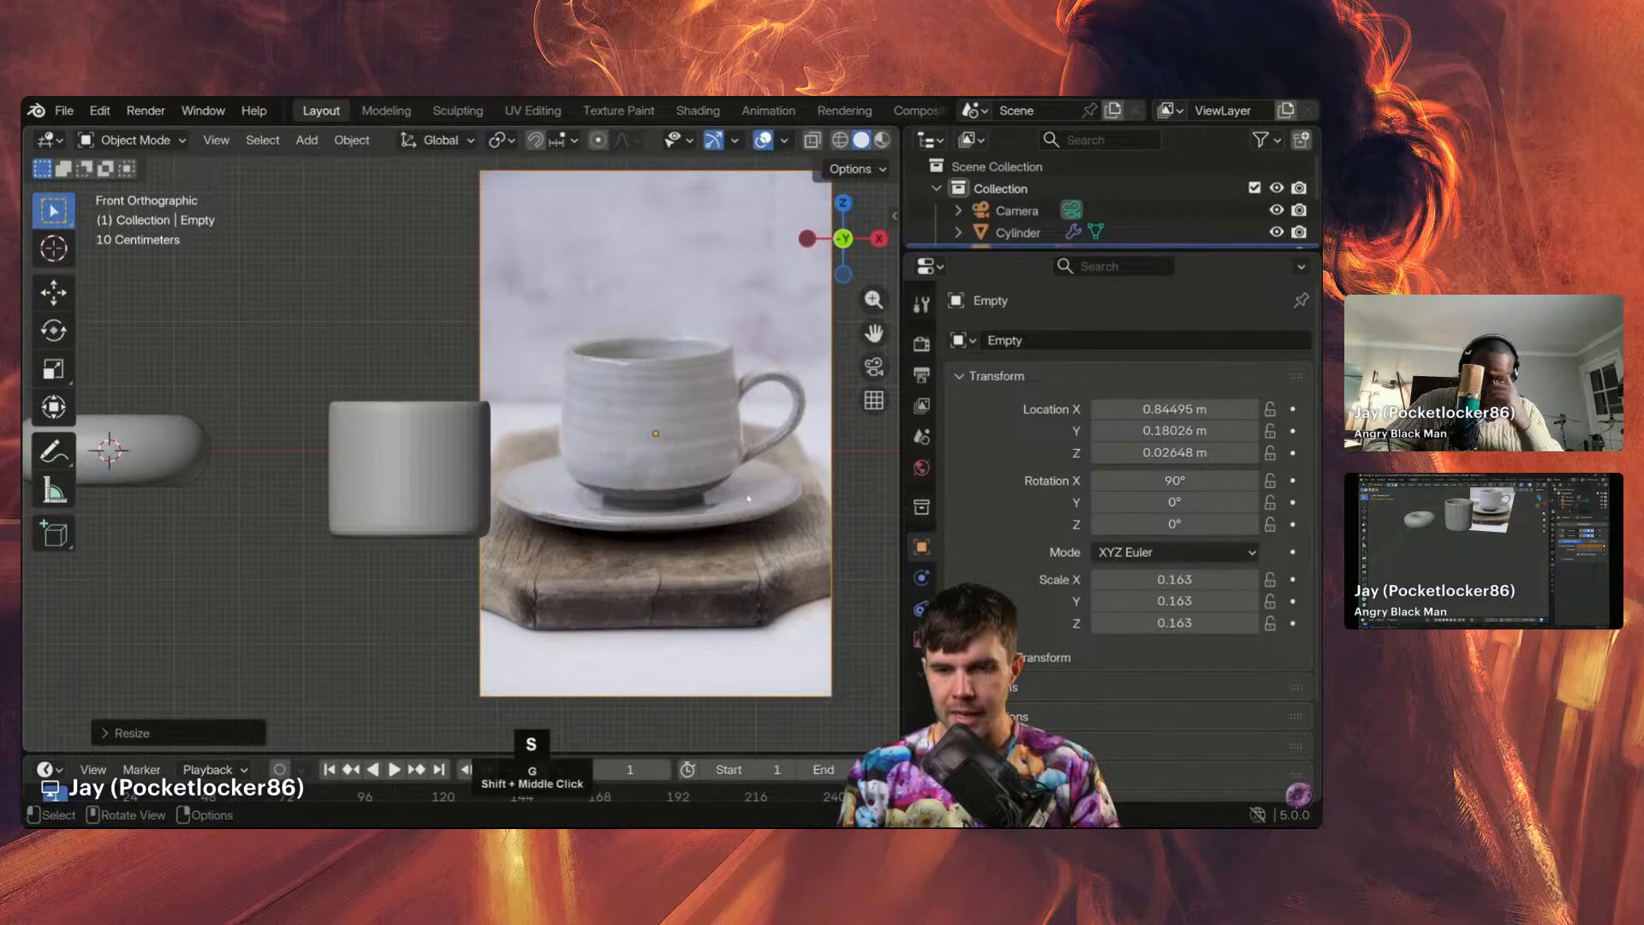
Step: Play and pause the tutorial to follow how the mug reference image is scaled and positioned beside the model in front view
{"action": "key", "text": "space"}
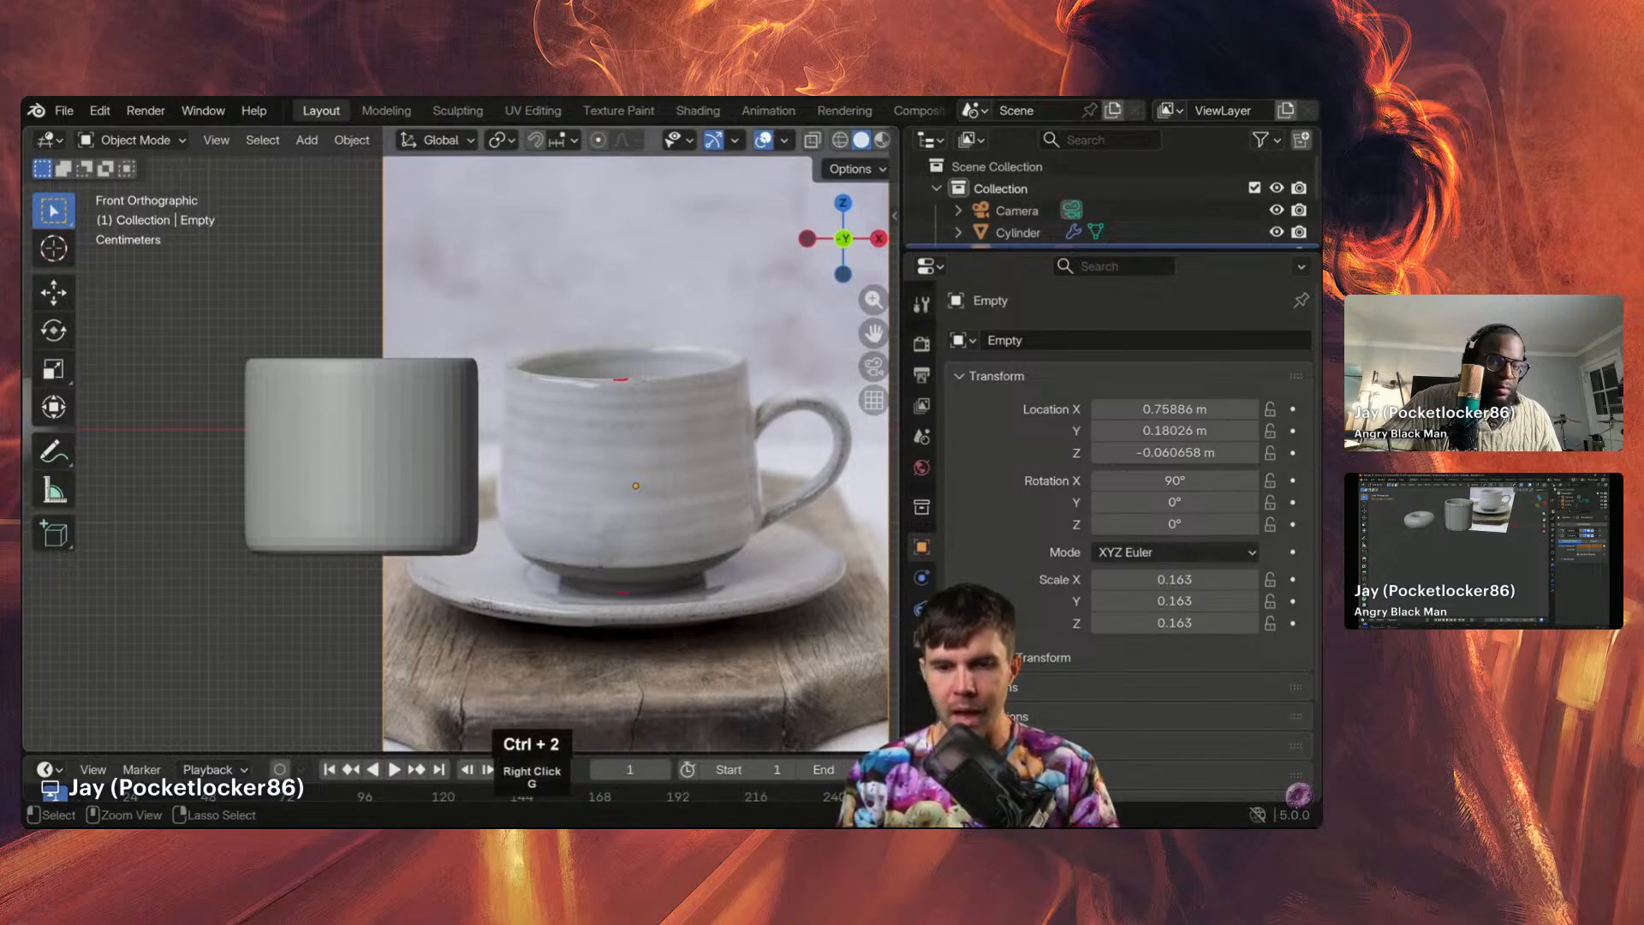
{"action": "key", "text": "space"}
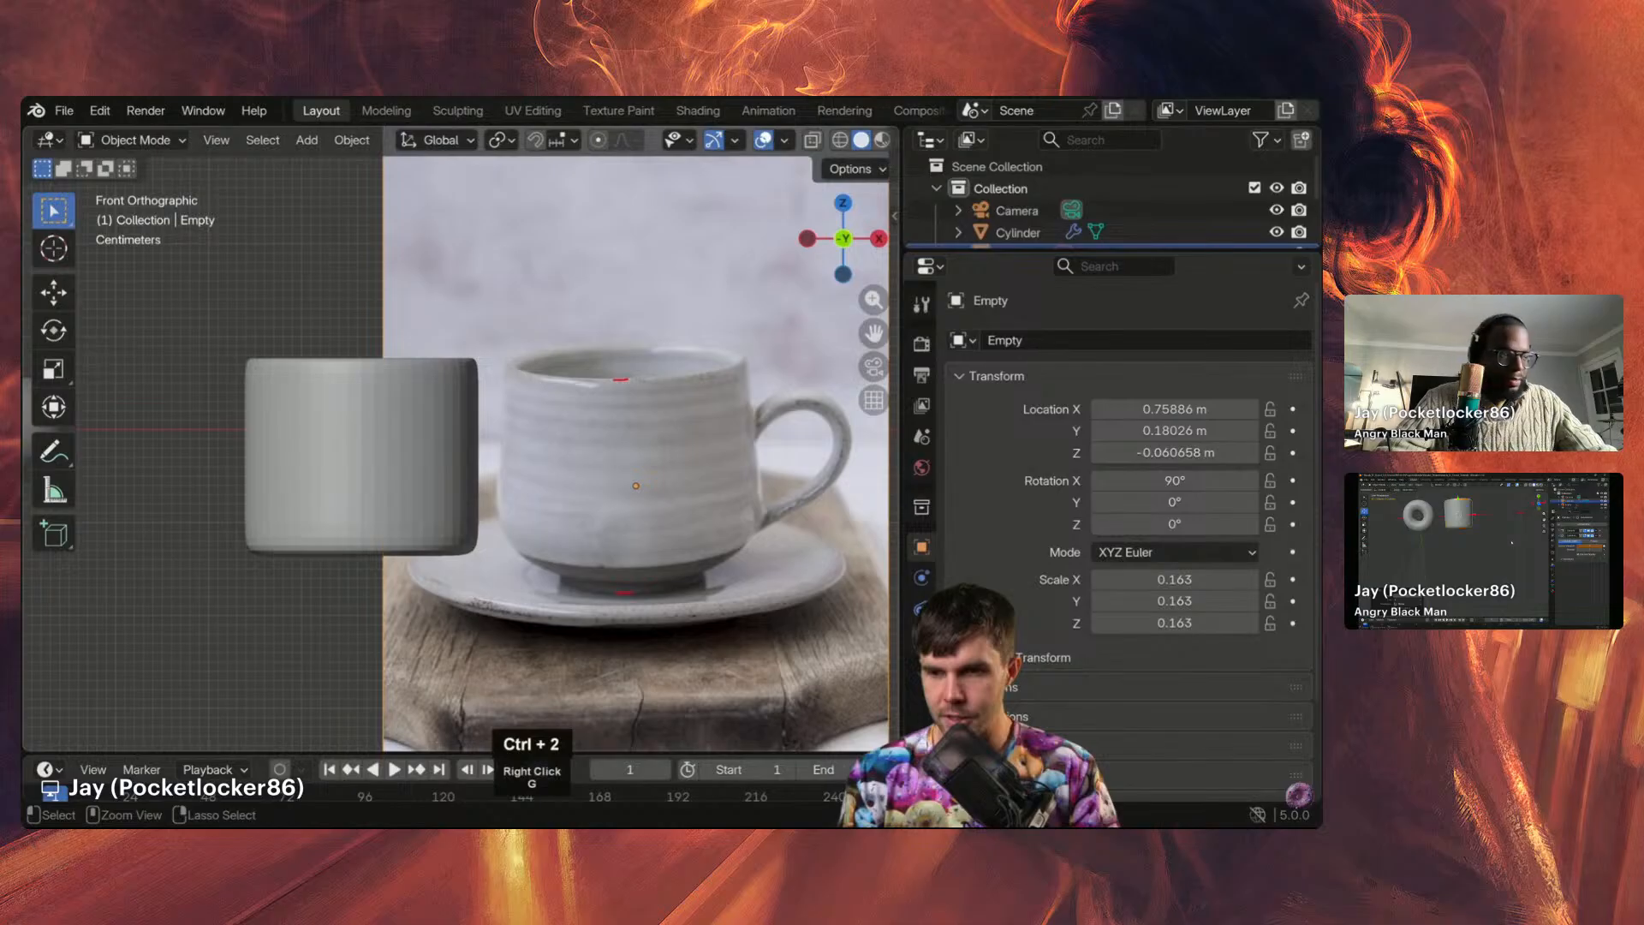
{"action": "key", "text": "space"}
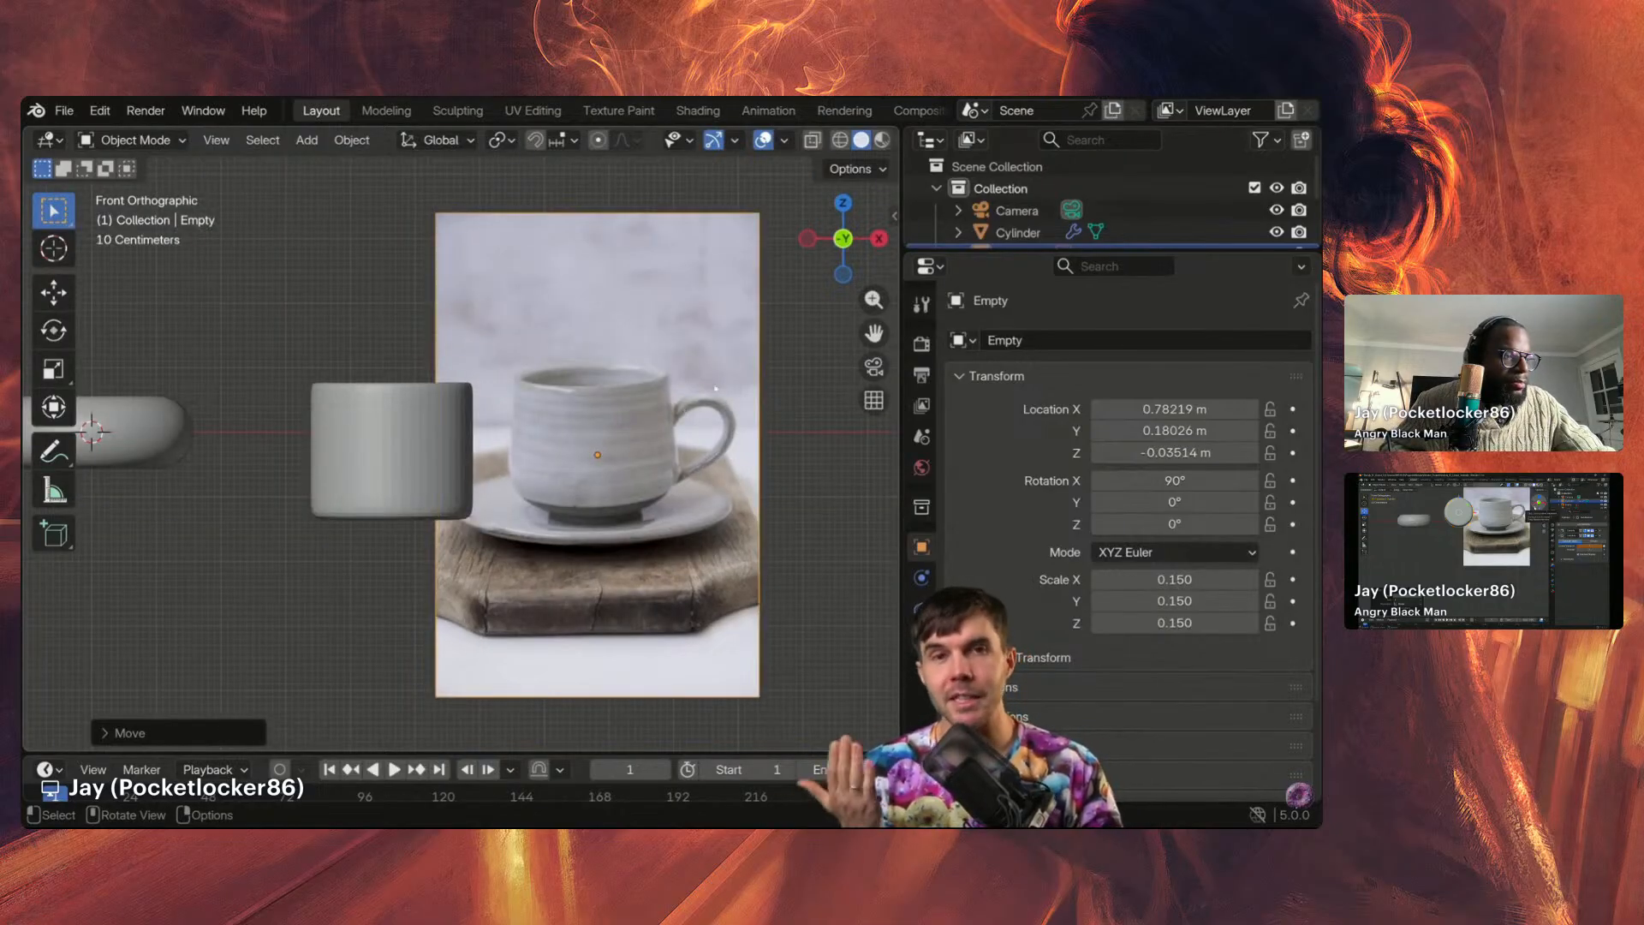
{"action": "key", "text": "space"}
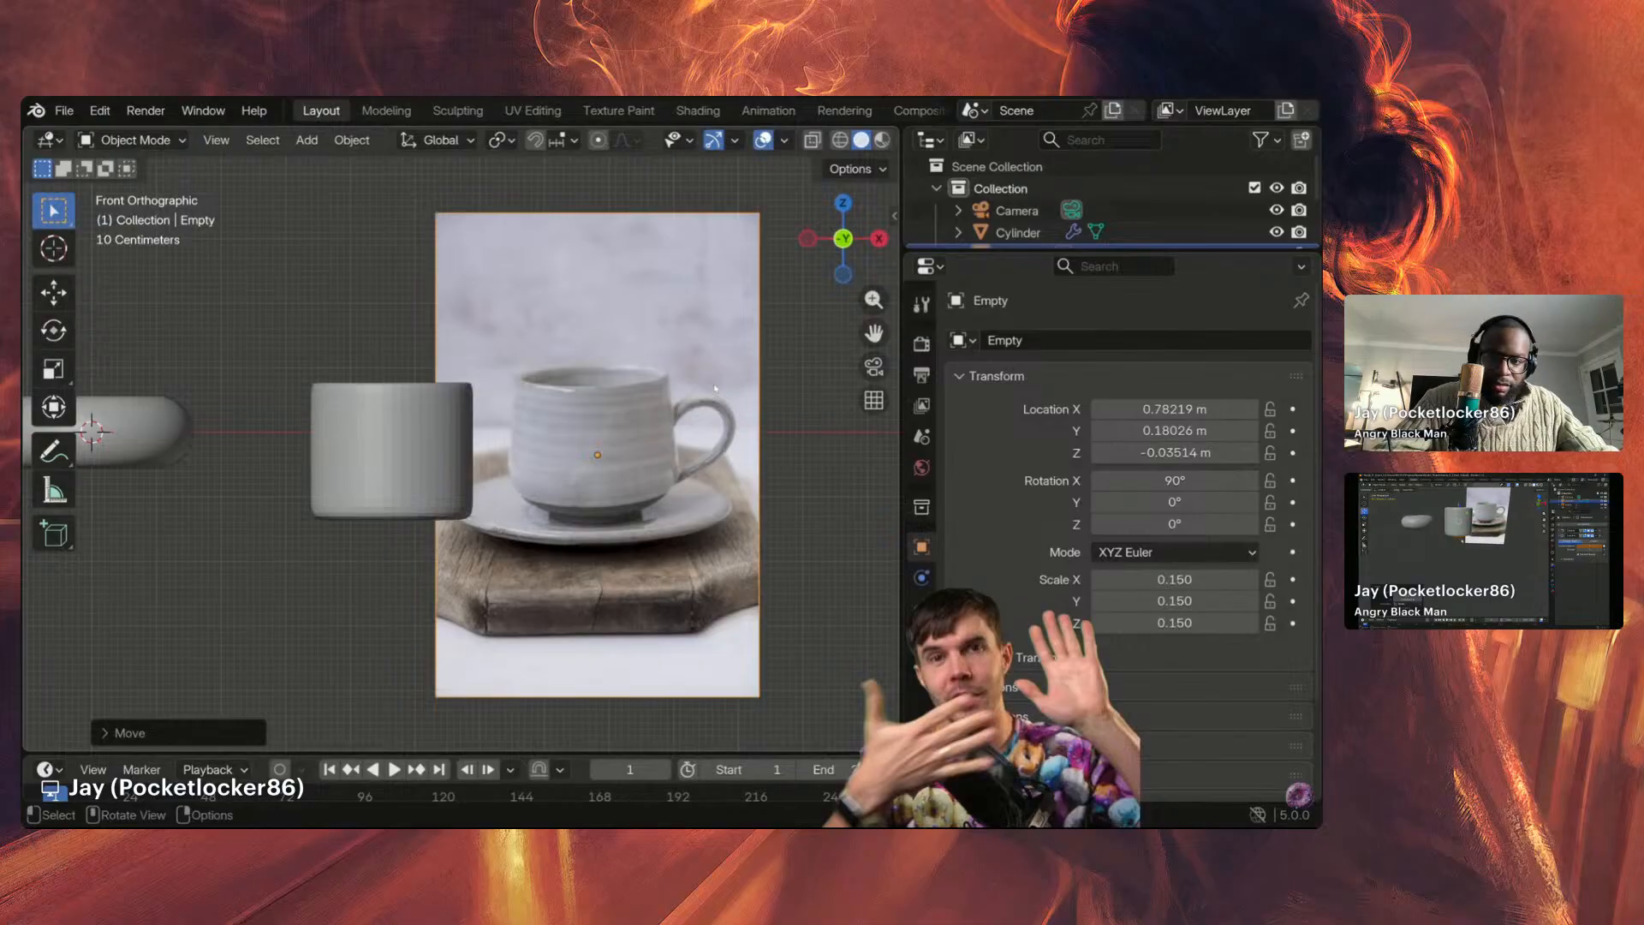
{"action": "key", "text": "space"}
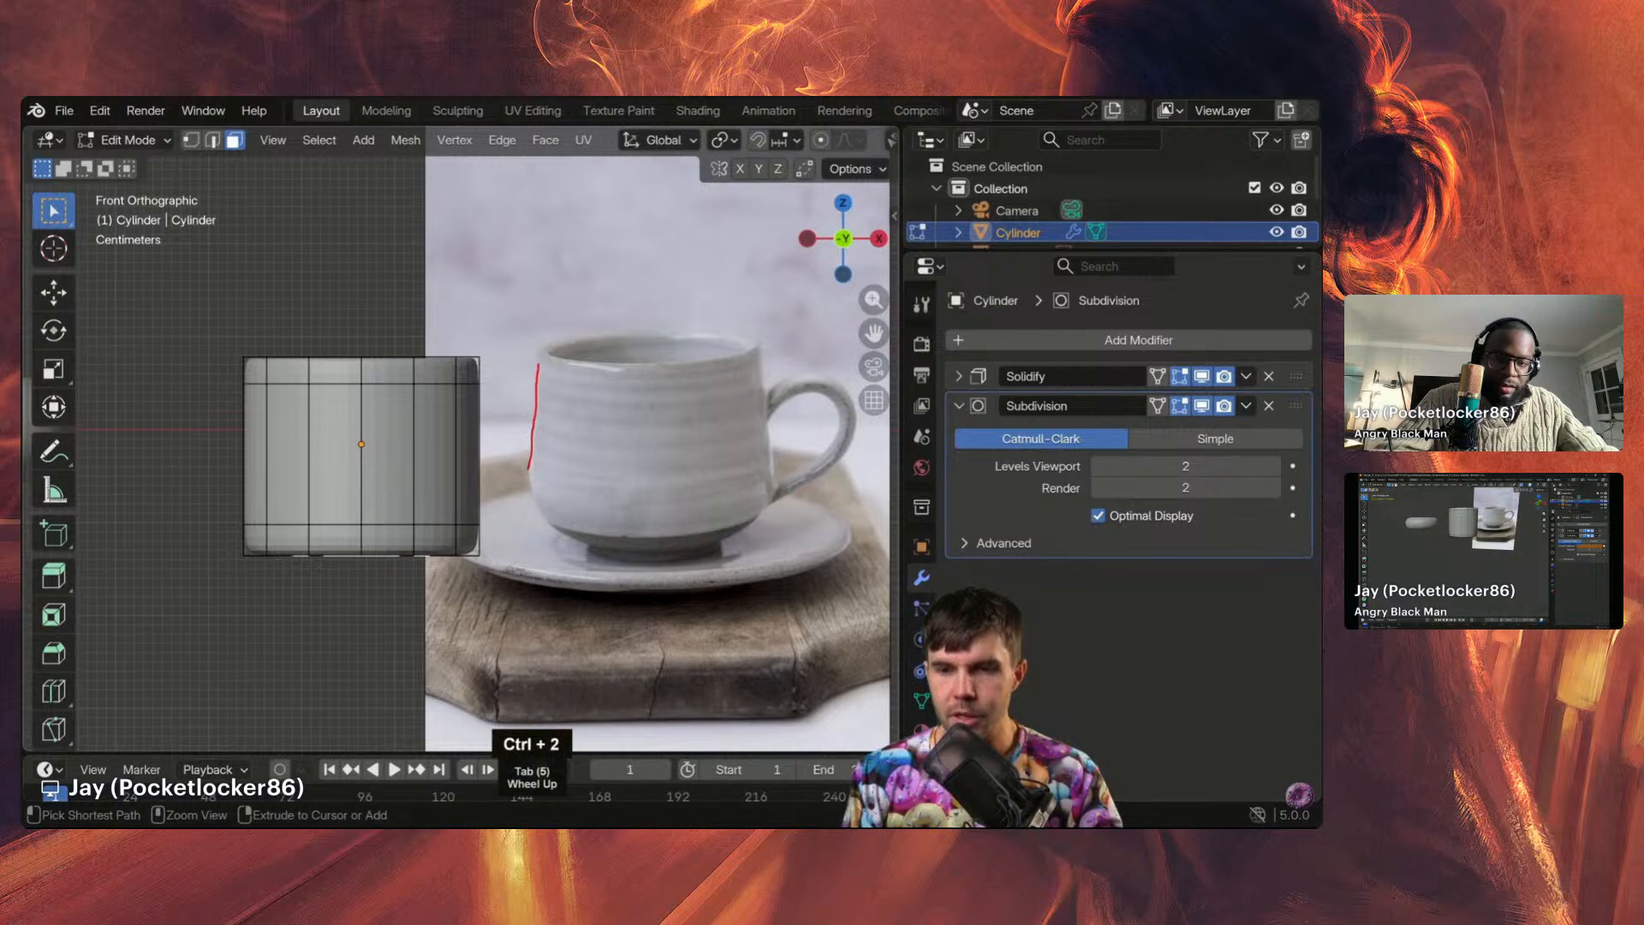
Step: Trace the reference mug's outline and circle the Solidify and Subdivision modifiers in red, and clear the markings
{"action": "left_click_drag", "start_coordinate": [774, 471], "coordinate": [773, 454]}
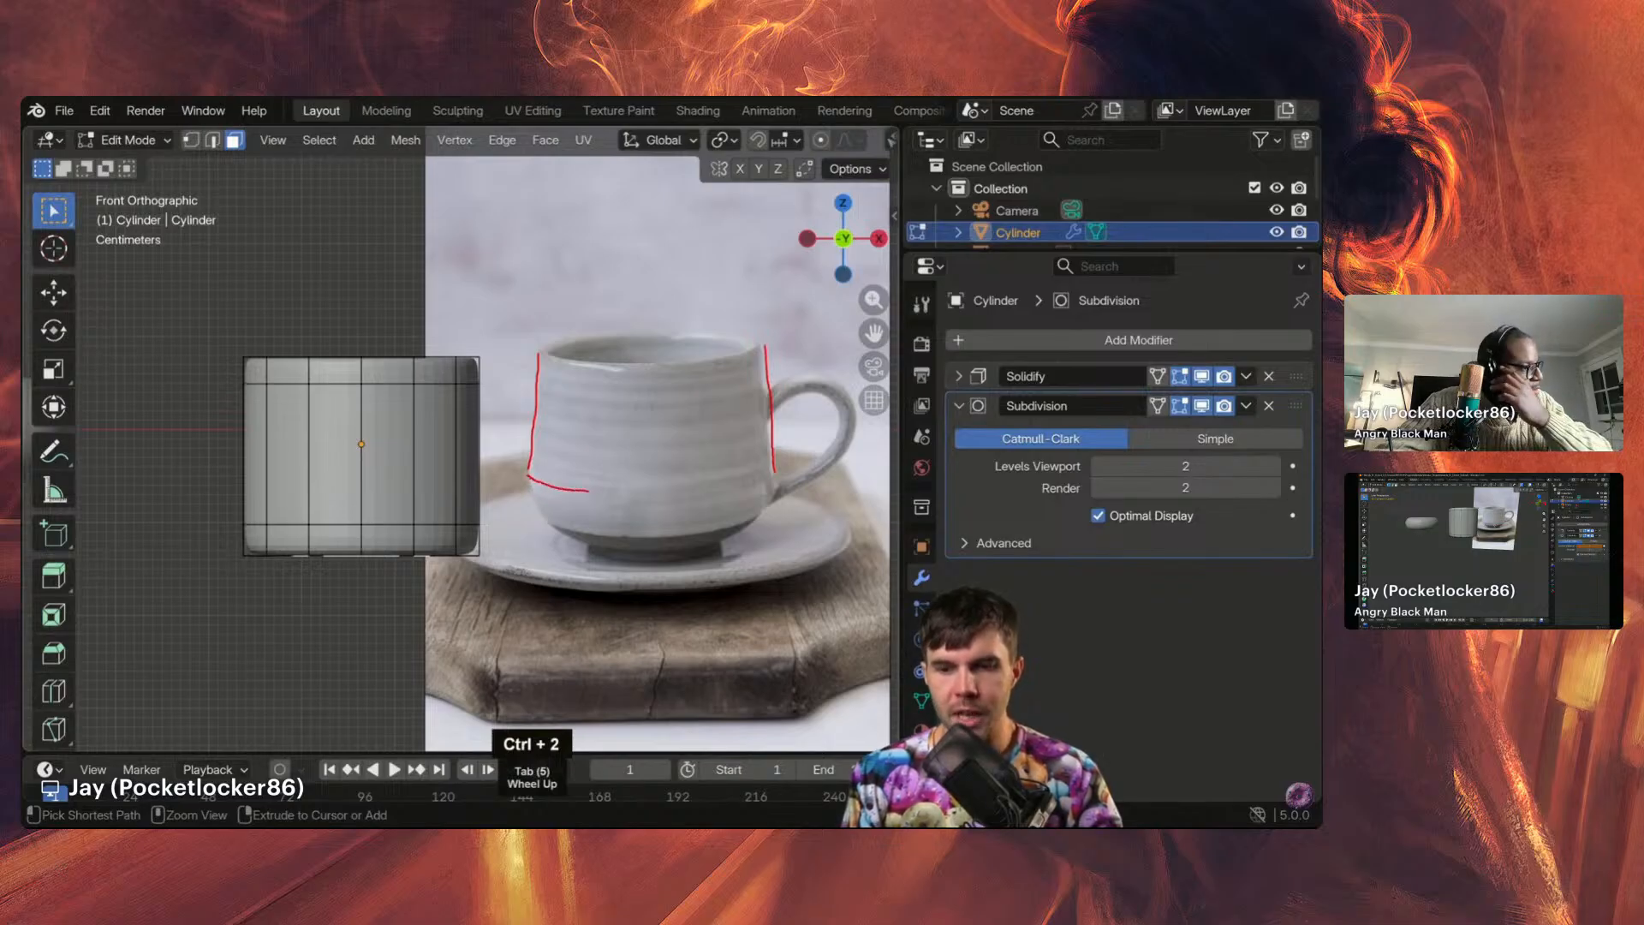
{"action": "left_click_drag", "start_coordinate": [532, 481], "coordinate": [588, 541]}
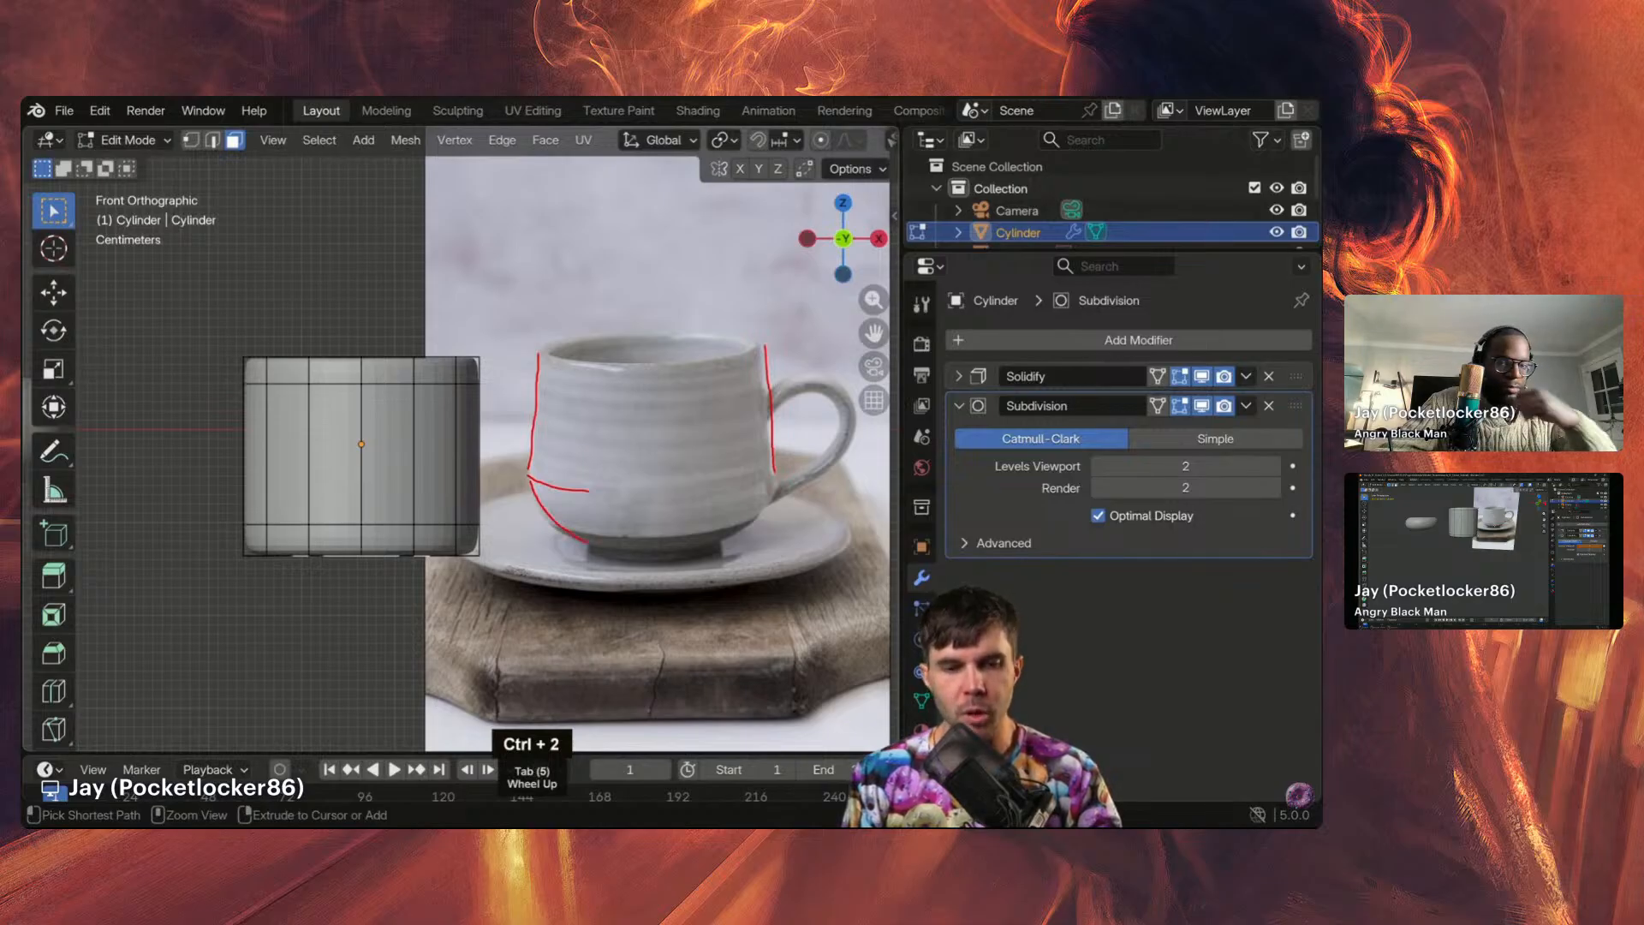
{"action": "left_click_drag", "start_coordinate": [1147, 360], "coordinate": [1259, 344]}
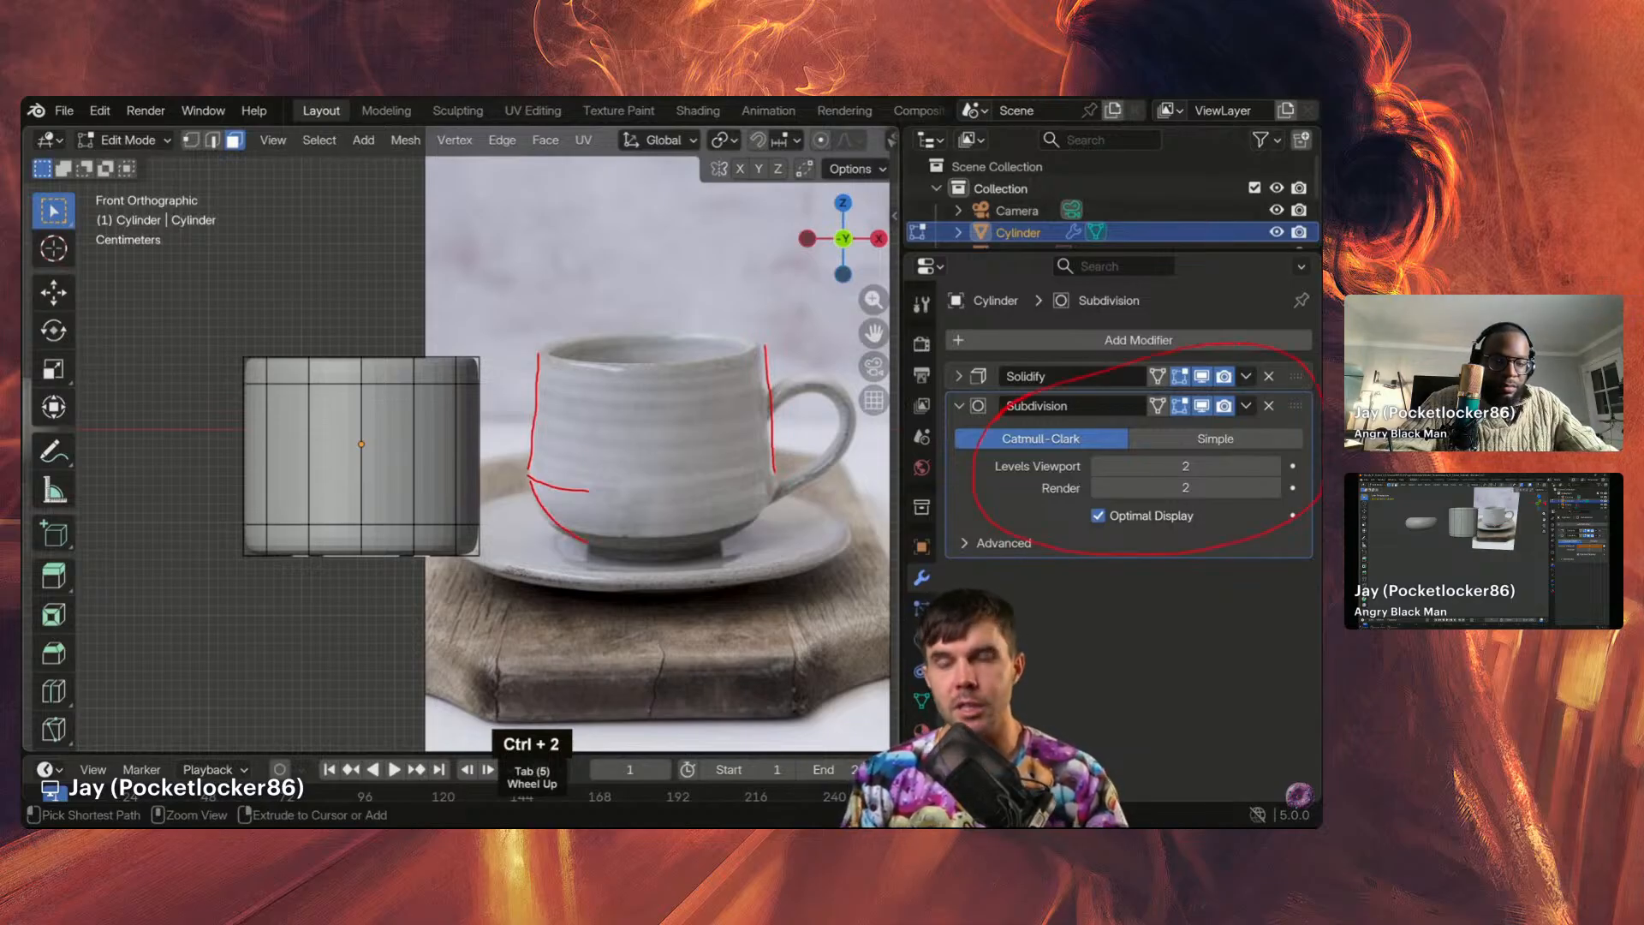
{"action": "key", "text": "Escape"}
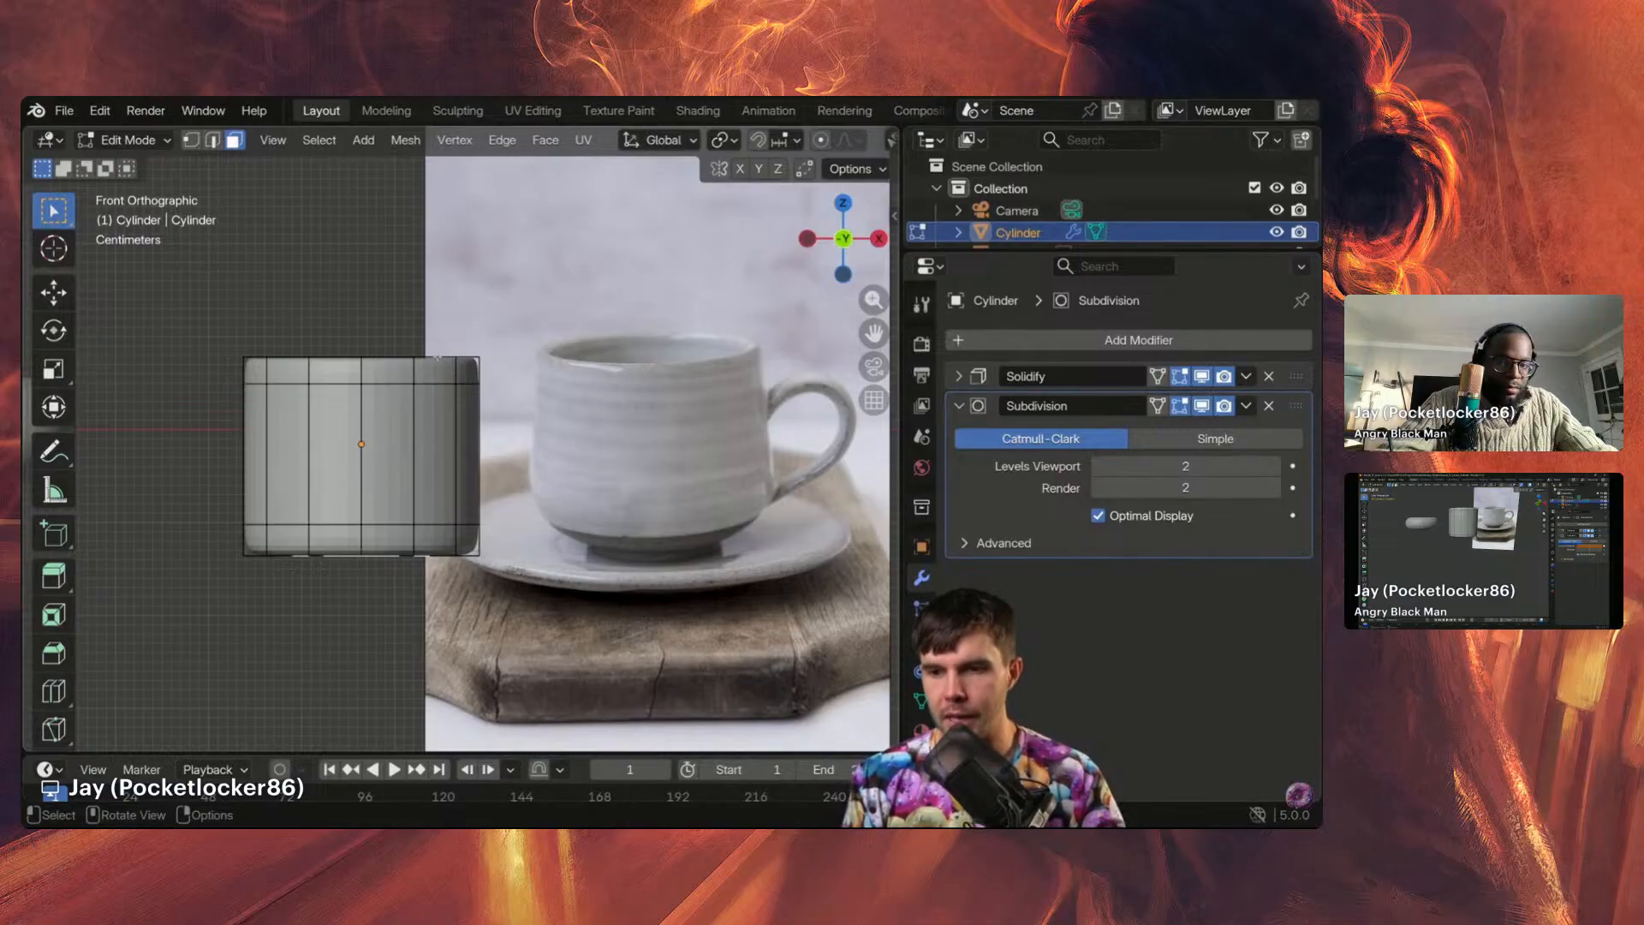
Step: Select the edge loop around the mug's top rim in edge select mode
{"action": "key", "text": "alt"}
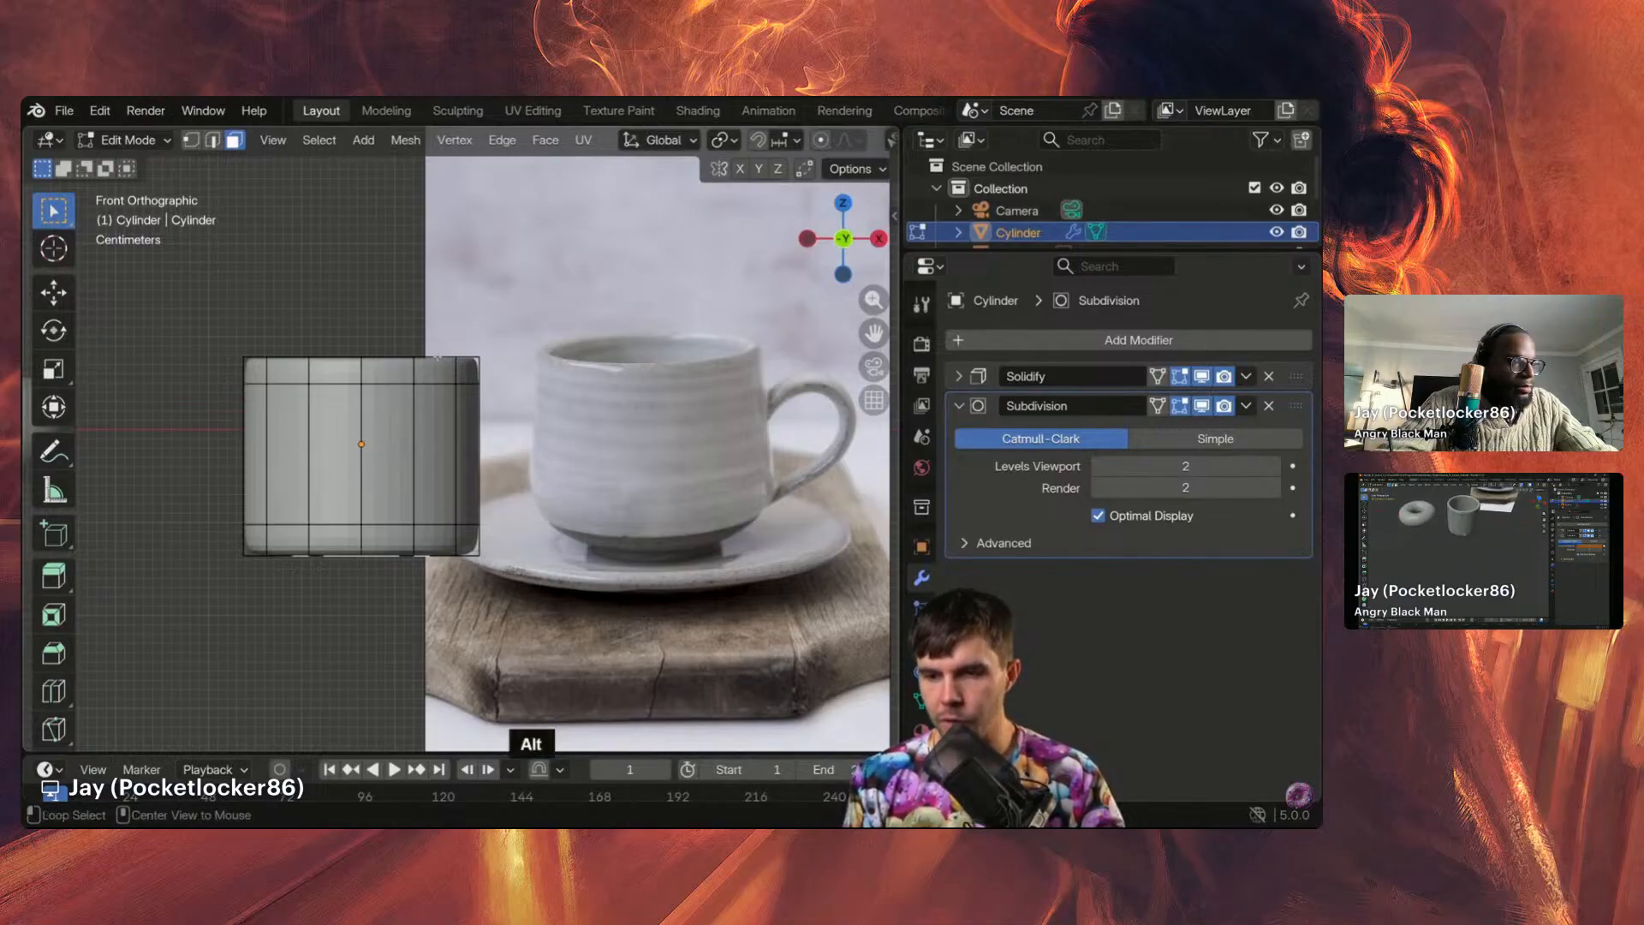
{"action": "middle_click_drag", "start_coordinate": [228, 249], "coordinate": [216, 172]}
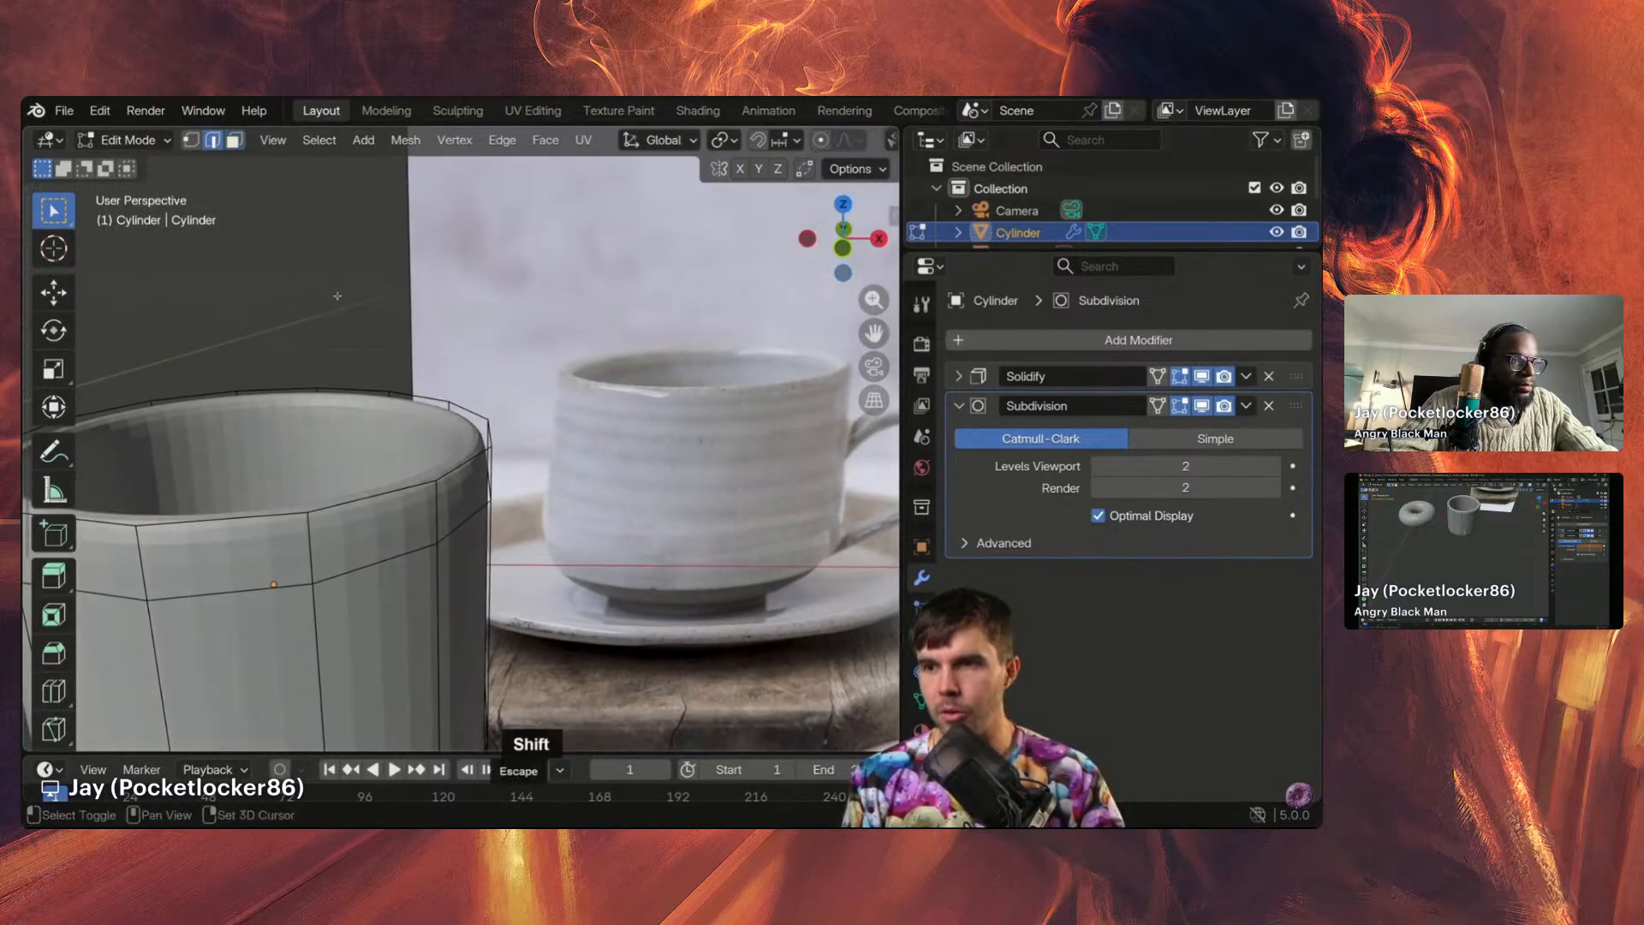
{"action": "middle_click_drag", "start_coordinate": [337, 294], "coordinate": [524, 387], "text": "shift"}
{"action": "key", "text": "alt"}
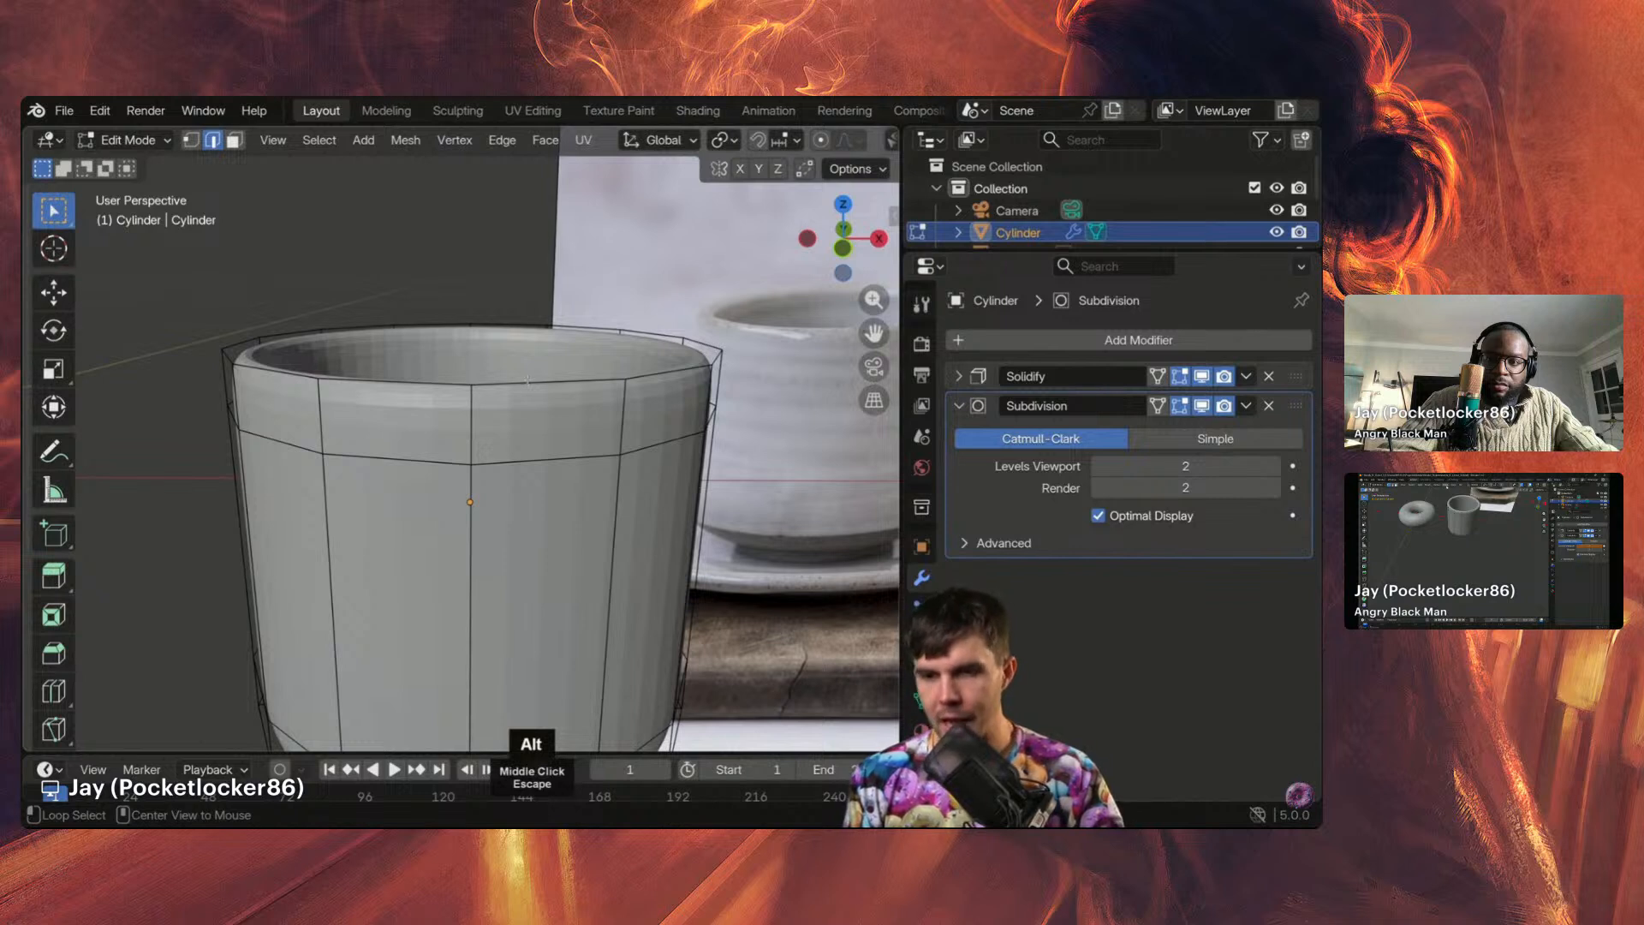
{"action": "left_click", "coordinate": [527, 379], "text": "alt"}
{"action": "middle_click", "coordinate": [553, 399], "text": "shift"}
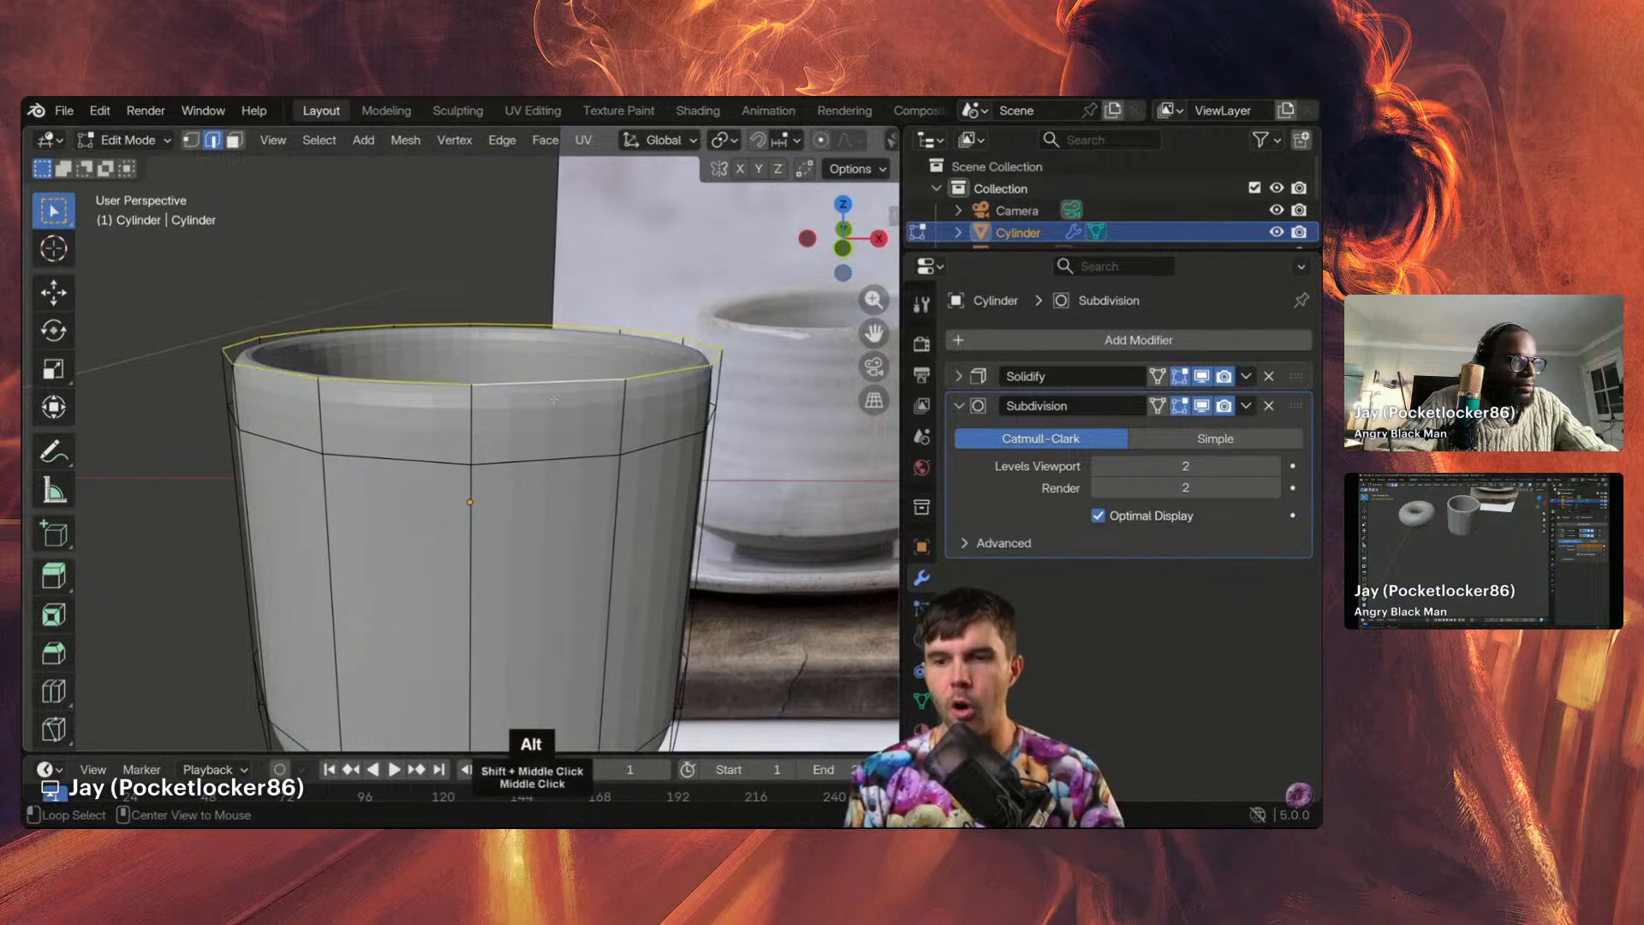
Step: Try loop selection near the rim's front vertex, alternating between the vertical edge column and the horizontal rim loop
{"action": "left_click", "coordinate": [475, 384], "text": "alt"}
{"action": "left_click", "coordinate": [472, 392], "text": "alt"}
{"action": "left_click", "coordinate": [472, 393], "text": "alt"}
{"action": "left_click", "coordinate": [480, 384], "text": "alt"}
{"action": "left_click", "coordinate": [472, 393], "text": "alt"}
{"action": "left_click", "coordinate": [472, 392], "text": "alt"}
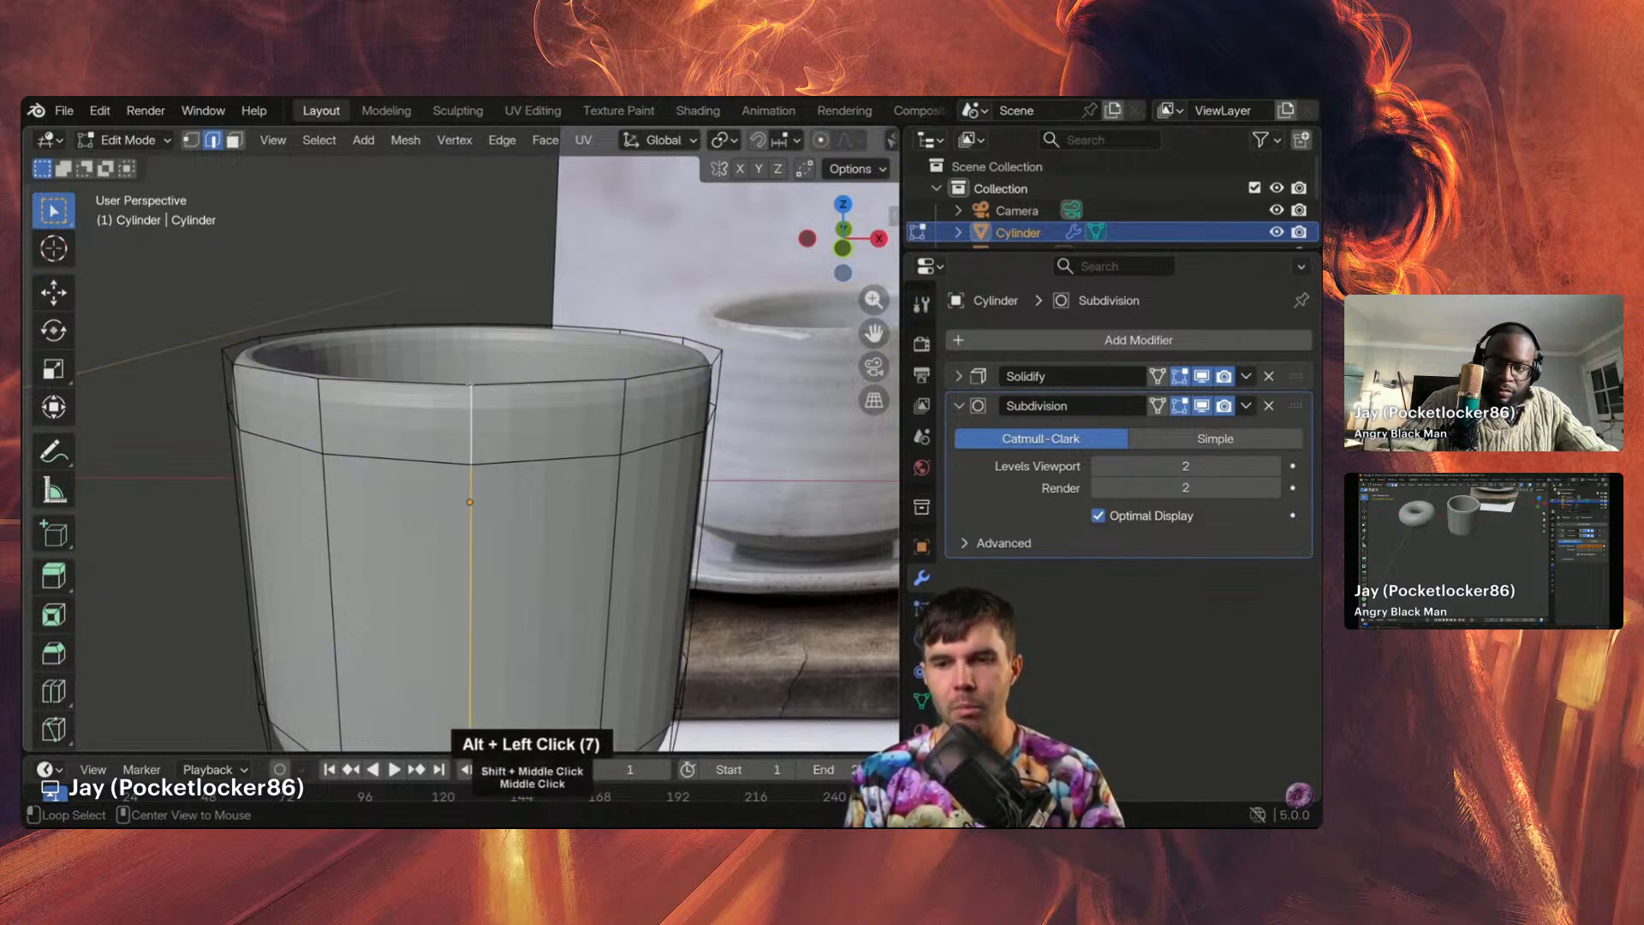
{"action": "left_click", "coordinate": [475, 385], "text": "alt"}
{"action": "left_click", "coordinate": [475, 385], "text": "alt"}
{"action": "left_click", "coordinate": [475, 385], "text": "alt"}
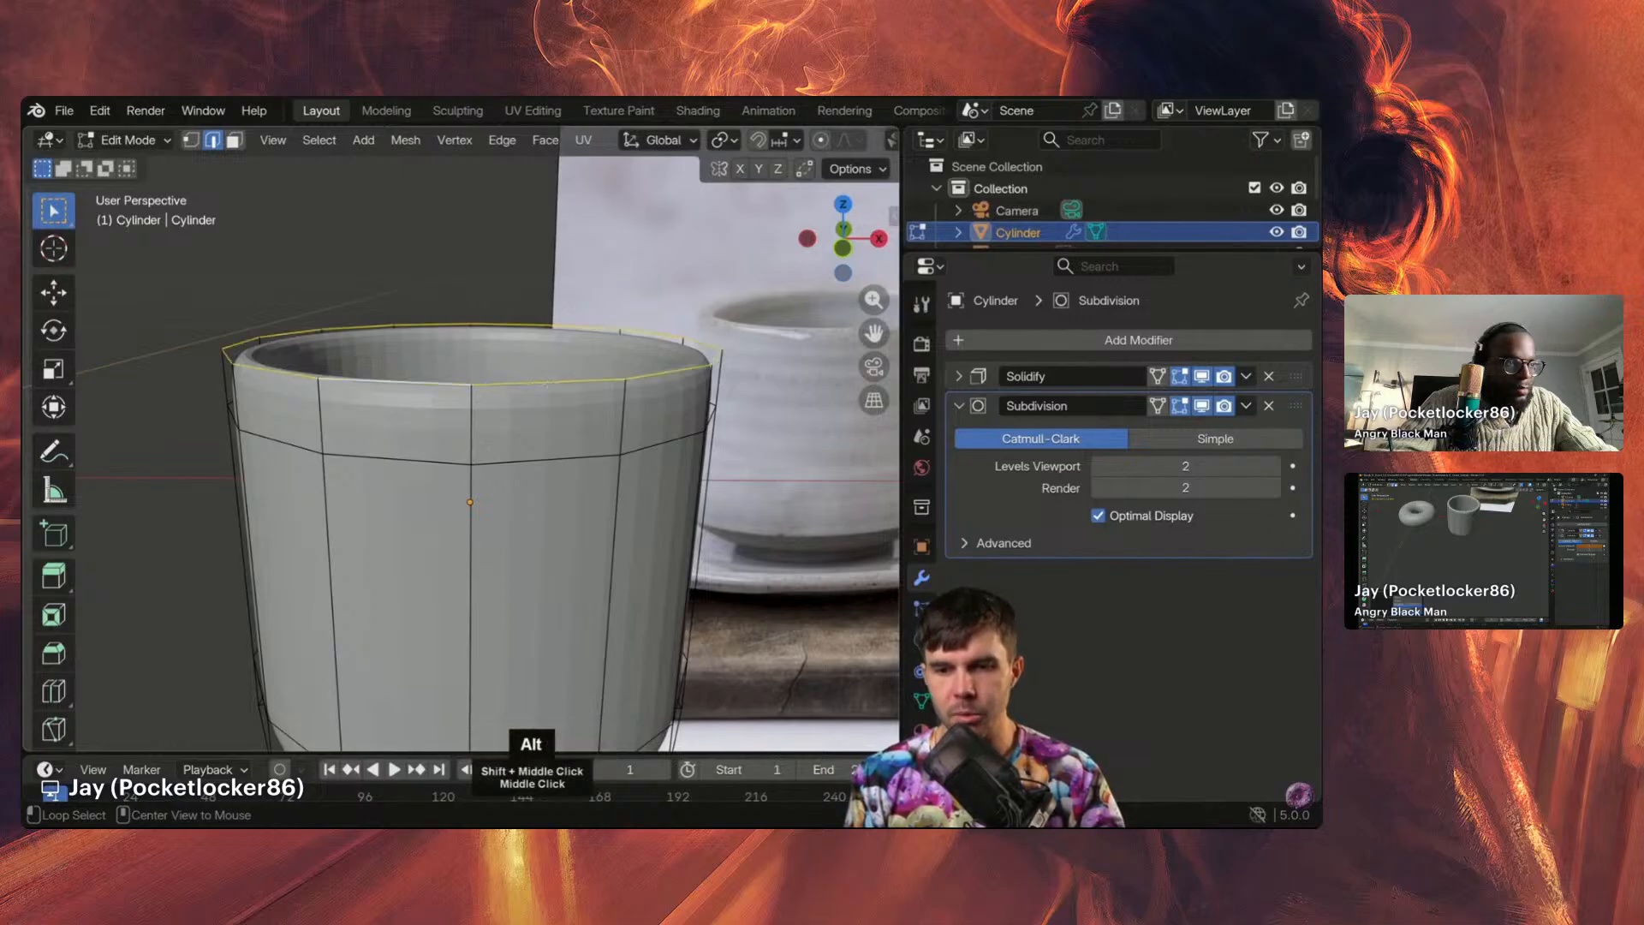
Step: Scale the mug's top rim edge loop inward to about 0.955 in front view
{"action": "left_click", "coordinate": [545, 384], "text": "alt"}
{"action": "key", "text": "KP_1"}
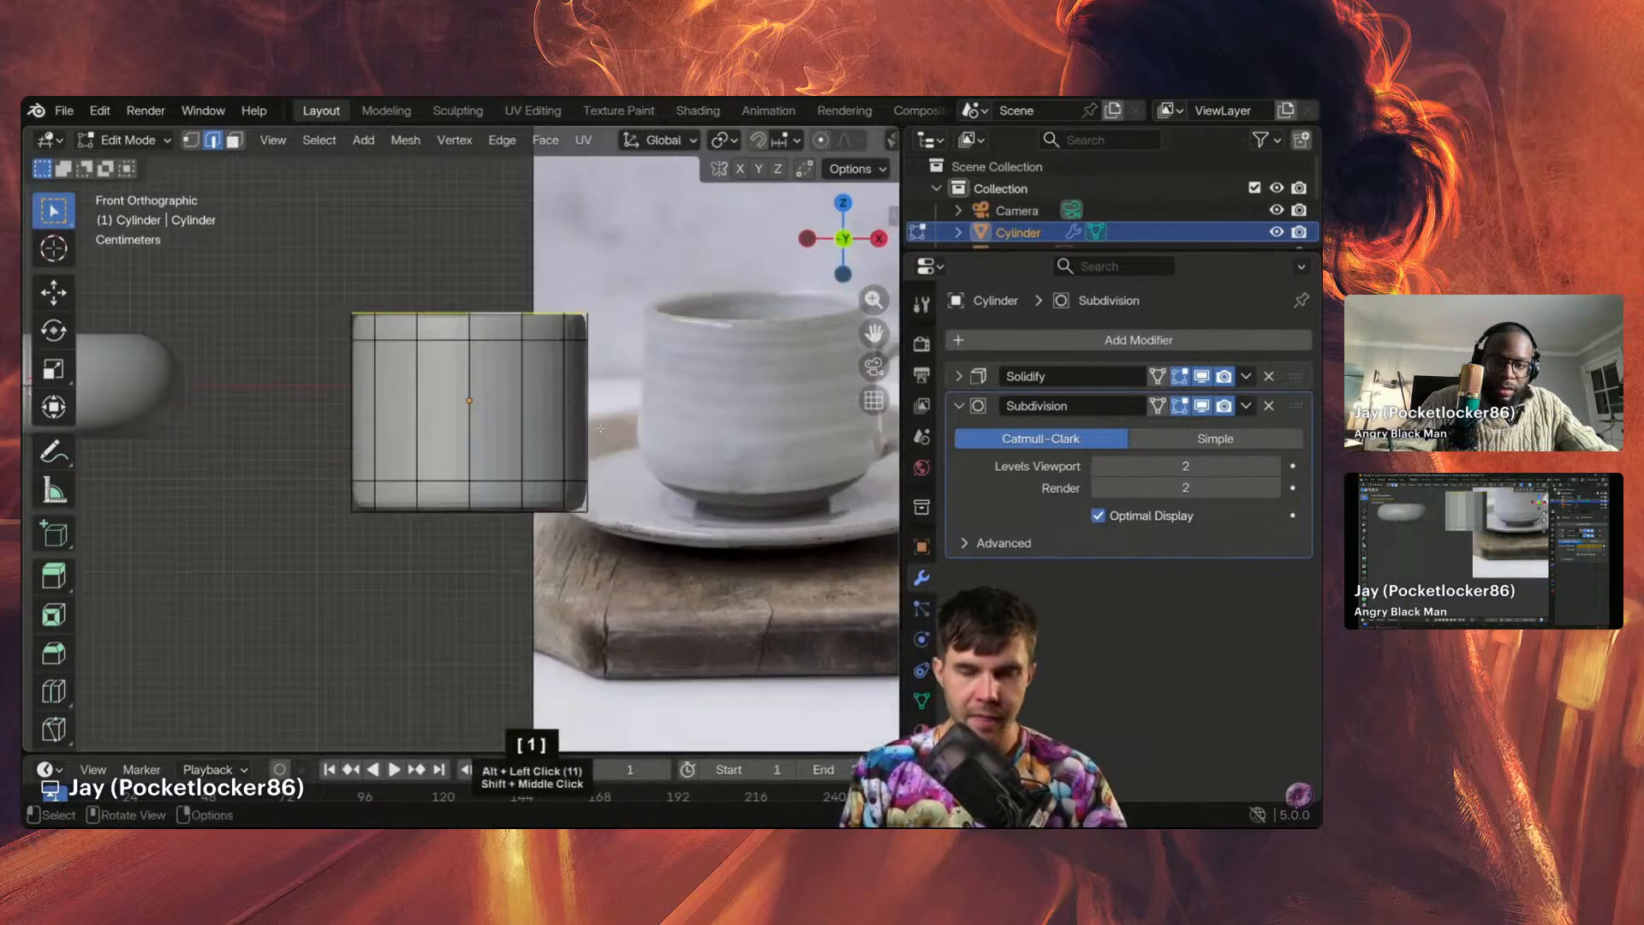
{"action": "middle_click_drag", "start_coordinate": [600, 428], "coordinate": [536, 452], "text": "shift"}
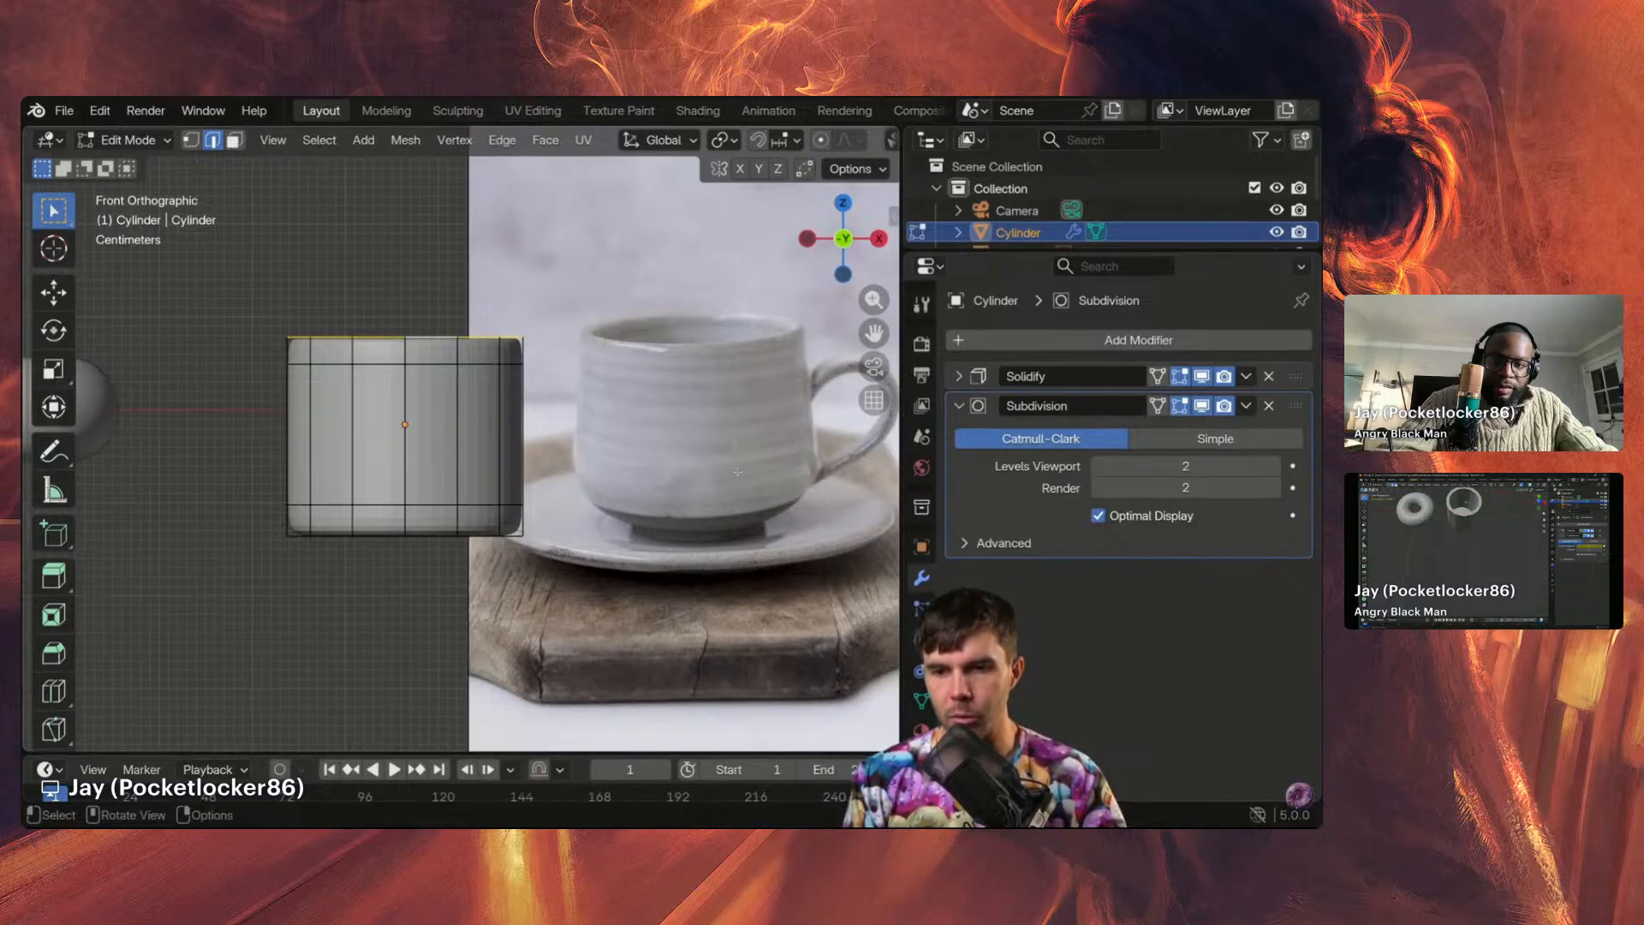
{"action": "key", "text": "s"}
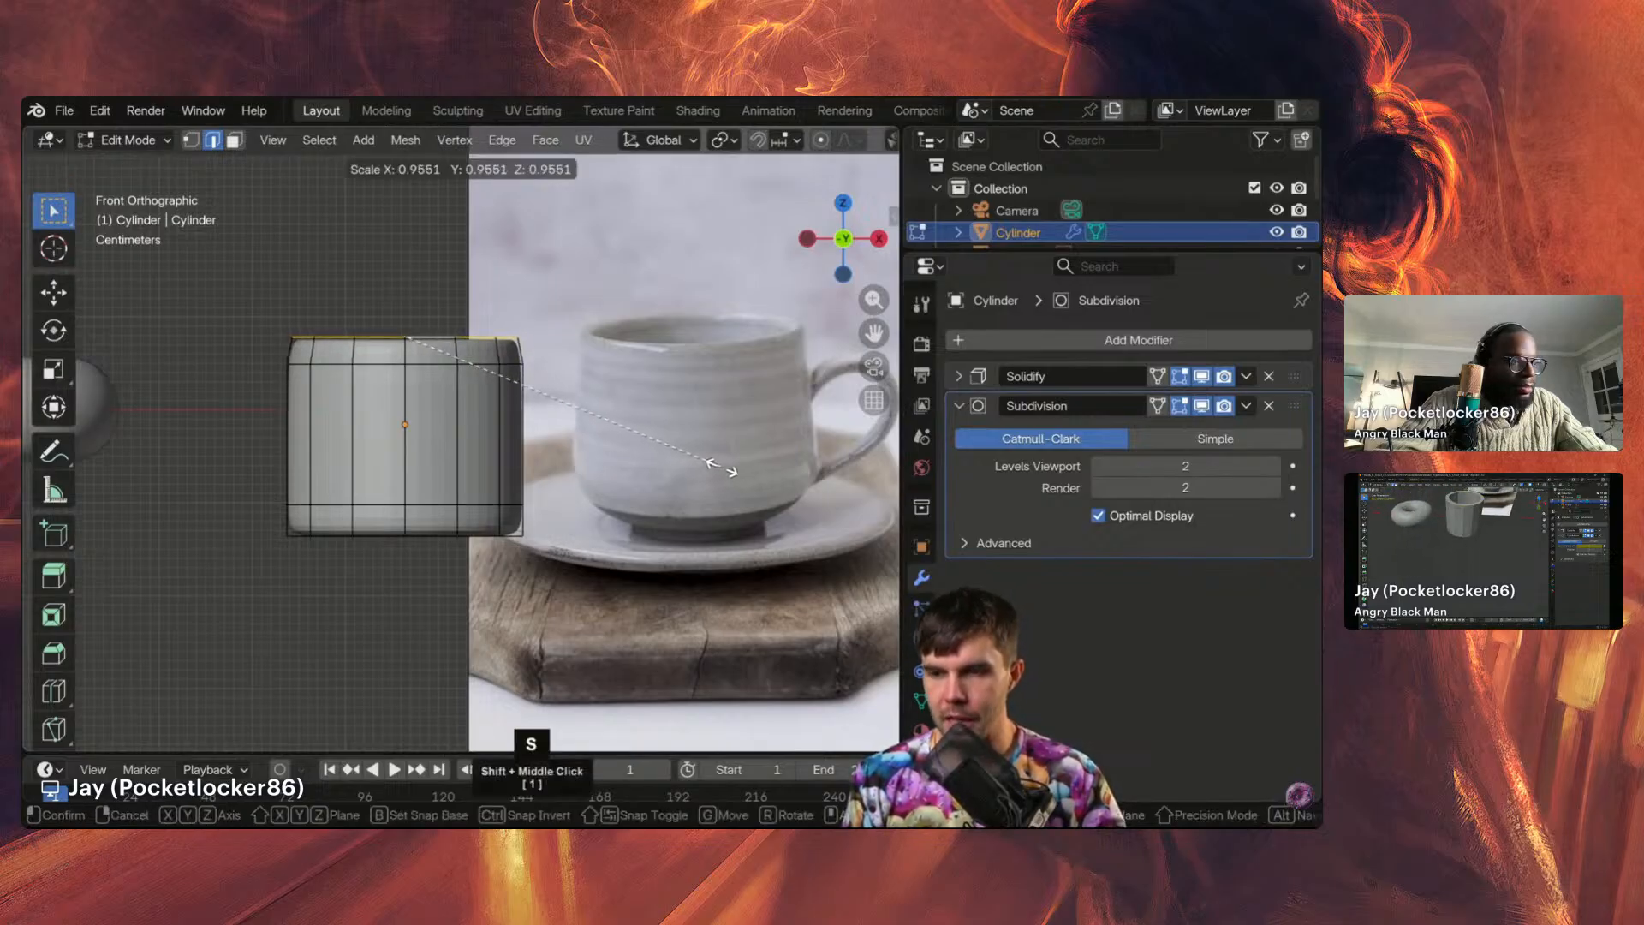
{"action": "left_click", "coordinate": [721, 467]}
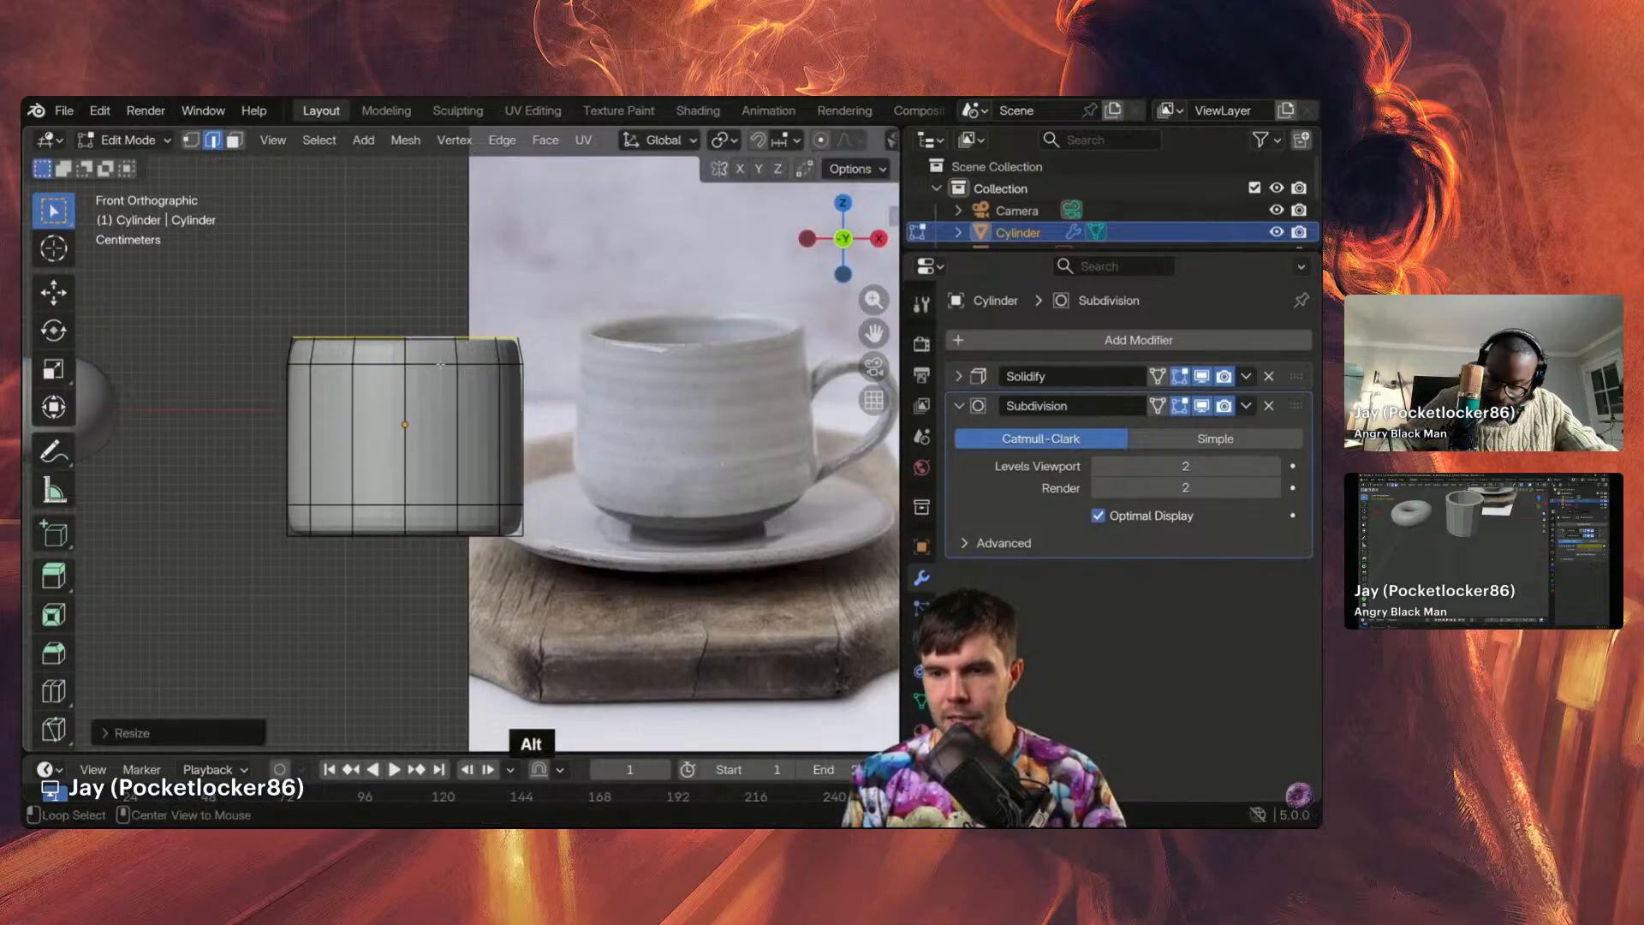
{"action": "key", "text": "space"}
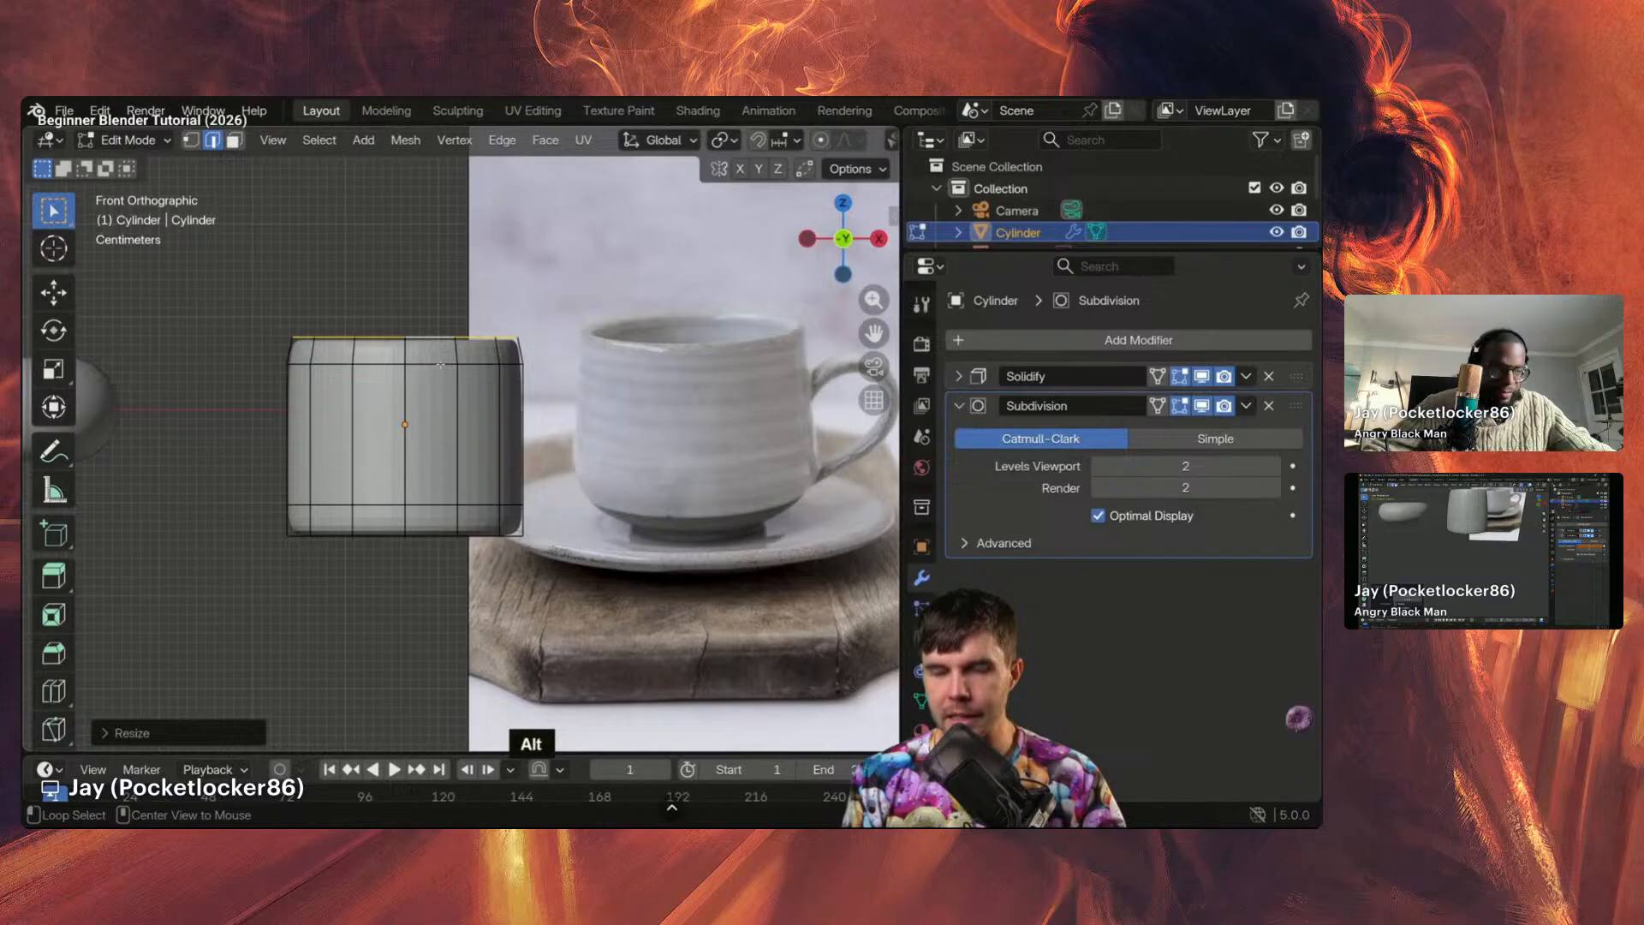
{"action": "key", "text": "space"}
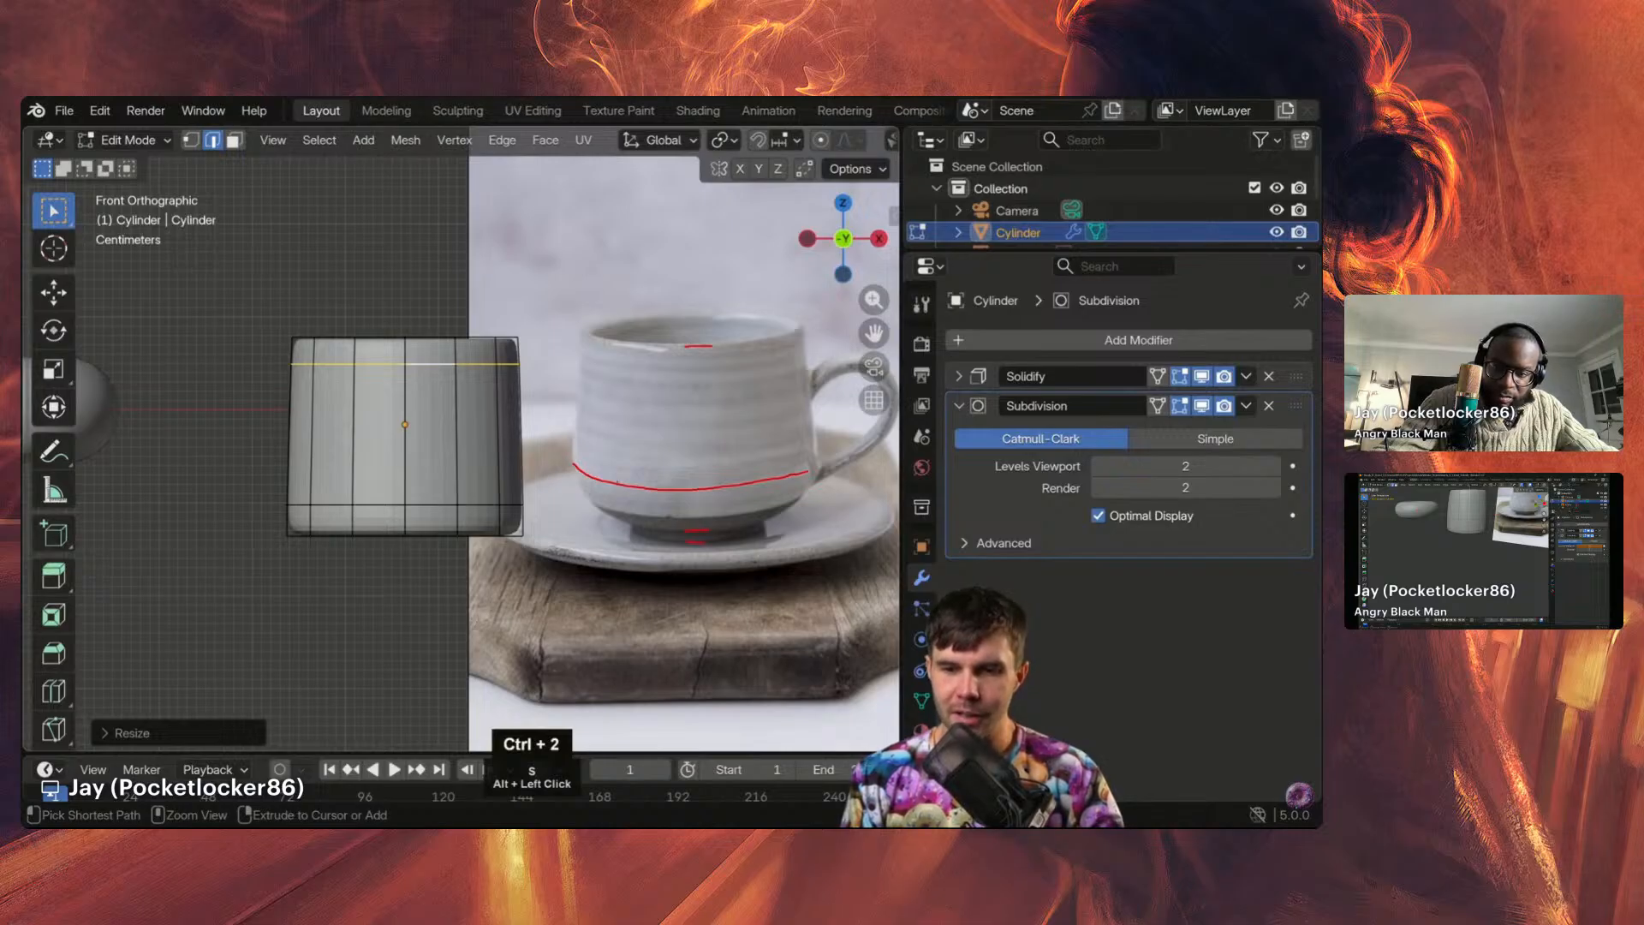
Step: Edge-slide the mug's lower horizontal loop upward by a factor of about -0.19 and scale it outward to about 1.11
{"action": "key", "text": "Escape"}
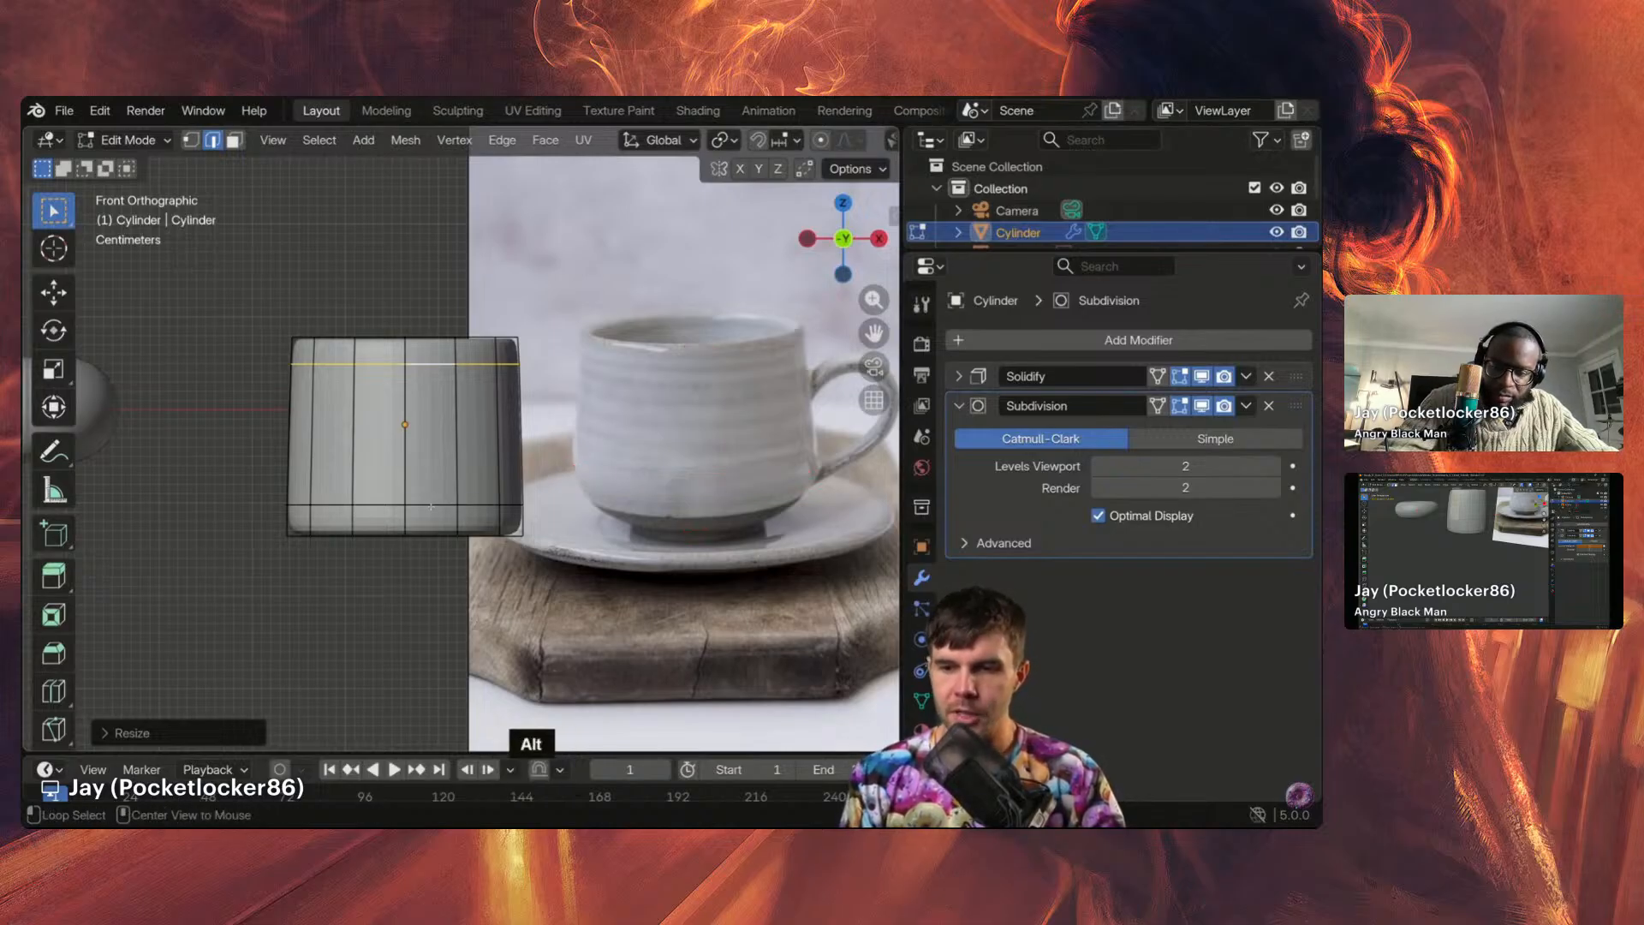
{"action": "left_click", "coordinate": [435, 506], "text": "alt"}
{"action": "key", "text": "g"}
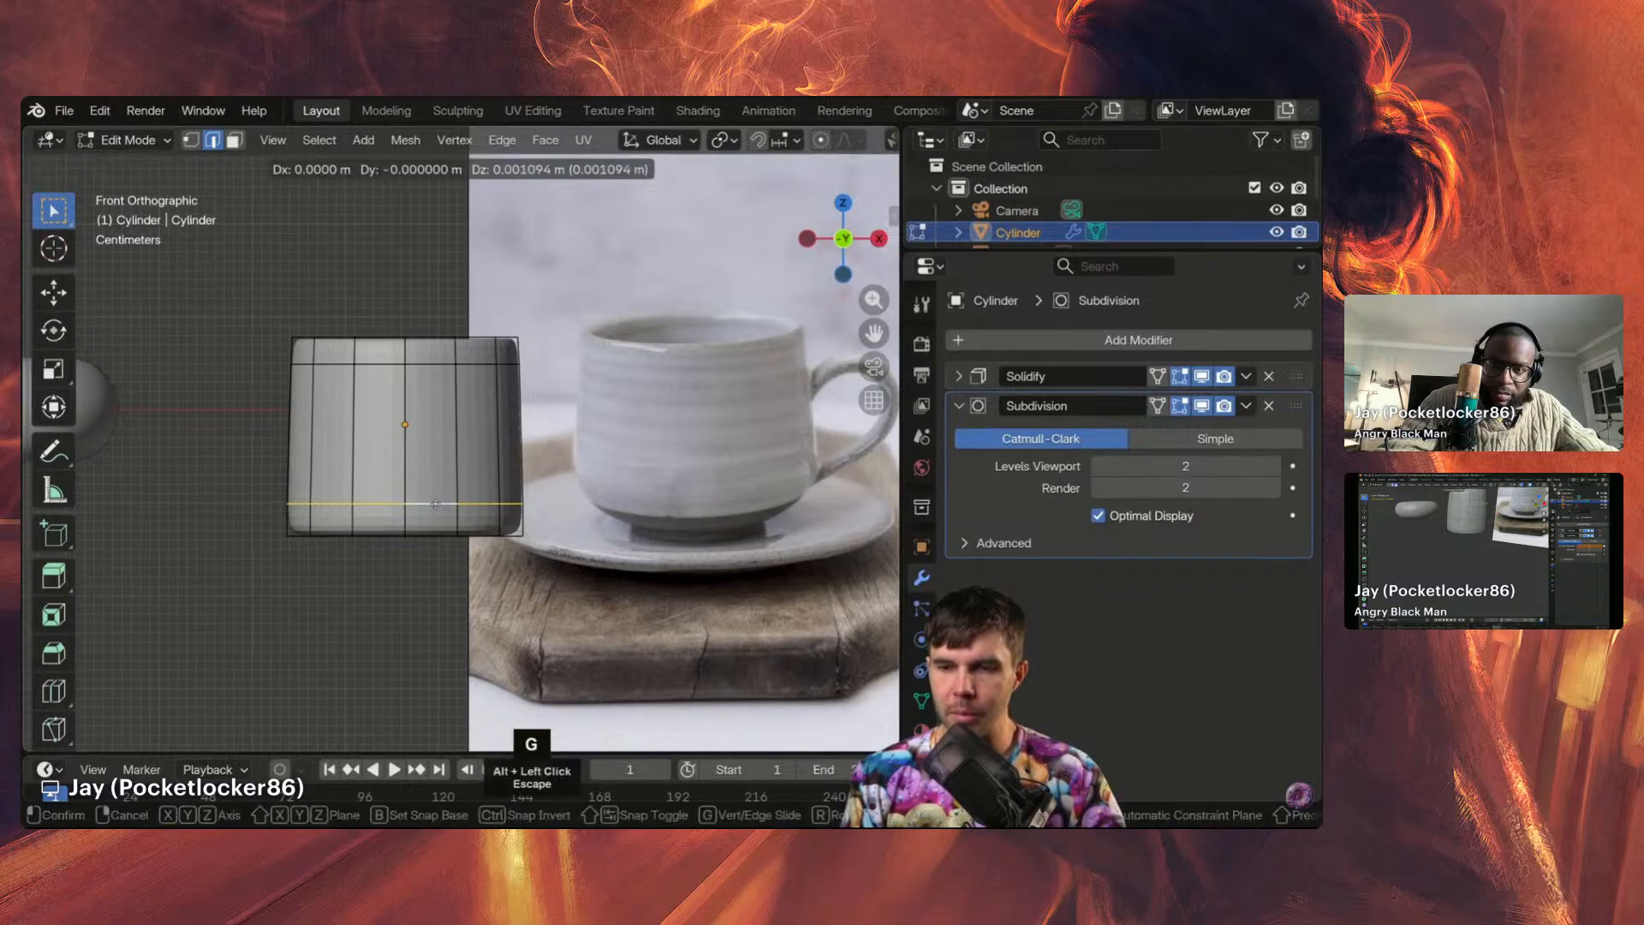
{"action": "key", "text": "g"}
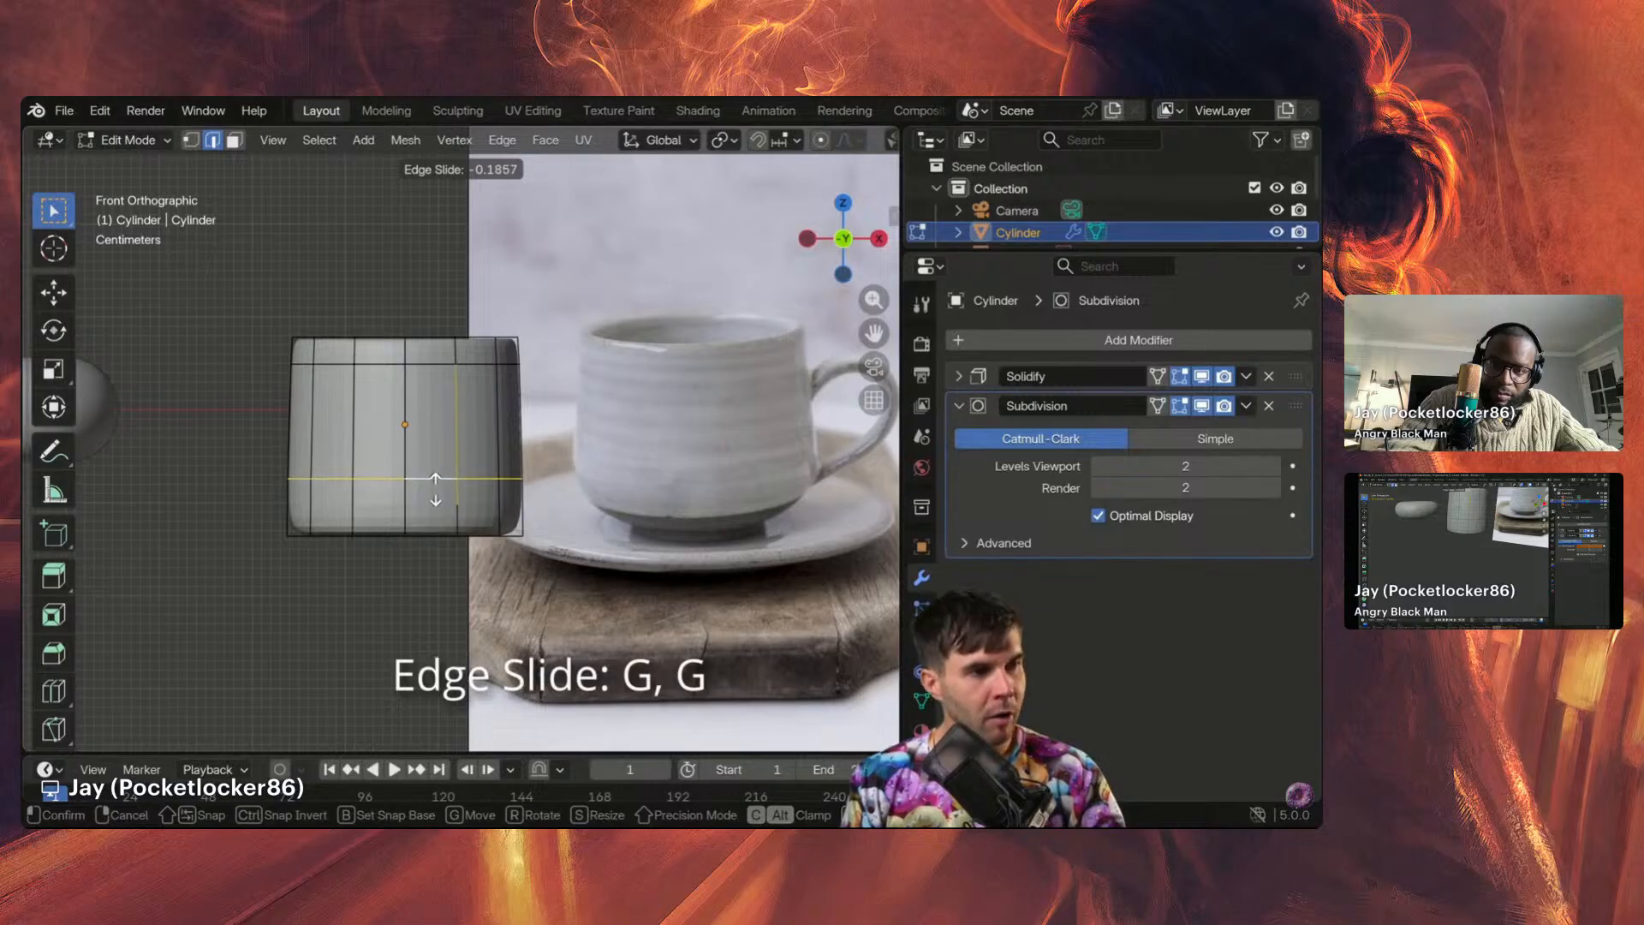
{"action": "left_click", "coordinate": [435, 490]}
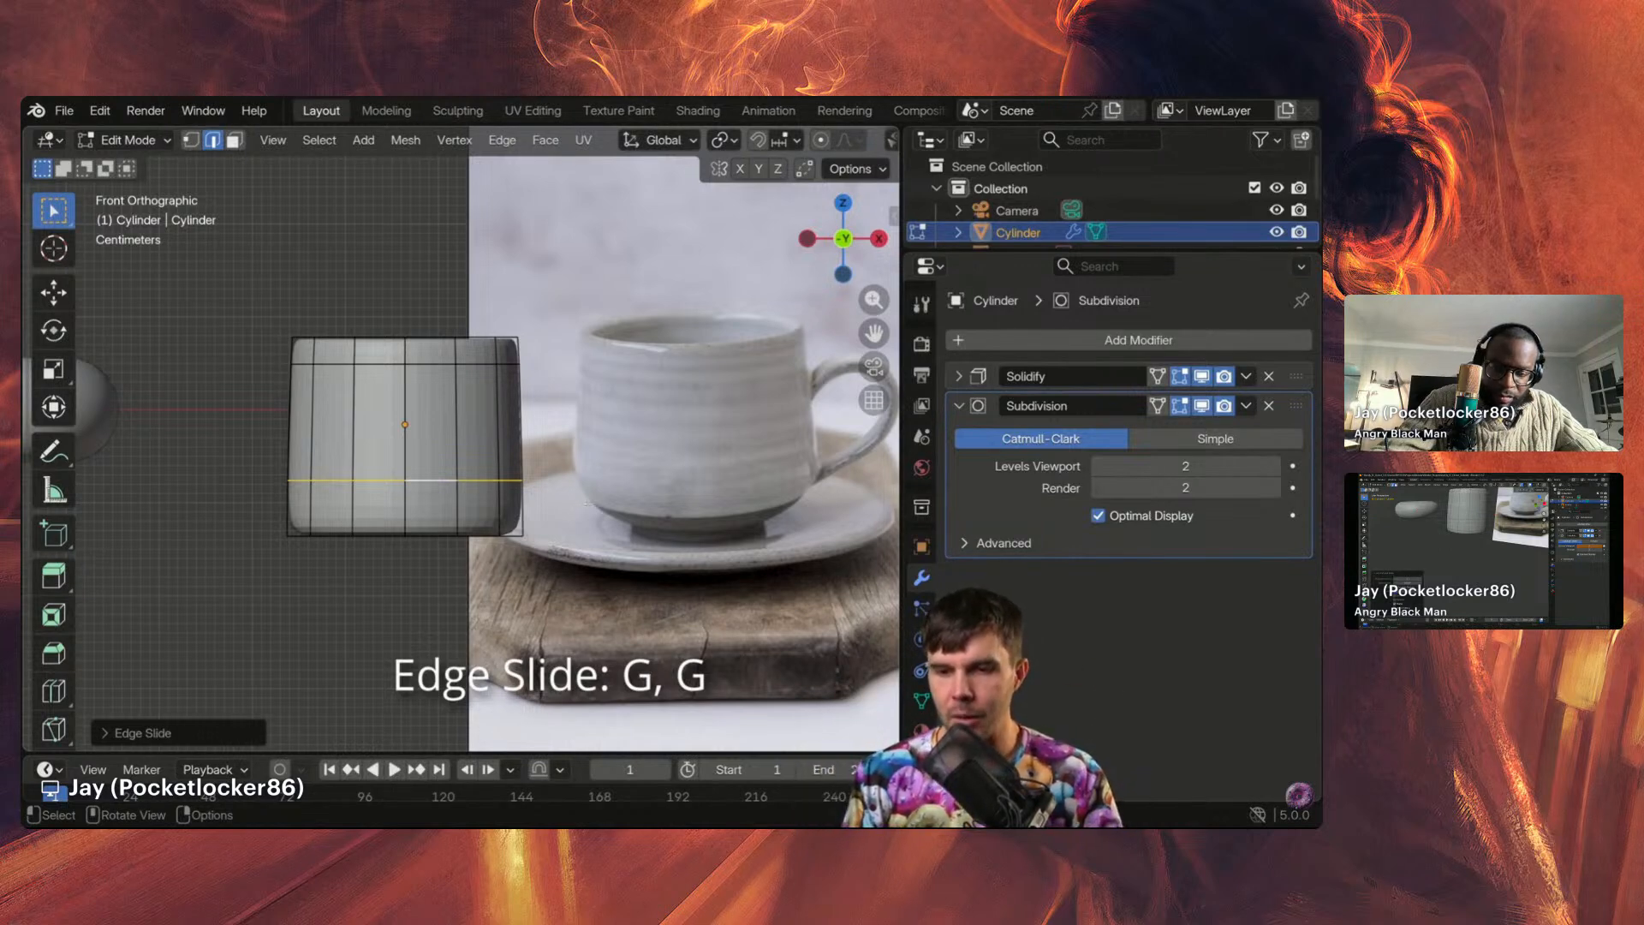
{"action": "key", "text": "s"}
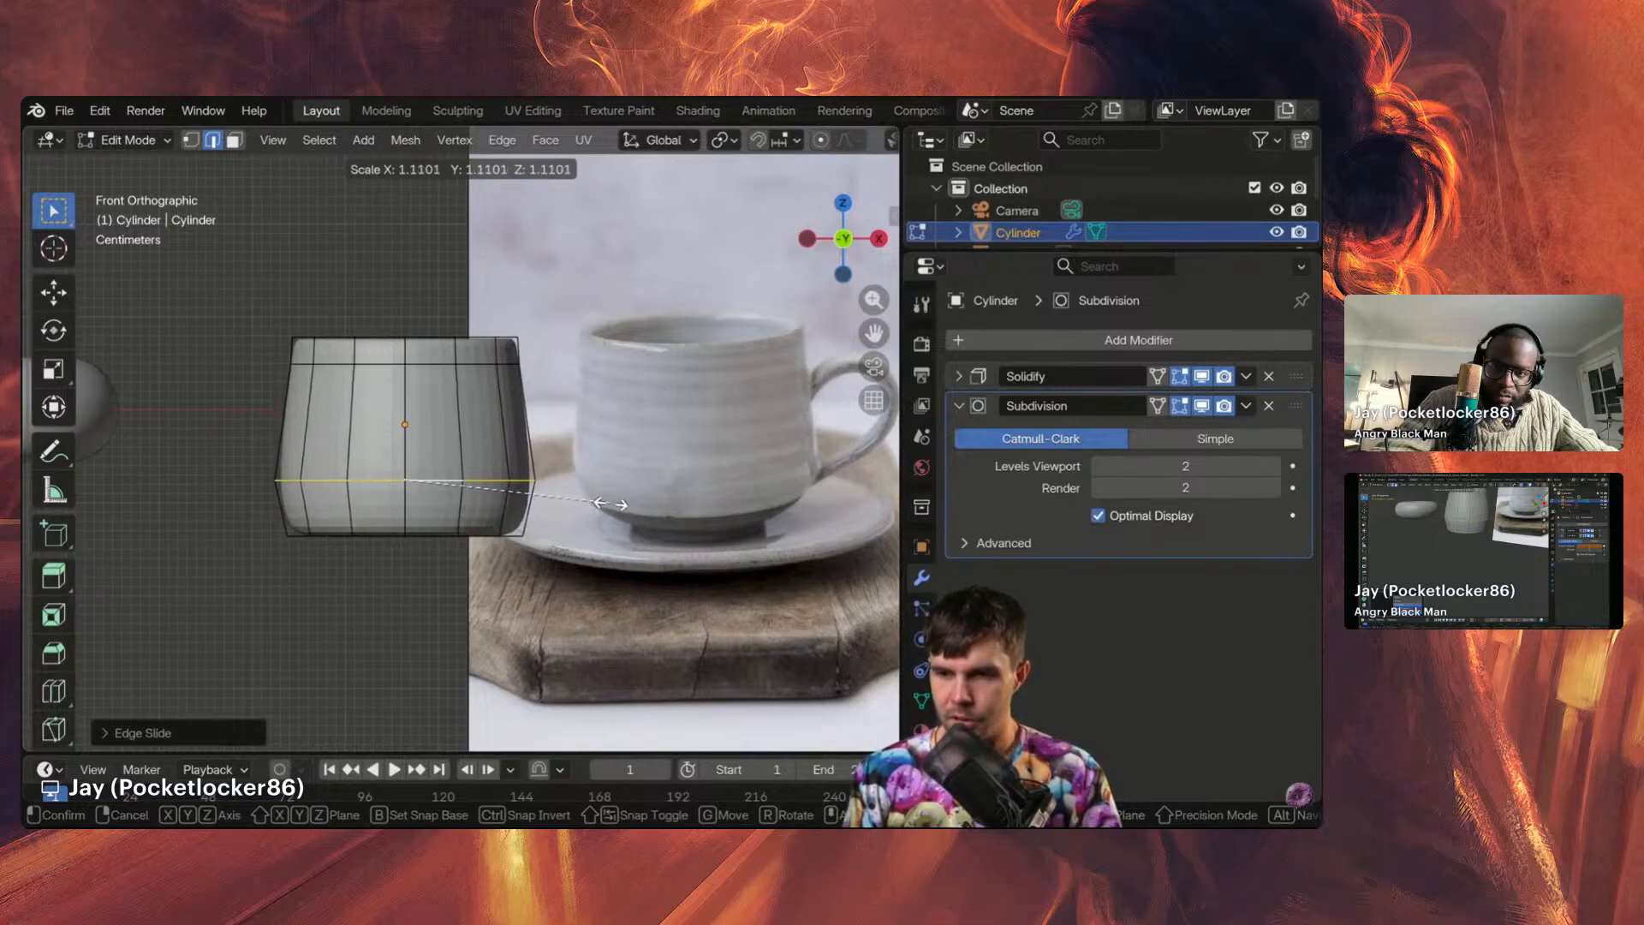
{"action": "left_click", "coordinate": [611, 503]}
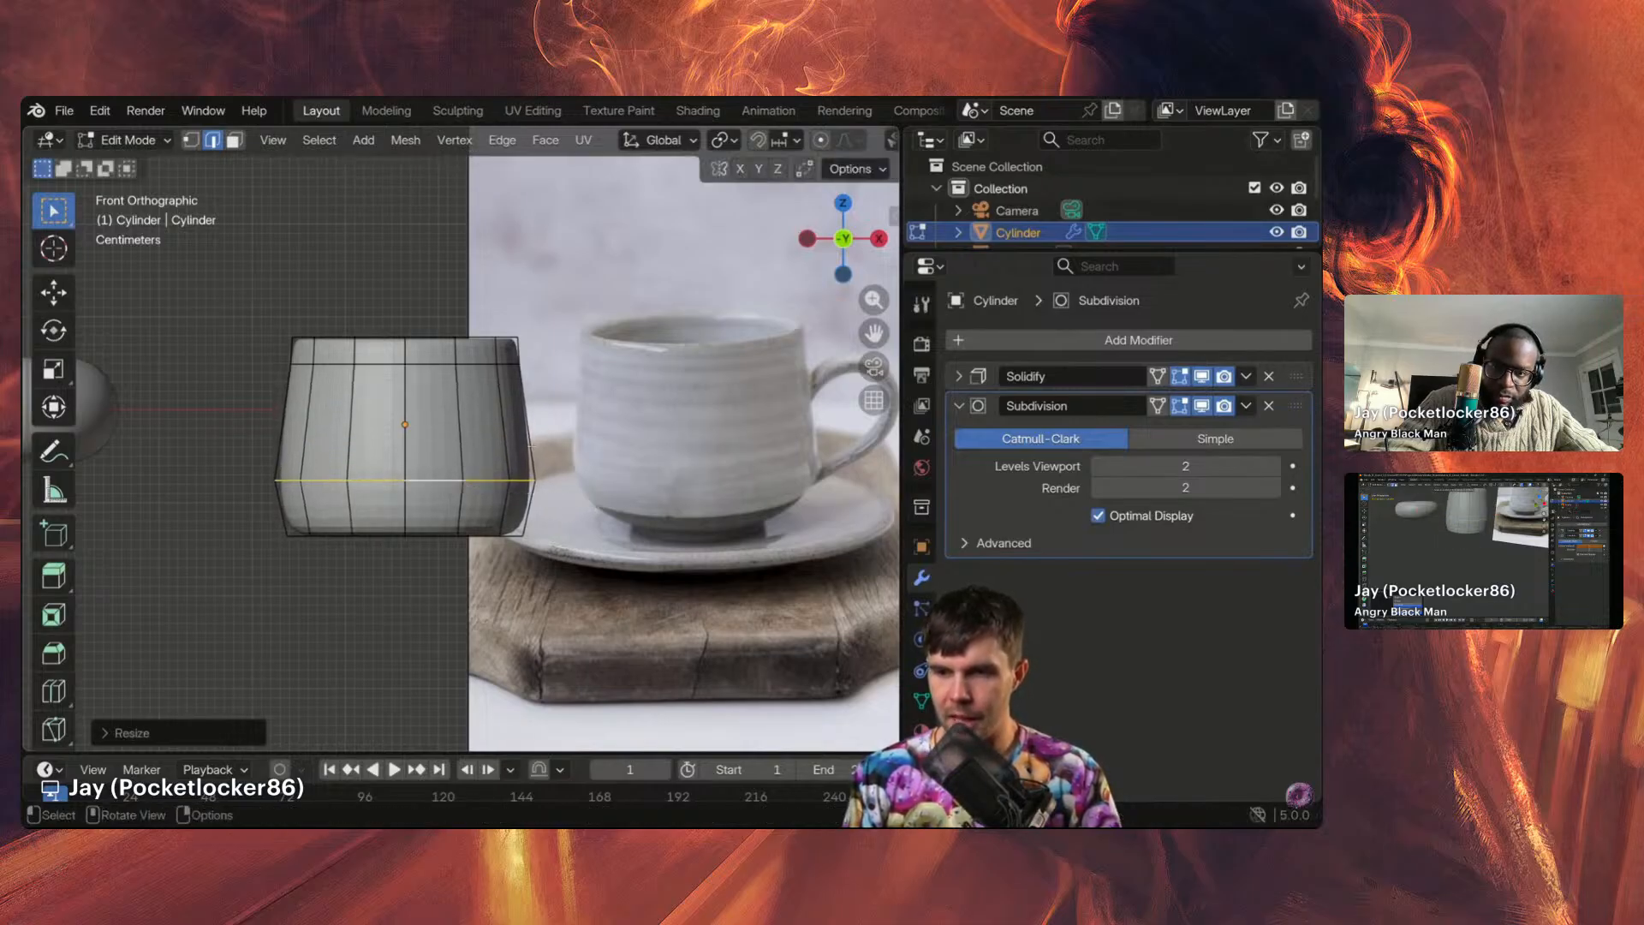
Step: Scale the edge loop just below the rim outward to about 1.03 and check the shape in Object Mode
{"action": "left_click", "coordinate": [438, 364], "text": "alt"}
{"action": "key", "text": "s"}
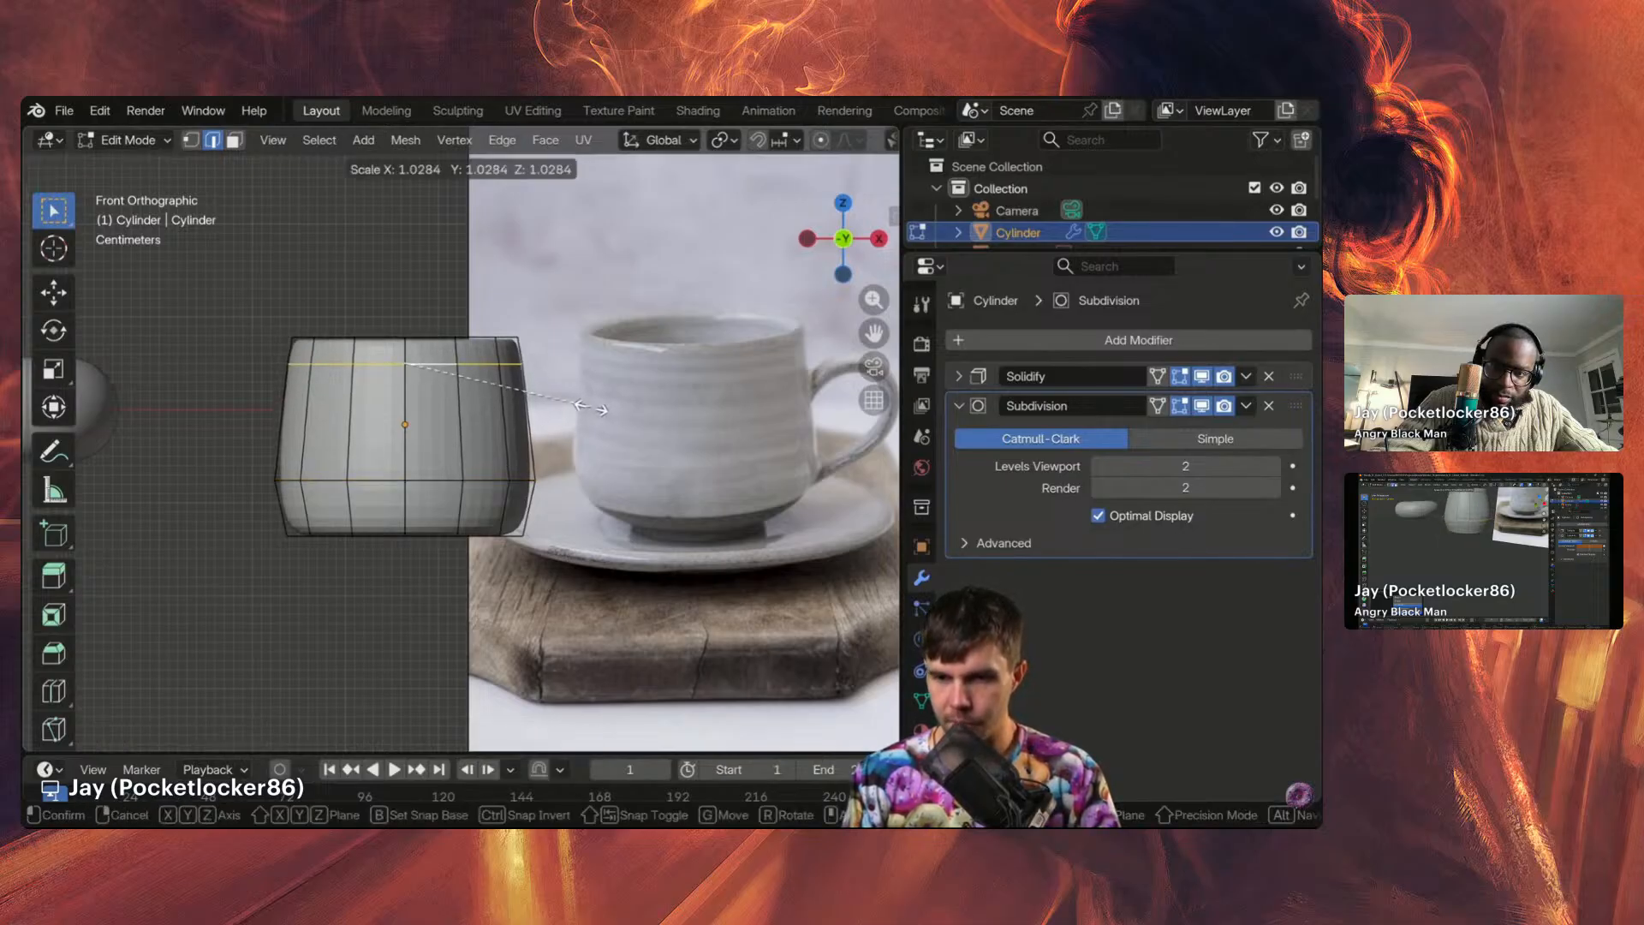
{"action": "left_click", "coordinate": [599, 406]}
{"action": "key", "text": "Tab"}
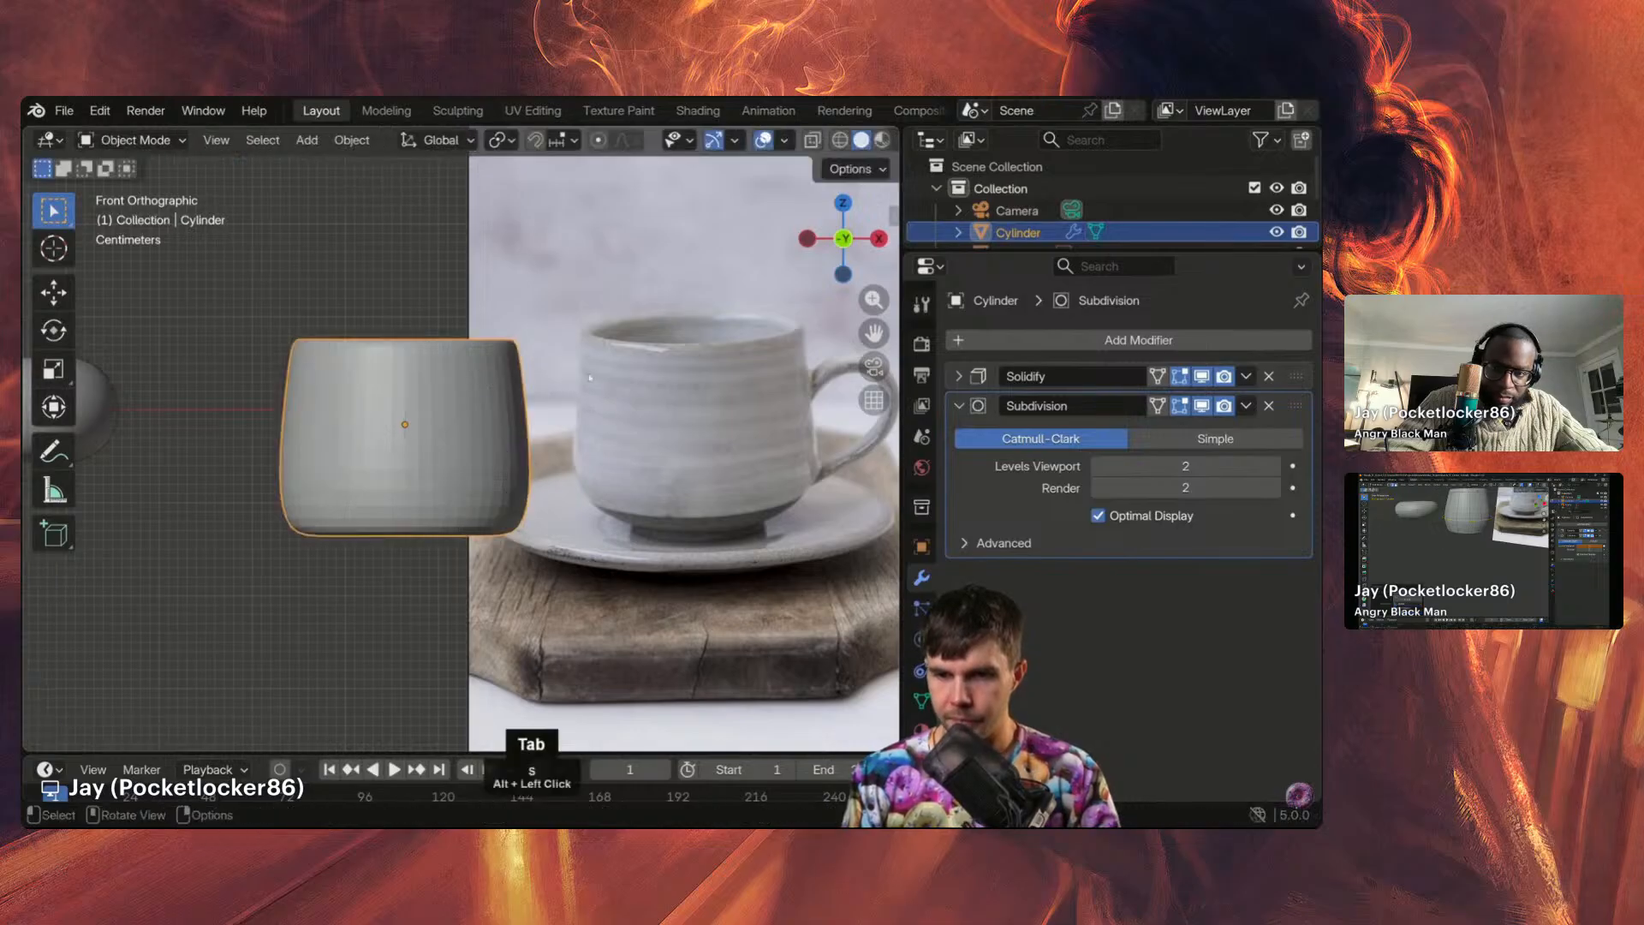
{"action": "key", "text": "Tab"}
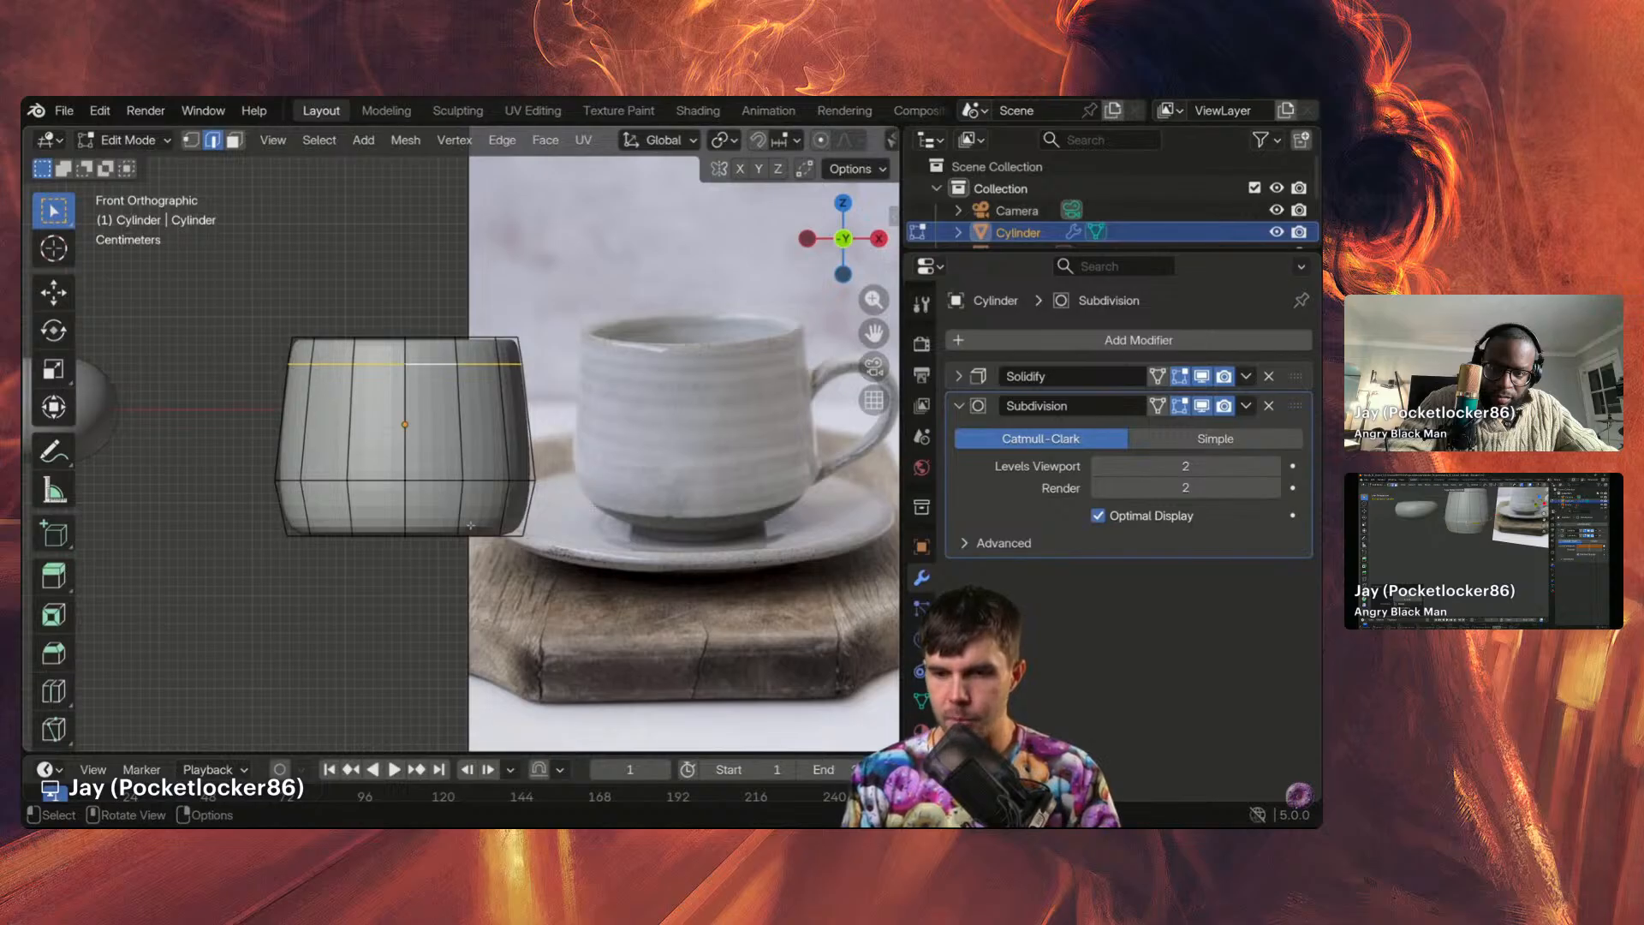
Step: Select the mug's outer bottom edge loop from below and edge-slide it upward by a factor of about -0.28 in front view
{"action": "middle_click_drag", "start_coordinate": [480, 517], "coordinate": [408, 429]}
{"action": "scroll", "coordinate": [381, 404], "scroll_direction": "down", "scroll_amount": 1}
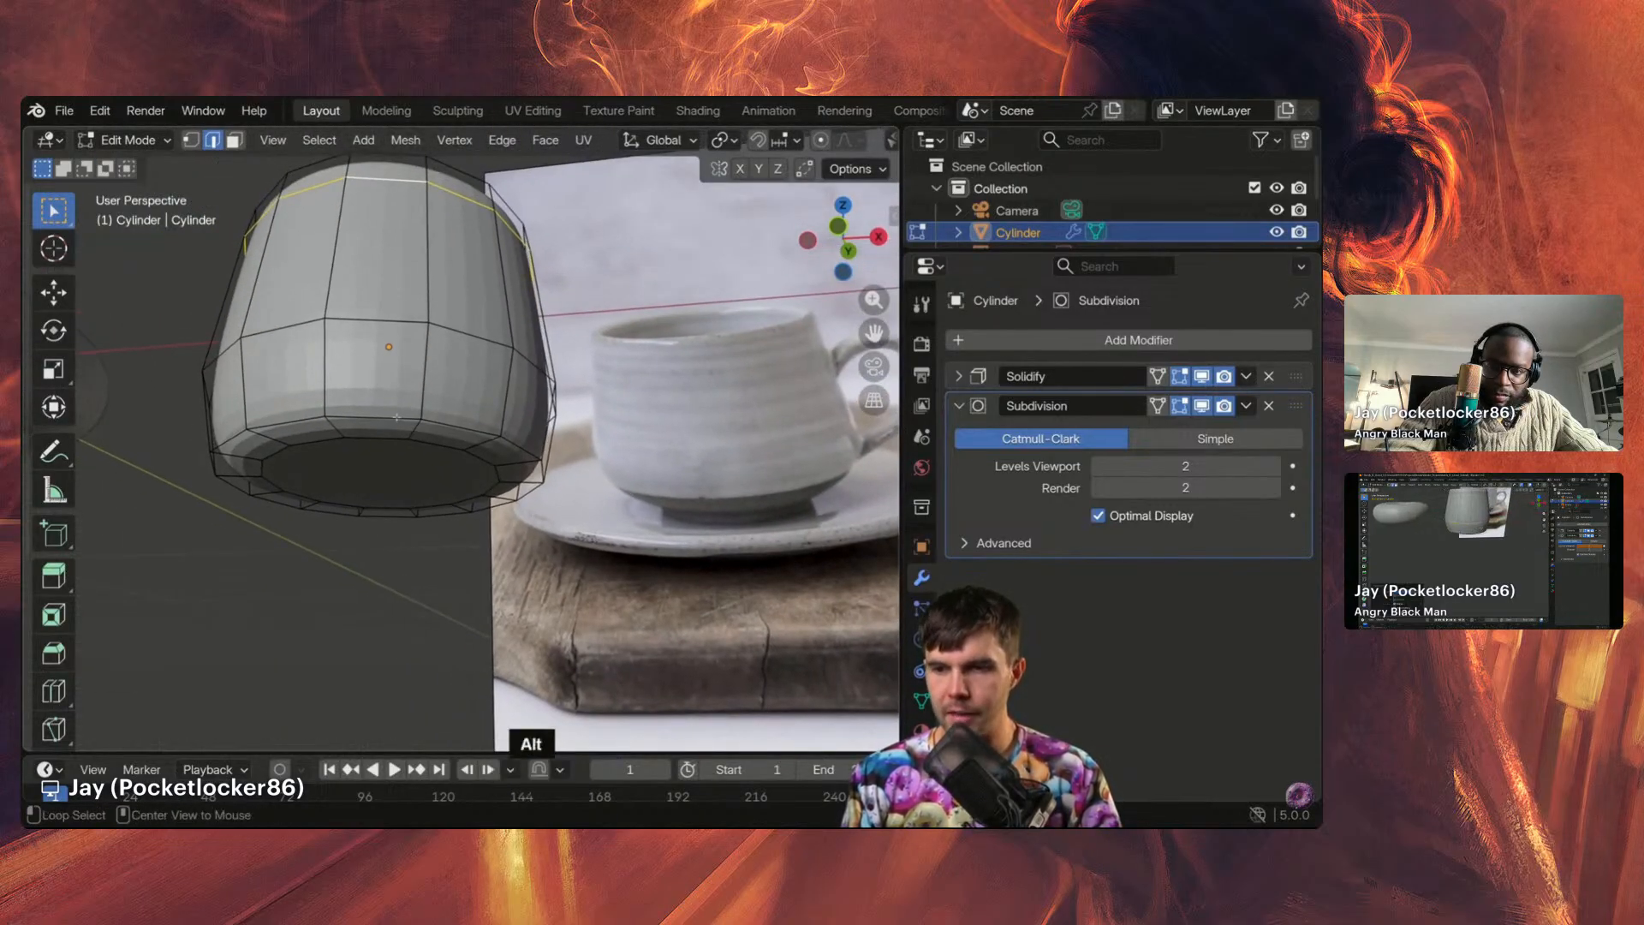
{"action": "left_click", "coordinate": [392, 418], "text": "alt"}
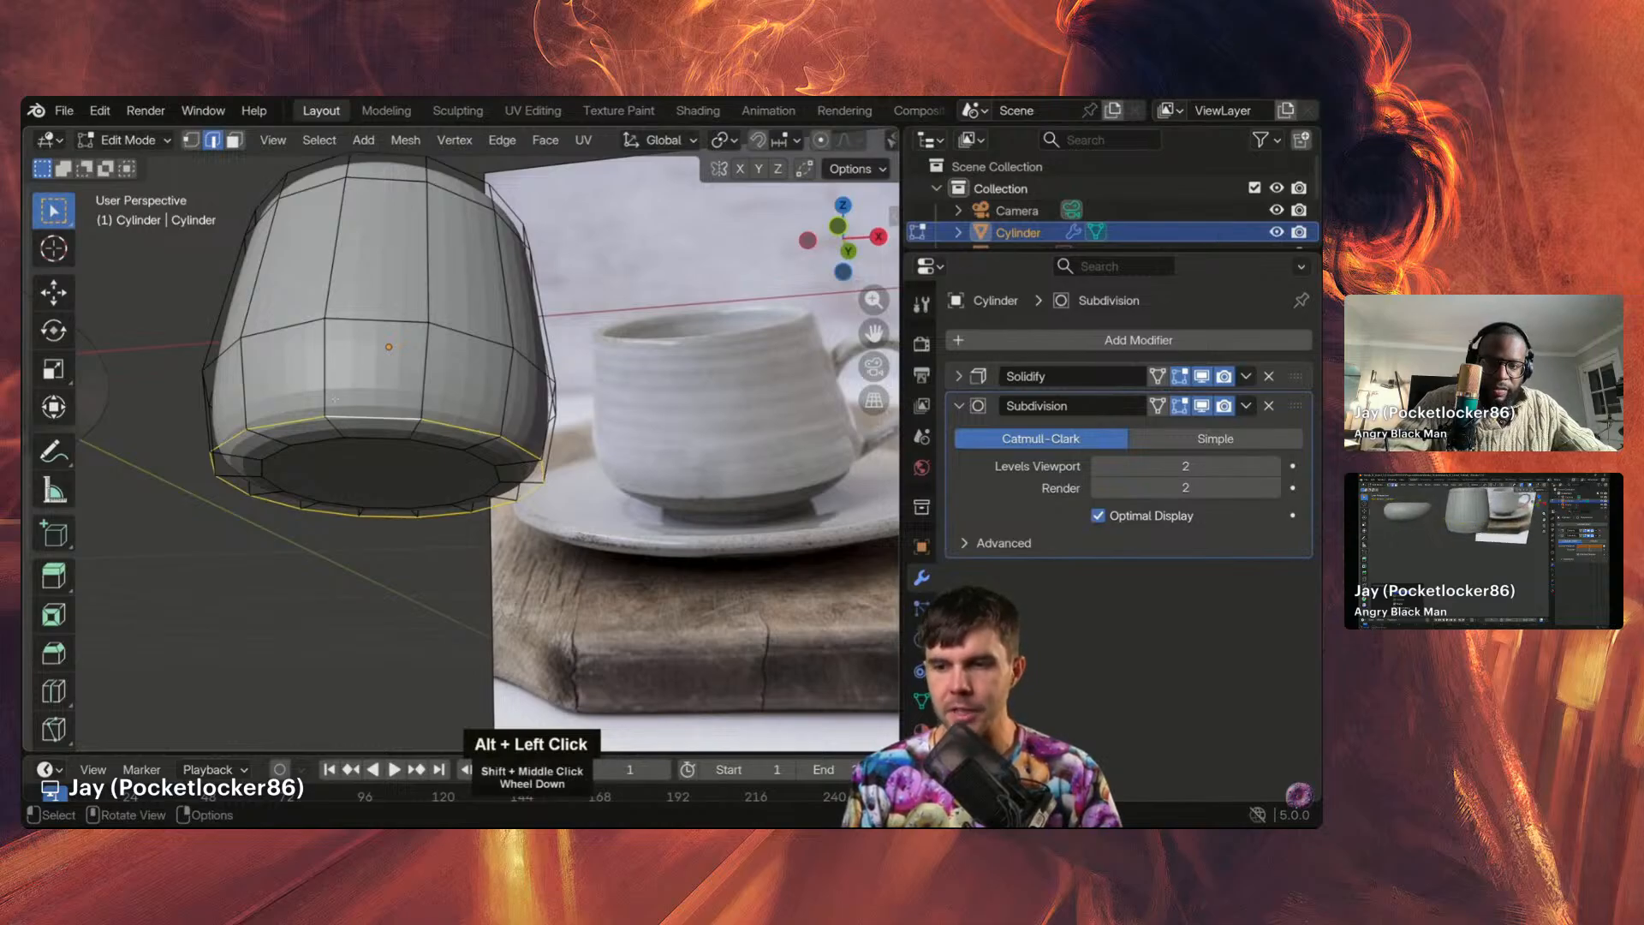
{"action": "key", "text": "KP_1"}
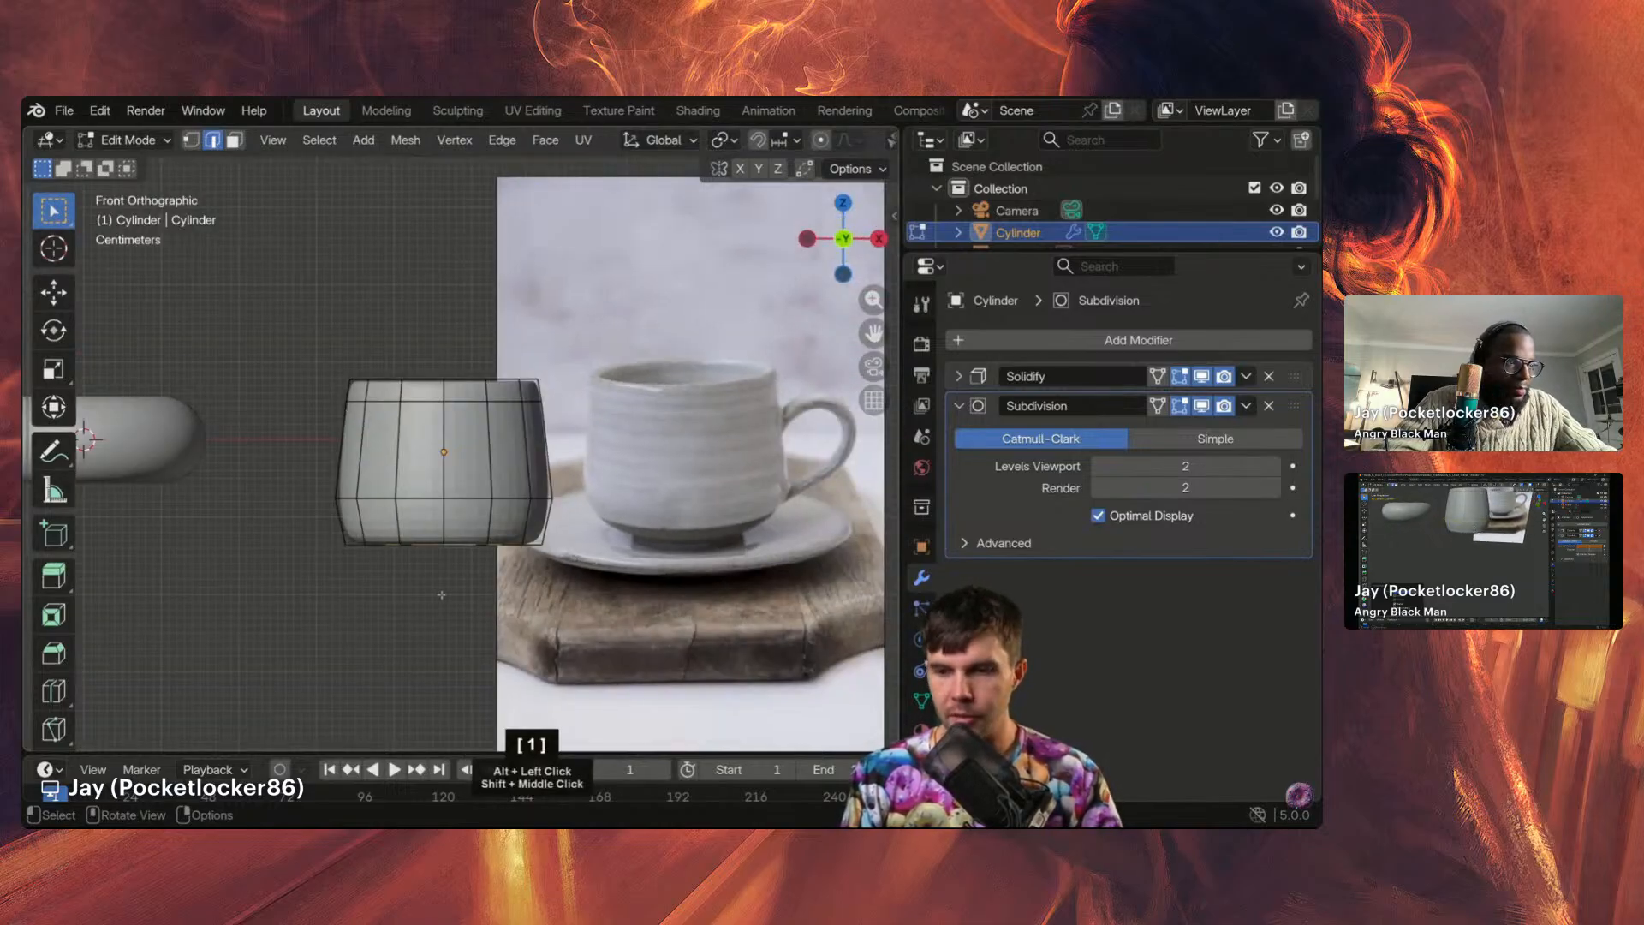
{"action": "middle_click_drag", "start_coordinate": [451, 575], "coordinate": [416, 525], "text": "shift"}
{"action": "scroll", "coordinate": [415, 525], "scroll_direction": "up", "scroll_amount": 1}
{"action": "key", "text": "g"}
{"action": "key", "text": "g"}
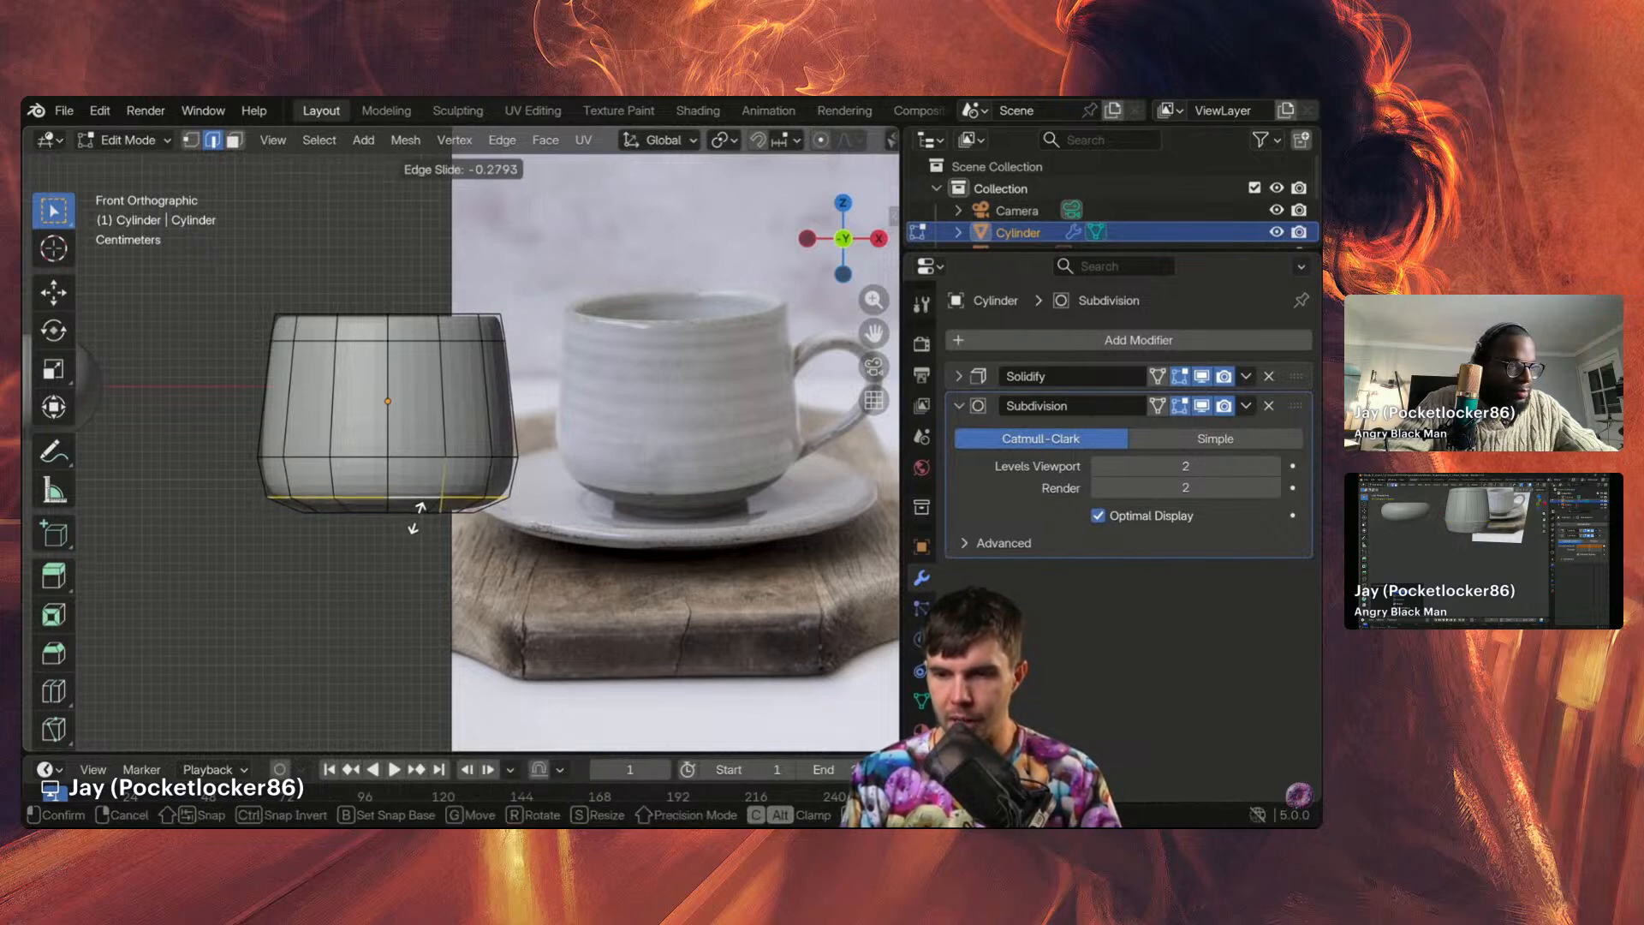
{"action": "left_click", "coordinate": [416, 518]}
{"action": "scroll", "coordinate": [305, 511], "scroll_direction": "up", "scroll_amount": 2}
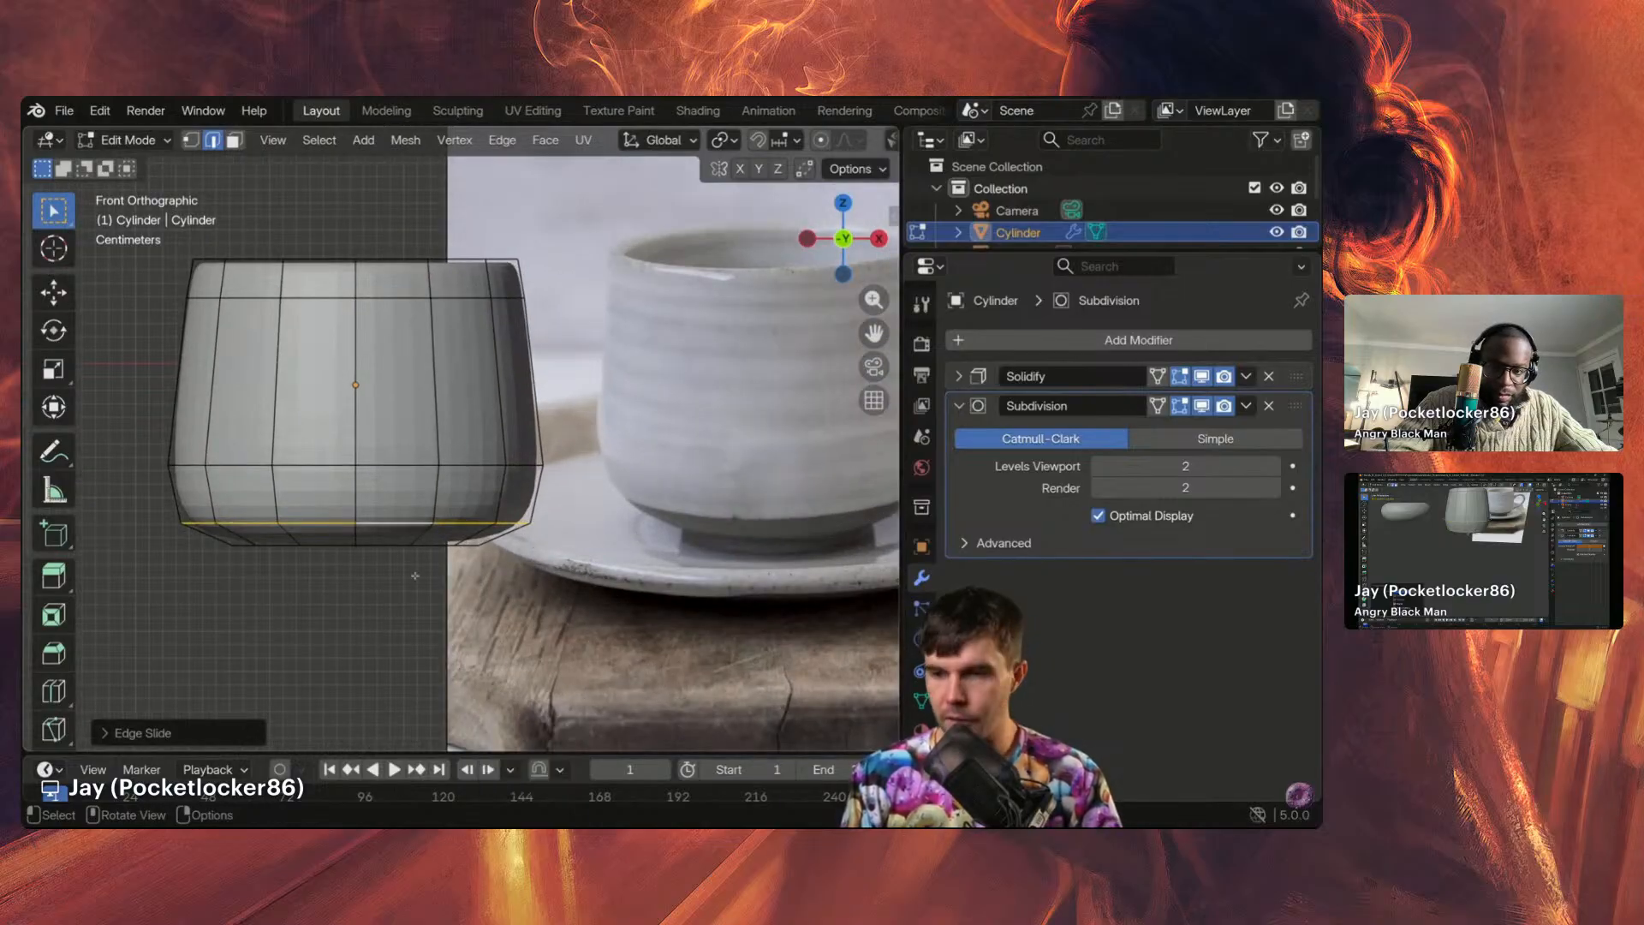
Step: Scale the outer bottom edge loop to about 0.96, edge-slide it slightly further up, and exit to Object Mode
{"action": "key", "text": "s"}
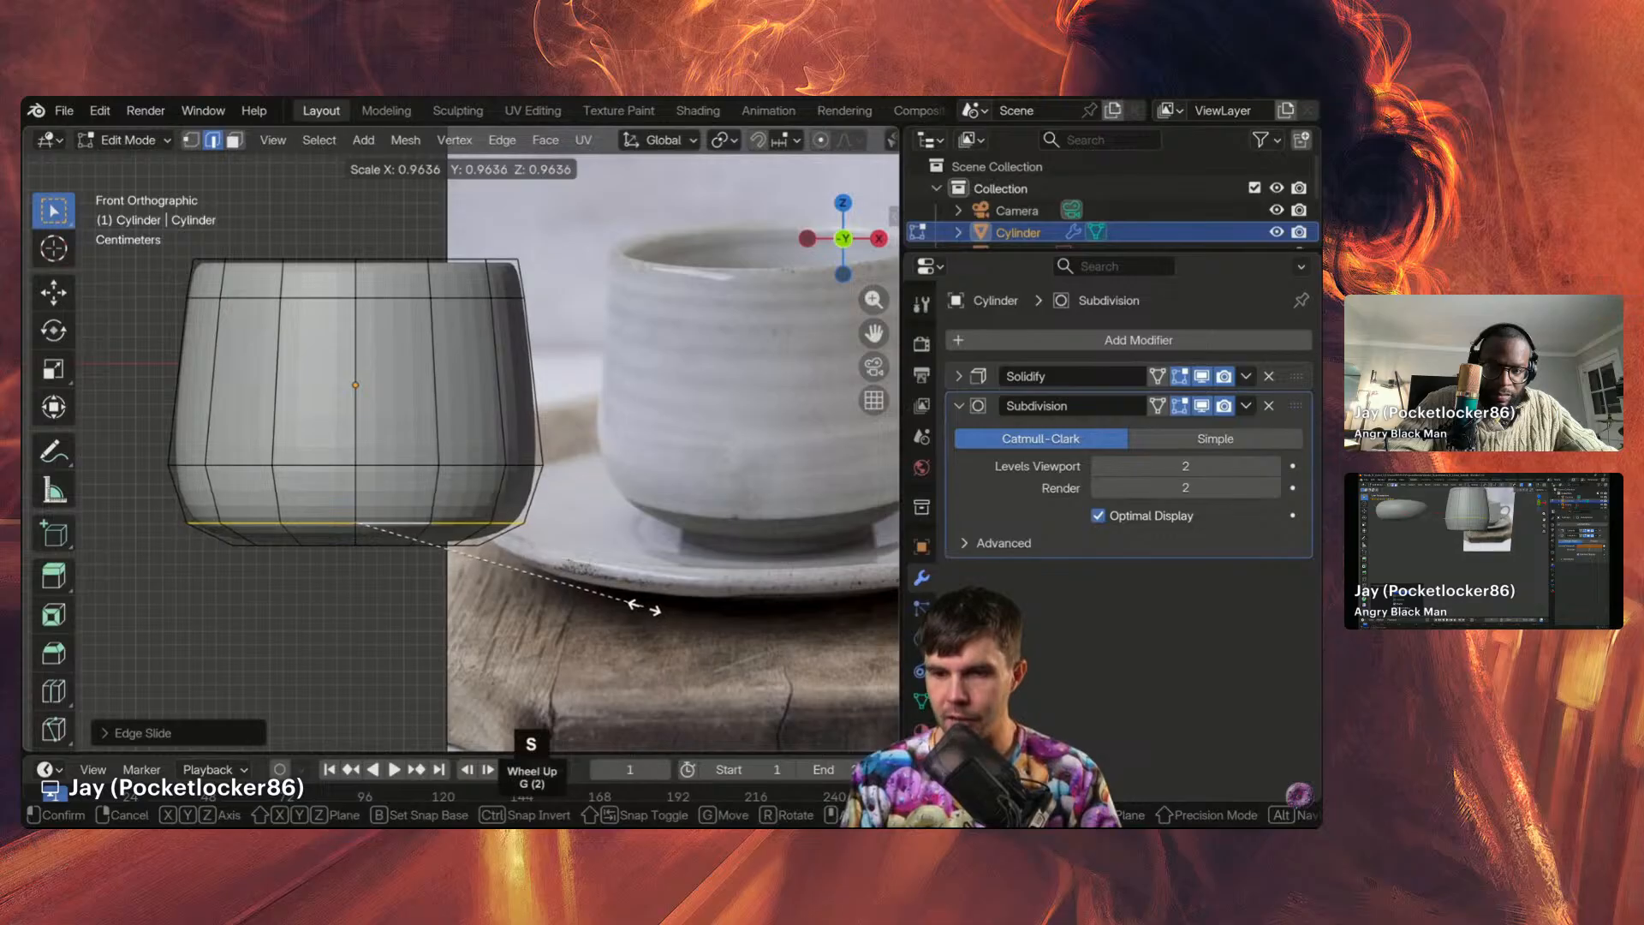
{"action": "left_click", "coordinate": [643, 608]}
{"action": "key", "text": "g"}
{"action": "key", "text": "g"}
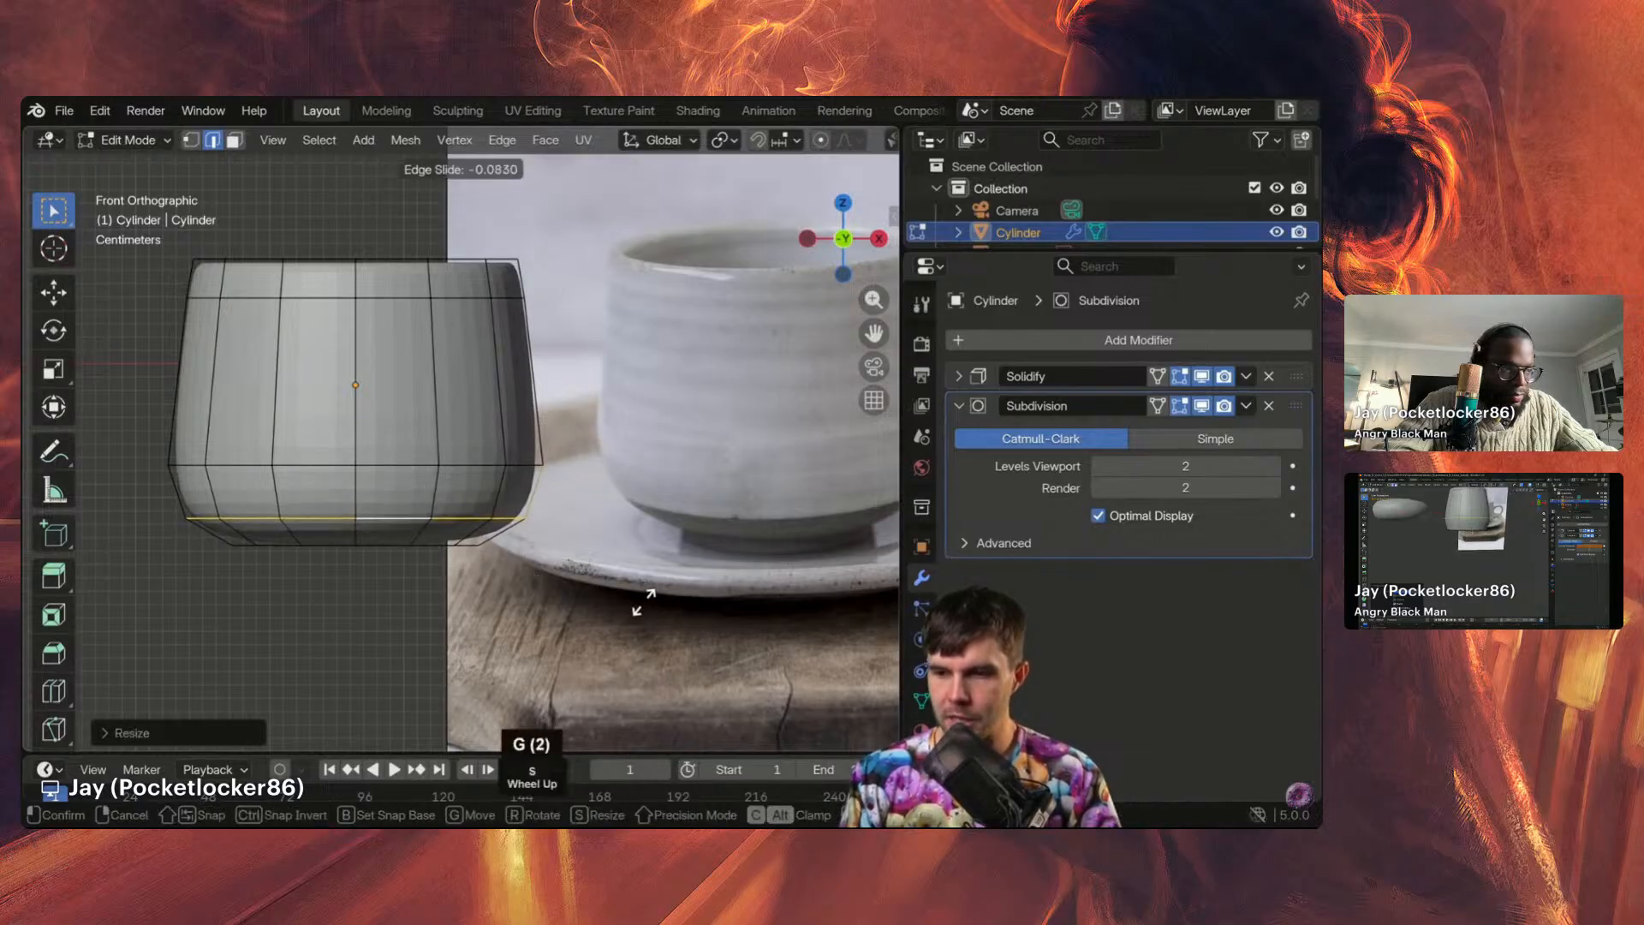
{"action": "left_click", "coordinate": [632, 586]}
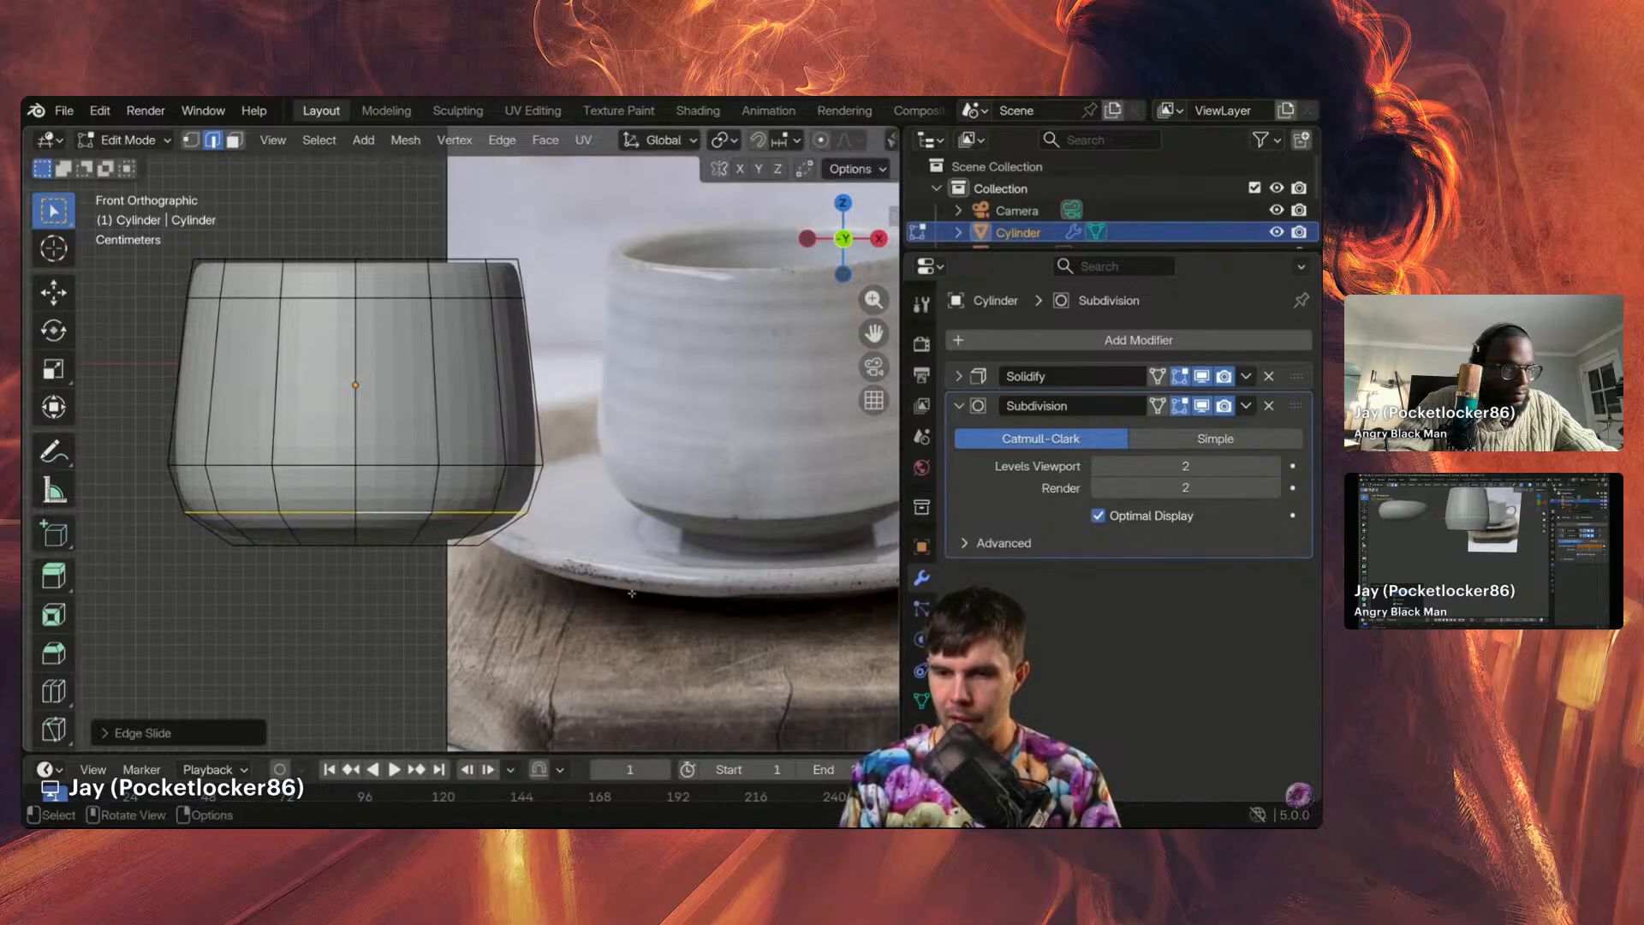
{"action": "key", "text": "Tab"}
{"action": "left_click", "coordinate": [522, 514]}
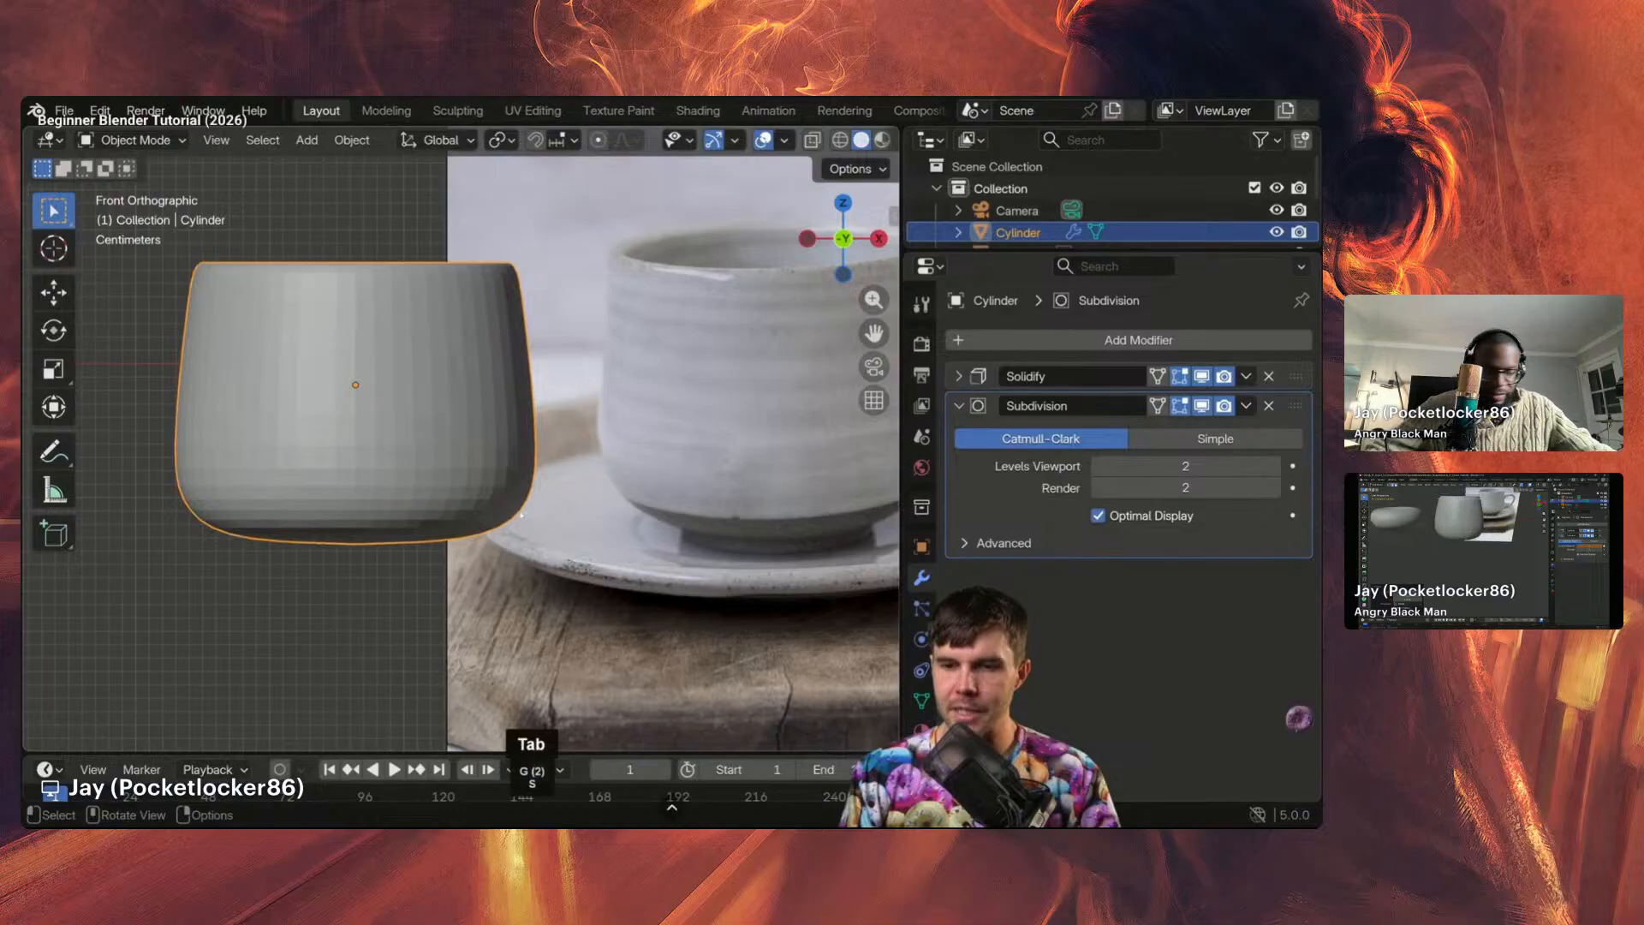
{"action": "key", "text": "space"}
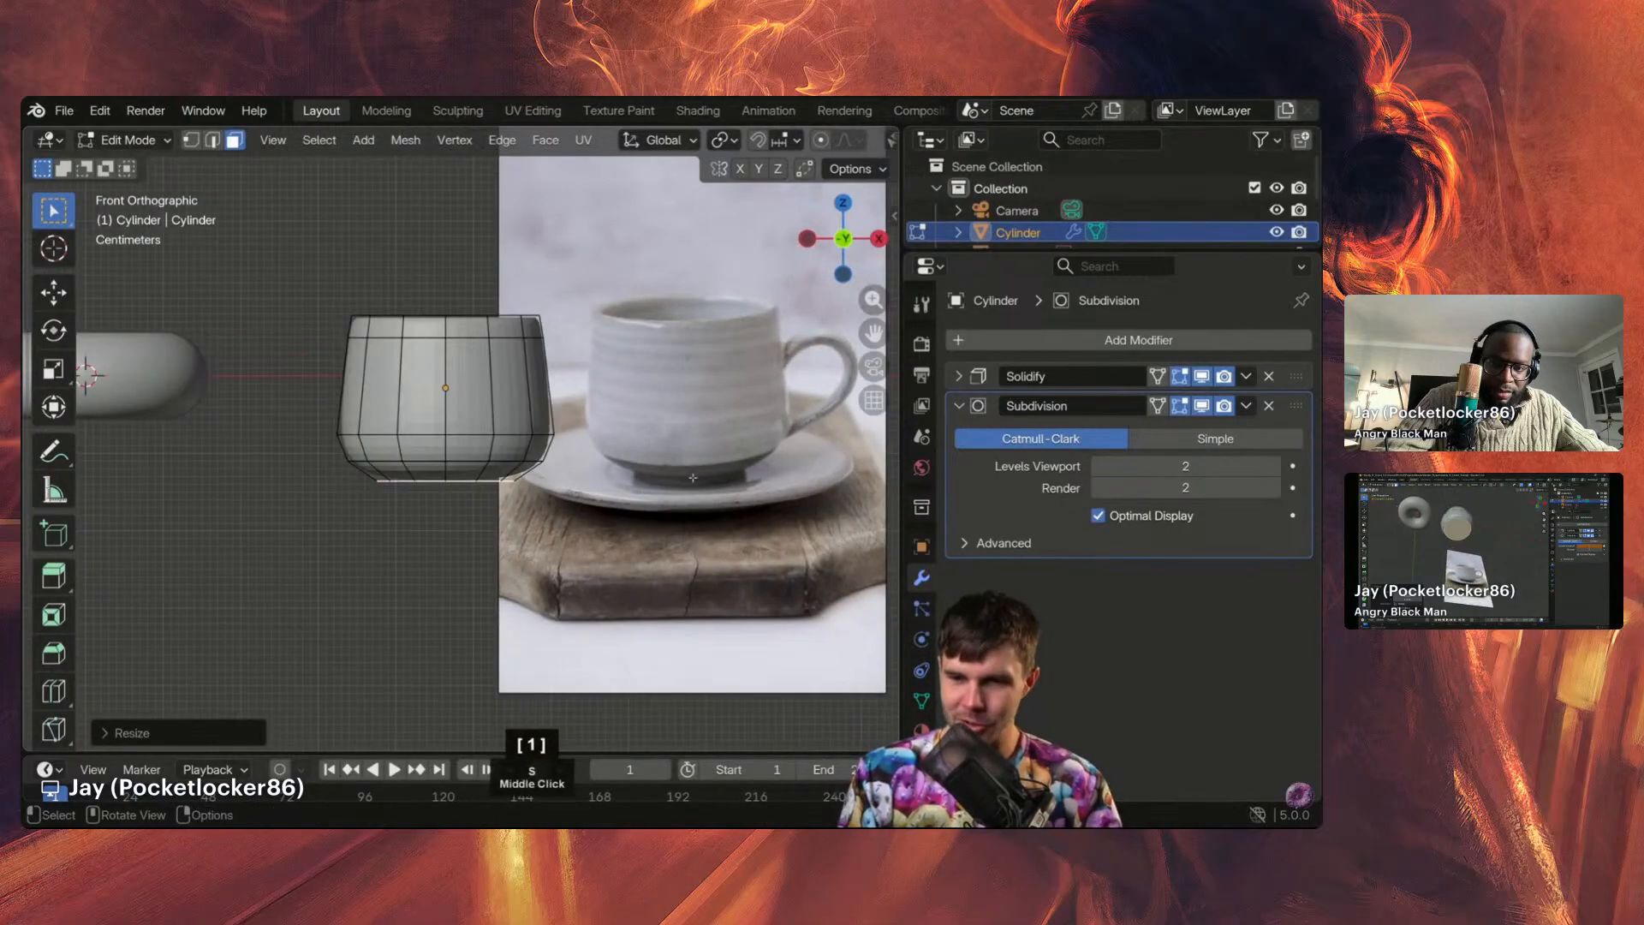
Step: Scale the mug's selected bottom face inward to about 0.98
{"action": "key", "text": "s"}
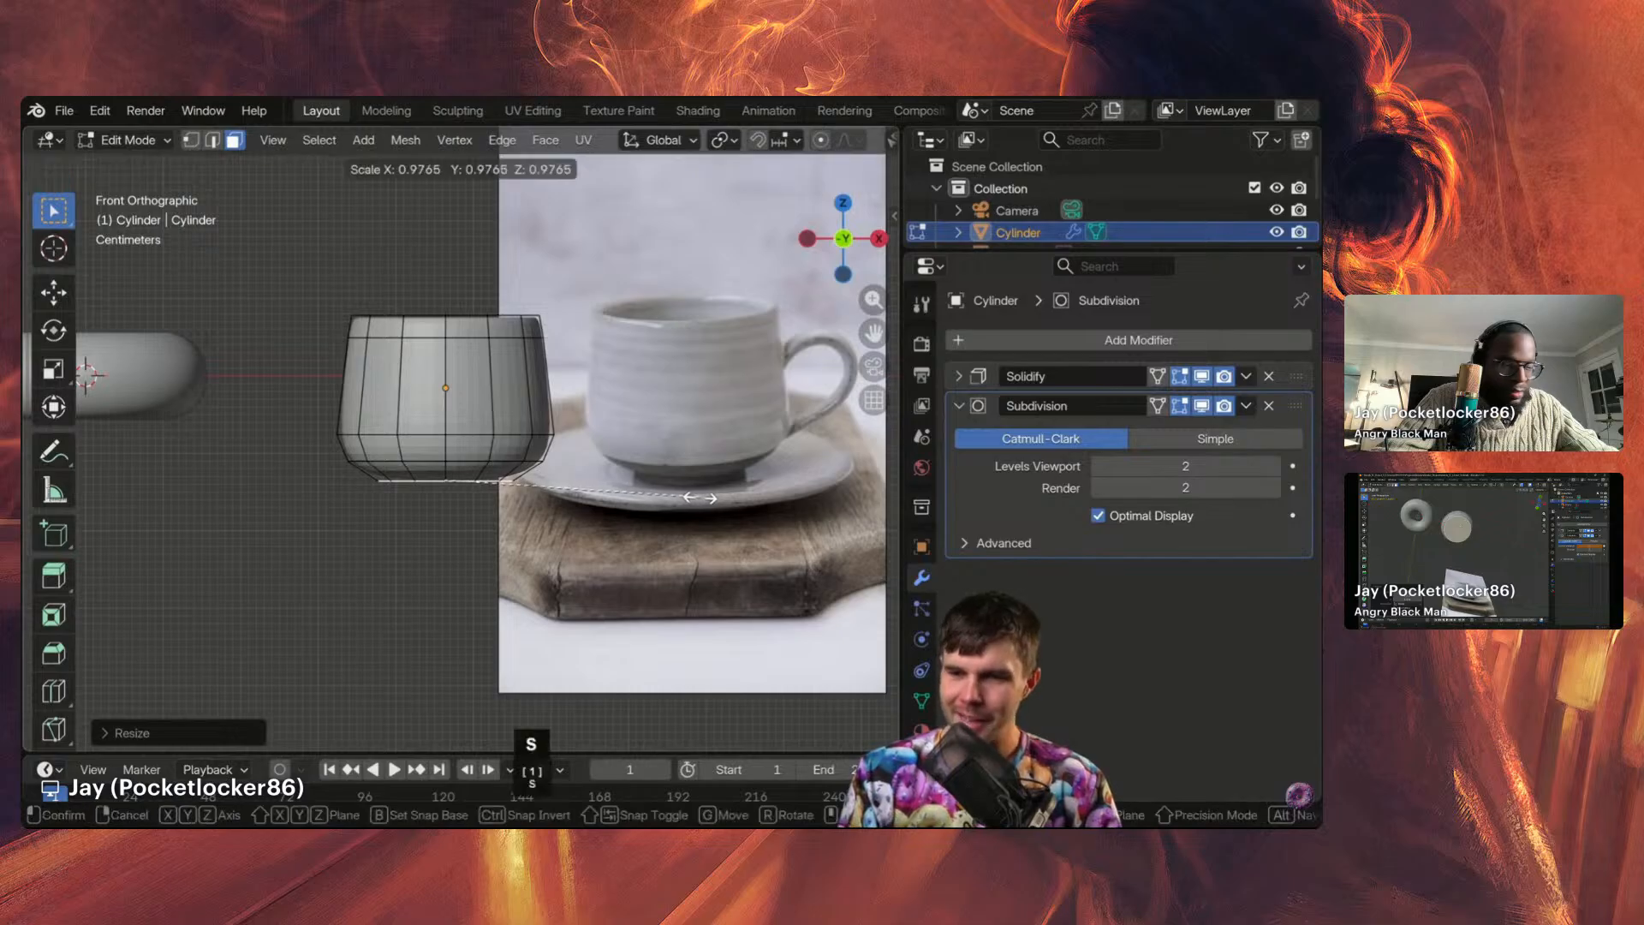
{"action": "scroll", "coordinate": [694, 496], "scroll_direction": "up", "scroll_amount": 5}
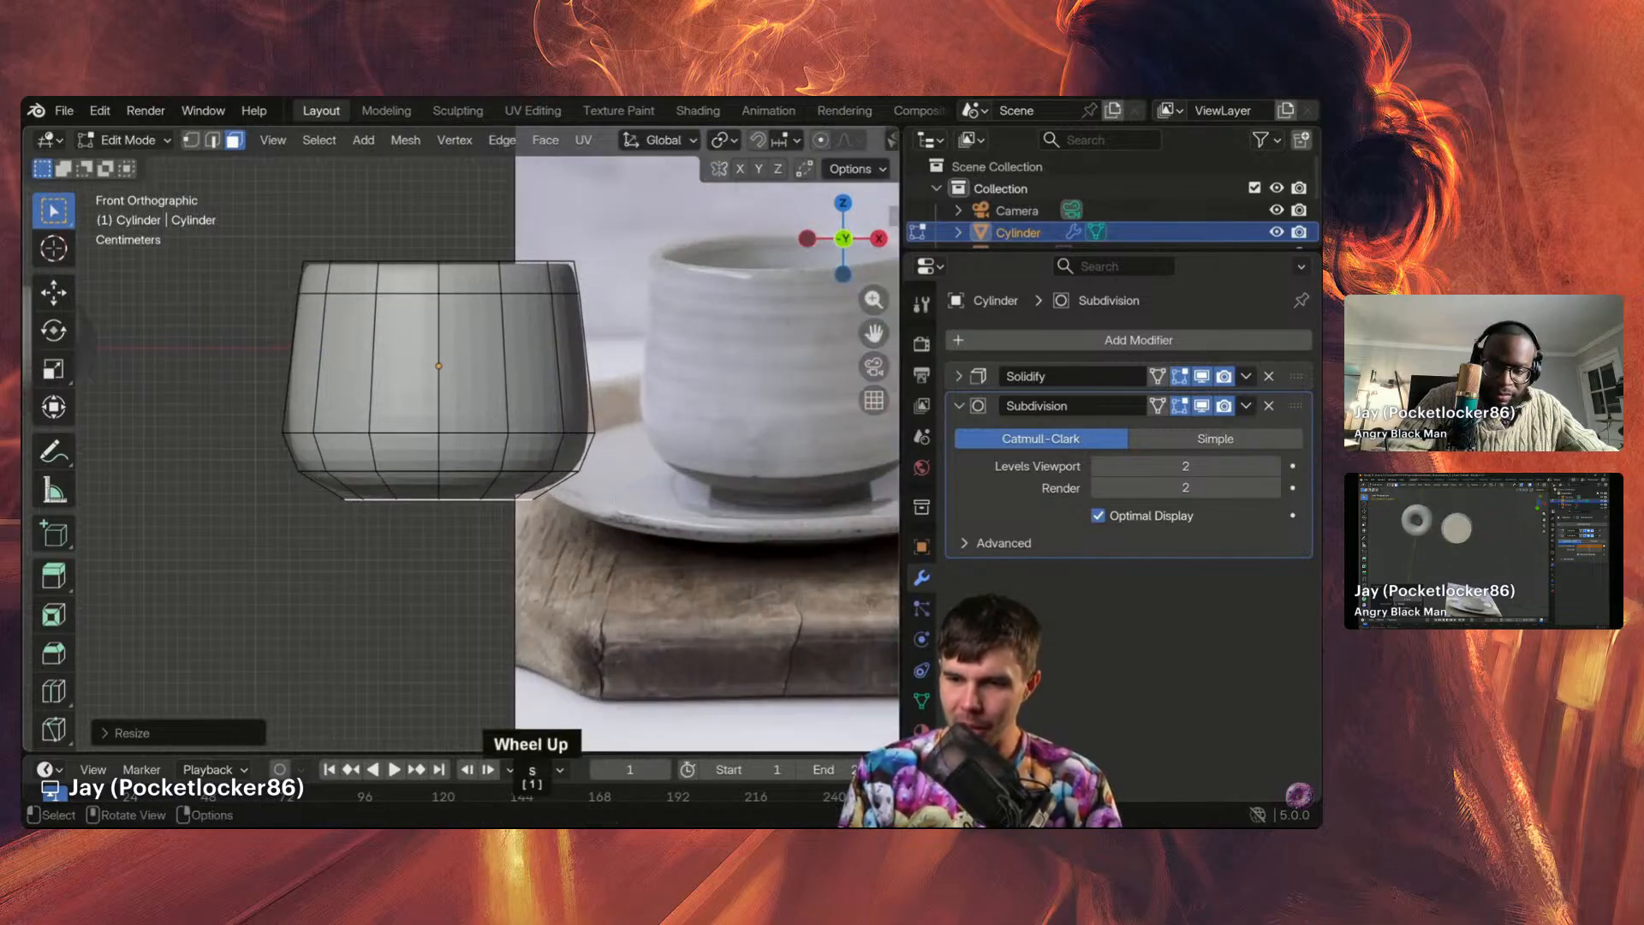
{"action": "middle_click_drag", "start_coordinate": [694, 496], "coordinate": [559, 448], "text": "shift"}
{"action": "scroll", "coordinate": [548, 428], "scroll_direction": "down", "scroll_amount": 3}
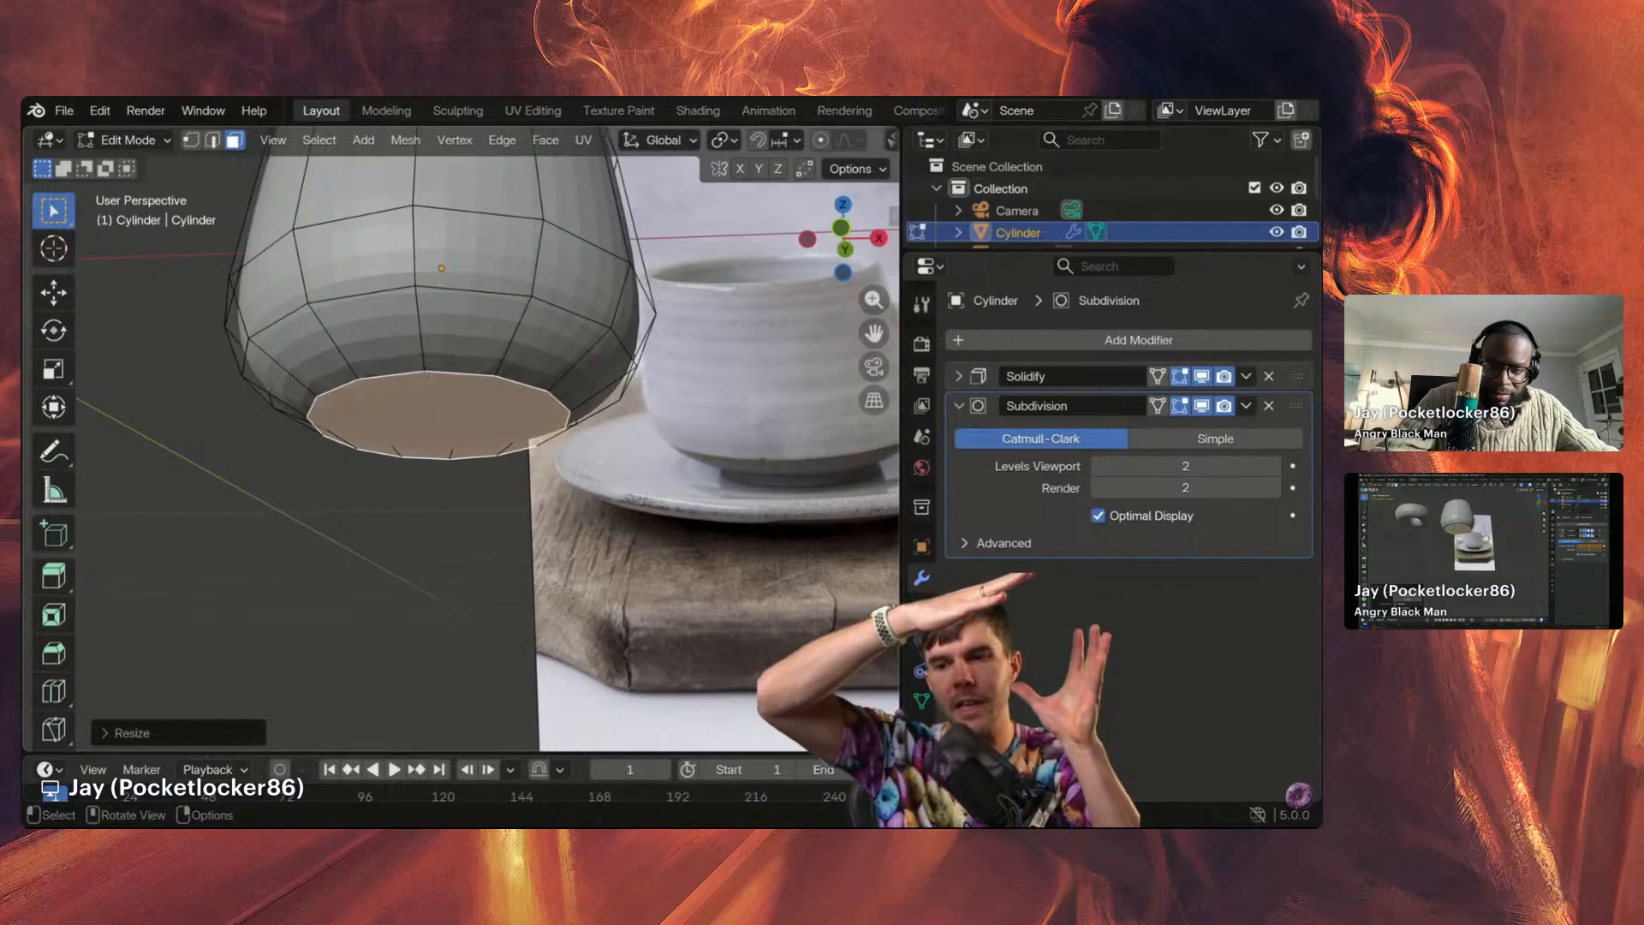
Step: Extrude the mug's bottom face slightly downward to form a foot, and return to Object Mode
{"action": "key", "text": "g"}
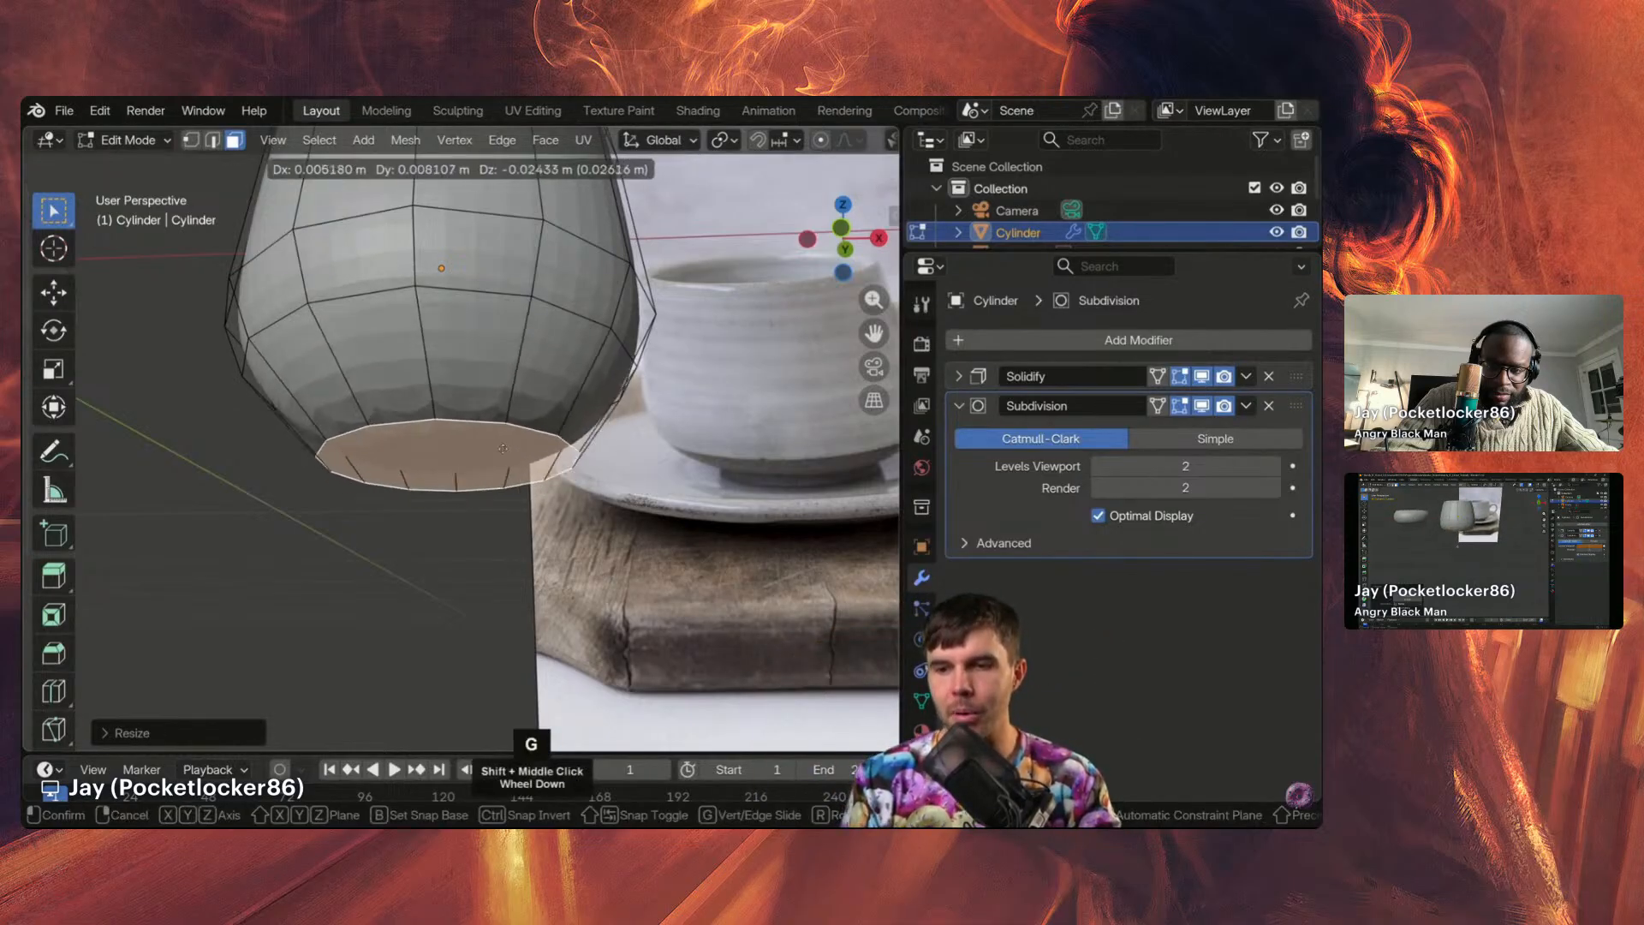
{"action": "right_click", "coordinate": [509, 441]}
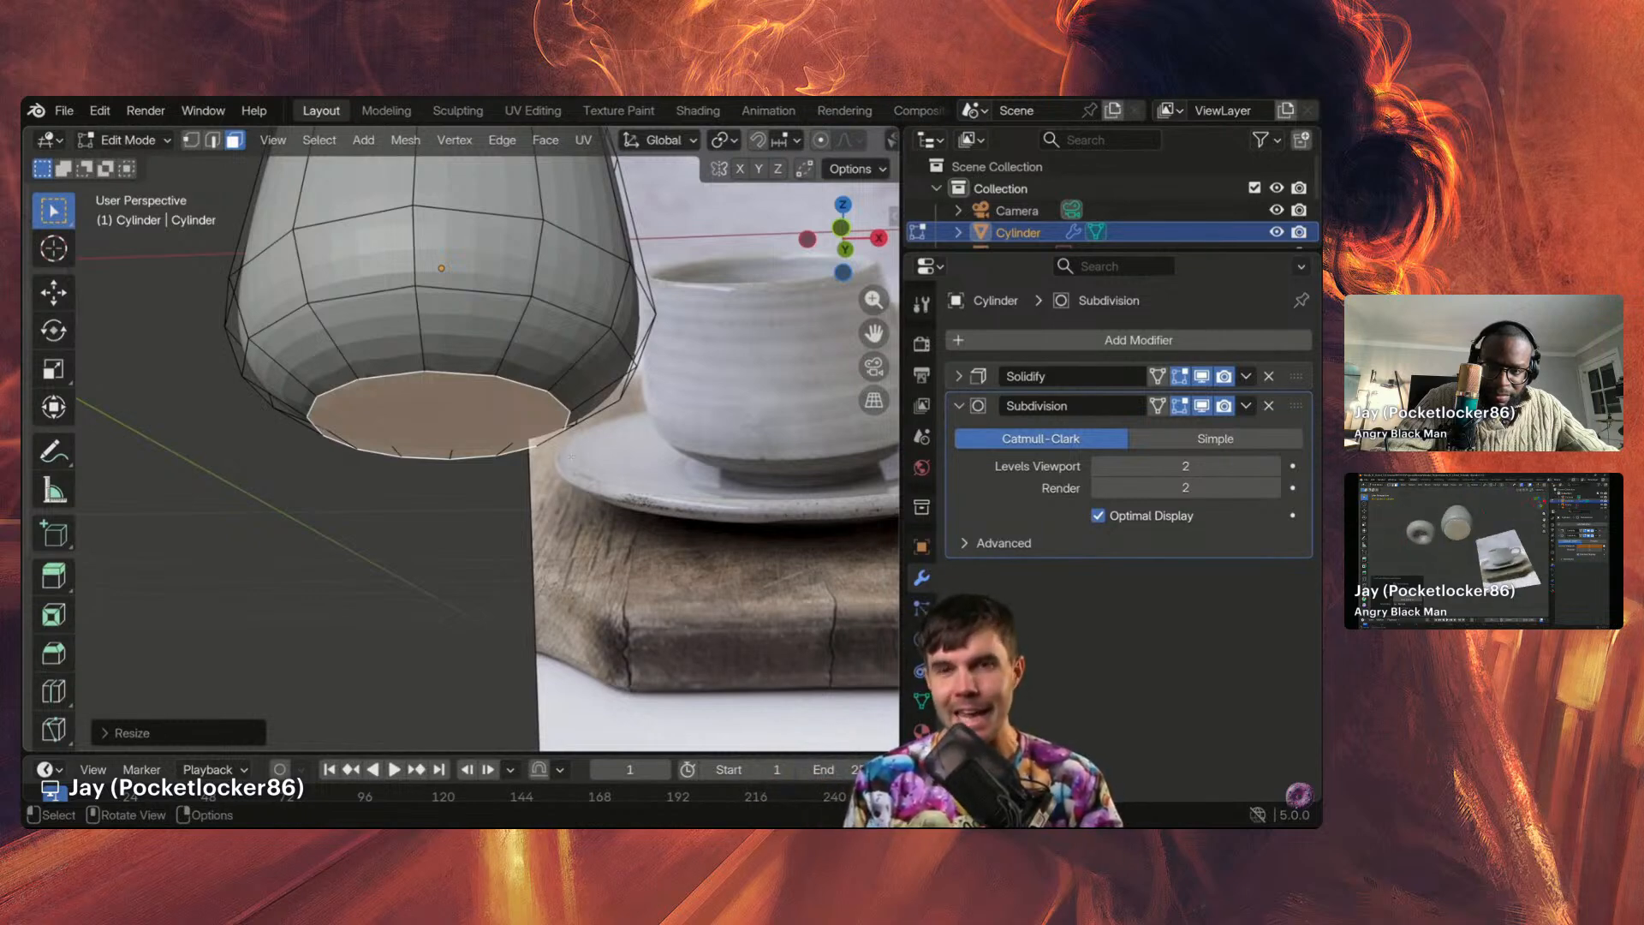
{"action": "key", "text": "e"}
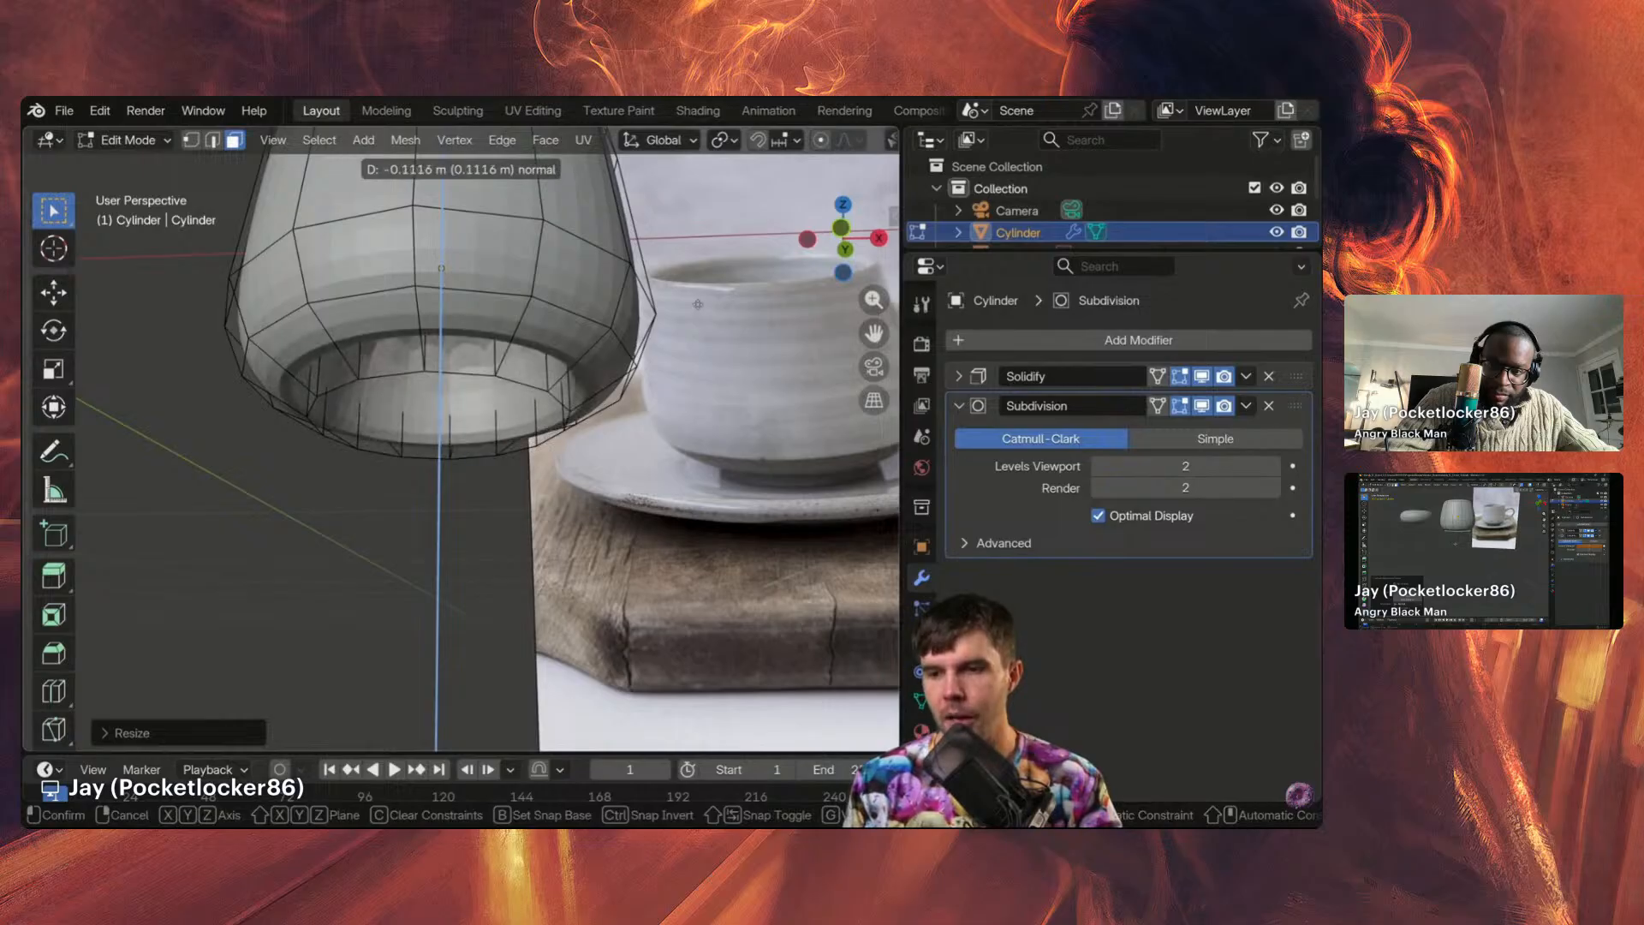
{"action": "left_click", "coordinate": [664, 477]}
{"action": "middle_click_drag", "start_coordinate": [462, 428], "coordinate": [467, 364]}
{"action": "scroll", "coordinate": [587, 439], "scroll_direction": "up", "scroll_amount": 2}
{"action": "middle_click_drag", "start_coordinate": [513, 480], "coordinate": [505, 275], "text": "shift"}
{"action": "key", "text": "Tab"}
{"action": "scroll", "coordinate": [587, 439], "scroll_direction": "down", "scroll_amount": 2}
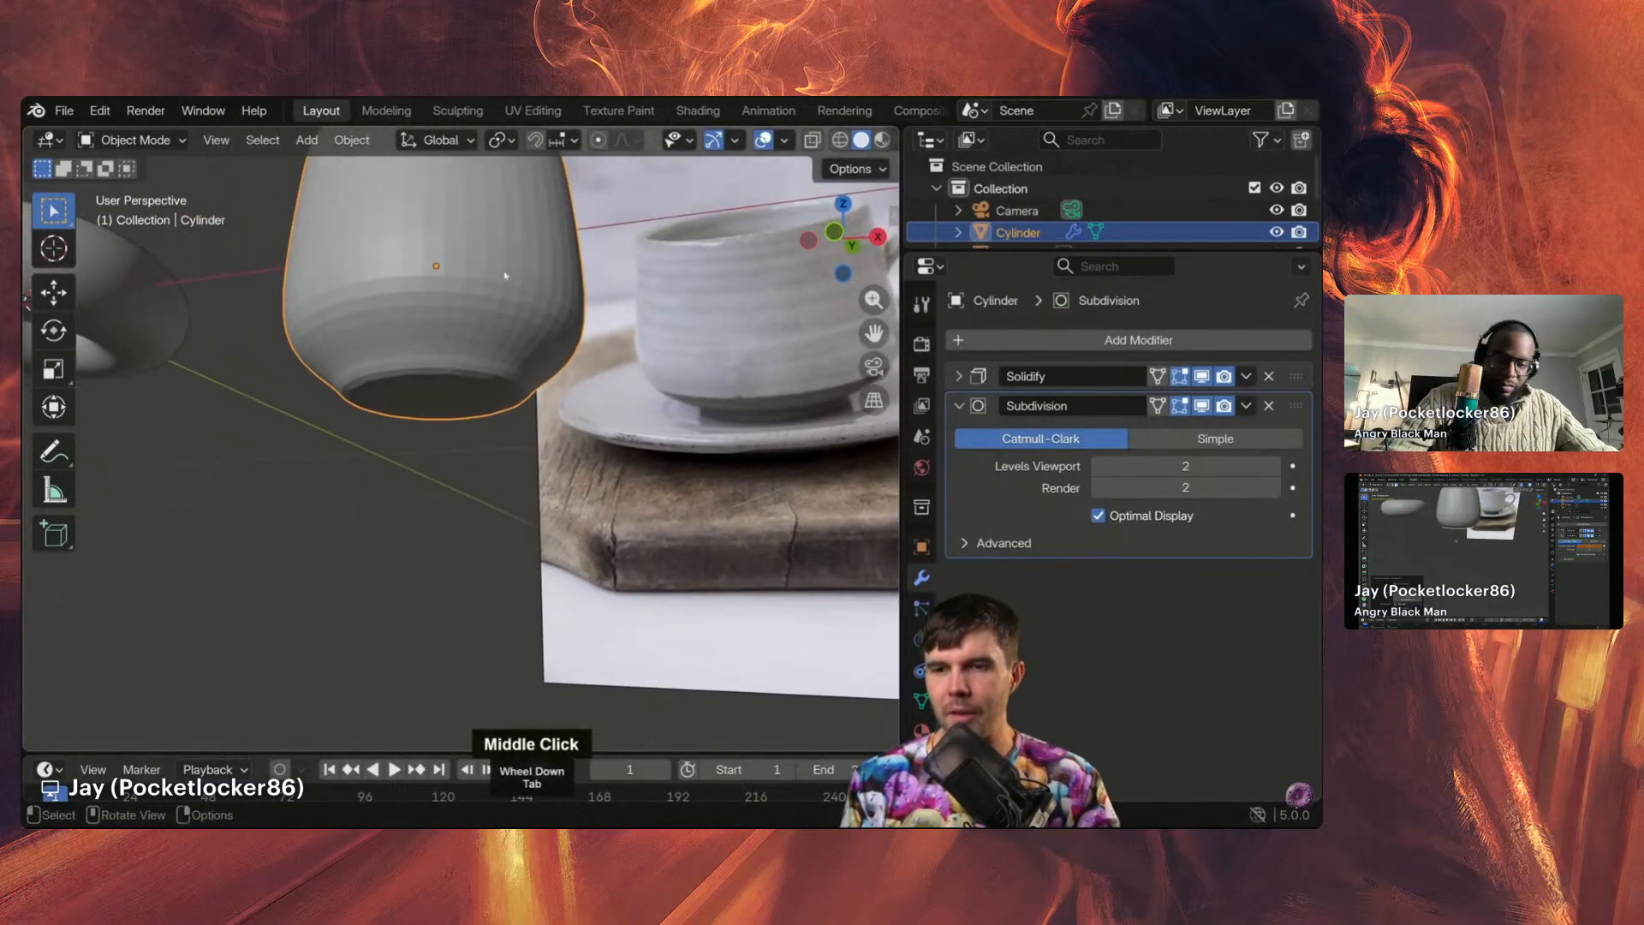
Step: Shade the mug smooth and compare its base closely with the cup's foot in the reference image
{"action": "scroll", "coordinate": [227, 352], "scroll_direction": "down", "scroll_amount": 2}
{"action": "scroll", "coordinate": [257, 342], "scroll_direction": "up", "scroll_amount": 3}
{"action": "middle_click_drag", "start_coordinate": [300, 334], "coordinate": [438, 290]}
{"action": "right_click", "coordinate": [437, 291]}
{"action": "left_click", "coordinate": [438, 287]}
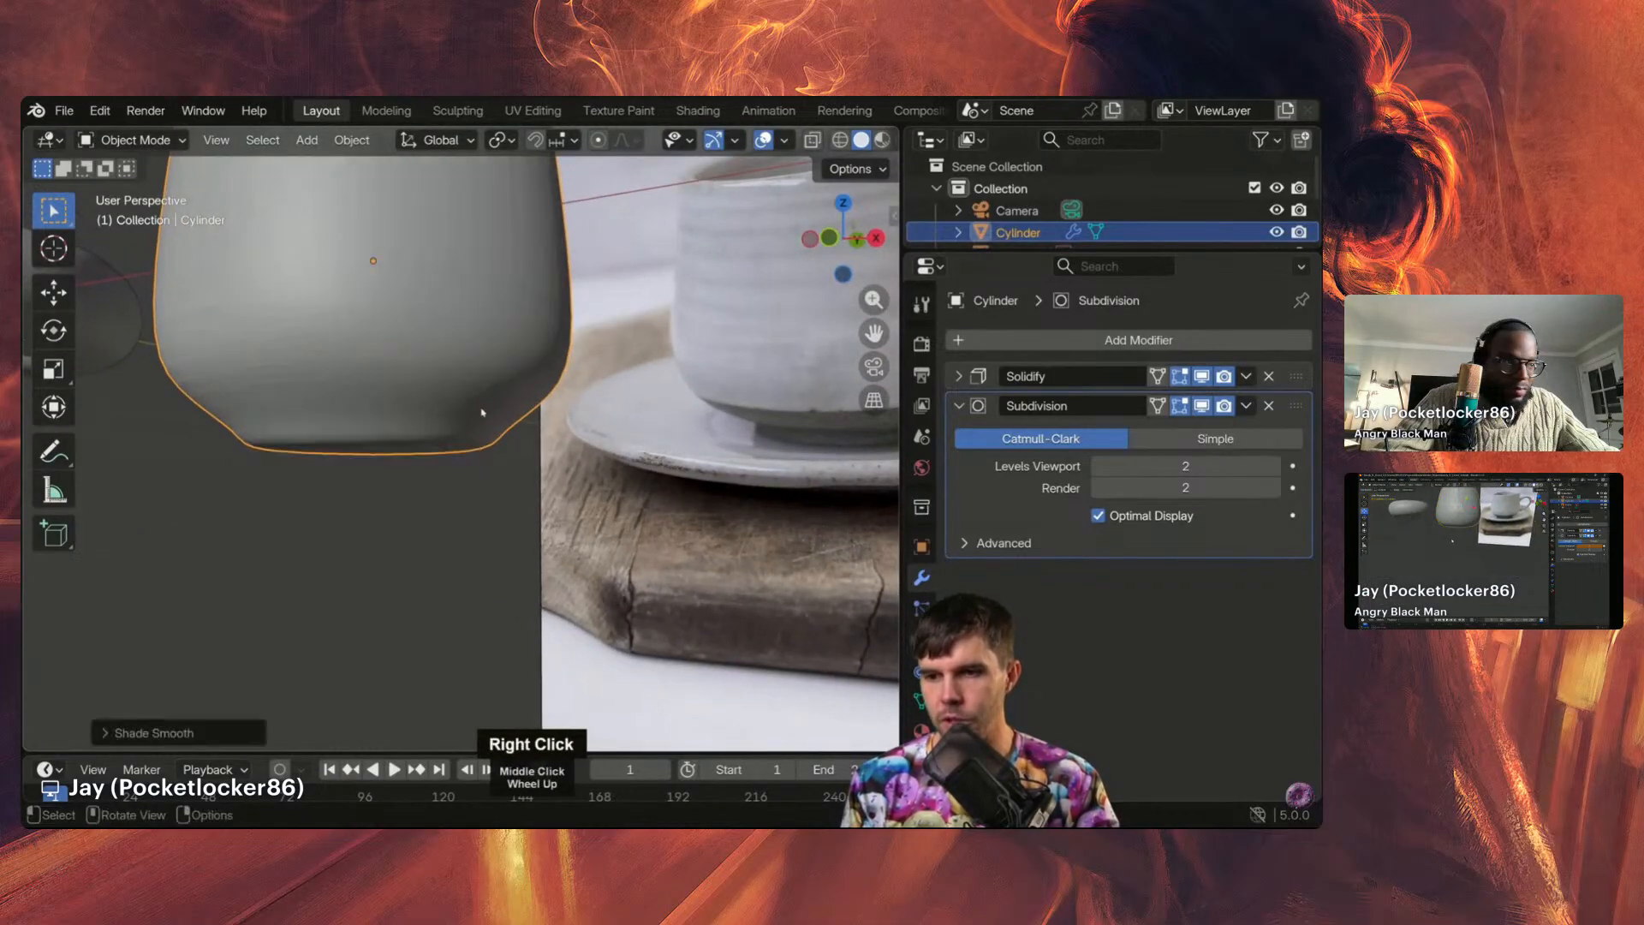
{"action": "middle_click_drag", "start_coordinate": [482, 413], "coordinate": [705, 381]}
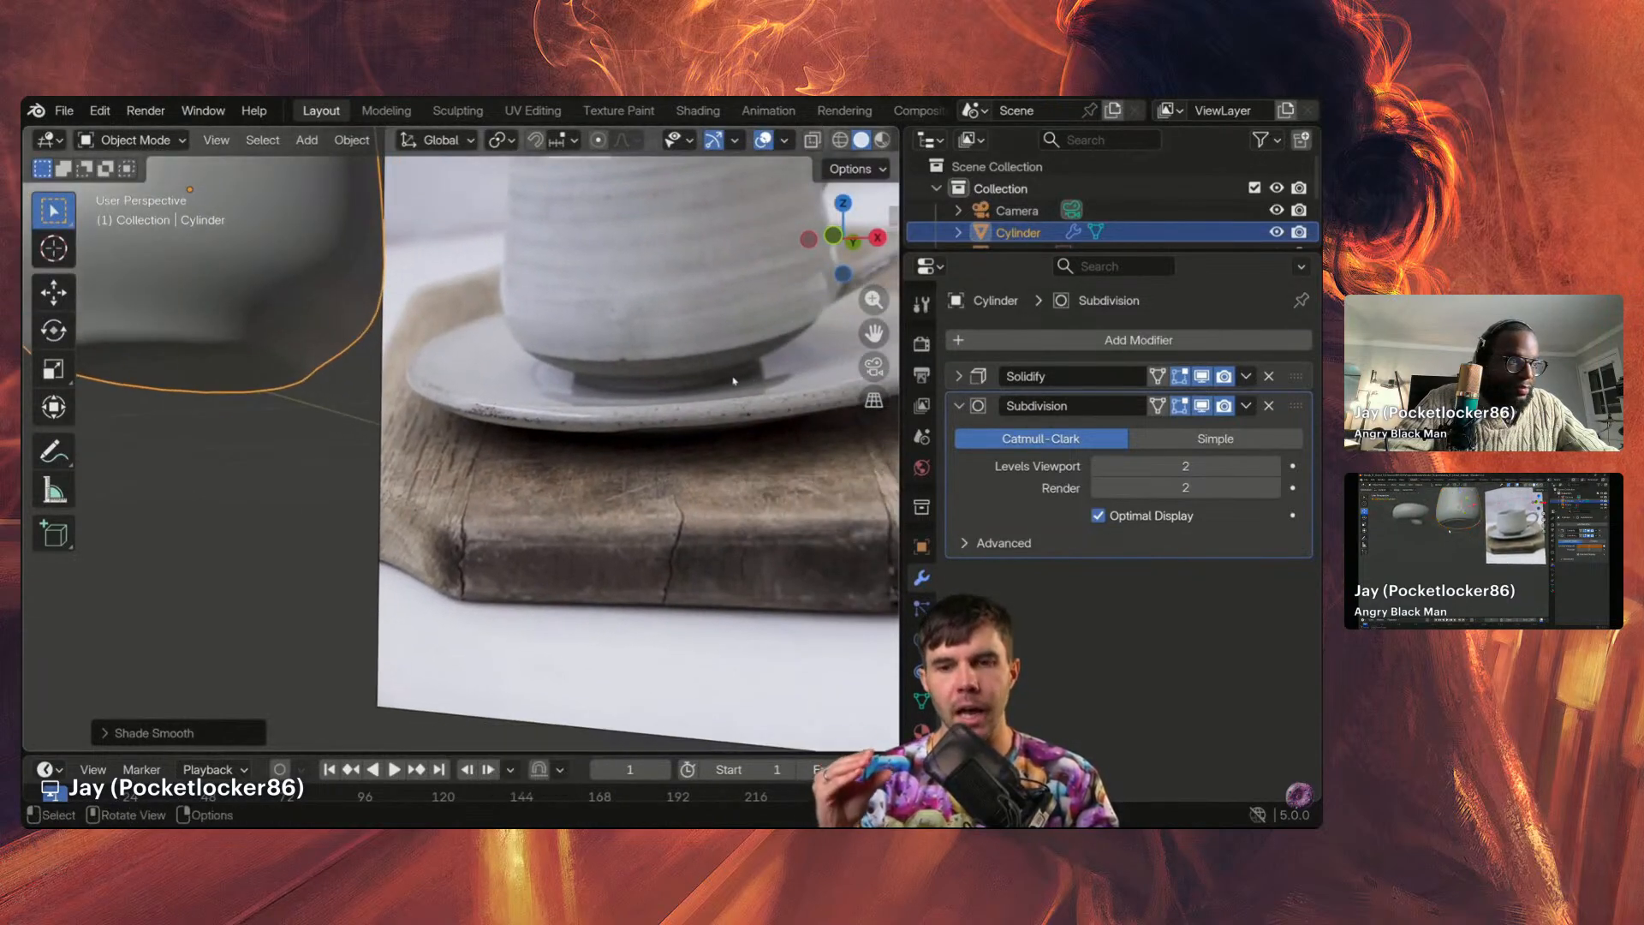
{"action": "middle_click_drag", "start_coordinate": [399, 351], "coordinate": [542, 400], "text": "shift"}
{"action": "scroll", "coordinate": [543, 400], "scroll_direction": "up", "scroll_amount": 1}
{"action": "scroll", "coordinate": [514, 386], "scroll_direction": "up", "scroll_amount": 1}
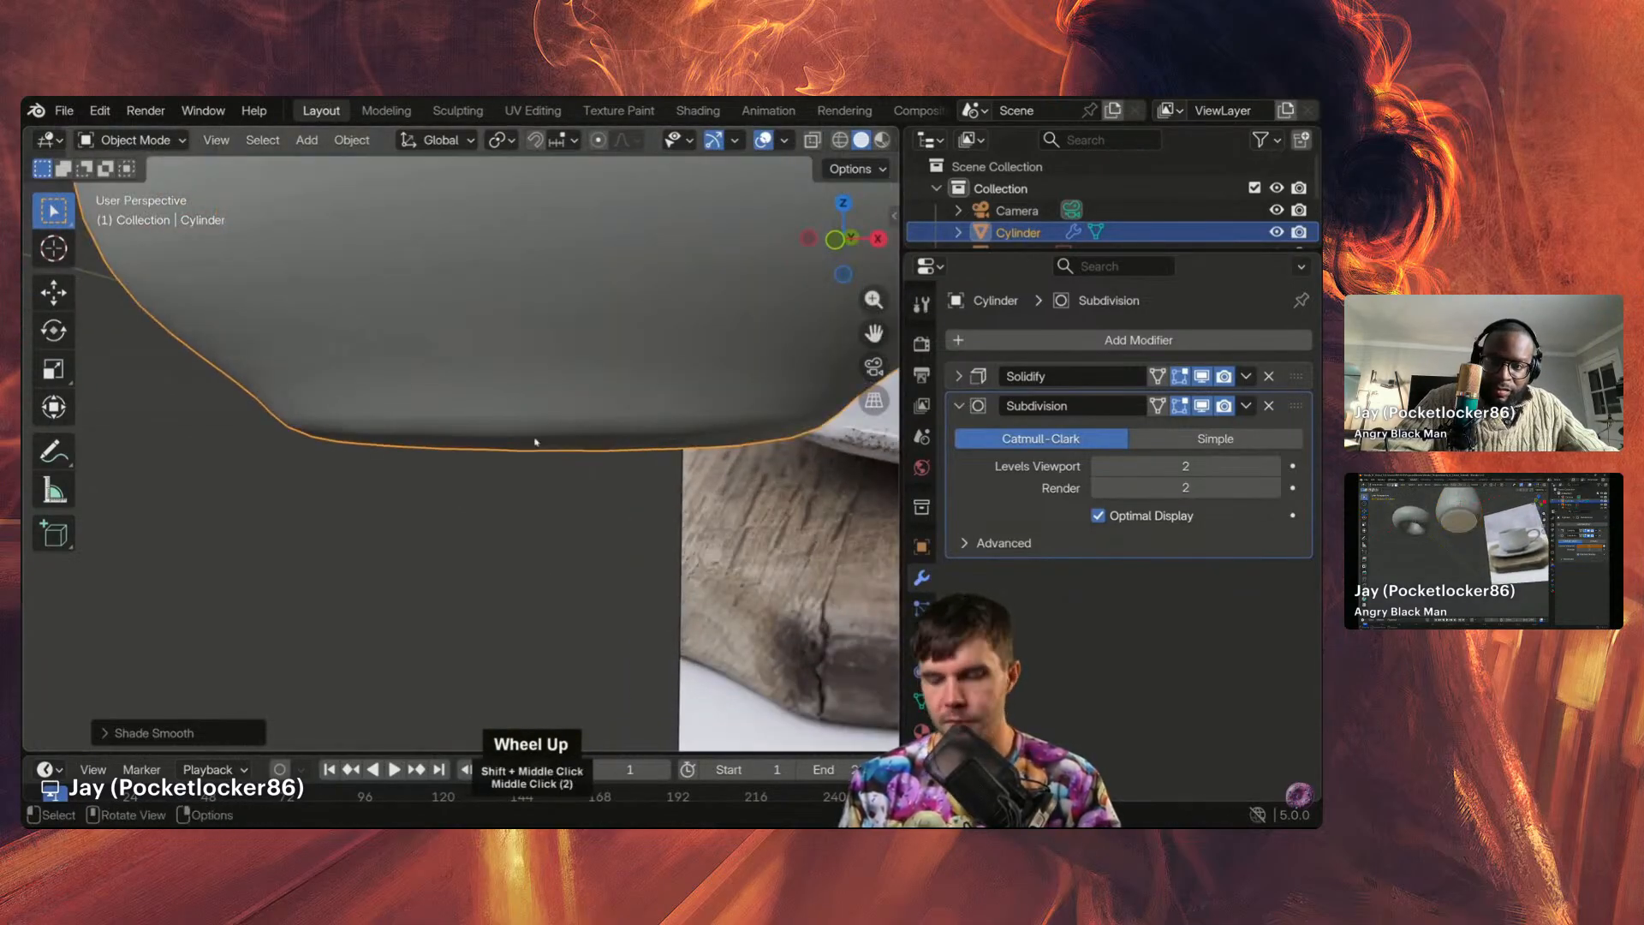
Step: Hide the Subdivision effect in Edit Mode to examine the foot's unsmoothed edges, and show it again
{"action": "key", "text": "Tab"}
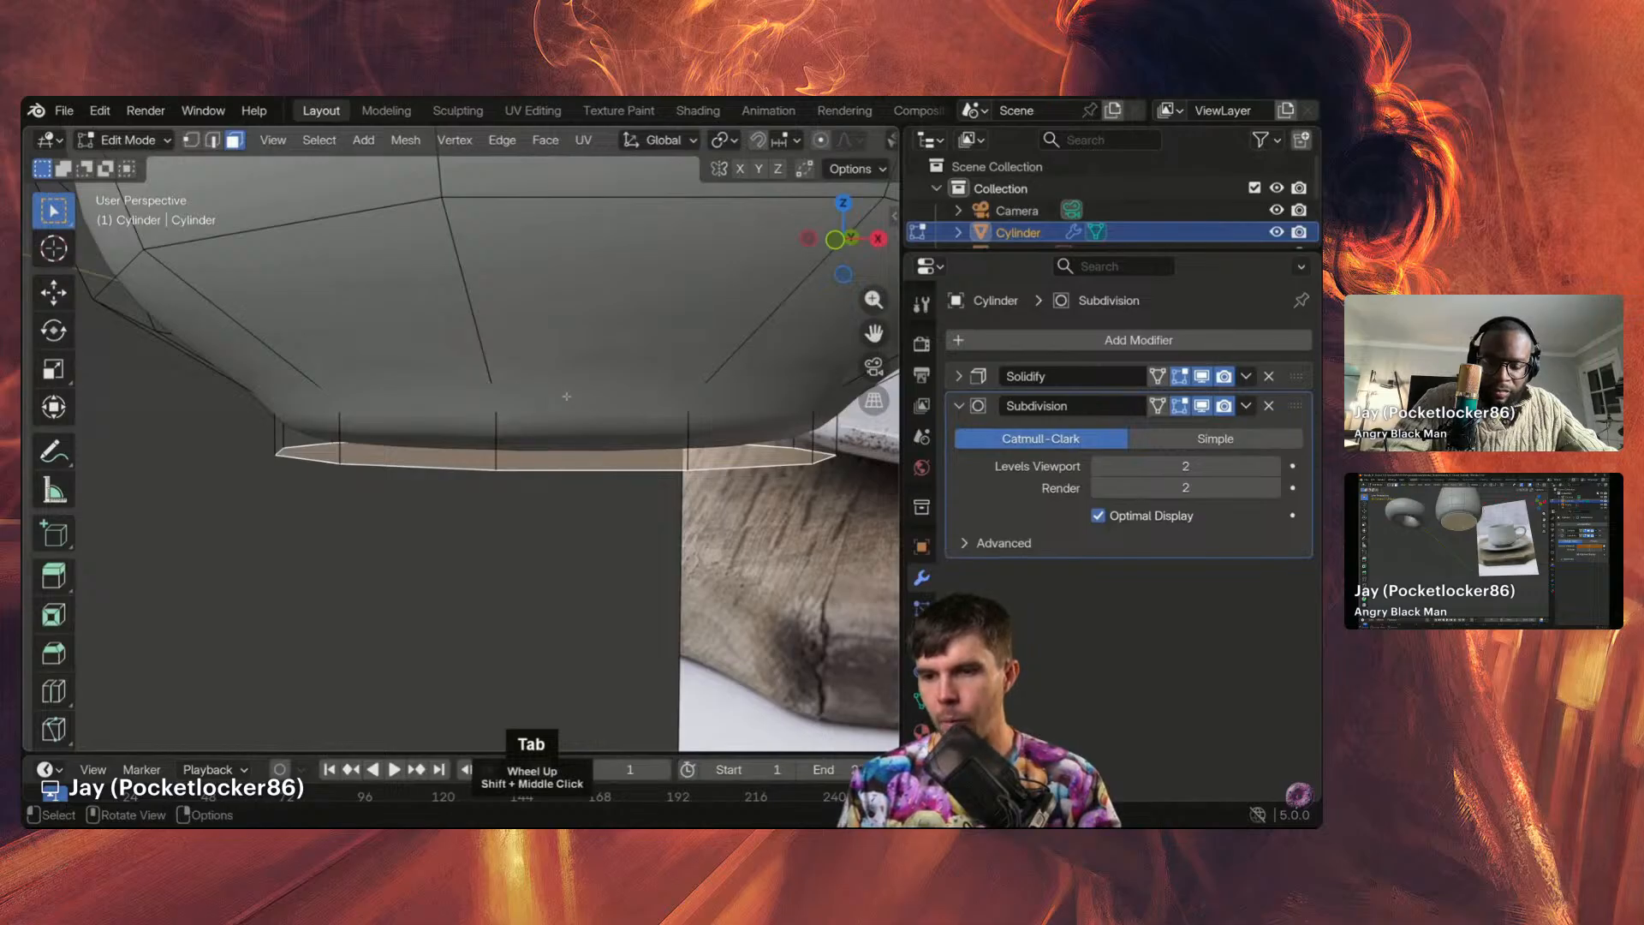
{"action": "left_click", "coordinate": [1202, 406]}
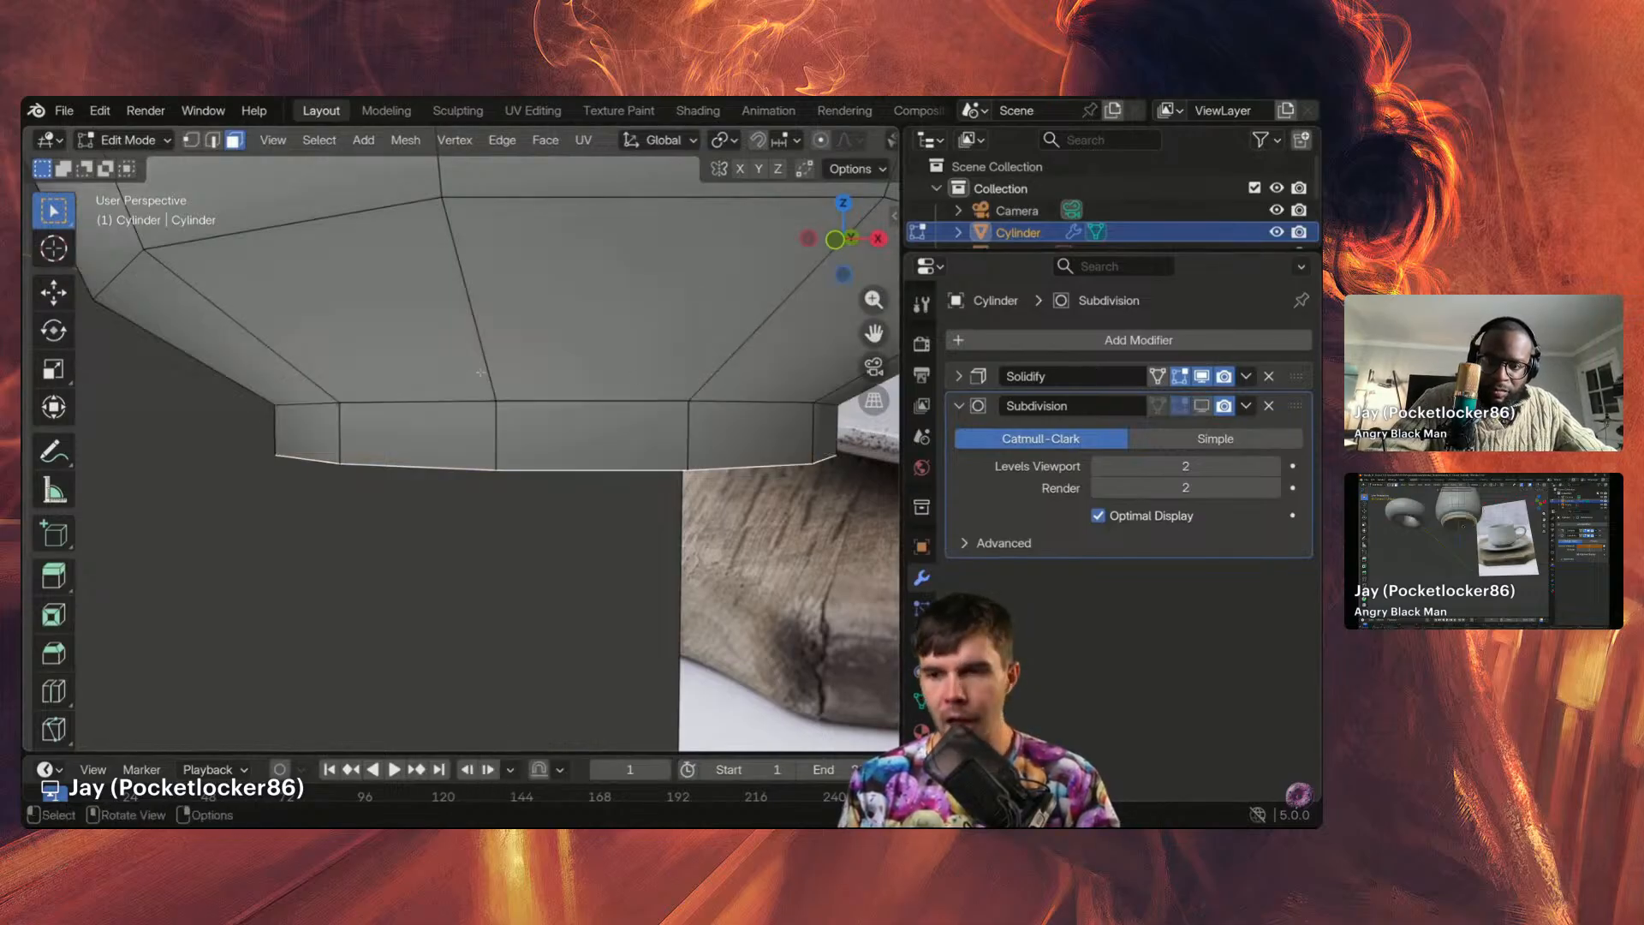
{"action": "middle_click_drag", "start_coordinate": [354, 409], "coordinate": [352, 381]}
{"action": "key", "text": "ctrl+2"}
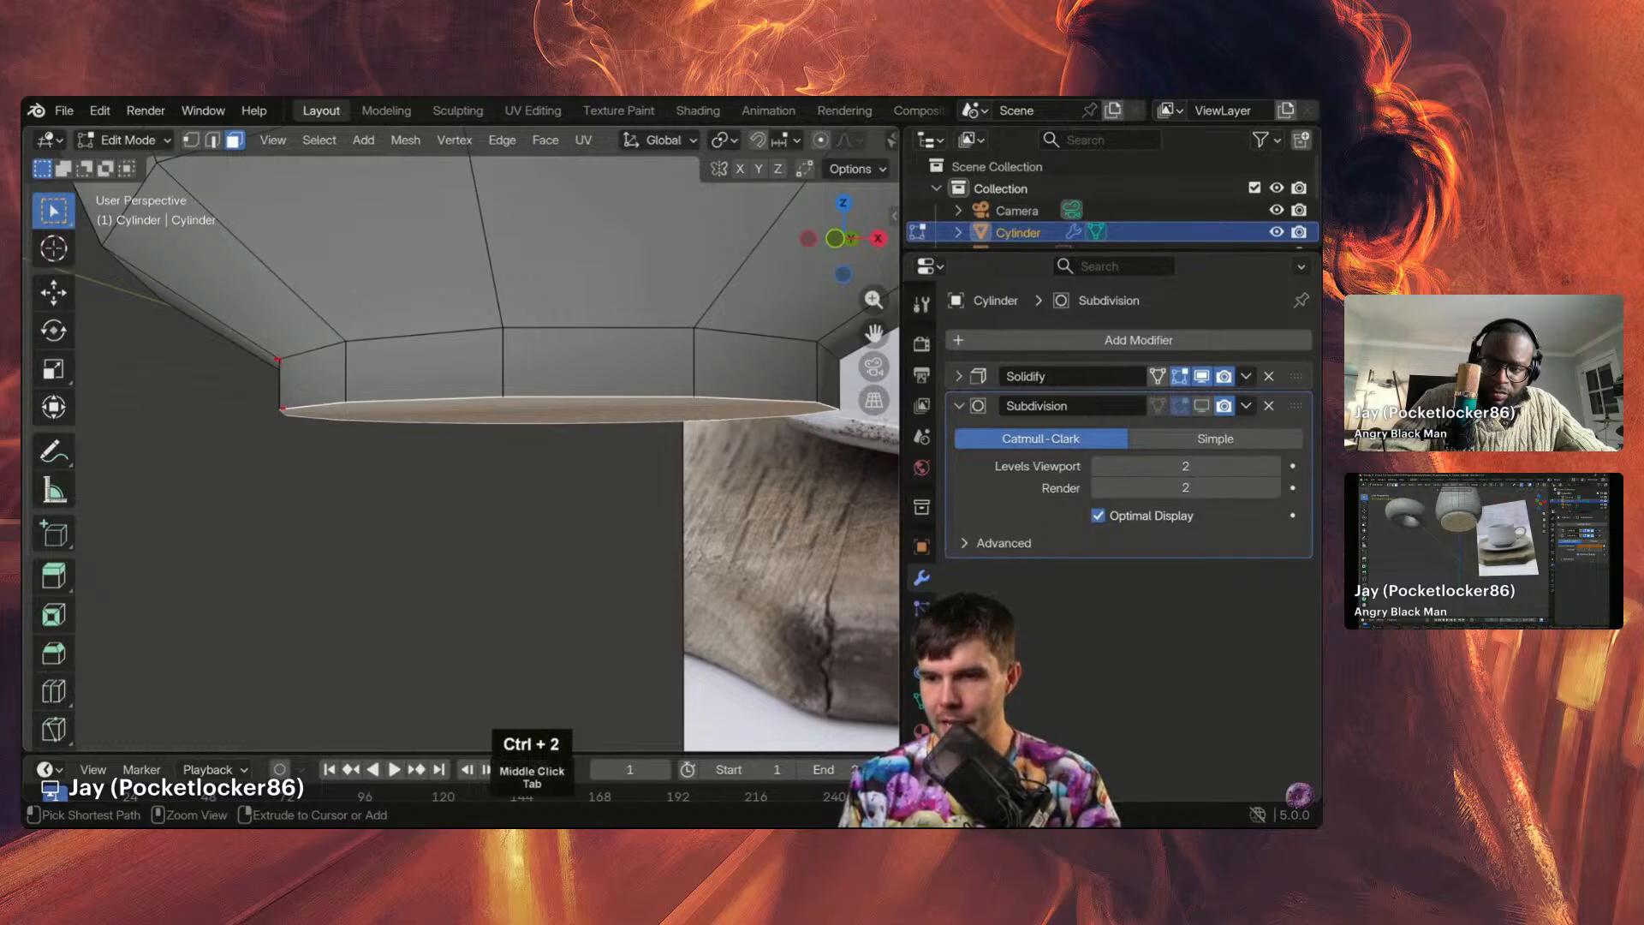
{"action": "mouse_move", "coordinate": [291, 390]}
{"action": "left_mouse_down"}
{"action": "mouse_move", "coordinate": [337, 410]}
{"action": "mouse_move", "coordinate": [548, 419]}
{"action": "left_mouse_up"}
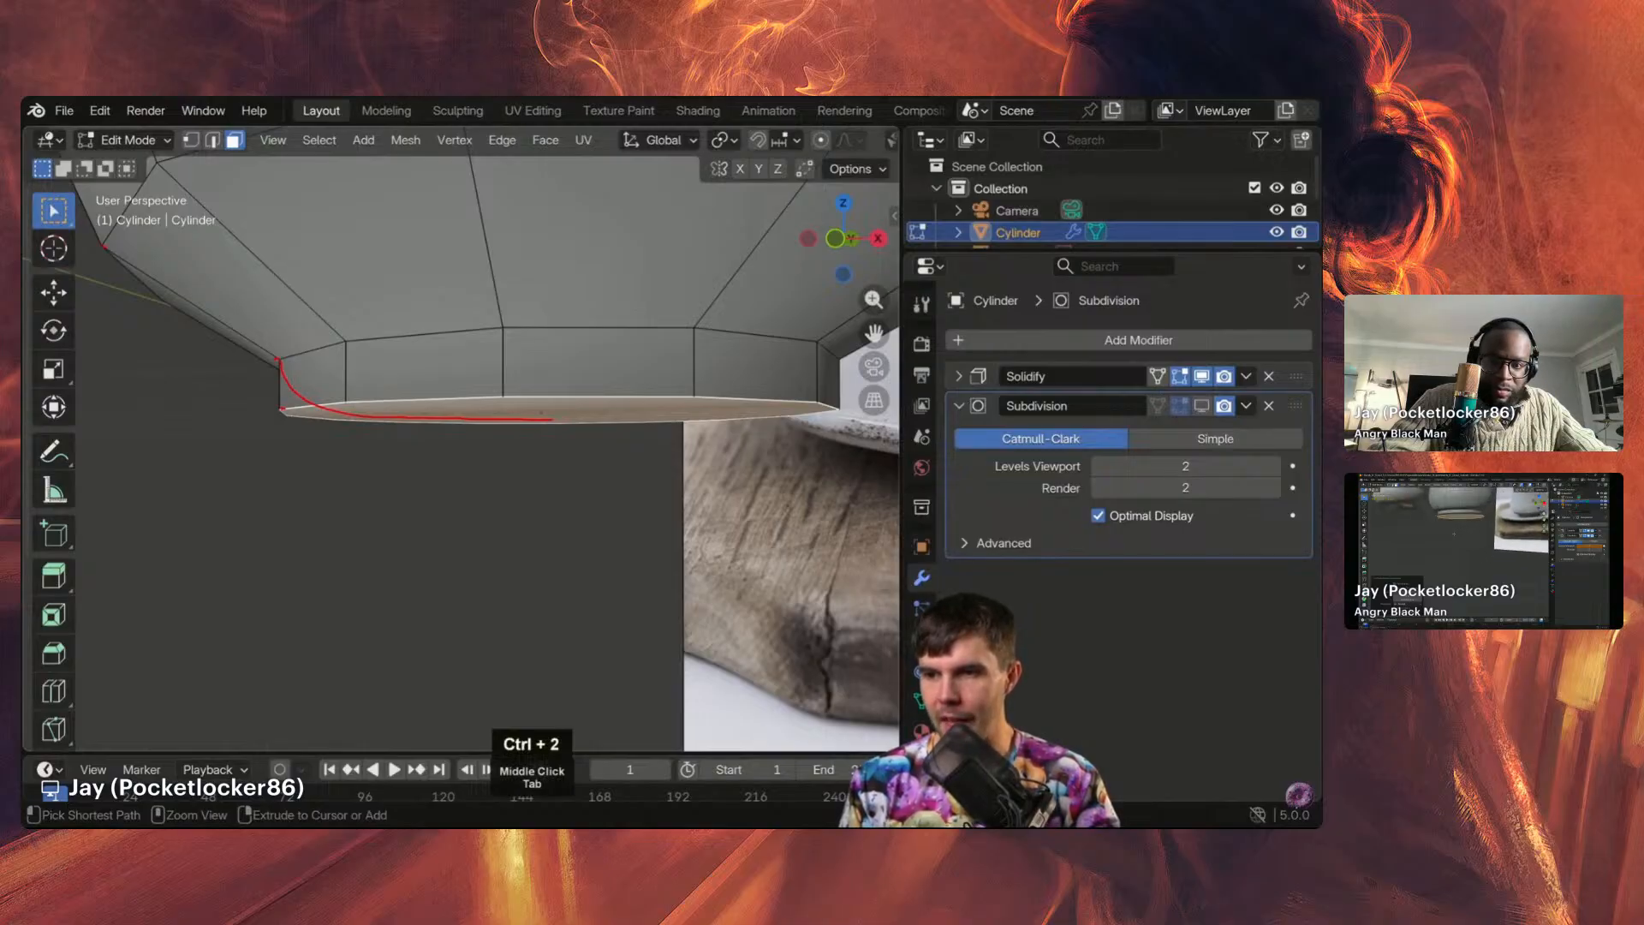
{"action": "left_click", "coordinate": [104, 247]}
{"action": "mouse_move", "coordinate": [132, 266]}
{"action": "left_mouse_down"}
{"action": "mouse_move", "coordinate": [337, 411]}
{"action": "mouse_move", "coordinate": [479, 425]}
{"action": "left_mouse_up"}
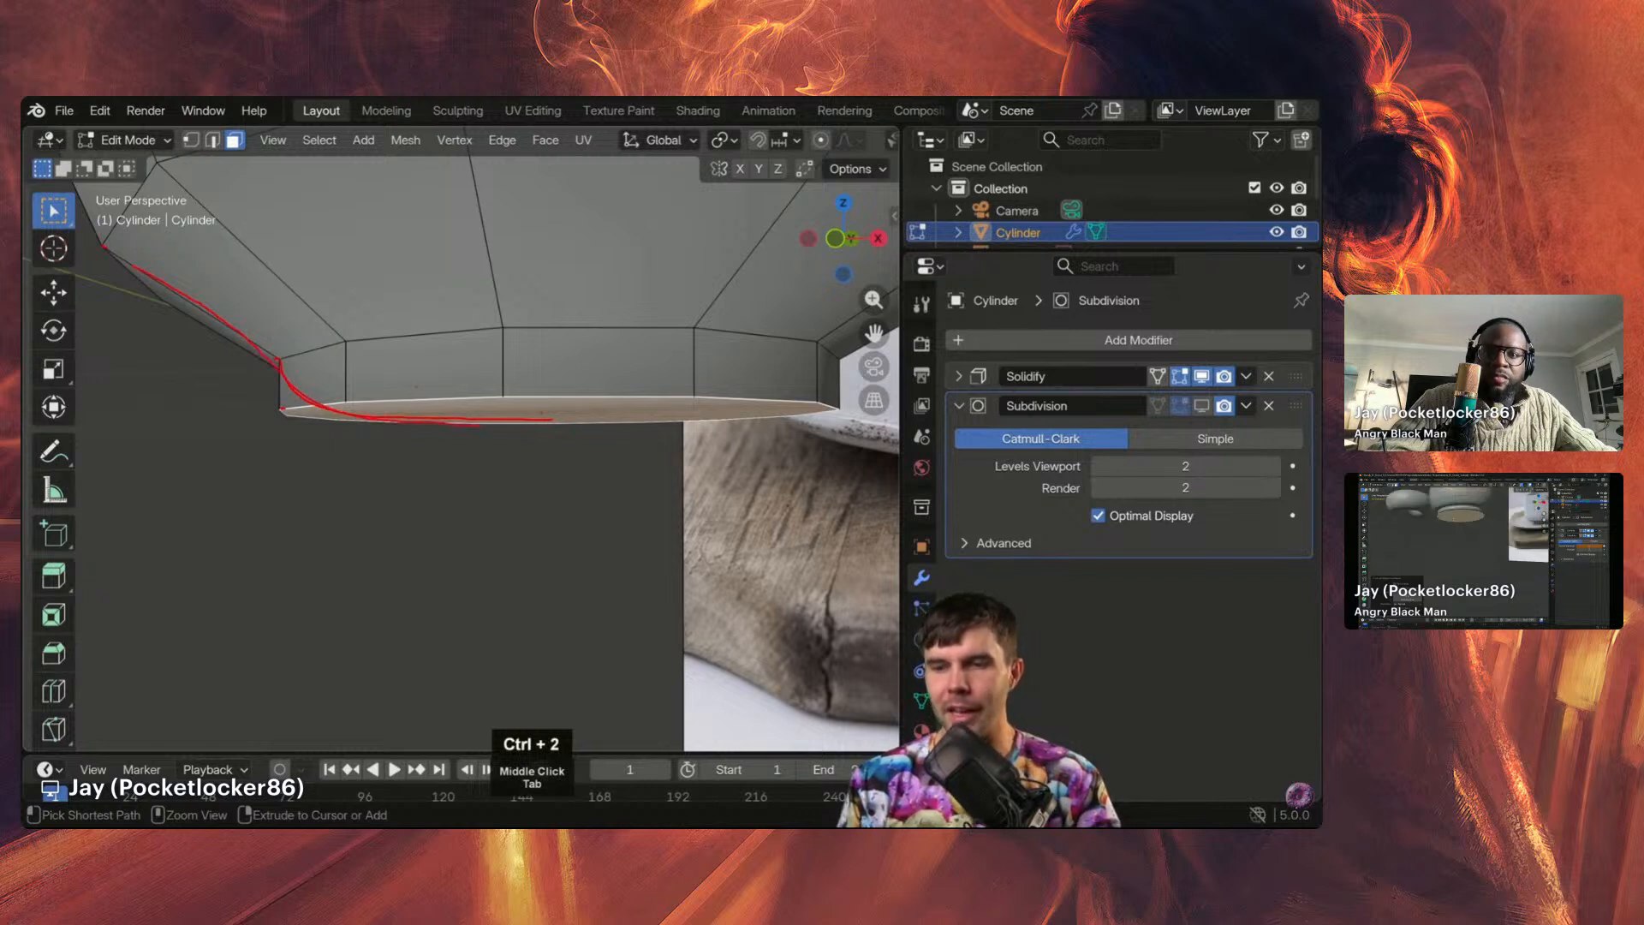
{"action": "key", "text": "Escape"}
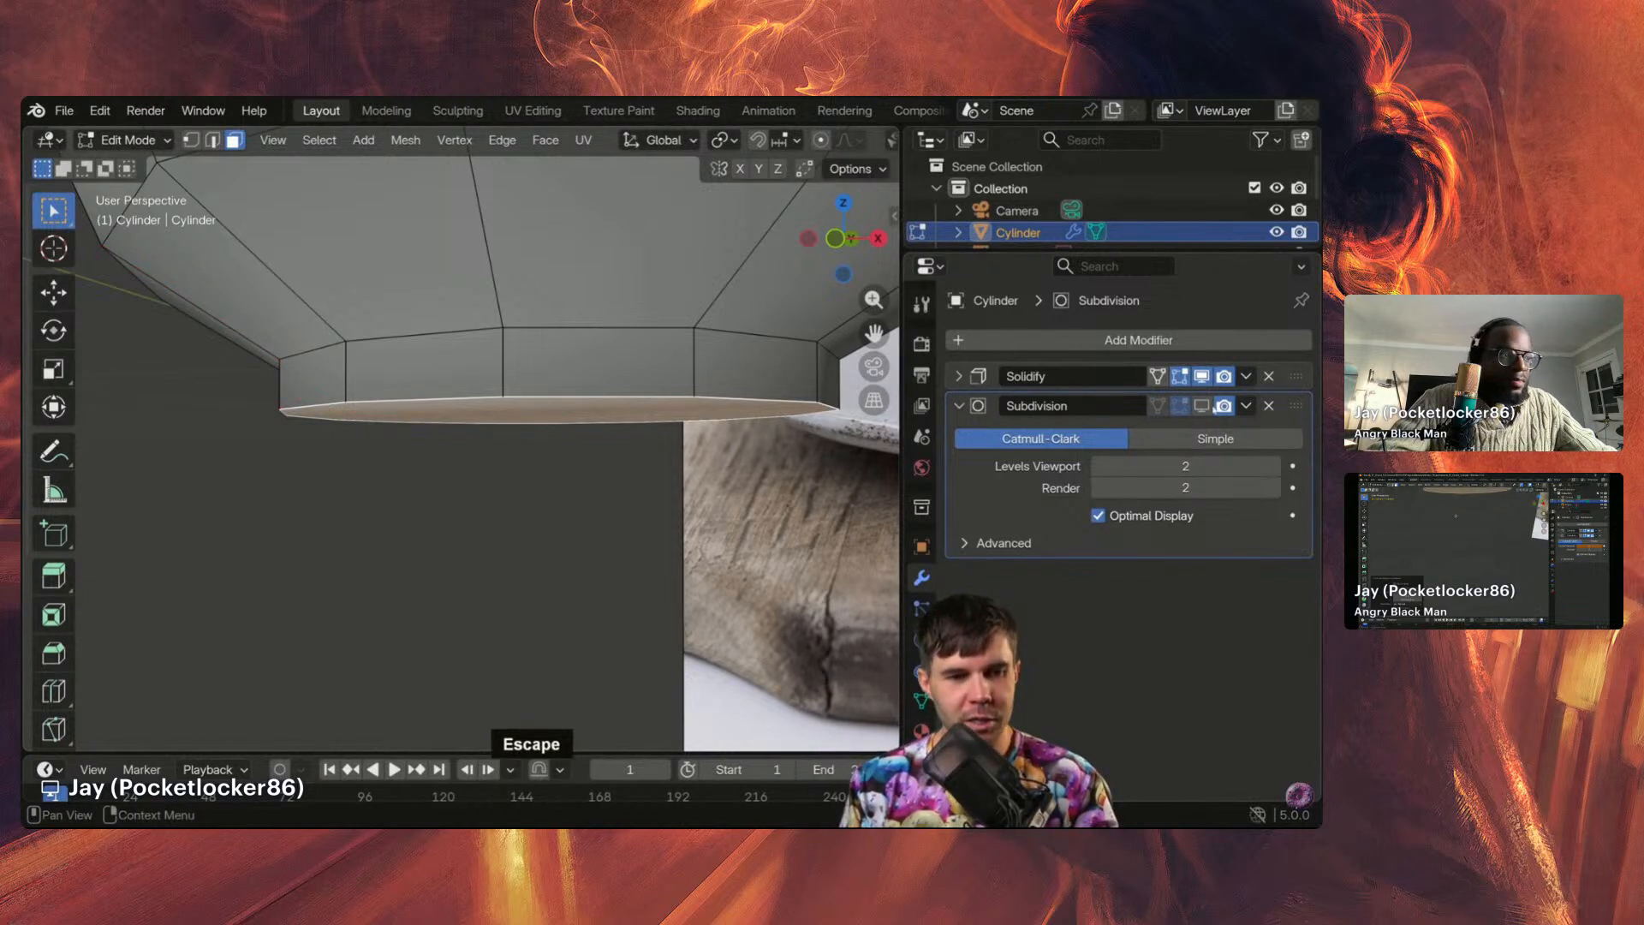
{"action": "scroll", "coordinate": [411, 381], "scroll_direction": "down", "scroll_amount": 1}
{"action": "scroll", "coordinate": [401, 369], "scroll_direction": "up", "scroll_amount": 1}
{"action": "middle_click_drag", "start_coordinate": [402, 369], "coordinate": [366, 360]}
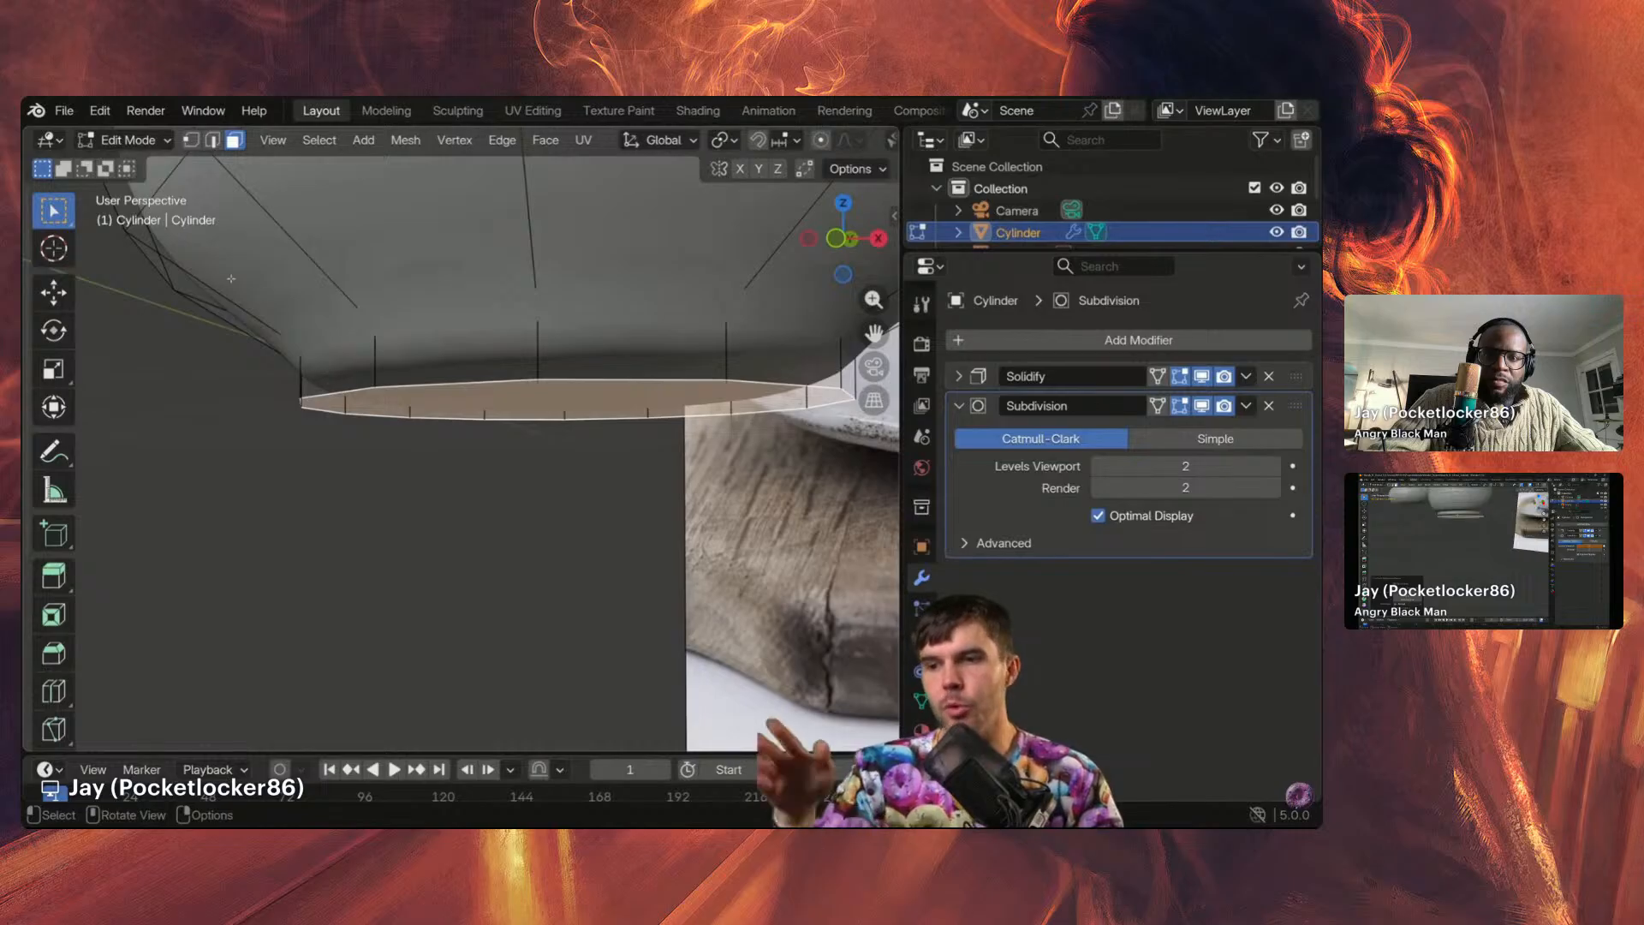
{"action": "middle_click_drag", "start_coordinate": [363, 379], "coordinate": [360, 384]}
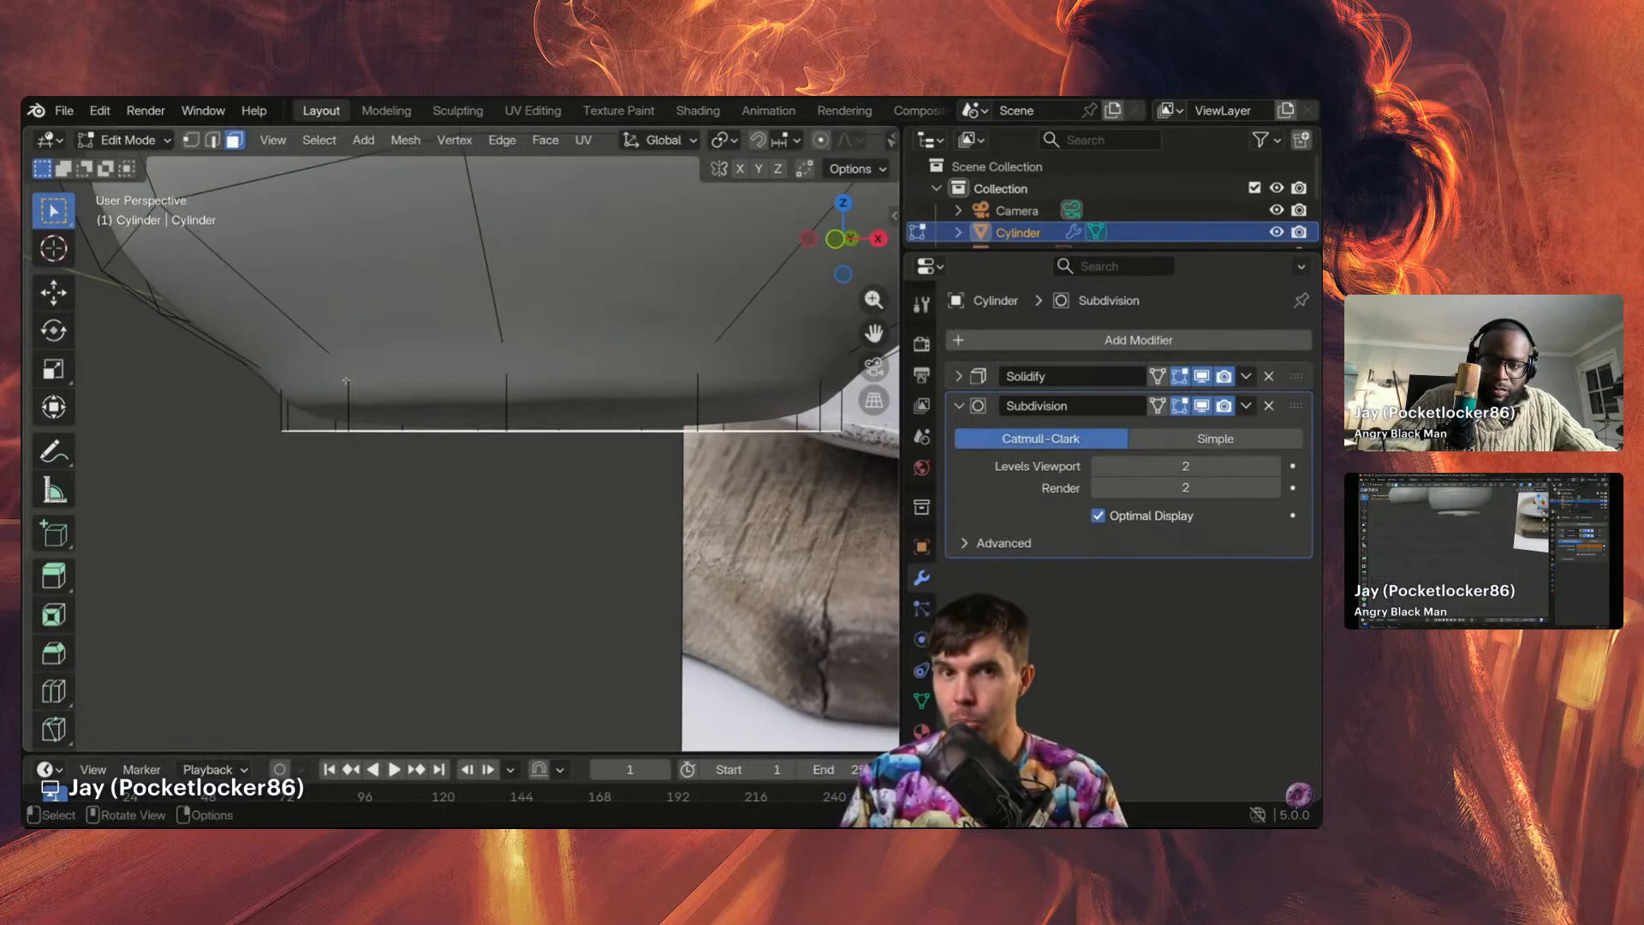
Step: Add one loop cut around the mug's foot and slide it by about -0.6 toward the bottom edge
{"action": "left_click", "coordinate": [503, 141]}
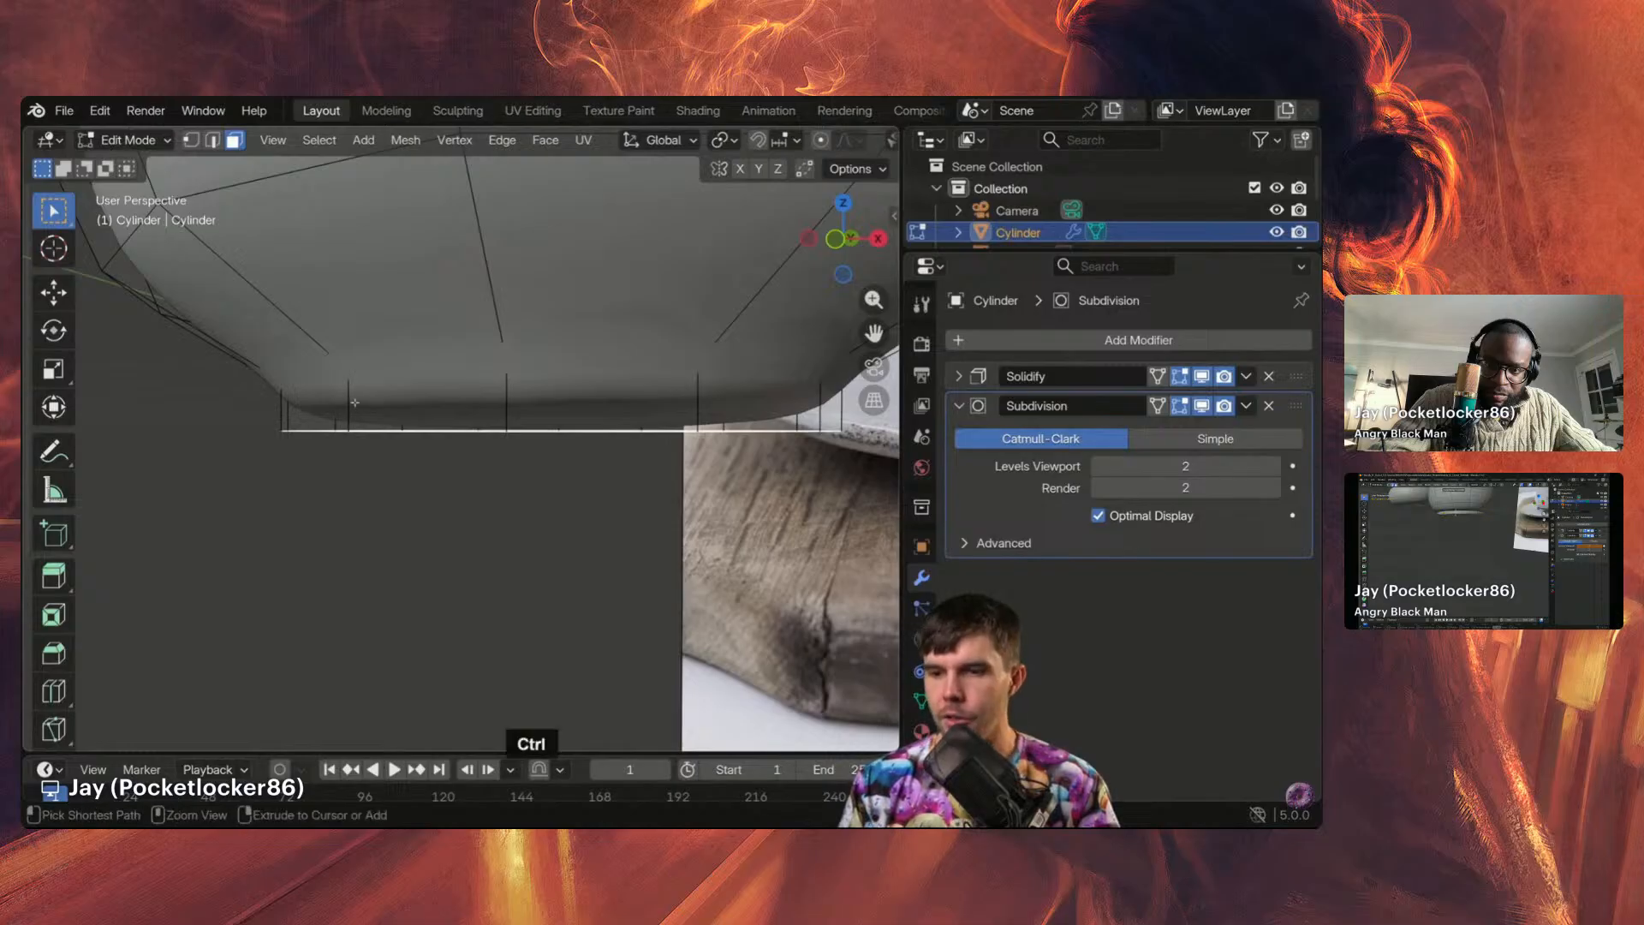
{"action": "key", "text": "ctrl+r"}
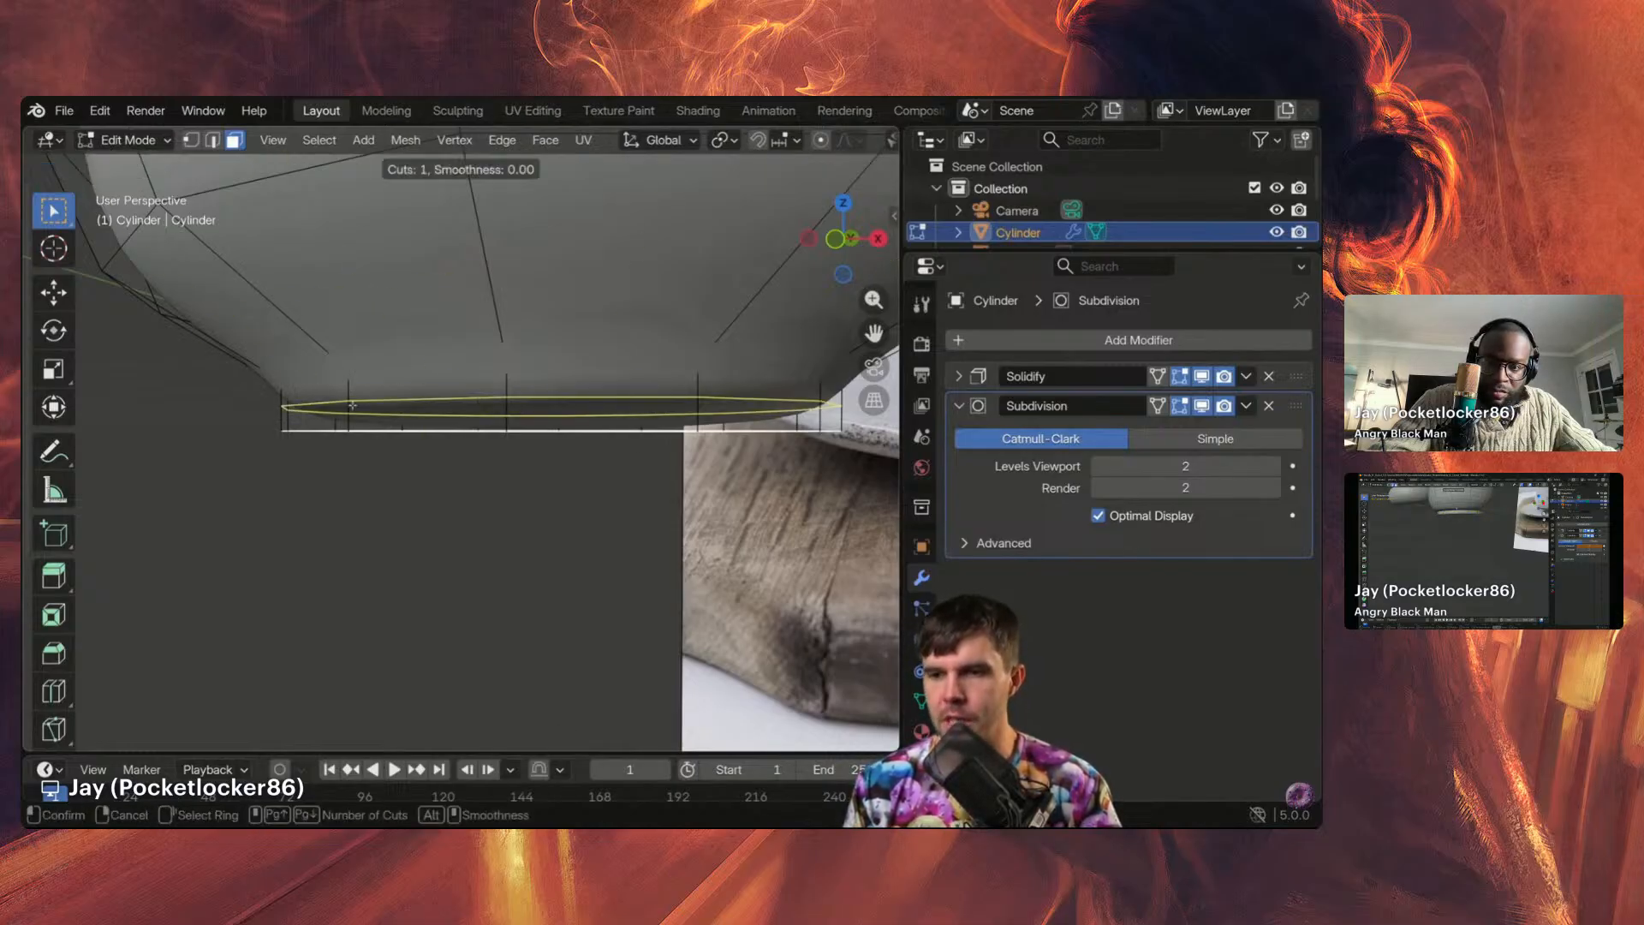
{"action": "left_click", "coordinate": [343, 408]}
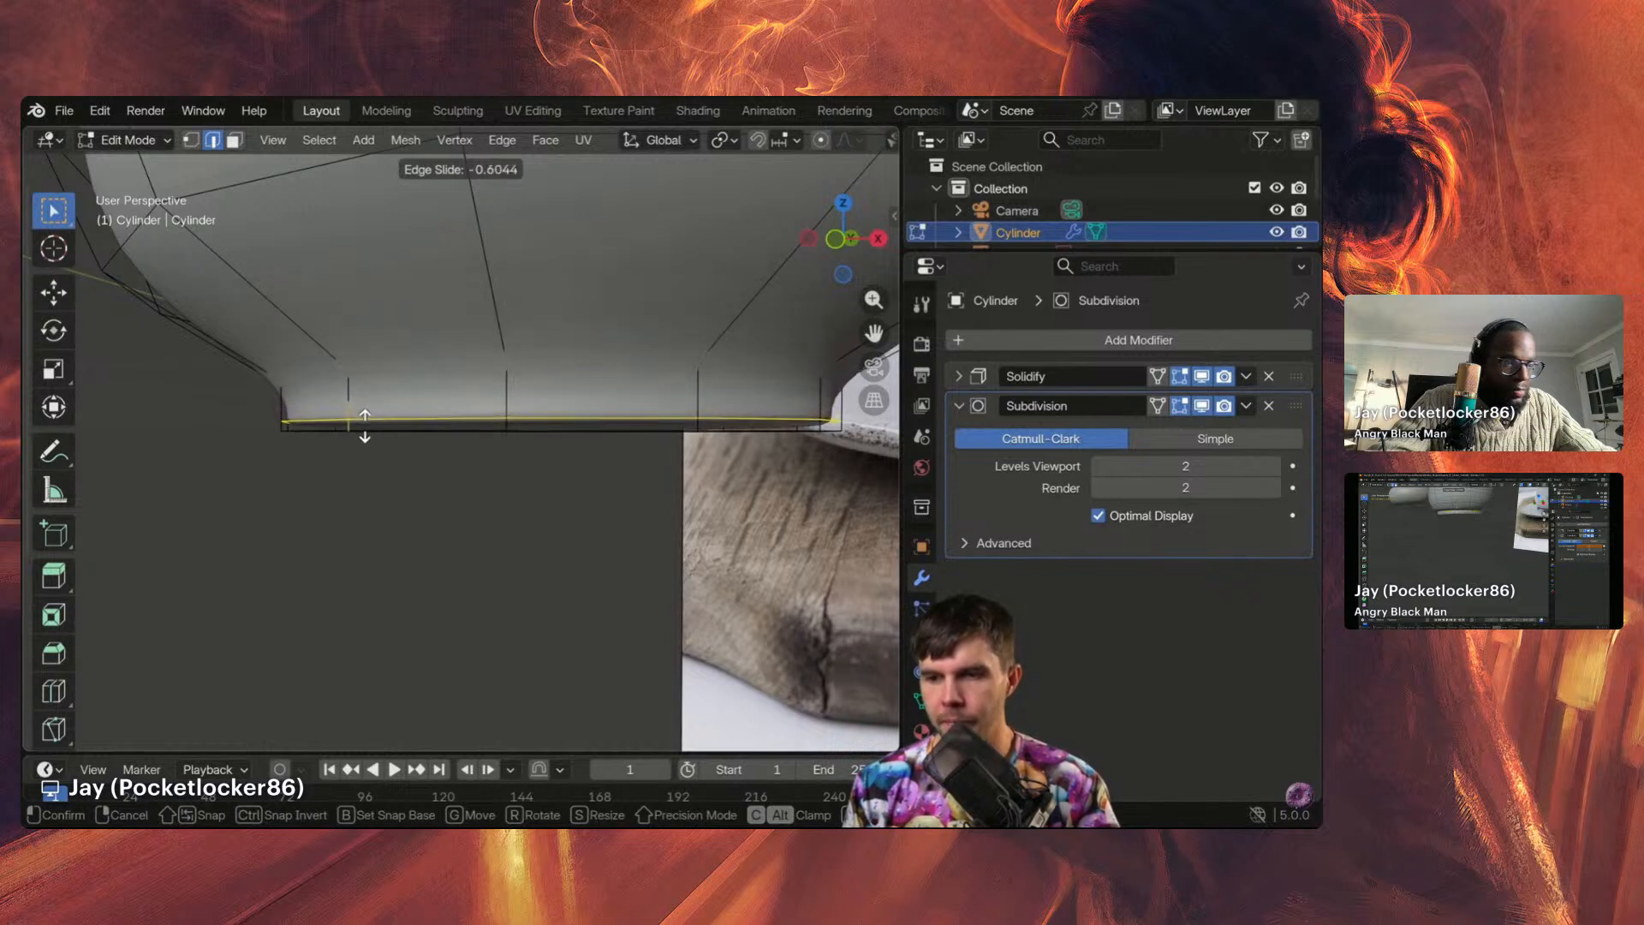
{"action": "left_click", "coordinate": [365, 426]}
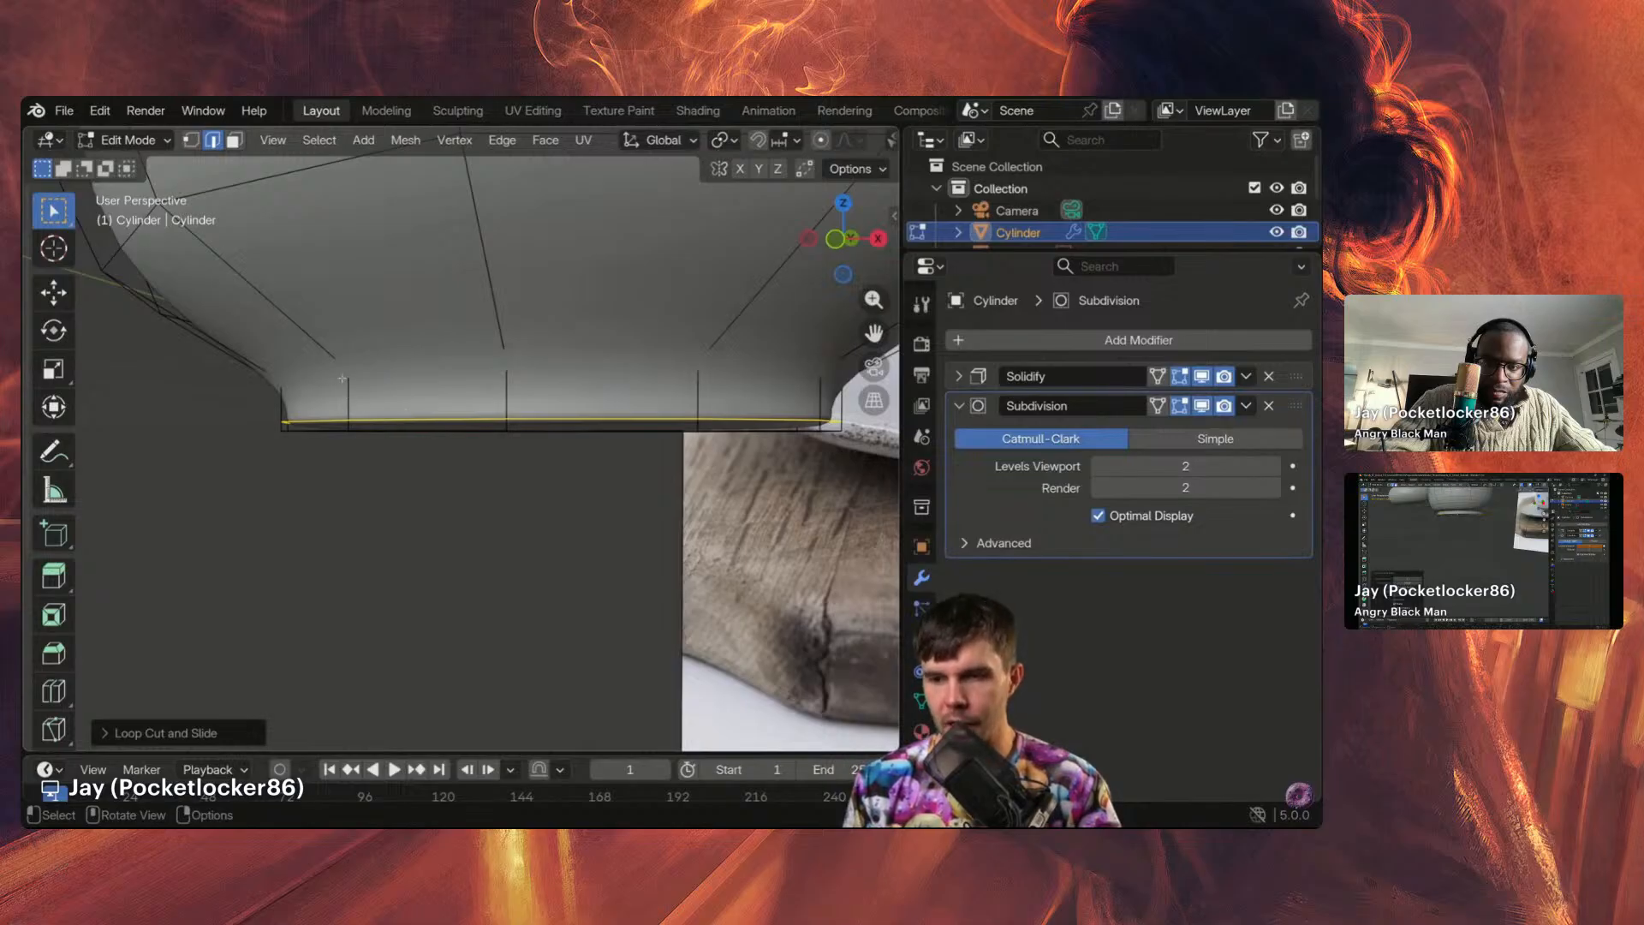
Step: Add a second loop cut around the foot, slid about 0.65 toward the mug body, and check the base in Object Mode
{"action": "key", "text": "ctrl"}
{"action": "key", "text": "ctrl+r"}
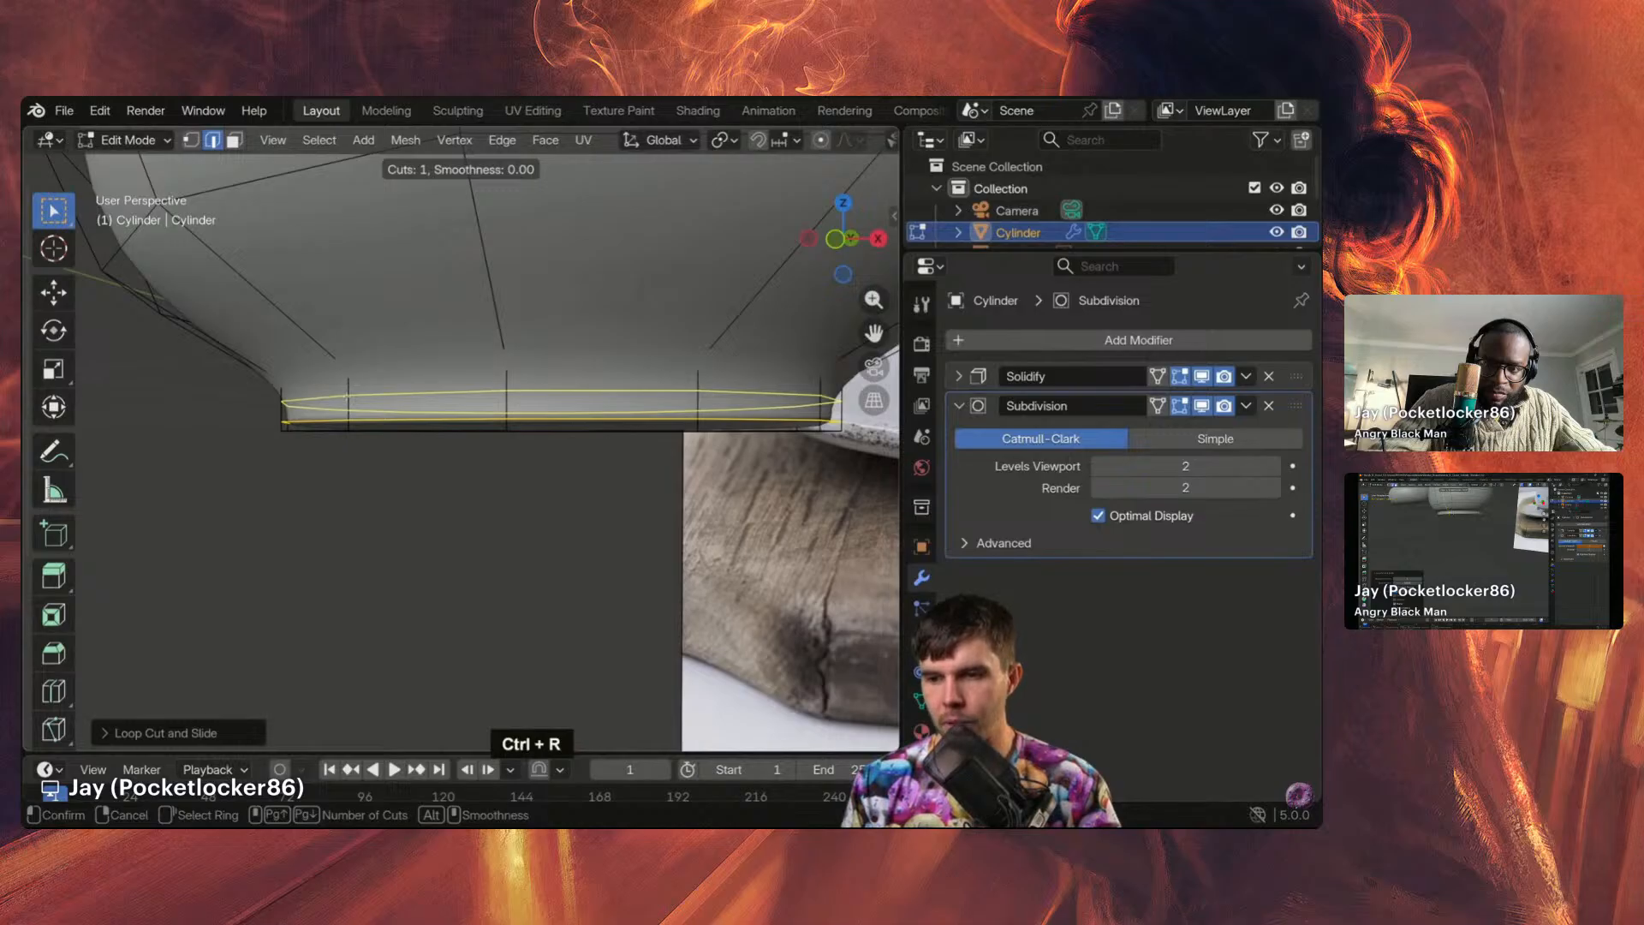
{"action": "left_click", "coordinate": [347, 396]}
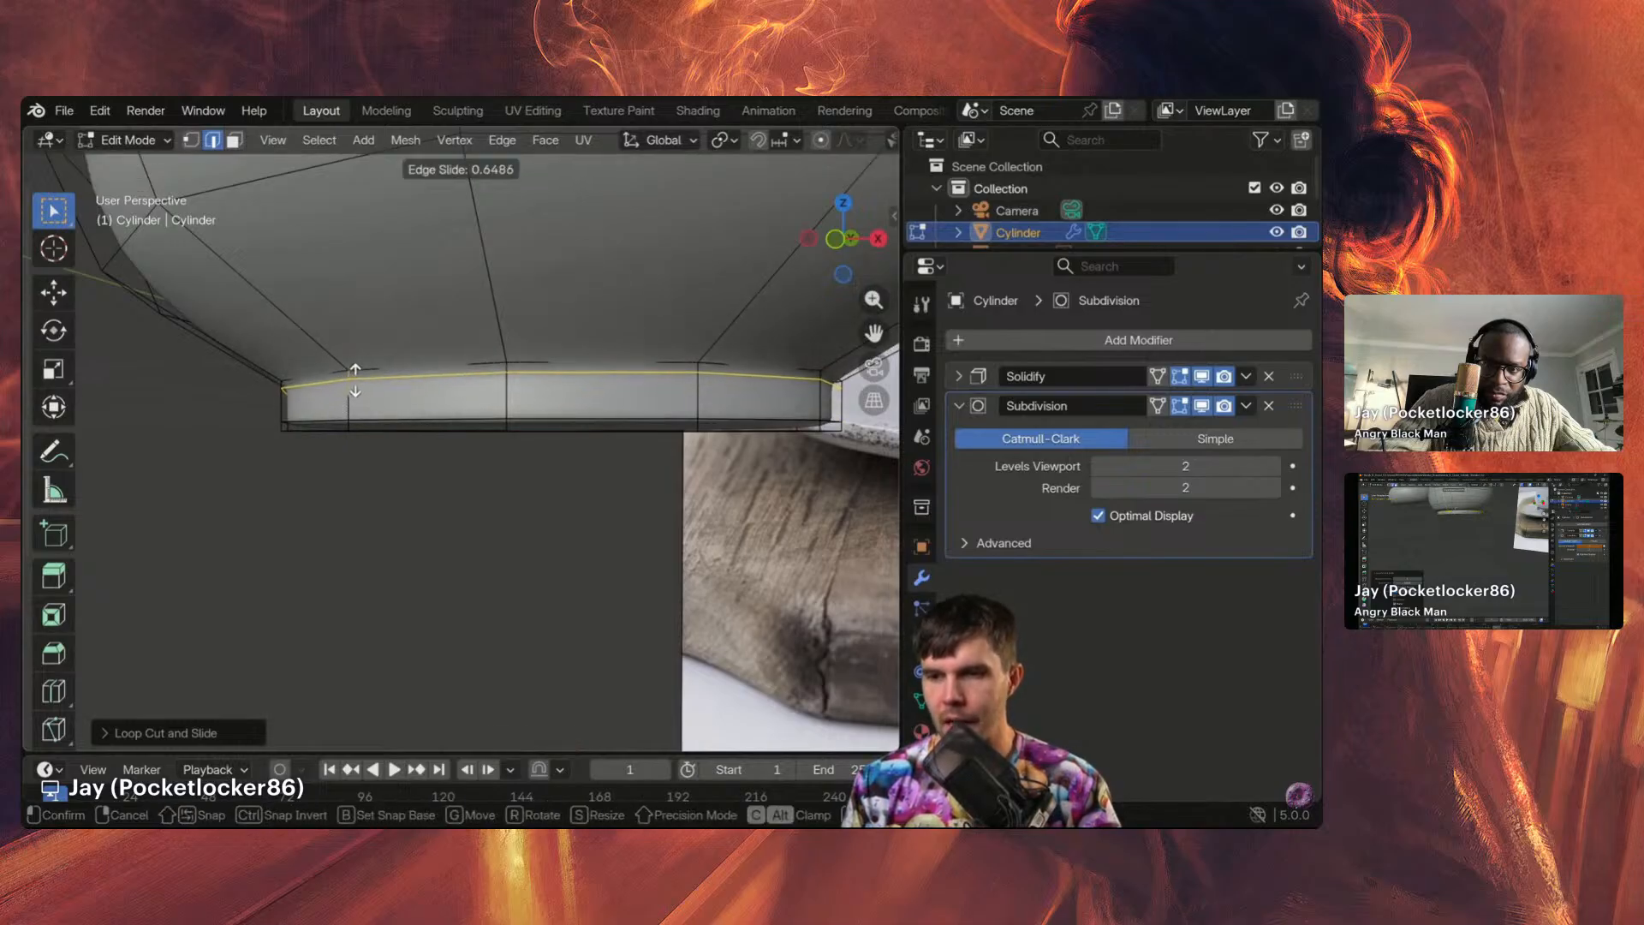
{"action": "left_click", "coordinate": [356, 377]}
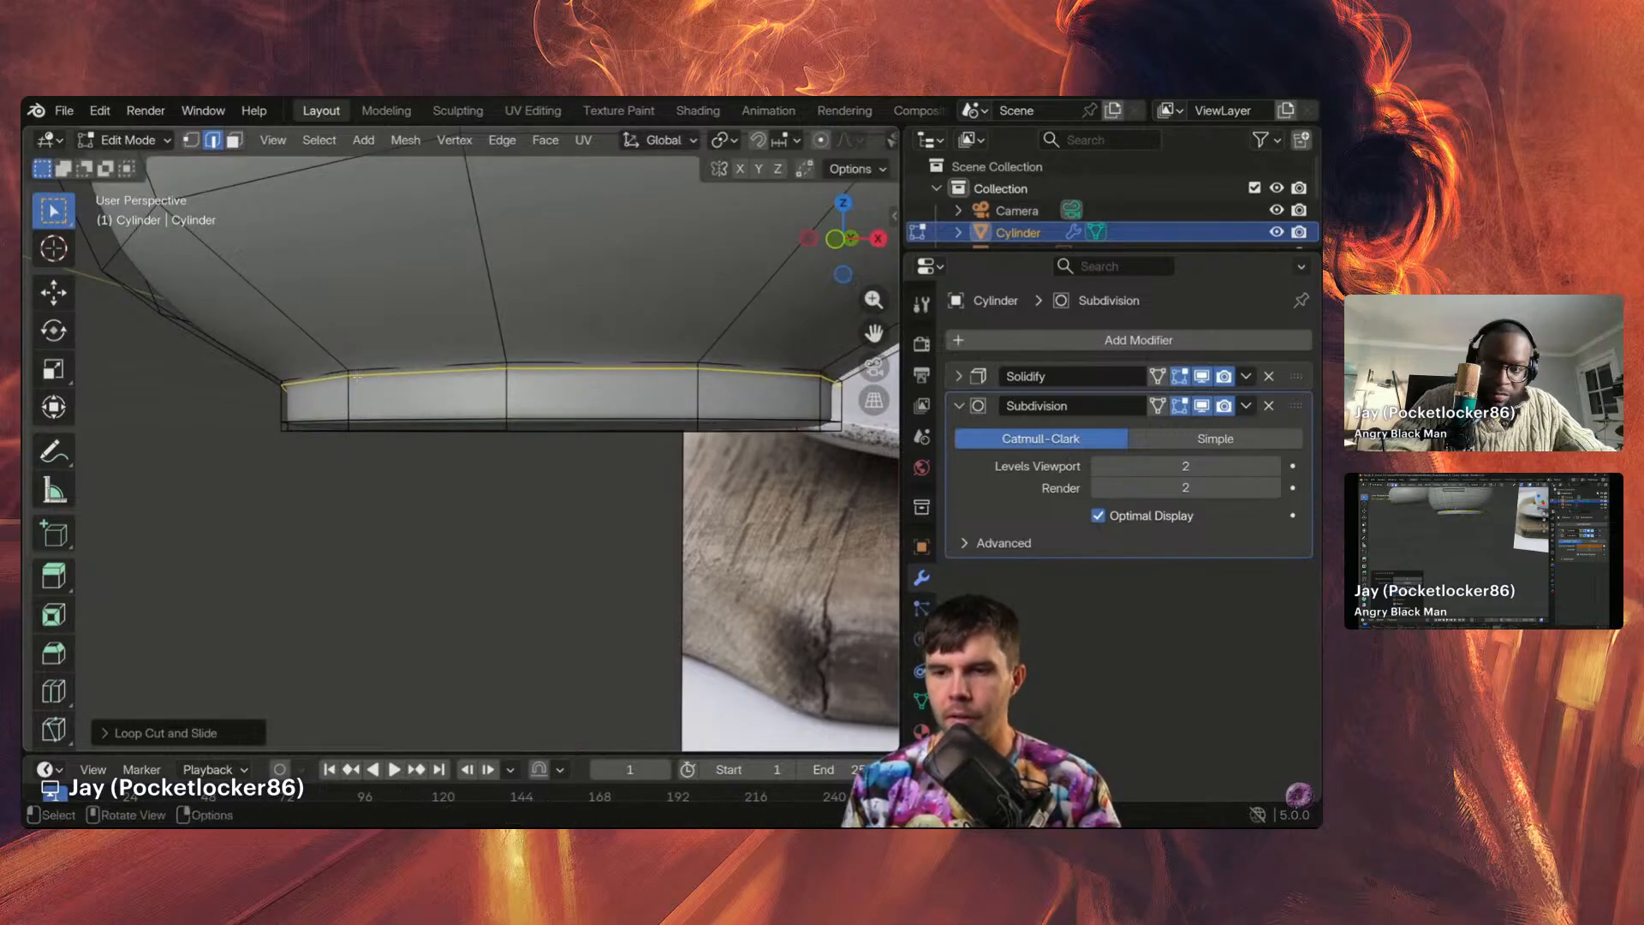
{"action": "key", "text": "Tab"}
{"action": "scroll", "coordinate": [471, 412], "scroll_direction": "down", "scroll_amount": 3}
{"action": "middle_click_drag", "start_coordinate": [471, 412], "coordinate": [445, 368]}
{"action": "scroll", "coordinate": [423, 304], "scroll_direction": "up", "scroll_amount": 1}
{"action": "scroll", "coordinate": [444, 455], "scroll_direction": "up", "scroll_amount": 2}
Step: Inset the mug's bottom face by about 0.007 m and return to Object Mode
{"action": "key", "text": "Tab"}
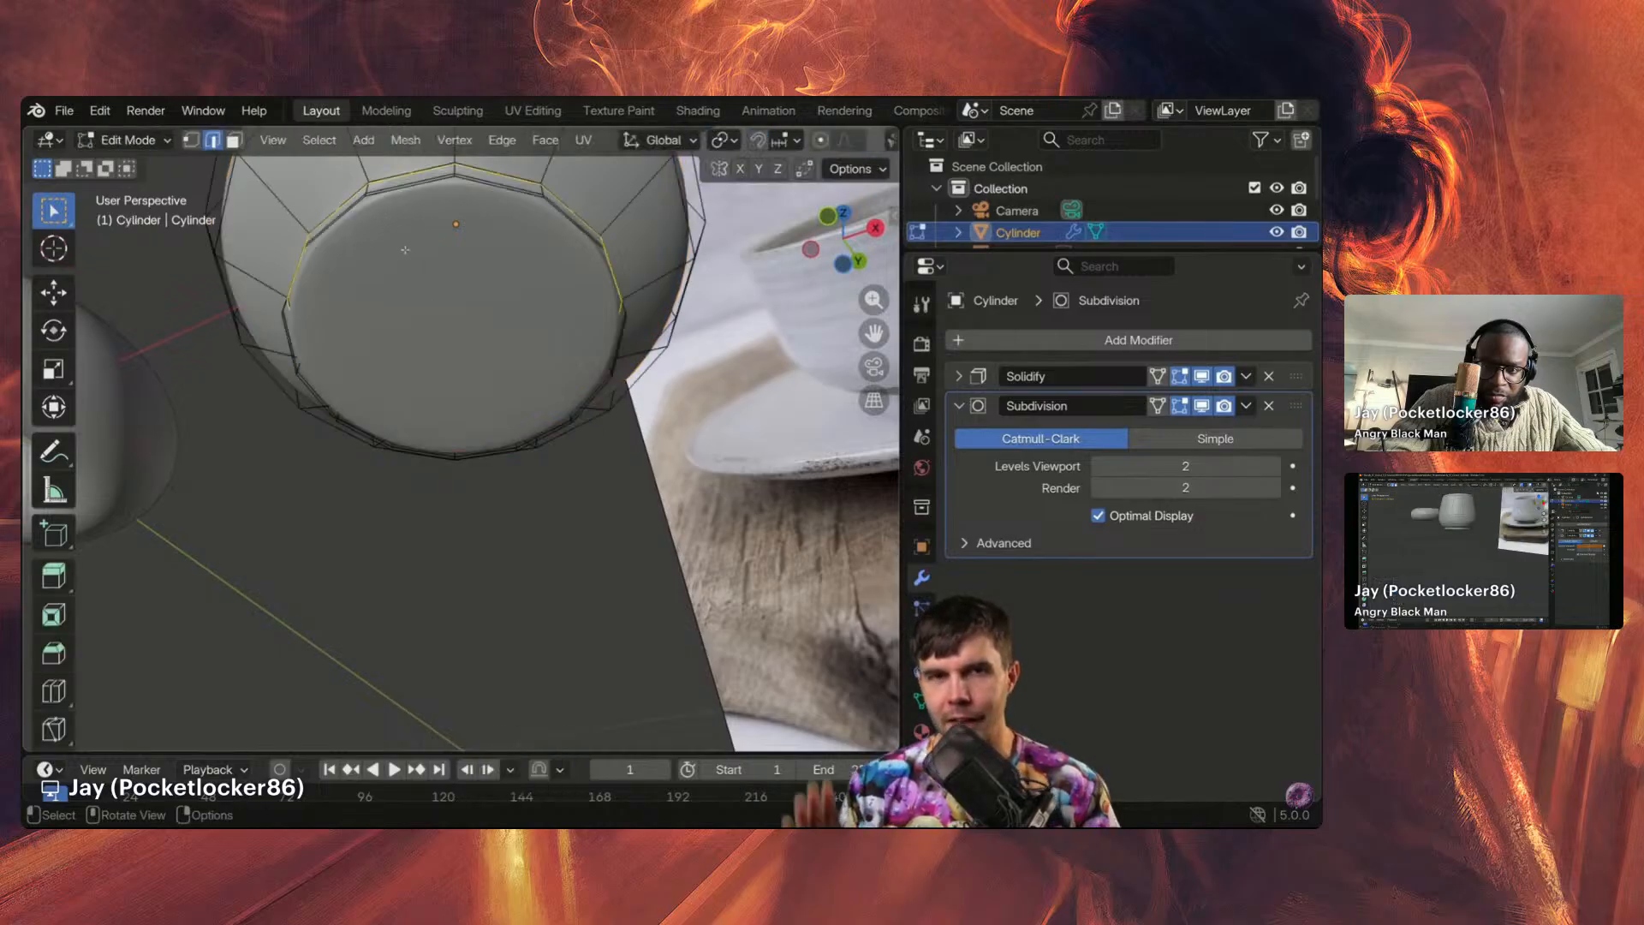
{"action": "key", "text": "3"}
{"action": "left_click", "coordinate": [405, 250]}
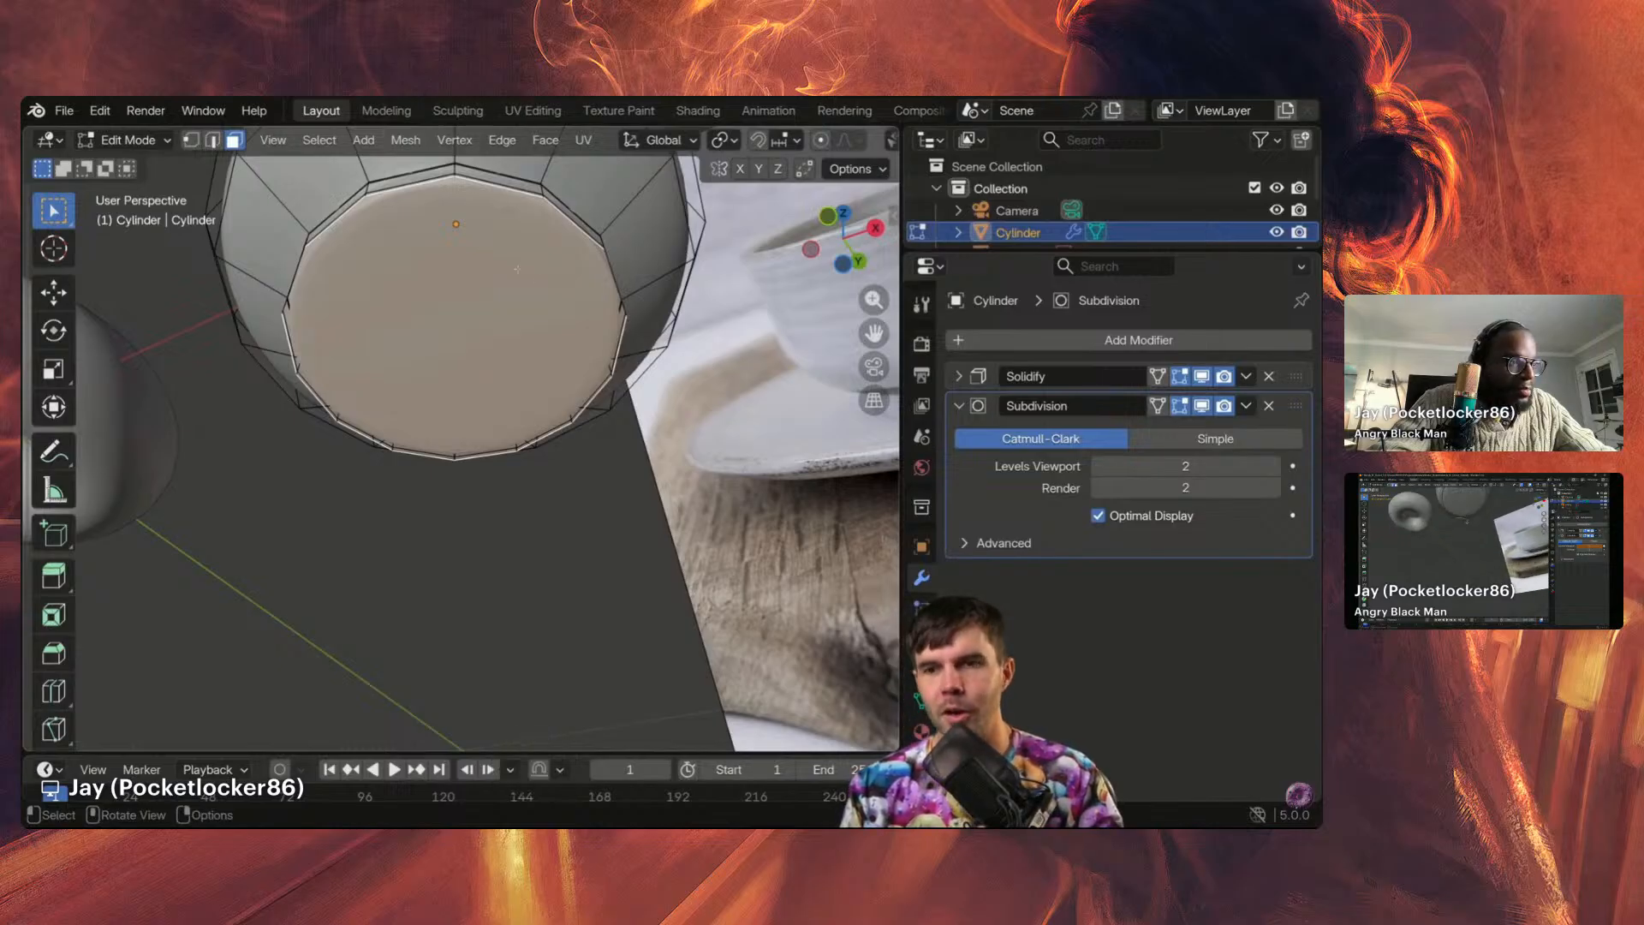
{"action": "key", "text": "i"}
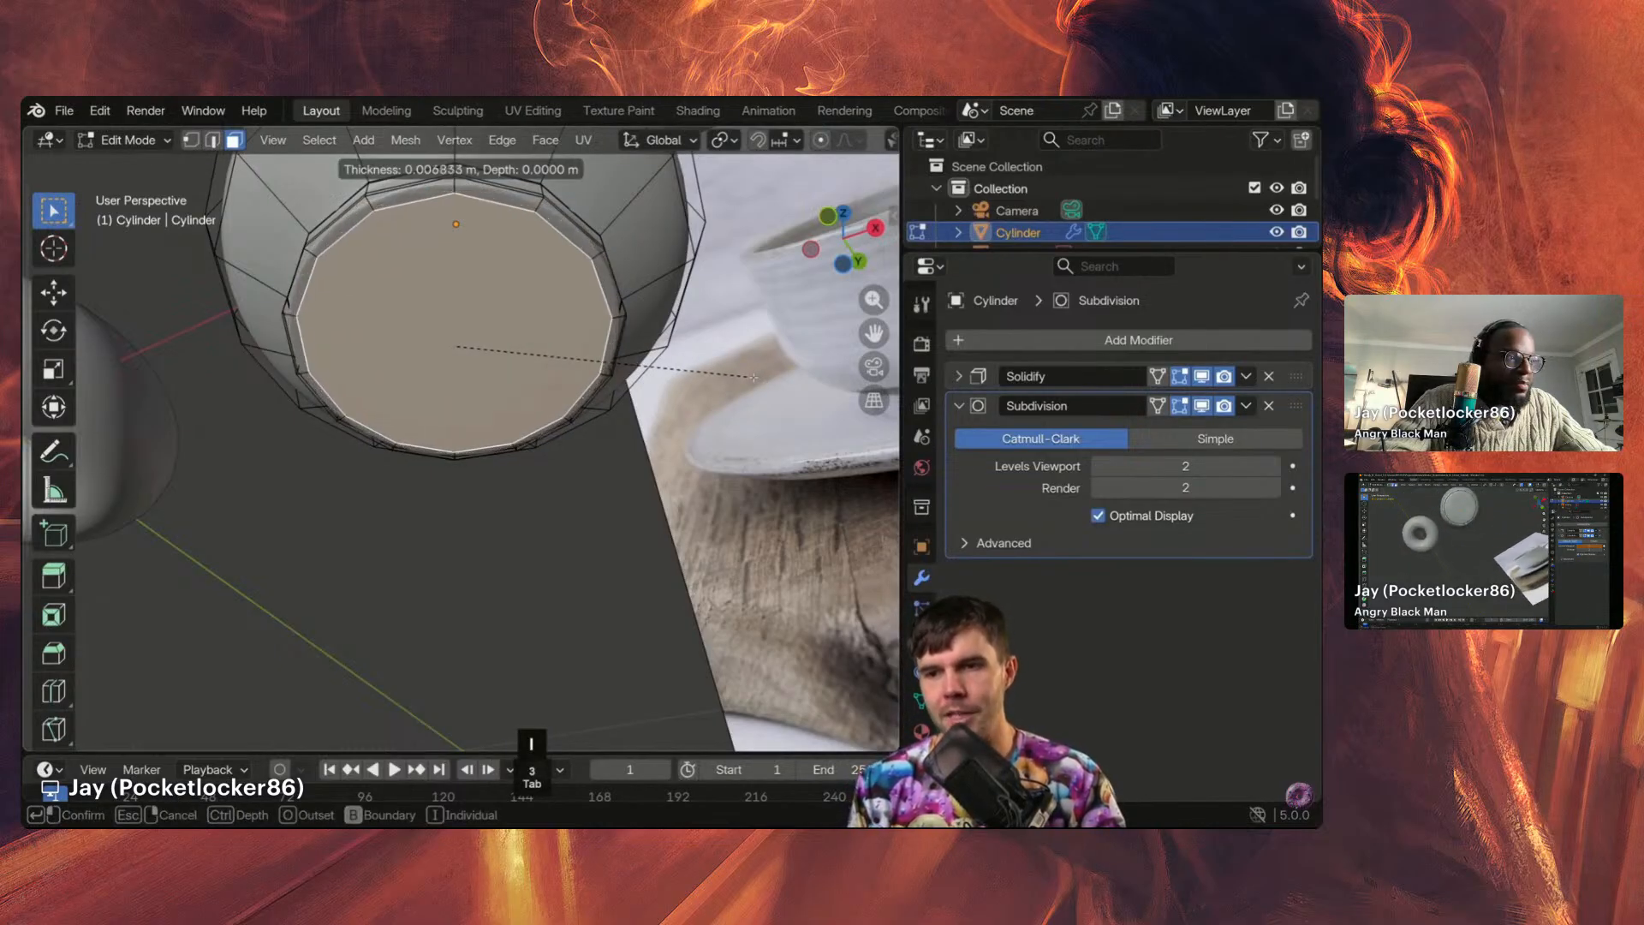
{"action": "left_click", "coordinate": [753, 377]}
{"action": "key", "text": "Tab"}
Step: Inspect the finished foot from several distances and compare the mug's profile with the reference cup in front view
{"action": "middle_click_drag", "start_coordinate": [514, 317], "coordinate": [484, 345]}
{"action": "scroll", "coordinate": [544, 433], "scroll_direction": "down", "scroll_amount": 3}
{"action": "scroll", "coordinate": [480, 392], "scroll_direction": "up", "scroll_amount": 1}
{"action": "scroll", "coordinate": [543, 432], "scroll_direction": "down", "scroll_amount": 4}
{"action": "scroll", "coordinate": [560, 443], "scroll_direction": "up", "scroll_amount": 1}
{"action": "scroll", "coordinate": [481, 326], "scroll_direction": "up", "scroll_amount": 1}
{"action": "scroll", "coordinate": [485, 345], "scroll_direction": "down", "scroll_amount": 1}
{"action": "key", "text": "KP_1"}
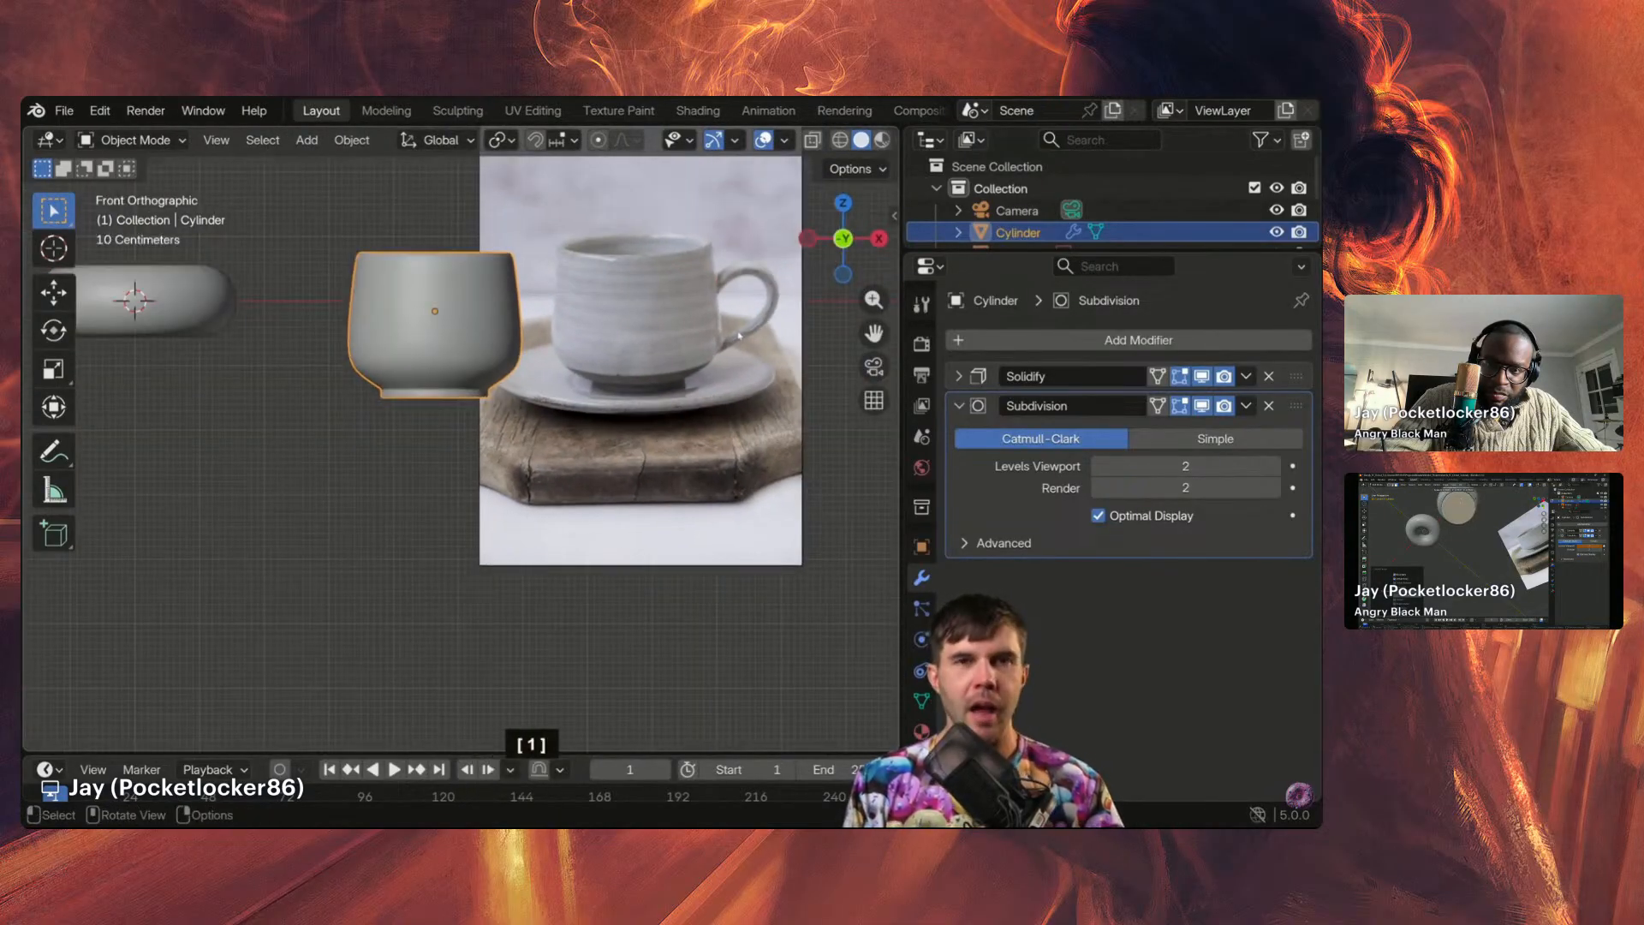
{"action": "middle_click_drag", "start_coordinate": [740, 336], "coordinate": [677, 377], "text": "shift"}
{"action": "scroll", "coordinate": [696, 385], "scroll_direction": "up", "scroll_amount": 2}
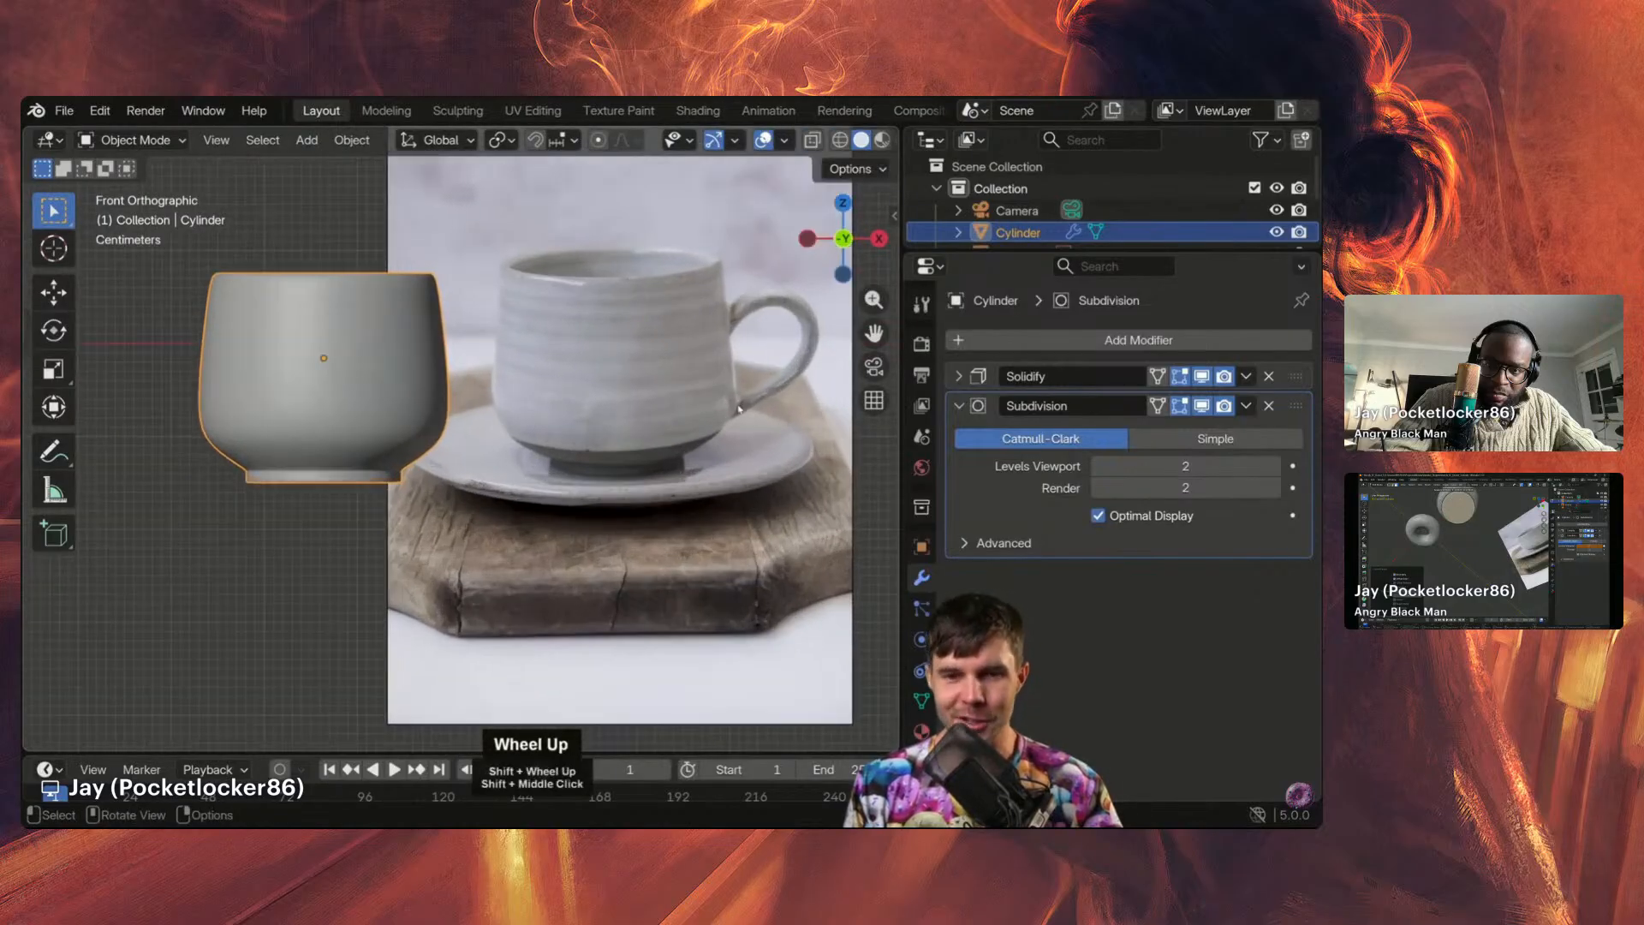
{"action": "key", "text": "ctrl+2"}
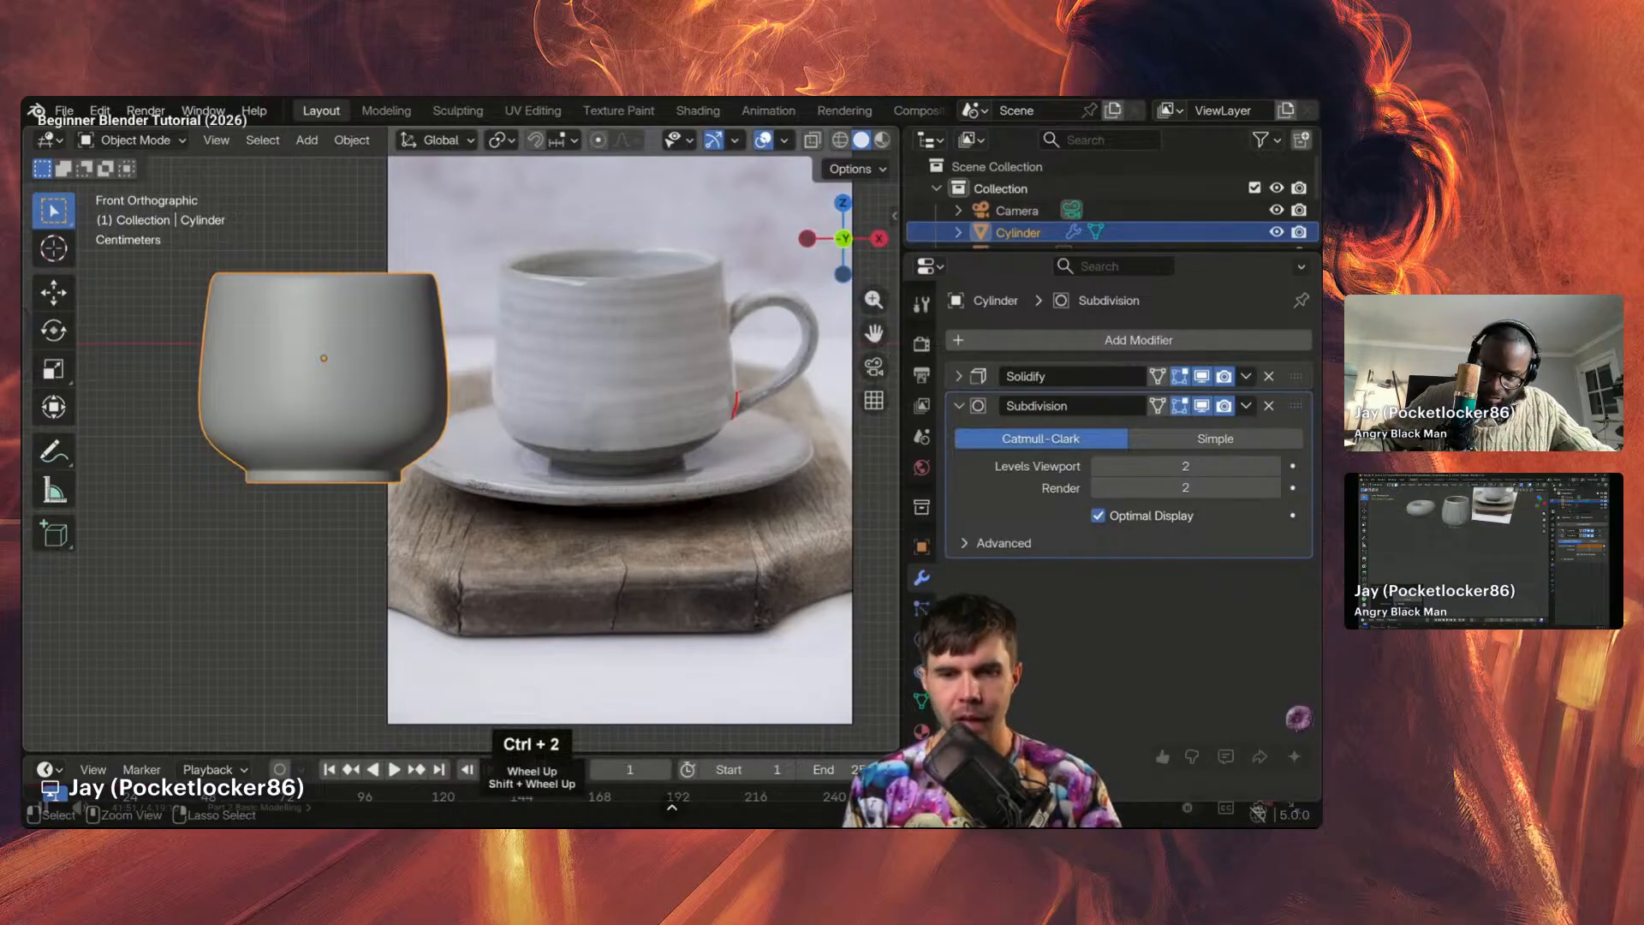
{"action": "key", "text": "space"}
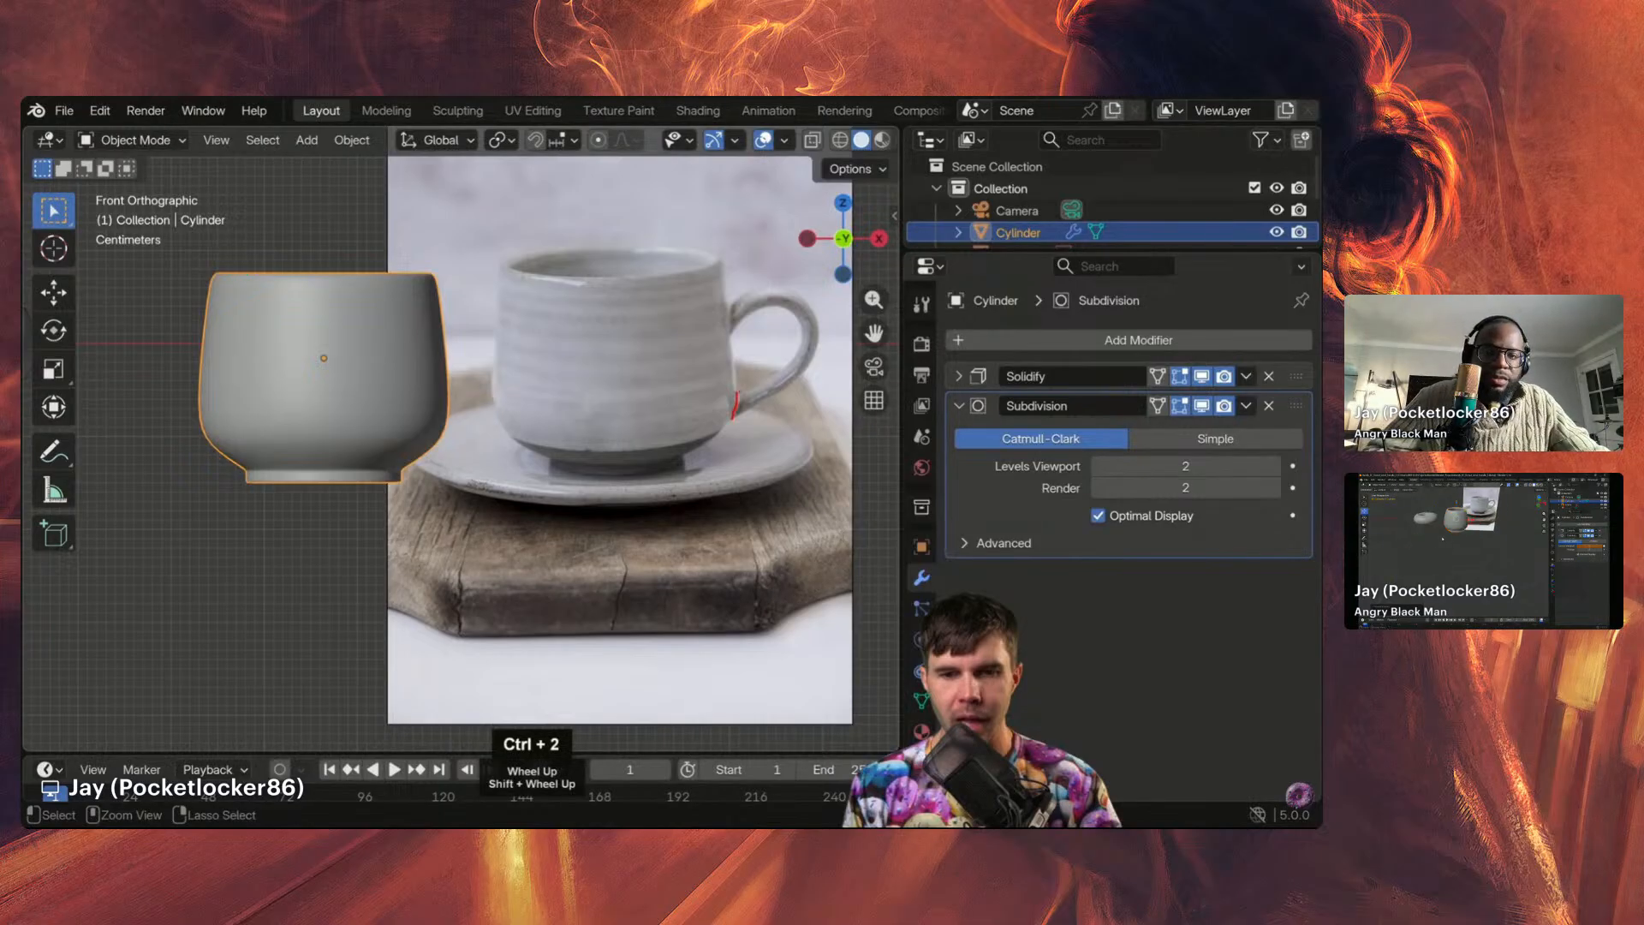
{"action": "key", "text": "space"}
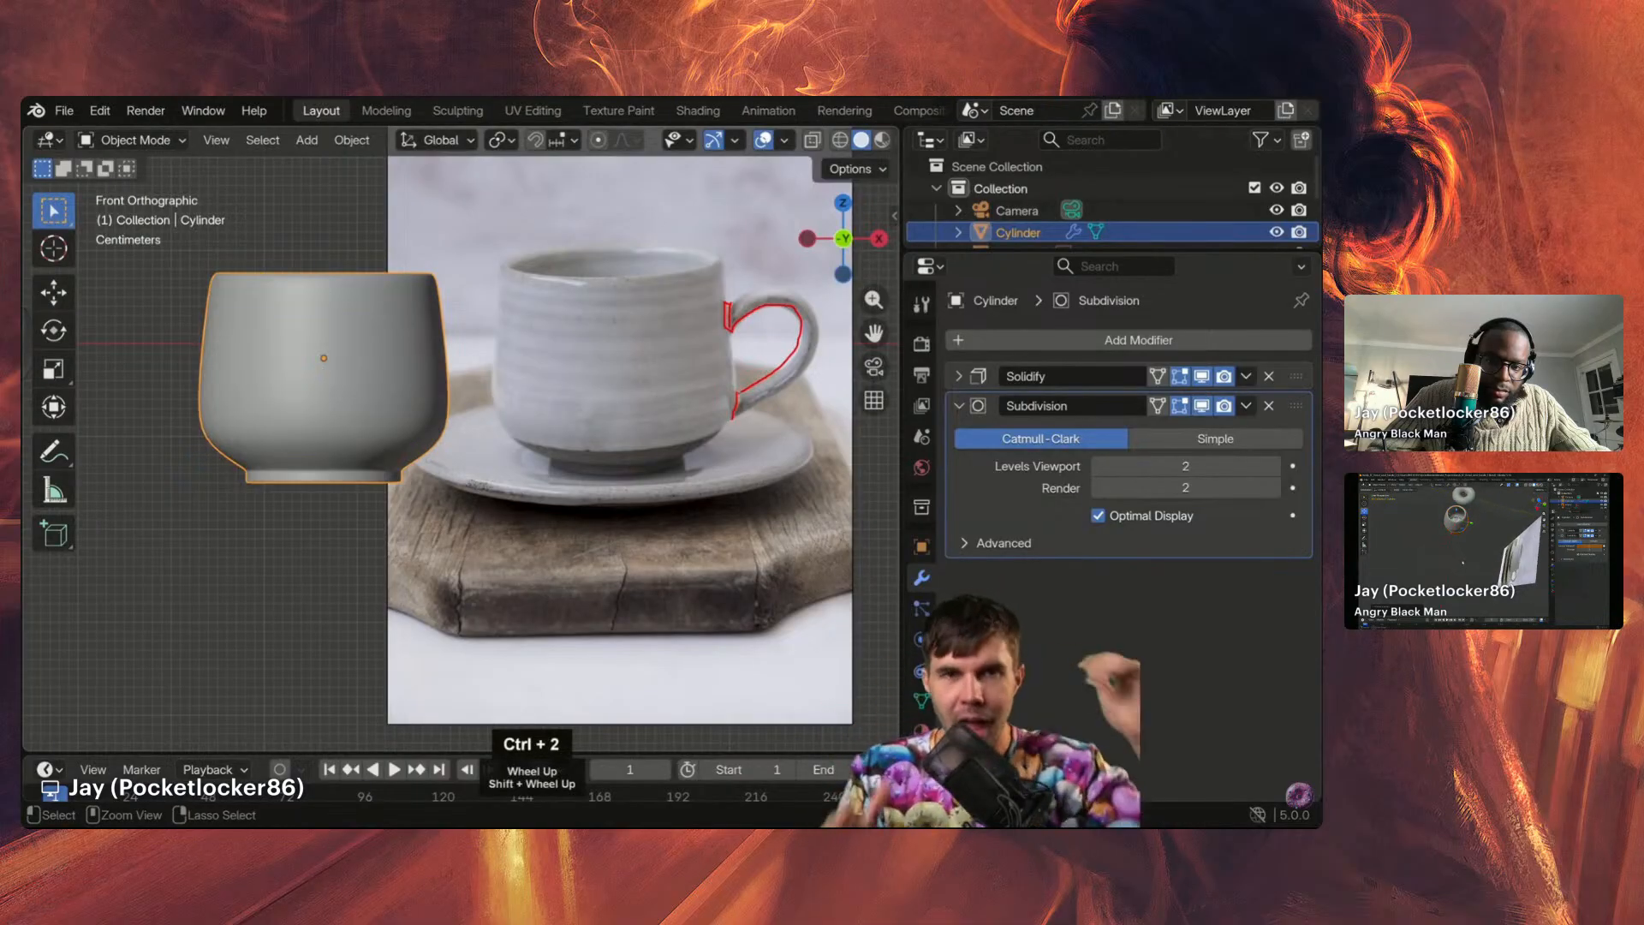
{"action": "key", "text": "Escape"}
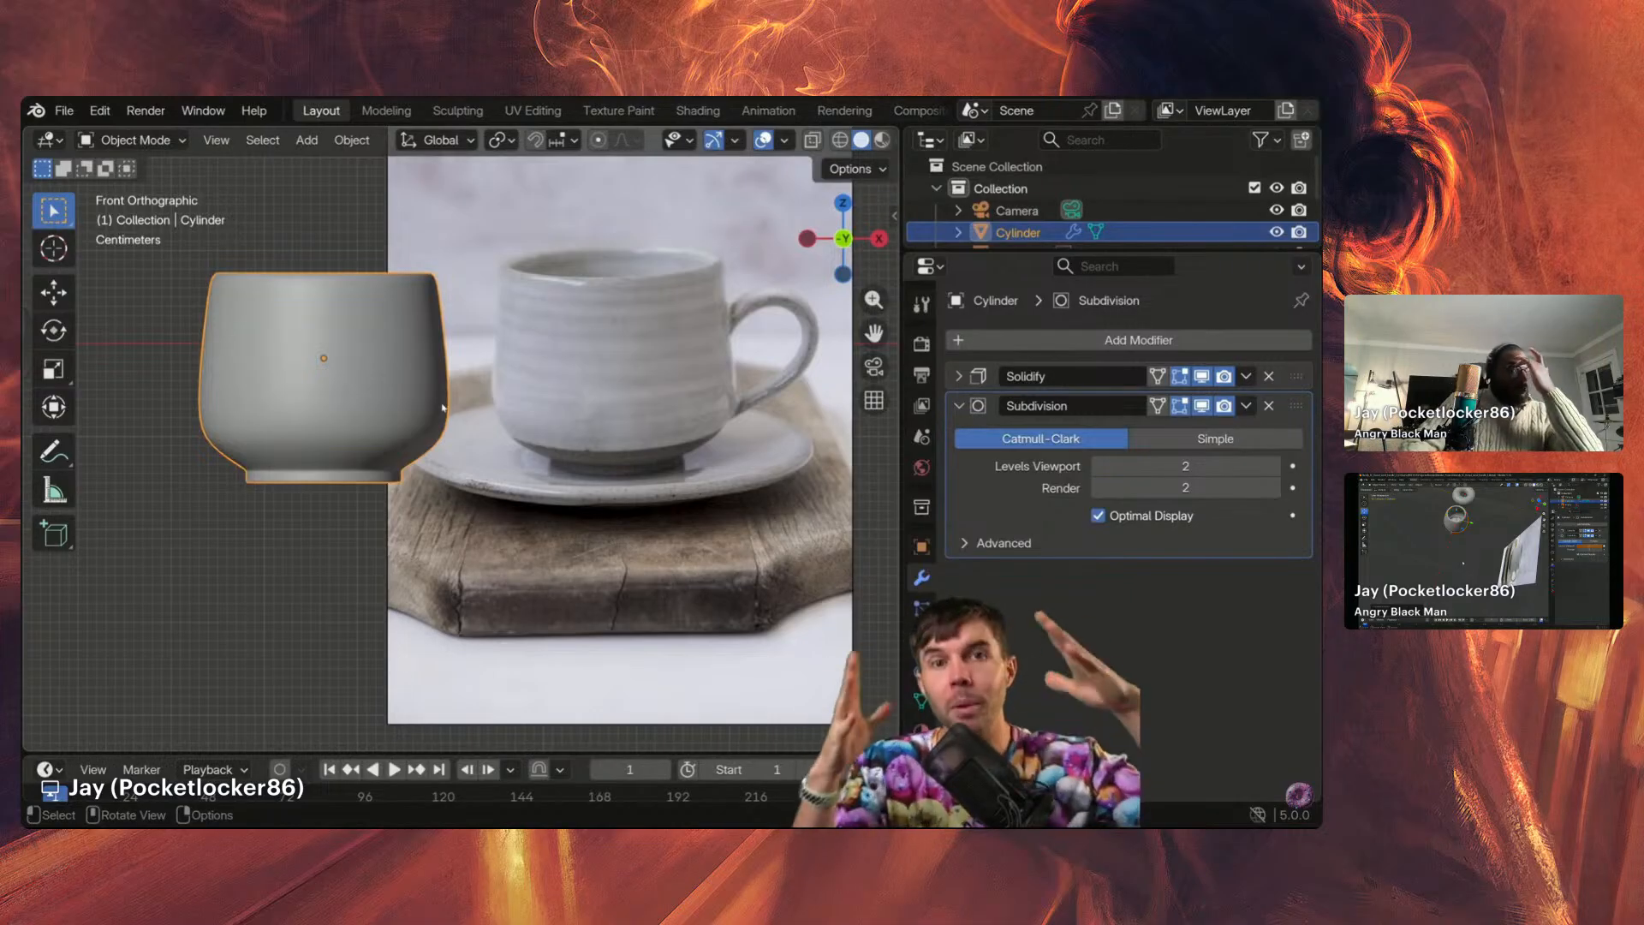
Step: Try extruding one face low on the mug's side outward in Edit Mode as the start of the handle
{"action": "key", "text": "Tab"}
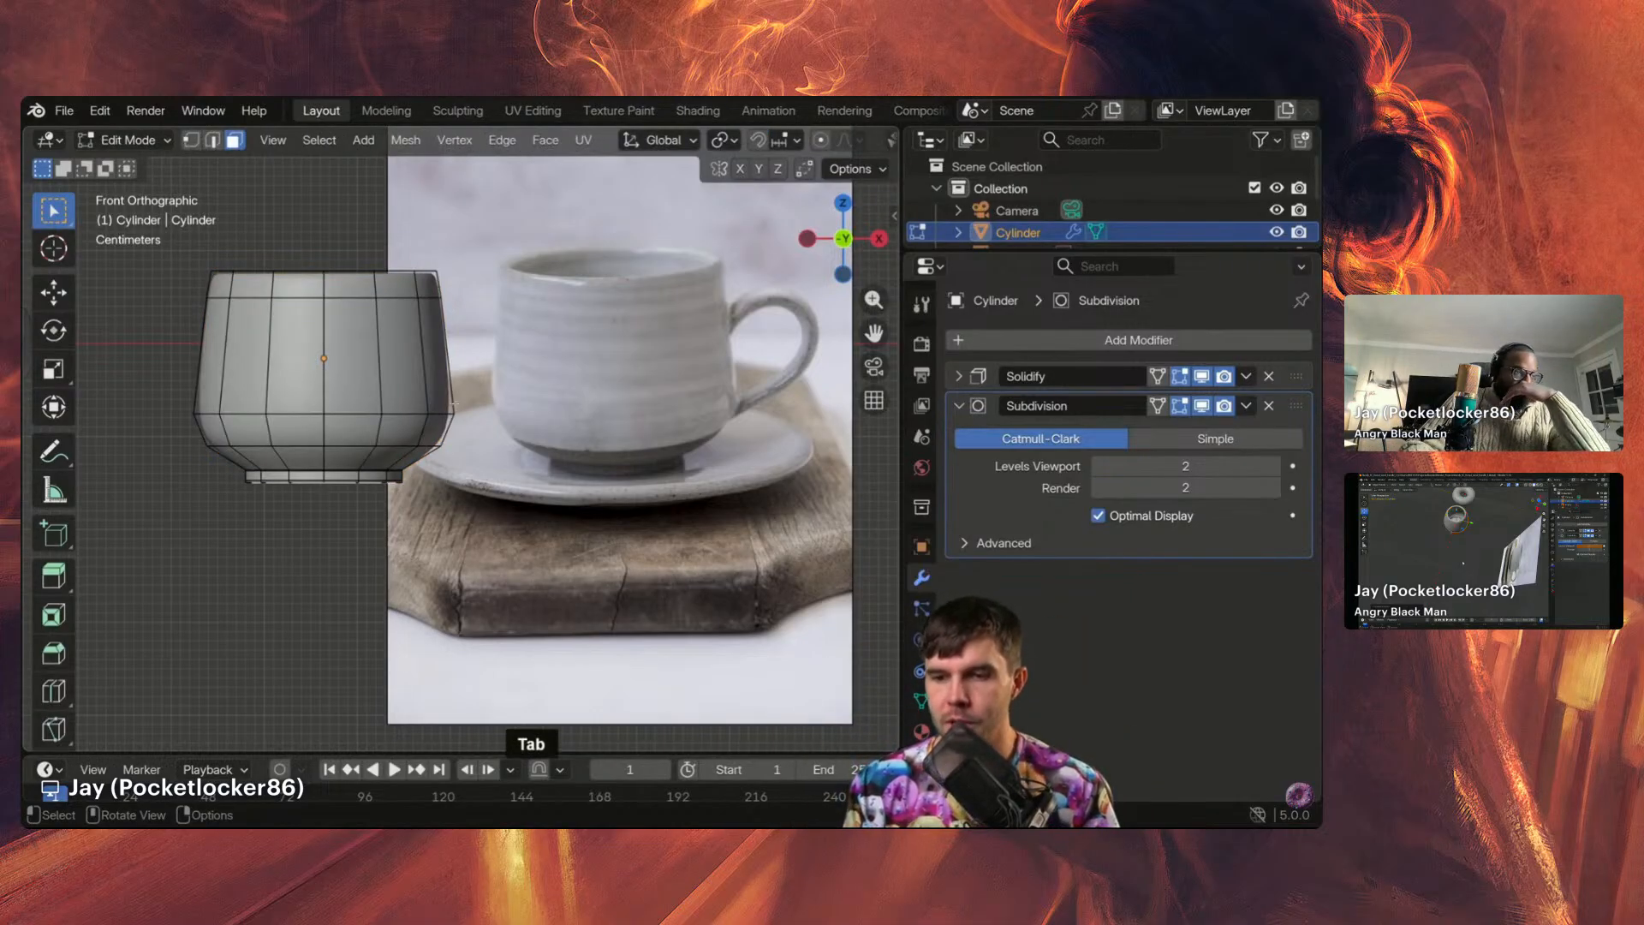
{"action": "middle_click_drag", "start_coordinate": [283, 402], "coordinate": [328, 443]}
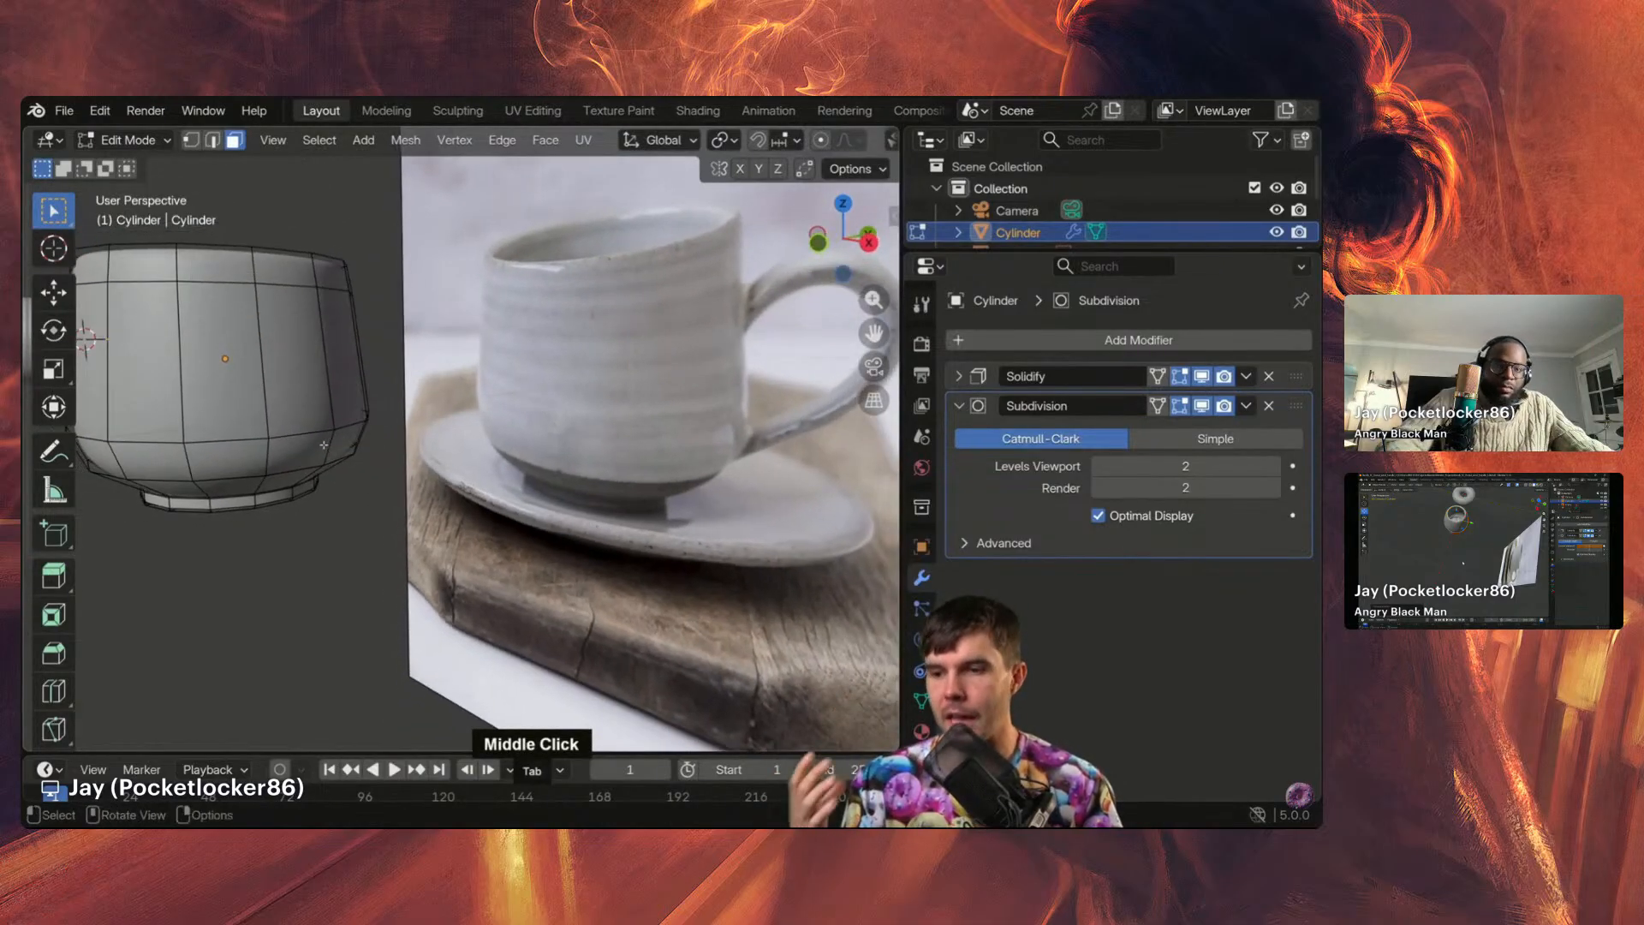
{"action": "left_click", "coordinate": [303, 448]}
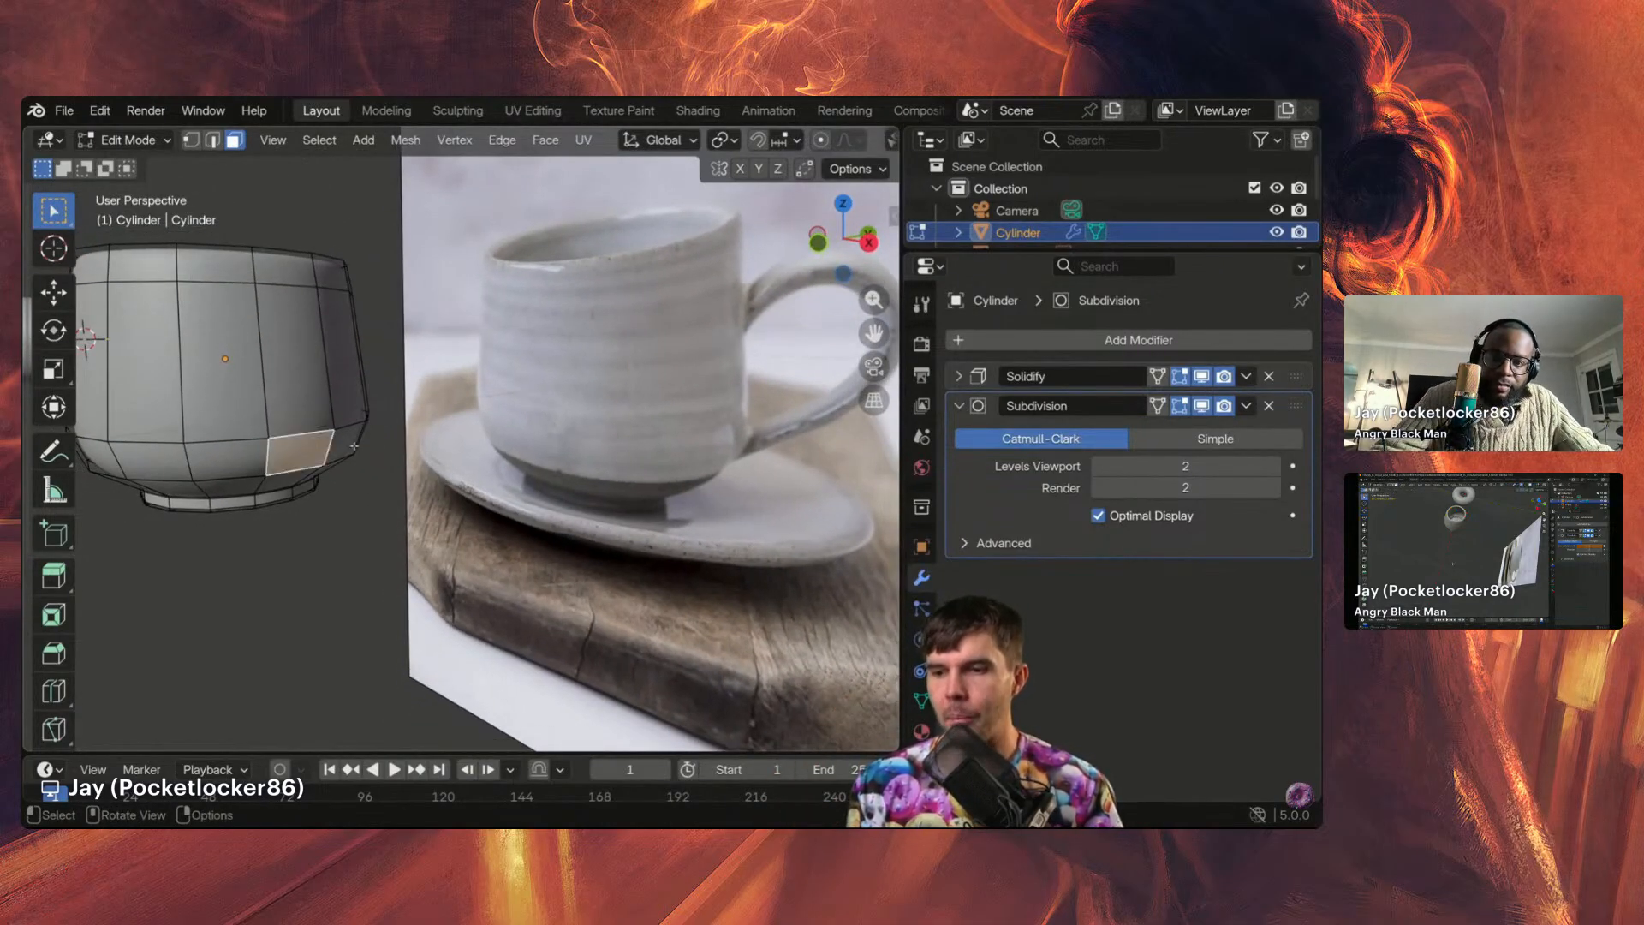
{"action": "middle_click_drag", "start_coordinate": [304, 448], "coordinate": [334, 430]}
{"action": "middle_click_drag", "start_coordinate": [334, 431], "coordinate": [412, 427]}
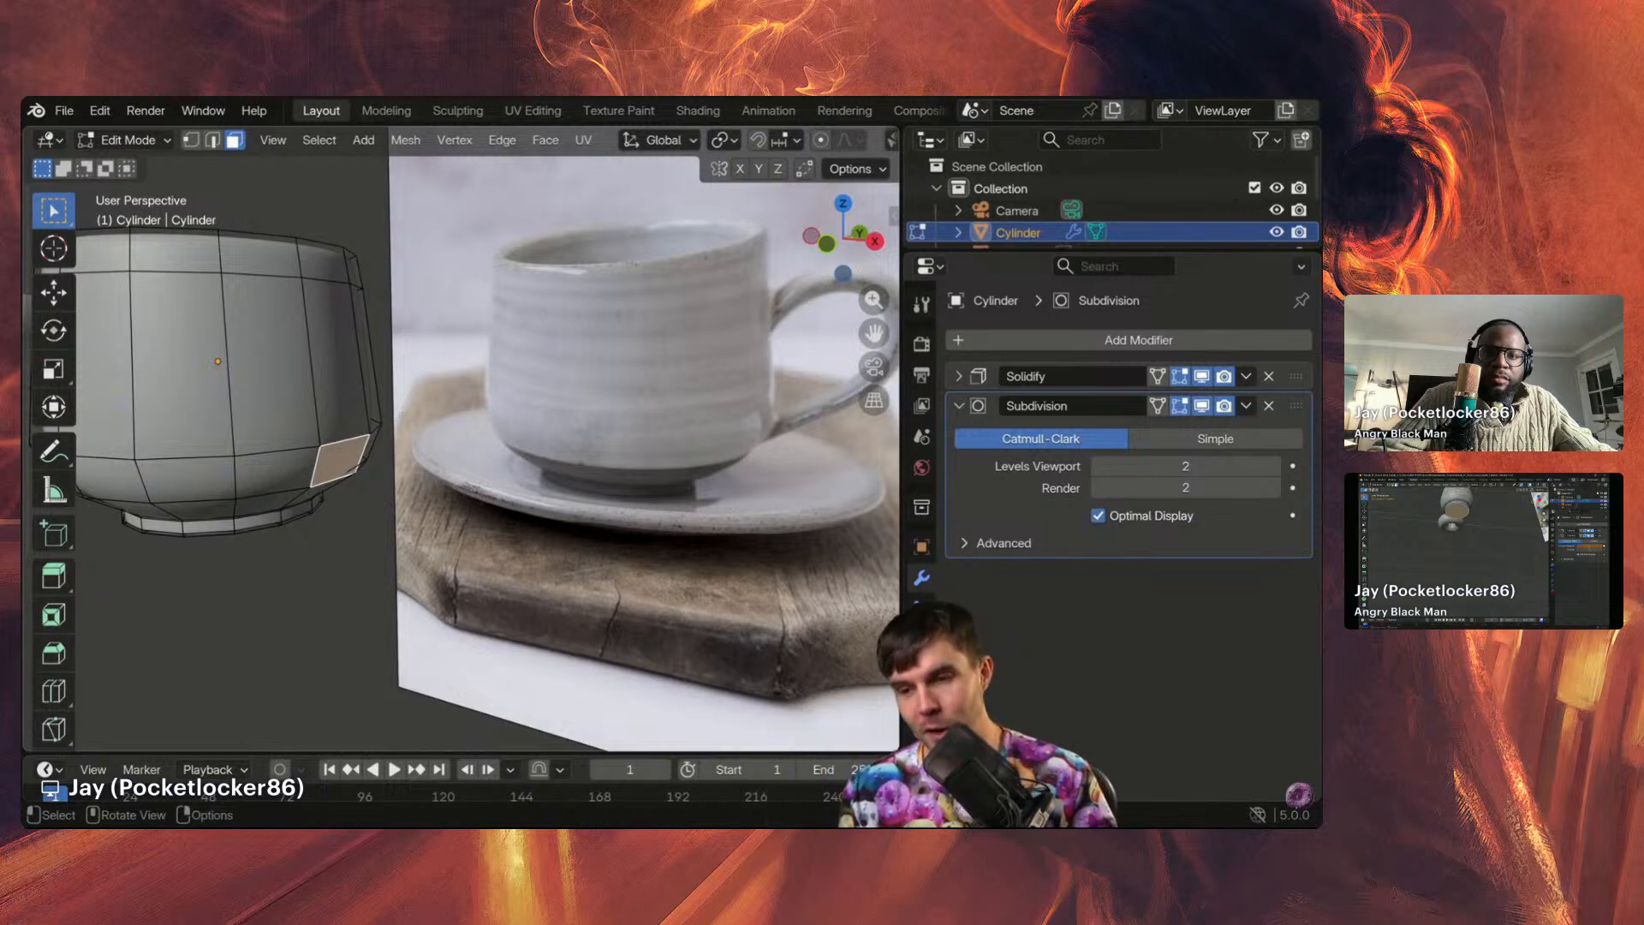
{"action": "middle_click_drag", "start_coordinate": [403, 454], "coordinate": [445, 428]}
{"action": "key", "text": "e"}
{"action": "left_click", "coordinate": [385, 450]}
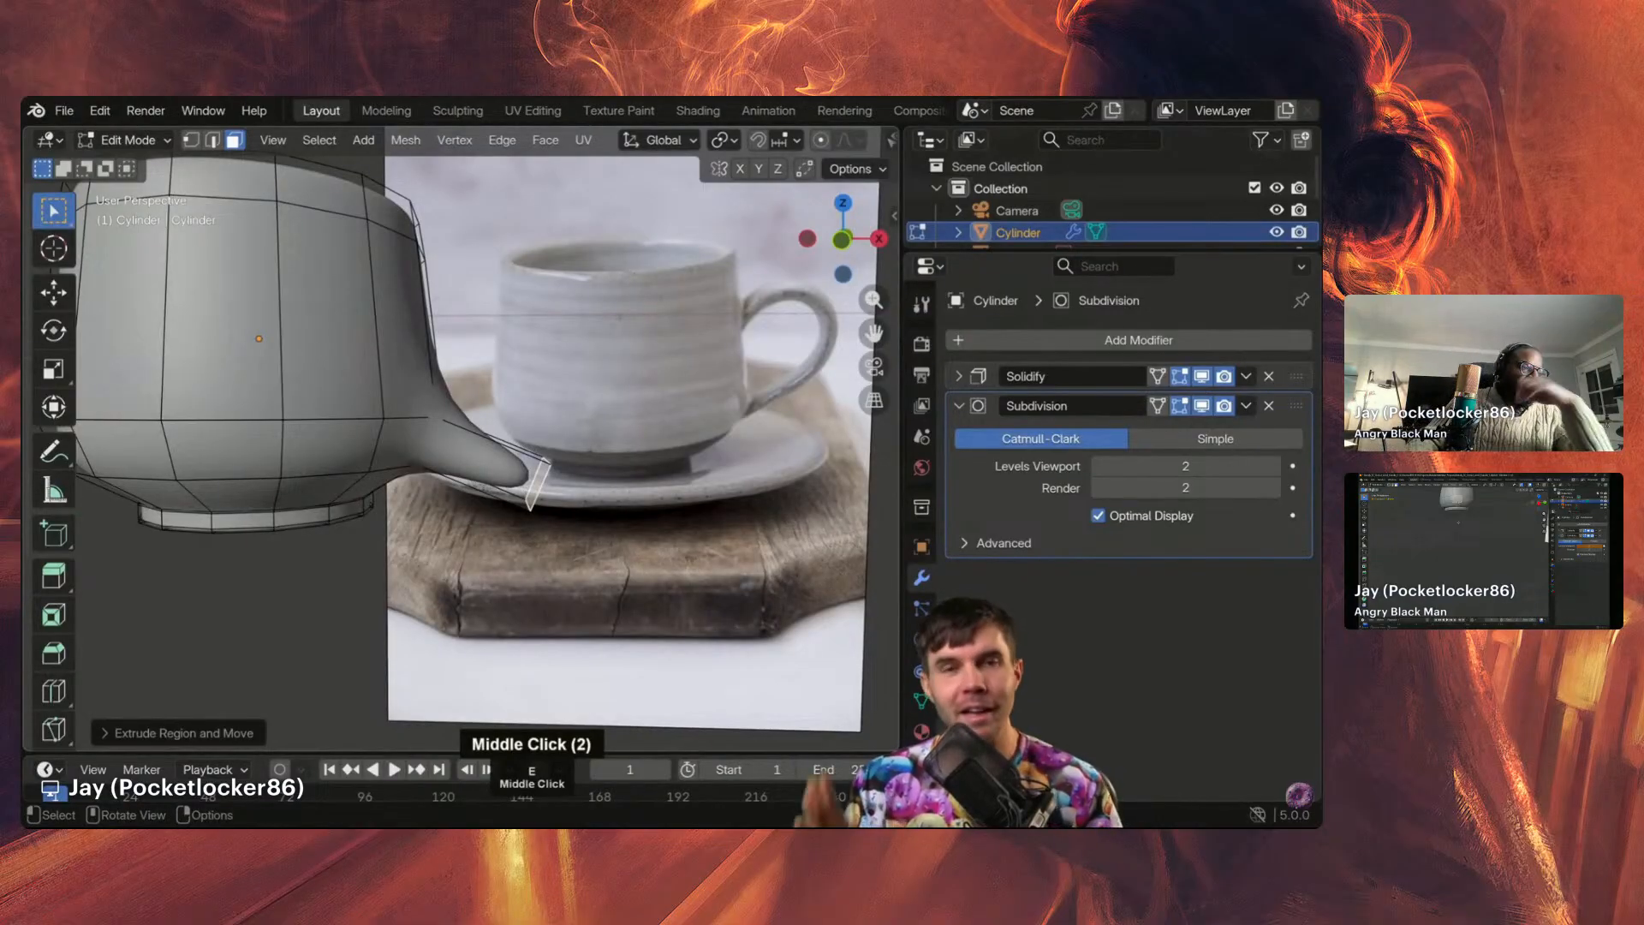
Step: Inspect the mug's interior behind the extruded face, leaving Edit Mode for a clean view
{"action": "middle_click_drag", "start_coordinate": [390, 274], "coordinate": [709, 428]}
{"action": "scroll", "coordinate": [521, 362], "scroll_direction": "up", "scroll_amount": 6}
{"action": "scroll", "coordinate": [532, 322], "scroll_direction": "down", "scroll_amount": 6}
{"action": "key", "text": "Tab"}
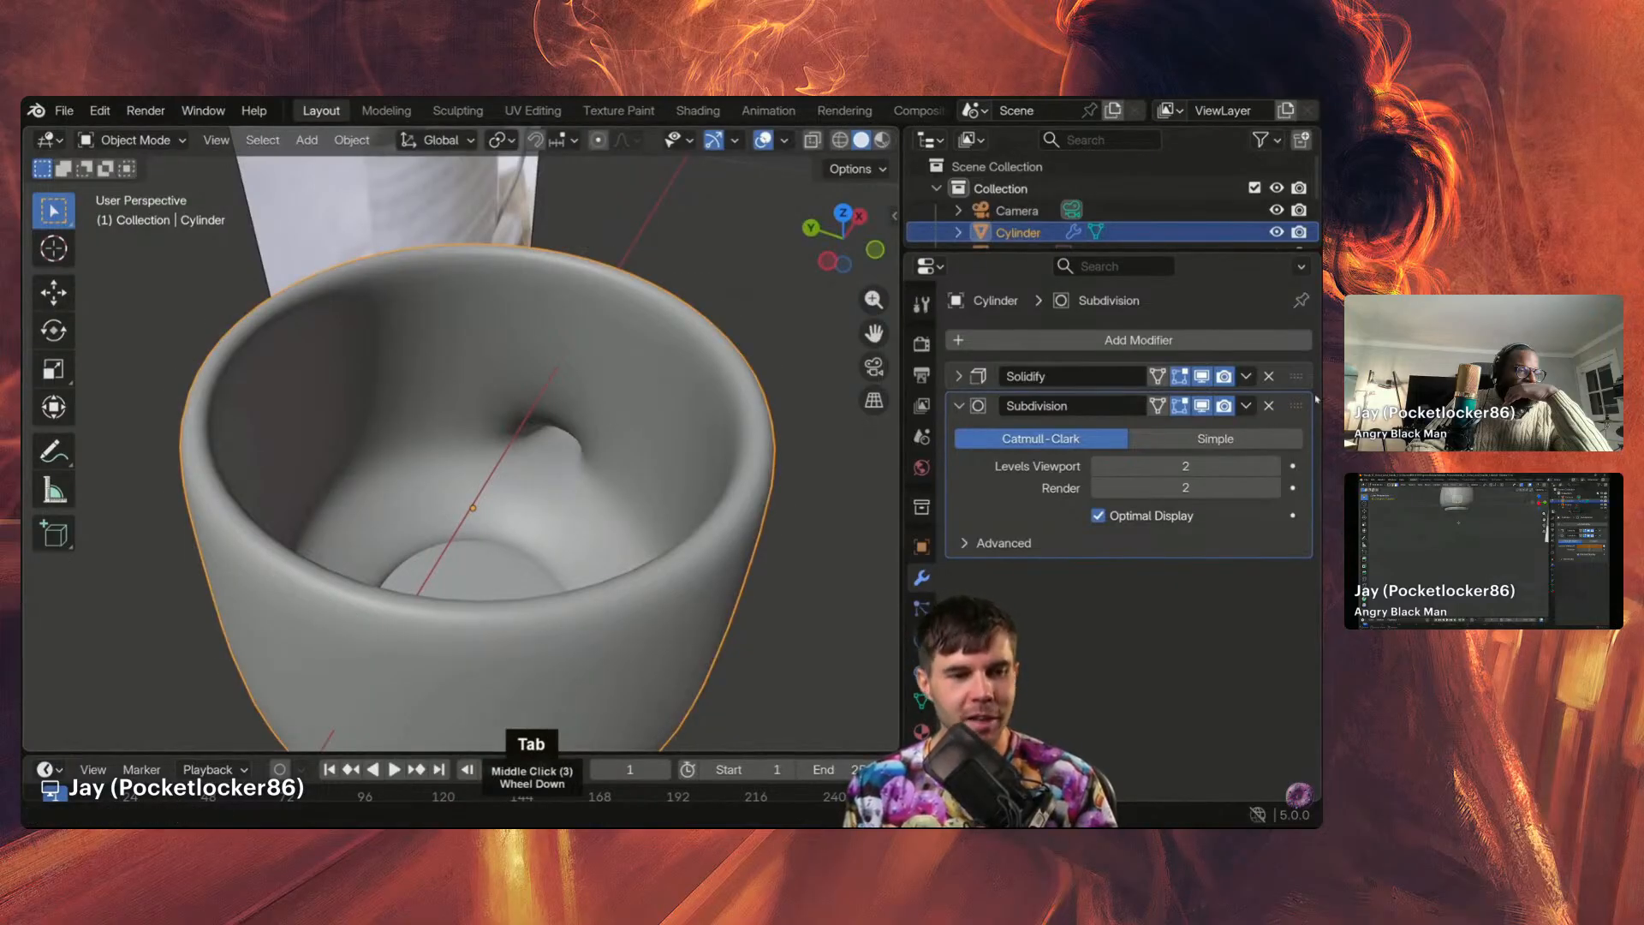
Step: Turn off the viewport display of the mug's Solidify and Subdivision modifiers to view the base mesh
{"action": "left_click", "coordinate": [1049, 386]}
{"action": "left_click", "coordinate": [1050, 391]}
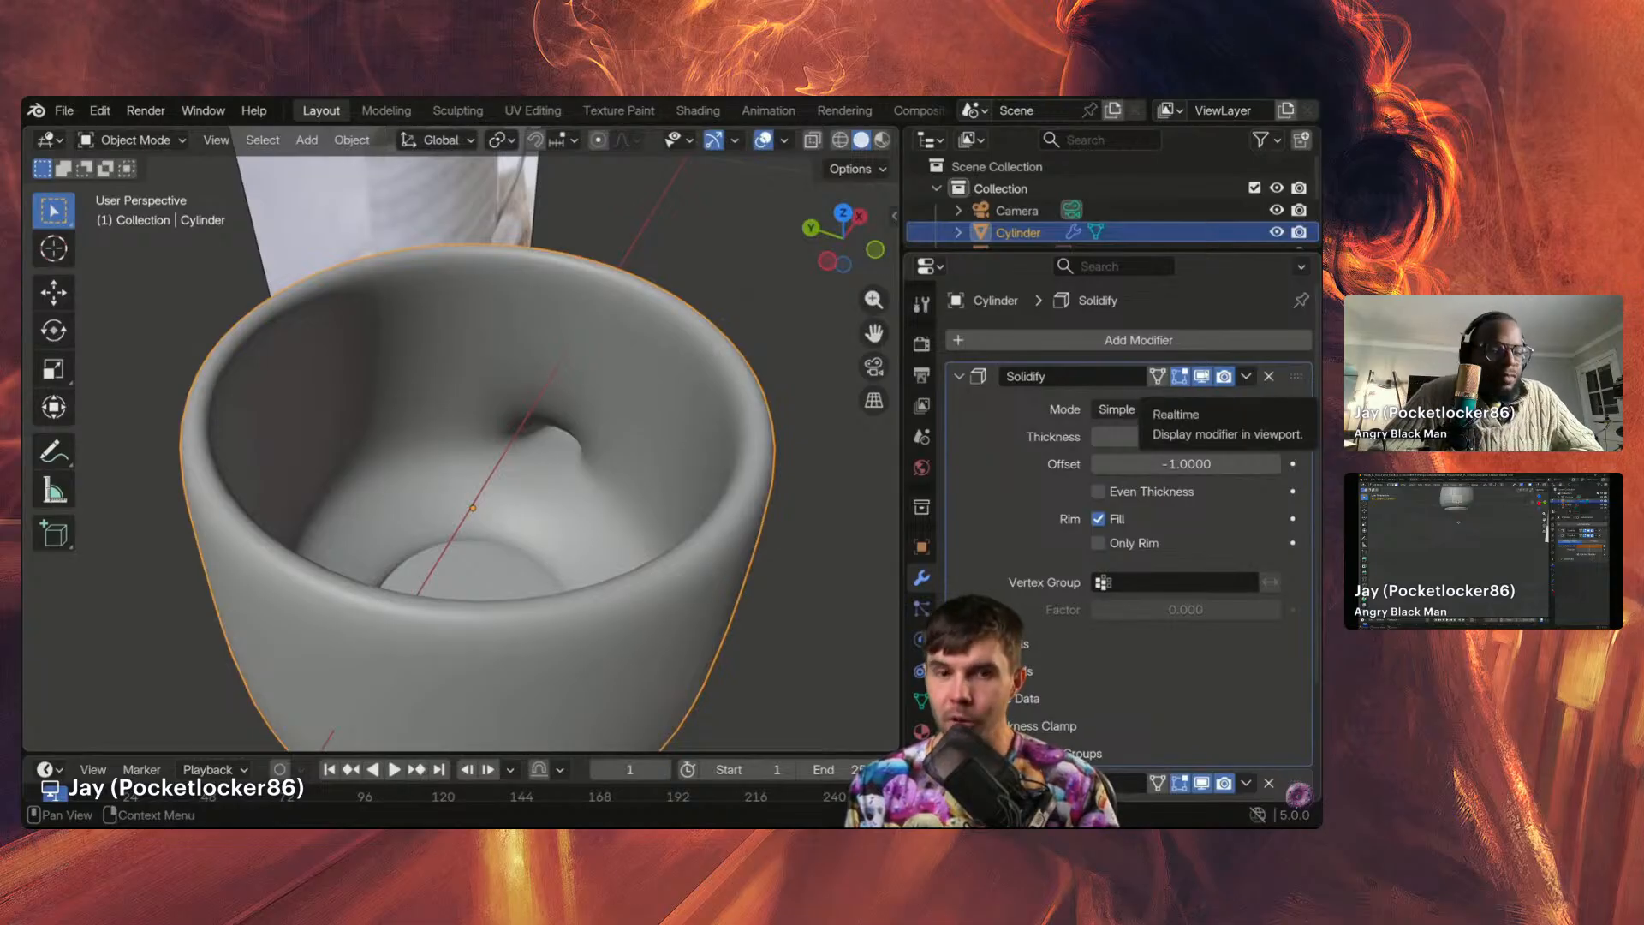
{"action": "left_click", "coordinate": [1203, 376]}
{"action": "left_click", "coordinate": [959, 376]}
{"action": "left_click", "coordinate": [1201, 405]}
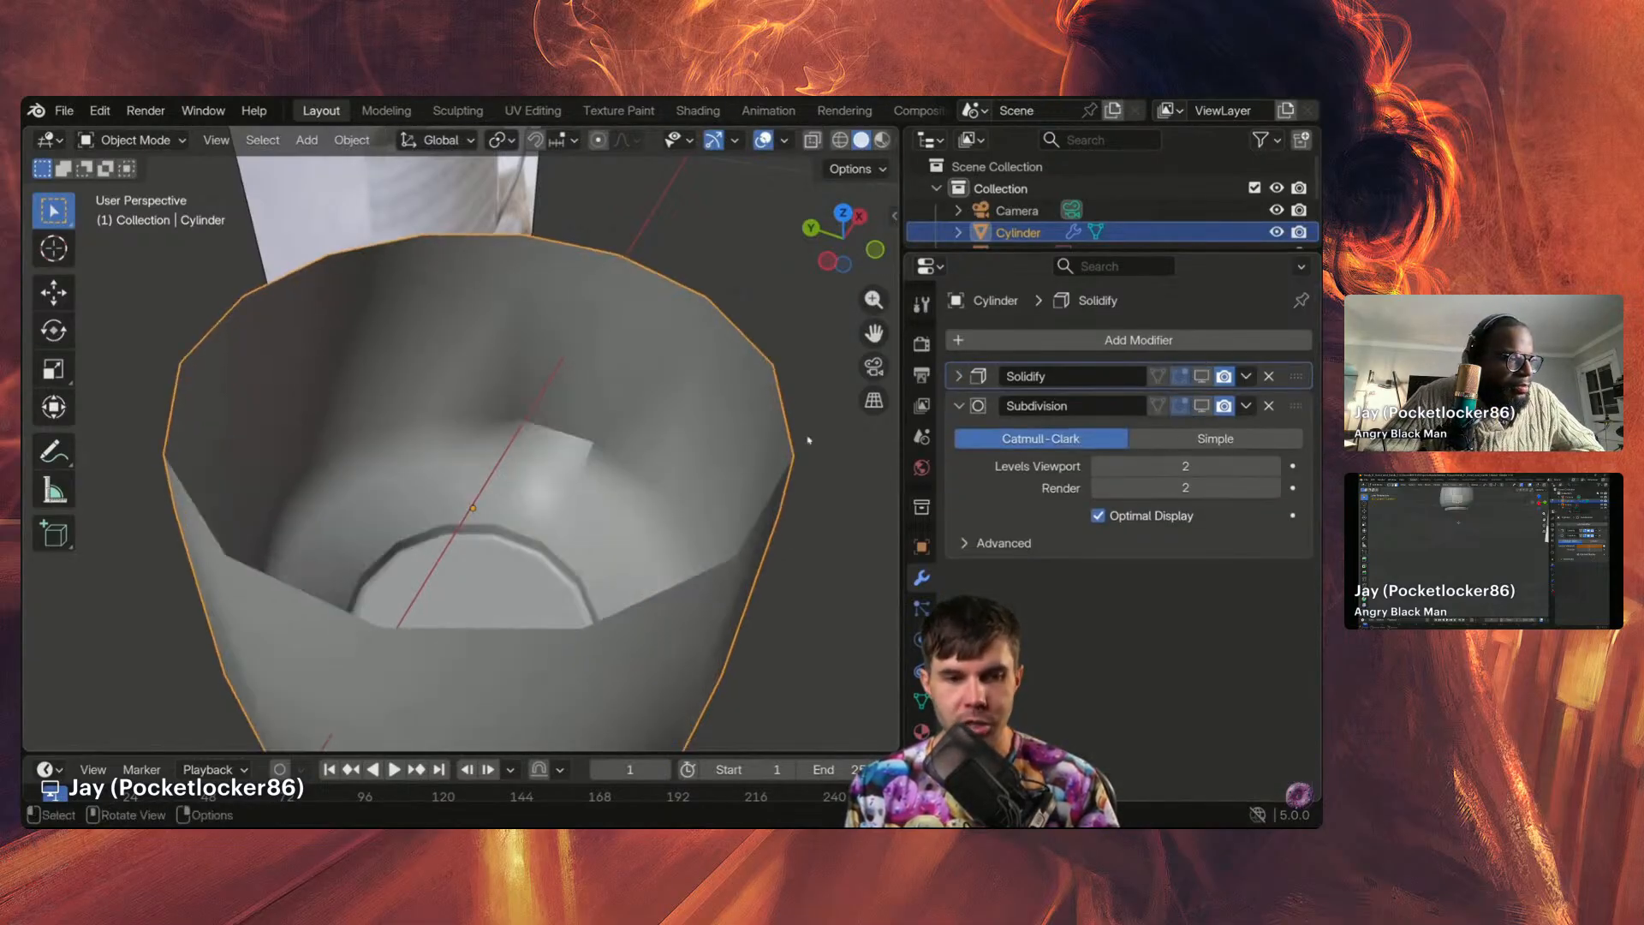
{"action": "middle_click_drag", "start_coordinate": [807, 437], "coordinate": [712, 435]}
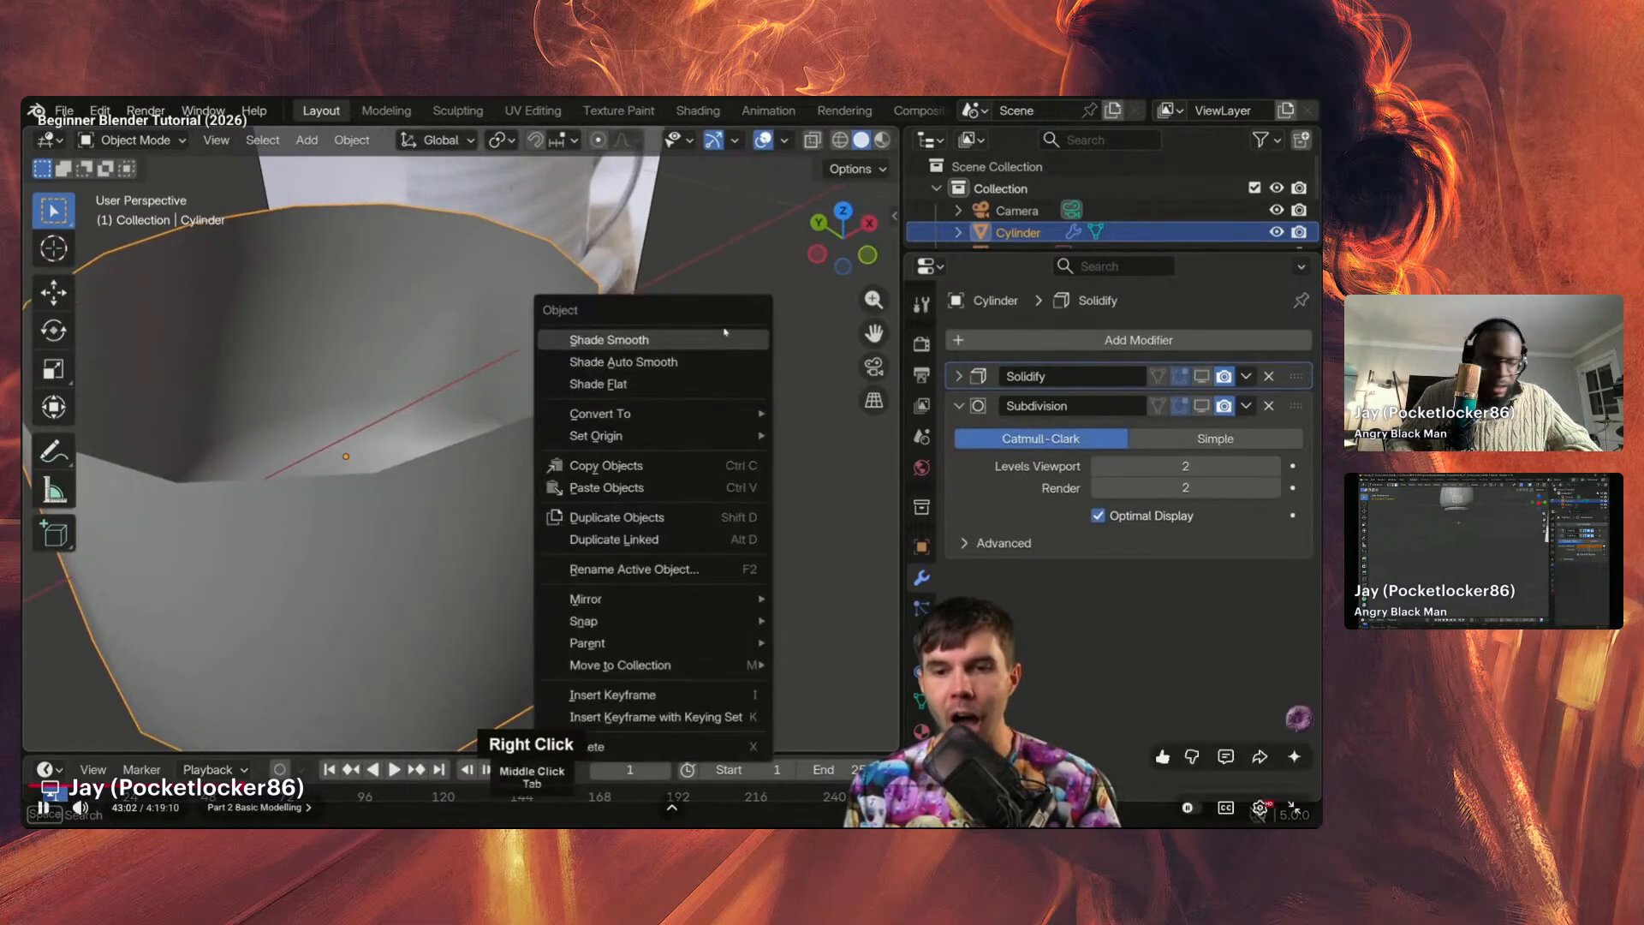
{"action": "key", "text": "space"}
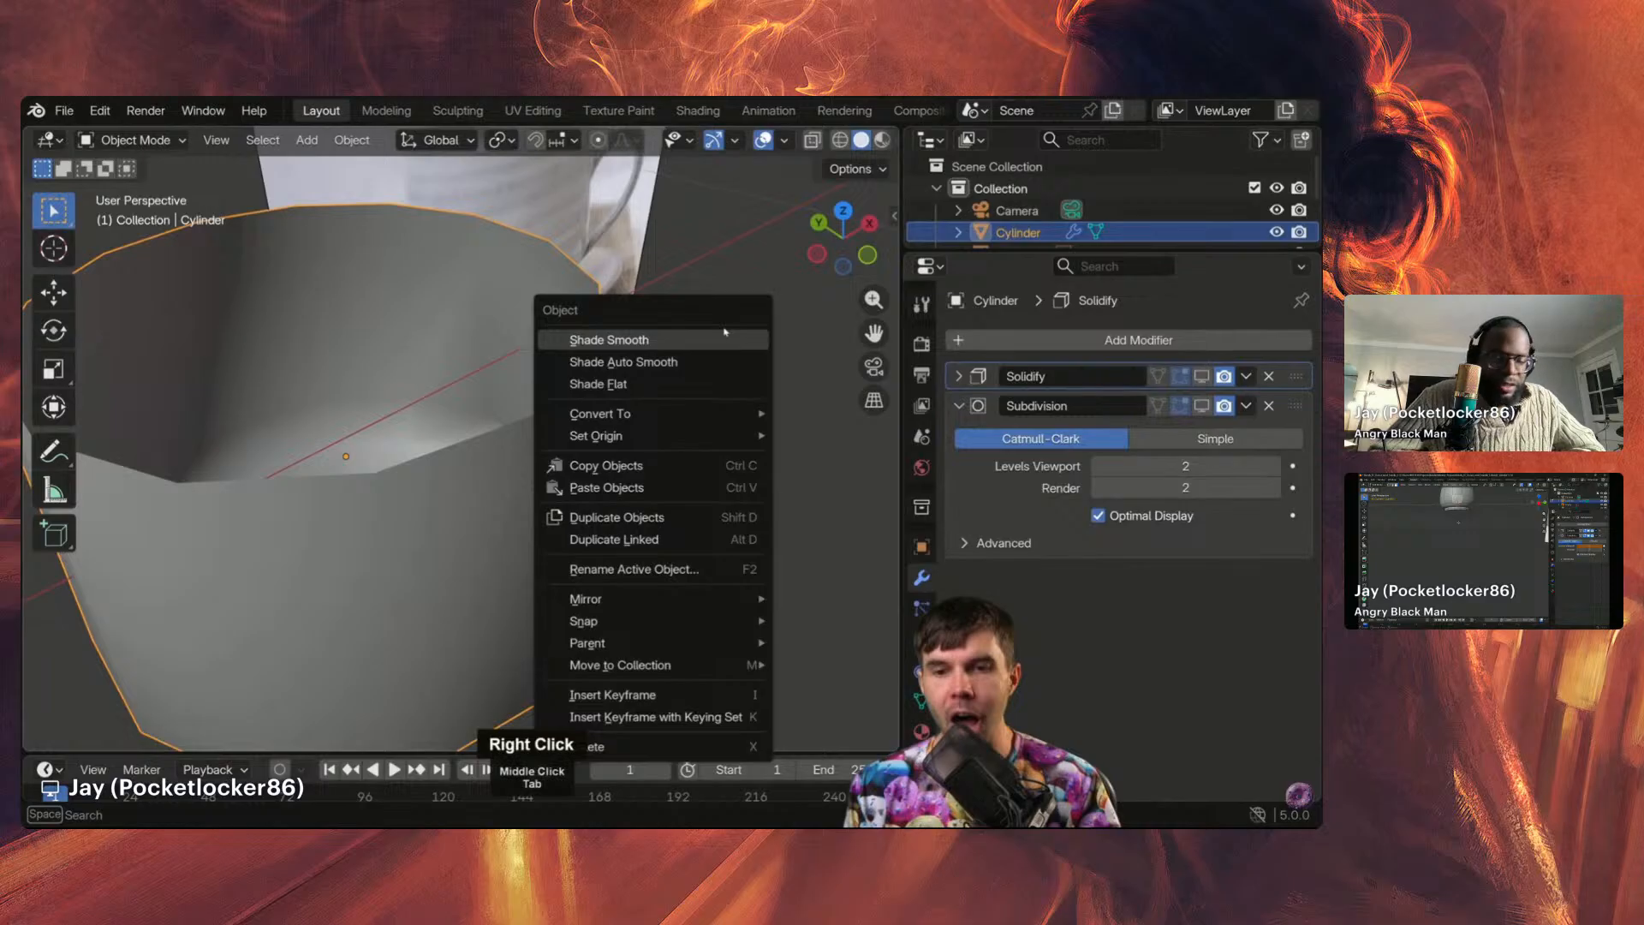
{"action": "key", "text": "space"}
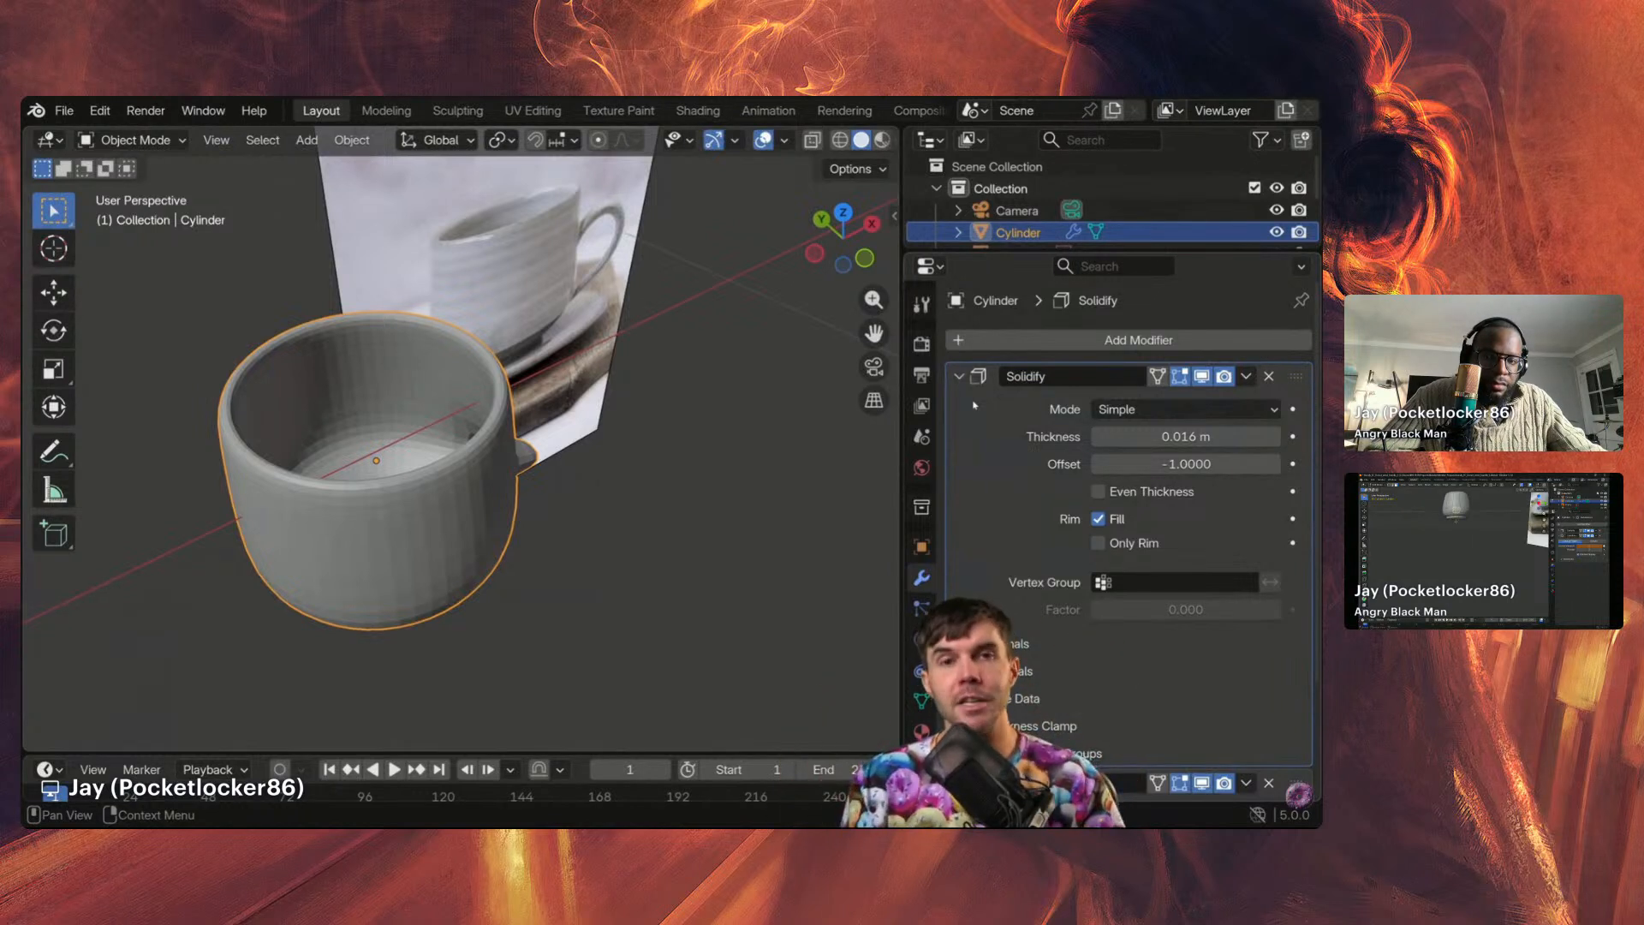
Step: Undo the modifier display changes and the handle extrusion on the mug's side
{"action": "scroll", "coordinate": [514, 428], "scroll_direction": "up", "scroll_amount": 4}
{"action": "middle_click_drag", "start_coordinate": [550, 489], "coordinate": [604, 440], "text": "shift"}
{"action": "key", "text": "ctrl+z"}
{"action": "key", "text": "ctrl+z"}
{"action": "key", "text": "ctrl+z"}
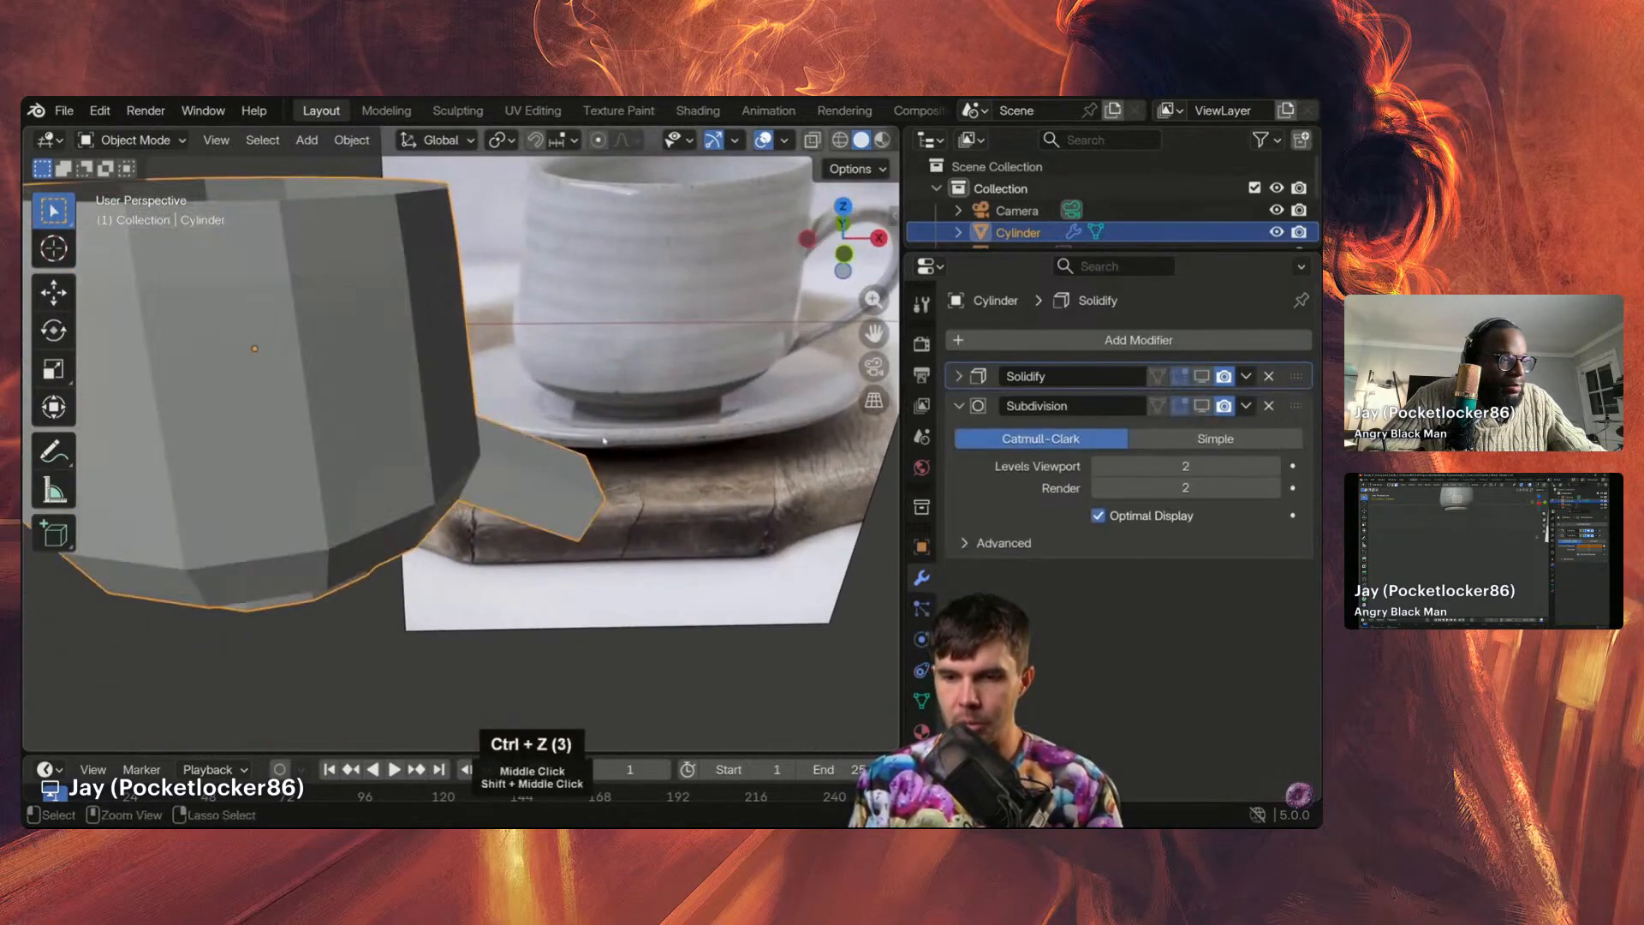
{"action": "key", "text": "ctrl+z"}
{"action": "key", "text": "ctrl+z"}
{"action": "key", "text": "ctrl+z"}
{"action": "key", "text": "ctrl+z"}
{"action": "key", "text": "ctrl+z"}
{"action": "key", "text": "ctrl+z"}
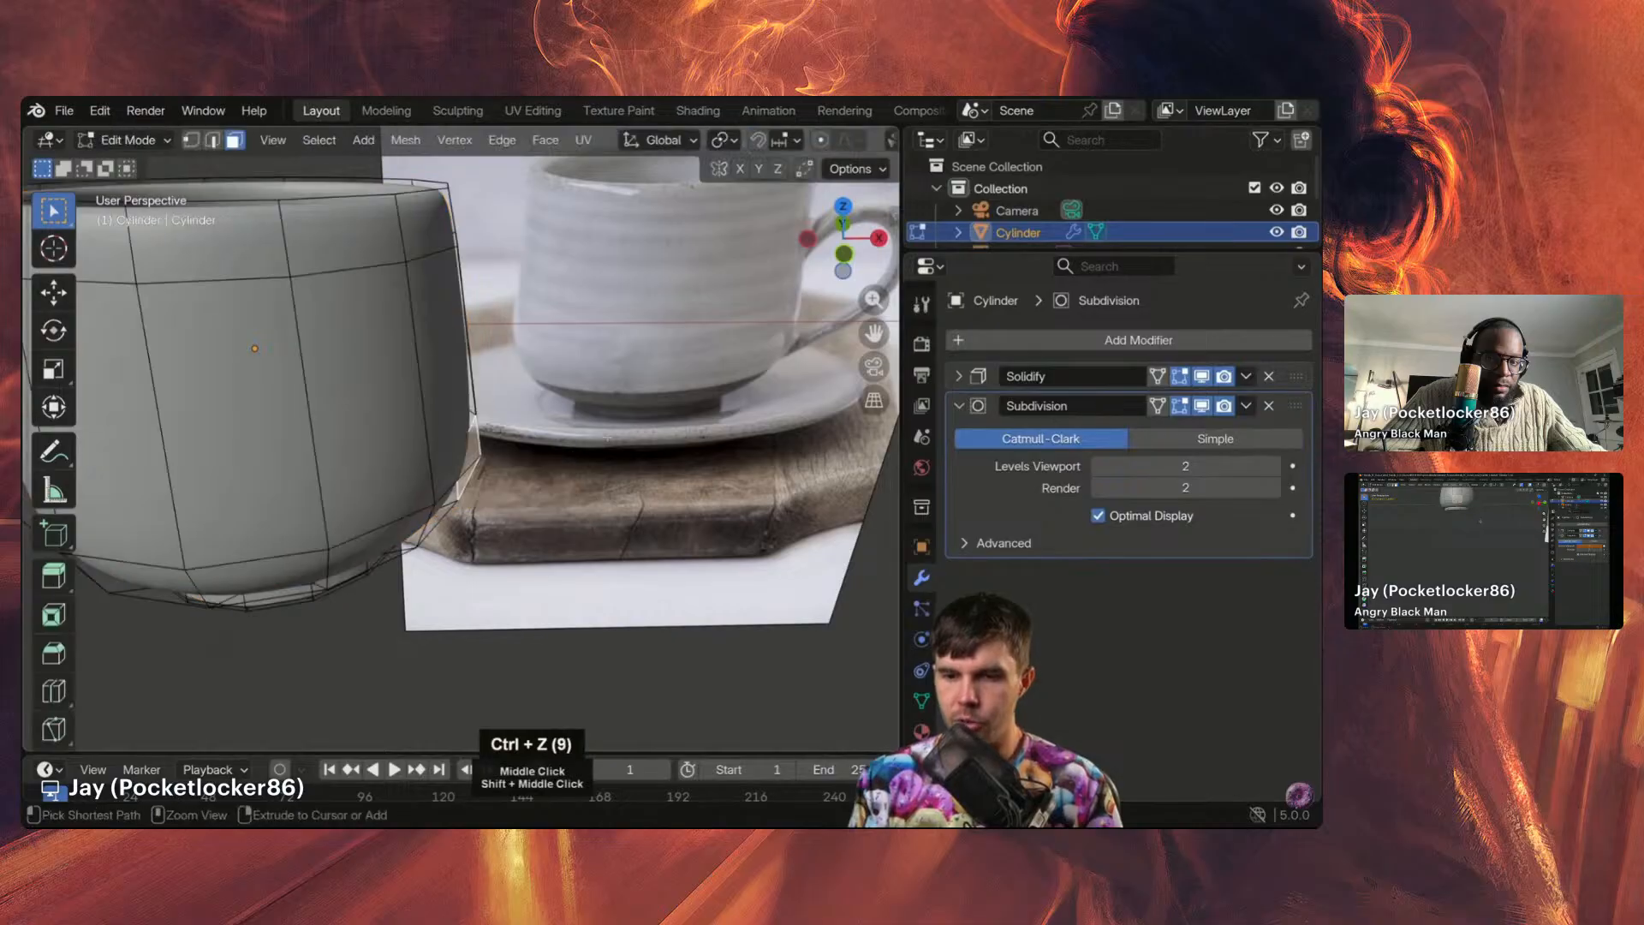
Step: Apply the Solidify modifier to the mug in Object Mode, keeping the Subdivision modifier
{"action": "middle_click_drag", "start_coordinate": [604, 440], "coordinate": [568, 446]}
{"action": "key", "text": "Tab"}
{"action": "left_click", "coordinate": [959, 376]}
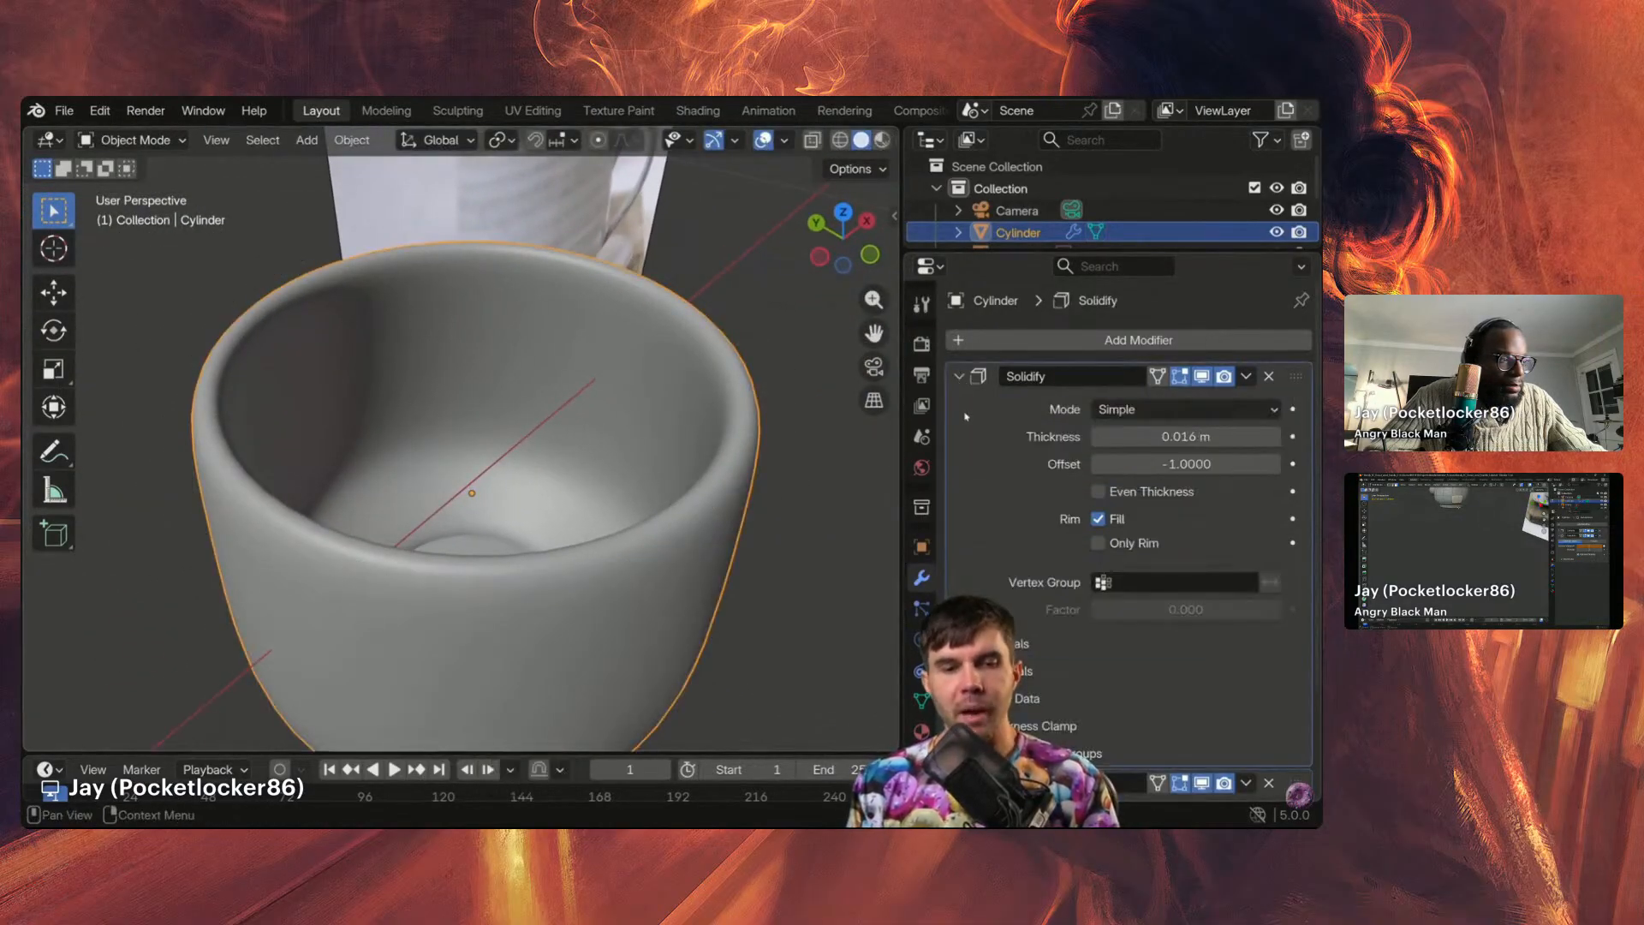
{"action": "left_click", "coordinate": [1246, 377]}
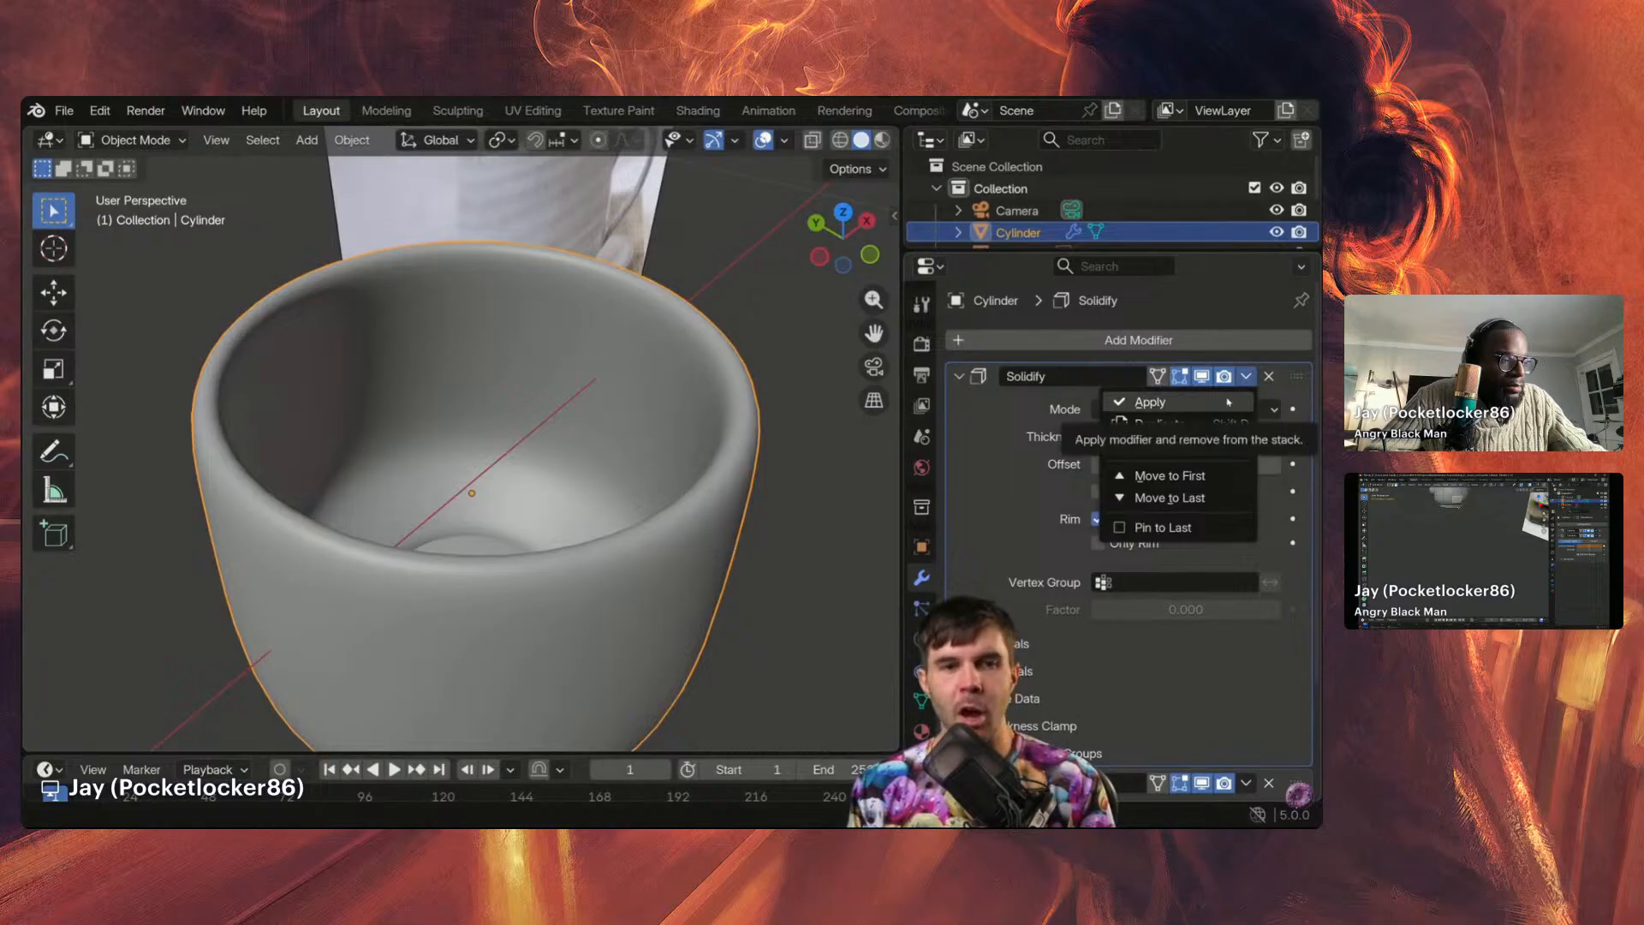
{"action": "left_click", "coordinate": [1229, 402]}
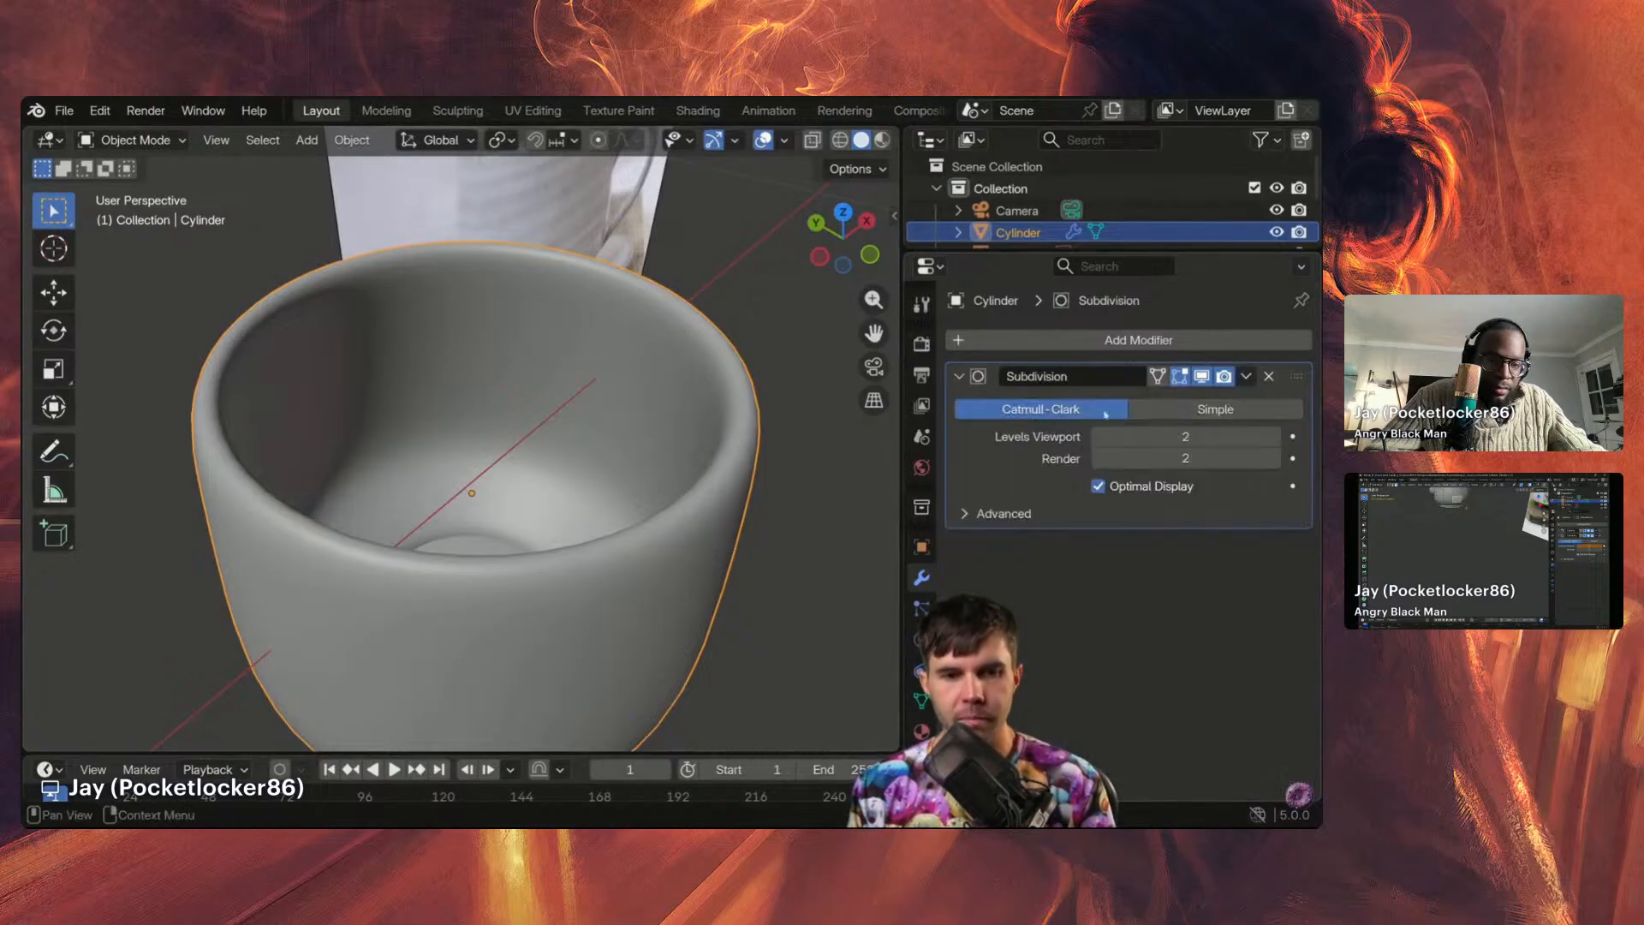
Step: Check the mug's inner wall geometry in Edit Mode, and turn the Subdivision modifier's viewport display back on in Object Mode
{"action": "key", "text": "Tab"}
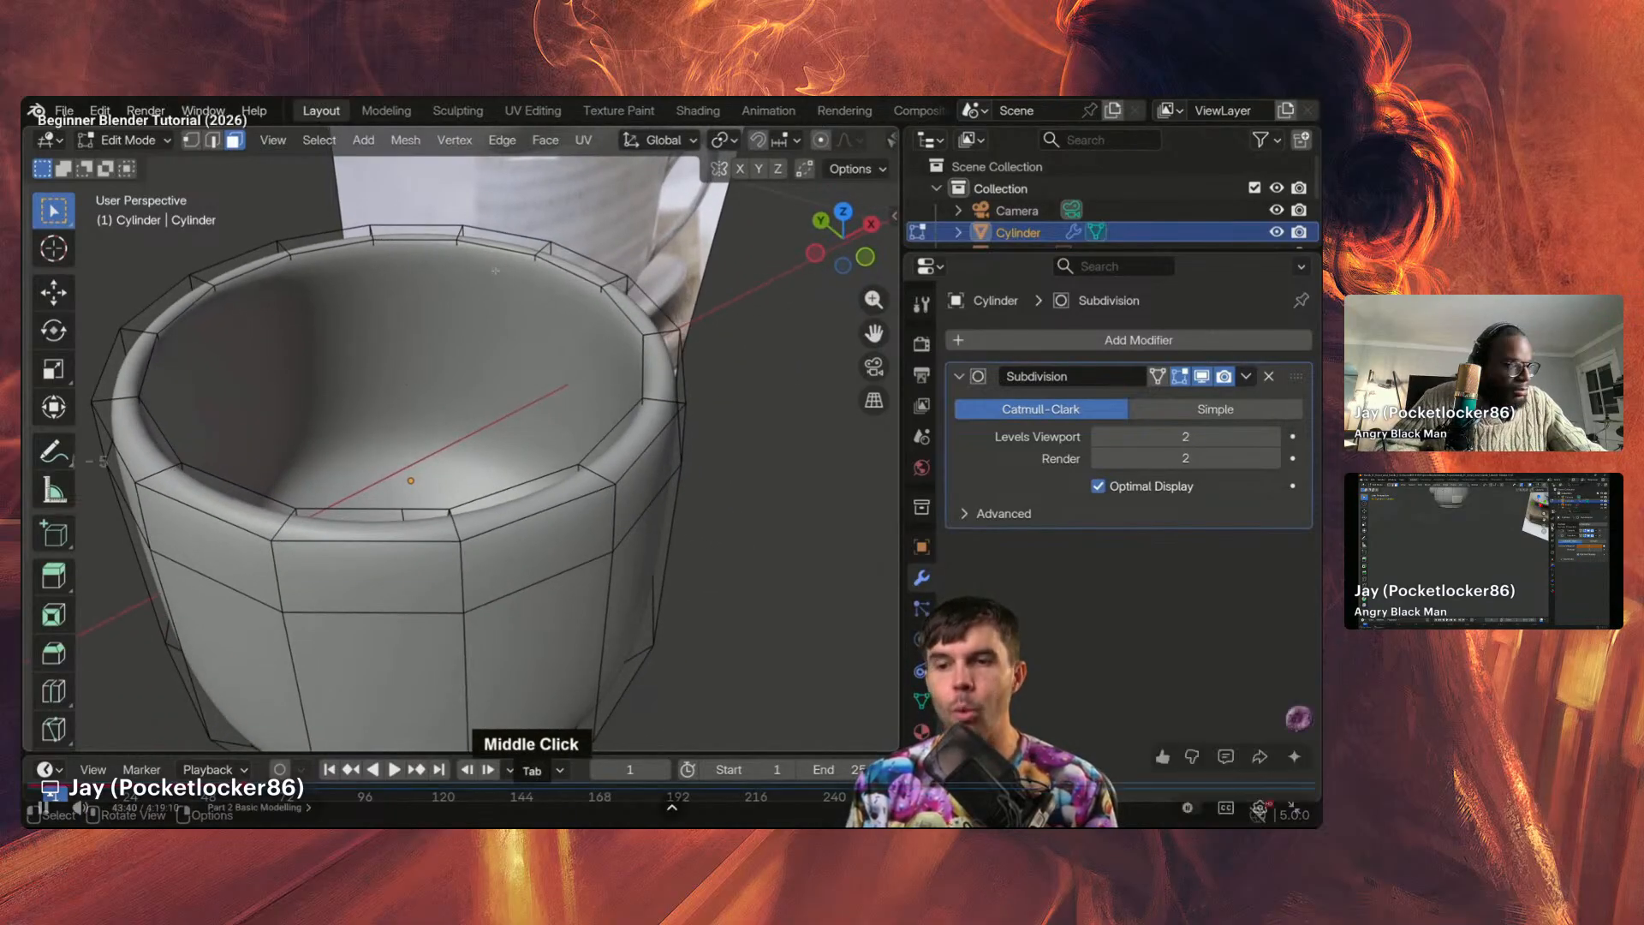
{"action": "key", "text": "Left"}
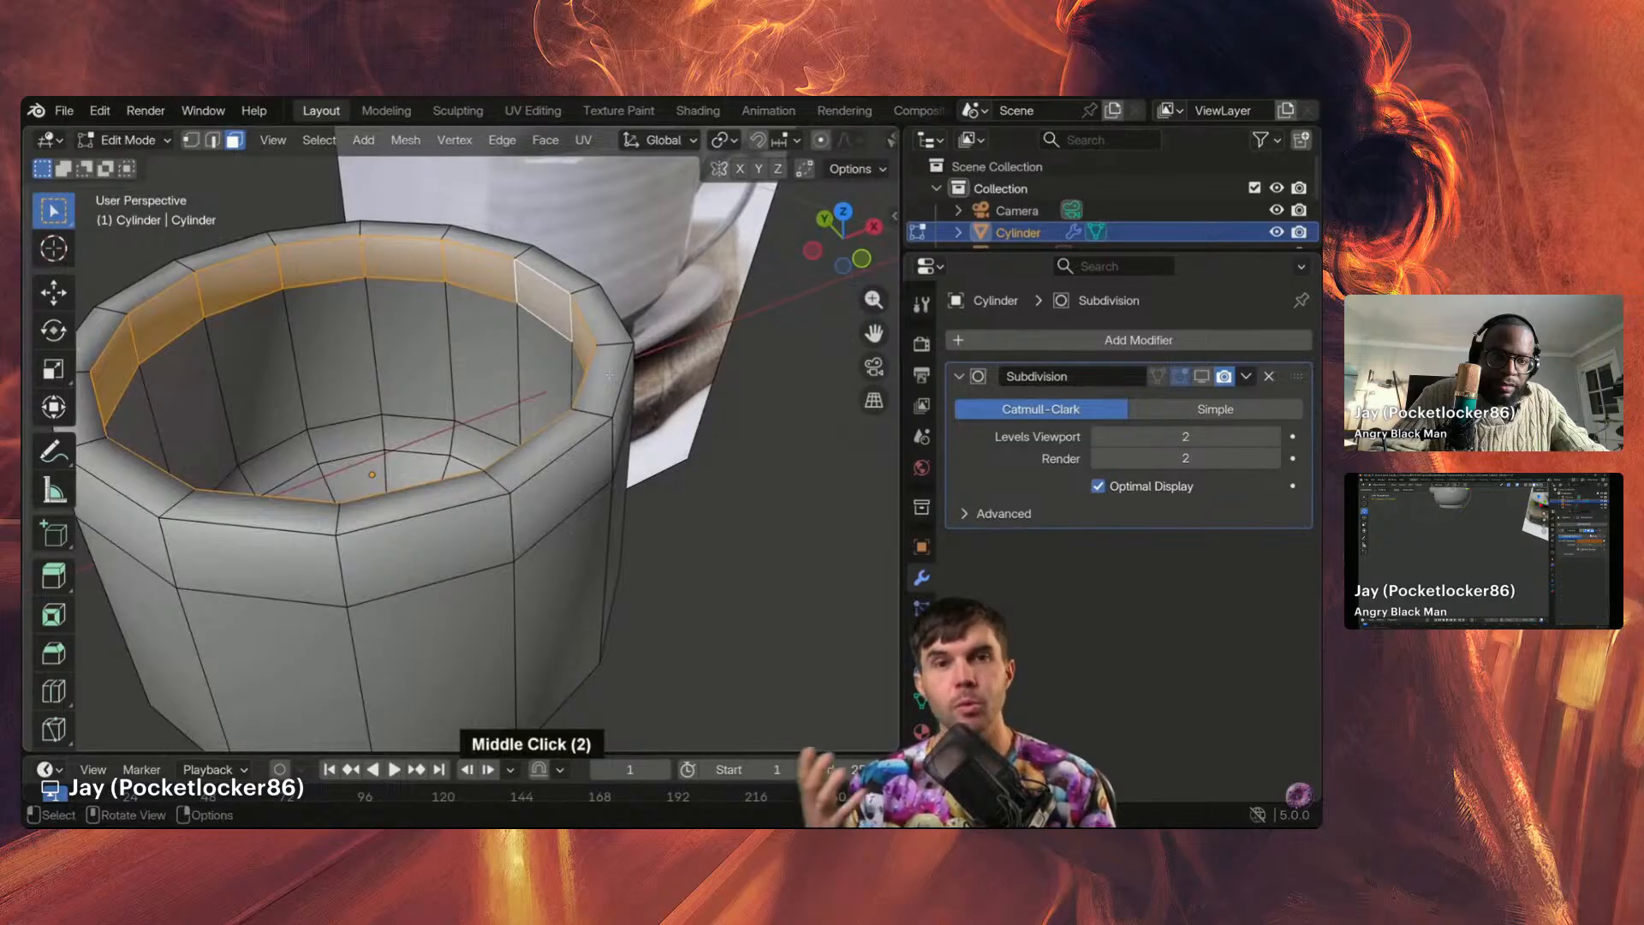
{"action": "mouse_move", "coordinate": [610, 375]}
{"action": "middle_mouse_down"}
{"action": "mouse_move", "coordinate": [599, 347]}
{"action": "mouse_move", "coordinate": [606, 364]}
{"action": "middle_mouse_up"}
{"action": "key", "text": "Tab"}
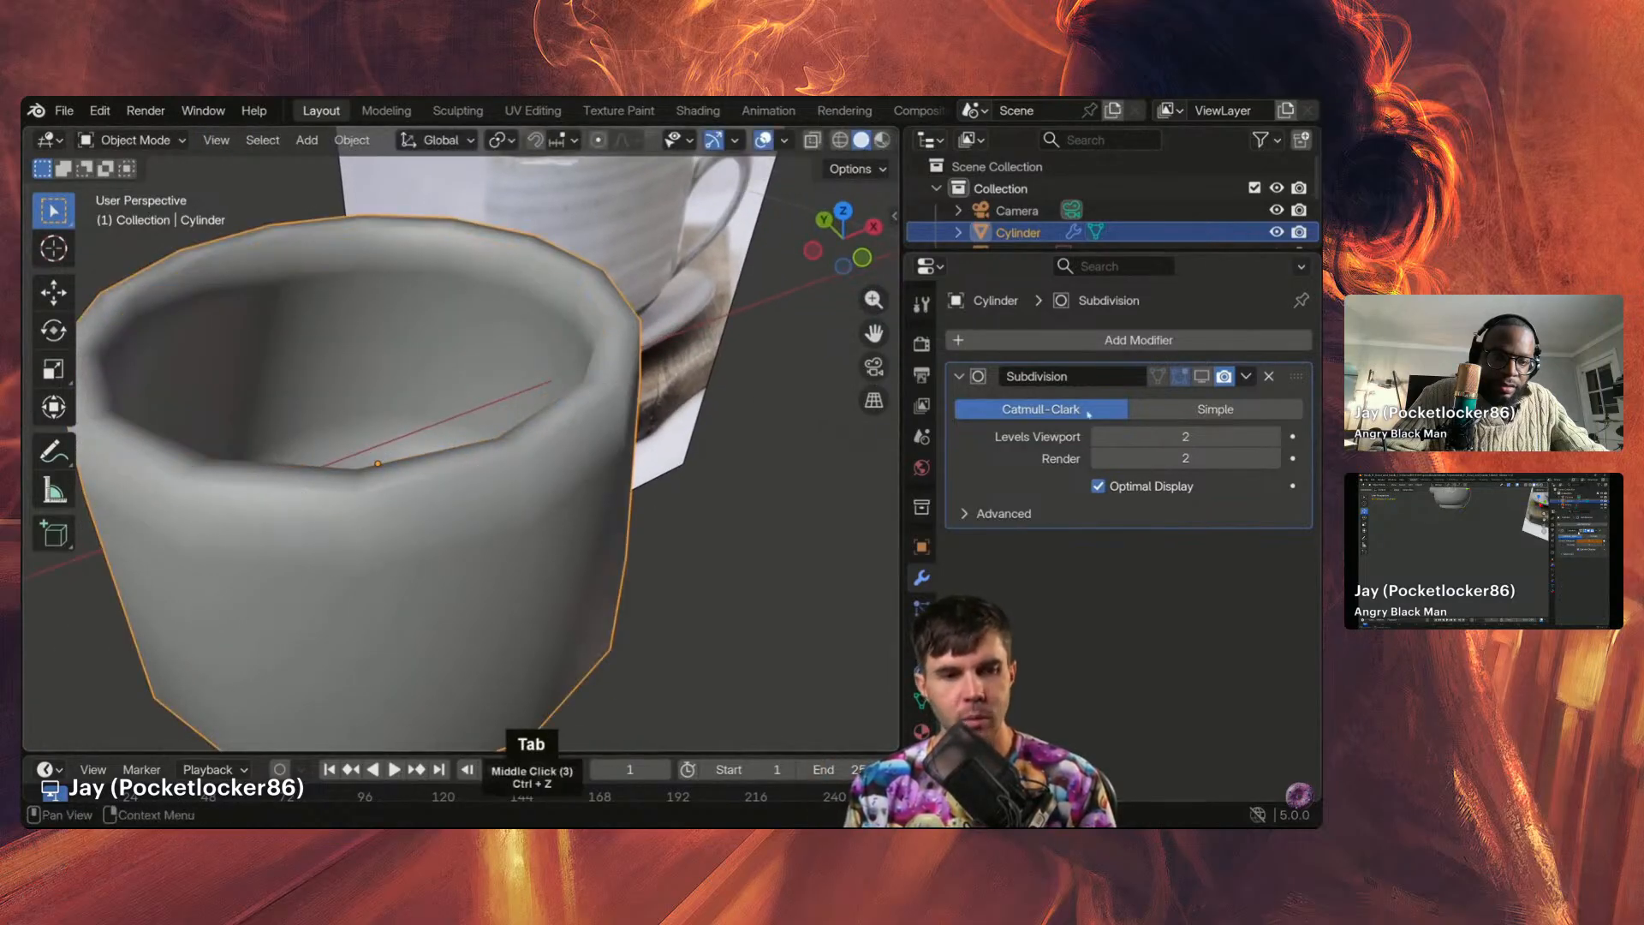
{"action": "left_click", "coordinate": [1204, 377]}
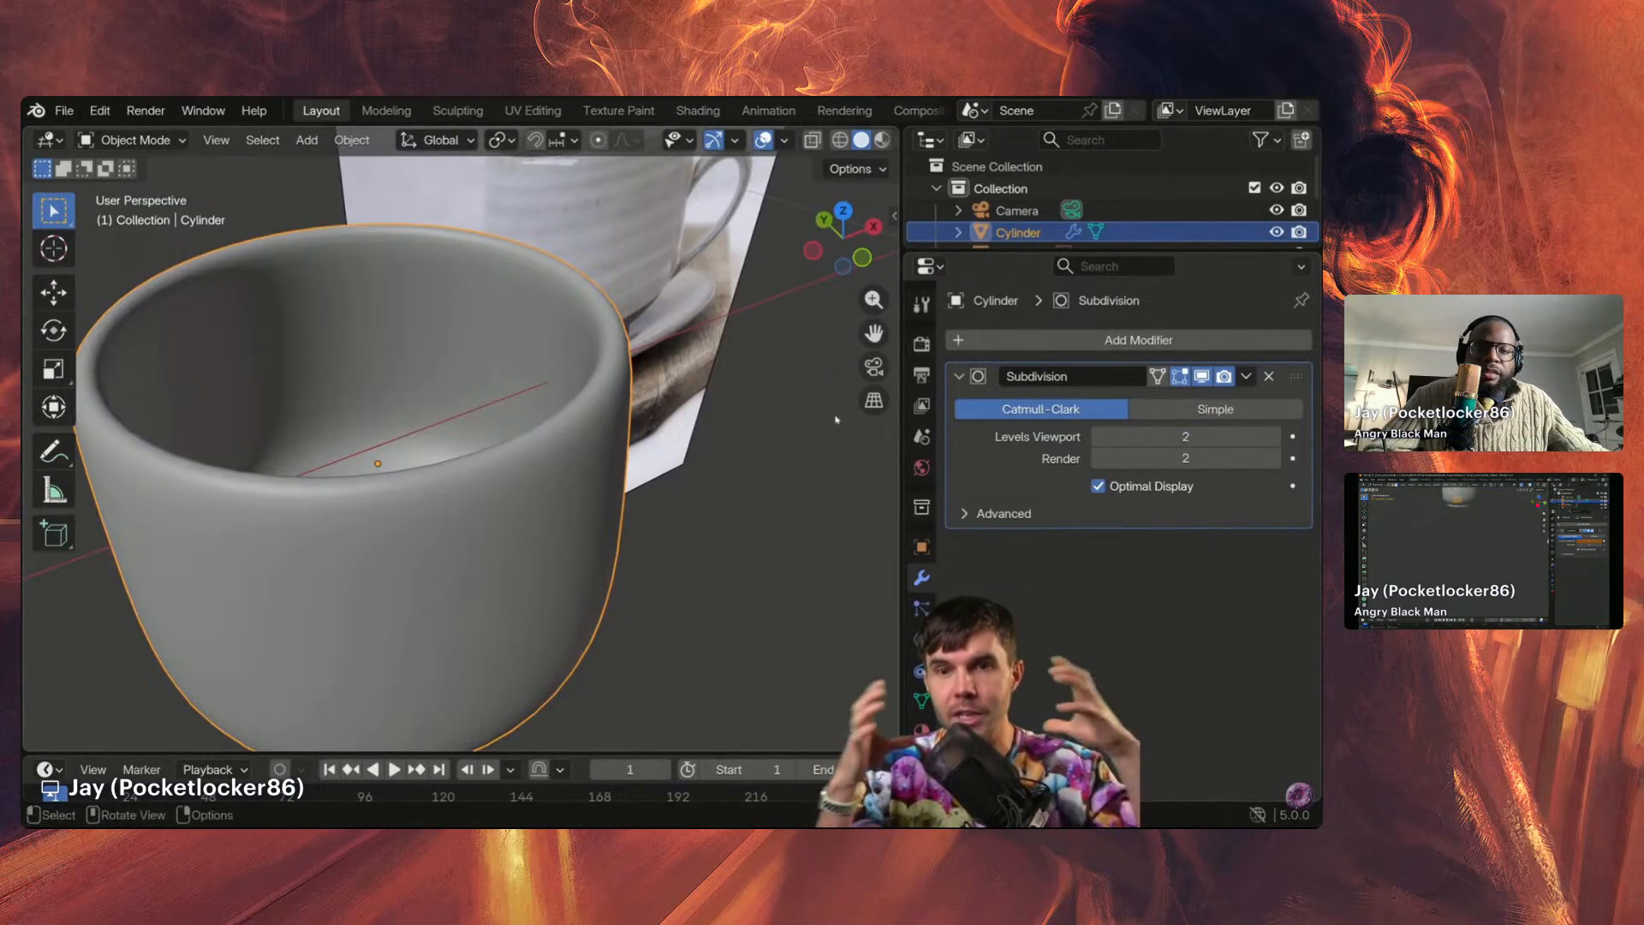
{"action": "scroll", "coordinate": [792, 395], "scroll_direction": "down", "scroll_amount": 2}
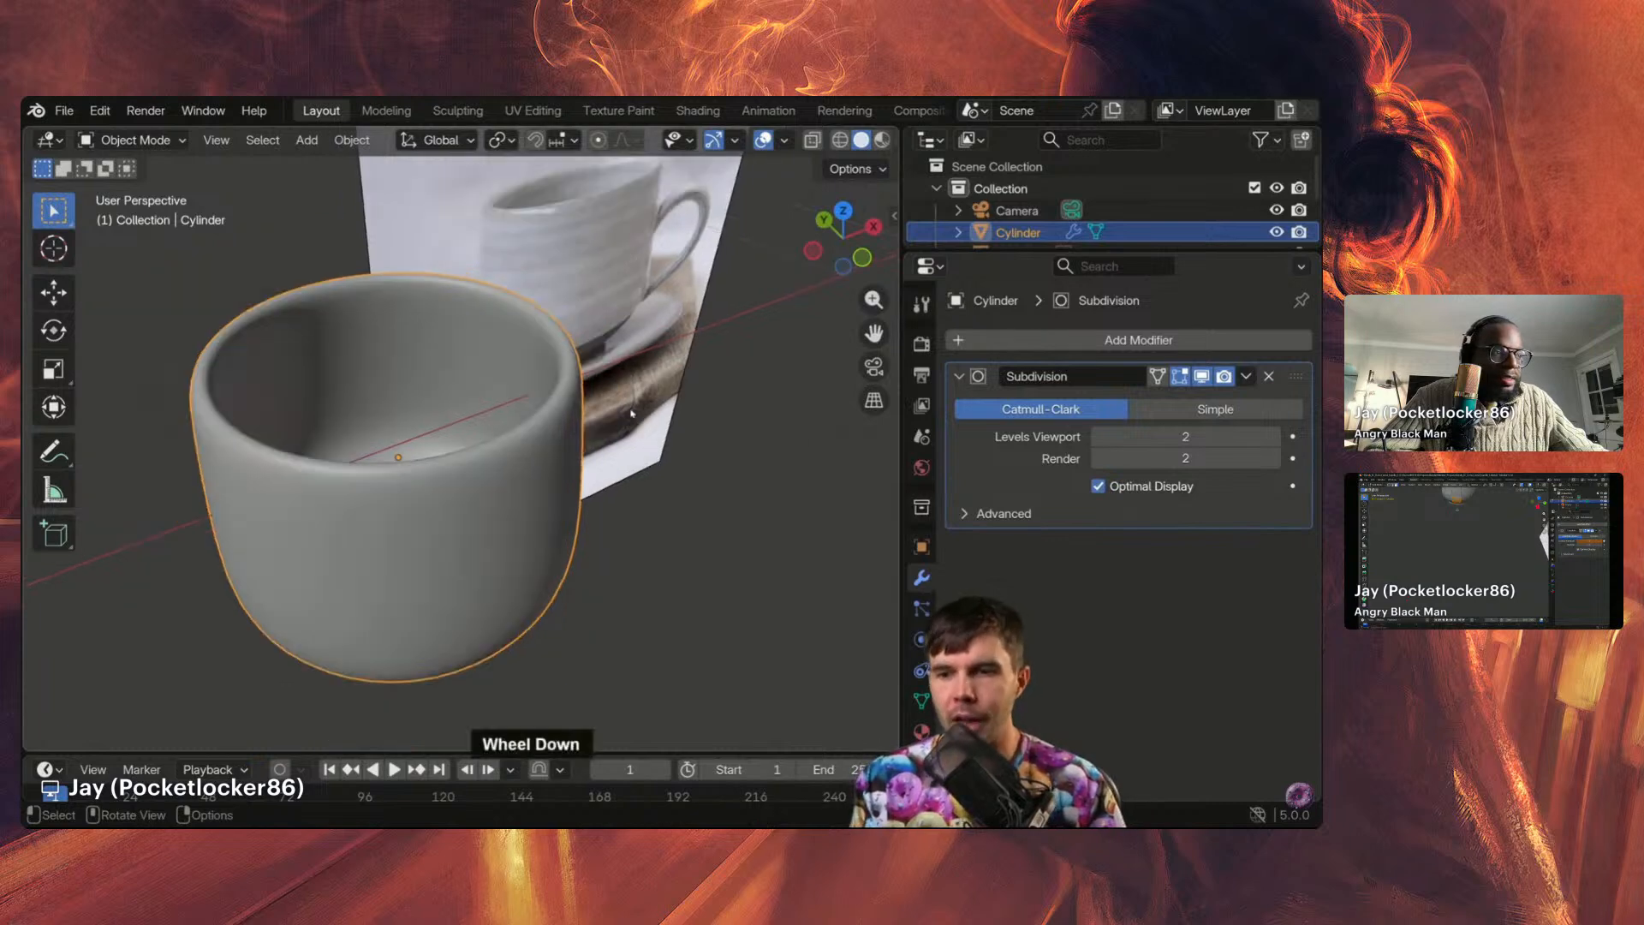
Step: Enter Edit Mode on the cylinder mug and try scaling the selected inner rim faces
{"action": "scroll", "coordinate": [792, 395], "scroll_direction": "up", "scroll_amount": 2, "text": "shift"}
{"action": "scroll", "coordinate": [685, 397], "scroll_direction": "up", "scroll_amount": 3}
{"action": "key", "text": "Tab"}
{"action": "scroll", "coordinate": [598, 399], "scroll_direction": "down", "scroll_amount": 2}
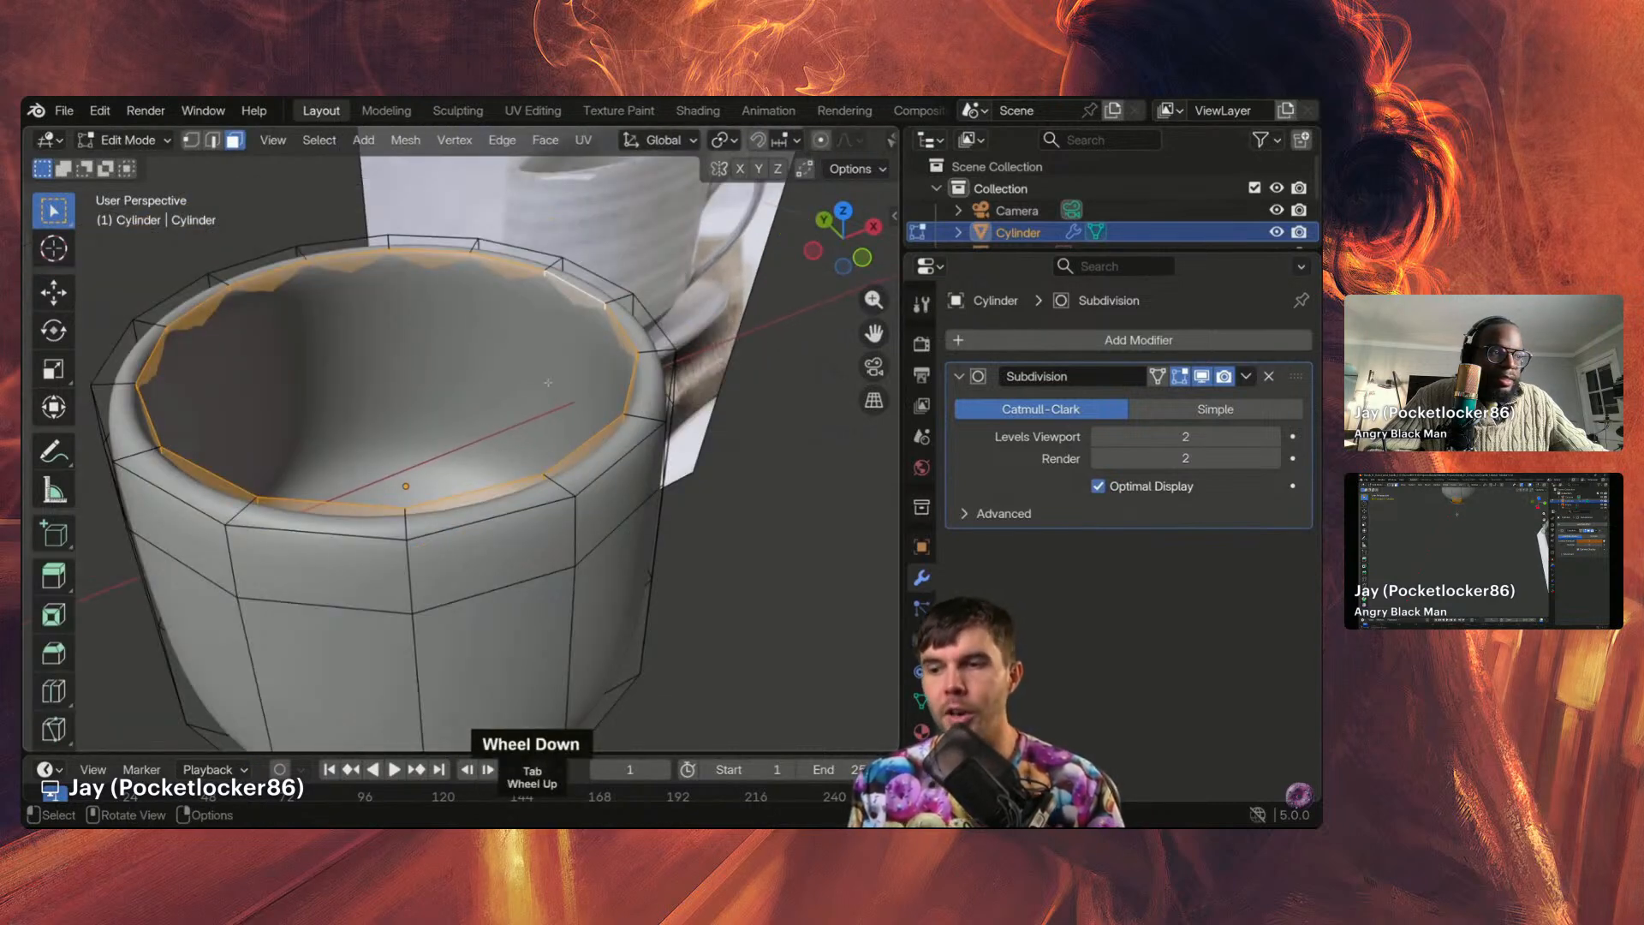
{"action": "key", "text": "s"}
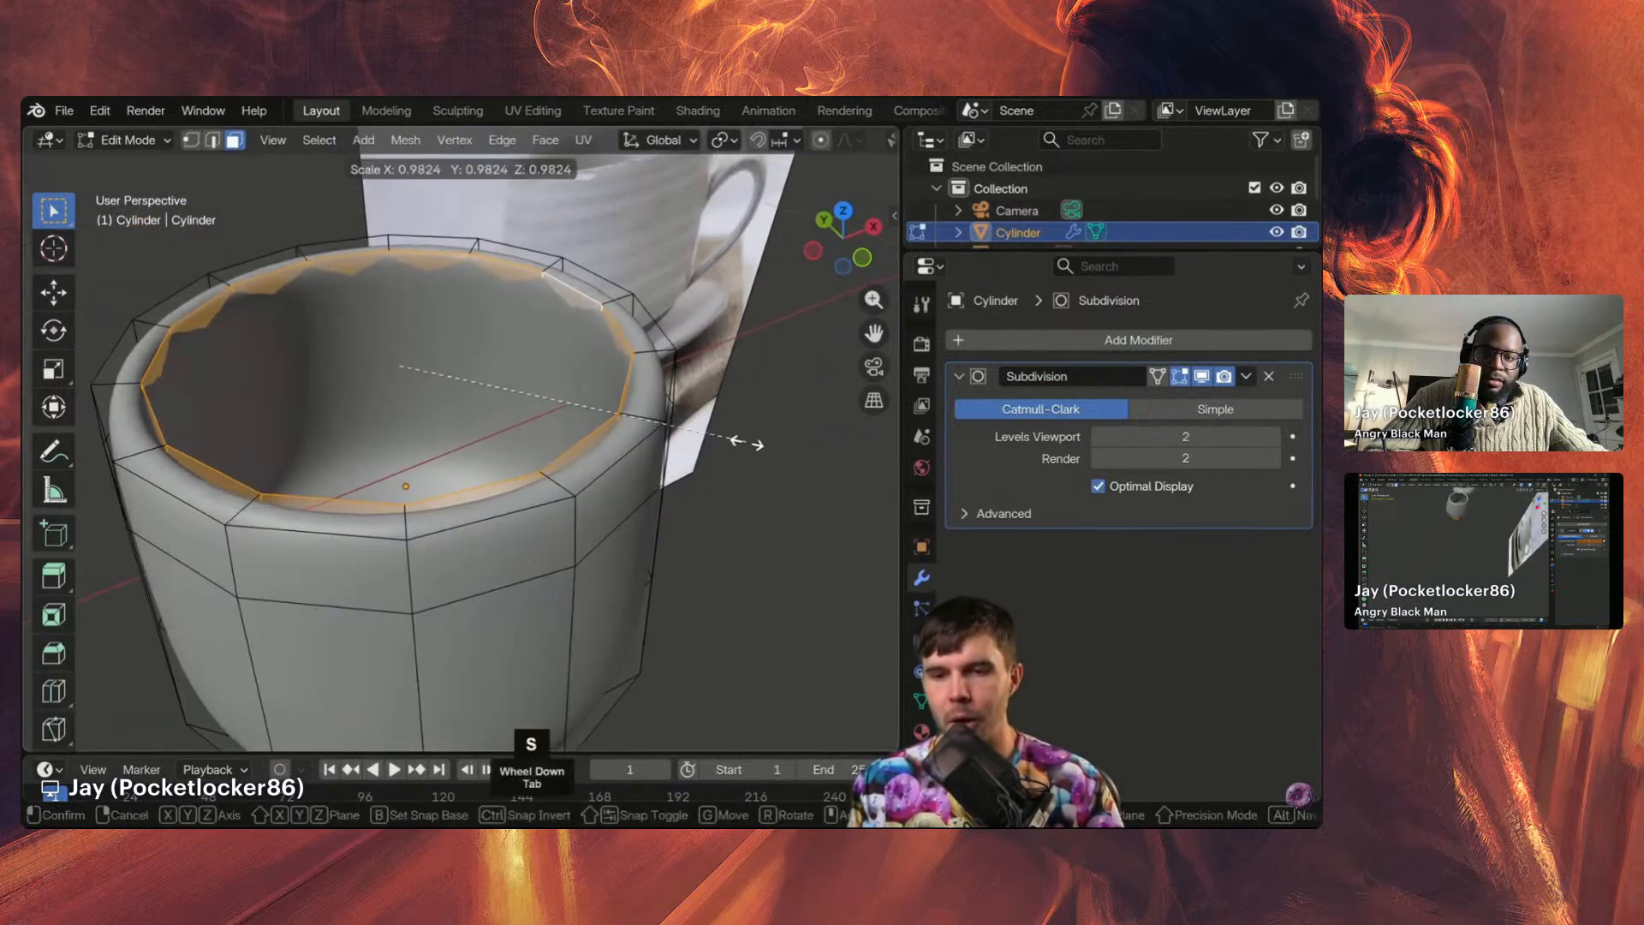
{"action": "right_click", "coordinate": [546, 336]}
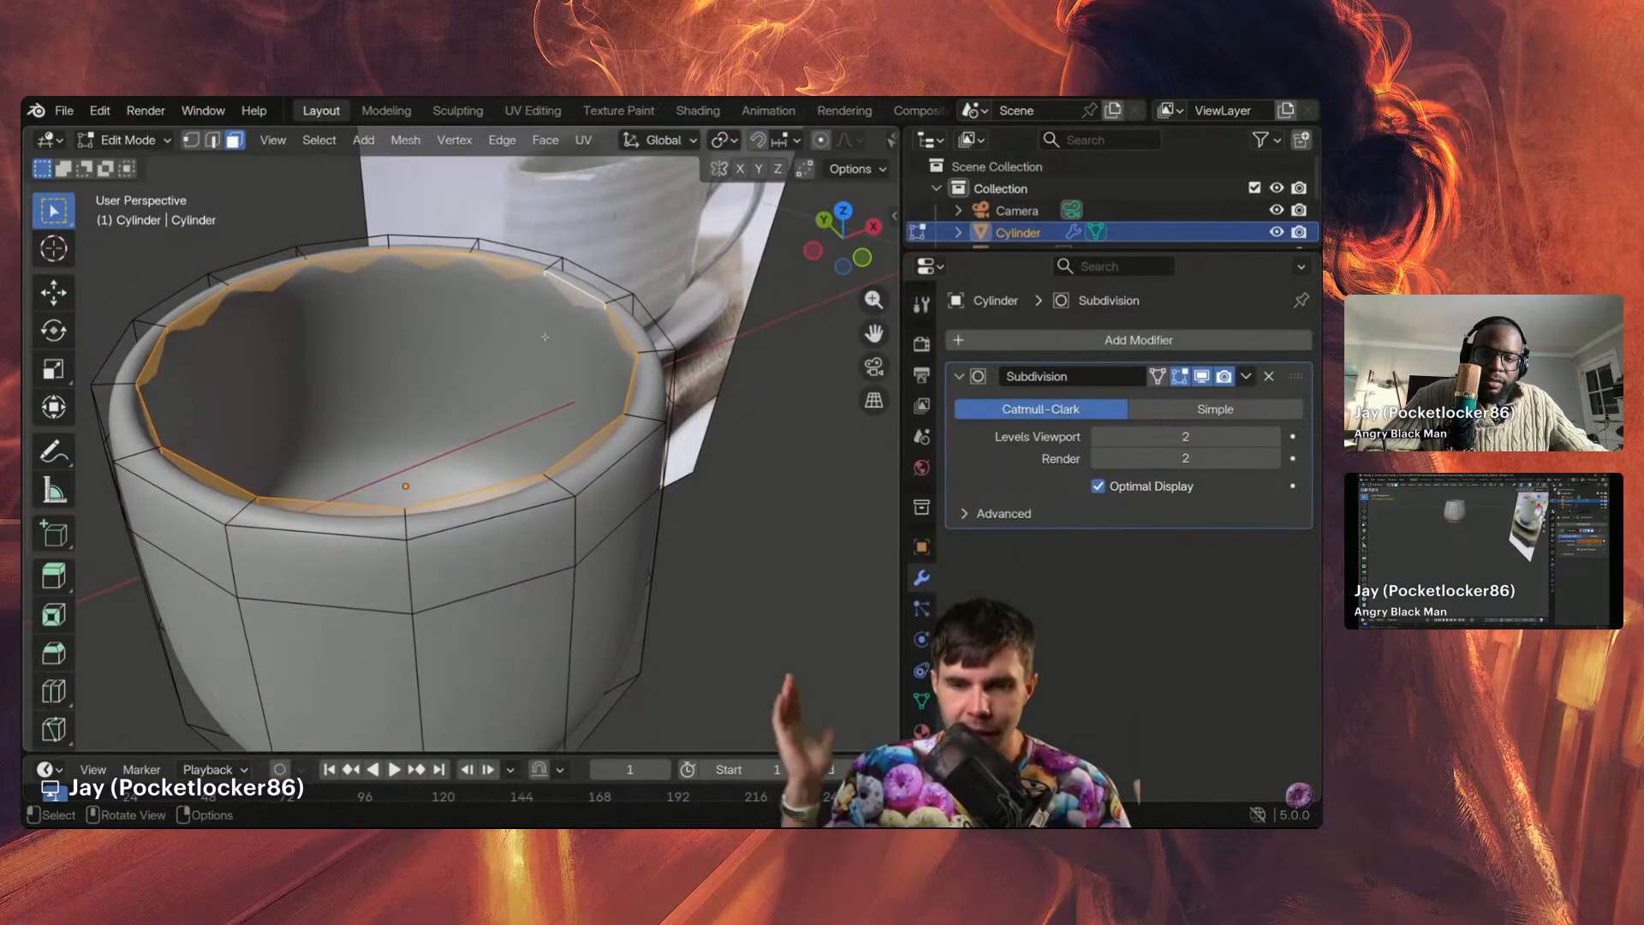
Step: Select a face low on the mug's outer side and extrude it outward
{"action": "middle_click_drag", "start_coordinate": [546, 337], "coordinate": [479, 429]}
{"action": "left_click", "coordinate": [391, 470]}
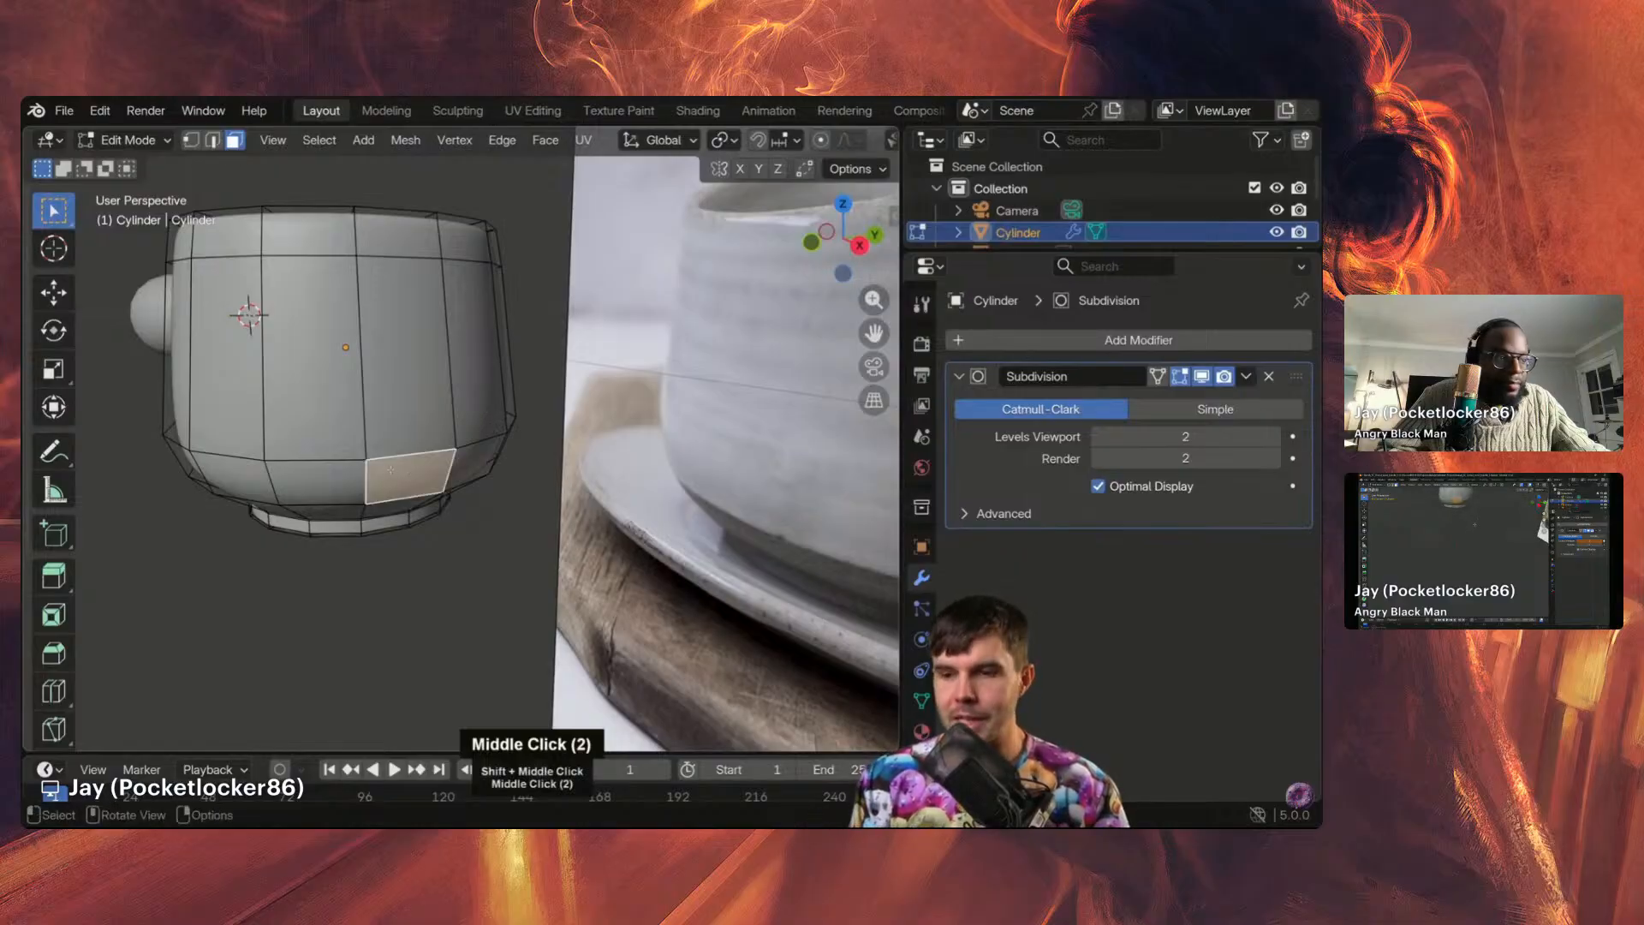
{"action": "middle_click_drag", "start_coordinate": [391, 469], "coordinate": [488, 480]}
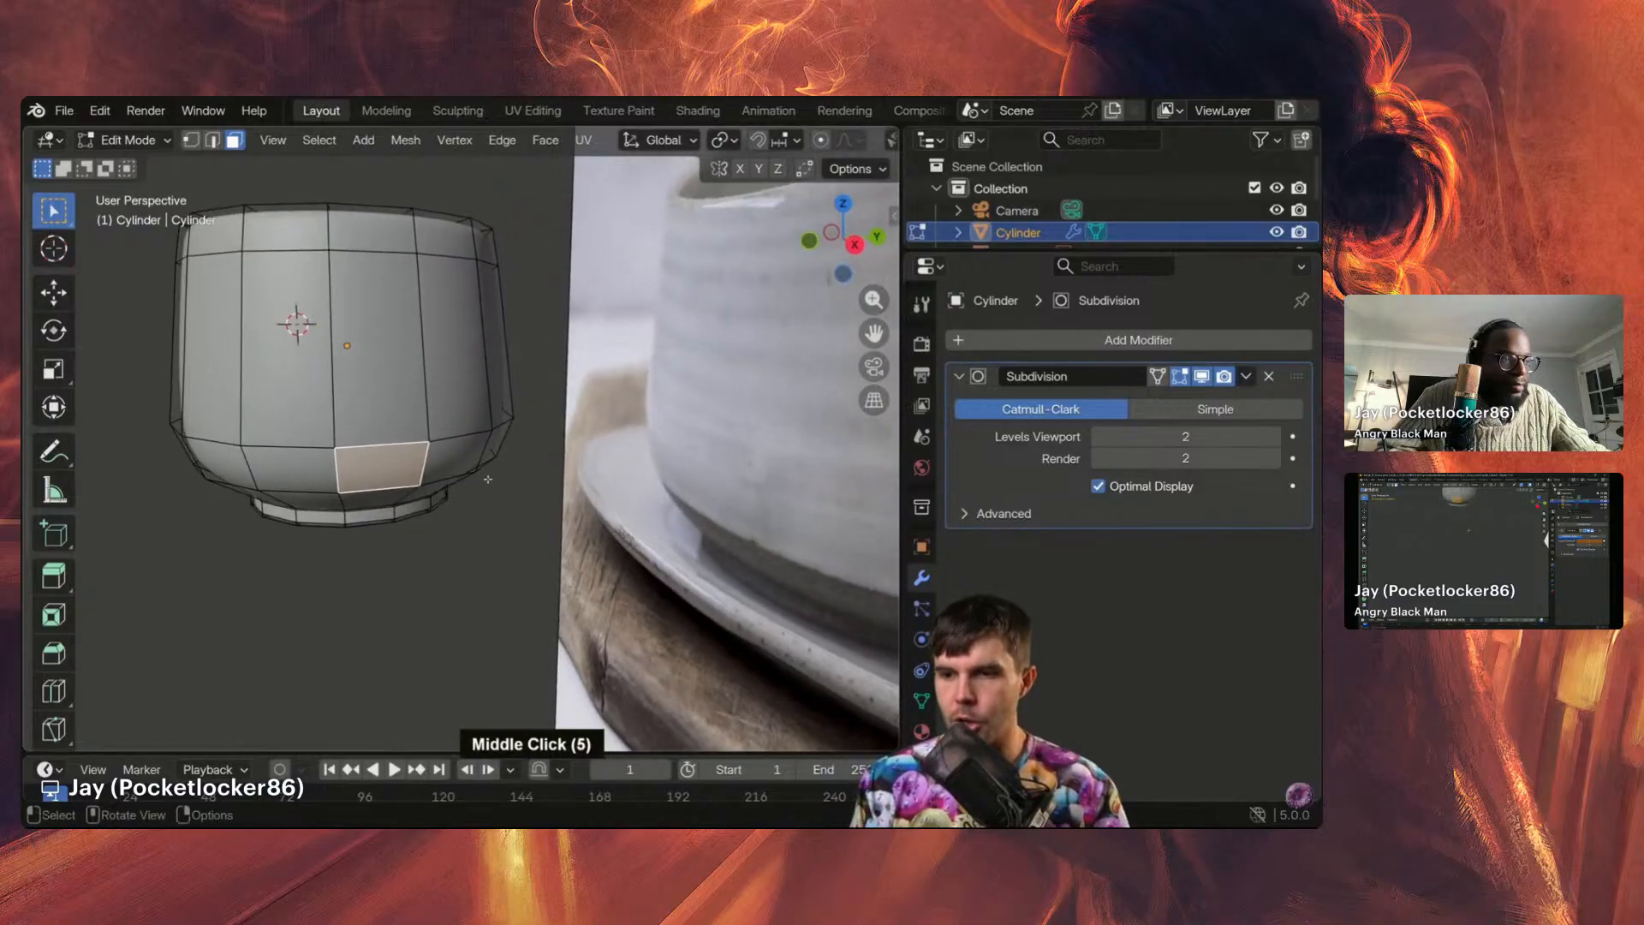
{"action": "left_click", "coordinate": [312, 461]}
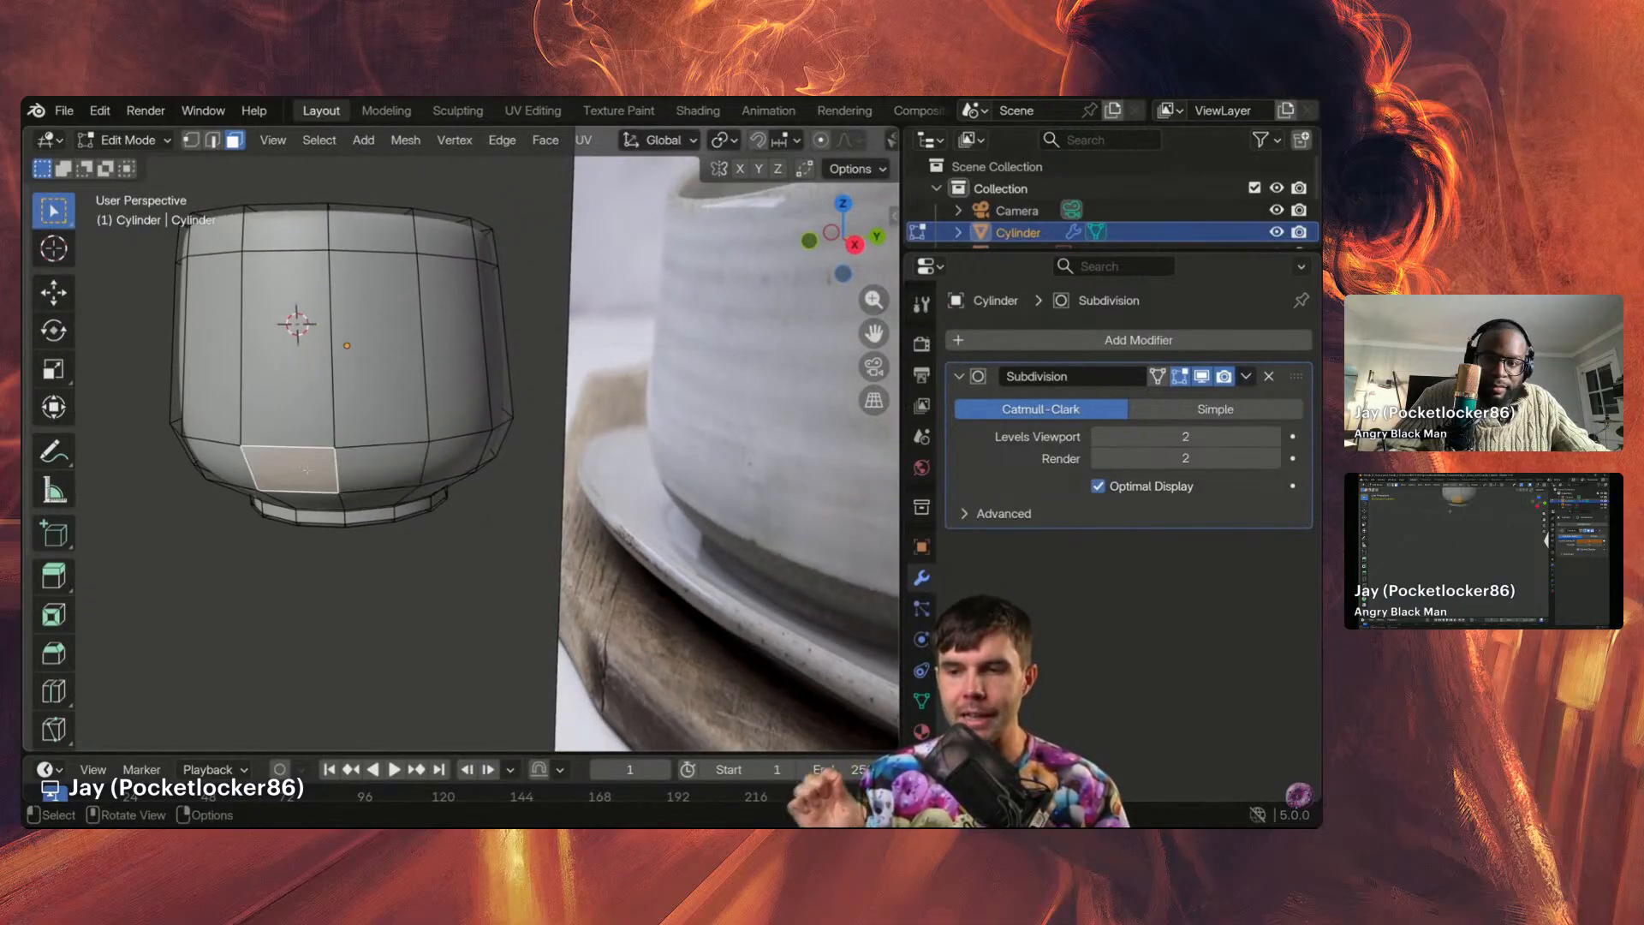
{"action": "middle_click_drag", "start_coordinate": [307, 469], "coordinate": [377, 479]}
{"action": "key", "text": "e"}
{"action": "left_click", "coordinate": [557, 534]}
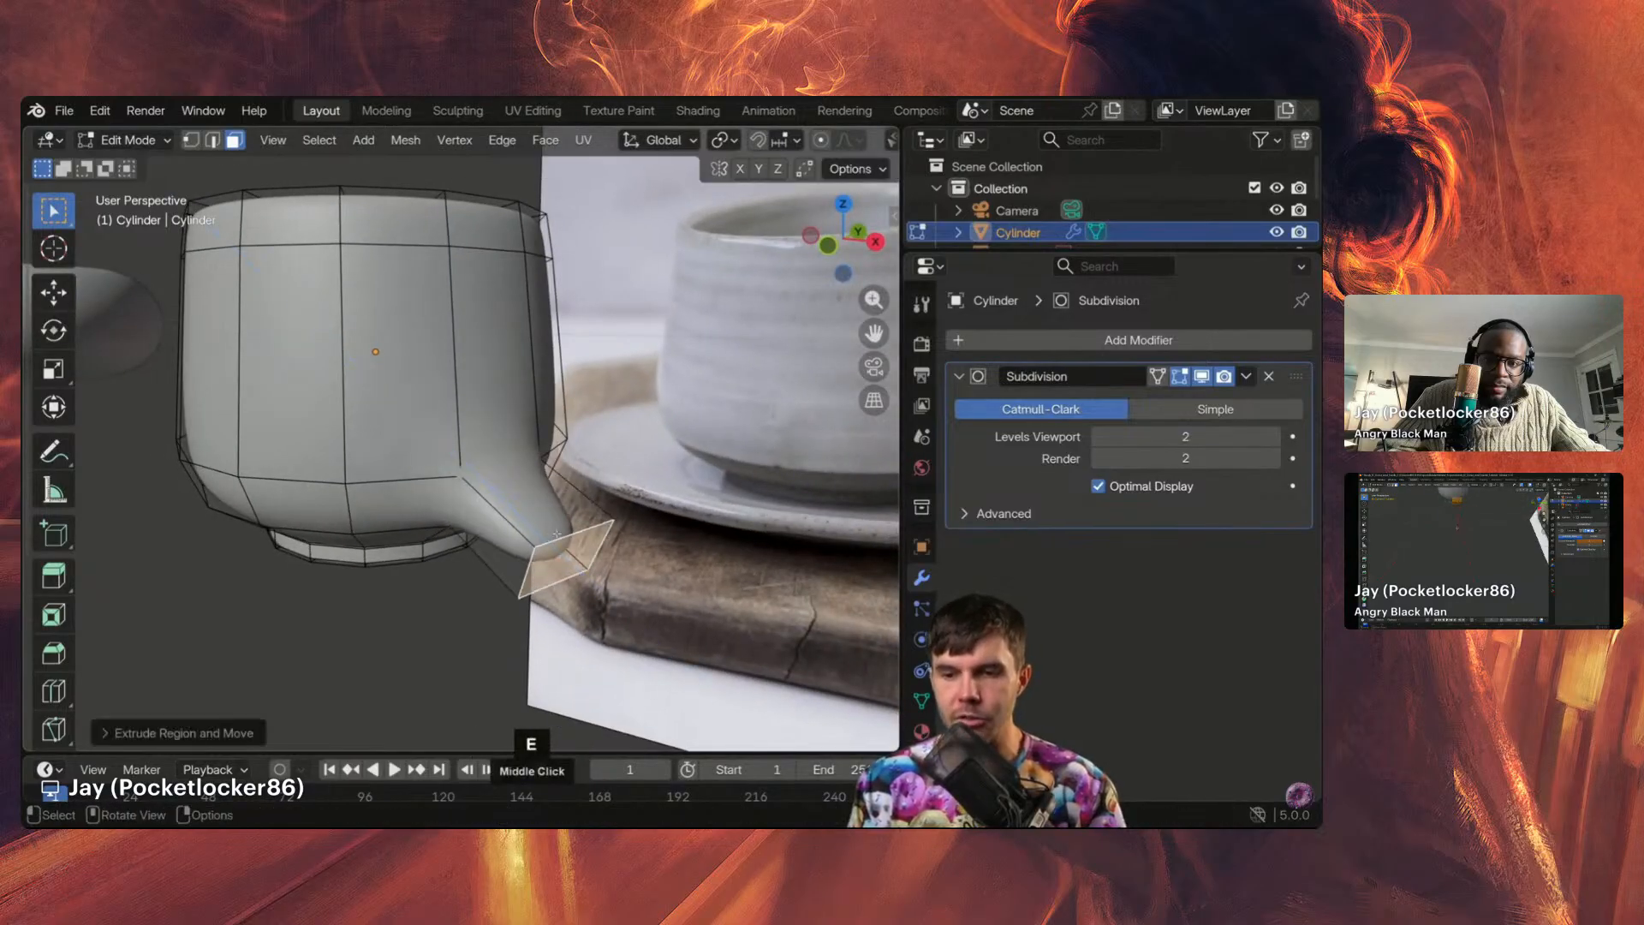
Step: Extrude the protruding face again and move it upward to start a handle shape
{"action": "middle_click_drag", "start_coordinate": [556, 534], "coordinate": [634, 520]}
{"action": "key", "text": "e"}
{"action": "left_click", "coordinate": [719, 435]}
{"action": "key", "text": "g"}
{"action": "left_click", "coordinate": [771, 341]}
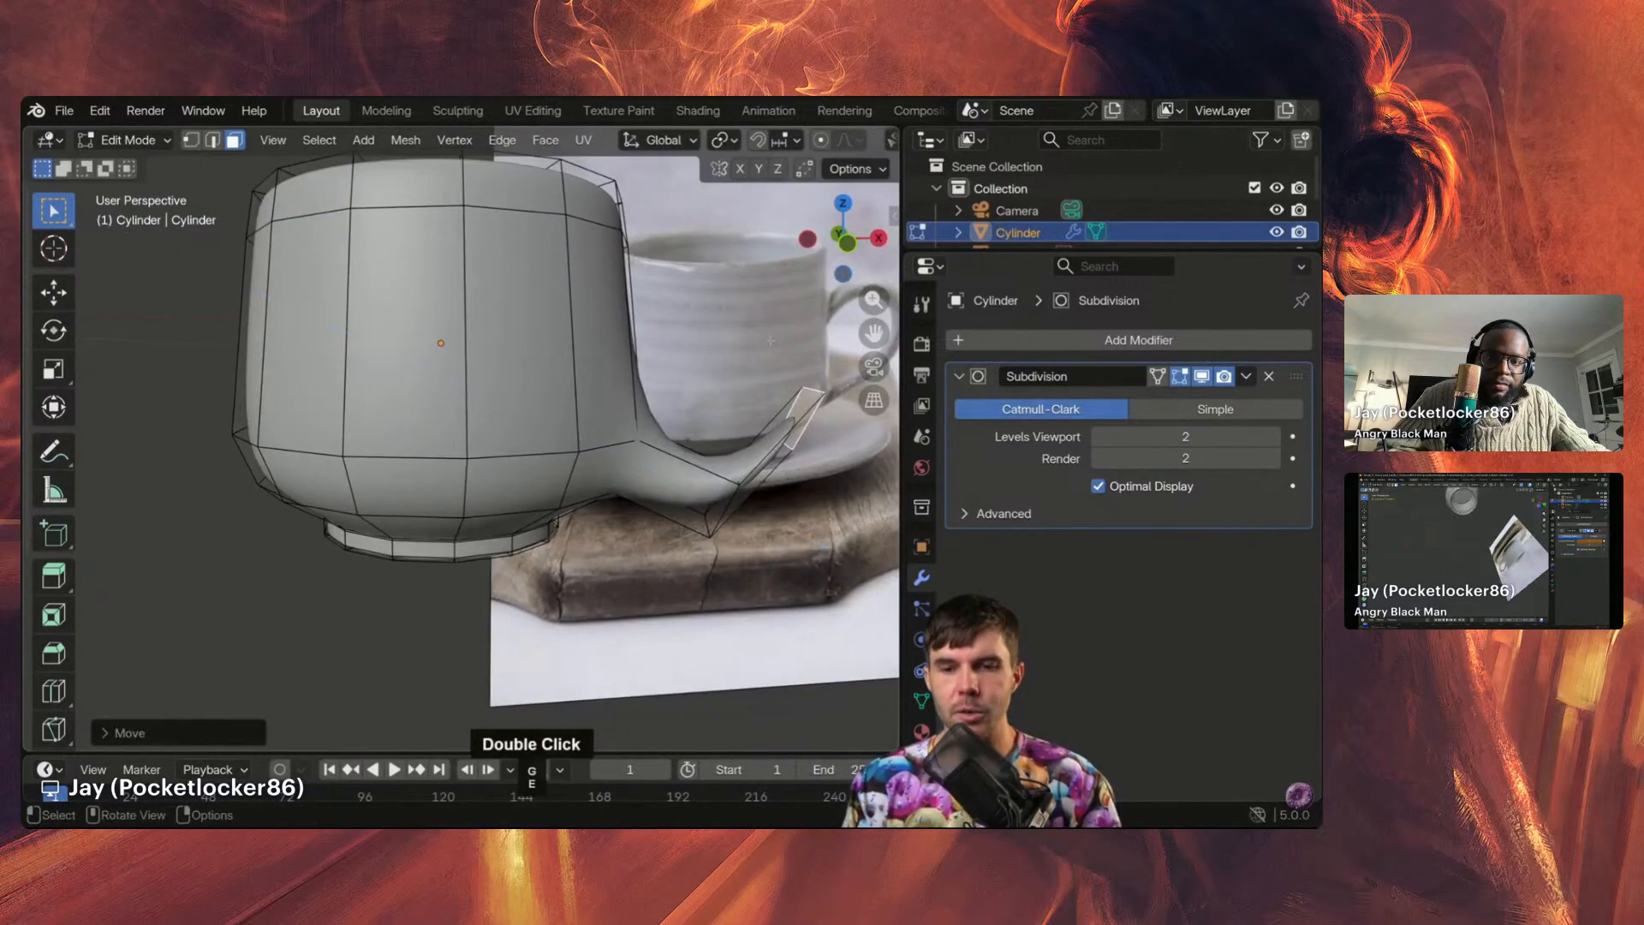
Step: Undo the move and both trial handle extrusions on the mug
{"action": "middle_click_drag", "start_coordinate": [771, 341], "coordinate": [366, 365]}
{"action": "key", "text": "ctrl+z"}
{"action": "key", "text": "ctrl+z"}
{"action": "key", "text": "ctrl+z"}
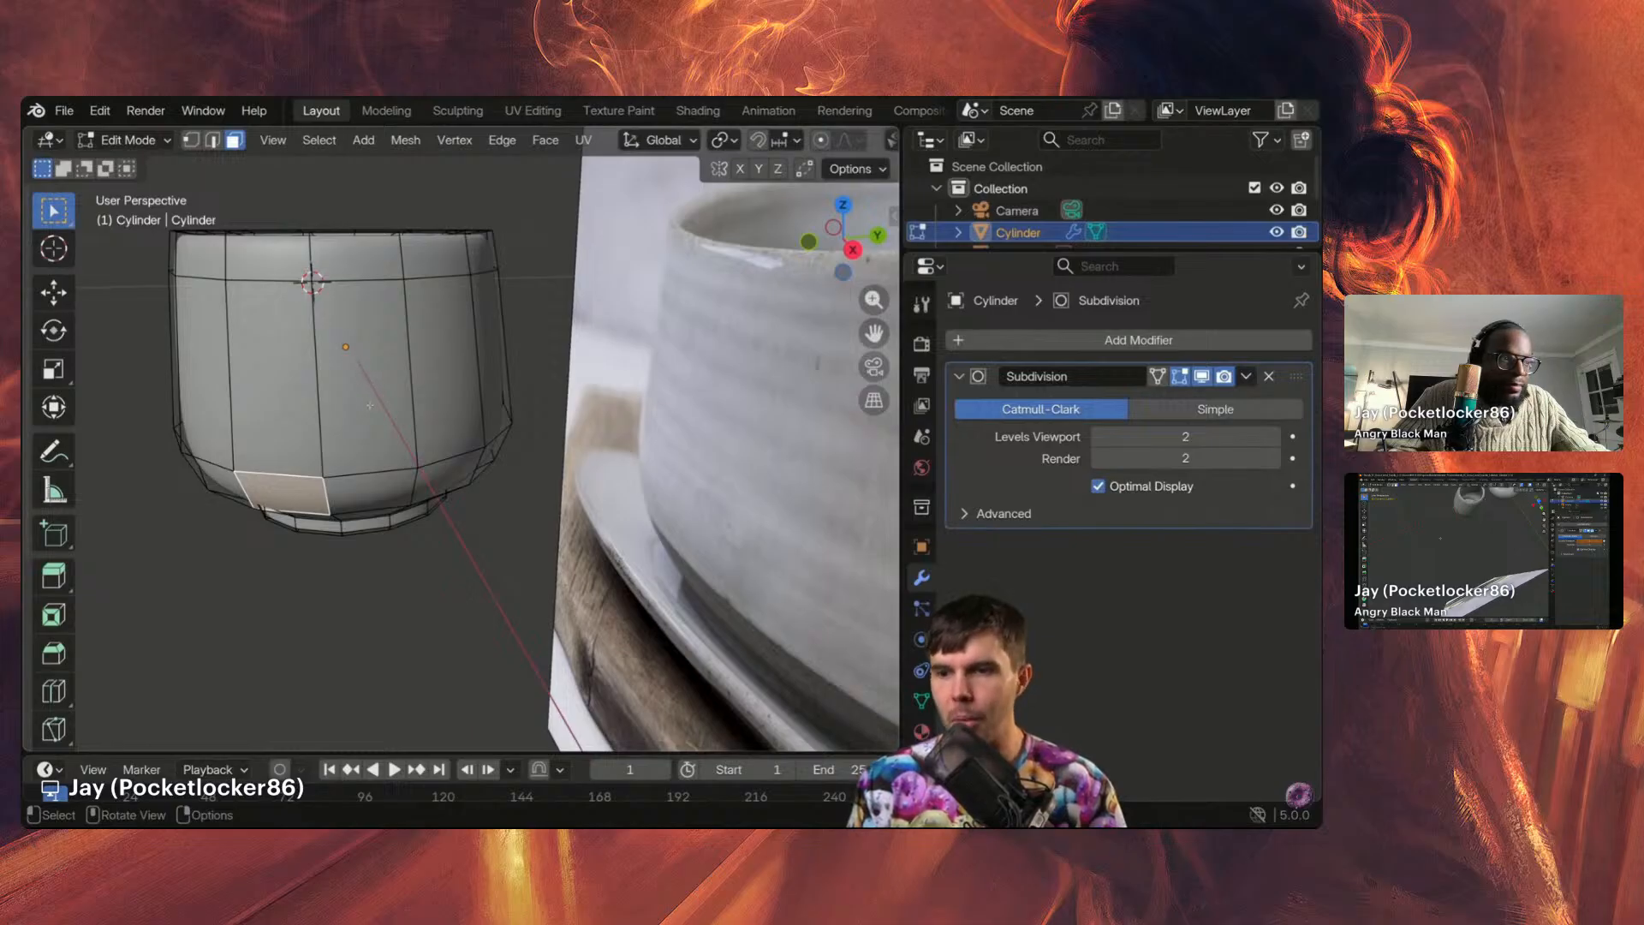
Step: Select the lower side face of the mug that lines up with the X axis, checking it from the top view
{"action": "left_click", "coordinate": [379, 489]}
{"action": "mouse_move", "coordinate": [379, 489]}
{"action": "middle_mouse_down"}
{"action": "mouse_move", "coordinate": [367, 441]}
{"action": "mouse_move", "coordinate": [381, 497]}
{"action": "middle_mouse_up"}
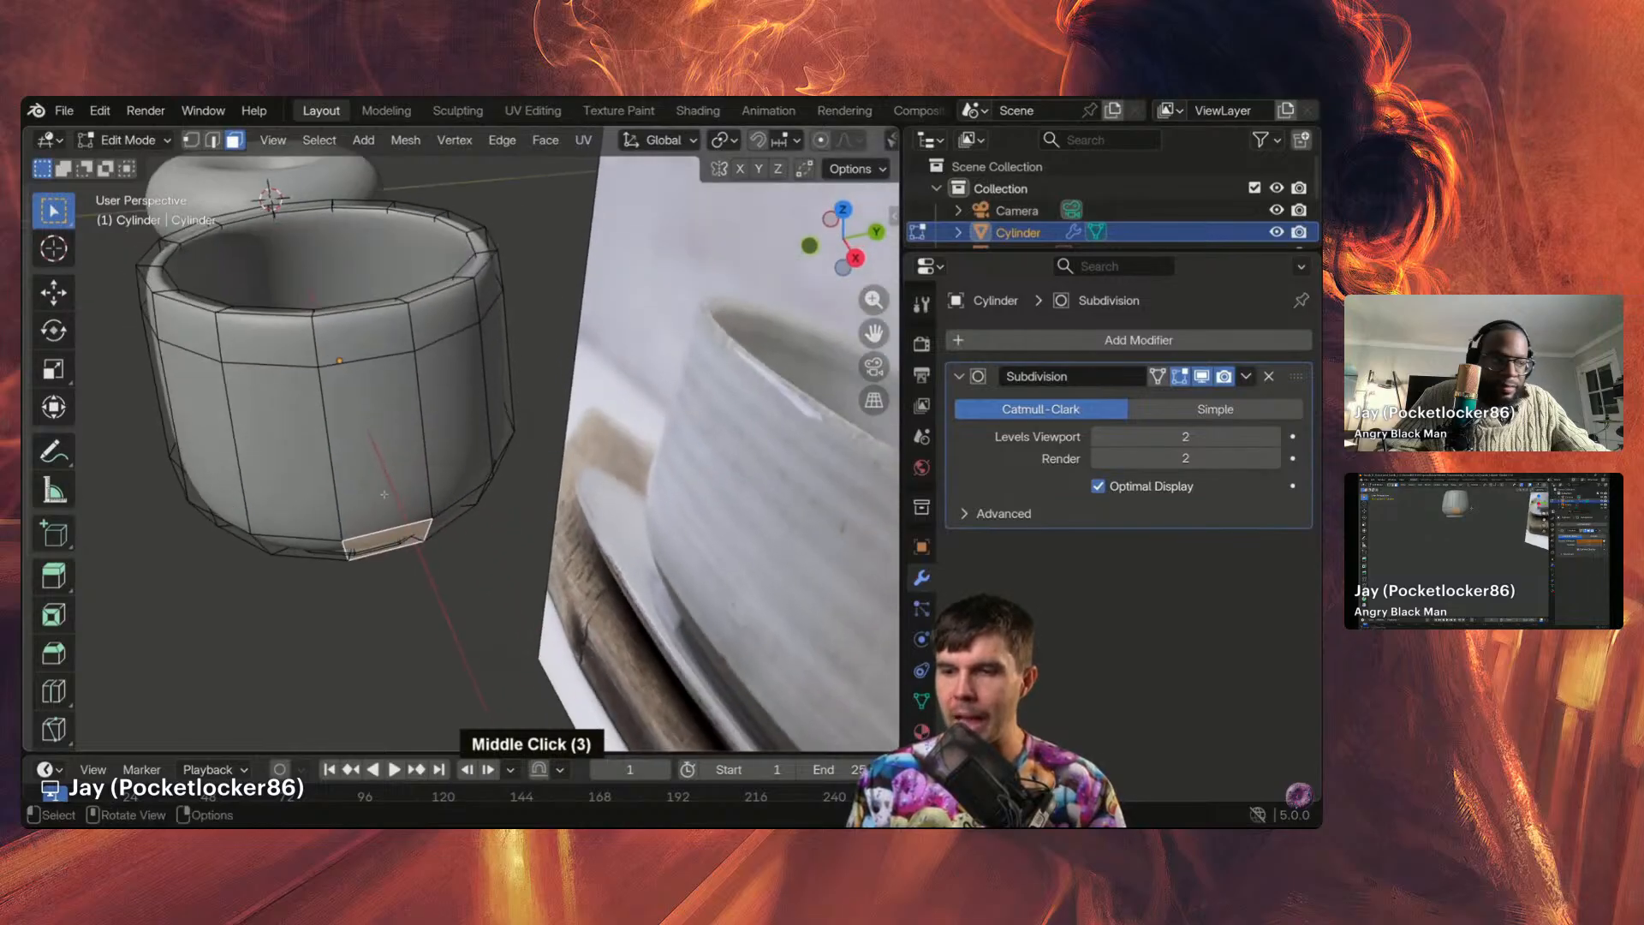
{"action": "scroll", "coordinate": [380, 497], "scroll_direction": "down", "scroll_amount": 2}
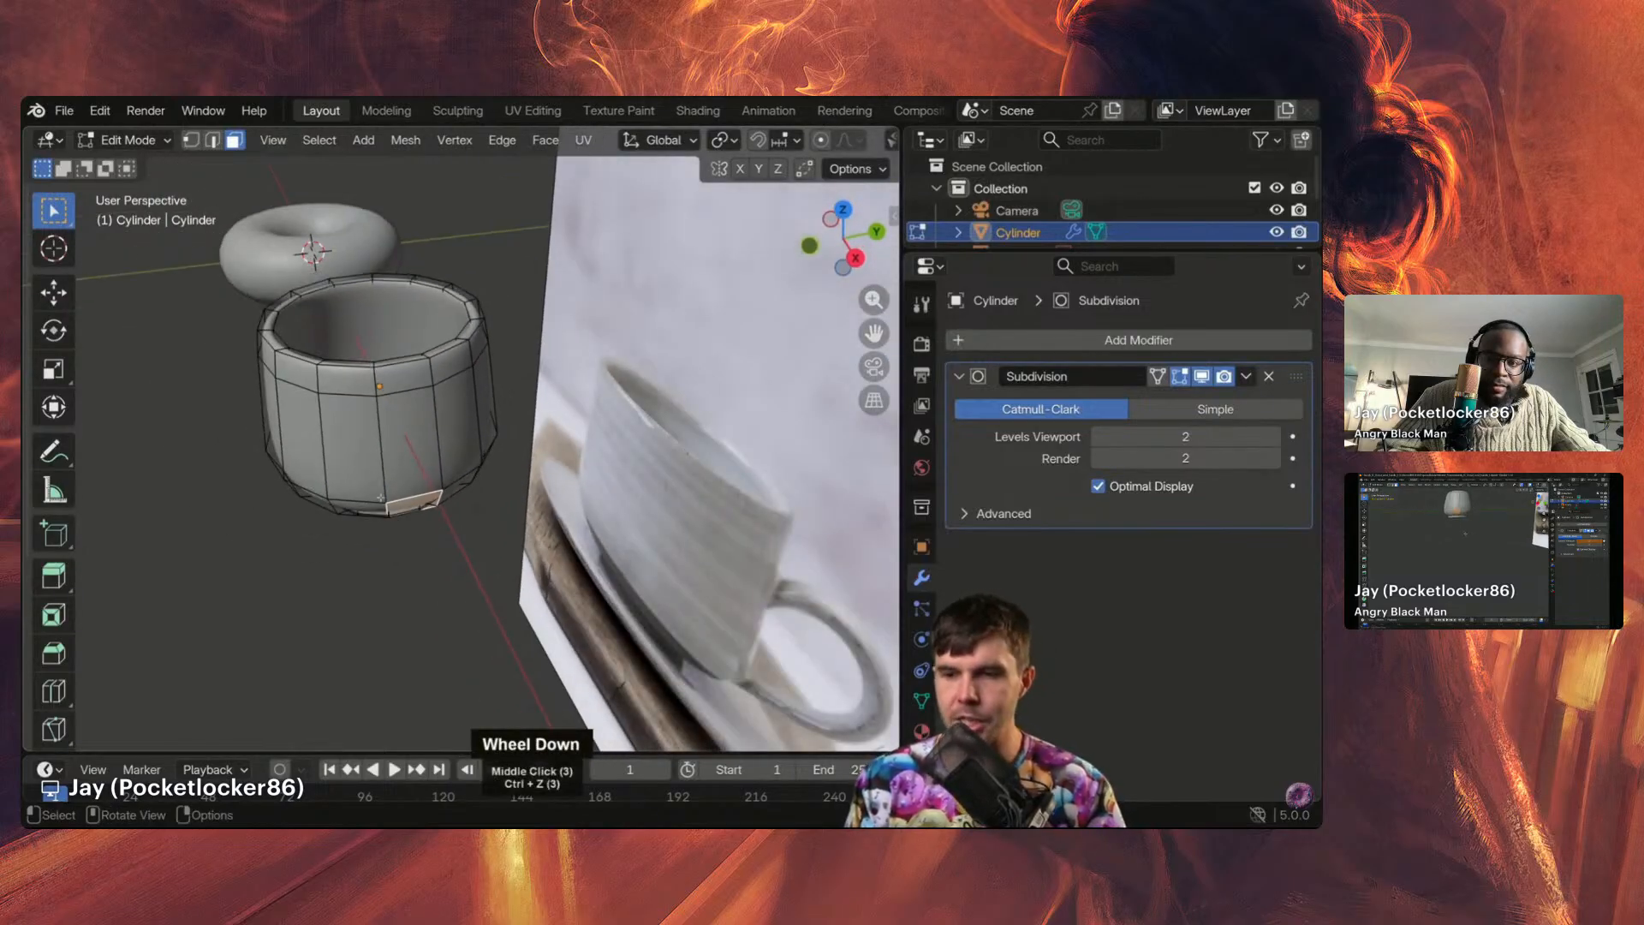
{"action": "key", "text": "KP_7"}
{"action": "scroll", "coordinate": [728, 539], "scroll_direction": "up", "scroll_amount": 3}
{"action": "middle_click_drag", "start_coordinate": [729, 608], "coordinate": [729, 539], "text": "shift"}
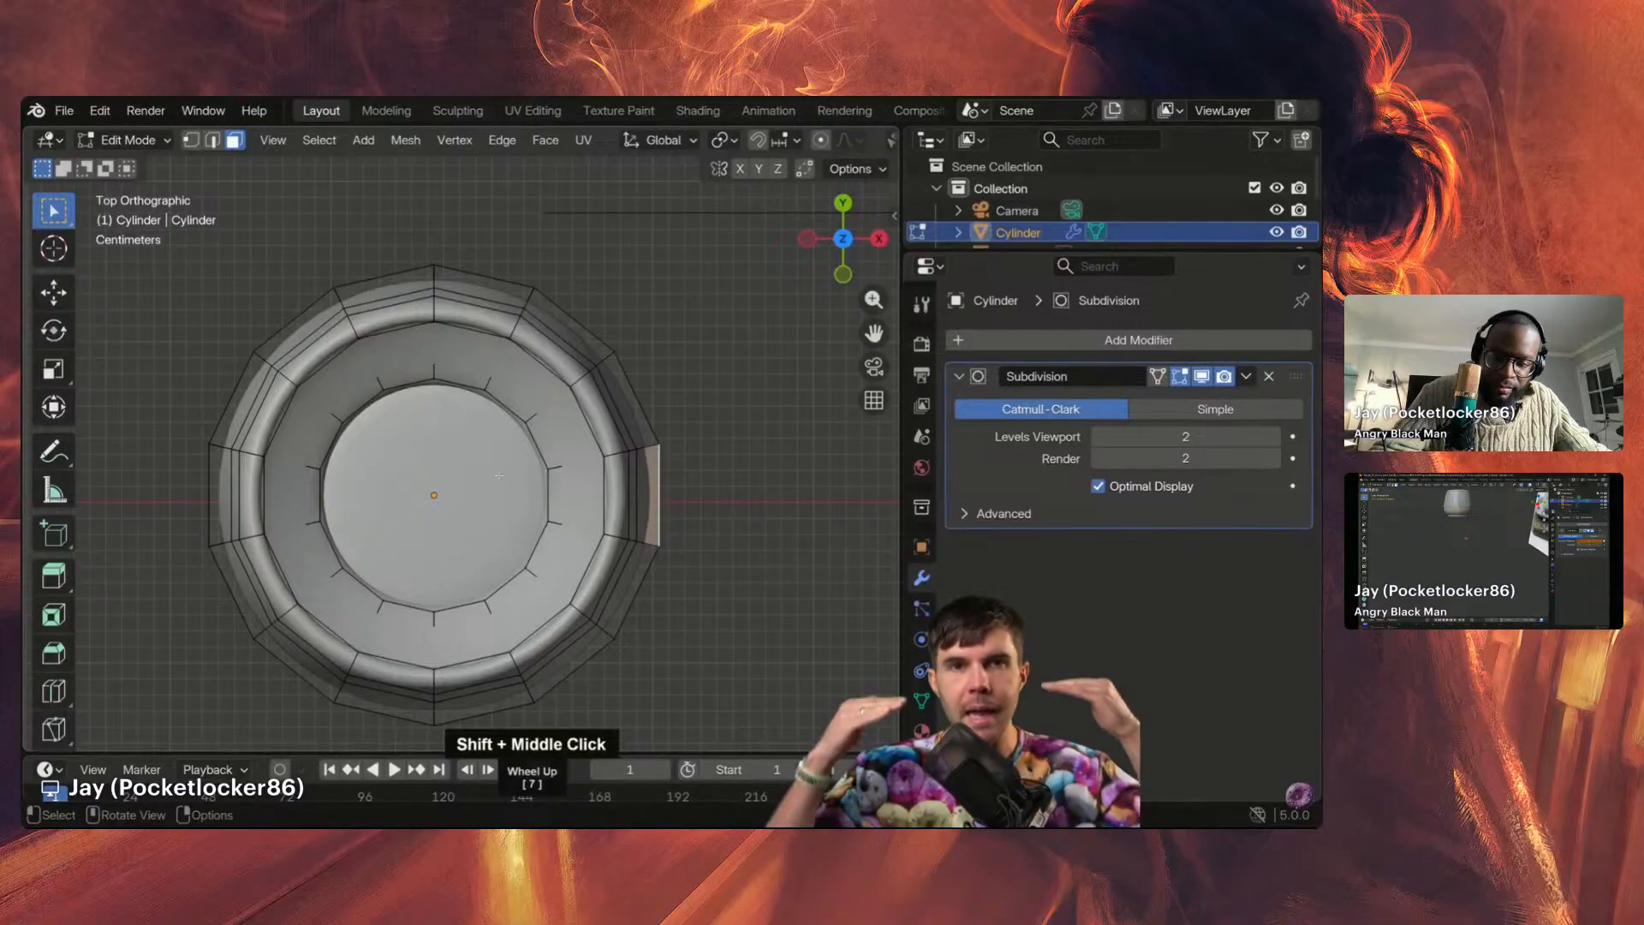
{"action": "middle_click_drag", "start_coordinate": [674, 518], "coordinate": [624, 447]}
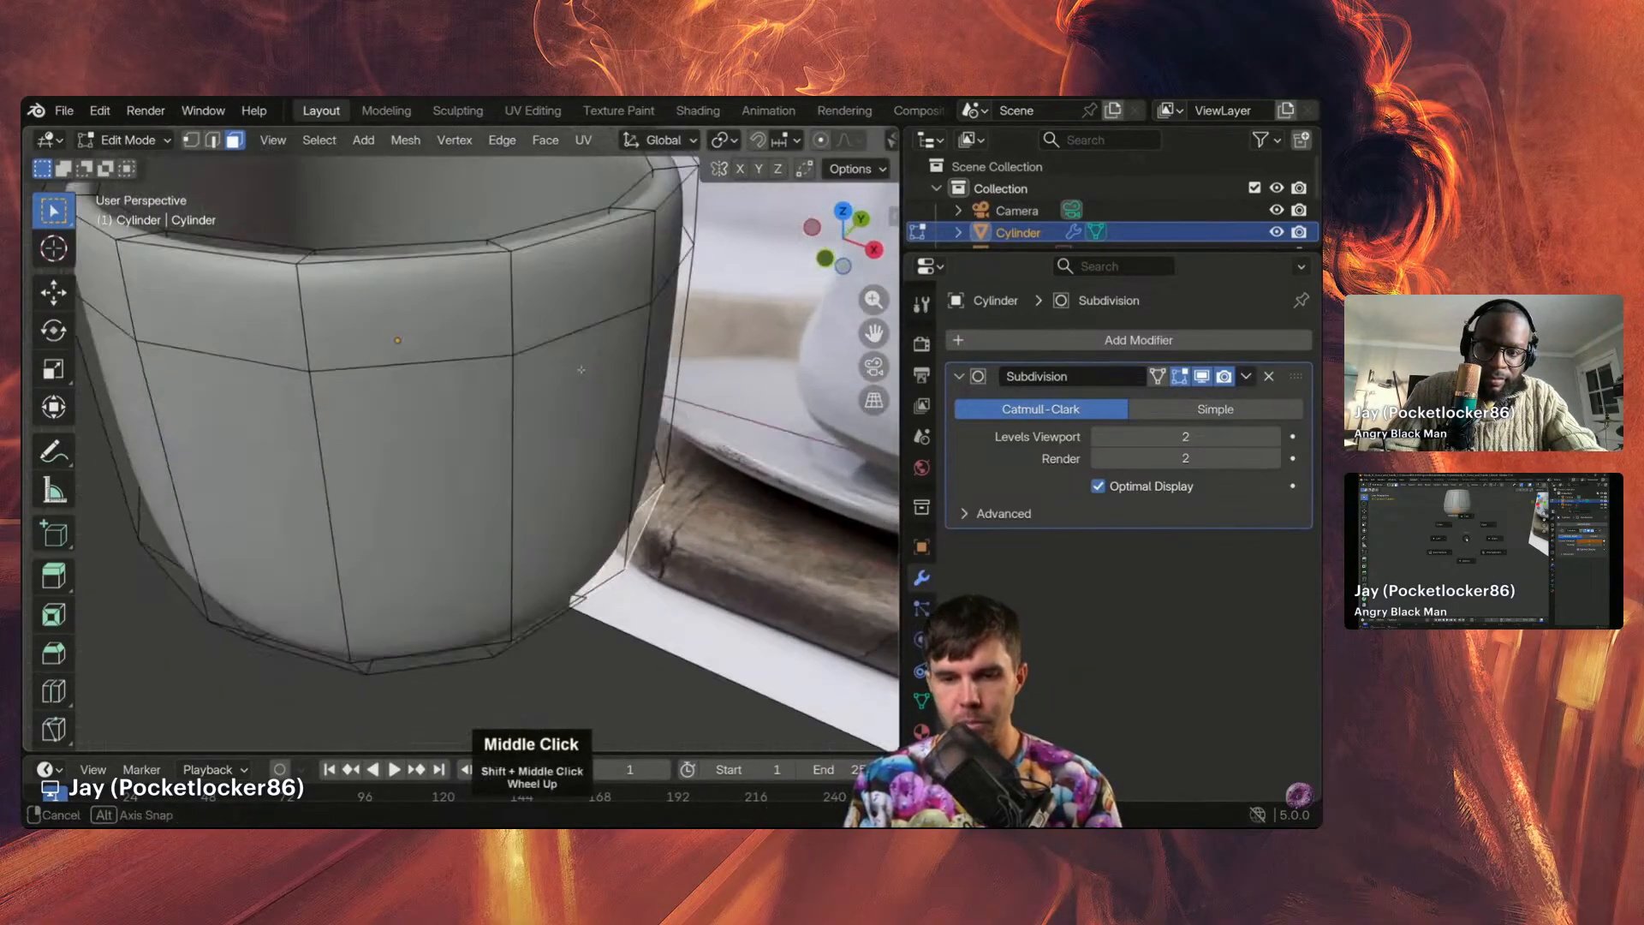
Step: In the front orthographic view, extrude the selected lower side face outward about 0.05 m to start the handle
{"action": "scroll", "coordinate": [624, 446], "scroll_direction": "down", "scroll_amount": 3}
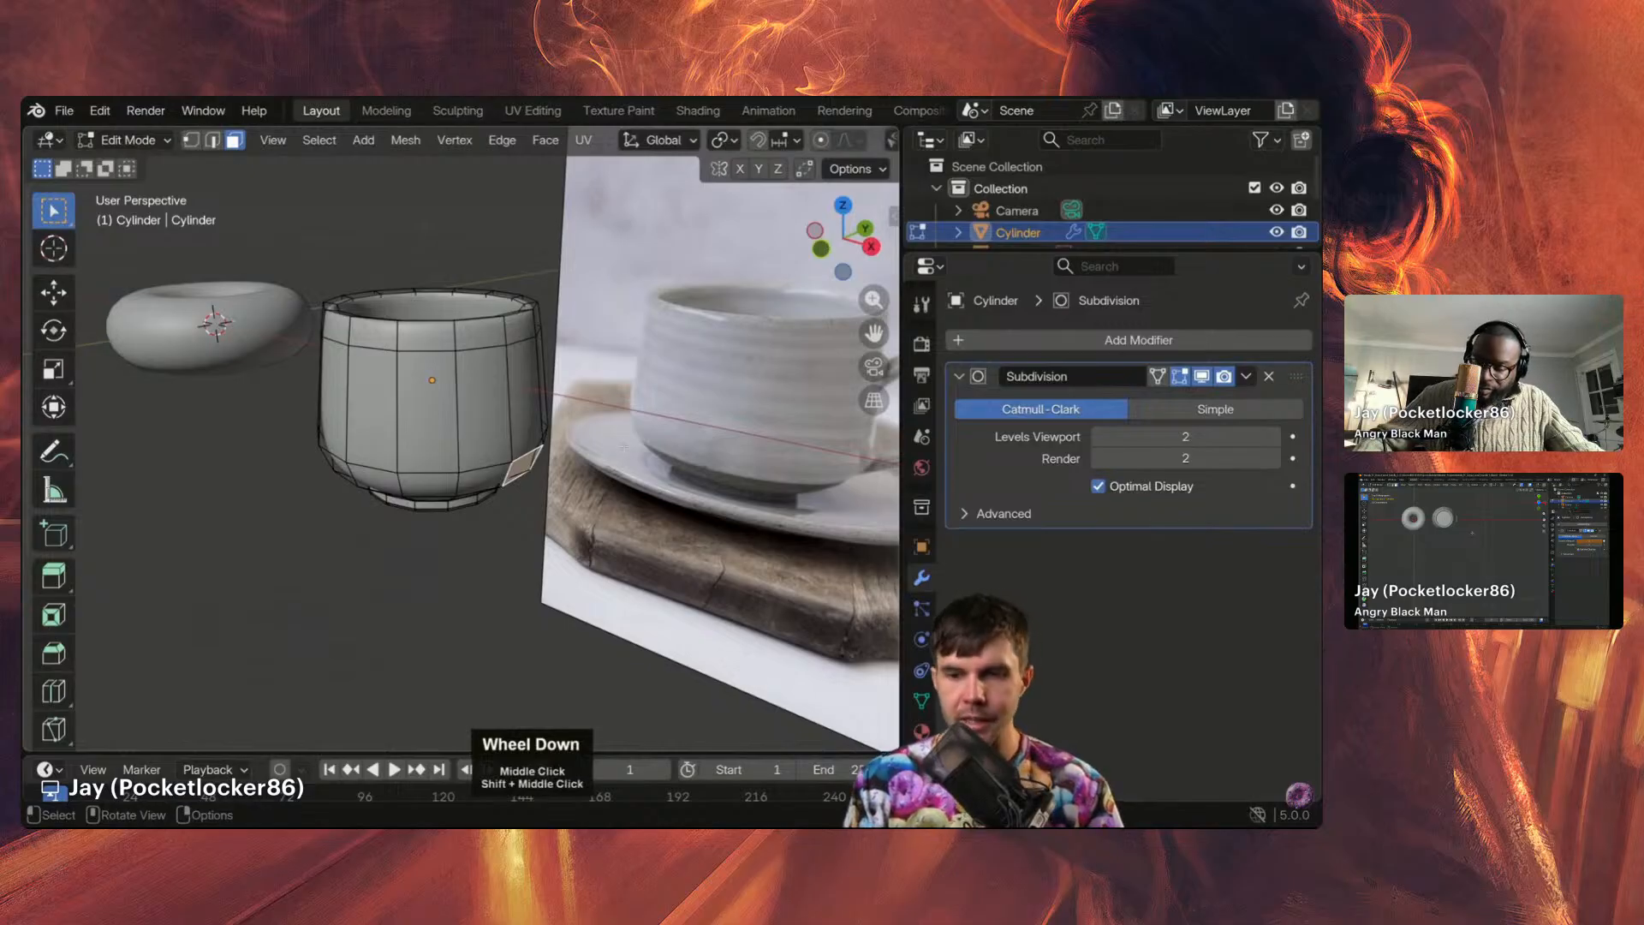
{"action": "key", "text": "KP_1"}
{"action": "middle_click_drag", "start_coordinate": [620, 441], "coordinate": [449, 442], "text": "shift"}
{"action": "scroll", "coordinate": [449, 442], "scroll_direction": "up", "scroll_amount": 5}
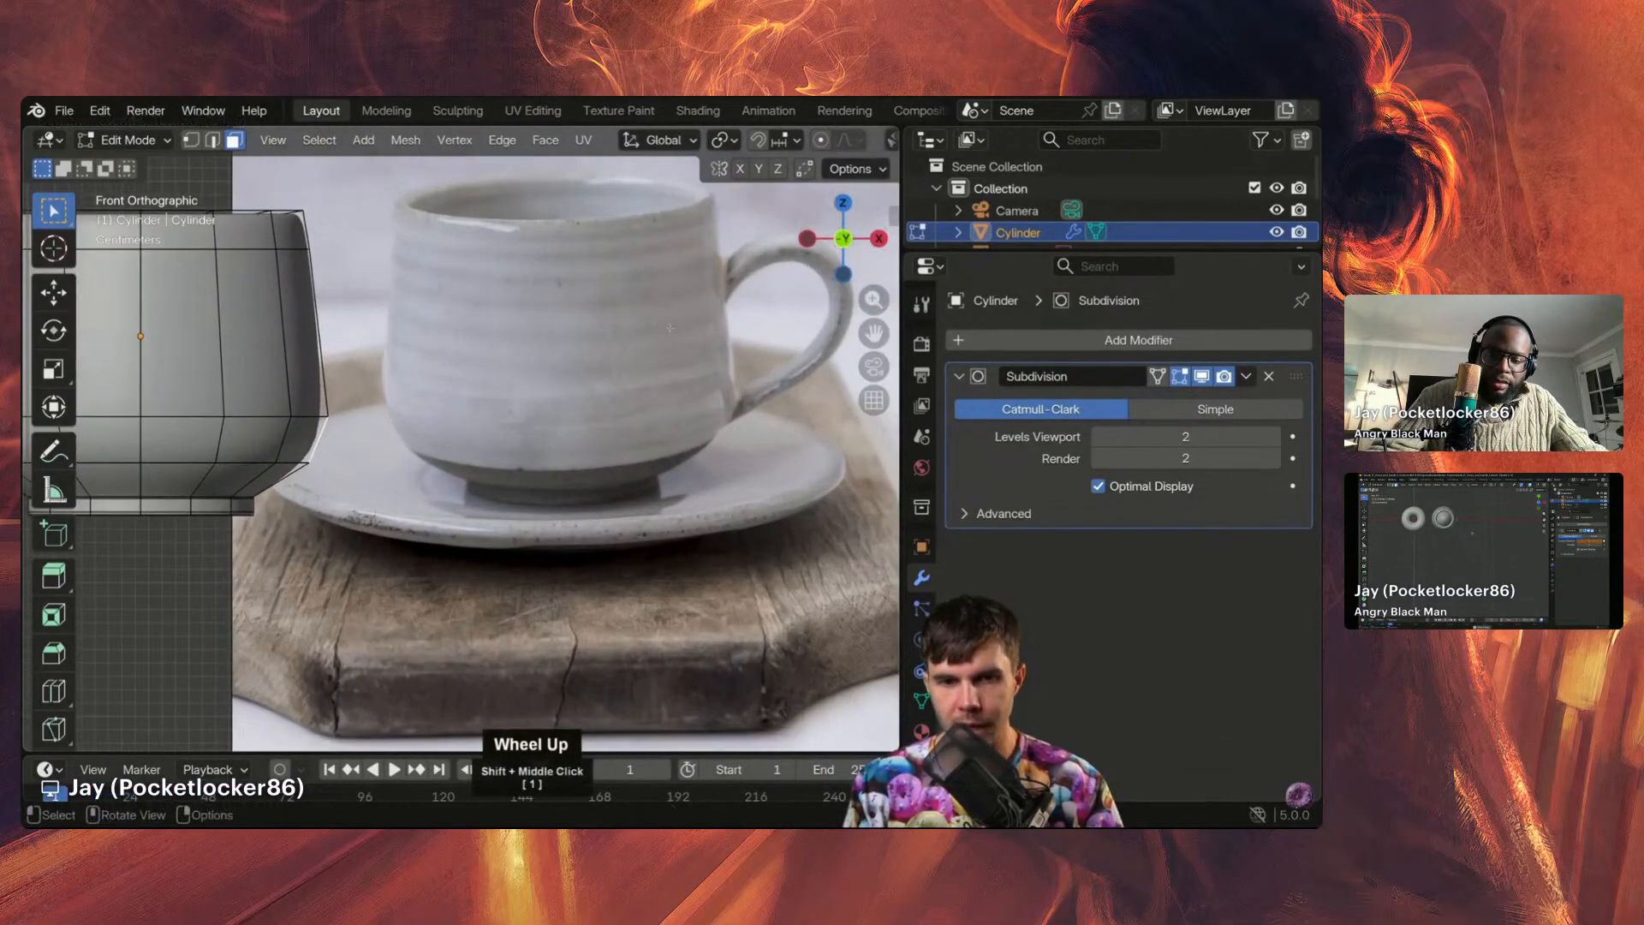
{"action": "middle_click_drag", "start_coordinate": [449, 442], "coordinate": [489, 442], "text": "shift"}
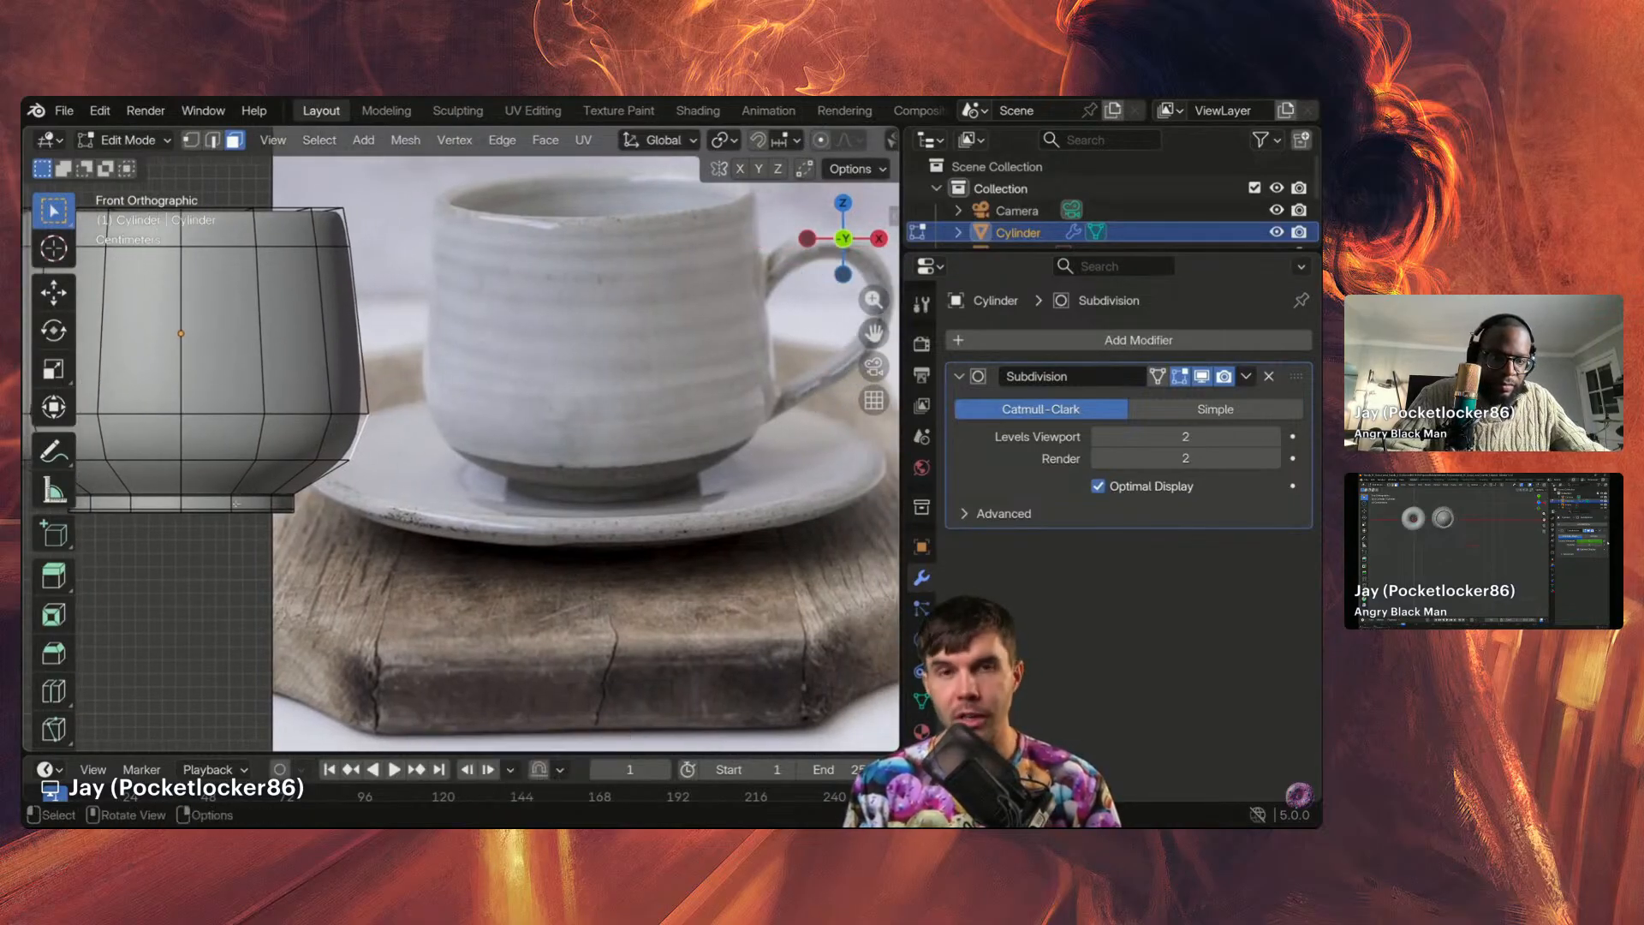
{"action": "key", "text": "e"}
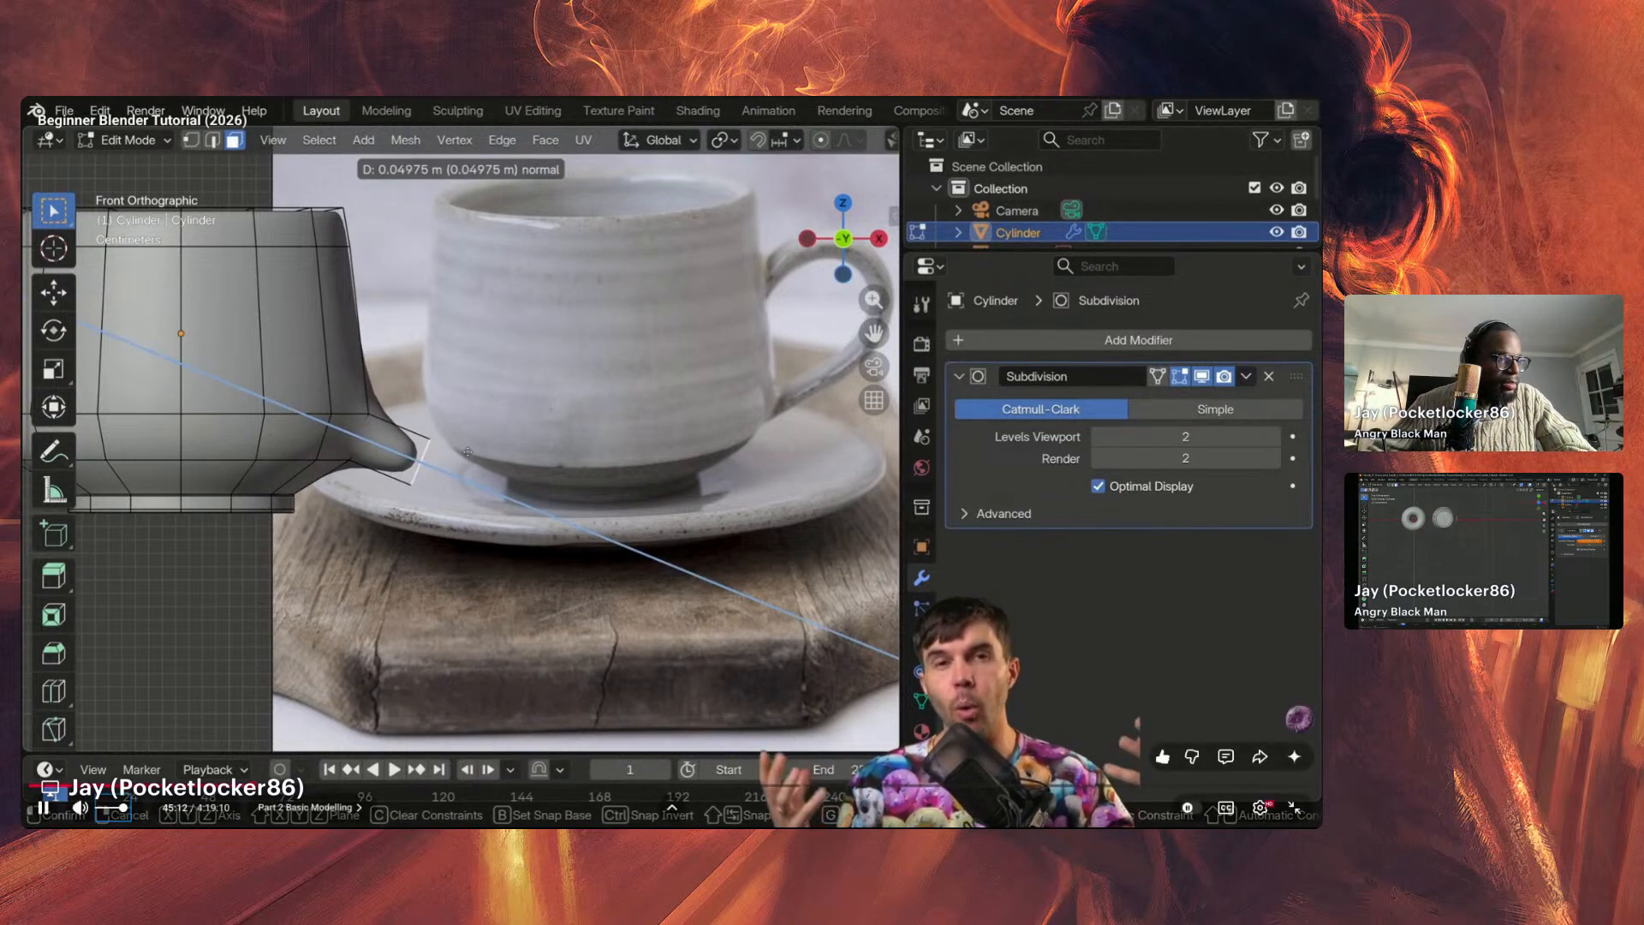
{"action": "left_click", "coordinate": [467, 452]}
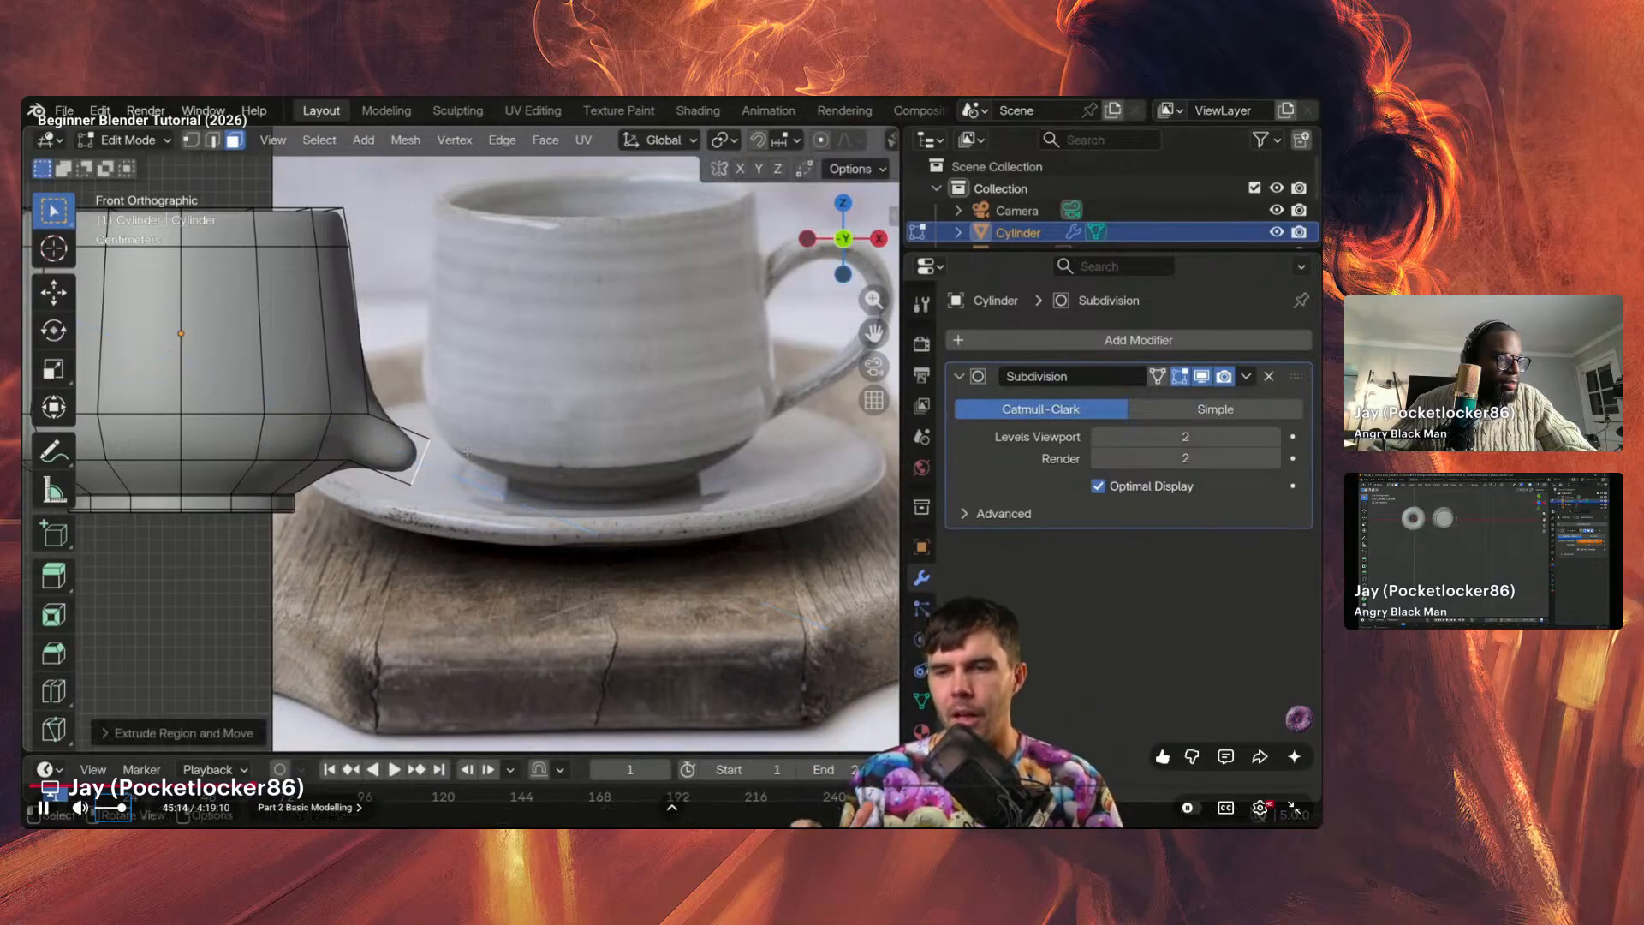
{"action": "middle_click_drag", "start_coordinate": [466, 452], "coordinate": [561, 460], "text": "shift"}
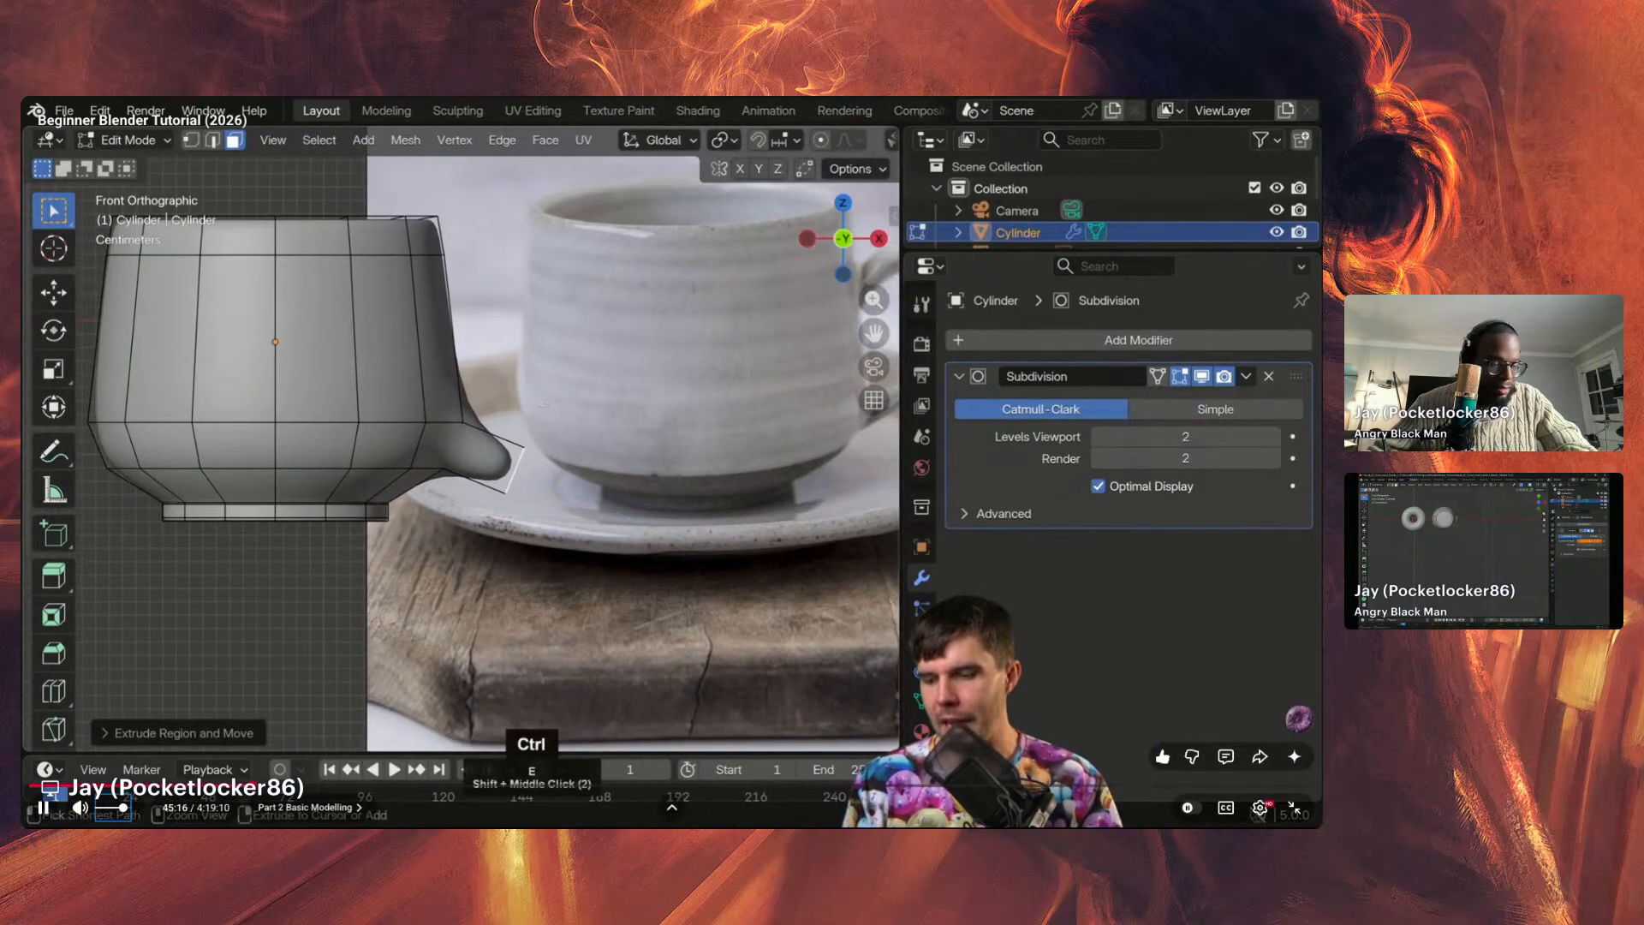
Step: Pause the tutorial video and replay its last few seconds
{"action": "key", "text": "ctrl+2"}
{"action": "key", "text": "space"}
{"action": "key", "text": "space"}
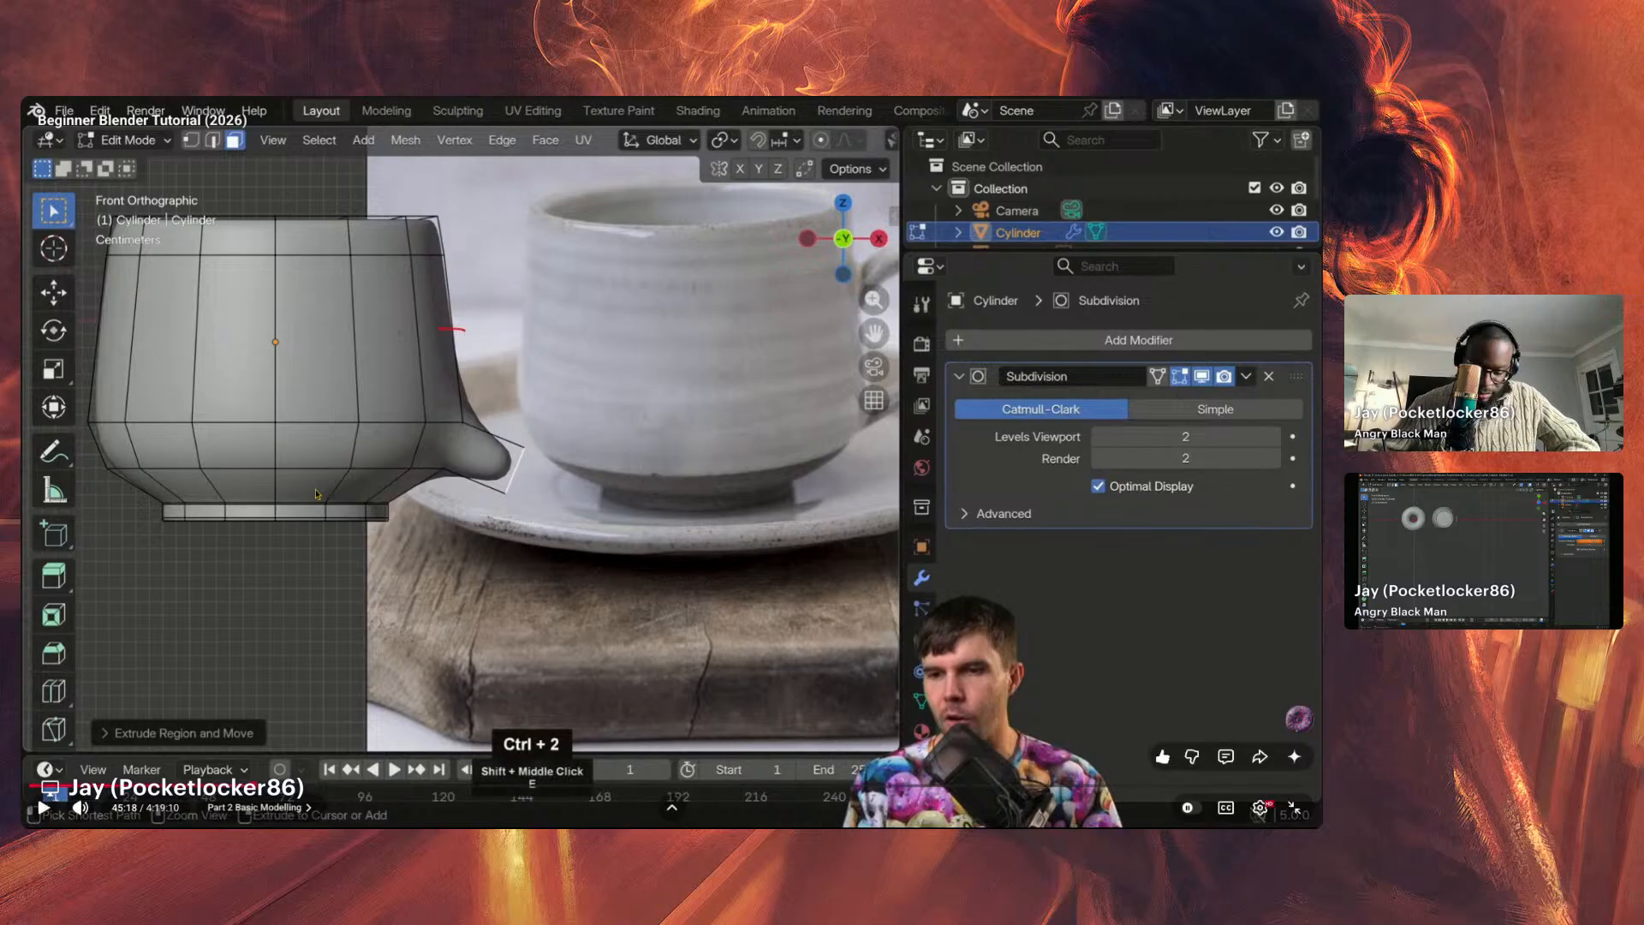
{"action": "key", "text": "Left"}
{"action": "key", "text": "Left"}
{"action": "key", "text": "Left"}
{"action": "key", "text": "Left"}
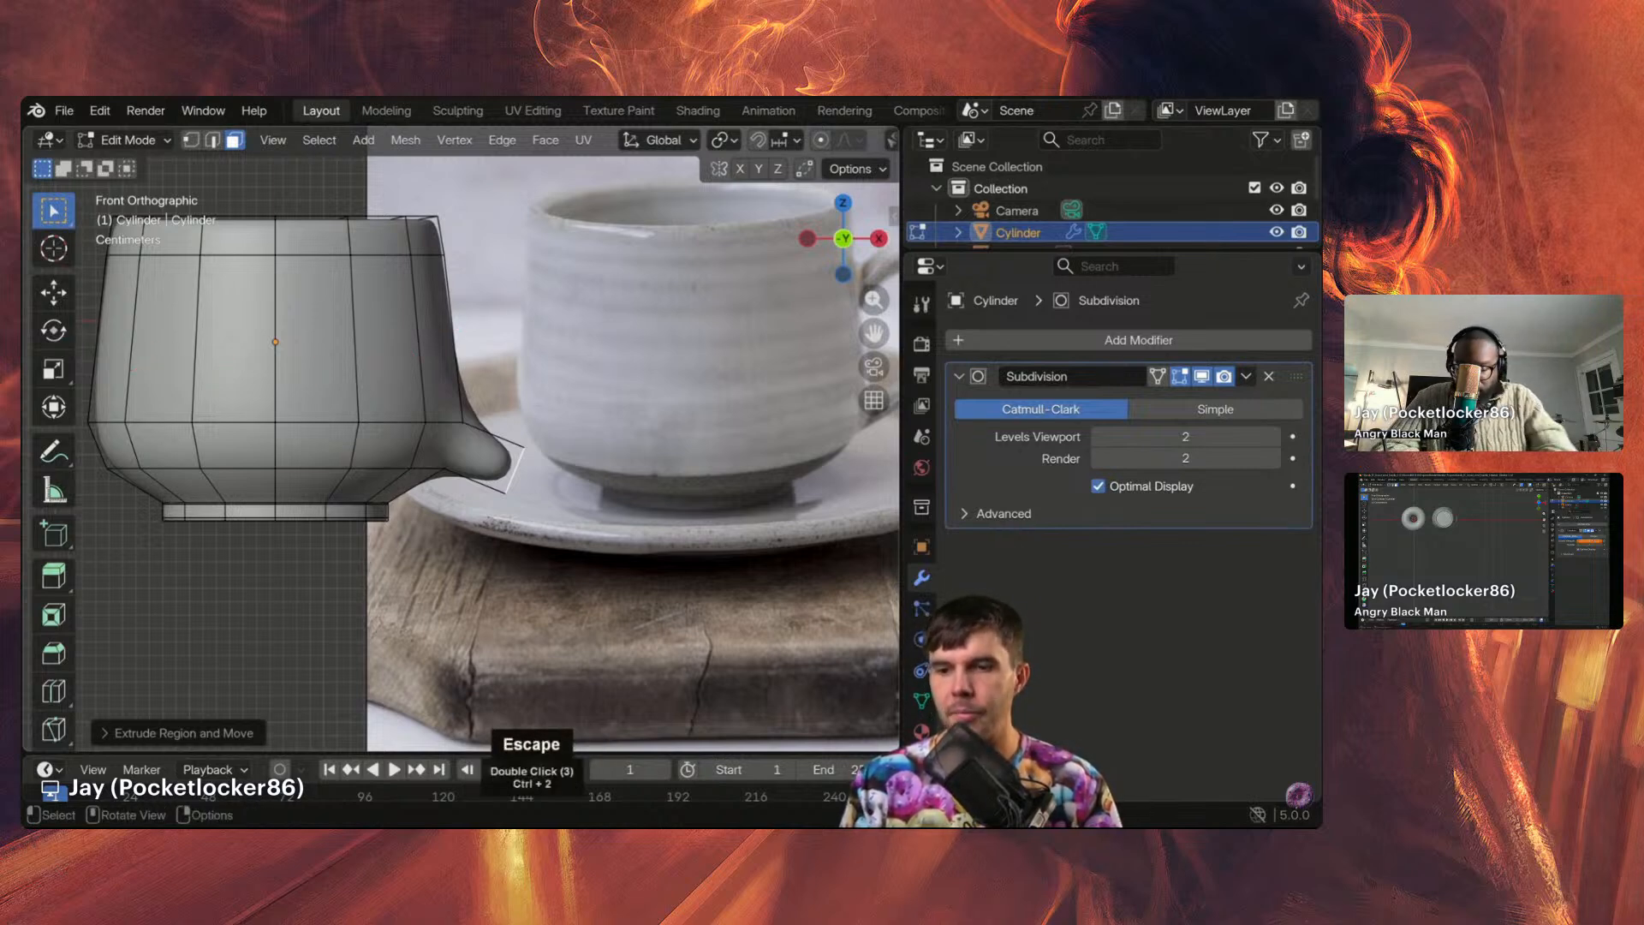
{"action": "left_click", "coordinate": [545, 405]}
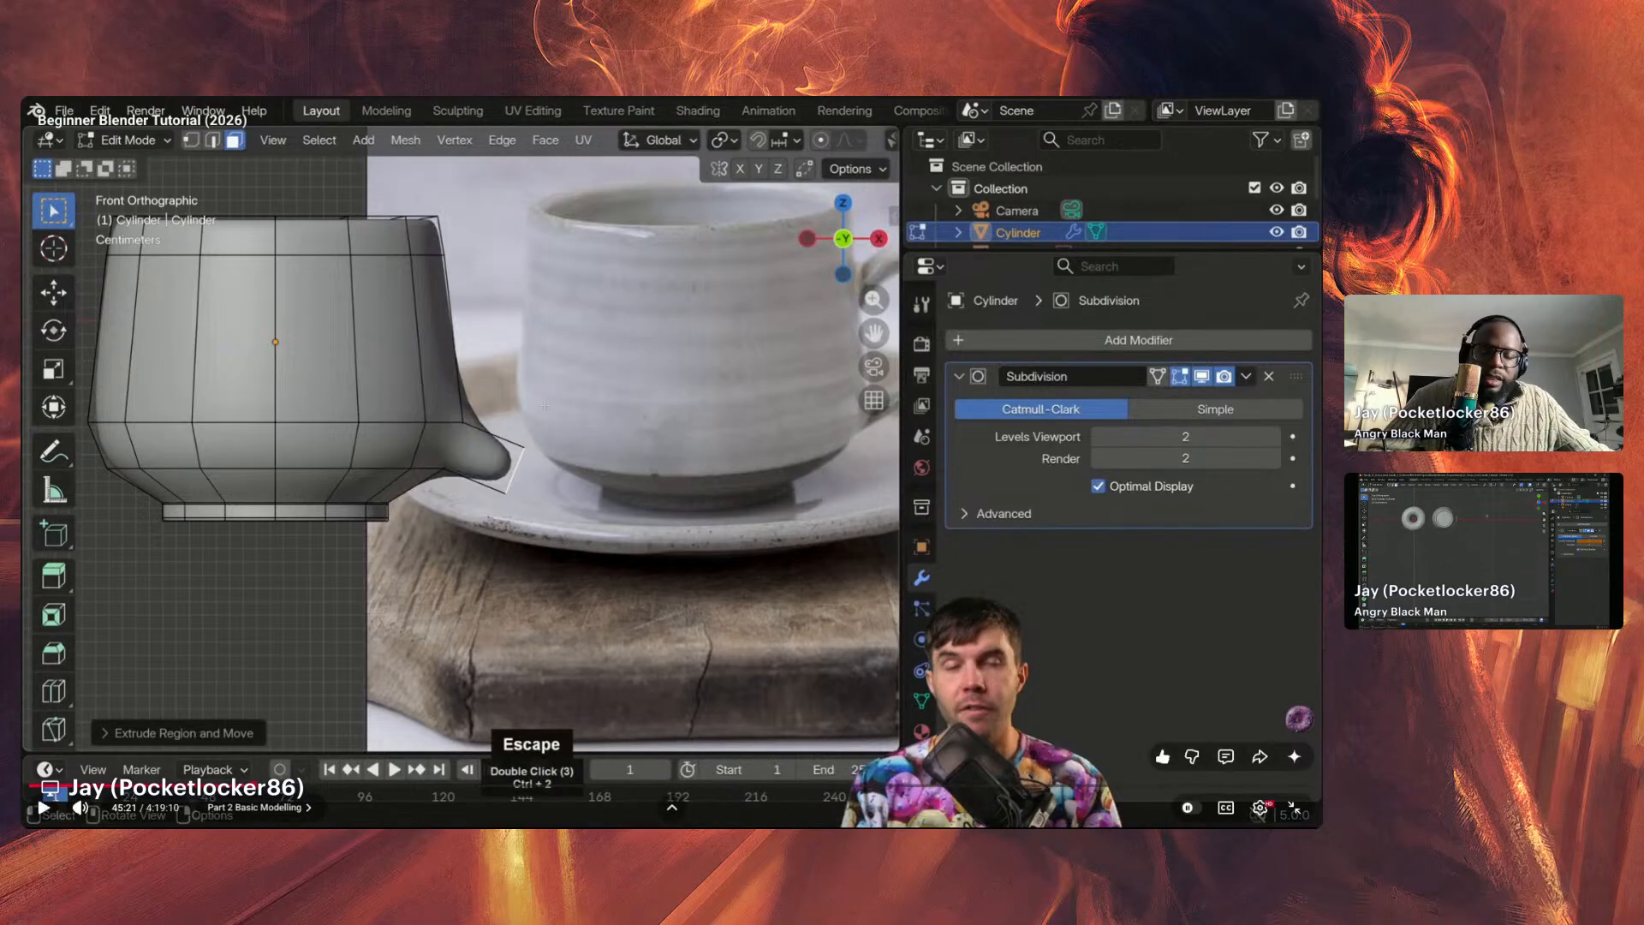
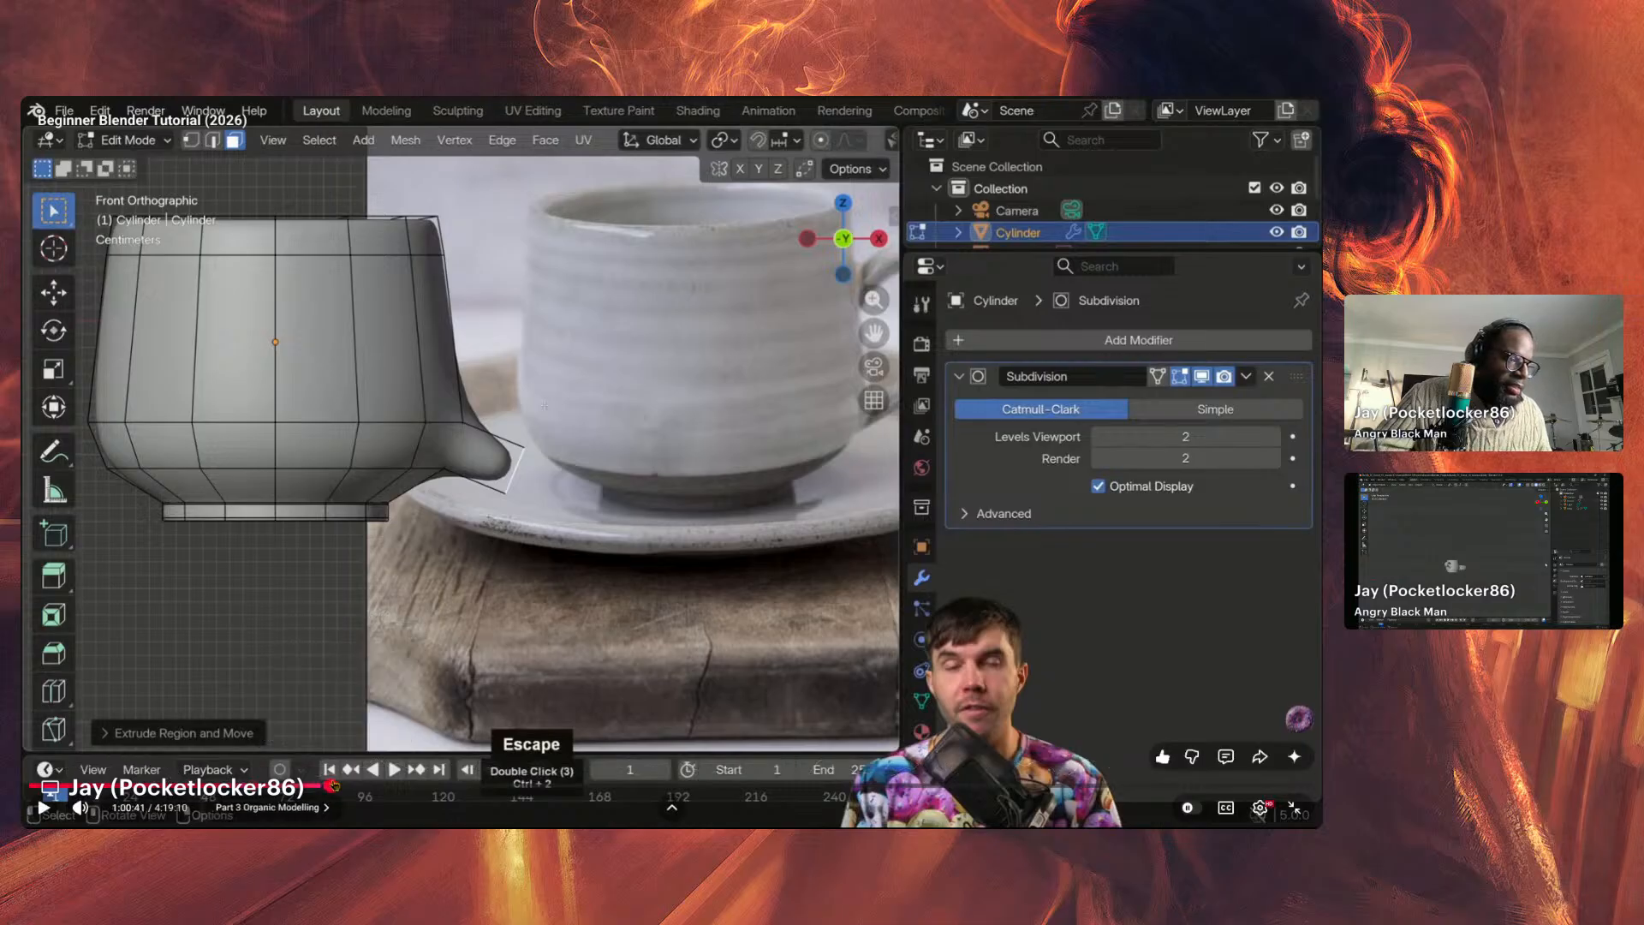
Step: Play the Part 3 Organic Modelling section of the tutorial video and pause it at the donut
{"action": "left_click", "coordinate": [334, 785]}
{"action": "left_click", "coordinate": [670, 410]}
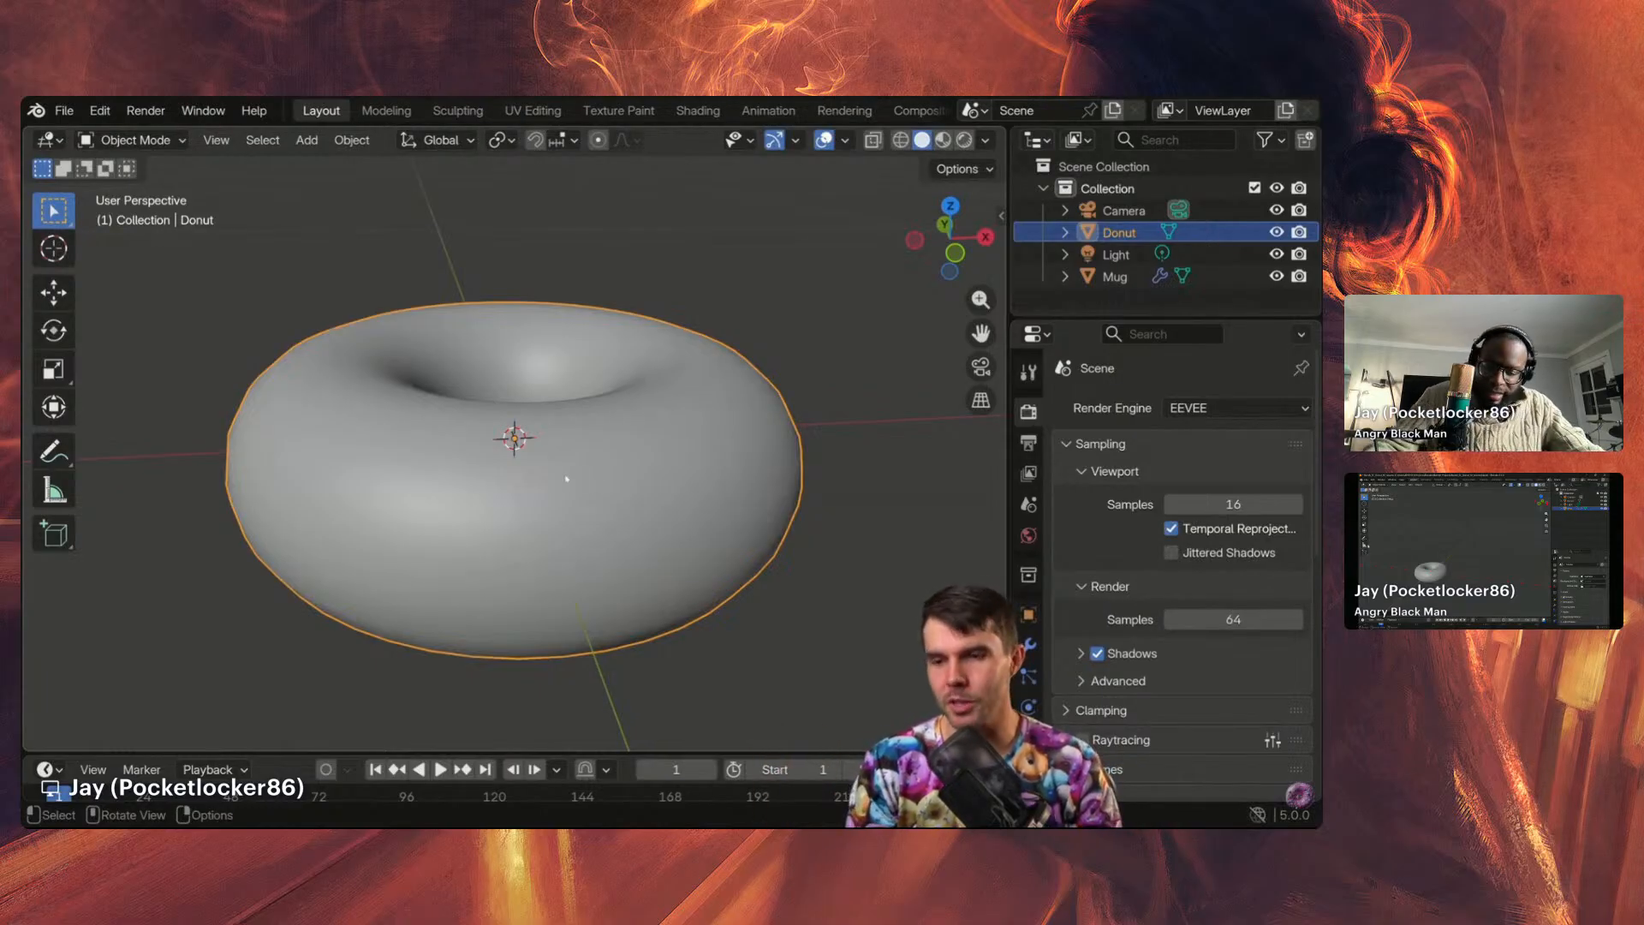
{"action": "left_click", "coordinate": [567, 446]}
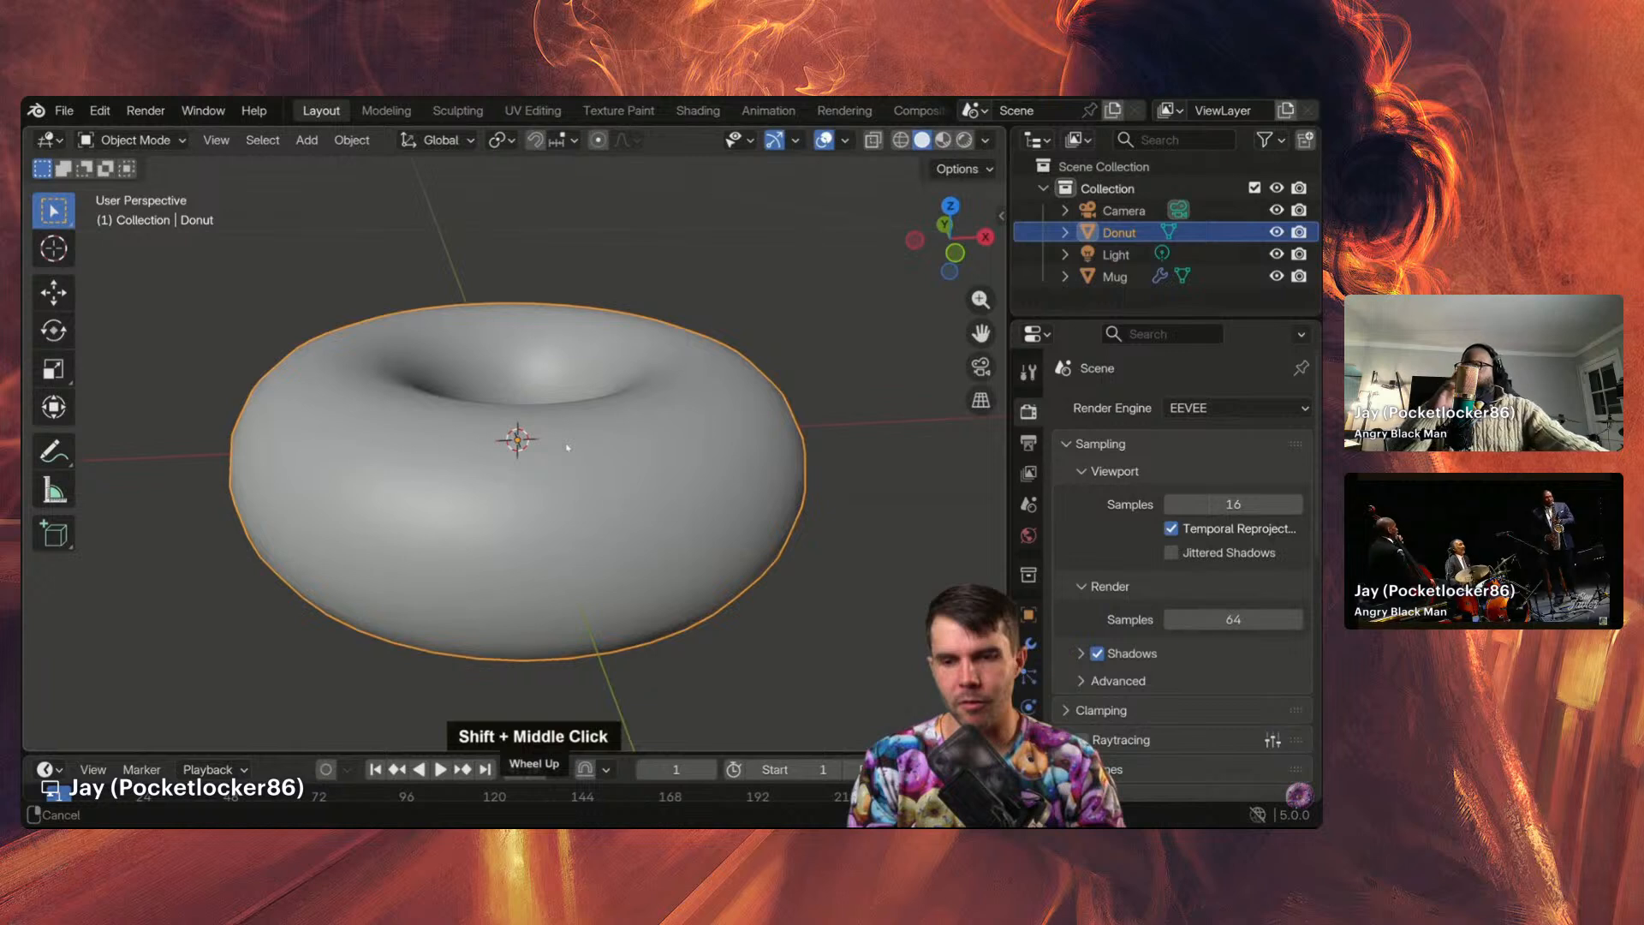
{"action": "left_click", "coordinate": [206, 633]}
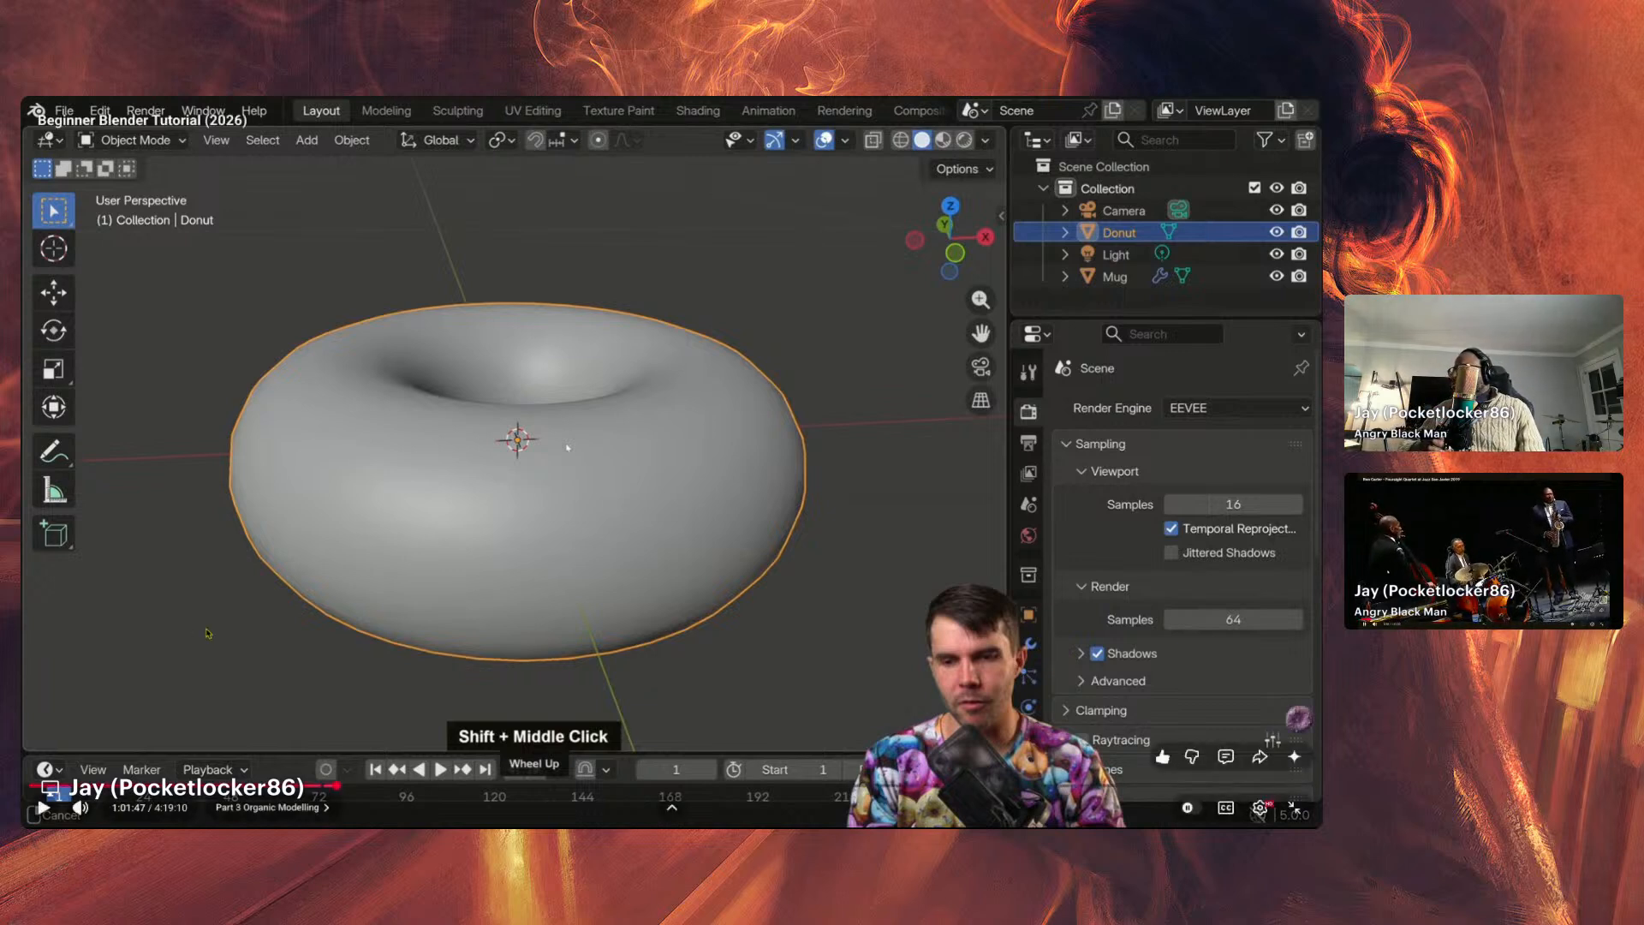
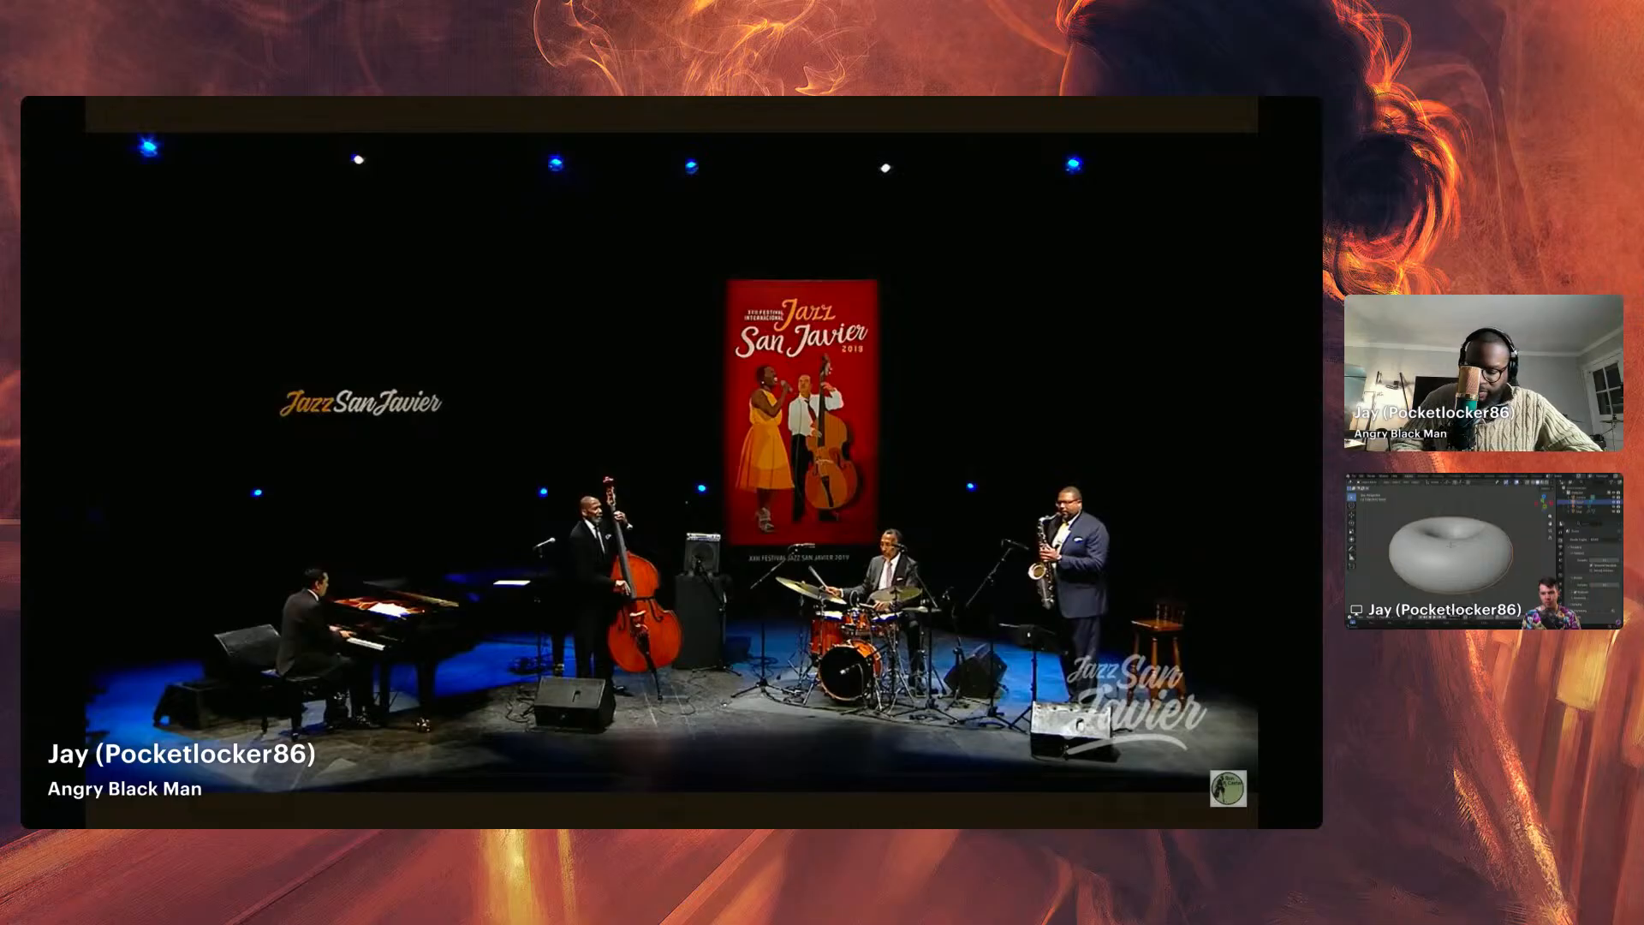
{"action": "left_click", "coordinate": [1236, 512]}
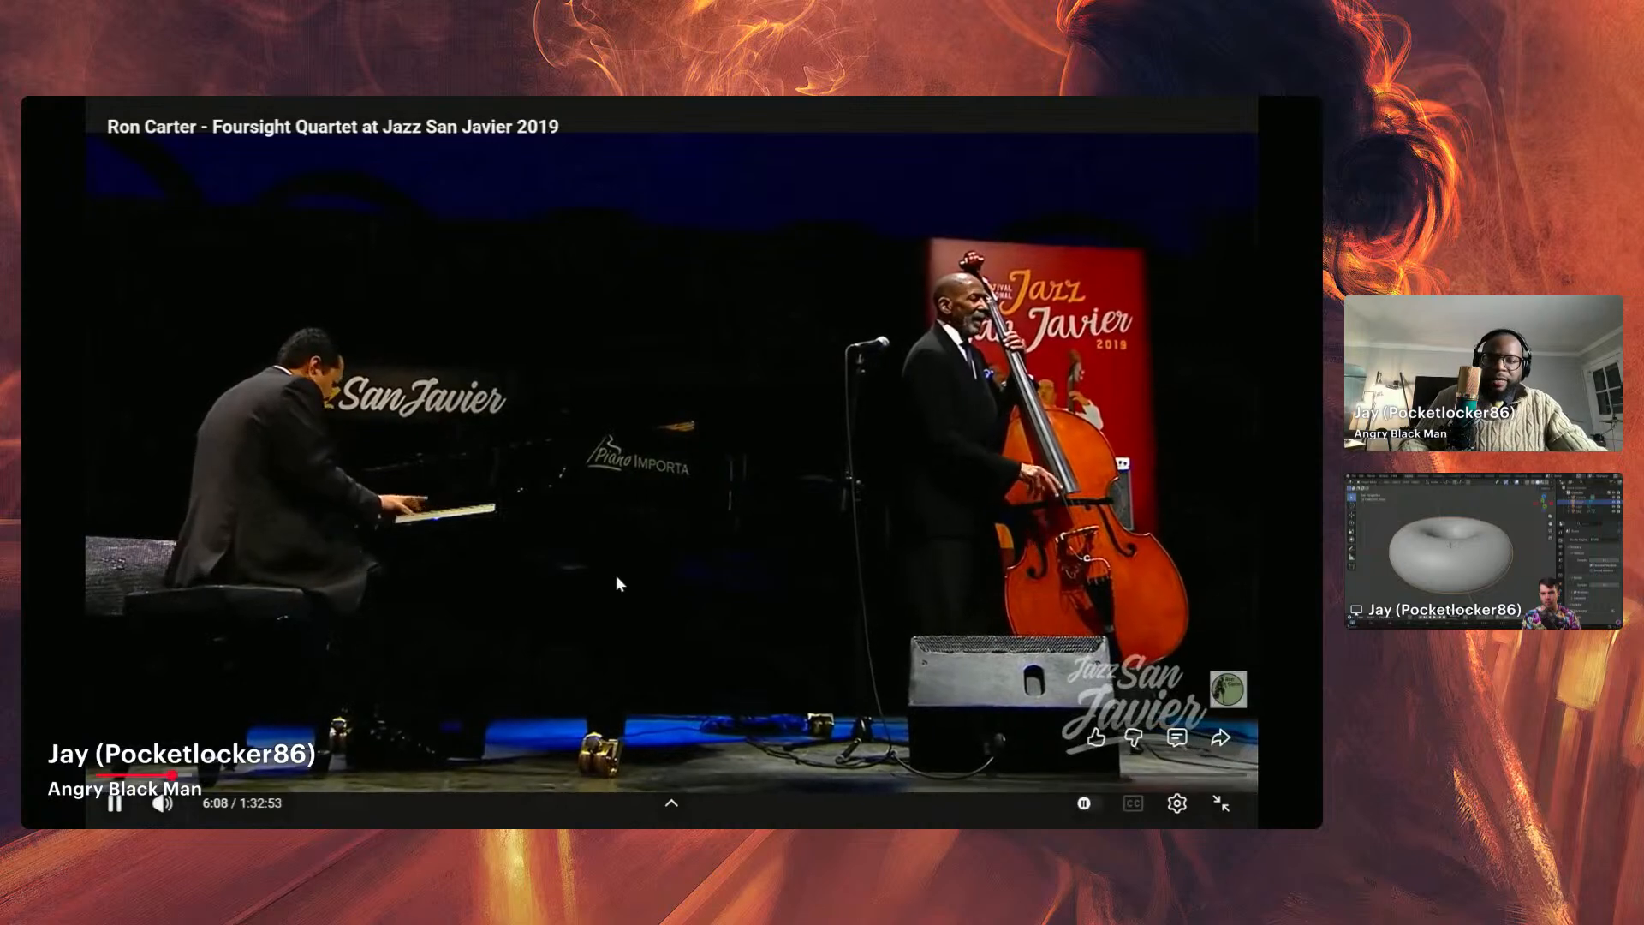
{"action": "left_click", "coordinate": [616, 578]}
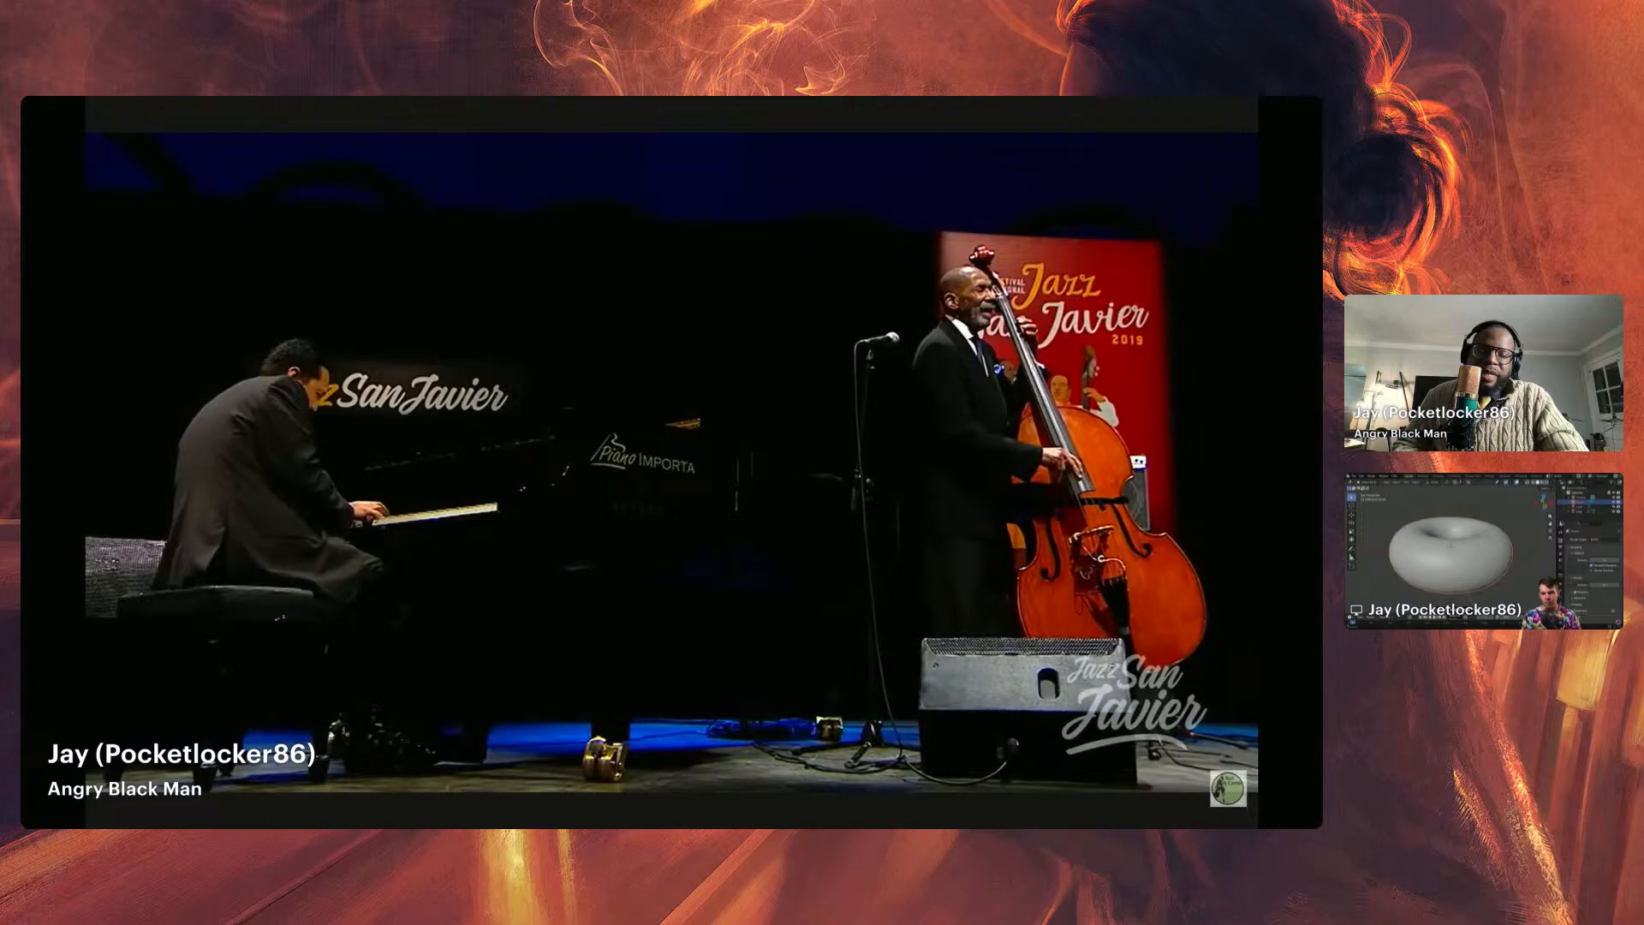
{"action": "left_click", "coordinate": [737, 420]}
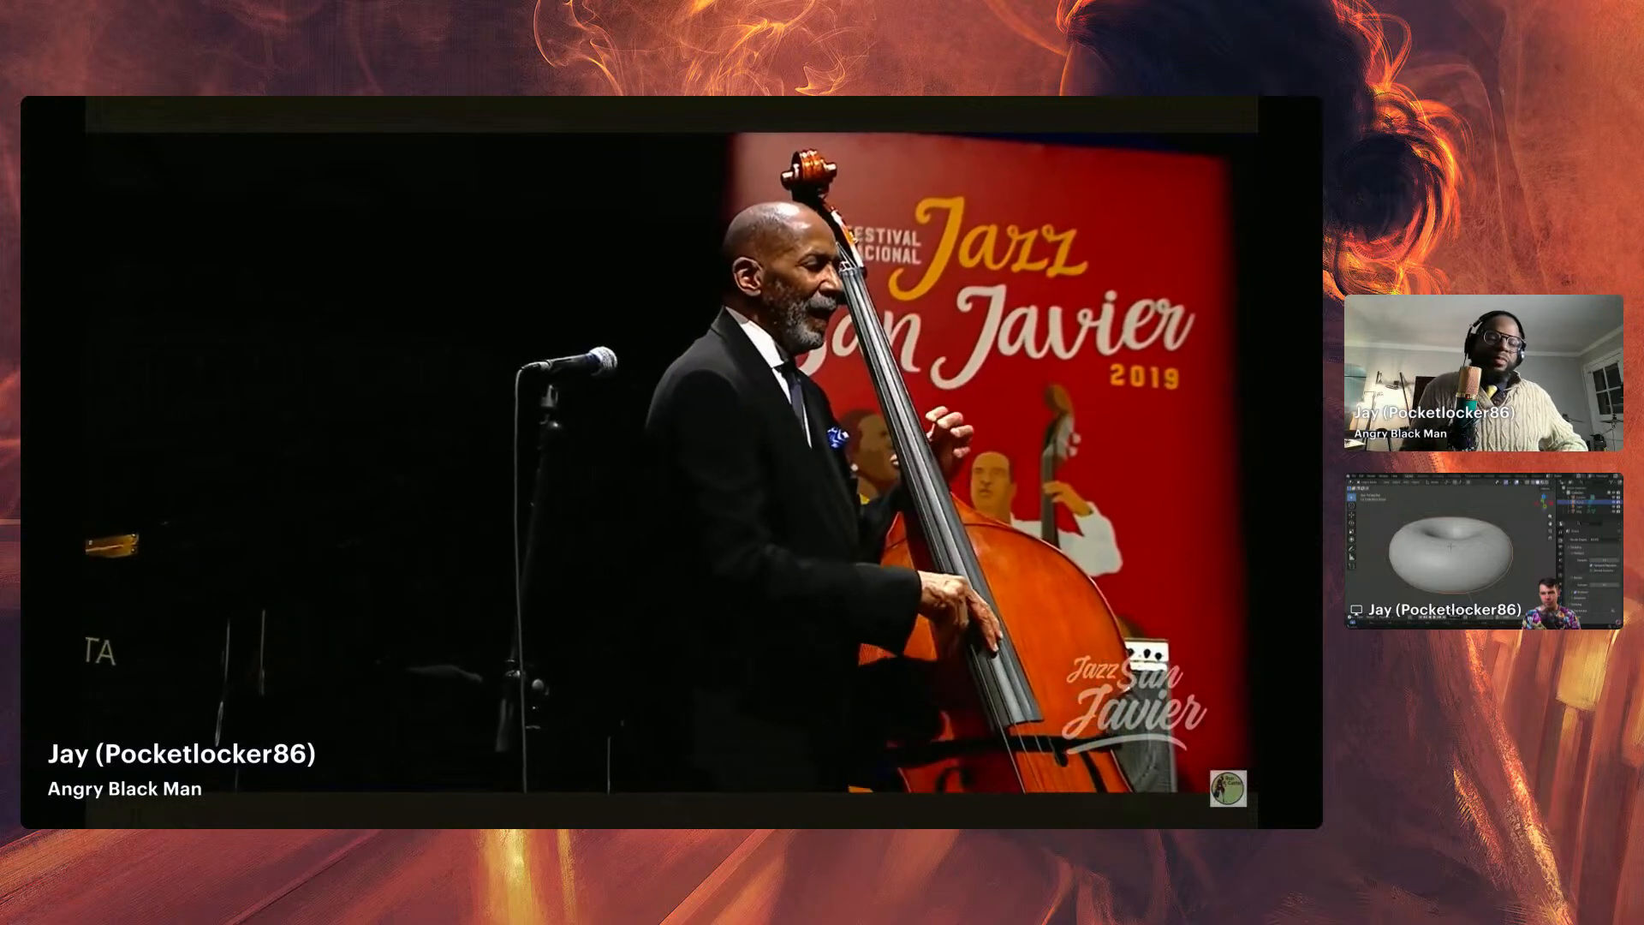
{"action": "mouse_move", "coordinate": [775, 350]}
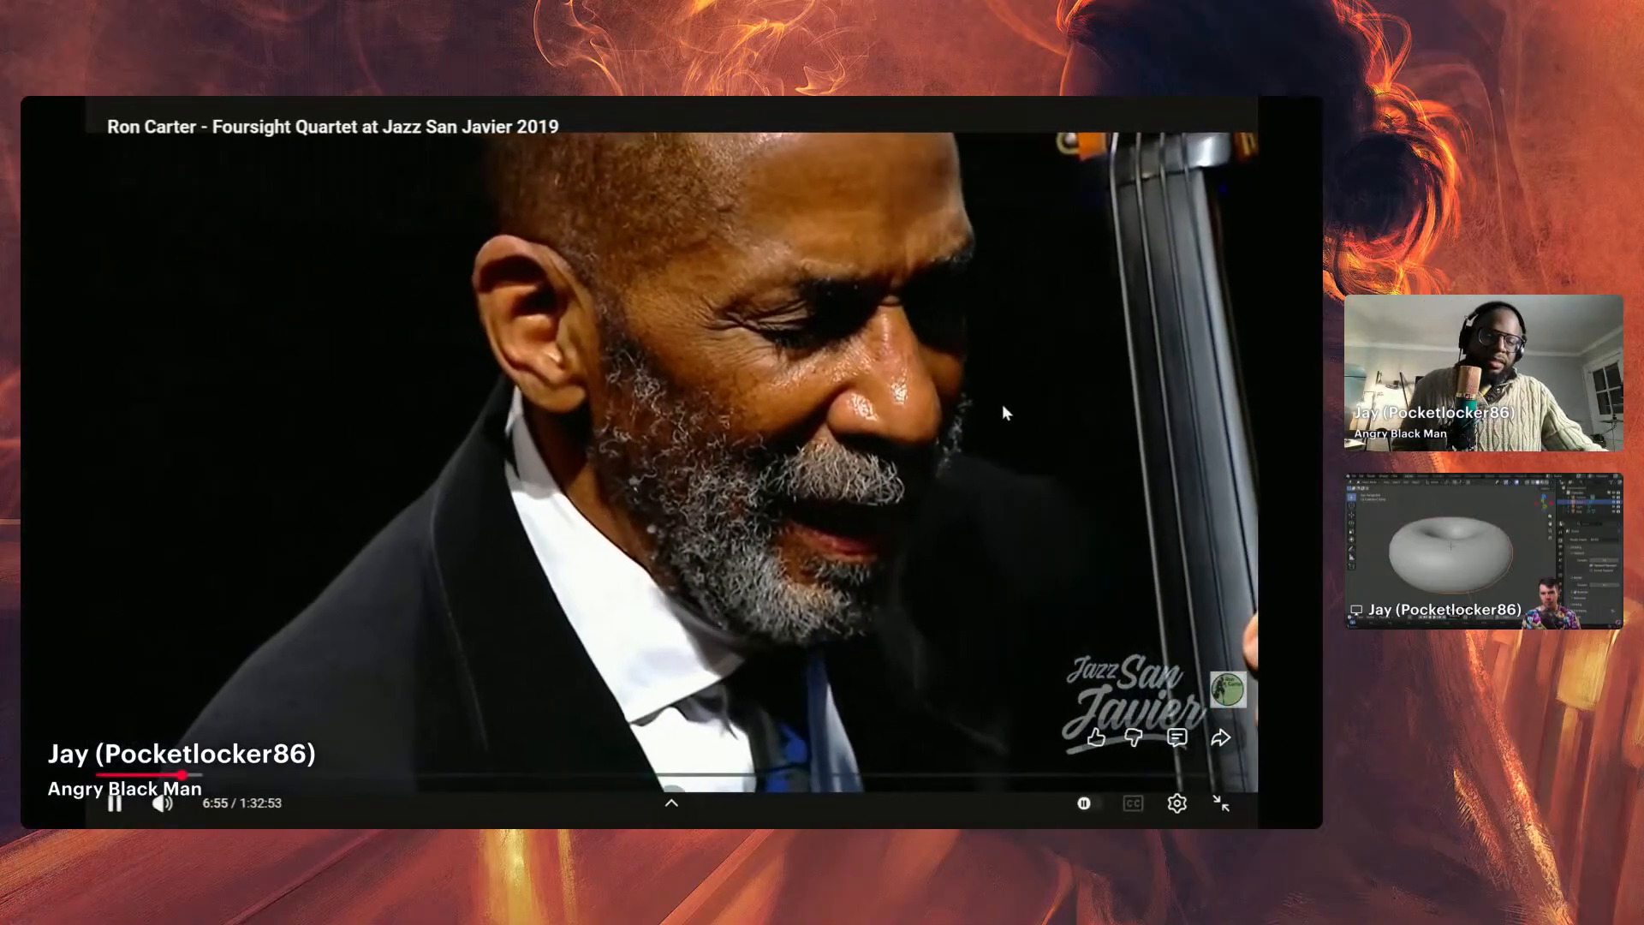
{"action": "left_click", "coordinate": [998, 403]}
Step: Leave the full-screen concert video, switch to the donut project in Blender and bring the donut into close view
{"action": "left_click", "coordinate": [1222, 801]}
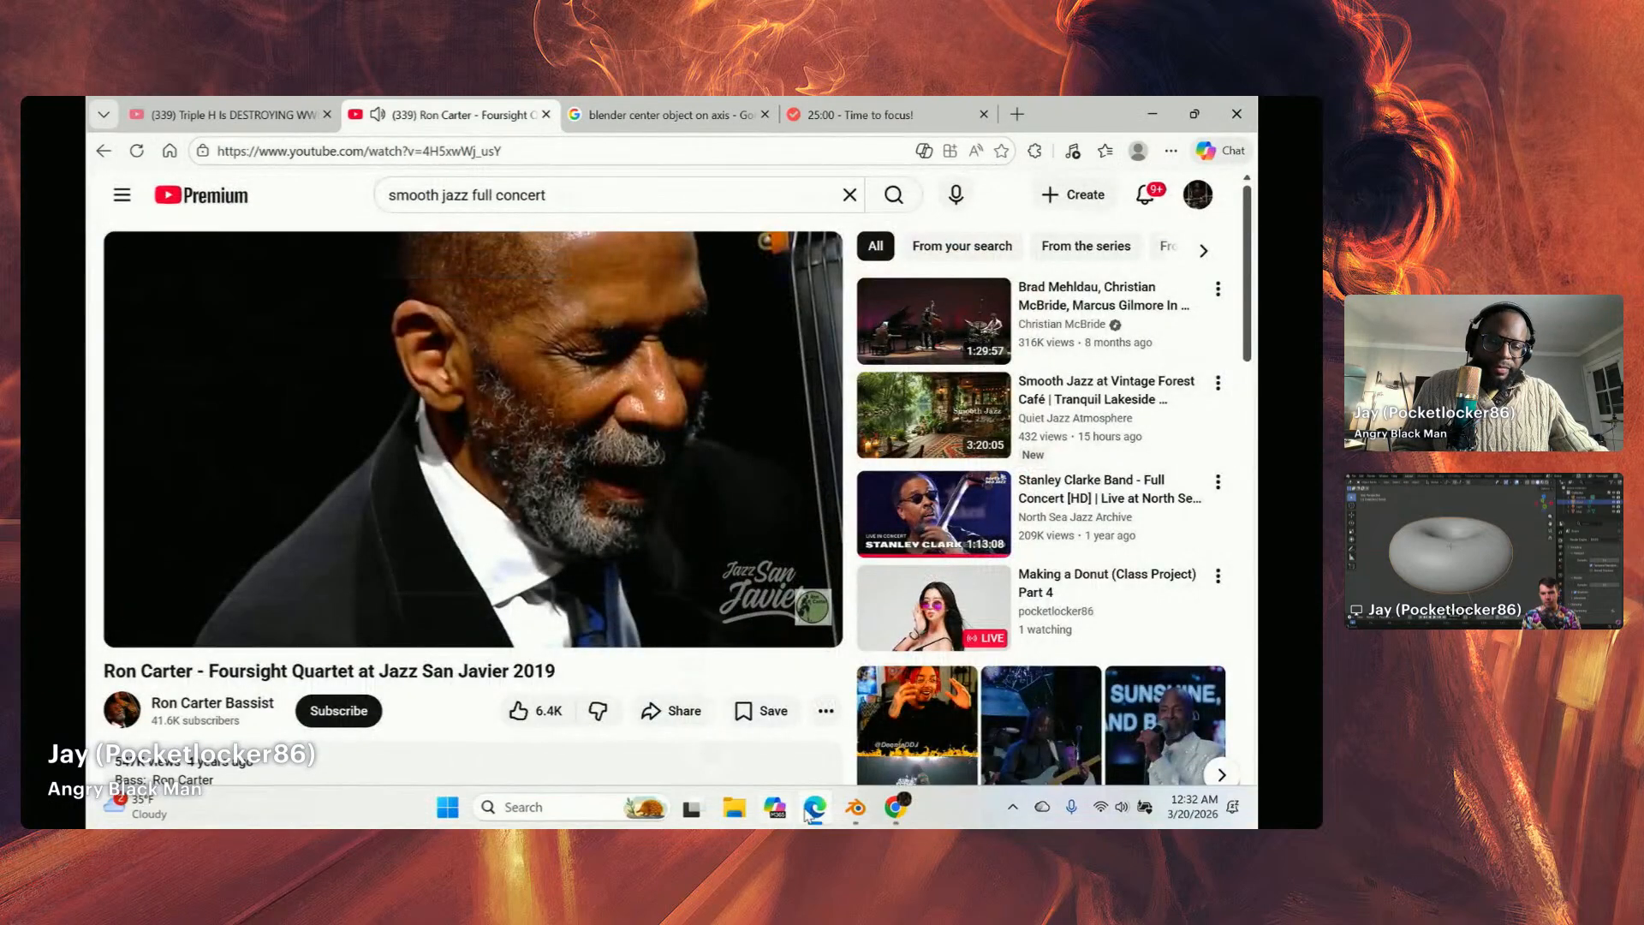
{"action": "left_click", "coordinate": [856, 808]}
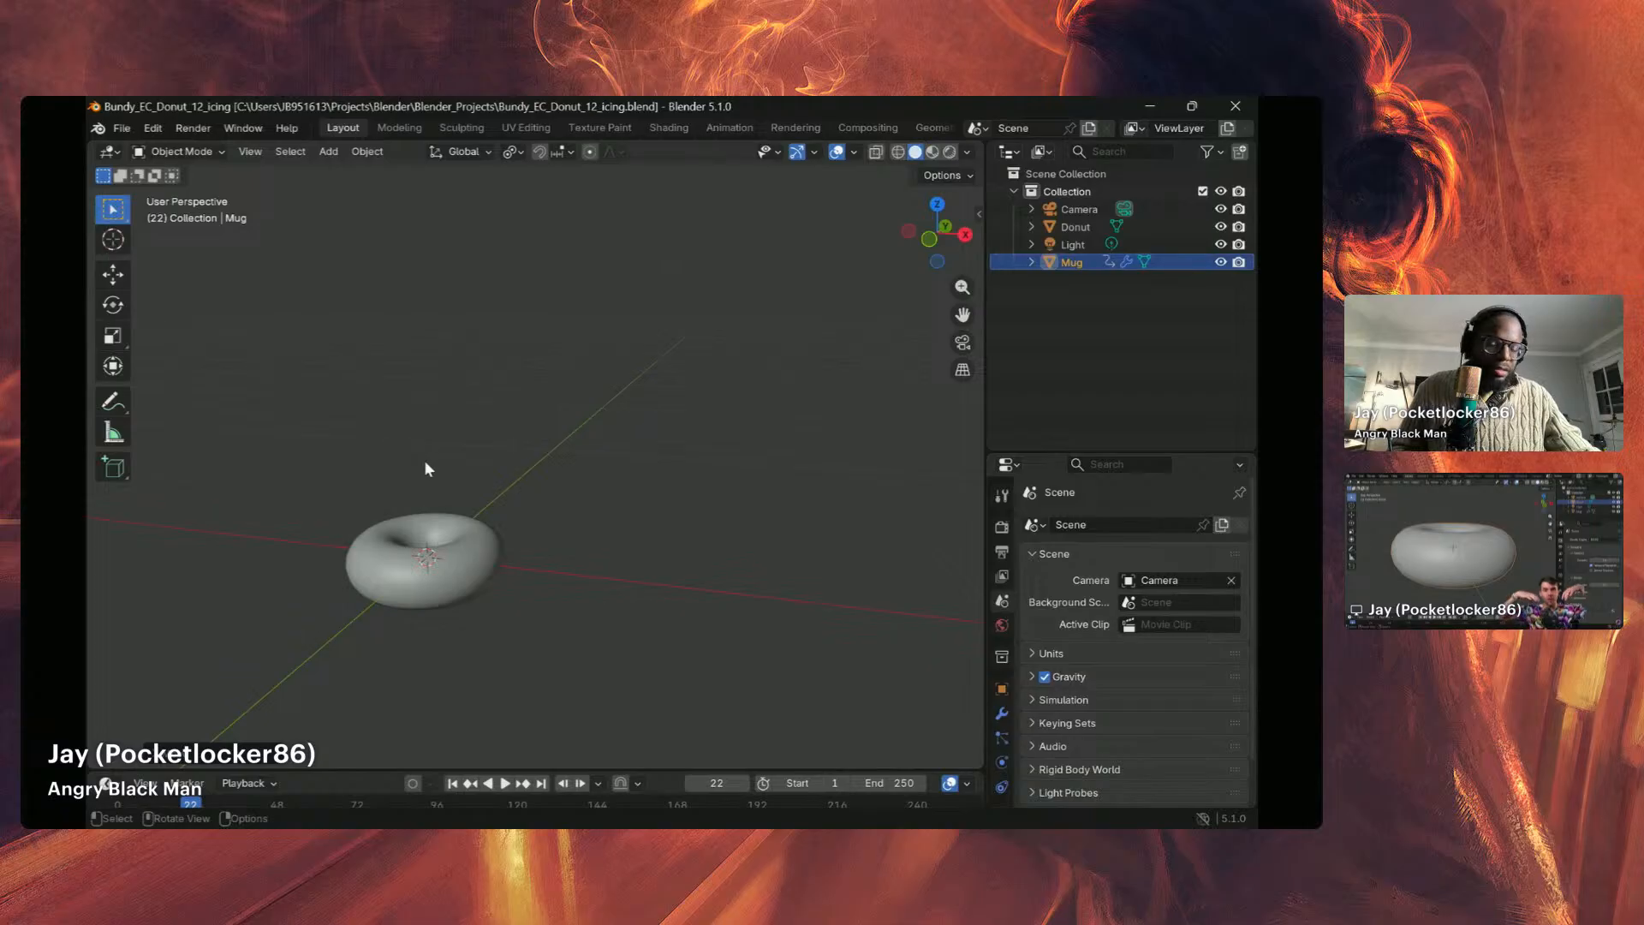
{"action": "scroll", "coordinate": [412, 455], "scroll_direction": "down", "scroll_amount": 3}
{"action": "scroll", "coordinate": [445, 514], "scroll_direction": "up", "scroll_amount": 2}
{"action": "middle_click_drag", "start_coordinate": [464, 569], "coordinate": [415, 558]}
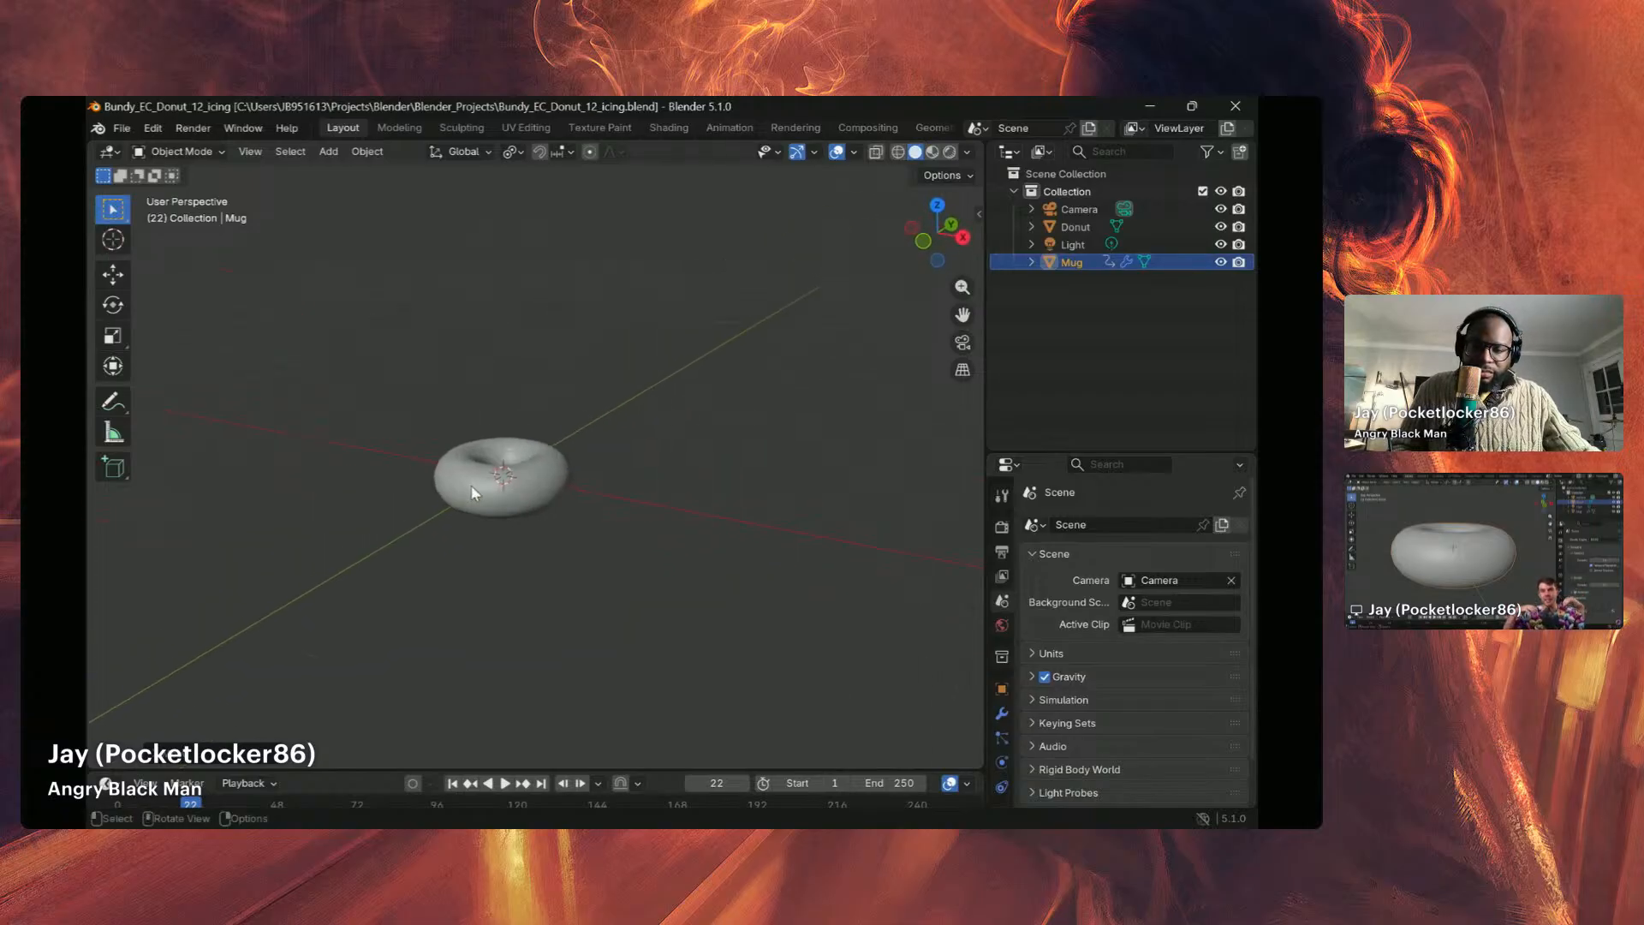
{"action": "scroll", "coordinate": [469, 488], "scroll_direction": "up", "scroll_amount": 6}
{"action": "scroll", "coordinate": [437, 479], "scroll_direction": "up", "scroll_amount": 1}
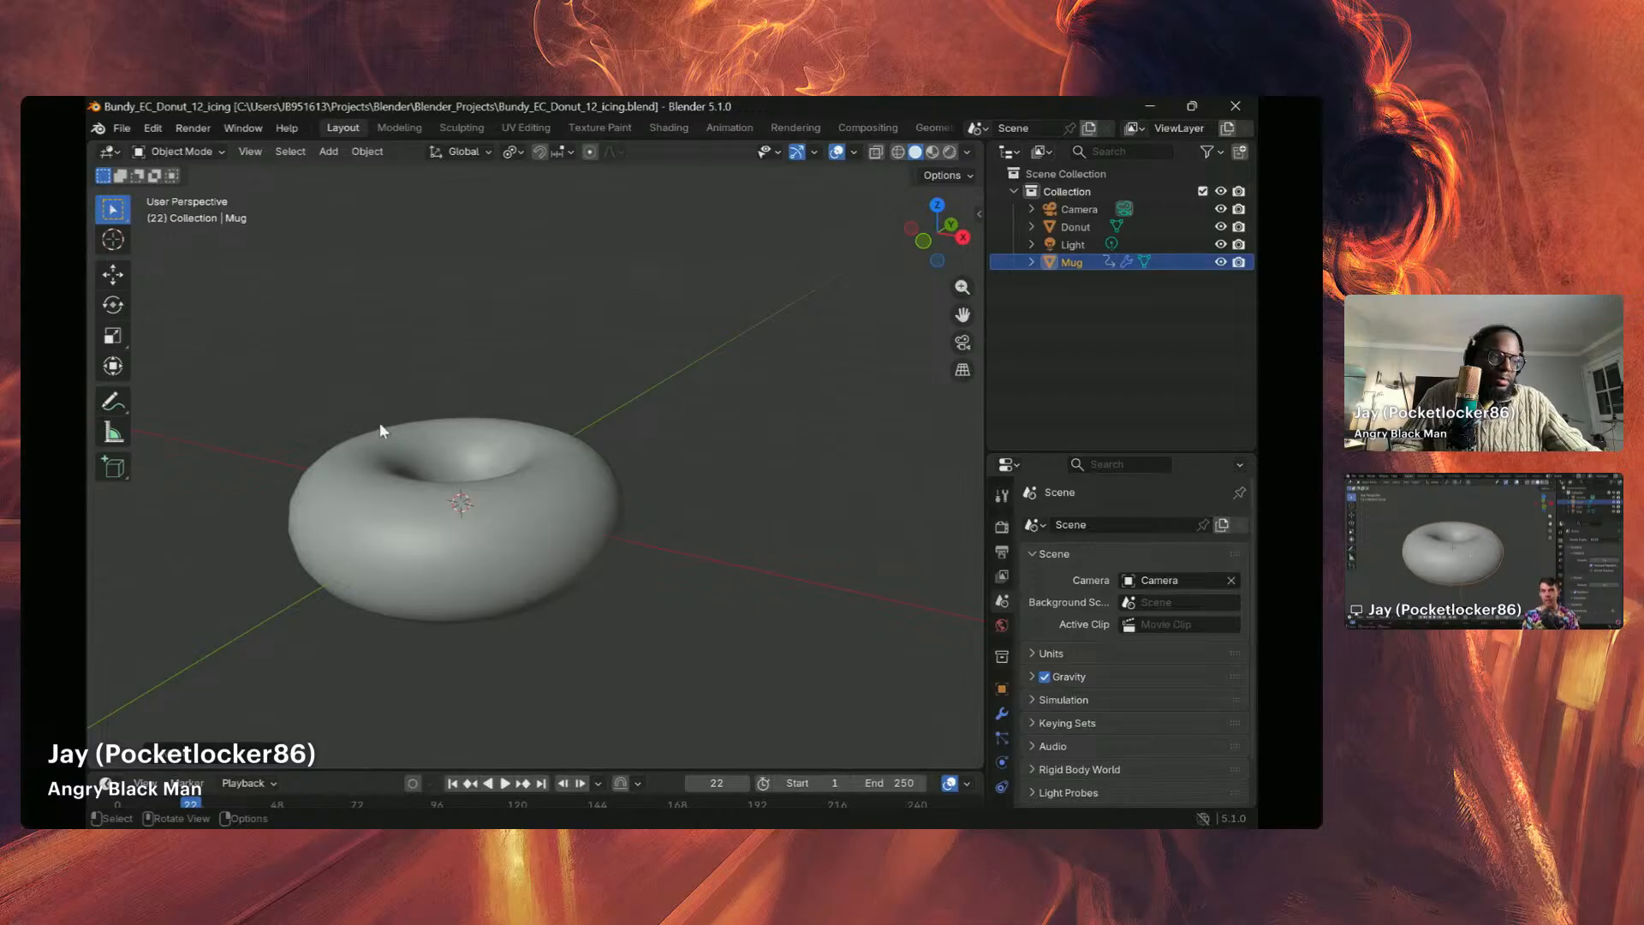
Step: Duplicate the donut and leave the copy in the same place as the original
{"action": "left_click", "coordinate": [424, 471]}
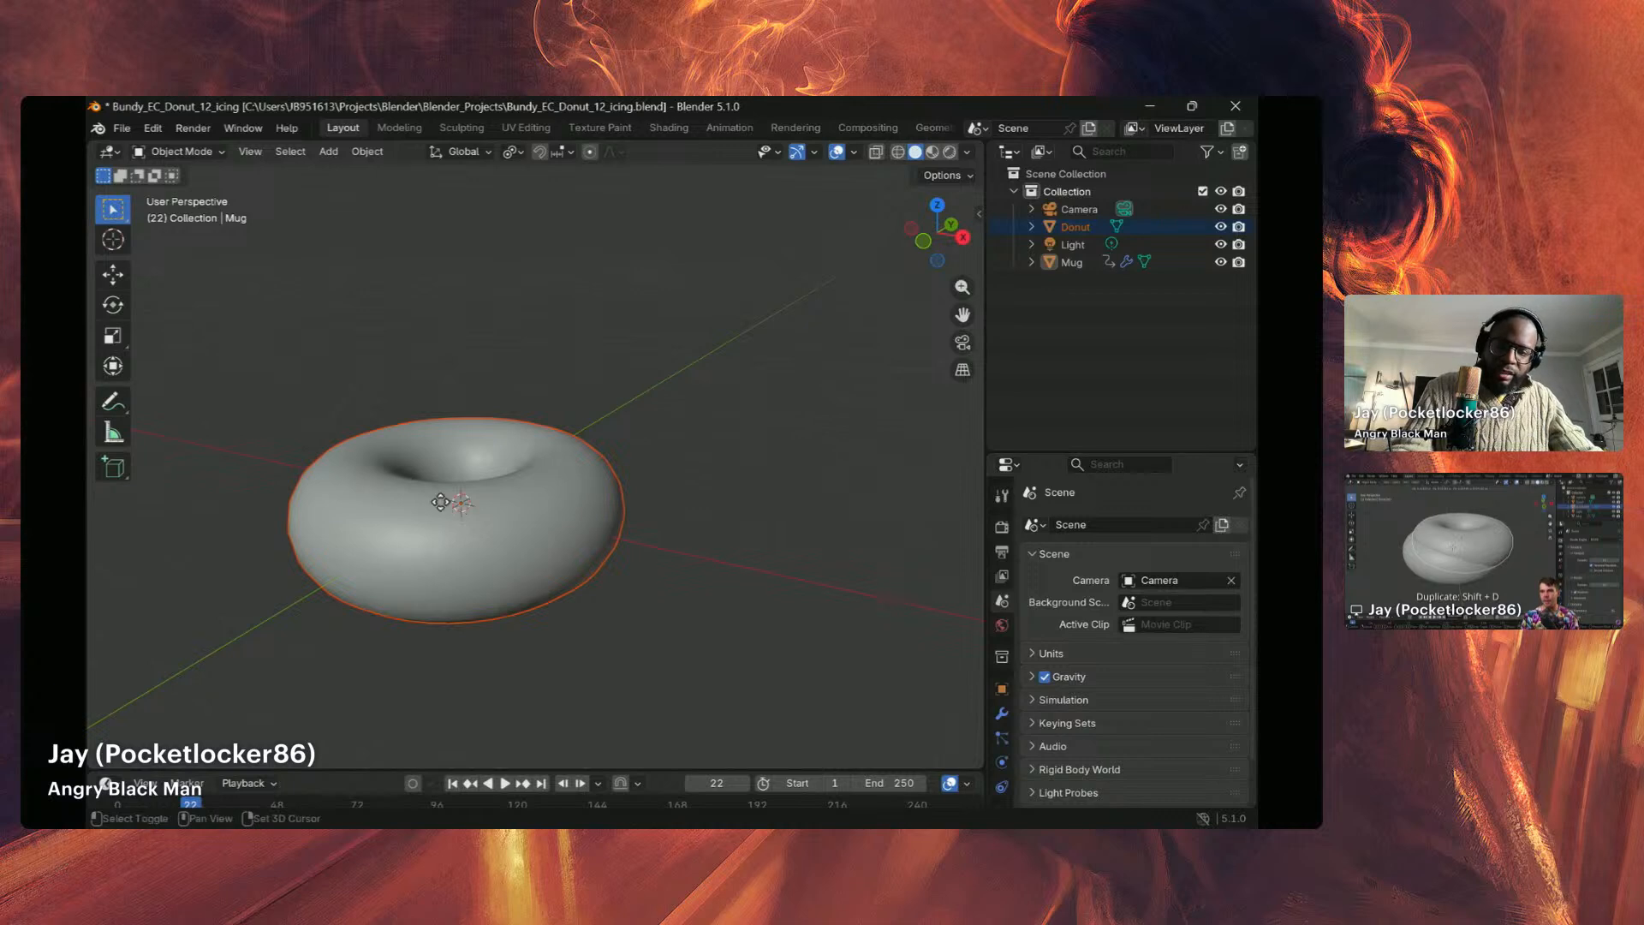
{"action": "key", "text": "shift+d"}
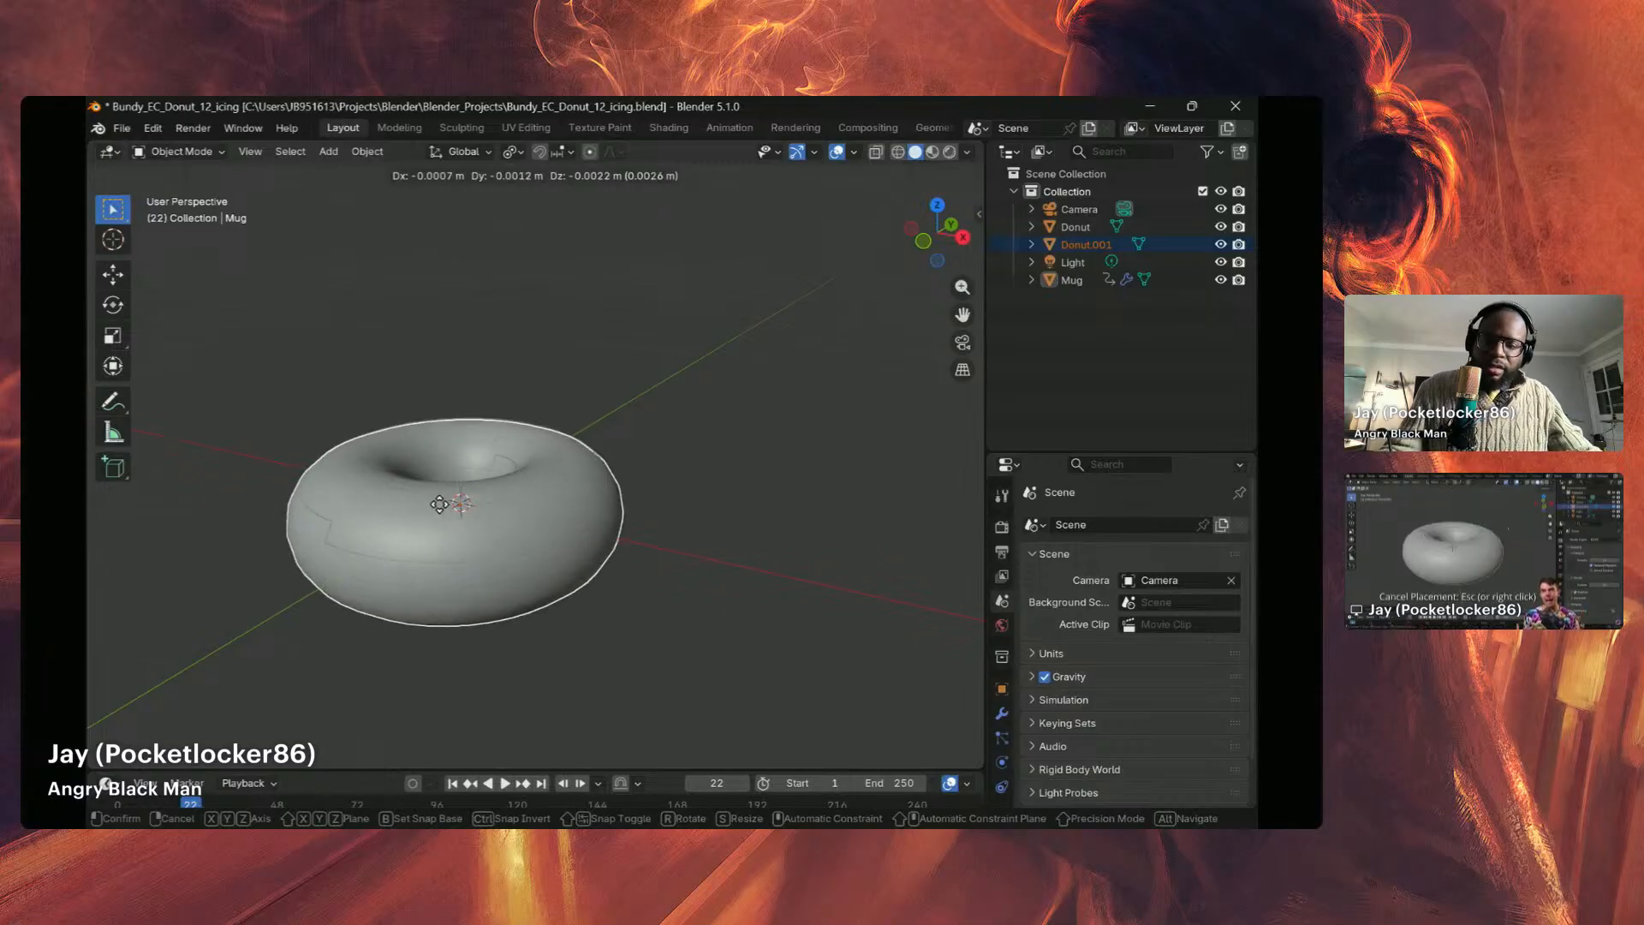
{"action": "left_click", "coordinate": [439, 505]}
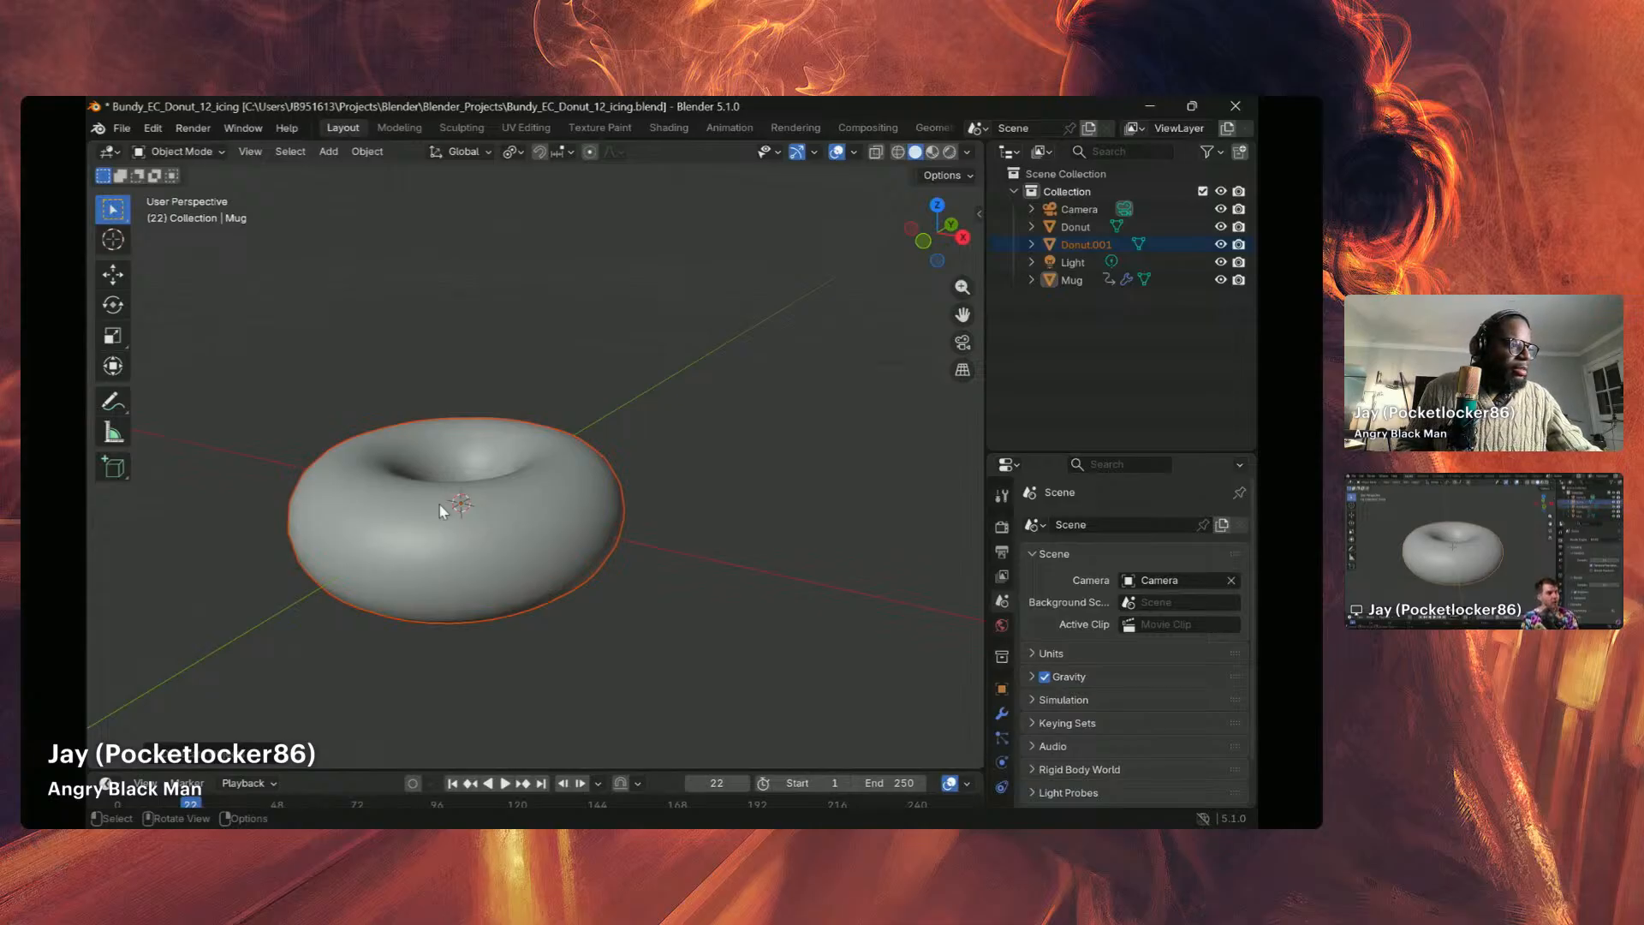
Step: Rename the duplicated donut object as Icing
{"action": "left_click", "coordinate": [441, 511]}
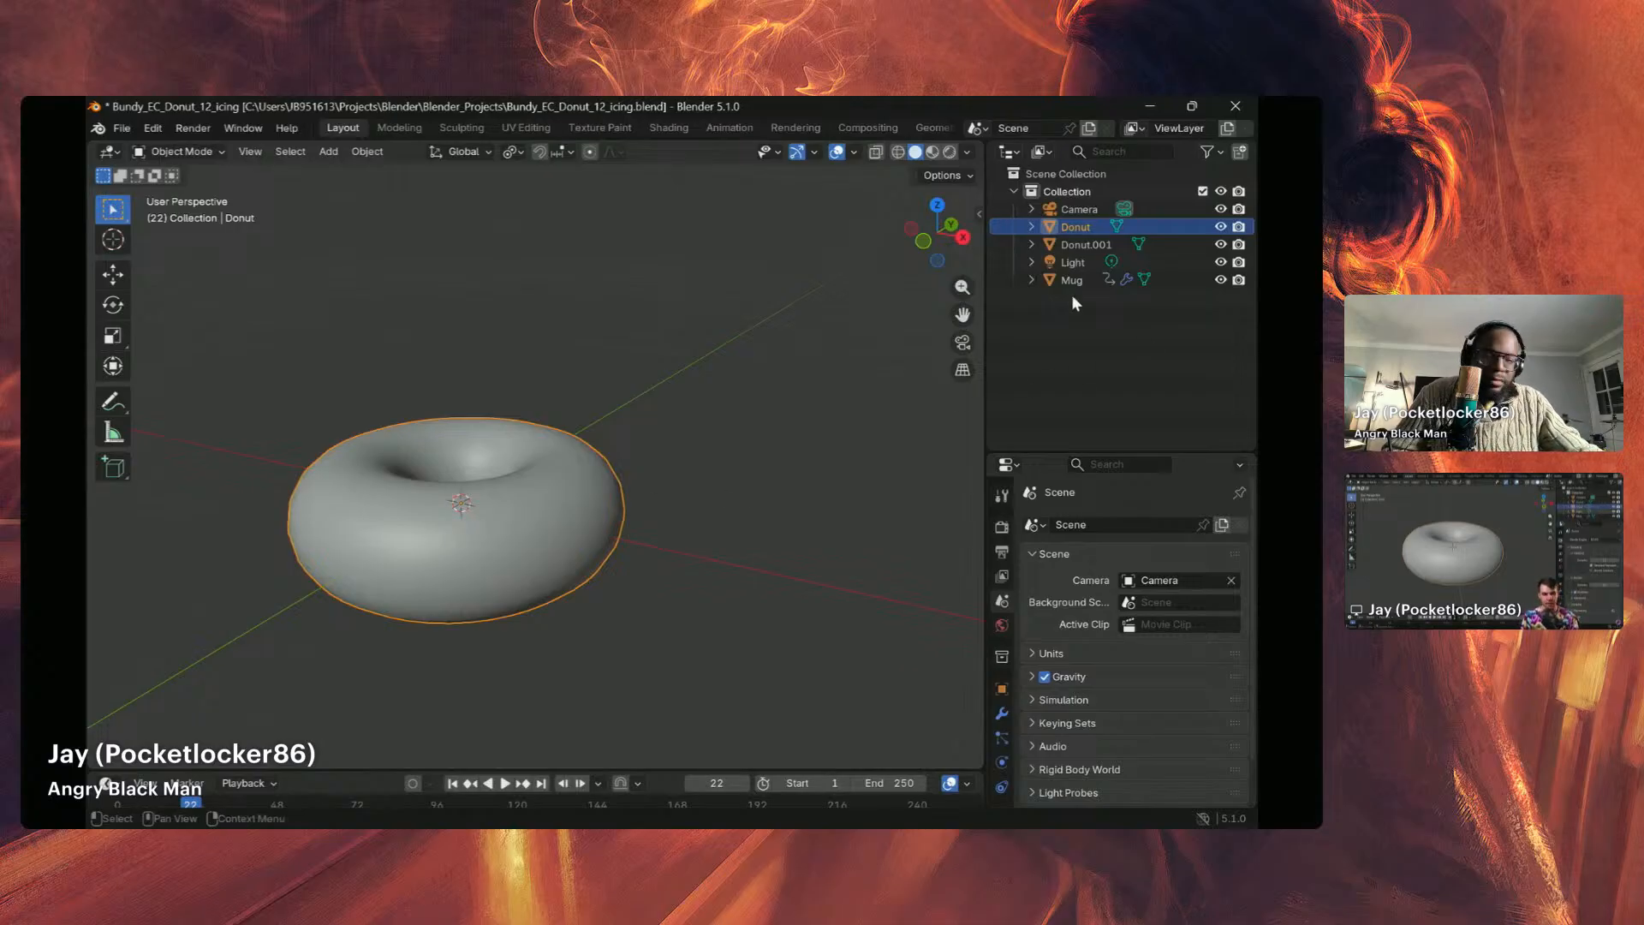
{"action": "double_click", "coordinate": [1079, 244]}
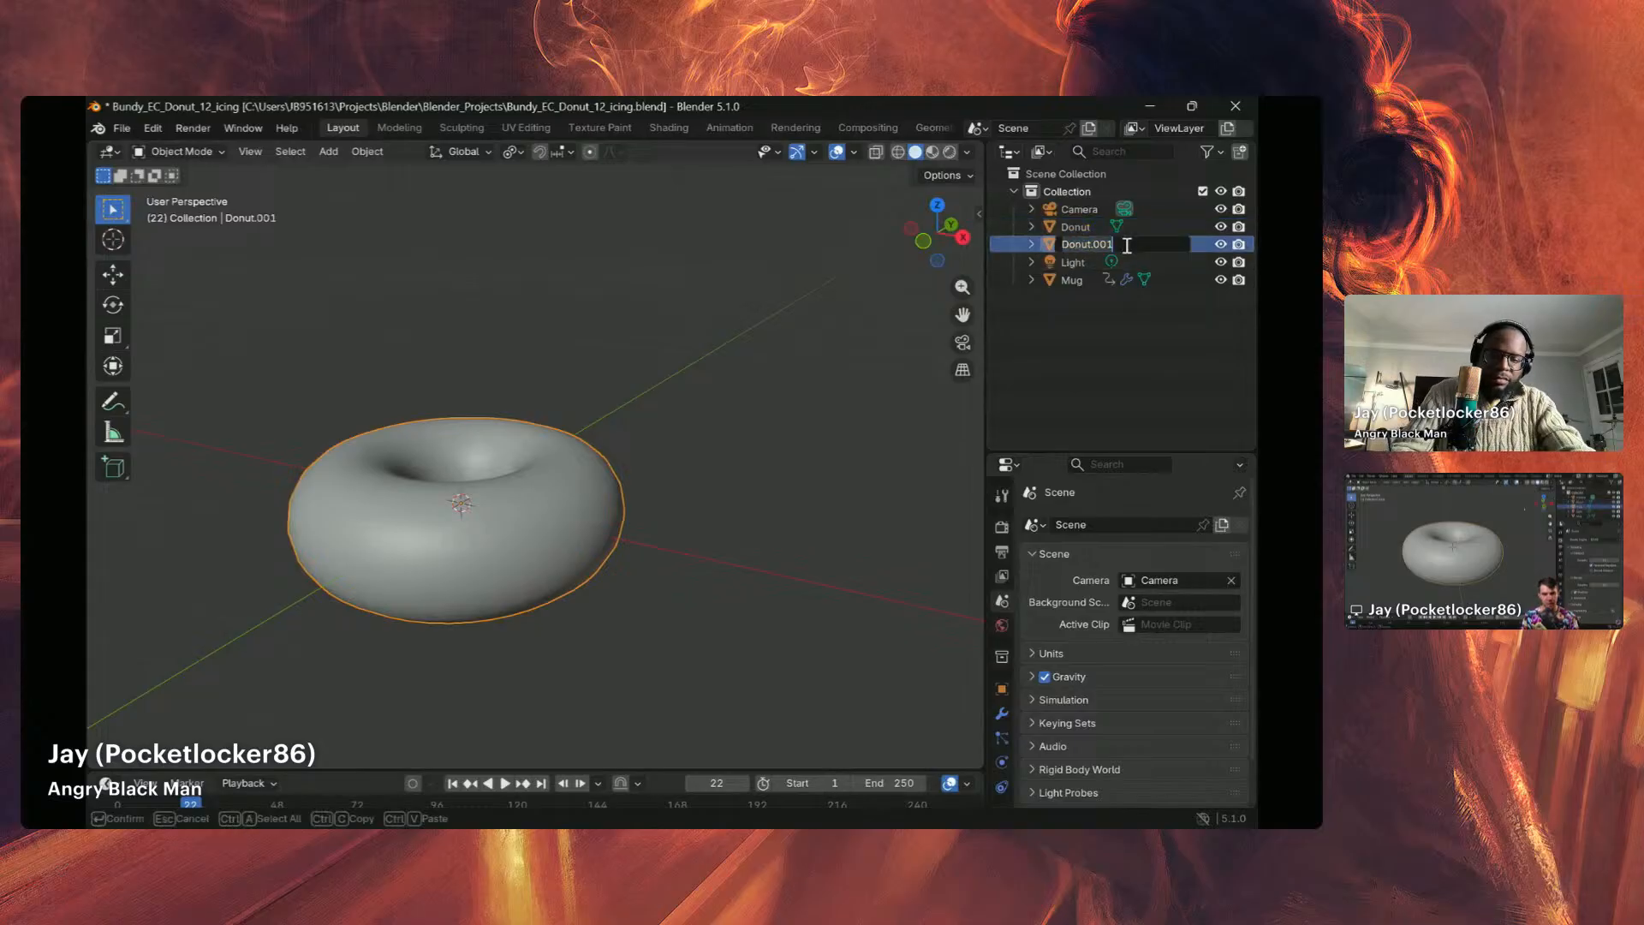
{"action": "type", "text": "Icing"}
{"action": "key", "text": "Return"}
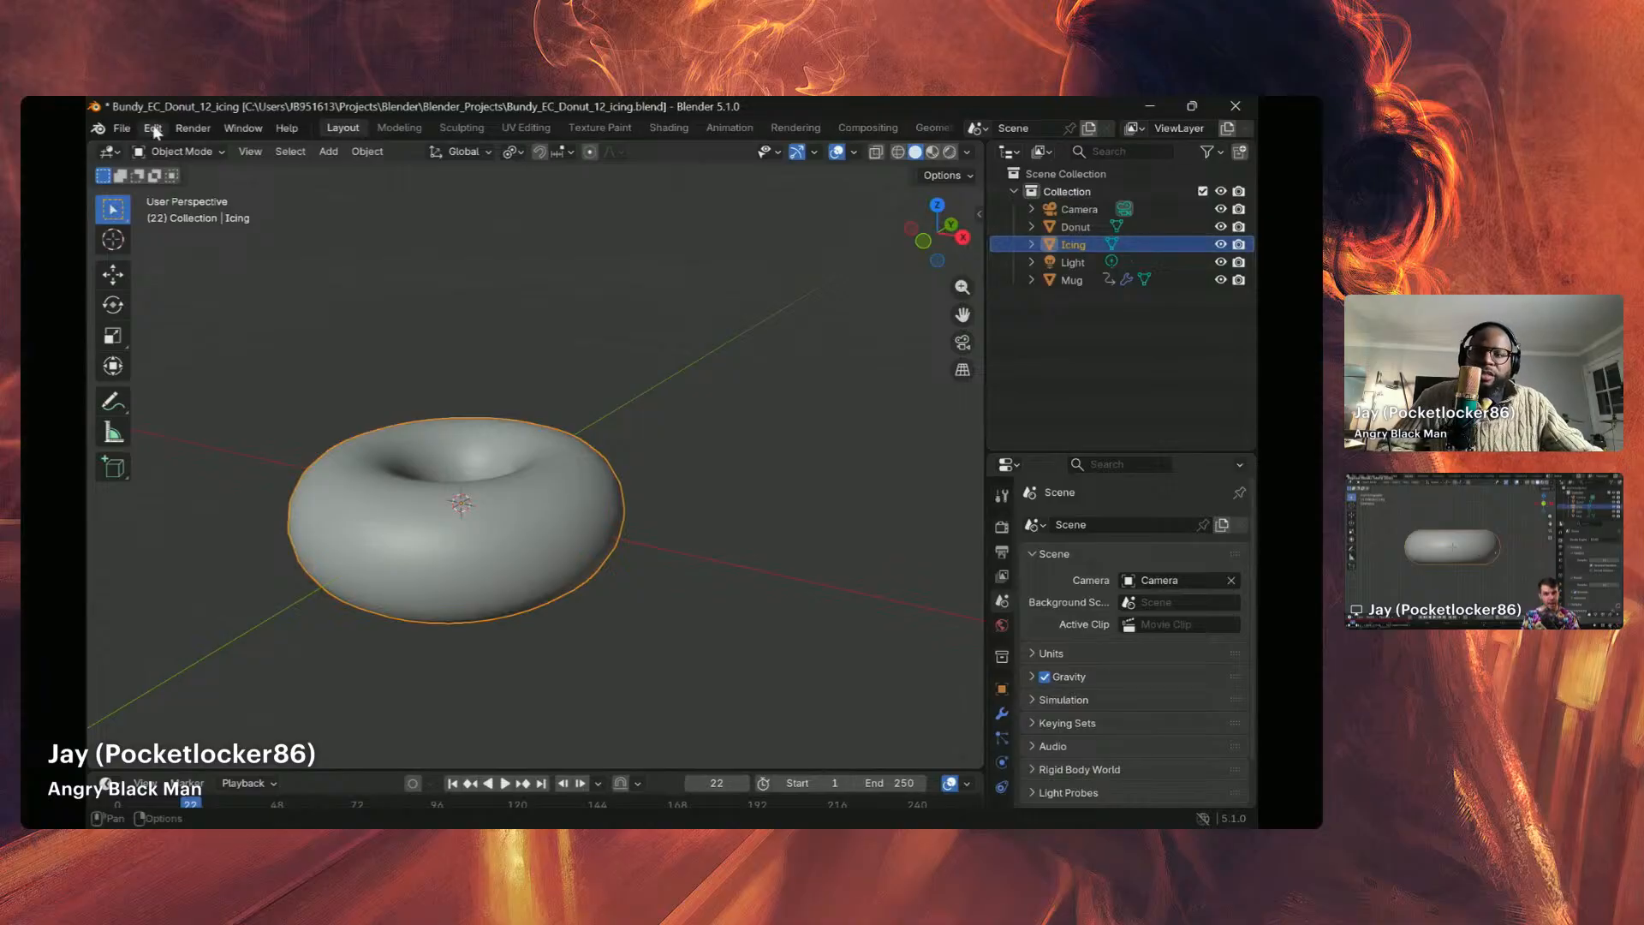
Step: Save the project as a new incremented file named Bundy_EC_Donut_13_icing.blend
{"action": "left_click", "coordinate": [121, 128]}
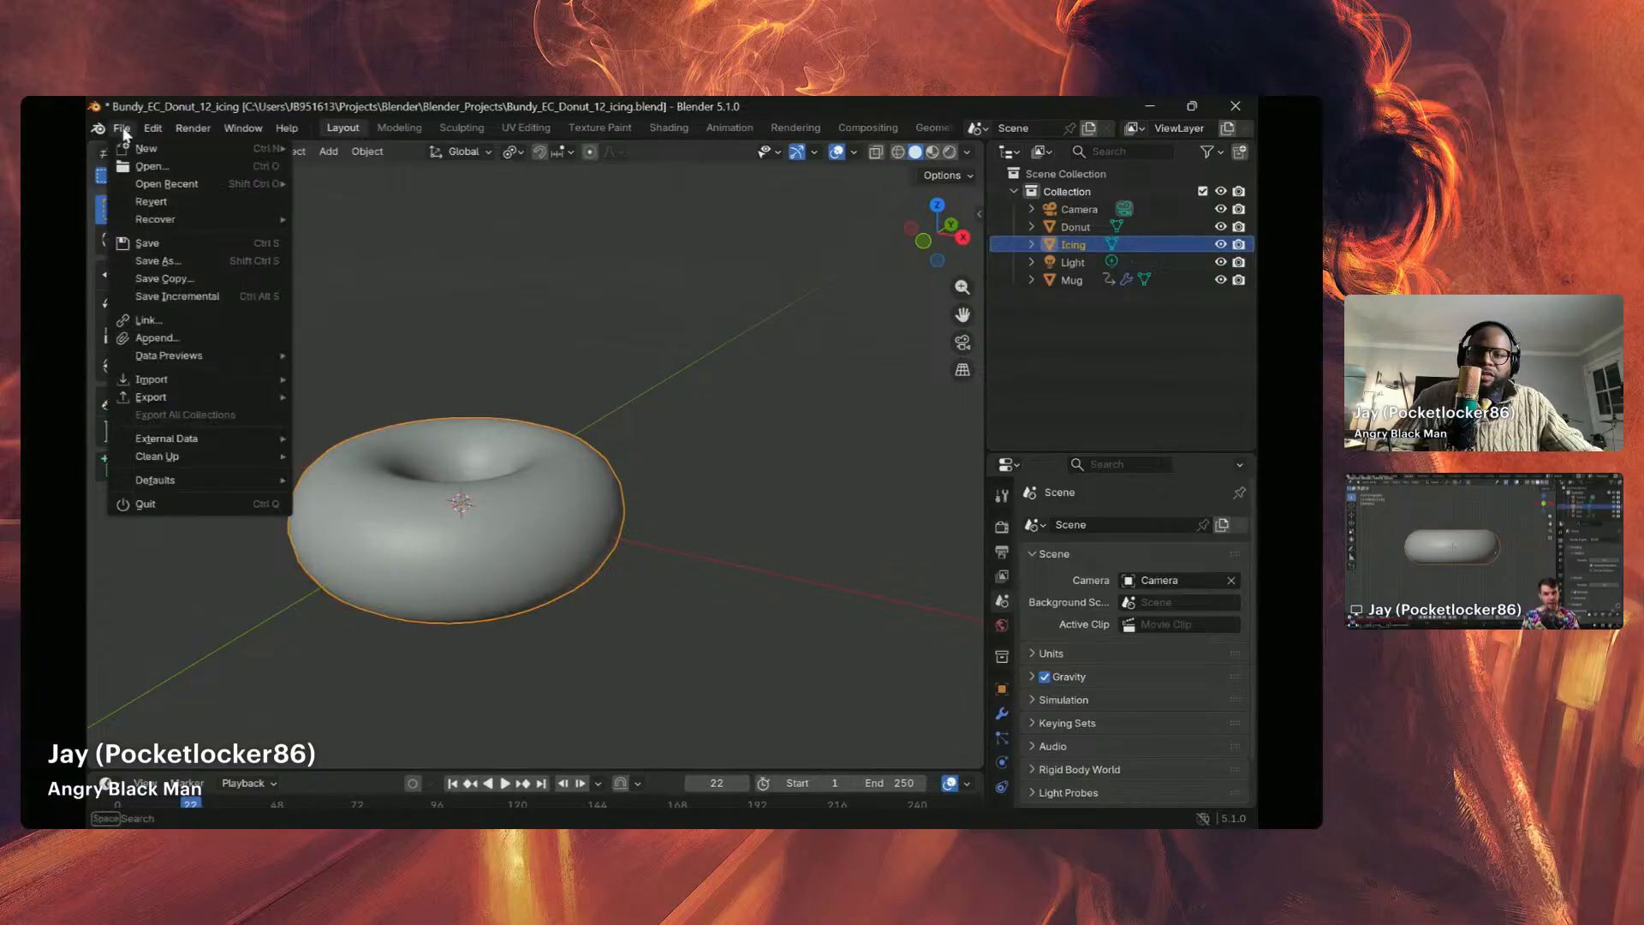
{"action": "left_click", "coordinate": [157, 260]}
{"action": "left_click", "coordinate": [888, 655]}
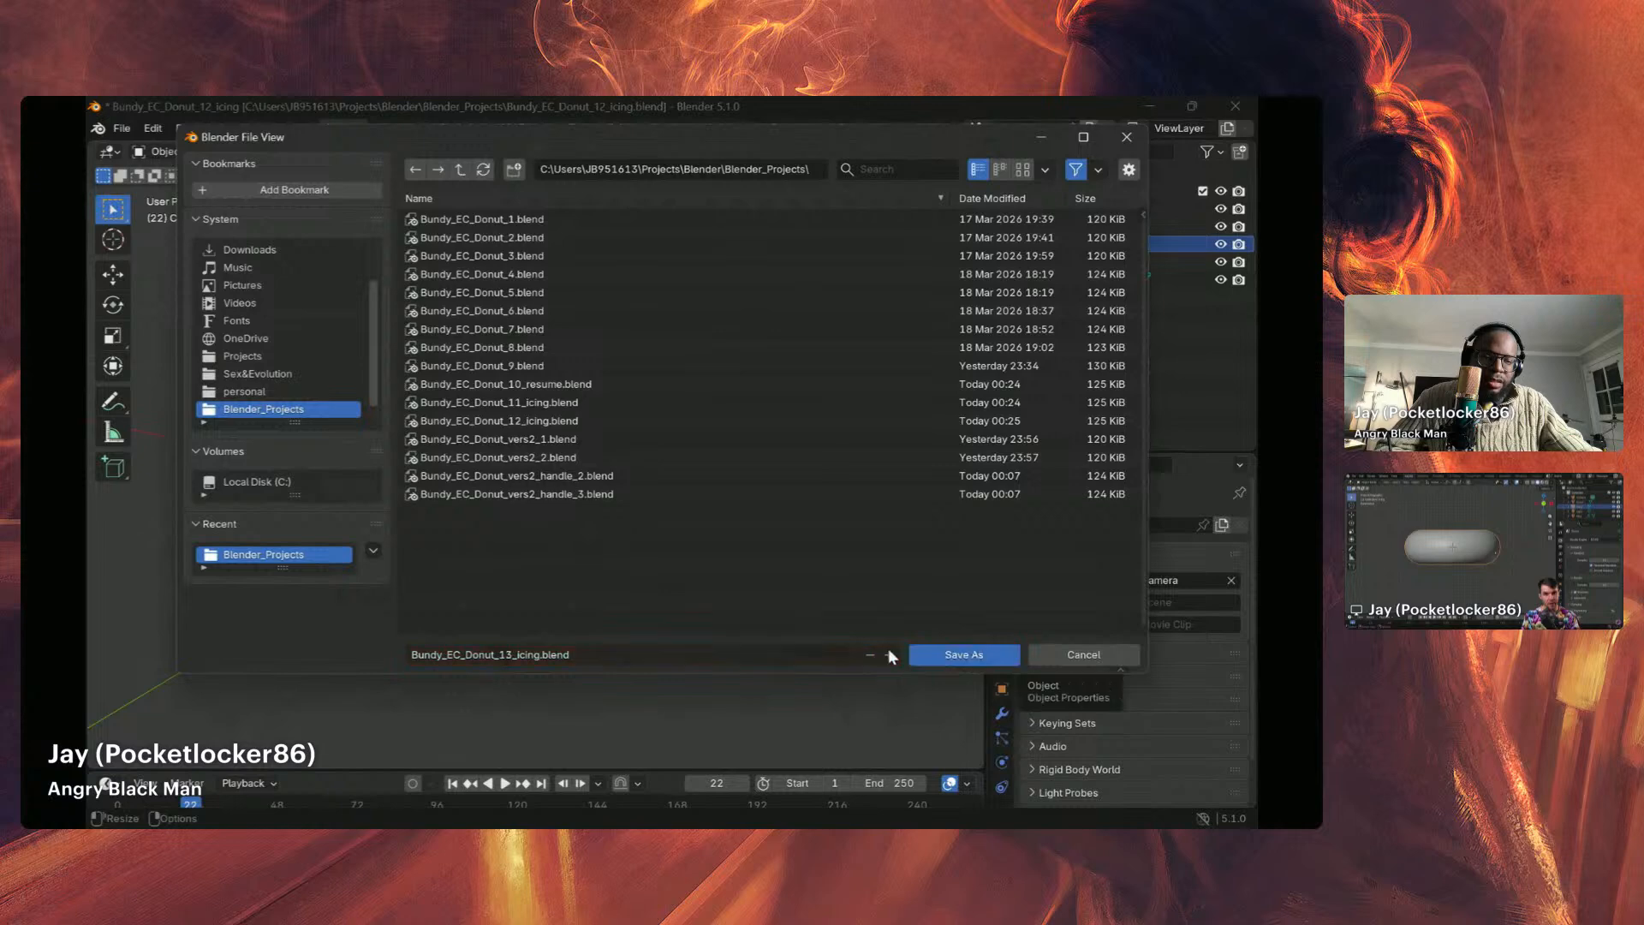
{"action": "left_click", "coordinate": [979, 661]}
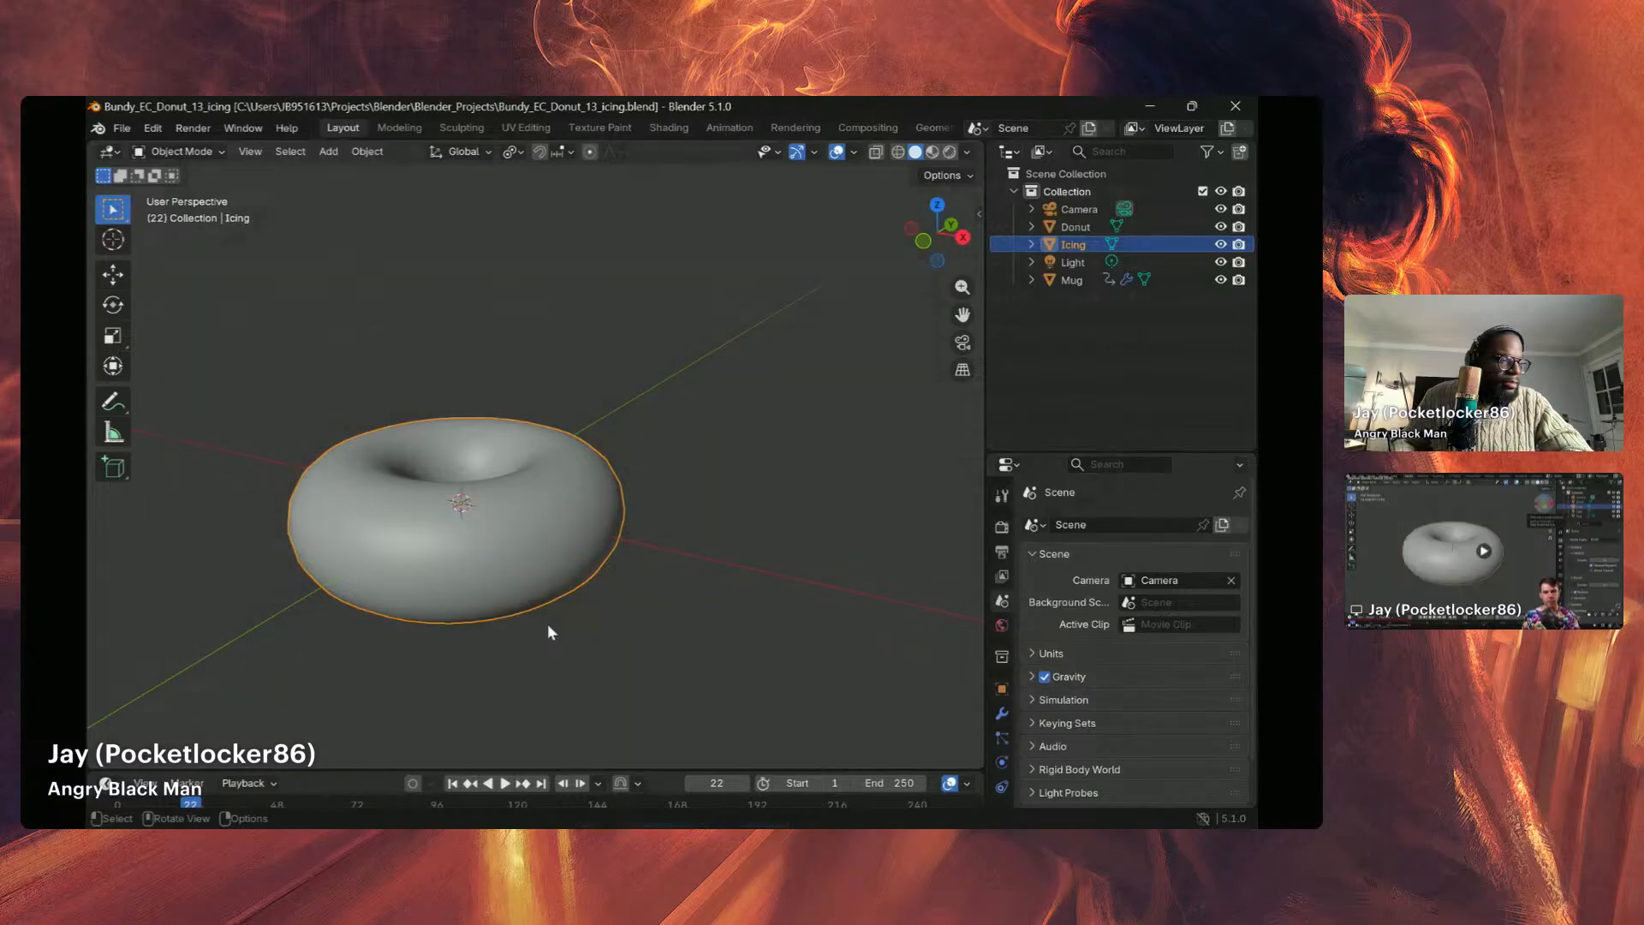
Step: In the front orthographic view, put the Icing object in Edit Mode with vertex selection
{"action": "left_click", "coordinate": [926, 243]}
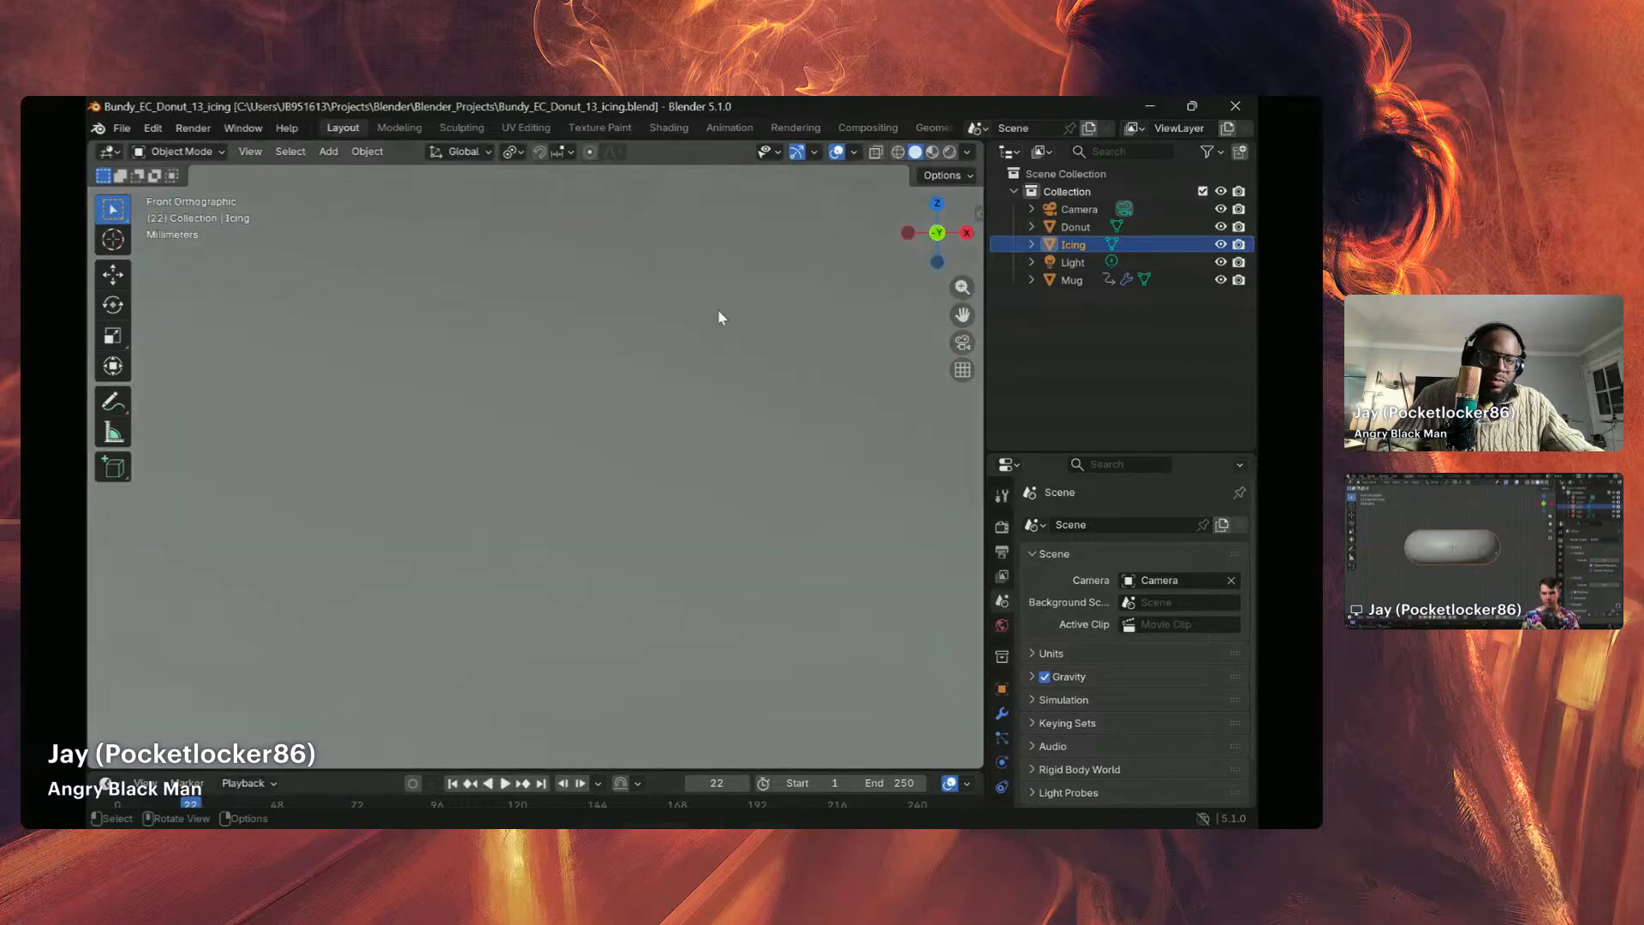
{"action": "scroll", "coordinate": [721, 310], "scroll_direction": "down", "scroll_amount": 2}
{"action": "scroll", "coordinate": [722, 310], "scroll_direction": "down", "scroll_amount": 6}
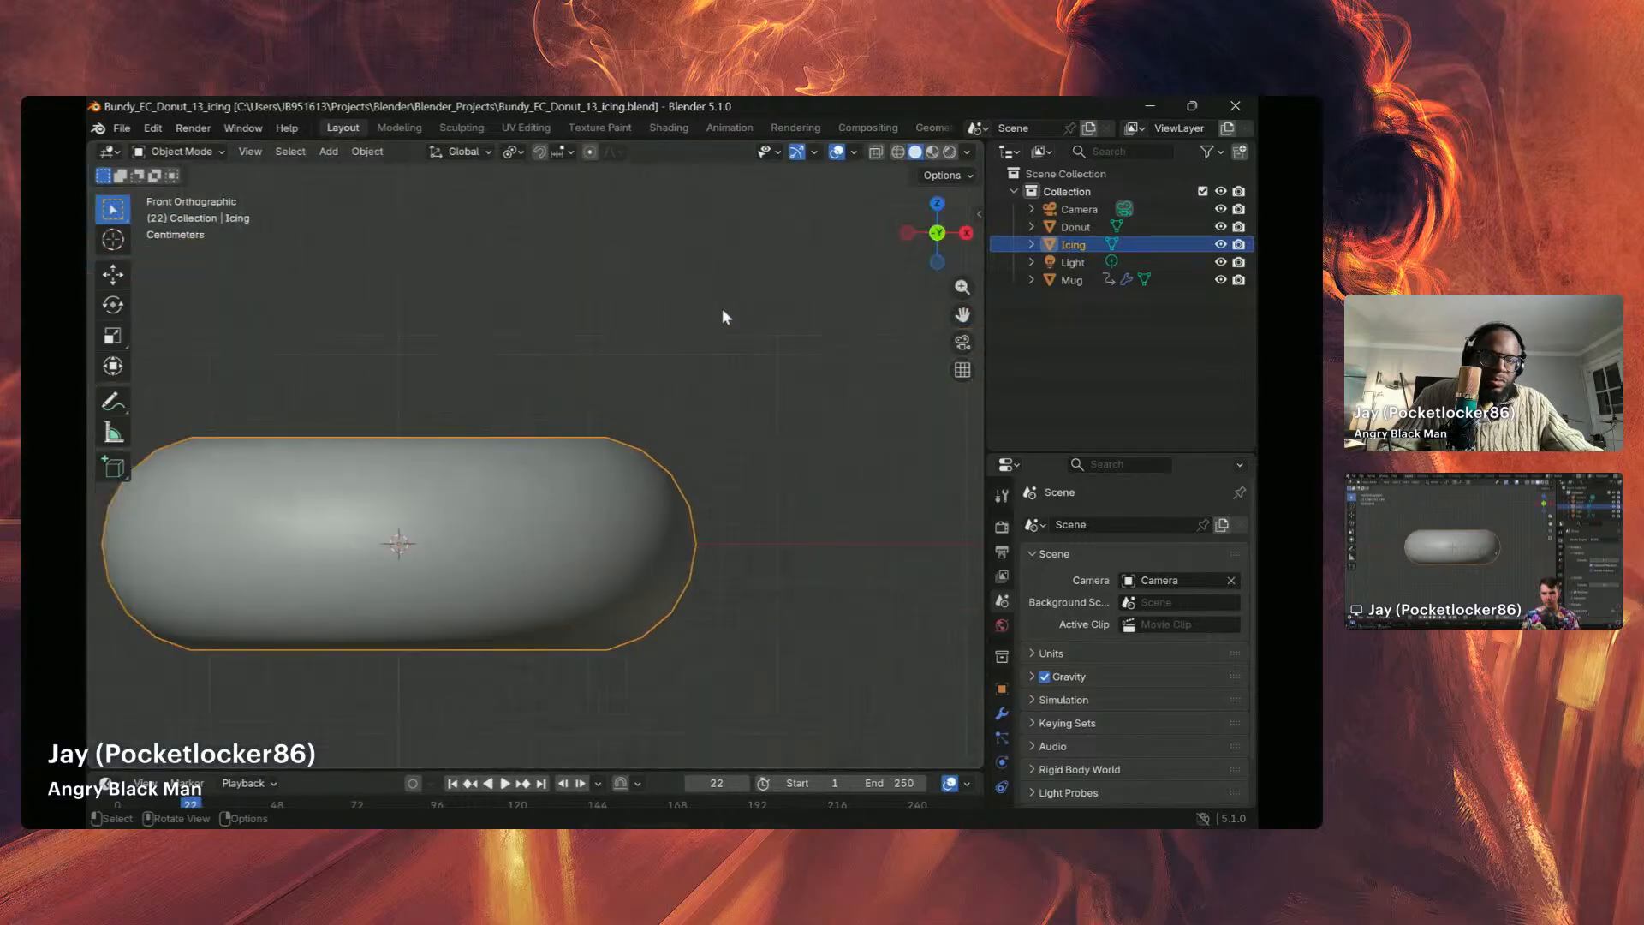
{"action": "scroll", "coordinate": [722, 310], "scroll_direction": "down", "scroll_amount": 2}
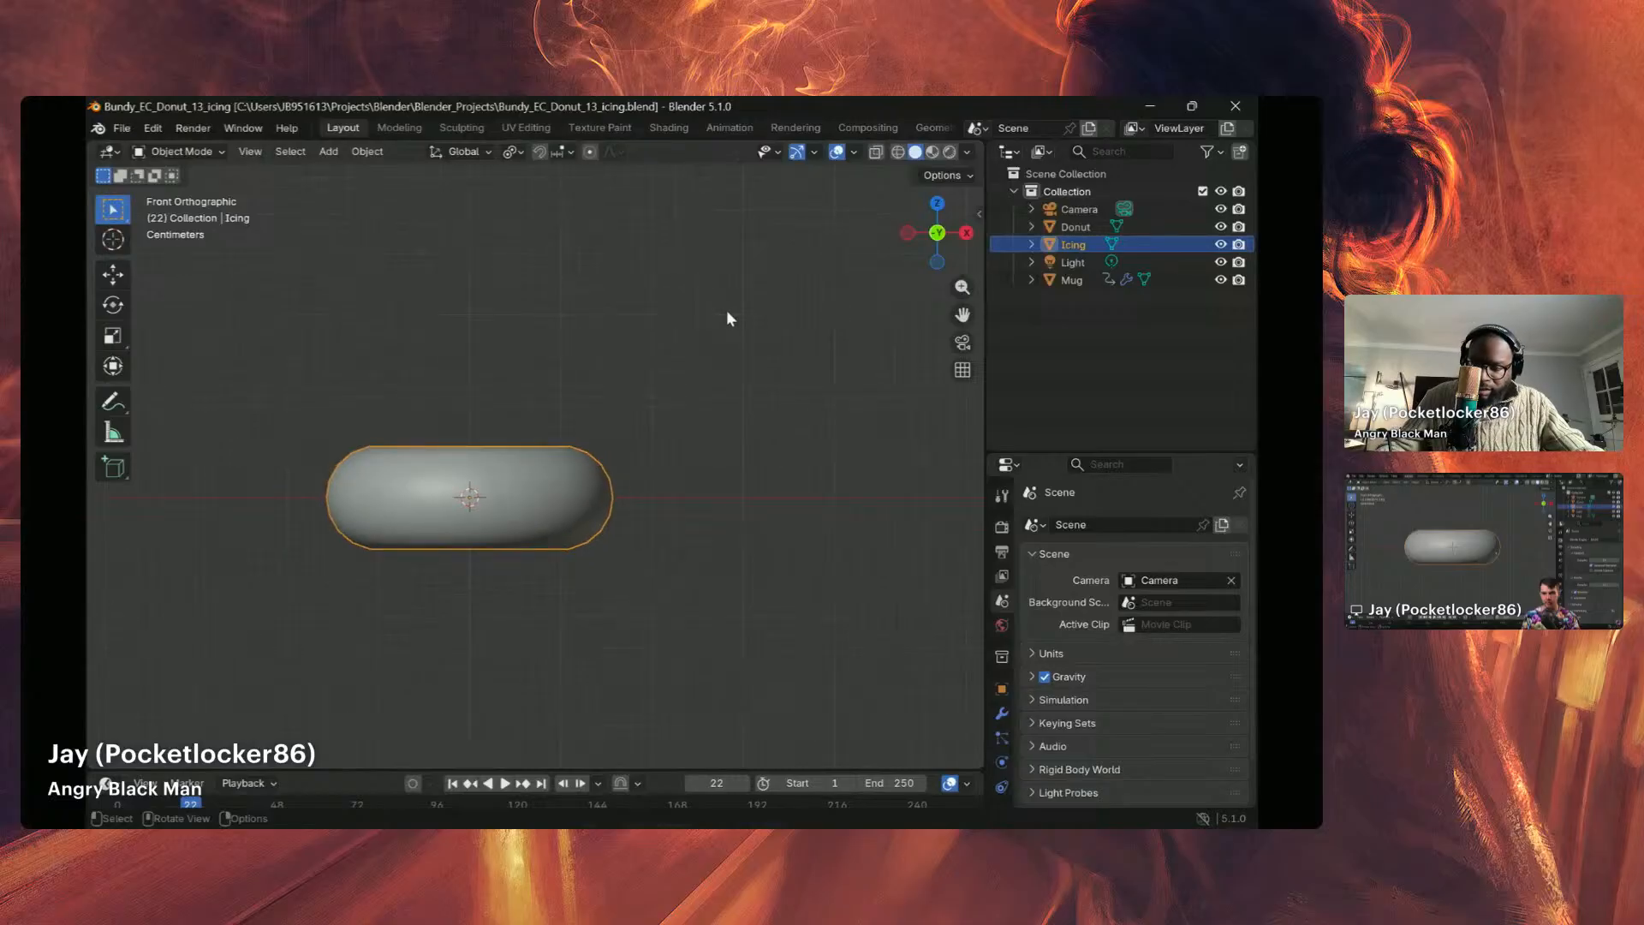
{"action": "middle_click_drag", "start_coordinate": [635, 349], "coordinate": [752, 322], "text": "shift"}
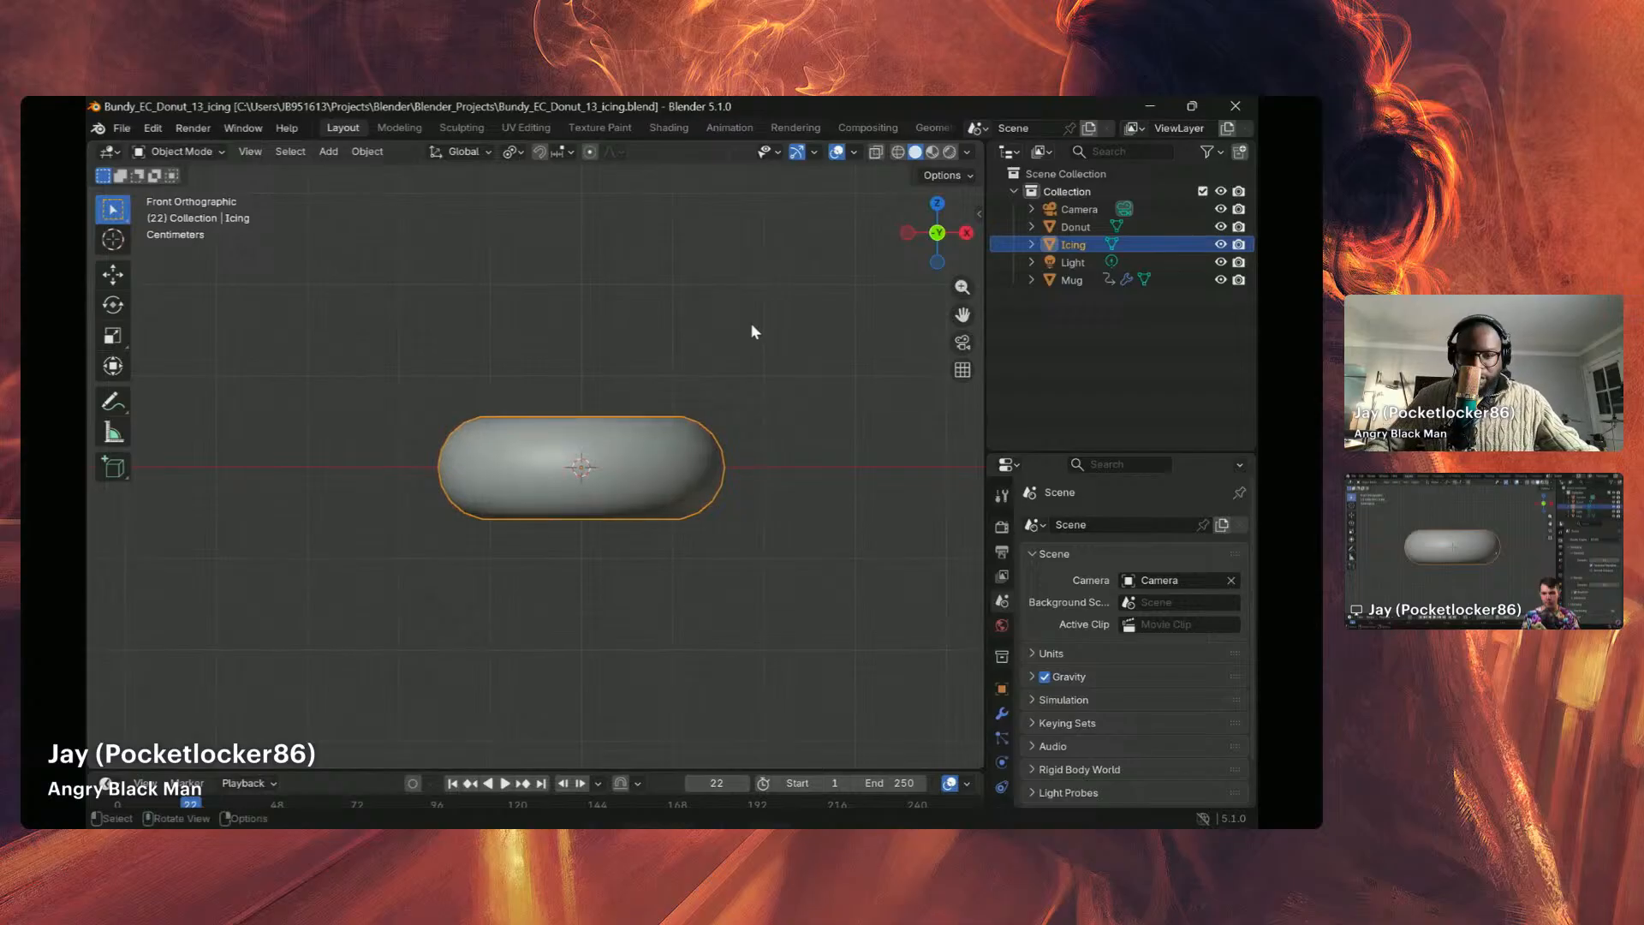
{"action": "scroll", "coordinate": [655, 415], "scroll_direction": "up", "scroll_amount": 2}
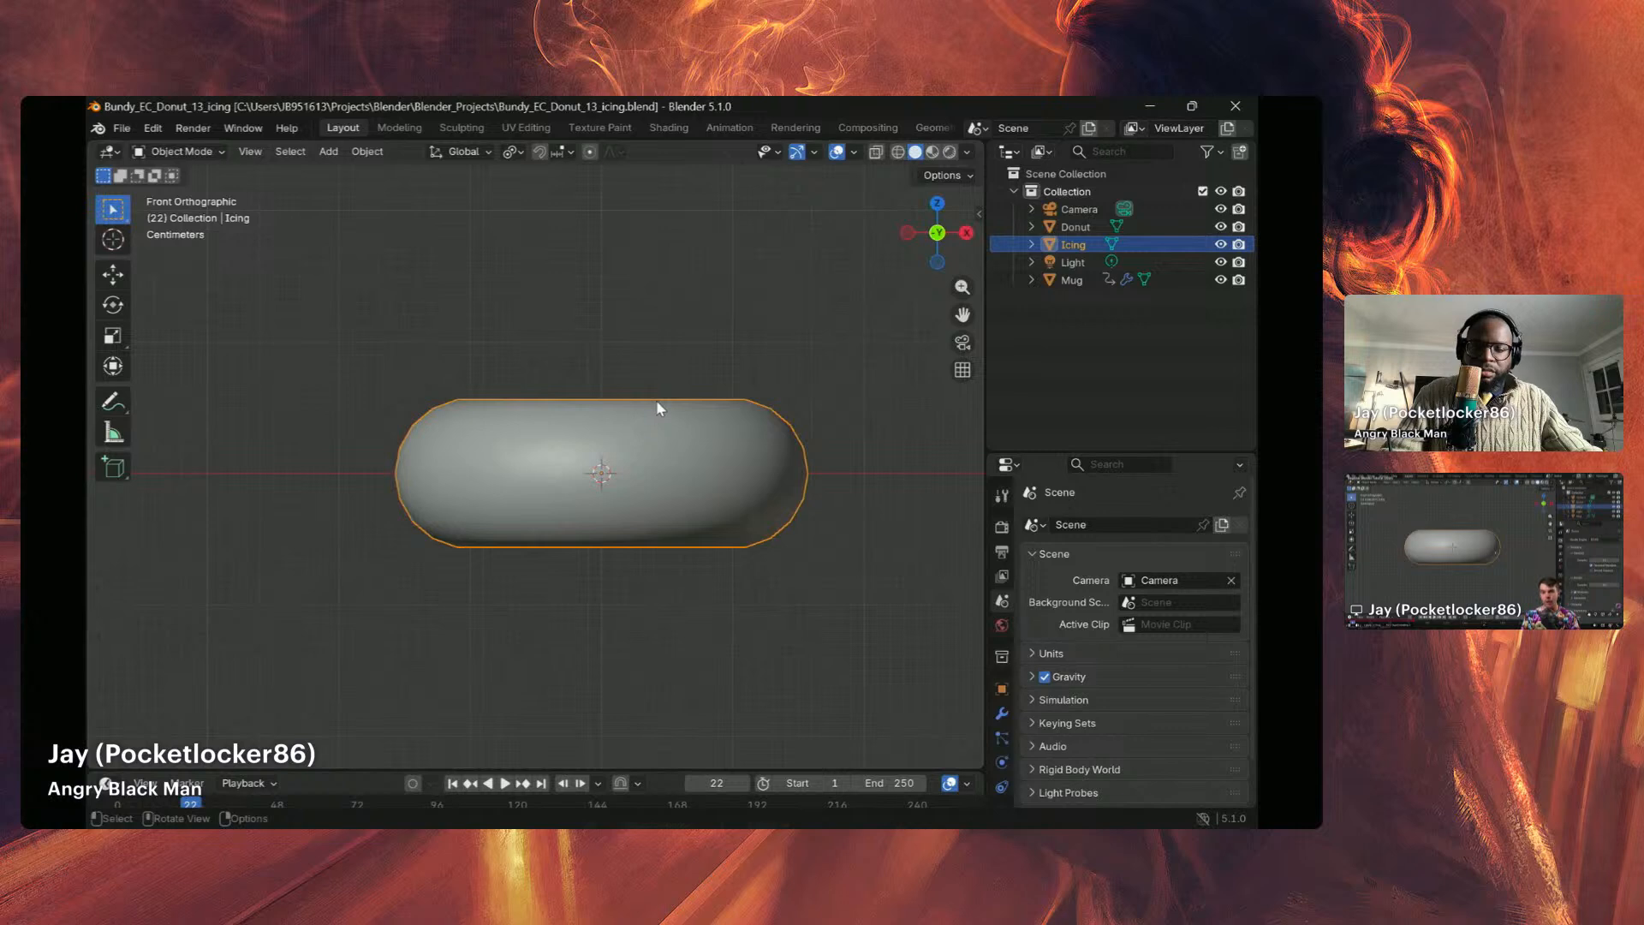
{"action": "middle_click_drag", "start_coordinate": [656, 400], "coordinate": [655, 400]}
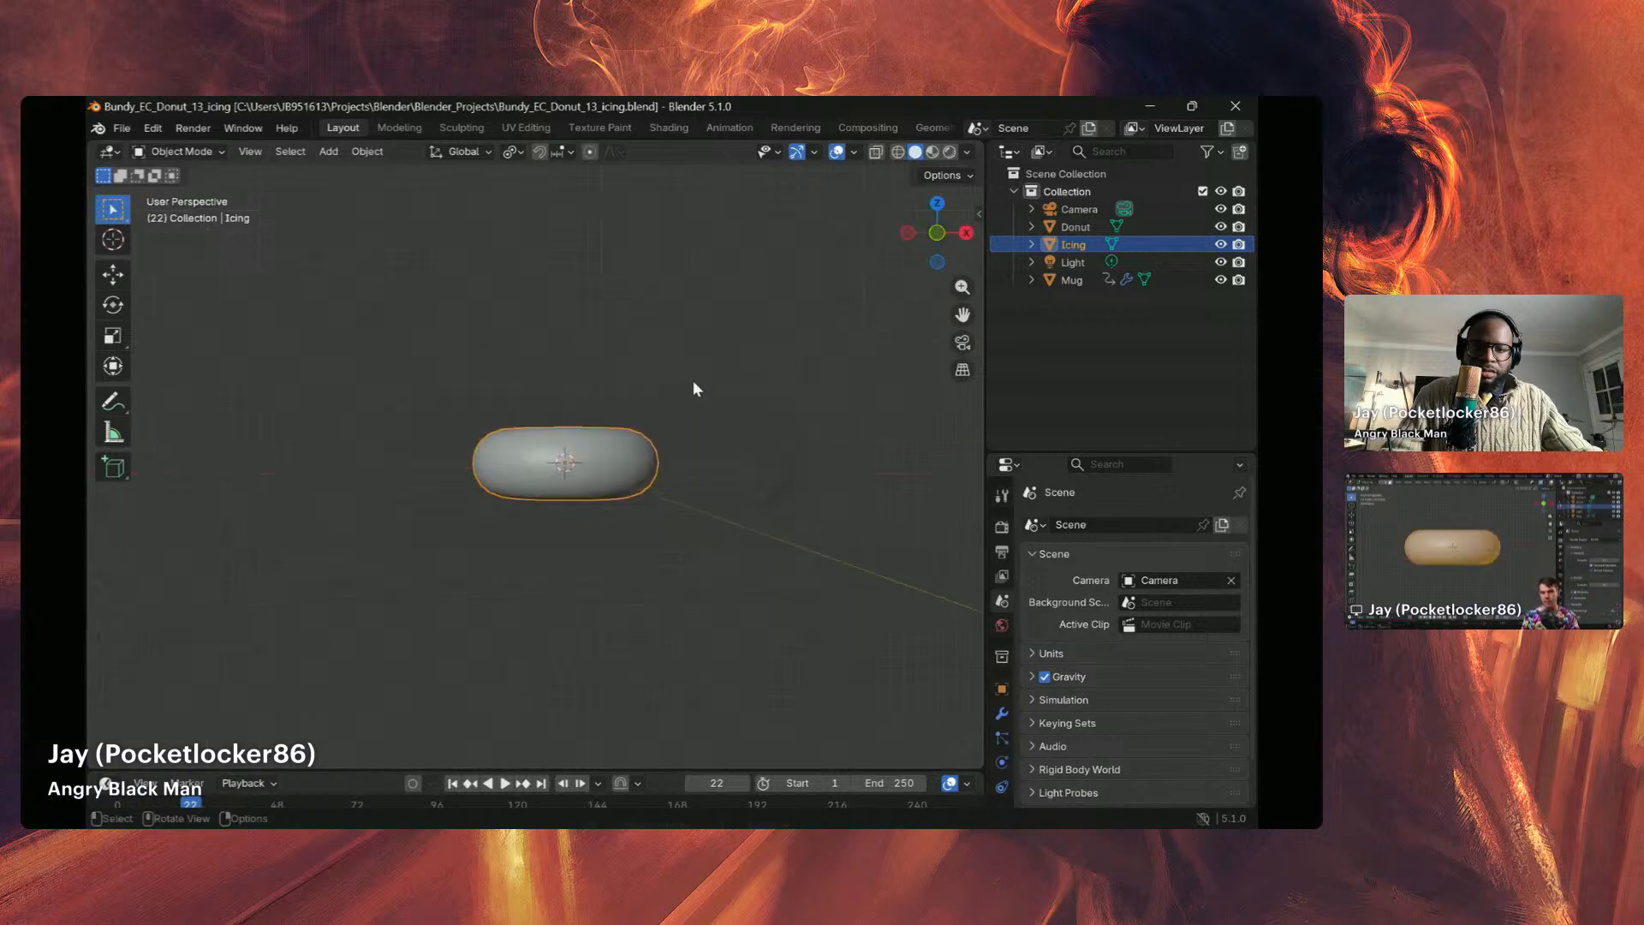
{"action": "left_click", "coordinate": [935, 234]}
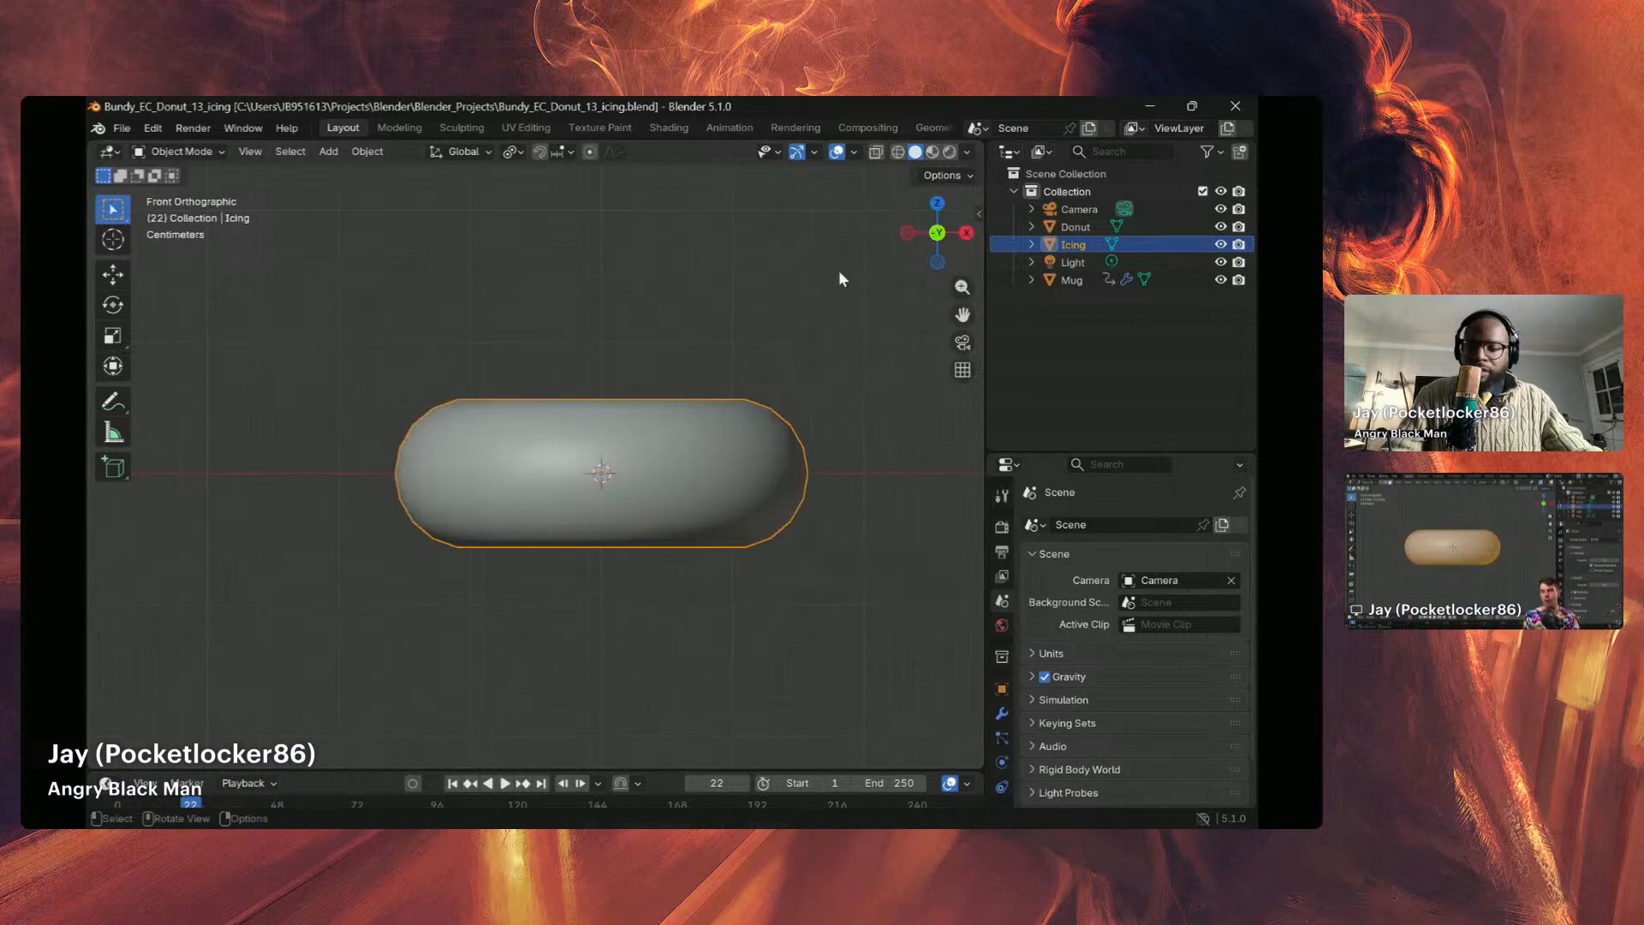
{"action": "key", "text": "Tab"}
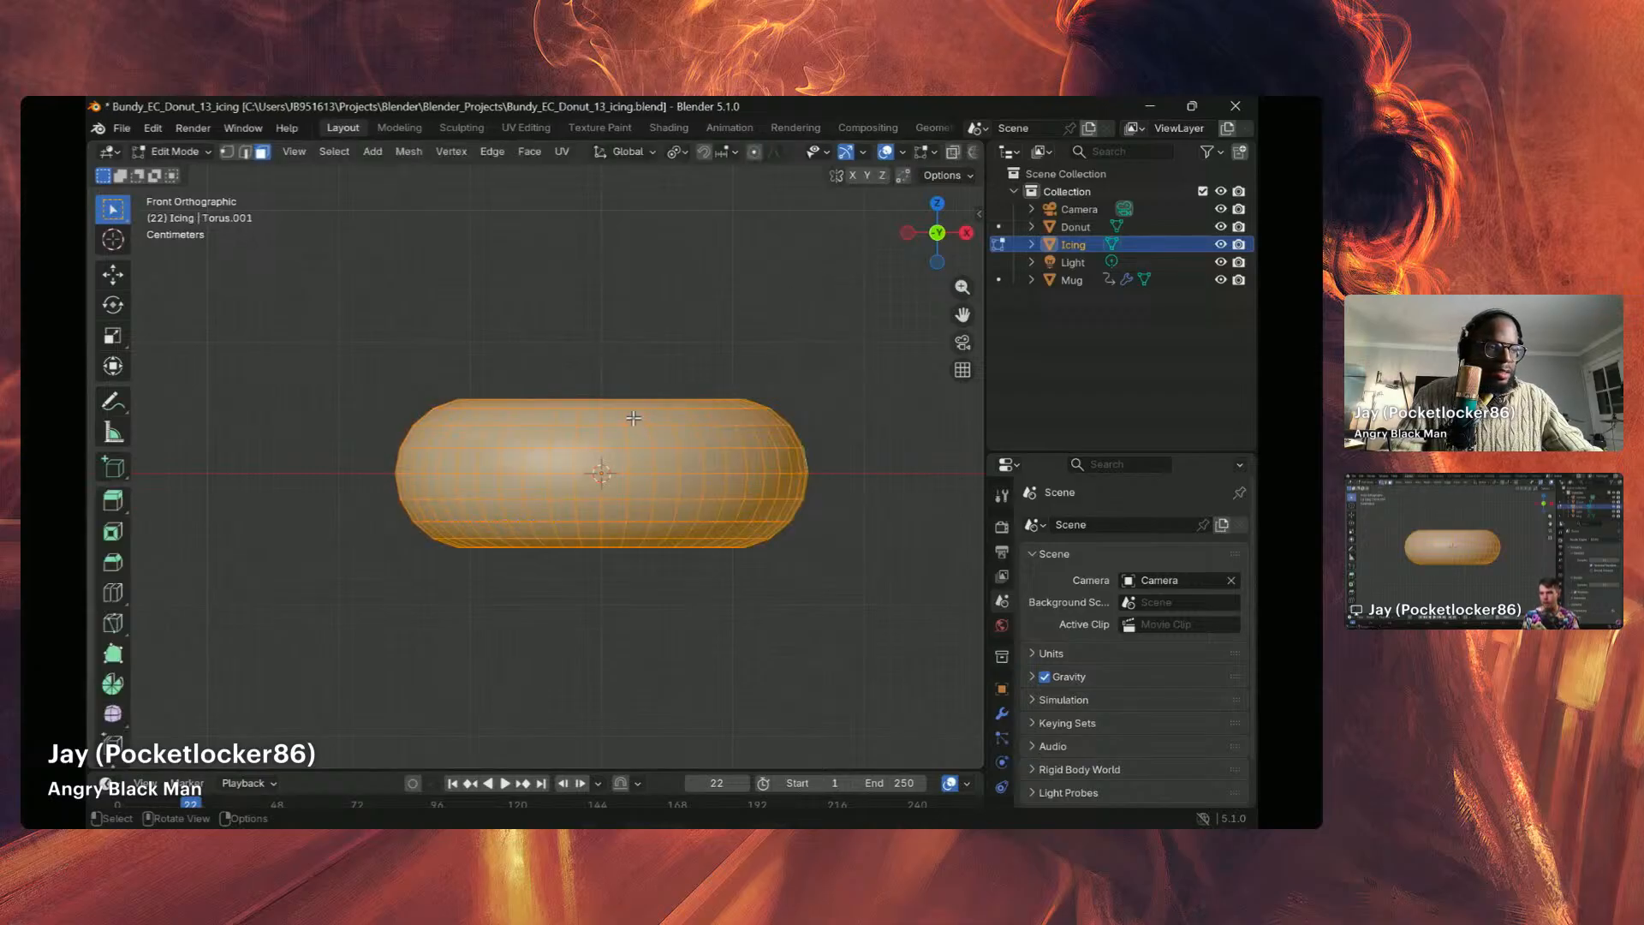
{"action": "left_click", "coordinate": [226, 154]}
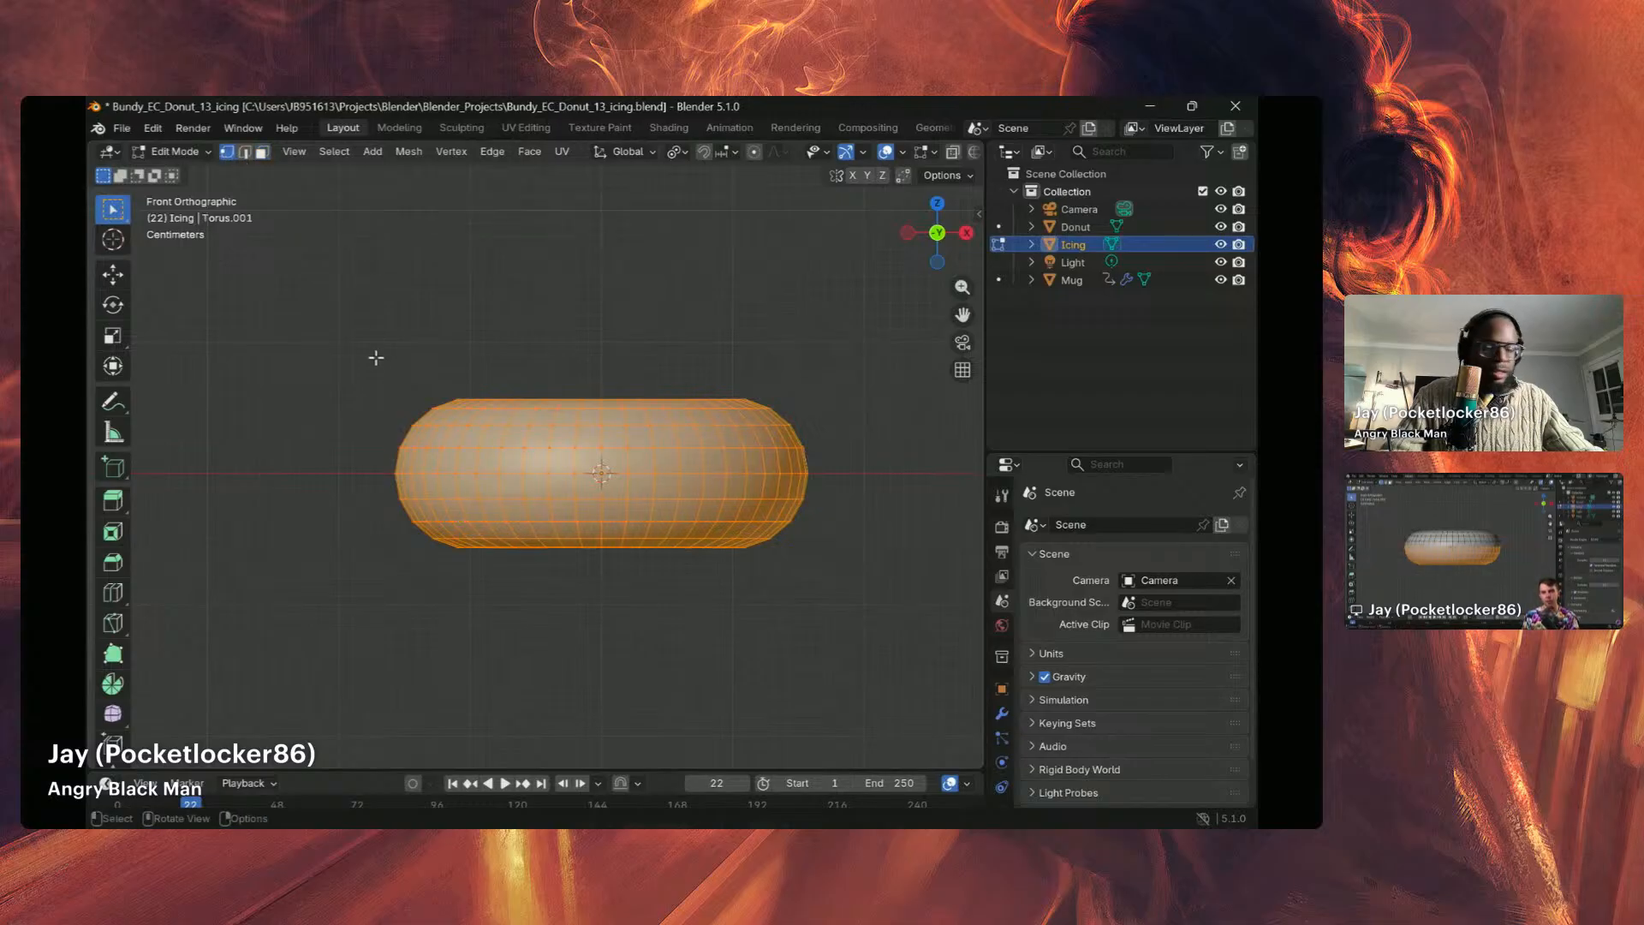
Step: Try to select the lower half of the icing mesh without X-ray, check the far side and clear the selection
{"action": "left_click_drag", "start_coordinate": [314, 478], "coordinate": [899, 624]}
{"action": "left_click", "coordinate": [359, 516]}
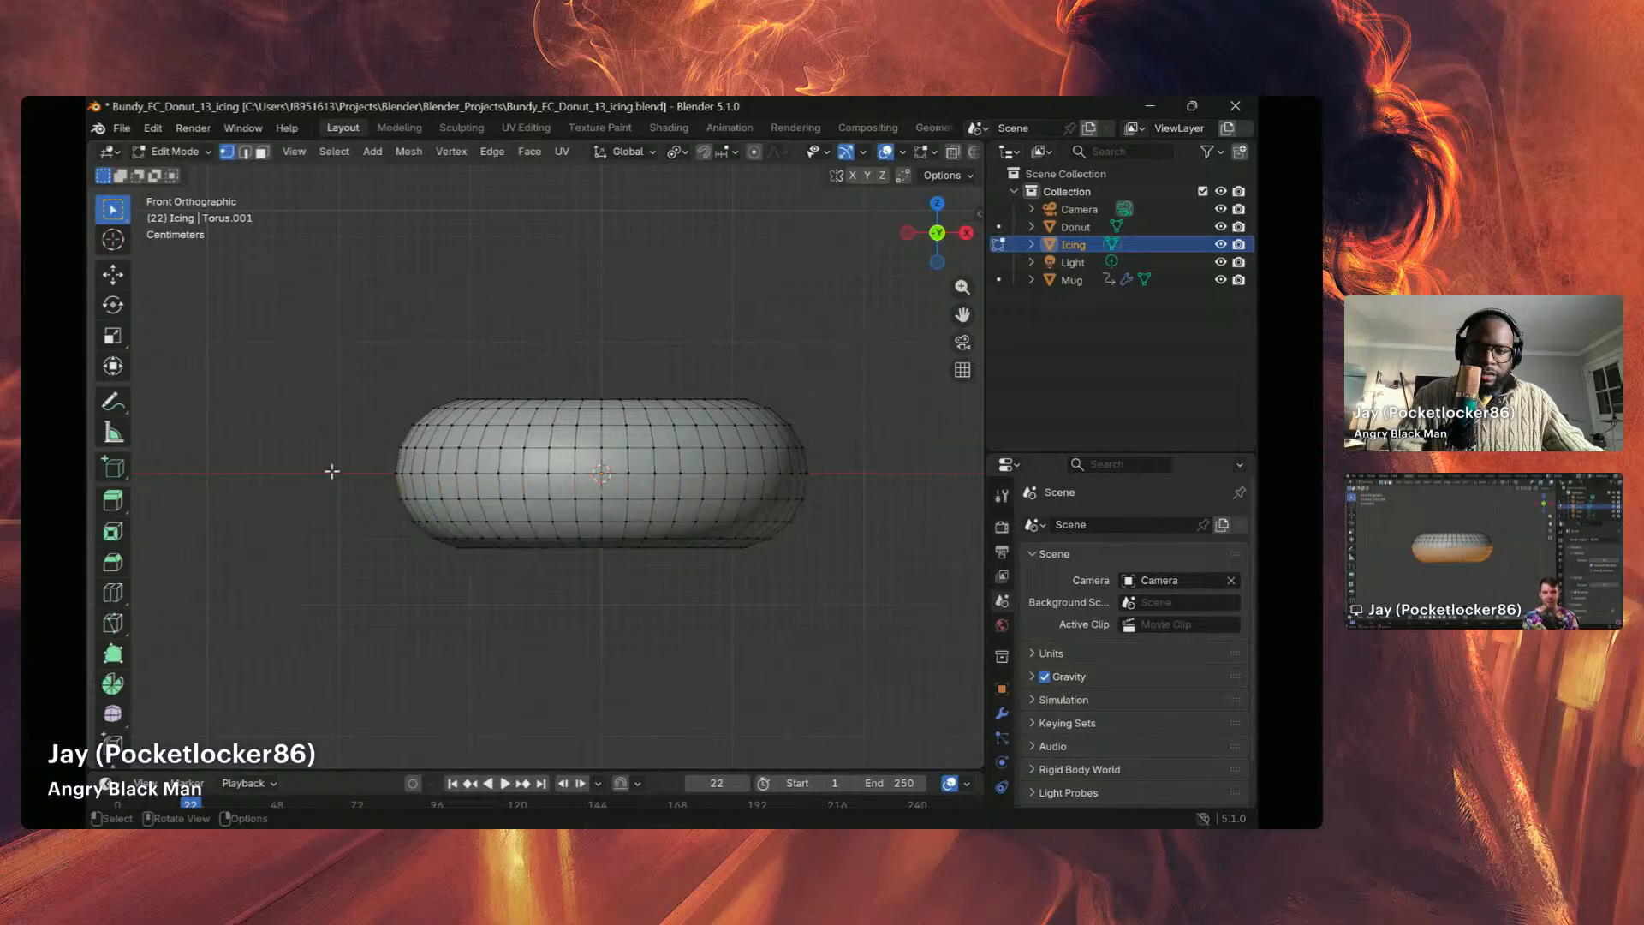
{"action": "left_click_drag", "start_coordinate": [333, 458], "coordinate": [882, 588]}
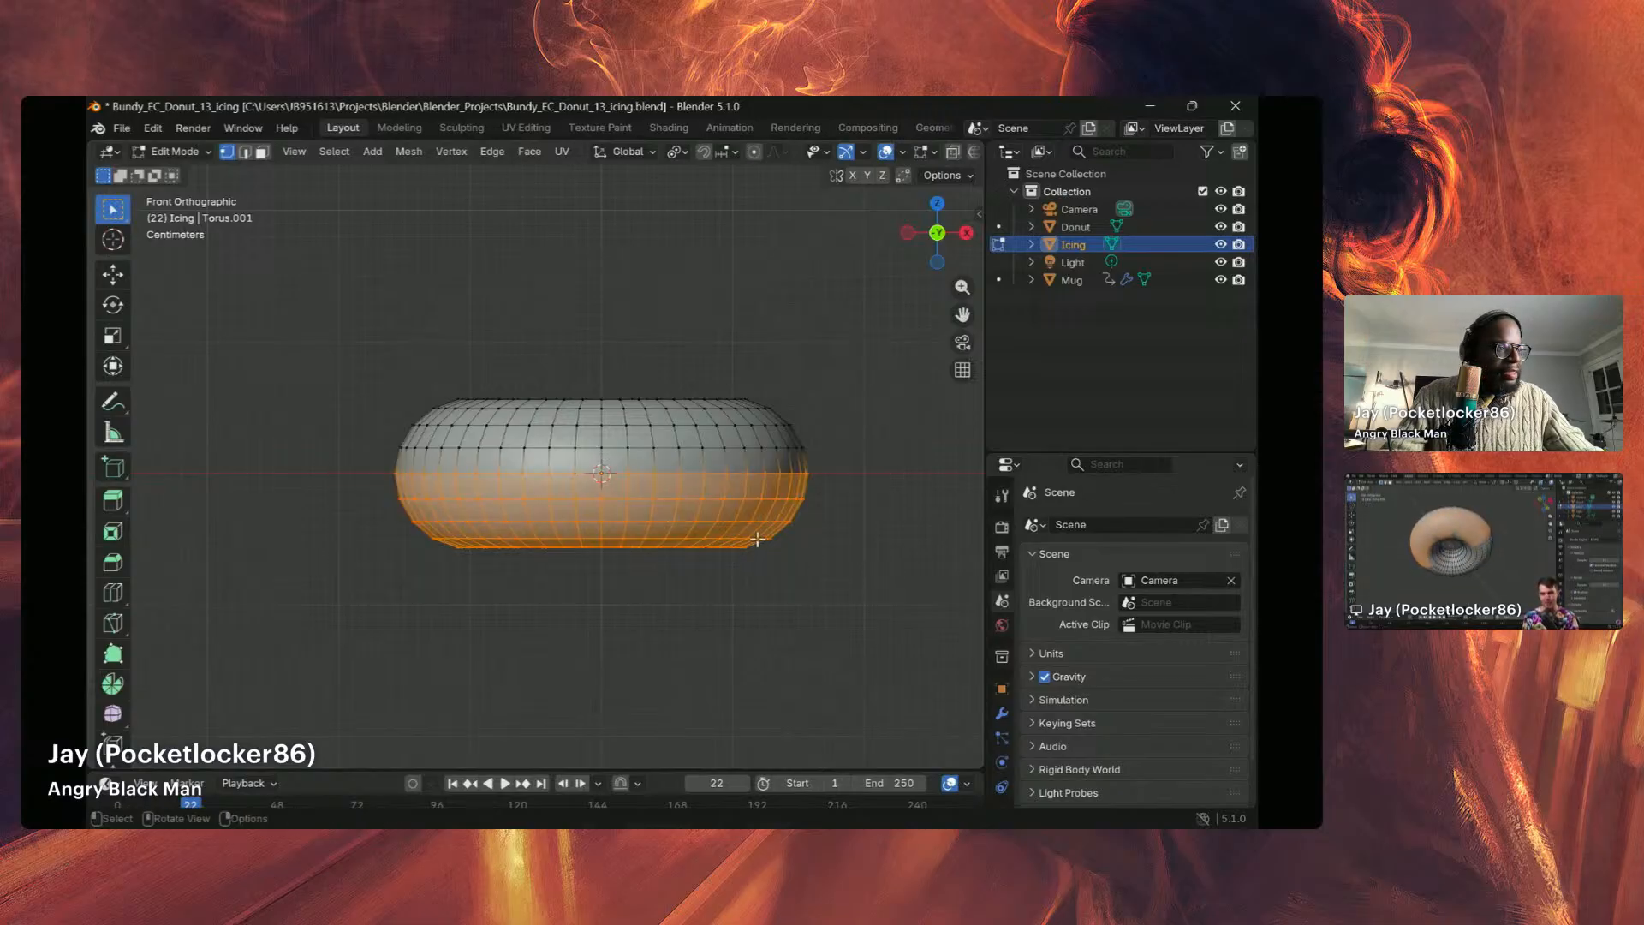
{"action": "middle_click_drag", "start_coordinate": [666, 634], "coordinate": [776, 672]}
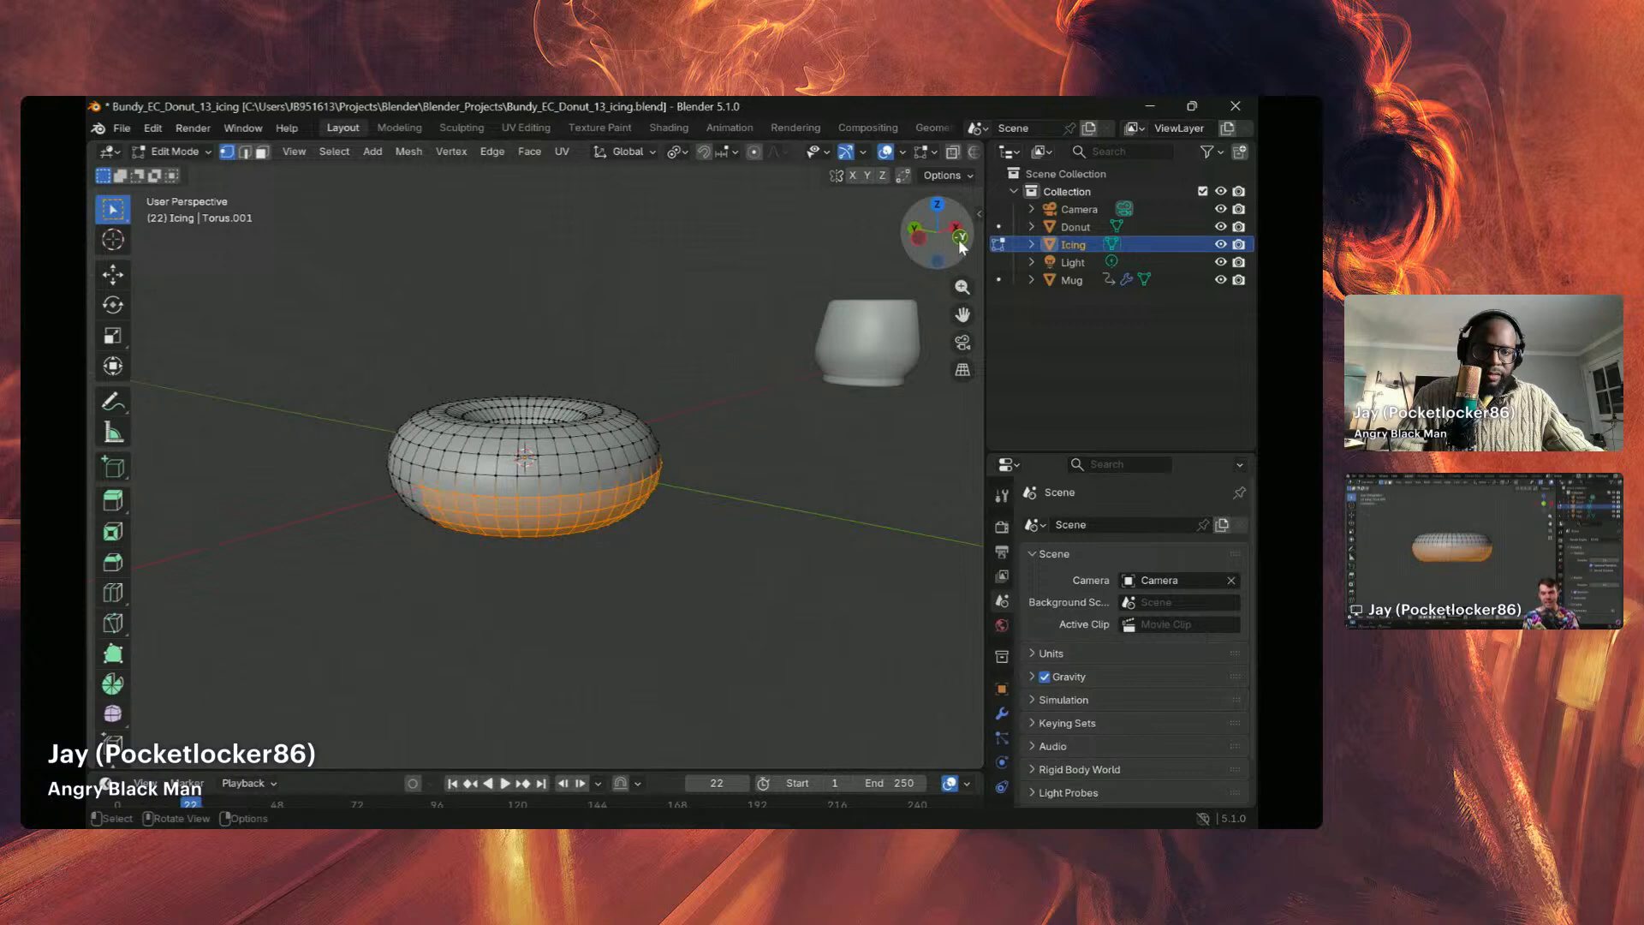
{"action": "left_click", "coordinate": [959, 239]}
{"action": "left_click", "coordinate": [747, 678]}
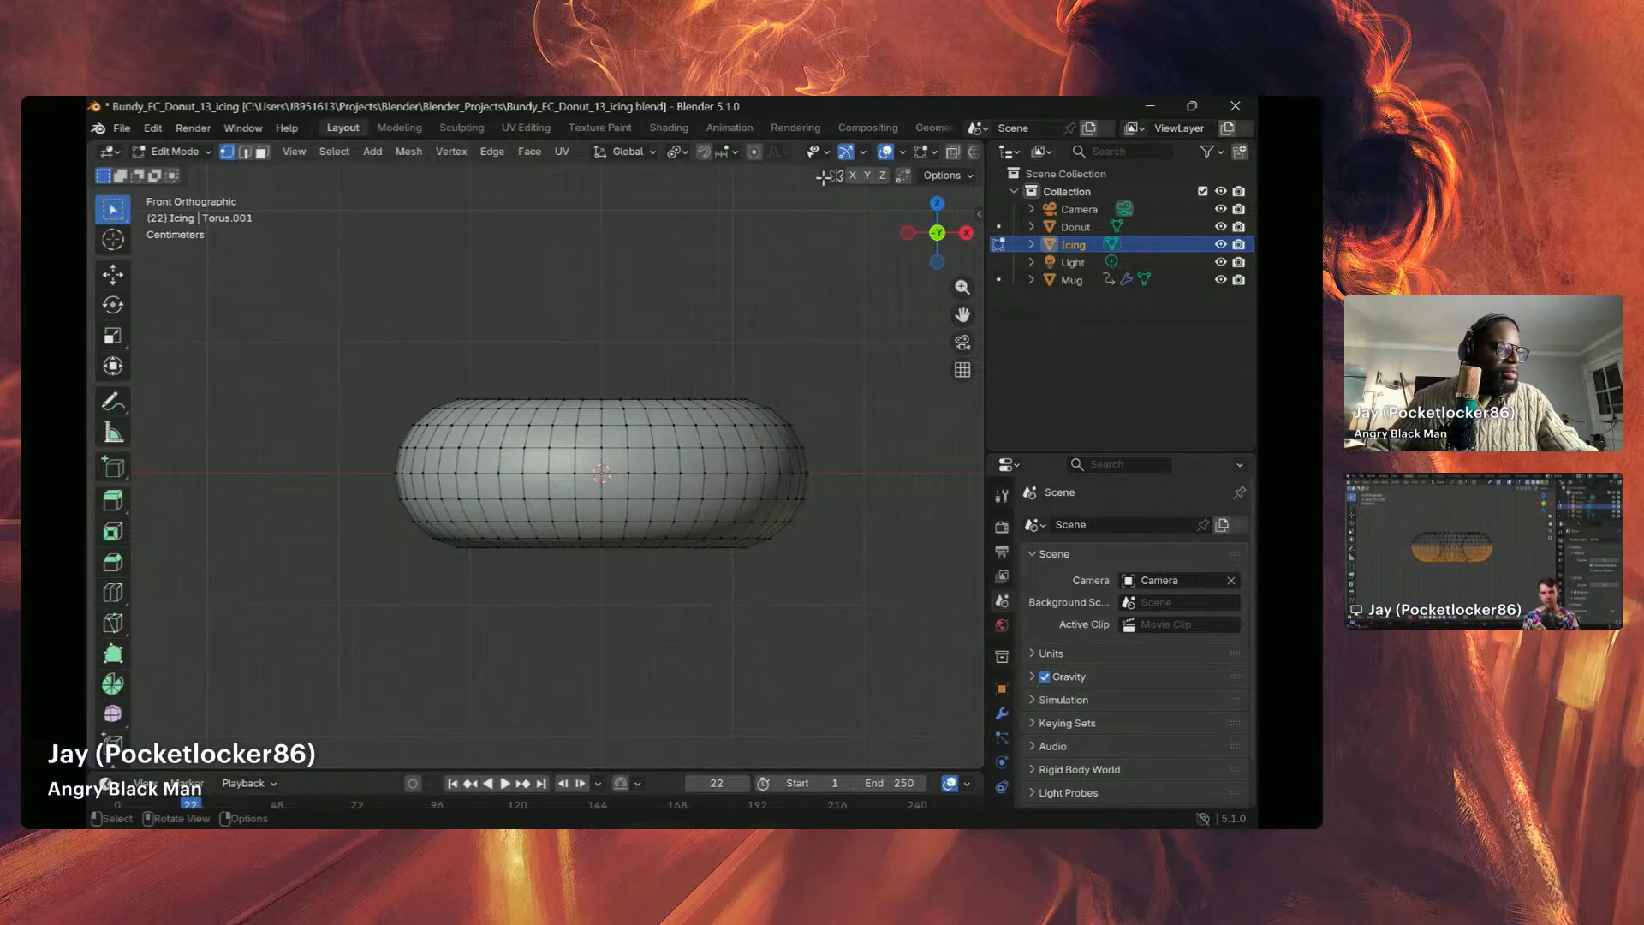
Step: Turn on X-ray, select the entire lower half of the icing mesh from the front and delete its faces
{"action": "left_click", "coordinate": [952, 152]}
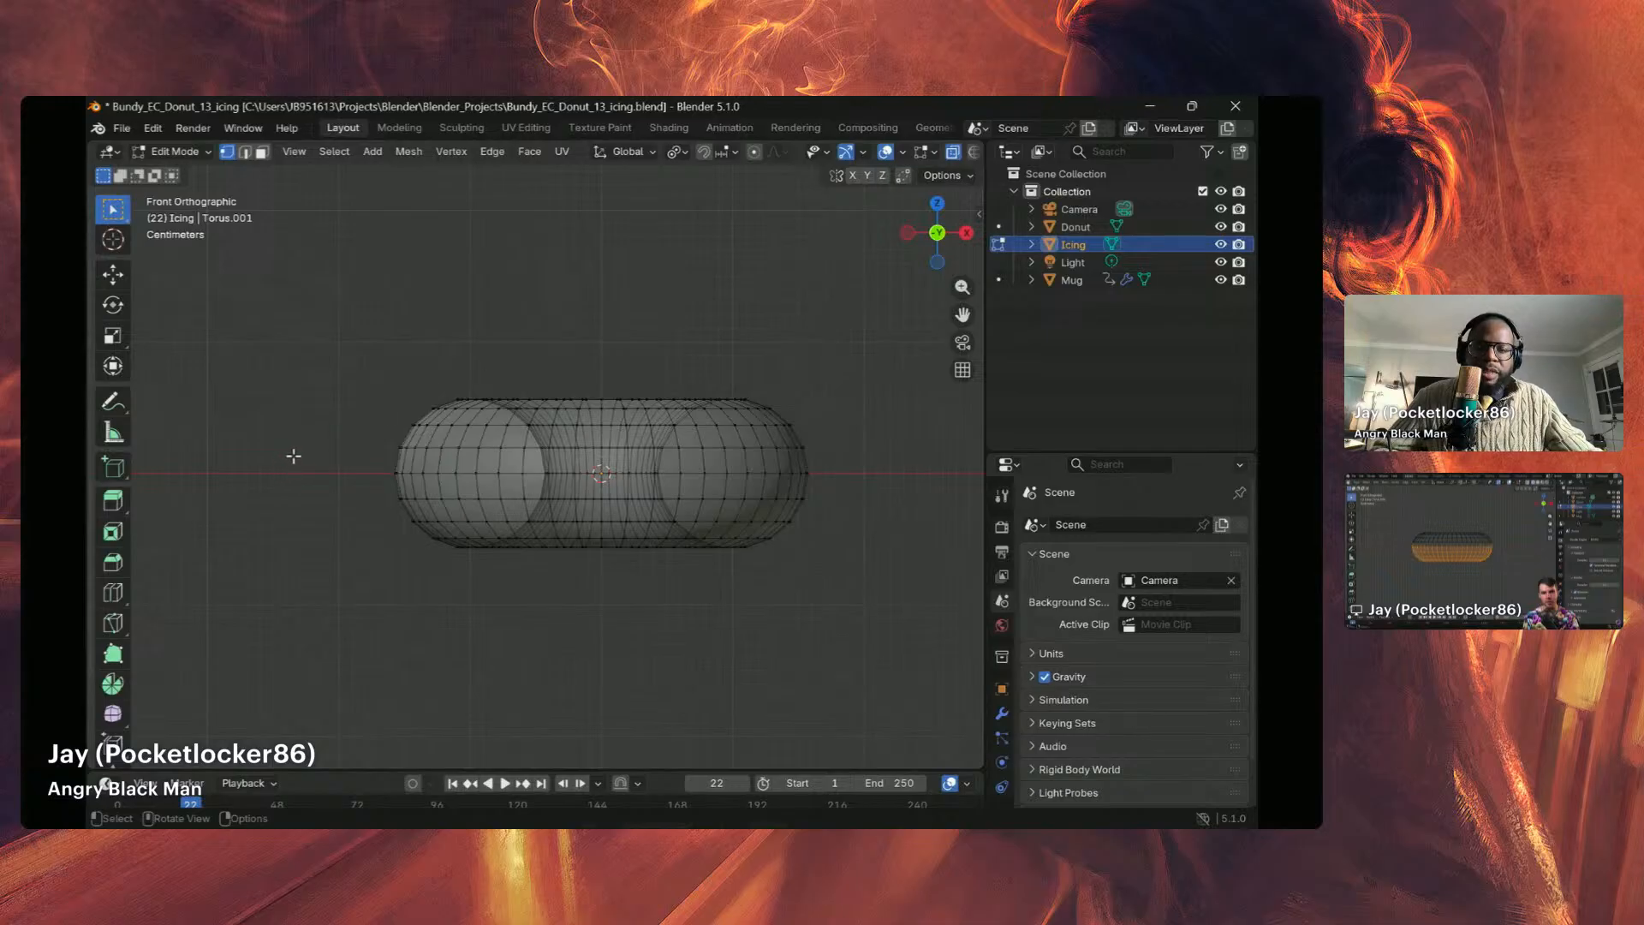
{"action": "left_click_drag", "start_coordinate": [293, 455], "coordinate": [860, 580]}
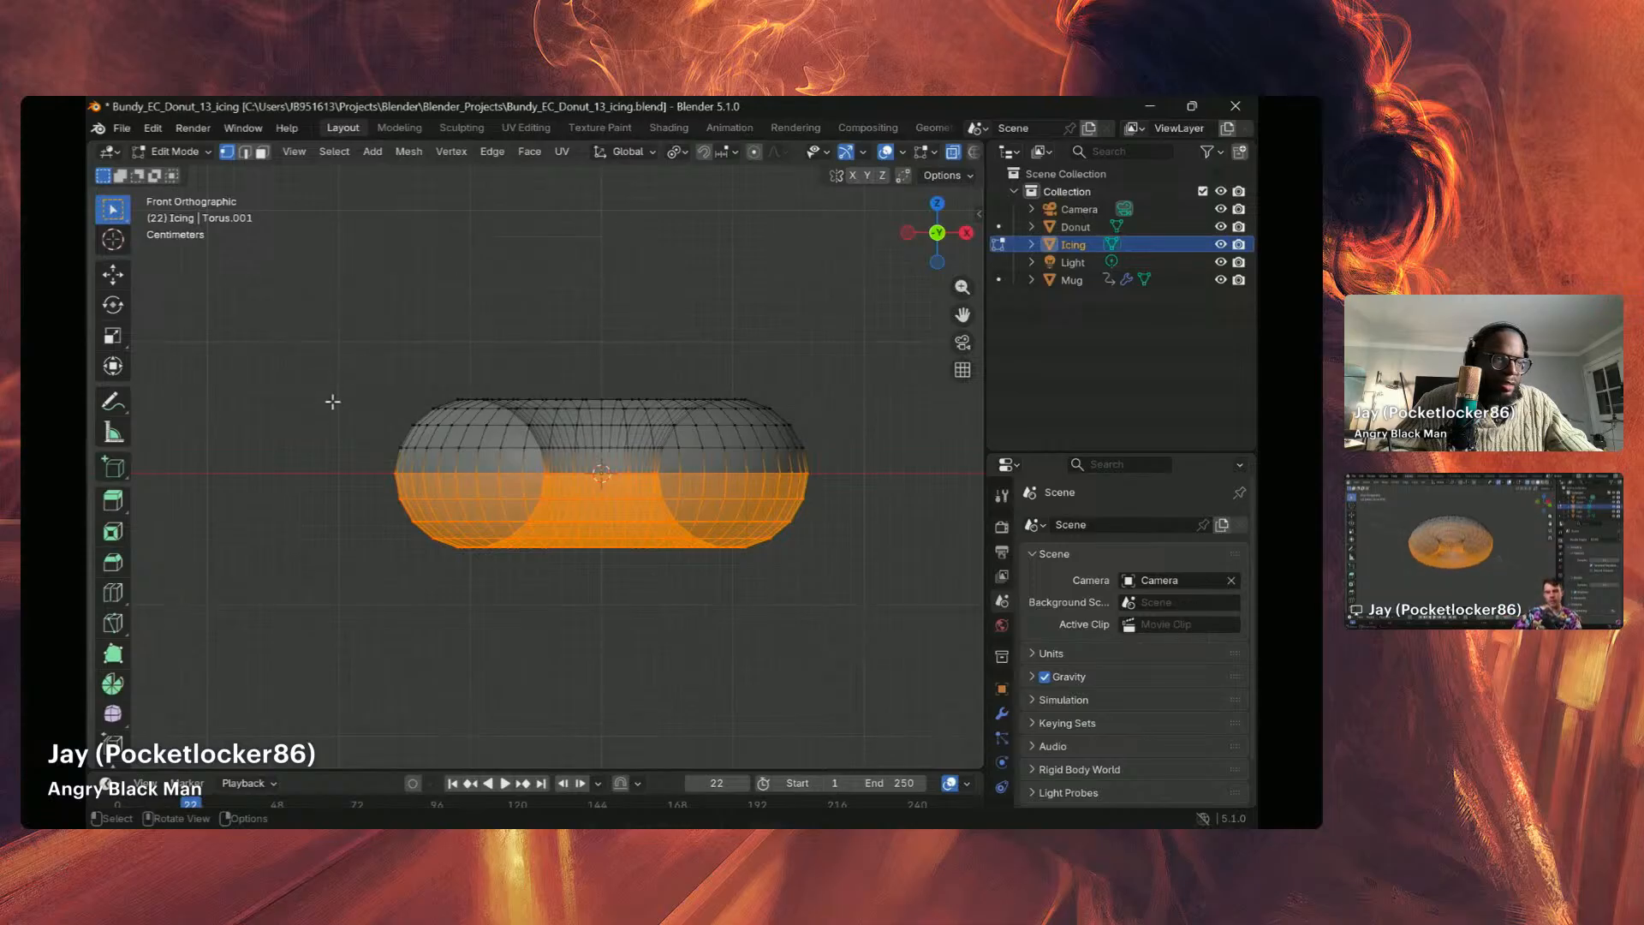
{"action": "middle_click_drag", "start_coordinate": [331, 419], "coordinate": [978, 431]}
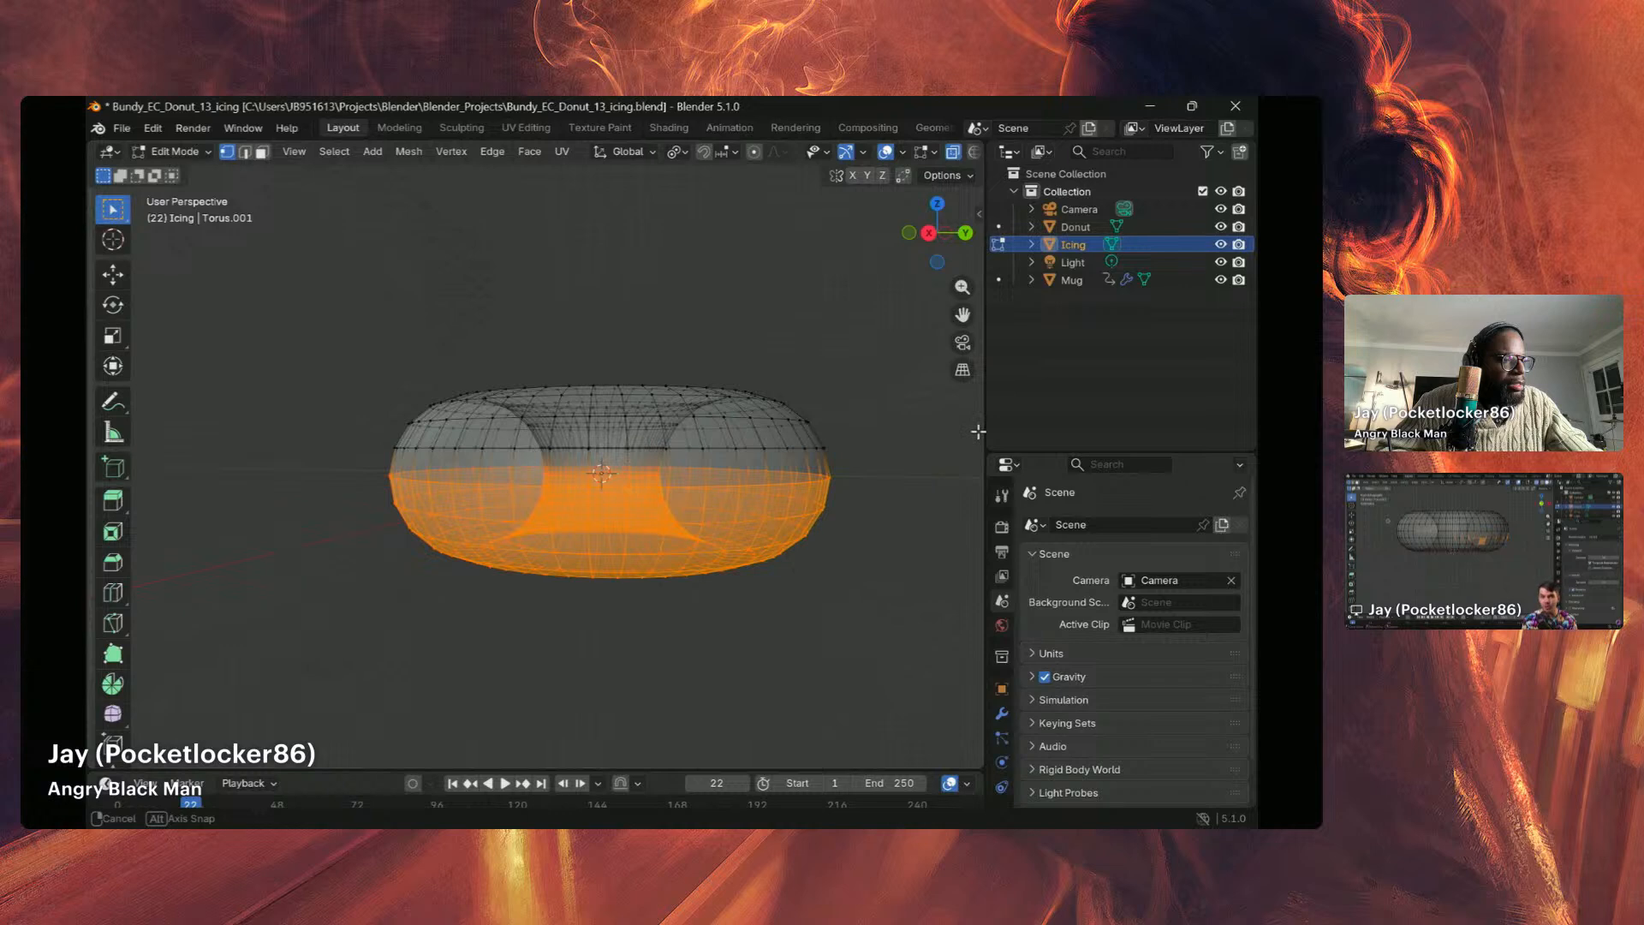
{"action": "middle_click_drag", "start_coordinate": [978, 431], "coordinate": [977, 431]}
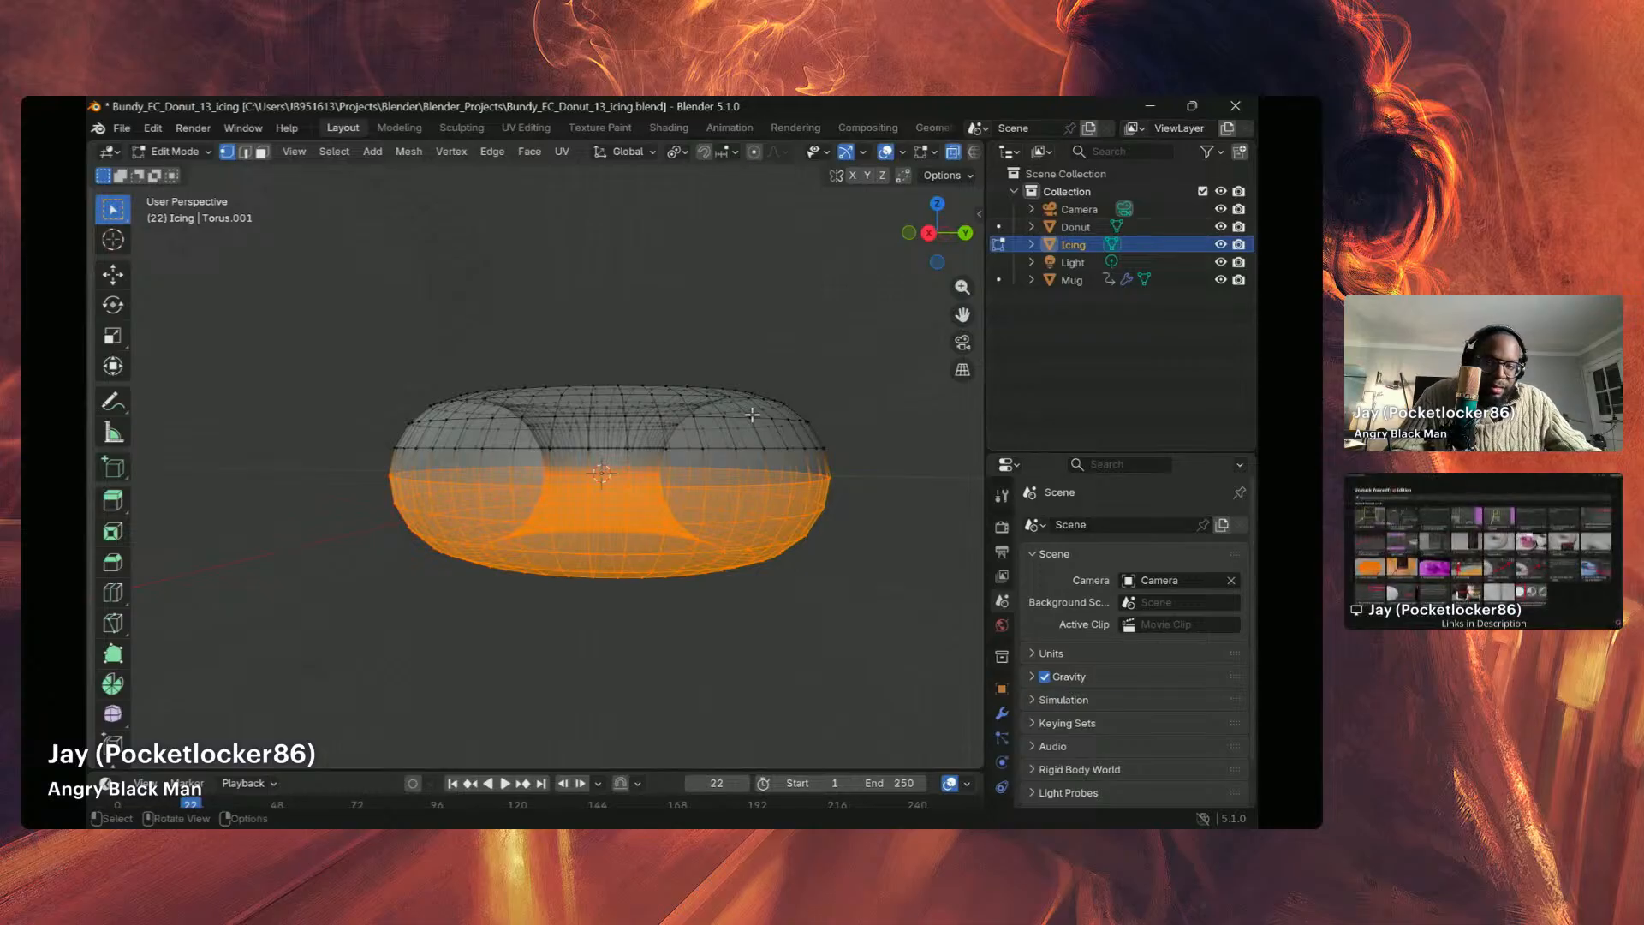
{"action": "left_click", "coordinate": [910, 233]}
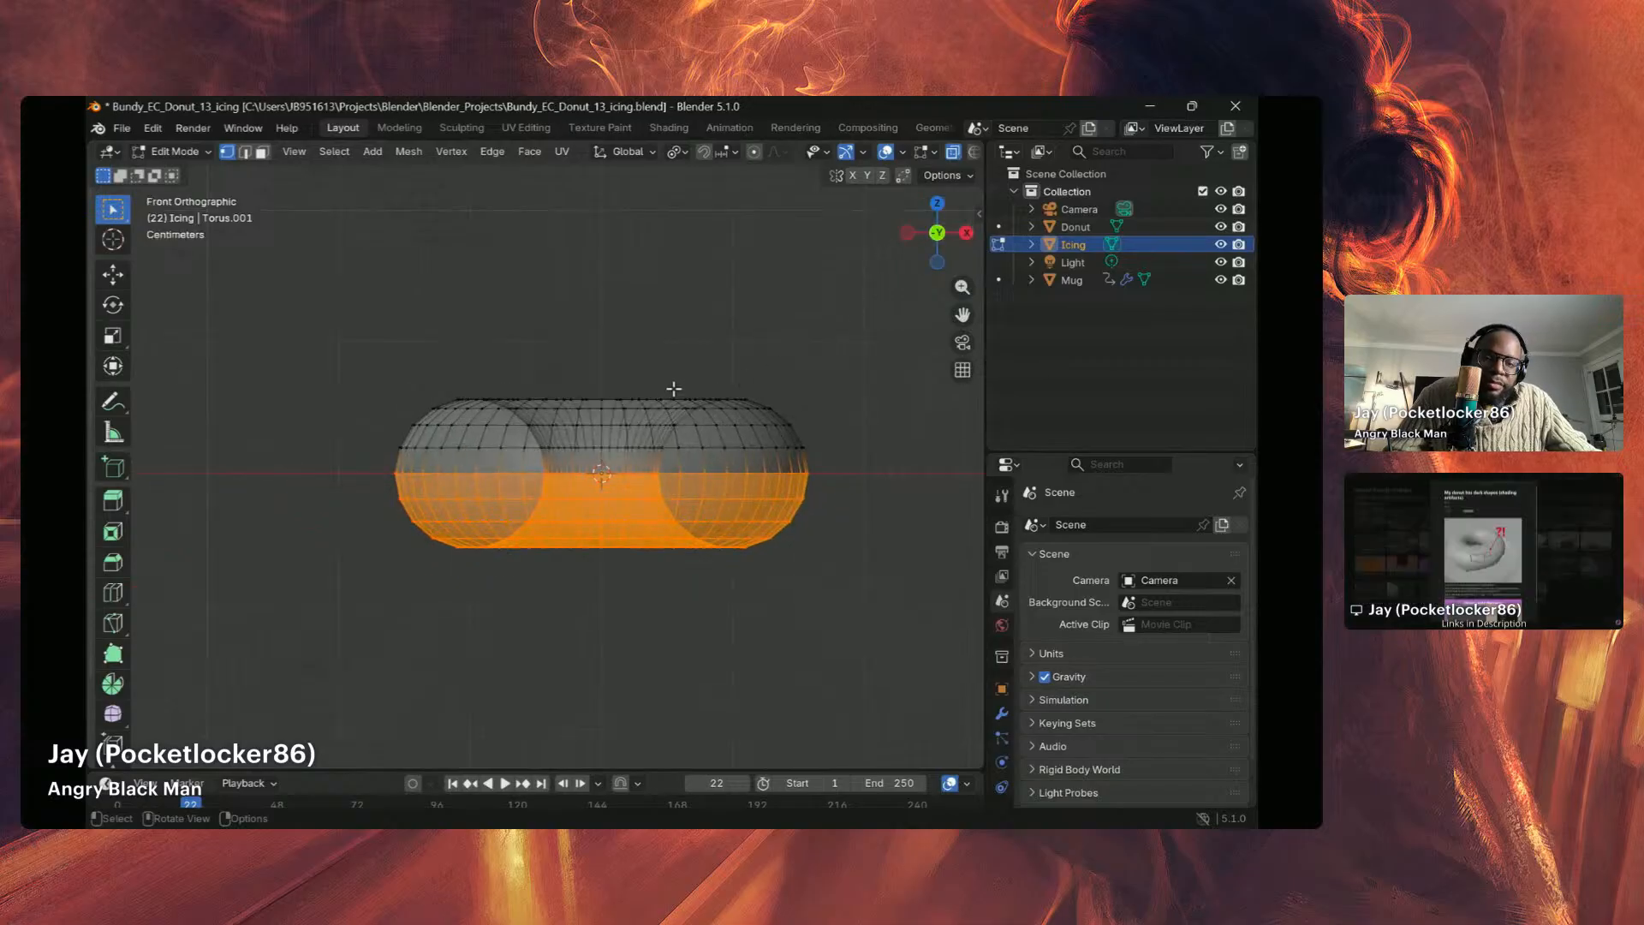
{"action": "scroll", "coordinate": [617, 383], "scroll_direction": "down", "scroll_amount": 6}
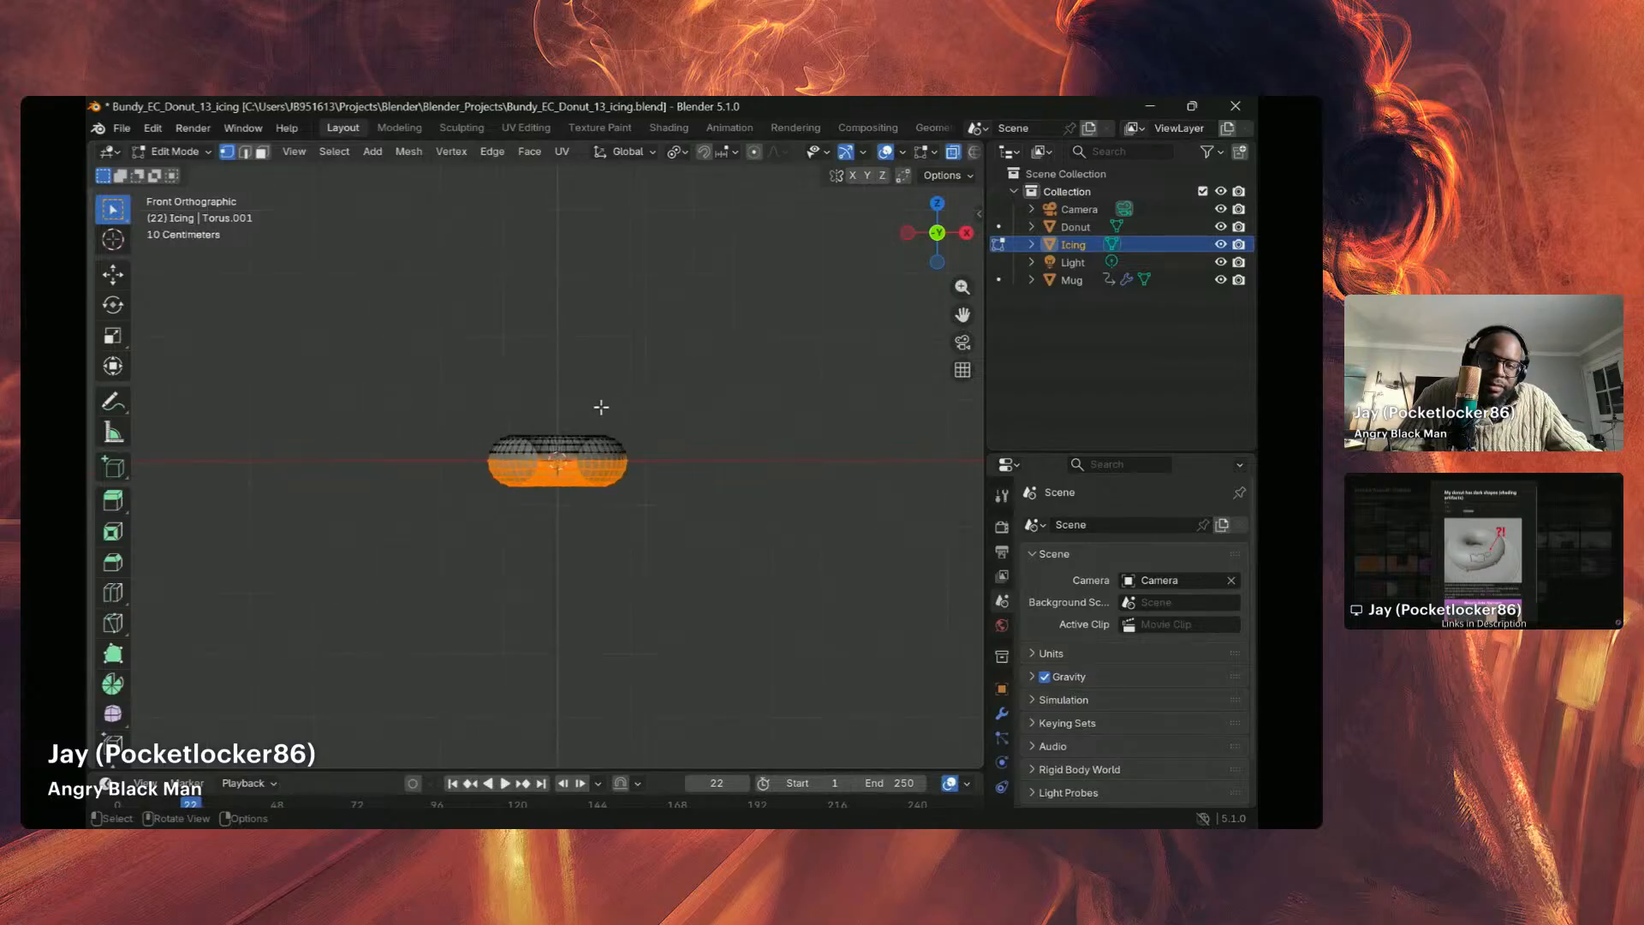
{"action": "scroll", "coordinate": [572, 422], "scroll_direction": "up", "scroll_amount": 5}
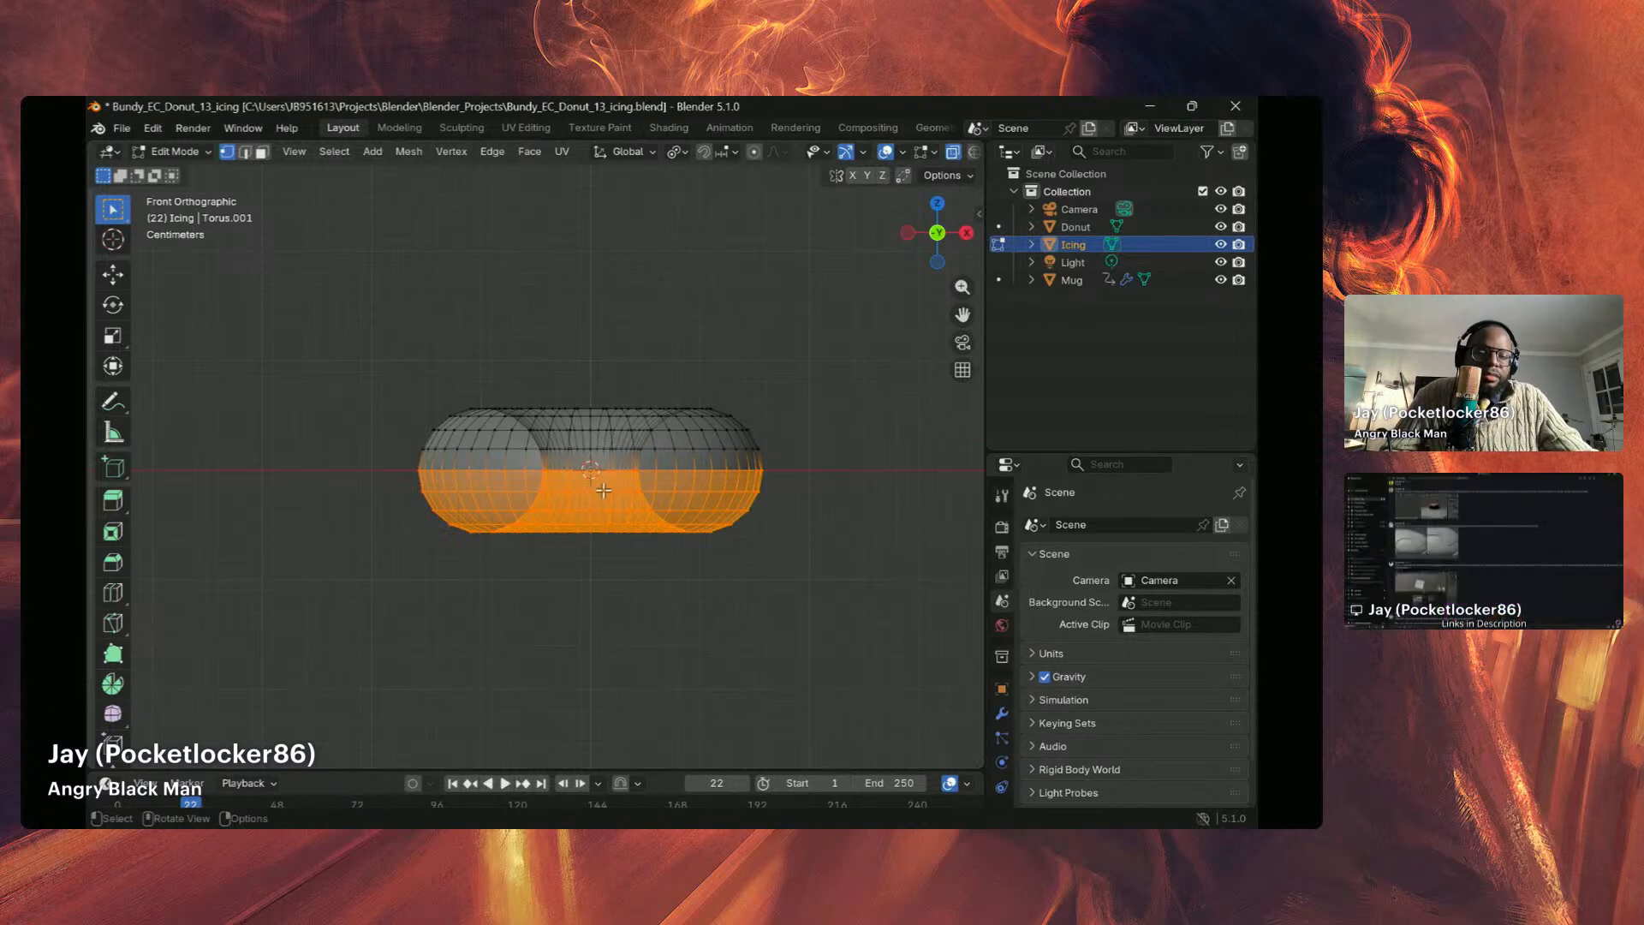
{"action": "scroll", "coordinate": [599, 480], "scroll_direction": "down", "scroll_amount": 5}
{"action": "scroll", "coordinate": [600, 475], "scroll_direction": "up", "scroll_amount": 6}
{"action": "scroll", "coordinate": [597, 471], "scroll_direction": "down", "scroll_amount": 4}
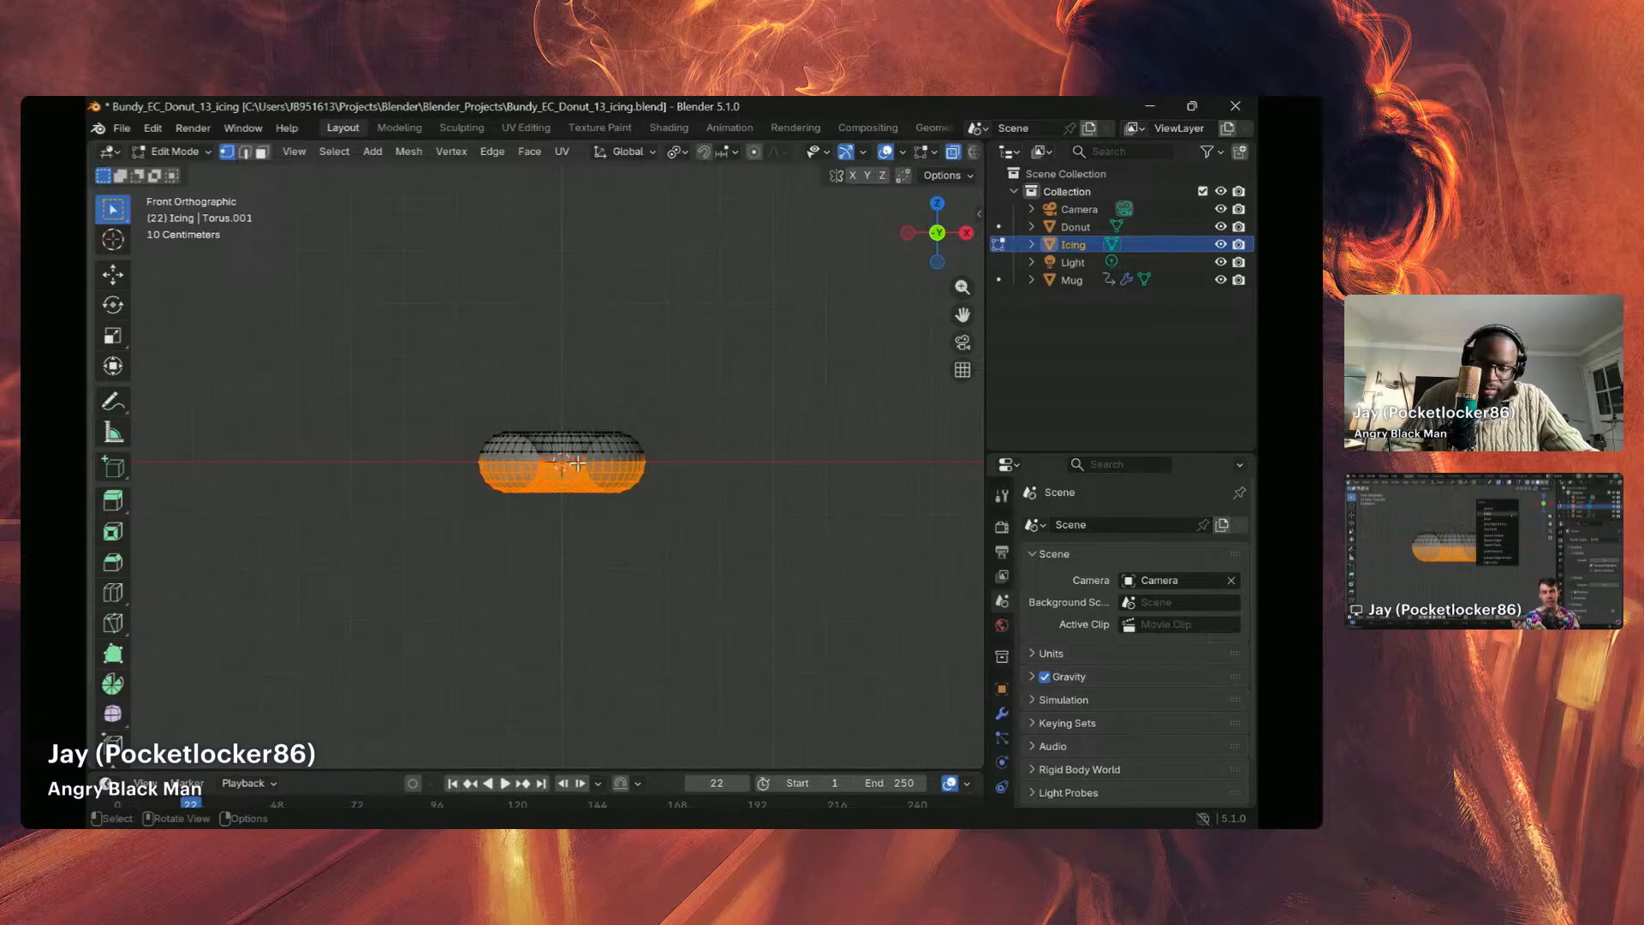
{"action": "key", "text": "x"}
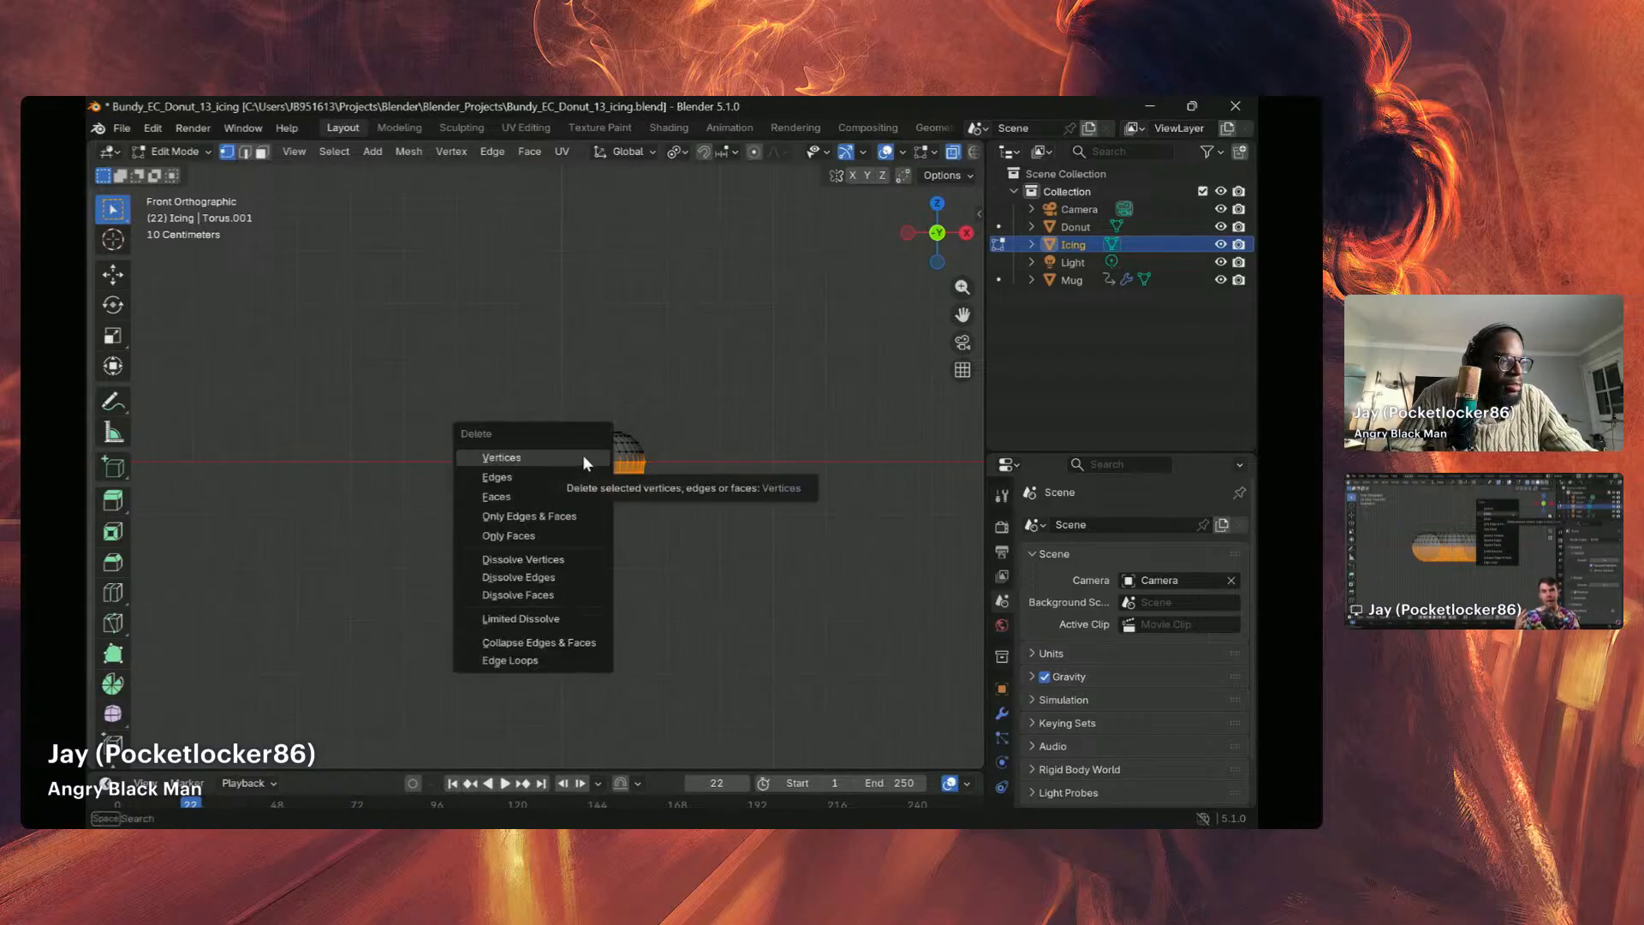
{"action": "left_click", "coordinate": [559, 496]}
{"action": "scroll", "coordinate": [562, 492], "scroll_direction": "up", "scroll_amount": 4}
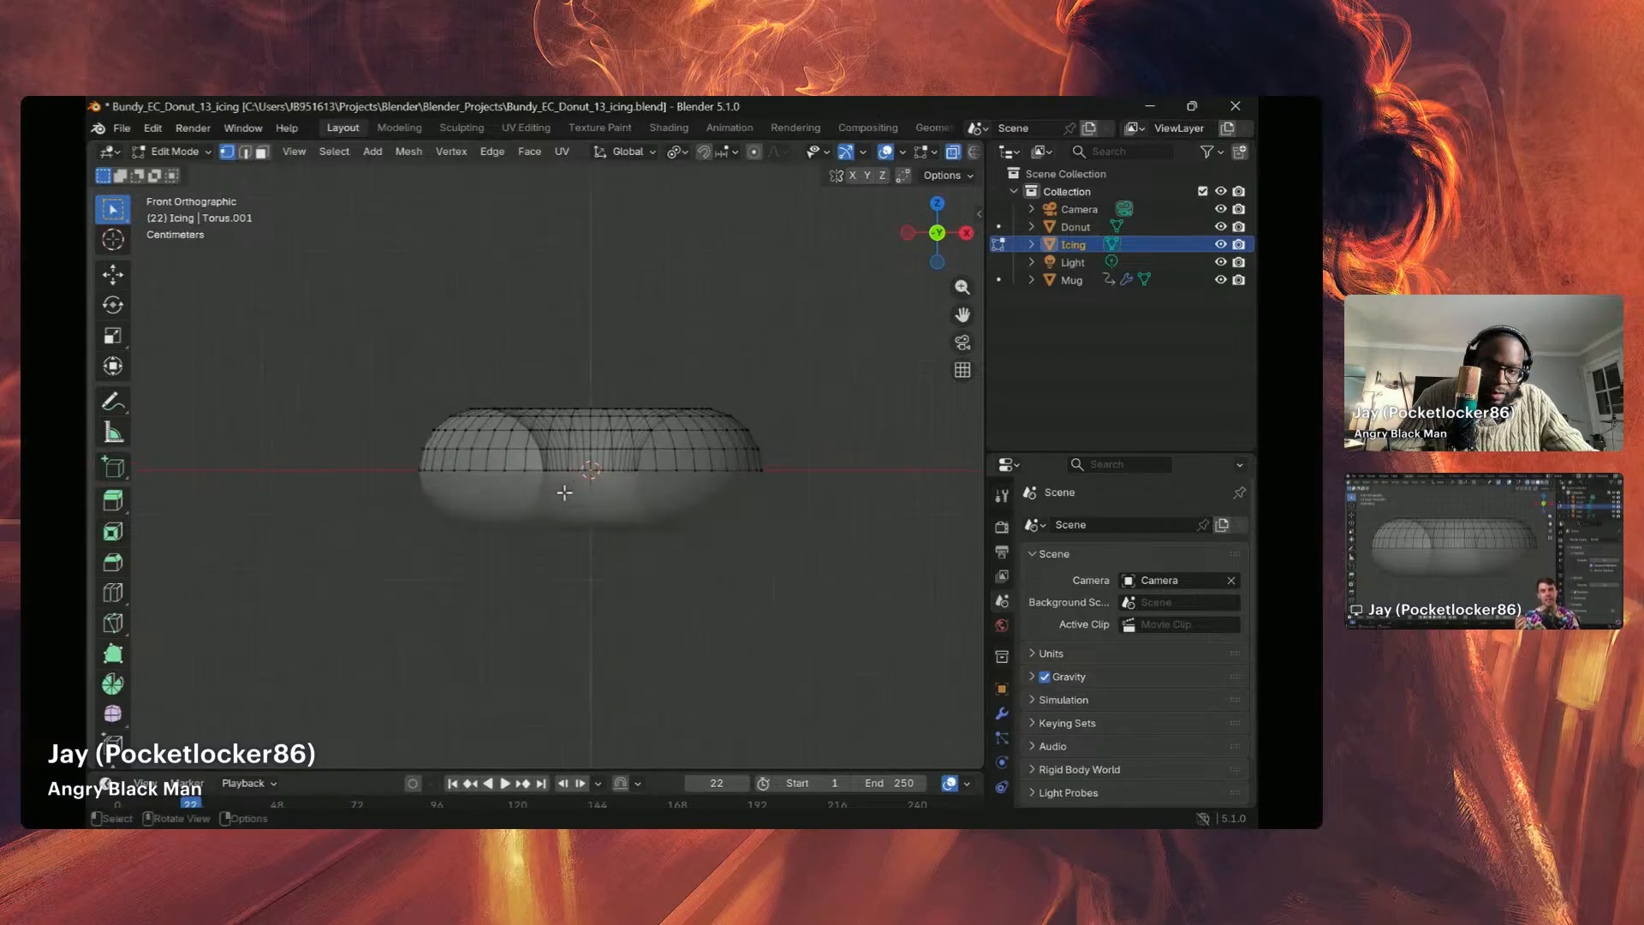
{"action": "scroll", "coordinate": [564, 492], "scroll_direction": "up", "scroll_amount": 2}
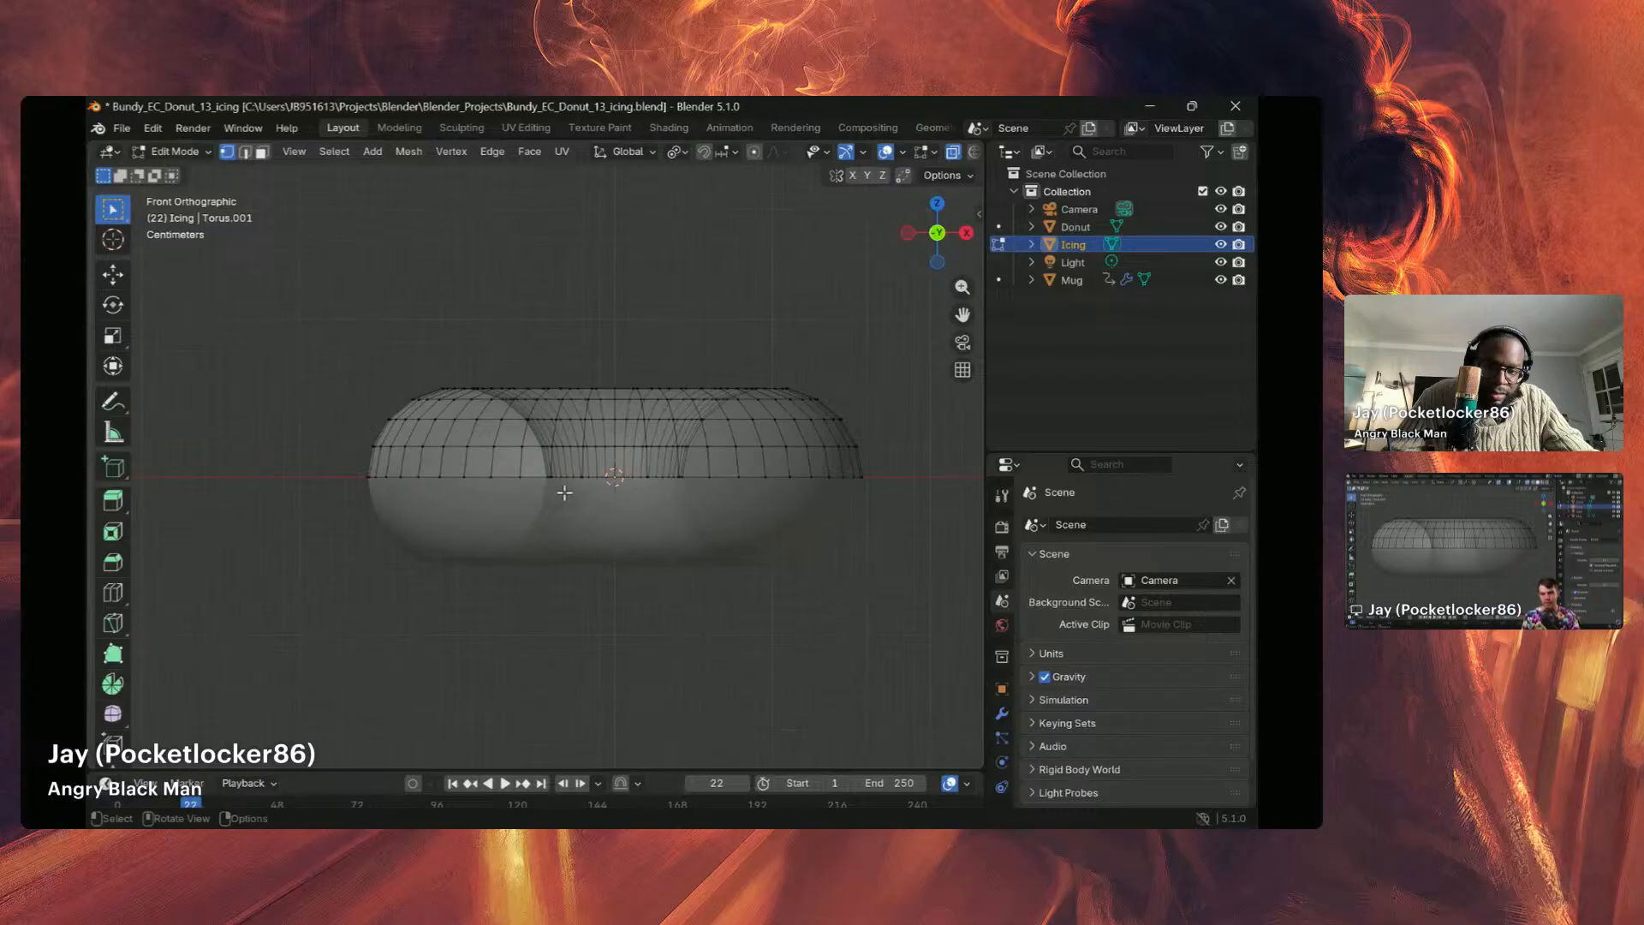
{"action": "scroll", "coordinate": [564, 492], "scroll_direction": "up", "scroll_amount": 1}
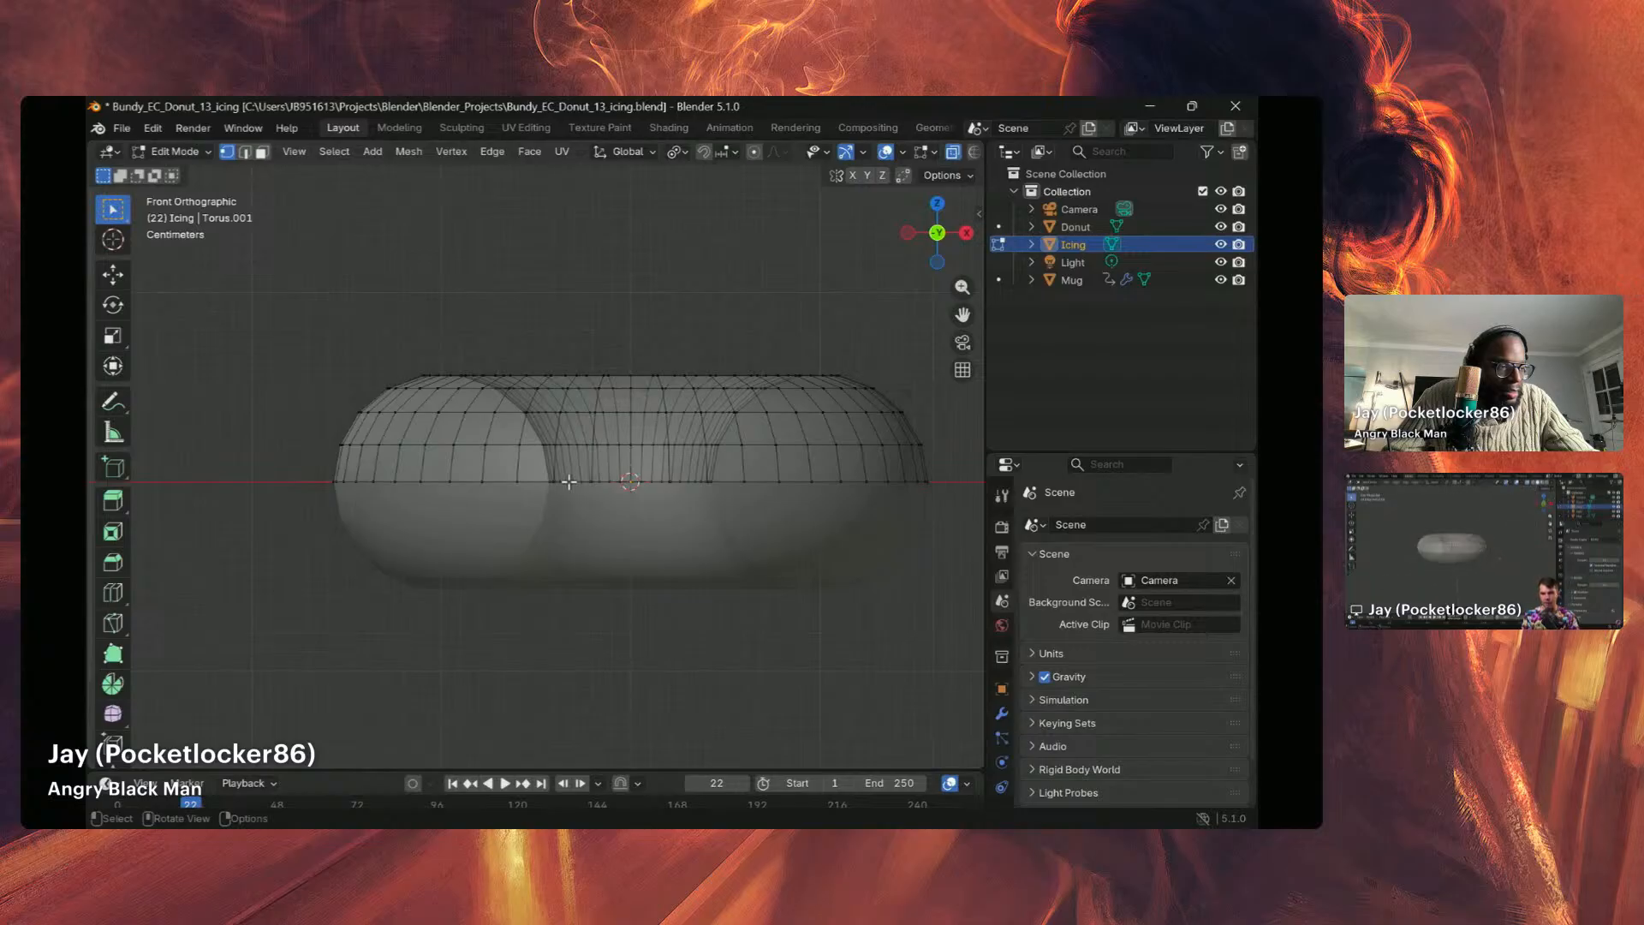
{"action": "middle_click_drag", "start_coordinate": [569, 484], "coordinate": [569, 557]}
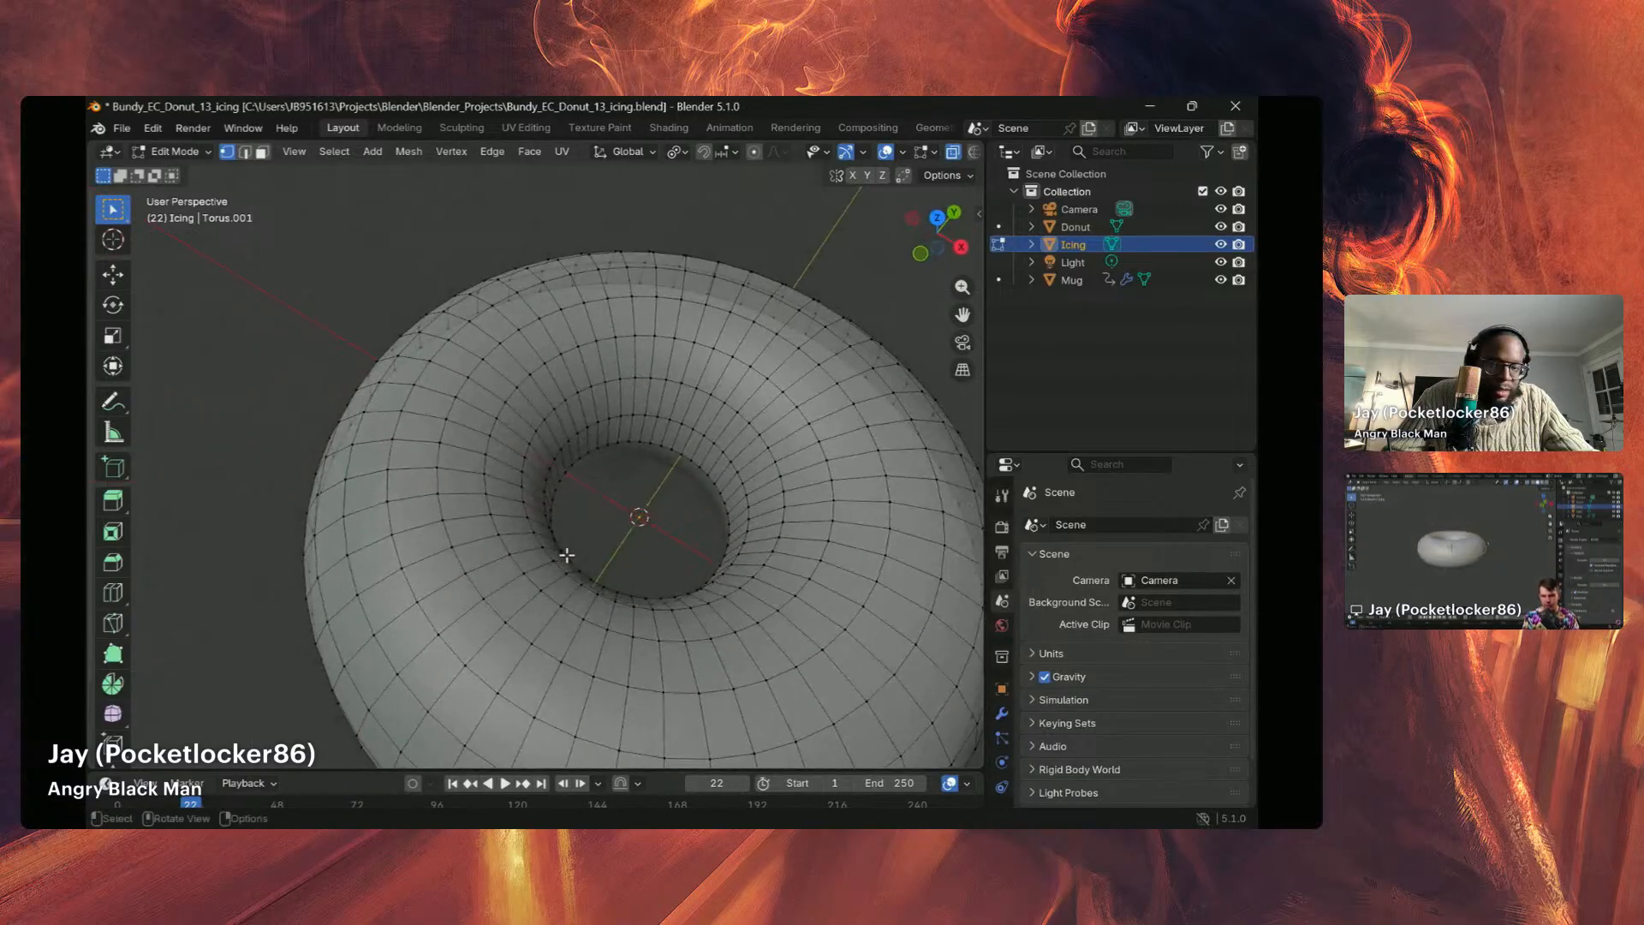
Step: Turn off X-ray and add a Solidify modifier to the Icing object
{"action": "left_click", "coordinate": [954, 153]}
{"action": "scroll", "coordinate": [762, 392], "scroll_direction": "down", "scroll_amount": 6}
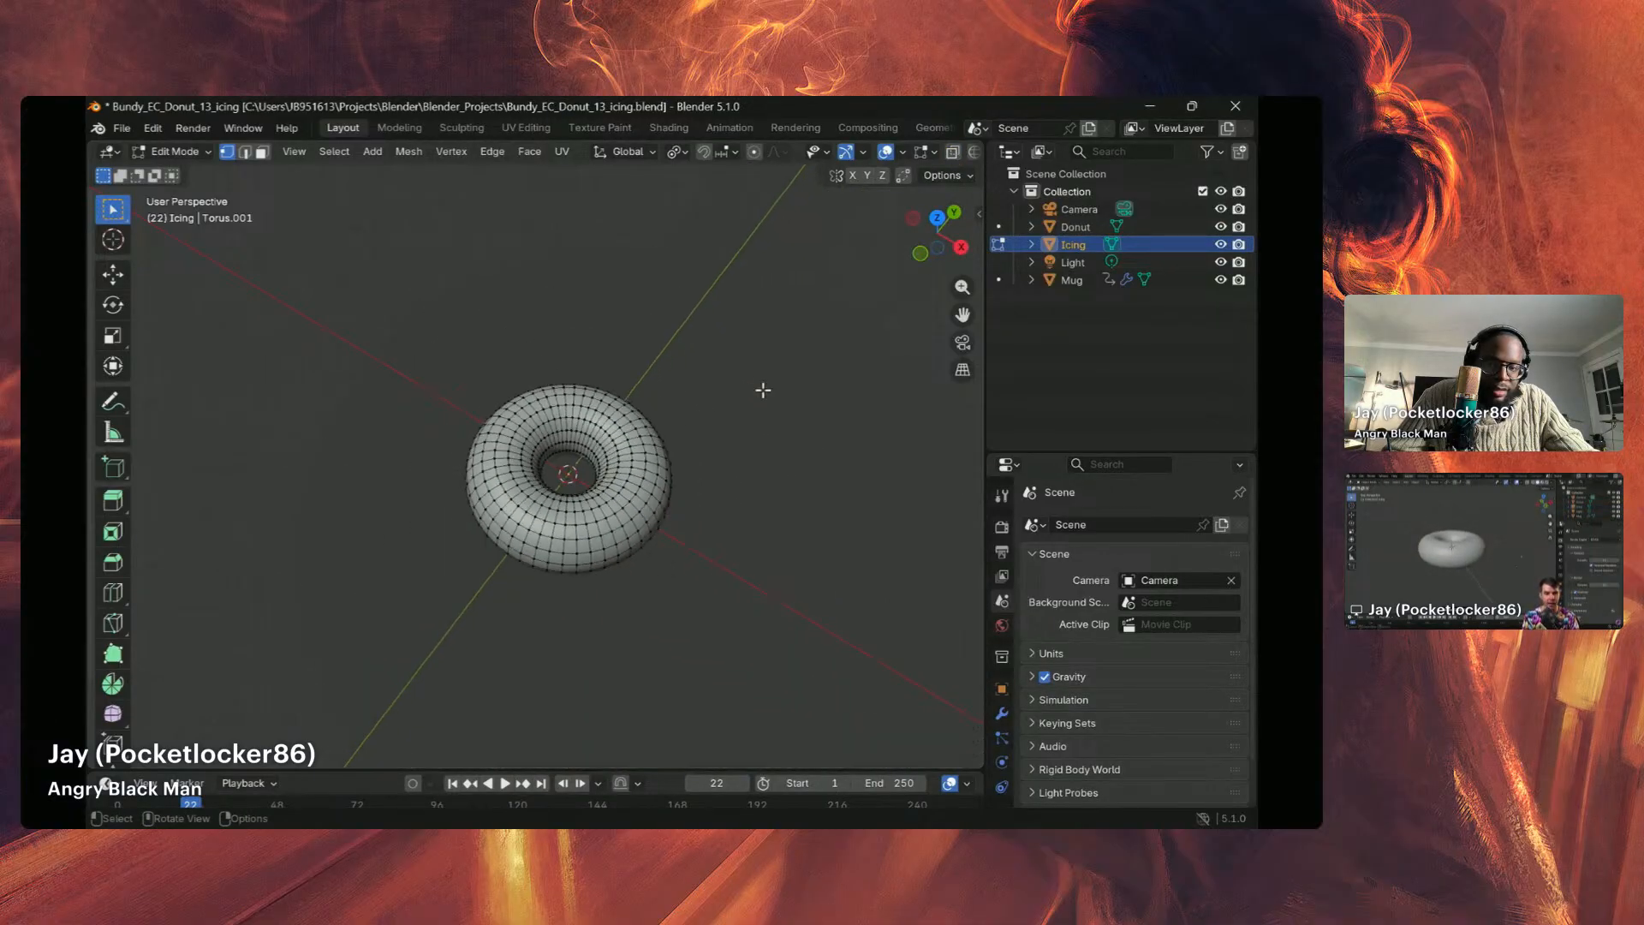
{"action": "middle_click_drag", "start_coordinate": [564, 570], "coordinate": [641, 480]}
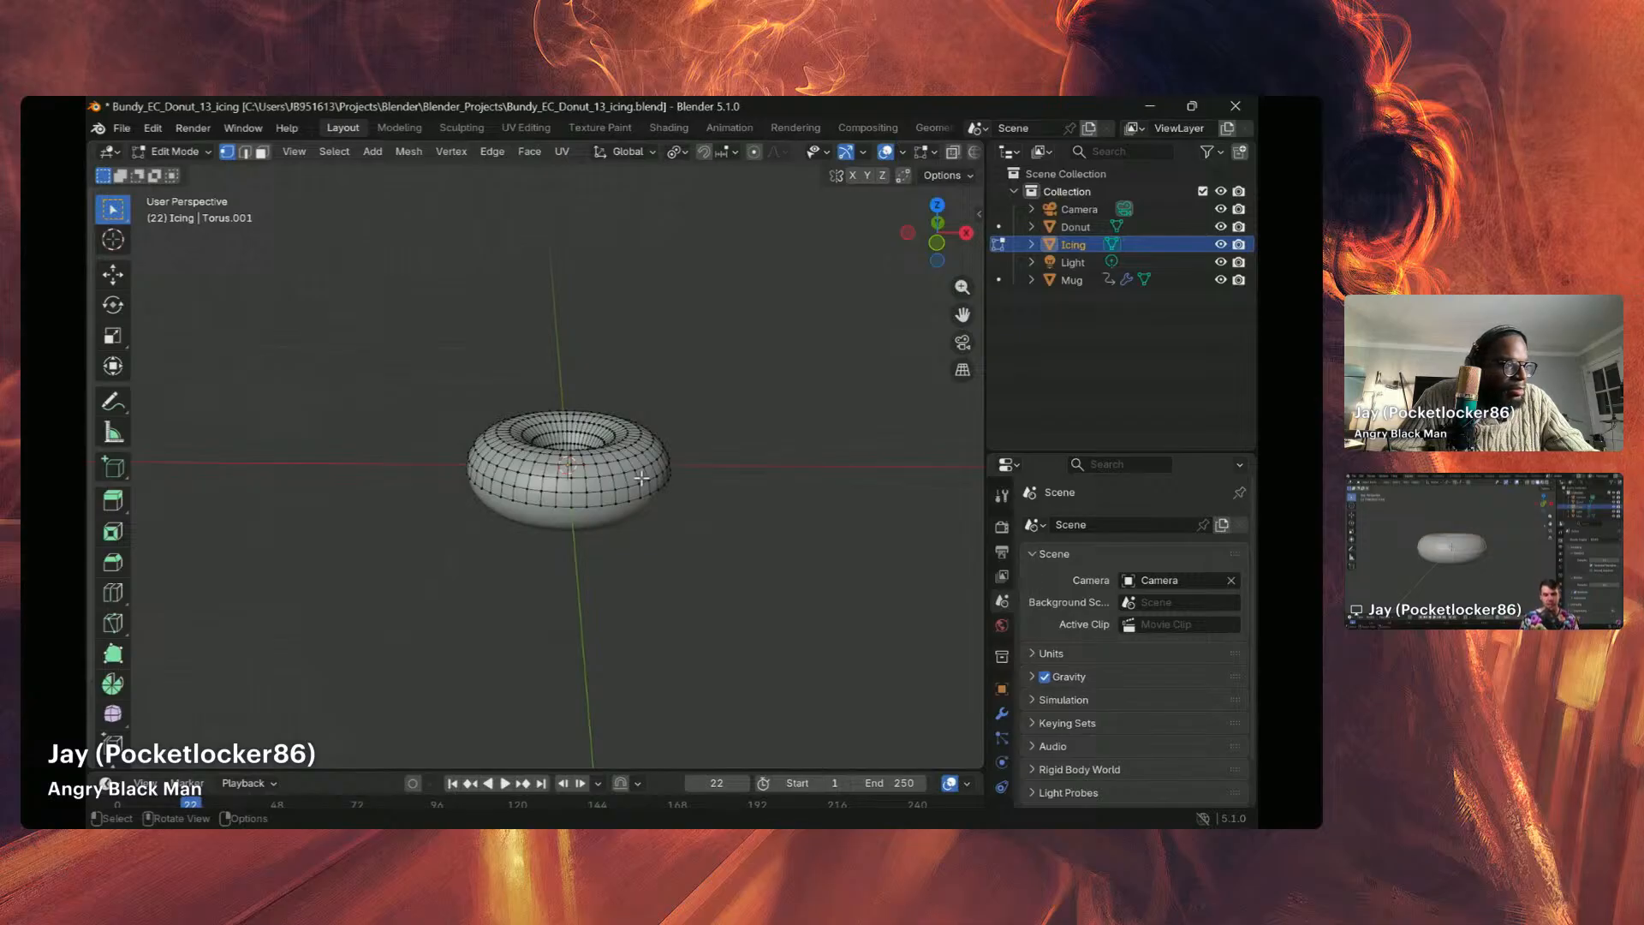
{"action": "left_click", "coordinate": [1031, 245]}
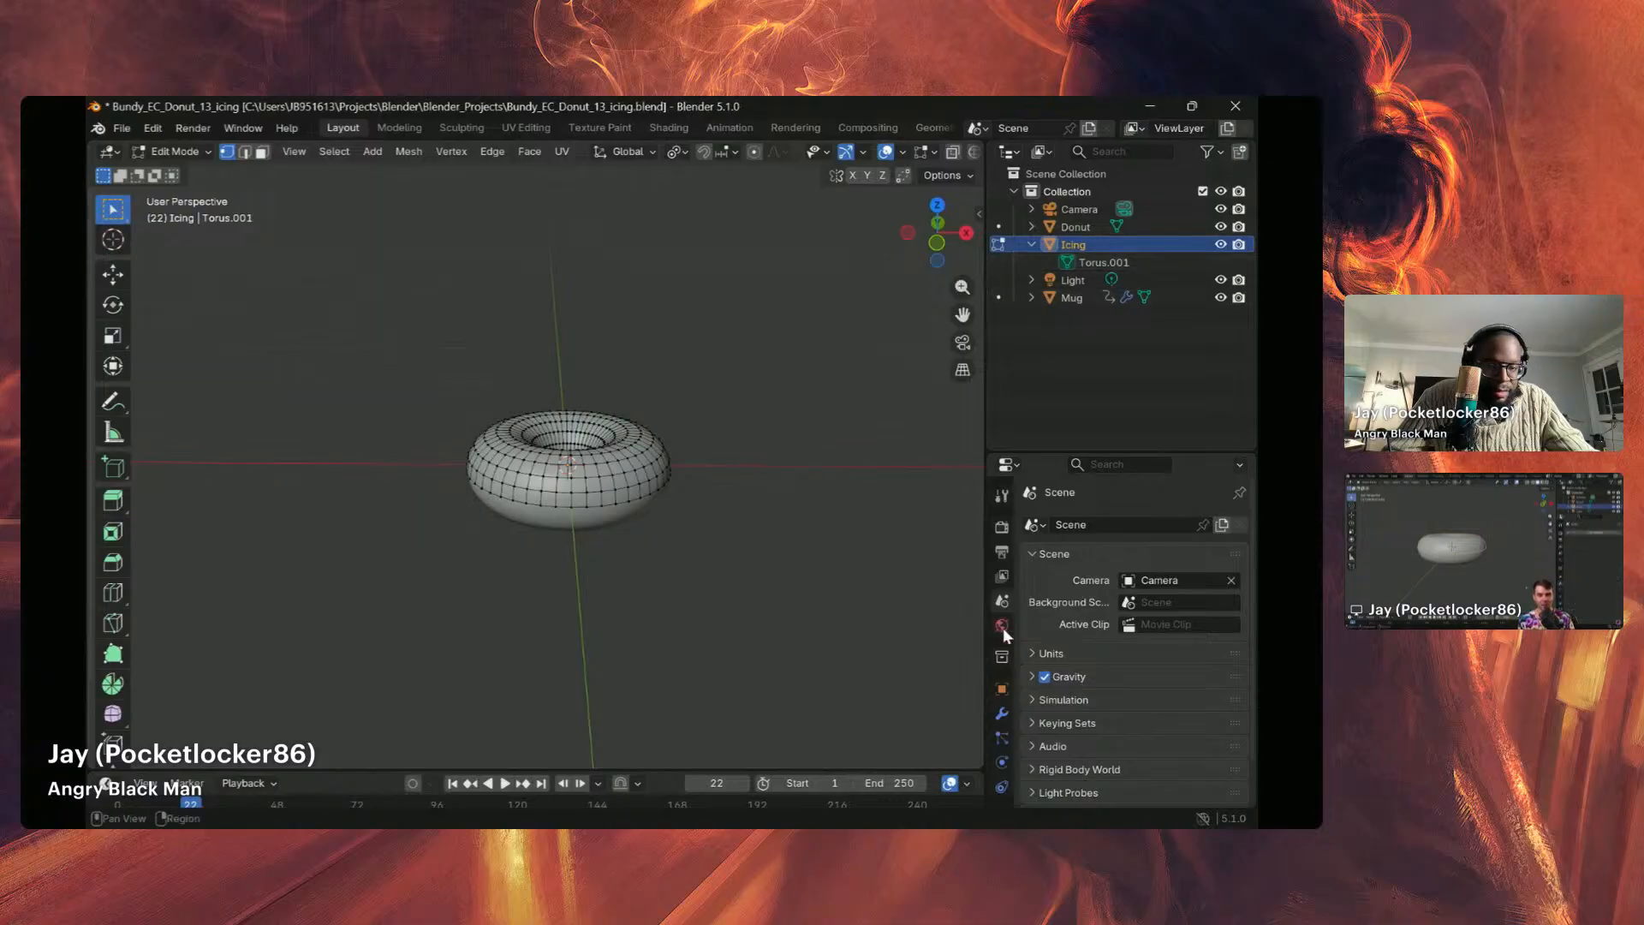
{"action": "left_click", "coordinate": [1003, 714]}
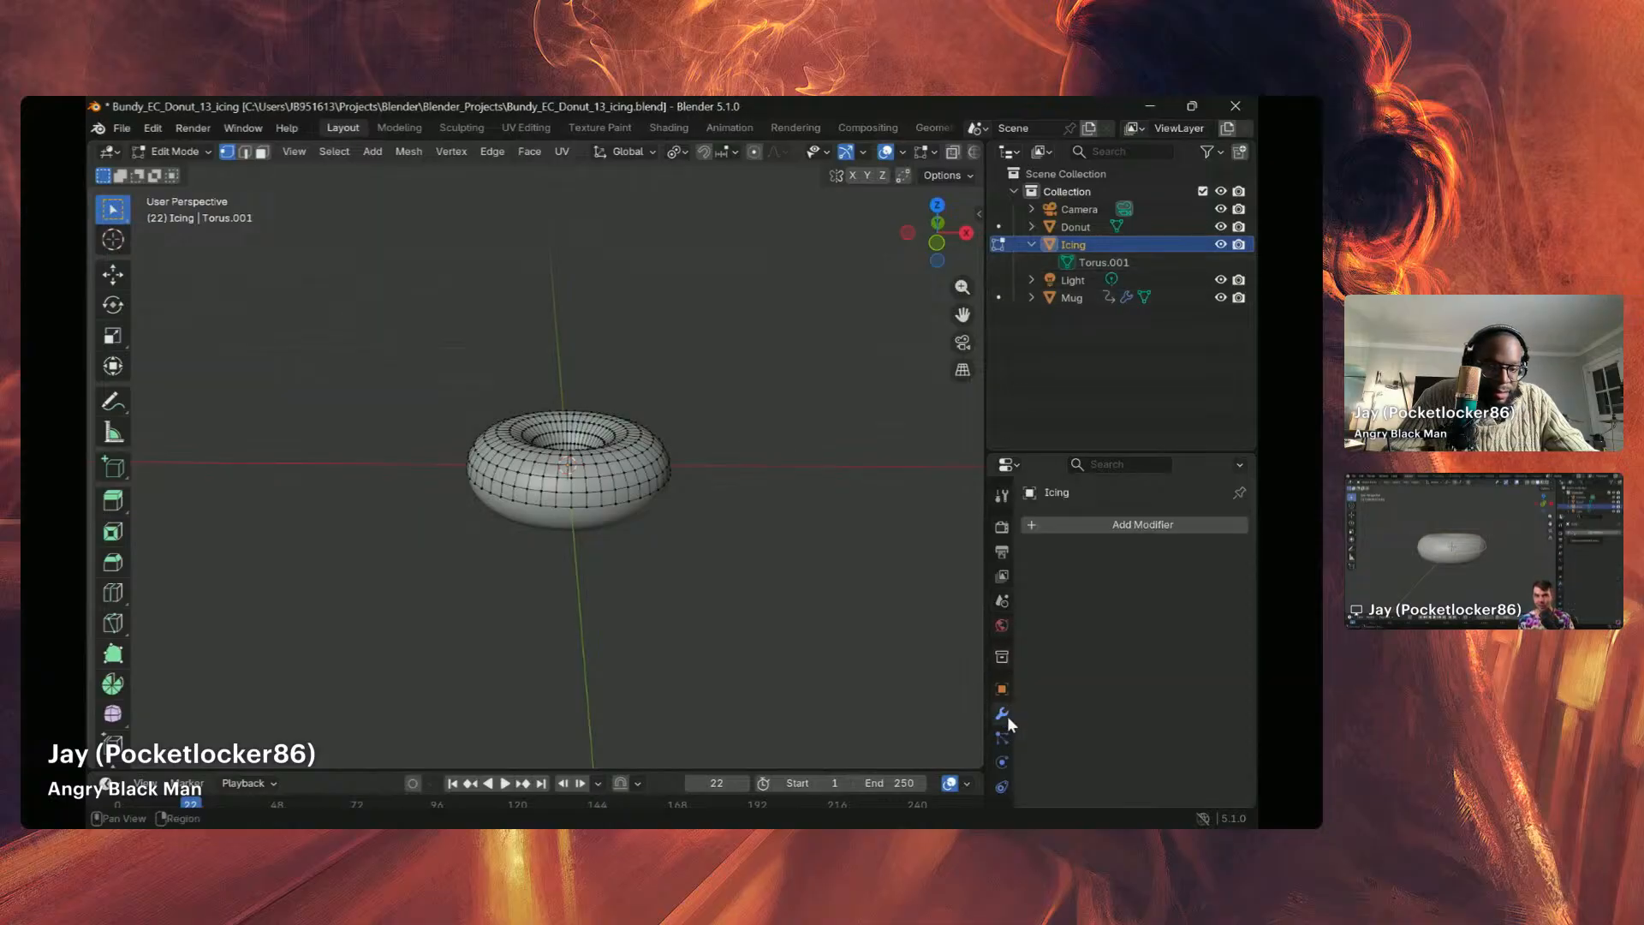
{"action": "left_click", "coordinate": [1091, 524]}
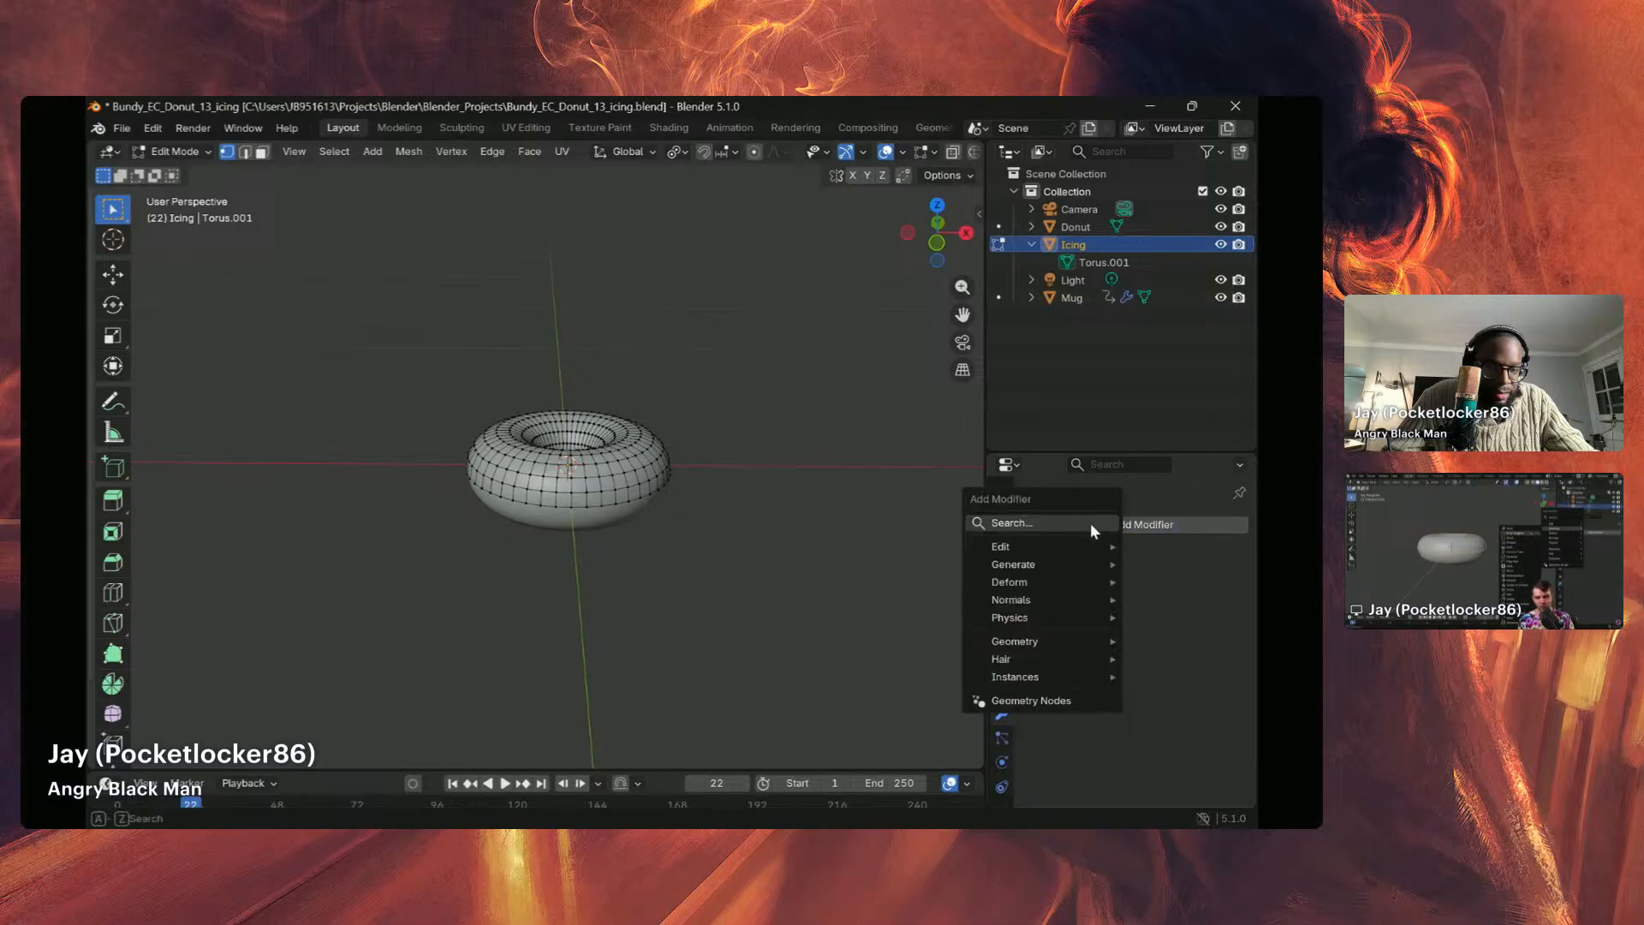
{"action": "mouse_move", "coordinate": [1067, 604]}
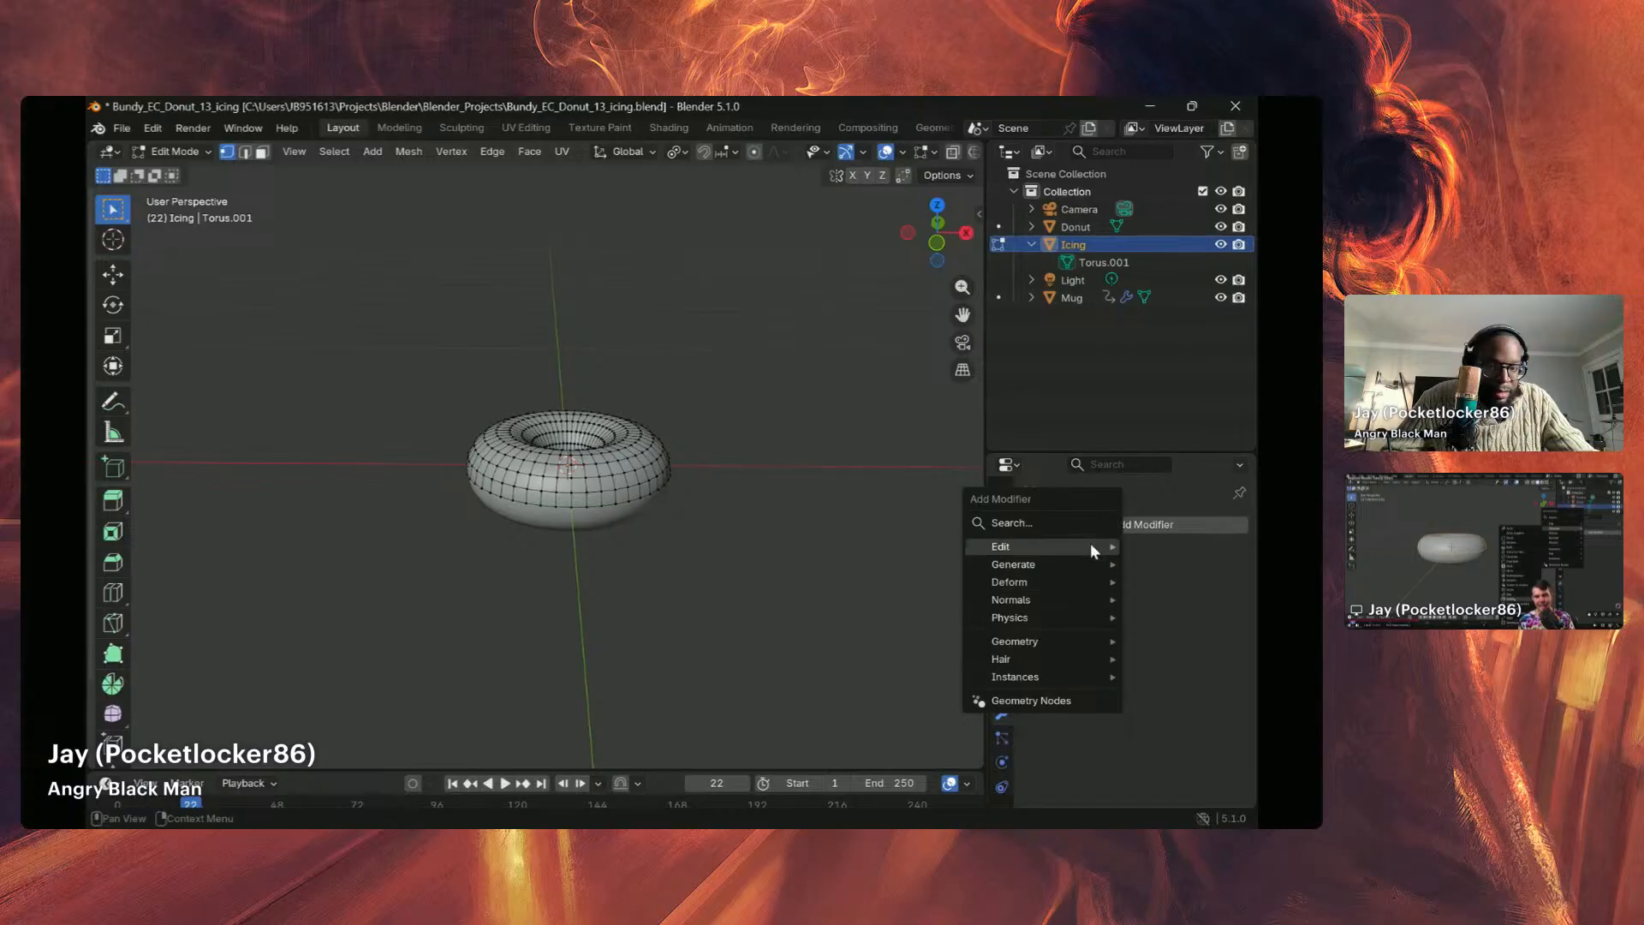
{"action": "mouse_move", "coordinate": [1091, 543]}
{"action": "mouse_move", "coordinate": [1057, 567]}
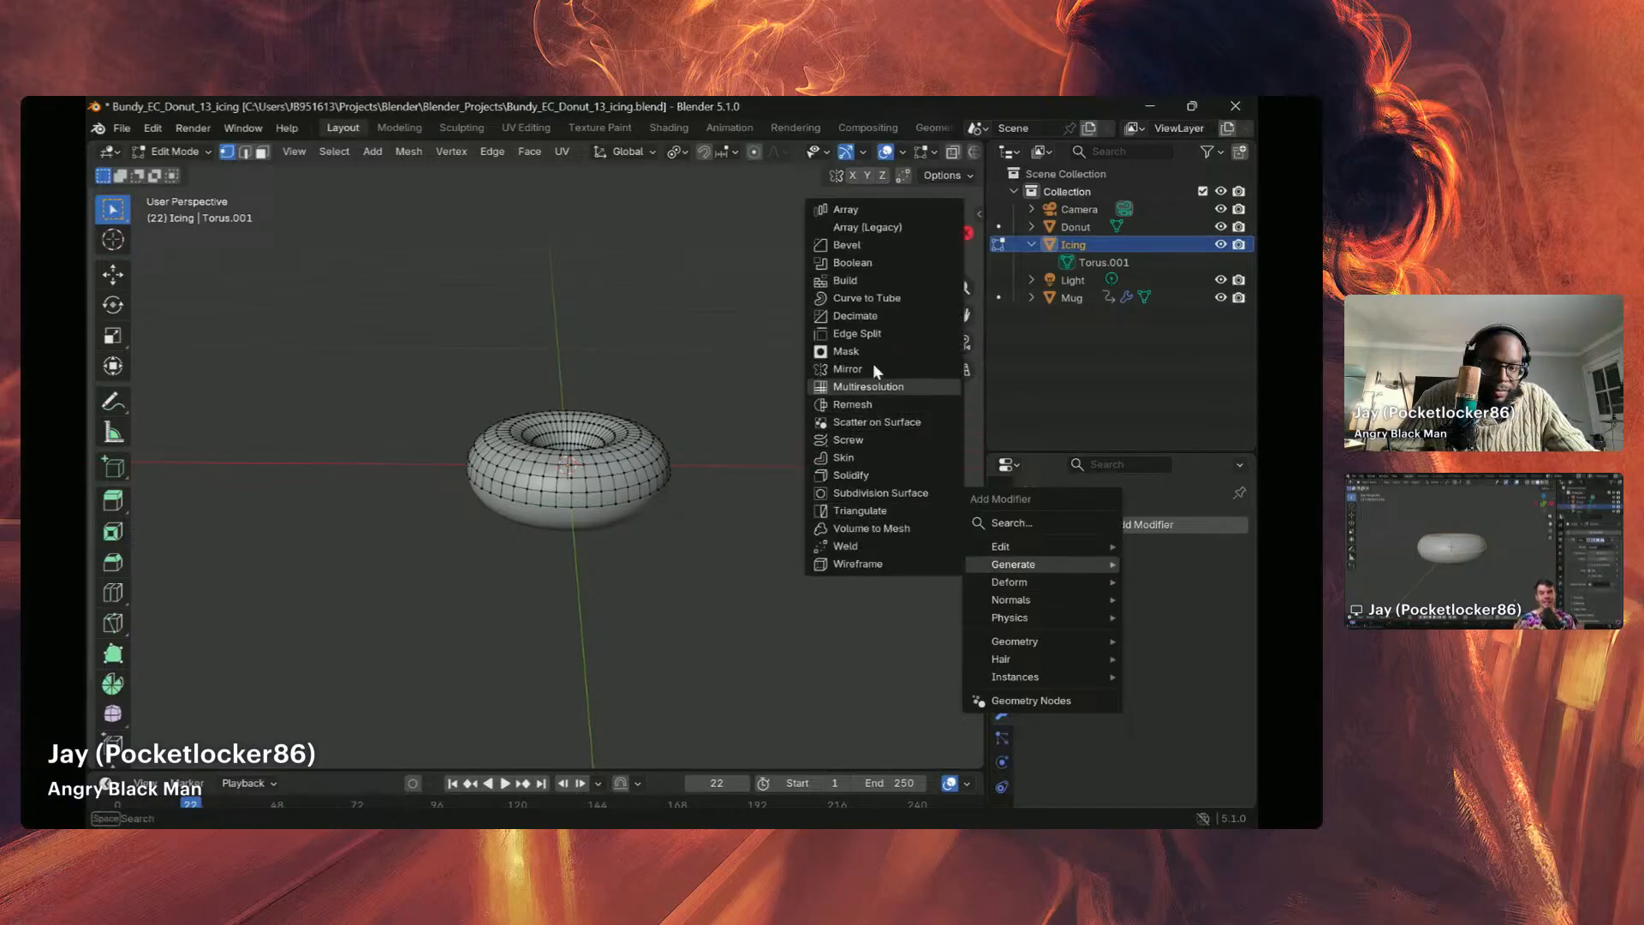
{"action": "left_click", "coordinate": [861, 476]}
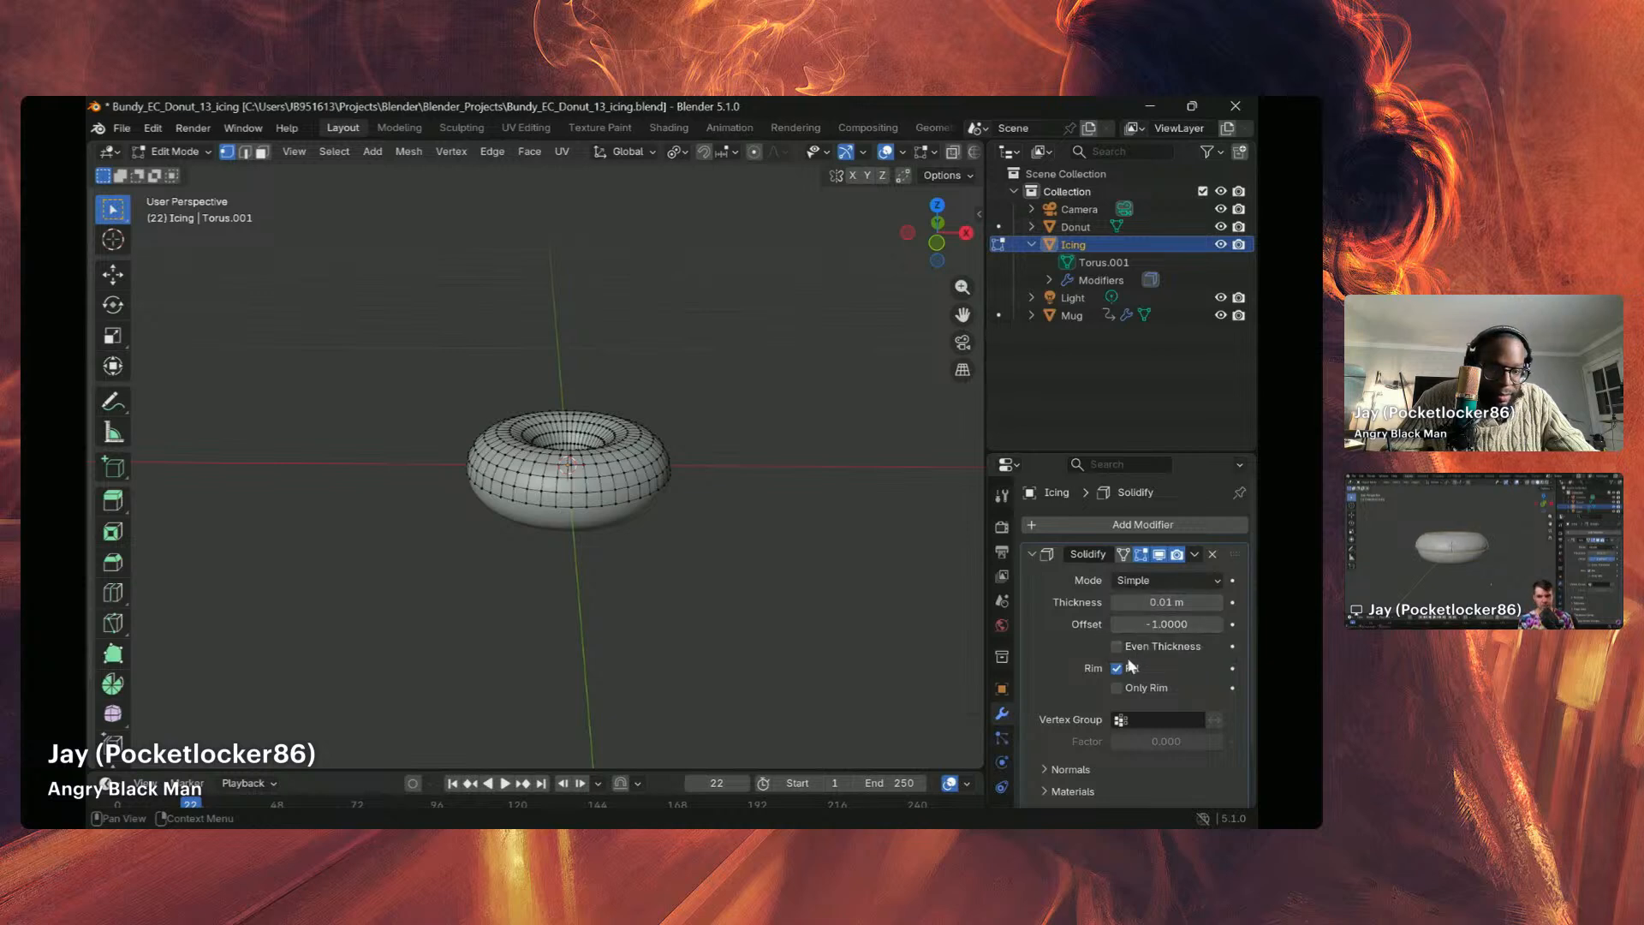
Step: Set the Solidify offset to -0.7742, try wireframe shading with and without X-ray, and return to solid shading
{"action": "left_click_drag", "start_coordinate": [1130, 628], "coordinate": [1154, 629]}
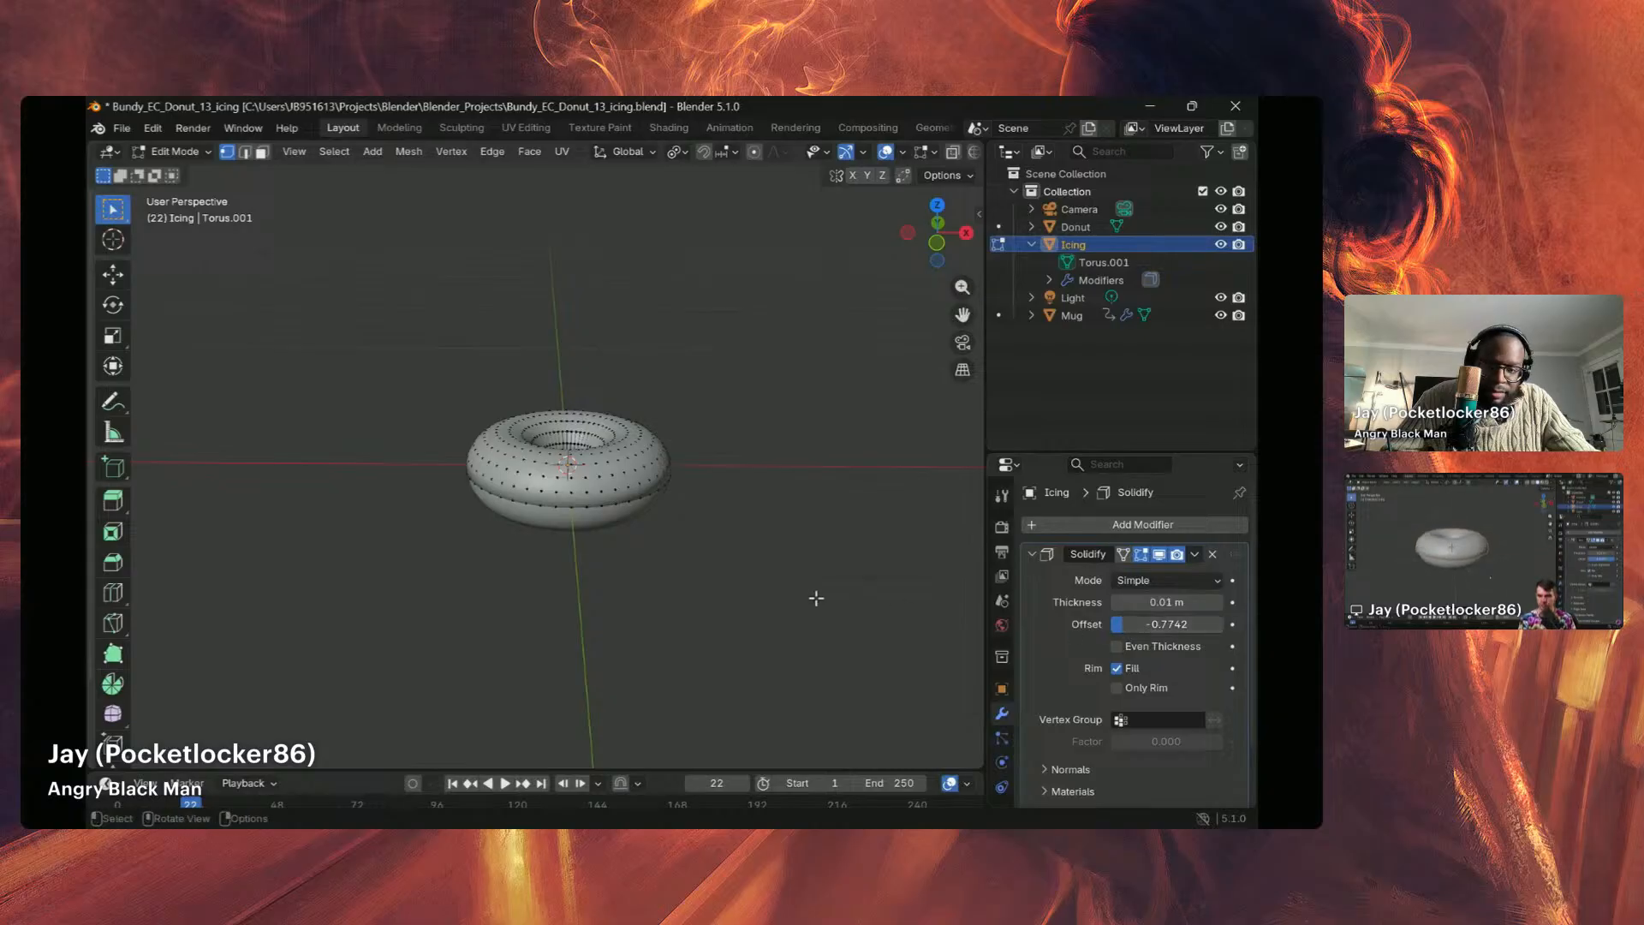
{"action": "mouse_move", "coordinate": [815, 595]}
{"action": "middle_mouse_down"}
{"action": "mouse_move", "coordinate": [799, 554]}
{"action": "mouse_move", "coordinate": [854, 554]}
{"action": "mouse_move", "coordinate": [851, 570]}
{"action": "mouse_move", "coordinate": [814, 572]}
{"action": "middle_mouse_up"}
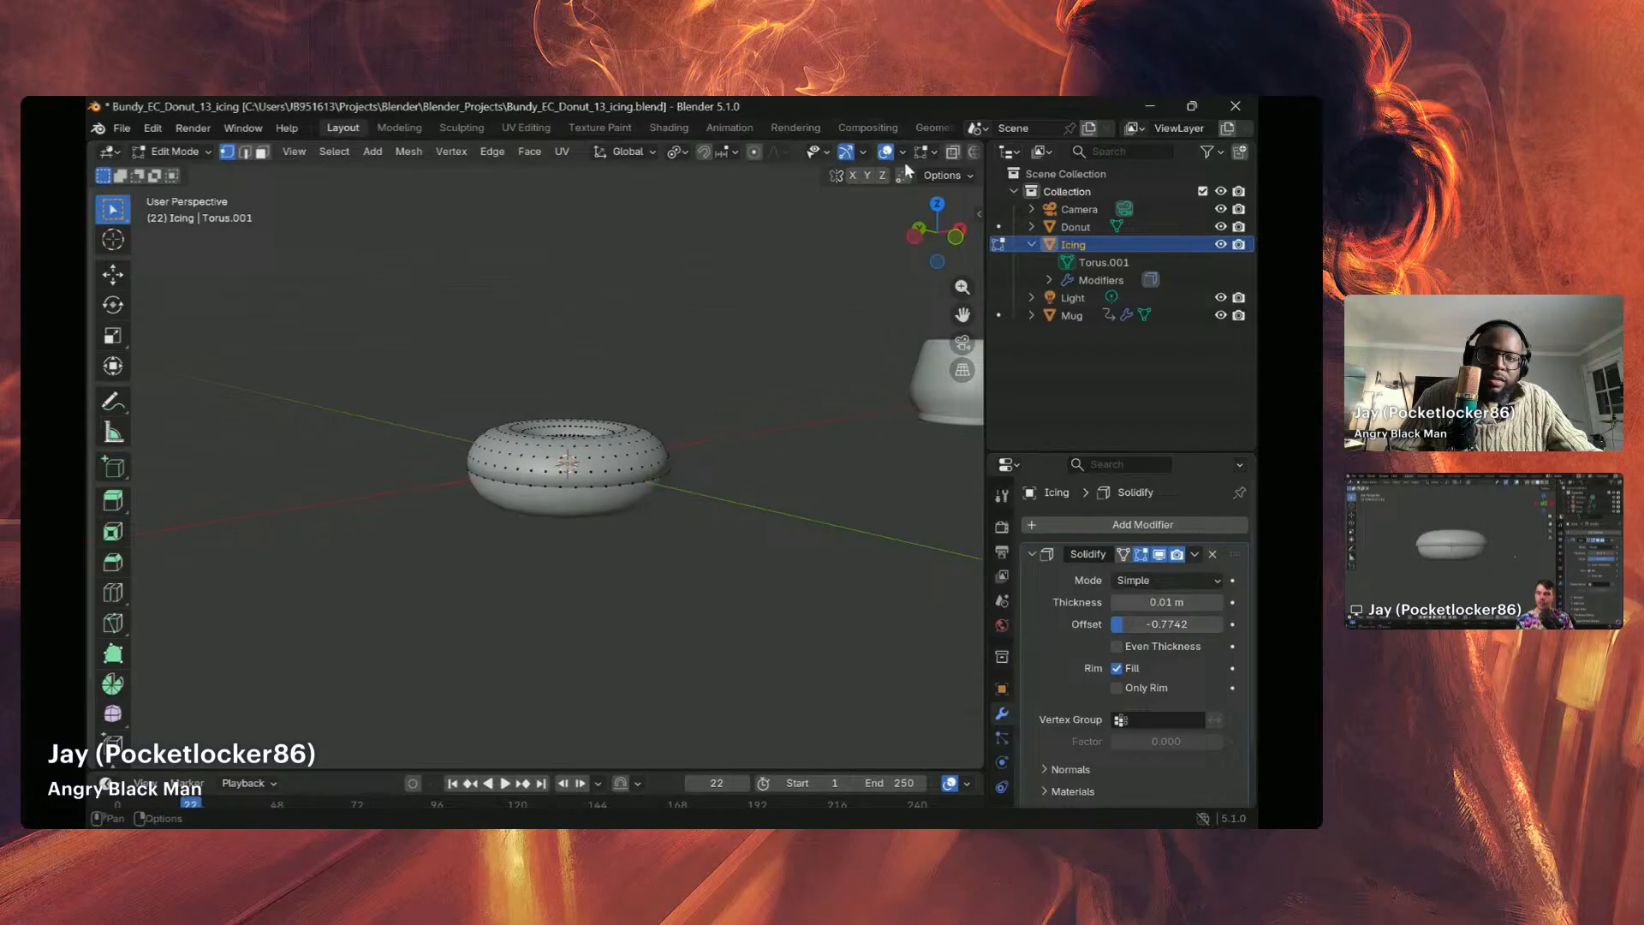
{"action": "scroll", "coordinate": [933, 150], "scroll_direction": "down", "scroll_amount": 3}
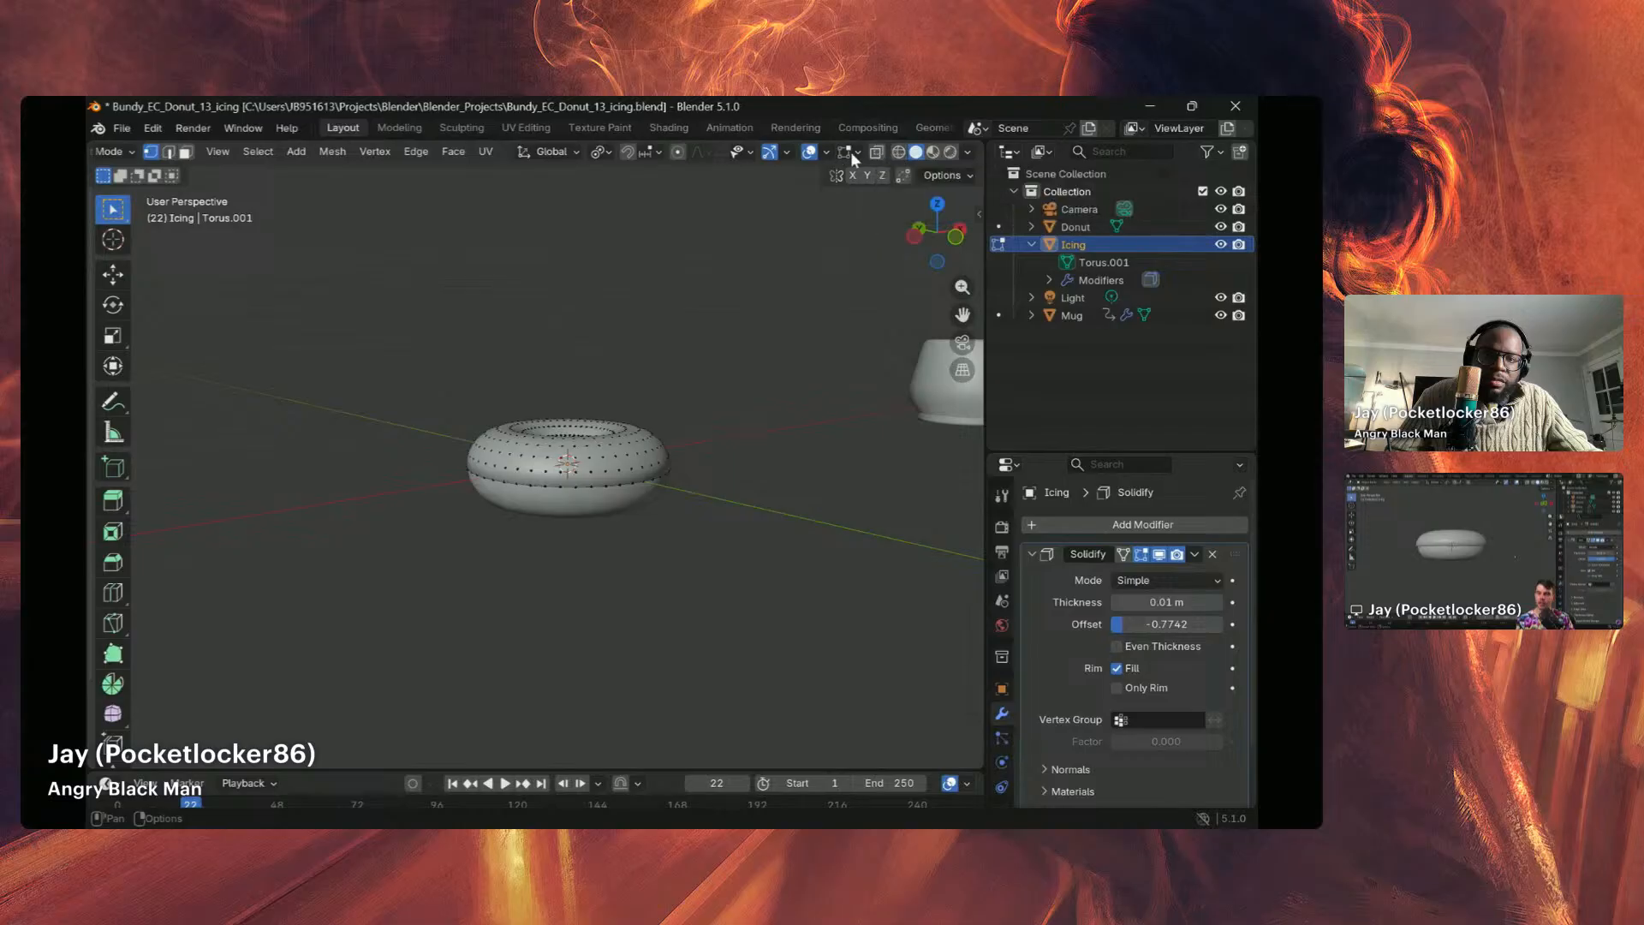
{"action": "left_click", "coordinate": [899, 154]}
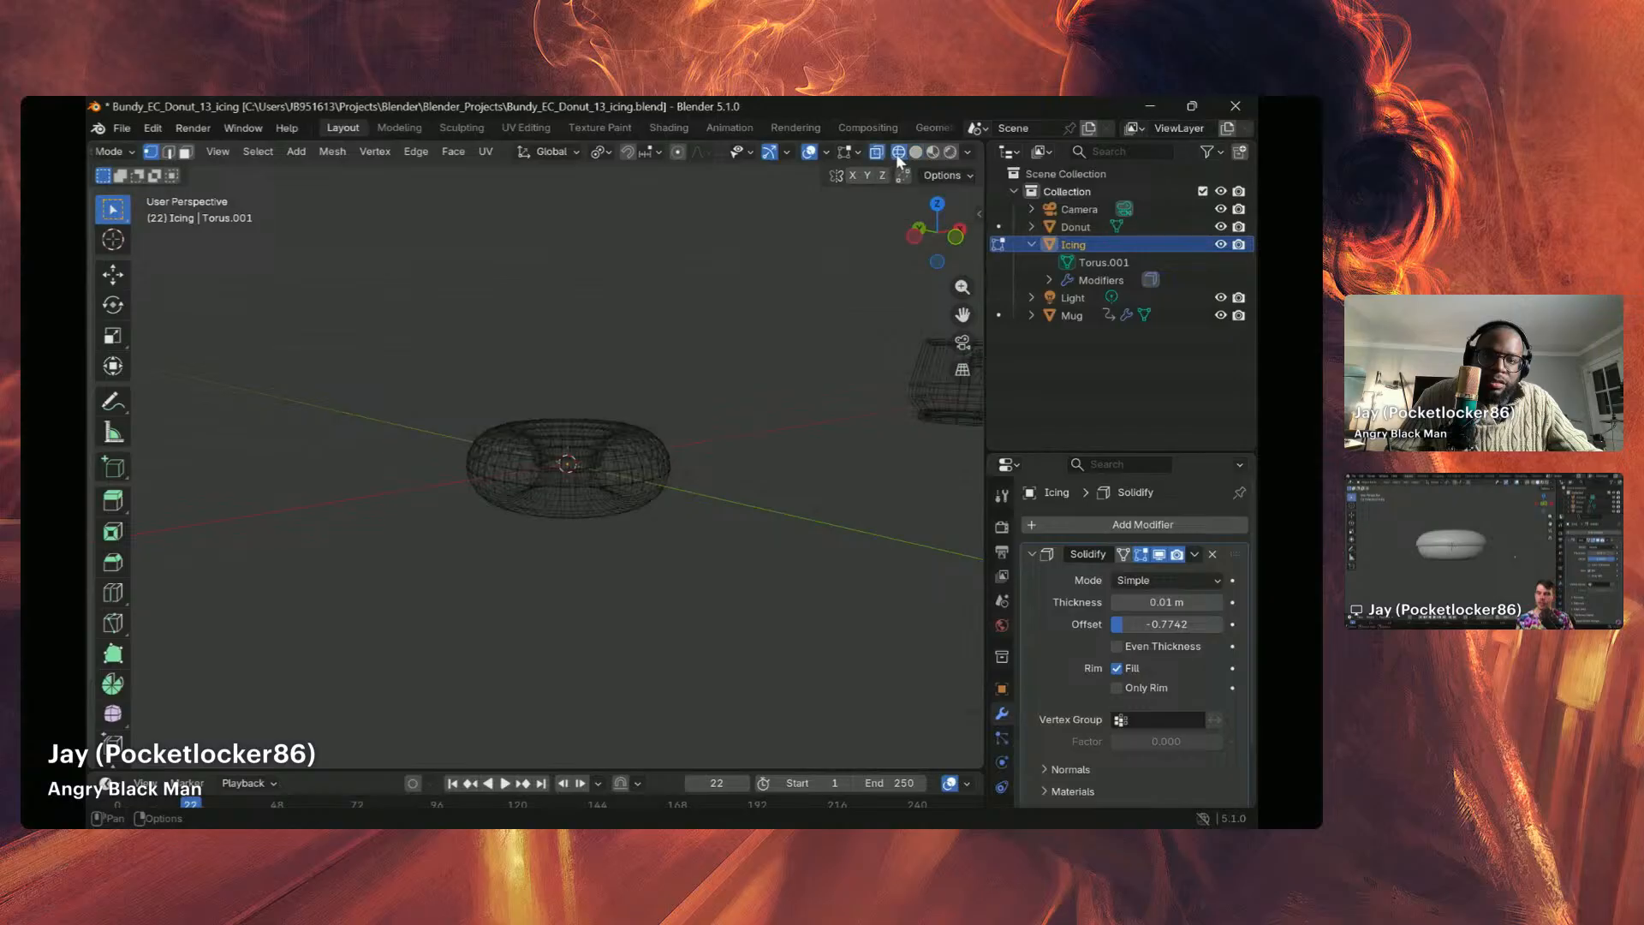
{"action": "left_click", "coordinate": [876, 152]}
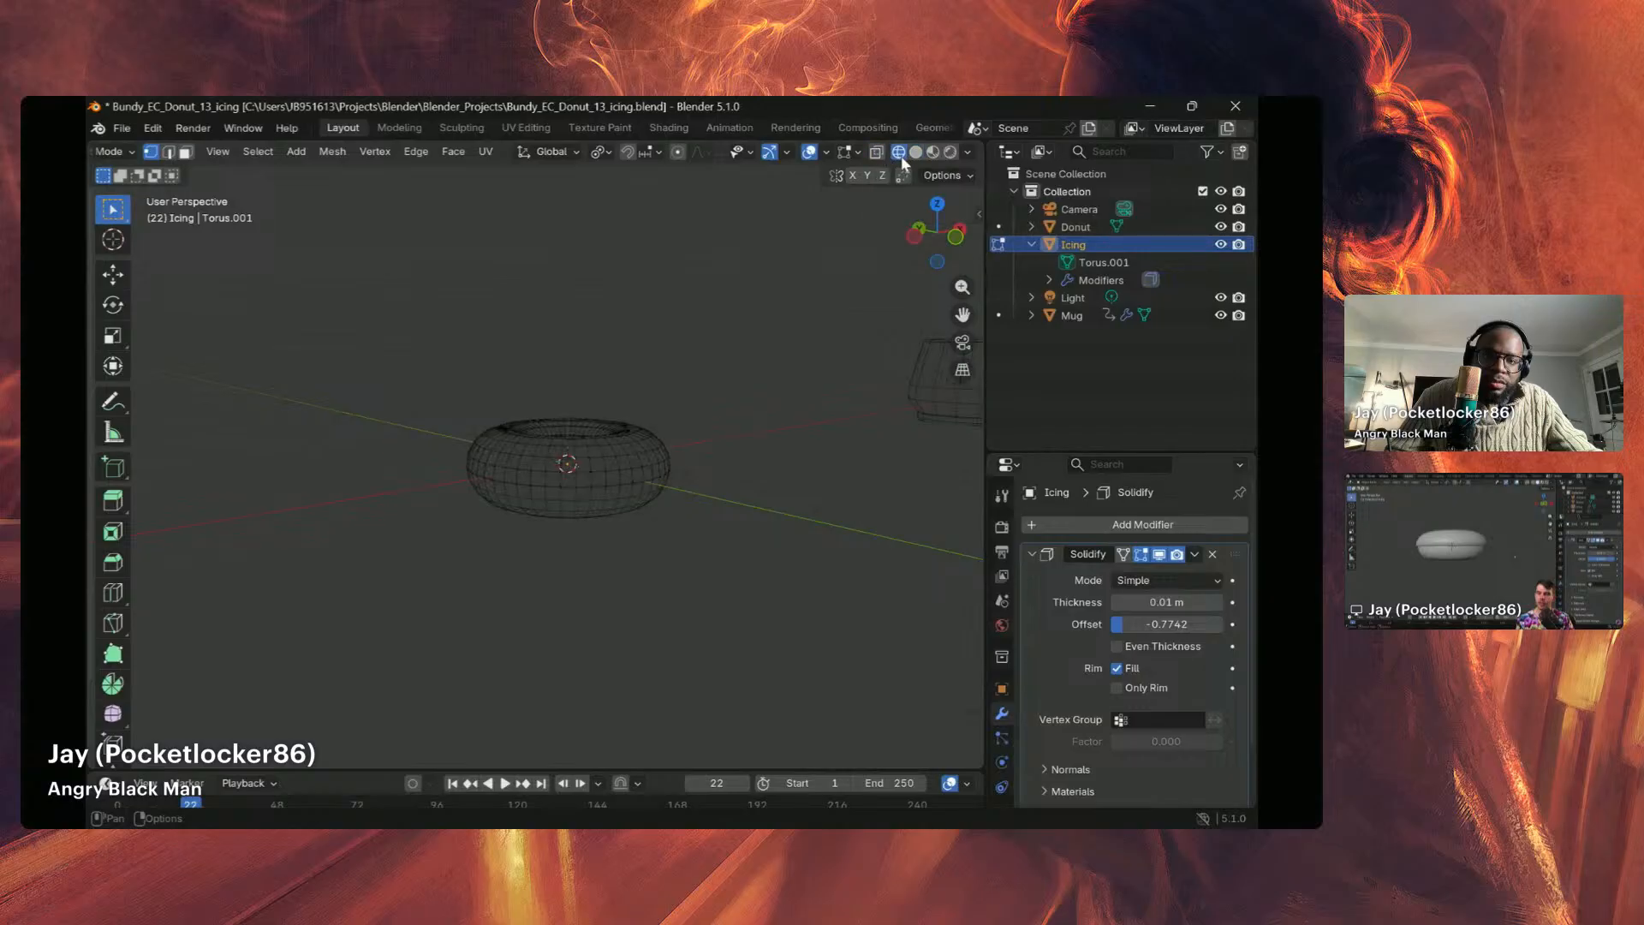
{"action": "left_click", "coordinate": [915, 153]}
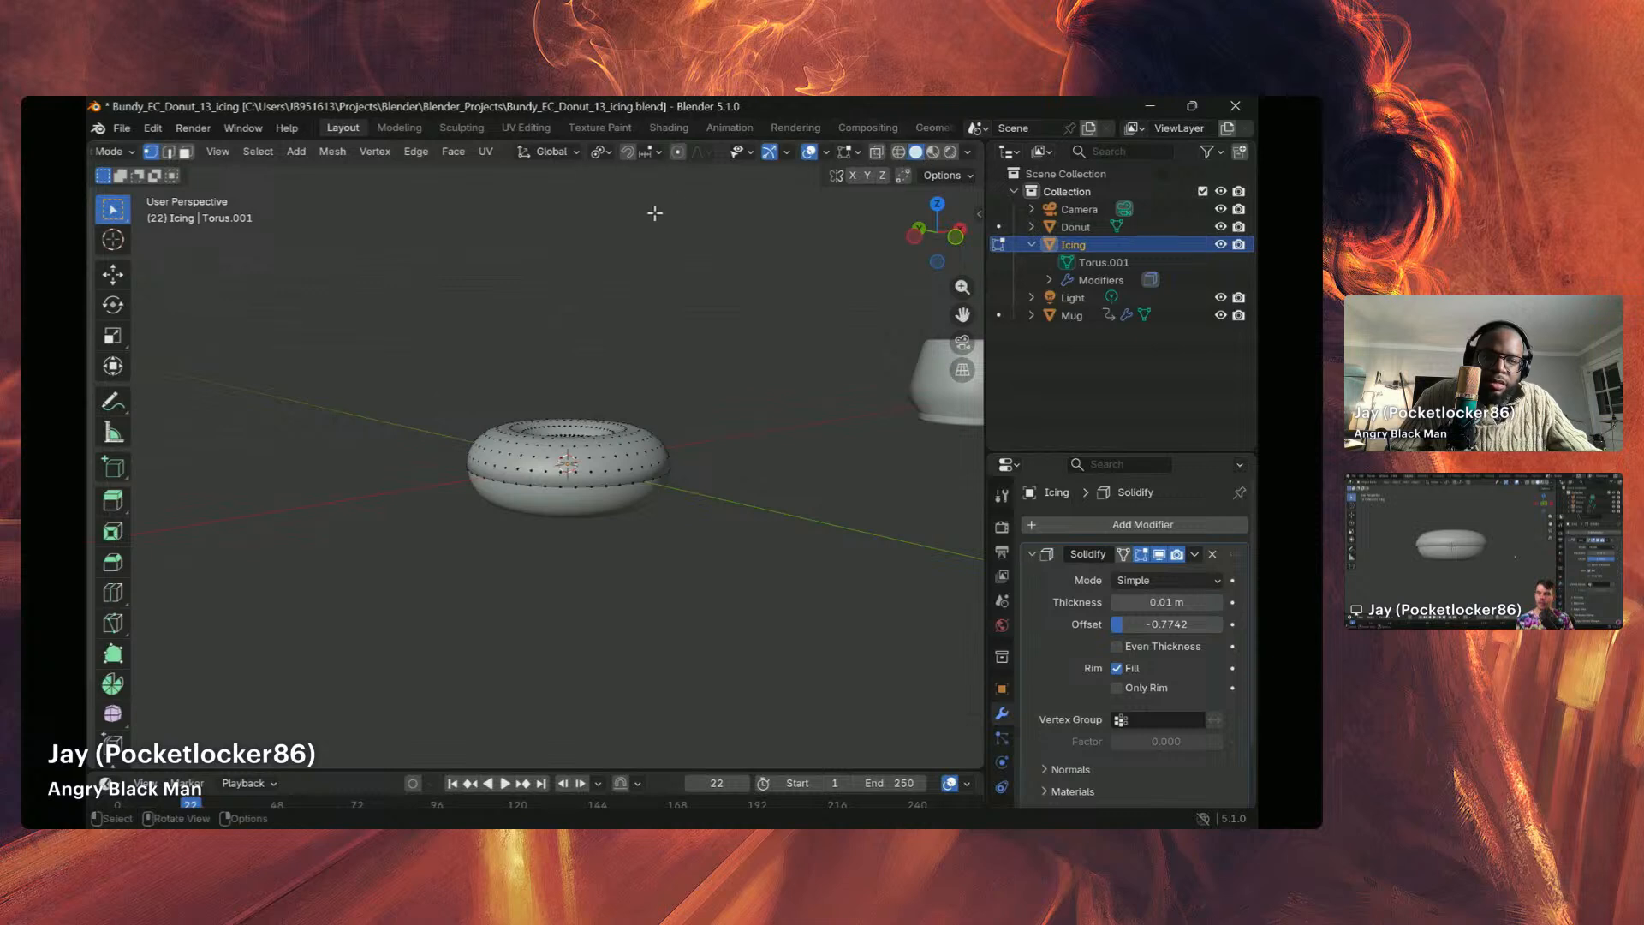
Step: Examine the thickened icing and its rim from above, the side and below the donut
{"action": "middle_click_drag", "start_coordinate": [655, 214], "coordinate": [573, 489]}
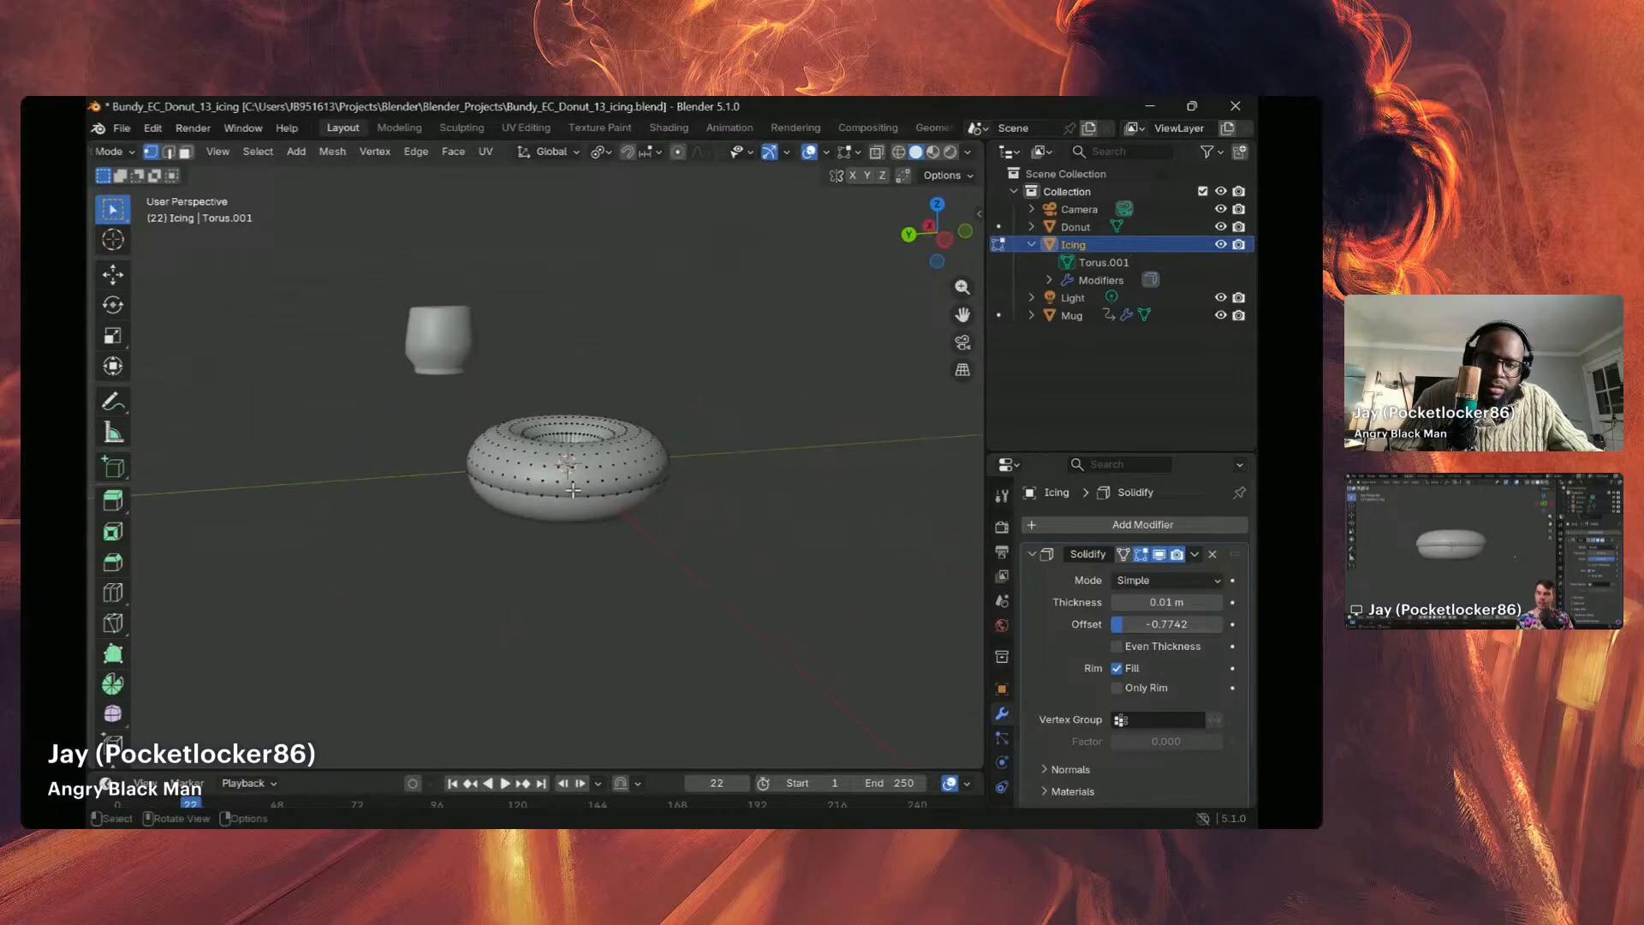
{"action": "scroll", "coordinate": [573, 484], "scroll_direction": "up", "scroll_amount": 4}
{"action": "scroll", "coordinate": [570, 470], "scroll_direction": "down", "scroll_amount": 2}
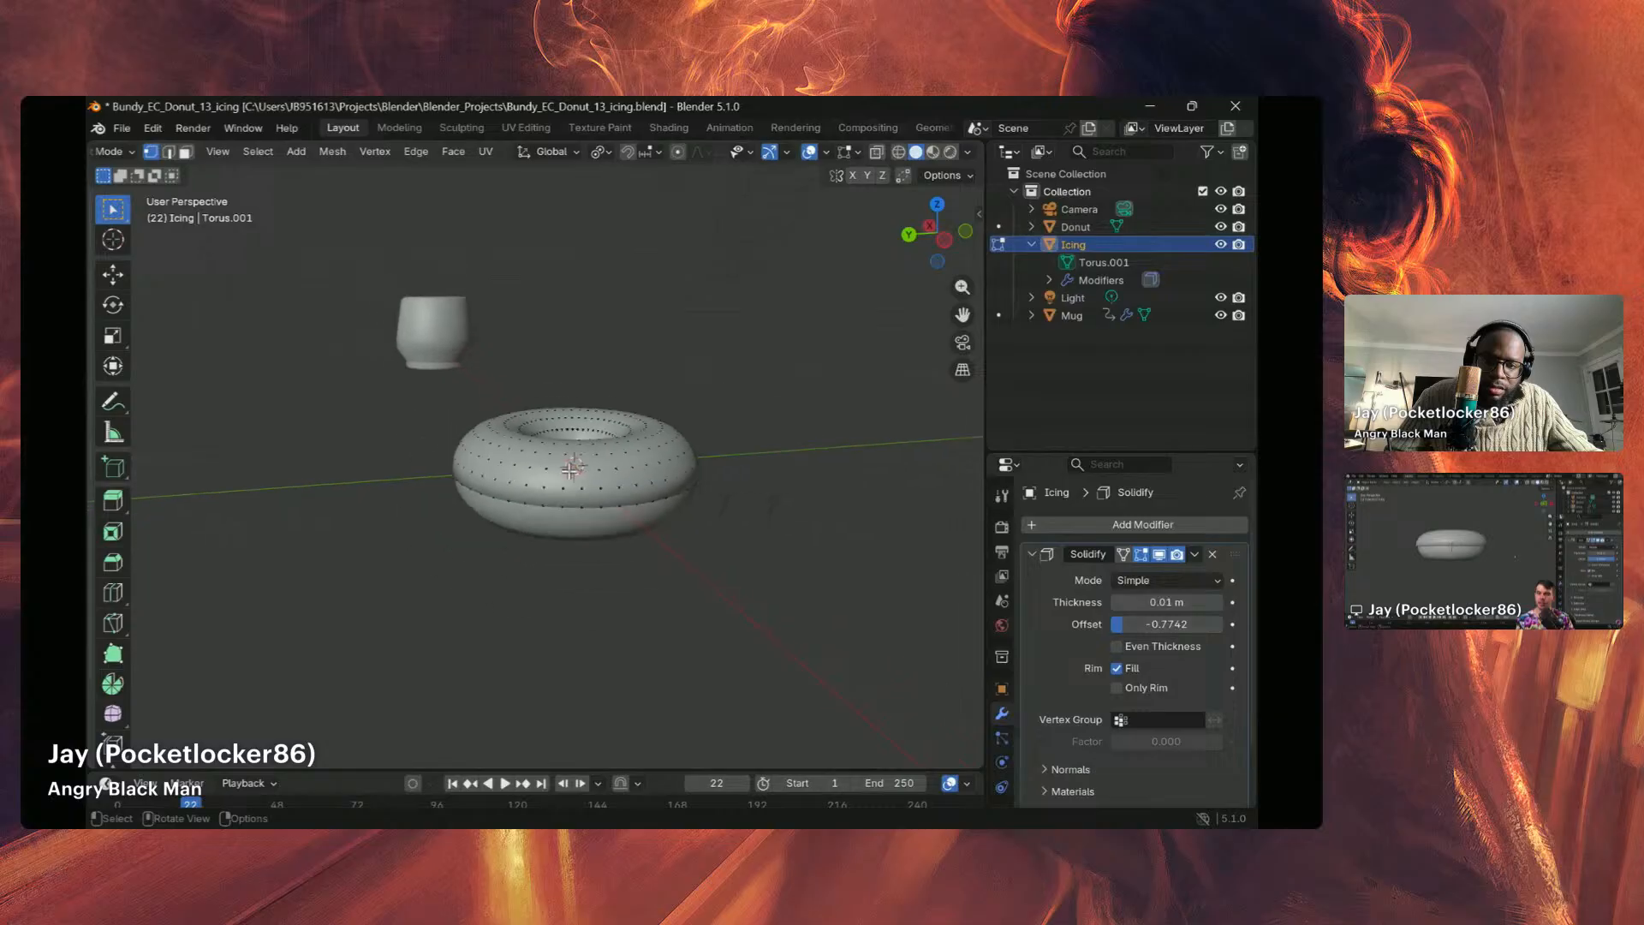
{"action": "scroll", "coordinate": [569, 470], "scroll_direction": "up", "scroll_amount": 5}
{"action": "scroll", "coordinate": [566, 465], "scroll_direction": "down", "scroll_amount": 3}
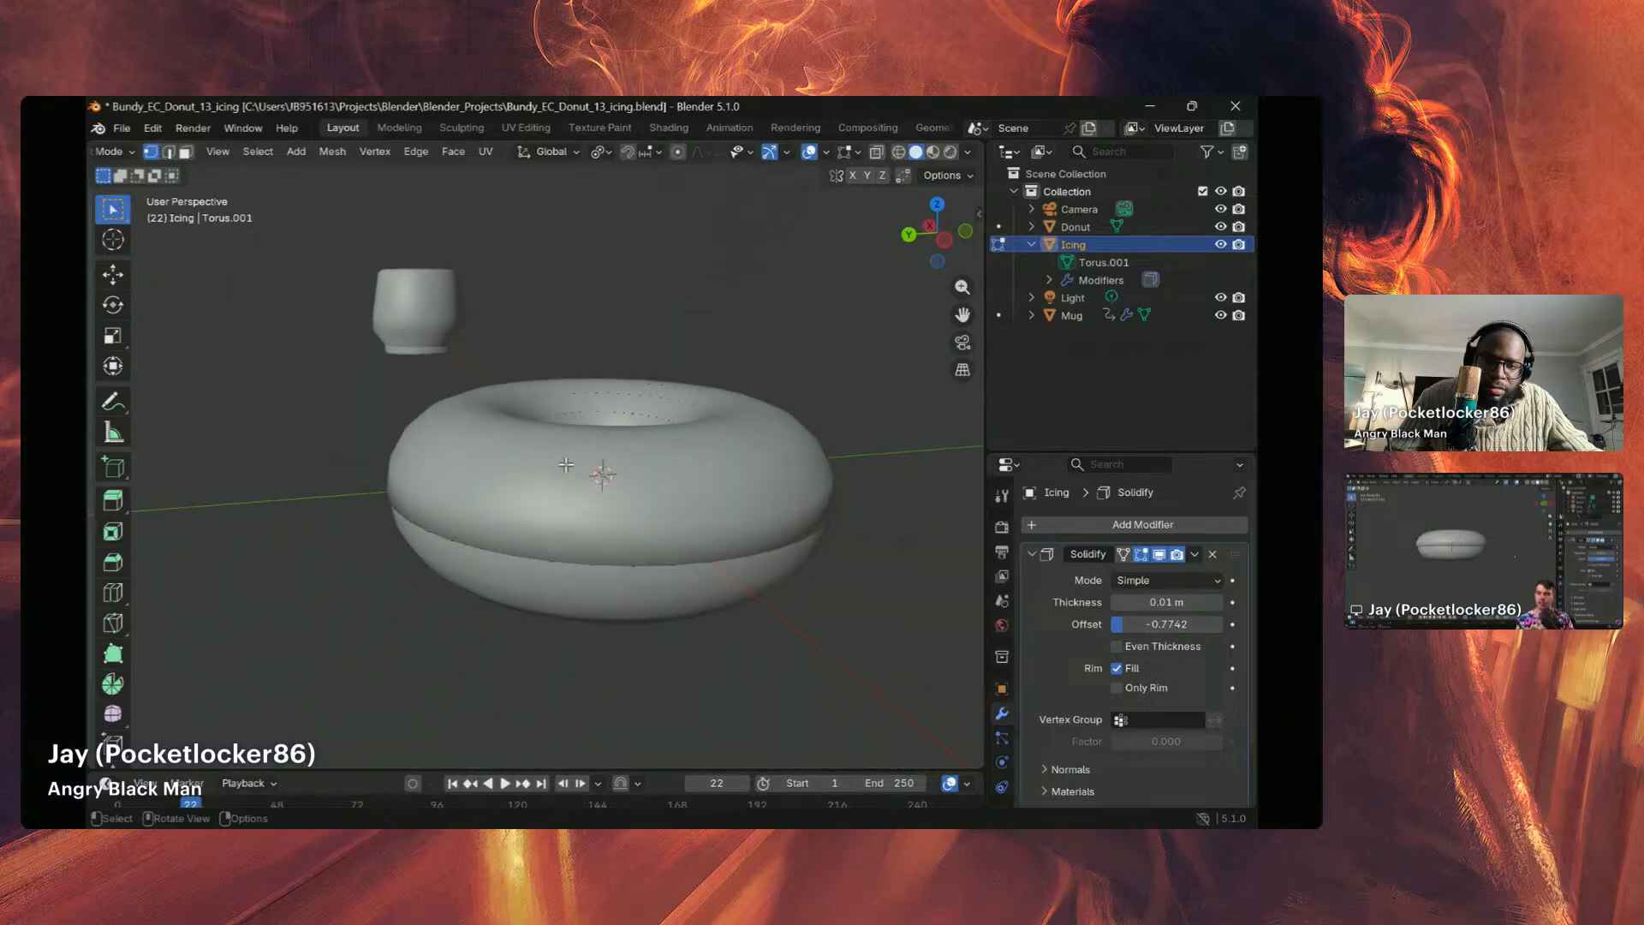
{"action": "scroll", "coordinate": [566, 464], "scroll_direction": "down", "scroll_amount": 4}
{"action": "mouse_move", "coordinate": [566, 466]}
{"action": "middle_mouse_down"}
{"action": "mouse_move", "coordinate": [543, 533]}
{"action": "mouse_move", "coordinate": [557, 479]}
{"action": "middle_mouse_up"}
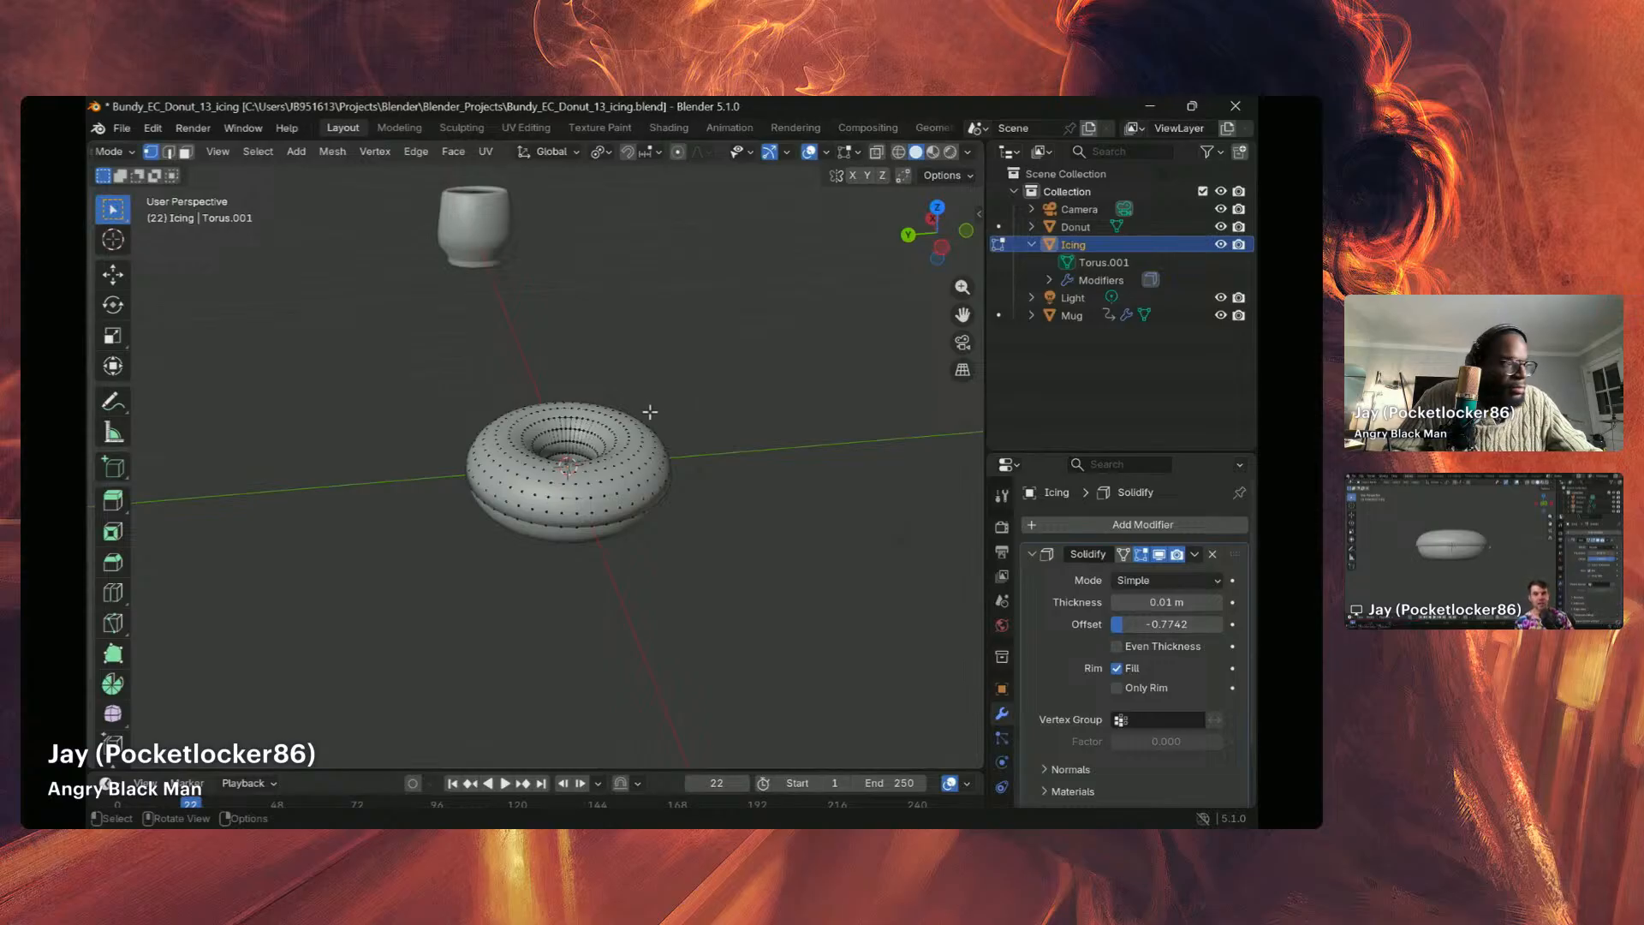
{"action": "middle_click_drag", "start_coordinate": [650, 412], "coordinate": [594, 456]}
{"action": "scroll", "coordinate": [594, 456], "scroll_direction": "up", "scroll_amount": 6}
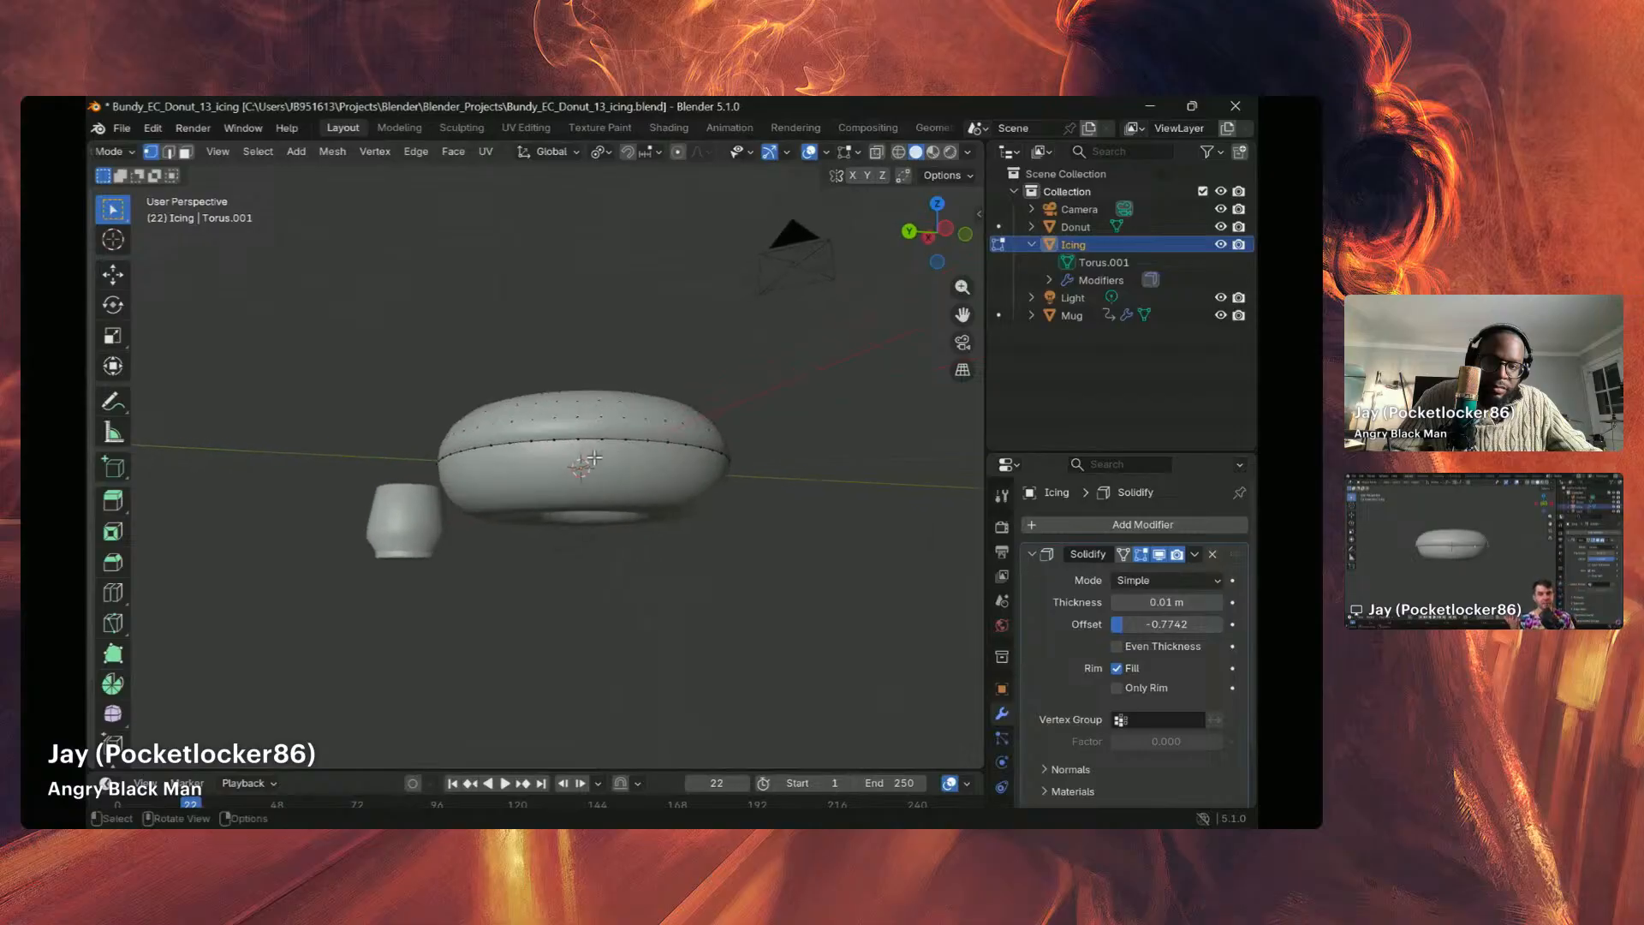
{"action": "scroll", "coordinate": [594, 458], "scroll_direction": "up", "scroll_amount": 2}
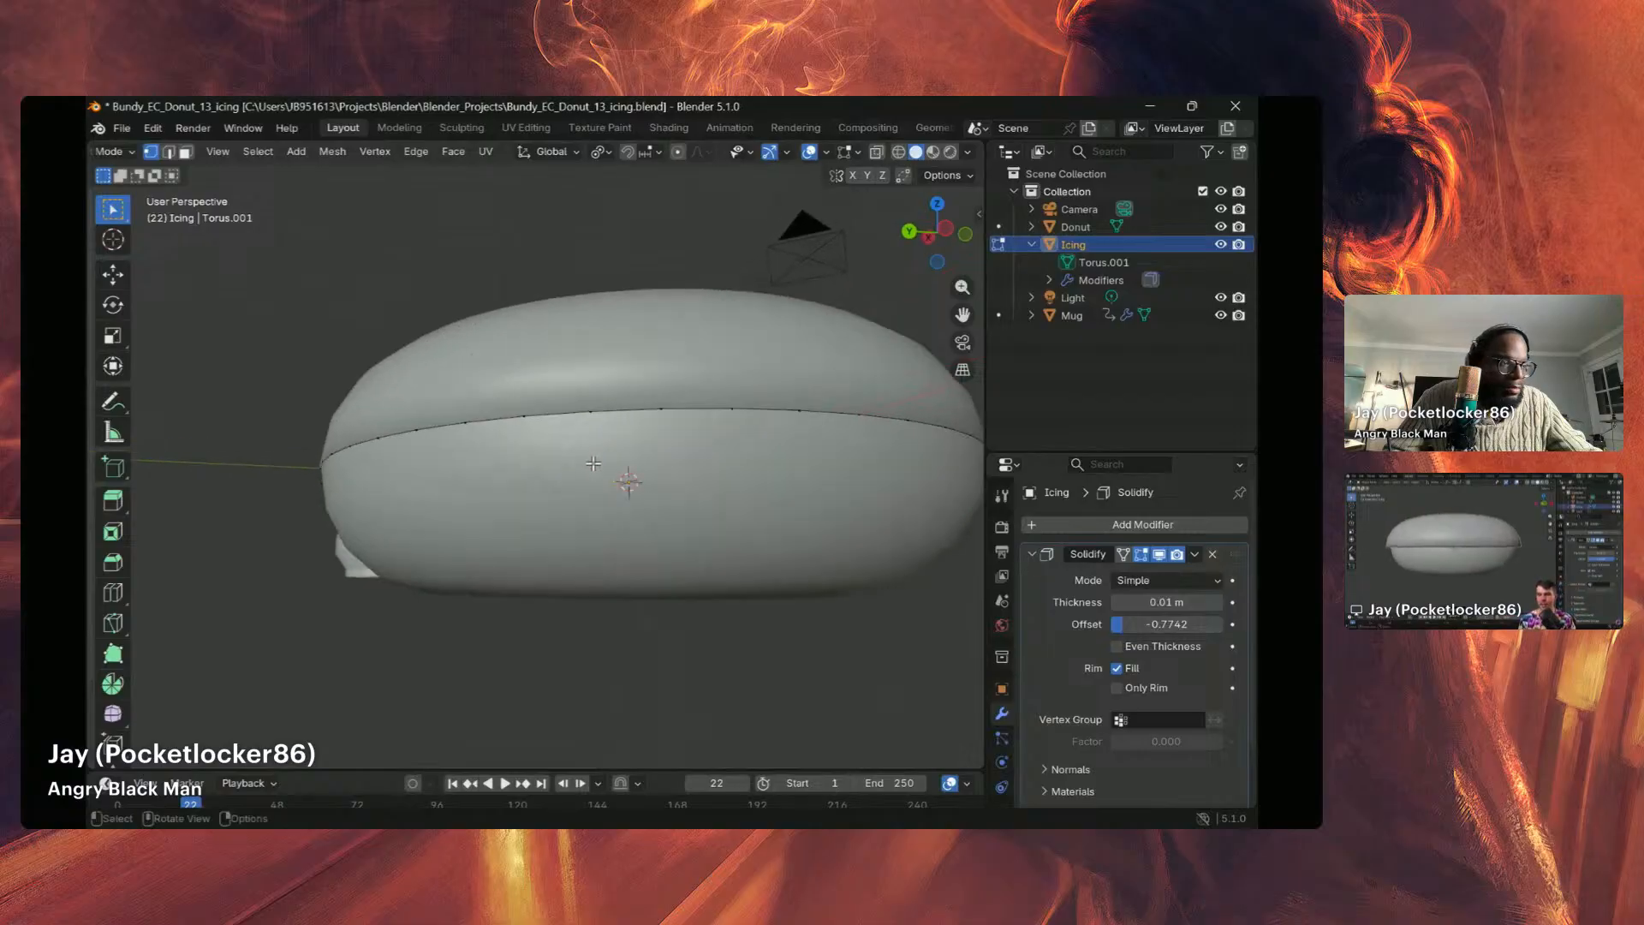
{"action": "middle_click_drag", "start_coordinate": [610, 479], "coordinate": [622, 459]}
{"action": "middle_click_drag", "start_coordinate": [621, 460], "coordinate": [557, 429]}
Step: Raise the Solidify offset to 0.1935 and check the icing from below, above and the side
{"action": "left_click_drag", "start_coordinate": [1144, 618], "coordinate": [1178, 625]}
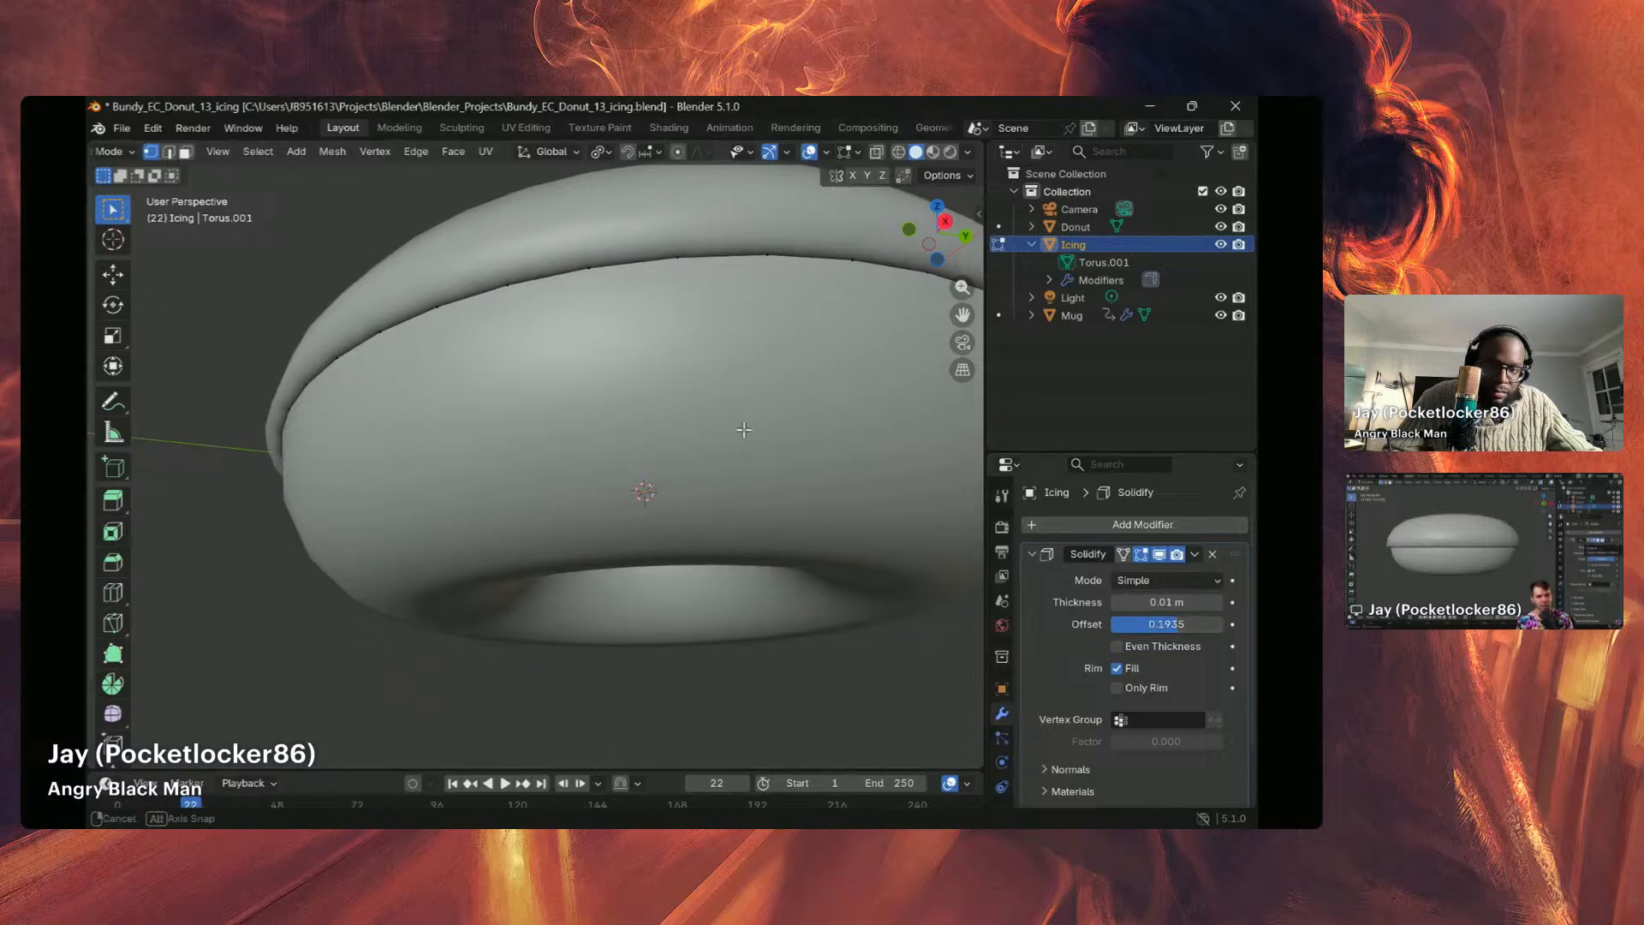
{"action": "middle_click_drag", "start_coordinate": [738, 434], "coordinate": [789, 560]}
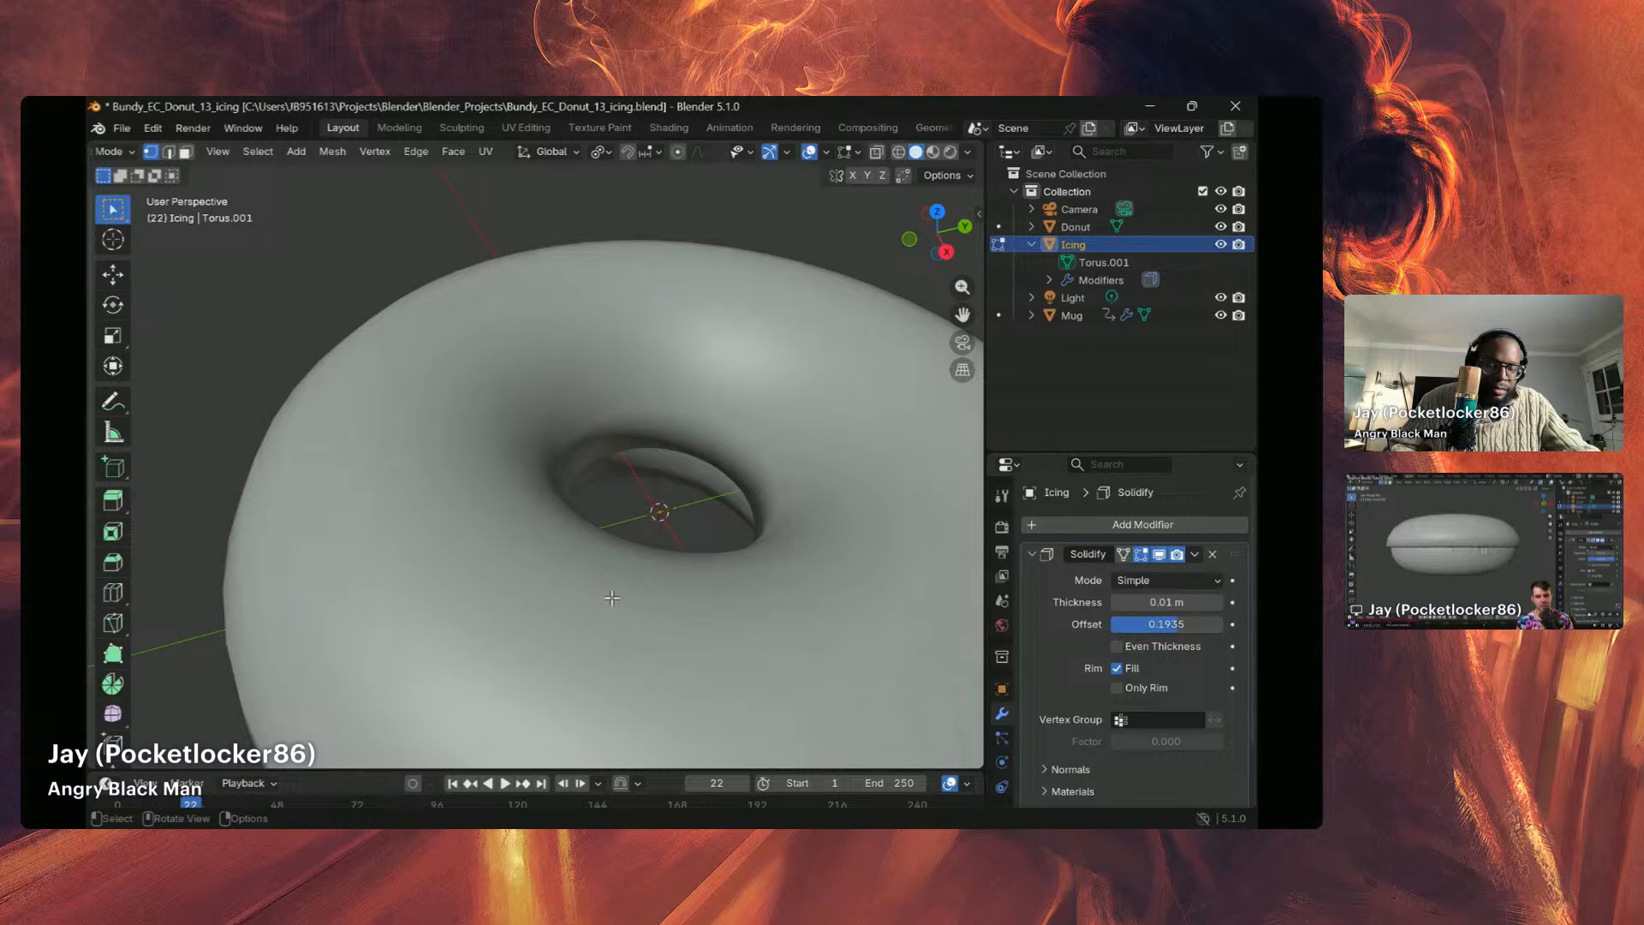
{"action": "scroll", "coordinate": [612, 598], "scroll_direction": "down", "scroll_amount": 5}
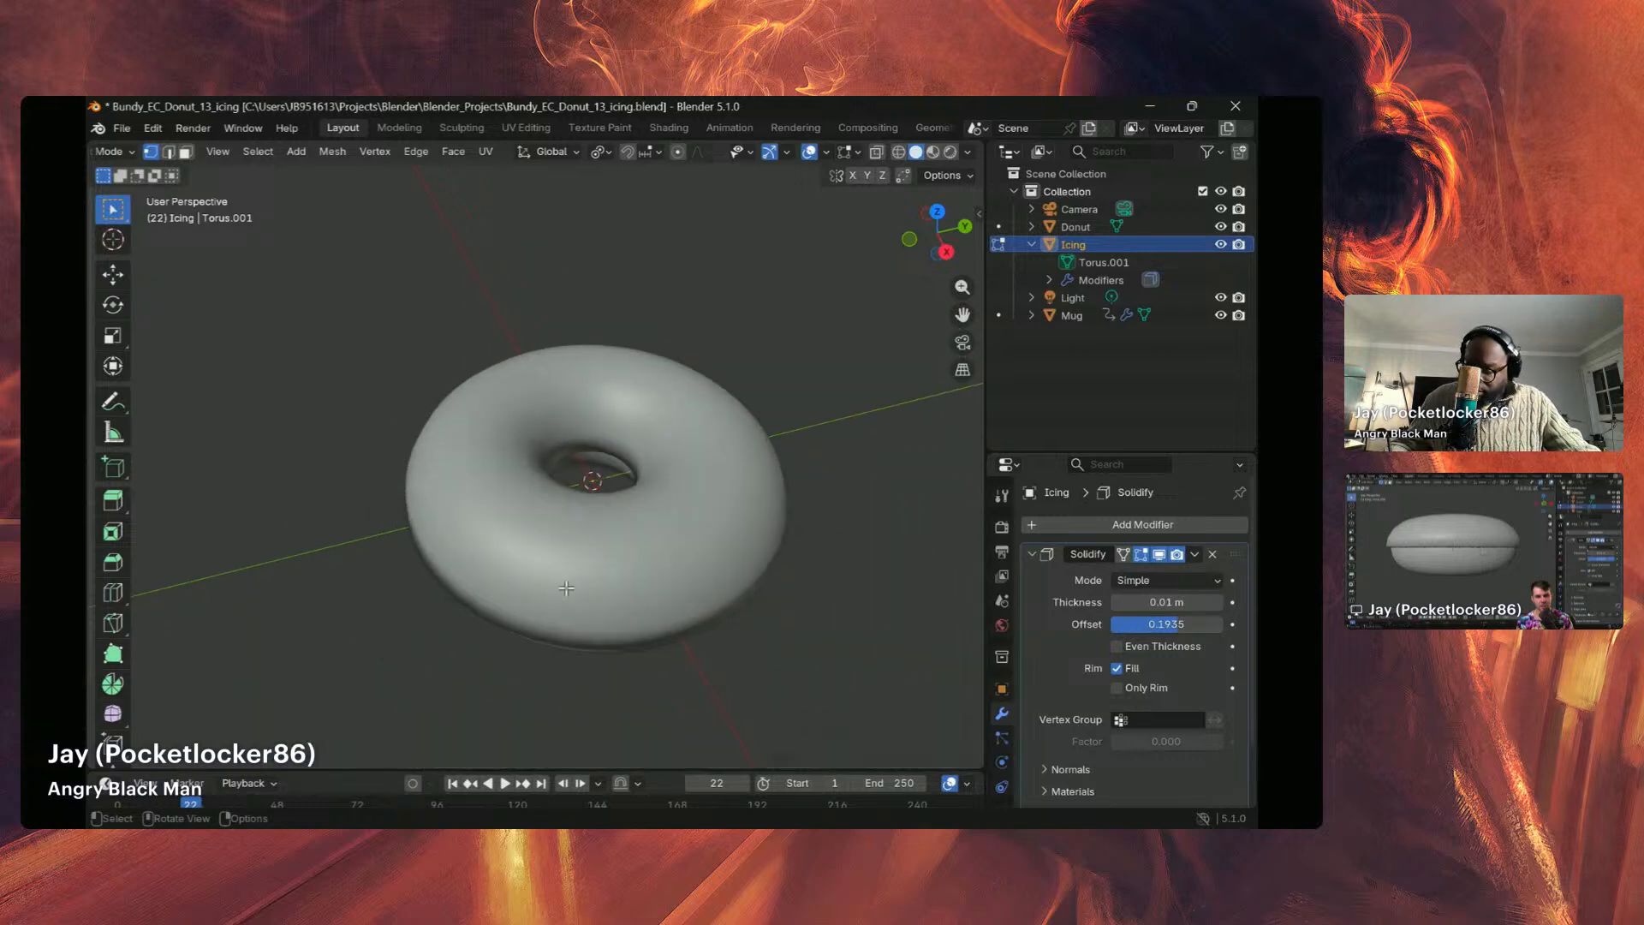
{"action": "middle_click_drag", "start_coordinate": [557, 619], "coordinate": [614, 527]}
Step: Switch the icing to Object Mode, disable the Solidify modifier's viewport display and inspect the donut from above
{"action": "key", "text": "Tab"}
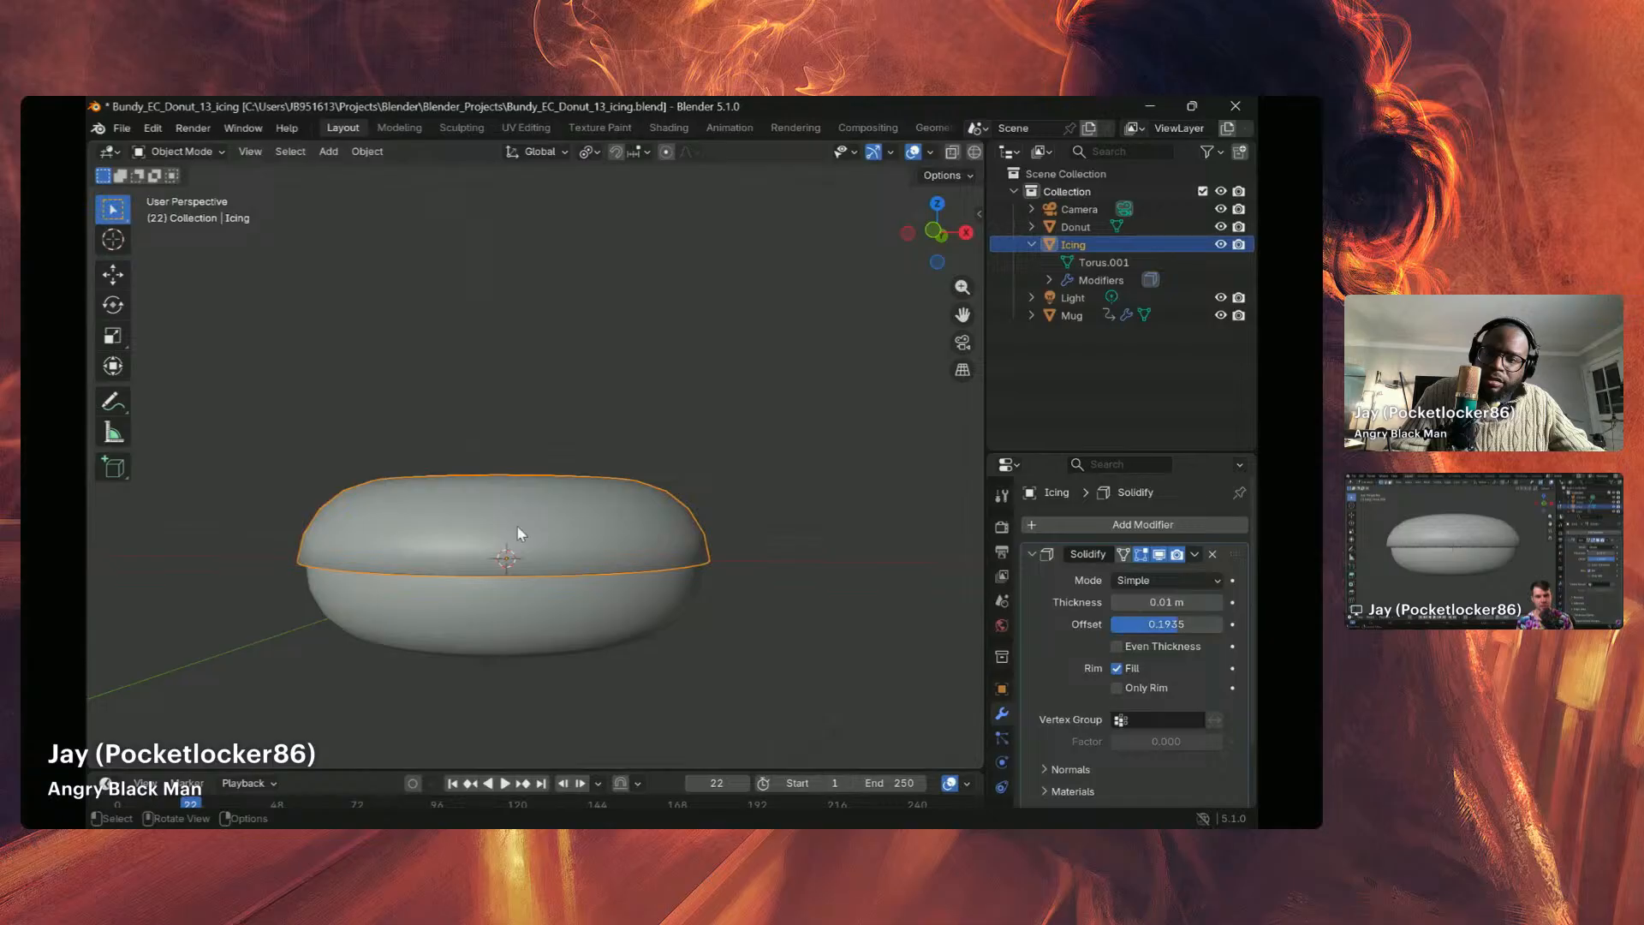
{"action": "scroll", "coordinate": [959, 154], "scroll_direction": "down", "scroll_amount": 2}
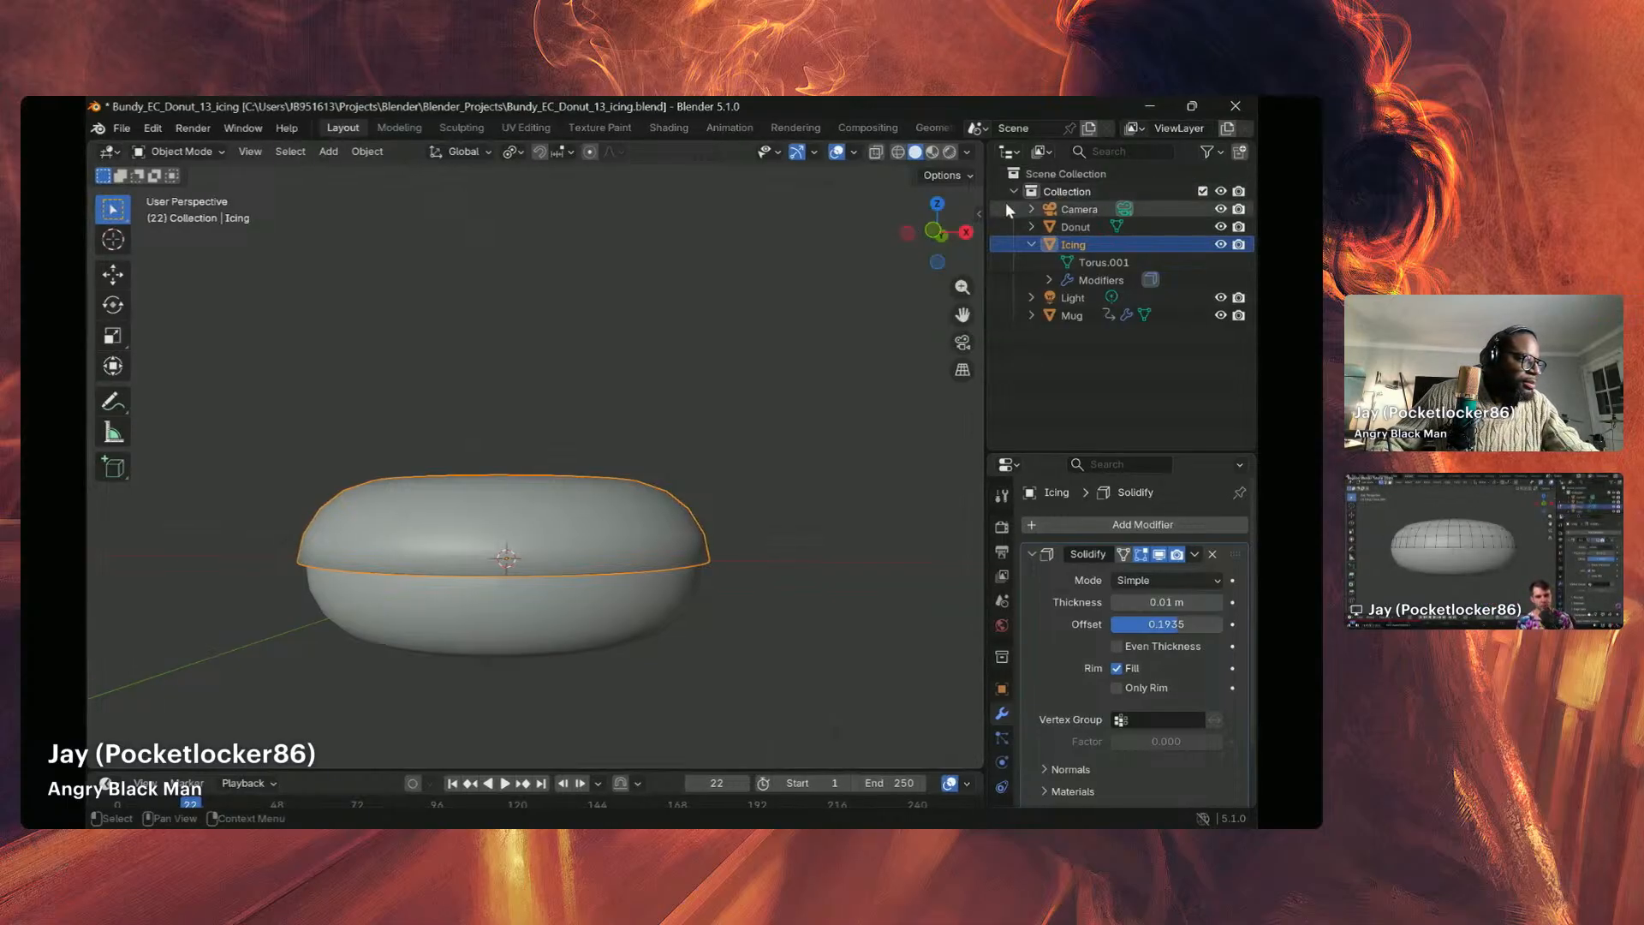
{"action": "left_click", "coordinate": [1160, 555]}
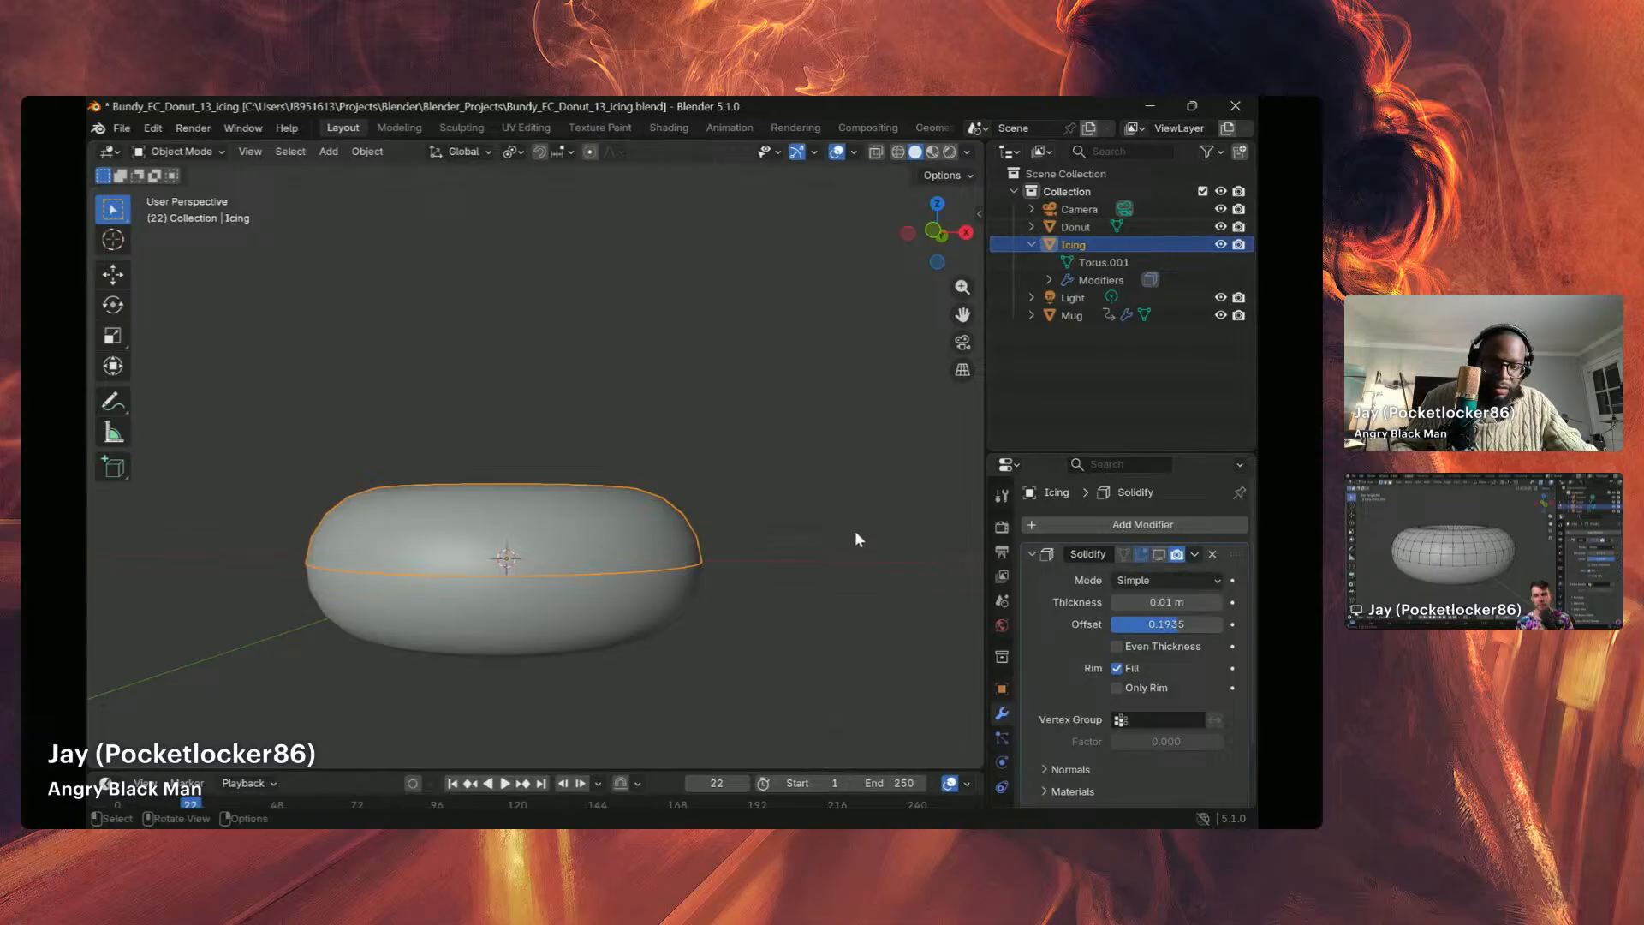
{"action": "scroll", "coordinate": [589, 526], "scroll_direction": "down", "scroll_amount": 3}
{"action": "scroll", "coordinate": [594, 521], "scroll_direction": "up", "scroll_amount": 8}
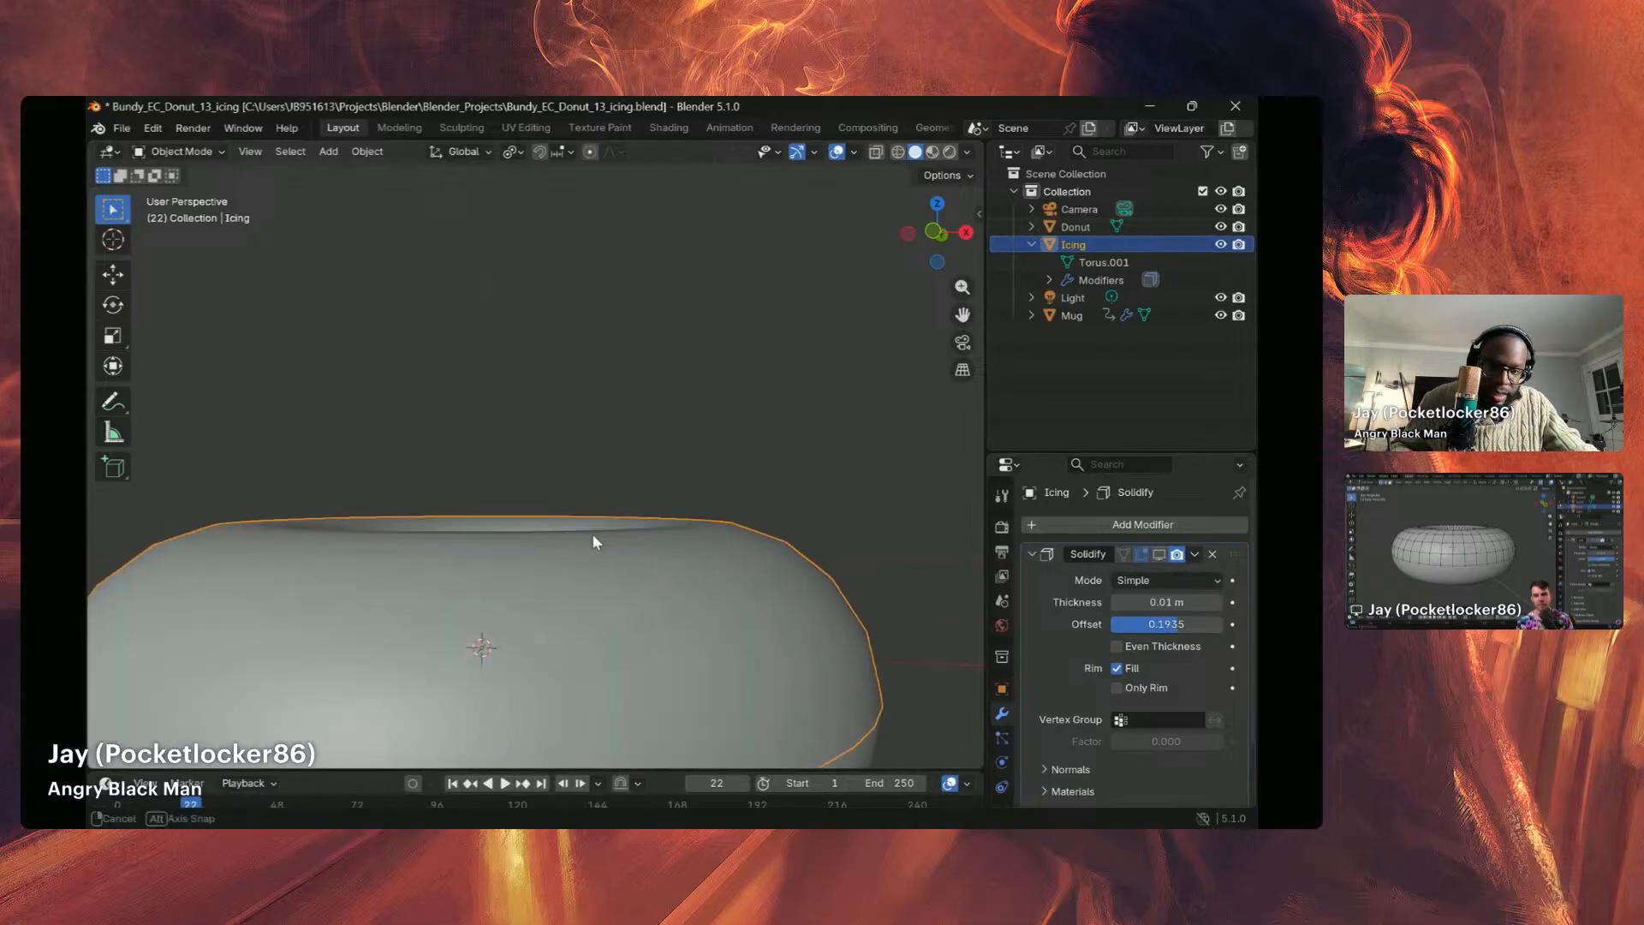
{"action": "middle_click_drag", "start_coordinate": [594, 535], "coordinate": [569, 634]}
{"action": "scroll", "coordinate": [582, 608], "scroll_direction": "down", "scroll_amount": 3}
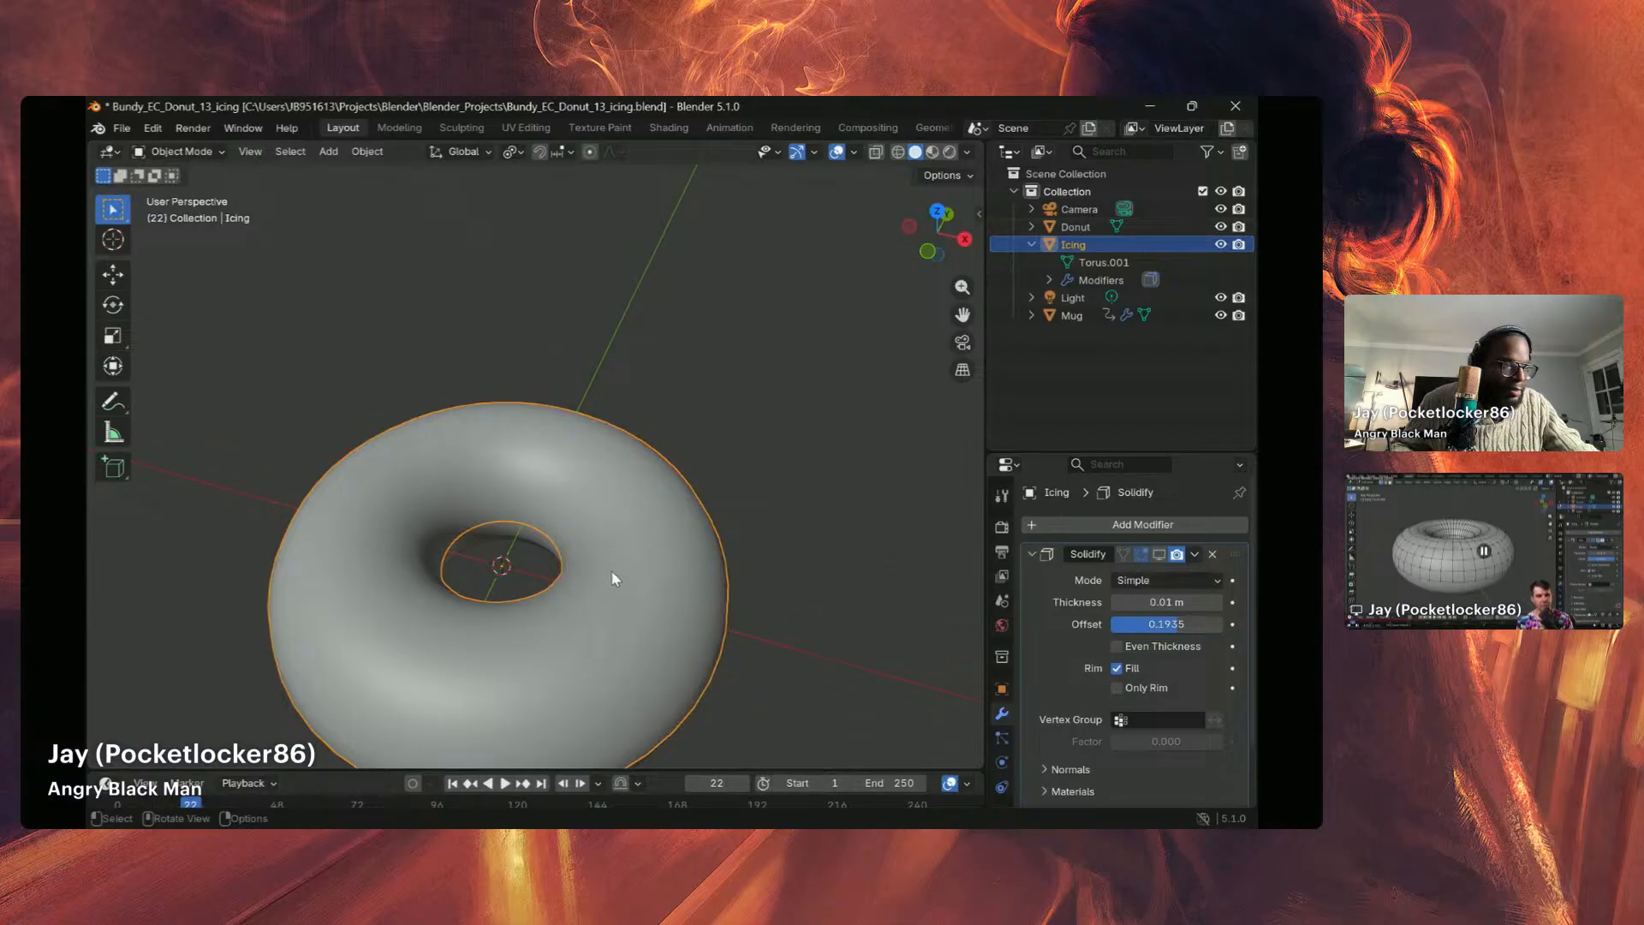
{"action": "scroll", "coordinate": [610, 569], "scroll_direction": "down", "scroll_amount": 3}
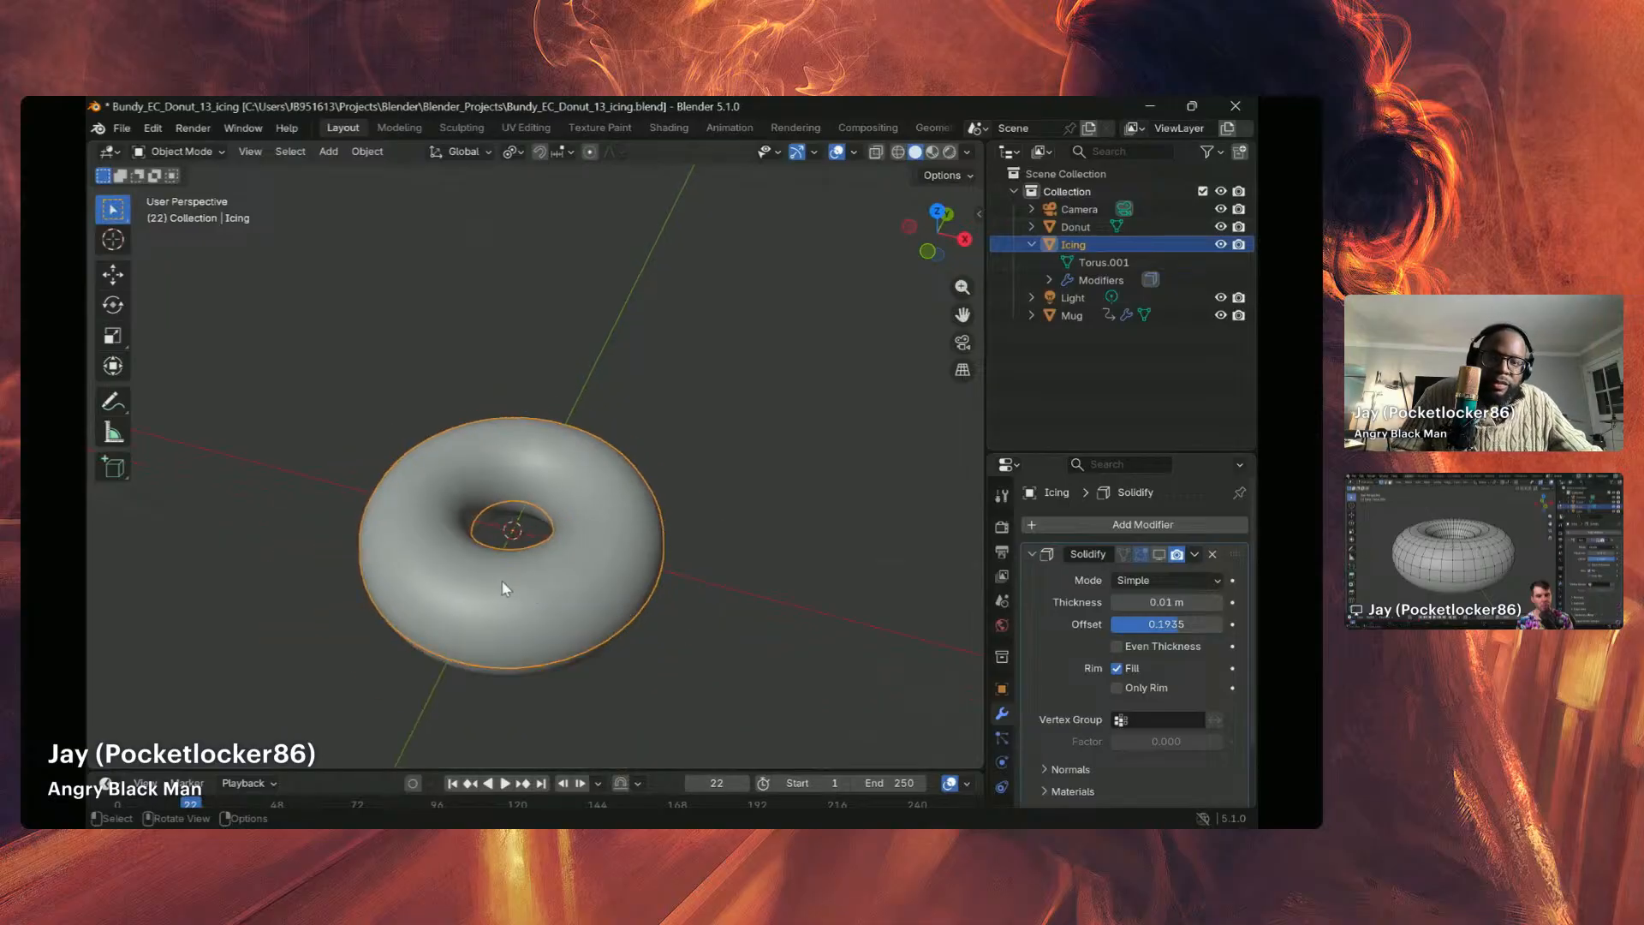
Step: Compare the donut in wireframe and solid shading with X-ray toggled, ending in solid shading with X-ray on
{"action": "scroll", "coordinate": [504, 588], "scroll_direction": "up", "scroll_amount": 1}
{"action": "left_click", "coordinate": [898, 152]}
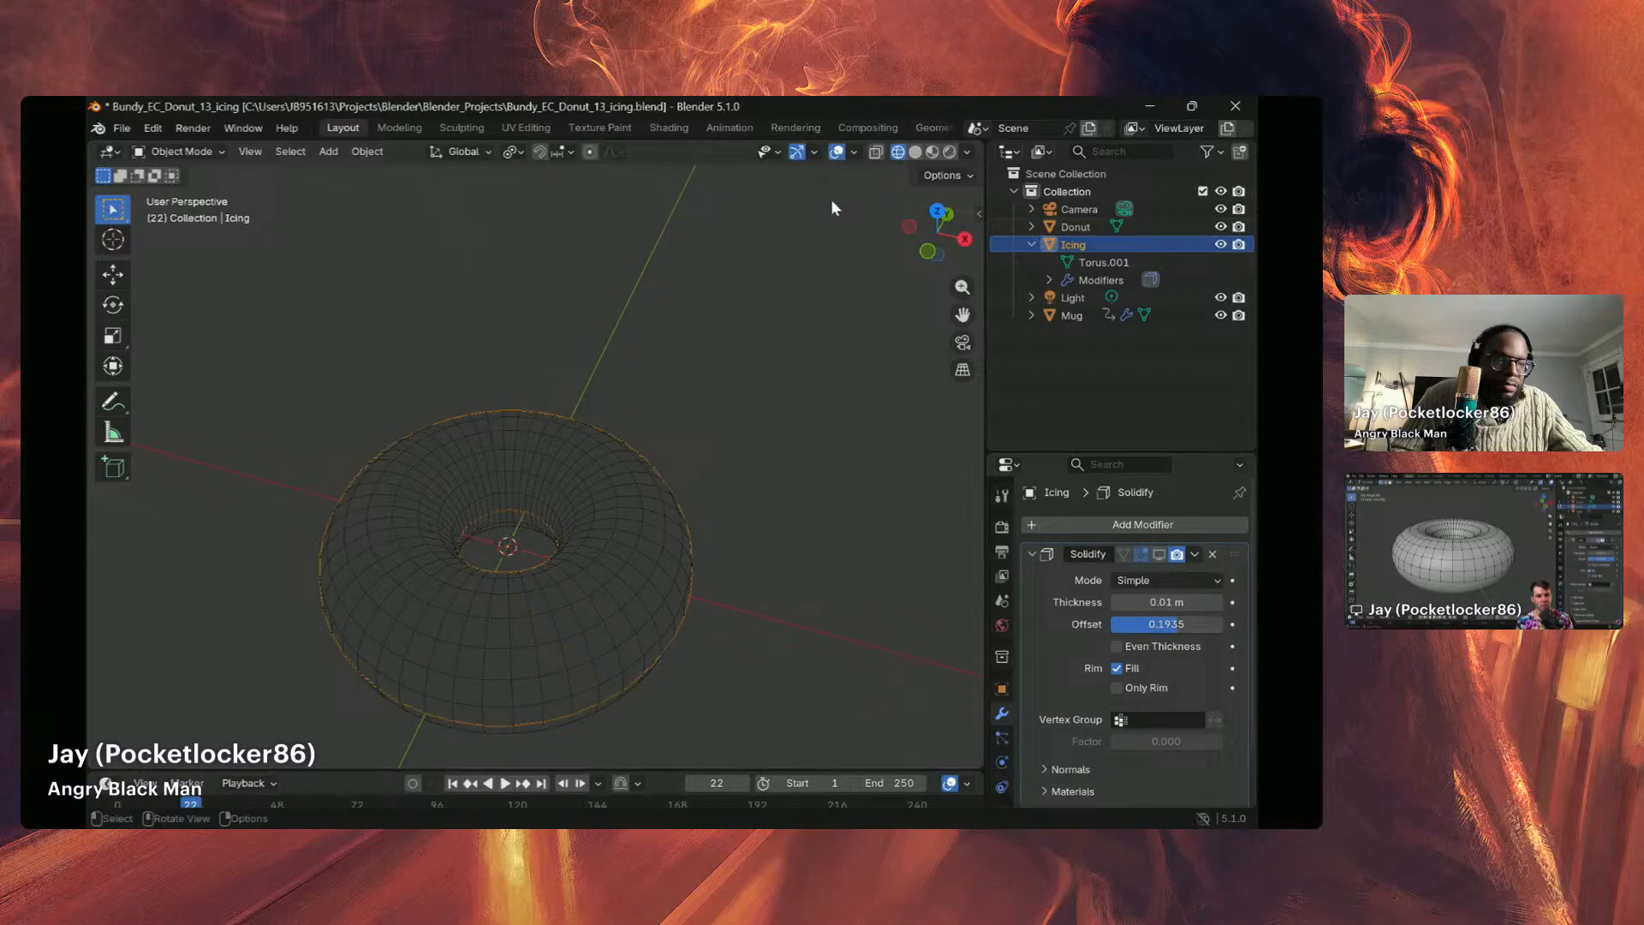
{"action": "left_click", "coordinate": [874, 154]}
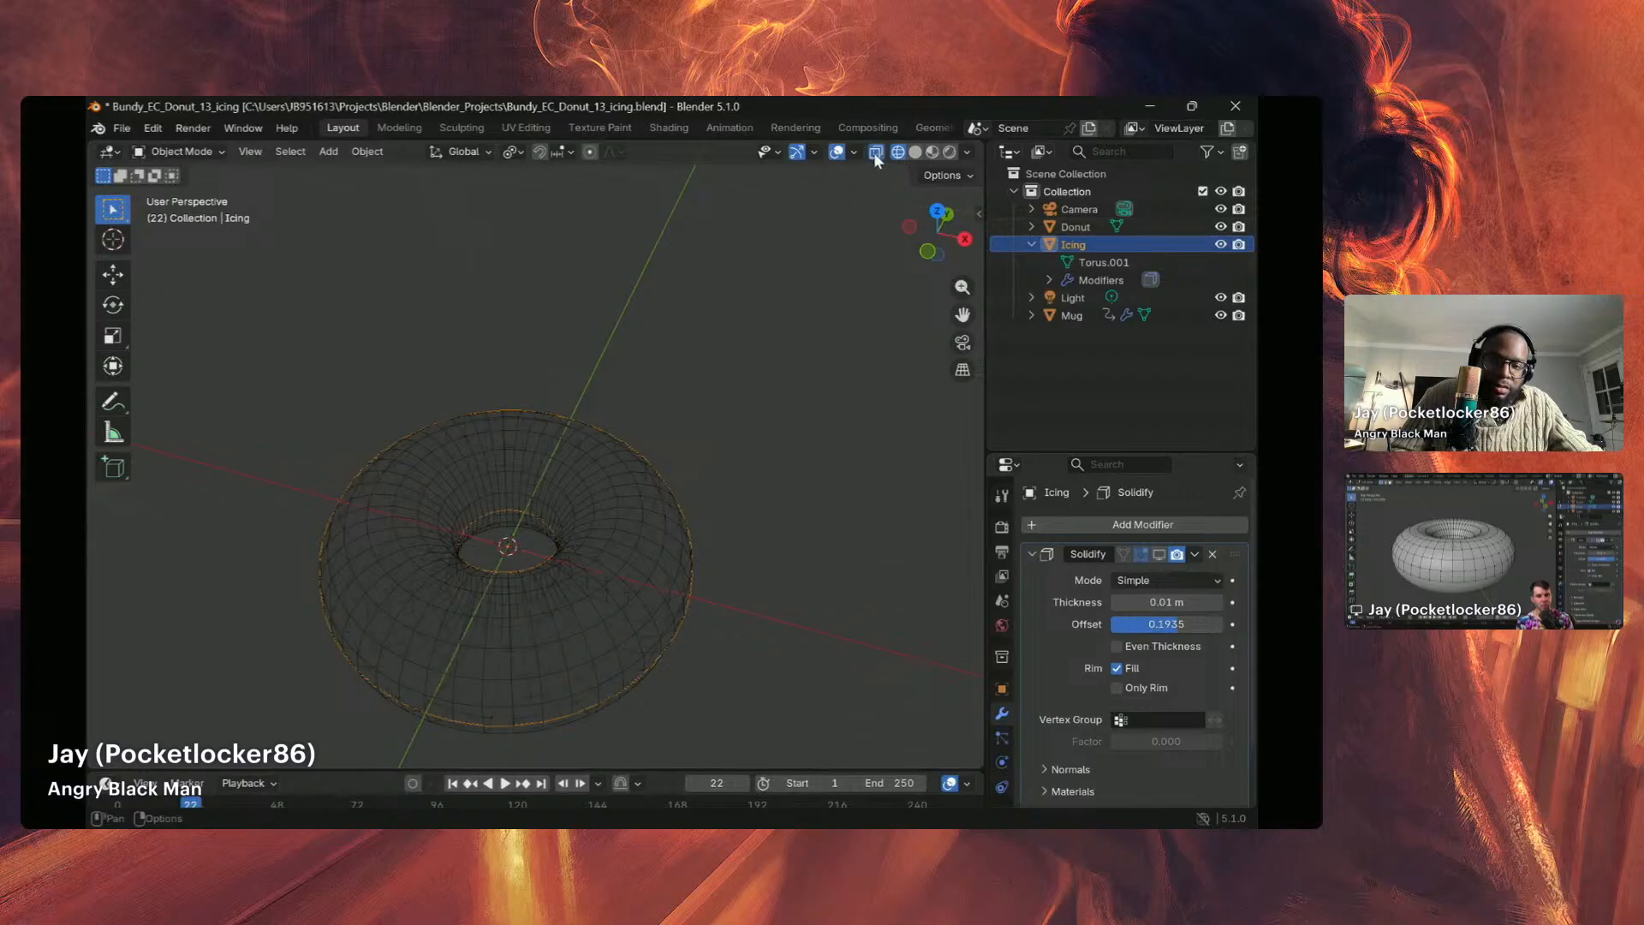
{"action": "left_click", "coordinate": [874, 152]}
{"action": "left_click", "coordinate": [914, 153]}
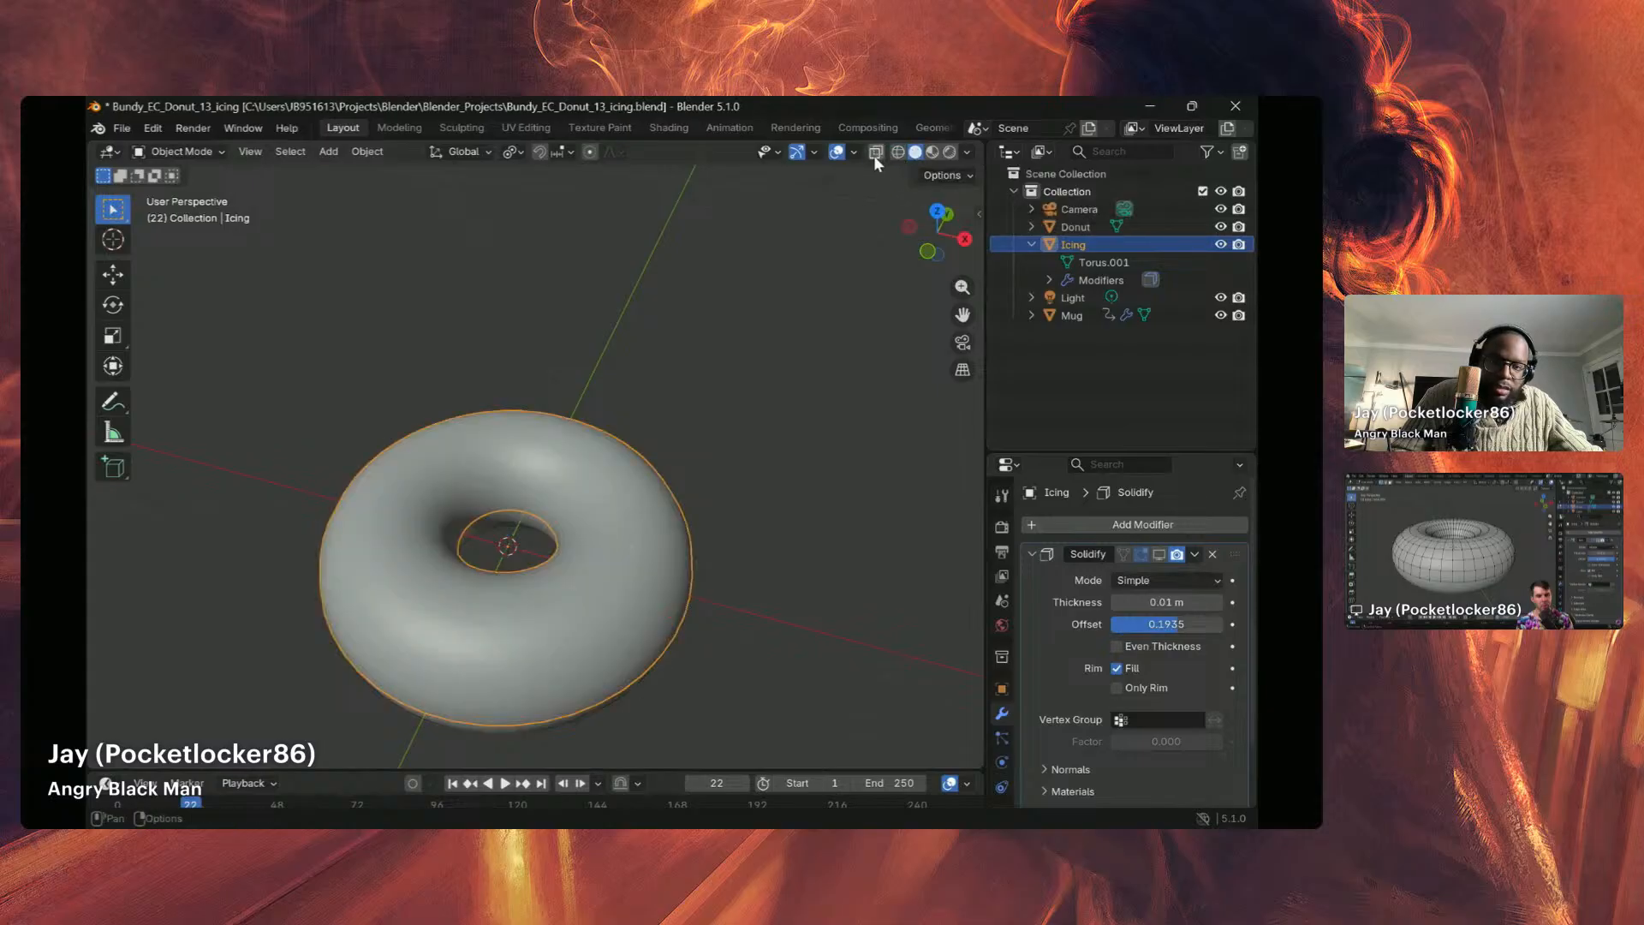
{"action": "left_click", "coordinate": [876, 156]}
{"action": "left_click", "coordinate": [897, 154]}
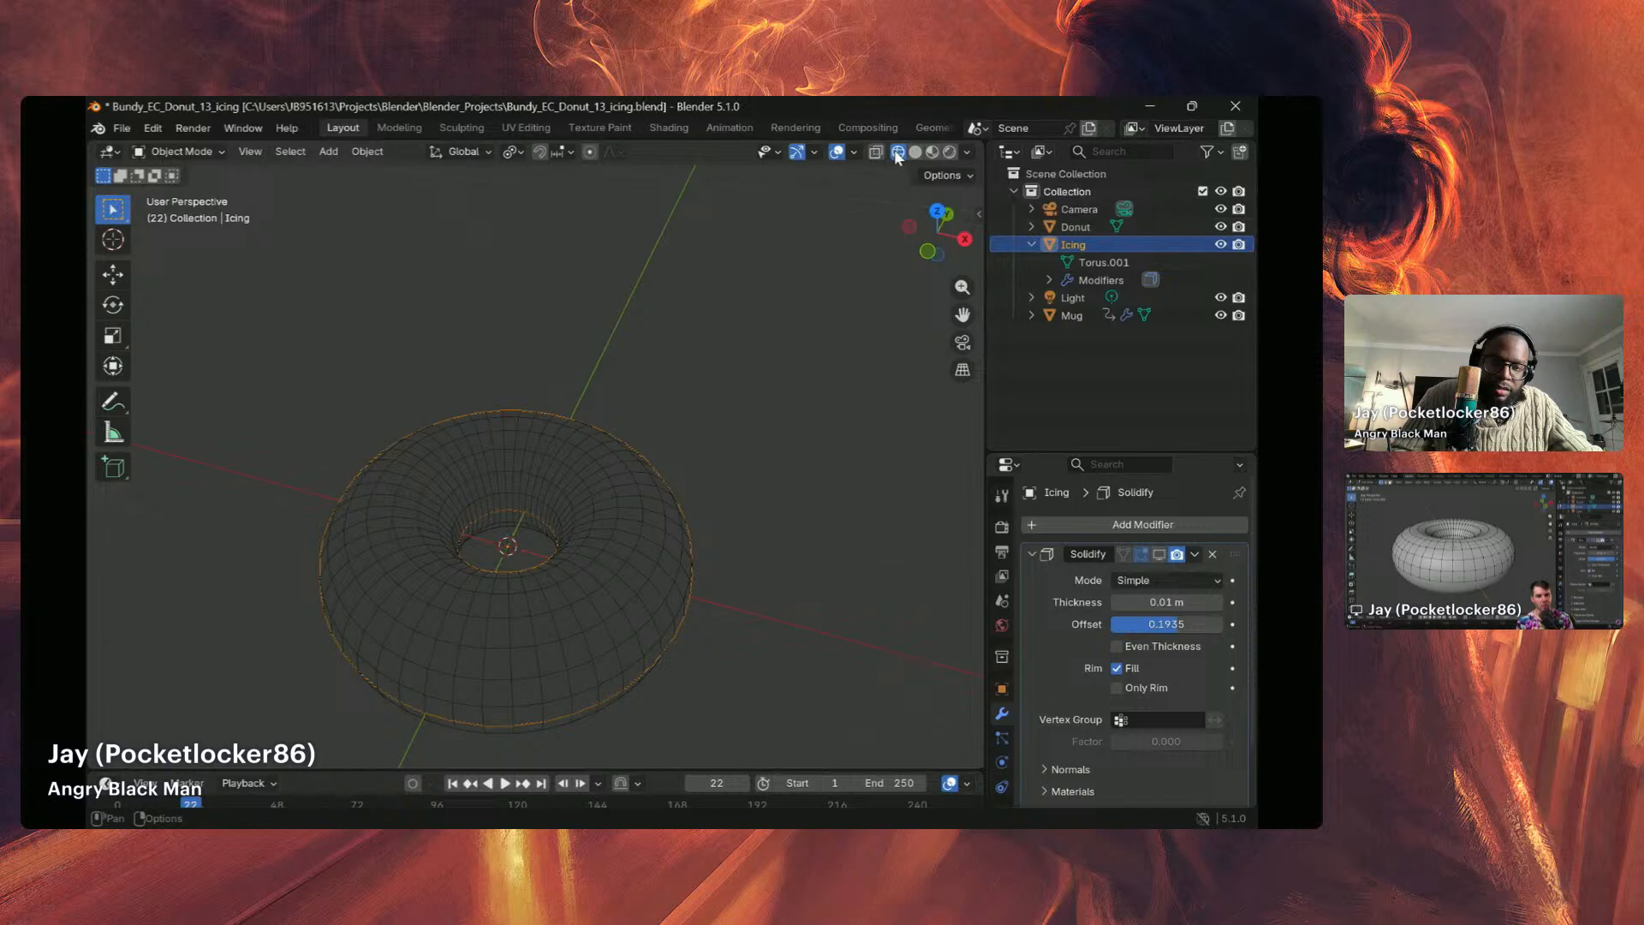
{"action": "left_click", "coordinate": [913, 154]}
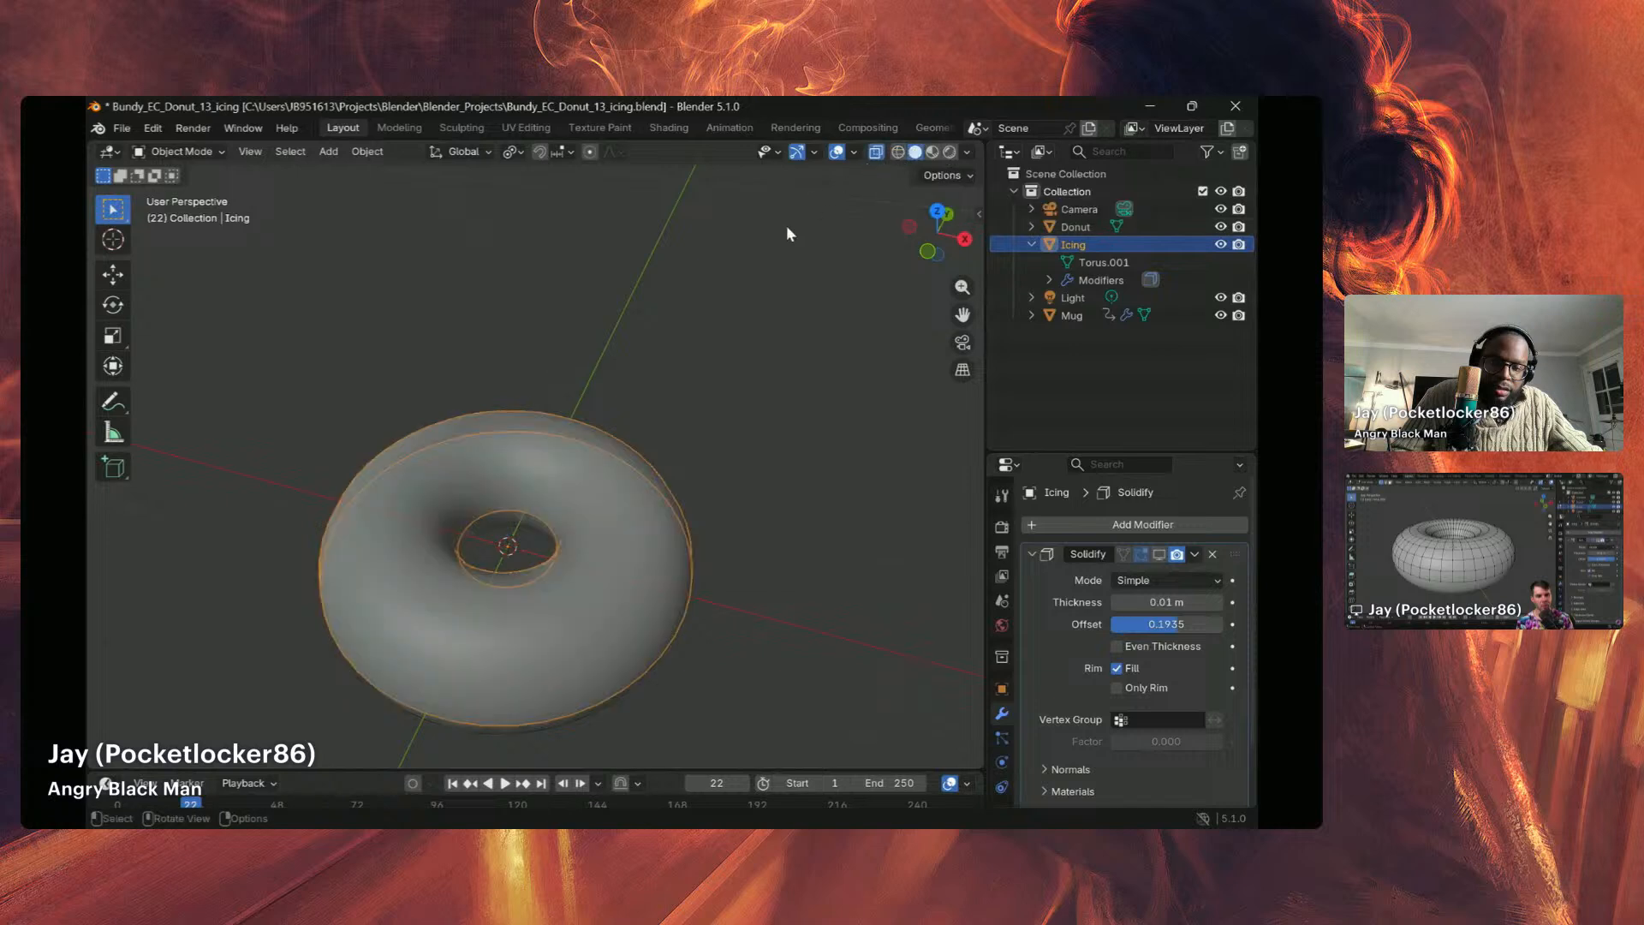
{"action": "scroll", "coordinate": [751, 300], "scroll_direction": "down", "scroll_amount": 5}
{"action": "scroll", "coordinate": [750, 300], "scroll_direction": "up", "scroll_amount": 5}
{"action": "scroll", "coordinate": [600, 445], "scroll_direction": "up", "scroll_amount": 5}
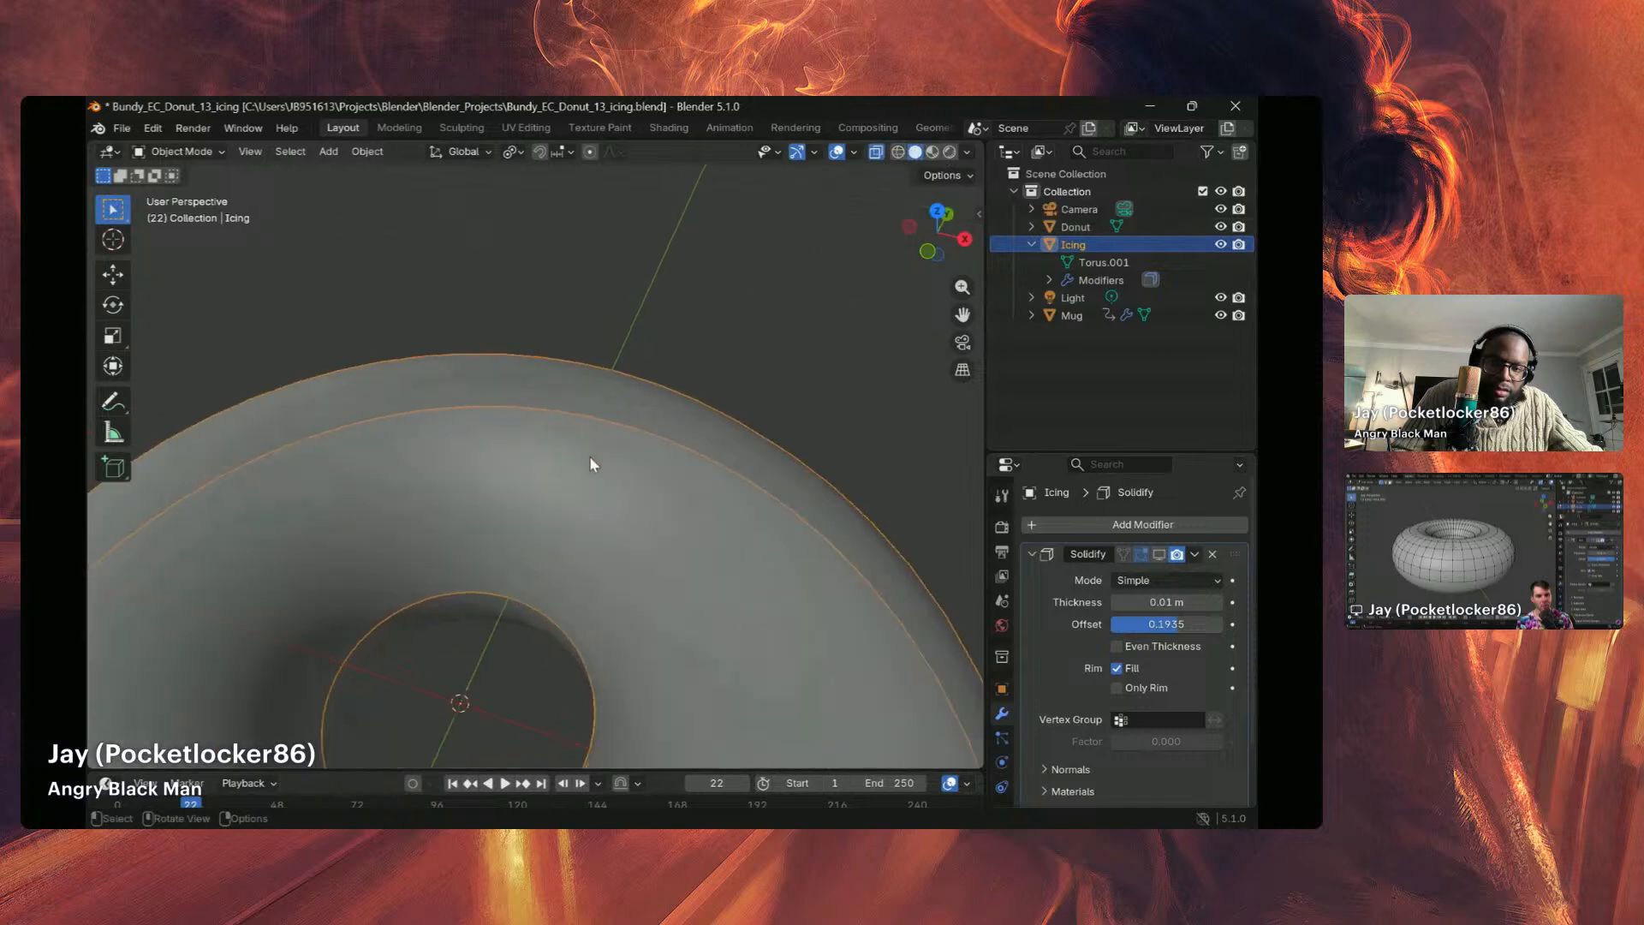
Step: Turn off X-ray in the viewport and put the icing into Edit Mode
{"action": "scroll", "coordinate": [589, 456], "scroll_direction": "down", "scroll_amount": 4}
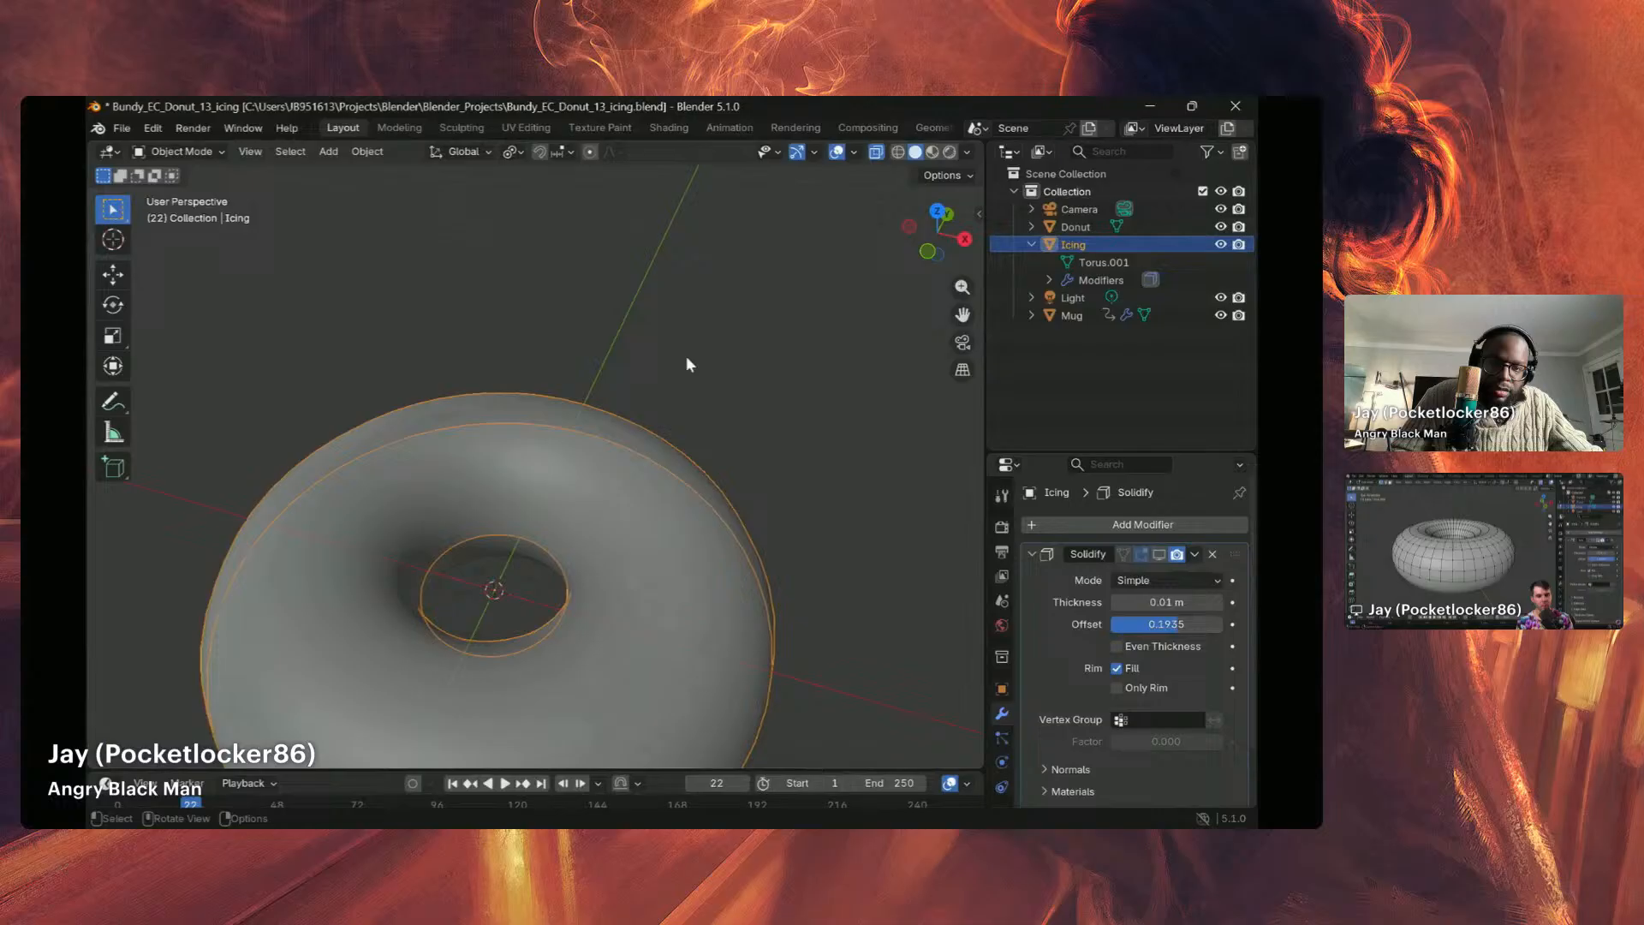
{"action": "left_click", "coordinate": [874, 152]}
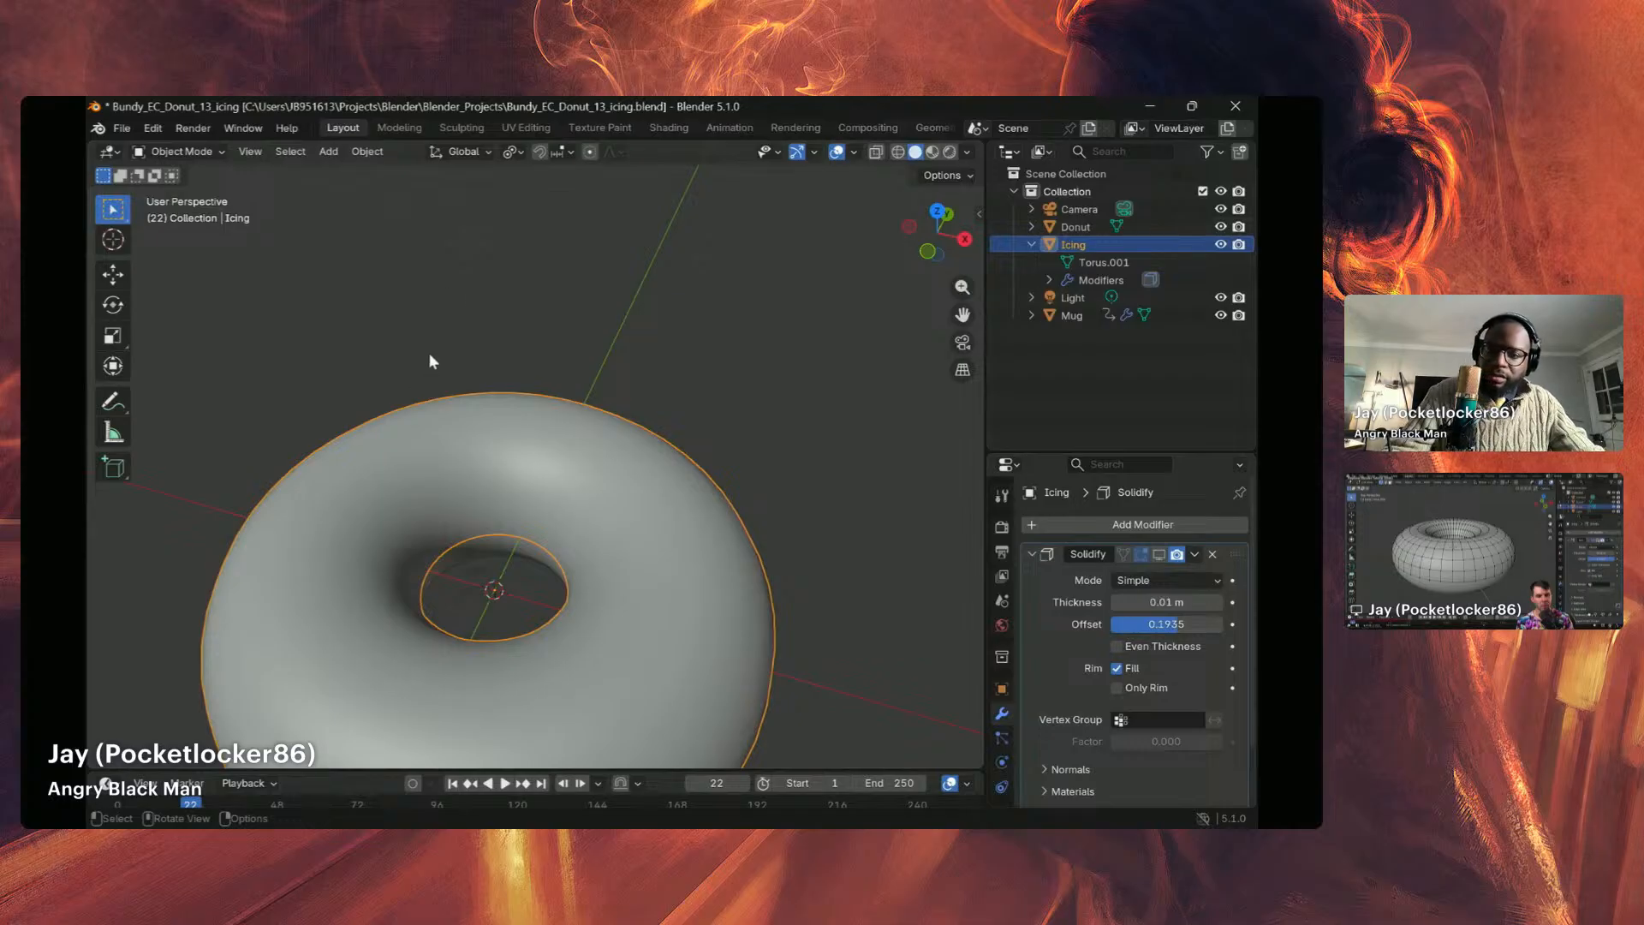
{"action": "key", "text": "Tab"}
{"action": "scroll", "coordinate": [819, 347], "scroll_direction": "down", "scroll_amount": 4}
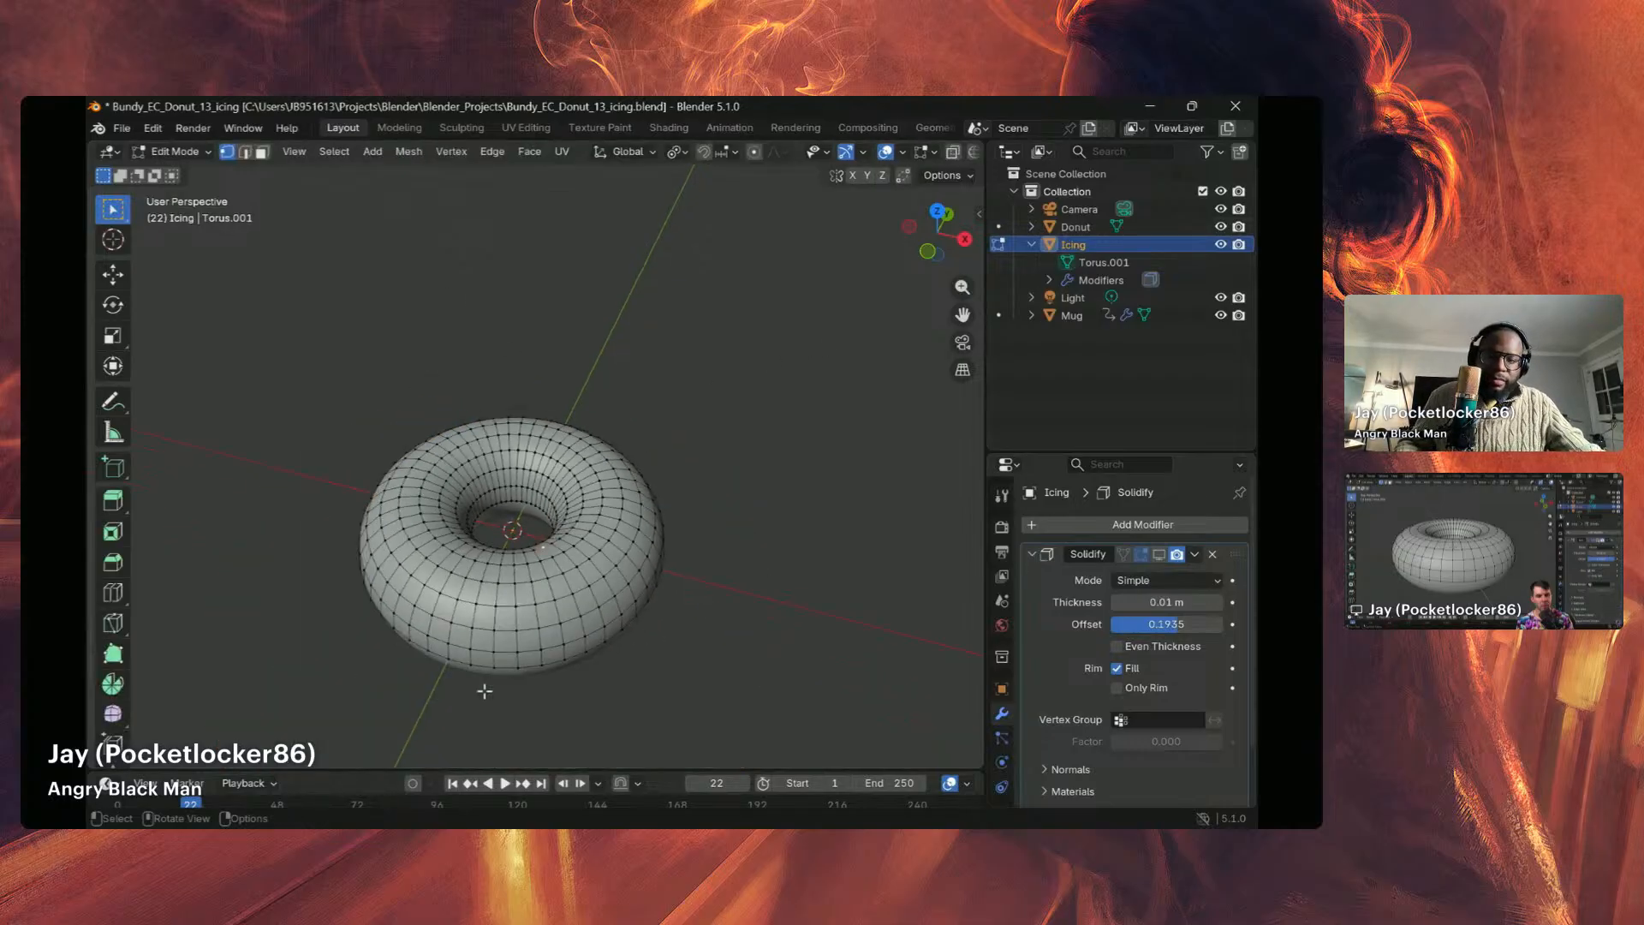
Step: Inspect the icing mesh from the side and above, and leave proportional editing enabled after toggling it
{"action": "middle_click_drag", "start_coordinate": [485, 691], "coordinate": [558, 524]}
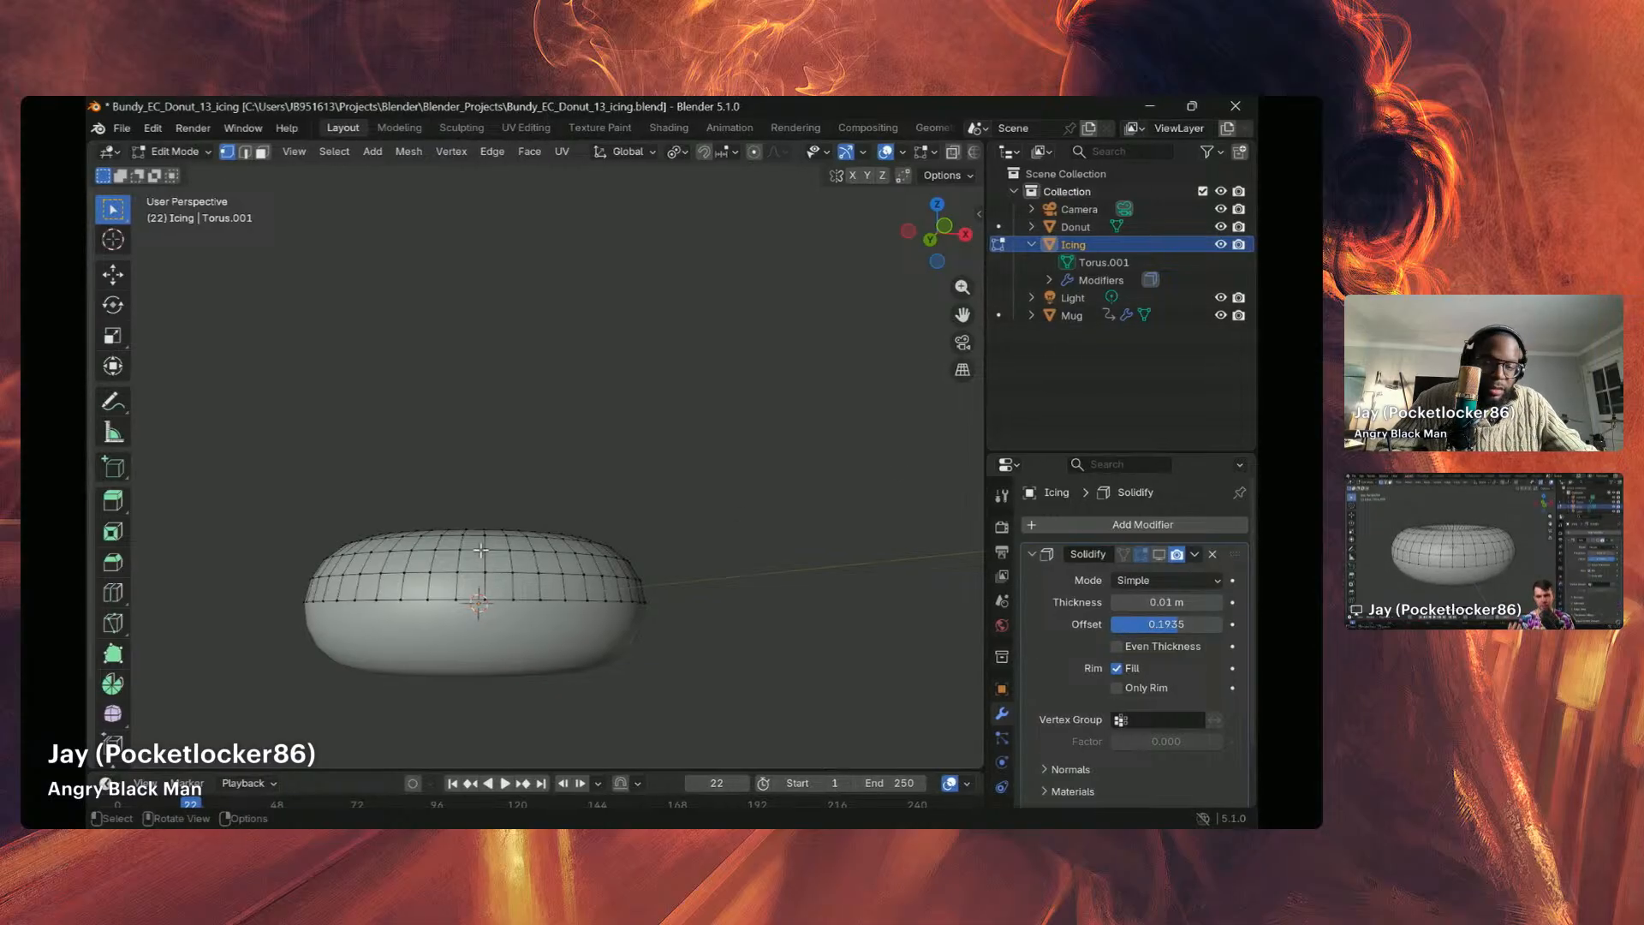
{"action": "middle_click_drag", "start_coordinate": [479, 552], "coordinate": [396, 611]}
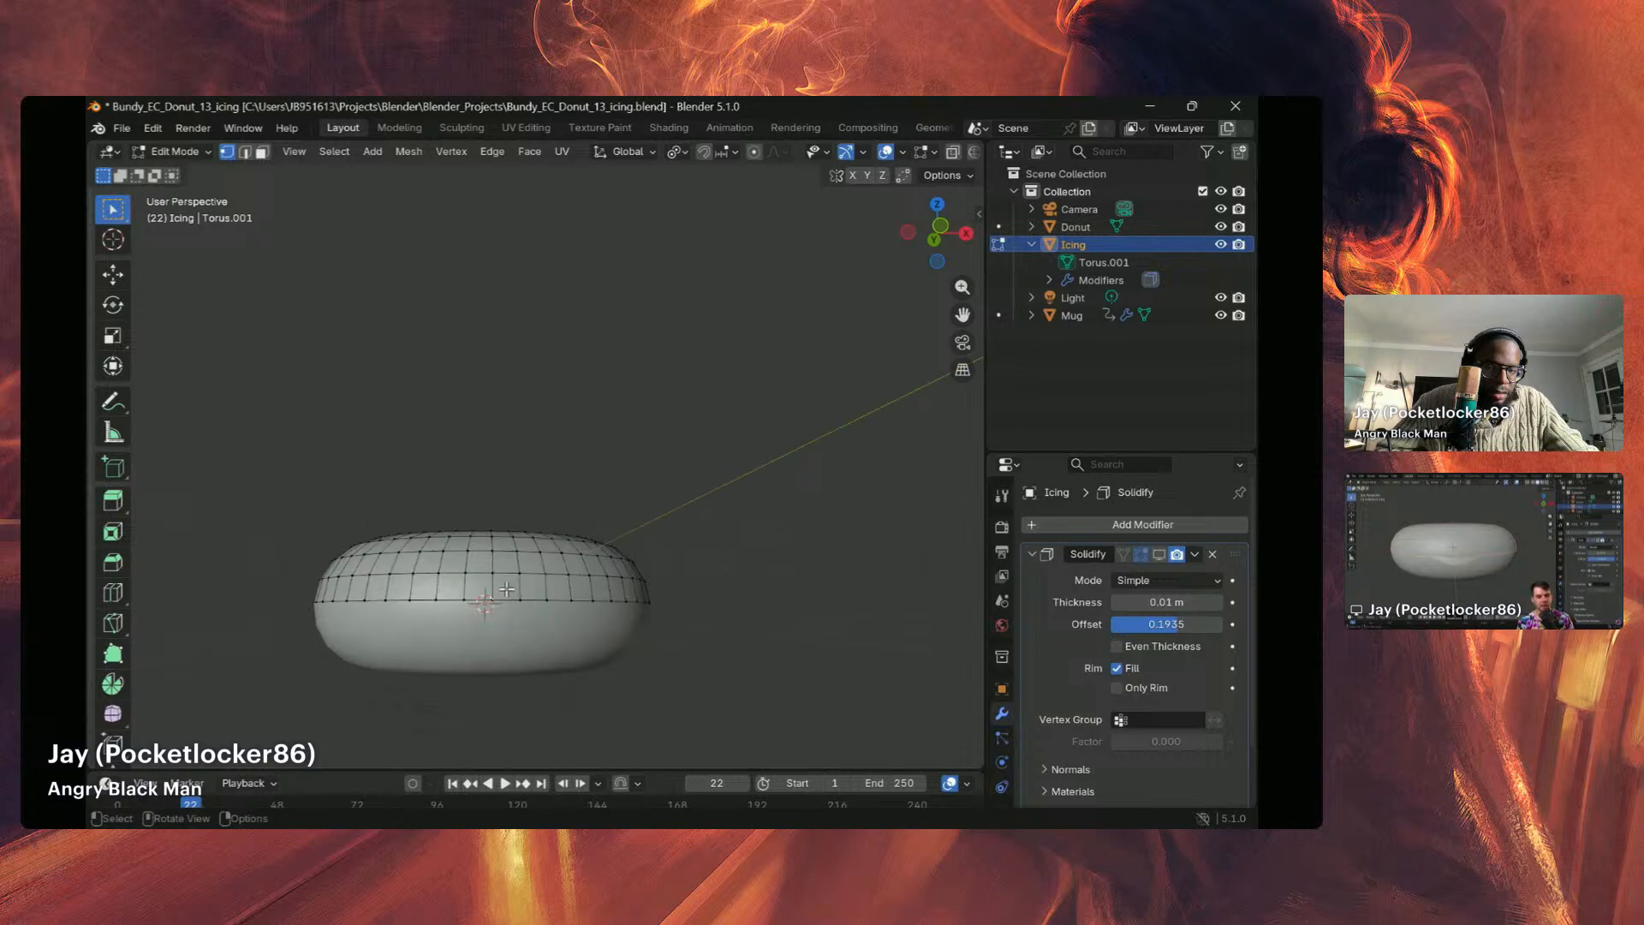
{"action": "scroll", "coordinate": [513, 590], "scroll_direction": "up", "scroll_amount": 3}
{"action": "middle_click_drag", "start_coordinate": [514, 591], "coordinate": [497, 632]}
{"action": "scroll", "coordinate": [490, 655], "scroll_direction": "down", "scroll_amount": 3}
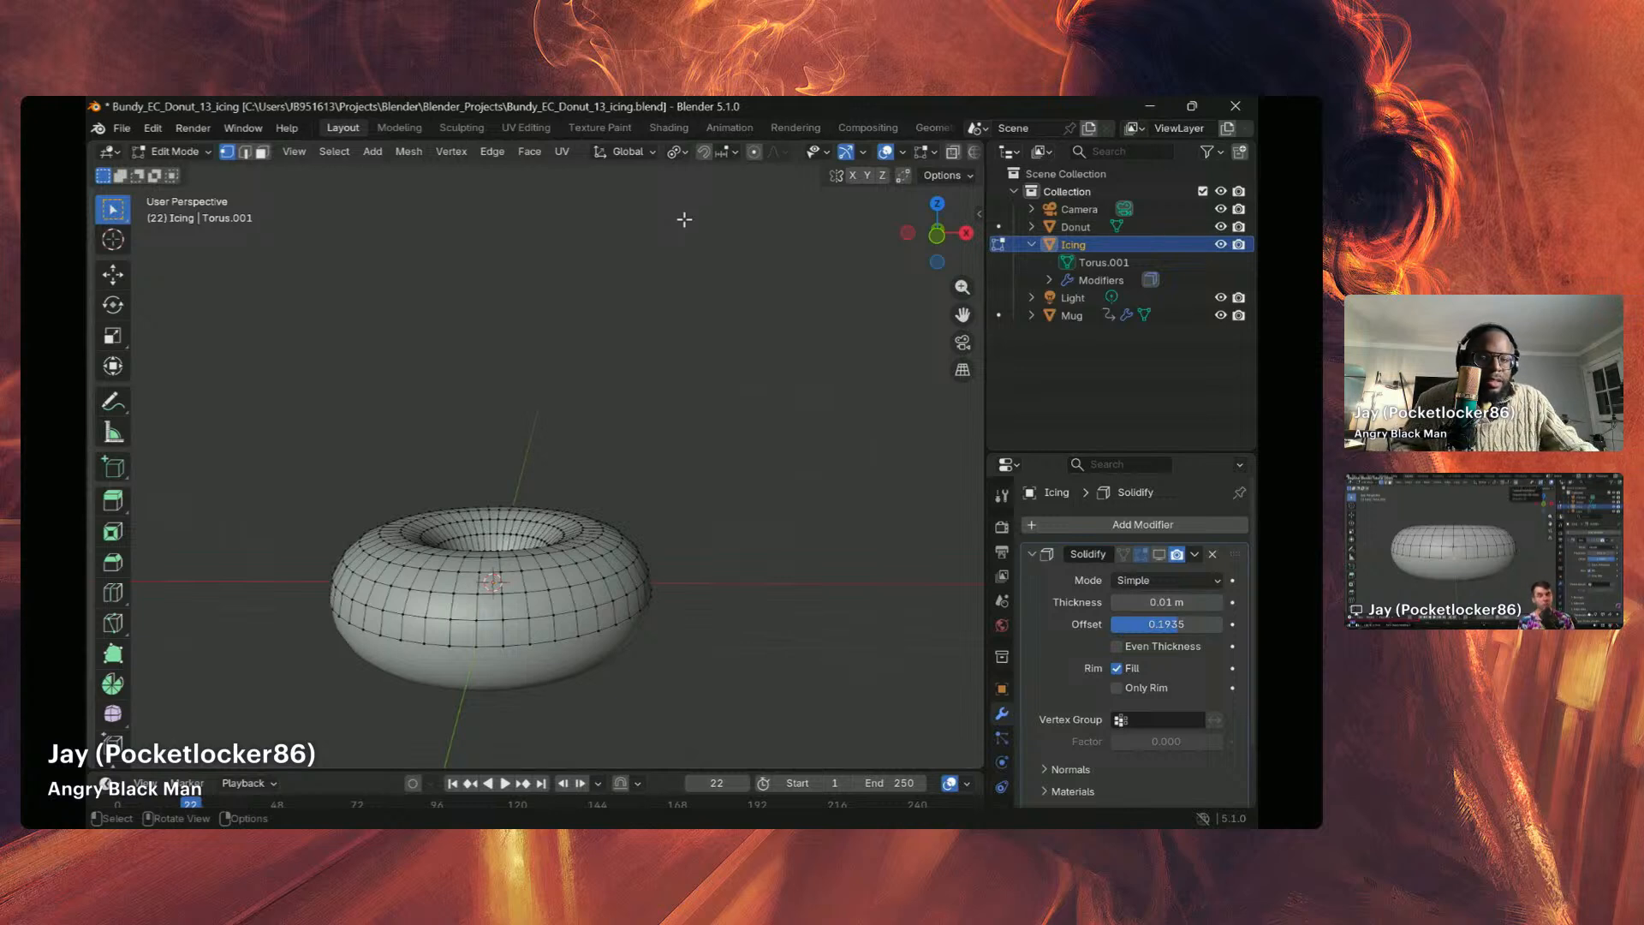
{"action": "left_click", "coordinate": [755, 152]}
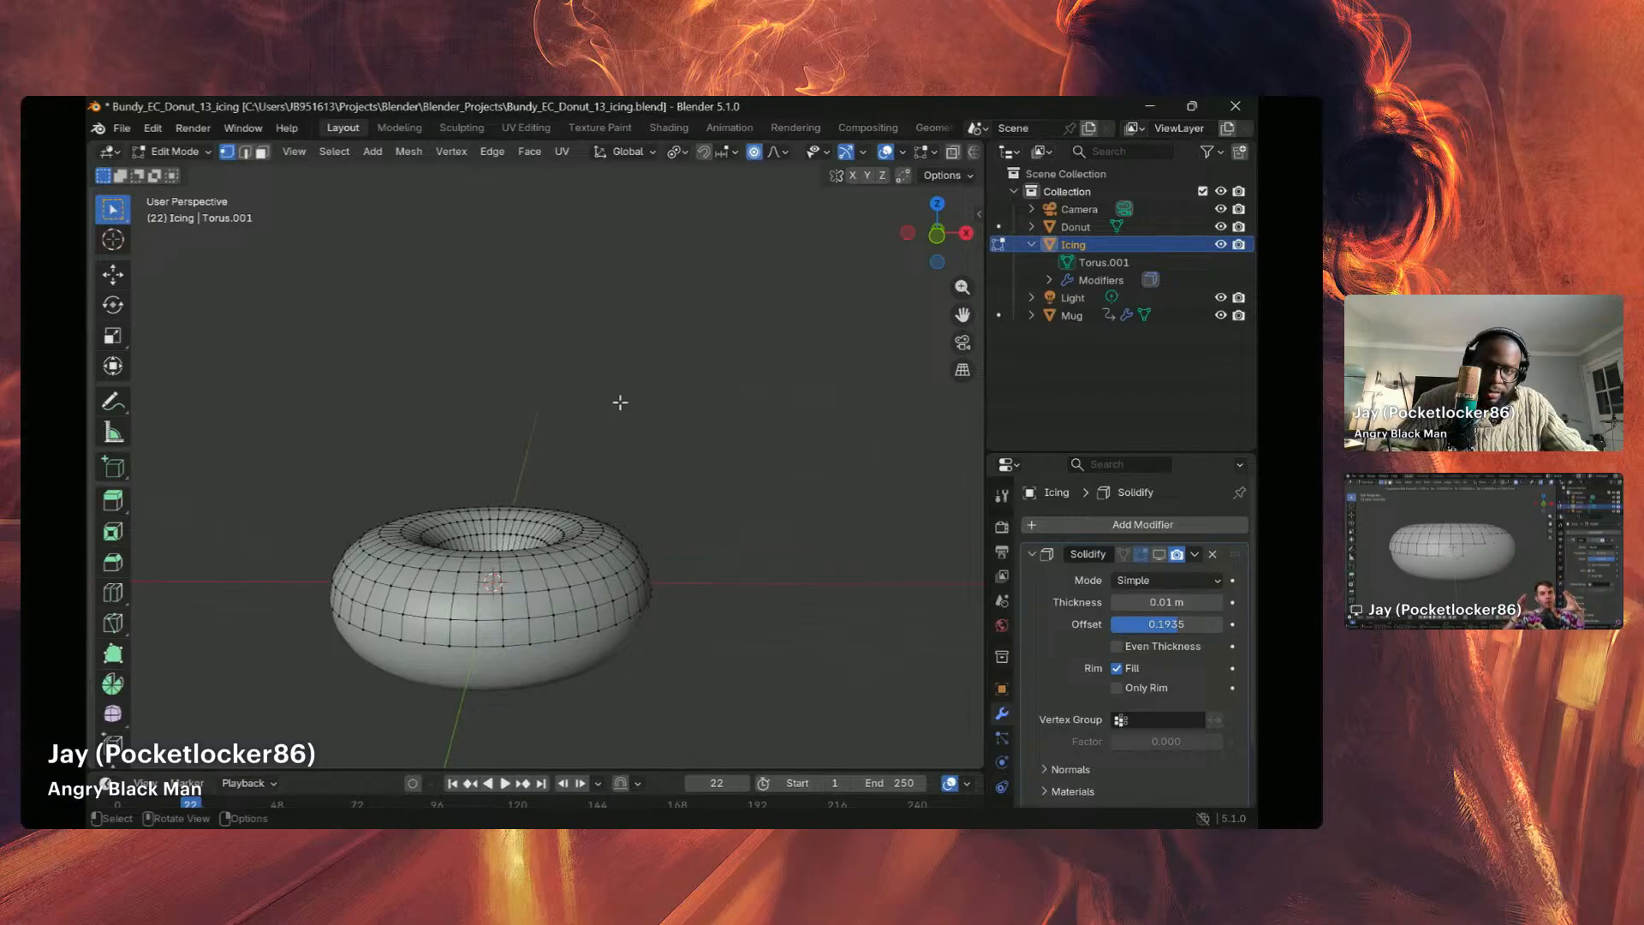
{"action": "key", "text": "o"}
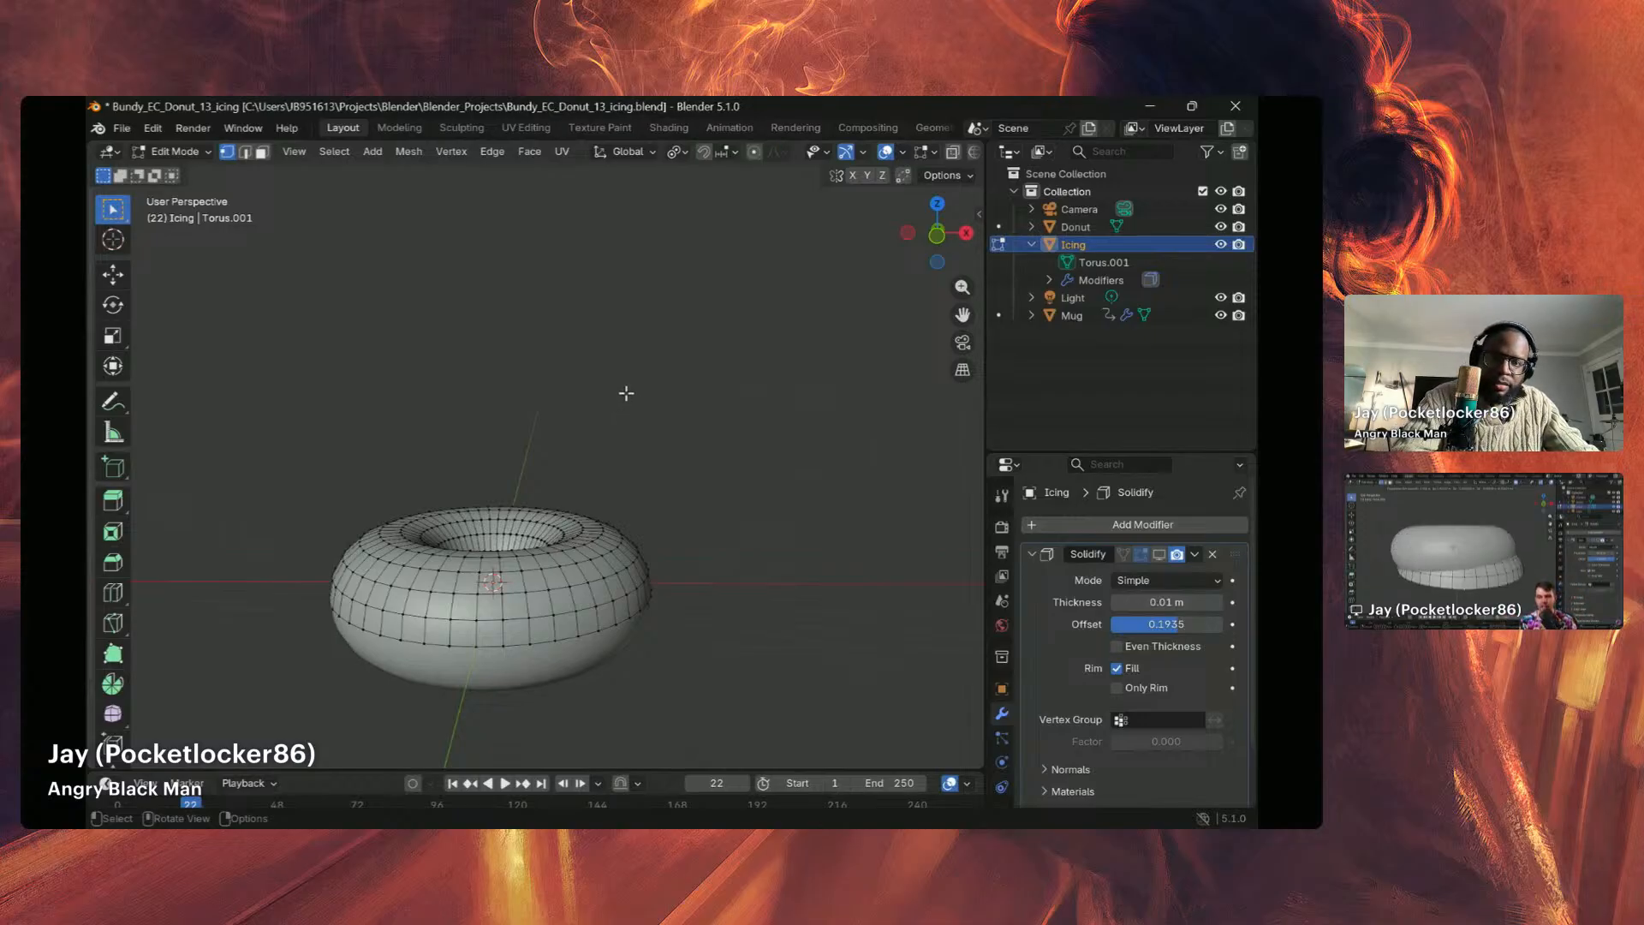
{"action": "key", "text": "o"}
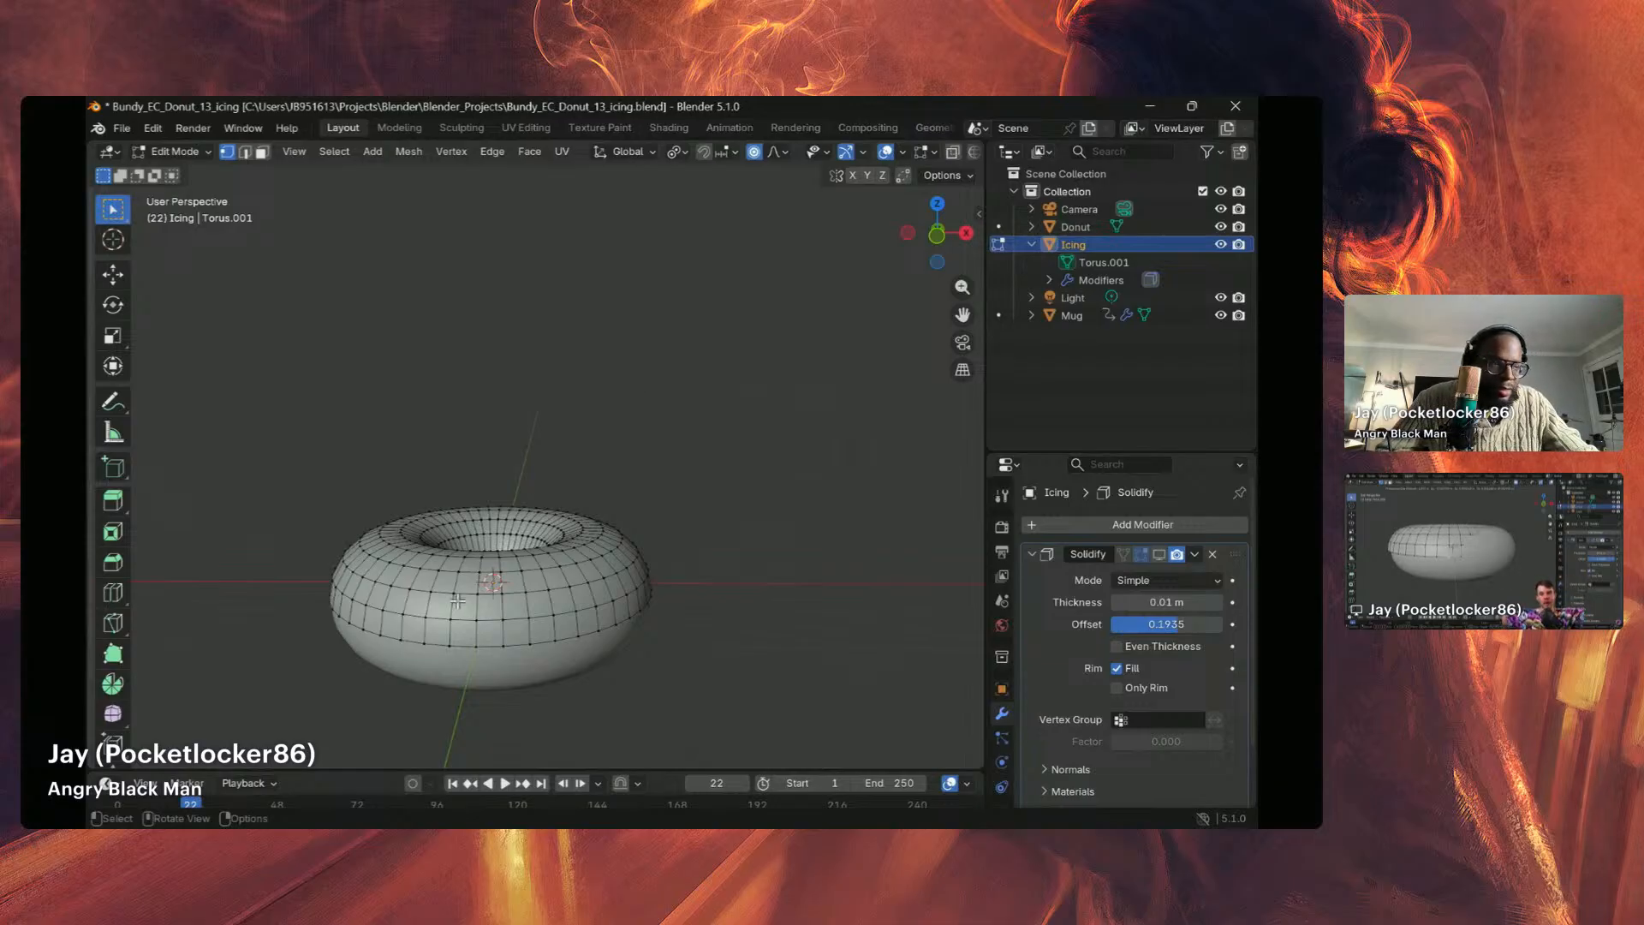
Step: Examine the icing mesh on the donut from the side and above, both close up and from far away
{"action": "scroll", "coordinate": [471, 593], "scroll_direction": "down", "scroll_amount": 2}
{"action": "middle_click_drag", "start_coordinate": [472, 592], "coordinate": [487, 572]}
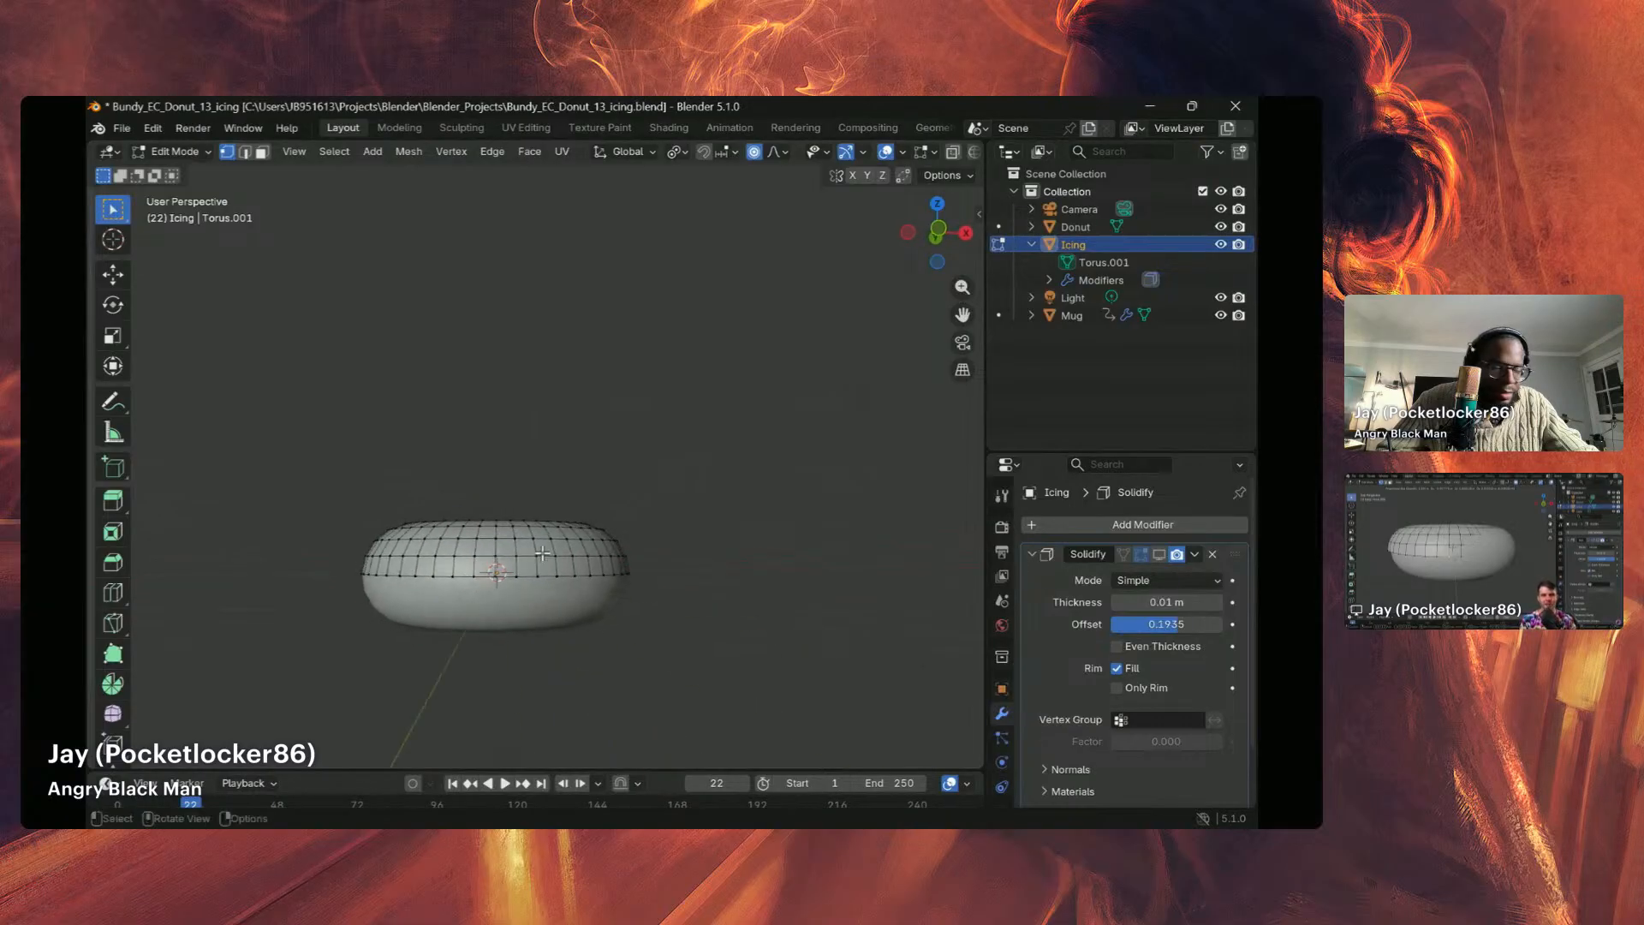
{"action": "middle_click_drag", "start_coordinate": [519, 560], "coordinate": [475, 633]}
{"action": "scroll", "coordinate": [495, 594], "scroll_direction": "up", "scroll_amount": 2}
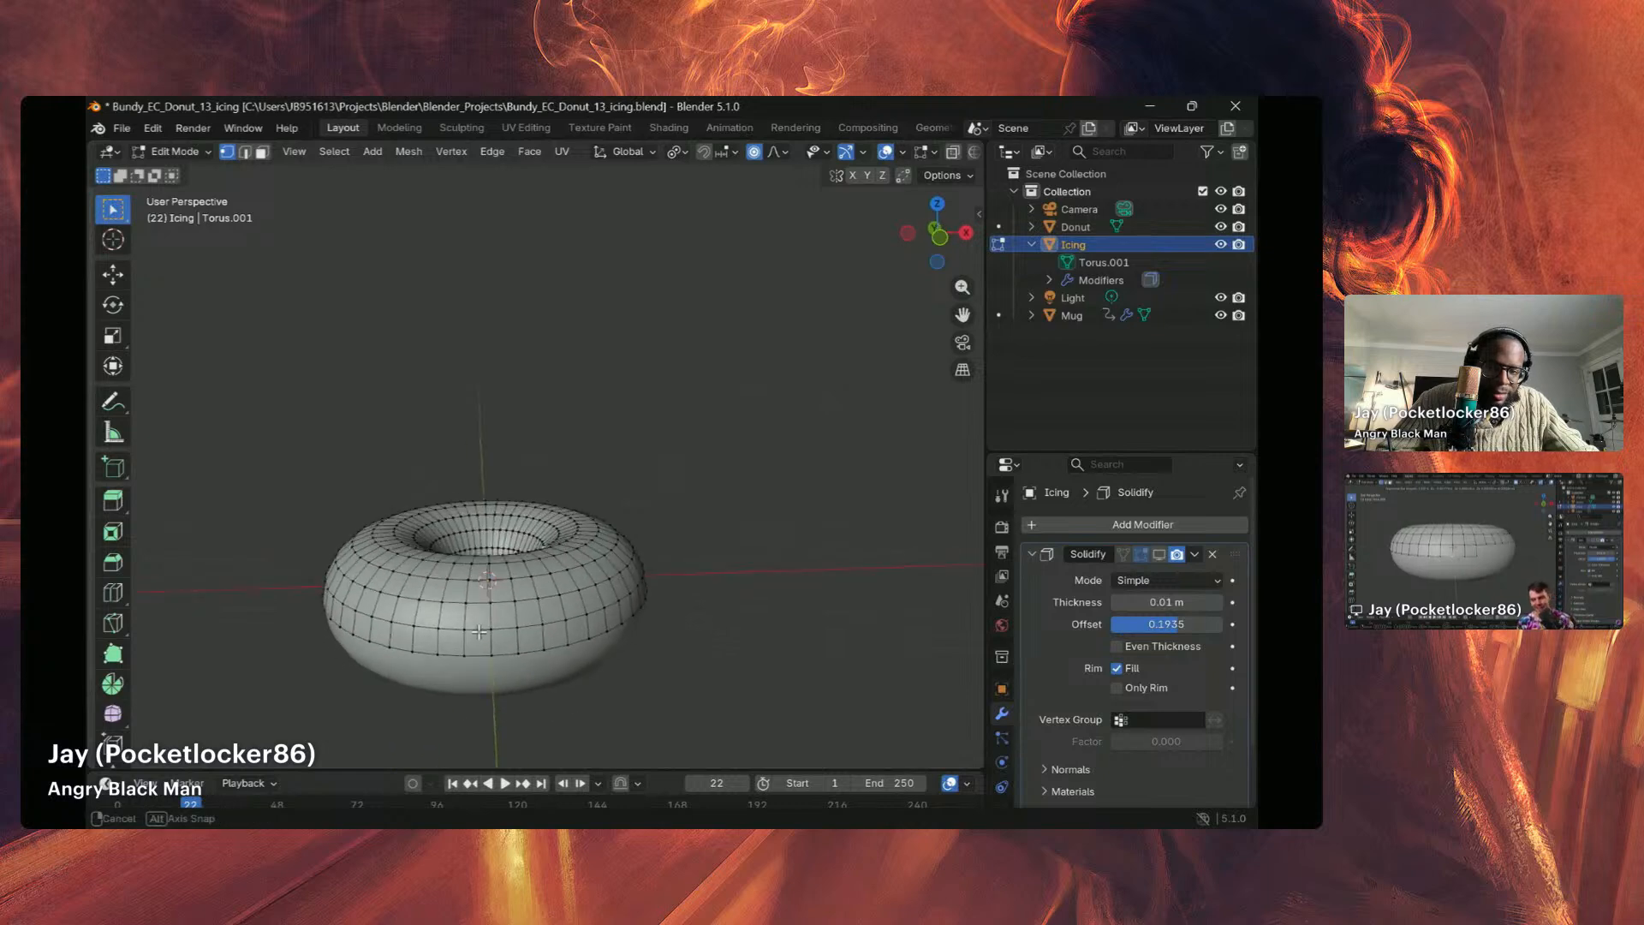
{"action": "scroll", "coordinate": [428, 704], "scroll_direction": "up", "scroll_amount": 3}
{"action": "scroll", "coordinate": [428, 704], "scroll_direction": "down", "scroll_amount": 3}
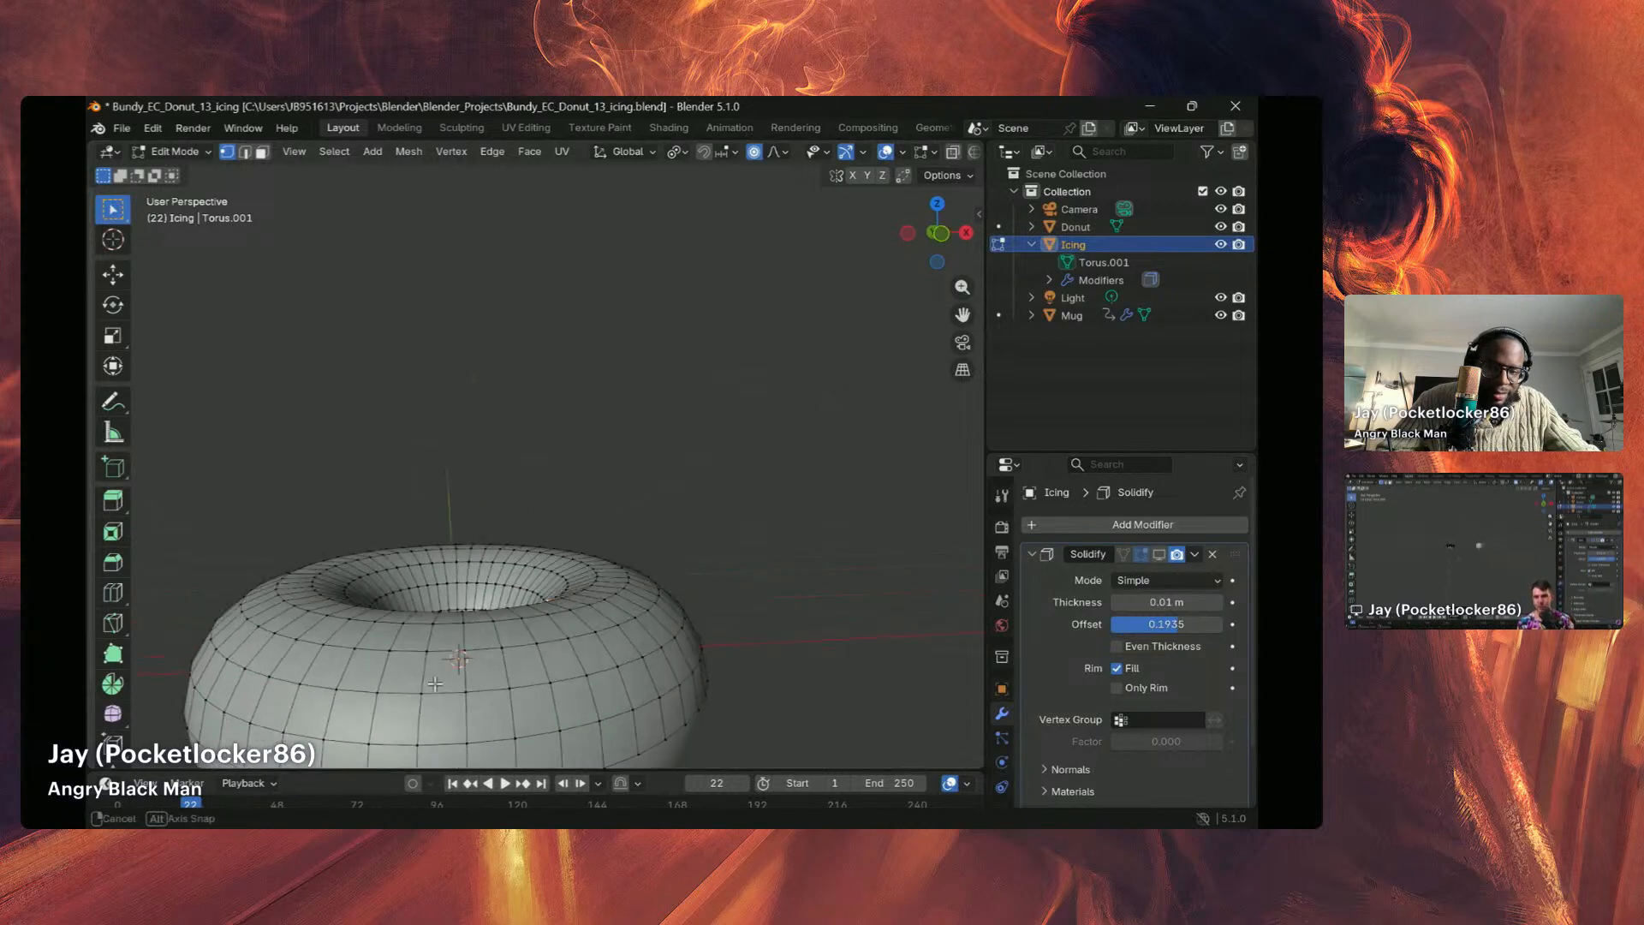
{"action": "middle_click_drag", "start_coordinate": [433, 701], "coordinate": [441, 668]}
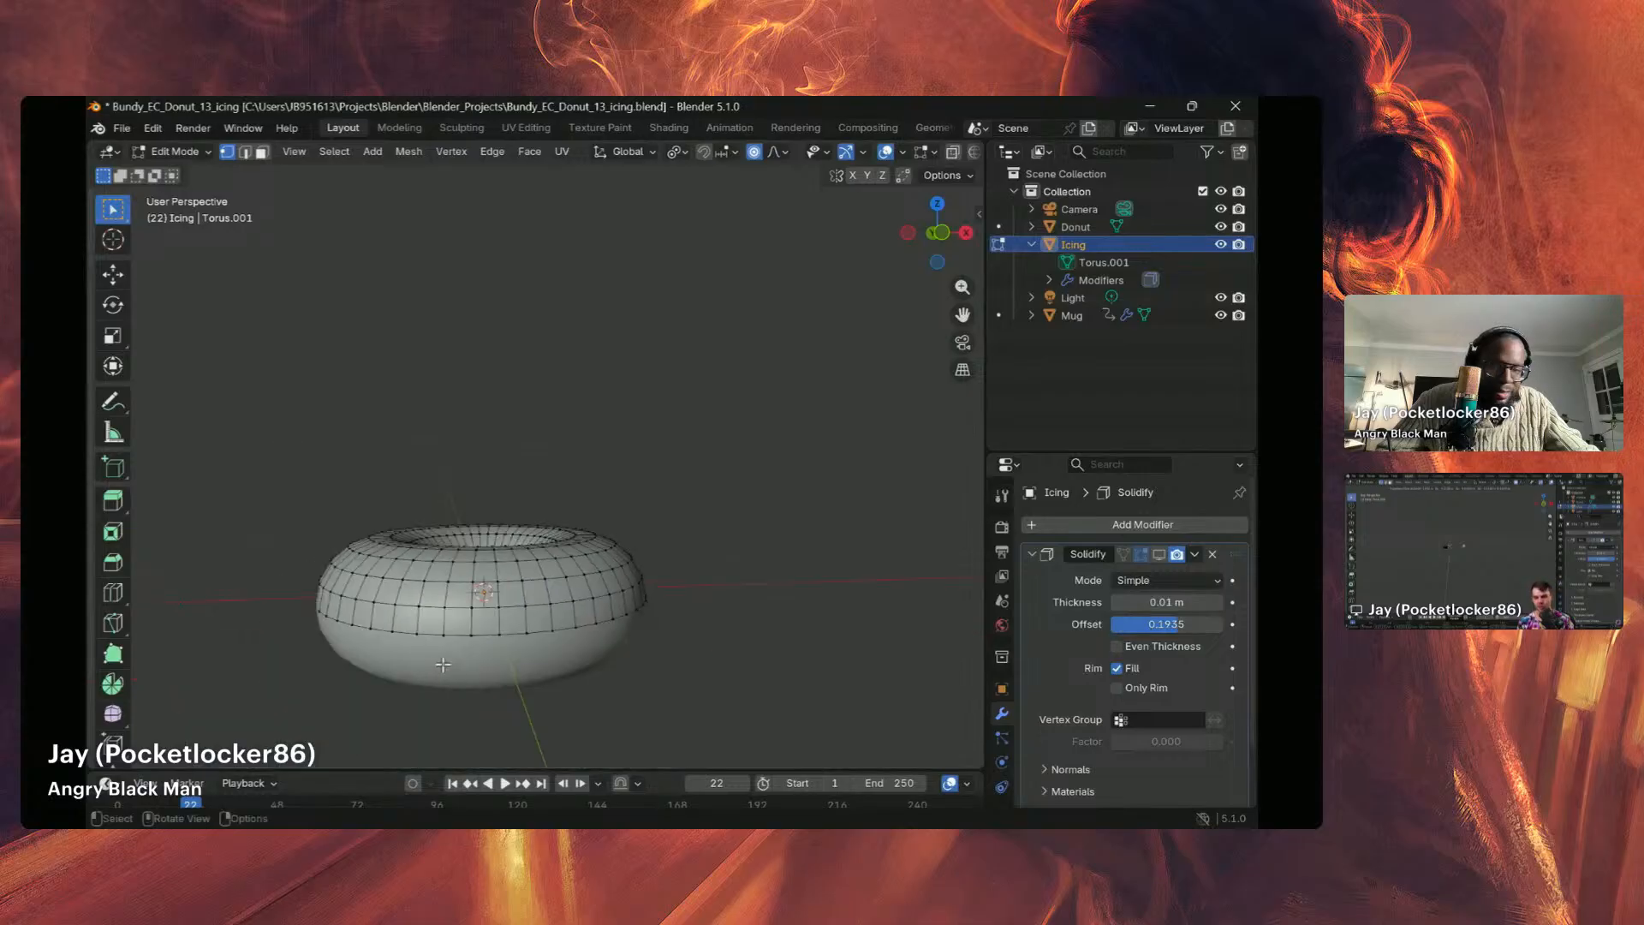
{"action": "scroll", "coordinate": [442, 664], "scroll_direction": "down", "scroll_amount": 8}
{"action": "scroll", "coordinate": [456, 637], "scroll_direction": "up", "scroll_amount": 2}
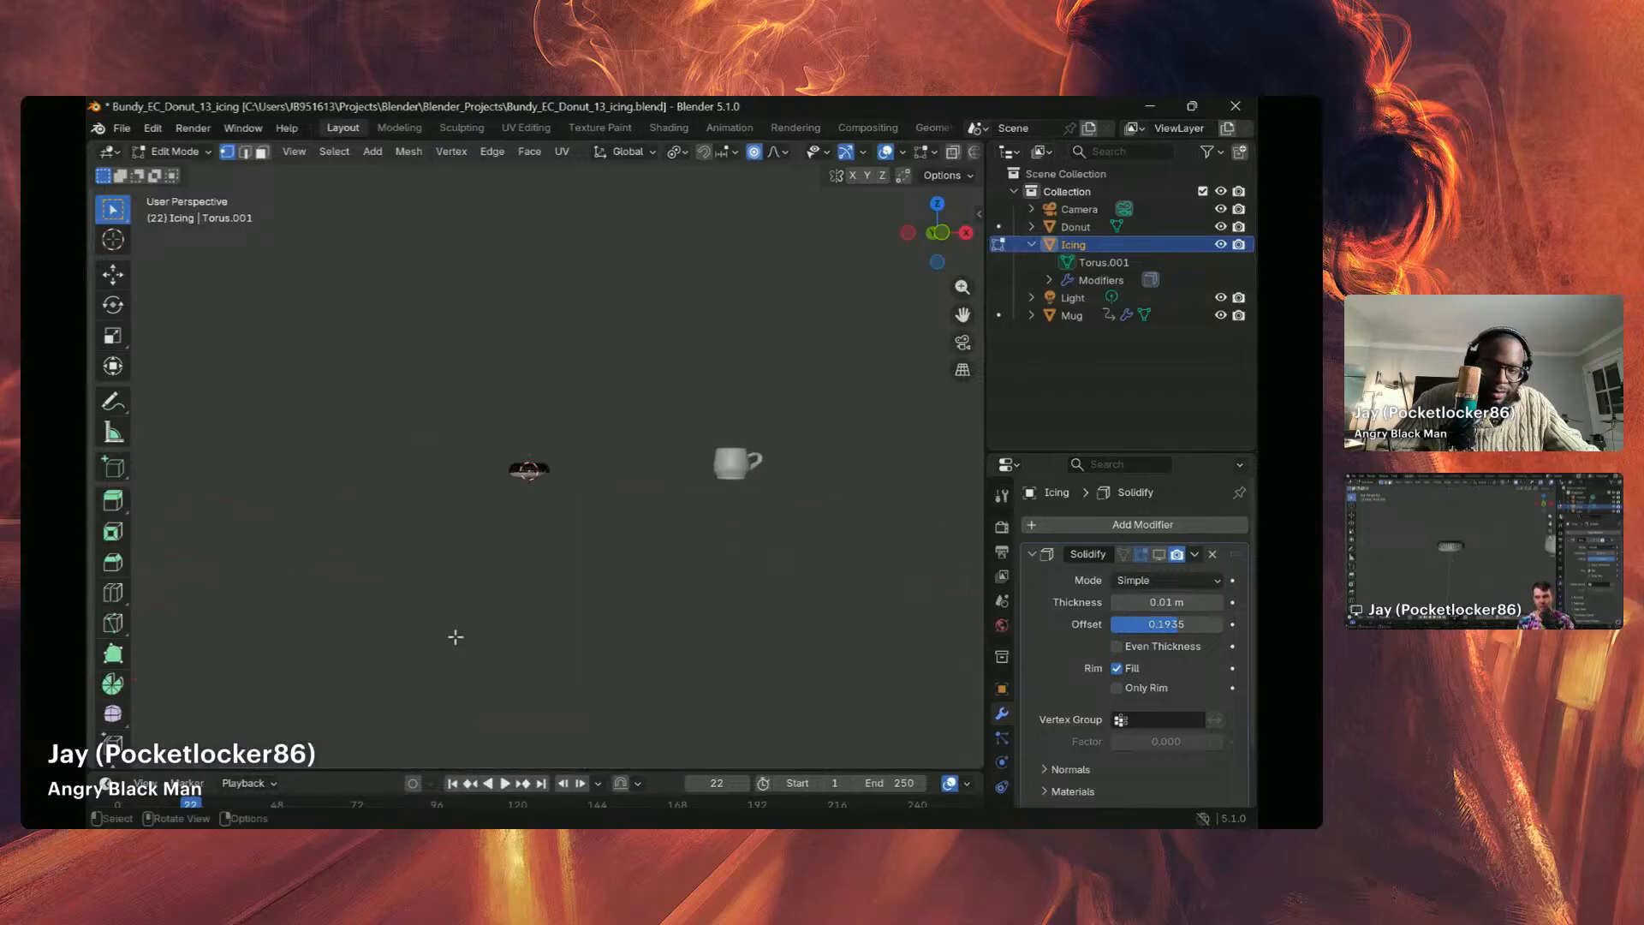
{"action": "scroll", "coordinate": [456, 637], "scroll_direction": "up", "scroll_amount": 3}
{"action": "middle_click_drag", "start_coordinate": [456, 637], "coordinate": [482, 604]}
{"action": "scroll", "coordinate": [506, 557], "scroll_direction": "up", "scroll_amount": 4}
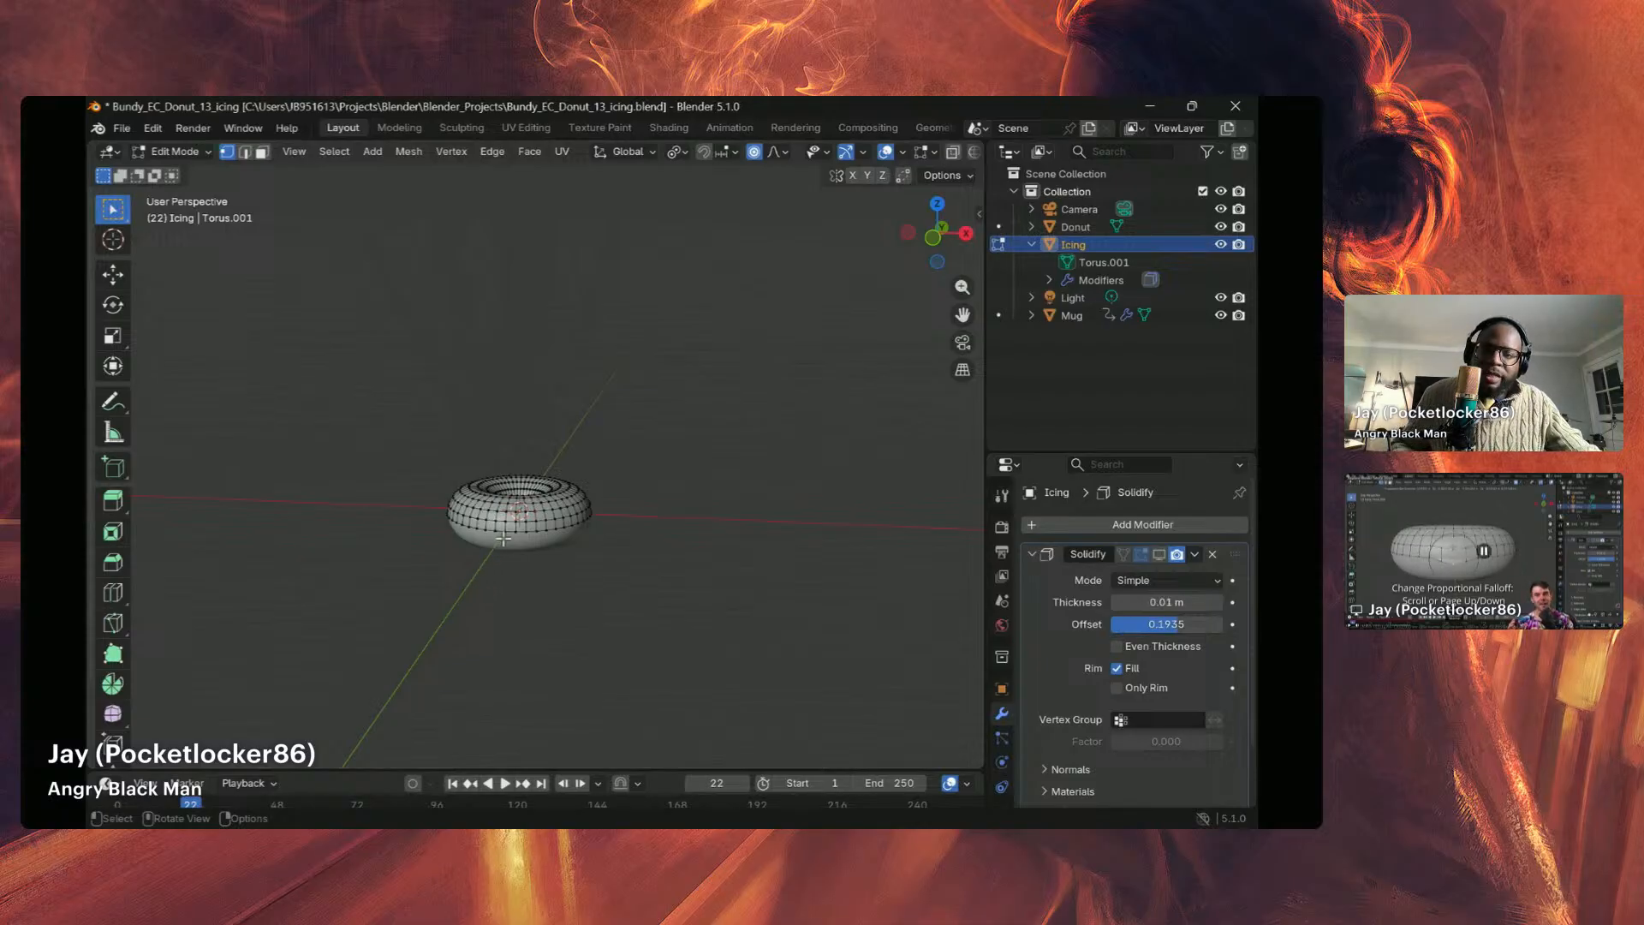
Step: Try moving the icing vertices with proportional editing, first at a 1 m size and again with the size reduced to 0.2394 m
{"action": "key", "text": "g"}
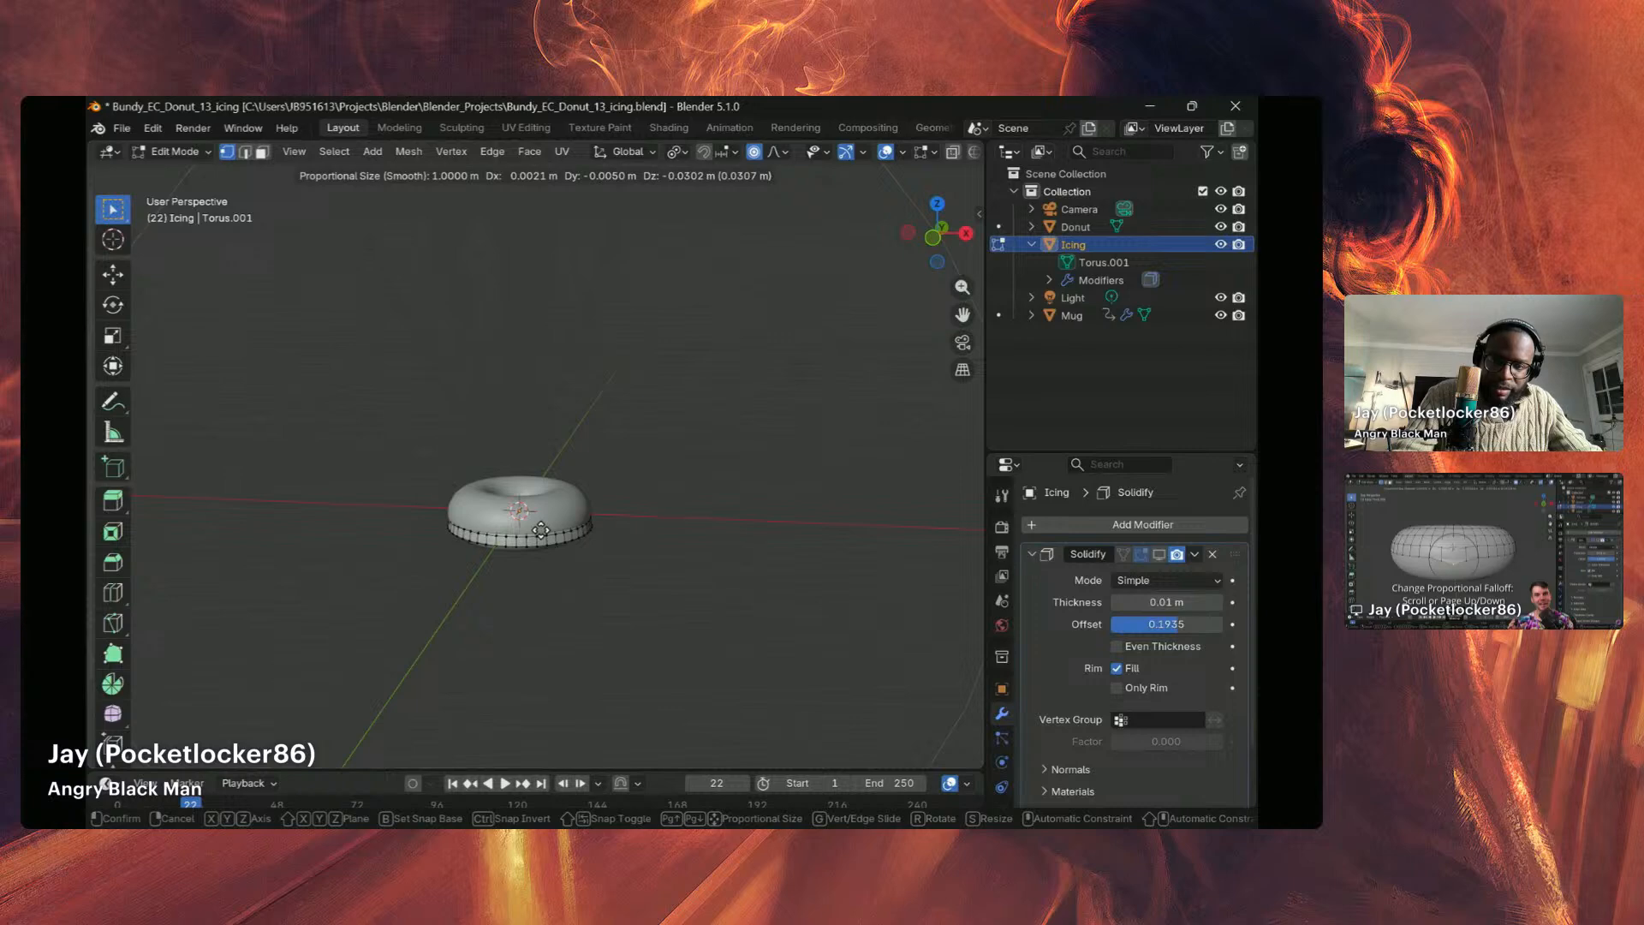
{"action": "right_click", "coordinate": [541, 530]}
{"action": "scroll", "coordinate": [540, 530], "scroll_direction": "up", "scroll_amount": 10}
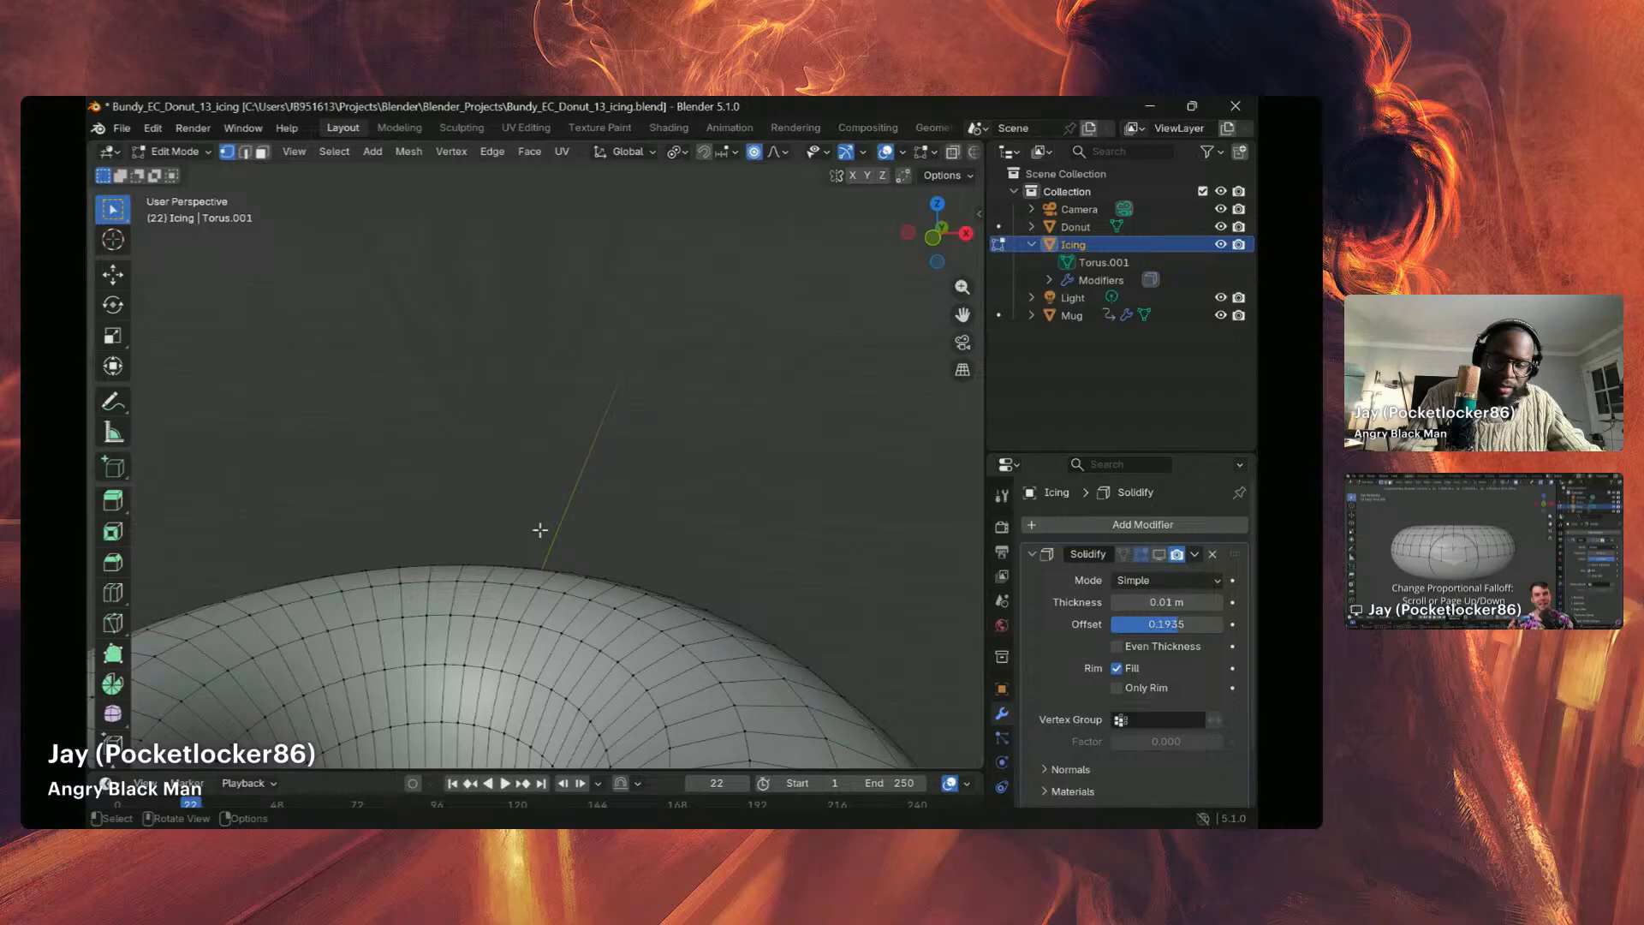
{"action": "scroll", "coordinate": [540, 530], "scroll_direction": "up", "scroll_amount": 4}
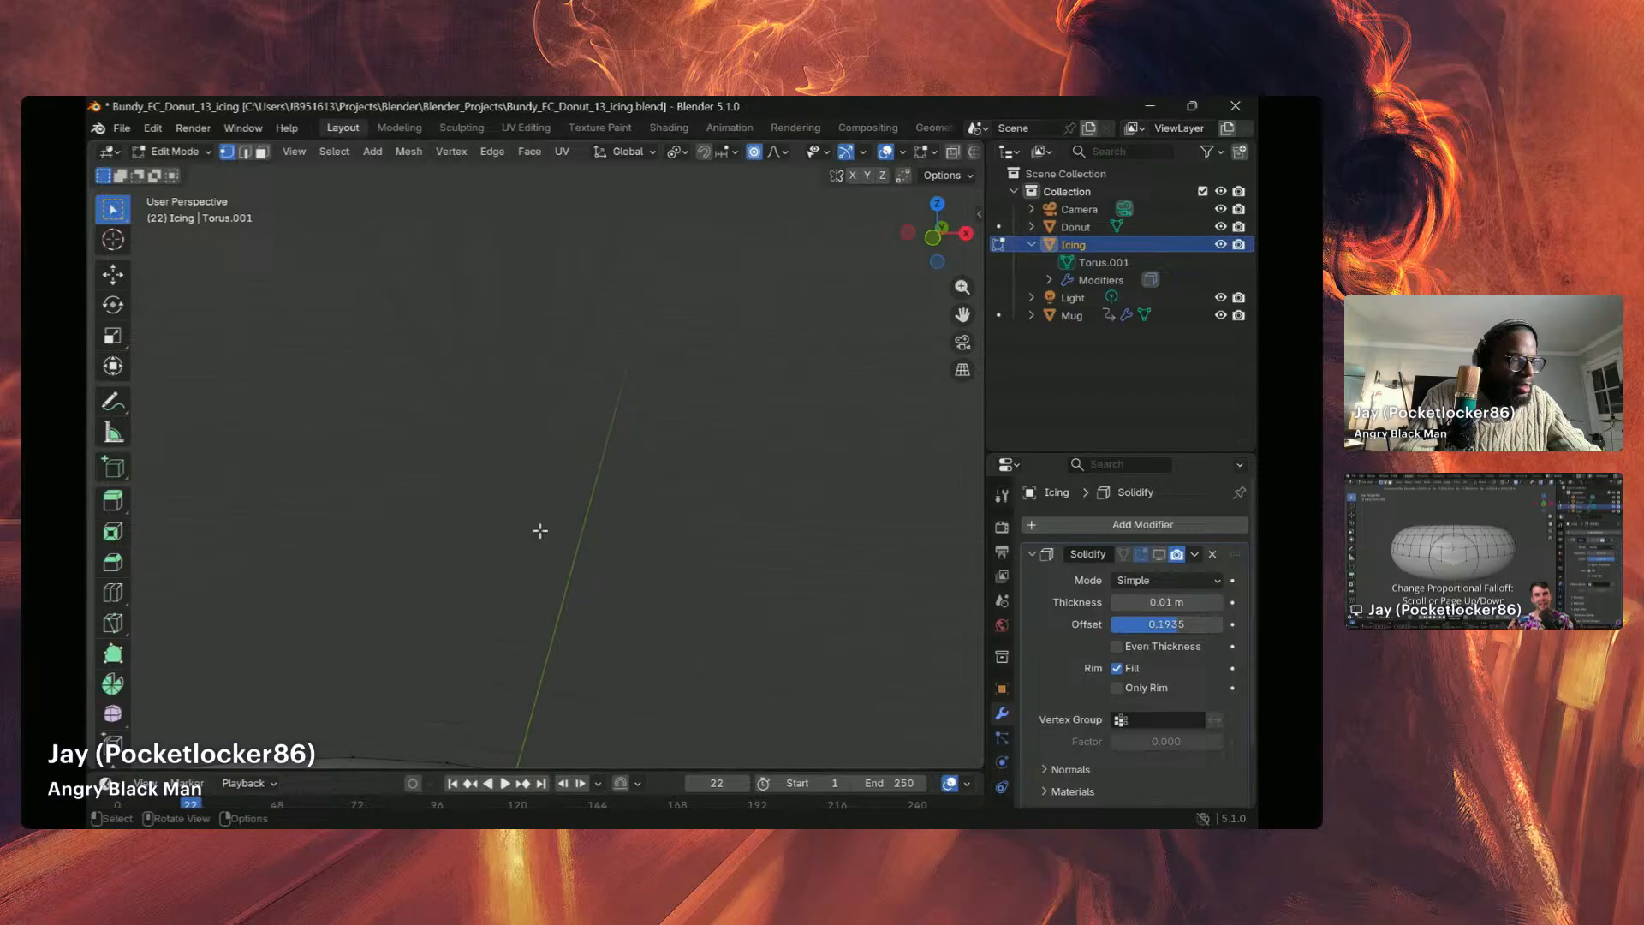
{"action": "scroll", "coordinate": [540, 530], "scroll_direction": "down", "scroll_amount": 5}
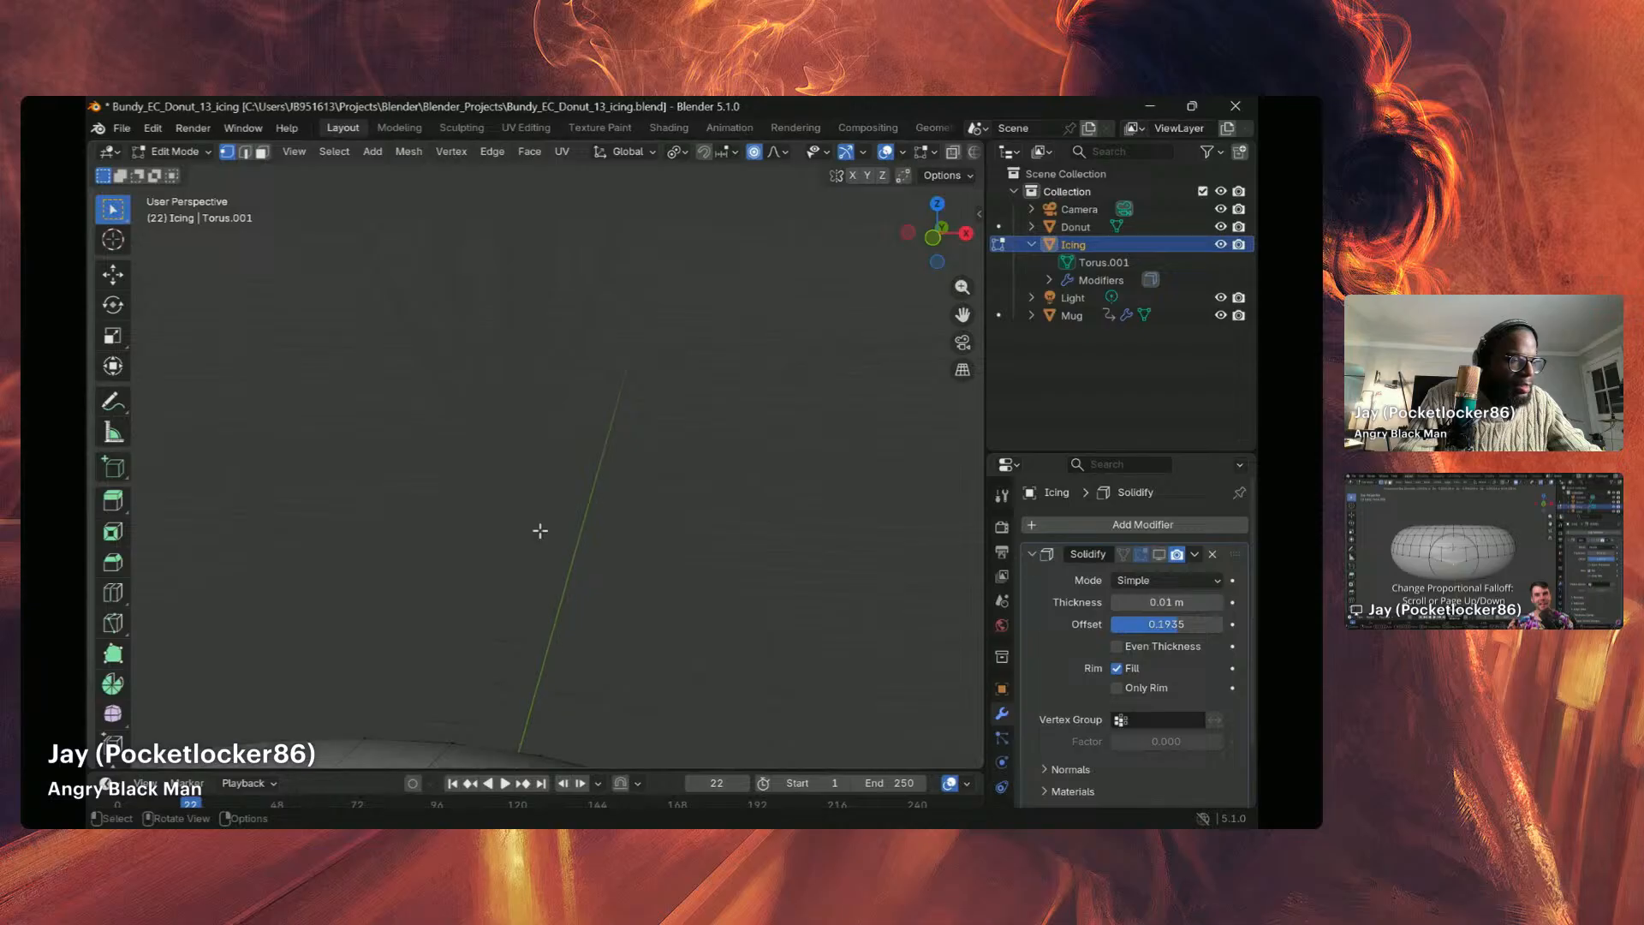
{"action": "scroll", "coordinate": [539, 529], "scroll_direction": "down", "scroll_amount": 5}
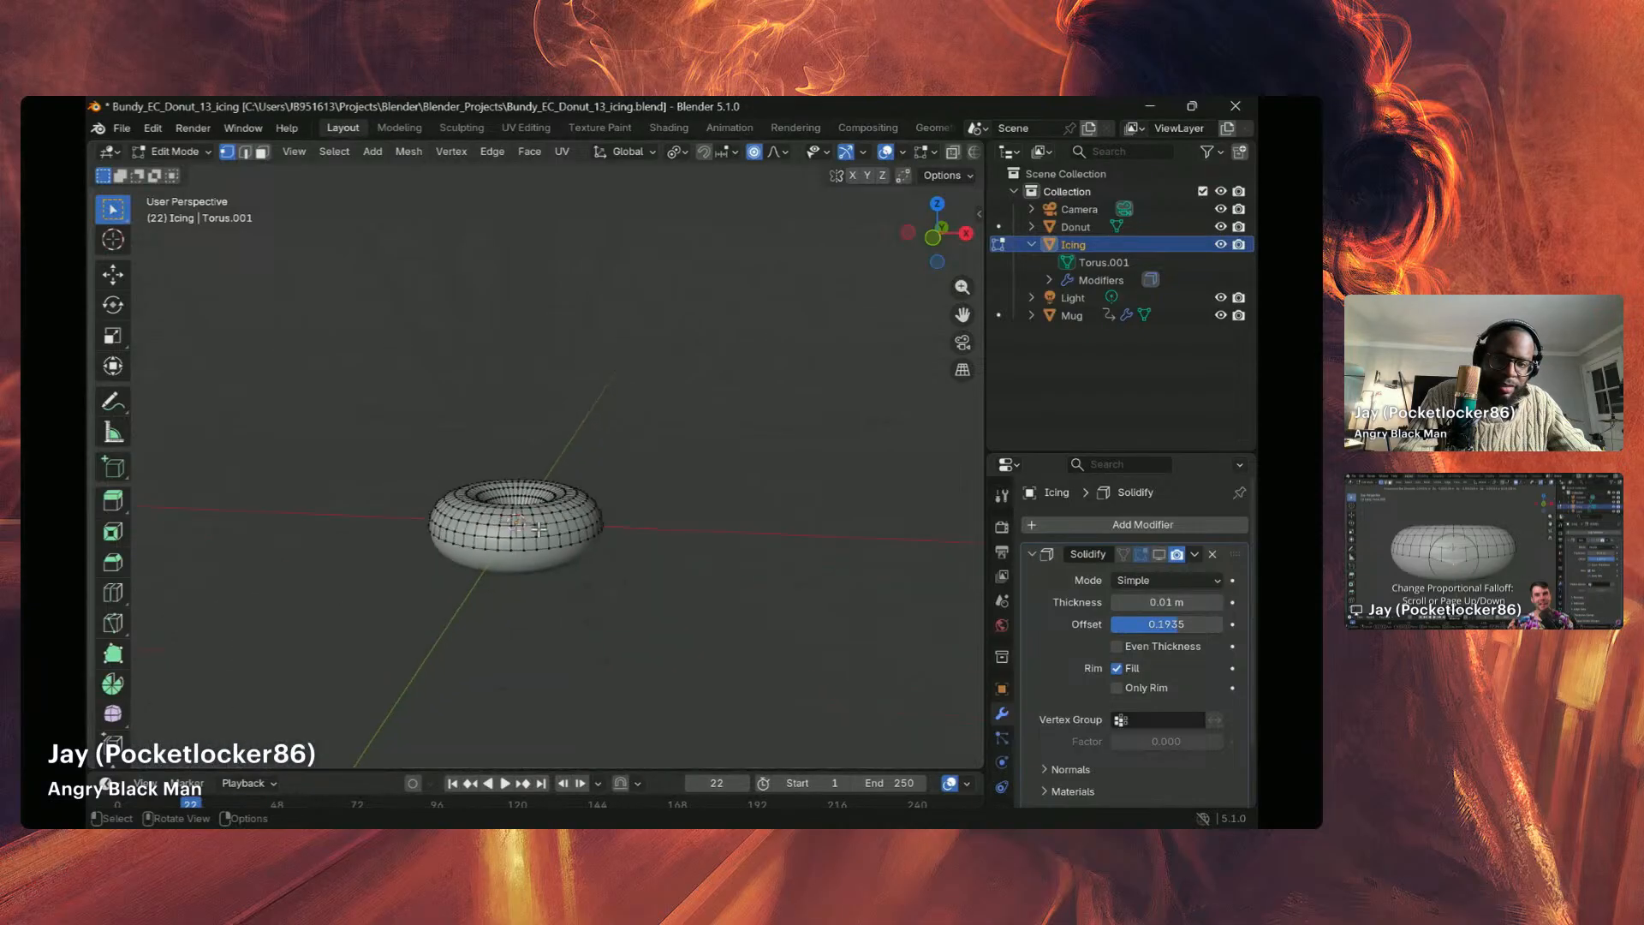
{"action": "scroll", "coordinate": [538, 529], "scroll_direction": "up", "scroll_amount": 2}
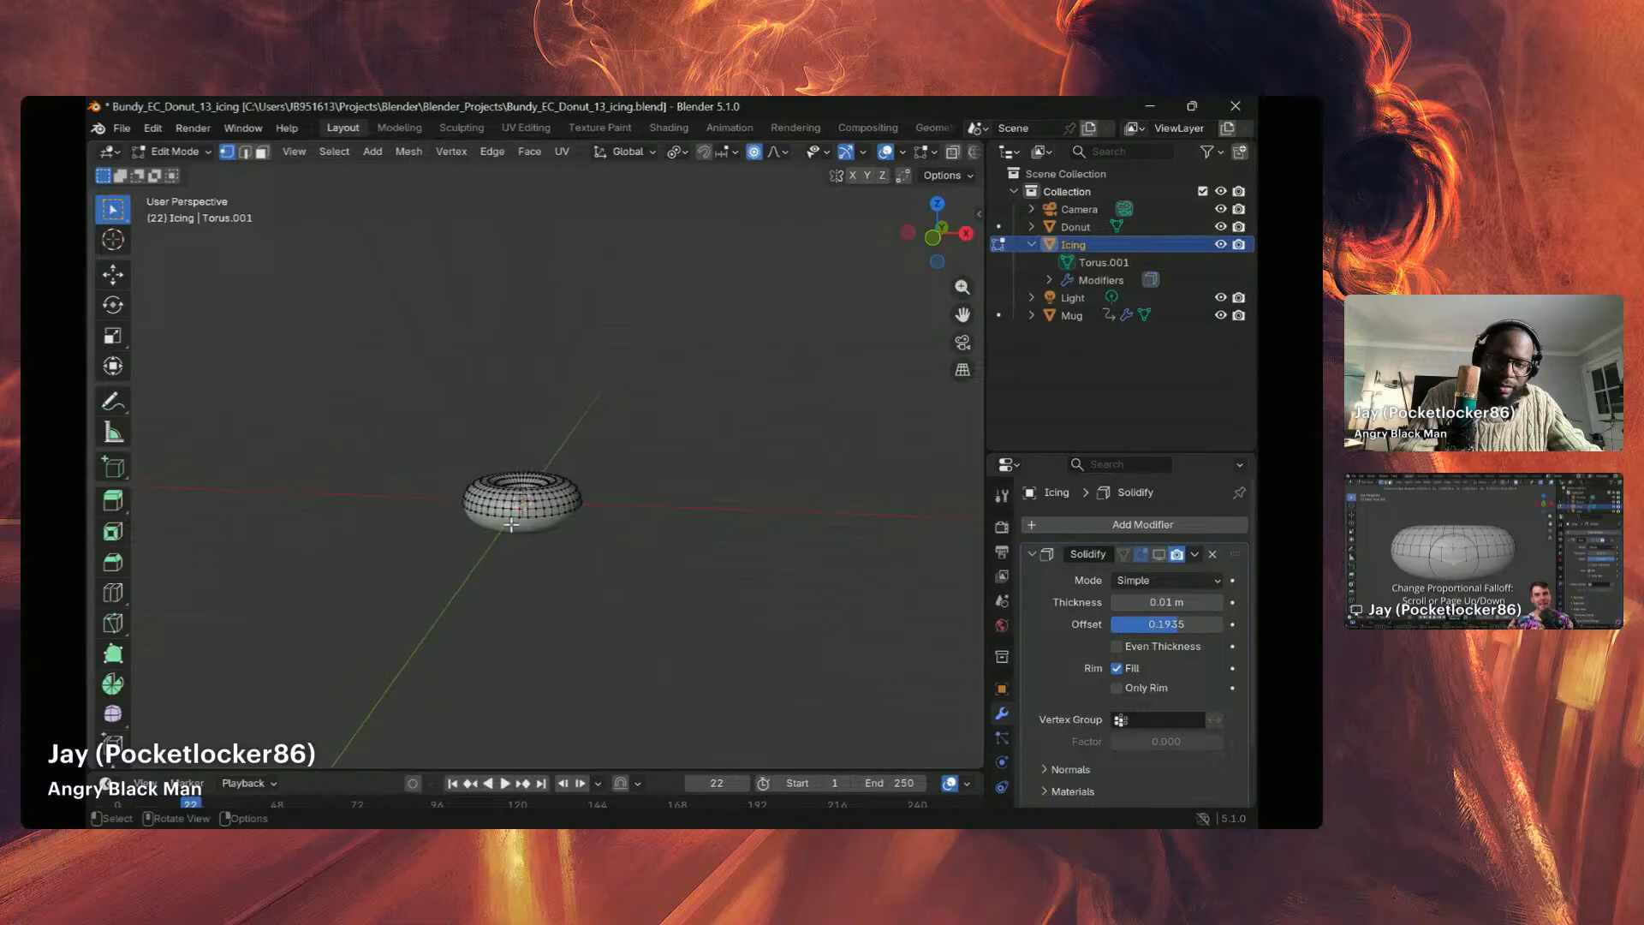
{"action": "key", "text": "g"}
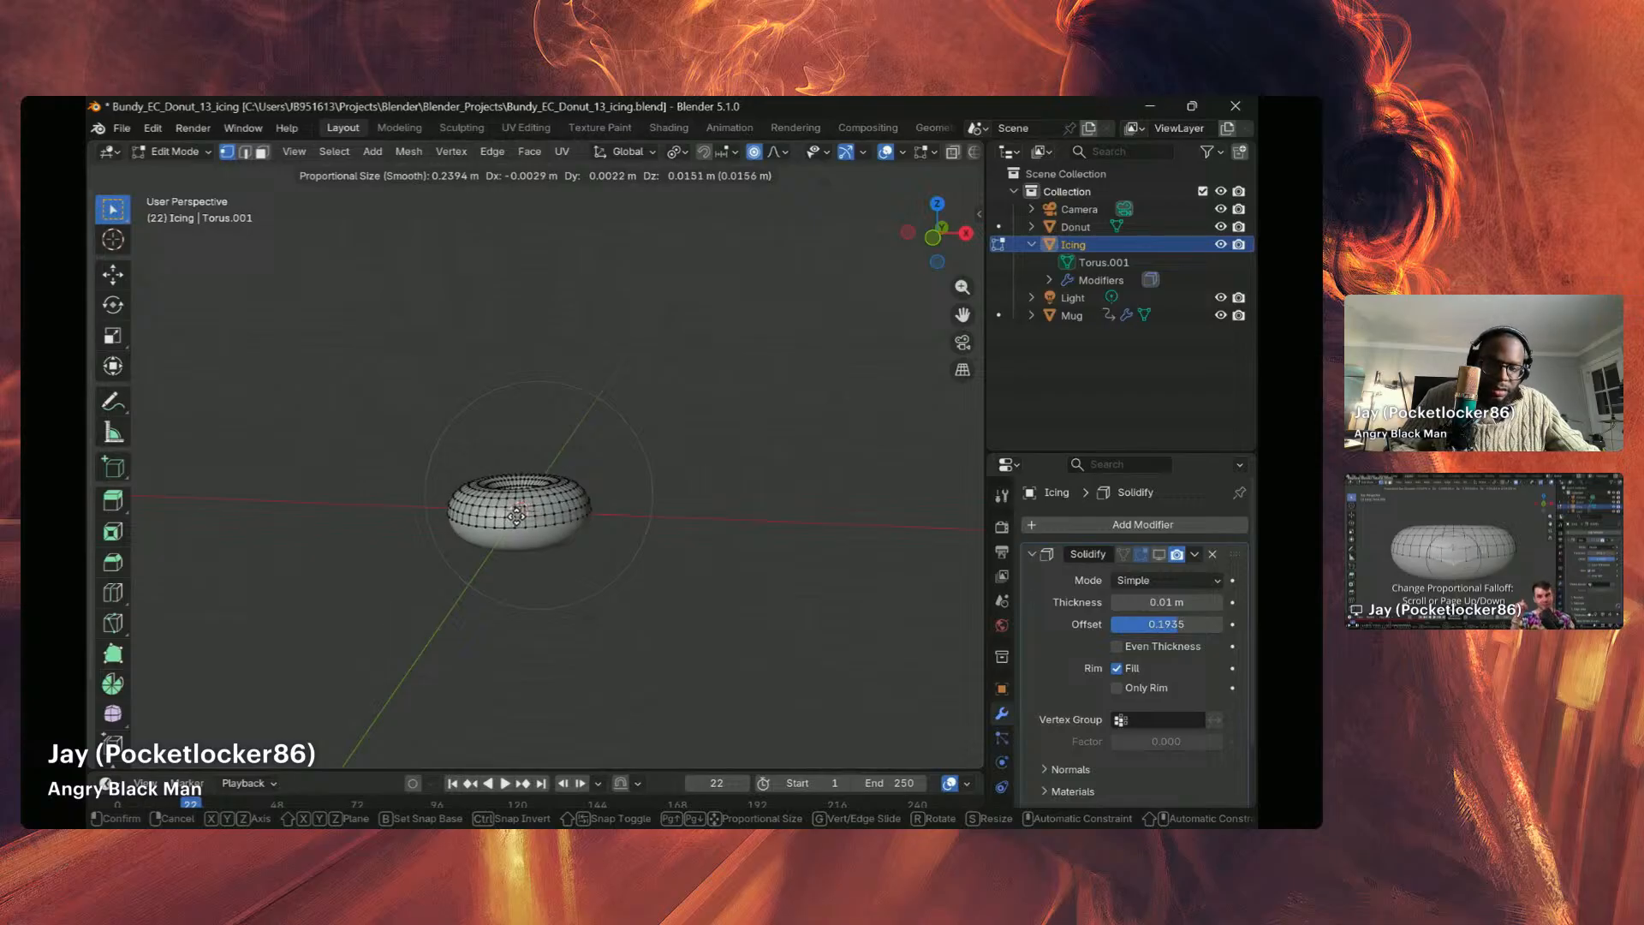
{"action": "left_click", "coordinate": [516, 515]}
{"action": "middle_click_drag", "start_coordinate": [516, 515], "coordinate": [565, 527]}
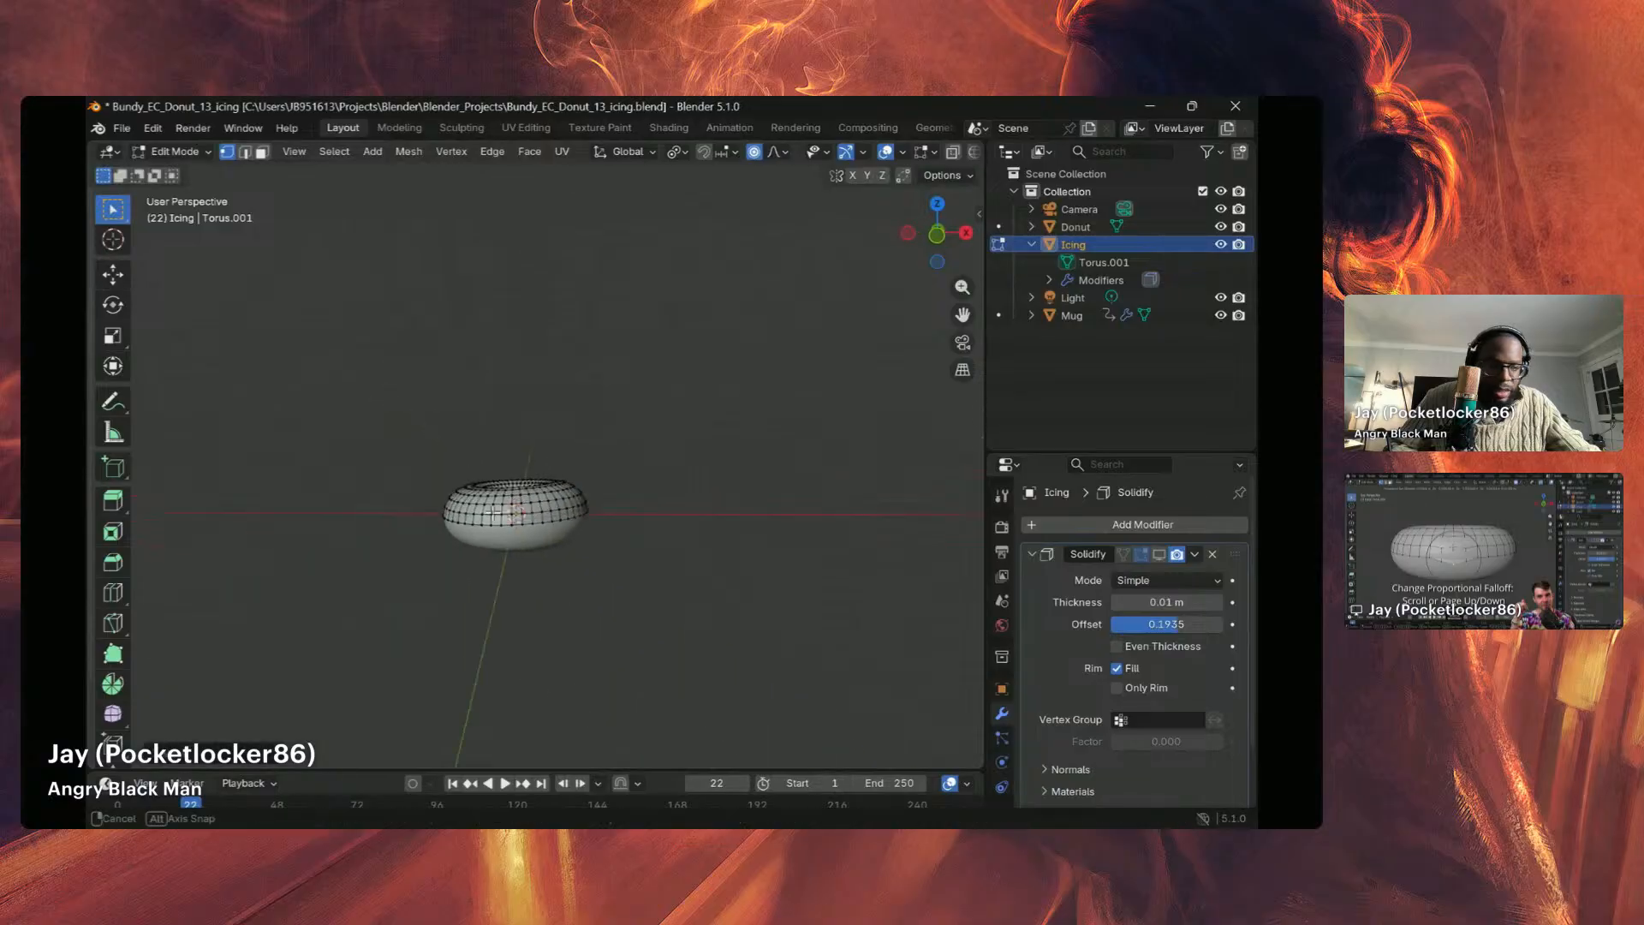
Step: Switch to the front orthographic view, undo the icing move and select the front-centre vertex on the icing's lower edge
{"action": "left_click", "coordinate": [937, 237]}
{"action": "scroll", "coordinate": [495, 537], "scroll_direction": "up", "scroll_amount": 6}
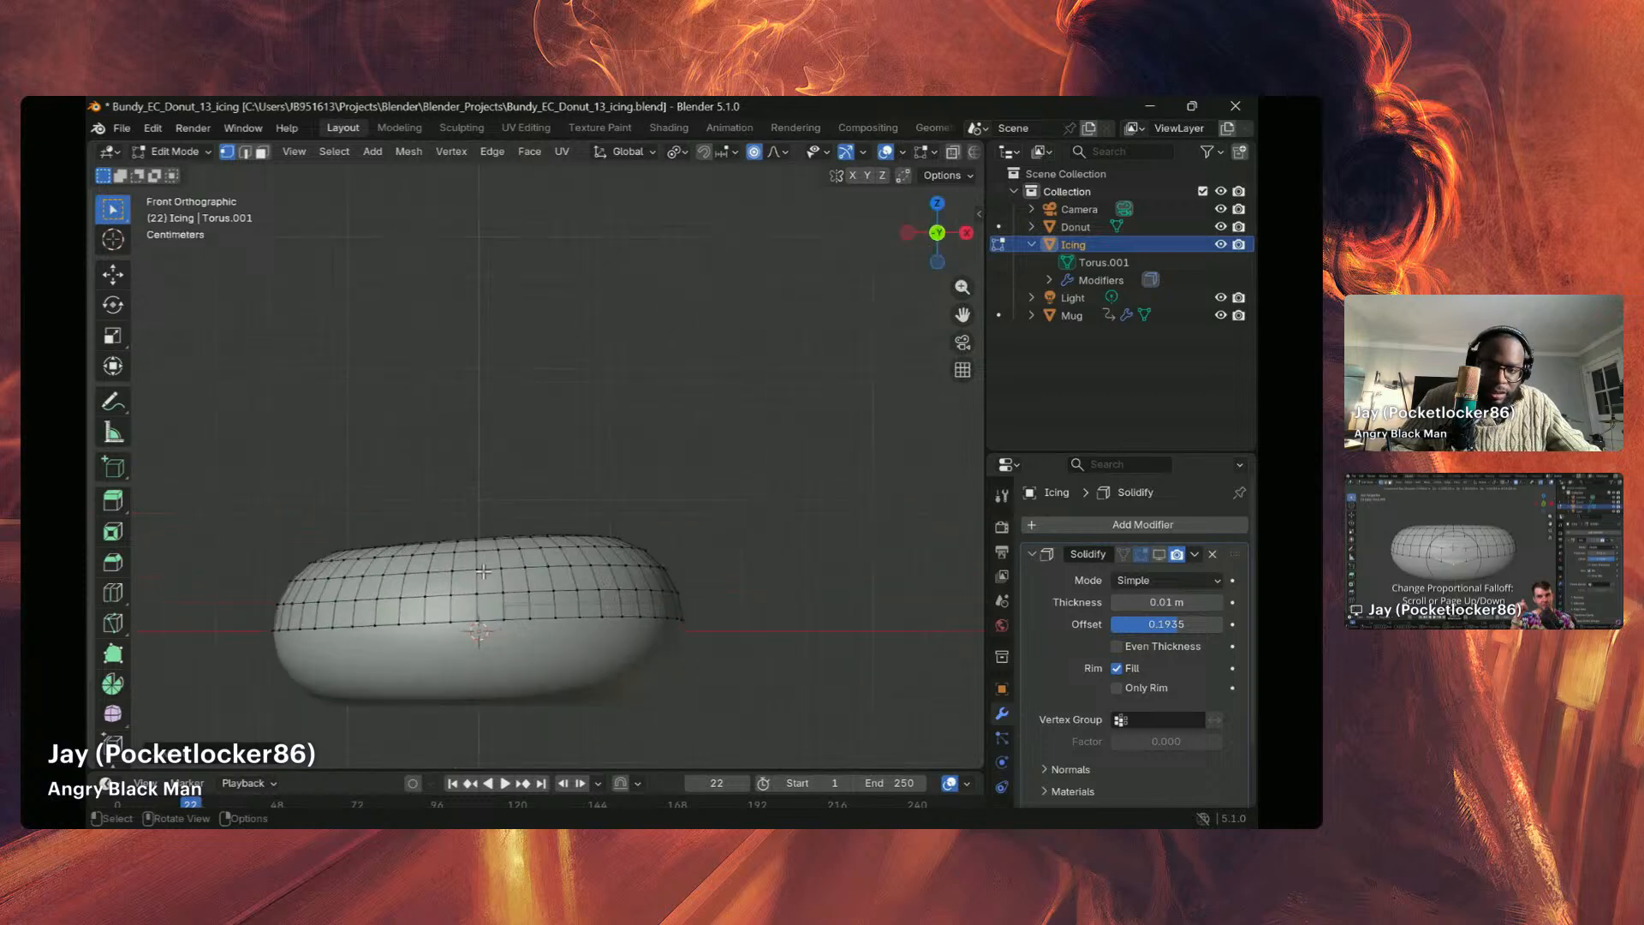
{"action": "scroll", "coordinate": [484, 571], "scroll_direction": "up", "scroll_amount": 2}
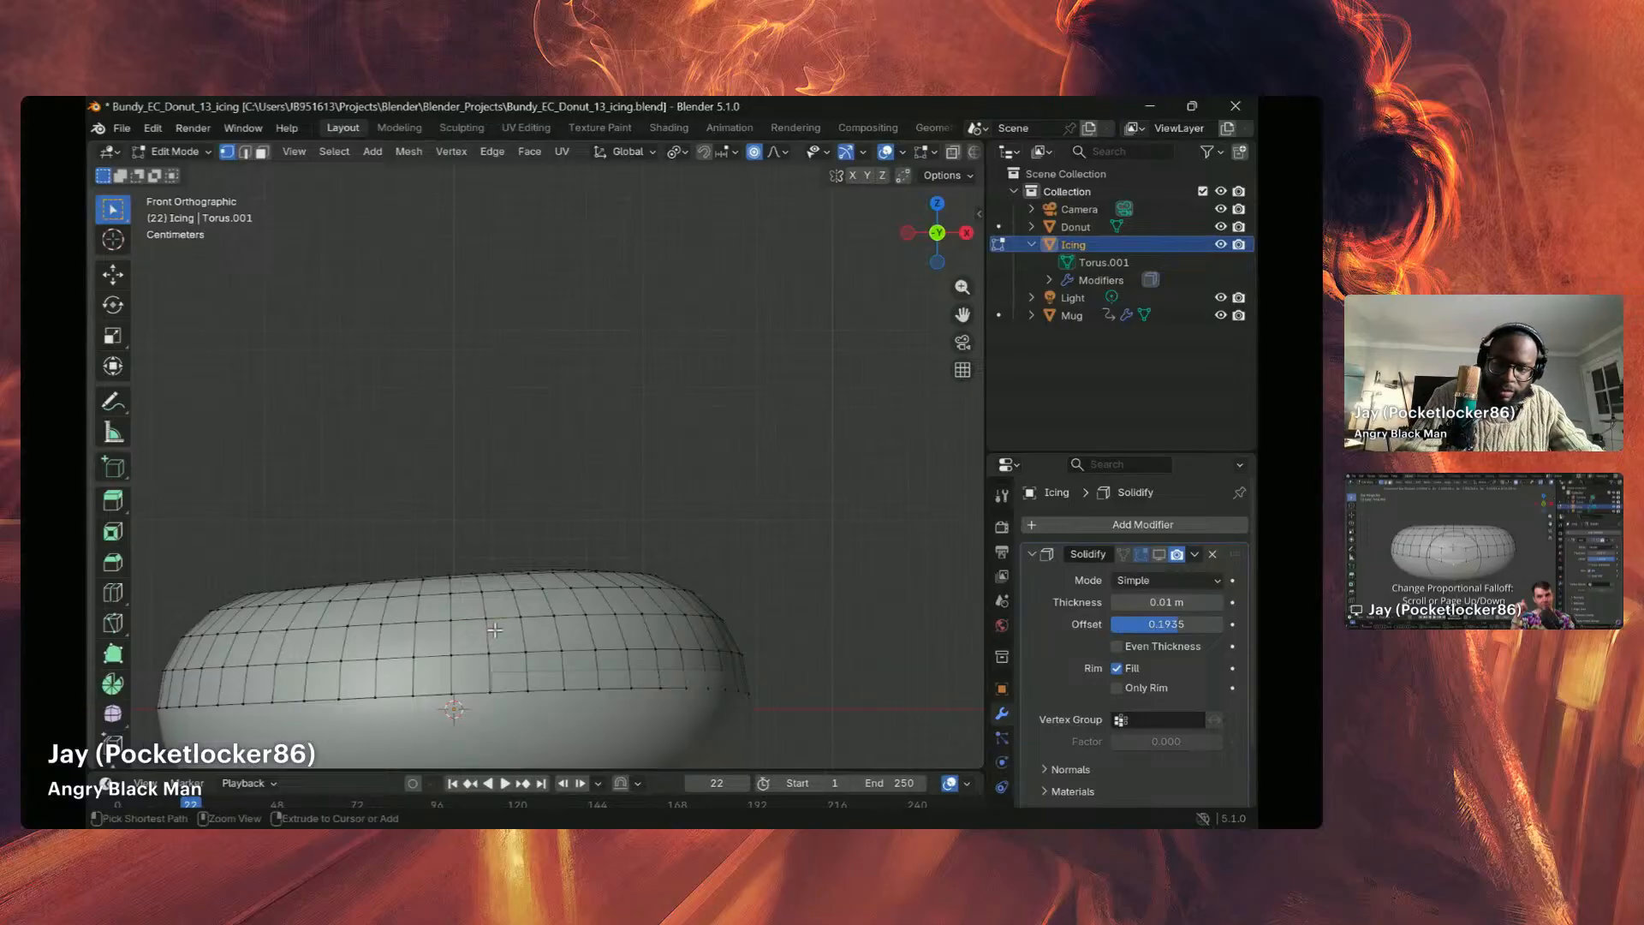
{"action": "left_click", "coordinate": [480, 652]}
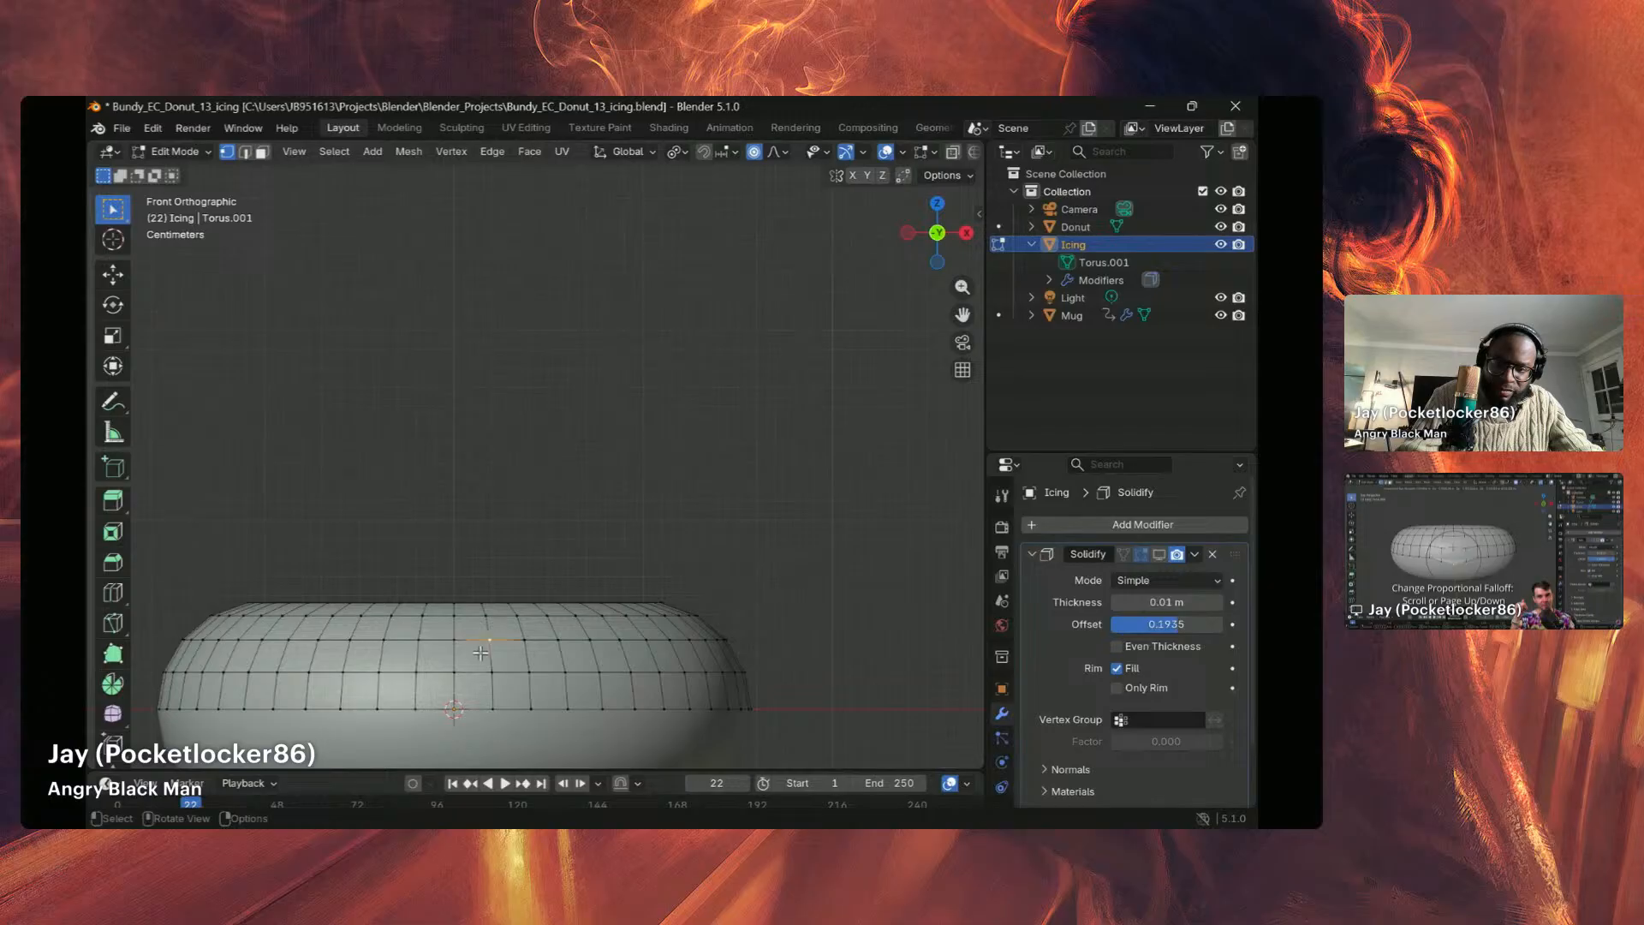
{"action": "left_click", "coordinate": [450, 708]}
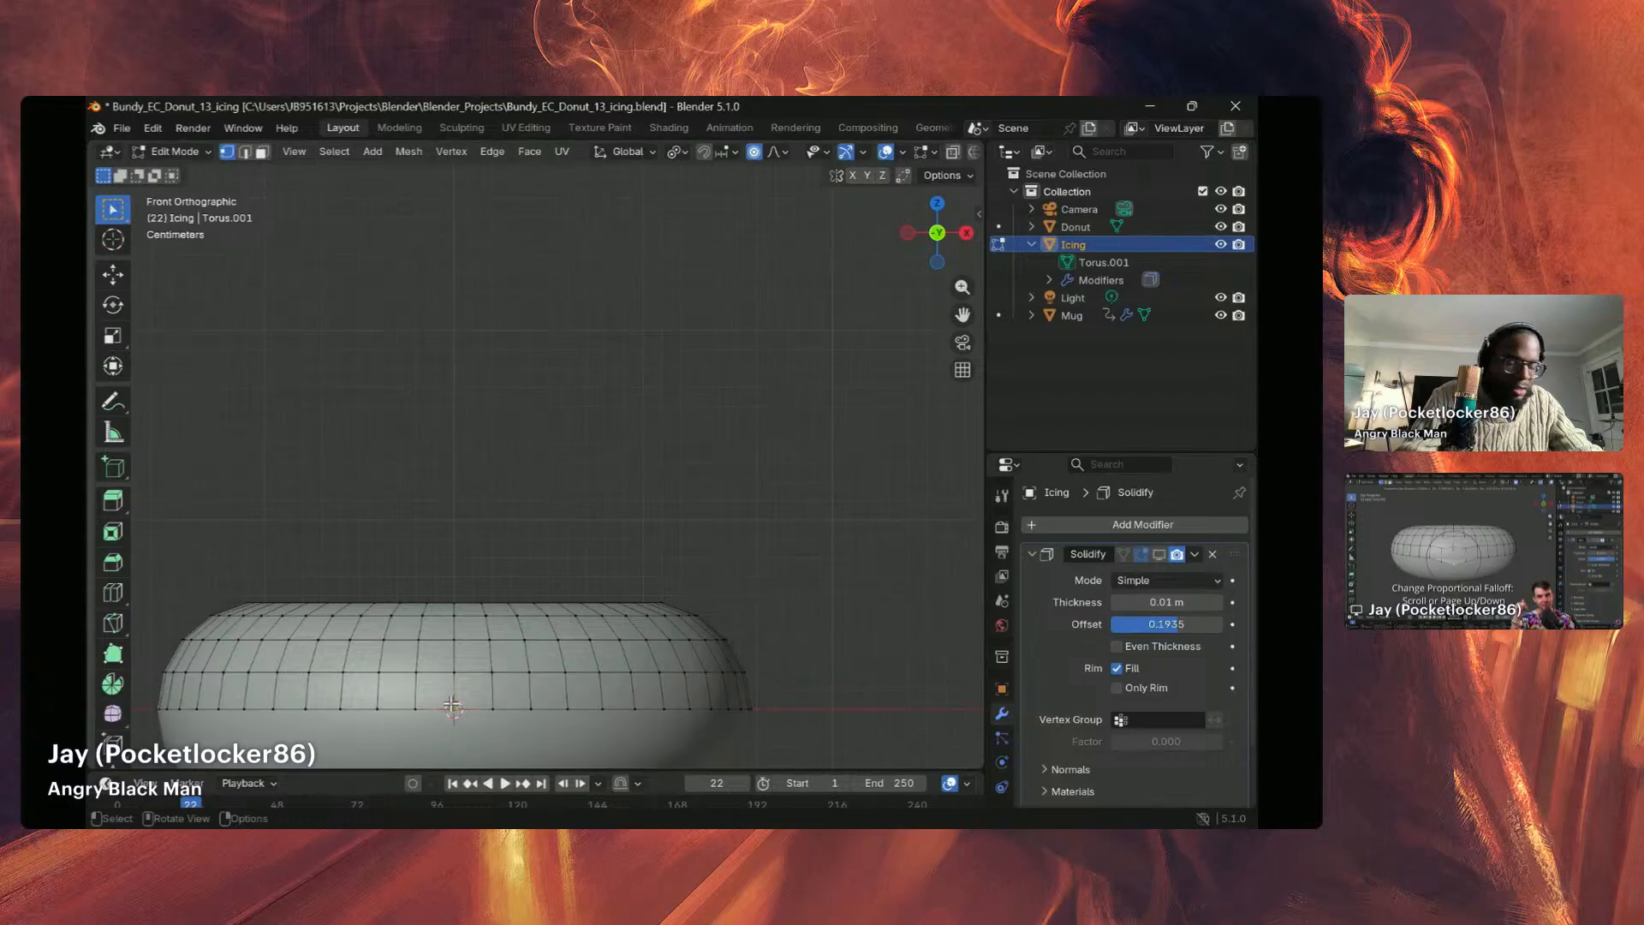
Step: Grab the front-centre vertex on the icing's lower edge and reduce the proportional editing size to 0.0763 m
{"action": "key", "text": "g"}
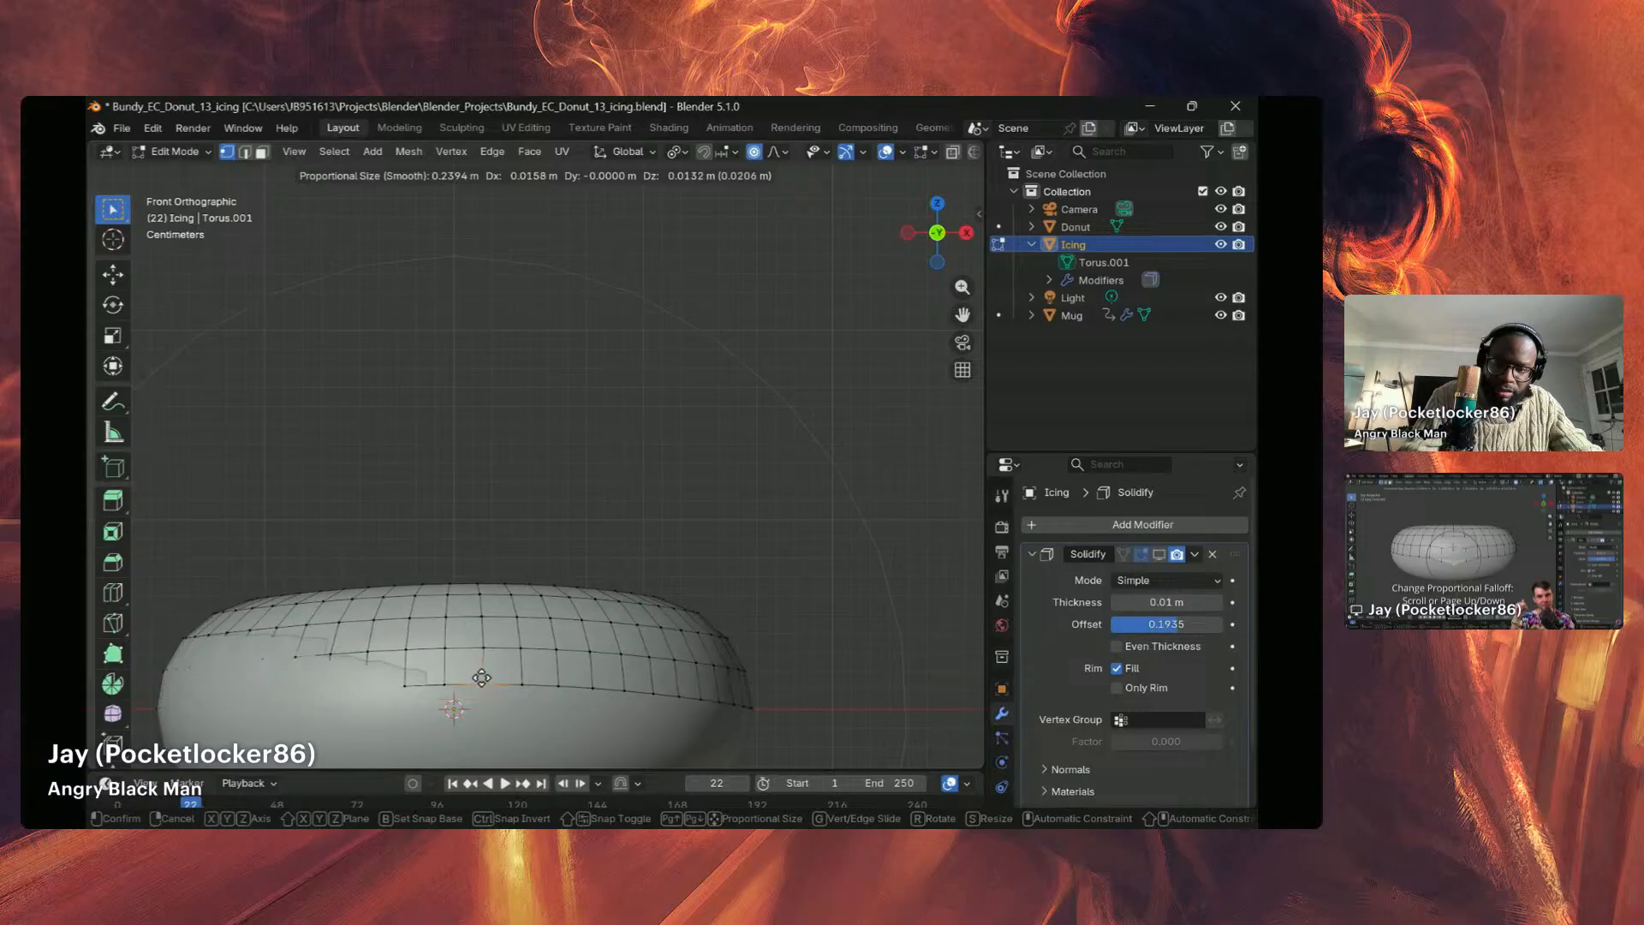
{"action": "right_click", "coordinate": [480, 680]}
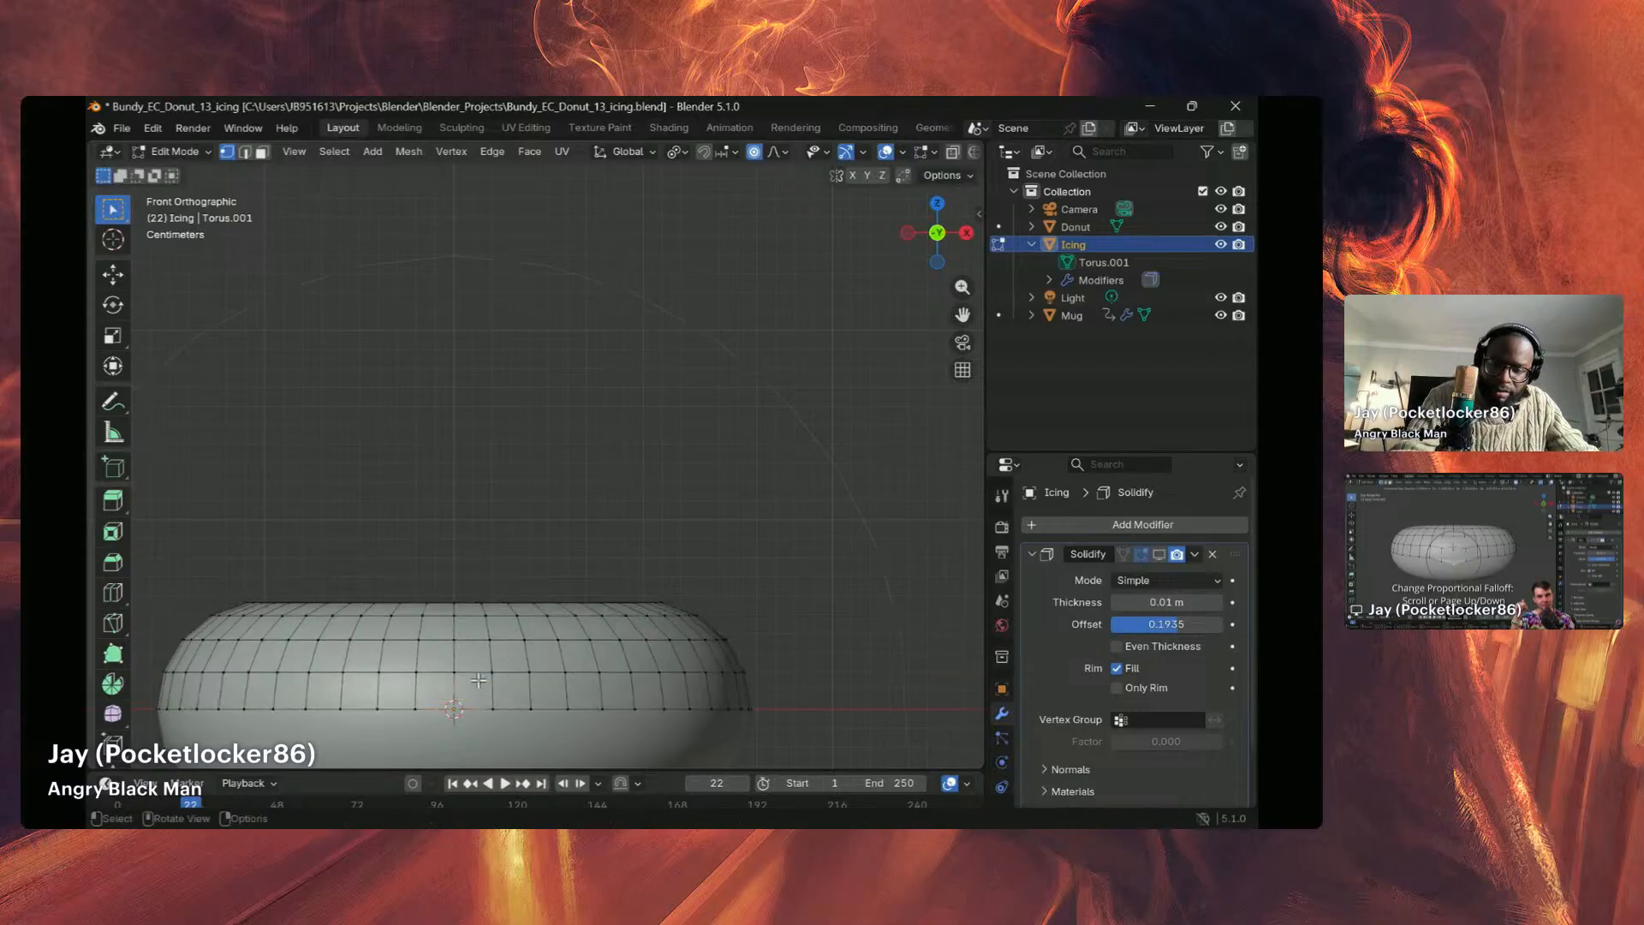
{"action": "key", "text": "g"}
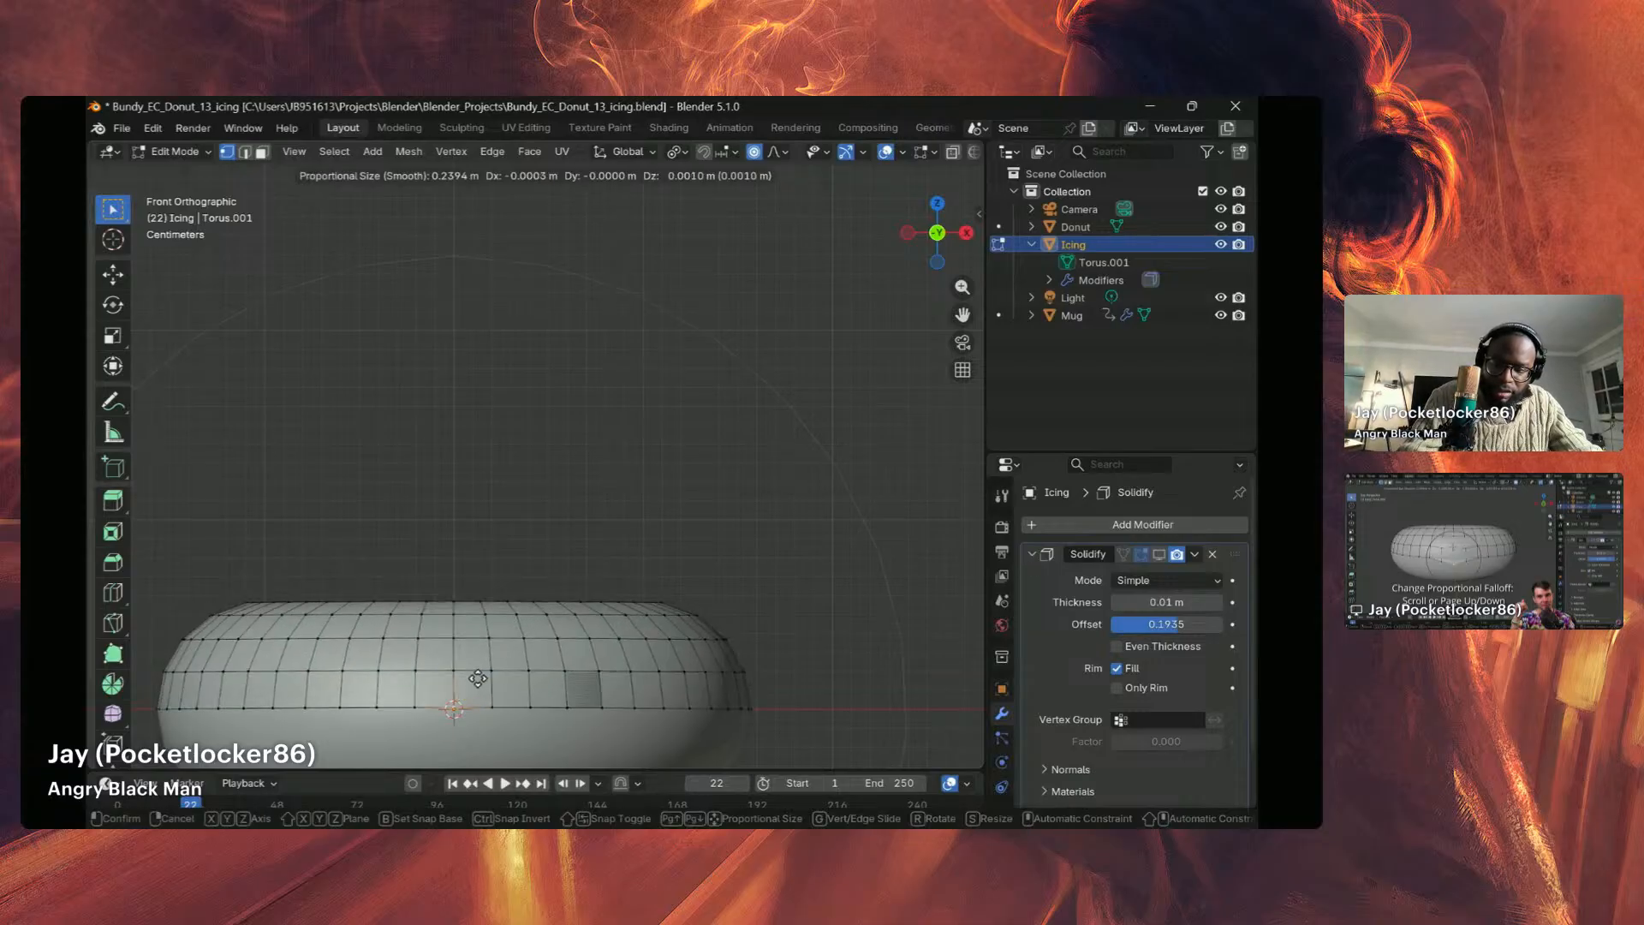
{"action": "scroll", "coordinate": [477, 678], "scroll_direction": "up", "scroll_amount": 4}
{"action": "scroll", "coordinate": [477, 678], "scroll_direction": "up", "scroll_amount": 6}
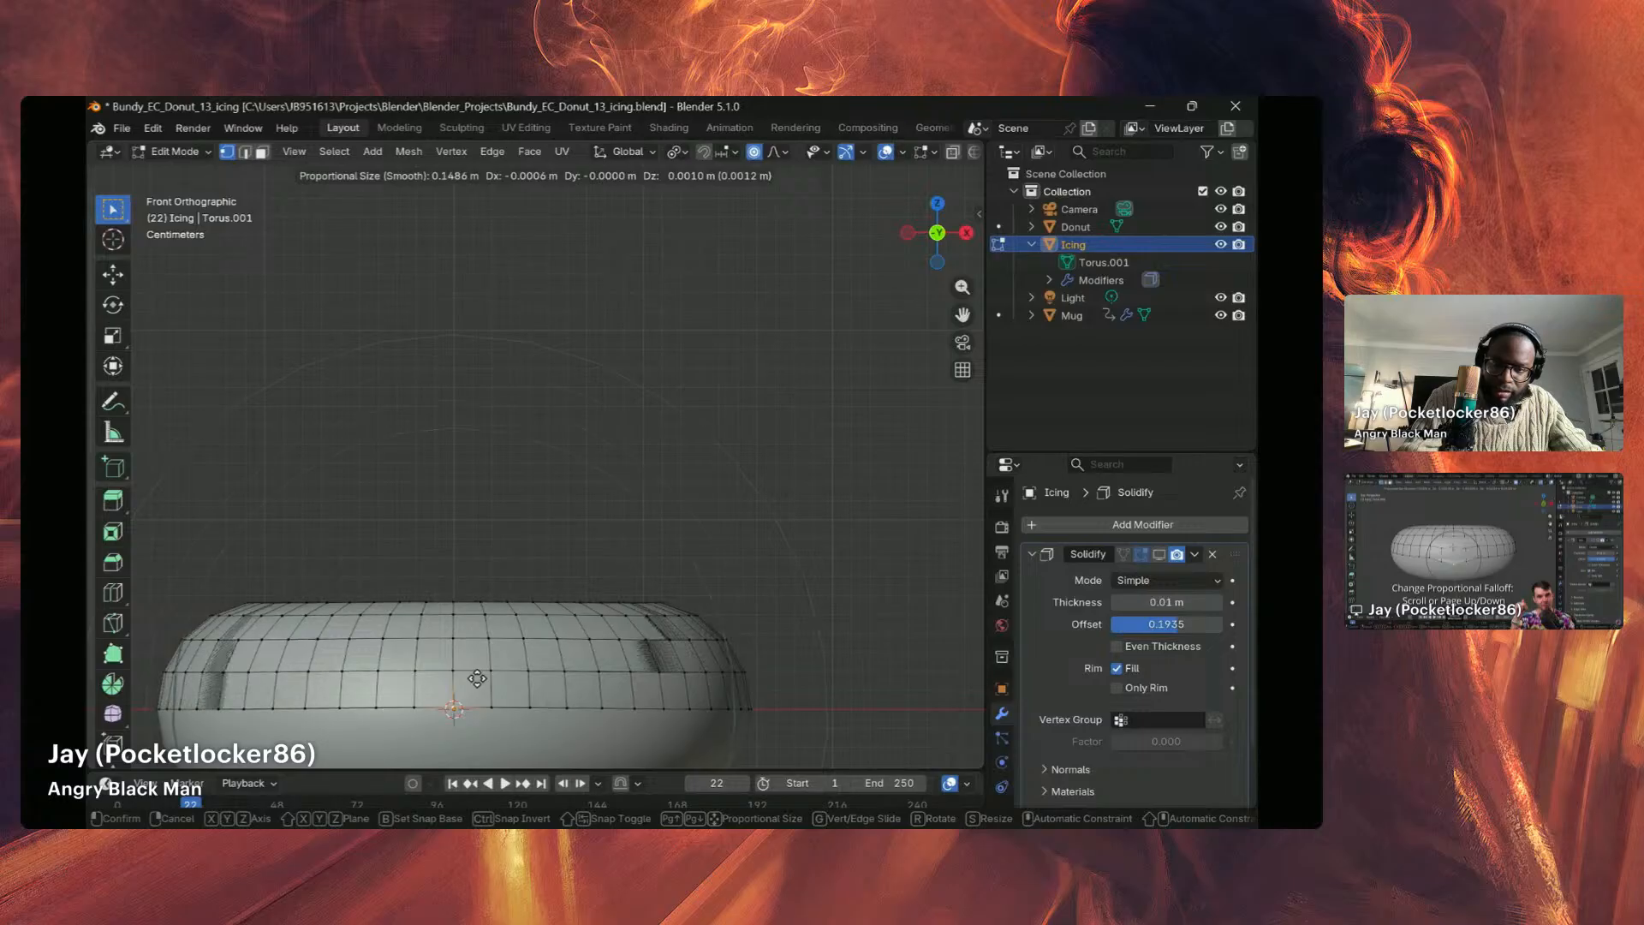
{"action": "scroll", "coordinate": [477, 678], "scroll_direction": "up", "scroll_amount": 3}
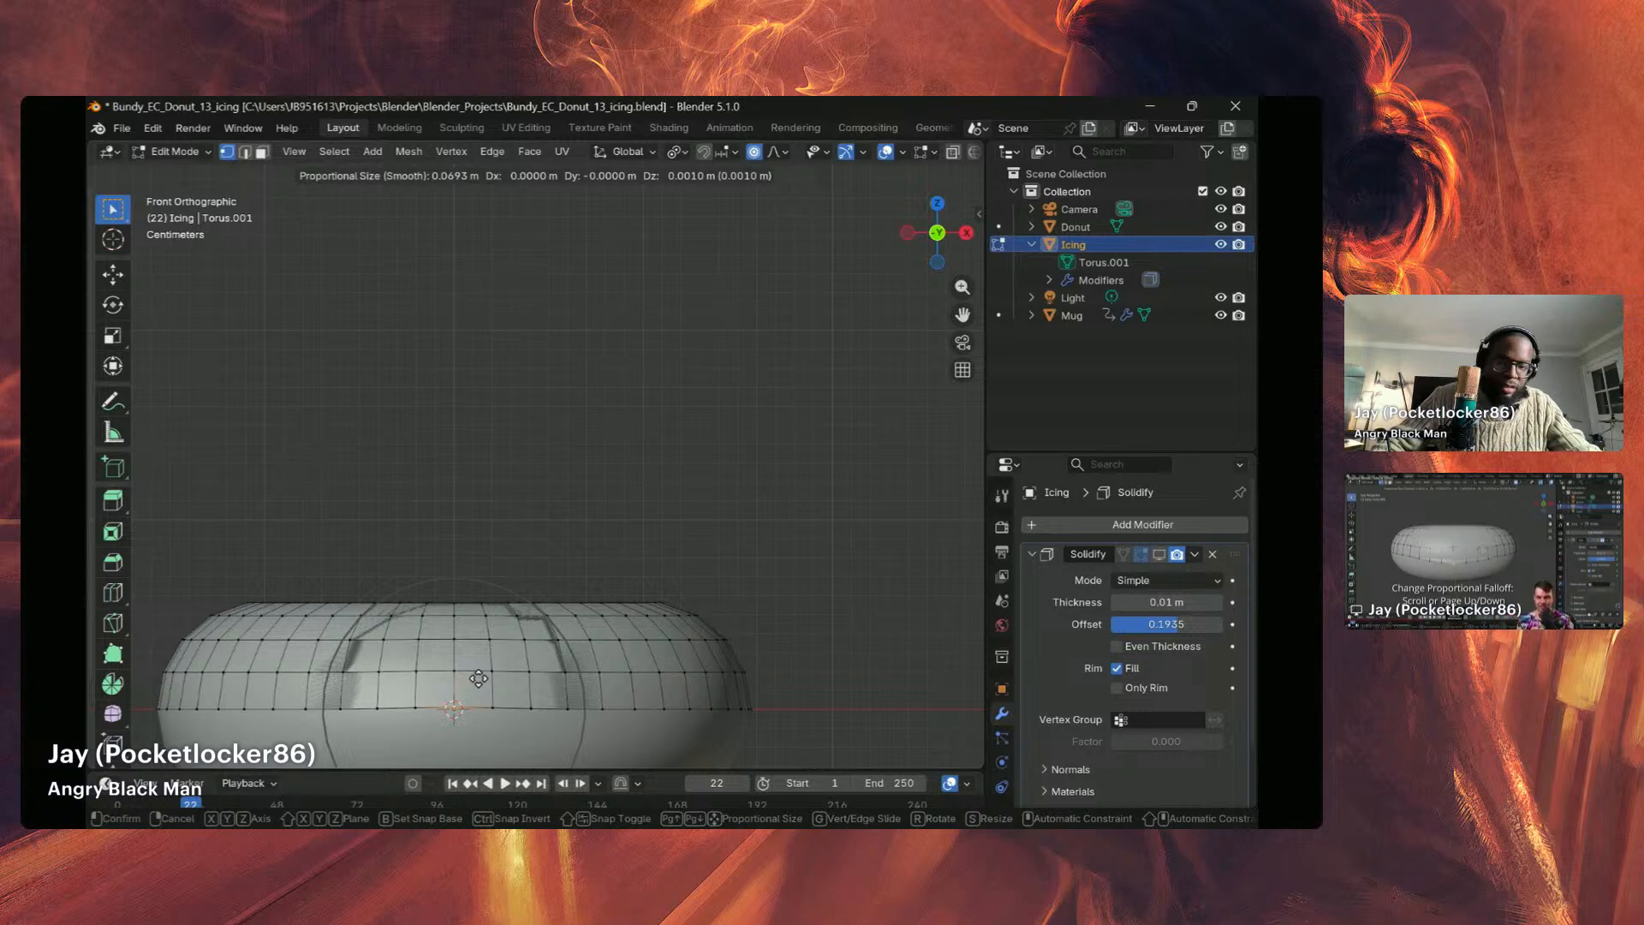
{"action": "scroll", "coordinate": [478, 678], "scroll_direction": "up", "scroll_amount": 4}
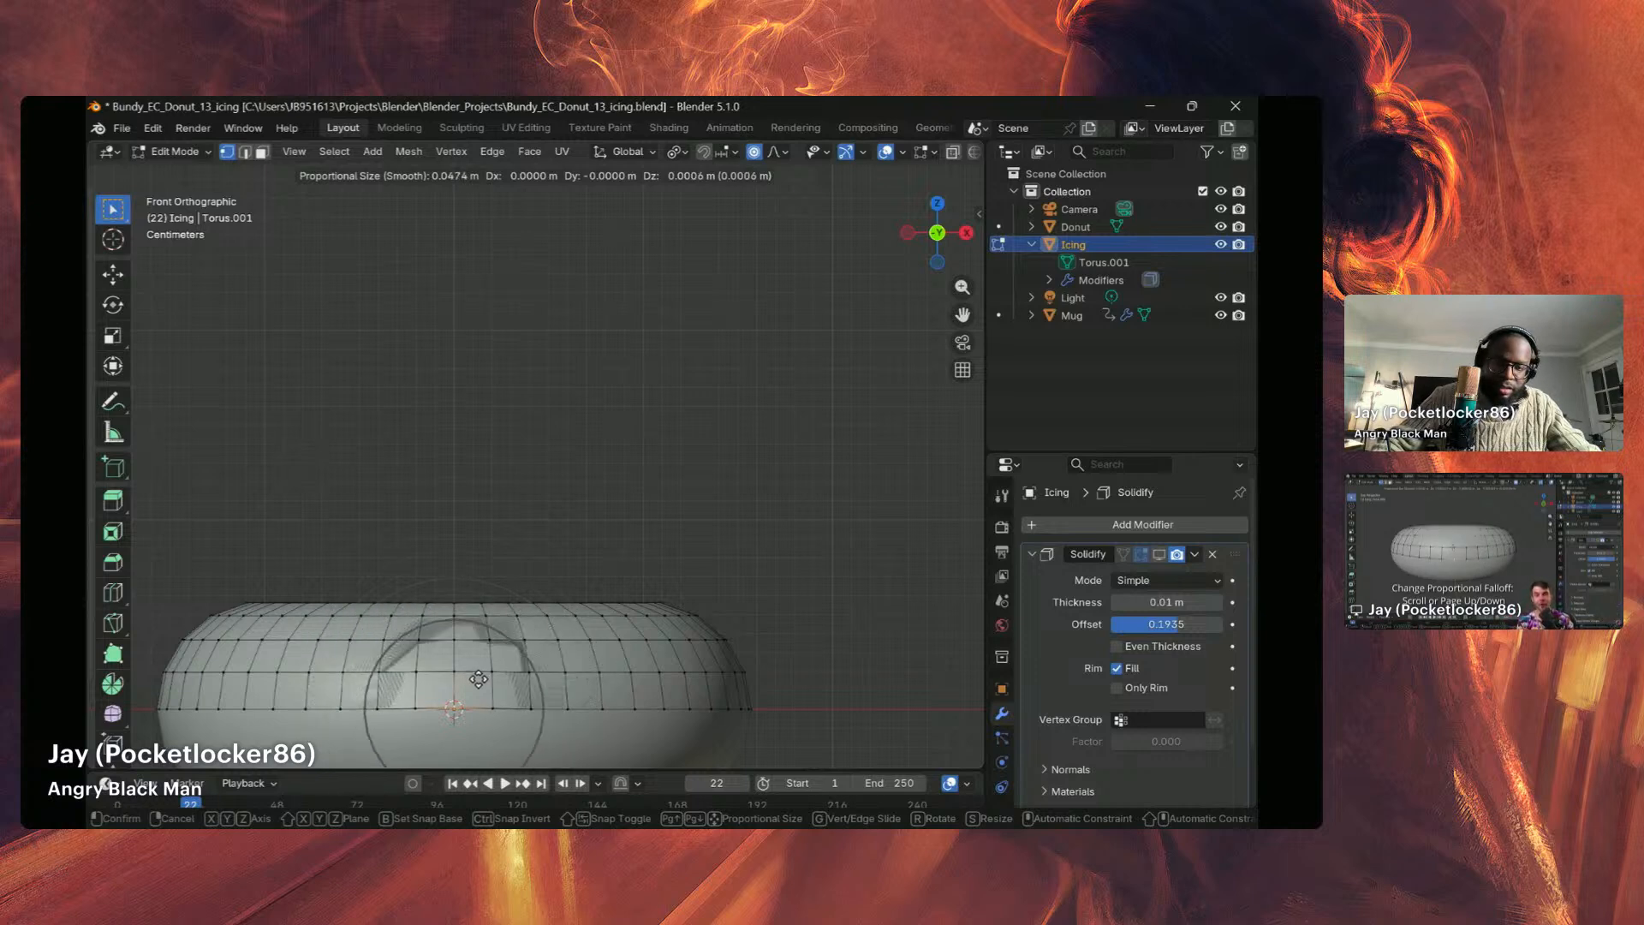
{"action": "scroll", "coordinate": [478, 680], "scroll_direction": "down", "scroll_amount": 6}
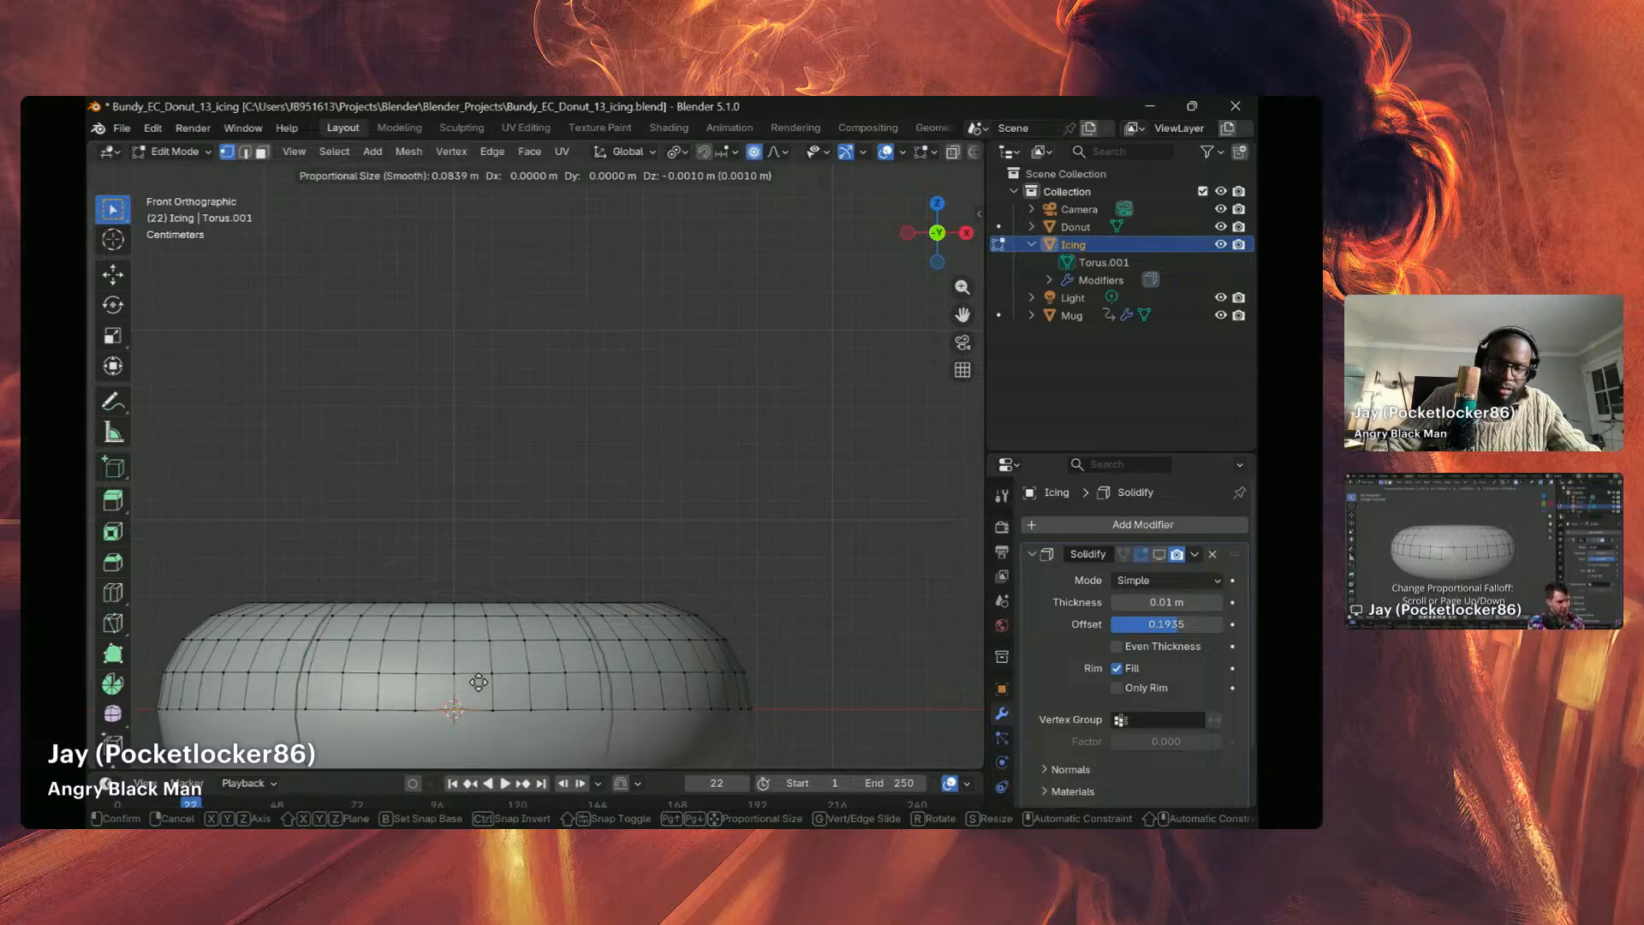
{"action": "scroll", "coordinate": [477, 681], "scroll_direction": "up", "scroll_amount": 5}
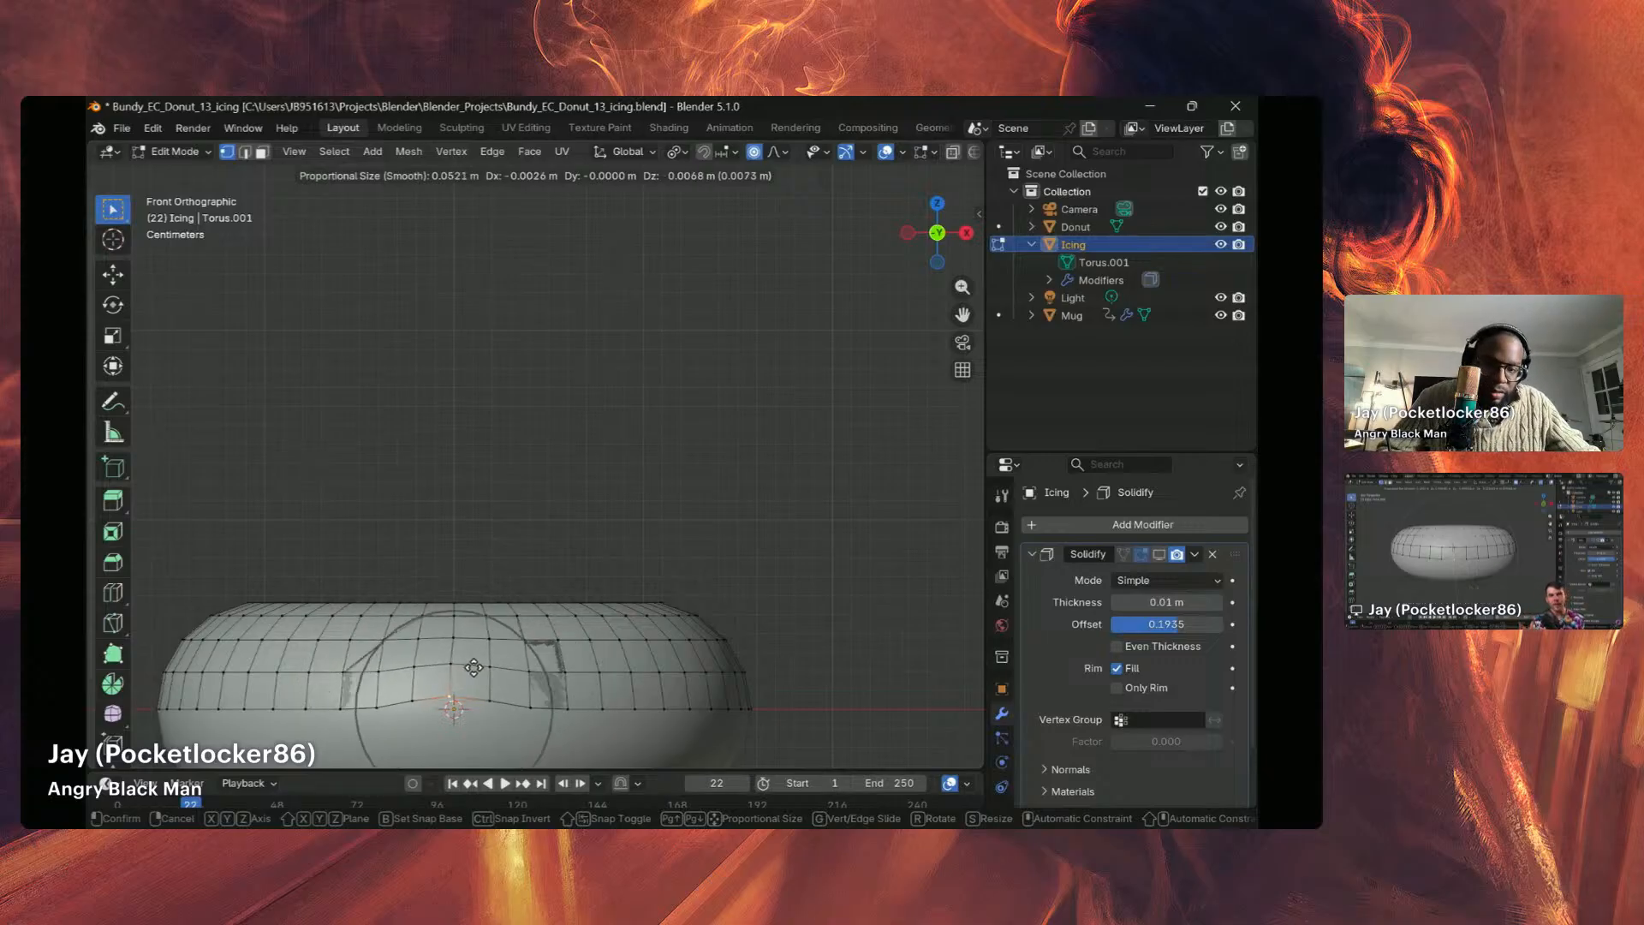
{"action": "scroll", "coordinate": [473, 666], "scroll_direction": "down", "scroll_amount": 2}
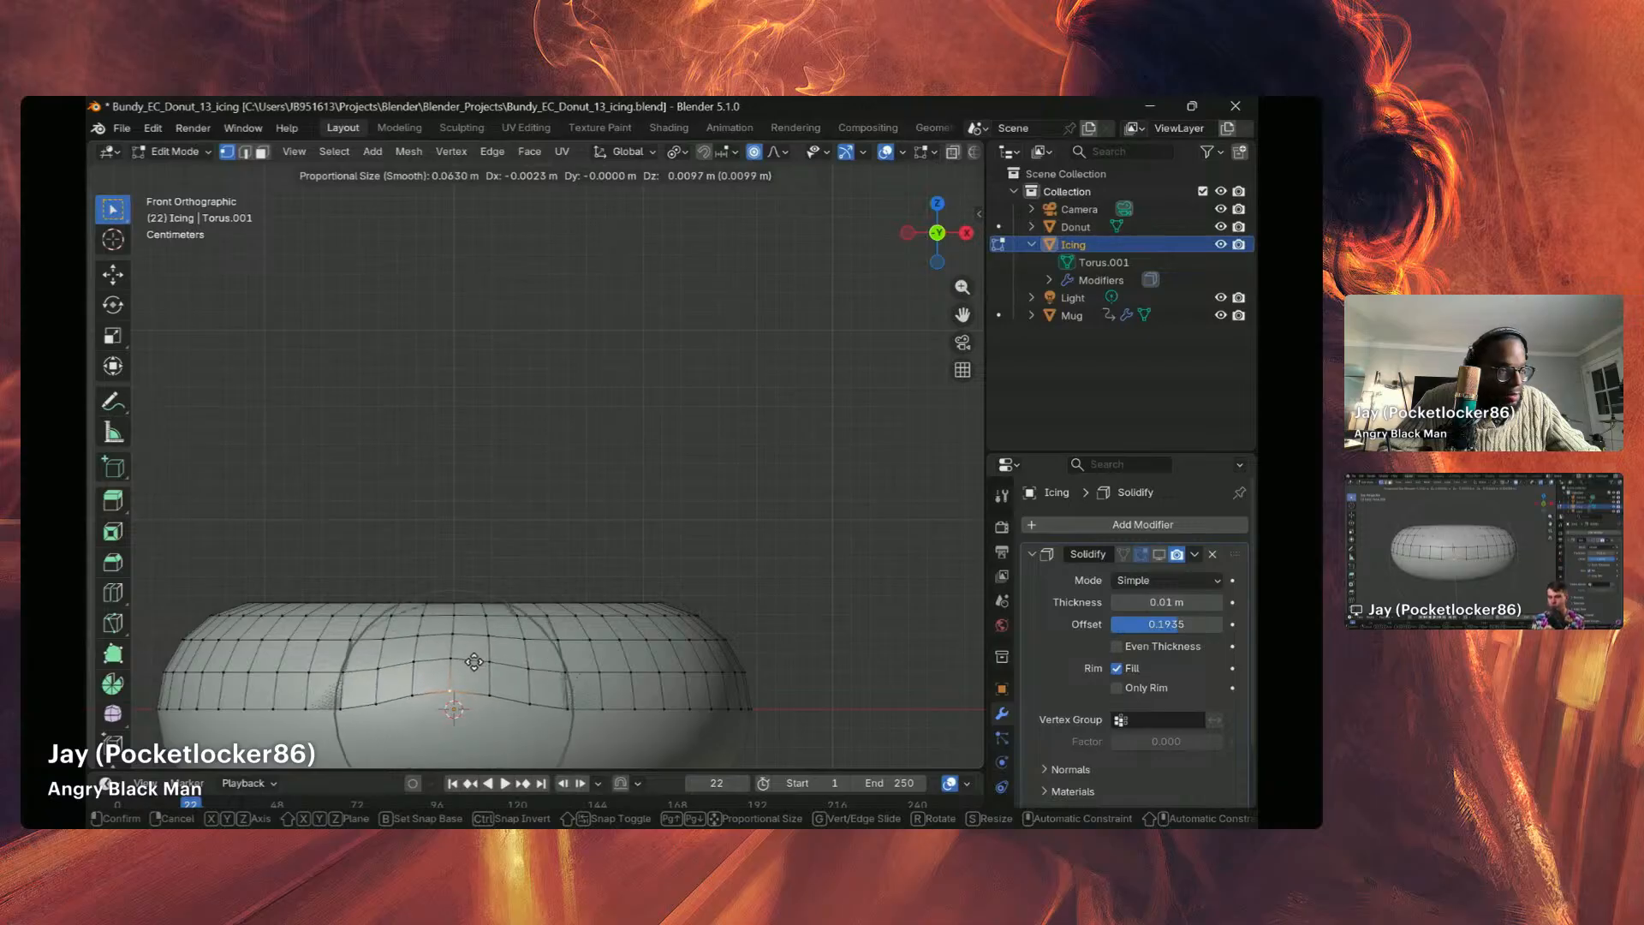
{"action": "scroll", "coordinate": [473, 661], "scroll_direction": "up", "scroll_amount": 3}
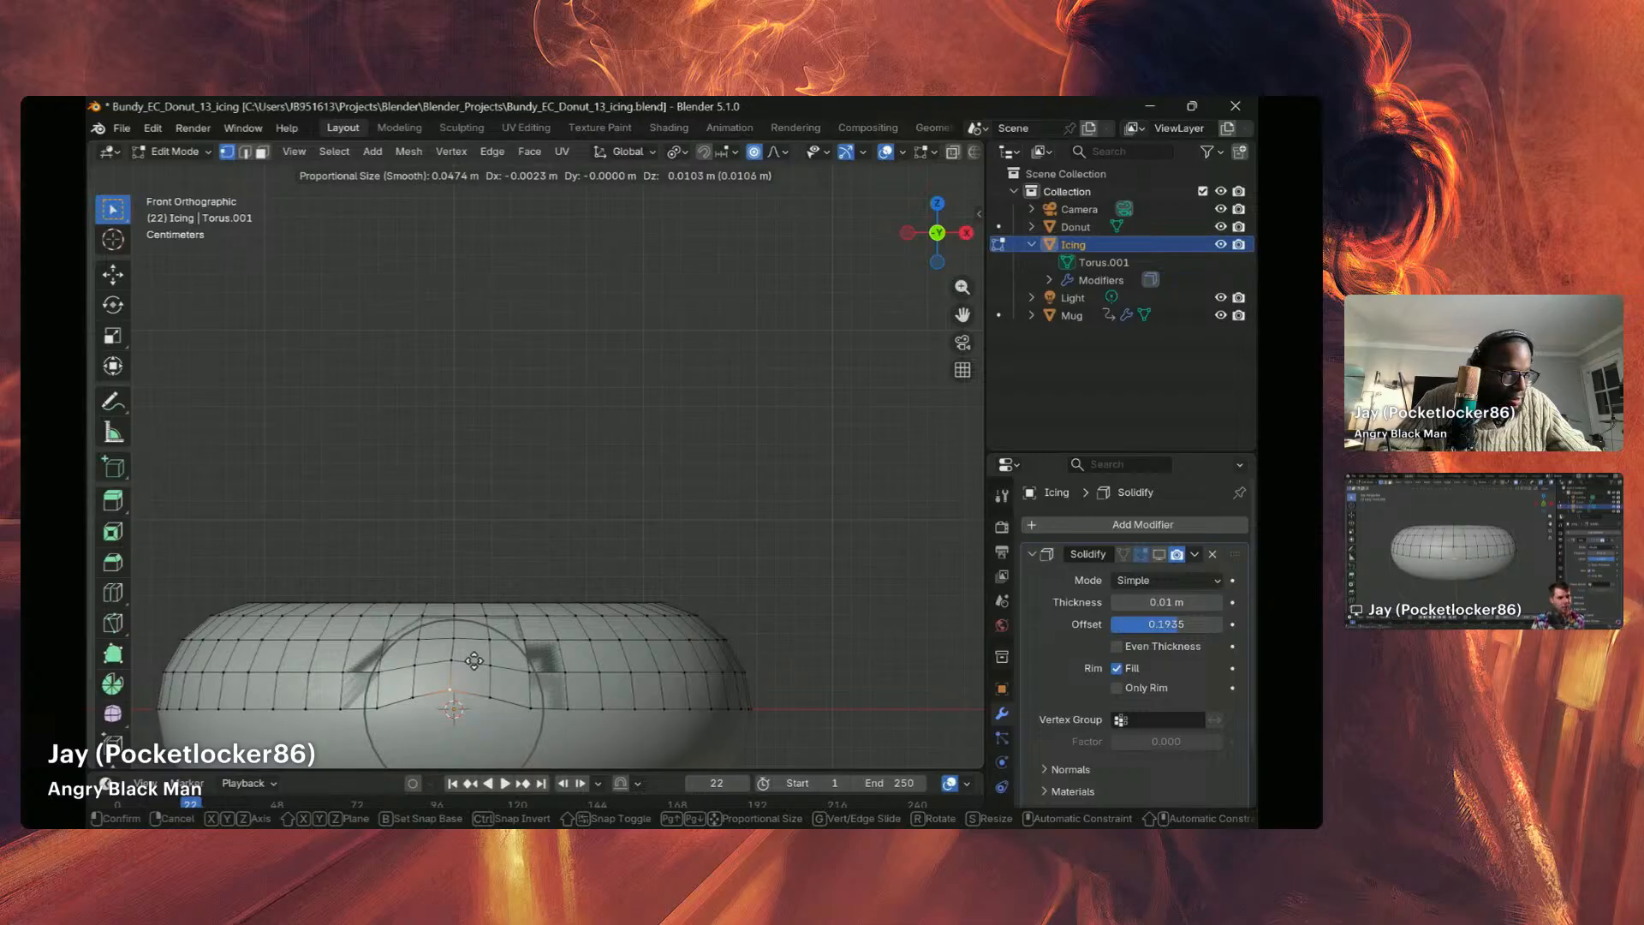
{"action": "scroll", "coordinate": [474, 661], "scroll_direction": "up", "scroll_amount": 1}
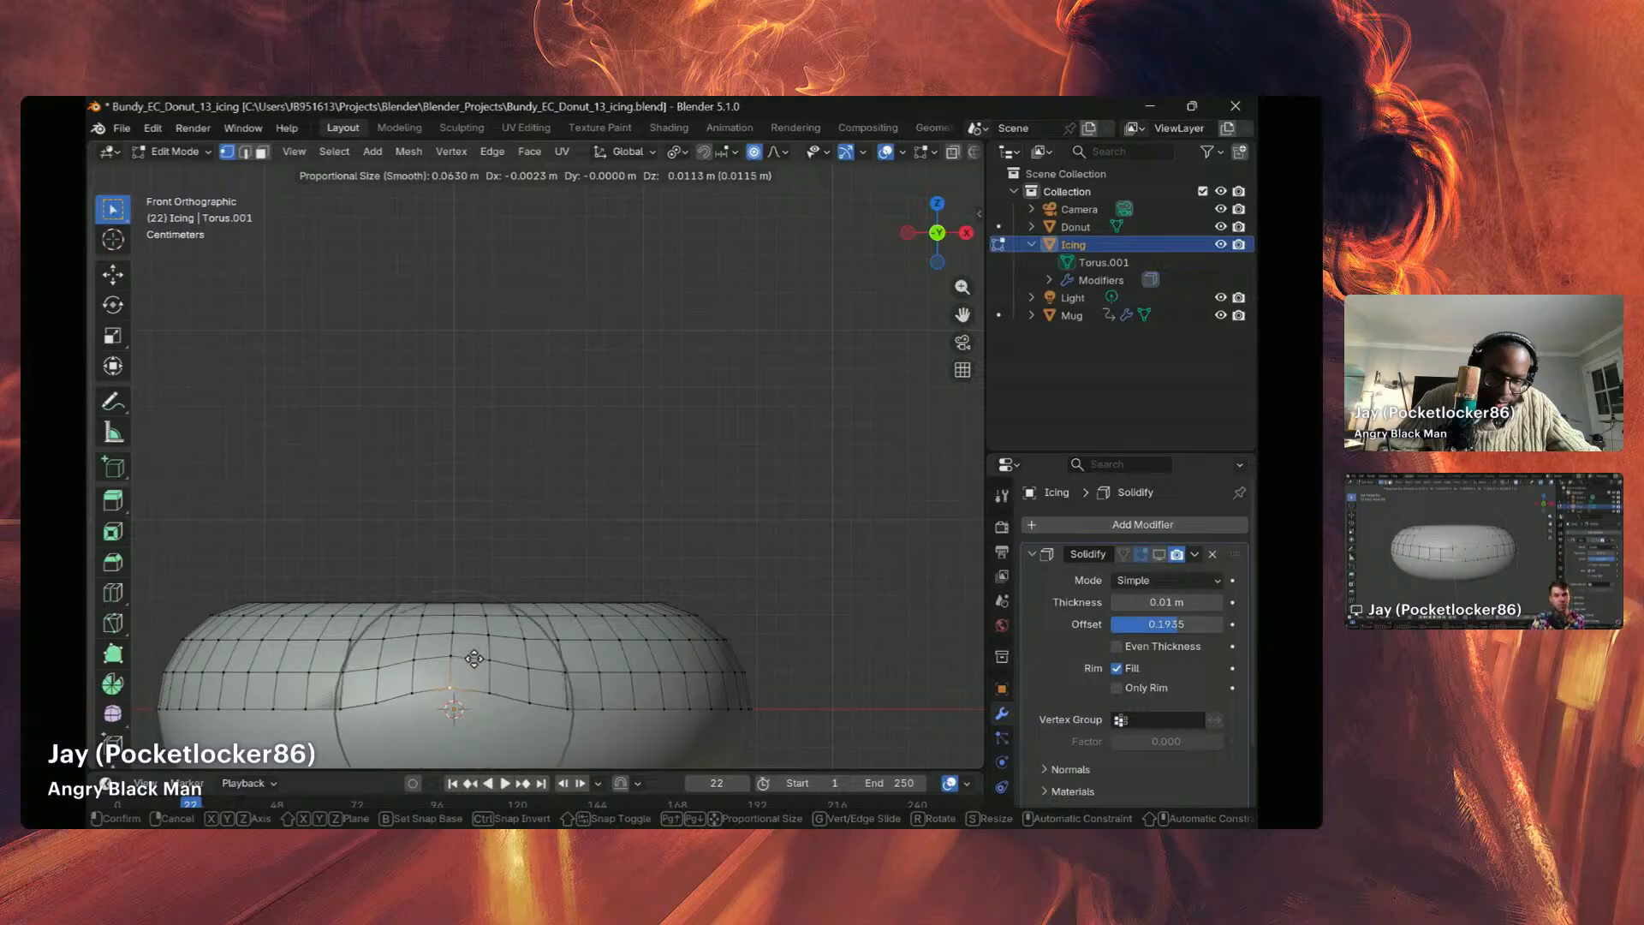
{"action": "scroll", "coordinate": [473, 659], "scroll_direction": "down", "scroll_amount": 3}
{"action": "scroll", "coordinate": [474, 658], "scroll_direction": "down", "scroll_amount": 2}
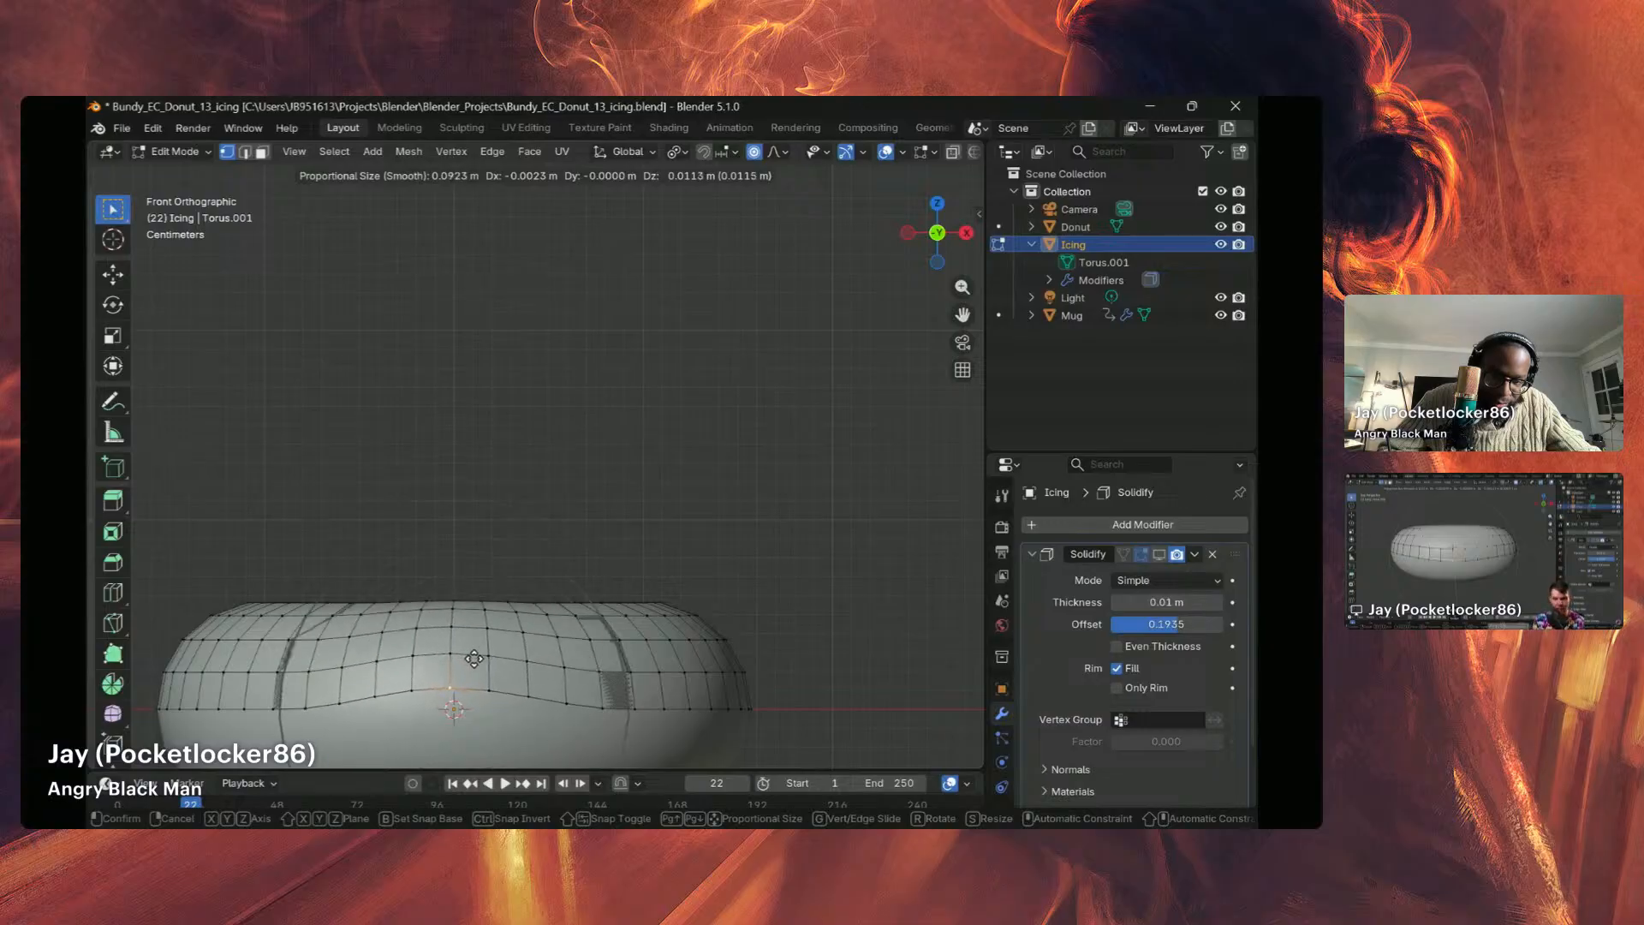
{"action": "scroll", "coordinate": [474, 658], "scroll_direction": "up", "scroll_amount": 3}
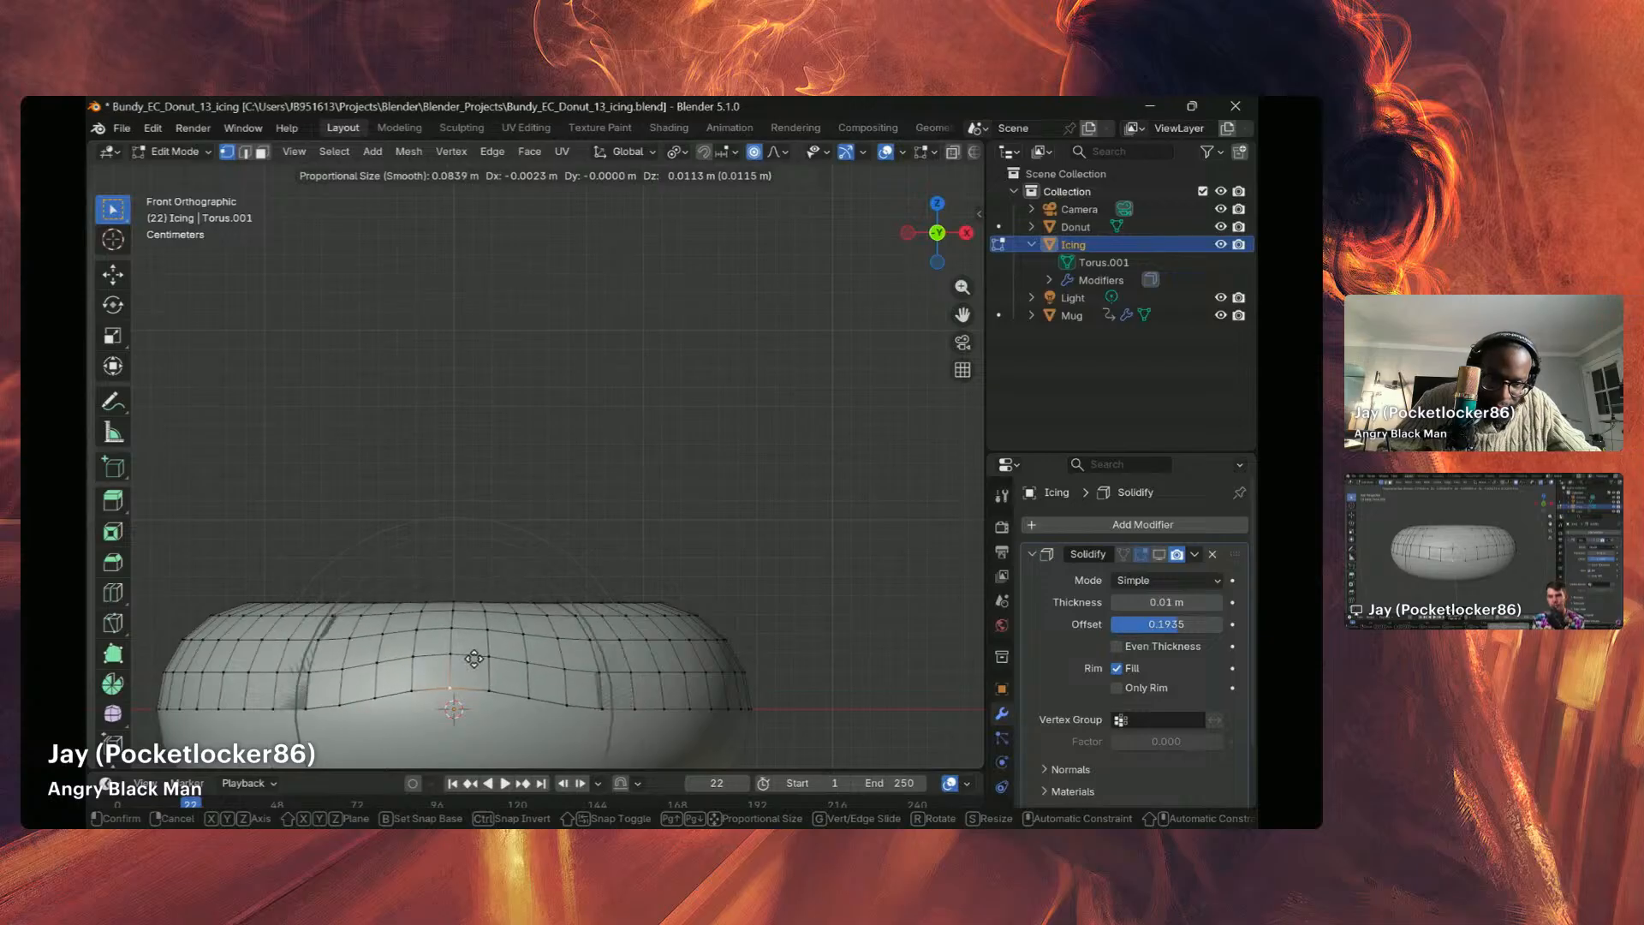
{"action": "scroll", "coordinate": [479, 653], "scroll_direction": "up", "scroll_amount": 1}
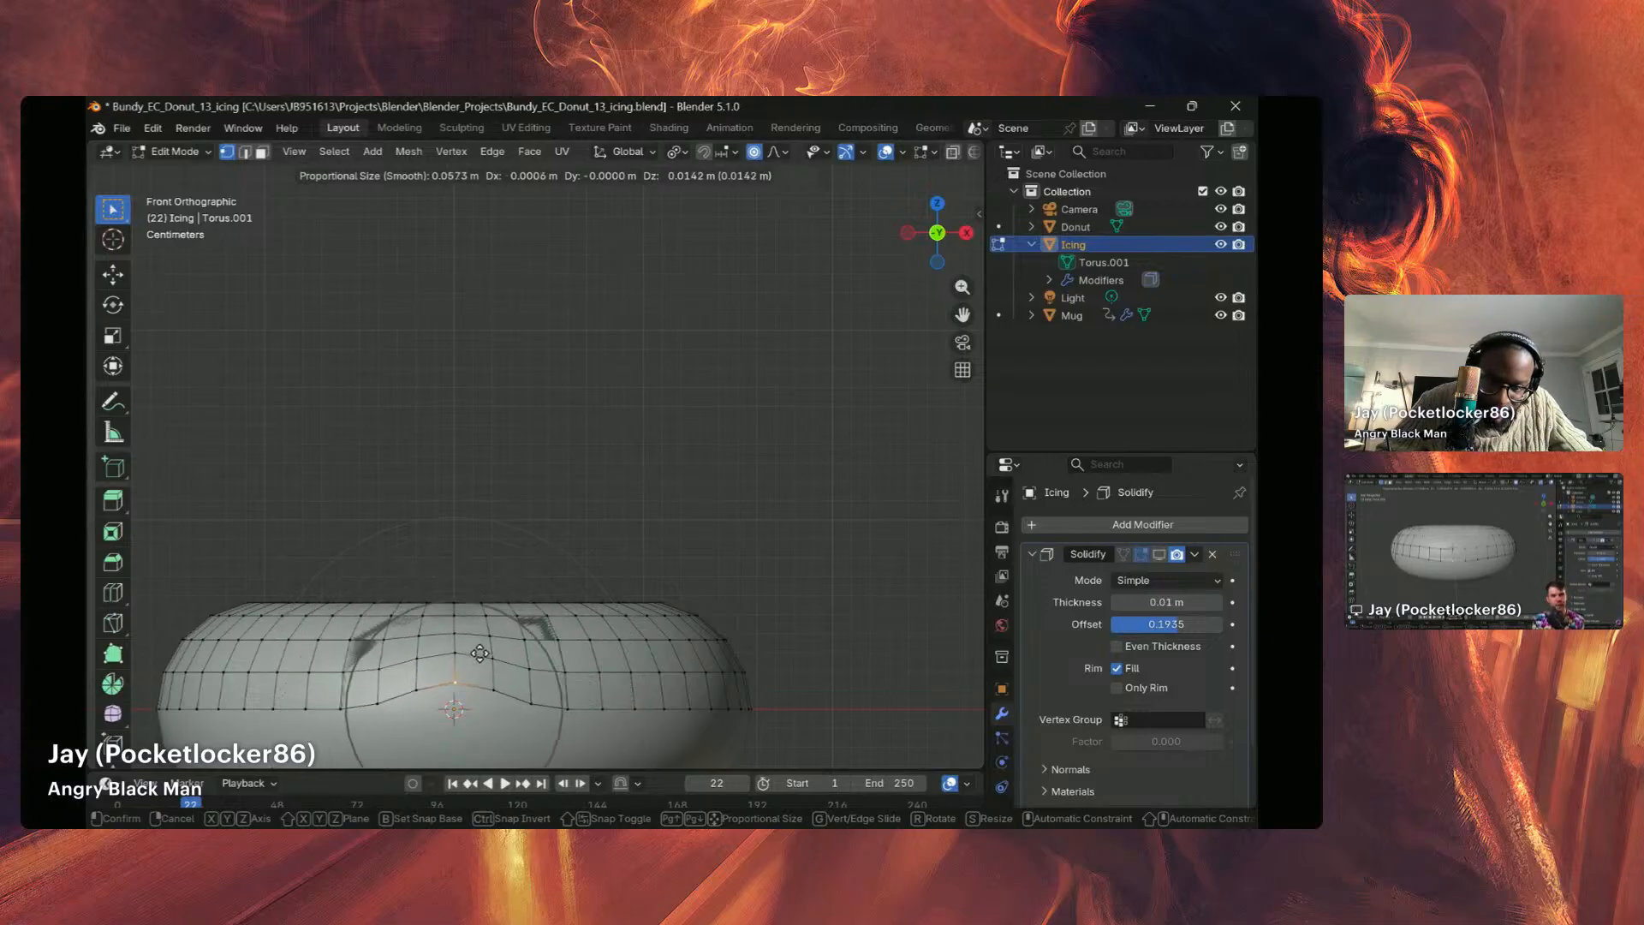
{"action": "scroll", "coordinate": [480, 655], "scroll_direction": "up", "scroll_amount": 4}
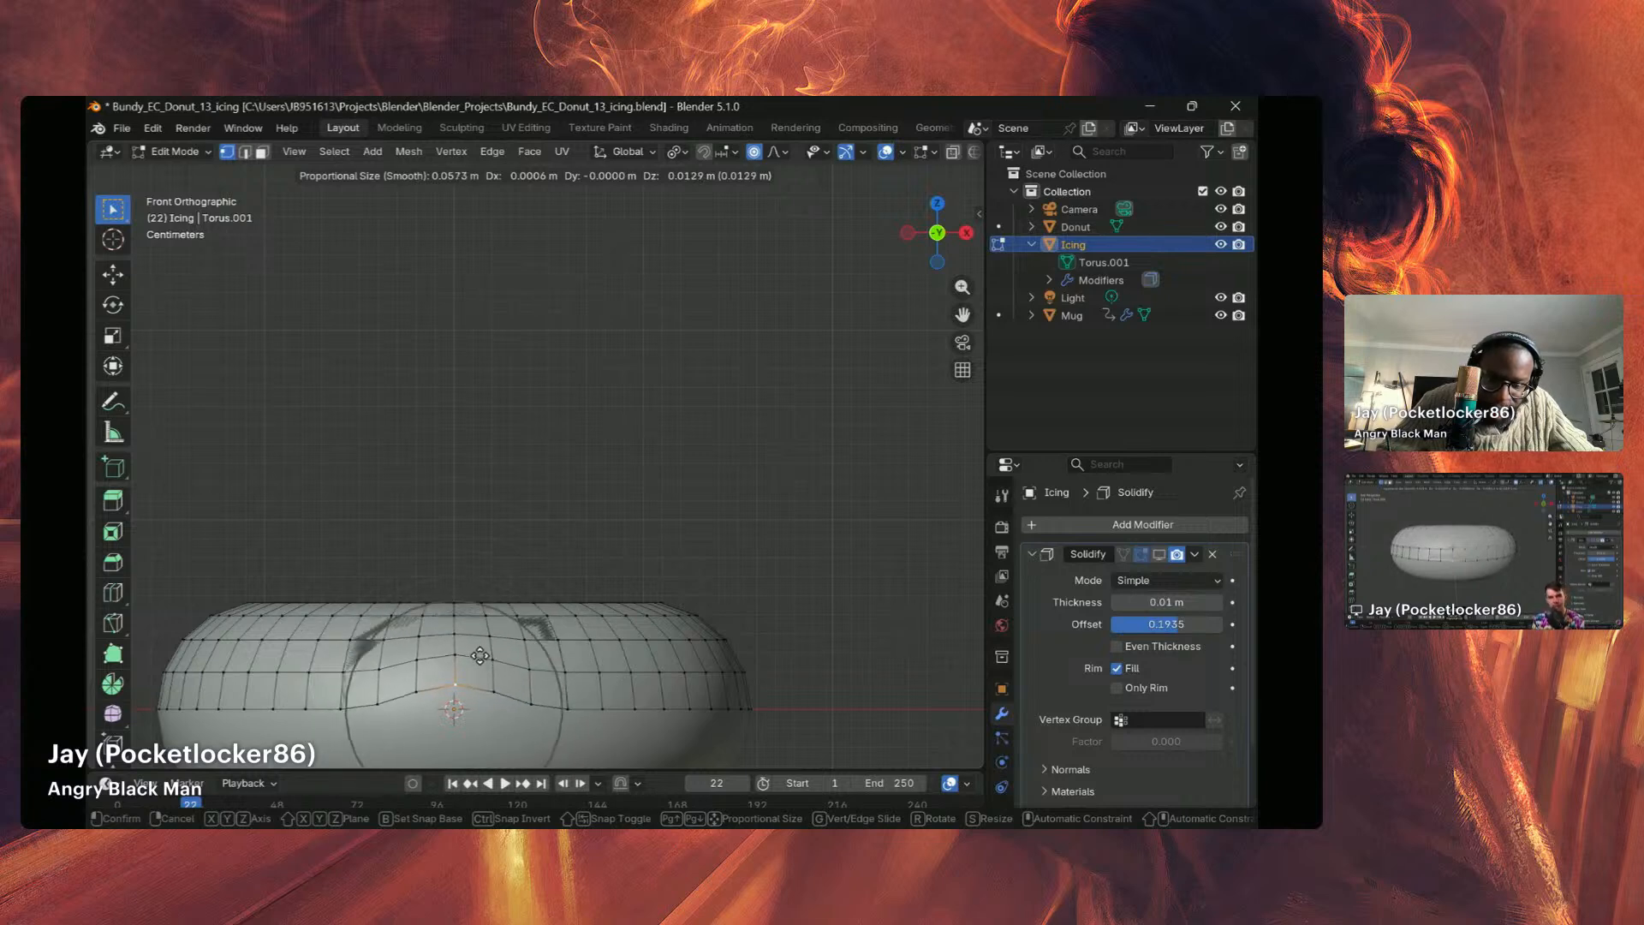
{"action": "scroll", "coordinate": [481, 656], "scroll_direction": "up", "scroll_amount": 1}
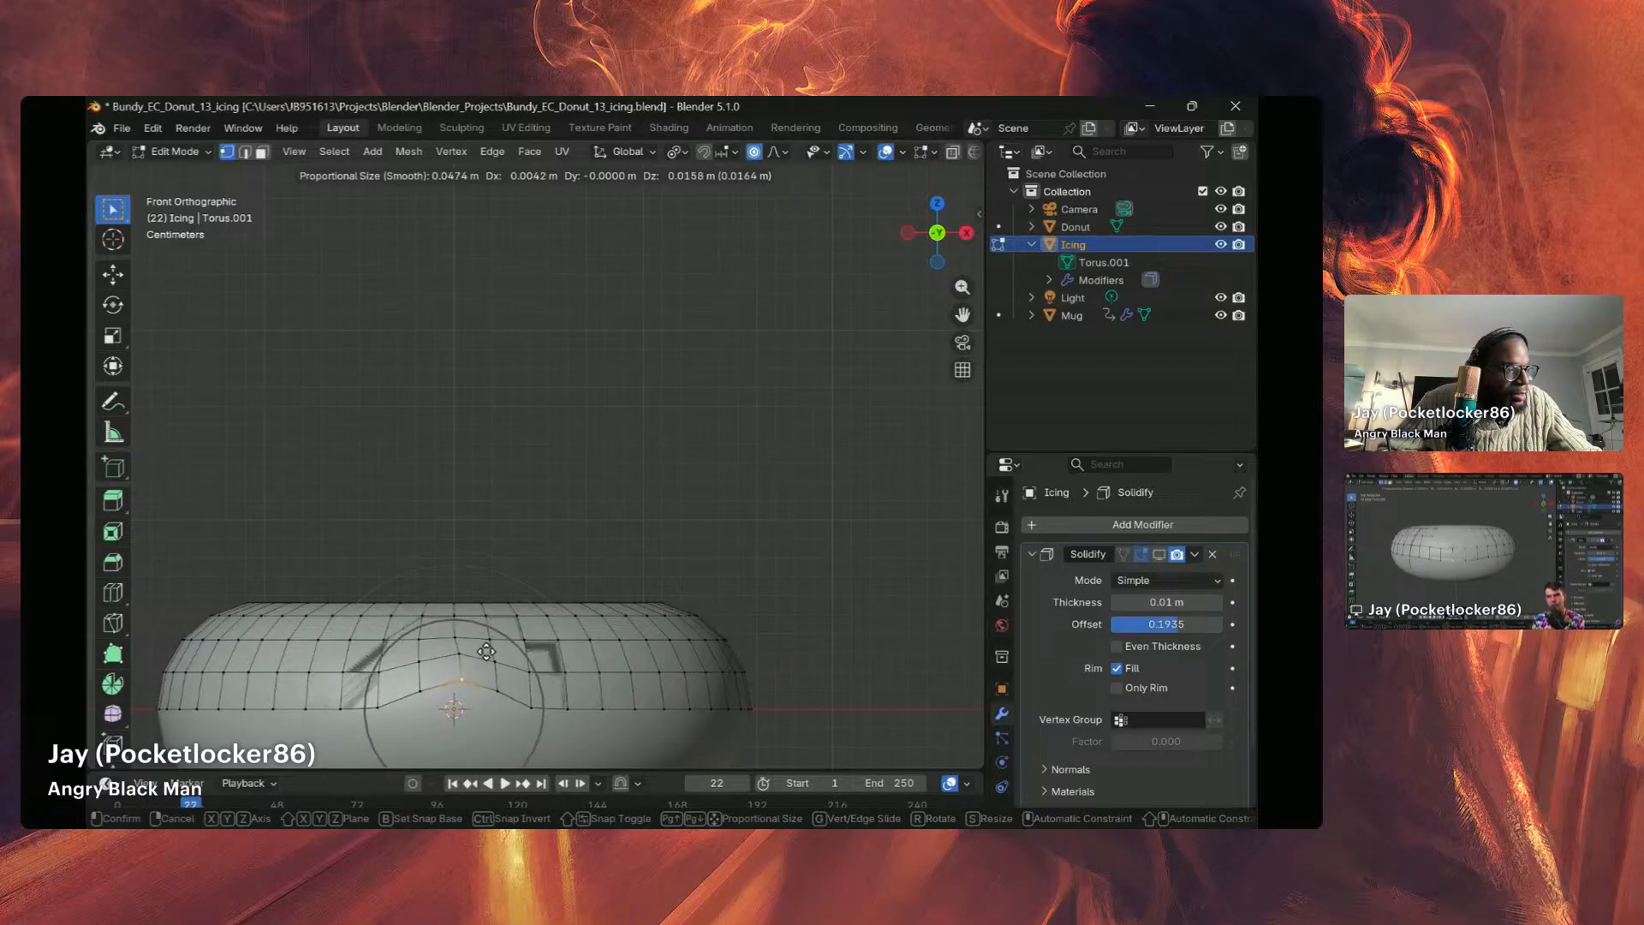
{"action": "scroll", "coordinate": [486, 653], "scroll_direction": "down", "scroll_amount": 2}
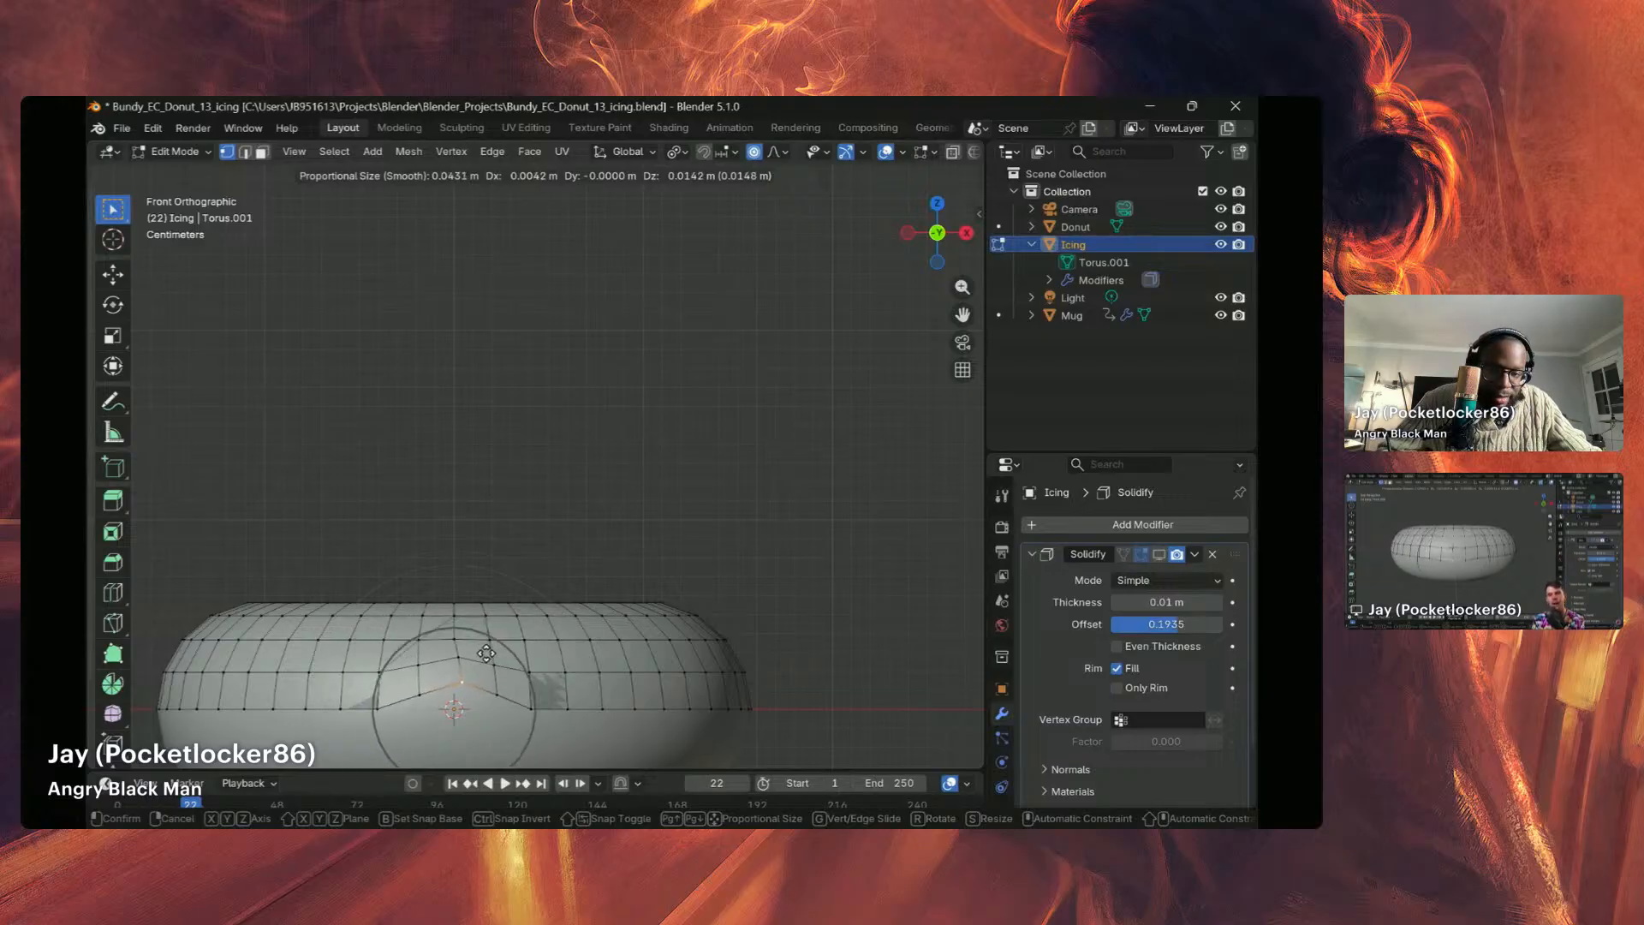
{"action": "scroll", "coordinate": [486, 655], "scroll_direction": "down", "scroll_amount": 4}
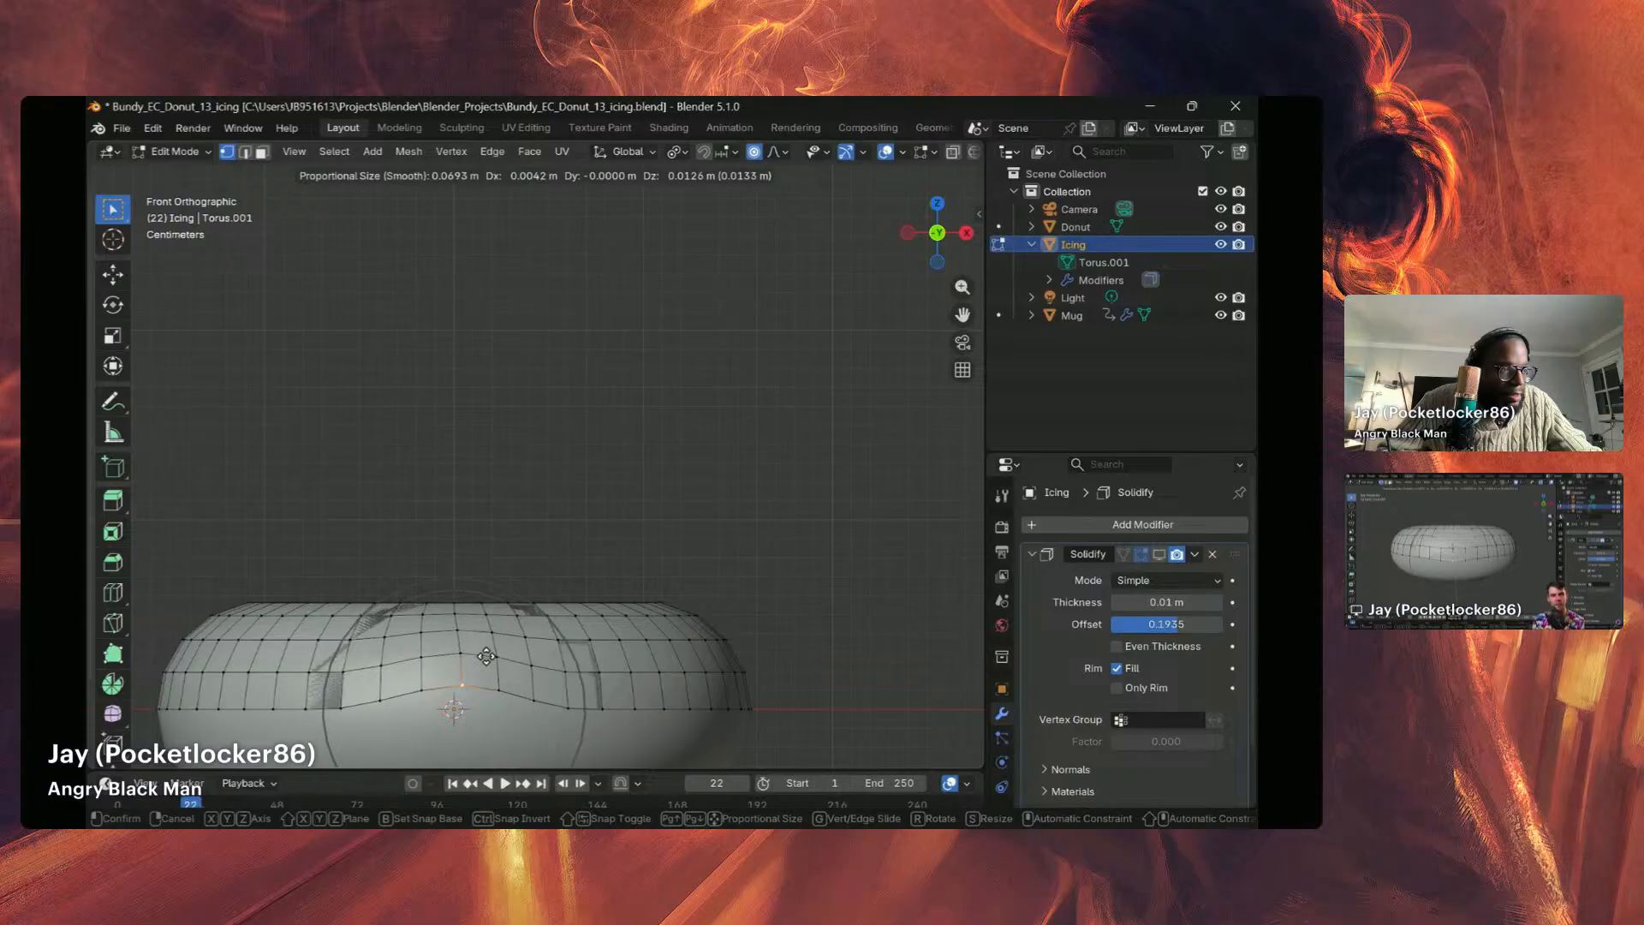
{"action": "scroll", "coordinate": [487, 655], "scroll_direction": "down", "scroll_amount": 2}
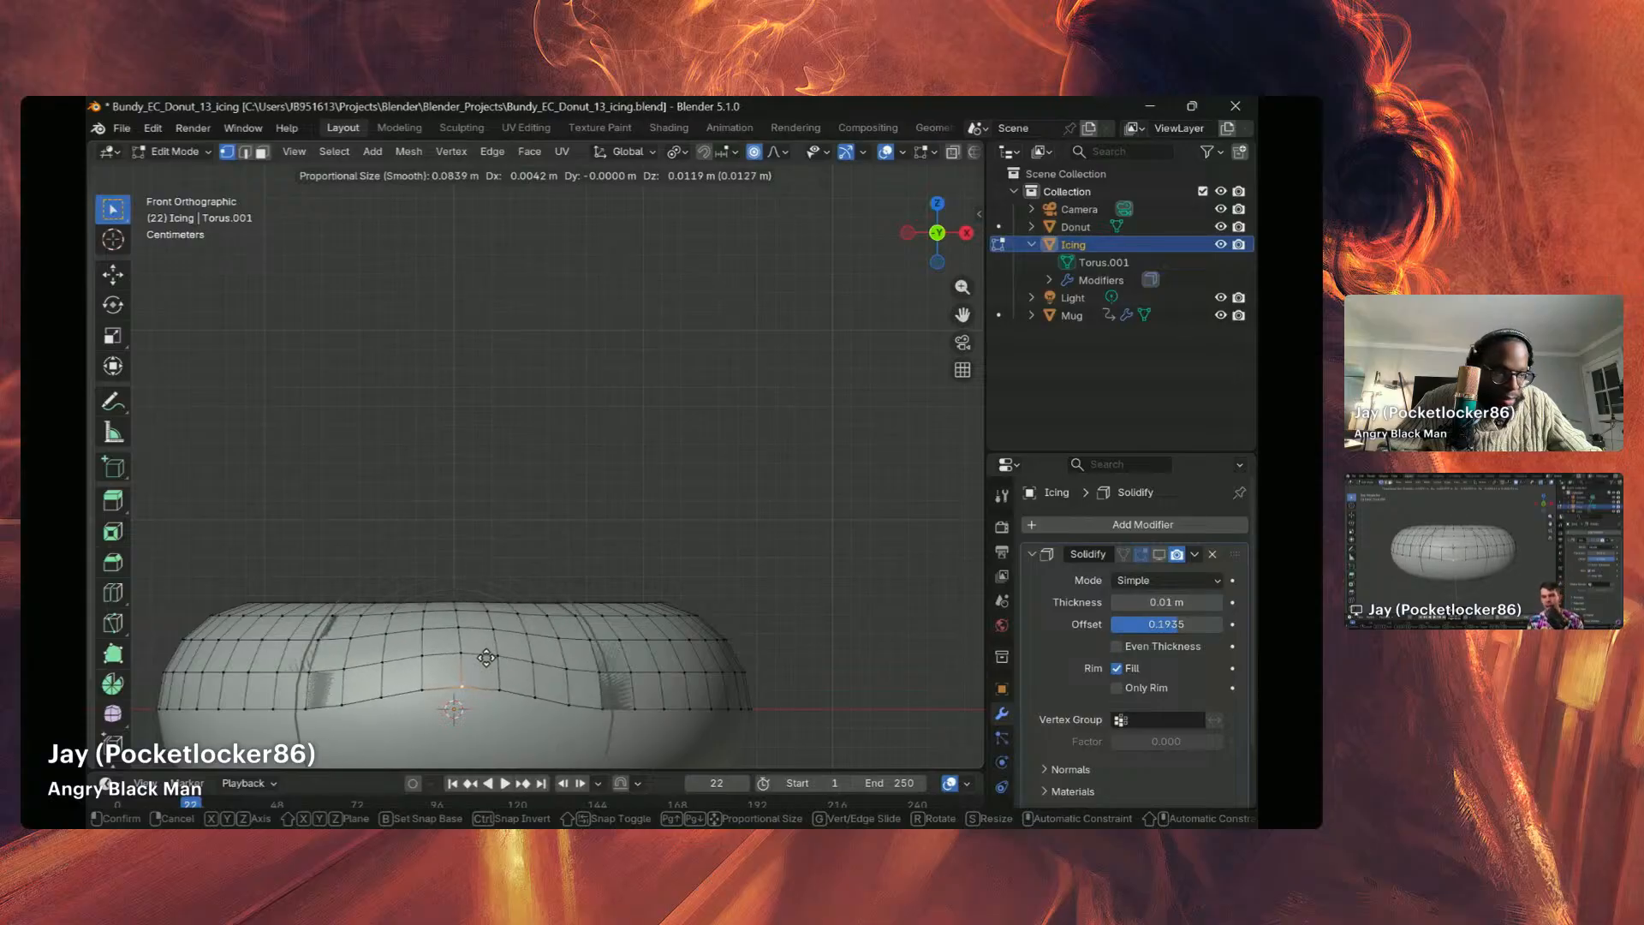
{"action": "scroll", "coordinate": [482, 681], "scroll_direction": "up", "scroll_amount": 1}
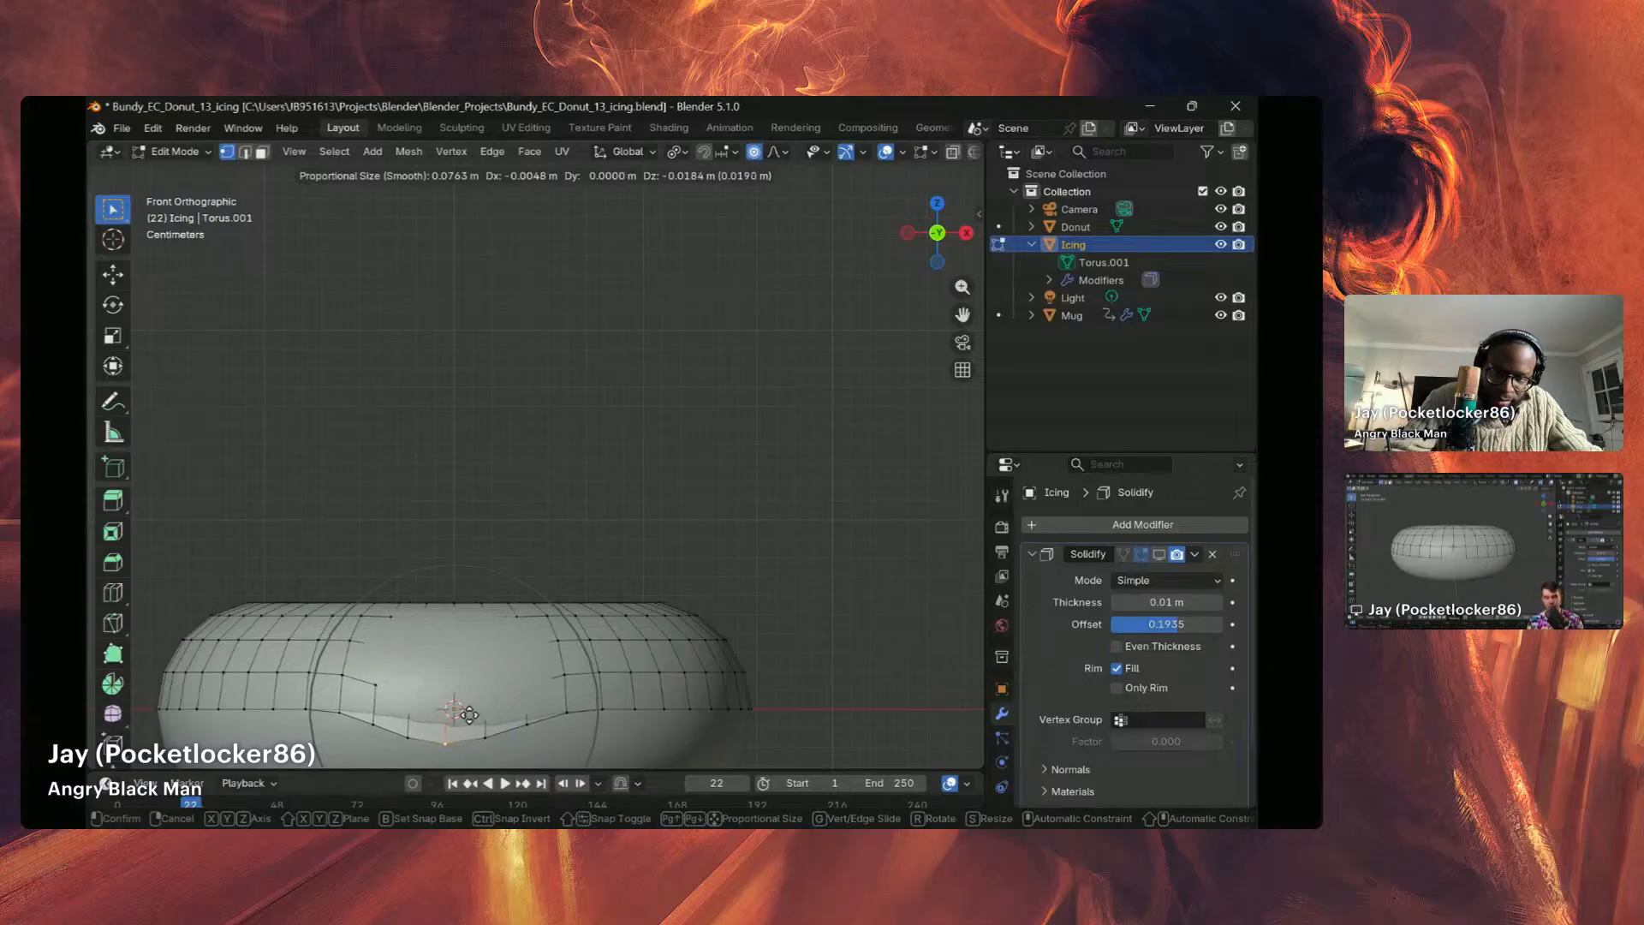
Step: Pull the front-centre rim vertex down 0.0287 m along the global Z axis to form a drip
{"action": "key", "text": "z"}
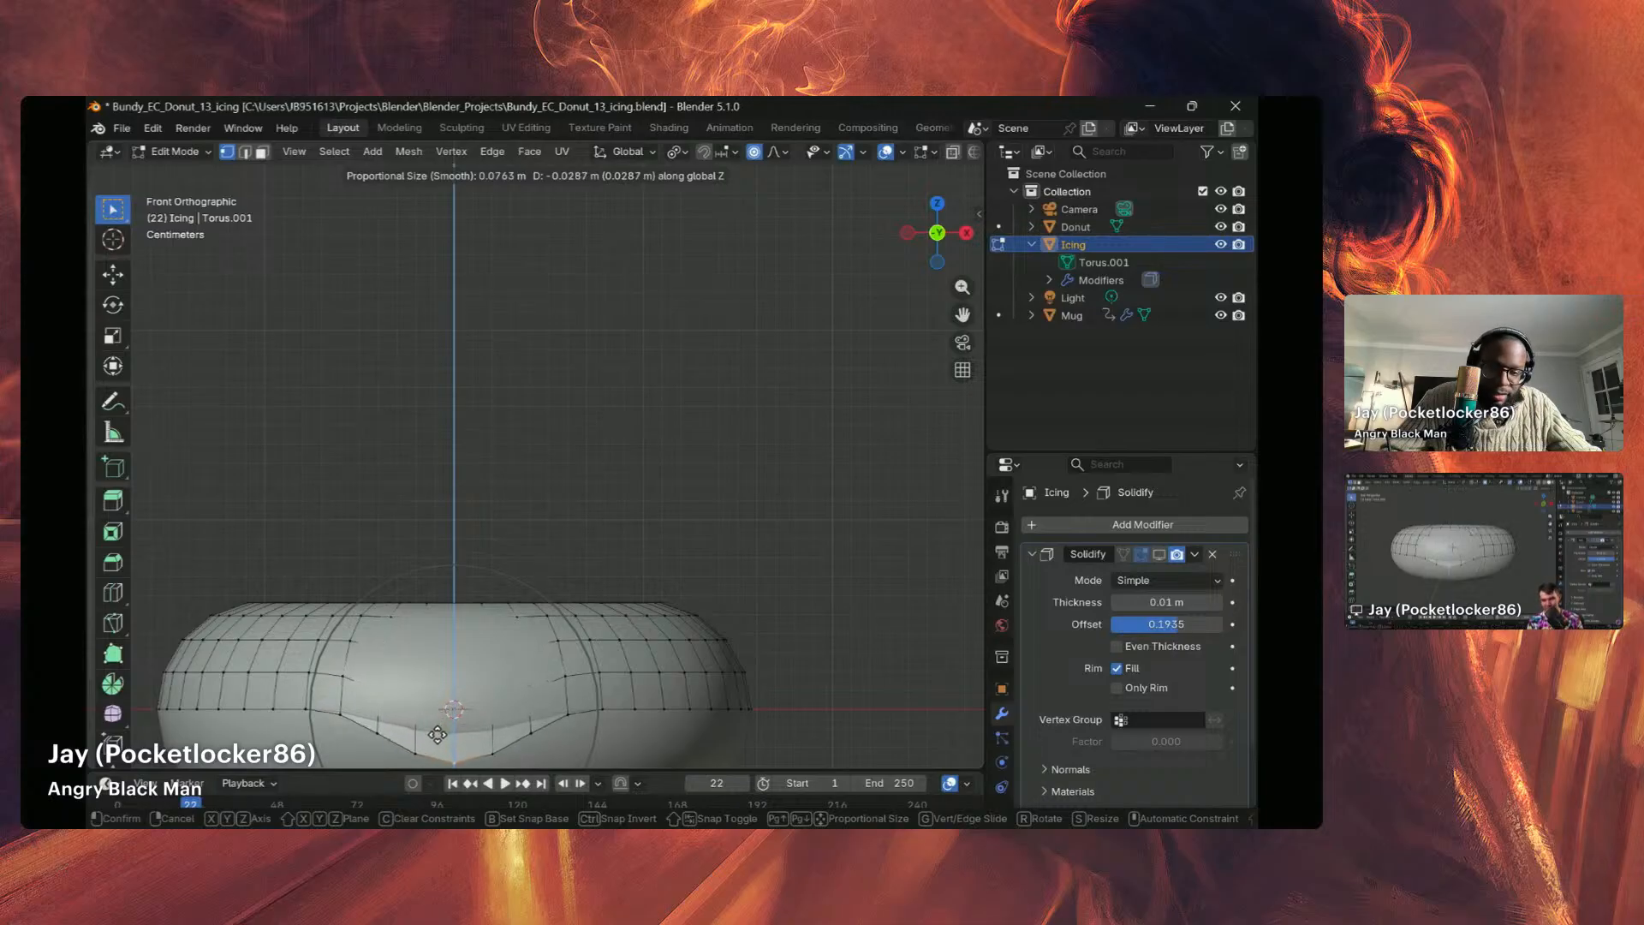
{"action": "left_click", "coordinate": [438, 735]}
{"action": "scroll", "coordinate": [440, 733], "scroll_direction": "down", "scroll_amount": 2}
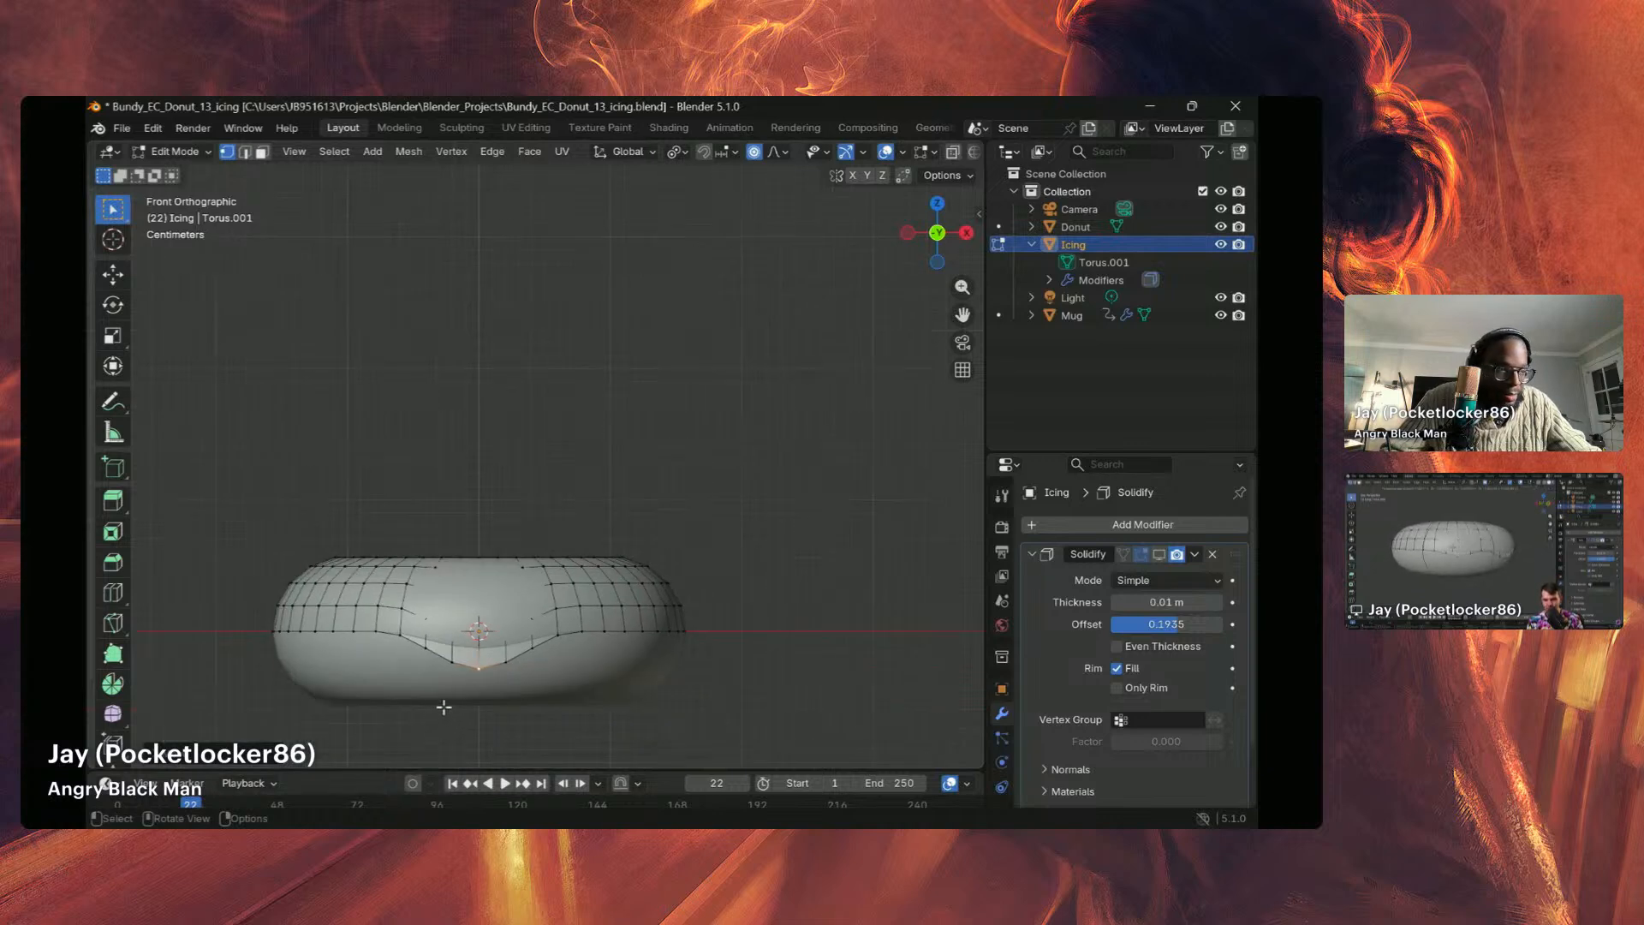
Step: Select a lower-edge vertex on the icing's negative X side and lower it about 0.012 m along Z with proportional editing
{"action": "middle_click_drag", "start_coordinate": [429, 687], "coordinate": [434, 646]}
{"action": "scroll", "coordinate": [374, 698], "scroll_direction": "down", "scroll_amount": 3}
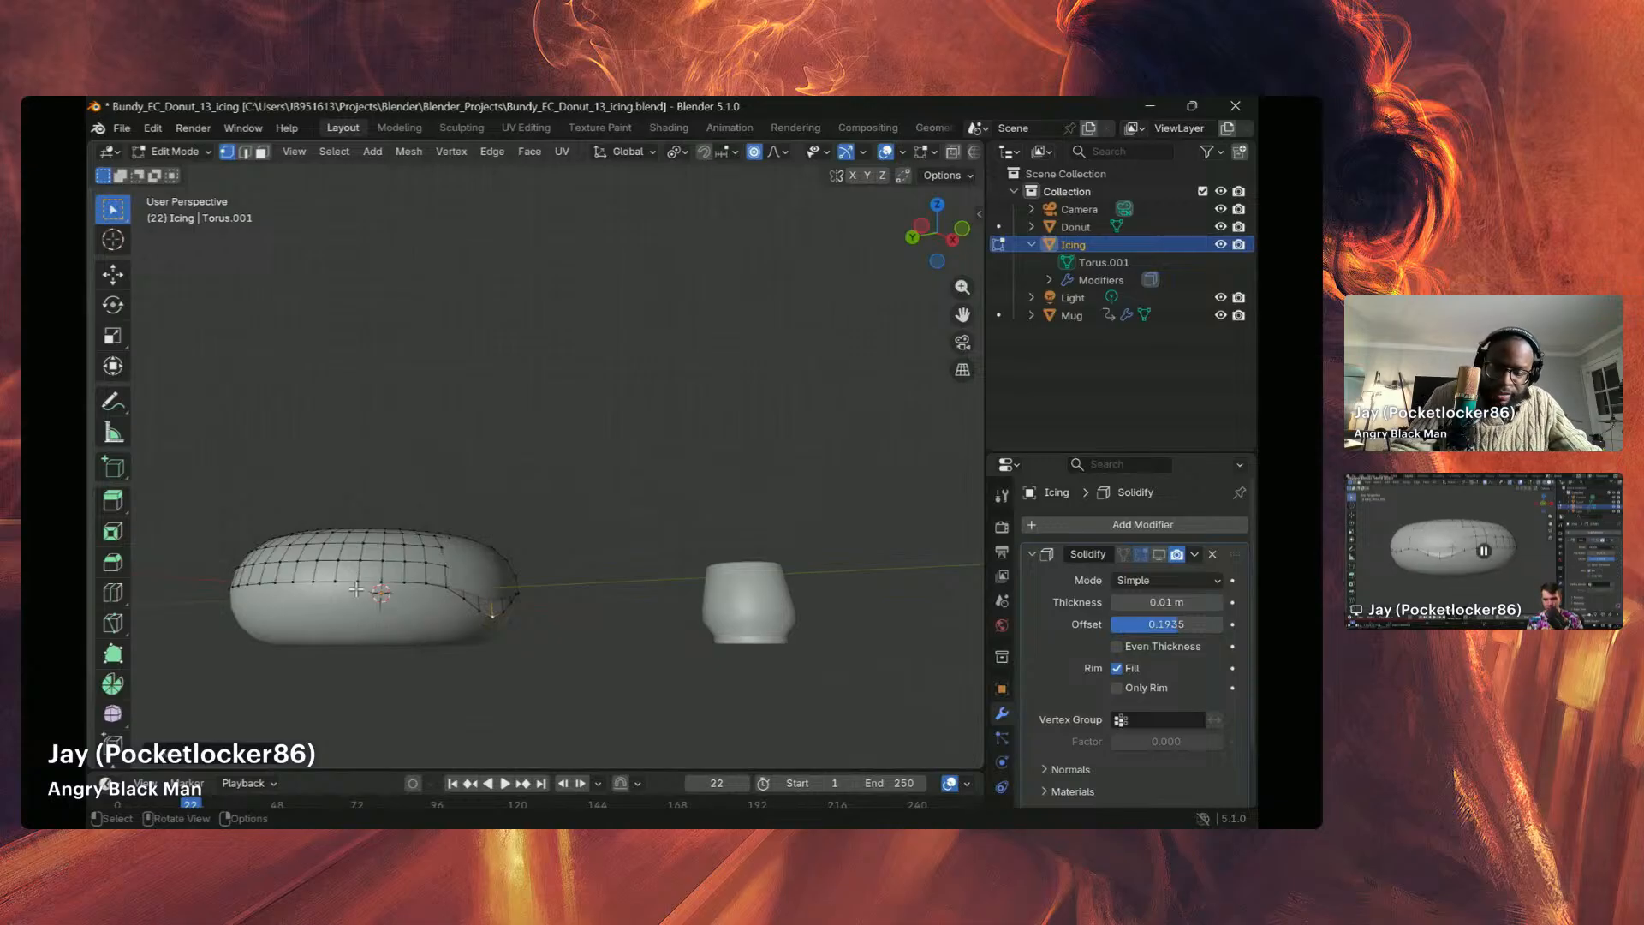
{"action": "scroll", "coordinate": [356, 589], "scroll_direction": "up", "scroll_amount": 3}
{"action": "scroll", "coordinate": [326, 614], "scroll_direction": "down", "scroll_amount": 2}
{"action": "middle_click_drag", "start_coordinate": [385, 693], "coordinate": [340, 680]}
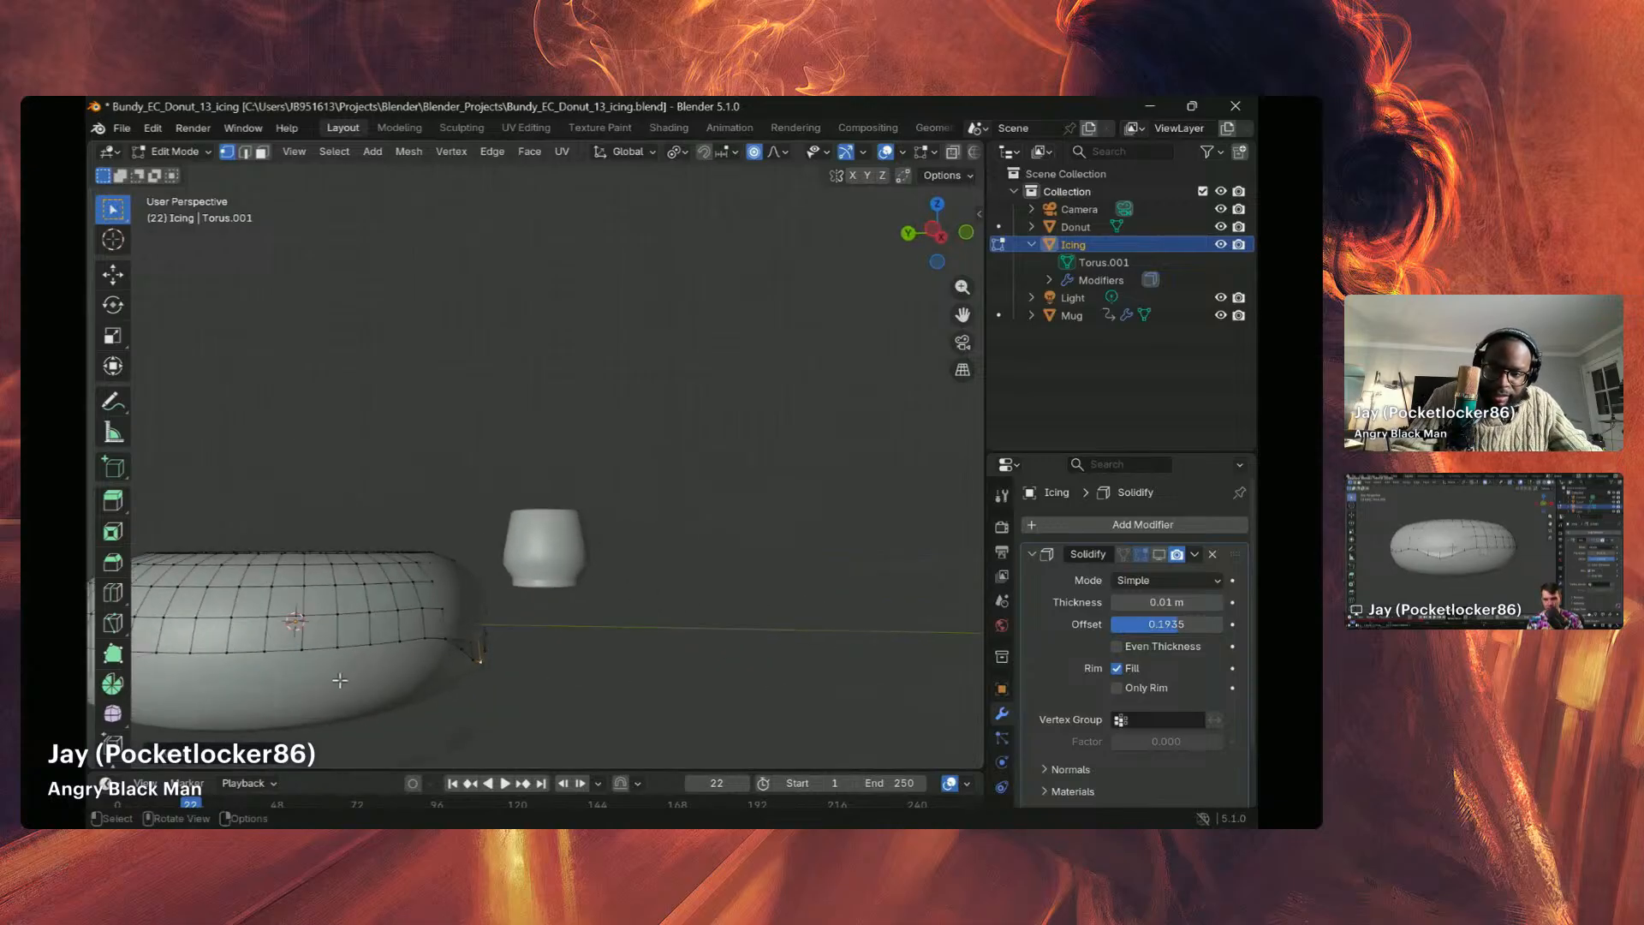
{"action": "left_click", "coordinate": [303, 651]}
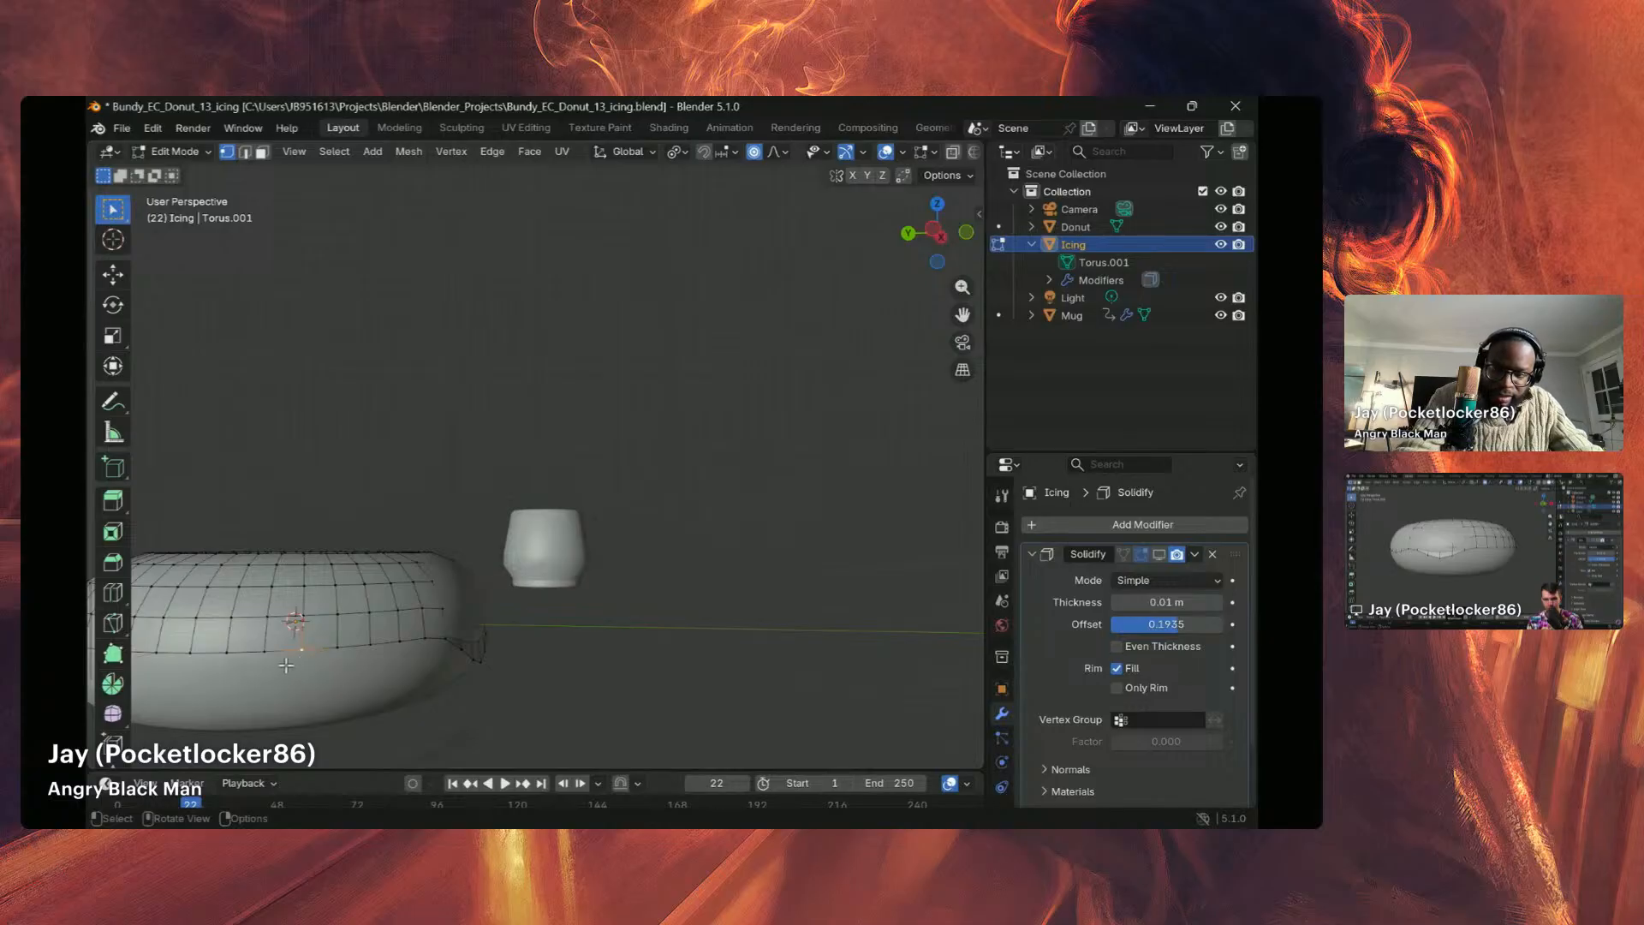
{"action": "key", "text": "g"}
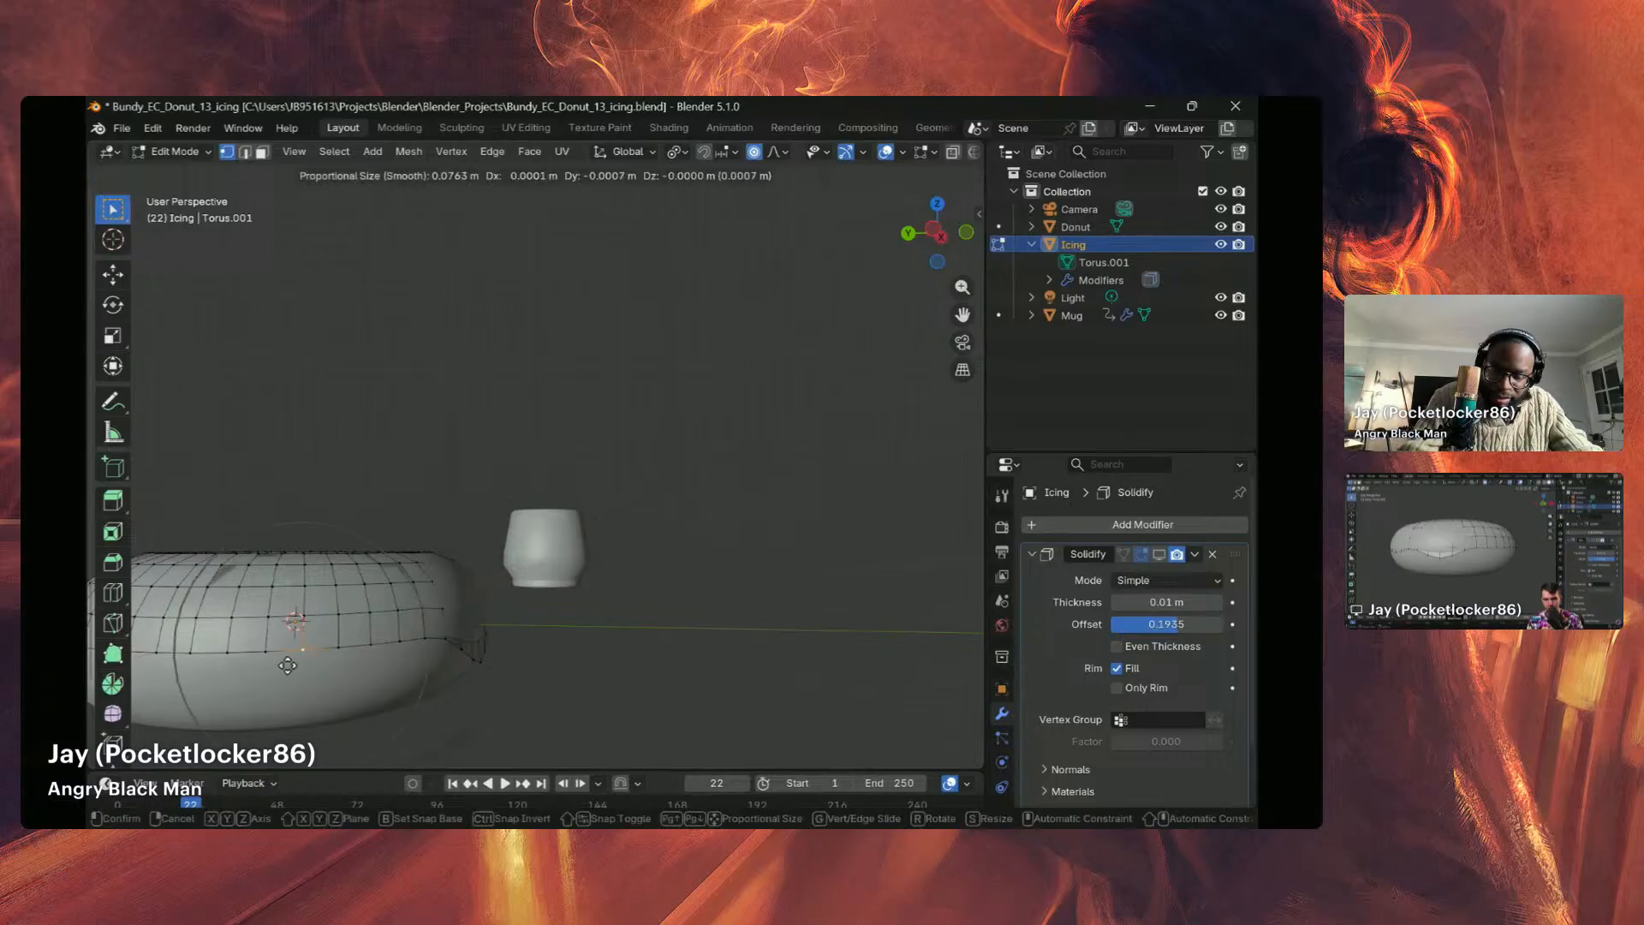
{"action": "key", "text": "z"}
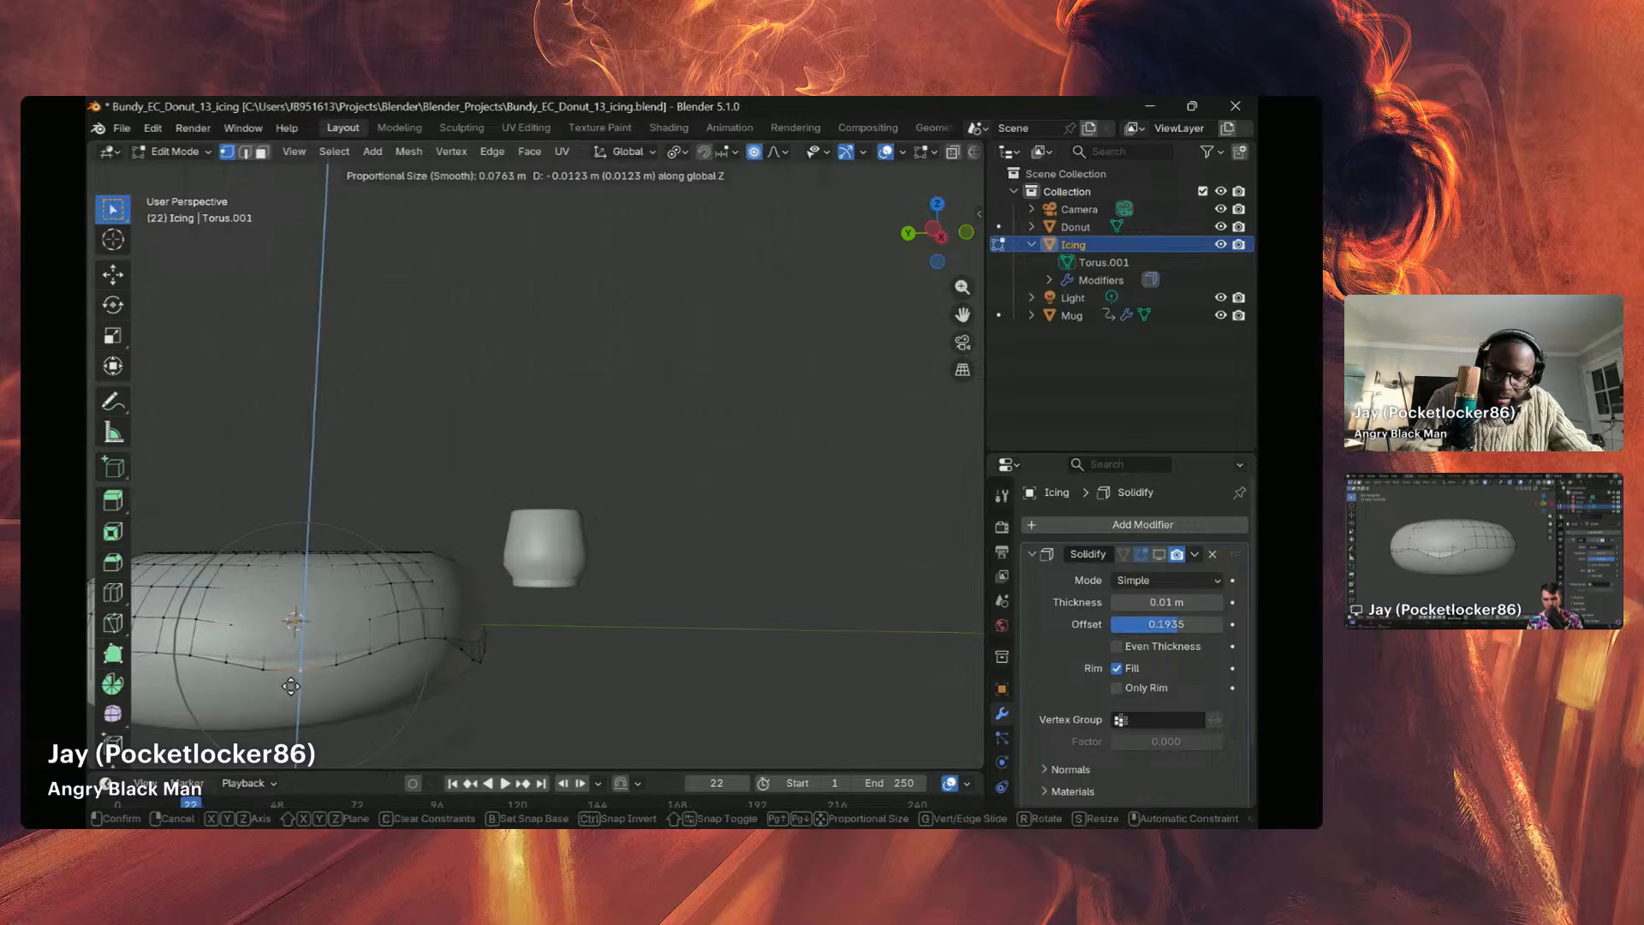
{"action": "left_click", "coordinate": [292, 691]}
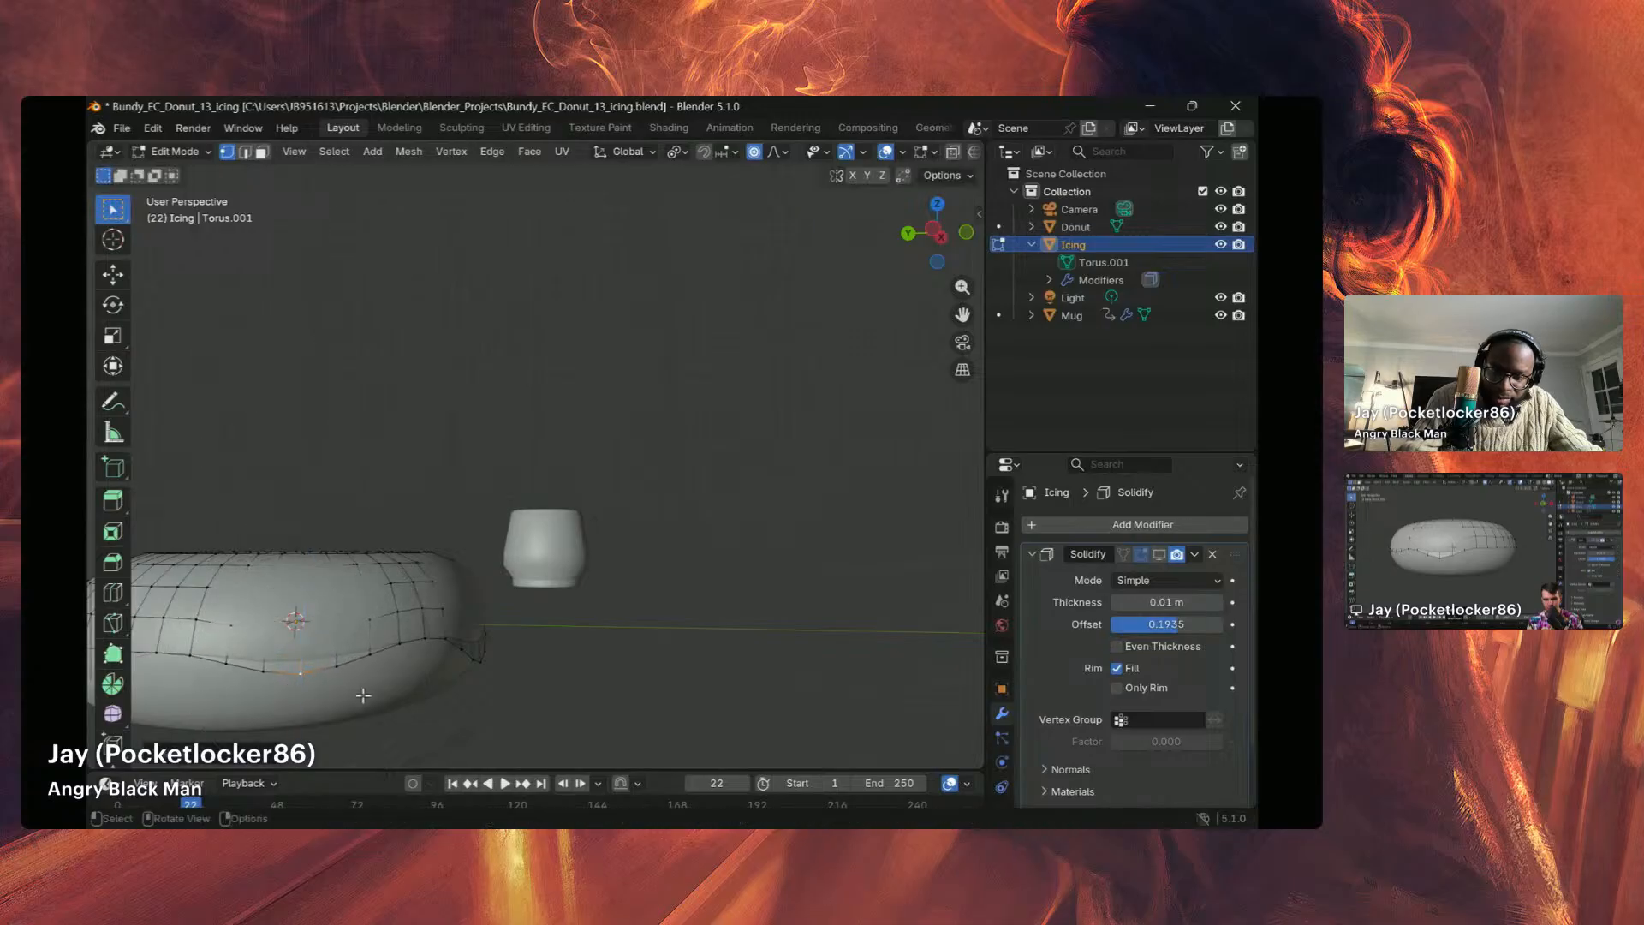
Step: Lower the rim vertex between the side and front drips by about 0.0043 m along Z
{"action": "middle_click_drag", "start_coordinate": [363, 695], "coordinate": [184, 694]}
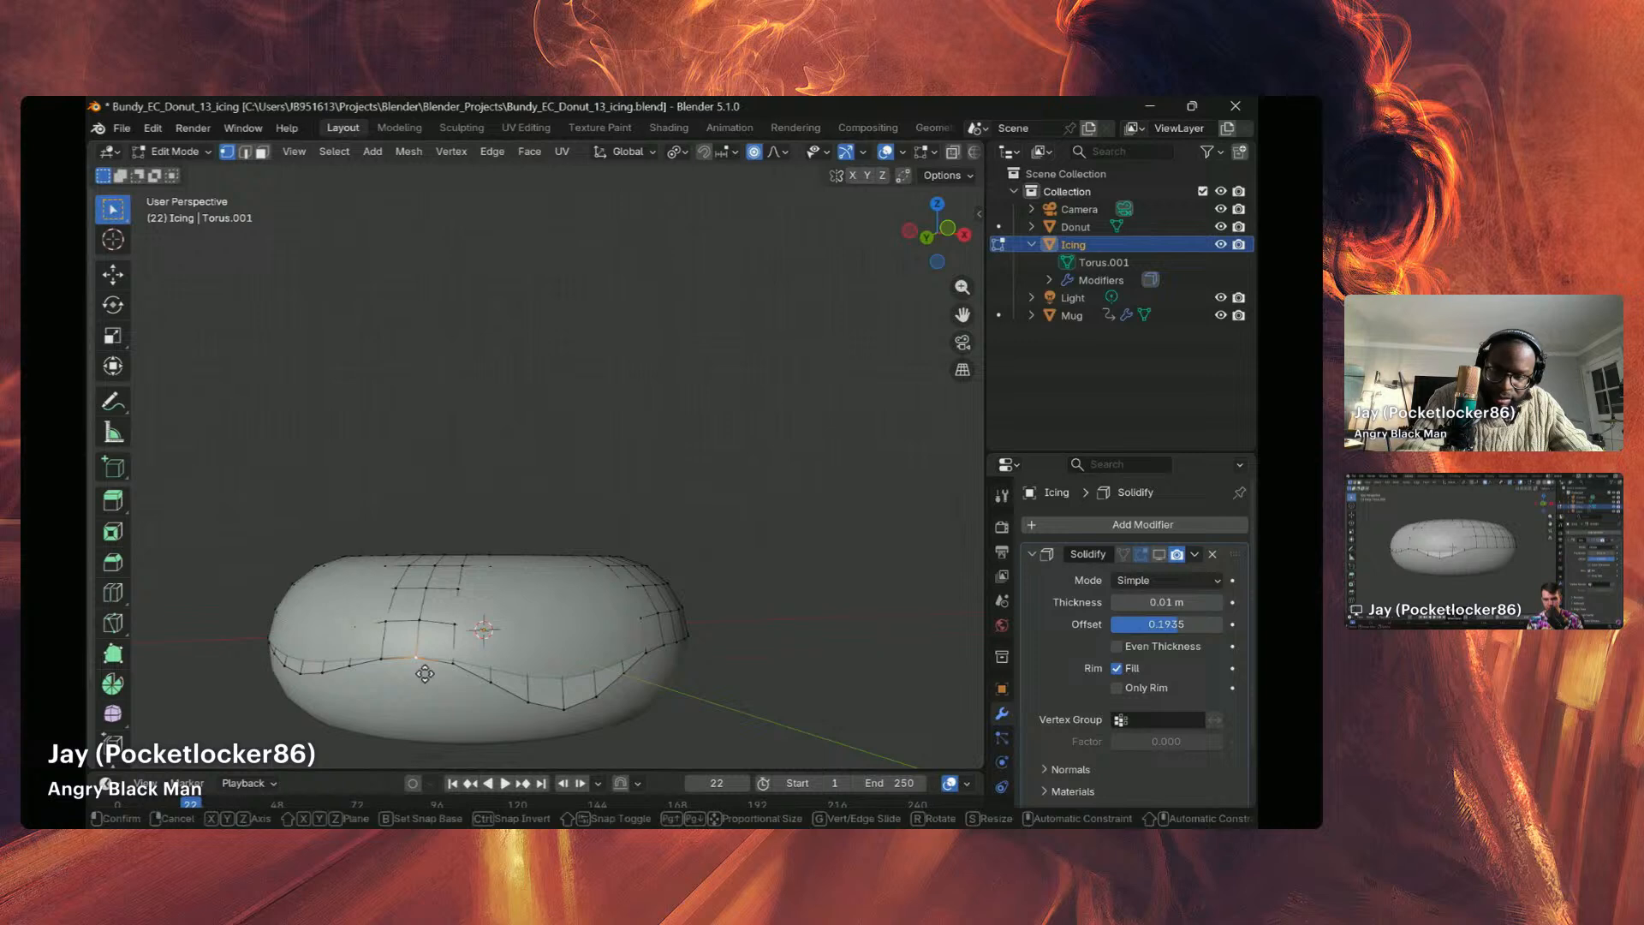
{"action": "key", "text": "g"}
{"action": "key", "text": "z"}
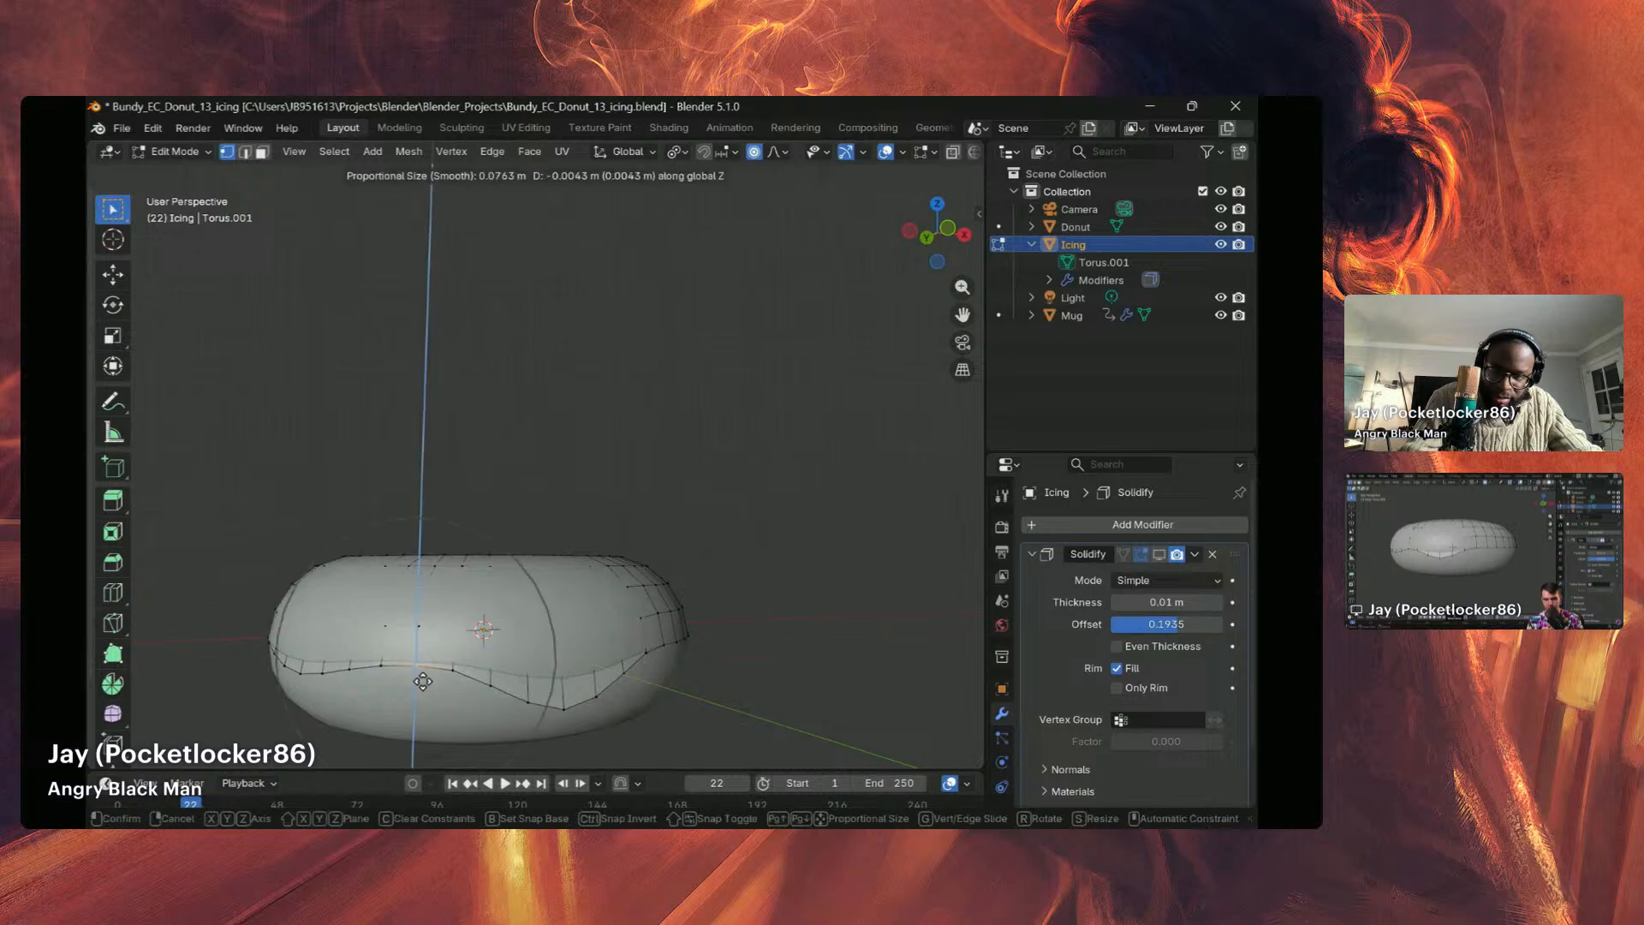
{"action": "left_click", "coordinate": [423, 681]}
Step: Pull a lower-edge vertex on the untouched rear side of the icing down about 0.0236 m along Z to form another drip
{"action": "middle_click_drag", "start_coordinate": [504, 695], "coordinate": [646, 705]}
{"action": "scroll", "coordinate": [646, 705], "scroll_direction": "down", "scroll_amount": 3}
{"action": "middle_click_drag", "start_coordinate": [722, 596], "coordinate": [453, 577]}
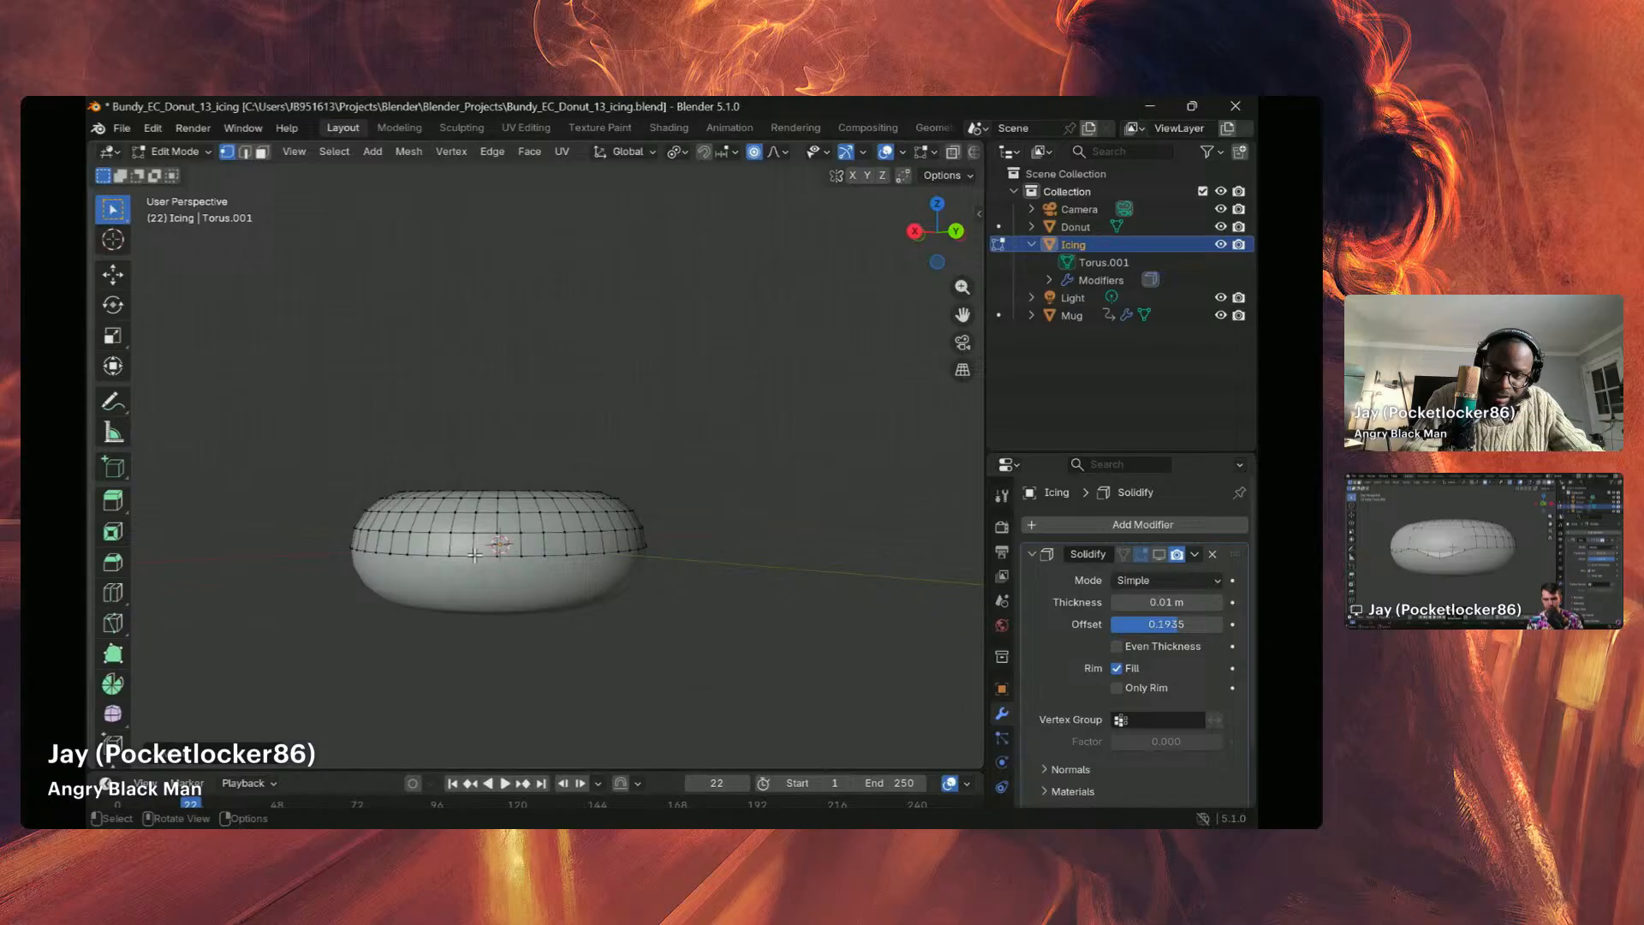
{"action": "key", "text": "g"}
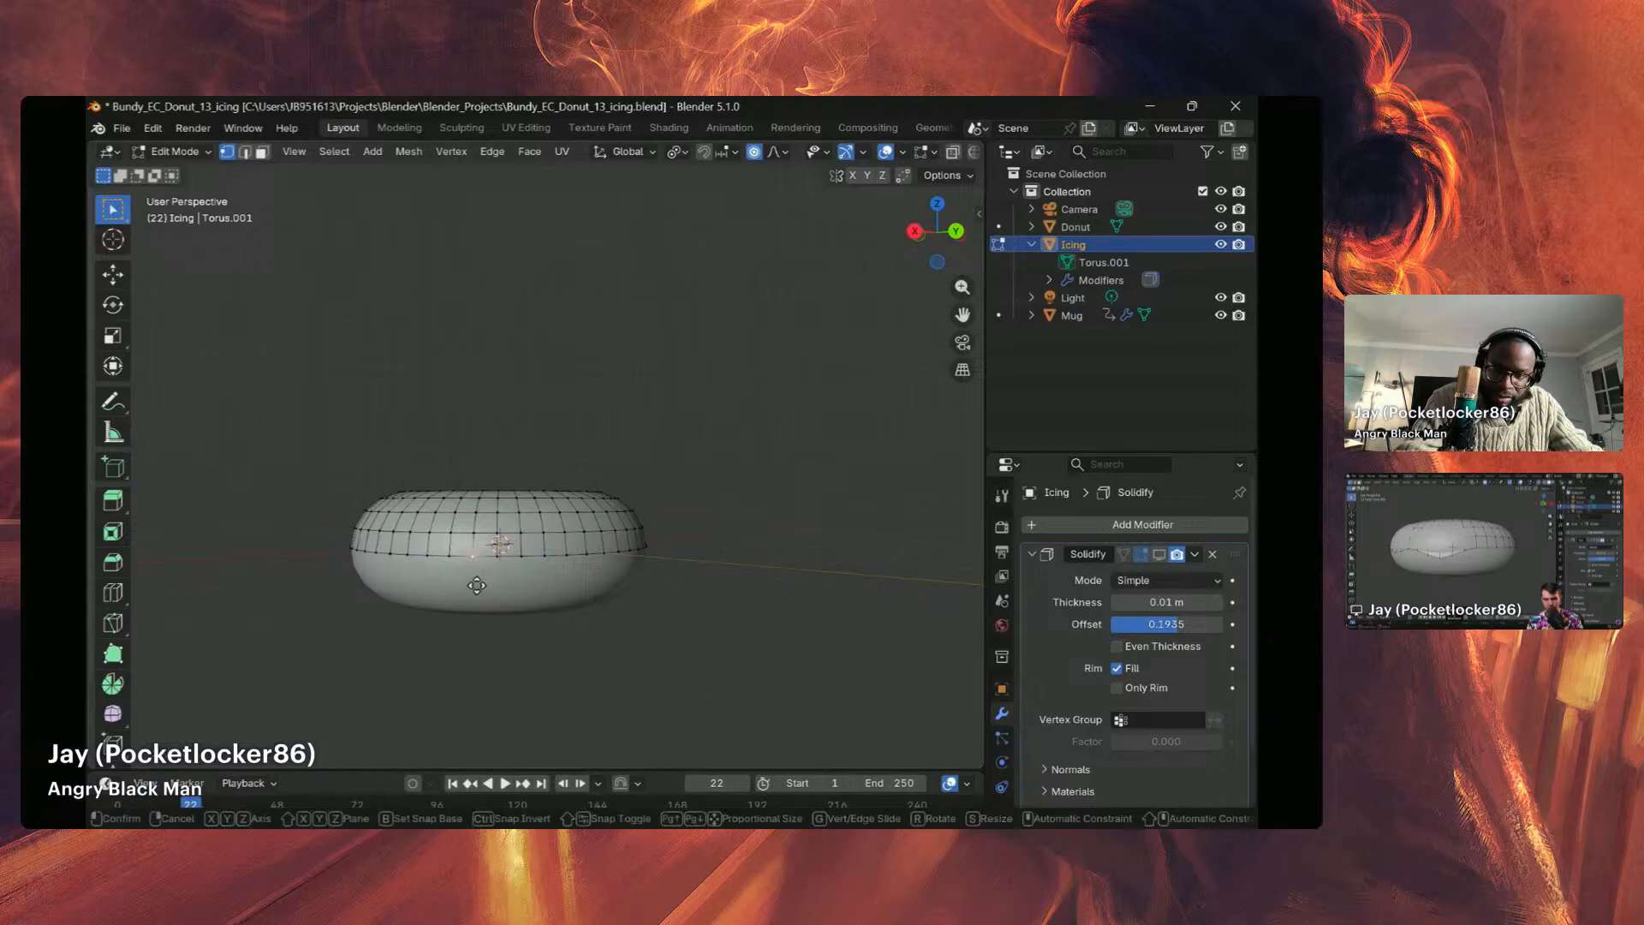
{"action": "key", "text": "z"}
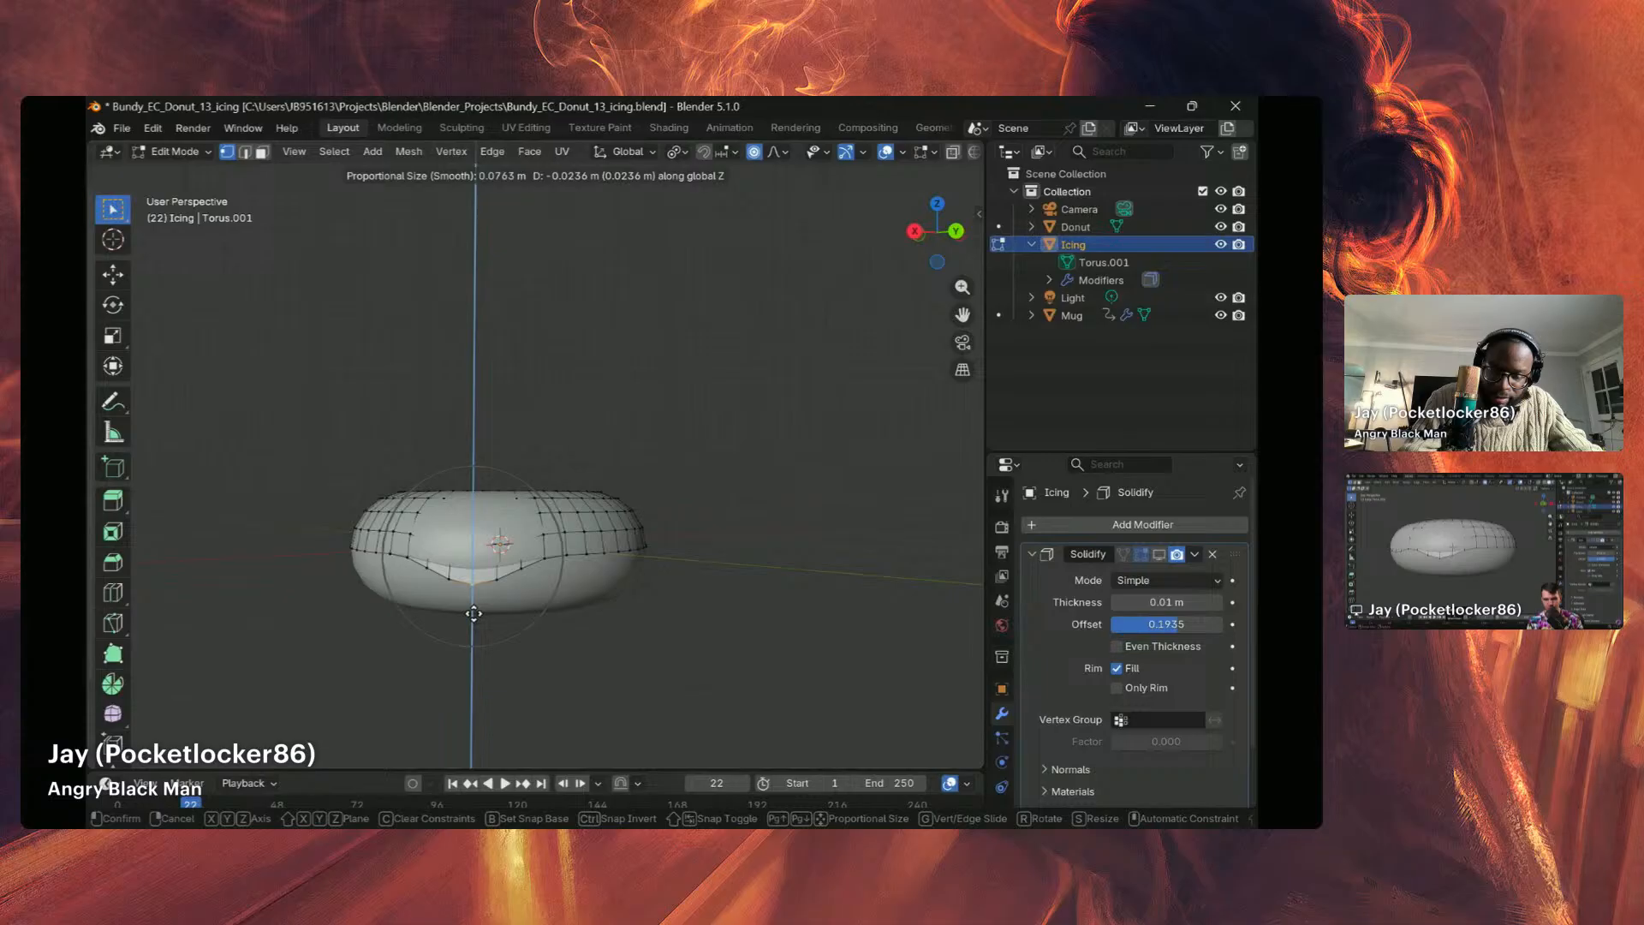
{"action": "left_click", "coordinate": [474, 613]}
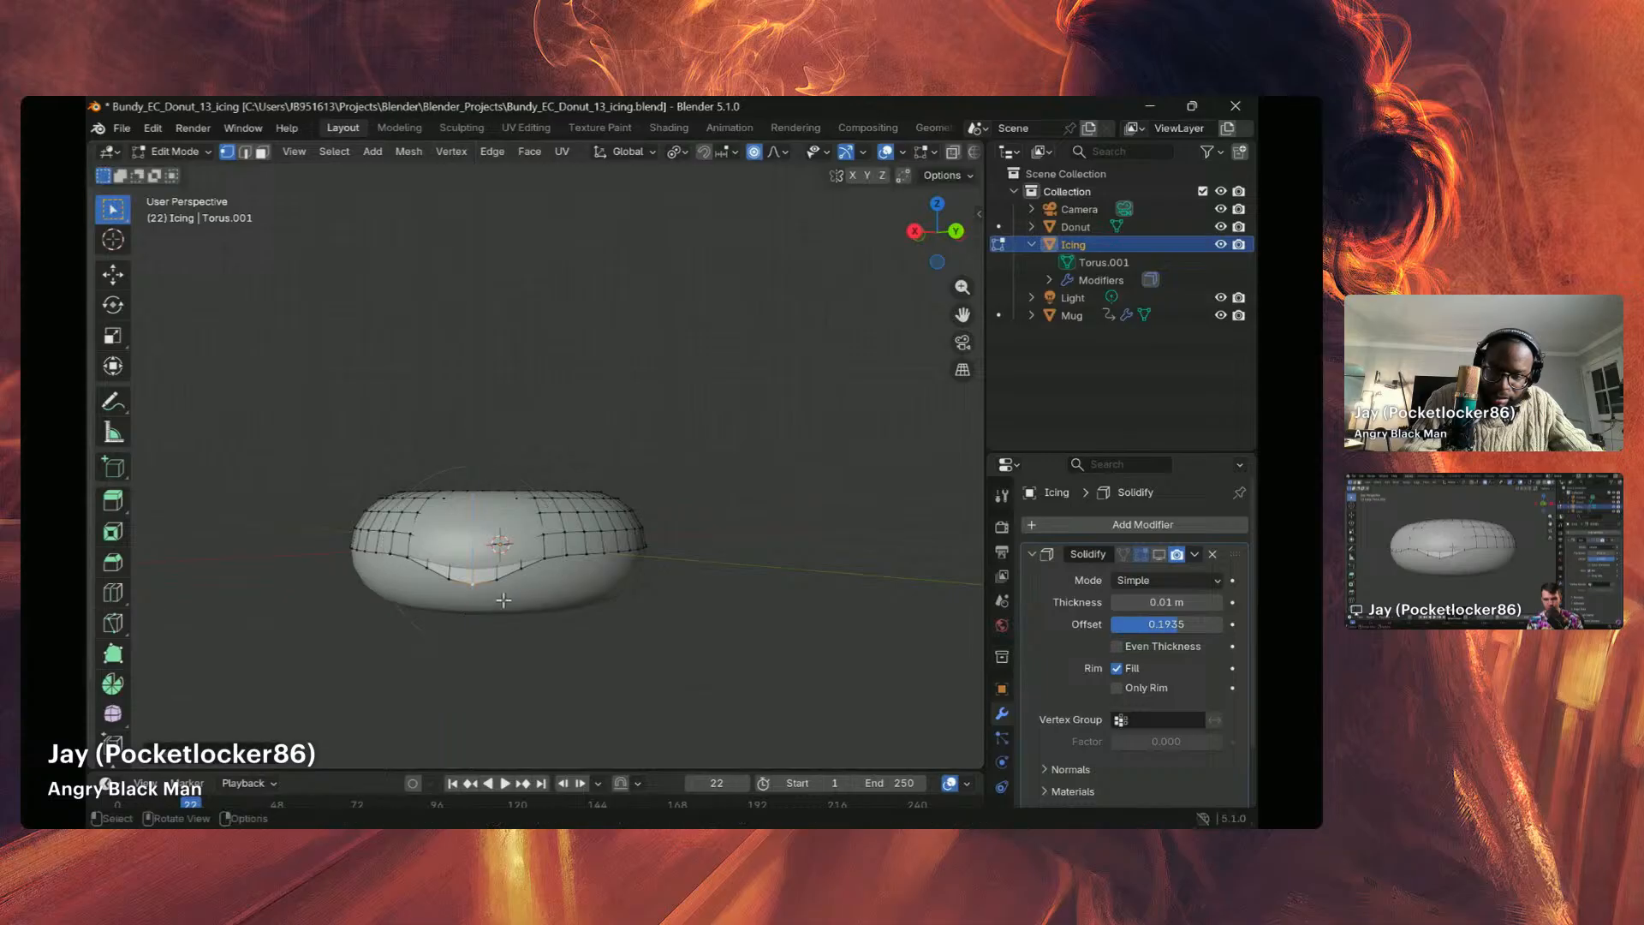
Step: Lower a rim vertex on the icing's positive X side about 0.015 m along Z to form another drip
{"action": "middle_click_drag", "start_coordinate": [496, 600], "coordinate": [645, 601]}
{"action": "scroll", "coordinate": [286, 614], "scroll_direction": "down", "scroll_amount": 4}
{"action": "scroll", "coordinate": [382, 552], "scroll_direction": "up", "scroll_amount": 2}
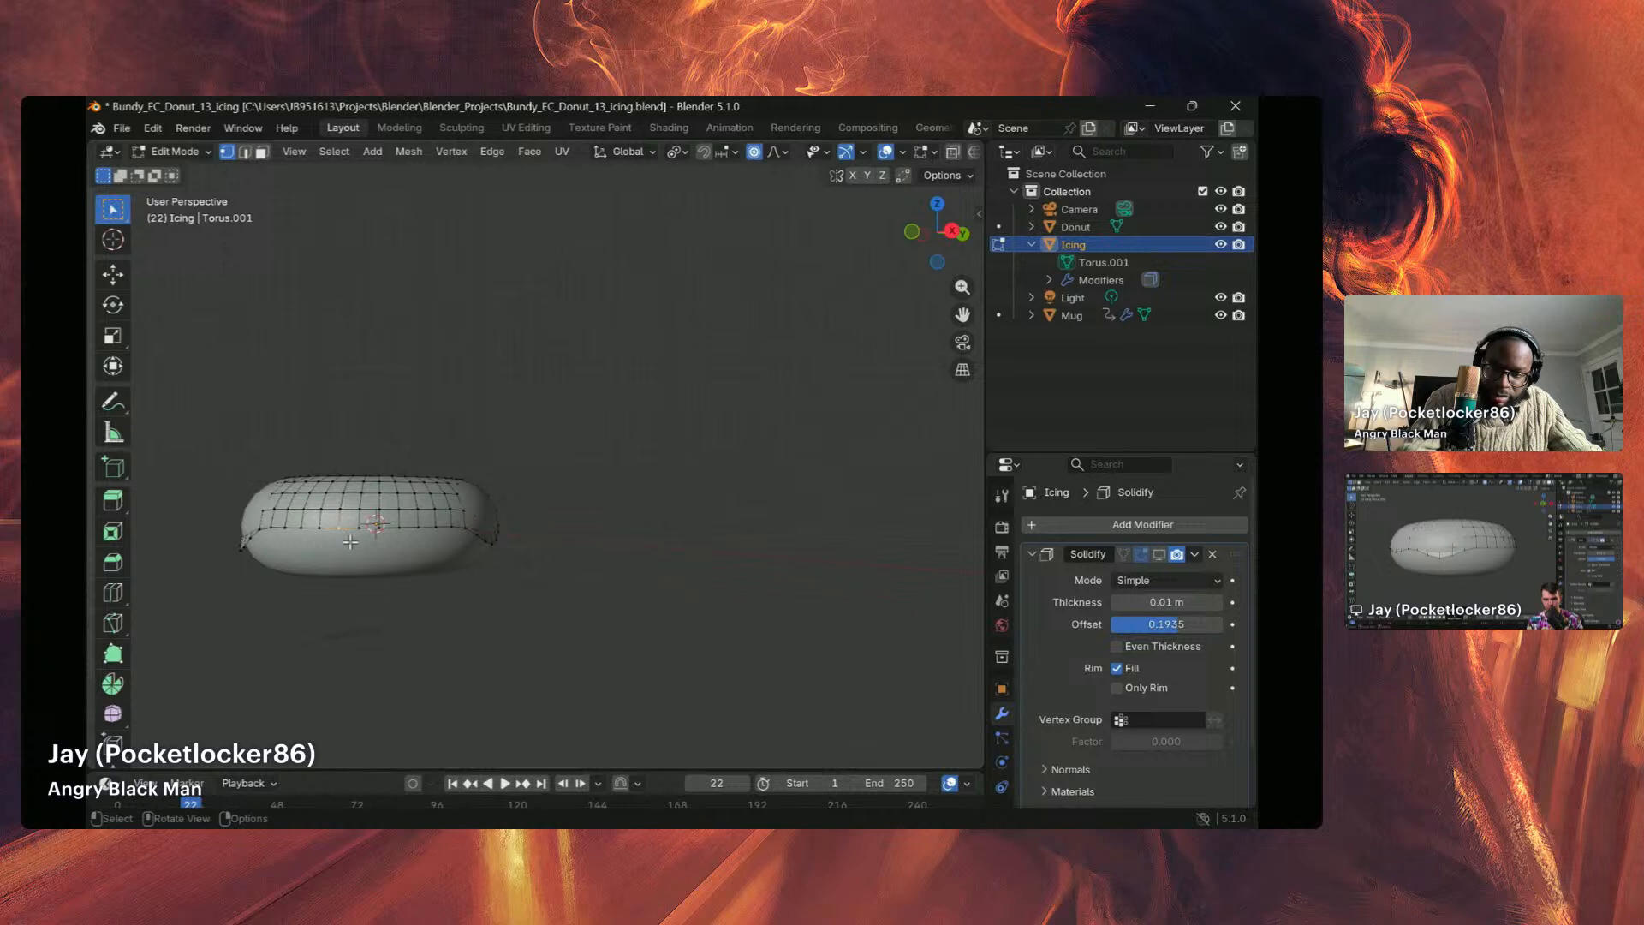
{"action": "key", "text": "g"}
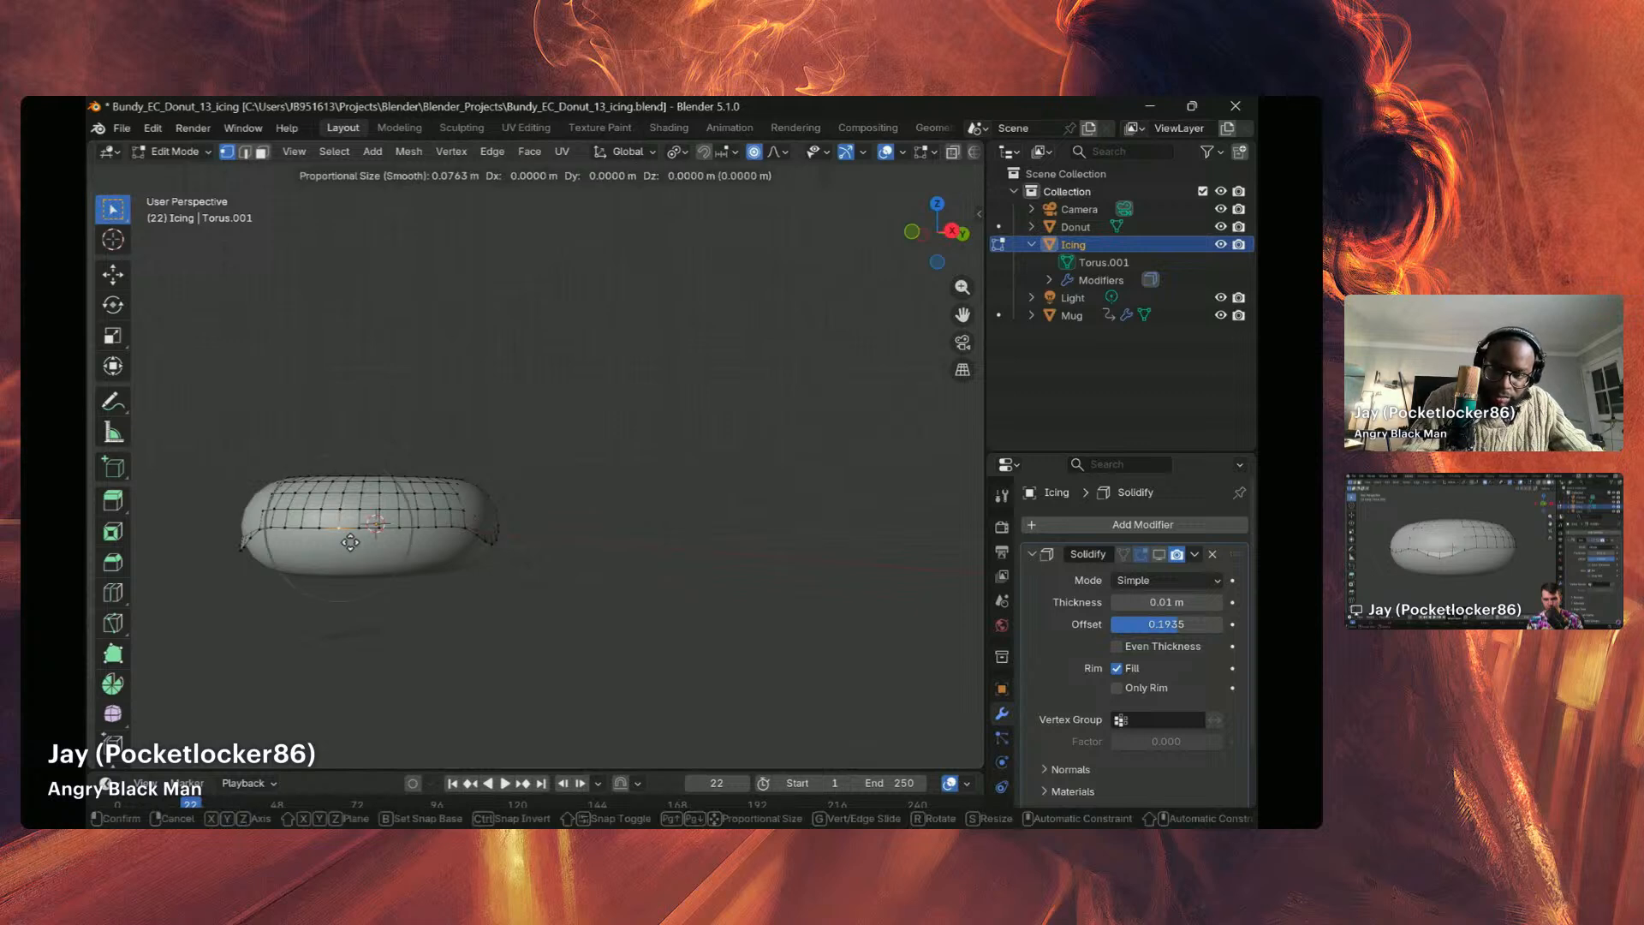
{"action": "key", "text": "z"}
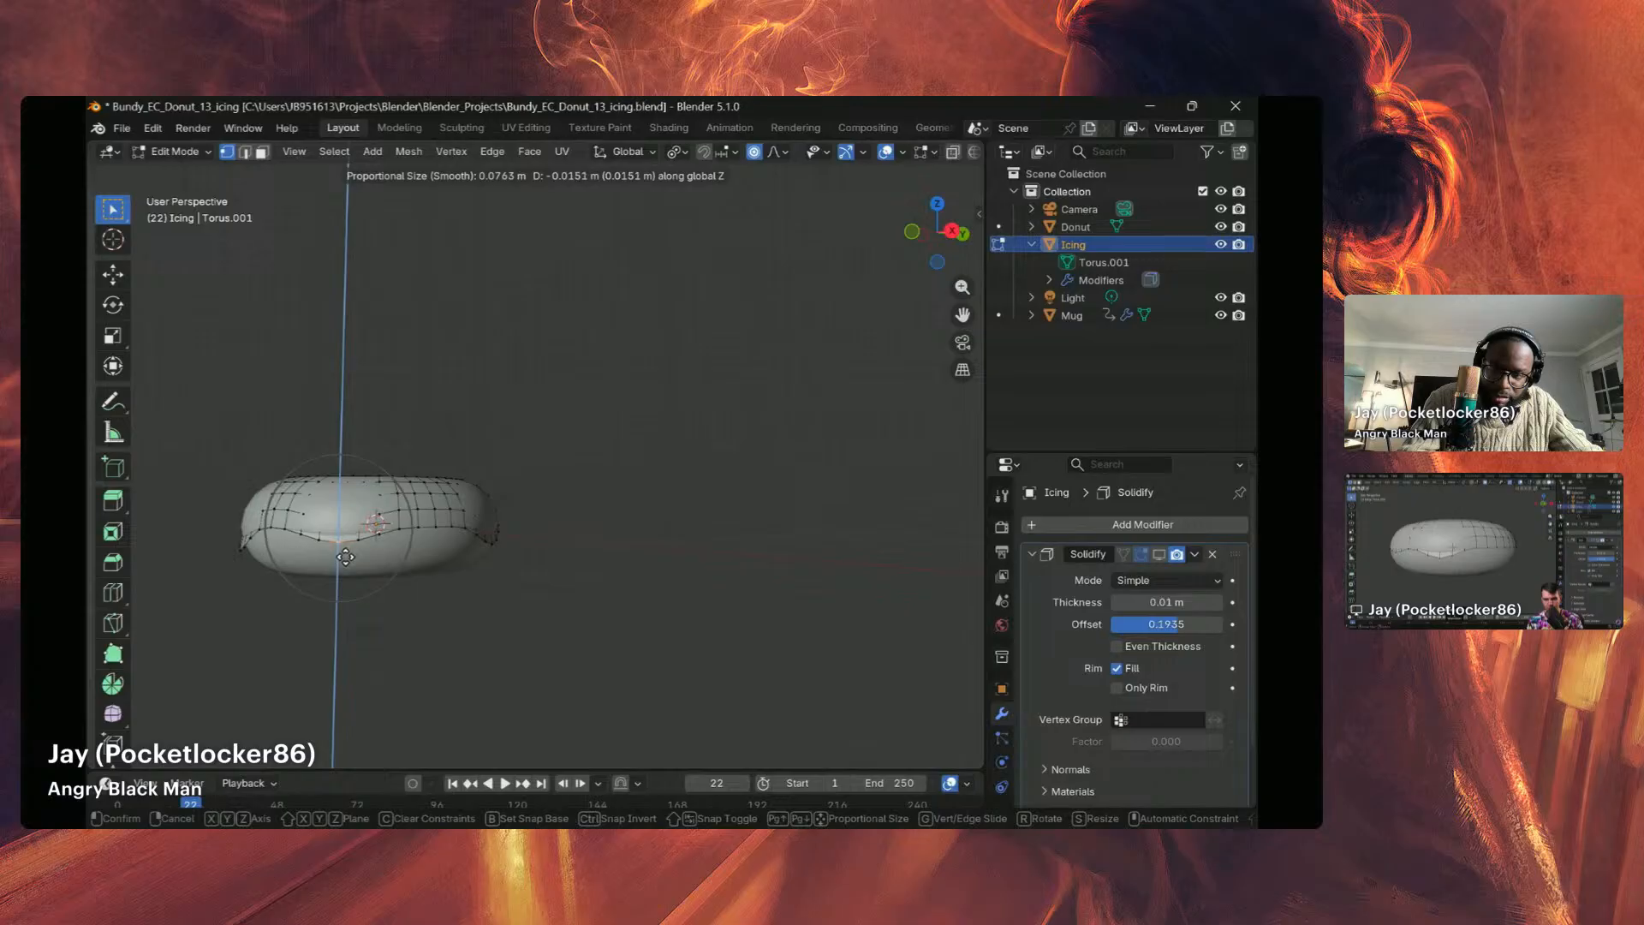
{"action": "left_click", "coordinate": [345, 557]}
Step: Raise the rim vertex between the positive X side's small drip and the larger neighbouring drip about 0.0068 m along Z
{"action": "middle_click_drag", "start_coordinate": [366, 566], "coordinate": [271, 568]}
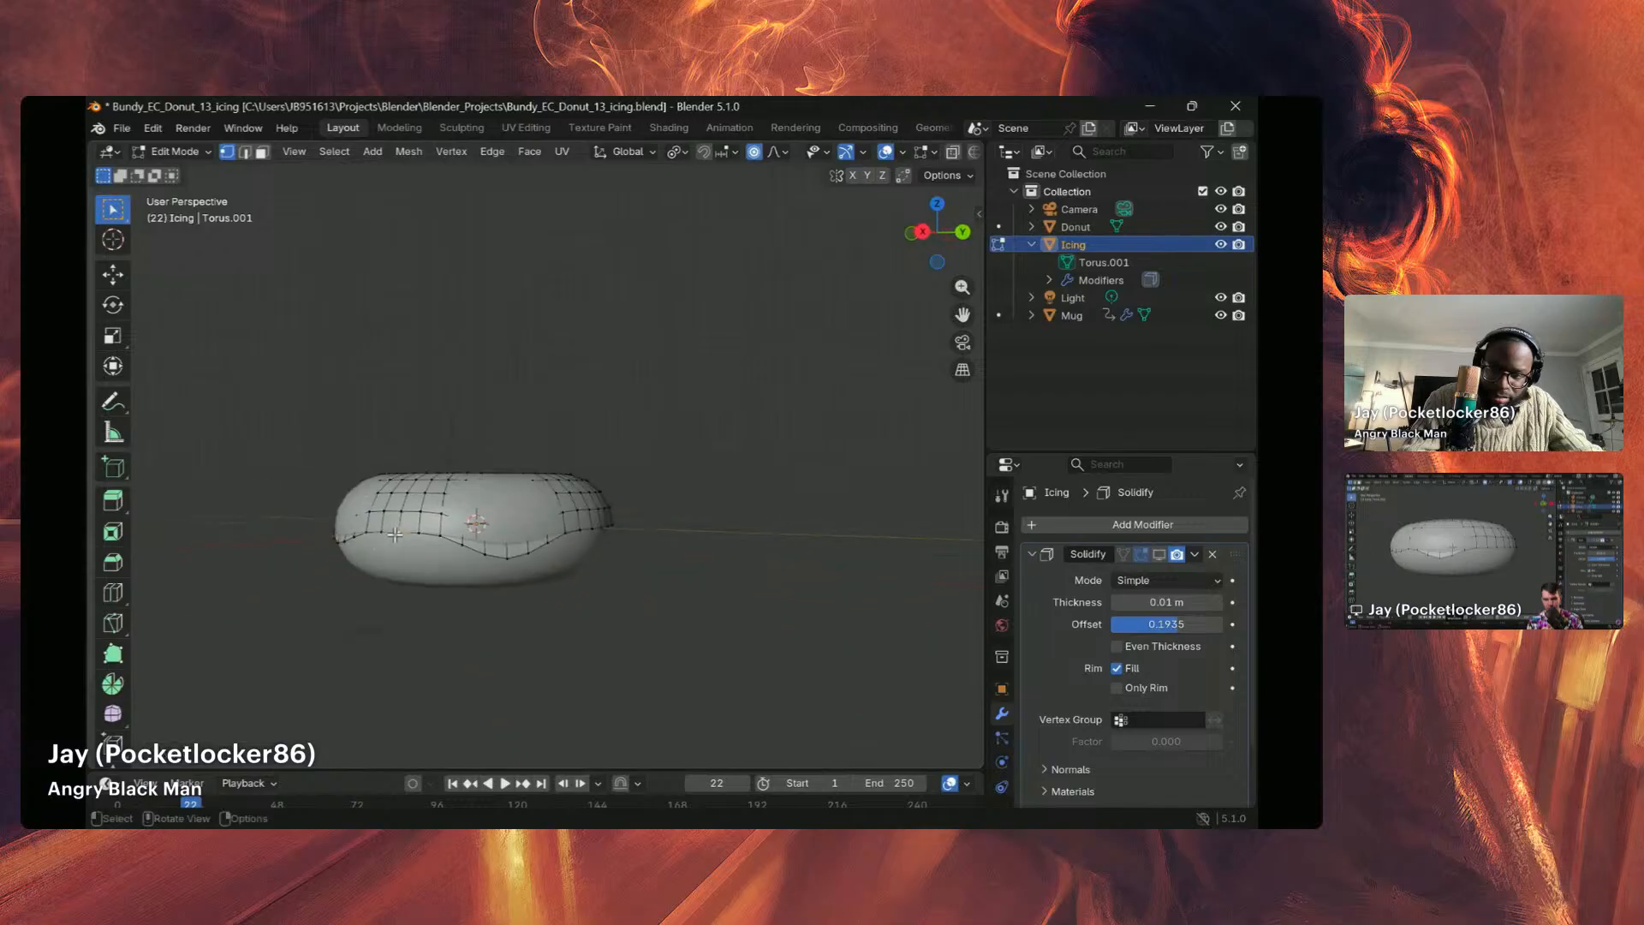
{"action": "key", "text": "g"}
{"action": "key", "text": "z"}
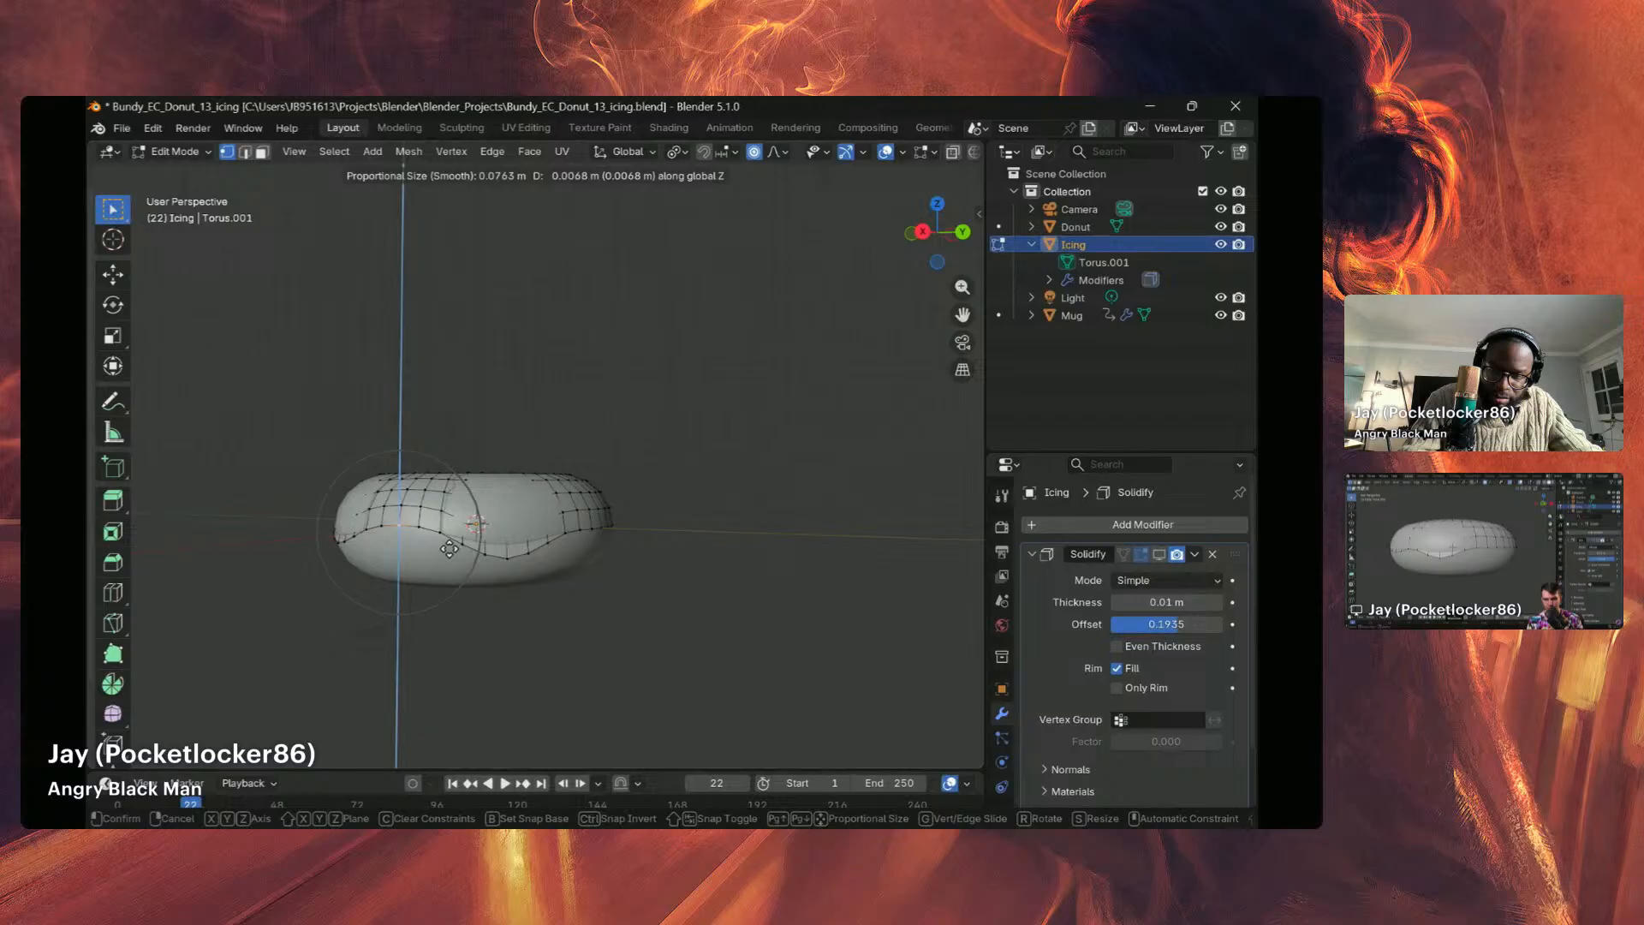
{"action": "left_click", "coordinate": [449, 547]}
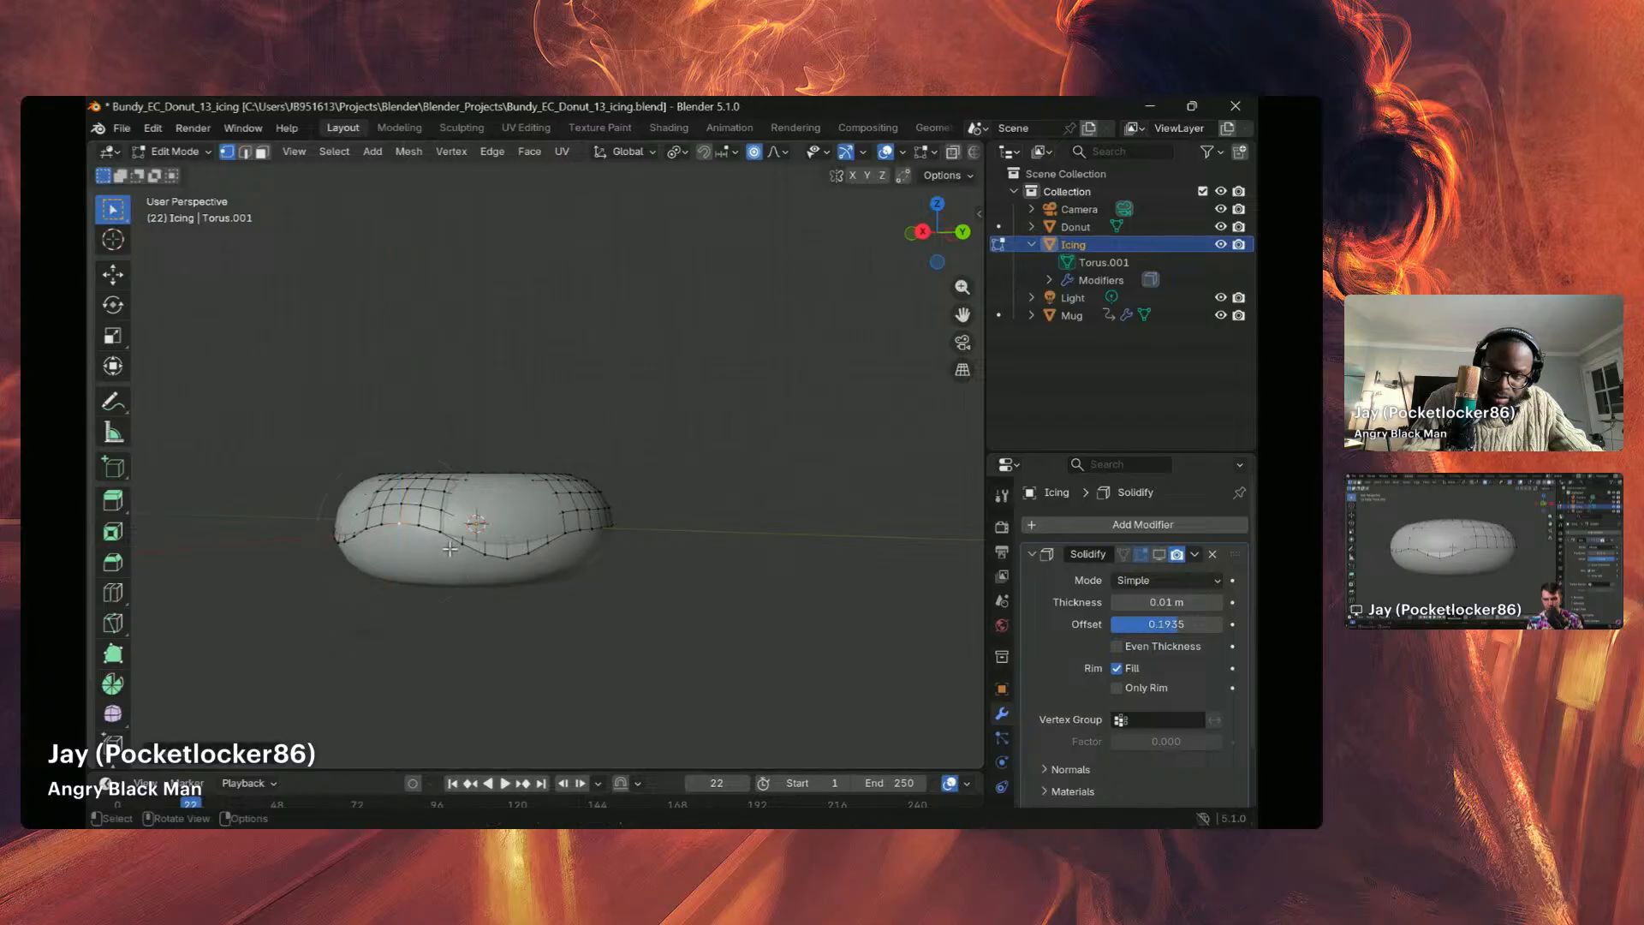
Step: Raise a lower-edge vertex on the icing's flat positive Y side about 0.01 m along Z with proportional editing
{"action": "middle_click_drag", "start_coordinate": [497, 568], "coordinate": [453, 536]}
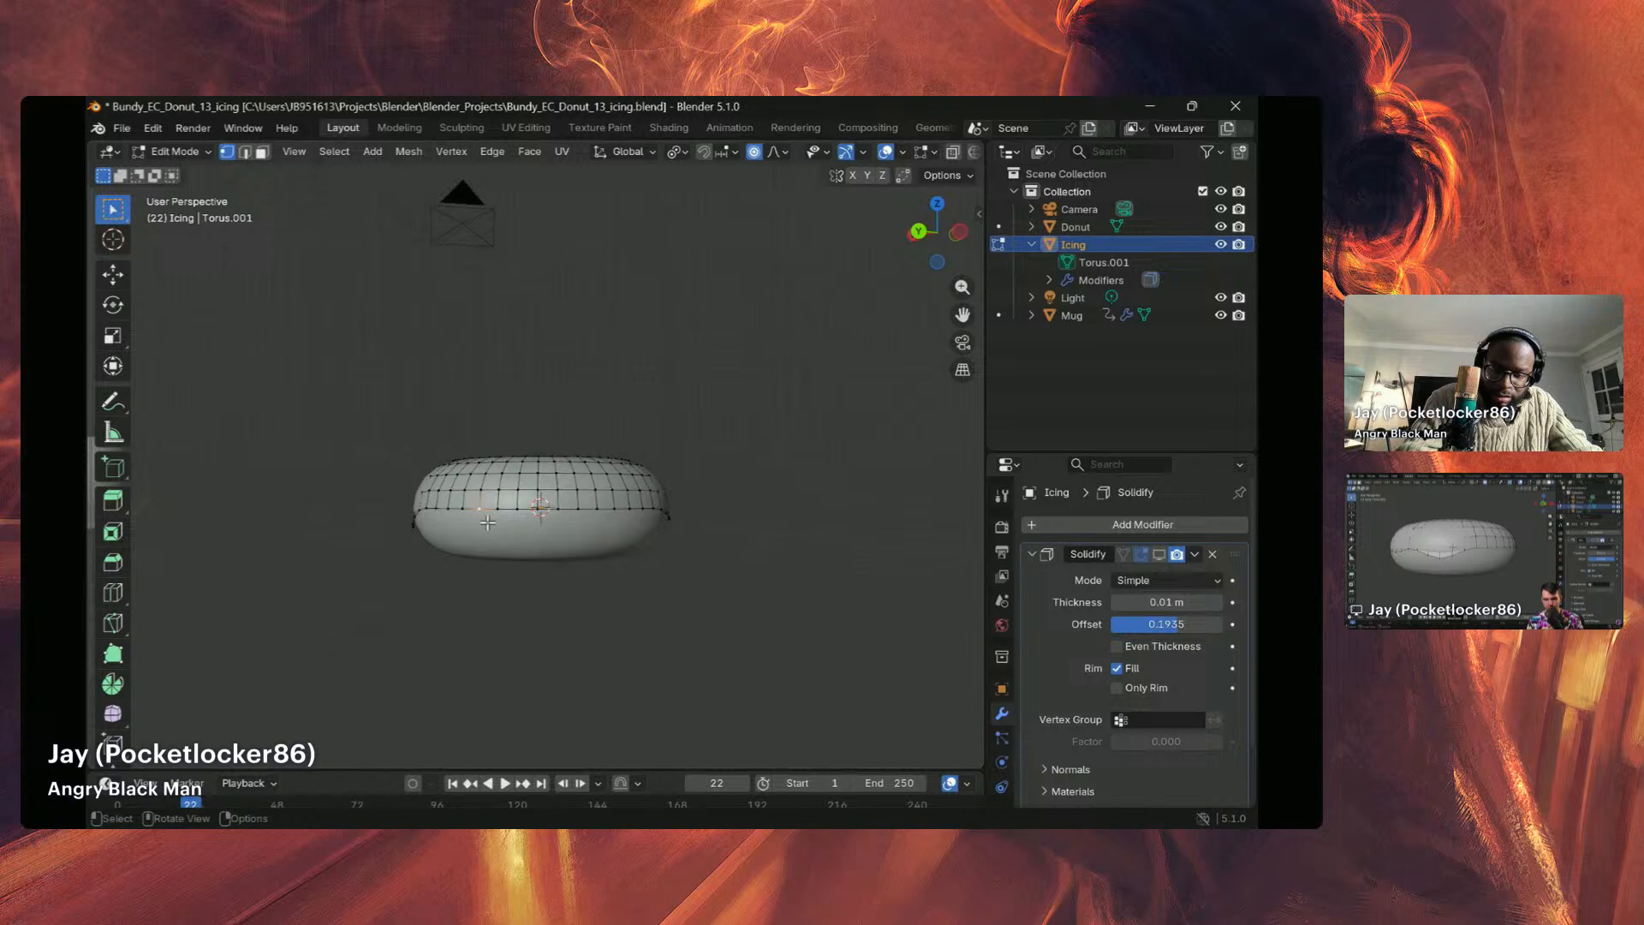
{"action": "key", "text": "g"}
{"action": "key", "text": "z"}
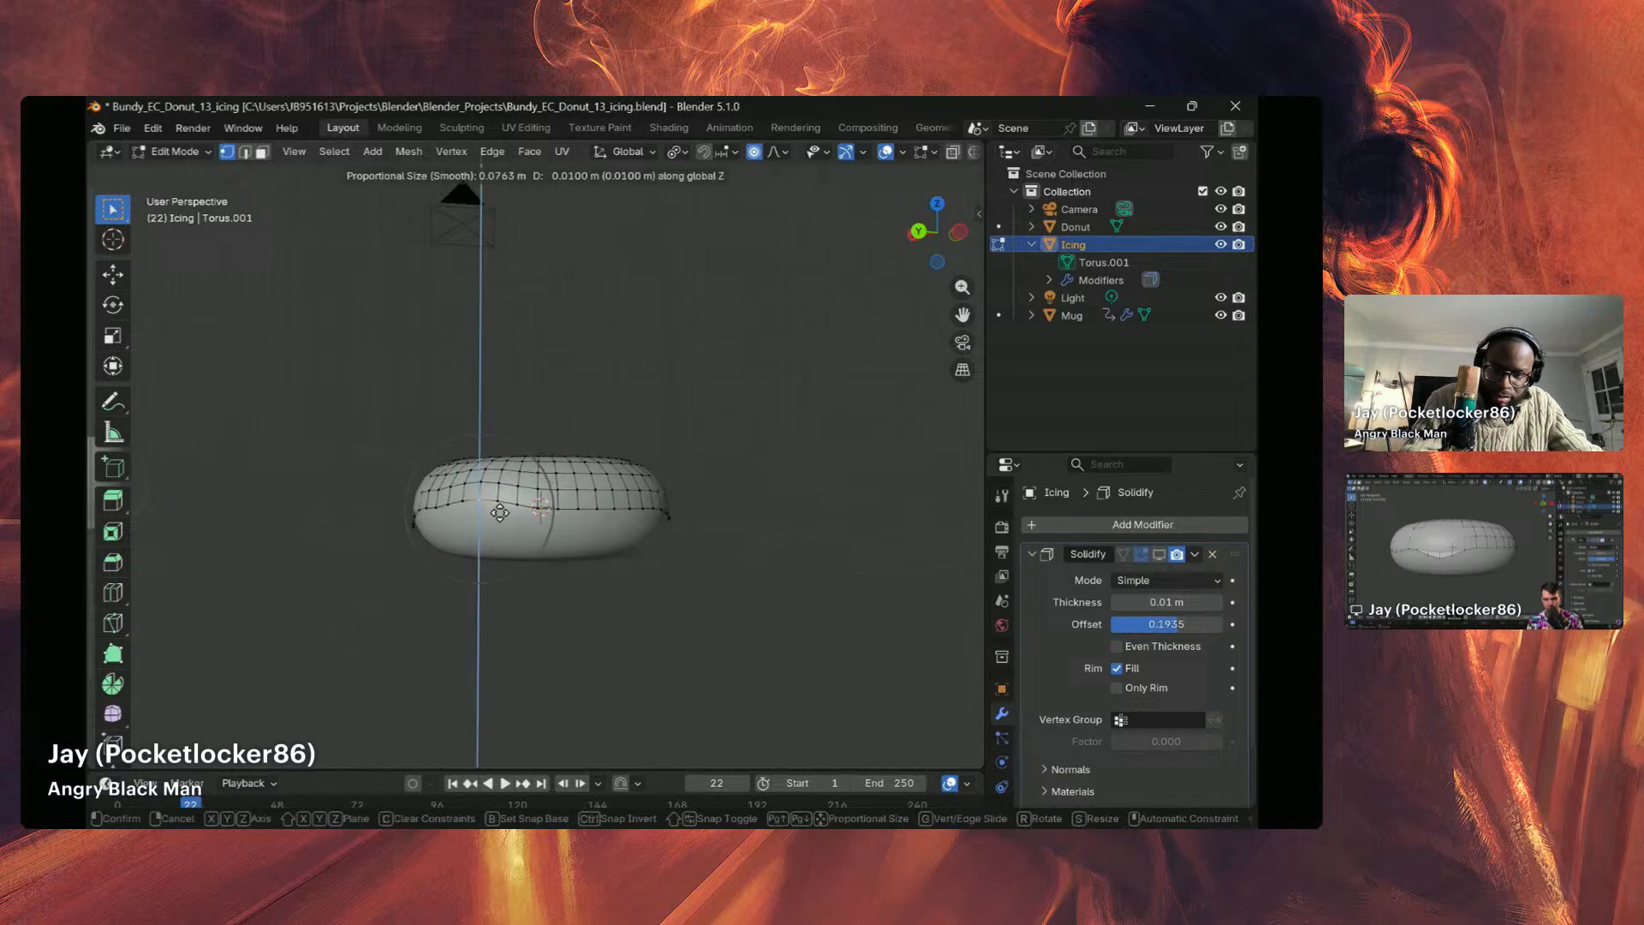
{"action": "left_click", "coordinate": [501, 510]}
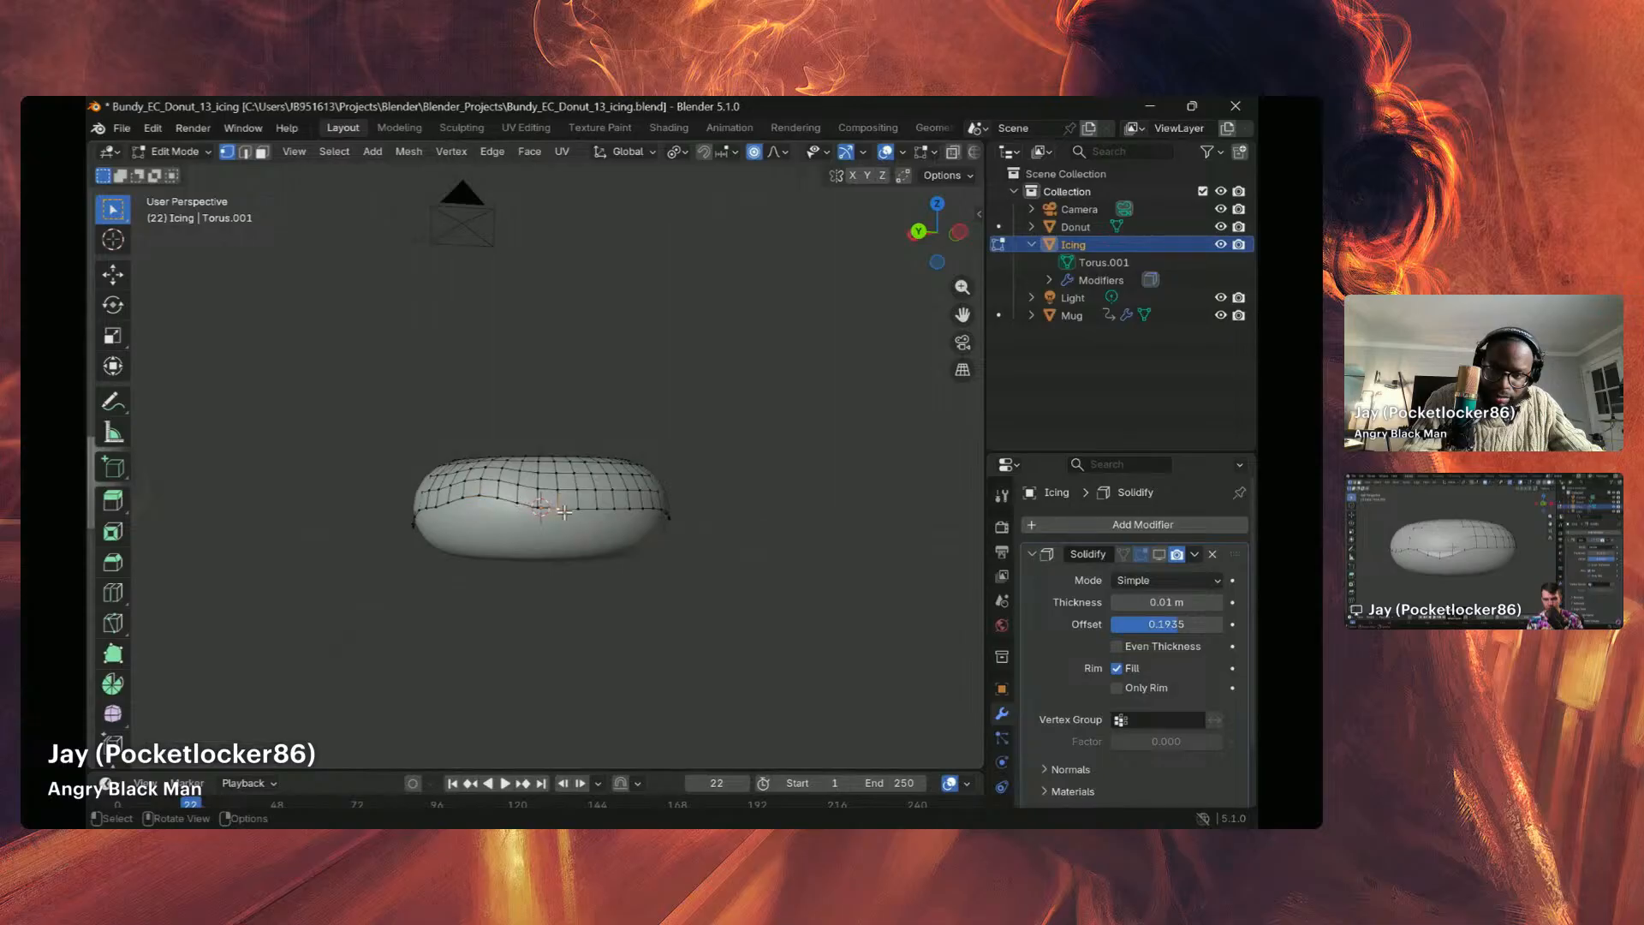
Step: Lower the rim vertex near the middle of the positive Y side about 0.011 m along Z
{"action": "key", "text": "z"}
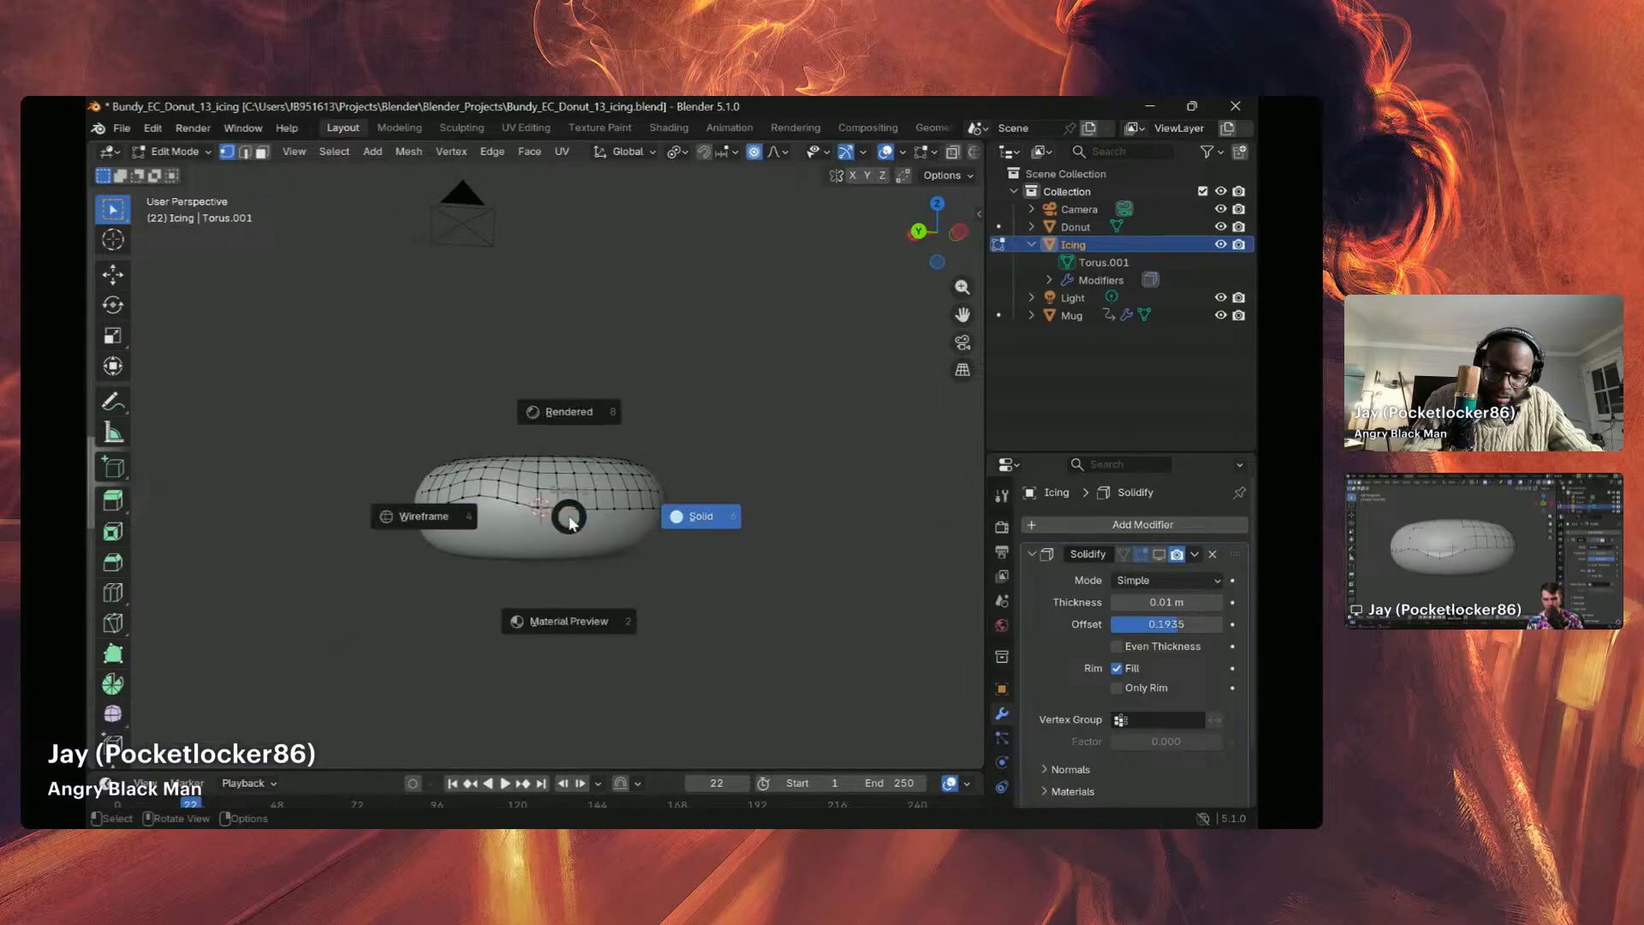
{"action": "key", "text": "Escape"}
{"action": "key", "text": "g"}
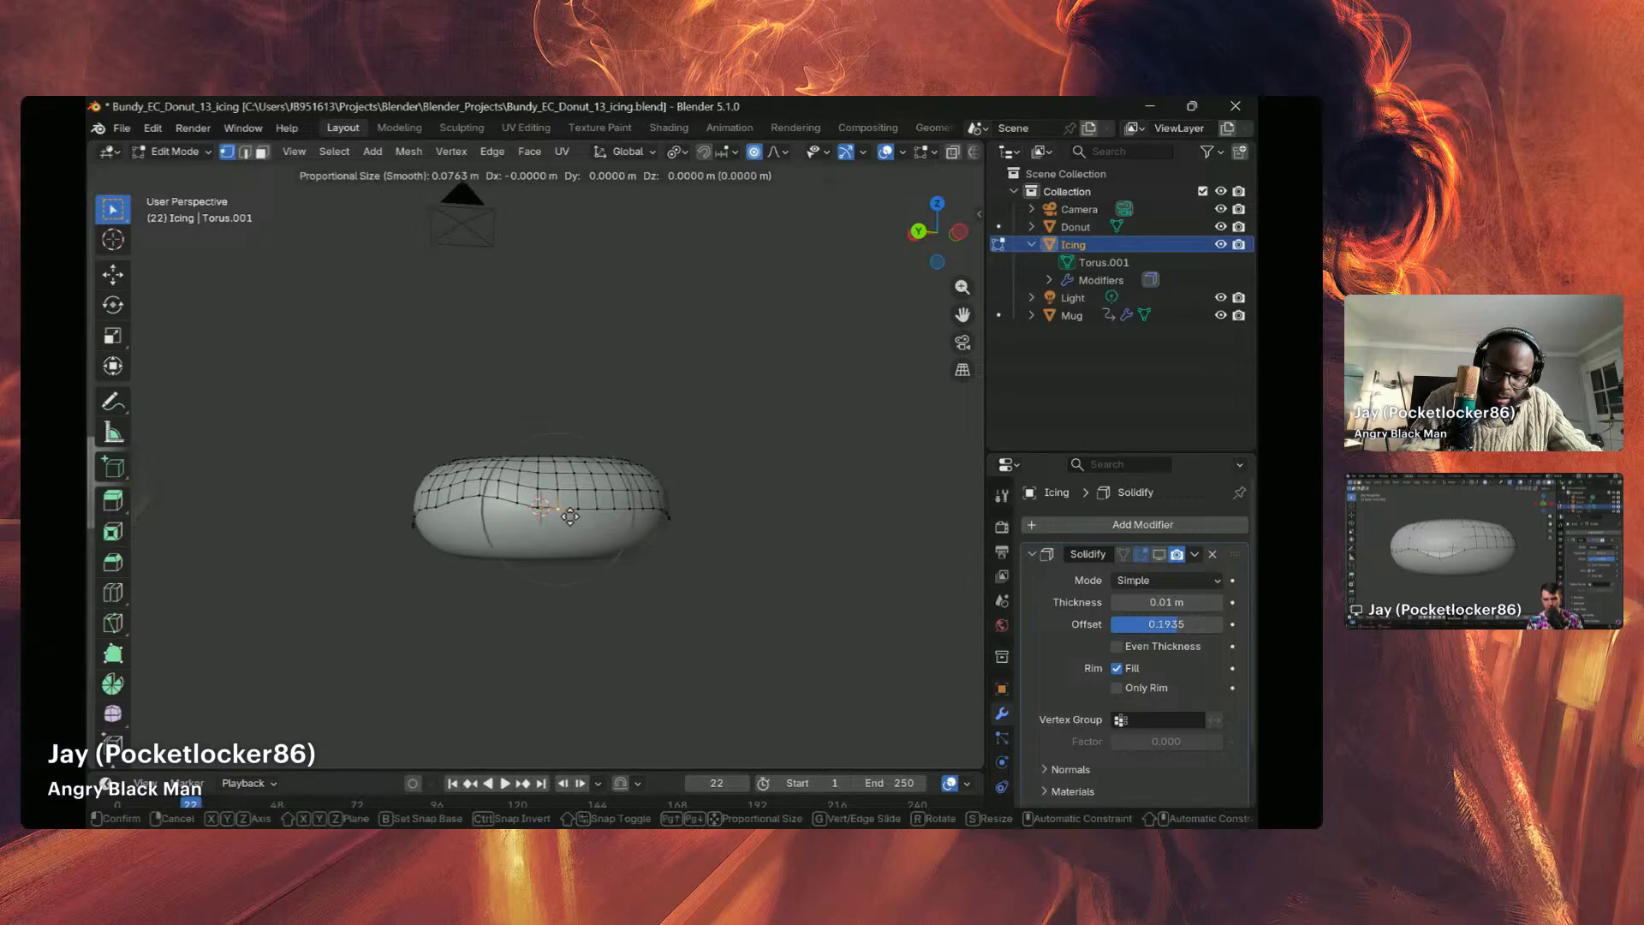
{"action": "key", "text": "z"}
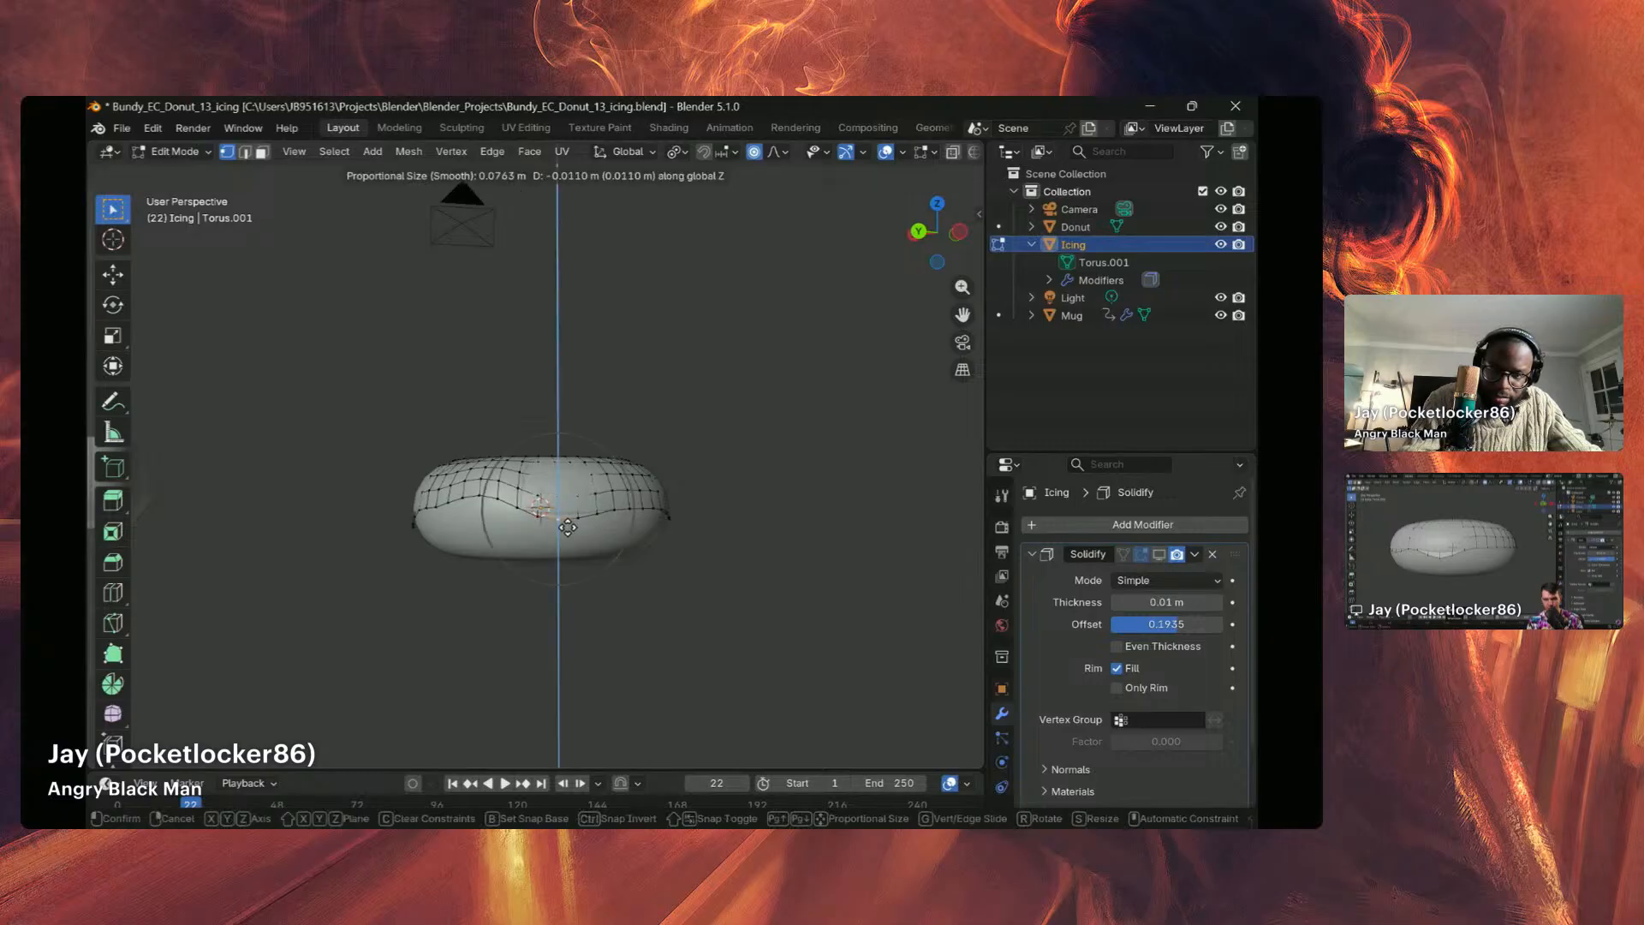
{"action": "left_click", "coordinate": [568, 526]}
Step: Raise a rim vertex on the icing's negative X side about 0.0043 m along Z
{"action": "mouse_move", "coordinate": [566, 529]}
{"action": "middle_mouse_down"}
{"action": "mouse_move", "coordinate": [592, 525]}
{"action": "mouse_move", "coordinate": [571, 521]}
{"action": "middle_mouse_up"}
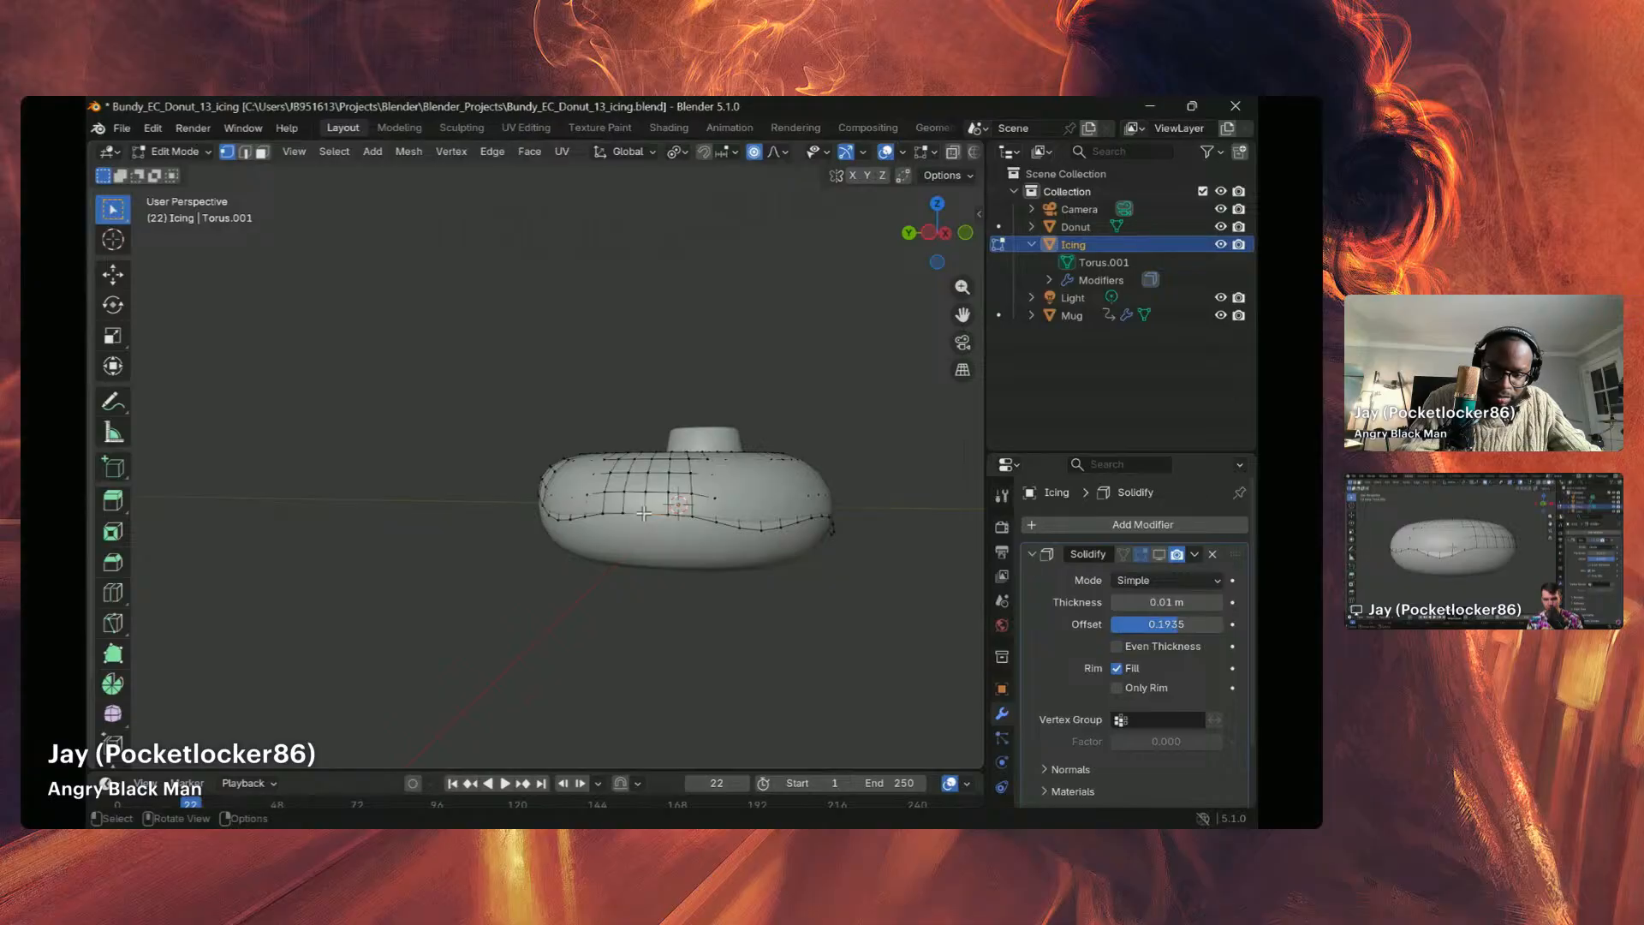
{"action": "key", "text": "g"}
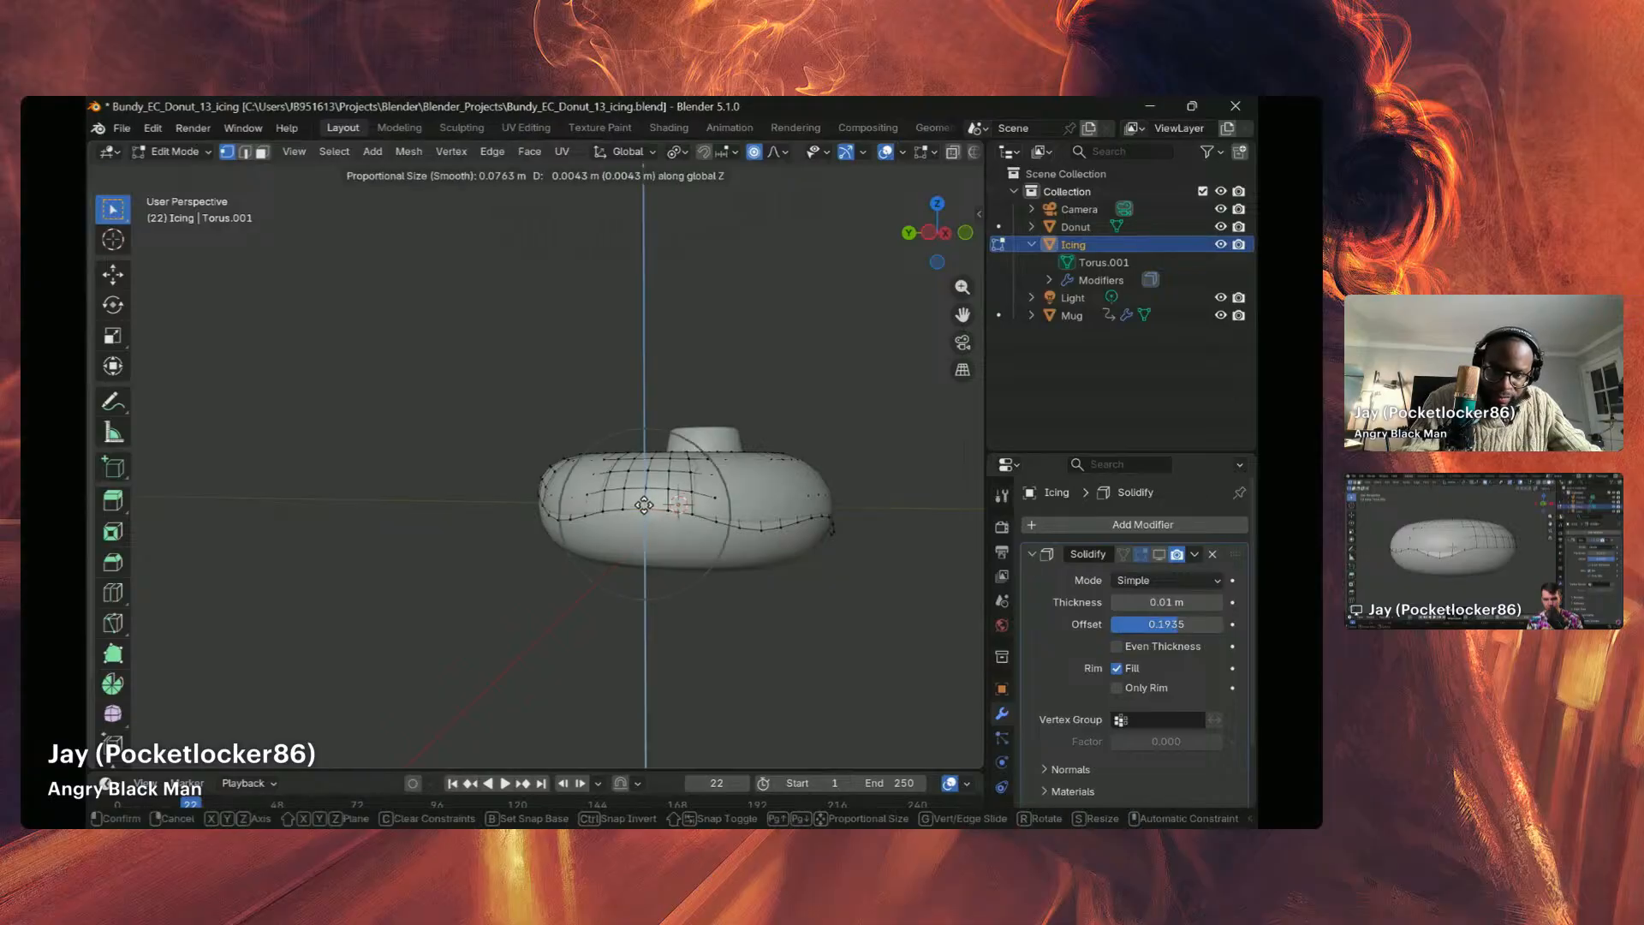
{"action": "left_click", "coordinate": [644, 506]}
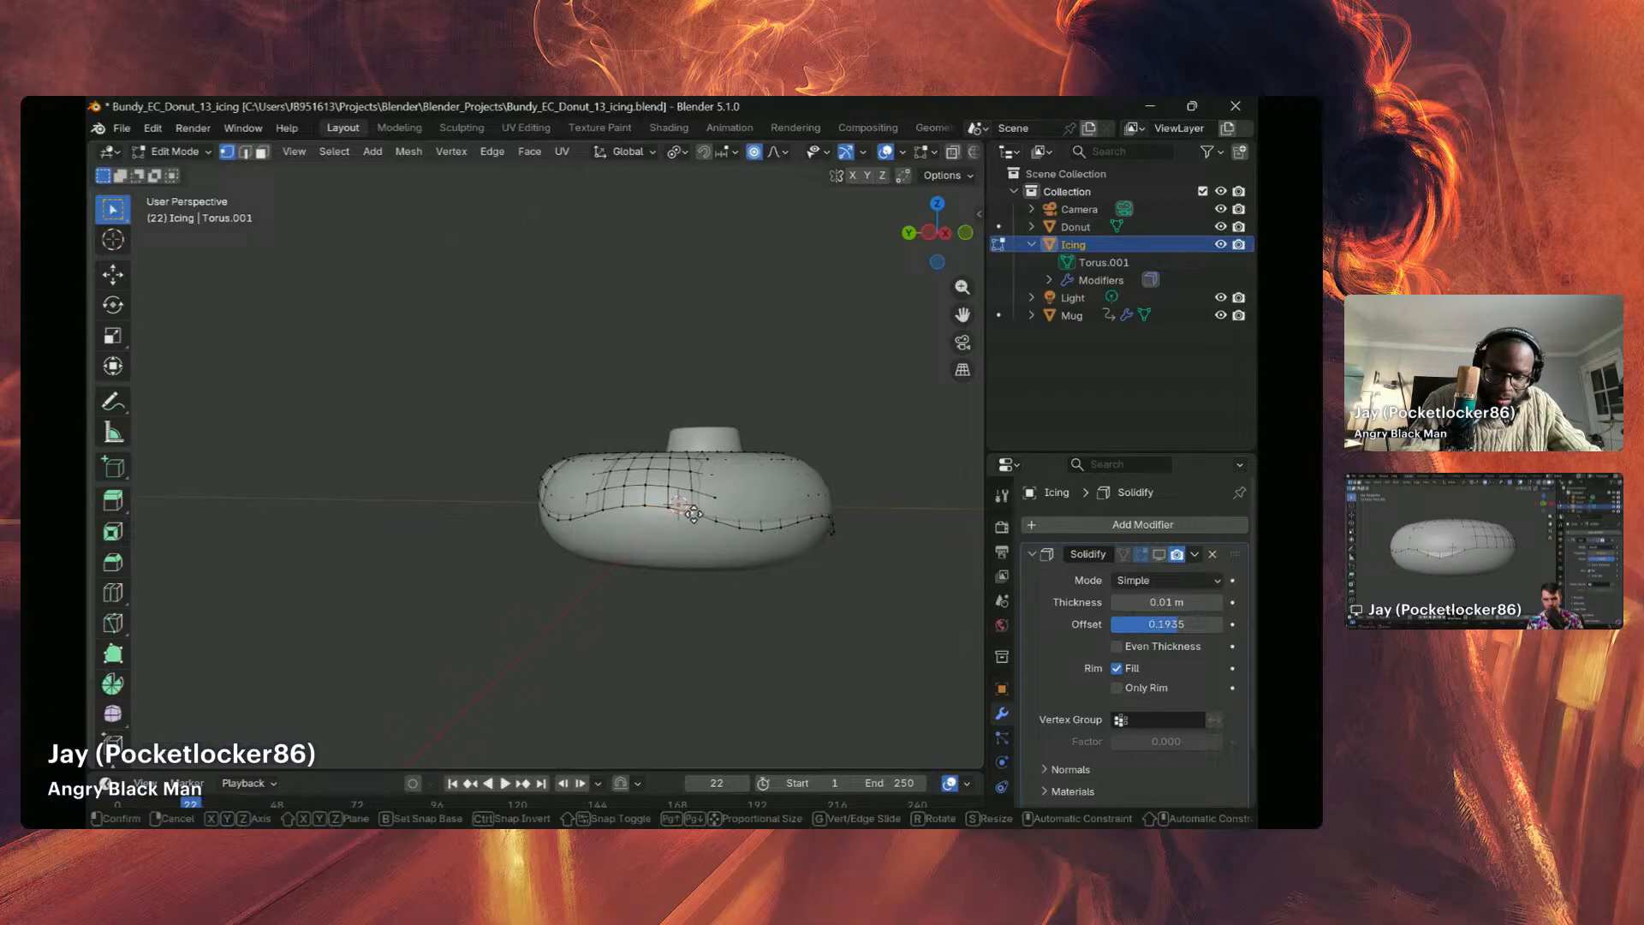
Step: Lower the nearby rim vertex on the negative X side about 0.0075 m along Z
{"action": "key", "text": "g"}
{"action": "key", "text": "z"}
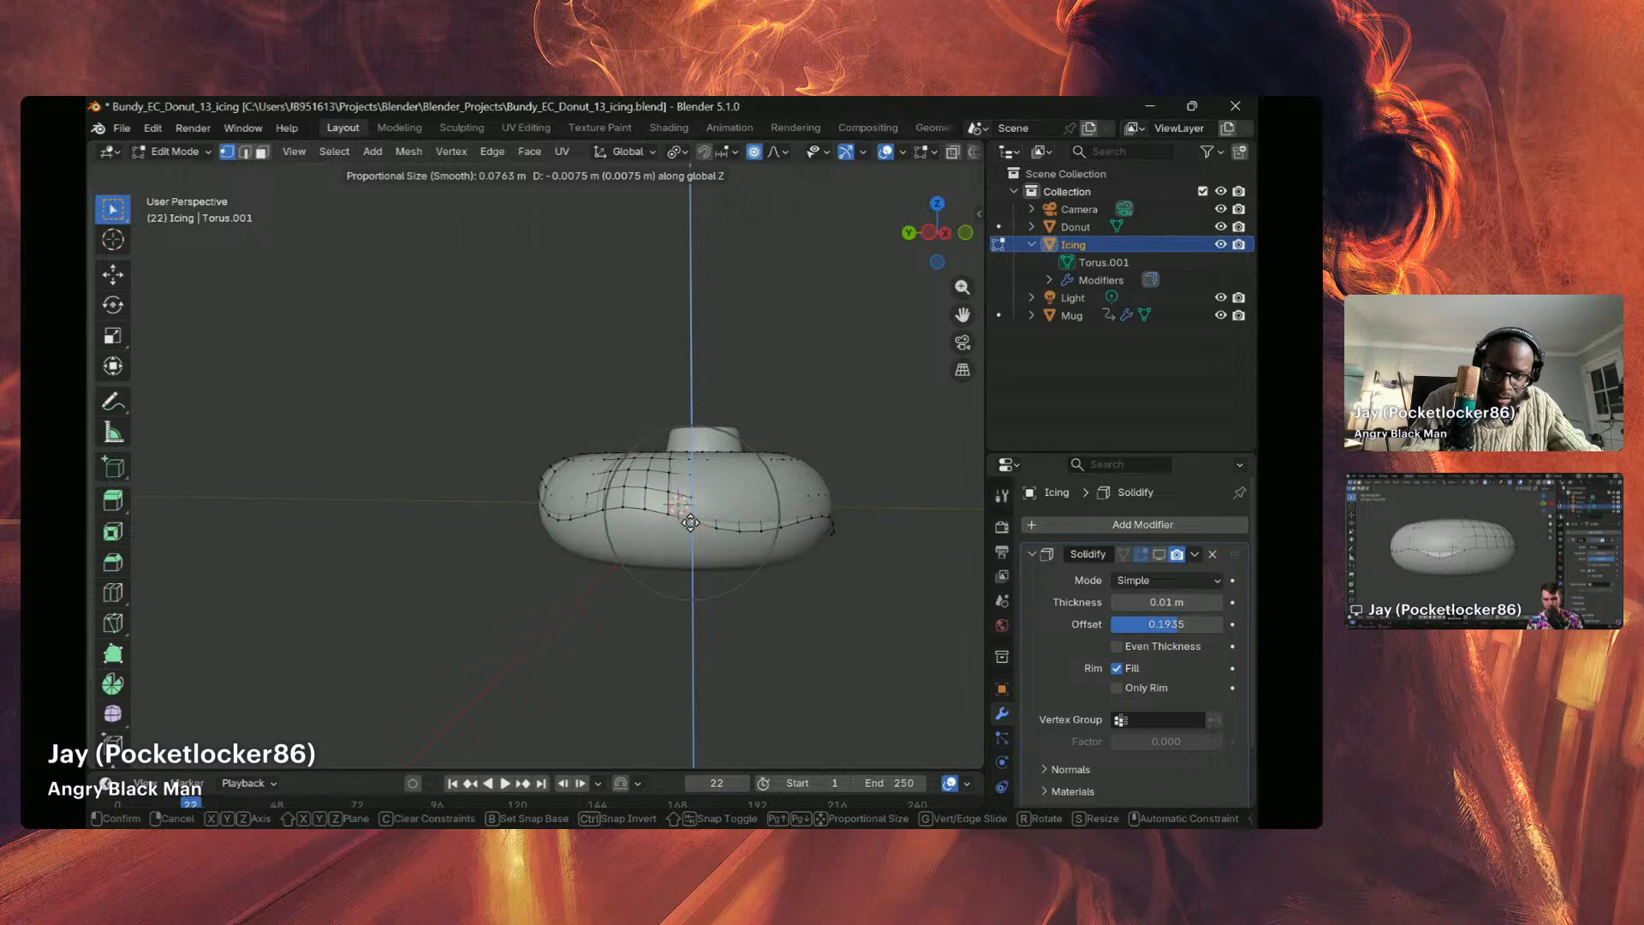
{"action": "left_click", "coordinate": [690, 523]}
Step: Turn on the viewport display of the icing's Solidify modifier
{"action": "middle_click_drag", "start_coordinate": [733, 555], "coordinate": [786, 560]}
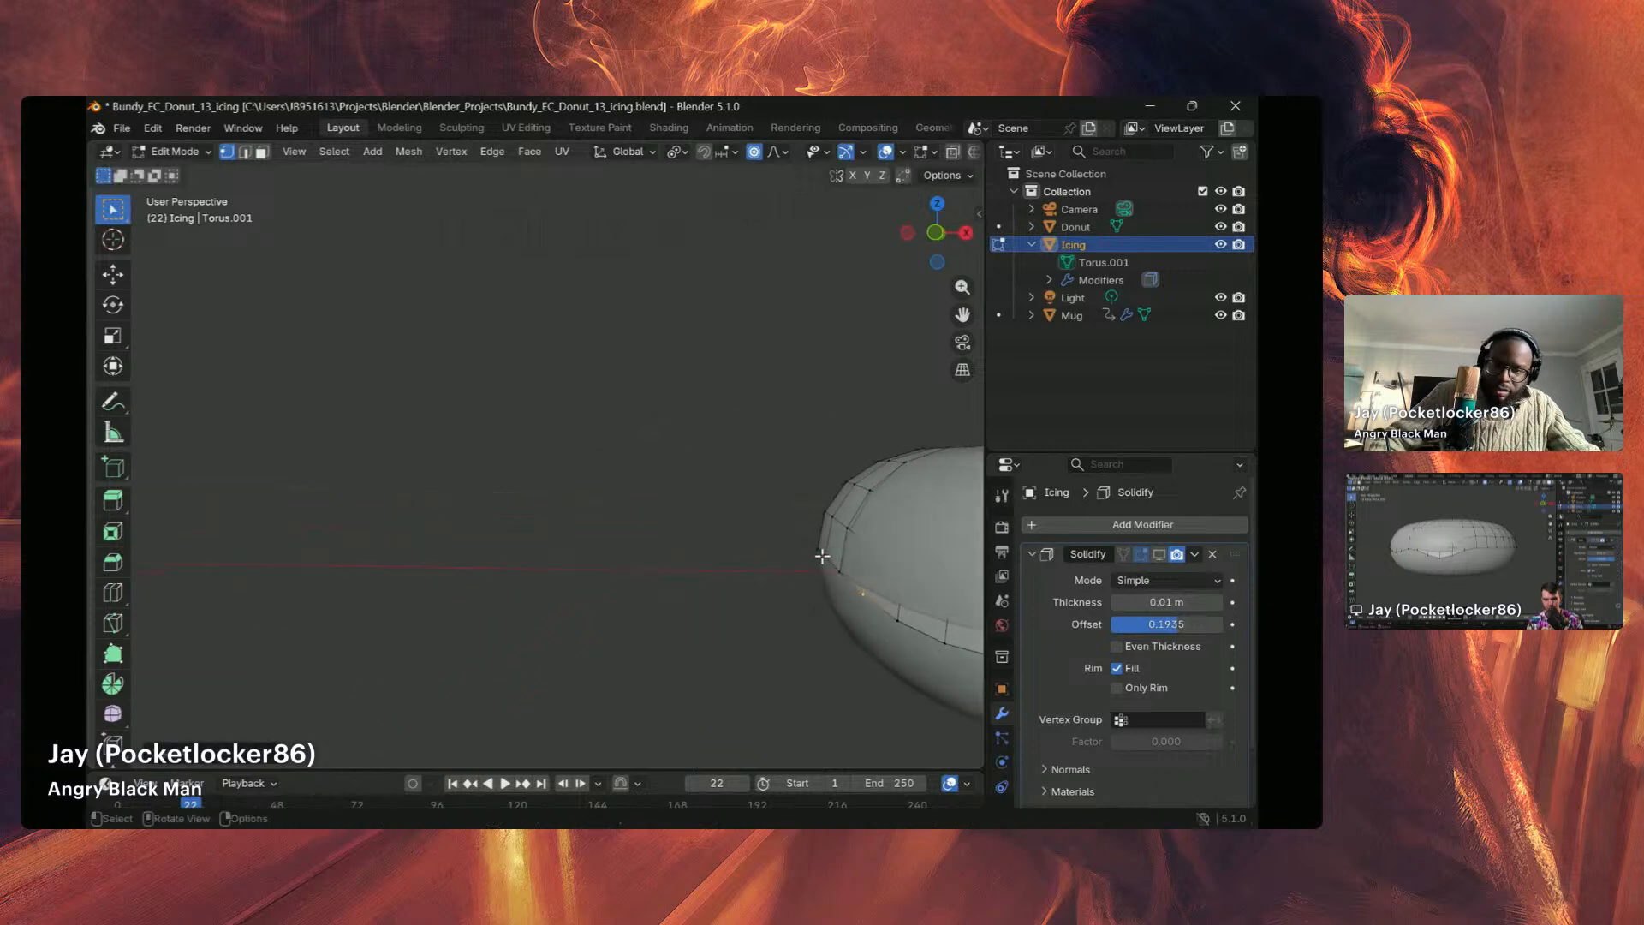
{"action": "scroll", "coordinate": [834, 559], "scroll_direction": "down", "scroll_amount": 5}
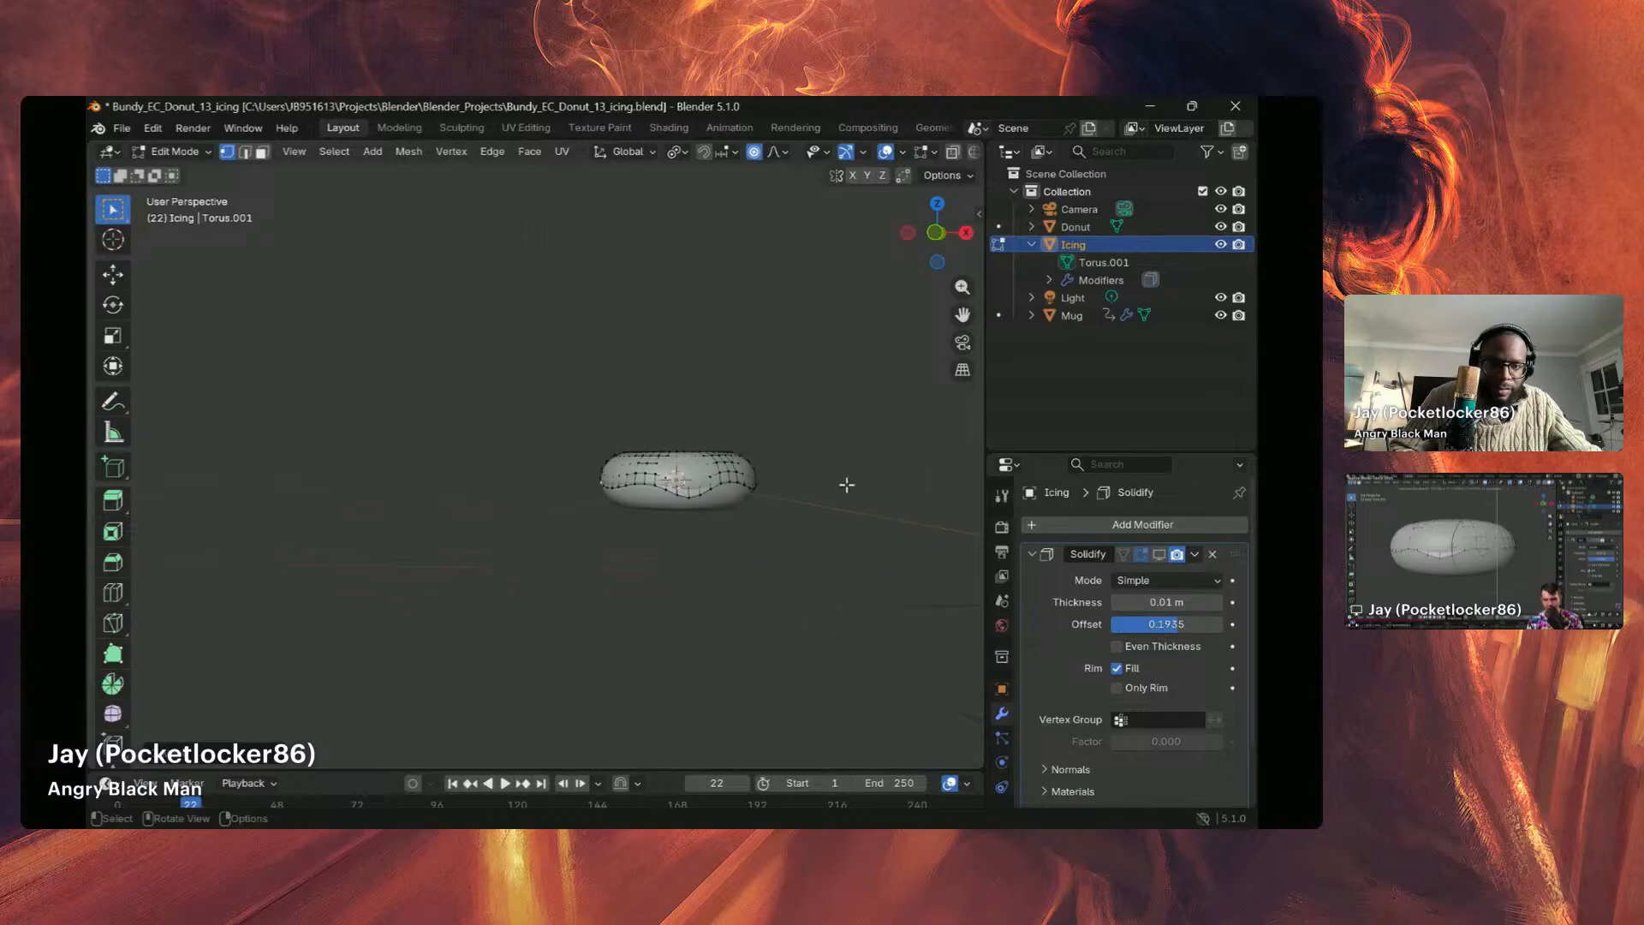
{"action": "left_click", "coordinate": [936, 238]}
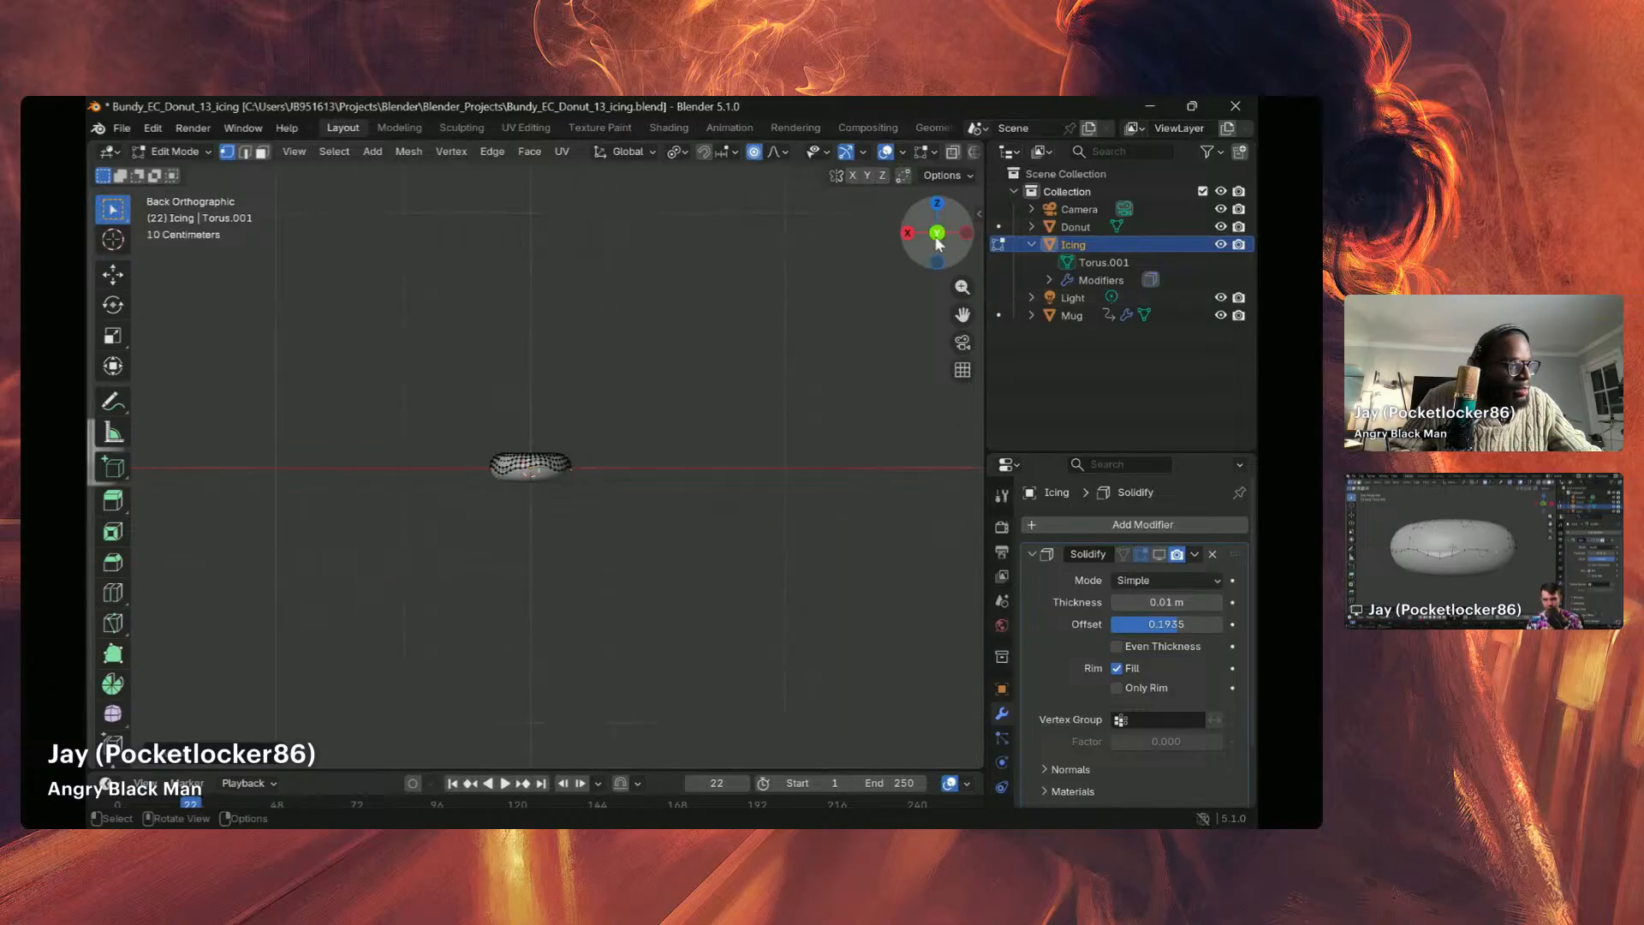
{"action": "scroll", "coordinate": [502, 520], "scroll_direction": "up", "scroll_amount": 3}
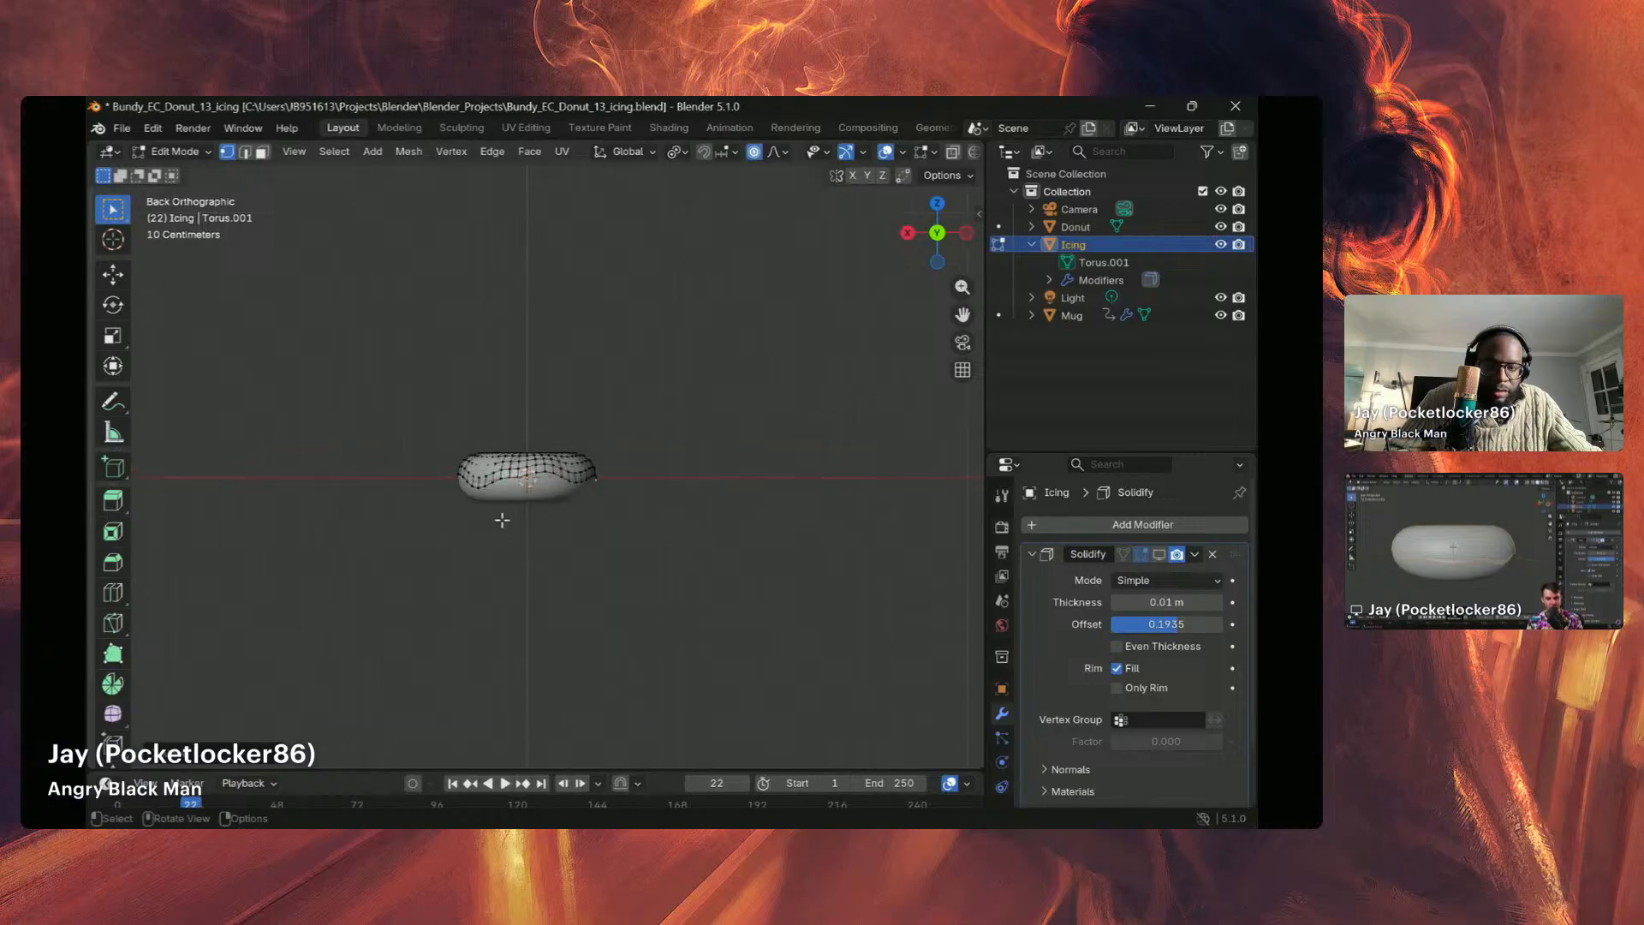
{"action": "scroll", "coordinate": [506, 517], "scroll_direction": "up", "scroll_amount": 4}
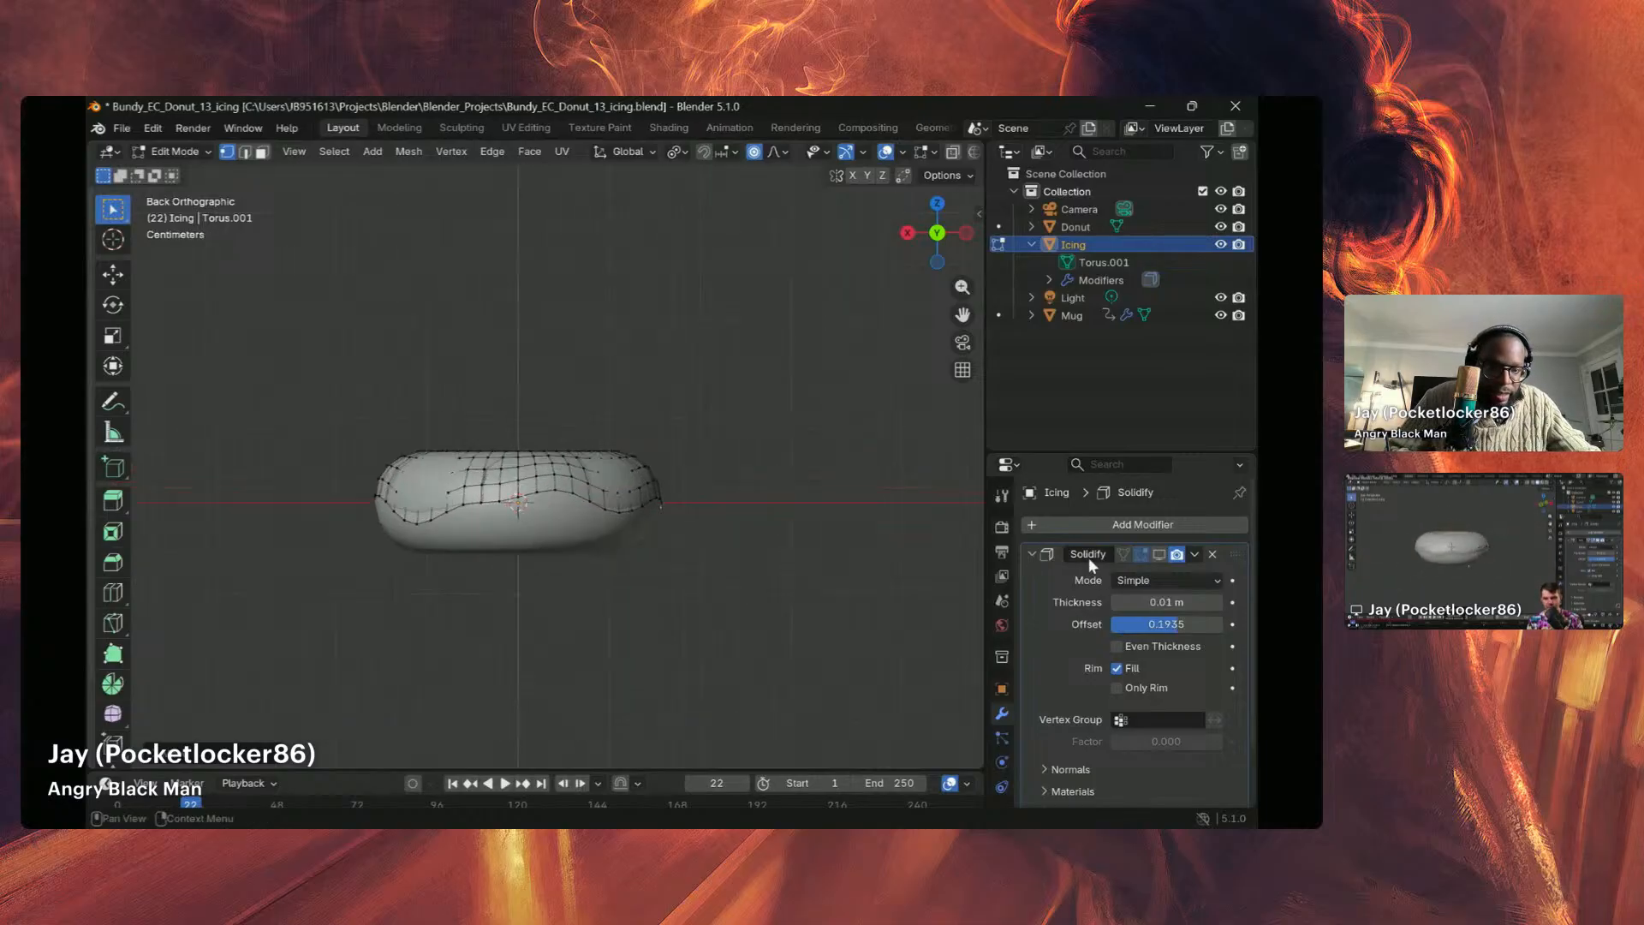
{"action": "left_click", "coordinate": [1159, 554]}
Step: Examine the thickened icing from all sides, checking its drips and the places where the donut pokes through
{"action": "middle_click_drag", "start_coordinate": [643, 569], "coordinate": [715, 583]}
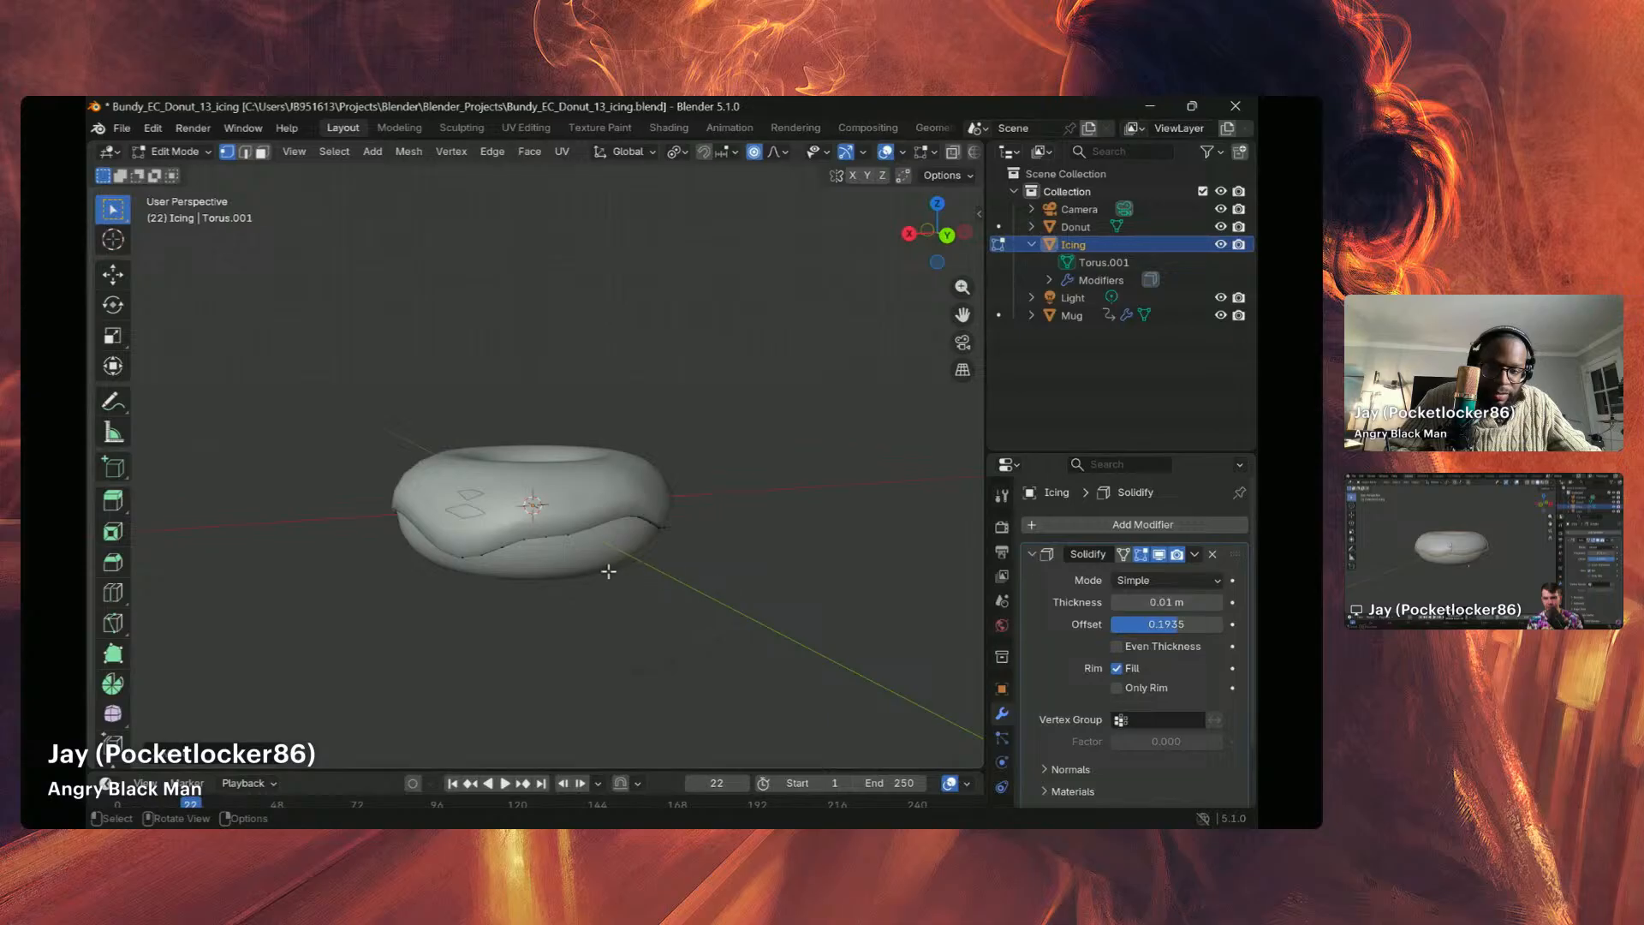
{"action": "middle_click_drag", "start_coordinate": [608, 571], "coordinate": [411, 595]}
{"action": "scroll", "coordinate": [538, 628], "scroll_direction": "down", "scroll_amount": 2}
{"action": "scroll", "coordinate": [520, 547], "scroll_direction": "down", "scroll_amount": 2}
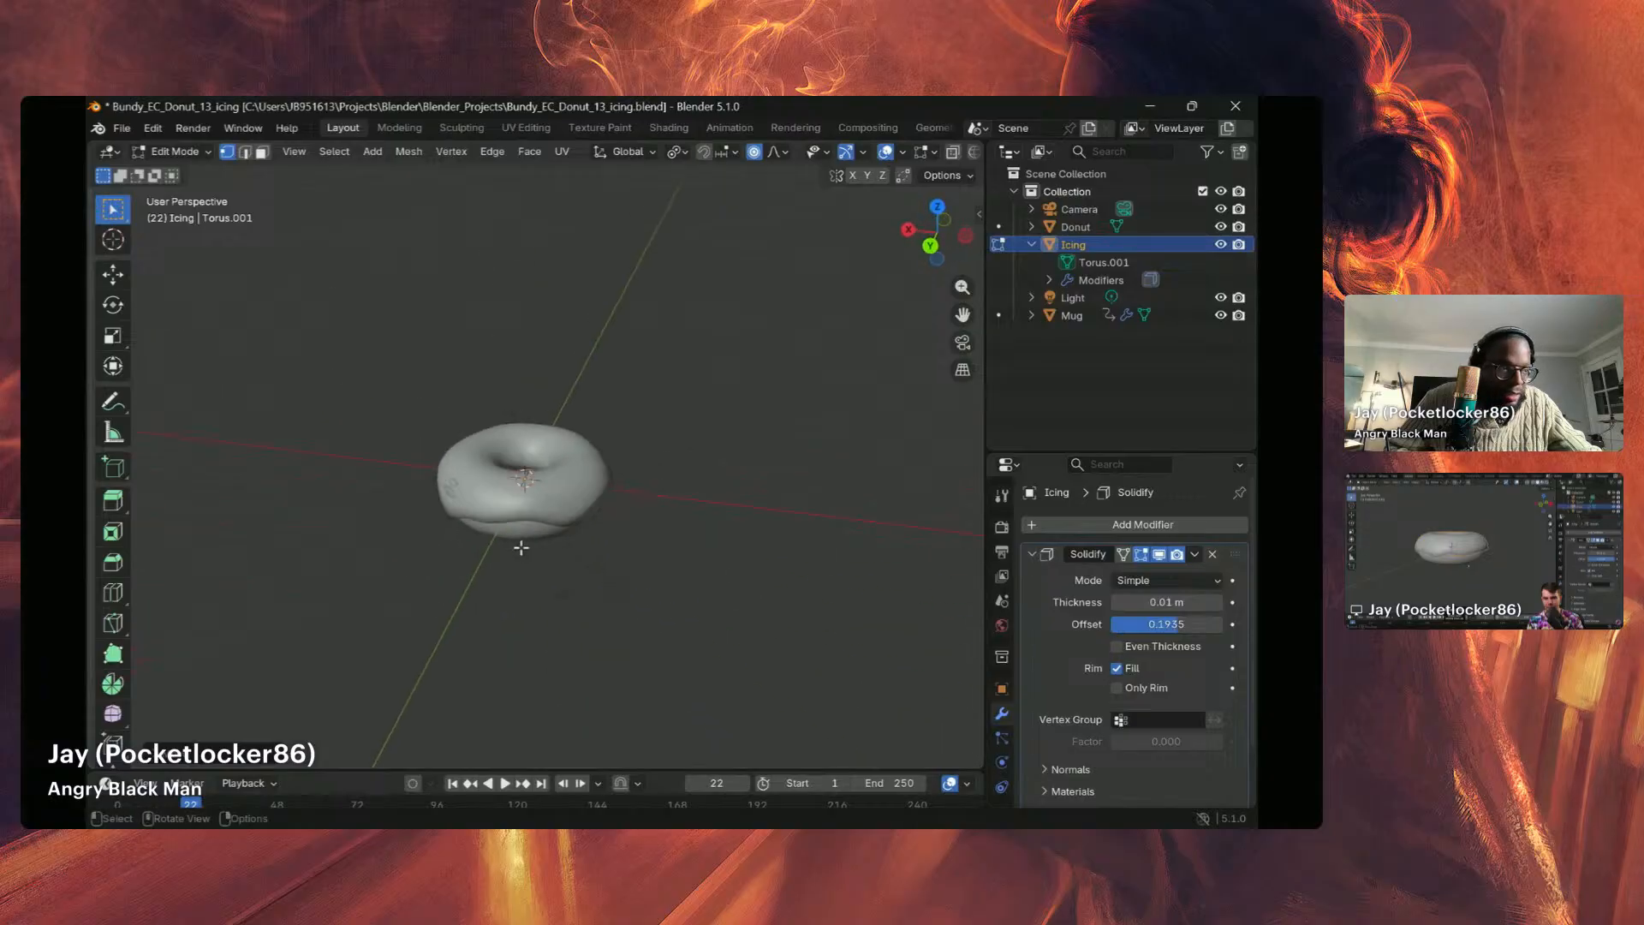
{"action": "scroll", "coordinate": [521, 547], "scroll_direction": "up", "scroll_amount": 6}
{"action": "middle_click_drag", "start_coordinate": [444, 580], "coordinate": [420, 499]}
{"action": "scroll", "coordinate": [559, 646], "scroll_direction": "down", "scroll_amount": 6}
{"action": "scroll", "coordinate": [579, 543], "scroll_direction": "up", "scroll_amount": 2}
{"action": "scroll", "coordinate": [579, 542], "scroll_direction": "down", "scroll_amount": 2}
{"action": "middle_click_drag", "start_coordinate": [599, 503], "coordinate": [929, 556]}
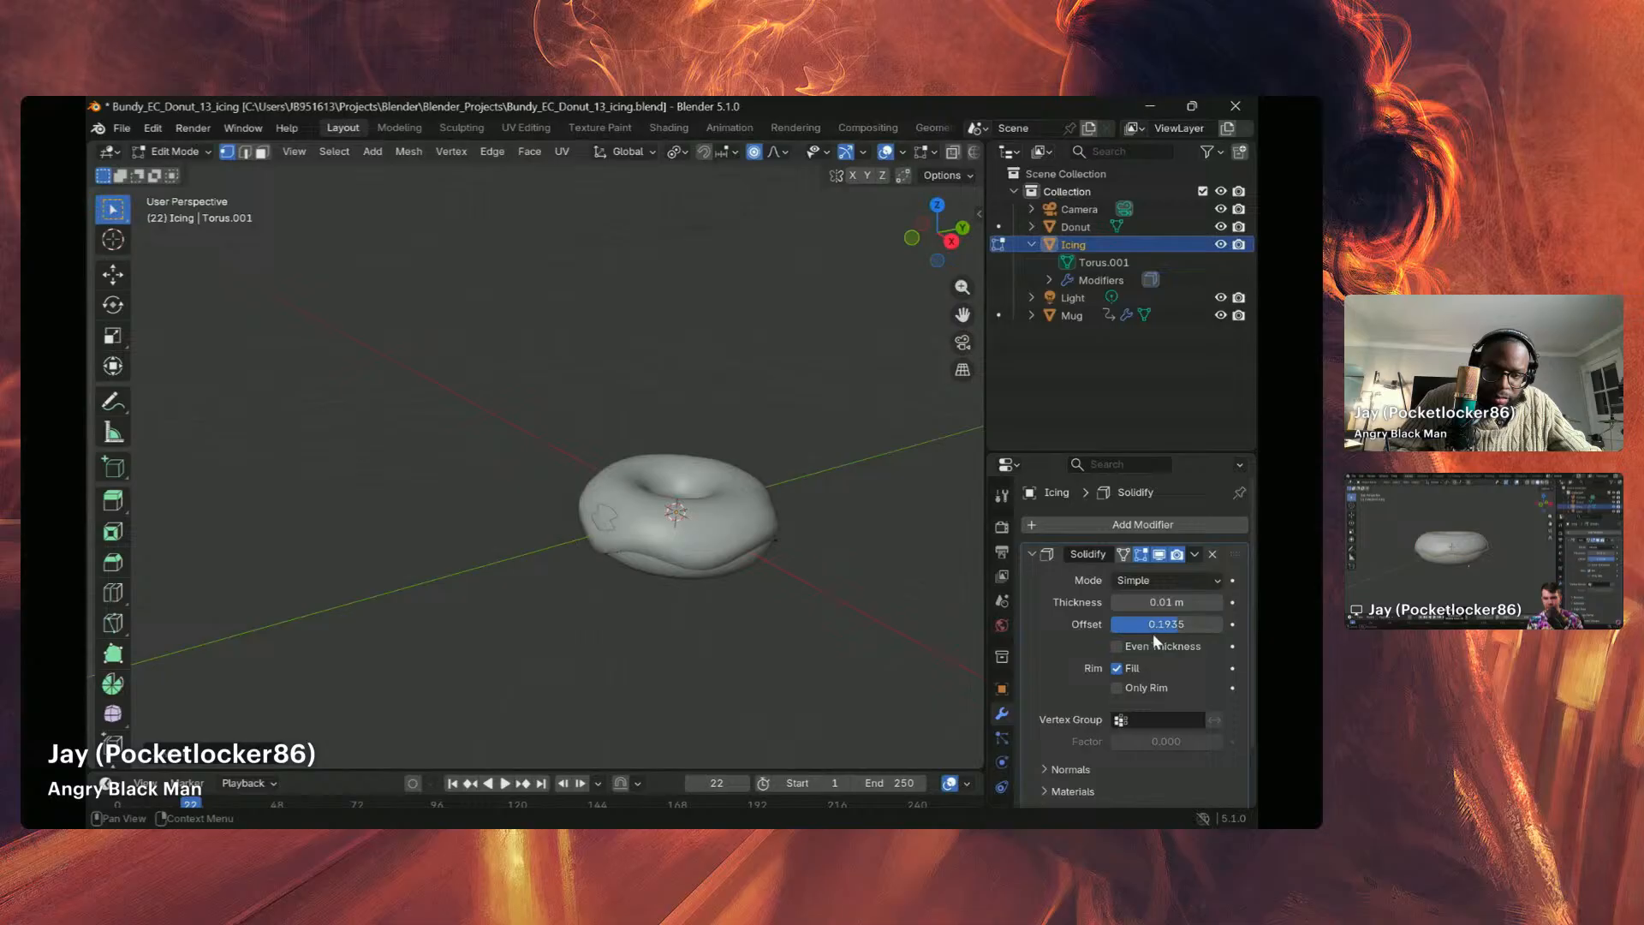
Step: Set the Solidify modifier's offset to 1.0 so the icing thickens fully outward
{"action": "left_click_drag", "start_coordinate": [1153, 632], "coordinate": [1180, 632]}
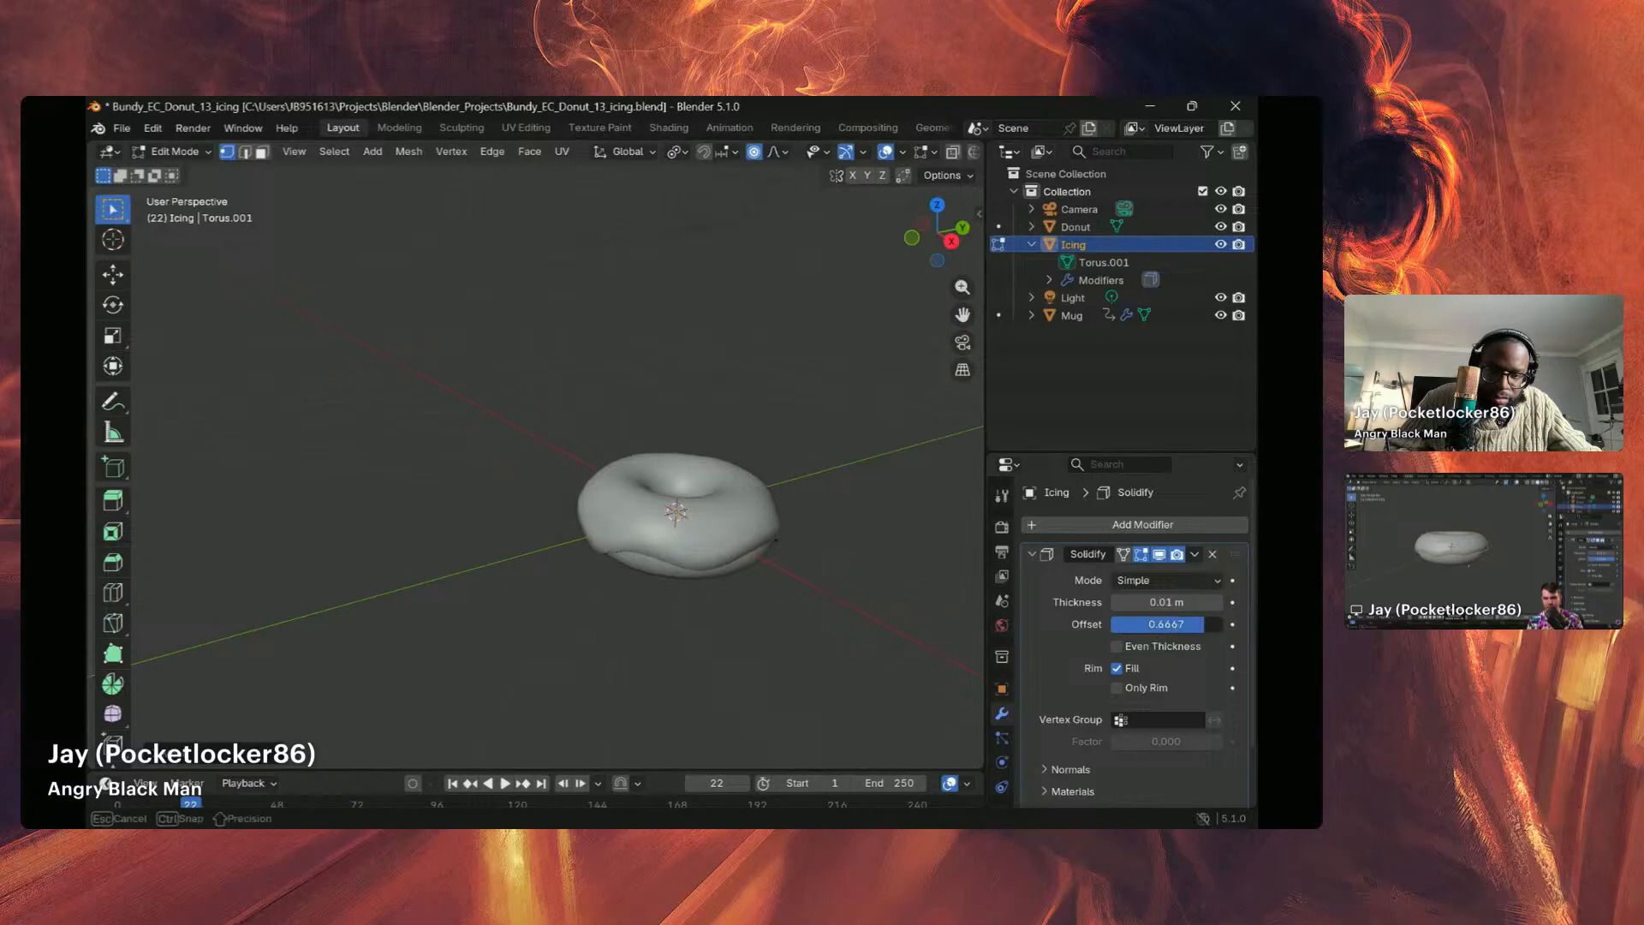
{"action": "middle_click_drag", "start_coordinate": [844, 587], "coordinate": [741, 561]}
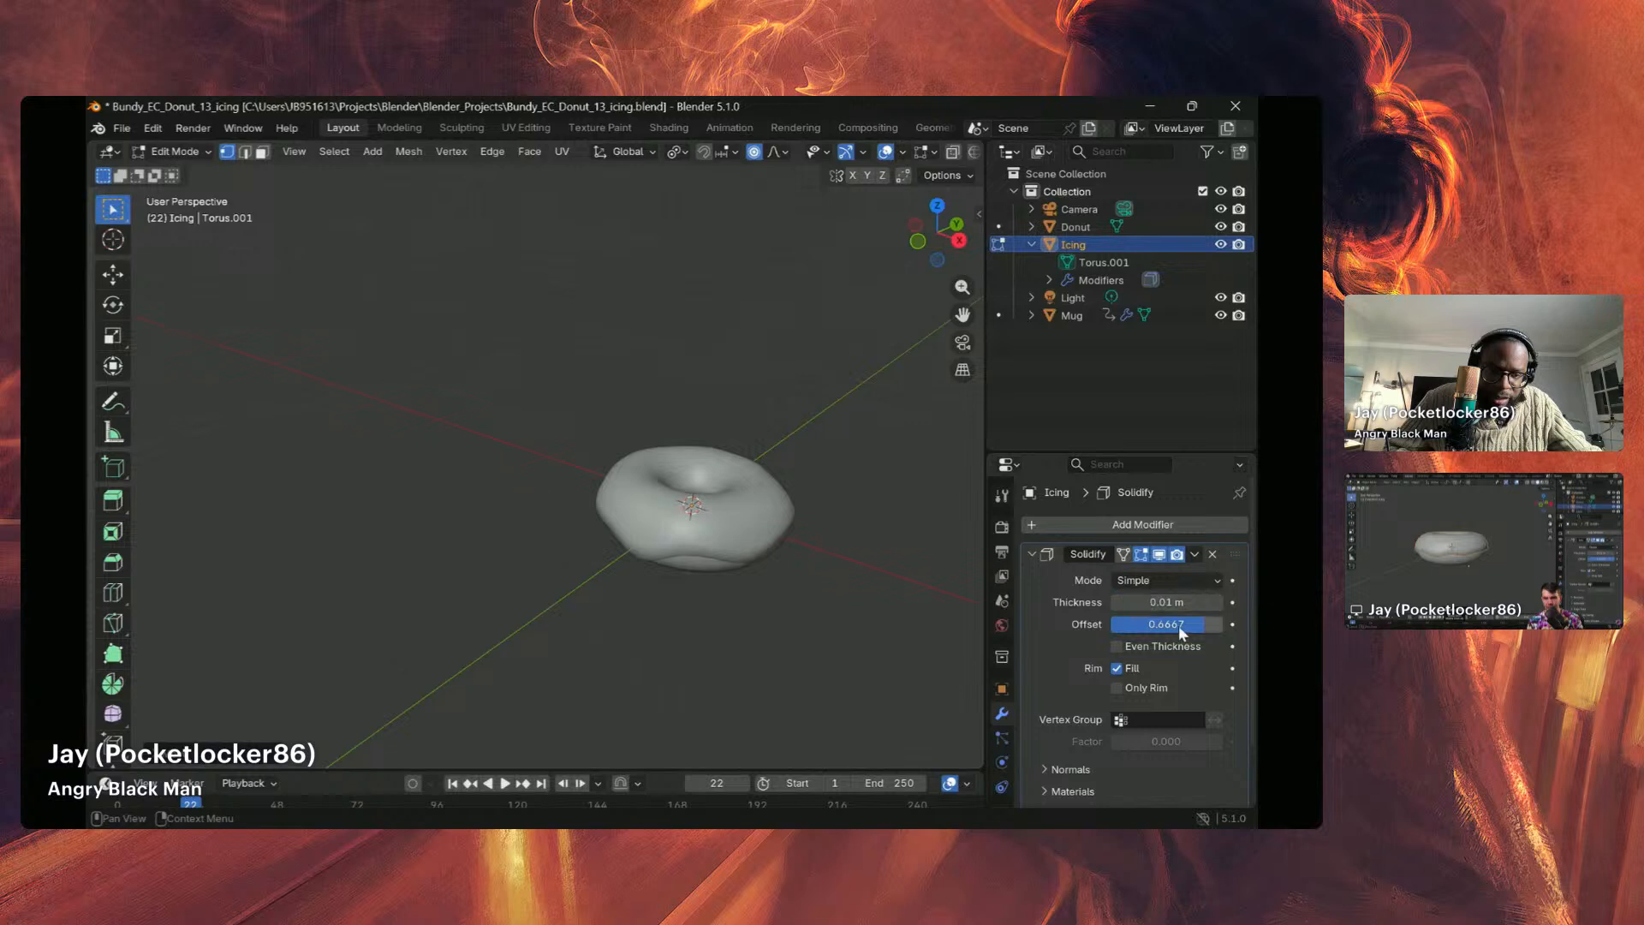
{"action": "left_click_drag", "start_coordinate": [1178, 625], "coordinate": [1093, 625]}
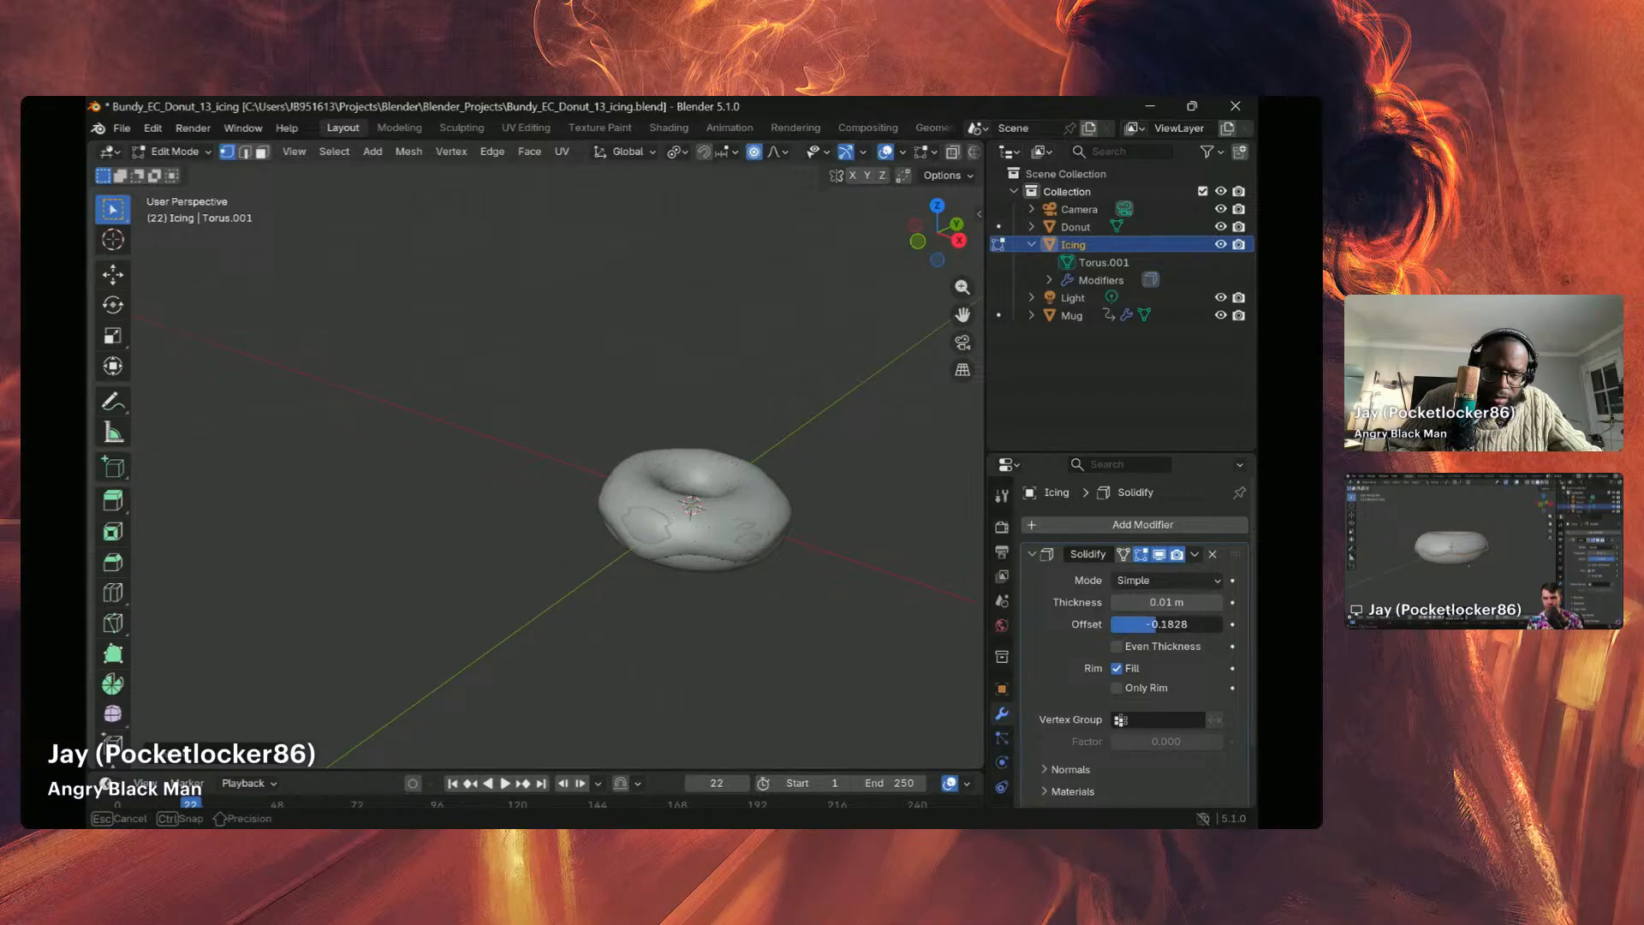
{"action": "left_click_drag", "start_coordinate": [1124, 625], "coordinate": [1174, 625]}
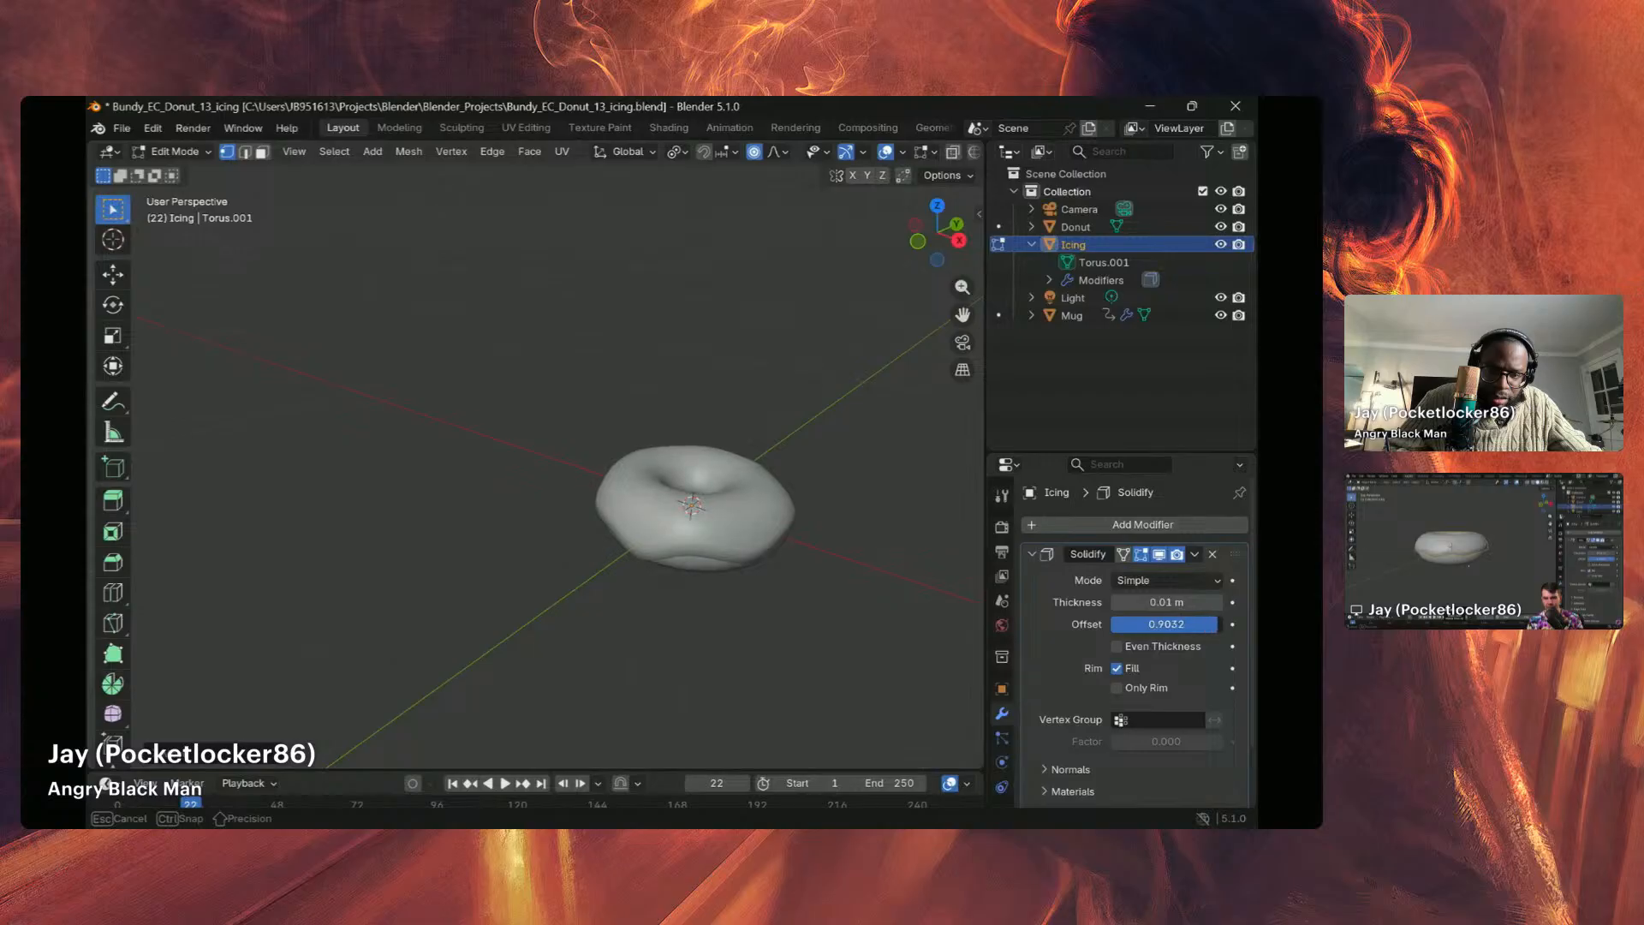
{"action": "left_click_drag", "start_coordinate": [1174, 625], "coordinate": [1222, 625]}
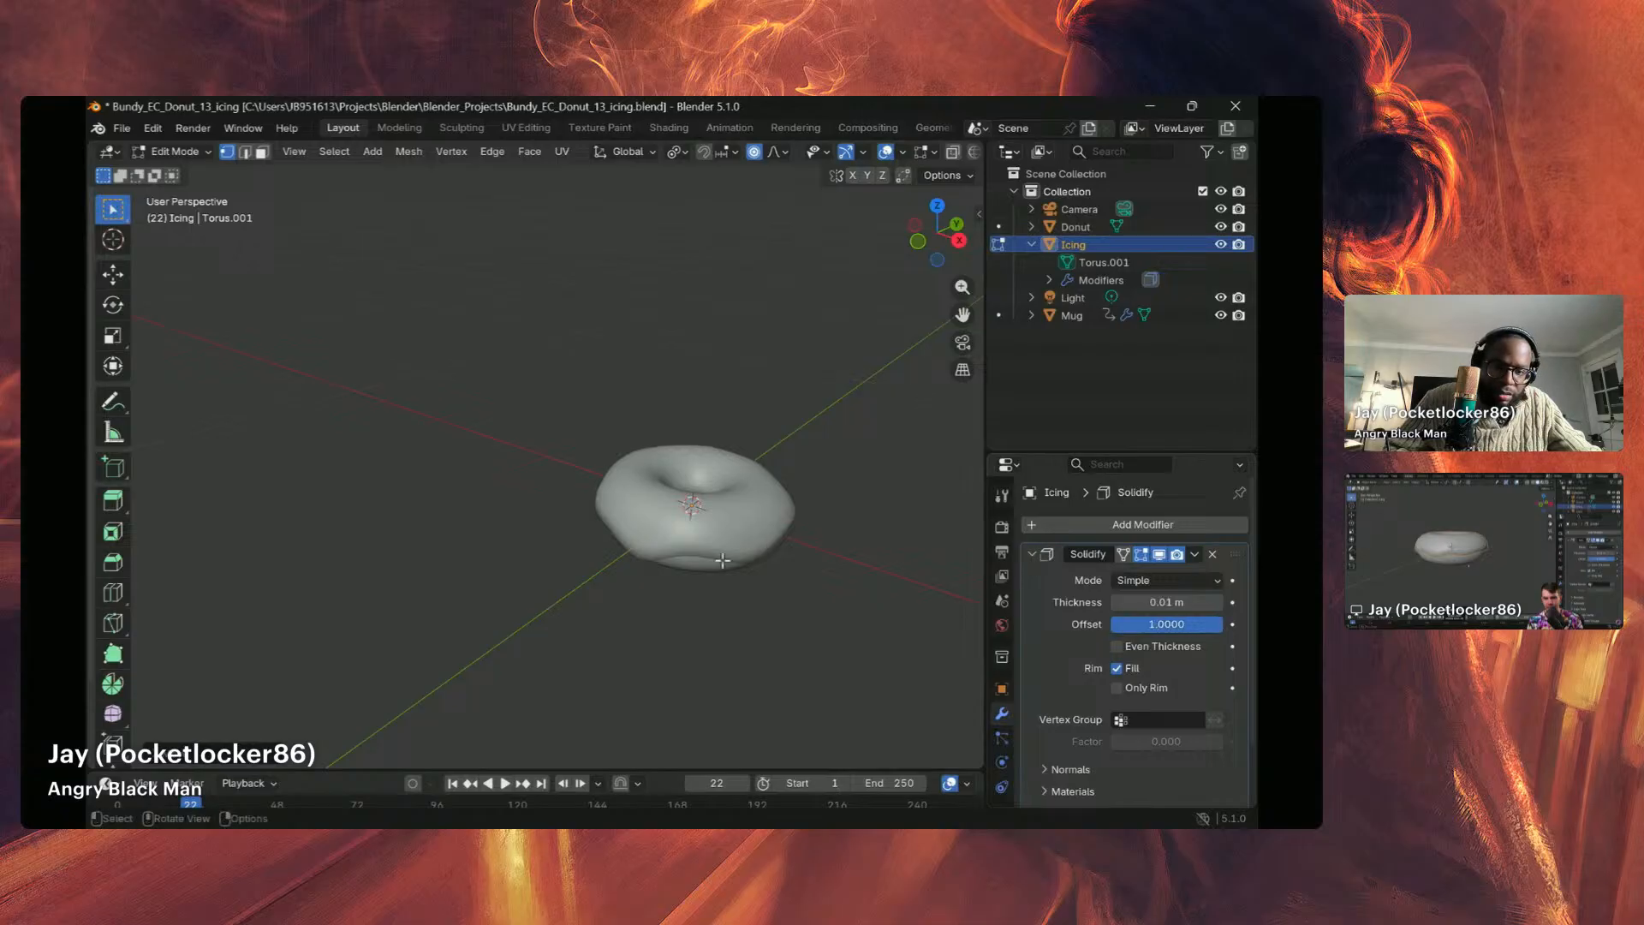
Step: Inspect the icing's rim around the donut and turn off the Solidify modifier's viewport display
{"action": "middle_click_drag", "start_coordinate": [707, 533], "coordinate": [581, 532]}
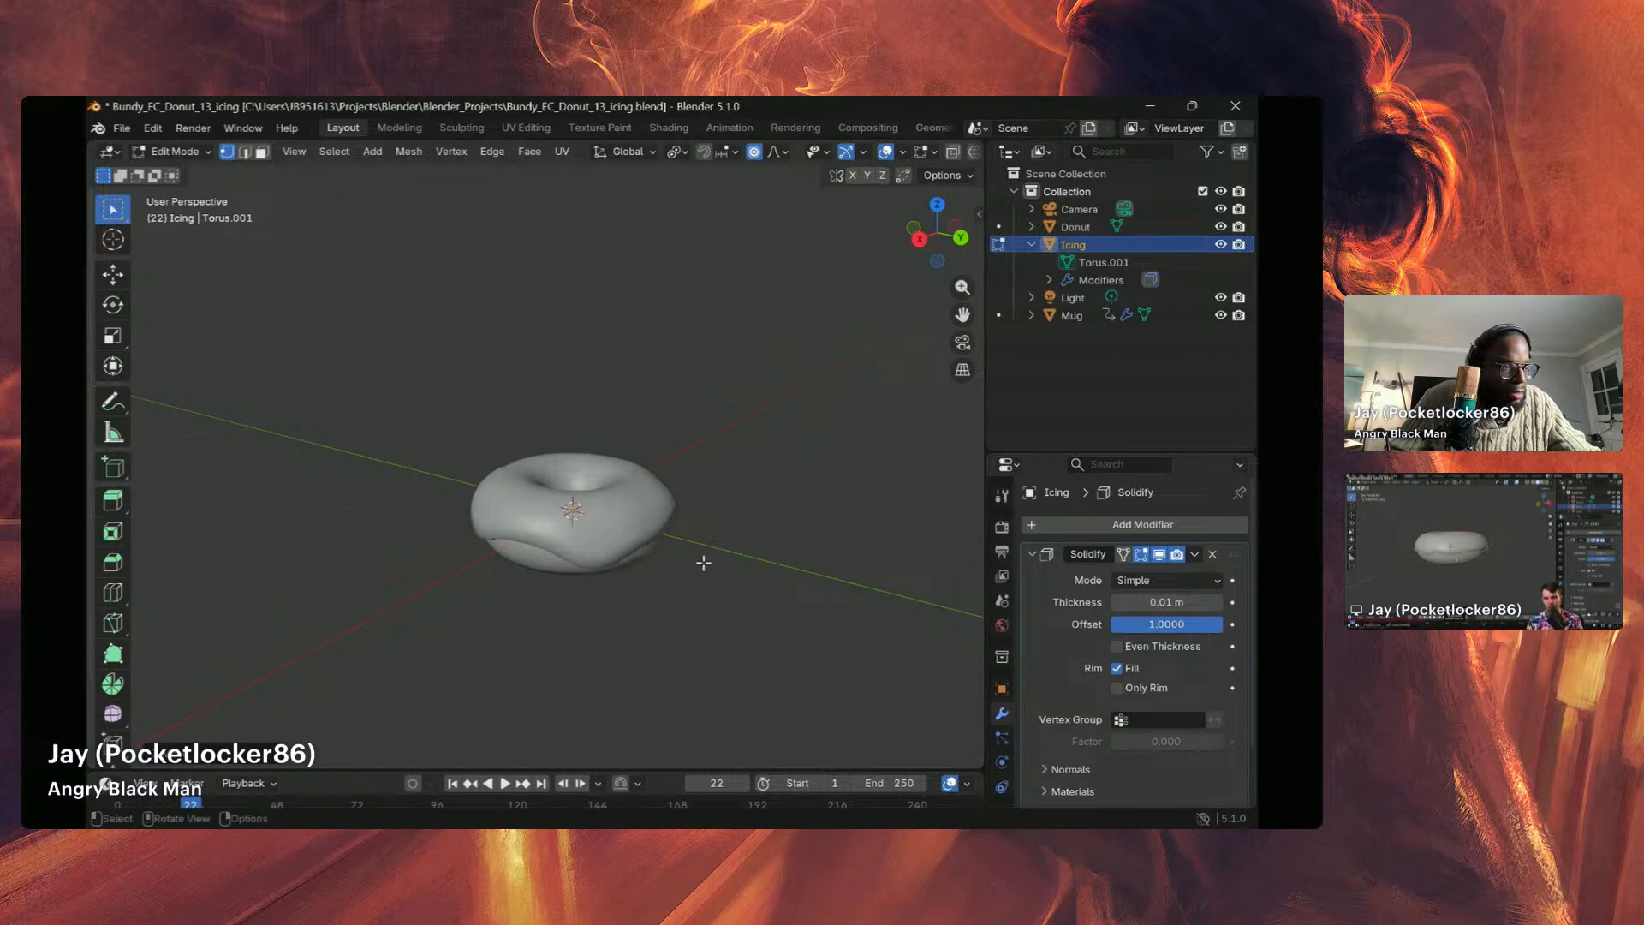
{"action": "middle_click_drag", "start_coordinate": [697, 580], "coordinate": [817, 464]}
{"action": "scroll", "coordinate": [663, 515], "scroll_direction": "up", "scroll_amount": 2}
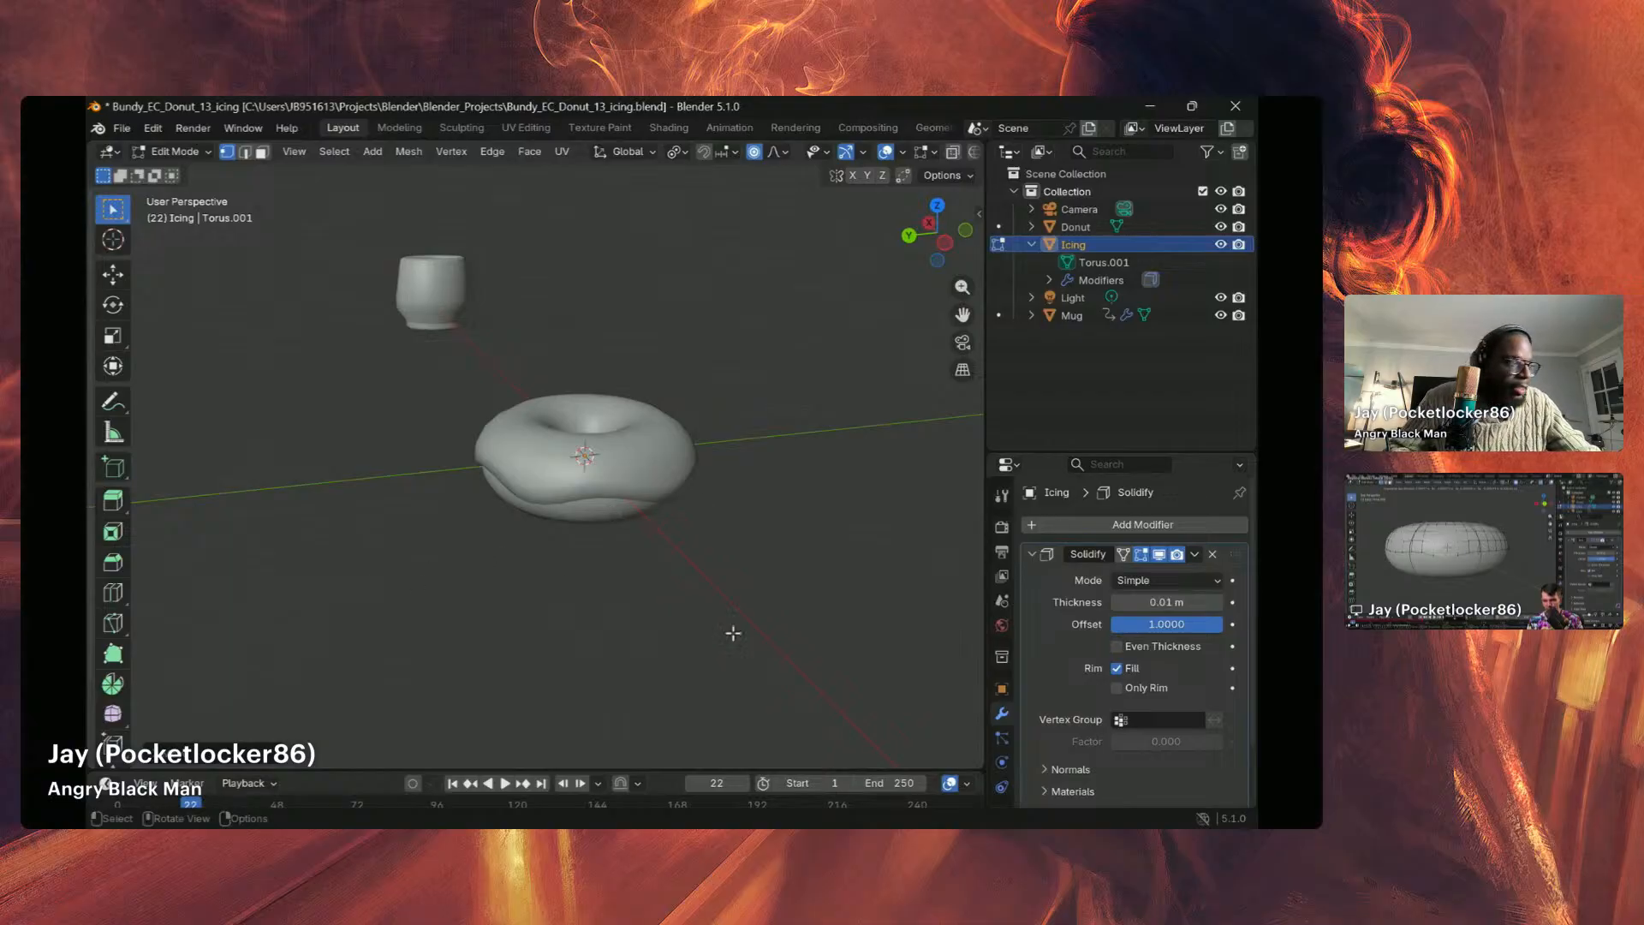
{"action": "left_click", "coordinate": [1158, 554]}
Step: Raise a vertex on the icing's lower outer edge by about 0.005 m along Z with proportional editing
{"action": "middle_click_drag", "start_coordinate": [620, 554], "coordinate": [750, 509]}
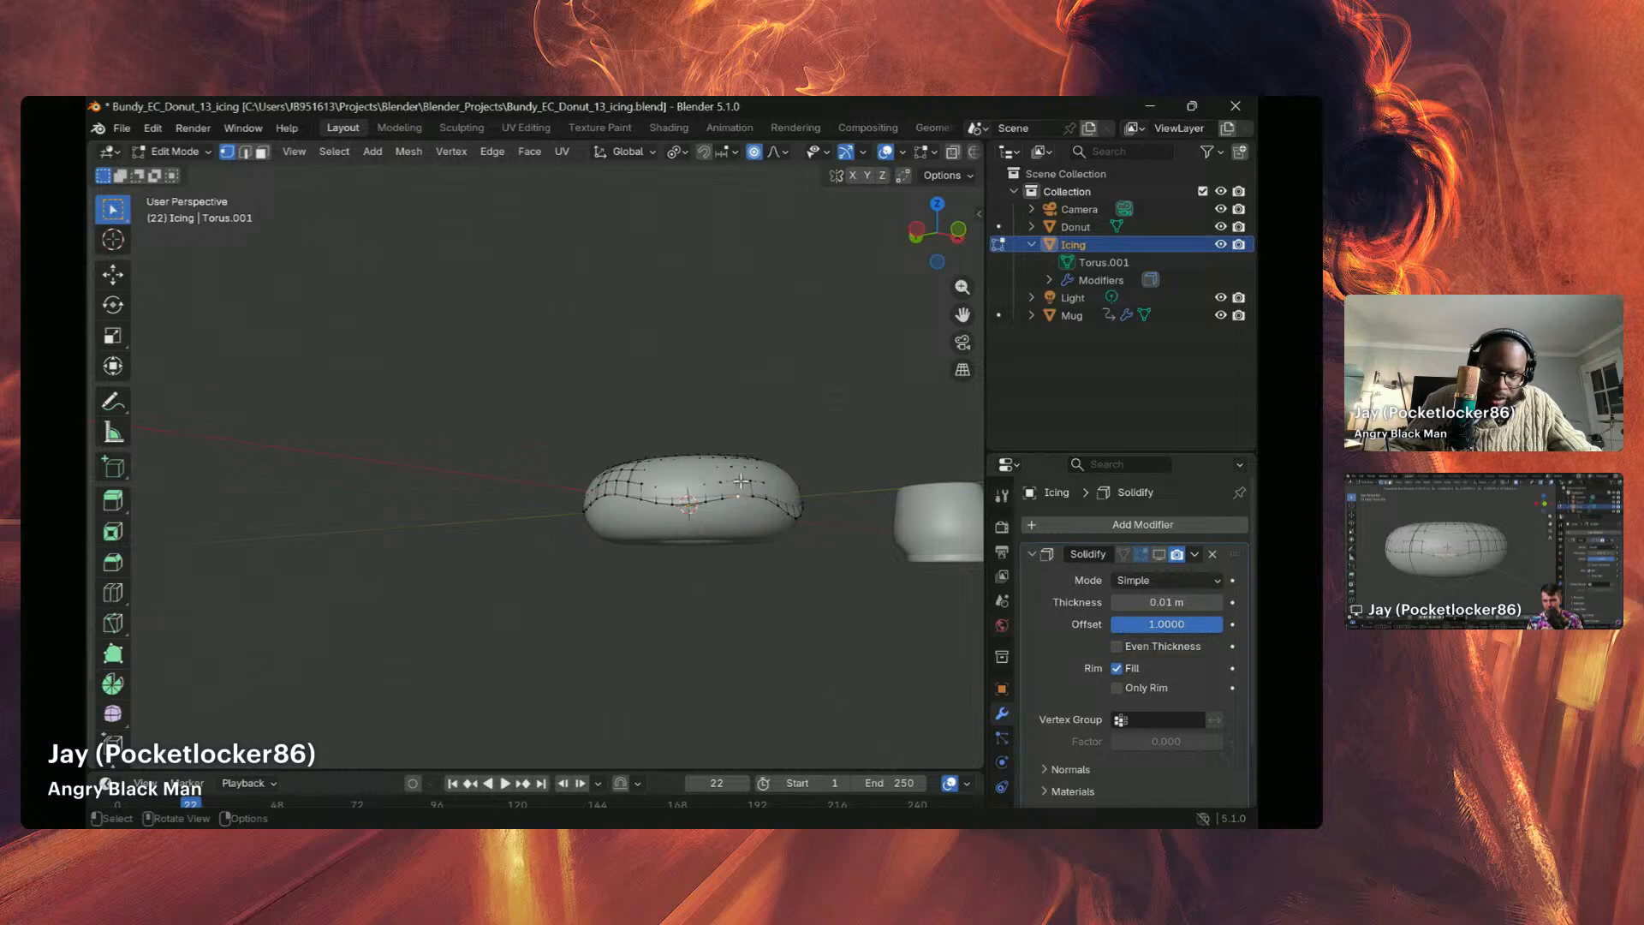
{"action": "middle_click_drag", "start_coordinate": [732, 513], "coordinate": [923, 542]}
{"action": "scroll", "coordinate": [727, 511], "scroll_direction": "down", "scroll_amount": 2}
{"action": "scroll", "coordinate": [727, 510], "scroll_direction": "up", "scroll_amount": 6}
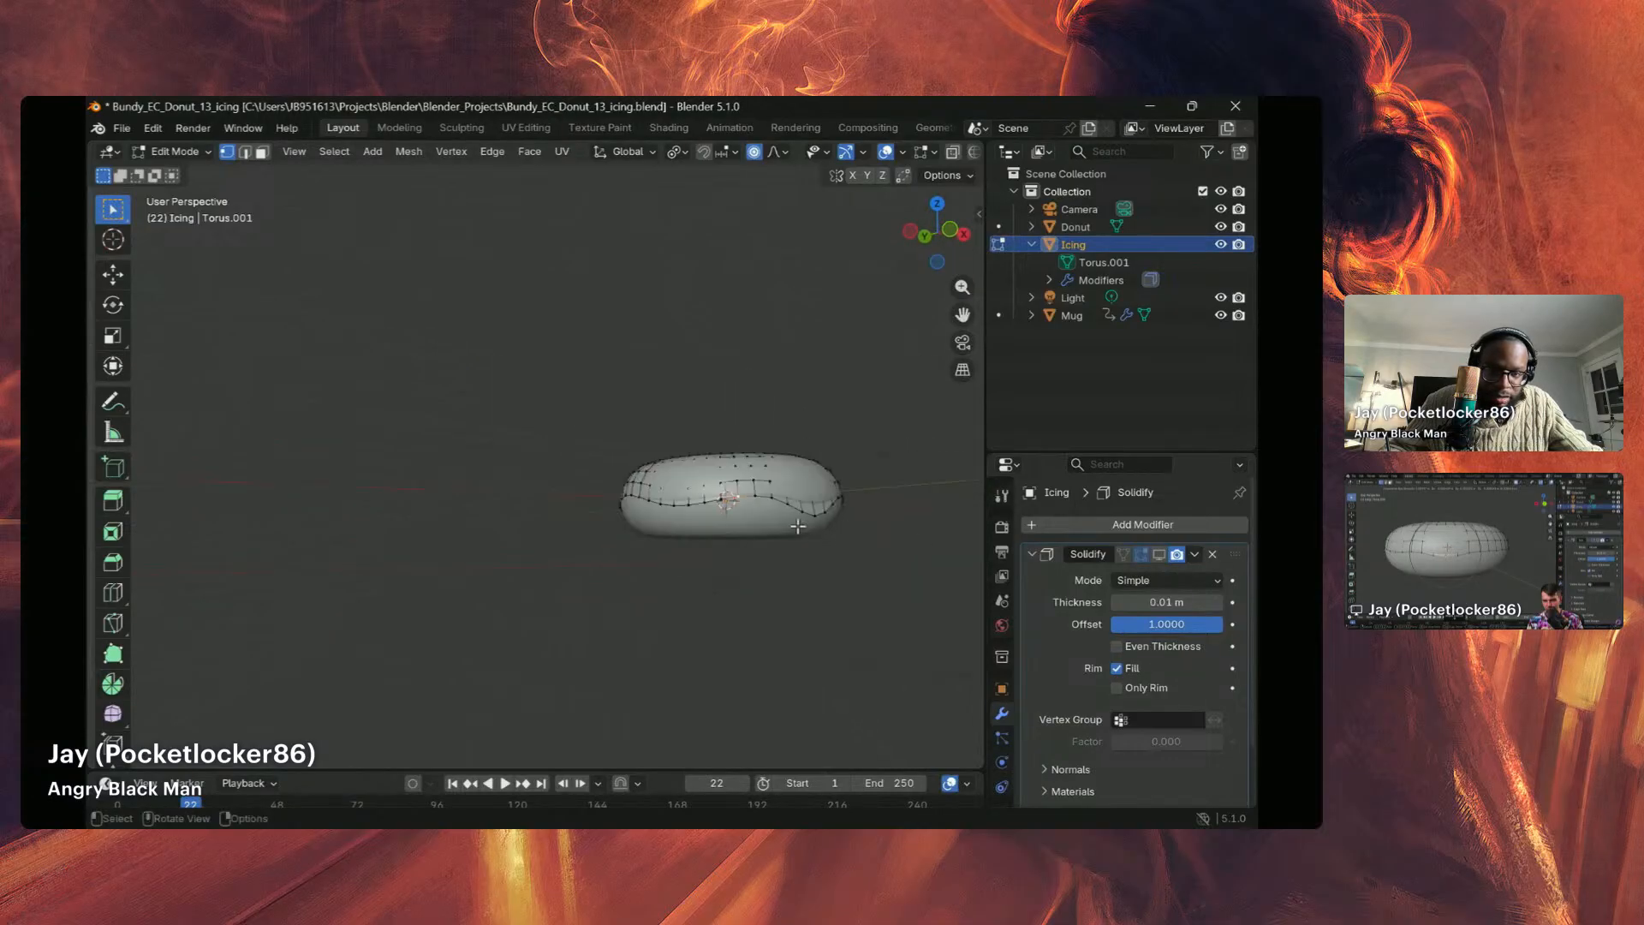
{"action": "scroll", "coordinate": [797, 526], "scroll_direction": "up", "scroll_amount": 3}
{"action": "middle_click_drag", "start_coordinate": [797, 526], "coordinate": [874, 532]}
{"action": "scroll", "coordinate": [857, 531], "scroll_direction": "down", "scroll_amount": 2}
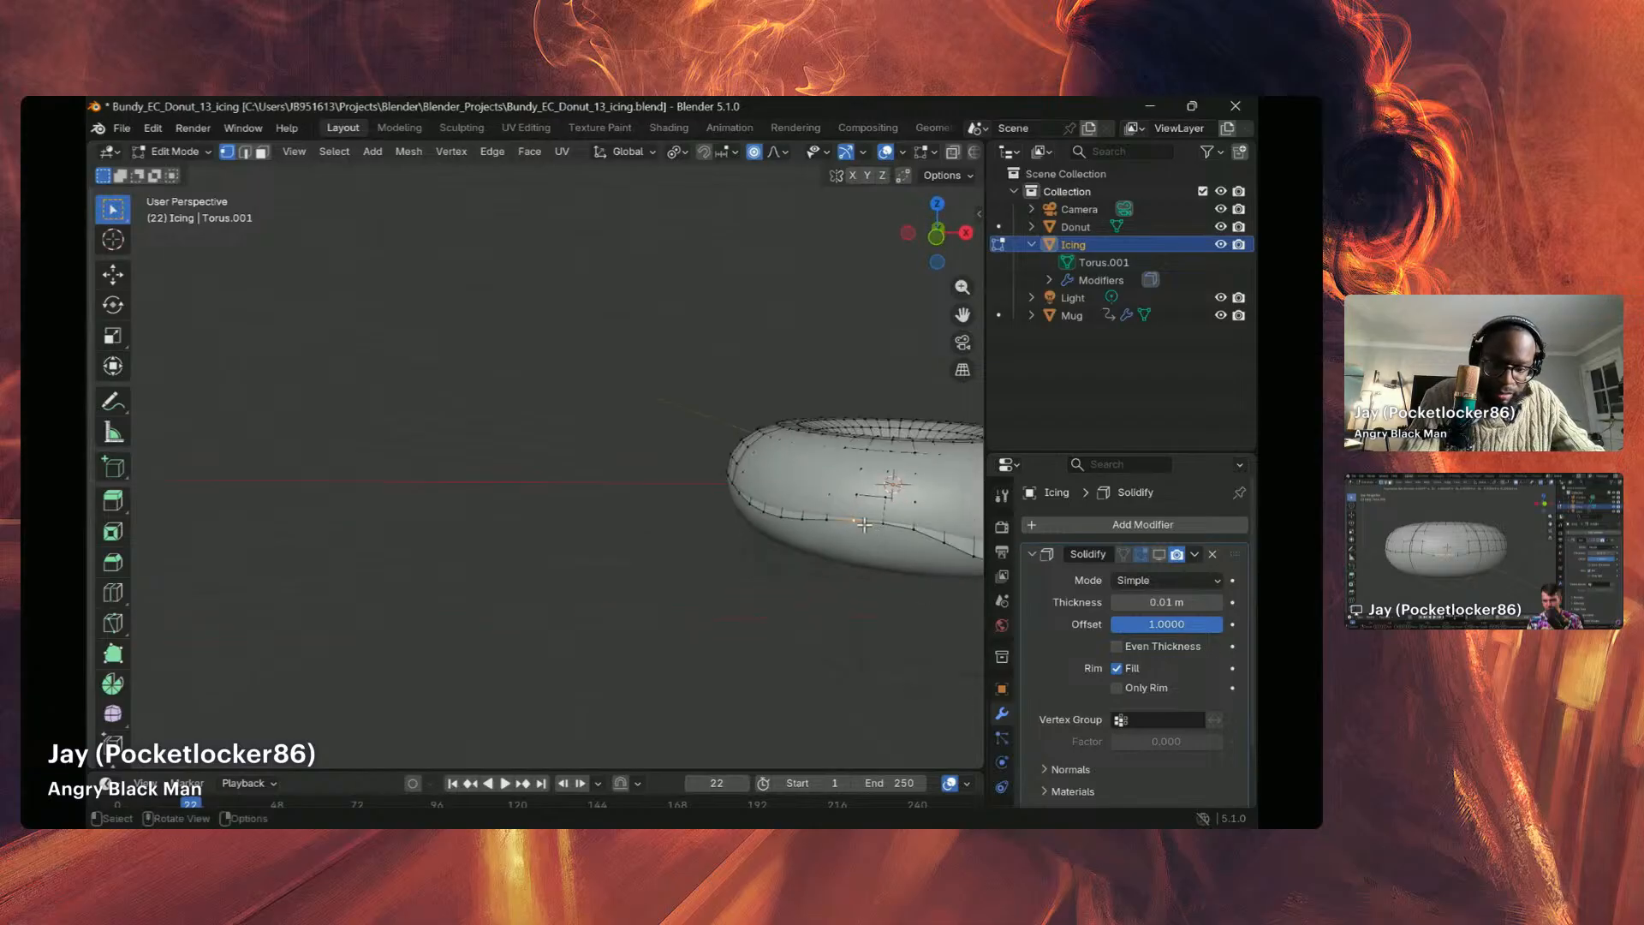
{"action": "key", "text": "g"}
{"action": "key", "text": "z"}
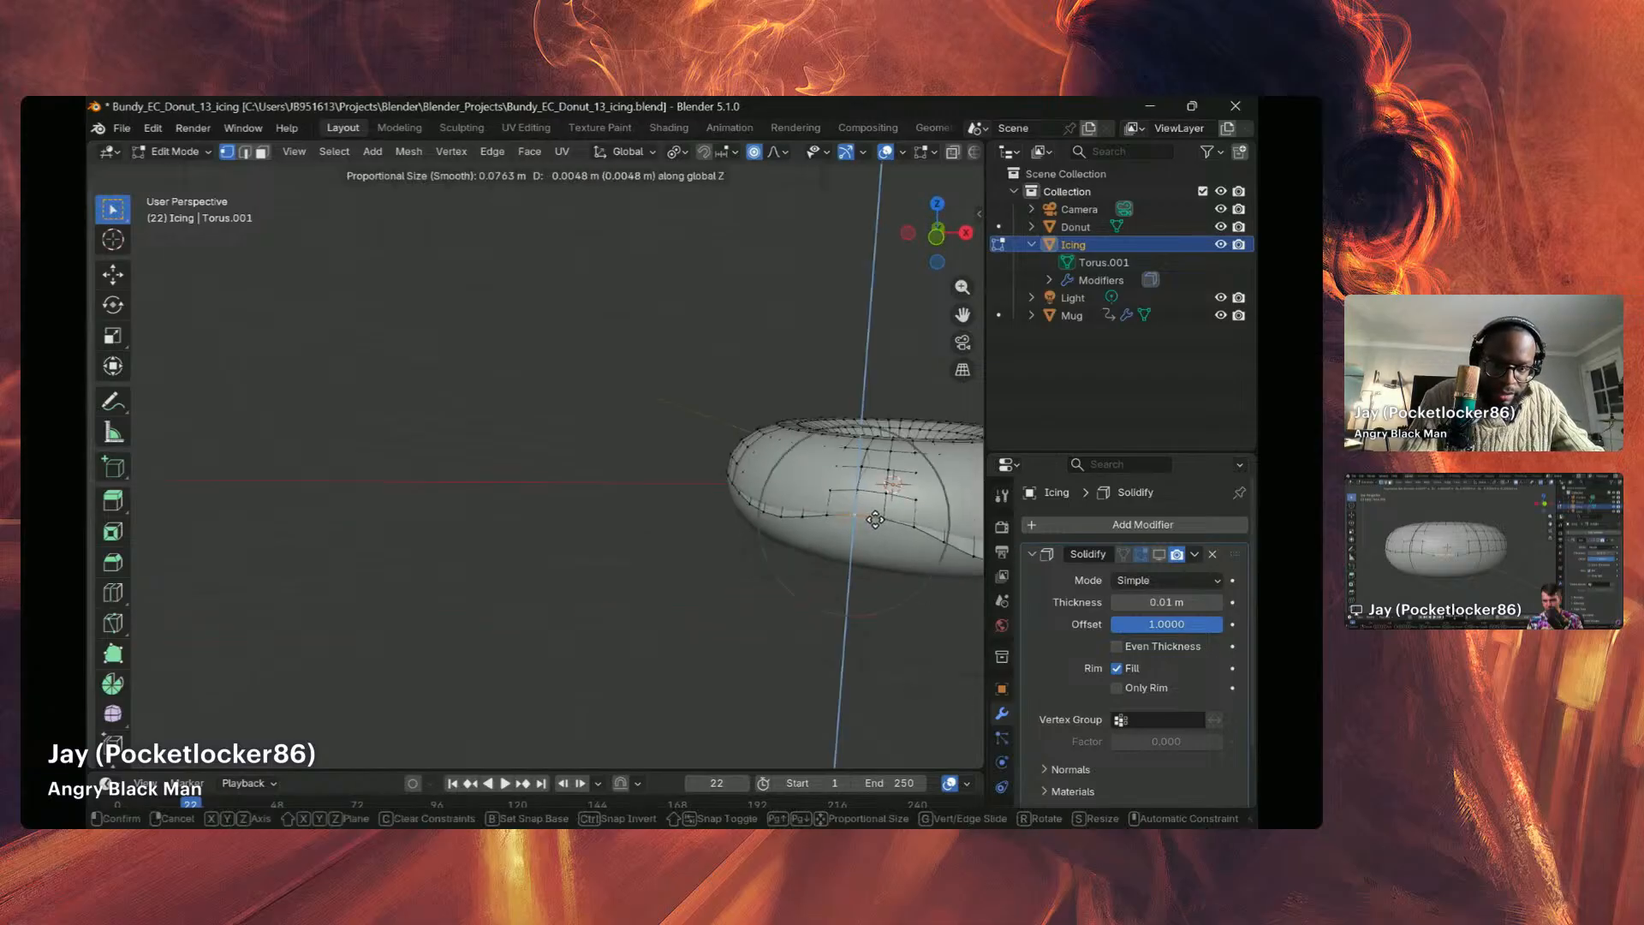
{"action": "left_click", "coordinate": [874, 520]}
Step: Pull a neighbouring vertex of the icing's outer edge down by about 0.009 m along Z to deepen a drip
{"action": "middle_click_drag", "start_coordinate": [895, 528], "coordinate": [856, 519]}
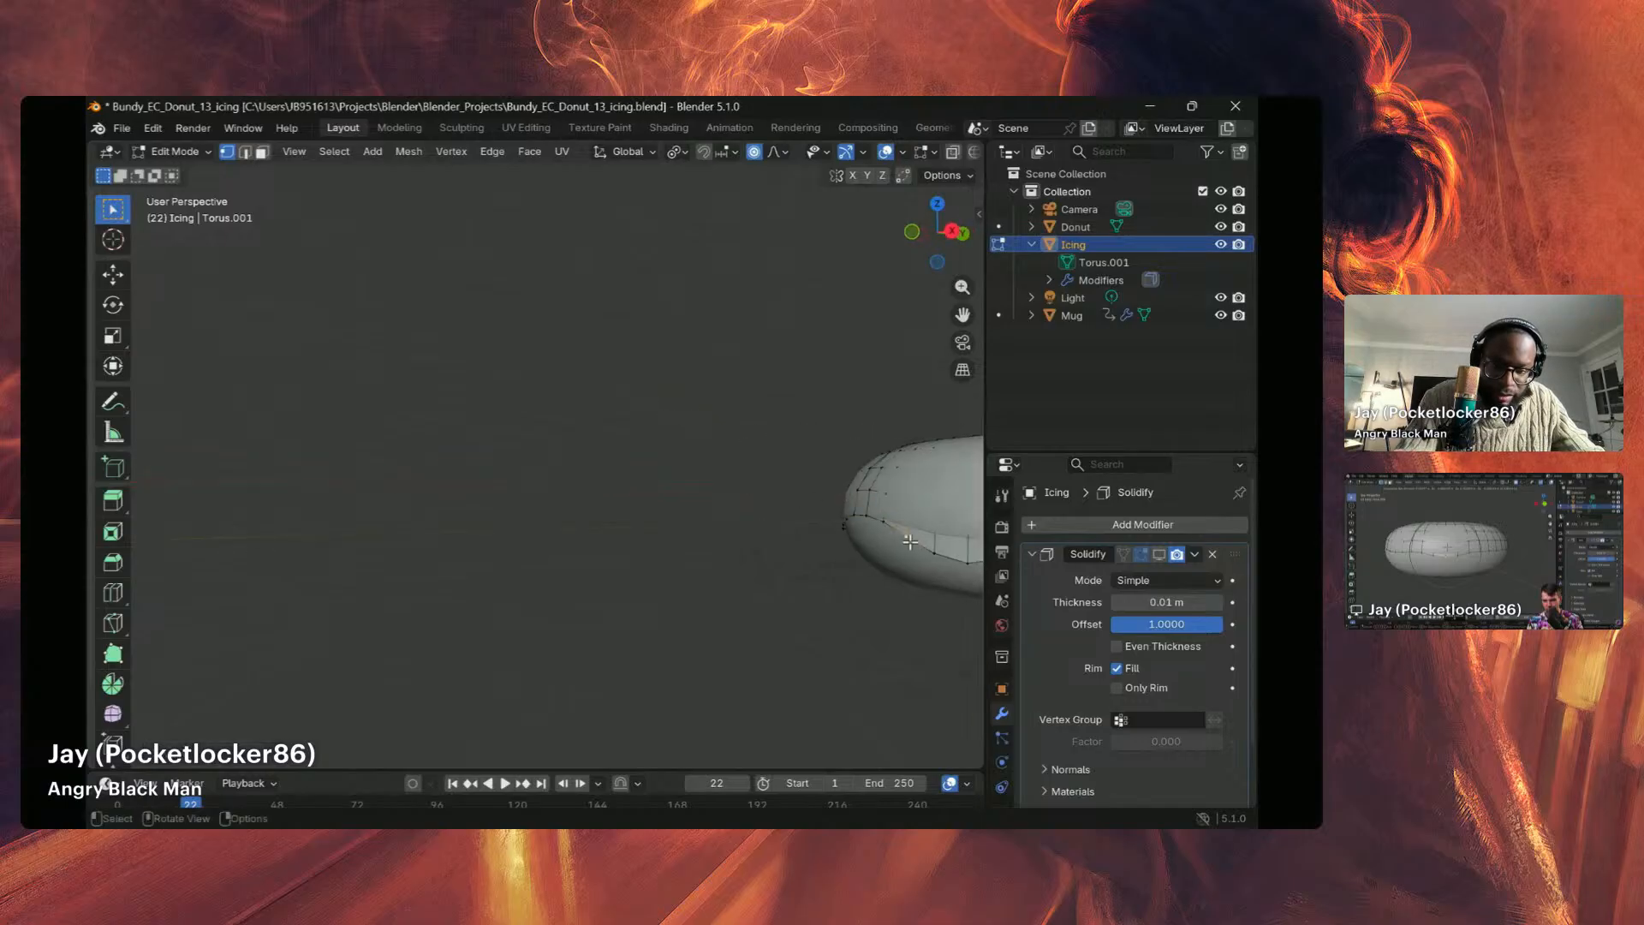
{"action": "key", "text": "g"}
{"action": "key", "text": "z"}
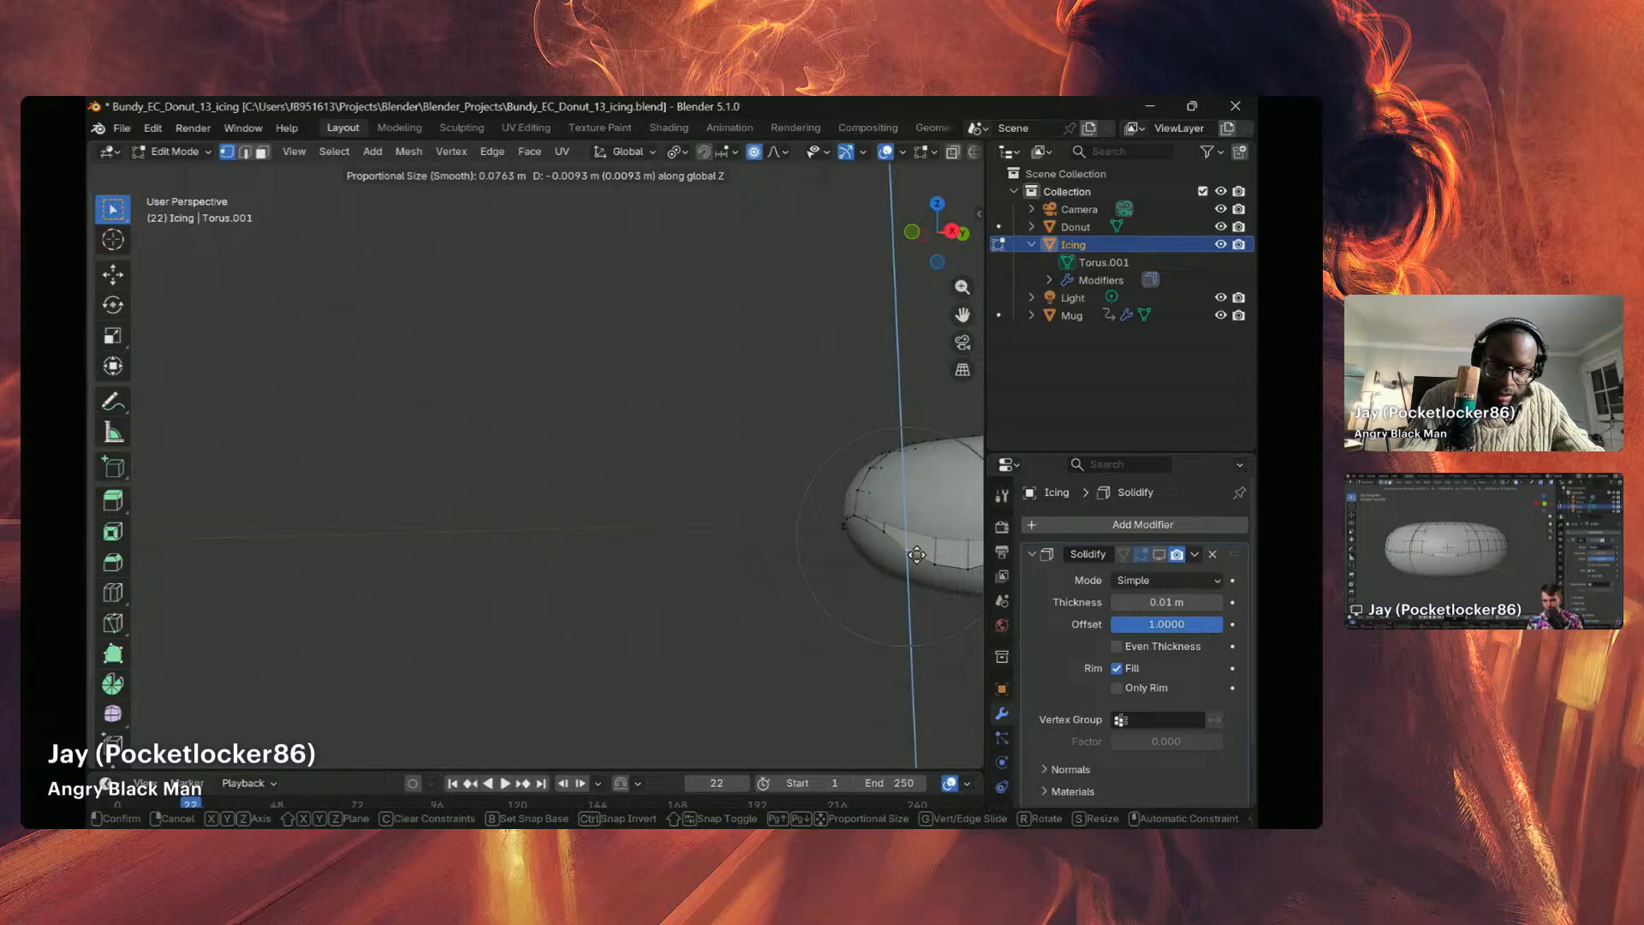
{"action": "left_click", "coordinate": [921, 557]}
Step: Raise the outer-edge vertex at the crest beside the wide drip by about 0.007 m along Z, and select another edge vertex partway down its slope
{"action": "middle_click_drag", "start_coordinate": [924, 563], "coordinate": [407, 540]}
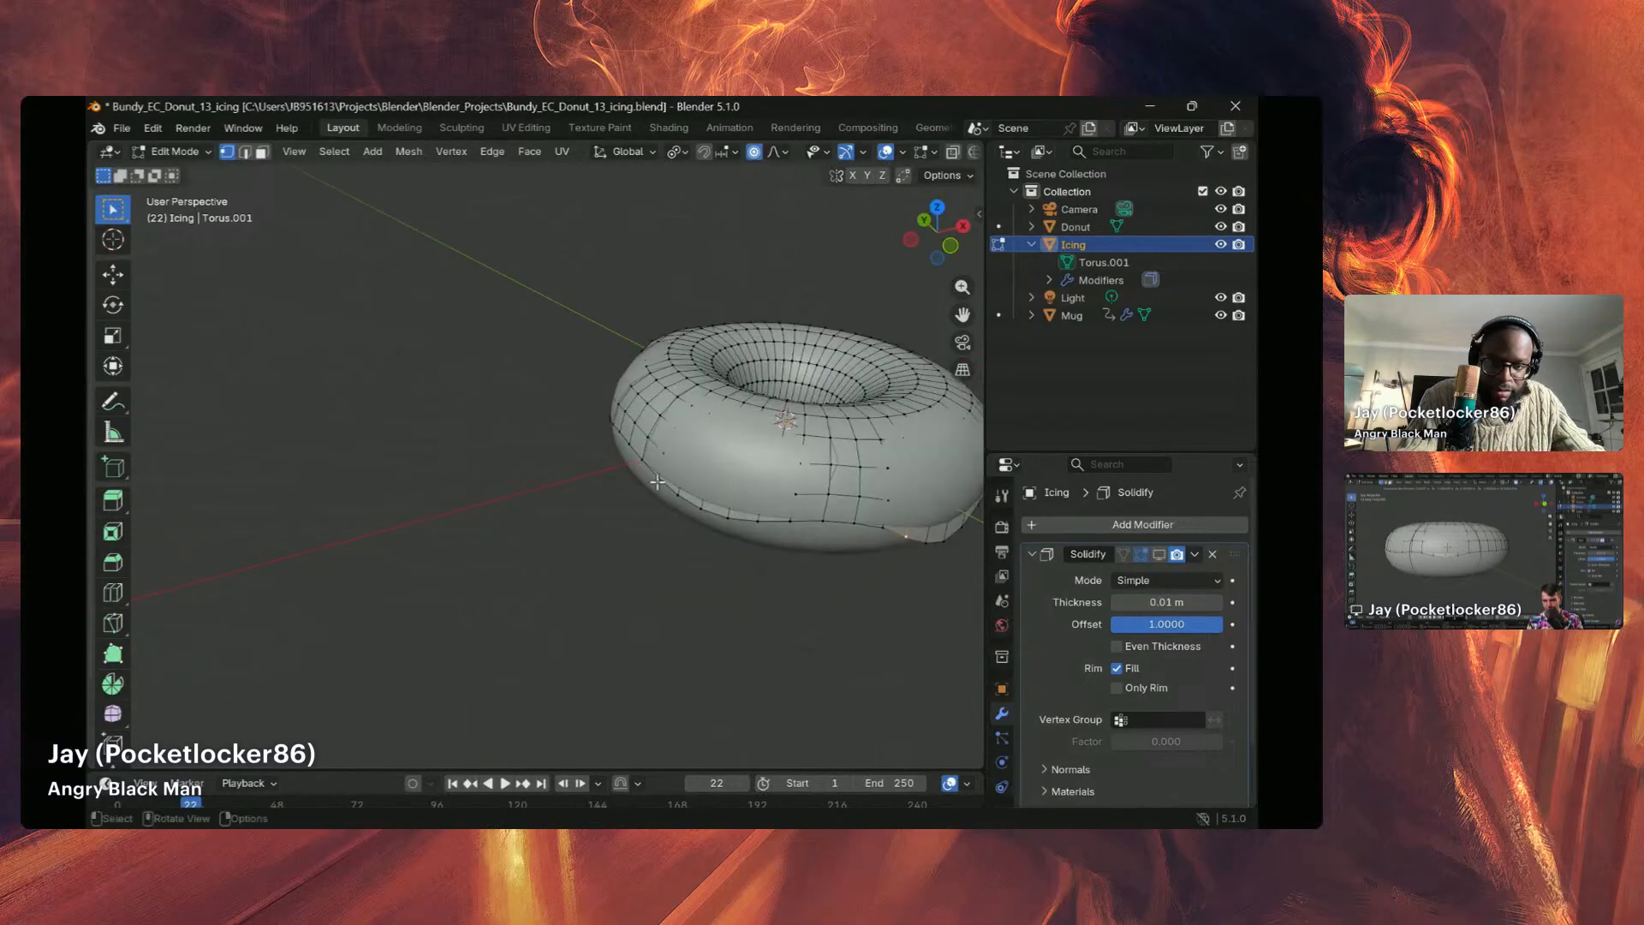
{"action": "middle_click_drag", "start_coordinate": [658, 482], "coordinate": [925, 414]}
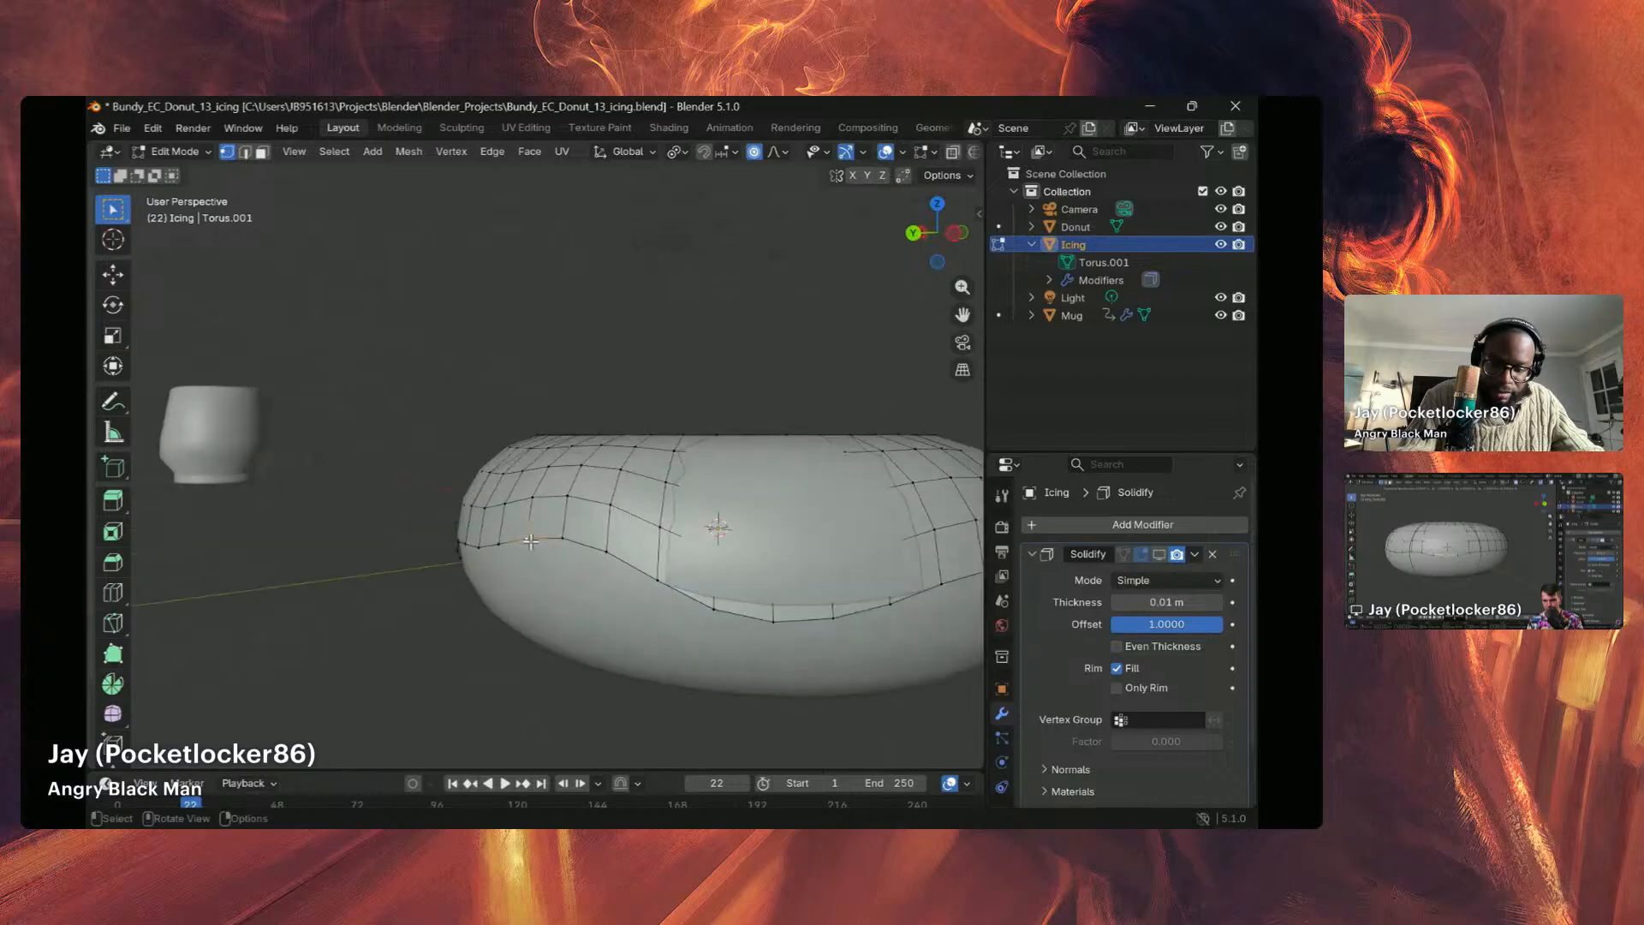
{"action": "key", "text": "g"}
{"action": "key", "text": "z"}
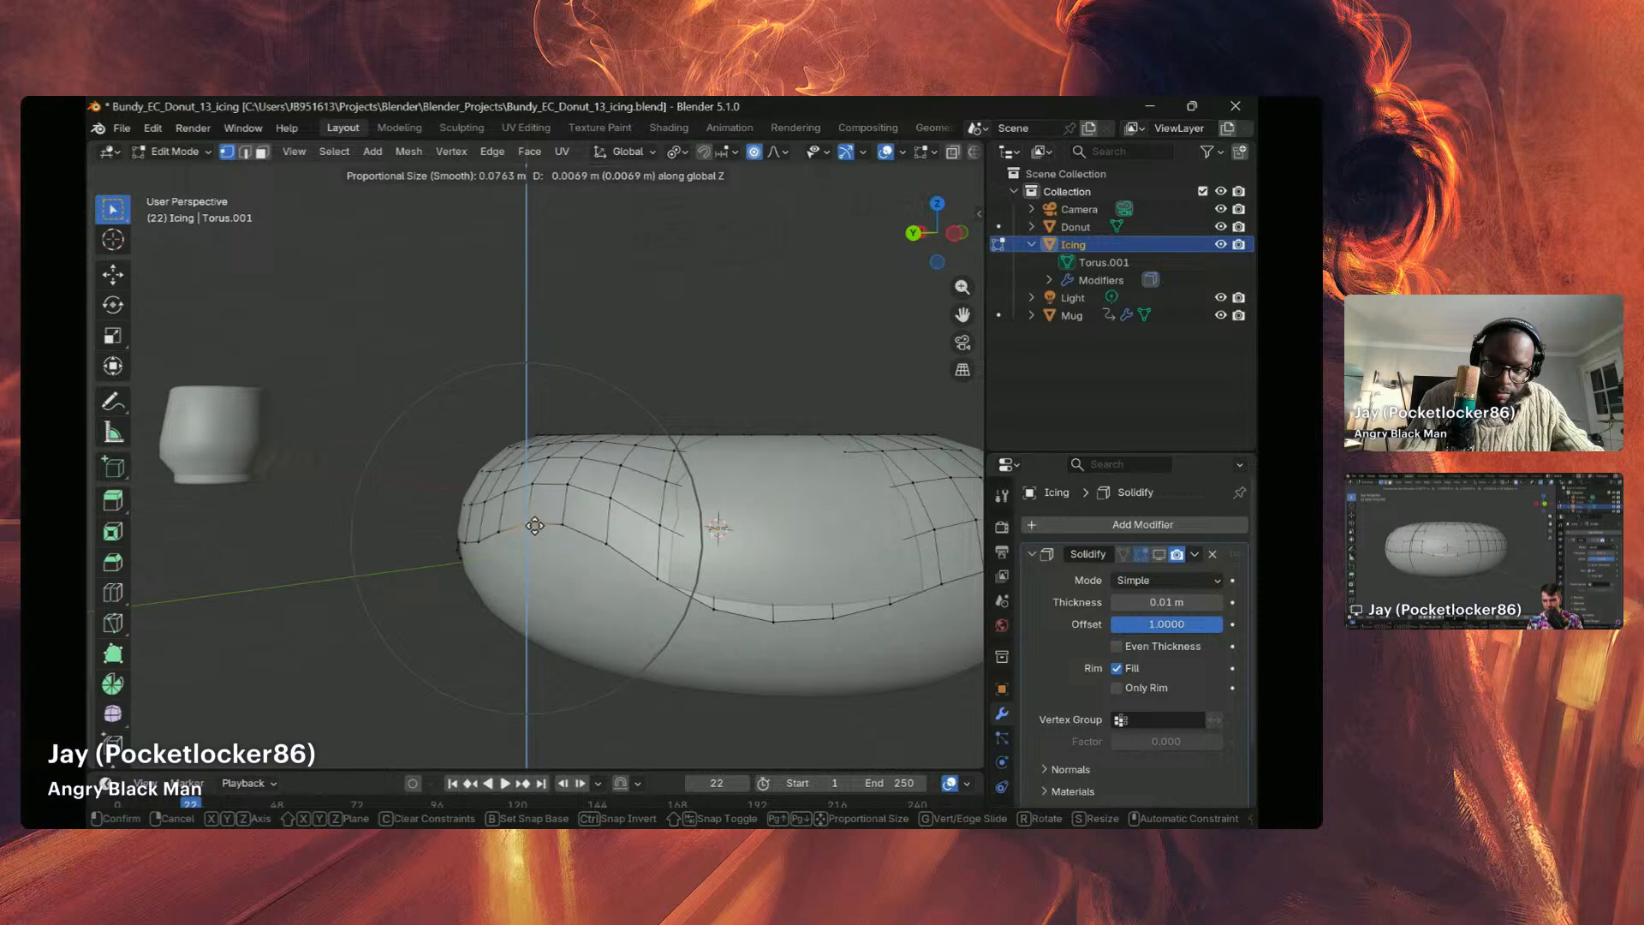
{"action": "left_click", "coordinate": [537, 523]}
{"action": "middle_click_drag", "start_coordinate": [513, 562], "coordinate": [579, 608]}
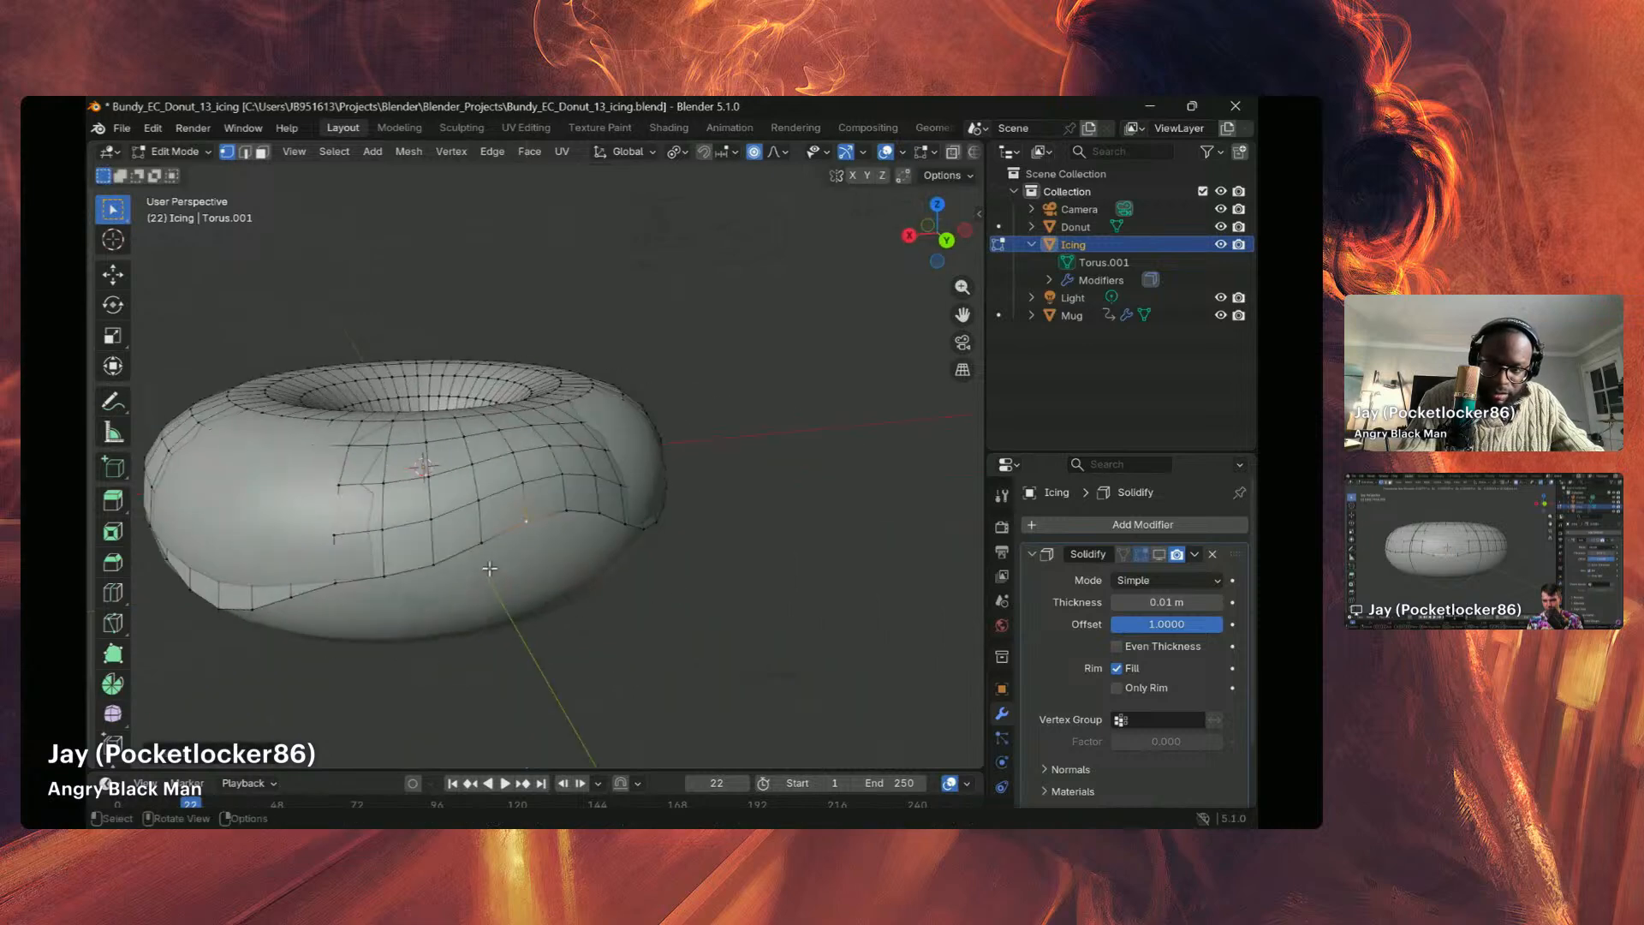
{"action": "left_click", "coordinate": [483, 542]}
{"action": "key", "text": "g"}
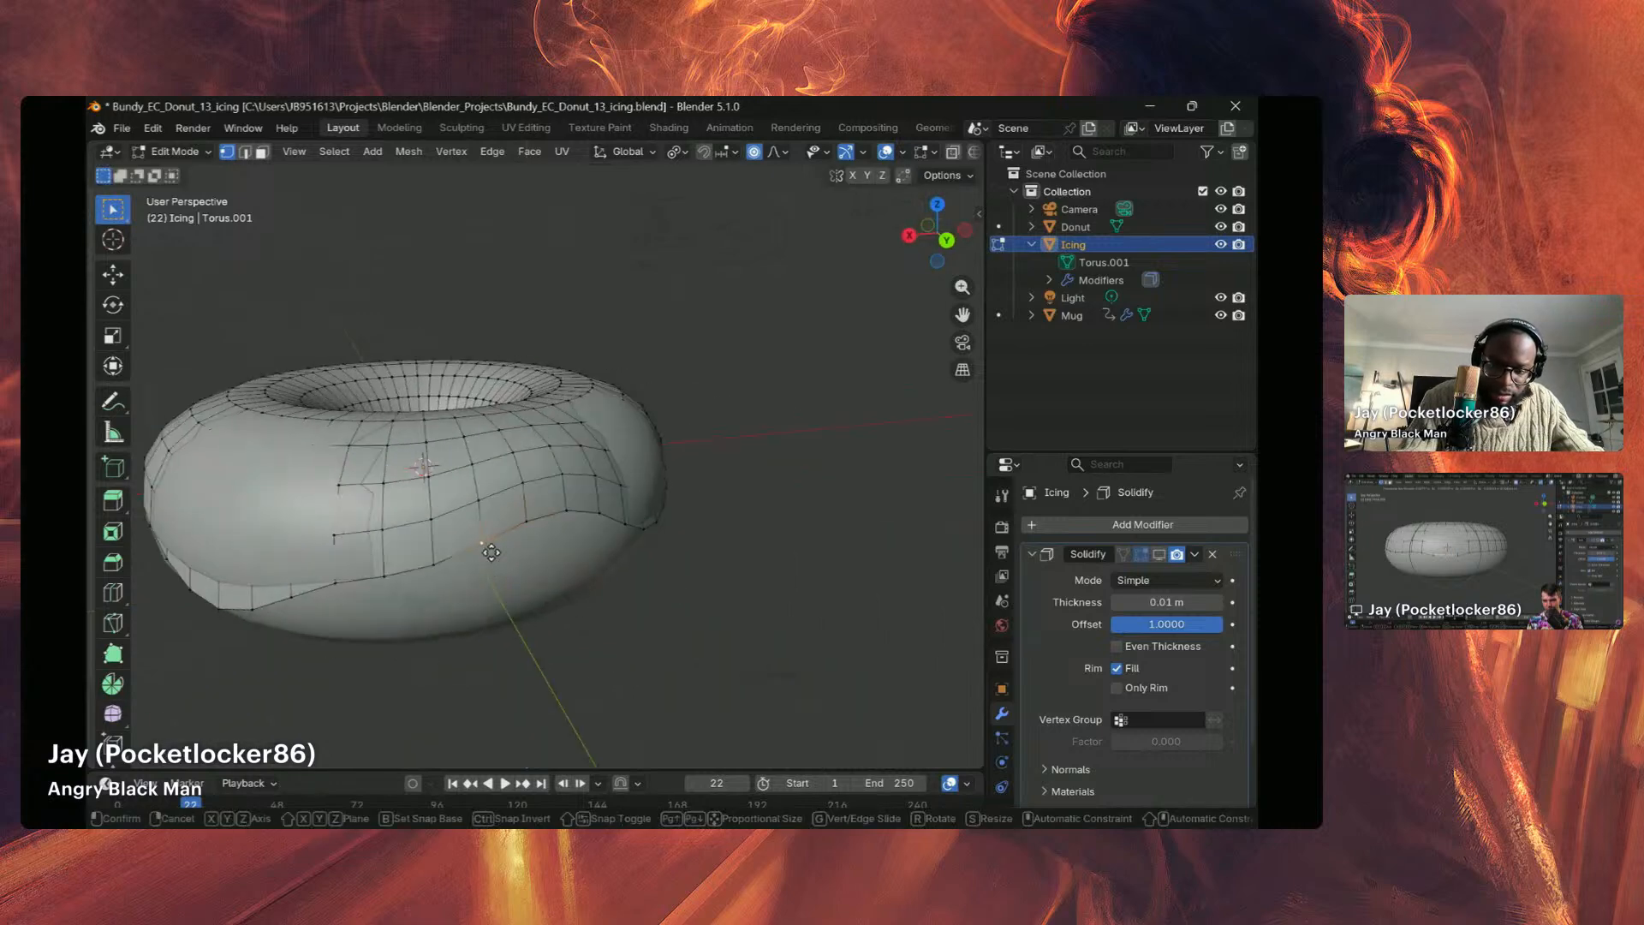
{"action": "key", "text": "z"}
{"action": "key", "text": "y"}
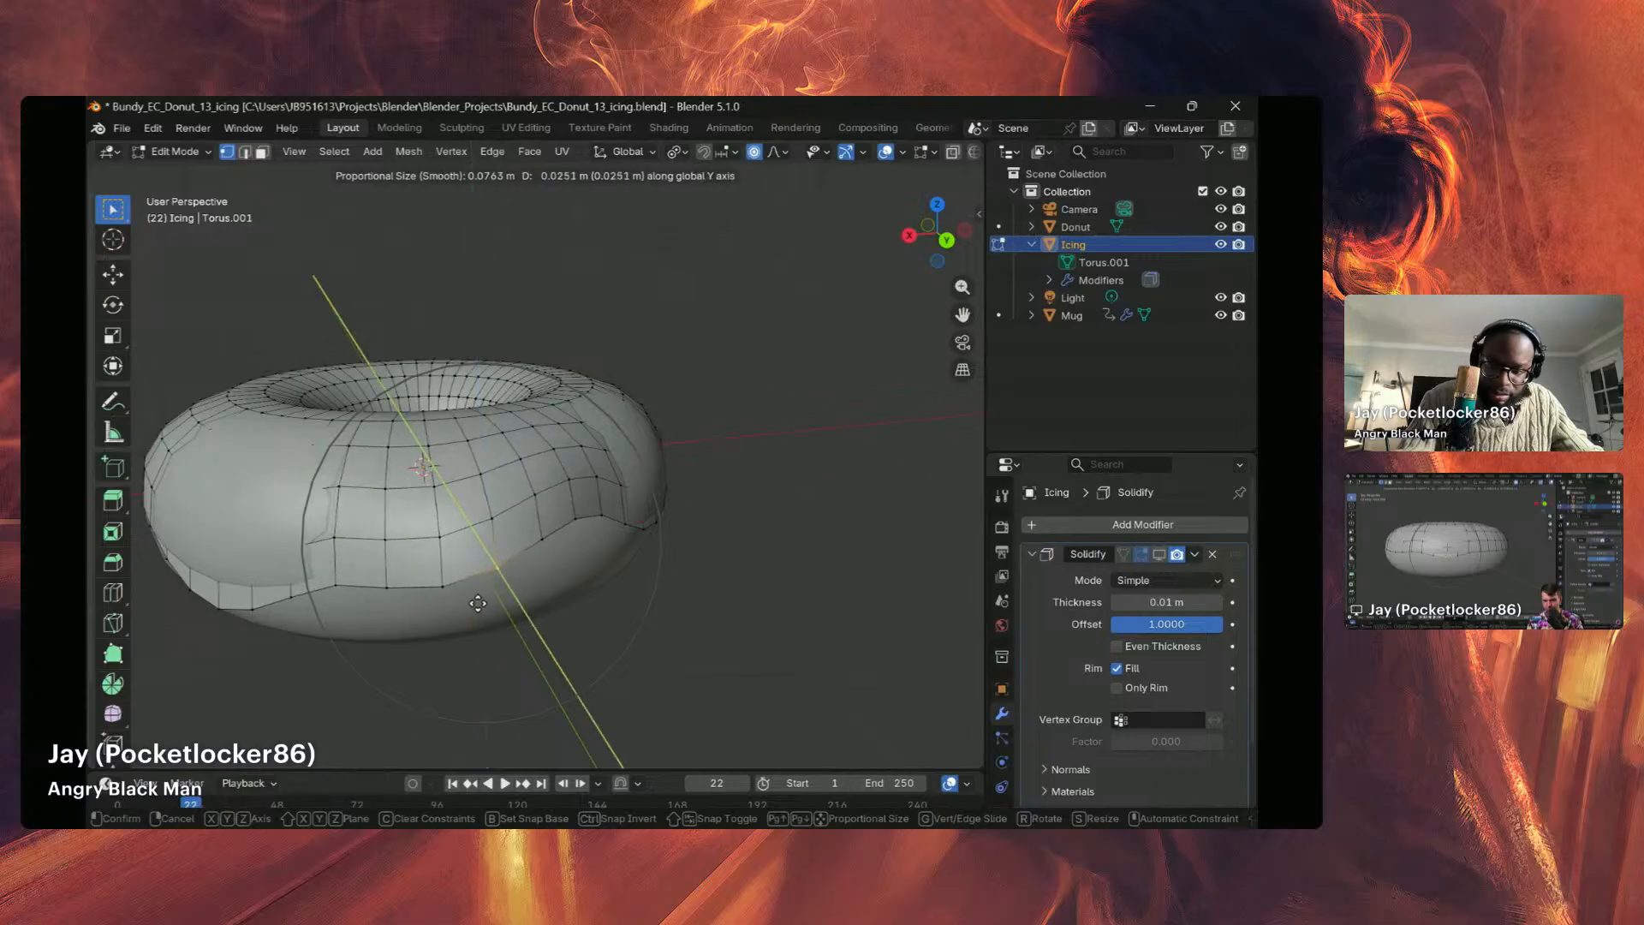
{"action": "right_click", "coordinate": [482, 602]}
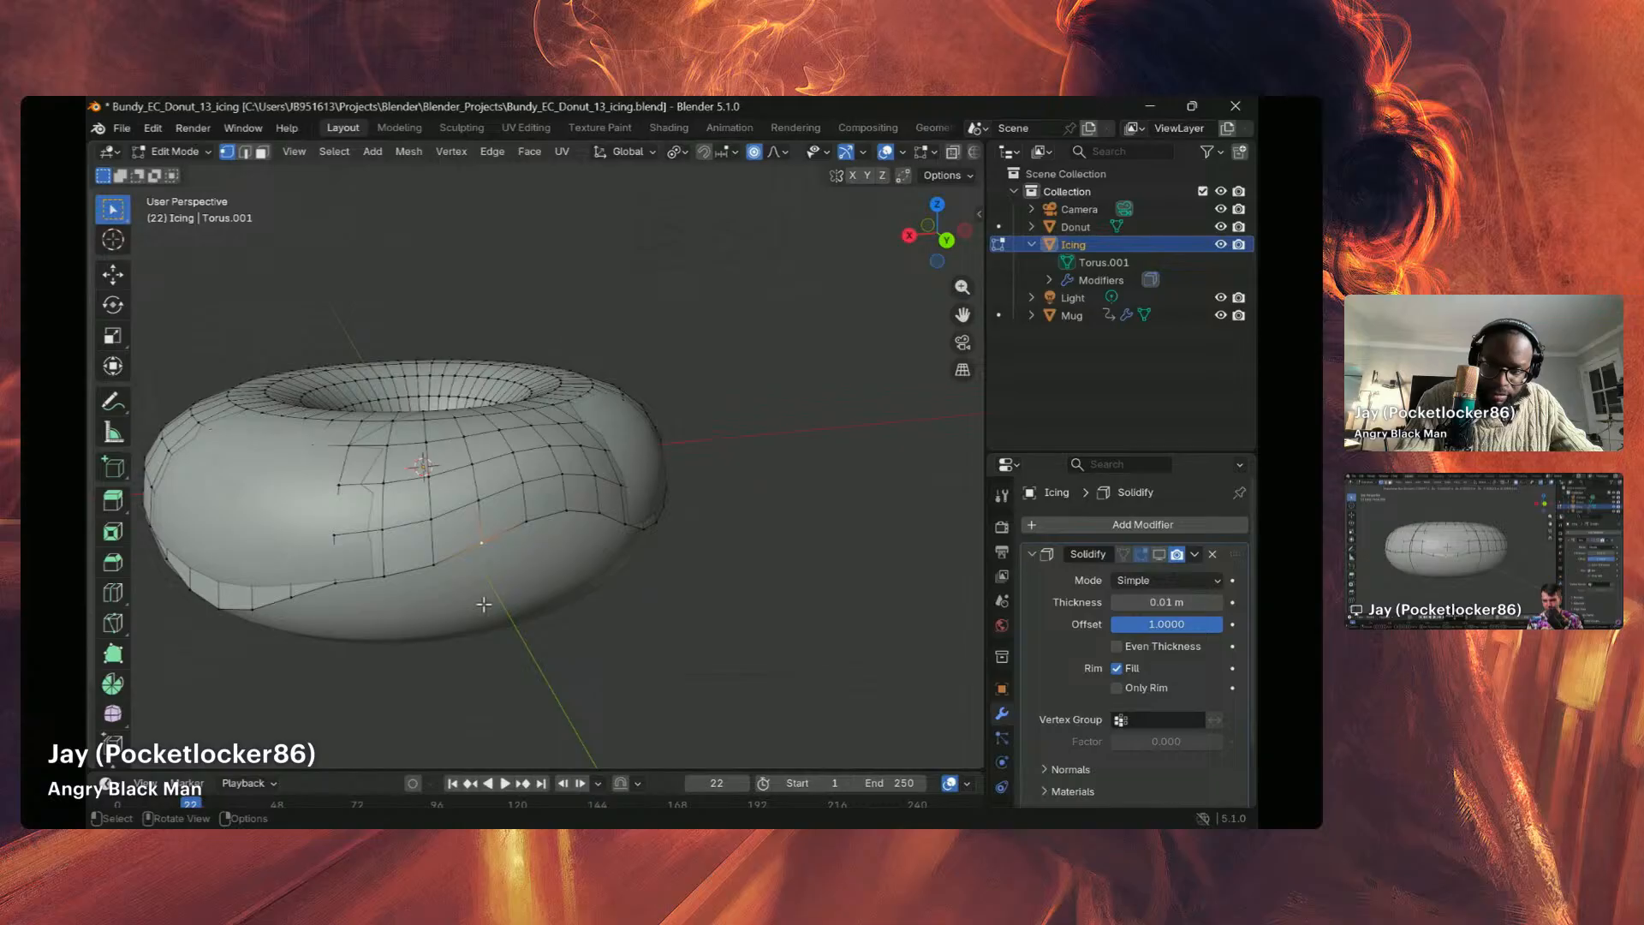
{"action": "key", "text": "z"}
{"action": "key", "text": "Escape"}
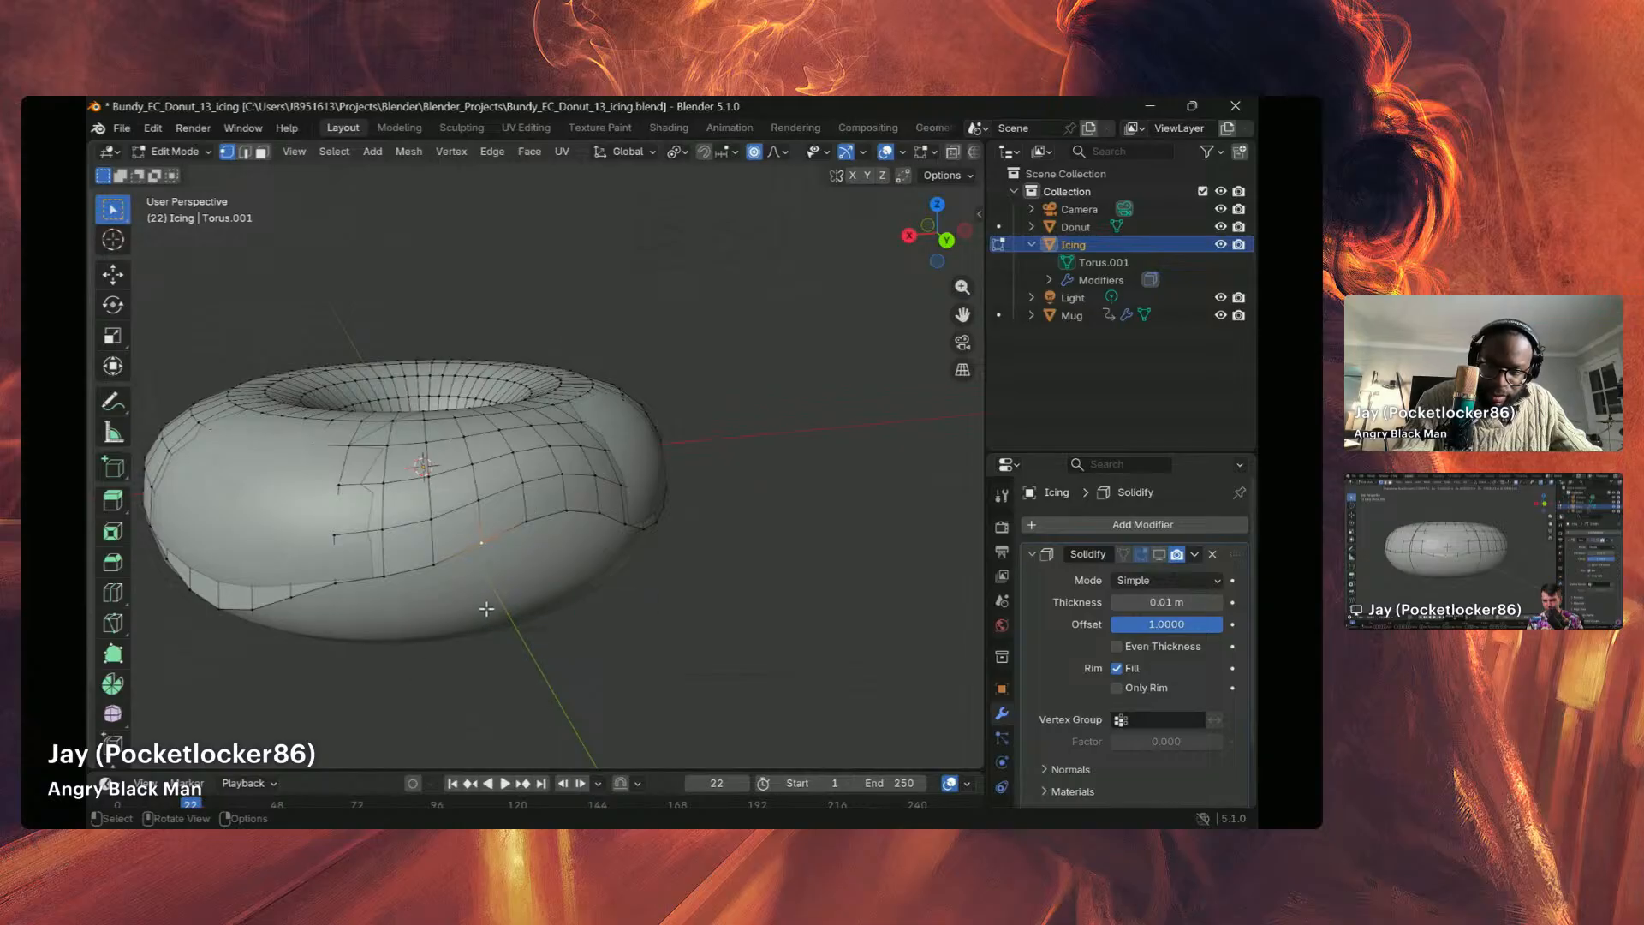
Step: Lower the selected vertex on the icing's outer edge by about 0.0025 m along Z
{"action": "key", "text": "g"}
{"action": "key", "text": "z"}
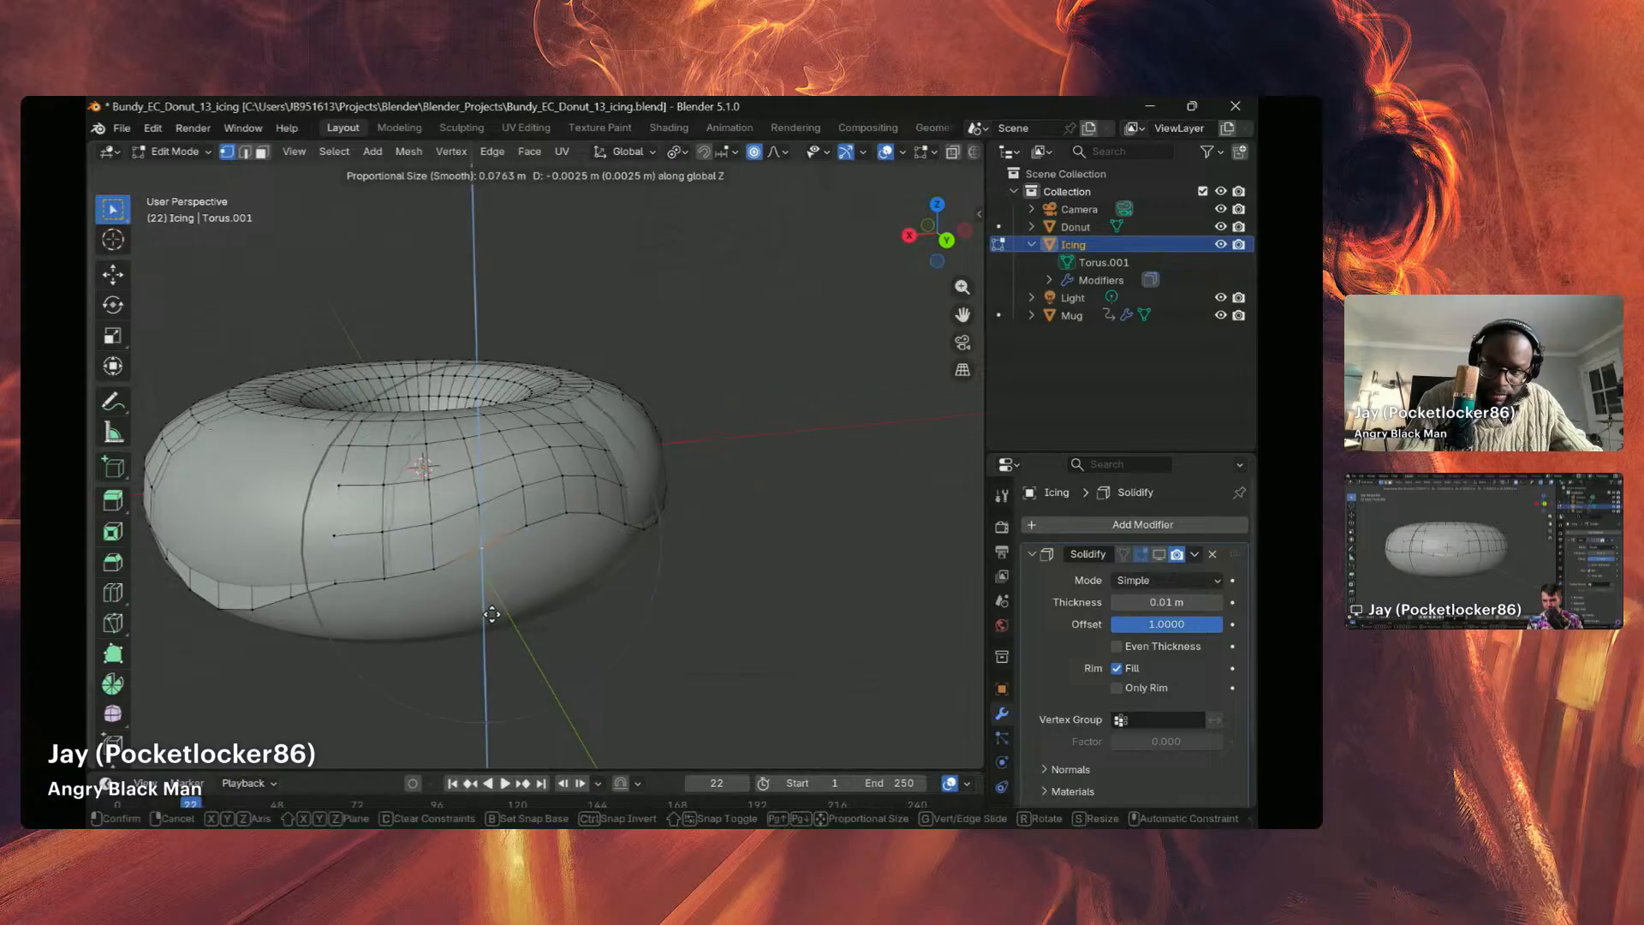
{"action": "left_click", "coordinate": [492, 614]}
Step: Examine the icing mesh from the sides and from above, checking the drips and the inner hole
{"action": "middle_click_drag", "start_coordinate": [521, 606], "coordinate": [438, 426]}
{"action": "scroll", "coordinate": [801, 561], "scroll_direction": "down", "scroll_amount": 4}
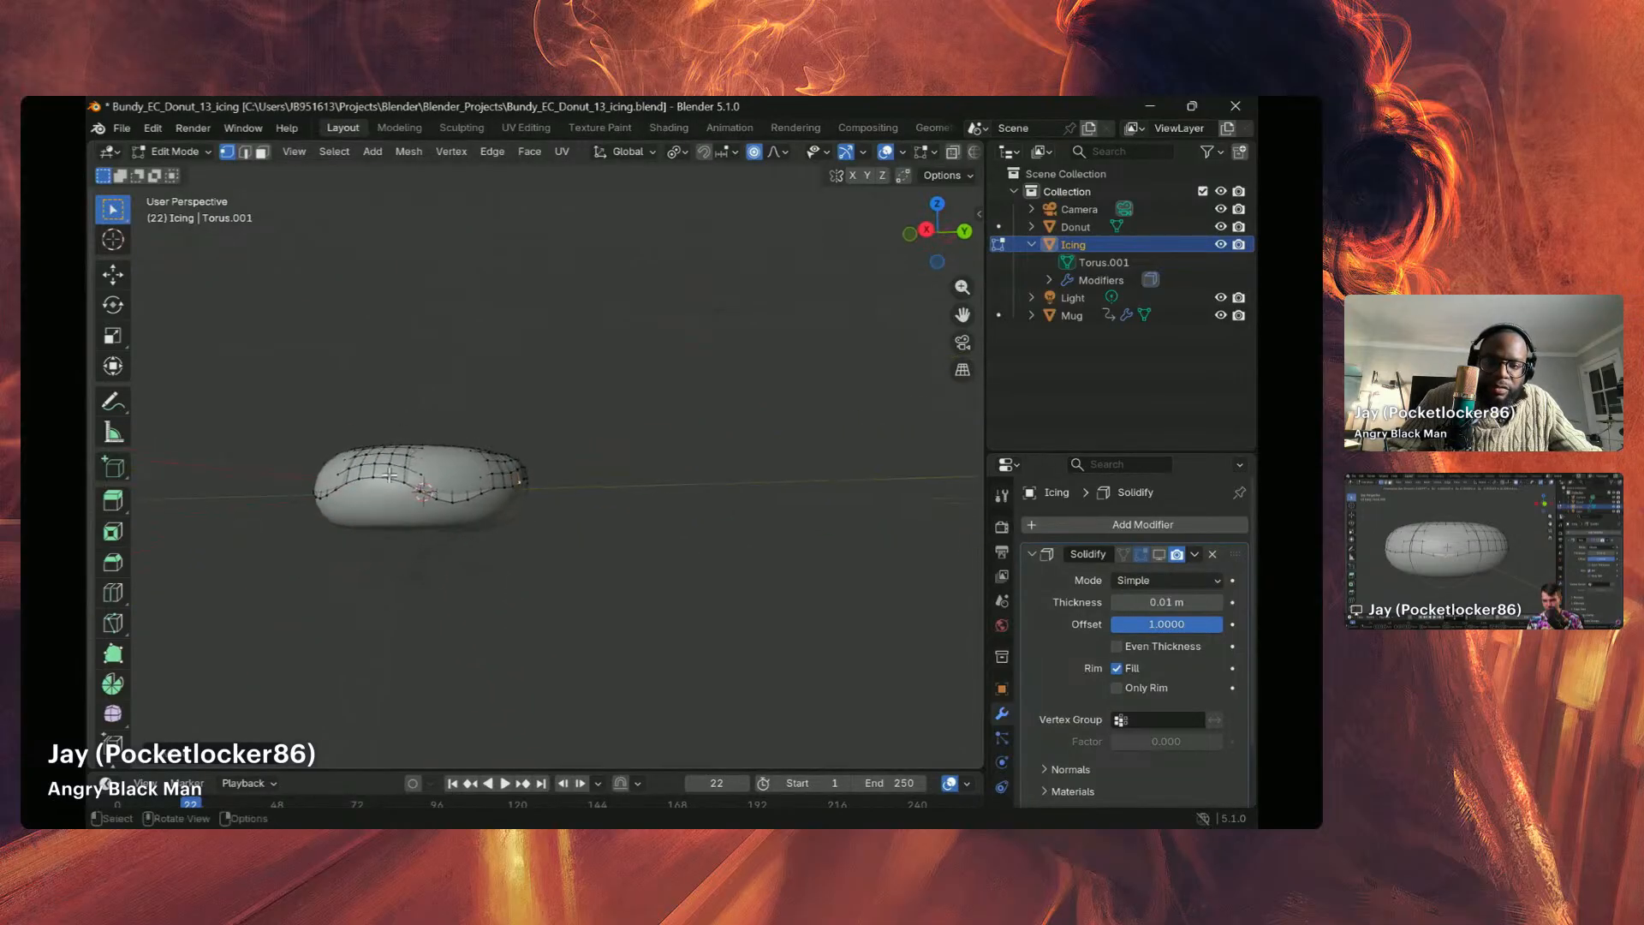
{"action": "mouse_move", "coordinate": [381, 479]}
{"action": "middle_mouse_down"}
{"action": "mouse_move", "coordinate": [510, 481]}
{"action": "mouse_move", "coordinate": [463, 495]}
{"action": "mouse_move", "coordinate": [675, 540]}
{"action": "mouse_move", "coordinate": [387, 466]}
{"action": "middle_mouse_up"}
{"action": "middle_click_drag", "start_coordinate": [549, 477], "coordinate": [444, 448]}
{"action": "scroll", "coordinate": [524, 475], "scroll_direction": "up", "scroll_amount": 2}
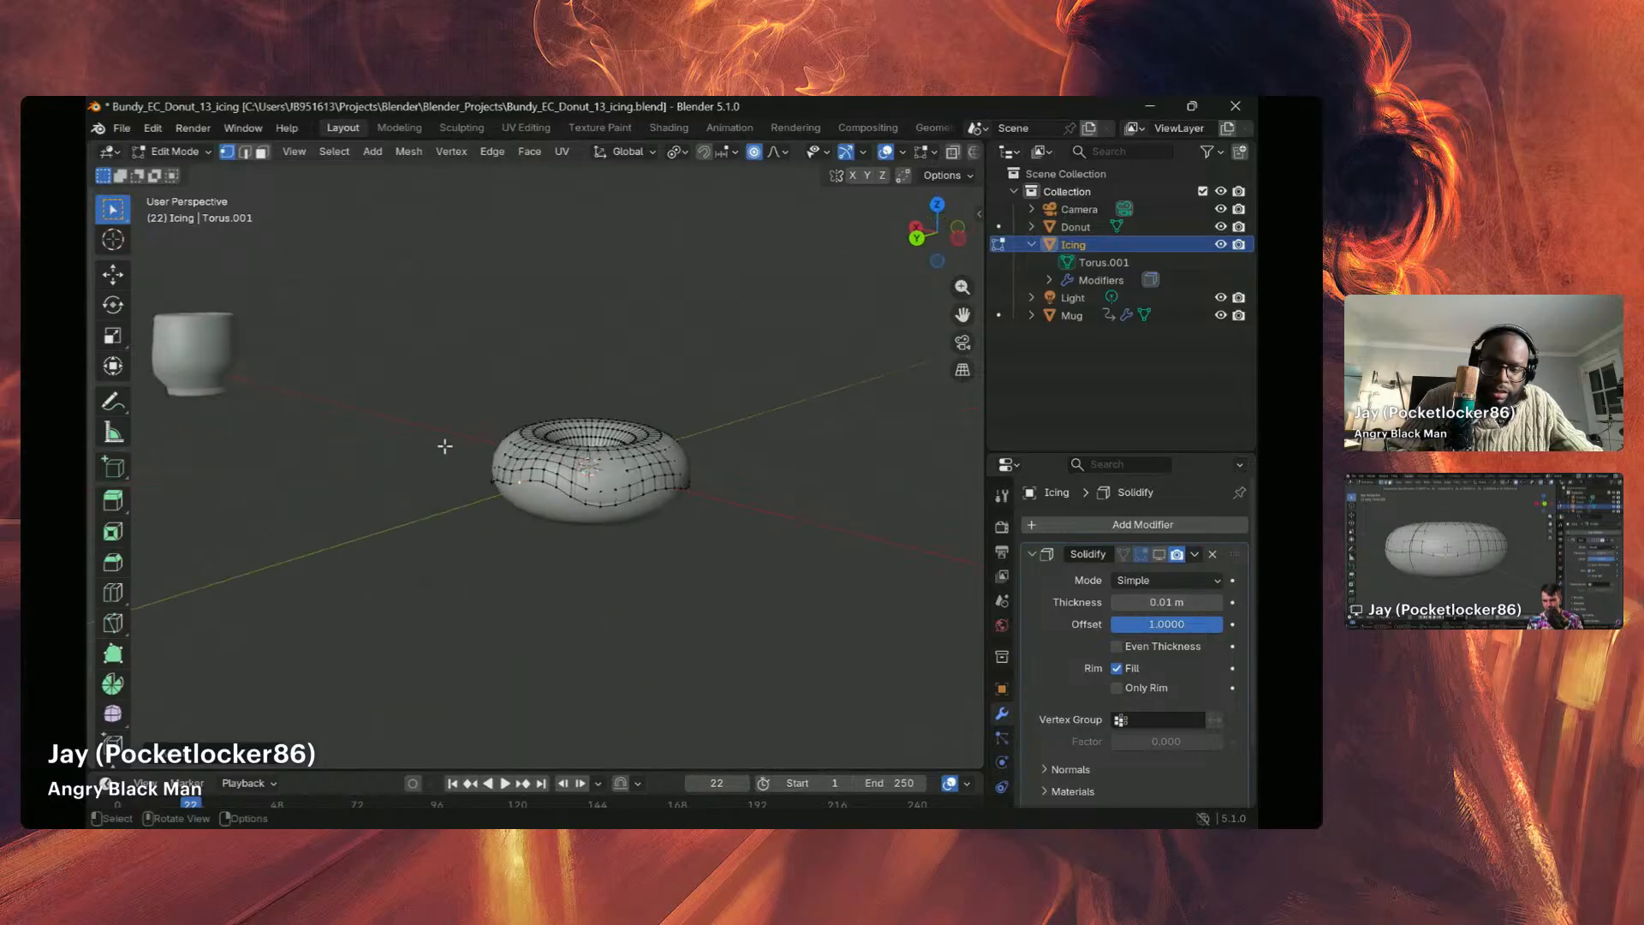
{"action": "middle_click_drag", "start_coordinate": [552, 466], "coordinate": [656, 460]}
{"action": "middle_click_drag", "start_coordinate": [501, 411], "coordinate": [551, 410]}
{"action": "scroll", "coordinate": [473, 389], "scroll_direction": "up", "scroll_amount": 2}
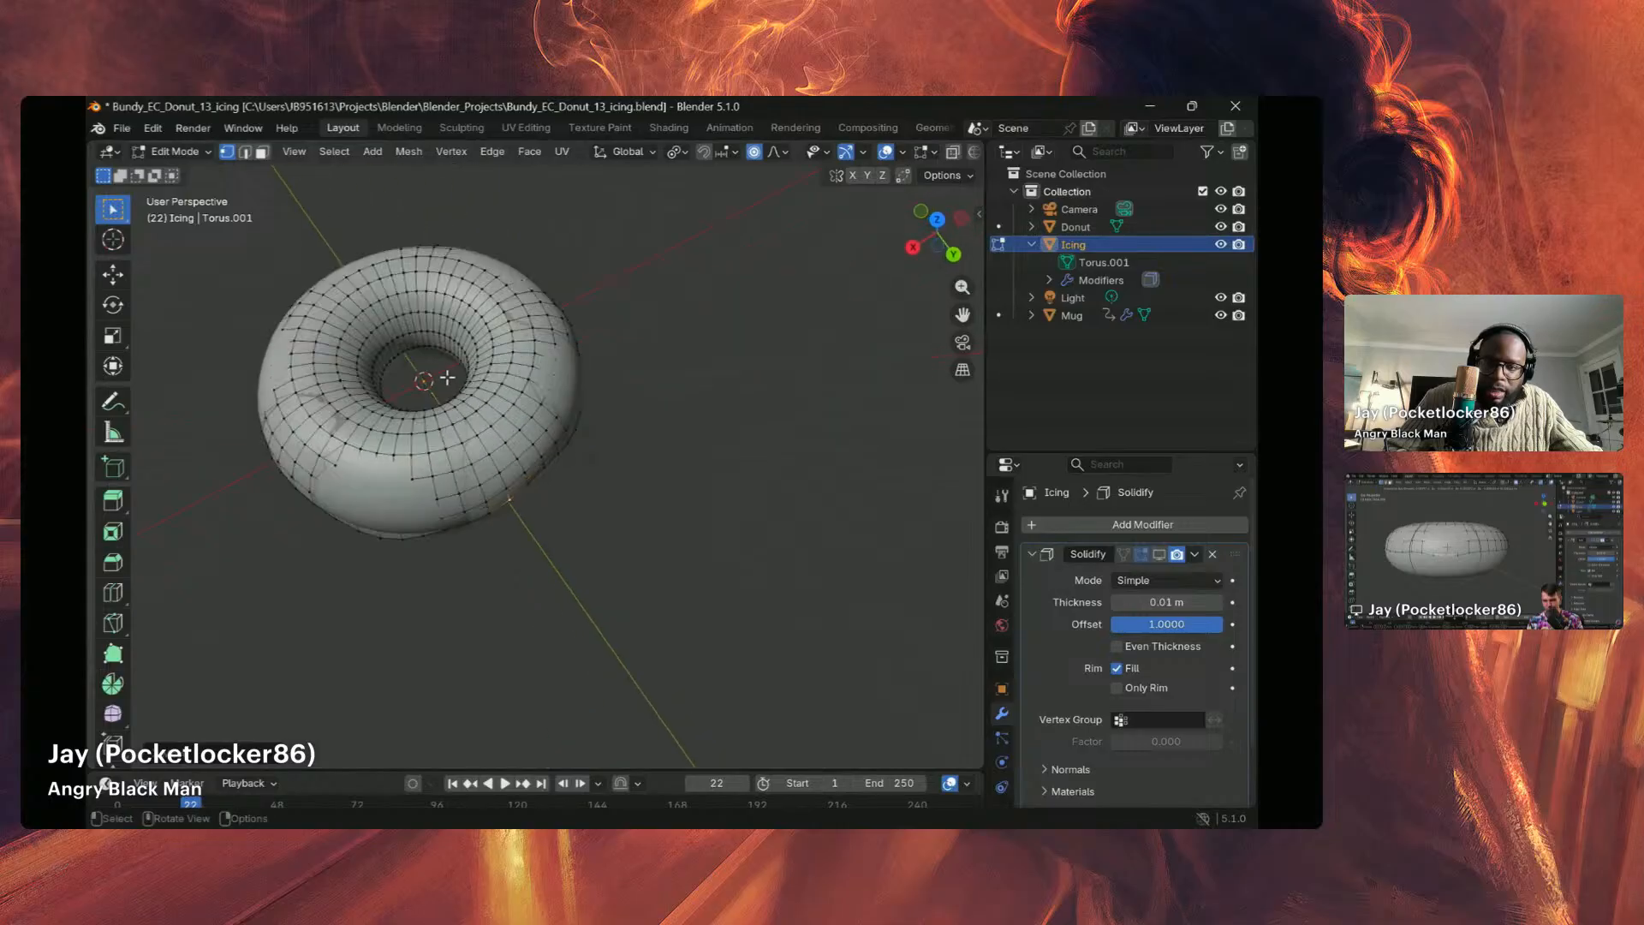
{"action": "scroll", "coordinate": [411, 326], "scroll_direction": "down", "scroll_amount": 2}
{"action": "scroll", "coordinate": [409, 343], "scroll_direction": "up", "scroll_amount": 2}
{"action": "scroll", "coordinate": [419, 369], "scroll_direction": "up", "scroll_amount": 5}
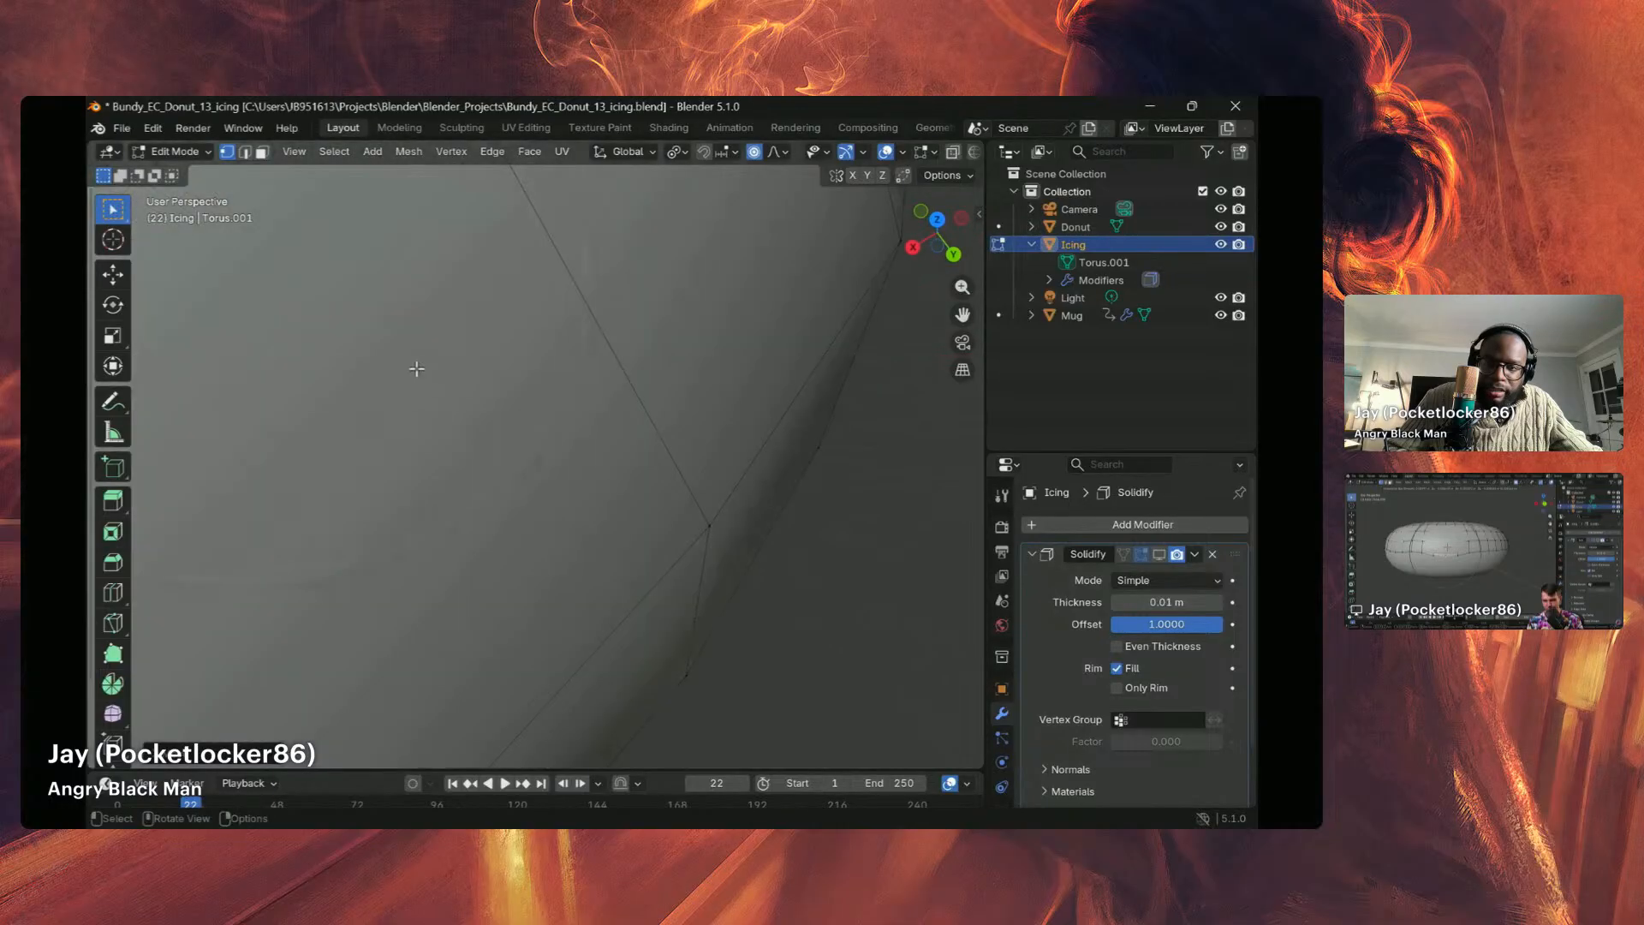
{"action": "scroll", "coordinate": [408, 370], "scroll_direction": "down", "scroll_amount": 5}
{"action": "middle_click_drag", "start_coordinate": [394, 355], "coordinate": [374, 308]}
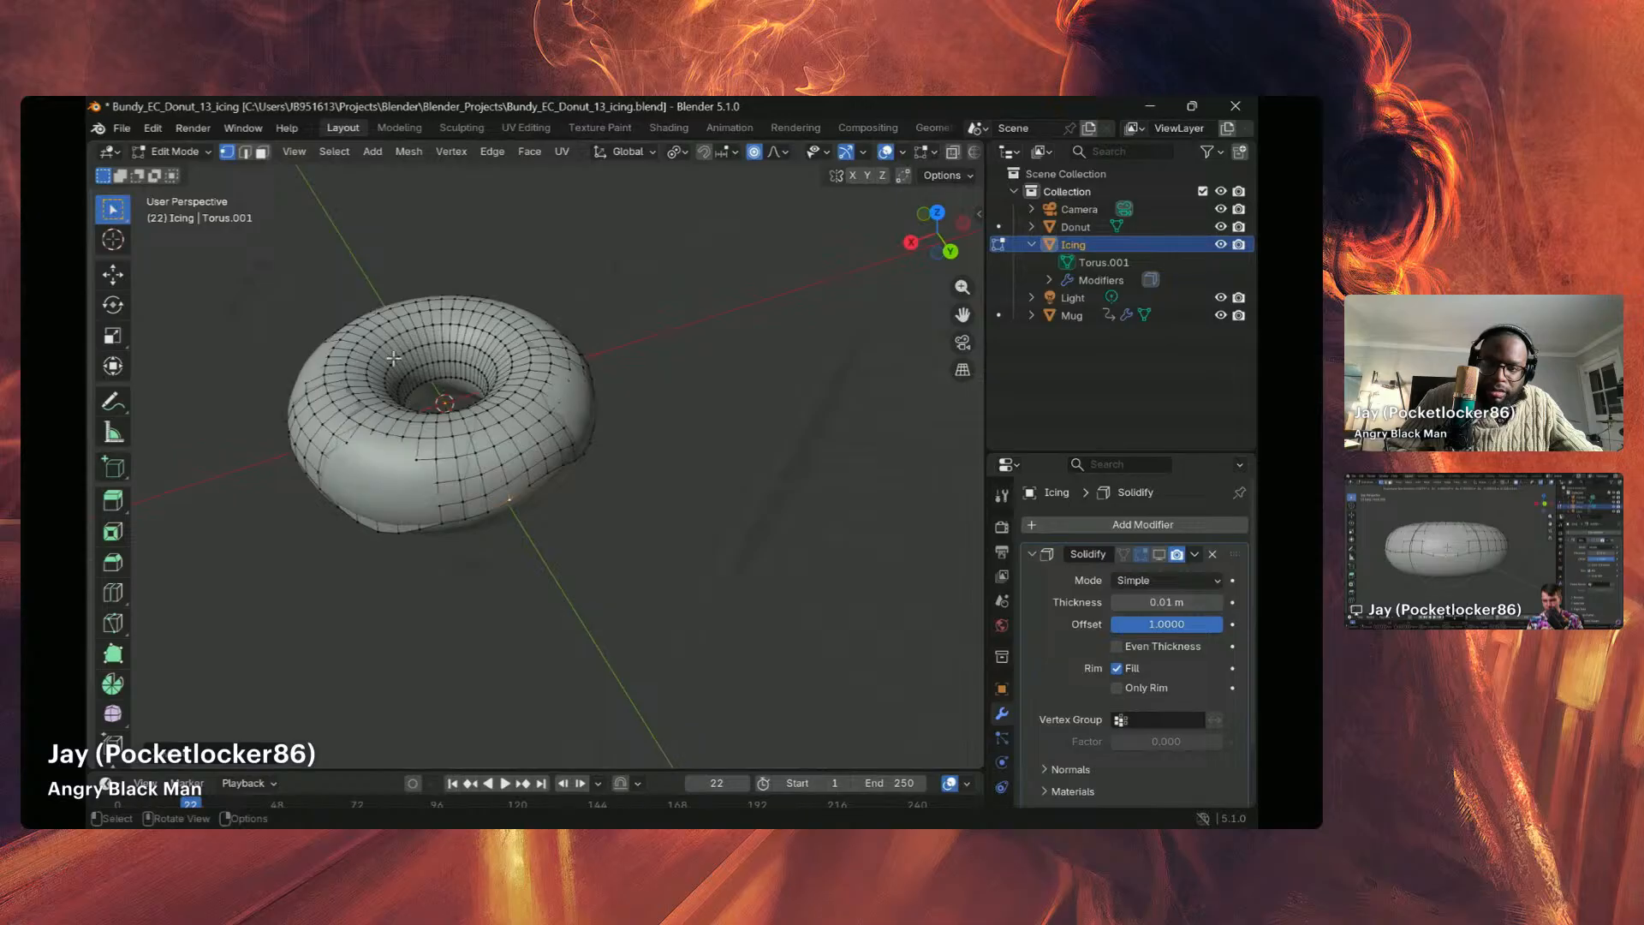
{"action": "scroll", "coordinate": [390, 356], "scroll_direction": "up", "scroll_amount": 2}
{"action": "scroll", "coordinate": [385, 351], "scroll_direction": "up", "scroll_amount": 4}
{"action": "scroll", "coordinate": [378, 340], "scroll_direction": "down", "scroll_amount": 4}
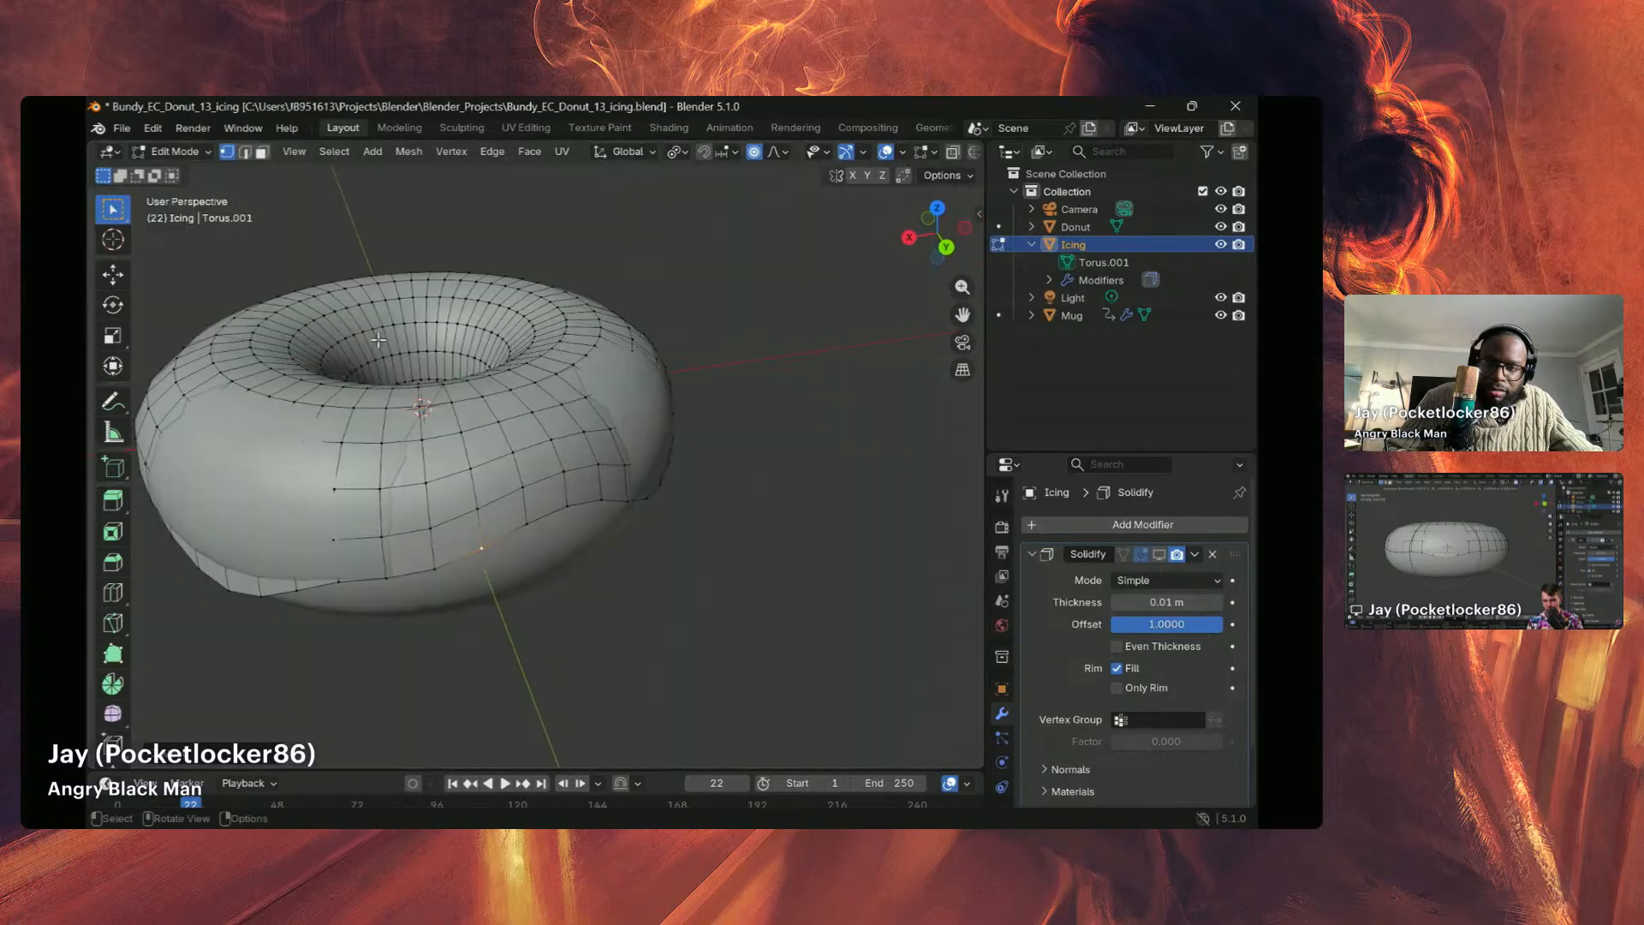
Step: Lower a vertex on the icing's inner edge in the donut hole by about 0.006 m along Z
{"action": "scroll", "coordinate": [384, 347], "scroll_direction": "up", "scroll_amount": 3}
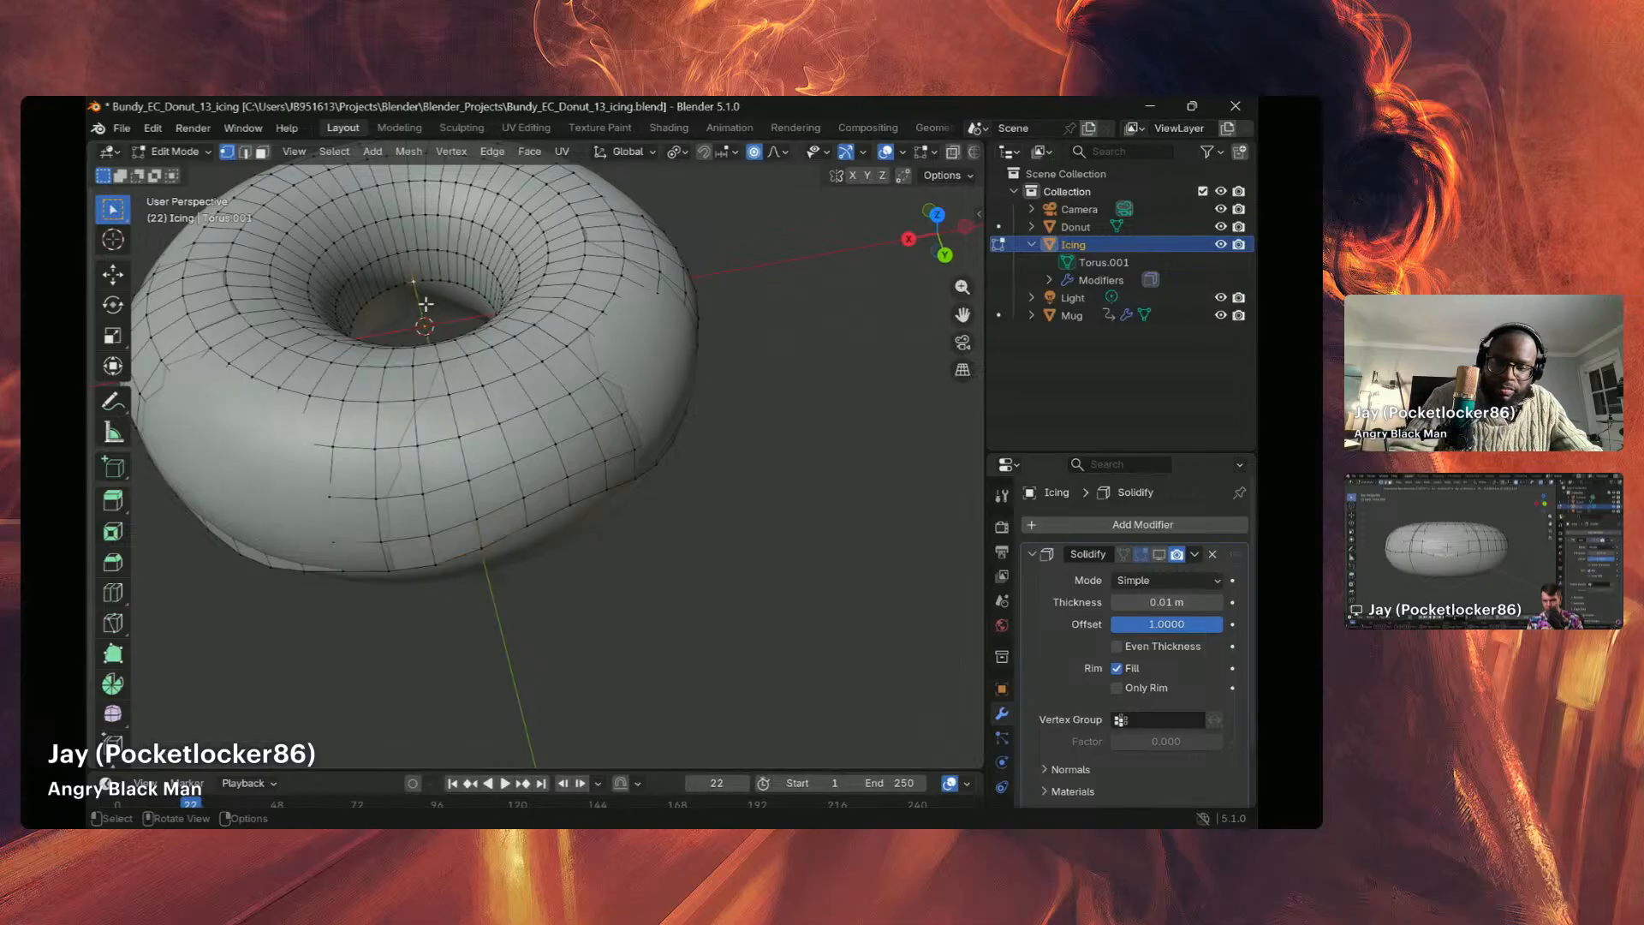
{"action": "key", "text": "g"}
{"action": "key", "text": "z"}
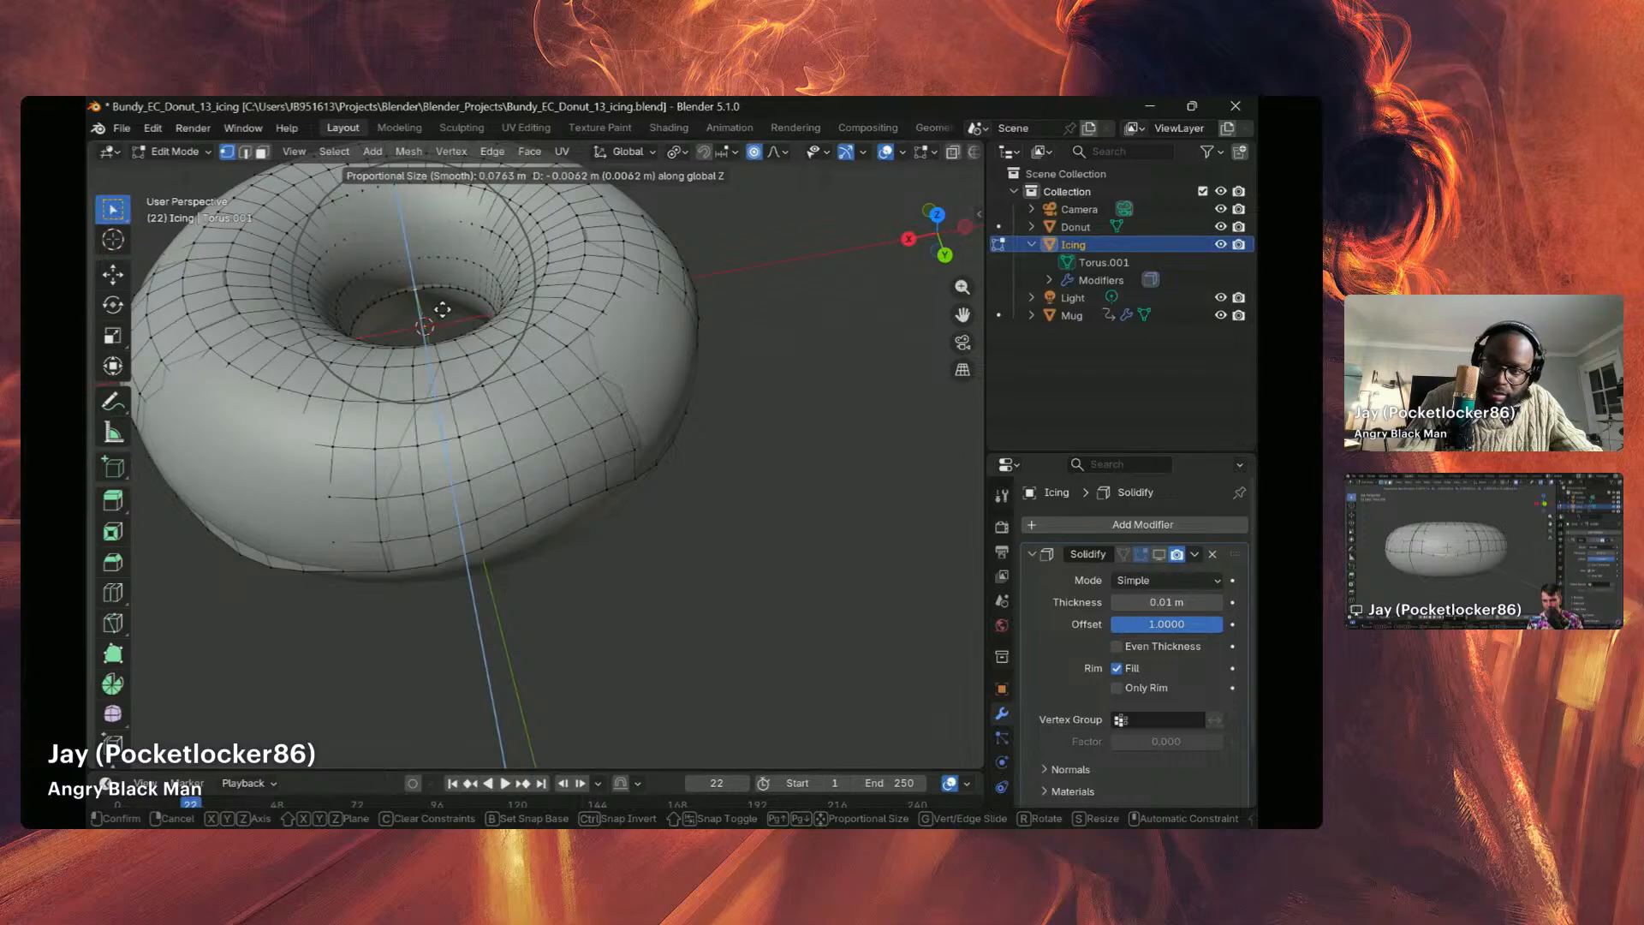
{"action": "left_click", "coordinate": [442, 310]}
{"action": "scroll", "coordinate": [442, 310], "scroll_direction": "up", "scroll_amount": 5}
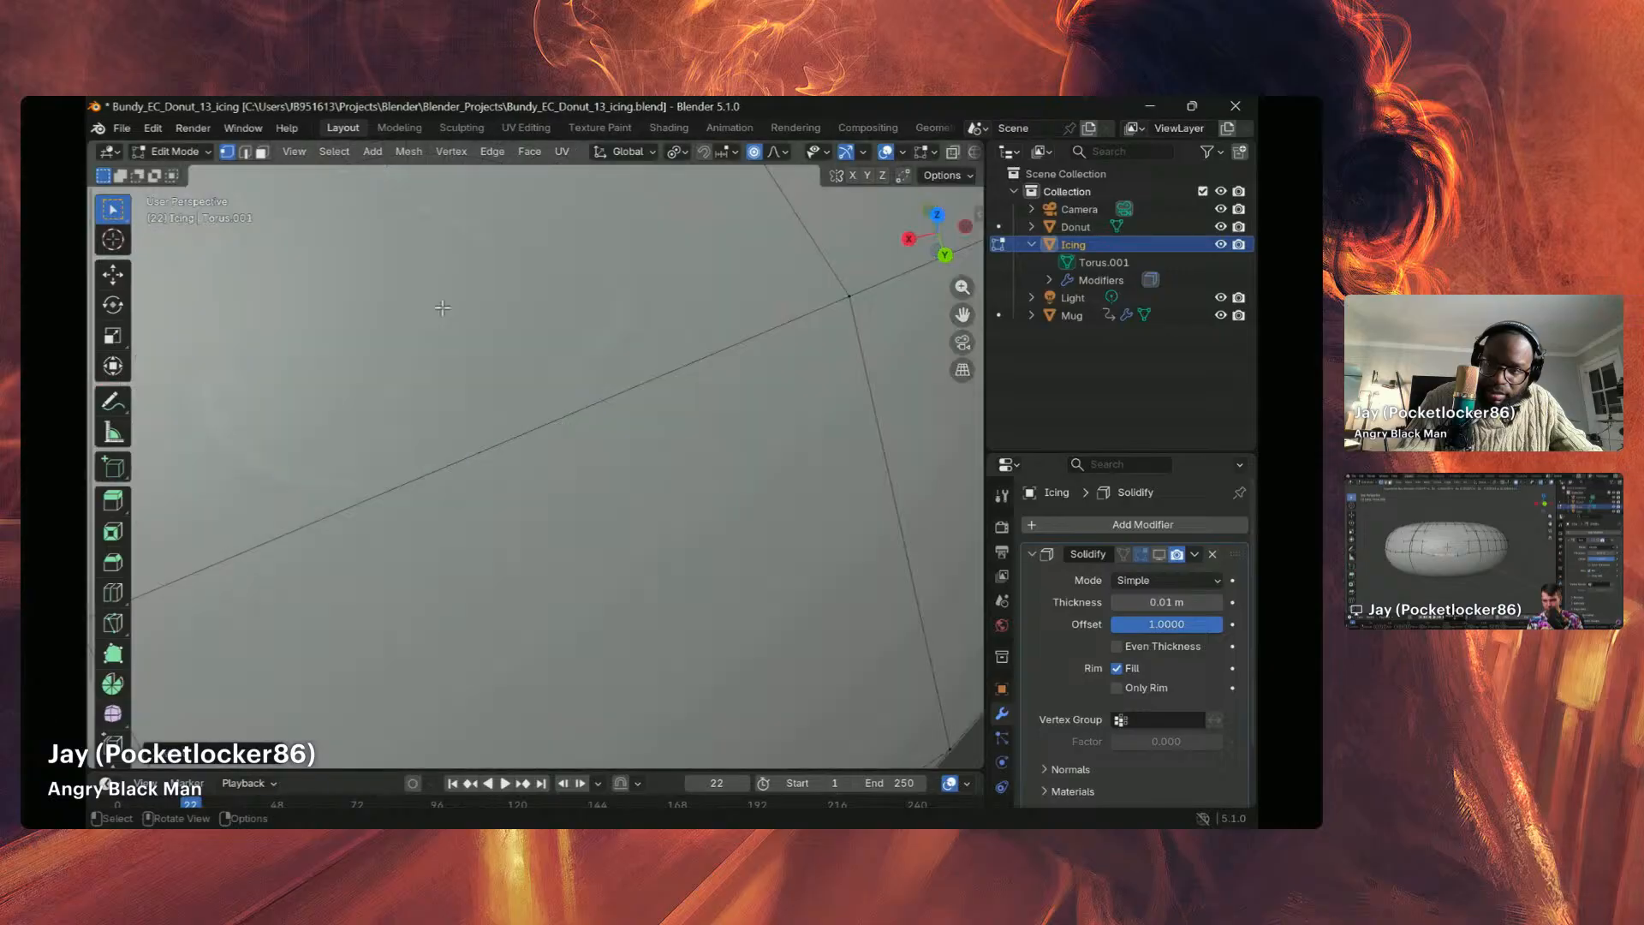
{"action": "scroll", "coordinate": [442, 310], "scroll_direction": "down", "scroll_amount": 10}
{"action": "middle_click_drag", "start_coordinate": [442, 313], "coordinate": [649, 379]}
{"action": "middle_click_drag", "start_coordinate": [561, 334], "coordinate": [497, 353]}
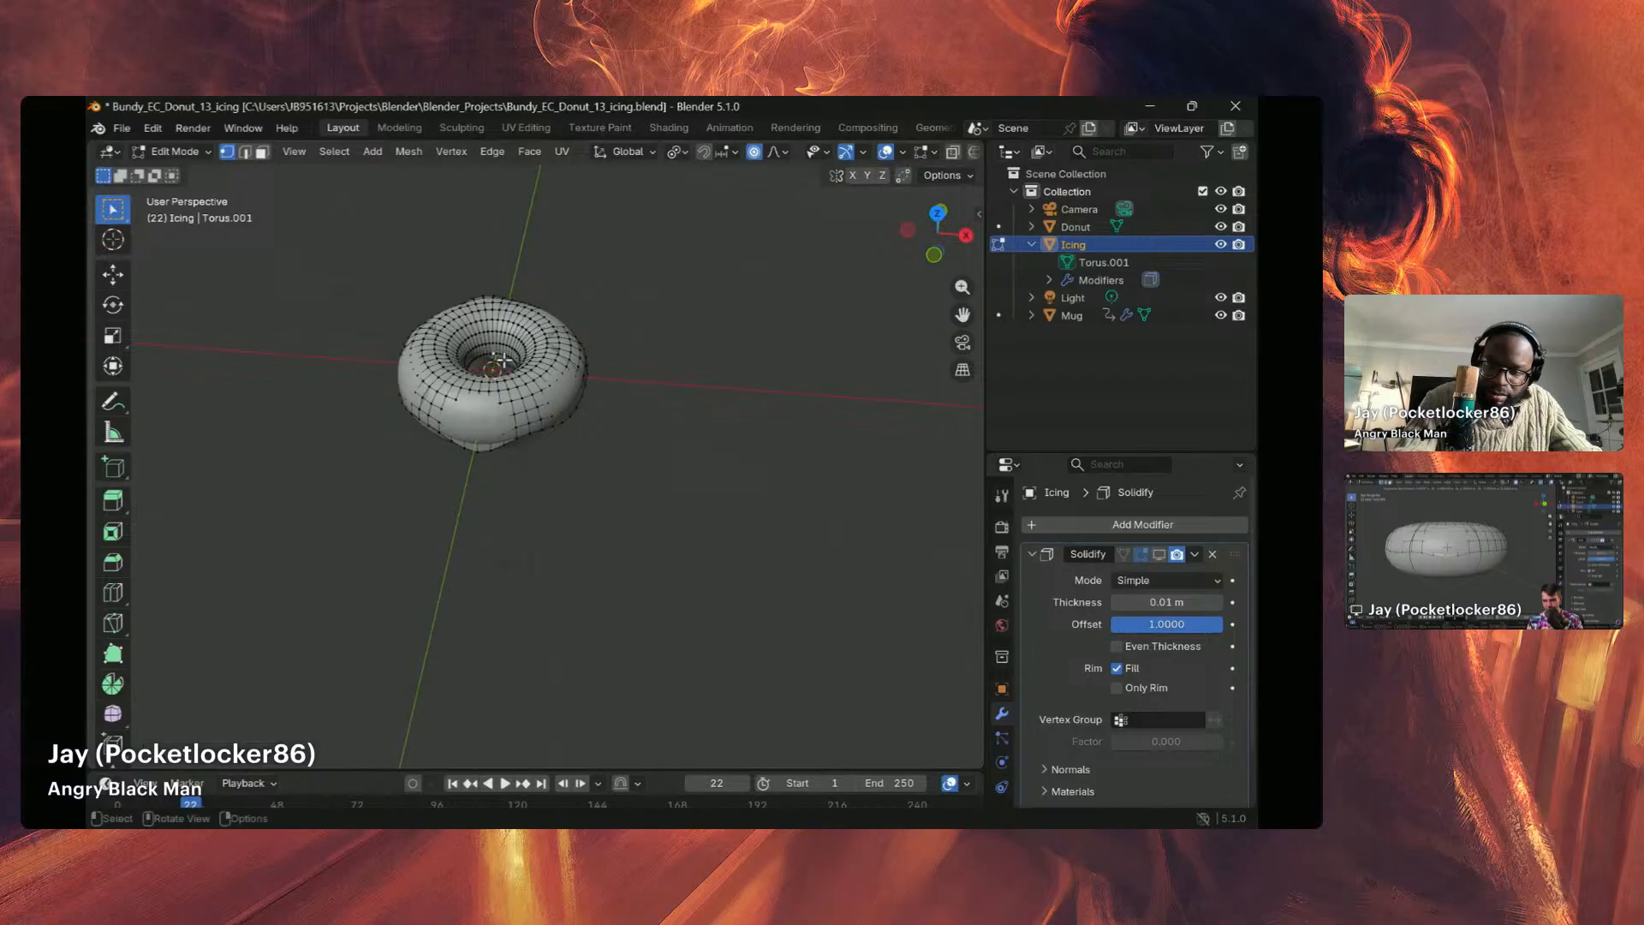
{"action": "key", "text": "g"}
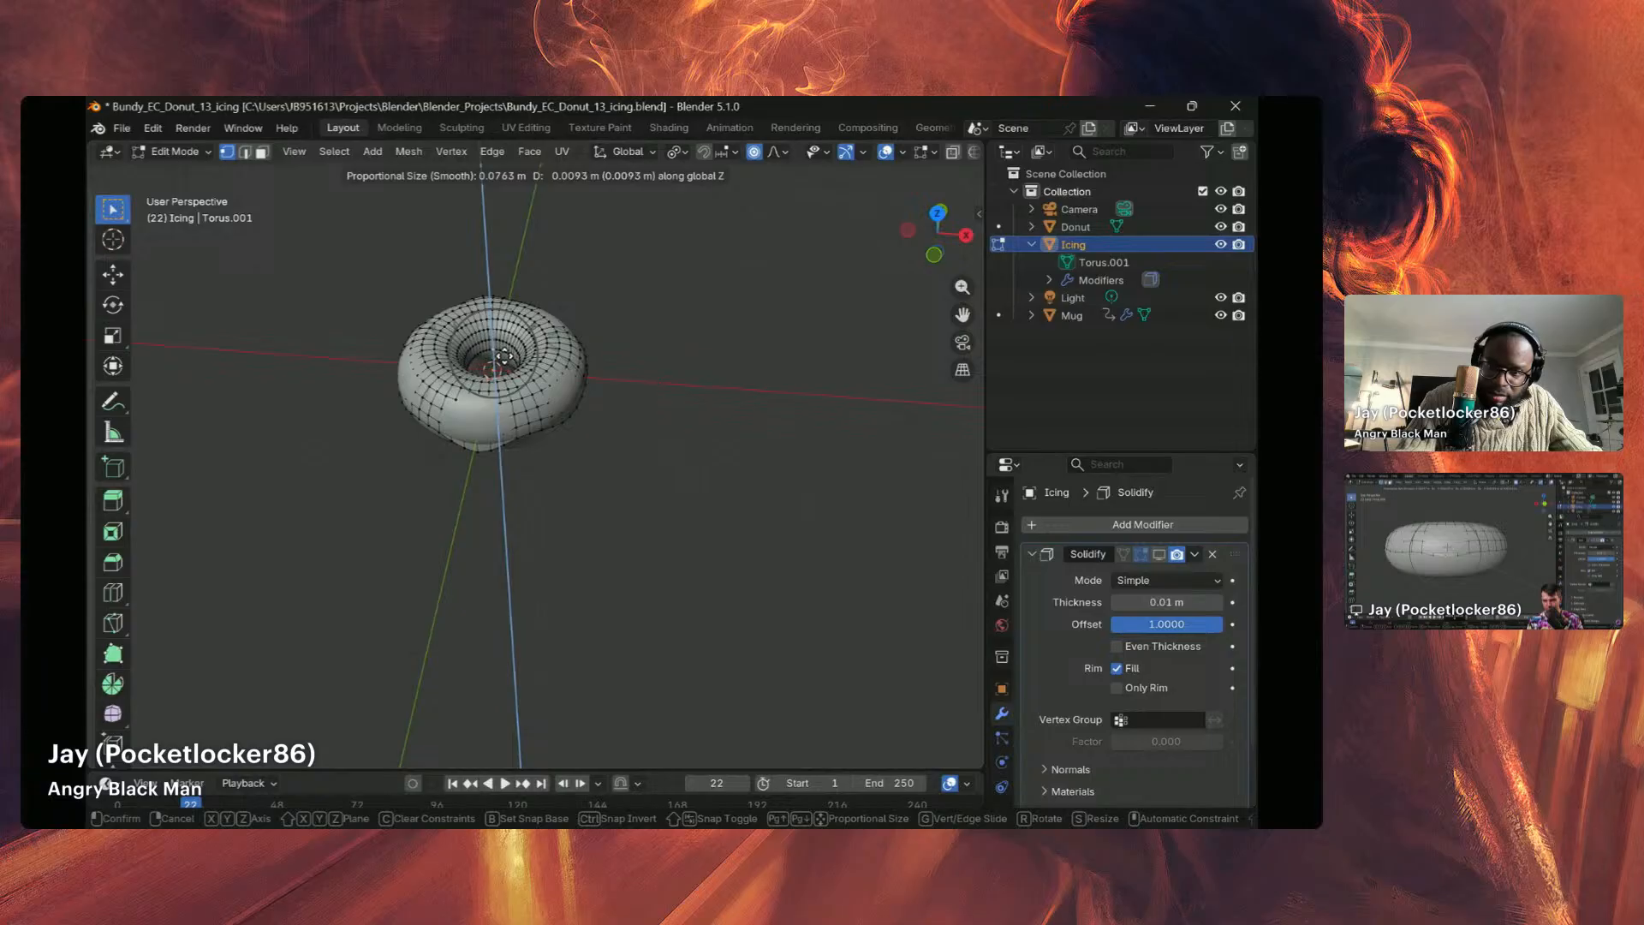
{"action": "key", "text": "Escape"}
{"action": "key", "text": "b"}
{"action": "left_click_drag", "start_coordinate": [530, 316], "coordinate": [531, 316]}
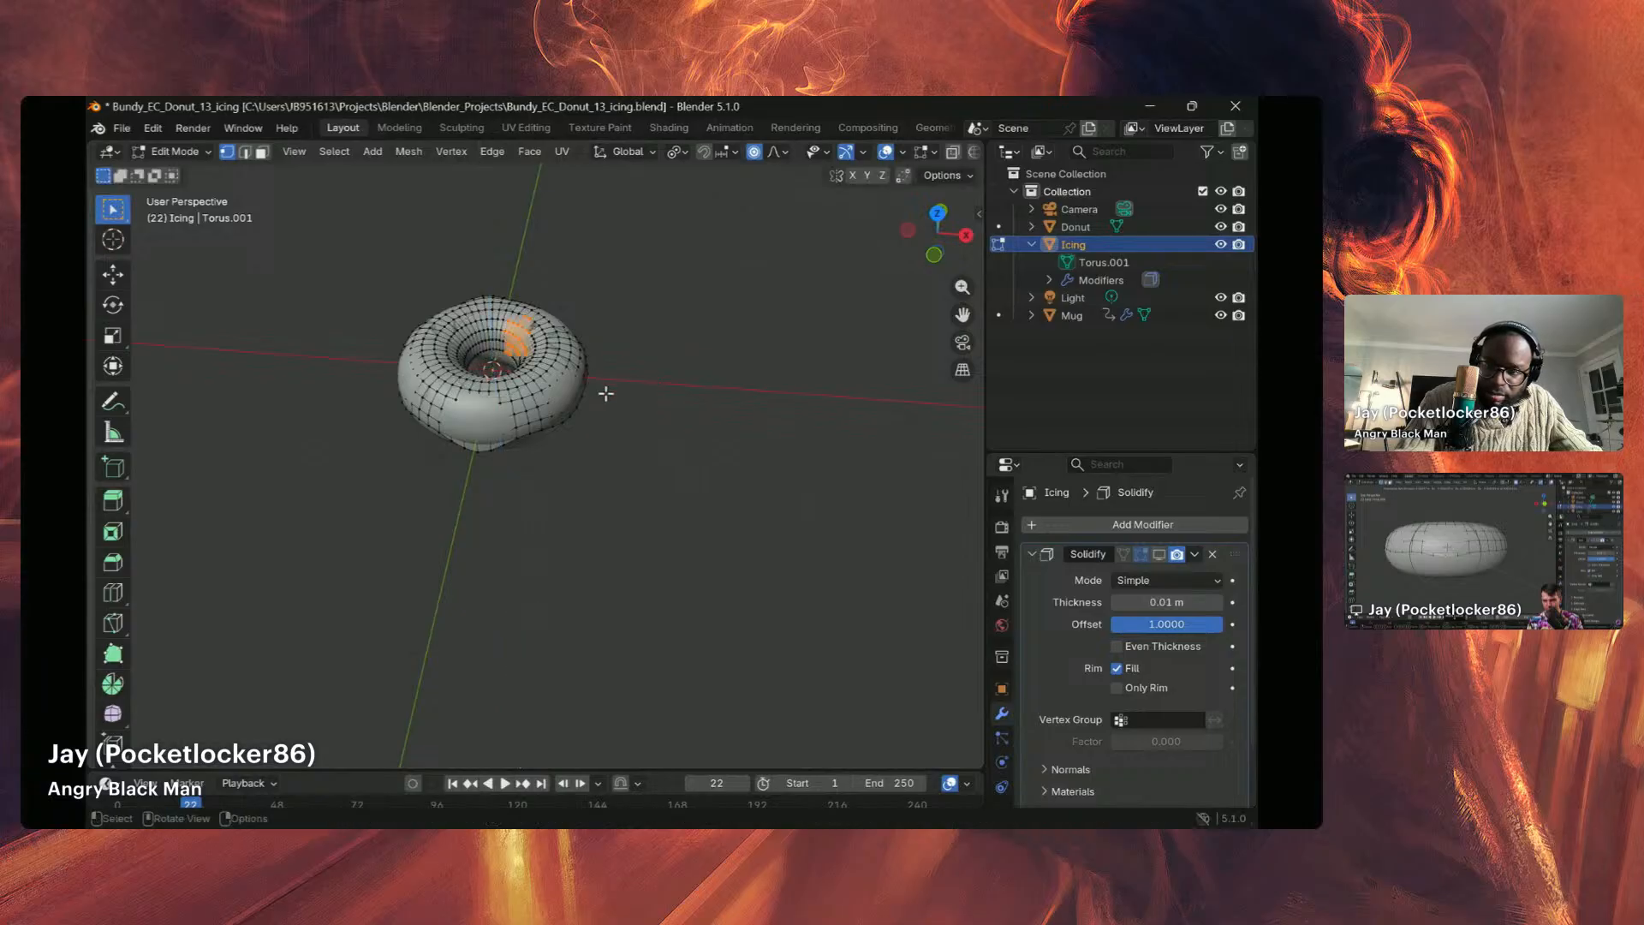
{"action": "left_click", "coordinate": [605, 393]}
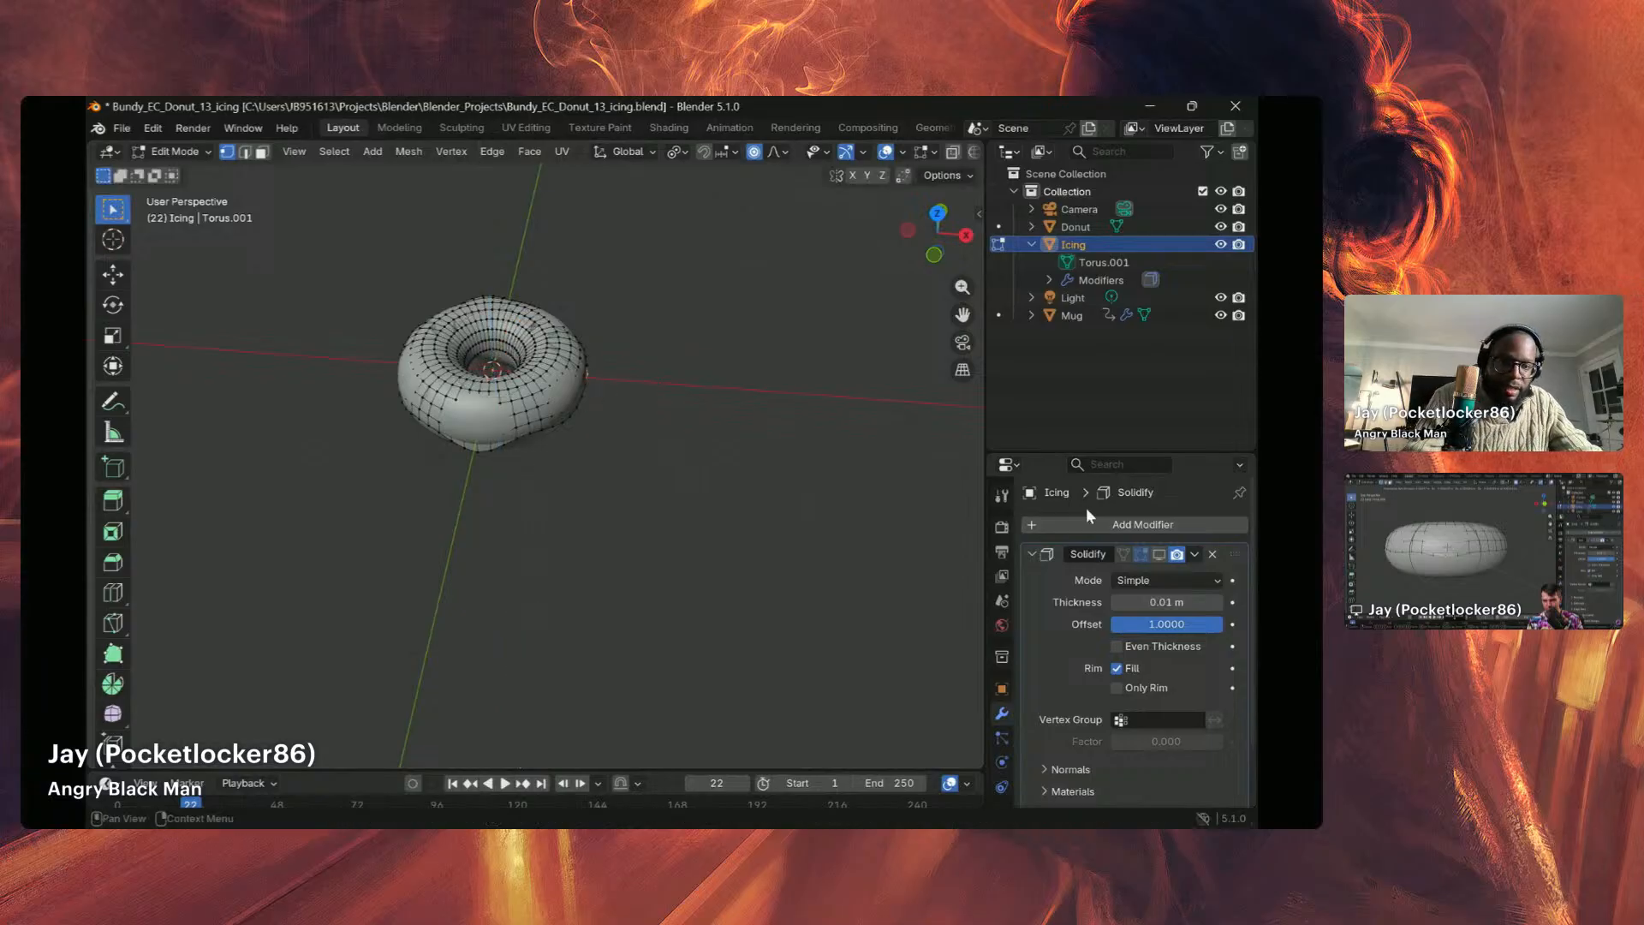
Step: Turn on the viewport display of the Solidify modifier and inspect the reshaped, thickened icing from all sides
{"action": "left_click", "coordinate": [1159, 554]}
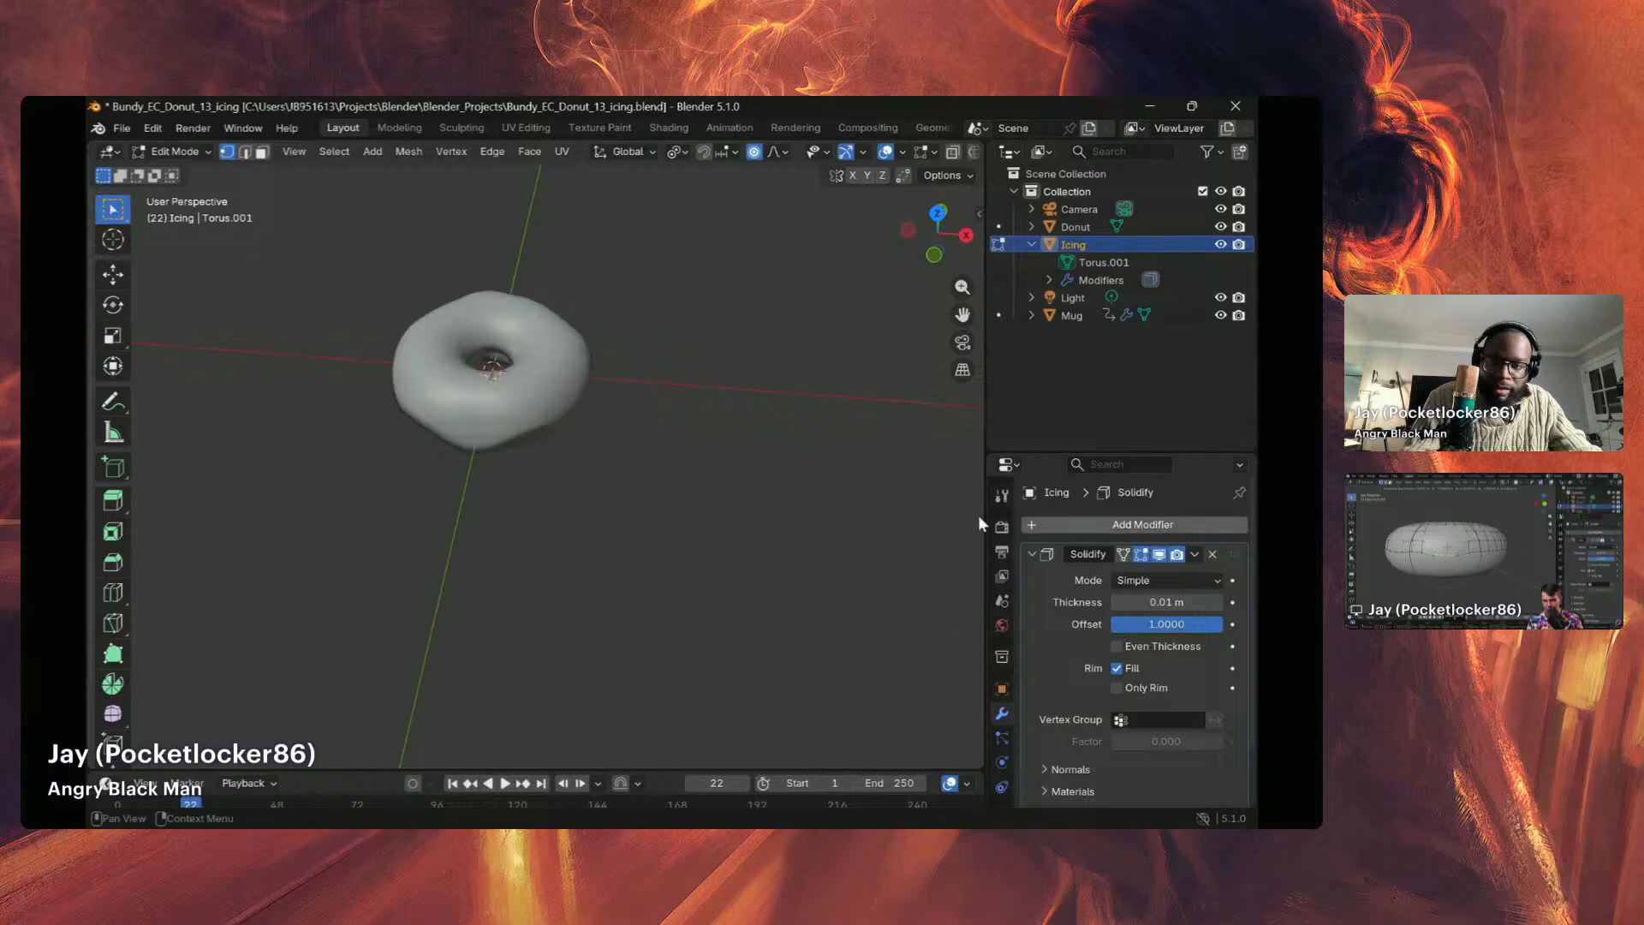
{"action": "middle_click_drag", "start_coordinate": [655, 474], "coordinate": [176, 459]}
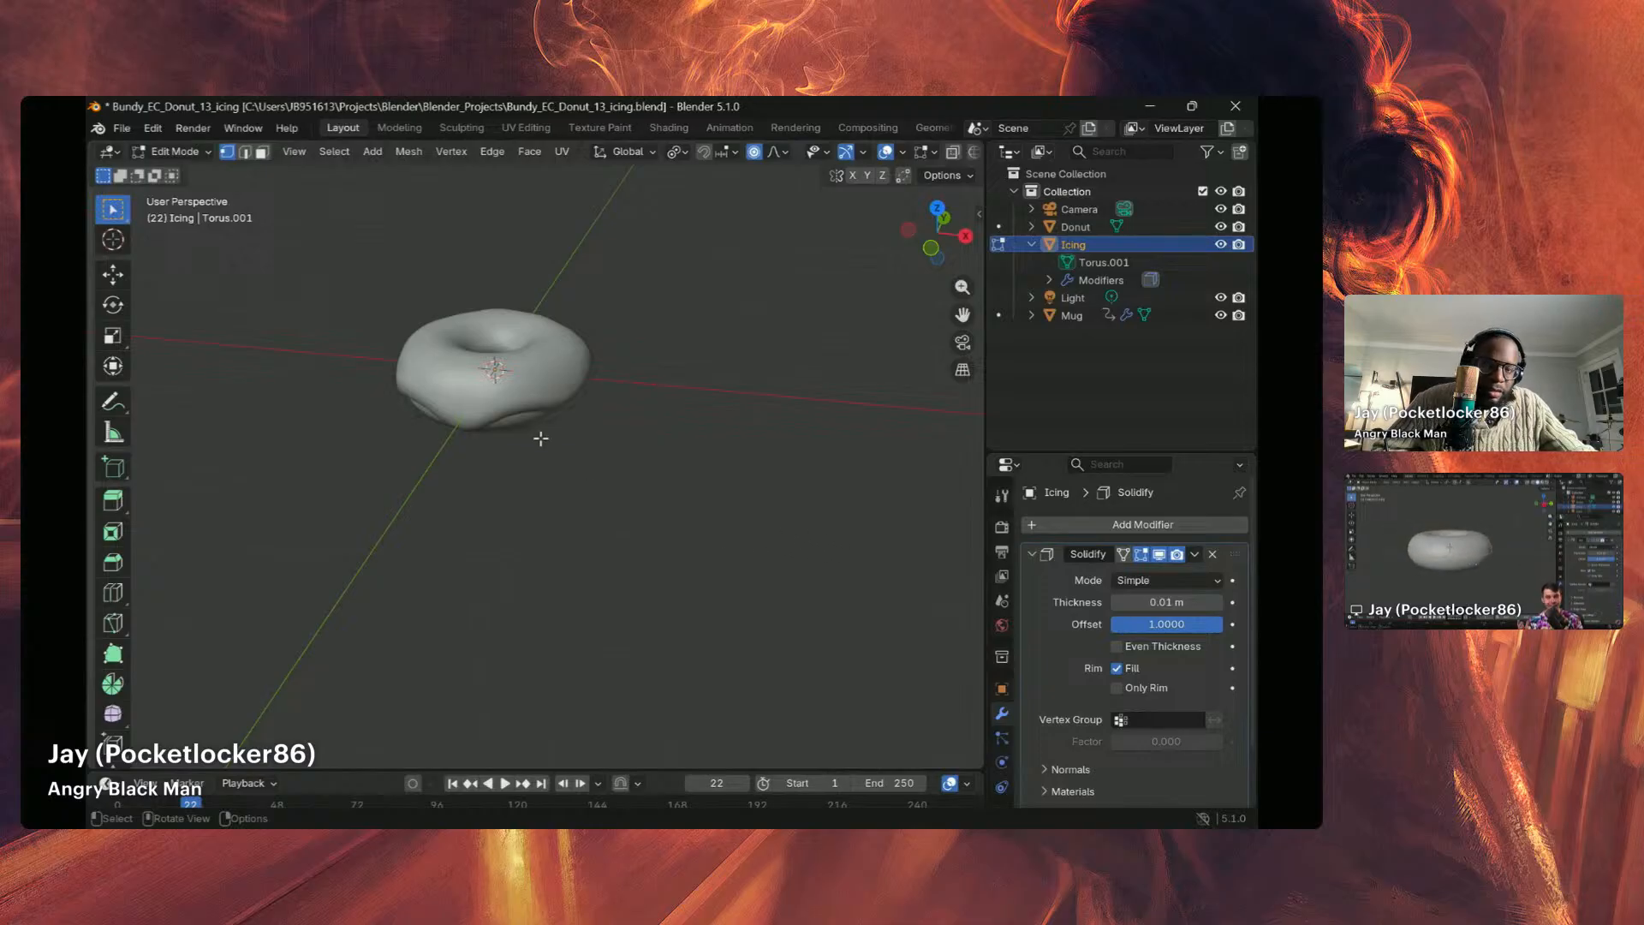
{"action": "middle_click_drag", "start_coordinate": [540, 435], "coordinate": [474, 365]}
{"action": "middle_click_drag", "start_coordinate": [600, 347], "coordinate": [436, 374]}
{"action": "scroll", "coordinate": [582, 375], "scroll_direction": "up", "scroll_amount": 3}
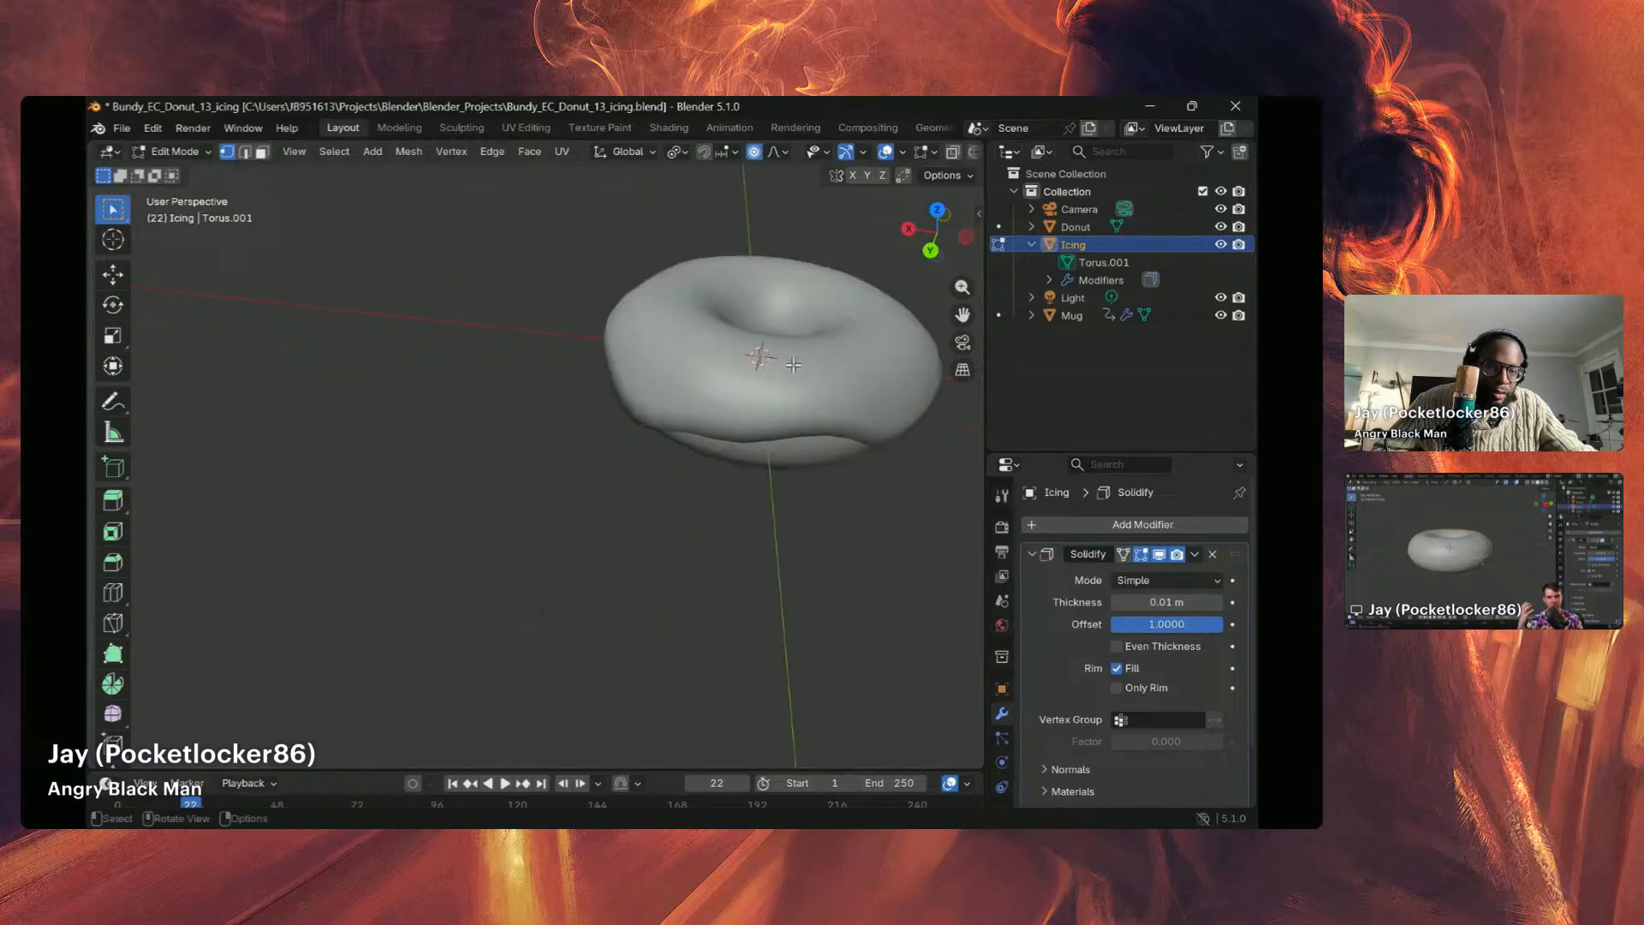
{"action": "middle_click_drag", "start_coordinate": [784, 366], "coordinate": [772, 387]}
{"action": "middle_click_drag", "start_coordinate": [761, 413], "coordinate": [591, 414]}
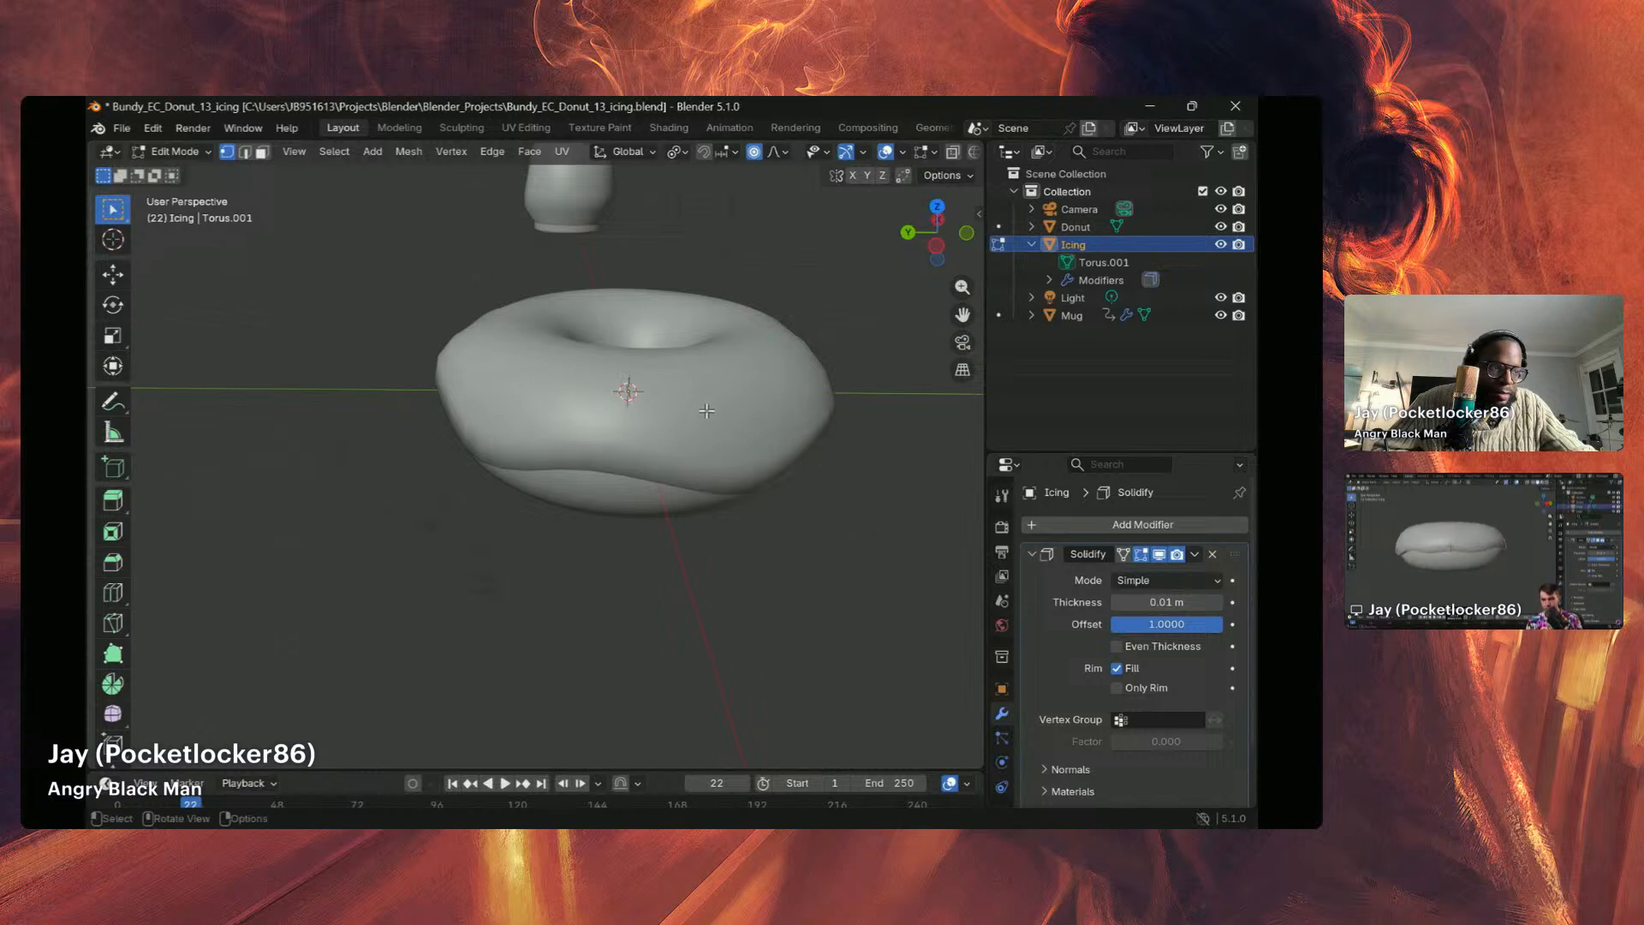
{"action": "mouse_move", "coordinate": [725, 421]}
{"action": "middle_mouse_down"}
{"action": "mouse_move", "coordinate": [686, 387]}
{"action": "mouse_move", "coordinate": [709, 424]}
{"action": "mouse_move", "coordinate": [735, 389]}
{"action": "mouse_move", "coordinate": [738, 426]}
{"action": "middle_mouse_up"}
Step: Set the Solidify modifier's offset to 0.6989 and check the icing's lower edge against the donut
{"action": "mouse_move", "coordinate": [1208, 632]}
{"action": "left_mouse_down"}
{"action": "mouse_move", "coordinate": [1117, 631]}
{"action": "mouse_move", "coordinate": [1166, 624]}
{"action": "left_mouse_up"}
{"action": "middle_click_drag", "start_coordinate": [866, 495], "coordinate": [550, 506]}
{"action": "left_click_drag", "start_coordinate": [1137, 620], "coordinate": [1205, 620]}
{"action": "mouse_move", "coordinate": [530, 402]}
{"action": "middle_mouse_down"}
{"action": "mouse_move", "coordinate": [448, 323]}
{"action": "mouse_move", "coordinate": [641, 353]}
{"action": "mouse_move", "coordinate": [508, 354]}
{"action": "mouse_move", "coordinate": [636, 320]}
{"action": "mouse_move", "coordinate": [796, 397]}
{"action": "mouse_move", "coordinate": [767, 472]}
{"action": "mouse_move", "coordinate": [645, 395]}
{"action": "mouse_move", "coordinate": [480, 412]}
{"action": "mouse_move", "coordinate": [507, 390]}
{"action": "middle_mouse_up"}
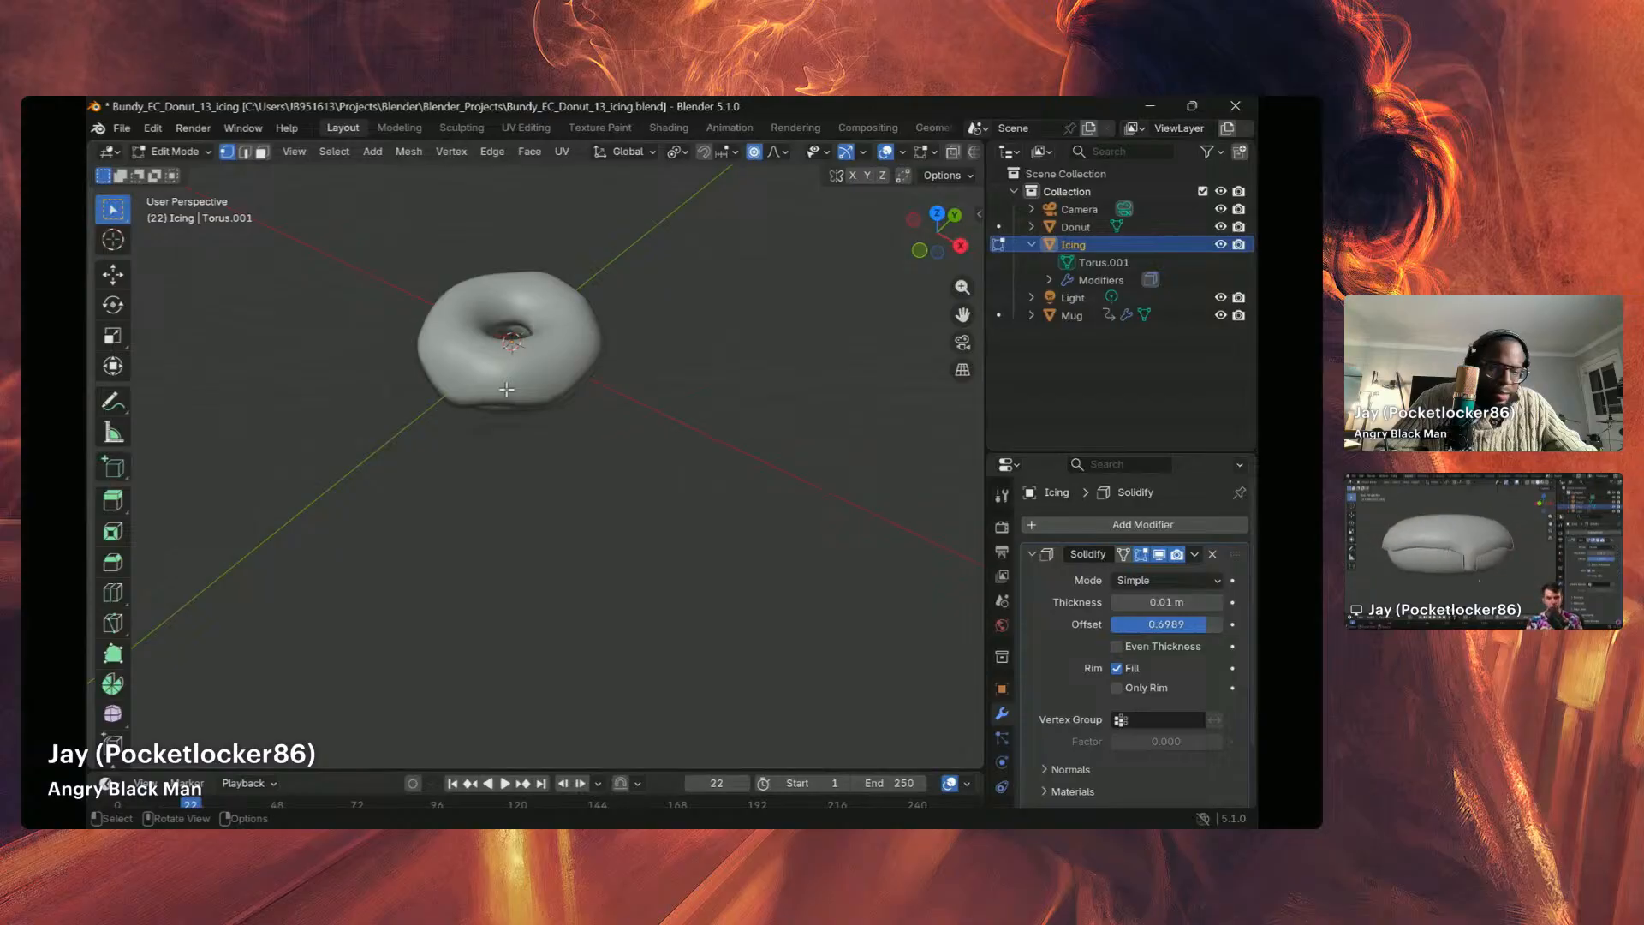
{"action": "middle_click_drag", "start_coordinate": [507, 390], "coordinate": [504, 322]}
{"action": "scroll", "coordinate": [521, 393], "scroll_direction": "up", "scroll_amount": 4}
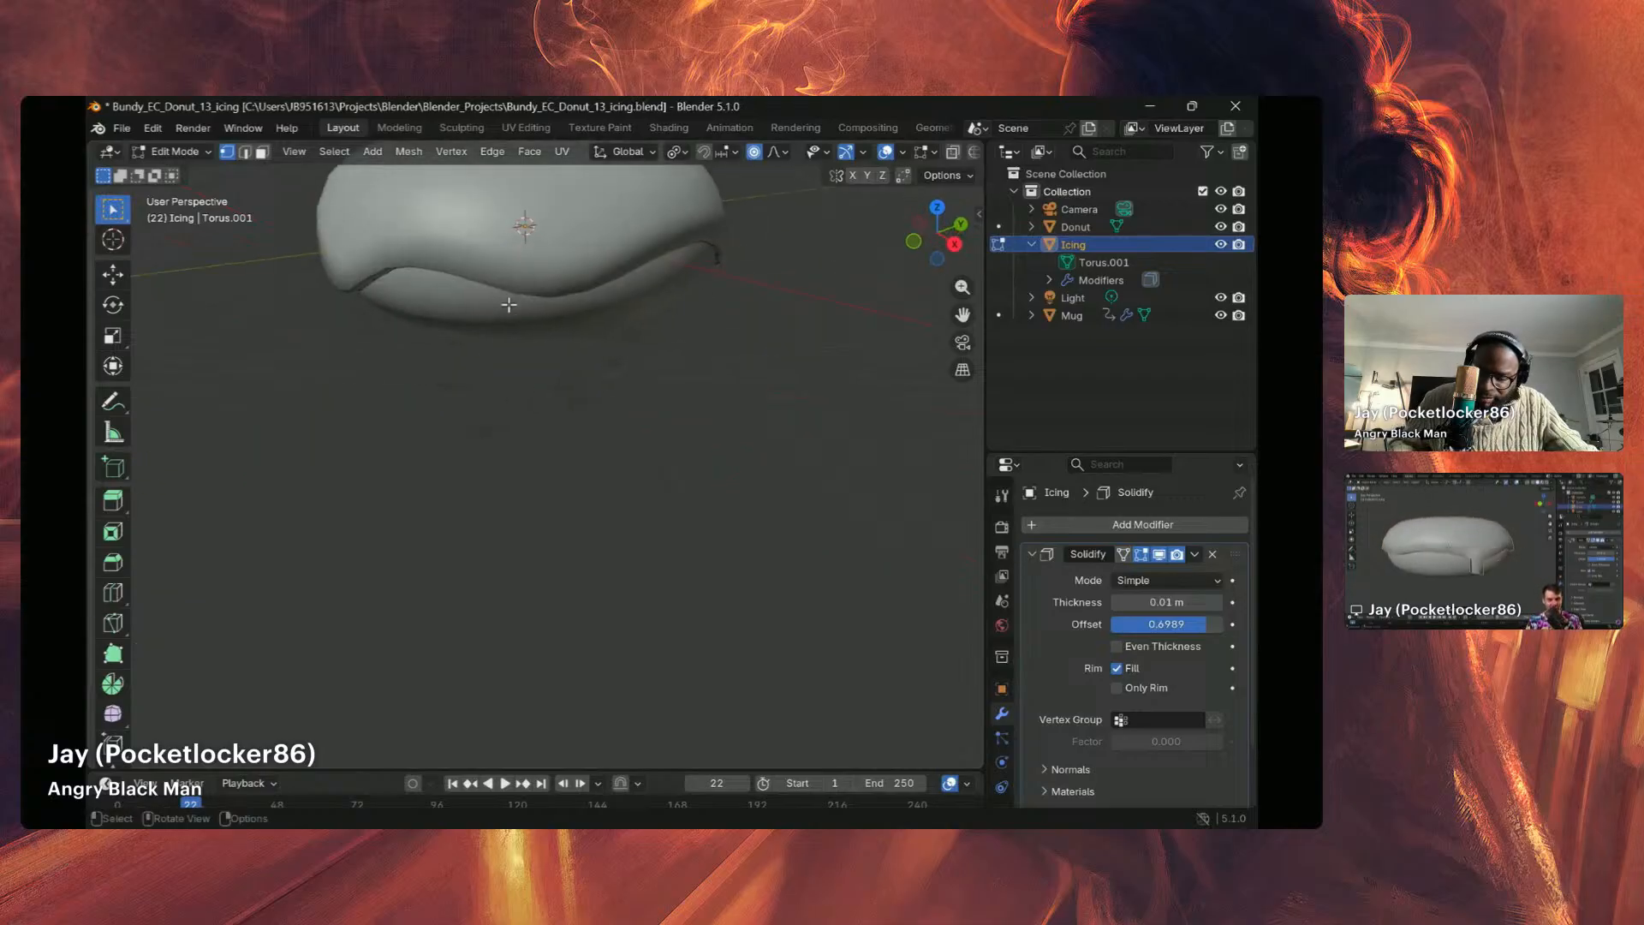
{"action": "middle_click_drag", "start_coordinate": [569, 388], "coordinate": [539, 308]}
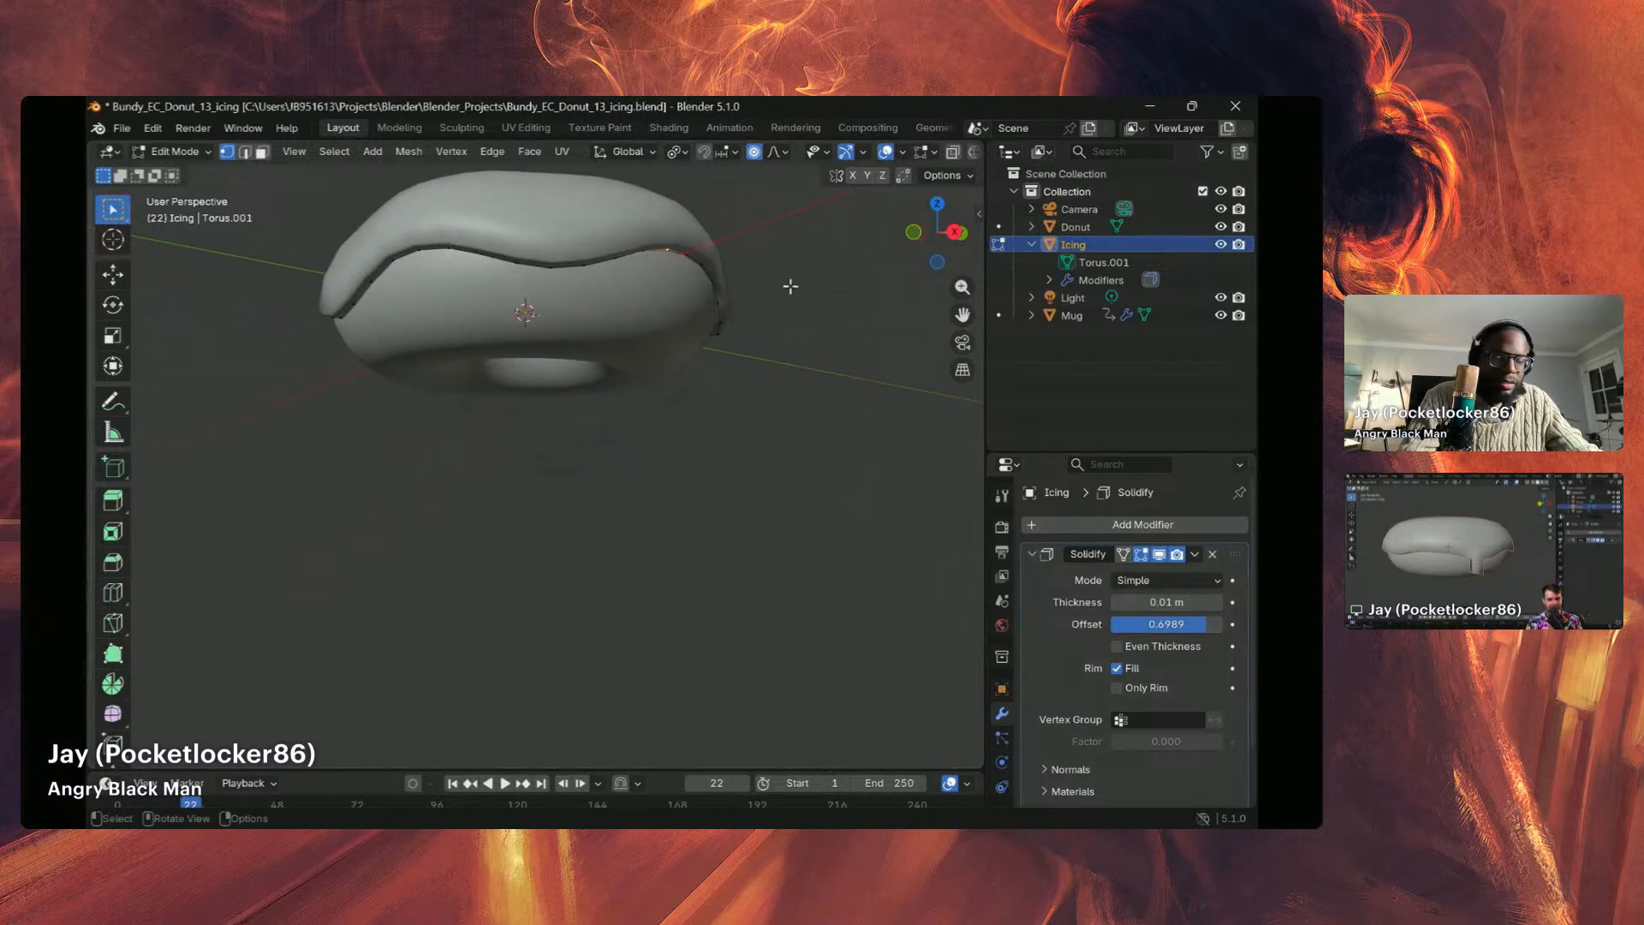
Step: Turn off the Solidify modifier's viewport display and bring the icing's front outer edge into view
{"action": "left_click", "coordinate": [1159, 555]}
{"action": "scroll", "coordinate": [524, 293], "scroll_direction": "up", "scroll_amount": 4}
{"action": "scroll", "coordinate": [515, 296], "scroll_direction": "down", "scroll_amount": 6}
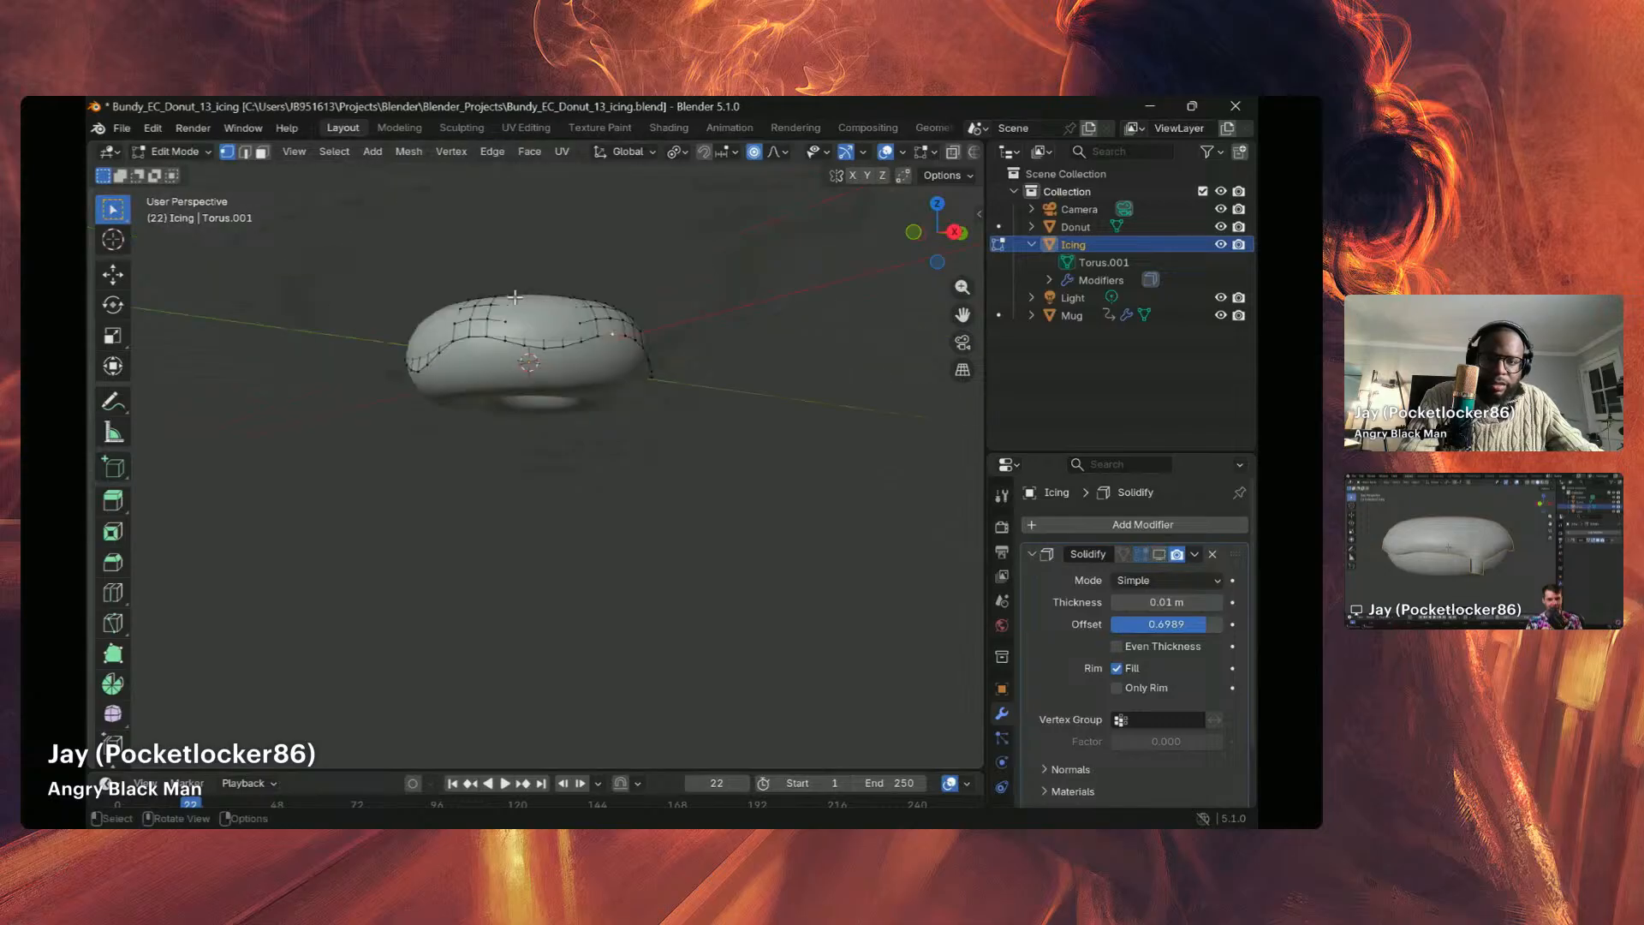
{"action": "scroll", "coordinate": [518, 343], "scroll_direction": "up", "scroll_amount": 3}
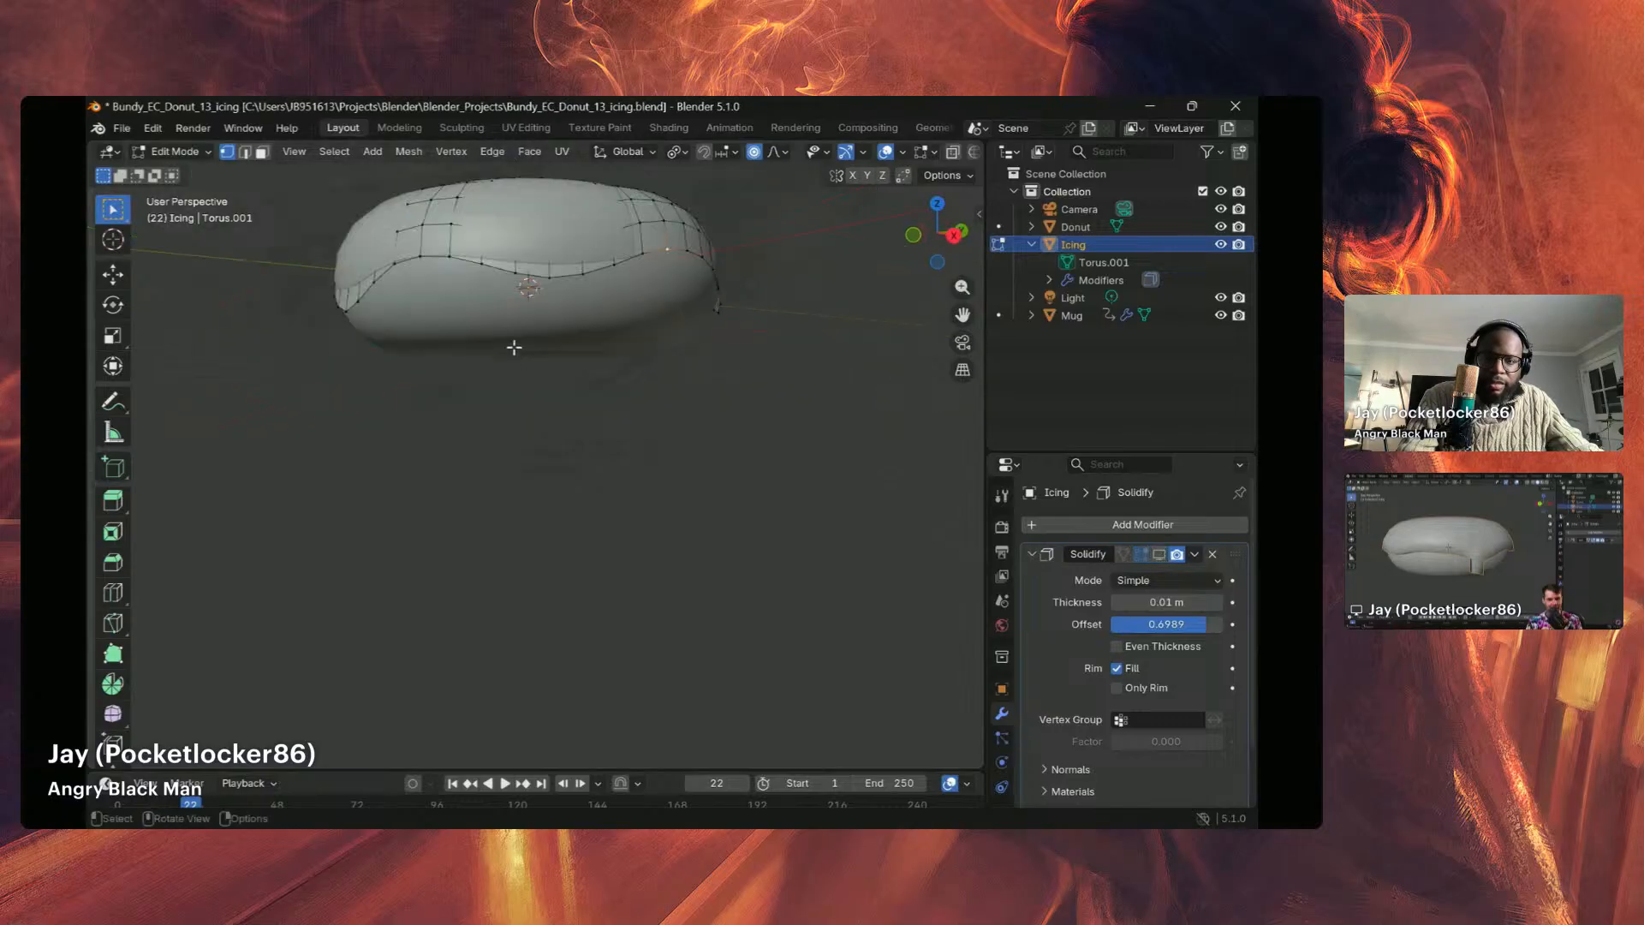
{"action": "middle_click_drag", "start_coordinate": [520, 272], "coordinate": [514, 294]}
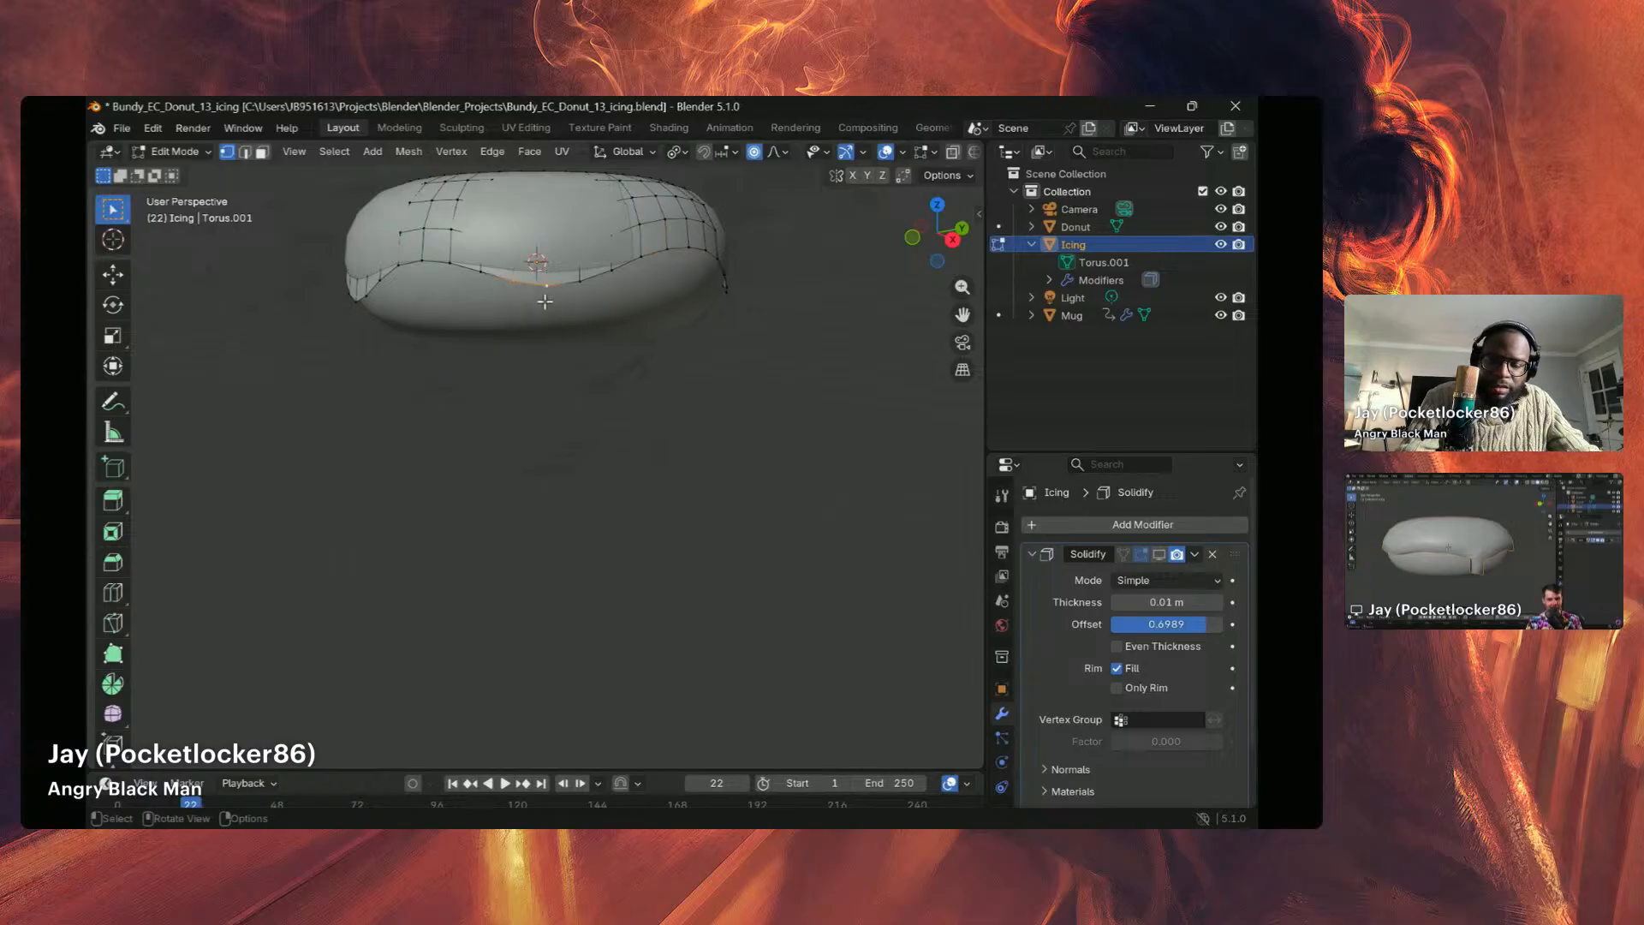
{"action": "key", "text": "g"}
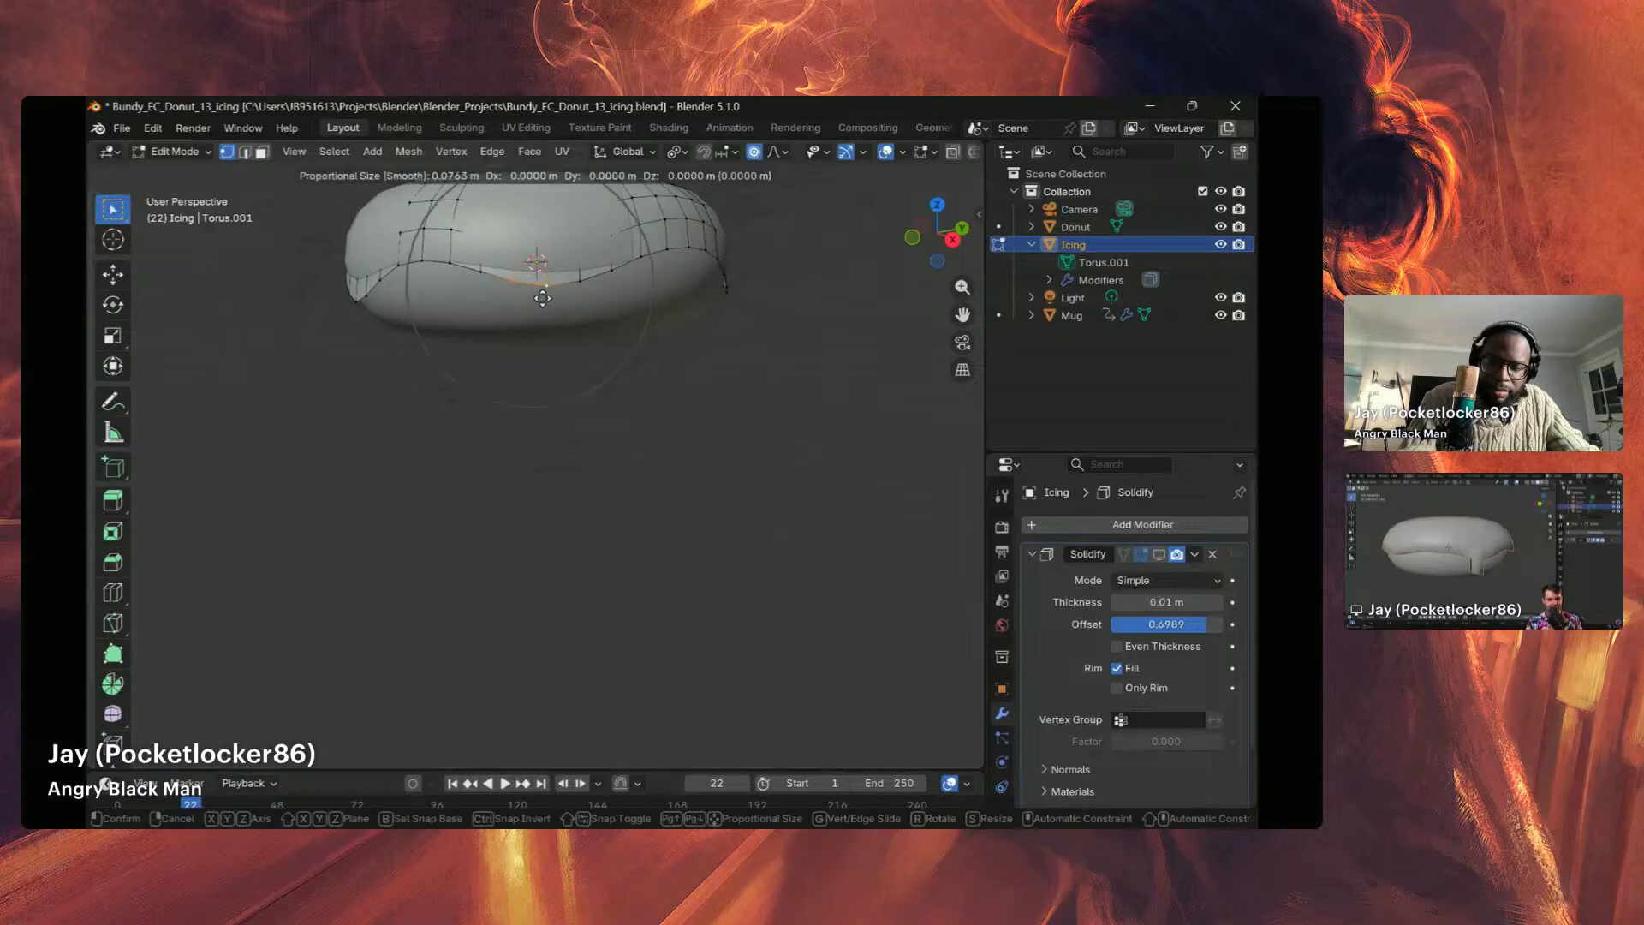
{"action": "key", "text": "z"}
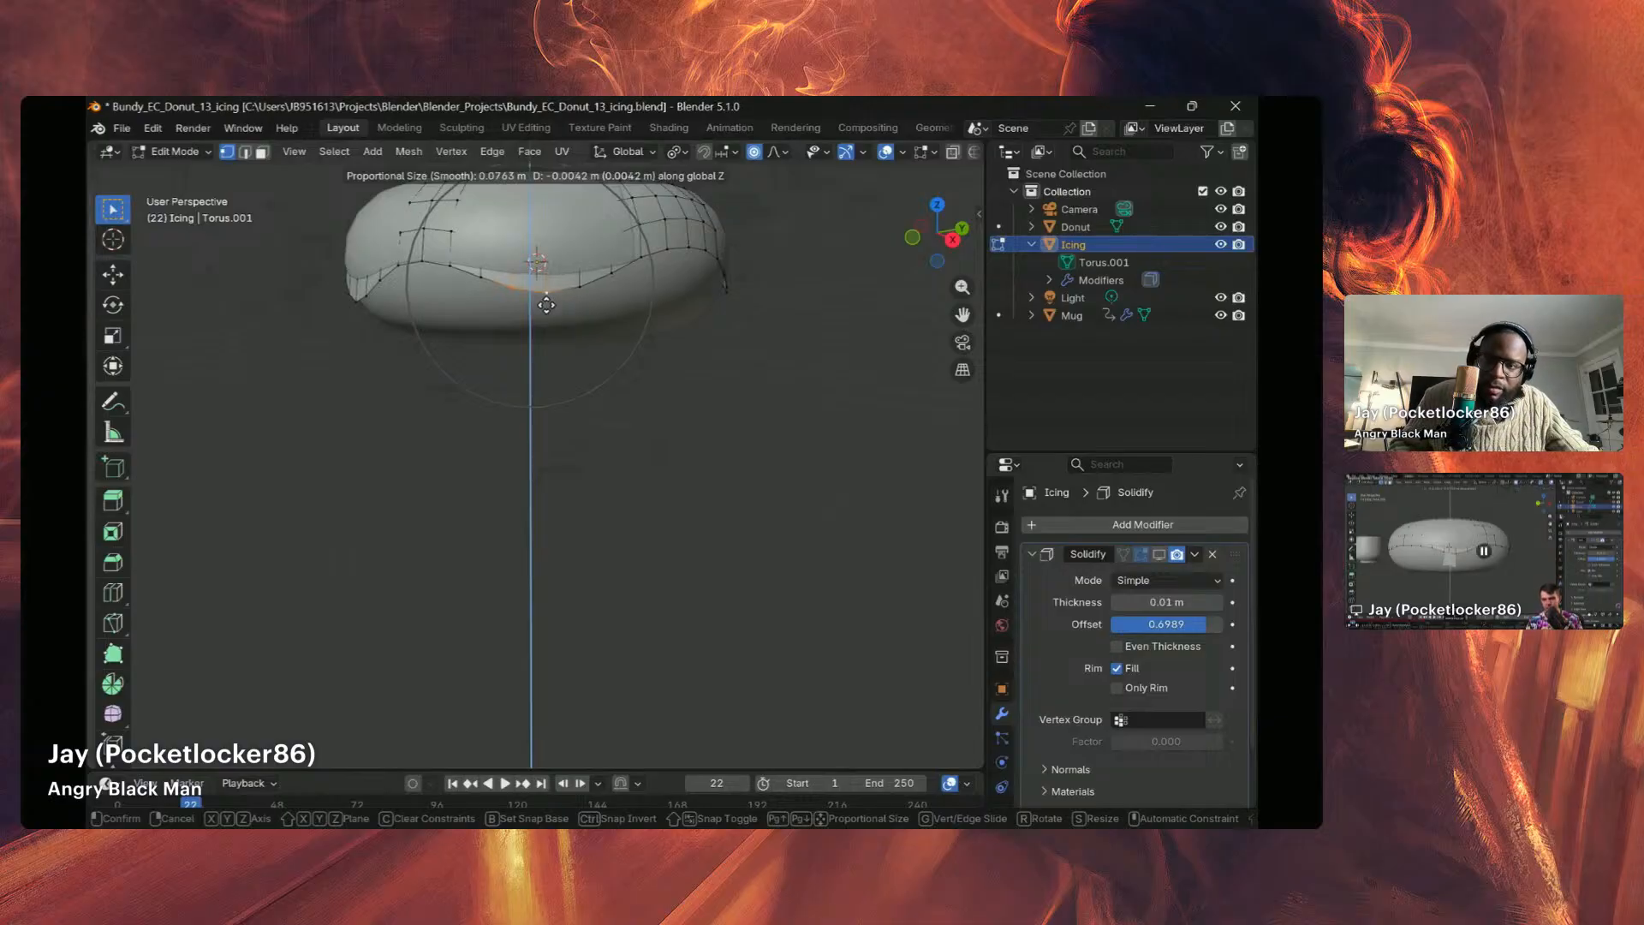
{"action": "left_click", "coordinate": [546, 305]}
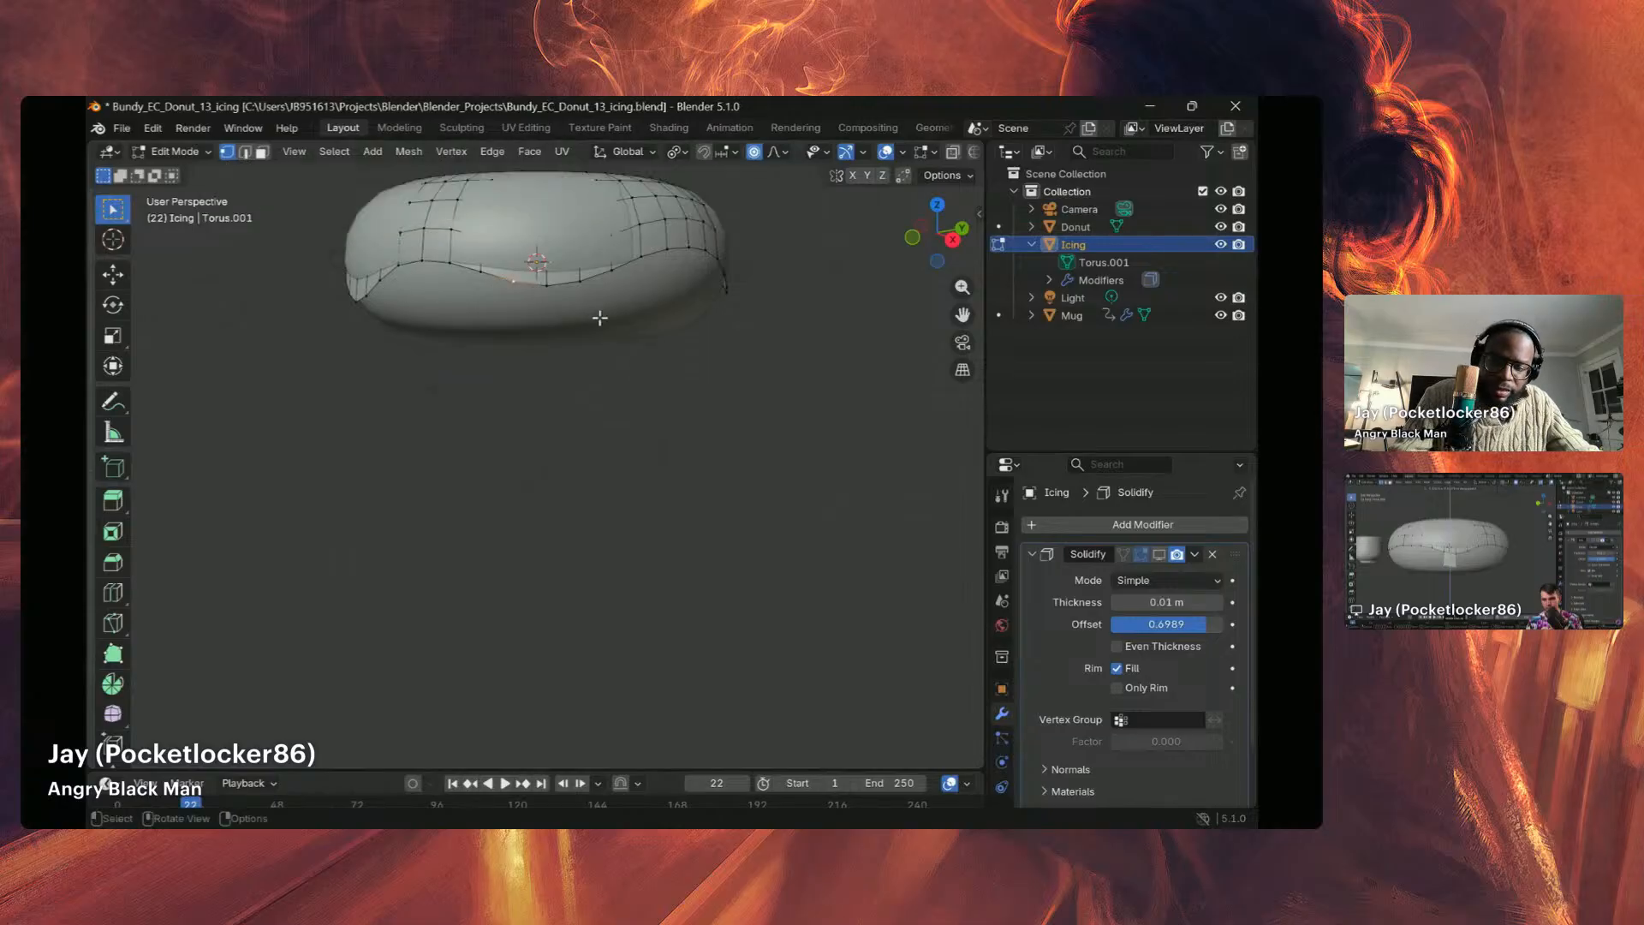
Step: Select the short edge at the lowest point of the icing's front rim and extrude it about 0.0168 m down along Z
{"action": "left_click", "coordinate": [545, 284], "text": "ctrl"}
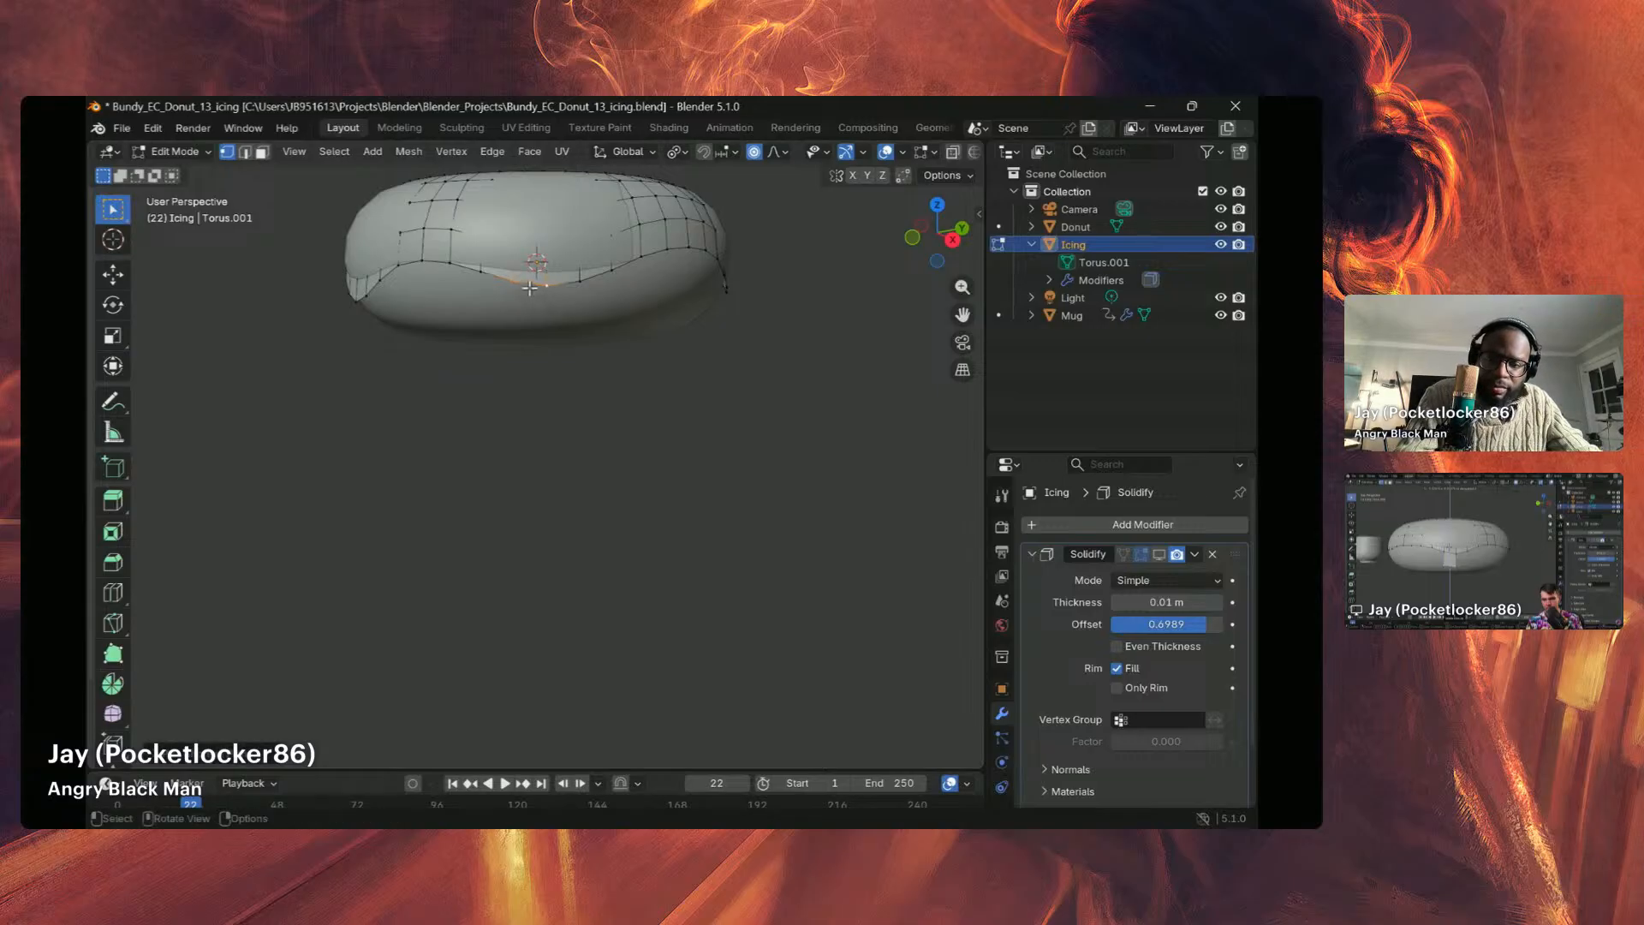
{"action": "key", "text": "g"}
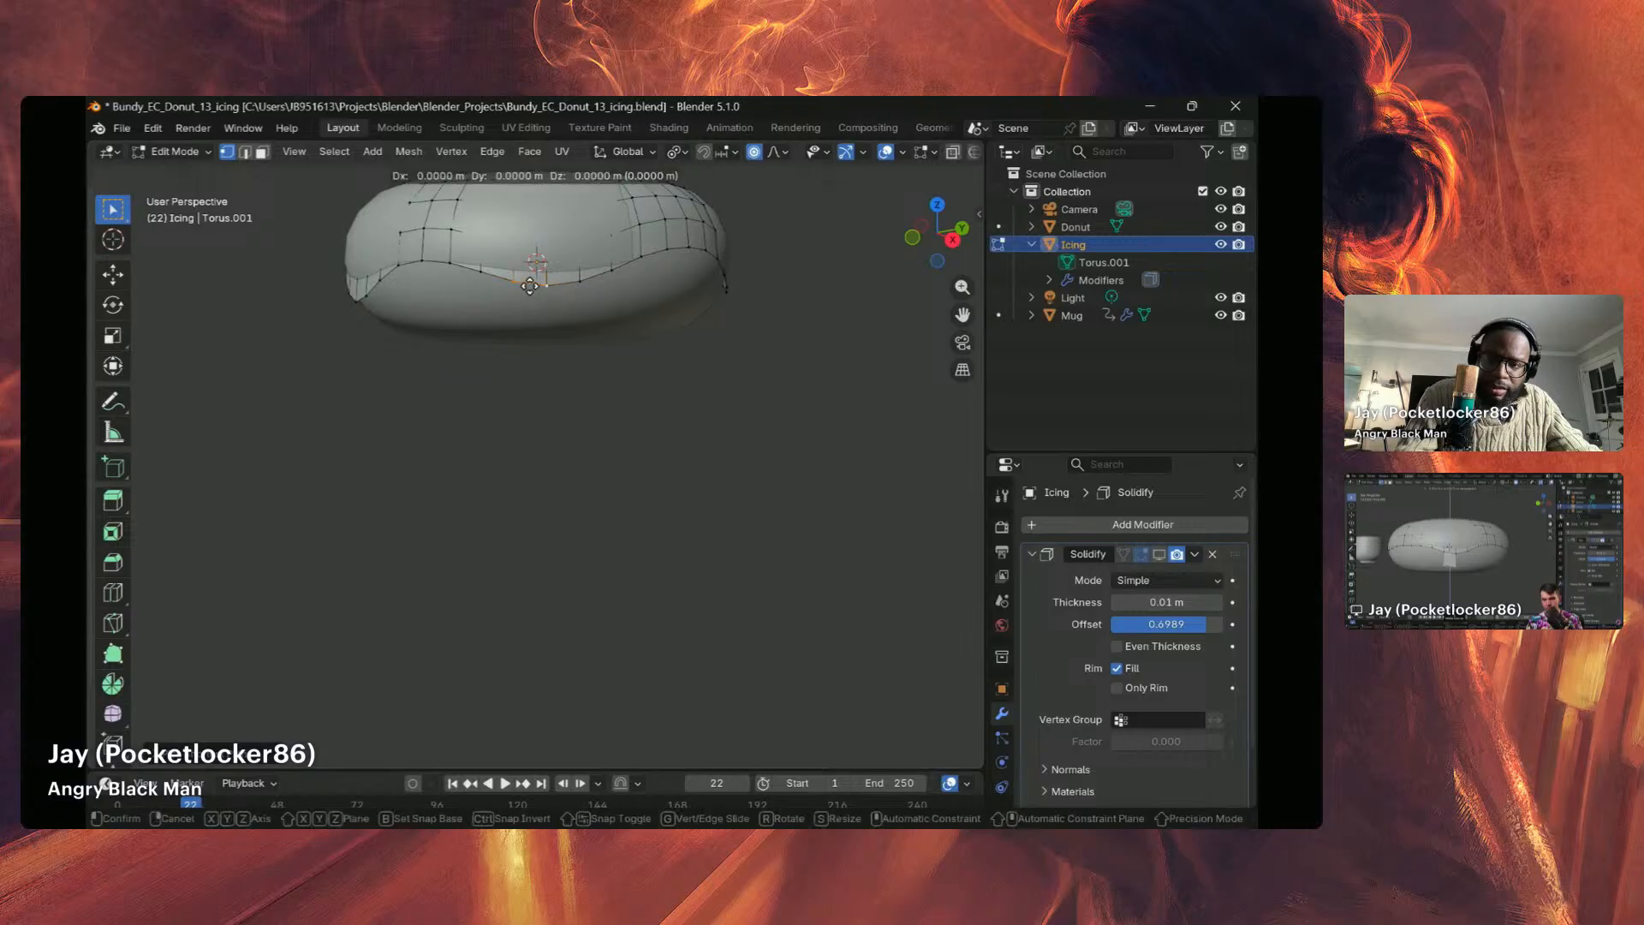
{"action": "key", "text": "z"}
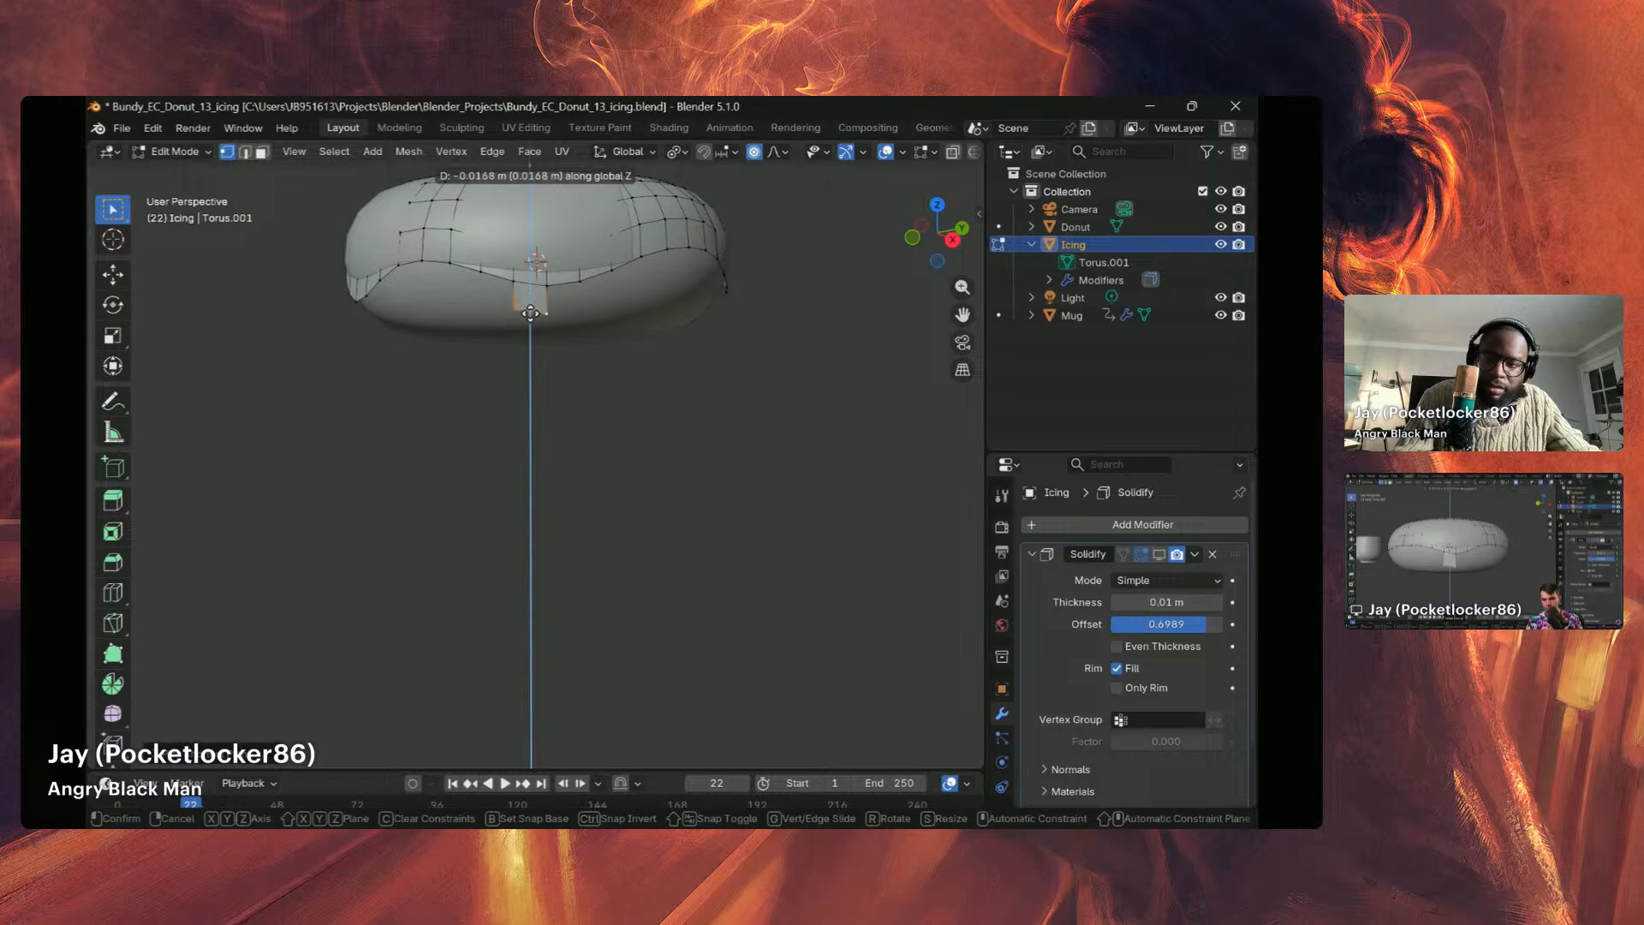
{"action": "left_click", "coordinate": [530, 314]}
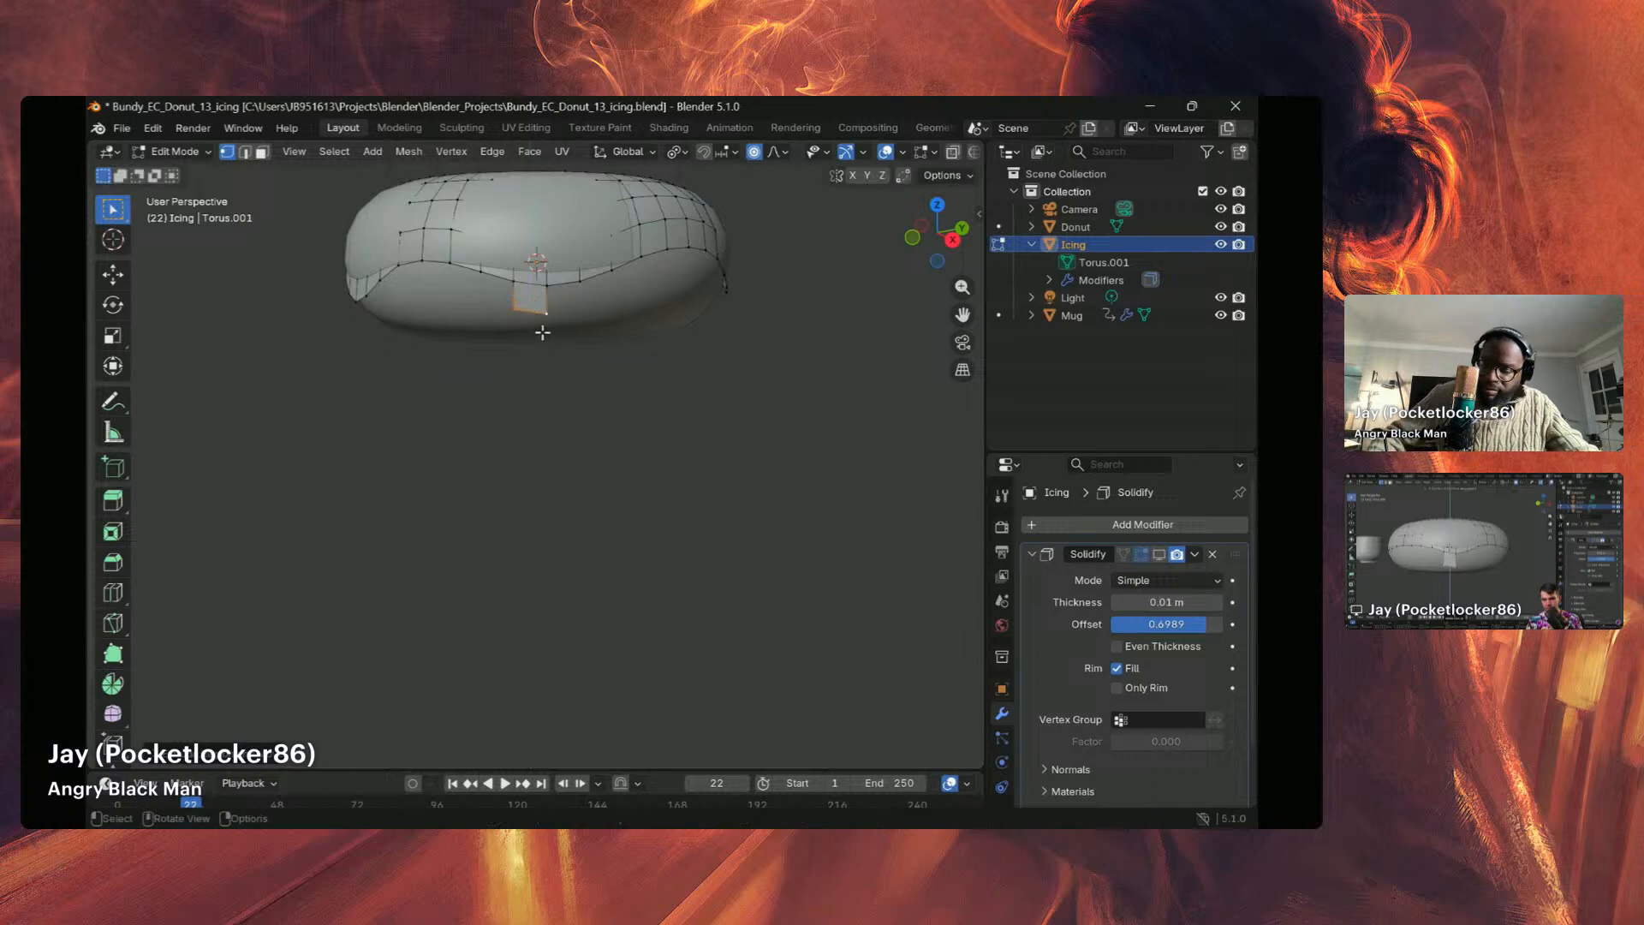
Step: Examine the extruded drip on the icing's front from different angles and distances
{"action": "scroll", "coordinate": [542, 332], "scroll_direction": "up", "scroll_amount": 5}
{"action": "scroll", "coordinate": [543, 340], "scroll_direction": "down", "scroll_amount": 11}
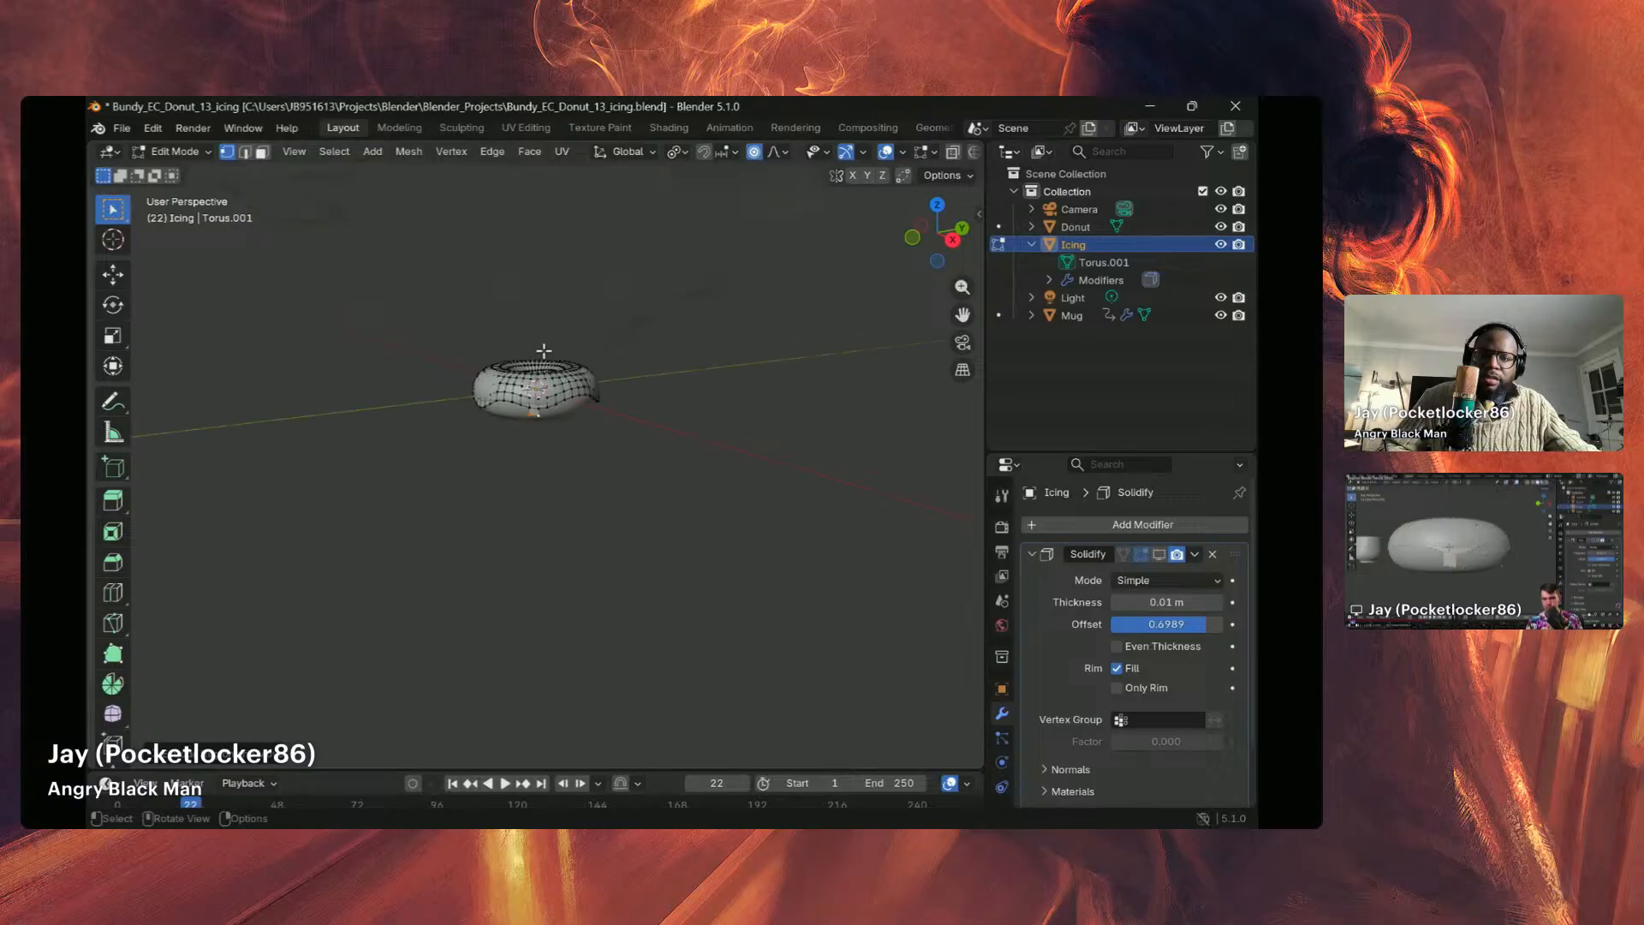
{"action": "middle_click_drag", "start_coordinate": [537, 366], "coordinate": [521, 336]}
{"action": "scroll", "coordinate": [521, 422], "scroll_direction": "up", "scroll_amount": 6}
{"action": "scroll", "coordinate": [521, 322], "scroll_direction": "down", "scroll_amount": 4}
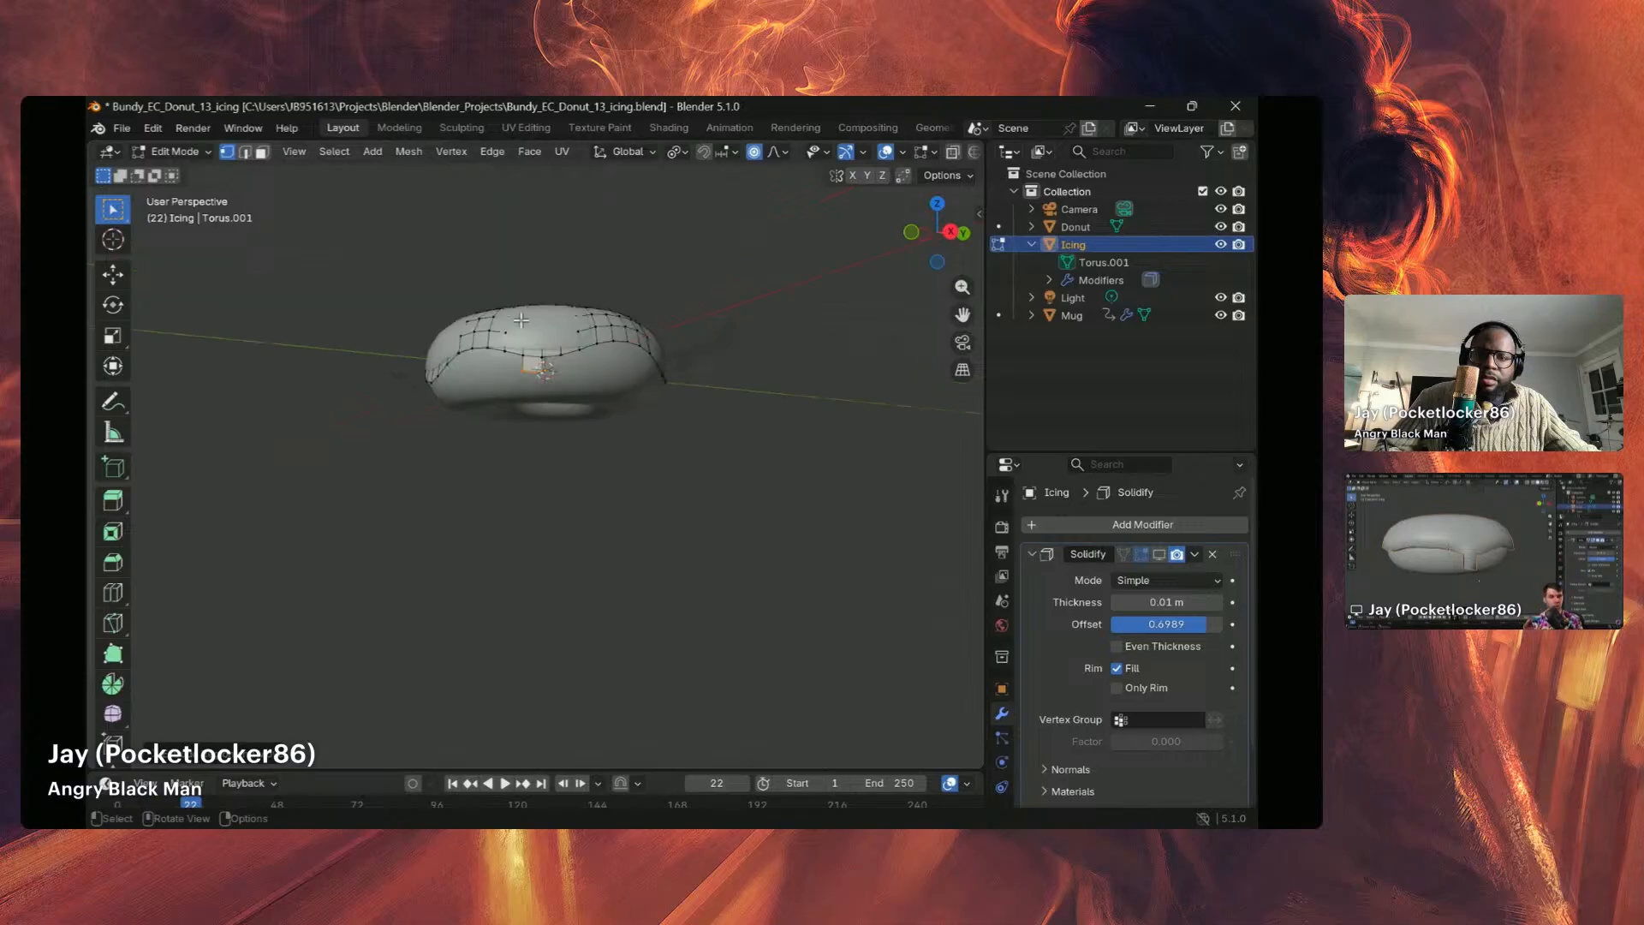
{"action": "scroll", "coordinate": [521, 322], "scroll_direction": "up", "scroll_amount": 4}
{"action": "scroll", "coordinate": [522, 322], "scroll_direction": "up", "scroll_amount": 5}
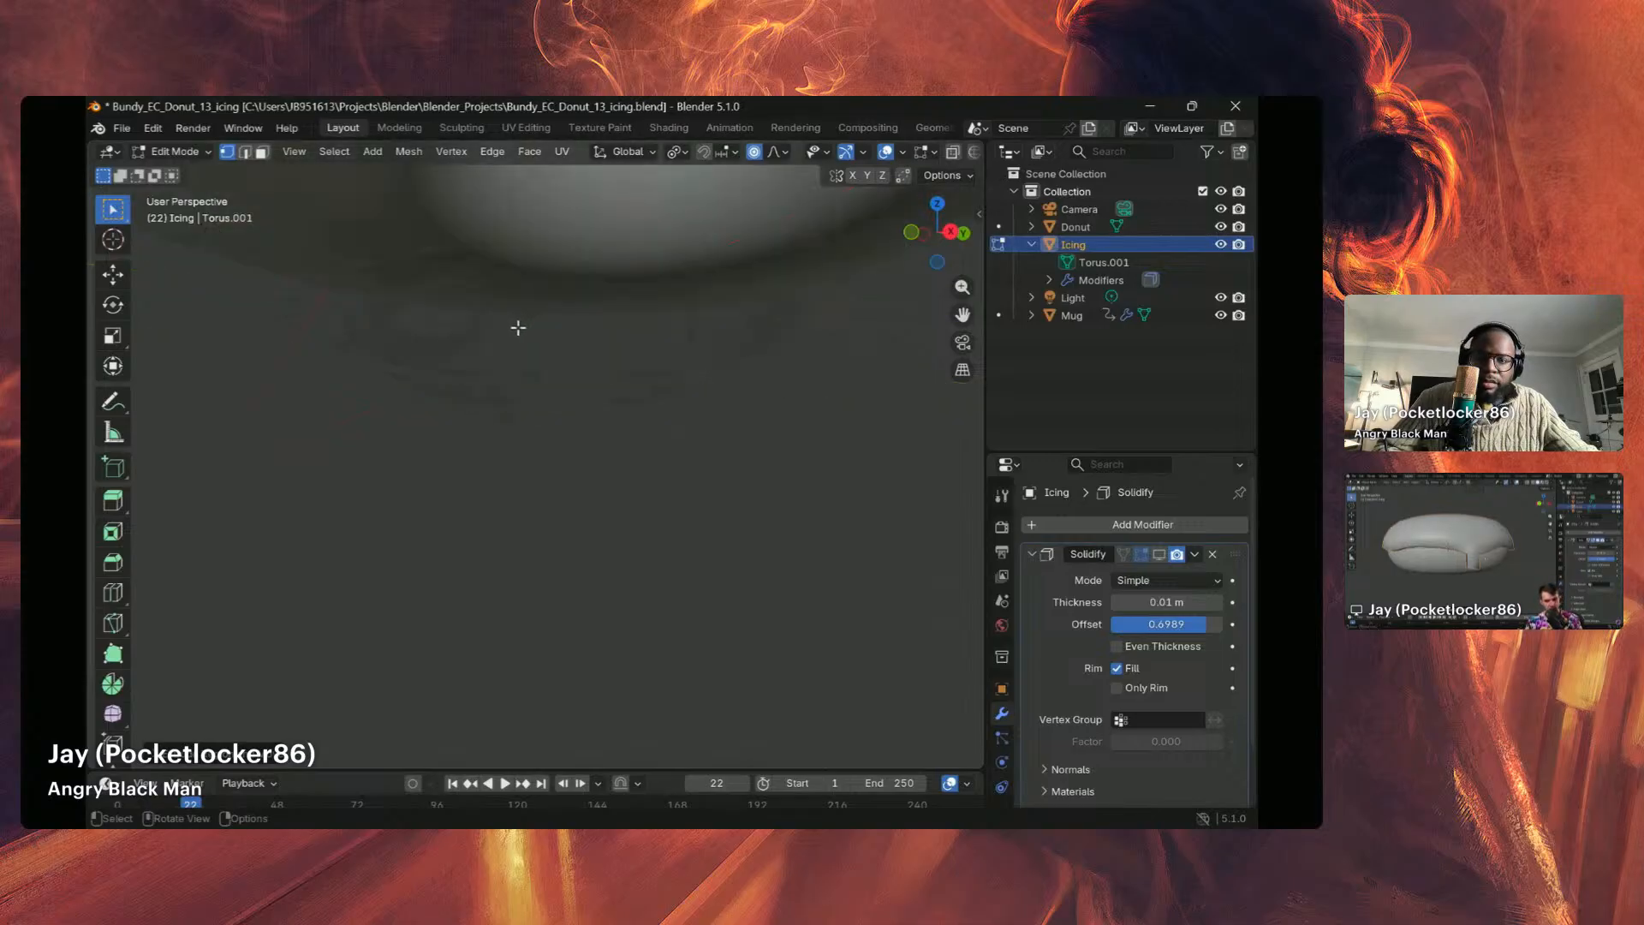
{"action": "scroll", "coordinate": [518, 327], "scroll_direction": "down", "scroll_amount": 5}
{"action": "mouse_move", "coordinate": [512, 319]}
{"action": "middle_mouse_down"}
{"action": "mouse_move", "coordinate": [547, 329]}
{"action": "mouse_move", "coordinate": [517, 338]}
{"action": "mouse_move", "coordinate": [516, 305]}
{"action": "mouse_move", "coordinate": [524, 336]}
{"action": "middle_mouse_up"}
{"action": "scroll", "coordinate": [523, 310], "scroll_direction": "up", "scroll_amount": 5}
{"action": "scroll", "coordinate": [524, 308], "scroll_direction": "down", "scroll_amount": 3}
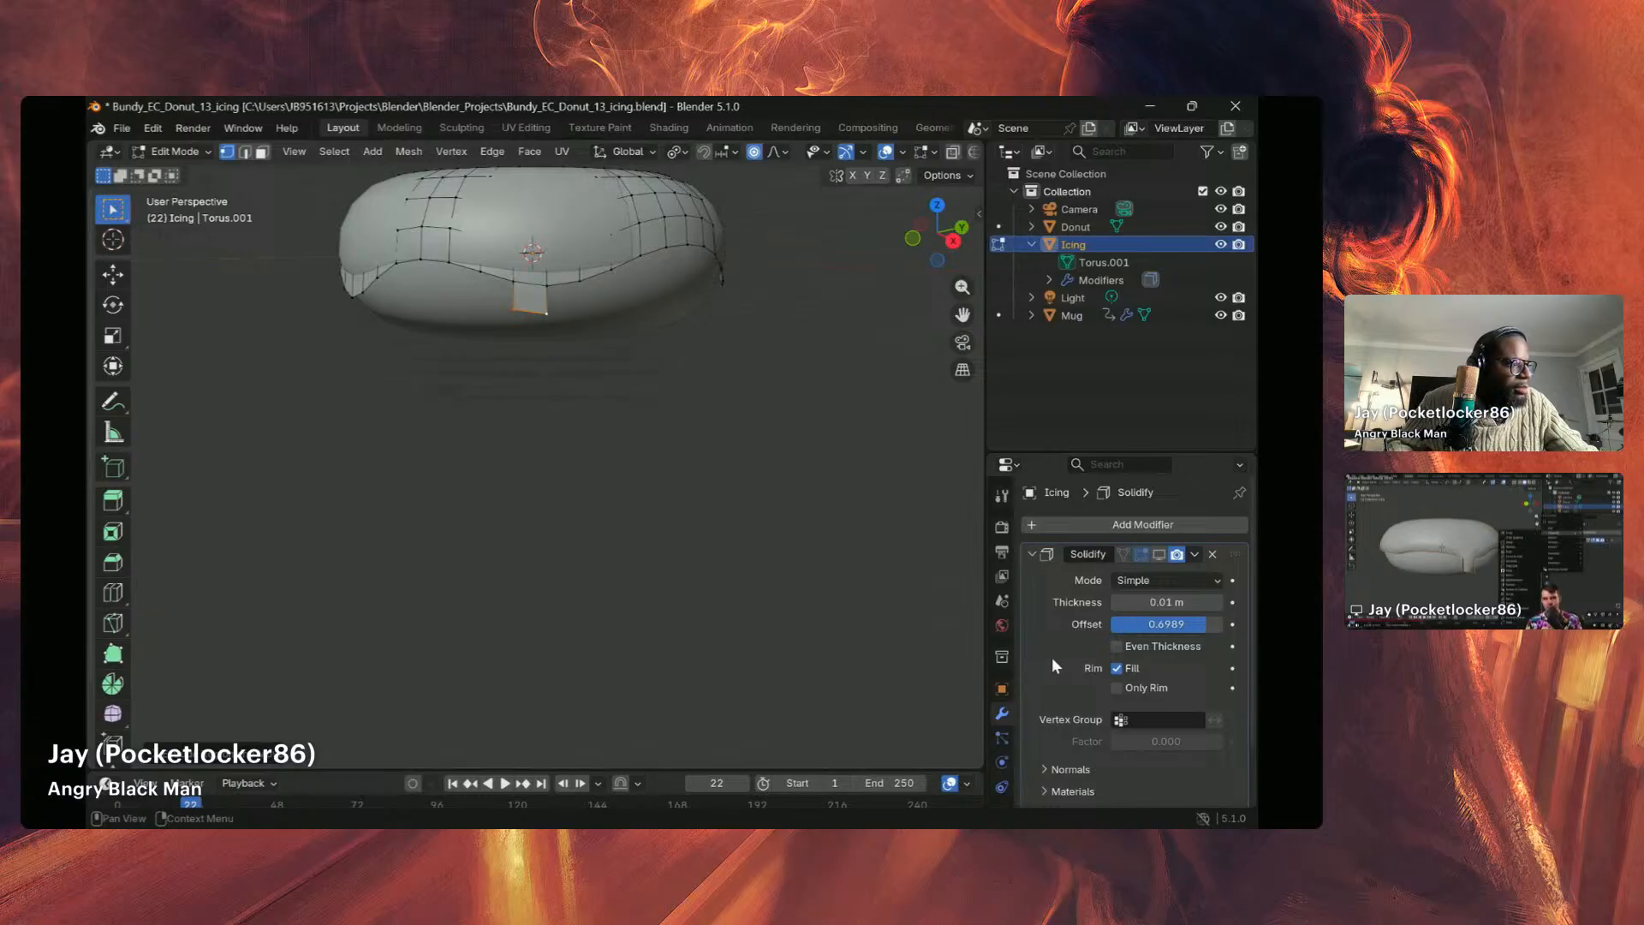
Step: Collapse the Solidify modifier's settings and add a Subdivision Surface modifier to the icing
{"action": "scroll", "coordinate": [1093, 573], "scroll_direction": "down", "scroll_amount": 2}
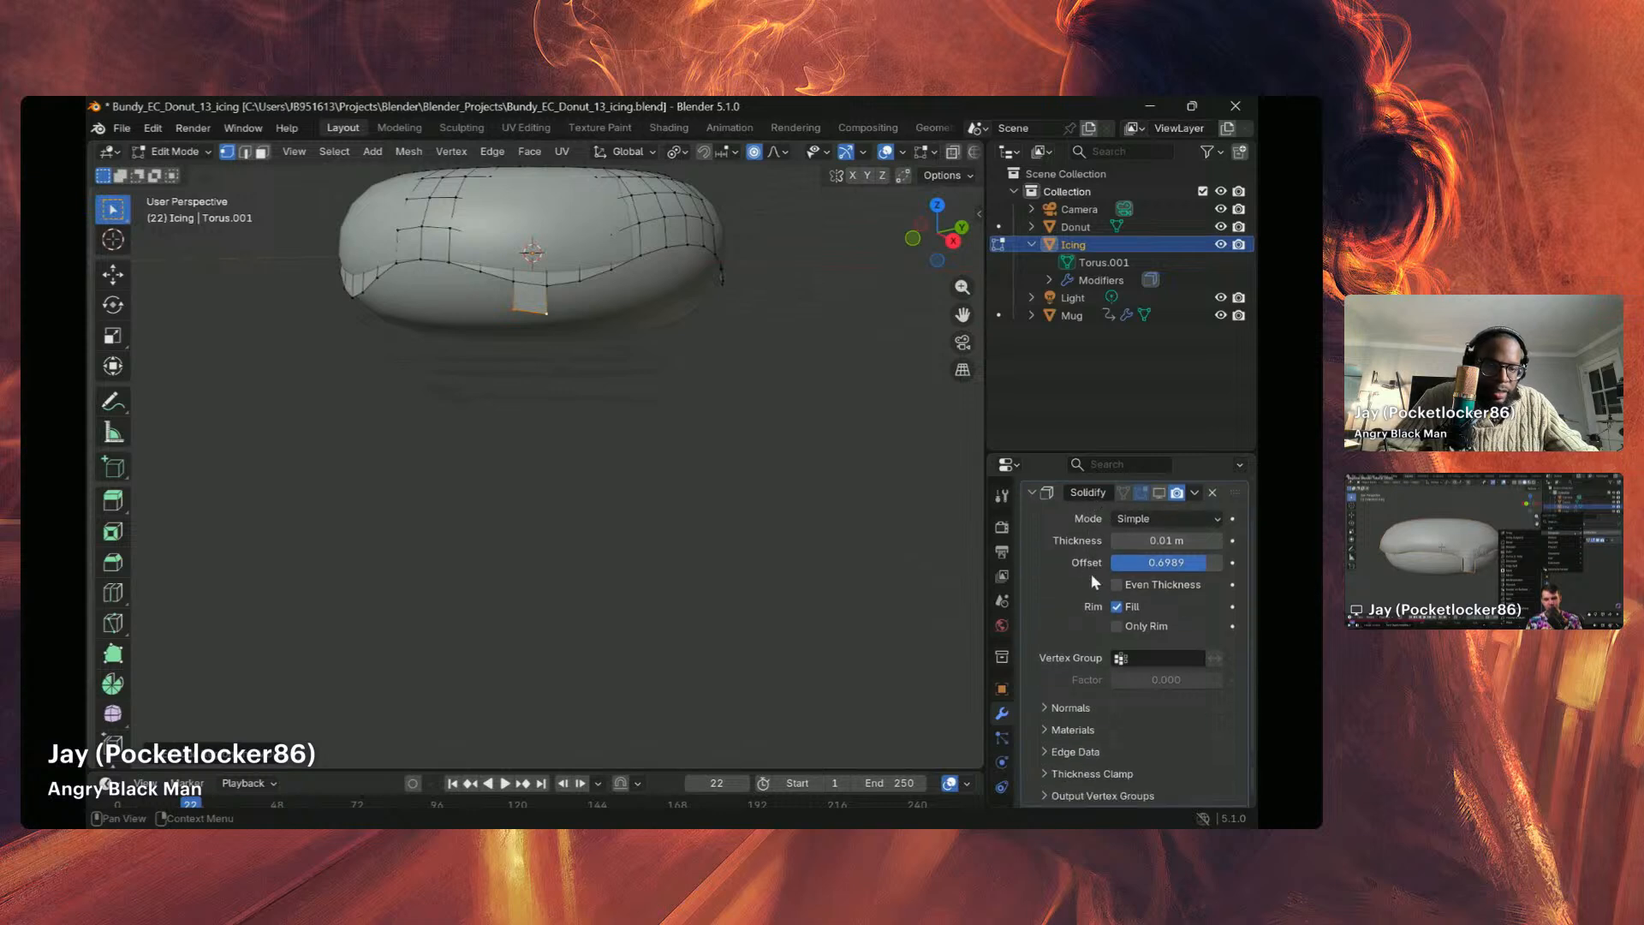
{"action": "scroll", "coordinate": [1089, 575], "scroll_direction": "up", "scroll_amount": 2}
{"action": "left_click", "coordinate": [1032, 557]}
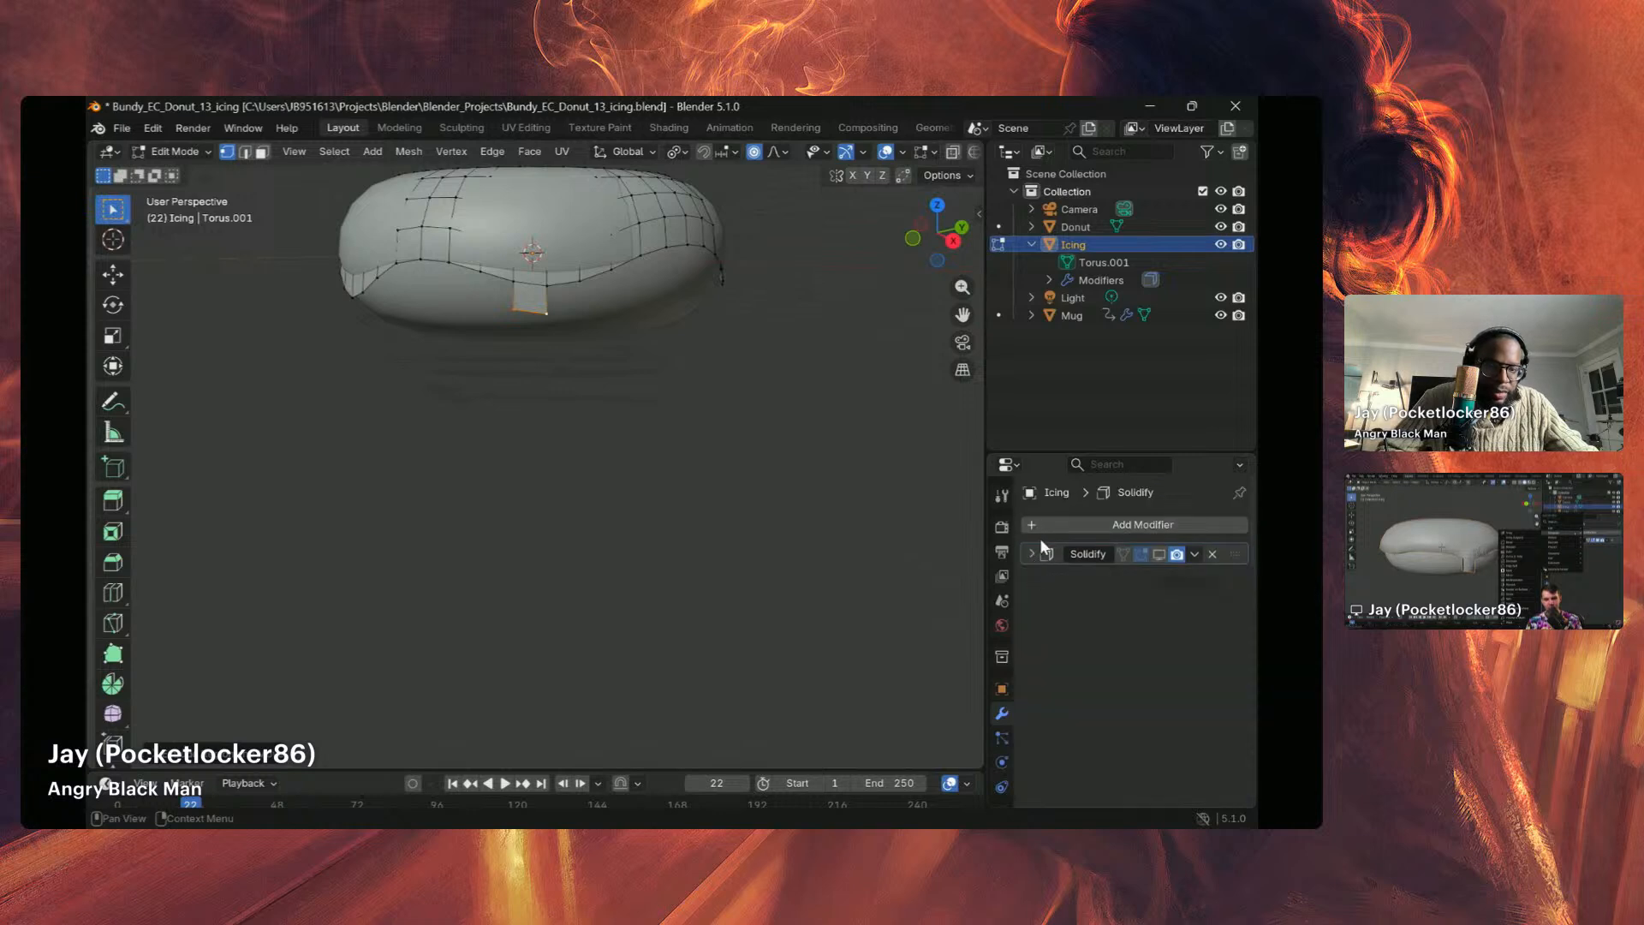
{"action": "left_click", "coordinate": [1031, 525]}
{"action": "mouse_move", "coordinate": [1038, 544]}
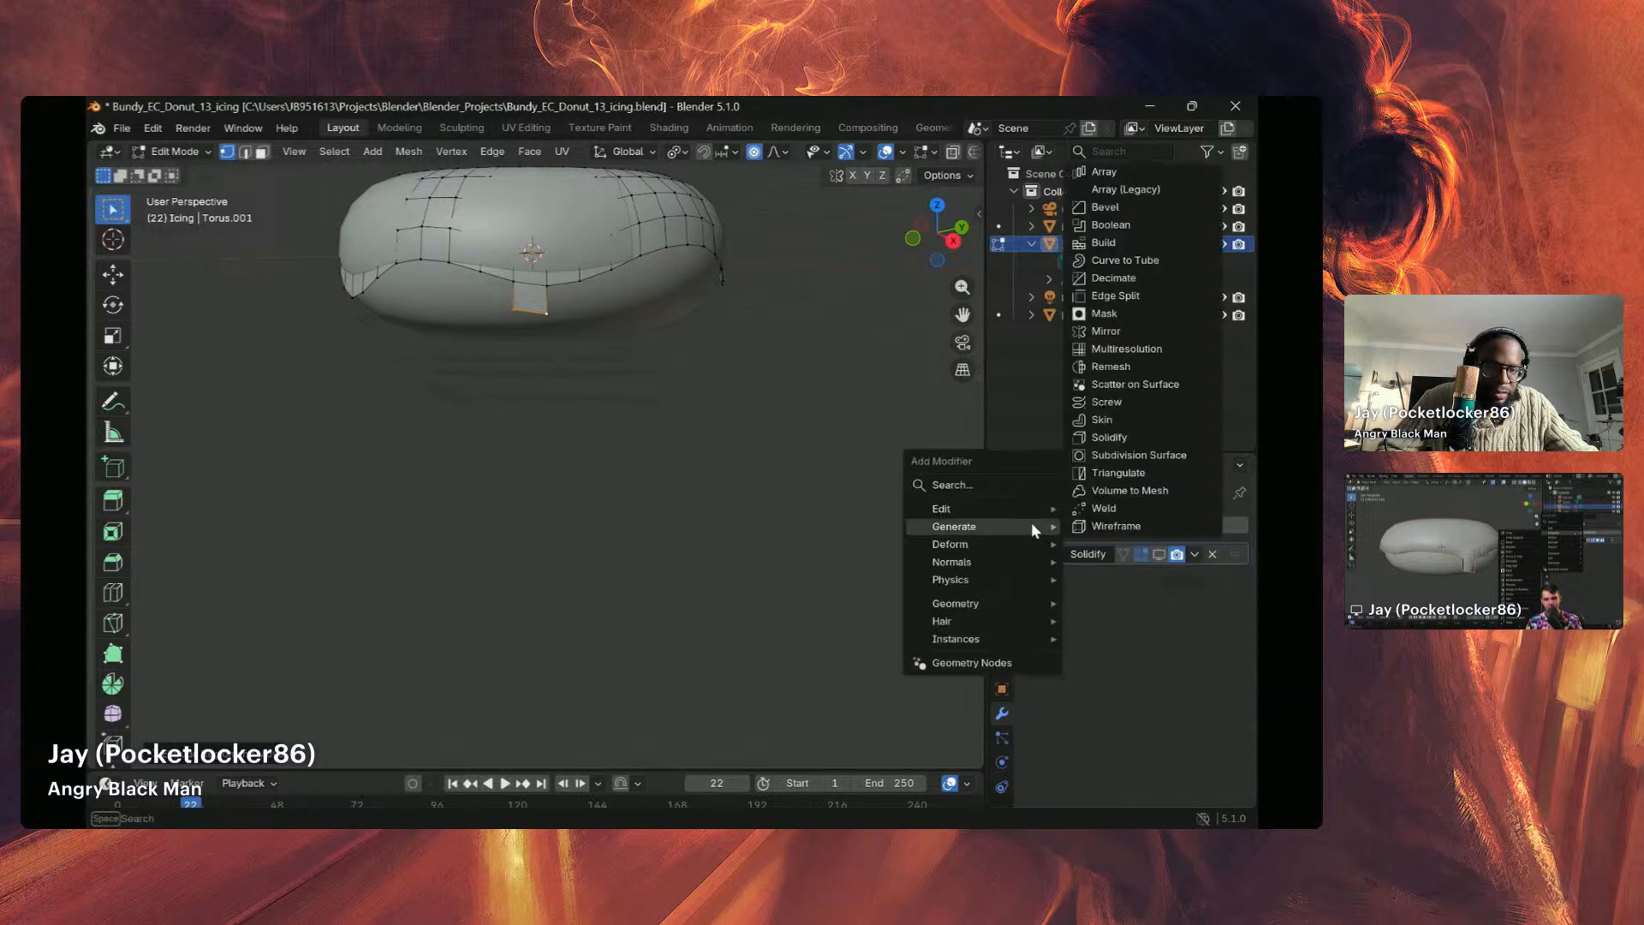
{"action": "left_click", "coordinate": [1125, 456]}
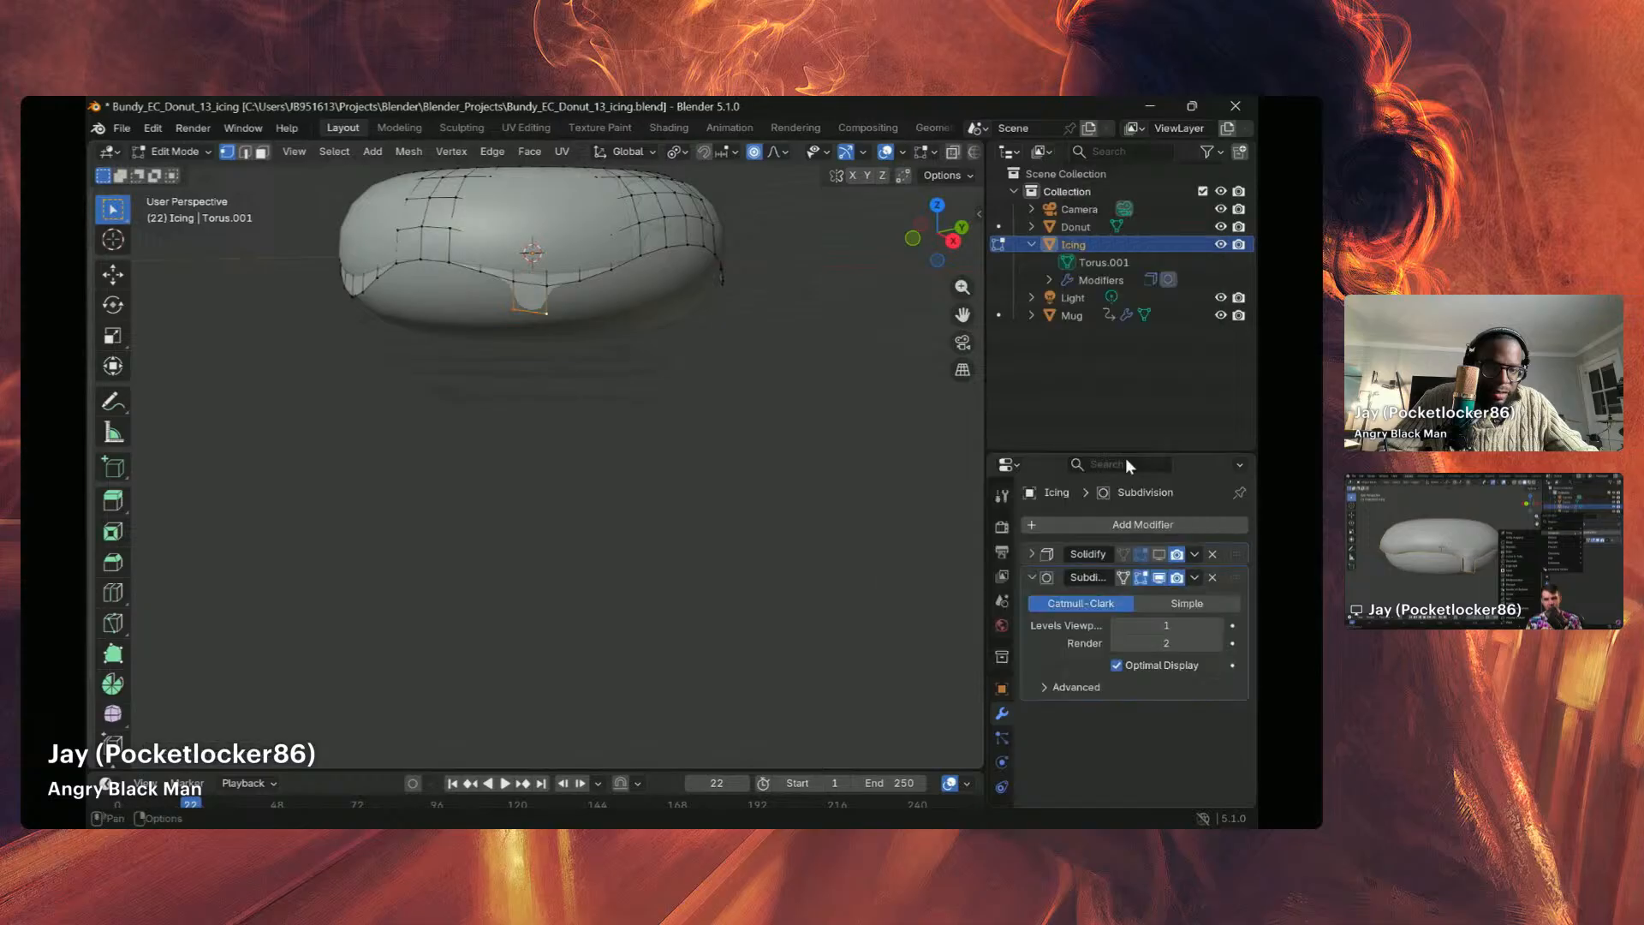
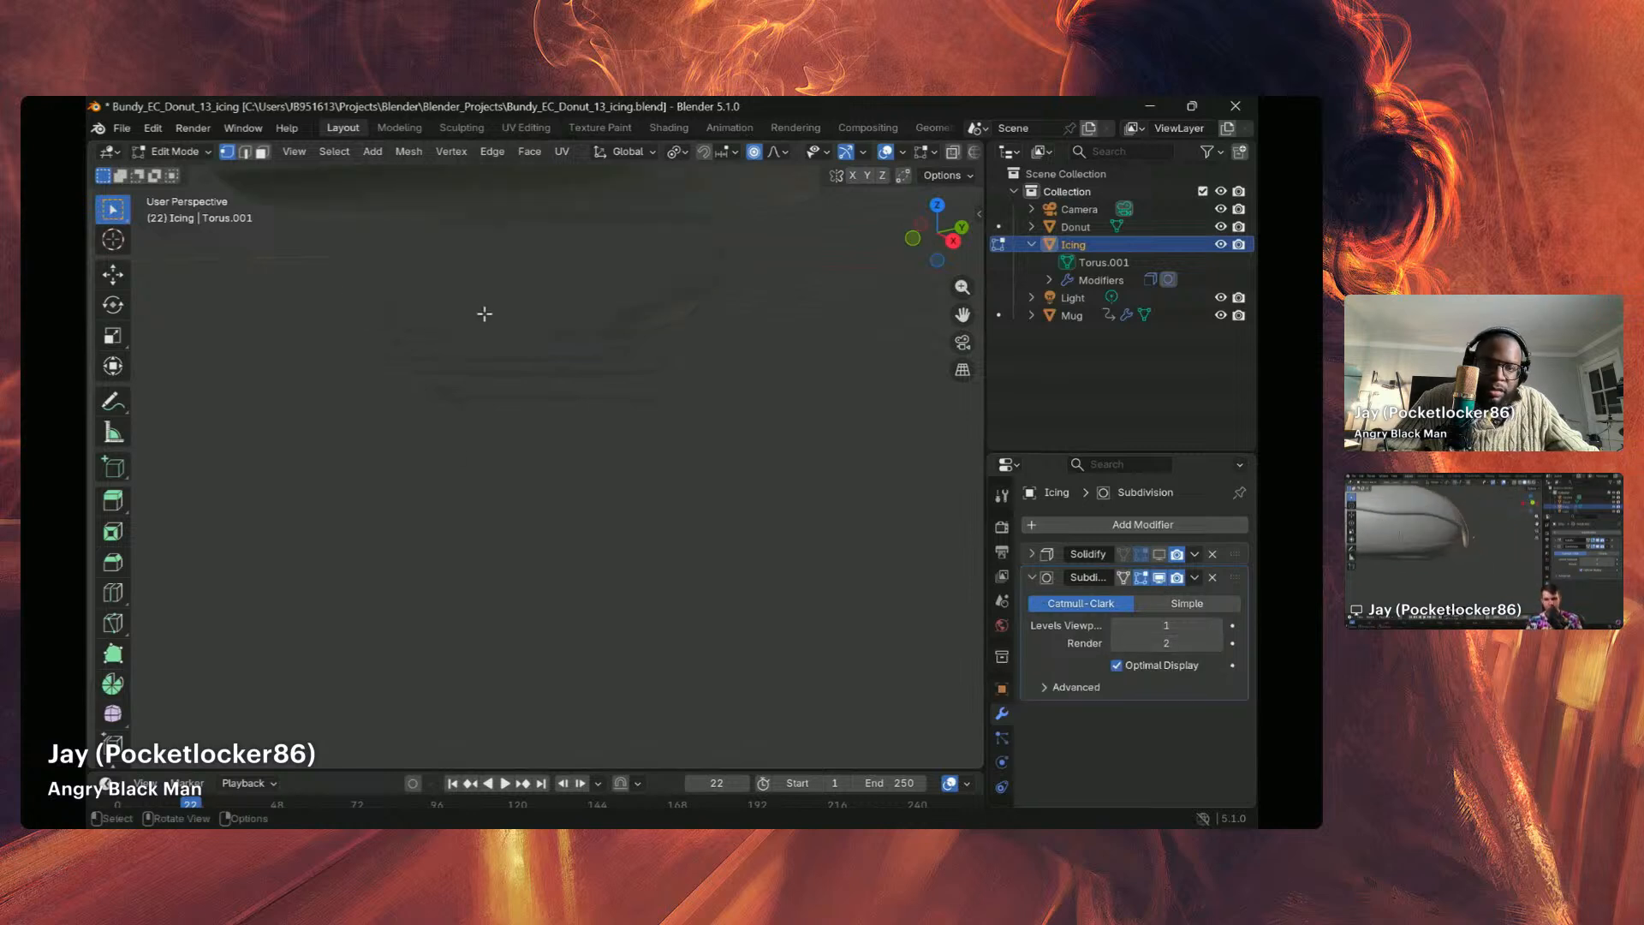
Step: Turn the Solidify modifier's viewport display back on and inspect the smoothed drip's gap from the donut in profile
{"action": "left_click", "coordinate": [1160, 555]}
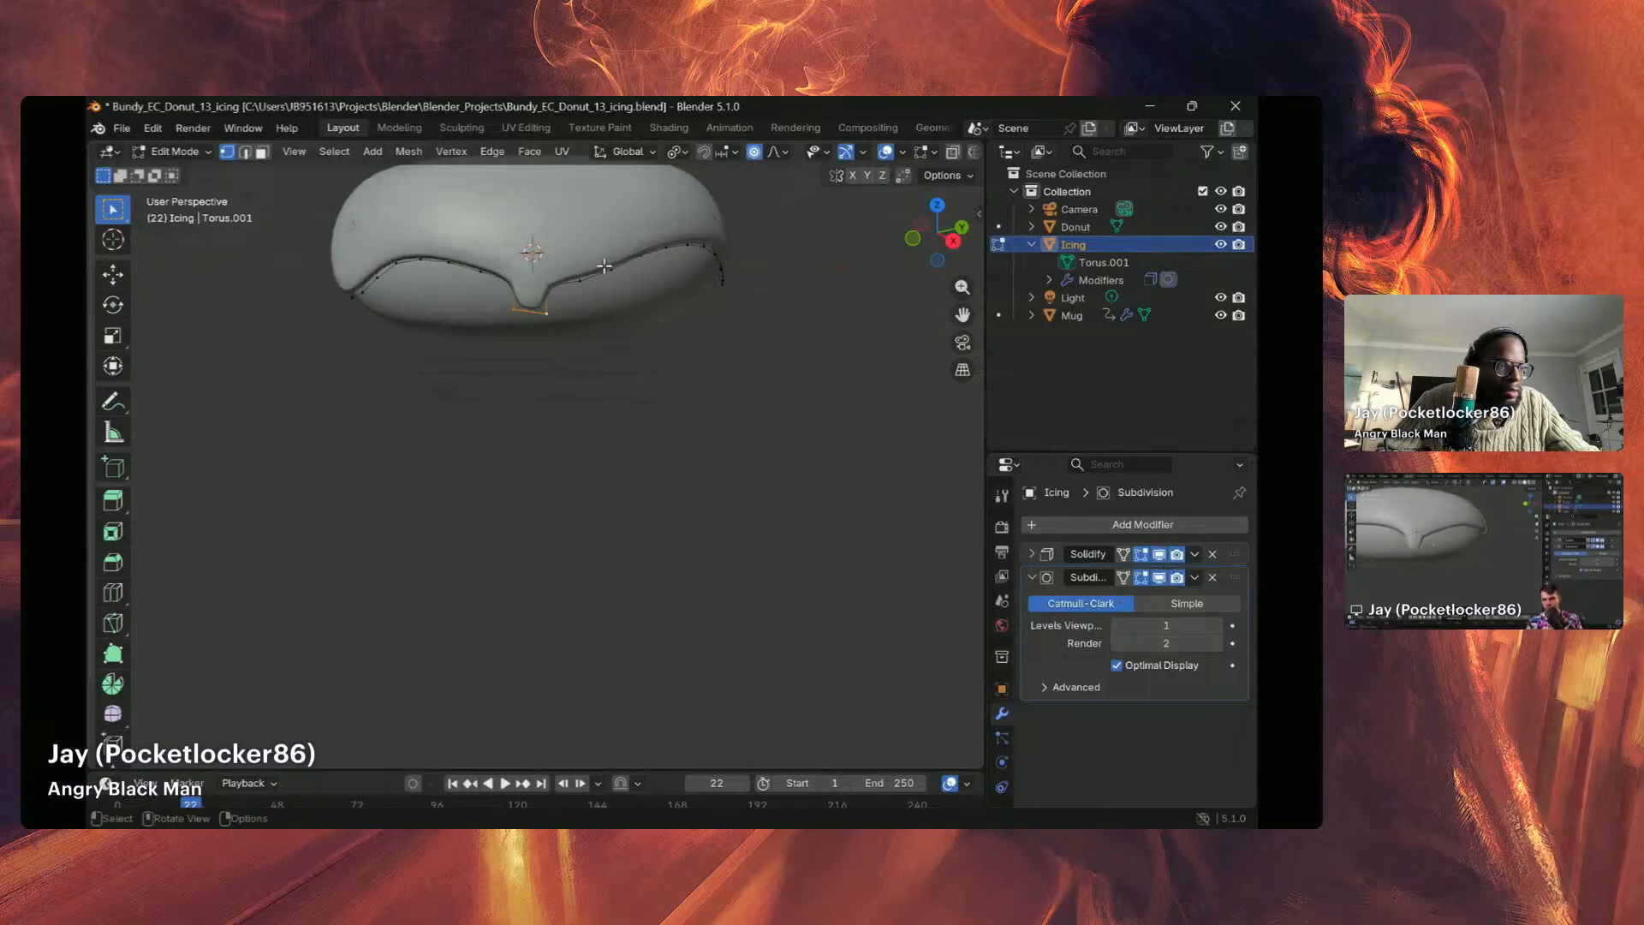
{"action": "middle_click_drag", "start_coordinate": [557, 291], "coordinate": [582, 304]}
{"action": "mouse_move", "coordinate": [576, 331]}
{"action": "middle_mouse_down"}
{"action": "mouse_move", "coordinate": [670, 263]}
{"action": "mouse_move", "coordinate": [571, 263]}
{"action": "mouse_move", "coordinate": [513, 294]}
{"action": "mouse_move", "coordinate": [593, 290]}
{"action": "mouse_move", "coordinate": [573, 348]}
{"action": "middle_mouse_up"}
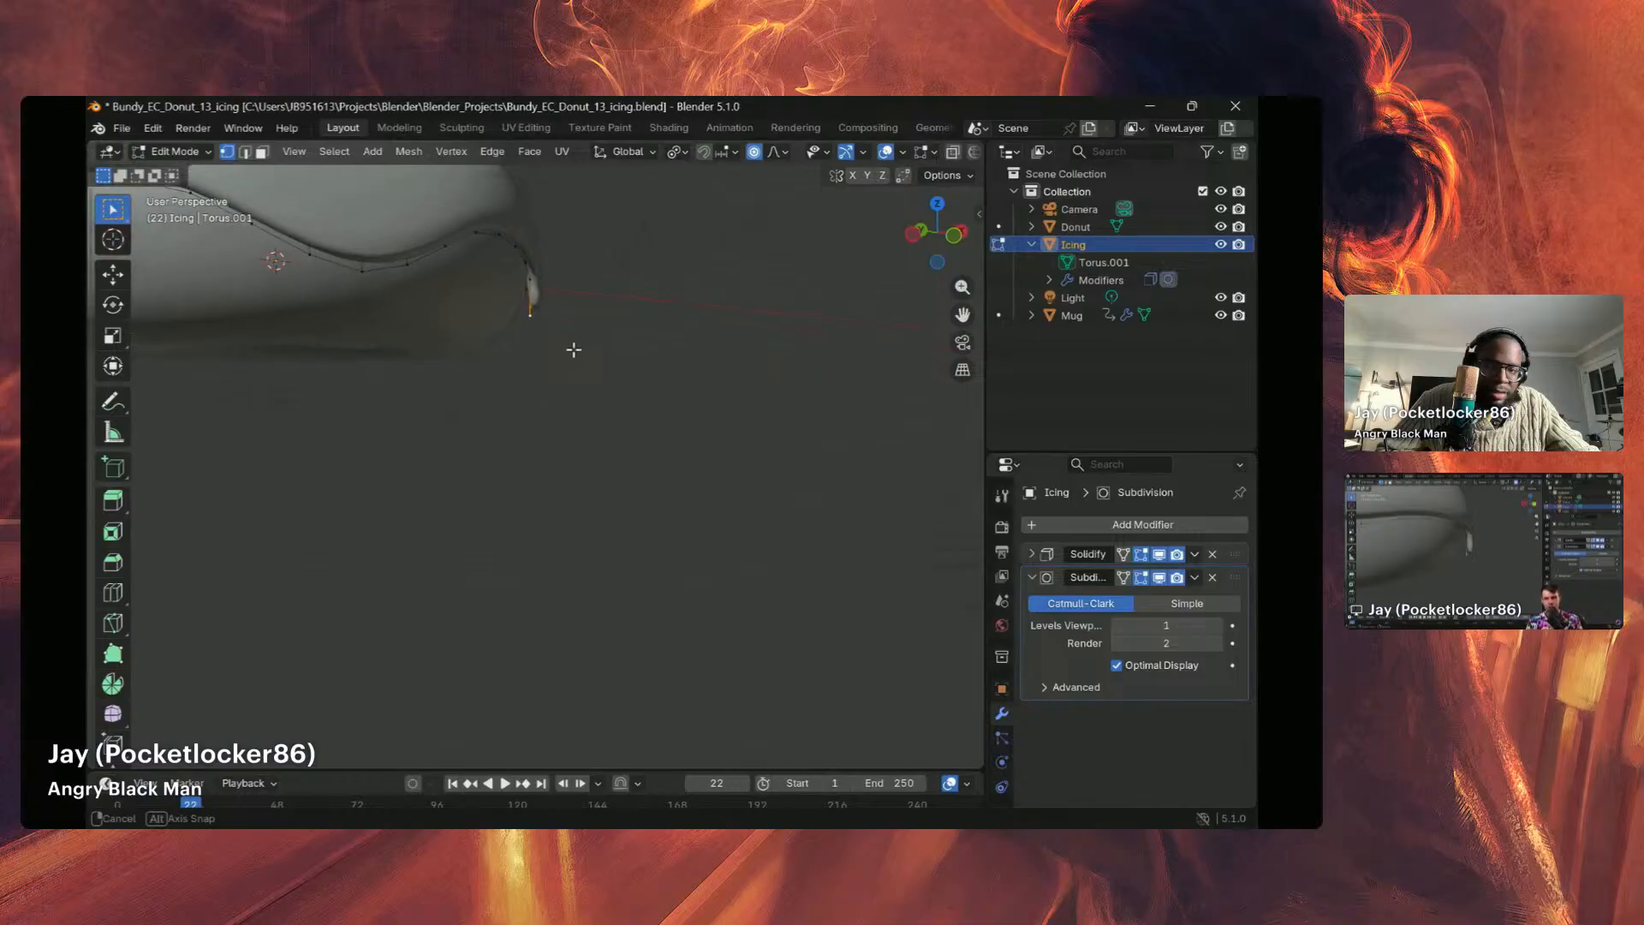
{"action": "mouse_move", "coordinate": [573, 349]}
{"action": "middle_mouse_down"}
{"action": "mouse_move", "coordinate": [591, 334]}
{"action": "mouse_move", "coordinate": [579, 360]}
{"action": "mouse_move", "coordinate": [614, 356]}
{"action": "mouse_move", "coordinate": [599, 363]}
{"action": "middle_mouse_up"}
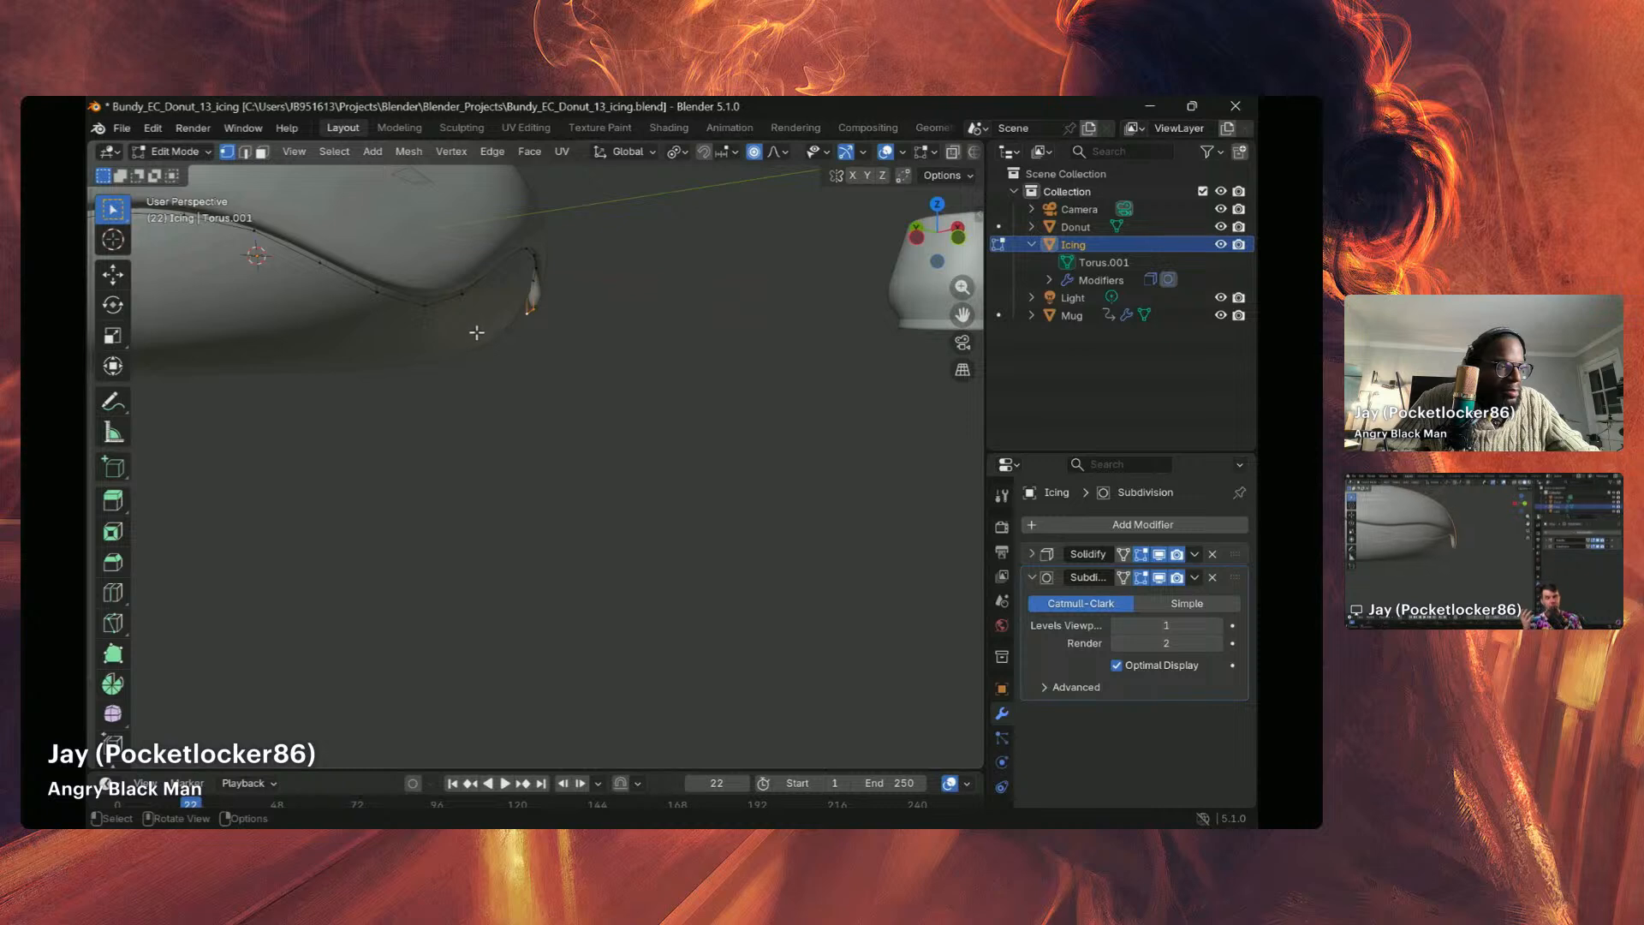
{"action": "middle_click_drag", "start_coordinate": [488, 338], "coordinate": [500, 305]}
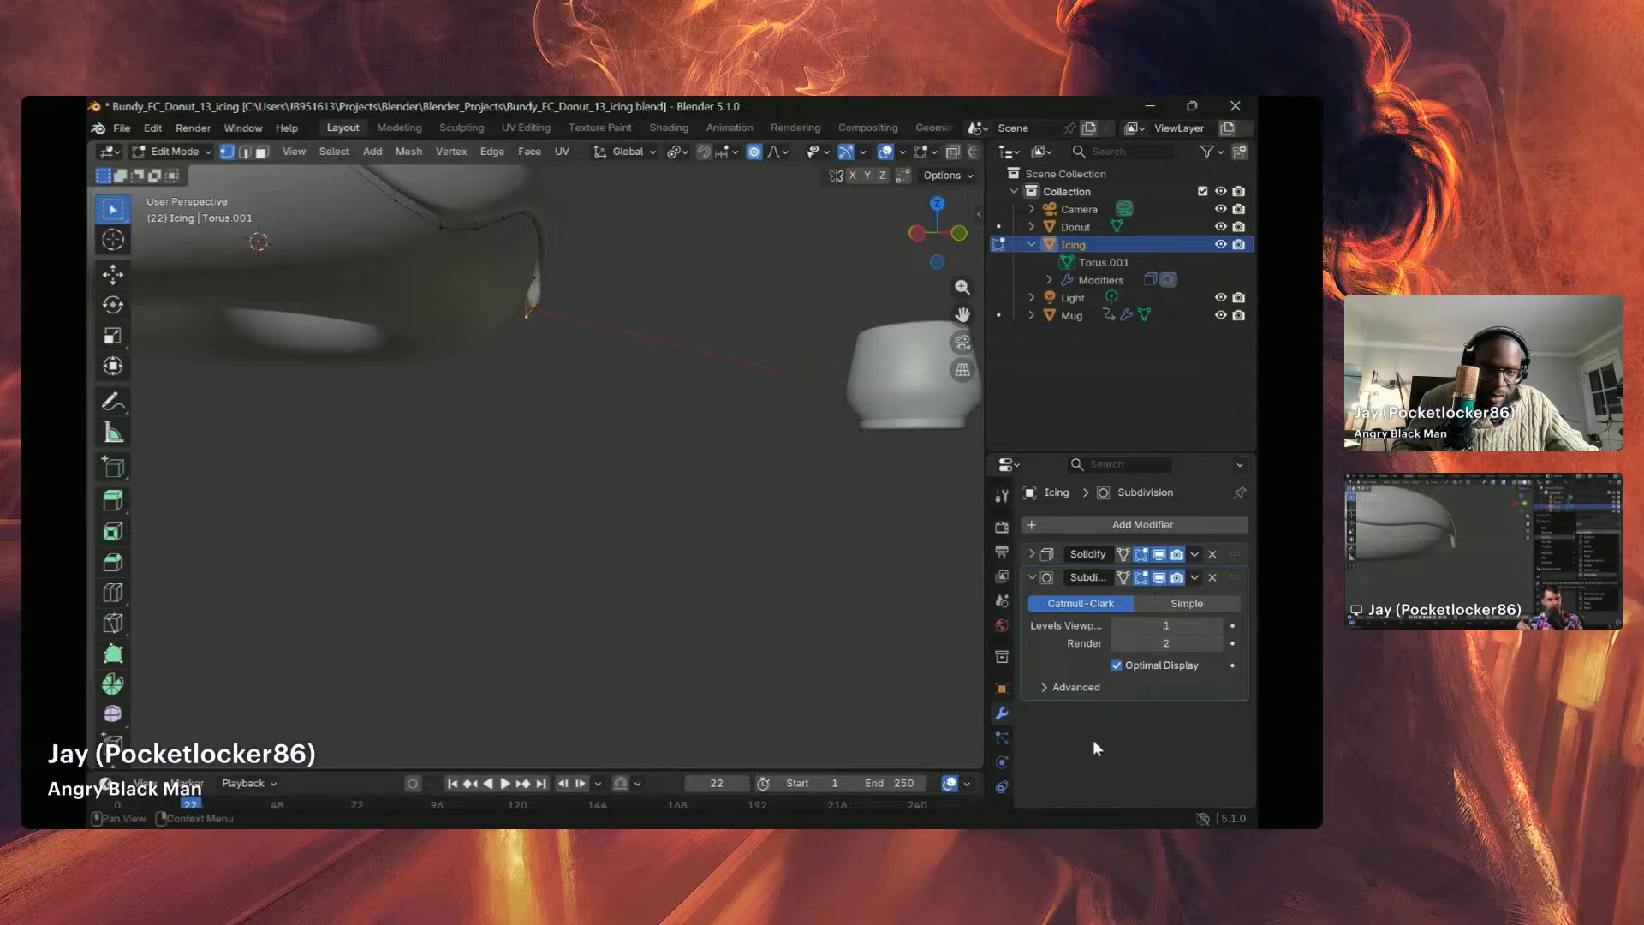
Step: Add a Shrinkwrap modifier to the icing with the Donut object as its target
{"action": "left_click", "coordinate": [1030, 525]}
{"action": "mouse_move", "coordinate": [1027, 542]}
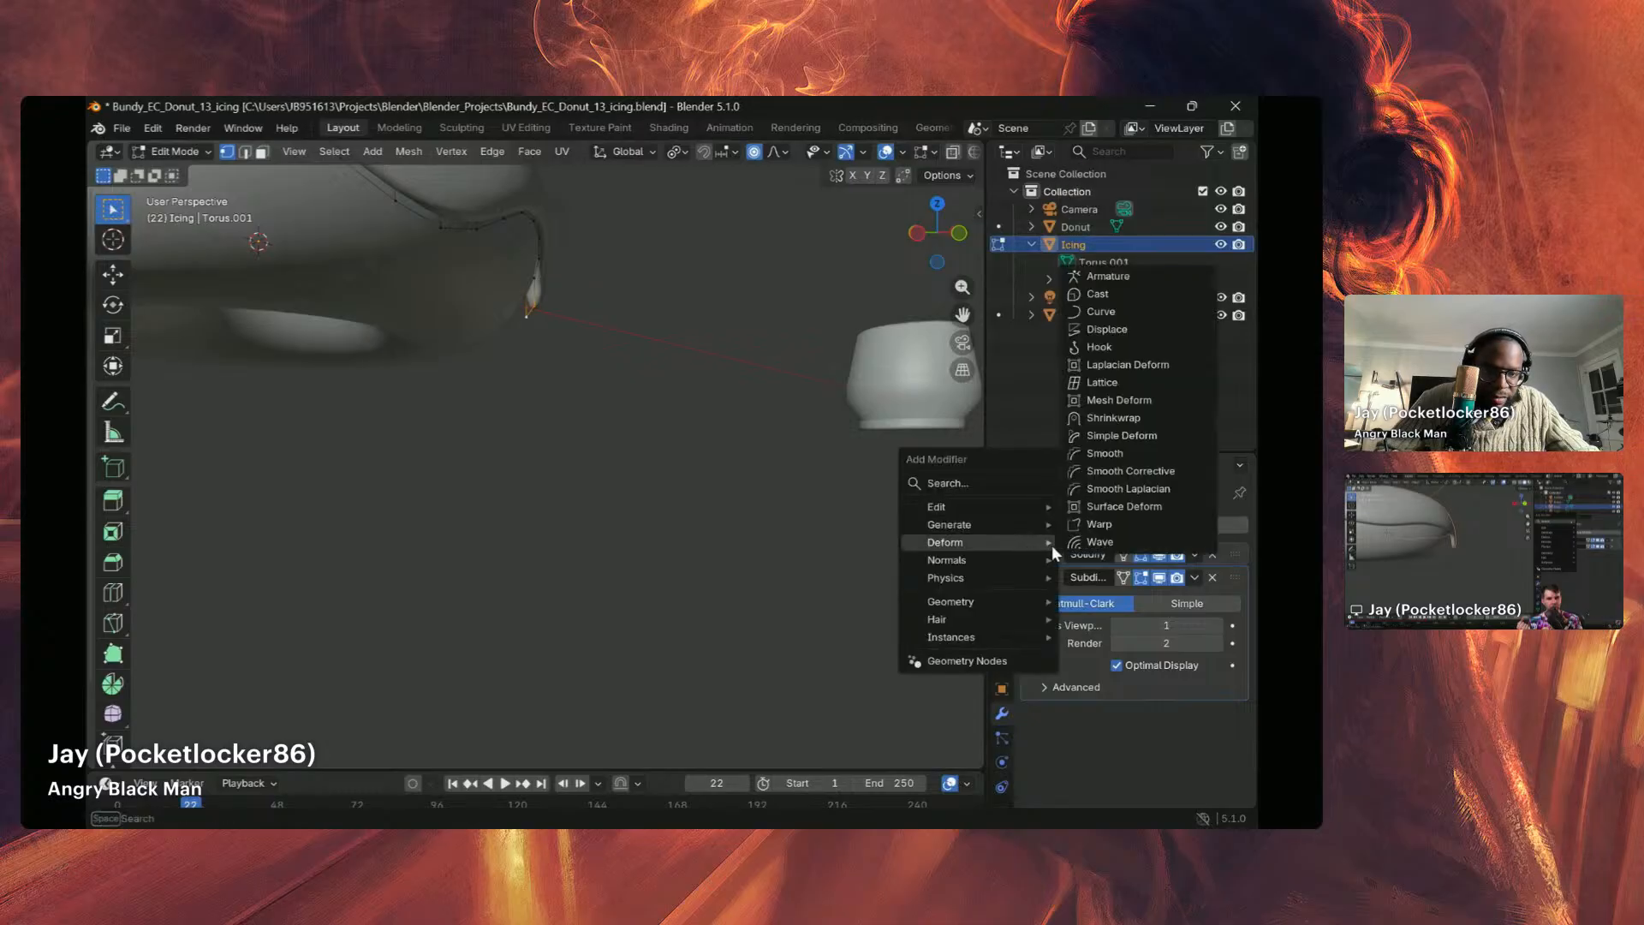
{"action": "left_click", "coordinate": [1127, 417]}
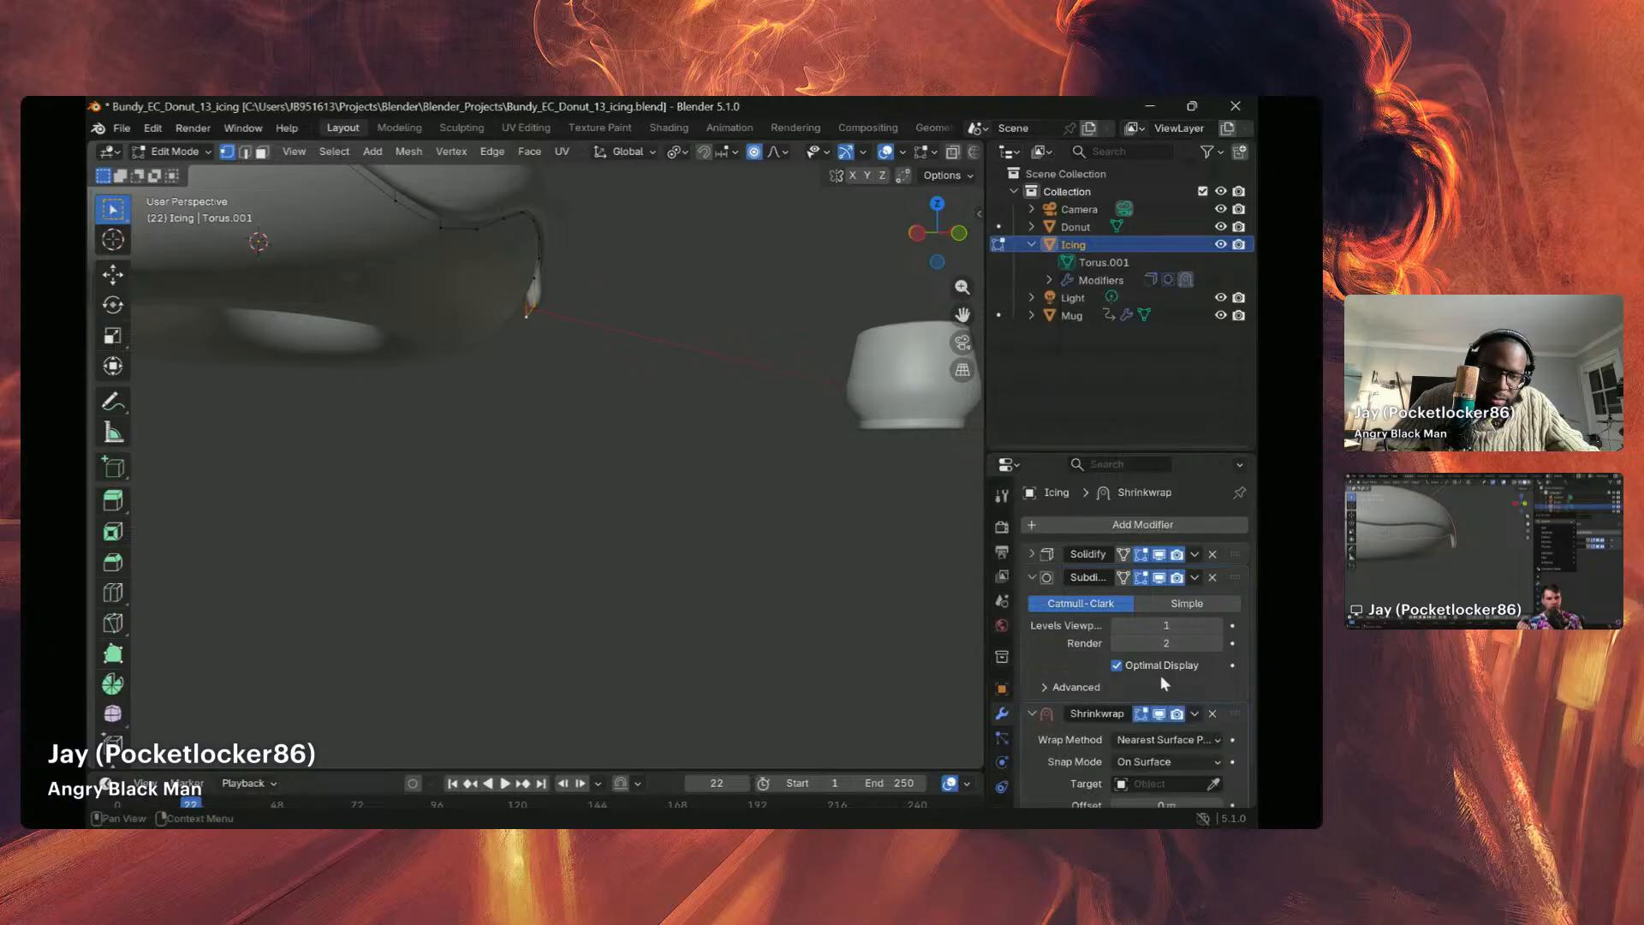
{"action": "scroll", "coordinate": [1202, 713], "scroll_direction": "down", "scroll_amount": 1}
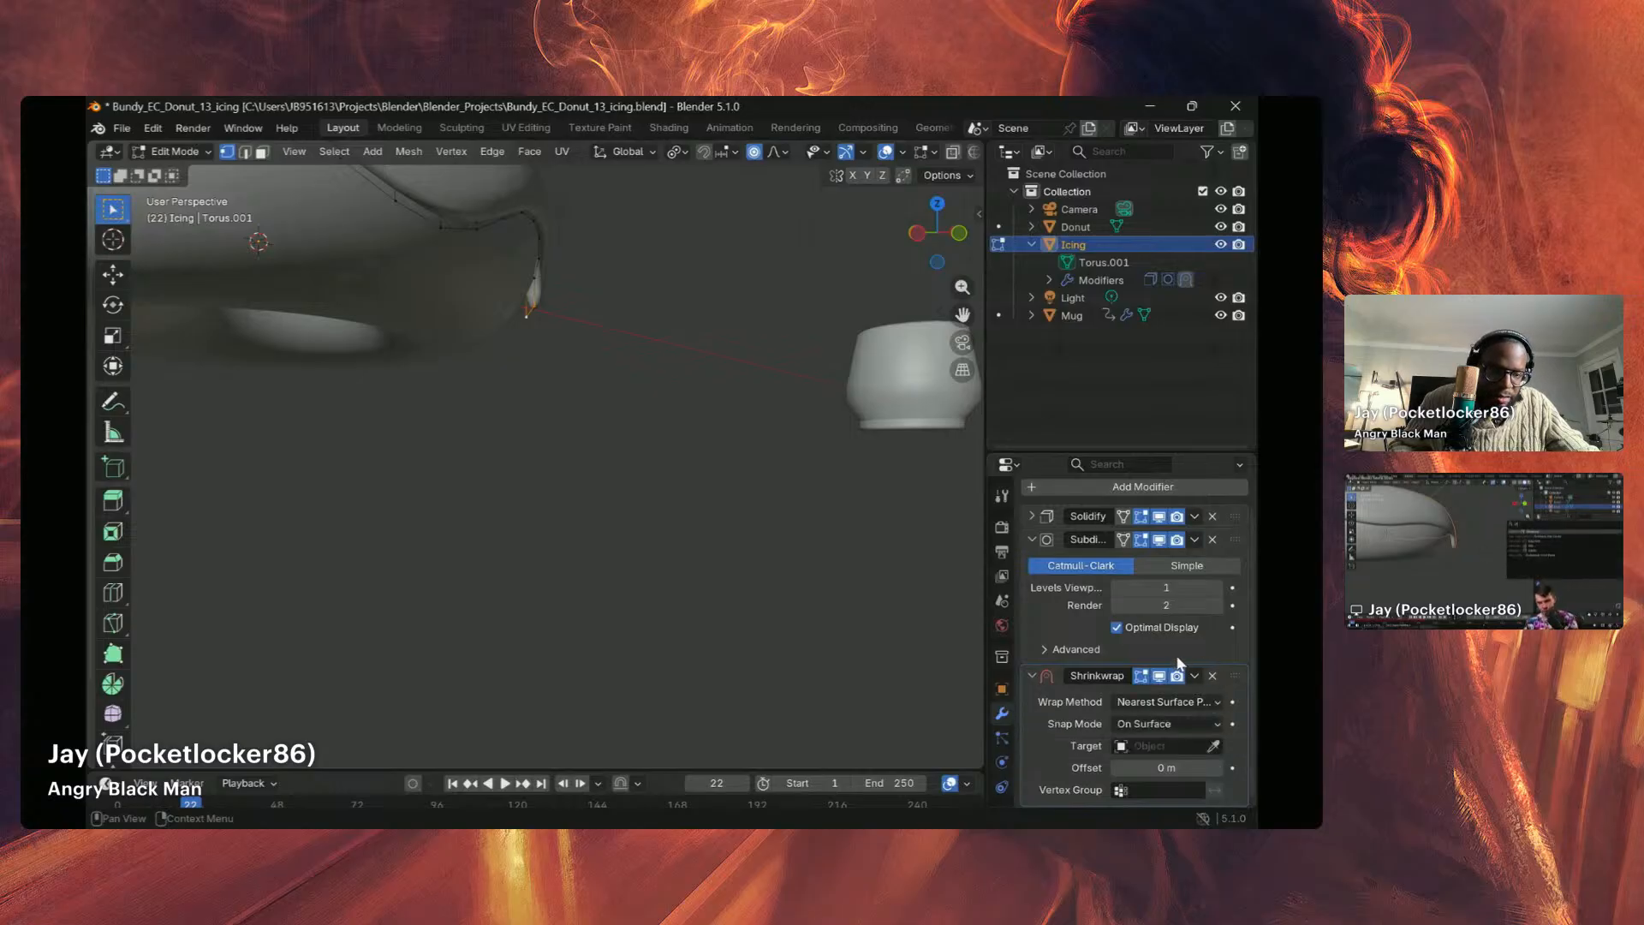
{"action": "left_click", "coordinate": [1153, 747]}
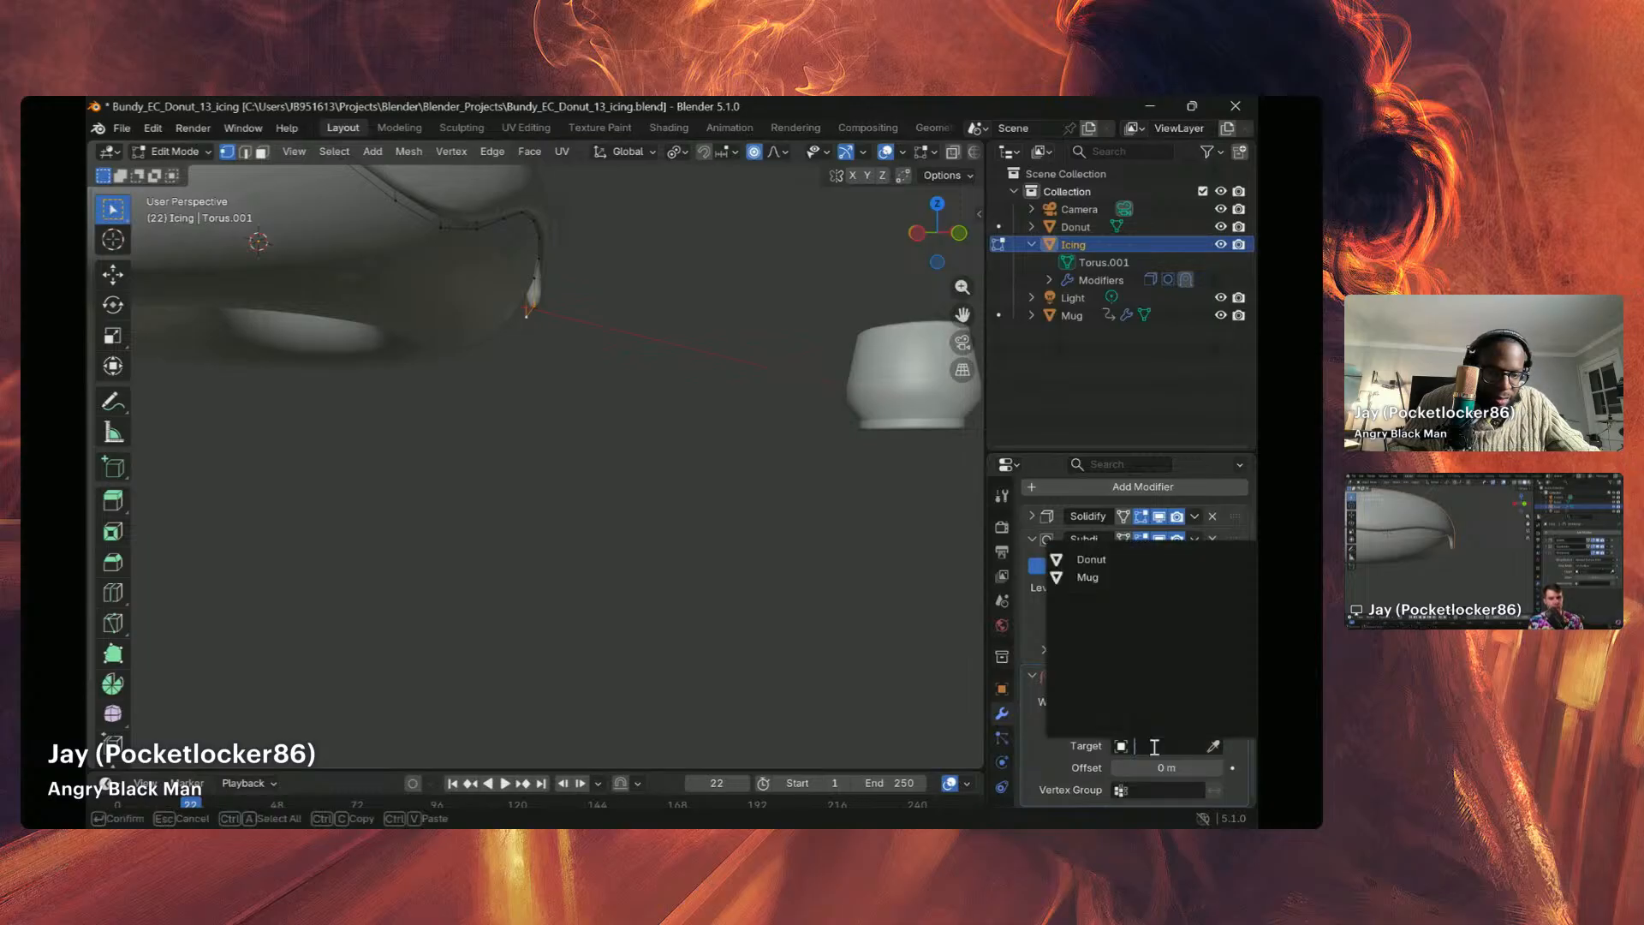
{"action": "left_click", "coordinate": [1110, 561]}
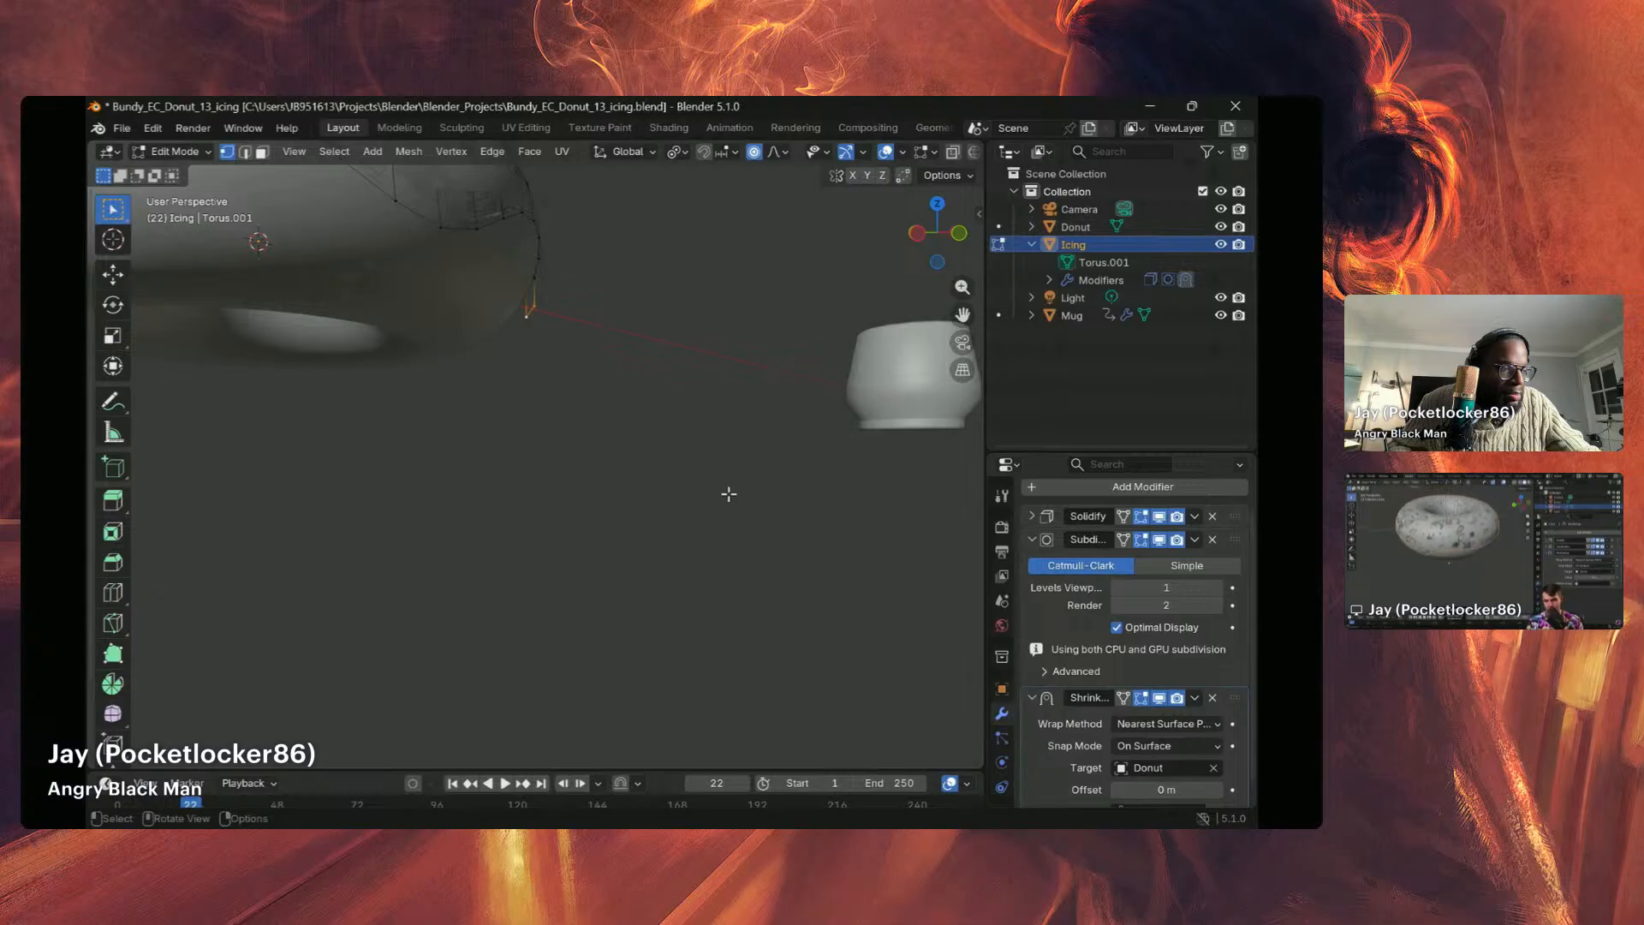
Step: Examine the shrinkwrapped icing from several angles, switching the Solidify modifier's viewport display off and on to compare
{"action": "scroll", "coordinate": [729, 494], "scroll_direction": "down", "scroll_amount": 4}
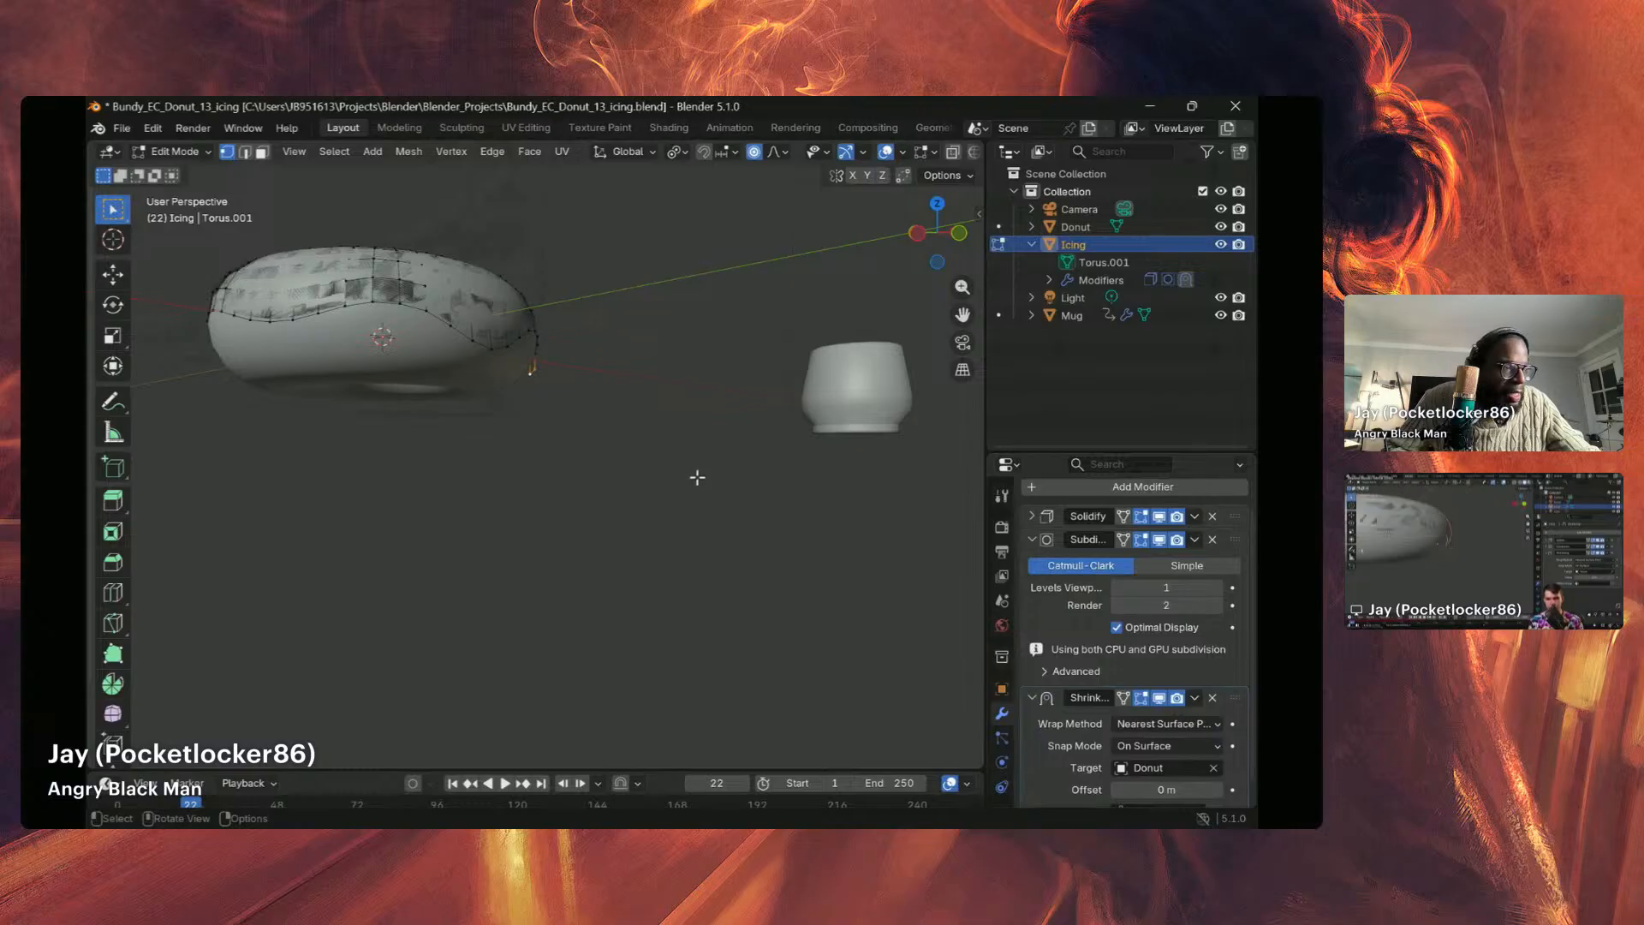
{"action": "middle_click_drag", "start_coordinate": [550, 445], "coordinate": [493, 431]}
{"action": "scroll", "coordinate": [493, 431], "scroll_direction": "up", "scroll_amount": 3}
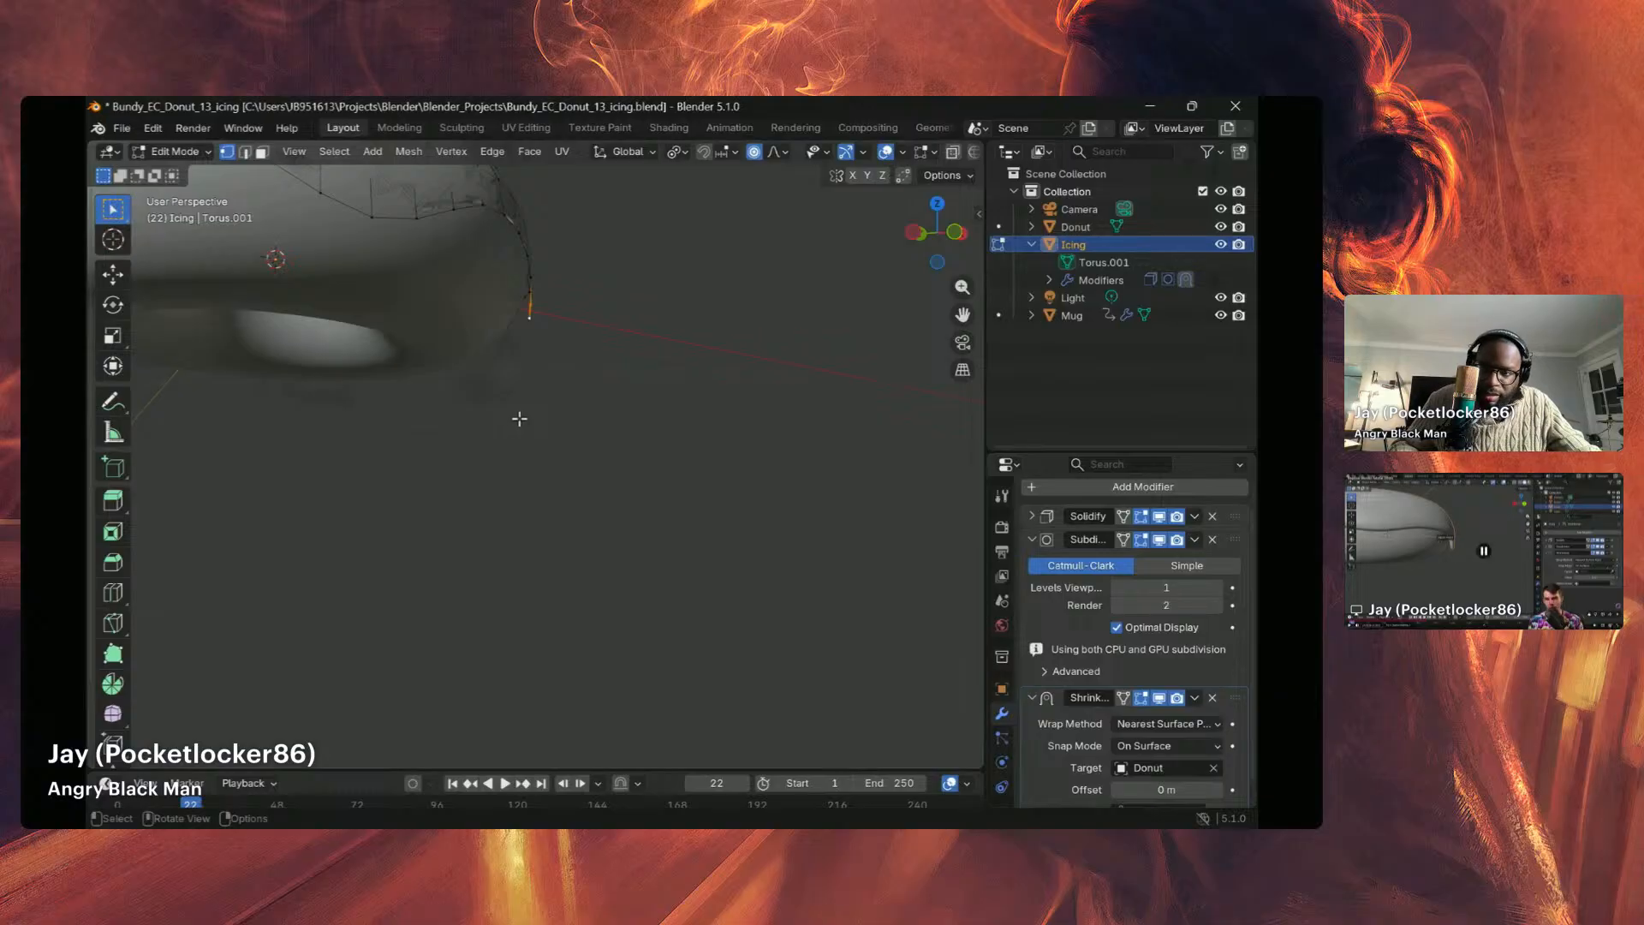
{"action": "middle_click_drag", "start_coordinate": [520, 419], "coordinate": [484, 477]}
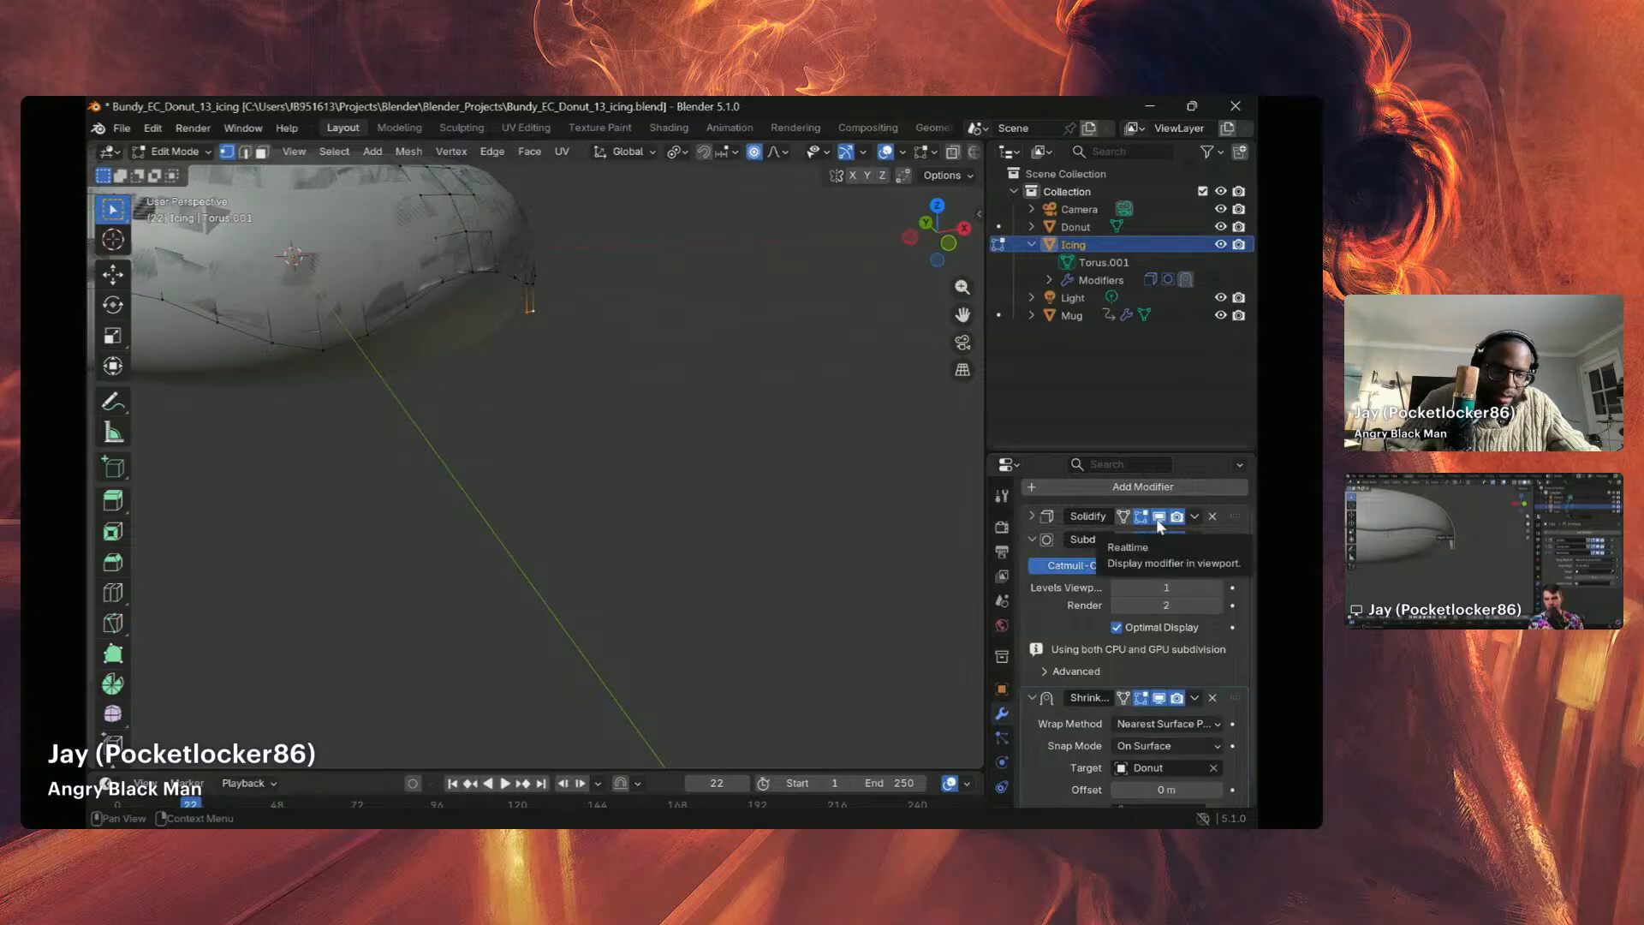
{"action": "left_click", "coordinate": [1158, 518]}
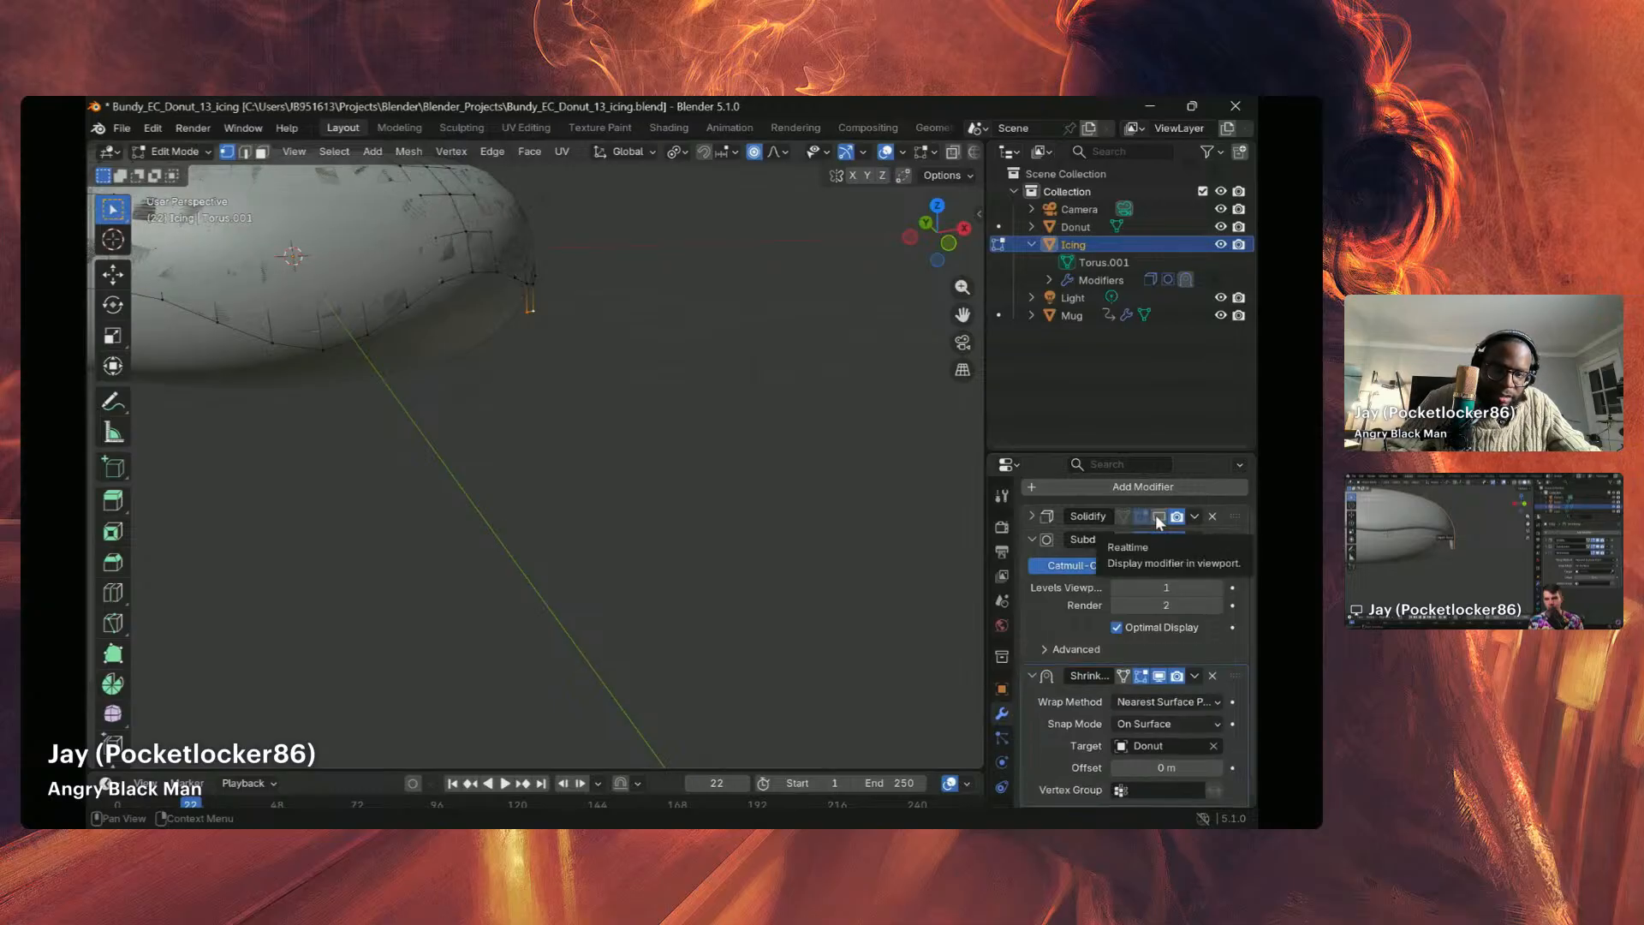
{"action": "left_click", "coordinate": [1158, 518]}
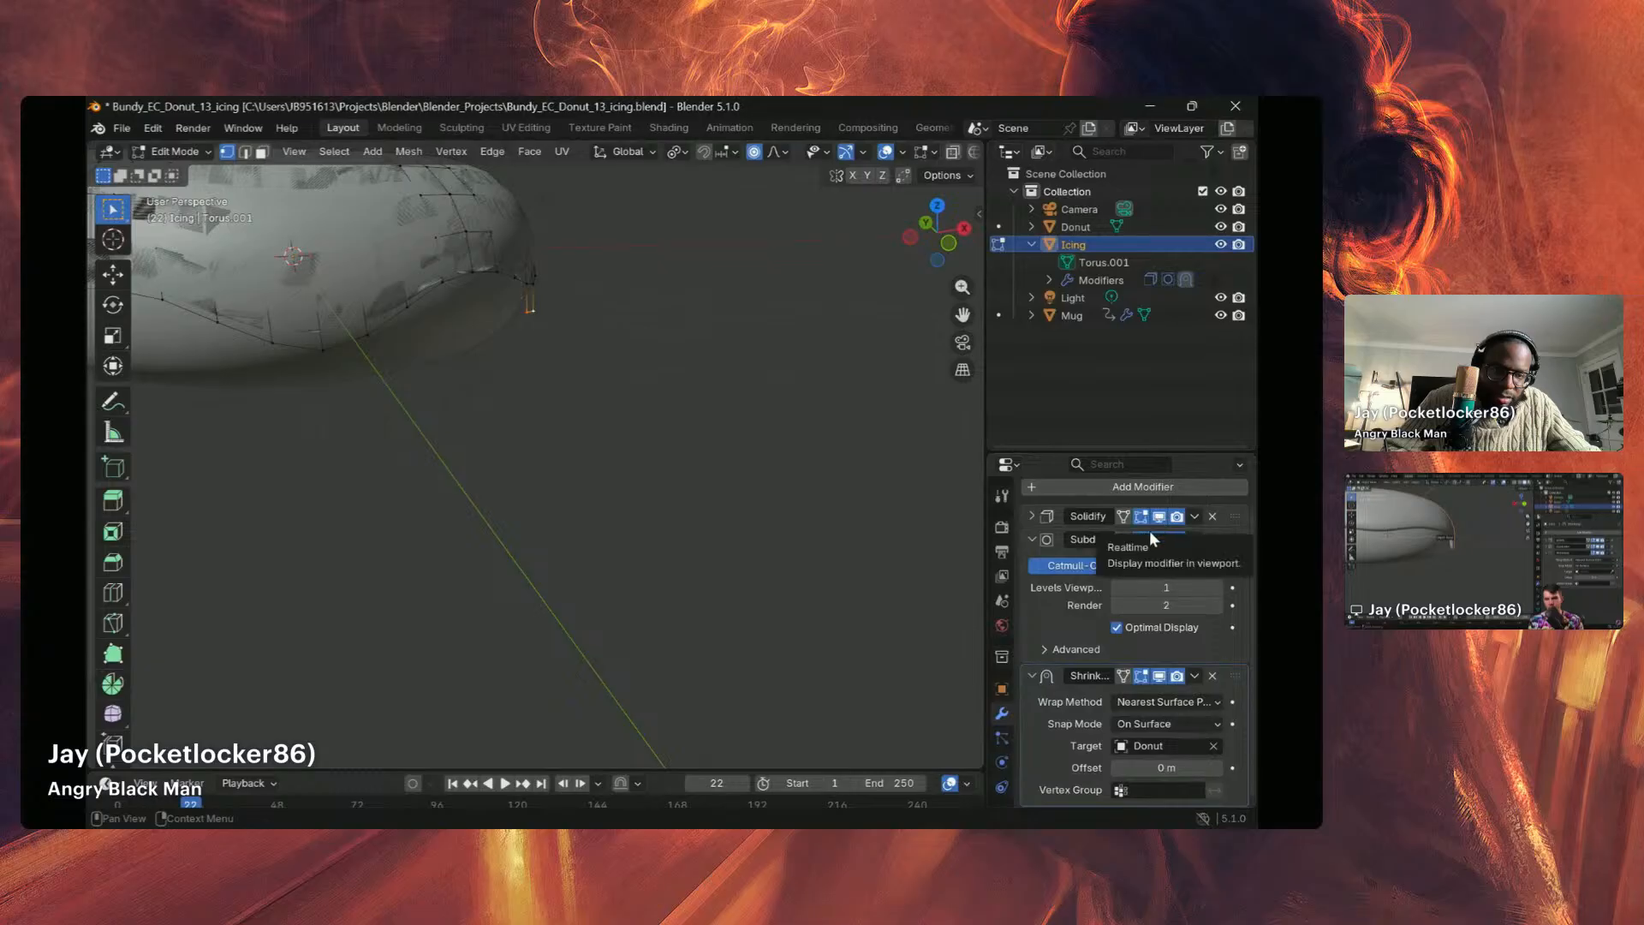
{"action": "scroll", "coordinate": [664, 437], "scroll_direction": "down", "scroll_amount": 3}
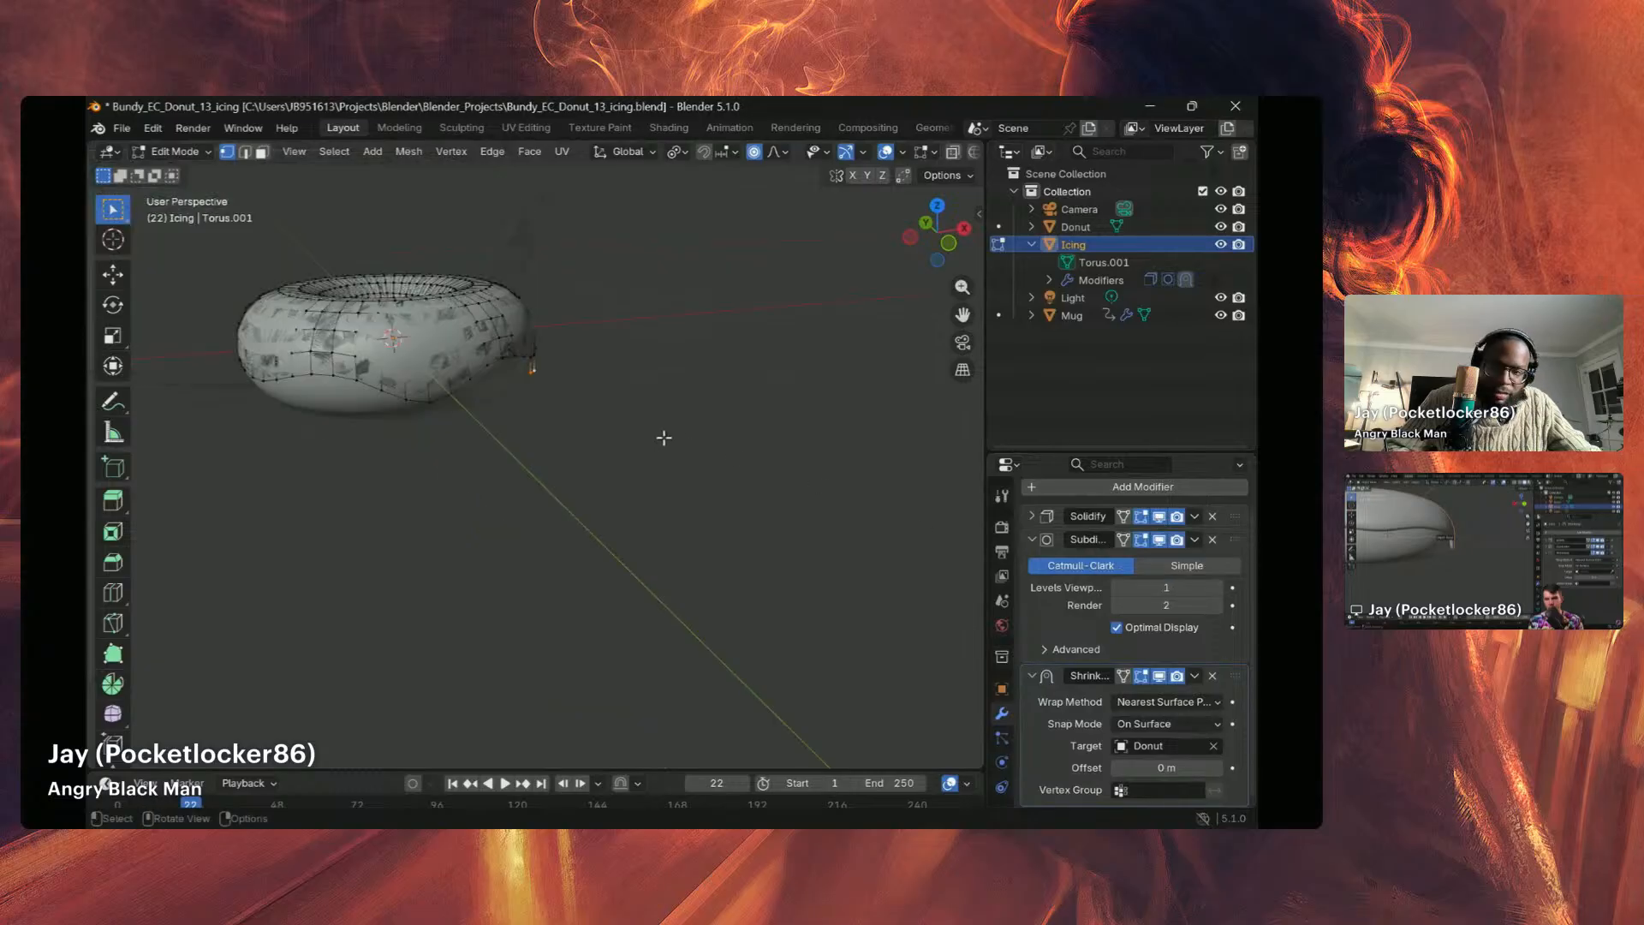
{"action": "scroll", "coordinate": [664, 438], "scroll_direction": "down", "scroll_amount": 3}
{"action": "scroll", "coordinate": [667, 440], "scroll_direction": "up", "scroll_amount": 5}
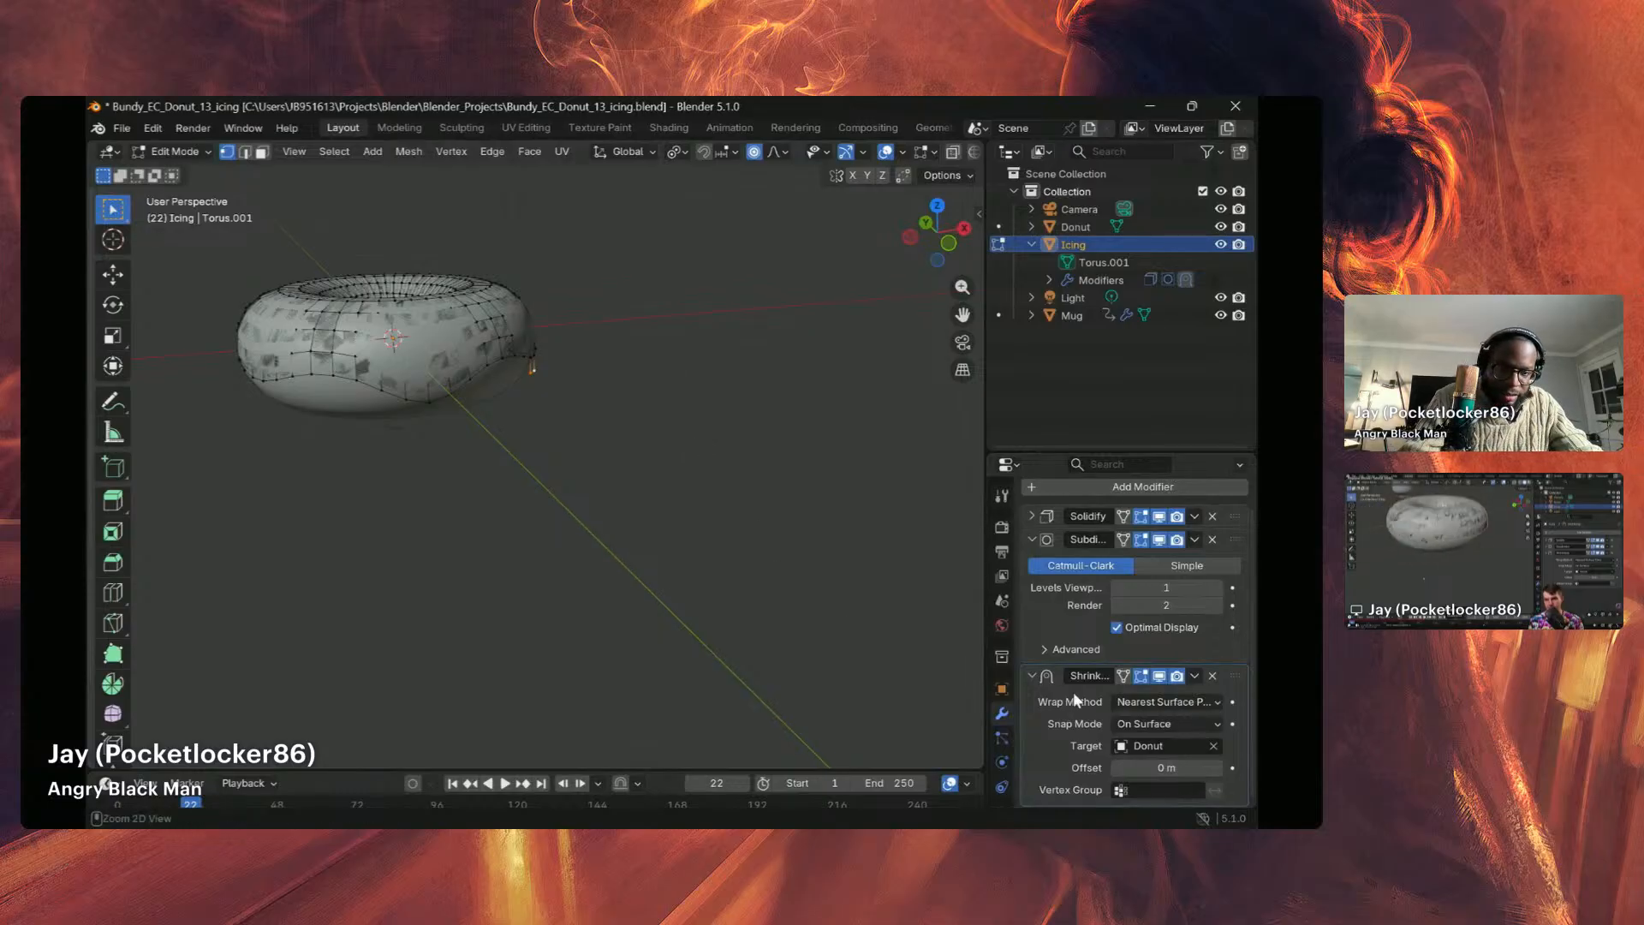
Step: Clear the Shrinkwrap modifier's target, inspect the drip without it and switch the icing to Object Mode
{"action": "left_click", "coordinate": [1212, 746]}
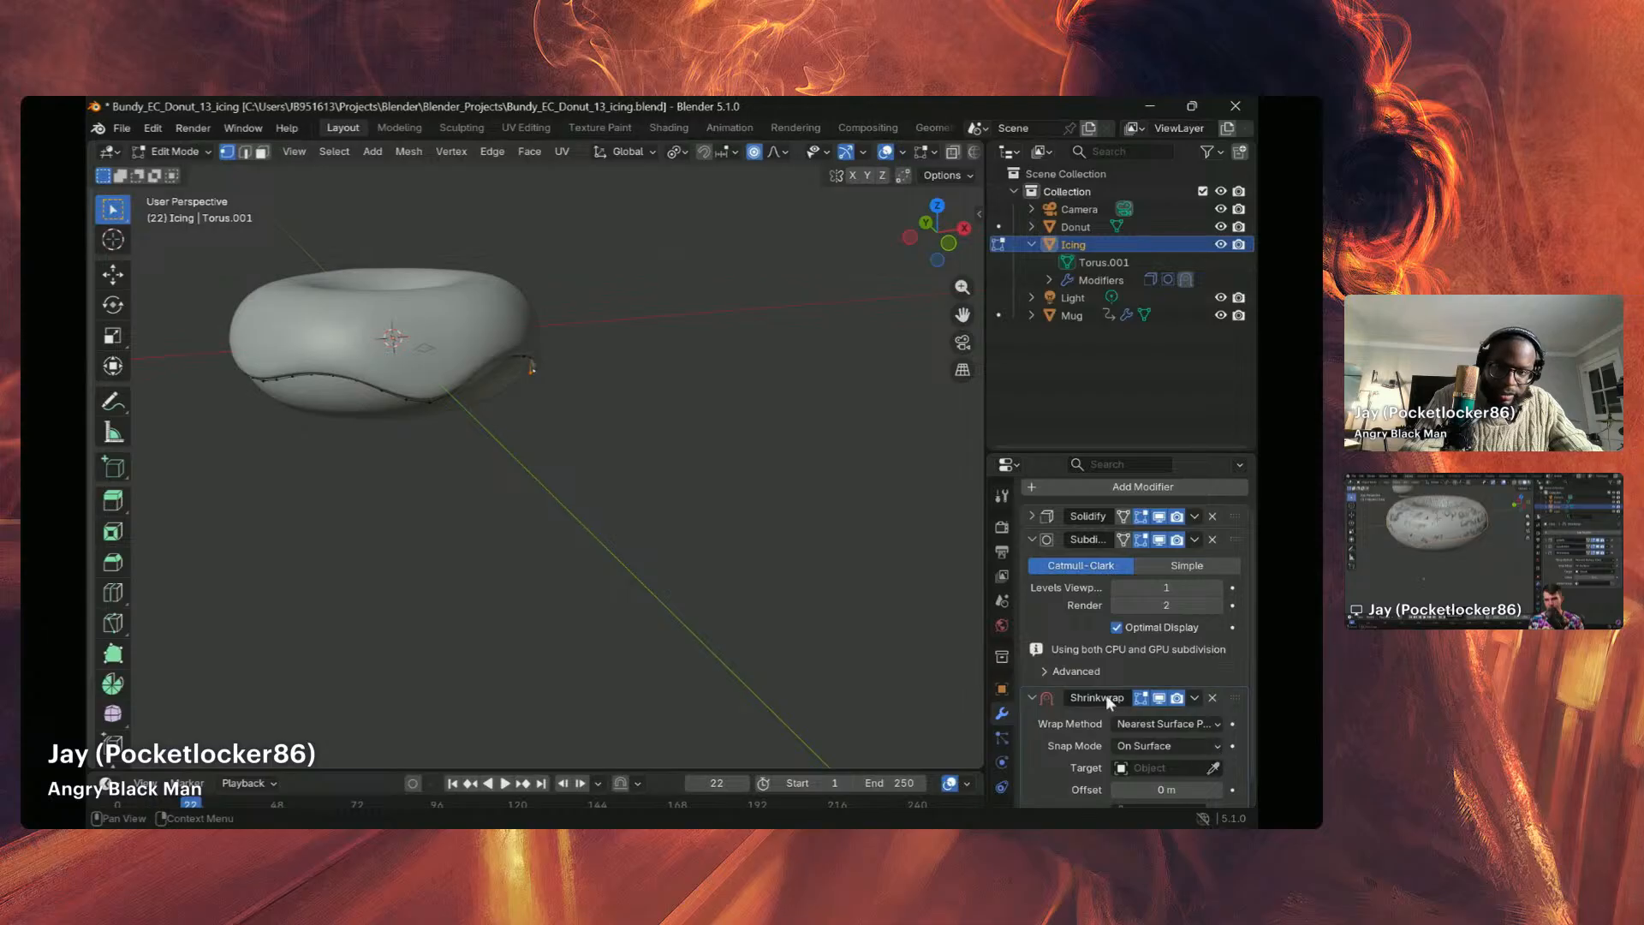
{"action": "scroll", "coordinate": [535, 435], "scroll_direction": "up", "scroll_amount": 3}
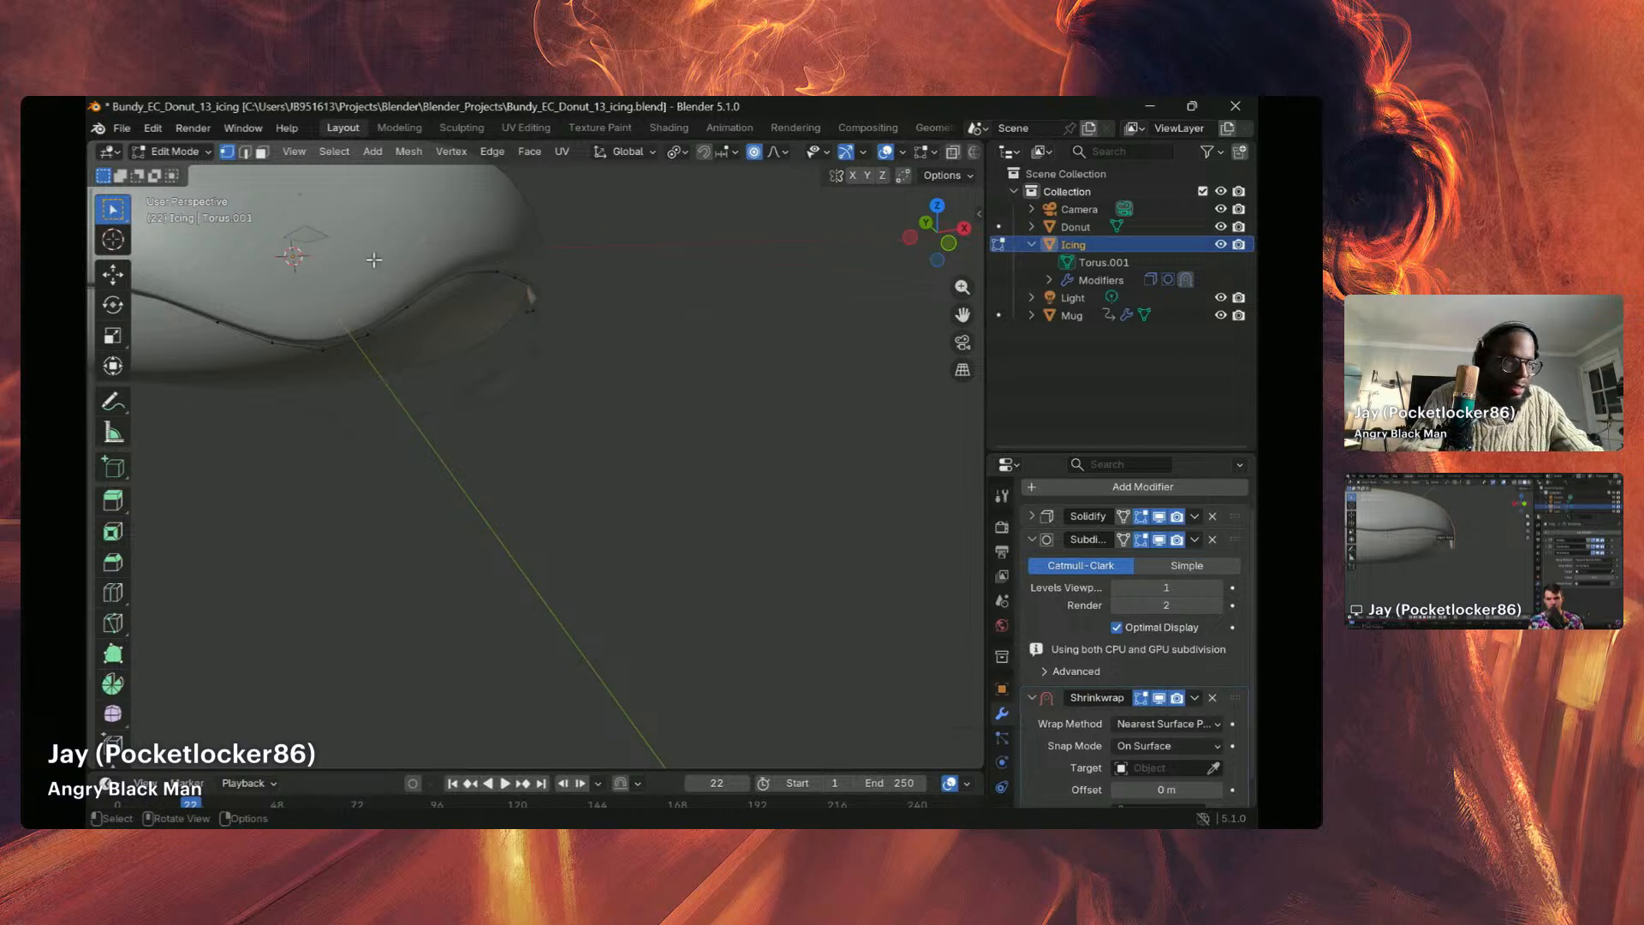
{"action": "scroll", "coordinate": [374, 260], "scroll_direction": "down", "scroll_amount": 5}
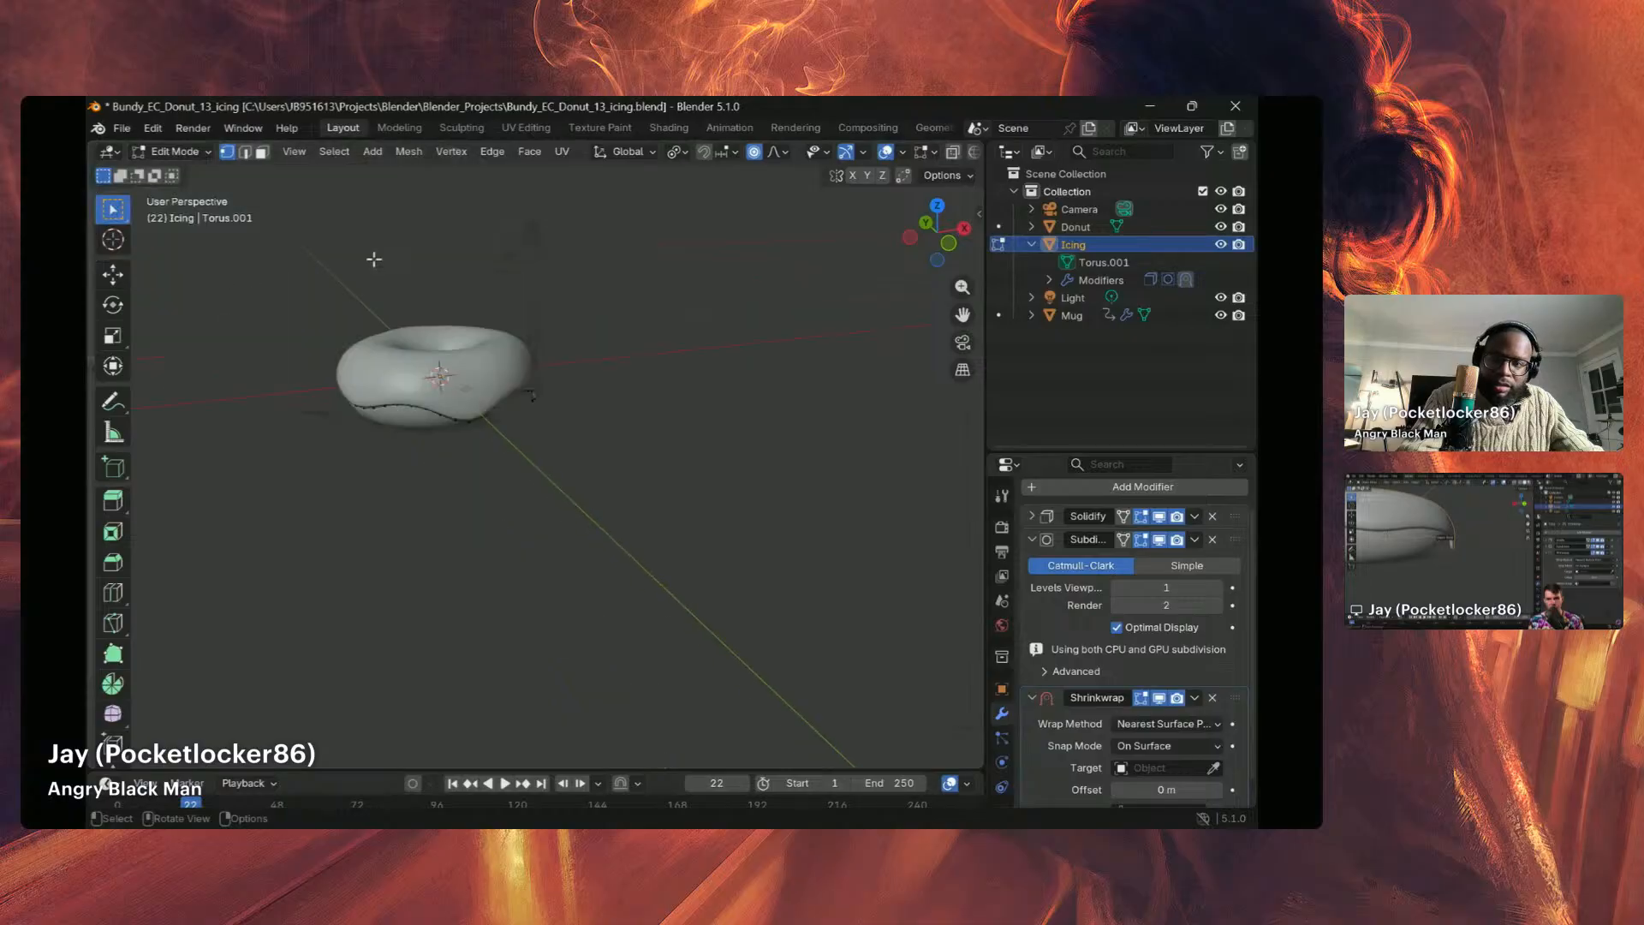
{"action": "scroll", "coordinate": [374, 260], "scroll_direction": "up", "scroll_amount": 2}
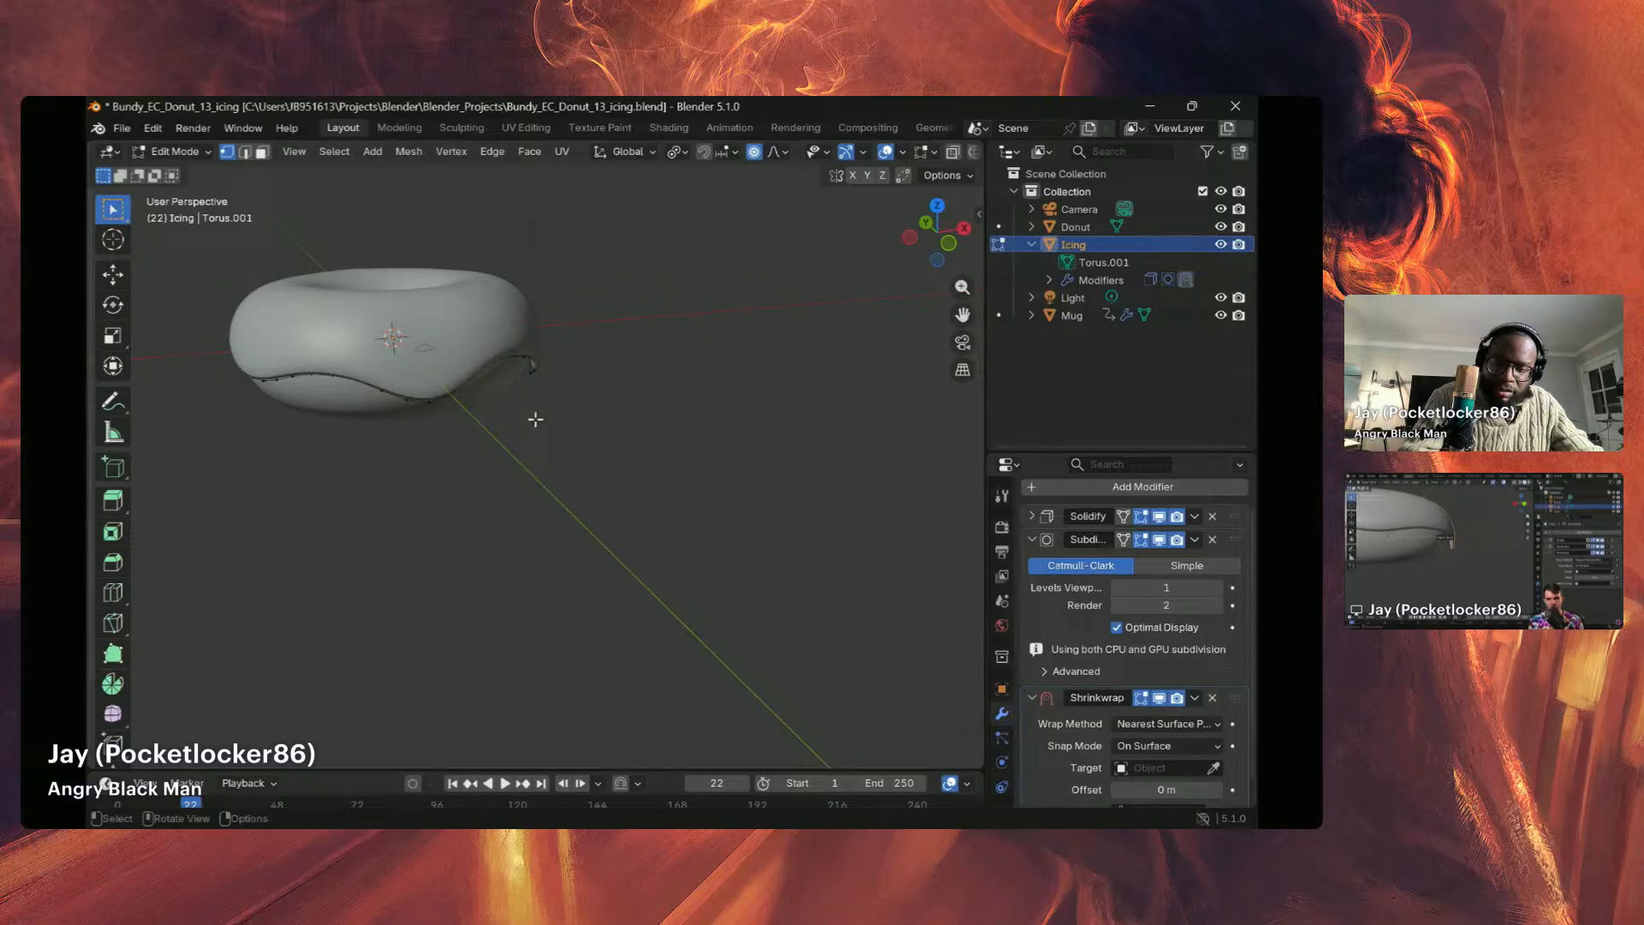
{"action": "key", "text": "Tab"}
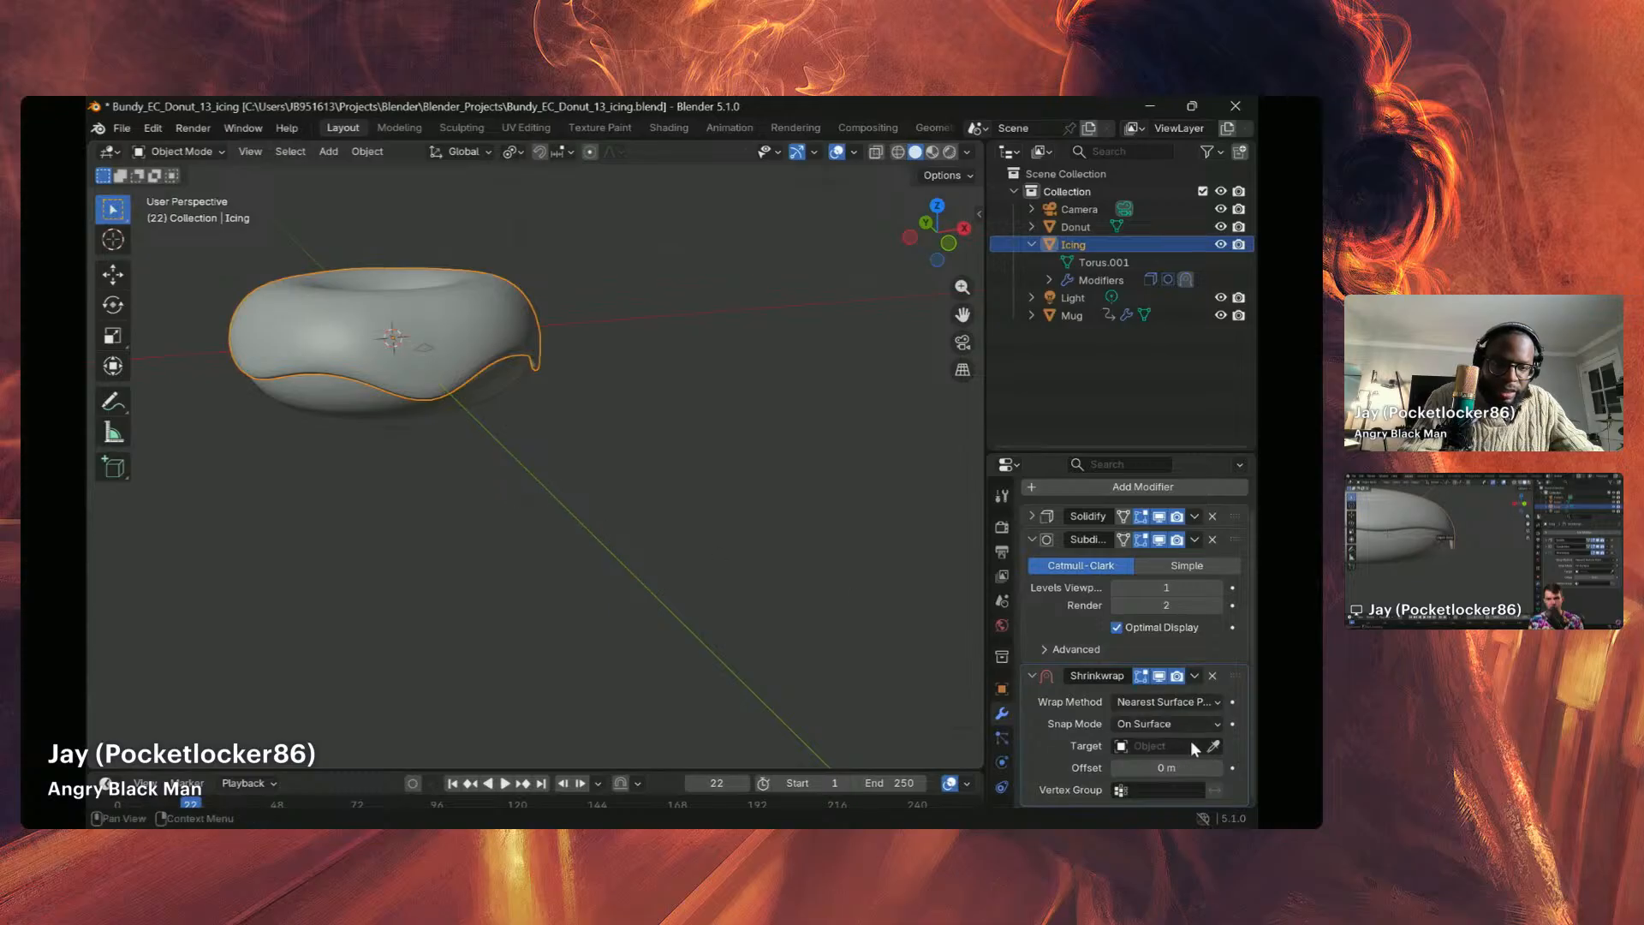
{"action": "middle_click_drag", "start_coordinate": [612, 542], "coordinate": [527, 418]}
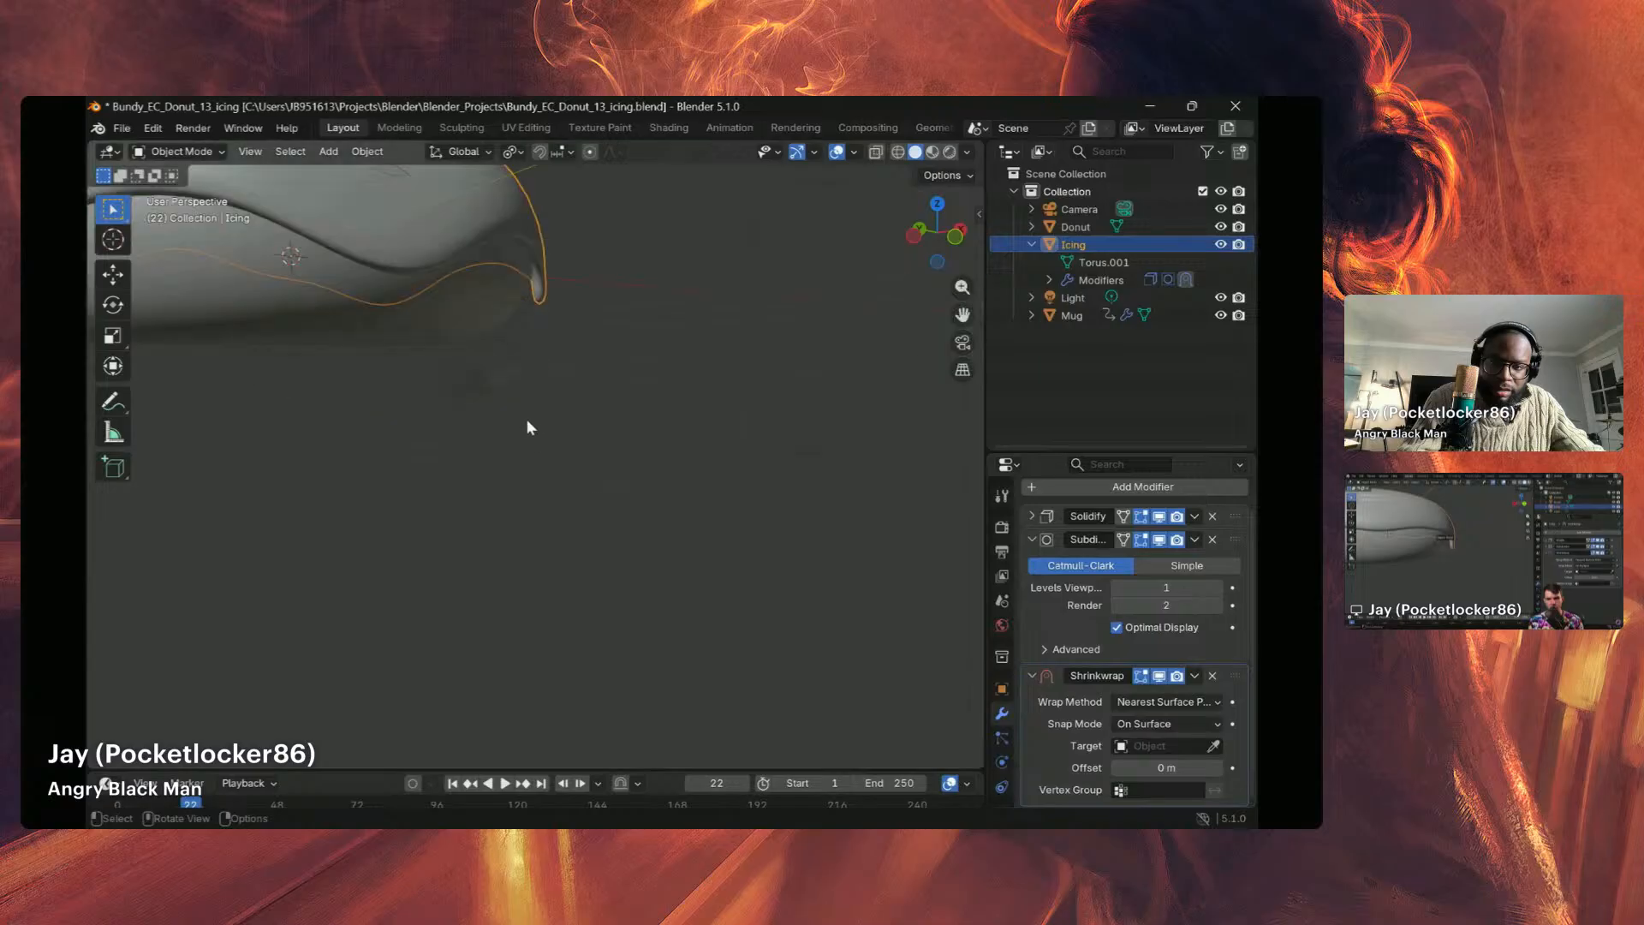
Step: Pick the Donut as the Shrinkwrap modifier's target again and inspect the icing's surface close up and from several angles
{"action": "left_click", "coordinate": [1215, 747]}
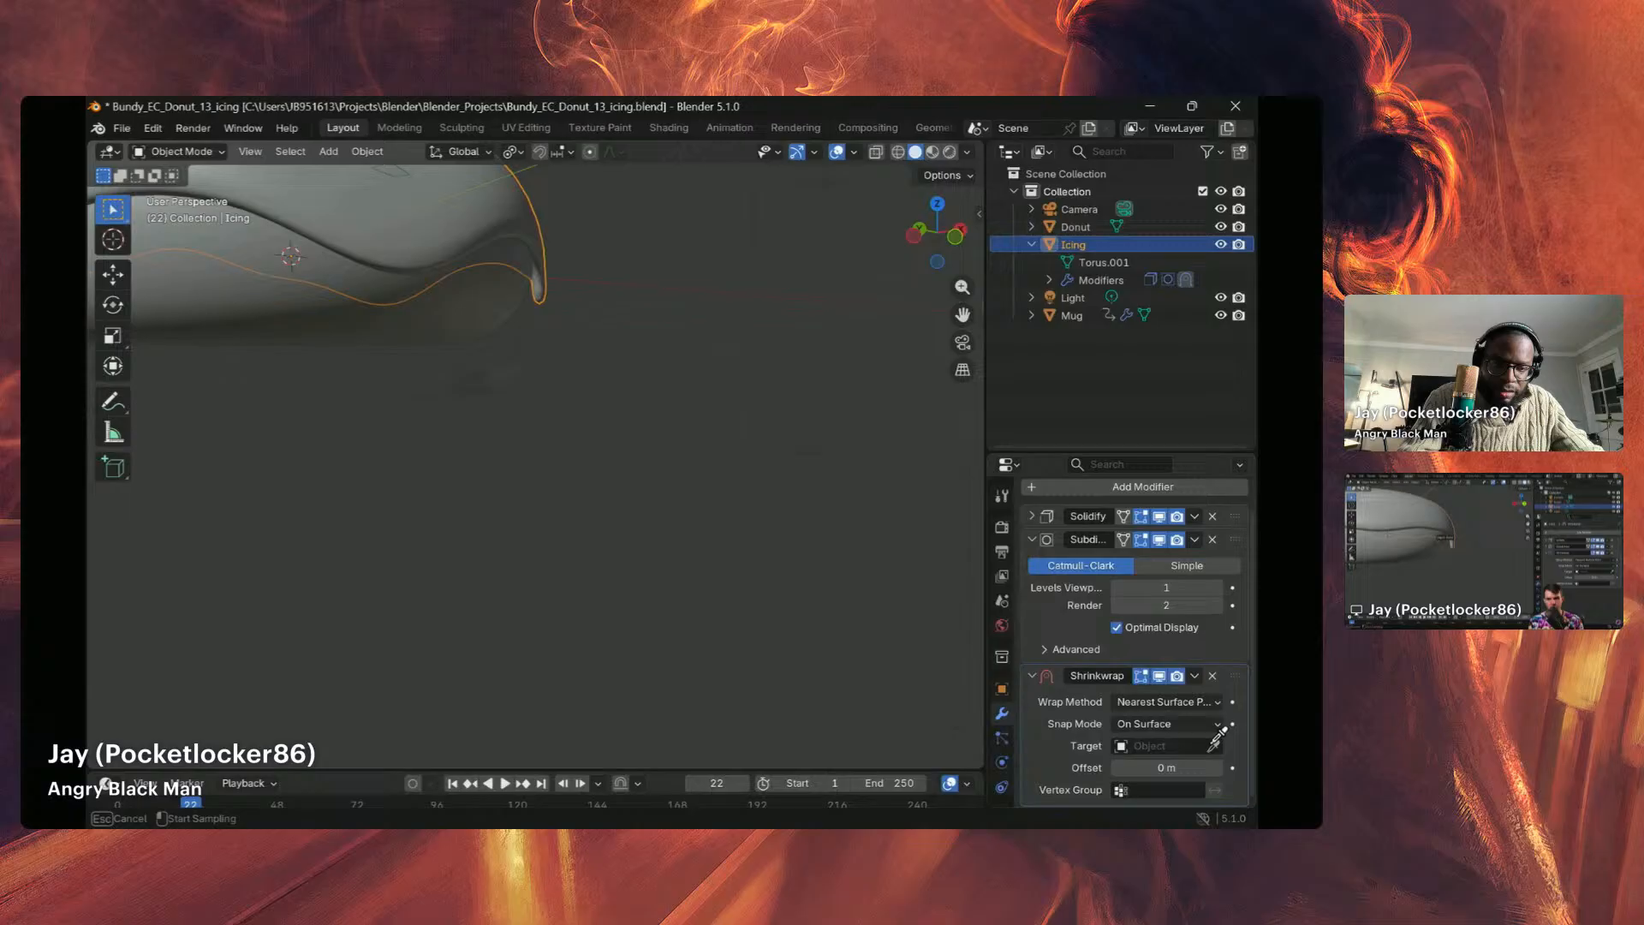
{"action": "left_click", "coordinate": [444, 320]}
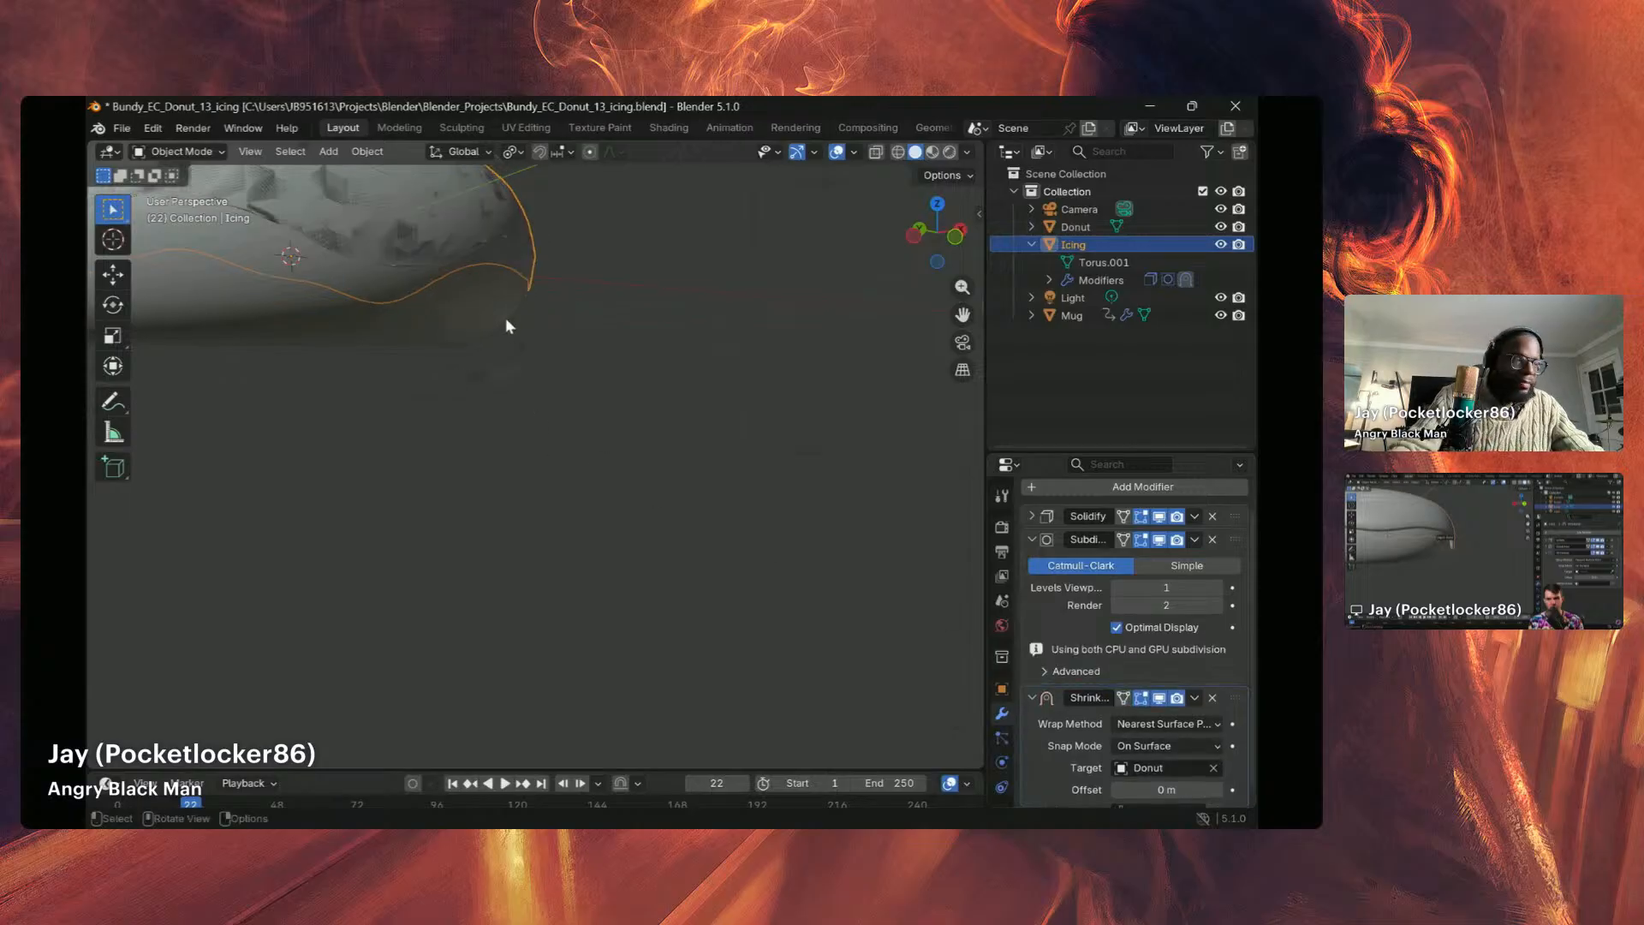
{"action": "scroll", "coordinate": [505, 316], "scroll_direction": "down", "scroll_amount": 3}
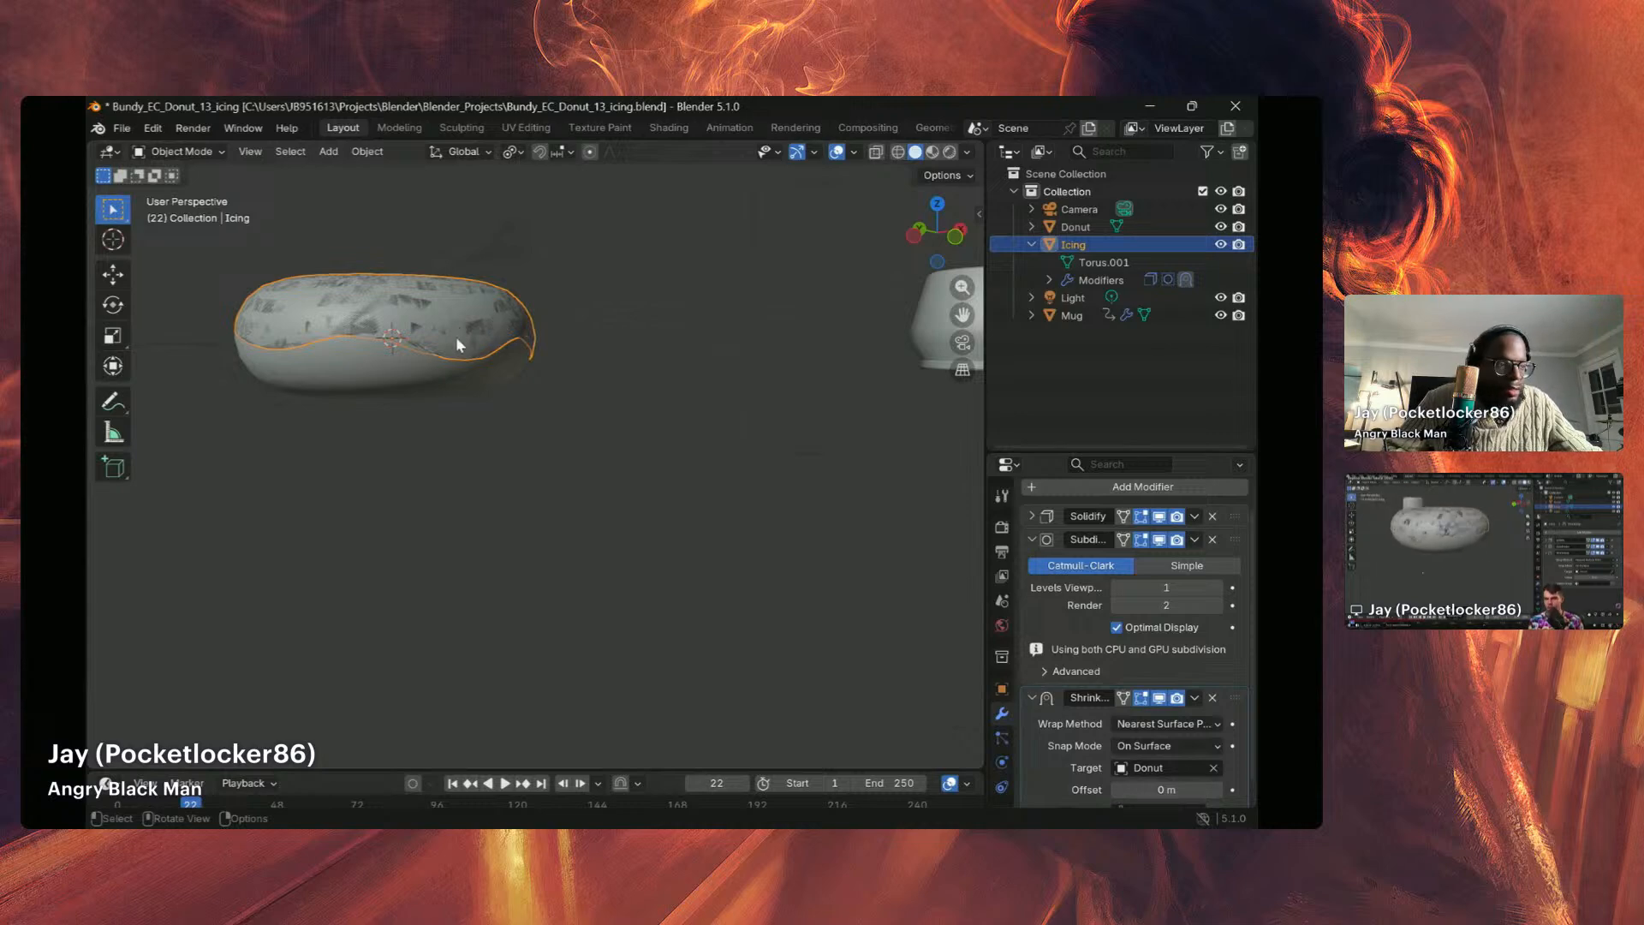
{"action": "scroll", "coordinate": [455, 338], "scroll_direction": "up", "scroll_amount": 3}
{"action": "middle_click_drag", "start_coordinate": [442, 327], "coordinate": [378, 313]}
{"action": "scroll", "coordinate": [387, 366], "scroll_direction": "down", "scroll_amount": 3}
{"action": "scroll", "coordinate": [403, 397], "scroll_direction": "up", "scroll_amount": 4}
{"action": "scroll", "coordinate": [375, 316], "scroll_direction": "down", "scroll_amount": 5}
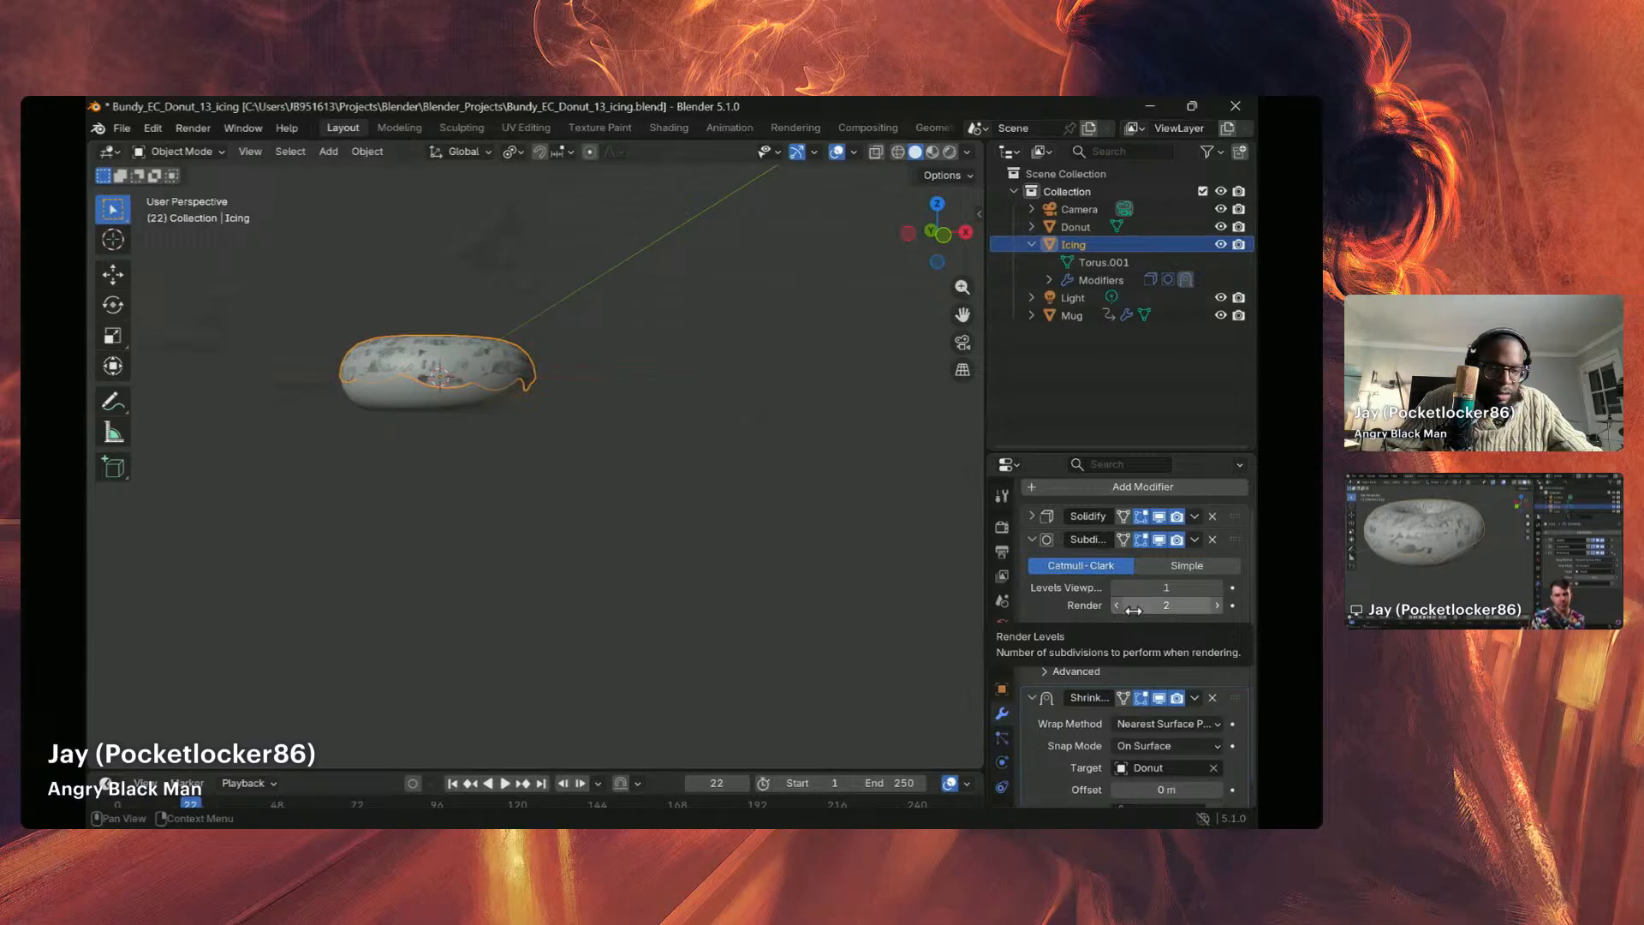
Step: Move the Shrinkwrap modifier above Solidify in the icing's stack and collapse the Shrinkwrap and Subdivision Surface settings
{"action": "scroll", "coordinate": [1042, 637], "scroll_direction": "down", "scroll_amount": 1}
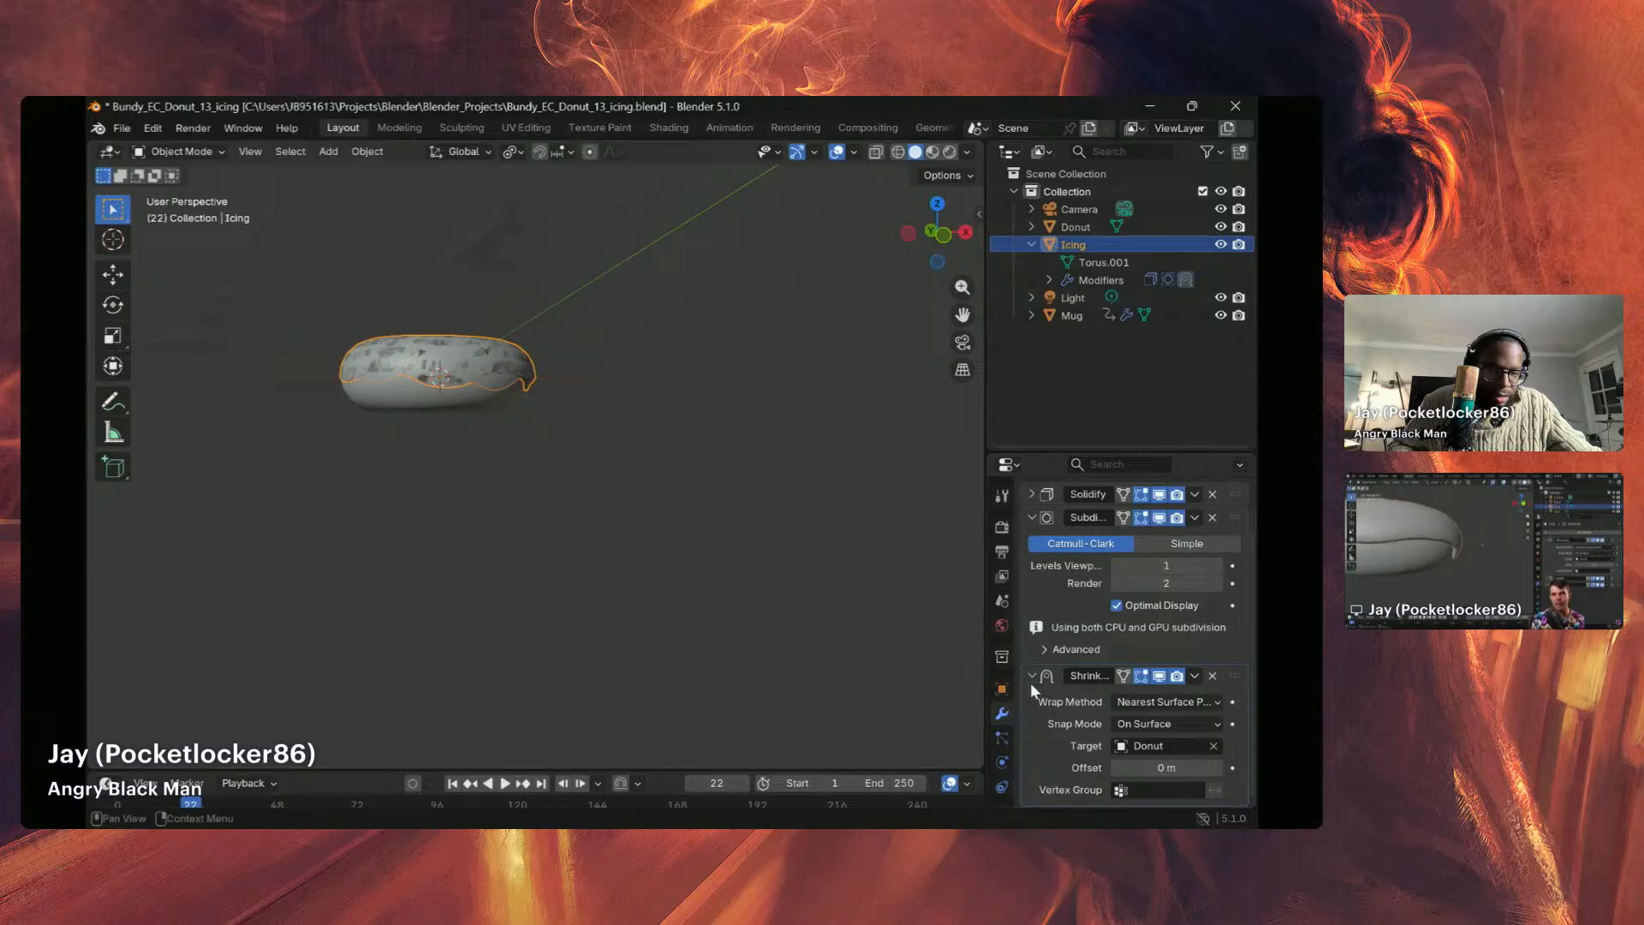
{"action": "left_click_drag", "start_coordinate": [1235, 676], "coordinate": [1214, 497]}
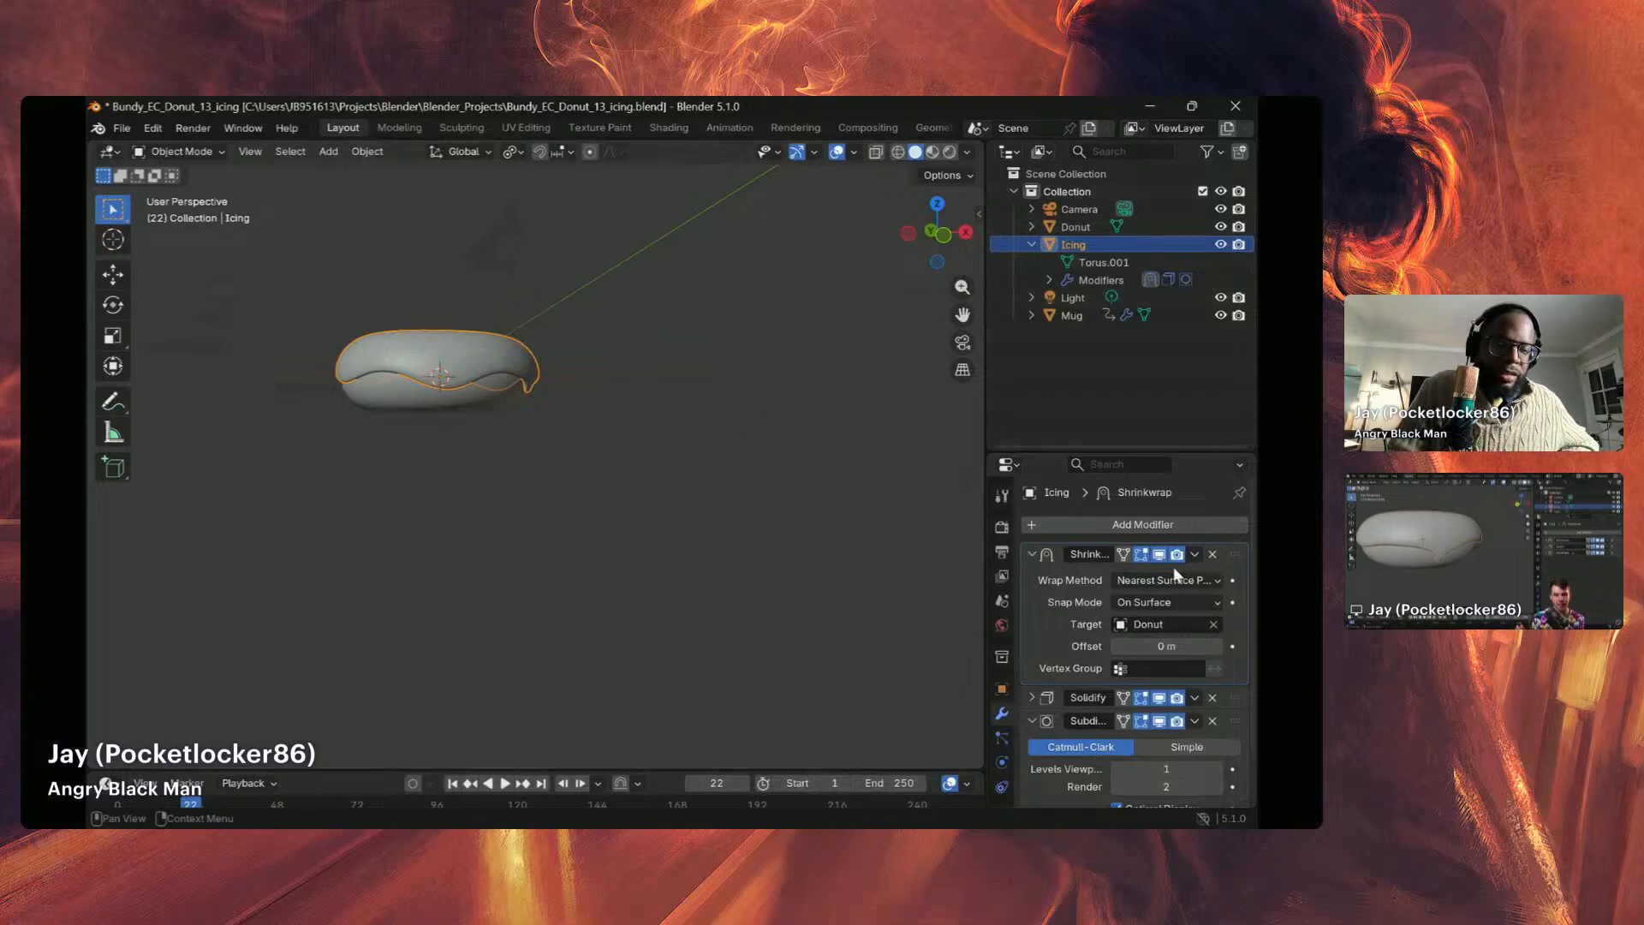
{"action": "left_click", "coordinate": [1031, 553]}
{"action": "left_click", "coordinate": [1030, 600]}
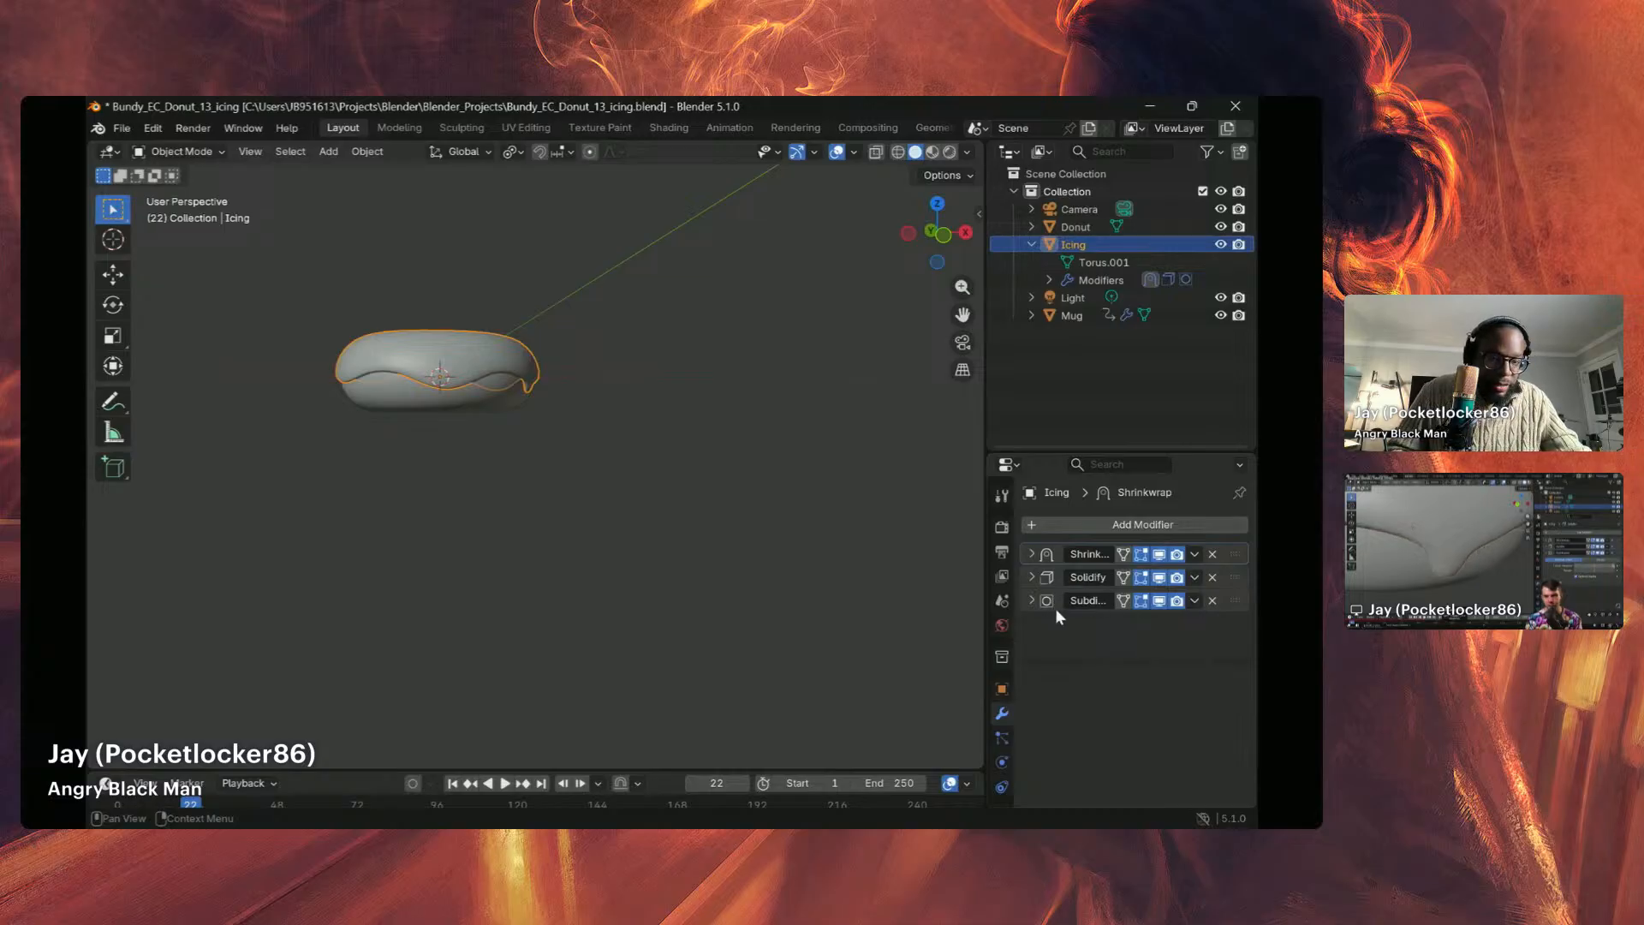
Step: Expand the Subdivision Surface settings, inspect the drip and set the icing's viewport subdivision levels to 3
{"action": "left_click", "coordinate": [1032, 602]}
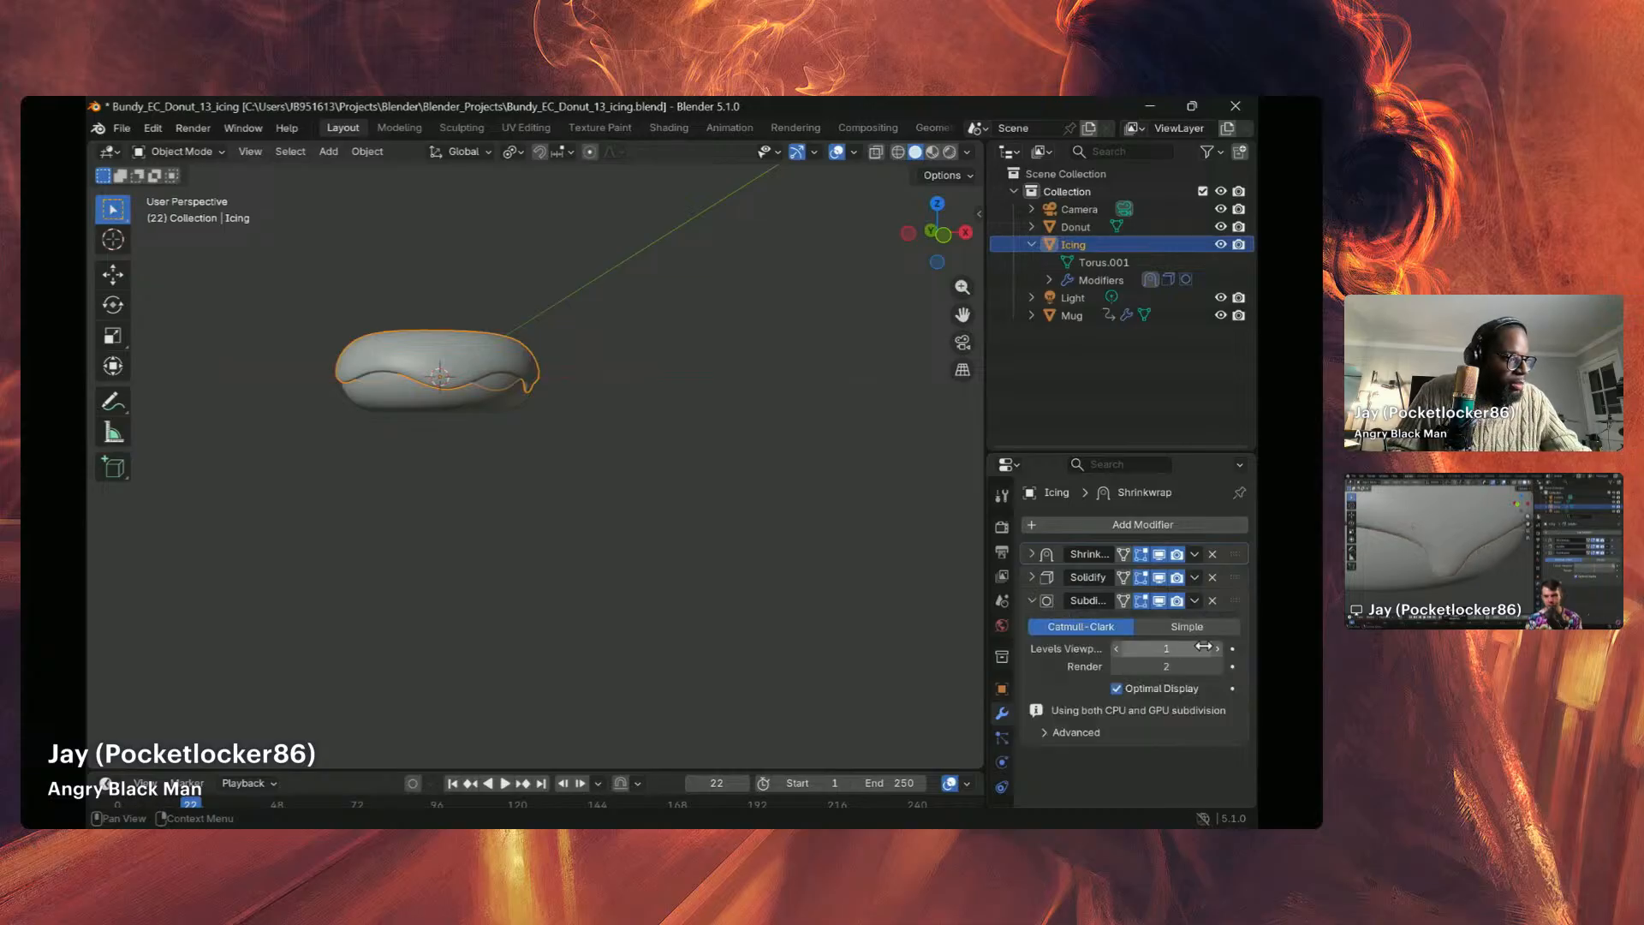
{"action": "scroll", "coordinate": [397, 358], "scroll_direction": "up", "scroll_amount": 5}
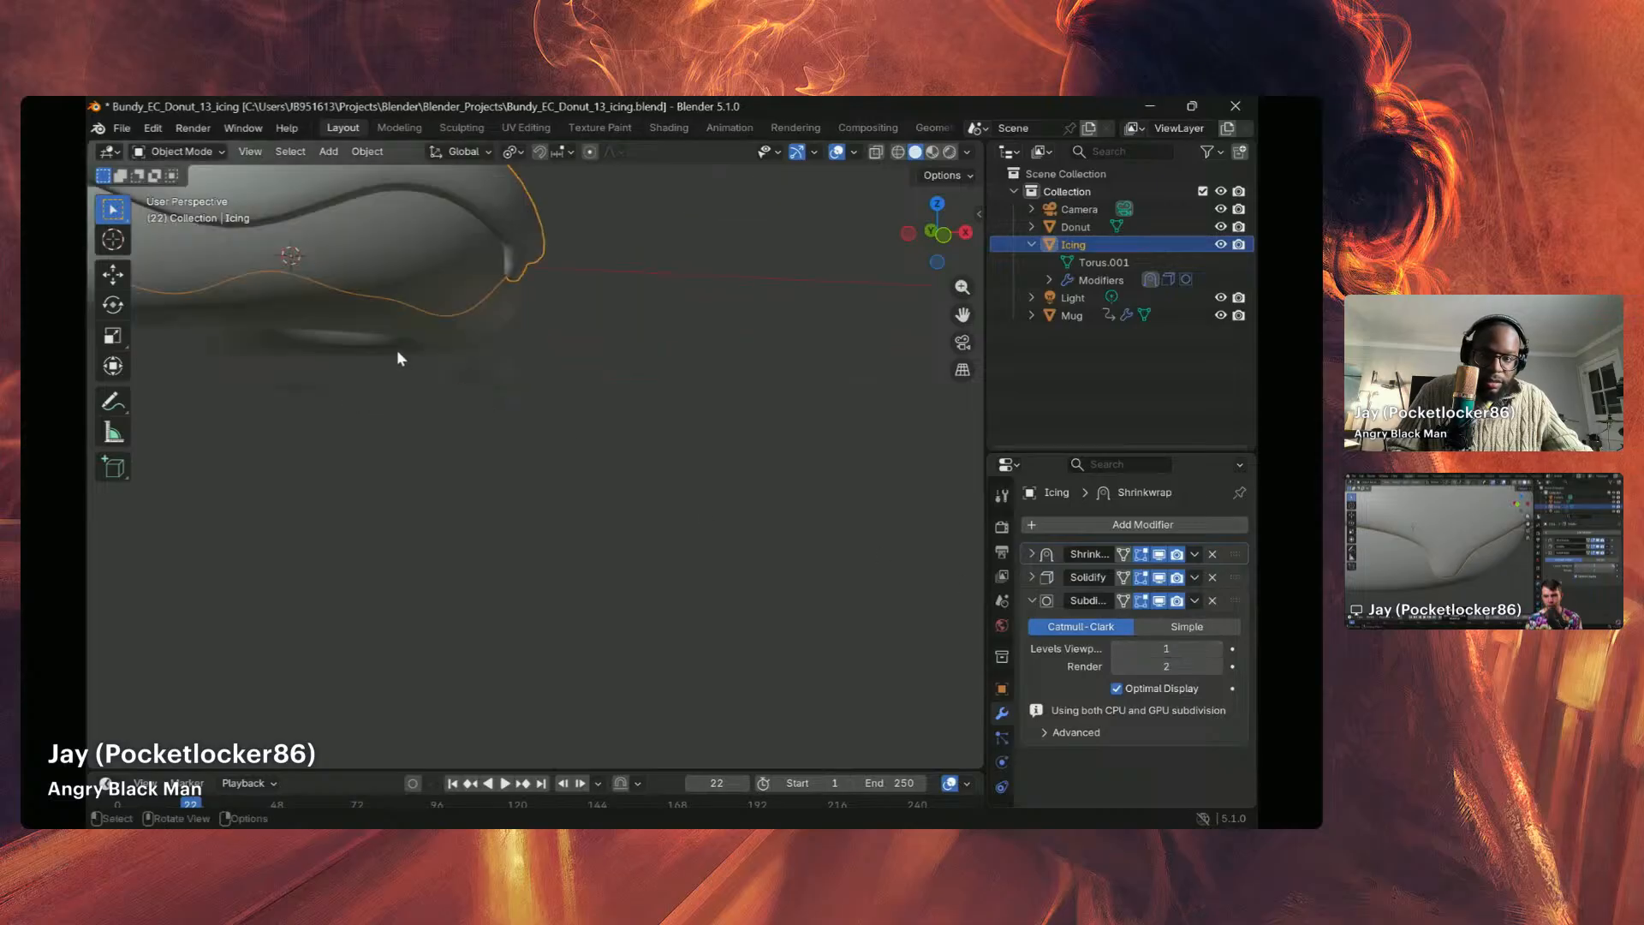
{"action": "middle_click_drag", "start_coordinate": [338, 274], "coordinate": [338, 378]}
{"action": "scroll", "coordinate": [304, 332], "scroll_direction": "down", "scroll_amount": 7}
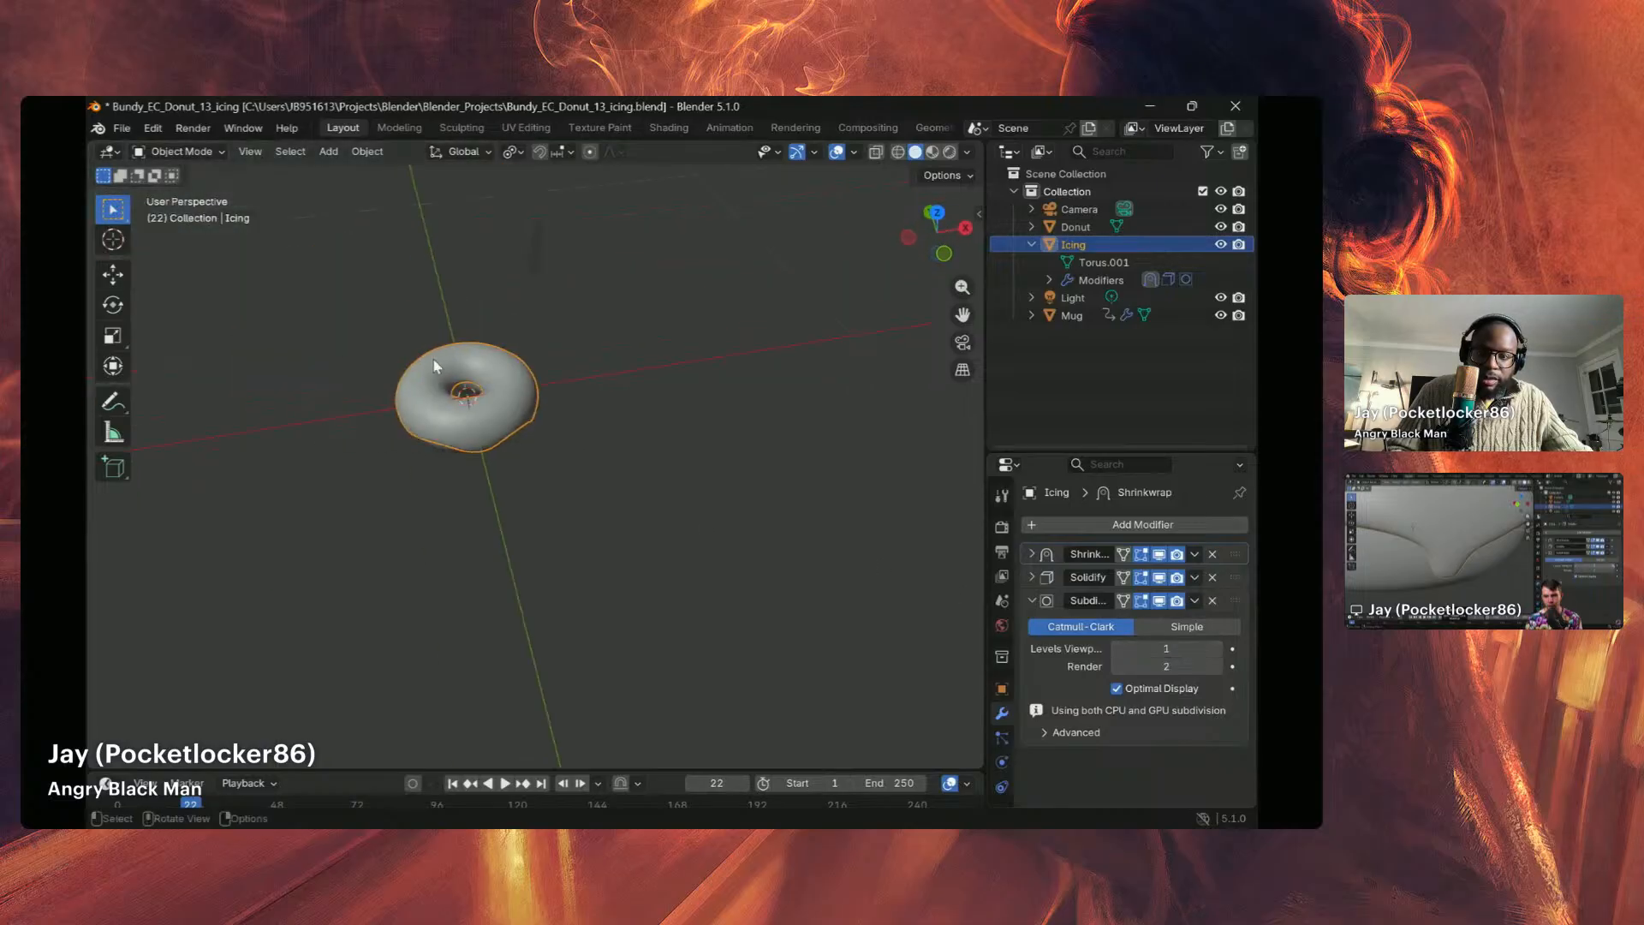
{"action": "scroll", "coordinate": [548, 409], "scroll_direction": "up", "scroll_amount": 2}
{"action": "left_click", "coordinate": [1165, 651]}
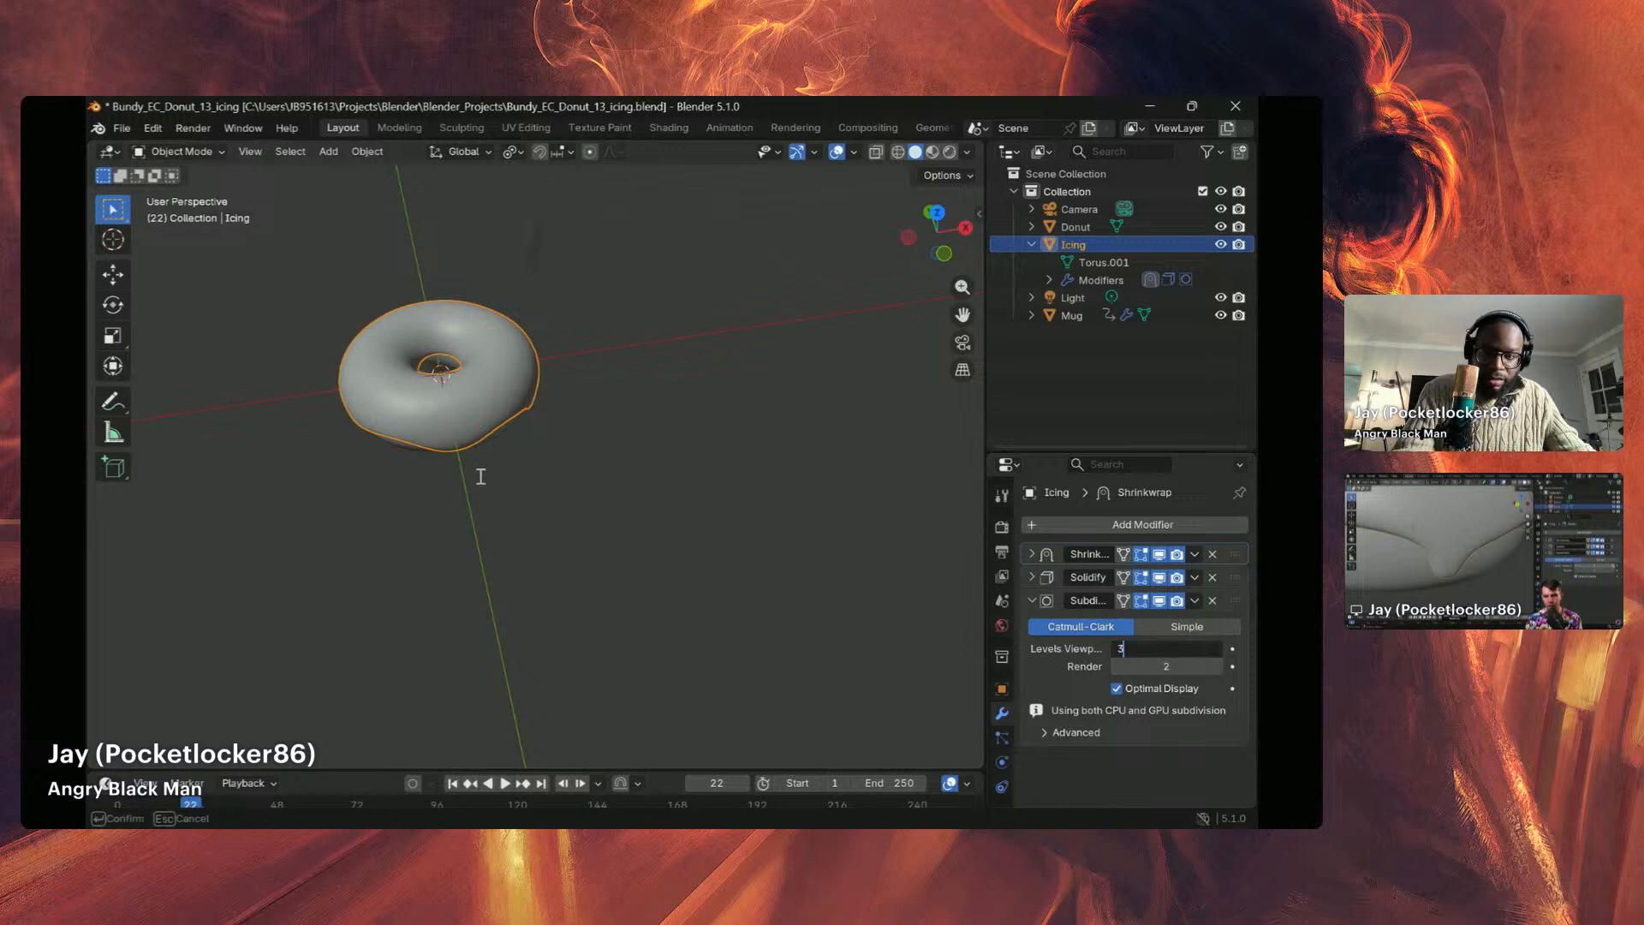
{"action": "type", "text": "3"}
{"action": "key", "text": "Return"}
Step: Check the smoothed icing from below, try viewport subdivision level 6 and undo that level change
{"action": "middle_click_drag", "start_coordinate": [537, 509], "coordinate": [426, 400]}
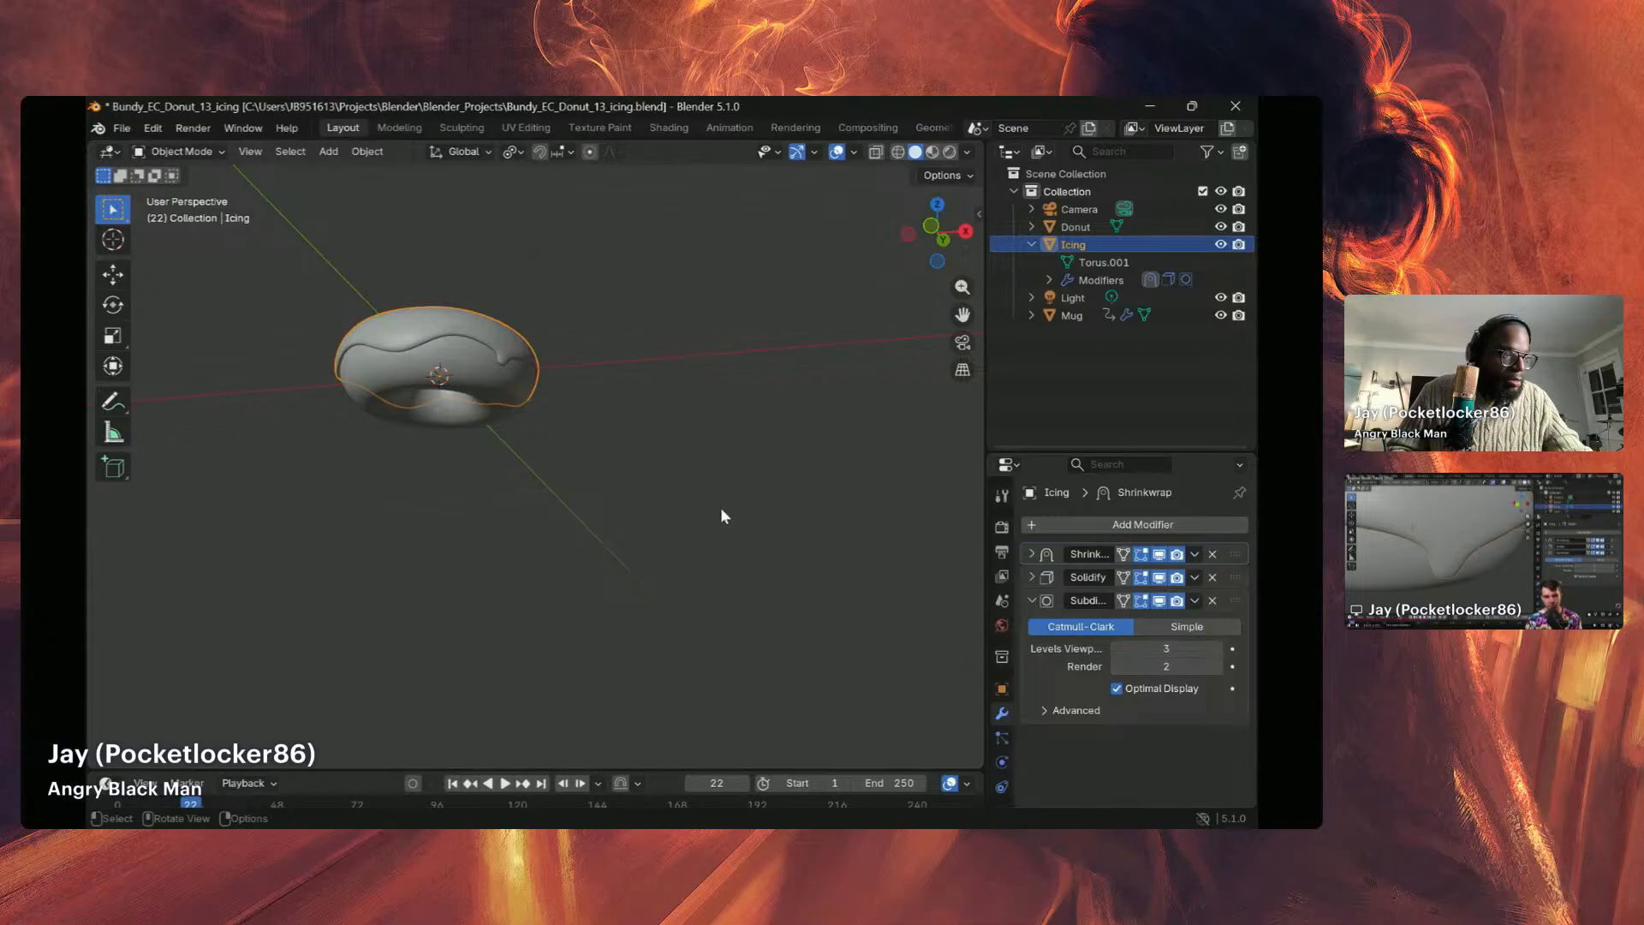
{"action": "mouse_move", "coordinate": [1171, 648]}
{"action": "left_mouse_down"}
{"action": "mouse_move", "coordinate": [1122, 648]}
{"action": "mouse_move", "coordinate": [1208, 648]}
{"action": "mouse_move", "coordinate": [1121, 648]}
{"action": "mouse_move", "coordinate": [1178, 644]}
{"action": "left_mouse_up"}
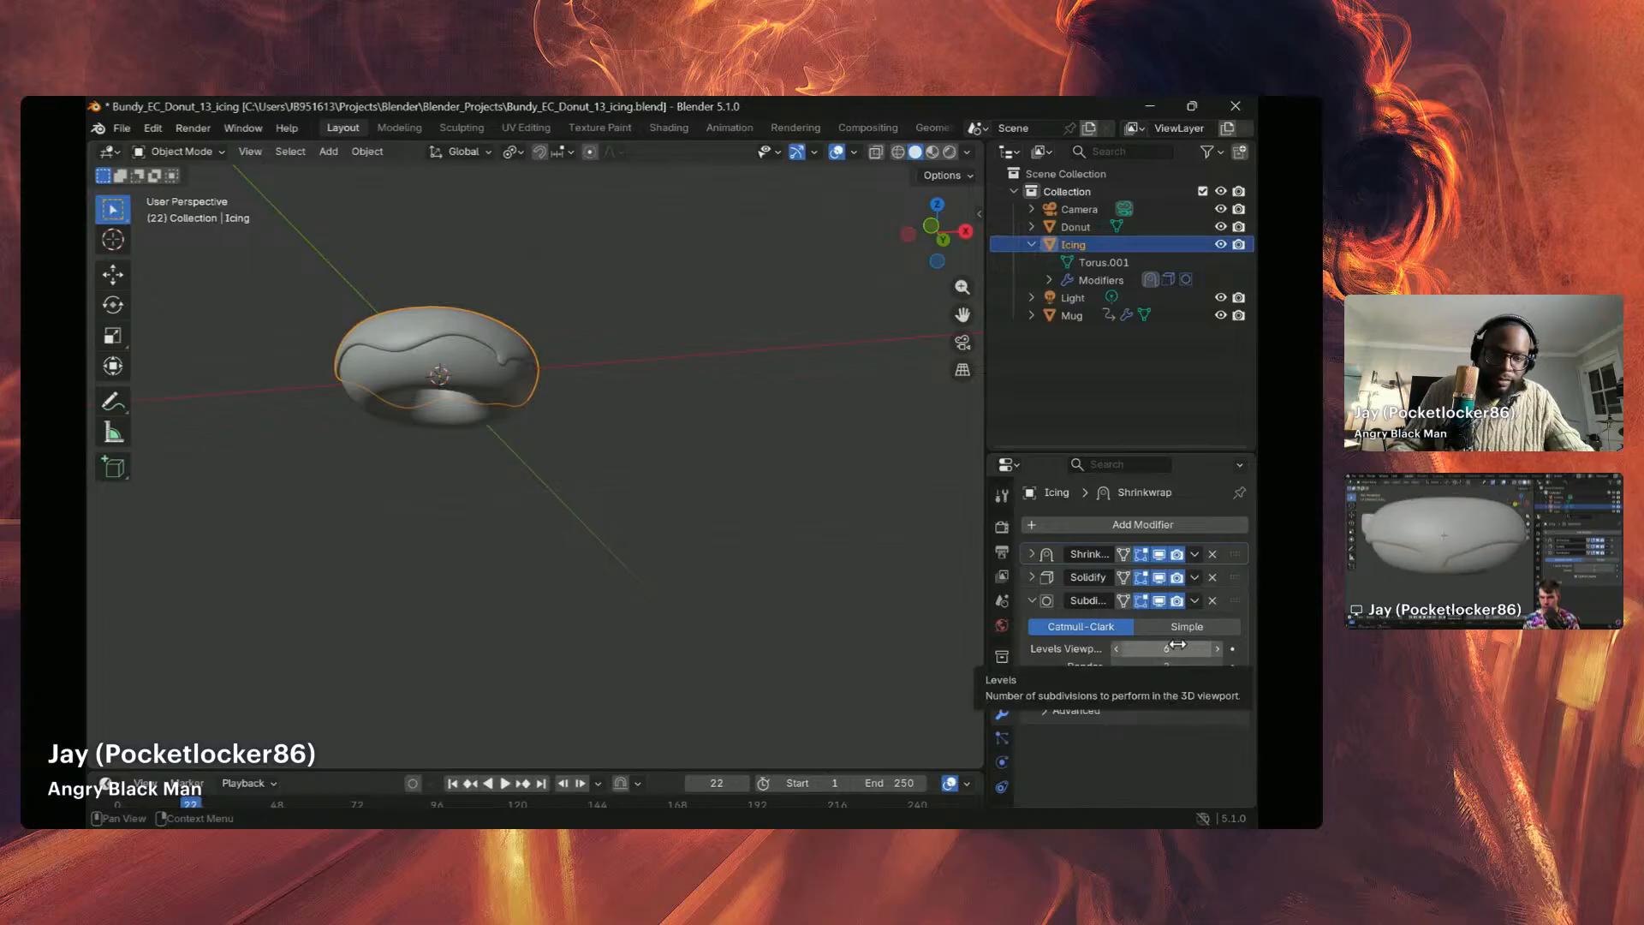
{"action": "key", "text": "ctrl+z"}
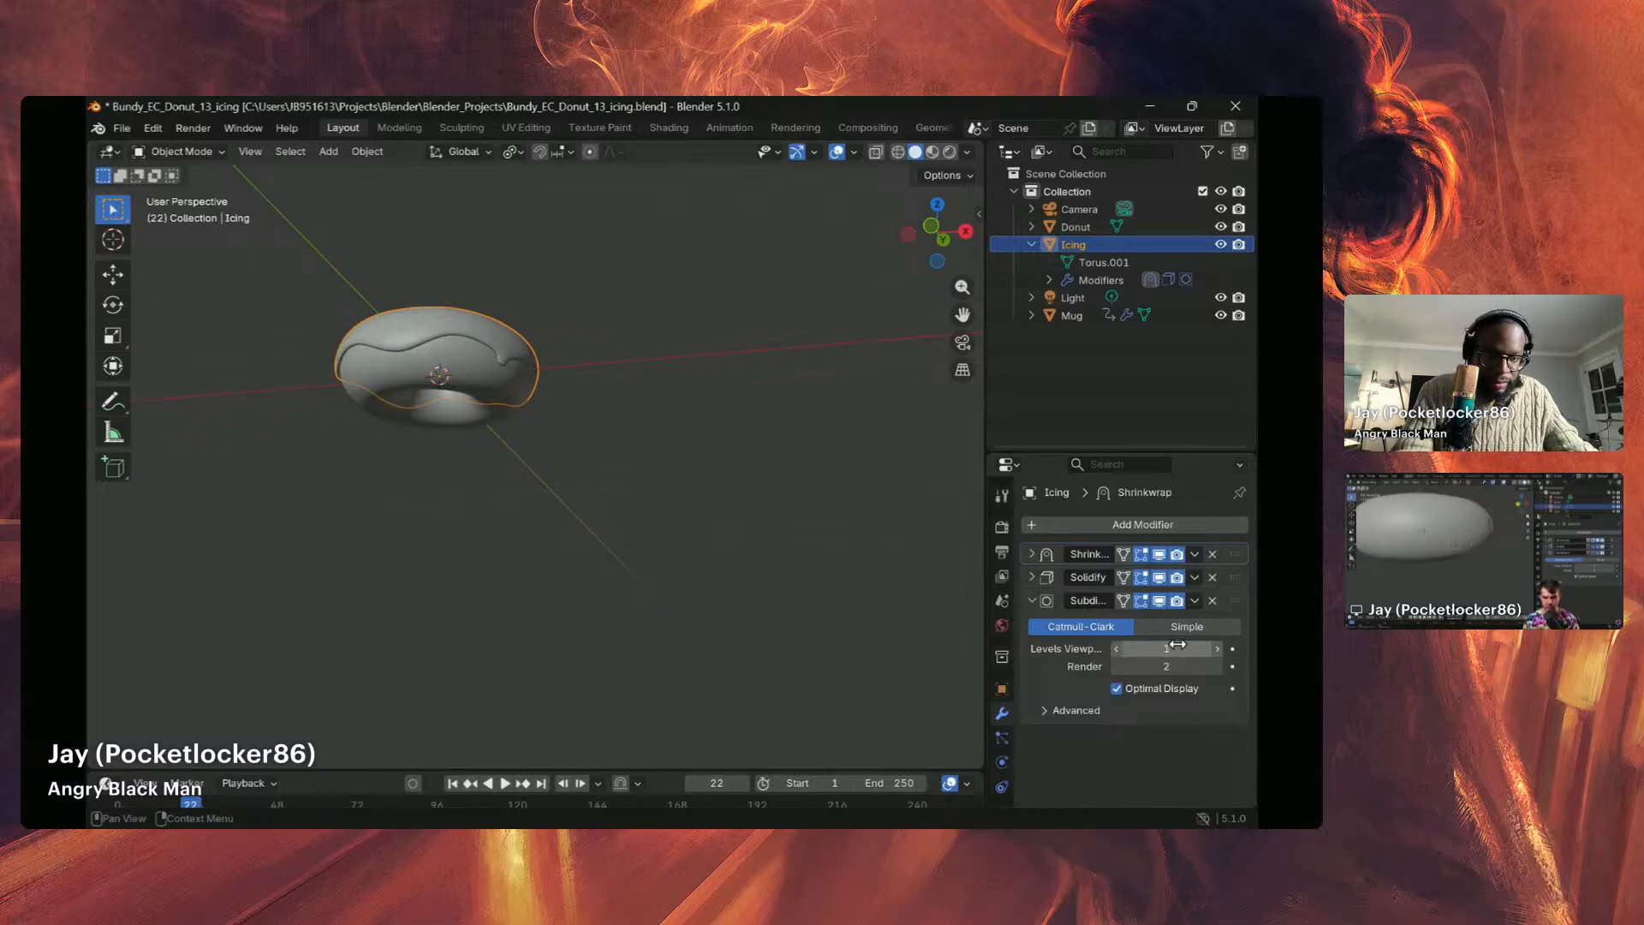
Step: Set the icing's Subdivision modifier viewport level to 2
{"action": "left_click", "coordinate": [1190, 650]}
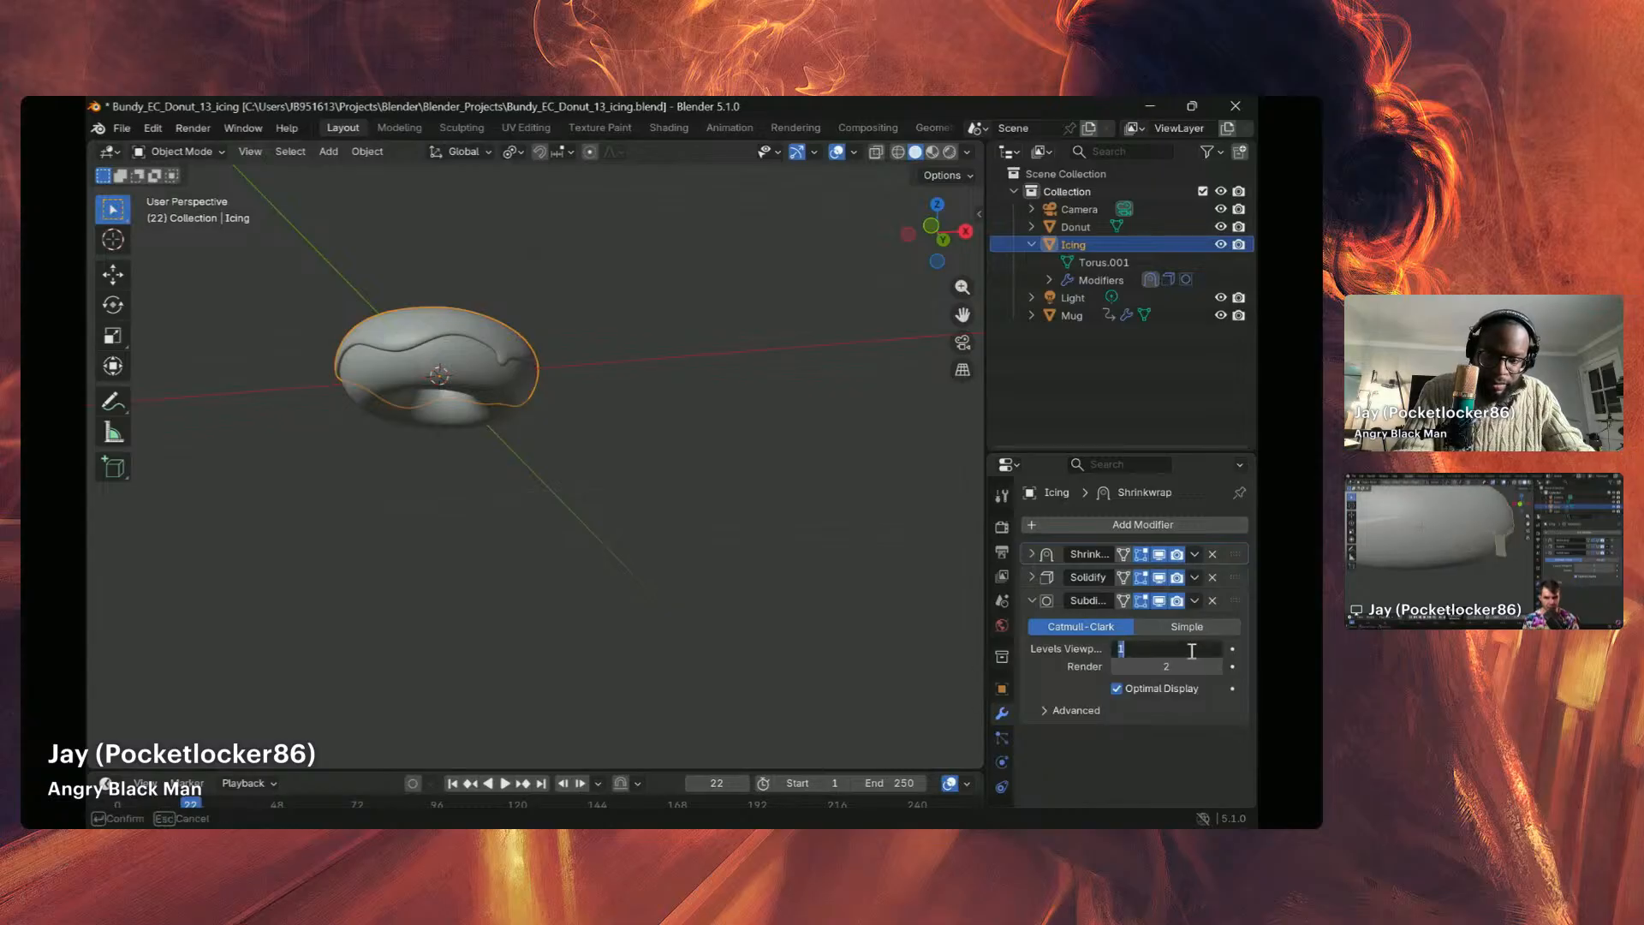
{"action": "type", "text": "2"}
{"action": "key", "text": "Return"}
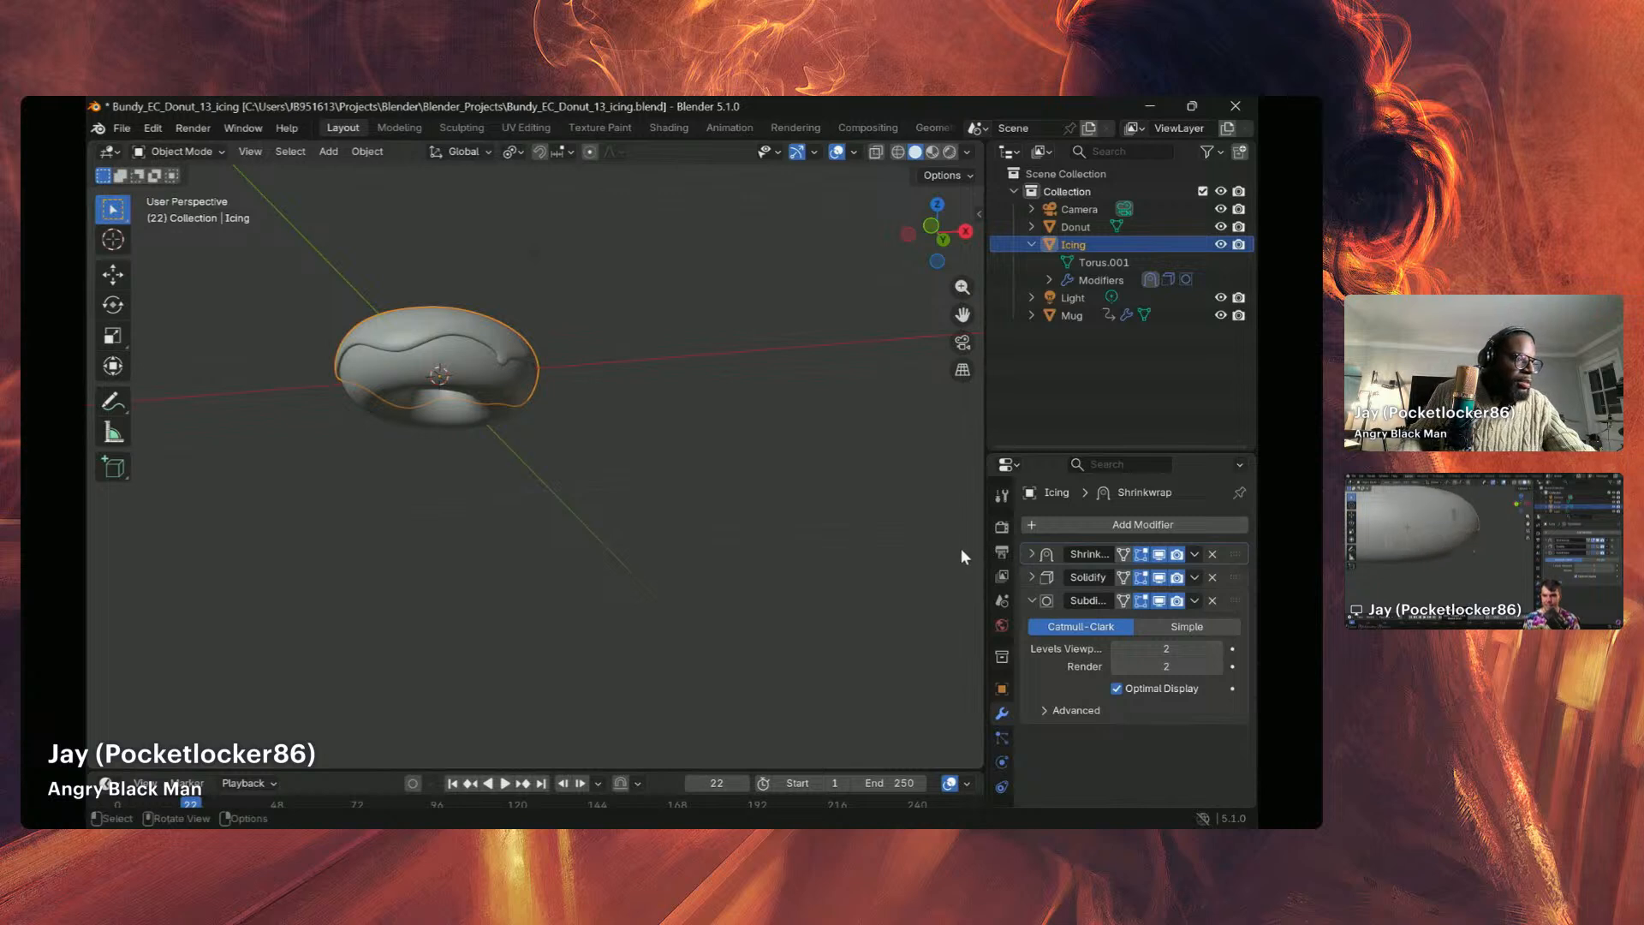
Step: Inspect the icing's wavy rim from several sides and close up around the donut
{"action": "middle_click_drag", "start_coordinate": [563, 469], "coordinate": [444, 444]}
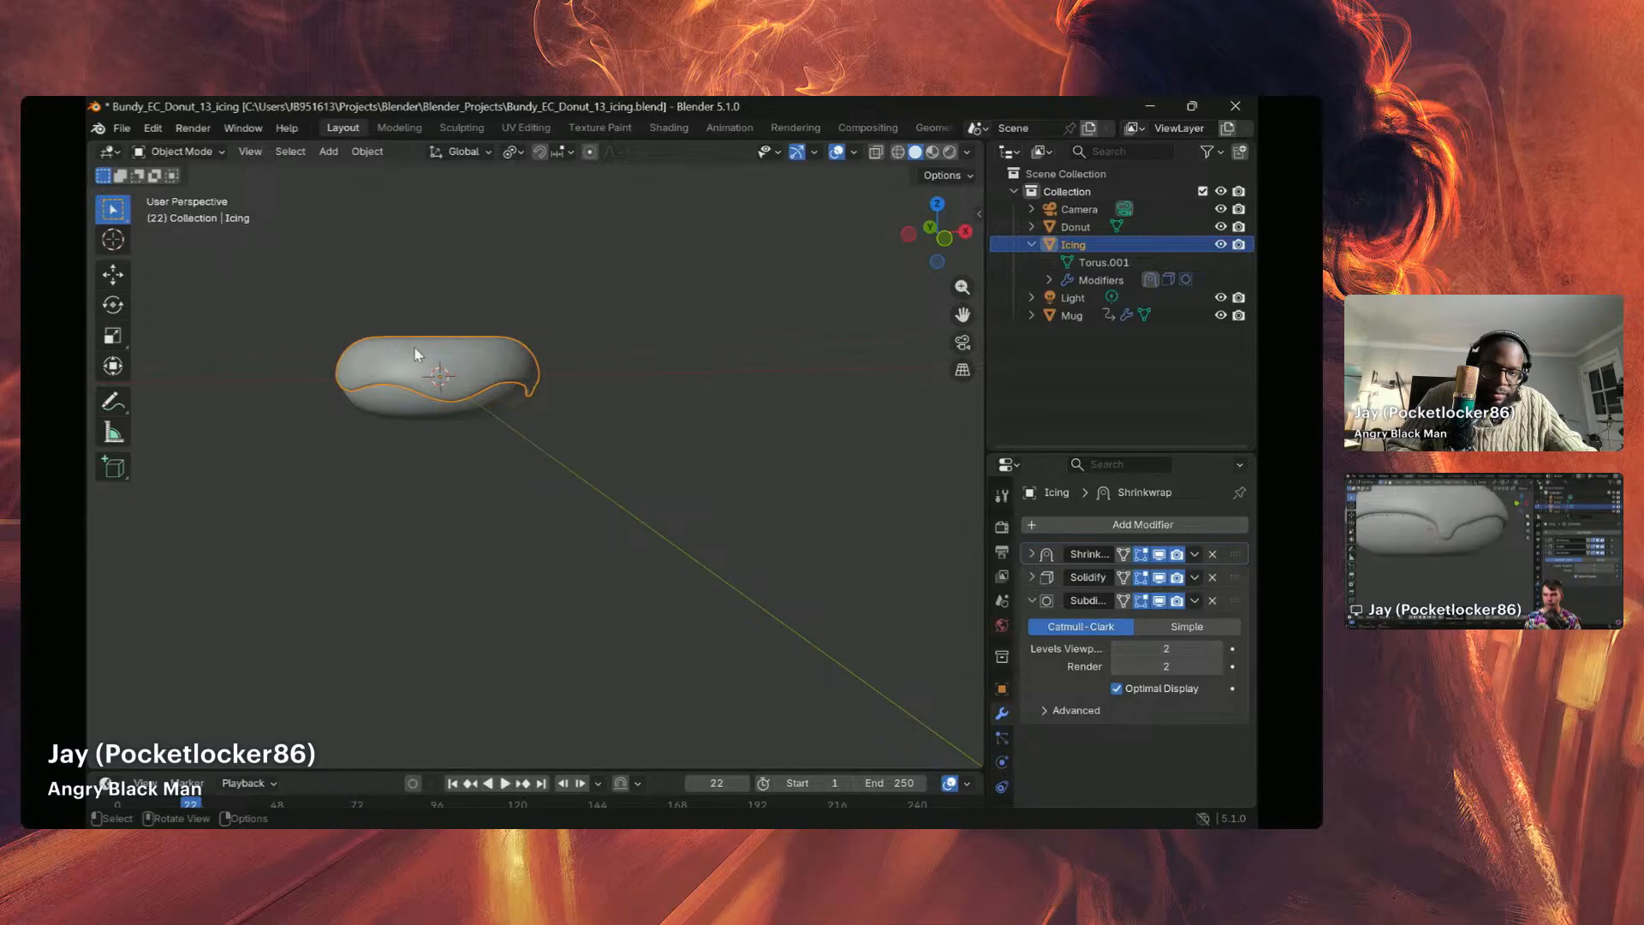
{"action": "middle_click_drag", "start_coordinate": [415, 354], "coordinate": [506, 348]}
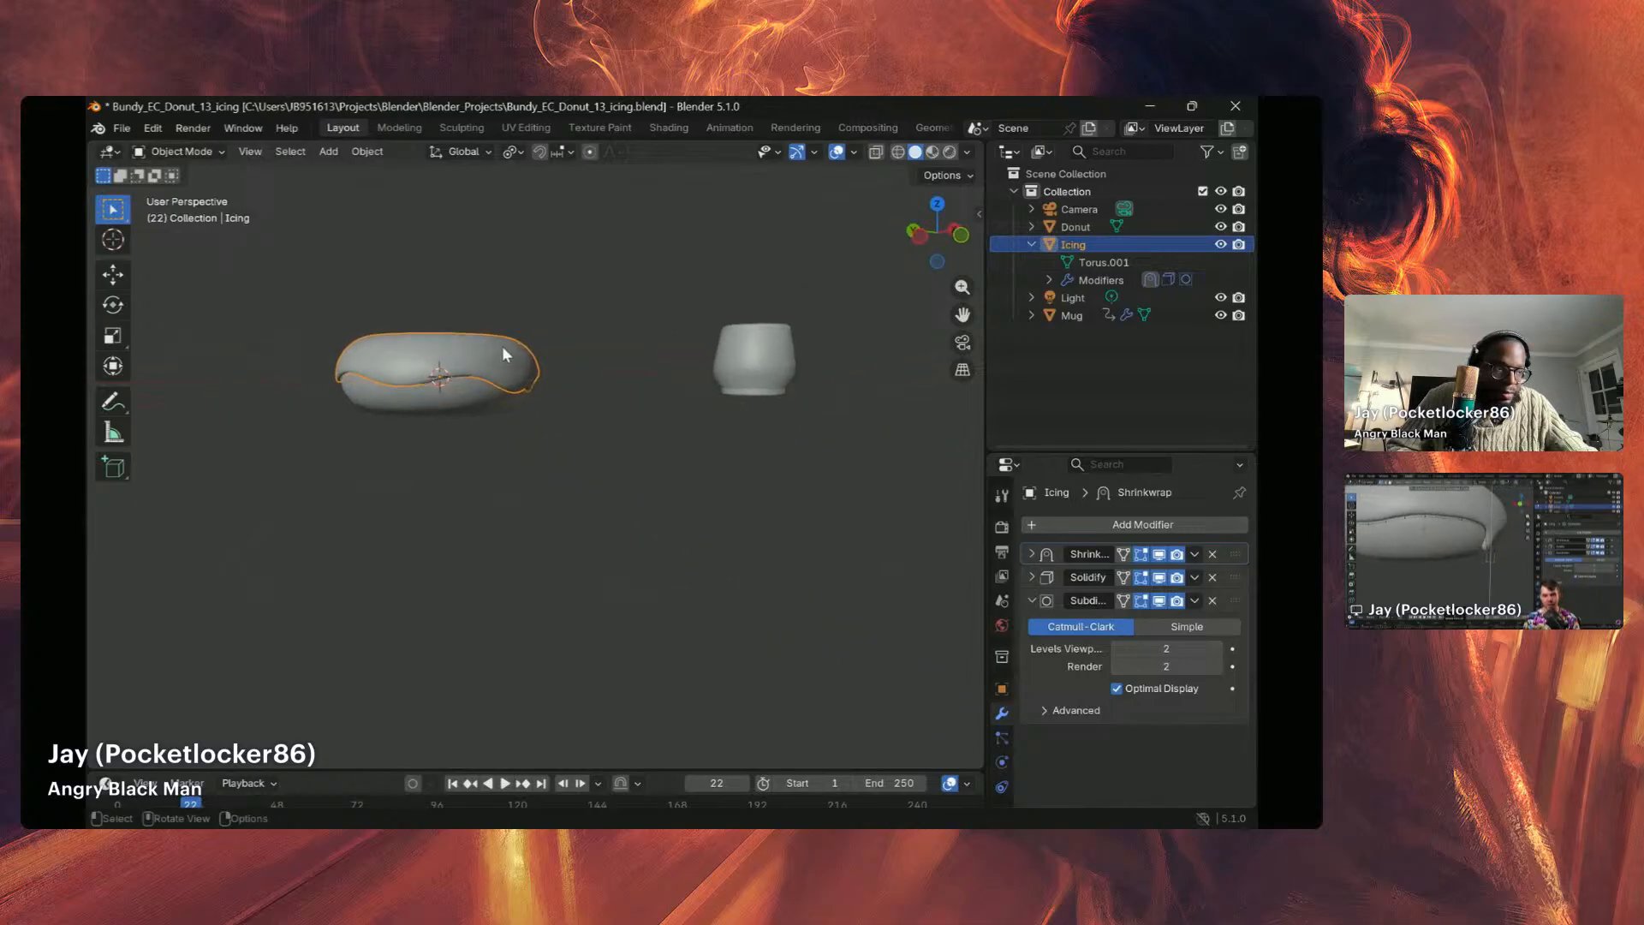
{"action": "middle_click_drag", "start_coordinate": [529, 388], "coordinate": [435, 352]}
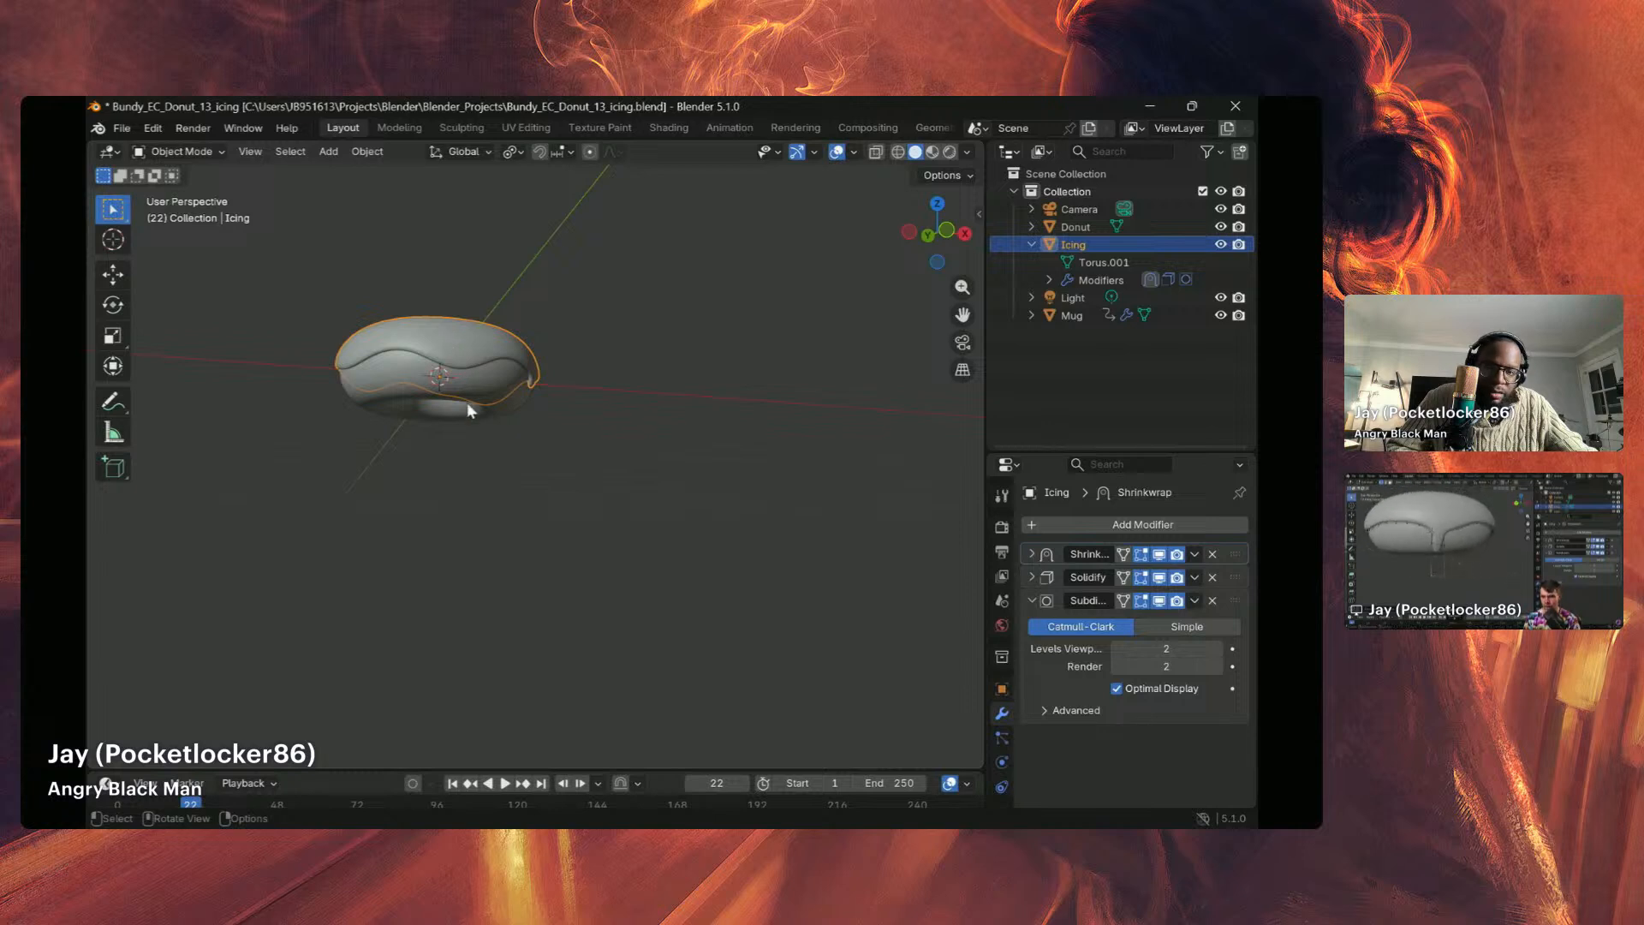
{"action": "middle_click_drag", "start_coordinate": [467, 408], "coordinate": [424, 432]}
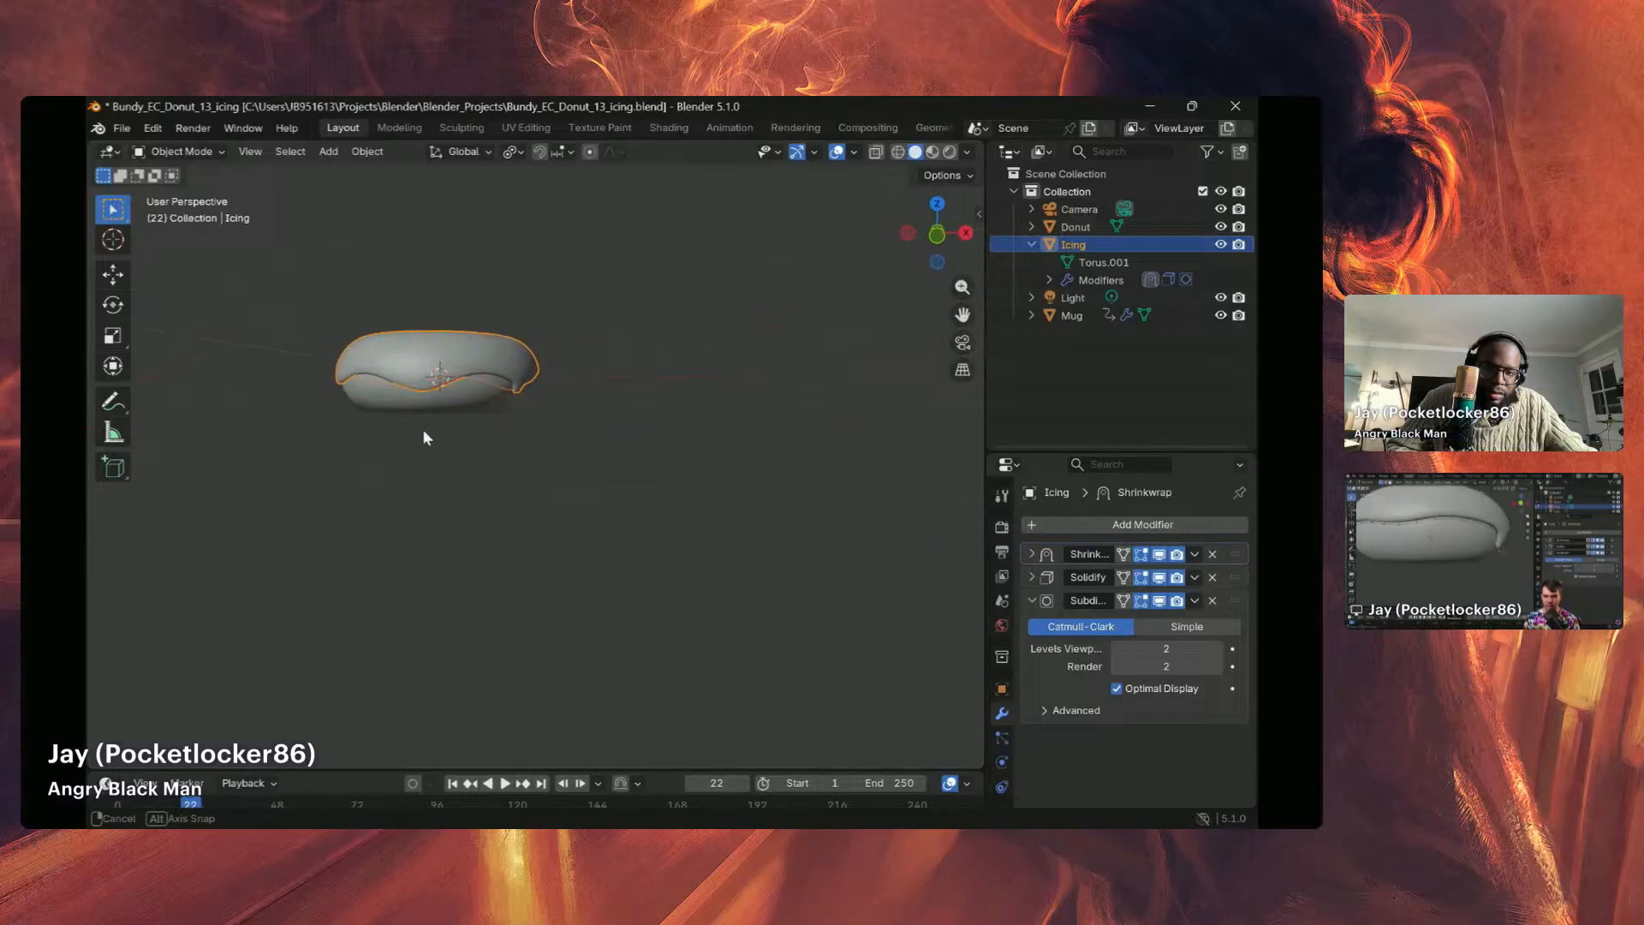
{"action": "middle_click_drag", "start_coordinate": [549, 348], "coordinate": [478, 351]}
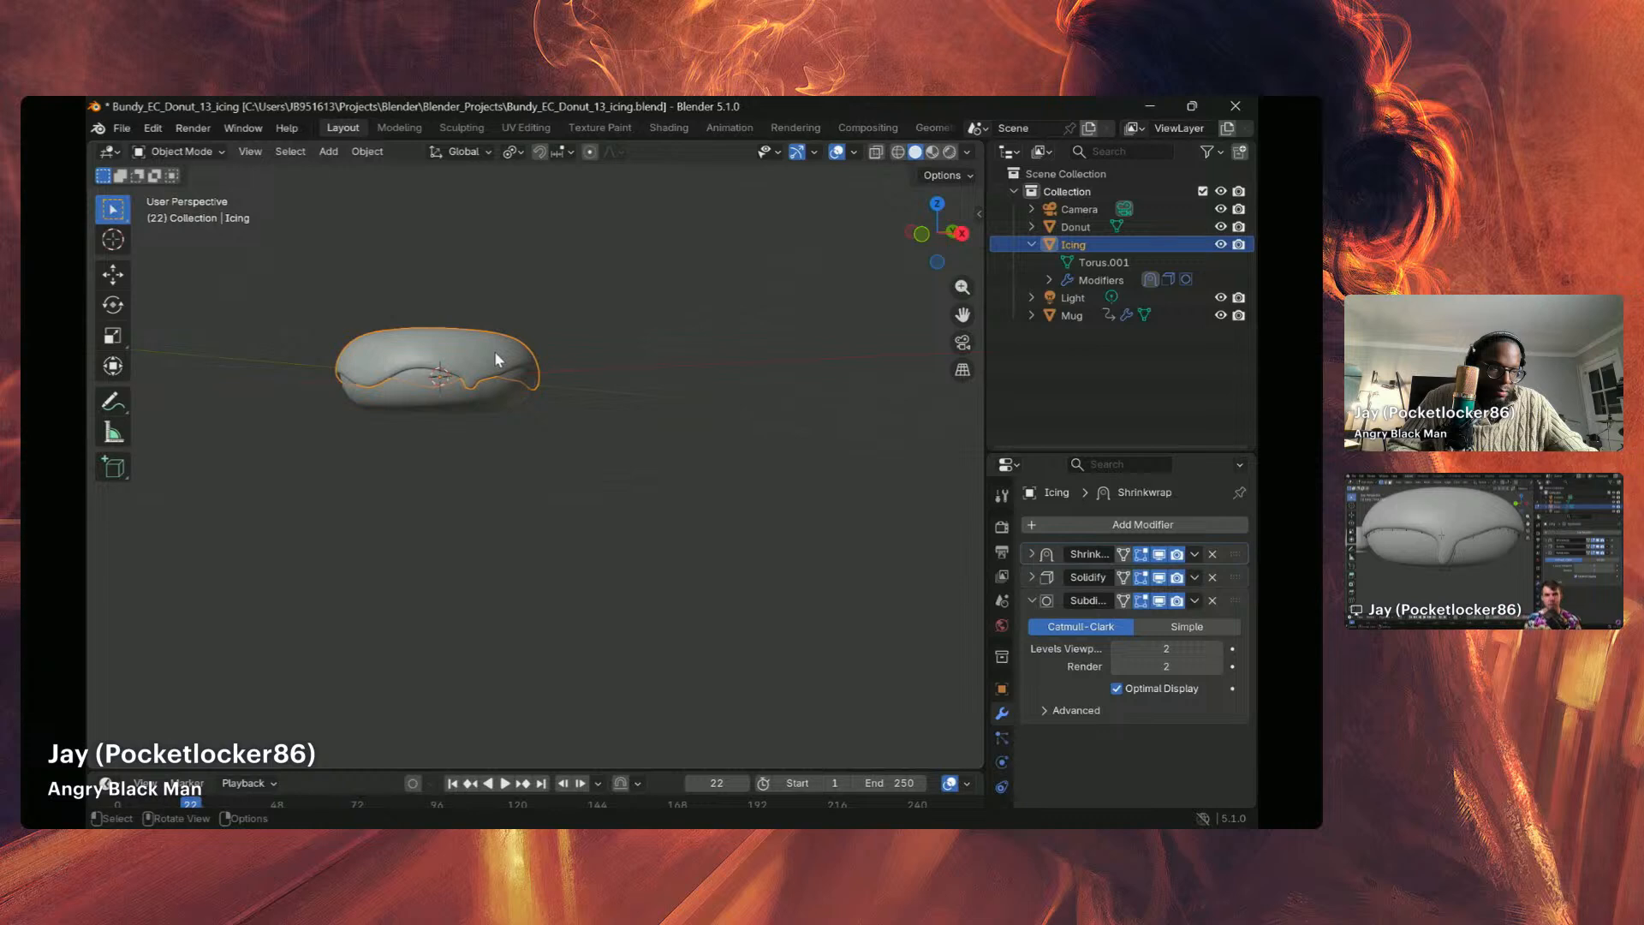
{"action": "middle_click_drag", "start_coordinate": [498, 351], "coordinate": [375, 367]}
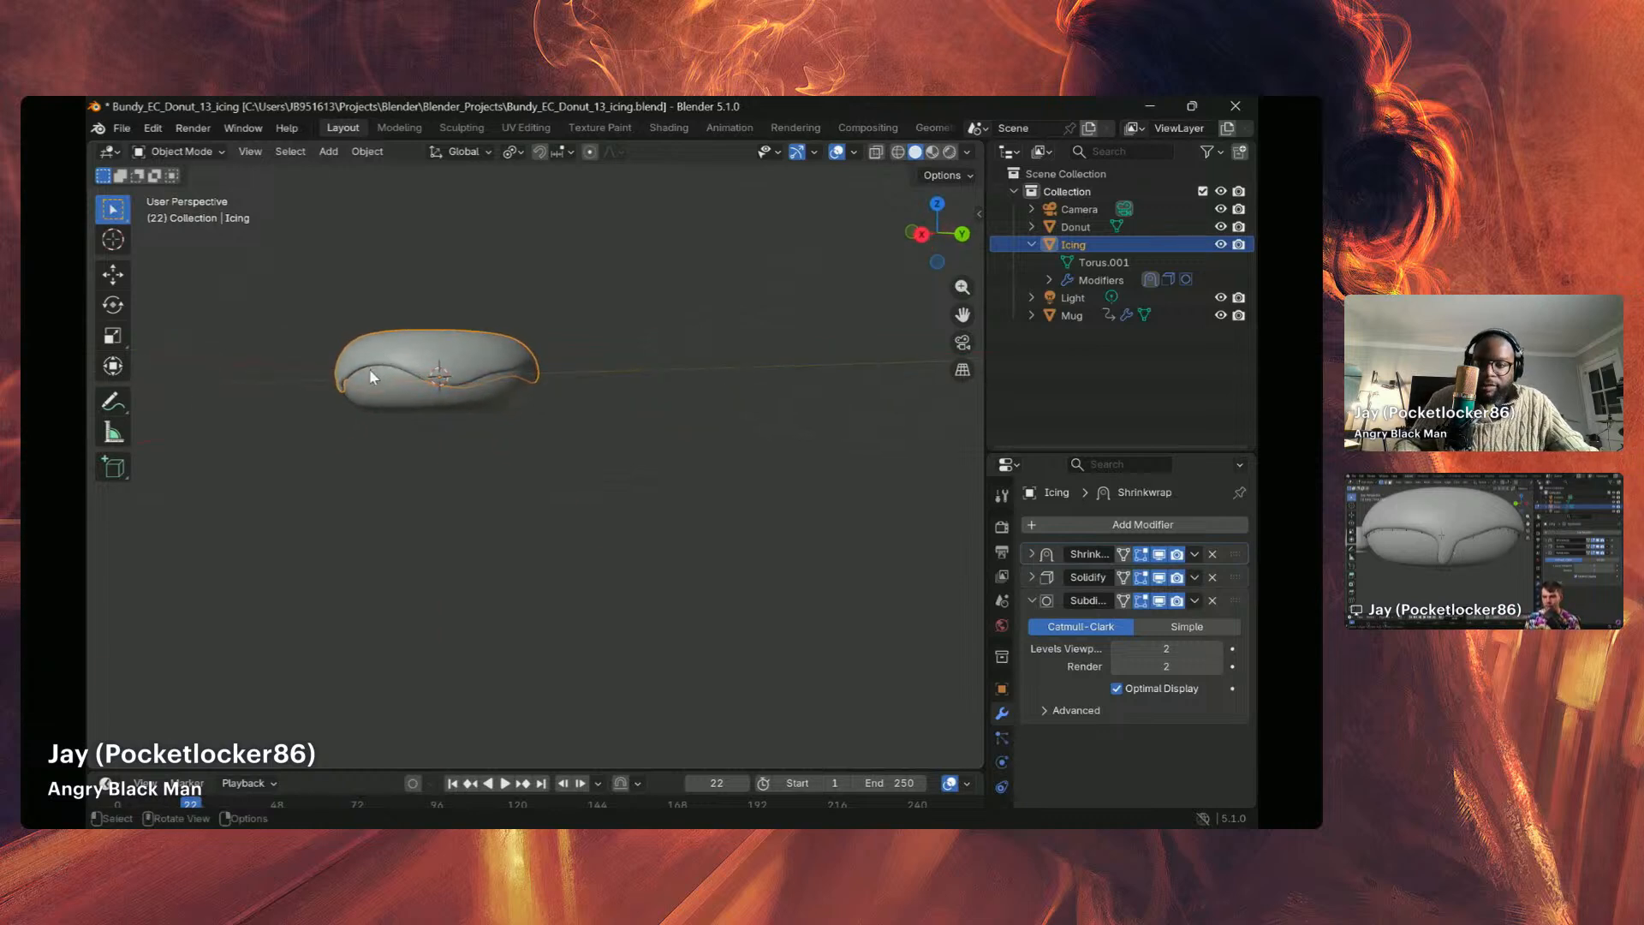
{"action": "scroll", "coordinate": [375, 364], "scroll_direction": "up", "scroll_amount": 4}
{"action": "scroll", "coordinate": [378, 358], "scroll_direction": "down", "scroll_amount": 5}
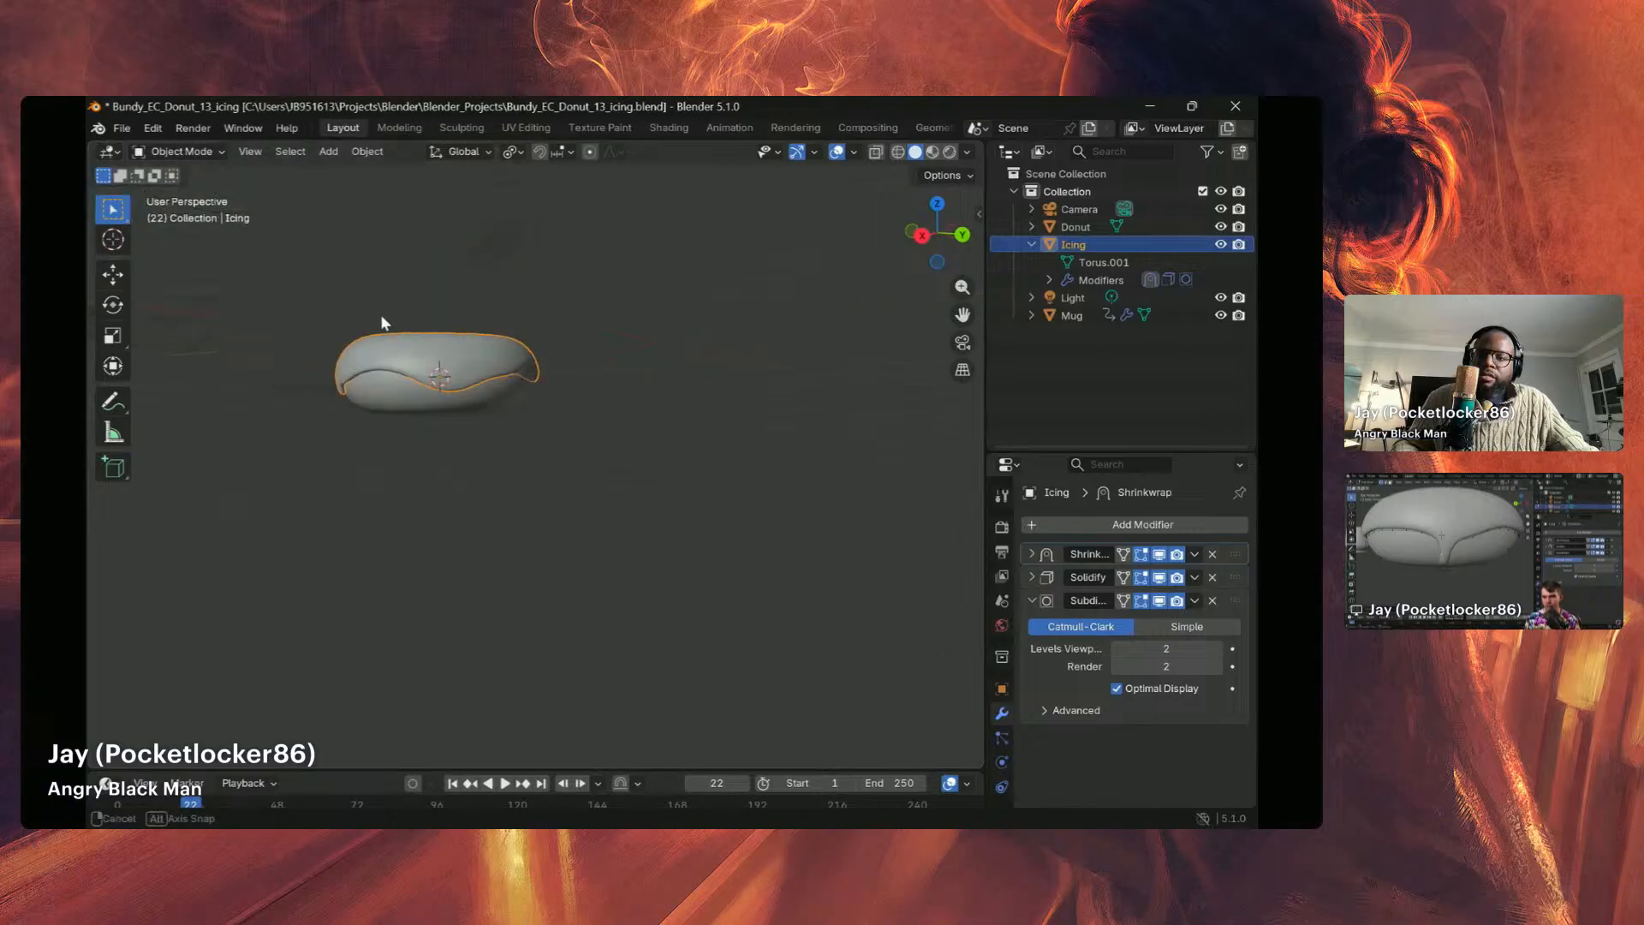
{"action": "scroll", "coordinate": [392, 351], "scroll_direction": "up", "scroll_amount": 2}
{"action": "scroll", "coordinate": [404, 373], "scroll_direction": "up", "scroll_amount": 4}
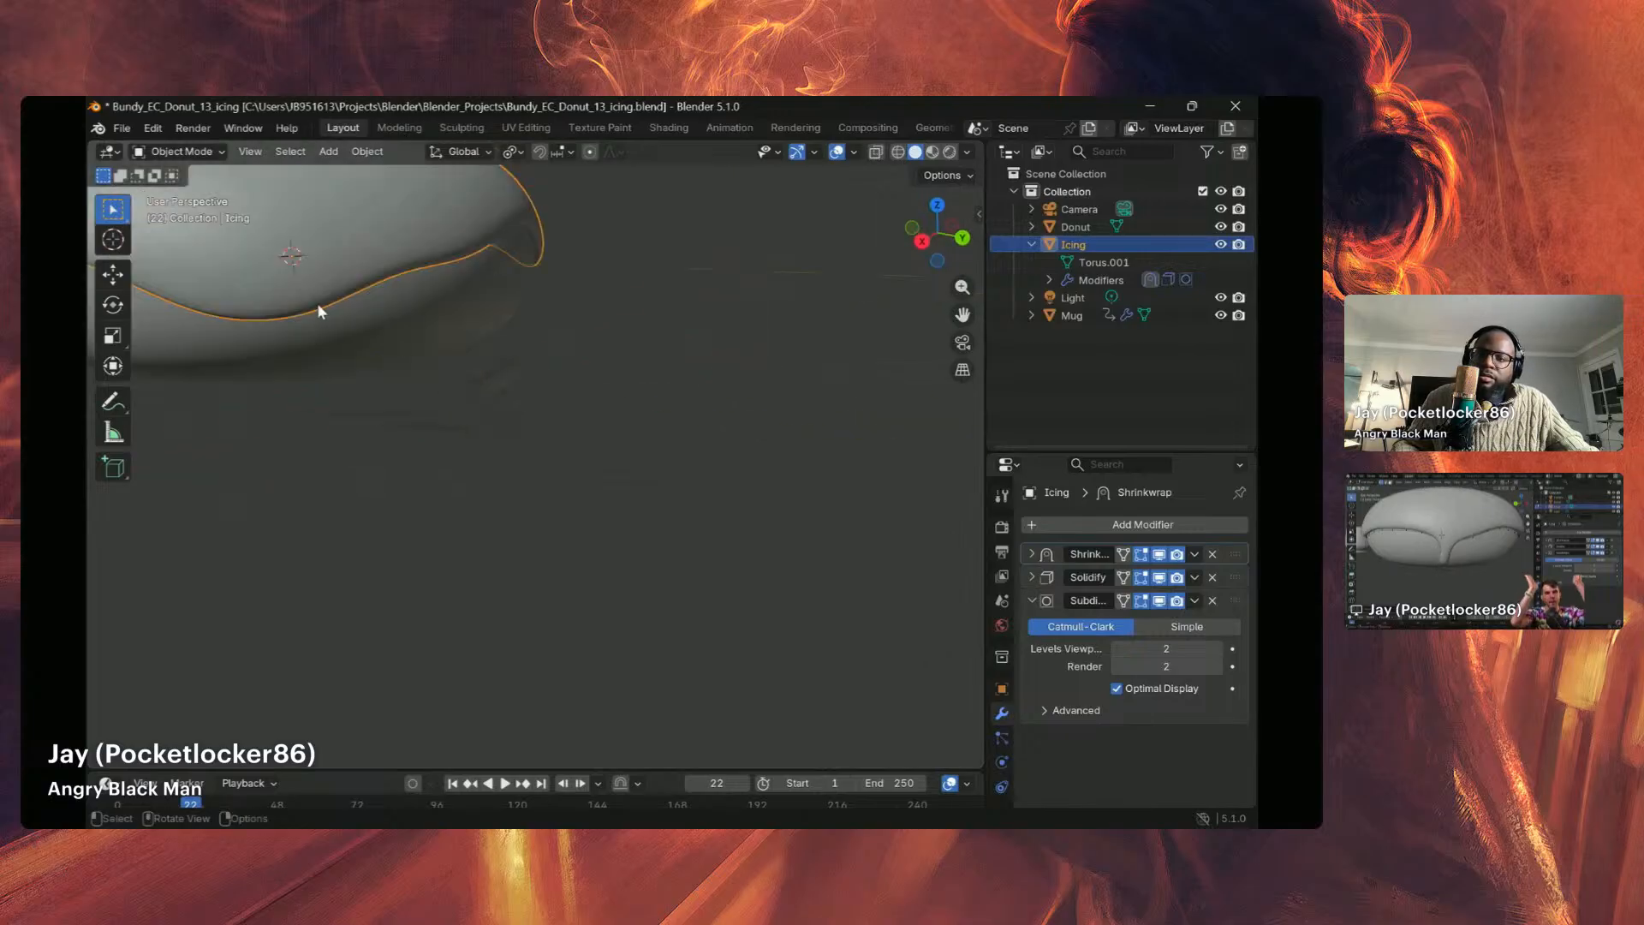
{"action": "scroll", "coordinate": [308, 308], "scroll_direction": "up", "scroll_amount": 1}
{"action": "scroll", "coordinate": [305, 313], "scroll_direction": "down", "scroll_amount": 1}
{"action": "middle_click_drag", "start_coordinate": [283, 305], "coordinate": [313, 316]}
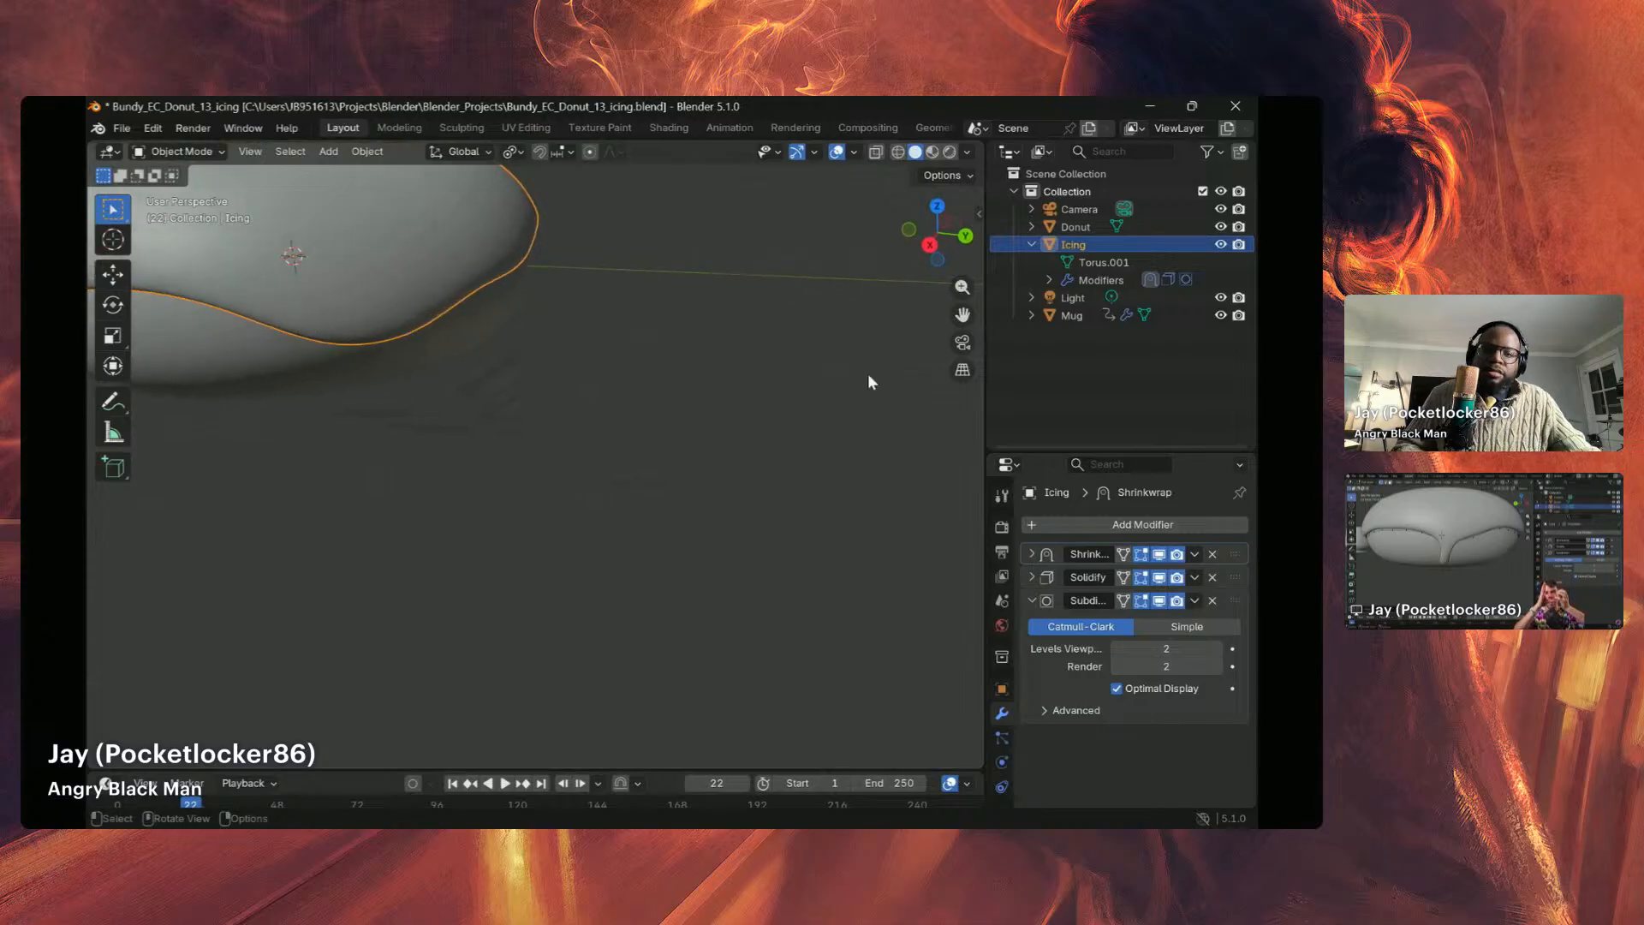
Step: Compare the icing with its Shrinkwrap, Solidify and Subdivision modifiers temporarily hidden and shown in the viewport
{"action": "left_click", "coordinate": [1158, 554]}
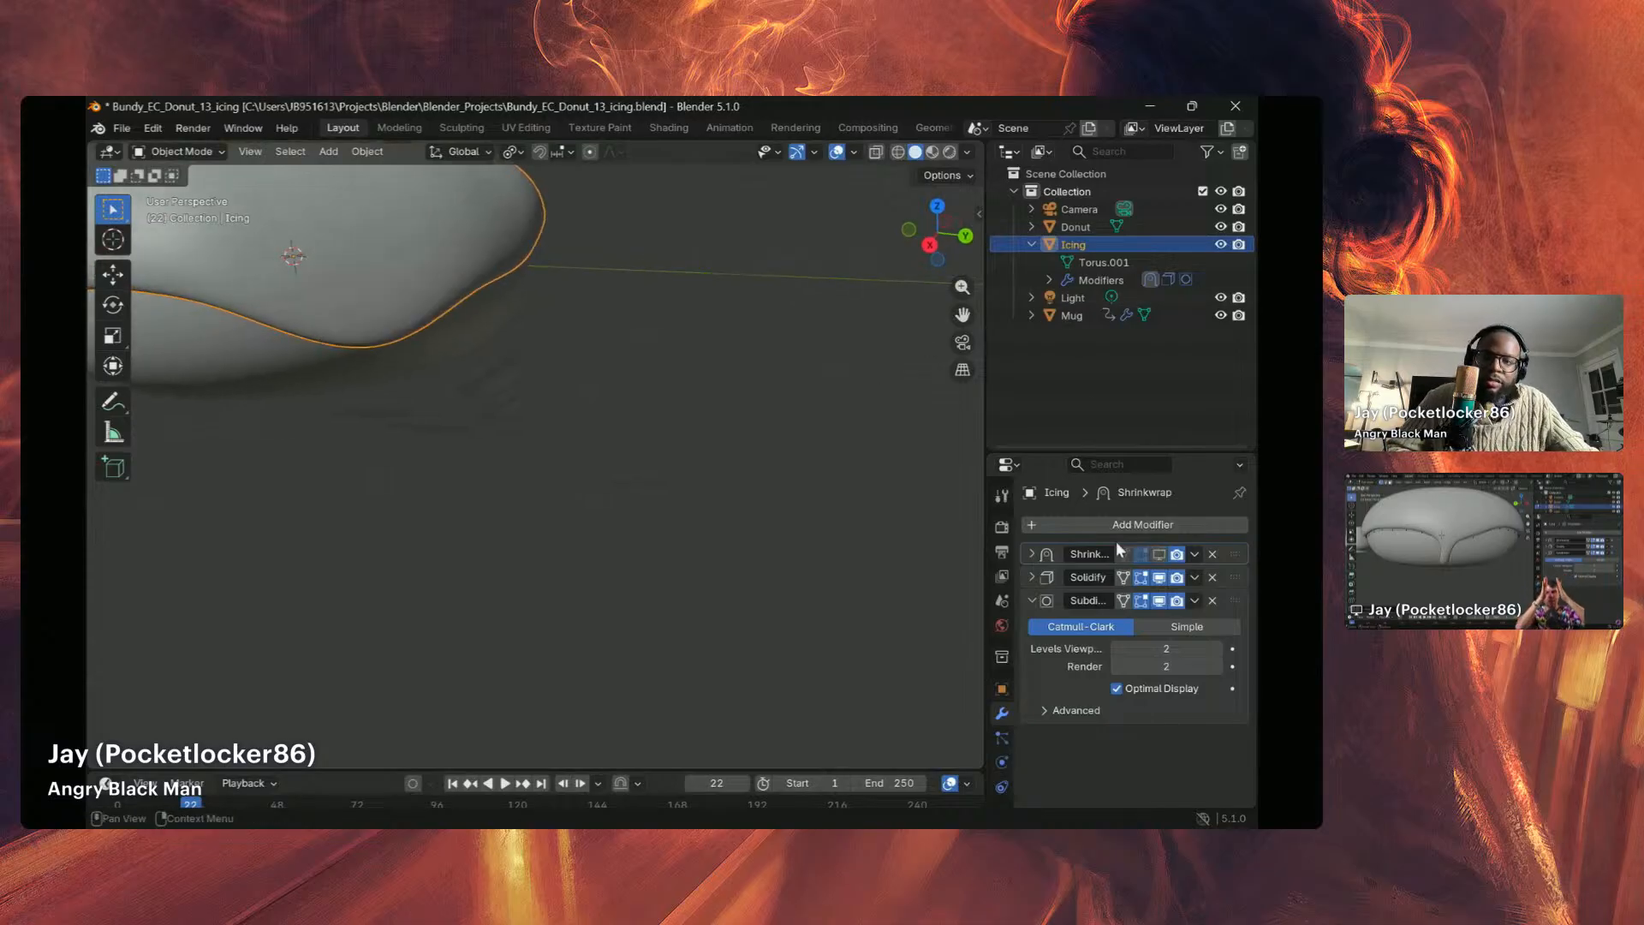
{"action": "left_click", "coordinate": [1158, 554]}
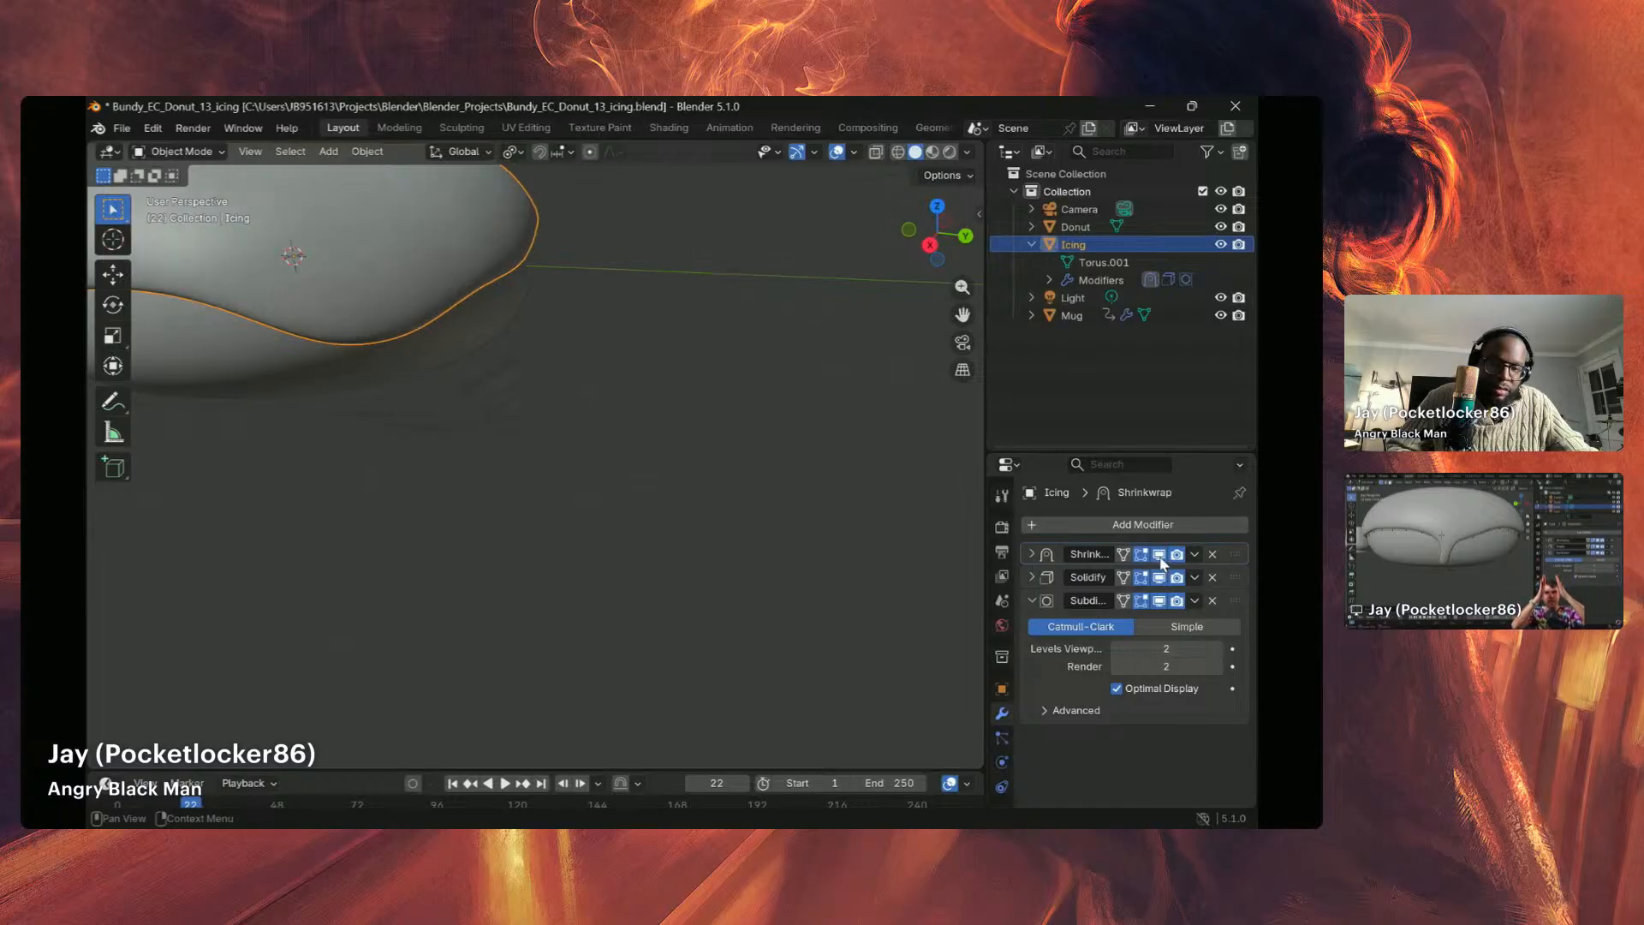
{"action": "left_click", "coordinate": [1159, 554]}
{"action": "left_click", "coordinate": [1158, 554]}
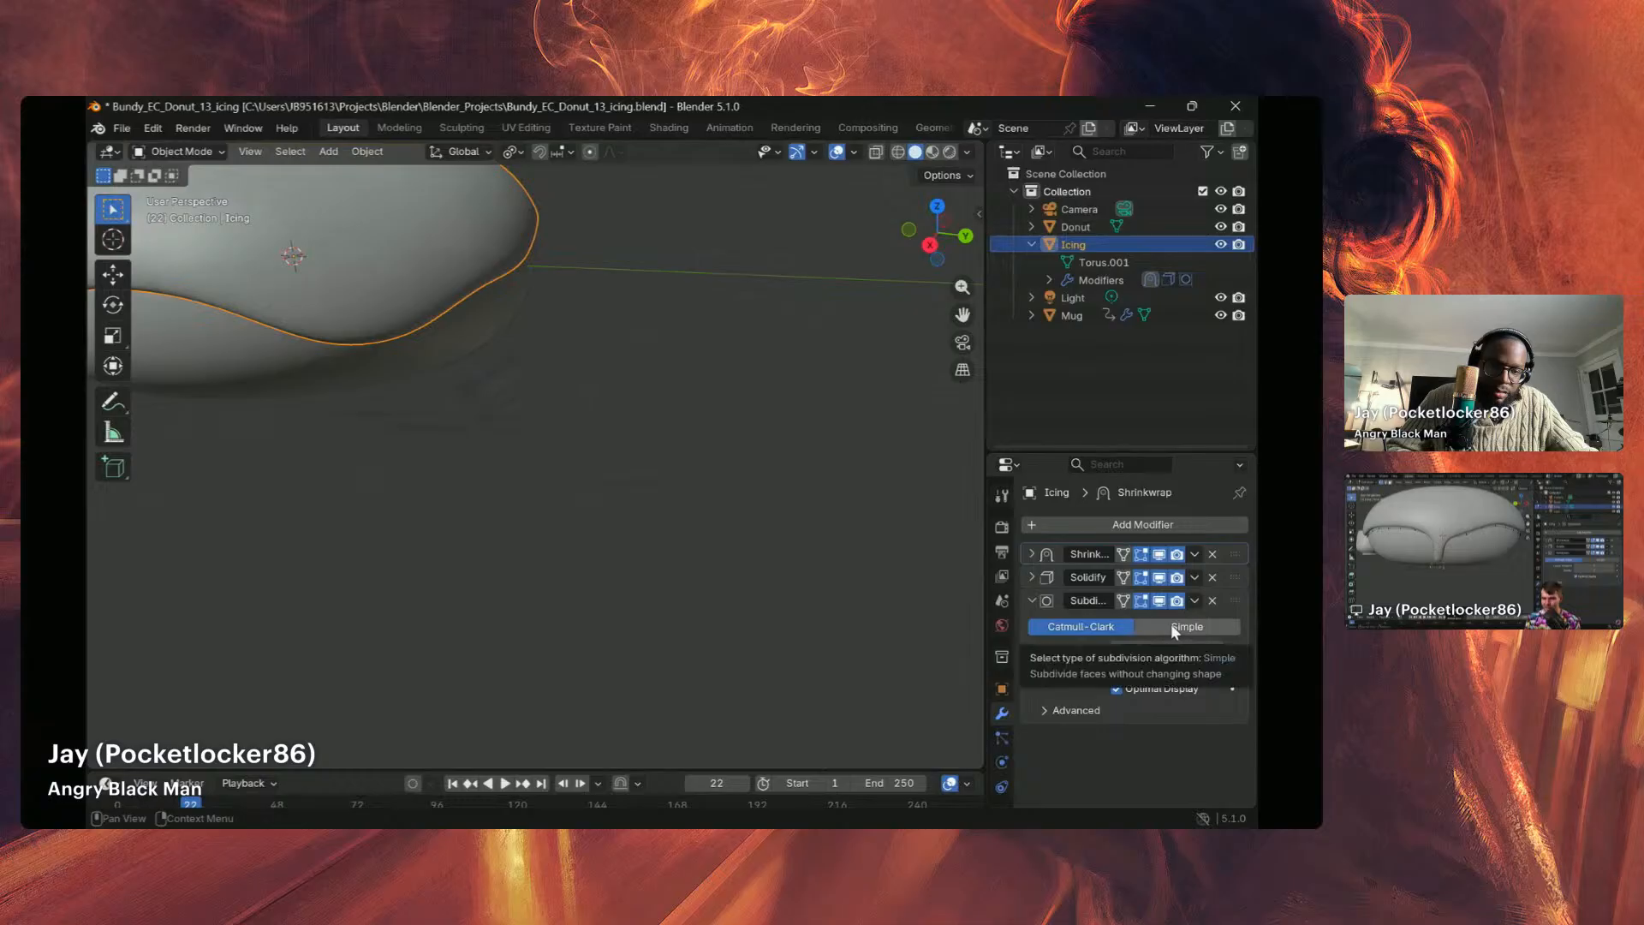
{"action": "left_click", "coordinate": [1159, 577]}
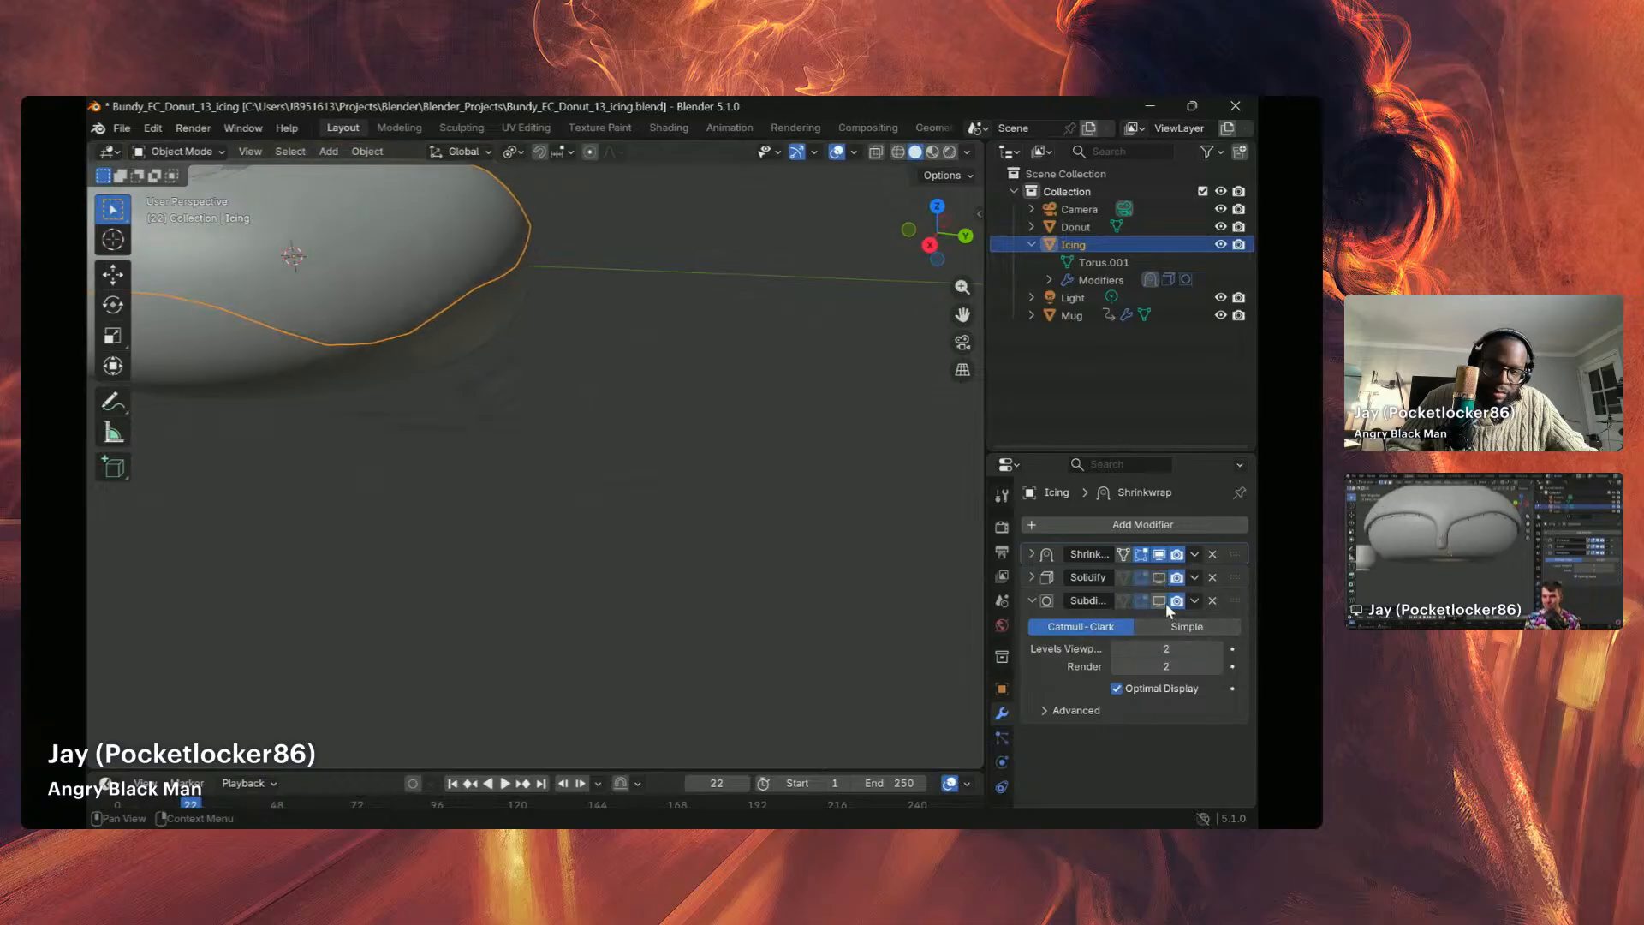
{"action": "left_click", "coordinate": [1159, 577]}
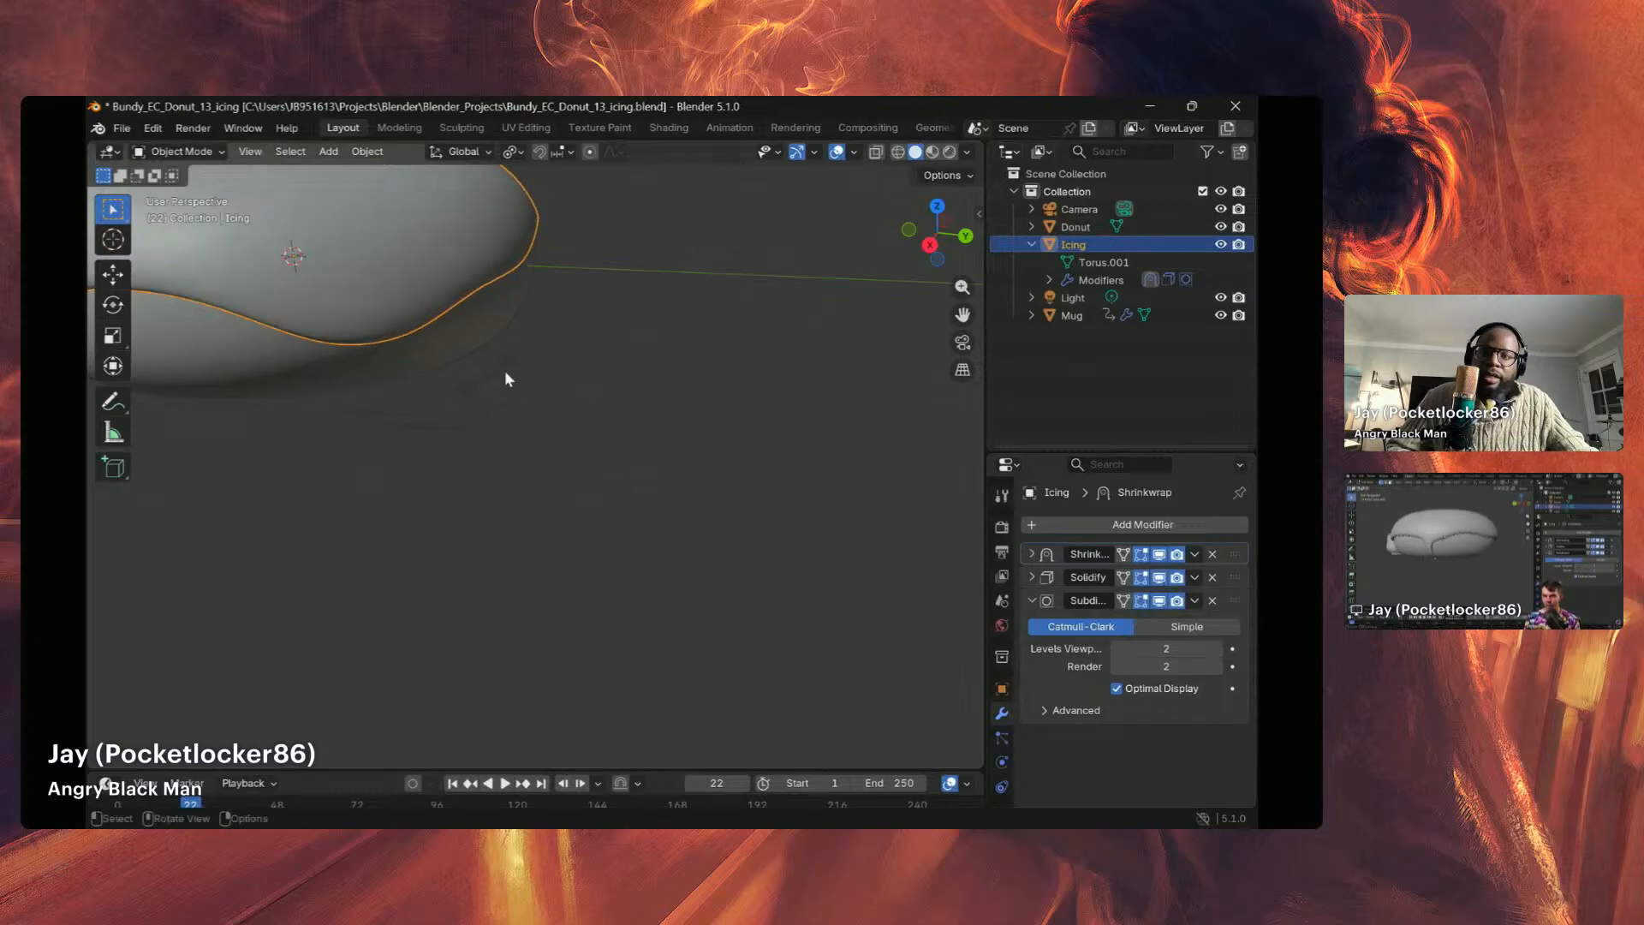
Step: Enter Edit Mode on the icing and turn off viewport display of its Shrinkwrap, Solidify and Subdivision modifiers
{"action": "left_click", "coordinate": [365, 260]}
{"action": "left_click", "coordinate": [370, 257]}
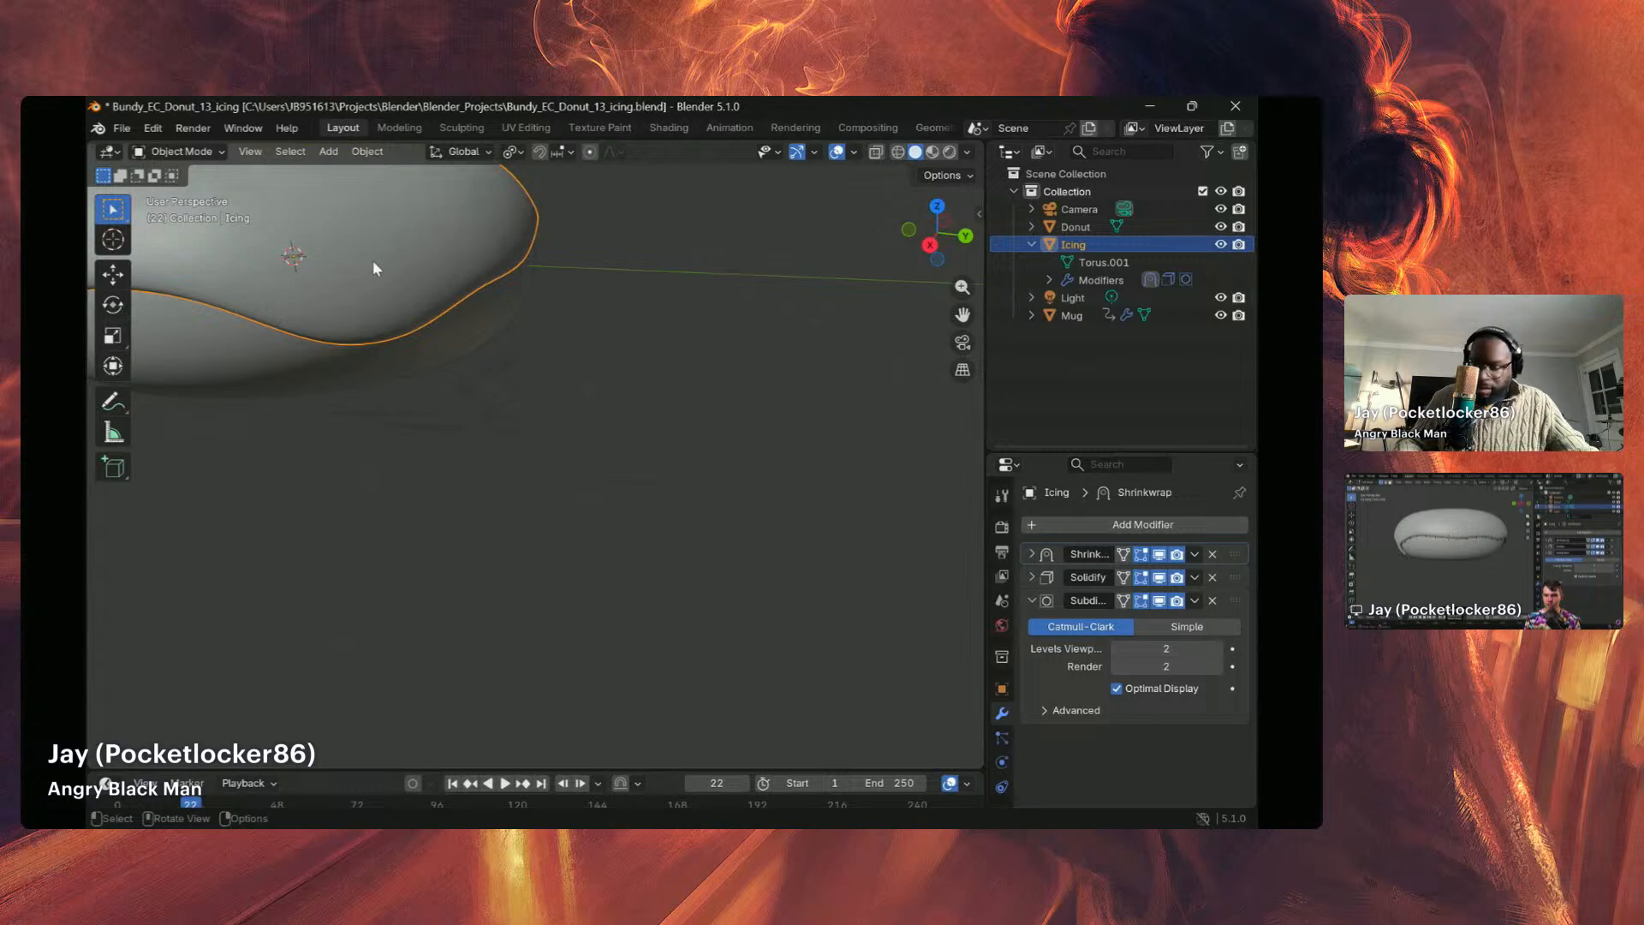
{"action": "key", "text": "Tab"}
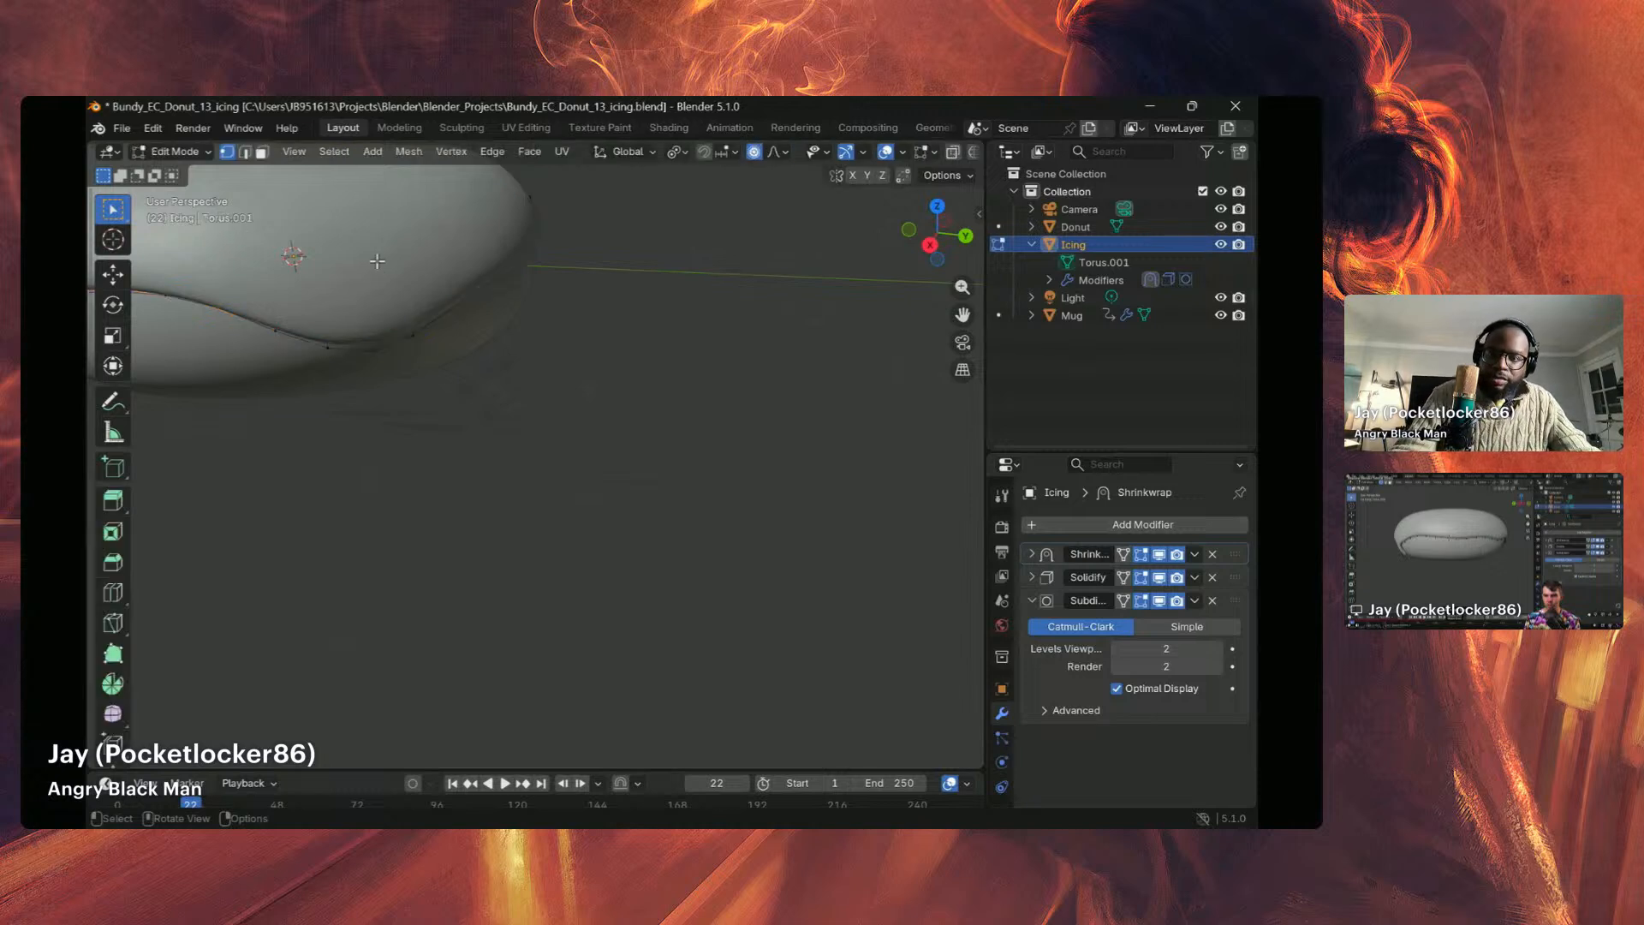
{"action": "left_click", "coordinate": [1160, 555]}
{"action": "left_click", "coordinate": [1160, 577]}
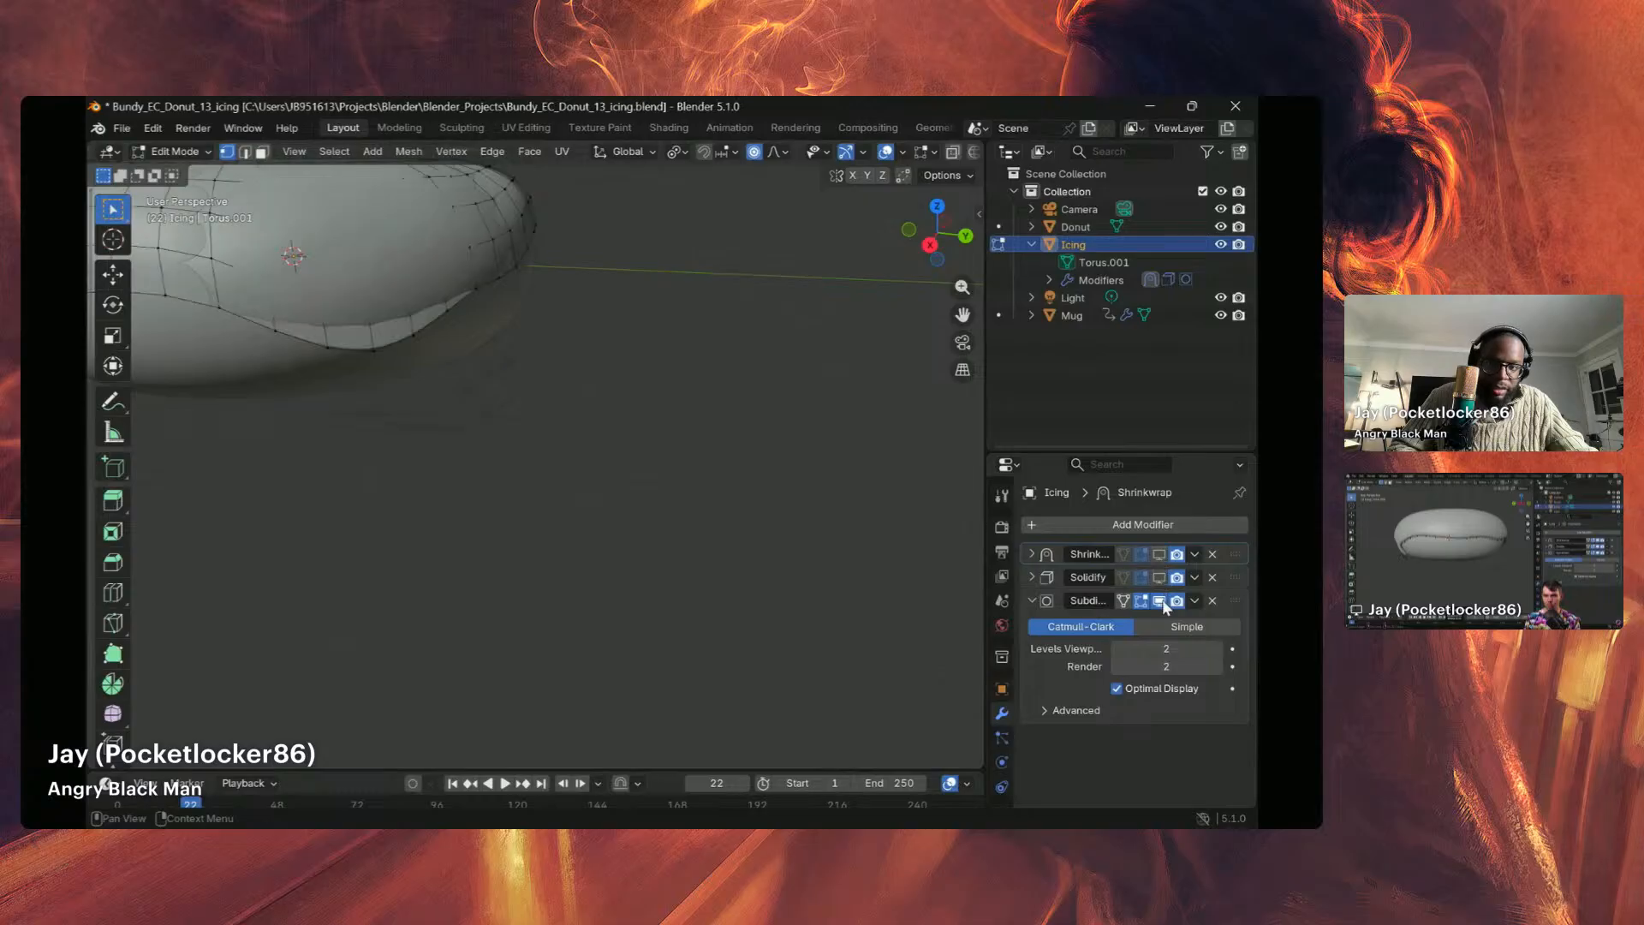
{"action": "left_click", "coordinate": [1161, 601]}
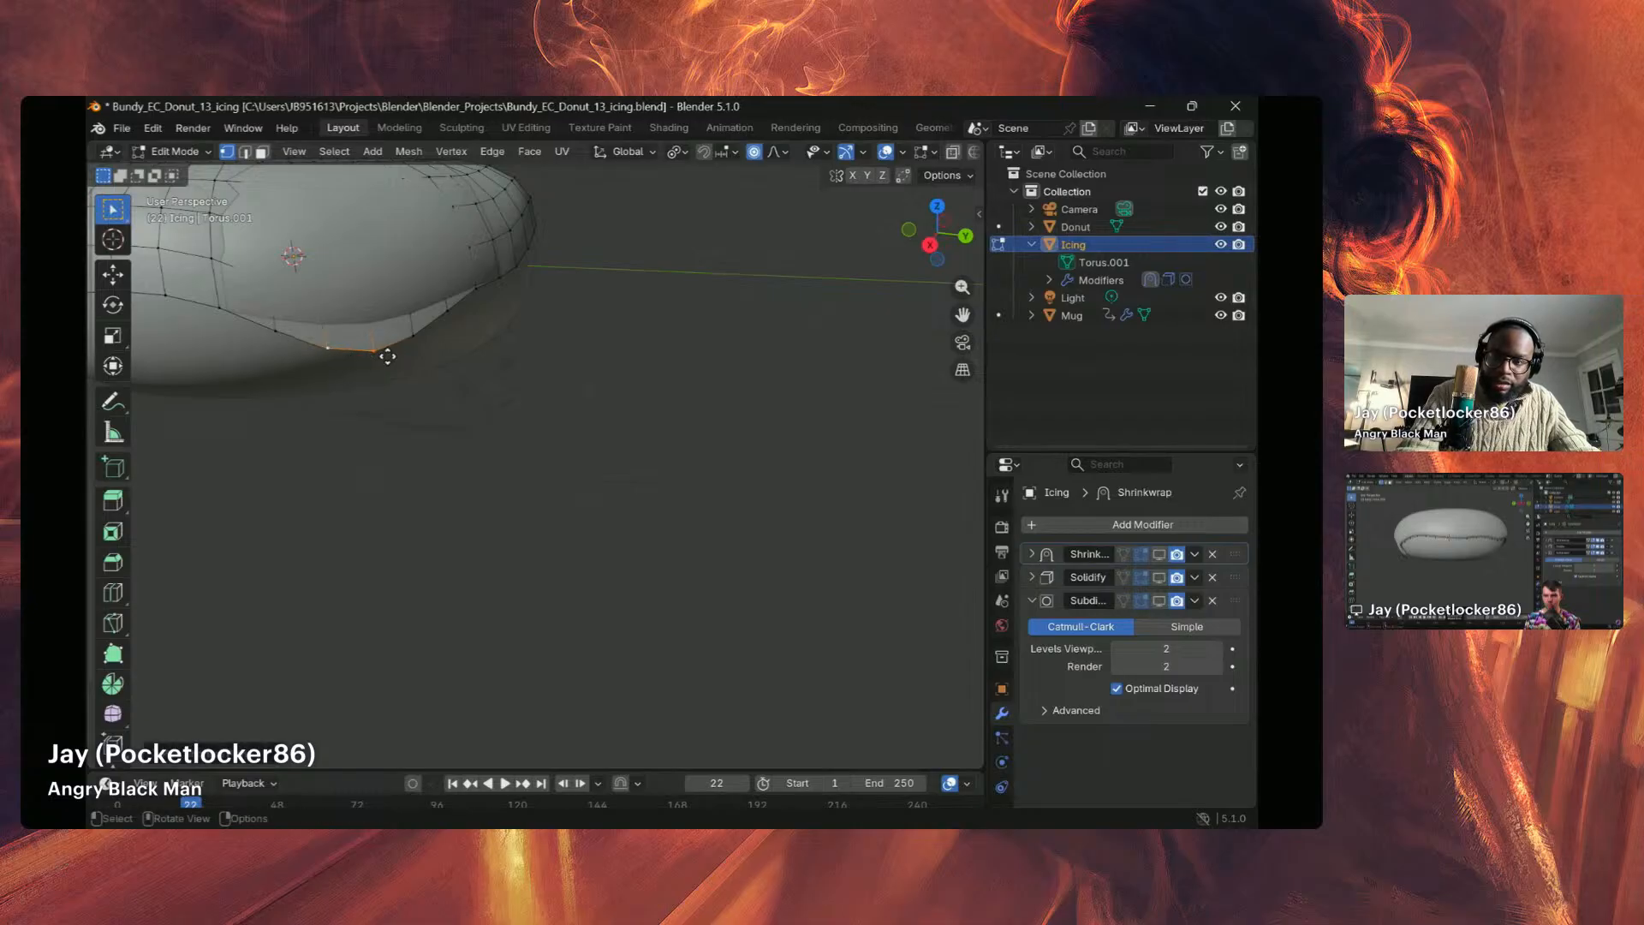
Step: Extrude the selected icing rim edge about 0.019 m downward along Z and lower its end about 0.01 m further to form a drip
{"action": "key", "text": "g"}
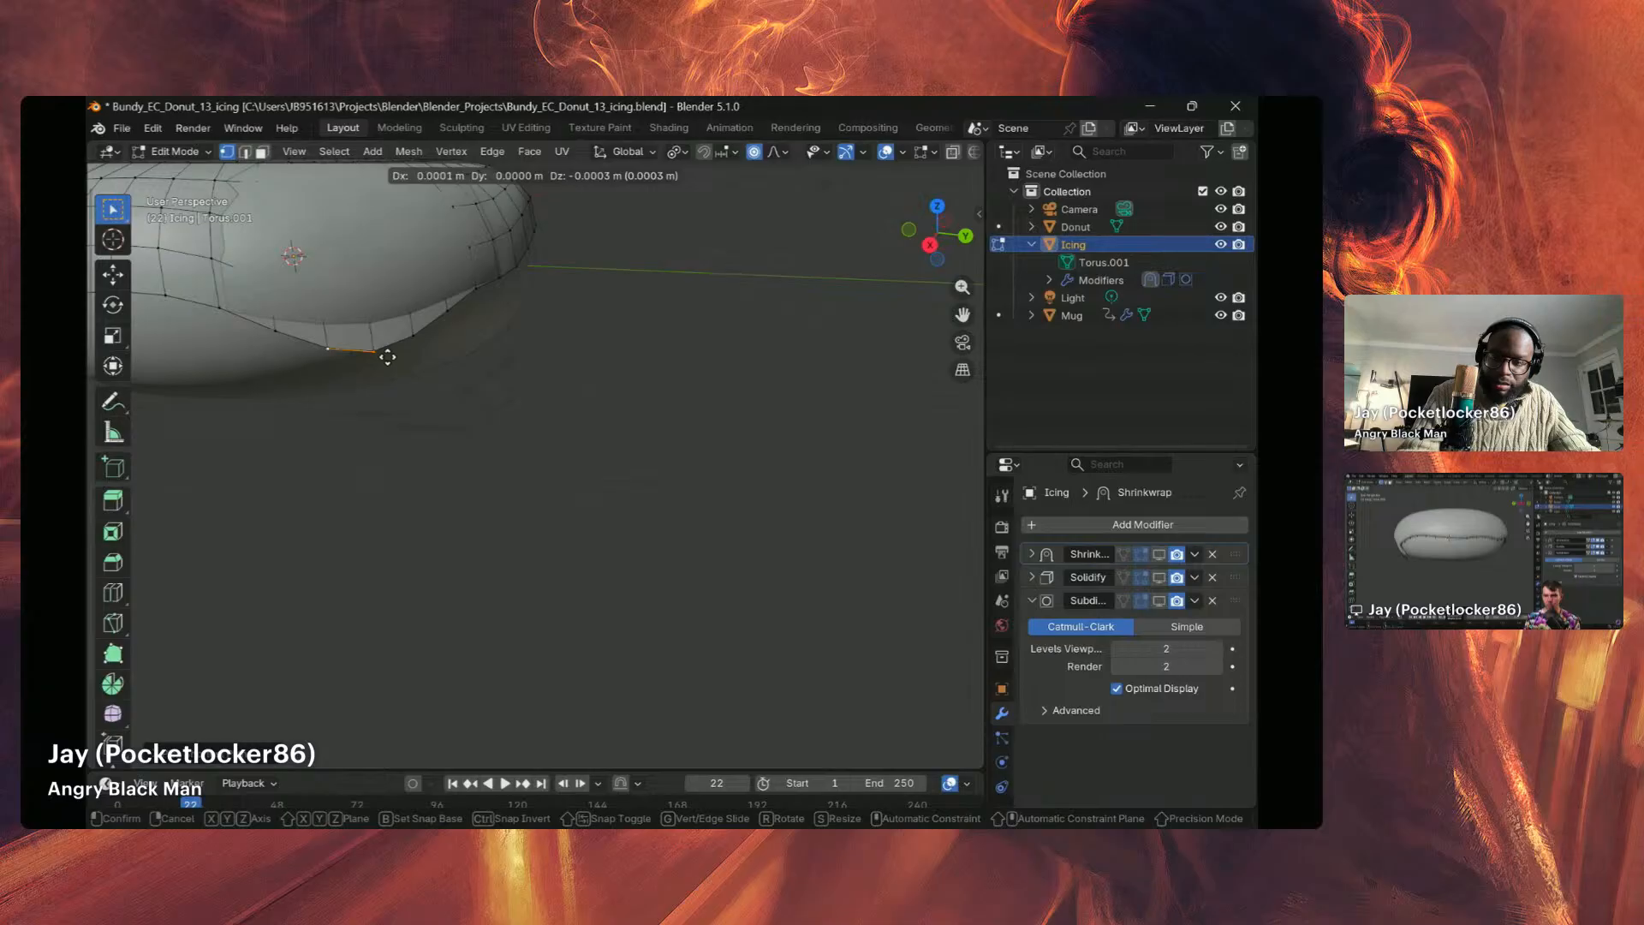
{"action": "key", "text": "z"}
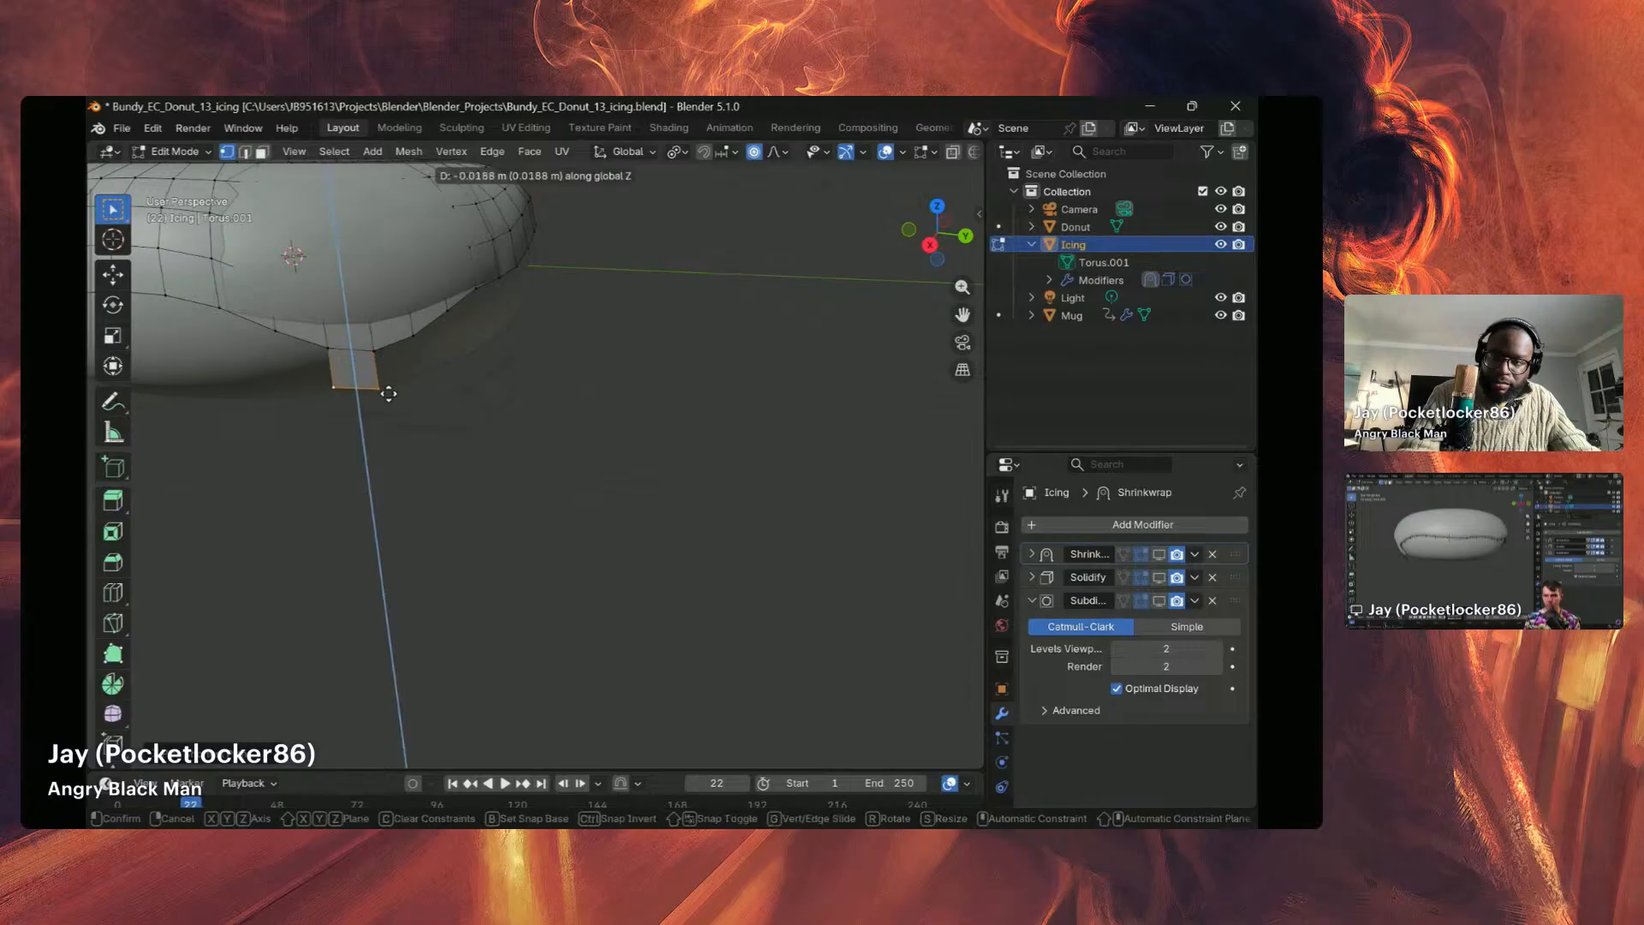
{"action": "left_click", "coordinate": [385, 392]}
{"action": "middle_click_drag", "start_coordinate": [382, 392], "coordinate": [374, 352]}
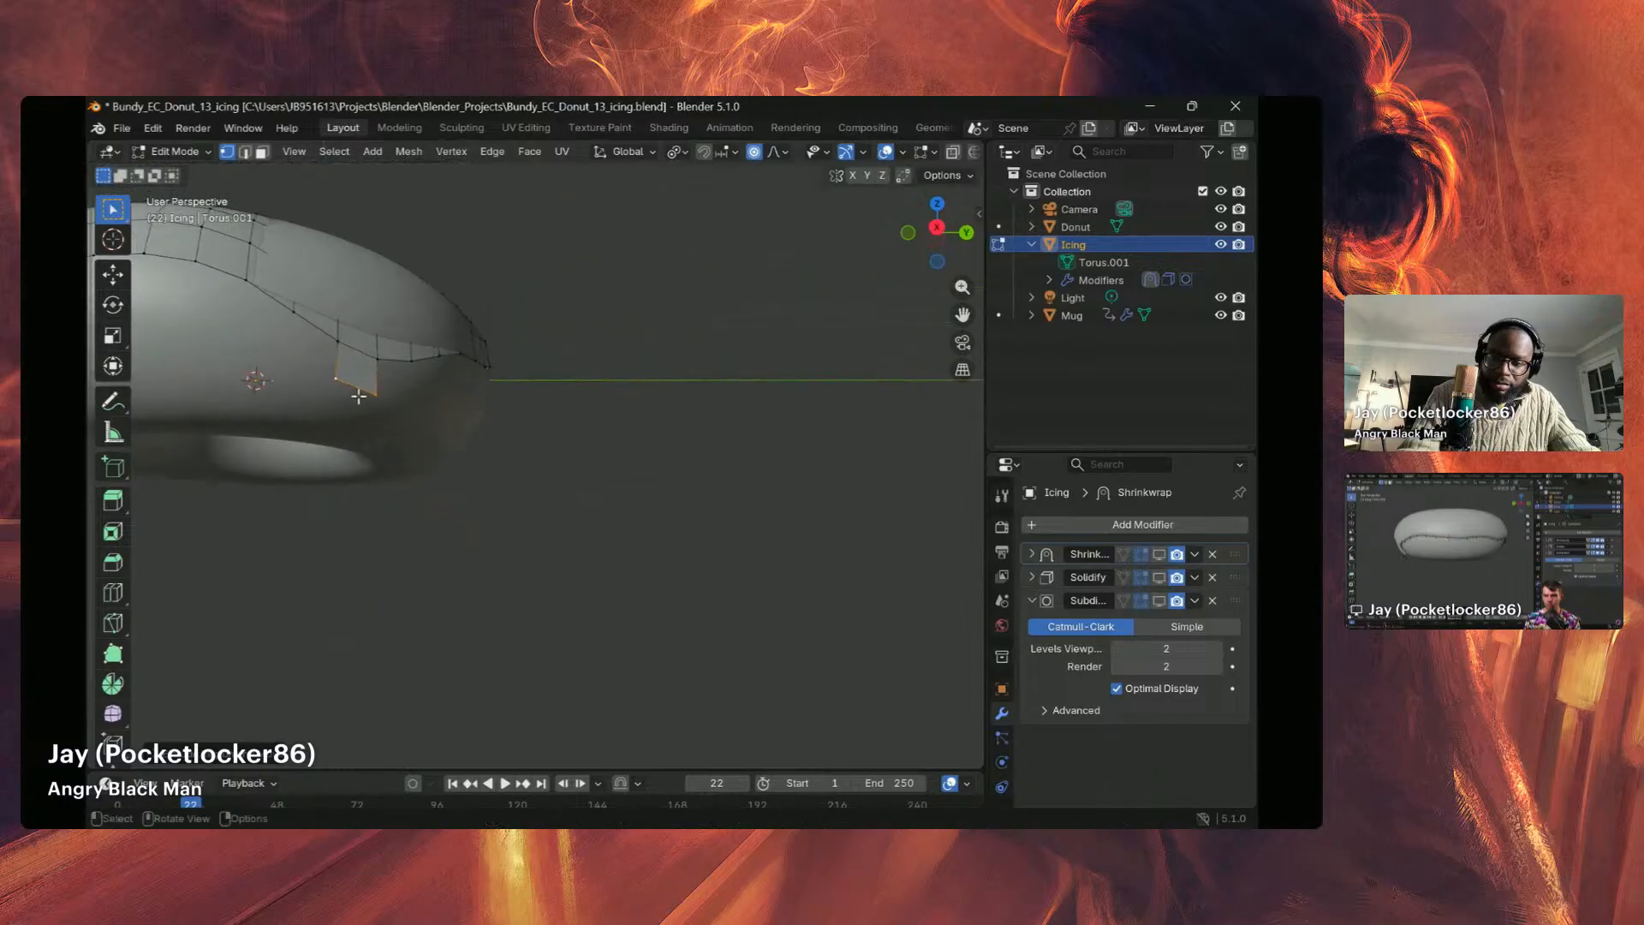
{"action": "key", "text": "g"}
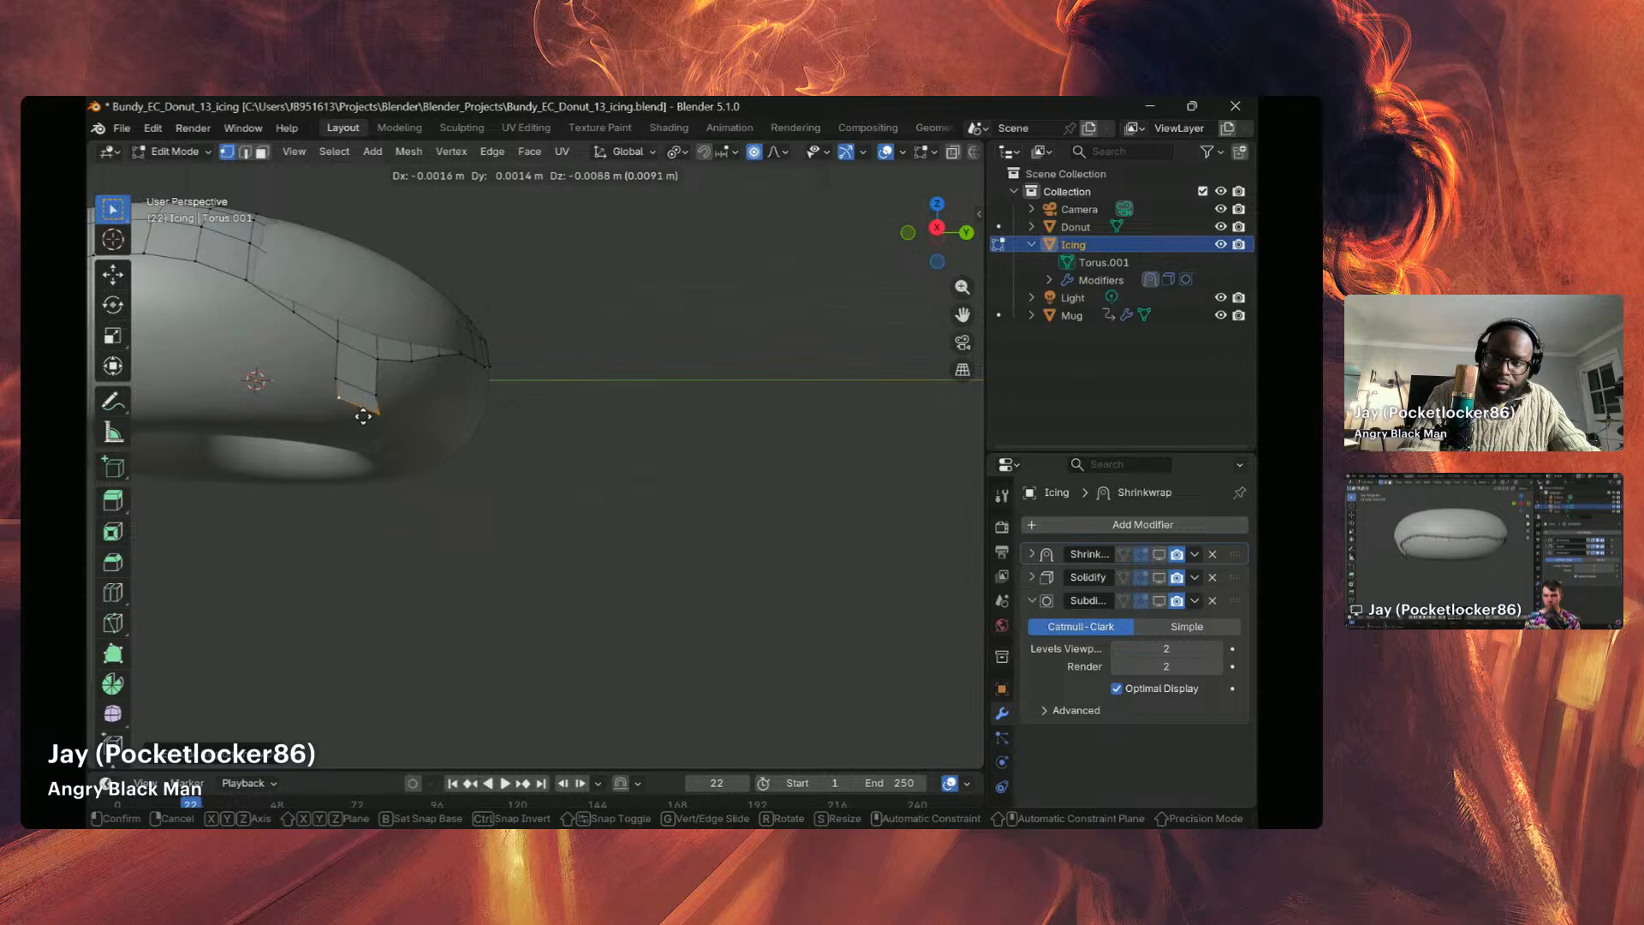
{"action": "left_click", "coordinate": [363, 420]}
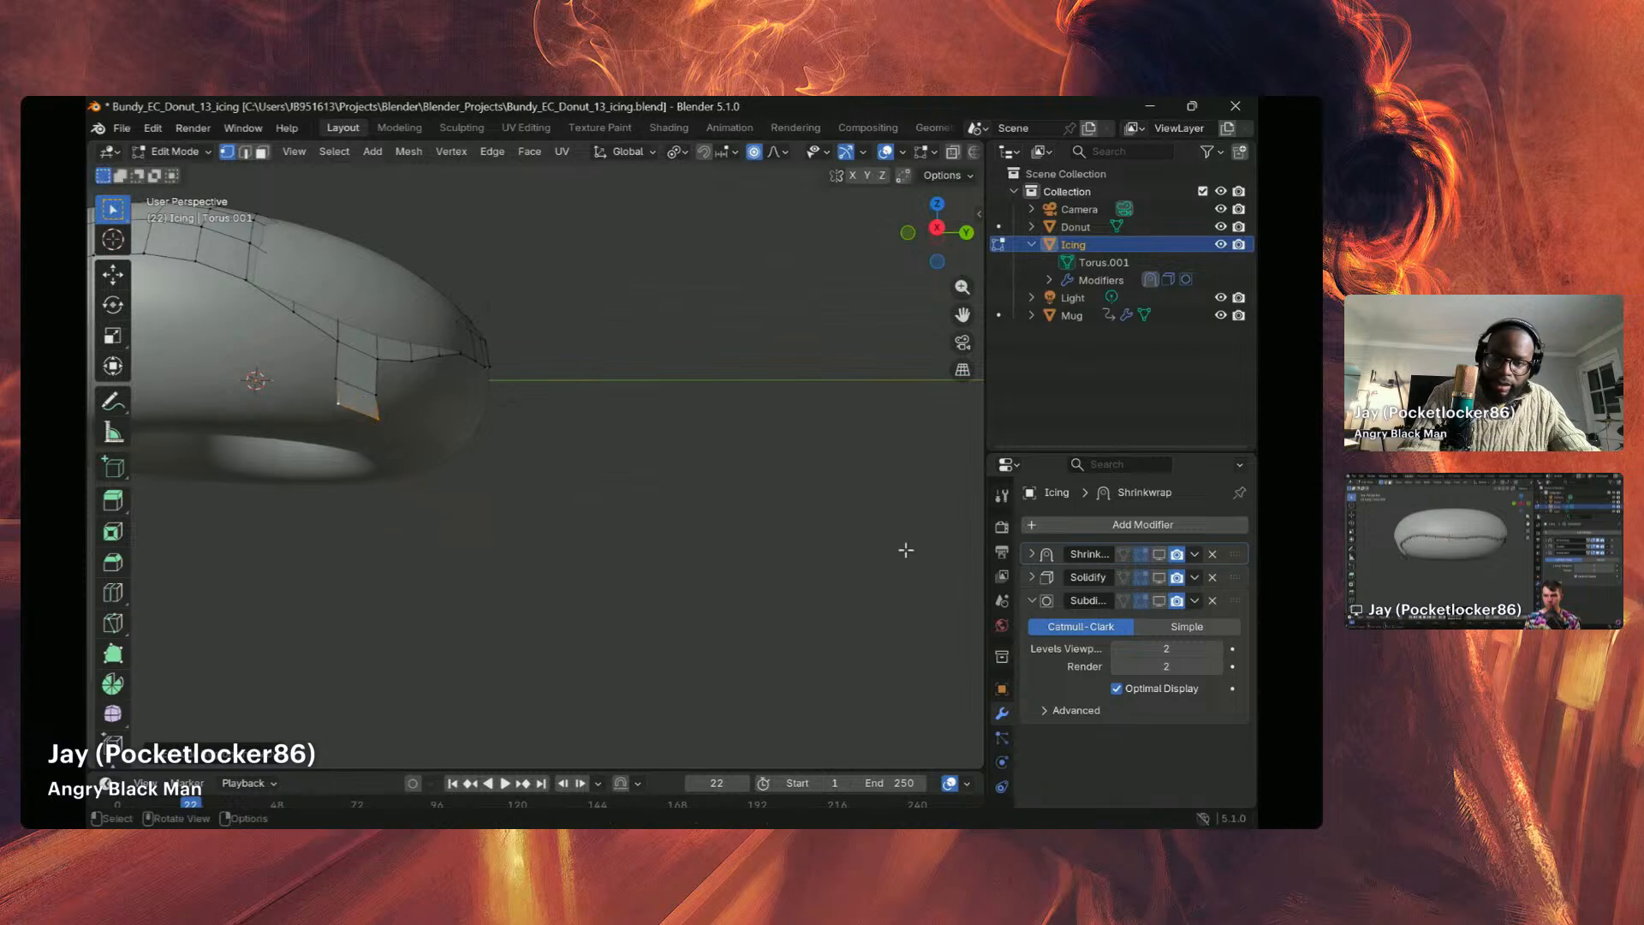
Step: Turn the viewport display of the icing's Shrinkwrap, Solidify and Subdivision modifiers back on
{"action": "left_click", "coordinate": [1160, 555]}
{"action": "left_click", "coordinate": [1160, 578]}
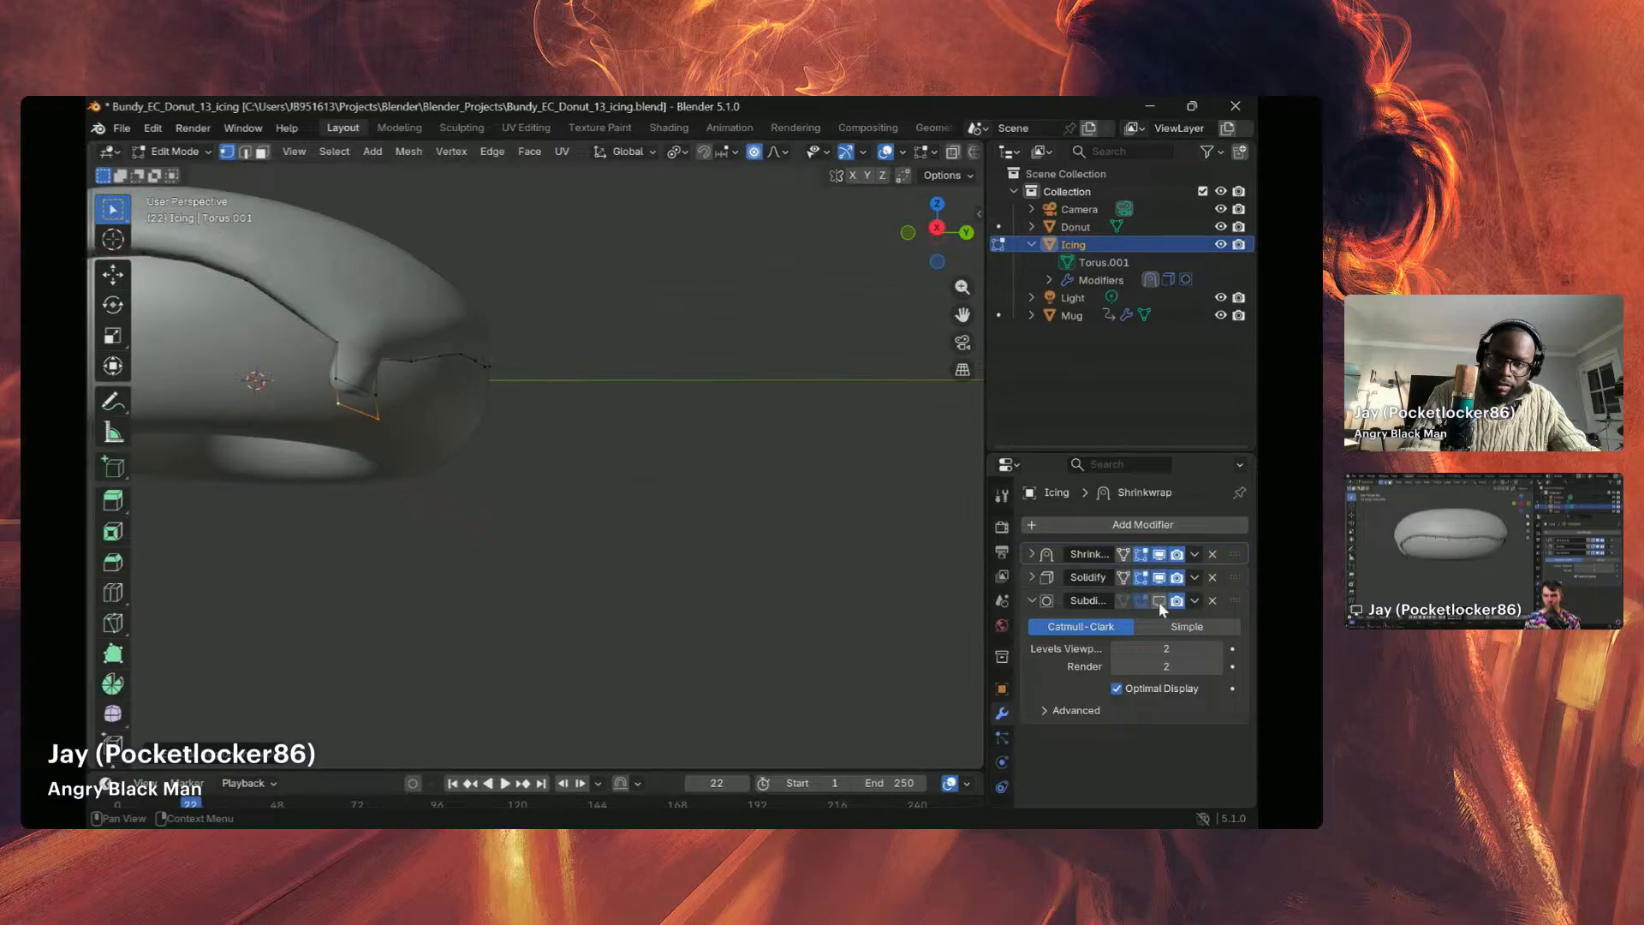
{"action": "left_click", "coordinate": [1160, 600]}
Step: Extrude an edge at the peak of another icing rim wave about 0.04 m downward along Z to form a second drip
{"action": "middle_click_drag", "start_coordinate": [486, 443], "coordinate": [368, 491]}
{"action": "middle_click_drag", "start_coordinate": [562, 321], "coordinate": [441, 356]}
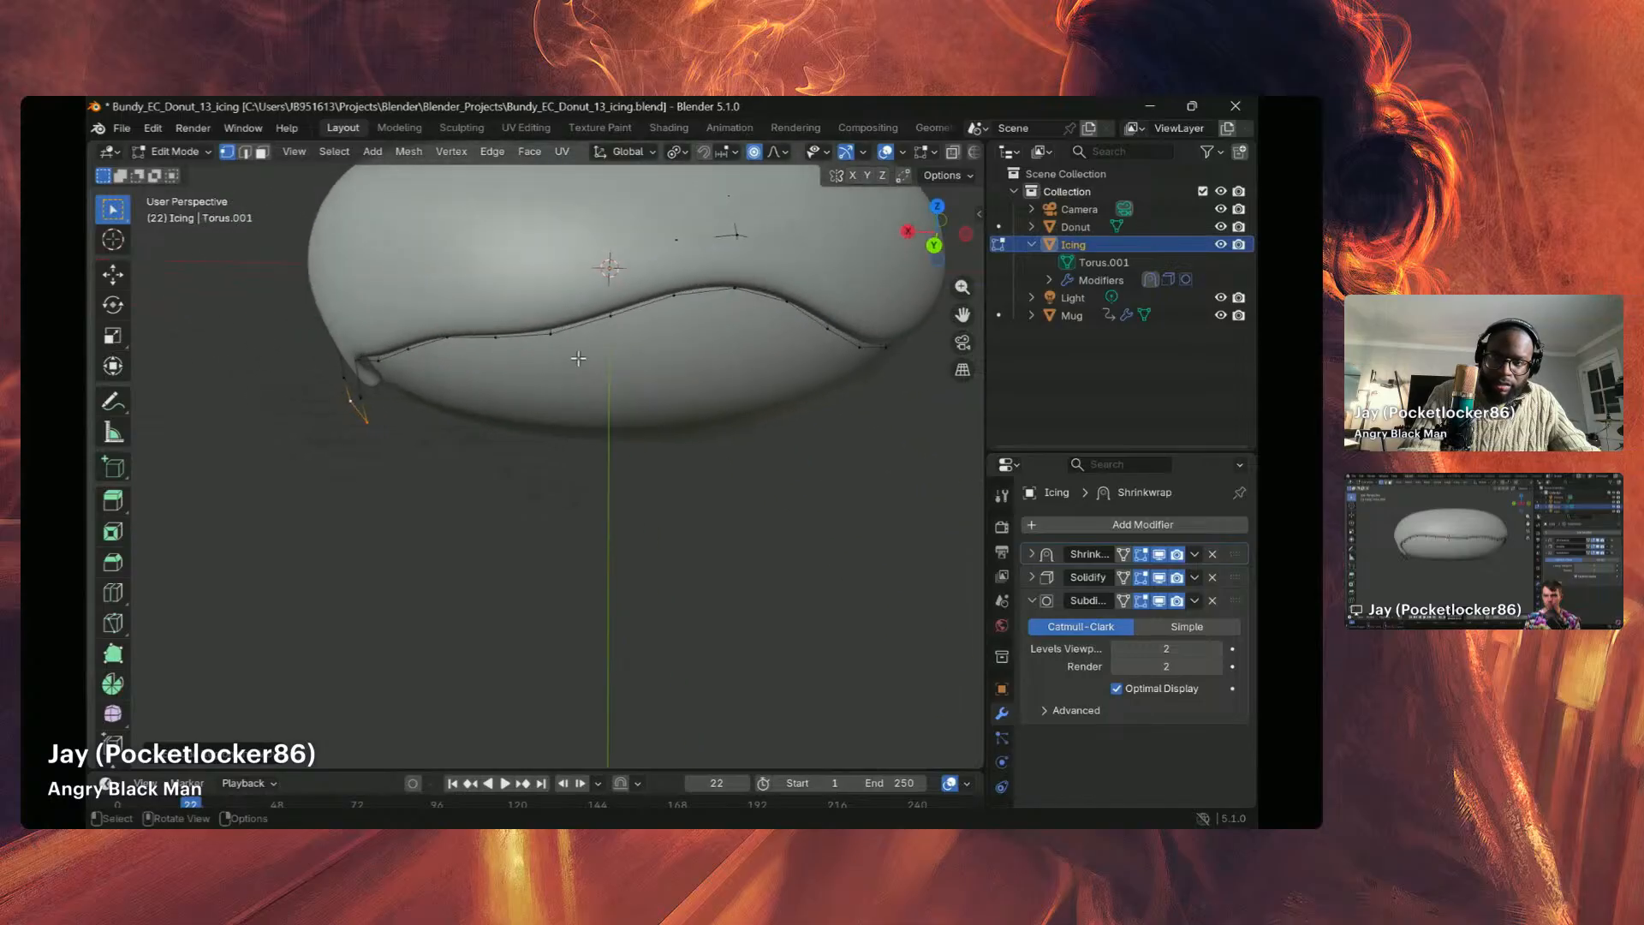
{"action": "left_click", "coordinate": [676, 298]}
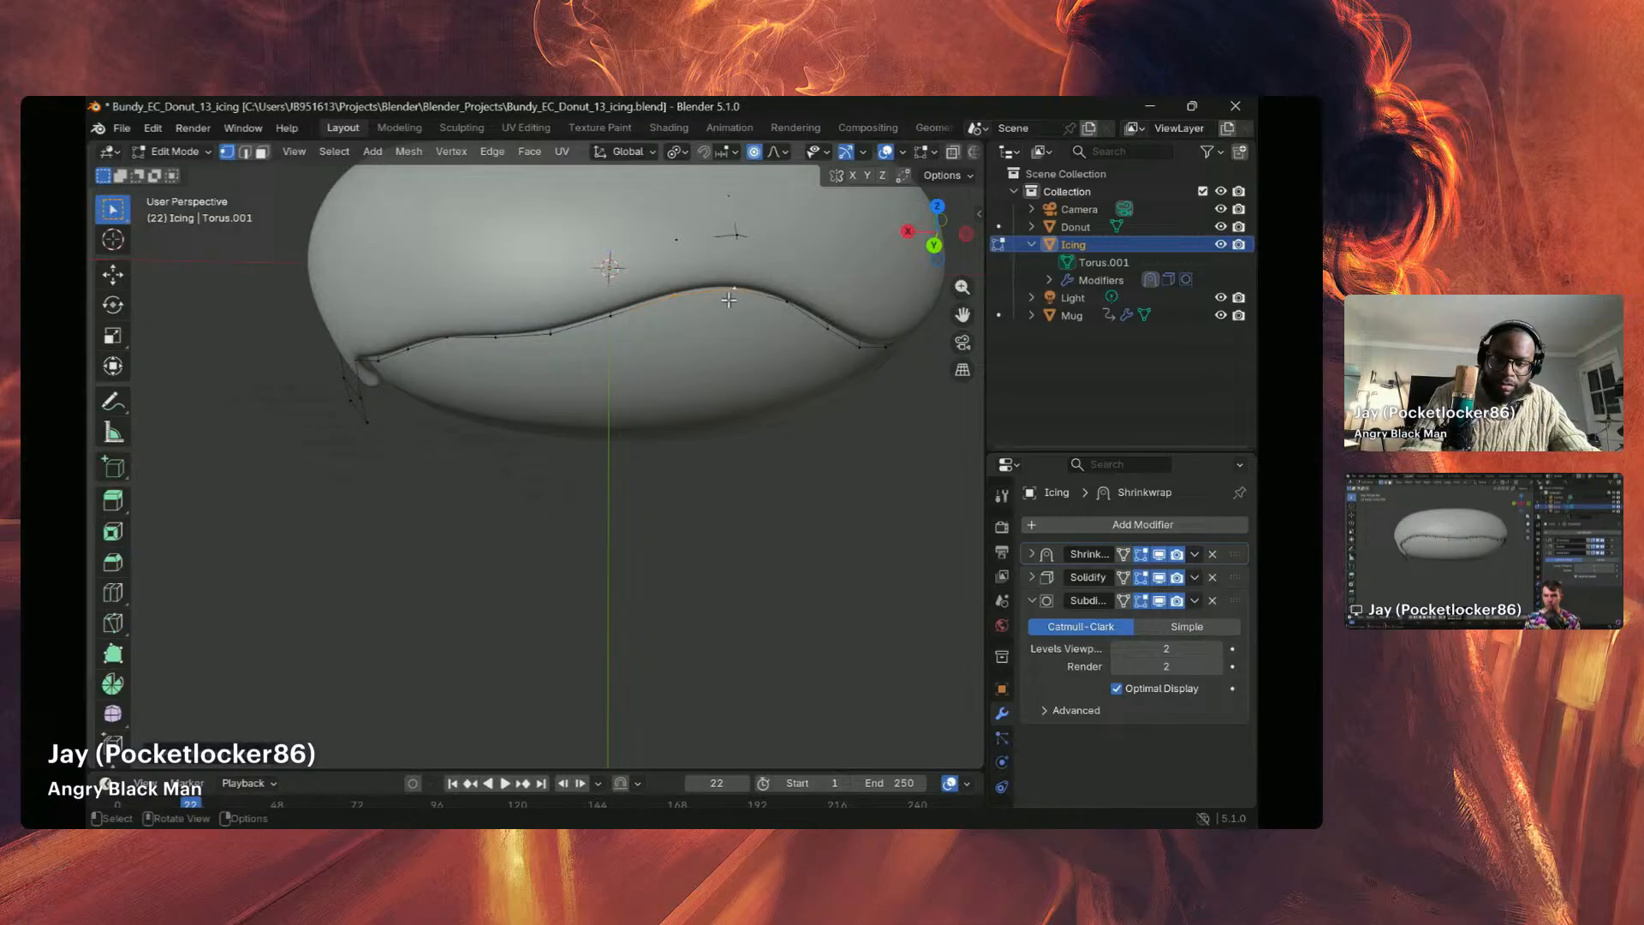
{"action": "key", "text": "g"}
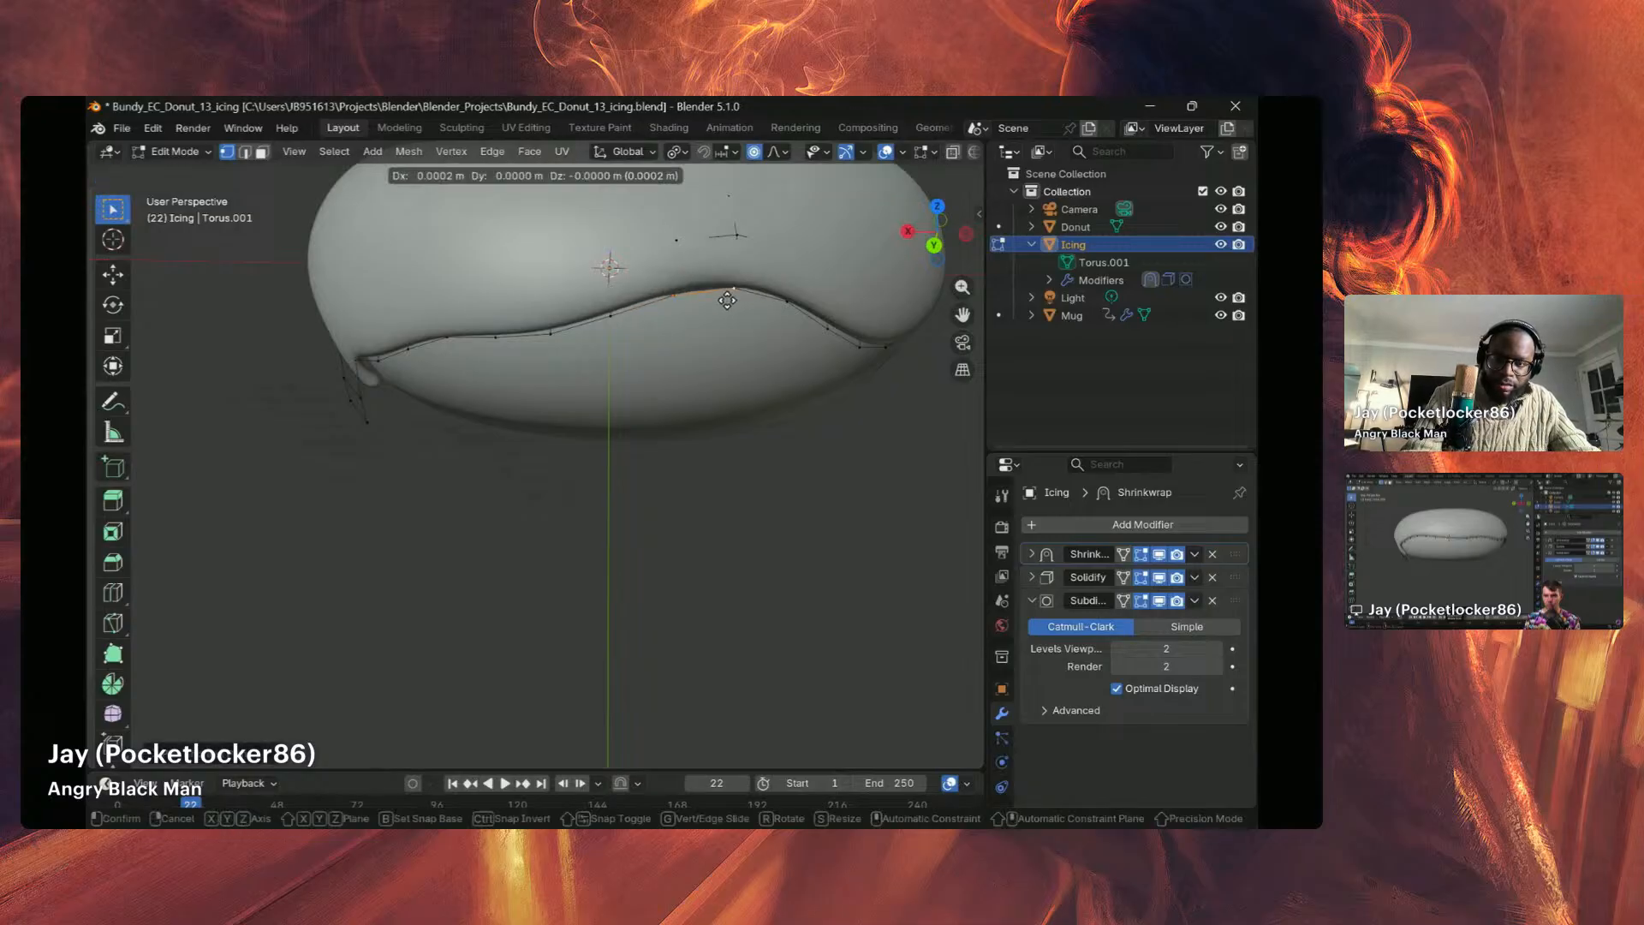
{"action": "key", "text": "z"}
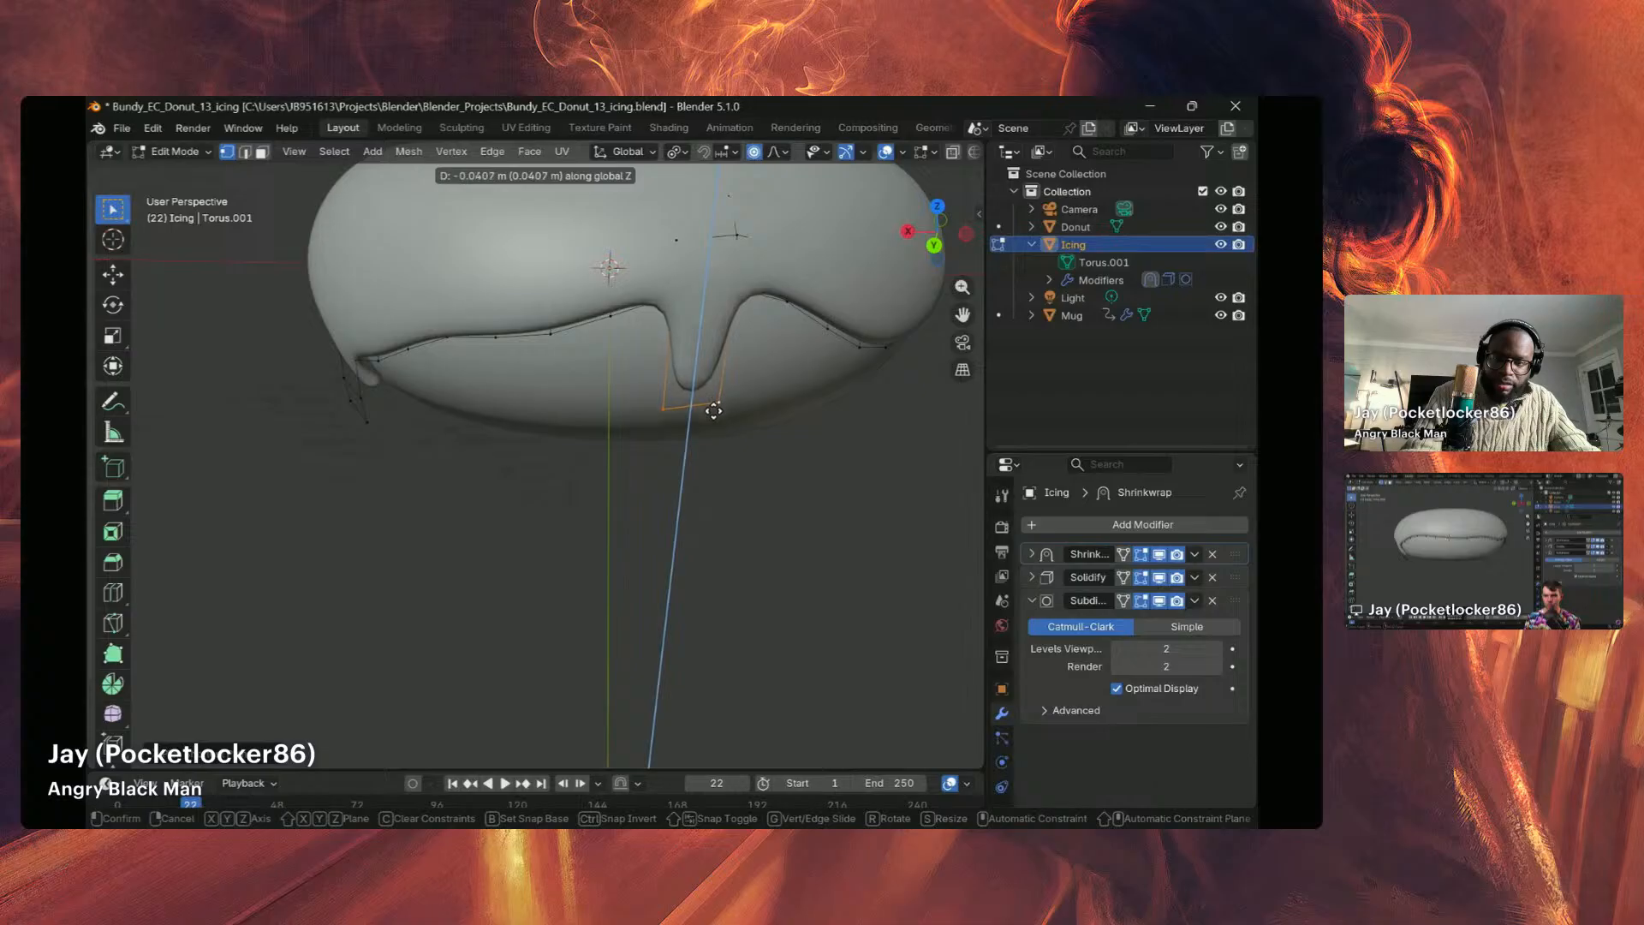
{"action": "left_click", "coordinate": [712, 418]}
Step: Extrude an edge at the peak of the next icing rim wave about 0.04 m downward along Z to form a third drip
{"action": "mouse_move", "coordinate": [756, 392]}
{"action": "middle_mouse_down"}
{"action": "mouse_move", "coordinate": [779, 388]}
{"action": "mouse_move", "coordinate": [745, 392]}
{"action": "mouse_move", "coordinate": [754, 423]}
{"action": "middle_mouse_up"}
{"action": "scroll", "coordinate": [745, 391], "scroll_direction": "down", "scroll_amount": 5}
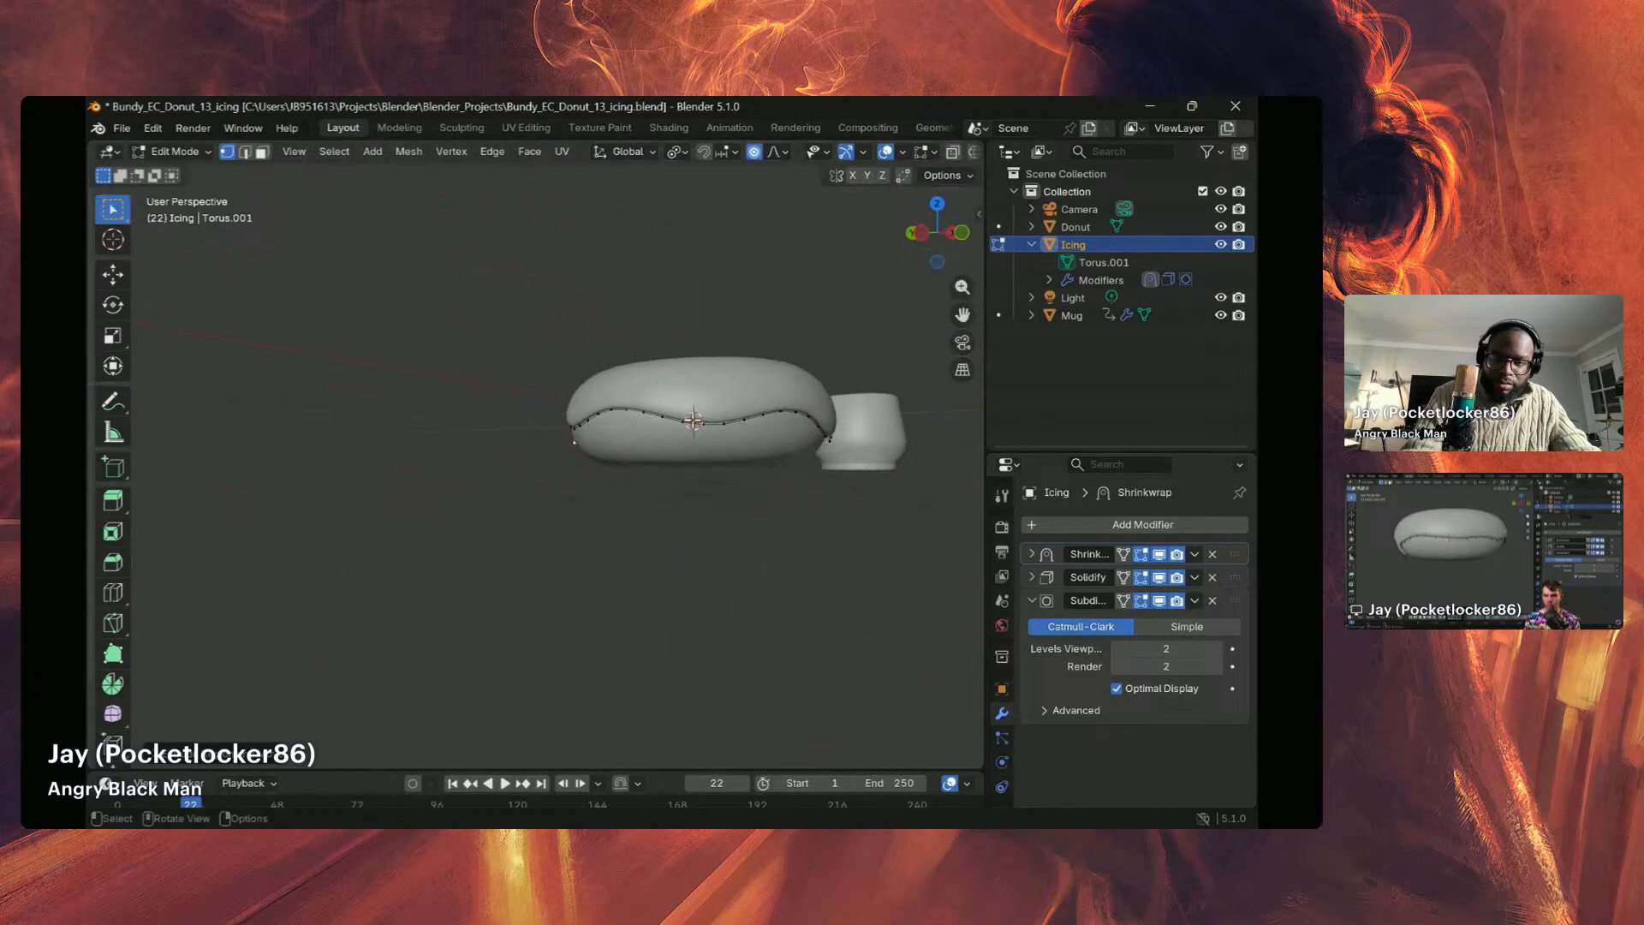
{"action": "scroll", "coordinate": [638, 416], "scroll_direction": "up", "scroll_amount": 3}
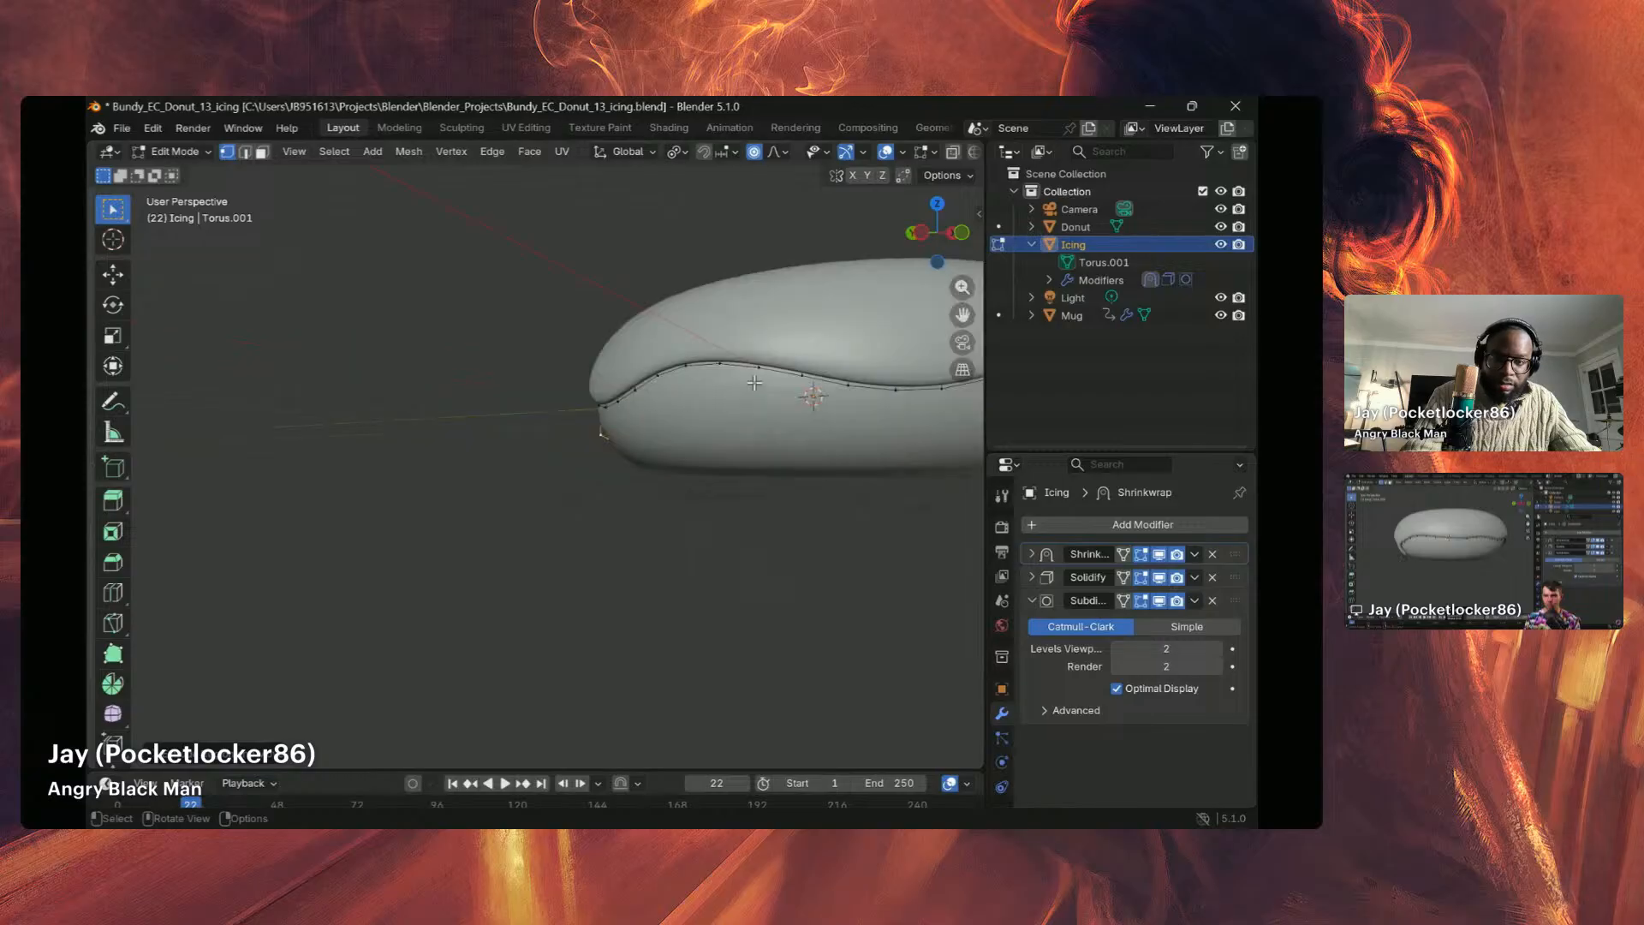
{"action": "left_click", "coordinate": [716, 360]}
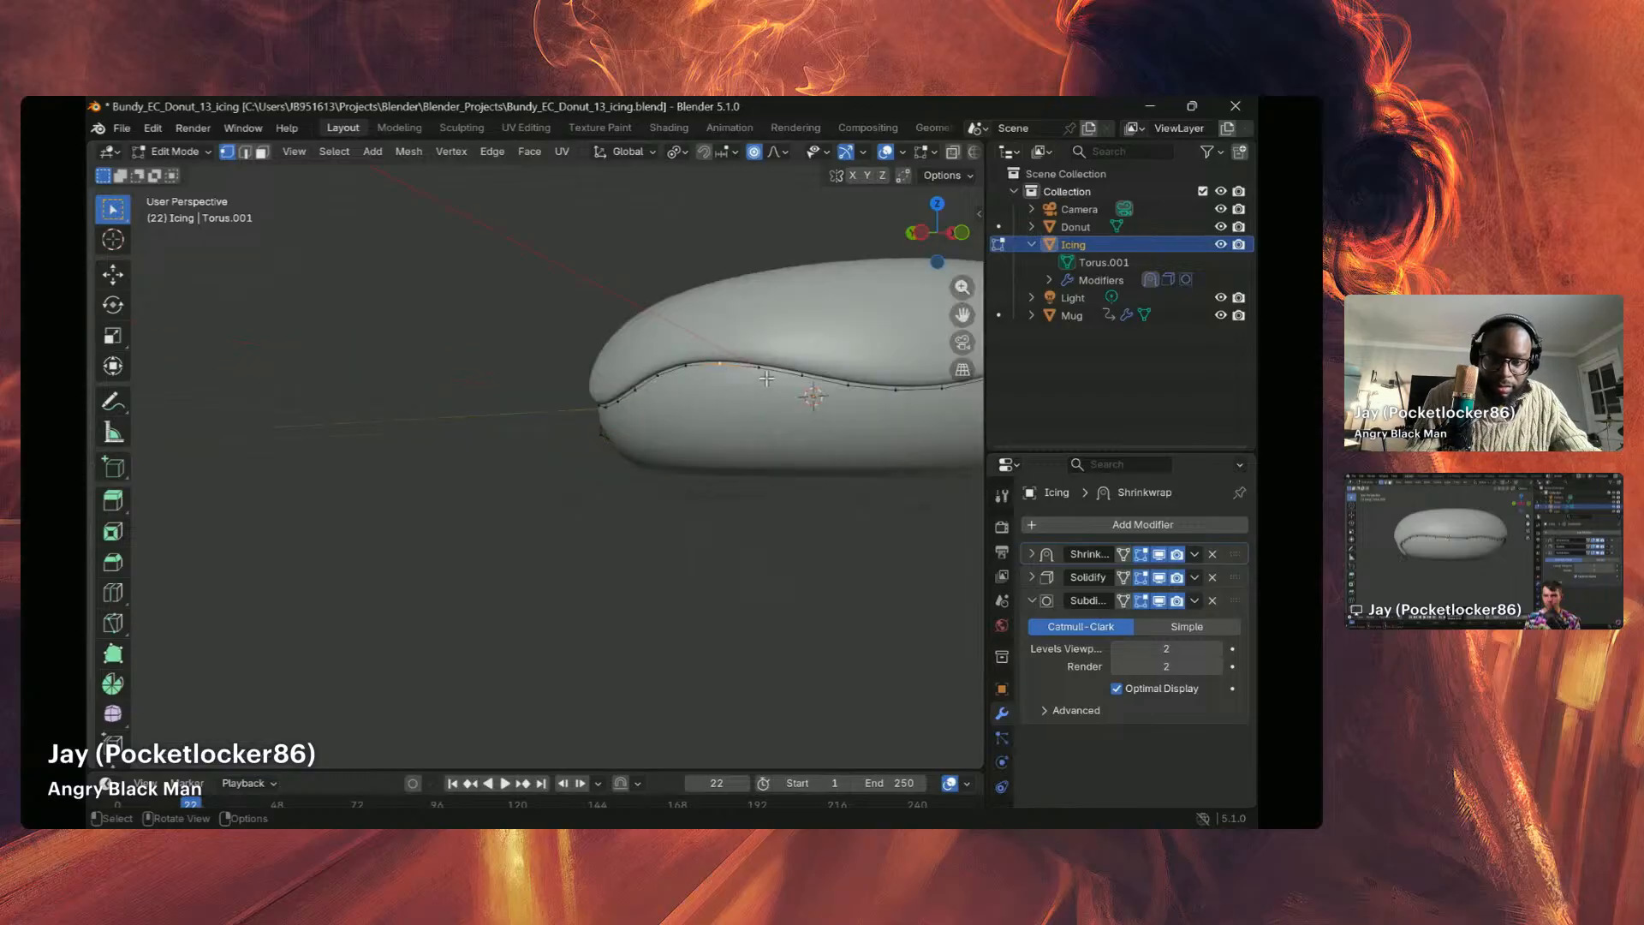
{"action": "left_click", "coordinate": [757, 369], "text": "ctrl"}
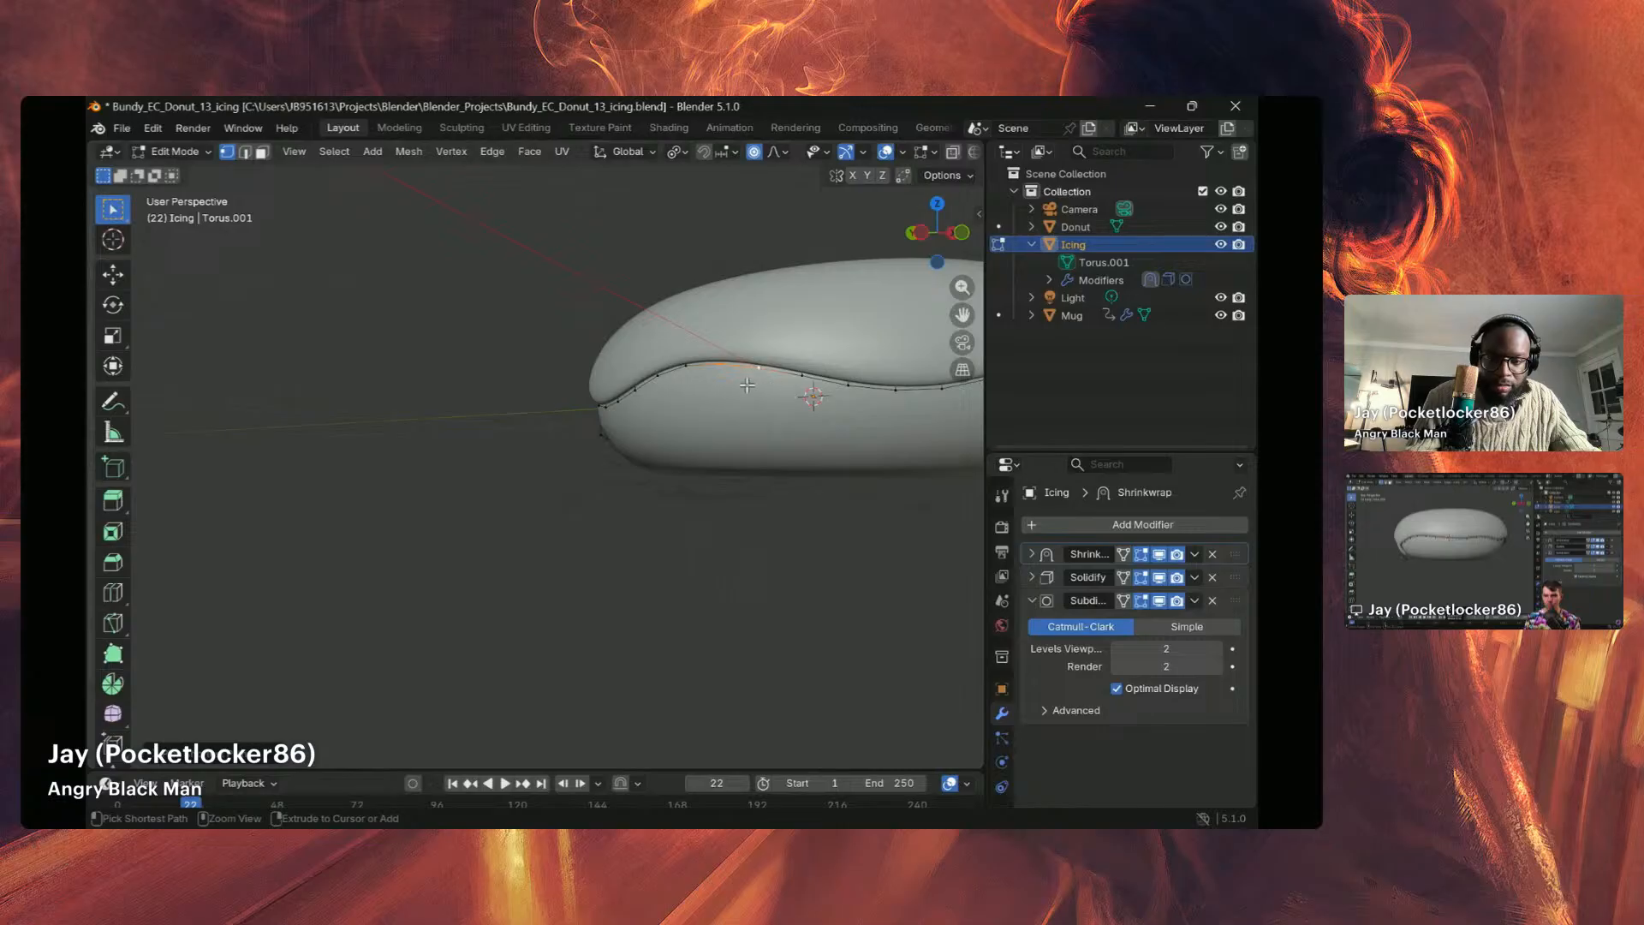
{"action": "key", "text": "g"}
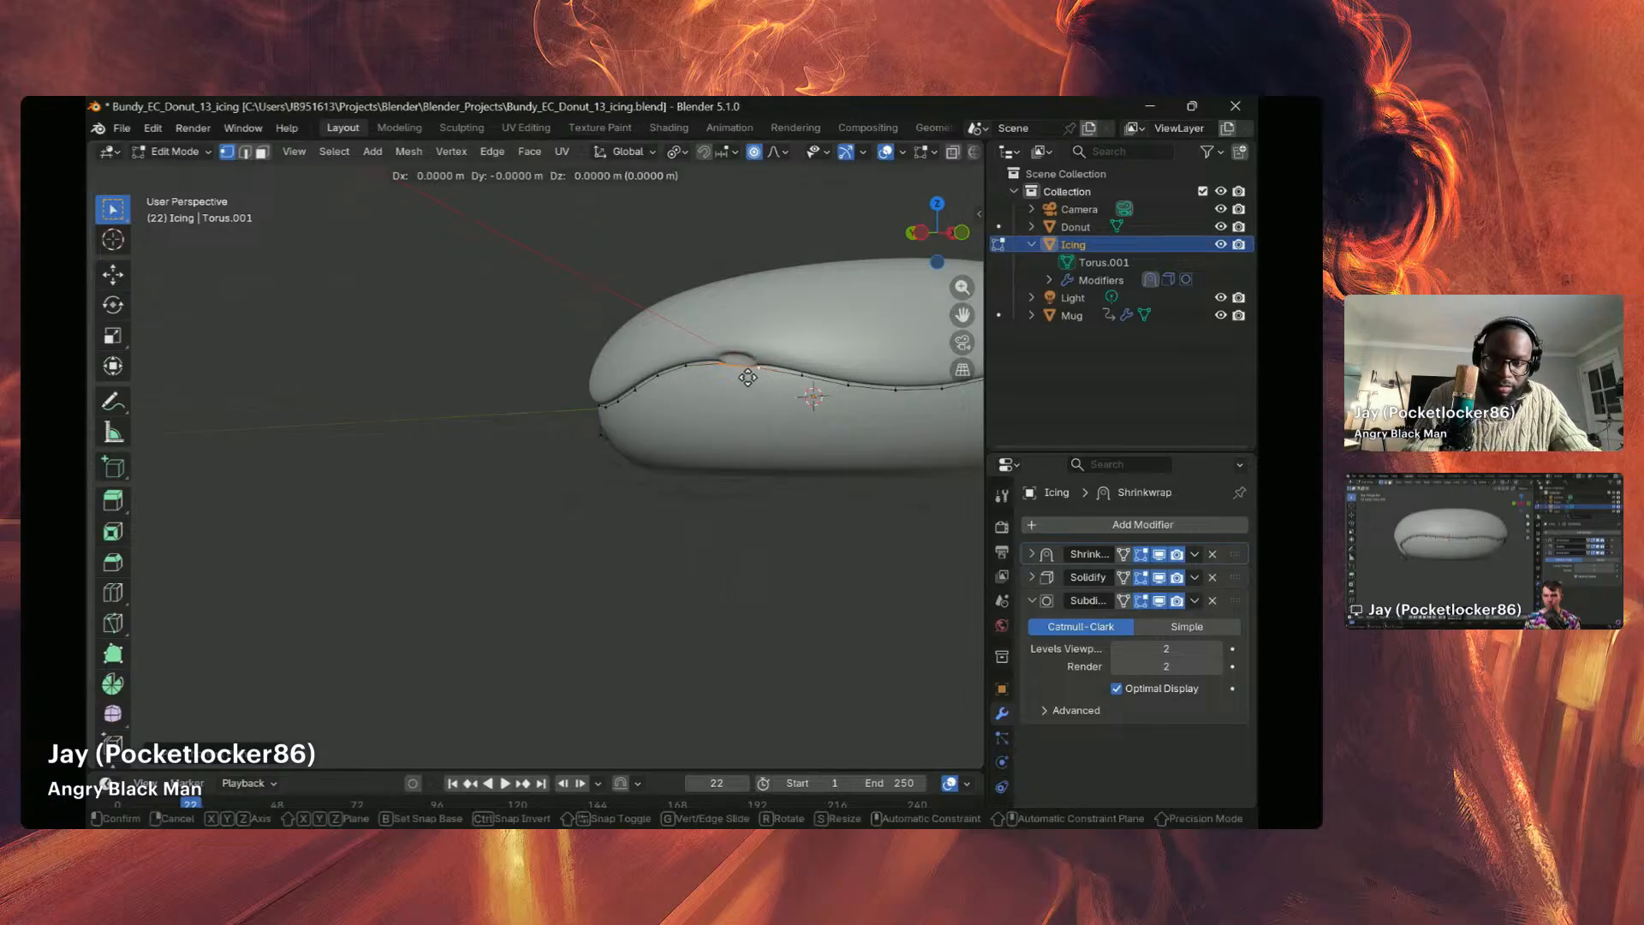
{"action": "key", "text": "z"}
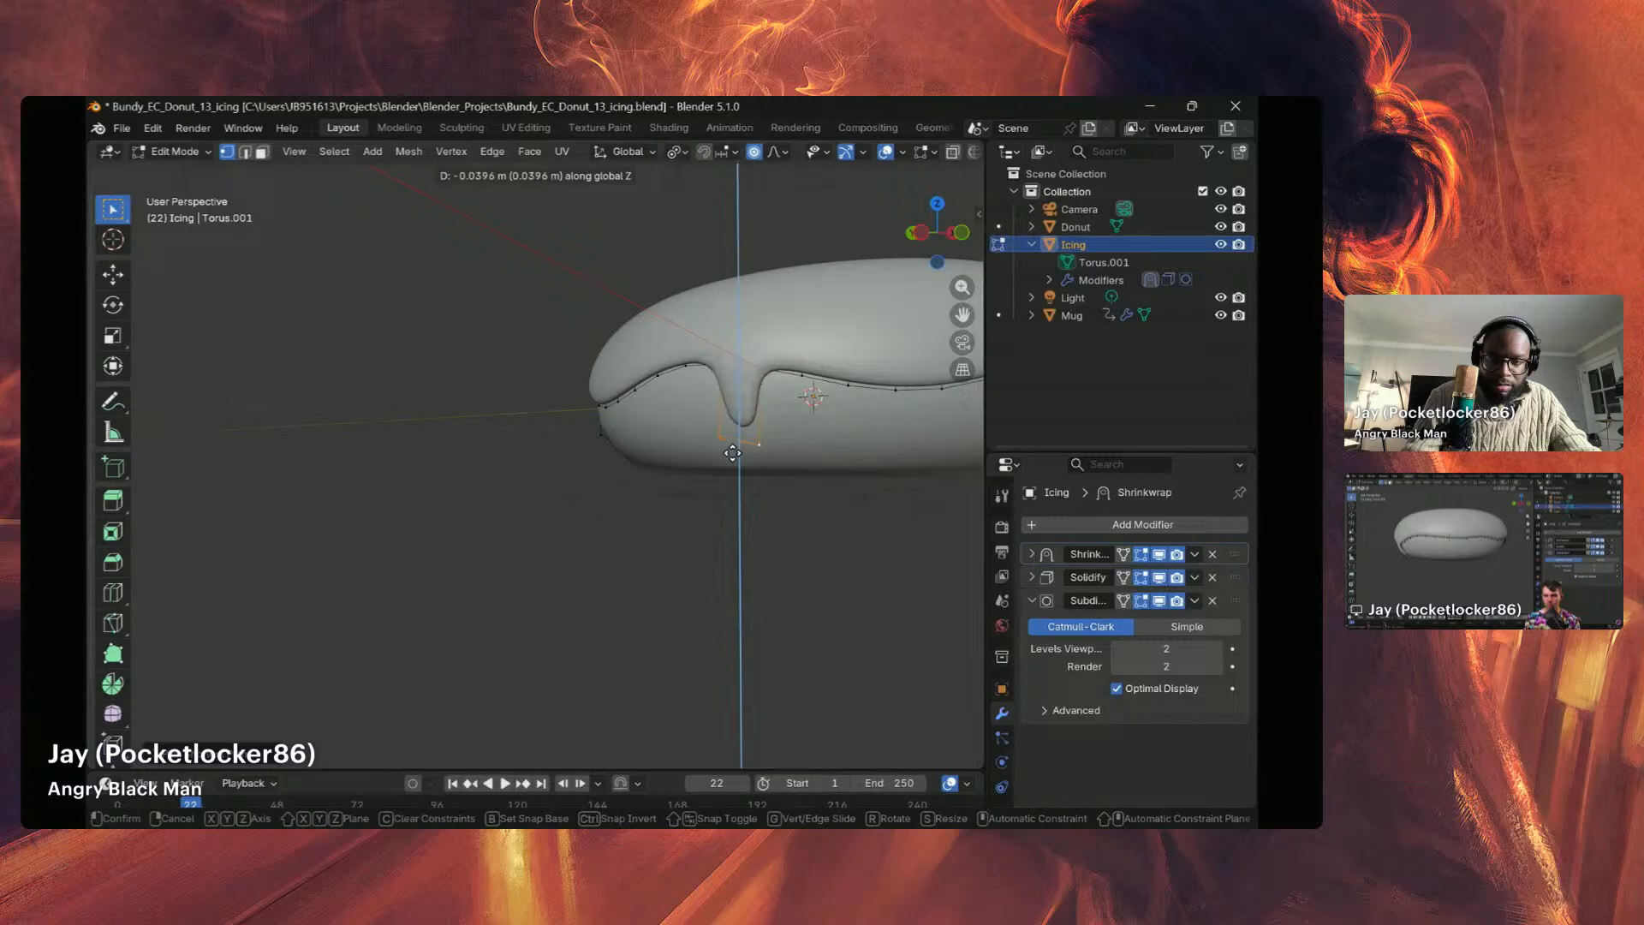
{"action": "left_click", "coordinate": [733, 452]}
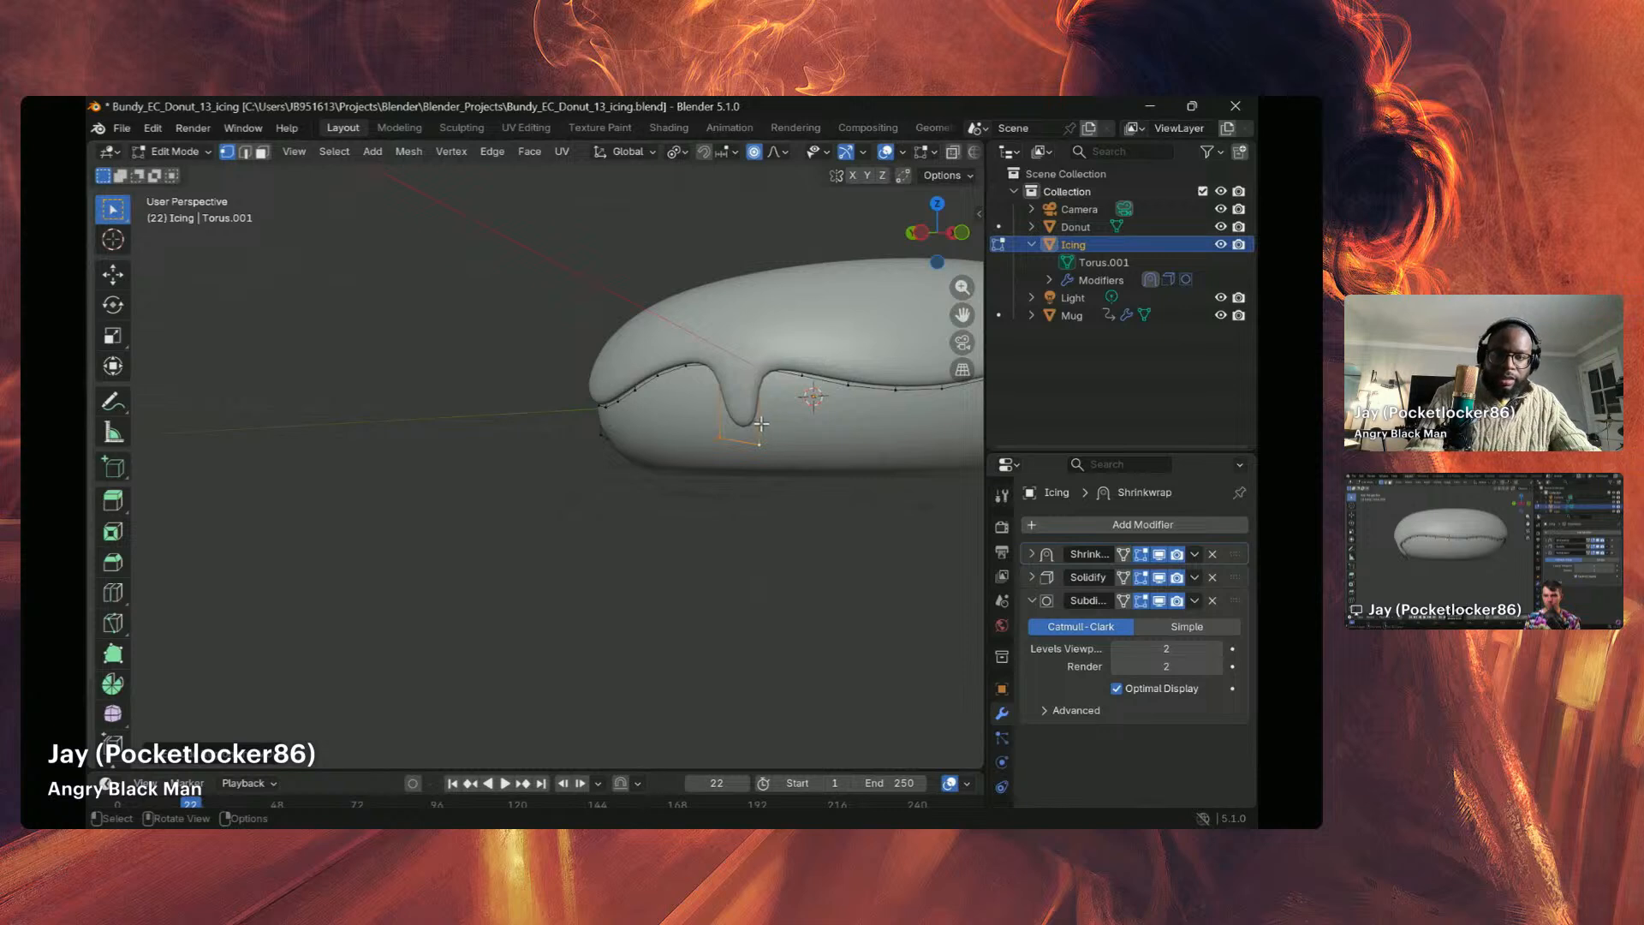
Step: Switch to edge selection and move one side edge of the new drip slightly outward with proportional editing
{"action": "left_click", "coordinate": [758, 410]}
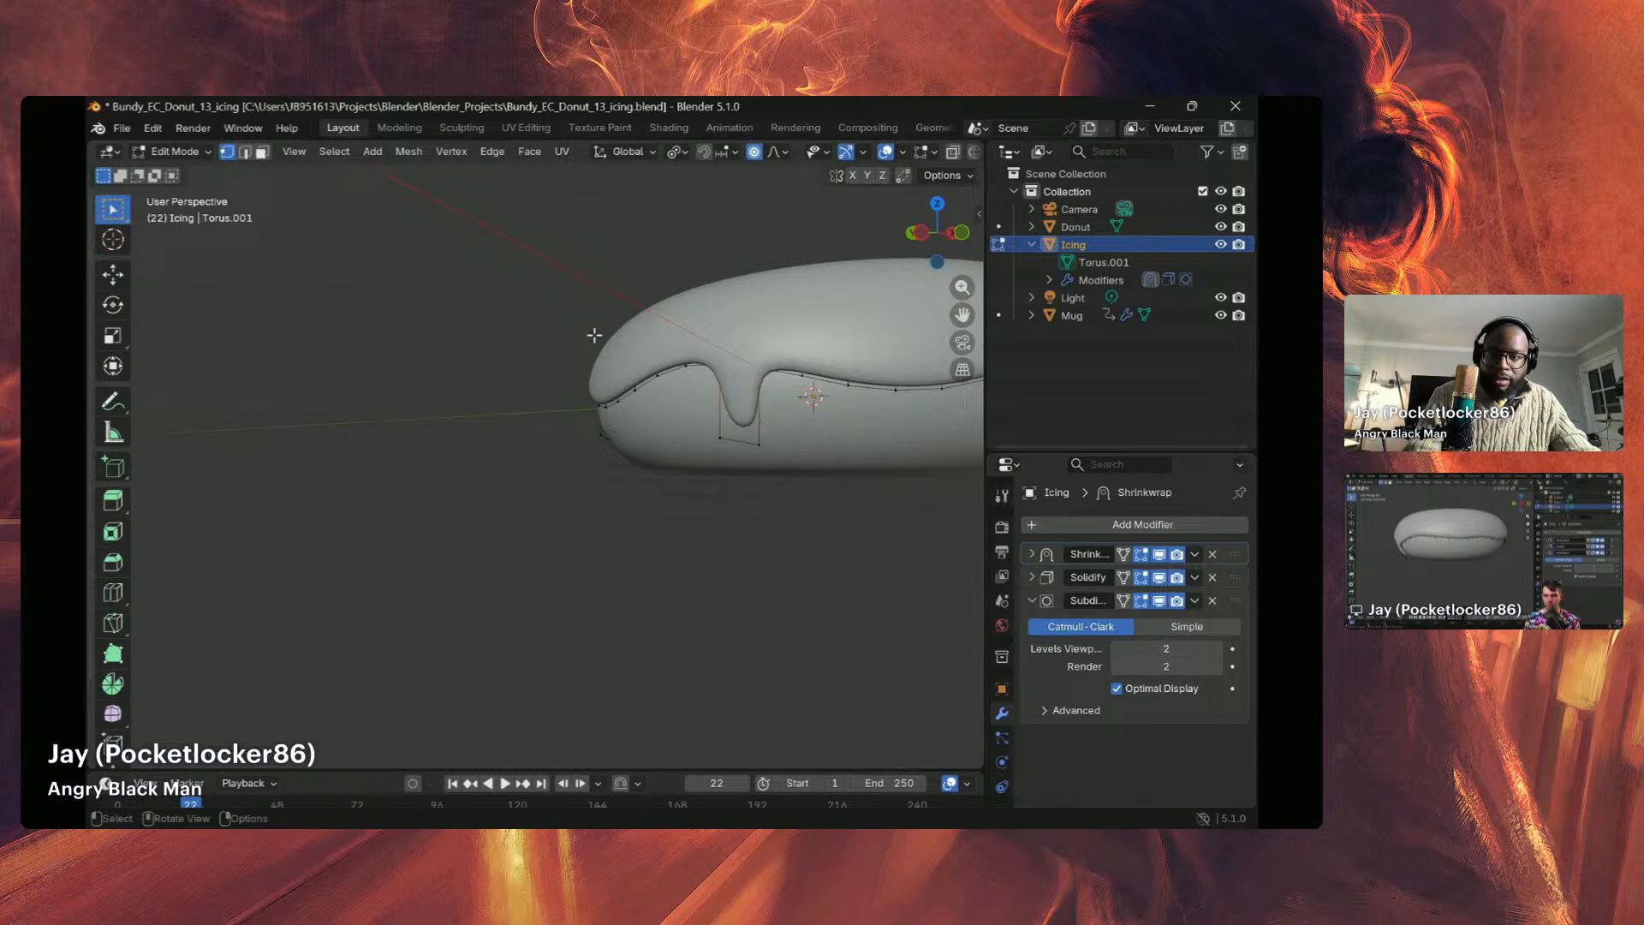
{"action": "key", "text": "2"}
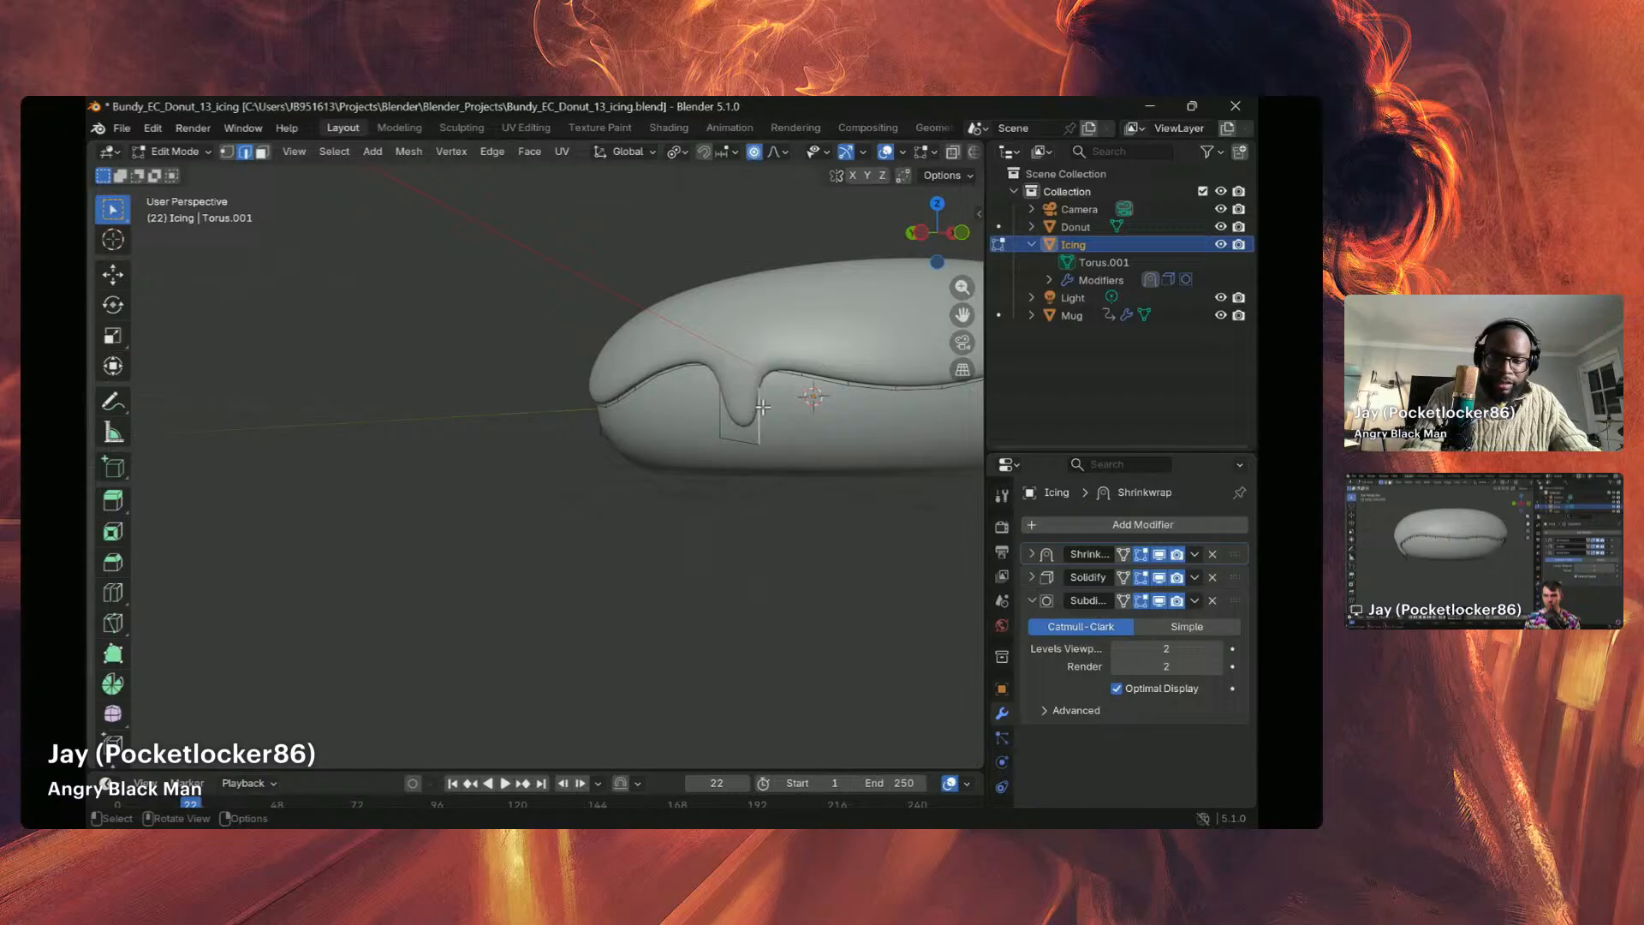
{"action": "key", "text": "g"}
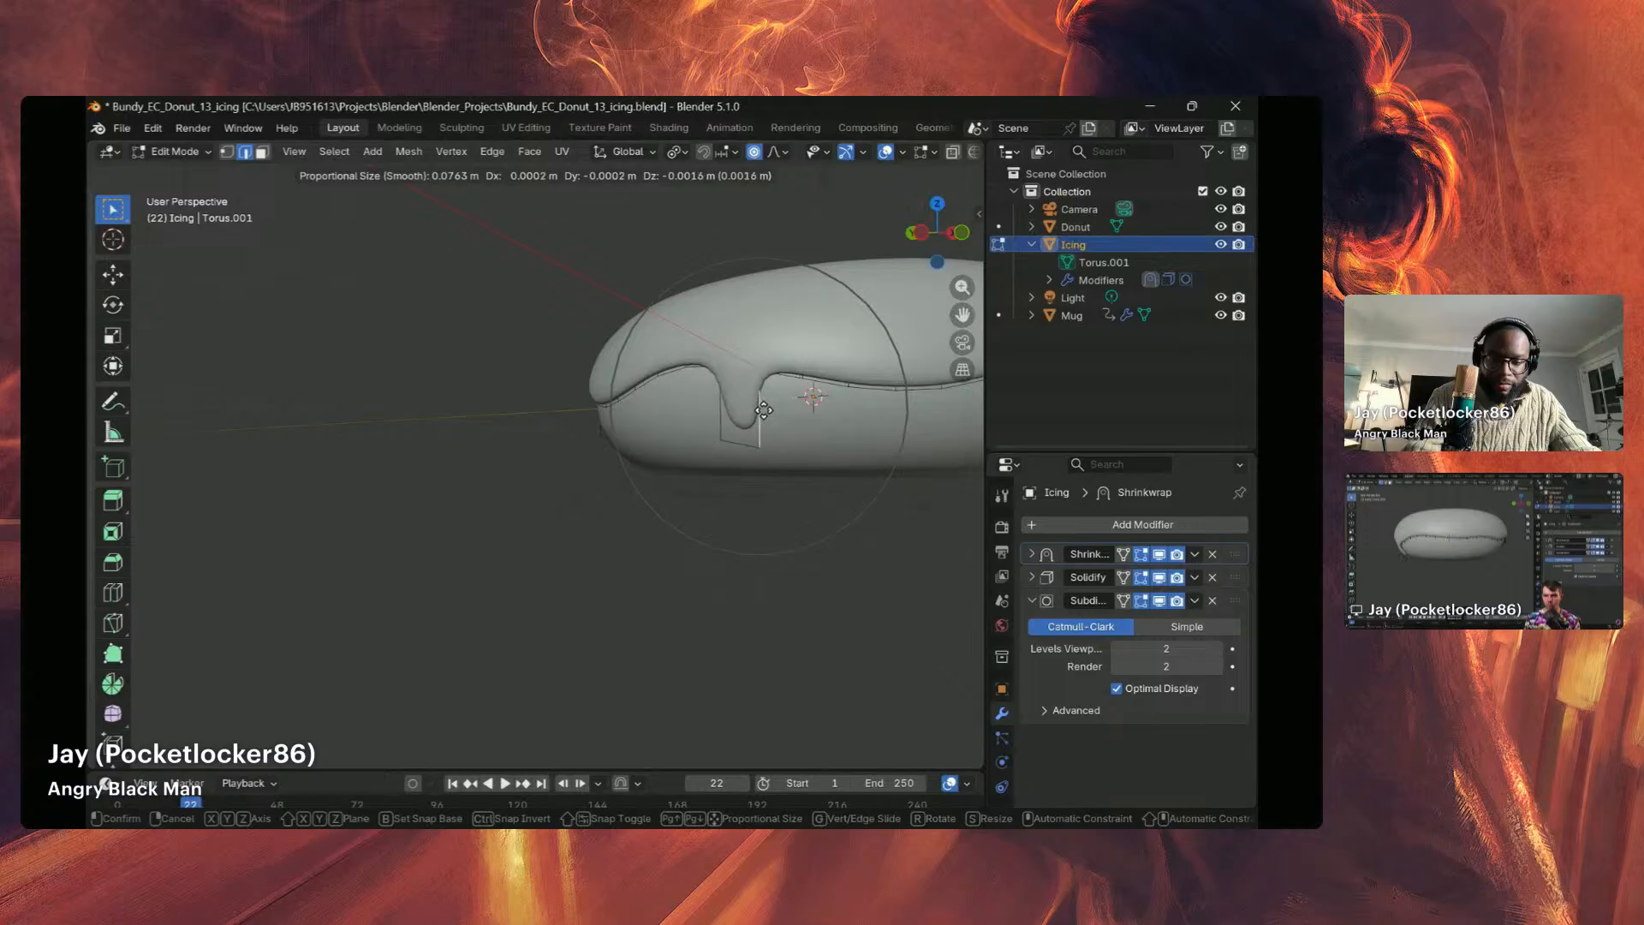
{"action": "left_click", "coordinate": [770, 413]}
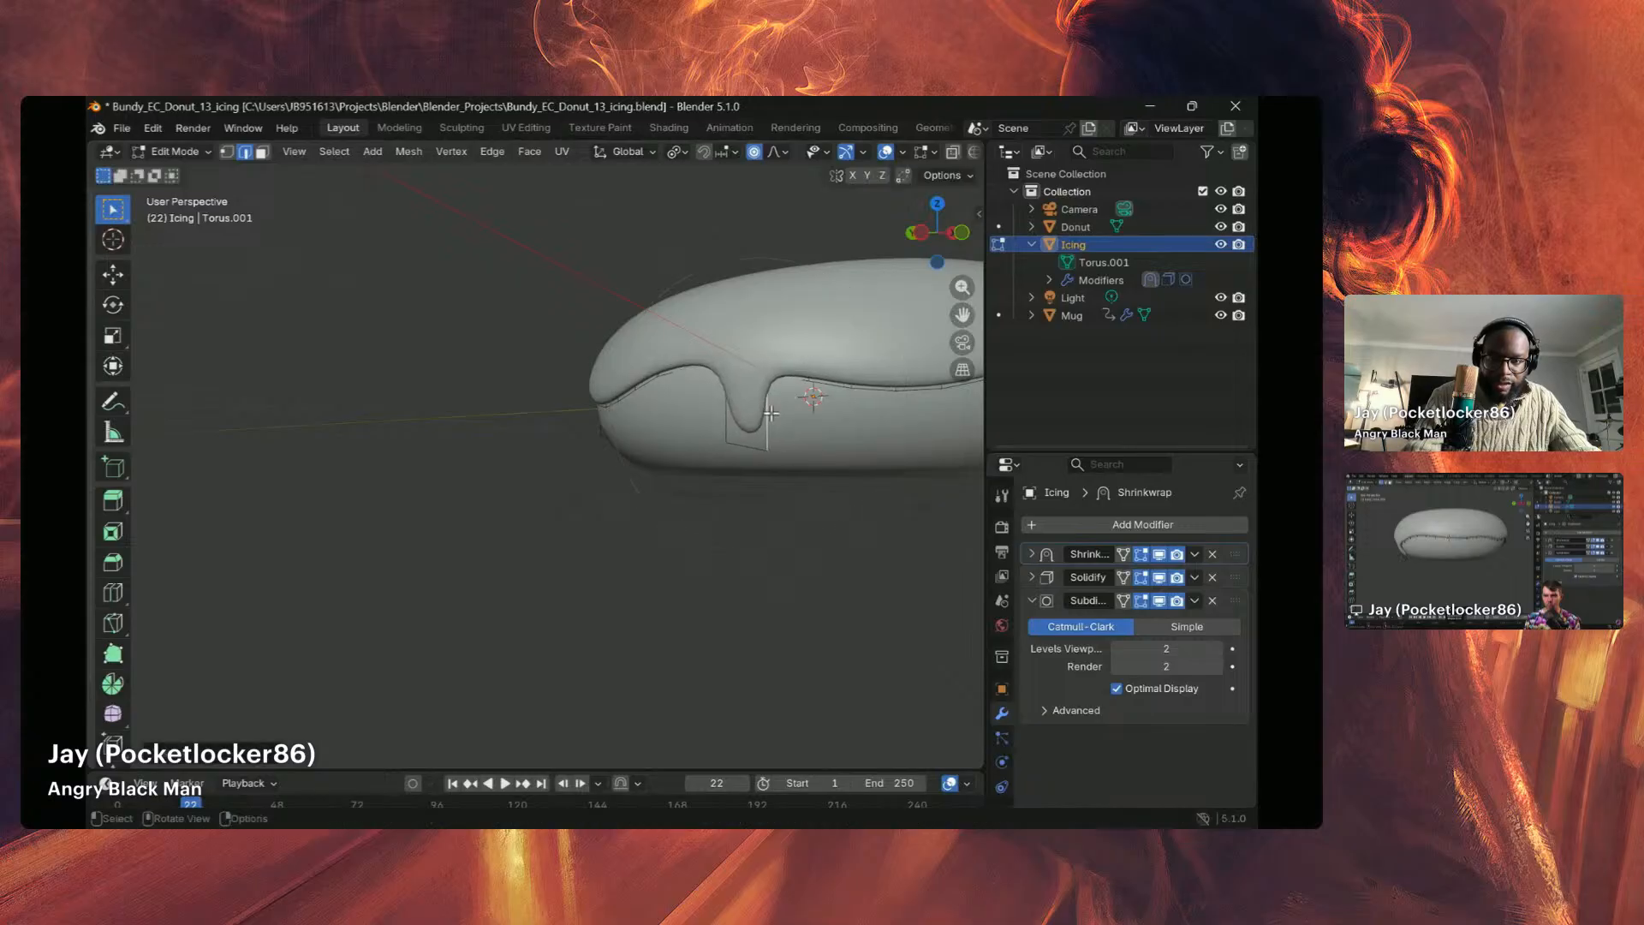
Step: Inspect the extruded drips from several sides around the icing rim to find a place for another drip
{"action": "middle_click_drag", "start_coordinate": [818, 402], "coordinate": [873, 451]}
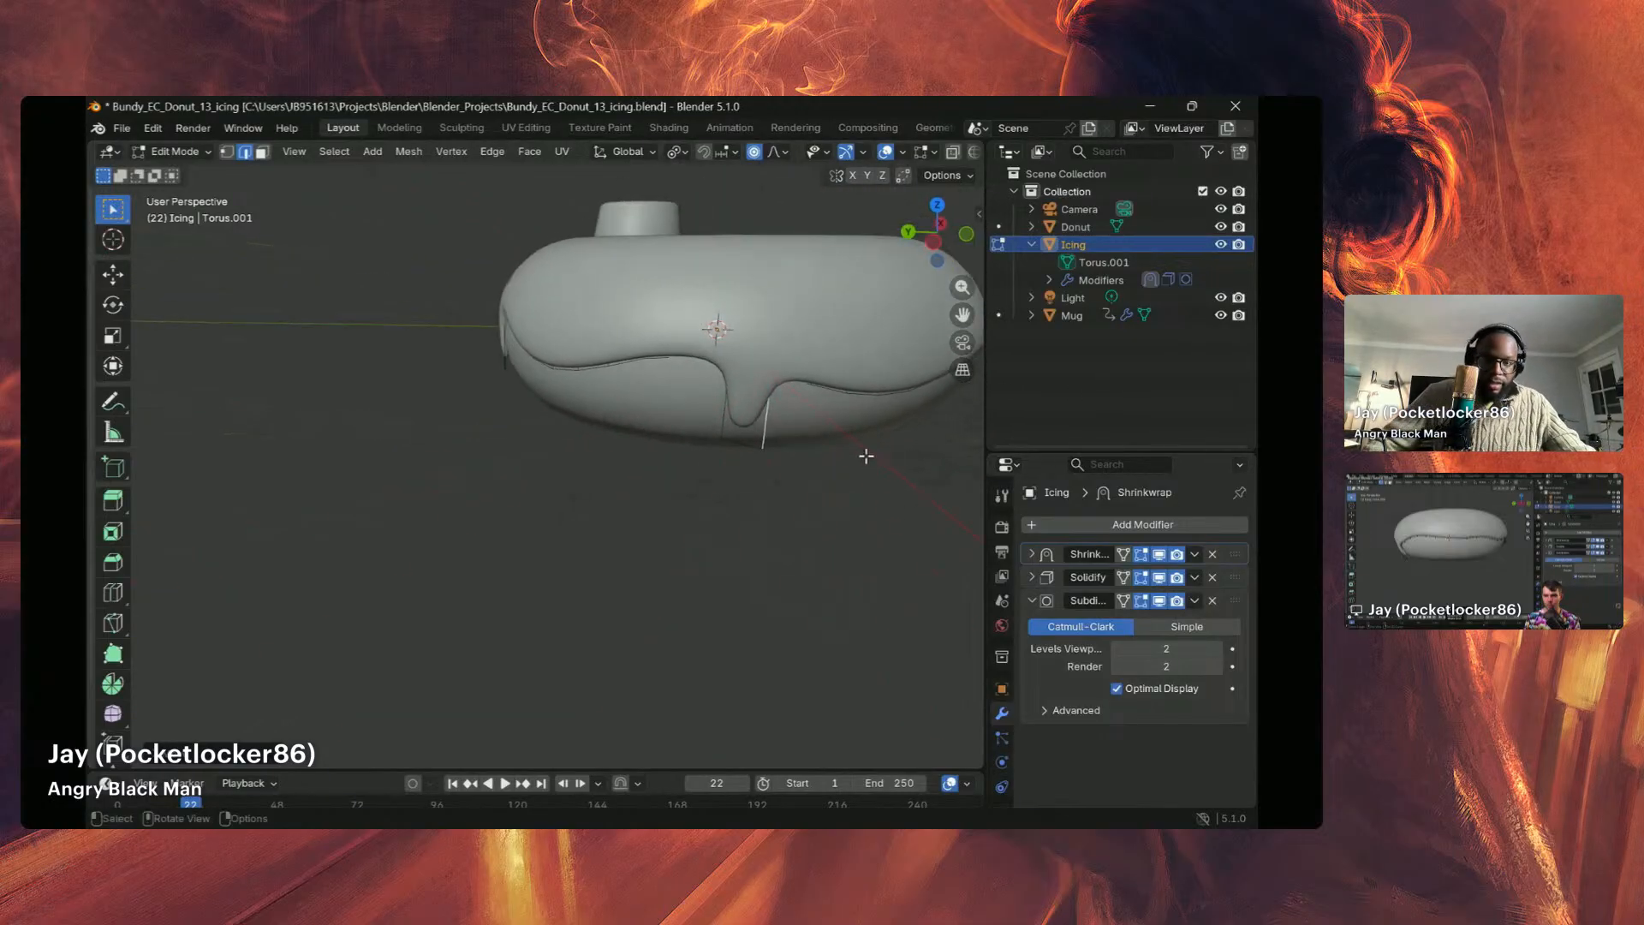
{"action": "scroll", "coordinate": [849, 416], "scroll_direction": "down", "scroll_amount": 3}
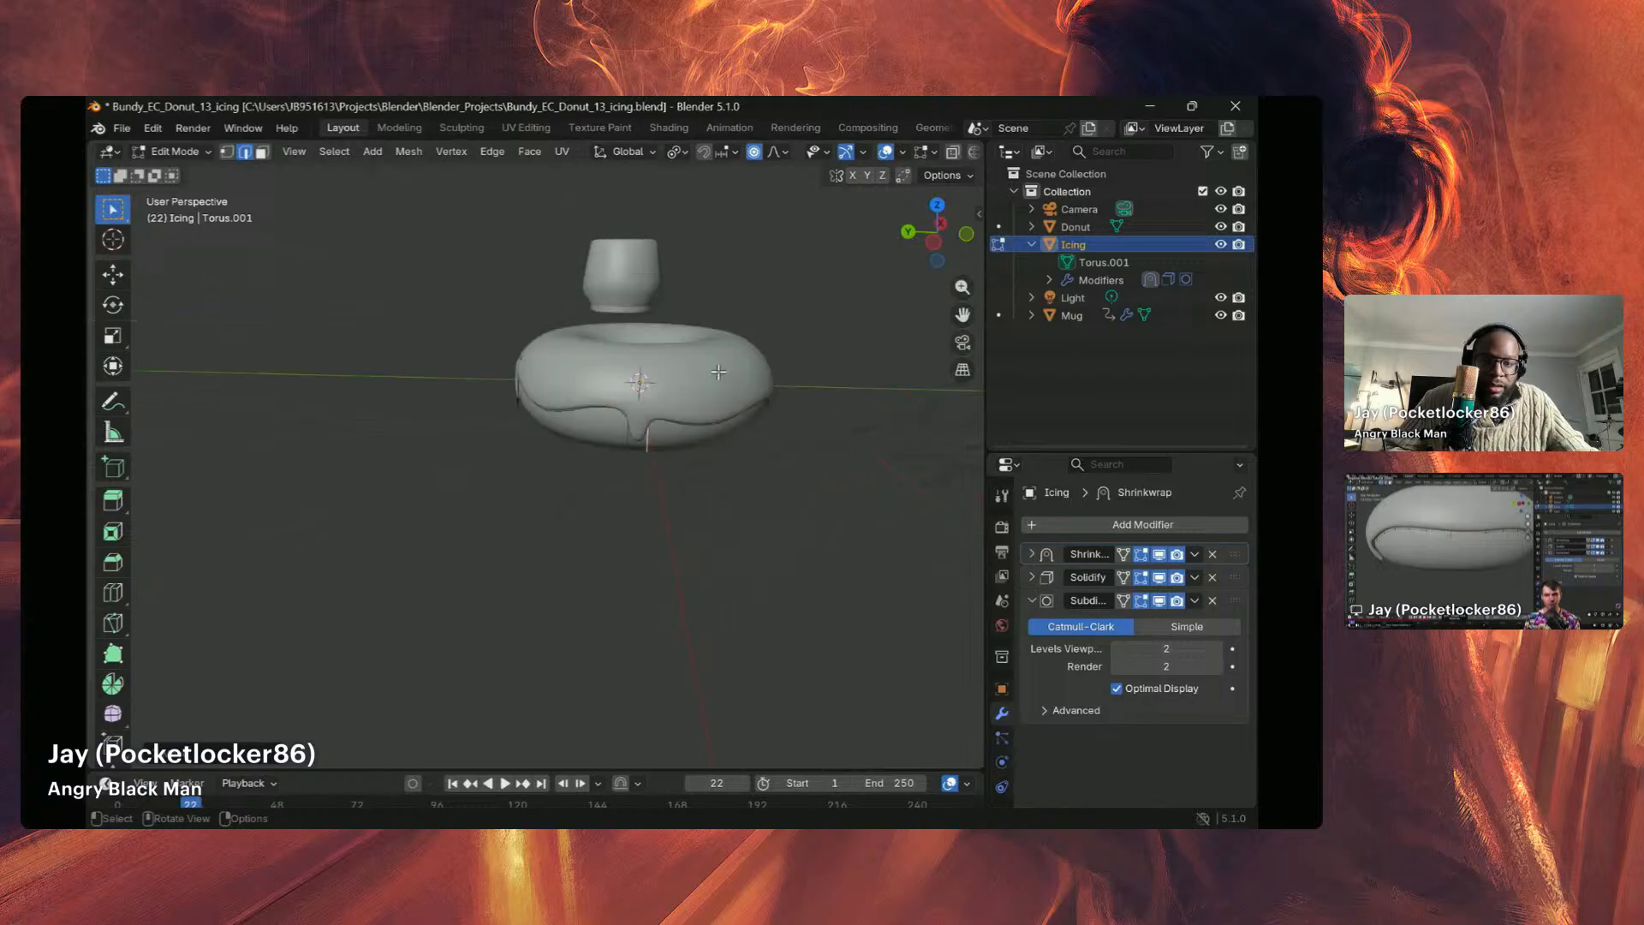
{"action": "middle_click_drag", "start_coordinate": [849, 416], "coordinate": [809, 426]}
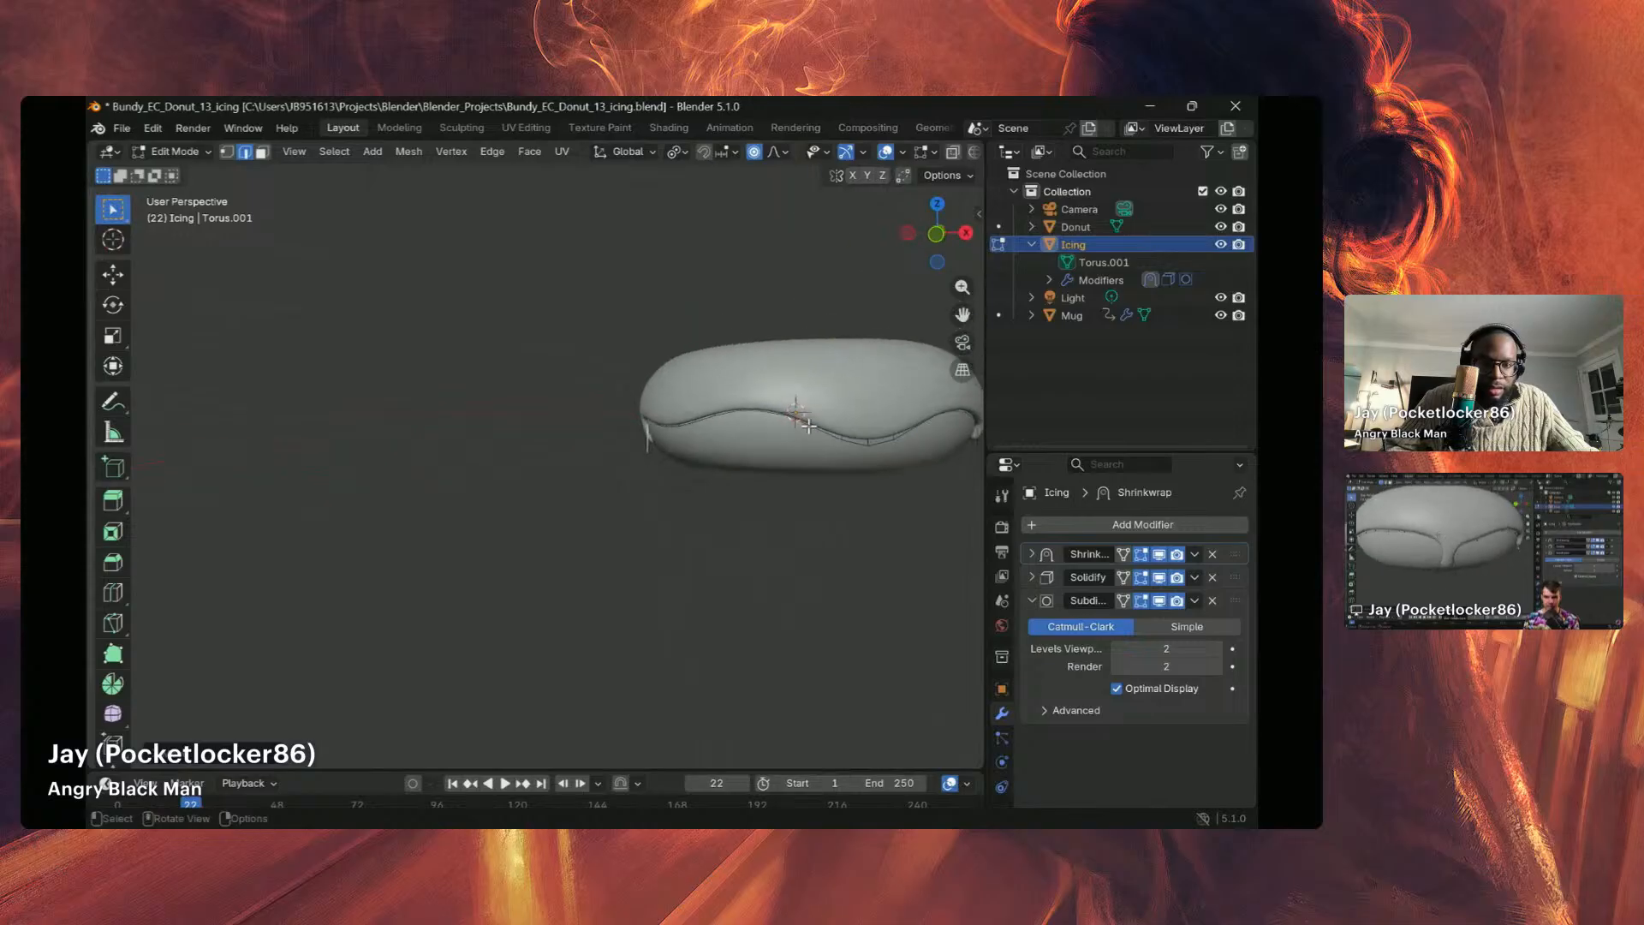
{"action": "scroll", "coordinate": [763, 430], "scroll_direction": "up", "scroll_amount": 2}
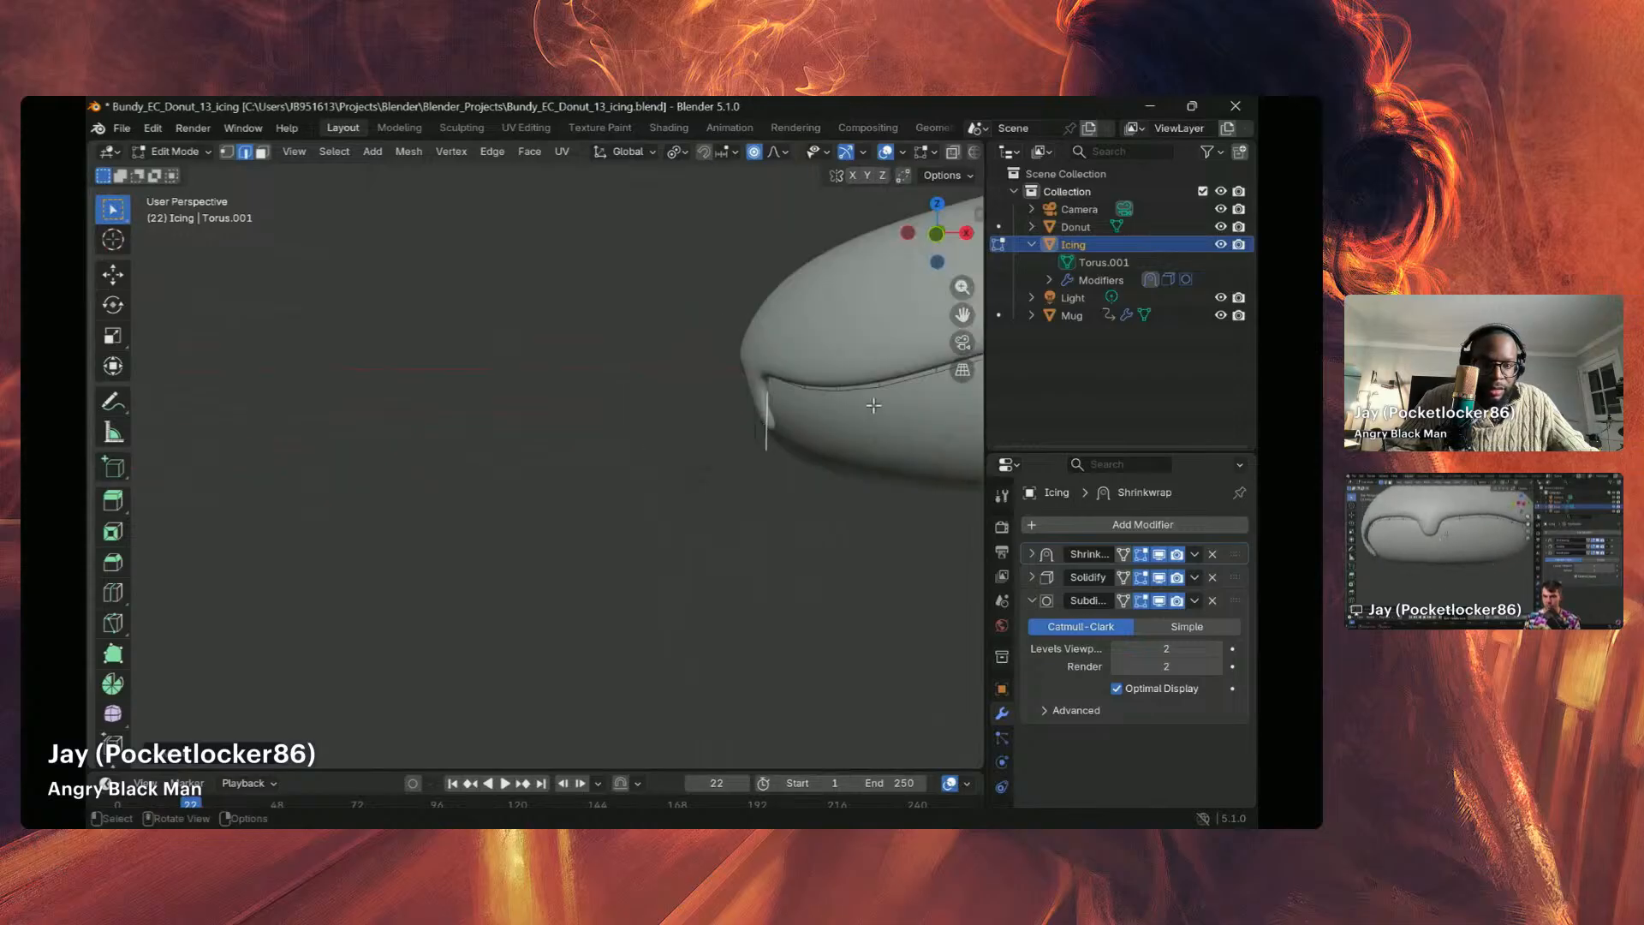
{"action": "scroll", "coordinate": [783, 432], "scroll_direction": "down", "scroll_amount": 5}
{"action": "scroll", "coordinate": [798, 436], "scroll_direction": "up", "scroll_amount": 5}
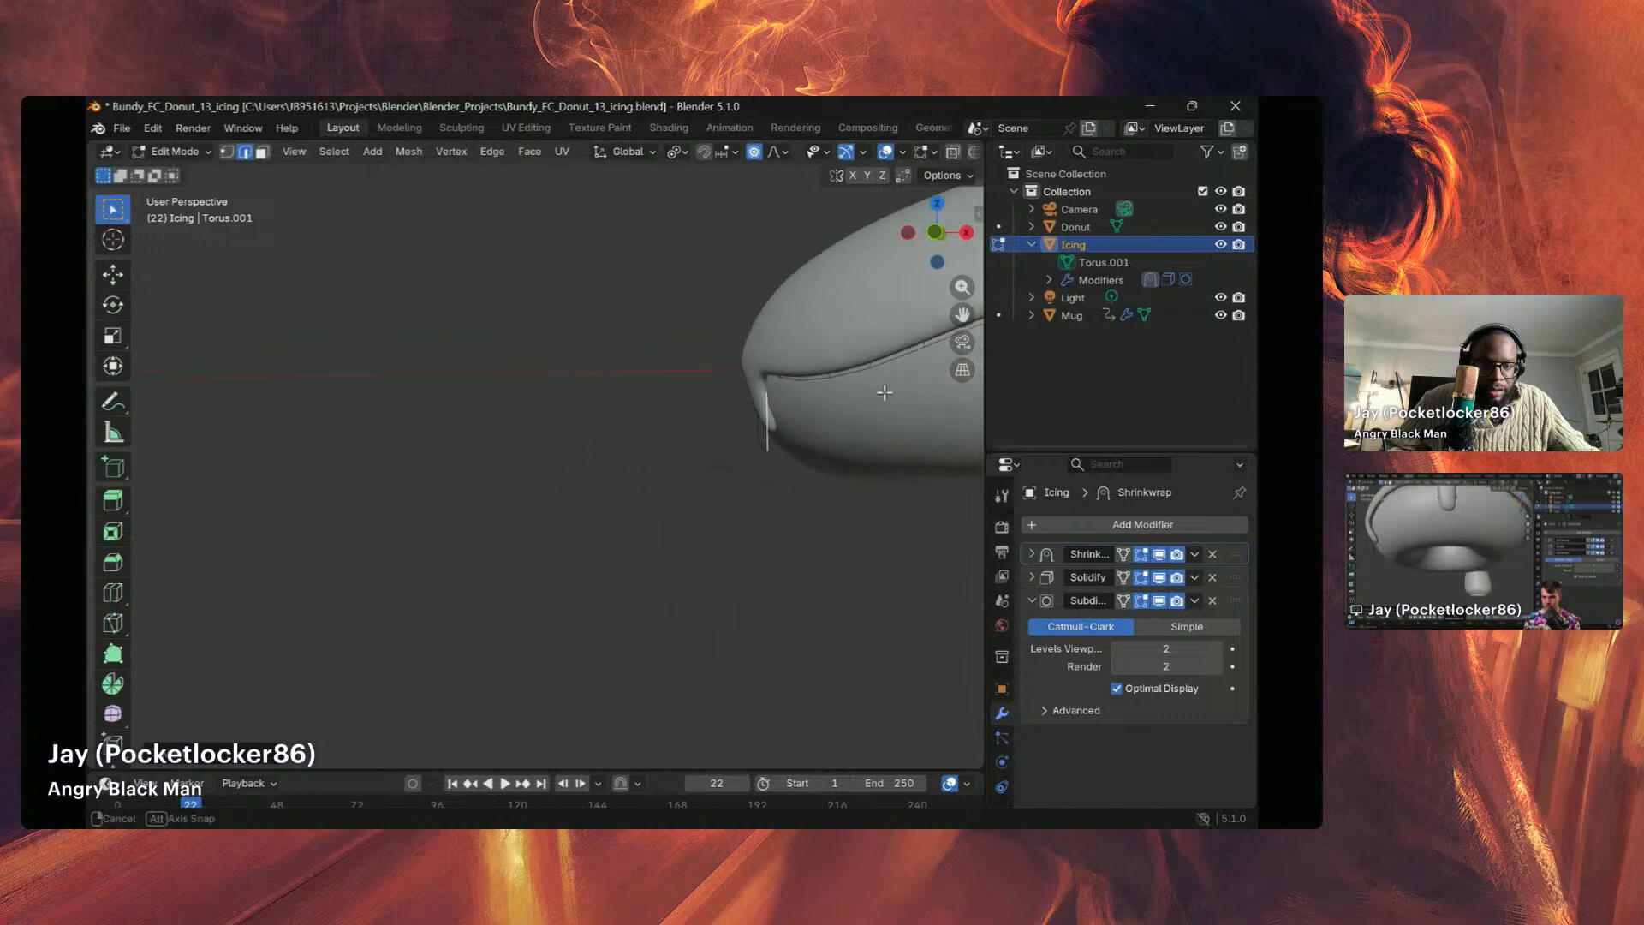
{"action": "middle_click_drag", "start_coordinate": [798, 436], "coordinate": [871, 379]}
{"action": "scroll", "coordinate": [871, 379], "scroll_direction": "down", "scroll_amount": 5}
{"action": "middle_click_drag", "start_coordinate": [773, 393], "coordinate": [671, 410]}
{"action": "scroll", "coordinate": [671, 410], "scroll_direction": "down", "scroll_amount": 2}
{"action": "scroll", "coordinate": [670, 410], "scroll_direction": "up", "scroll_amount": 2}
{"action": "scroll", "coordinate": [671, 410], "scroll_direction": "up", "scroll_amount": 4}
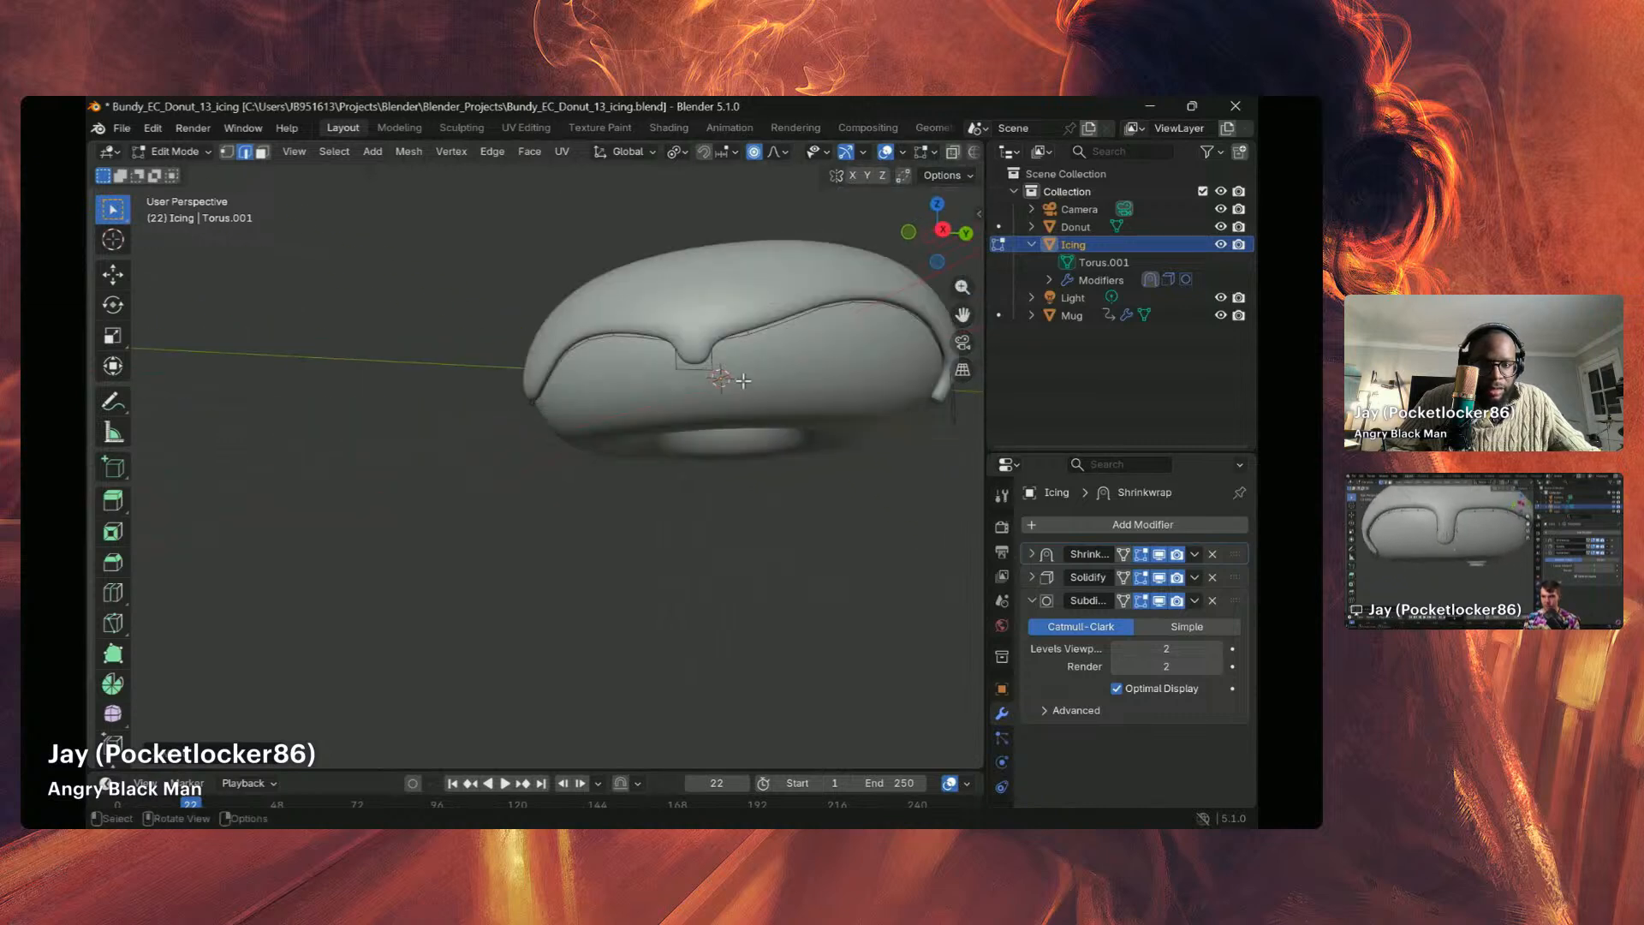
{"action": "middle_click_drag", "start_coordinate": [823, 385], "coordinate": [744, 436]}
{"action": "scroll", "coordinate": [743, 436], "scroll_direction": "up", "scroll_amount": 6}
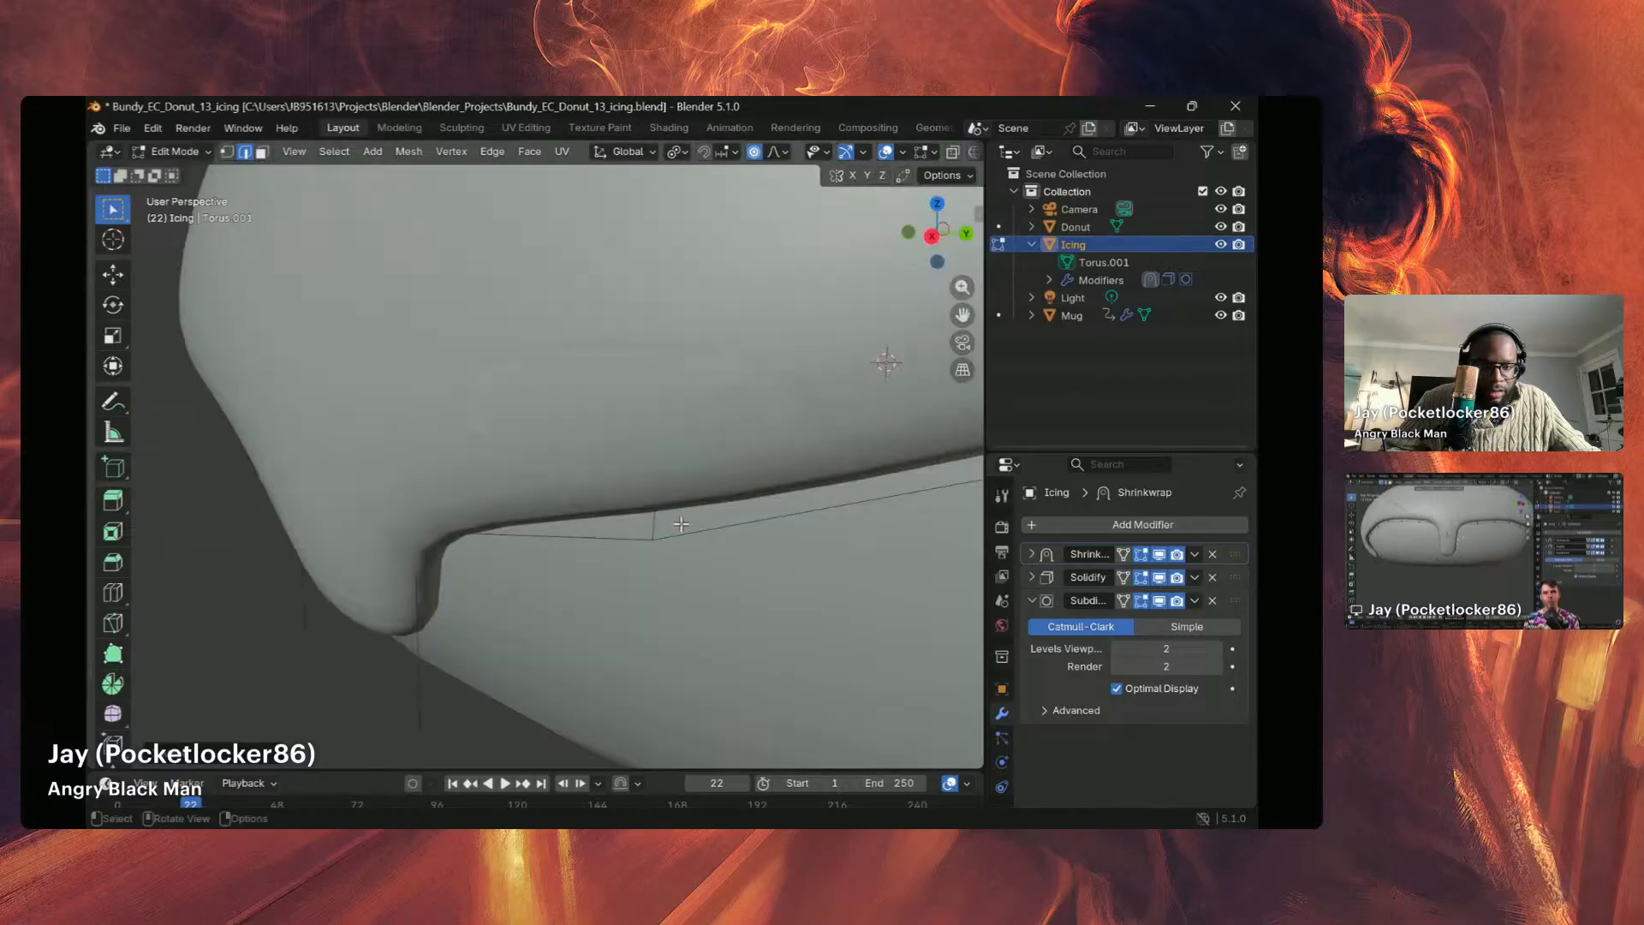
Step: Select a rim edge midway between two drips and turn off viewport display of the icing's Shrinkwrap, Solidify and Subdivision modifiers
{"action": "left_click", "coordinate": [660, 542]}
{"action": "scroll", "coordinate": [664, 534], "scroll_direction": "down", "scroll_amount": 6}
{"action": "scroll", "coordinate": [644, 507], "scroll_direction": "up", "scroll_amount": 6}
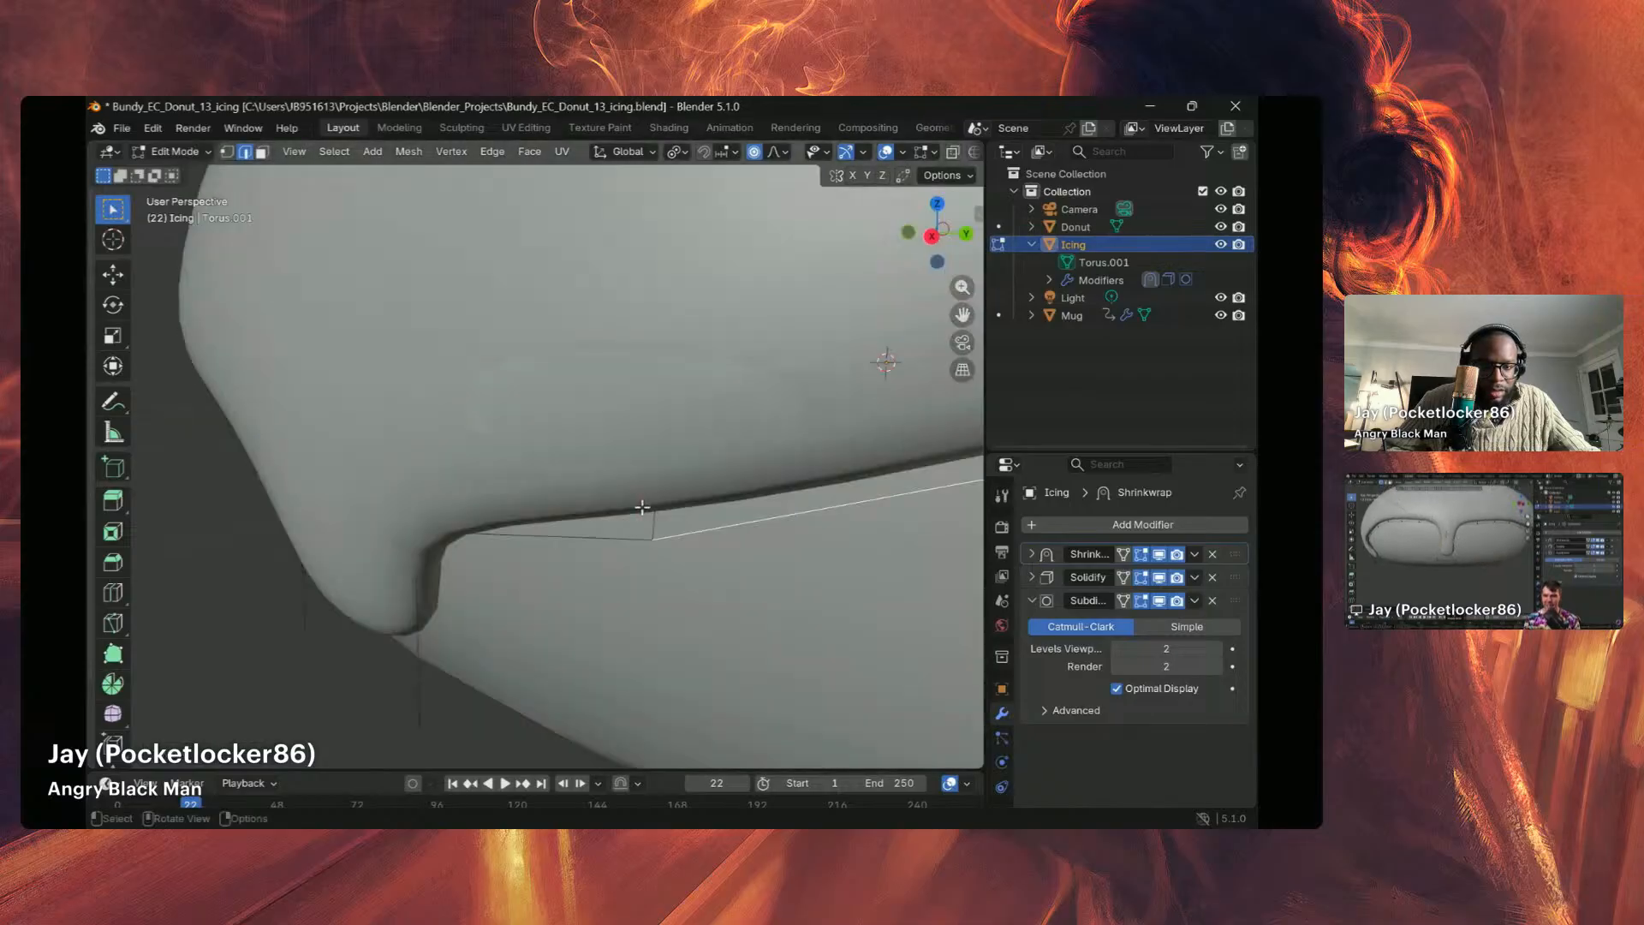
{"action": "scroll", "coordinate": [719, 514], "scroll_direction": "down", "scroll_amount": 6}
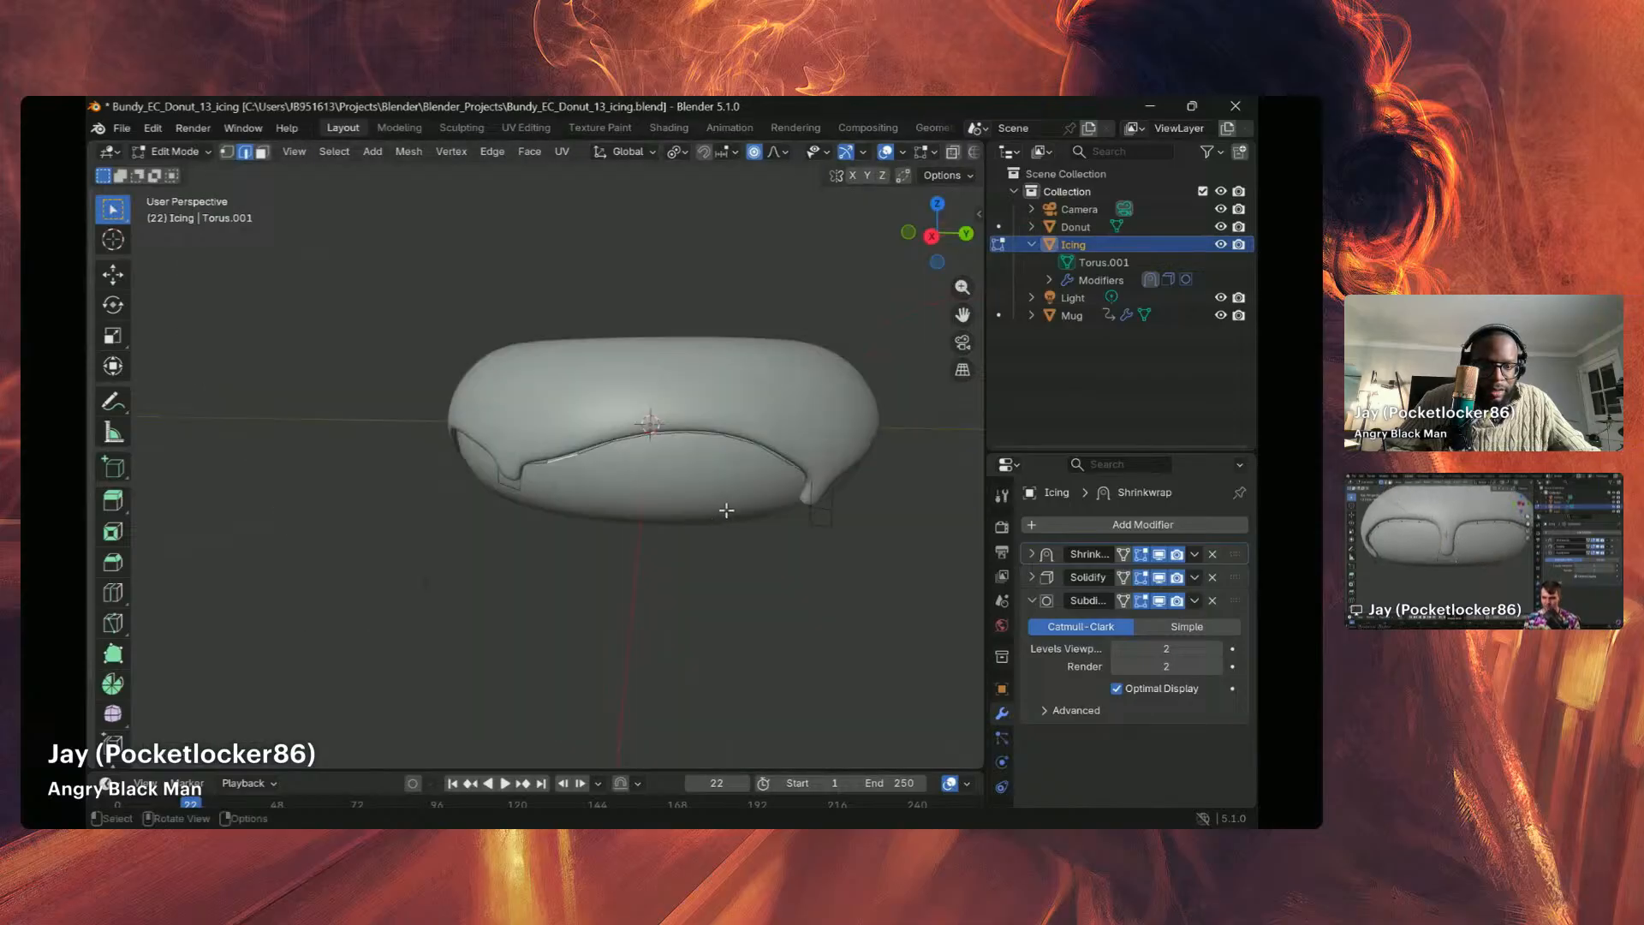
{"action": "left_click", "coordinate": [675, 436]}
{"action": "left_click", "coordinate": [692, 436]}
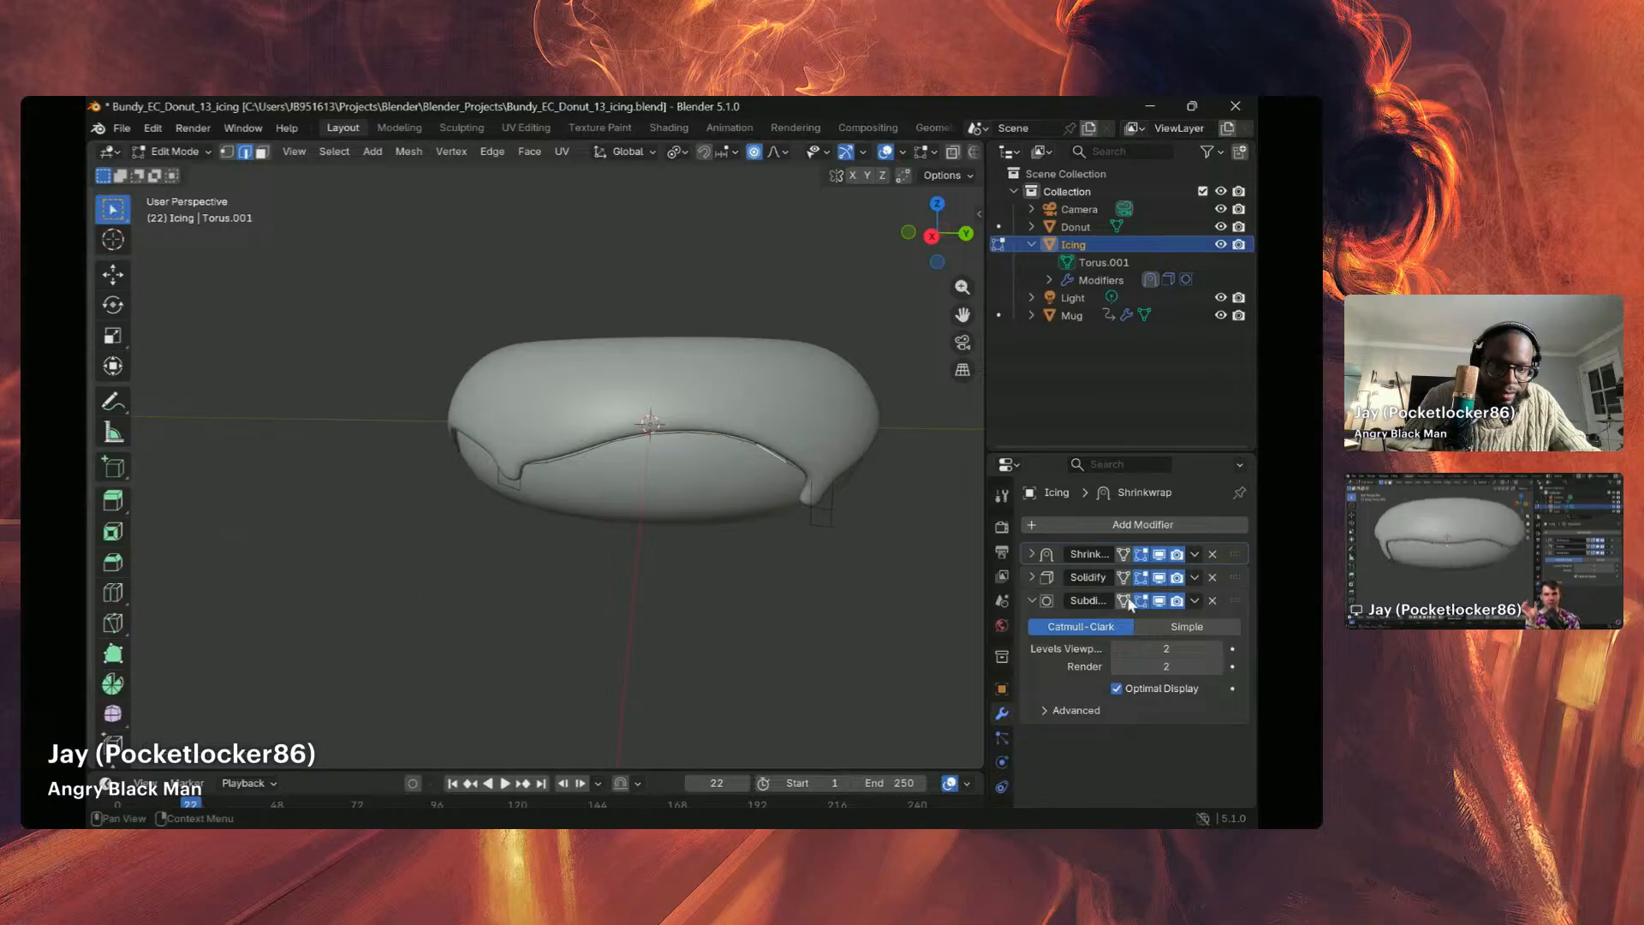
{"action": "left_click", "coordinate": [1159, 554]}
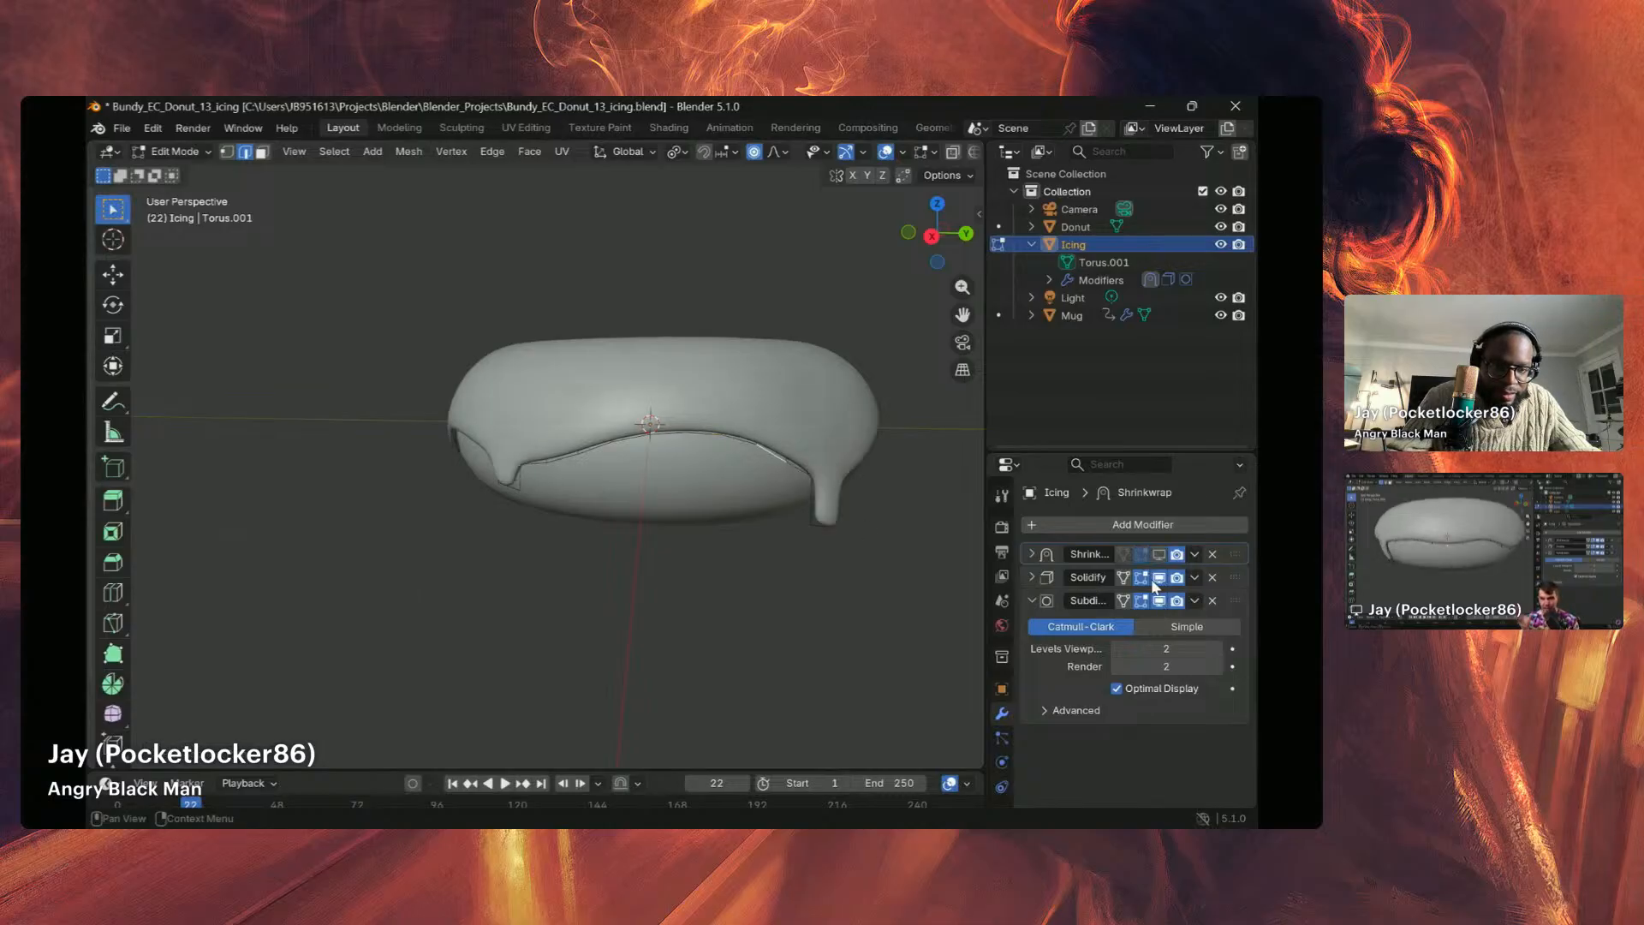
{"action": "left_click", "coordinate": [1158, 577]}
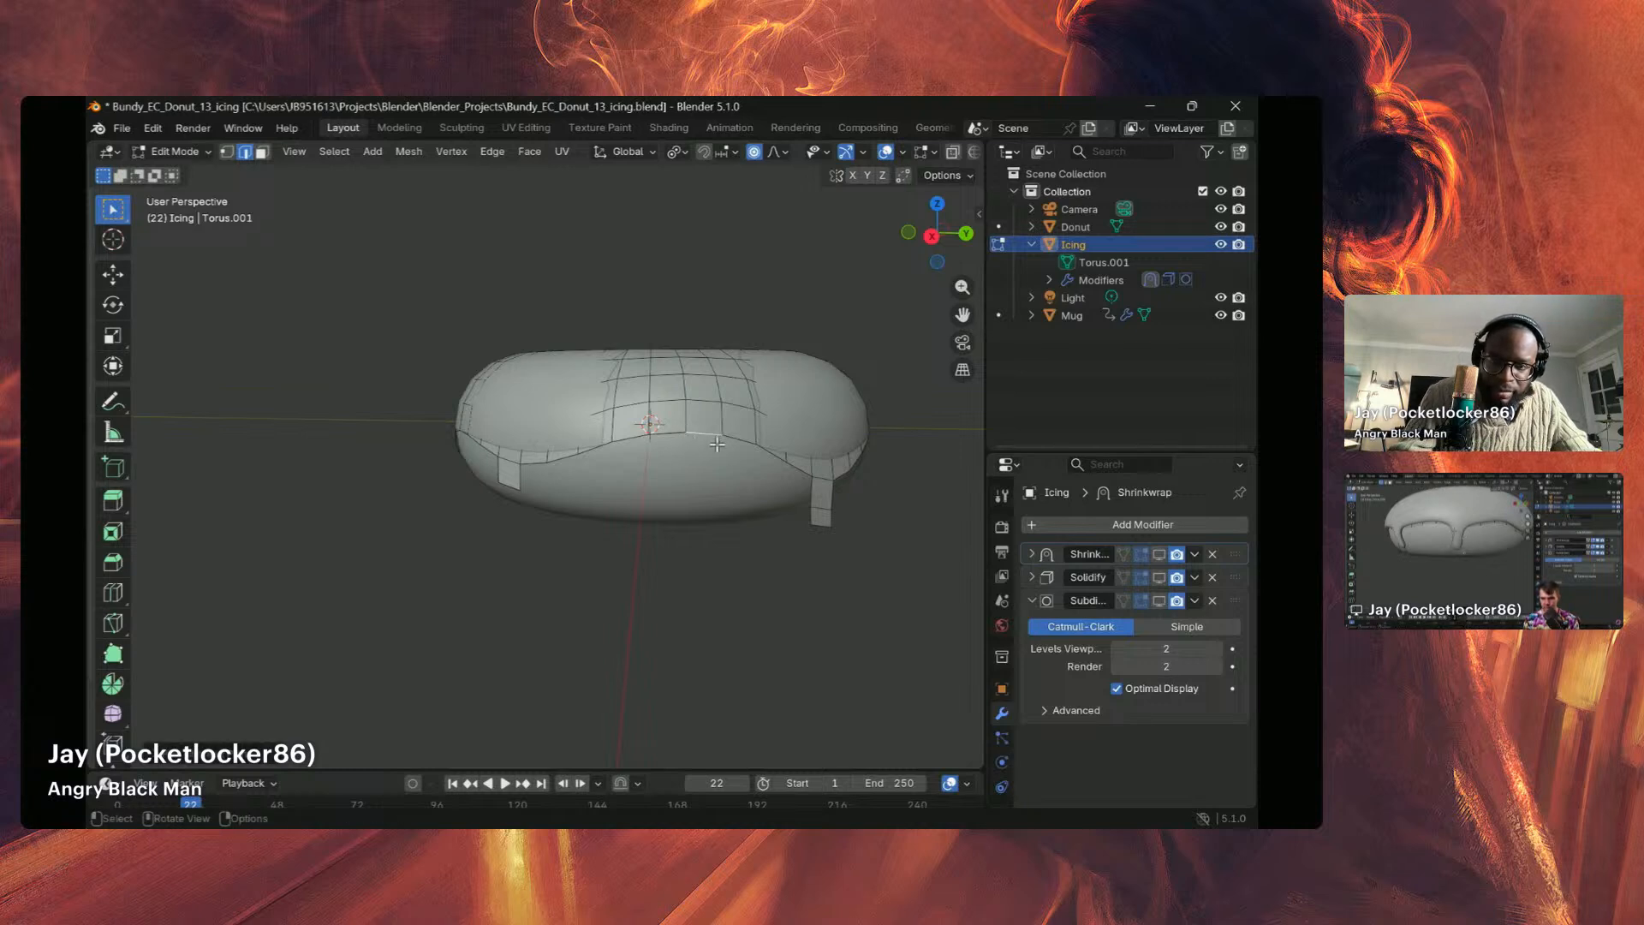
Step: Extrude the selected rim edge about 0.03 m downward to form a drip between the two existing ones
{"action": "key", "text": "g"}
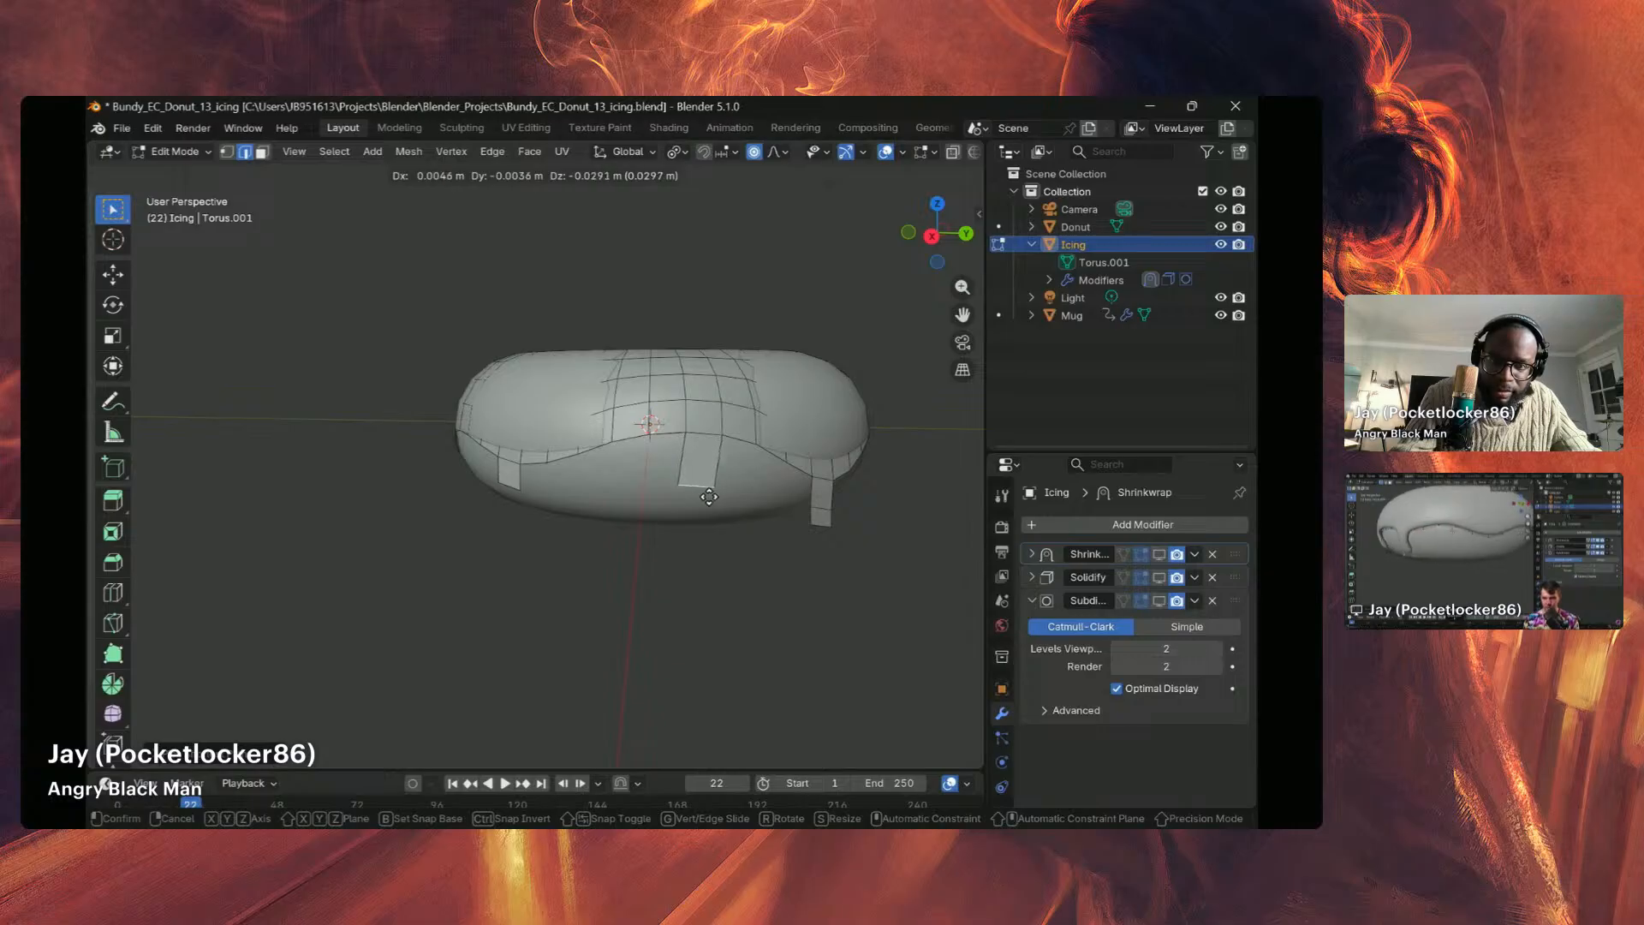
{"action": "key", "text": "z"}
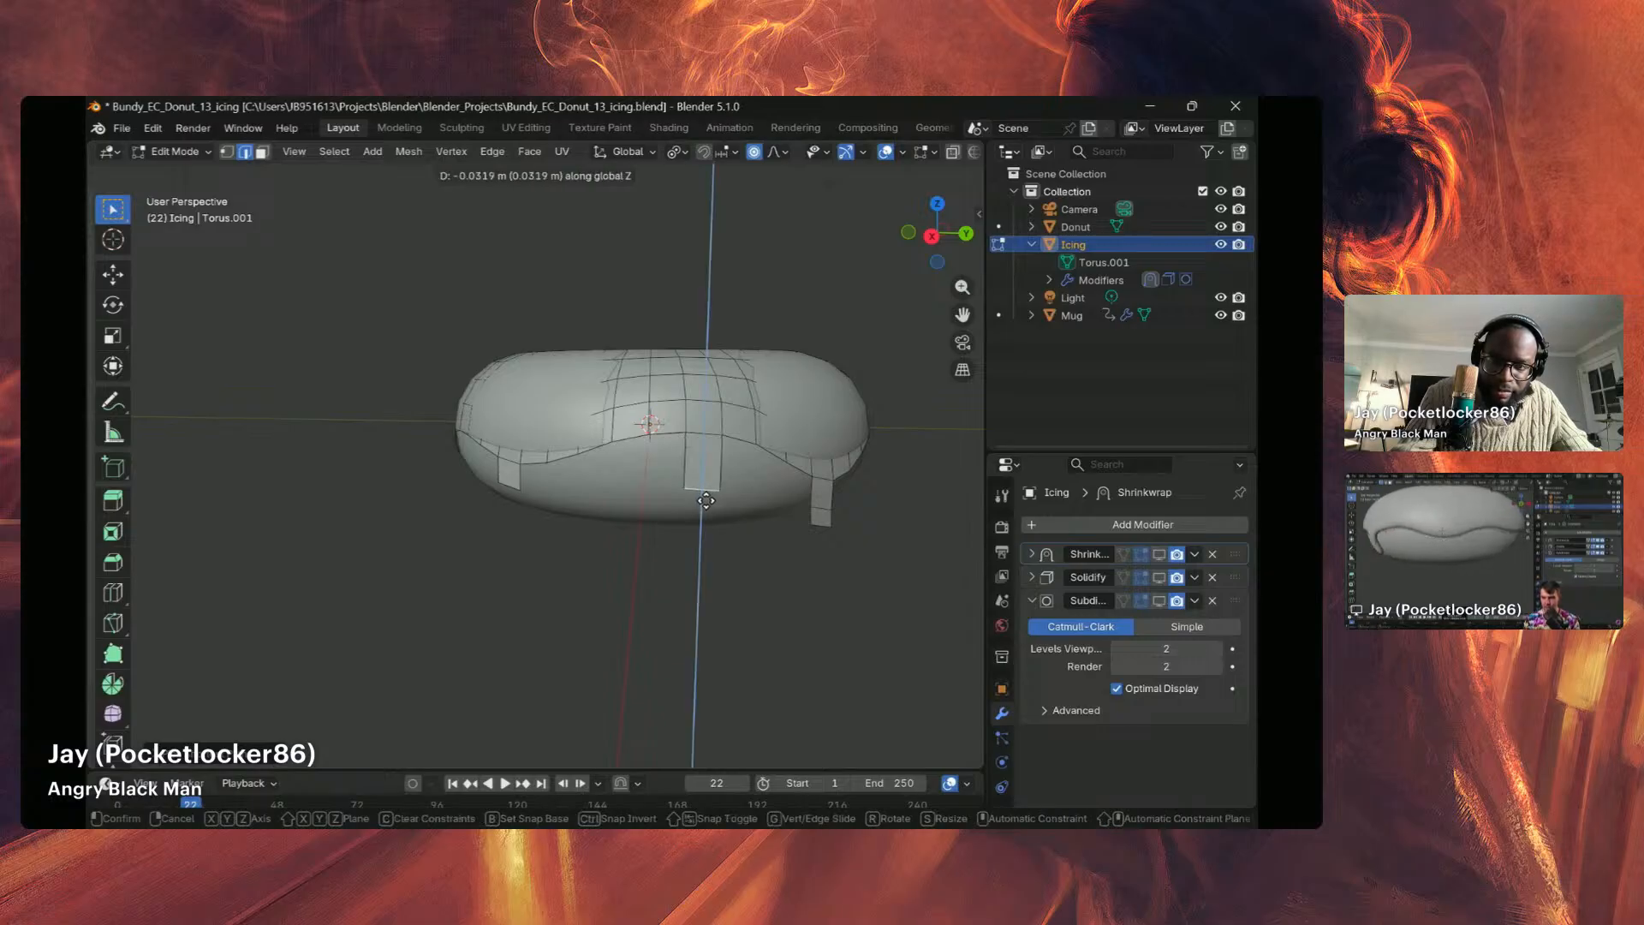
{"action": "key", "text": "z"}
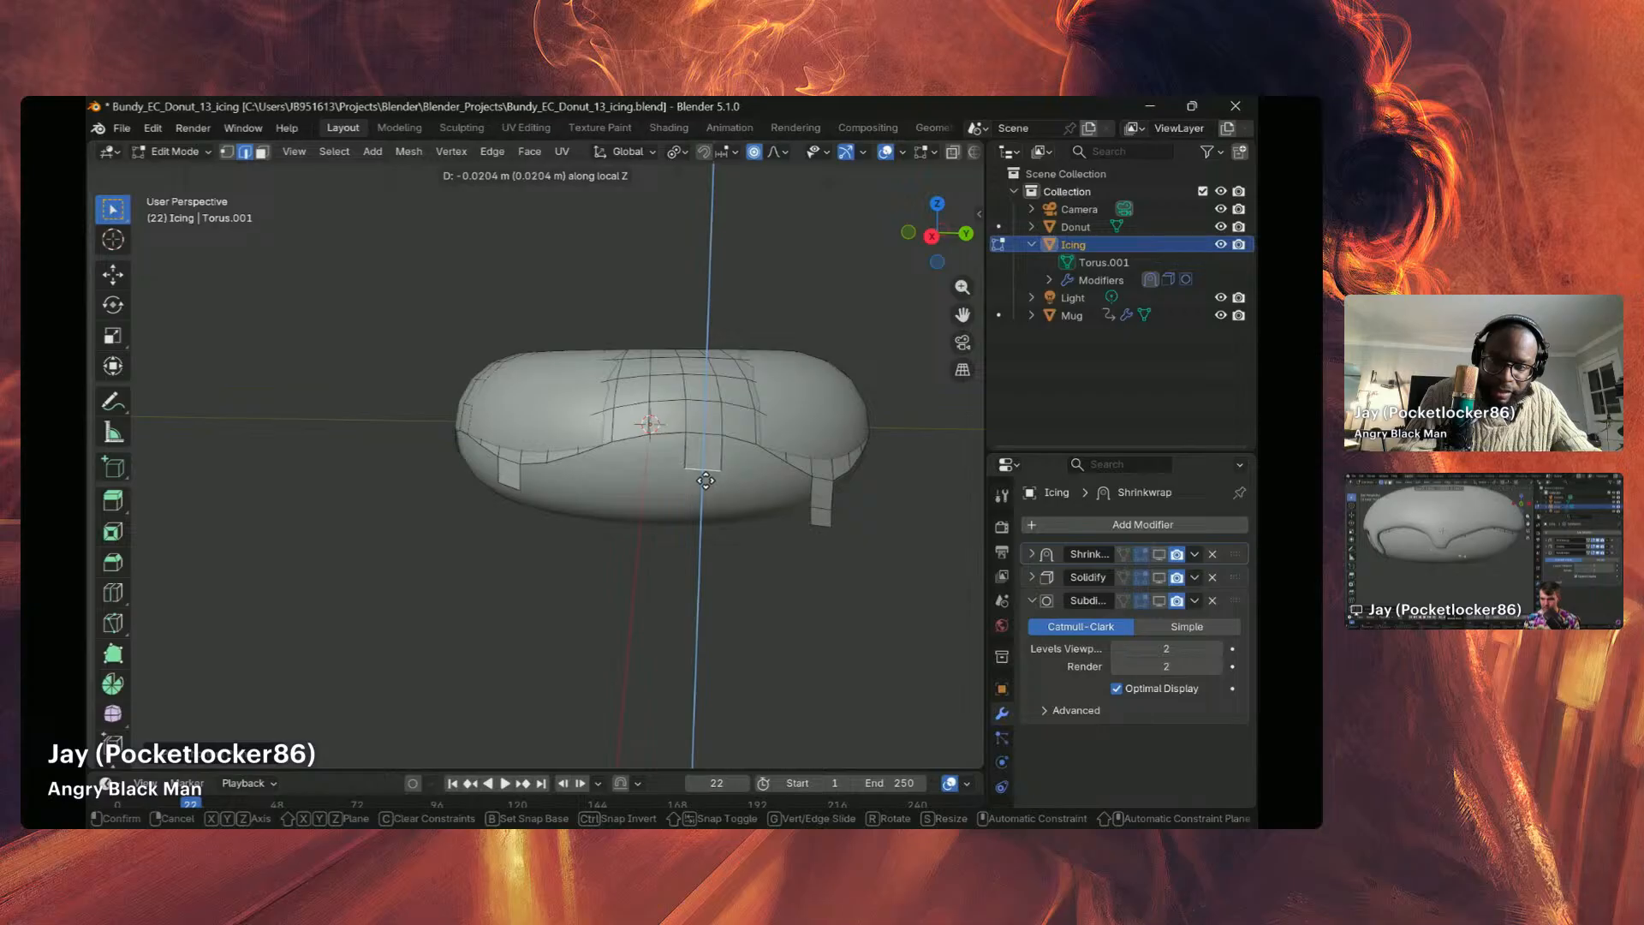
{"action": "key", "text": "z"}
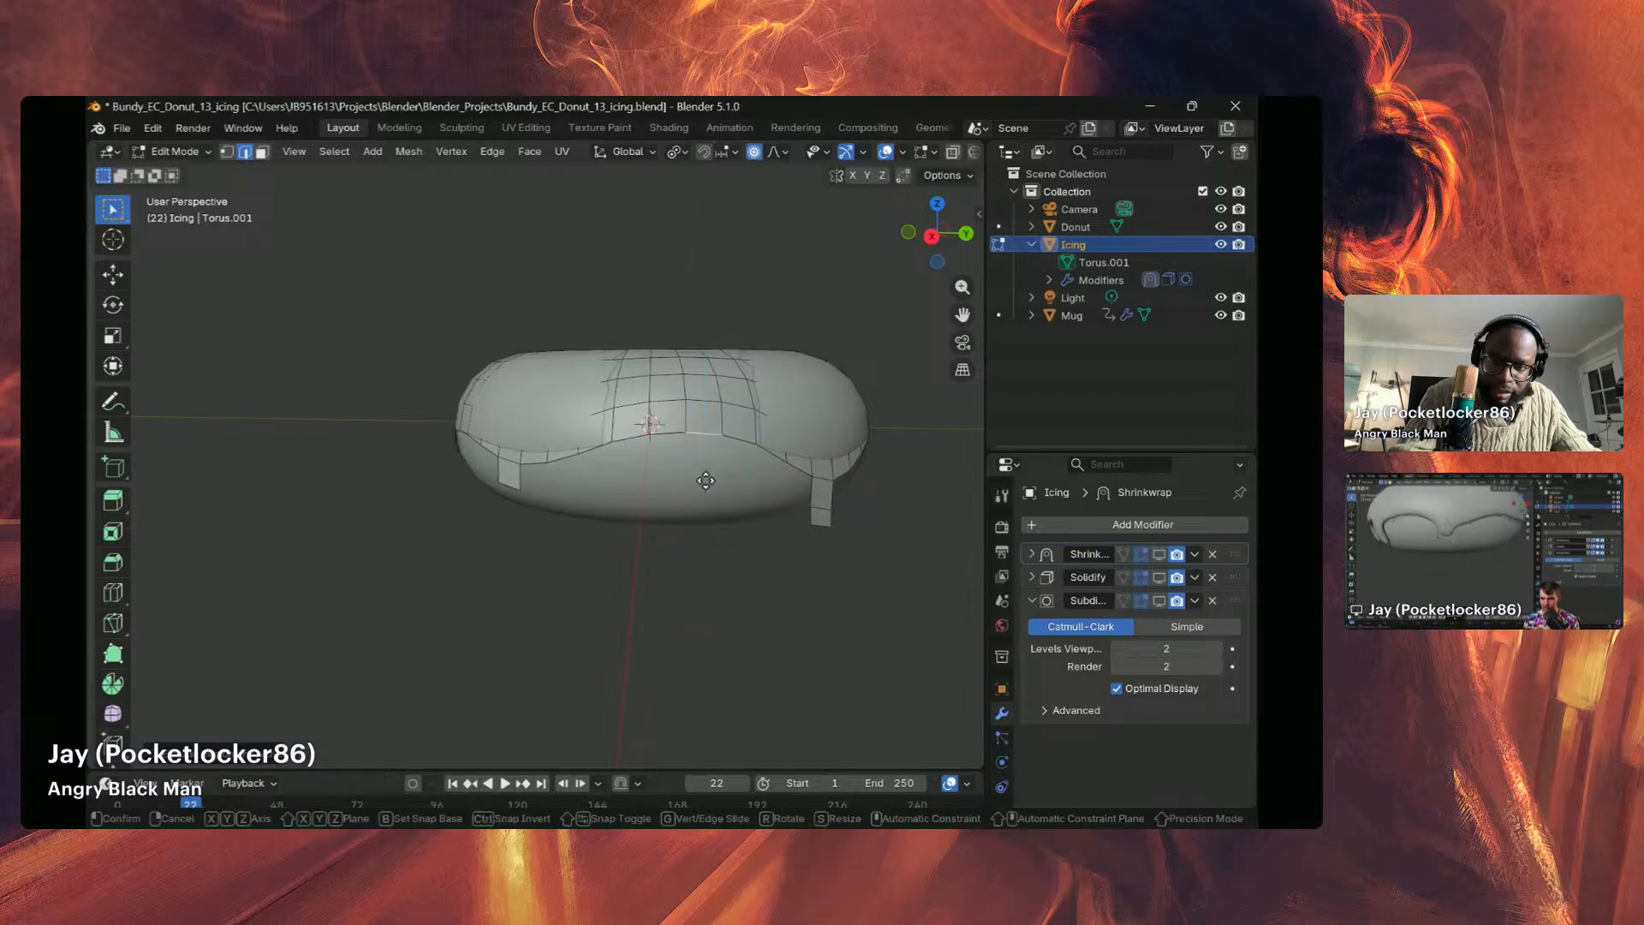
{"action": "left_click", "coordinate": [700, 531]}
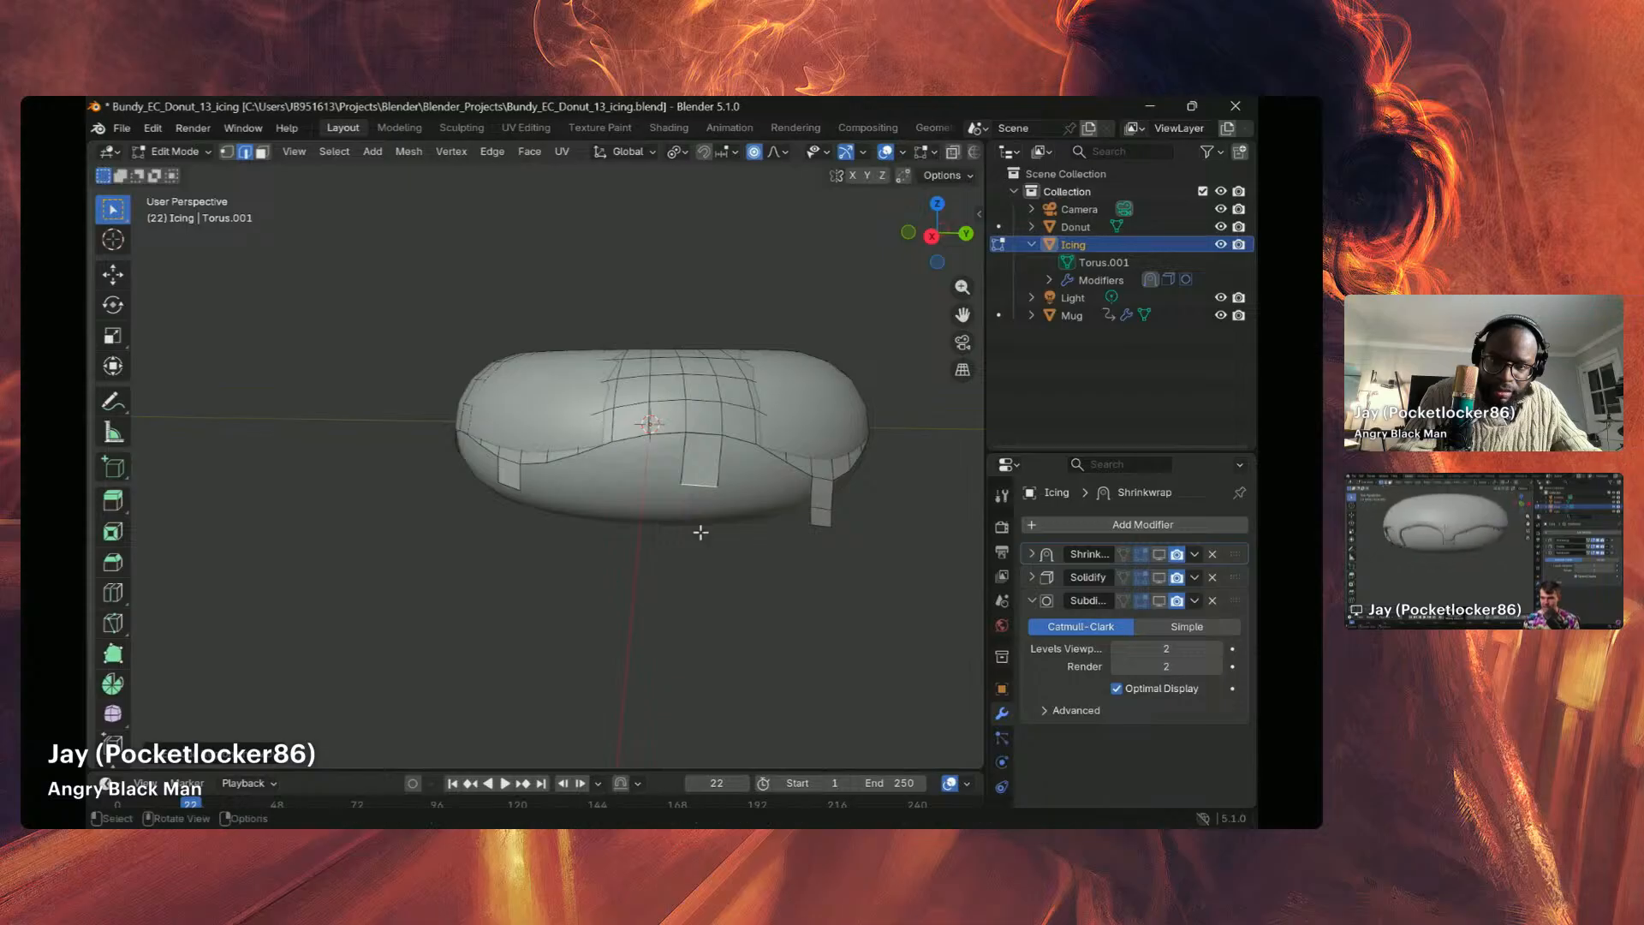
Step: Inspect the icing rim from several sides to find a spot for the next drip
{"action": "middle_click_drag", "start_coordinate": [752, 490], "coordinate": [681, 484]}
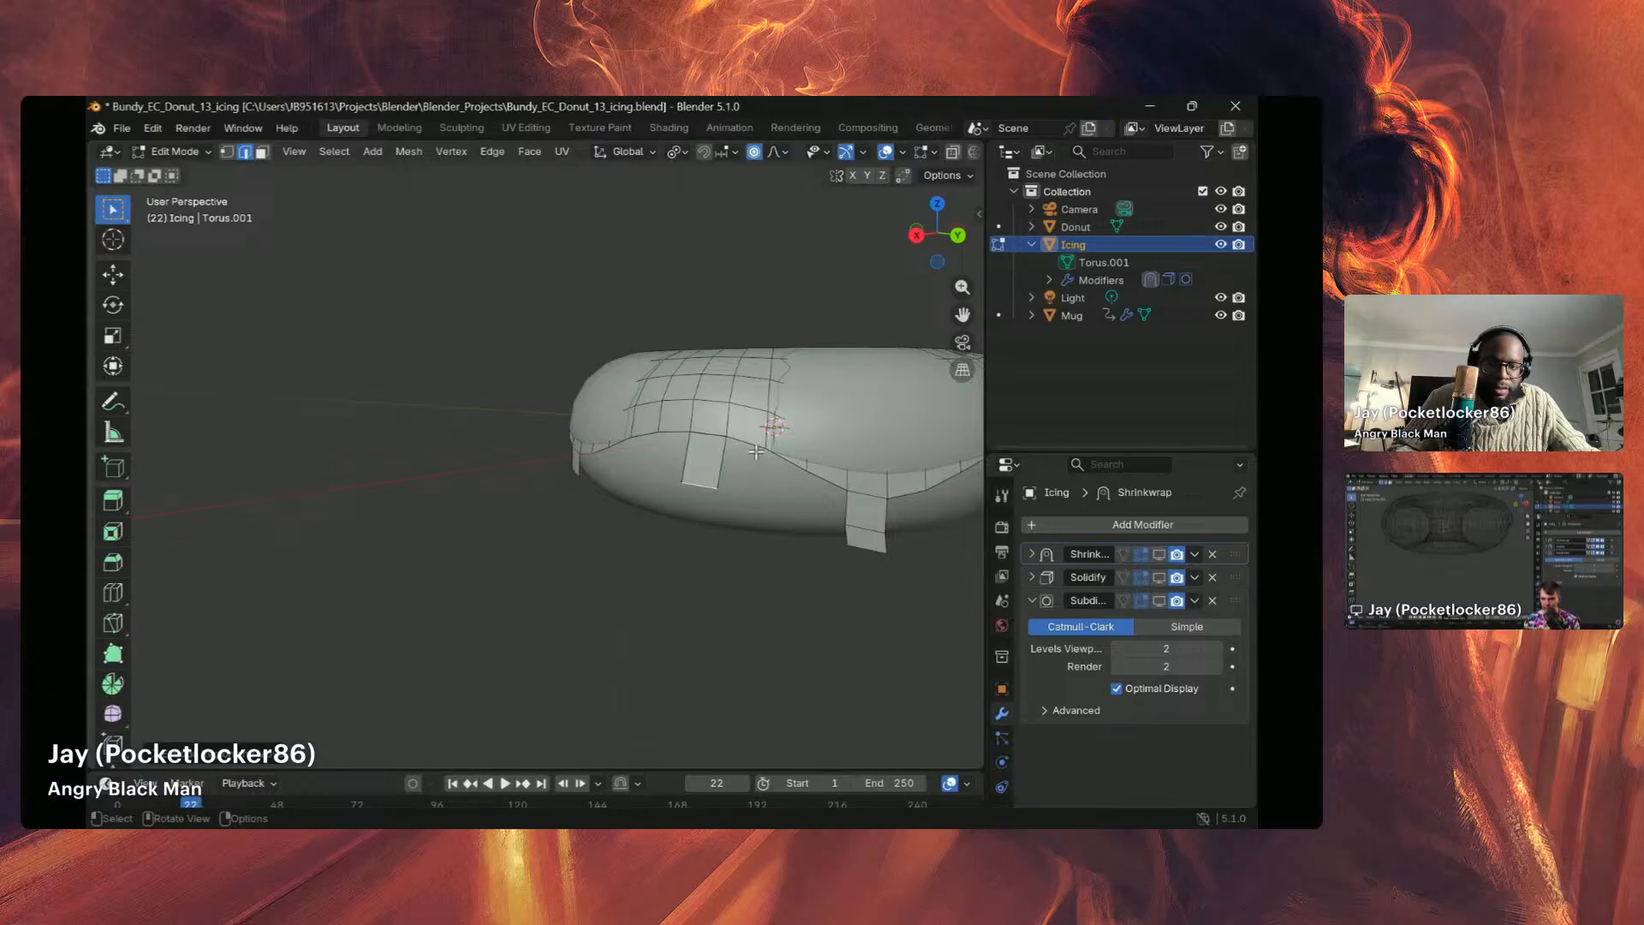
{"action": "middle_click_drag", "start_coordinate": [847, 483], "coordinate": [744, 472]}
{"action": "scroll", "coordinate": [921, 496], "scroll_direction": "down", "scroll_amount": 4}
{"action": "scroll", "coordinate": [744, 472], "scroll_direction": "up", "scroll_amount": 4}
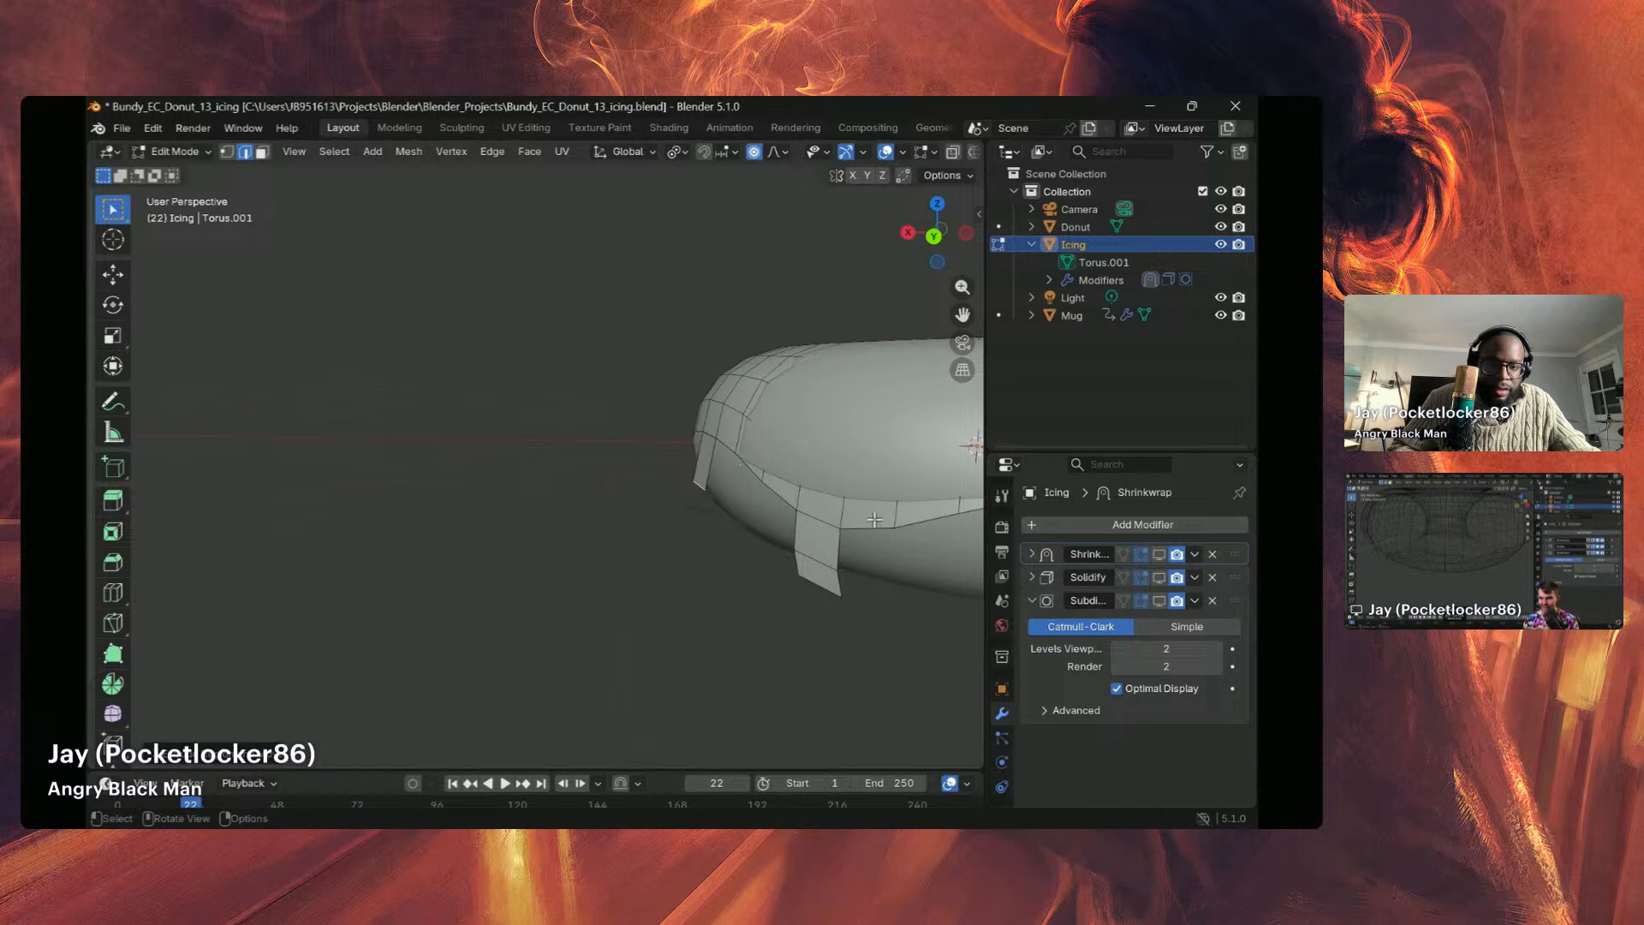
{"action": "scroll", "coordinate": [875, 520], "scroll_direction": "down", "scroll_amount": 4}
{"action": "middle_click_drag", "start_coordinate": [865, 506], "coordinate": [827, 477]}
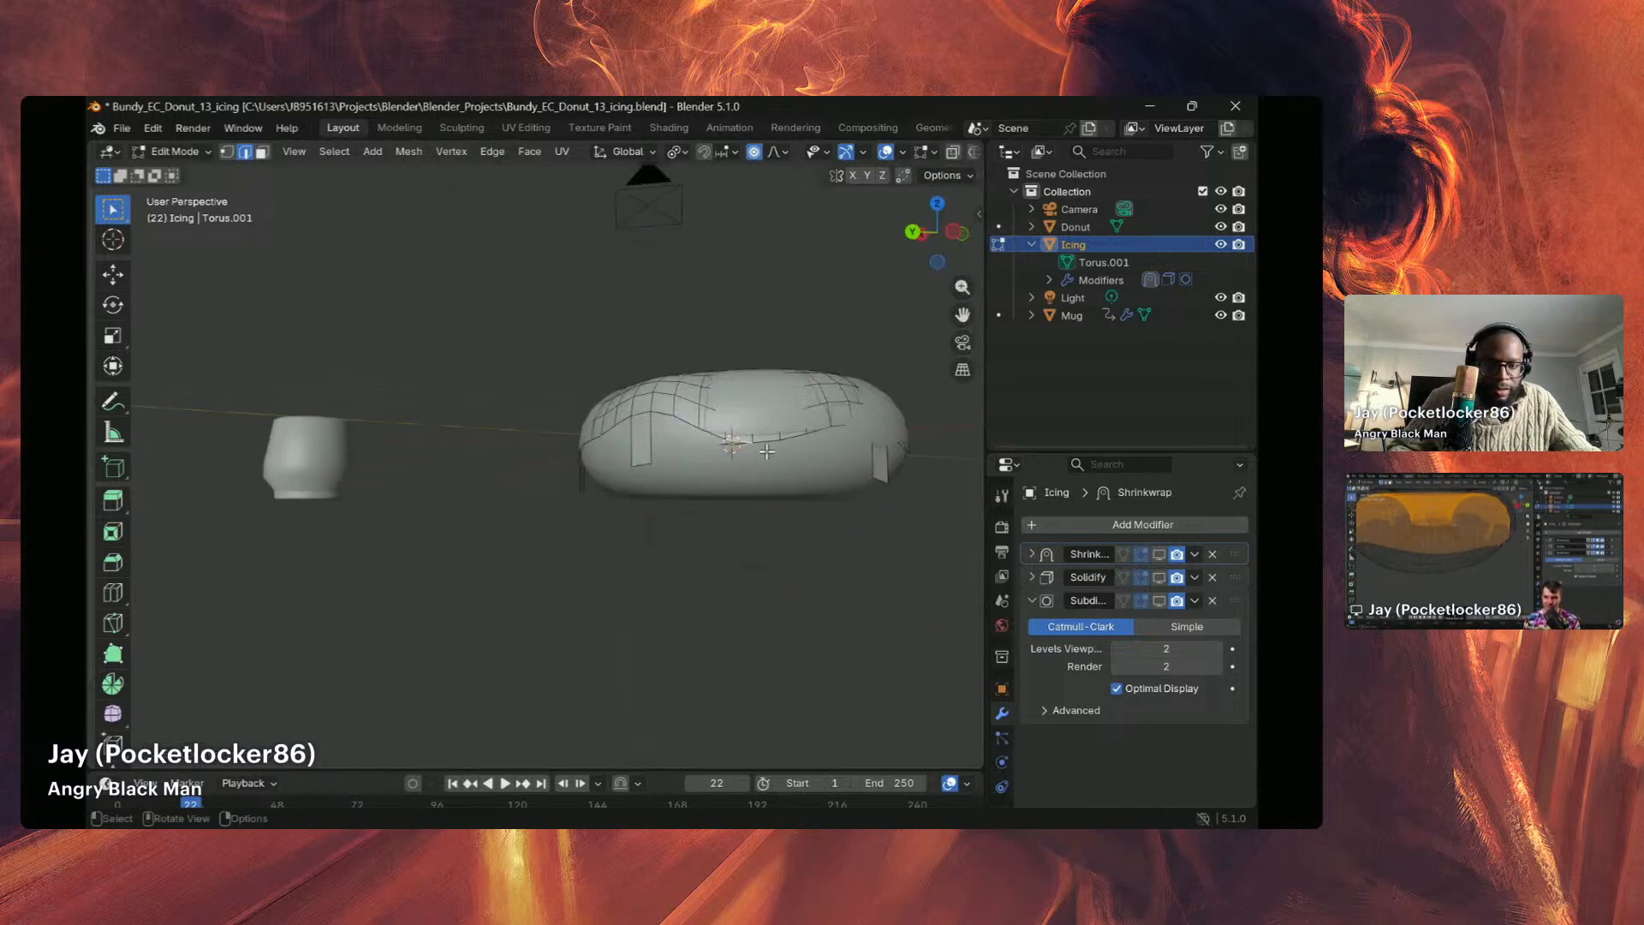
{"action": "scroll", "coordinate": [761, 448], "scroll_direction": "up", "scroll_amount": 5}
{"action": "scroll", "coordinate": [749, 446], "scroll_direction": "down", "scroll_amount": 5}
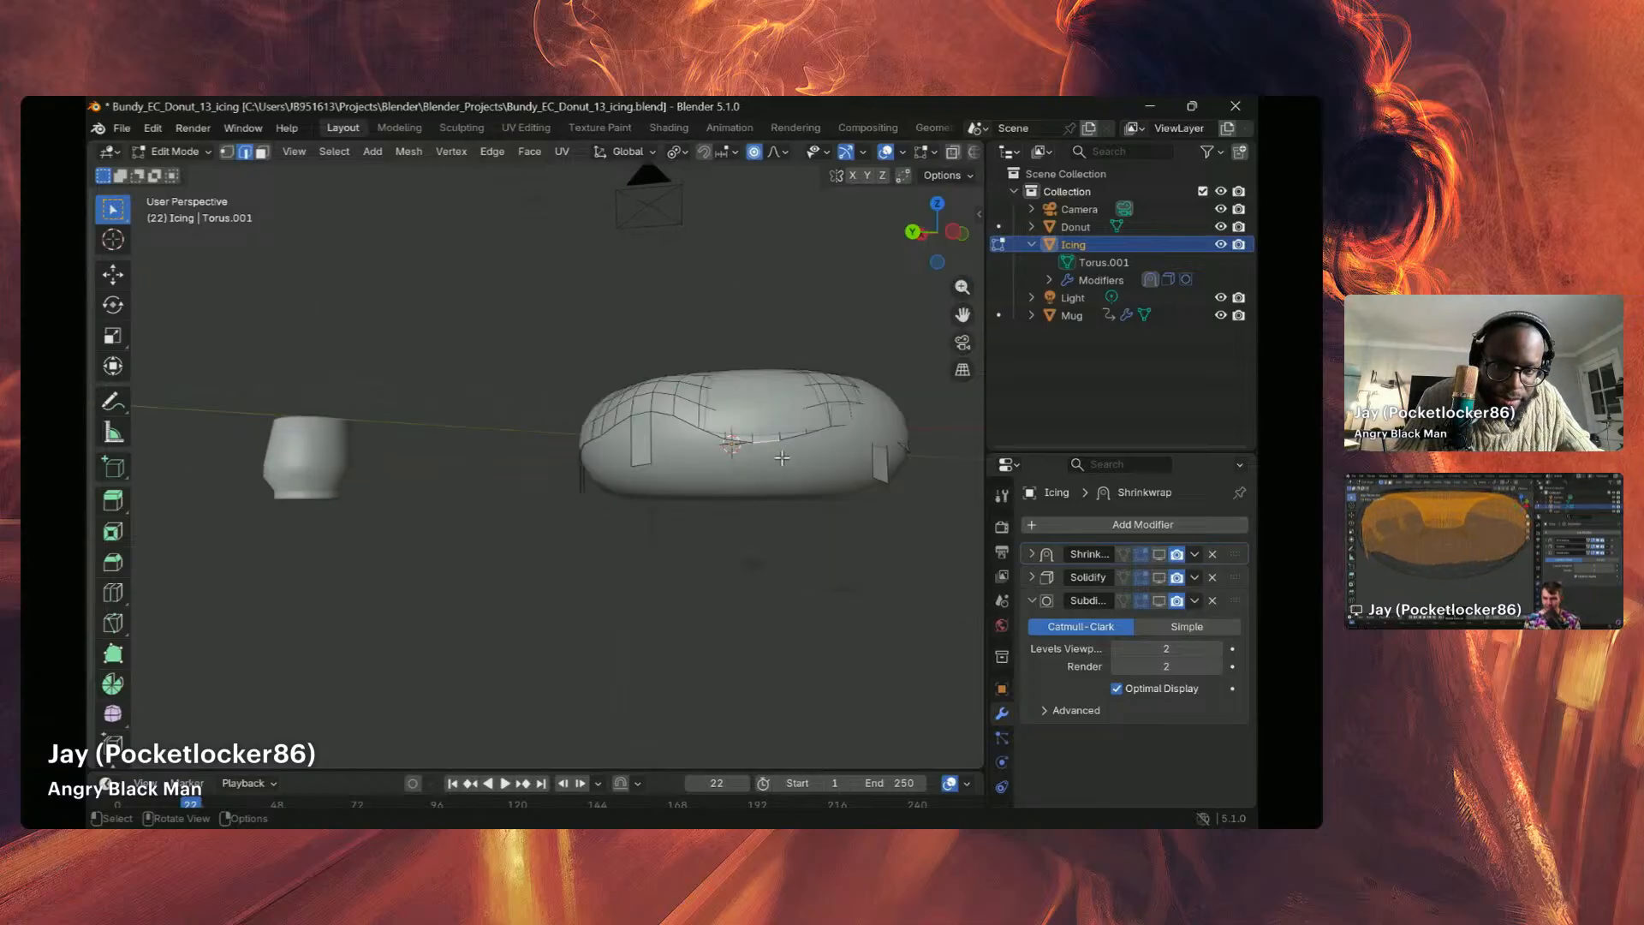
Step: Try to select a run of rim edges on the low part of the icing, toggling Edit Mode on the selected objects
{"action": "left_click", "coordinate": [779, 444], "text": "ctrl"}
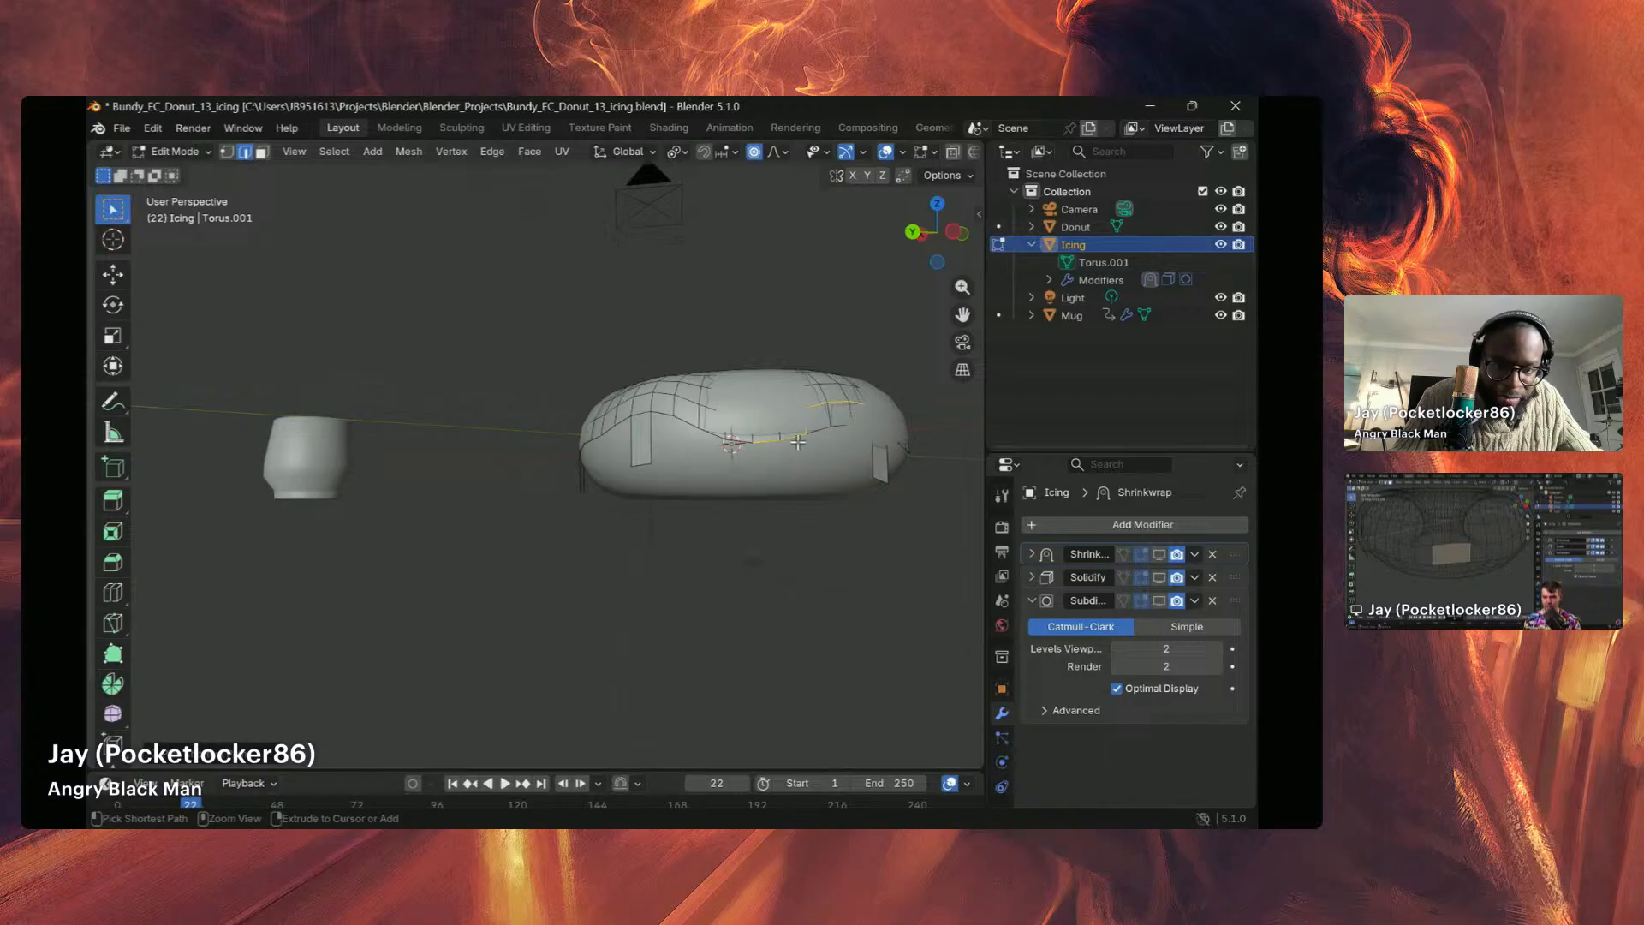
{"action": "left_click", "coordinate": [779, 442], "text": "ctrl"}
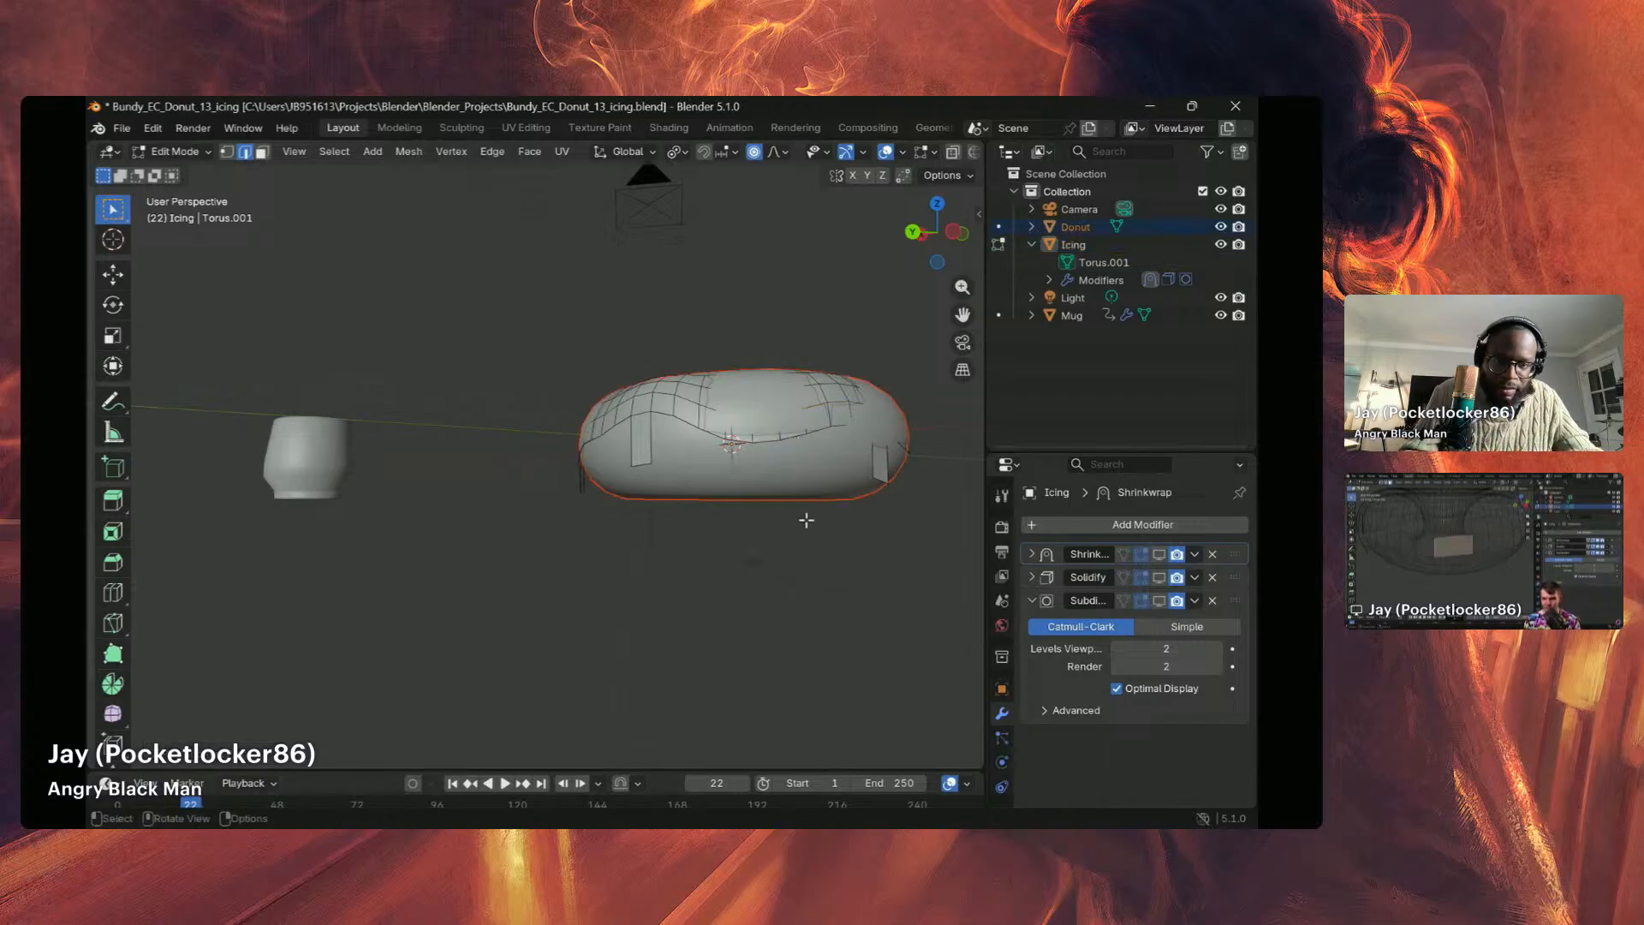
{"action": "scroll", "coordinate": [802, 490], "scroll_direction": "down", "scroll_amount": 5}
{"action": "scroll", "coordinate": [705, 448], "scroll_direction": "up", "scroll_amount": 4}
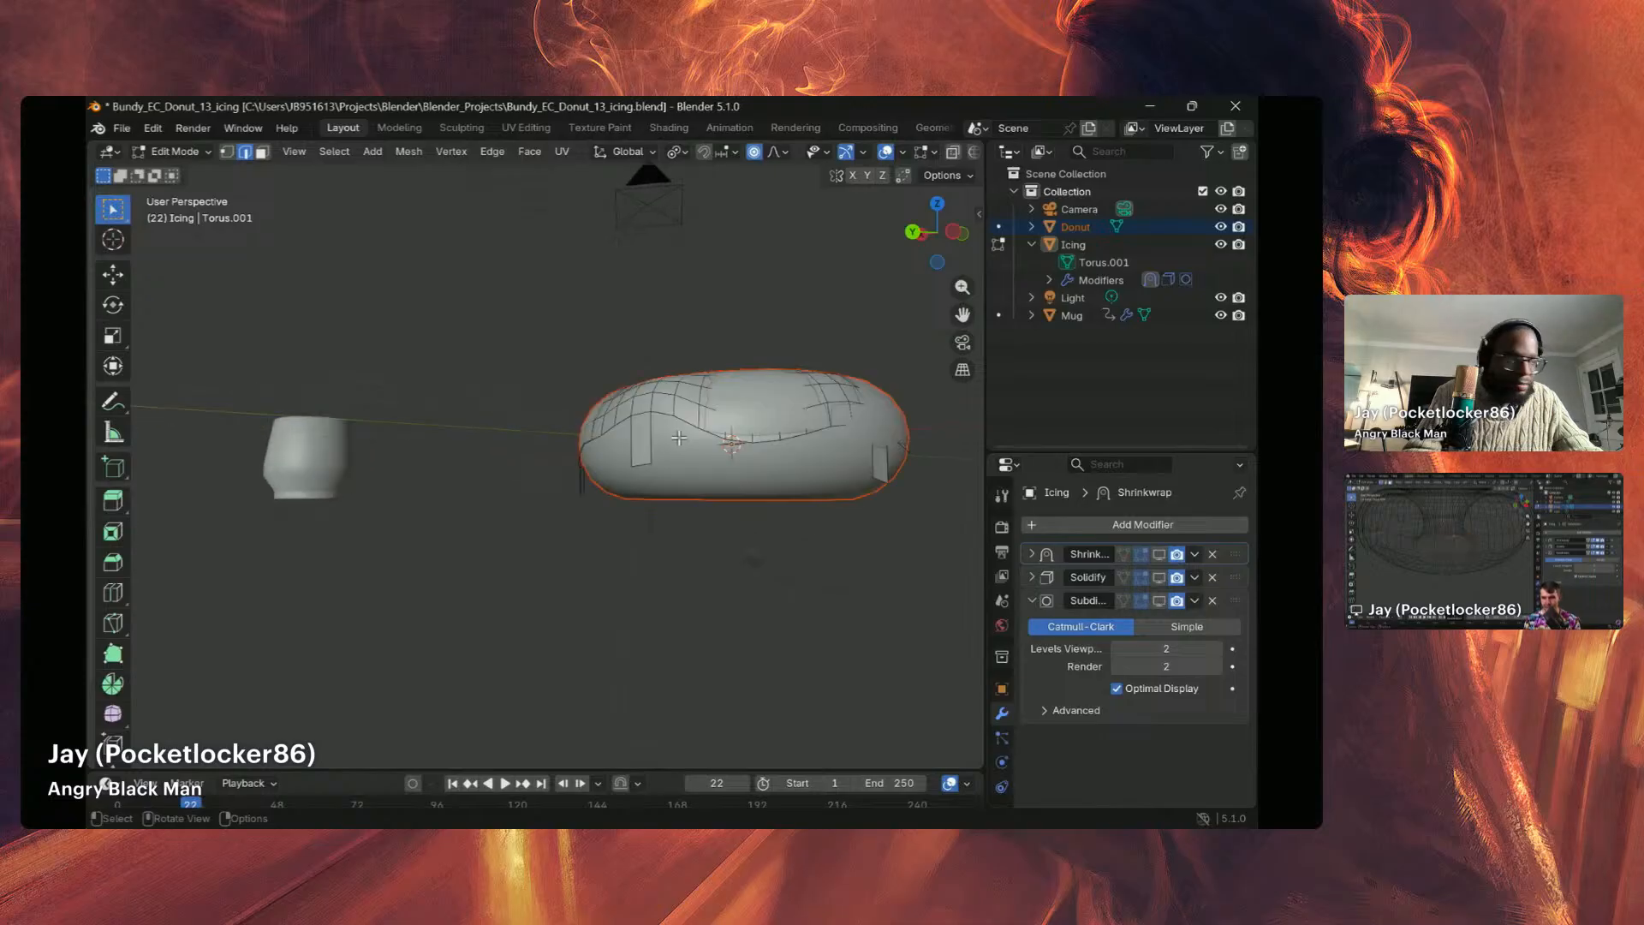
{"action": "middle_click_drag", "start_coordinate": [754, 426], "coordinate": [770, 472]}
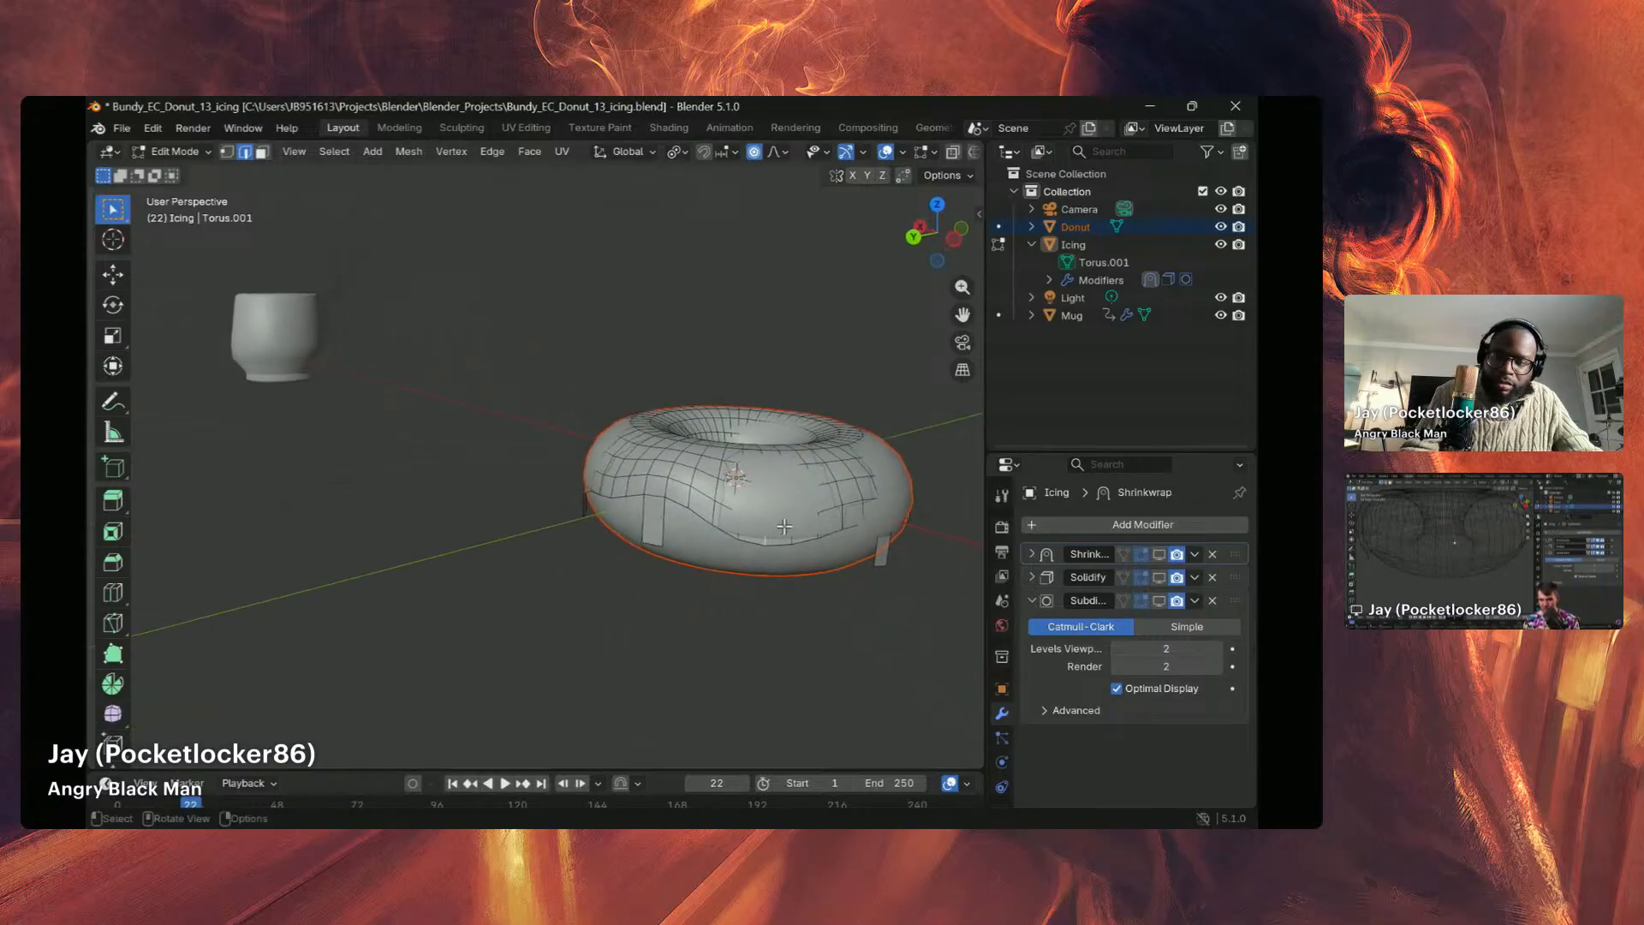
{"action": "key", "text": "Tab"}
{"action": "key", "text": "Tab"}
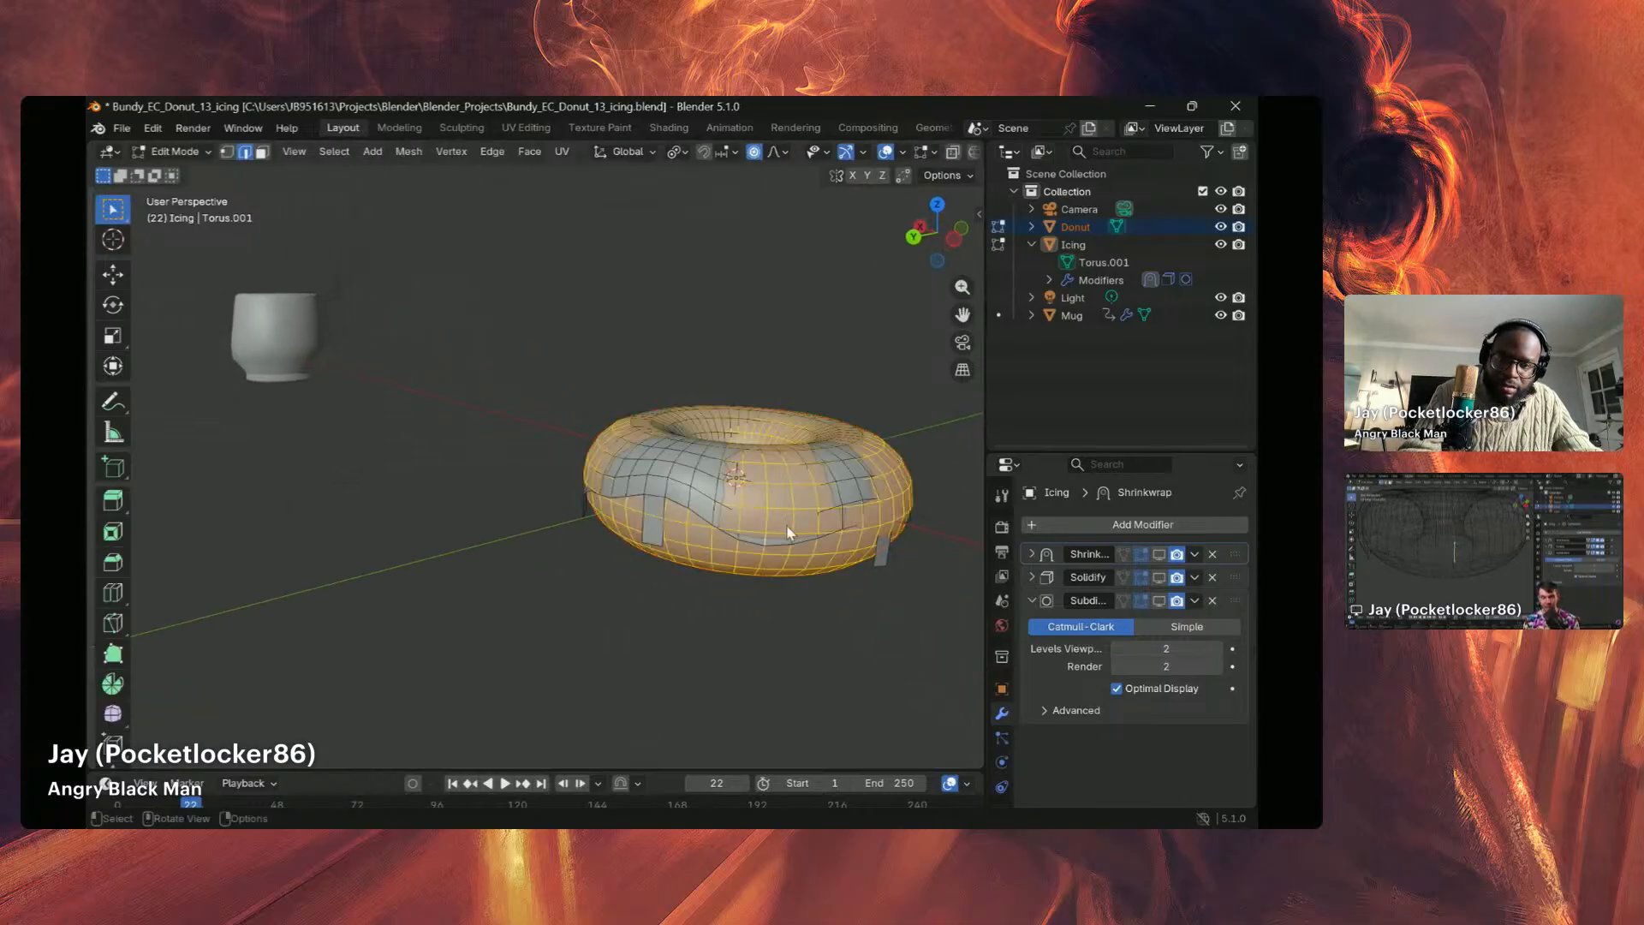
{"action": "key", "text": "Tab"}
{"action": "key", "text": "Tab"}
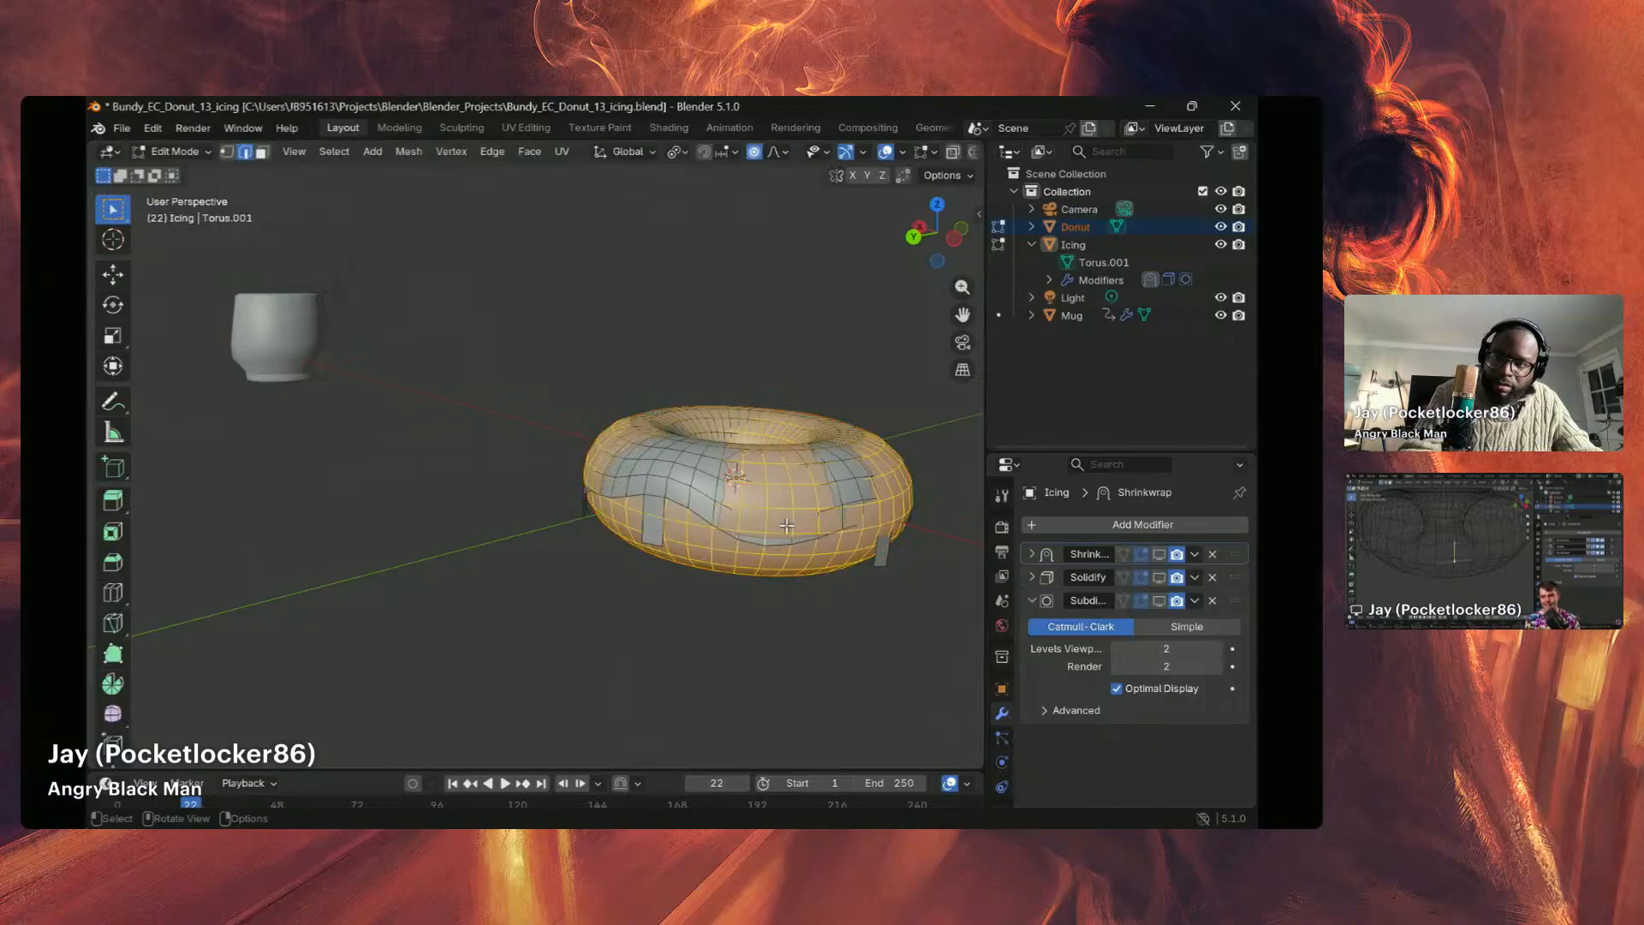
Step: Return to Object Mode, deselect everything, and put only the Icing object into Edit Mode
{"action": "key", "text": "Tab"}
{"action": "key", "text": "alt+a"}
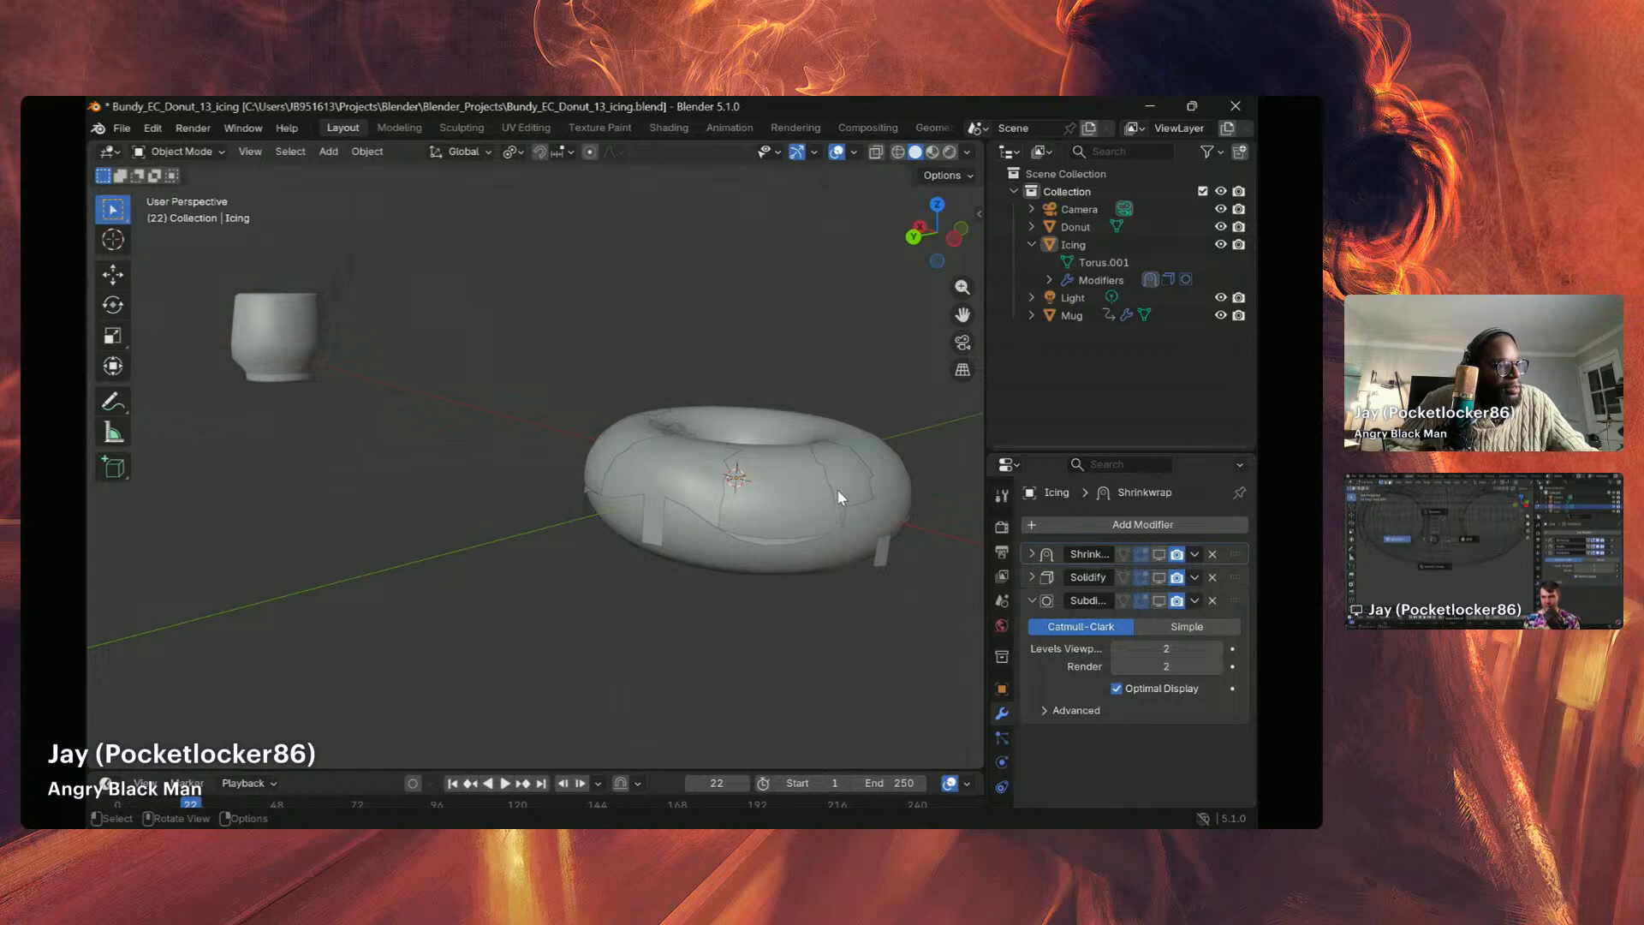
{"action": "left_click", "coordinate": [784, 505]}
{"action": "scroll", "coordinate": [784, 506], "scroll_direction": "down", "scroll_amount": 2}
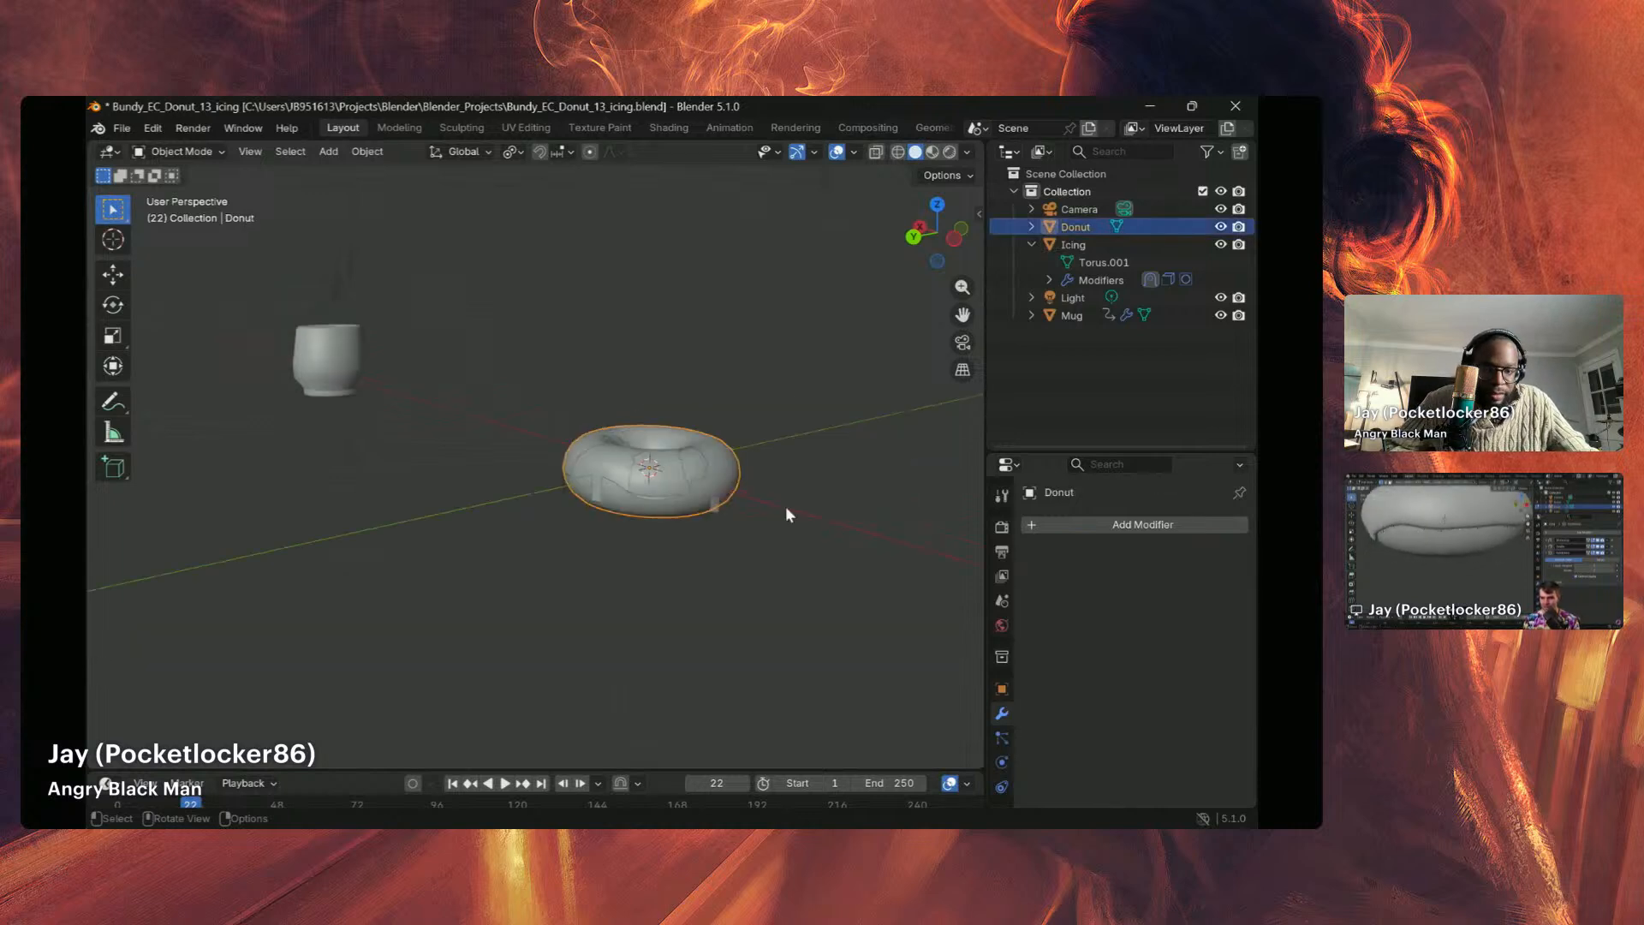
{"action": "scroll", "coordinate": [784, 505], "scroll_direction": "up", "scroll_amount": 4}
{"action": "scroll", "coordinate": [783, 505], "scroll_direction": "down", "scroll_amount": 5}
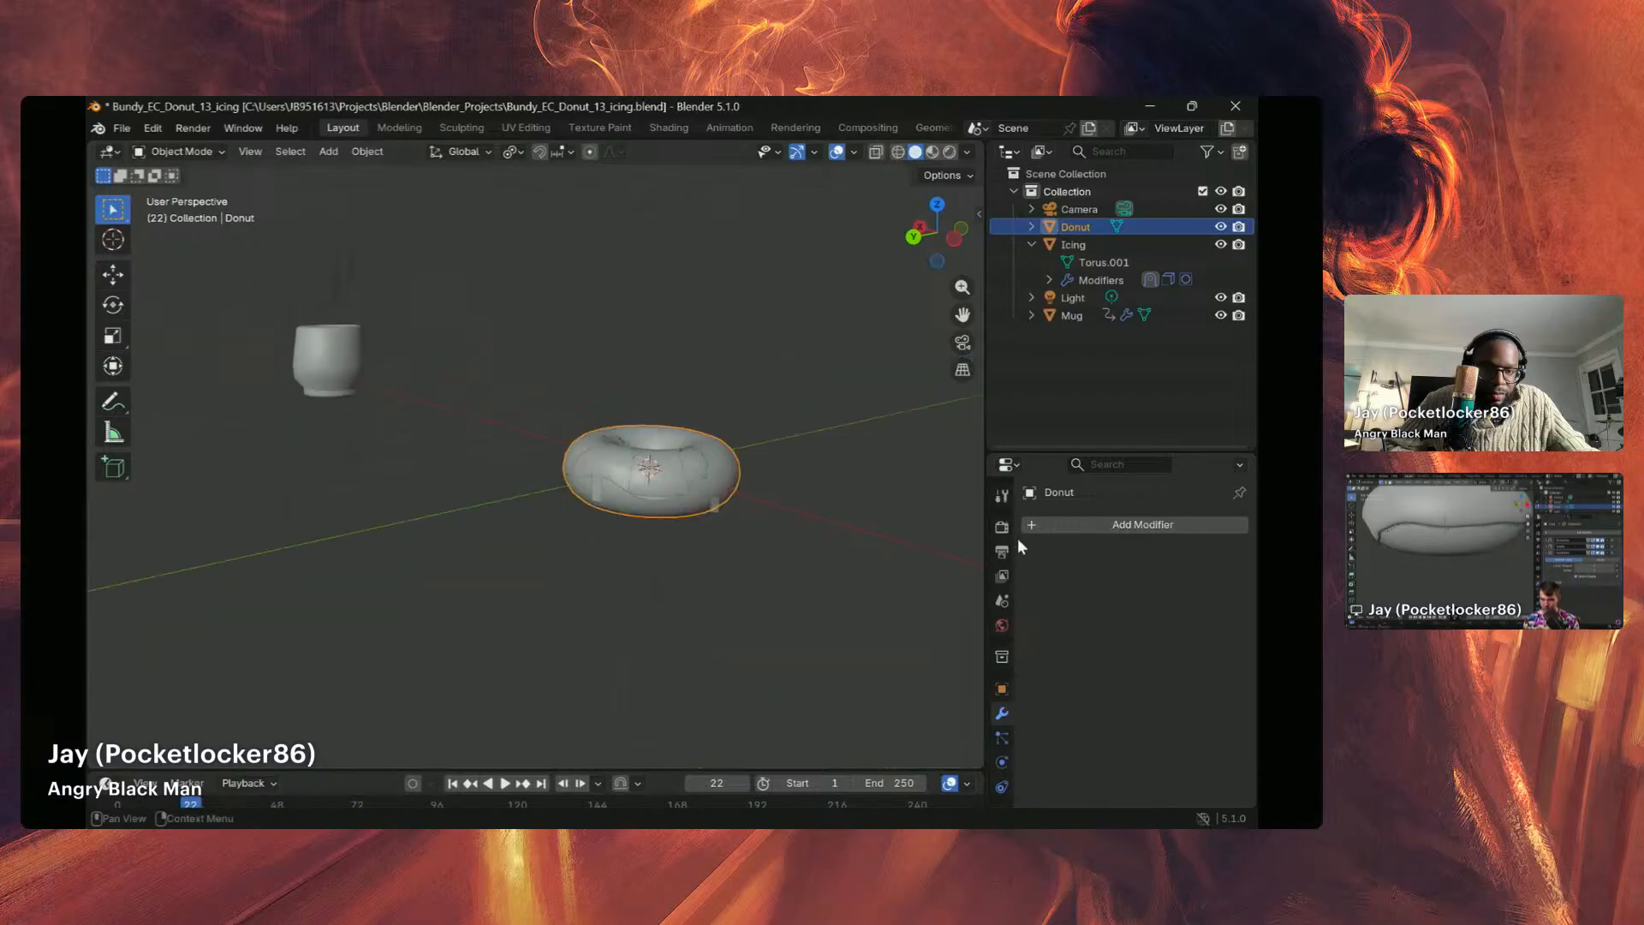
{"action": "left_click", "coordinate": [1067, 247]}
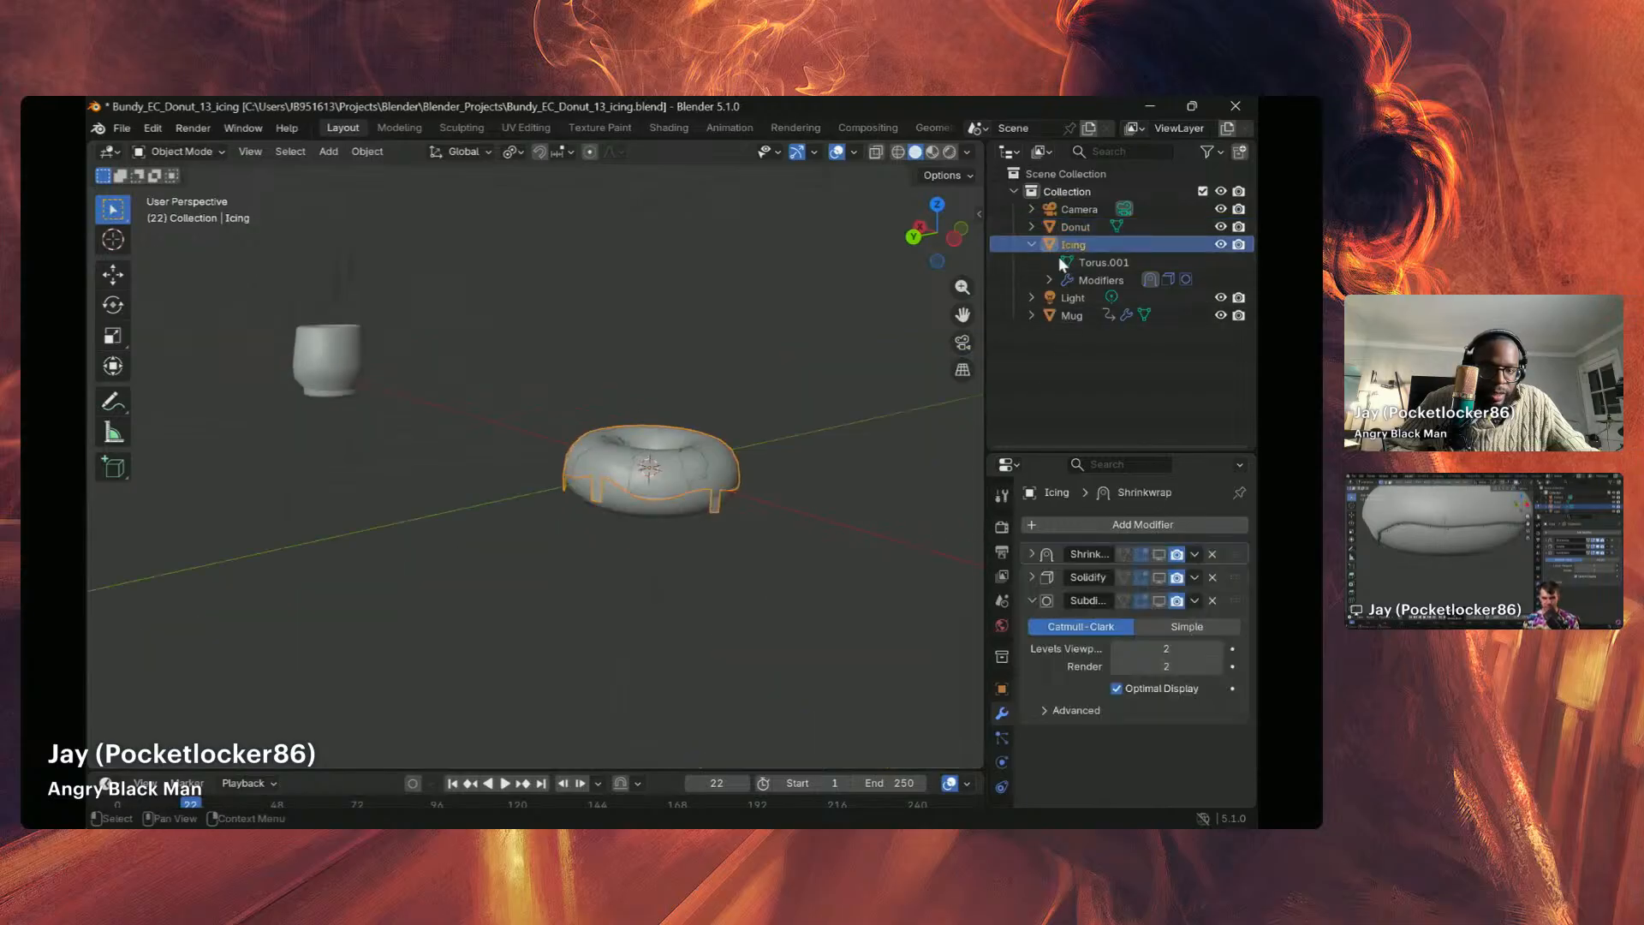
{"action": "scroll", "coordinate": [675, 488], "scroll_direction": "up", "scroll_amount": 2}
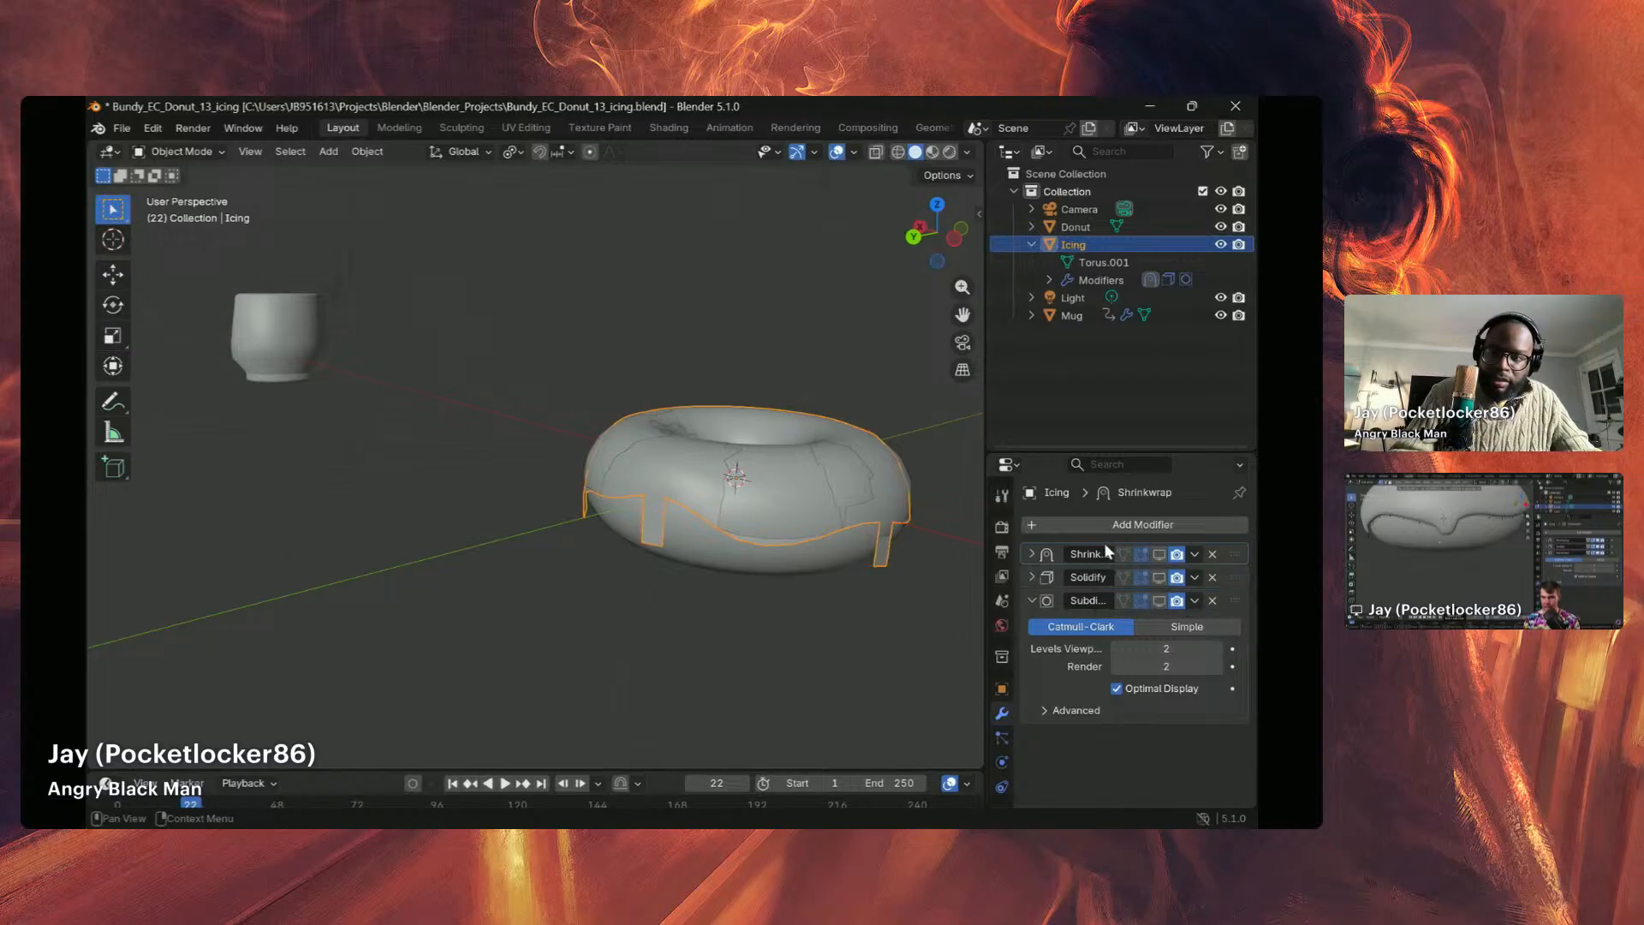
{"action": "key", "text": "Tab"}
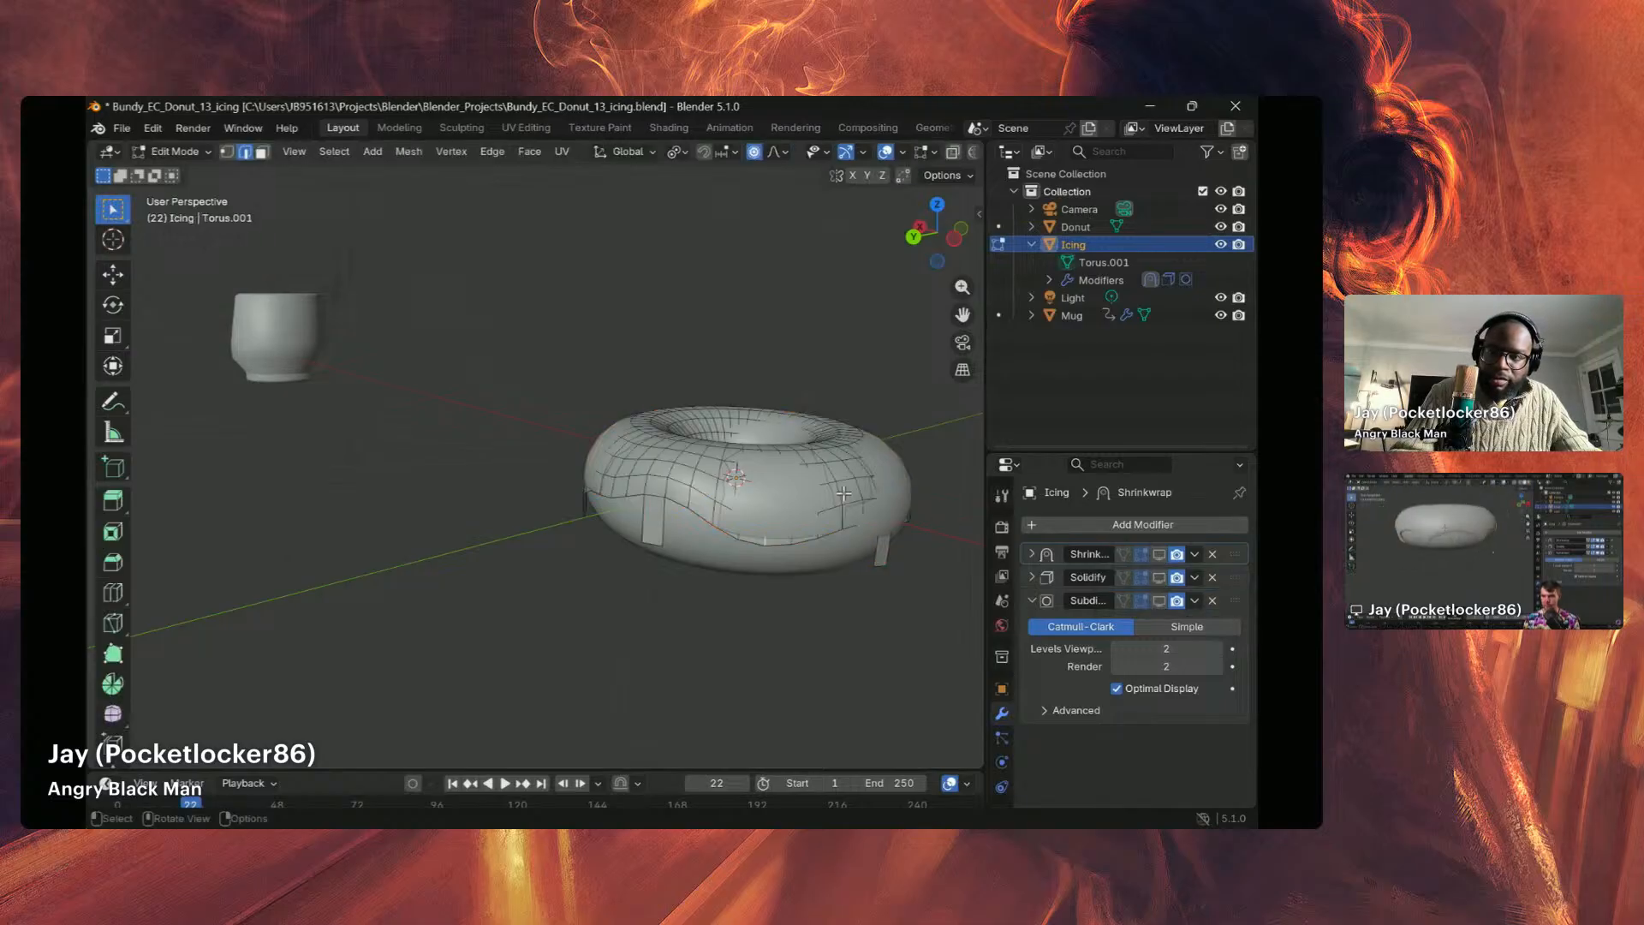
{"action": "key", "text": "Tab"}
{"action": "key", "text": "Tab"}
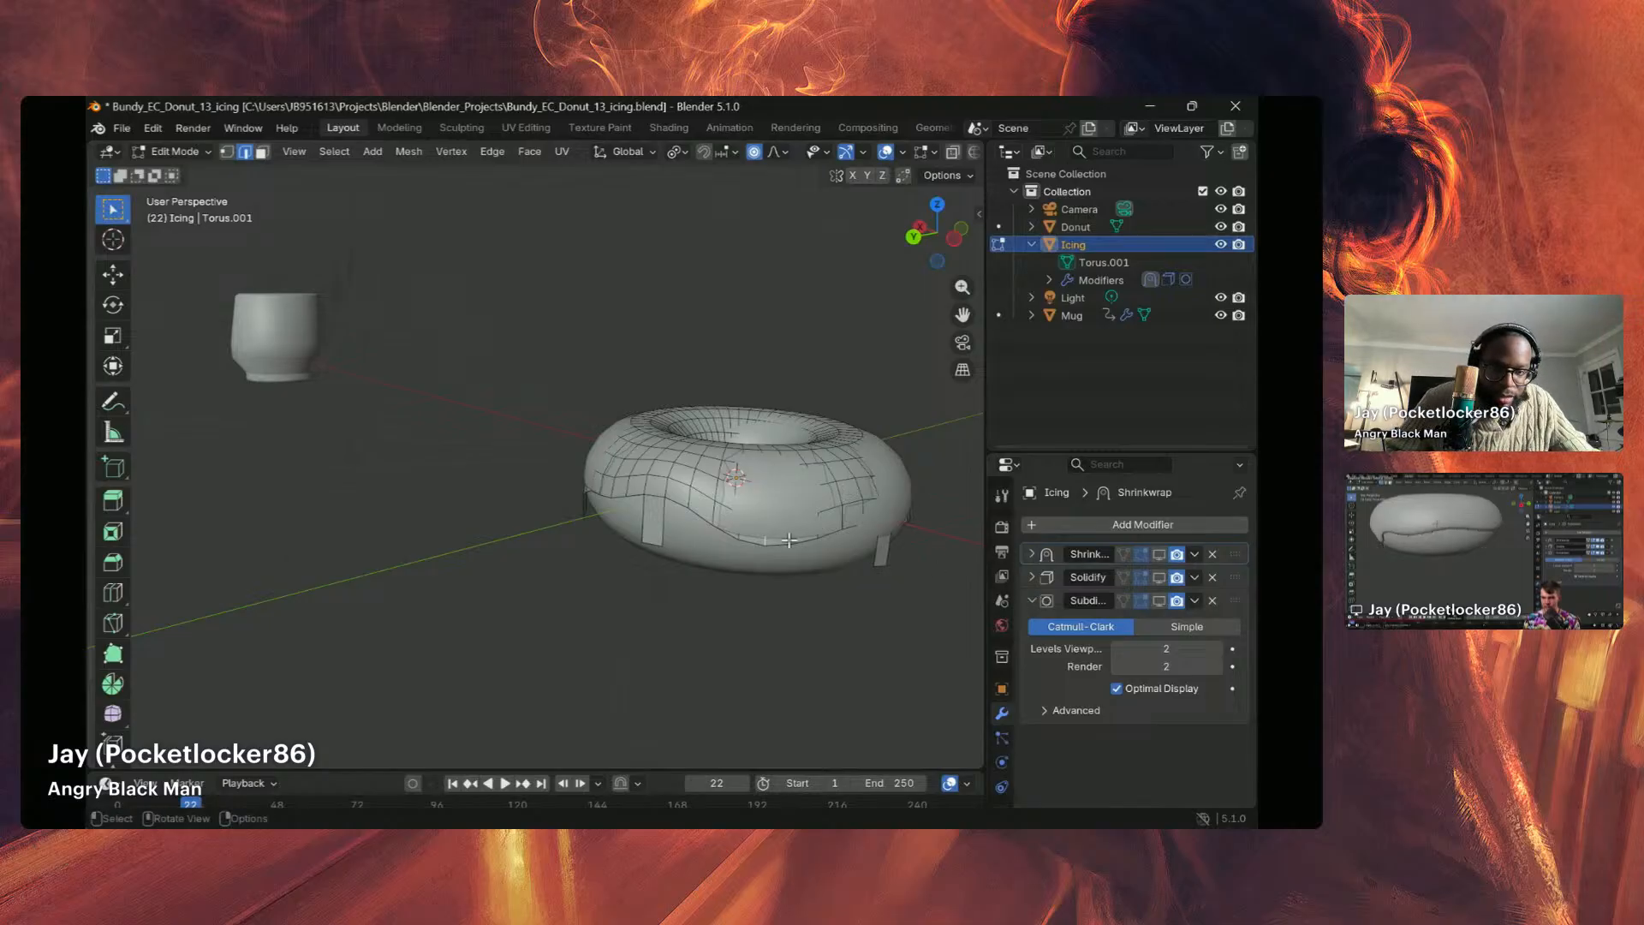
Step: Examine the icing mesh and its existing drips from above and from the side
{"action": "middle_click_drag", "start_coordinate": [789, 539], "coordinate": [745, 491]}
{"action": "mouse_move", "coordinate": [830, 561]}
{"action": "middle_mouse_down"}
{"action": "mouse_move", "coordinate": [833, 605]}
{"action": "mouse_move", "coordinate": [820, 558]}
{"action": "middle_mouse_up"}
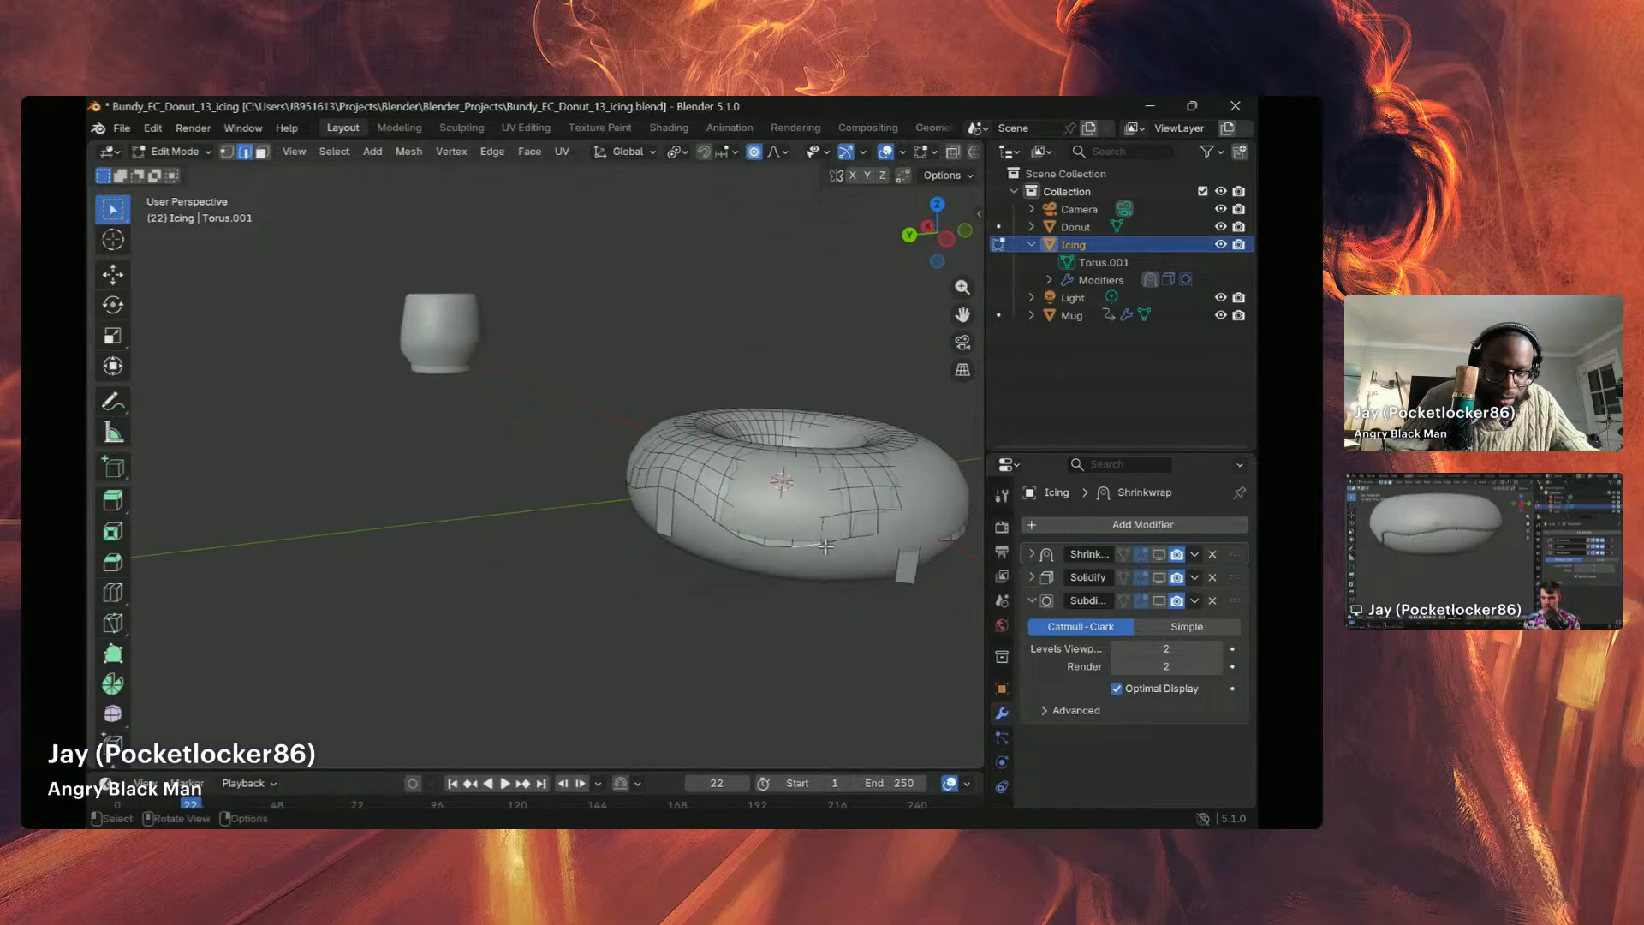
{"action": "scroll", "coordinate": [818, 544], "scroll_direction": "up", "scroll_amount": 4}
{"action": "scroll", "coordinate": [842, 559], "scroll_direction": "down", "scroll_amount": 4}
{"action": "scroll", "coordinate": [879, 573], "scroll_direction": "up", "scroll_amount": 4}
{"action": "middle_click_drag", "start_coordinate": [879, 573], "coordinate": [917, 594]}
{"action": "scroll", "coordinate": [919, 599], "scroll_direction": "down", "scroll_amount": 5}
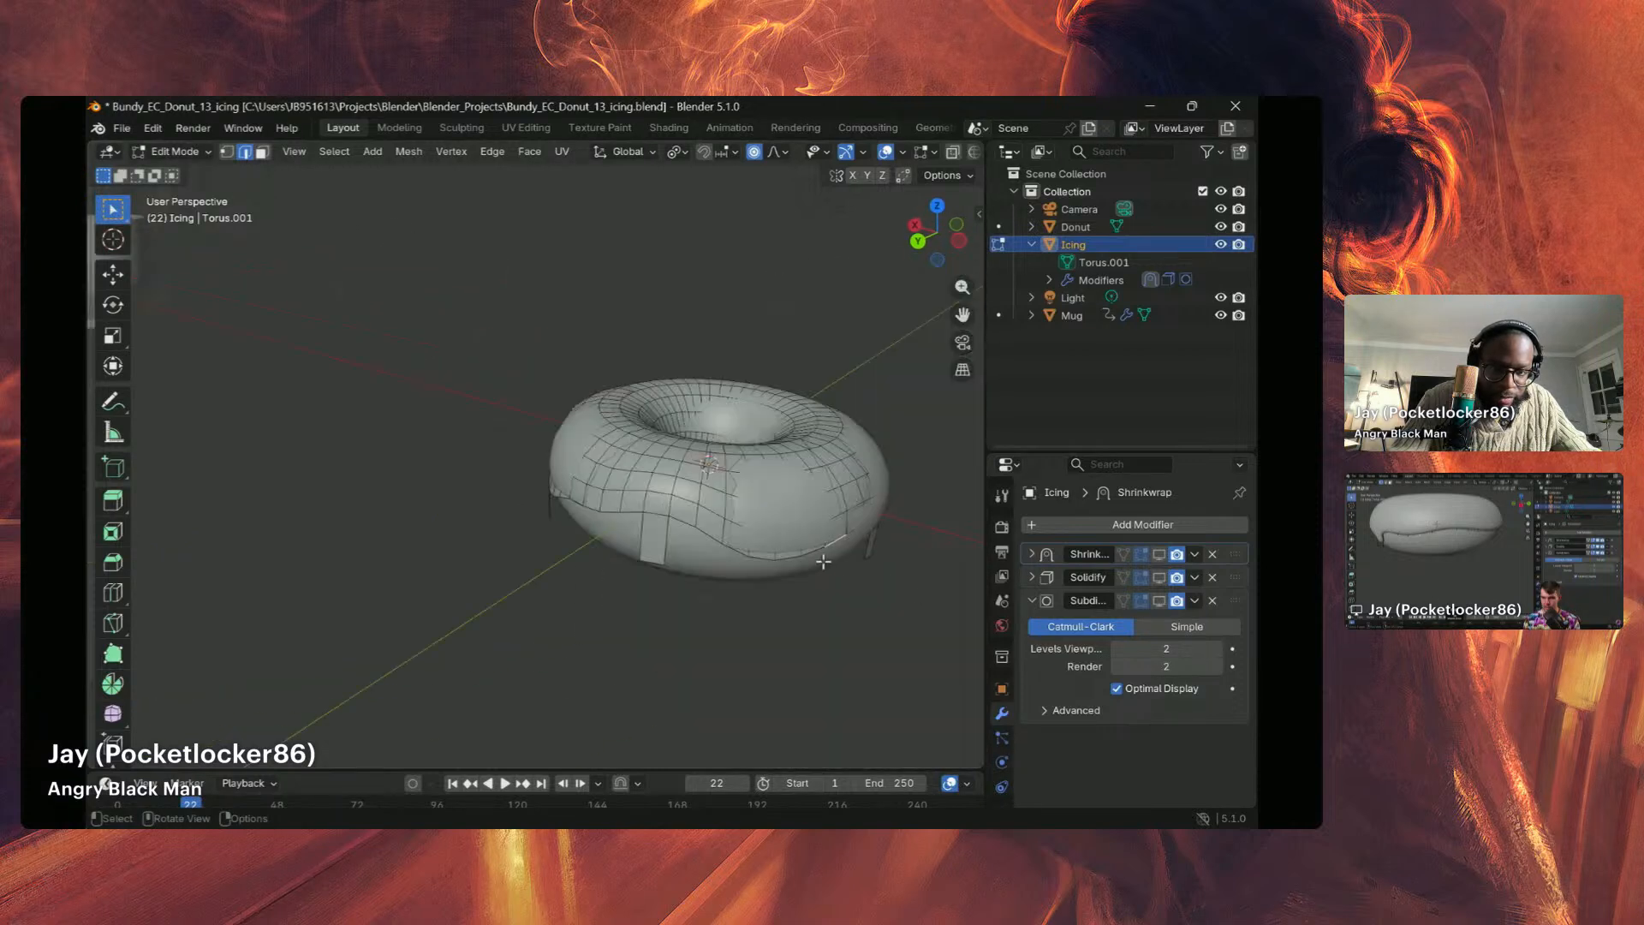
{"action": "middle_click_drag", "start_coordinate": [779, 558], "coordinate": [430, 352]}
{"action": "key", "text": "shift"}
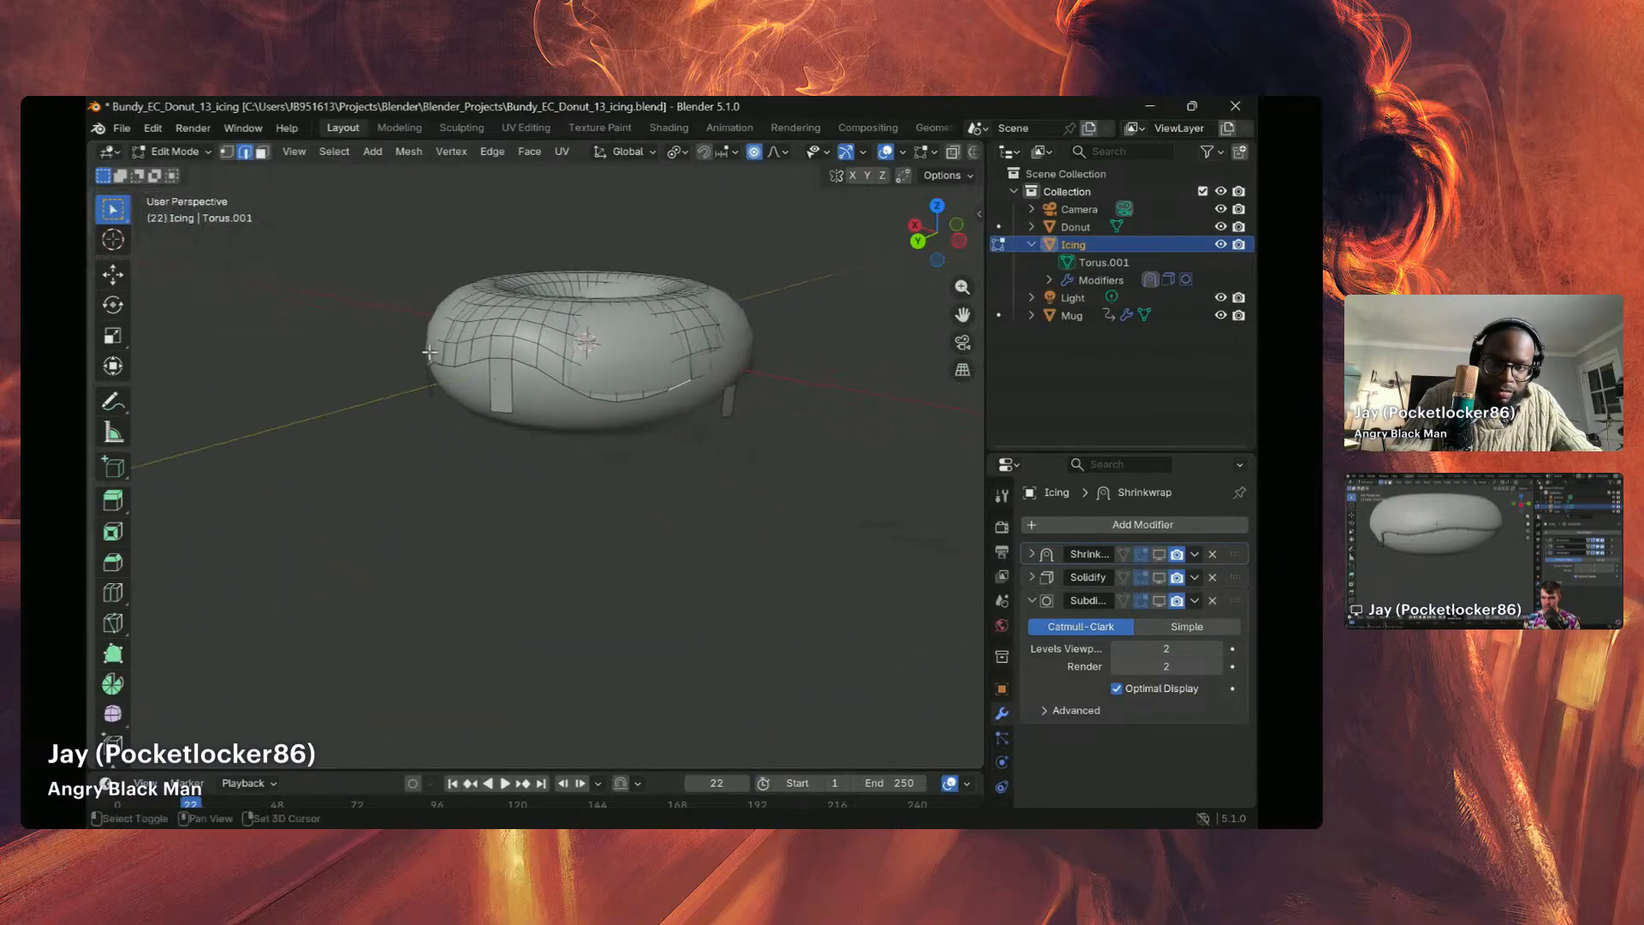
{"action": "scroll", "coordinate": [602, 340], "scroll_direction": "up", "scroll_amount": 5}
{"action": "middle_click_drag", "start_coordinate": [603, 334], "coordinate": [704, 418], "text": "shift"}
{"action": "scroll", "coordinate": [570, 375], "scroll_direction": "down", "scroll_amount": 6}
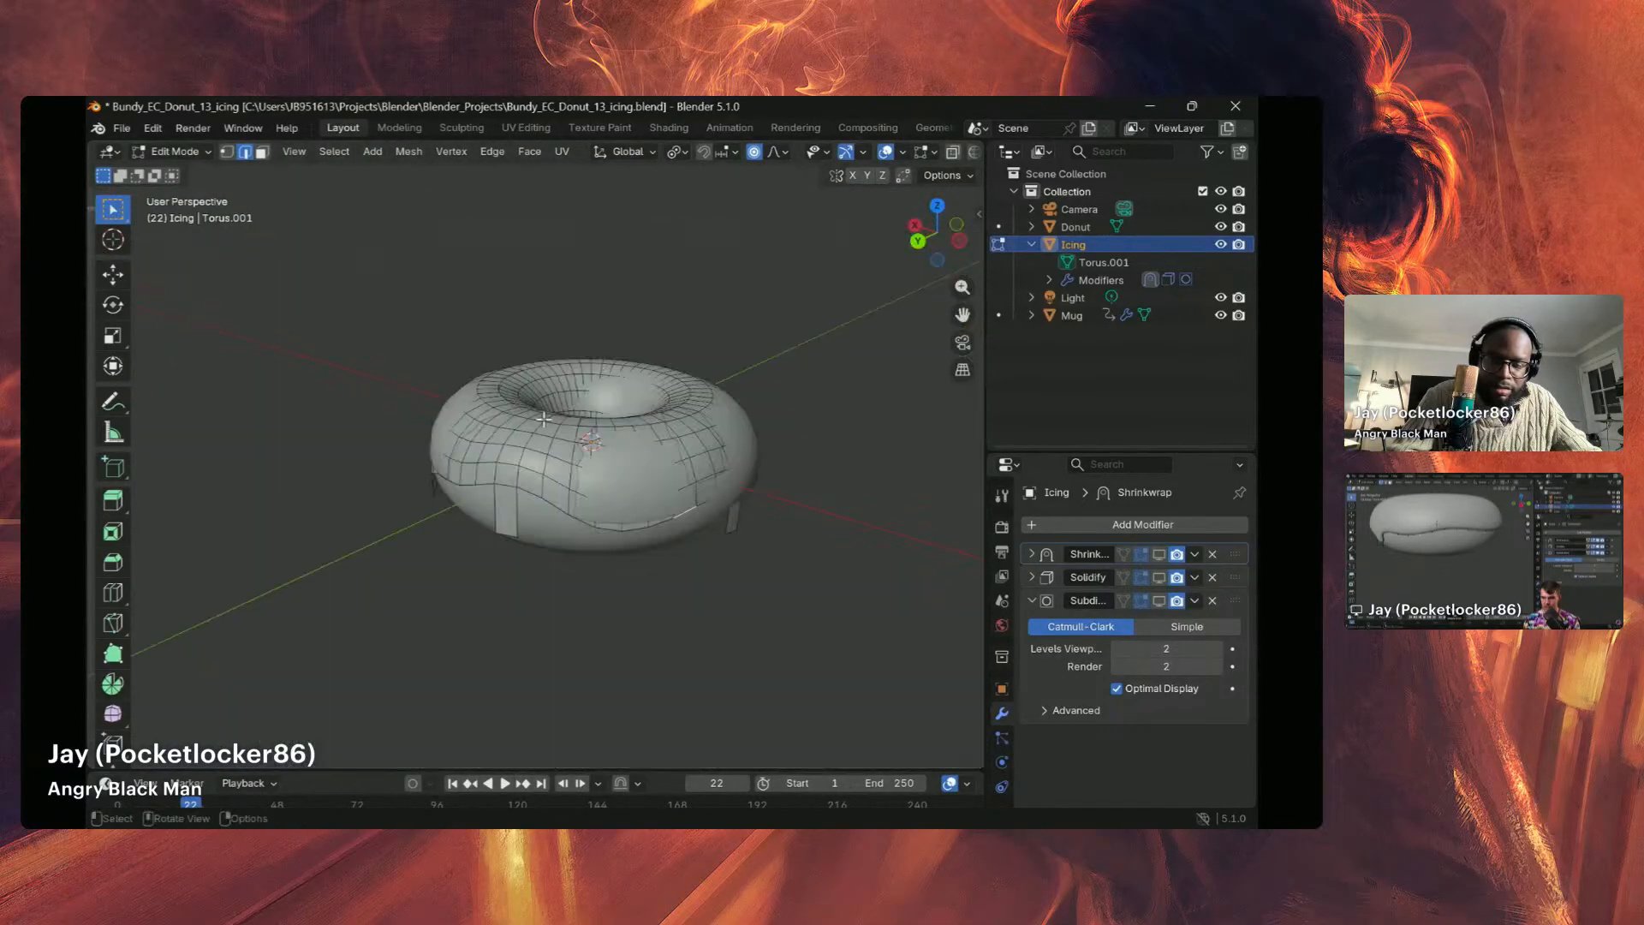
Step: Switch to vertex selection and extrude a short run of rim vertices between two drips about 0.02 m downward
{"action": "middle_click_drag", "start_coordinate": [538, 455], "coordinate": [481, 510]}
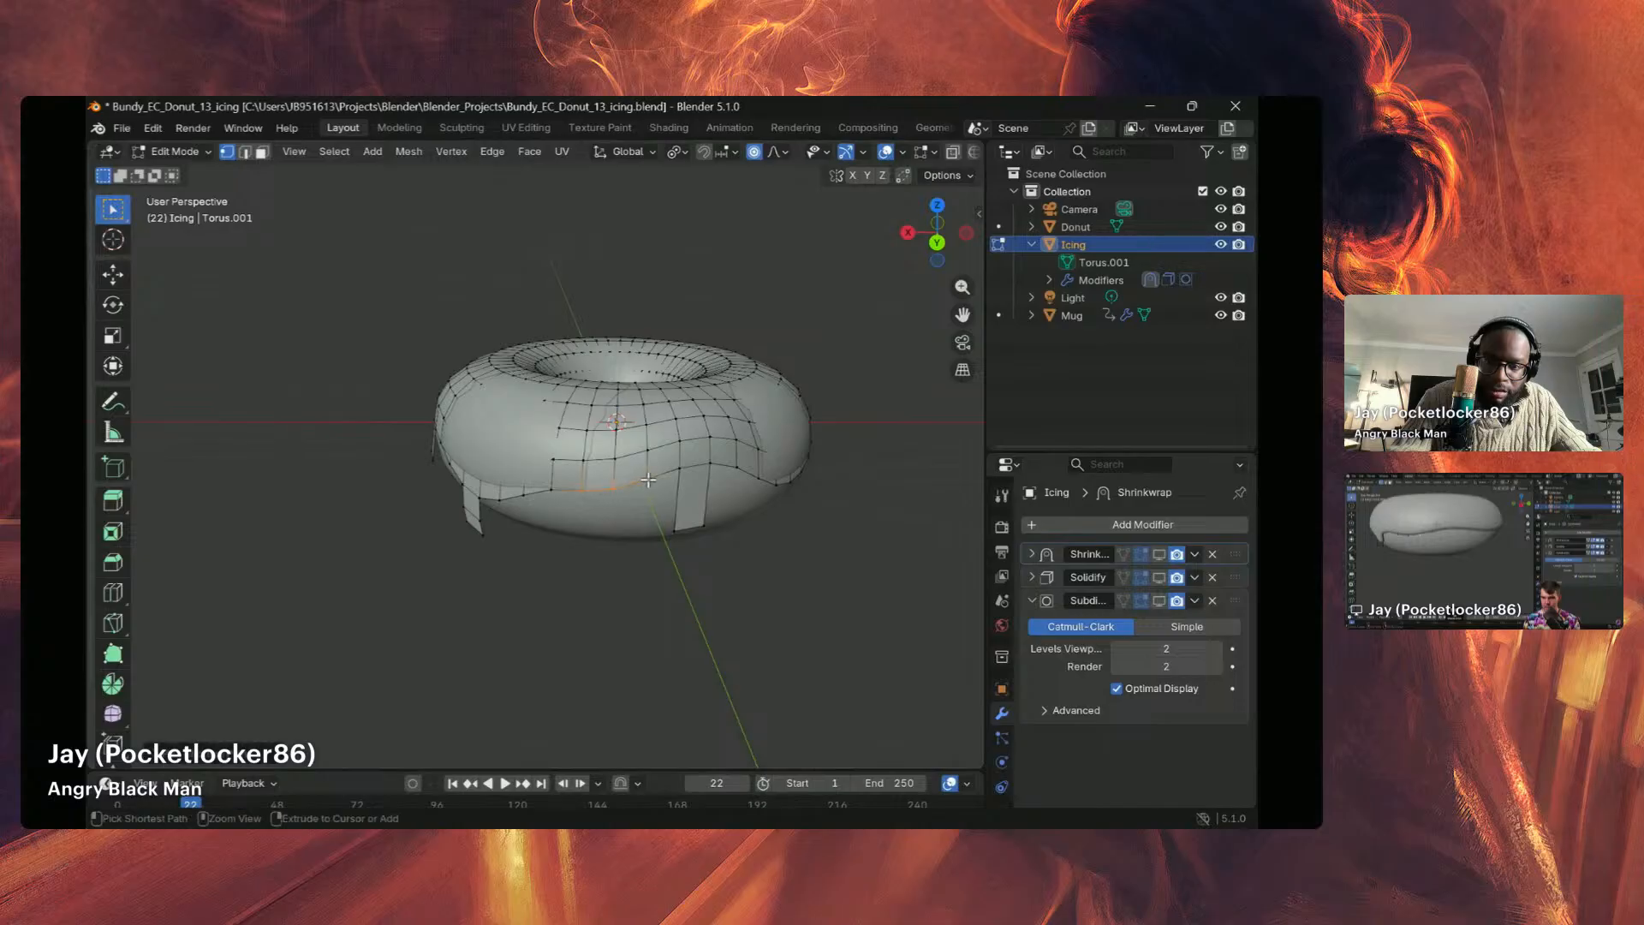
{"action": "key", "text": "g"}
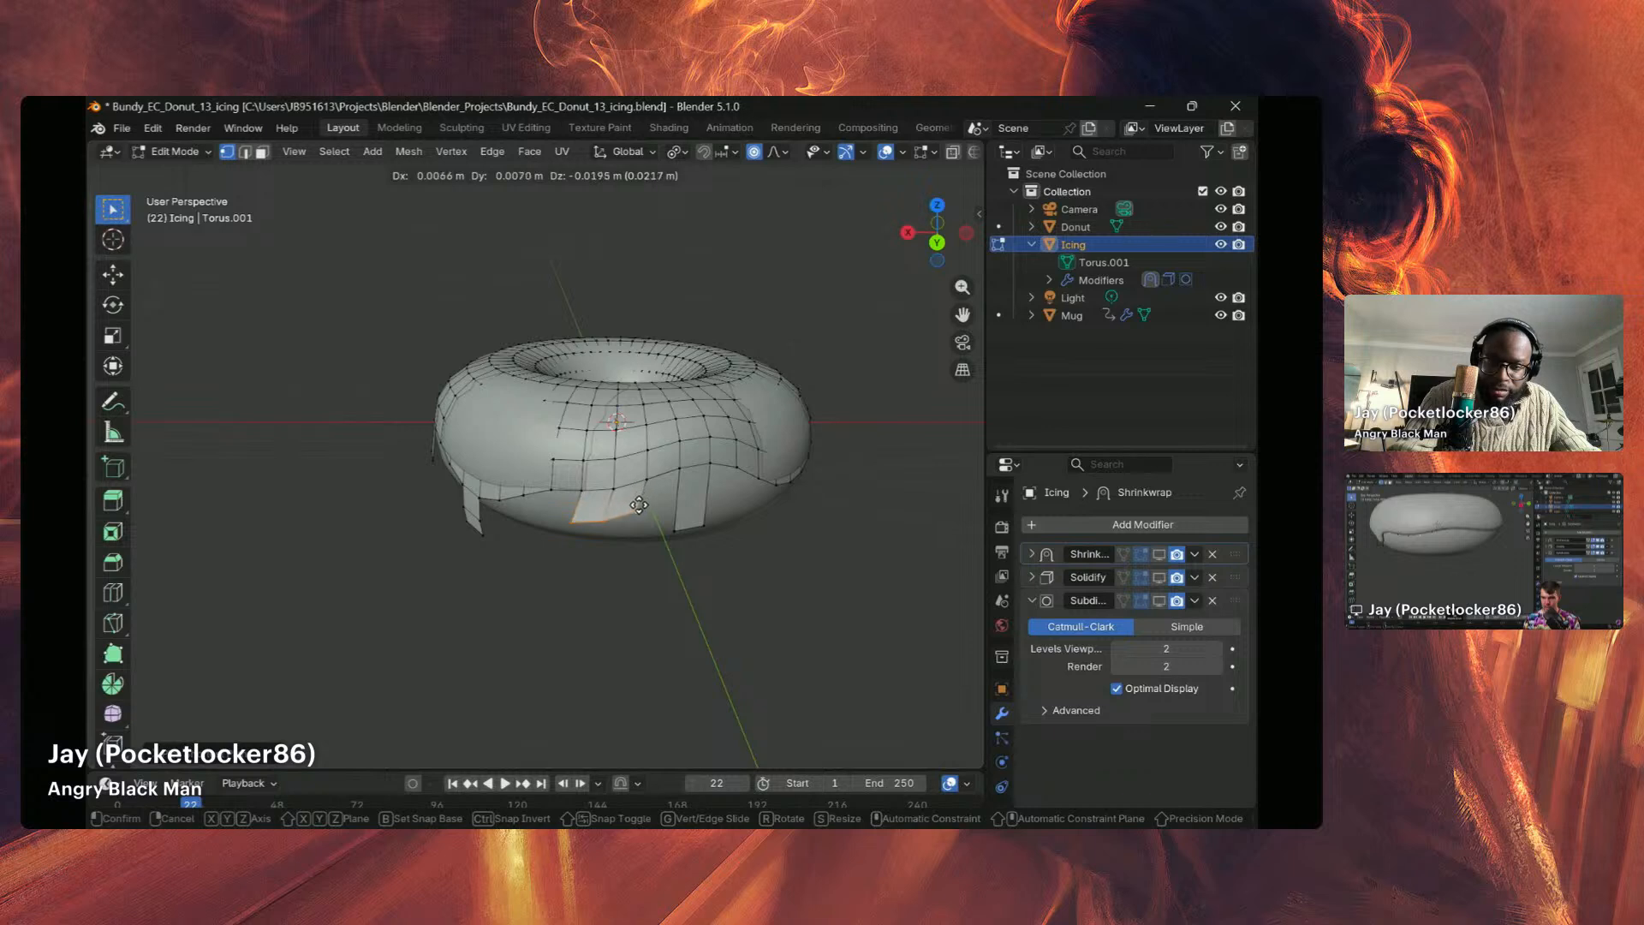
{"action": "left_click", "coordinate": [638, 505]}
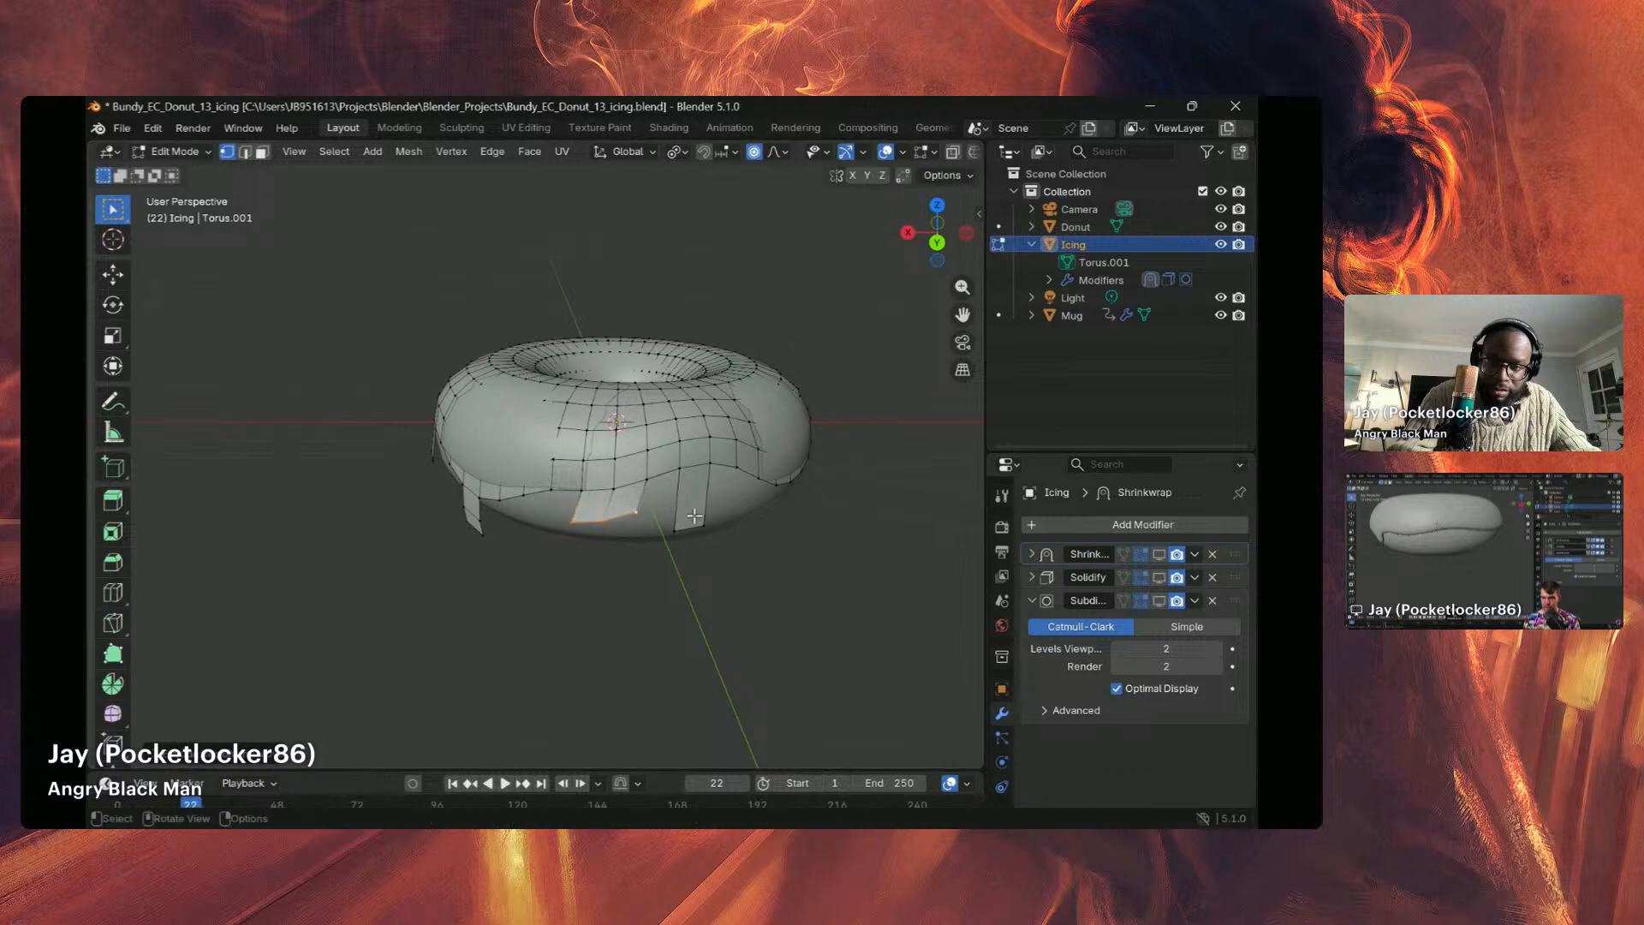
Step: Turn on viewport display of the icing's Shrinkwrap, Solidify and Subdivision modifiers and check the smoothed drips
{"action": "left_click", "coordinate": [1160, 557]}
{"action": "left_click_drag", "start_coordinate": [1156, 579], "coordinate": [1160, 601]}
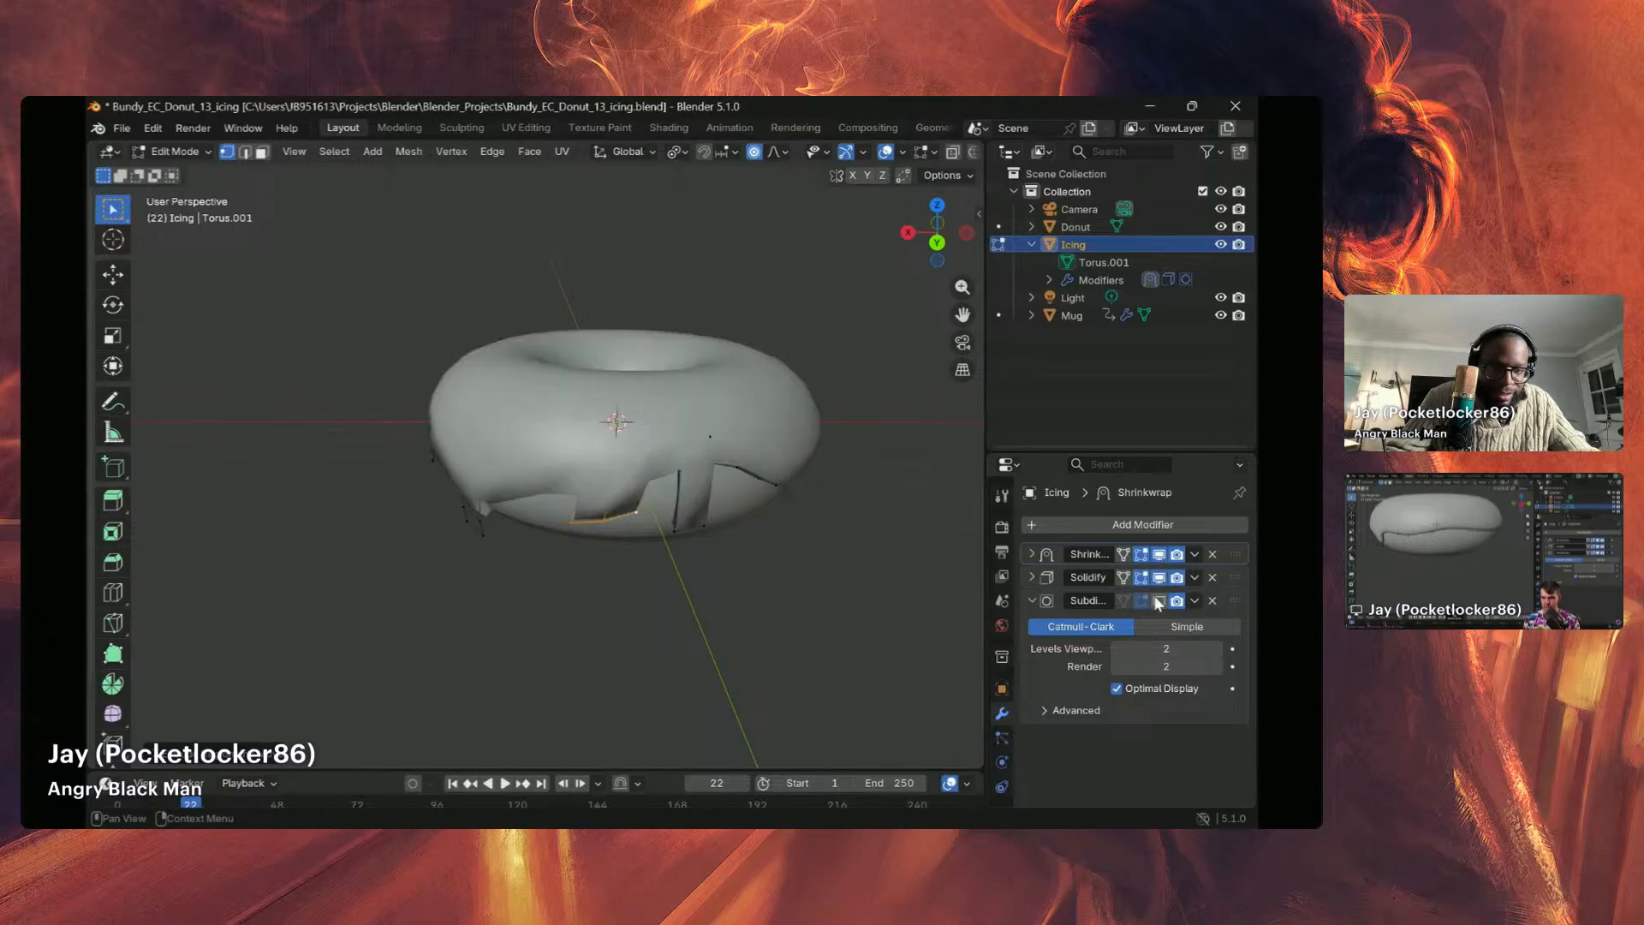
{"action": "middle_click_drag", "start_coordinate": [732, 546], "coordinate": [799, 543]}
{"action": "scroll", "coordinate": [799, 543], "scroll_direction": "down", "scroll_amount": 4}
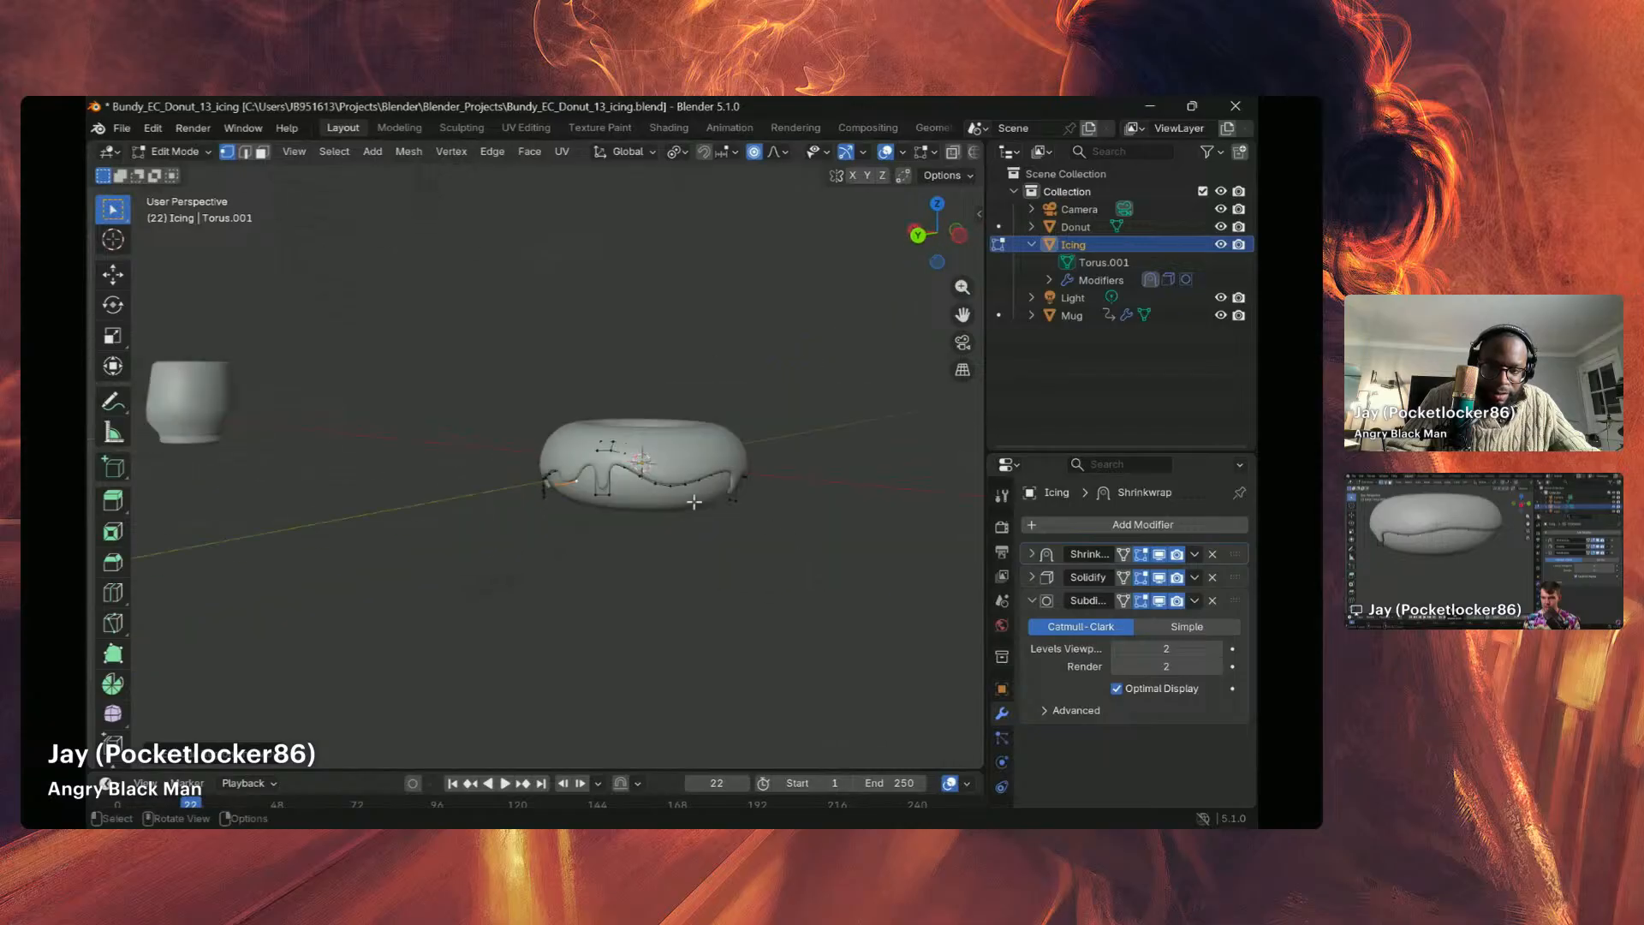
Step: Select two adjacent rim vertices on a side without a drip and extrude them about 0.02 m downward
{"action": "middle_click_drag", "start_coordinate": [695, 502], "coordinate": [629, 464]}
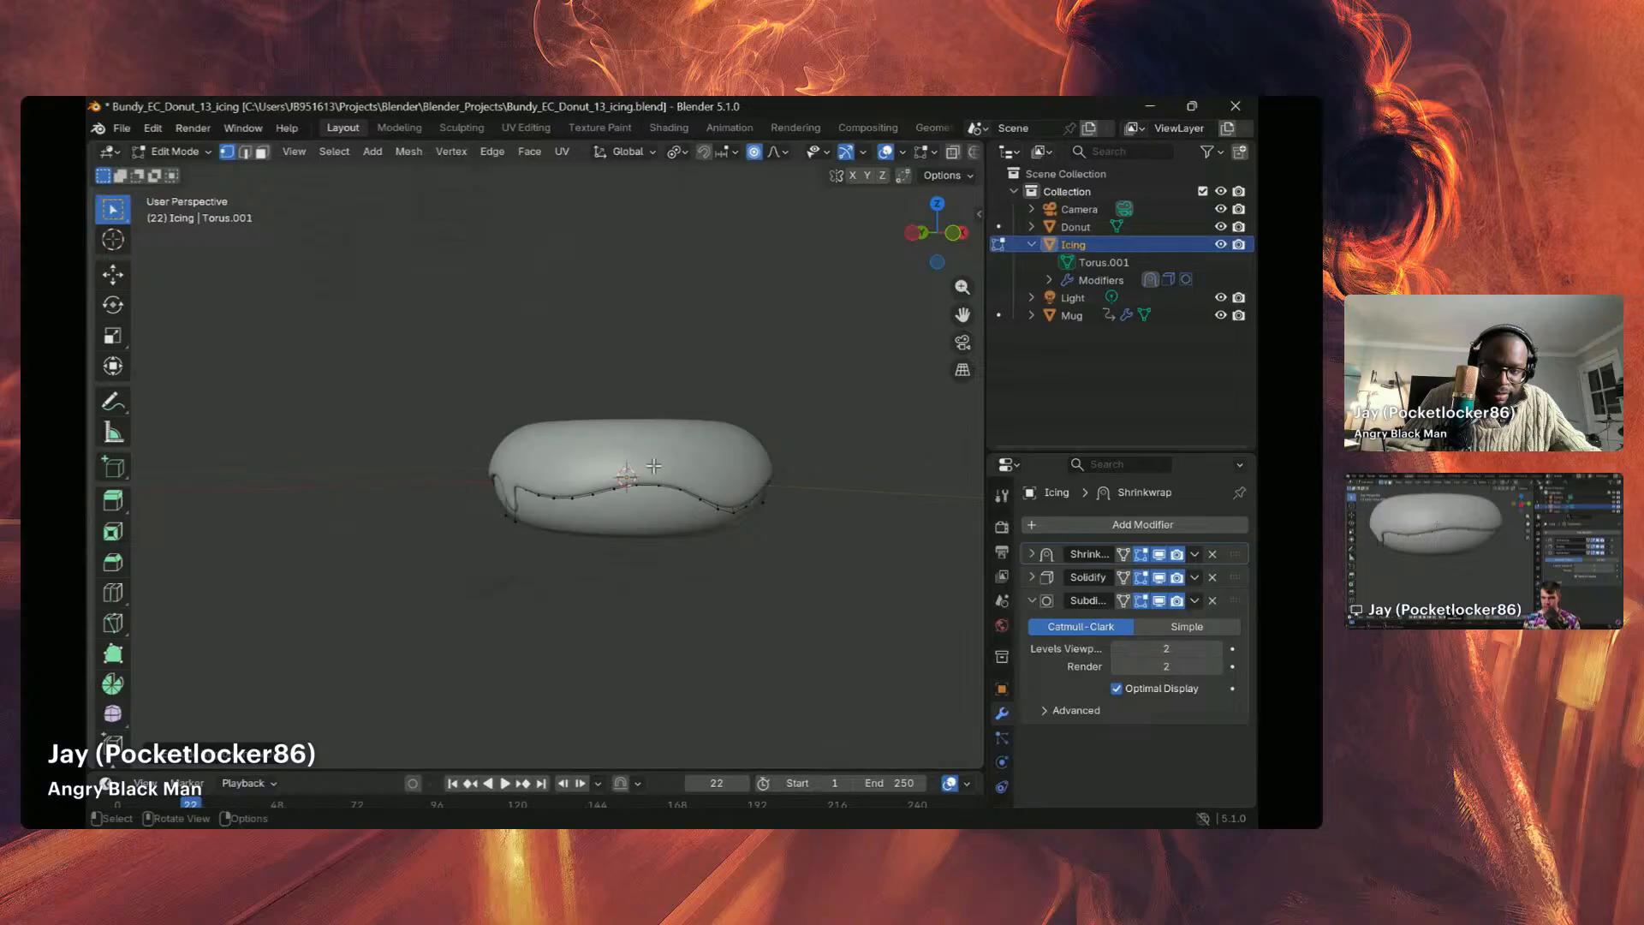
{"action": "scroll", "coordinate": [621, 486], "scroll_direction": "up", "scroll_amount": 6}
{"action": "scroll", "coordinate": [621, 487], "scroll_direction": "down", "scroll_amount": 6}
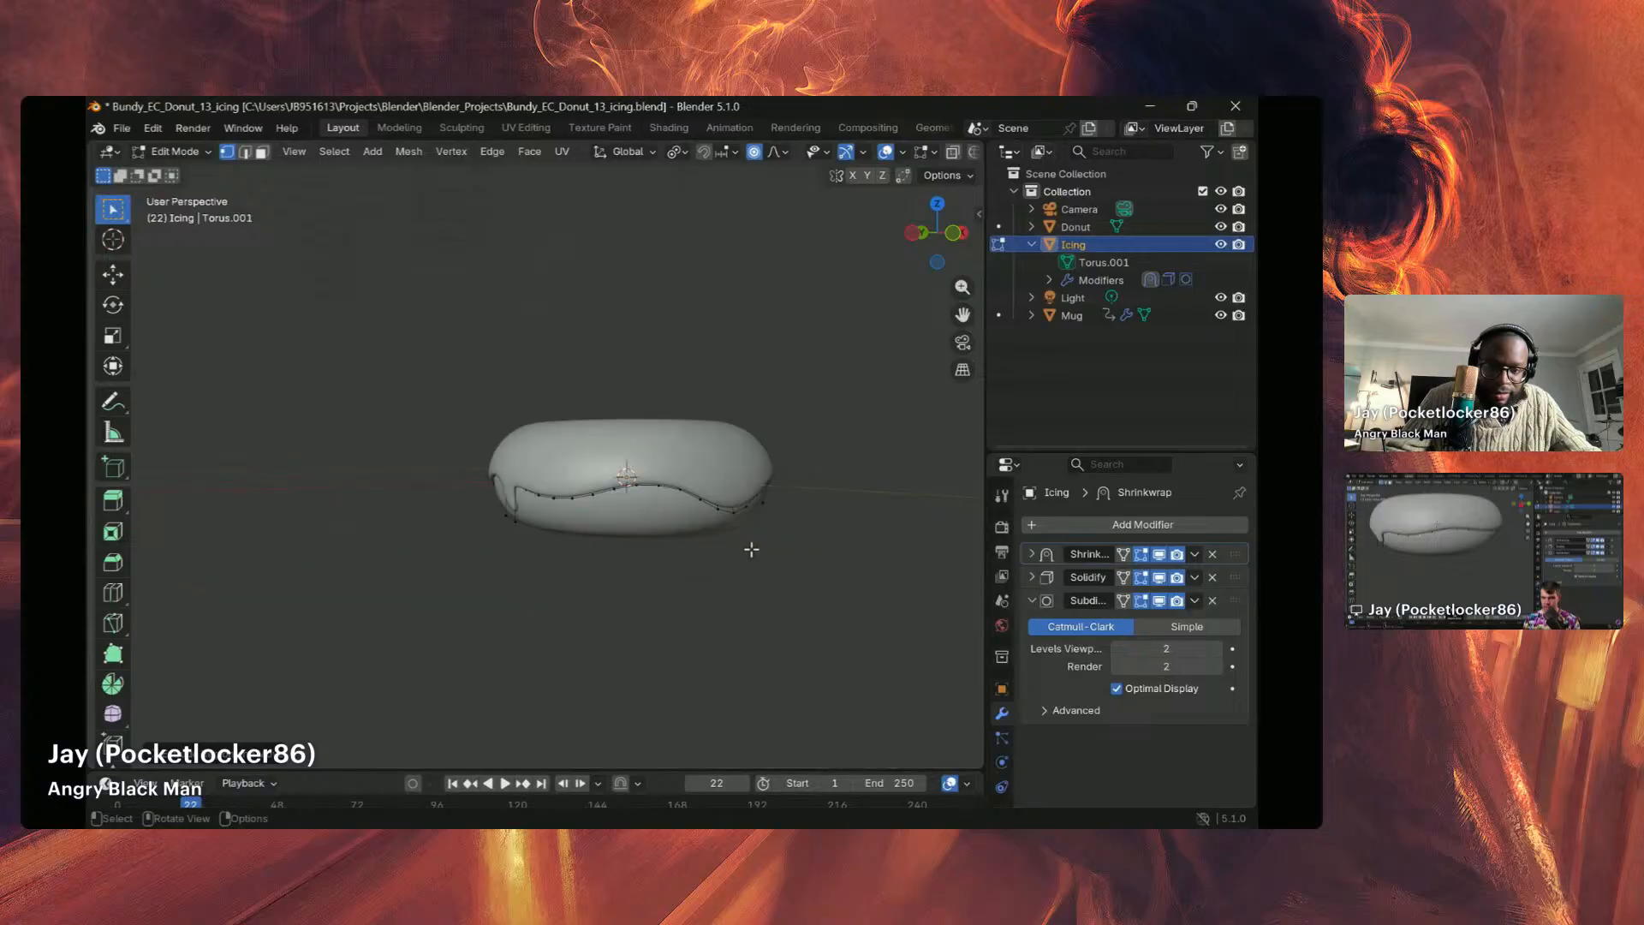
{"action": "middle_click_drag", "start_coordinate": [748, 551], "coordinate": [673, 524]}
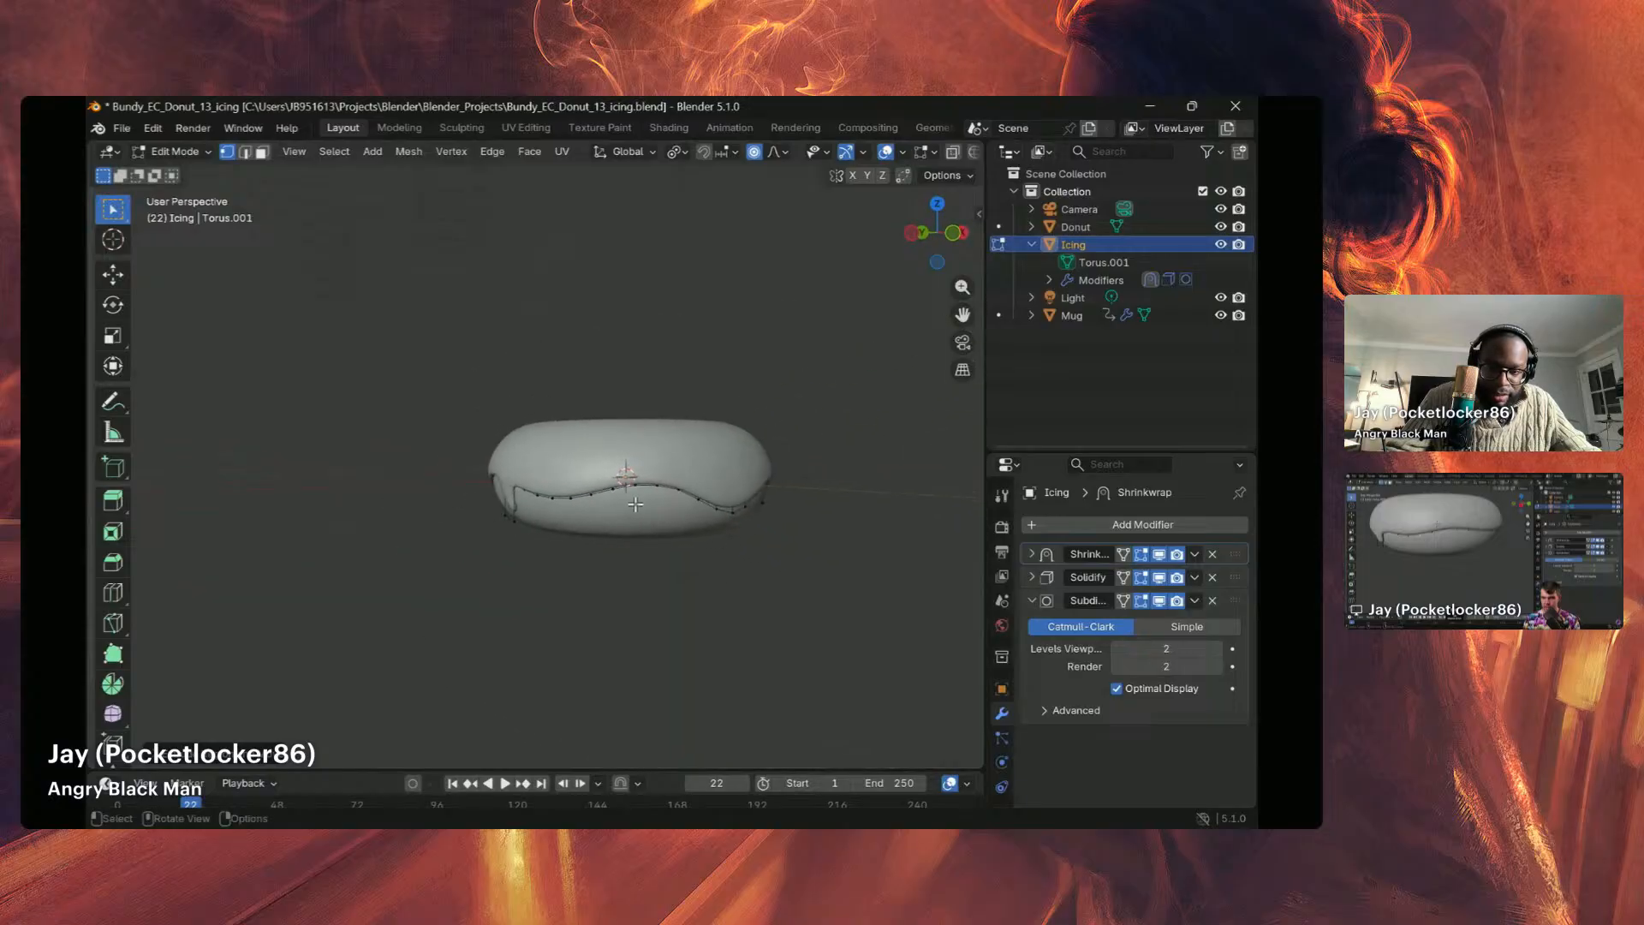
{"action": "scroll", "coordinate": [635, 489], "scroll_direction": "up", "scroll_amount": 6}
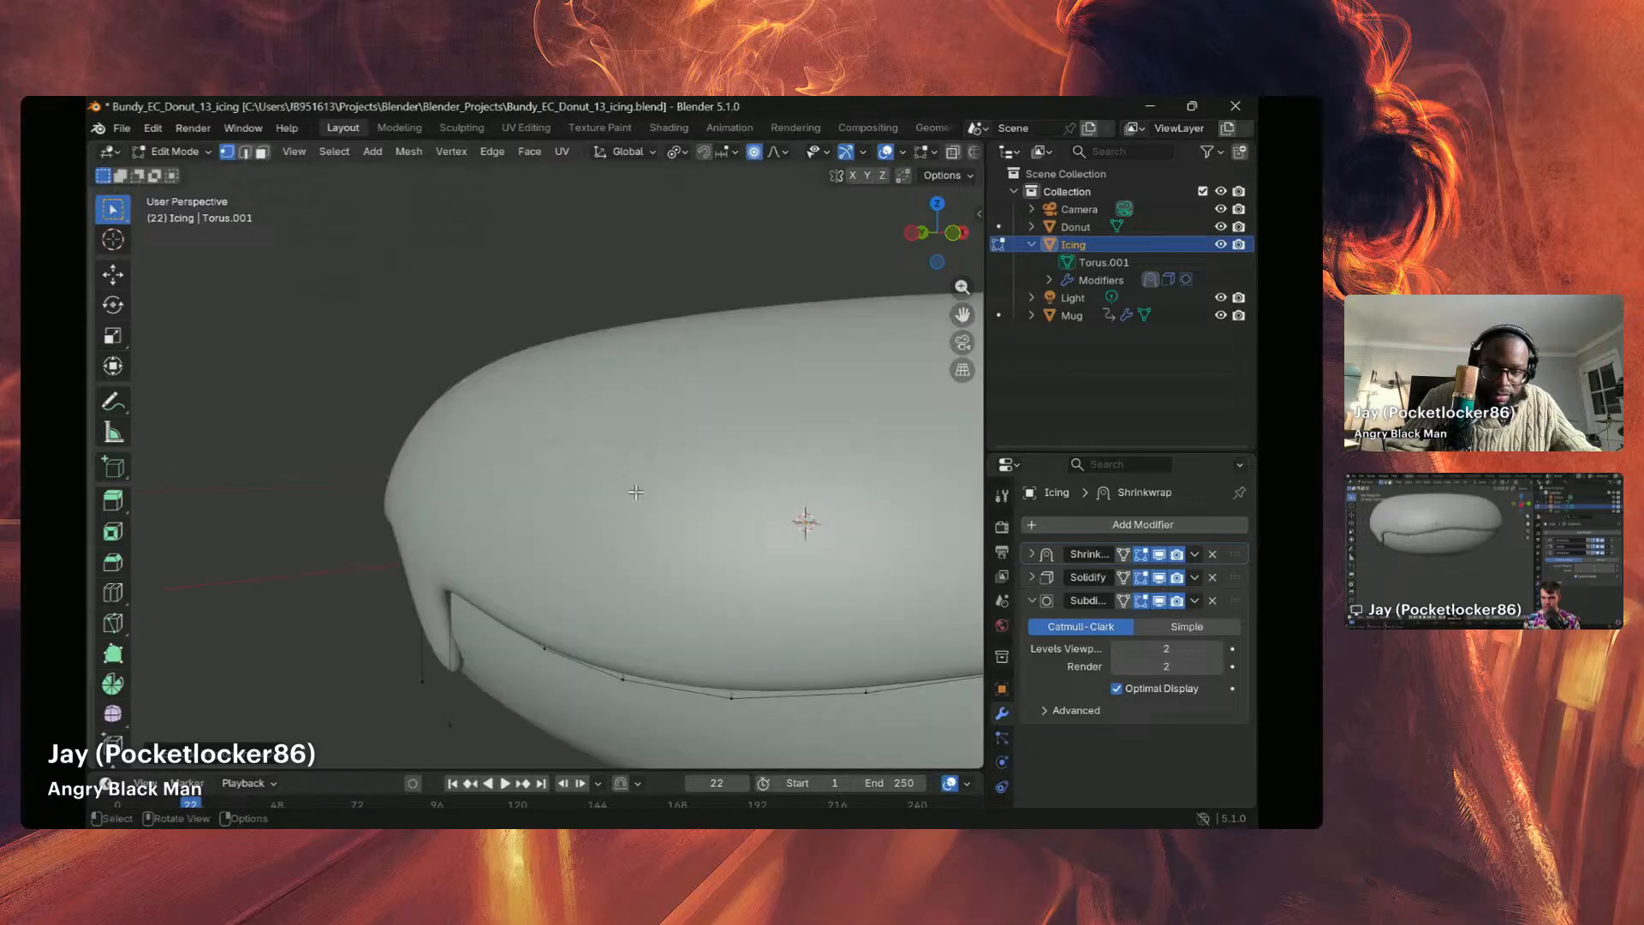
{"action": "left_click", "coordinate": [733, 703]}
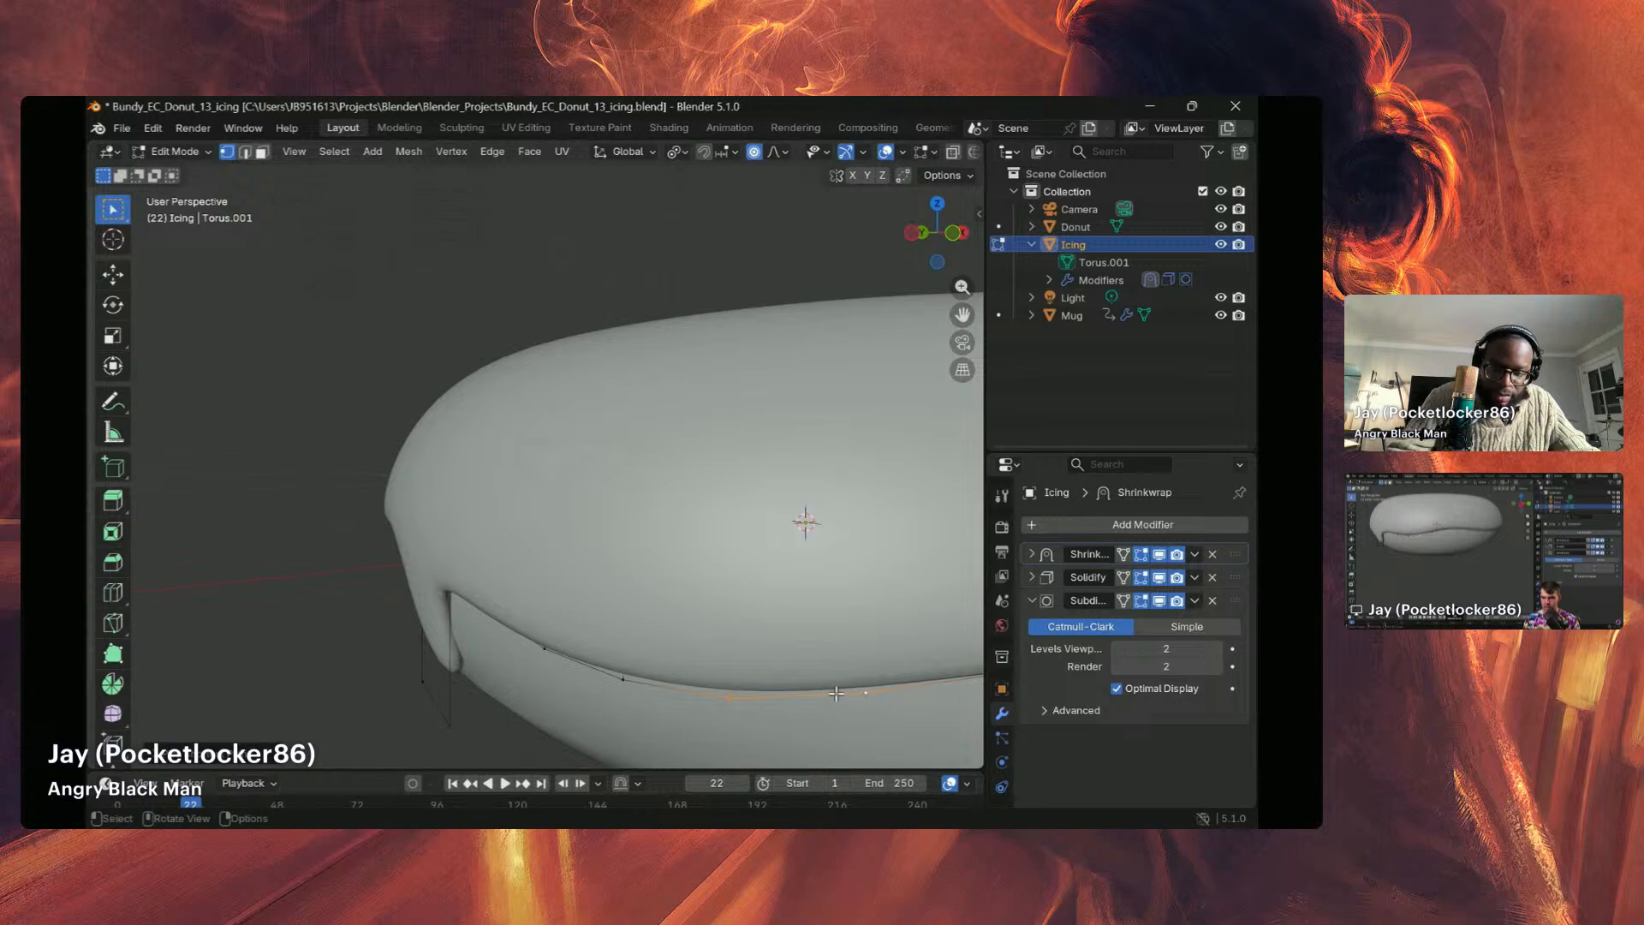
{"action": "key", "text": "g"}
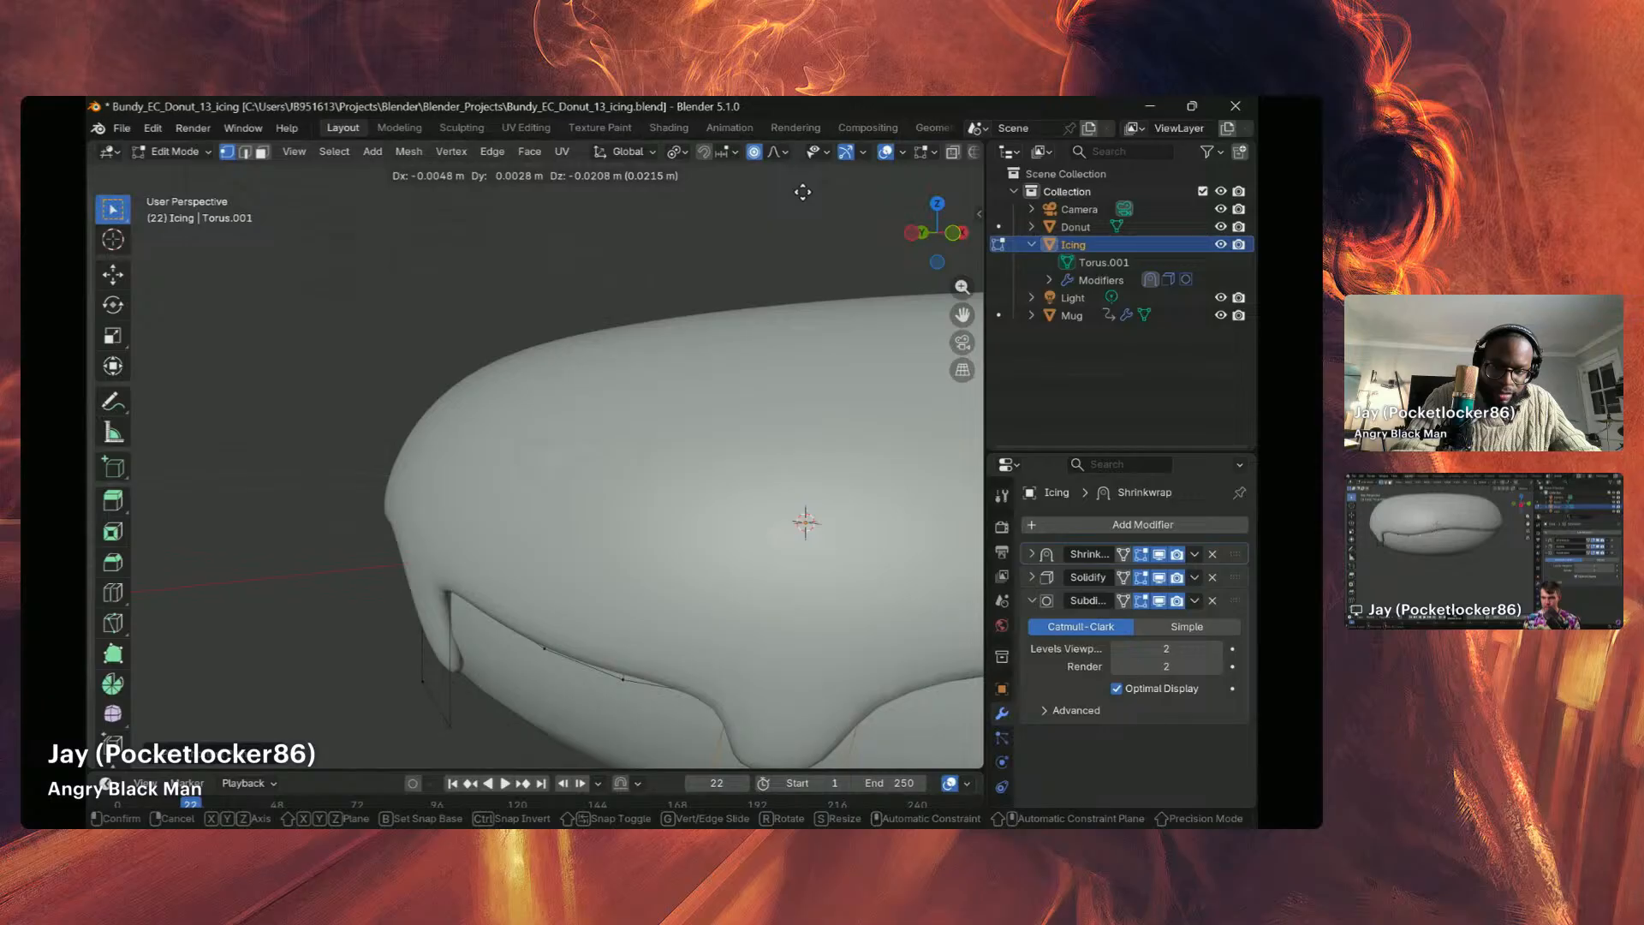
{"action": "left_click", "coordinate": [797, 193]}
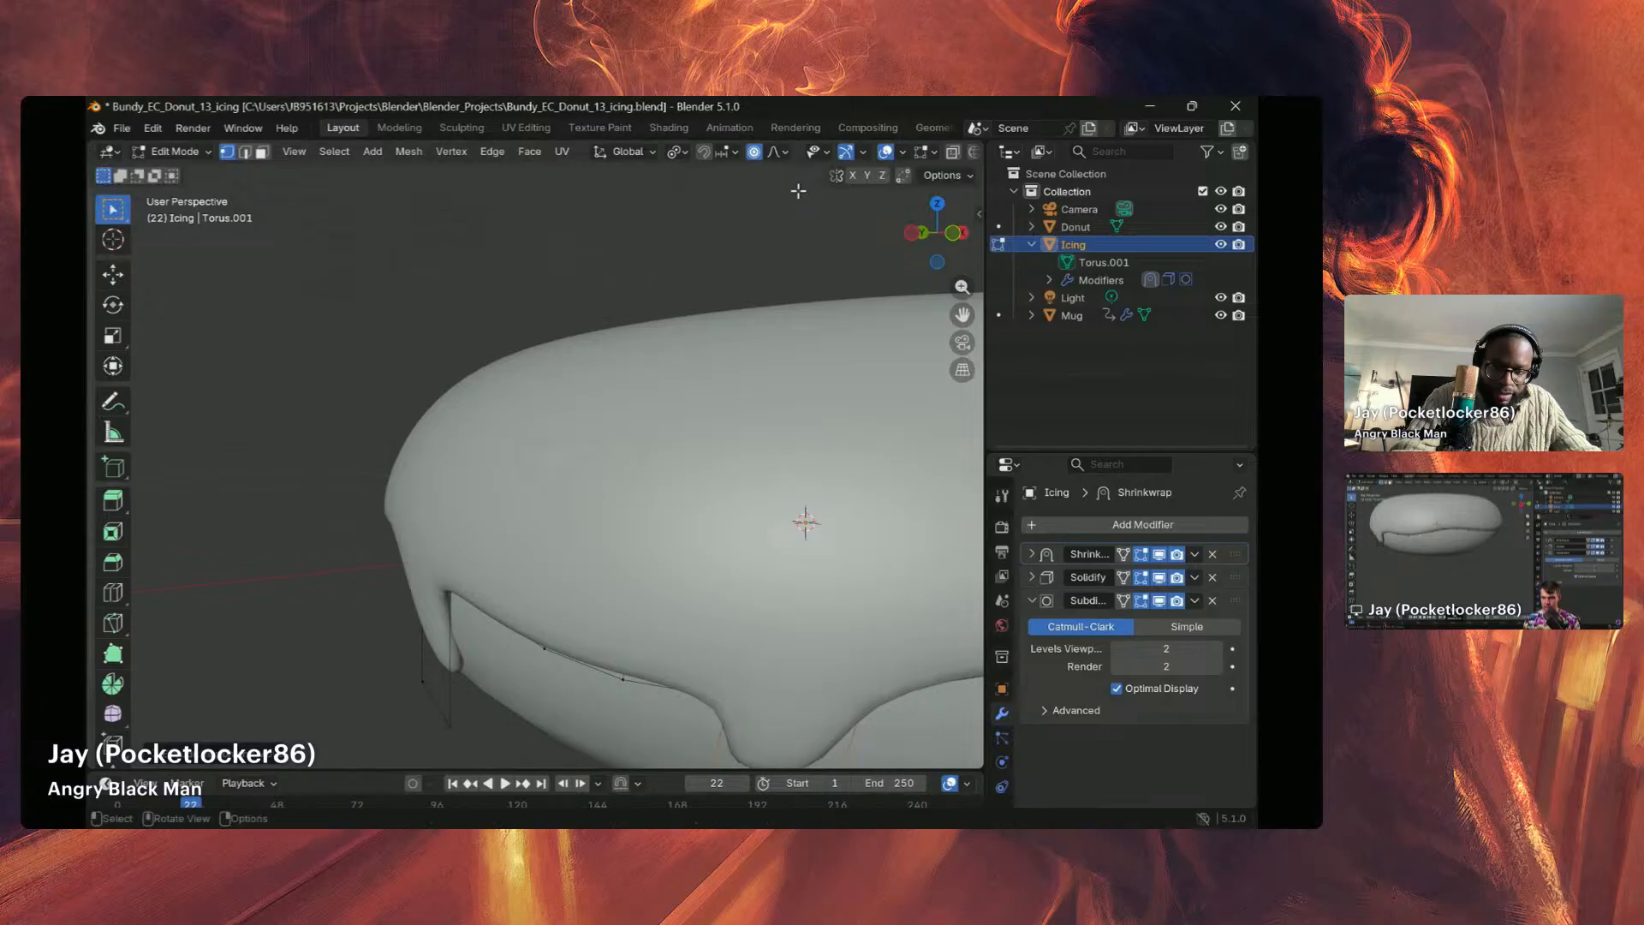
Step: Inspect the smoothed icing drips all around the donut's outer rim from several sides
{"action": "scroll", "coordinate": [792, 218], "scroll_direction": "down", "scroll_amount": 6}
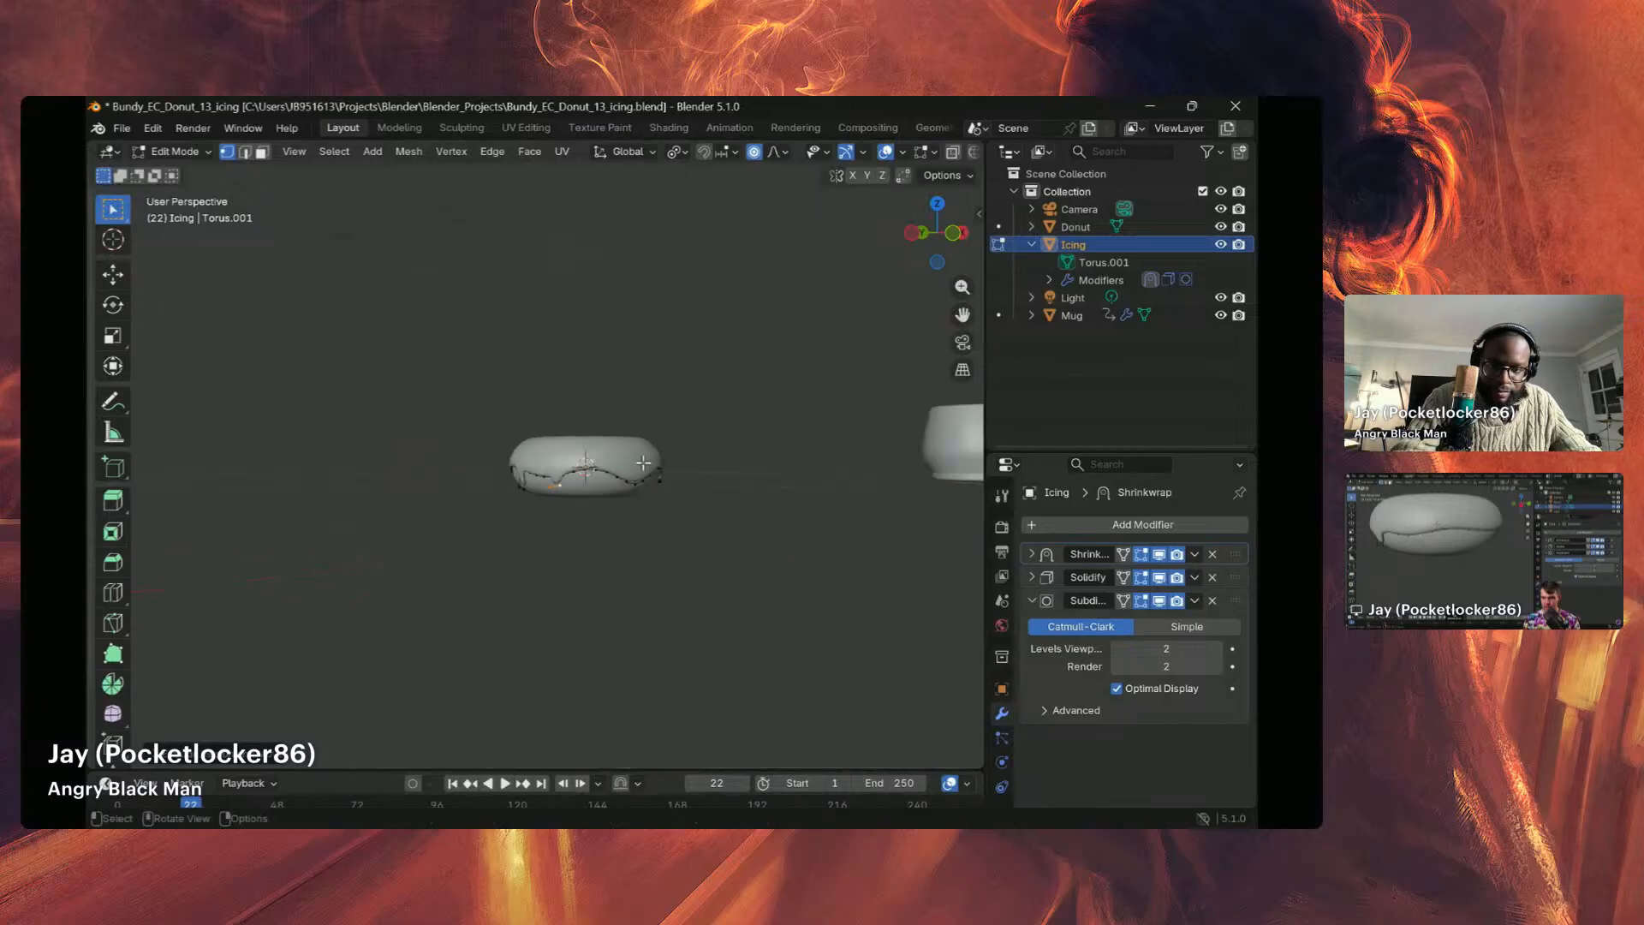
{"action": "middle_click_drag", "start_coordinate": [643, 463], "coordinate": [511, 479]}
{"action": "scroll", "coordinate": [647, 473], "scroll_direction": "up", "scroll_amount": 3}
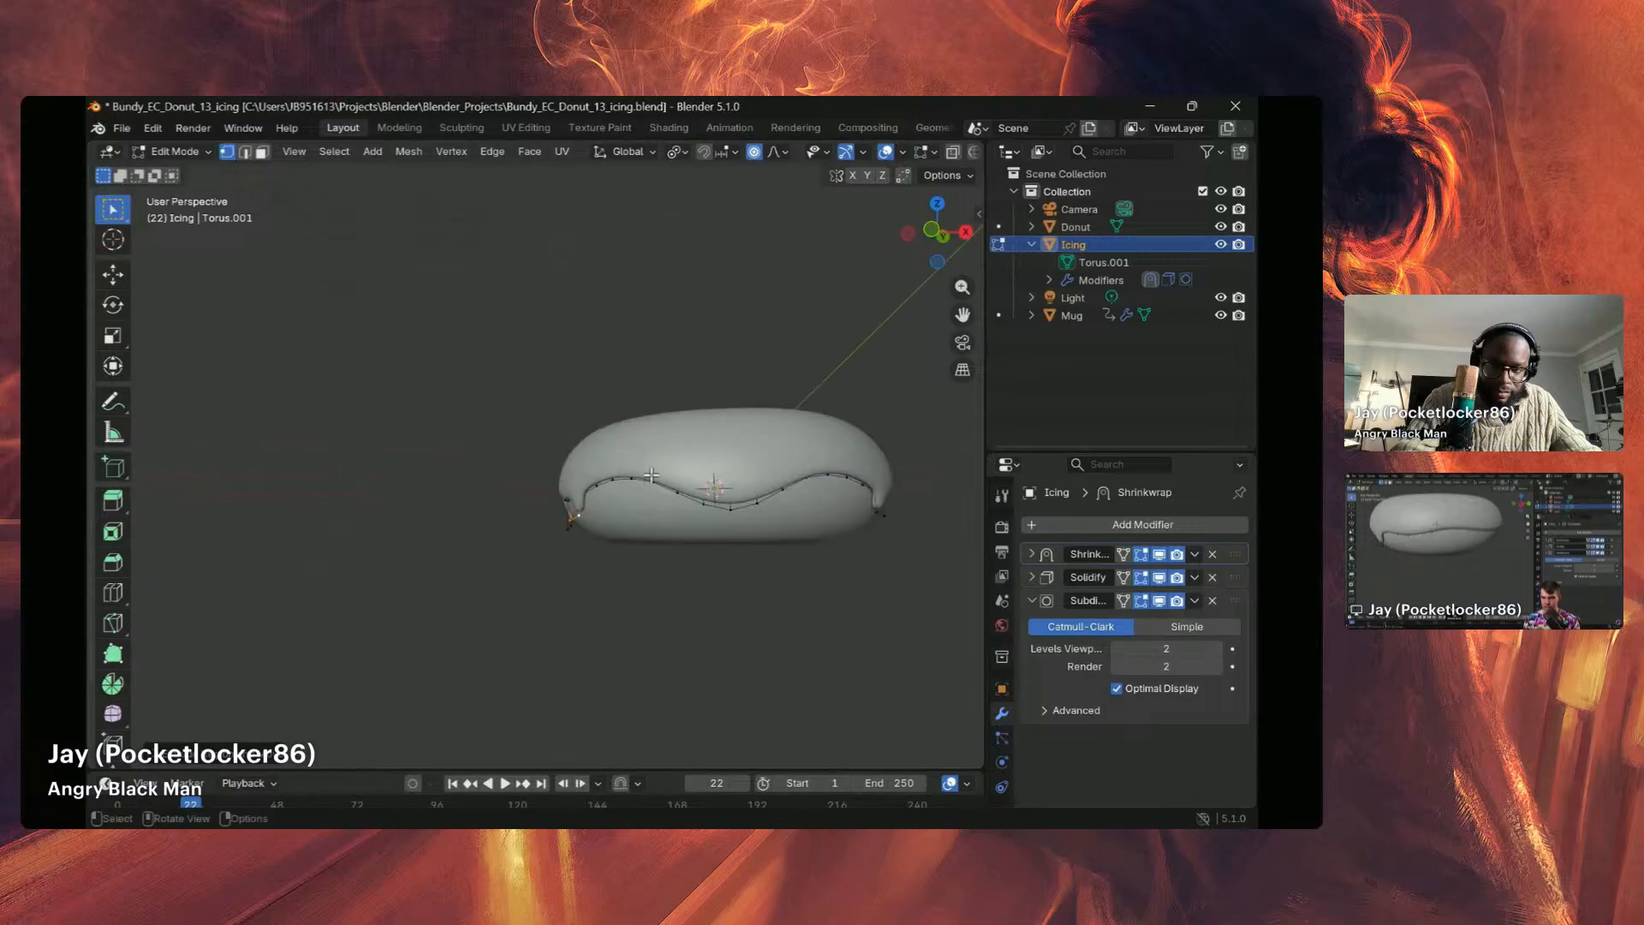
{"action": "middle_click_drag", "start_coordinate": [734, 486], "coordinate": [378, 463]}
{"action": "scroll", "coordinate": [676, 465], "scroll_direction": "down", "scroll_amount": 3}
{"action": "scroll", "coordinate": [495, 460], "scroll_direction": "up", "scroll_amount": 5}
{"action": "scroll", "coordinate": [507, 456], "scroll_direction": "down", "scroll_amount": 5}
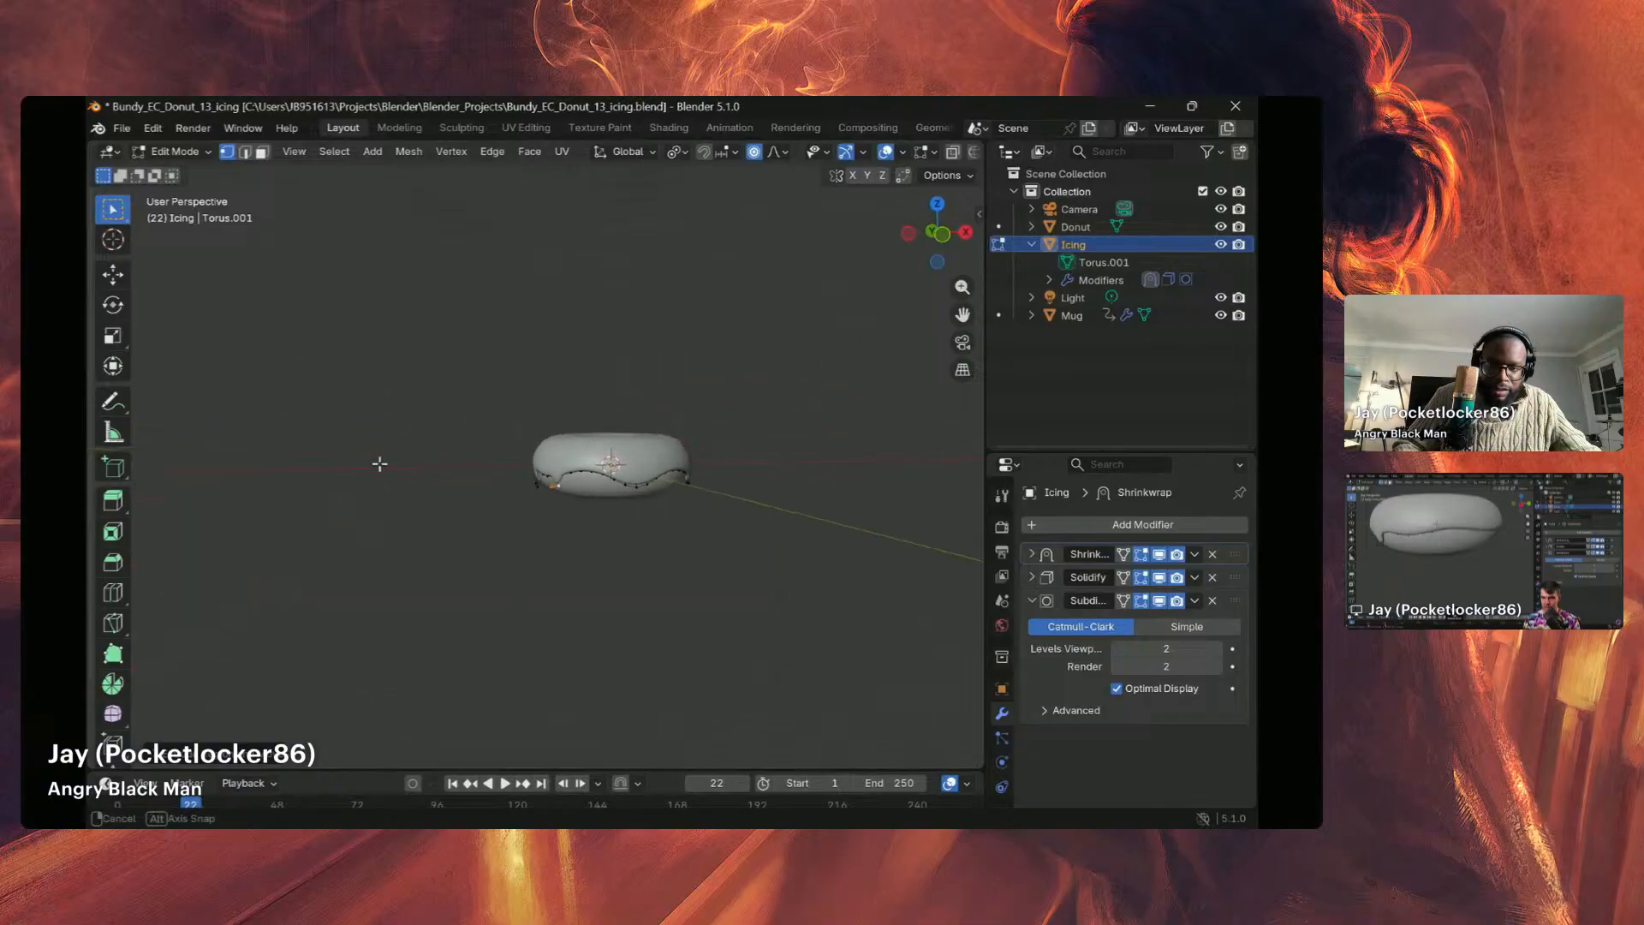
{"action": "mouse_move", "coordinate": [562, 467]}
{"action": "middle_mouse_down"}
{"action": "mouse_move", "coordinate": [592, 479]}
{"action": "mouse_move", "coordinate": [538, 483]}
{"action": "middle_mouse_up"}
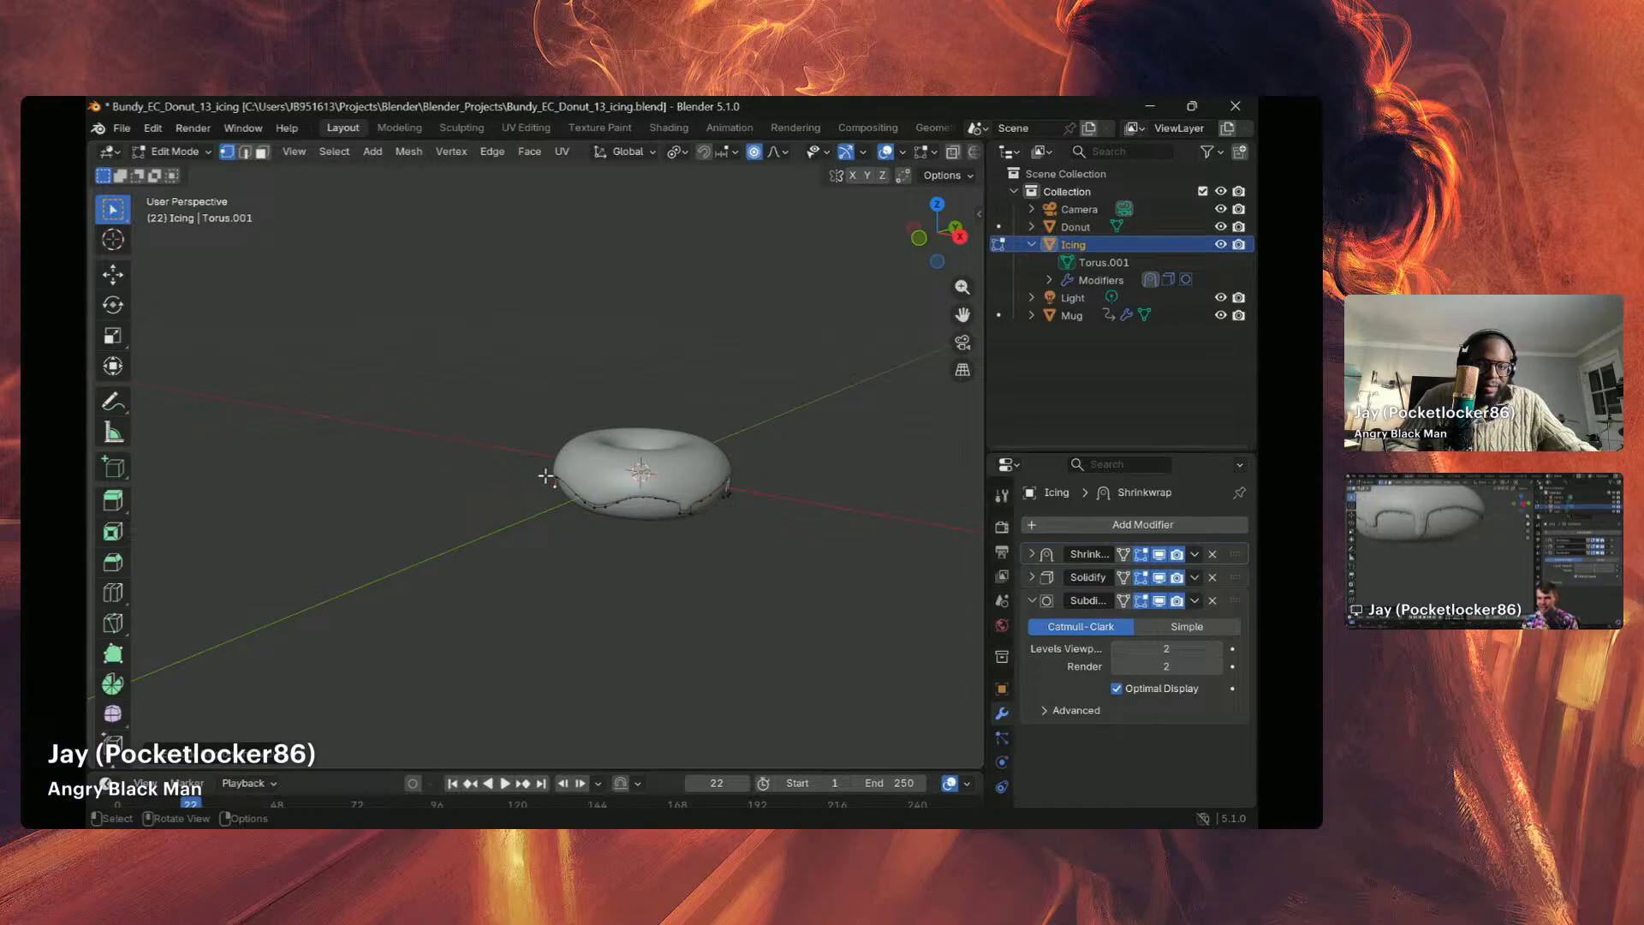
{"action": "middle_click_drag", "start_coordinate": [546, 476], "coordinate": [608, 573]}
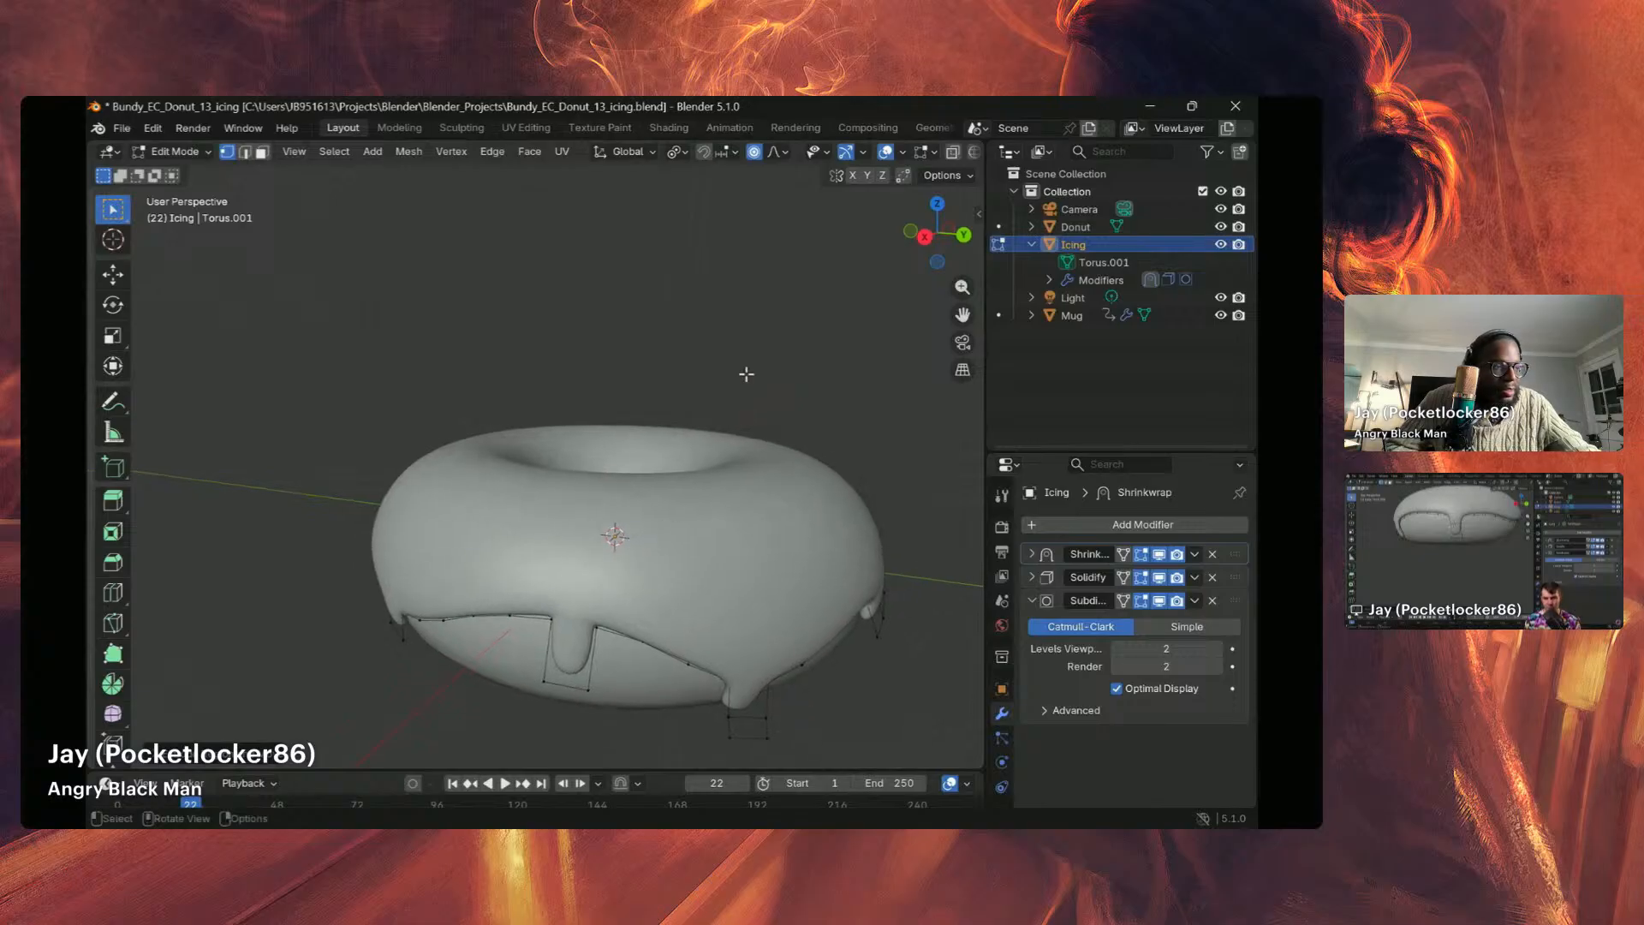
{"action": "scroll", "coordinate": [722, 500], "scroll_direction": "down", "scroll_amount": 5}
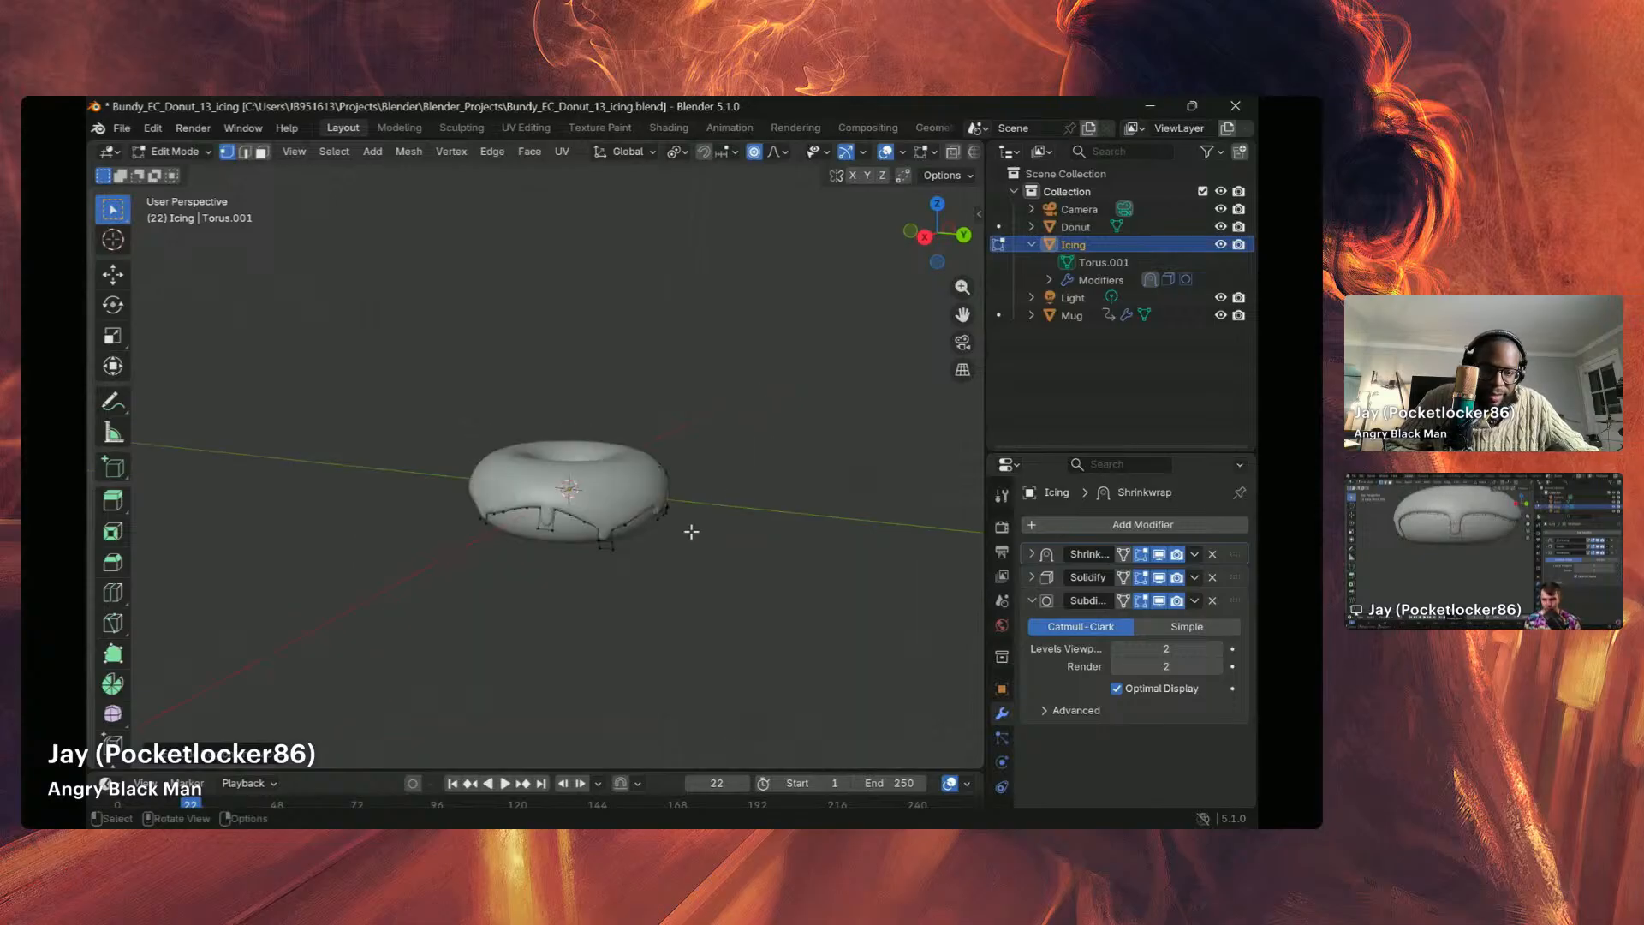
{"action": "middle_click_drag", "start_coordinate": [691, 532], "coordinate": [540, 428]}
{"action": "scroll", "coordinate": [566, 449], "scroll_direction": "up", "scroll_amount": 4}
{"action": "middle_click_drag", "start_coordinate": [627, 382], "coordinate": [429, 448]}
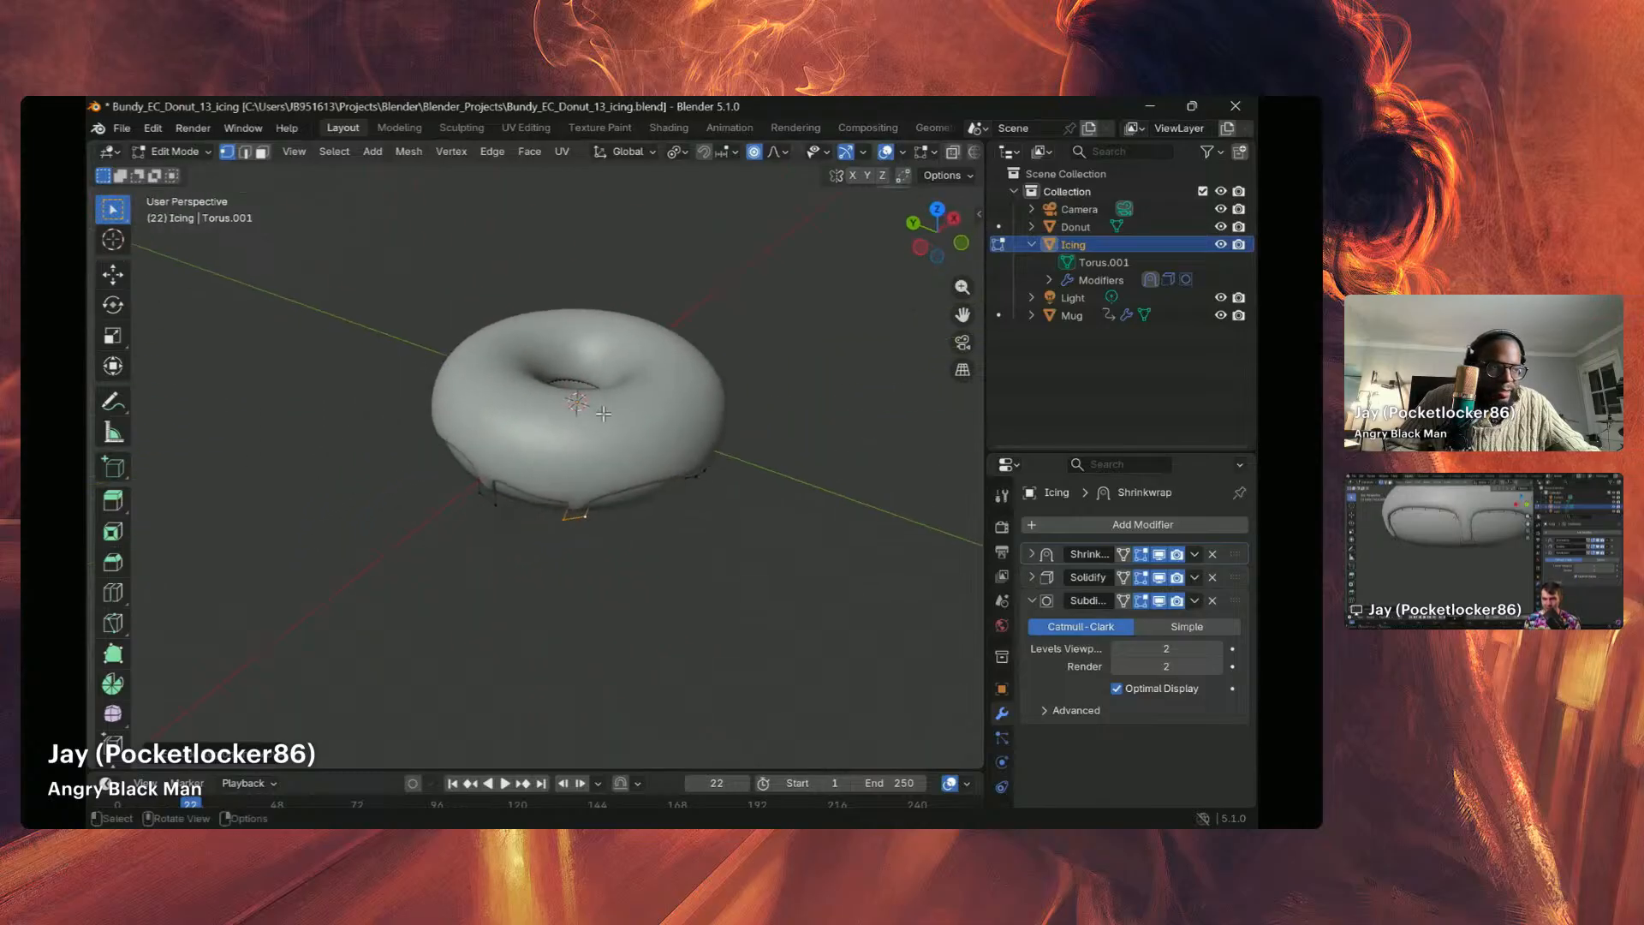
{"action": "scroll", "coordinate": [677, 422], "scroll_direction": "up", "scroll_amount": 8}
{"action": "mouse_move", "coordinate": [676, 421]}
{"action": "middle_mouse_down"}
{"action": "mouse_move", "coordinate": [557, 429]}
{"action": "mouse_move", "coordinate": [705, 437]}
{"action": "middle_mouse_up"}
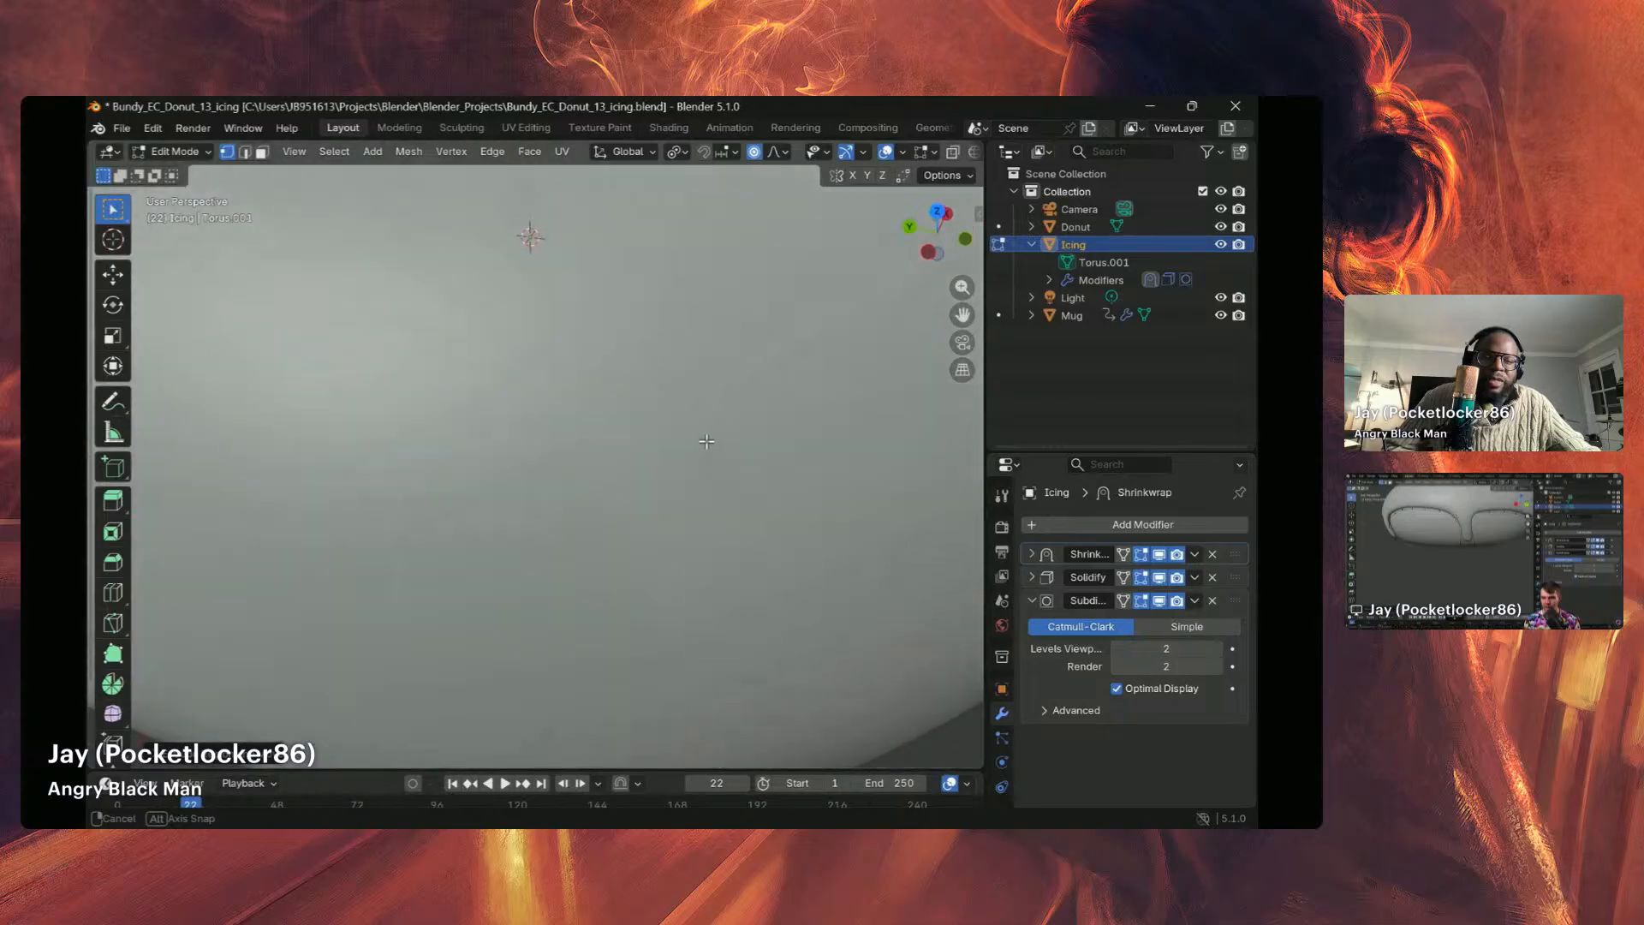
{"action": "scroll", "coordinate": [710, 414], "scroll_direction": "down", "scroll_amount": 10}
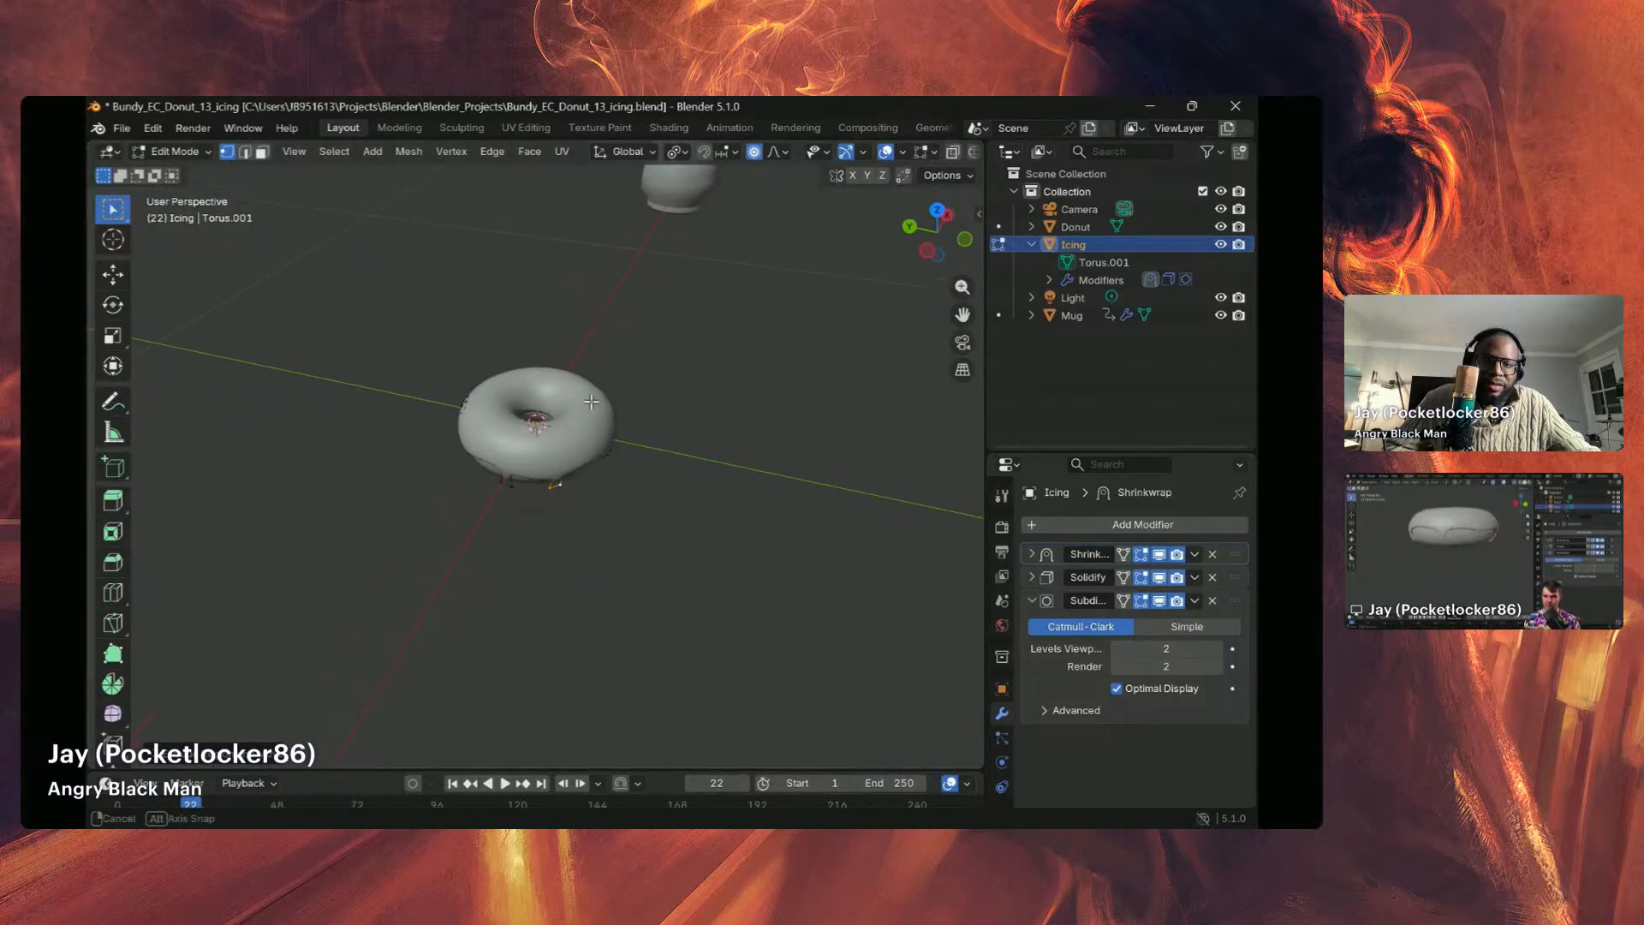
{"action": "middle_click_drag", "start_coordinate": [591, 415], "coordinate": [623, 252]}
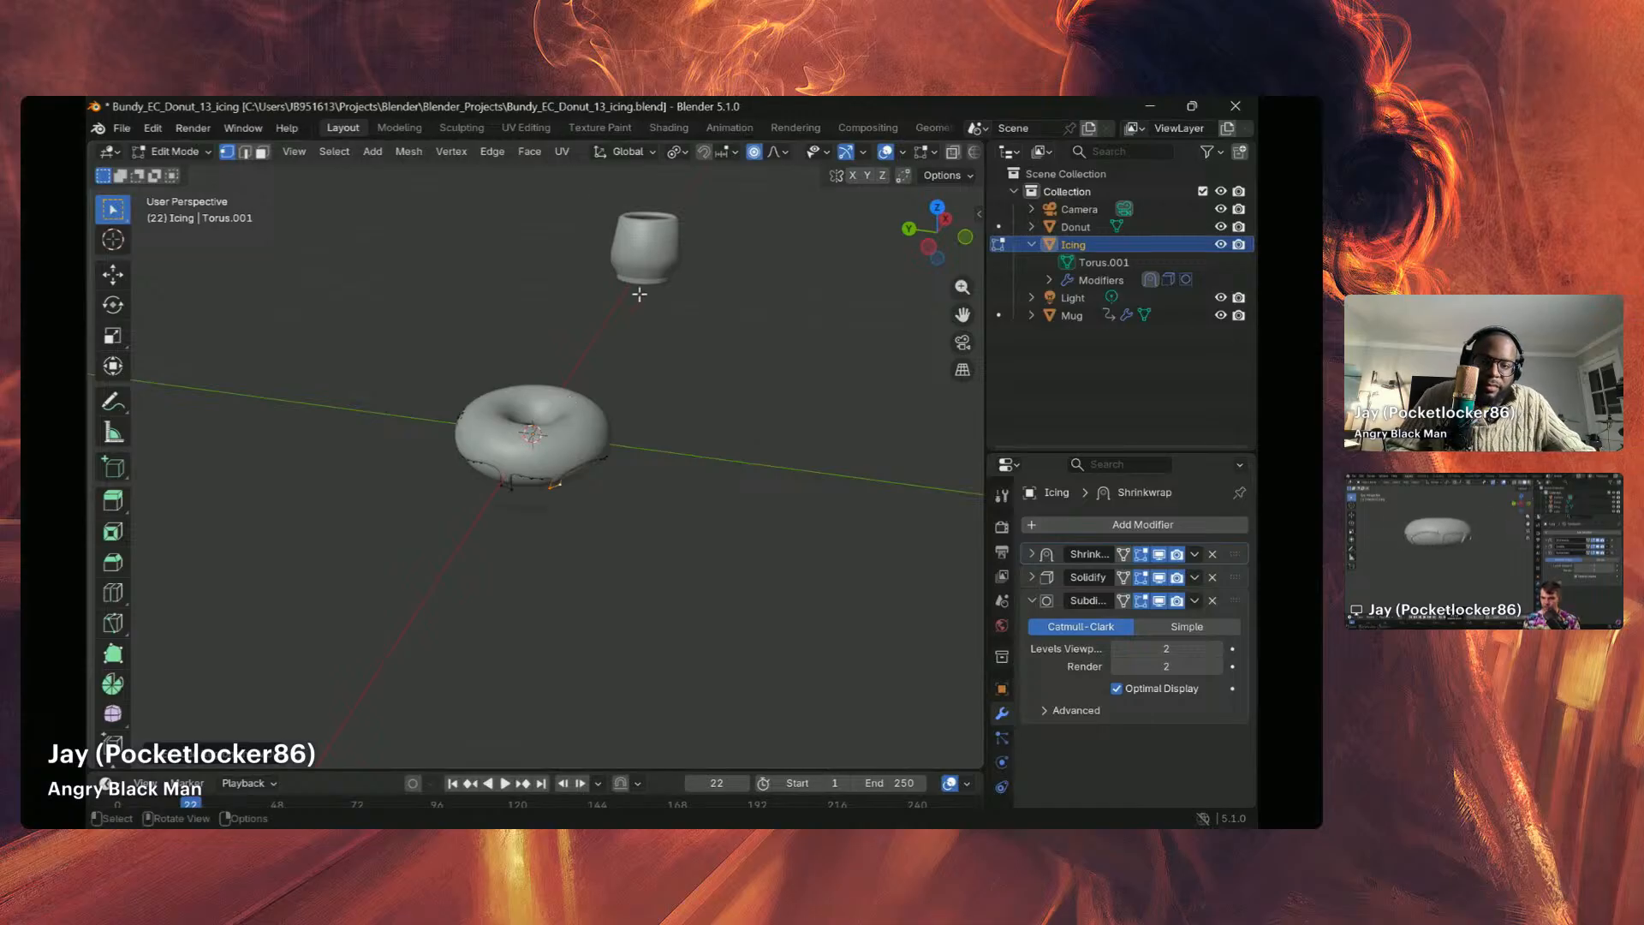
{"action": "middle_click_drag", "start_coordinate": [570, 403], "coordinate": [491, 446]}
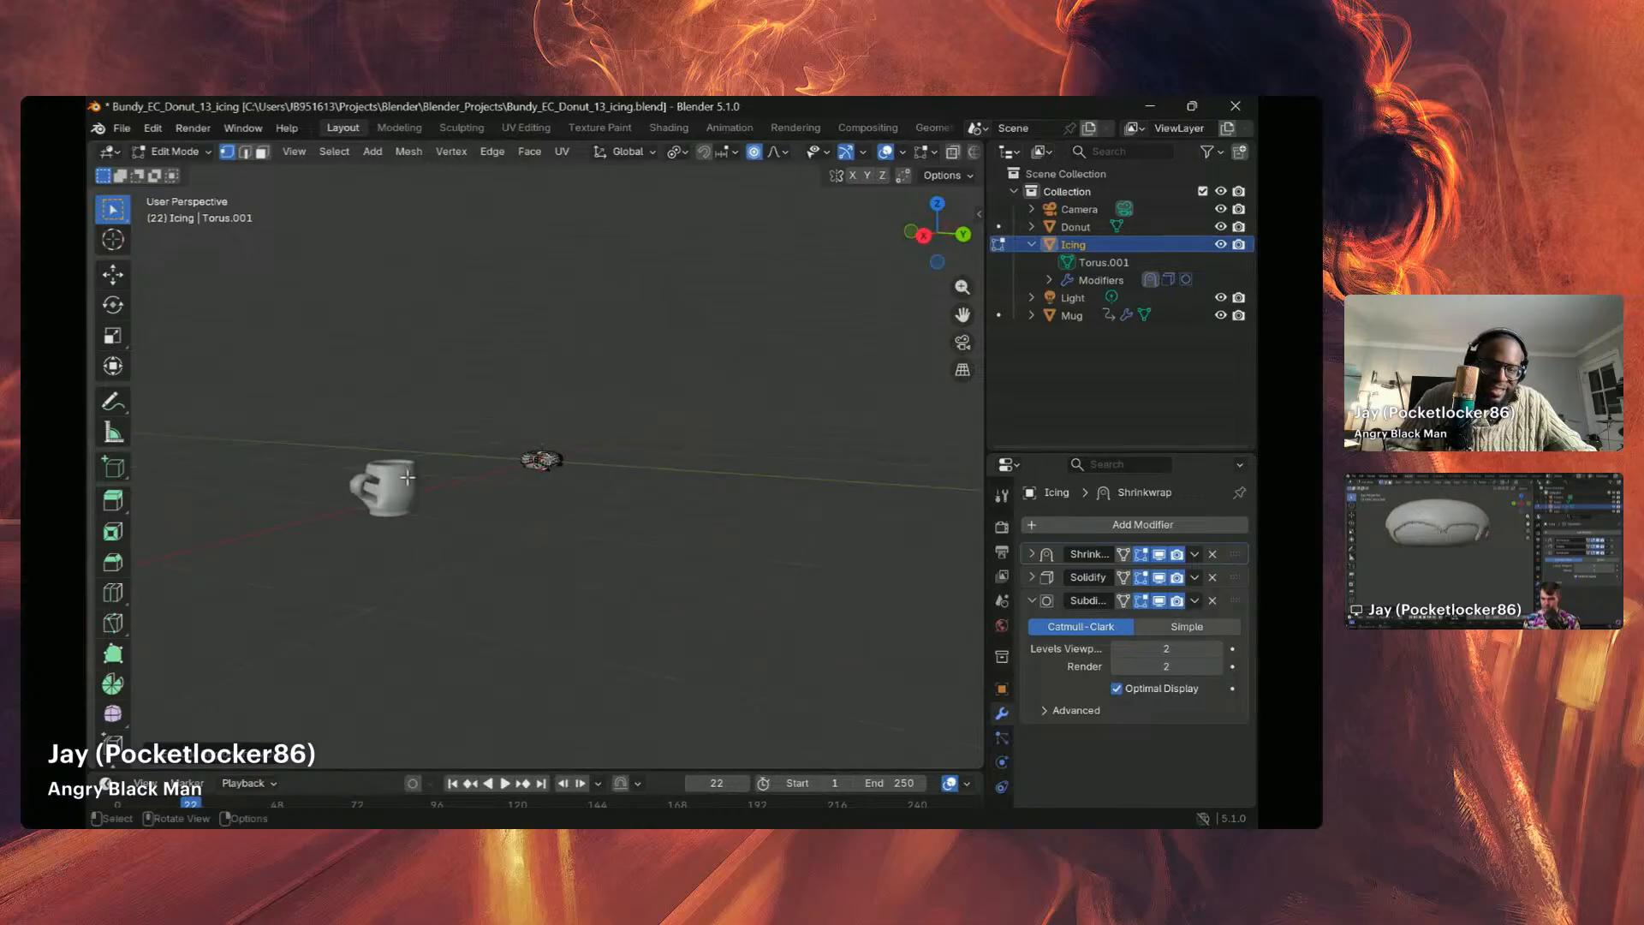
{"action": "middle_click_drag", "start_coordinate": [408, 478], "coordinate": [782, 520]}
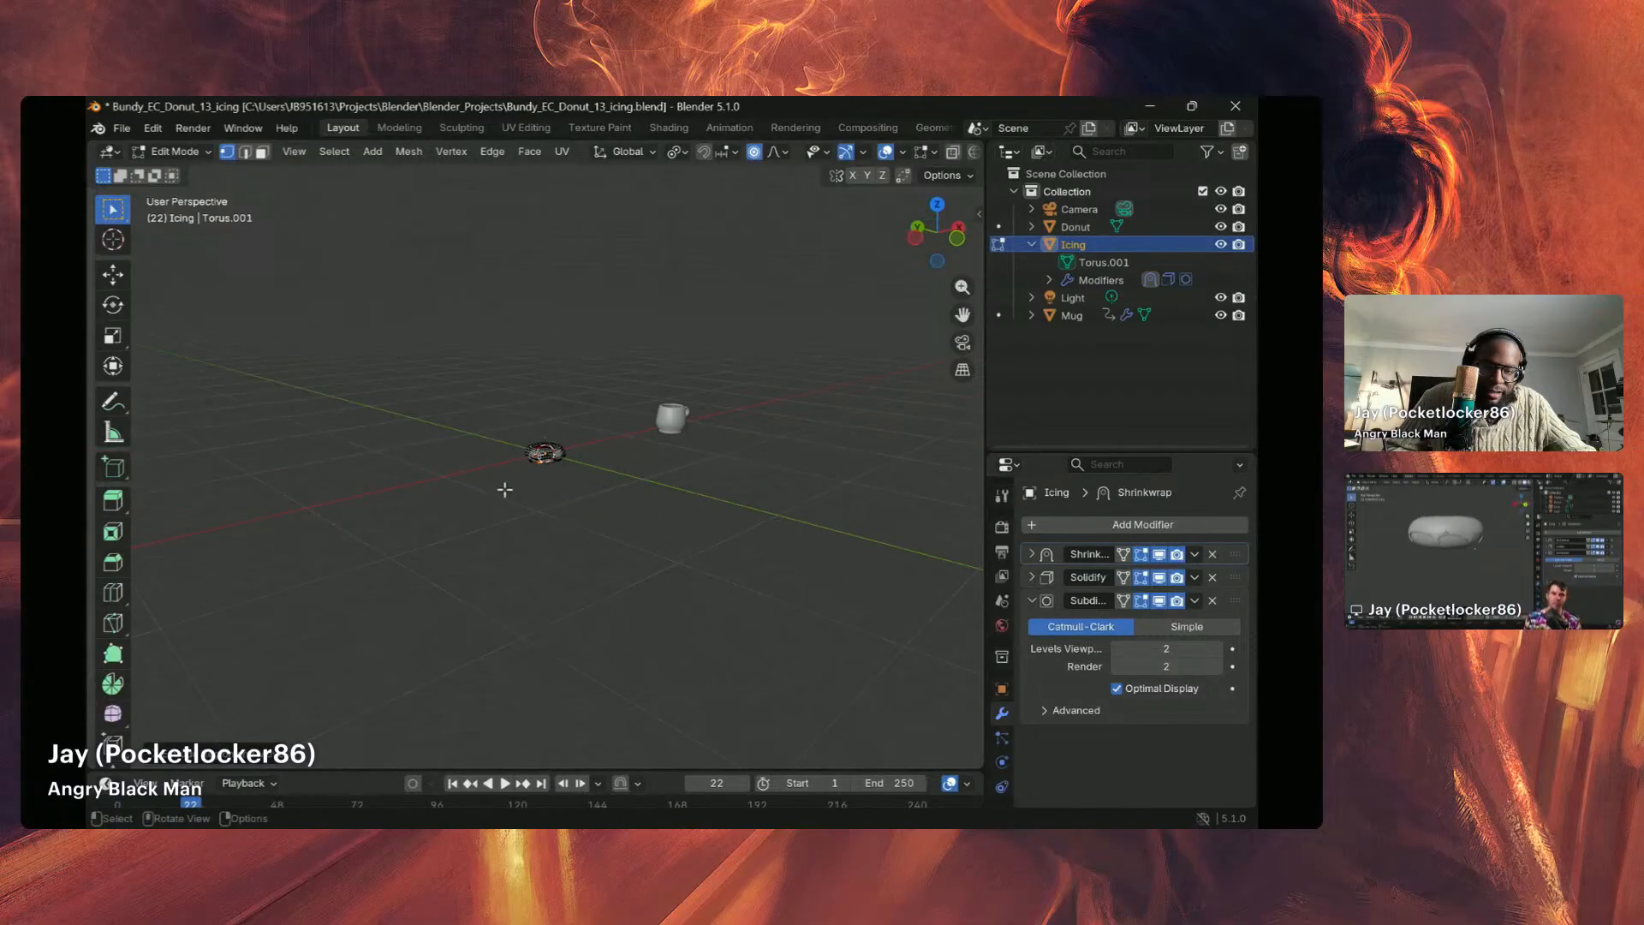
{"action": "middle_click_drag", "start_coordinate": [506, 488], "coordinate": [541, 463]}
{"action": "scroll", "coordinate": [541, 463], "scroll_direction": "up", "scroll_amount": 10}
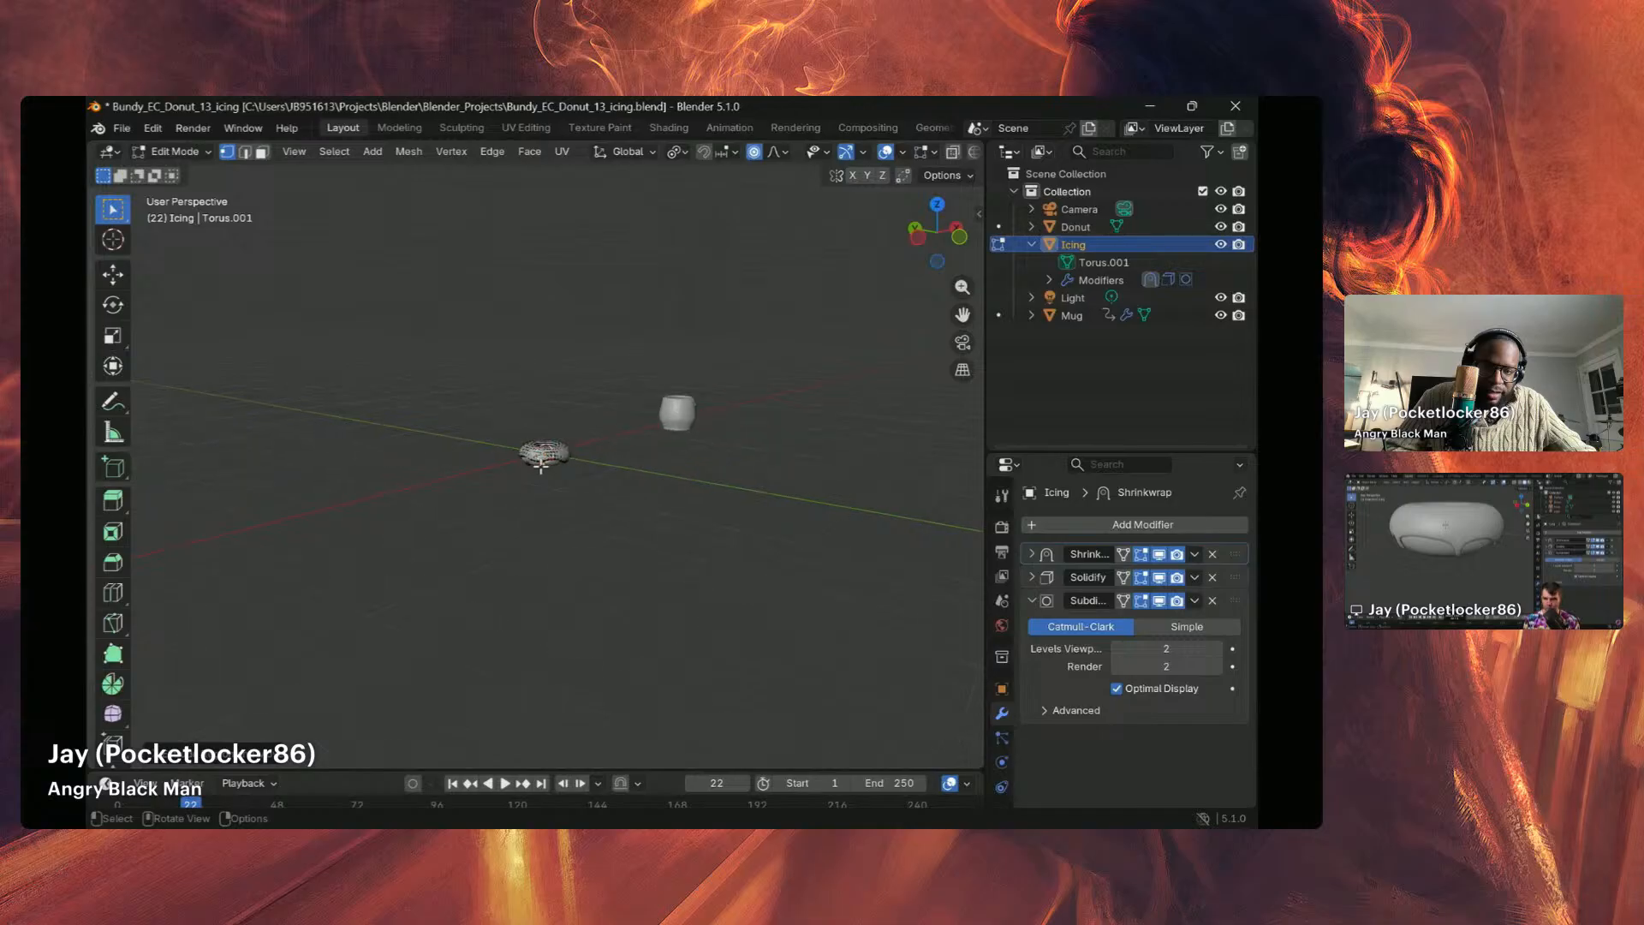
{"action": "scroll", "coordinate": [551, 553], "scroll_direction": "down", "scroll_amount": 8}
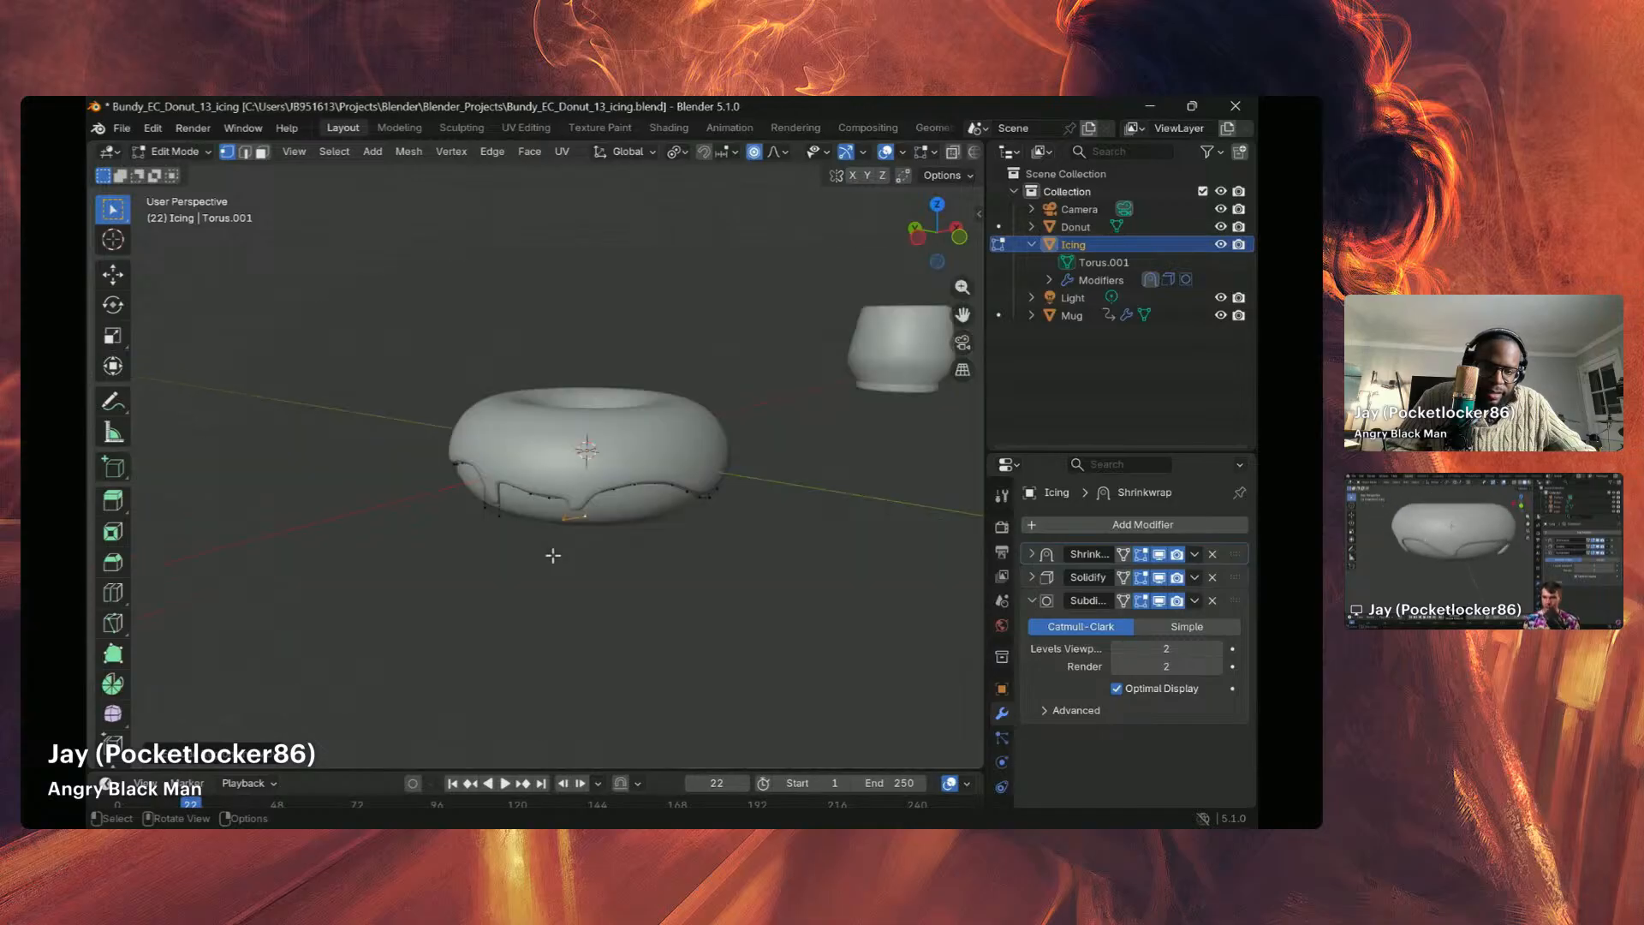
Step: Examine the icing edge and its drips up close, from the side and from underneath
{"action": "scroll", "coordinate": [552, 556], "scroll_direction": "up", "scroll_amount": 8}
{"action": "middle_click_drag", "start_coordinate": [552, 555], "coordinate": [494, 578]}
{"action": "scroll", "coordinate": [572, 546], "scroll_direction": "down", "scroll_amount": 8}
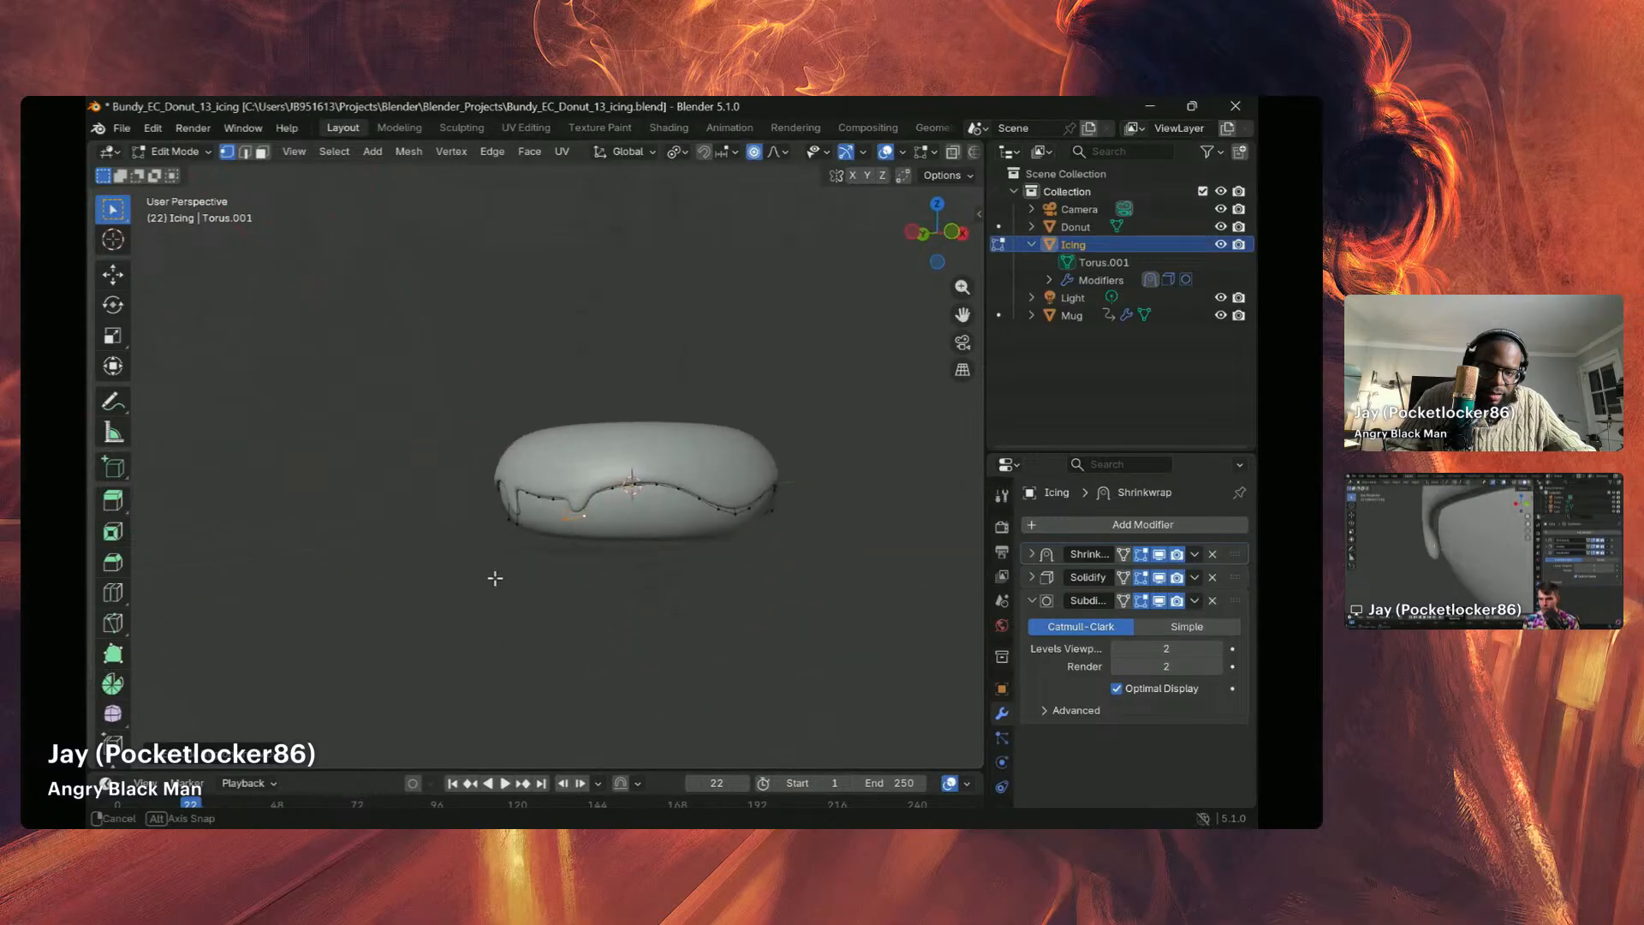
{"action": "middle_click_drag", "start_coordinate": [672, 501], "coordinate": [506, 530]}
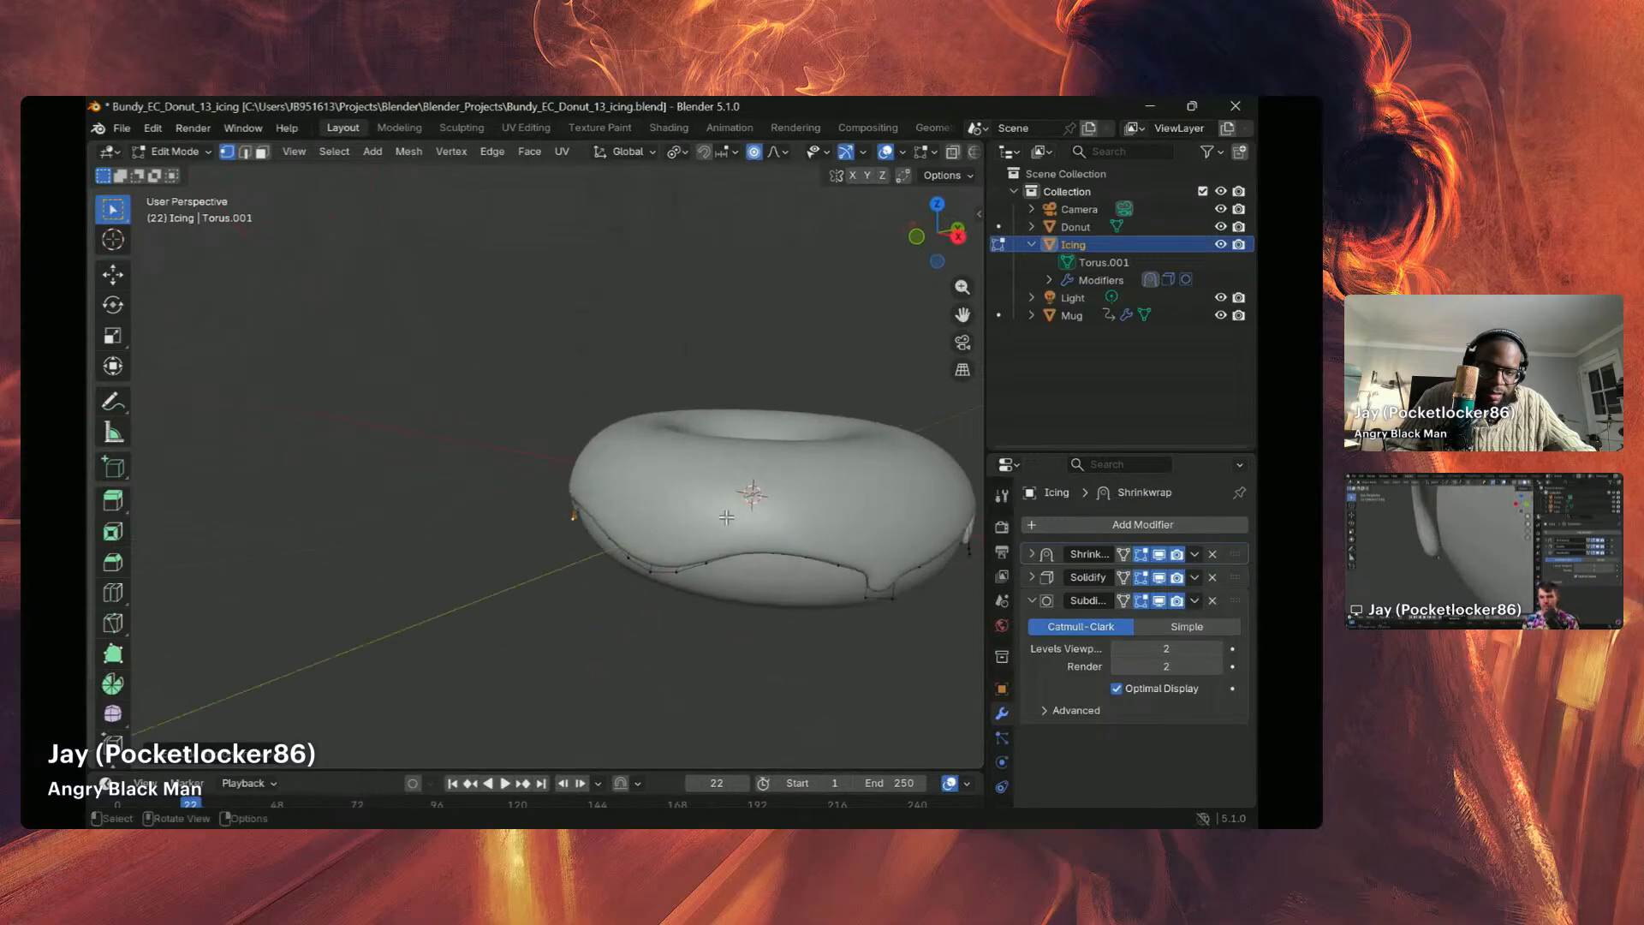
{"action": "scroll", "coordinate": [726, 517], "scroll_direction": "down", "scroll_amount": 4}
{"action": "middle_click_drag", "start_coordinate": [722, 511], "coordinate": [649, 484]}
{"action": "left_click", "coordinate": [522, 466]}
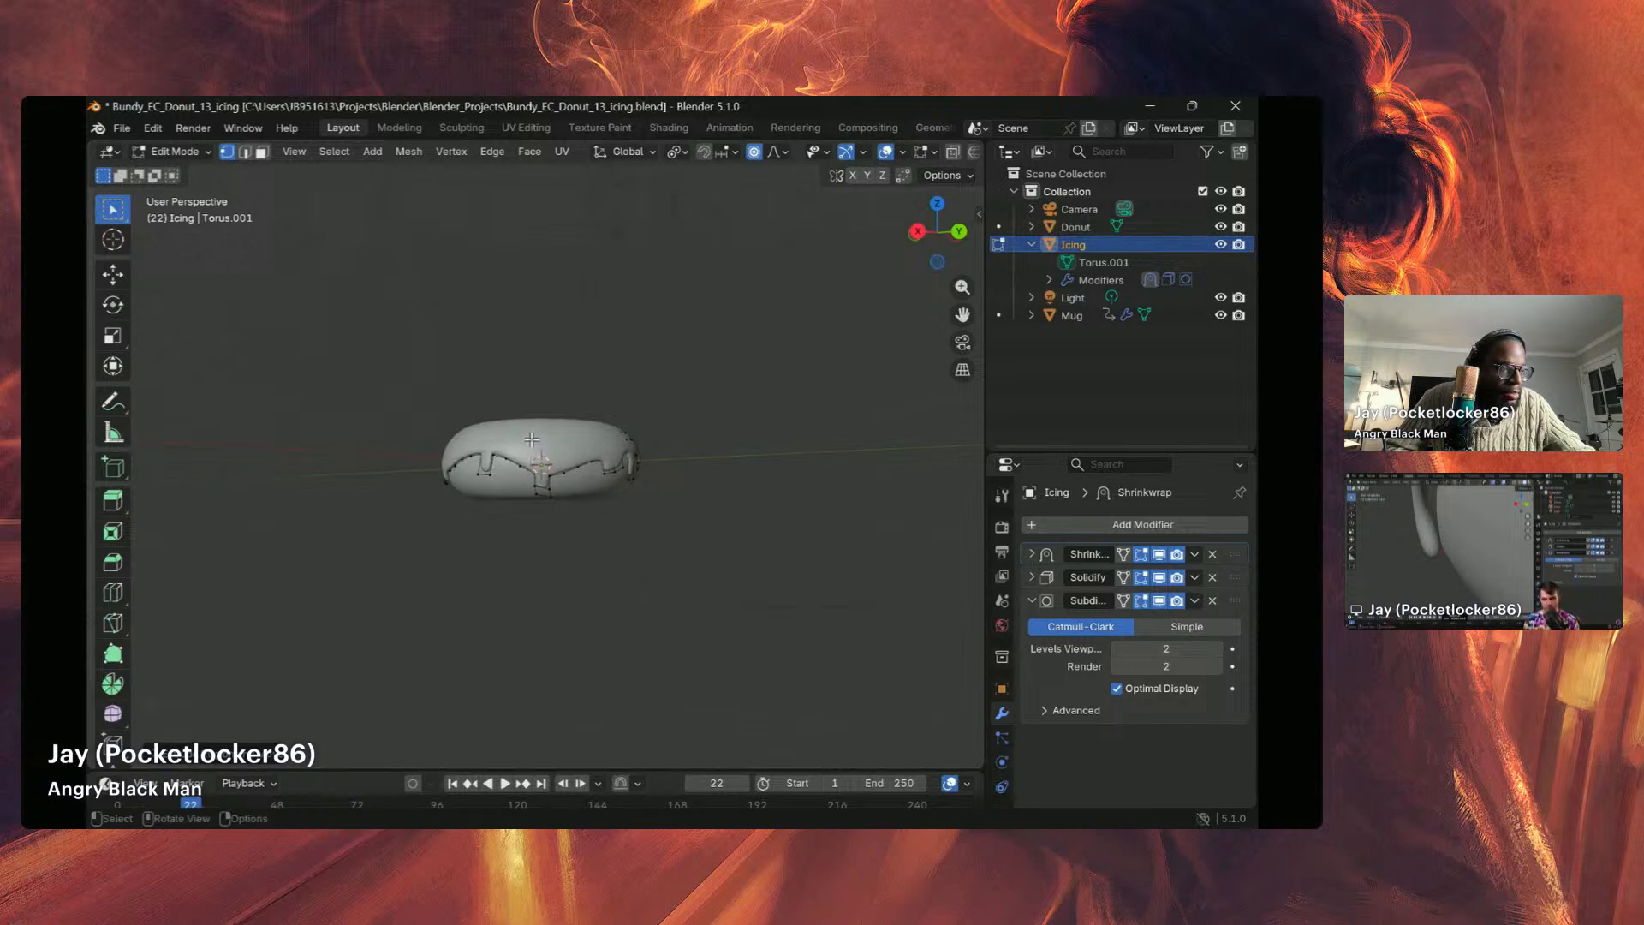
{"action": "middle_click_drag", "start_coordinate": [536, 437], "coordinate": [569, 408]}
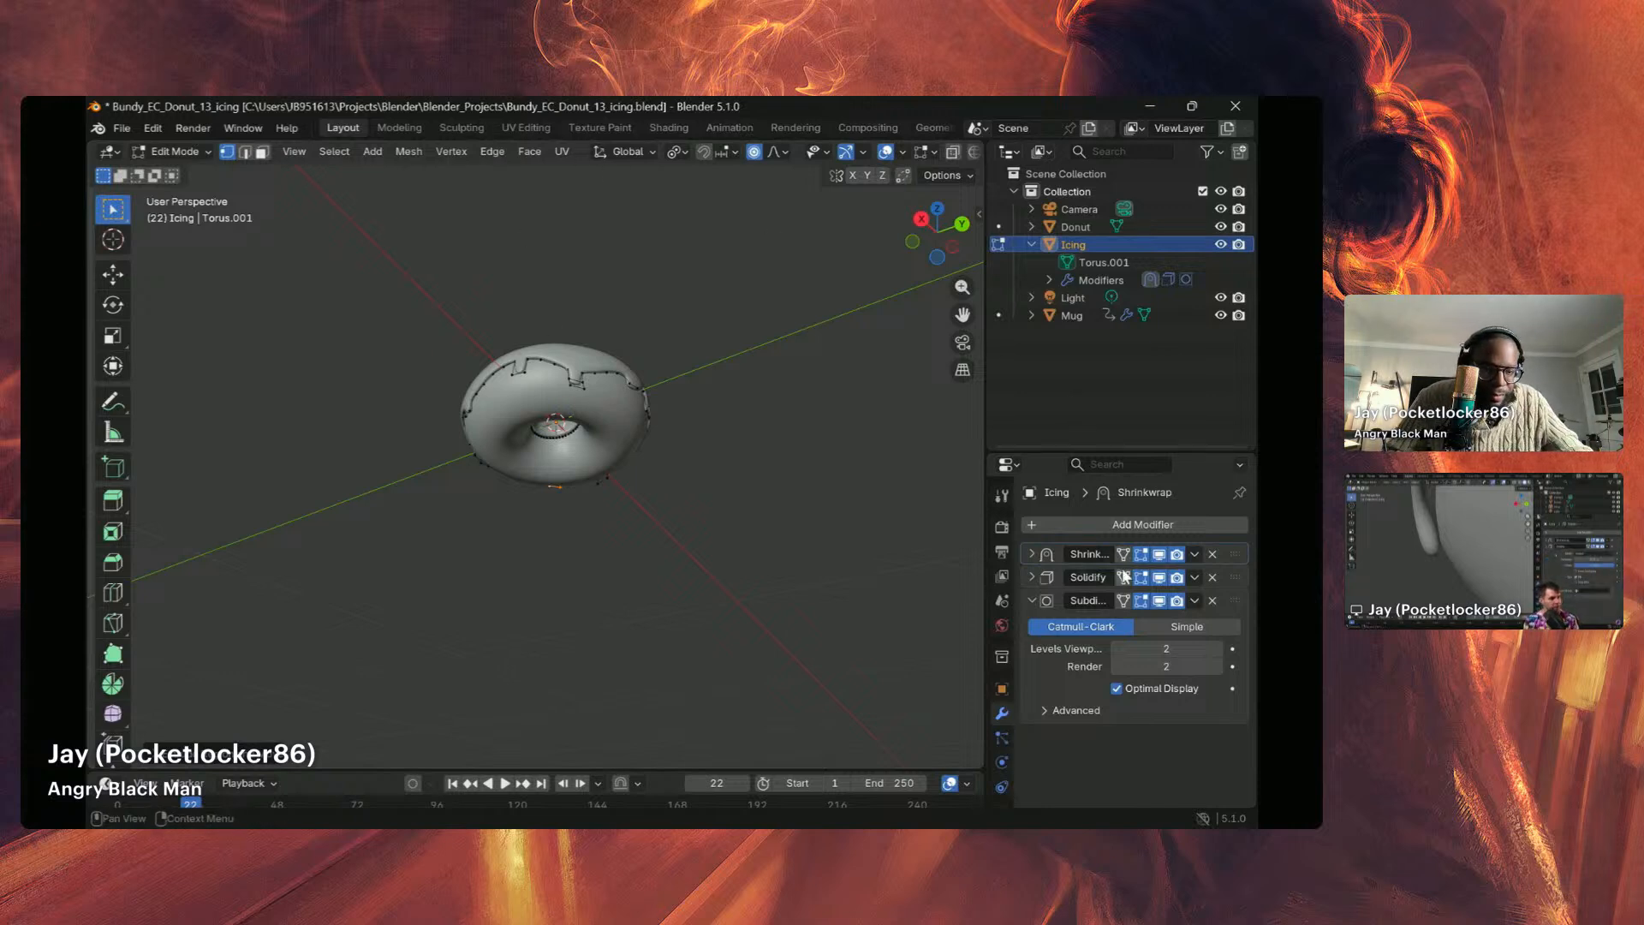
Step: Set the inner crease in the edge data of the icing's Solidify modifier to 0.328
{"action": "left_click", "coordinate": [1032, 577]}
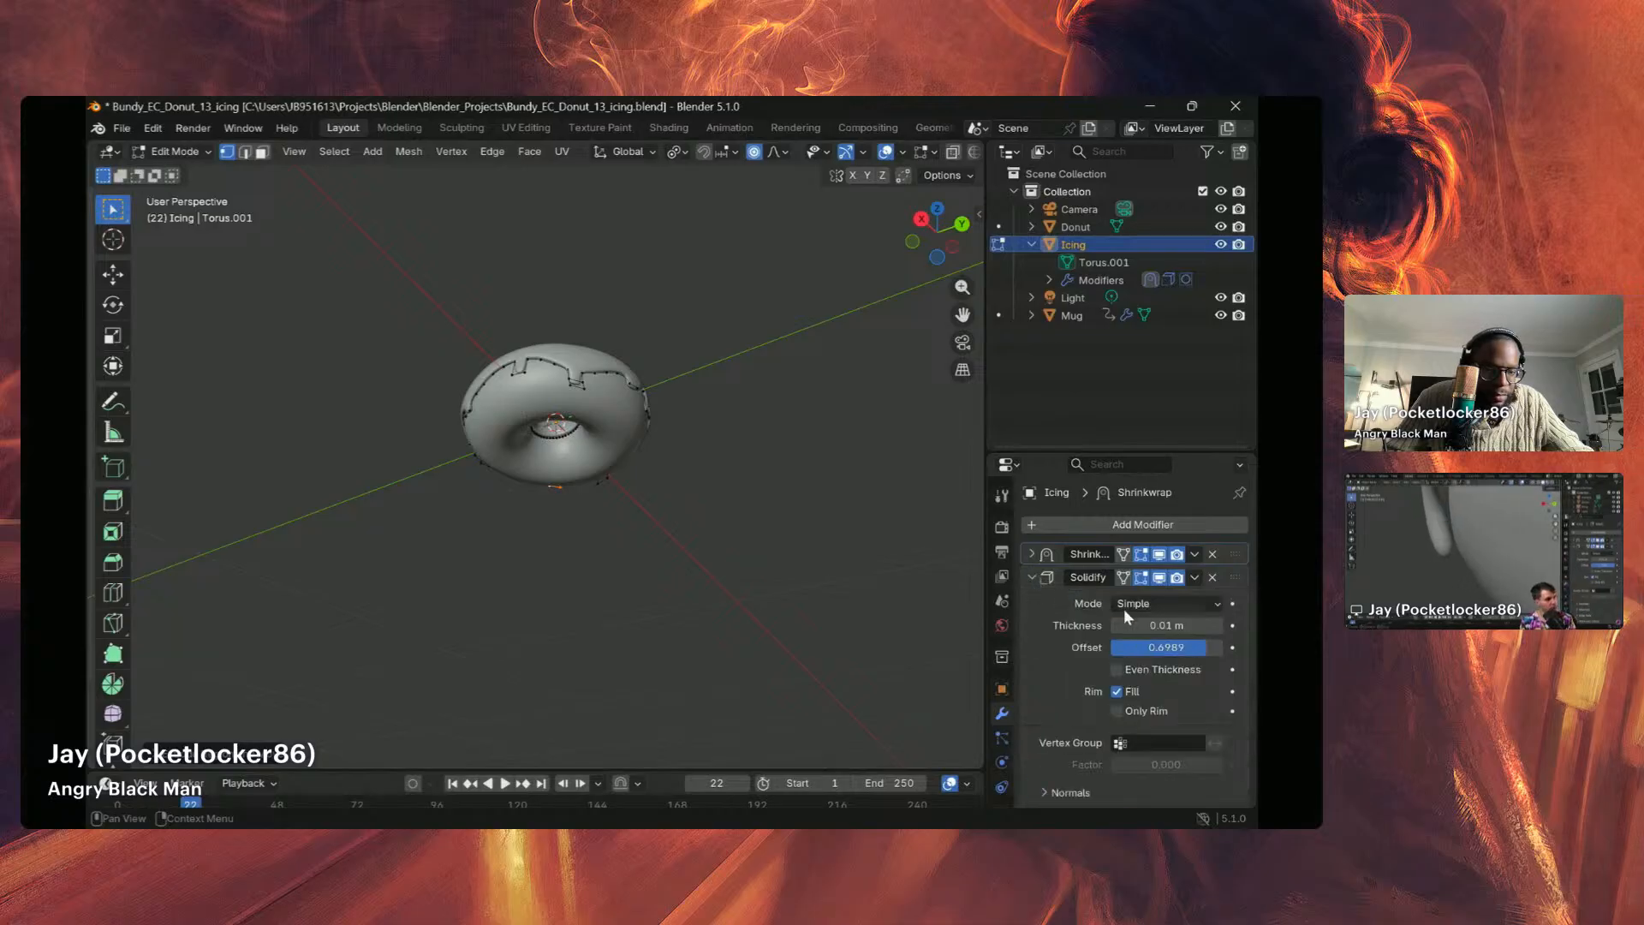
{"action": "scroll", "coordinate": [1127, 609], "scroll_direction": "down", "scroll_amount": 1}
{"action": "scroll", "coordinate": [1127, 609], "scroll_direction": "down", "scroll_amount": 2}
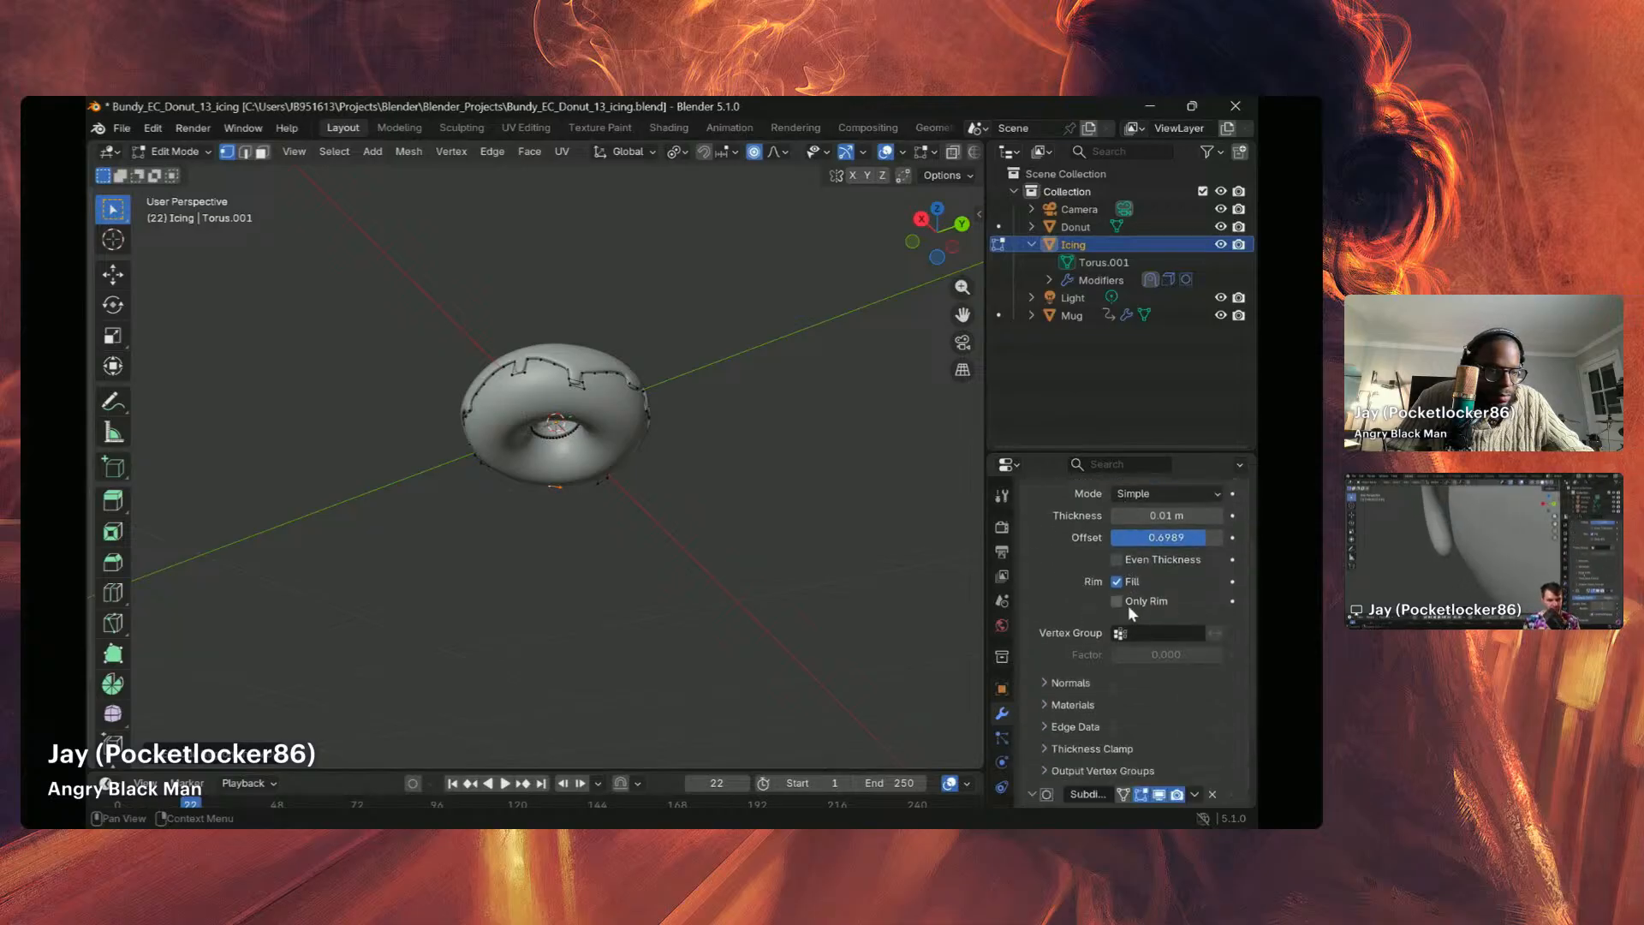
{"action": "scroll", "coordinate": [1127, 604], "scroll_direction": "down", "scroll_amount": 1}
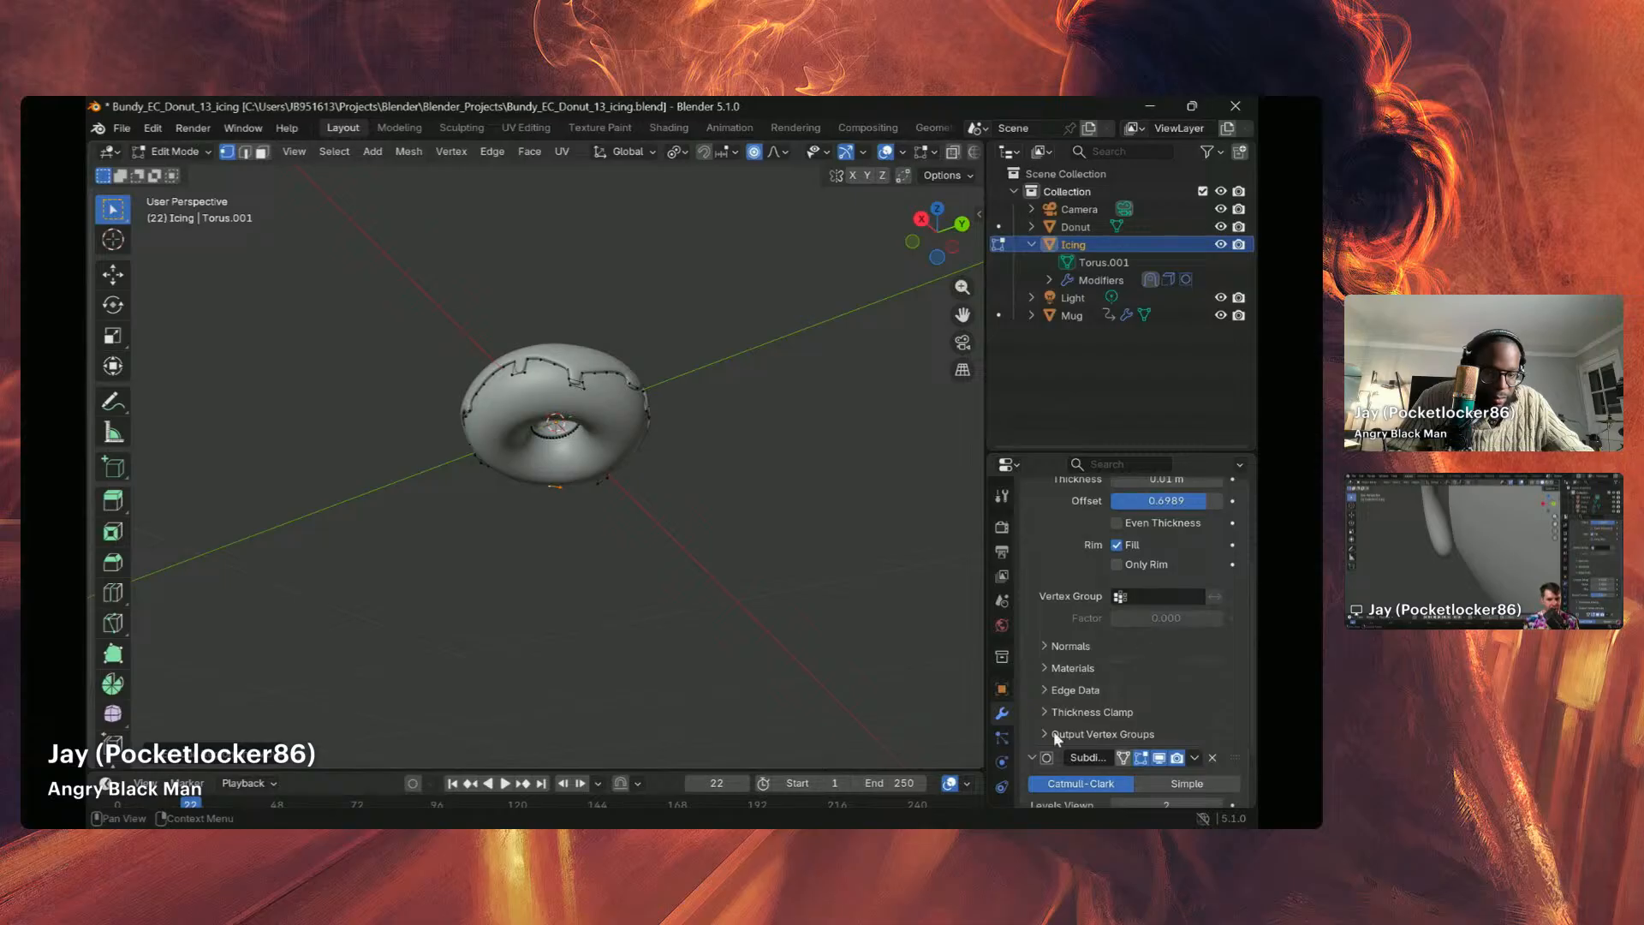
{"action": "left_click", "coordinate": [1045, 690]}
{"action": "scroll", "coordinate": [1088, 712], "scroll_direction": "down", "scroll_amount": 2}
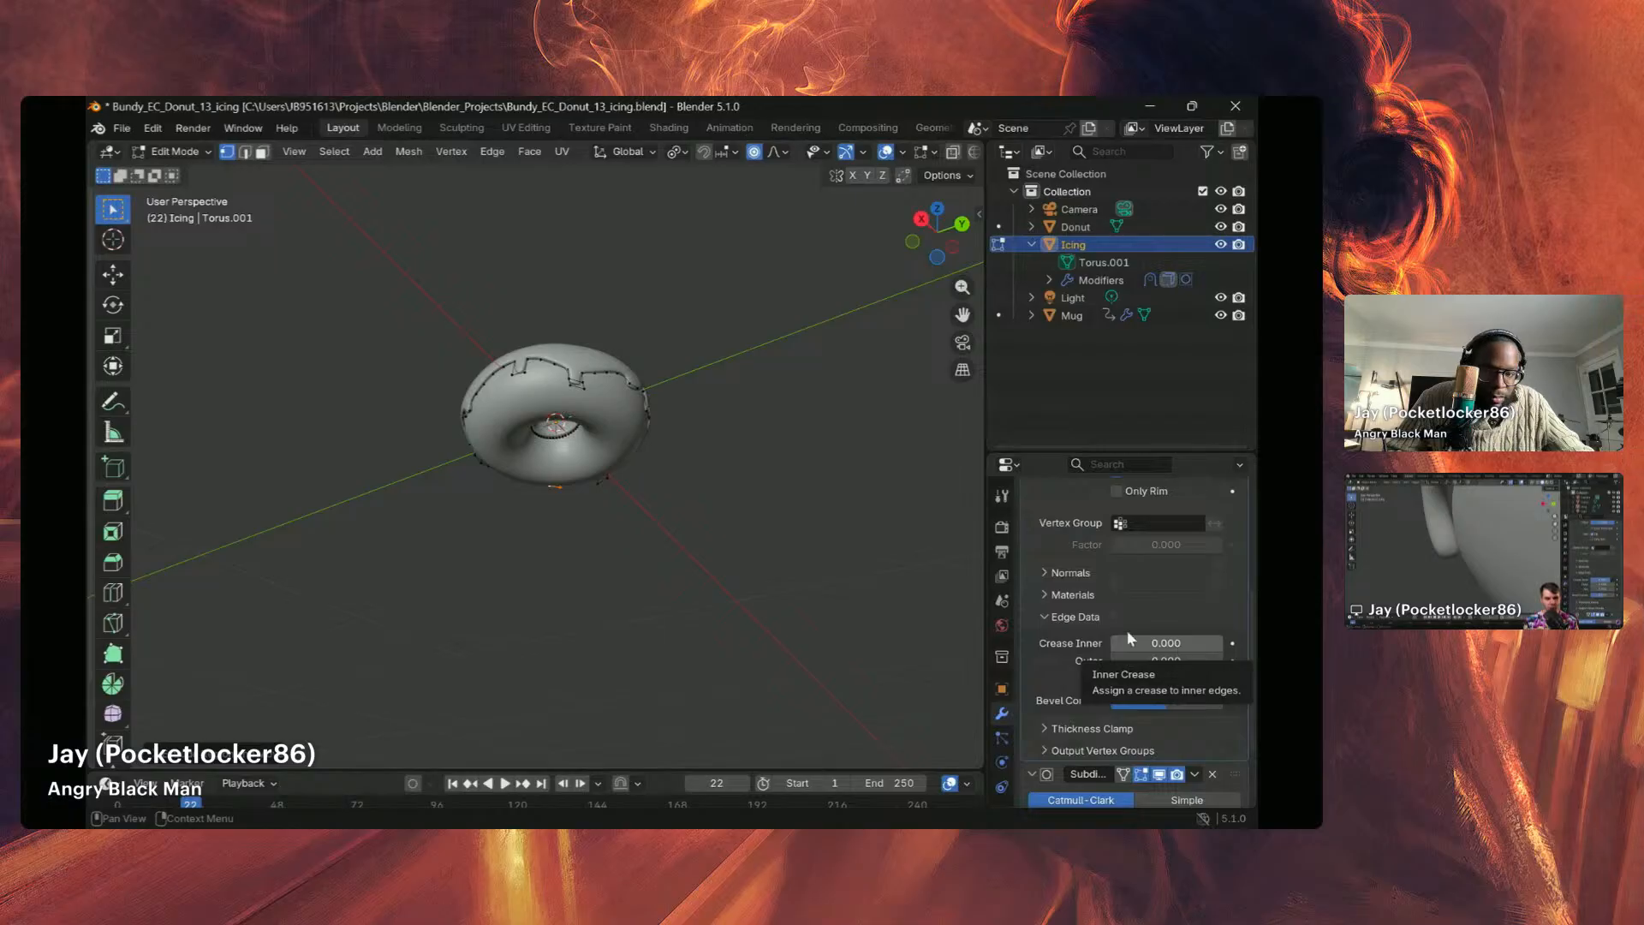
{"action": "scroll", "coordinate": [521, 395], "scroll_direction": "up", "scroll_amount": 8}
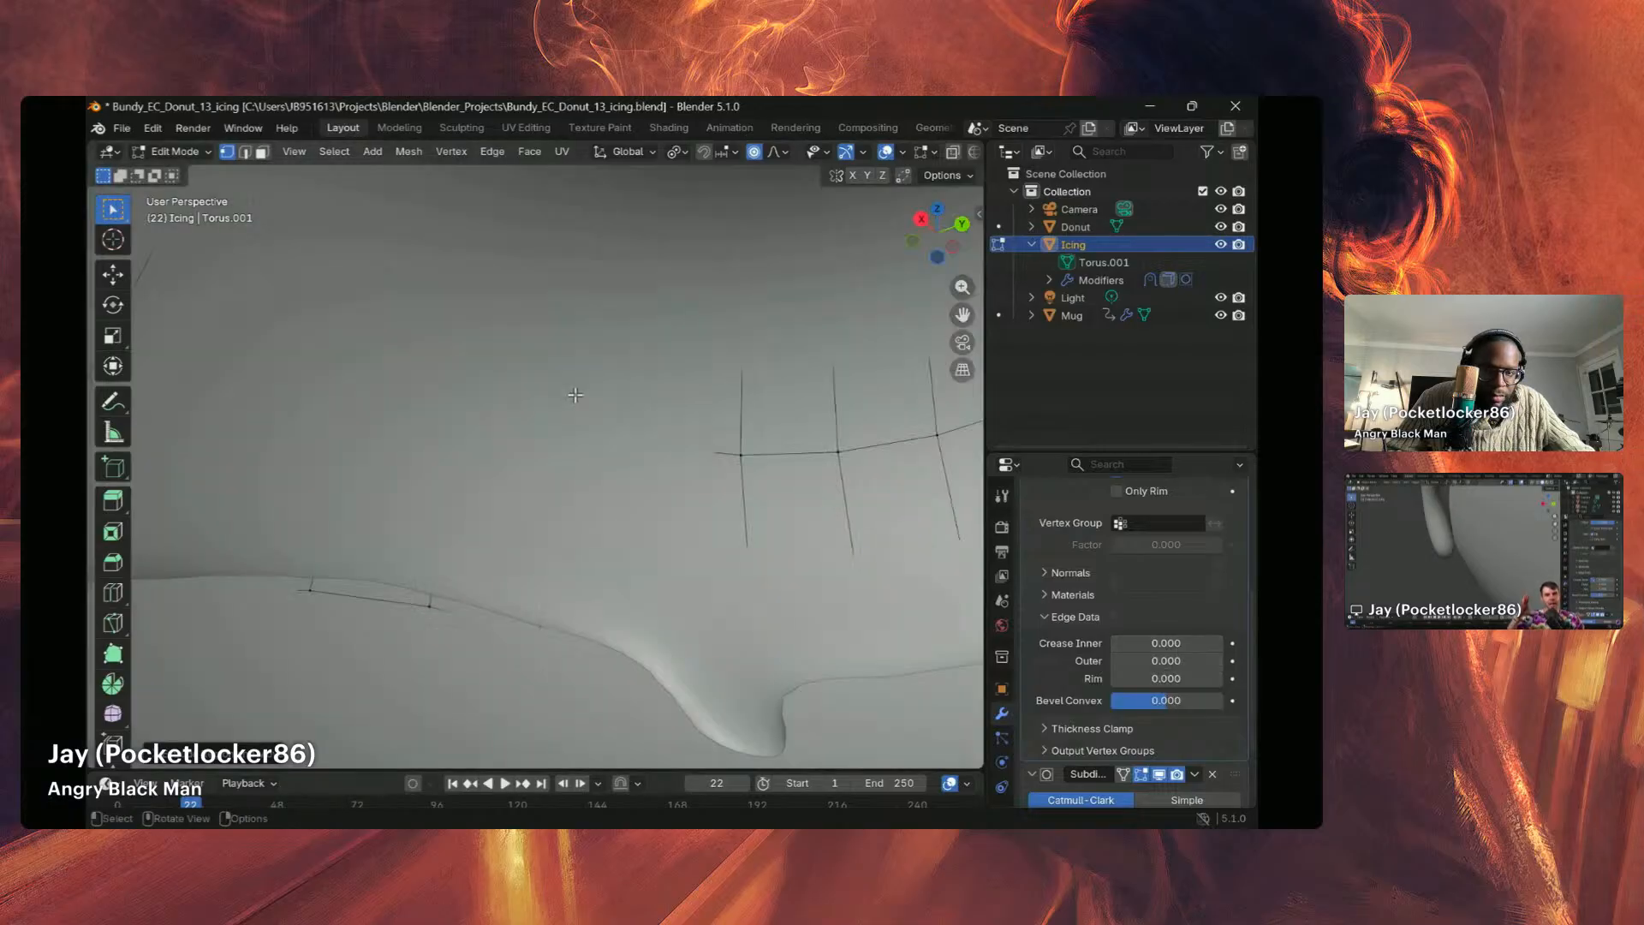
{"action": "scroll", "coordinate": [588, 394], "scroll_direction": "down", "scroll_amount": 4}
{"action": "middle_click_drag", "start_coordinate": [587, 394], "coordinate": [749, 353]}
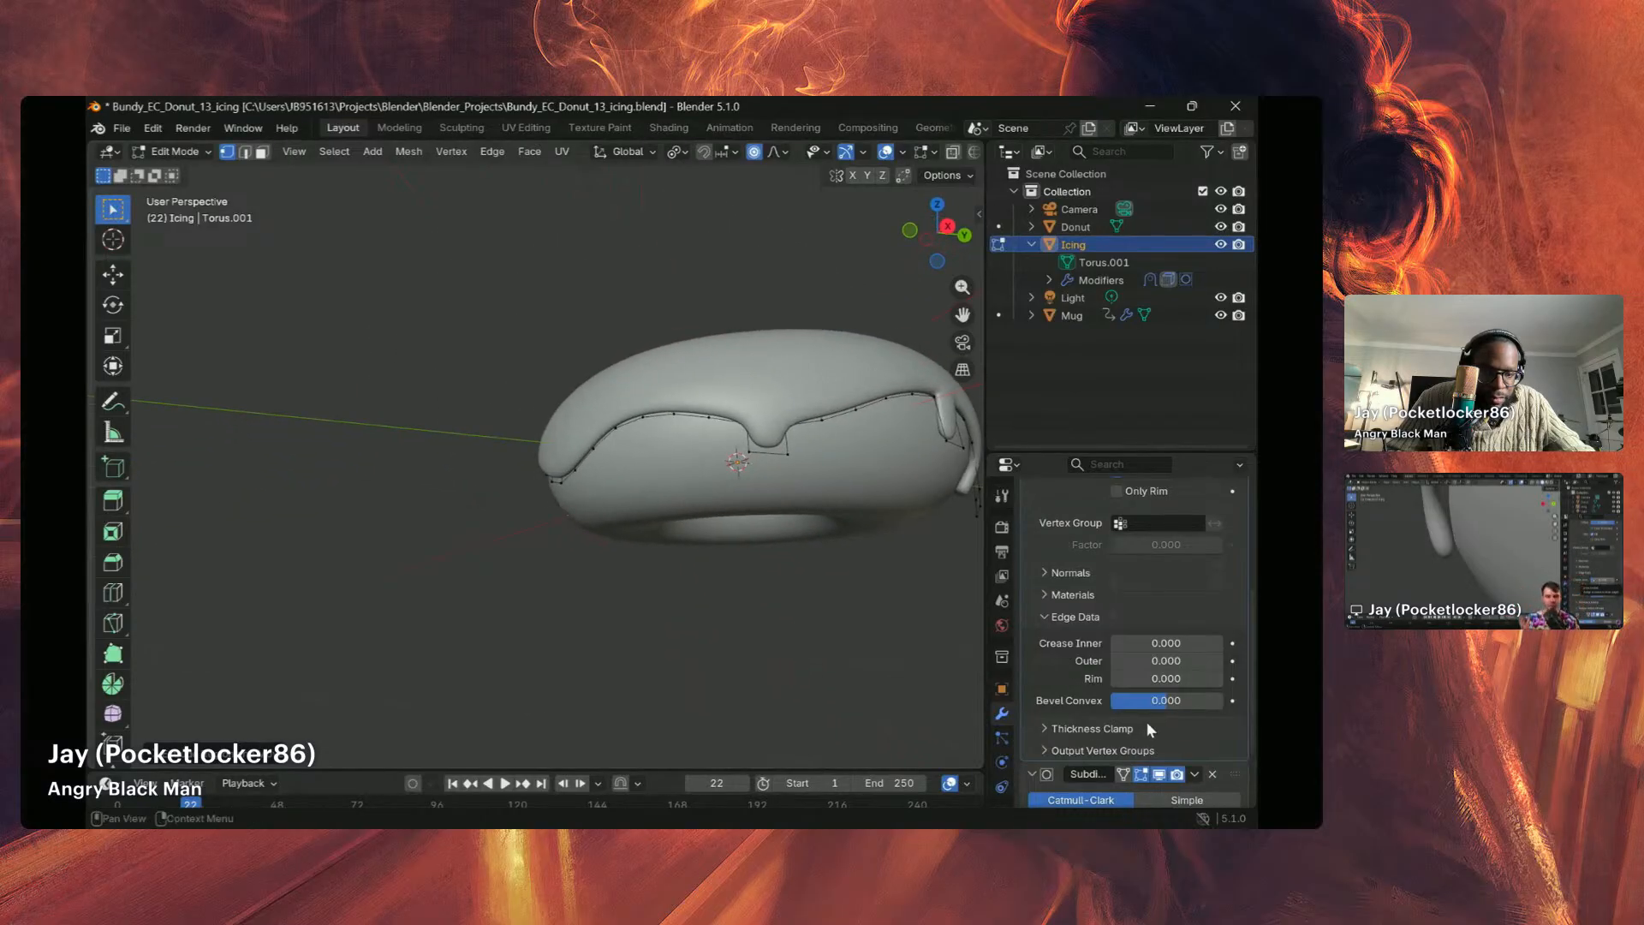
{"action": "mouse_move", "coordinate": [1168, 642]}
{"action": "left_mouse_down"}
{"action": "mouse_move", "coordinate": [1225, 643]}
{"action": "mouse_move", "coordinate": [1195, 642]}
{"action": "left_mouse_up"}
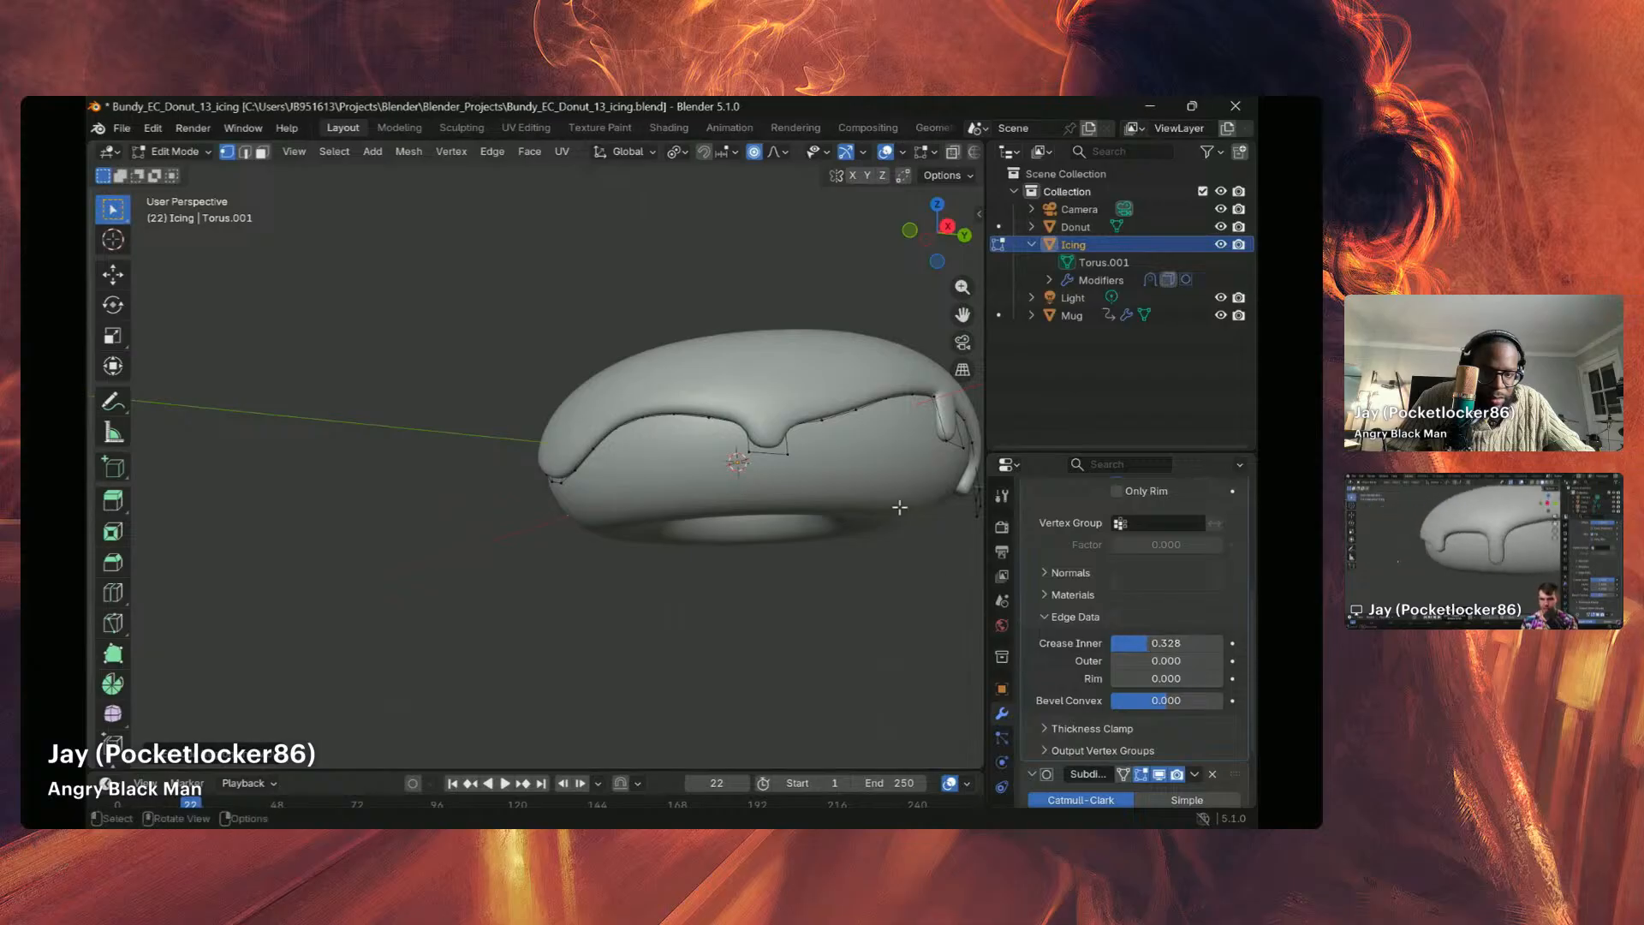
Step: Check how the icing's creased edge meets the donut along the drips, close up and from a distance
{"action": "middle_click_drag", "start_coordinate": [899, 510], "coordinate": [411, 547]}
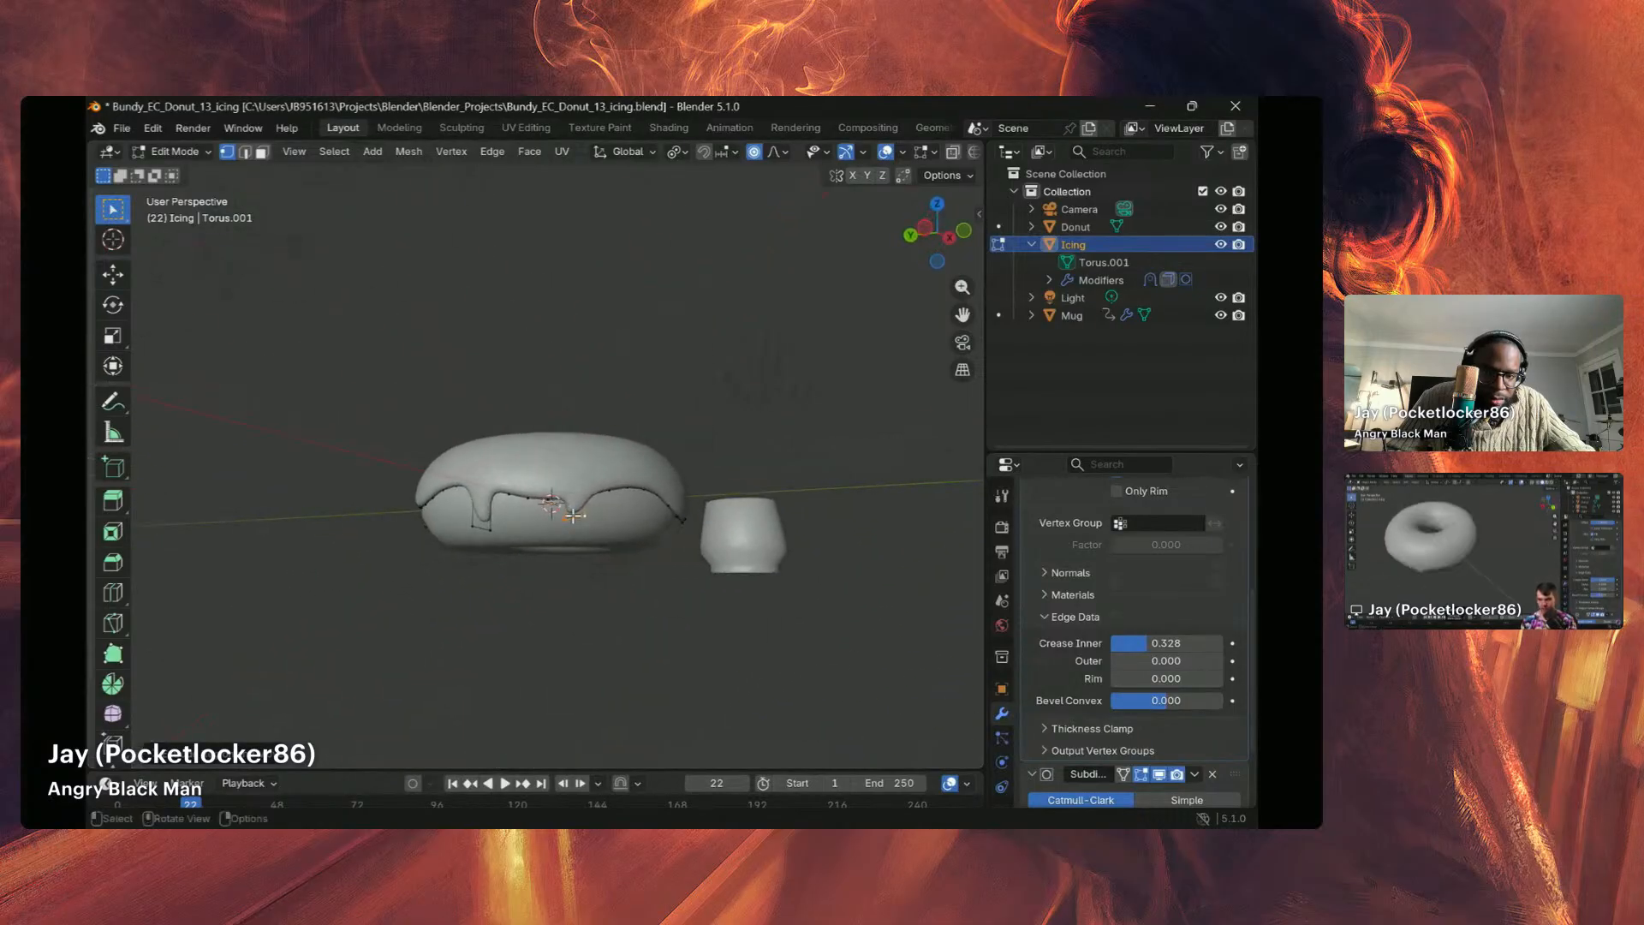
{"action": "scroll", "coordinate": [573, 516], "scroll_direction": "up", "scroll_amount": 4}
{"action": "middle_click_drag", "start_coordinate": [572, 515], "coordinate": [745, 634]}
{"action": "scroll", "coordinate": [697, 587], "scroll_direction": "down", "scroll_amount": 5}
{"action": "scroll", "coordinate": [649, 473], "scroll_direction": "up", "scroll_amount": 3}
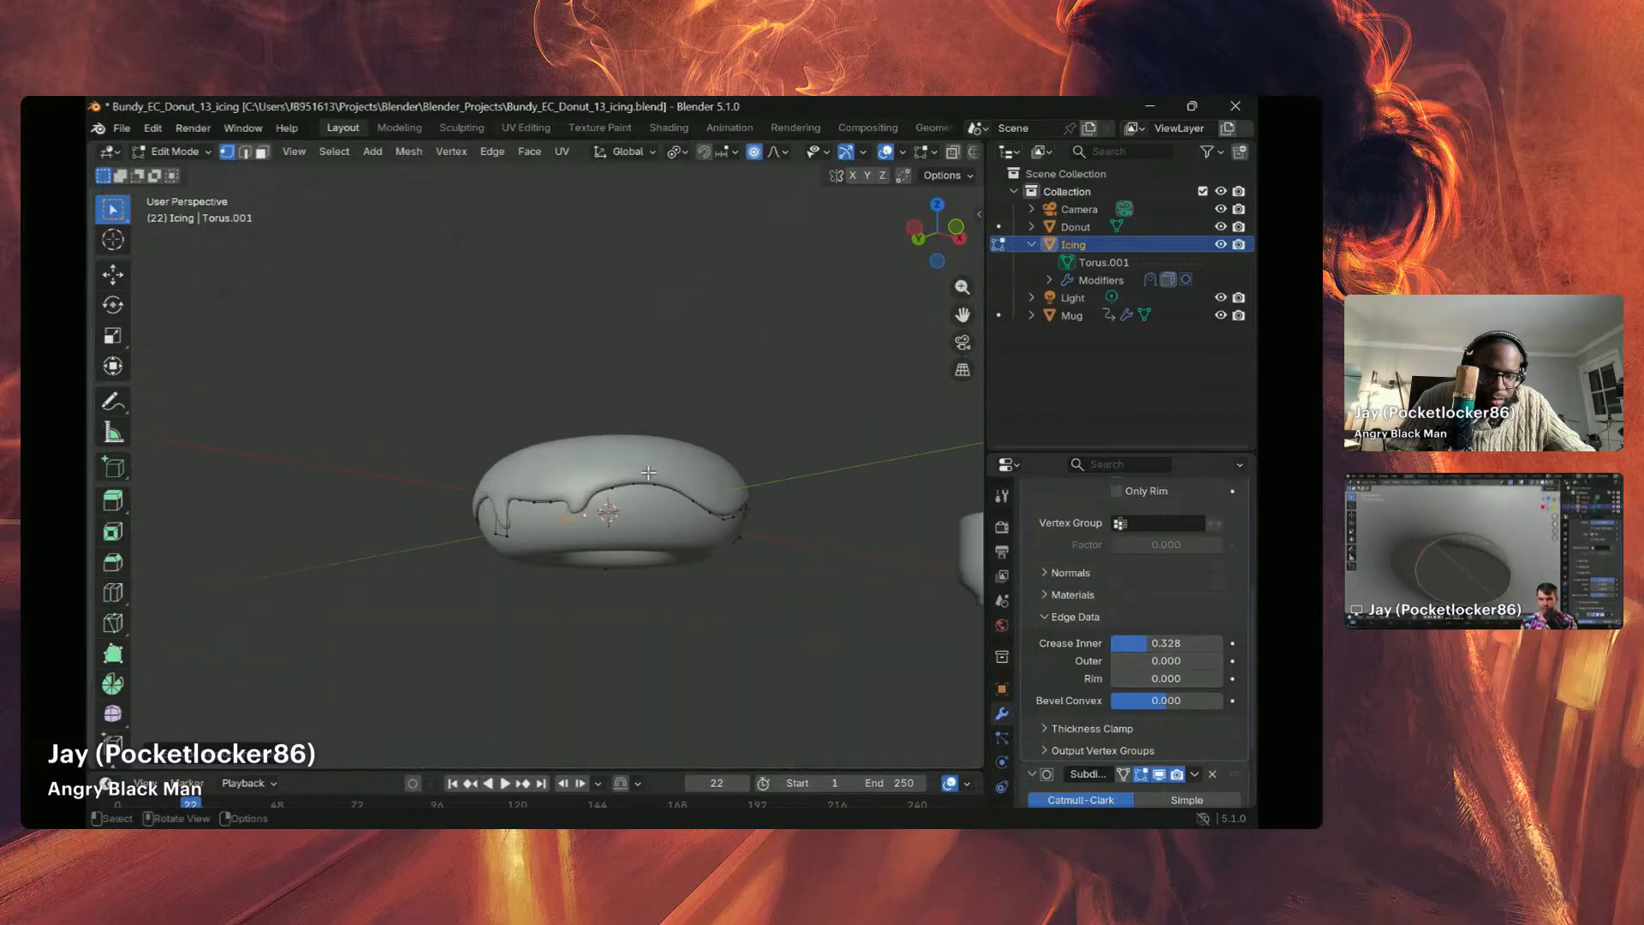
{"action": "scroll", "coordinate": [682, 498], "scroll_direction": "up", "scroll_amount": 6}
{"action": "middle_click_drag", "start_coordinate": [781, 554], "coordinate": [817, 550]}
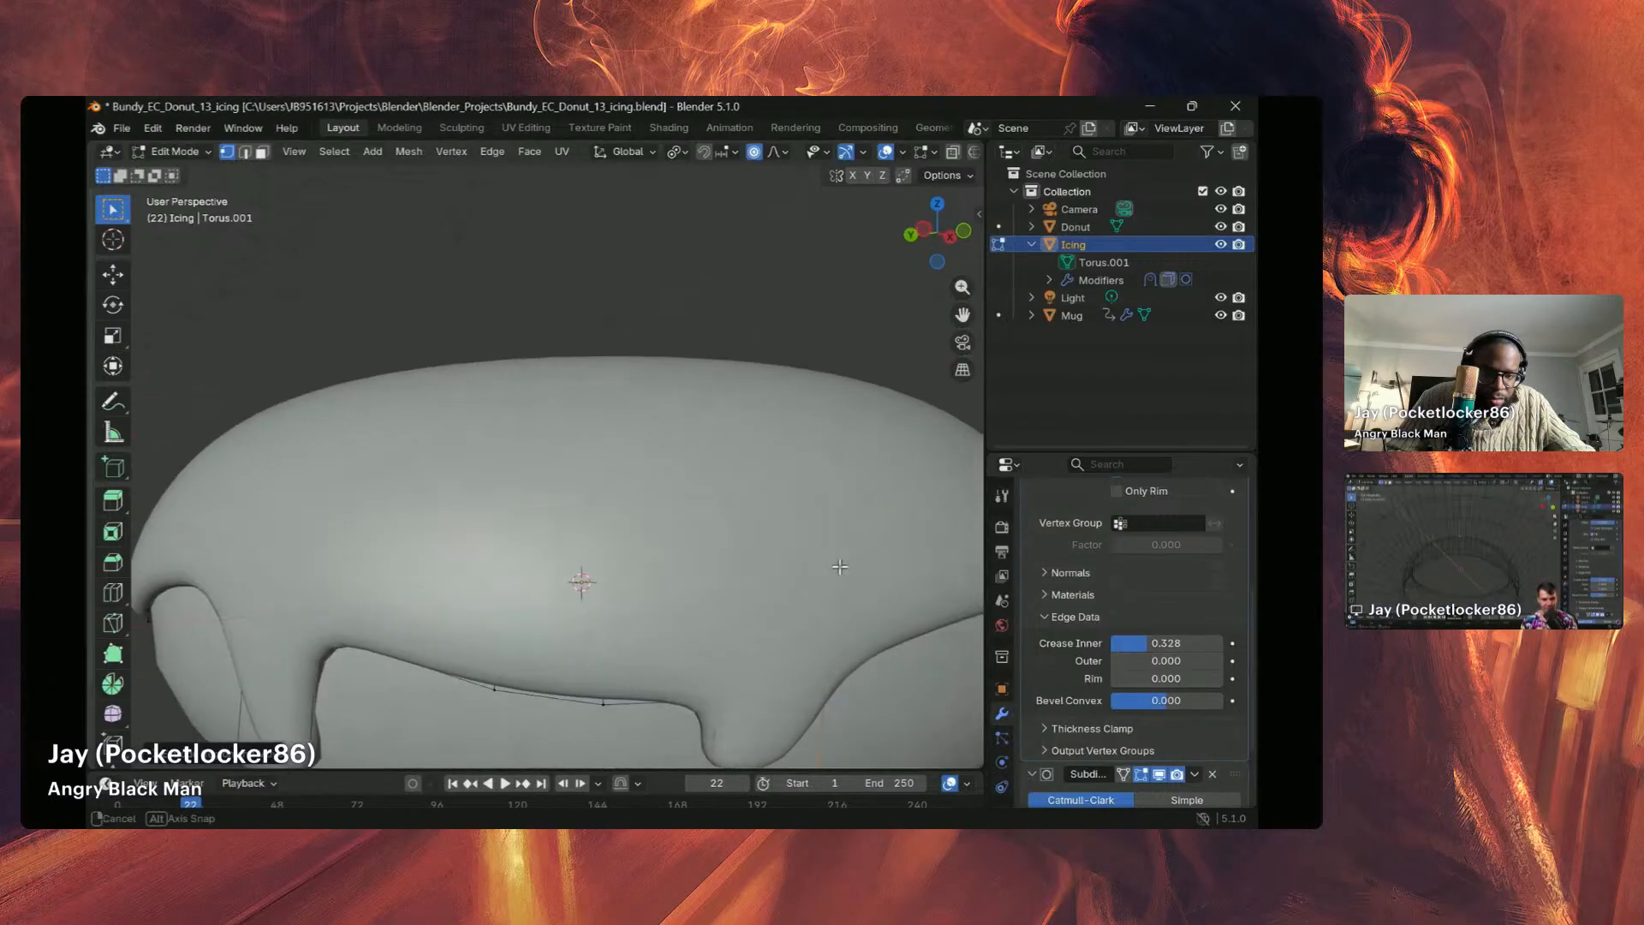
{"action": "scroll", "coordinate": [718, 551], "scroll_direction": "down", "scroll_amount": 6}
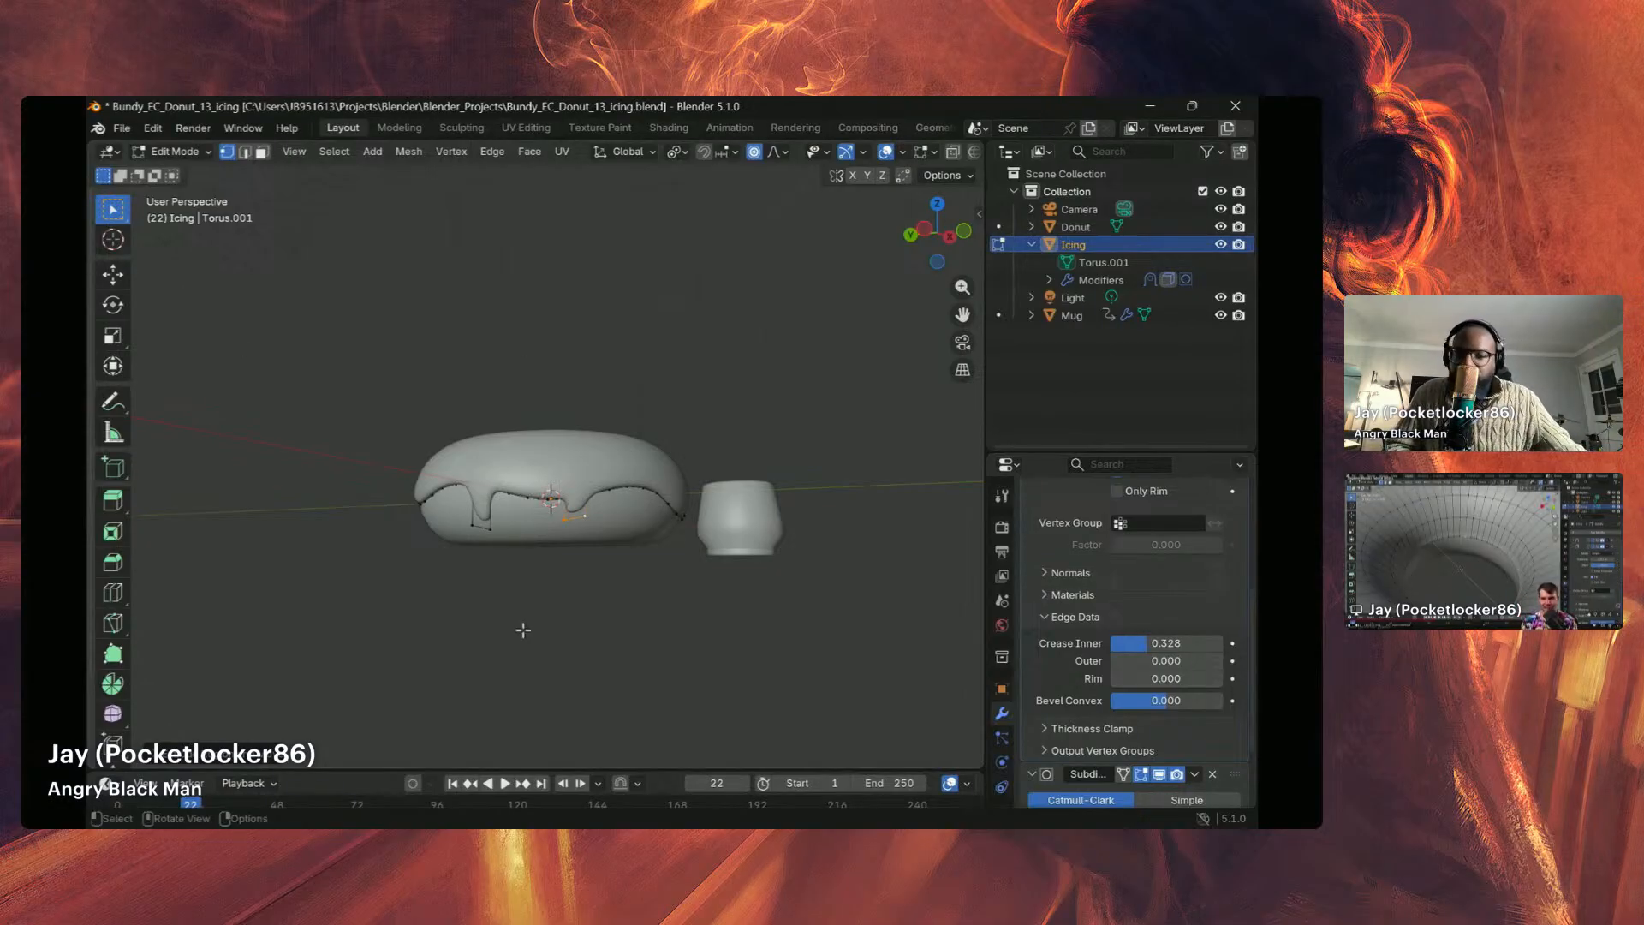
{"action": "mouse_move", "coordinate": [858, 825]}
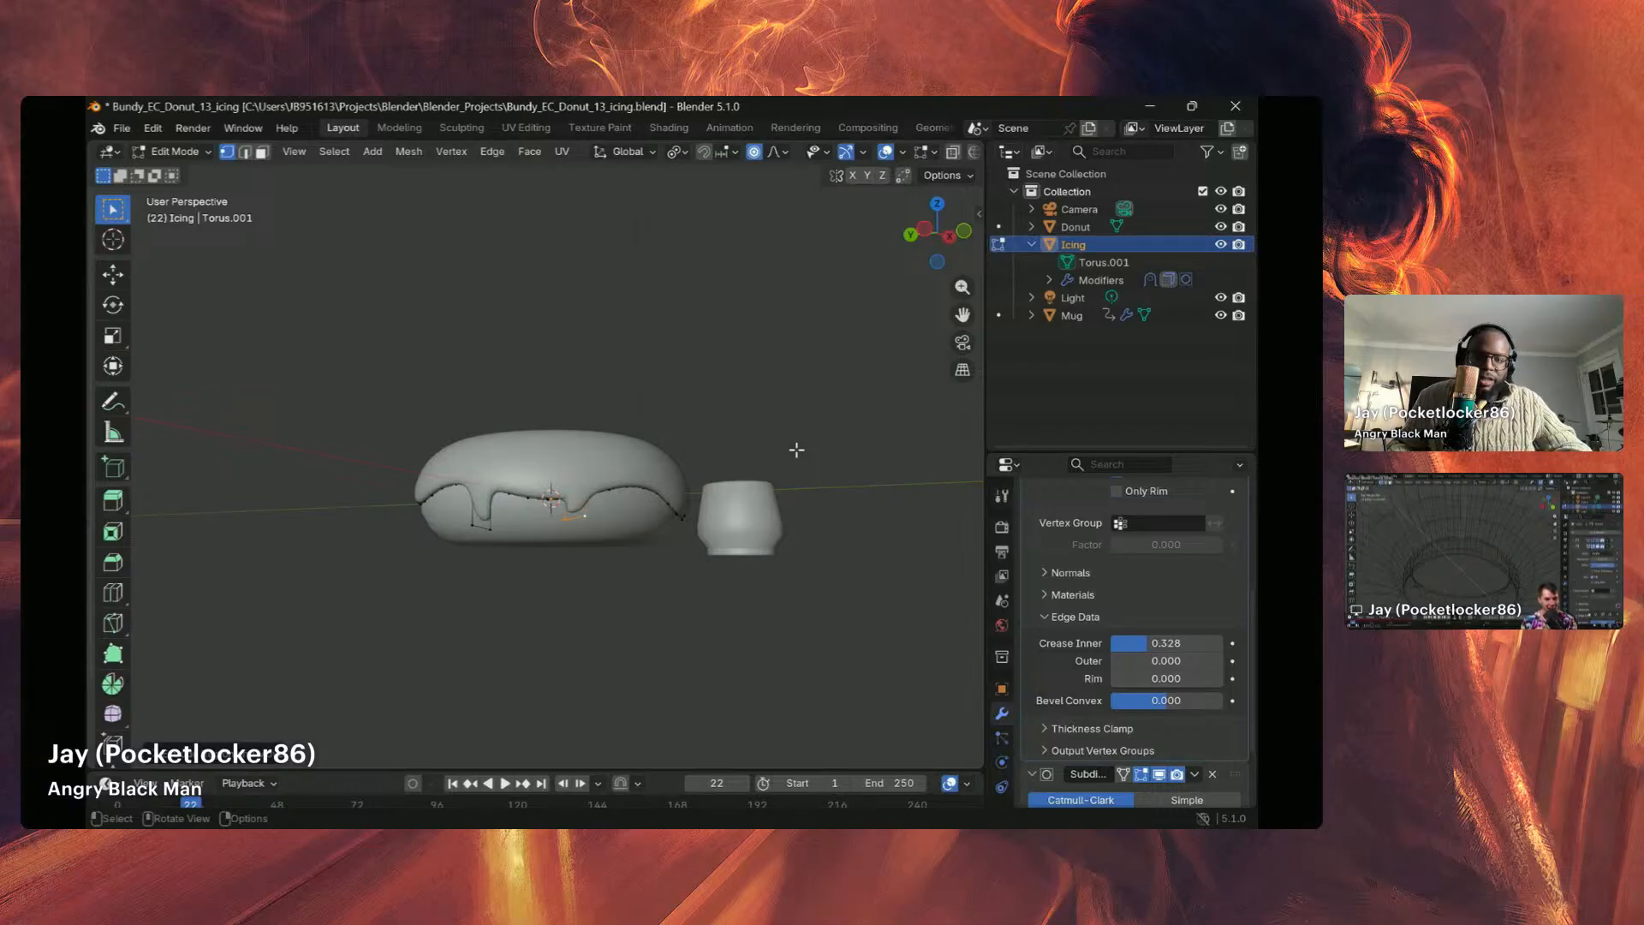
Step: Examine the icing around the donut's centre hole from above
{"action": "middle_click_drag", "start_coordinate": [493, 497], "coordinate": [503, 628]}
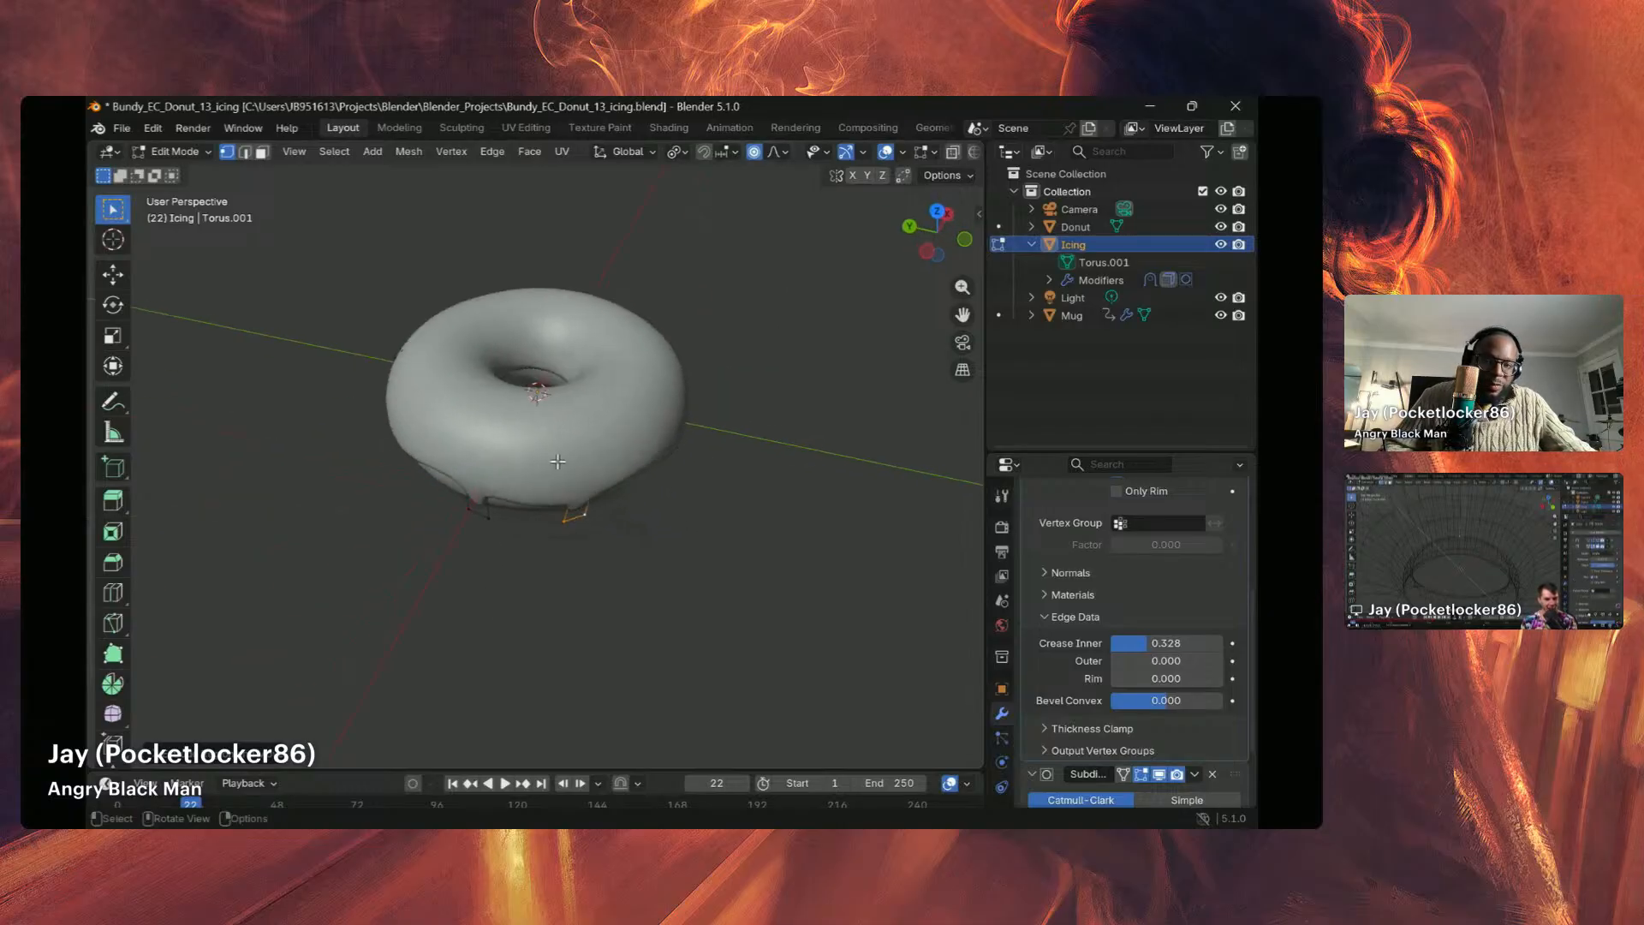
{"action": "middle_click_drag", "start_coordinate": [441, 476], "coordinate": [681, 434]}
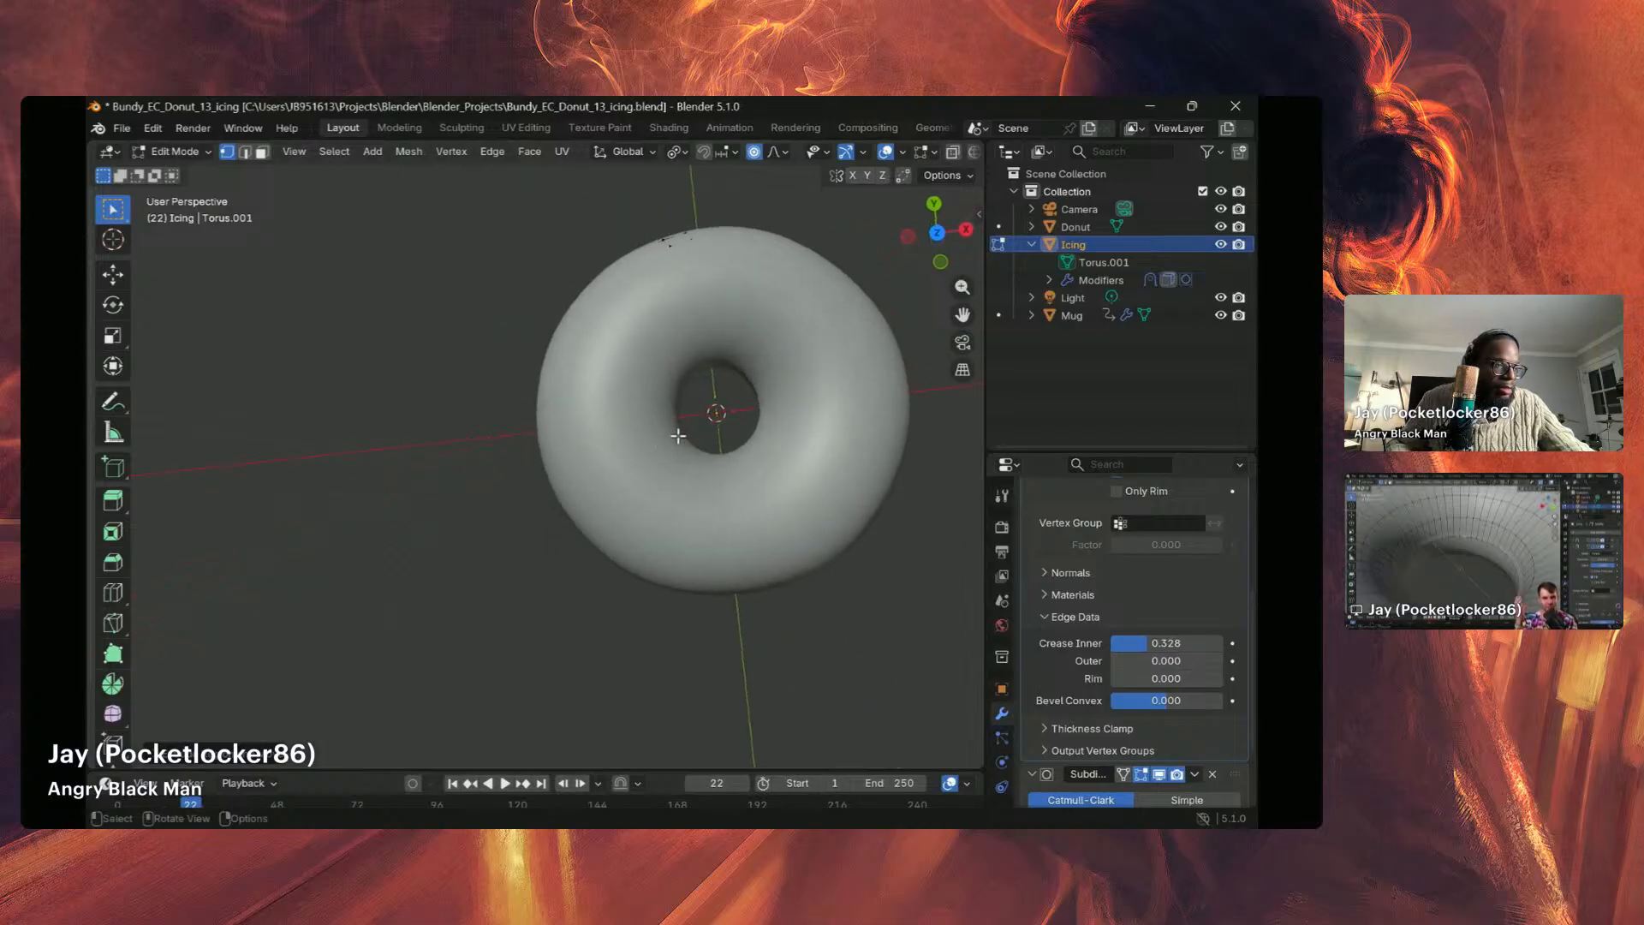
{"action": "middle_click_drag", "start_coordinate": [741, 431], "coordinate": [750, 339]}
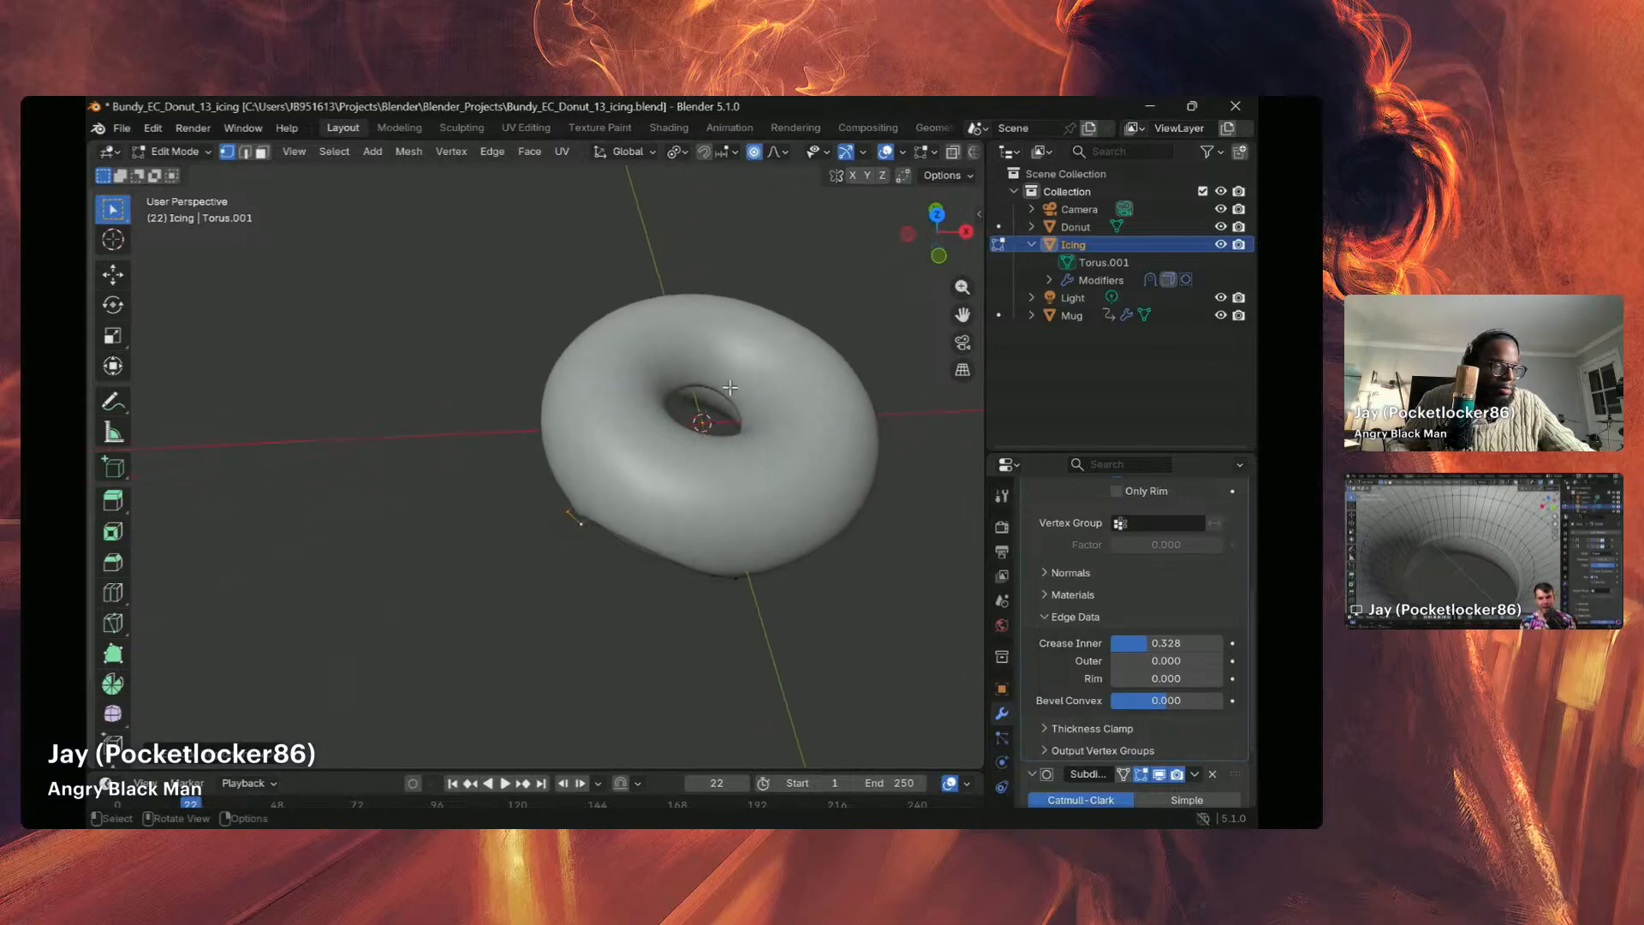
{"action": "middle_click_drag", "start_coordinate": [736, 398], "coordinate": [750, 397]}
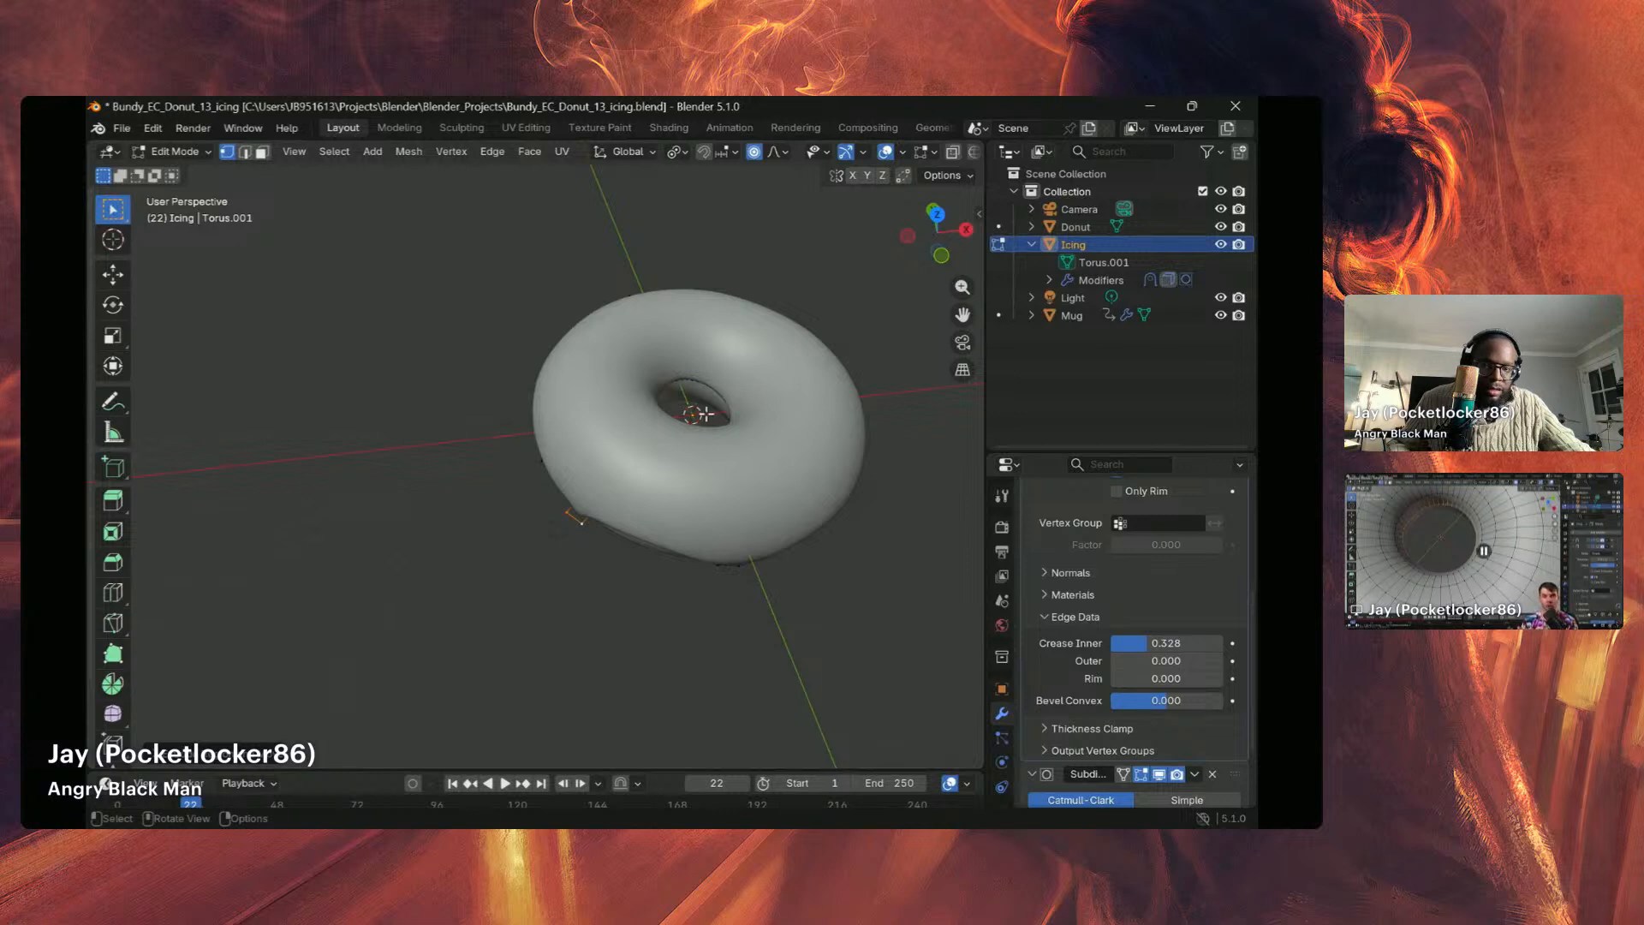
{"action": "middle_click_drag", "start_coordinate": [704, 414], "coordinate": [670, 455]}
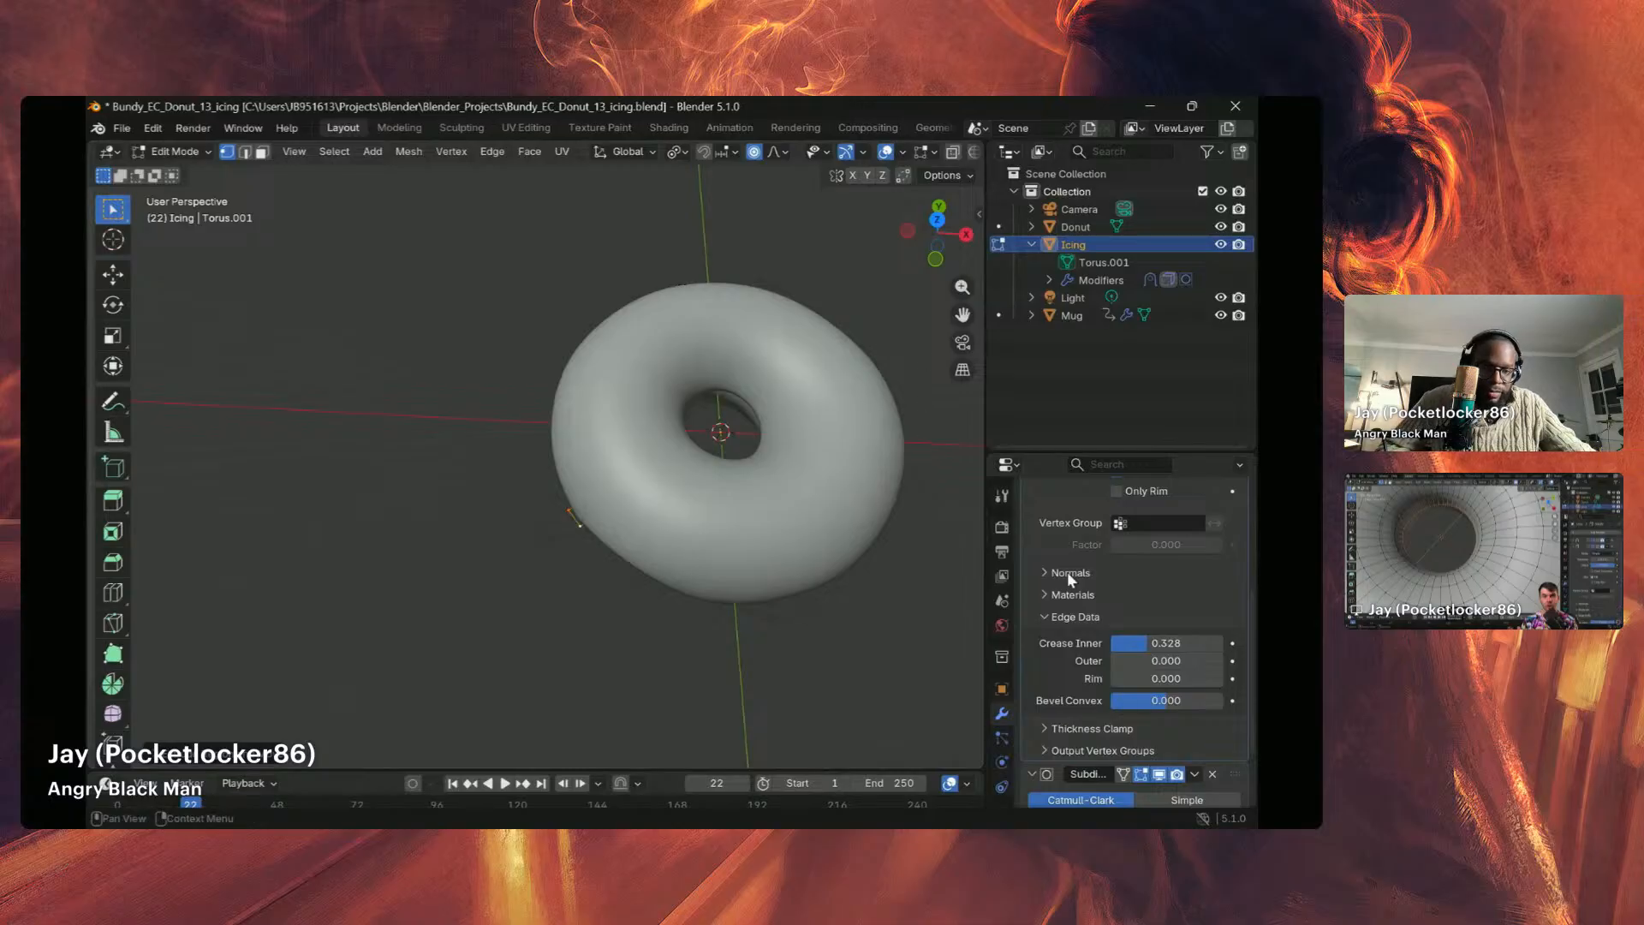
Step: Turn off the viewport display of the icing's Shrinkwrap and Solidify modifiers
{"action": "scroll", "coordinate": [1122, 599], "scroll_direction": "up", "scroll_amount": 6}
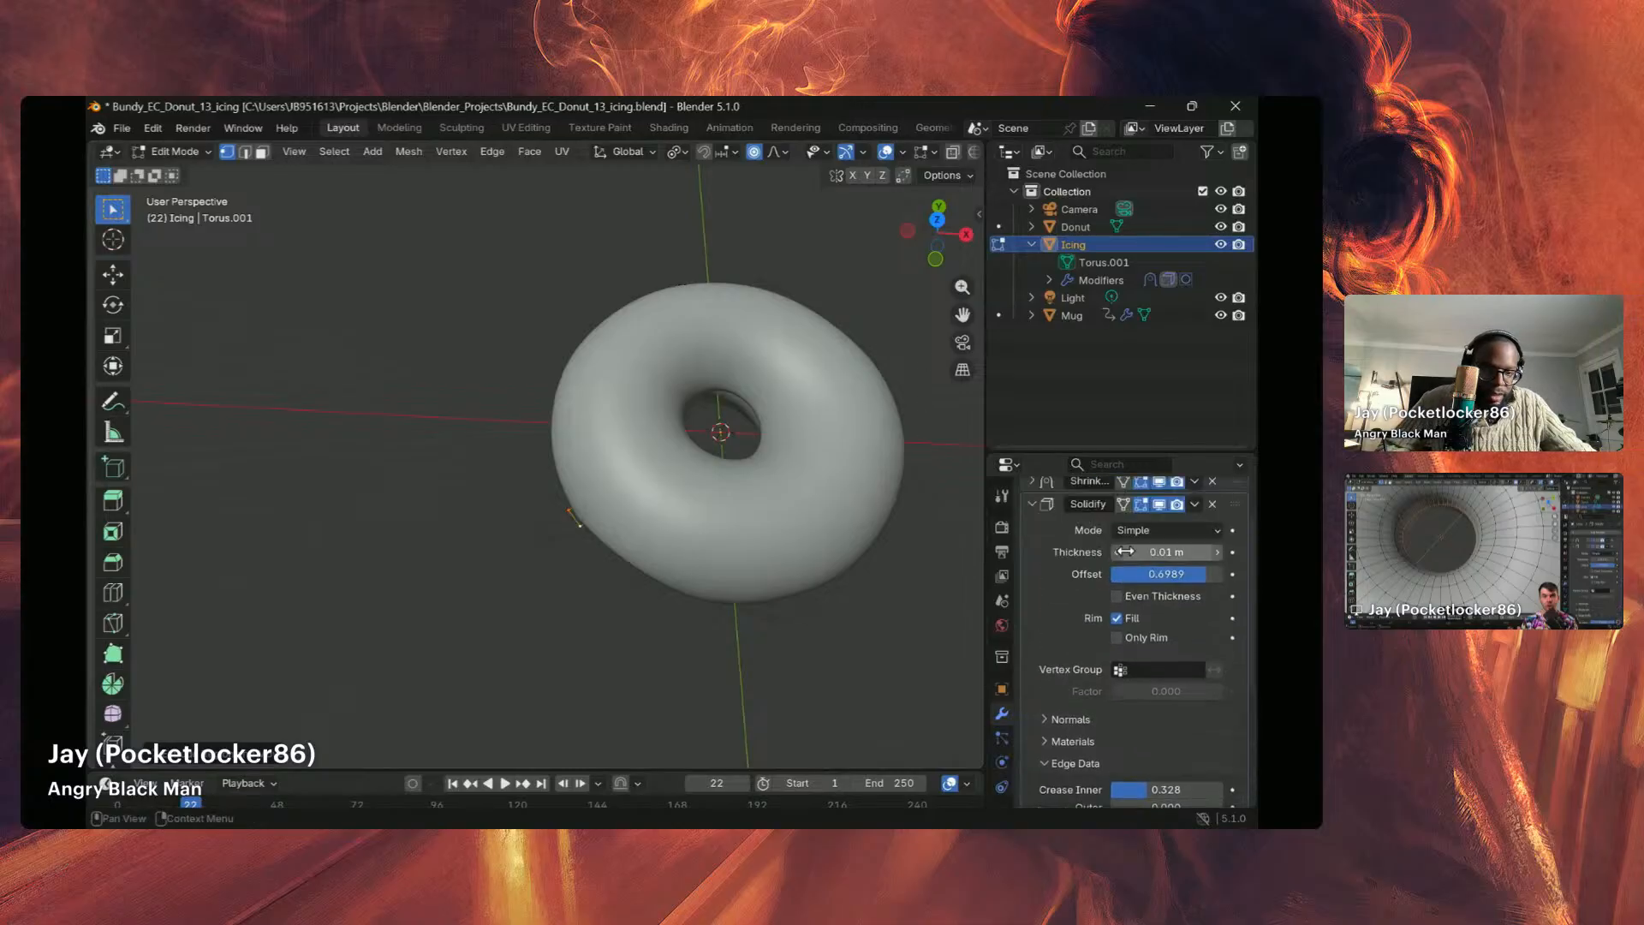
{"action": "left_click", "coordinate": [1159, 554]}
{"action": "left_click", "coordinate": [1159, 577]}
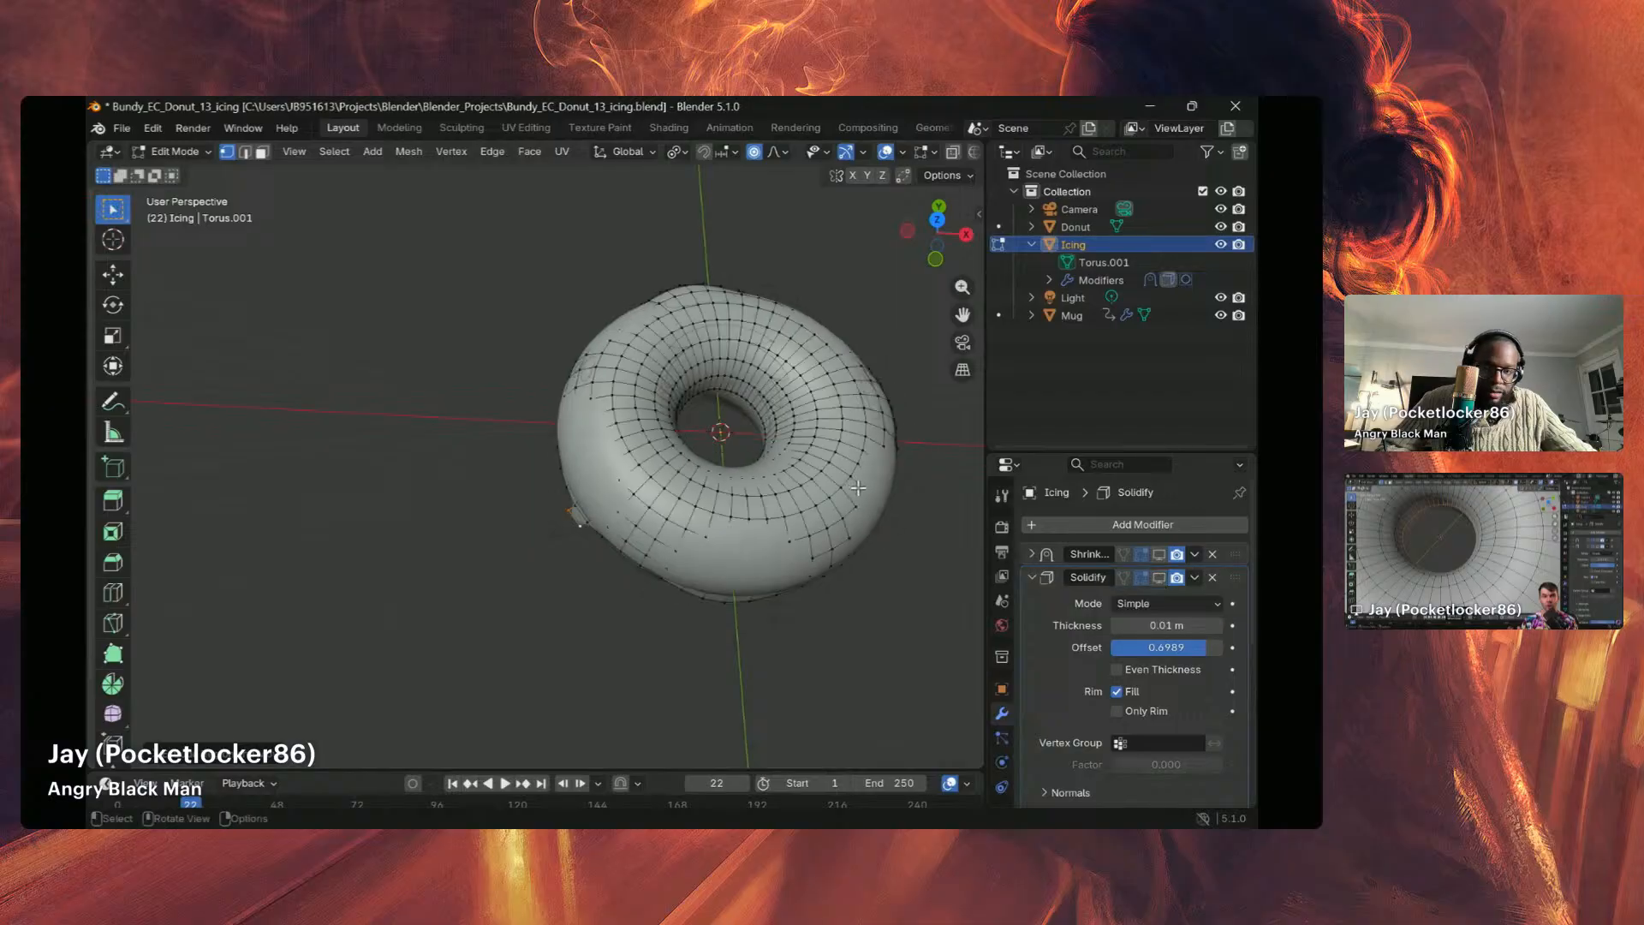
Step: Select the icing's inner edge loop around the donut's centre hole and frame the view on it
{"action": "middle_click_drag", "start_coordinate": [858, 488], "coordinate": [562, 648]}
{"action": "scroll", "coordinate": [789, 513], "scroll_direction": "up", "scroll_amount": 8}
{"action": "scroll", "coordinate": [789, 512], "scroll_direction": "down", "scroll_amount": 8}
{"action": "scroll", "coordinate": [453, 605], "scroll_direction": "down", "scroll_amount": 5}
{"action": "scroll", "coordinate": [508, 507], "scroll_direction": "up", "scroll_amount": 3}
{"action": "scroll", "coordinate": [470, 533], "scroll_direction": "up", "scroll_amount": 4}
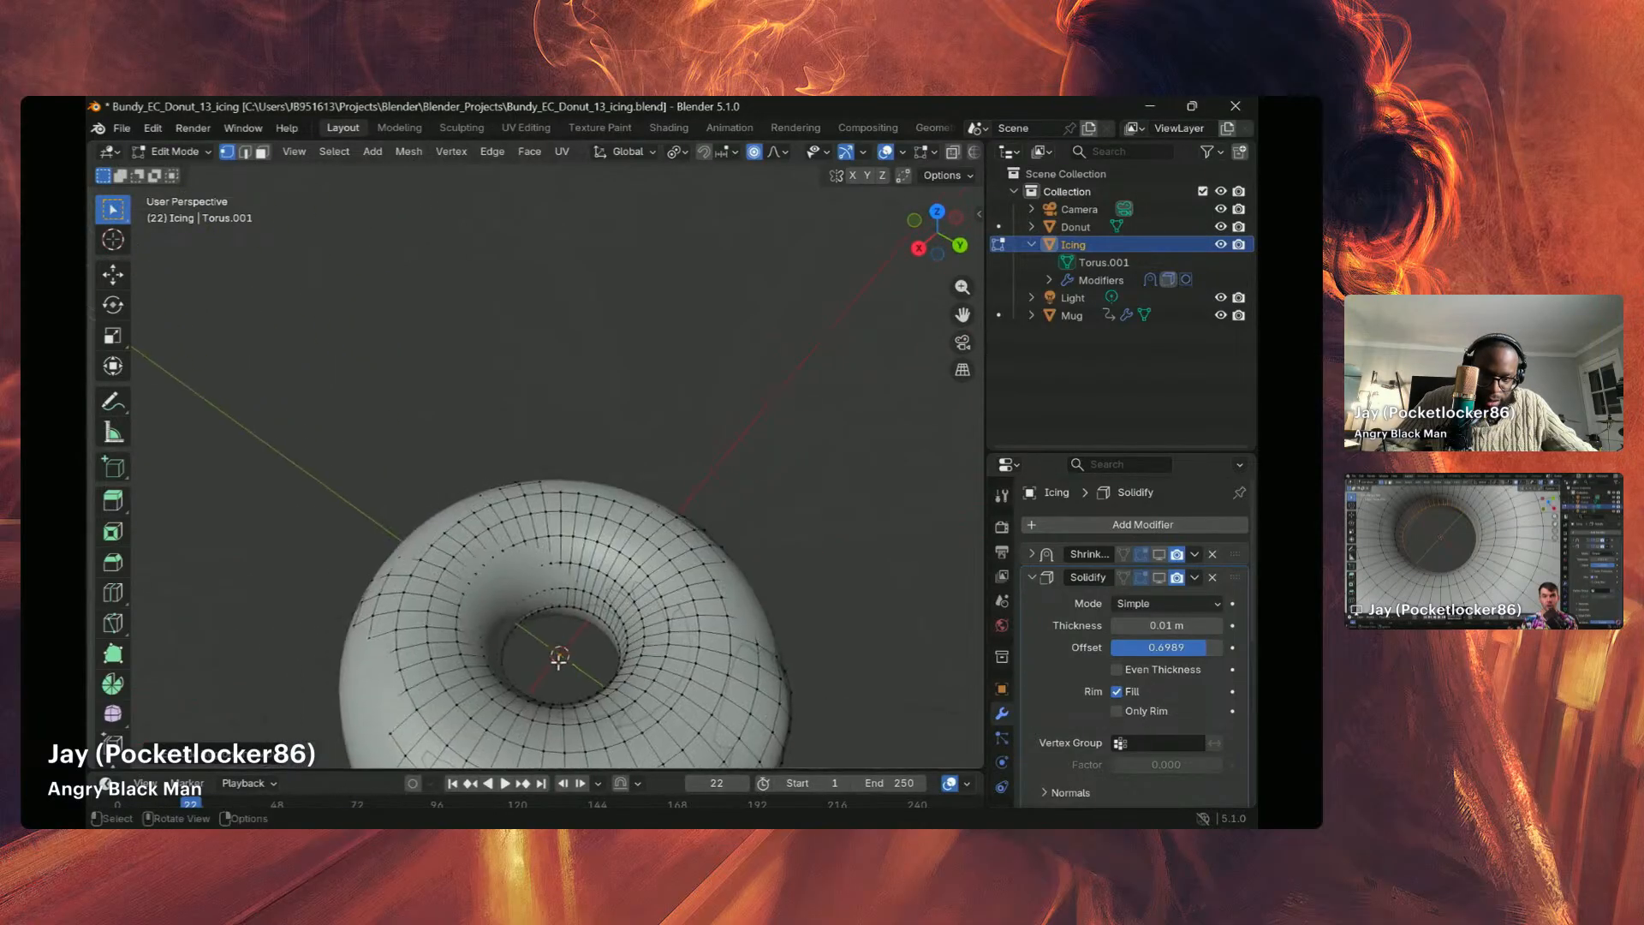
{"action": "left_click", "coordinate": [586, 611], "text": "alt"}
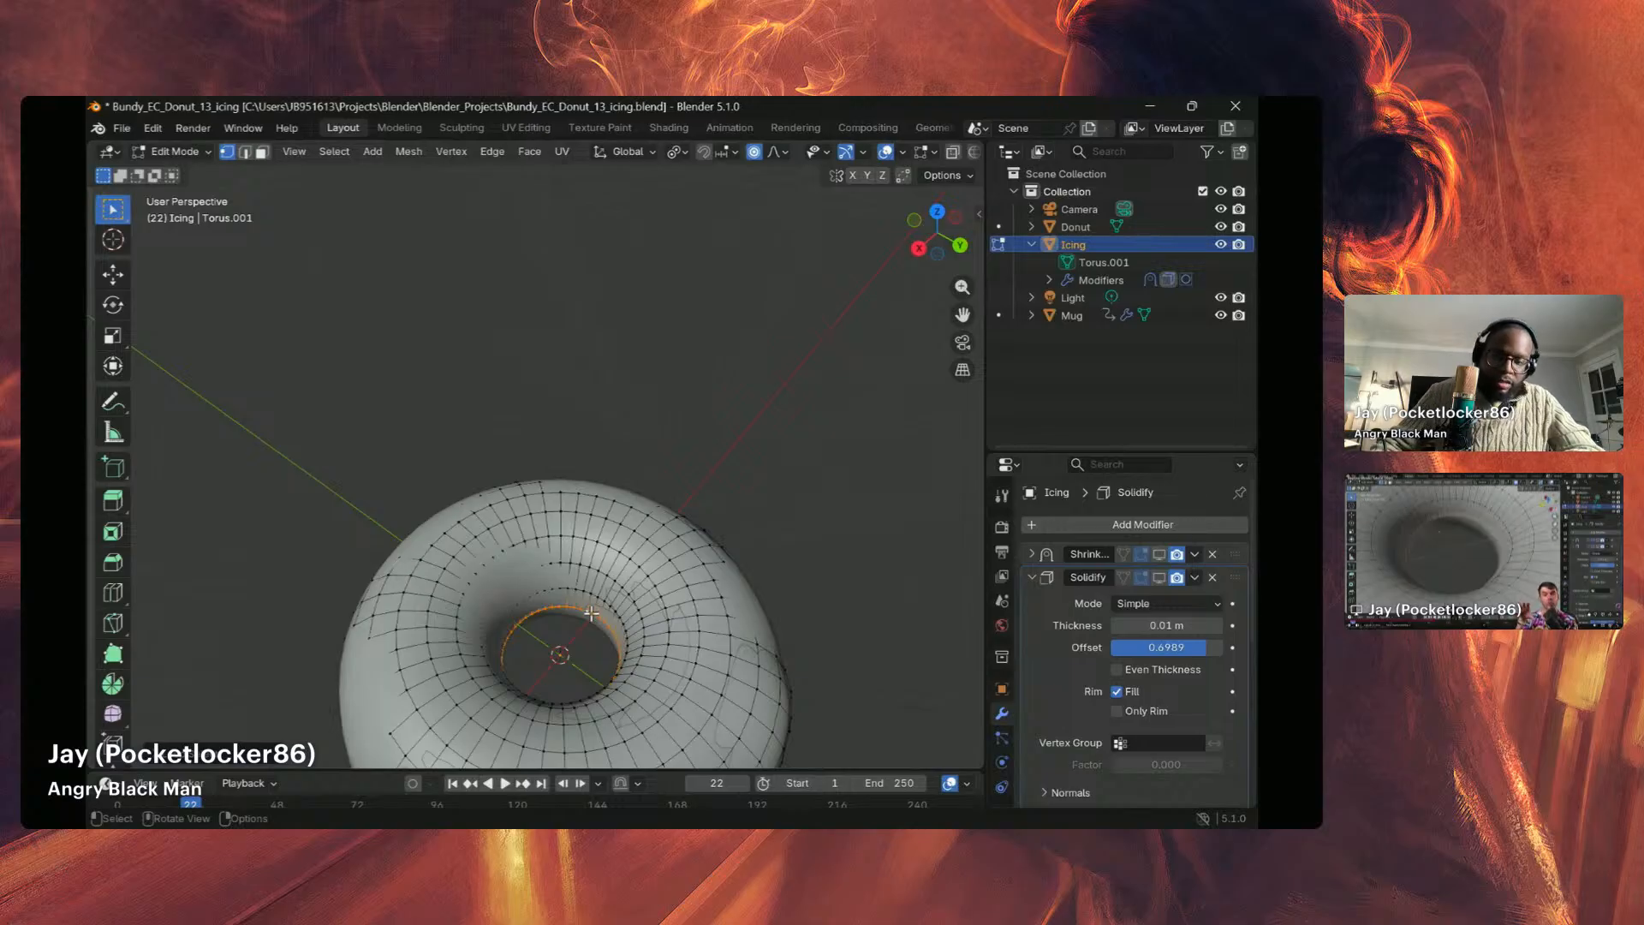
{"action": "key", "text": "grave"}
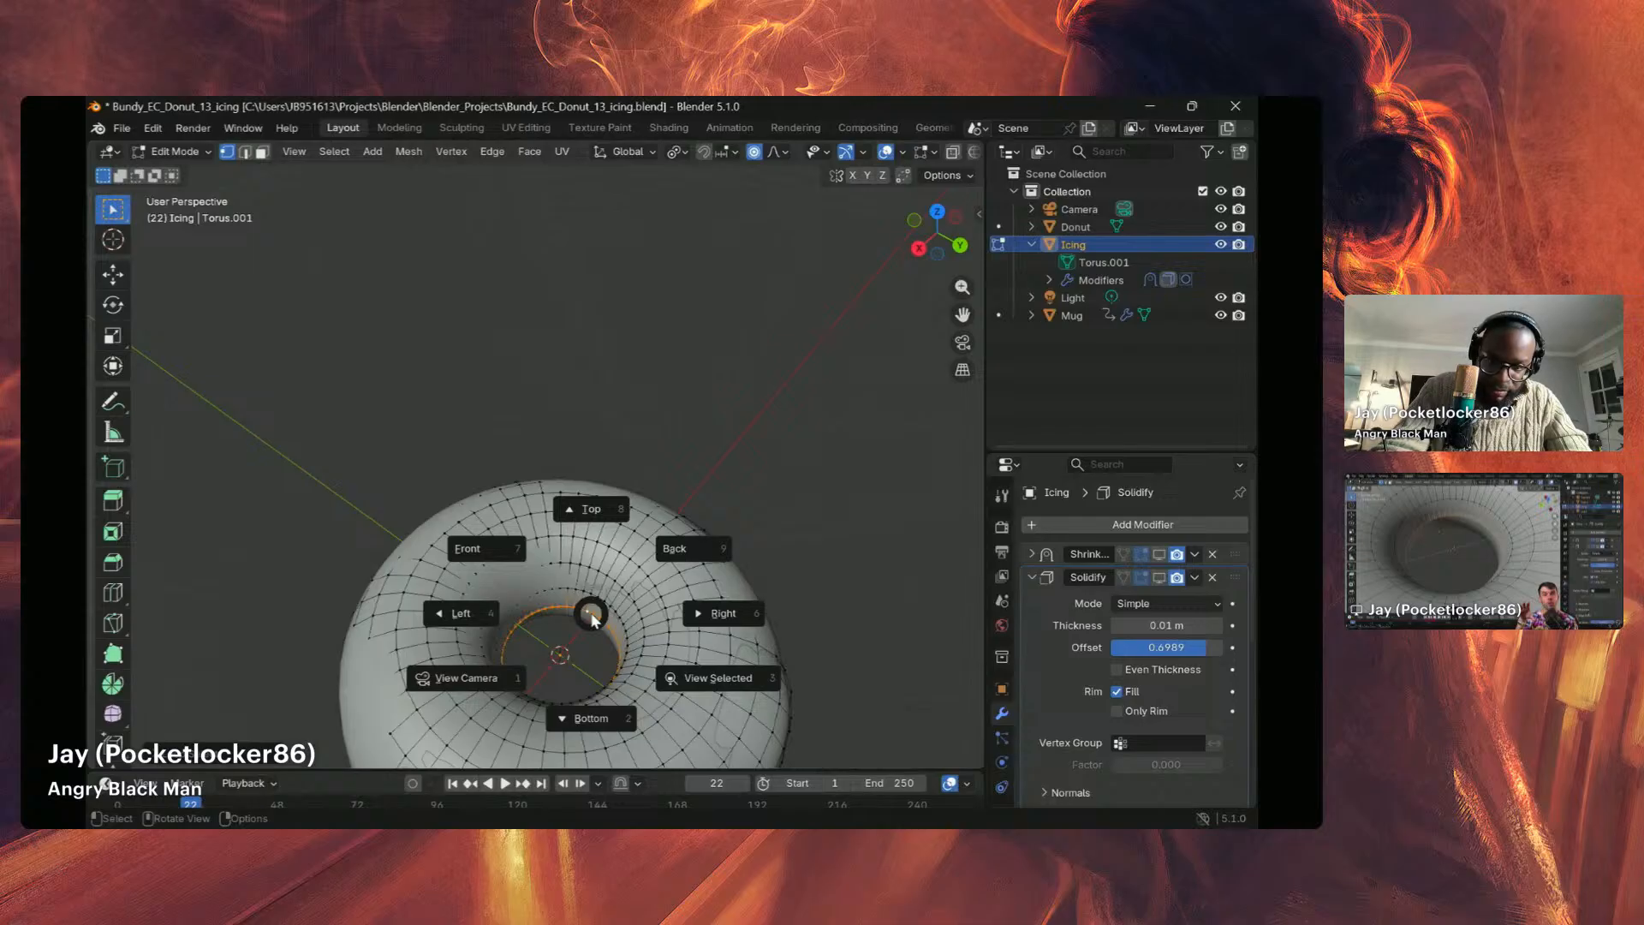
{"action": "key", "text": "3"}
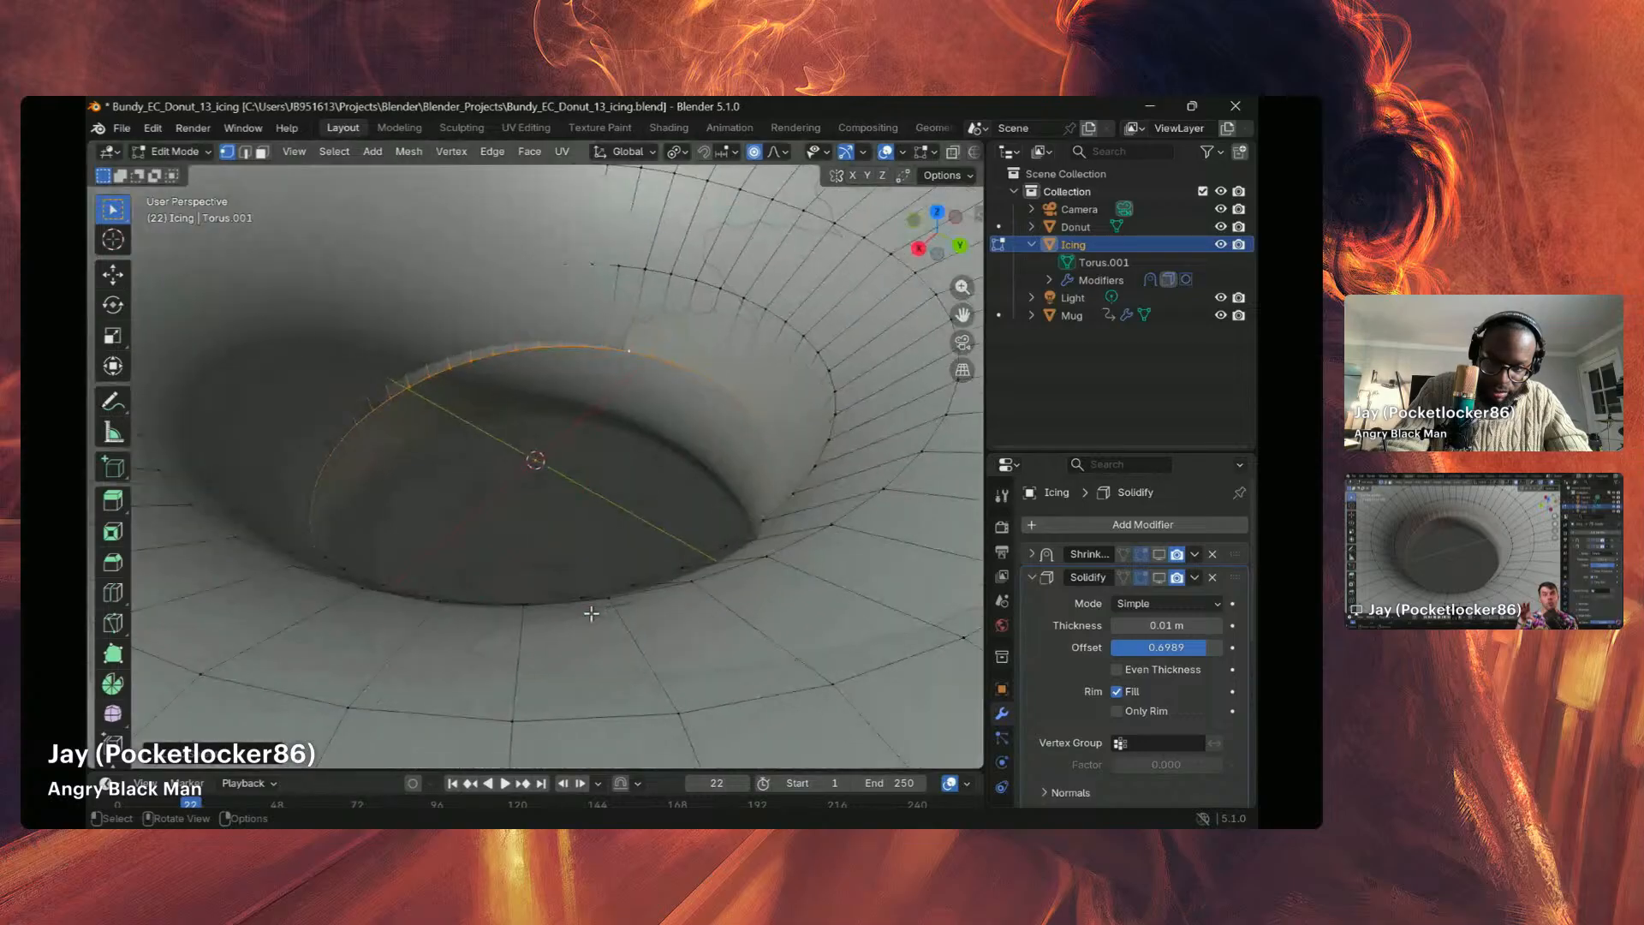
Step: Extrude two neighbouring vertices of the icing's inner rim about 0.014 m down into the centre hole as a drip
{"action": "middle_click_drag", "start_coordinate": [586, 504], "coordinate": [598, 445]}
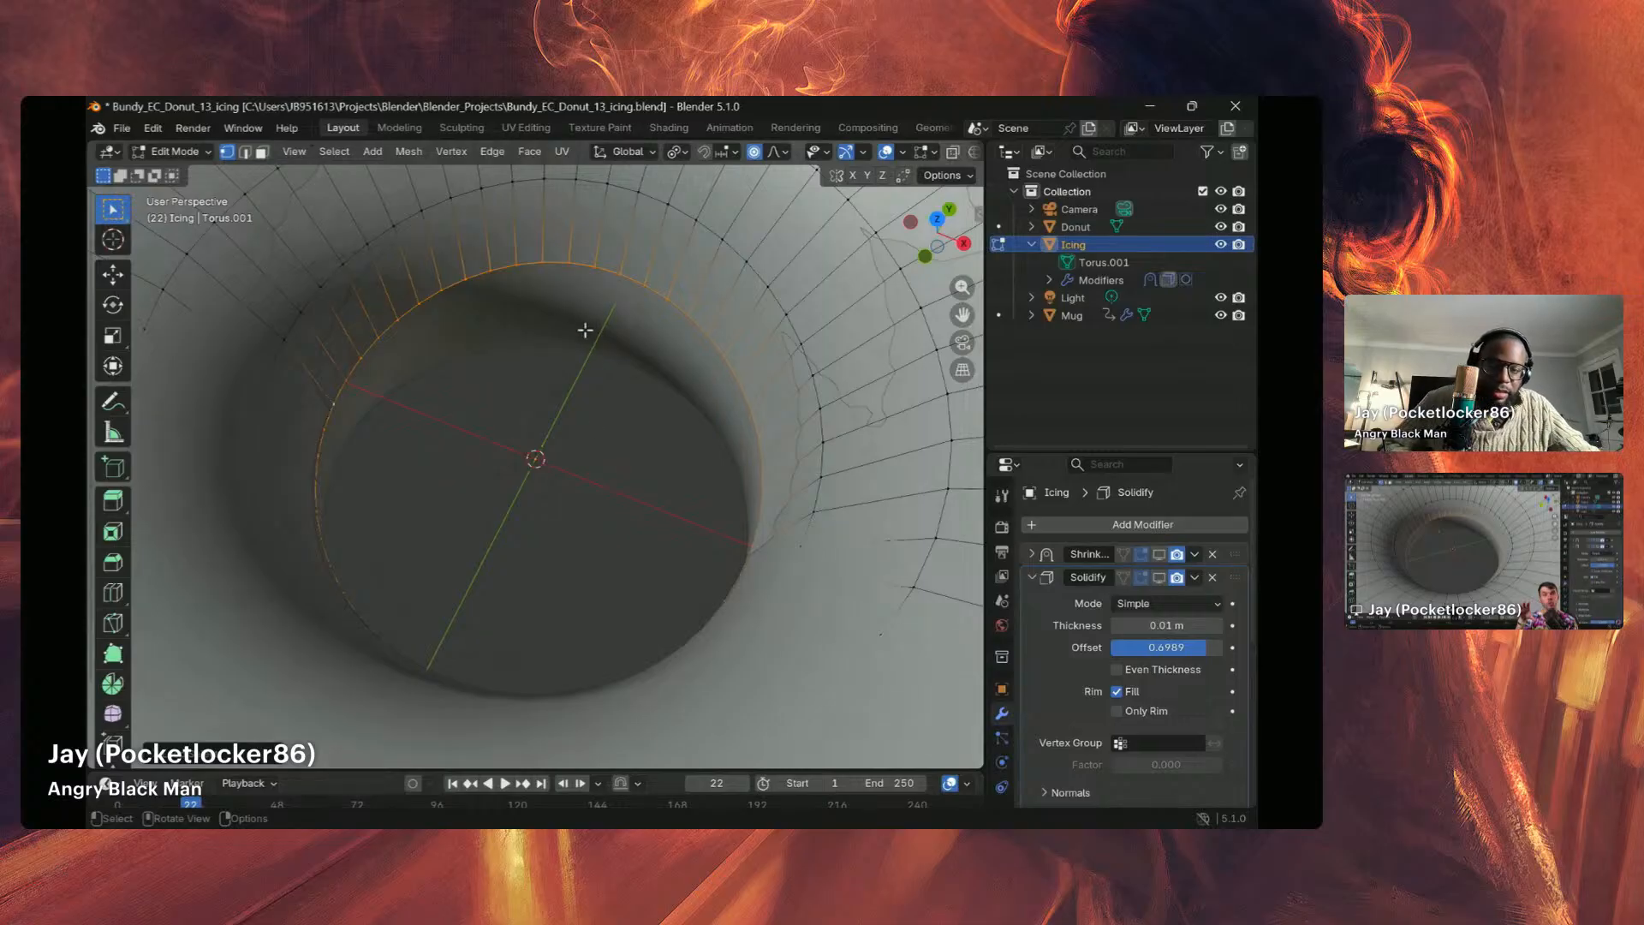
{"action": "middle_click_drag", "start_coordinate": [588, 330], "coordinate": [578, 294]}
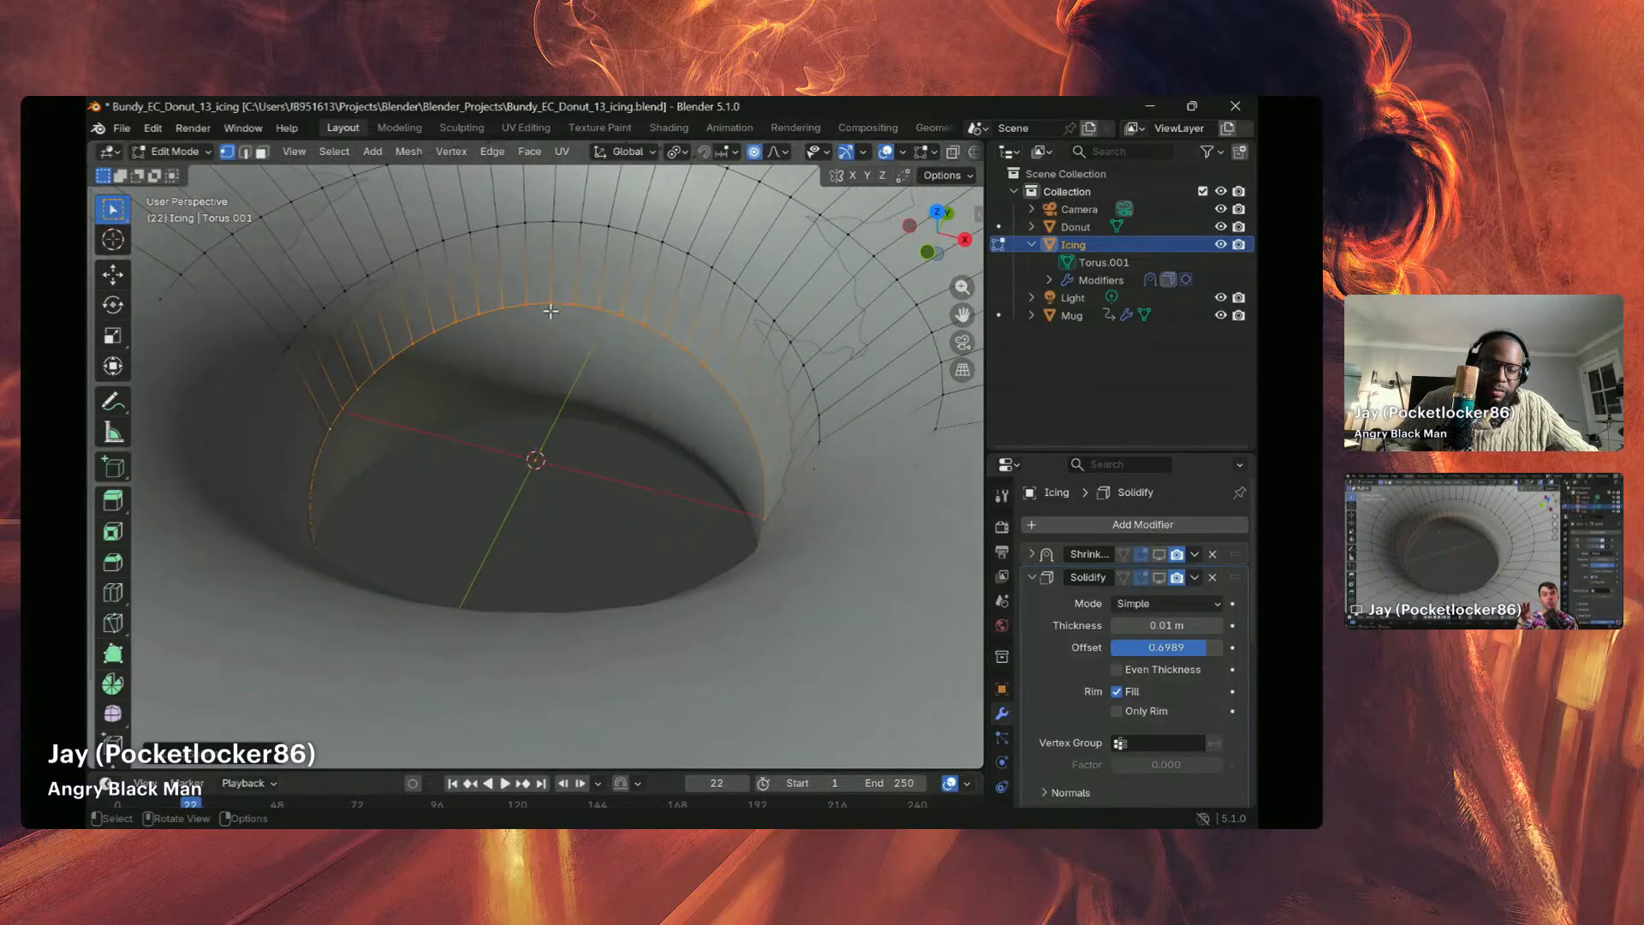
{"action": "left_click", "coordinate": [551, 307]}
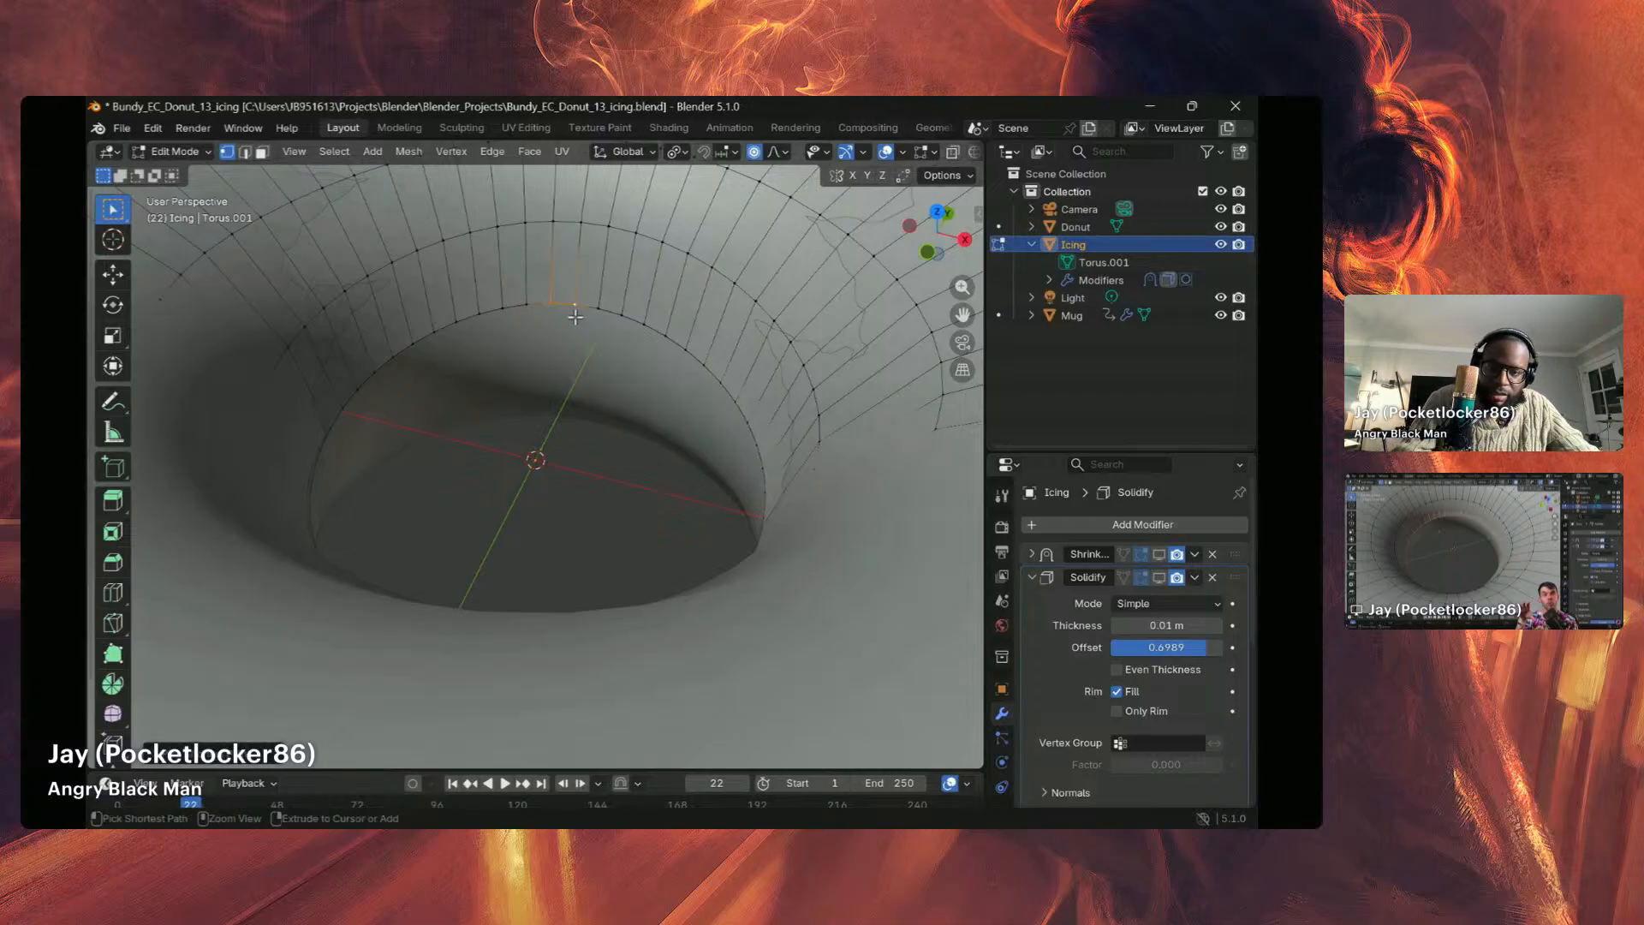
{"action": "key", "text": "g"}
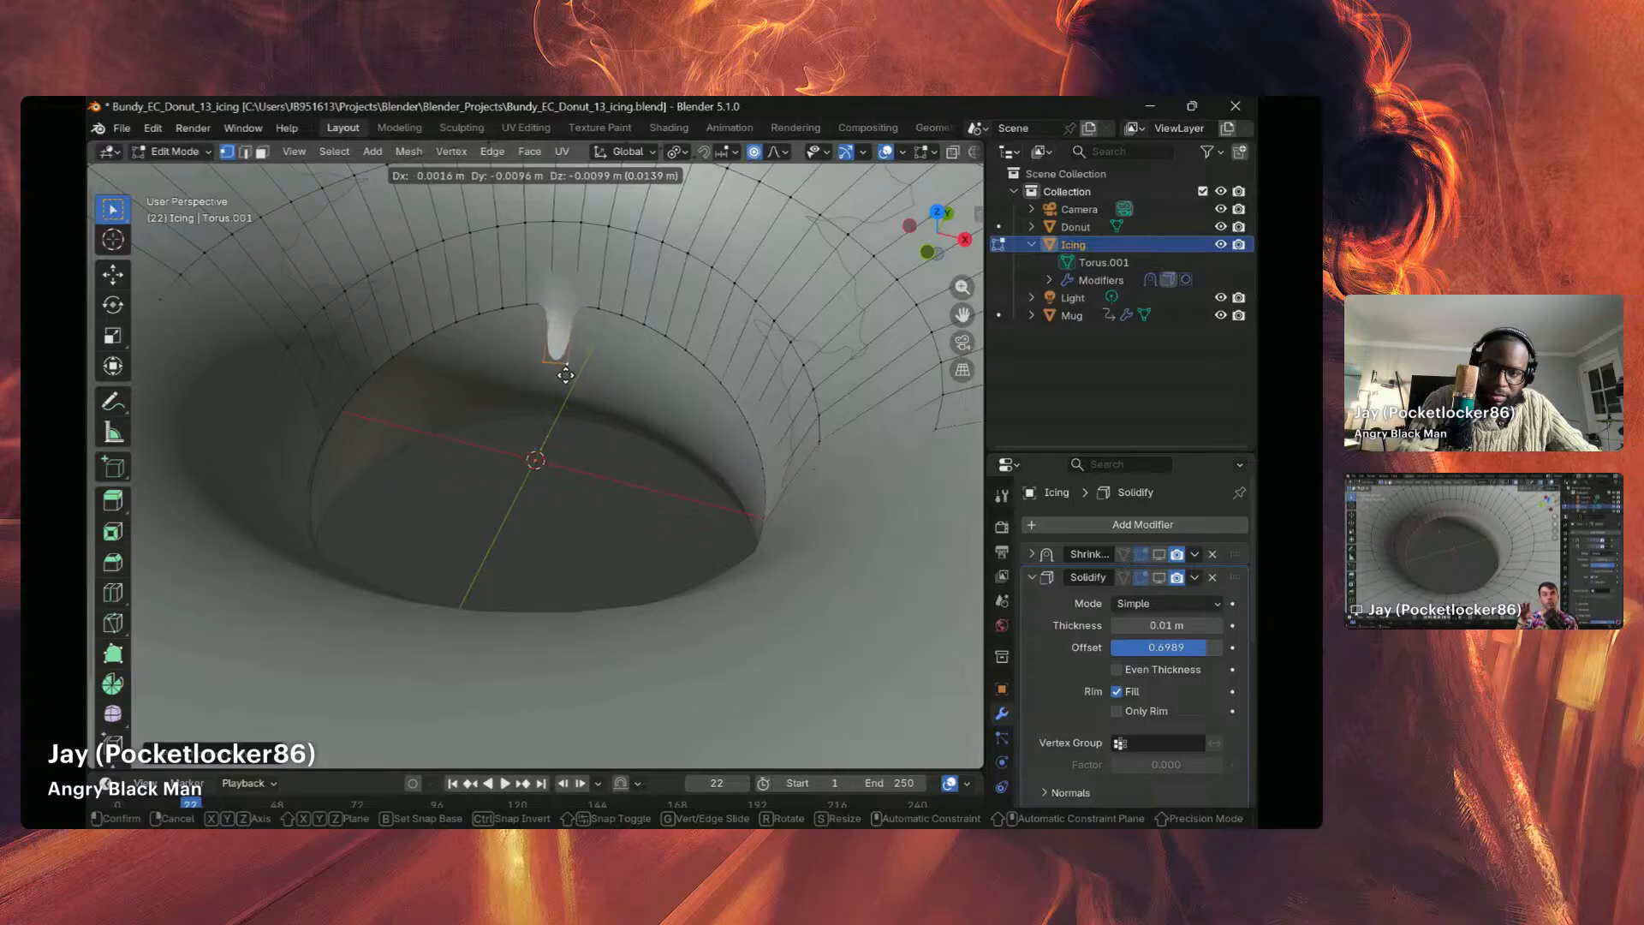
{"action": "left_click", "coordinate": [568, 375]}
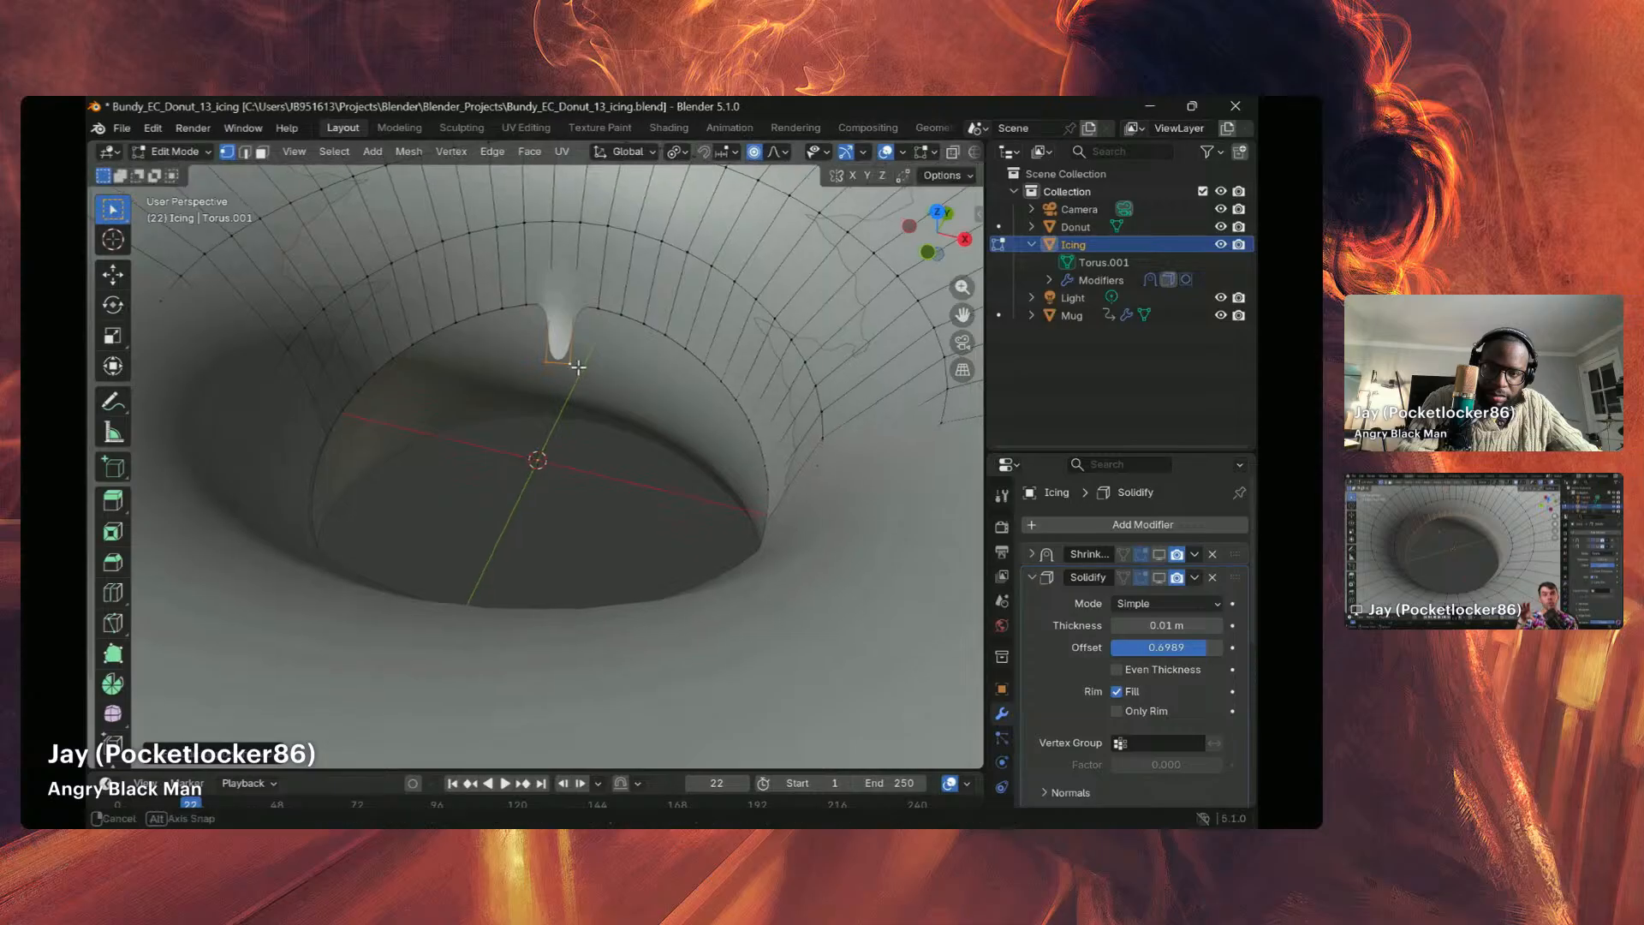
Step: Try to lower a vertex of the inner rim beside the new drip along Z with proportional editing
{"action": "middle_click_drag", "start_coordinate": [567, 375], "coordinate": [441, 376]}
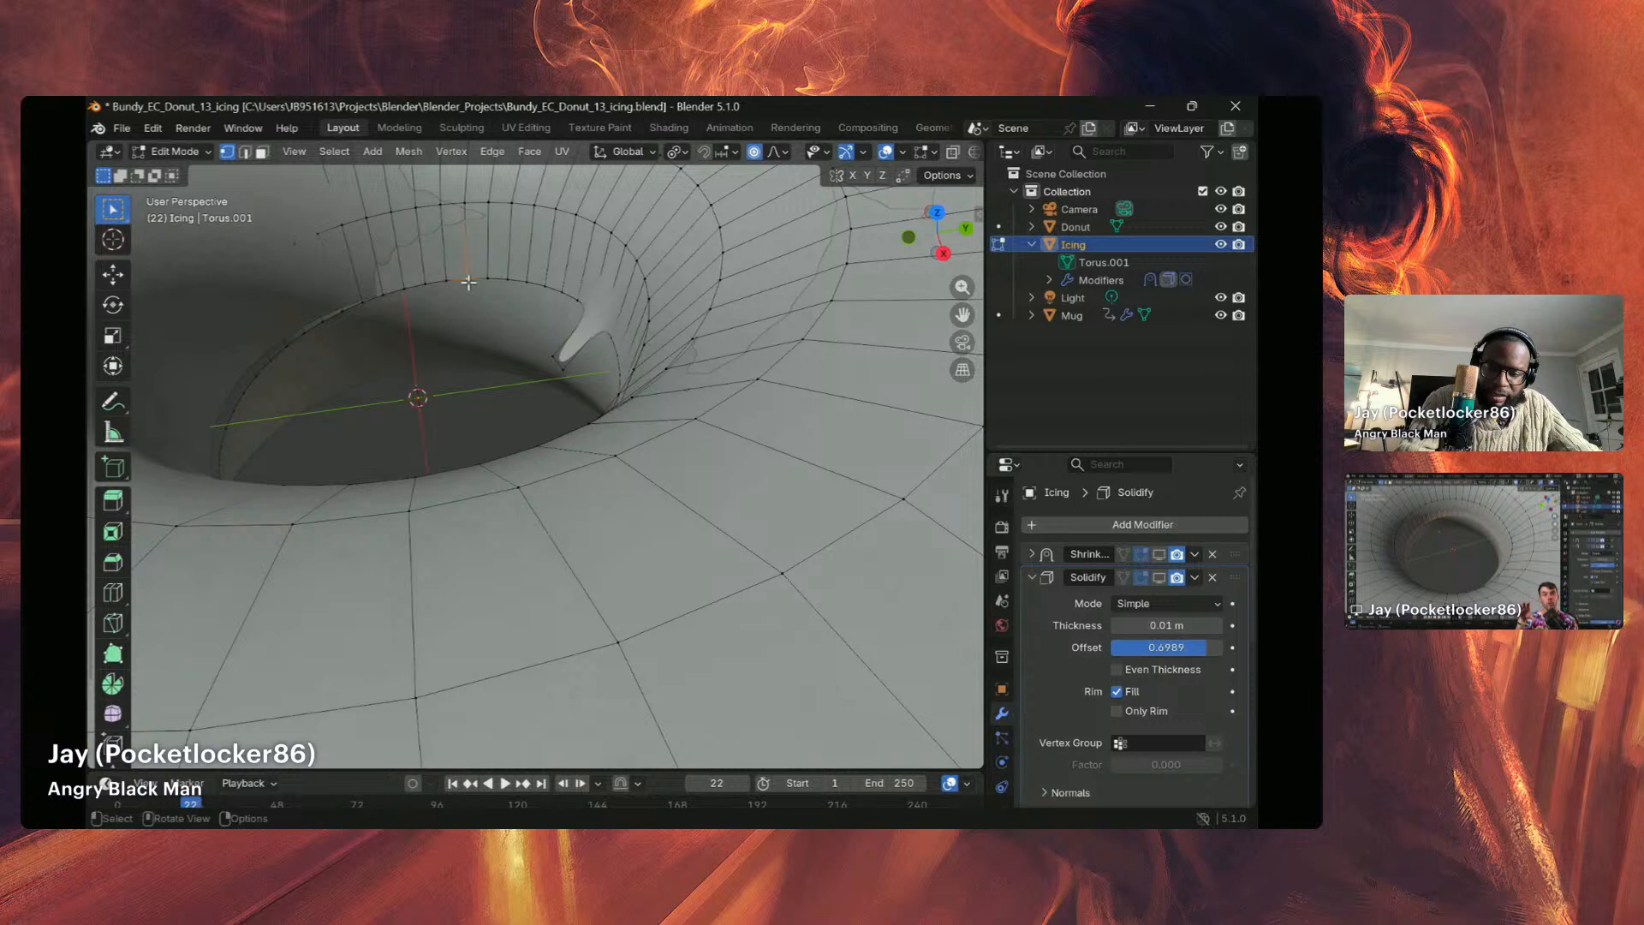
{"action": "key", "text": "g"}
{"action": "key", "text": "z"}
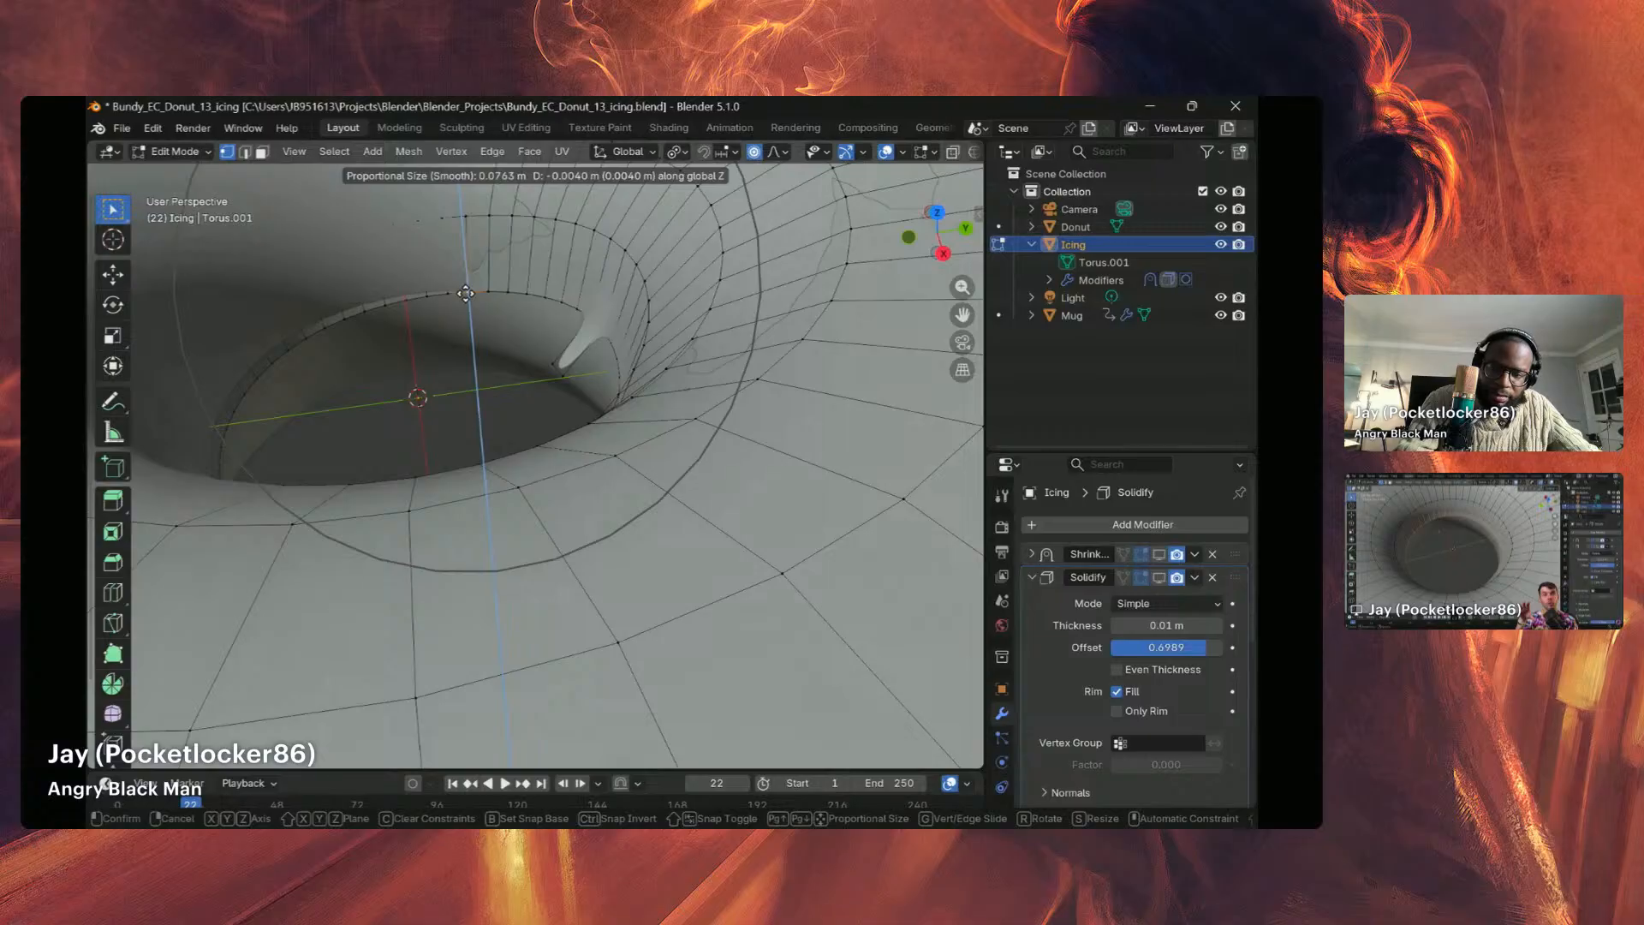
{"action": "key", "text": "Escape"}
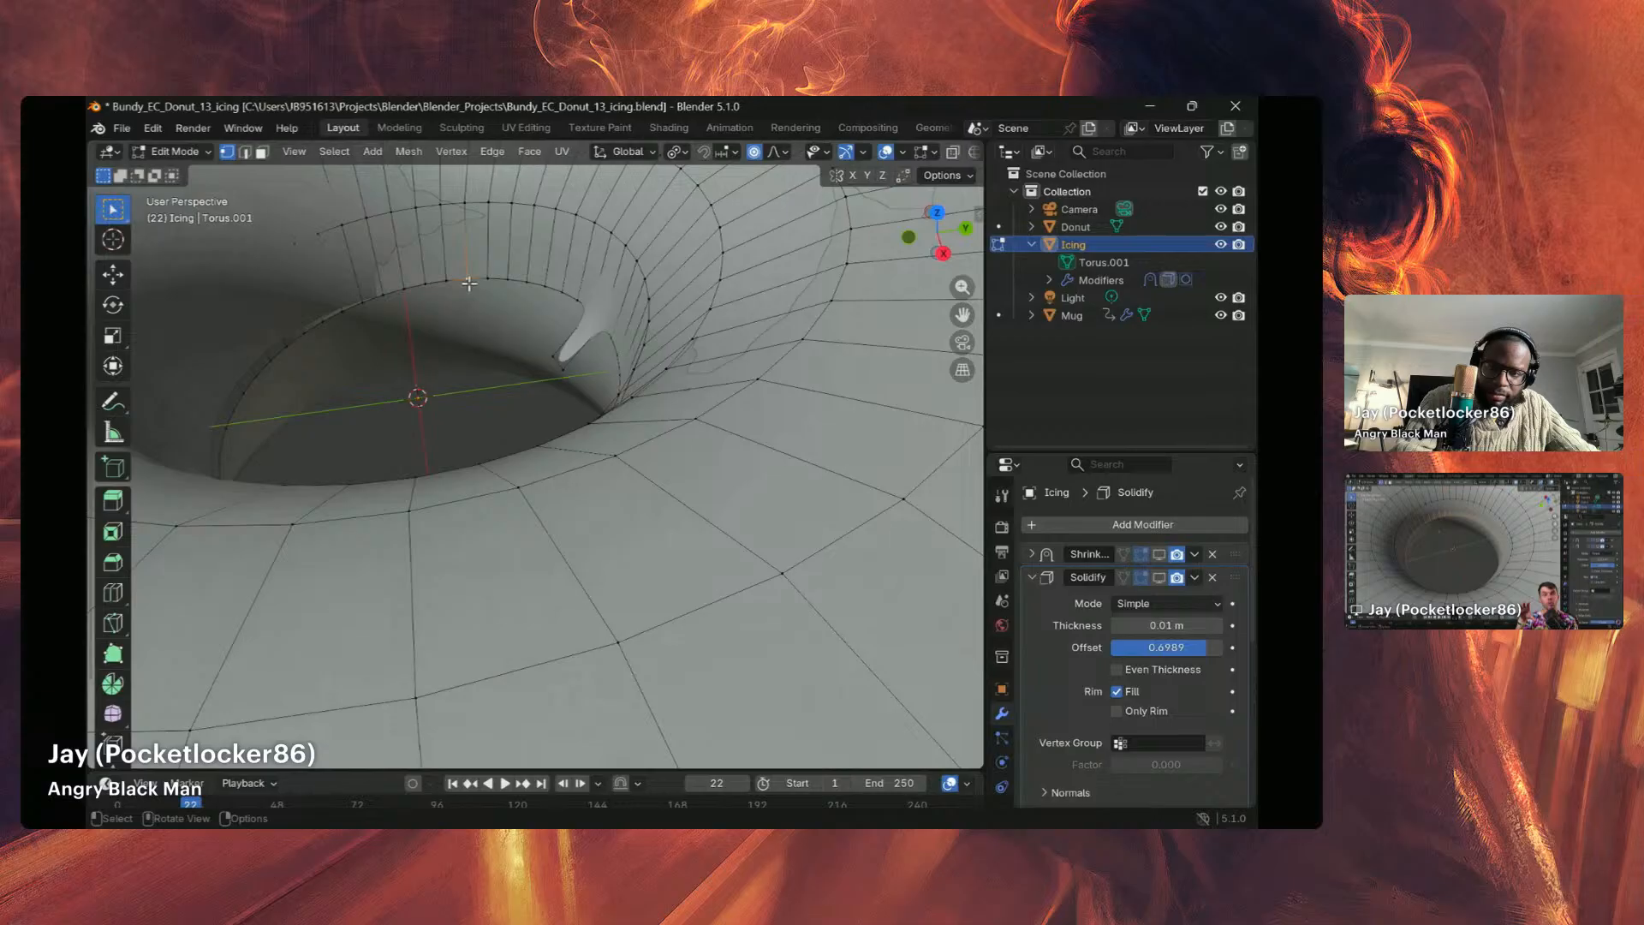
{"action": "key", "text": "g"}
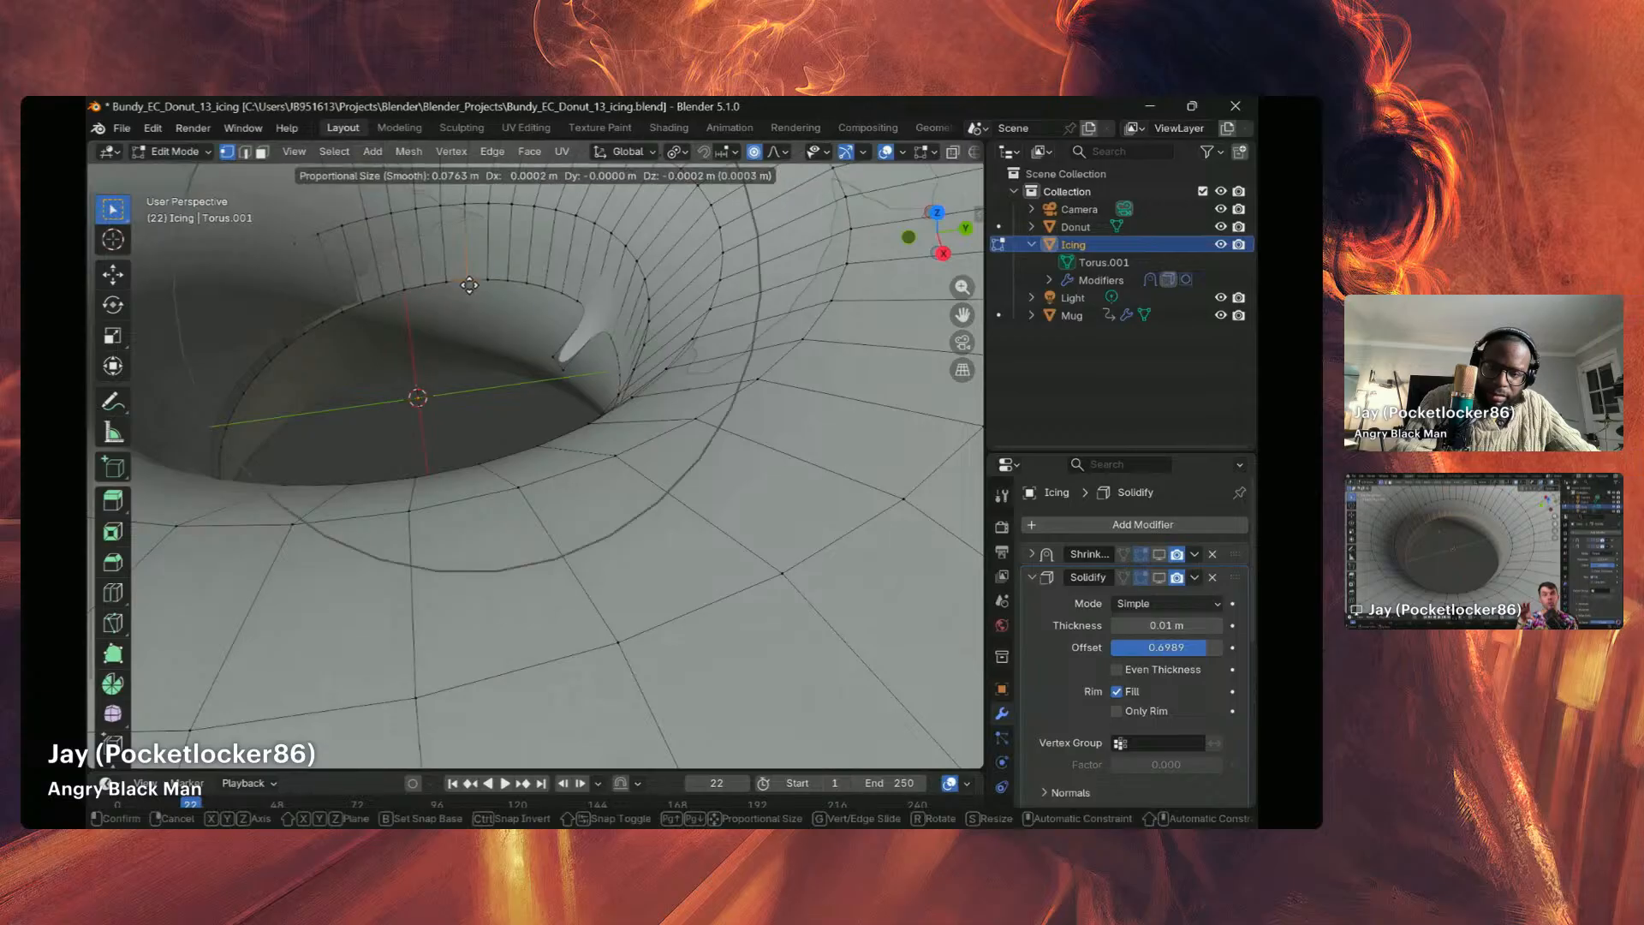
{"action": "key", "text": "z"}
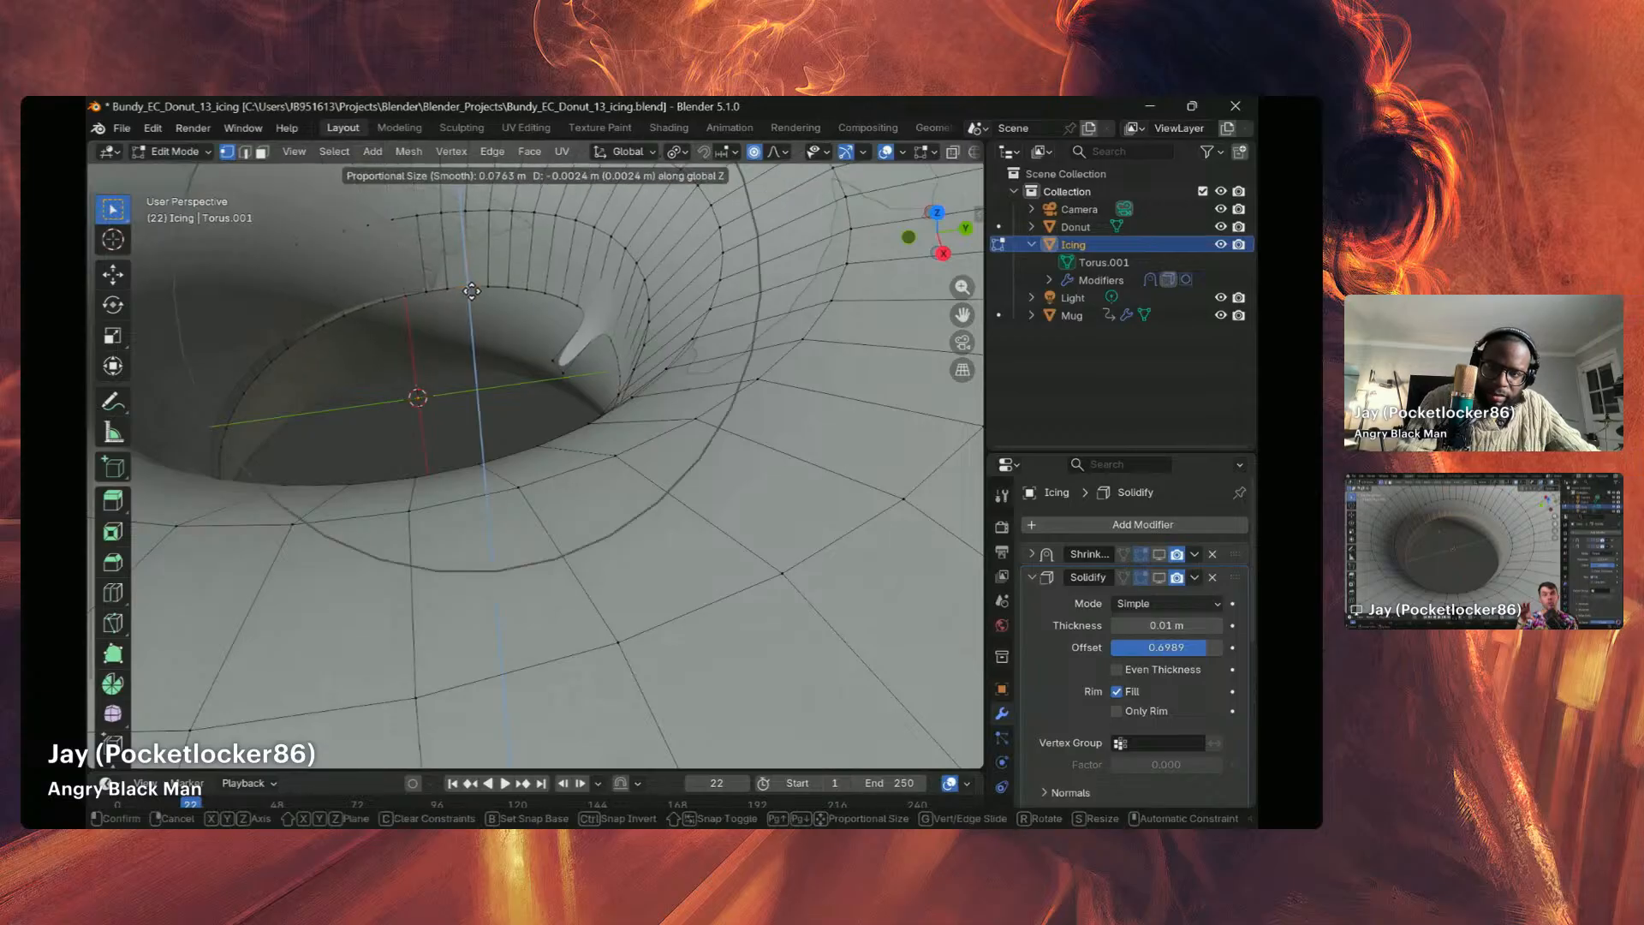
{"action": "left_click", "coordinate": [475, 286]}
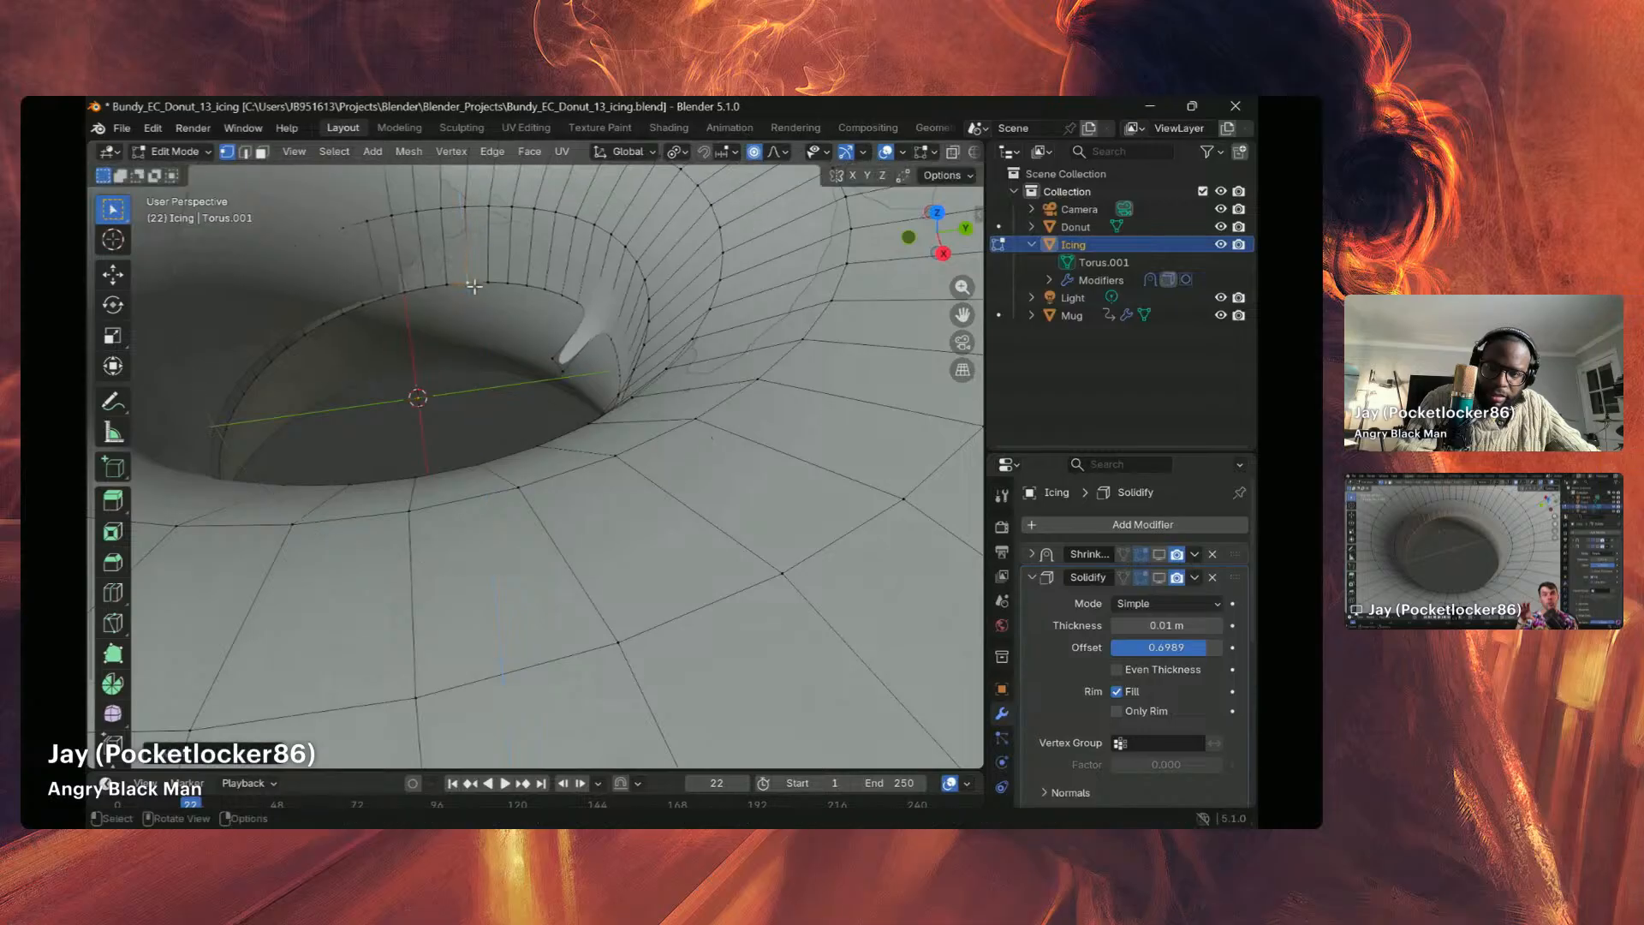
Step: Undo the vertical move of the inner-rim vertex and its selection
{"action": "middle_click_drag", "start_coordinate": [485, 304], "coordinate": [753, 262]}
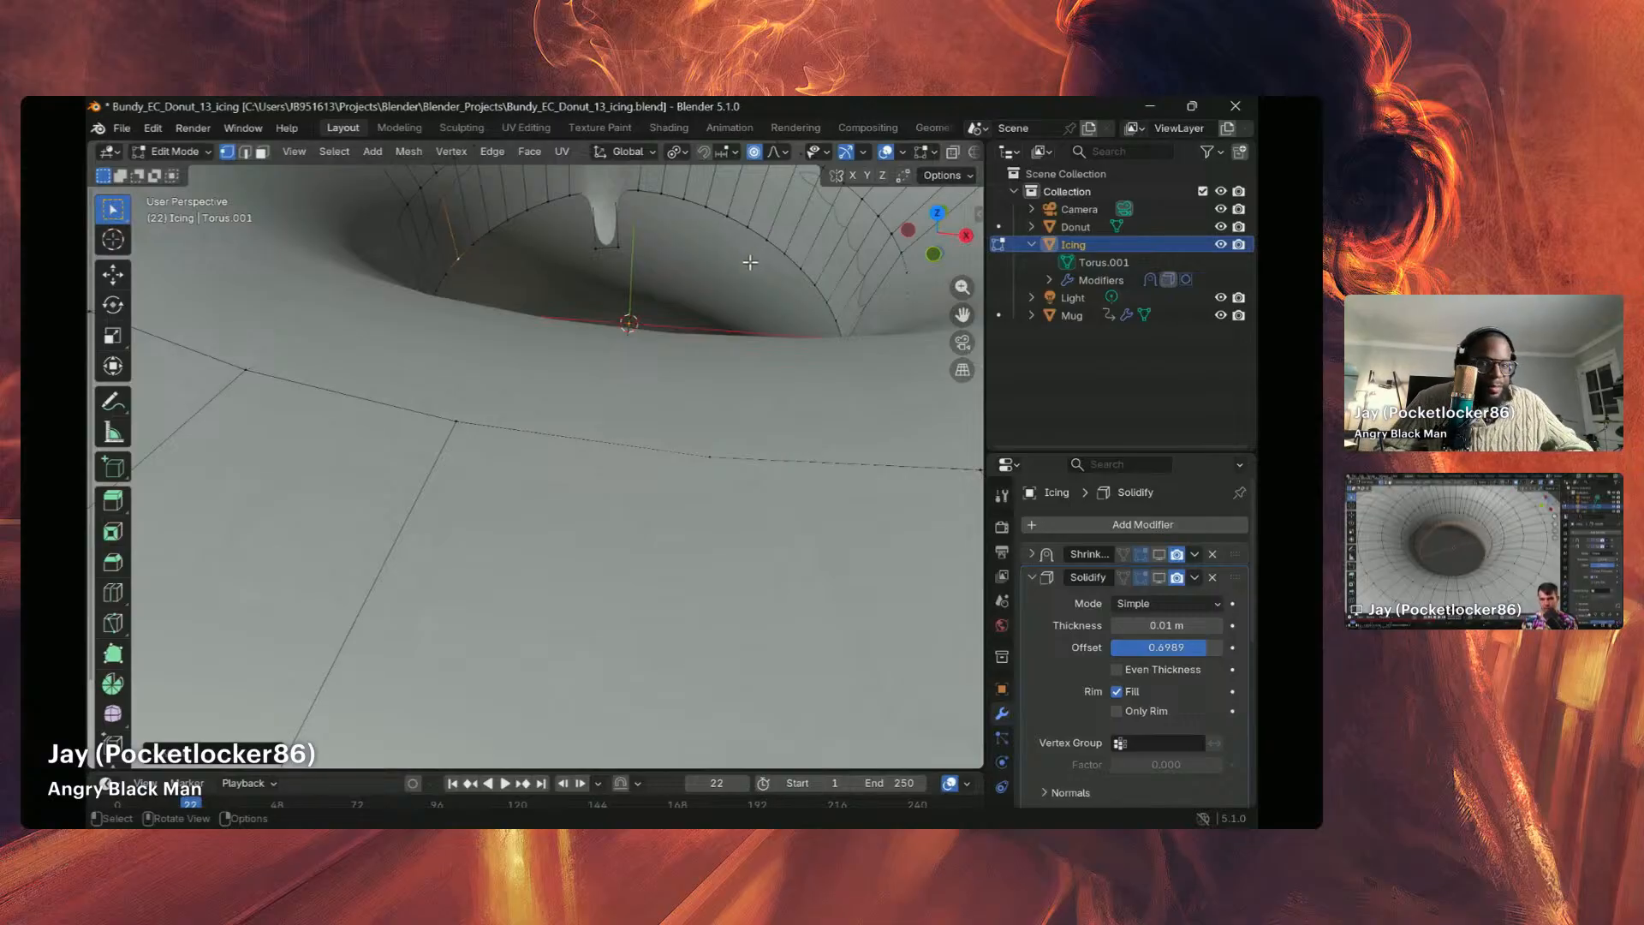
{"action": "middle_click_drag", "start_coordinate": [750, 262], "coordinate": [562, 266]}
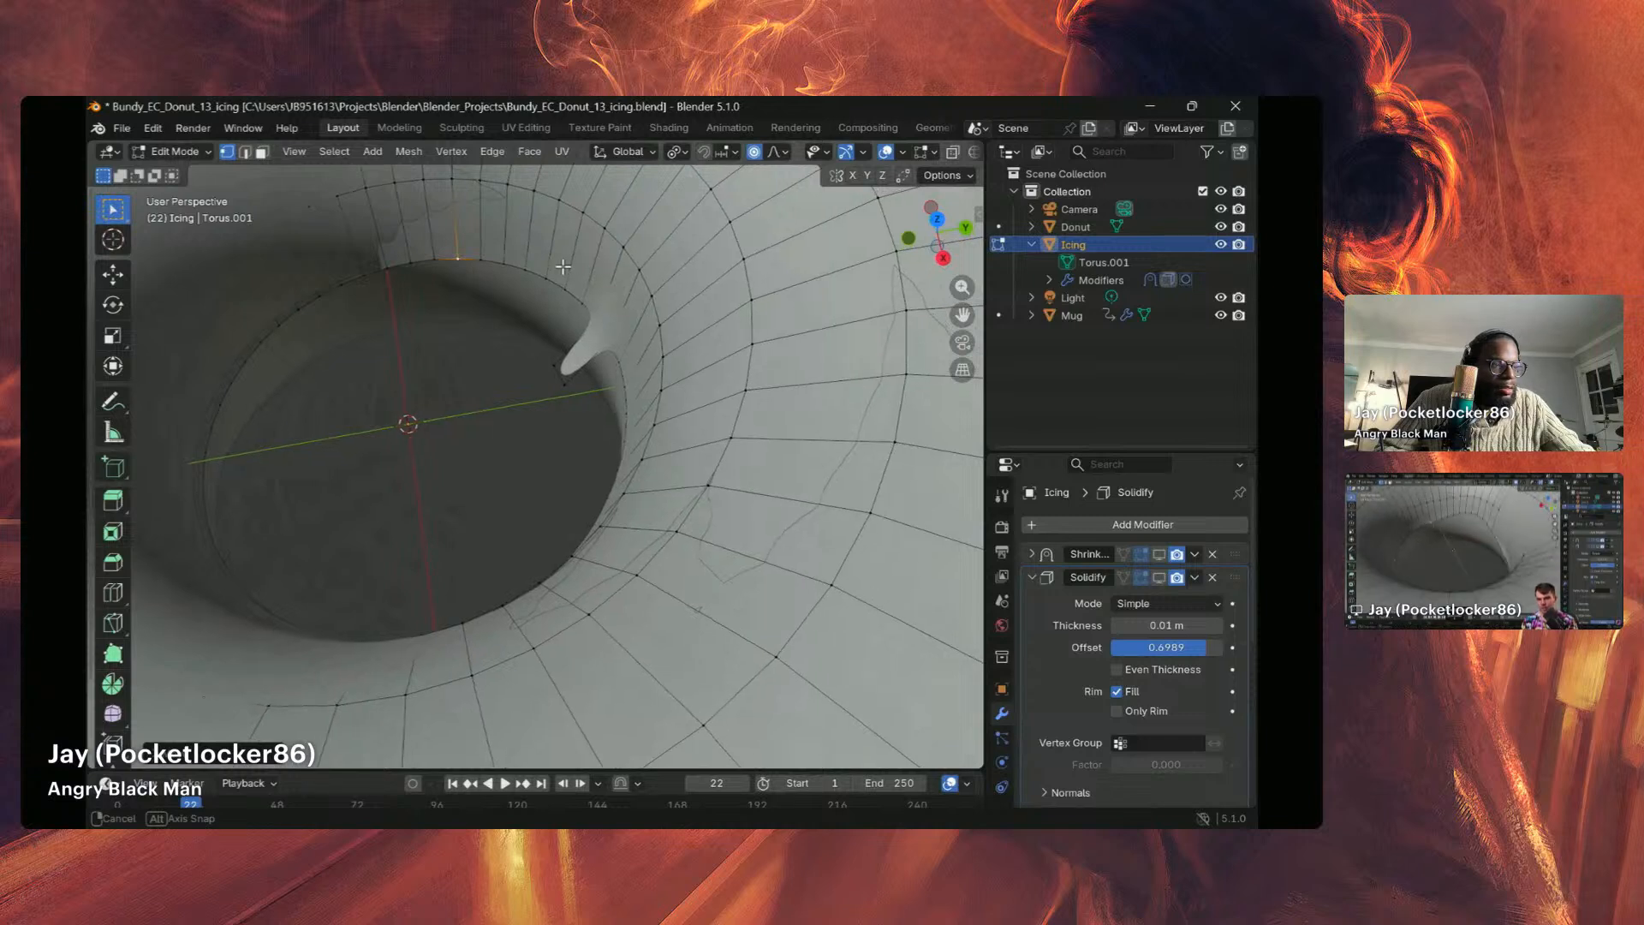
{"action": "mouse_move", "coordinate": [562, 267]}
{"action": "middle_mouse_down"}
{"action": "mouse_move", "coordinate": [581, 246]}
{"action": "mouse_move", "coordinate": [592, 272]}
{"action": "middle_mouse_up"}
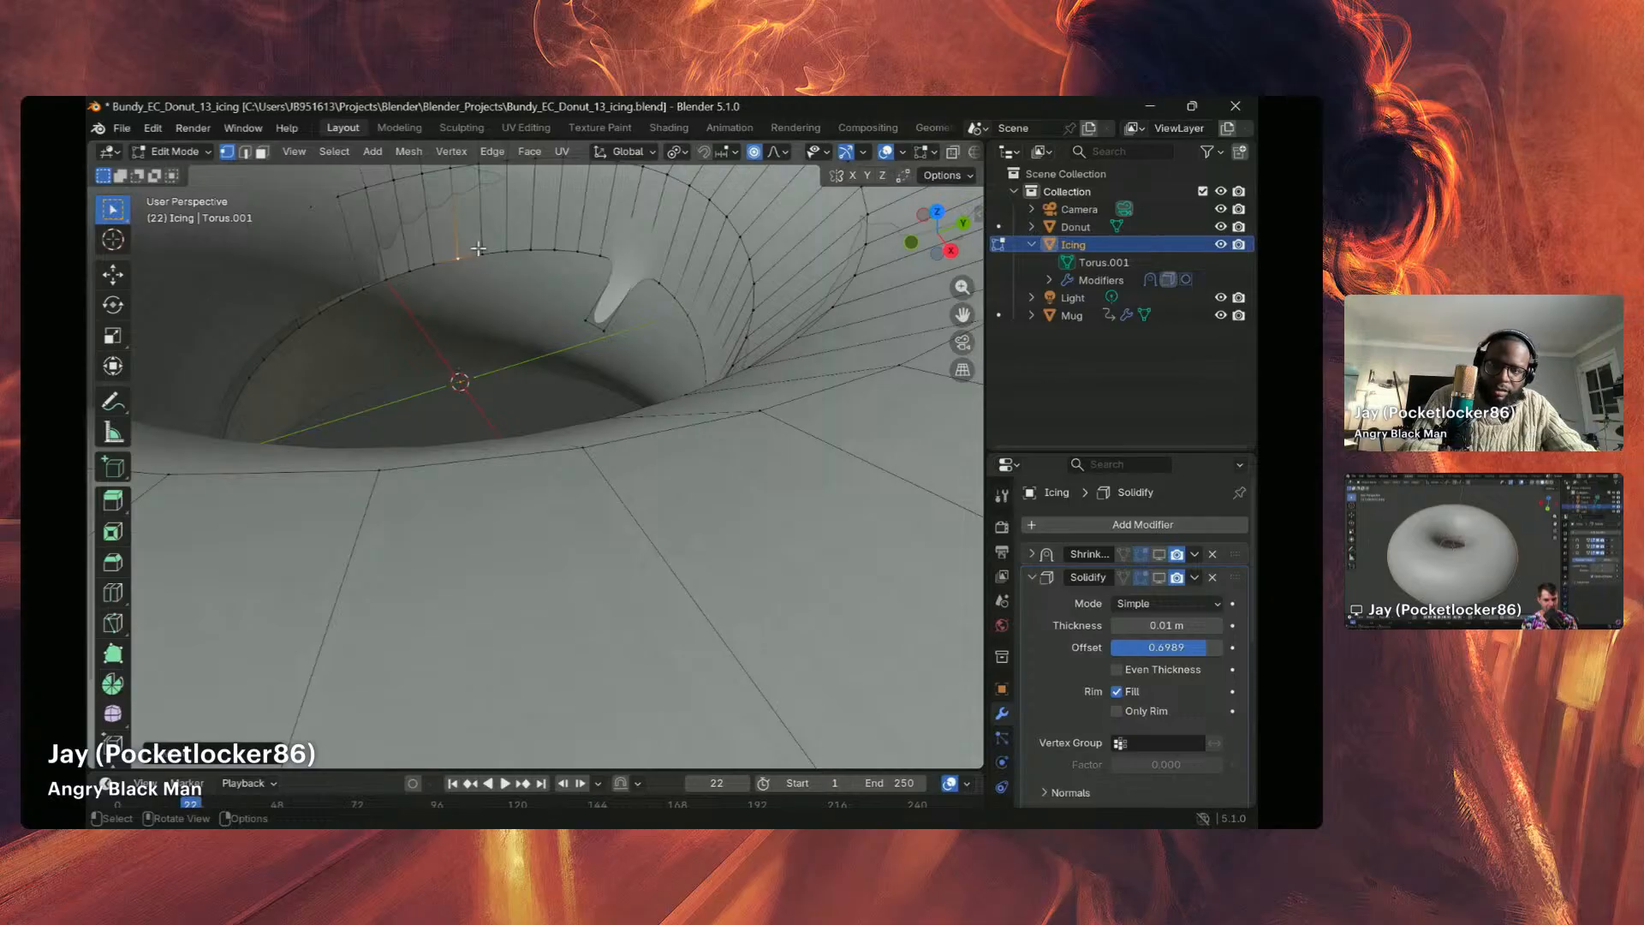
{"action": "key", "text": "ctrl+z"}
{"action": "key", "text": "ctrl+z"}
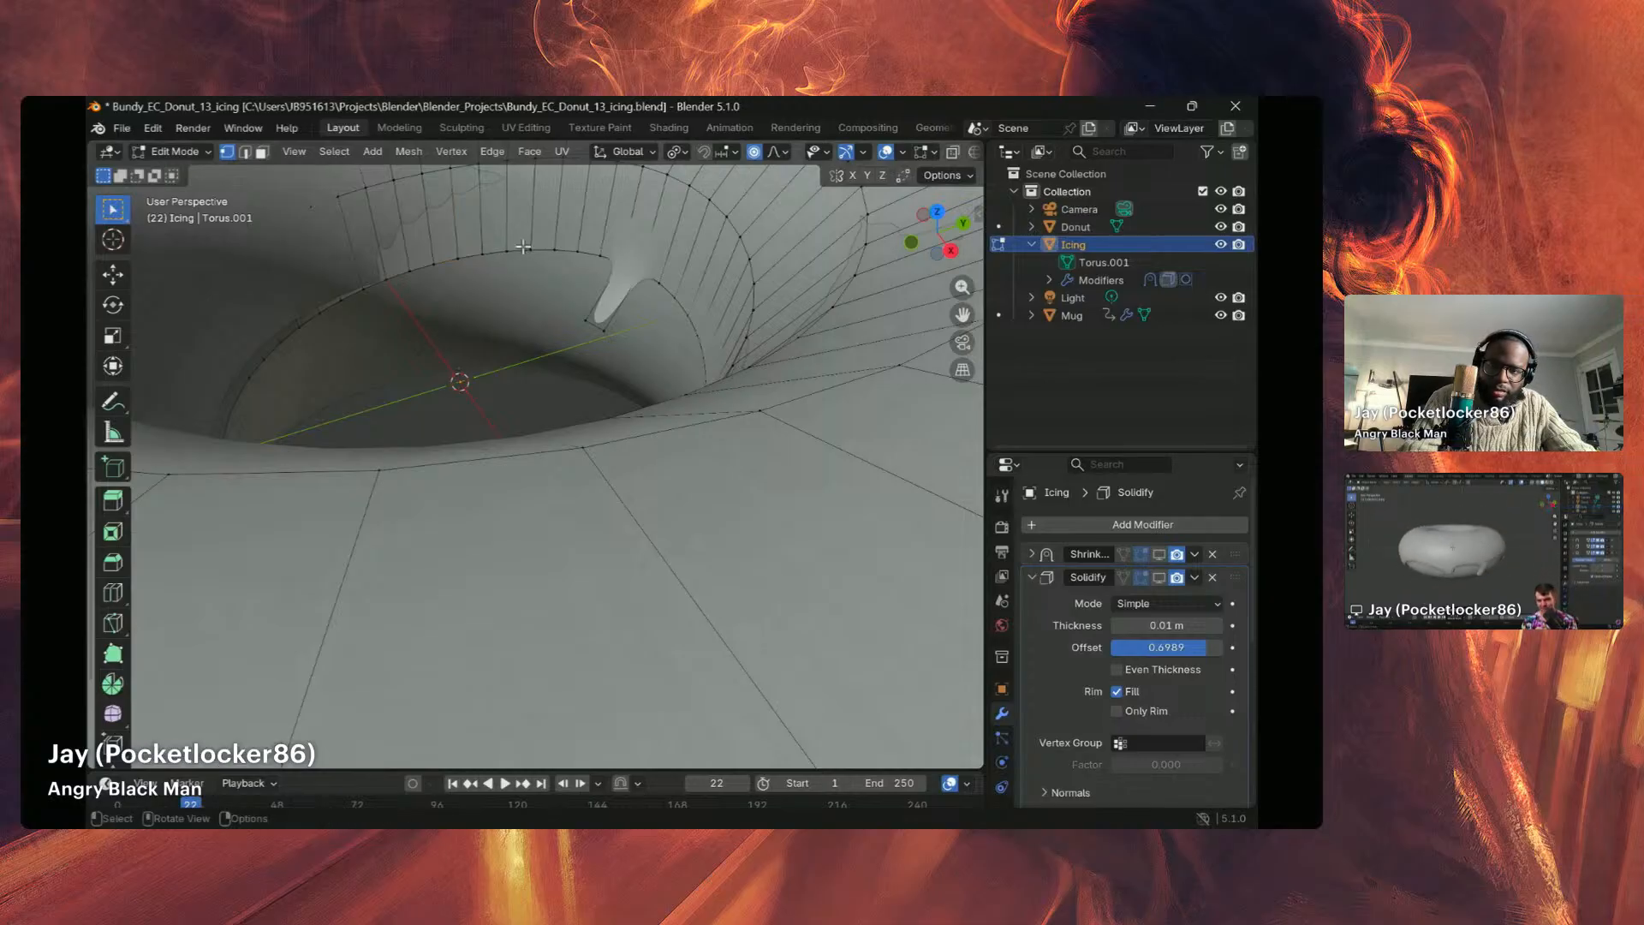
Step: Extrude two neighbouring inner-rim vertices near the first inner drip downwards to form a second, shorter drip
{"action": "left_click", "coordinate": [518, 250]}
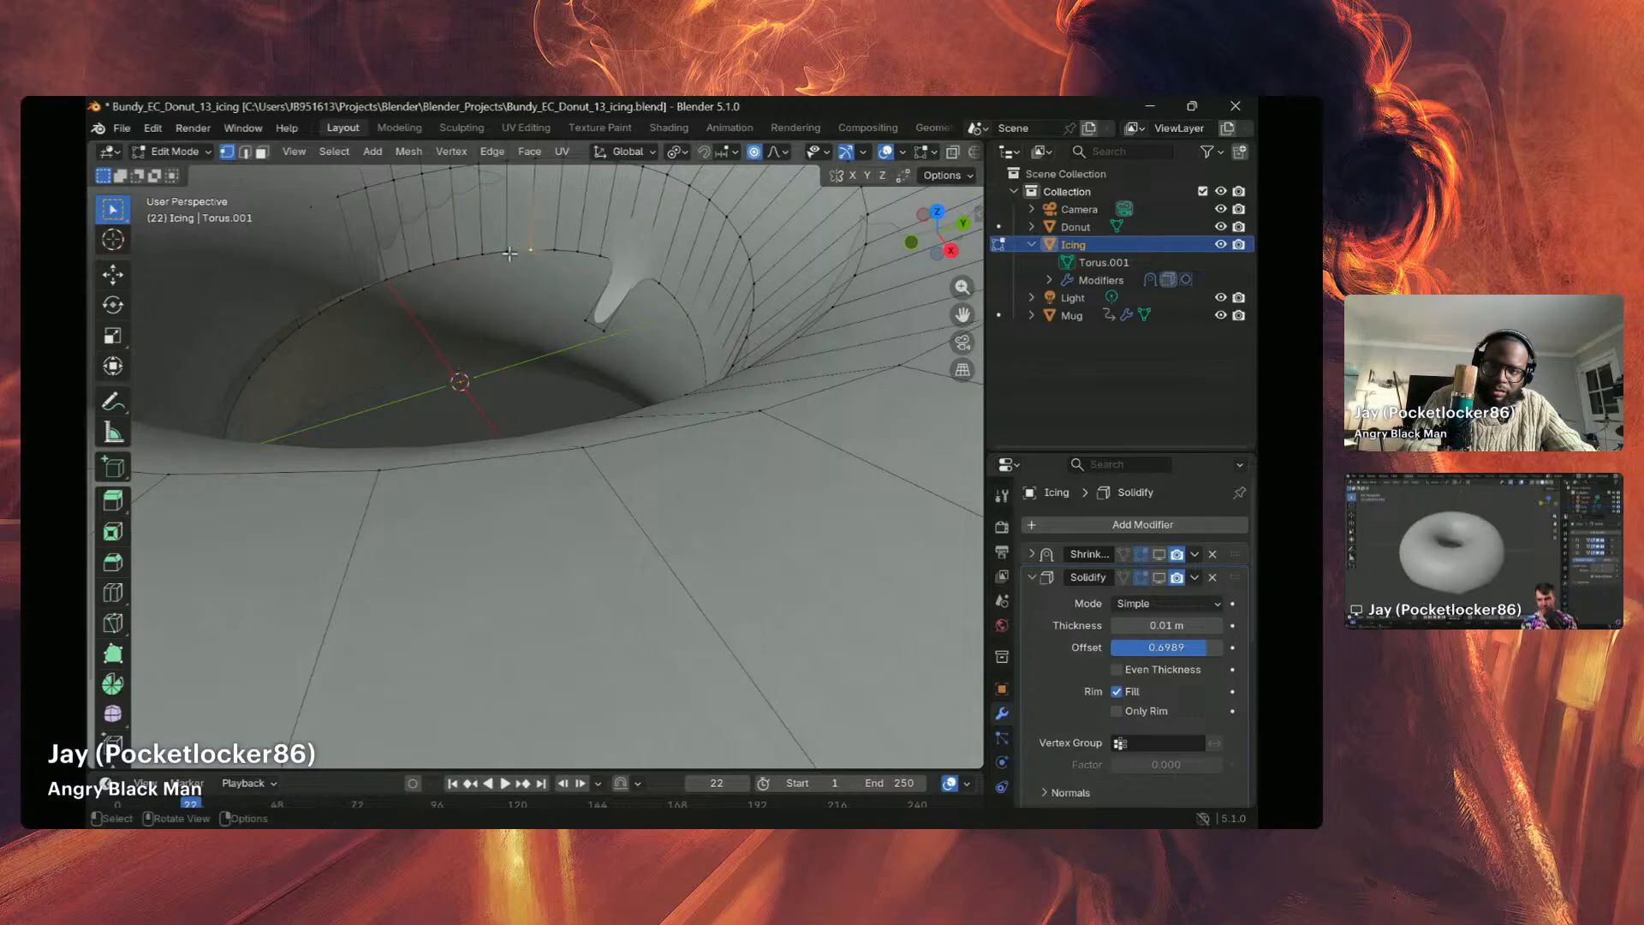
{"action": "left_click", "coordinate": [508, 252], "text": "shift"}
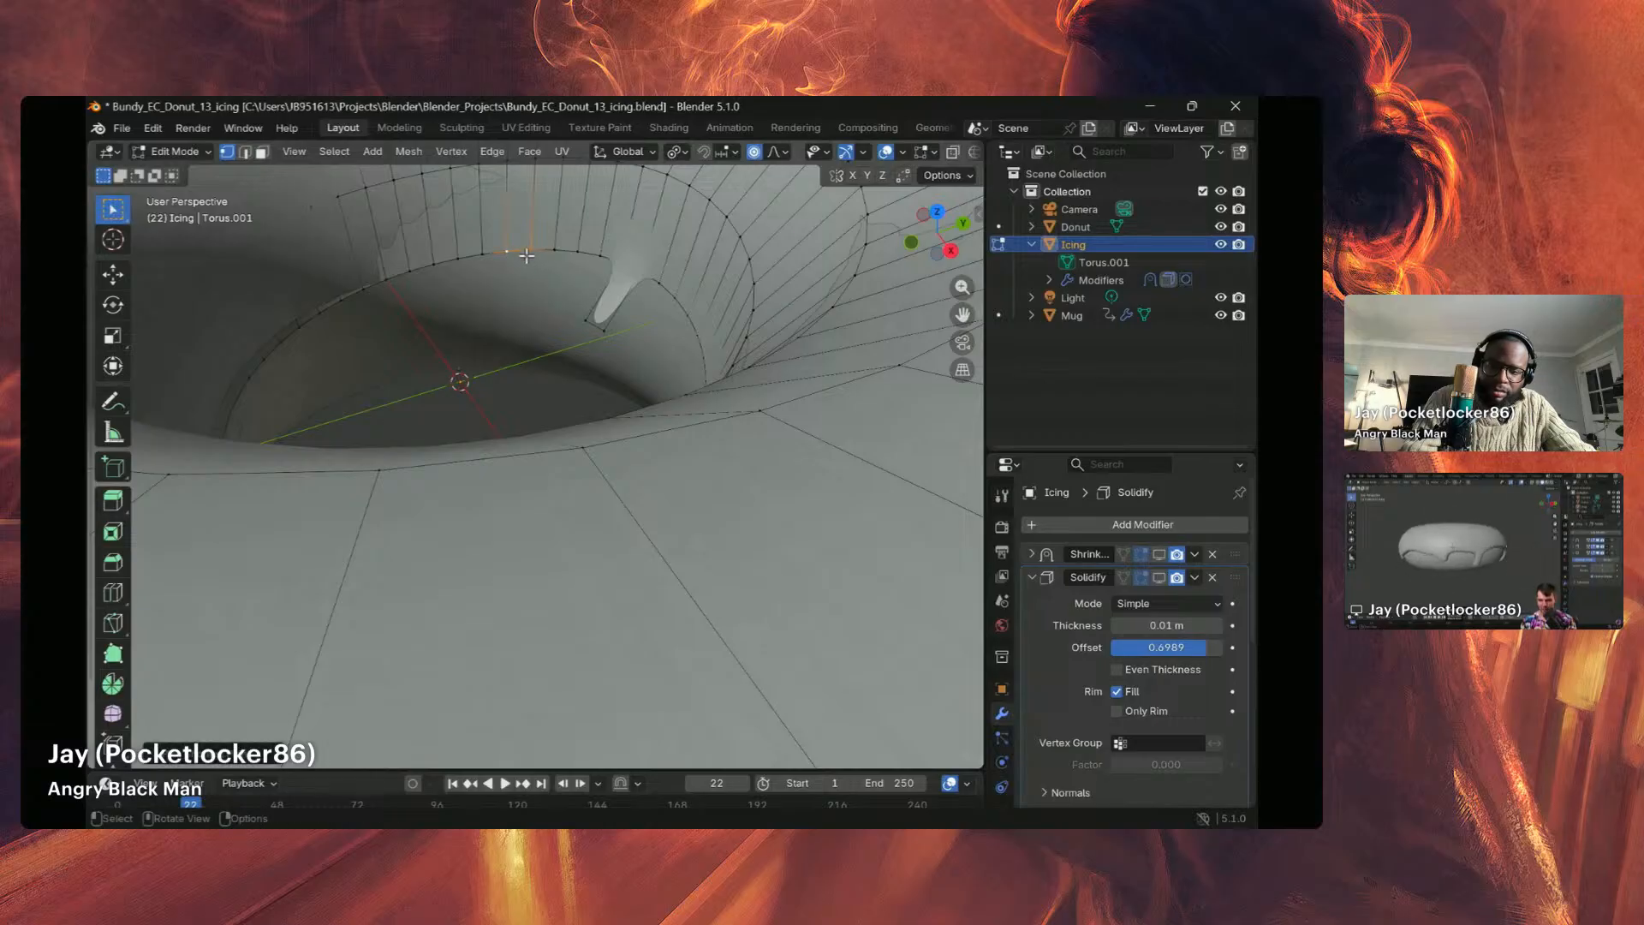
{"action": "key", "text": "g"}
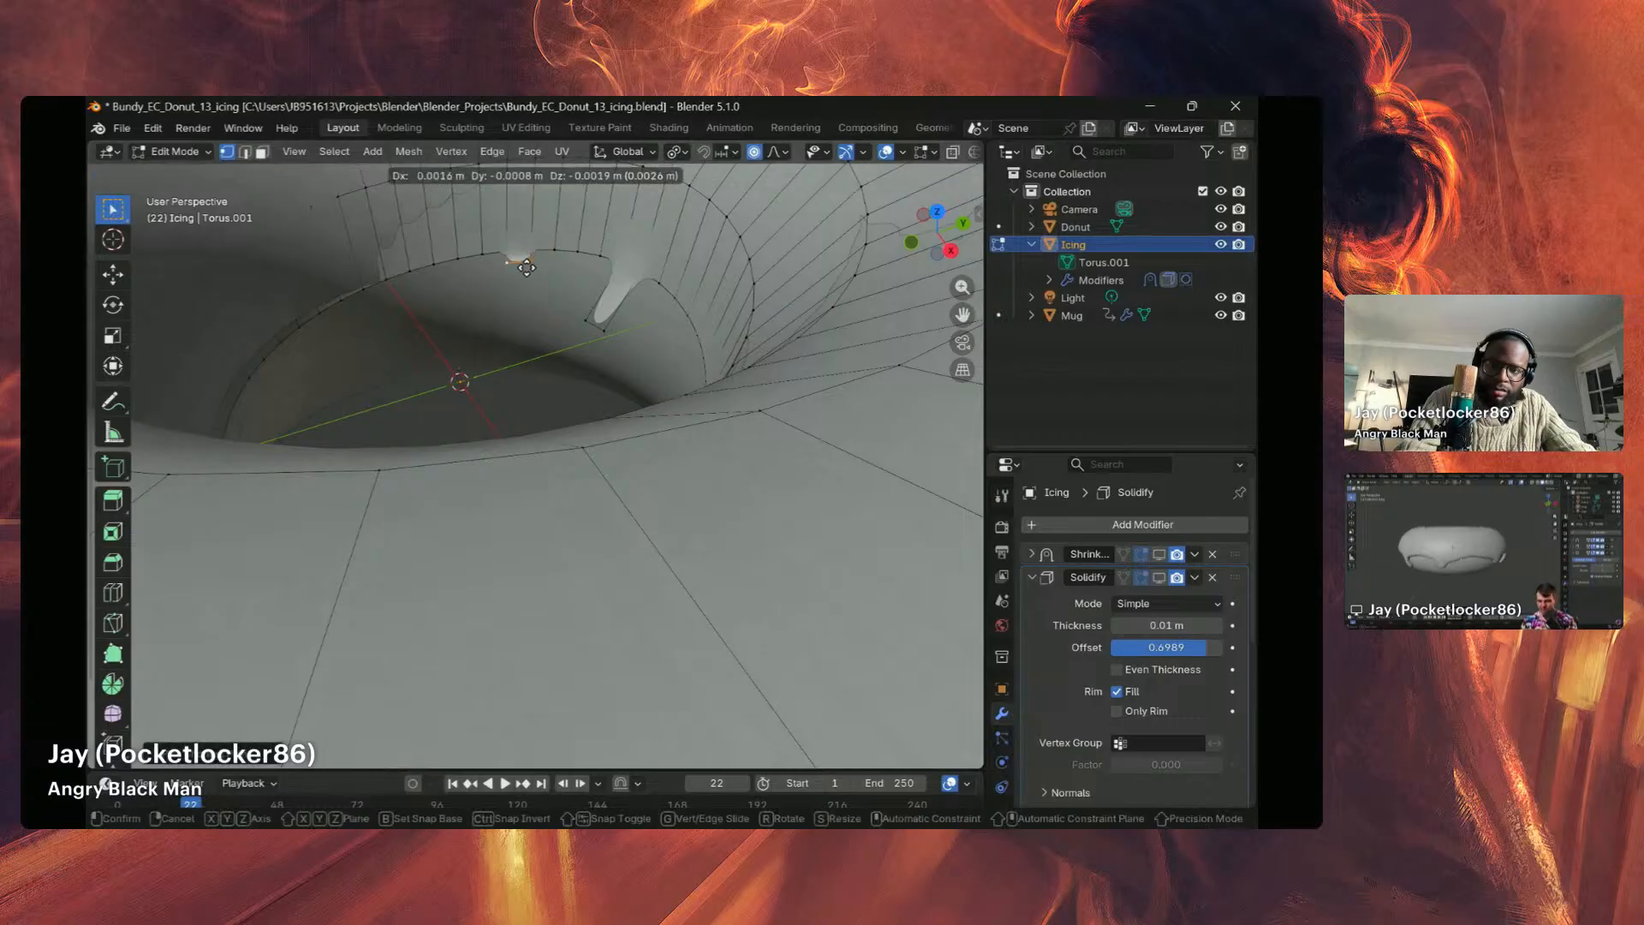
{"action": "left_click", "coordinate": [524, 281]}
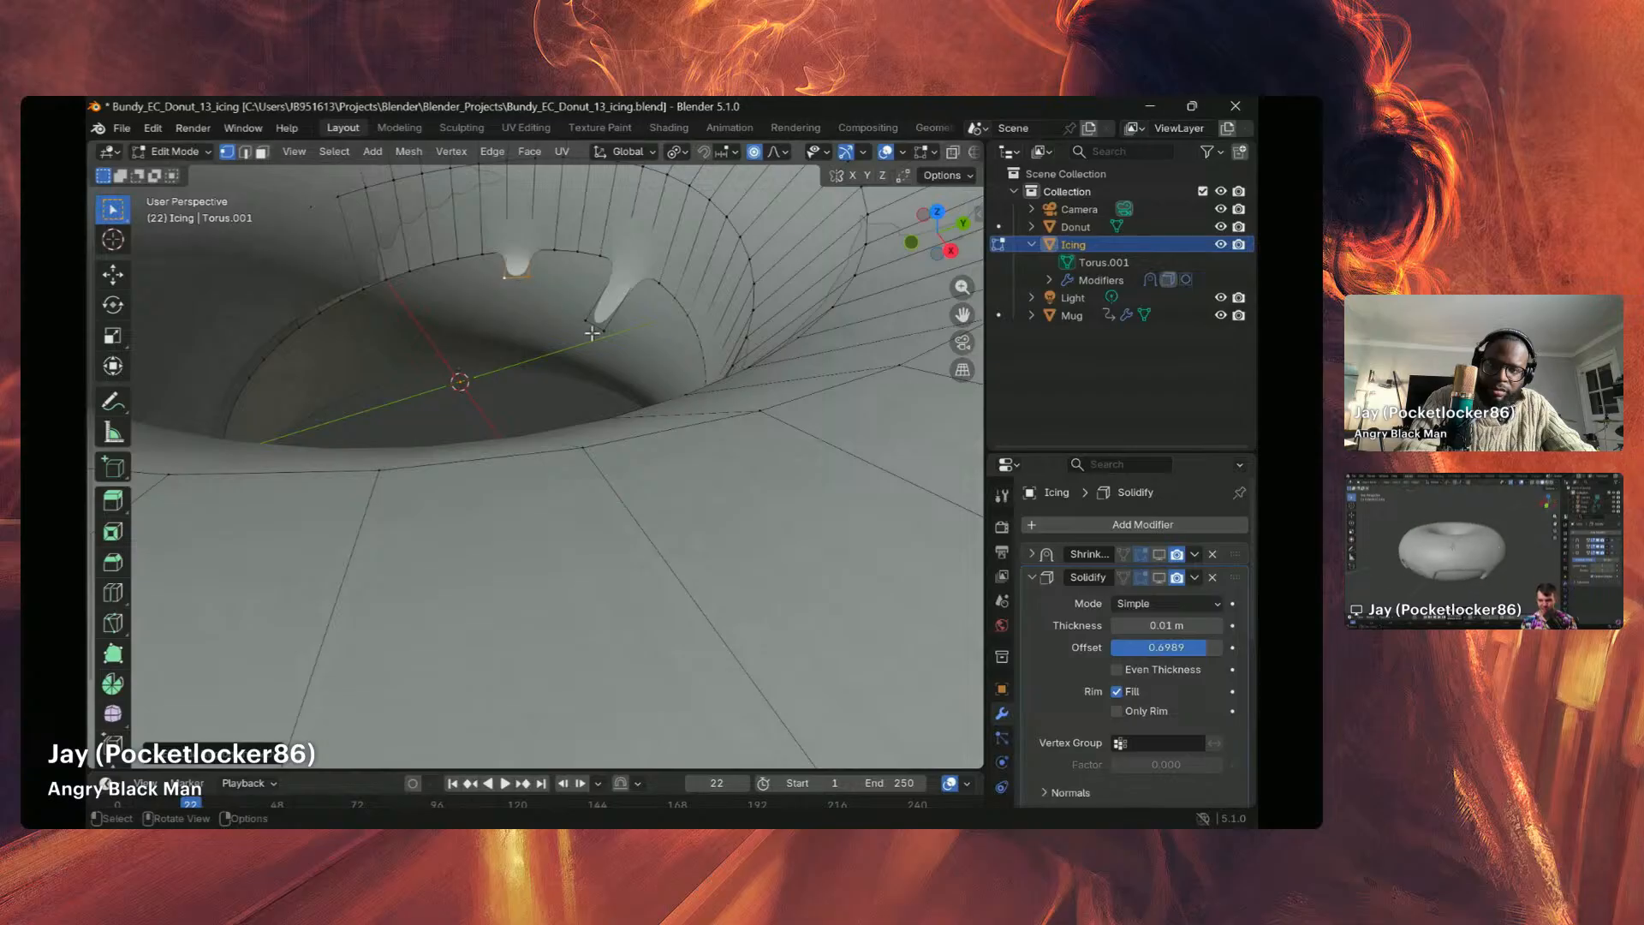
Step: Turn the viewport display of the Shrinkwrap and Solidify modifiers back on and check the new drips inside the hole
{"action": "middle_click_drag", "start_coordinate": [578, 336], "coordinate": [753, 403]}
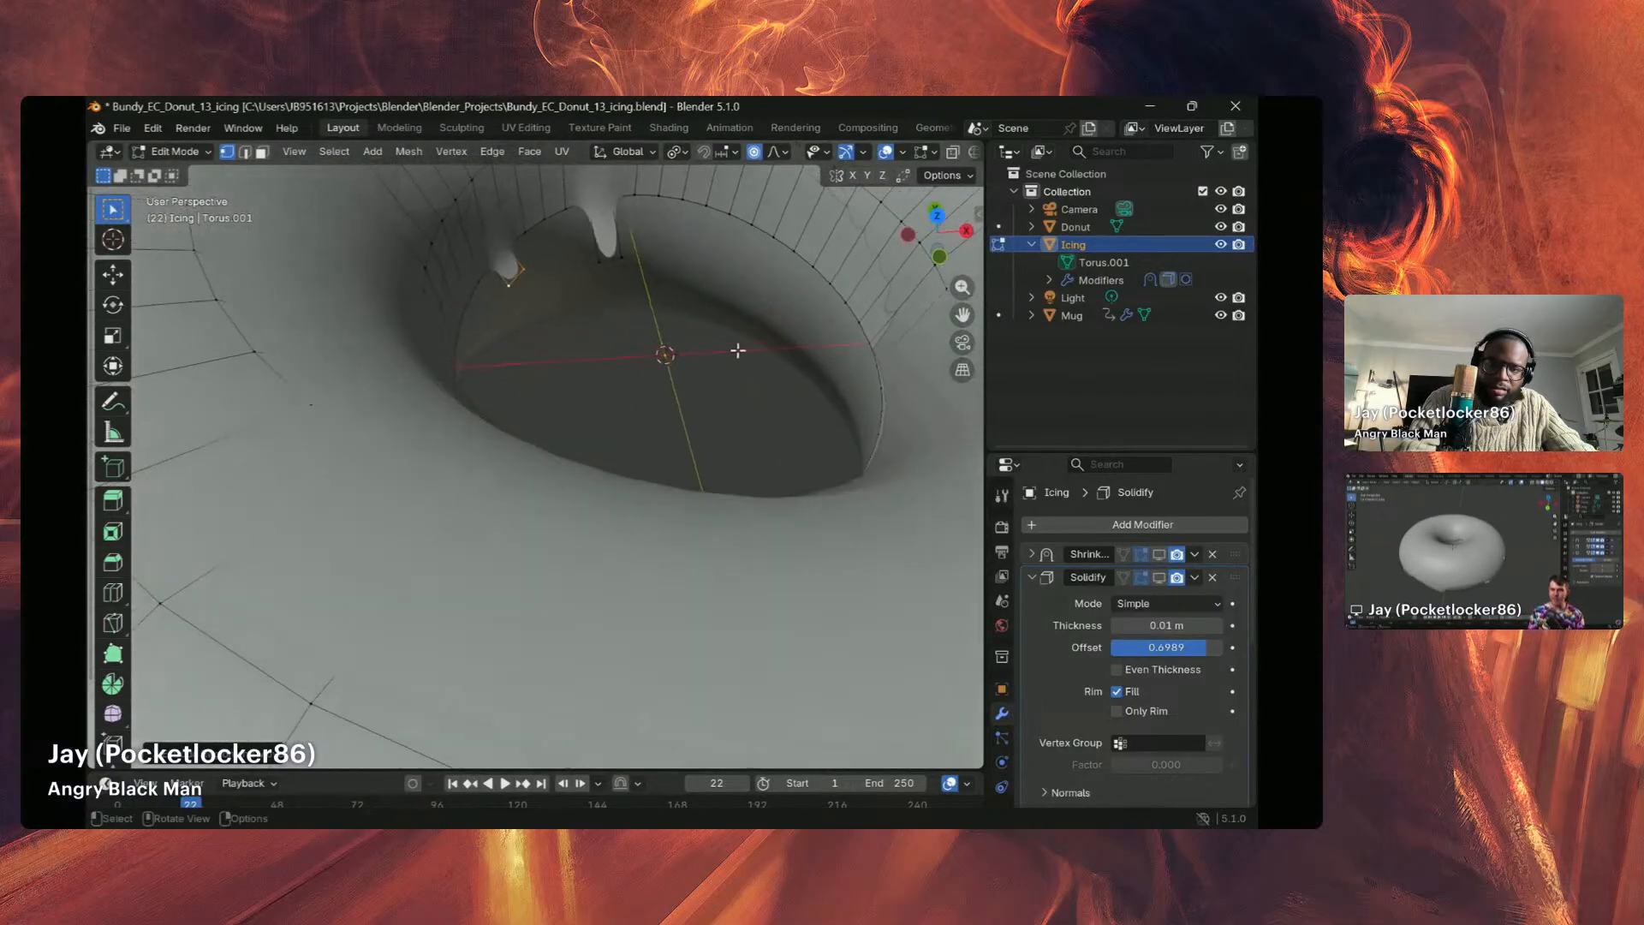
{"action": "left_click", "coordinate": [1158, 577]}
{"action": "left_click", "coordinate": [1158, 554]}
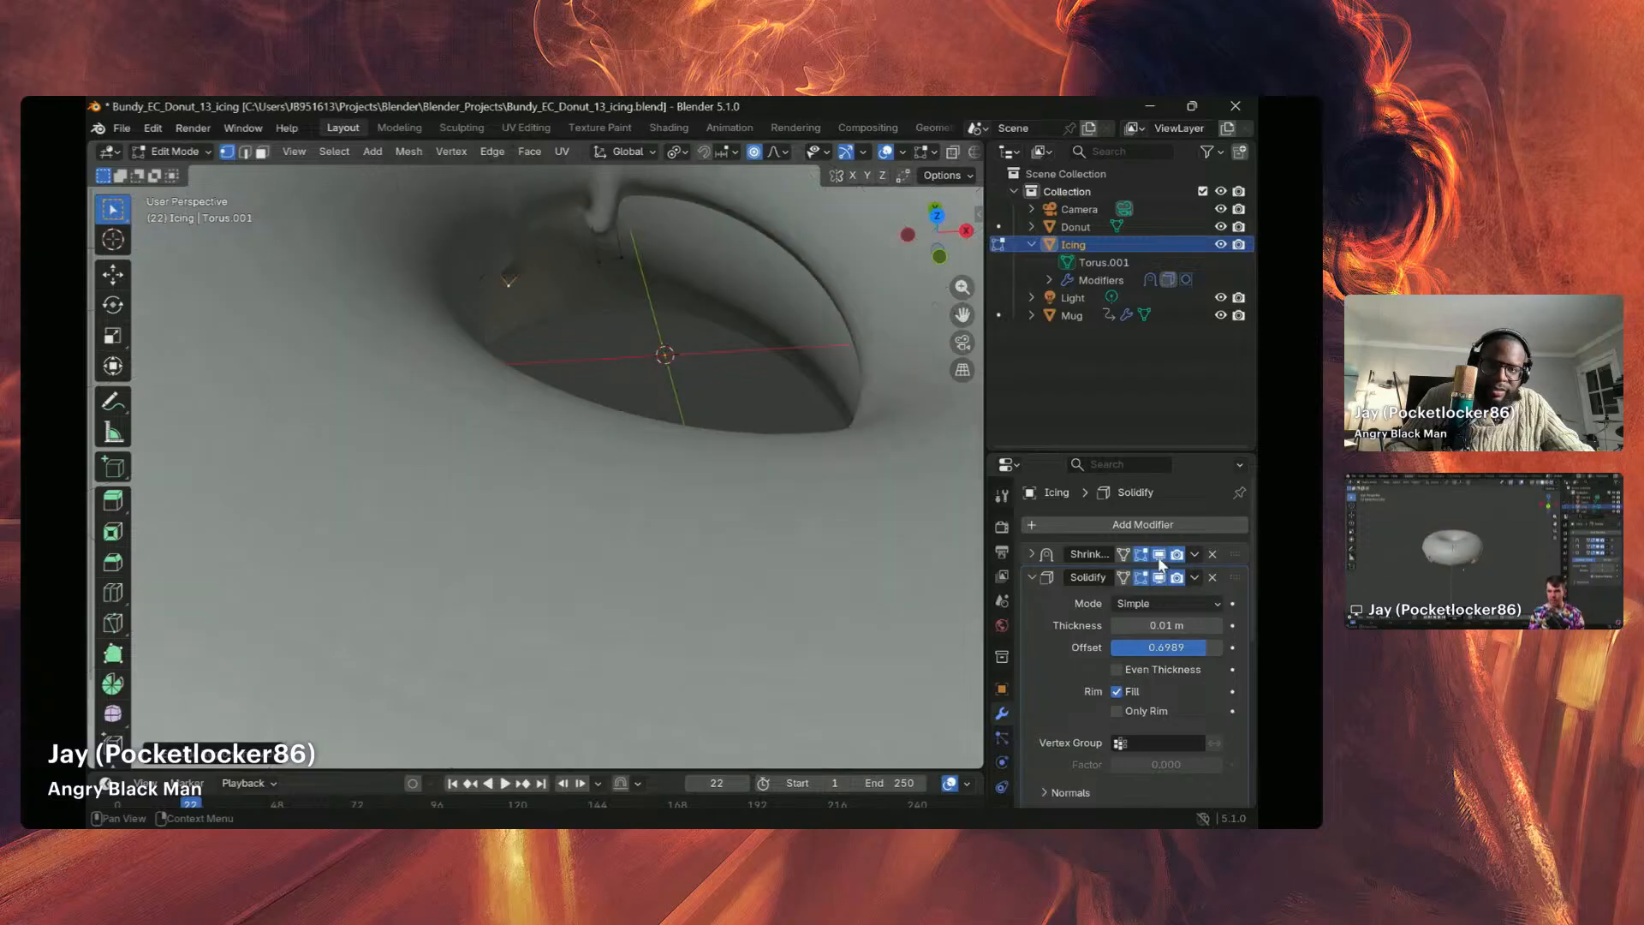
{"action": "middle_click_drag", "start_coordinate": [882, 452], "coordinate": [599, 446]}
{"action": "scroll", "coordinate": [647, 337], "scroll_direction": "down", "scroll_amount": 10}
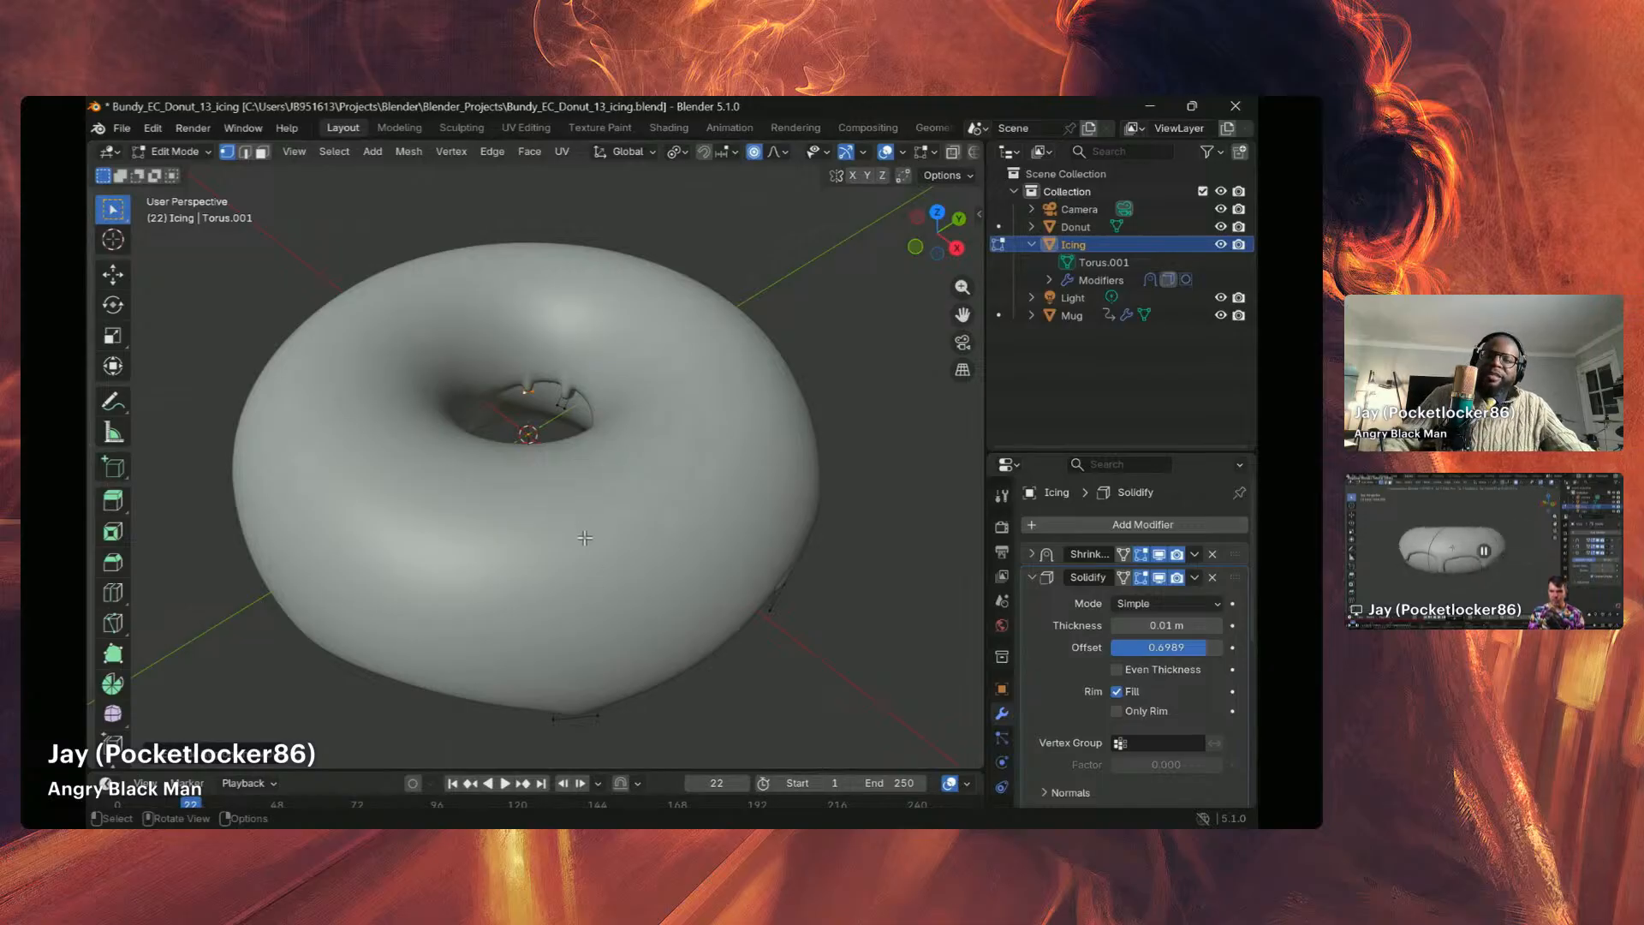
Step: Examine the icing's outer drips from the side and the opposite part of its inner edge around the hole from above
{"action": "middle_click_drag", "start_coordinate": [589, 527], "coordinate": [500, 492]}
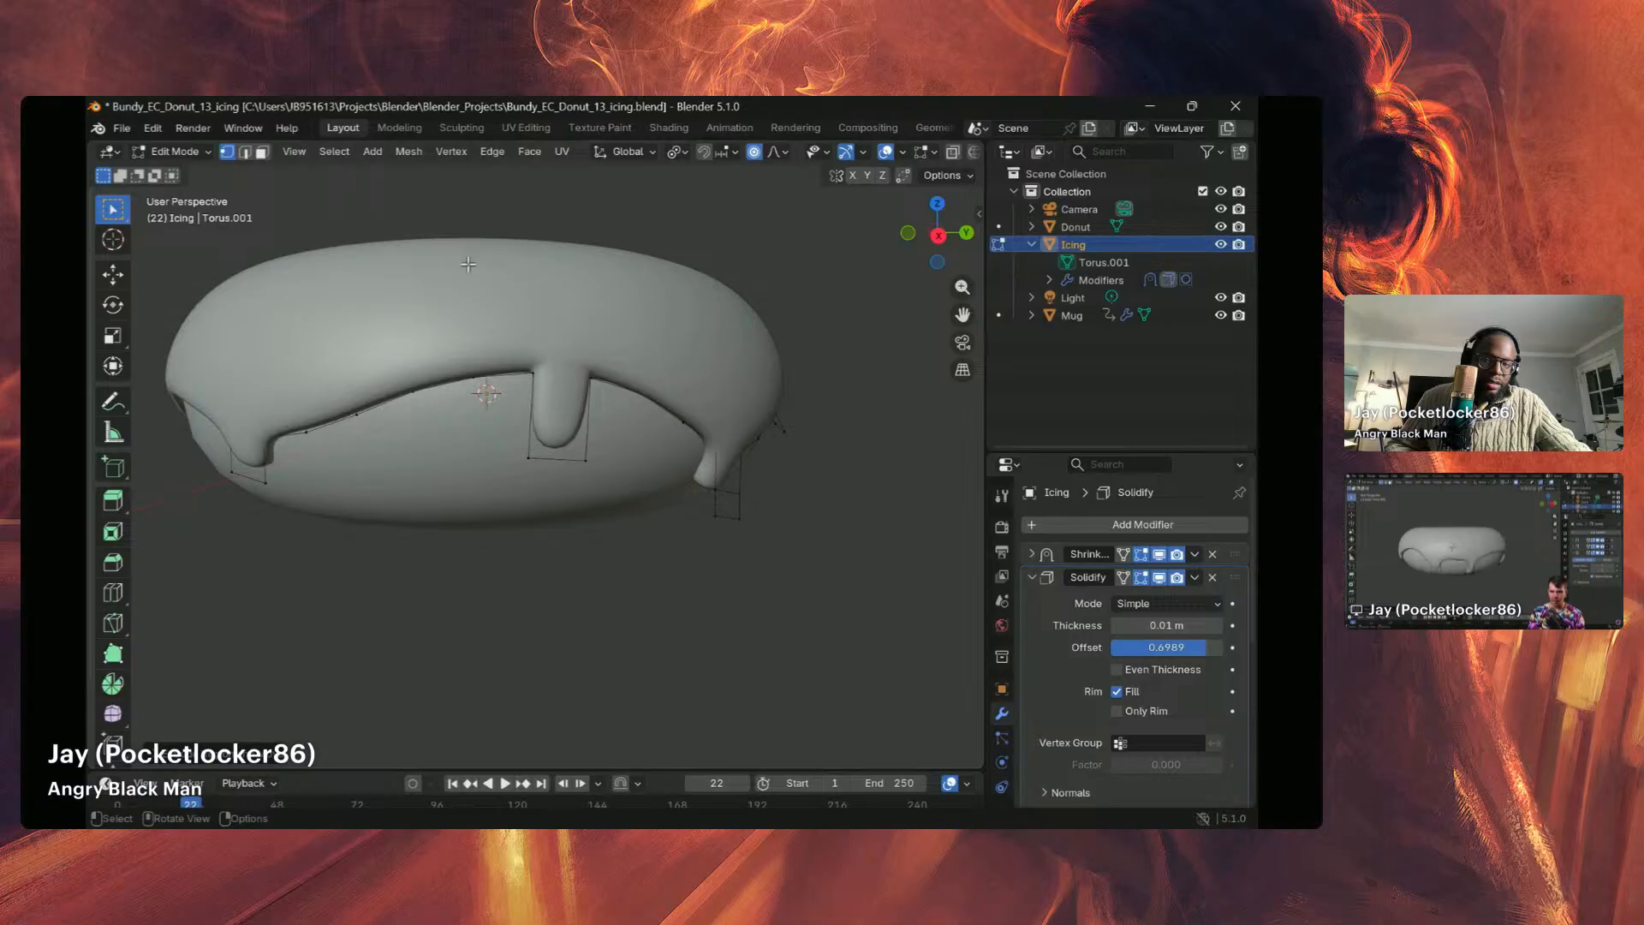
{"action": "middle_click_drag", "start_coordinate": [468, 264], "coordinate": [365, 392]}
{"action": "scroll", "coordinate": [458, 368], "scroll_direction": "up", "scroll_amount": 2}
{"action": "middle_click_drag", "start_coordinate": [488, 346], "coordinate": [377, 360]}
{"action": "scroll", "coordinate": [529, 273], "scroll_direction": "up", "scroll_amount": 1}
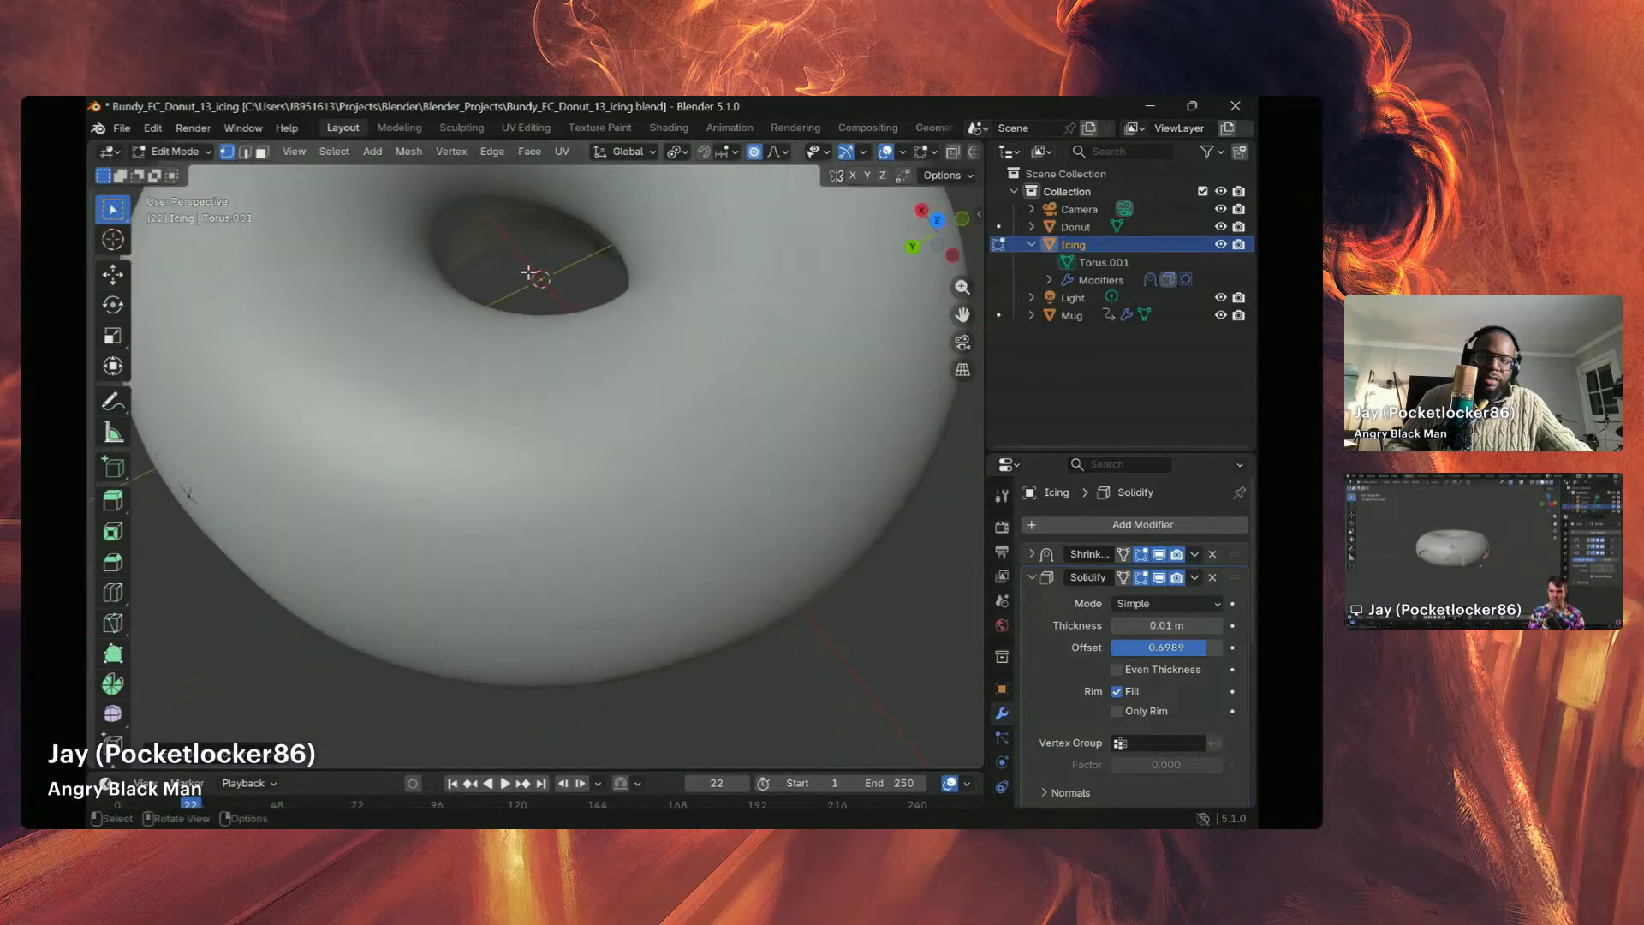
{"action": "mouse_move", "coordinate": [544, 272]}
{"action": "middle_mouse_down"}
{"action": "mouse_move", "coordinate": [540, 244]}
{"action": "mouse_move", "coordinate": [529, 288]}
{"action": "middle_mouse_up"}
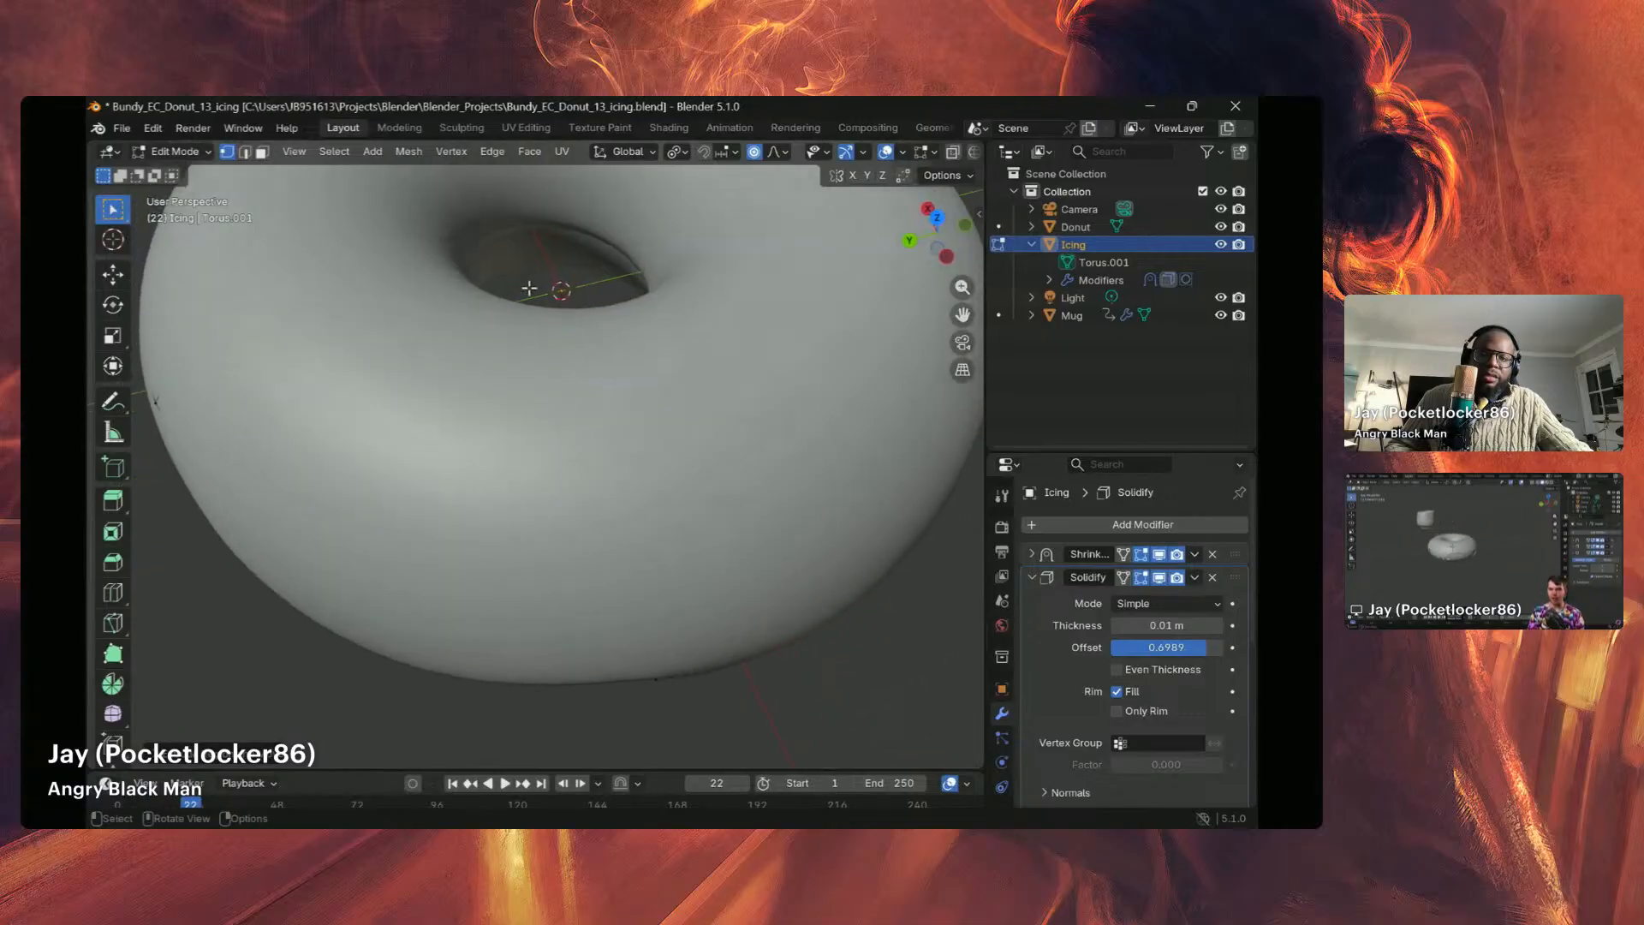
{"action": "scroll", "coordinate": [557, 217], "scroll_direction": "up", "scroll_amount": 1}
{"action": "scroll", "coordinate": [558, 218], "scroll_direction": "down", "scroll_amount": 3}
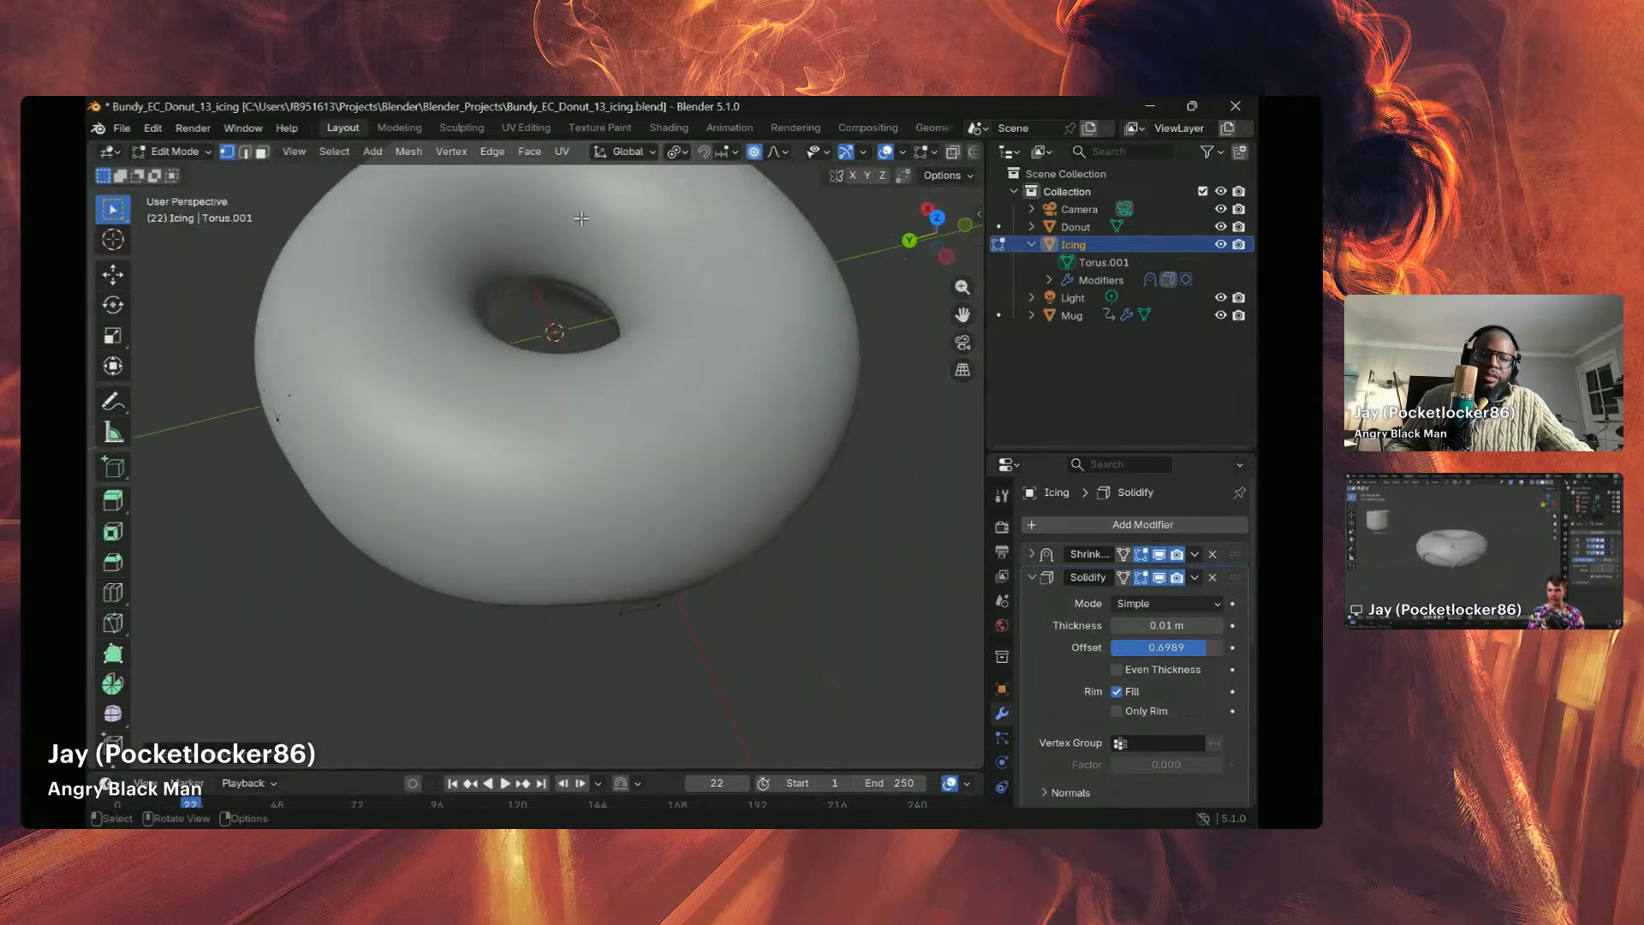
Step: Hide the Shrinkwrap and Solidify modifiers in the viewport and lower one inner-rim vertex about 0.01 m along Z with proportional editing
{"action": "left_click", "coordinate": [1159, 554]}
{"action": "left_click", "coordinate": [1159, 577]}
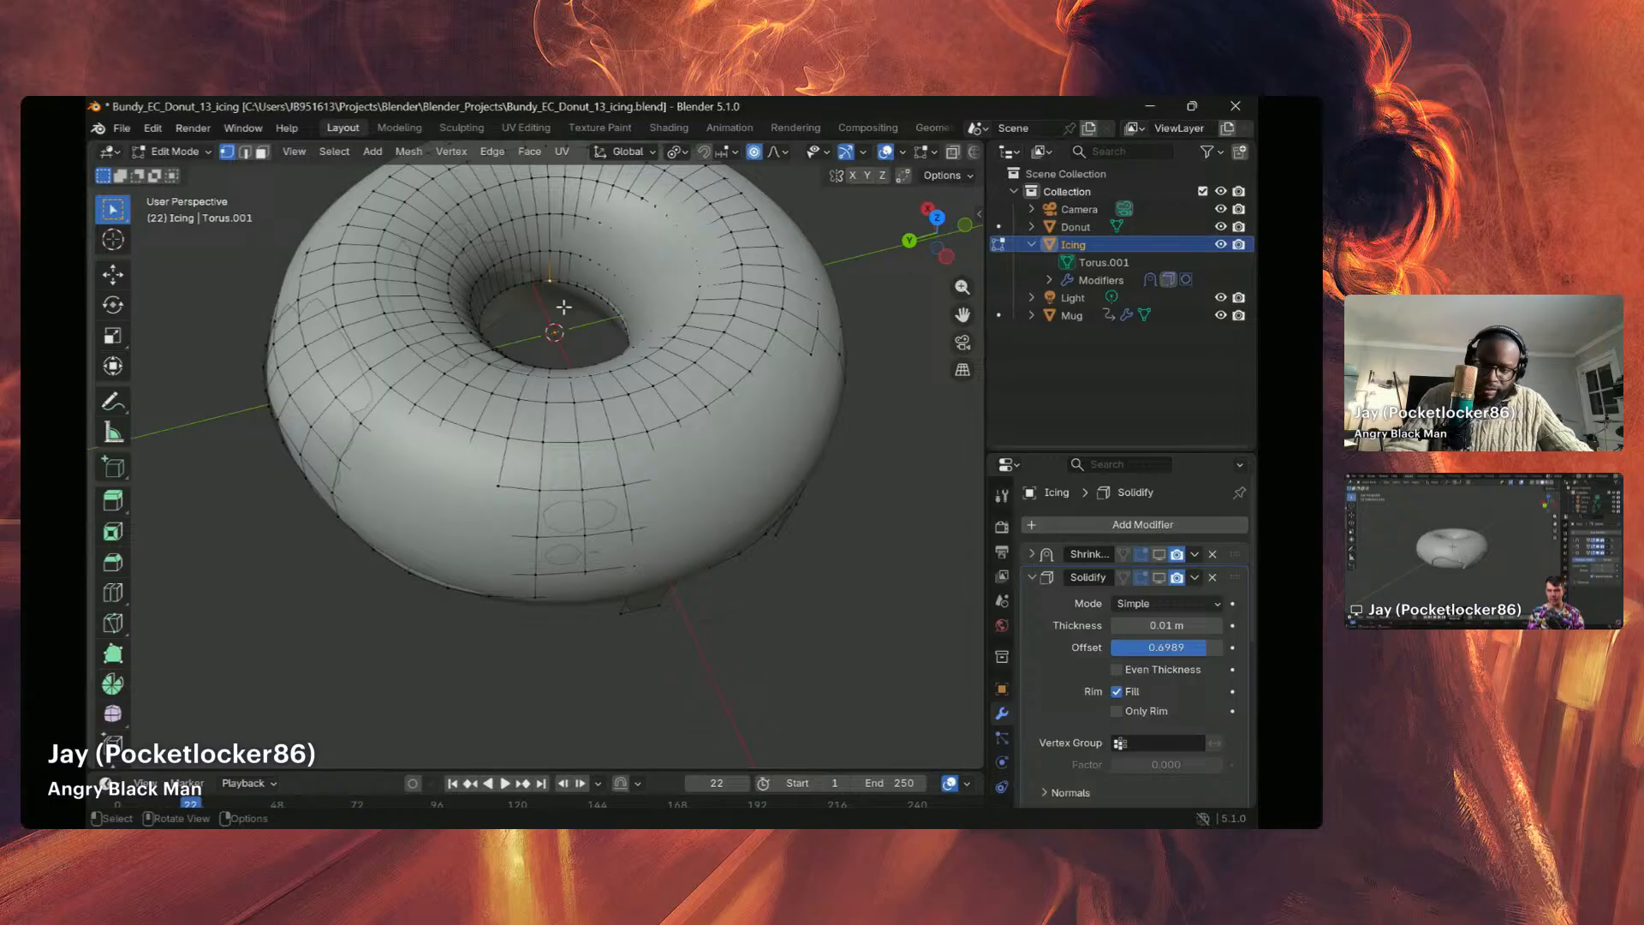
{"action": "key", "text": "g"}
{"action": "key", "text": "z"}
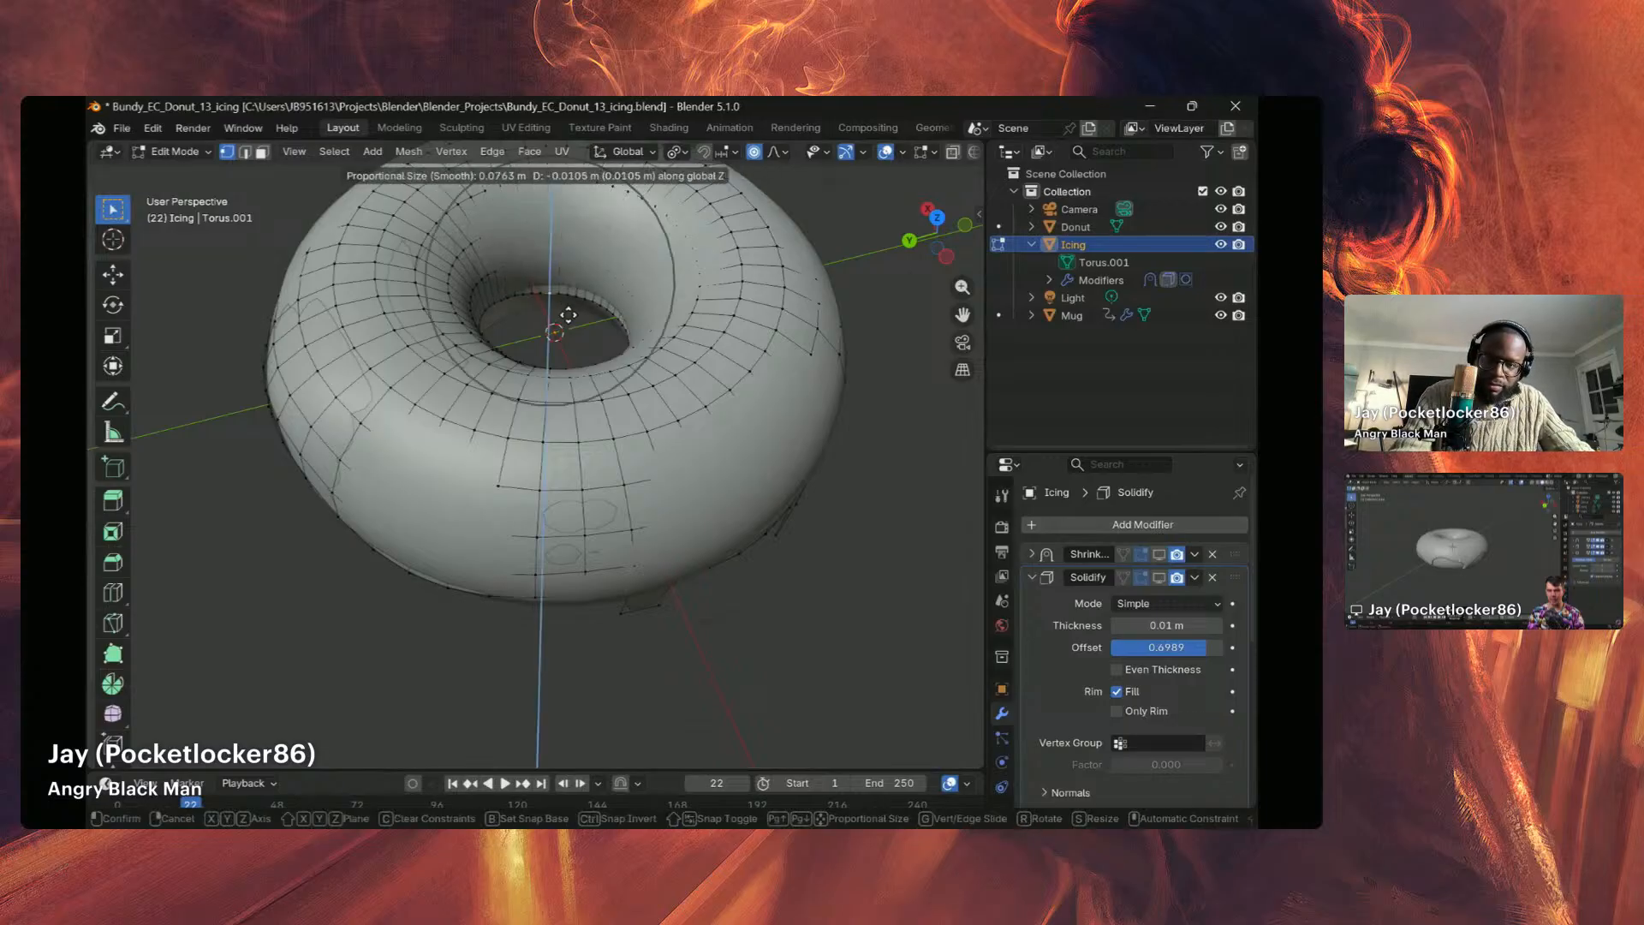
{"action": "left_click", "coordinate": [568, 315]}
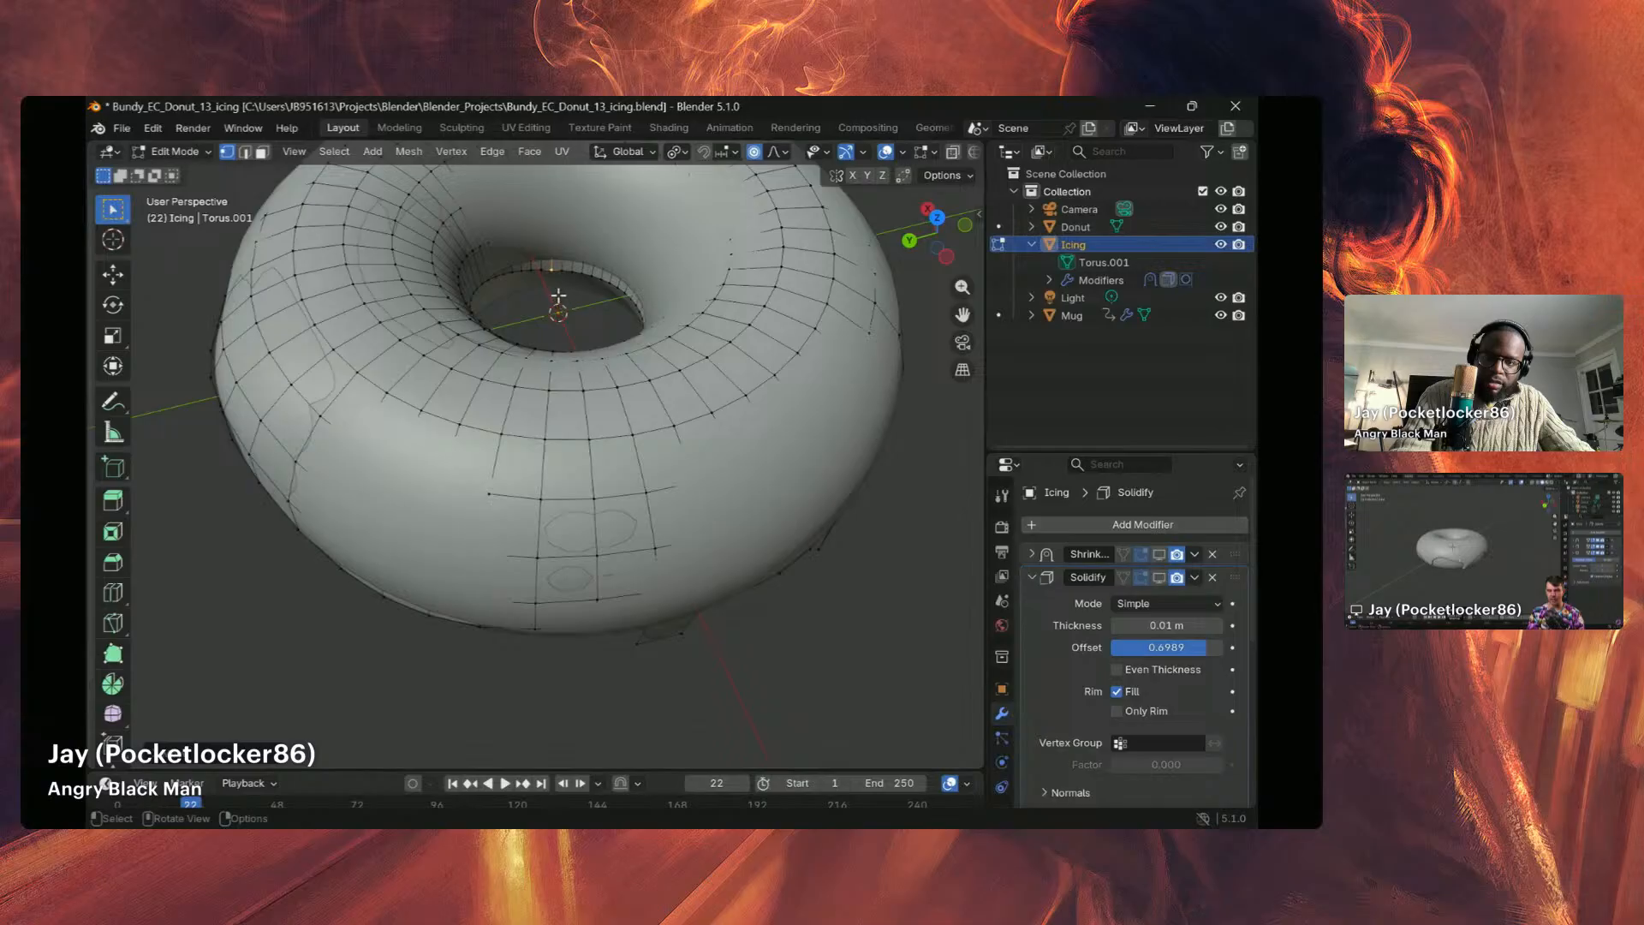
Step: Lower the selected inner-rim vertex of the icing further along Z with proportional editing
{"action": "scroll", "coordinate": [543, 275], "scroll_direction": "up", "scroll_amount": 1}
{"action": "middle_click_drag", "start_coordinate": [561, 296], "coordinate": [437, 268]}
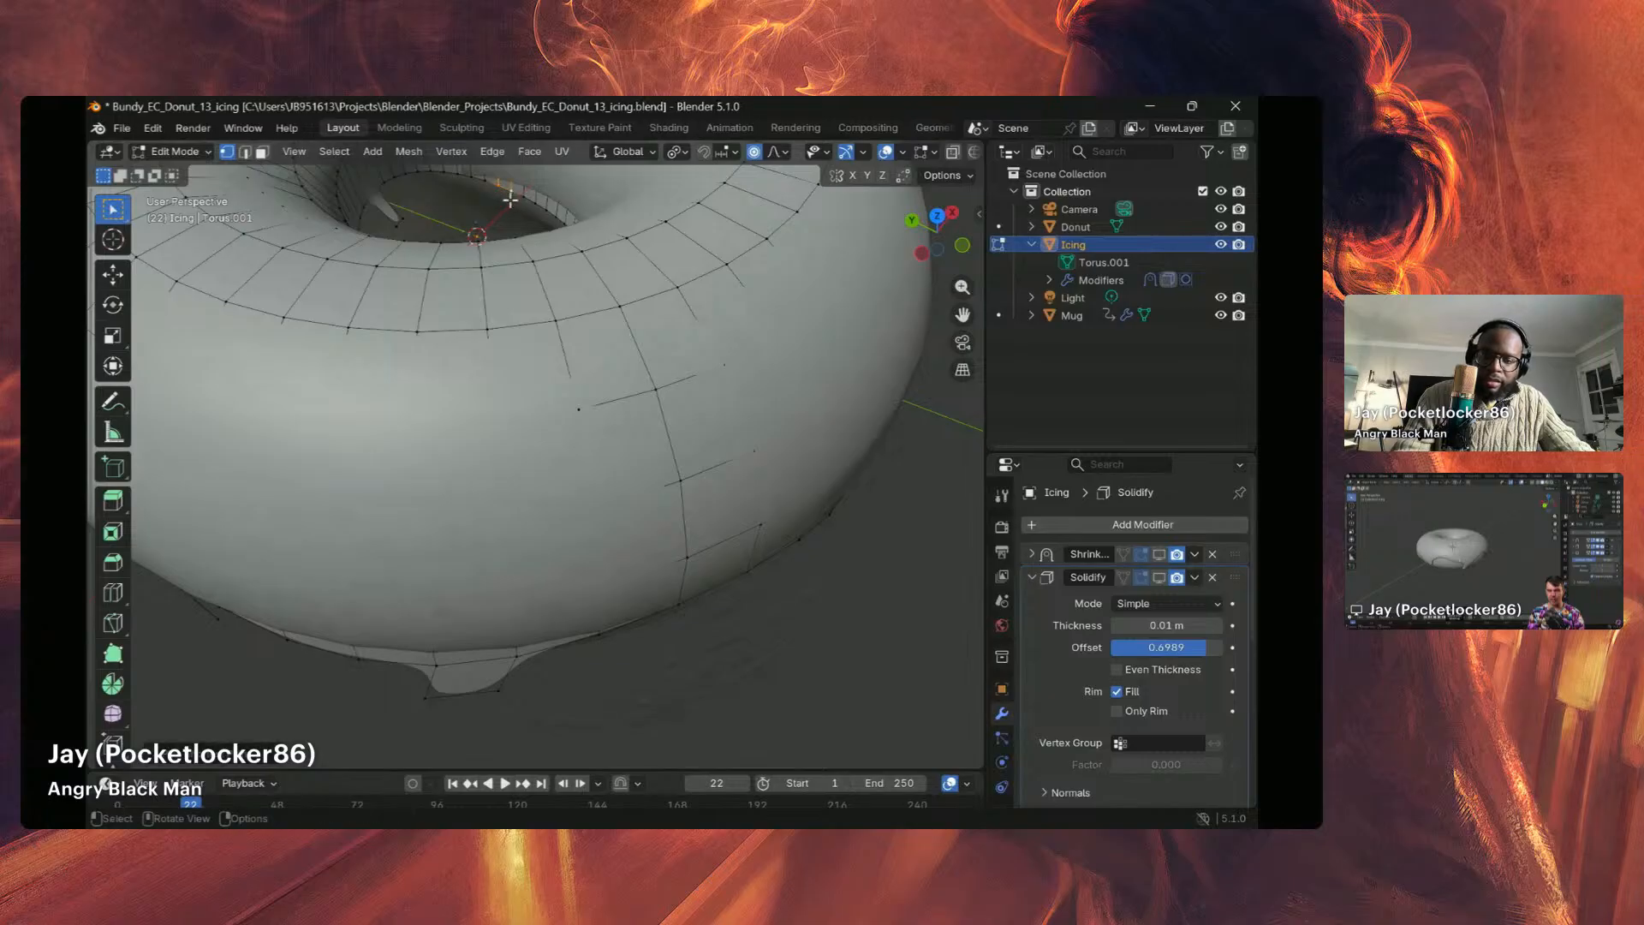
{"action": "key", "text": "g"}
{"action": "key", "text": "z"}
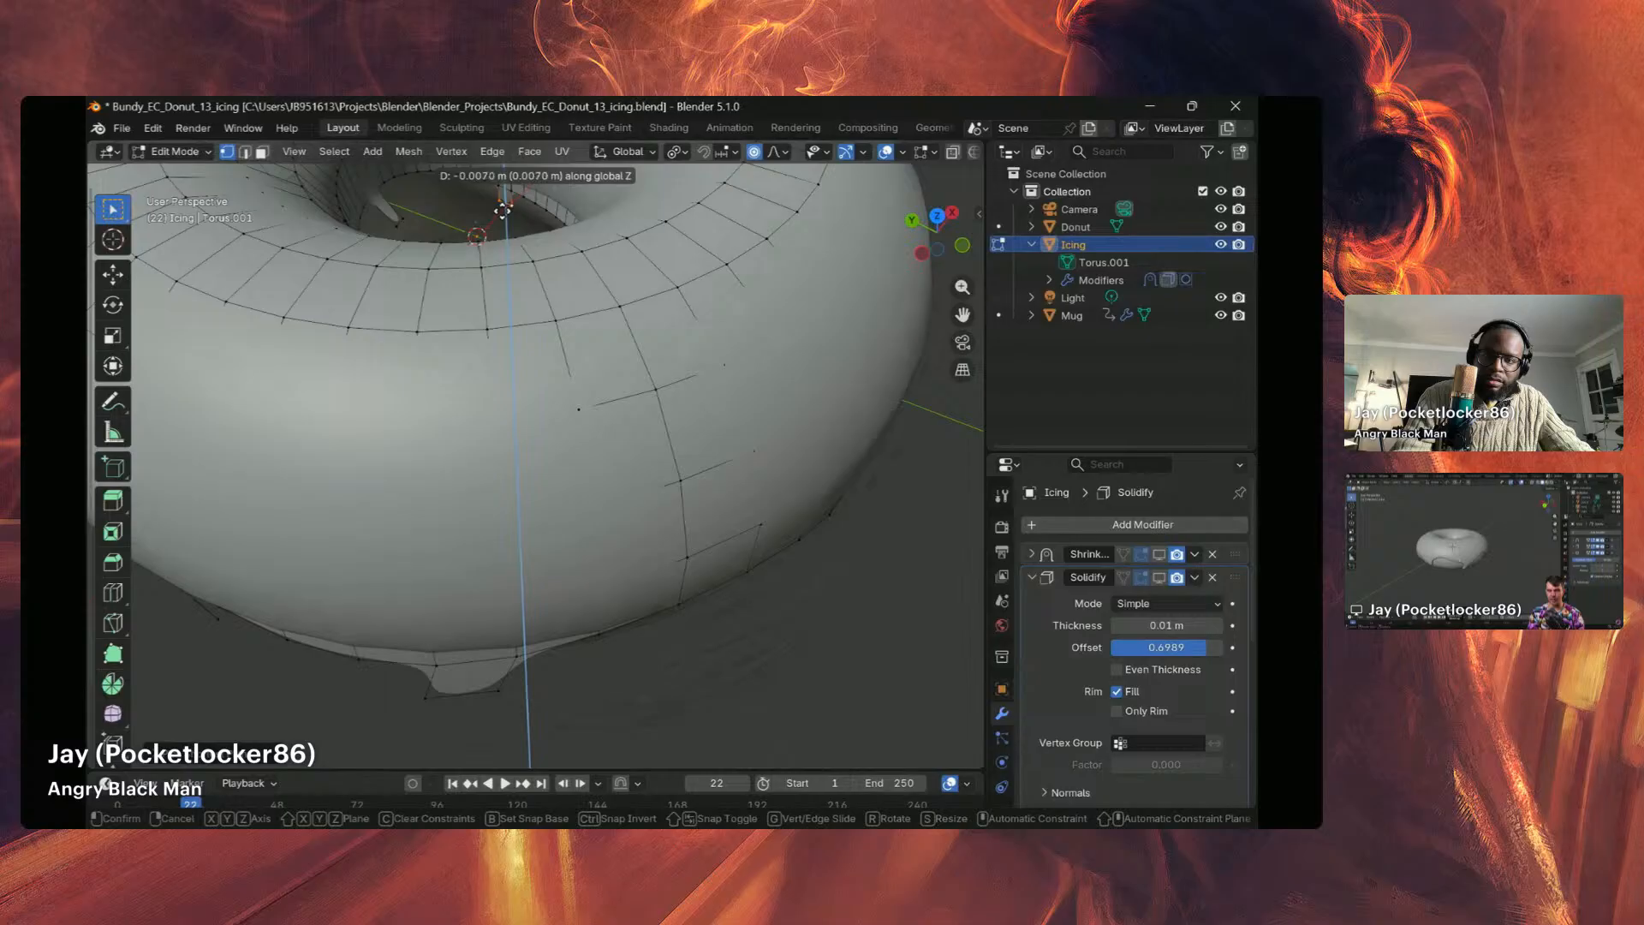
{"action": "left_click", "coordinate": [536, 227]}
{"action": "middle_click_drag", "start_coordinate": [535, 227], "coordinate": [670, 267]}
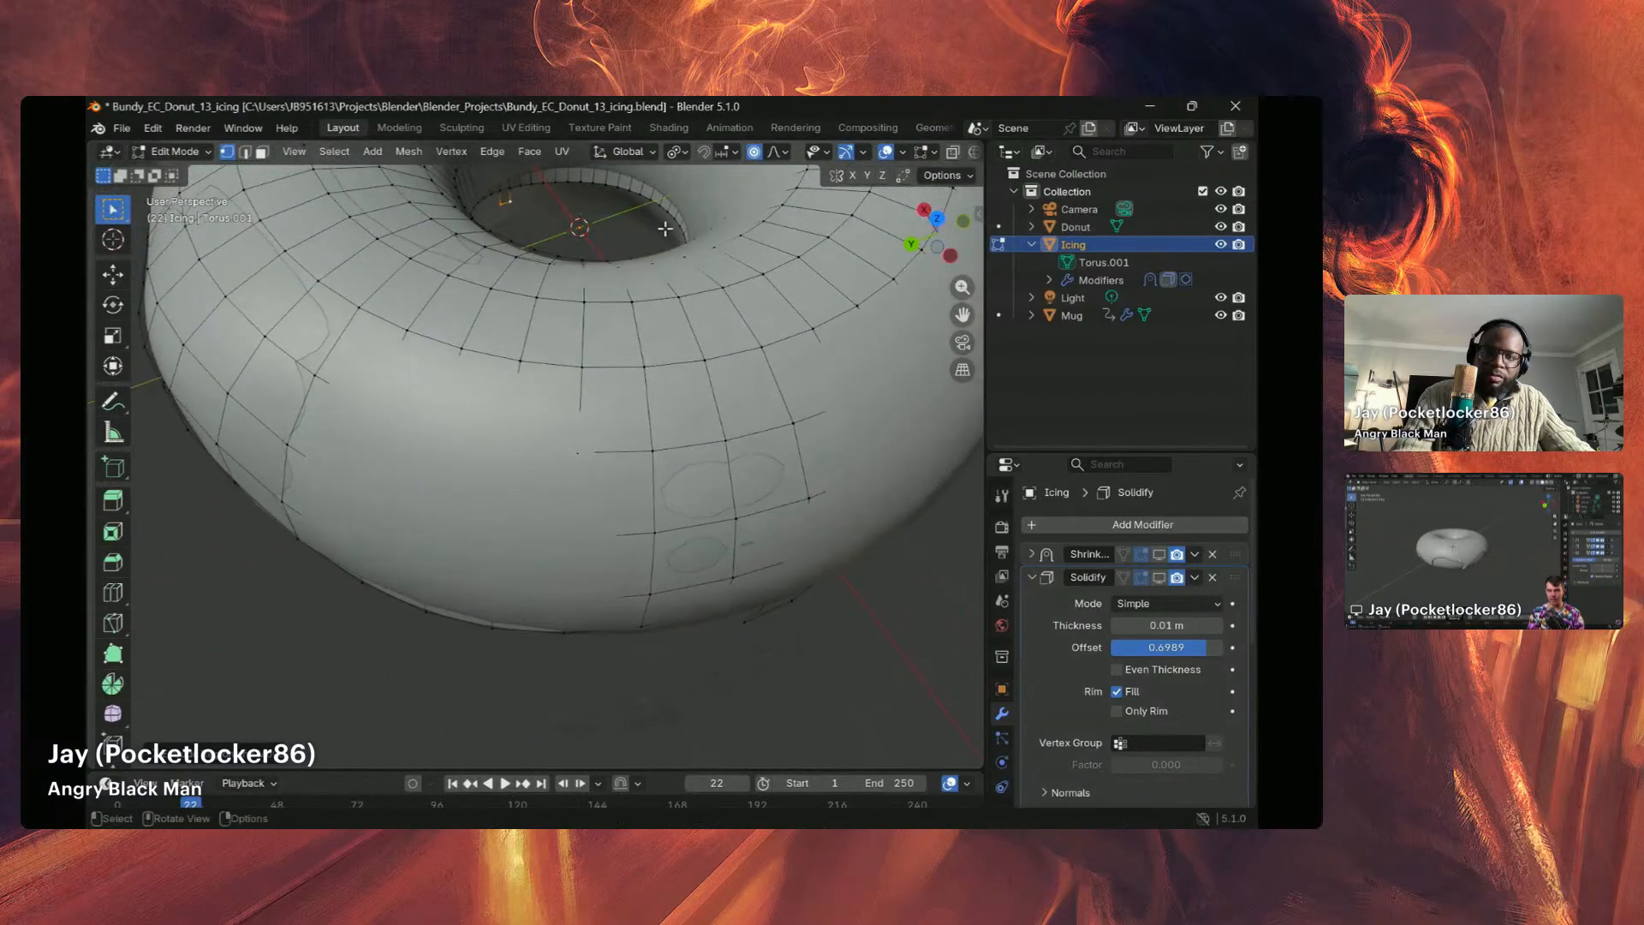
Step: Turn the viewport display of the Shrinkwrap and Solidify modifiers back on and check the icing's edge from the side
{"action": "left_click", "coordinate": [1161, 555]}
{"action": "left_click", "coordinate": [1160, 578]}
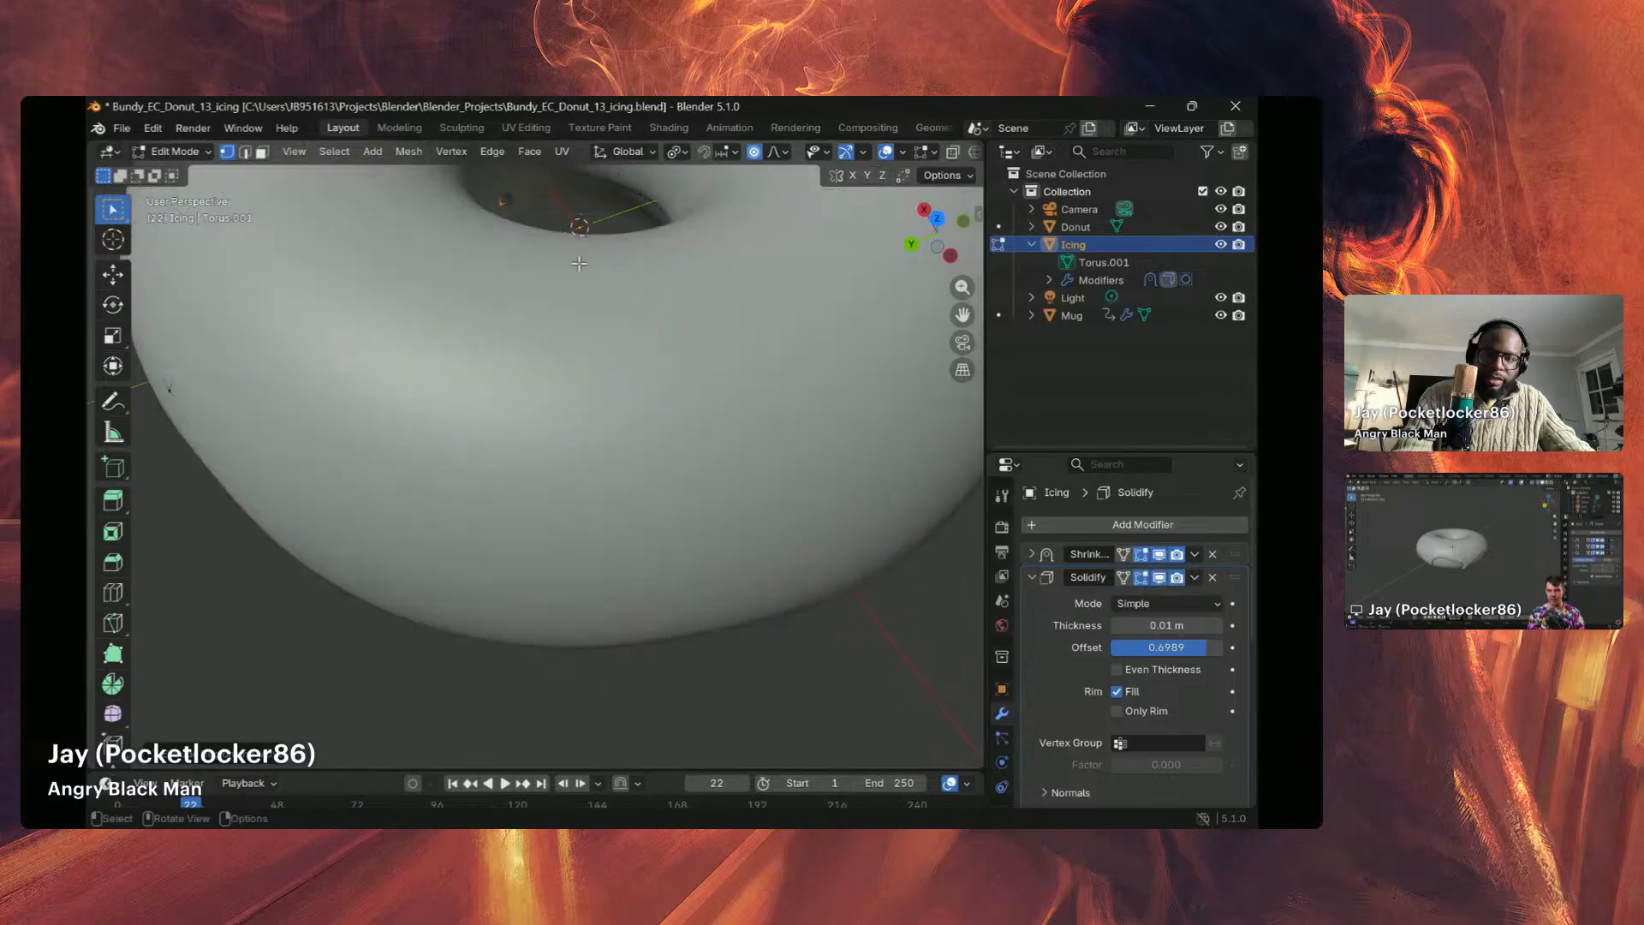
{"action": "middle_click_drag", "start_coordinate": [579, 265], "coordinate": [580, 206]}
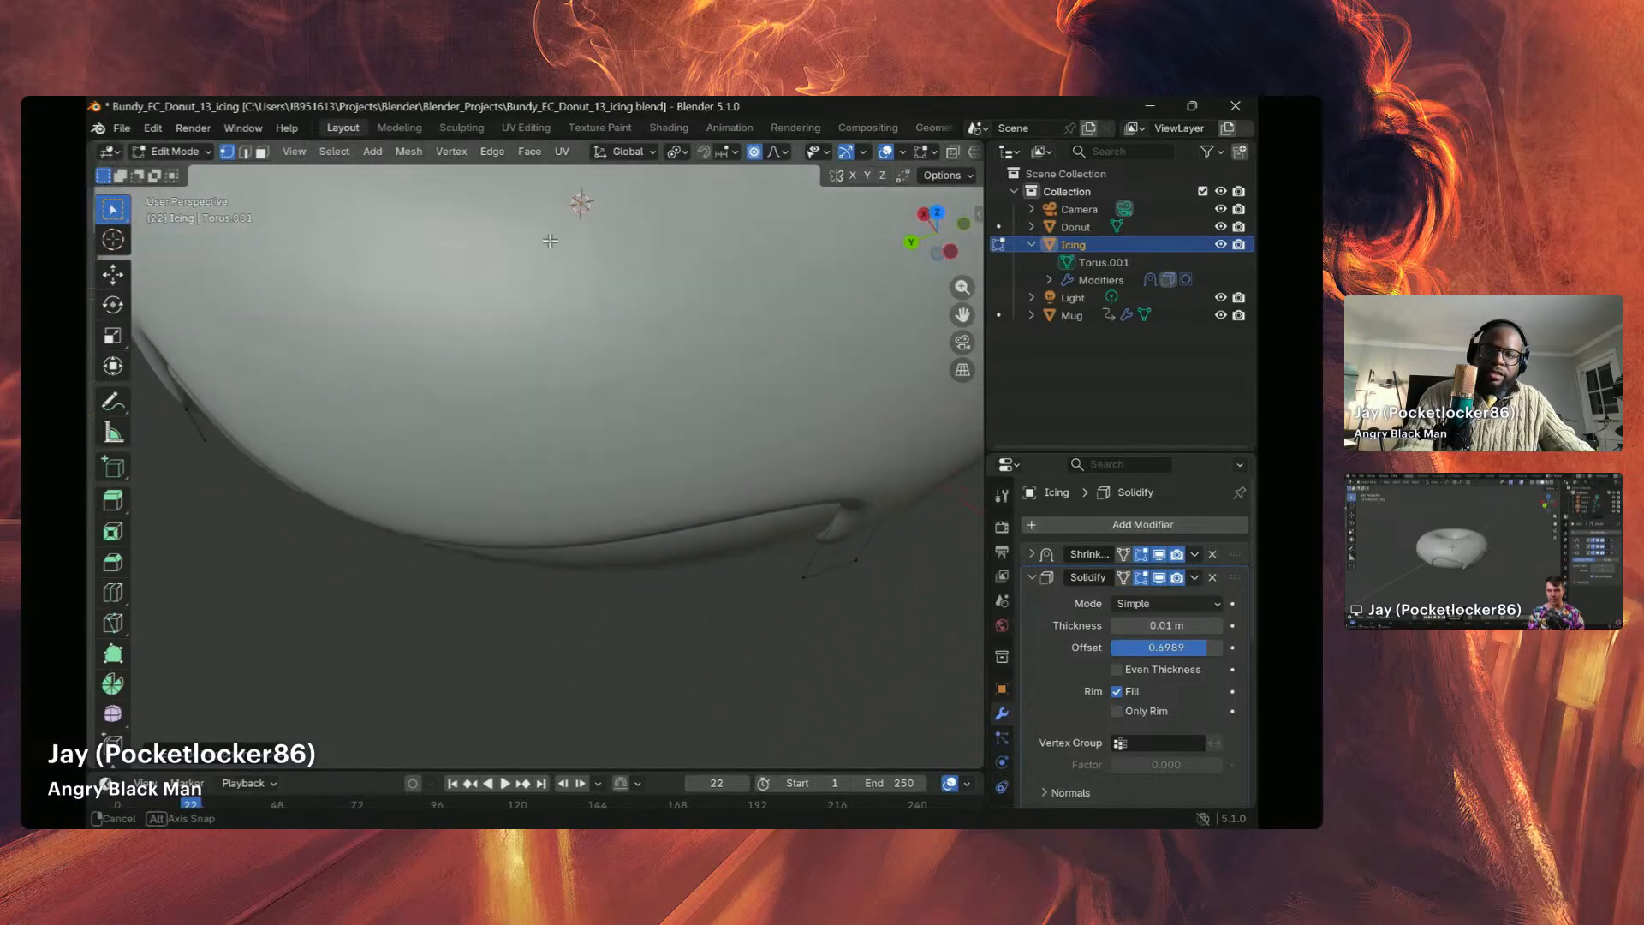
{"action": "scroll", "coordinate": [634, 260], "scroll_direction": "down", "scroll_amount": 4}
{"action": "middle_click_drag", "start_coordinate": [637, 262], "coordinate": [579, 283]}
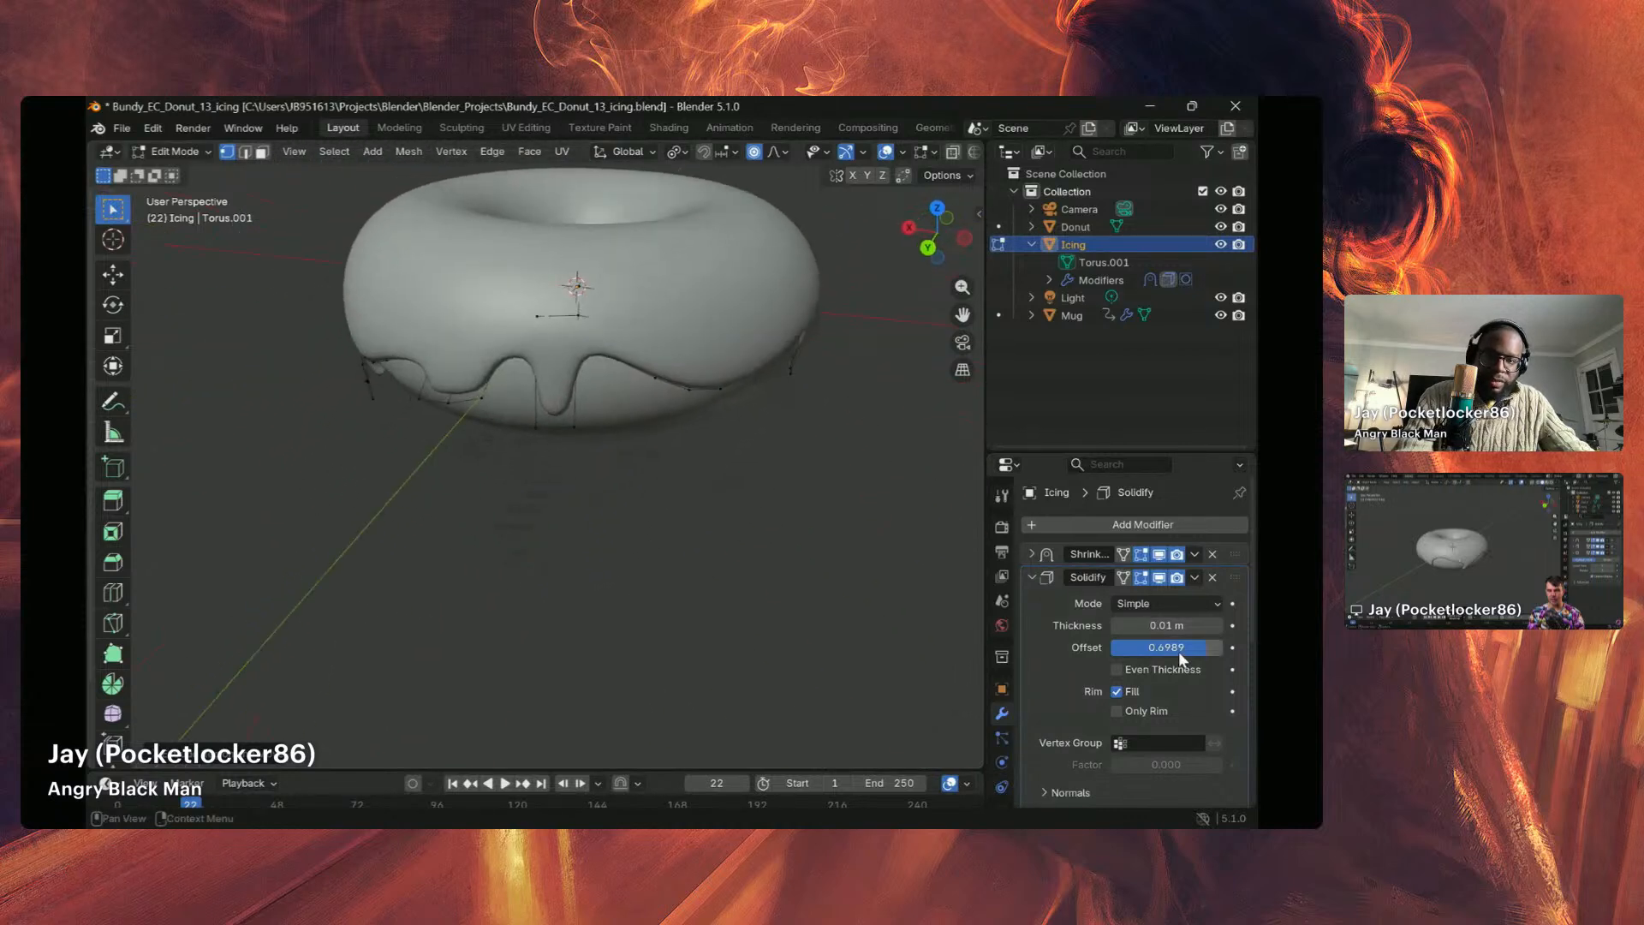
Step: Set the Solidify modifier's Offset to 1.0 and its Thickness to 0.01 m, checking the drips around the donut
{"action": "left_click_drag", "start_coordinate": [1180, 649], "coordinate": [1221, 647]}
{"action": "middle_click_drag", "start_coordinate": [634, 510], "coordinate": [698, 433]}
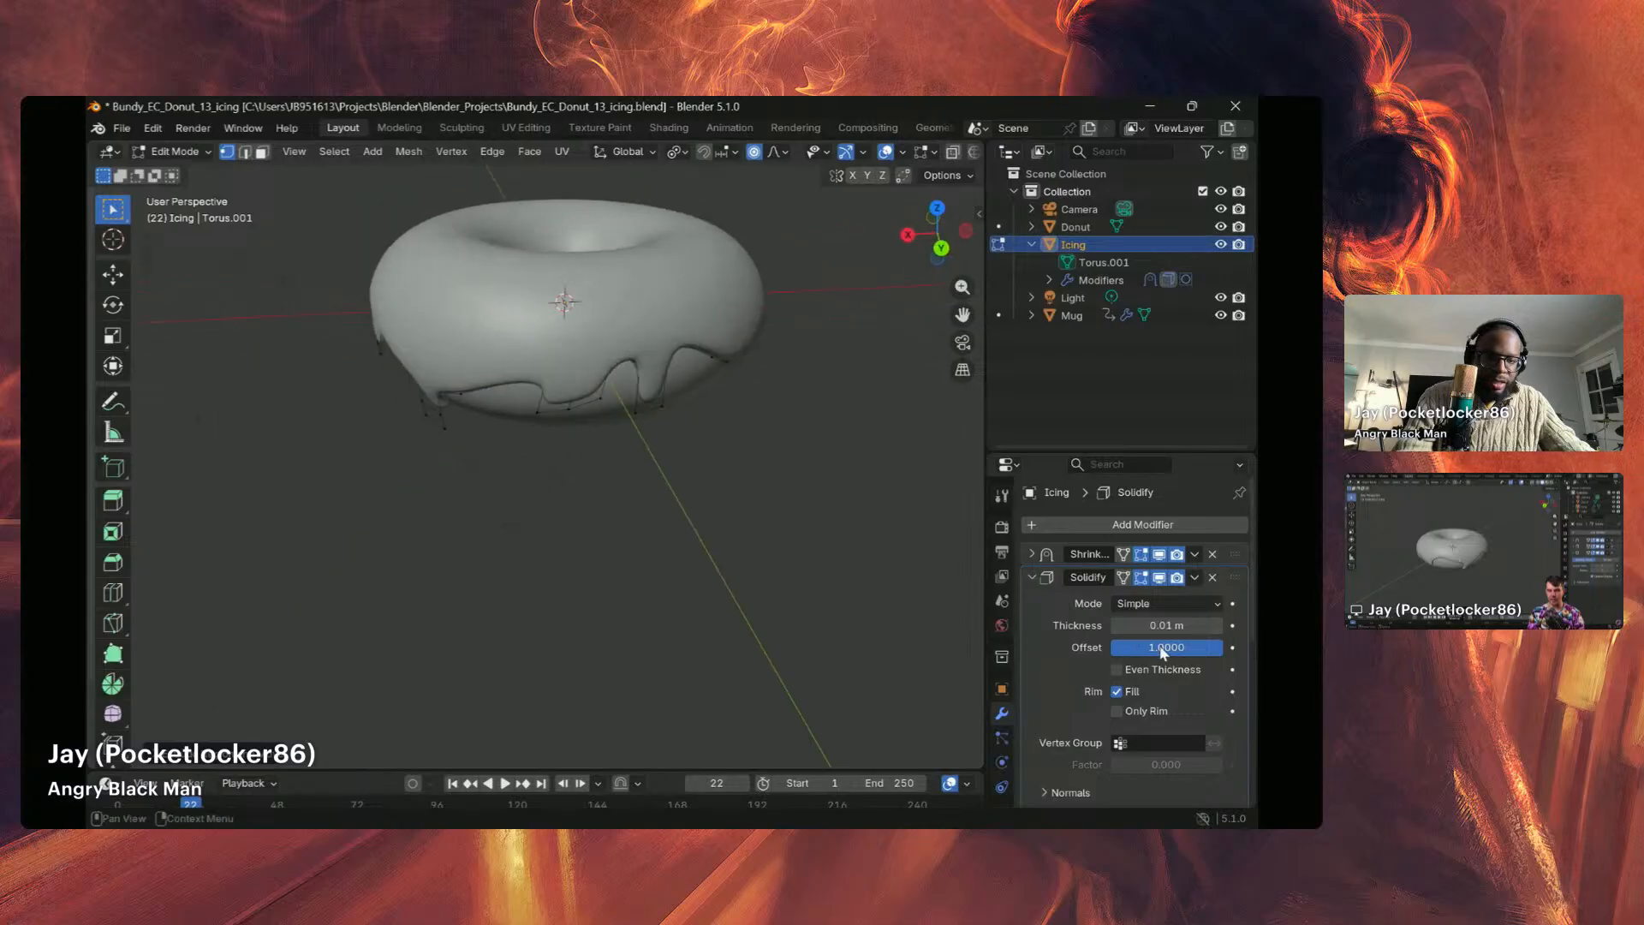
{"action": "left_click_drag", "start_coordinate": [1166, 625], "coordinate": [1078, 610]}
{"action": "left_click", "coordinate": [1173, 626]}
{"action": "key", "text": "BackSpace"}
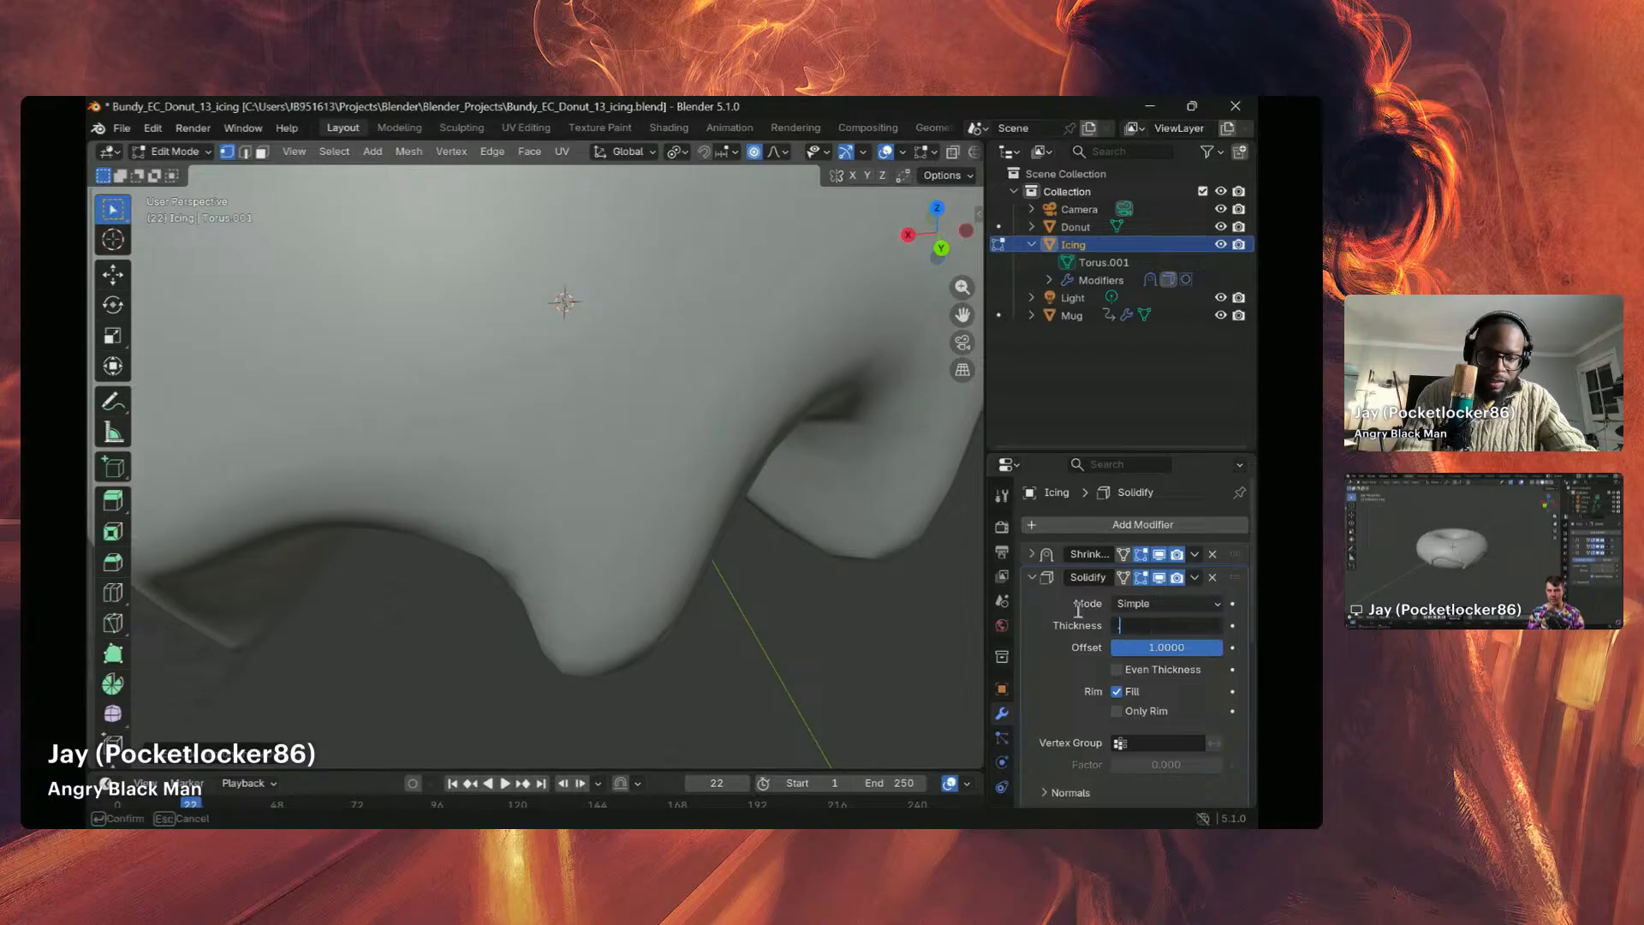
{"action": "key", "text": "Return"}
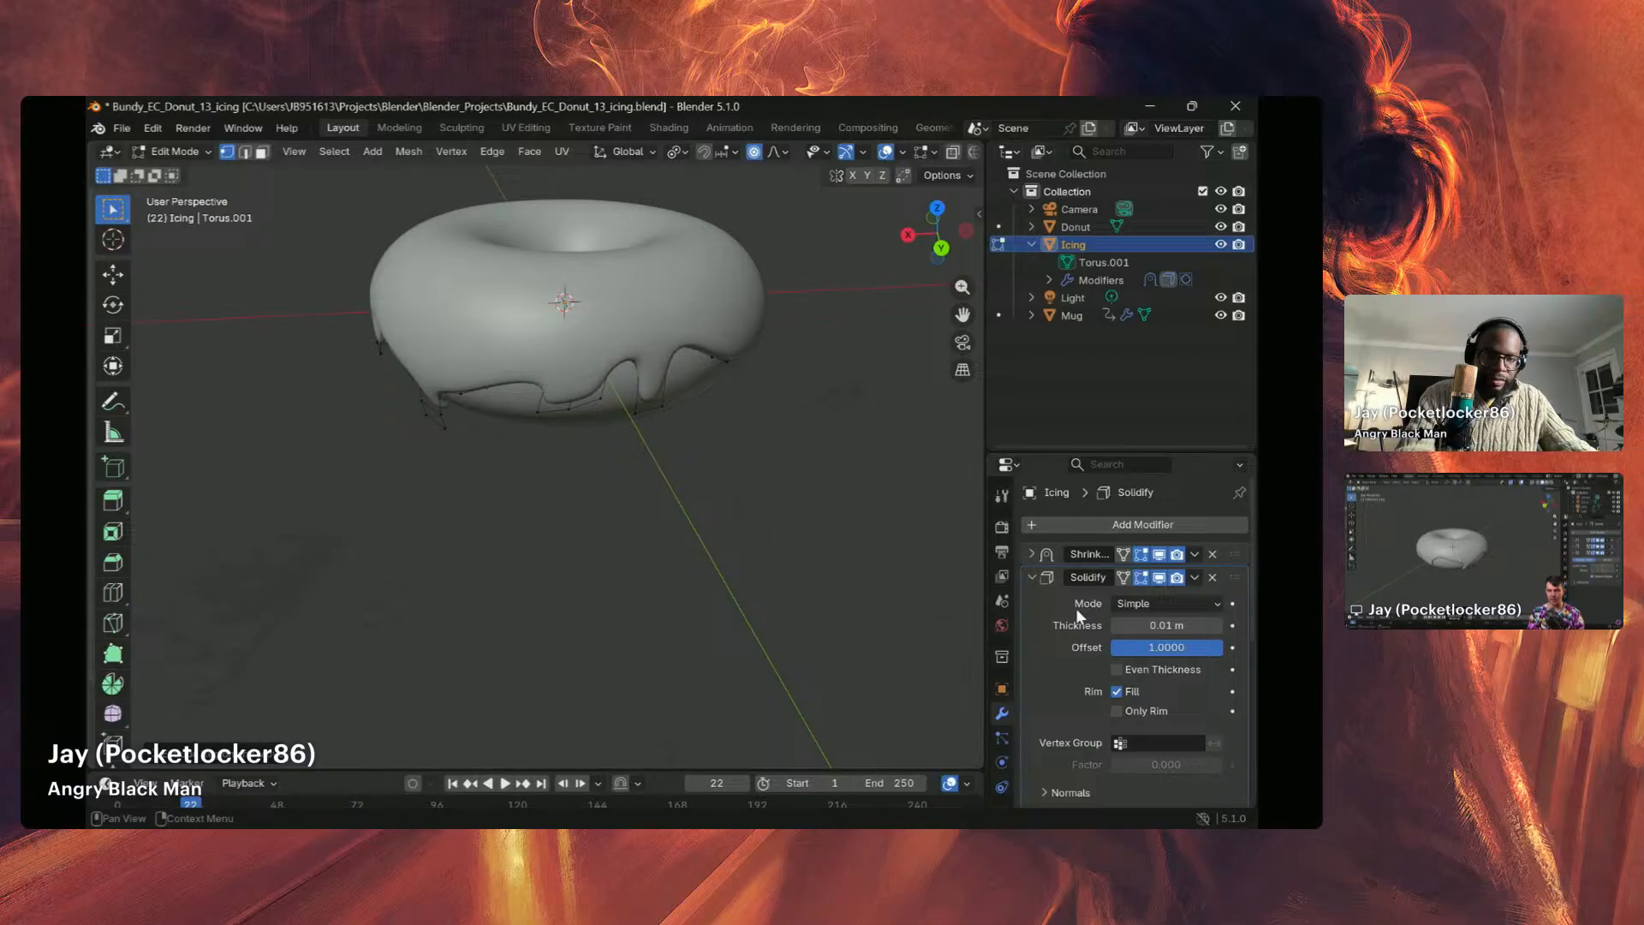
{"action": "middle_click_drag", "start_coordinate": [488, 325], "coordinate": [664, 377]}
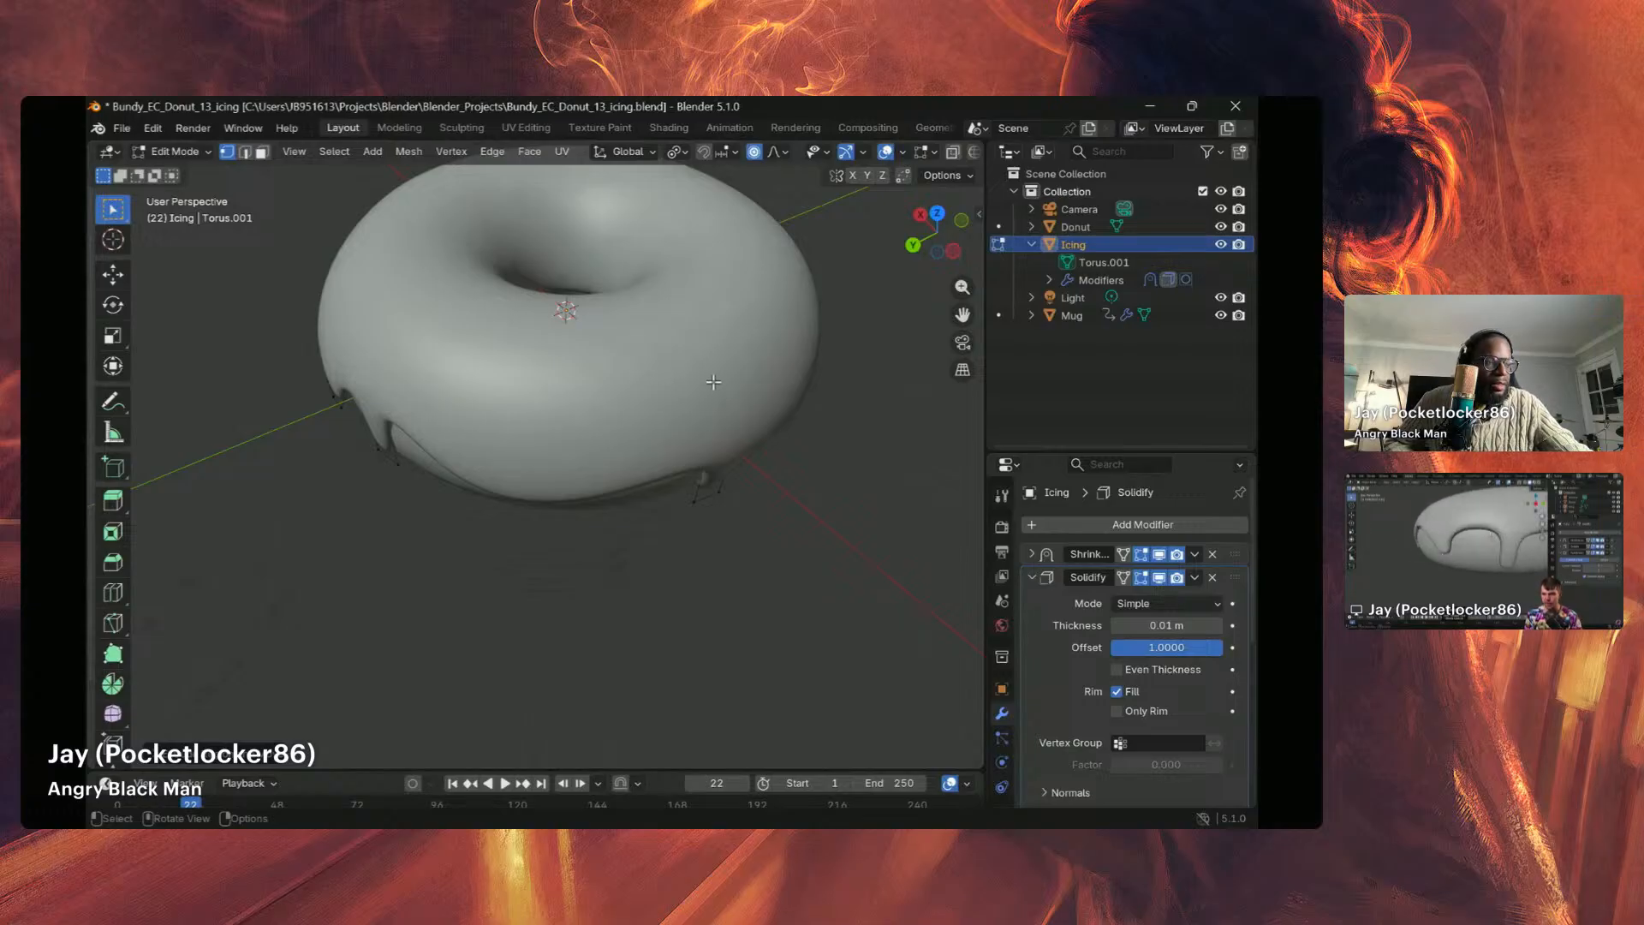
{"action": "middle_click_drag", "start_coordinate": [719, 358], "coordinate": [399, 278]}
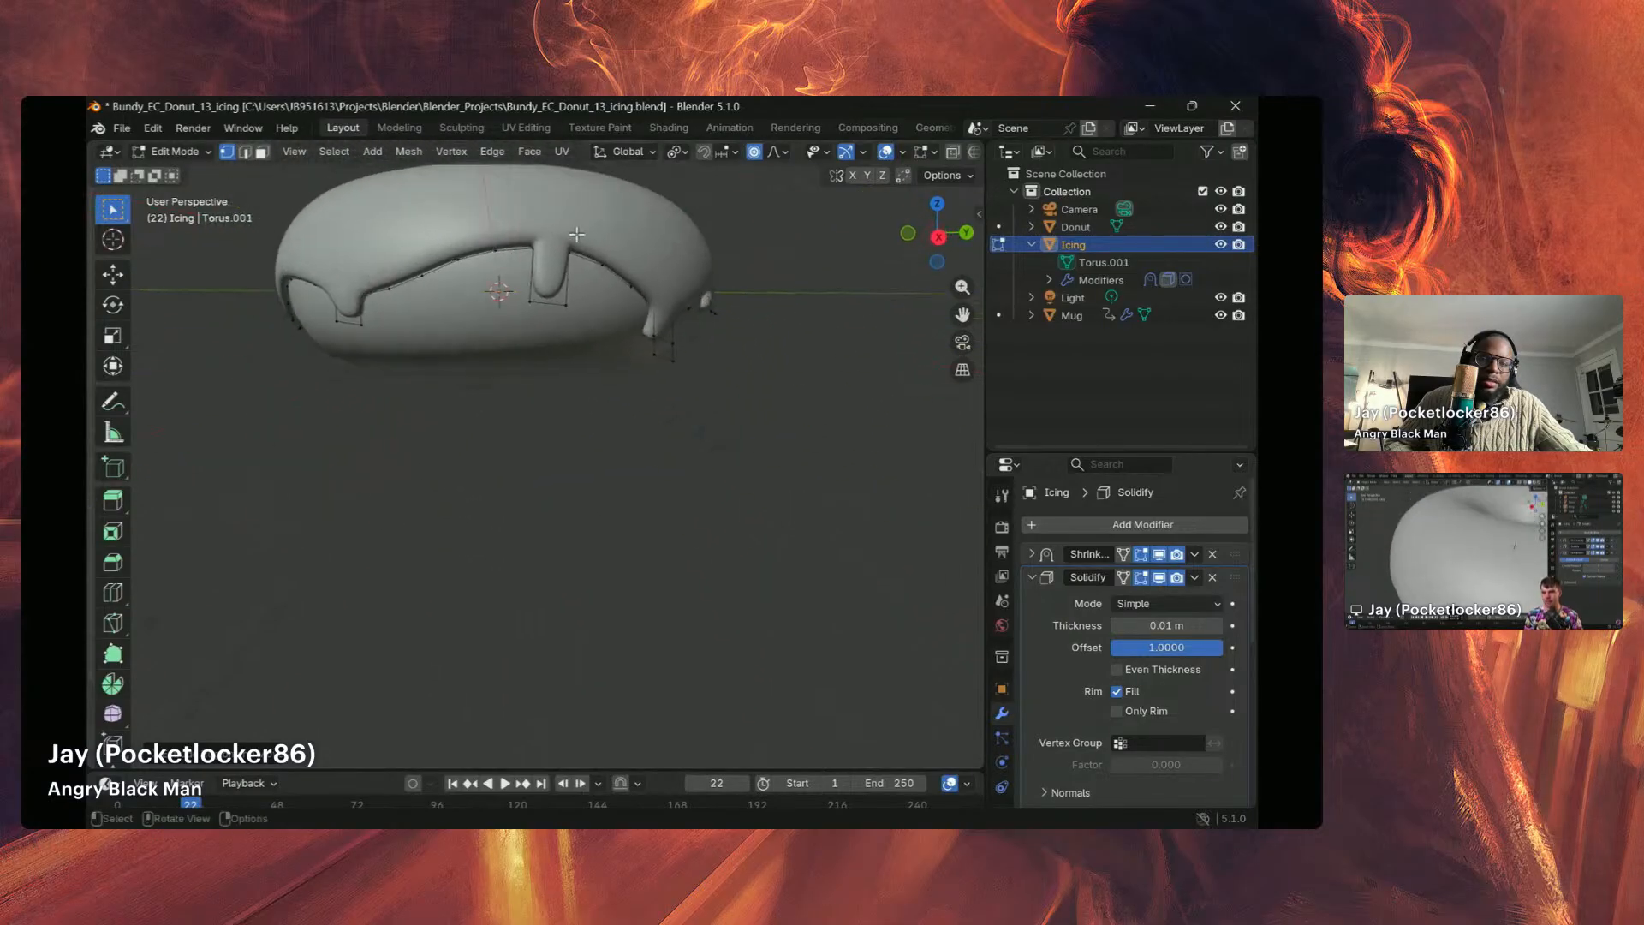
{"action": "middle_click_drag", "start_coordinate": [576, 234], "coordinate": [629, 221]}
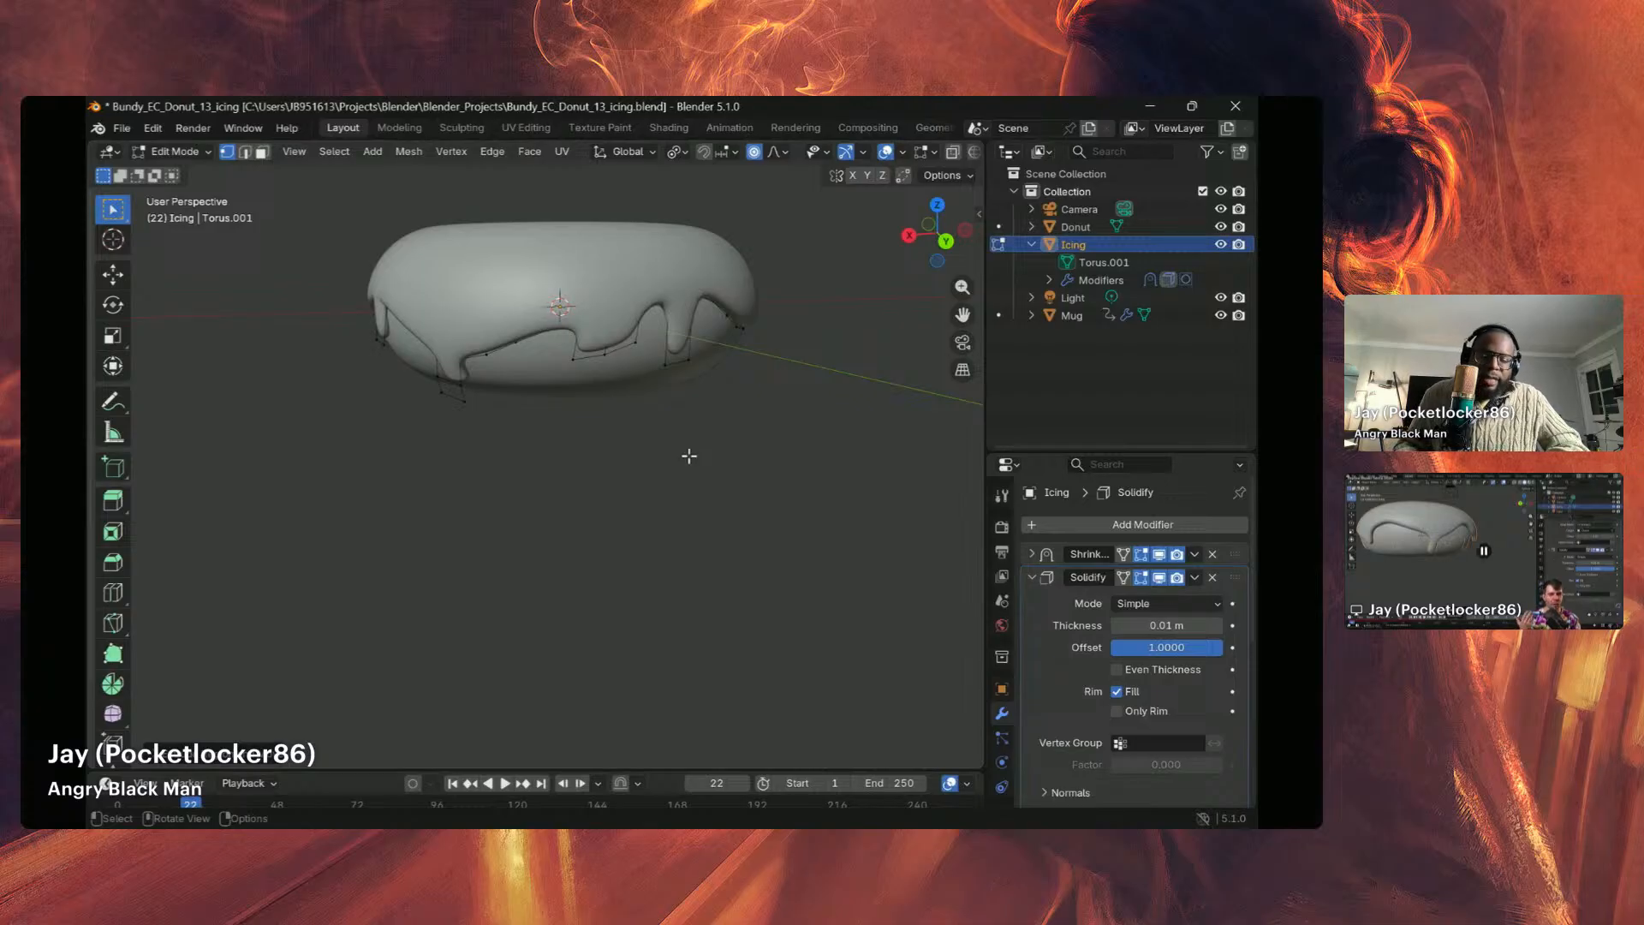
Step: Save the project under the new file name Bundy_EC_Donut_13_details1_1.blend
{"action": "key", "text": "ctrl"}
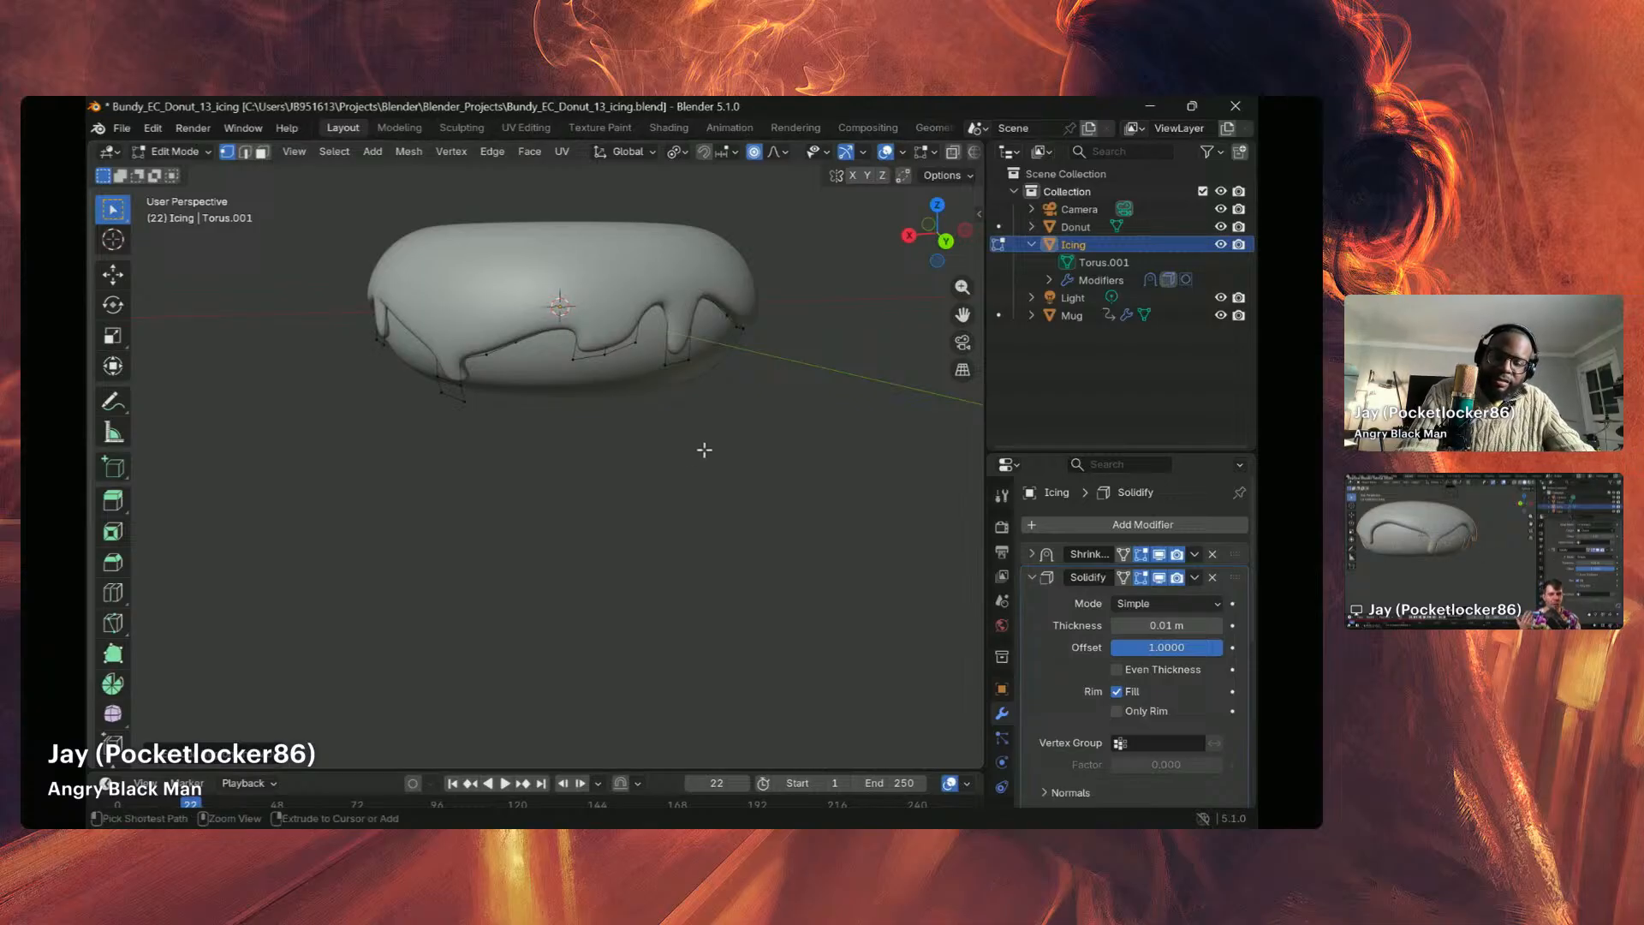
{"action": "left_click", "coordinate": [121, 129]}
{"action": "mouse_move", "coordinate": [195, 230]}
{"action": "left_click", "coordinate": [167, 262]}
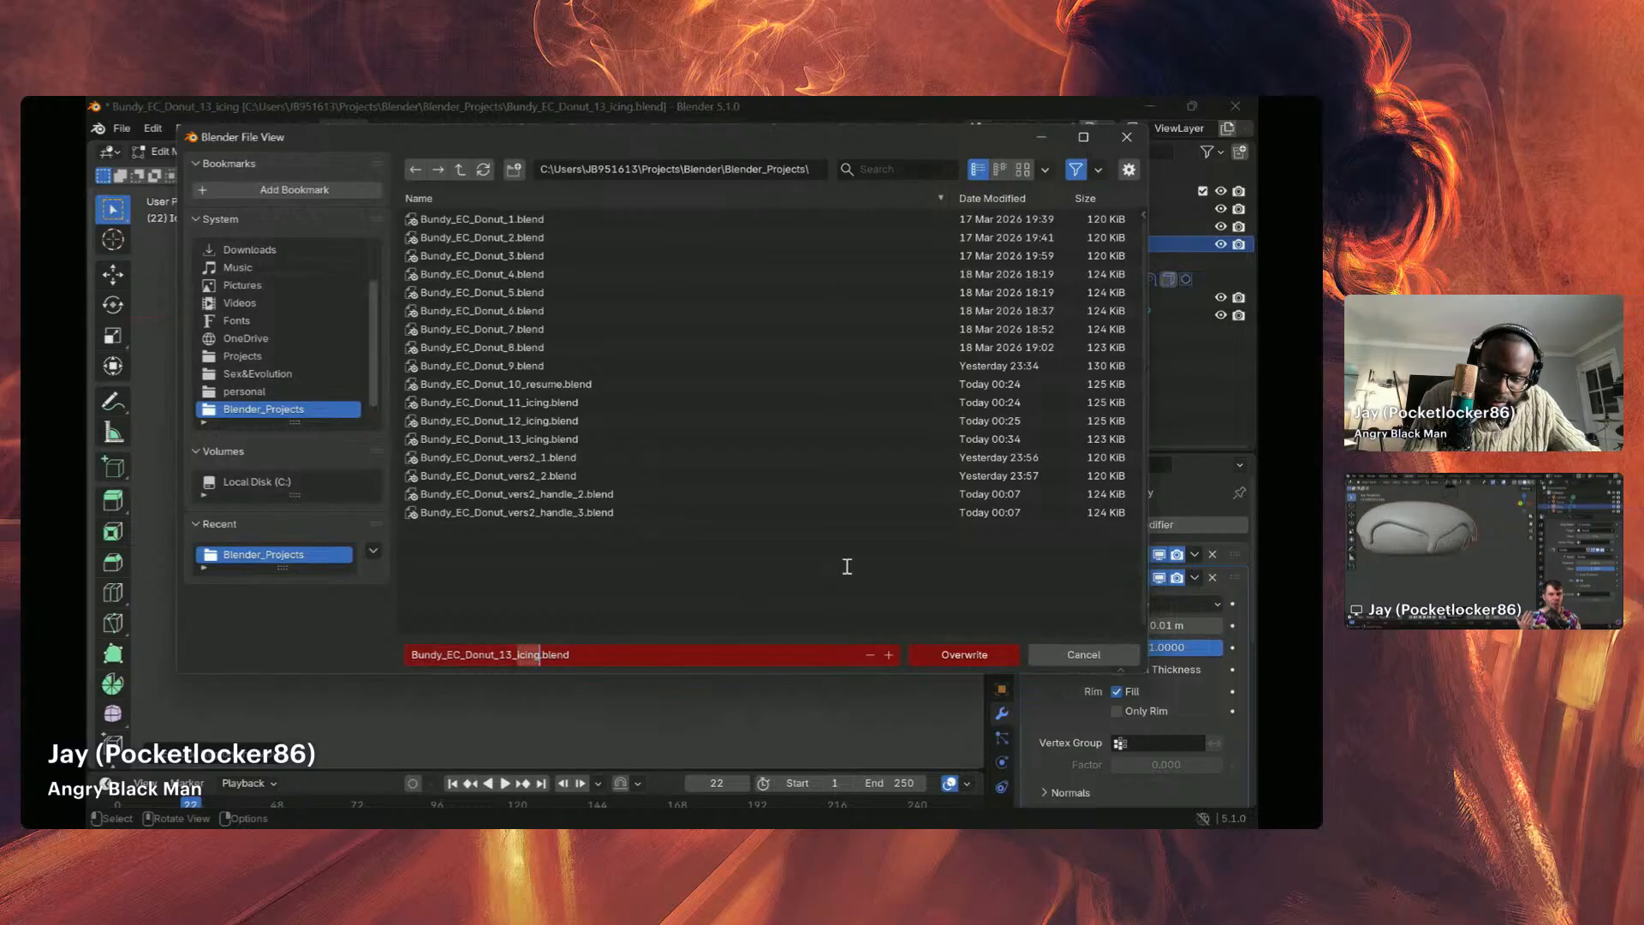
{"action": "key", "text": "BackSpace"}
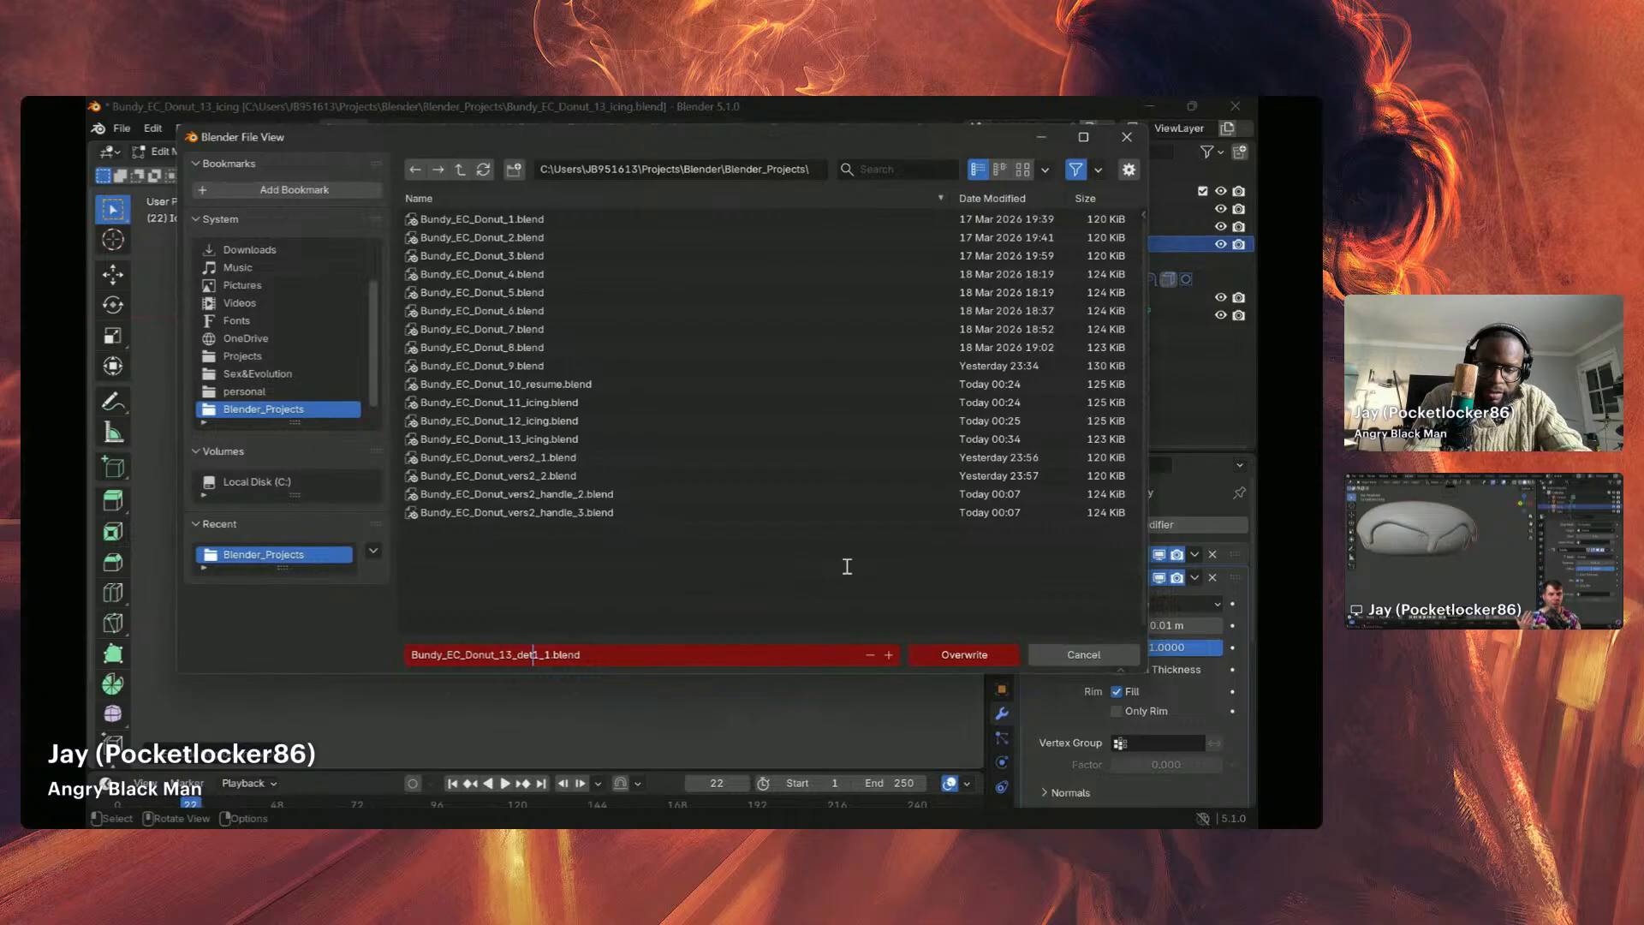
{"action": "type", "text": "ails"}
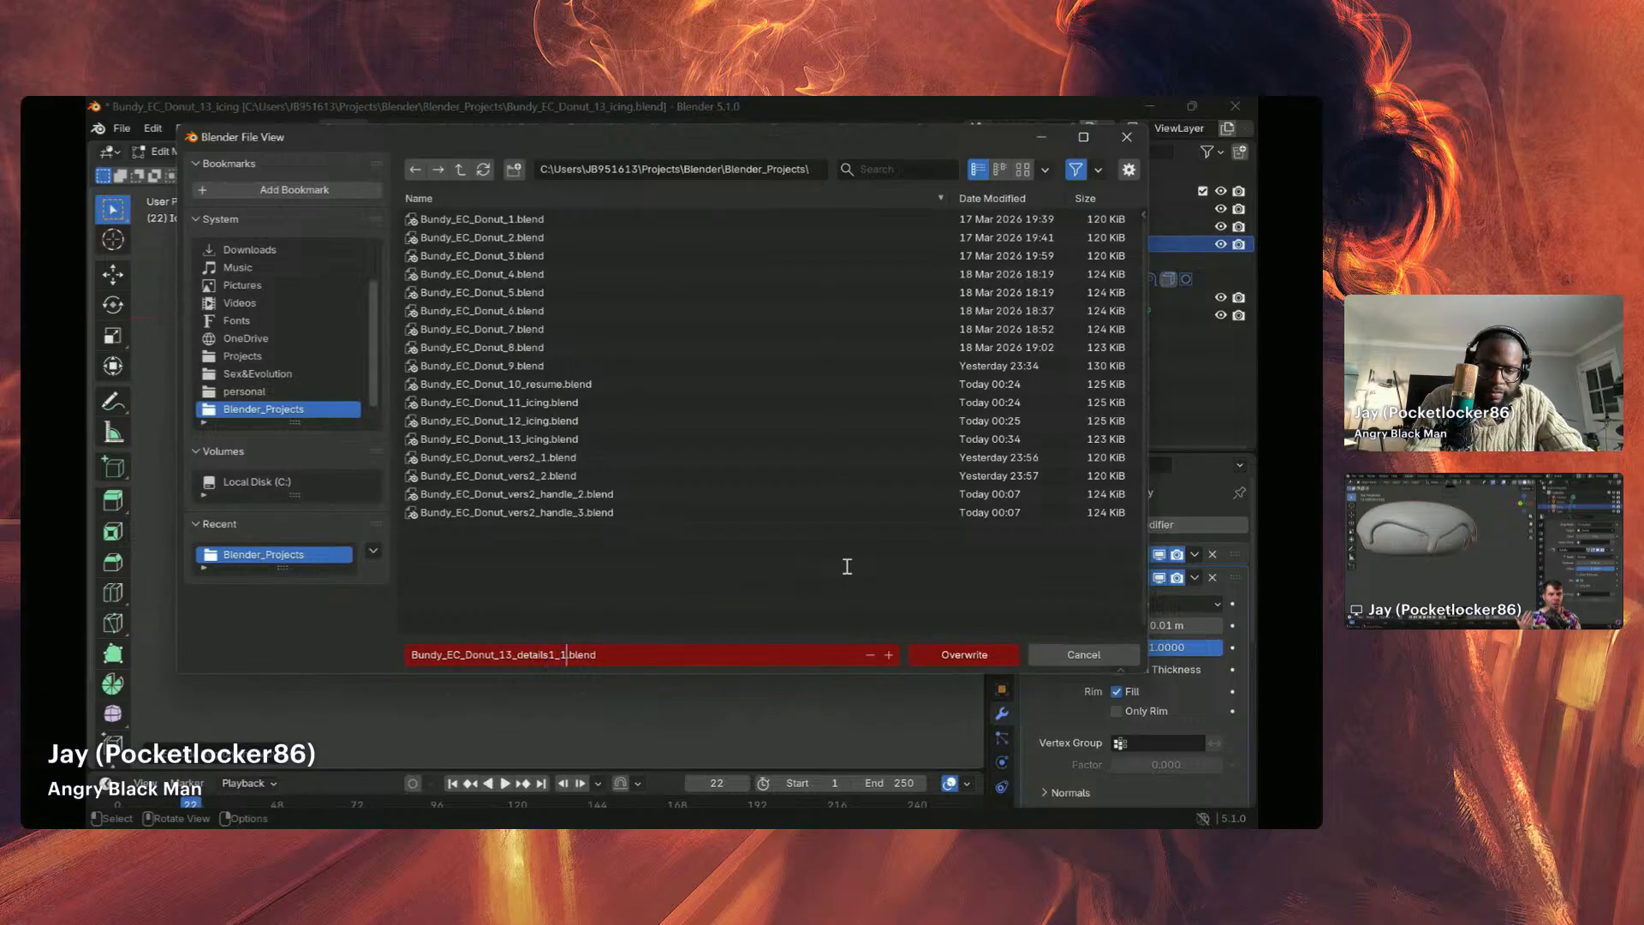
{"action": "key", "text": "Return"}
{"action": "left_click", "coordinate": [942, 654]}
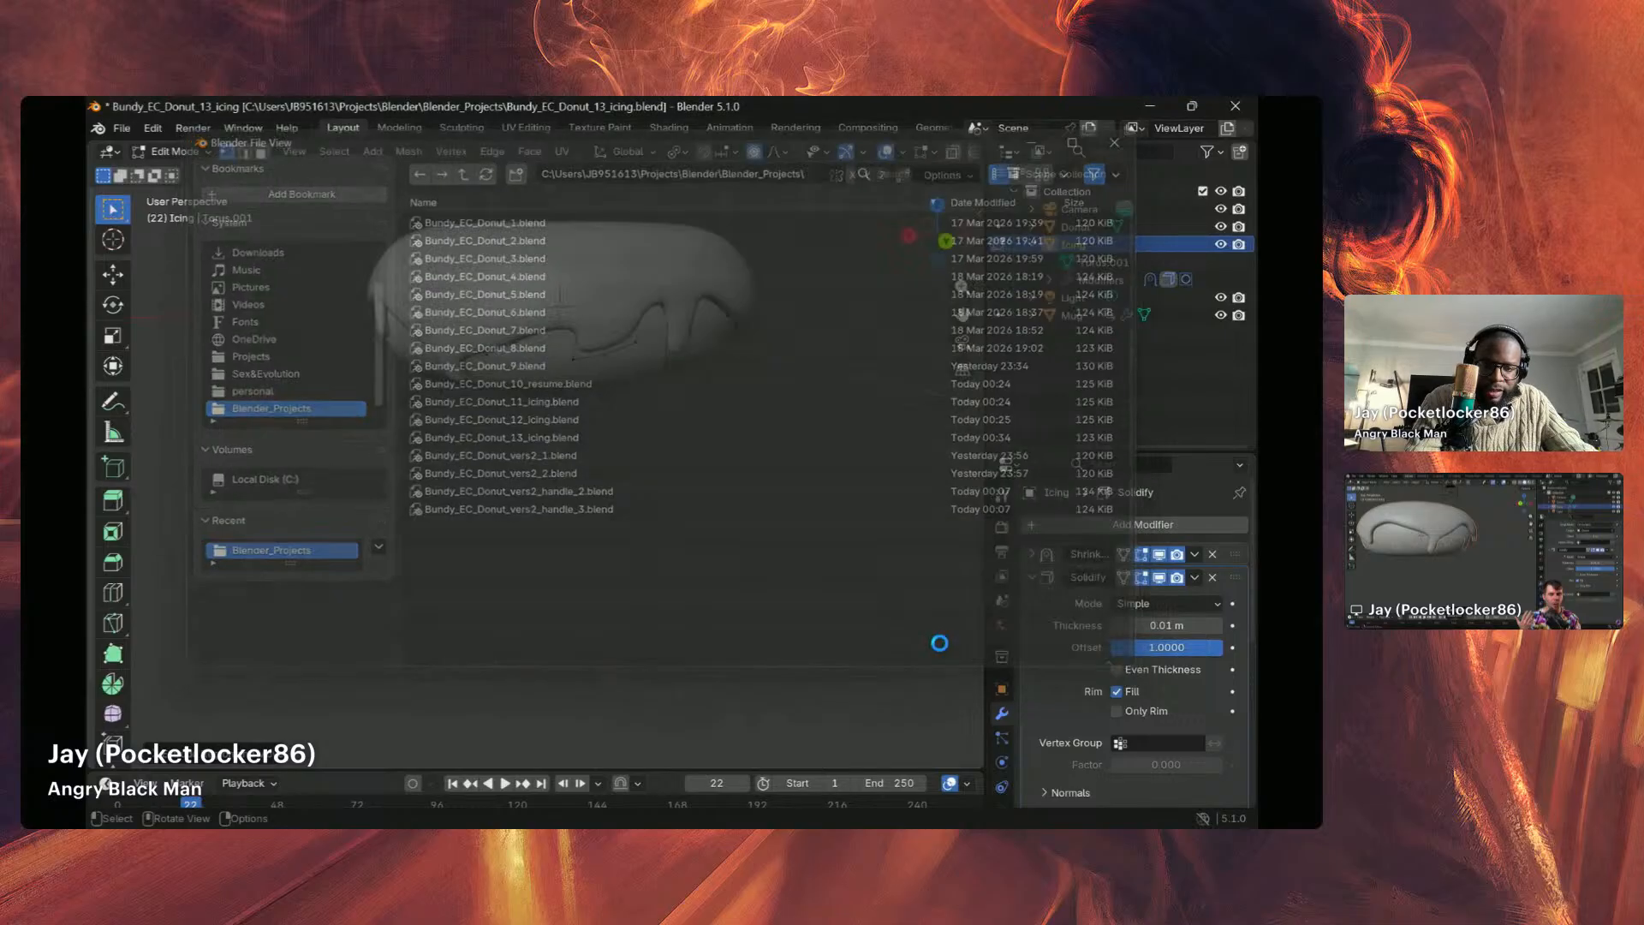
Step: Save another version with the incremented file name Bundy_EC_Donut_13_details1_2.blend
{"action": "left_click", "coordinate": [123, 127]}
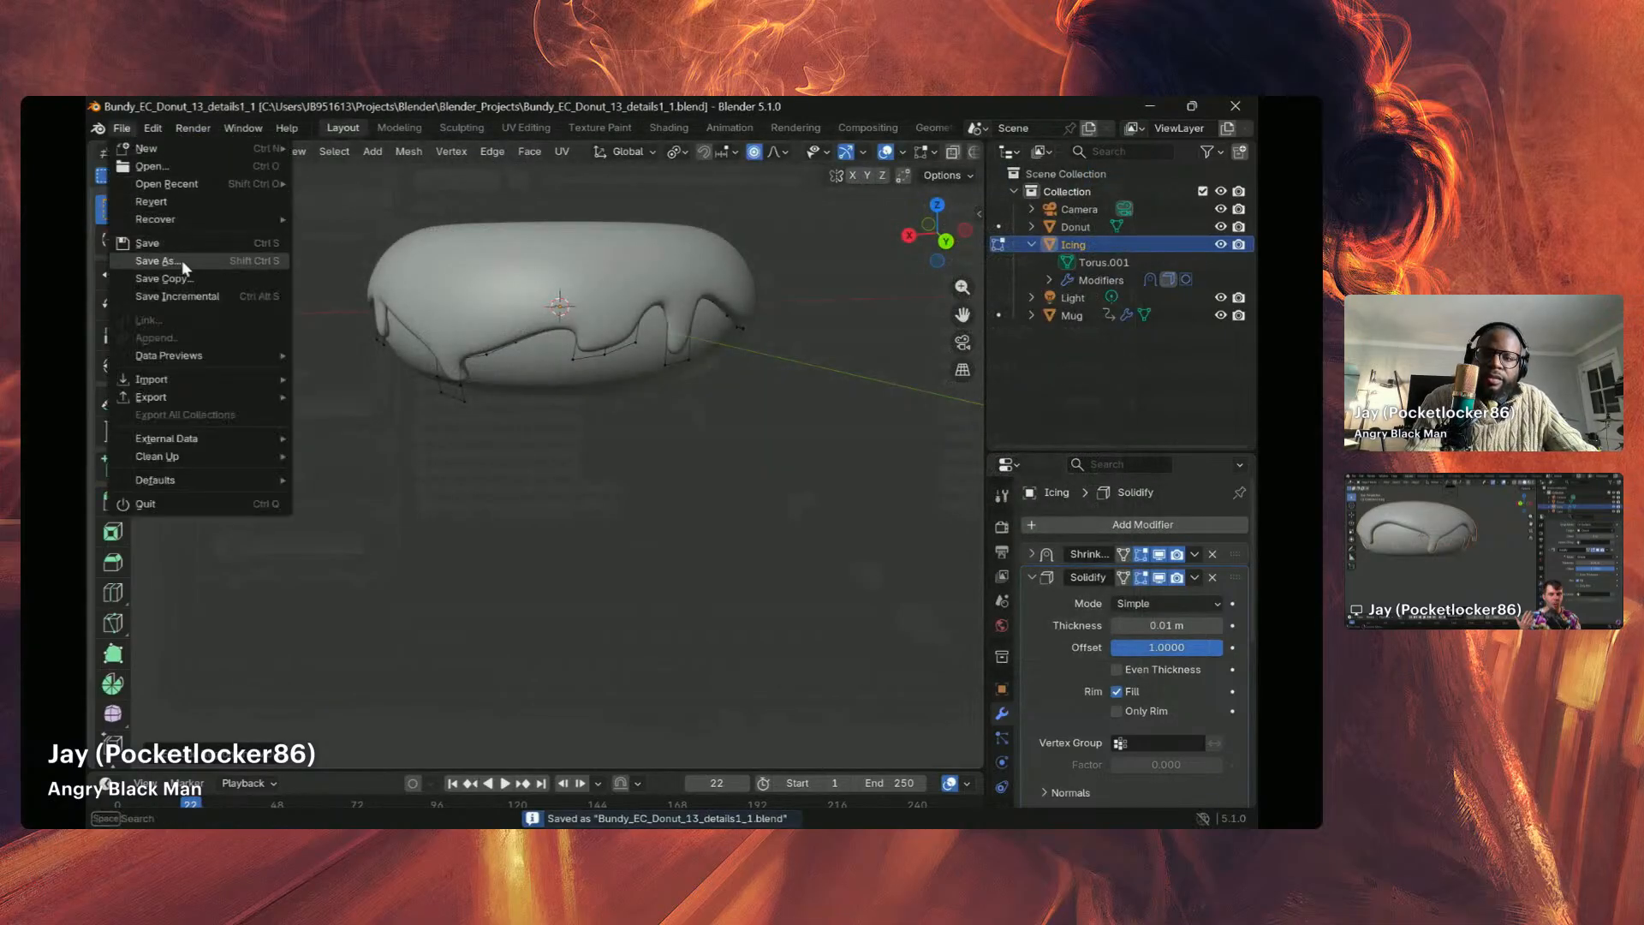
{"action": "left_click", "coordinate": [182, 260]}
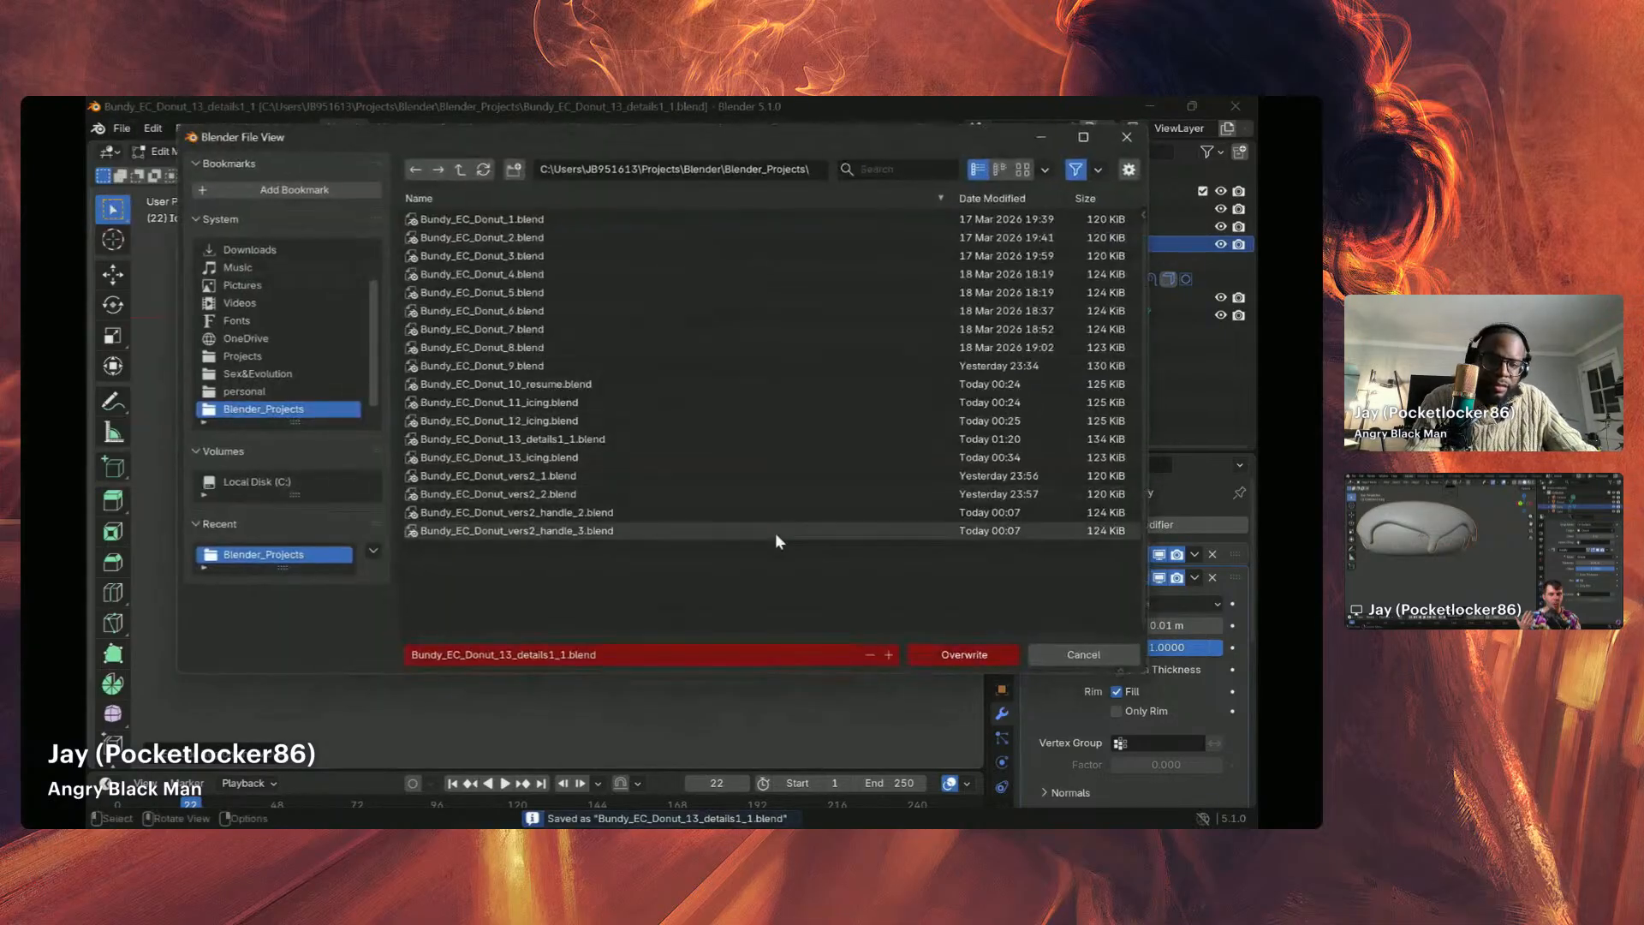
{"action": "left_click", "coordinate": [888, 655]}
{"action": "left_click", "coordinate": [949, 658]}
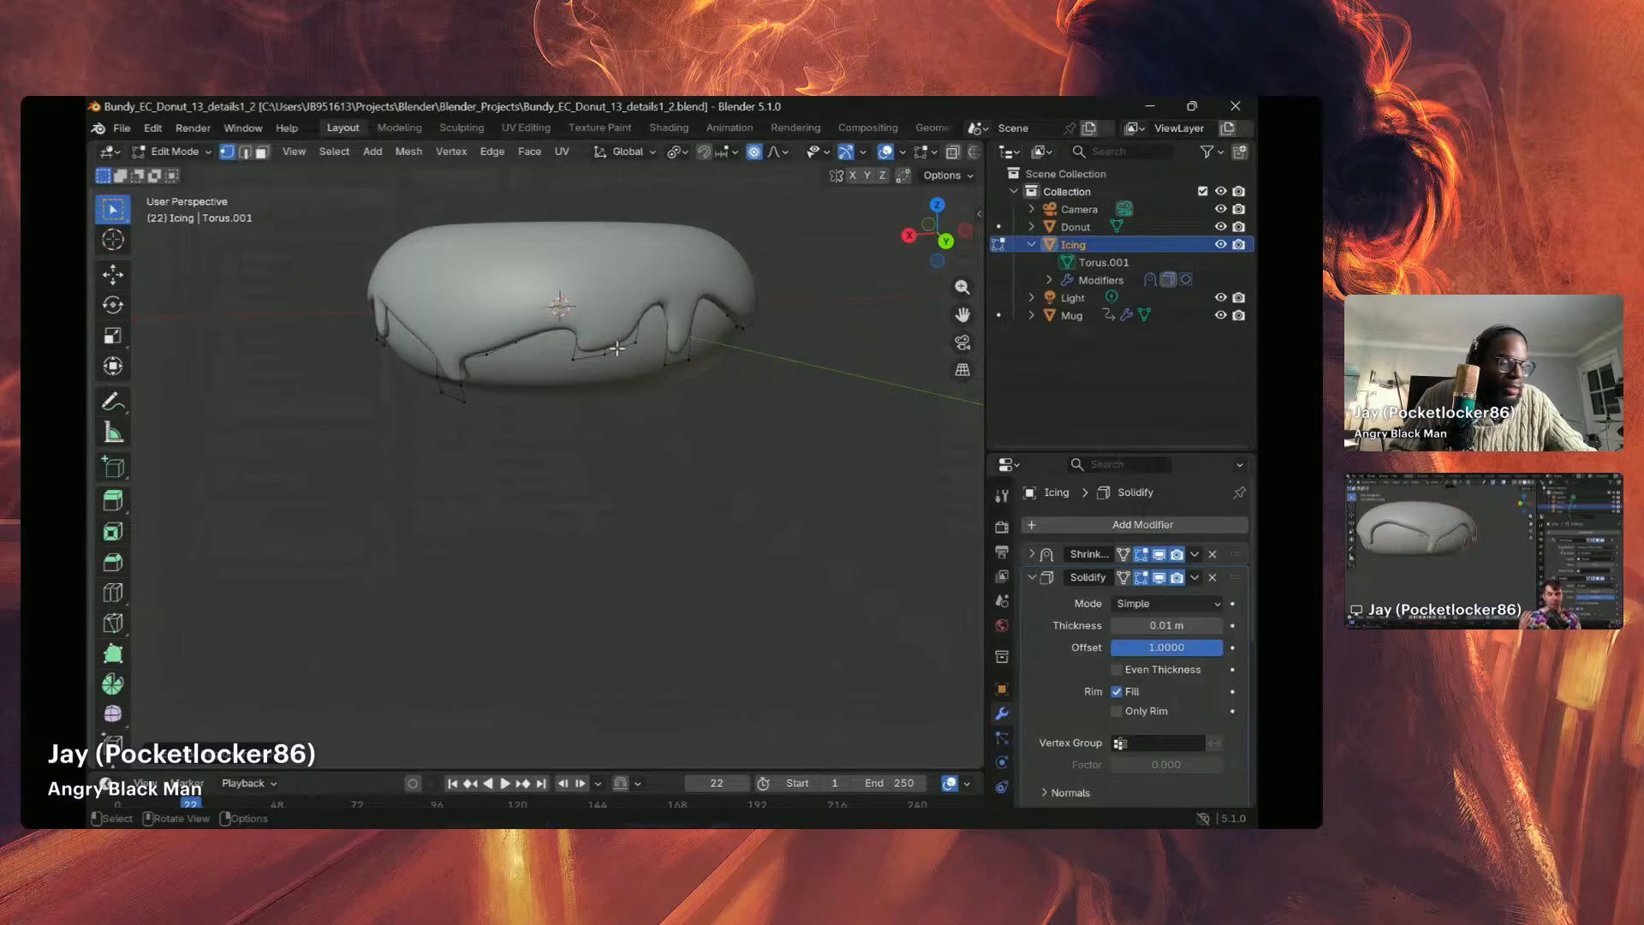
Step: Switch the icing to Object Mode and apply its Shrinkwrap modifier
{"action": "left_click", "coordinate": [1030, 554]}
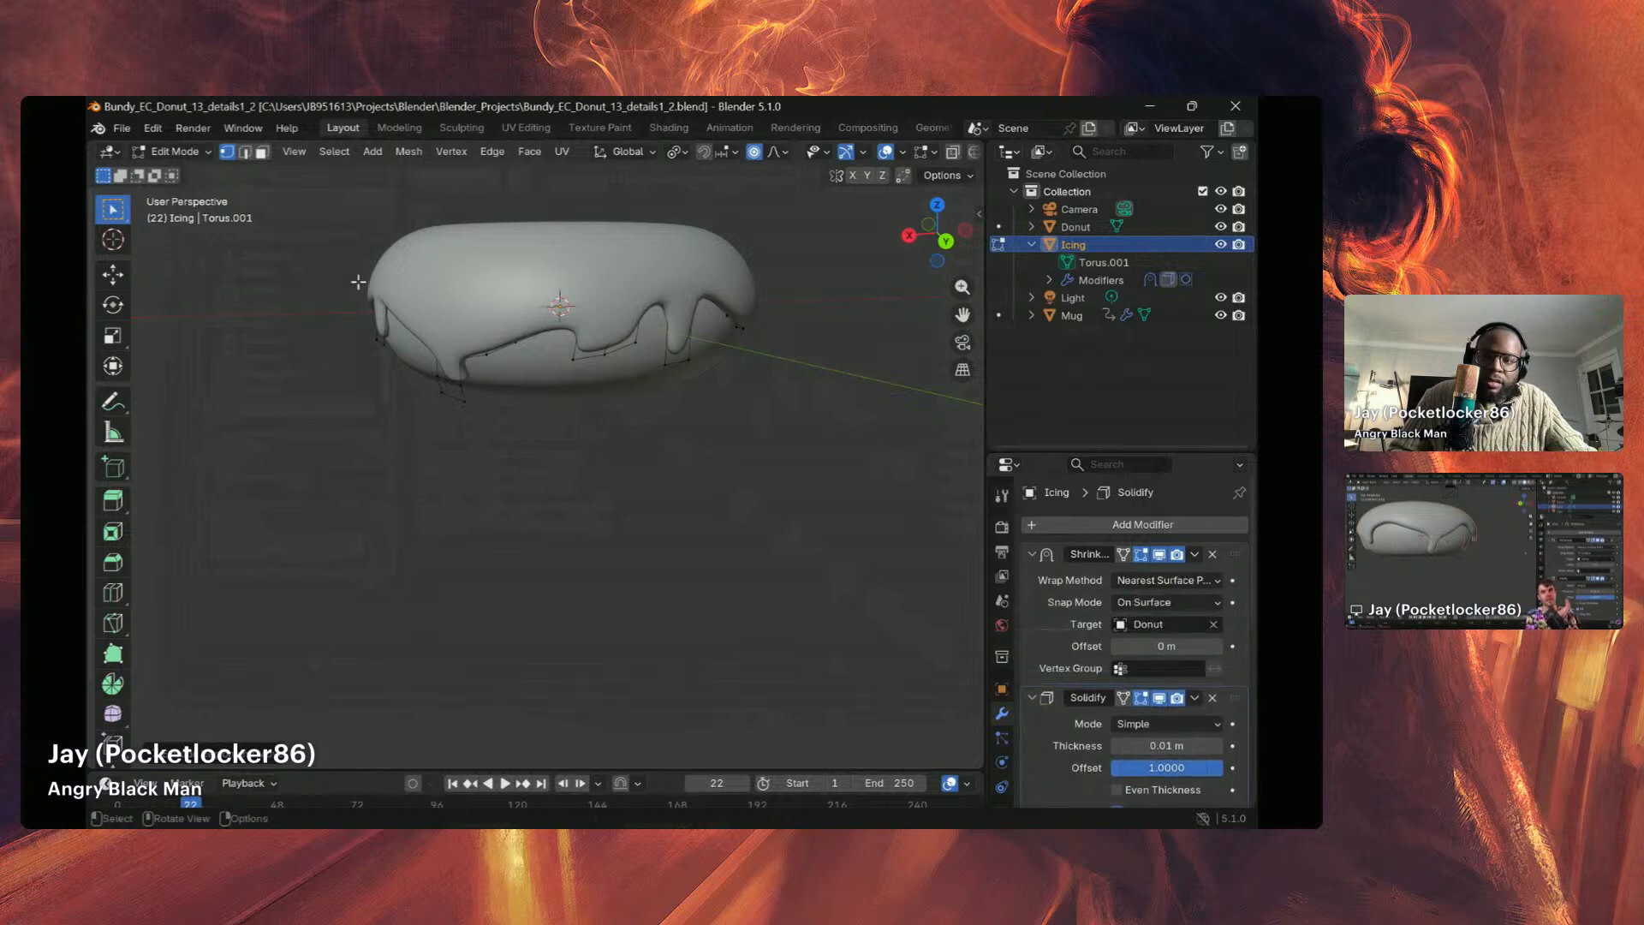
{"action": "left_click", "coordinate": [1195, 555]}
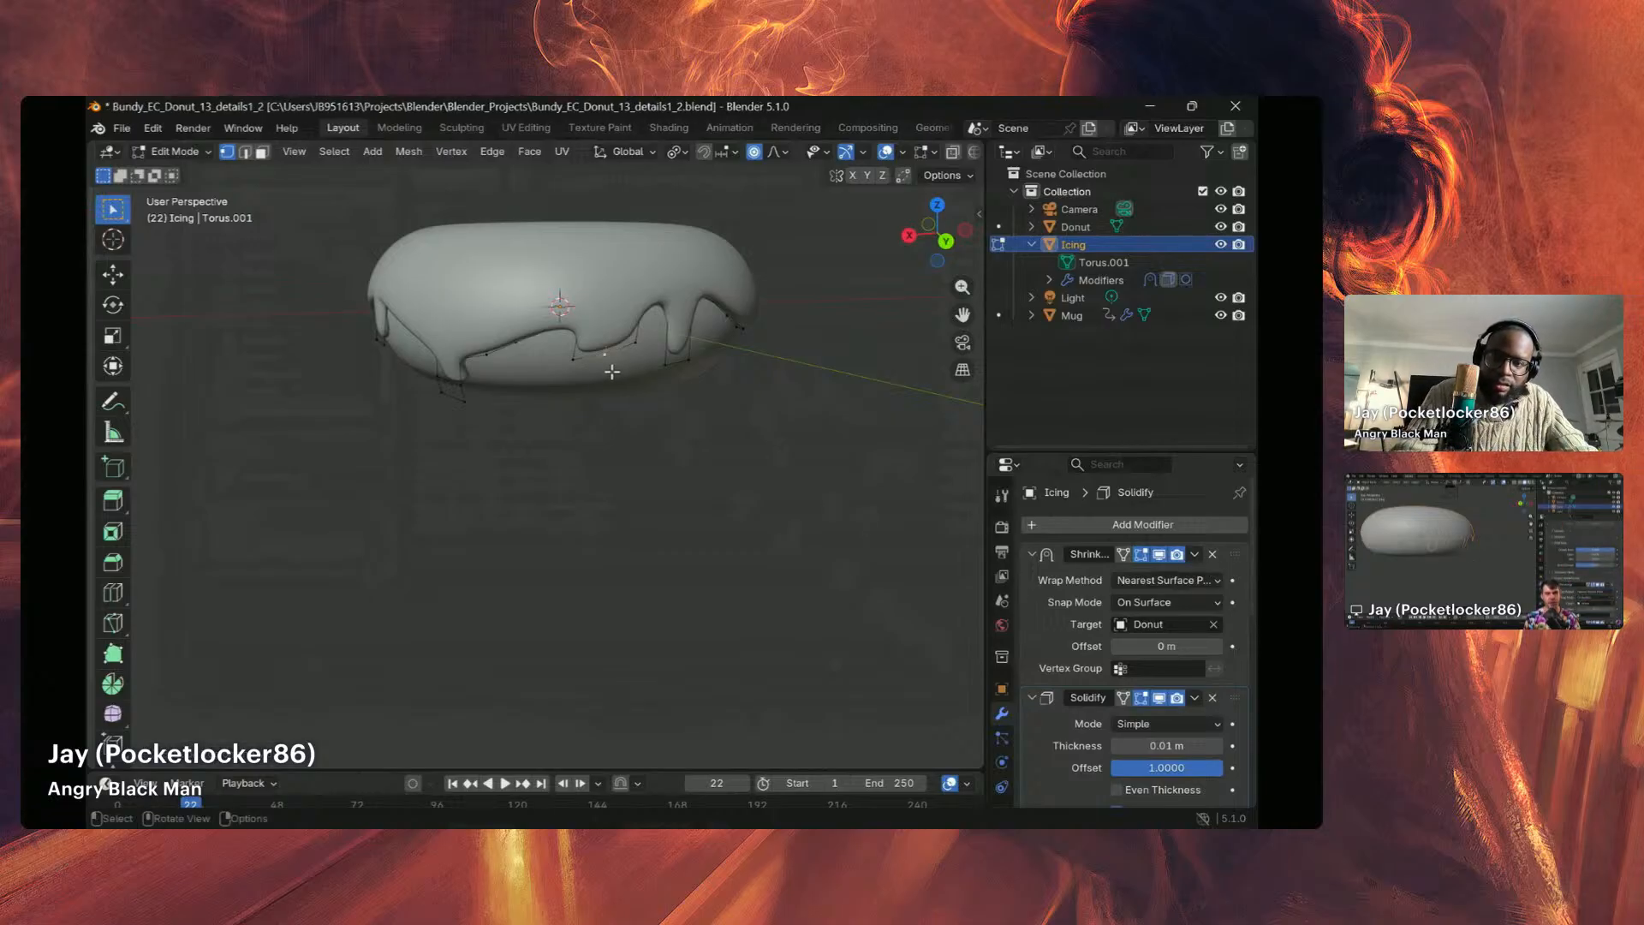
{"action": "key", "text": "Tab"}
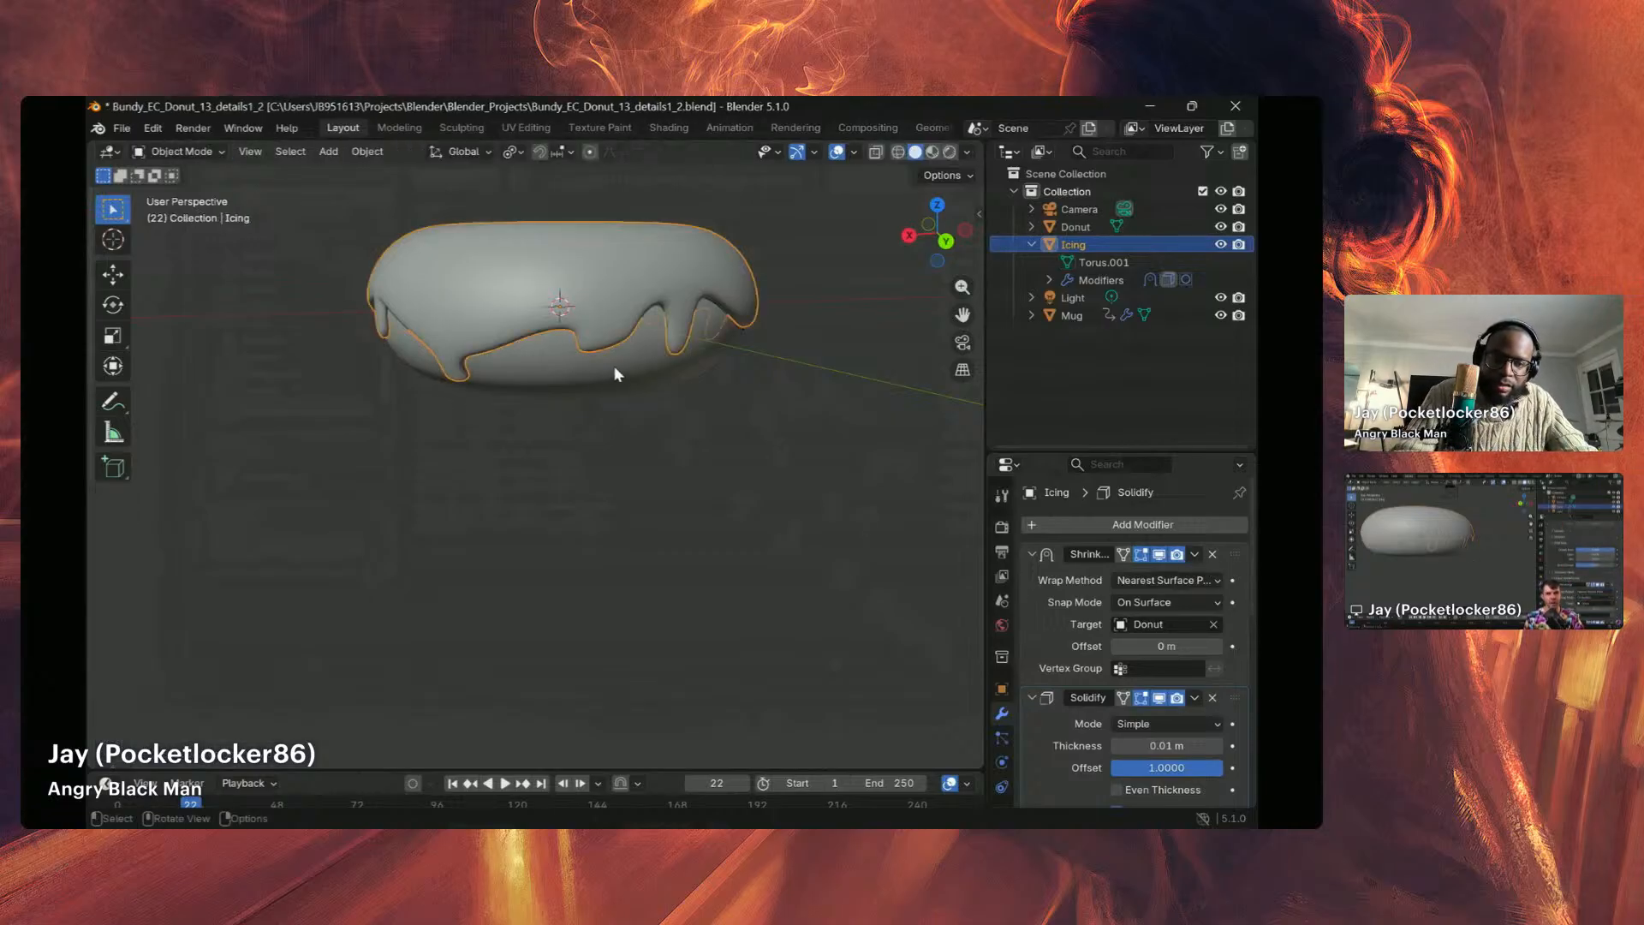
{"action": "left_click", "coordinate": [1197, 556]}
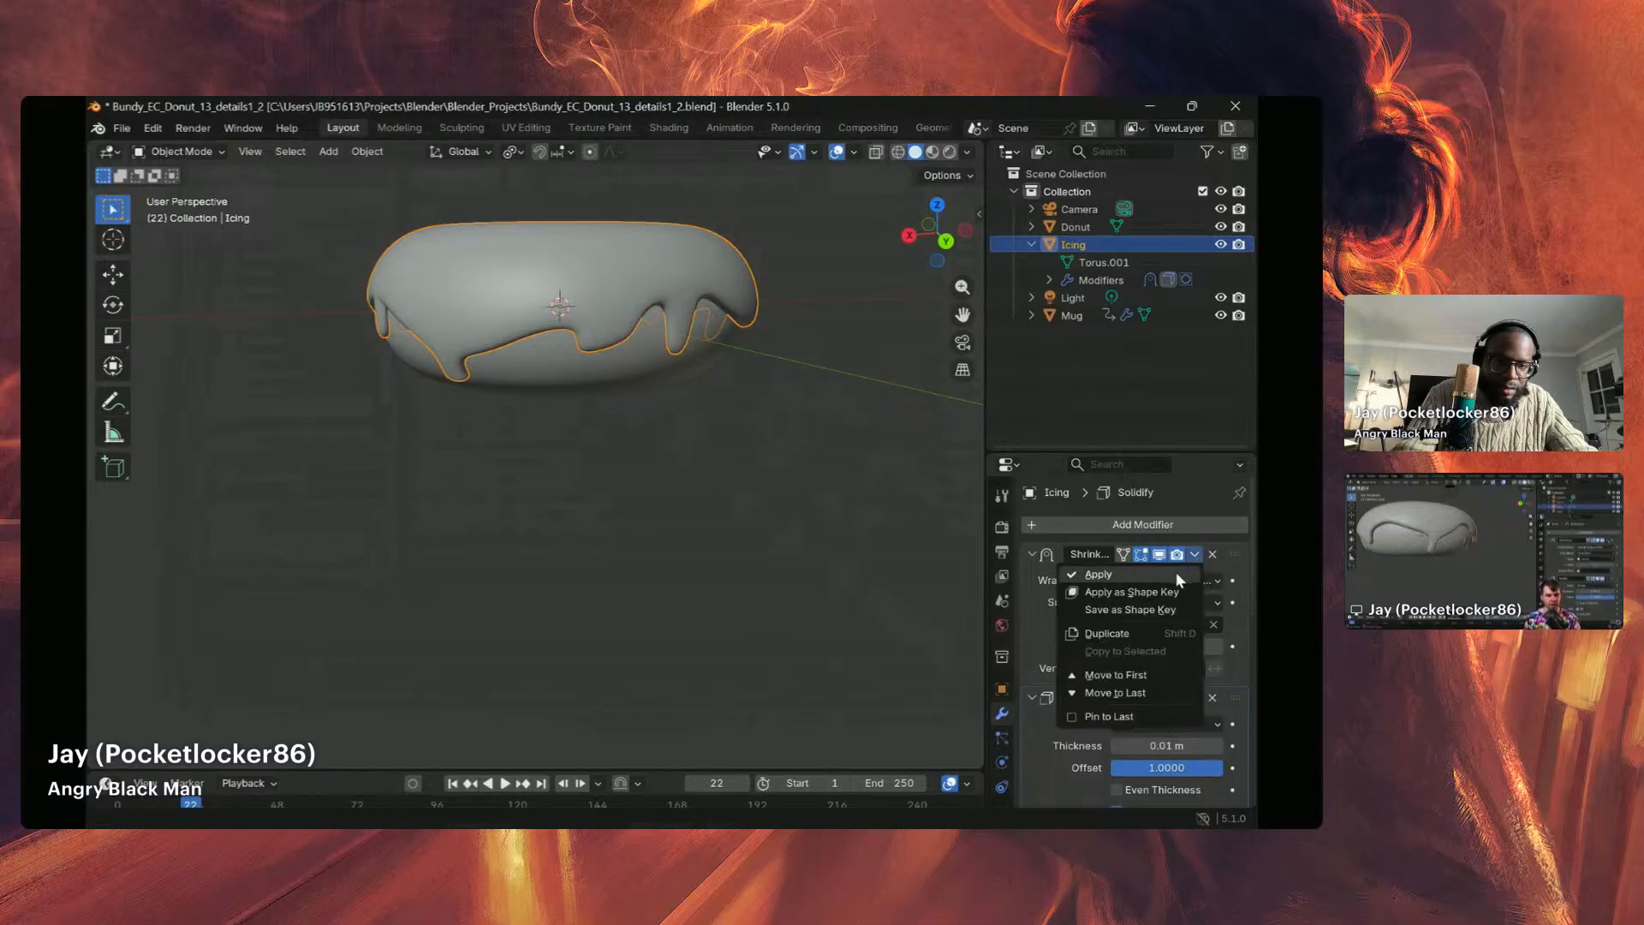
{"action": "left_click", "coordinate": [1175, 572]}
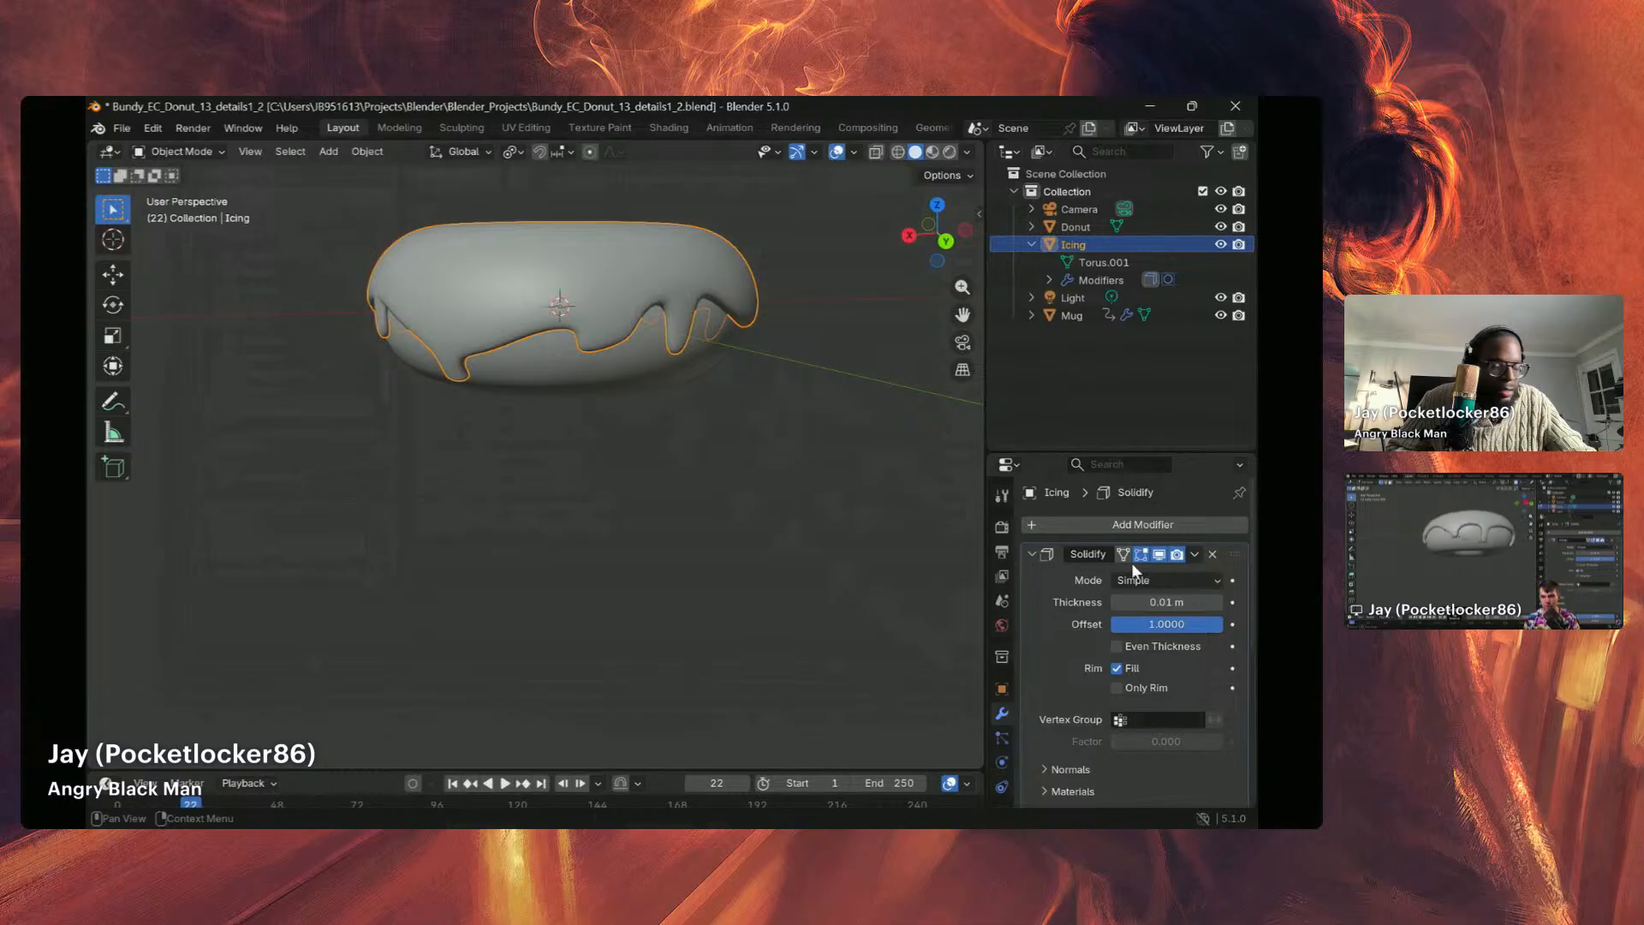
Step: Apply the icing's Solidify modifier with its 0.01 m thickness and 1.0 offset
{"action": "mouse_move", "coordinate": [568, 350]}
{"action": "middle_mouse_down"}
{"action": "mouse_move", "coordinate": [613, 268]}
{"action": "mouse_move", "coordinate": [573, 327]}
{"action": "middle_mouse_up"}
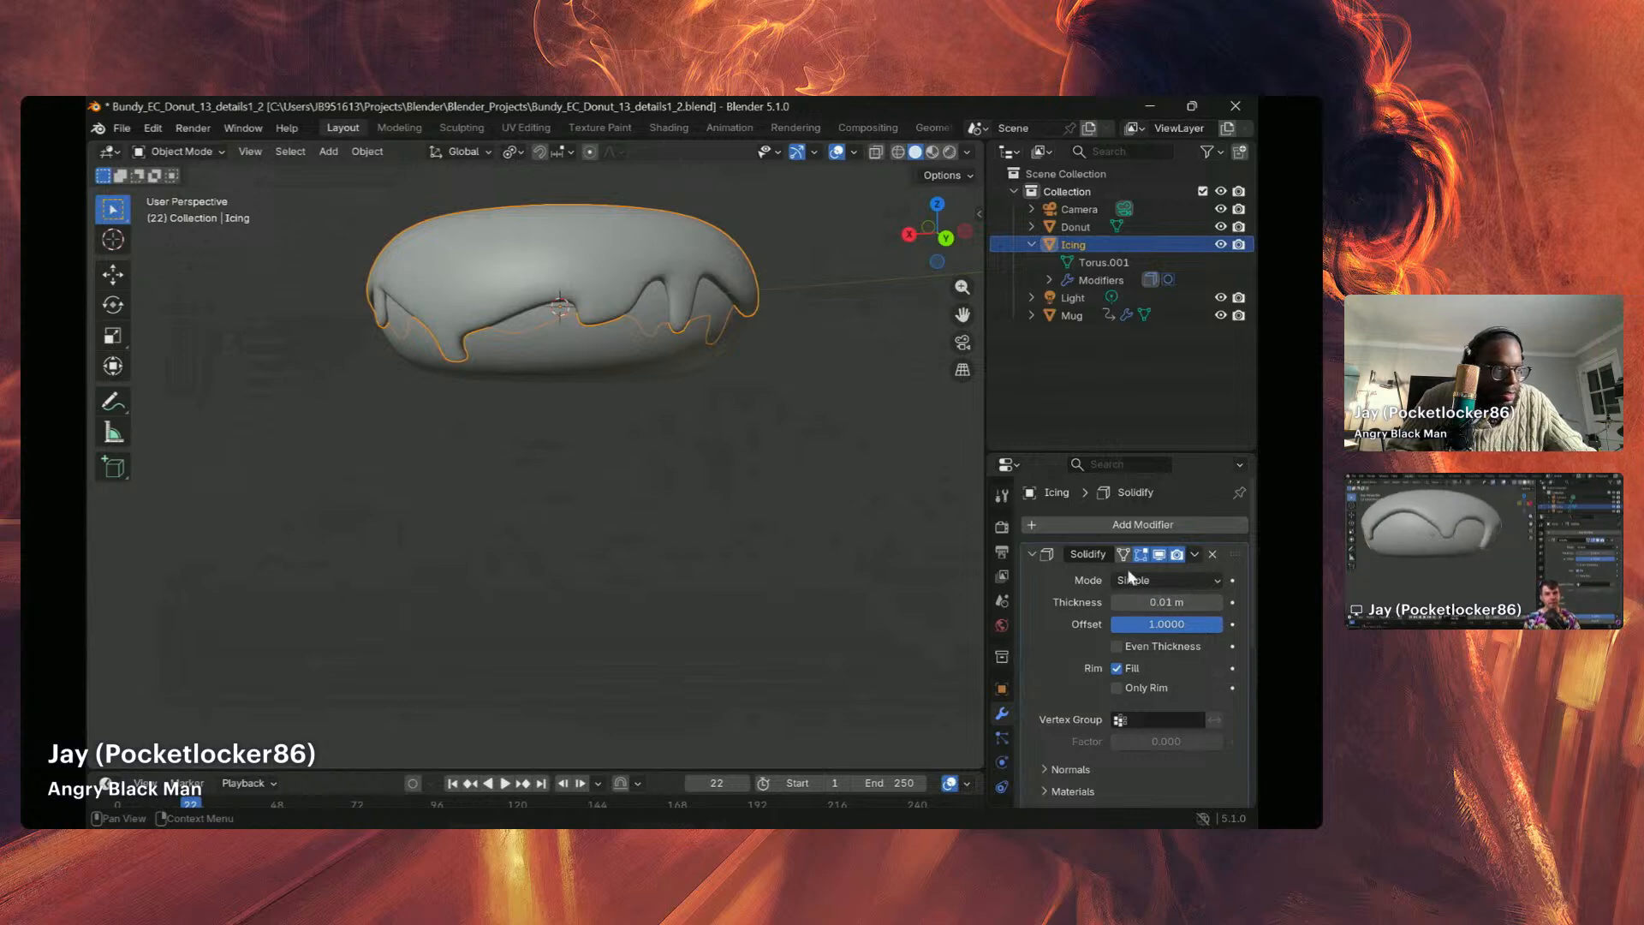
{"action": "left_click", "coordinate": [1192, 555]}
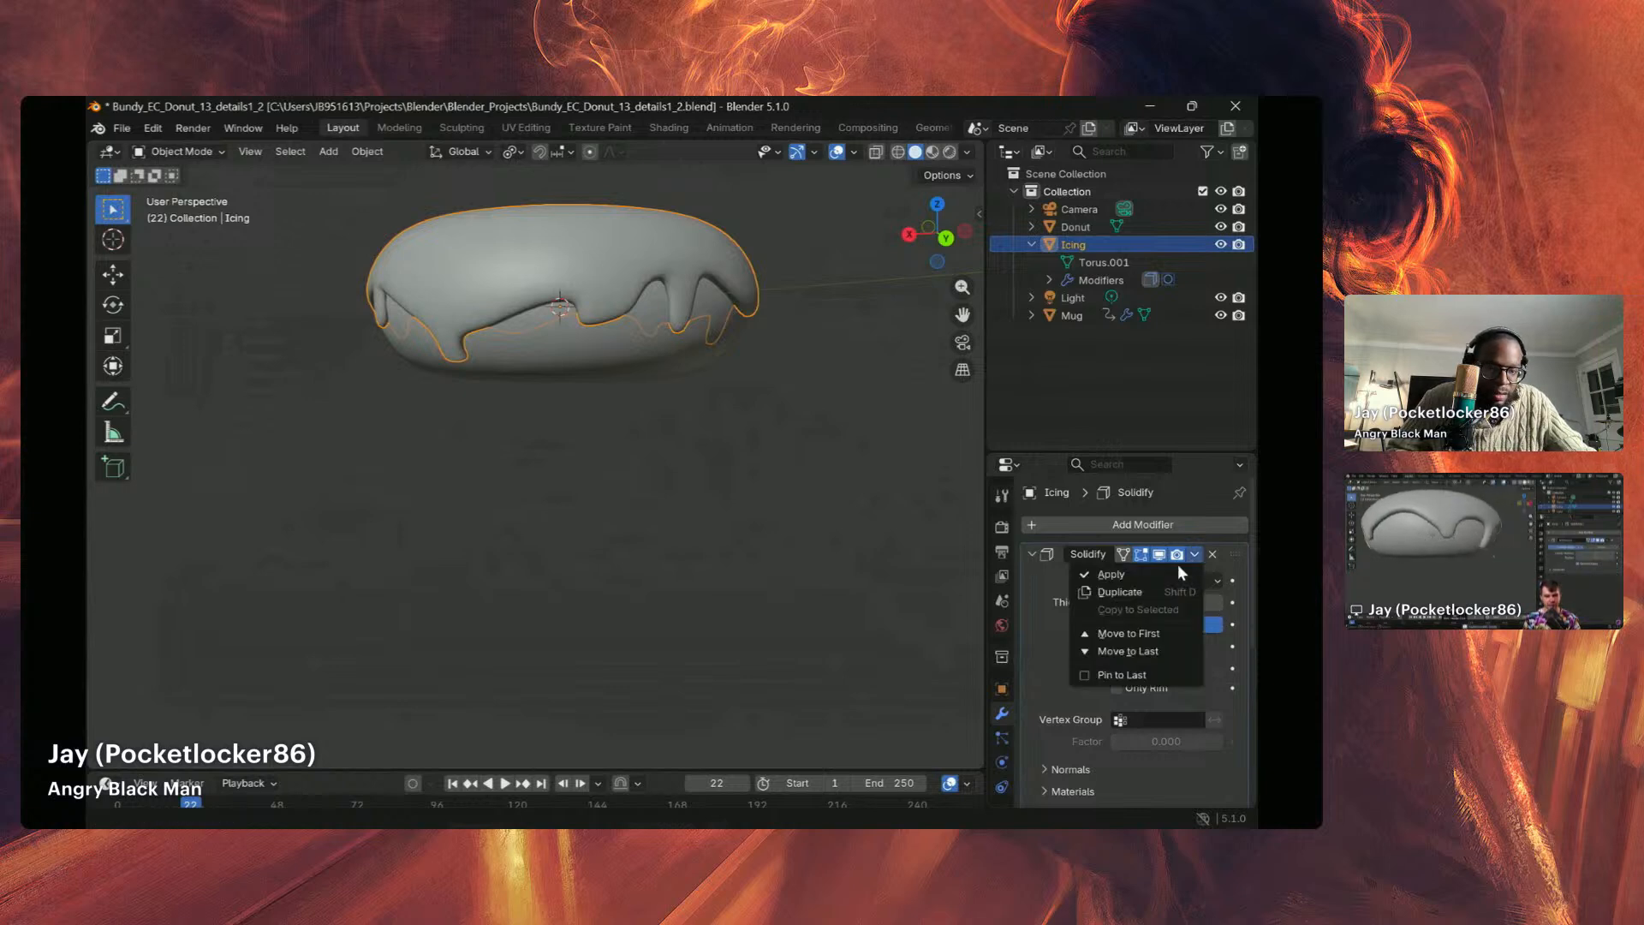
{"action": "left_click", "coordinate": [1170, 567]}
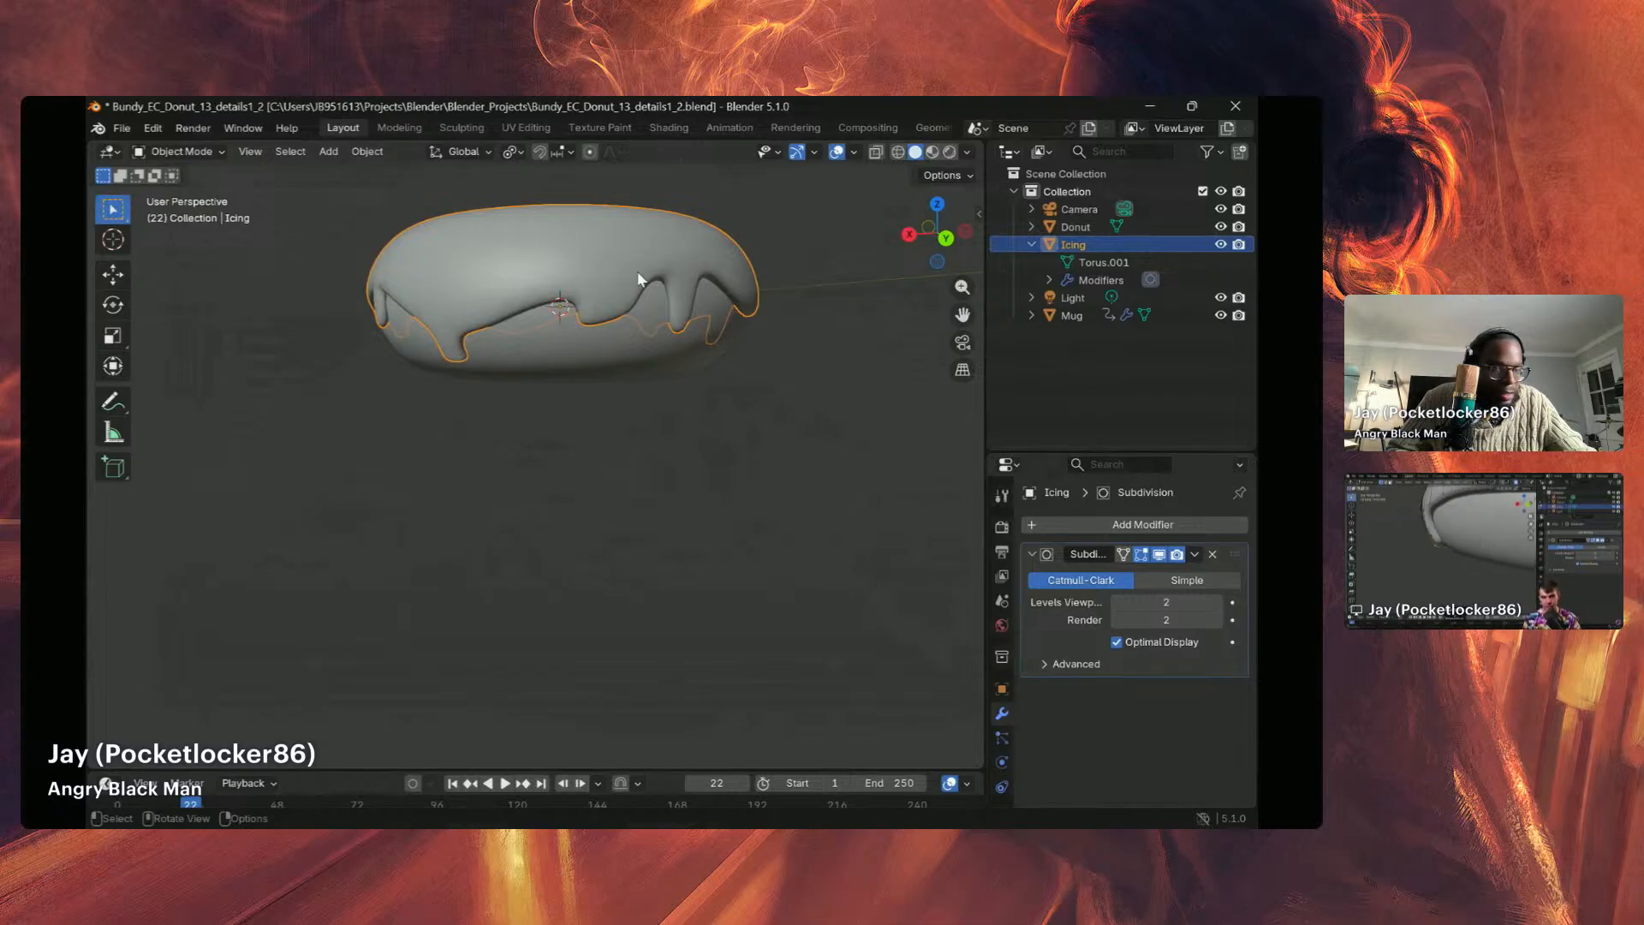
Step: Compare the icing's mesh in Edit Mode, apply its Subdivision modifier in Object Mode and reopen the mesh for editing
{"action": "key", "text": "Tab"}
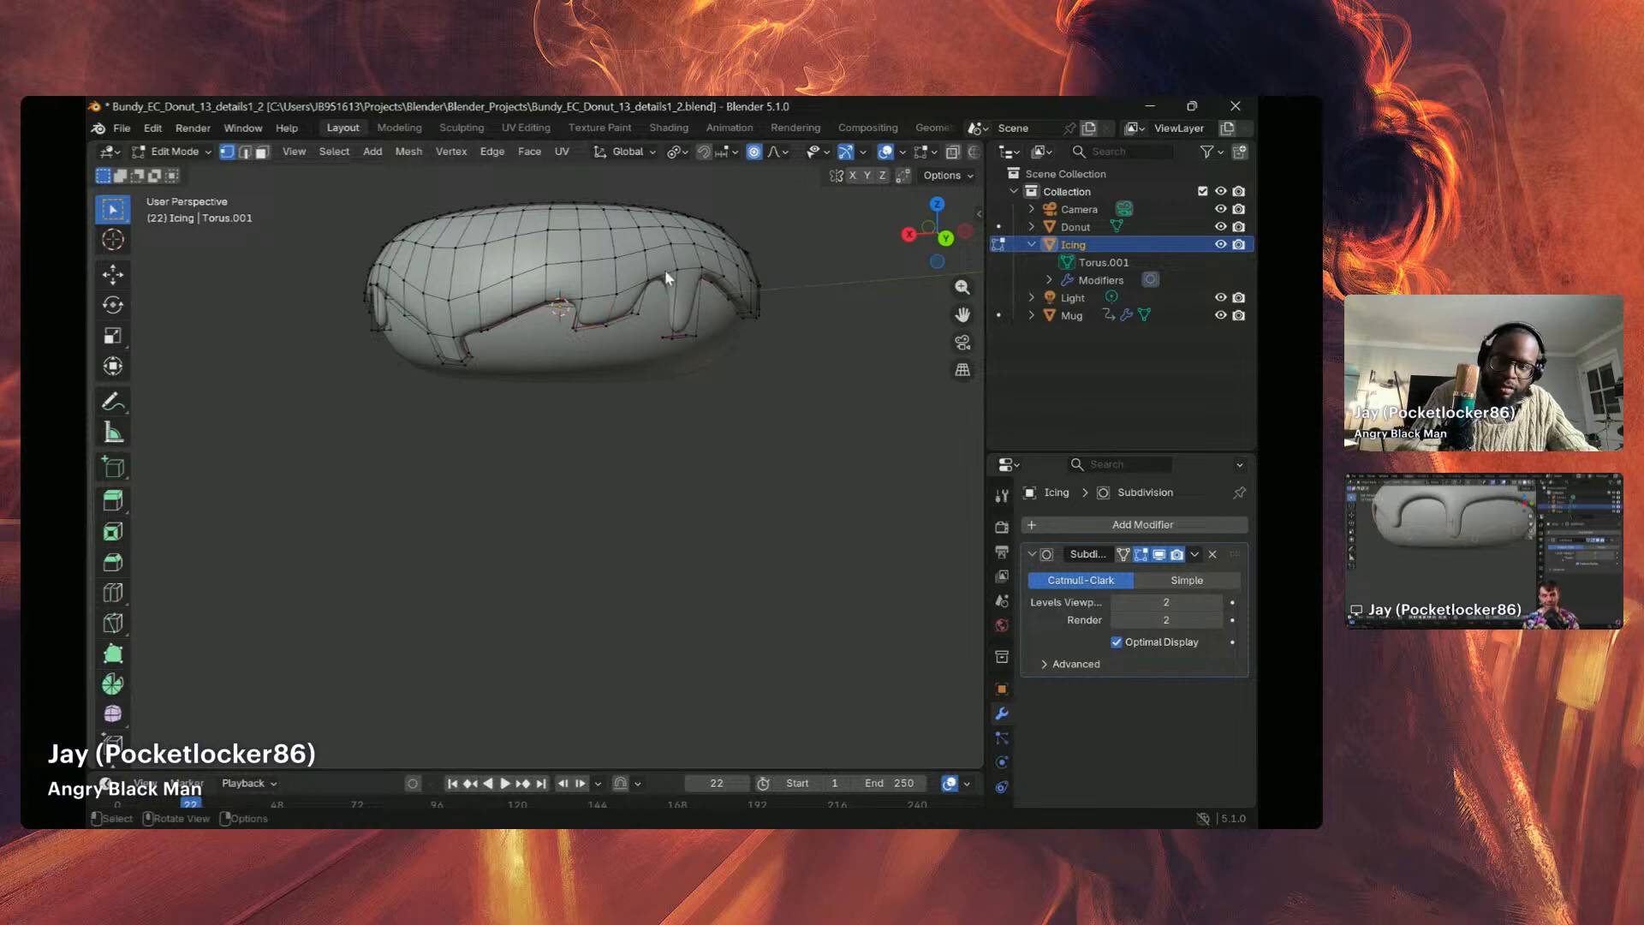
{"action": "key", "text": "Tab"}
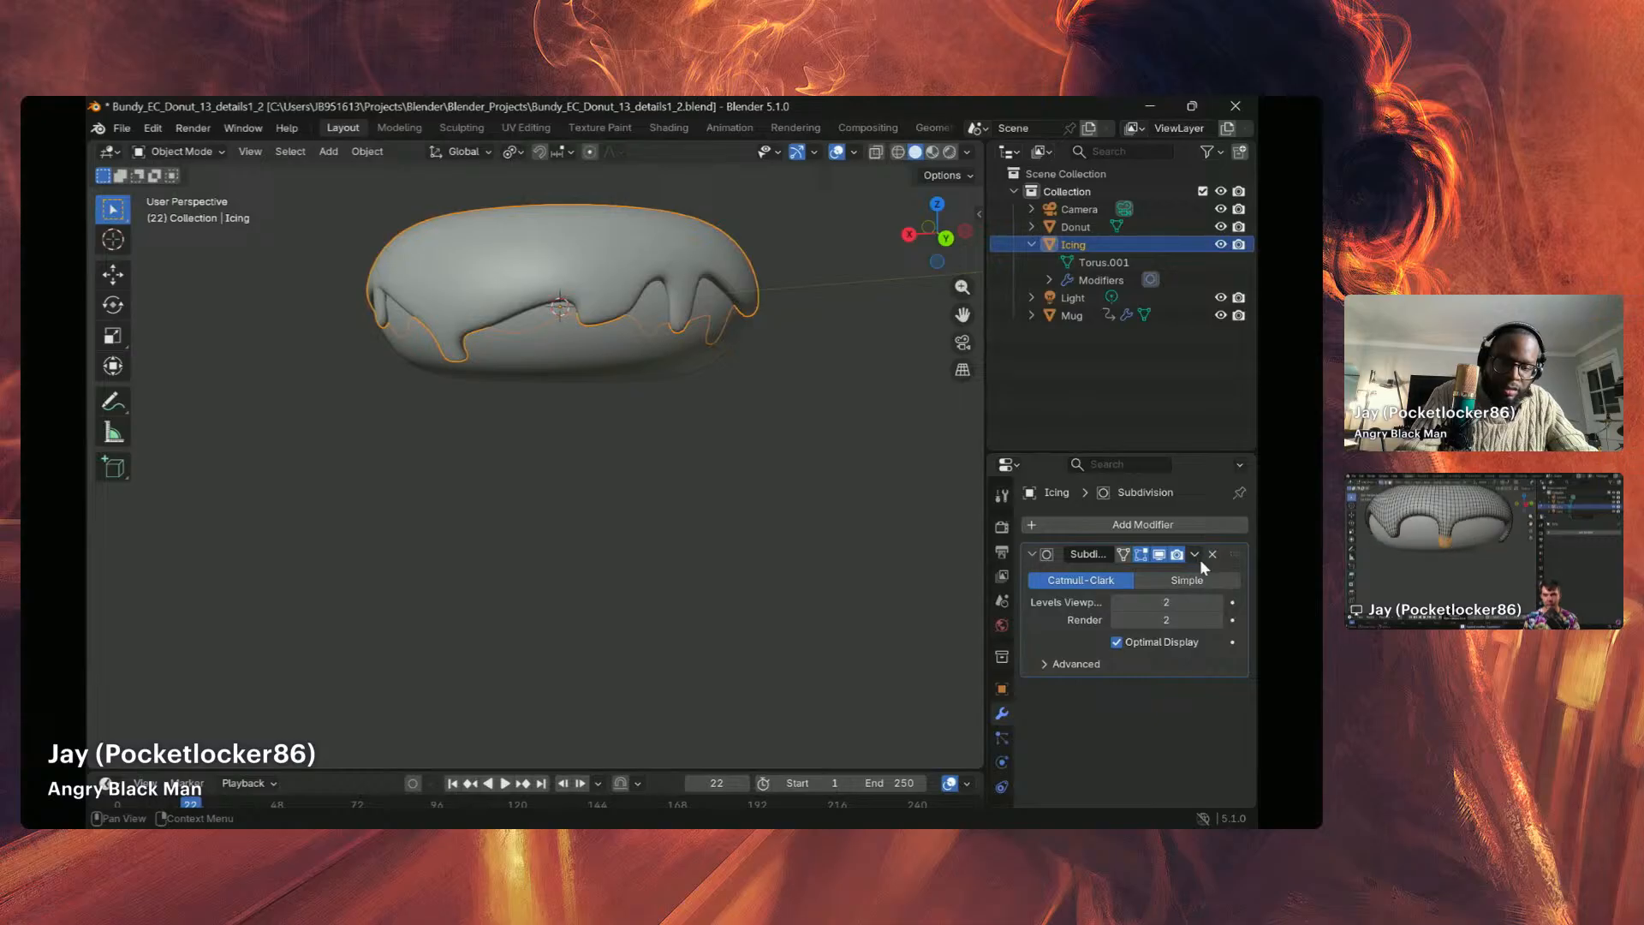
{"action": "key", "text": "ctrl+a"}
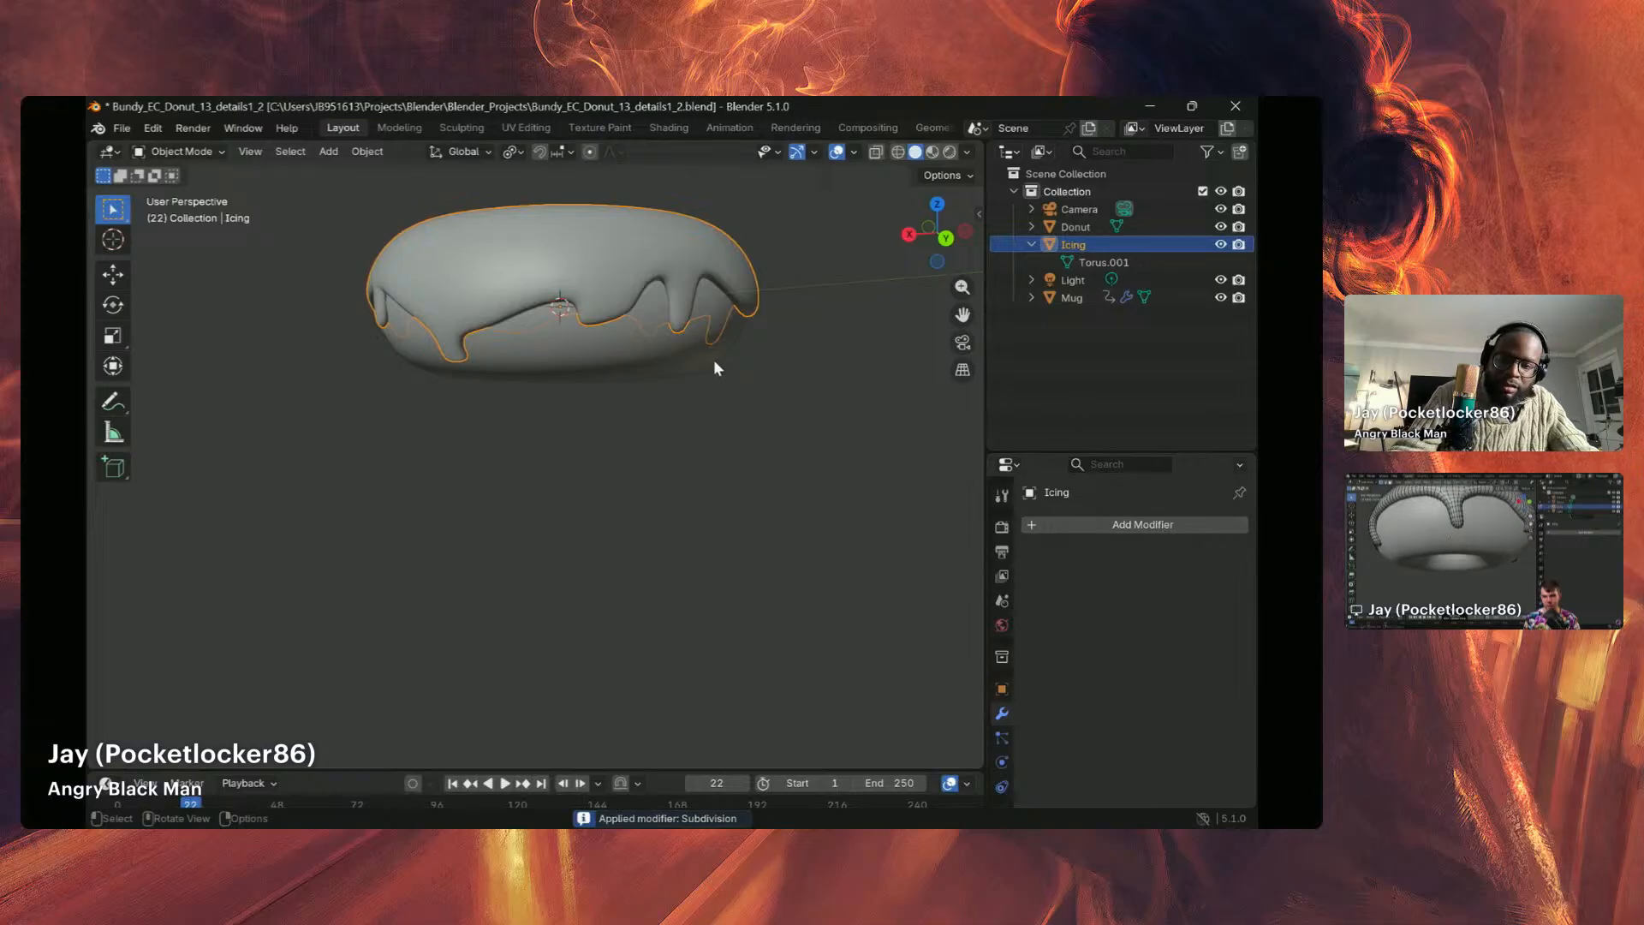
{"action": "key", "text": "Tab"}
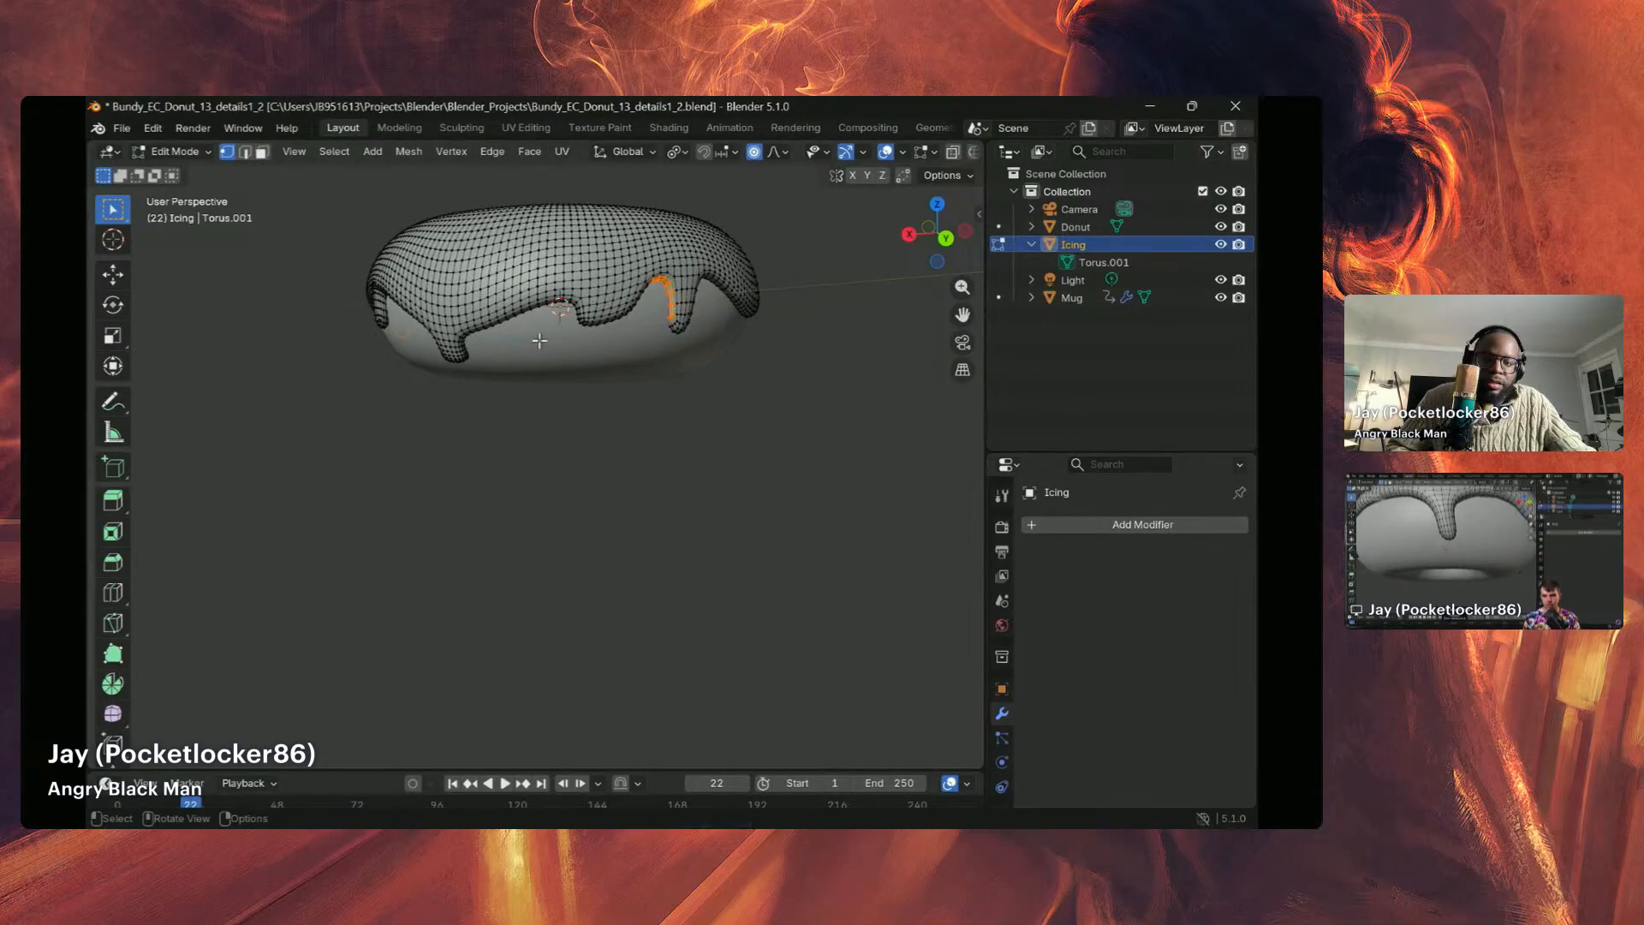
Step: Inspect the icing's dense mesh from below and above and switch to the Sculpting workspace
{"action": "mouse_move", "coordinate": [540, 341]}
{"action": "middle_mouse_down"}
{"action": "mouse_move", "coordinate": [511, 298]}
{"action": "mouse_move", "coordinate": [521, 331]}
{"action": "mouse_move", "coordinate": [537, 321]}
{"action": "middle_mouse_up"}
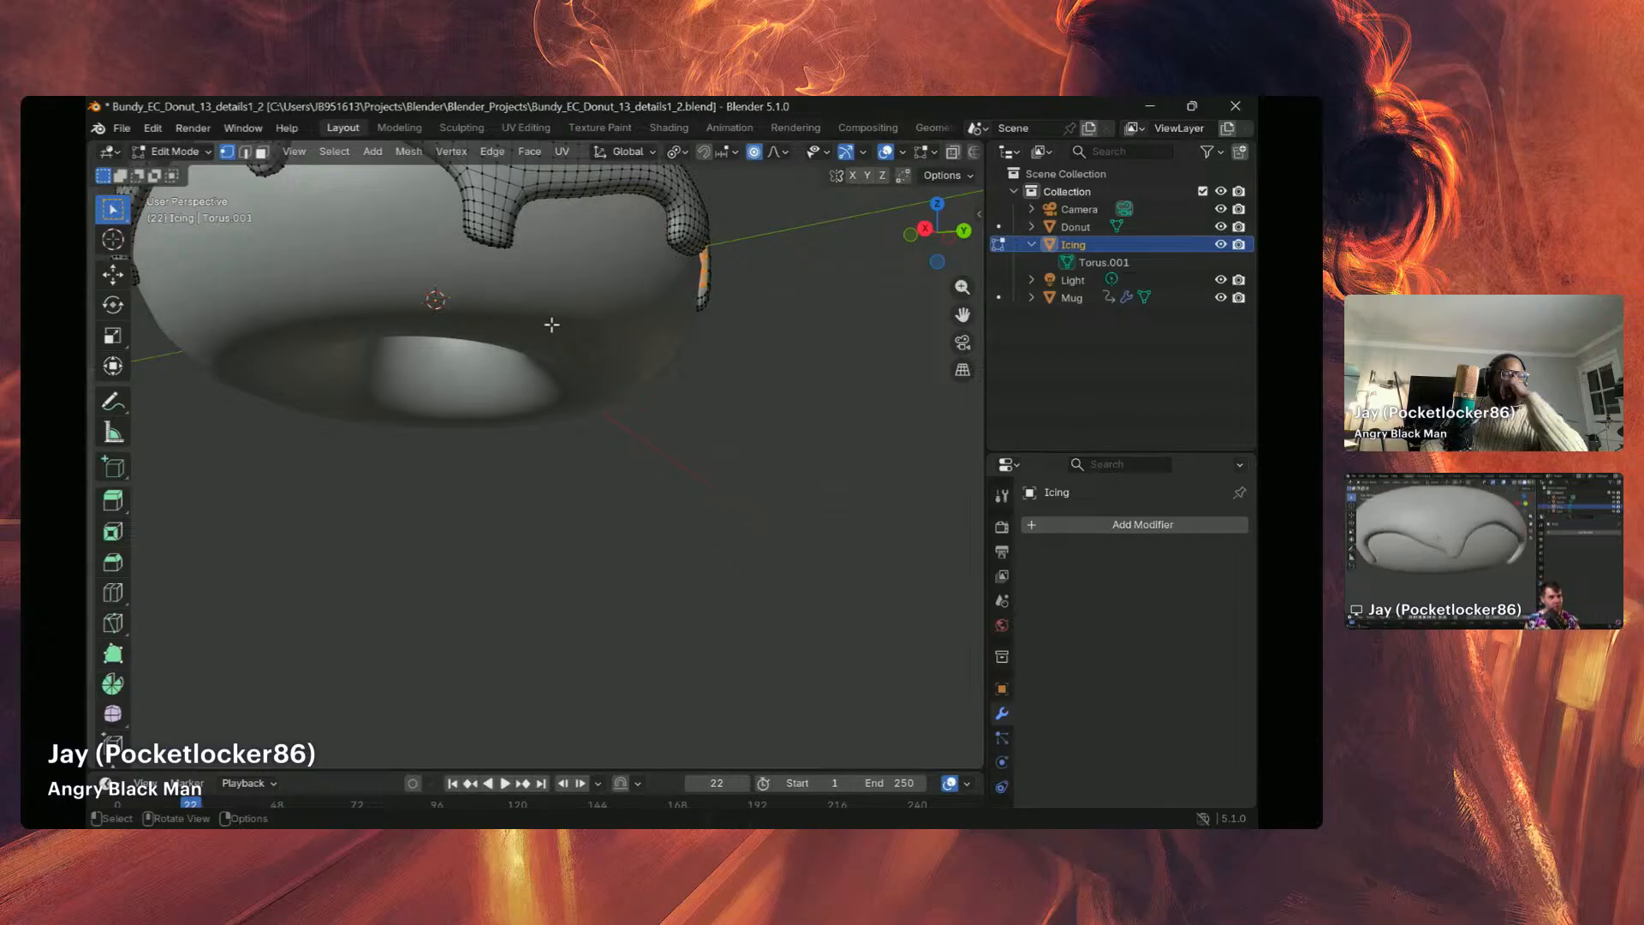
{"action": "mouse_move", "coordinate": [476, 312]}
{"action": "middle_mouse_down"}
{"action": "mouse_move", "coordinate": [382, 434]}
{"action": "mouse_move", "coordinate": [455, 371]}
{"action": "mouse_move", "coordinate": [476, 304]}
{"action": "middle_mouse_up"}
{"action": "scroll", "coordinate": [476, 304], "scroll_direction": "down", "scroll_amount": 5}
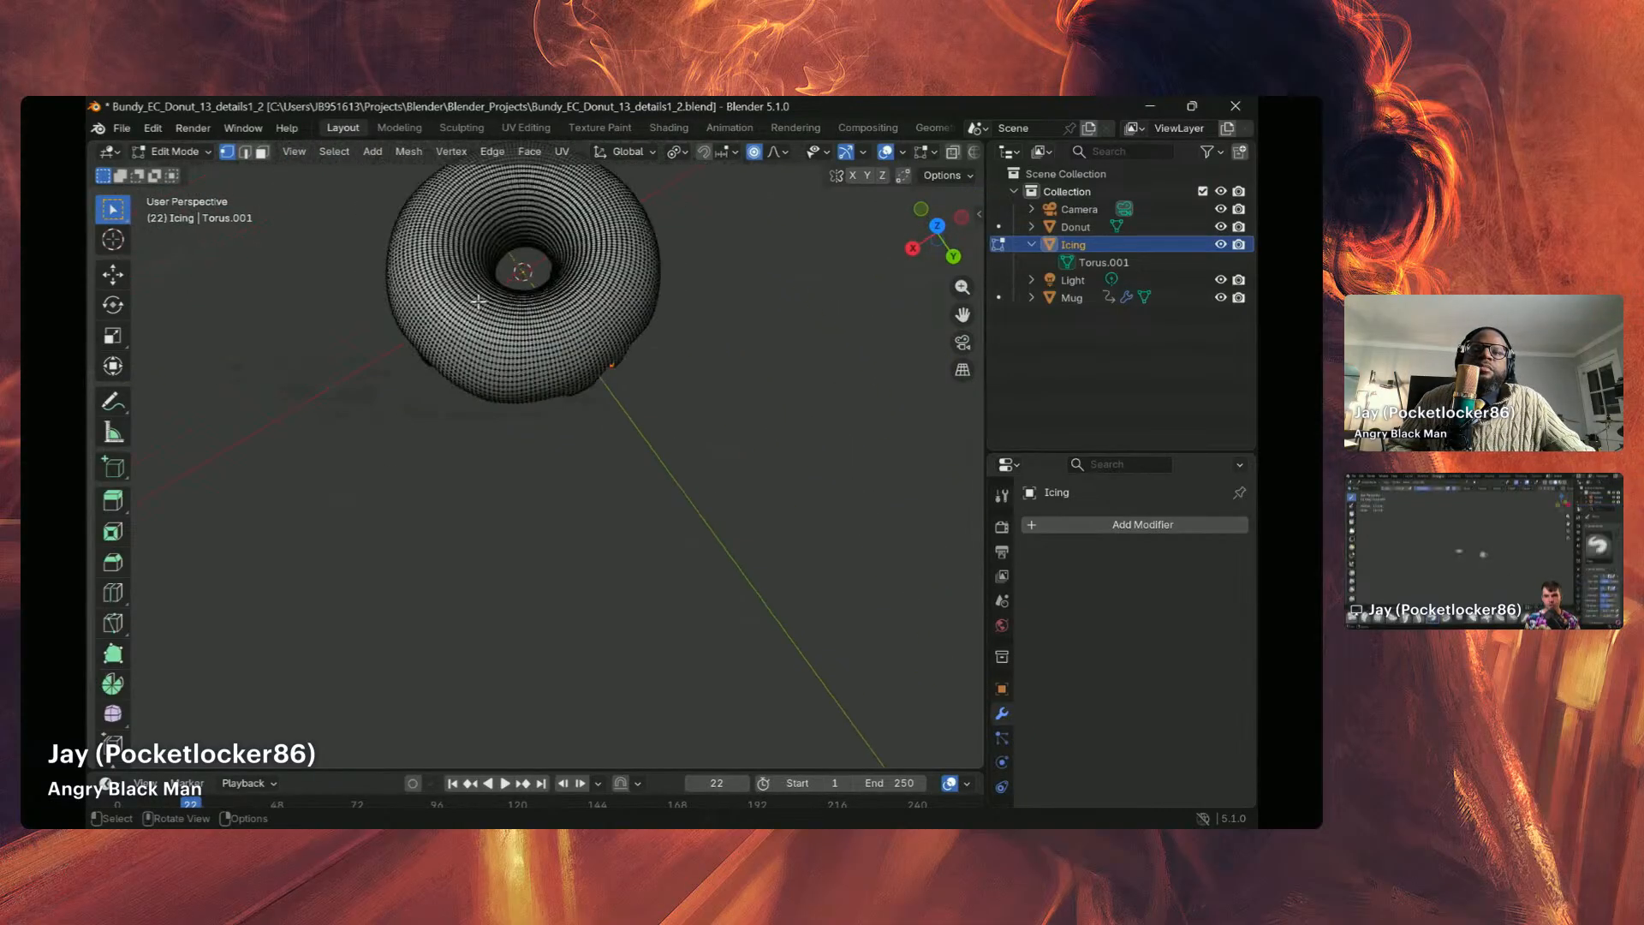
{"action": "left_click", "coordinate": [466, 128]}
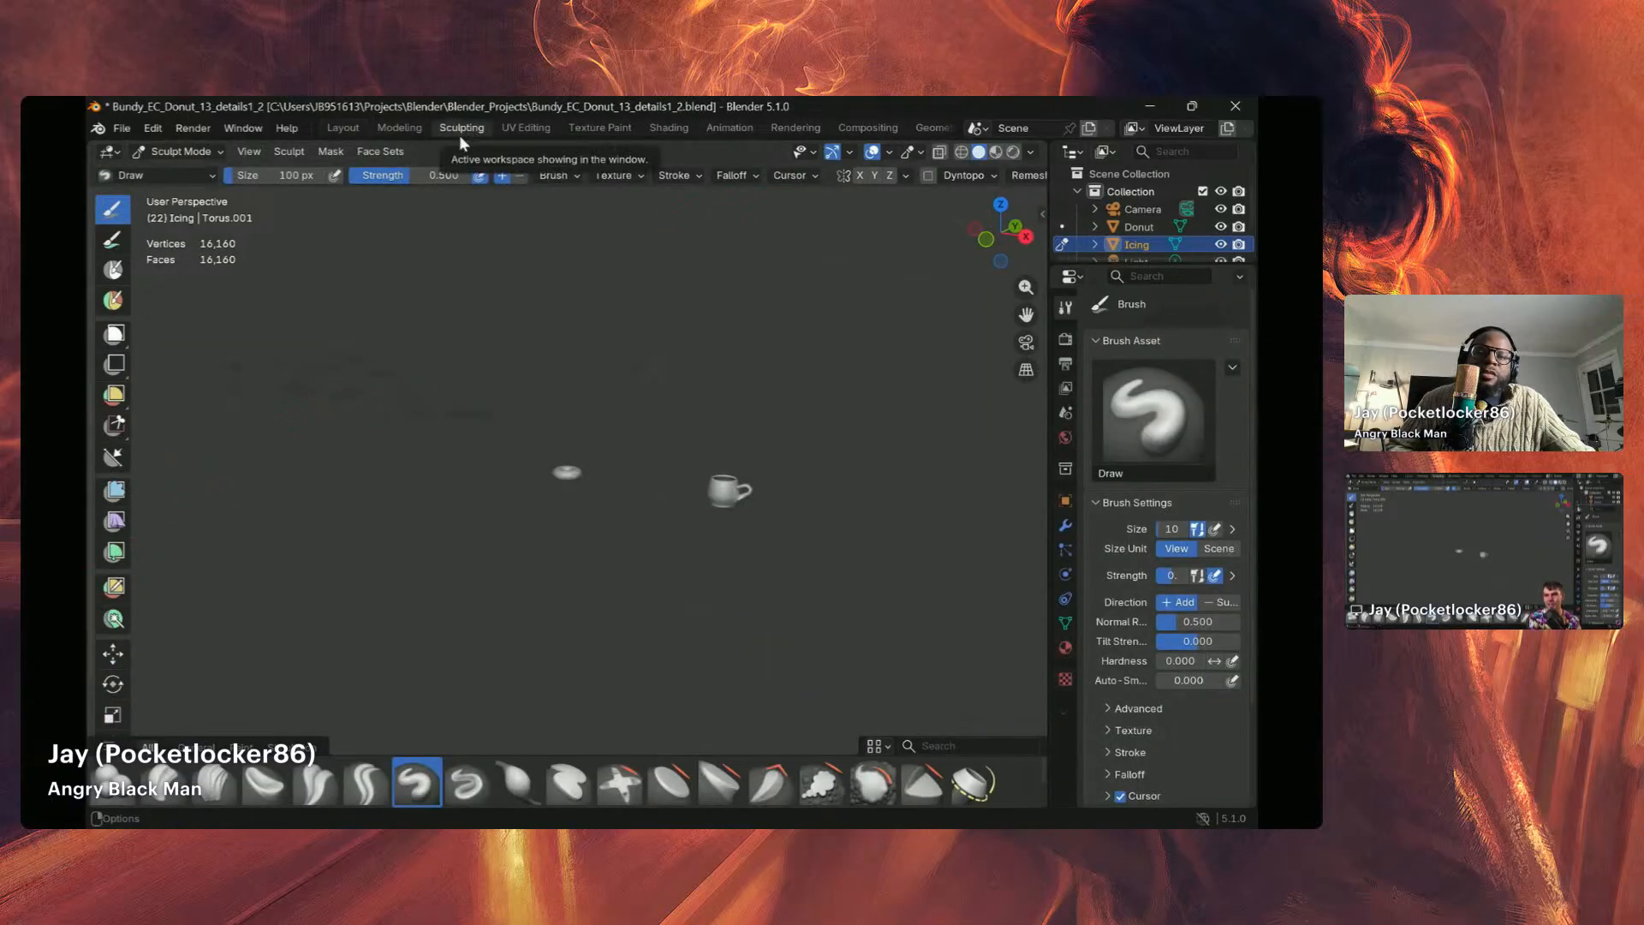
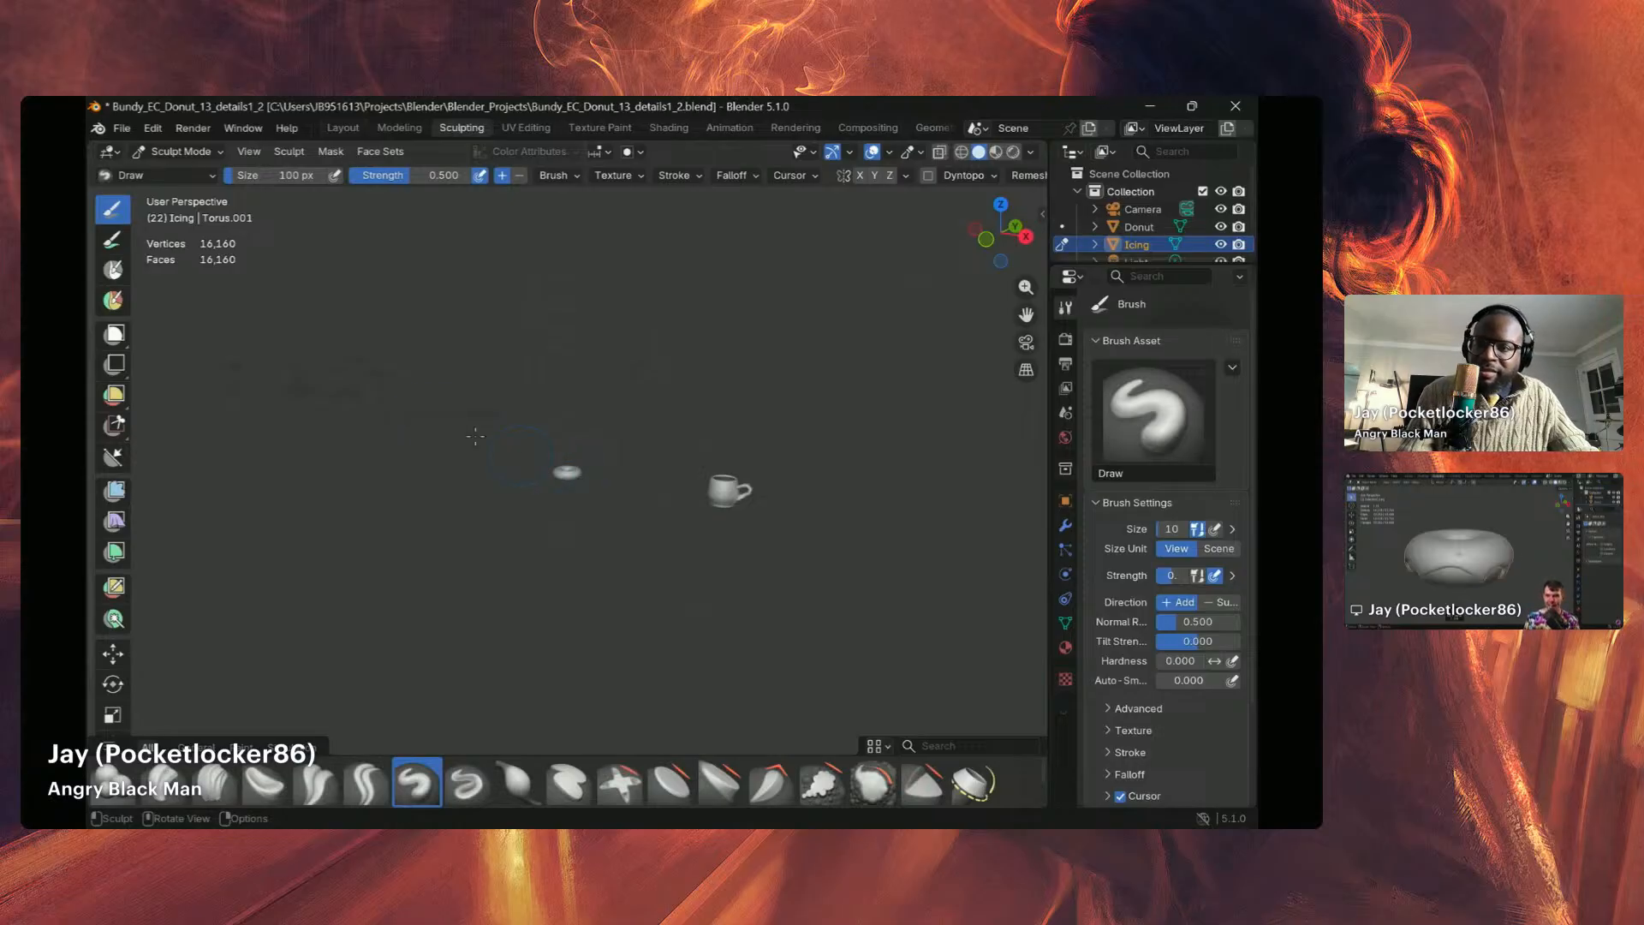
Step: Switch the icing to Object Mode, frame it in the view and return it to Sculpt Mode
{"action": "left_click", "coordinate": [218, 156]}
{"action": "left_click", "coordinate": [220, 169]}
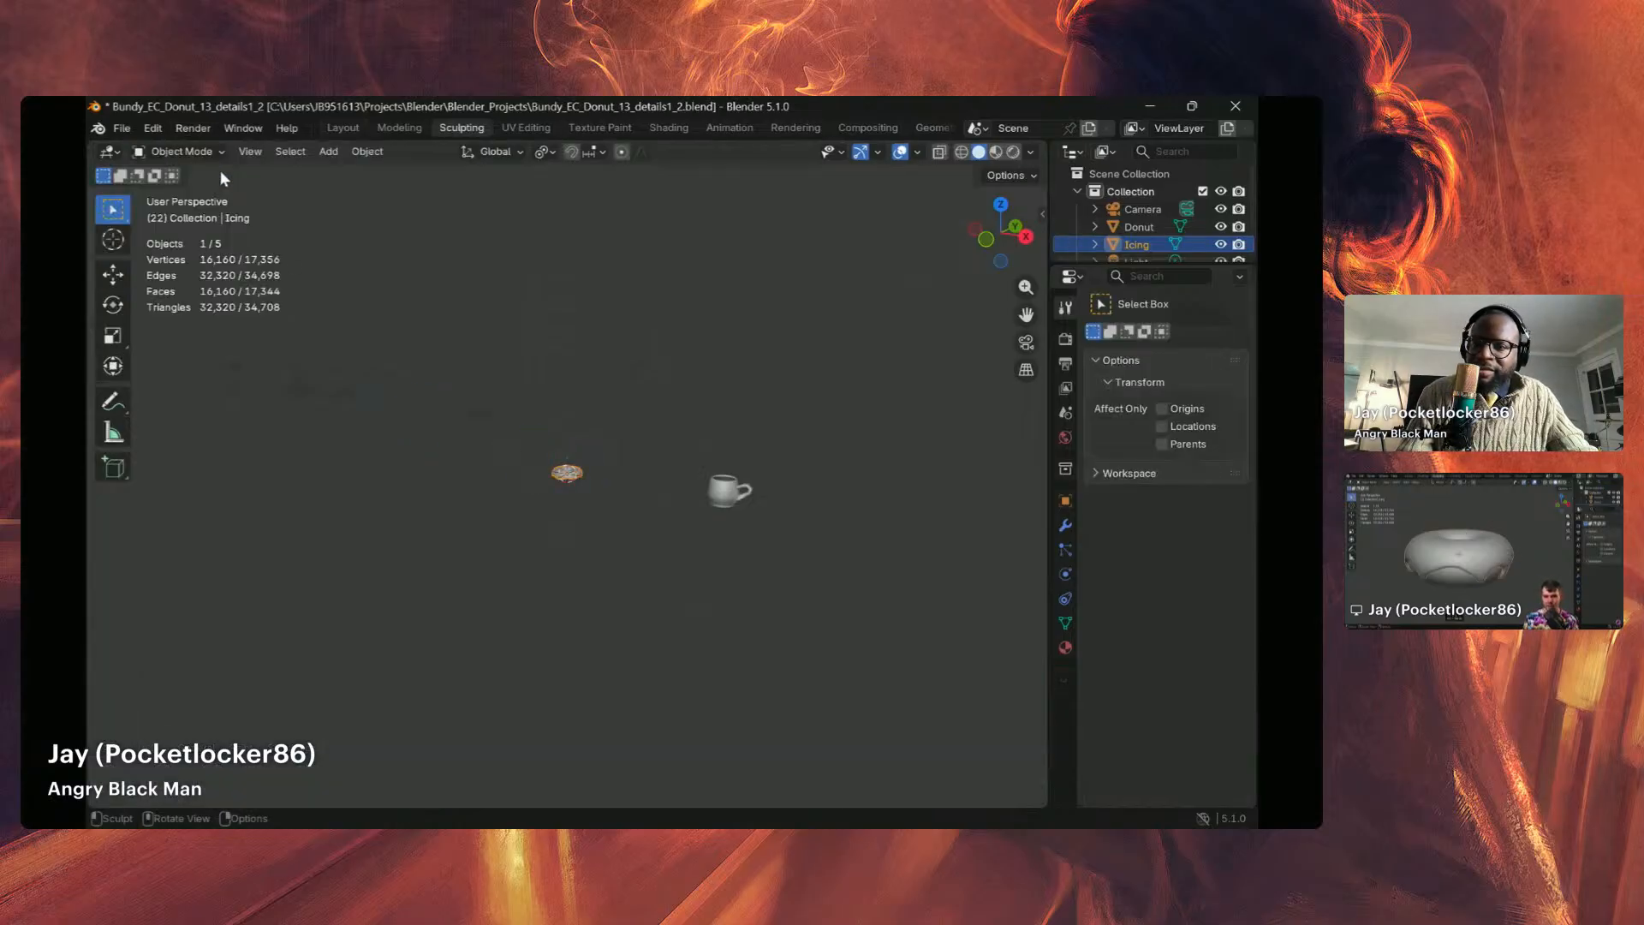
{"action": "key", "text": "grave"}
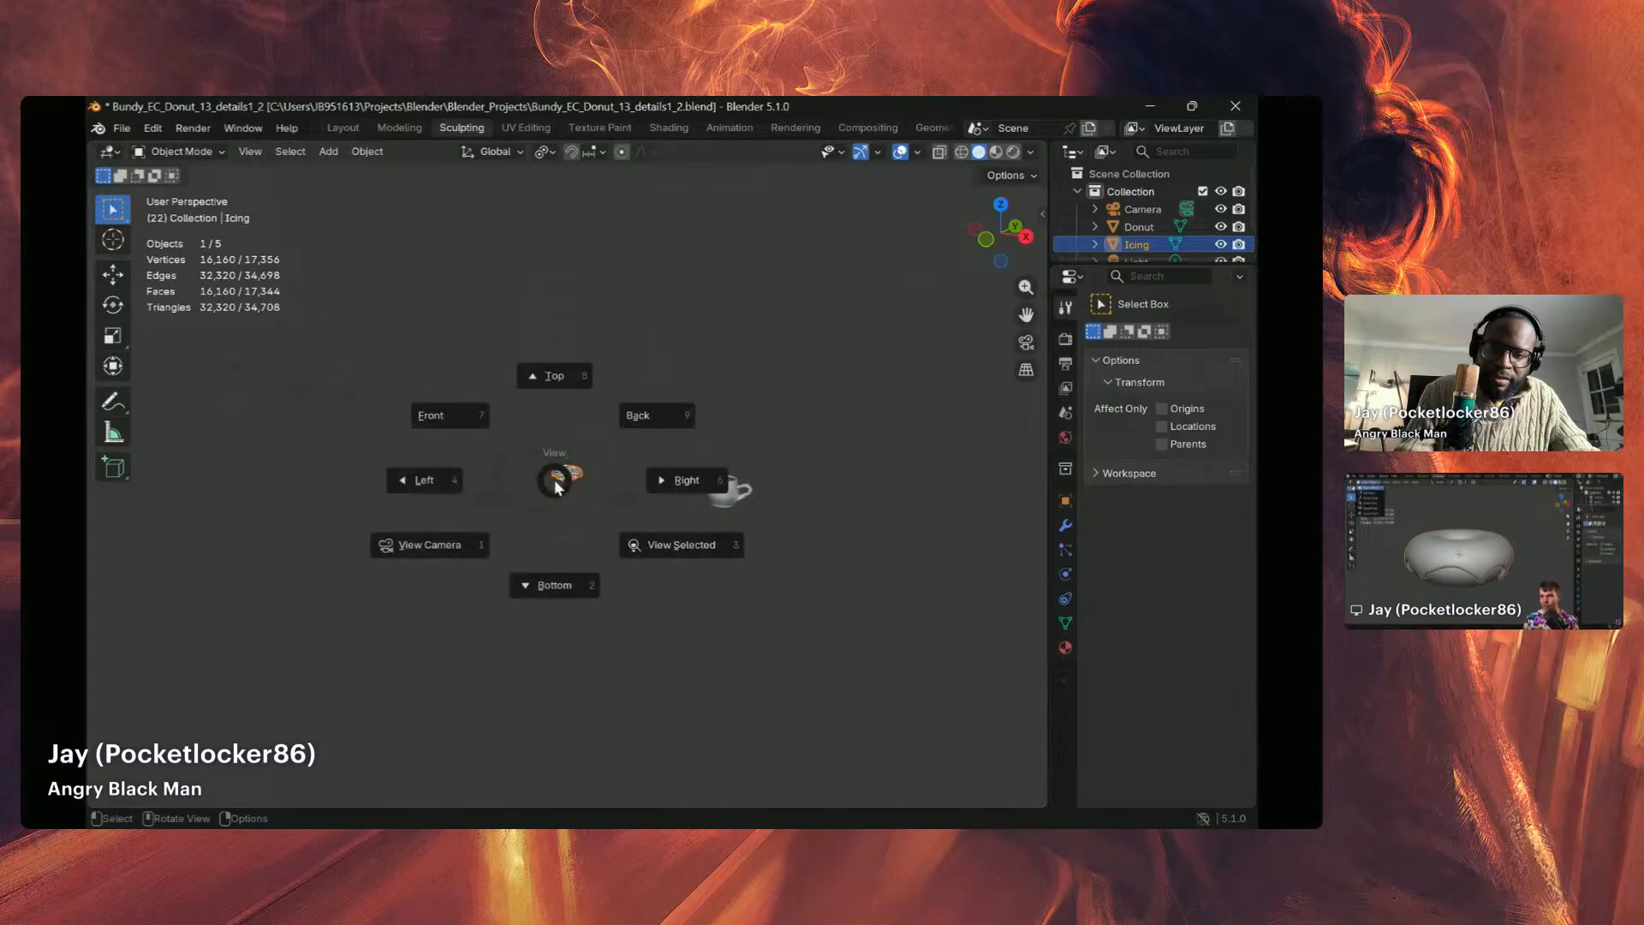
{"action": "key", "text": "3"}
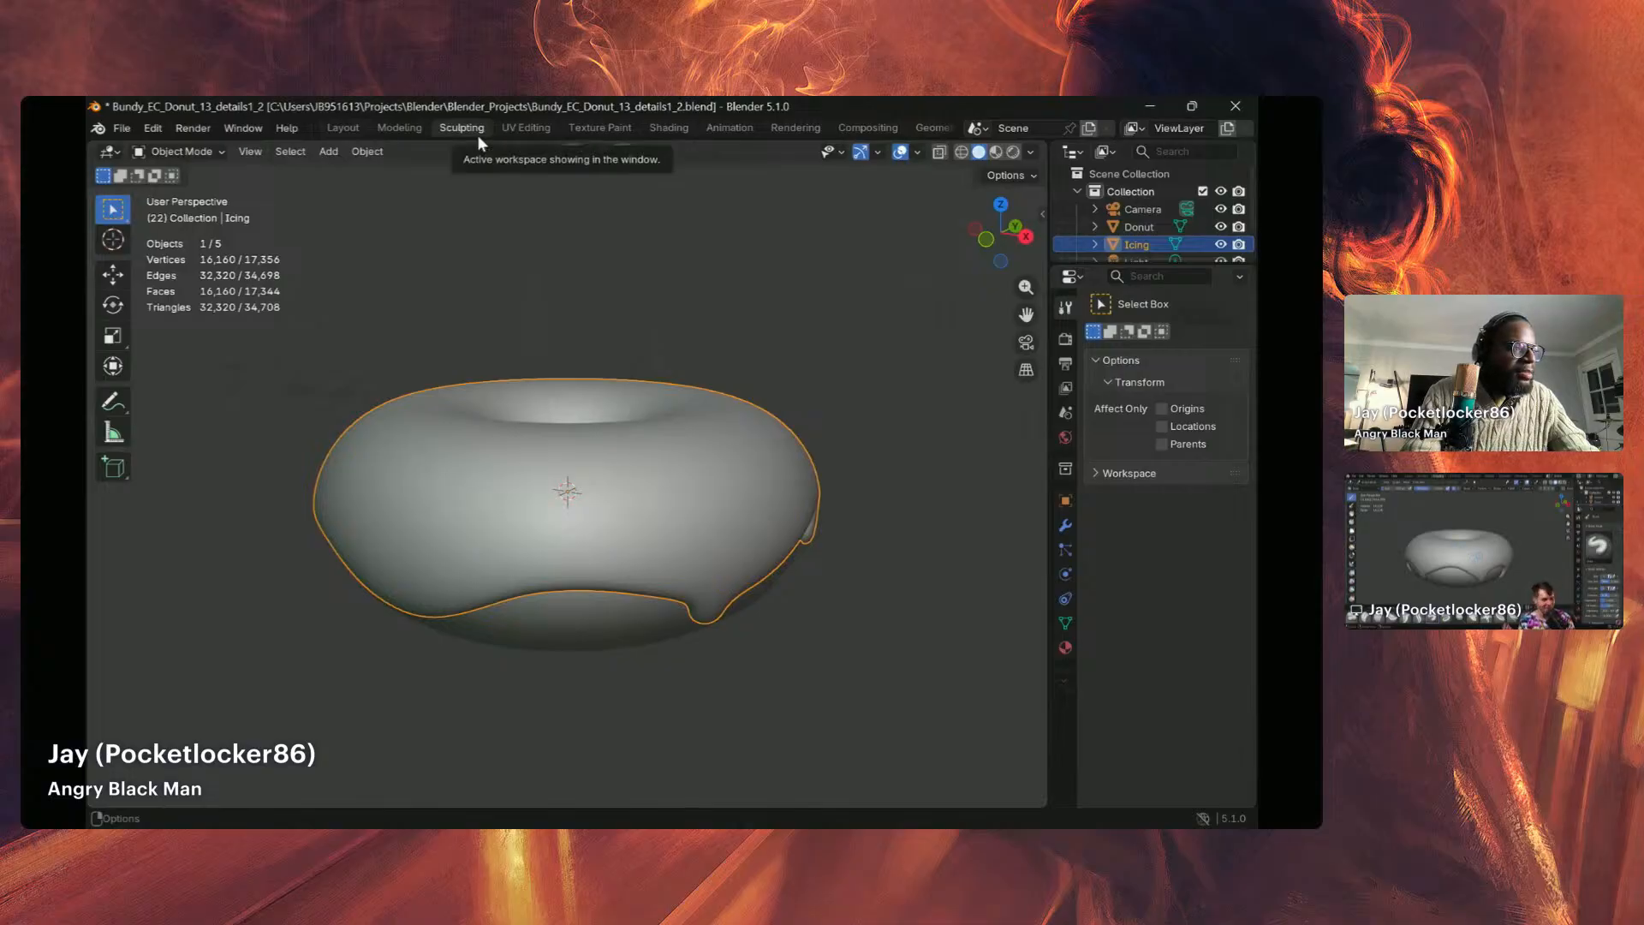
{"action": "left_click", "coordinate": [213, 155]}
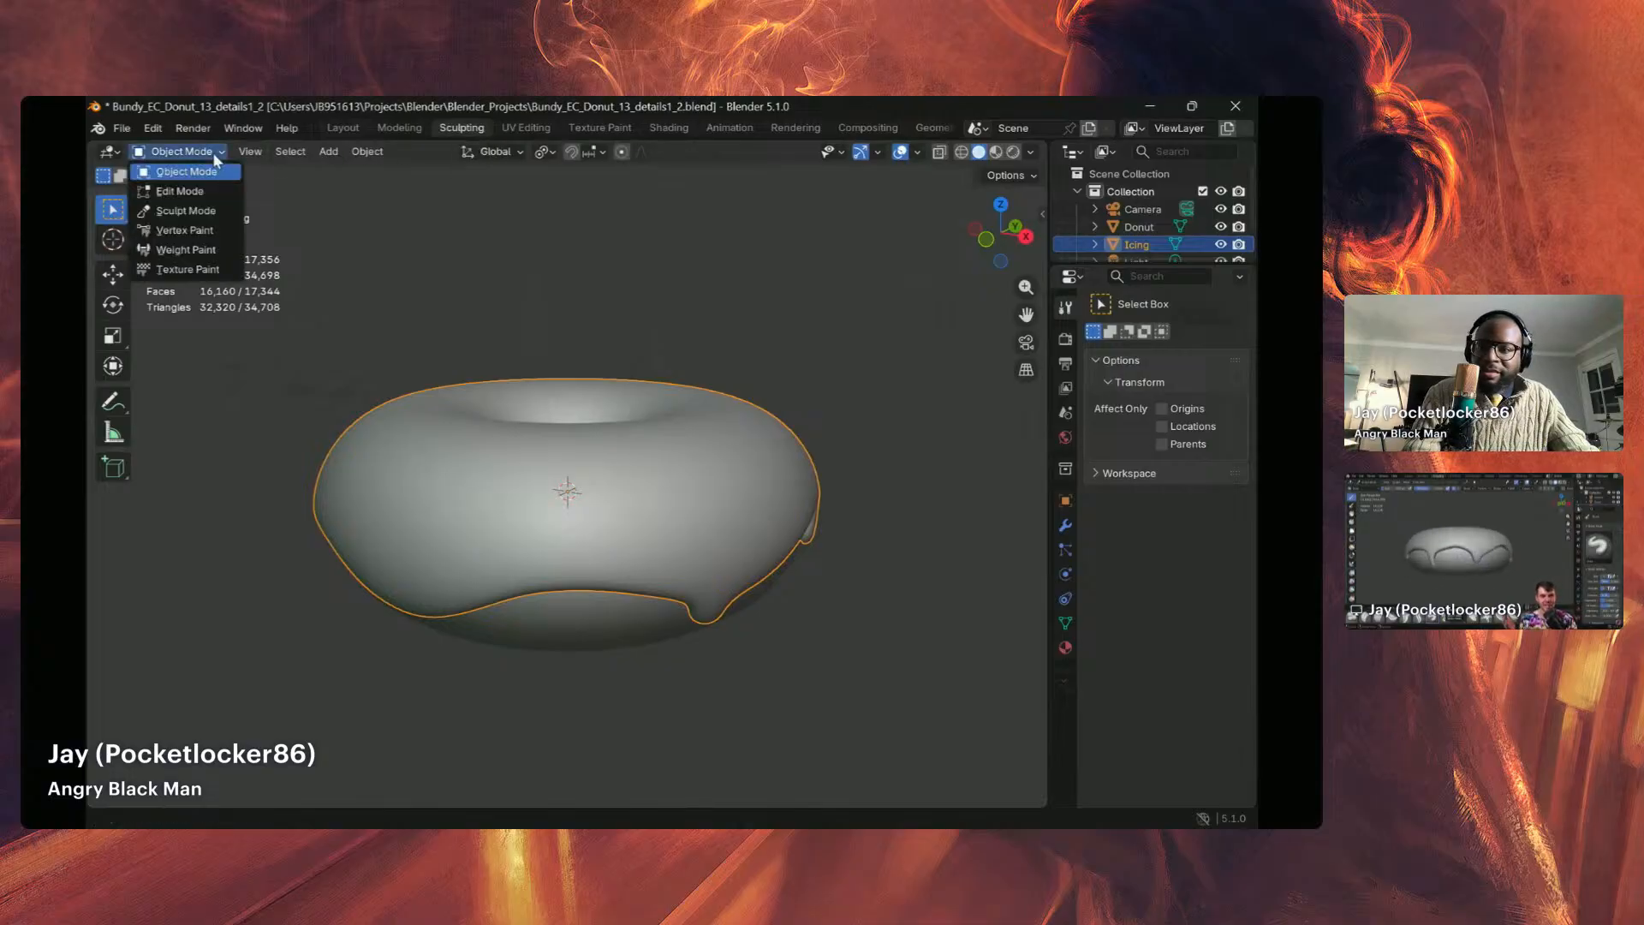
{"action": "left_click", "coordinate": [185, 210]}
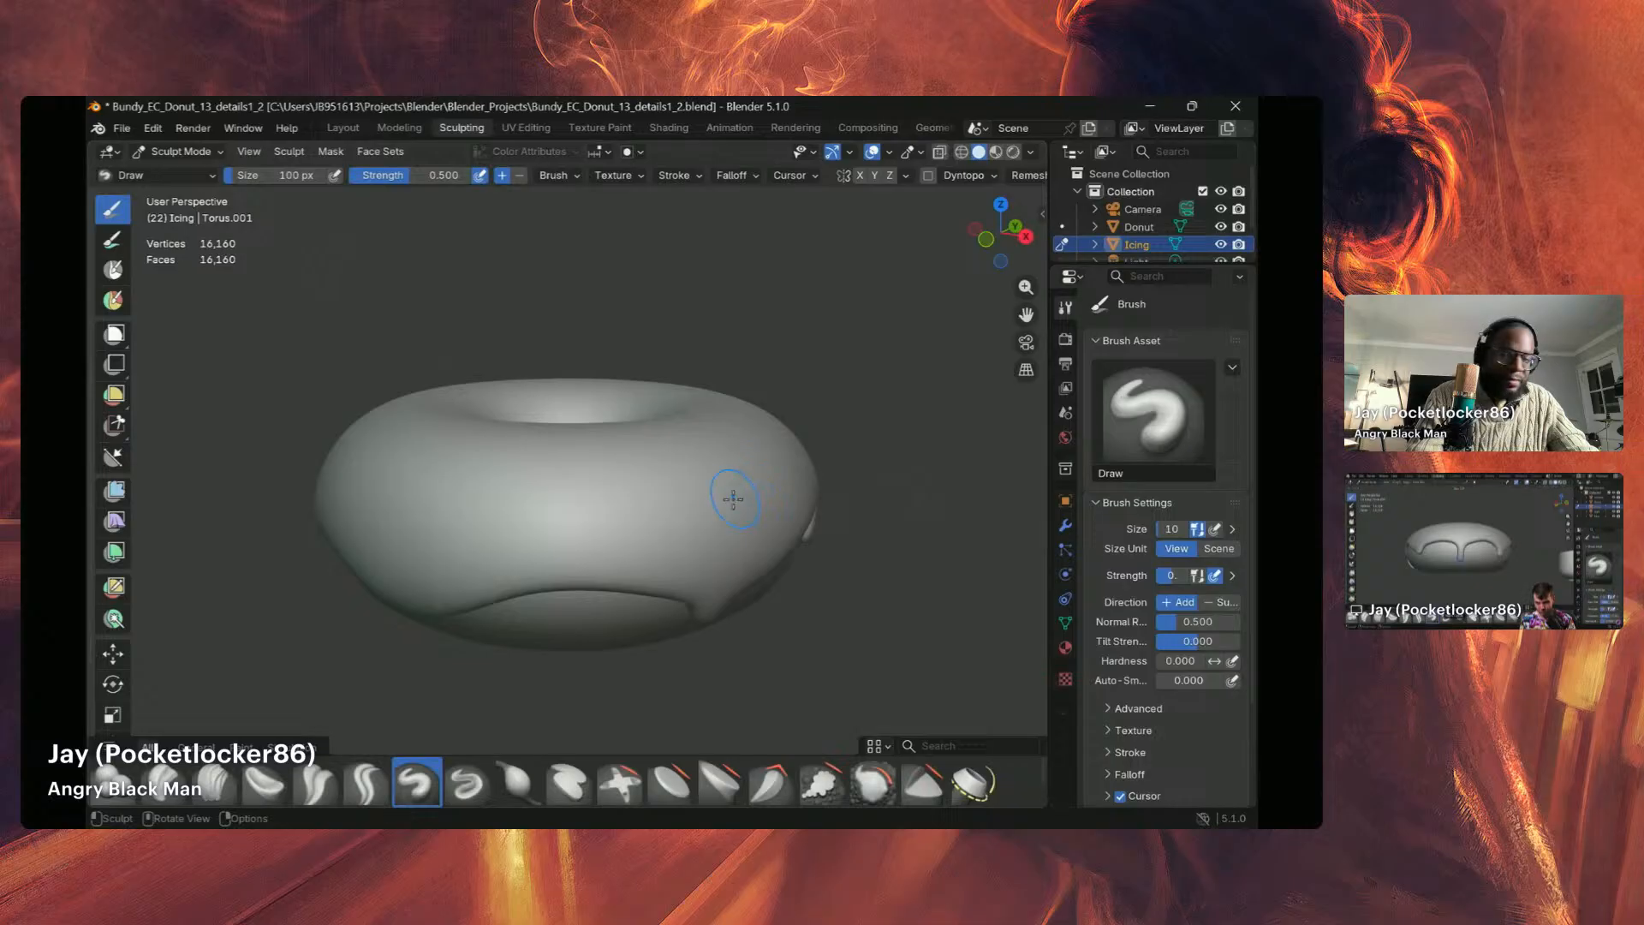
Step: Choose the Inflate/Deflate brush and reduce its size to 88 px to fit the short drip on the icing's edge
{"action": "middle_click_drag", "start_coordinate": [650, 587], "coordinate": [609, 506]}
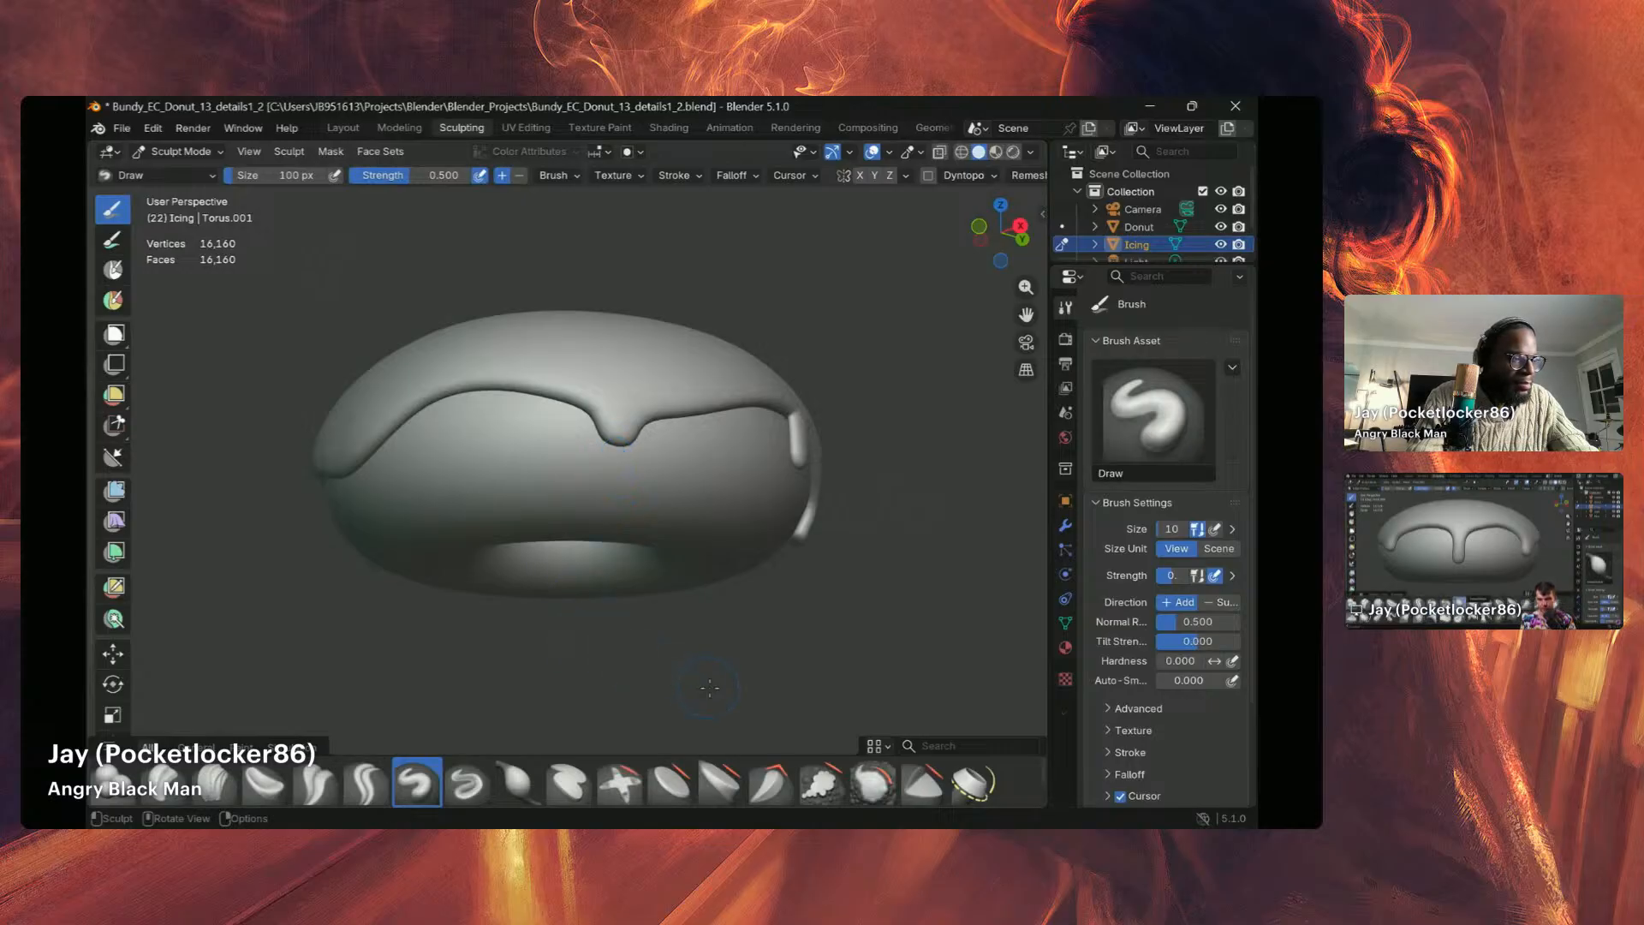
{"action": "left_click", "coordinate": [516, 781]}
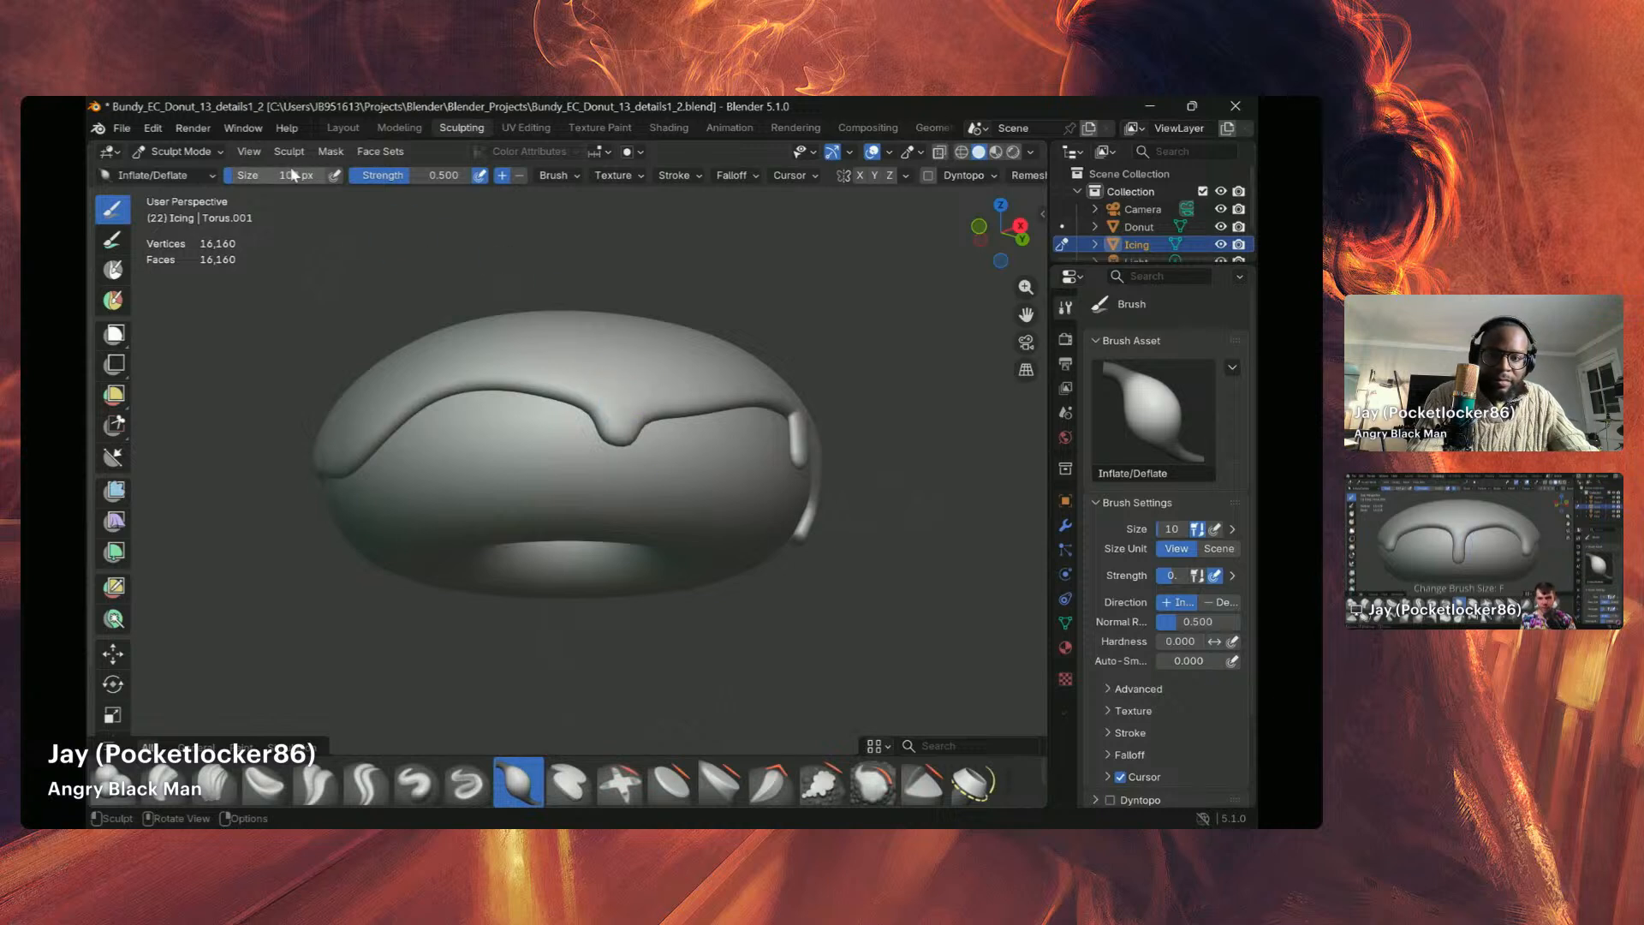
{"action": "key", "text": "f"}
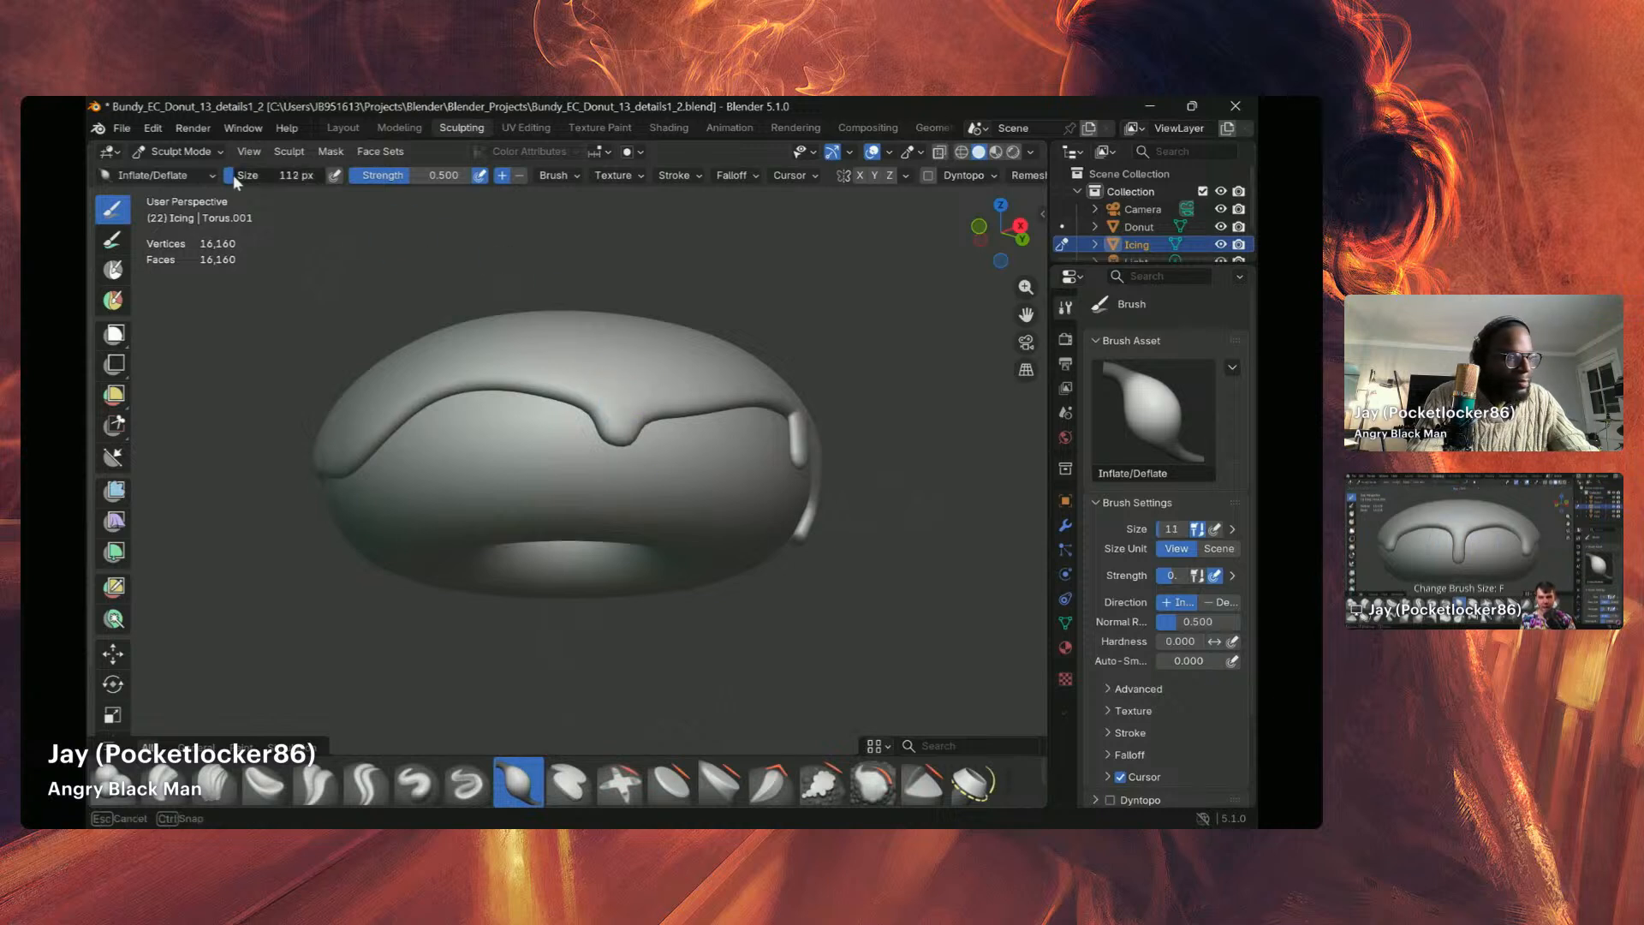
{"action": "left_click", "coordinate": [421, 342]}
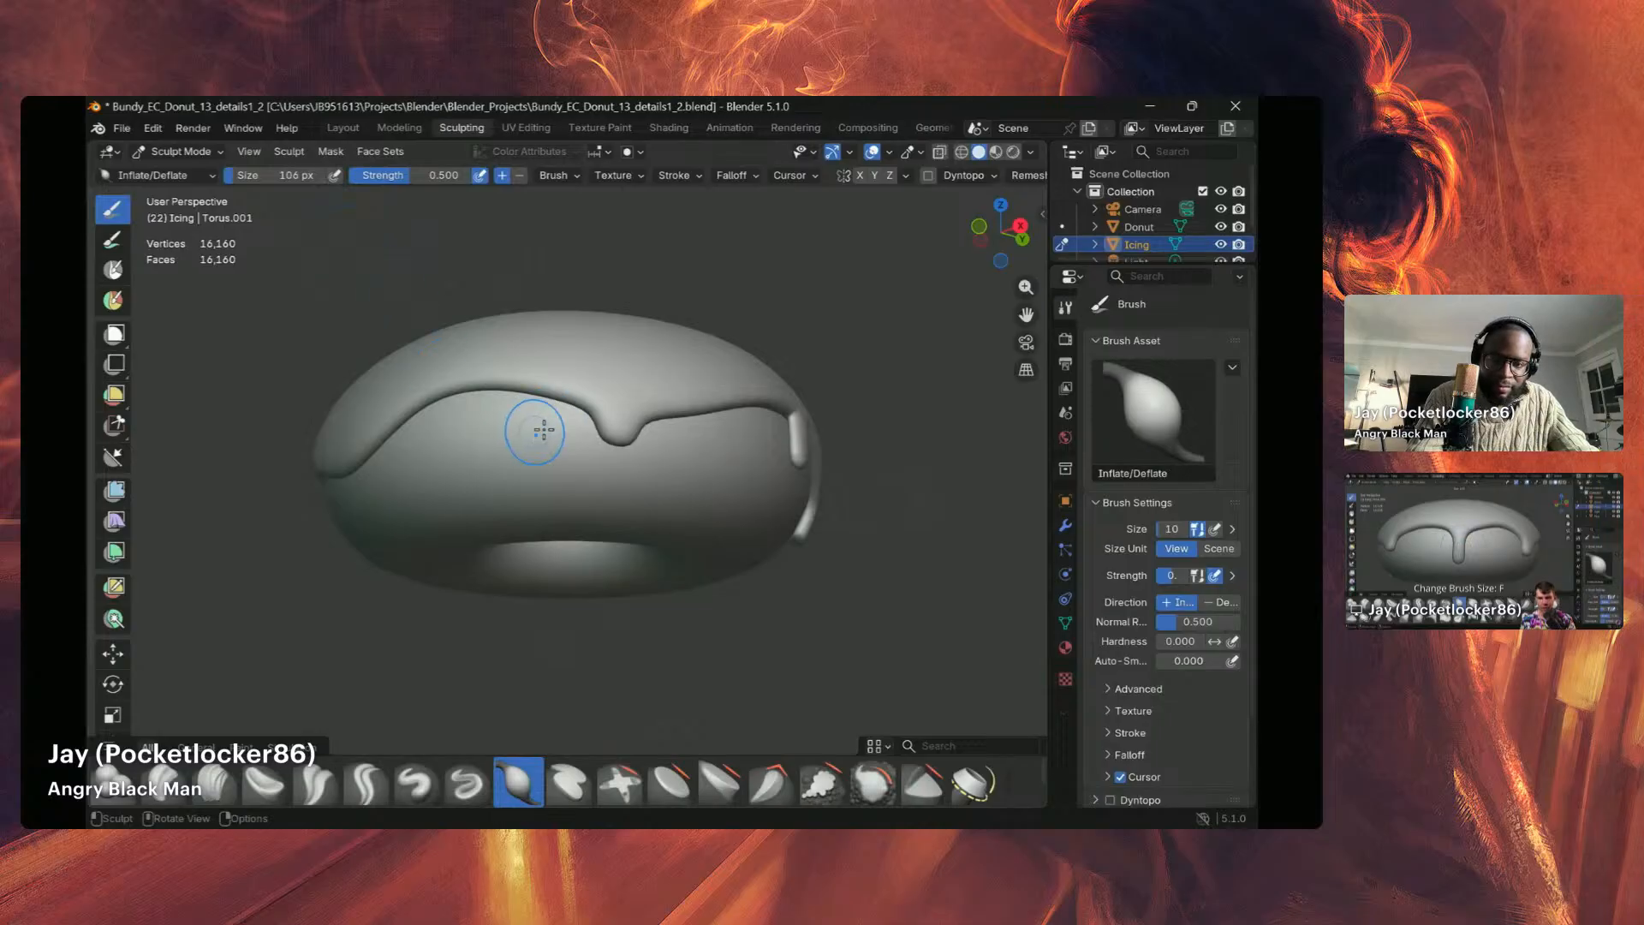
{"action": "key", "text": "f"}
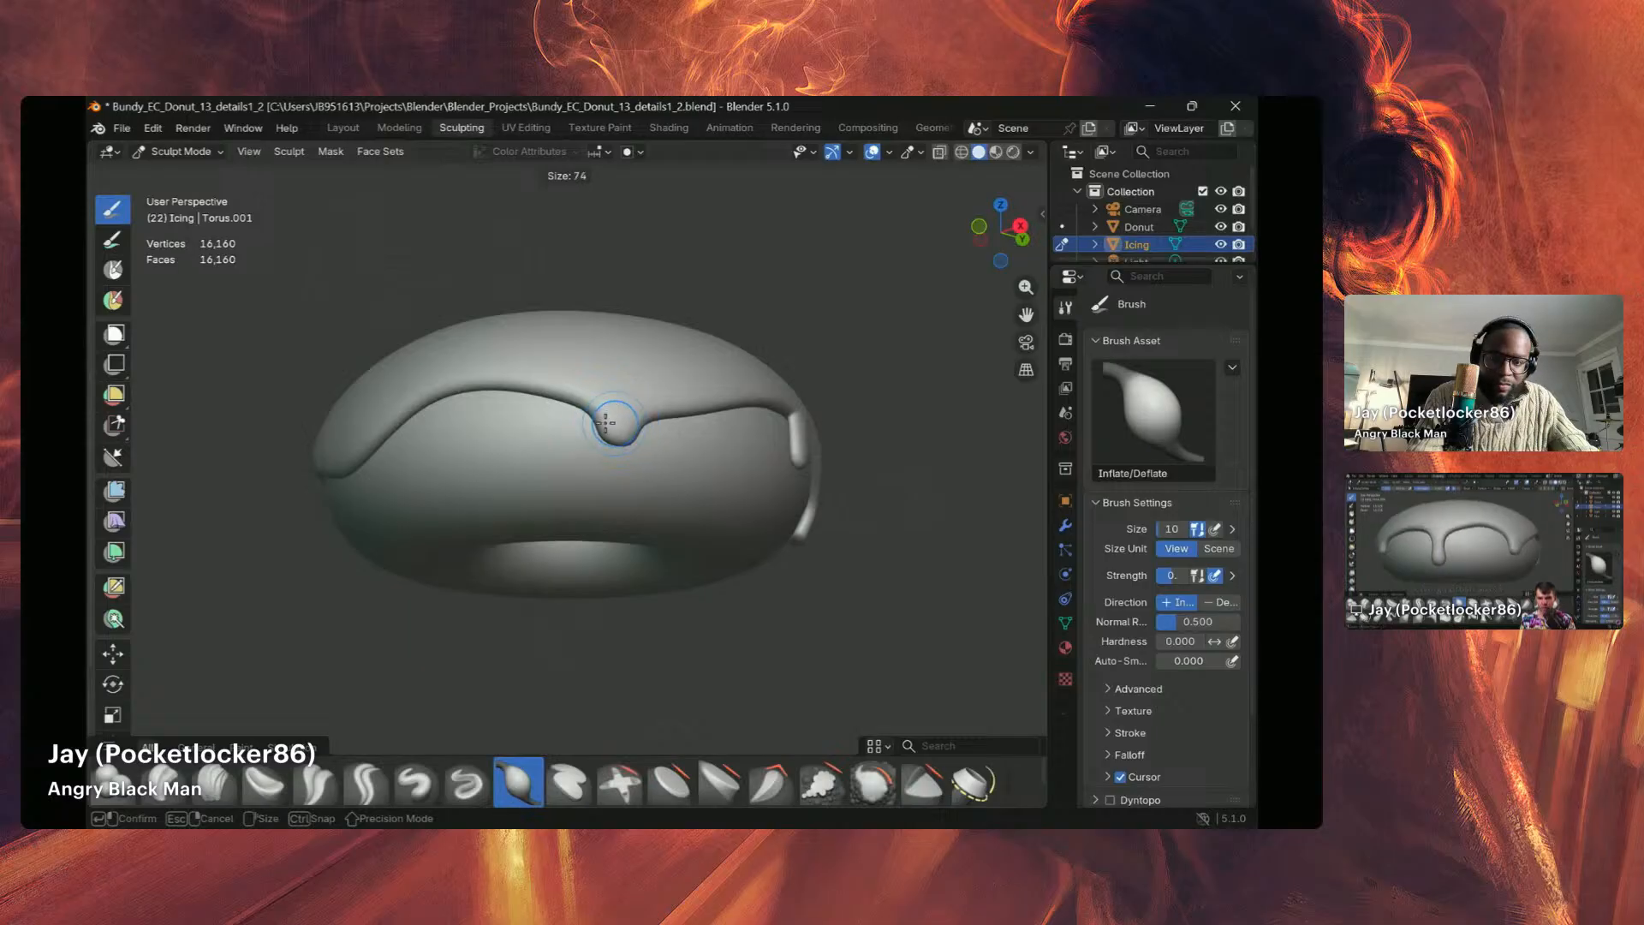
{"action": "left_click", "coordinate": [617, 440]}
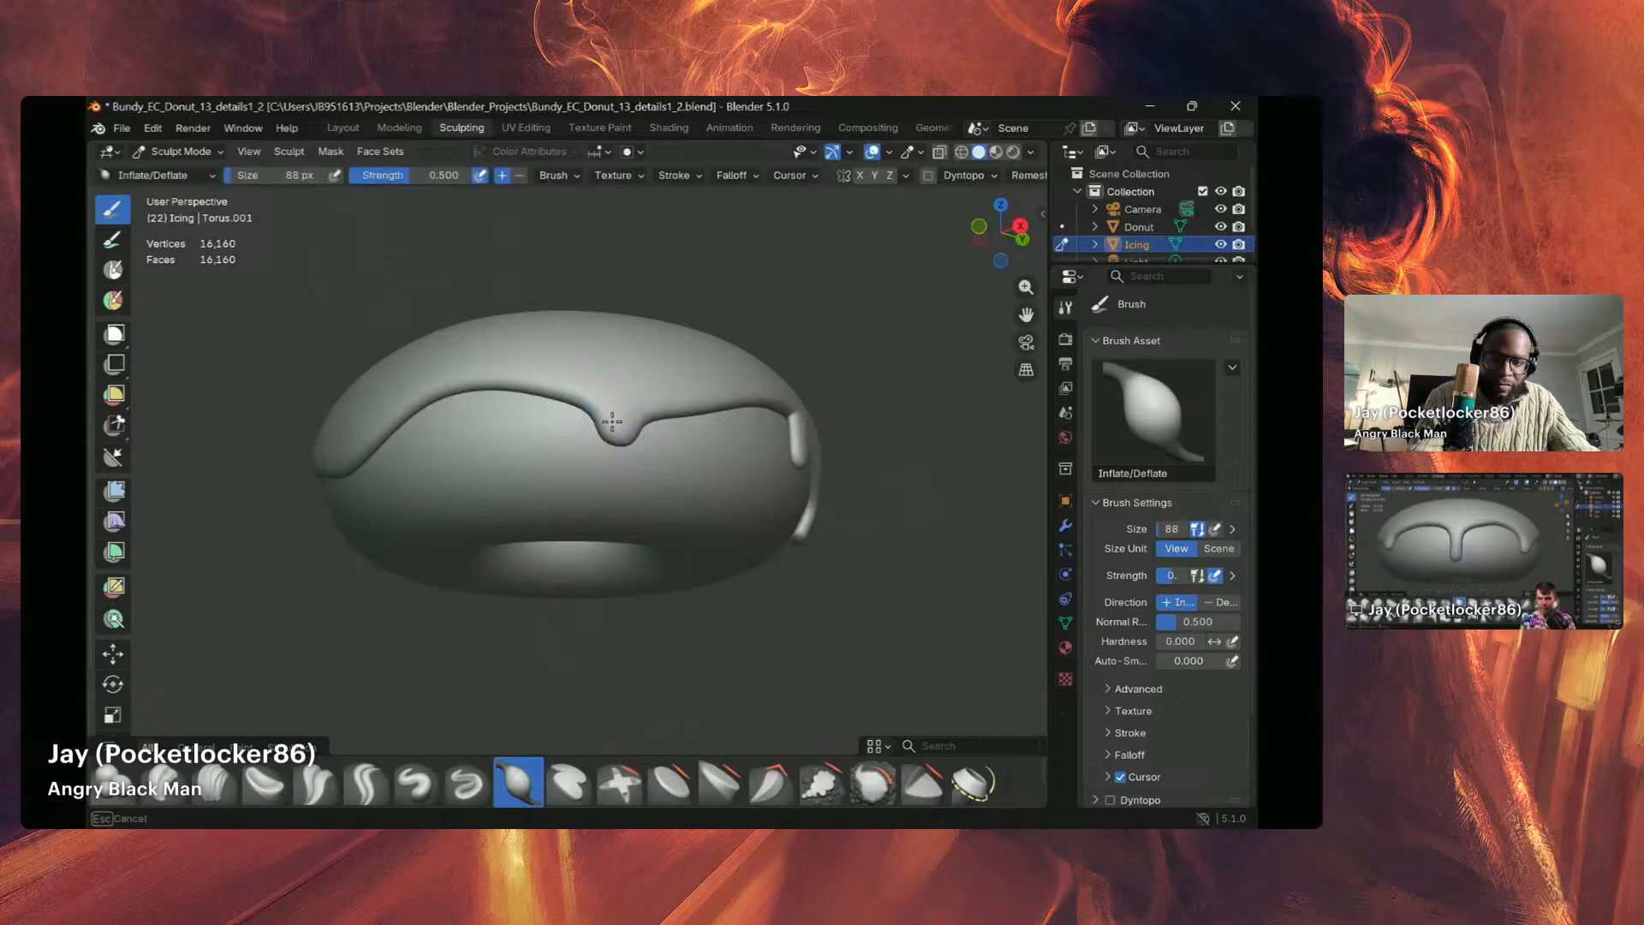
Step: Inflate the tip of the short drip, enlarging the brush to 184 px
{"action": "scroll", "coordinate": [632, 416], "scroll_direction": "up", "scroll_amount": 2}
{"action": "scroll", "coordinate": [632, 415], "scroll_direction": "up", "scroll_amount": 5}
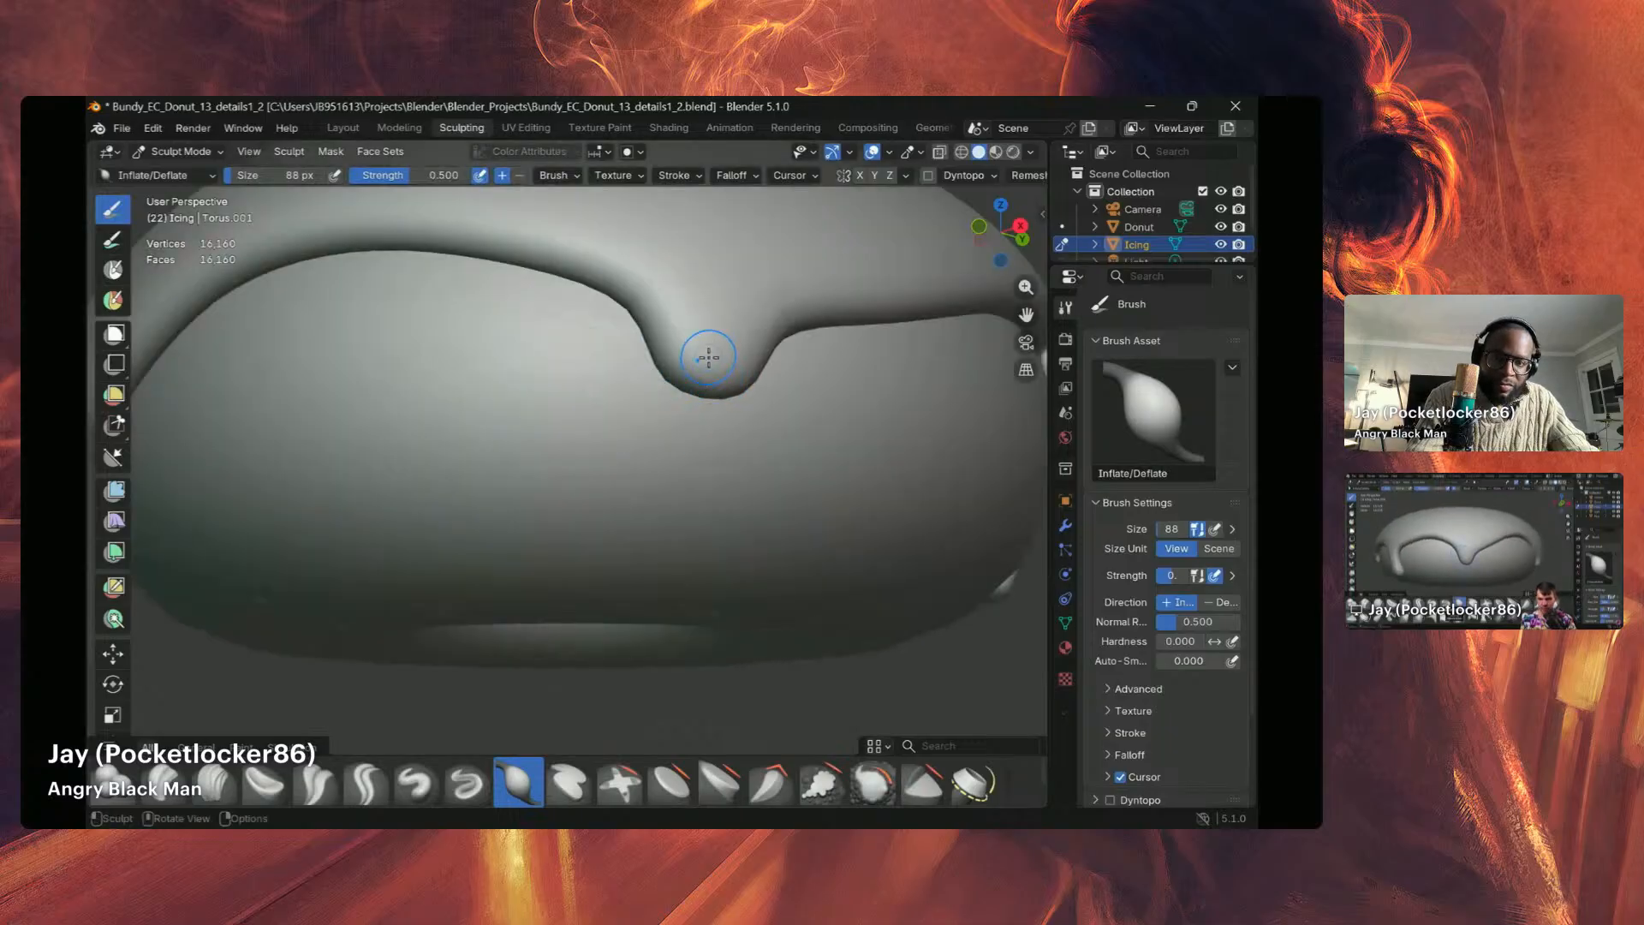
{"action": "left_click_drag", "start_coordinate": [714, 350], "coordinate": [716, 346]}
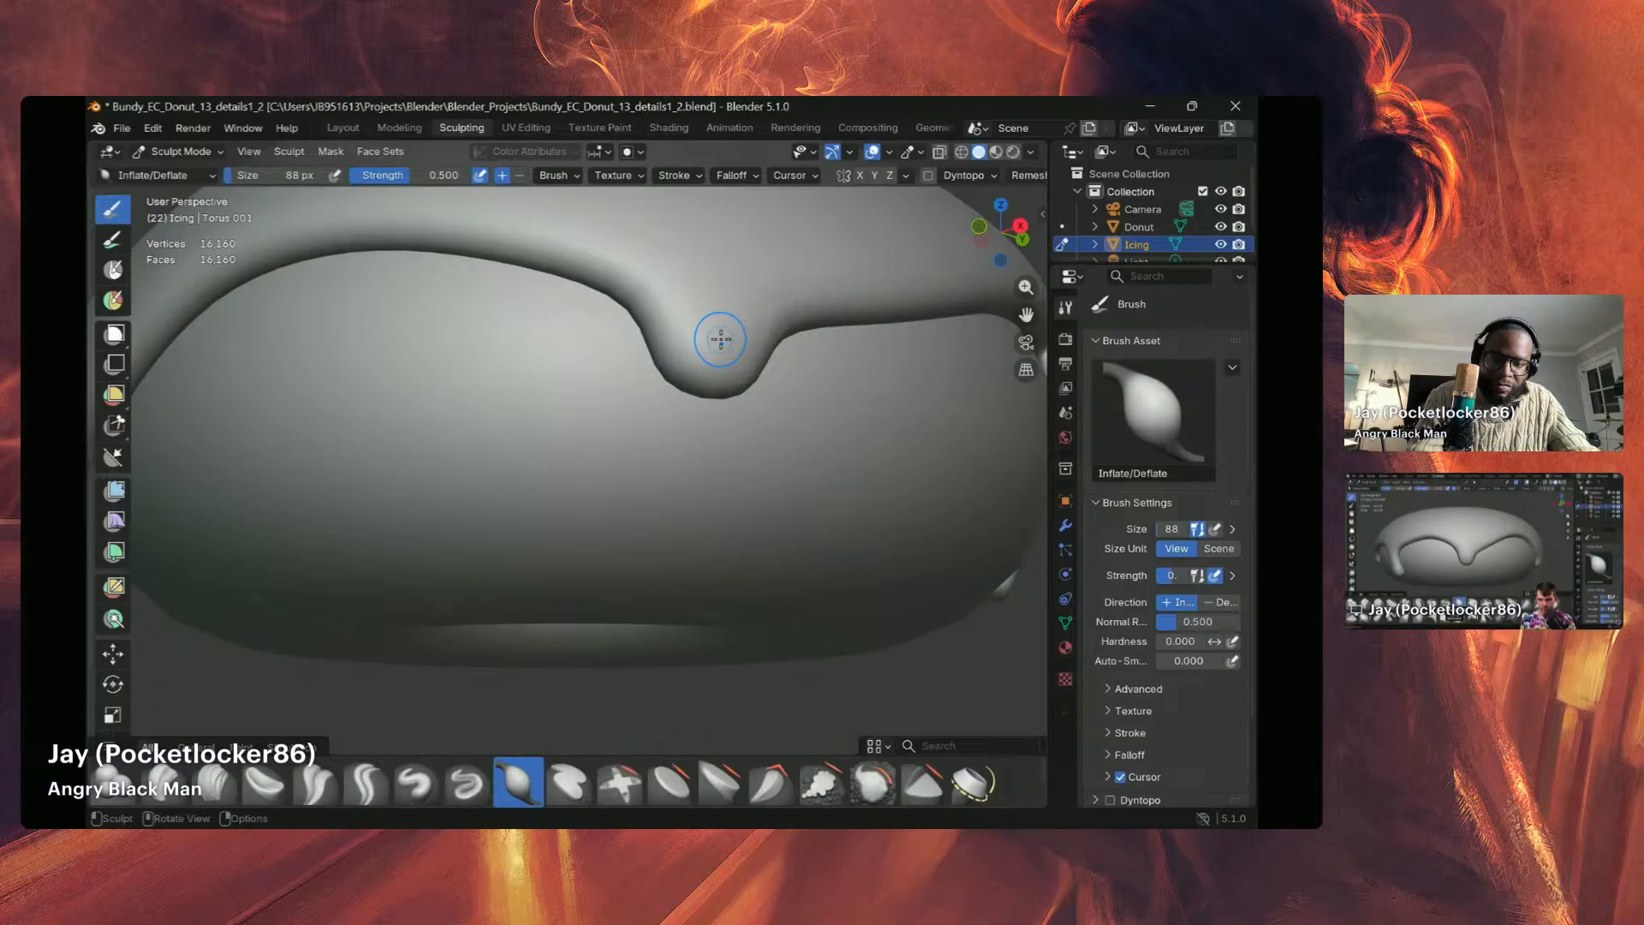
{"action": "key", "text": "f"}
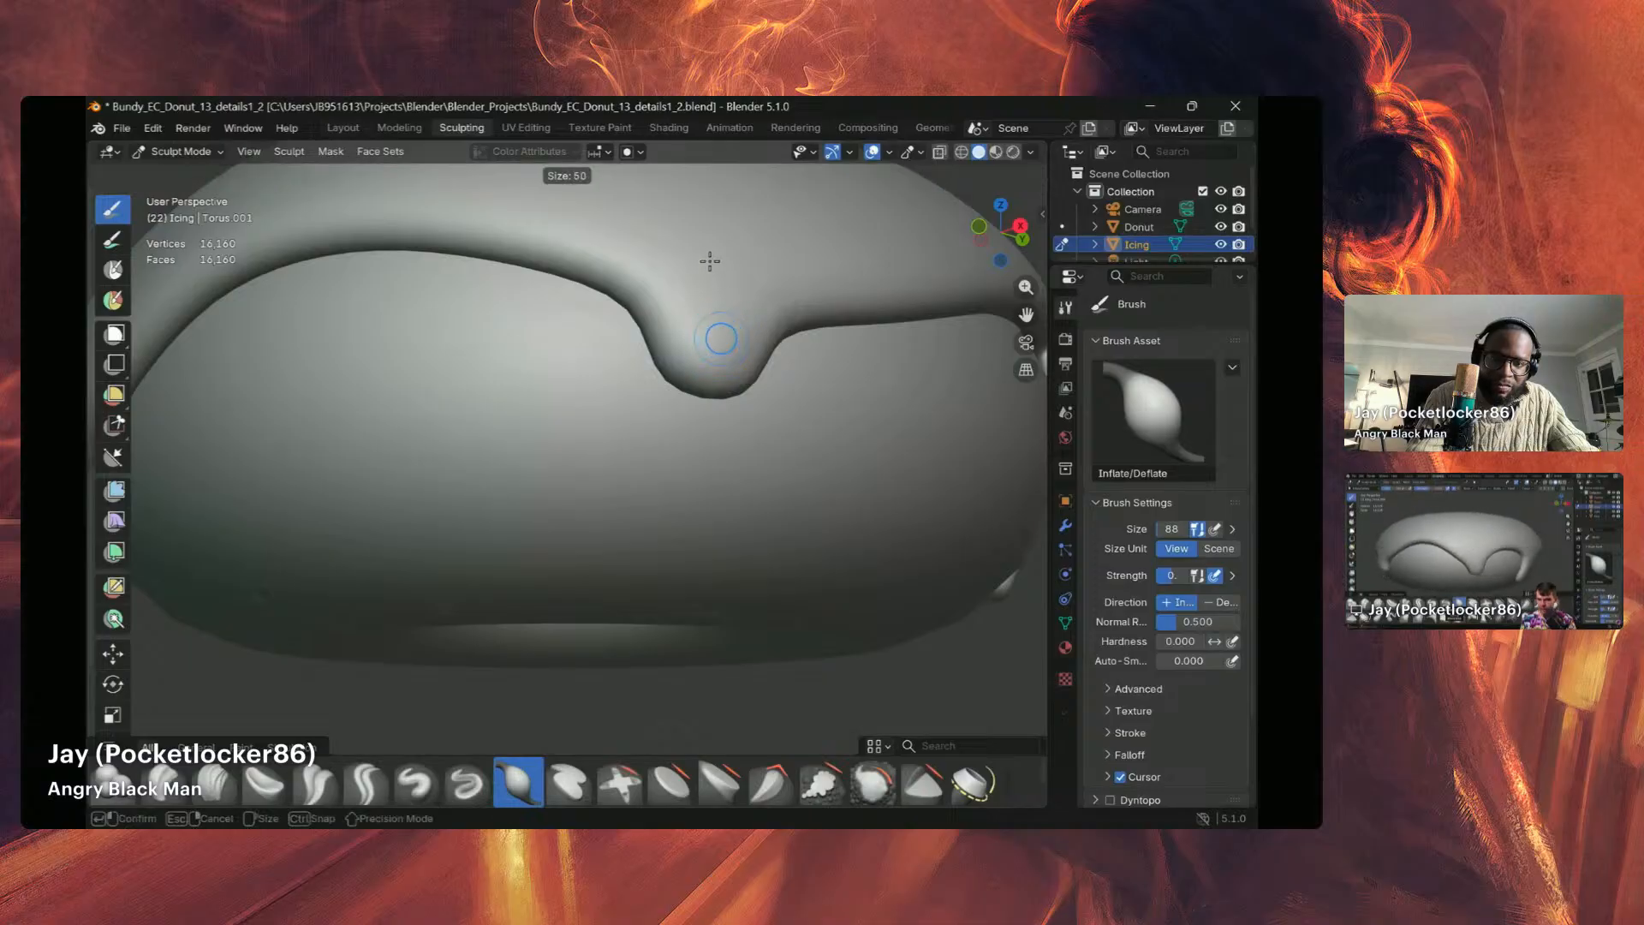
{"action": "left_click", "coordinate": [749, 431]}
{"action": "mouse_move", "coordinate": [710, 330]}
{"action": "left_mouse_down"}
{"action": "mouse_move", "coordinate": [715, 423]}
{"action": "mouse_move", "coordinate": [722, 341]}
{"action": "mouse_move", "coordinate": [726, 356]}
{"action": "left_mouse_up"}
{"action": "mouse_move", "coordinate": [730, 361]}
{"action": "left_mouse_down"}
{"action": "mouse_move", "coordinate": [706, 376]}
{"action": "mouse_move", "coordinate": [711, 360]}
{"action": "left_mouse_up"}
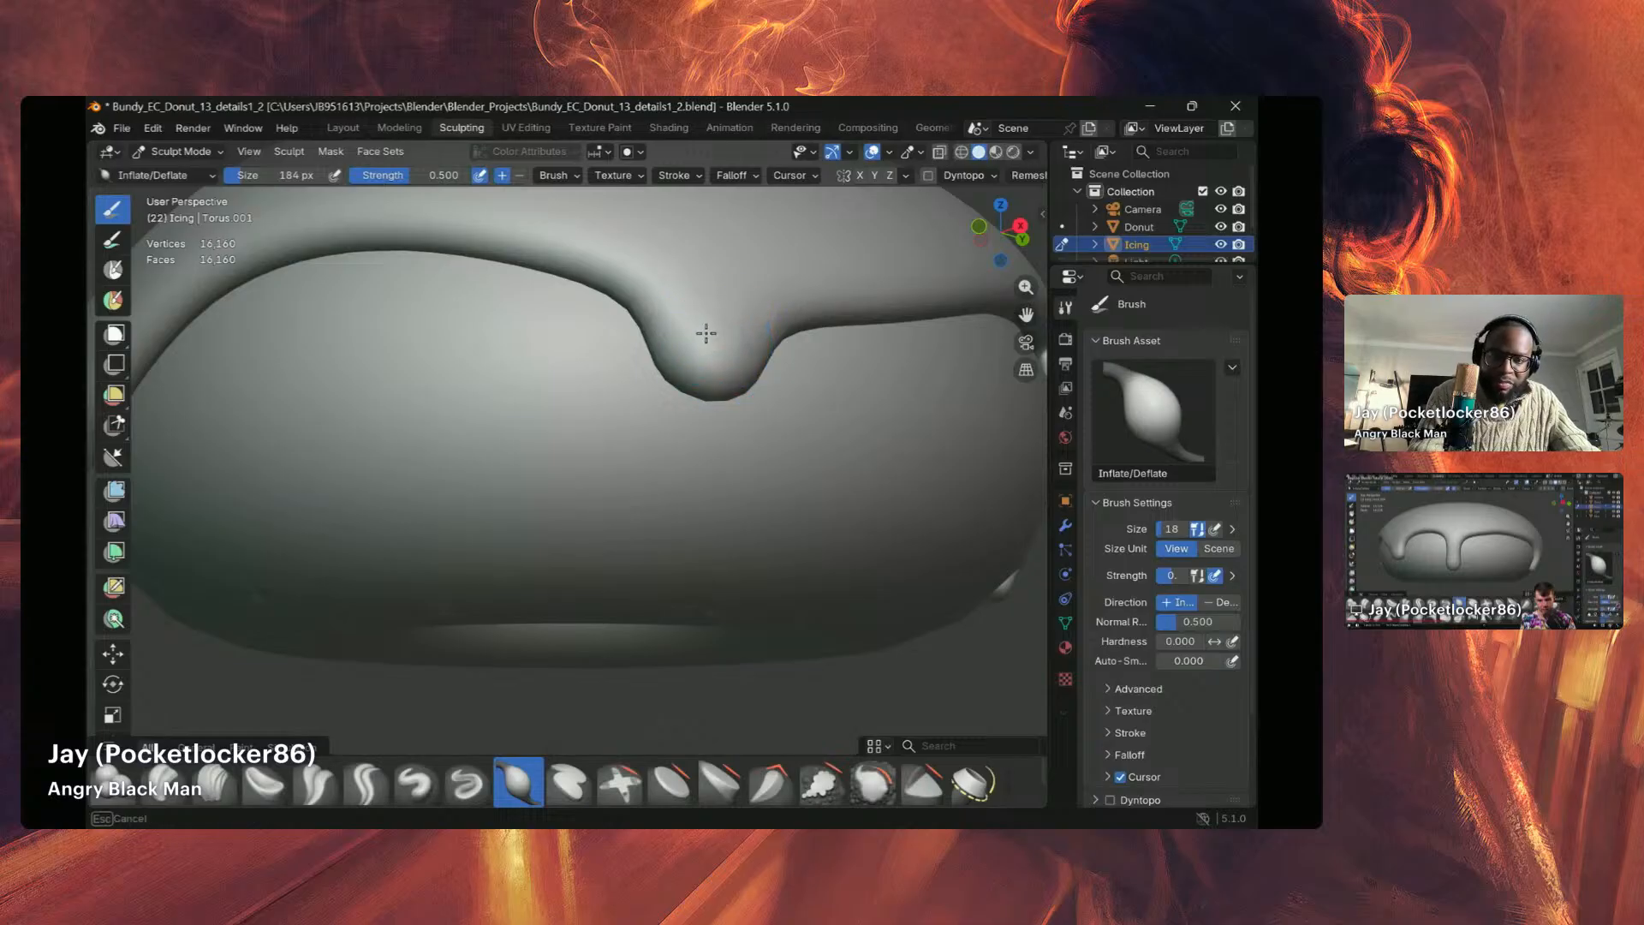
Step: Build up the middle of the short drip from a lower angle with further 184 px inflate strokes
{"action": "middle_click_drag", "start_coordinate": [704, 331], "coordinate": [701, 397]}
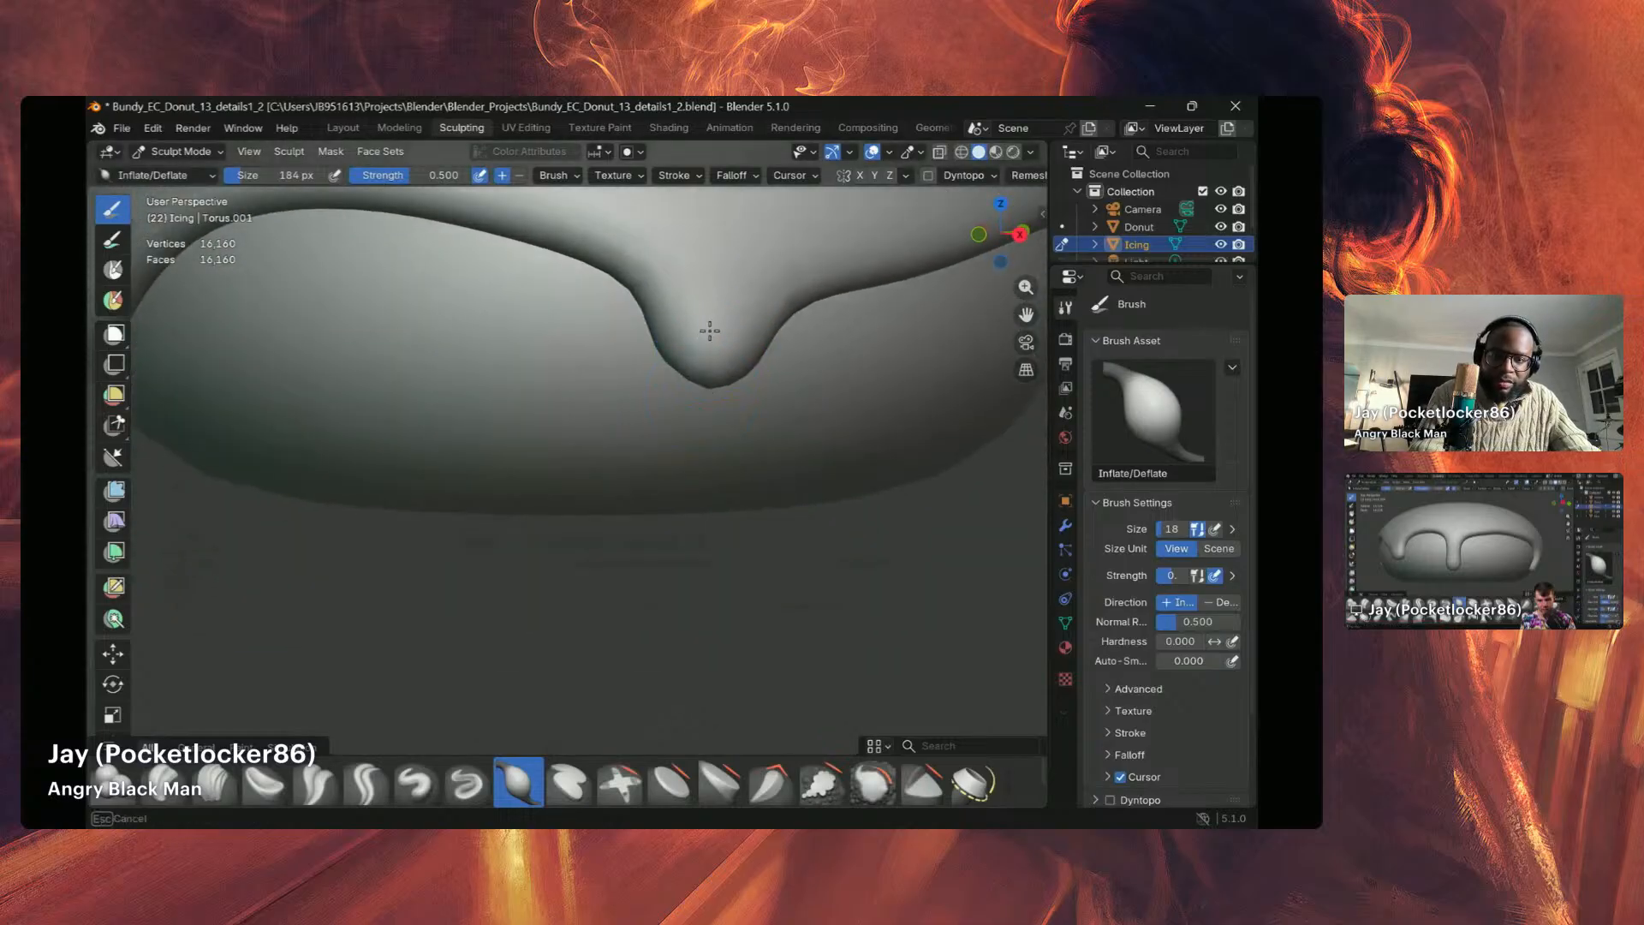
{"action": "mouse_move", "coordinate": [720, 300]}
{"action": "middle_mouse_down"}
{"action": "mouse_move", "coordinate": [697, 282]}
{"action": "mouse_move", "coordinate": [724, 261]}
{"action": "middle_mouse_up"}
{"action": "left_click_drag", "start_coordinate": [714, 296], "coordinate": [715, 351]}
{"action": "left_click_drag", "start_coordinate": [716, 309], "coordinate": [718, 331]}
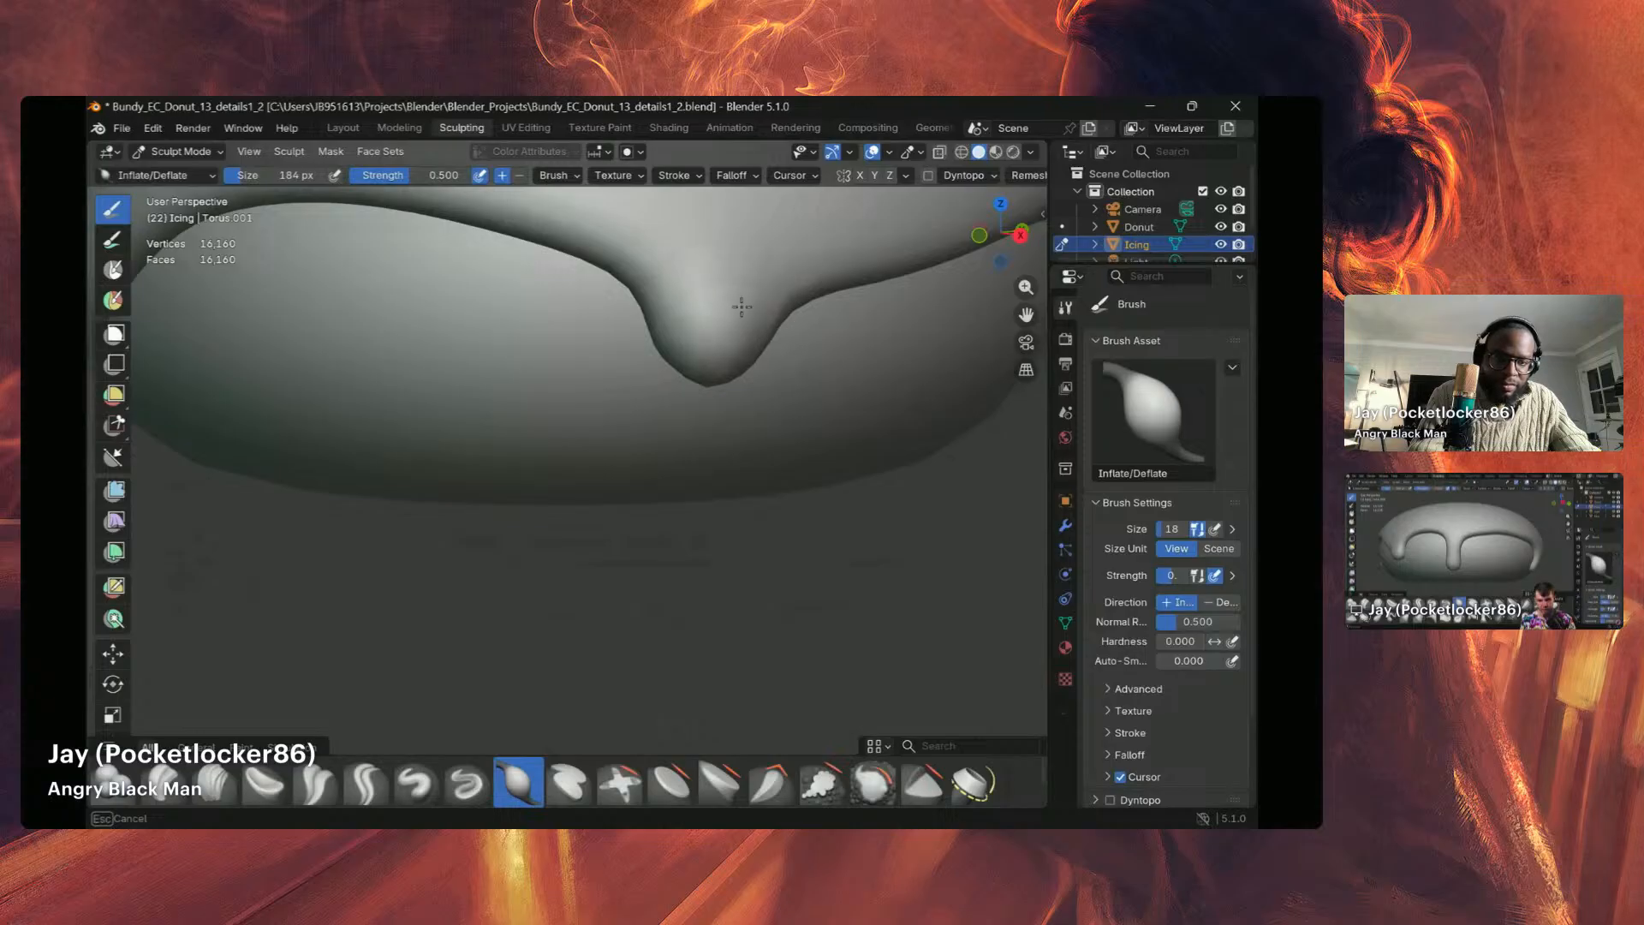
{"action": "left_click_drag", "start_coordinate": [702, 336], "coordinate": [715, 316]}
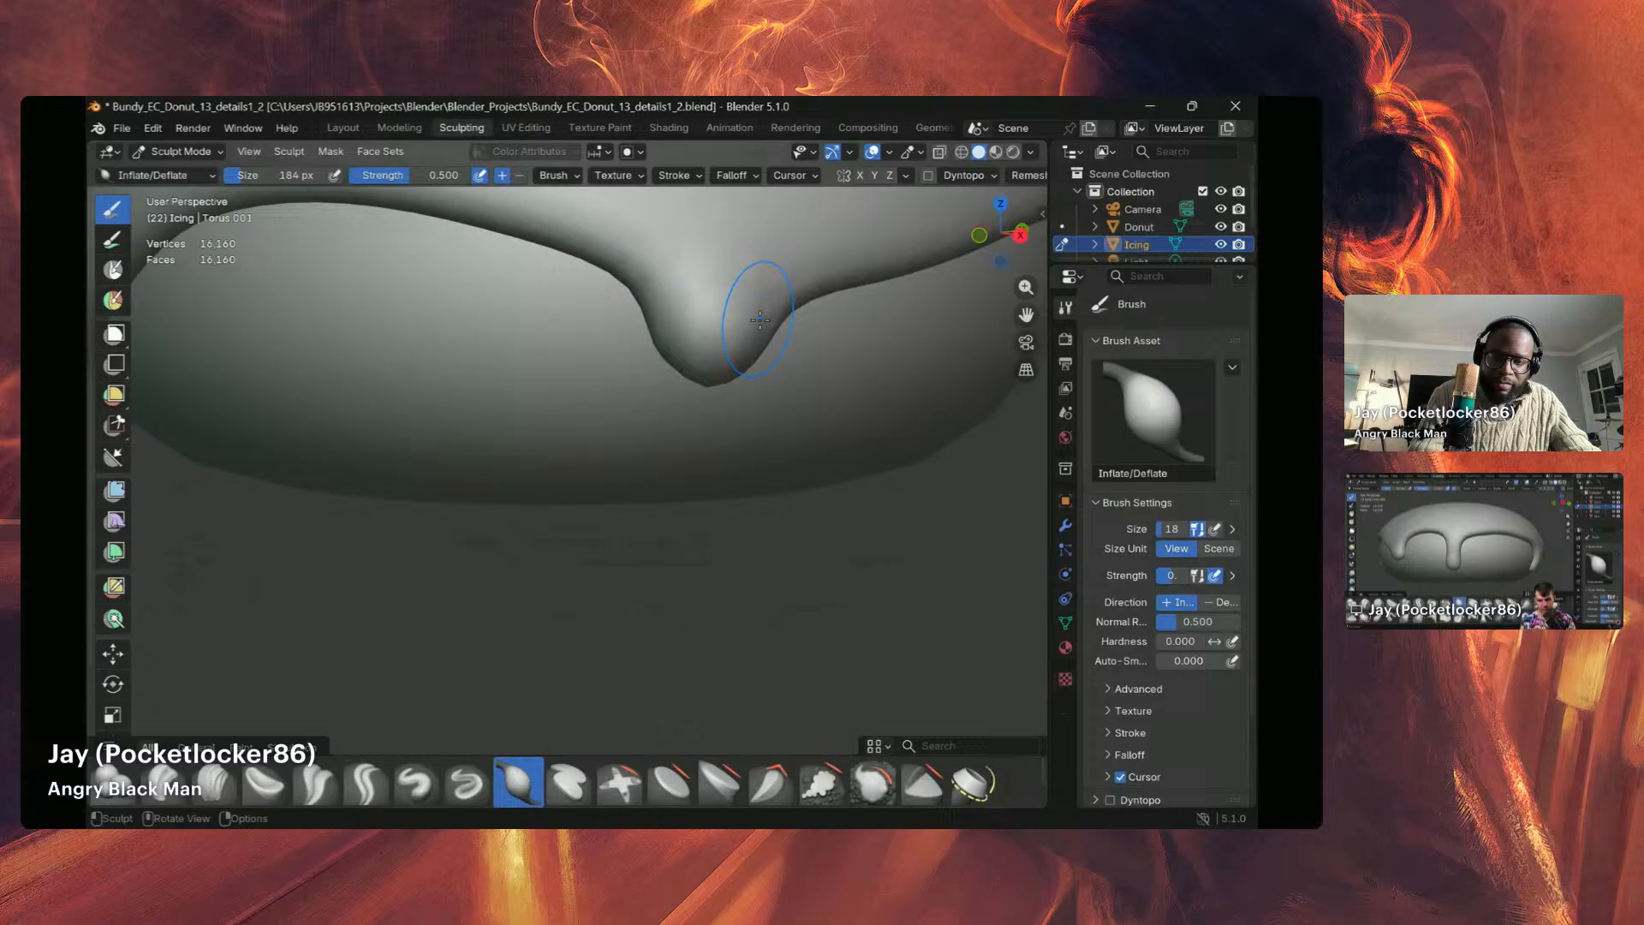
Step: Enlarge the Inflate/Deflate brush to 578 px and swell the whole short drip with repeated strokes
{"action": "key", "text": "f"}
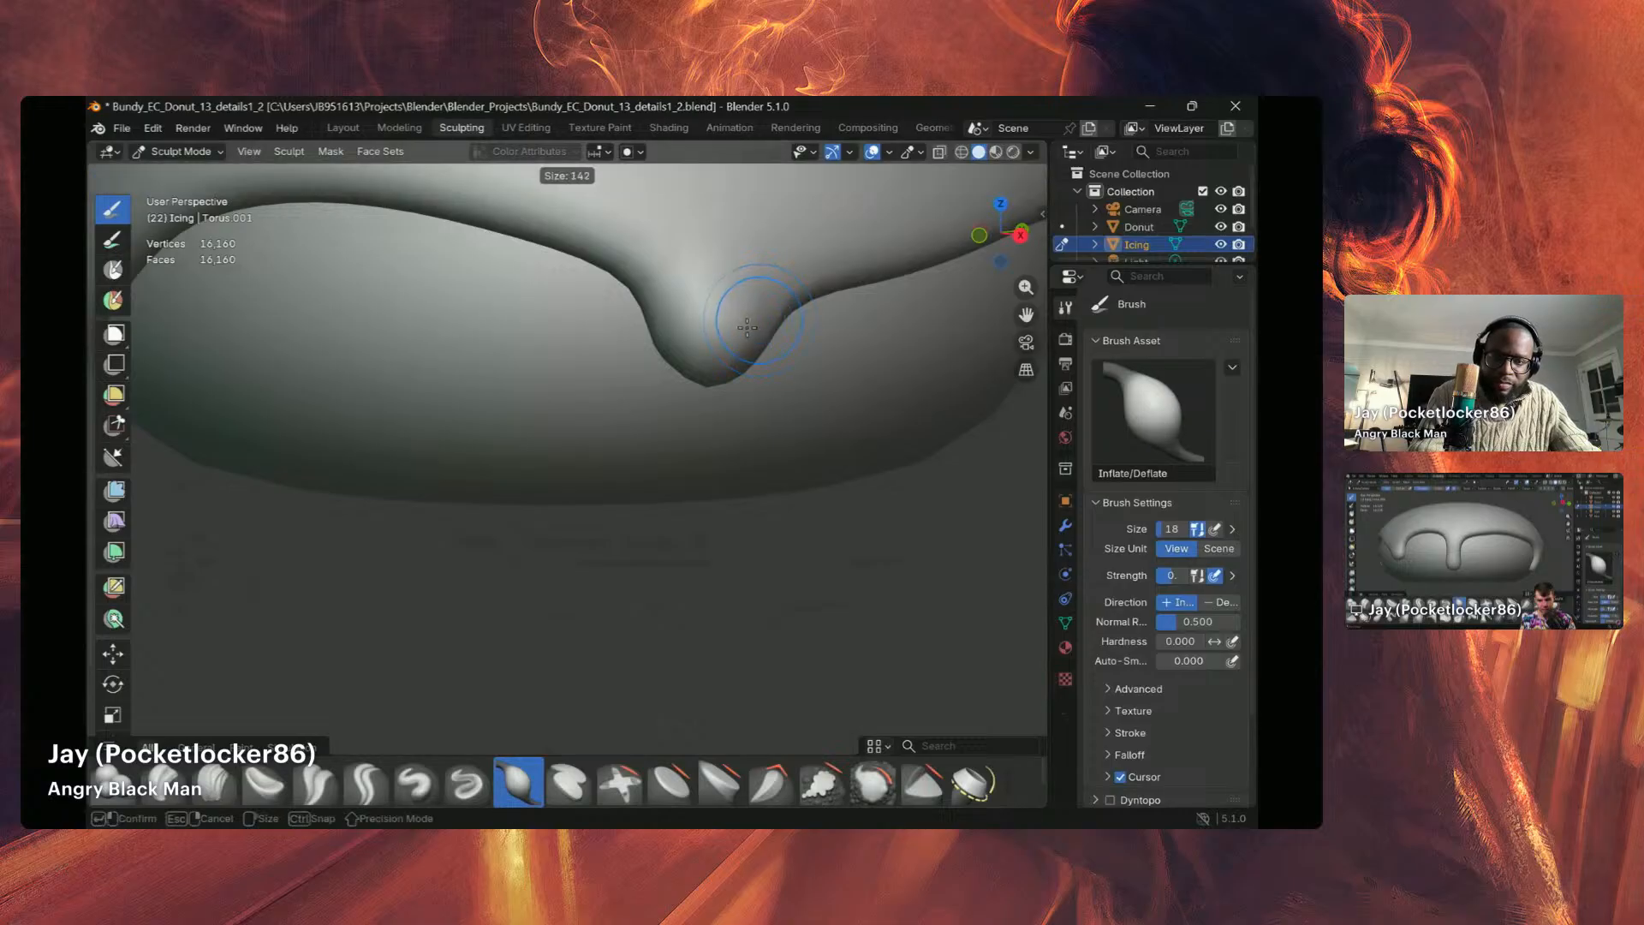
{"action": "left_click", "coordinate": [748, 327]}
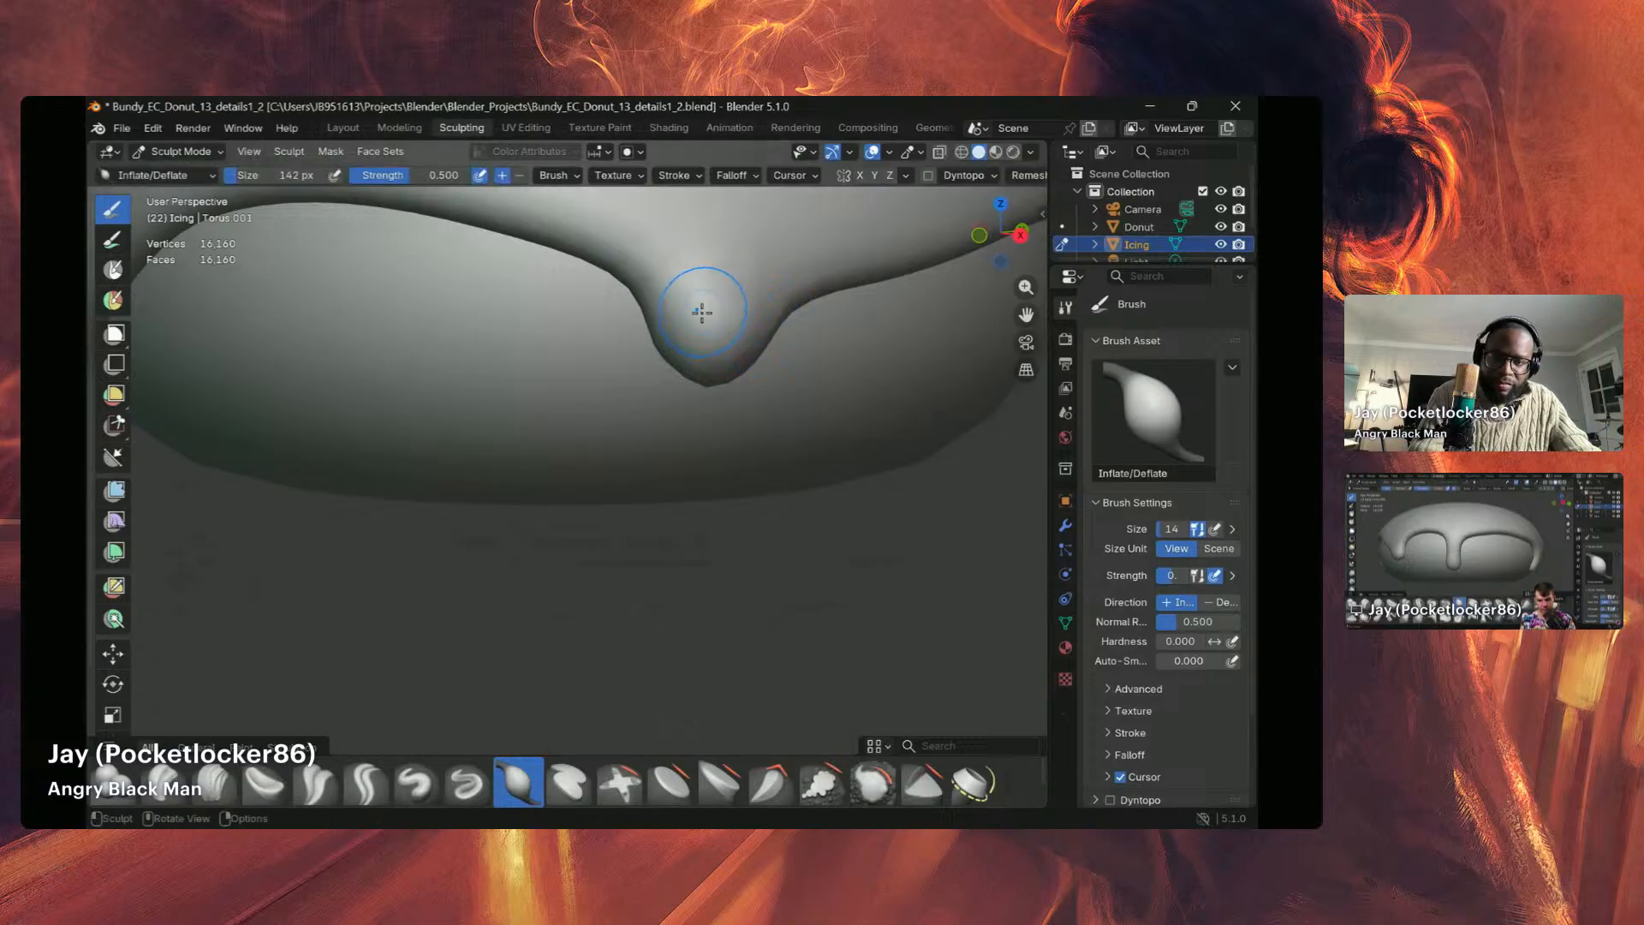
{"action": "key", "text": "f"}
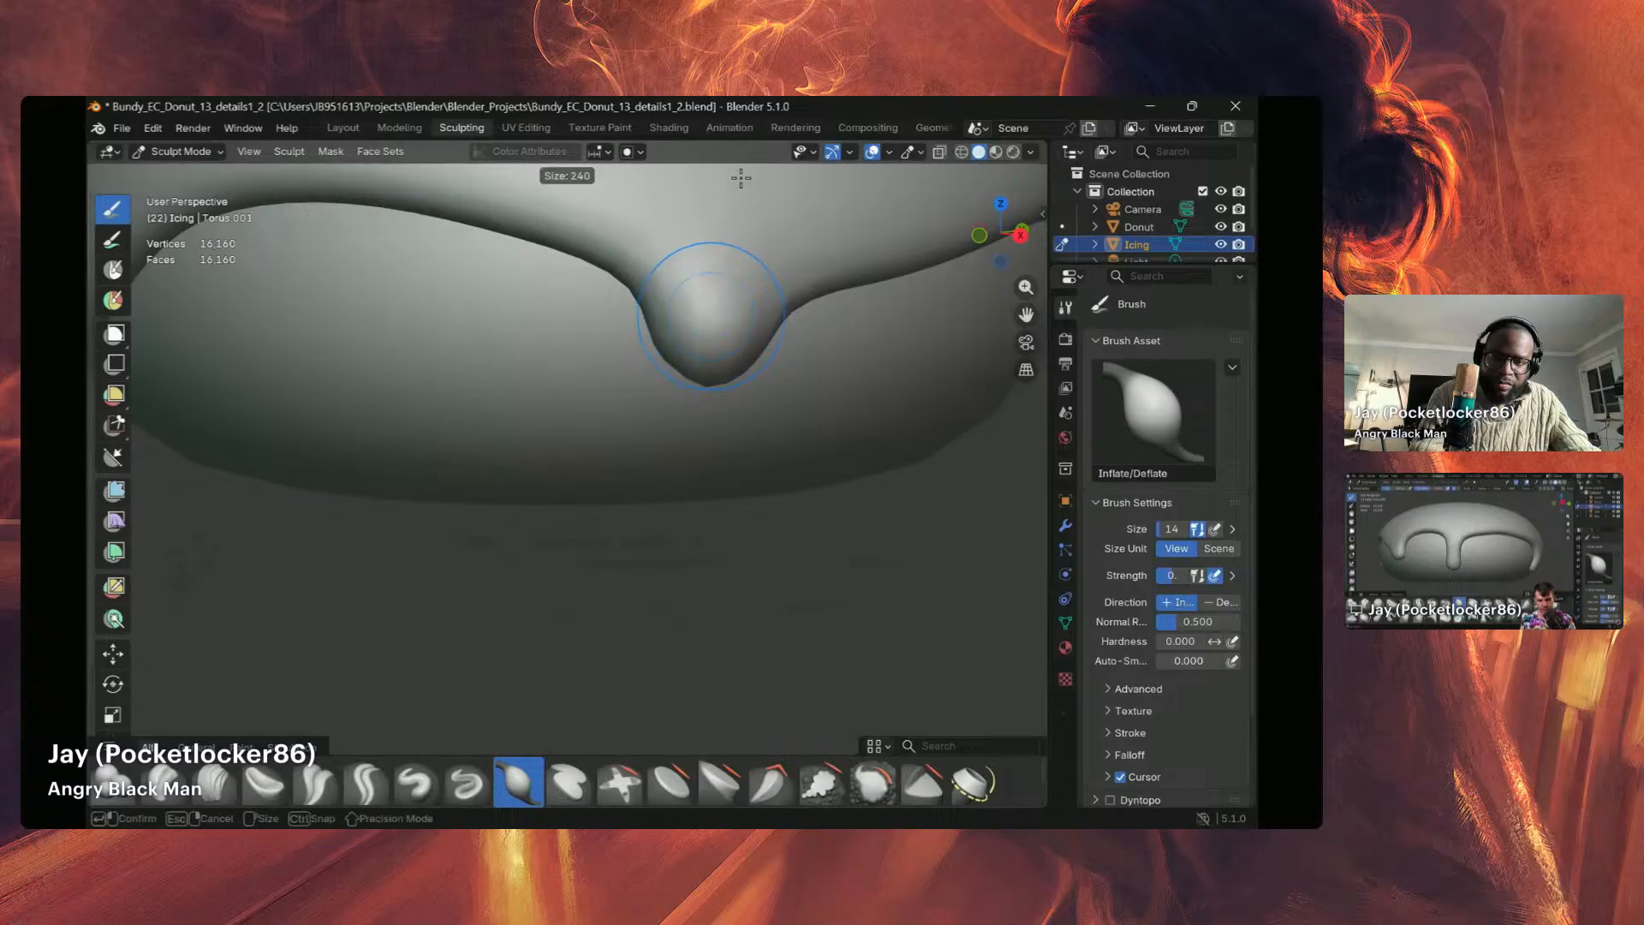
{"action": "left_click", "coordinate": [816, 387]}
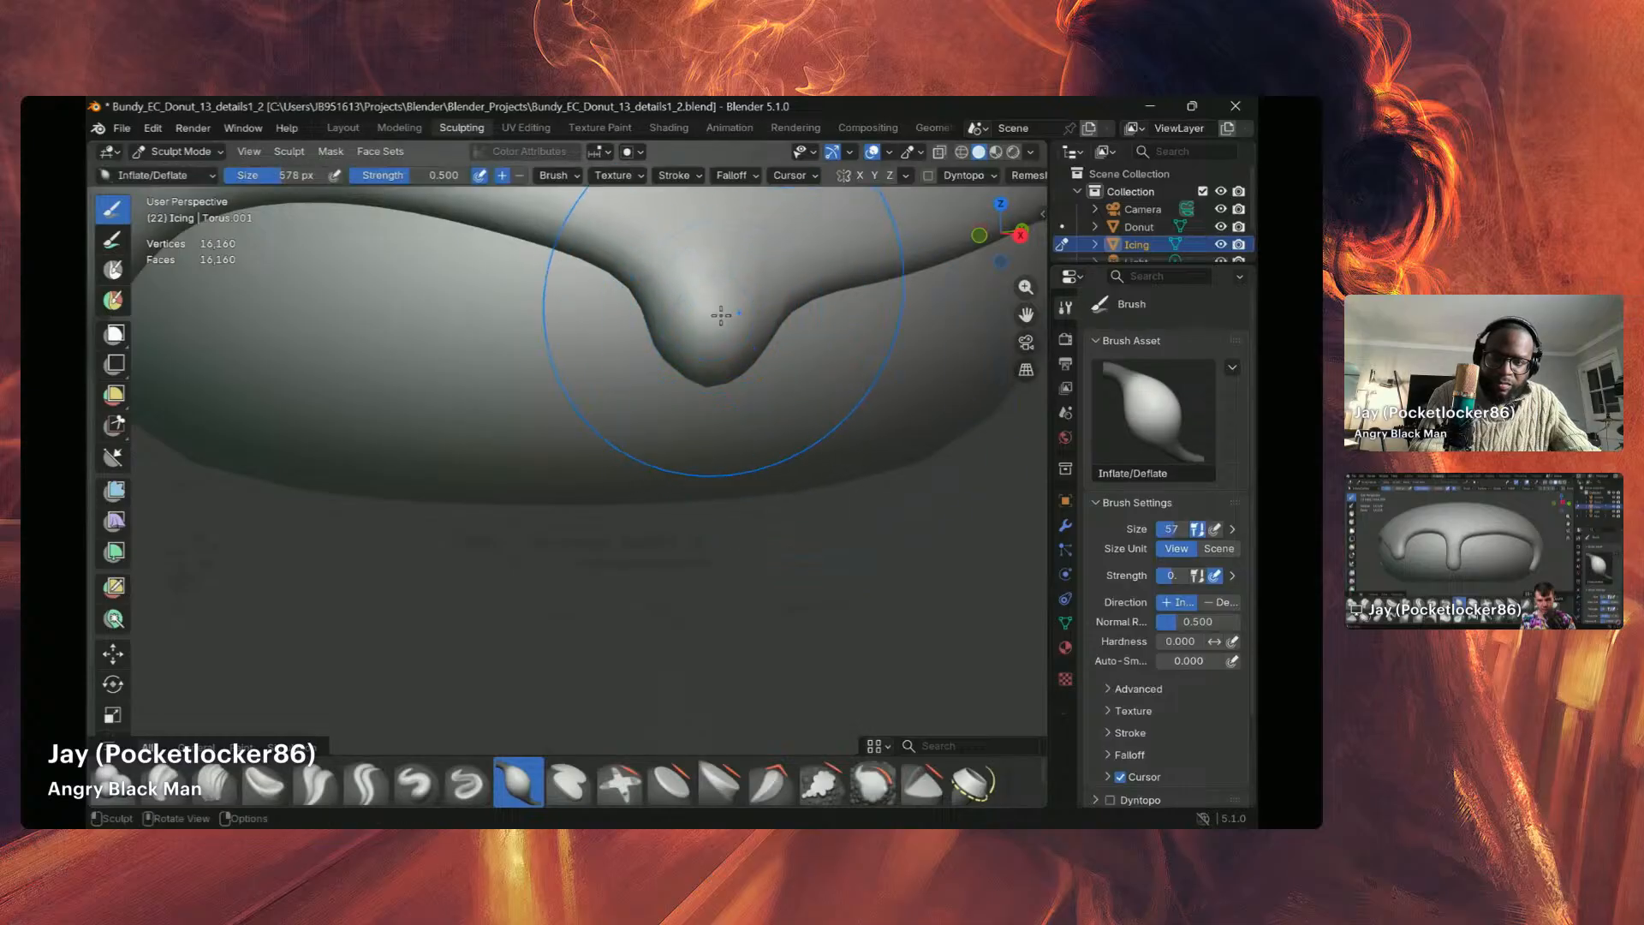
{"action": "mouse_move", "coordinate": [721, 315]}
{"action": "left_mouse_down"}
{"action": "mouse_move", "coordinate": [727, 360]}
{"action": "mouse_move", "coordinate": [711, 357]}
{"action": "left_mouse_up"}
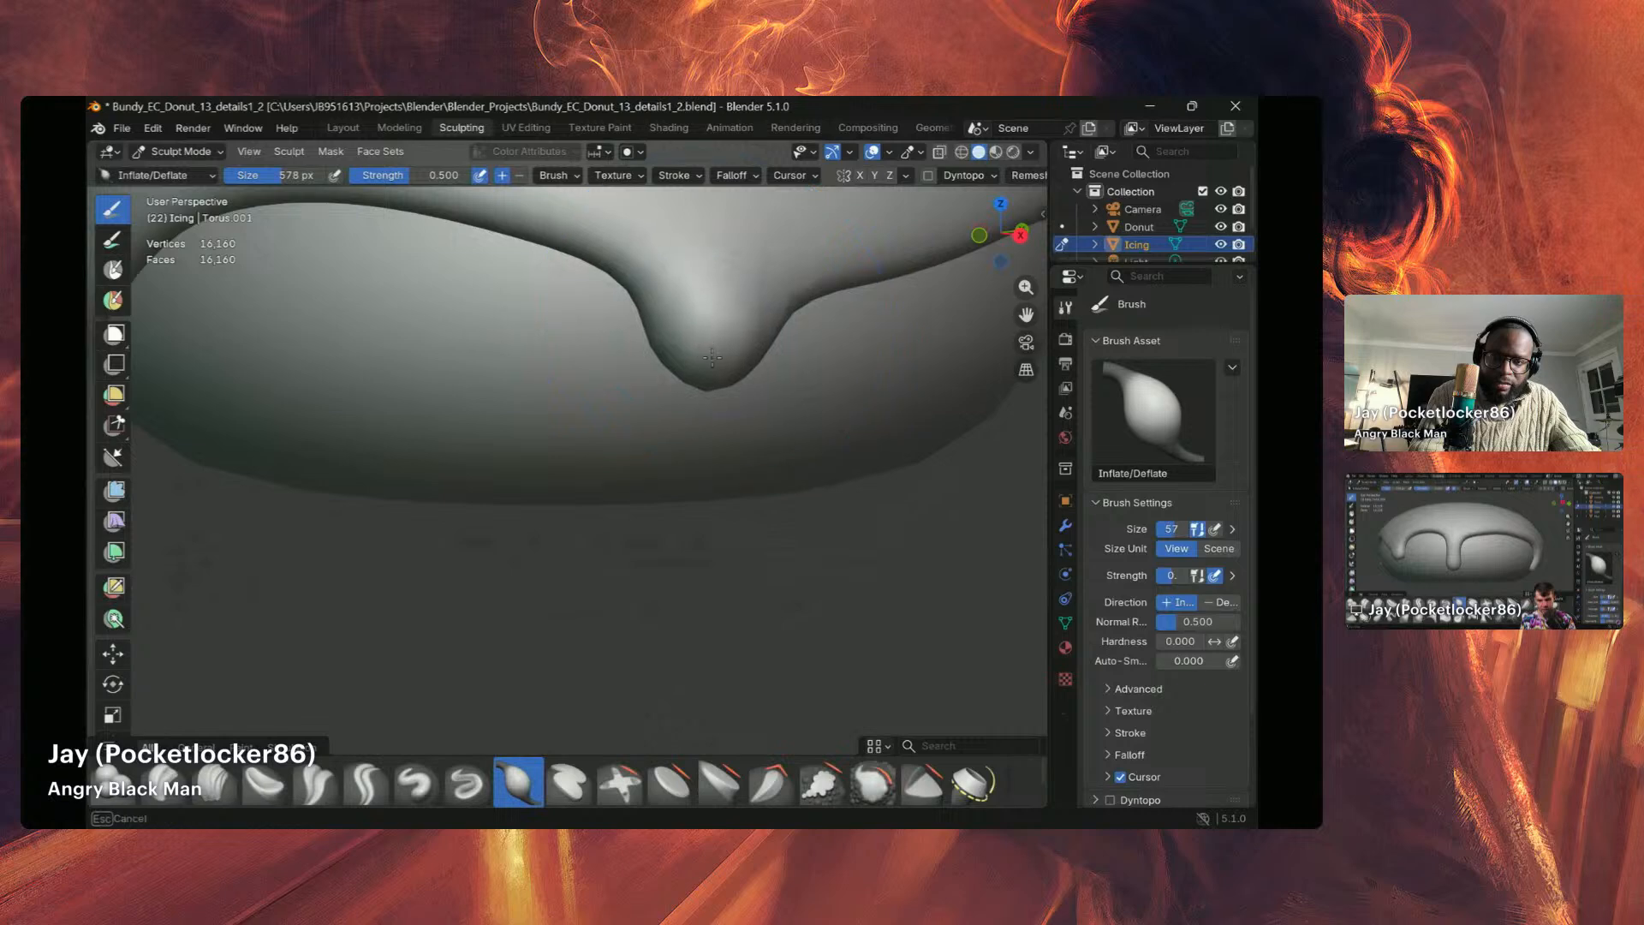
{"action": "scroll", "coordinate": [702, 394], "scroll_direction": "down", "scroll_amount": 4}
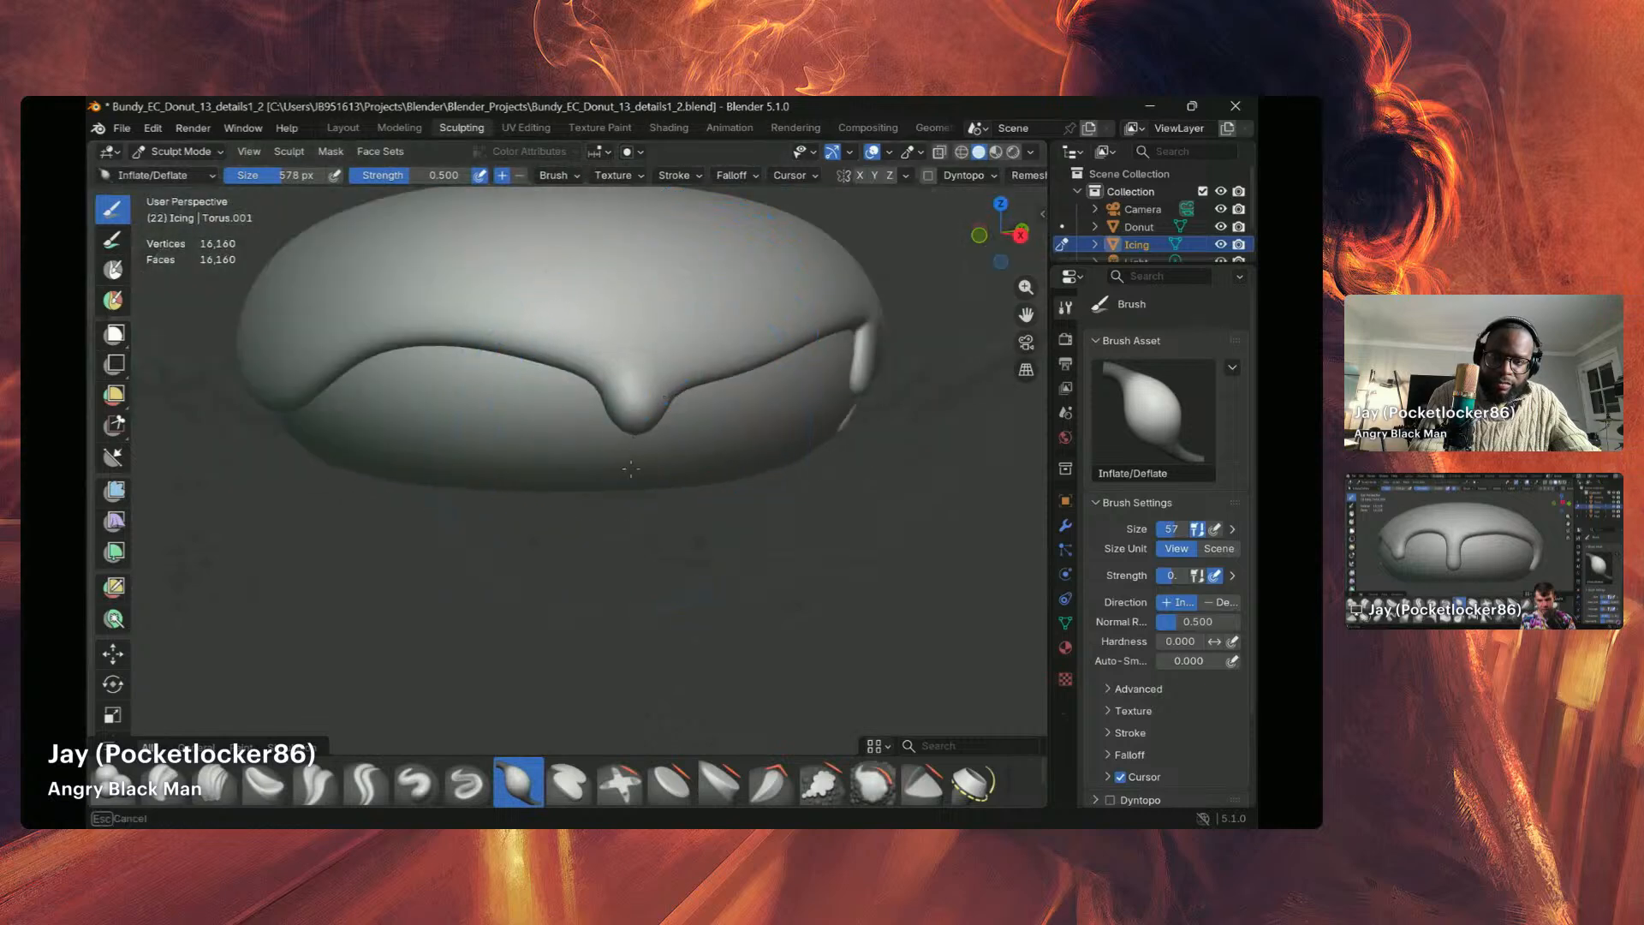
{"action": "left_click_drag", "start_coordinate": [630, 468], "coordinate": [631, 471]}
{"action": "left_click_drag", "start_coordinate": [636, 385], "coordinate": [632, 454]}
{"action": "left_click_drag", "start_coordinate": [641, 346], "coordinate": [644, 382]}
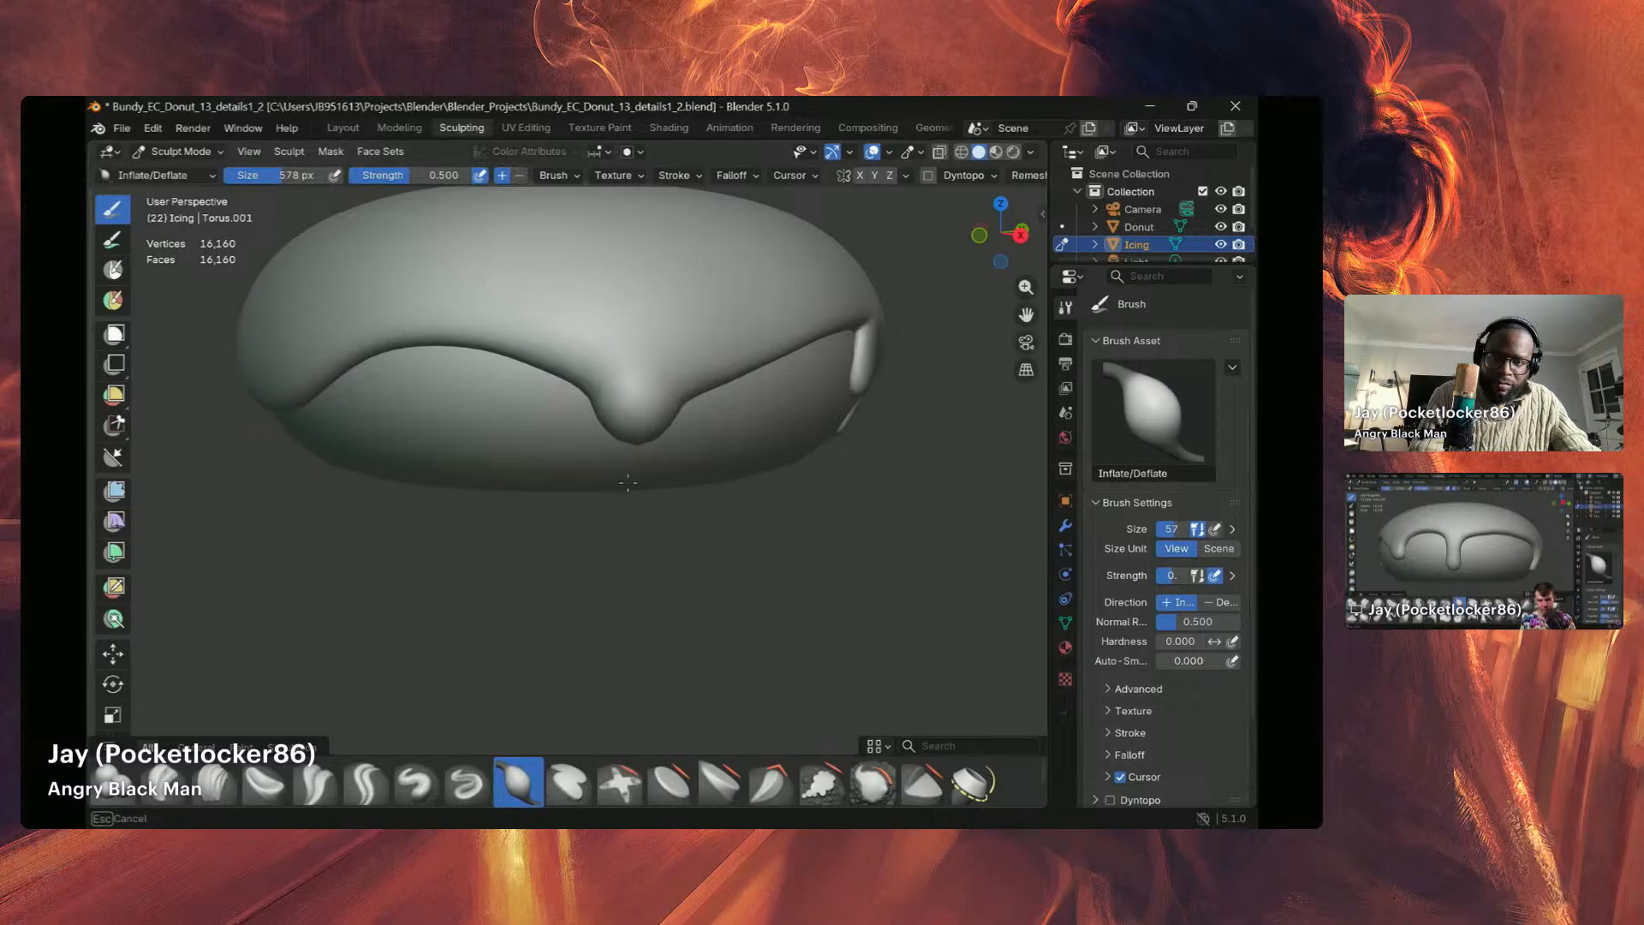
{"action": "left_click_drag", "start_coordinate": [628, 482], "coordinate": [629, 478]}
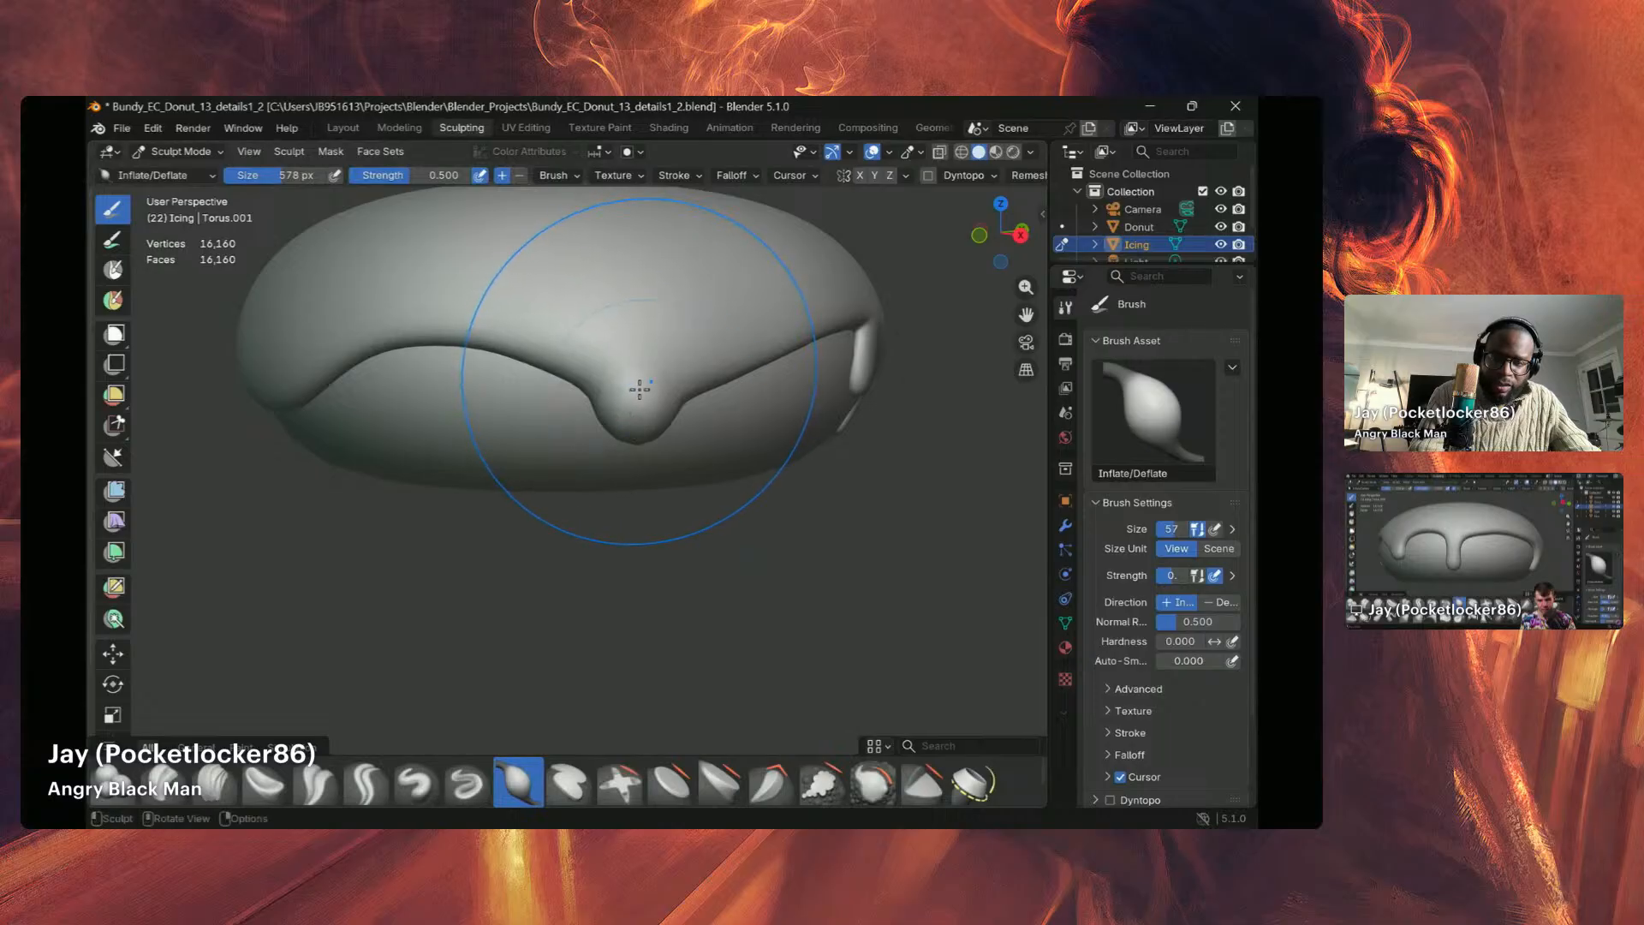
Step: Set the brush size to 330 px and inflate the short drip's side and the adjoining stretch of icing edge
{"action": "key", "text": "f"}
{"action": "left_click", "coordinate": [562, 444]}
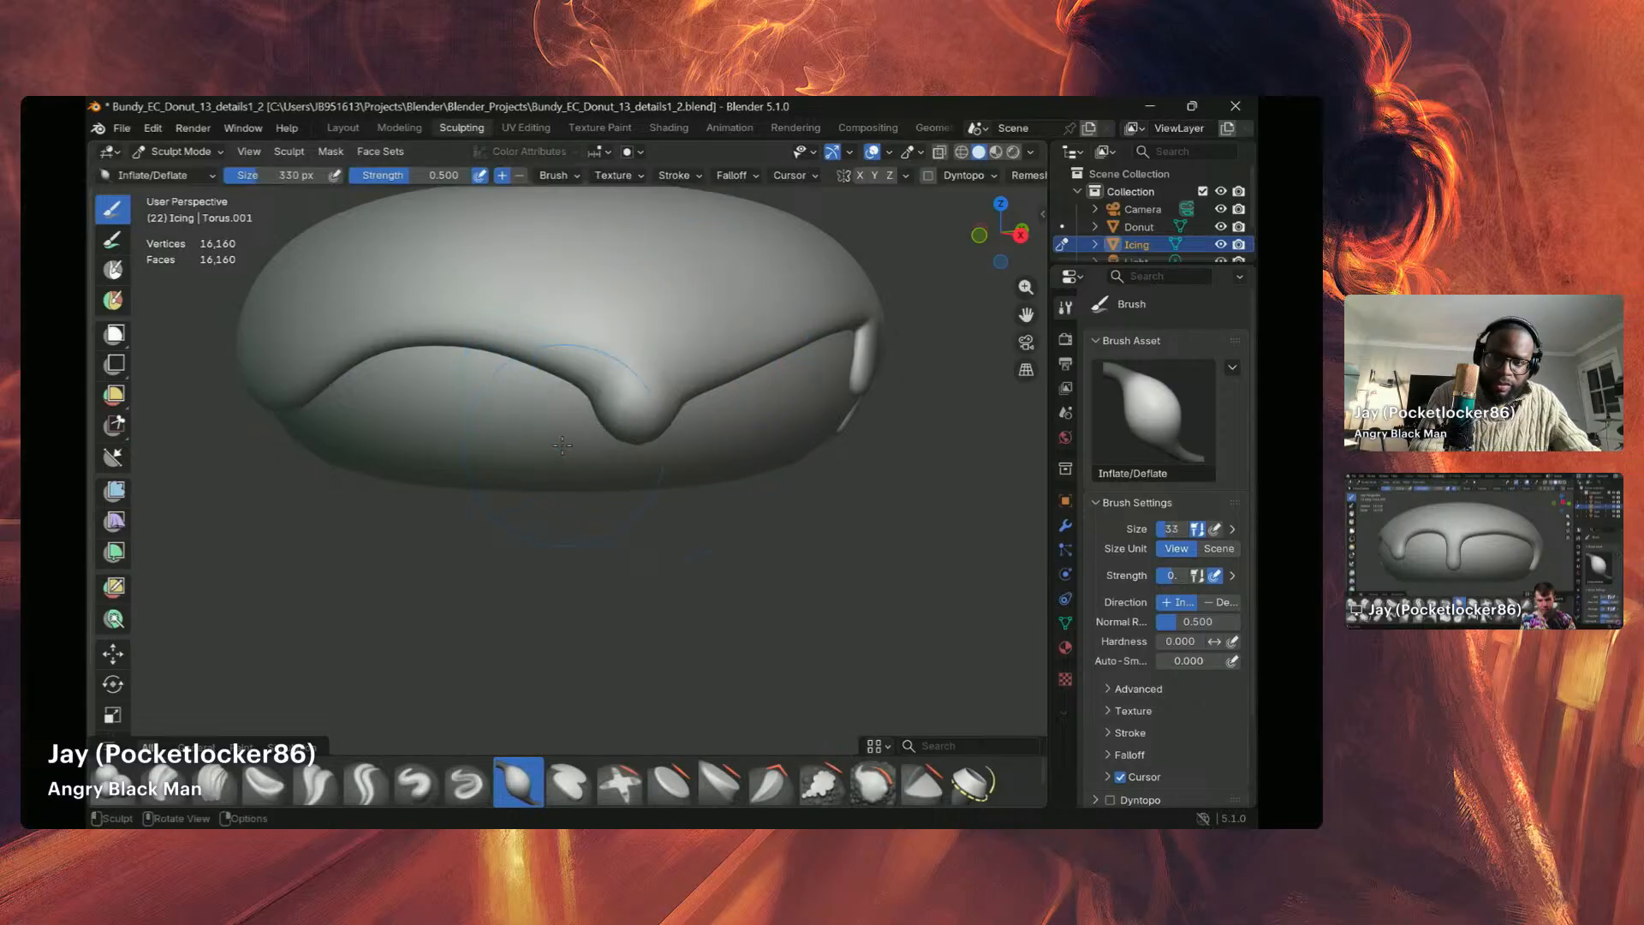
{"action": "mouse_move", "coordinate": [625, 349]}
{"action": "left_mouse_down"}
{"action": "mouse_move", "coordinate": [643, 304]}
{"action": "mouse_move", "coordinate": [602, 309]}
{"action": "mouse_move", "coordinate": [609, 439]}
{"action": "left_mouse_up"}
{"action": "left_click_drag", "start_coordinate": [258, 364], "coordinate": [271, 375]}
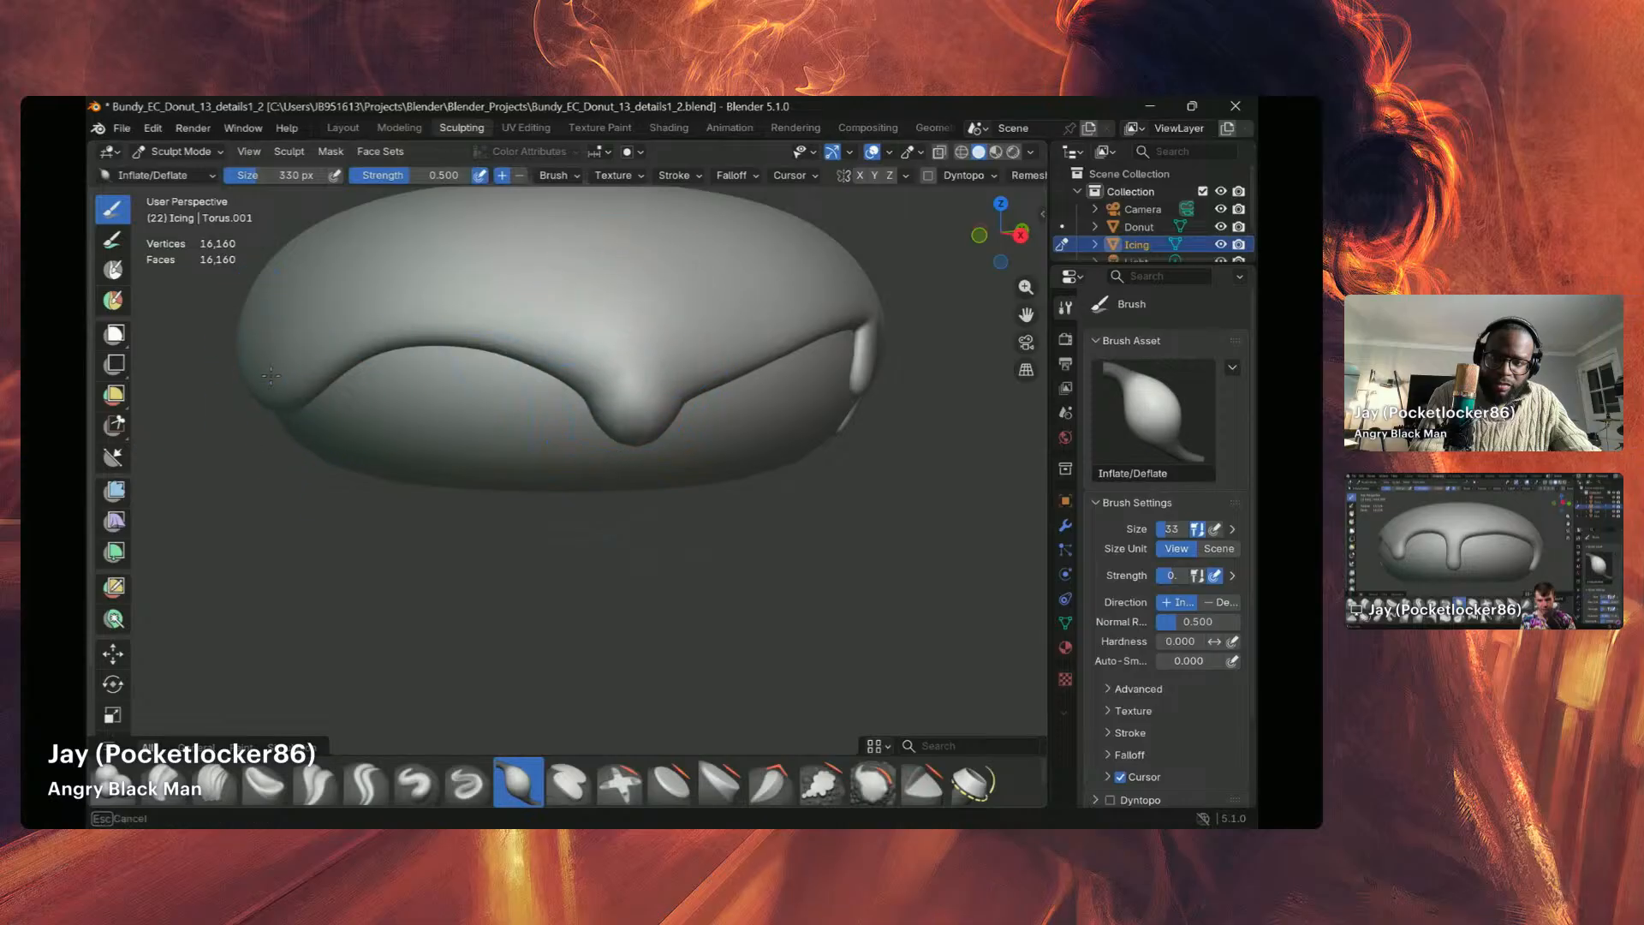
{"action": "mouse_move", "coordinate": [283, 431]}
{"action": "left_mouse_down"}
{"action": "mouse_move", "coordinate": [270, 384]}
{"action": "mouse_move", "coordinate": [306, 405]}
{"action": "left_mouse_up"}
{"action": "mouse_move", "coordinate": [383, 341]}
{"action": "left_mouse_down"}
{"action": "mouse_move", "coordinate": [468, 343]}
{"action": "mouse_move", "coordinate": [446, 343]}
{"action": "left_mouse_up"}
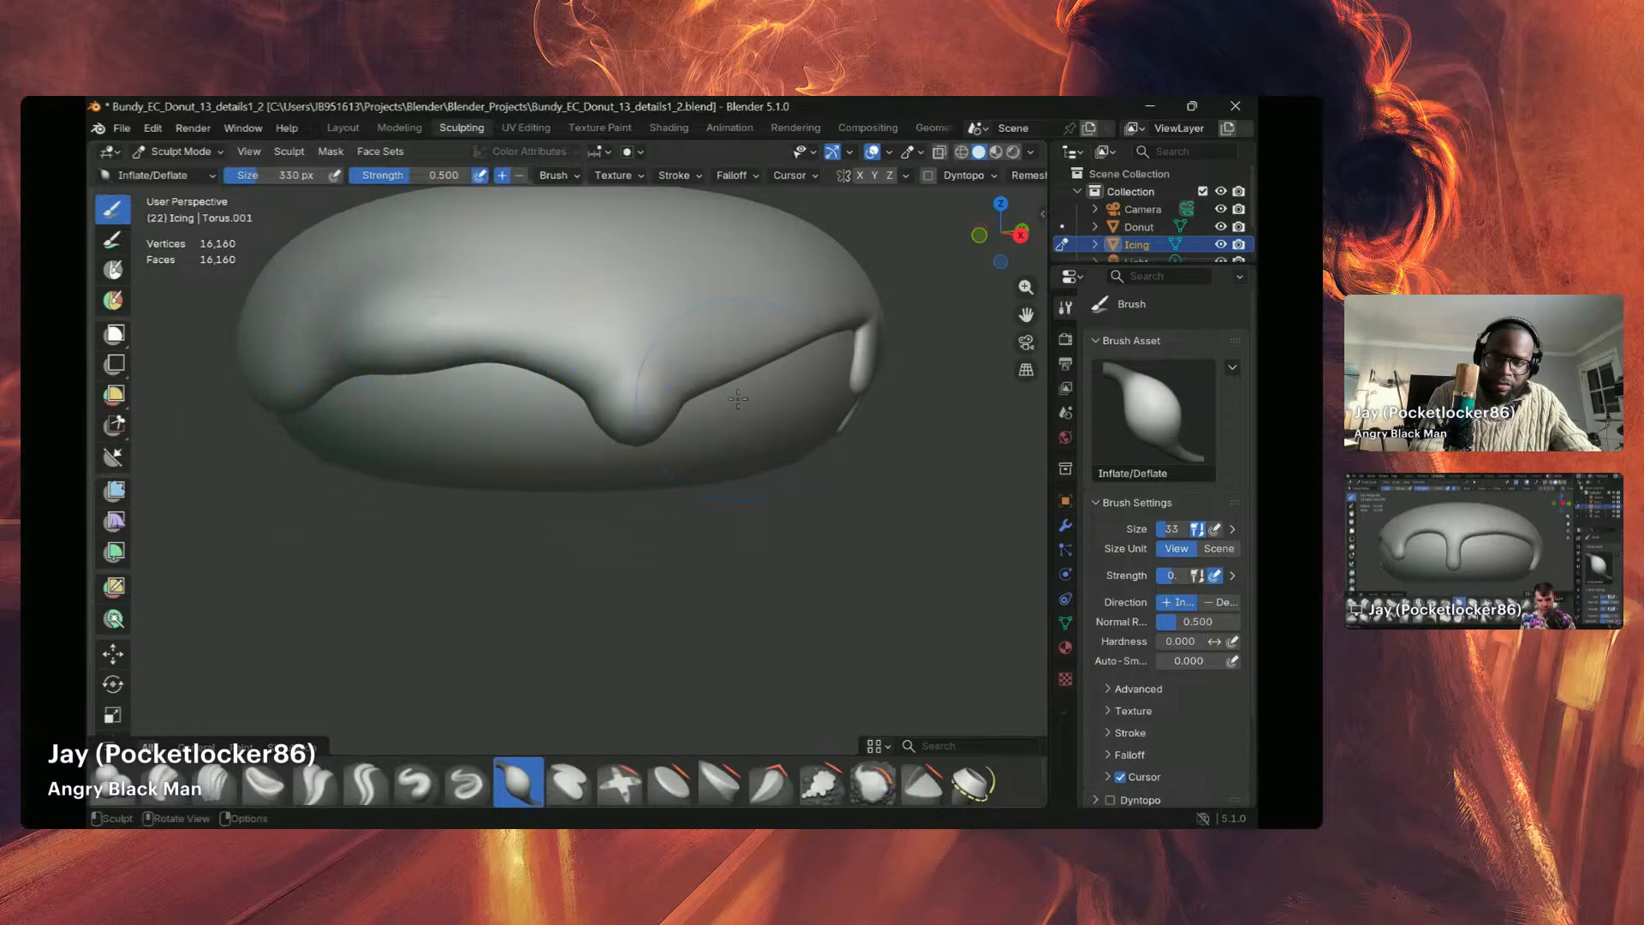
Step: Inflate the lower end of the neighbouring long, narrow drip, reducing the brush to 208 px
{"action": "mouse_move", "coordinate": [738, 399]}
{"action": "middle_mouse_down"}
{"action": "mouse_move", "coordinate": [634, 389]}
{"action": "mouse_move", "coordinate": [583, 414]}
{"action": "mouse_move", "coordinate": [679, 370]}
{"action": "middle_mouse_up"}
{"action": "scroll", "coordinate": [709, 389], "scroll_direction": "down", "scroll_amount": 2}
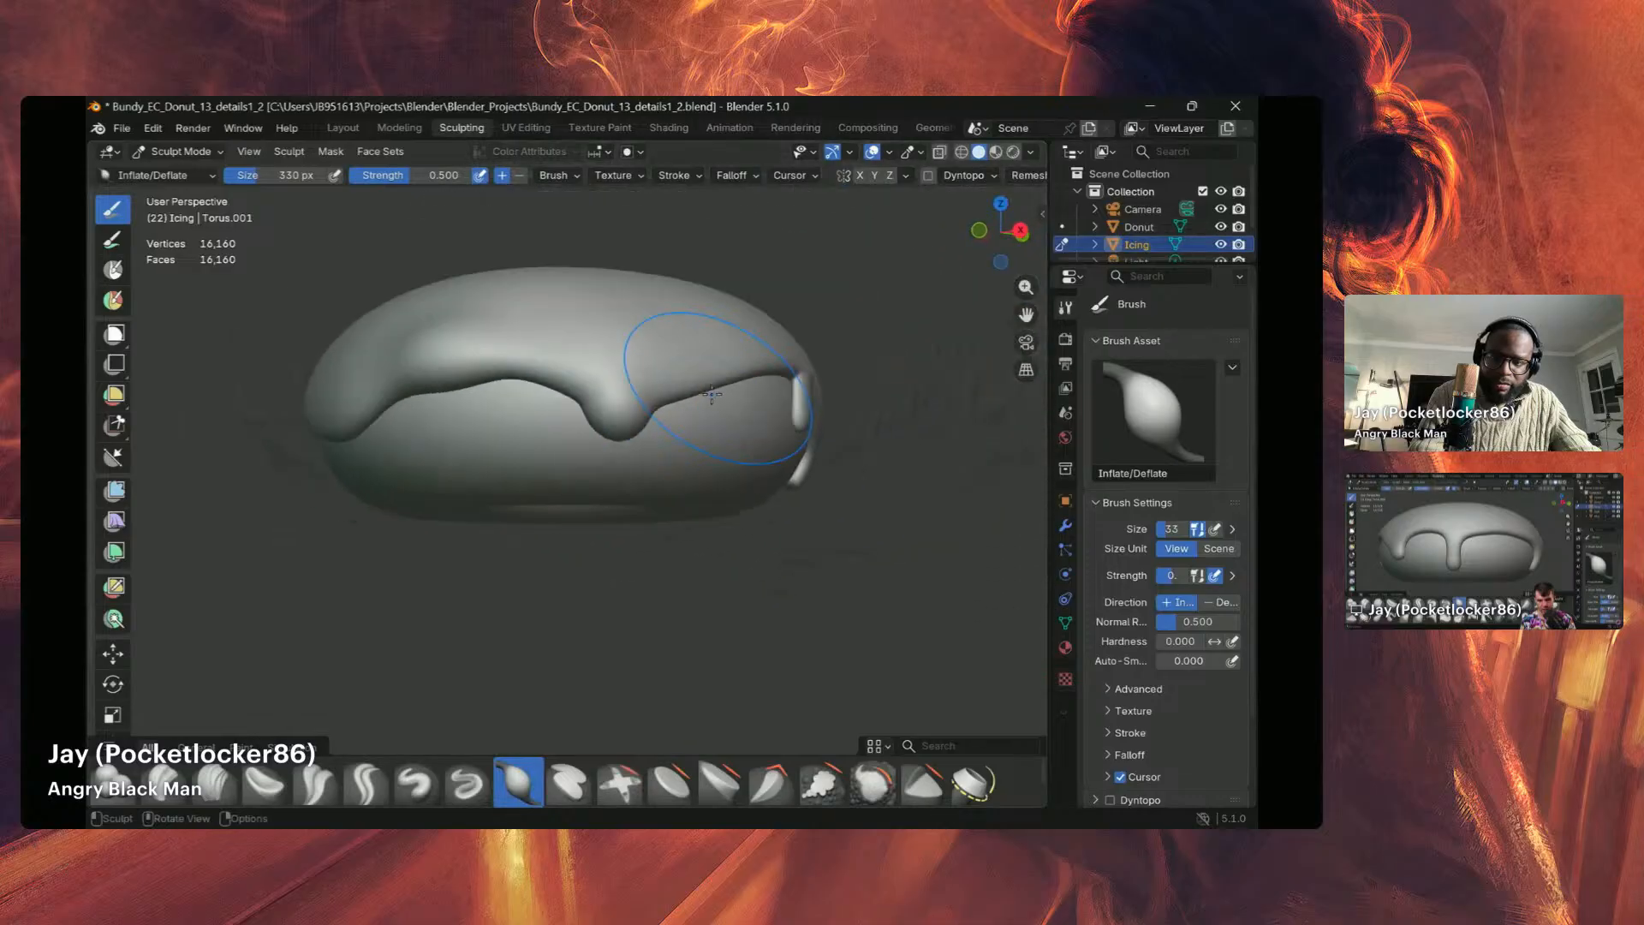
{"action": "mouse_move", "coordinate": [736, 397]}
{"action": "middle_mouse_down"}
{"action": "mouse_move", "coordinate": [673, 396]}
{"action": "mouse_move", "coordinate": [618, 364]}
{"action": "middle_mouse_up"}
{"action": "left_click_drag", "start_coordinate": [863, 298], "coordinate": [863, 311]}
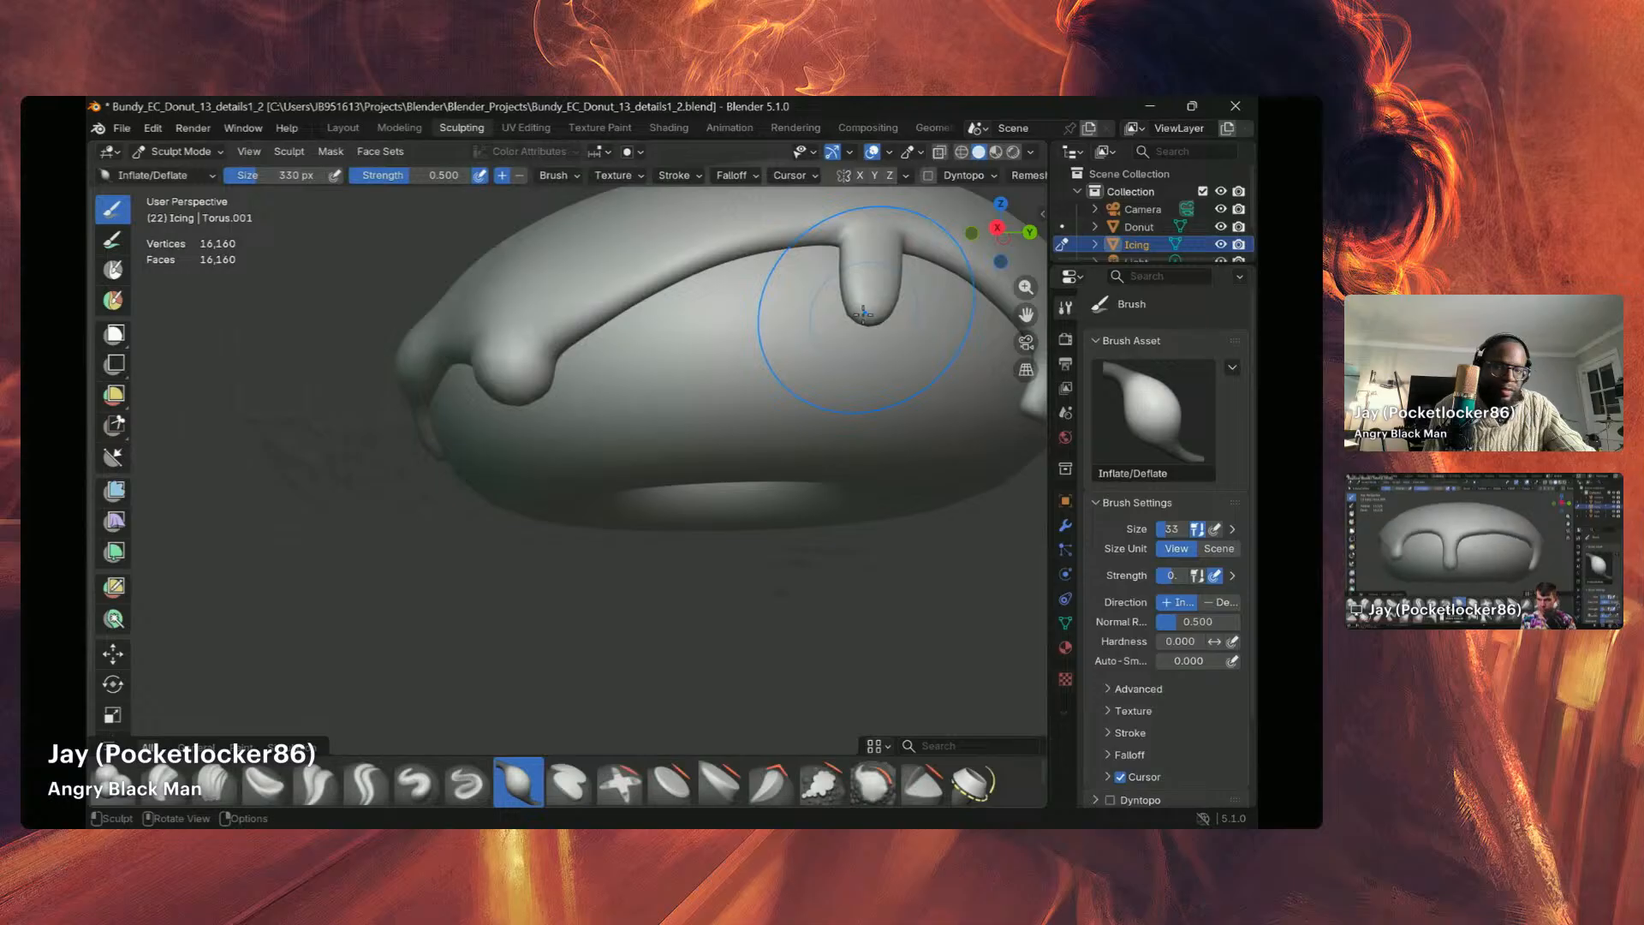
{"action": "key", "text": "f"}
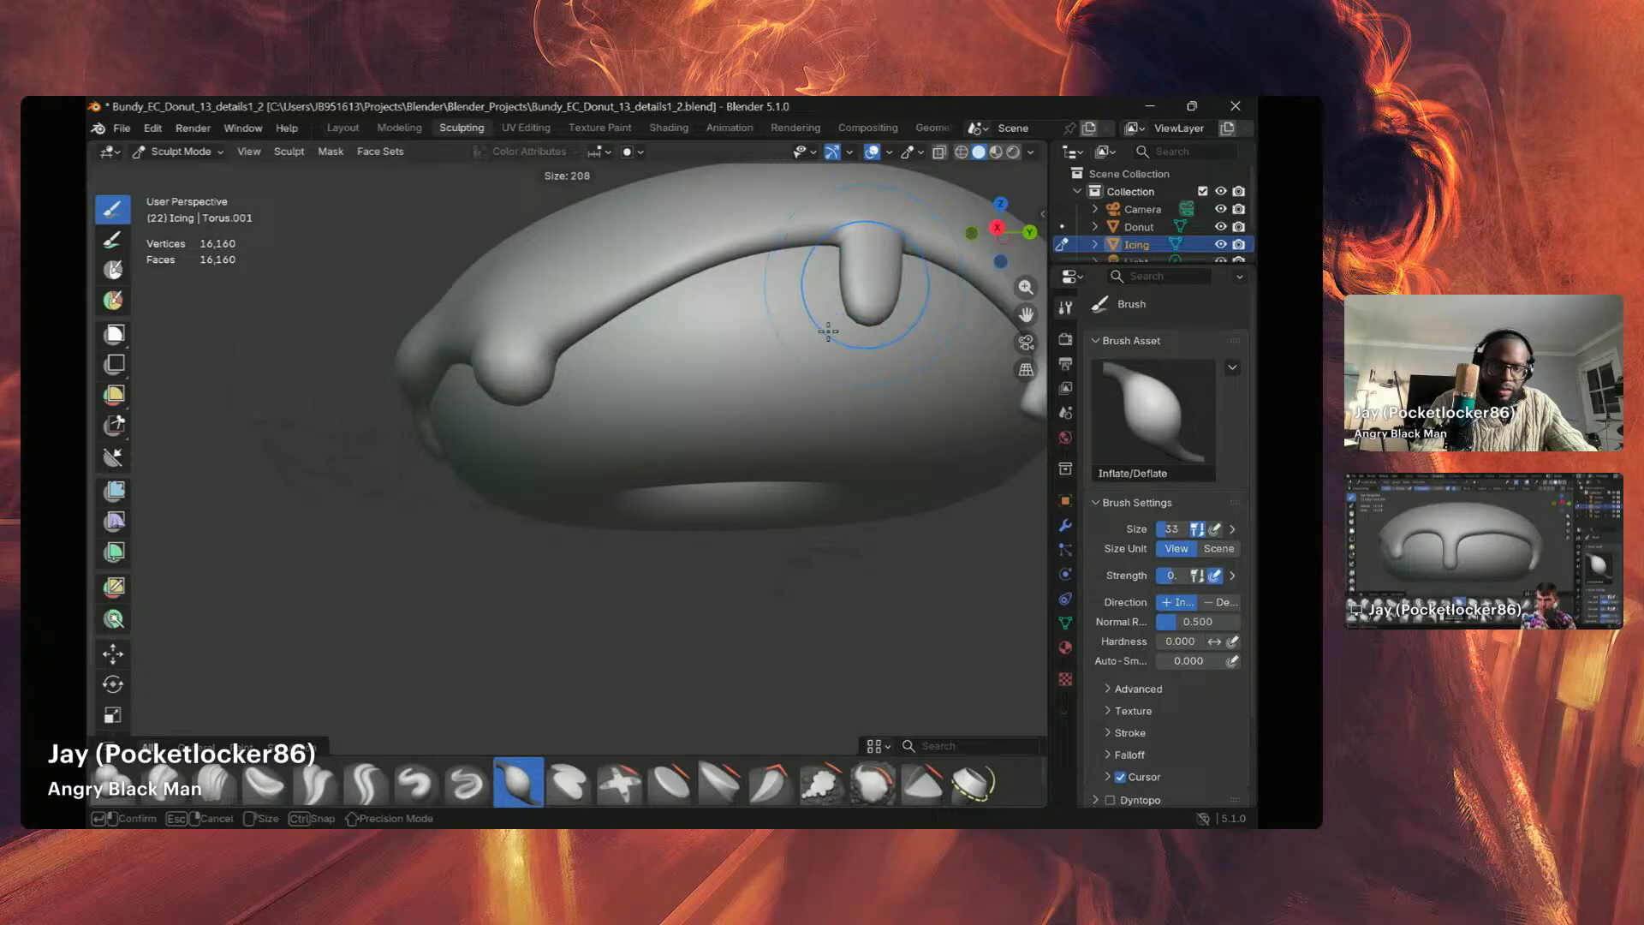
{"action": "left_click", "coordinate": [828, 331]}
{"action": "left_click_drag", "start_coordinate": [864, 296], "coordinate": [865, 300]}
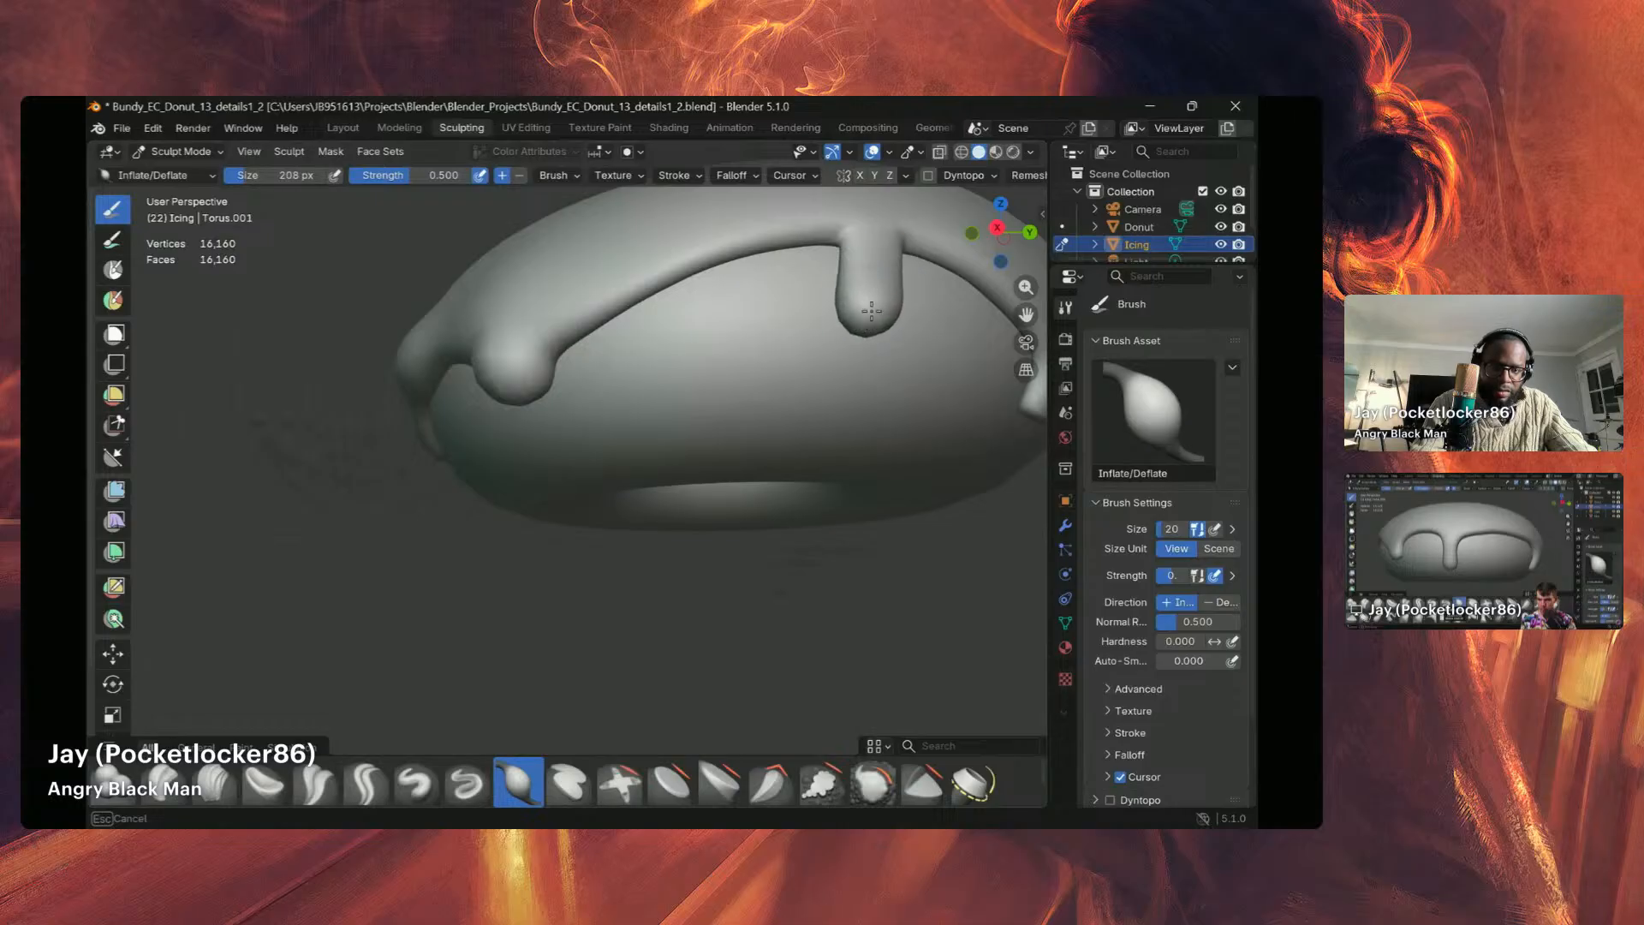
{"action": "left_click_drag", "start_coordinate": [861, 392], "coordinate": [862, 377]}
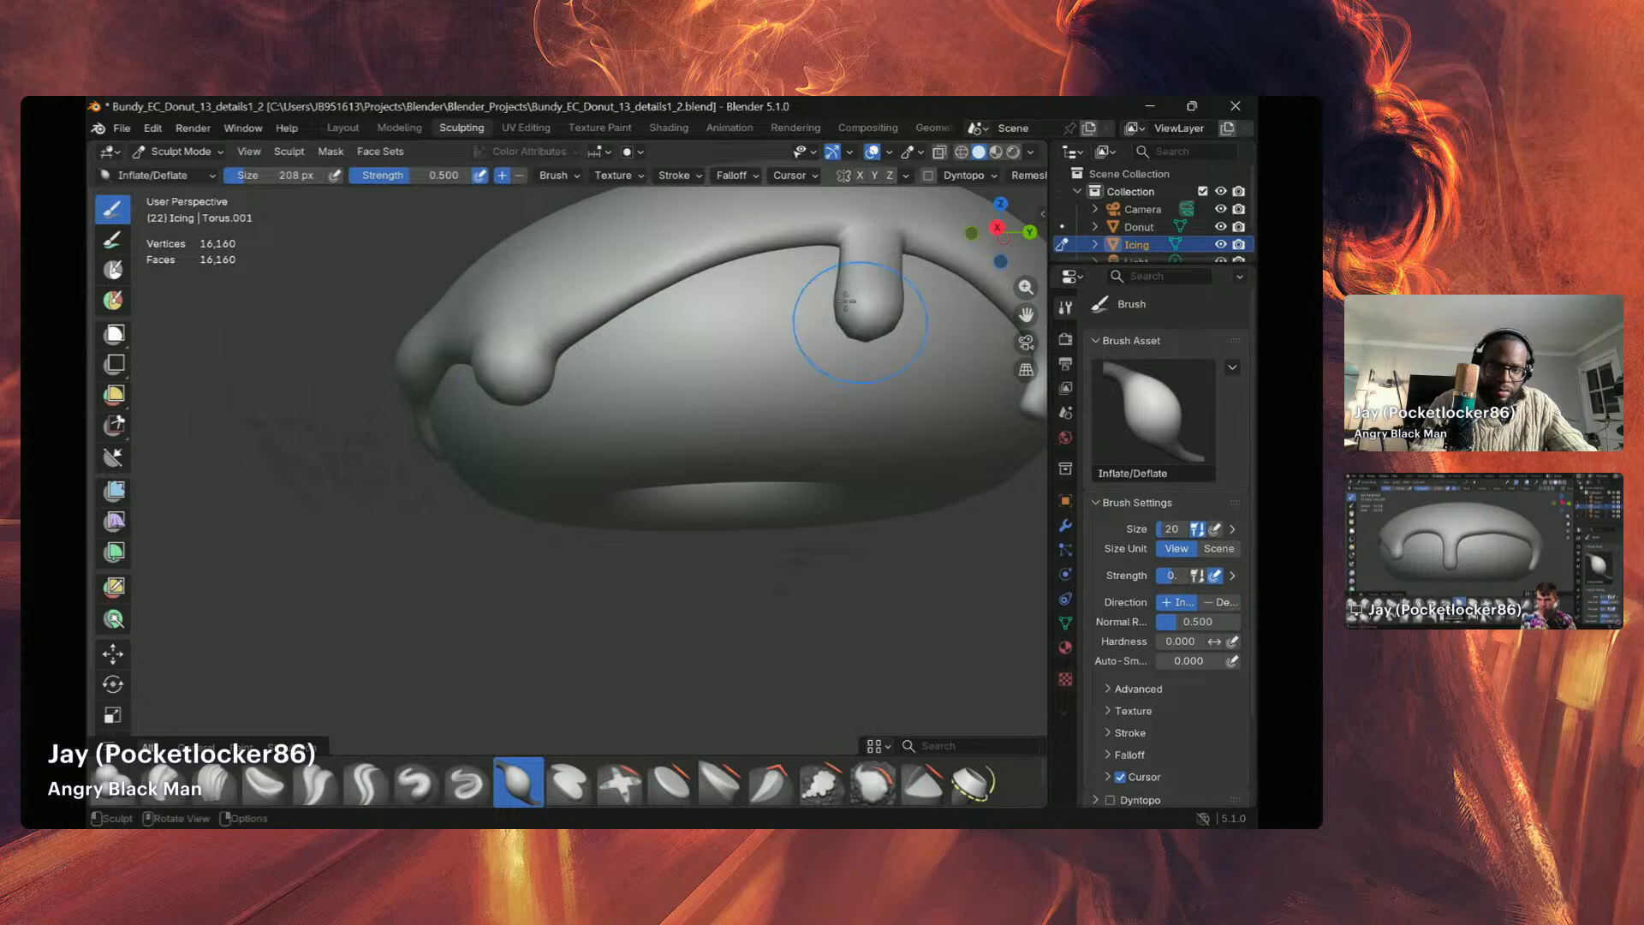
Step: Inflate the long, narrow drip's lower end and the icing edge beside it with 208 px strokes
{"action": "left_click_drag", "start_coordinate": [857, 279], "coordinate": [856, 275]}
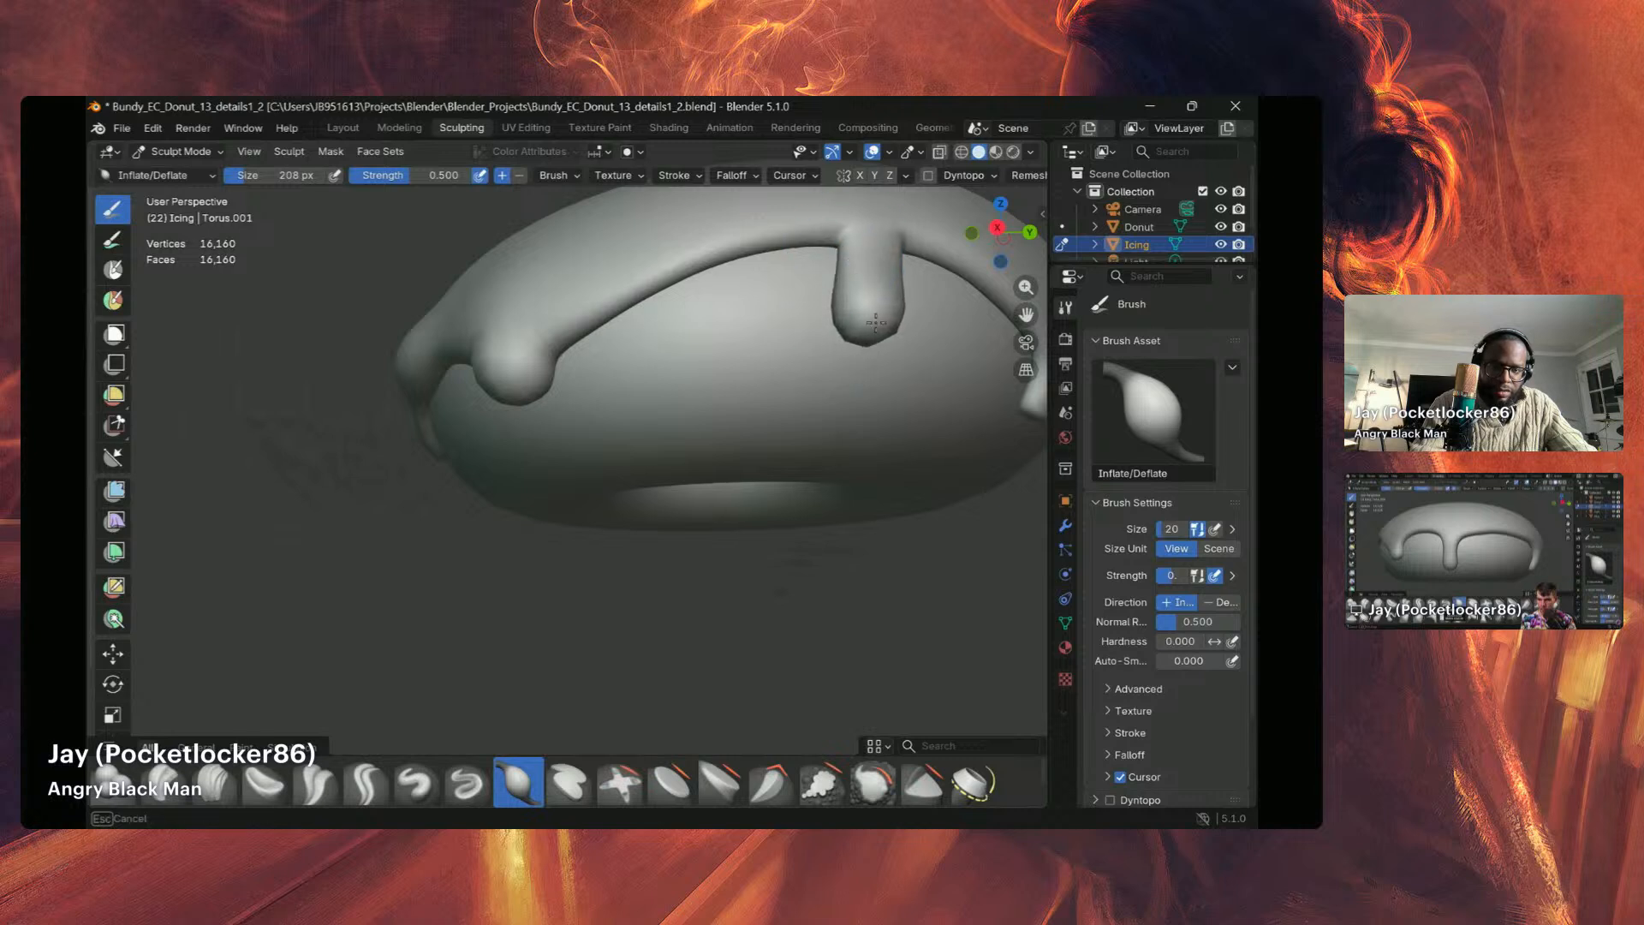
{"action": "left_click_drag", "start_coordinate": [870, 337], "coordinate": [868, 329]}
{"action": "left_click_drag", "start_coordinate": [768, 227], "coordinate": [711, 254]}
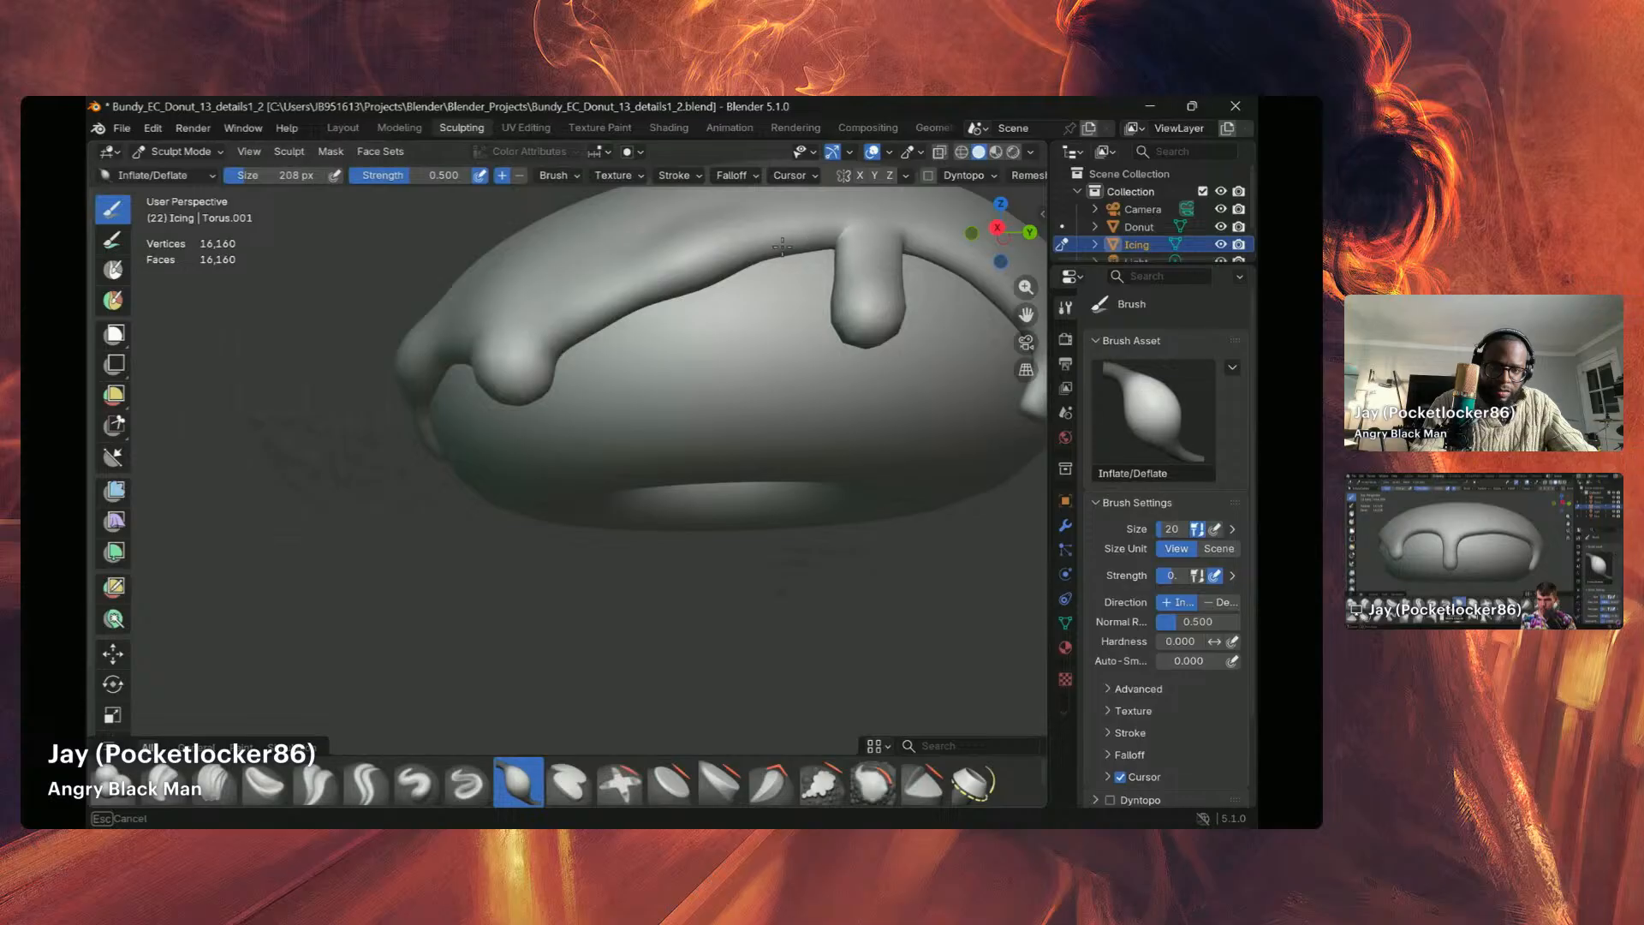
{"action": "left_click_drag", "start_coordinate": [616, 282], "coordinate": [617, 300]}
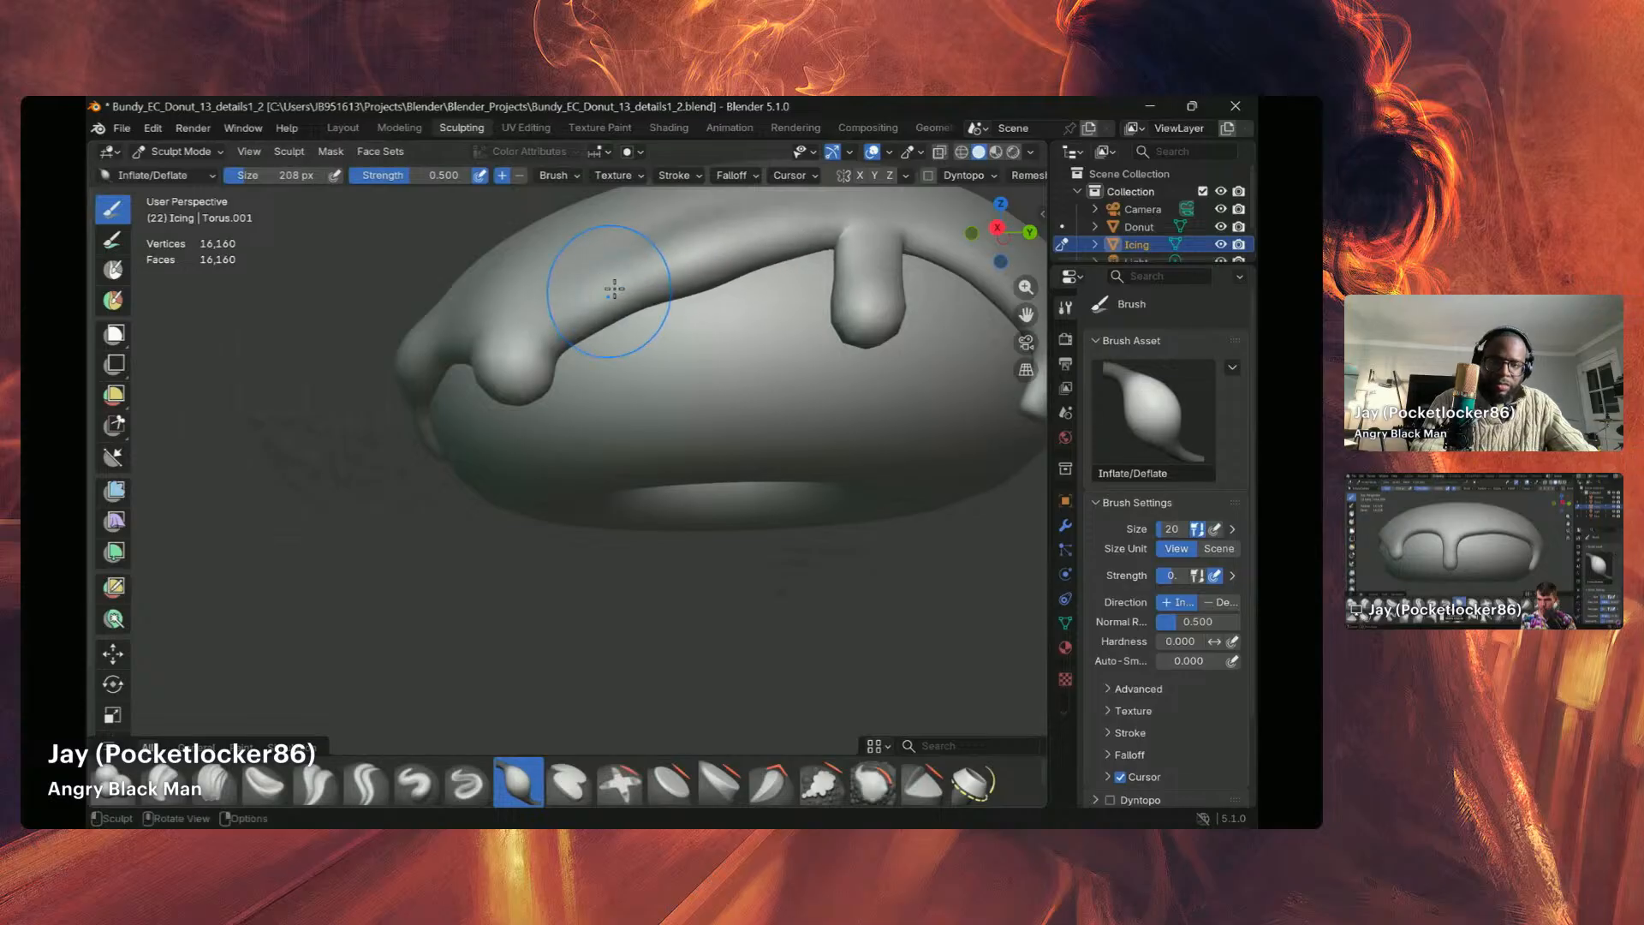
Step: Switch to the Grab brush at 208 px and reshape the icing edge on both sides of the pointed drip
{"action": "mouse_move", "coordinate": [924, 357]}
{"action": "middle_mouse_down"}
{"action": "mouse_move", "coordinate": [865, 330]}
{"action": "mouse_move", "coordinate": [902, 330]}
{"action": "mouse_move", "coordinate": [951, 363]}
{"action": "mouse_move", "coordinate": [836, 378]}
{"action": "mouse_move", "coordinate": [958, 370]}
{"action": "middle_mouse_up"}
{"action": "scroll", "coordinate": [902, 329], "scroll_direction": "down", "scroll_amount": 3}
{"action": "scroll", "coordinate": [927, 344], "scroll_direction": "up", "scroll_amount": 3}
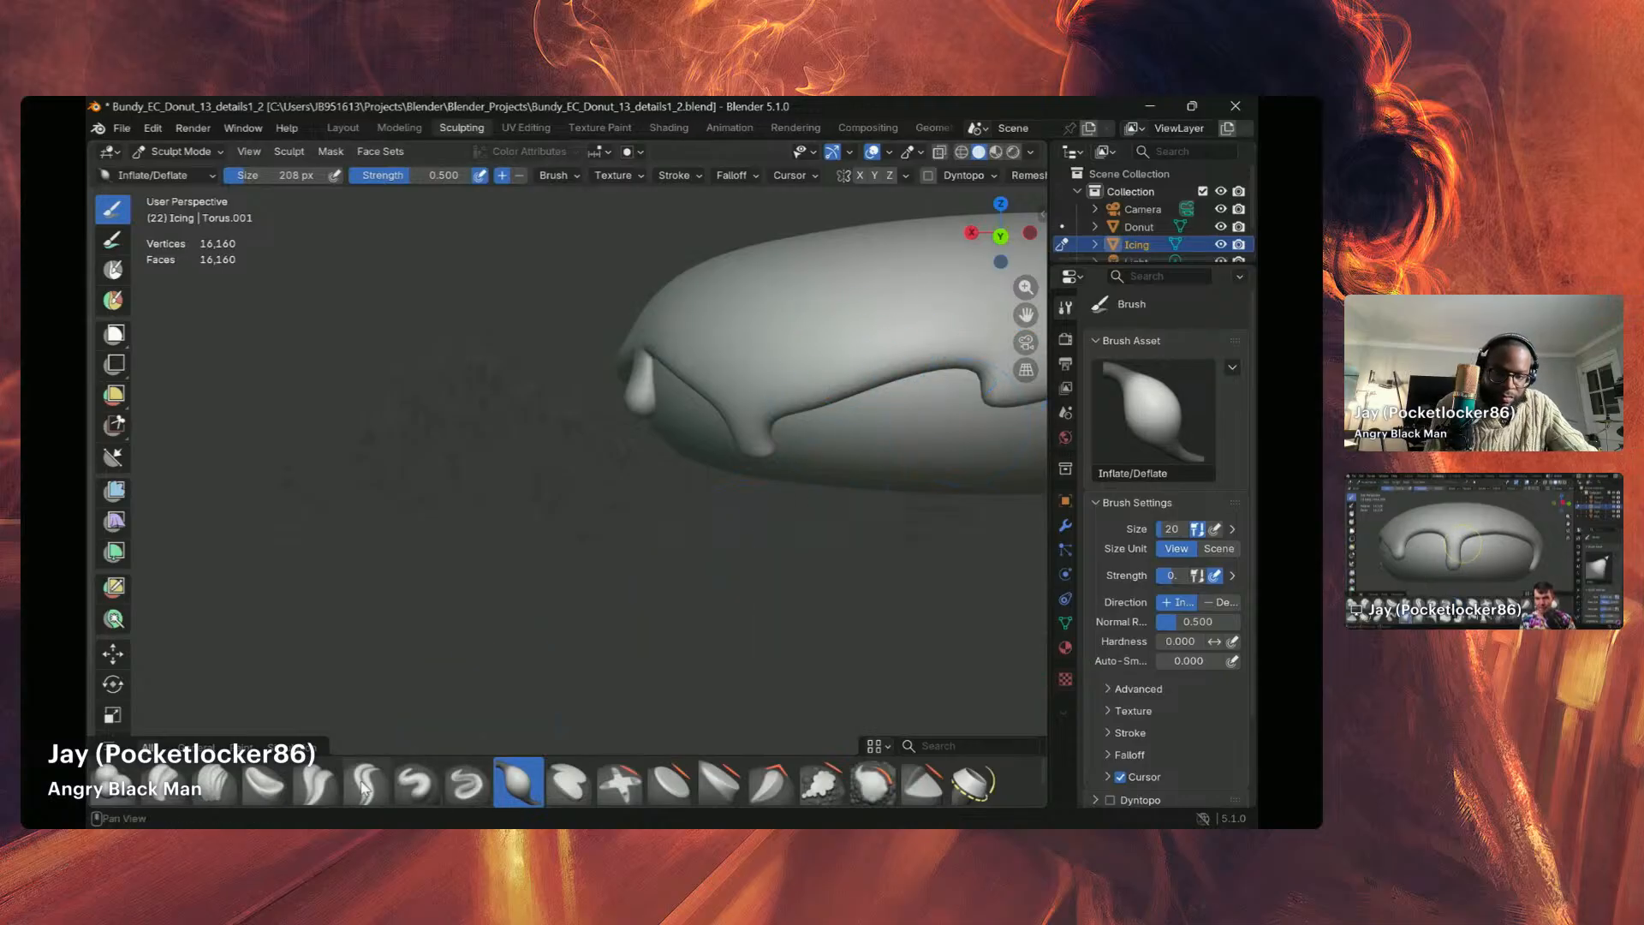
{"action": "scroll", "coordinate": [411, 781], "scroll_direction": "down", "scroll_amount": 2}
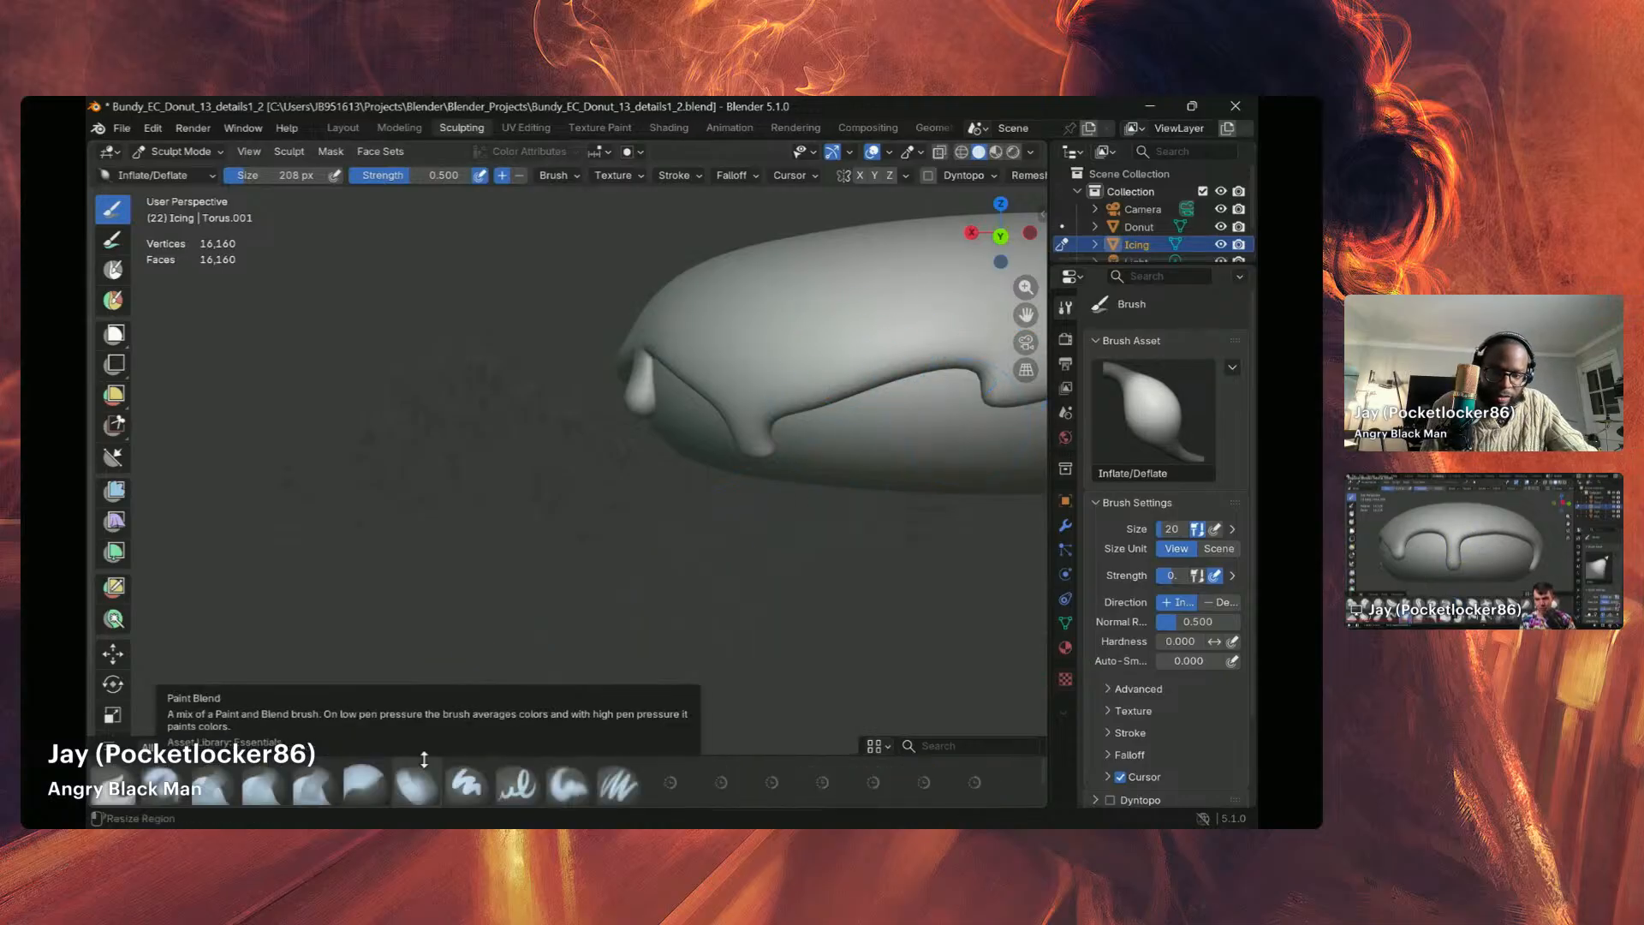
{"action": "scroll", "coordinate": [440, 779], "scroll_direction": "up", "scroll_amount": 3}
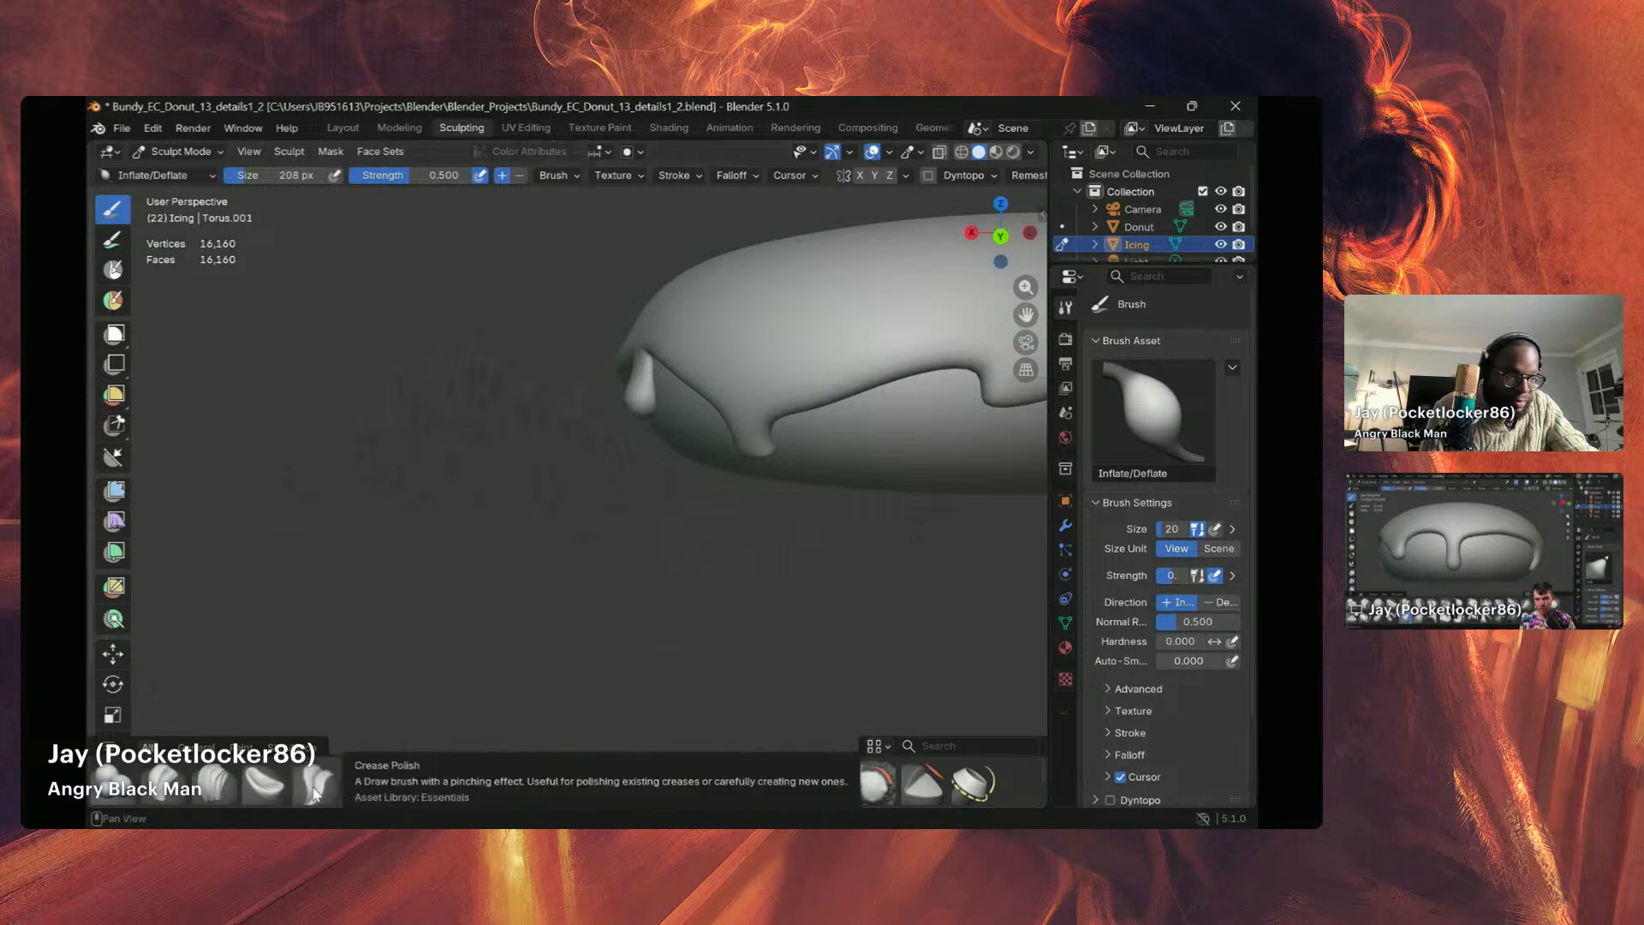
{"action": "scroll", "coordinate": [231, 784], "scroll_direction": "down", "scroll_amount": 5}
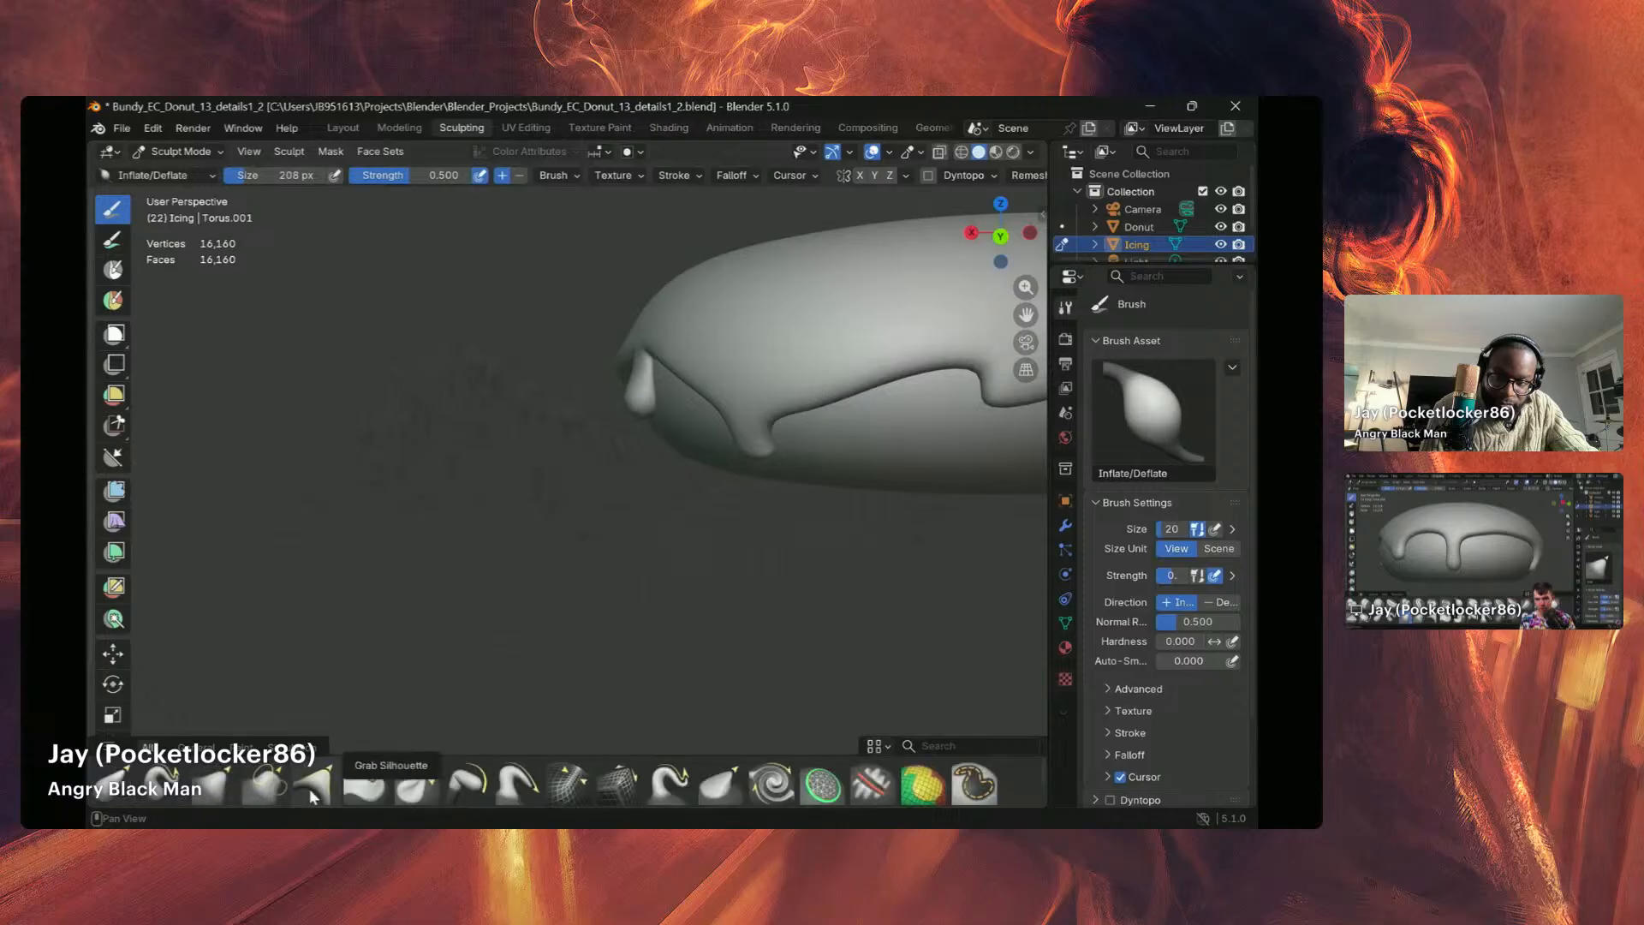
{"action": "left_click", "coordinate": [214, 775]}
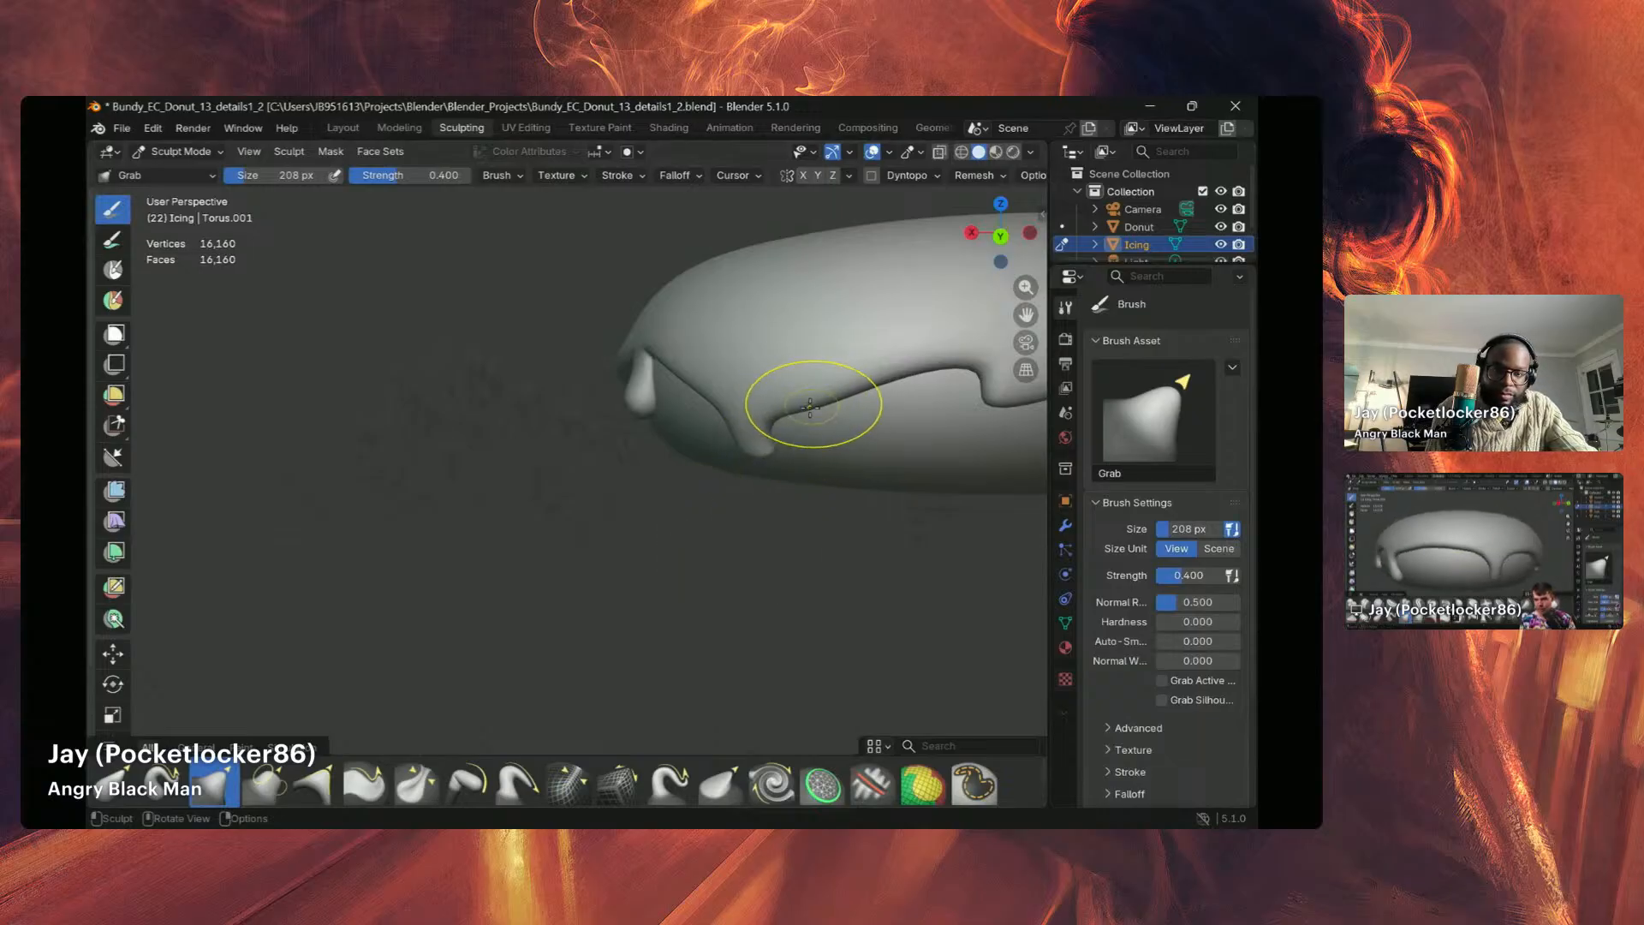
{"action": "mouse_move", "coordinate": [800, 404]}
{"action": "left_mouse_down"}
{"action": "mouse_move", "coordinate": [862, 364]}
{"action": "mouse_move", "coordinate": [909, 375]}
{"action": "mouse_move", "coordinate": [955, 356]}
{"action": "mouse_move", "coordinate": [933, 362]}
{"action": "left_mouse_up"}
{"action": "left_click_drag", "start_coordinate": [702, 405], "coordinate": [721, 385]}
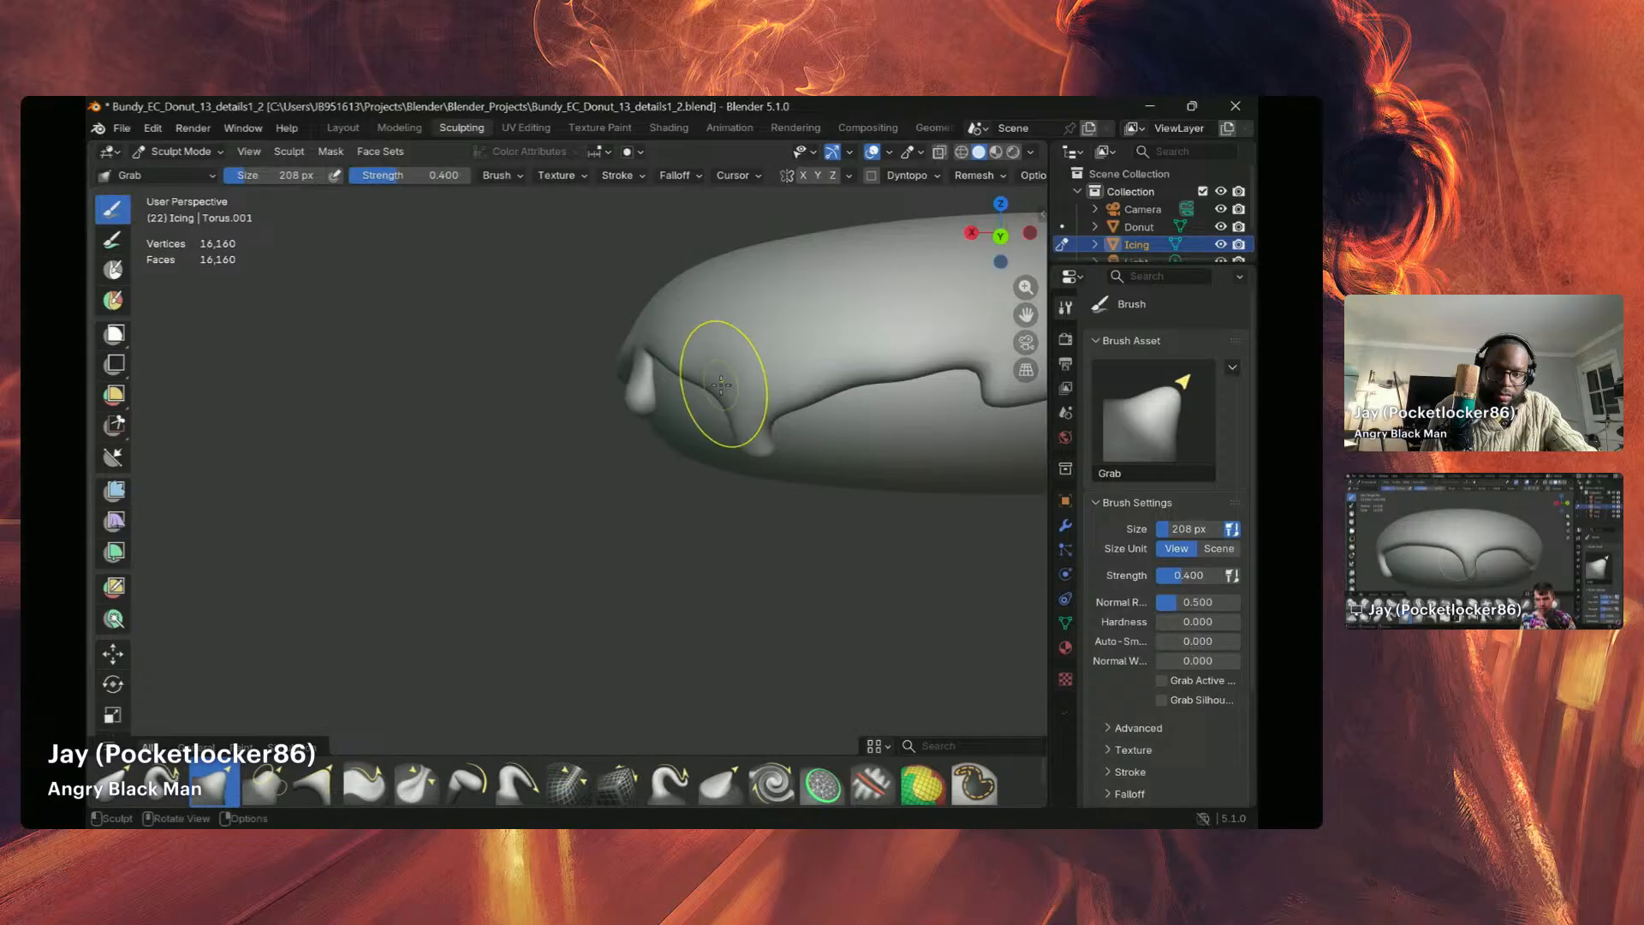
{"action": "mouse_move", "coordinate": [775, 387]}
{"action": "middle_mouse_down"}
{"action": "mouse_move", "coordinate": [682, 404]}
{"action": "mouse_move", "coordinate": [702, 371]}
{"action": "middle_mouse_up"}
{"action": "left_click_drag", "start_coordinate": [702, 371], "coordinate": [734, 385]}
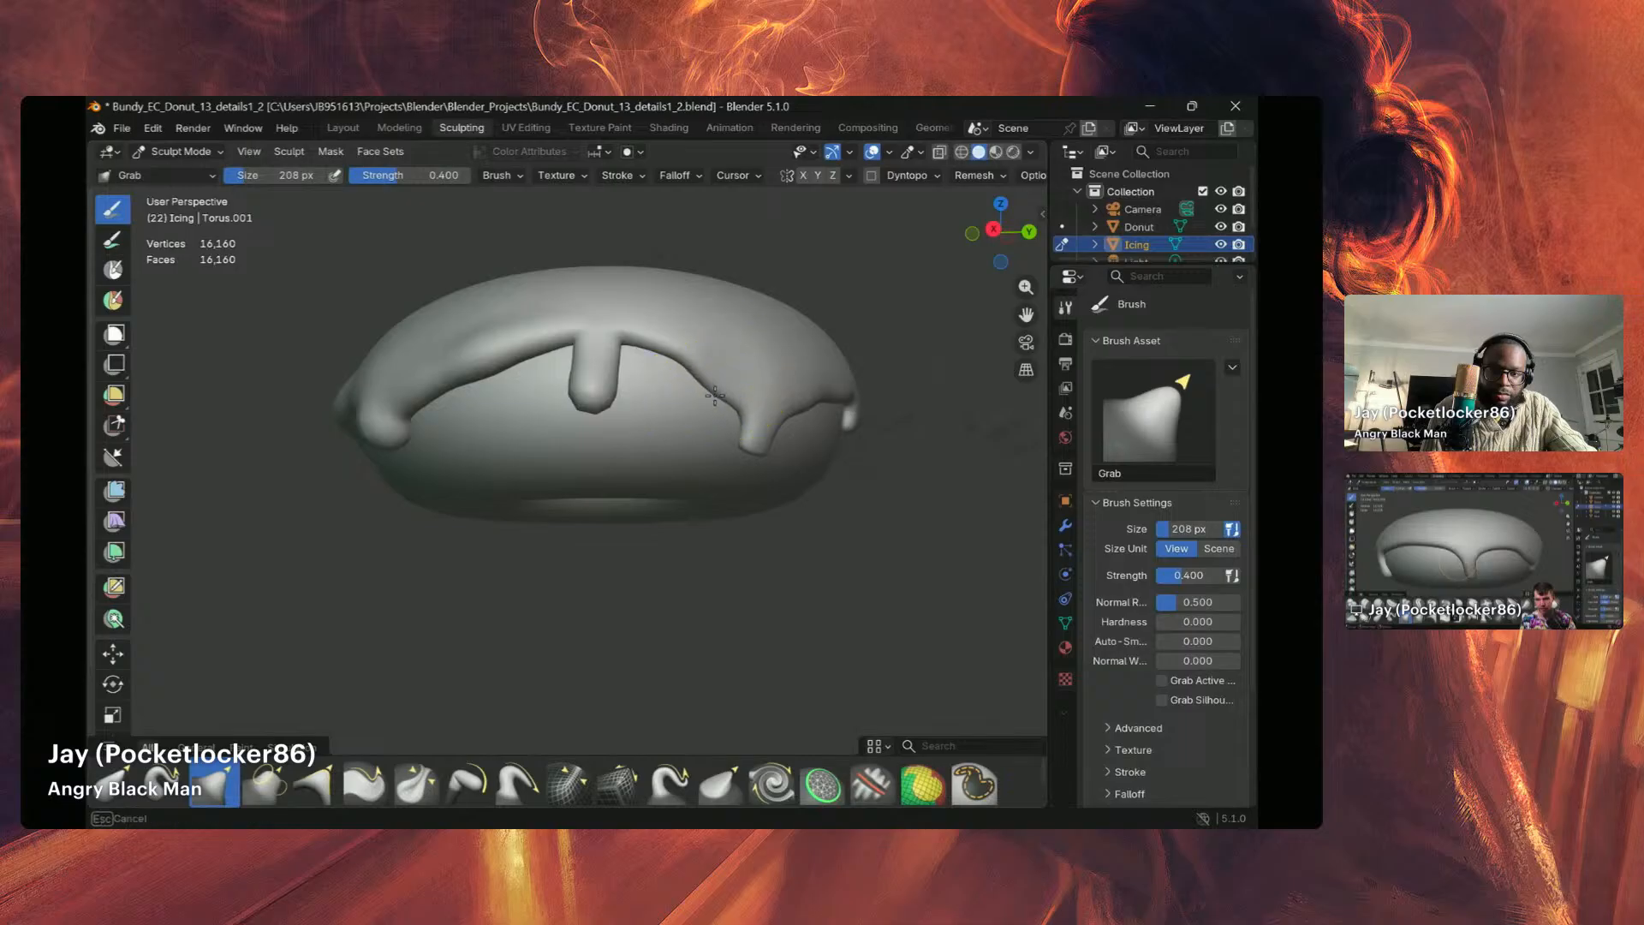
Step: Pull the lower edge of the broad, flat icing lobe into a smoother curve with the Grab brush
{"action": "scroll", "coordinate": [597, 399], "scroll_direction": "down", "scroll_amount": 2}
{"action": "middle_click_drag", "start_coordinate": [590, 413], "coordinate": [805, 424]}
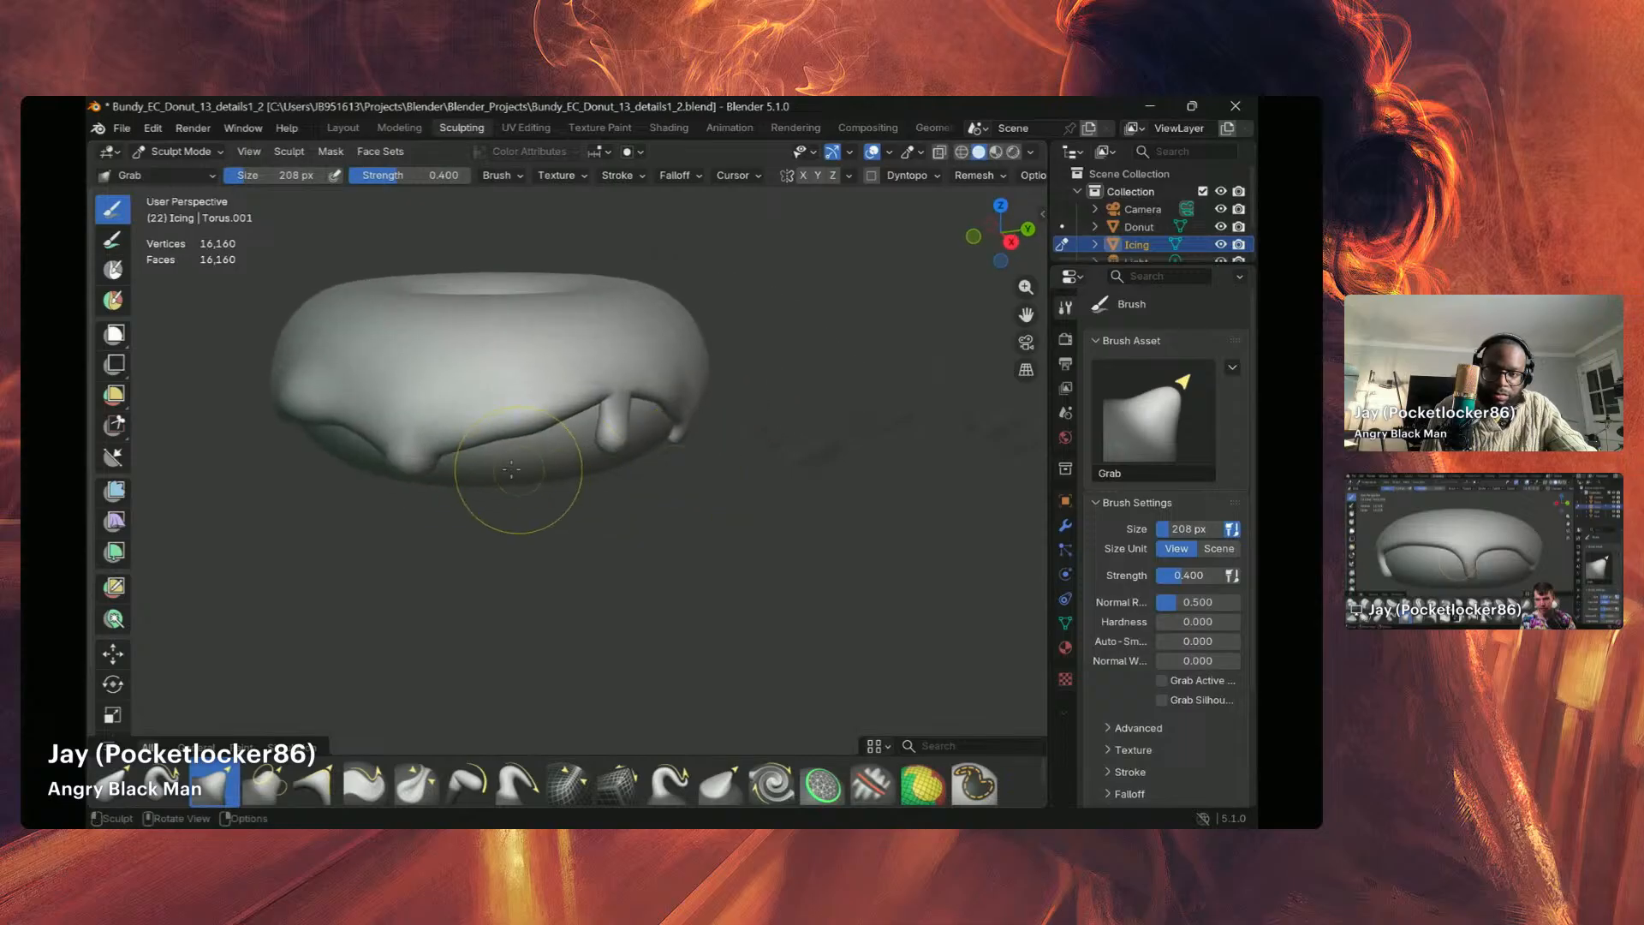
{"action": "middle_click_drag", "start_coordinate": [505, 473], "coordinate": [675, 406], "text": "ctrl"}
{"action": "mouse_move", "coordinate": [544, 385]}
{"action": "left_mouse_down"}
{"action": "mouse_move", "coordinate": [618, 385]}
{"action": "mouse_move", "coordinate": [609, 403]}
{"action": "mouse_move", "coordinate": [543, 363]}
{"action": "mouse_move", "coordinate": [448, 374]}
{"action": "mouse_move", "coordinate": [656, 406]}
{"action": "mouse_move", "coordinate": [575, 447]}
{"action": "mouse_move", "coordinate": [579, 387]}
{"action": "mouse_move", "coordinate": [613, 431]}
{"action": "left_mouse_up"}
{"action": "mouse_move", "coordinate": [626, 401]}
{"action": "left_mouse_down"}
{"action": "mouse_move", "coordinate": [637, 422]}
{"action": "mouse_move", "coordinate": [682, 400]}
{"action": "left_mouse_up"}
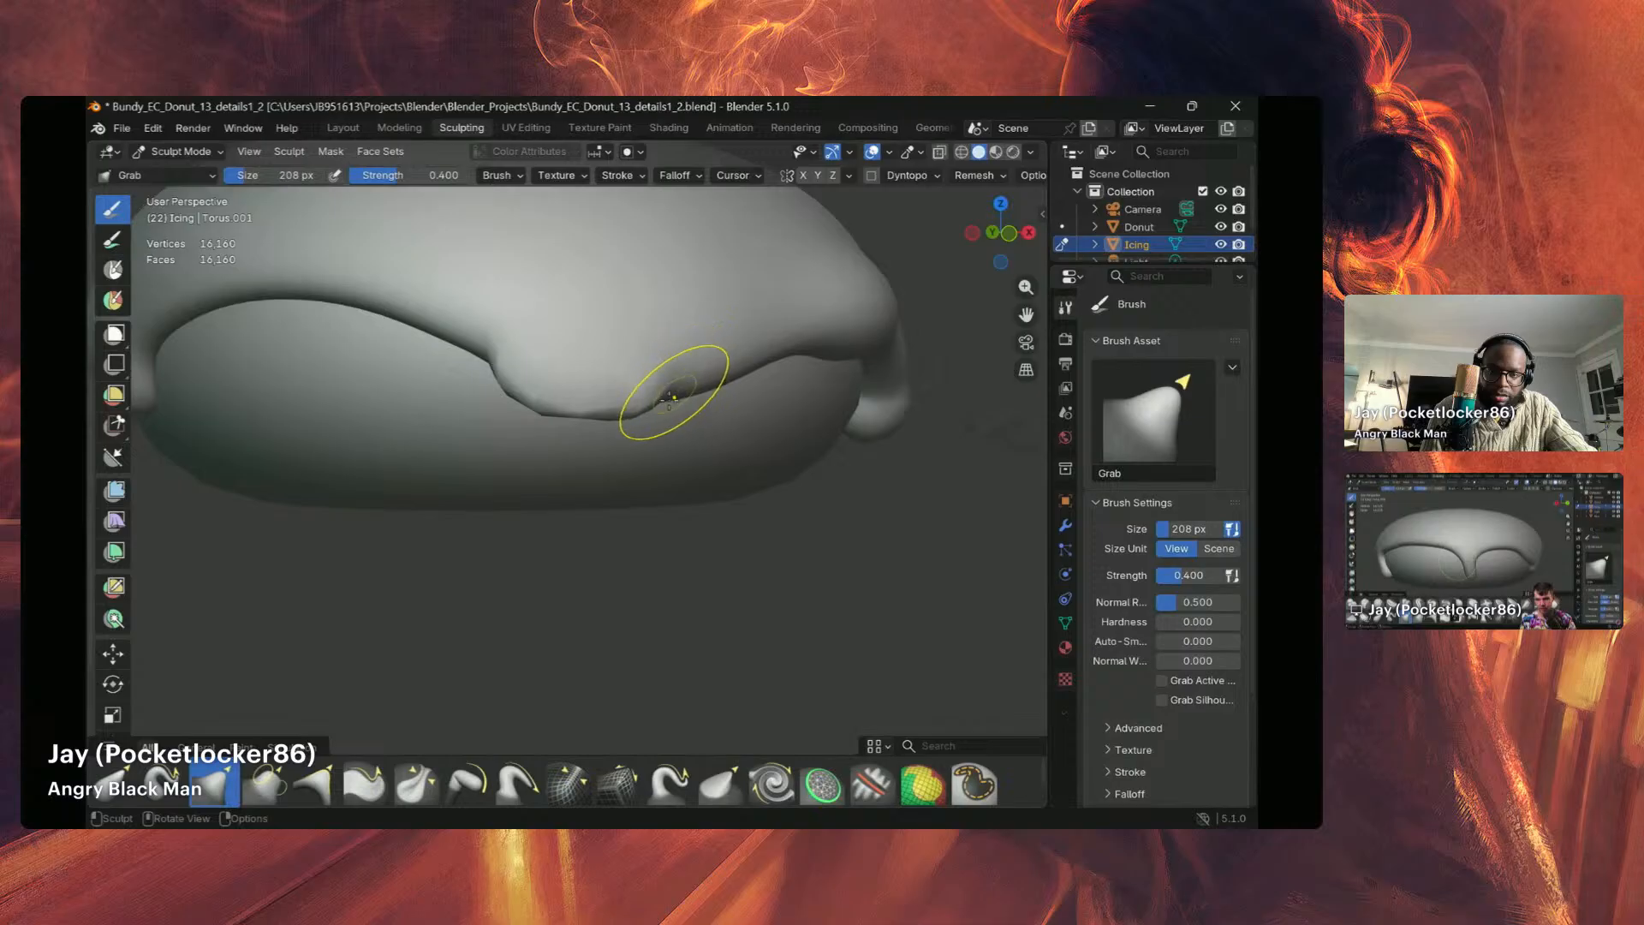
{"action": "mouse_move", "coordinate": [676, 392]}
{"action": "middle_mouse_down"}
{"action": "mouse_move", "coordinate": [653, 433]}
{"action": "mouse_move", "coordinate": [609, 349]}
{"action": "mouse_move", "coordinate": [568, 412]}
{"action": "mouse_move", "coordinate": [579, 395]}
{"action": "middle_mouse_up"}
{"action": "scroll", "coordinate": [607, 406], "scroll_direction": "down", "scroll_amount": 5}
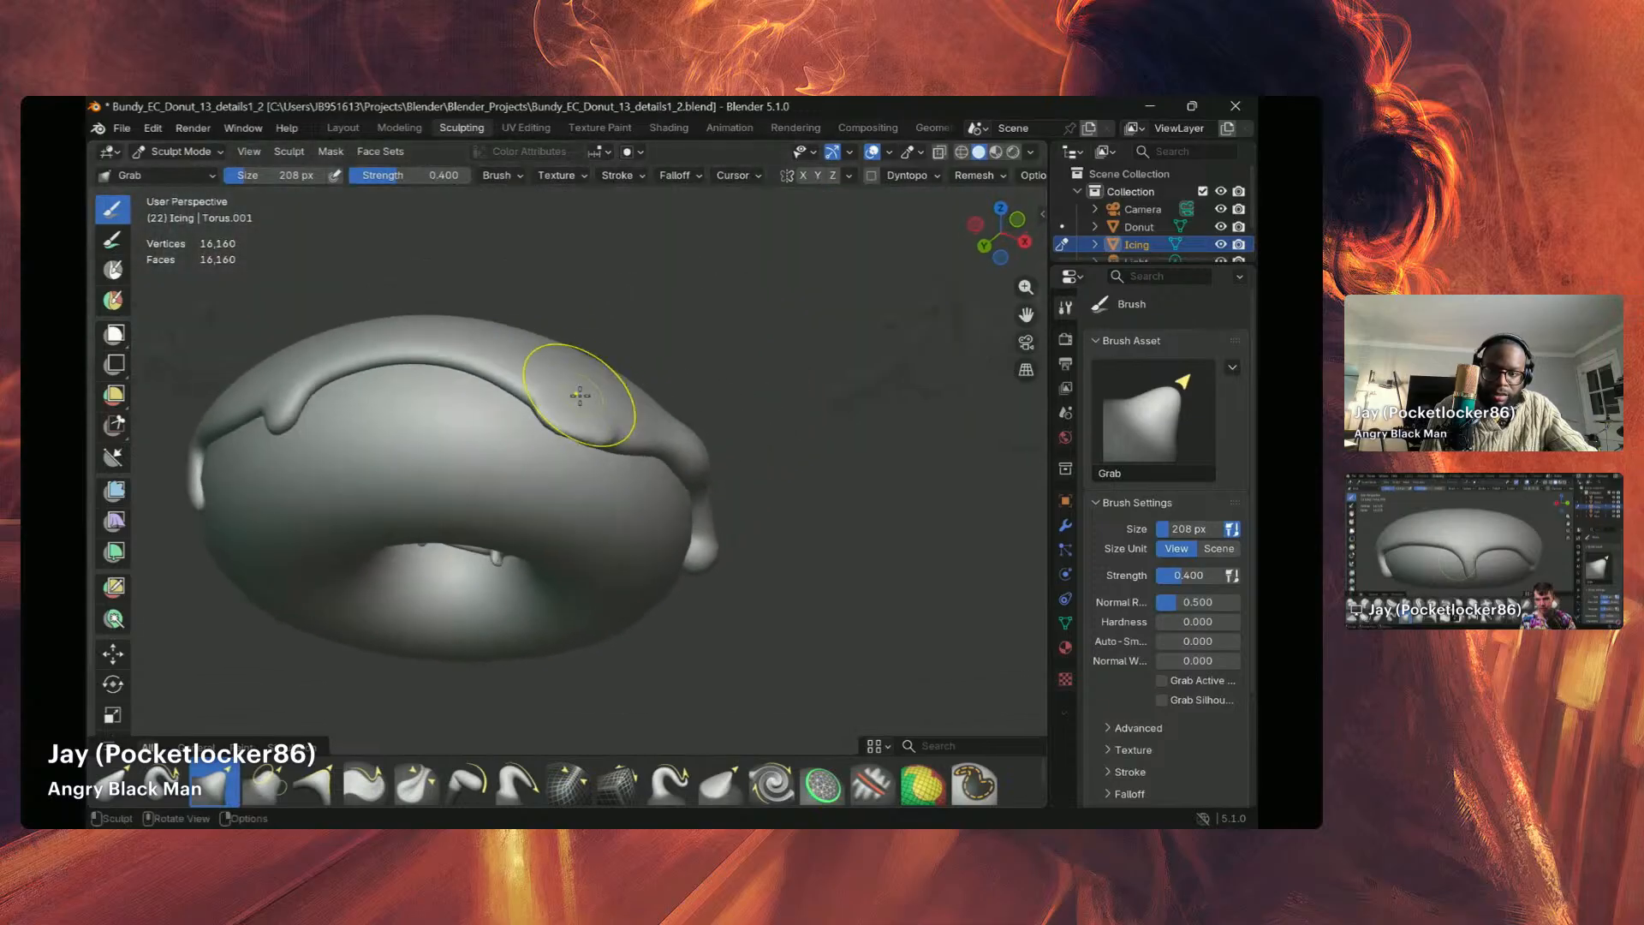
{"action": "left_click_drag", "start_coordinate": [522, 412], "coordinate": [549, 423]}
{"action": "mouse_move", "coordinate": [556, 425]}
{"action": "left_mouse_down"}
{"action": "mouse_move", "coordinate": [576, 419]}
{"action": "mouse_move", "coordinate": [570, 433]}
{"action": "left_mouse_up"}
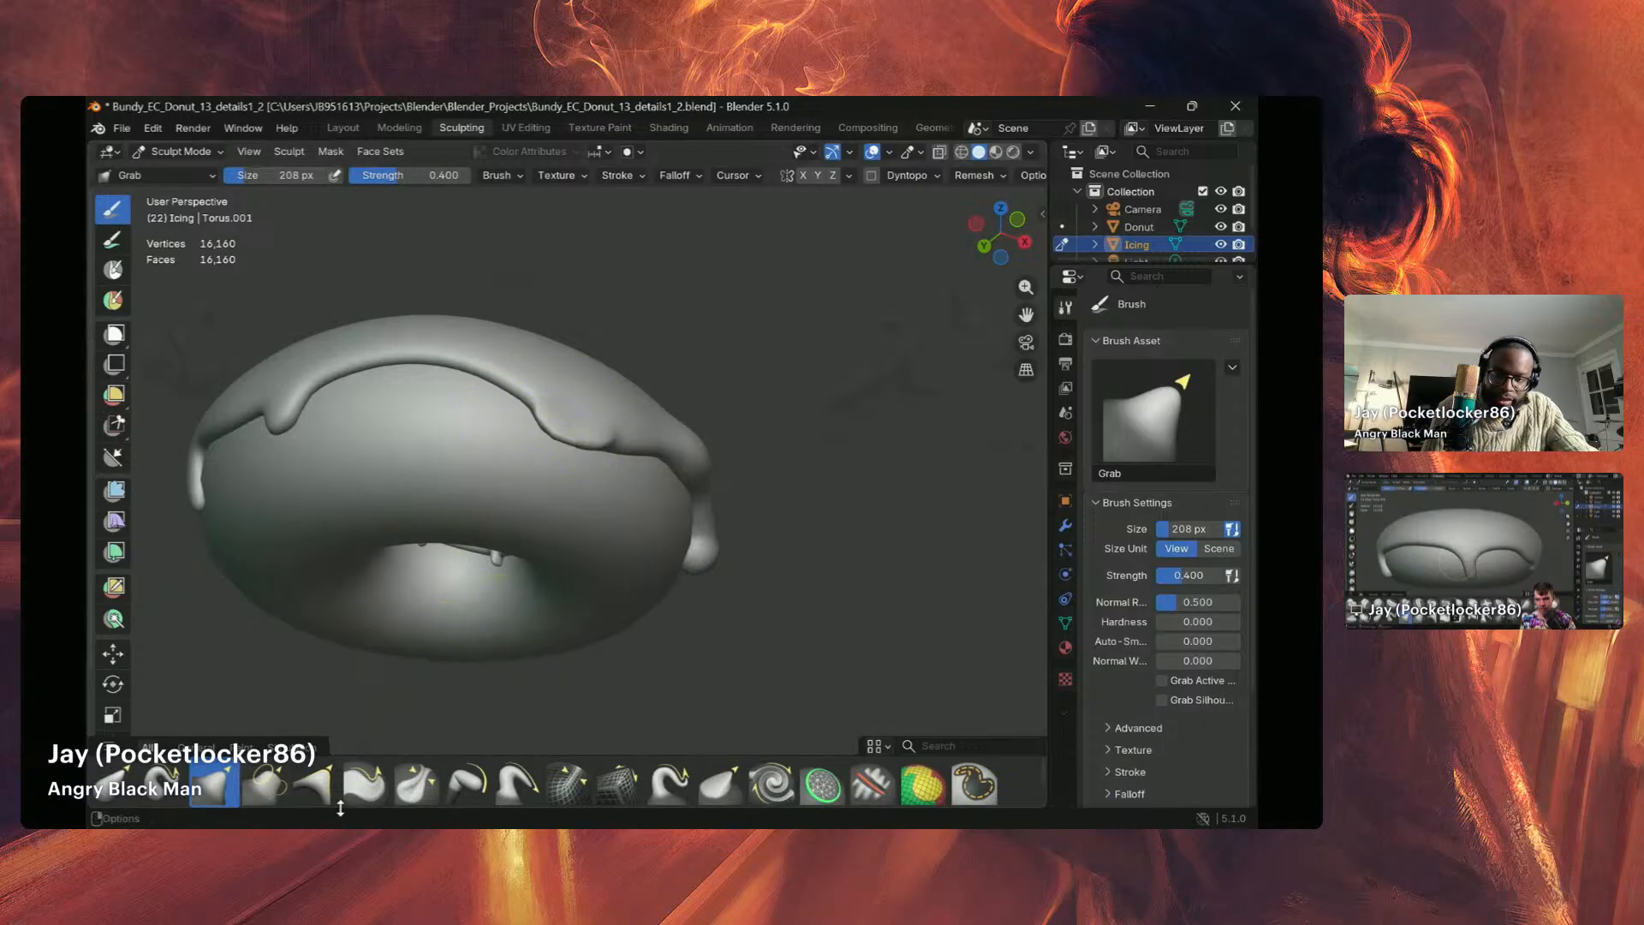
Step: Switch to the Thumb brush and smear the broad lobe's lower edge and the icing edge leading to the next drip
{"action": "left_click", "coordinate": [721, 783]}
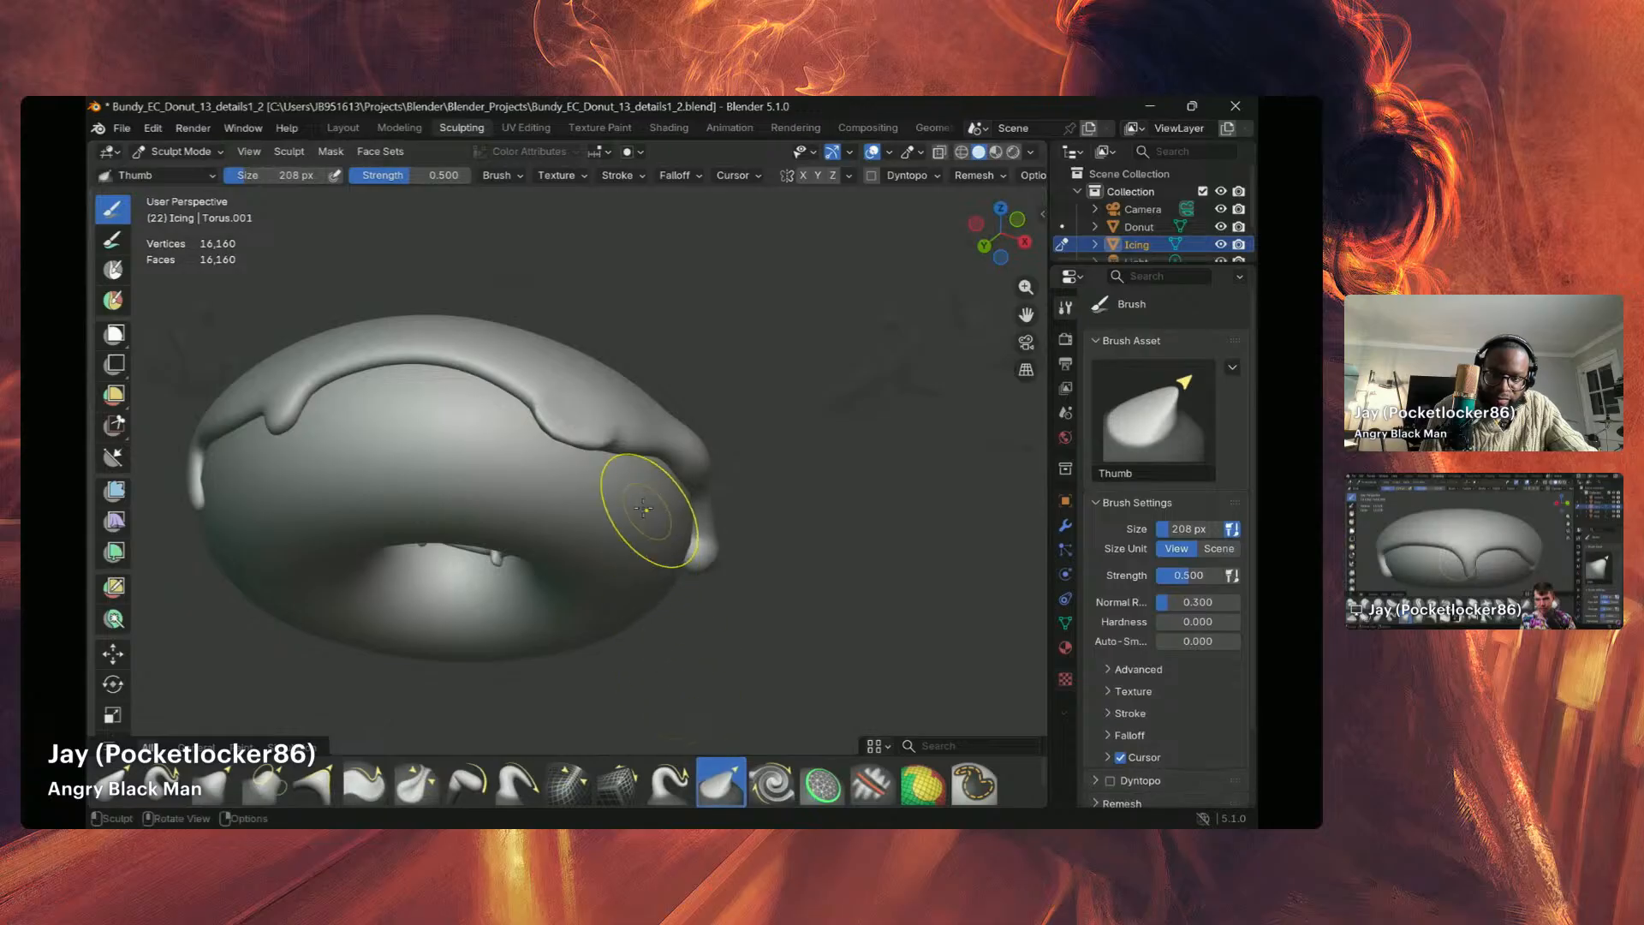
{"action": "mouse_move", "coordinate": [563, 444]}
{"action": "left_mouse_down"}
{"action": "mouse_move", "coordinate": [566, 415]}
{"action": "mouse_move", "coordinate": [551, 463]}
{"action": "left_mouse_up"}
{"action": "left_click_drag", "start_coordinate": [553, 428], "coordinate": [551, 465]}
{"action": "mouse_move", "coordinate": [635, 429]}
{"action": "left_mouse_down"}
{"action": "mouse_move", "coordinate": [602, 468]}
{"action": "mouse_move", "coordinate": [711, 446]}
{"action": "left_mouse_up"}
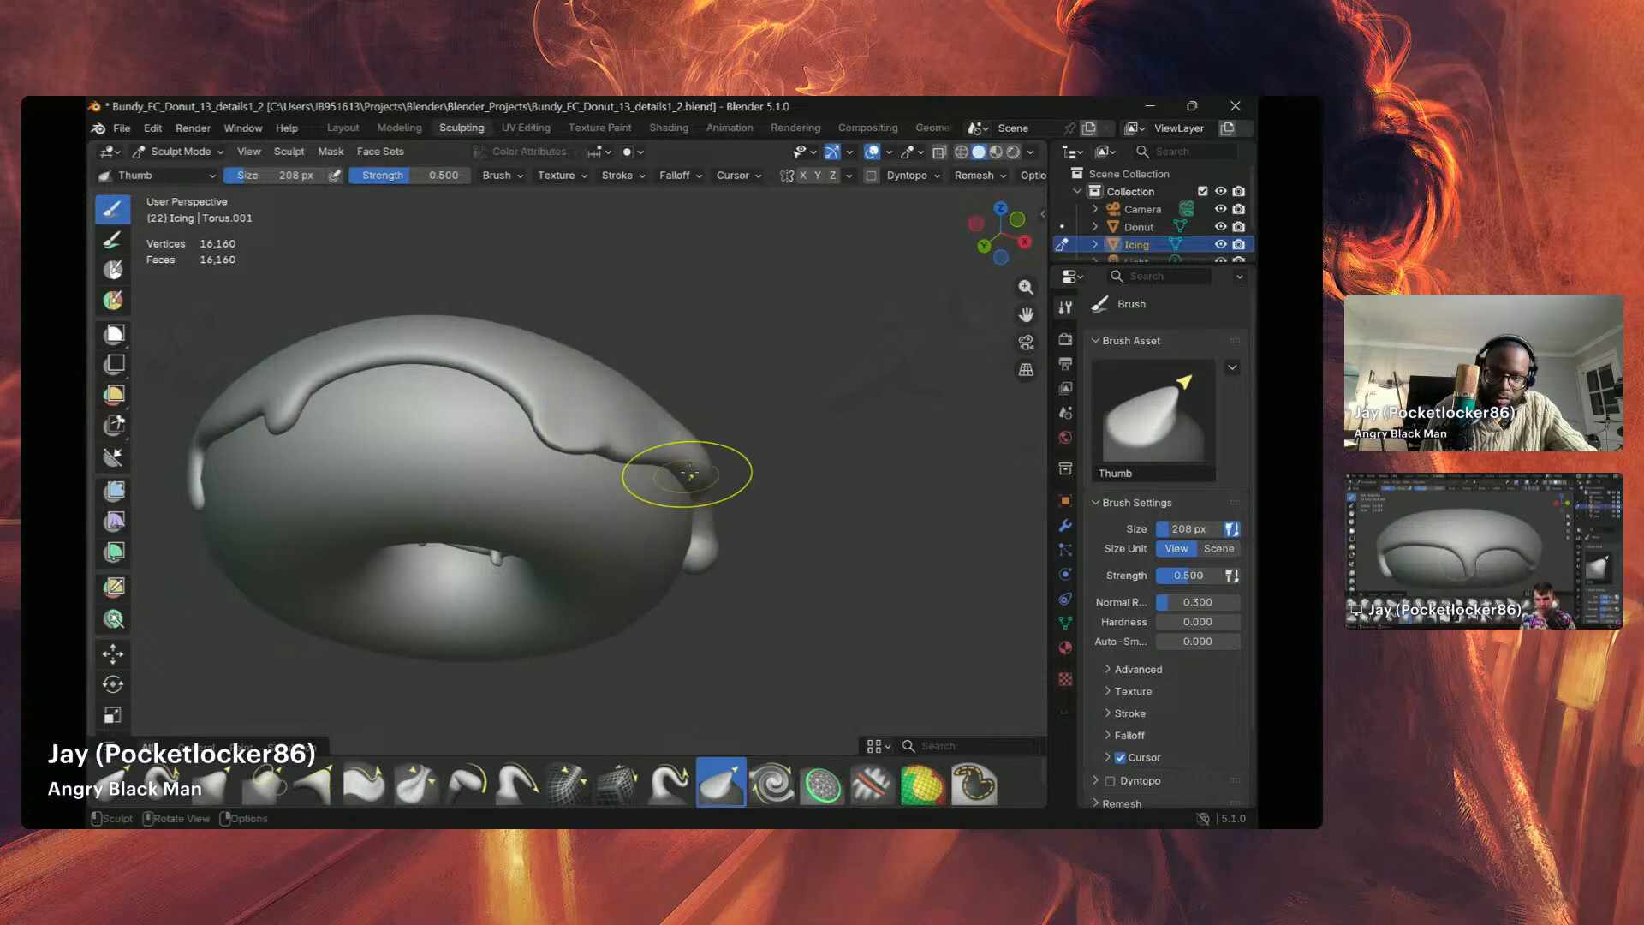
{"action": "left_click_drag", "start_coordinate": [647, 514], "coordinate": [652, 511]}
{"action": "mouse_move", "coordinate": [665, 483]}
{"action": "left_mouse_down"}
{"action": "mouse_move", "coordinate": [706, 494]}
{"action": "mouse_move", "coordinate": [703, 519]}
{"action": "left_mouse_up"}
Step: Push the rounded drip and the lower end of the neighbouring narrow drip into shape with Thumb strokes
{"action": "middle_click_drag", "start_coordinate": [683, 512], "coordinate": [565, 543]}
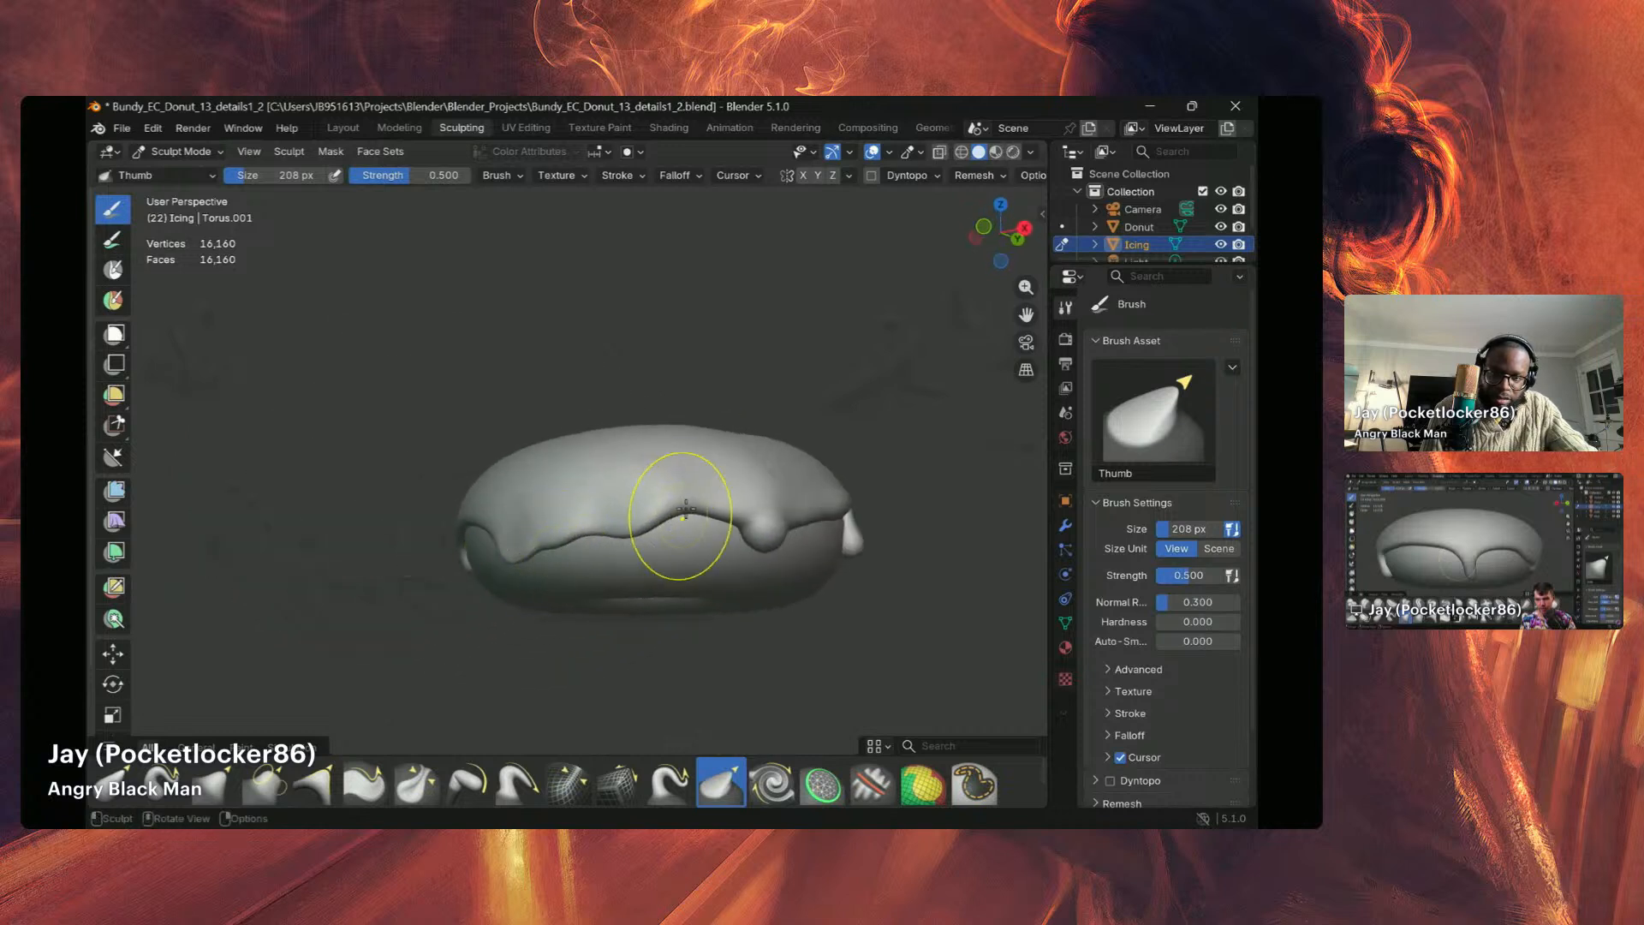
{"action": "left_click_drag", "start_coordinate": [750, 515], "coordinate": [760, 545]}
{"action": "middle_click_drag", "start_coordinate": [754, 544], "coordinate": [778, 473]}
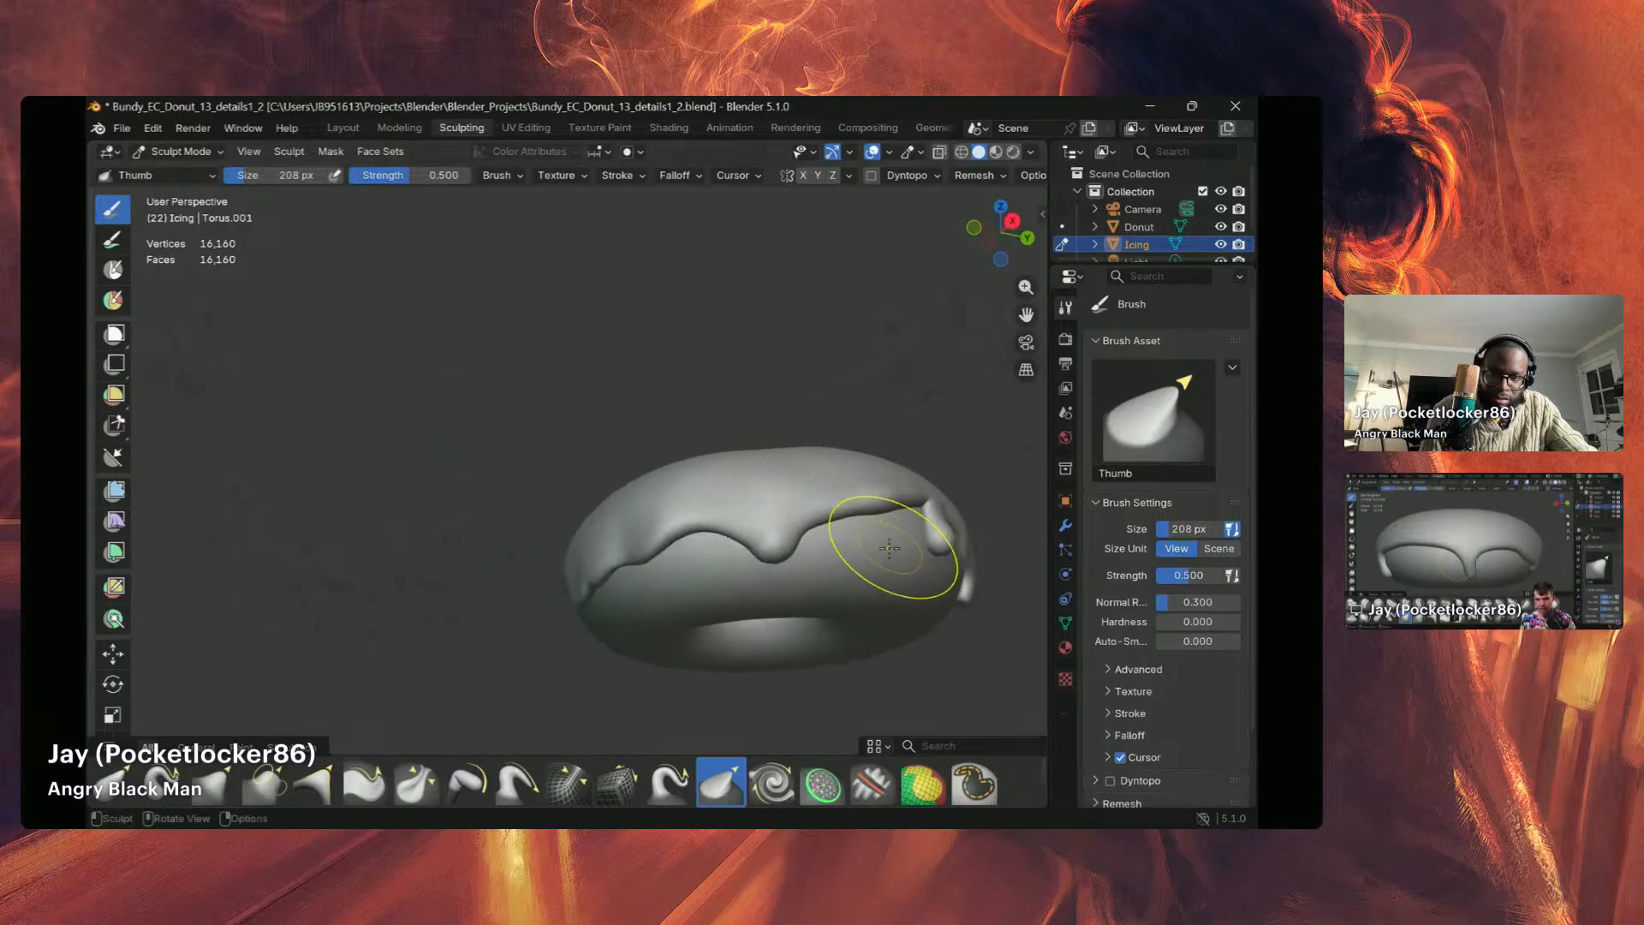
{"action": "middle_click_drag", "start_coordinate": [899, 532], "coordinate": [933, 530]}
{"action": "left_click_drag", "start_coordinate": [935, 531], "coordinate": [948, 543]}
{"action": "left_click_drag", "start_coordinate": [942, 537], "coordinate": [948, 551]}
{"action": "left_click_drag", "start_coordinate": [944, 543], "coordinate": [940, 551]}
{"action": "left_click_drag", "start_coordinate": [942, 551], "coordinate": [946, 548]}
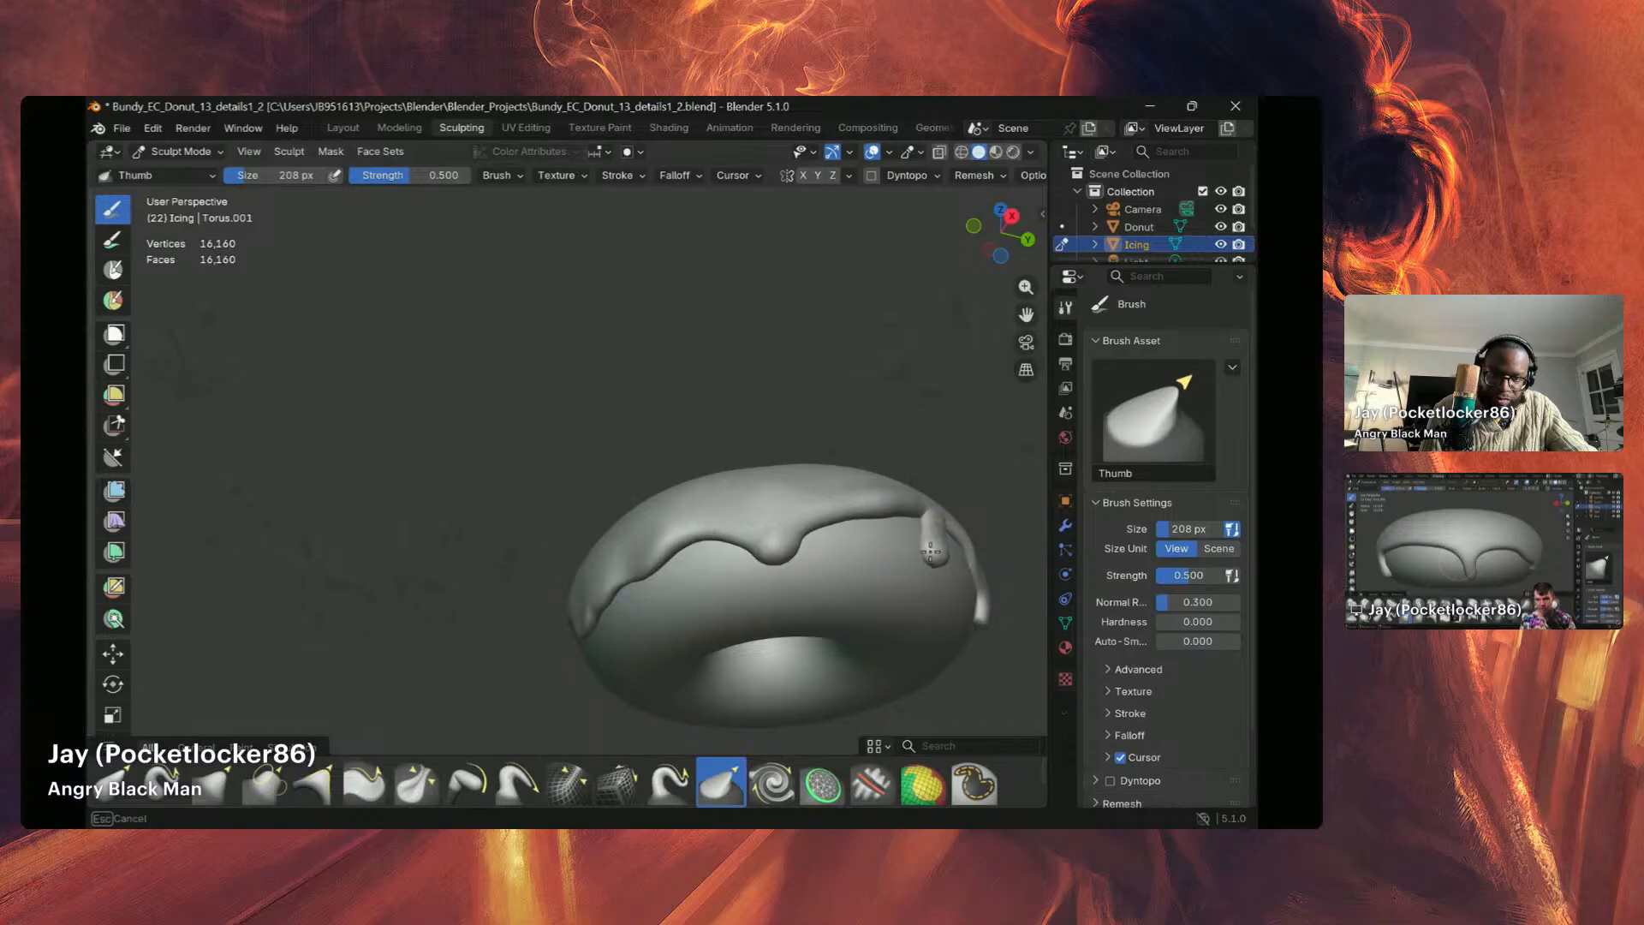
{"action": "left_click_drag", "start_coordinate": [937, 552], "coordinate": [930, 545]}
Step: Examine the icing drips and edge from all around the donut
{"action": "middle_click_drag", "start_coordinate": [929, 545], "coordinate": [886, 599]}
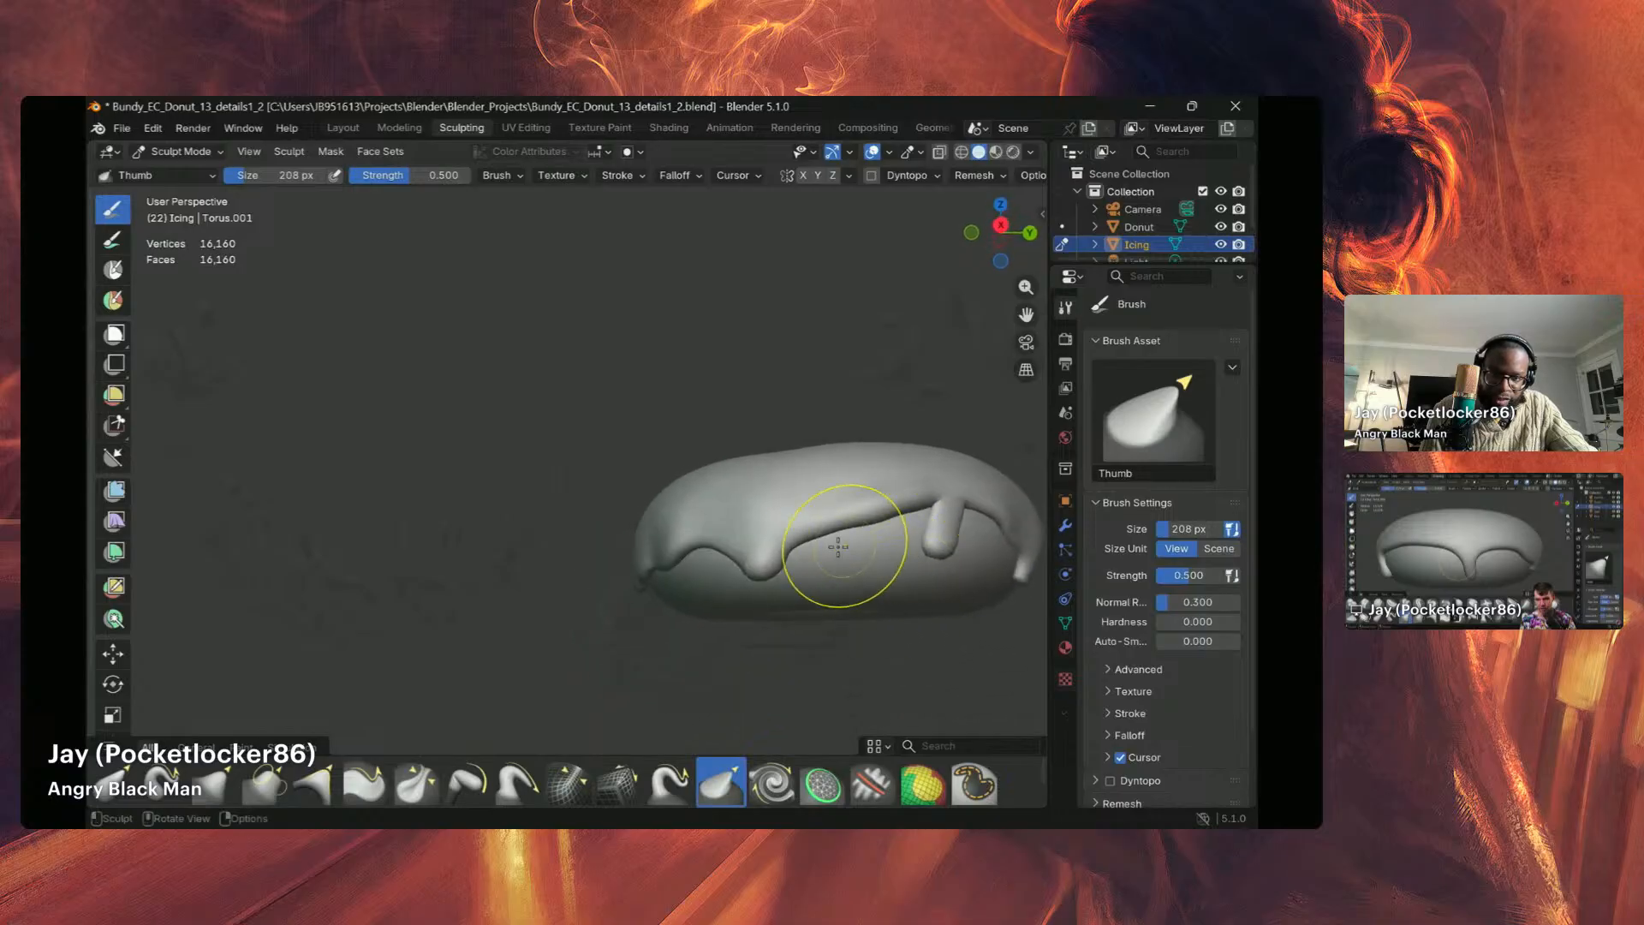
{"action": "mouse_move", "coordinate": [840, 548]}
{"action": "middle_mouse_down"}
{"action": "mouse_move", "coordinate": [916, 553]}
{"action": "mouse_move", "coordinate": [877, 557]}
{"action": "mouse_move", "coordinate": [912, 574]}
{"action": "middle_mouse_up"}
{"action": "middle_click_drag", "start_coordinate": [738, 583], "coordinate": [947, 550]}
{"action": "mouse_move", "coordinate": [815, 587]}
{"action": "middle_mouse_down"}
{"action": "mouse_move", "coordinate": [914, 572]}
{"action": "mouse_move", "coordinate": [789, 557]}
{"action": "middle_mouse_up"}
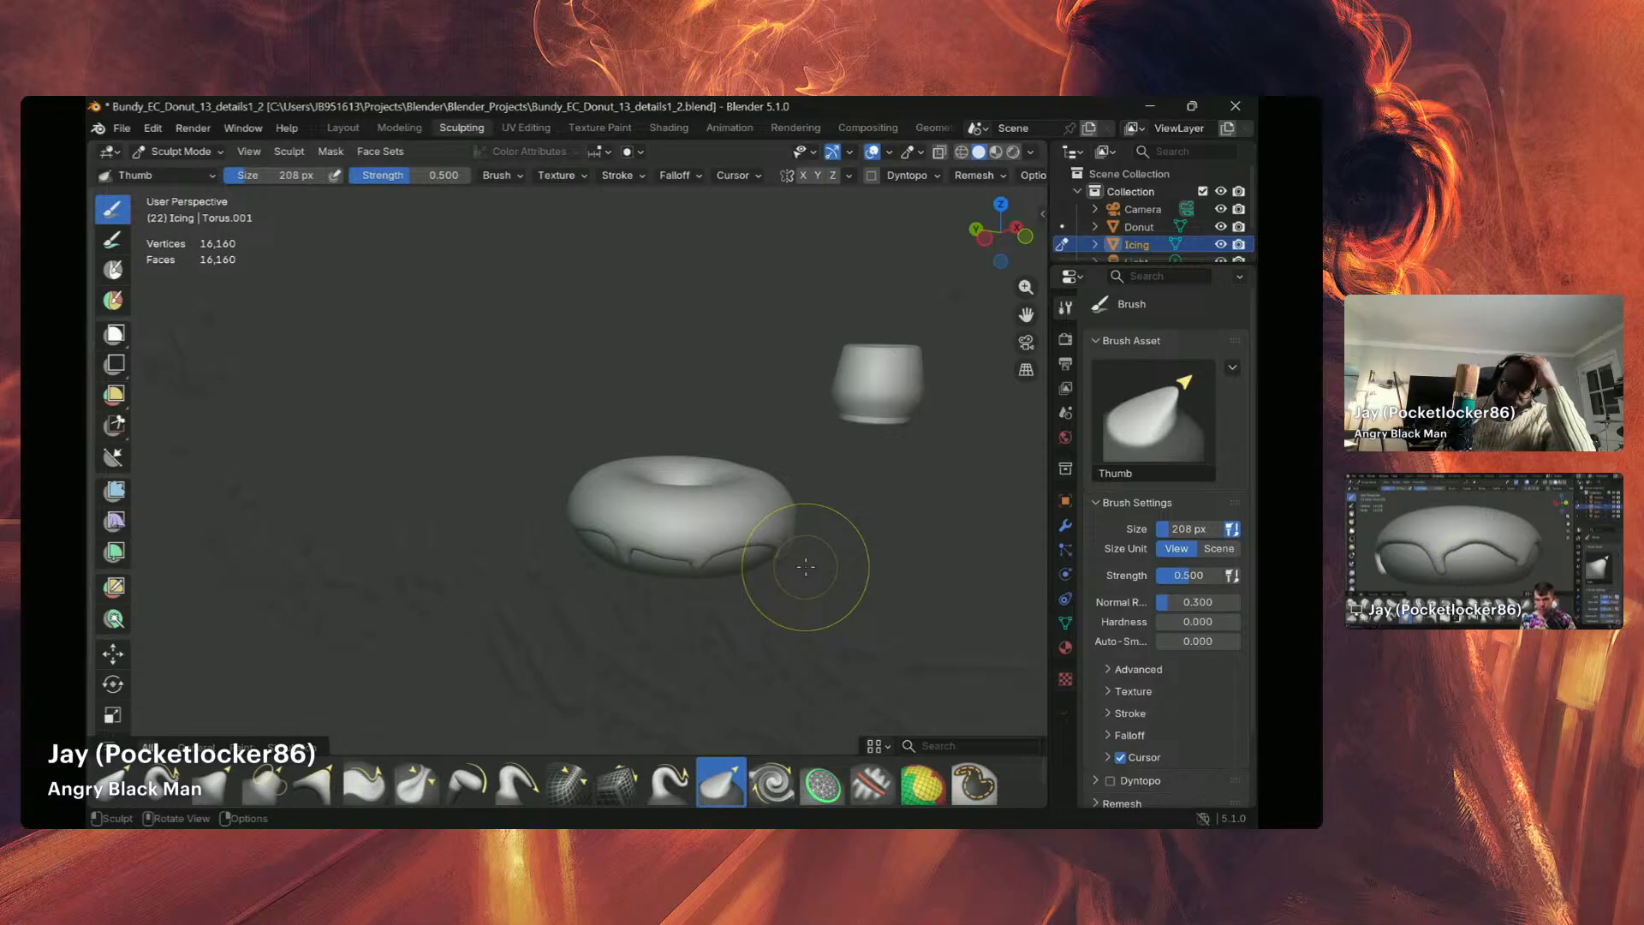
{"action": "middle_click_drag", "start_coordinate": [770, 554], "coordinate": [837, 506]}
{"action": "middle_click_drag", "start_coordinate": [675, 520], "coordinate": [547, 486]}
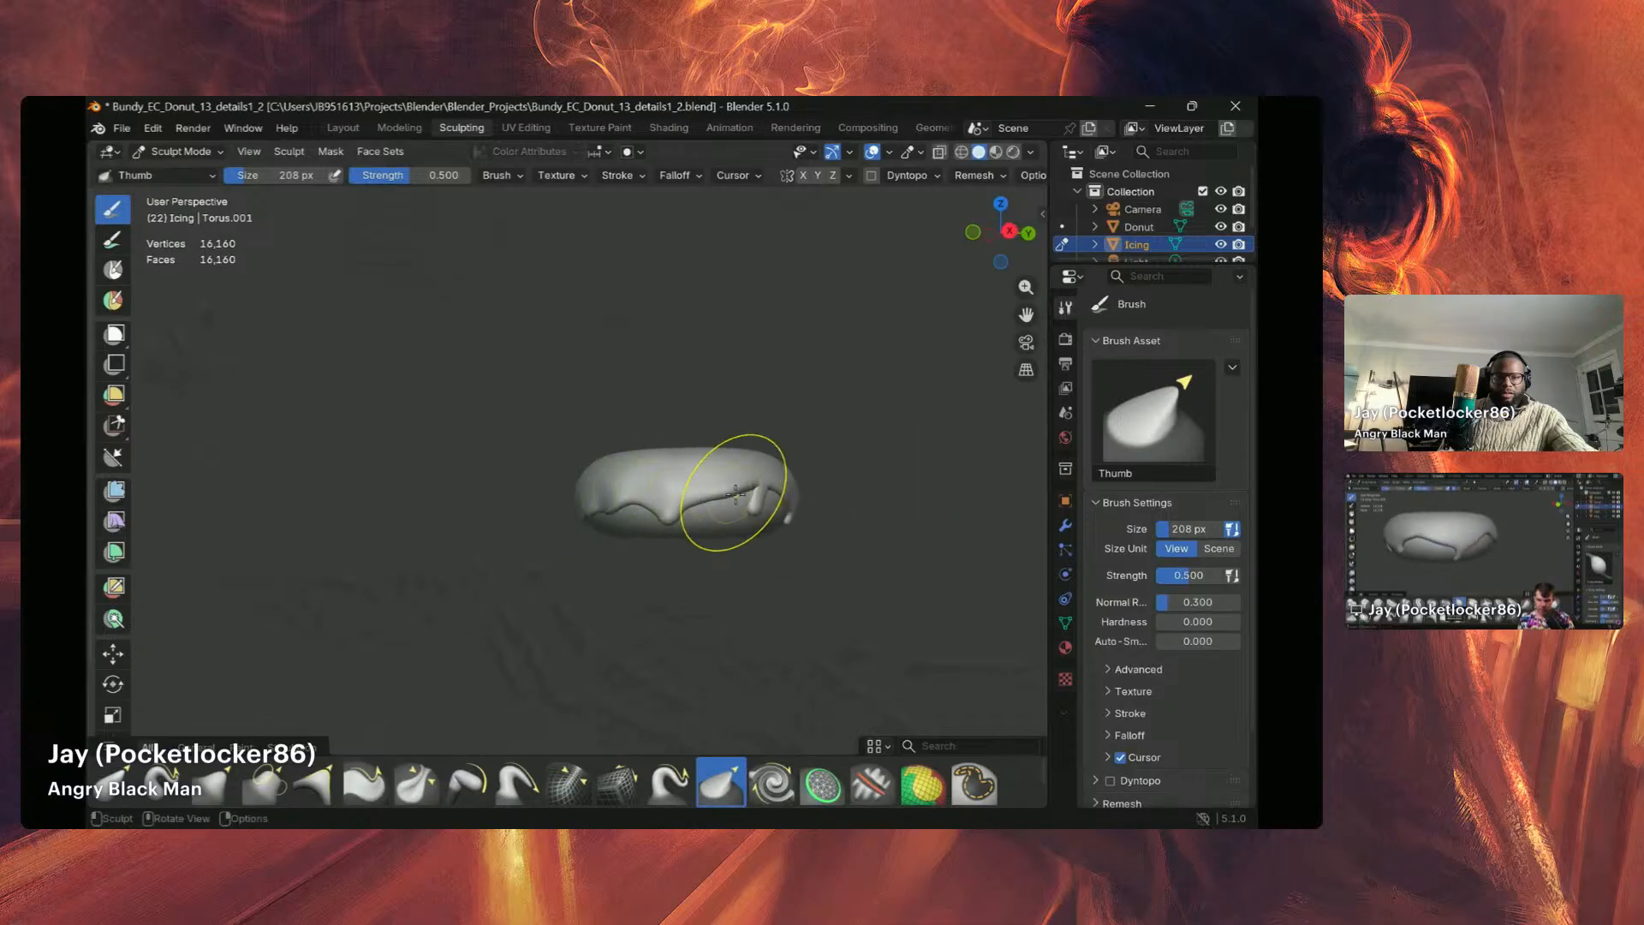
{"action": "middle_click_drag", "start_coordinate": [734, 492], "coordinate": [572, 527]}
{"action": "mouse_move", "coordinate": [844, 525]}
{"action": "middle_mouse_down"}
{"action": "mouse_move", "coordinate": [807, 513]}
{"action": "mouse_move", "coordinate": [779, 540]}
{"action": "mouse_move", "coordinate": [868, 570]}
{"action": "mouse_move", "coordinate": [718, 538]}
{"action": "middle_mouse_up"}
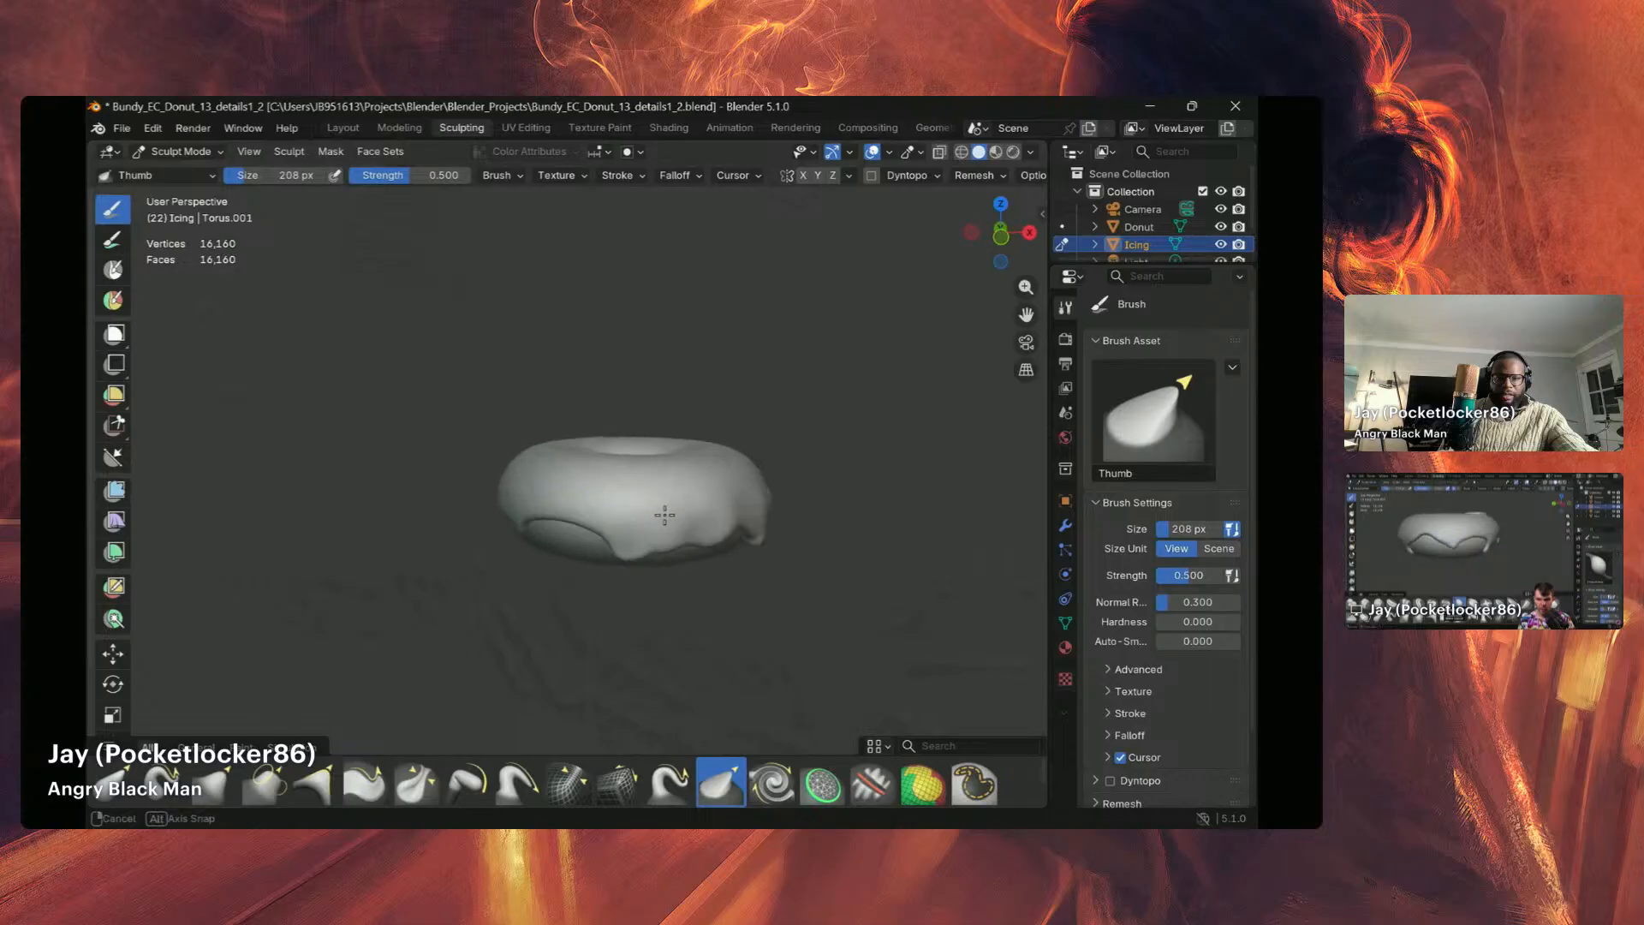
{"action": "mouse_move", "coordinate": [638, 524]}
{"action": "middle_mouse_down"}
{"action": "mouse_move", "coordinate": [852, 543]}
{"action": "mouse_move", "coordinate": [865, 561]}
{"action": "mouse_move", "coordinate": [882, 514]}
{"action": "mouse_move", "coordinate": [848, 561]}
{"action": "middle_mouse_up"}
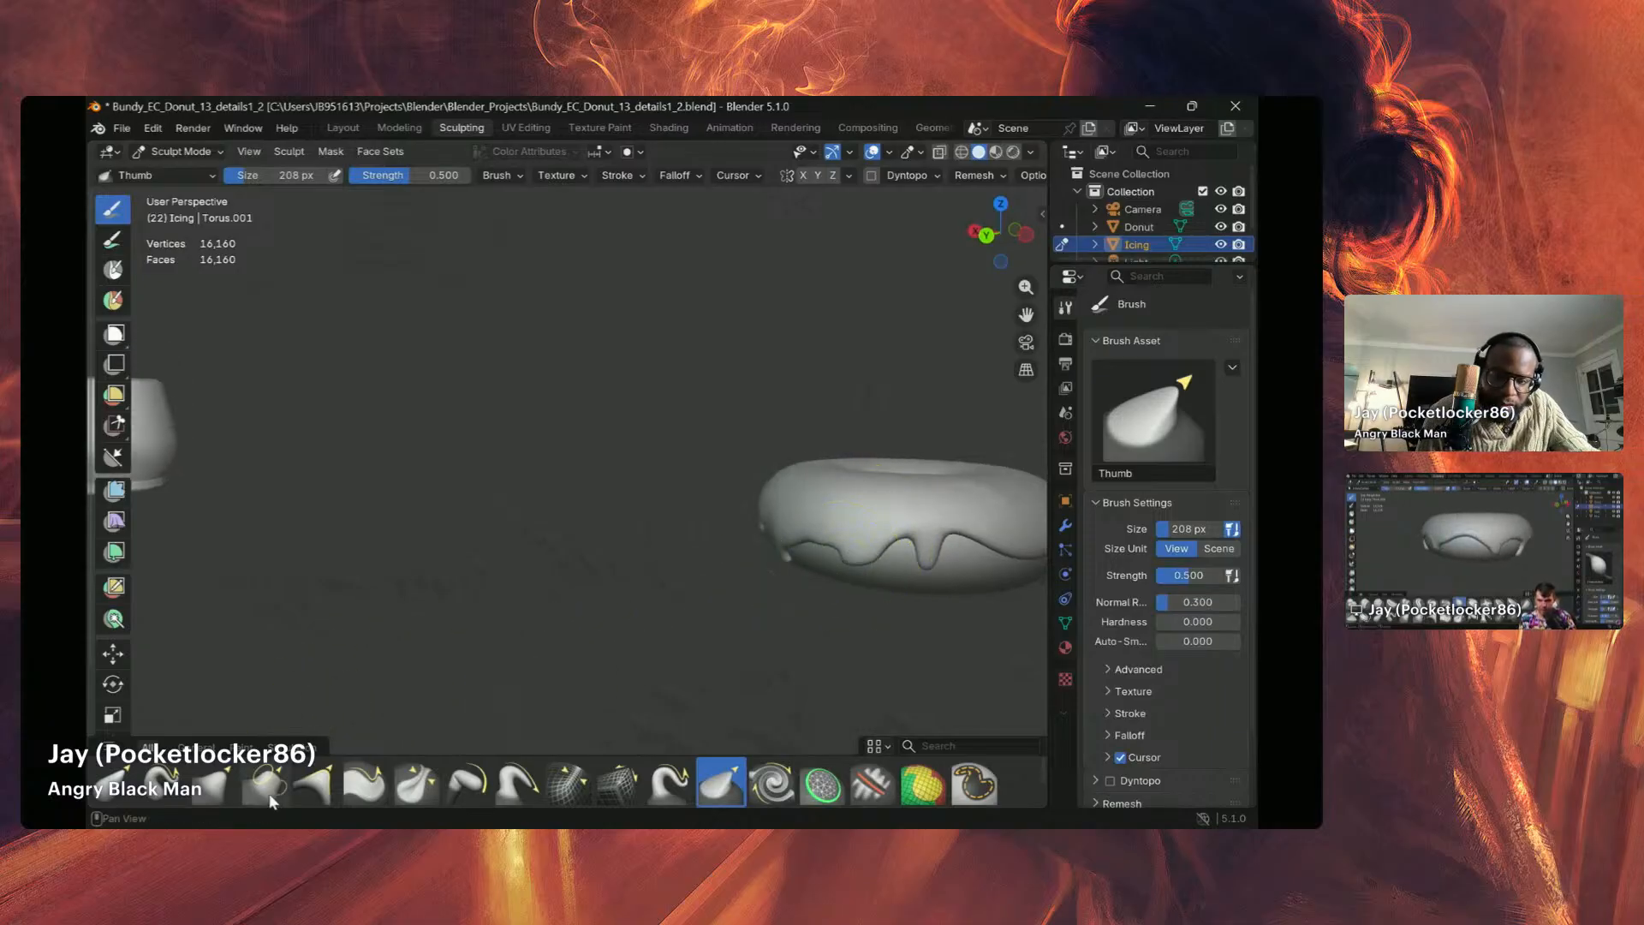
Step: Switch back to the Grab brush and adjust the icing edge beside the thin drip
{"action": "left_click", "coordinate": [214, 784]}
{"action": "left_click_drag", "start_coordinate": [854, 546], "coordinate": [927, 548]}
{"action": "middle_click_drag", "start_coordinate": [927, 548], "coordinate": [1003, 565]}
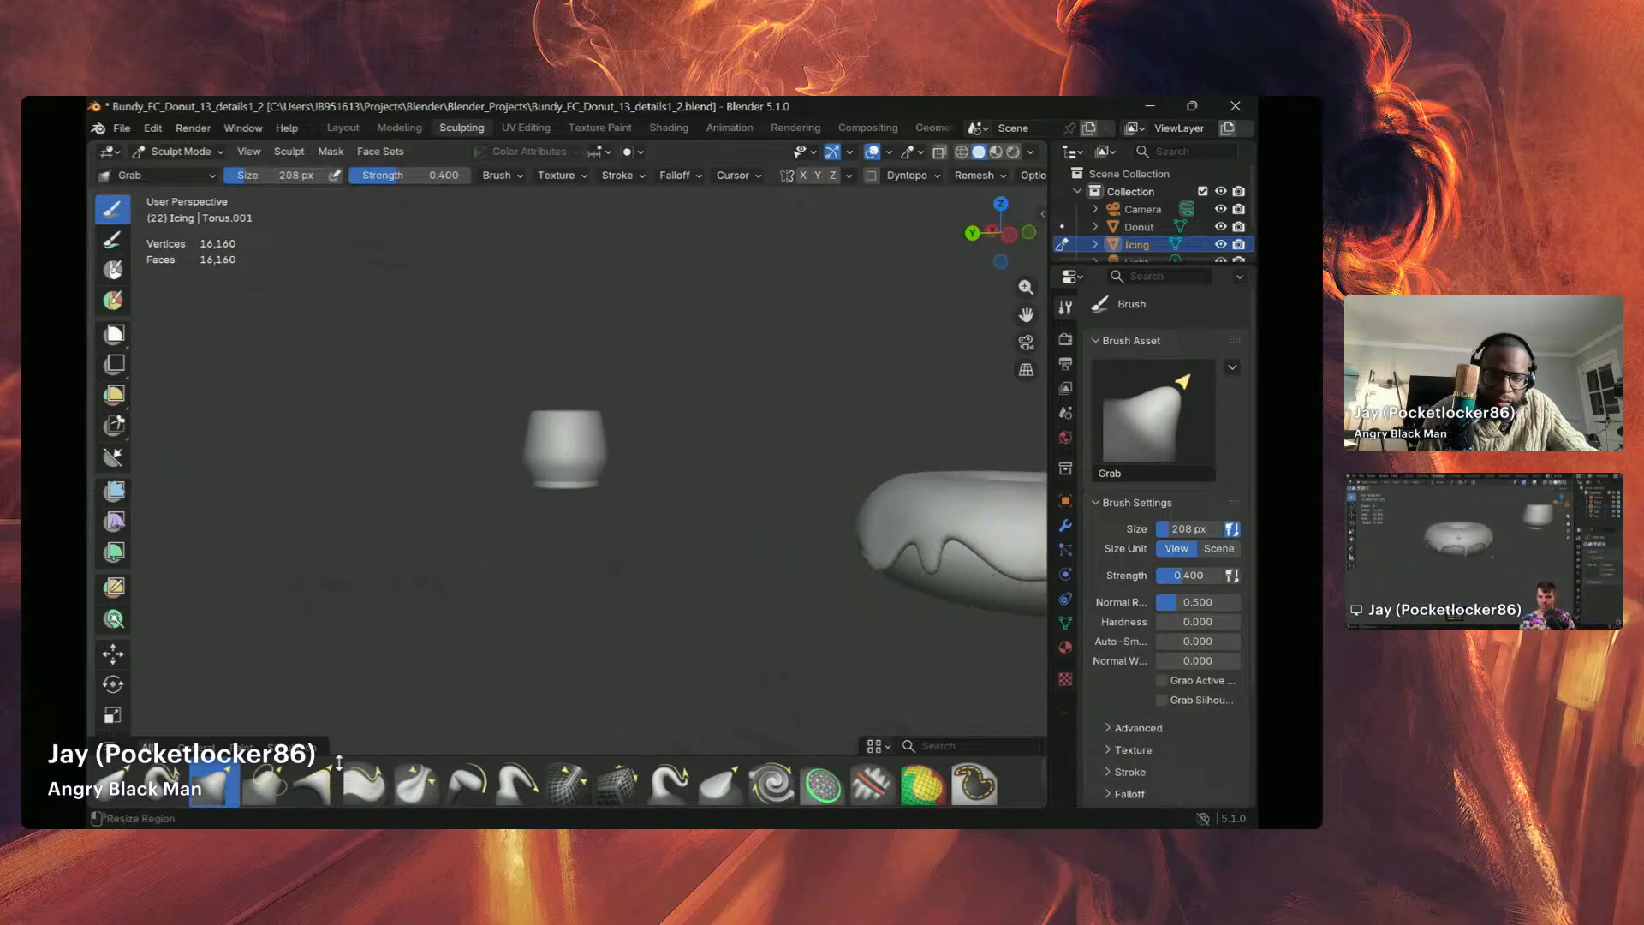
Step: Inflate the thin drip with the Inflate/Deflate brush and save the file
{"action": "scroll", "coordinate": [742, 784], "scroll_direction": "down", "scroll_amount": 2}
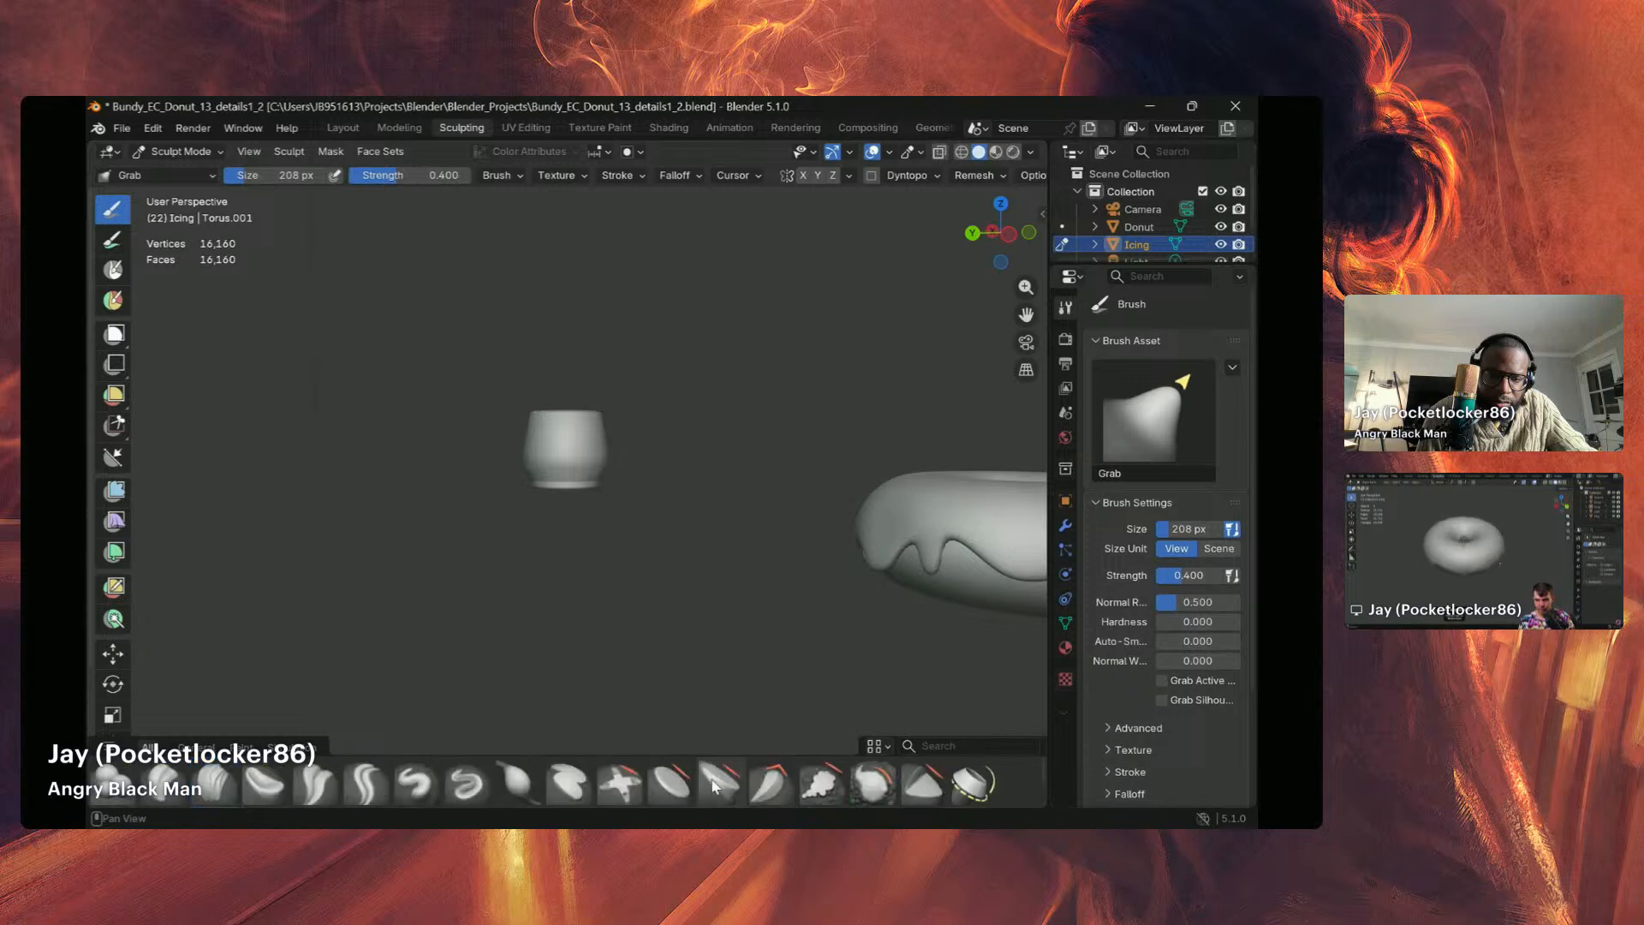
{"action": "left_click", "coordinate": [519, 779]}
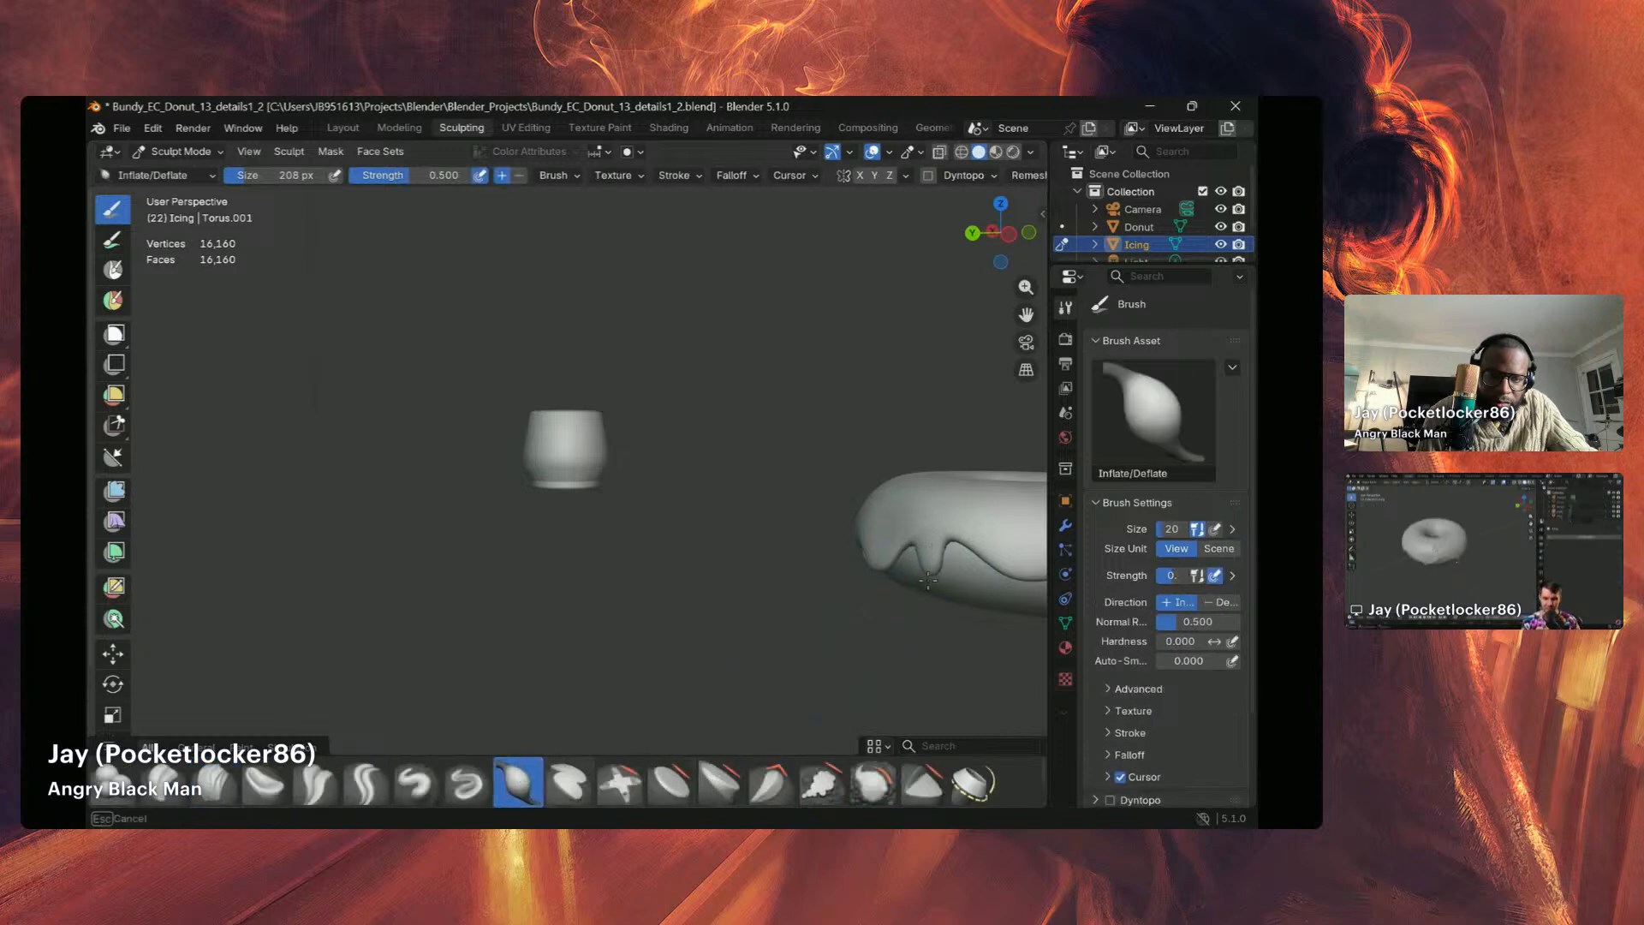
{"action": "scroll", "coordinate": [924, 563], "scroll_direction": "up", "scroll_amount": 3}
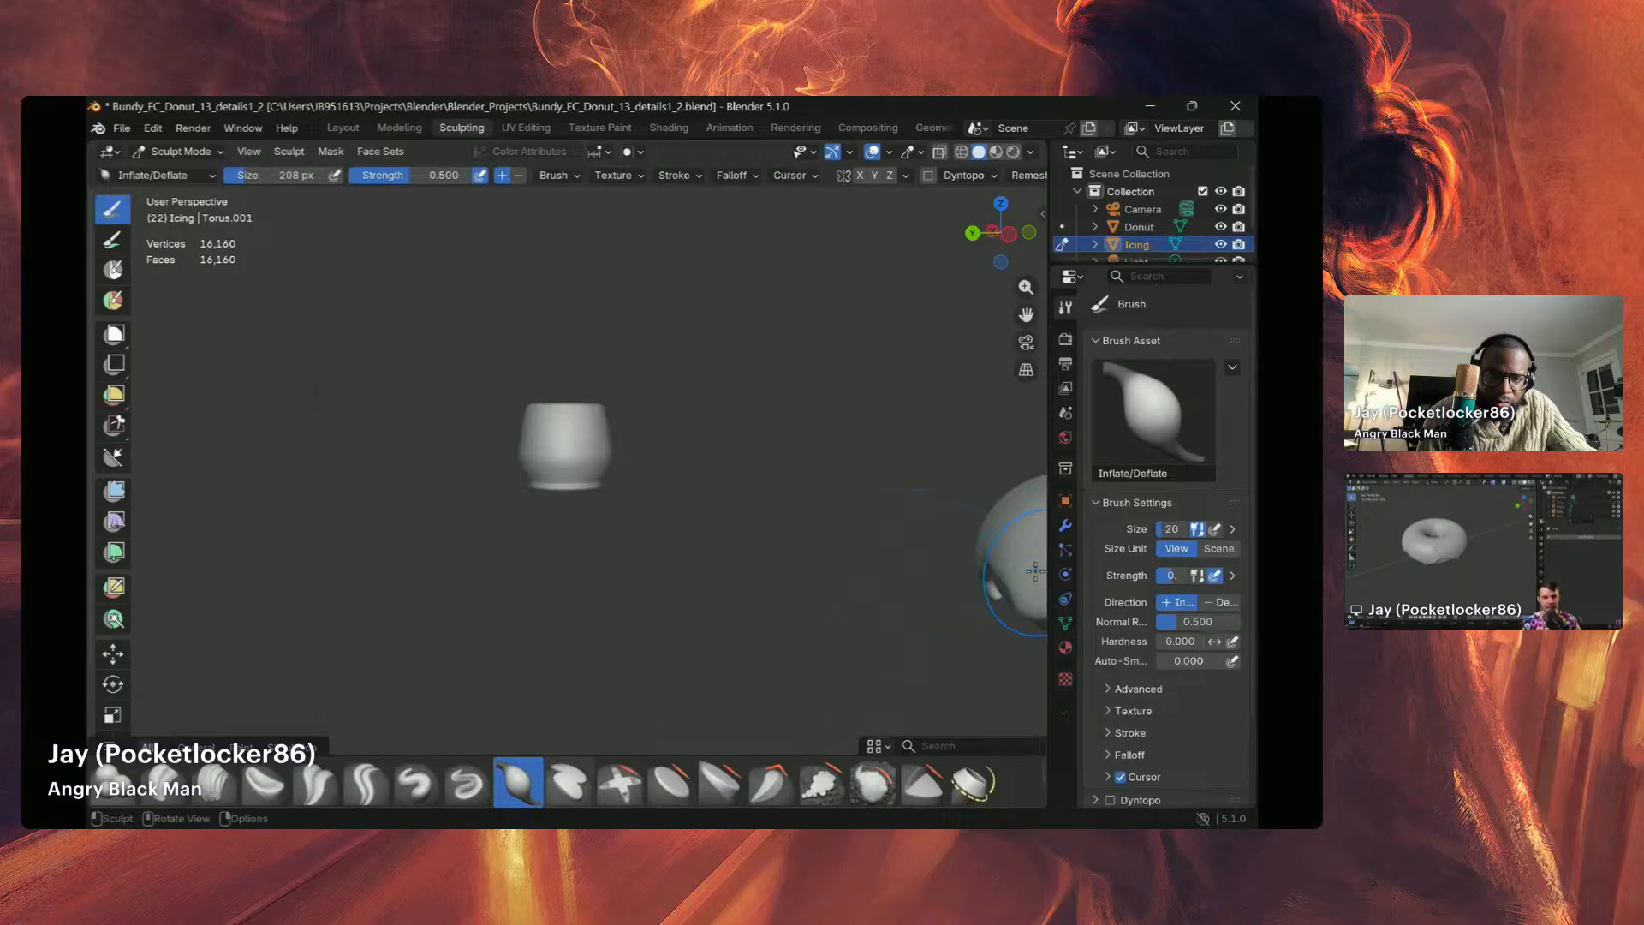
{"action": "scroll", "coordinate": [933, 552], "scroll_direction": "down", "scroll_amount": 3}
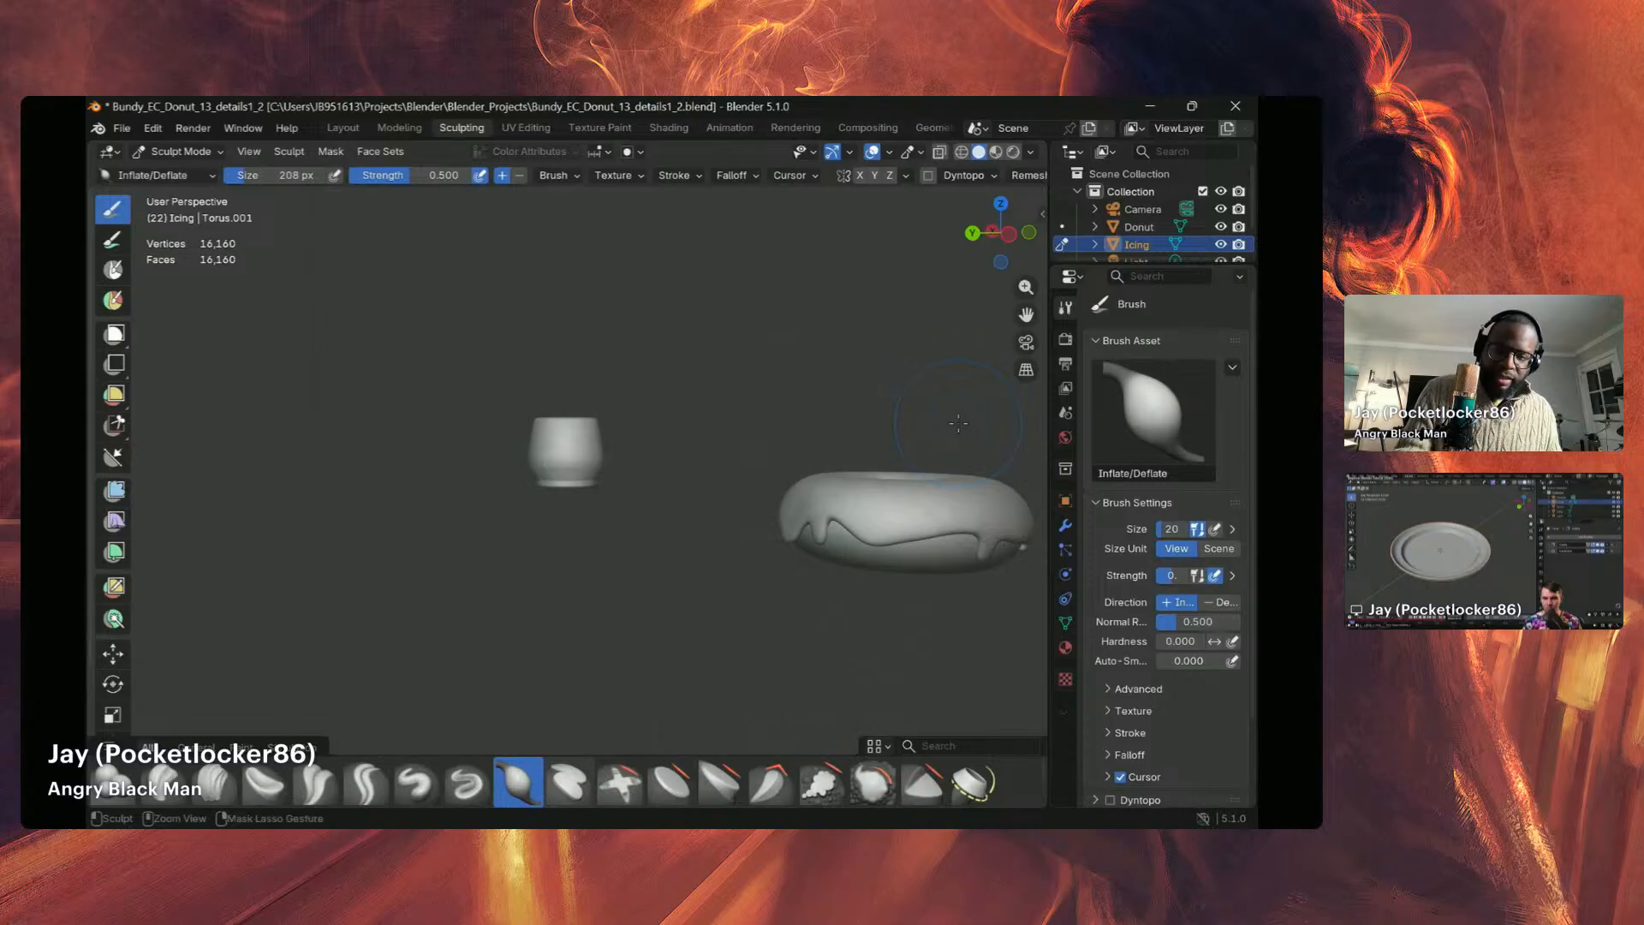
{"action": "key", "text": "ctrl+s"}
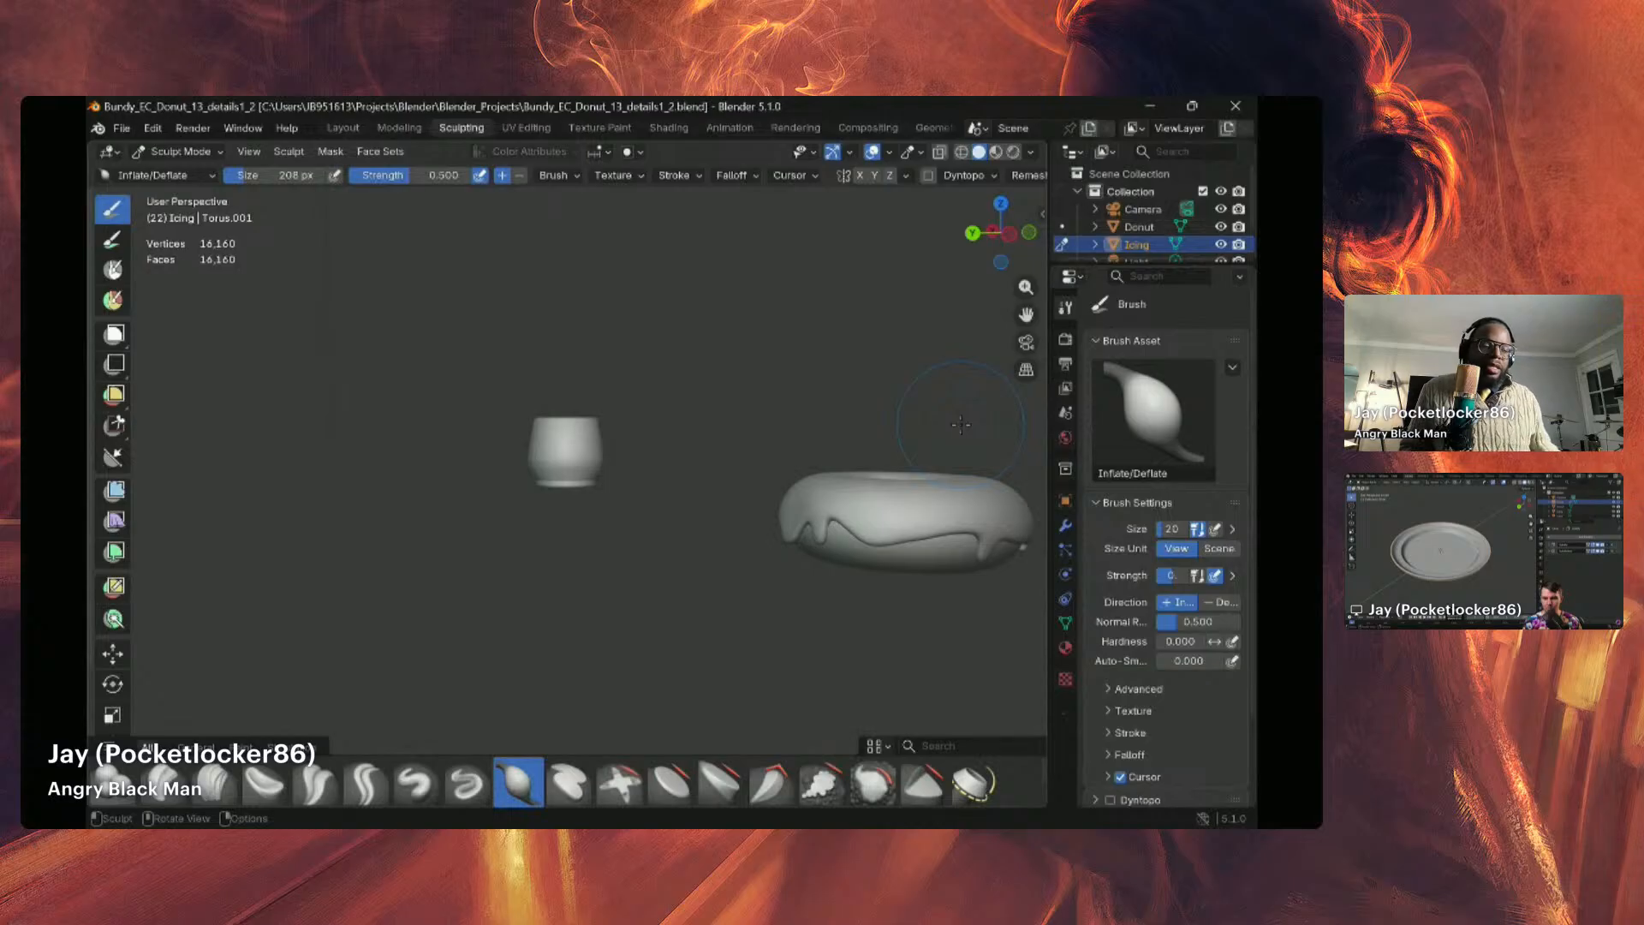
{"action": "scroll", "coordinate": [899, 488], "scroll_direction": "down", "scroll_amount": 3}
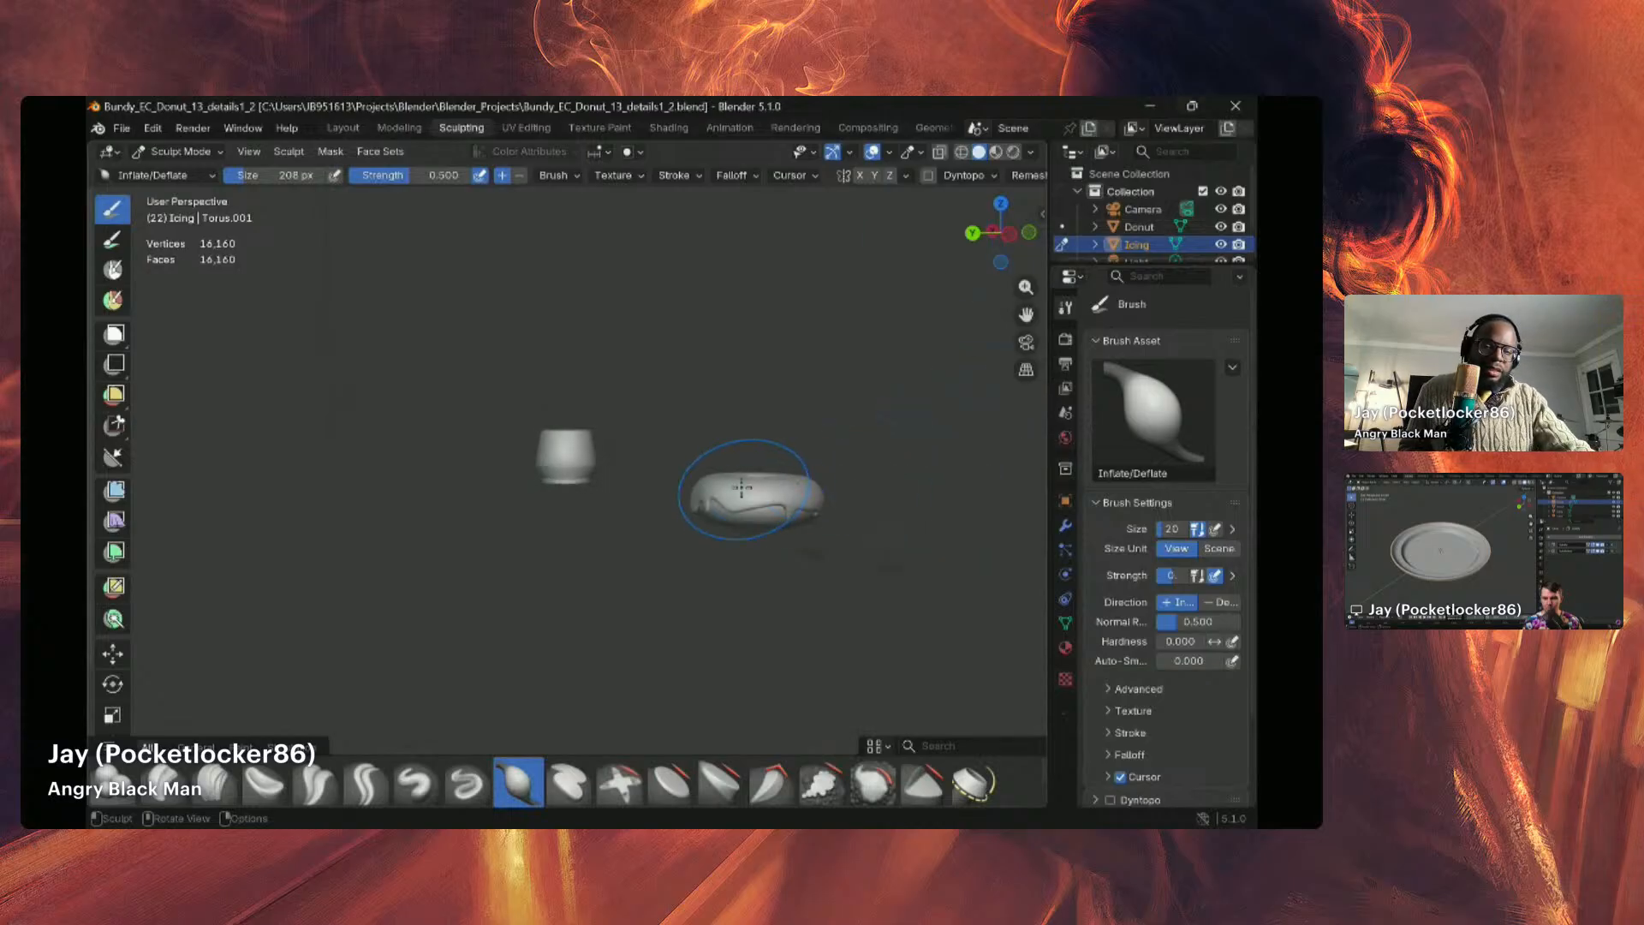
{"action": "scroll", "coordinate": [750, 493], "scroll_direction": "up", "scroll_amount": 3}
{"action": "scroll", "coordinate": [755, 496], "scroll_direction": "up", "scroll_amount": 2}
{"action": "scroll", "coordinate": [805, 510], "scroll_direction": "down", "scroll_amount": 2}
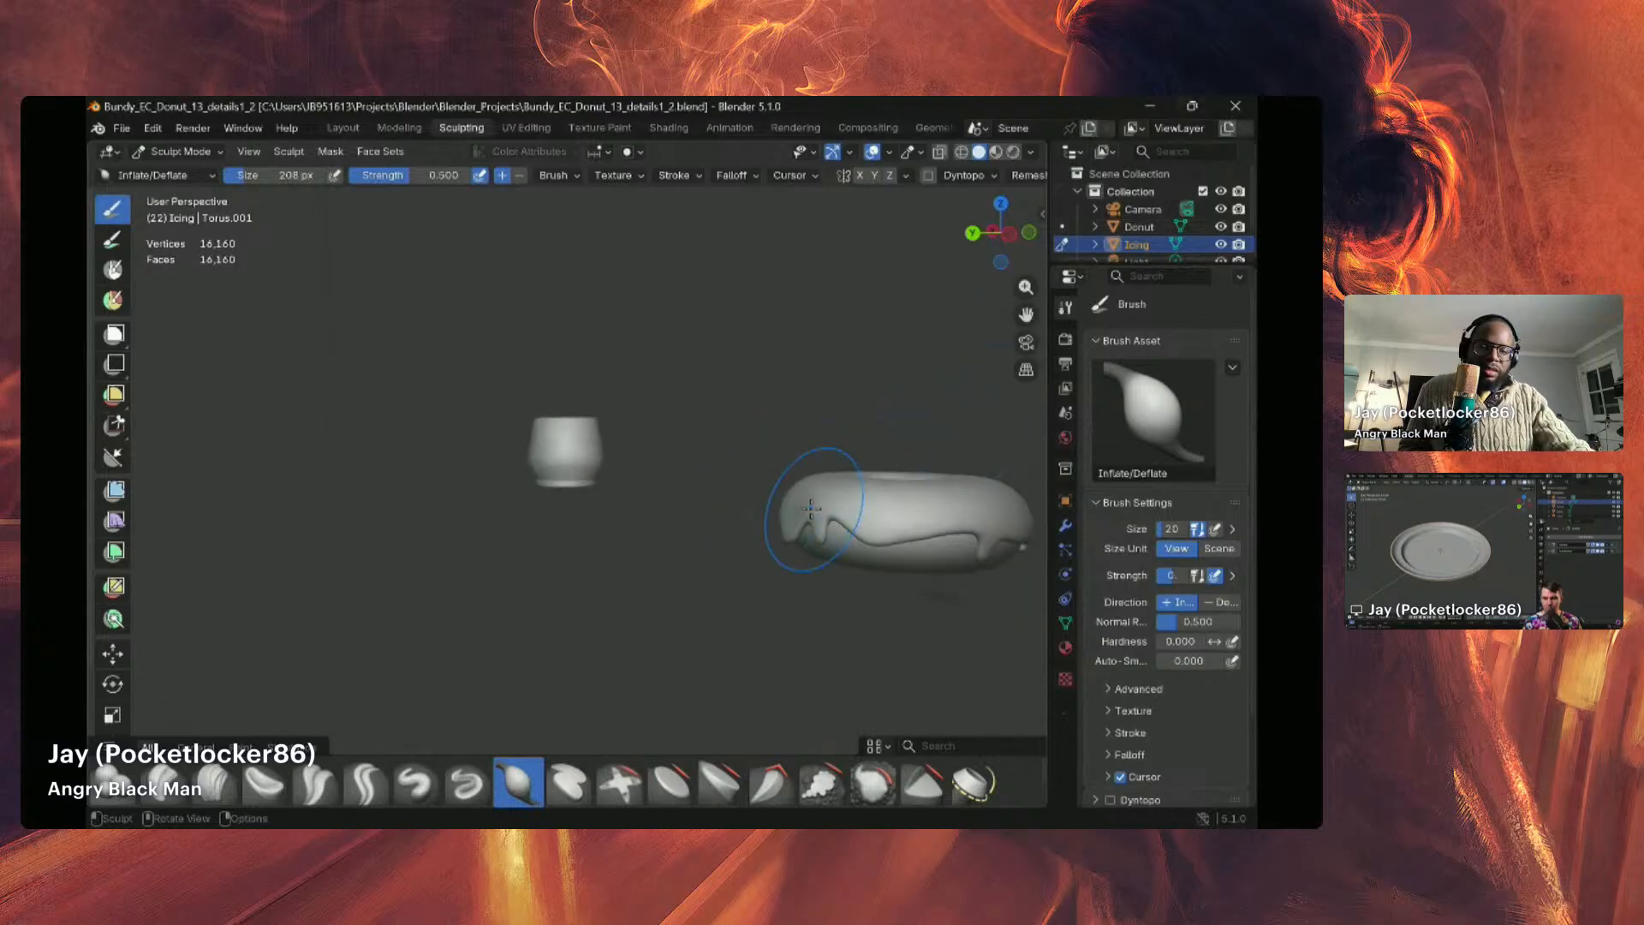
{"action": "scroll", "coordinate": [852, 524], "scroll_direction": "down", "scroll_amount": 2}
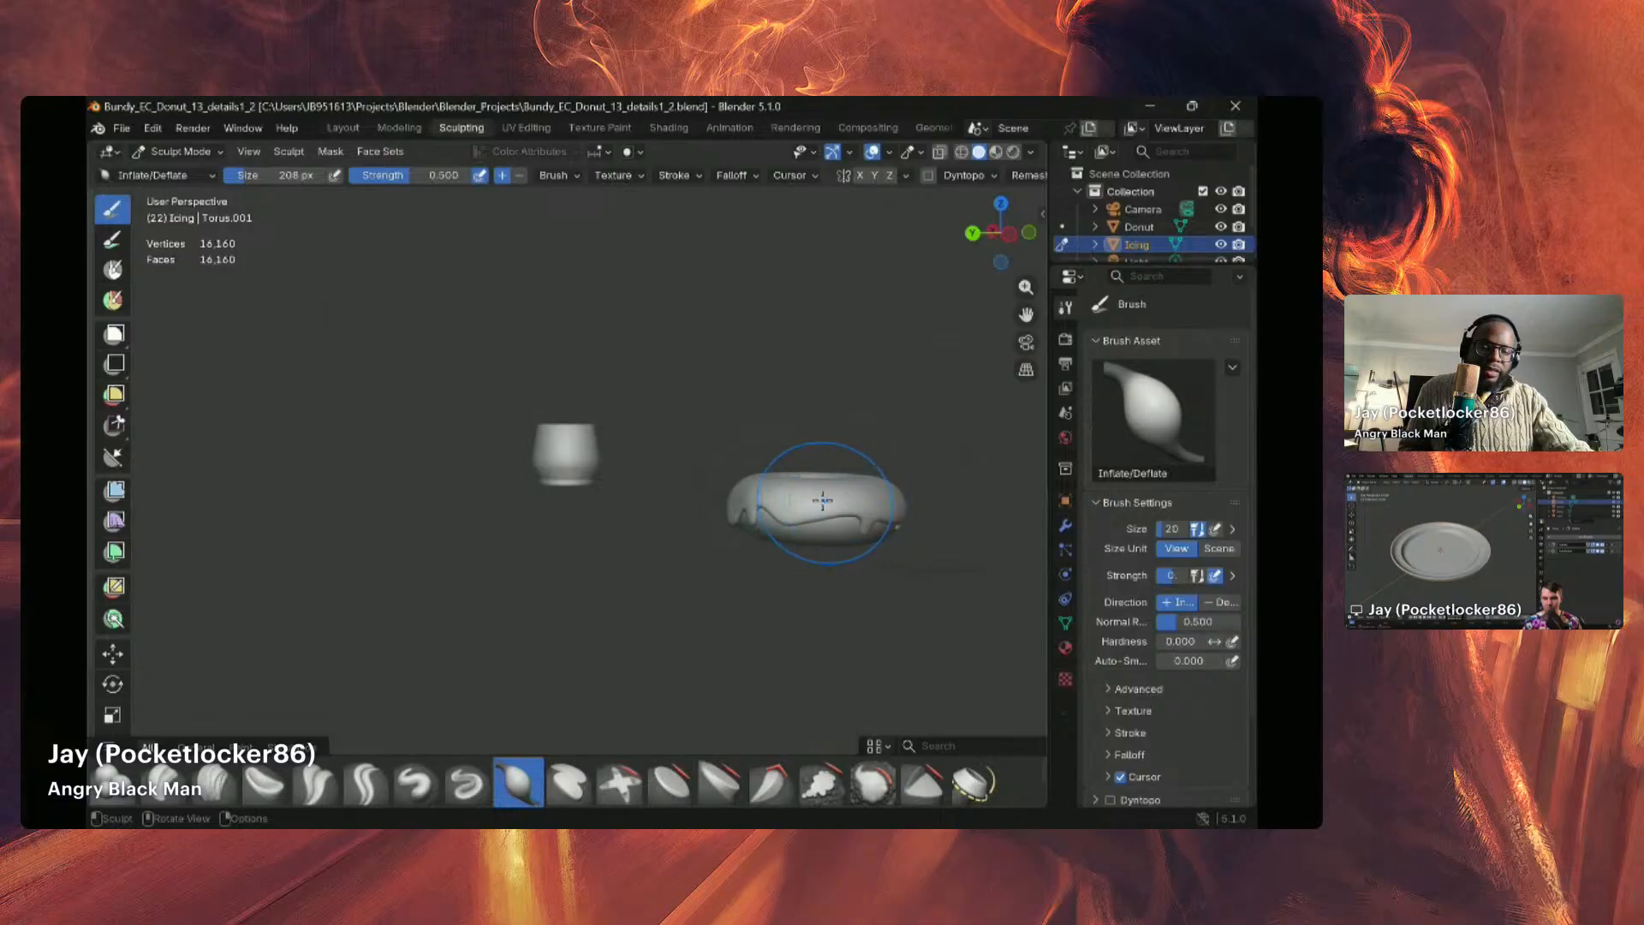
{"action": "scroll", "coordinate": [809, 503], "scroll_direction": "up", "scroll_amount": 2}
{"action": "scroll", "coordinate": [807, 502], "scroll_direction": "up", "scroll_amount": 2}
{"action": "scroll", "coordinate": [822, 509], "scroll_direction": "down", "scroll_amount": 2}
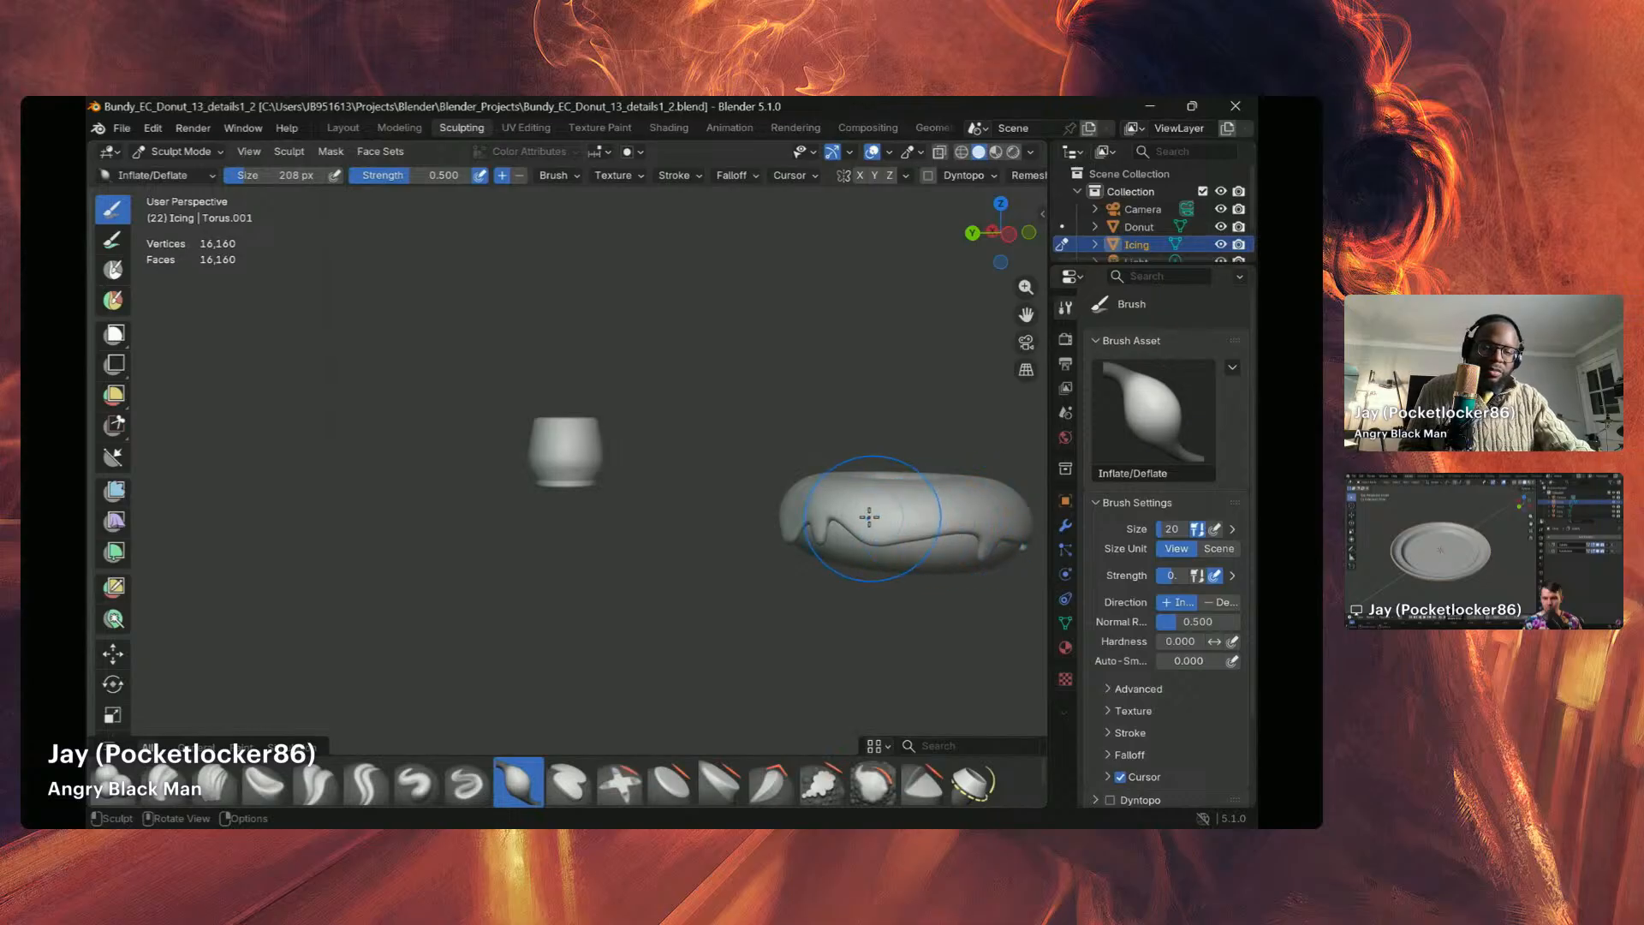
{"action": "middle_click_drag", "start_coordinate": [845, 514], "coordinate": [856, 517]}
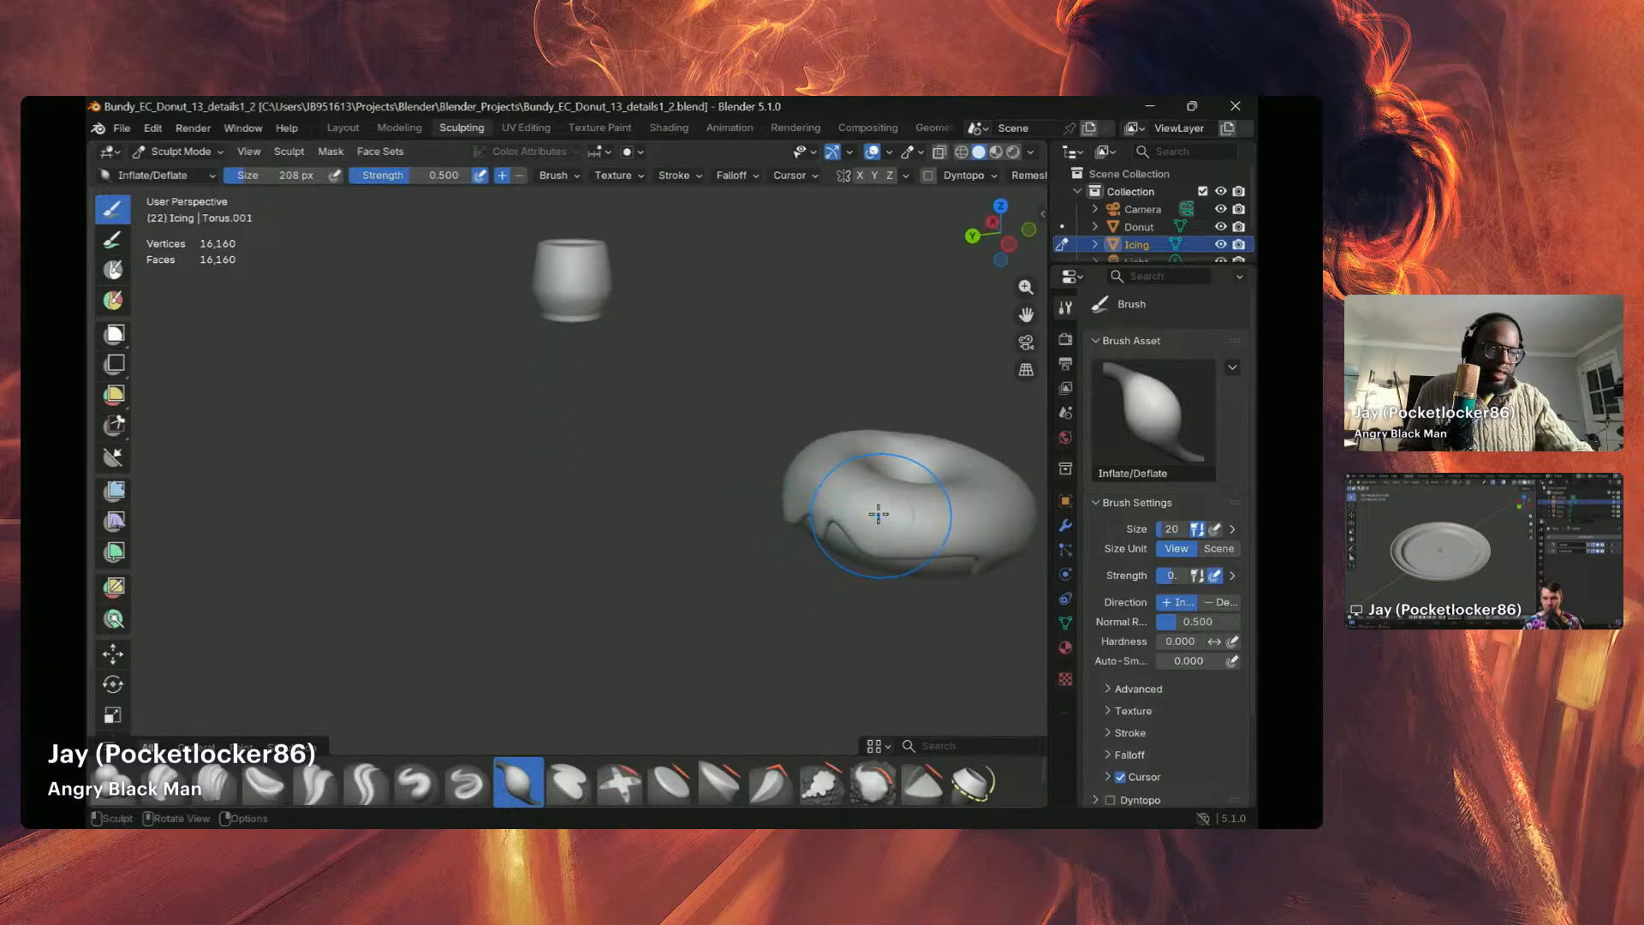
Step: Review the sculpted icing's overall shape and drips on the donut from several angles and distances
{"action": "scroll", "coordinate": [878, 514], "scroll_direction": "down", "scroll_amount": 2}
{"action": "middle_click_drag", "start_coordinate": [839, 507], "coordinate": [816, 486]}
{"action": "scroll", "coordinate": [817, 491], "scroll_direction": "down", "scroll_amount": 1}
{"action": "scroll", "coordinate": [807, 495], "scroll_direction": "up", "scroll_amount": 3}
{"action": "scroll", "coordinate": [800, 495], "scroll_direction": "up", "scroll_amount": 2}
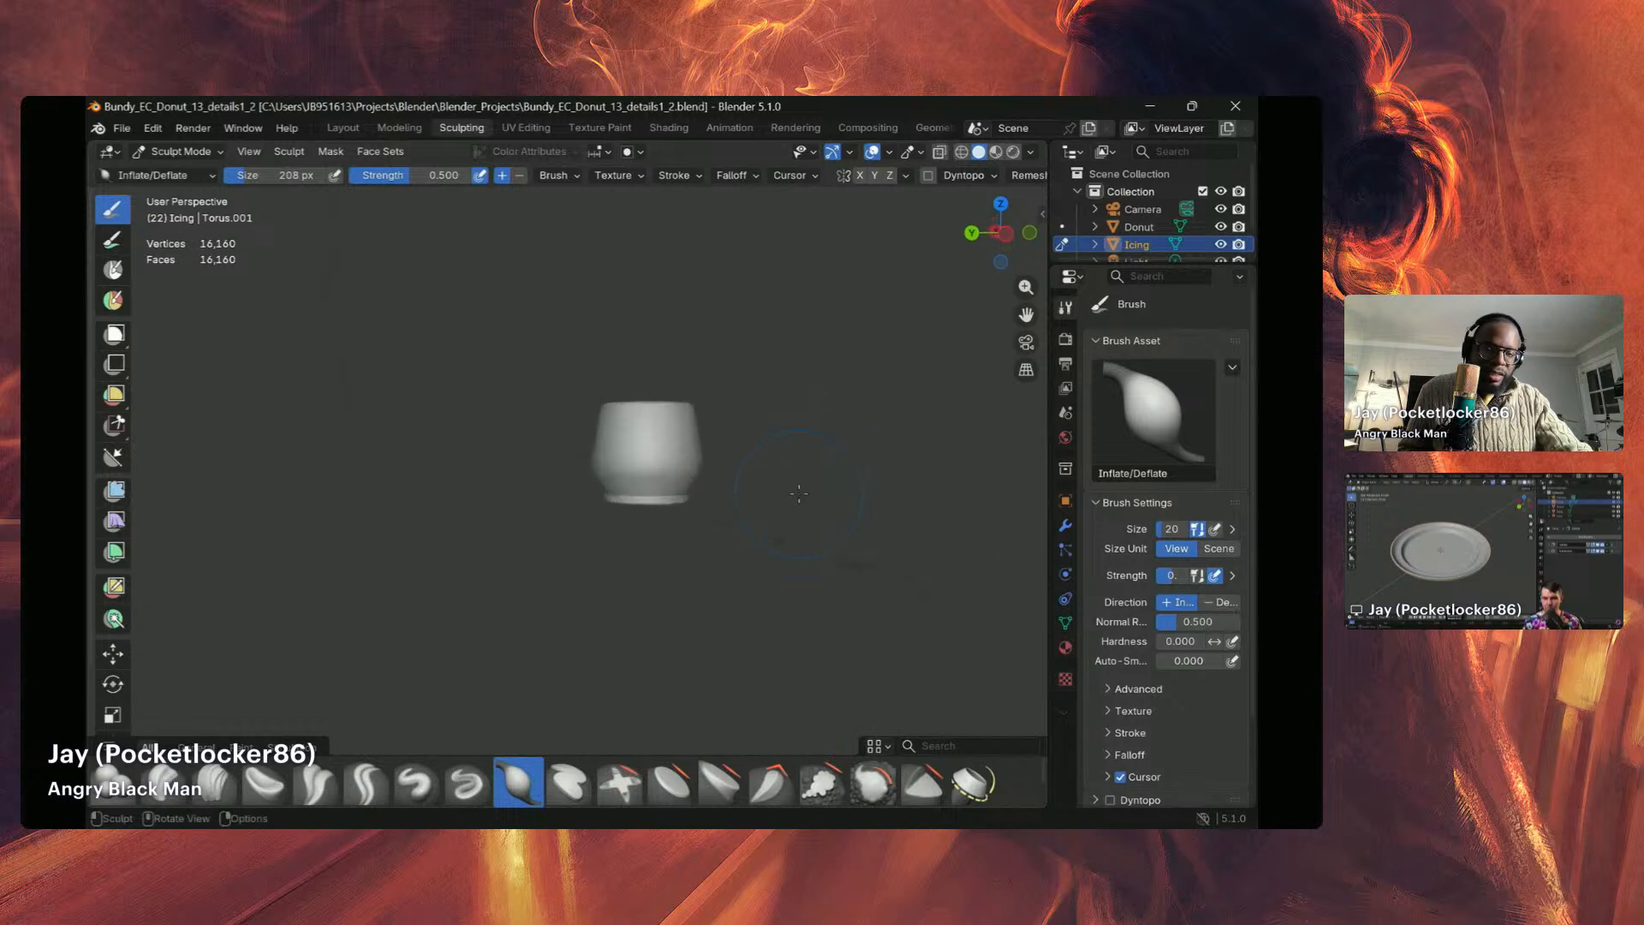
{"action": "scroll", "coordinate": [796, 495], "scroll_direction": "down", "scroll_amount": 4}
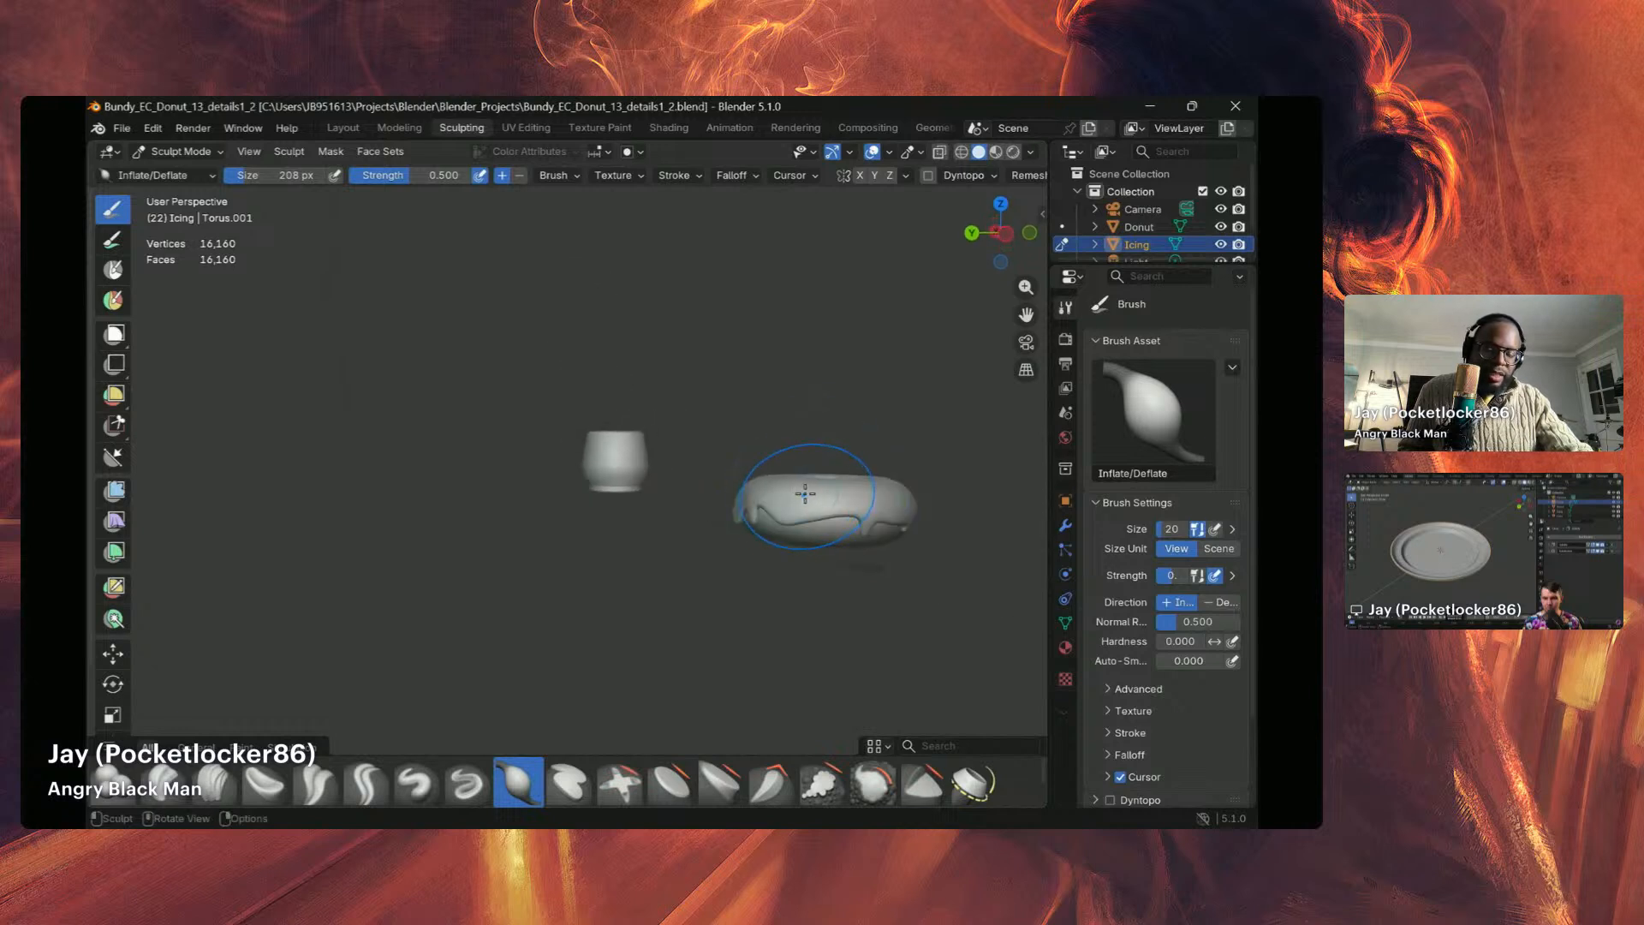
{"action": "middle_click_drag", "start_coordinate": [805, 493], "coordinate": [782, 477]}
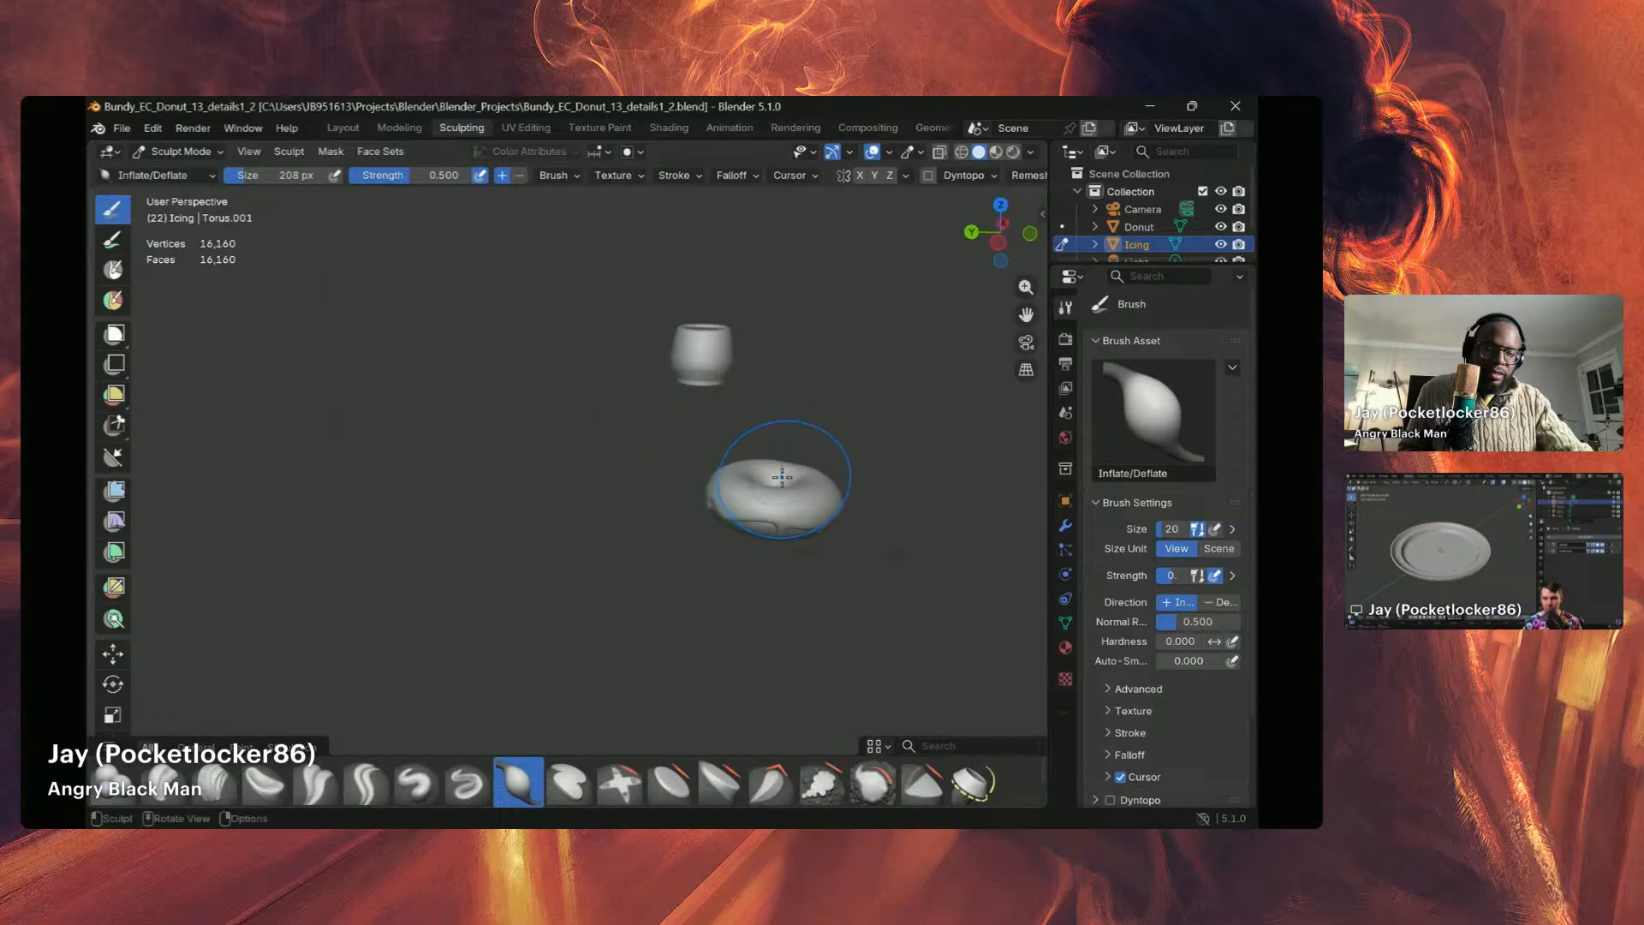
{"action": "scroll", "coordinate": [818, 450], "scroll_direction": "up", "scroll_amount": 3}
{"action": "scroll", "coordinate": [859, 417], "scroll_direction": "down", "scroll_amount": 1}
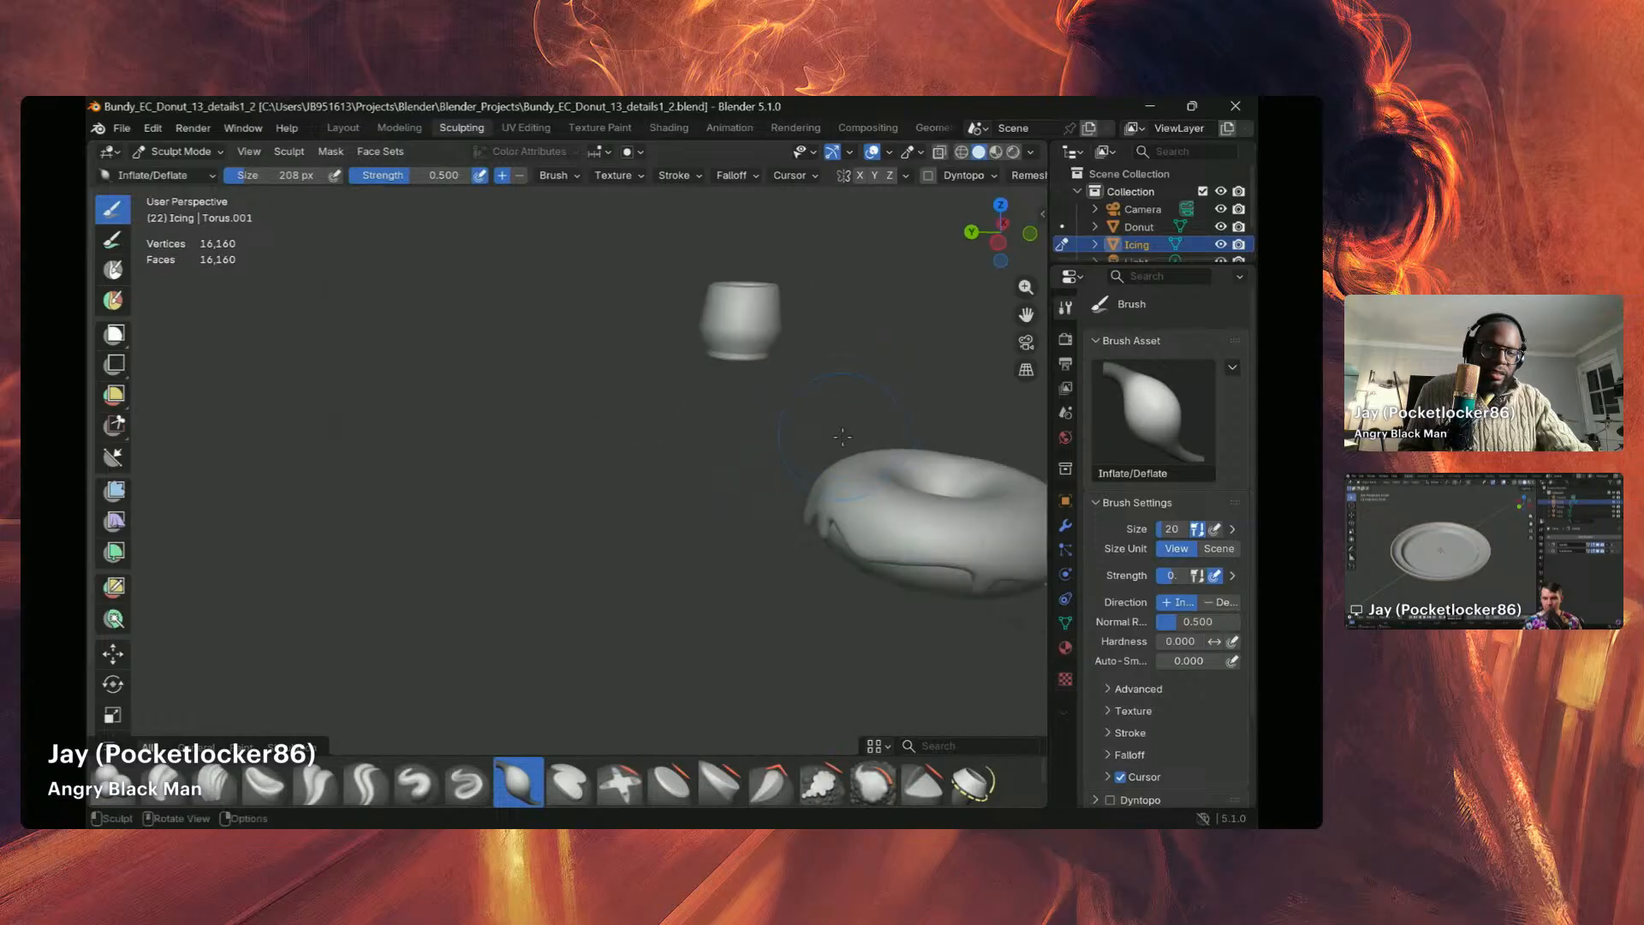
{"action": "scroll", "coordinate": [934, 447], "scroll_direction": "down", "scroll_amount": 2}
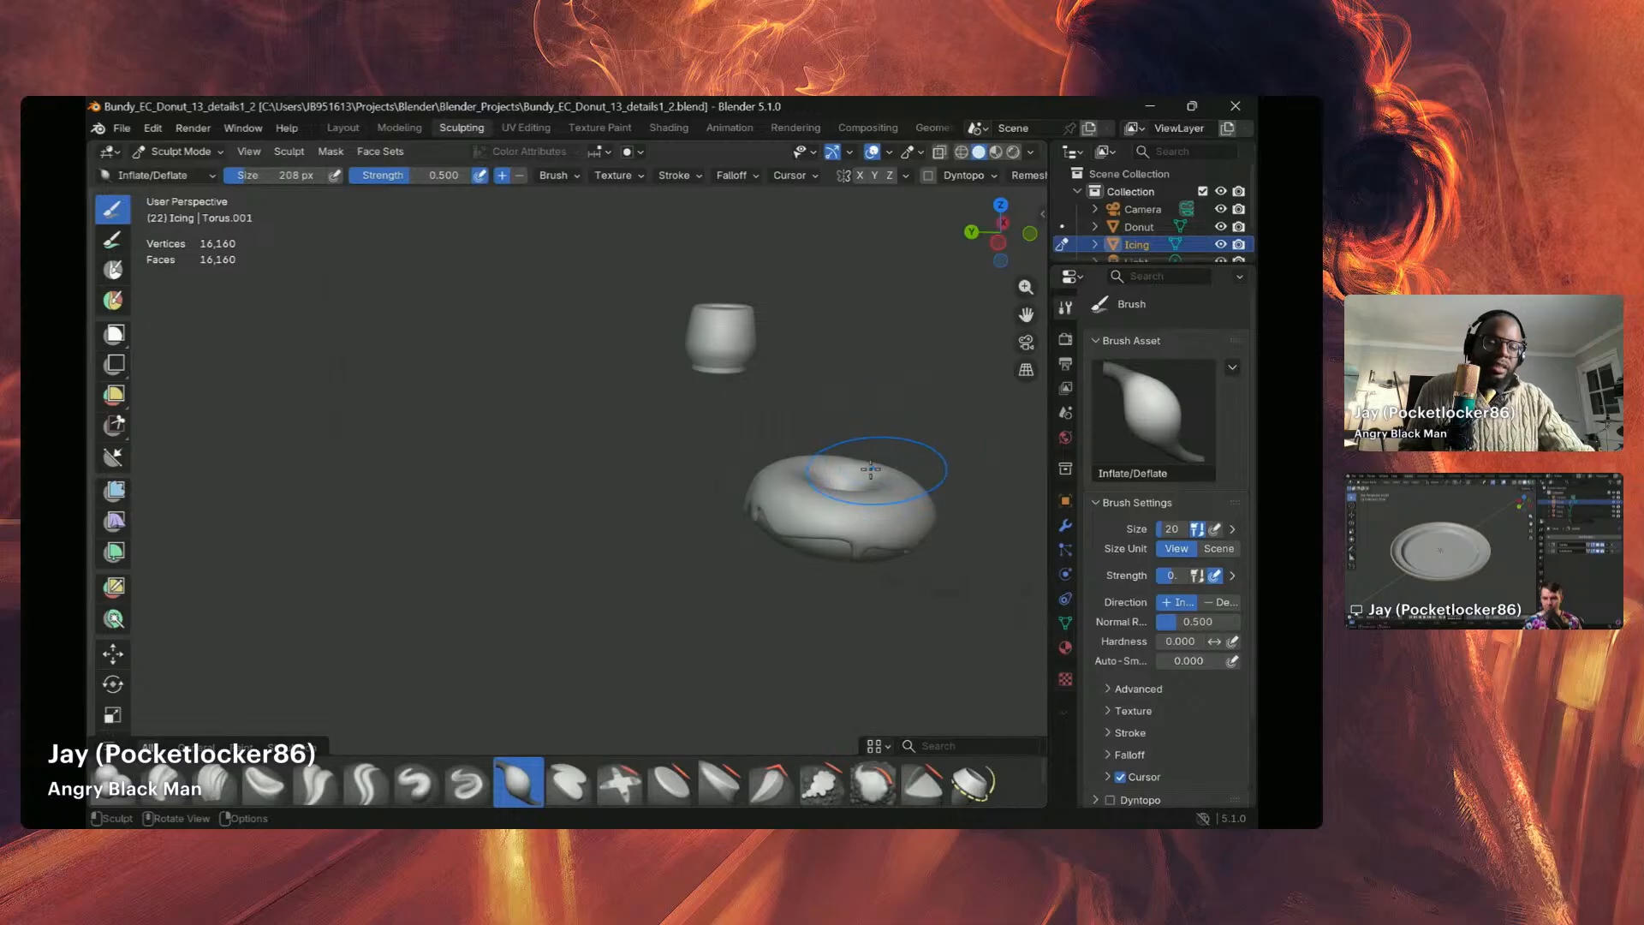
{"action": "middle_click_drag", "start_coordinate": [917, 459], "coordinate": [834, 463]}
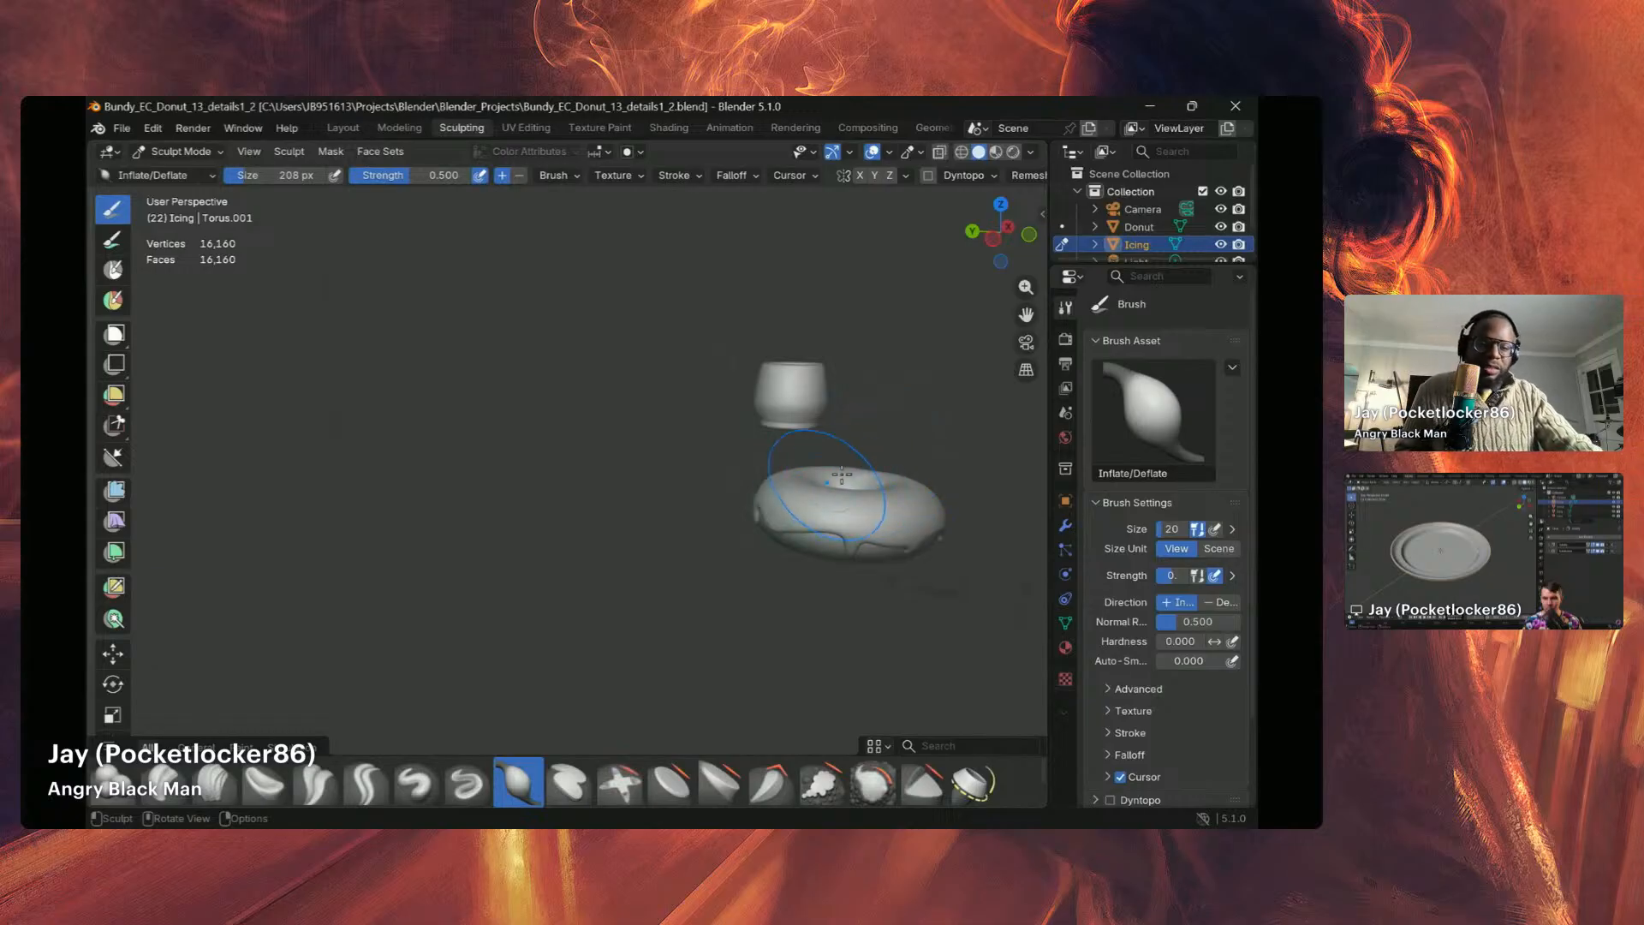
{"action": "mouse_move", "coordinate": [803, 450]}
{"action": "middle_mouse_down"}
{"action": "mouse_move", "coordinate": [817, 468]}
{"action": "mouse_move", "coordinate": [771, 497]}
{"action": "middle_mouse_up"}
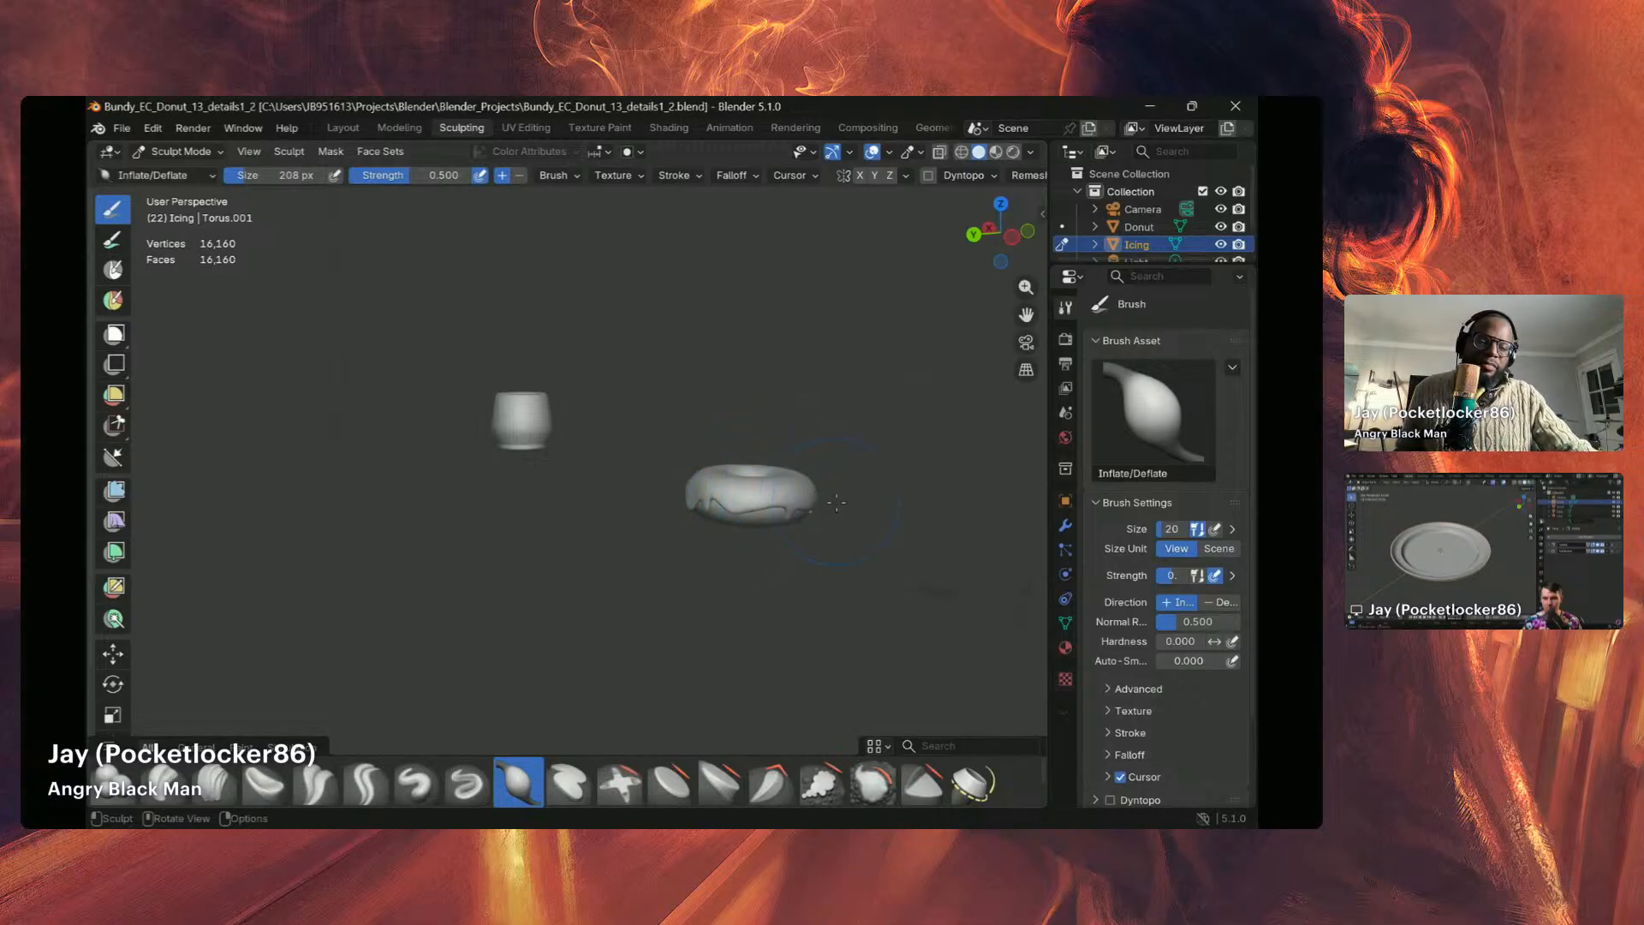
{"action": "mouse_move", "coordinate": [836, 502]}
{"action": "middle_mouse_down"}
{"action": "mouse_move", "coordinate": [739, 501]}
{"action": "mouse_move", "coordinate": [802, 519]}
{"action": "mouse_move", "coordinate": [874, 510]}
{"action": "middle_mouse_up"}
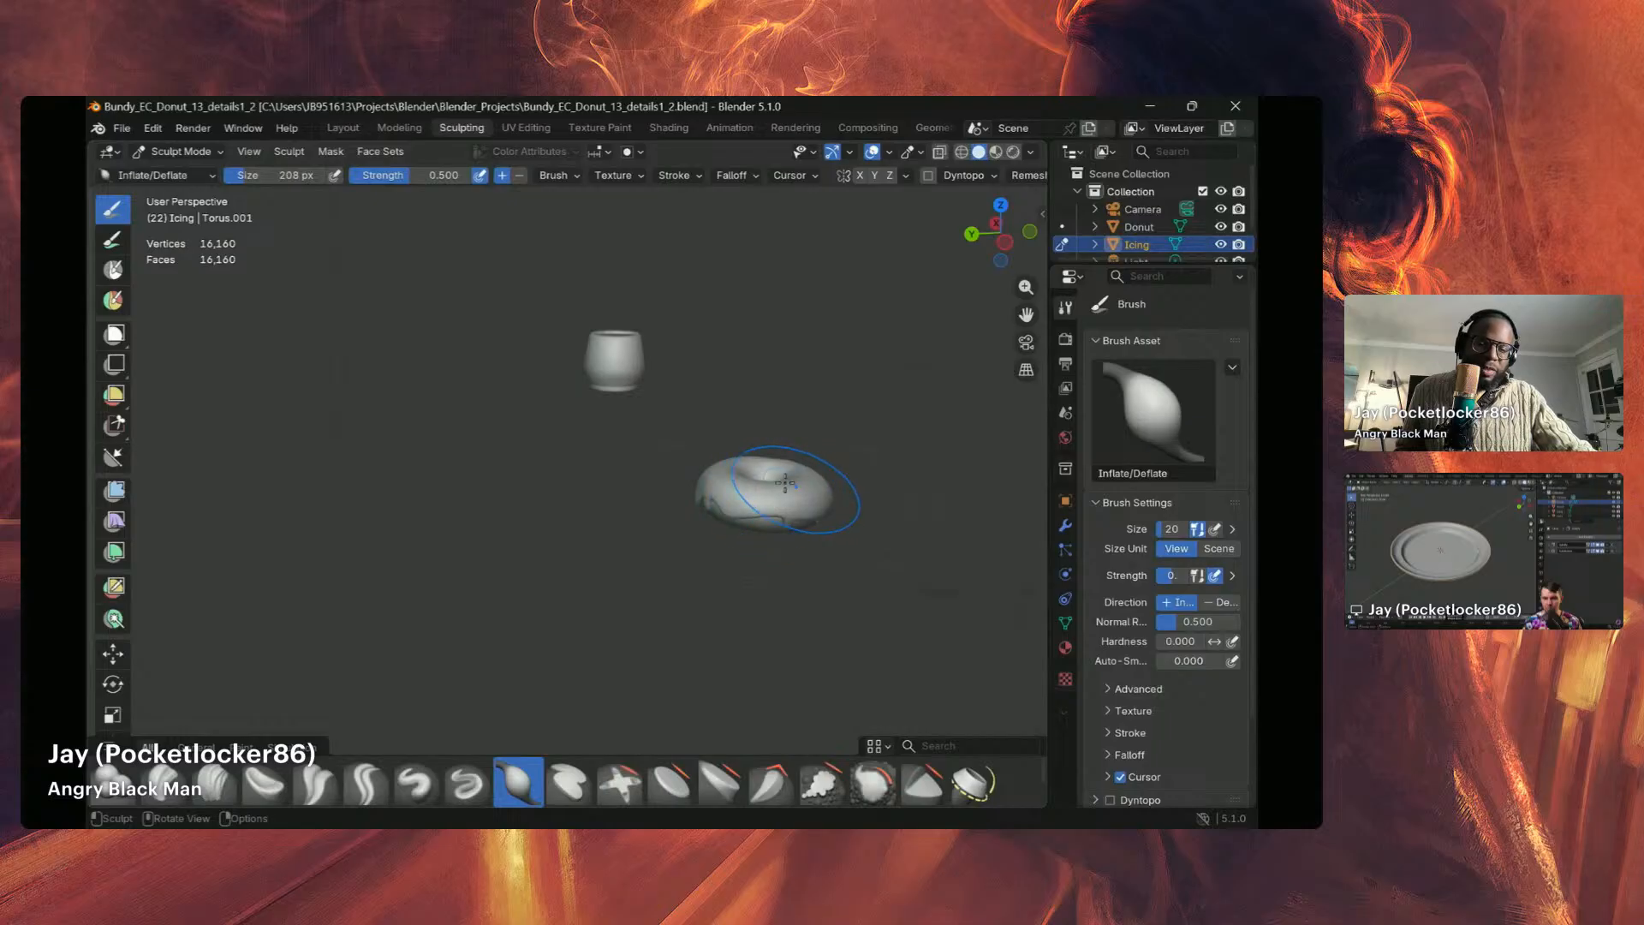
{"action": "scroll", "coordinate": [752, 481], "scroll_direction": "up", "scroll_amount": 2}
{"action": "middle_click_drag", "start_coordinate": [841, 487], "coordinate": [844, 508]}
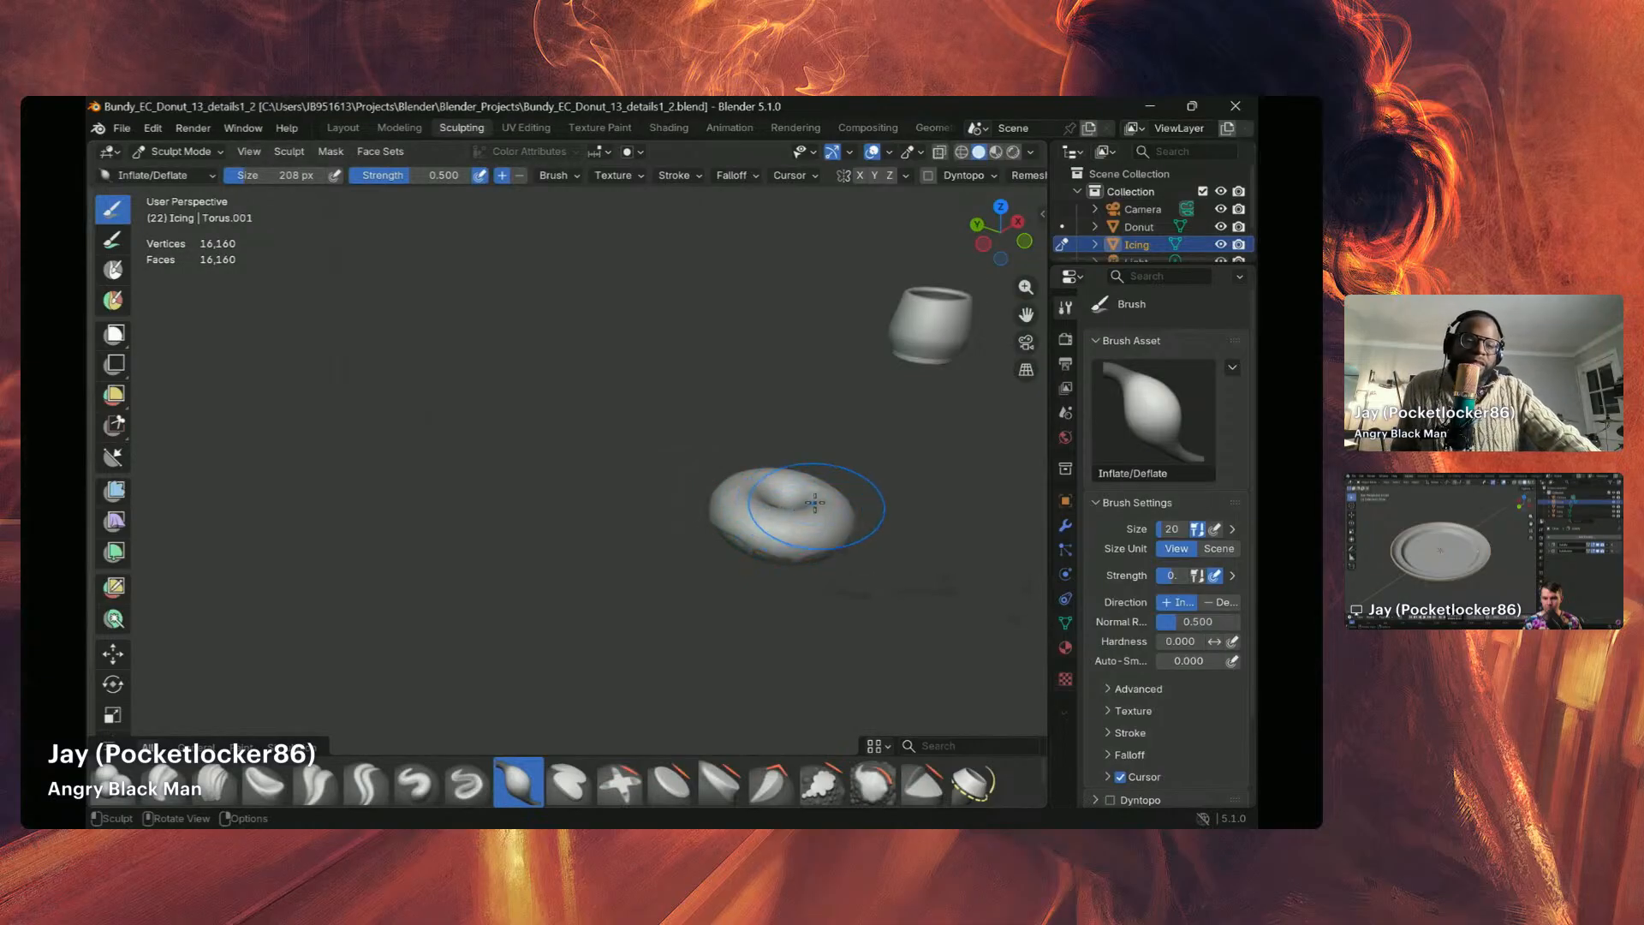
{"action": "scroll", "coordinate": [804, 503], "scroll_direction": "down", "scroll_amount": 1}
{"action": "scroll", "coordinate": [796, 510], "scroll_direction": "up", "scroll_amount": 3}
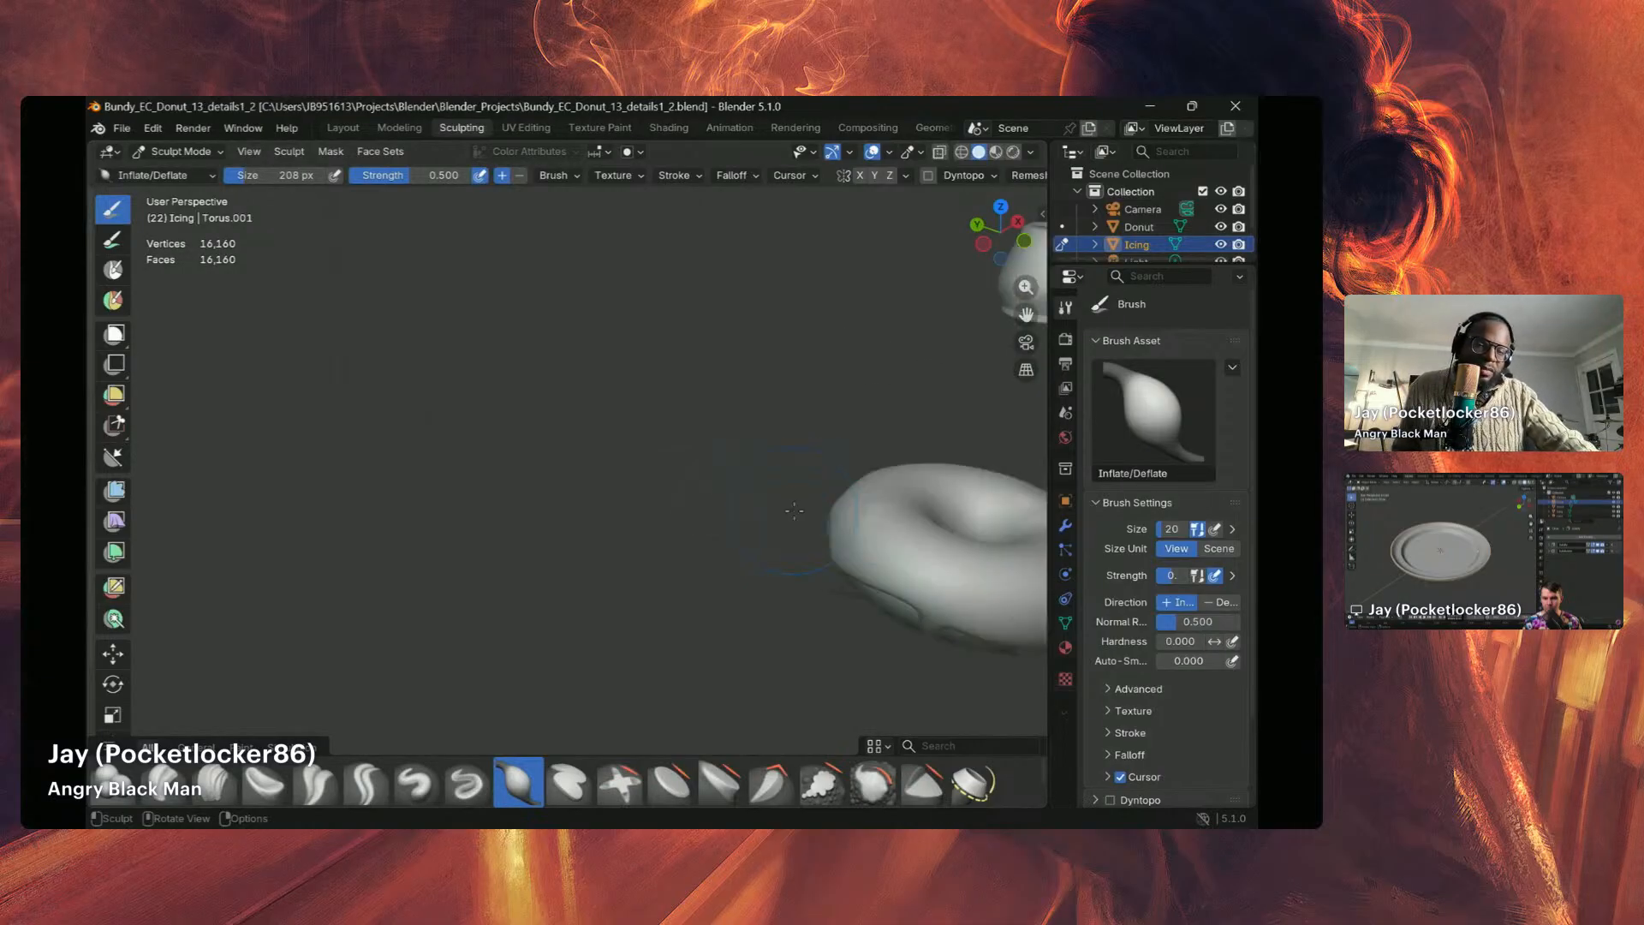
{"action": "scroll", "coordinate": [815, 507], "scroll_direction": "down", "scroll_amount": 3}
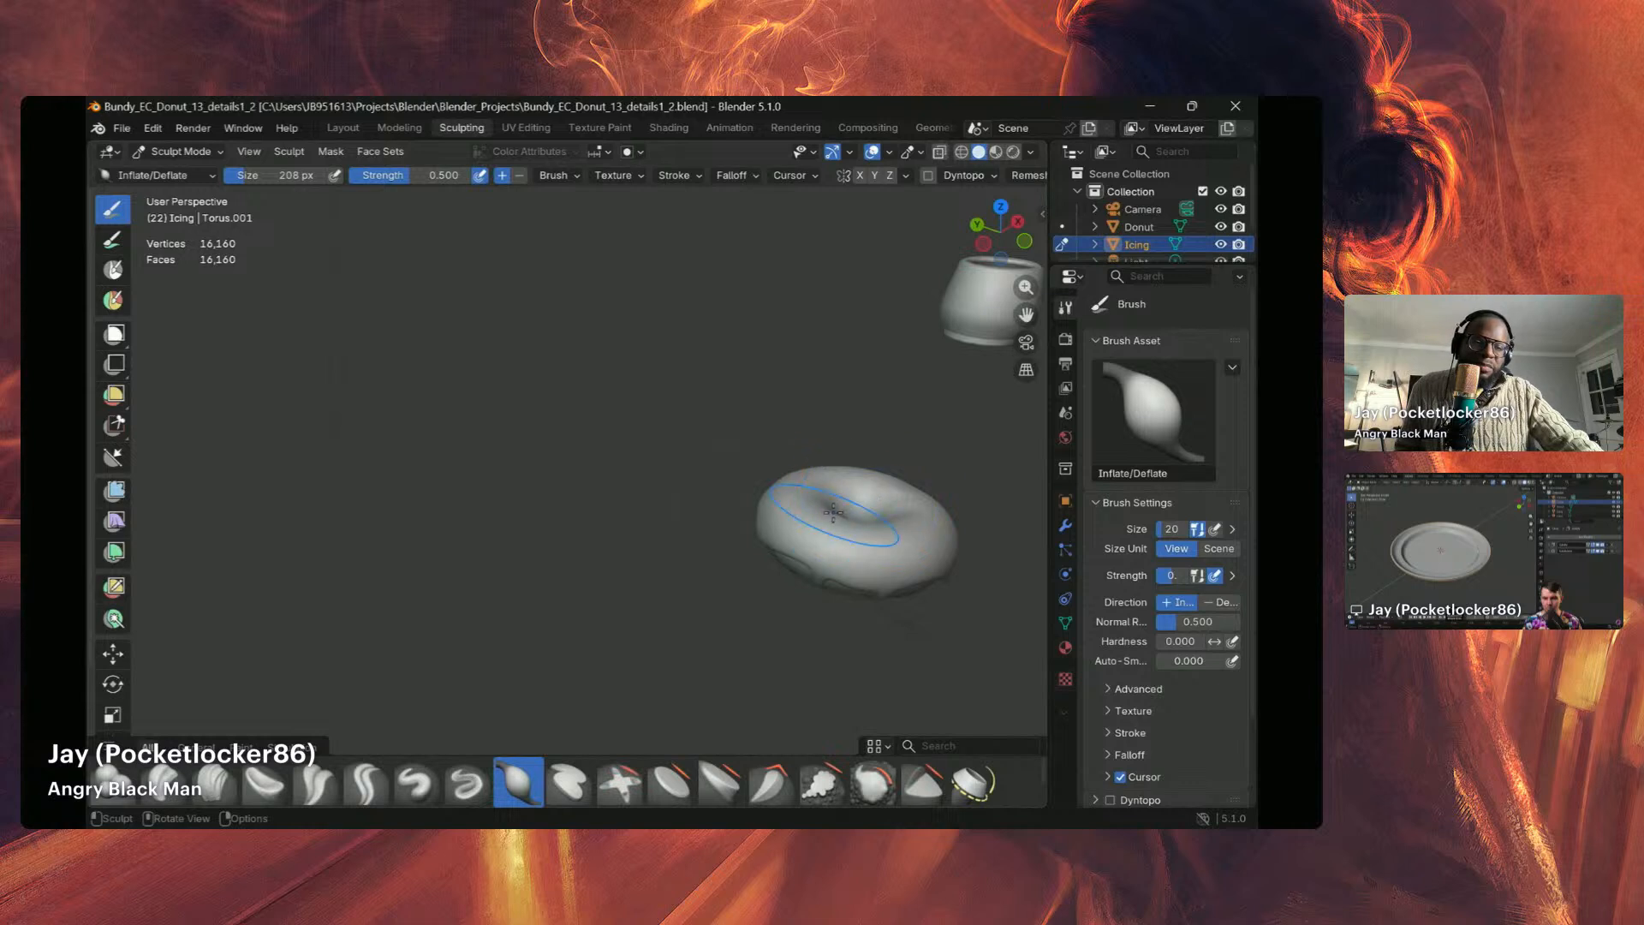
{"action": "middle_click_drag", "start_coordinate": [833, 511], "coordinate": [828, 454]}
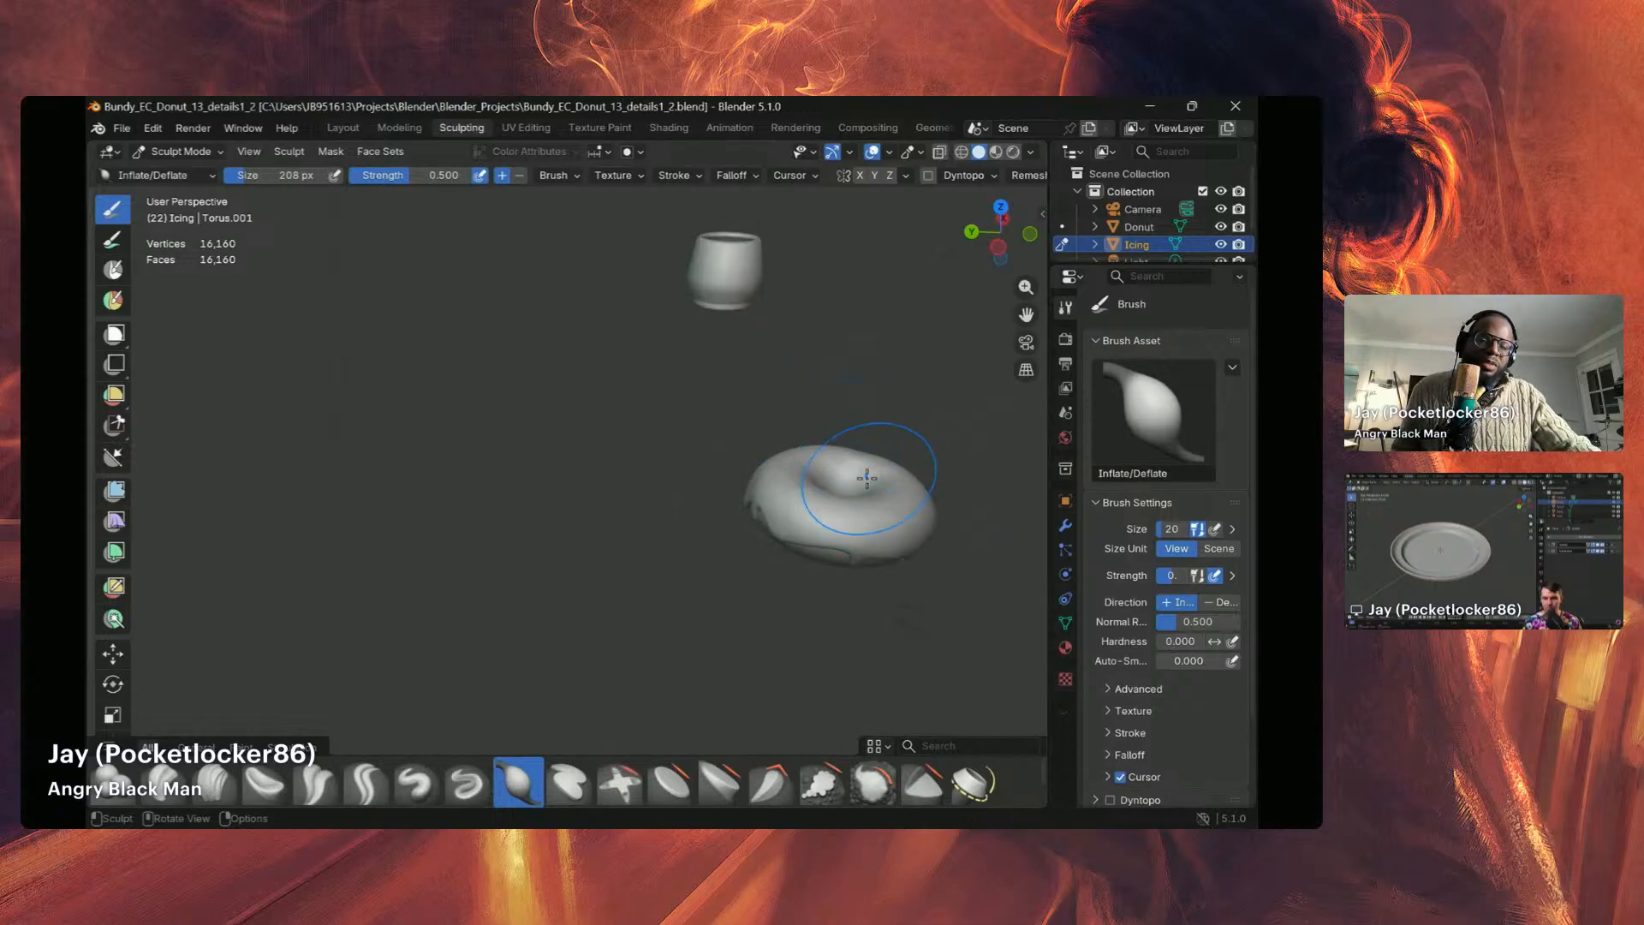
{"action": "mouse_move", "coordinate": [856, 469]}
{"action": "middle_mouse_down"}
{"action": "mouse_move", "coordinate": [825, 467]}
{"action": "mouse_move", "coordinate": [822, 495]}
{"action": "middle_mouse_up"}
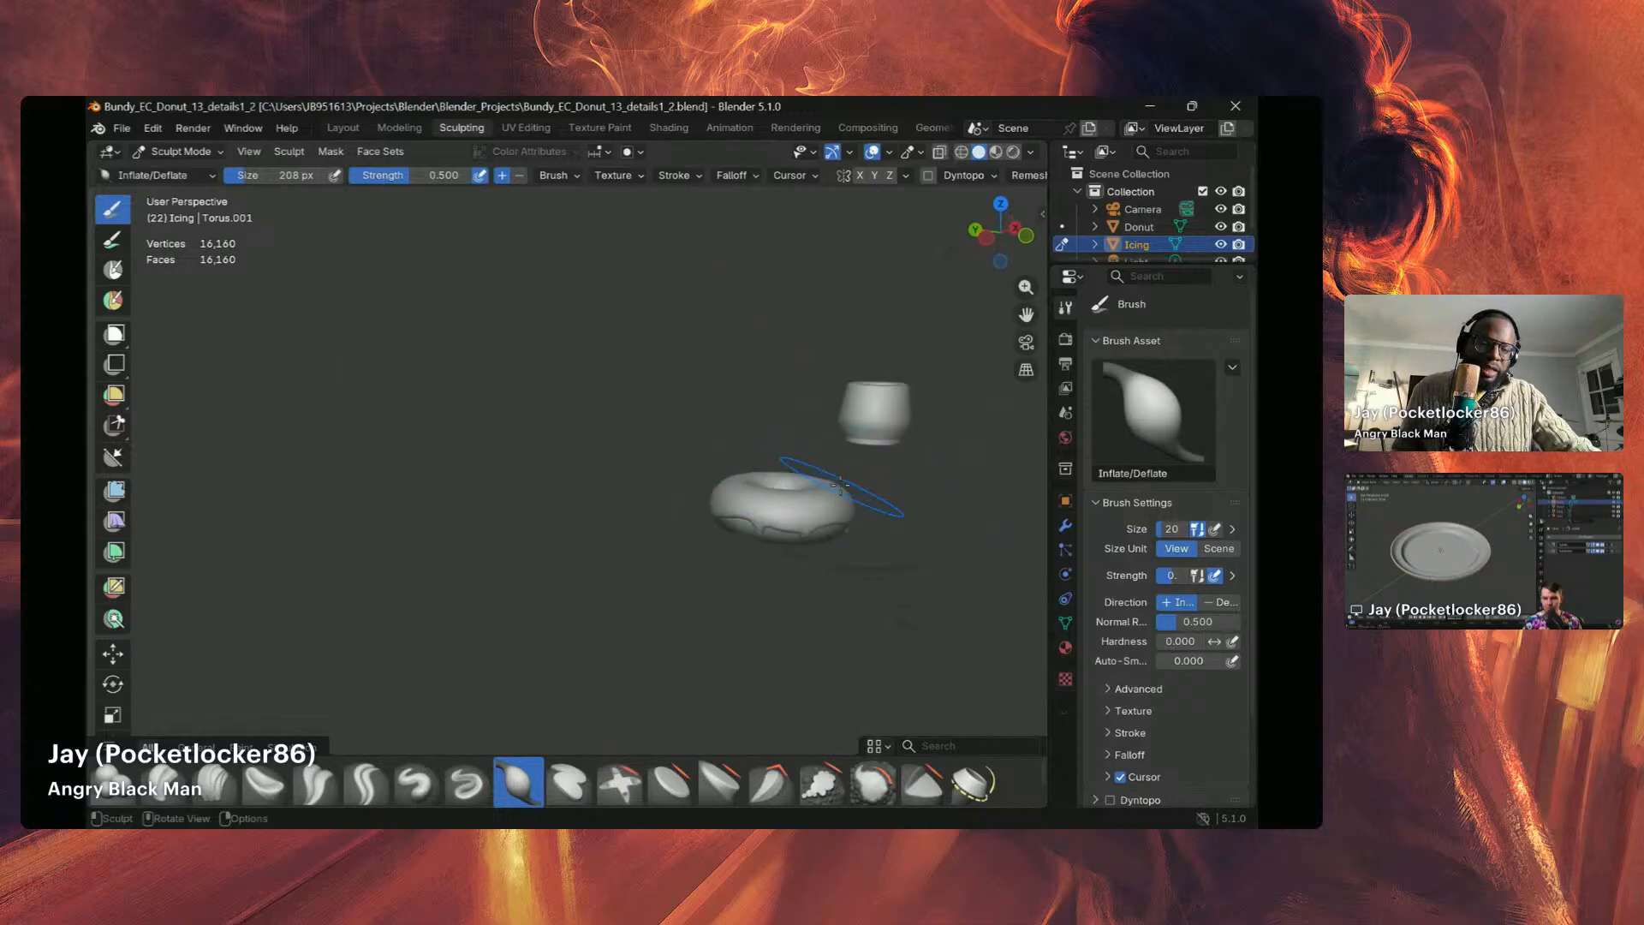
{"action": "scroll", "coordinate": [871, 507], "scroll_direction": "up", "scroll_amount": 2}
{"action": "middle_click_drag", "start_coordinate": [972, 511], "coordinate": [949, 513]}
{"action": "scroll", "coordinate": [942, 511], "scroll_direction": "down", "scroll_amount": 2}
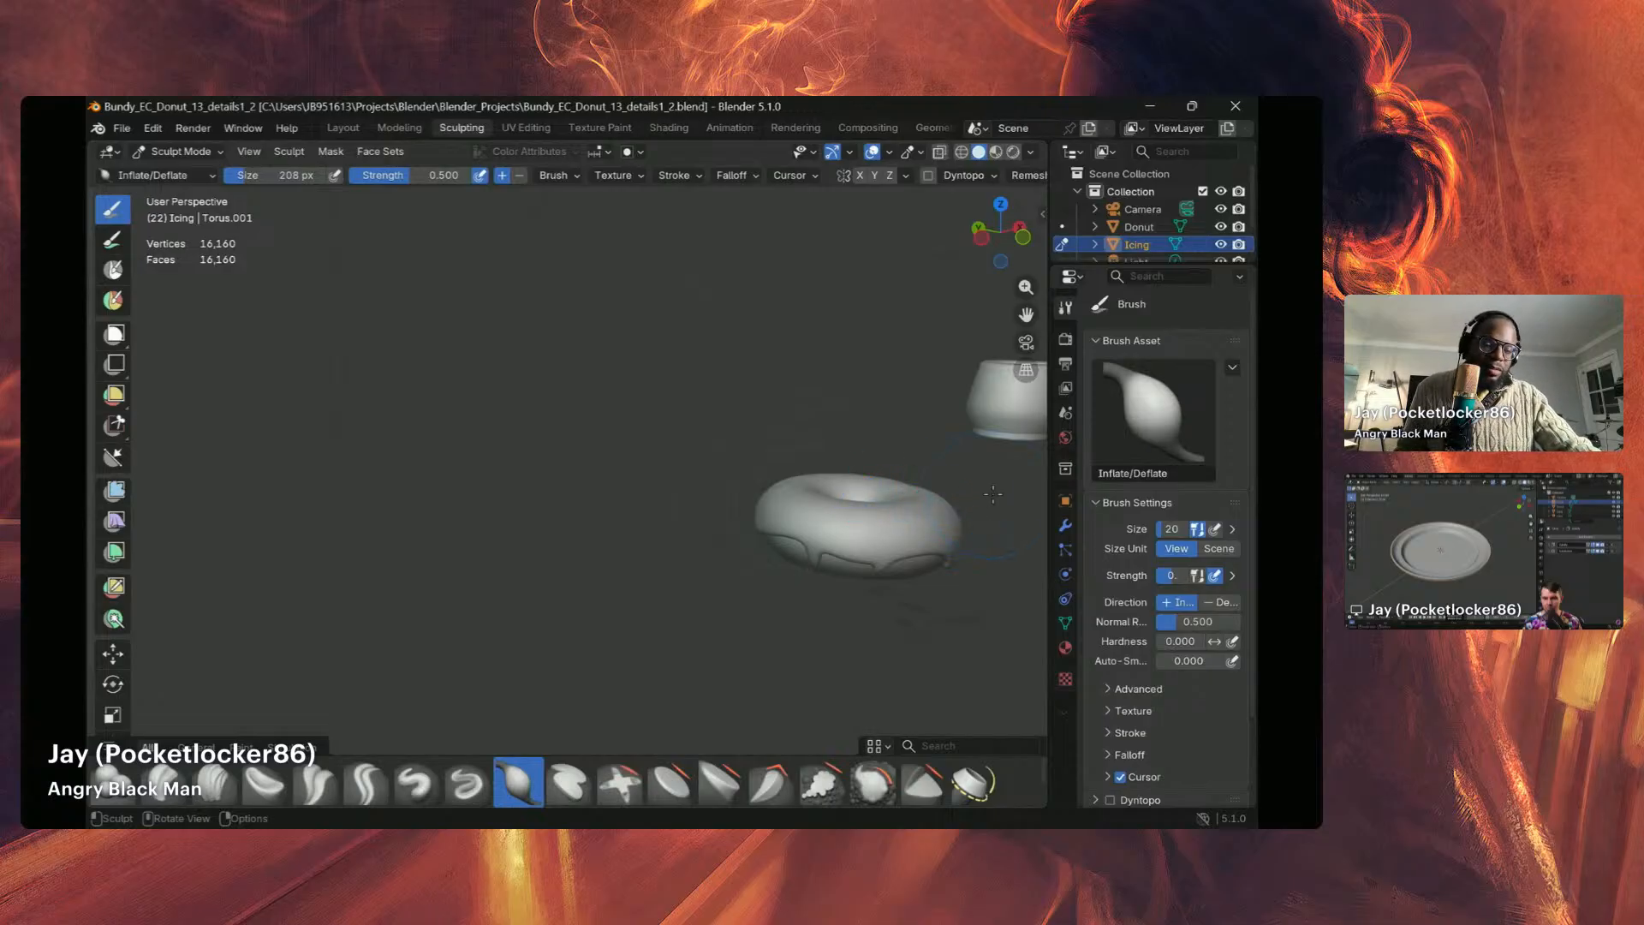
{"action": "middle_click_drag", "start_coordinate": [921, 476], "coordinate": [880, 493]}
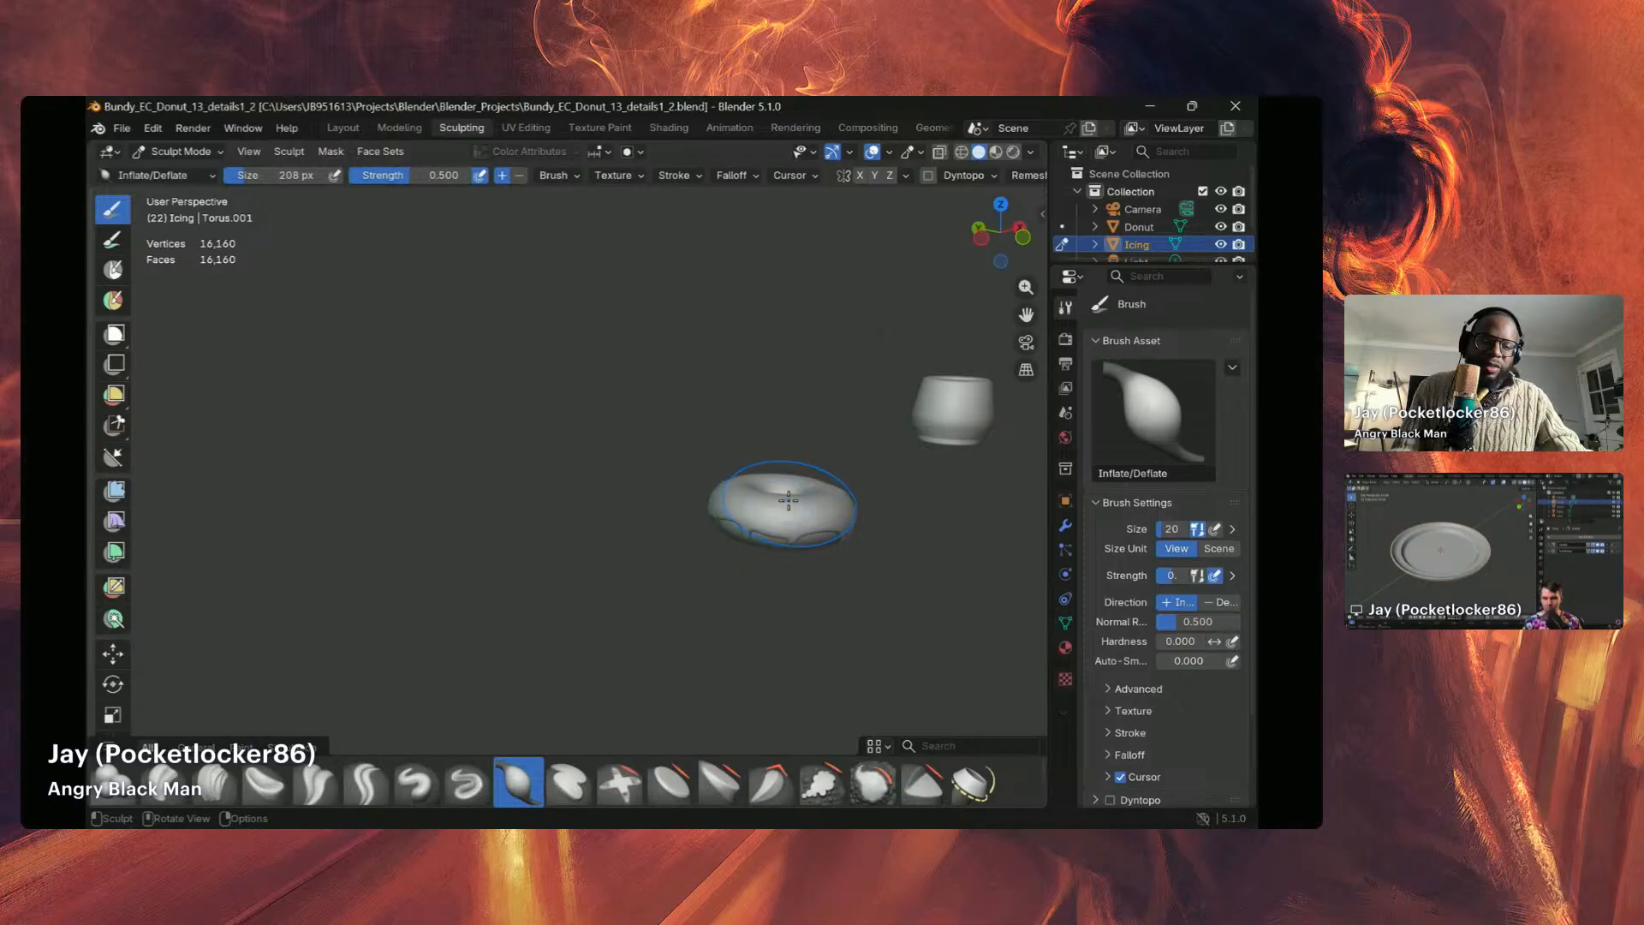
{"action": "scroll", "coordinate": [787, 499], "scroll_direction": "down", "scroll_amount": 2}
{"action": "scroll", "coordinate": [786, 500], "scroll_direction": "up", "scroll_amount": 2}
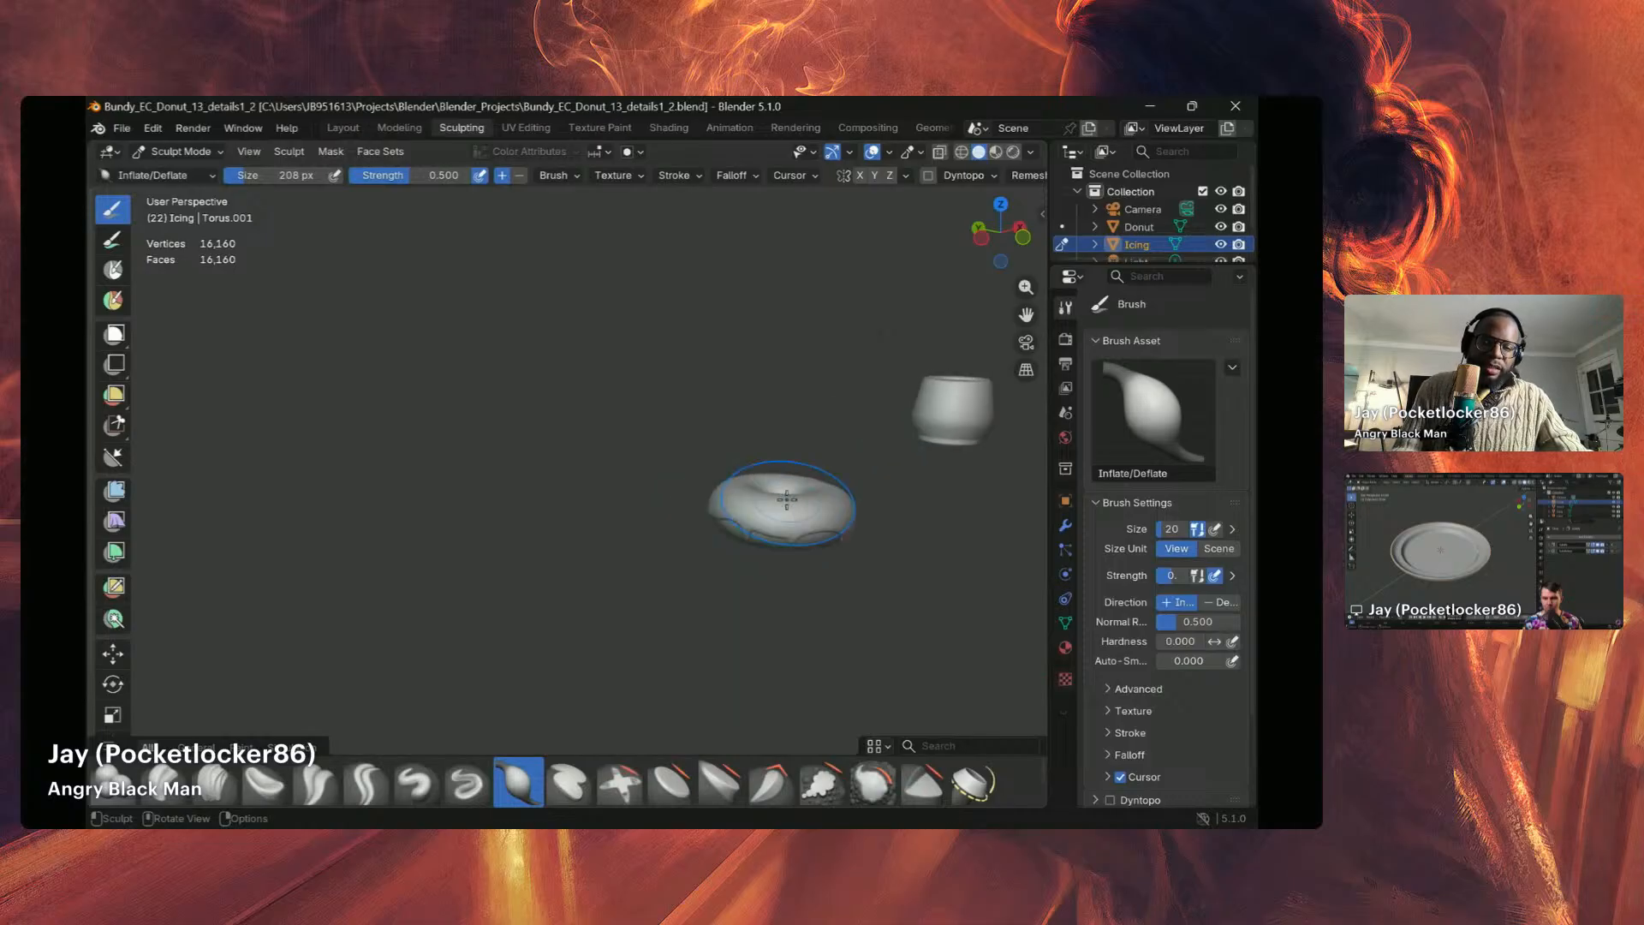
{"action": "scroll", "coordinate": [786, 499], "scroll_direction": "up", "scroll_amount": 2}
{"action": "scroll", "coordinate": [786, 499], "scroll_direction": "down", "scroll_amount": 2}
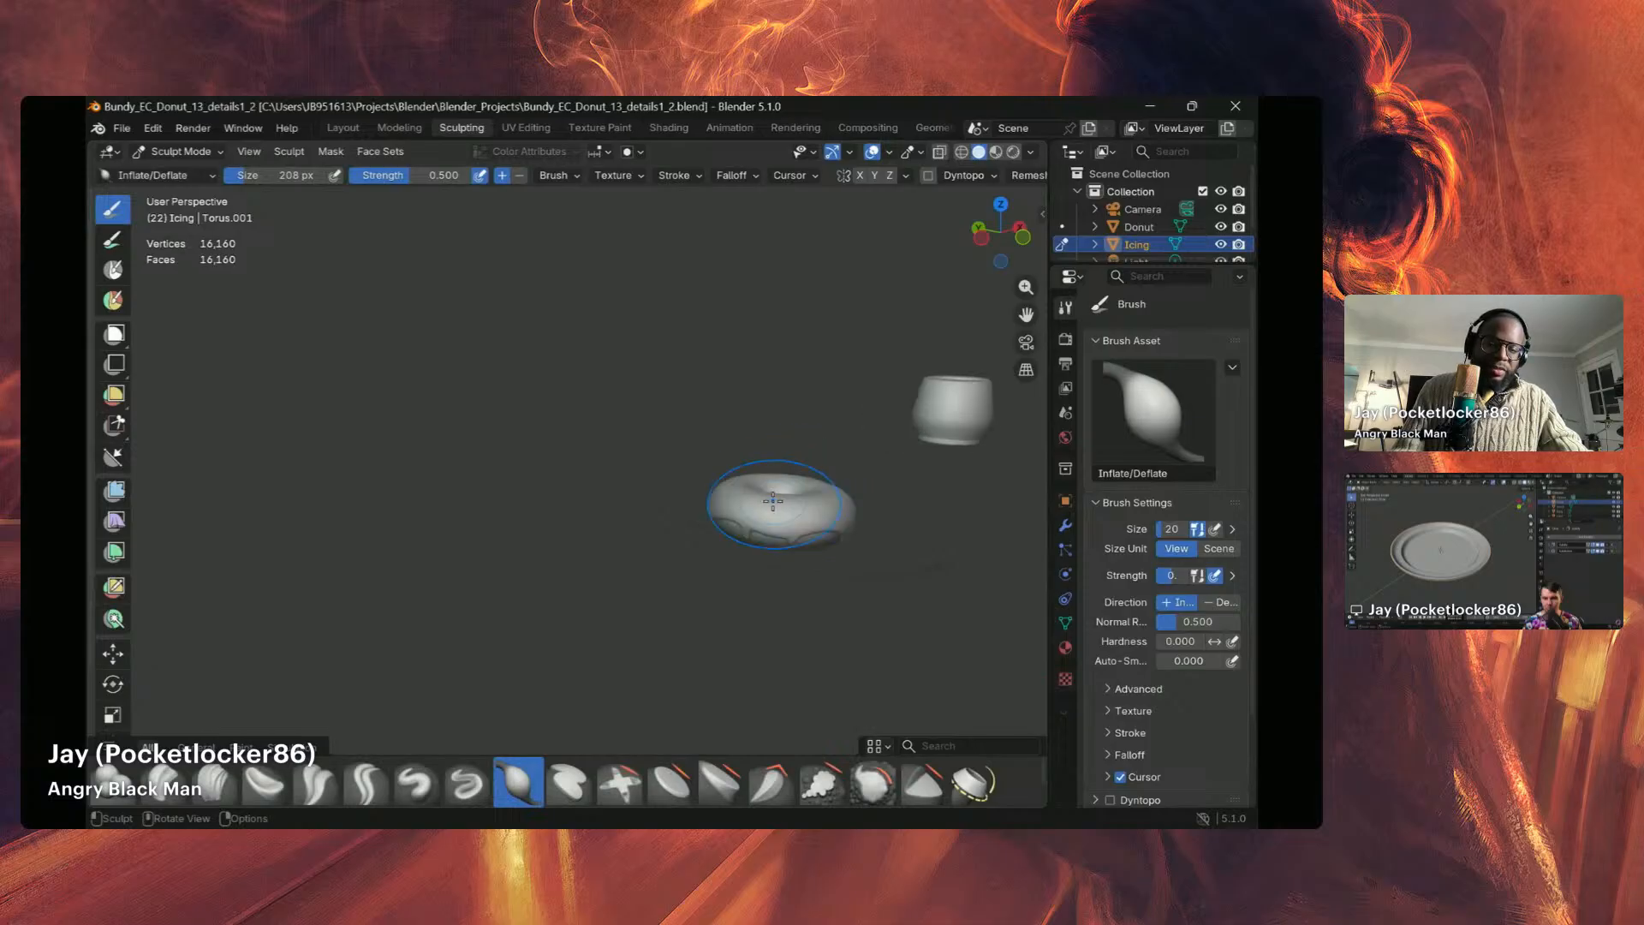
{"action": "scroll", "coordinate": [773, 501], "scroll_direction": "up", "scroll_amount": 2}
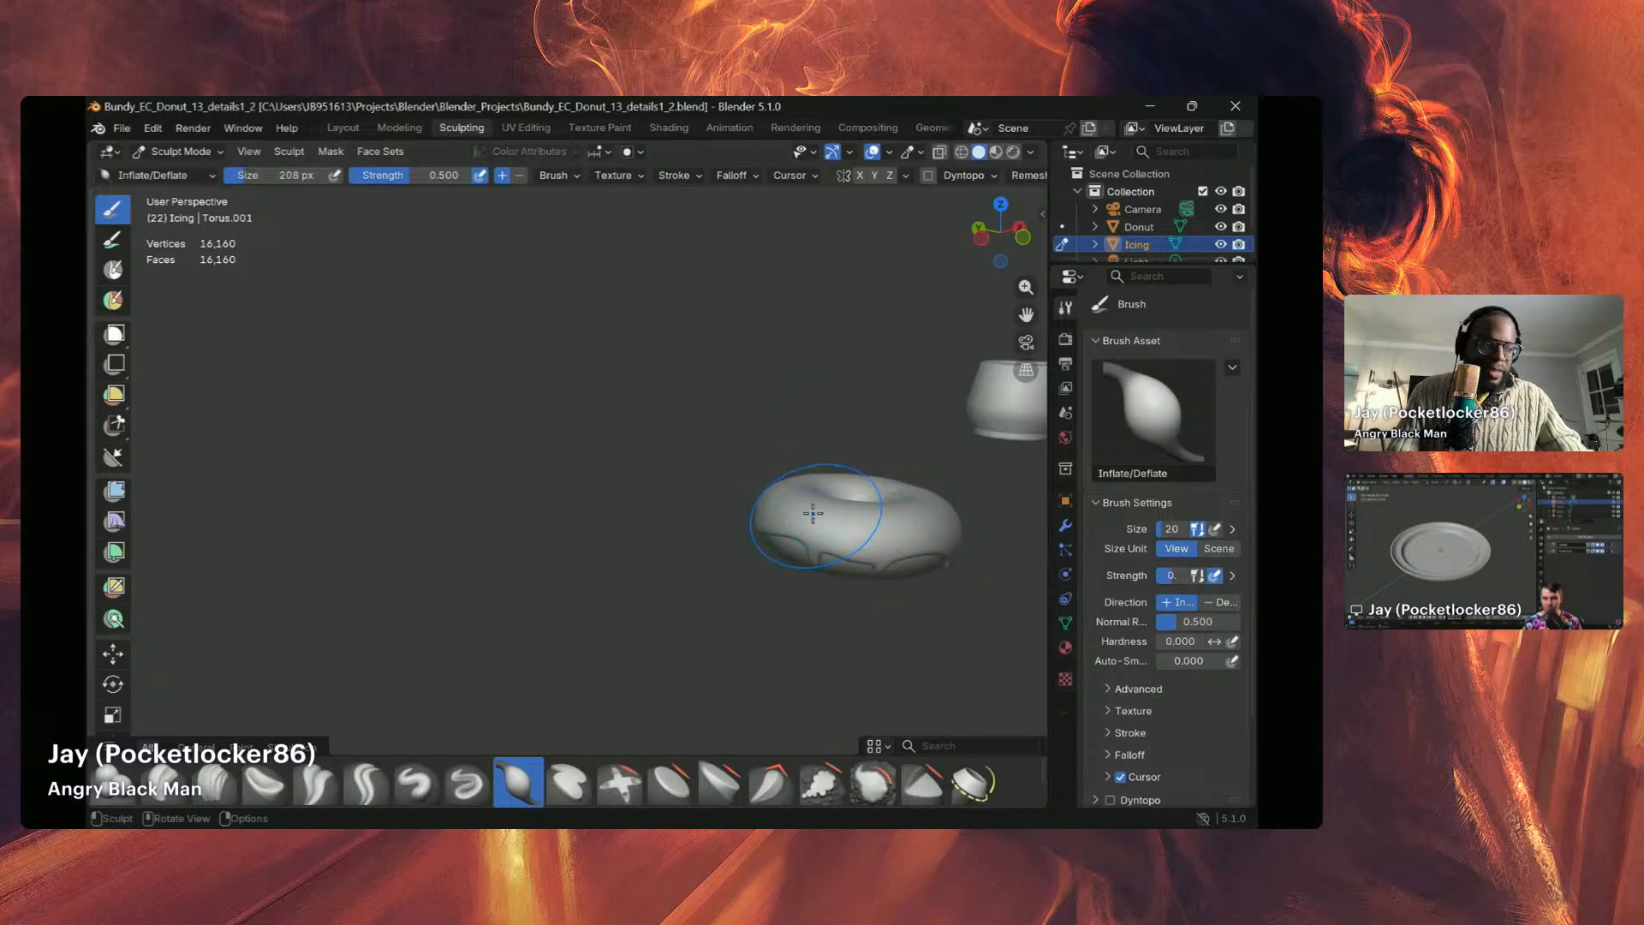
{"action": "scroll", "coordinate": [751, 516], "scroll_direction": "down", "scroll_amount": 2}
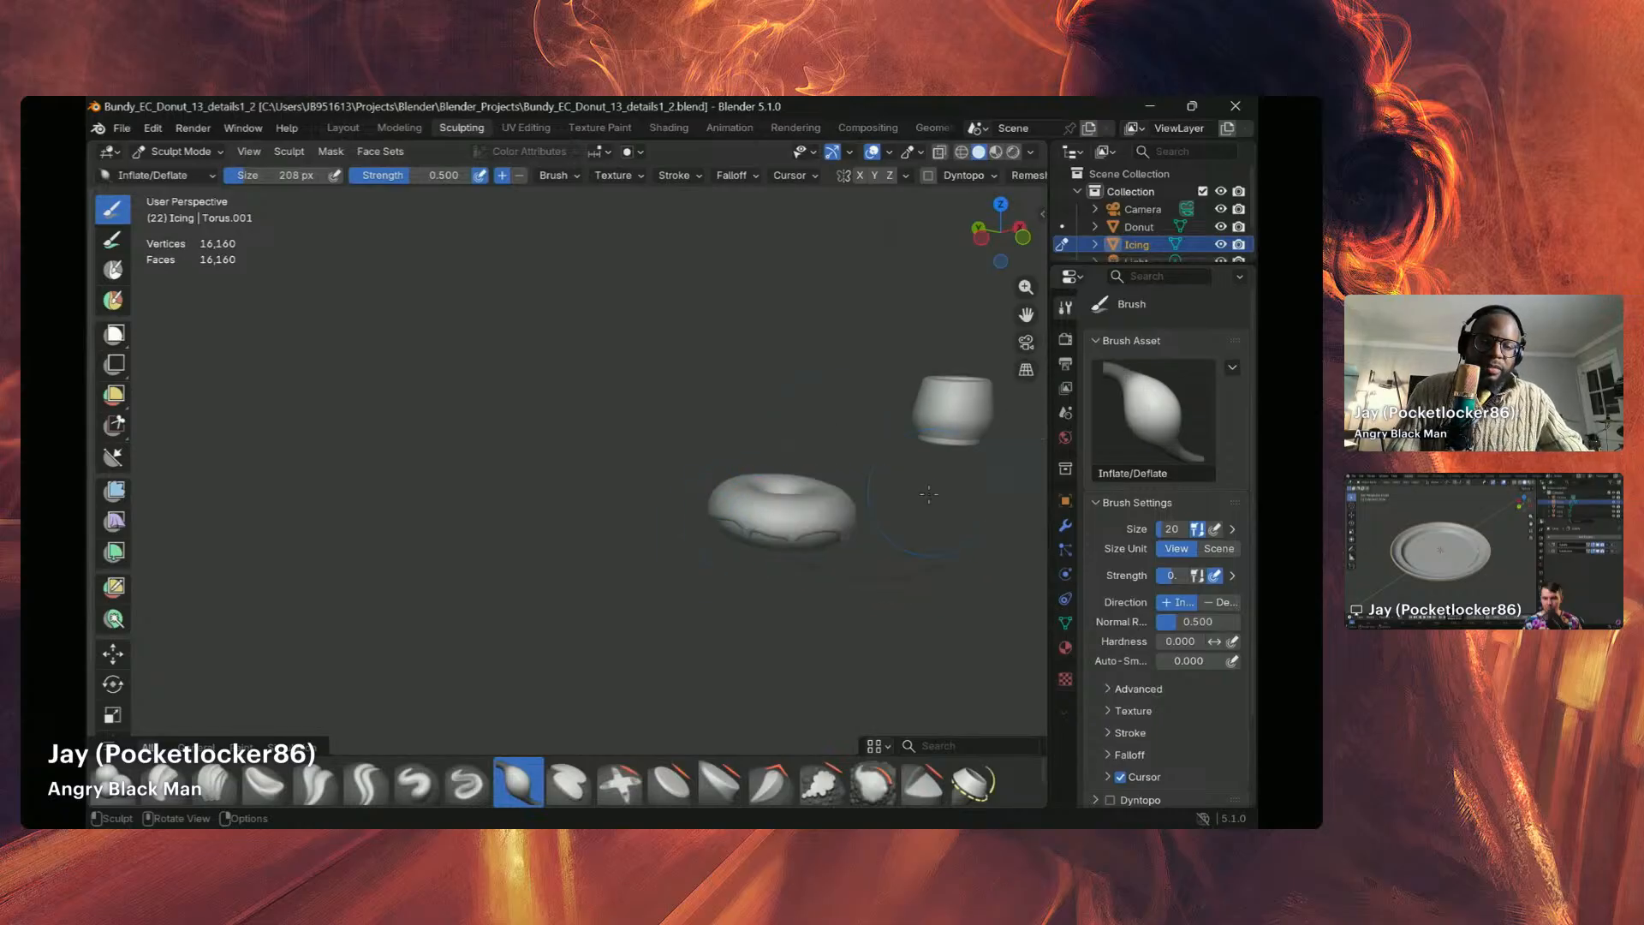
{"action": "scroll", "coordinate": [759, 509], "scroll_direction": "up", "scroll_amount": 4}
{"action": "scroll", "coordinate": [861, 520], "scroll_direction": "down", "scroll_amount": 4}
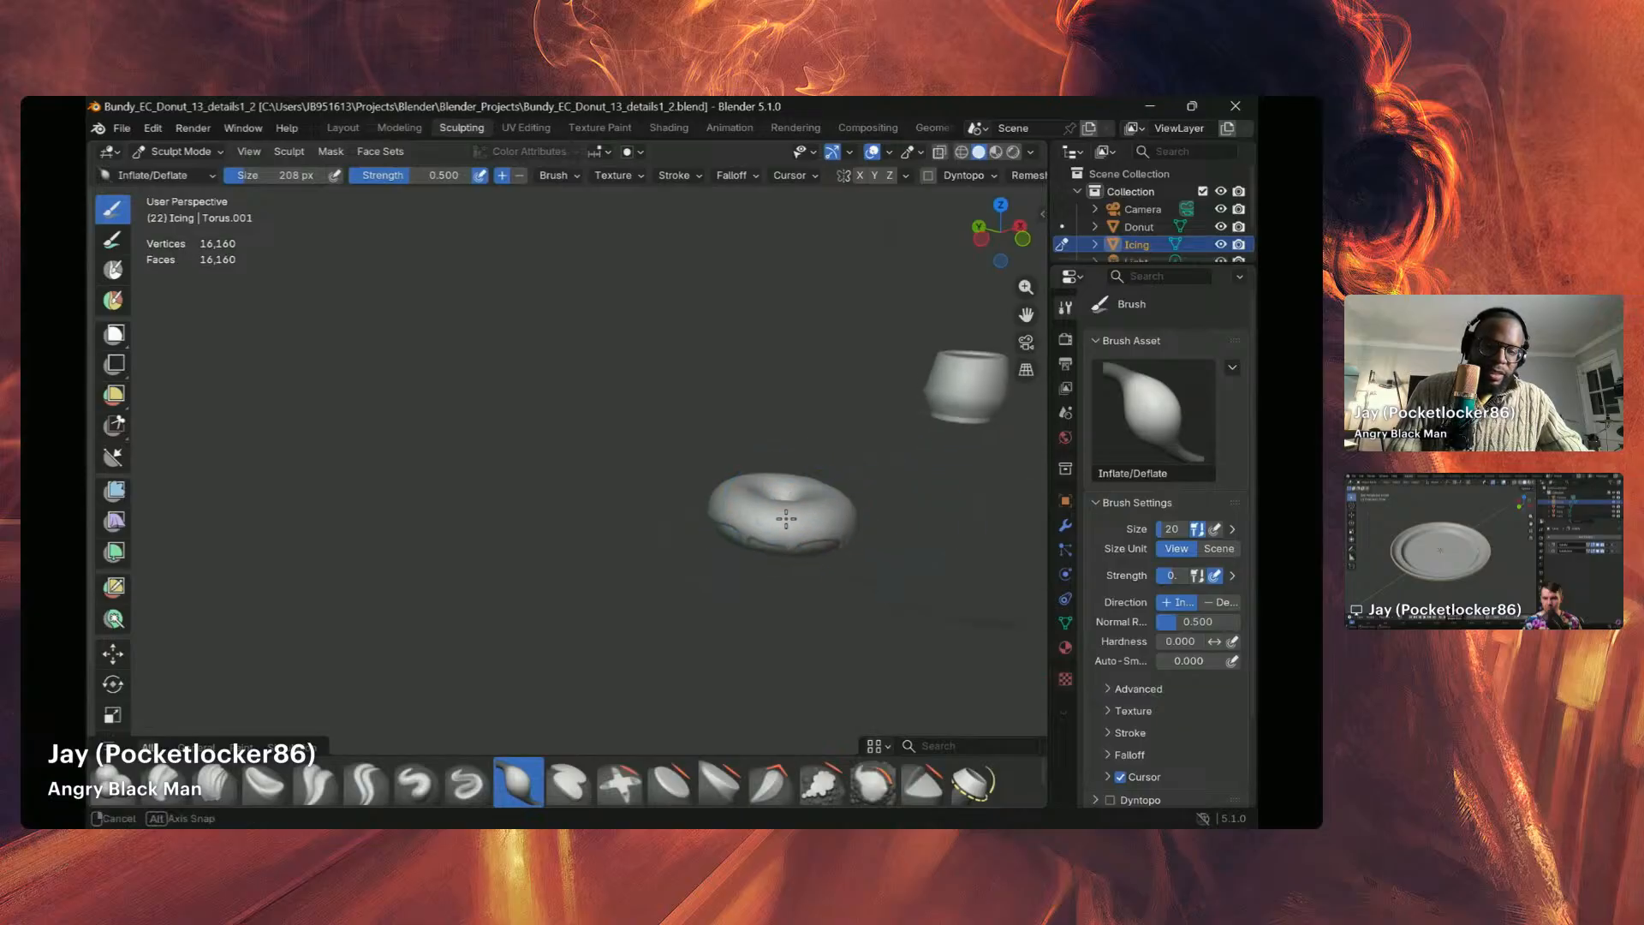
{"action": "scroll", "coordinate": [797, 513], "scroll_direction": "up", "scroll_amount": 3}
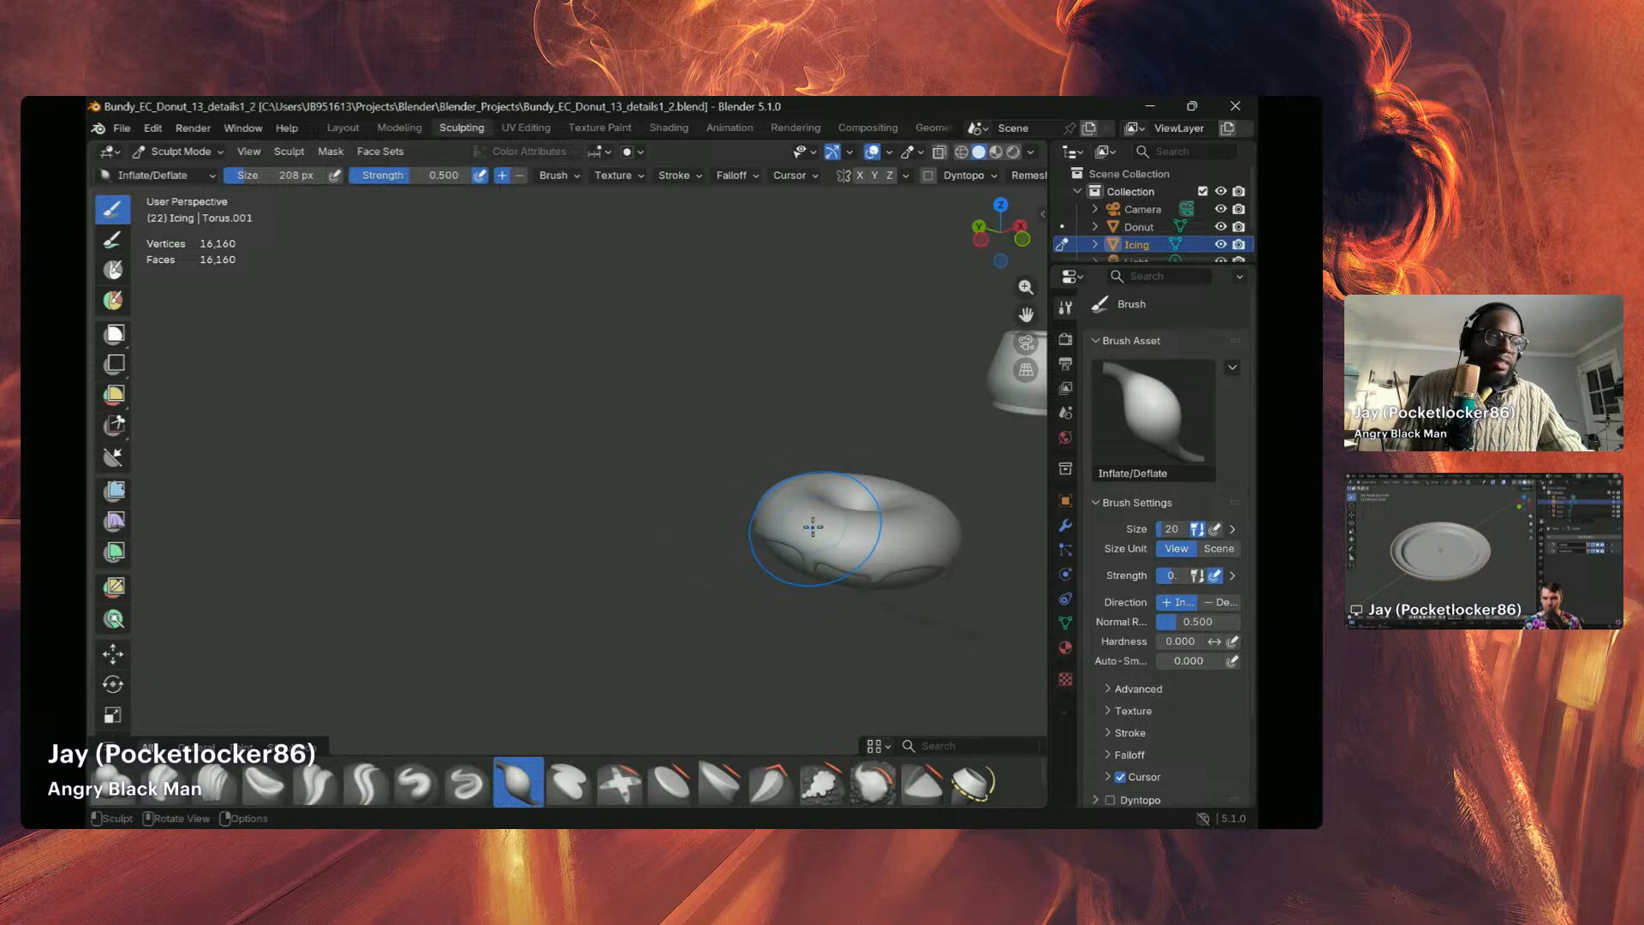